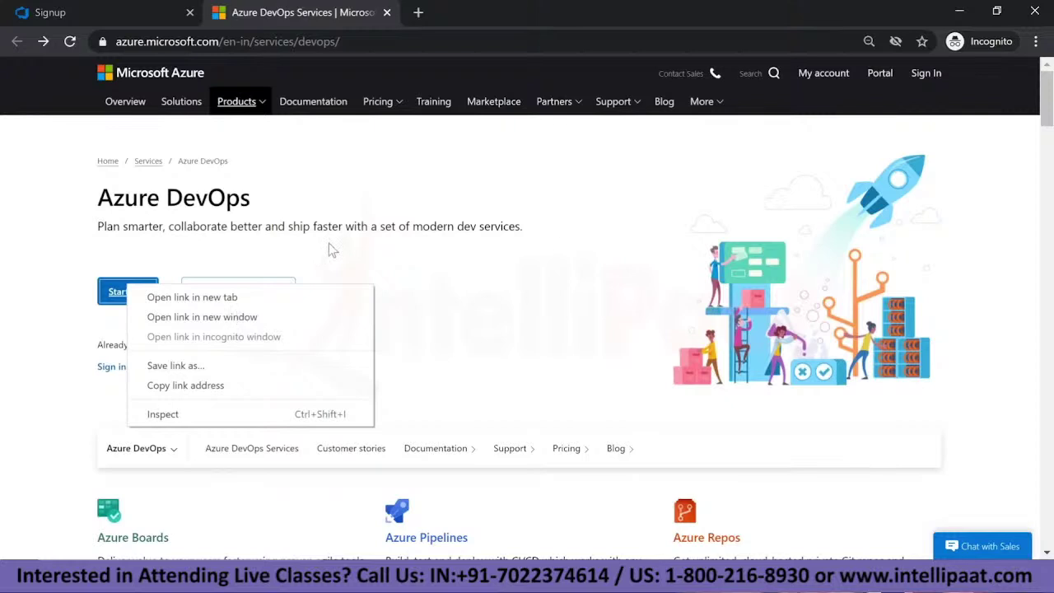
Step: Switch between the Azure DevOps product and signup tabs, then accept the terms to continue signing up
{"action": "left_click_drag", "start_coordinate": [329, 243], "coordinate": [336, 47]}
{"action": "left_click", "coordinate": [343, 156]}
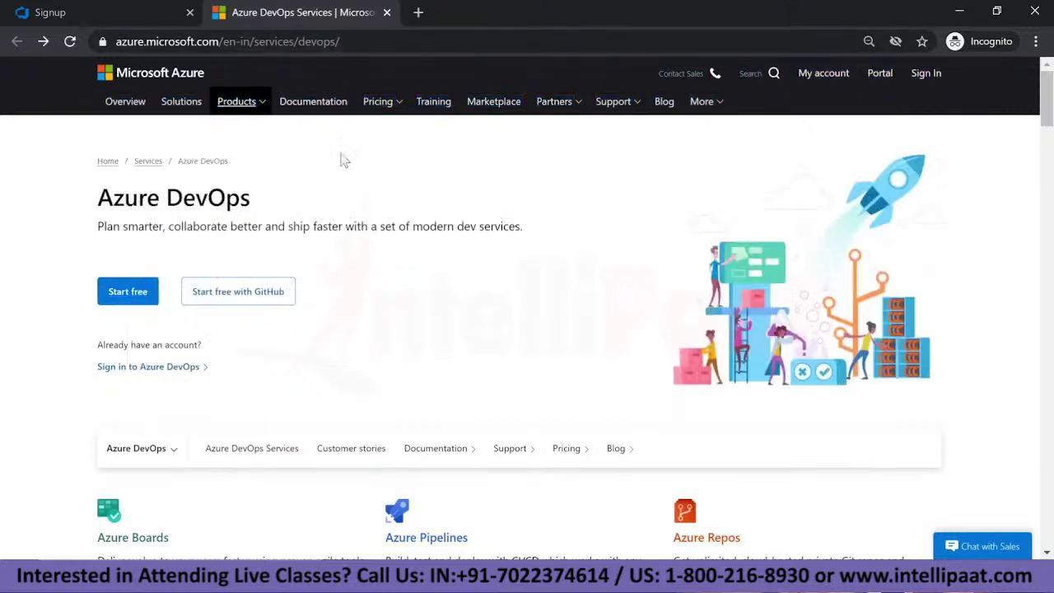
{"action": "key", "text": "ctrl+shift+Tab"}
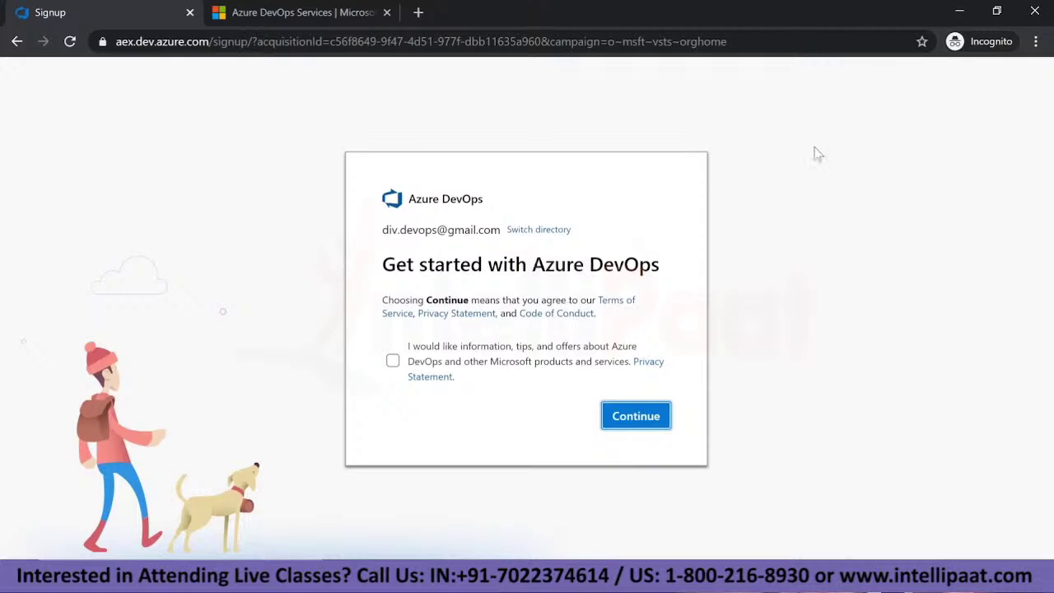
{"action": "key", "text": "ctrl+Tab"}
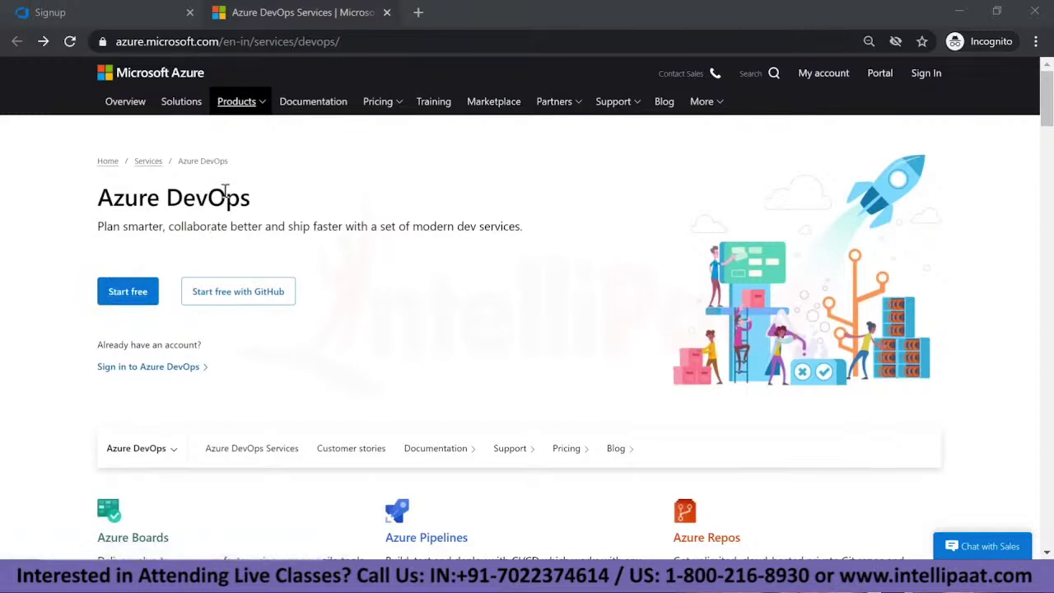
{"action": "left_click", "coordinate": [142, 8]}
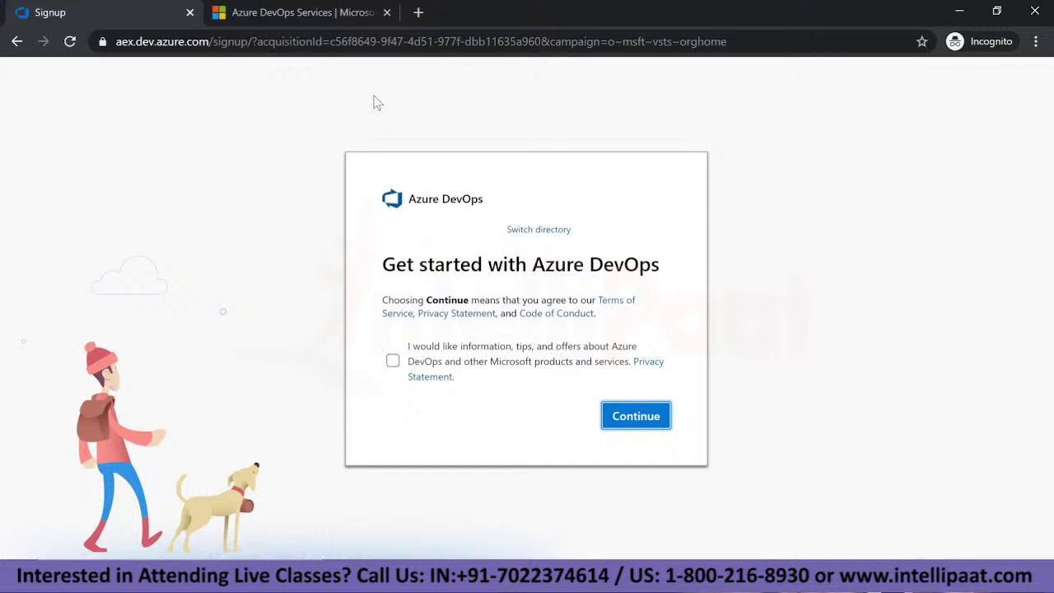
{"action": "left_click", "coordinate": [324, 6]}
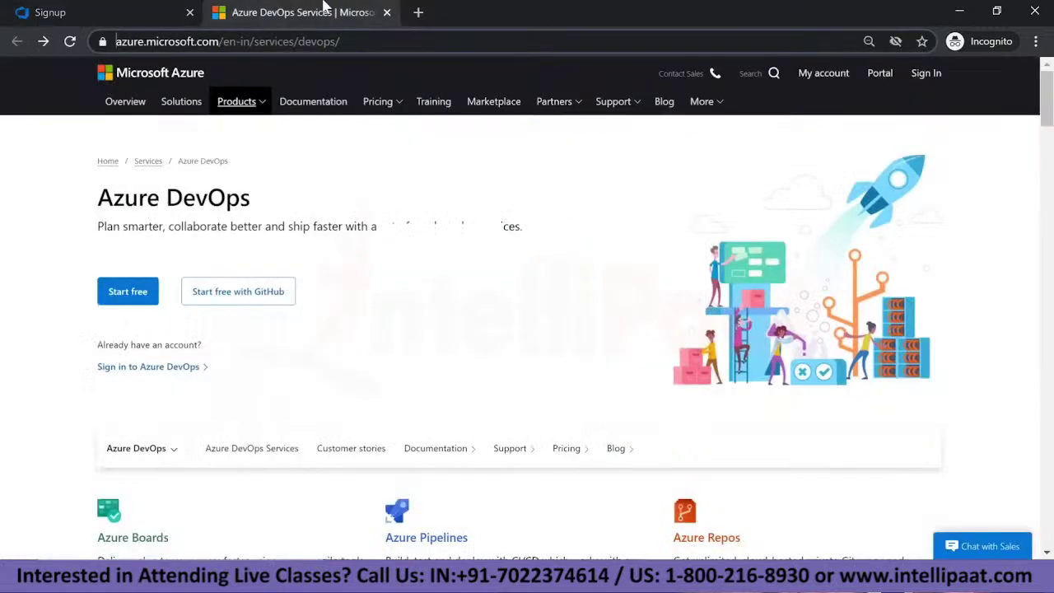
{"action": "left_click", "coordinate": [140, 12]}
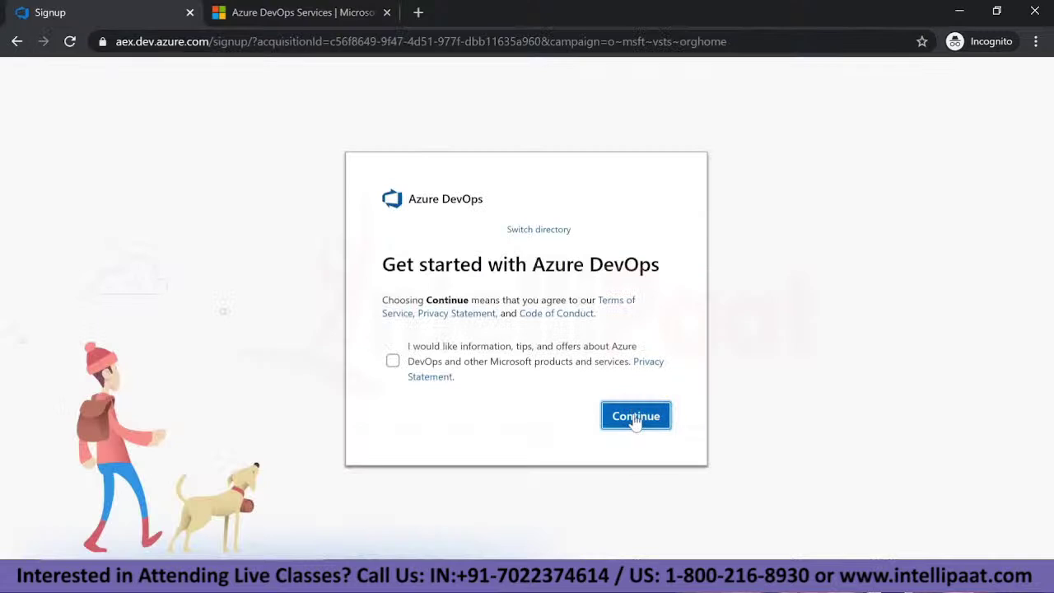
{"action": "left_click", "coordinate": [636, 417]}
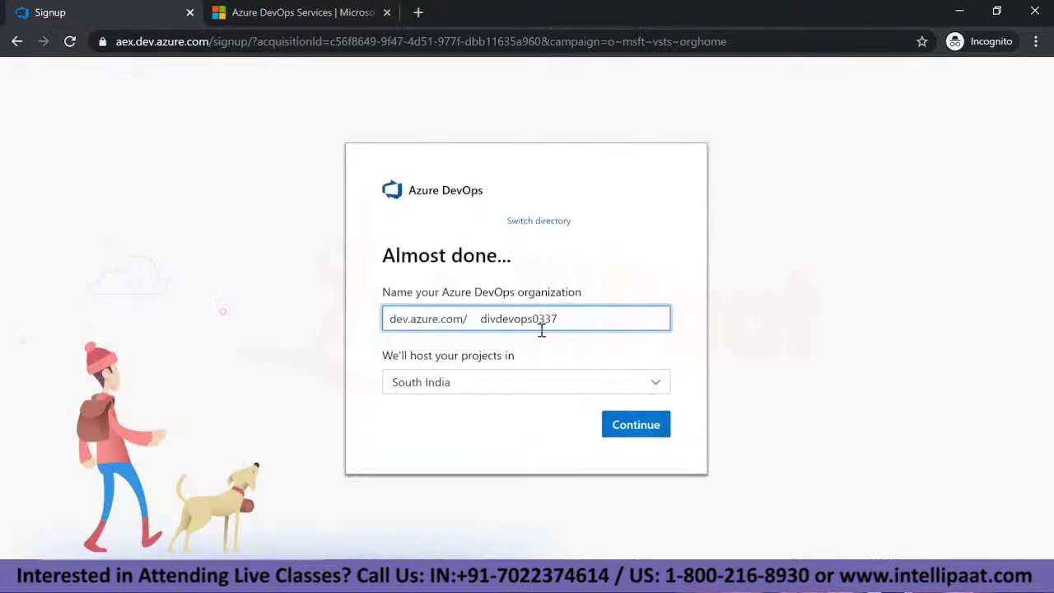
Step: Replace the prefilled organization name divdevops0337 with divorg
{"action": "left_click_drag", "start_coordinate": [480, 320], "coordinate": [666, 318]}
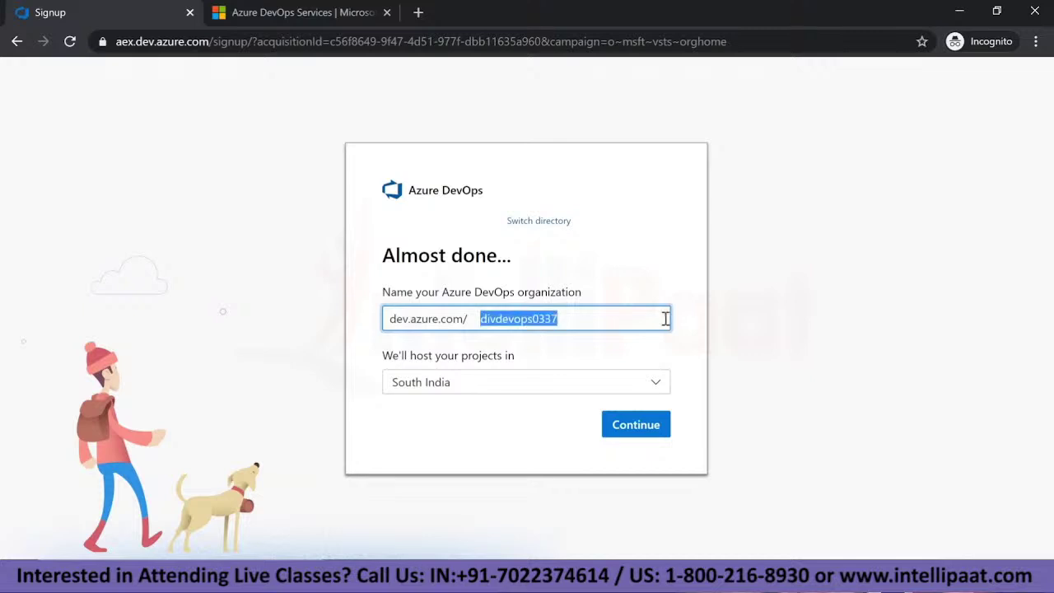
{"action": "left_click", "coordinate": [591, 307]}
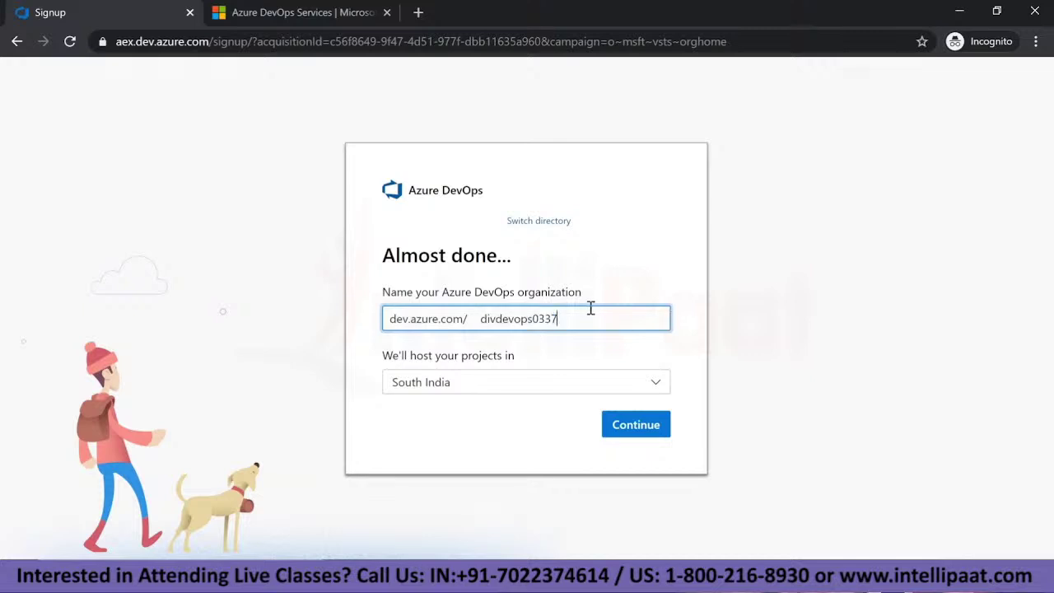
{"action": "double_click", "coordinate": [522, 318]}
{"action": "left_click", "coordinate": [522, 319]}
{"action": "left_click_drag", "start_coordinate": [480, 319], "coordinate": [605, 321]}
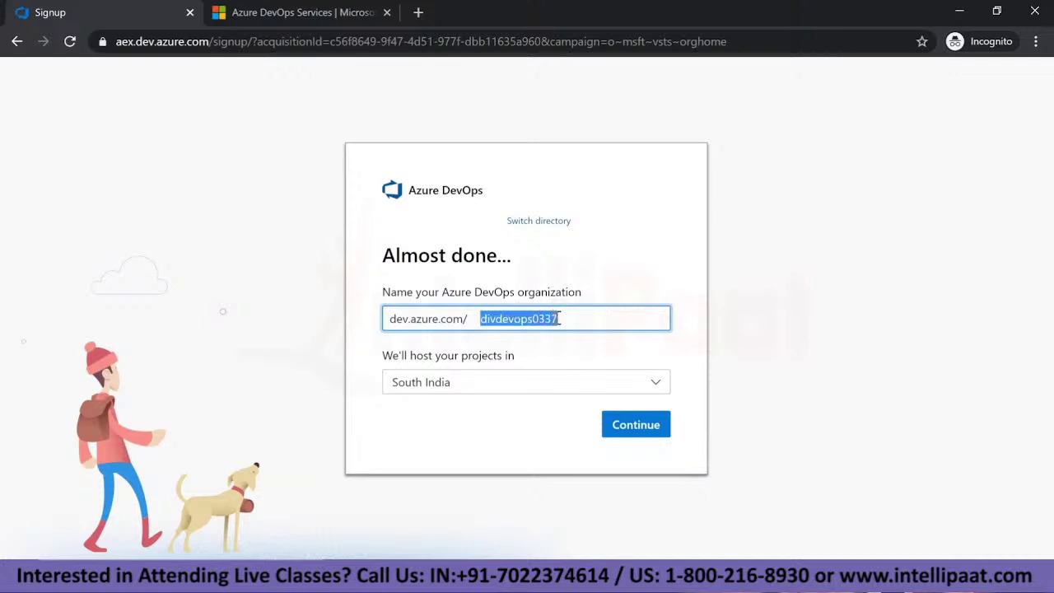
{"action": "left_click", "coordinate": [564, 318]}
{"action": "double_click", "coordinate": [496, 319]}
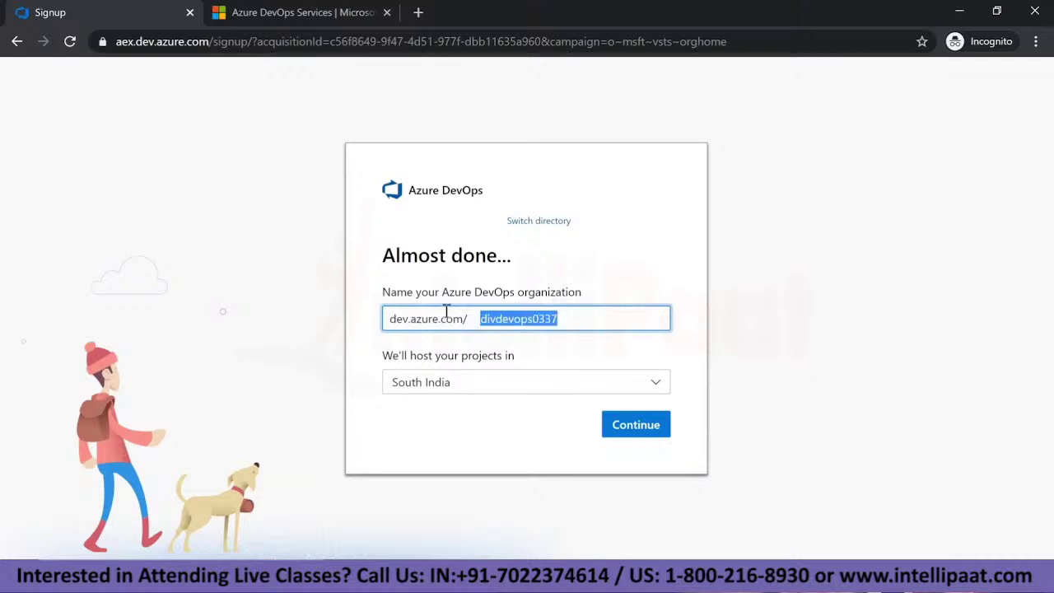
{"action": "left_click", "coordinate": [544, 312]}
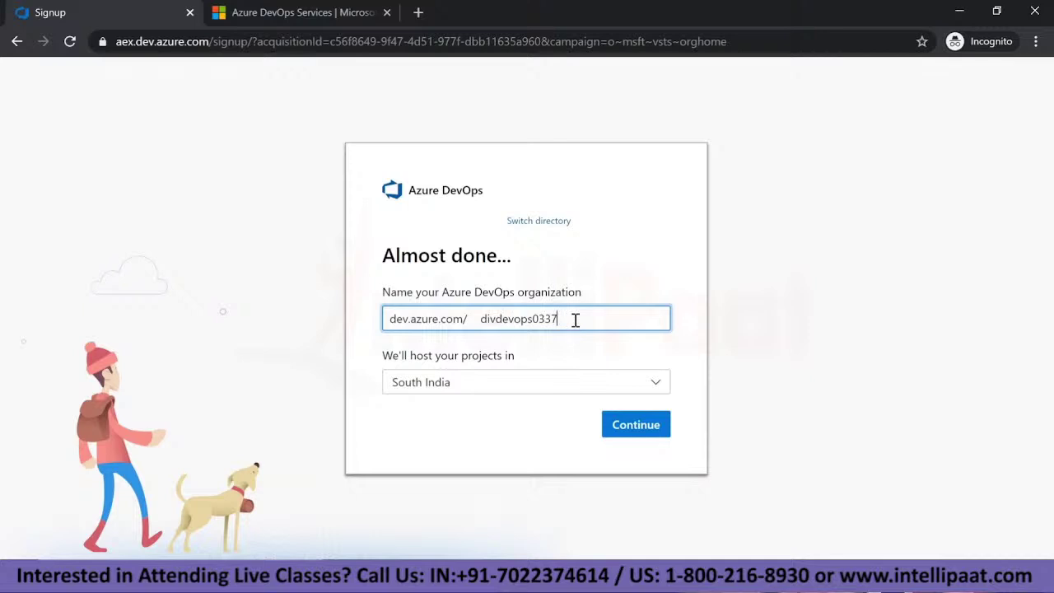
{"action": "key", "text": "BackSpace"}
{"action": "key", "text": "BackSpace"}
{"action": "key", "text": "BackSpace"}
{"action": "key", "text": "BackSpace"}
{"action": "key", "text": "BackSpace"}
{"action": "key", "text": "BackSpace"}
{"action": "key", "text": "BackSpace"}
Step: Keep South India as the hosting region and continue to create the organization
{"action": "left_click", "coordinate": [569, 385]}
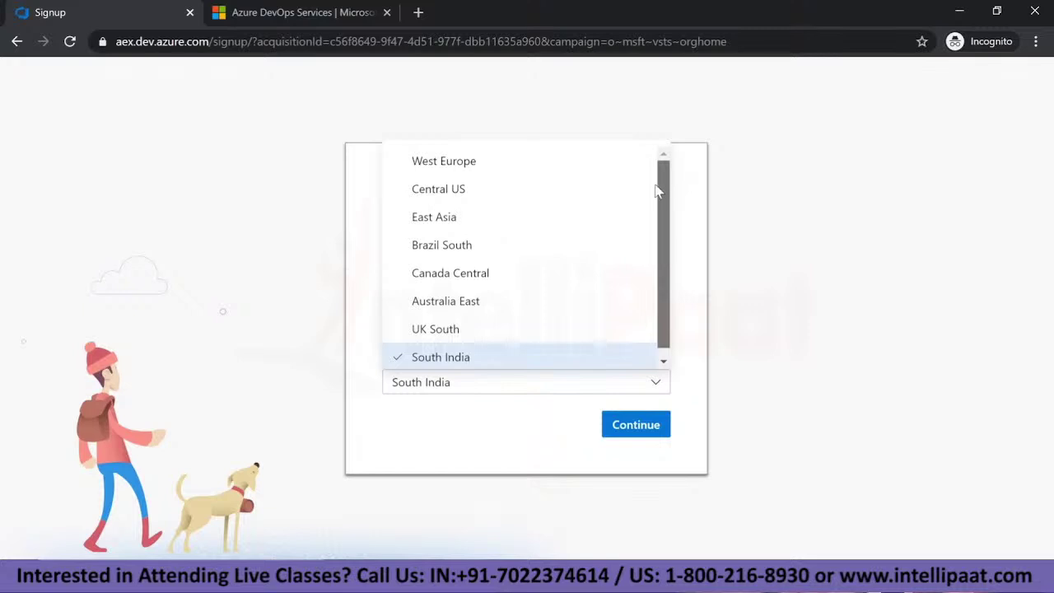
{"action": "left_click", "coordinate": [516, 427]}
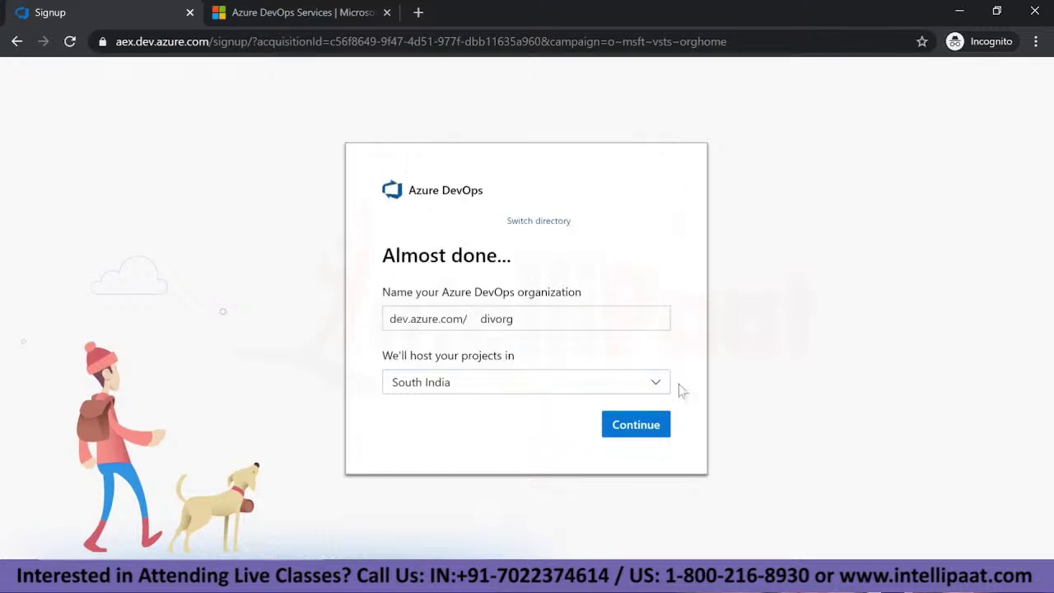
{"action": "left_click", "coordinate": [613, 427]}
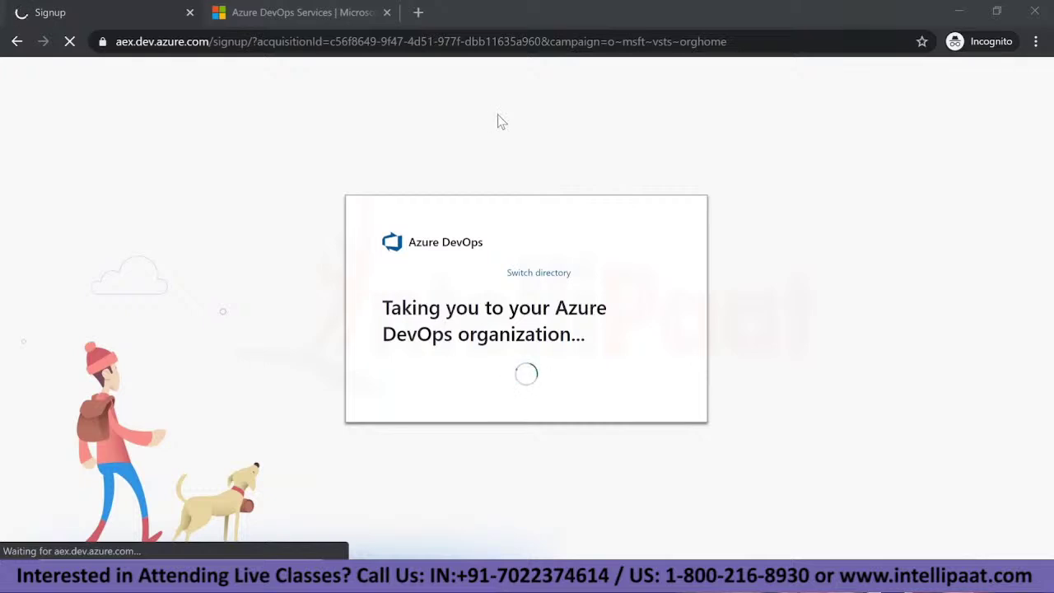
Step: Enter FirstProject as the new project's name
{"action": "double_click", "coordinate": [200, 41]}
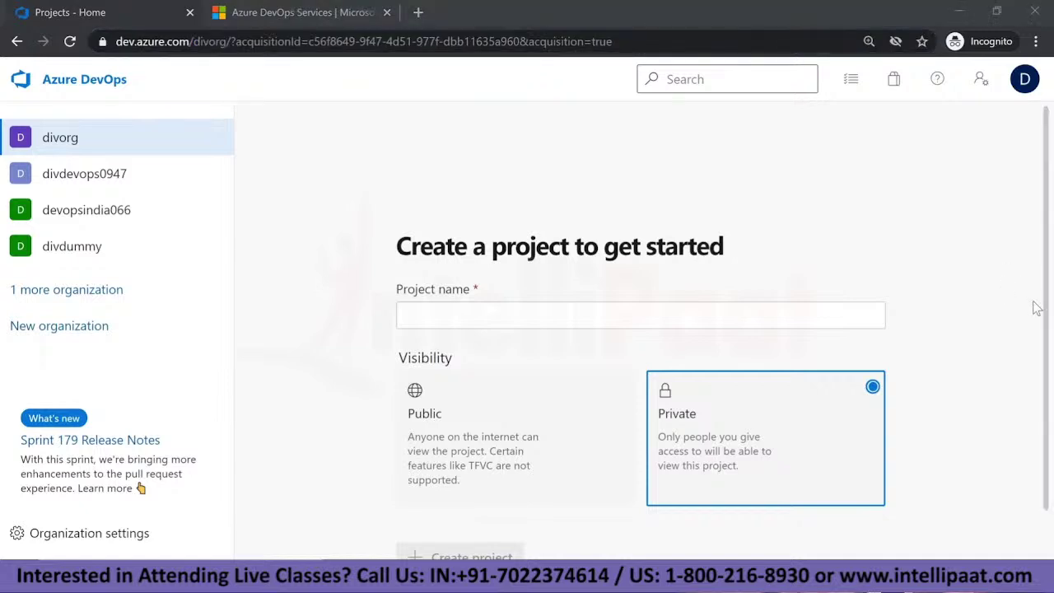
{"action": "left_click", "coordinate": [1049, 391]}
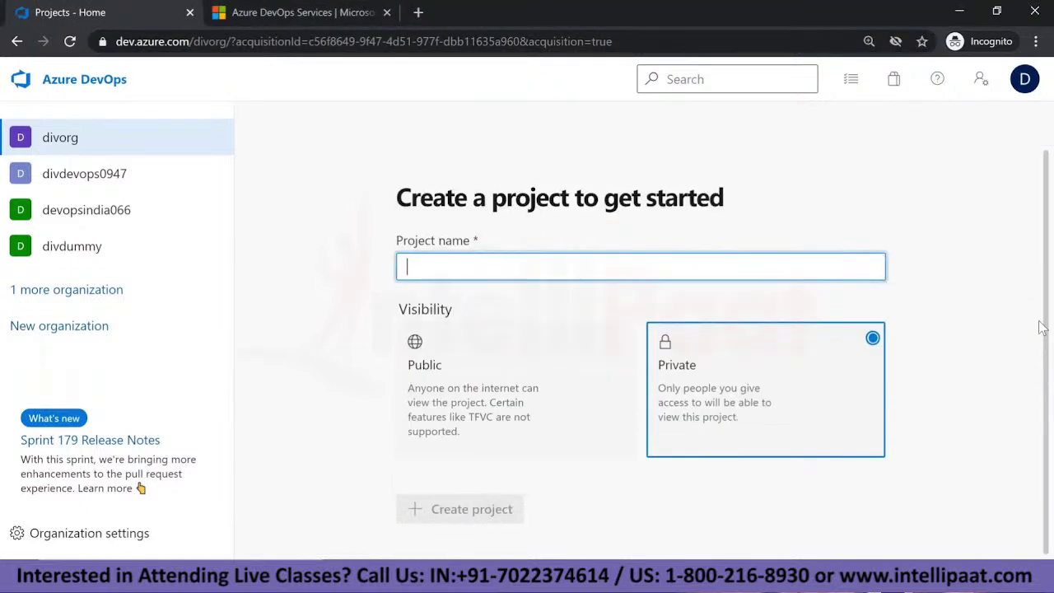
{"action": "scroll", "coordinate": [1030, 264], "scroll_direction": "up", "scroll_amount": 1}
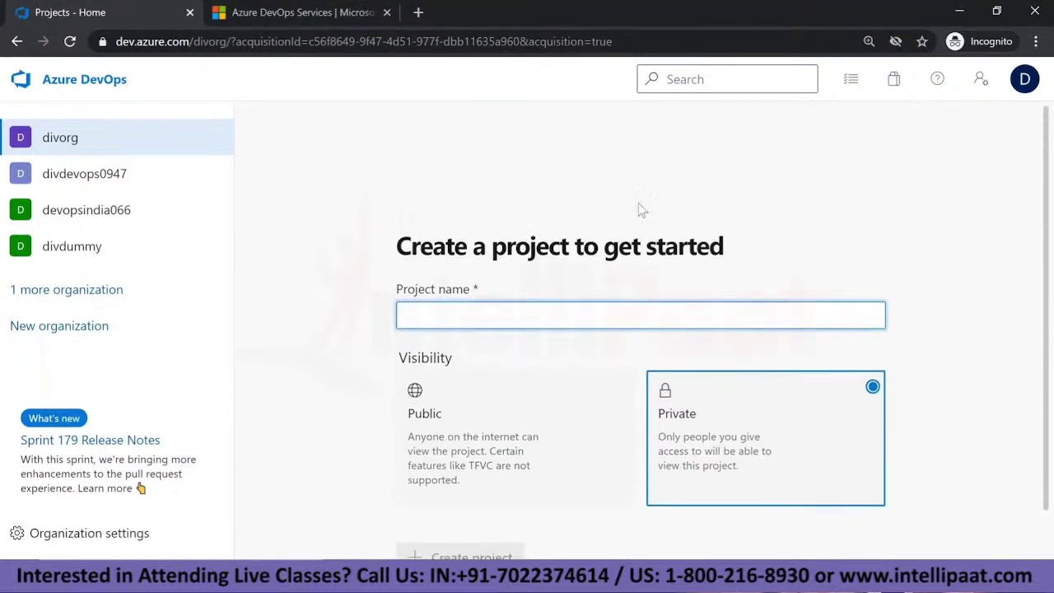
{"action": "left_click_drag", "start_coordinate": [602, 246], "coordinate": [687, 247]}
{"action": "left_click_drag", "start_coordinate": [1051, 329], "coordinate": [1051, 411]}
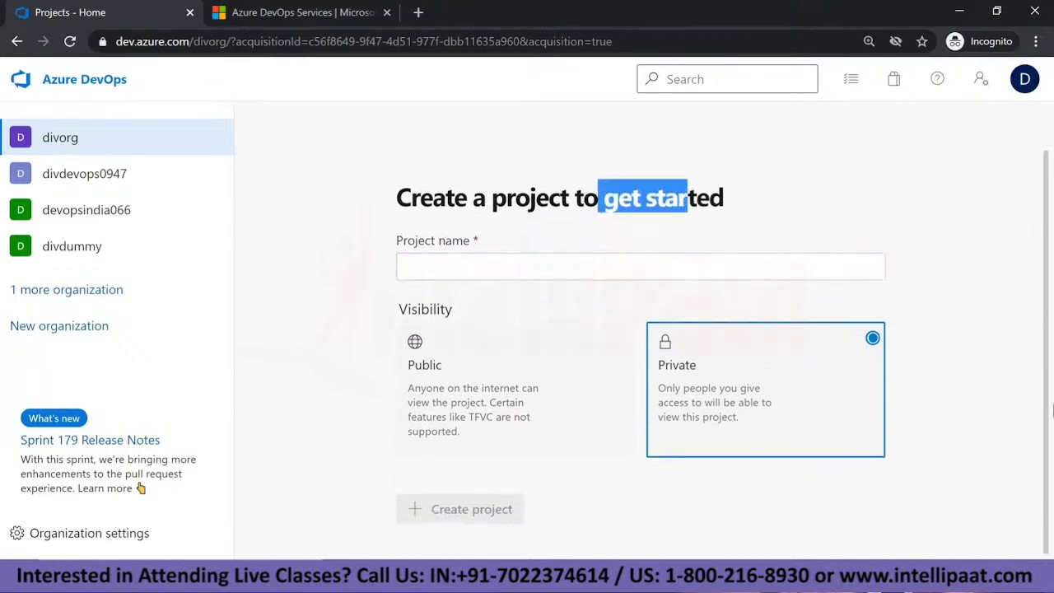
{"action": "left_click", "coordinate": [492, 263]}
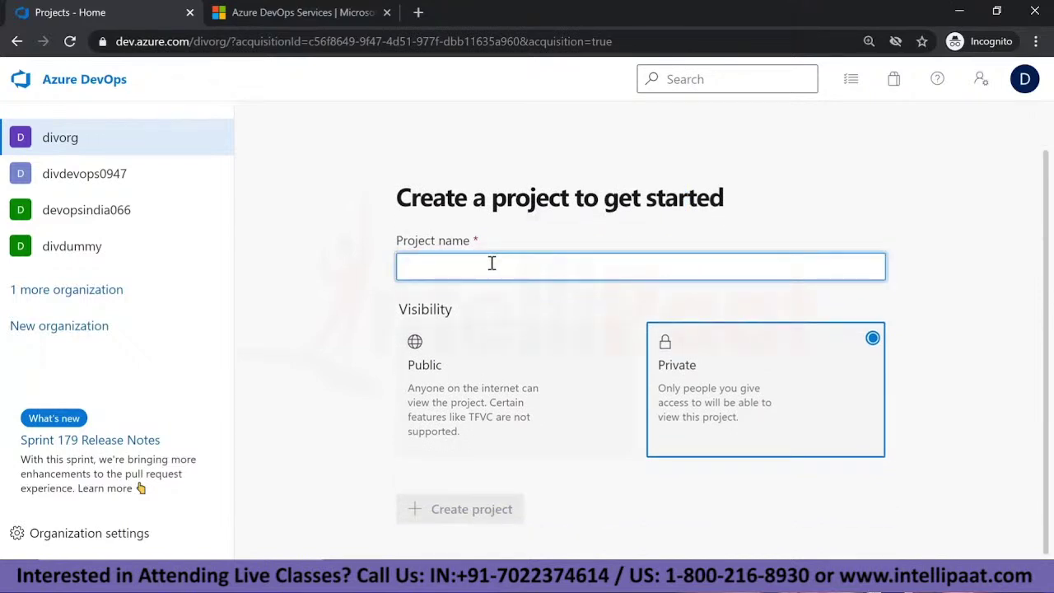
{"action": "type", "text": "First"}
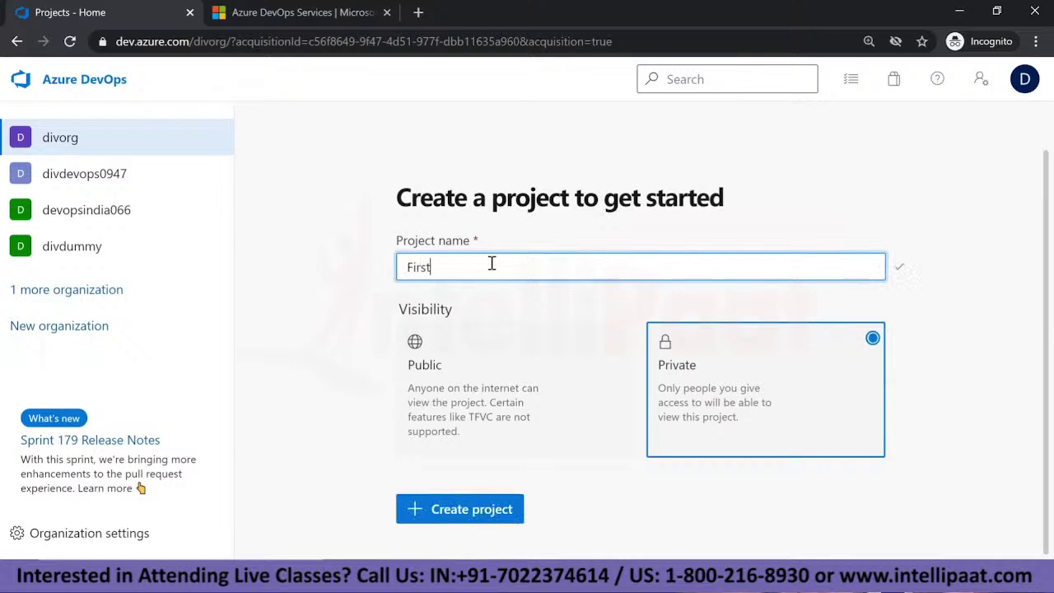
{"action": "type", "text": "Project"}
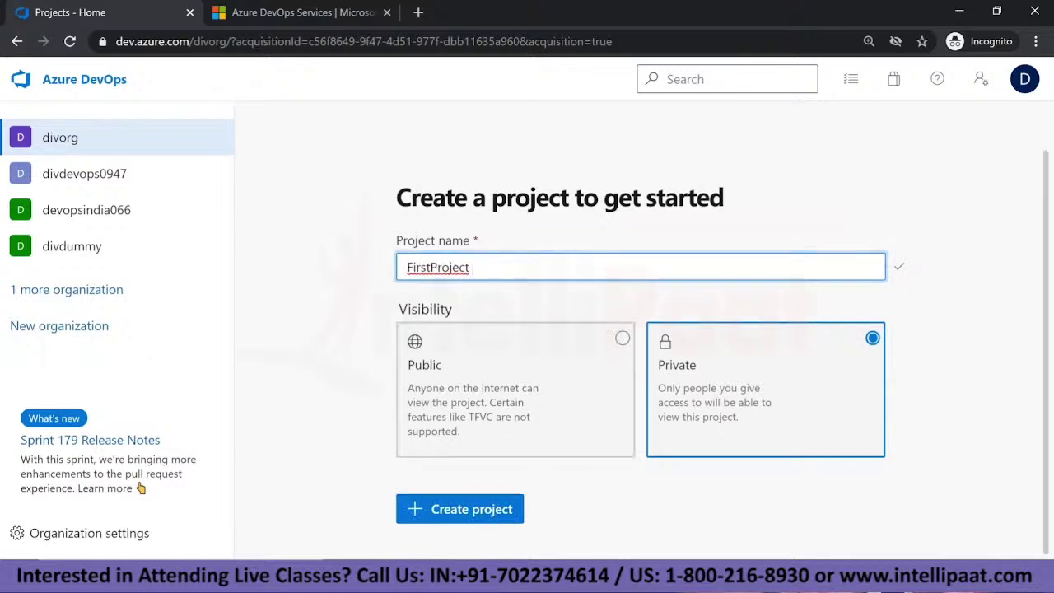
{"action": "left_click_drag", "start_coordinate": [417, 316], "coordinate": [477, 307]}
{"action": "left_click", "coordinate": [377, 380]}
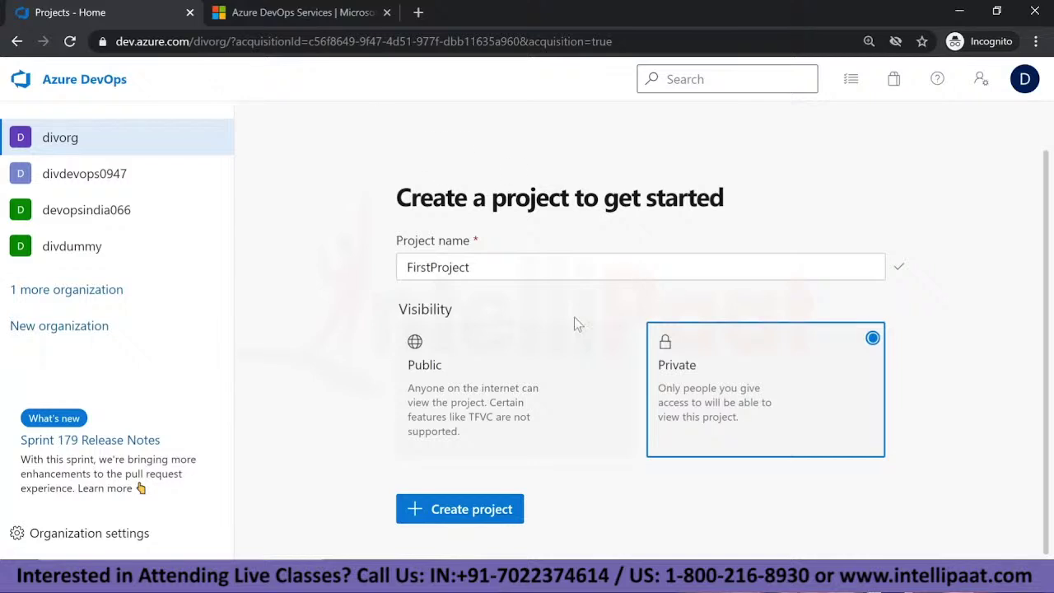
Step: Try Public visibility, switch back to Private, and create the project
{"action": "left_click", "coordinate": [486, 407]}
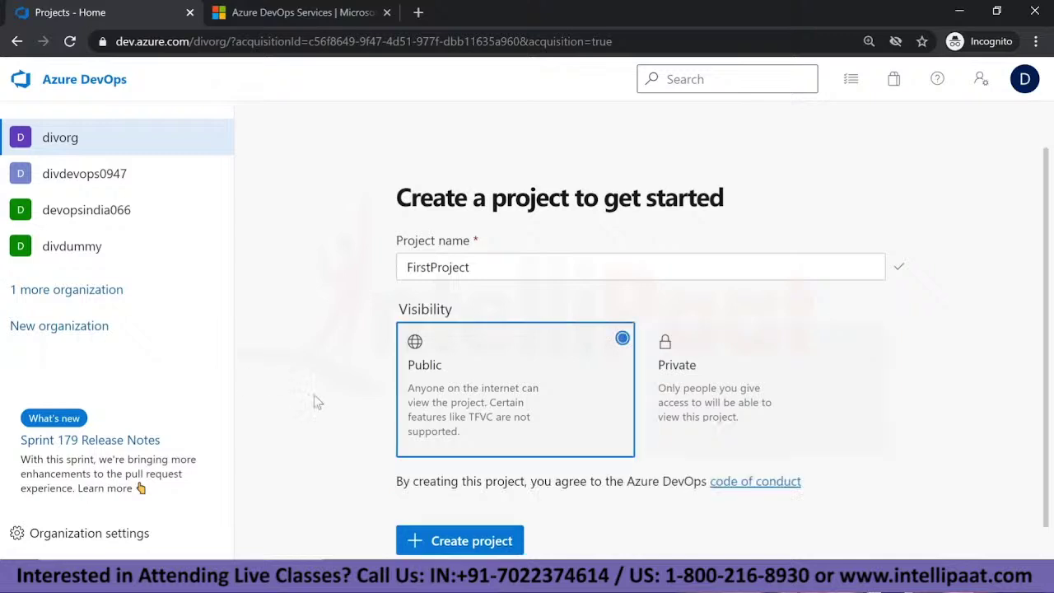
{"action": "left_click_drag", "start_coordinate": [230, 41], "coordinate": [115, 41]}
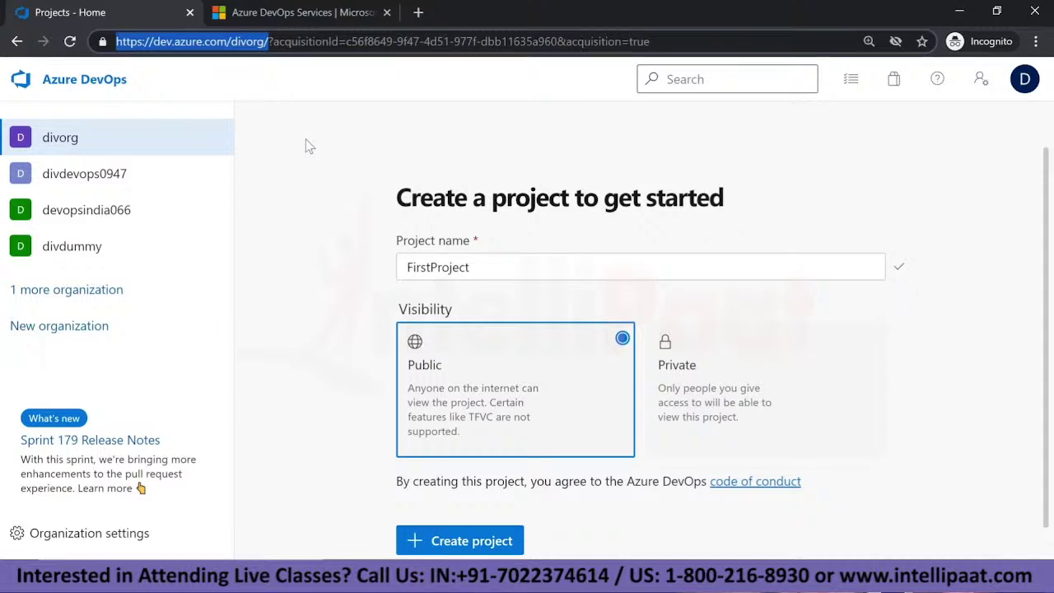
{"action": "left_click", "coordinate": [305, 176]}
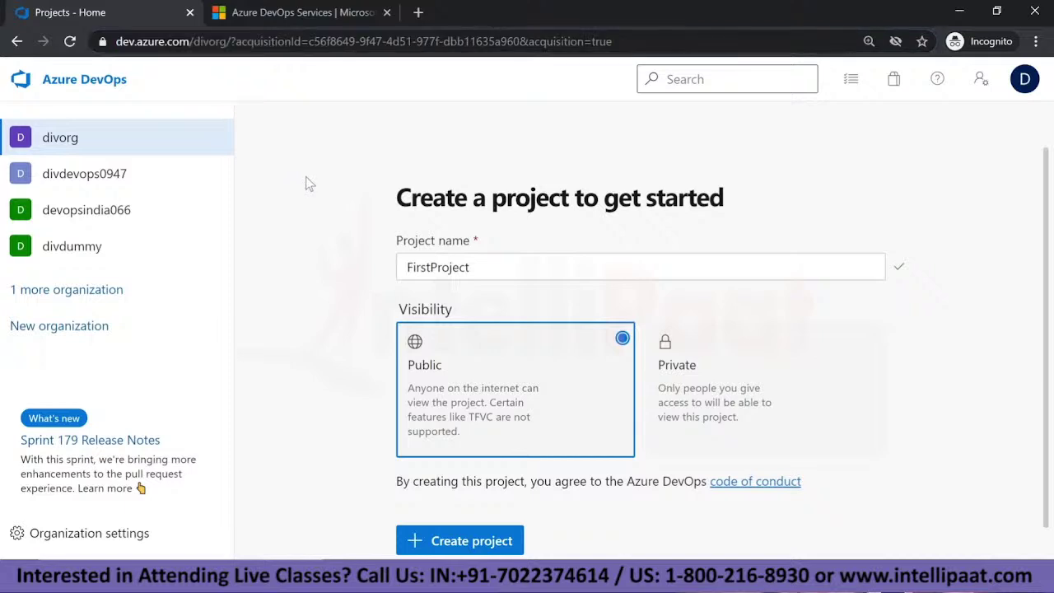
{"action": "left_click", "coordinate": [731, 399]}
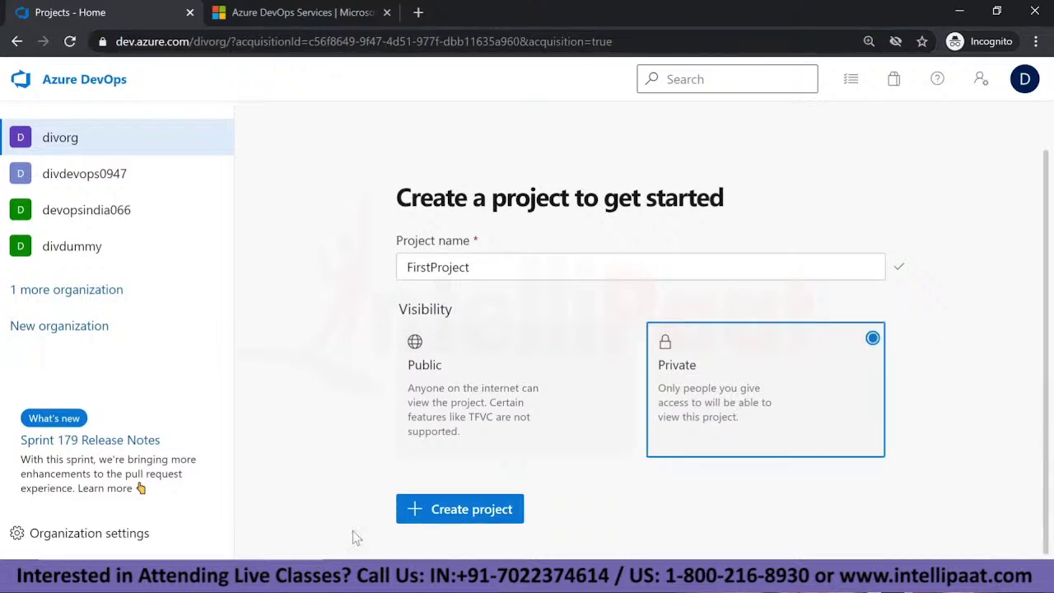
{"action": "left_click", "coordinate": [466, 512]}
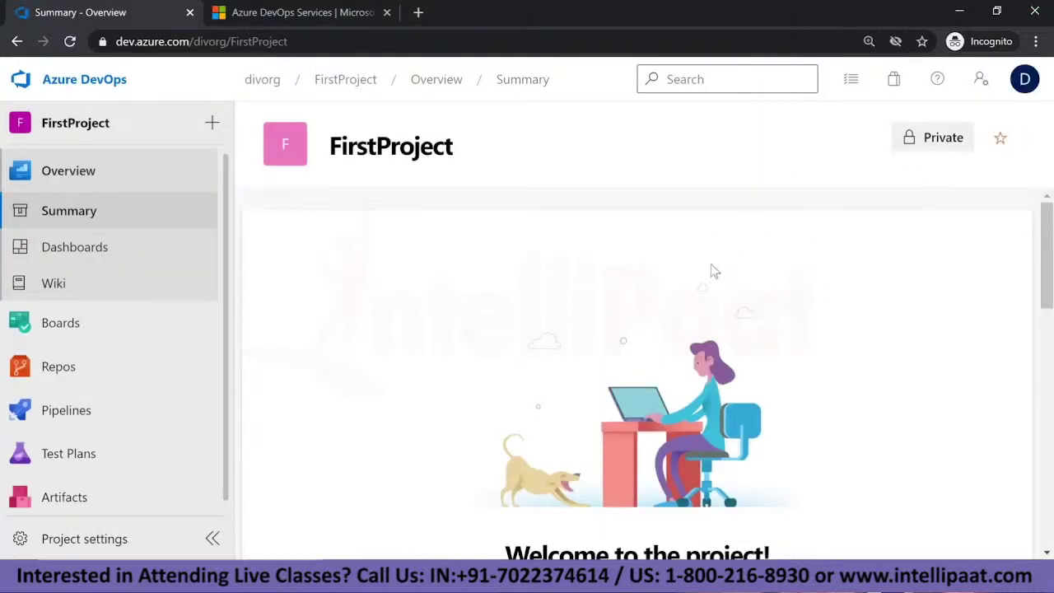
Step: Scroll the FirstProject summary and inspect the divorg part of its web address
{"action": "scroll", "coordinate": [714, 272], "scroll_direction": "down", "scroll_amount": 3}
{"action": "scroll", "coordinate": [714, 272], "scroll_direction": "up", "scroll_amount": 2}
{"action": "scroll", "coordinate": [714, 271], "scroll_direction": "down", "scroll_amount": 5}
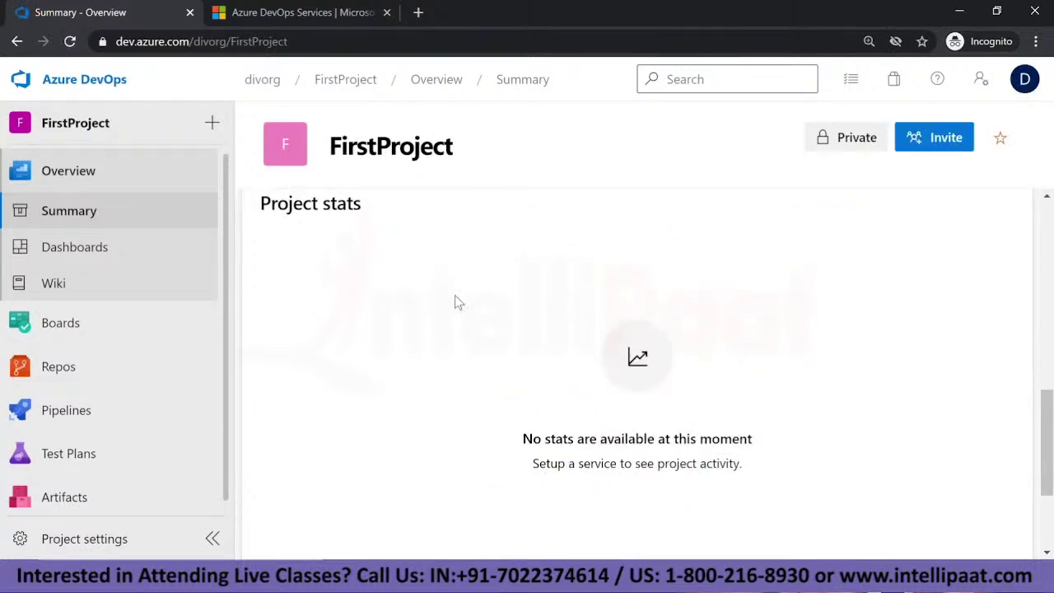
{"action": "double_click", "coordinate": [206, 42]}
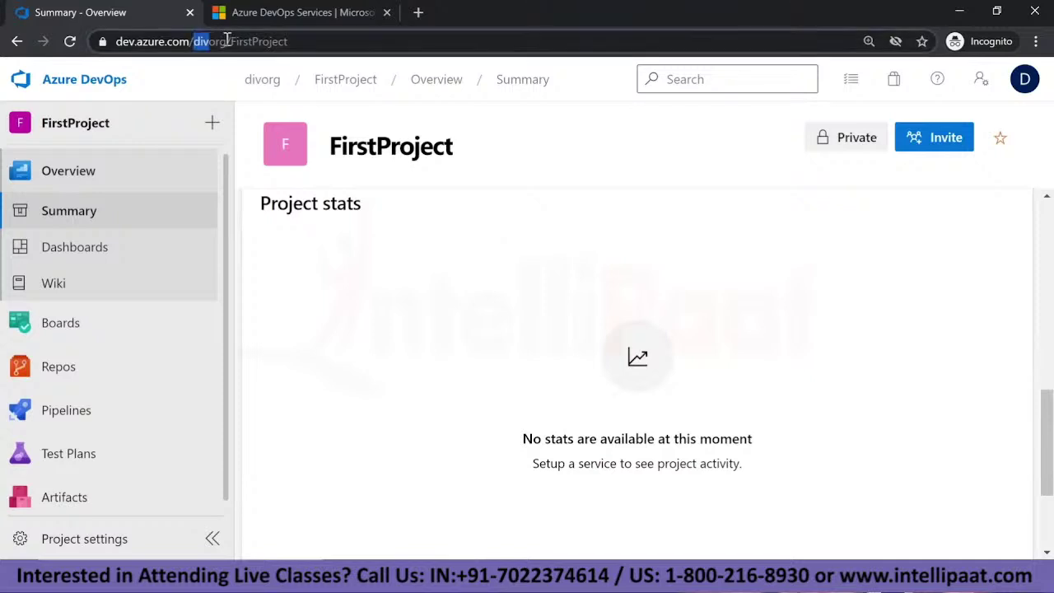
{"action": "left_click_drag", "start_coordinate": [212, 43], "coordinate": [224, 43]}
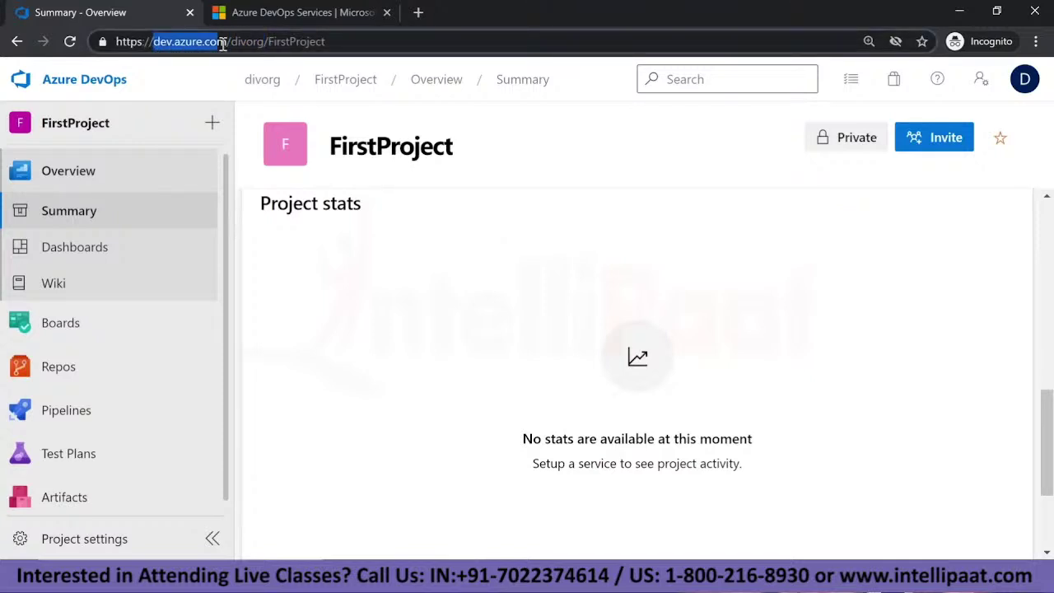
{"action": "double_click", "coordinate": [246, 43]}
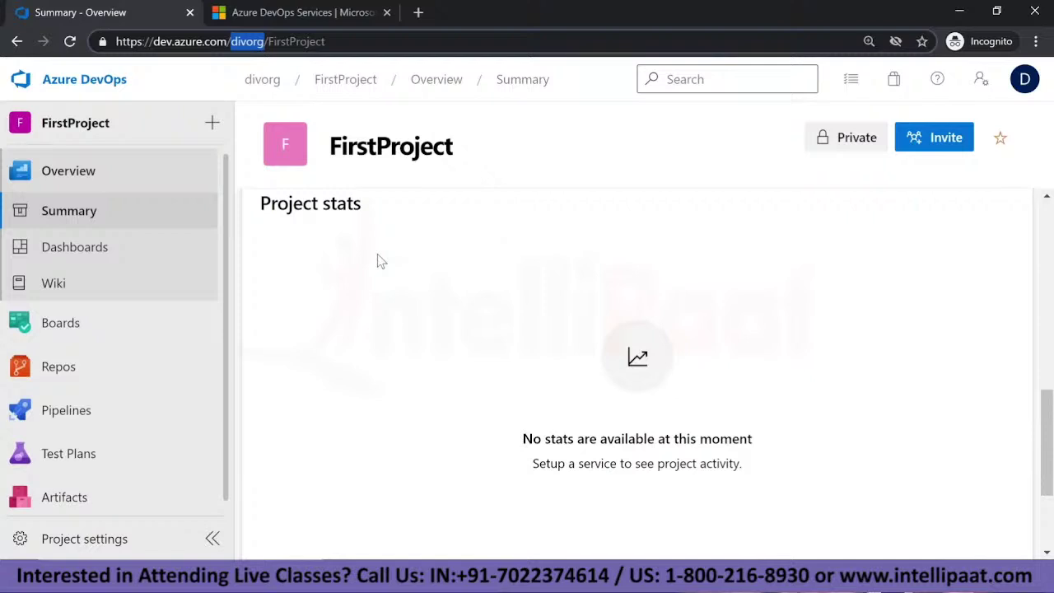
Step: Return to the divorg organization home page, where FirstProject is listed
{"action": "left_click", "coordinate": [244, 41]}
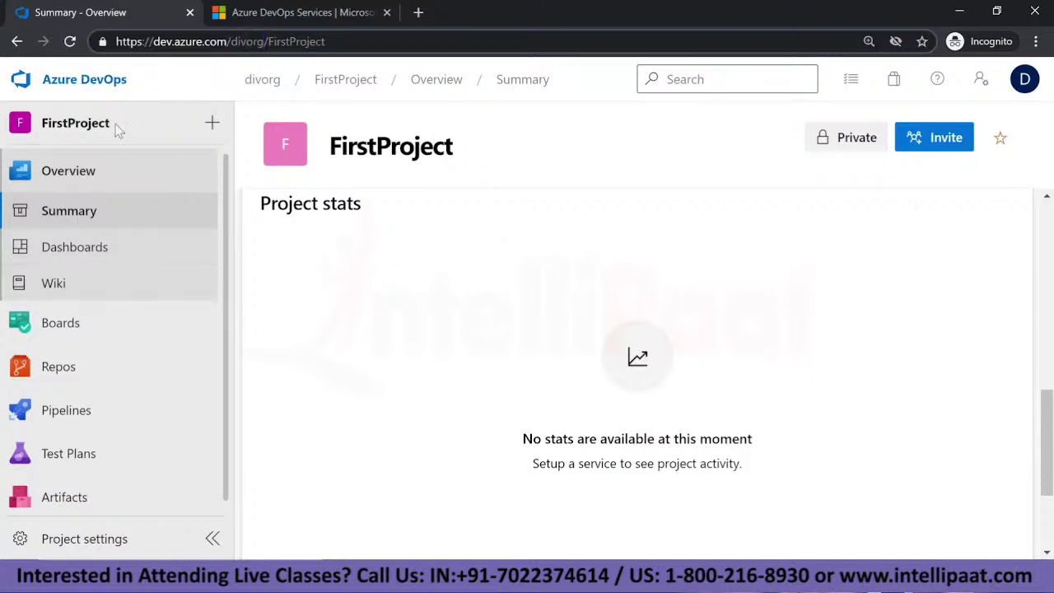
{"action": "left_click", "coordinate": [108, 88]}
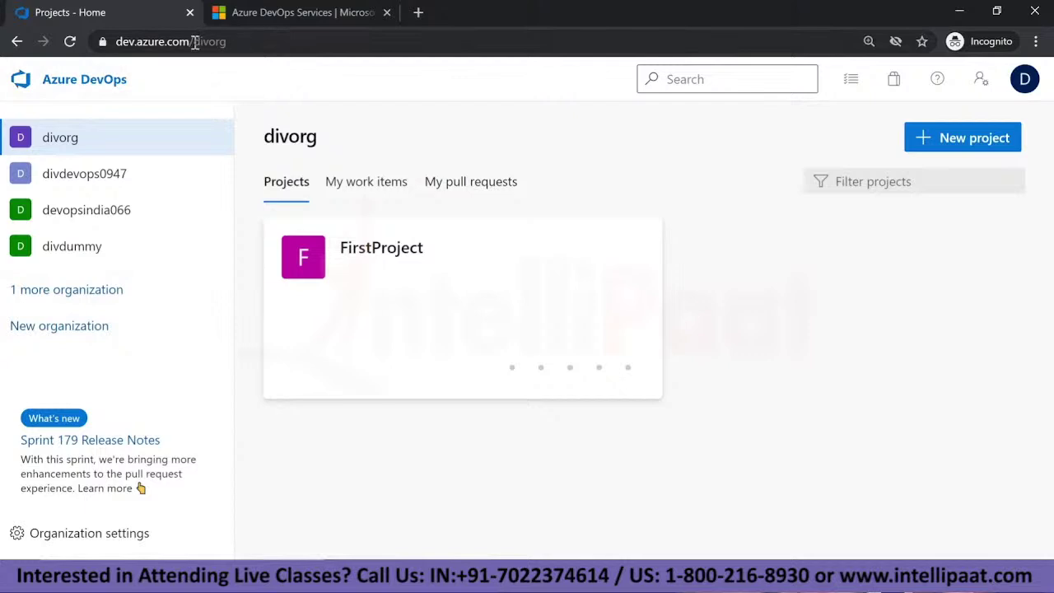
{"action": "left_click_drag", "start_coordinate": [196, 42], "coordinate": [254, 43]}
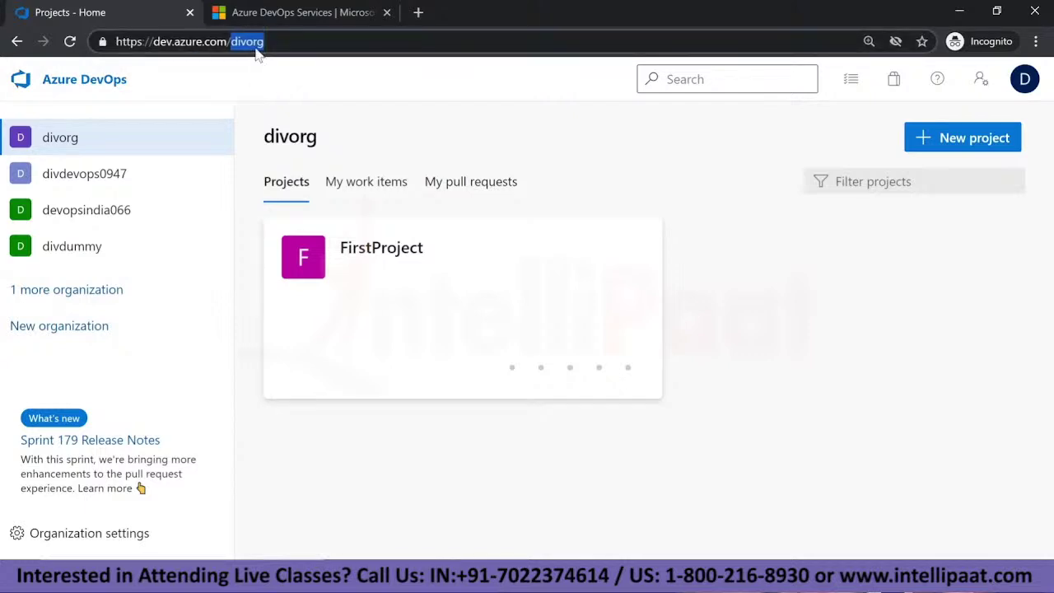
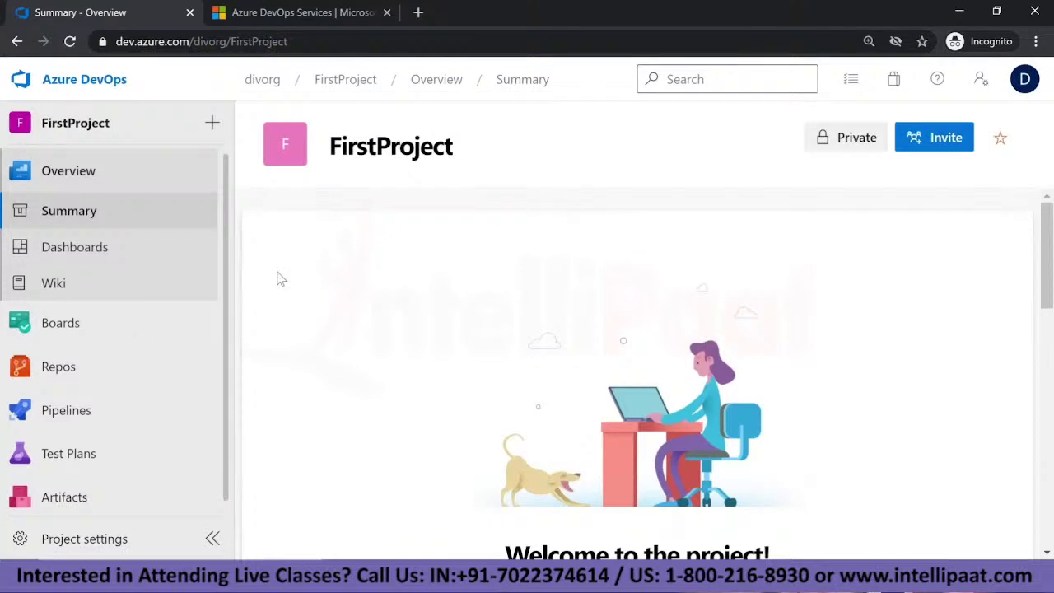
Step: Open Boards > Work items for FirstProject from the project sidebar
{"action": "mouse_move", "coordinate": [120, 343]}
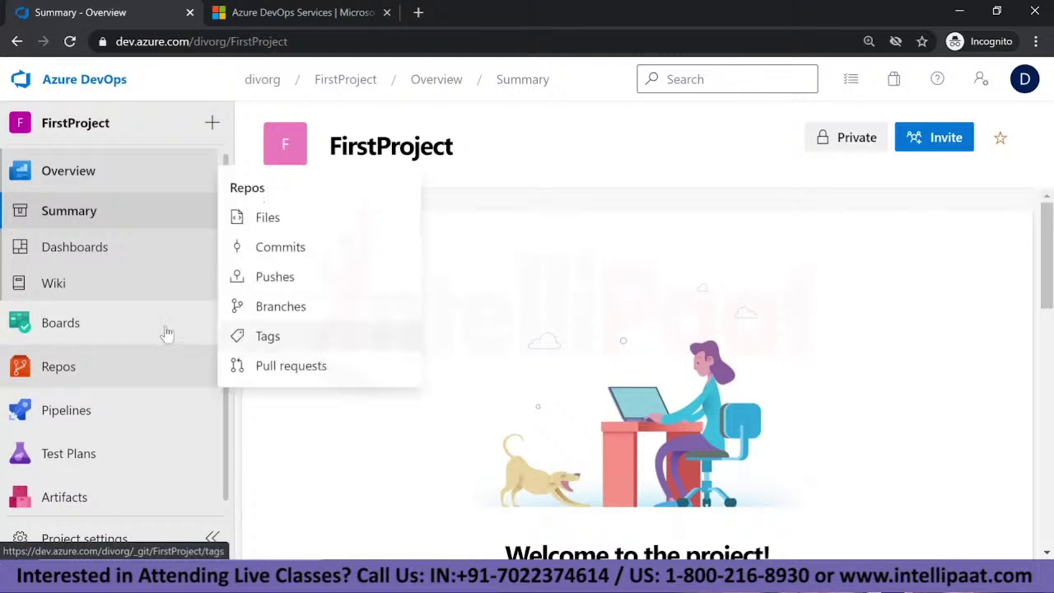
{"action": "mouse_move", "coordinate": [206, 329]}
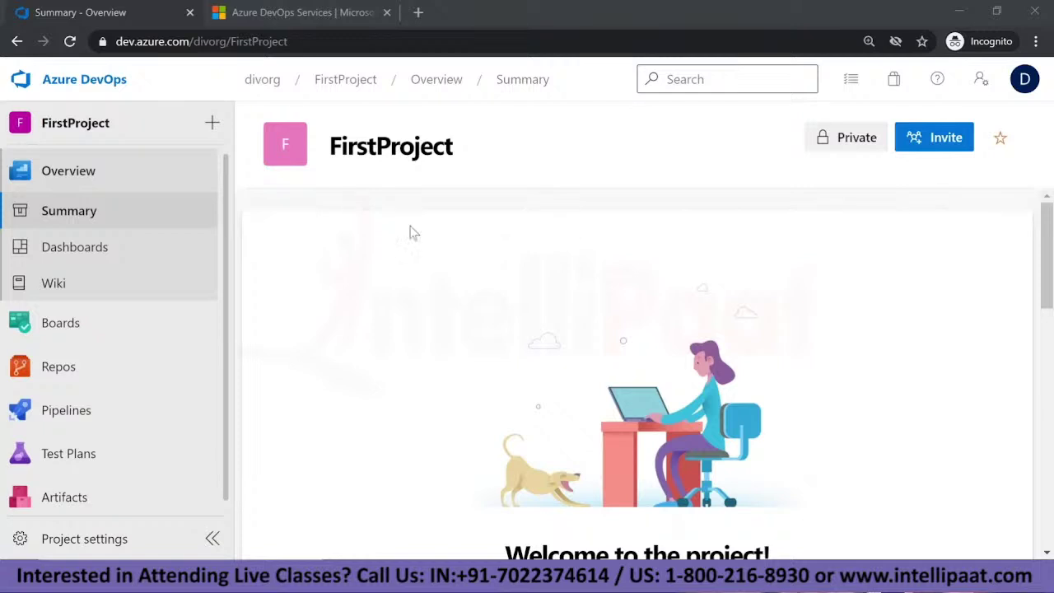
{"action": "mouse_move", "coordinate": [62, 325]}
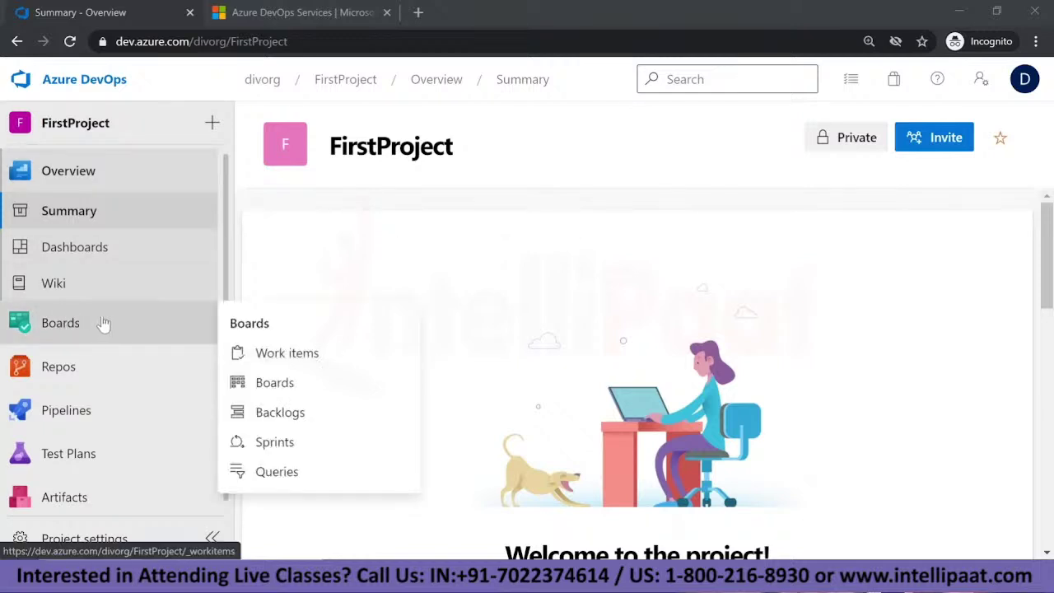
{"action": "mouse_move", "coordinate": [99, 372]}
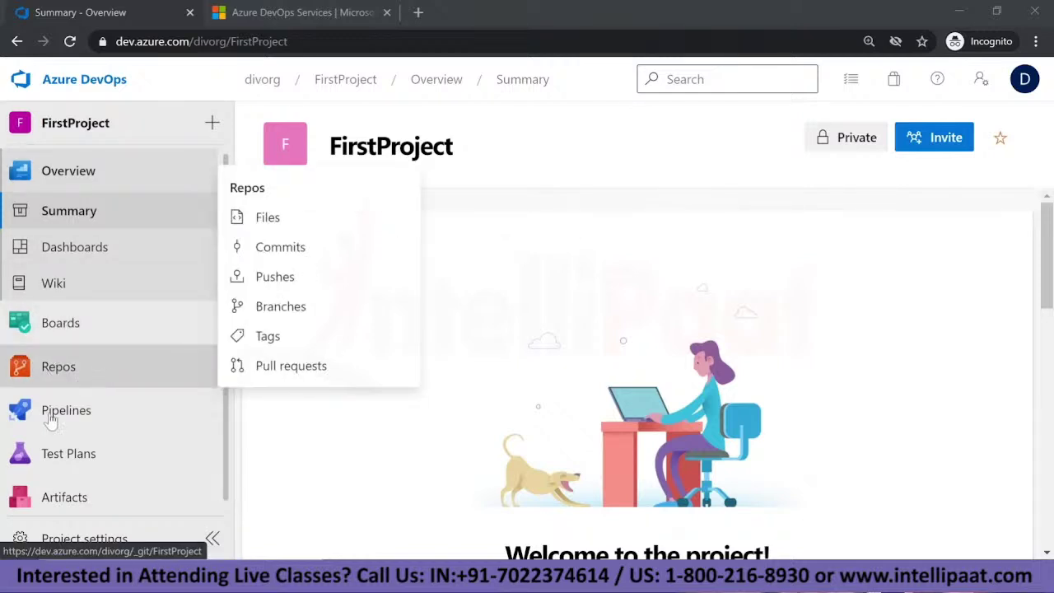
{"action": "mouse_move", "coordinate": [75, 417]}
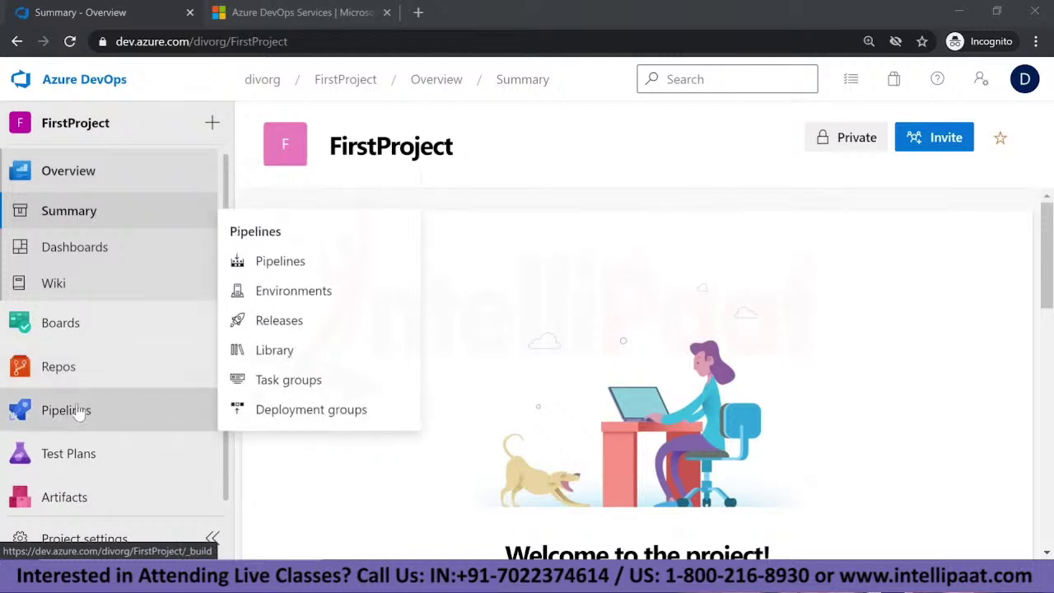
{"action": "mouse_move", "coordinate": [86, 457]}
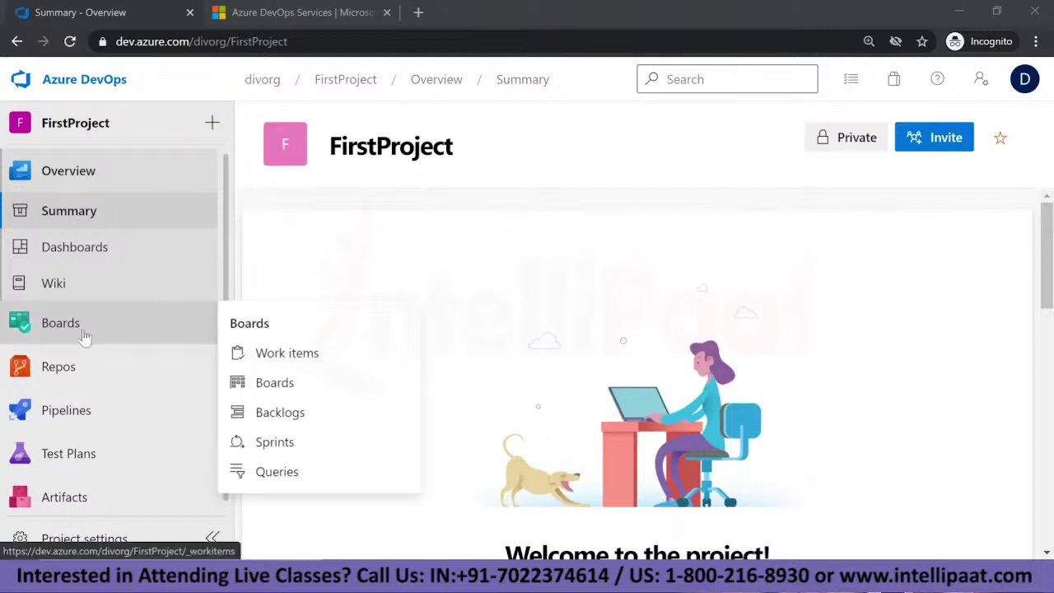
{"action": "left_click", "coordinate": [301, 366]}
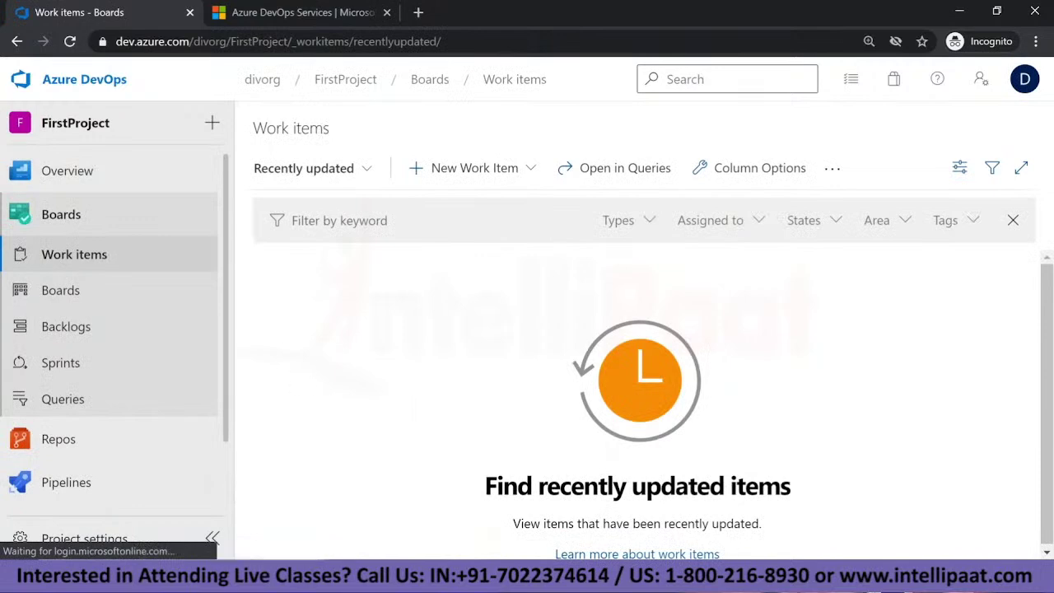
{"action": "mouse_move", "coordinate": [667, 583]}
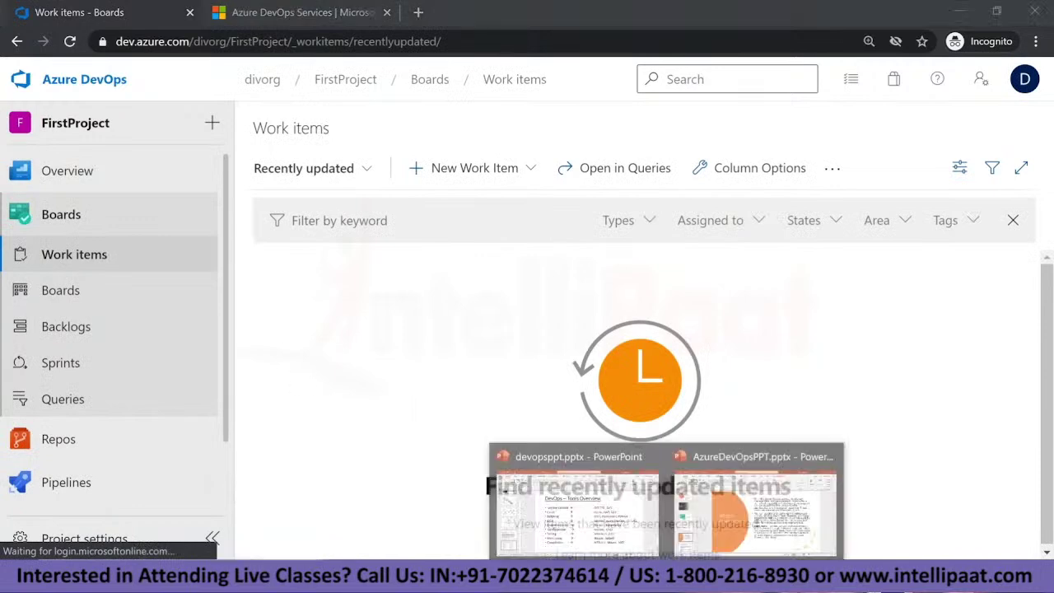
{"action": "left_click", "coordinate": [750, 537]}
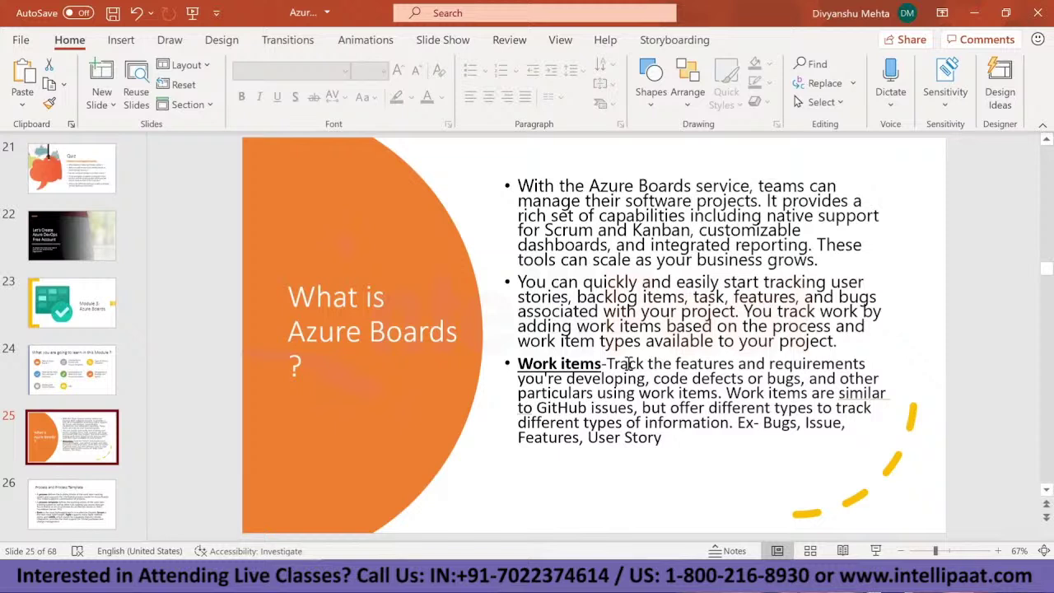
{"action": "left_click", "coordinate": [670, 379]}
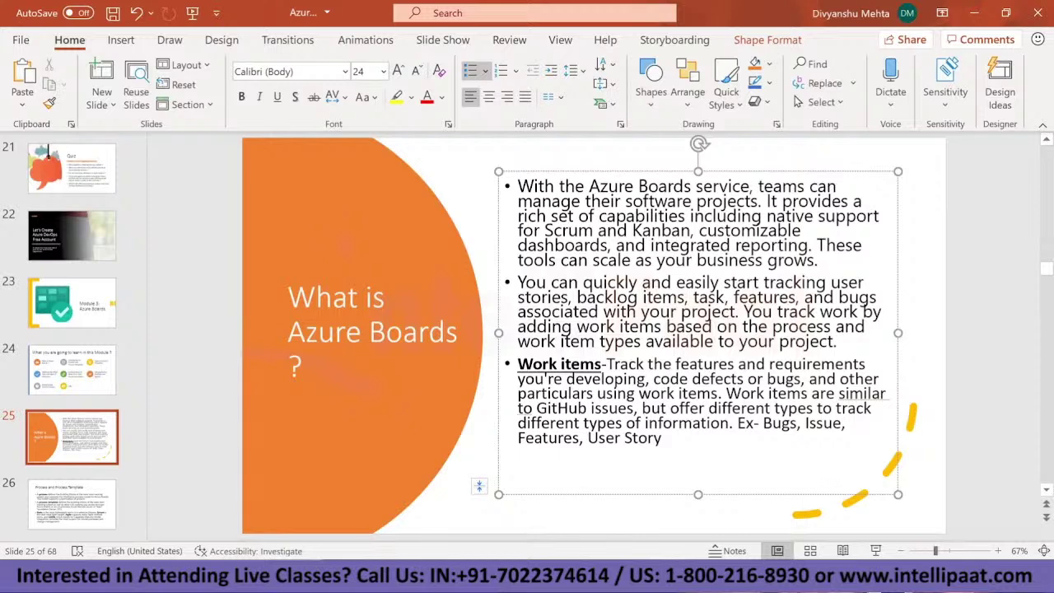
{"action": "key", "text": "alt+Tab"}
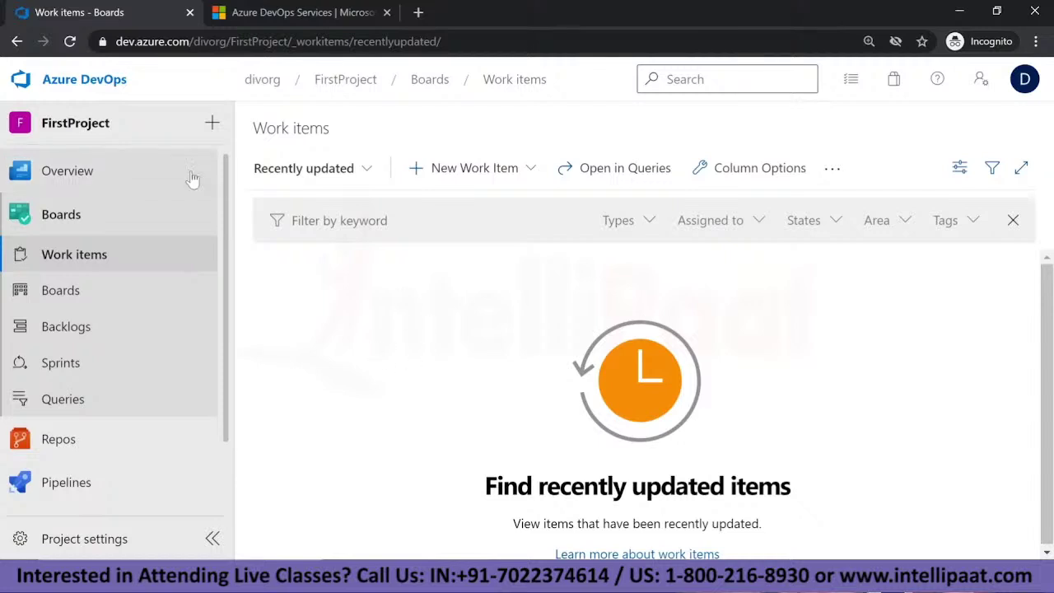
Step: From the divorg home, go to FirstProject's Work items and list the New Work Item types
{"action": "left_click", "coordinate": [49, 80]}
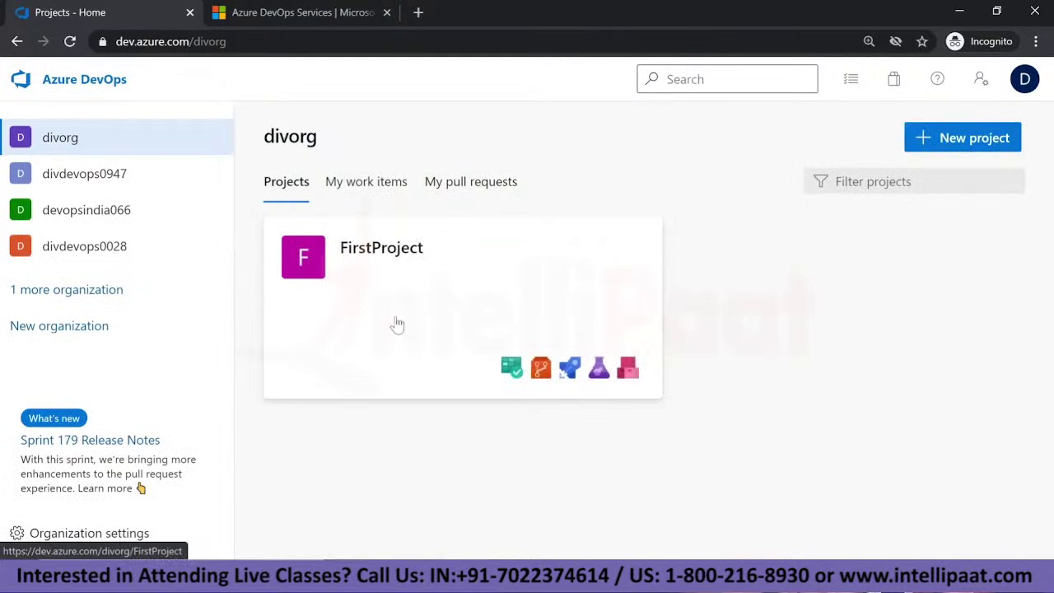
{"action": "left_click", "coordinate": [422, 310]}
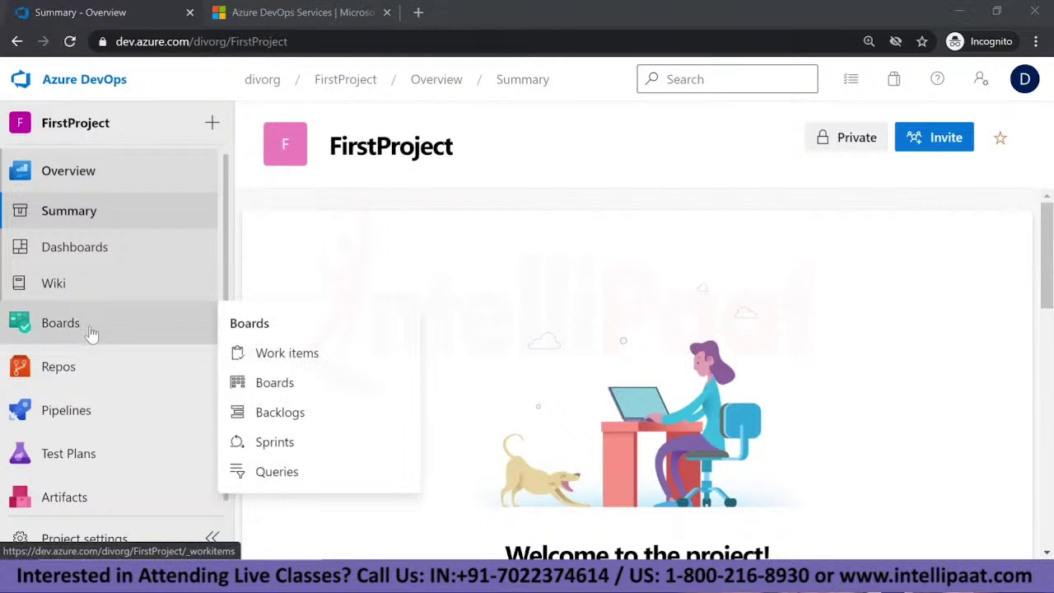
{"action": "left_click", "coordinate": [264, 357]}
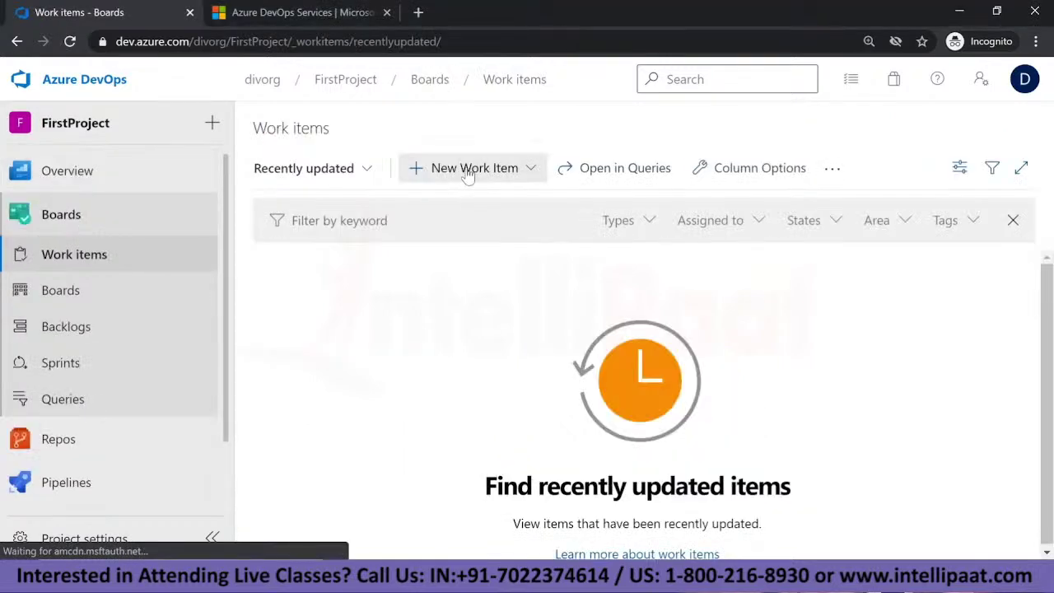
{"action": "left_click", "coordinate": [465, 169]}
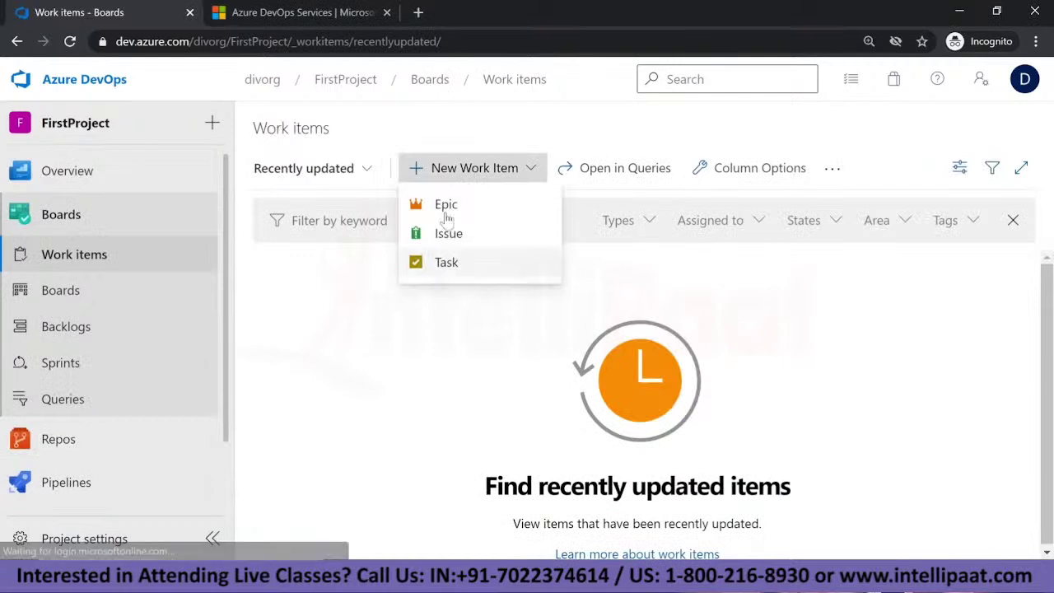
Step: Create a new Task titled 'Add a new tab in the login page'
{"action": "left_click", "coordinate": [451, 265]}
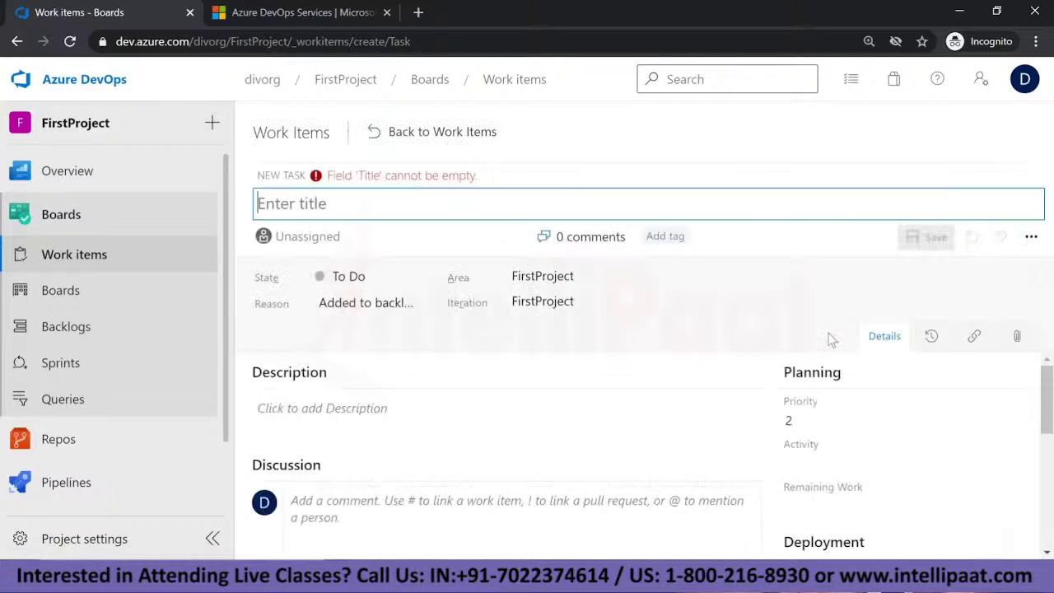
{"action": "mouse_move", "coordinate": [1045, 399]}
{"action": "left_mouse_down"}
{"action": "mouse_move", "coordinate": [1044, 504]}
{"action": "mouse_move", "coordinate": [1039, 401]}
{"action": "left_mouse_up"}
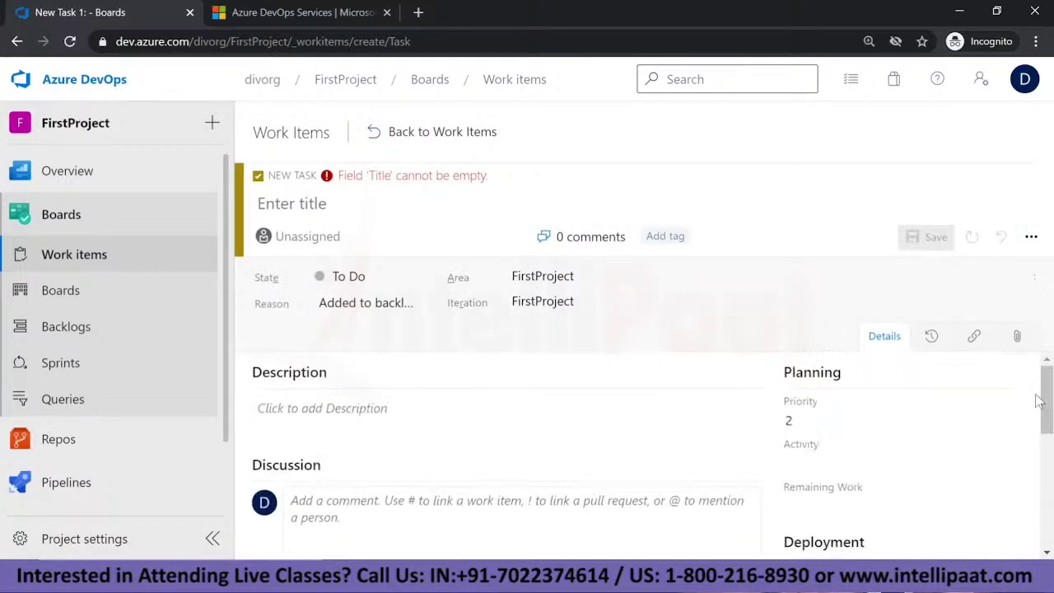
{"action": "left_click", "coordinate": [360, 201]}
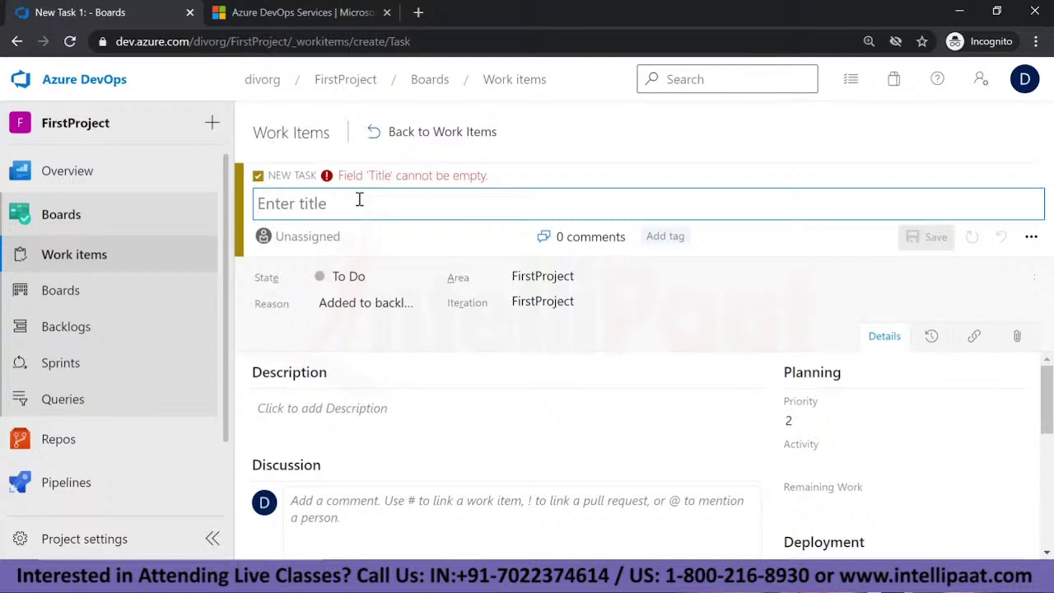
{"action": "type", "text": "Add a"}
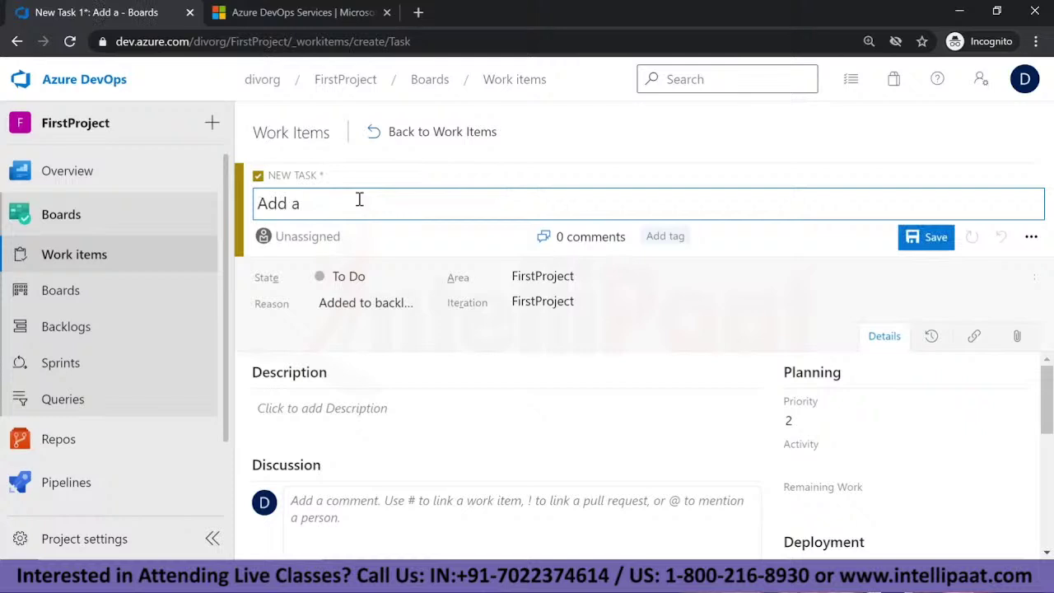
{"action": "type", "text": " new tas"}
{"action": "type", "text": " i"}
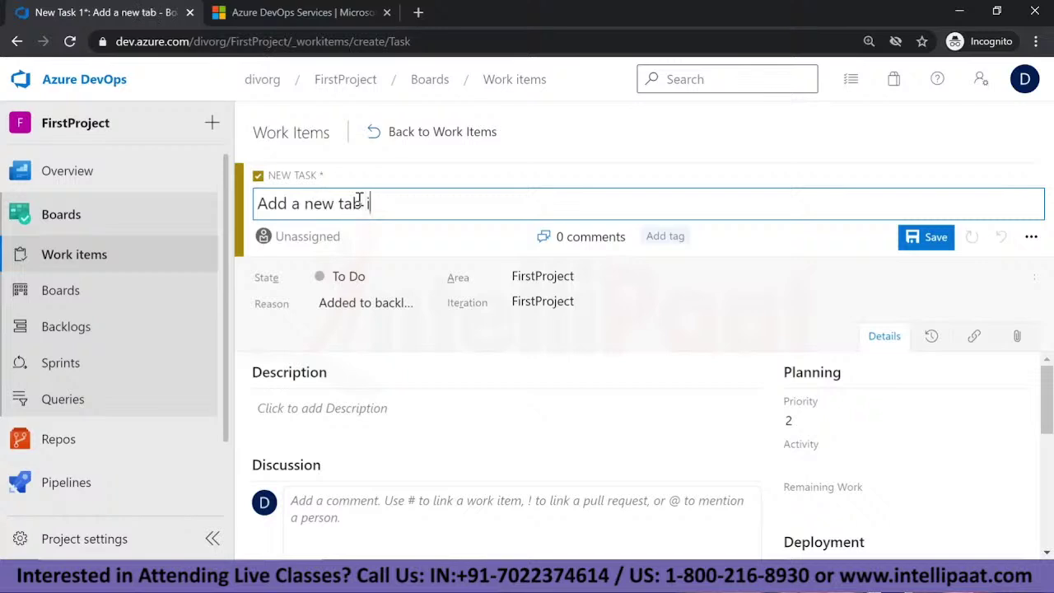
{"action": "type", "text": "n the login"}
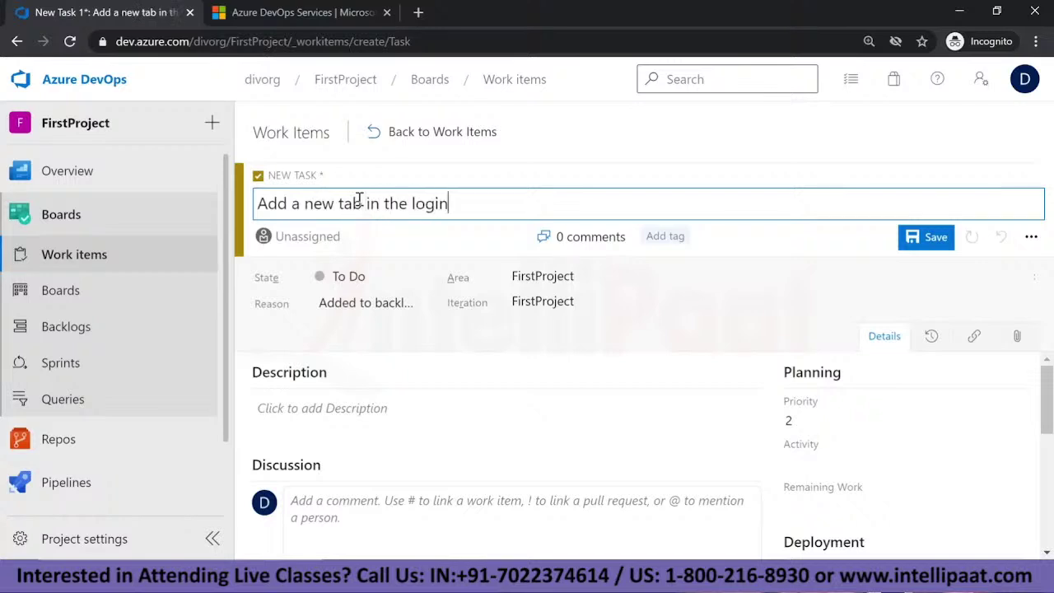
{"action": "type", "text": " page"}
{"action": "left_click_drag", "start_coordinate": [281, 203], "coordinate": [530, 202]}
{"action": "left_click", "coordinate": [529, 202]}
{"action": "triple_click", "coordinate": [529, 202]}
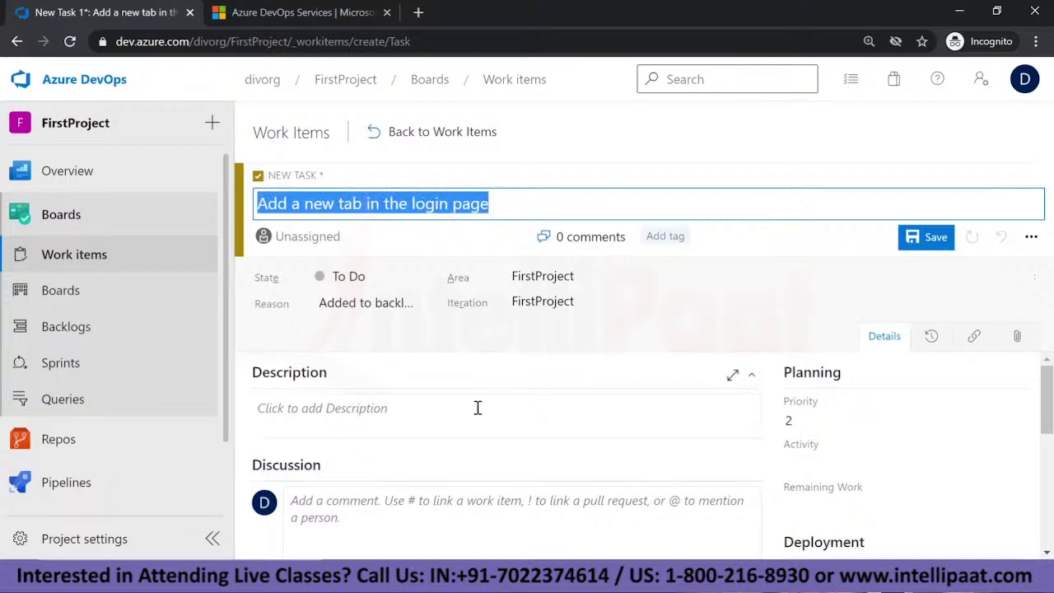
Step: Assign the task to the team member found through the identity search
{"action": "left_click", "coordinate": [378, 235]}
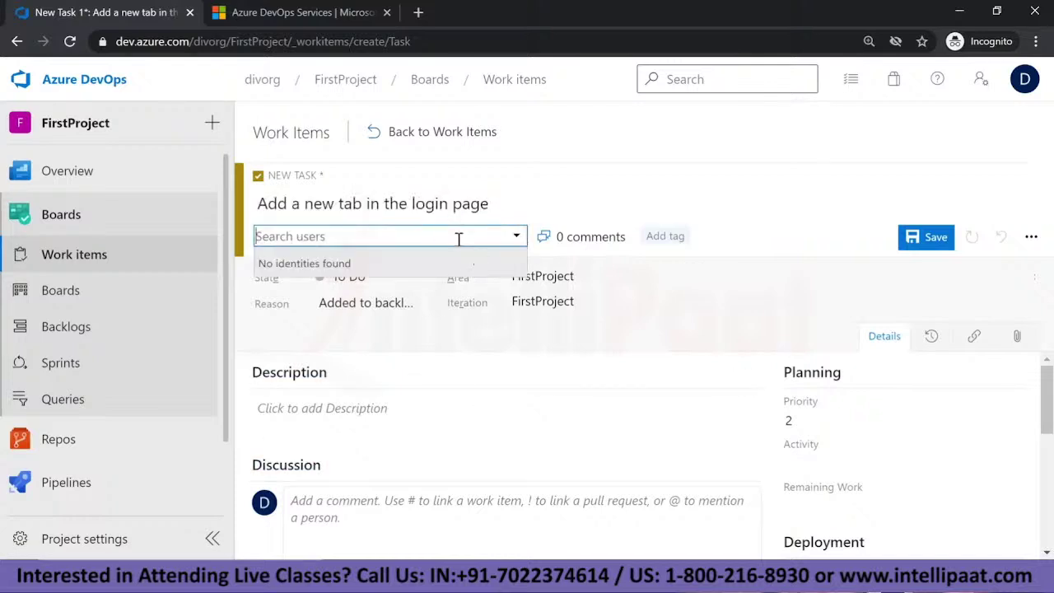
{"action": "type", "text": "divy"}
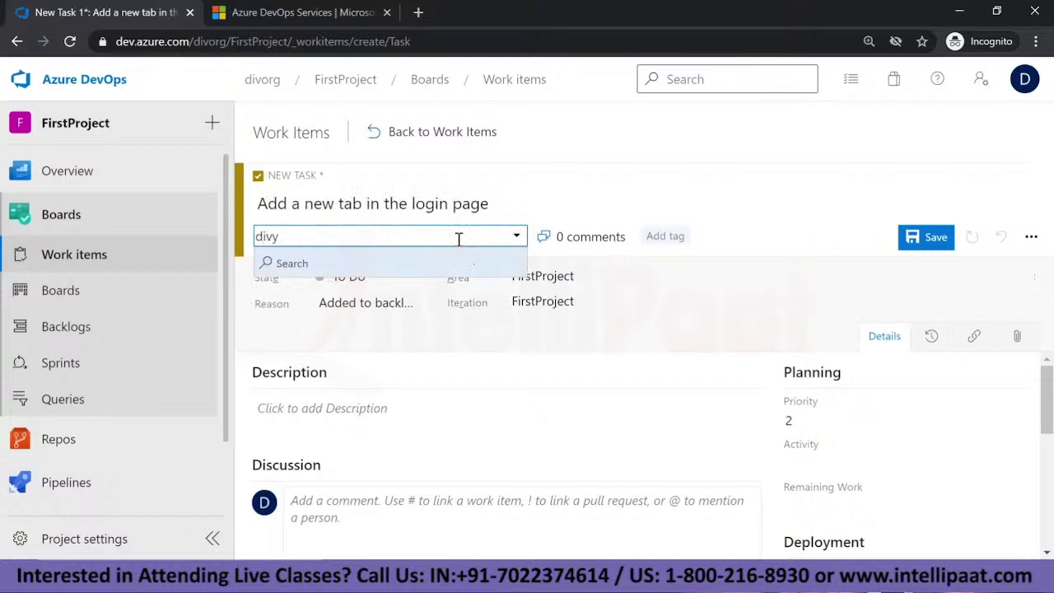
{"action": "left_click", "coordinate": [399, 263]}
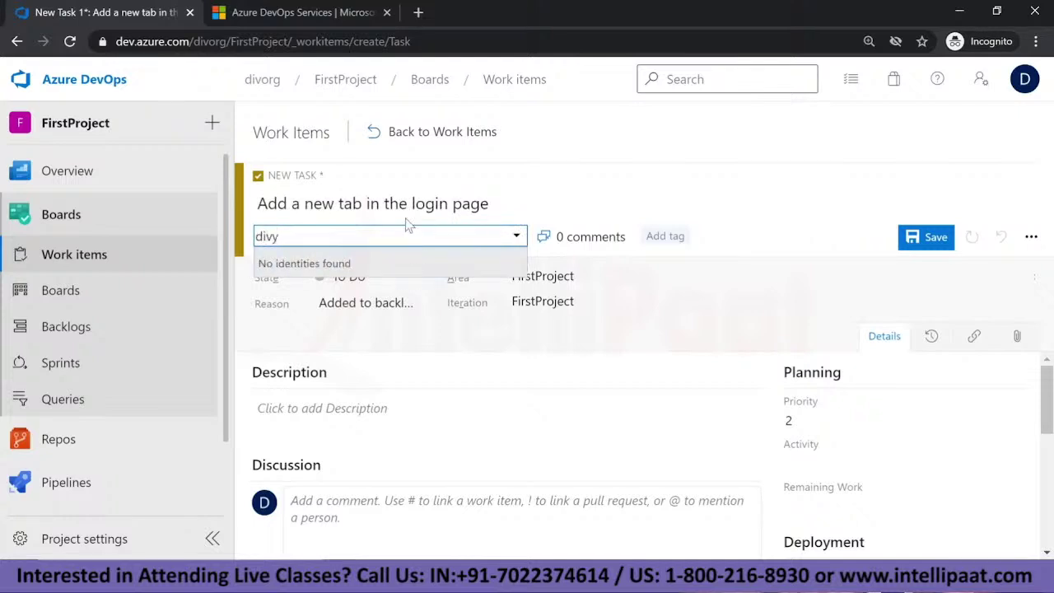
{"action": "left_click", "coordinate": [404, 232]}
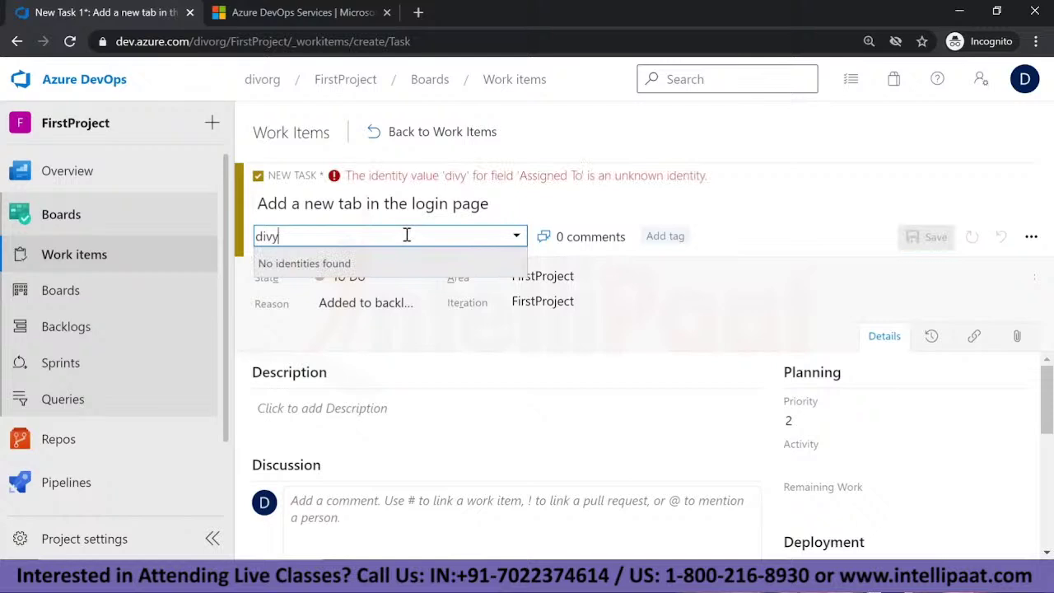
{"action": "key", "text": "BackSpace"}
{"action": "left_click", "coordinate": [400, 266]}
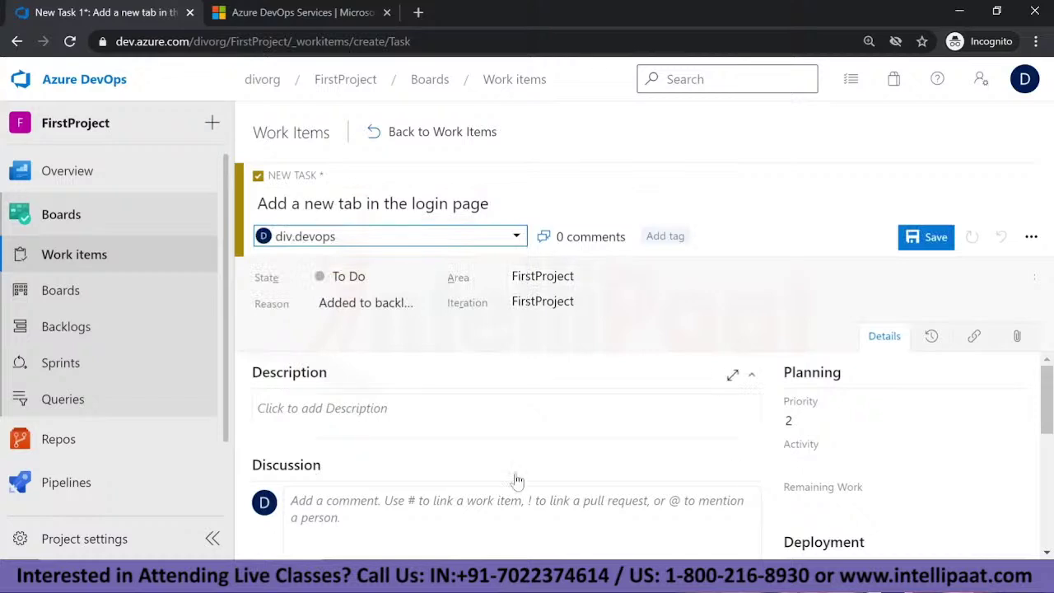
{"action": "scroll", "coordinate": [1048, 385], "scroll_direction": "down", "scroll_amount": 1}
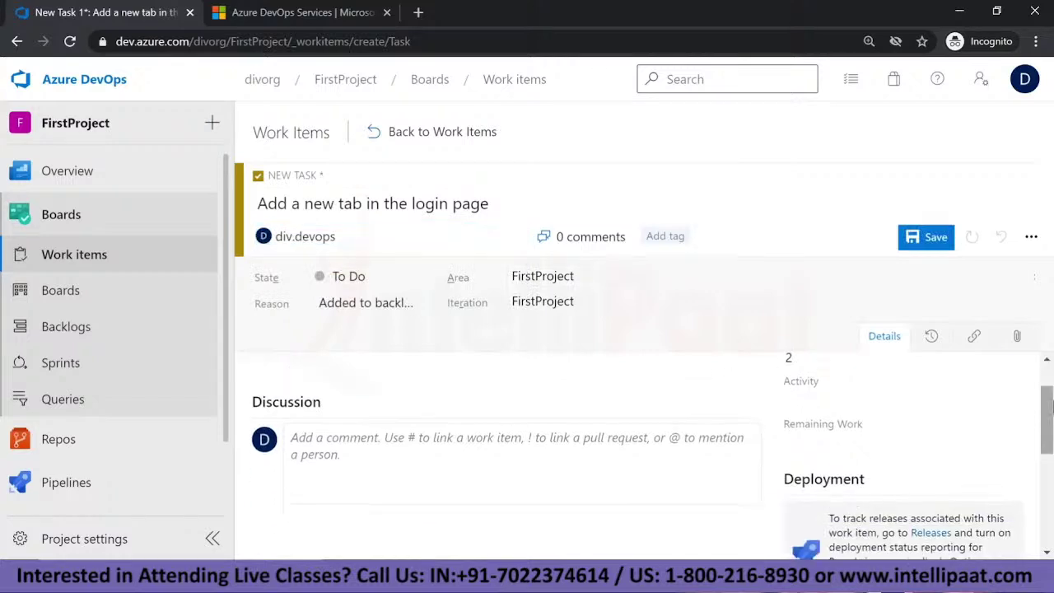
{"action": "scroll", "coordinate": [1048, 368], "scroll_direction": "up", "scroll_amount": 1}
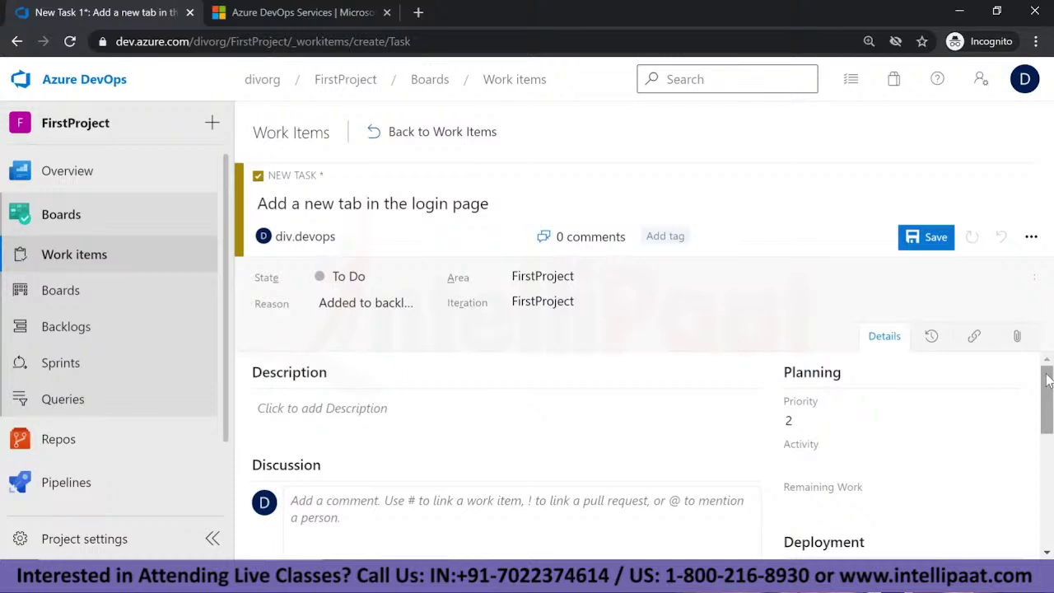
{"action": "left_click", "coordinate": [597, 510]}
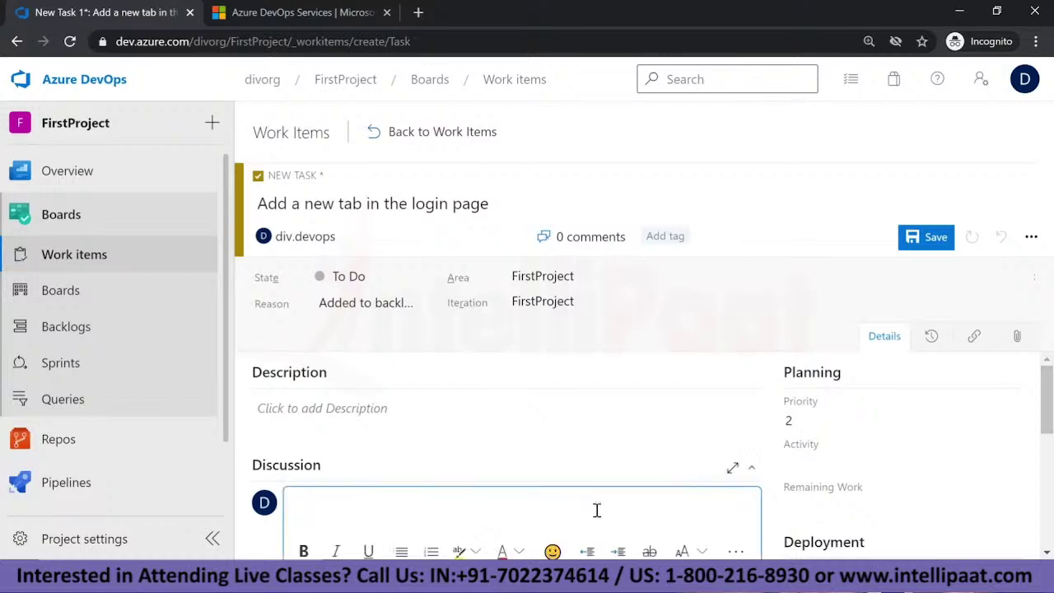
{"action": "type", "text": "@"}
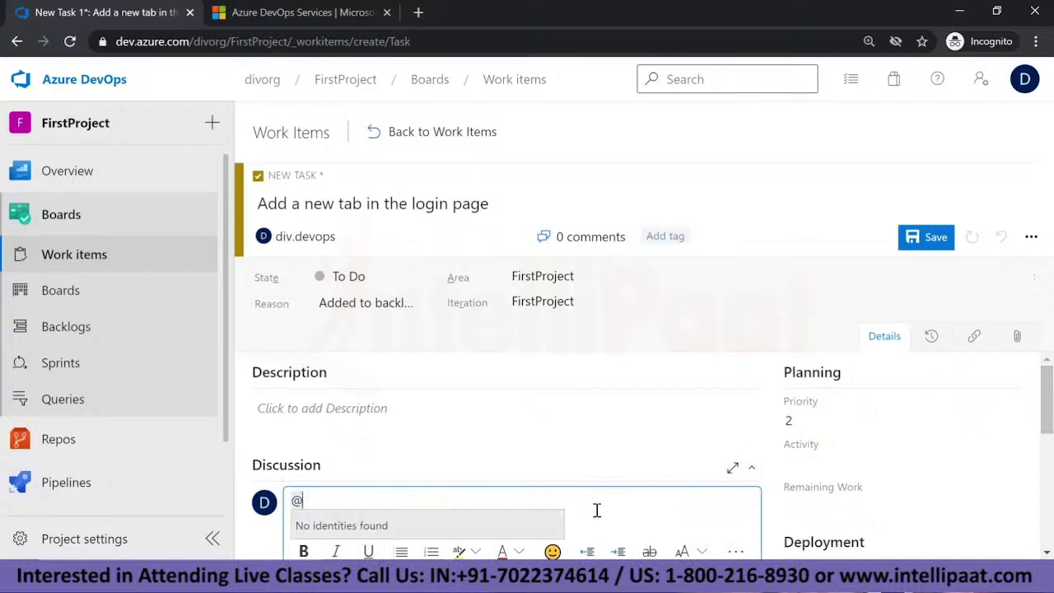
{"action": "type", "text": "div.de"}
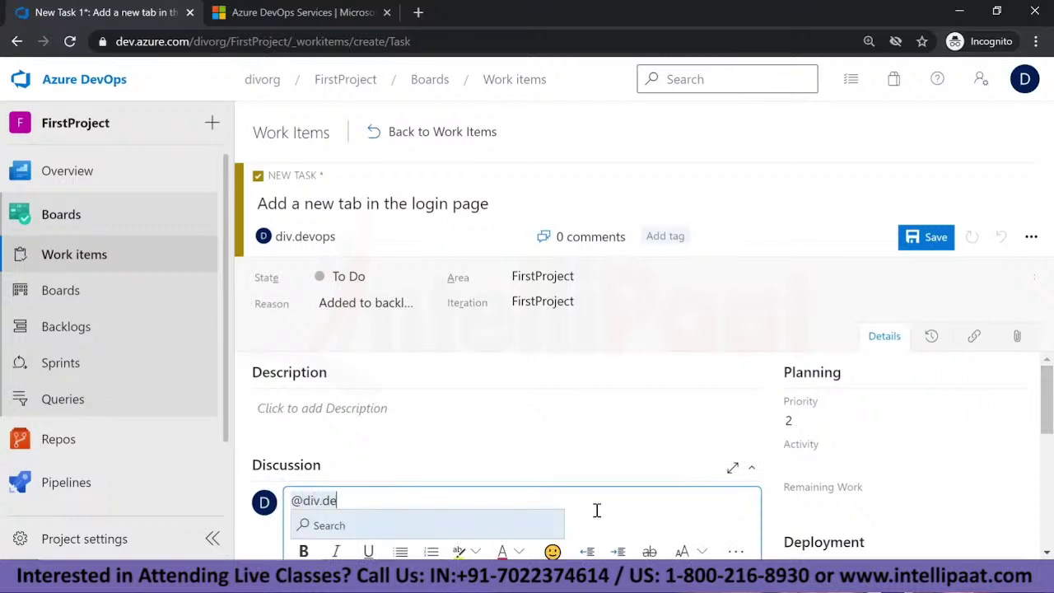
{"action": "type", "text": "vo"}
{"action": "left_click", "coordinate": [462, 525]}
{"action": "type", "text": "plea"}
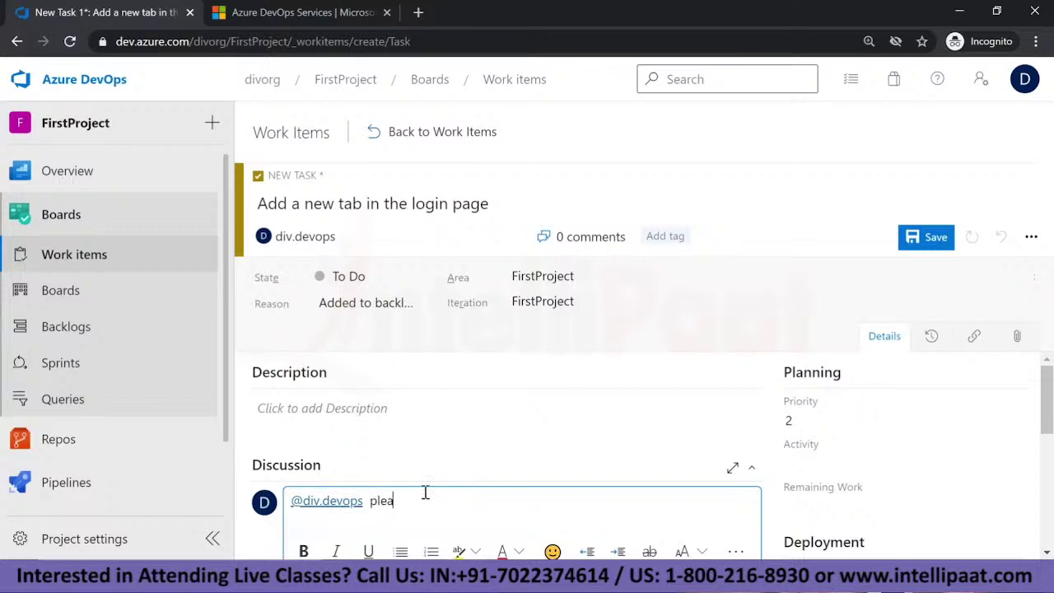
{"action": "type", "text": "se update ?"}
Step: Remove the accidental second-line mention so the comment stays on one line
{"action": "key", "text": "Return"}
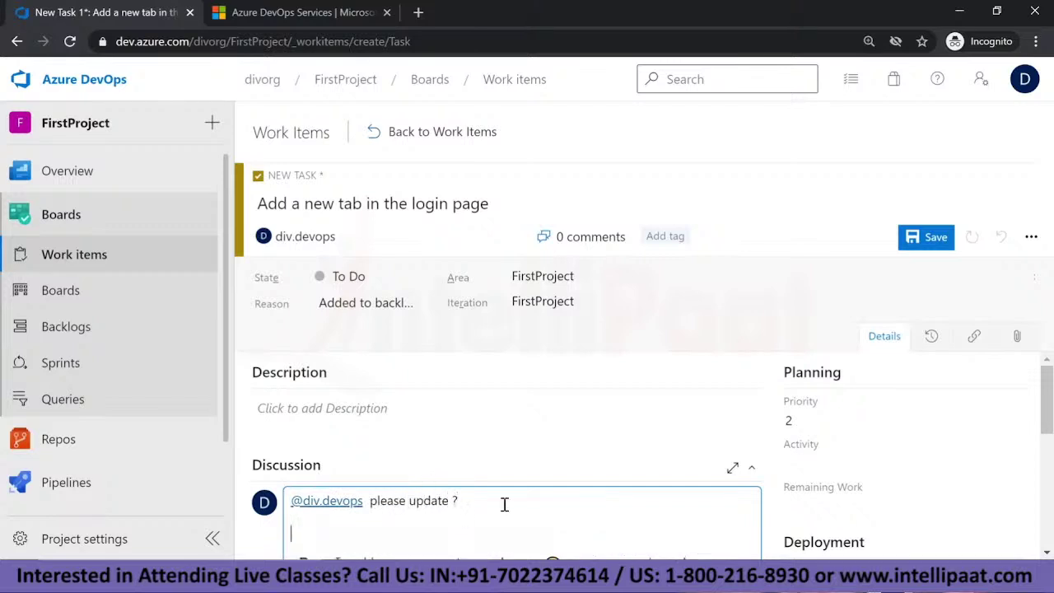
{"action": "type", "text": "@d"}
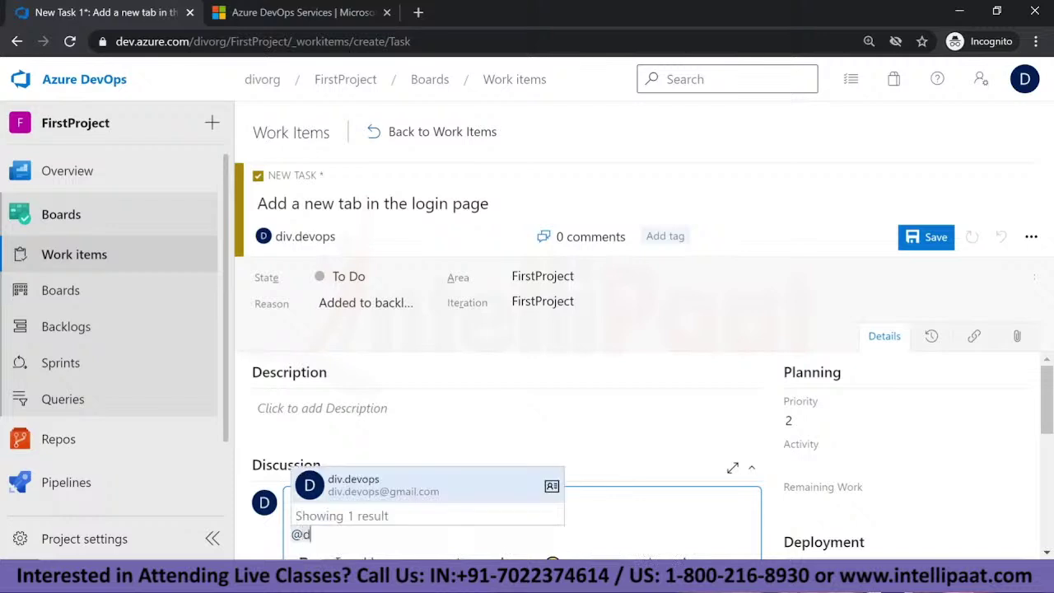
{"action": "left_click", "coordinate": [449, 463]}
{"action": "left_click_drag", "start_coordinate": [447, 535], "coordinate": [263, 538]}
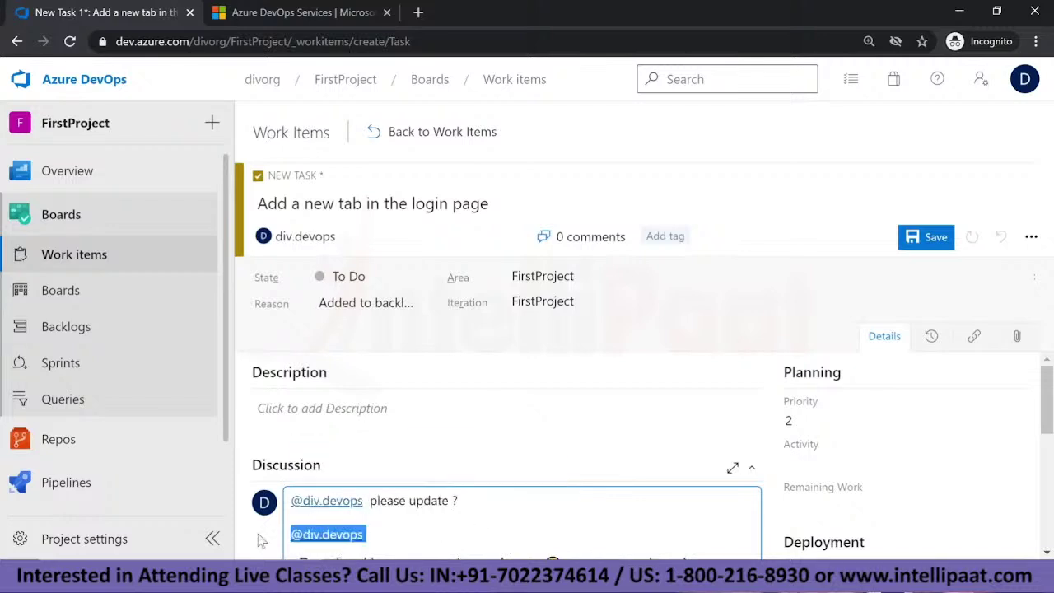
{"action": "key", "text": "BackSpace"}
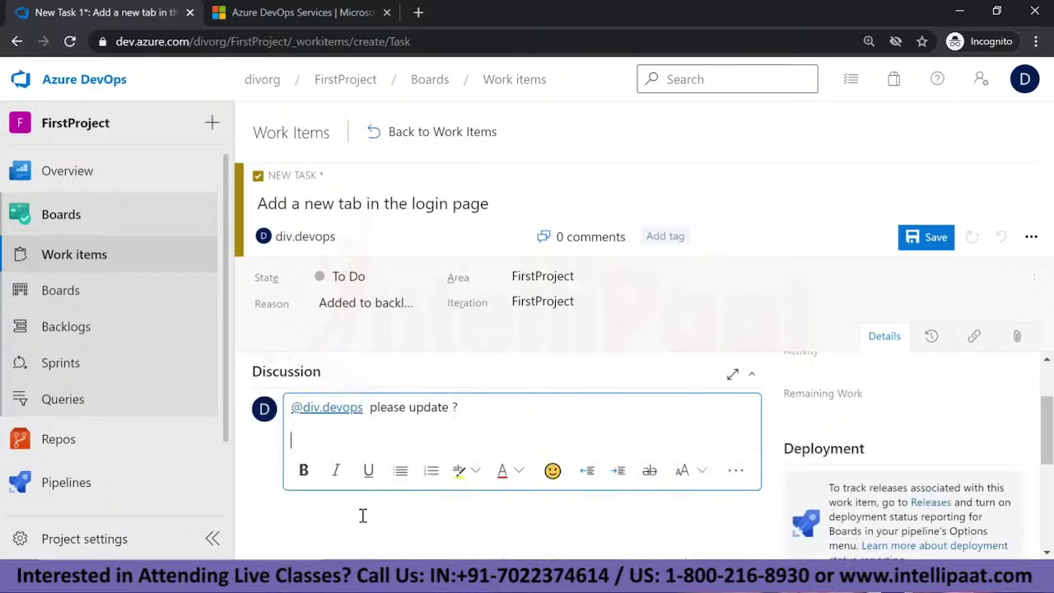
{"action": "key", "text": "BackSpace"}
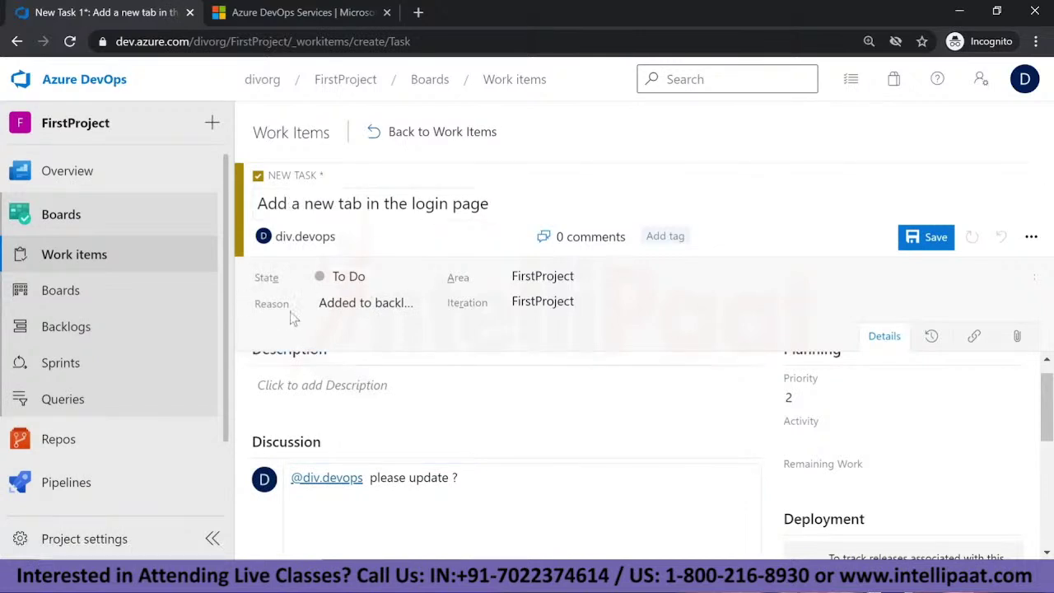
{"action": "scroll", "coordinate": [1046, 375], "scroll_direction": "down", "scroll_amount": 2}
{"action": "scroll", "coordinate": [1045, 376], "scroll_direction": "up", "scroll_amount": 1}
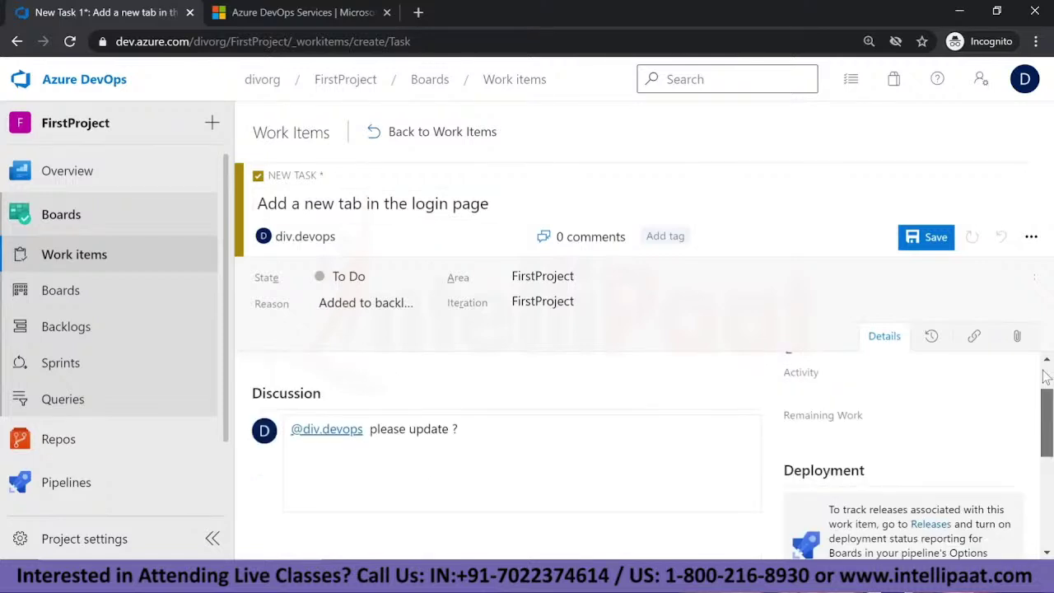
{"action": "scroll", "coordinate": [1045, 375], "scroll_direction": "up", "scroll_amount": 2}
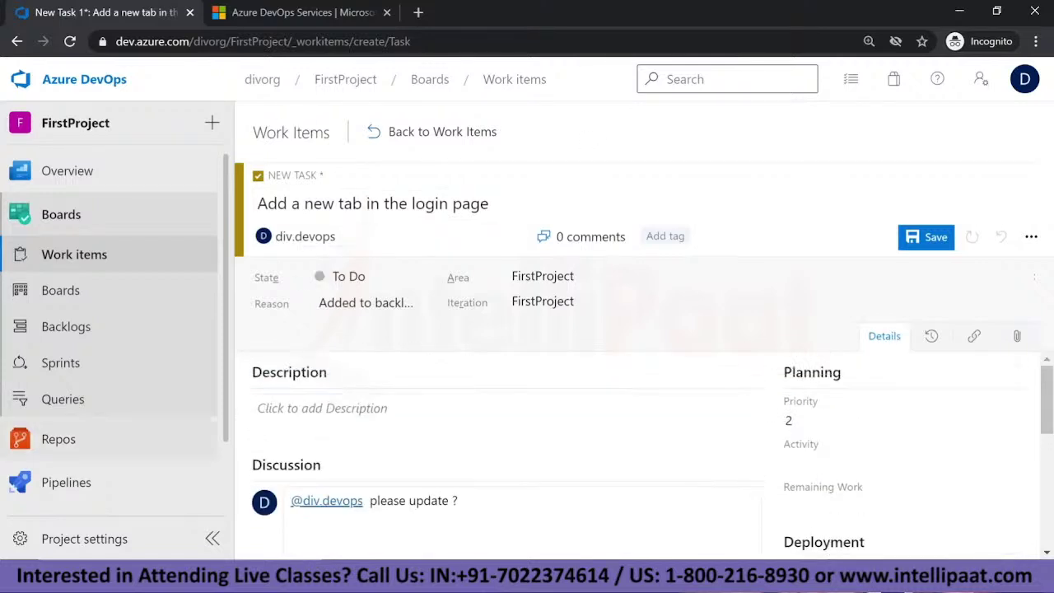
Step: Save the task as Task 1, verify the posted comment, and return to Work items
{"action": "left_click", "coordinate": [937, 238]}
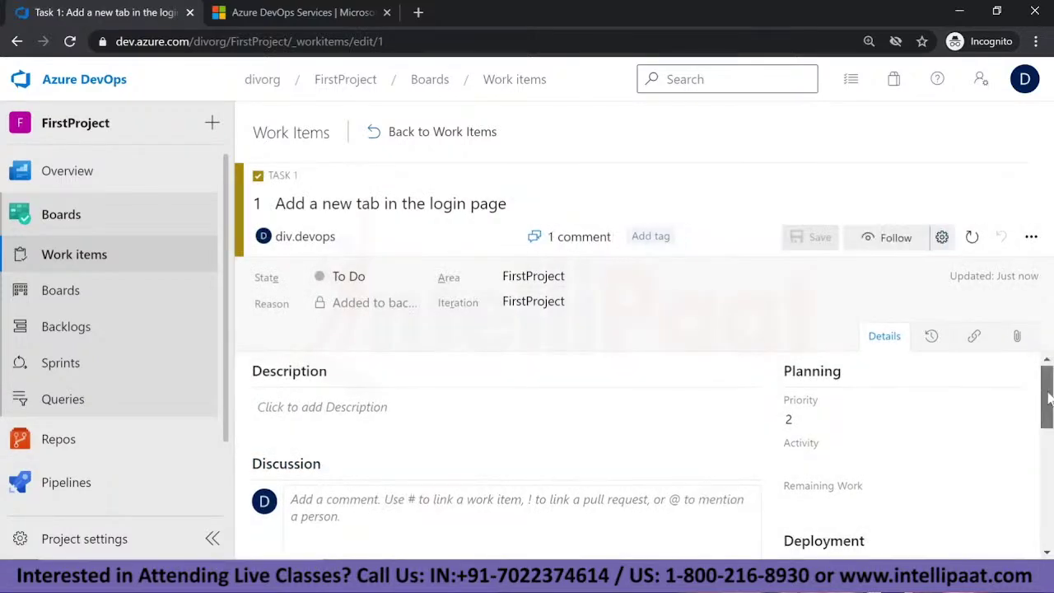
{"action": "scroll", "coordinate": [1049, 398], "scroll_direction": "down", "scroll_amount": 2}
{"action": "left_click_drag", "start_coordinate": [401, 513], "coordinate": [454, 513]}
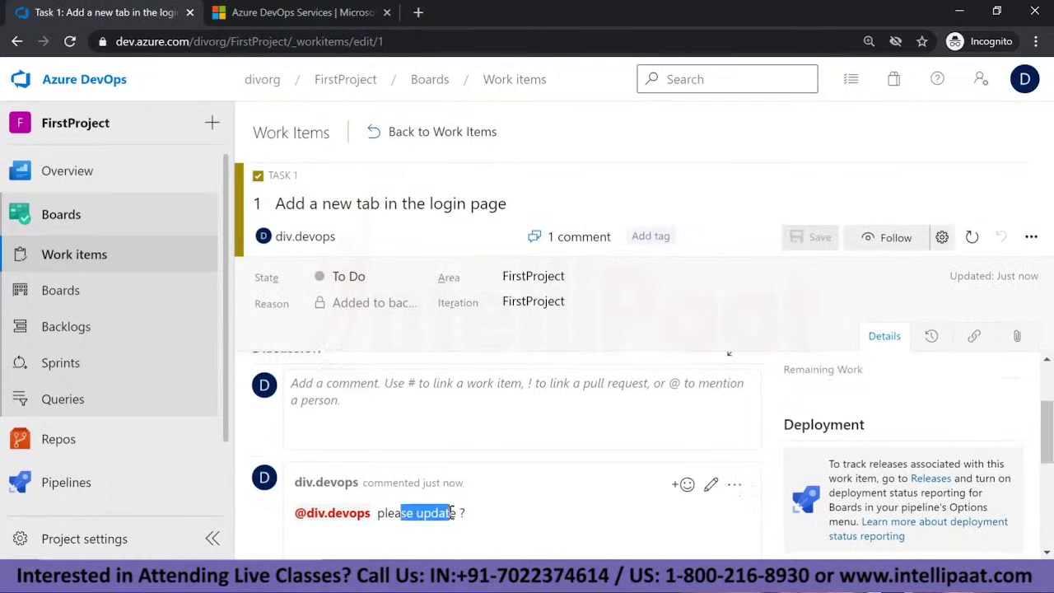
{"action": "left_click", "coordinate": [453, 513]}
{"action": "scroll", "coordinate": [527, 452], "scroll_direction": "up", "scroll_amount": 2}
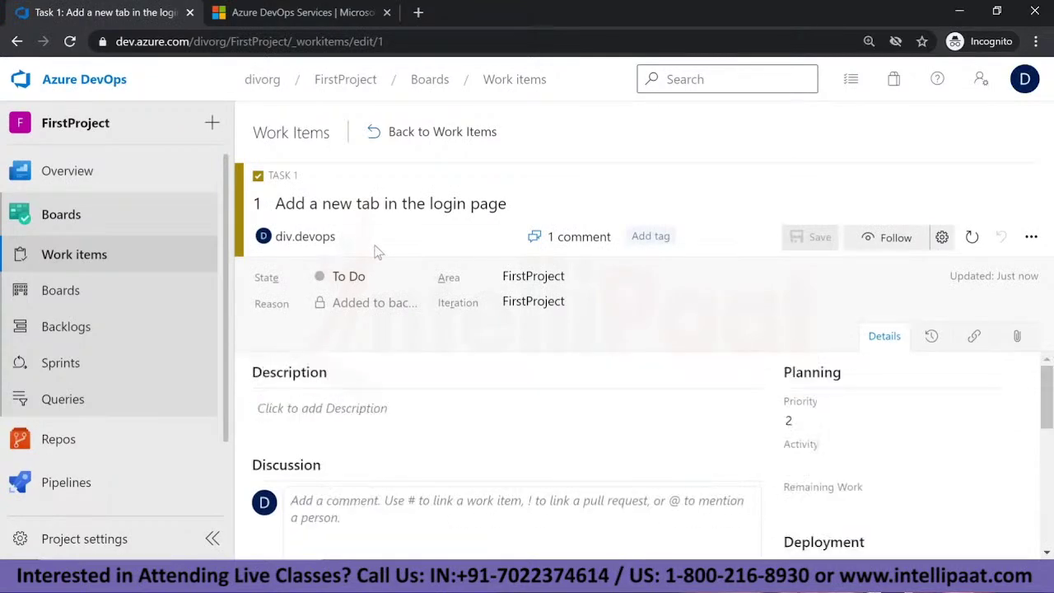
{"action": "left_click", "coordinate": [414, 136]}
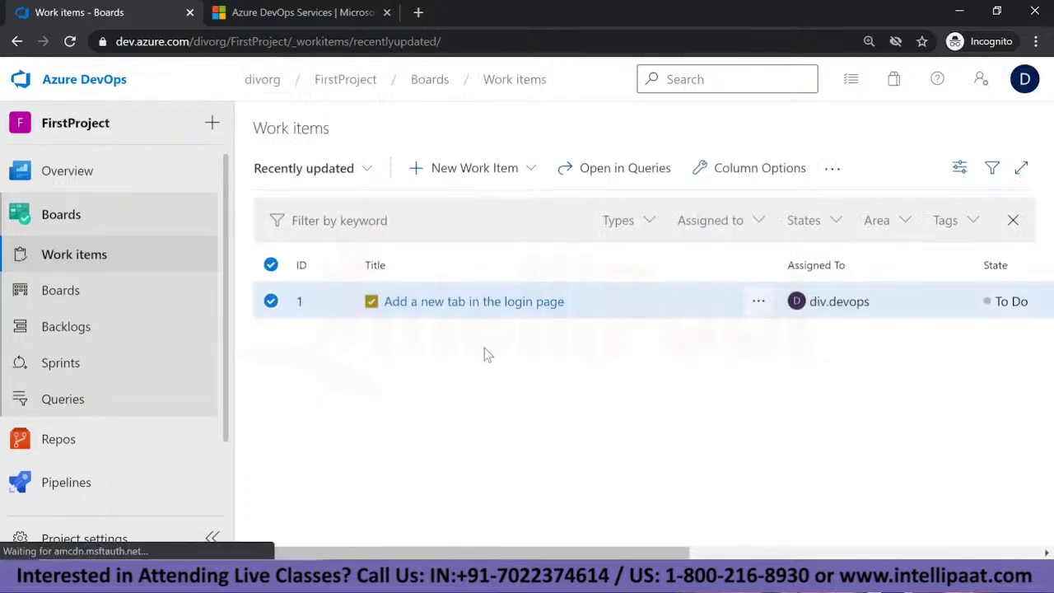
Step: Reopen Task 1 from the list and set its Planning Priority to 1
{"action": "left_click", "coordinate": [457, 304]}
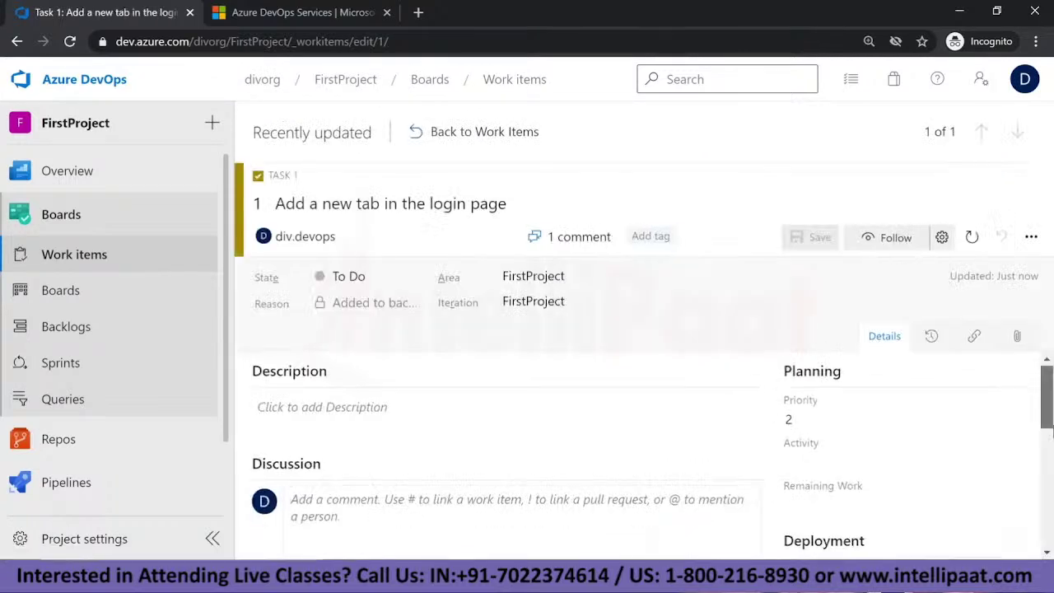
{"action": "scroll", "coordinate": [1047, 457], "scroll_direction": "down", "scroll_amount": 3}
{"action": "scroll", "coordinate": [1048, 458], "scroll_direction": "up", "scroll_amount": 2}
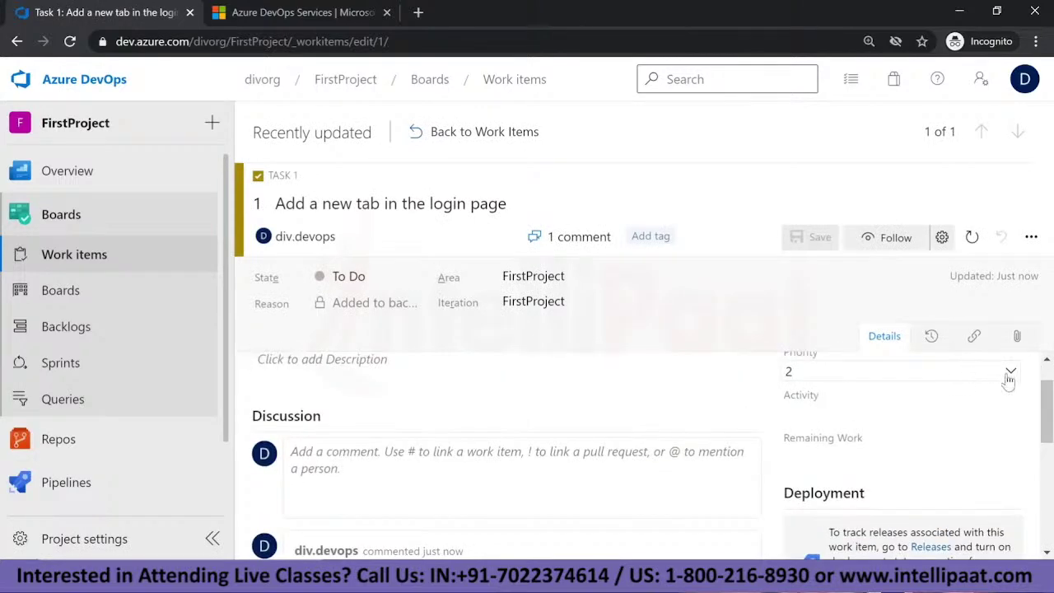
{"action": "left_click", "coordinate": [1010, 374]}
{"action": "left_click", "coordinate": [960, 390]}
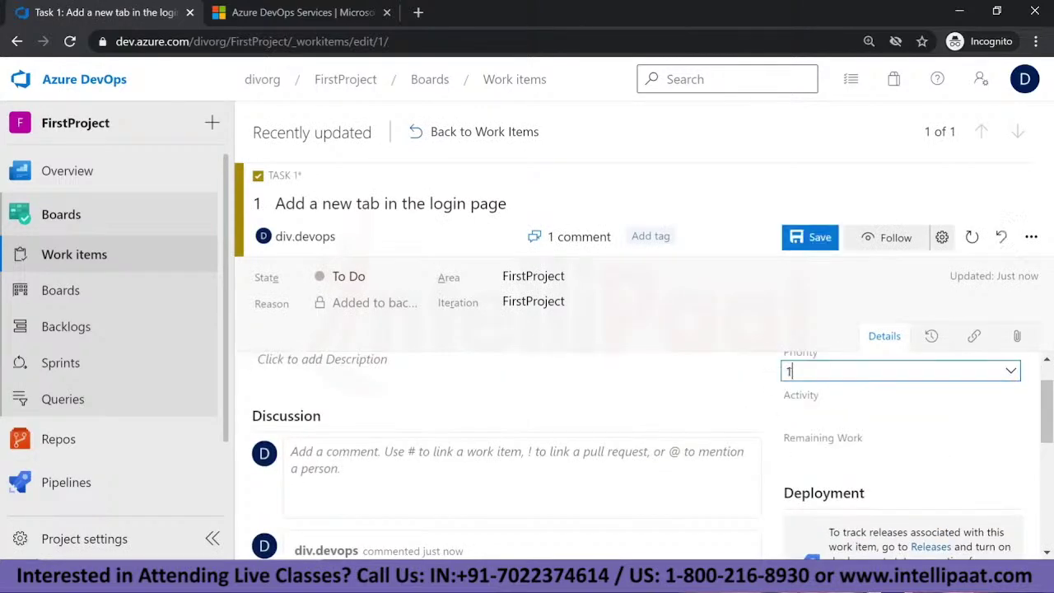
{"action": "scroll", "coordinate": [1052, 410], "scroll_direction": "down", "scroll_amount": 5}
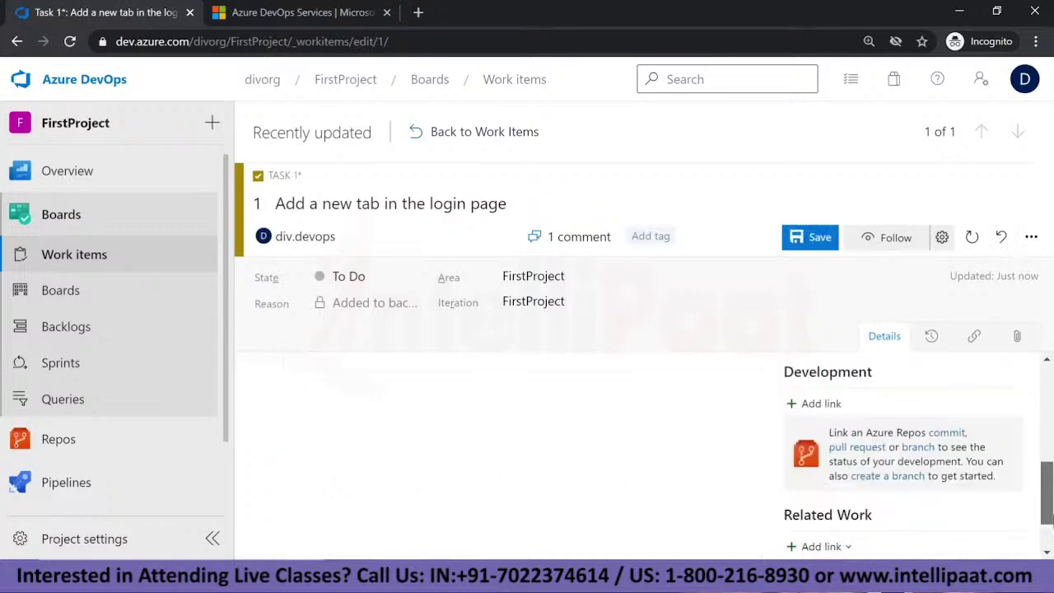
{"action": "scroll", "coordinate": [1048, 435], "scroll_direction": "up", "scroll_amount": 5}
{"action": "scroll", "coordinate": [1047, 435], "scroll_direction": "down", "scroll_amount": 2}
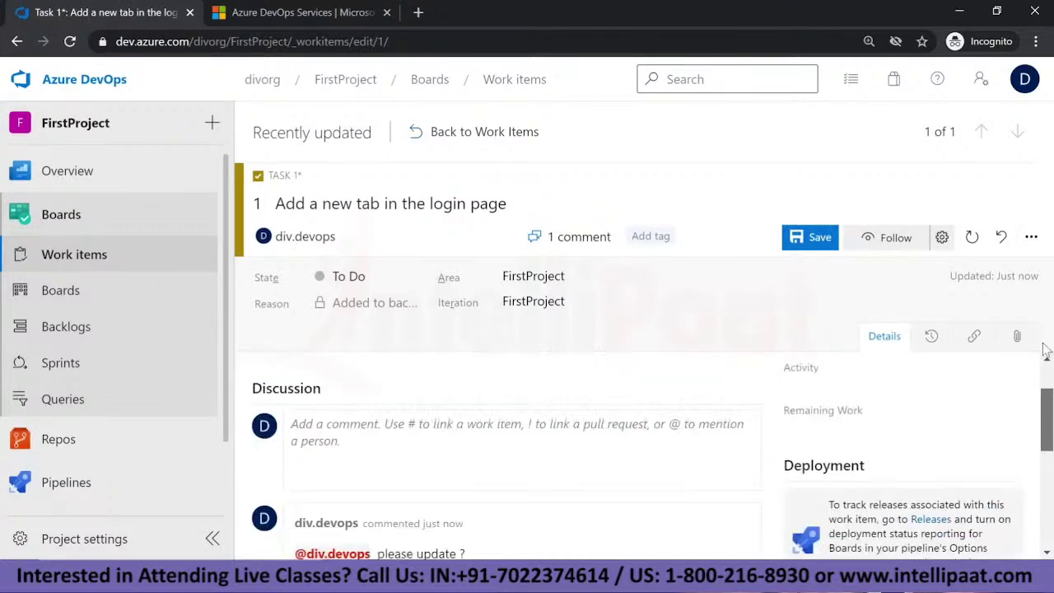
{"action": "scroll", "coordinate": [471, 398], "scroll_direction": "up", "scroll_amount": 2}
Step: Enter Description steps '1. Open the website' and '2. Do the check in on xyz code…', then save
{"action": "left_click", "coordinate": [469, 404]}
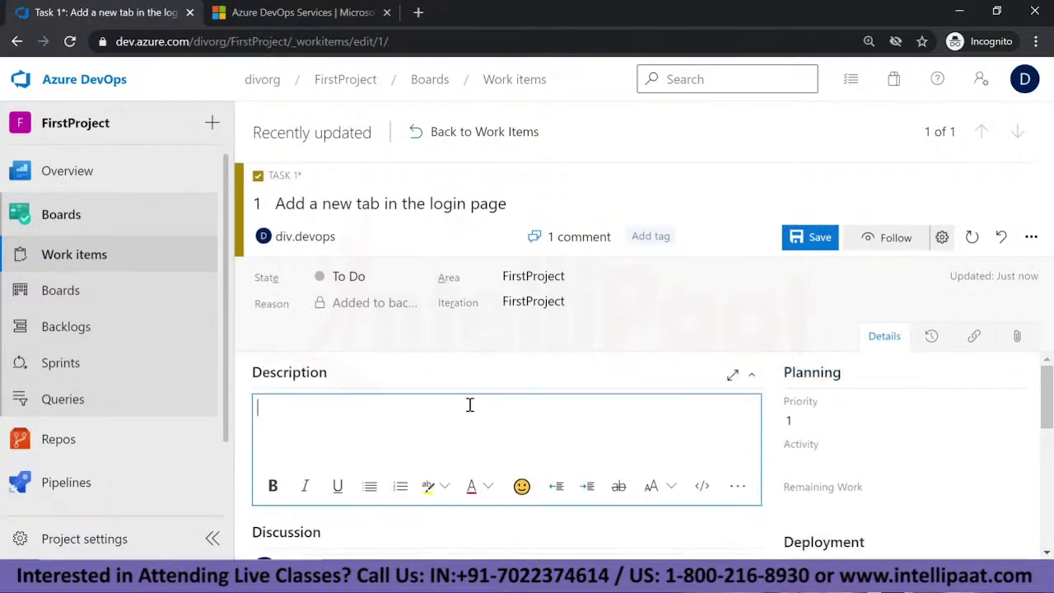
{"action": "type", "text": "1."}
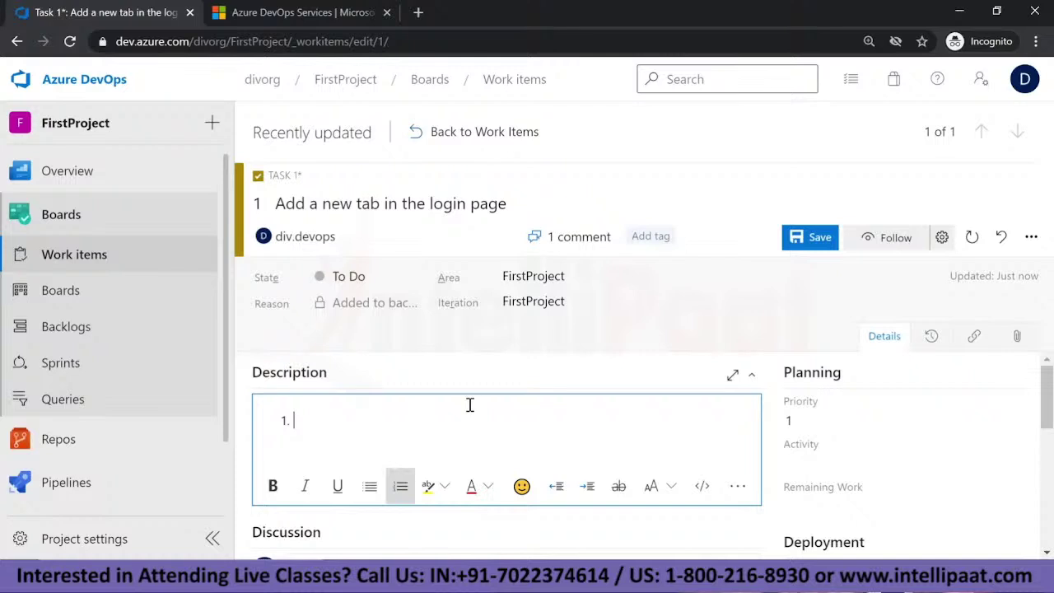
{"action": "type", "text": "Open the webc"}
{"action": "key", "text": "BackSpace"}
{"action": "type", "text": "site"}
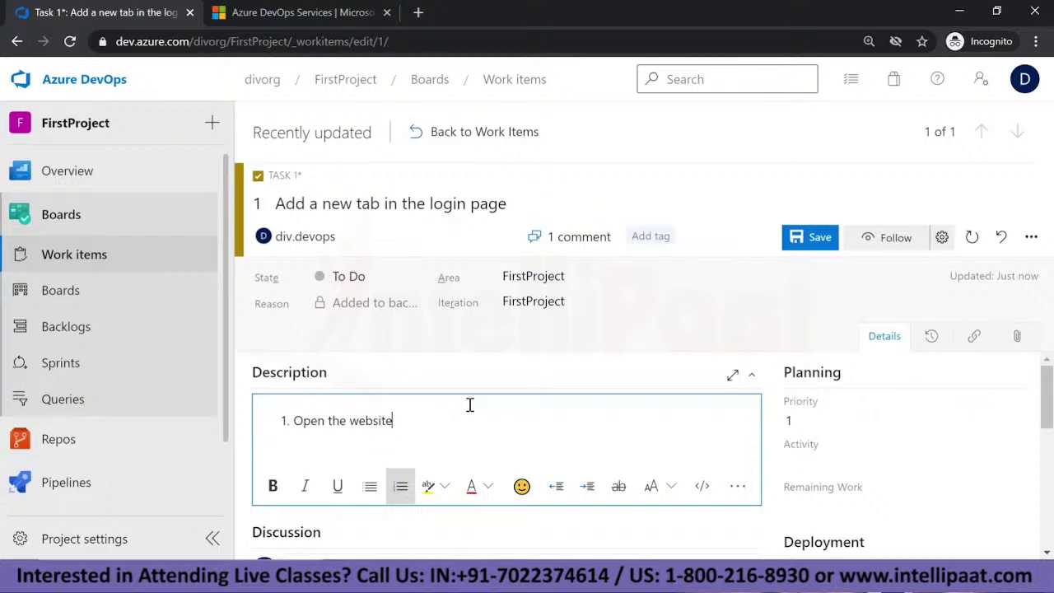
{"action": "key", "text": "Return"}
{"action": "type", "text": "Do the check in on"}
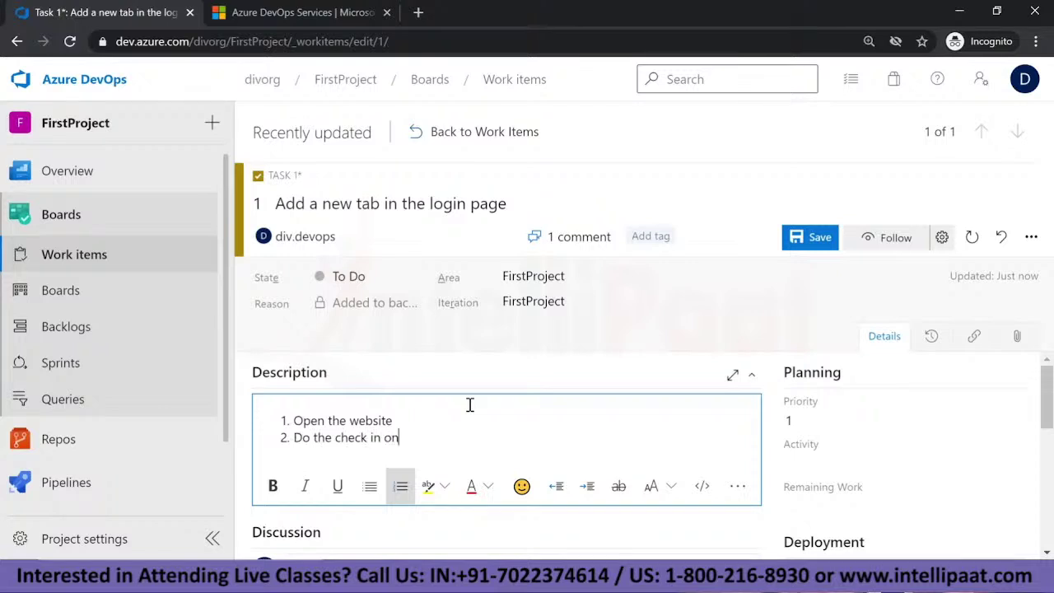
{"action": "type", "text": " xyz code and ma"}
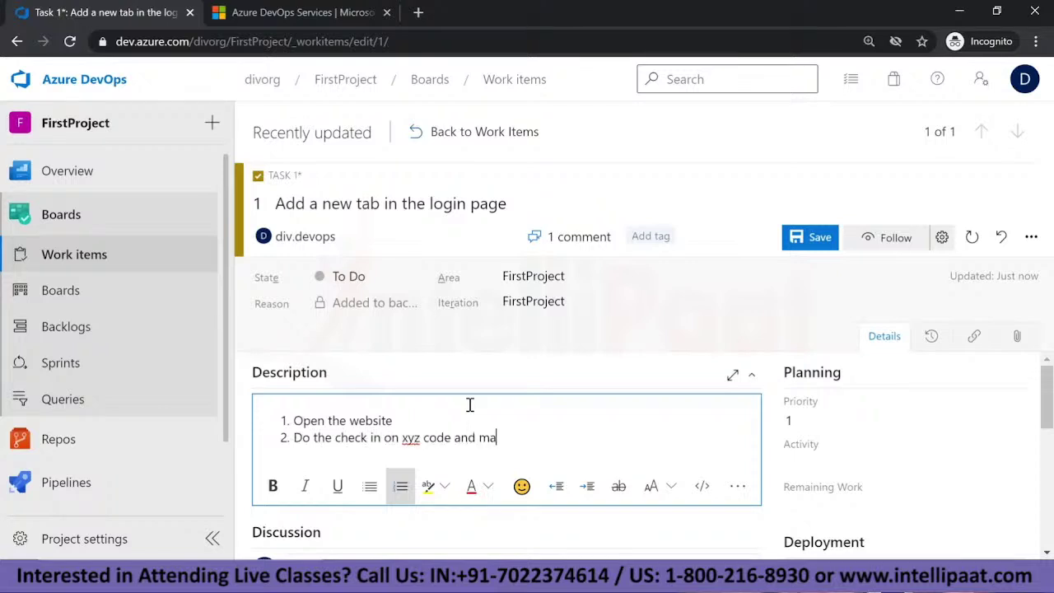
{"action": "type", "text": "ke suire that differ."}
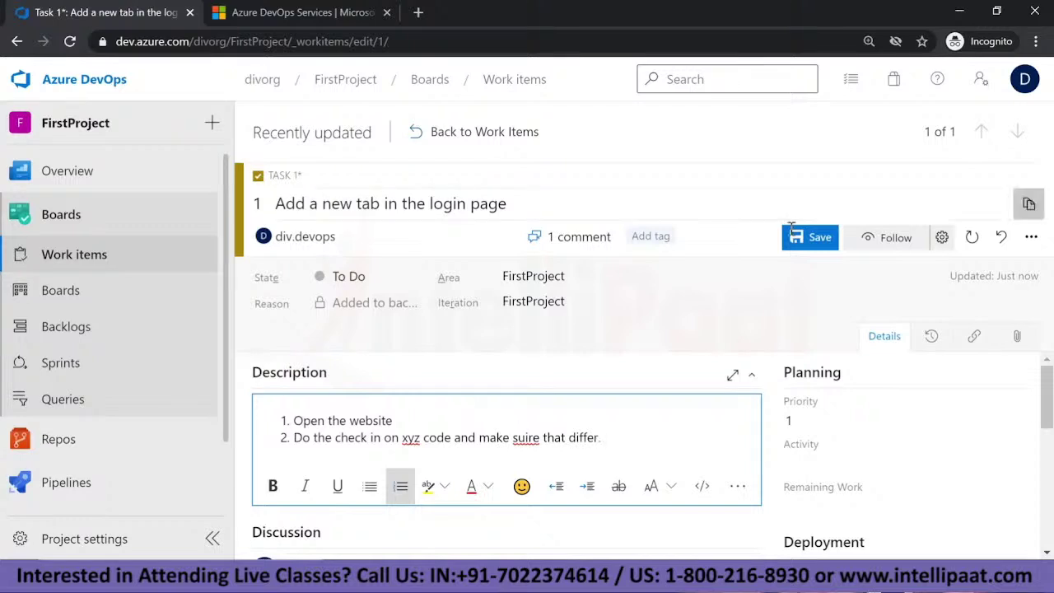
{"action": "left_click", "coordinate": [794, 237]}
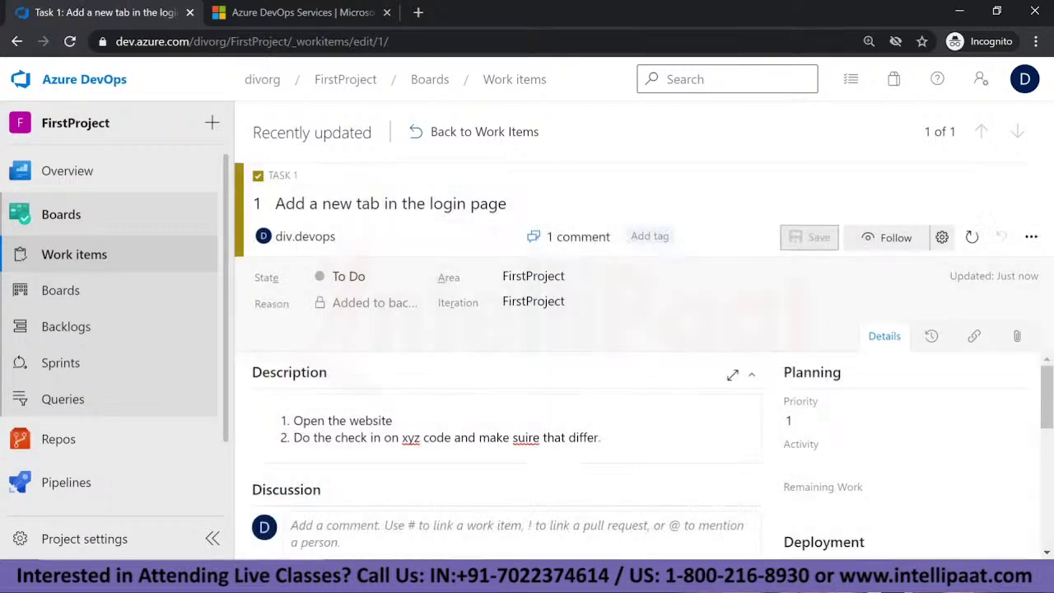
Step: Review the second Description step's wording and close the Description editor
{"action": "left_click", "coordinate": [611, 437]}
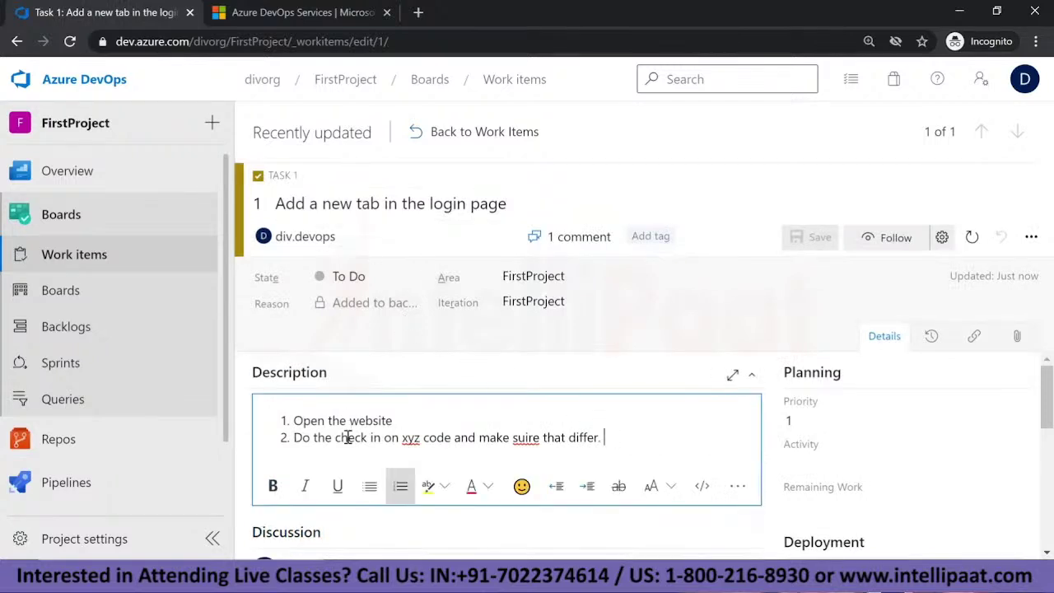
{"action": "left_click_drag", "start_coordinate": [339, 437], "coordinate": [512, 437]}
{"action": "left_click_drag", "start_coordinate": [603, 445], "coordinate": [637, 441]}
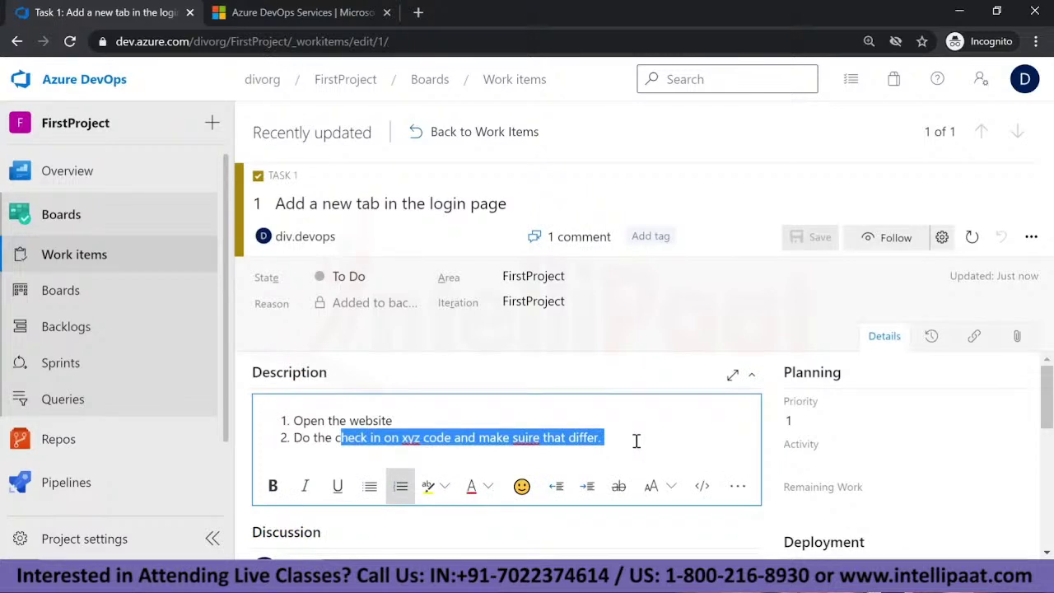
{"action": "left_click", "coordinate": [637, 442]}
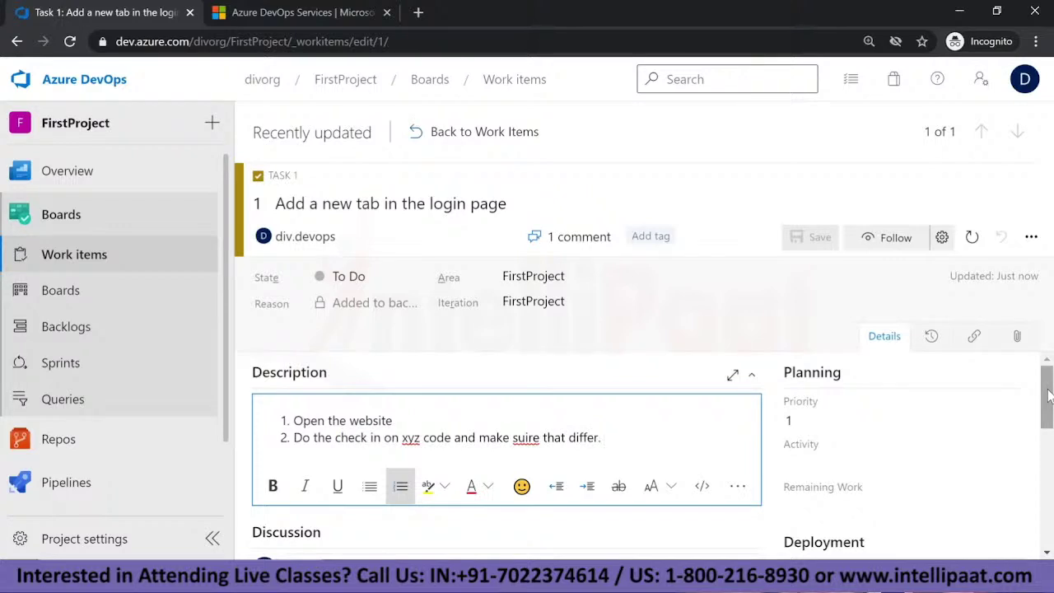
{"action": "left_click", "coordinate": [1049, 396]}
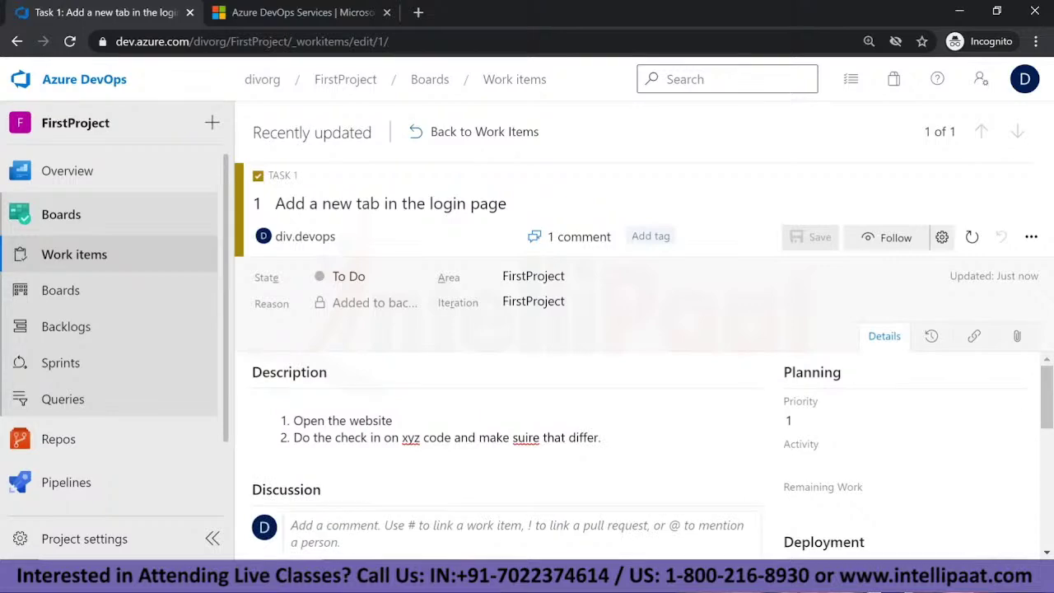
Step: In PowerPoint, highlight the Work items slide's examples: Bugs, Issue, Features, User Story
{"action": "mouse_move", "coordinate": [667, 581]}
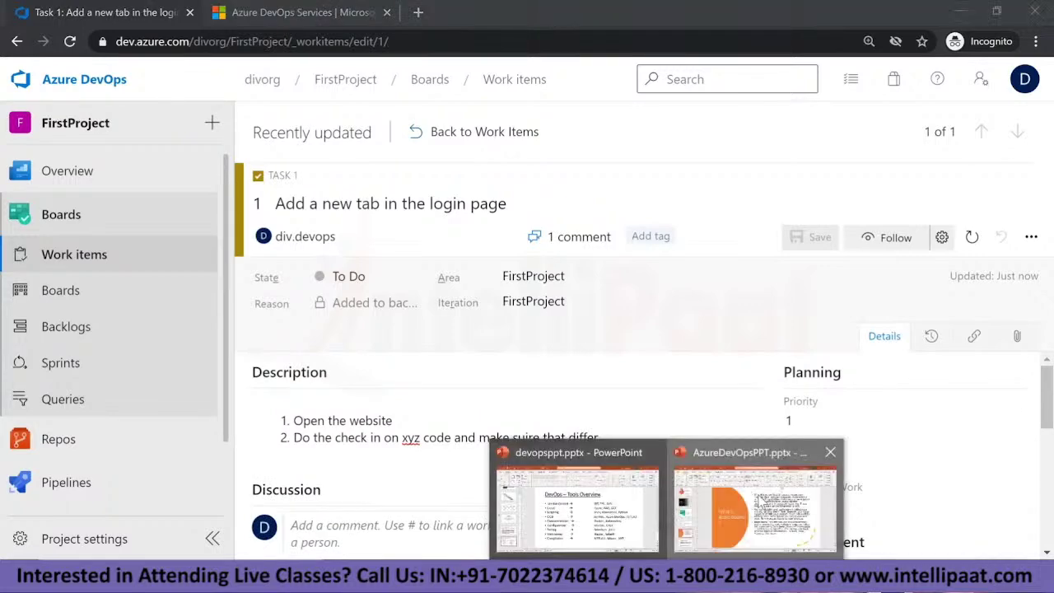
{"action": "left_click", "coordinate": [753, 510]}
{"action": "left_click_drag", "start_coordinate": [710, 434], "coordinate": [729, 425]}
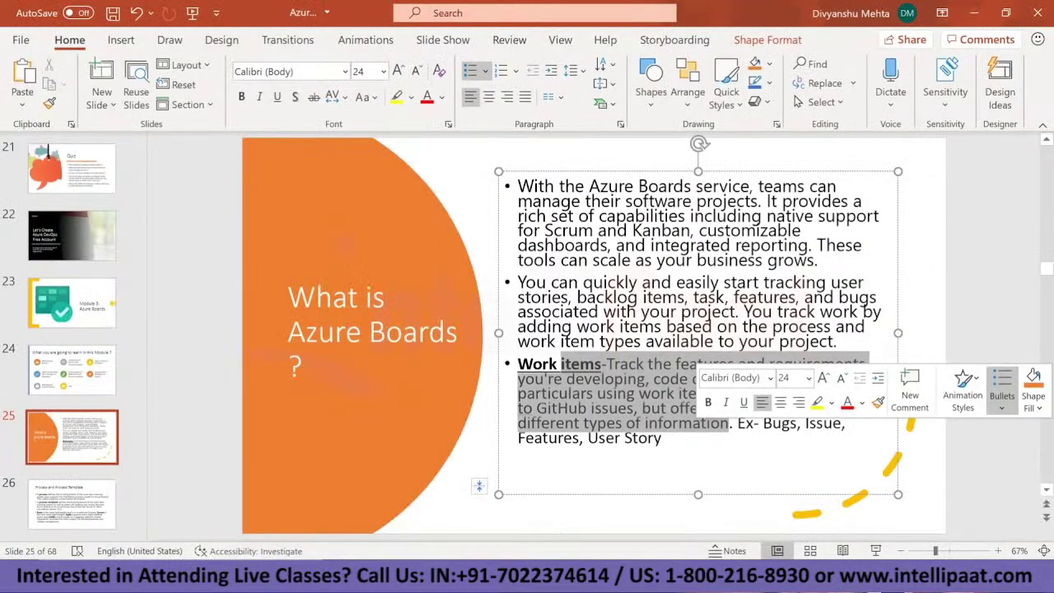
{"action": "left_click_drag", "start_coordinate": [663, 438], "coordinate": [626, 202]}
{"action": "left_click", "coordinate": [798, 424]}
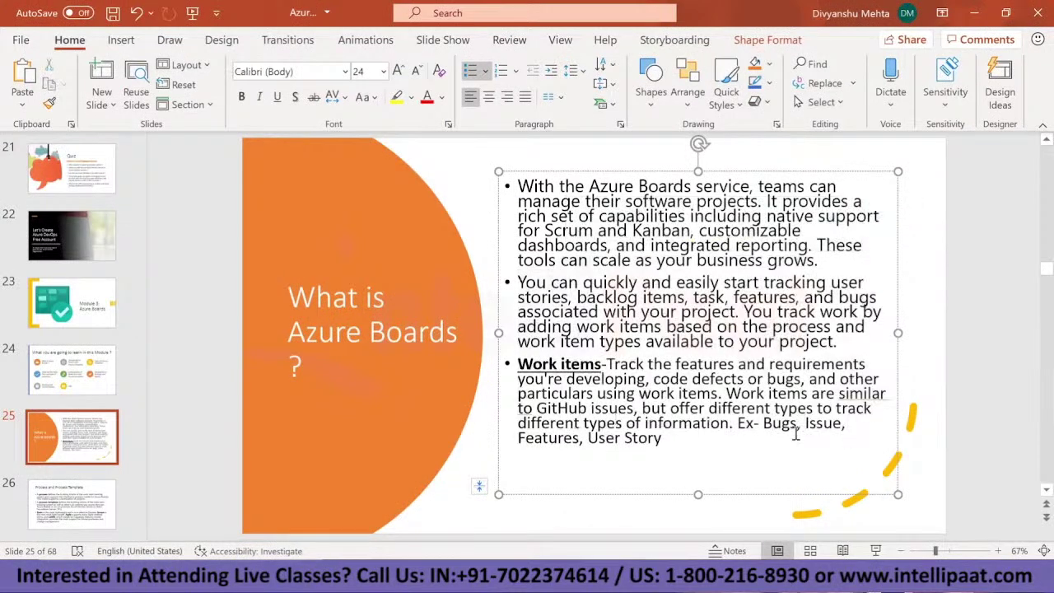
{"action": "left_click_drag", "start_coordinate": [763, 422], "coordinate": [839, 454]}
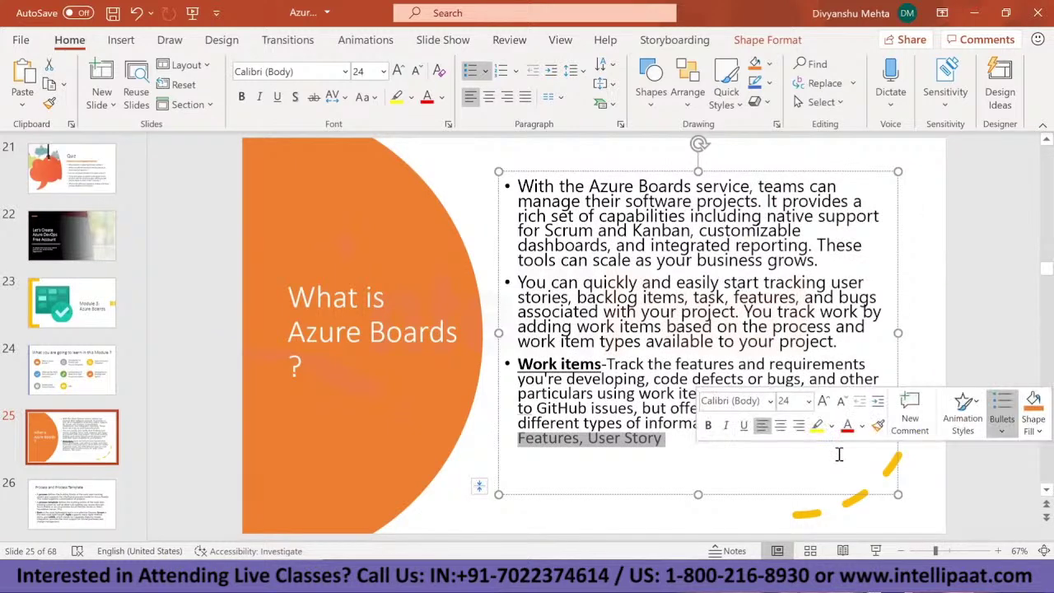
{"action": "left_click", "coordinate": [711, 460]}
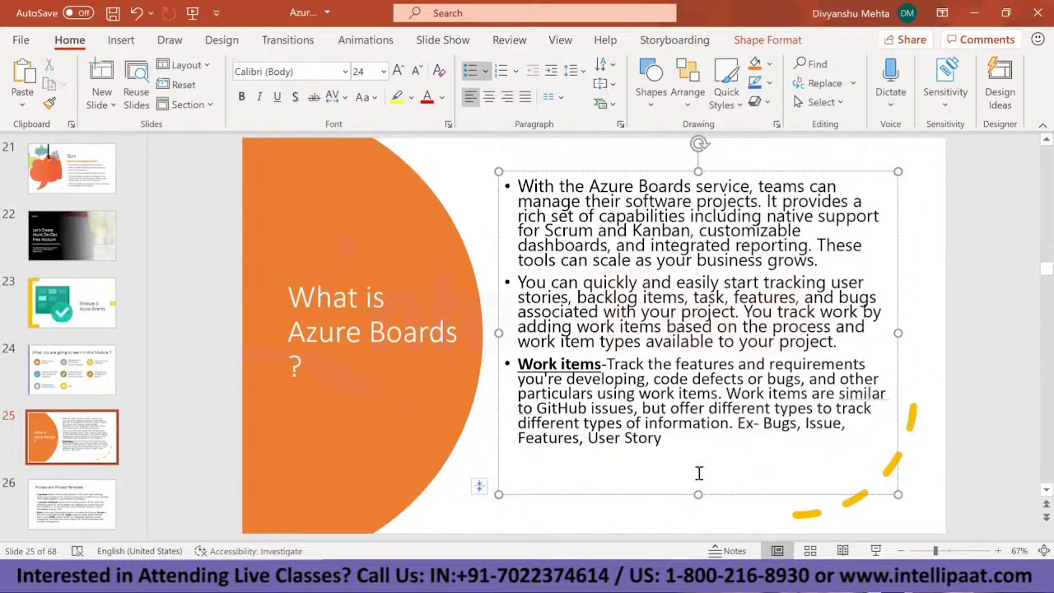
Step: In the browser, return to Work items and review the New Work Item types
{"action": "key", "text": "alt+Tab"}
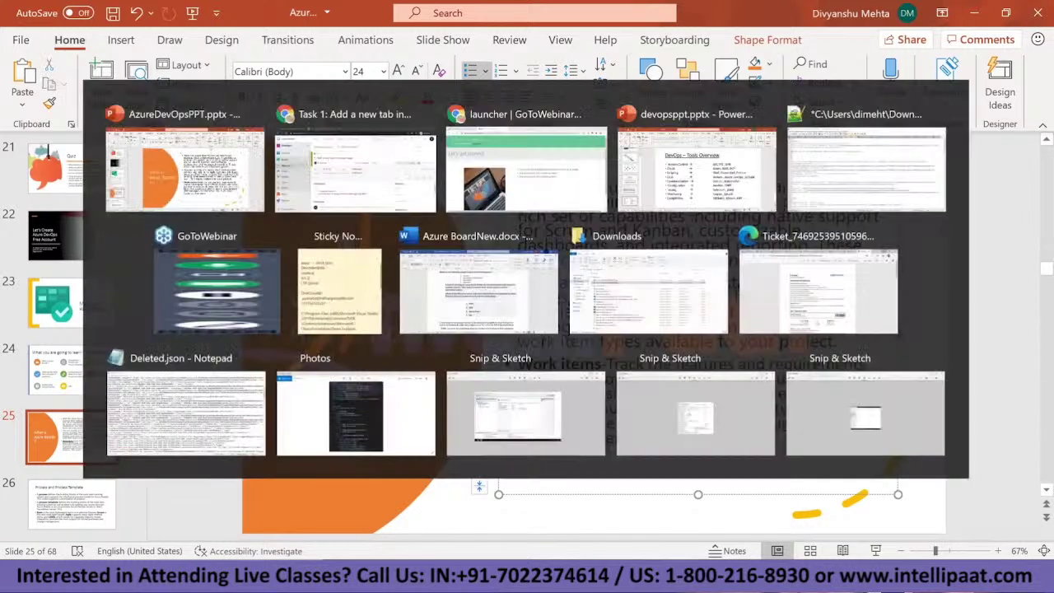
{"action": "left_click", "coordinate": [467, 132]}
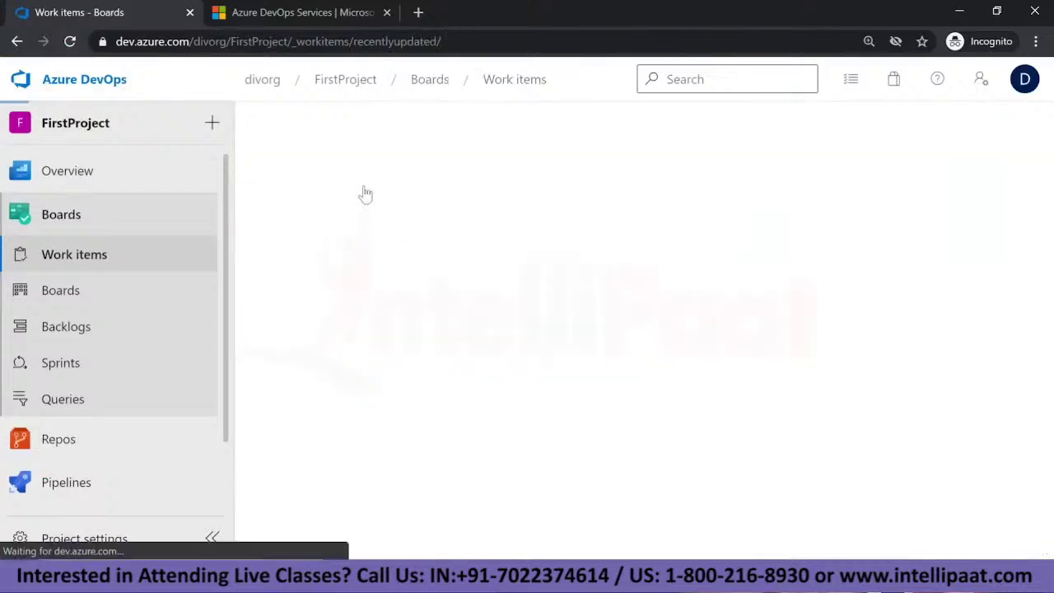
{"action": "left_click", "coordinate": [473, 168]}
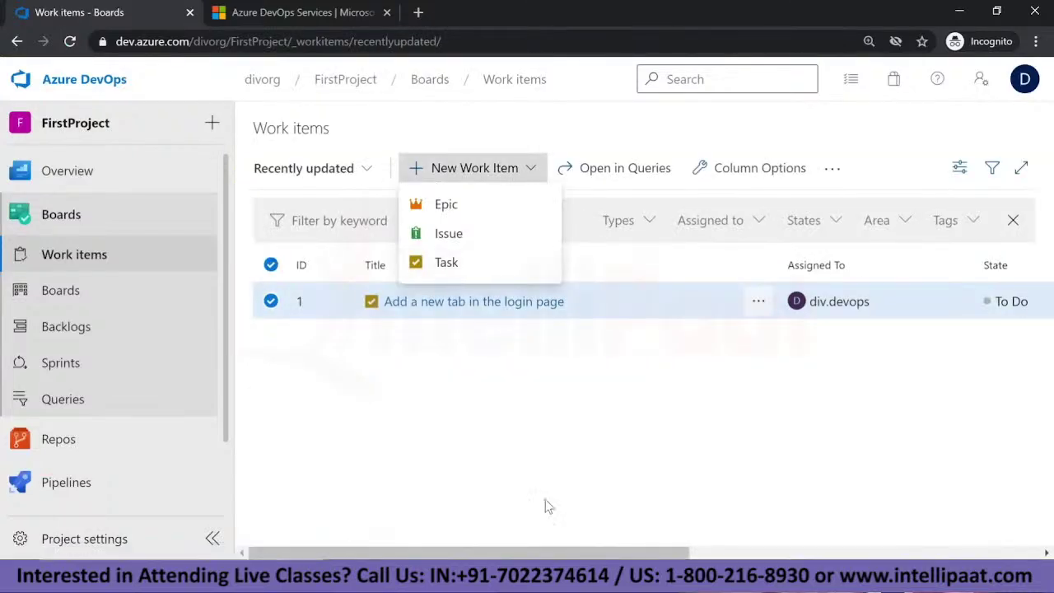
{"action": "left_click", "coordinate": [527, 448]}
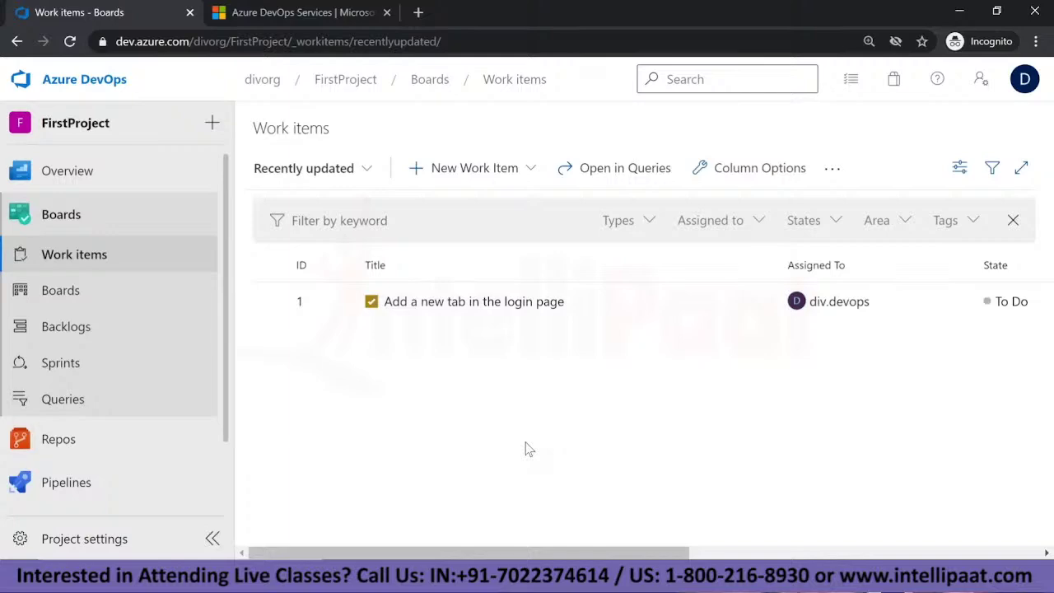
Step: Back in PowerPoint, start the slide show at slide 26, 'Process and Process Template'
{"action": "key", "text": "alt+Tab"}
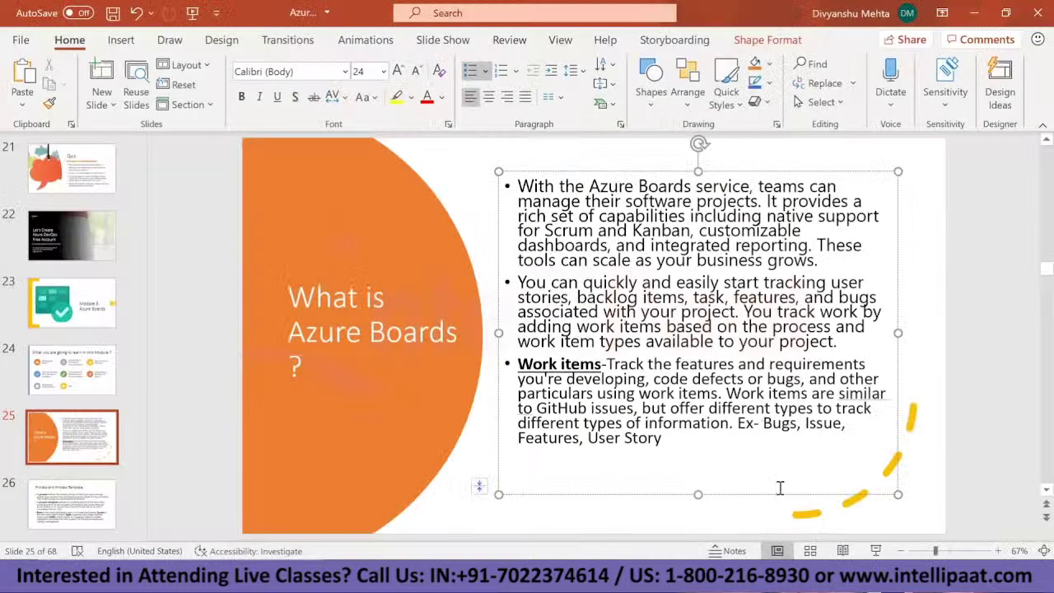
{"action": "left_click", "coordinate": [97, 489]}
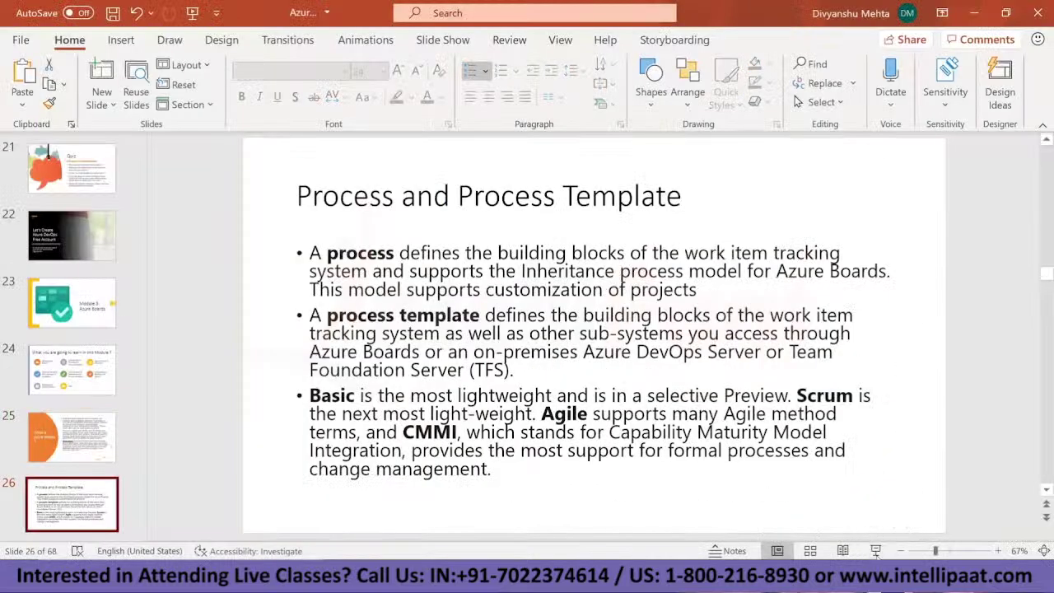
{"action": "left_click", "coordinate": [875, 551]}
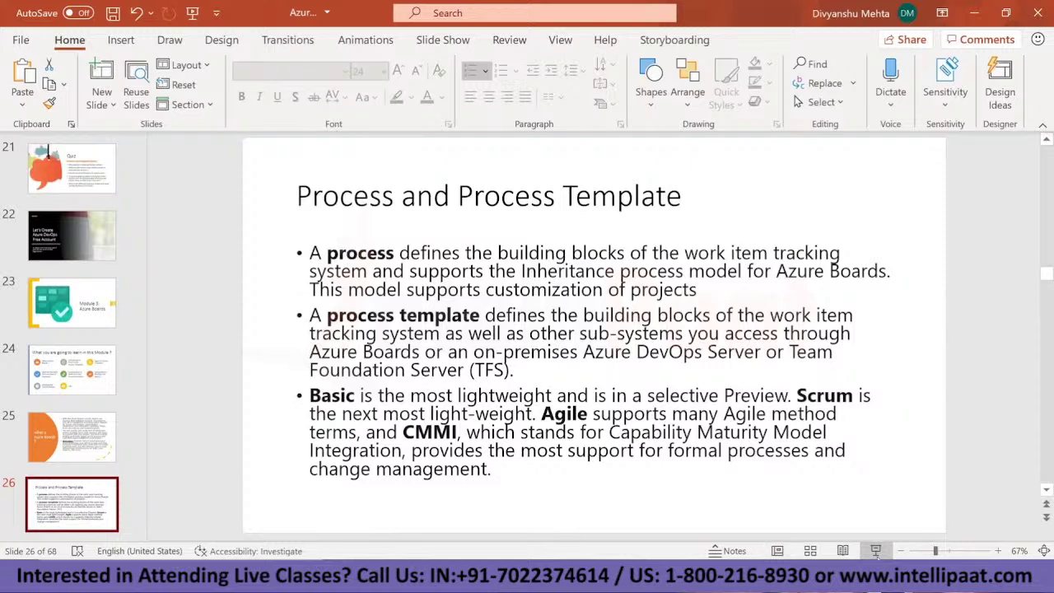
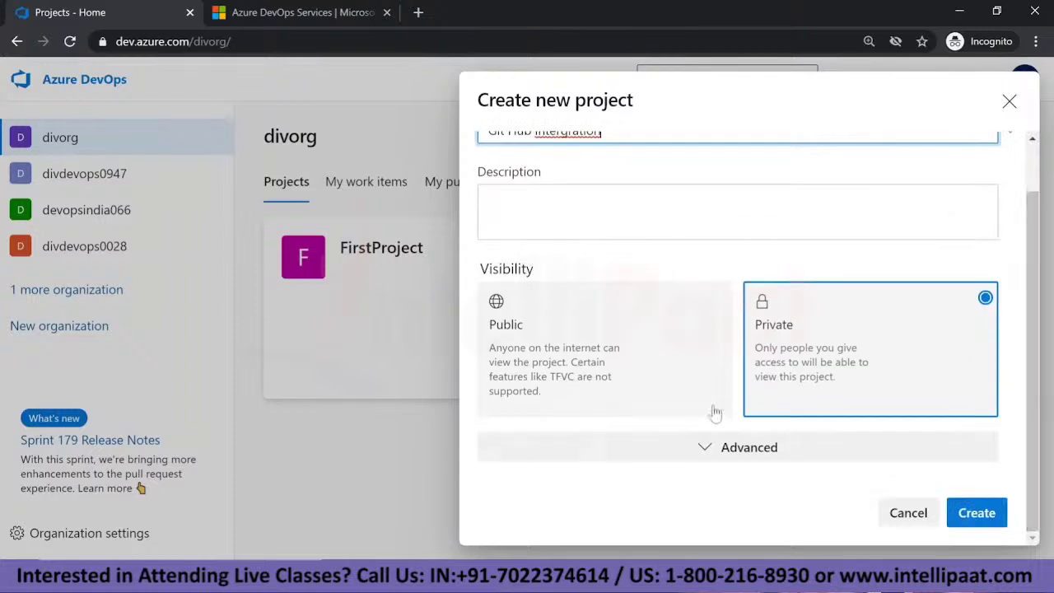
Step: Expand the Advanced settings and review the Git/TFVC version control options, keeping Git
{"action": "left_click", "coordinate": [741, 458]}
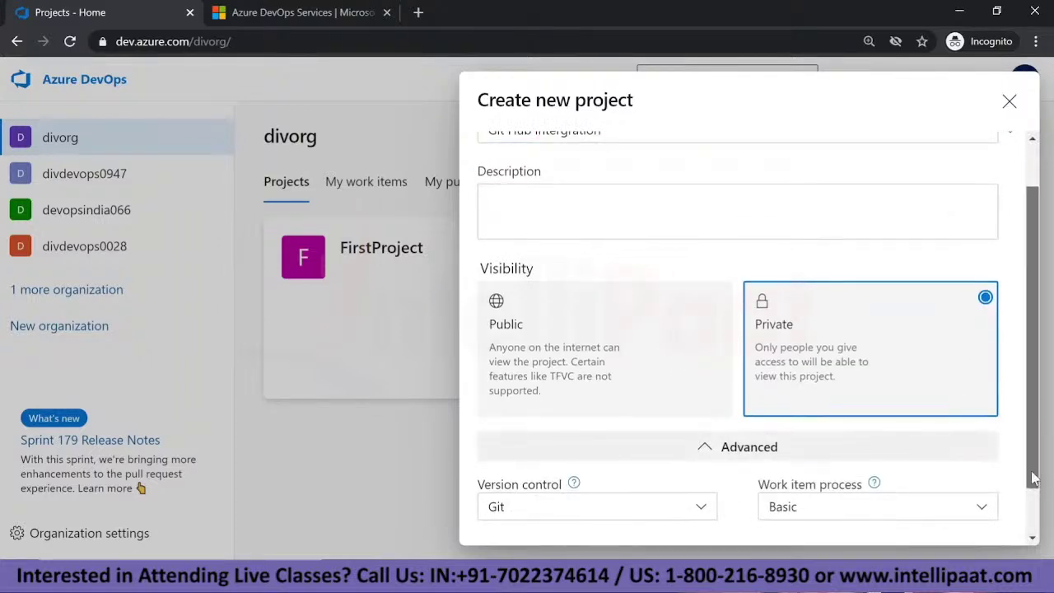
{"action": "scroll", "coordinate": [1035, 397], "scroll_direction": "down", "scroll_amount": 2}
{"action": "left_click", "coordinate": [558, 448]}
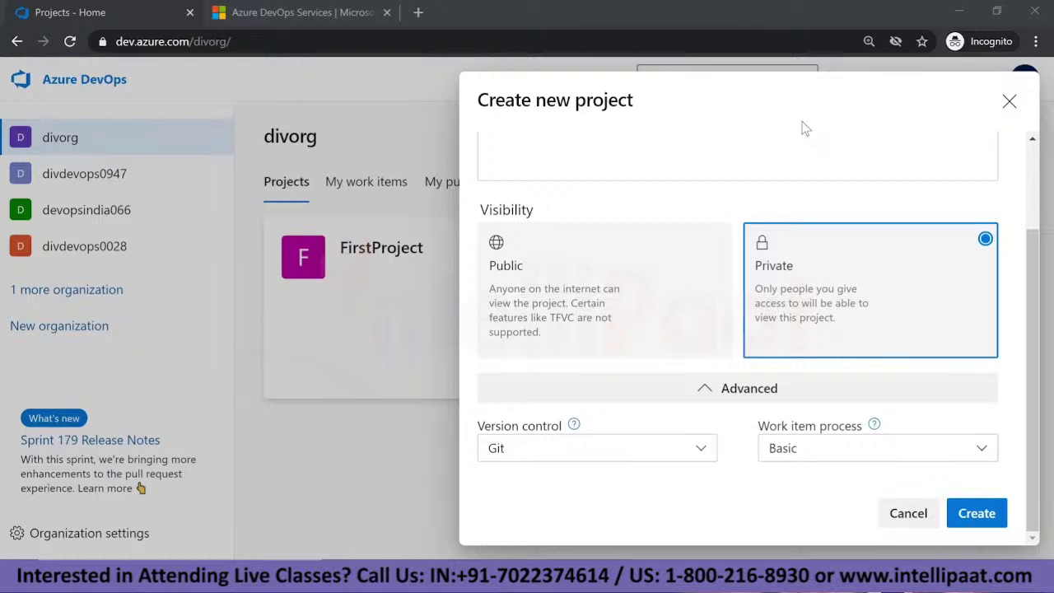
{"action": "left_click", "coordinate": [601, 455]}
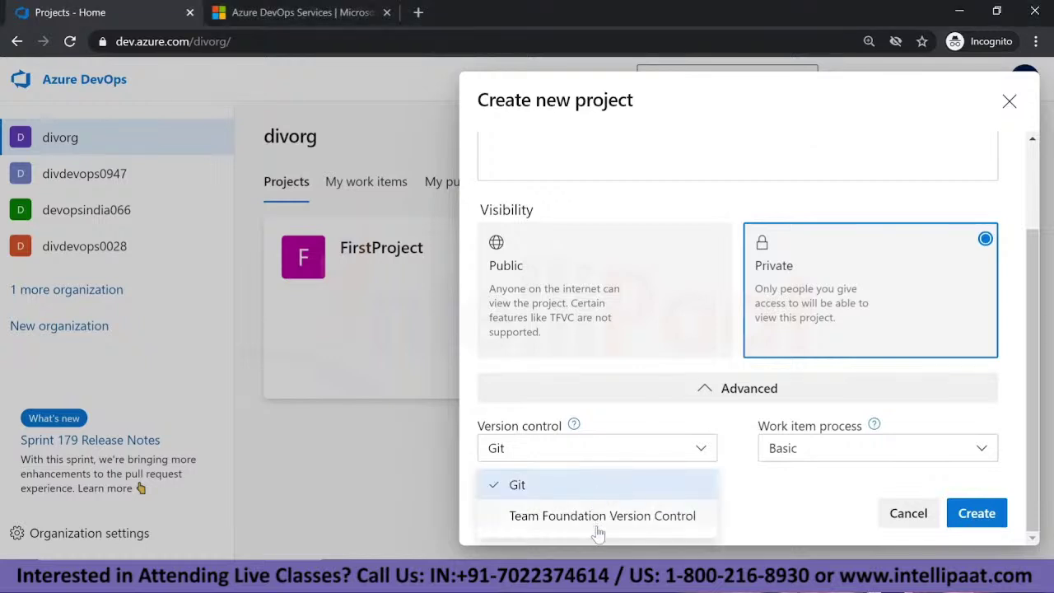
{"action": "left_click", "coordinate": [768, 499]}
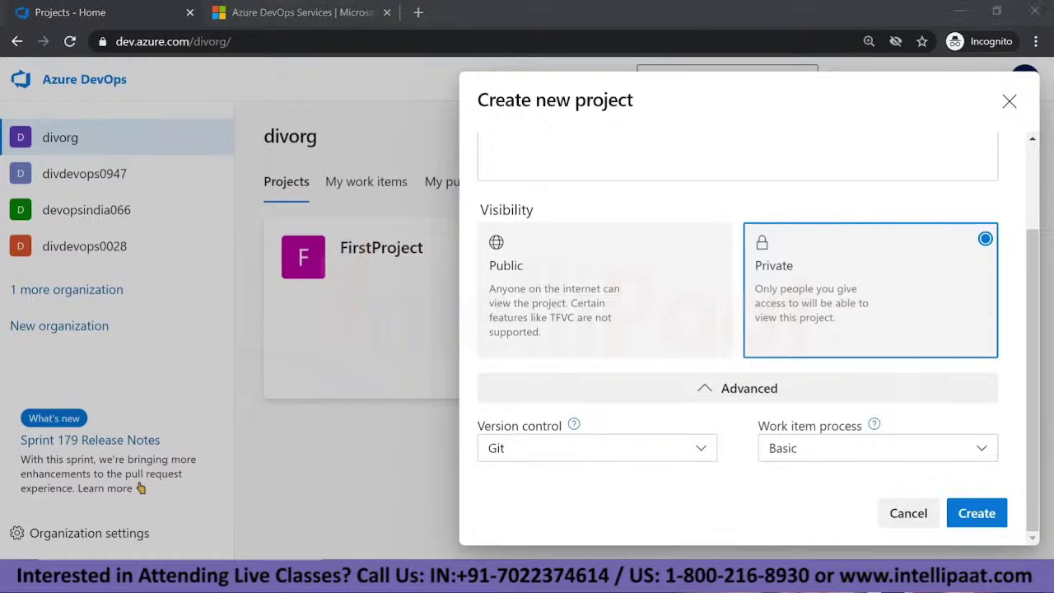
Step: Recheck the version control choices, keeping Git, and view the work item process options
{"action": "left_click", "coordinate": [591, 454]}
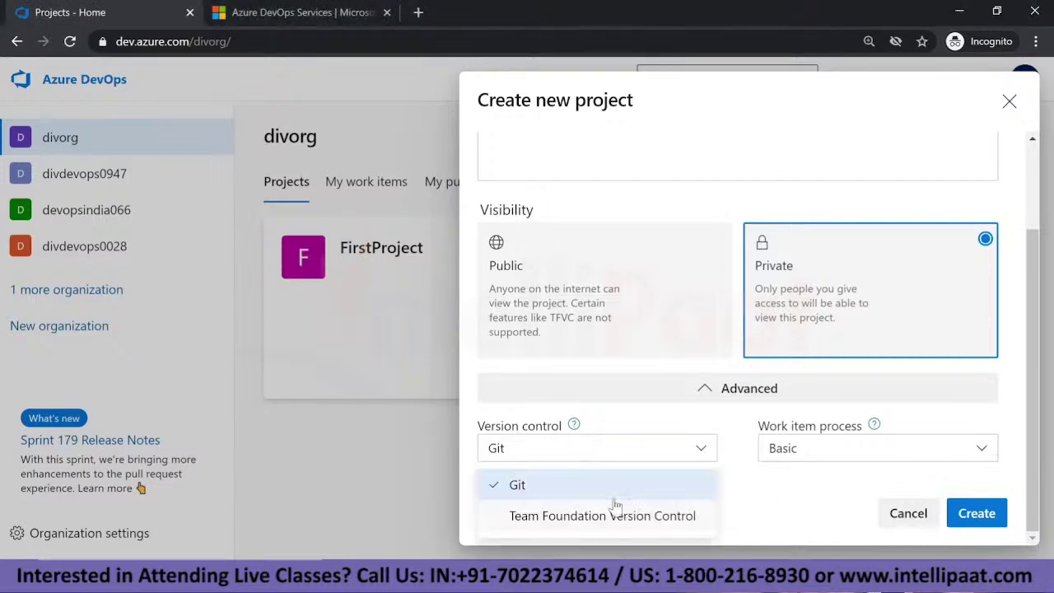
{"action": "left_click", "coordinate": [781, 491]}
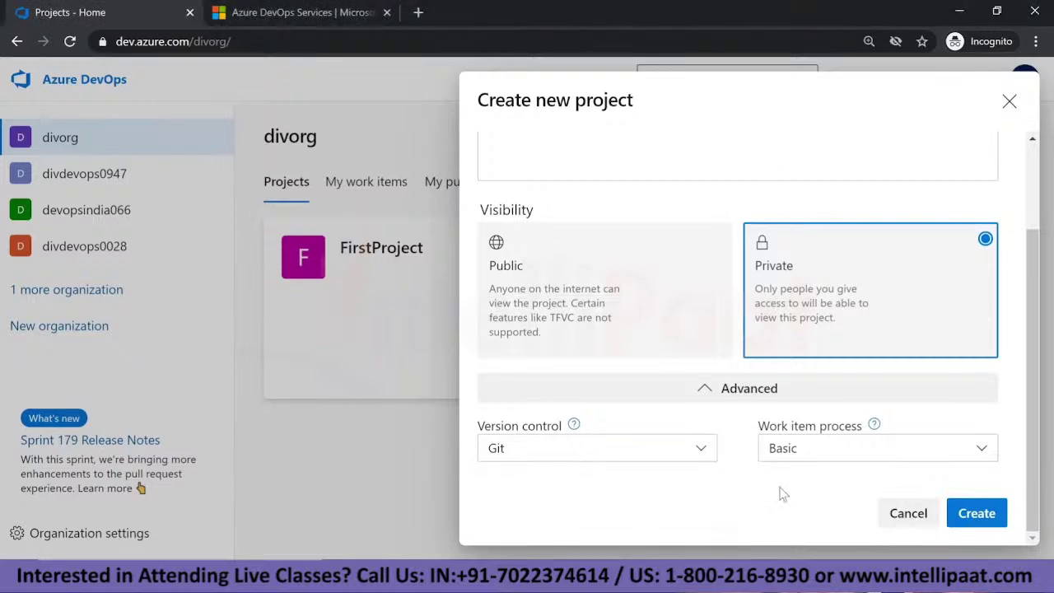
{"action": "left_click", "coordinate": [607, 459]}
{"action": "left_click", "coordinate": [577, 485]}
{"action": "left_click", "coordinate": [600, 456]}
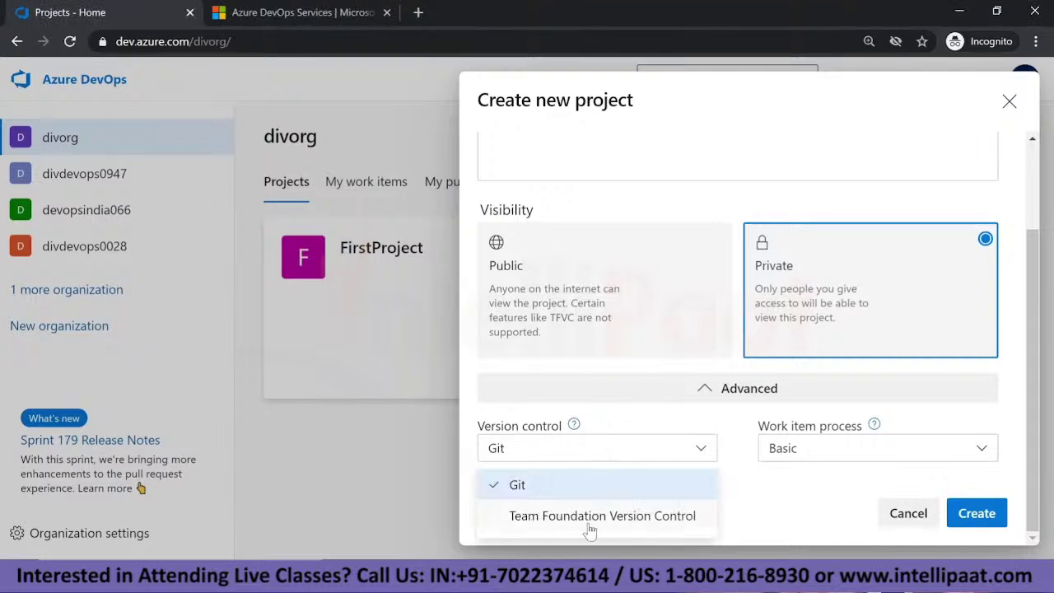
{"action": "left_click", "coordinate": [831, 500]}
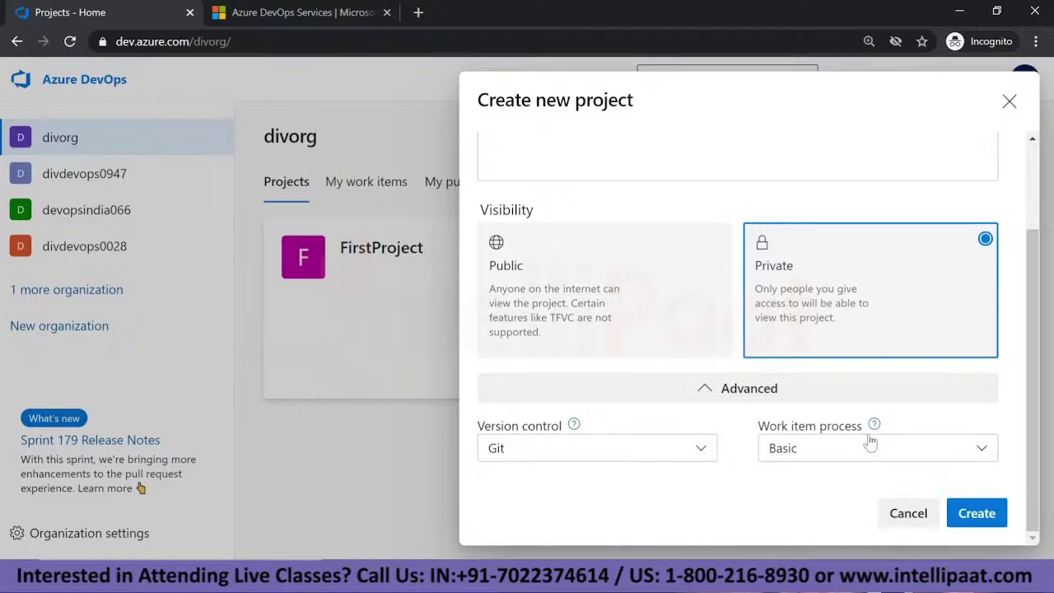
{"action": "mouse_move", "coordinate": [874, 428]}
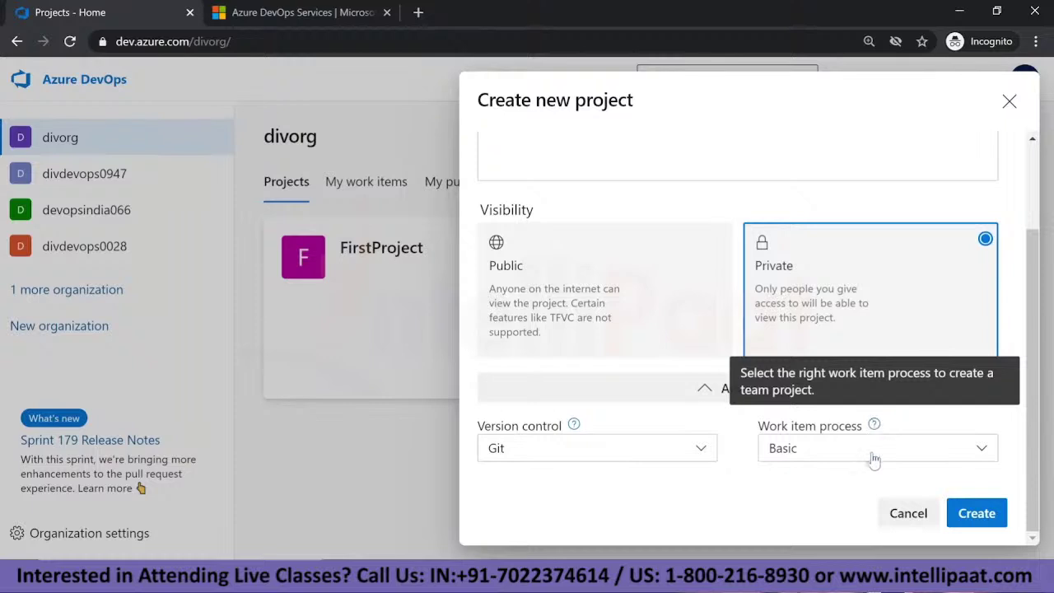
{"action": "left_click", "coordinate": [870, 466]}
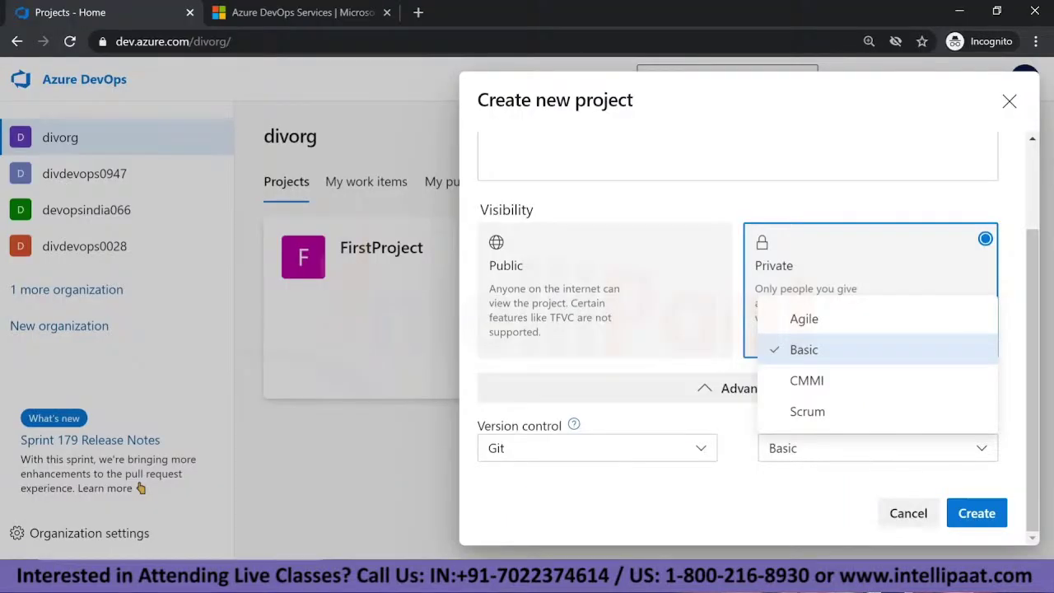
Step: Keep Basic, highlight the process definition in slide 26's first bullet, then return to Chrome
{"action": "key", "text": "Escape"}
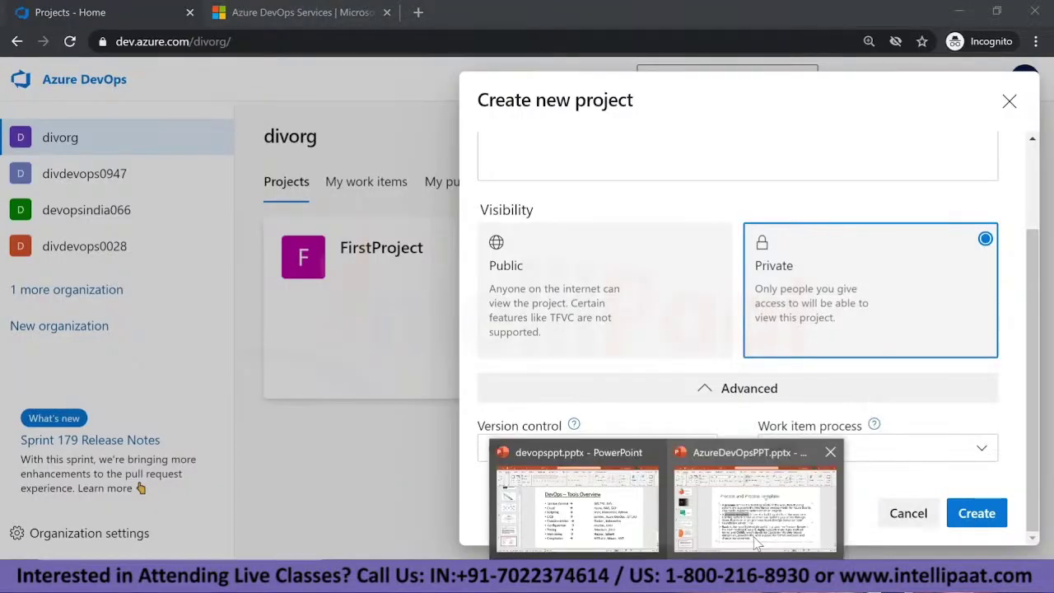
{"action": "left_click", "coordinate": [756, 542]}
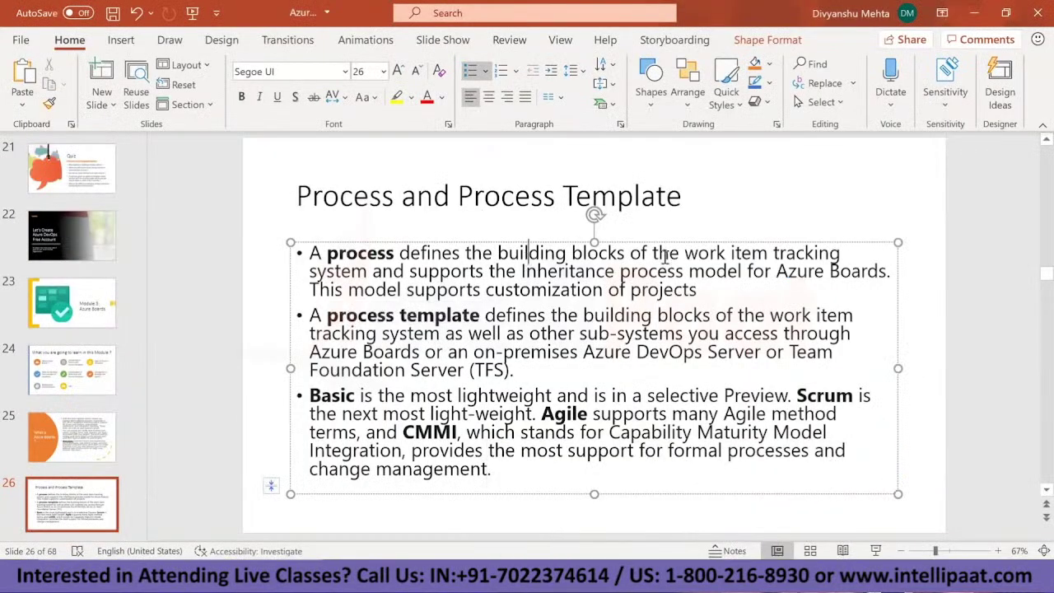
{"action": "left_click_drag", "start_coordinate": [666, 258], "coordinate": [765, 271]}
{"action": "left_click", "coordinate": [765, 272]}
{"action": "left_click_drag", "start_coordinate": [492, 252], "coordinate": [826, 272]}
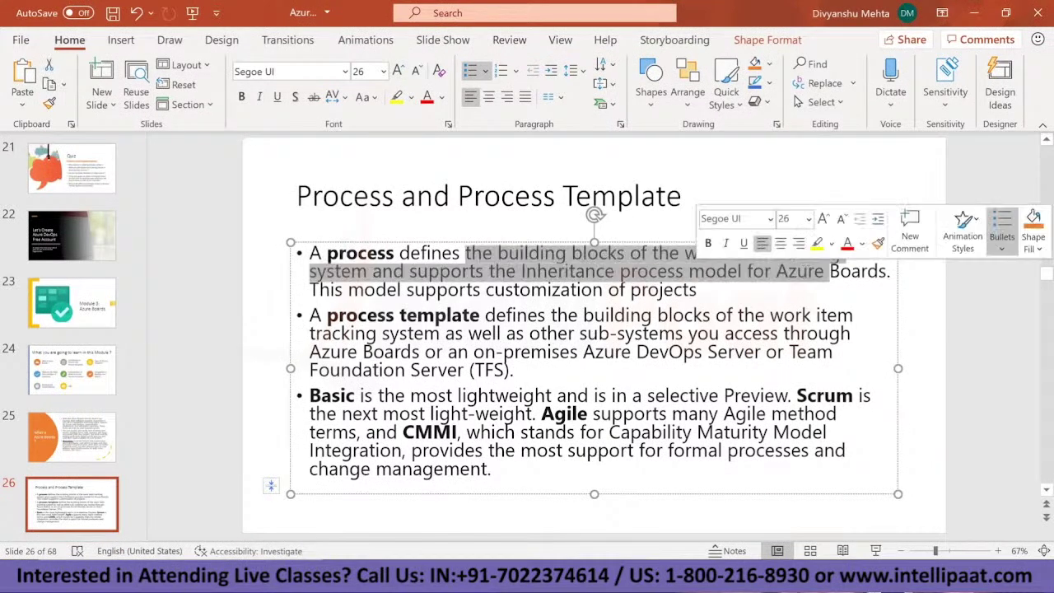
{"action": "left_click", "coordinate": [727, 306]}
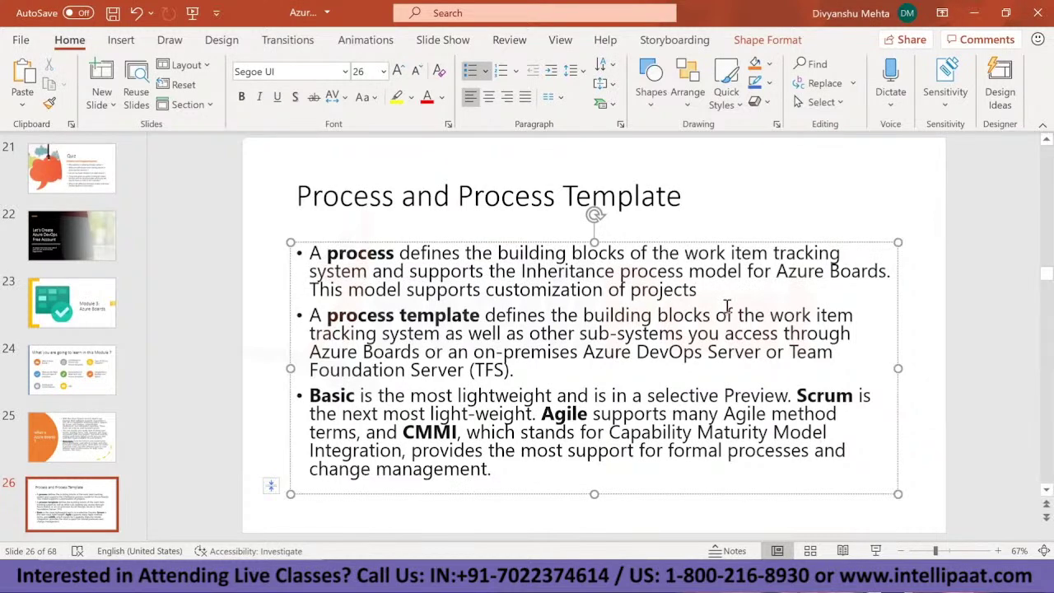
{"action": "key", "text": "alt+Tab"}
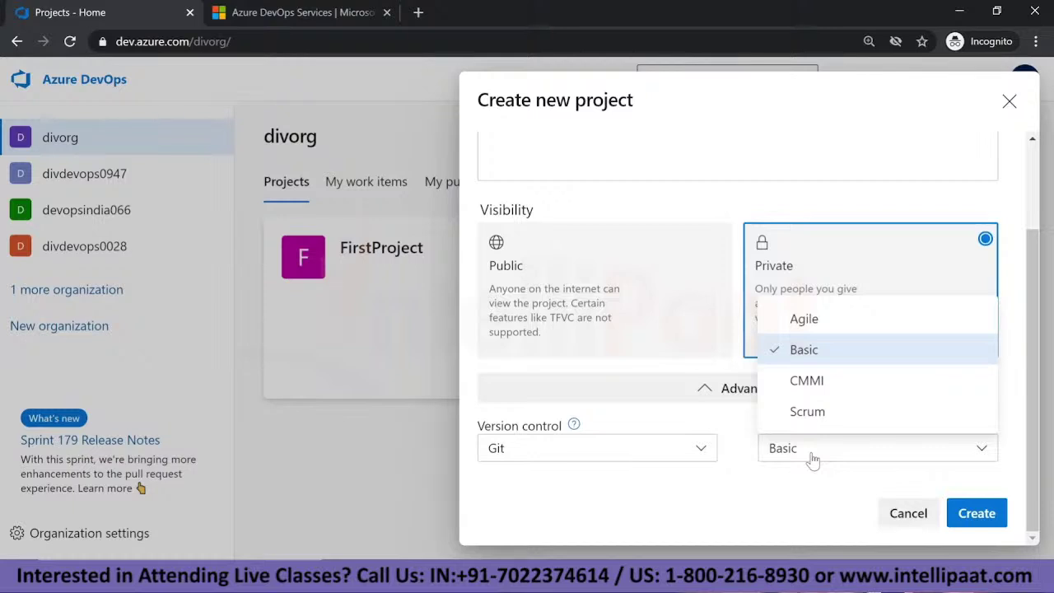
Step: Close the process list with Basic kept and scroll through the Create new project dialog
{"action": "left_click", "coordinate": [1036, 273]}
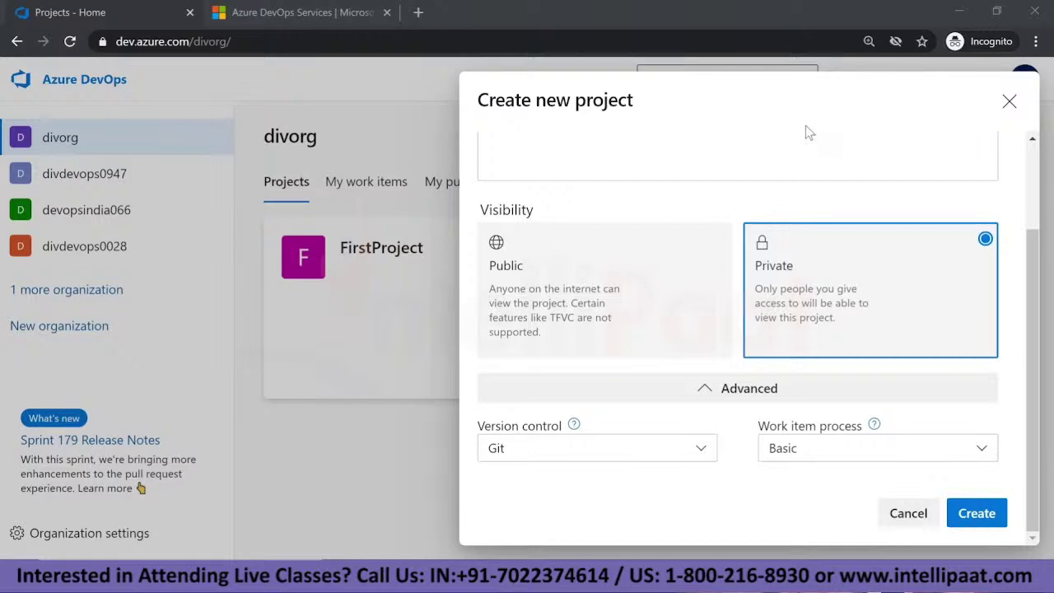
{"action": "scroll", "coordinate": [1026, 261], "scroll_direction": "up", "scroll_amount": 3}
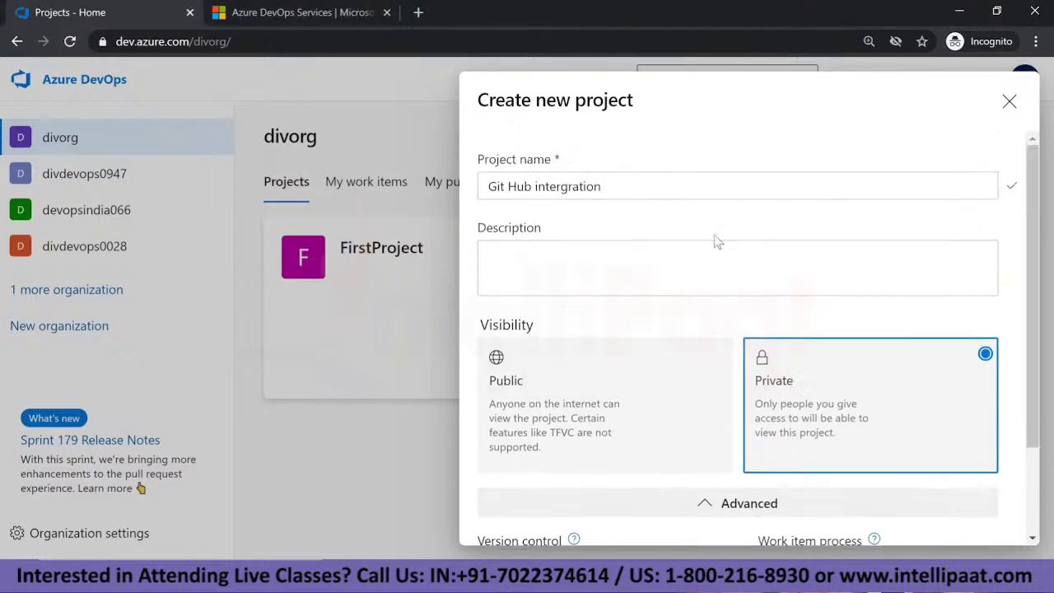
{"action": "scroll", "coordinate": [1034, 321], "scroll_direction": "down", "scroll_amount": 3}
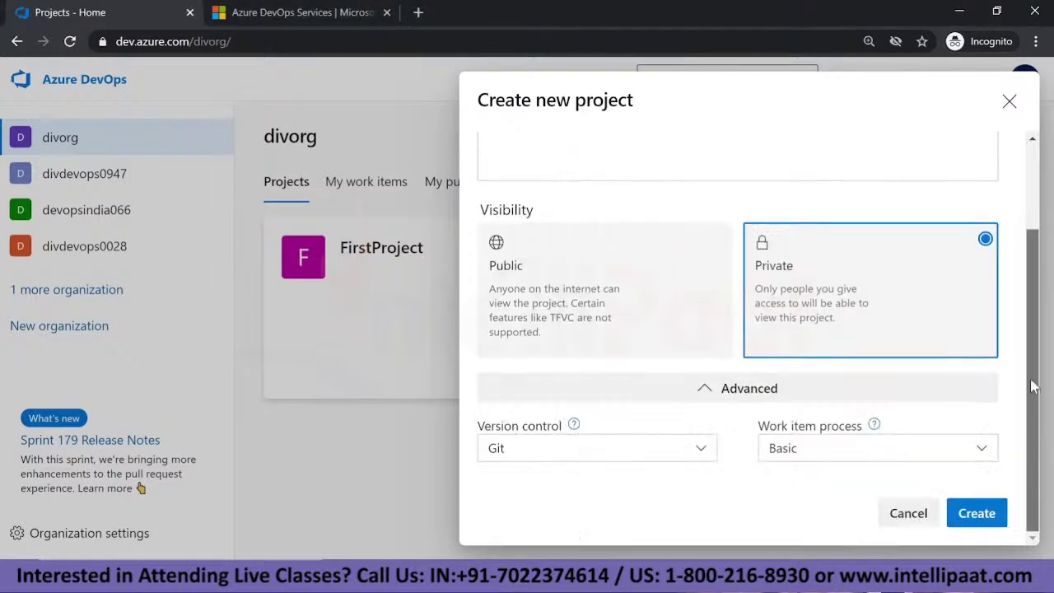
{"action": "scroll", "coordinate": [1034, 321], "scroll_direction": "up", "scroll_amount": 3}
Step: Discard the Git Hub intergration form and name a fresh project 'new Project'
{"action": "left_click", "coordinate": [1008, 103]}
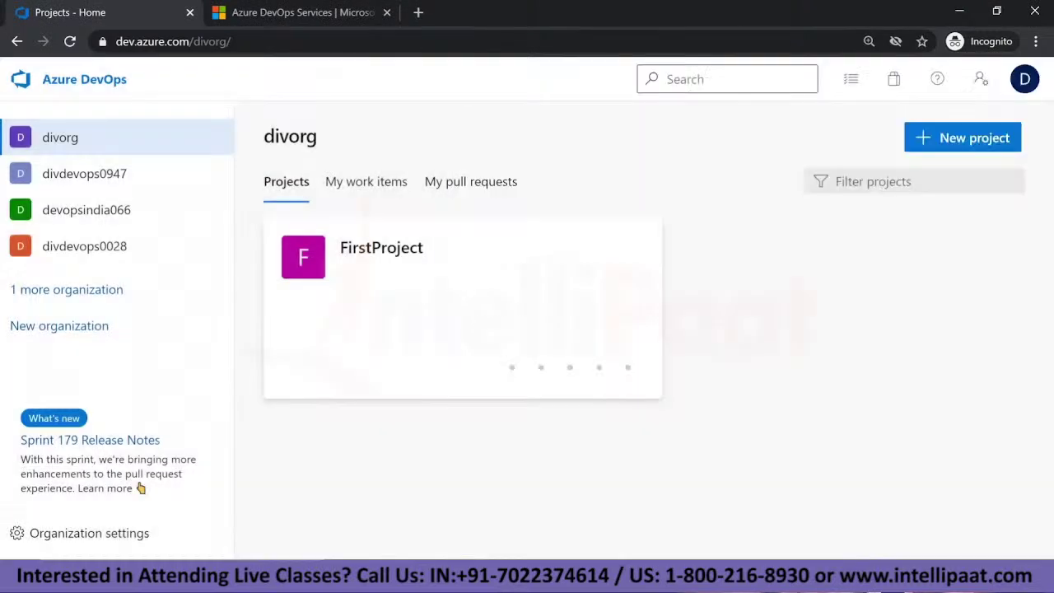
{"action": "left_click", "coordinate": [951, 140]}
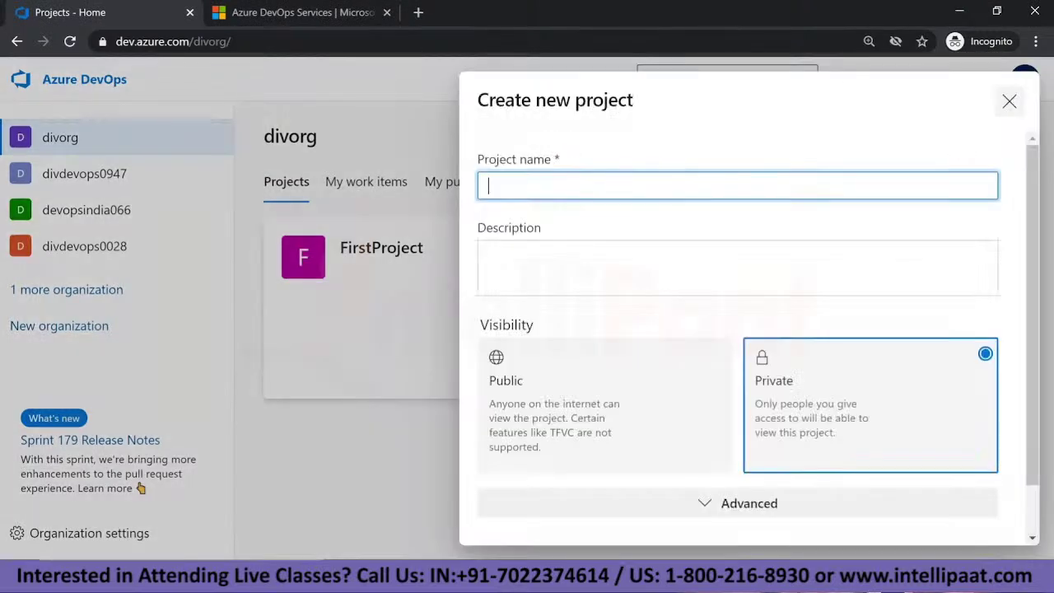
{"action": "type", "text": "new "}
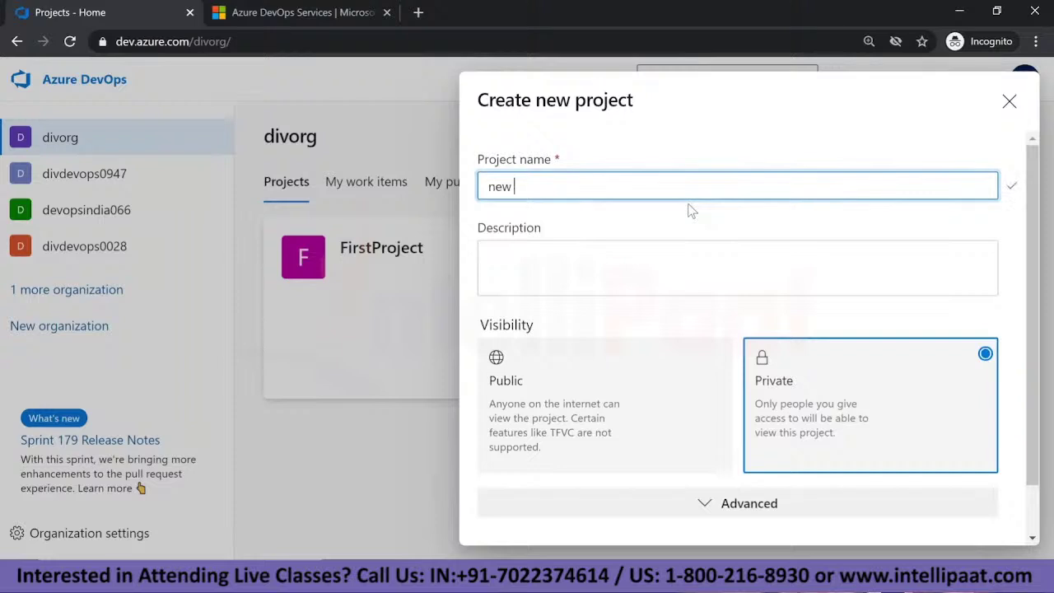
{"action": "type", "text": "Project"}
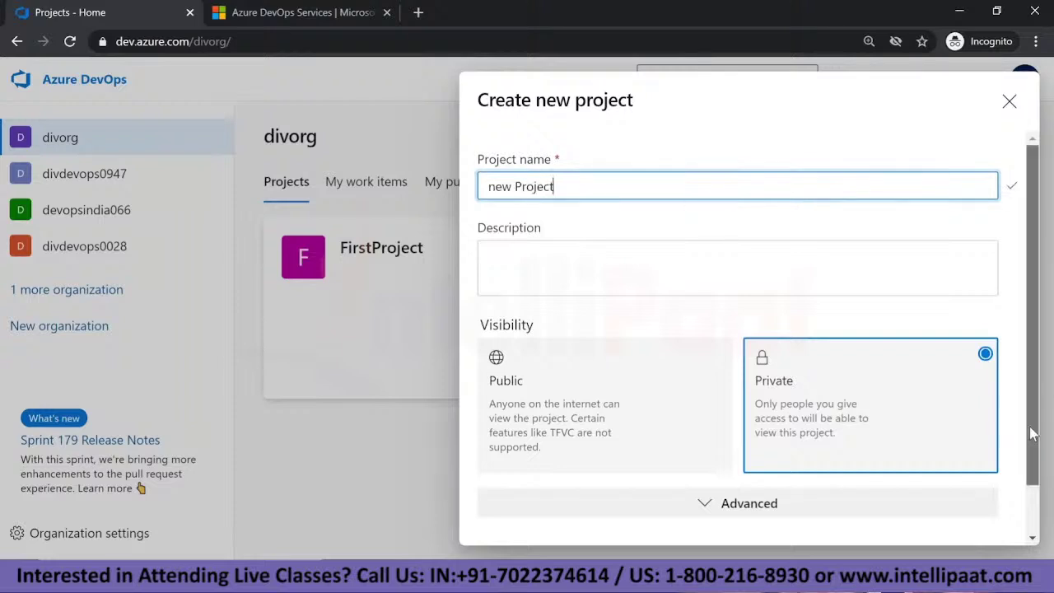
{"action": "scroll", "coordinate": [1034, 412], "scroll_direction": "down", "scroll_amount": 2}
Step: Set the work item process to Agile under Advanced and create the project
{"action": "left_click", "coordinate": [759, 449]}
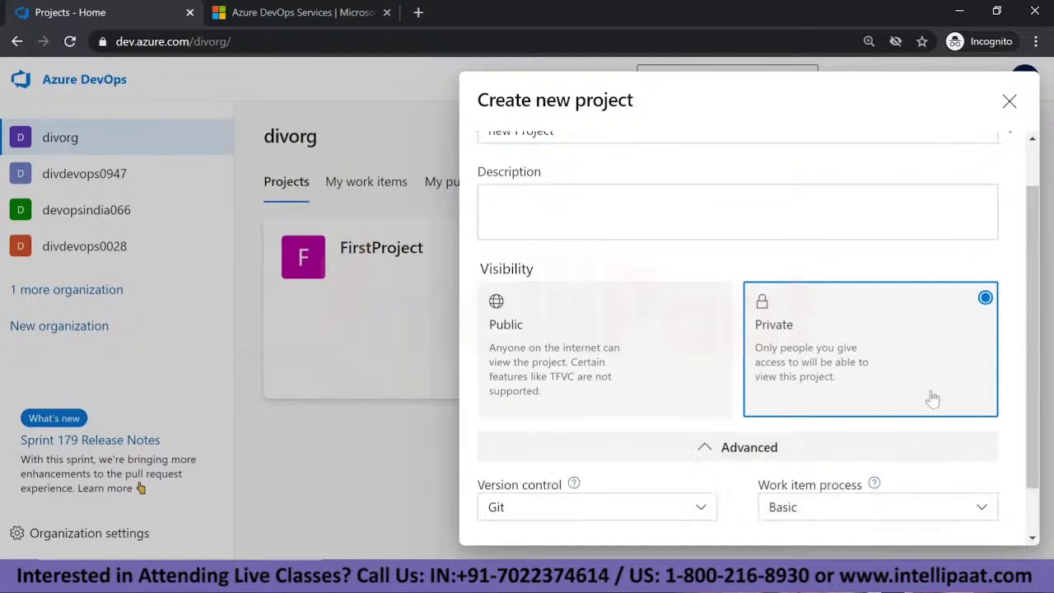
{"action": "scroll", "coordinate": [1034, 455], "scroll_direction": "down", "scroll_amount": 1}
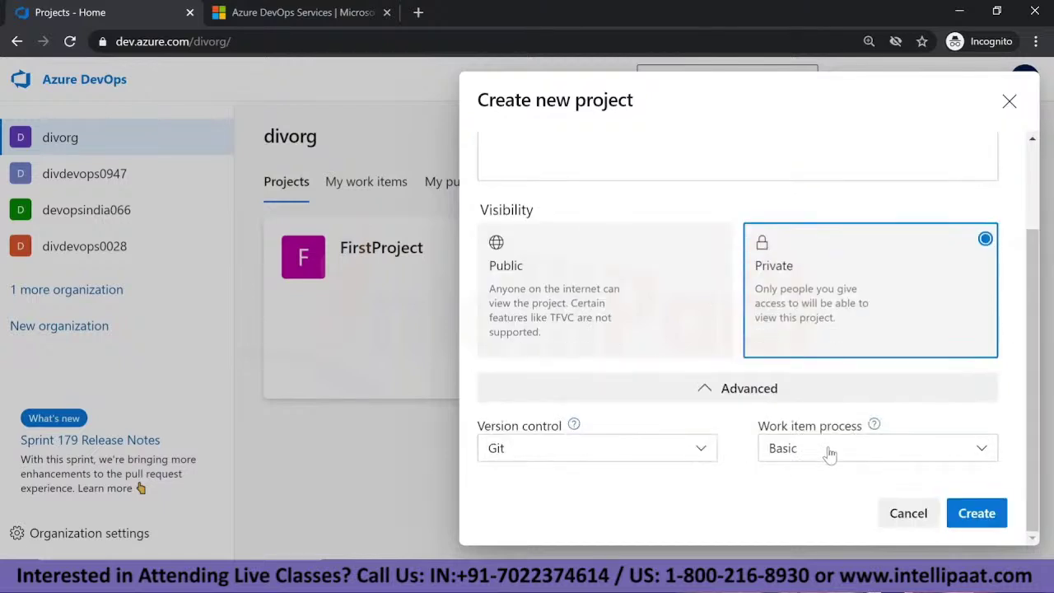
{"action": "left_click", "coordinate": [828, 453]}
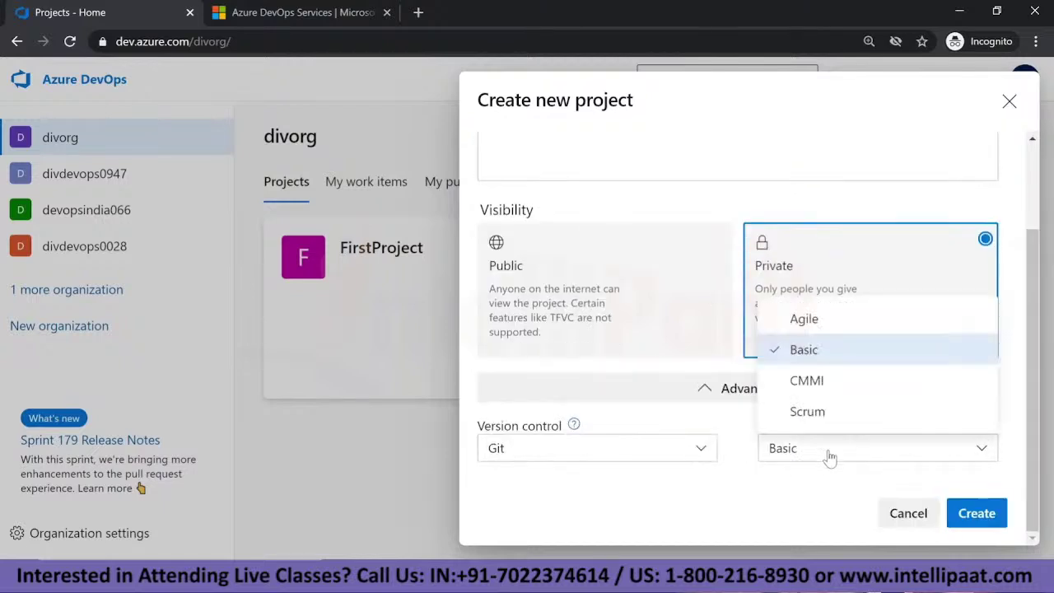
{"action": "left_click", "coordinate": [797, 321]}
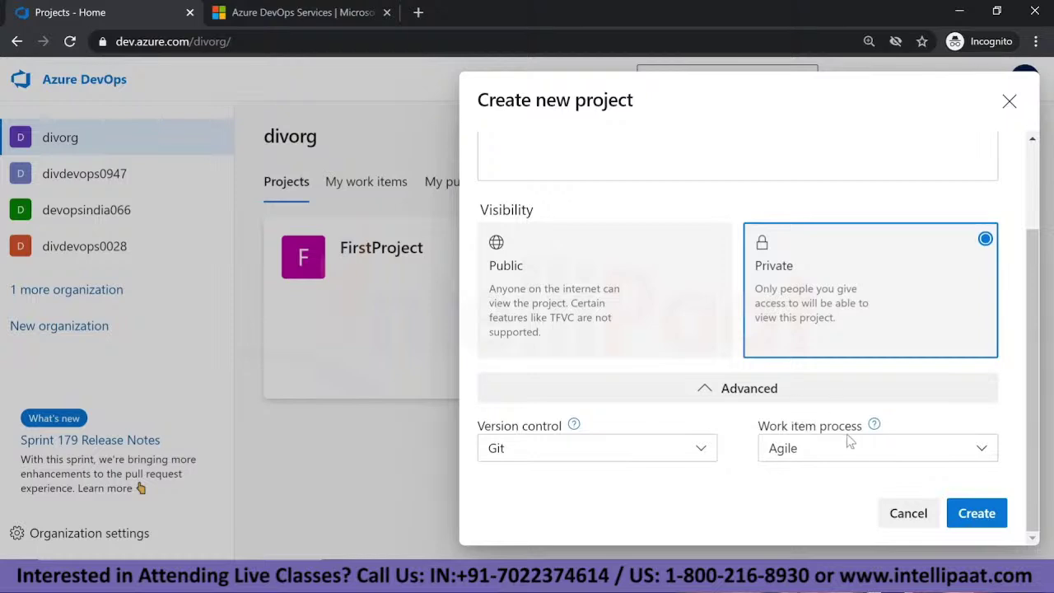
{"action": "left_click", "coordinate": [983, 515]}
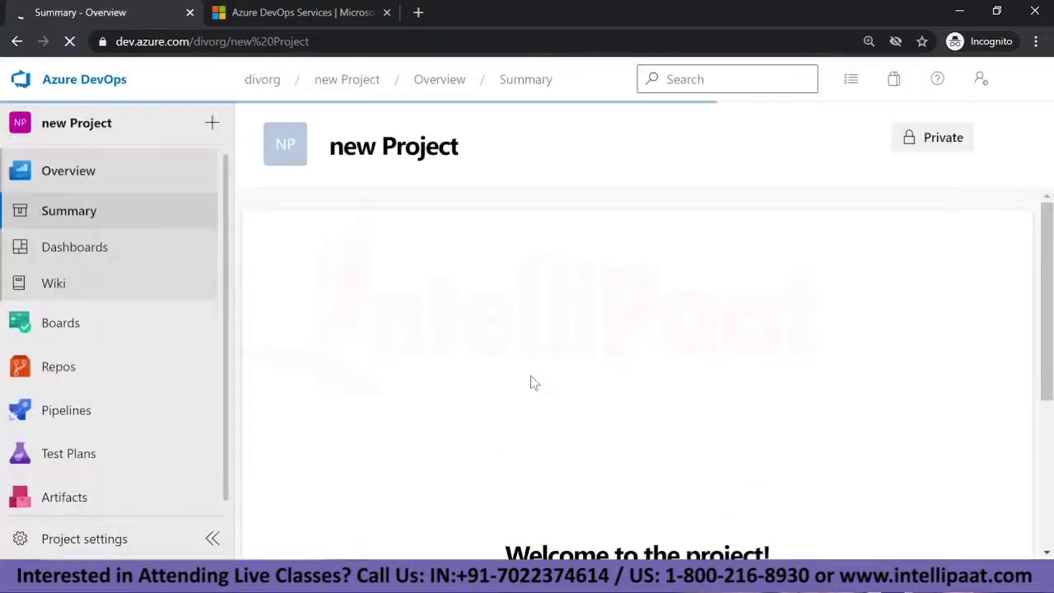
Step: Open new Project's Boards > Work items, duplicate the tab, and list its new work item types
{"action": "mouse_move", "coordinate": [129, 333]}
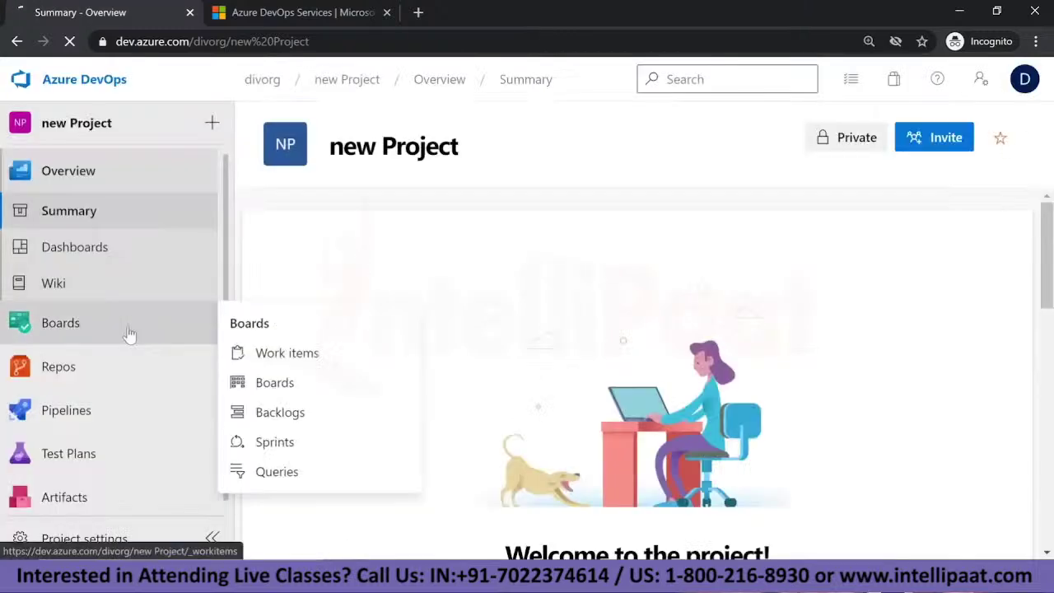
{"action": "left_click", "coordinate": [346, 359]}
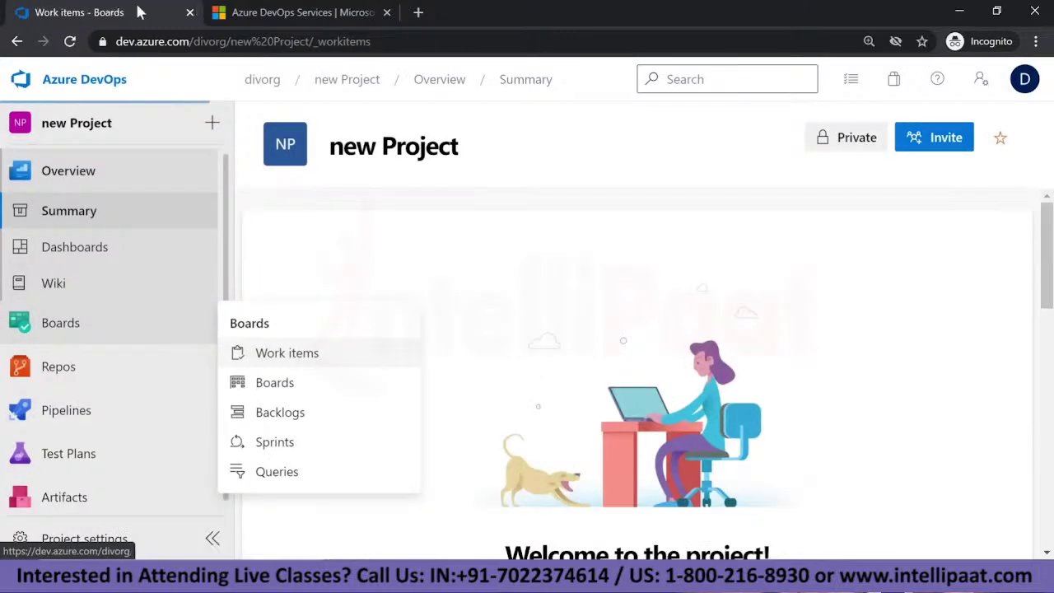
{"action": "right_click", "coordinate": [132, 12]}
{"action": "left_click", "coordinate": [177, 104]}
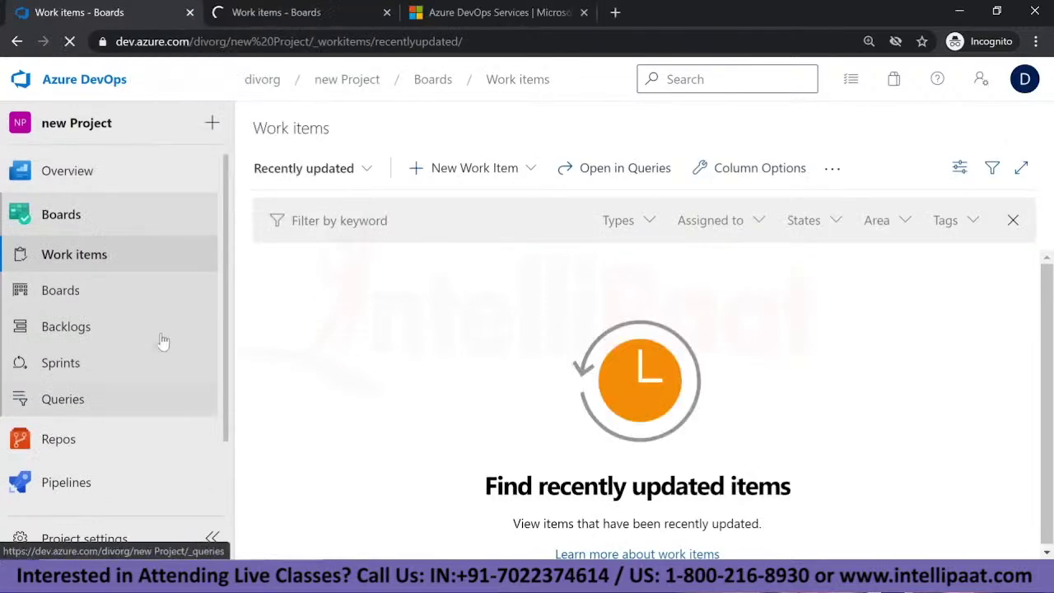
{"action": "left_click", "coordinate": [486, 167]}
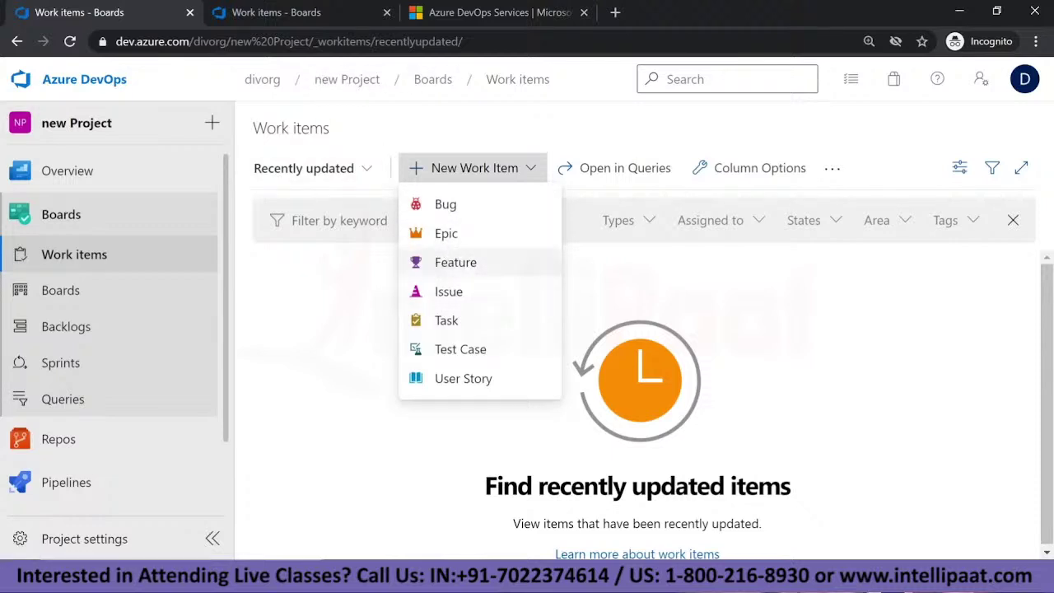
{"action": "left_click", "coordinate": [272, 12]}
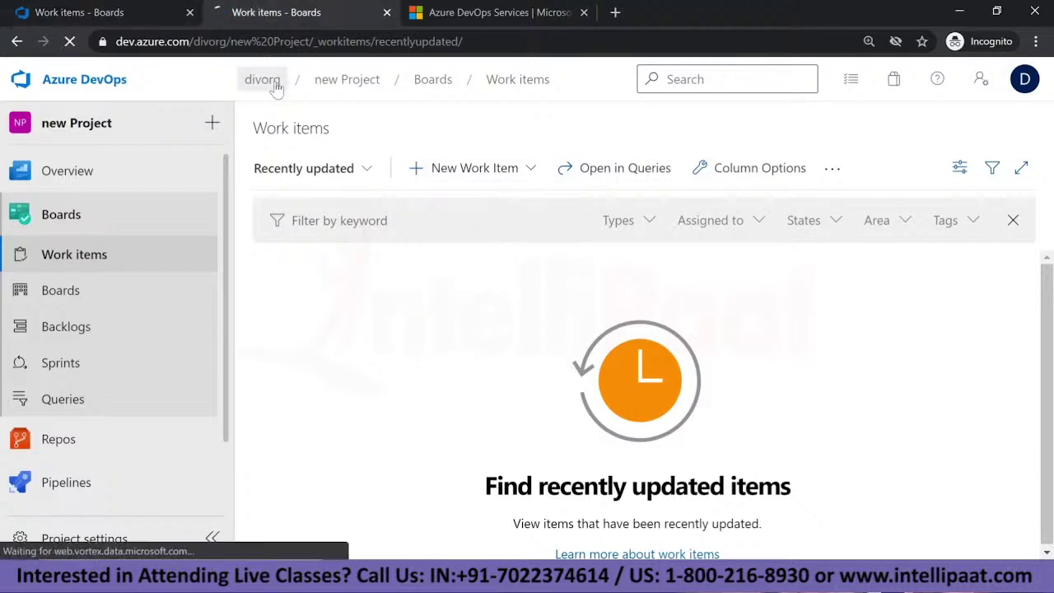
Step: Go to FirstProject's Boards work items and list its Epic, Issue and Task types
{"action": "left_click", "coordinate": [263, 80]}
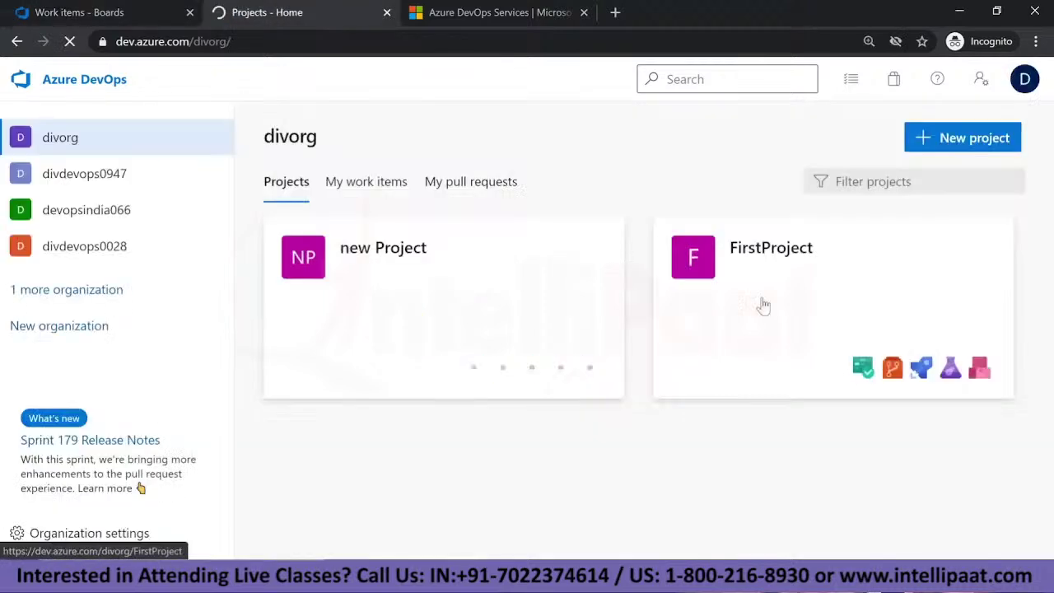
{"action": "left_click", "coordinate": [759, 303]}
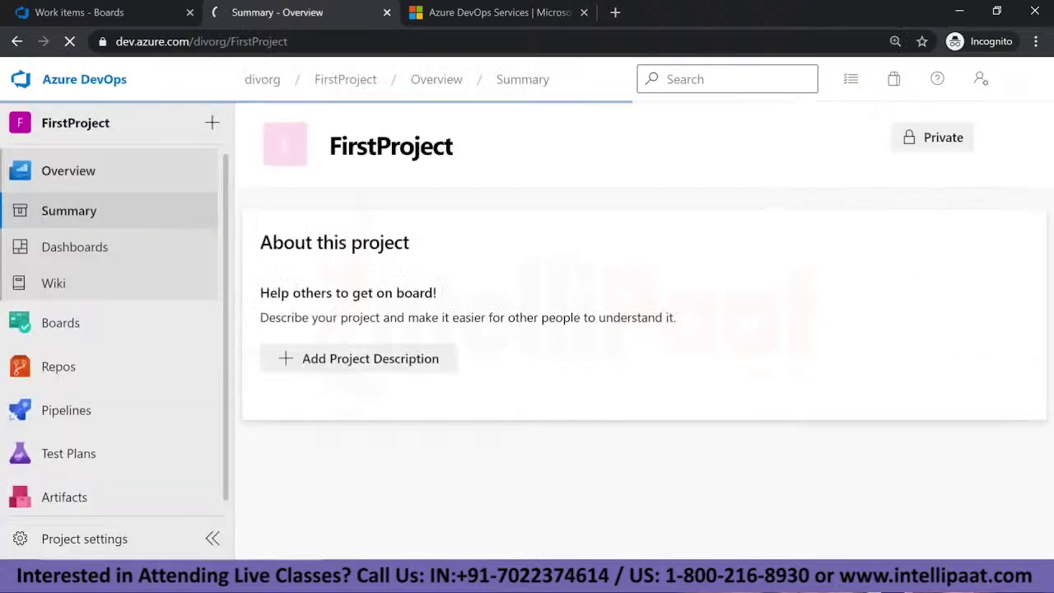
{"action": "left_click", "coordinate": [73, 324]}
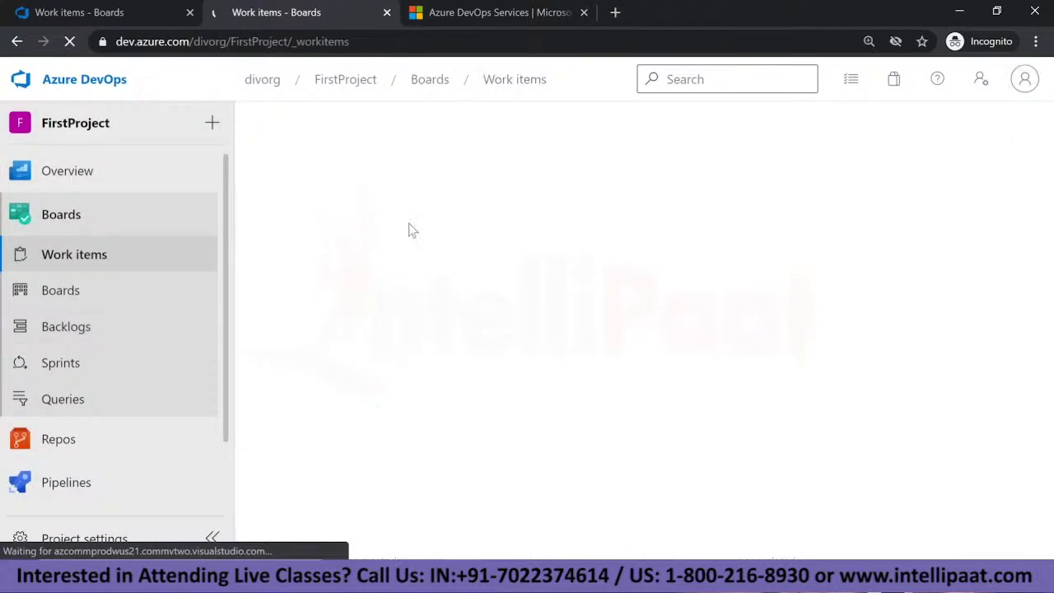
{"action": "left_click", "coordinate": [483, 173]}
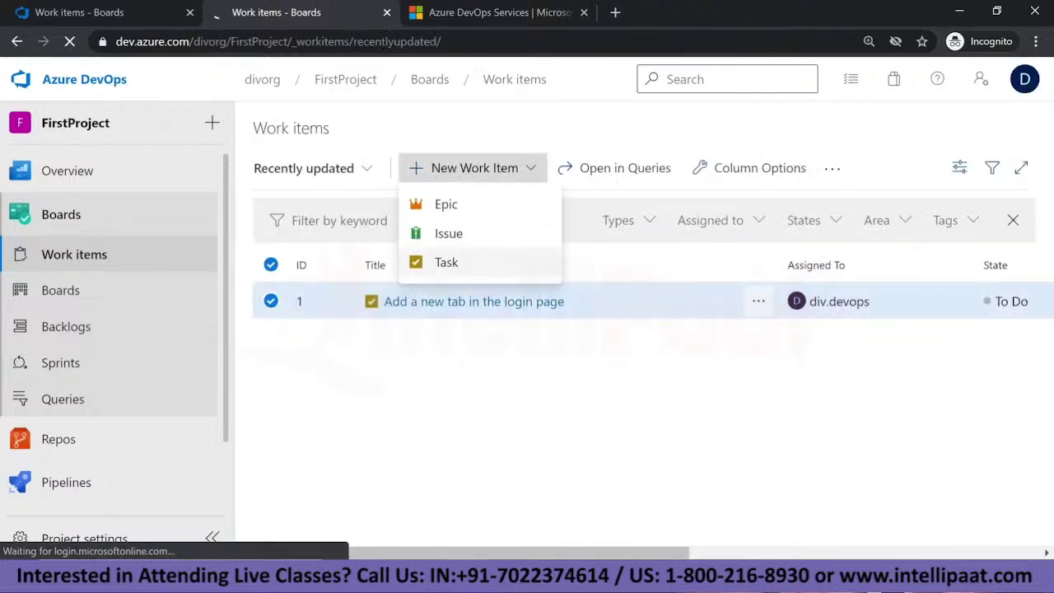
Step: Flip between tabs comparing new Project's seven work item types against FirstProject's three
{"action": "left_click", "coordinate": [129, 9]}
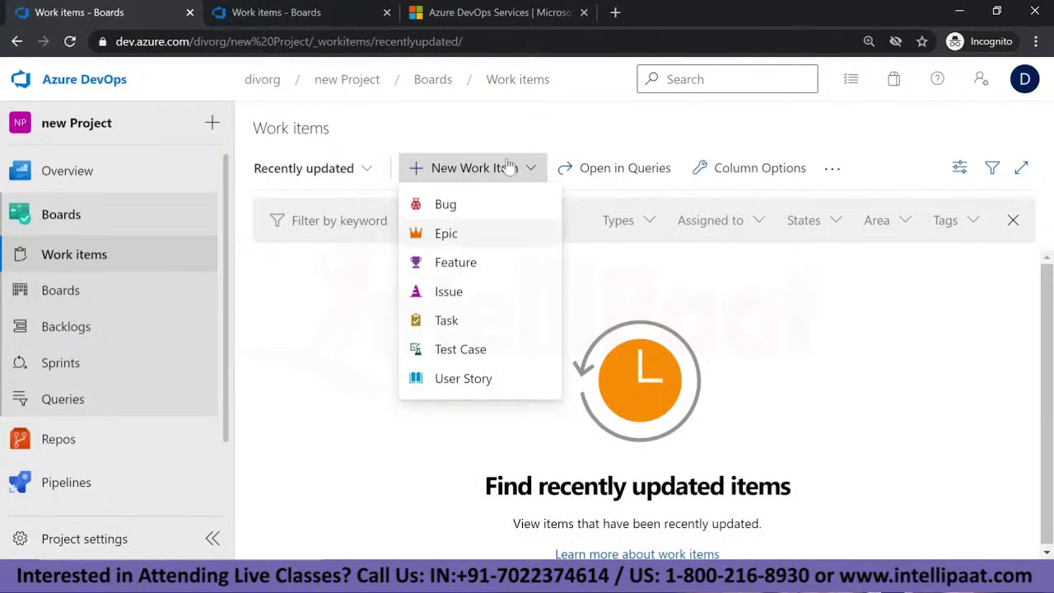
{"action": "left_click", "coordinate": [306, 10]}
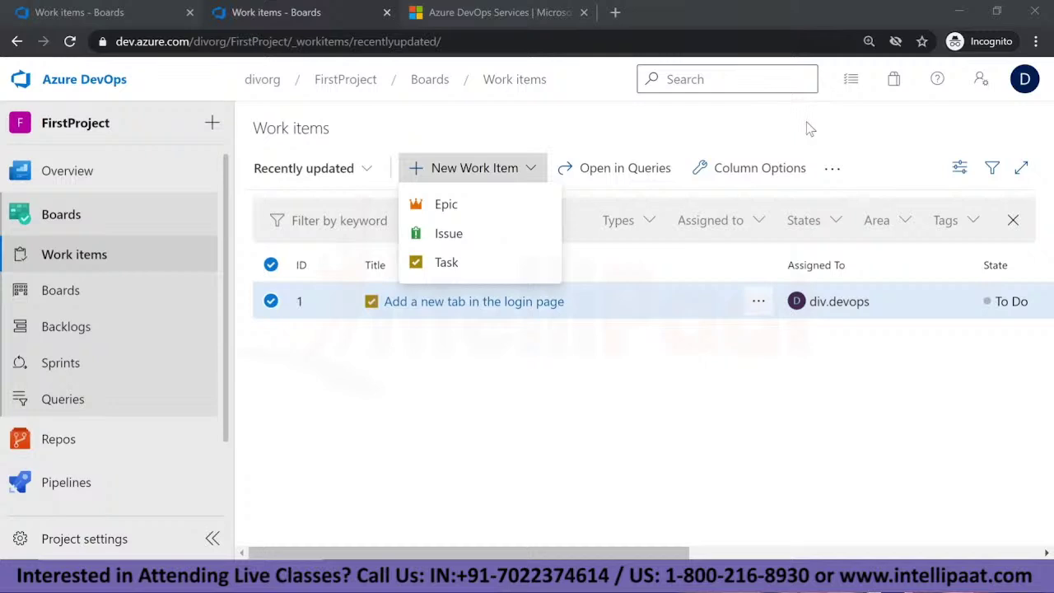
{"action": "left_click", "coordinate": [427, 445]}
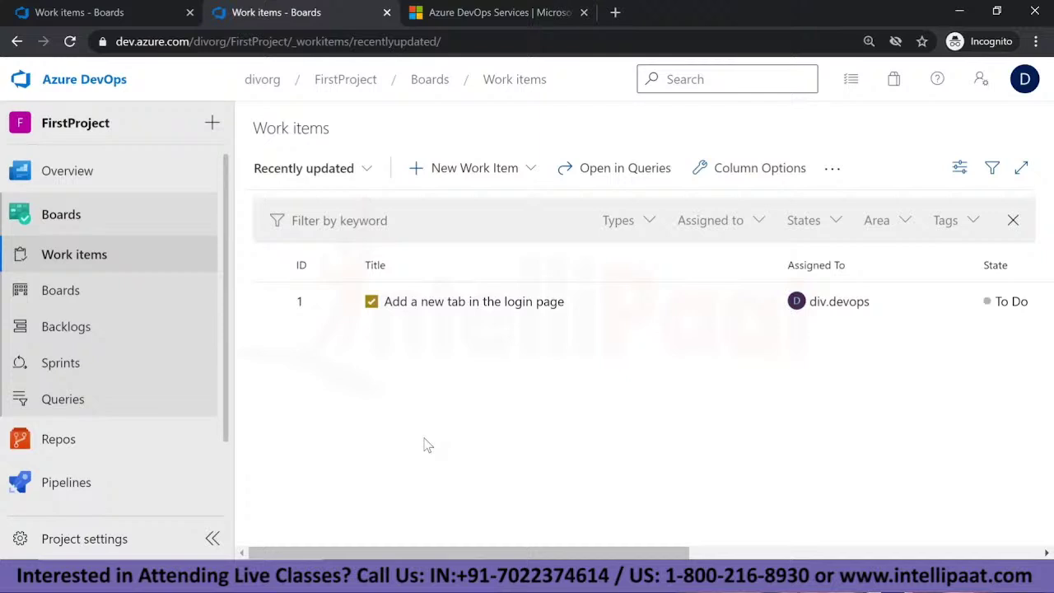
{"action": "left_click", "coordinate": [456, 167]}
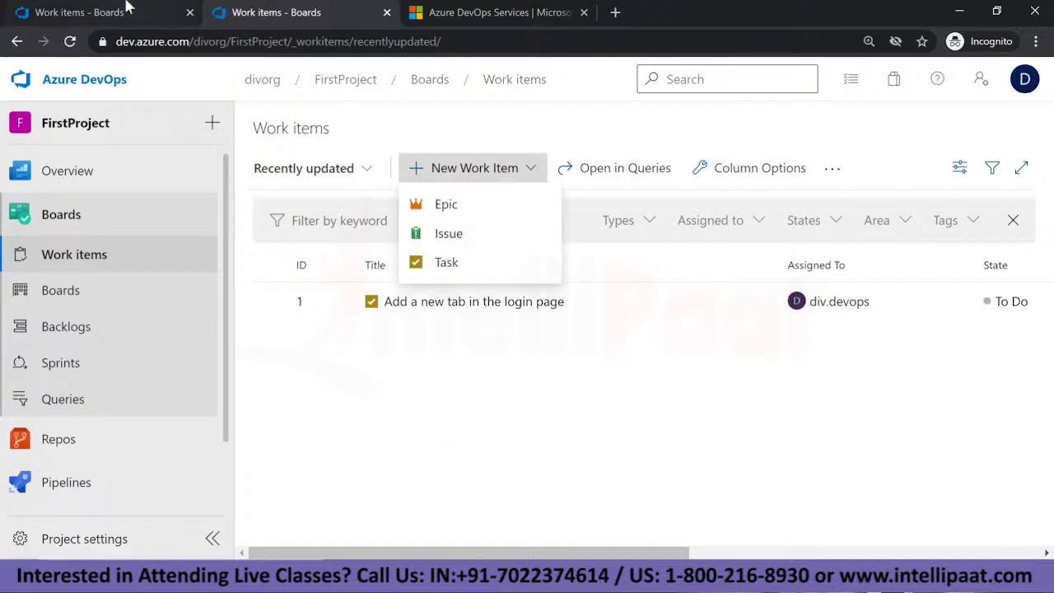
{"action": "left_click", "coordinate": [128, 10]}
{"action": "left_click", "coordinate": [348, 326]}
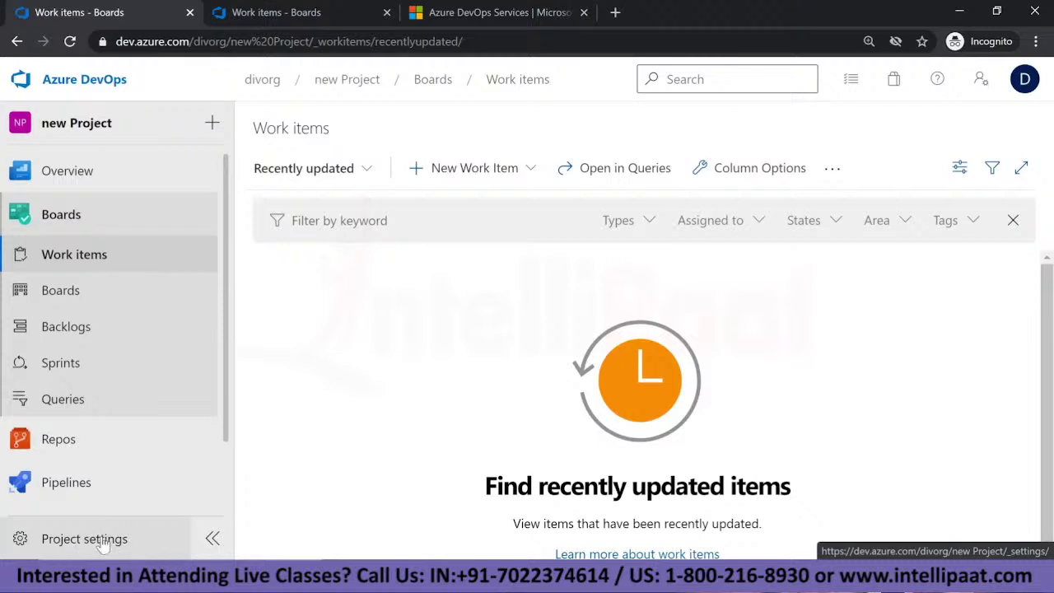
Step: In new Project's settings, replace the name with 'Agile Project' and save
{"action": "left_click", "coordinate": [103, 544]}
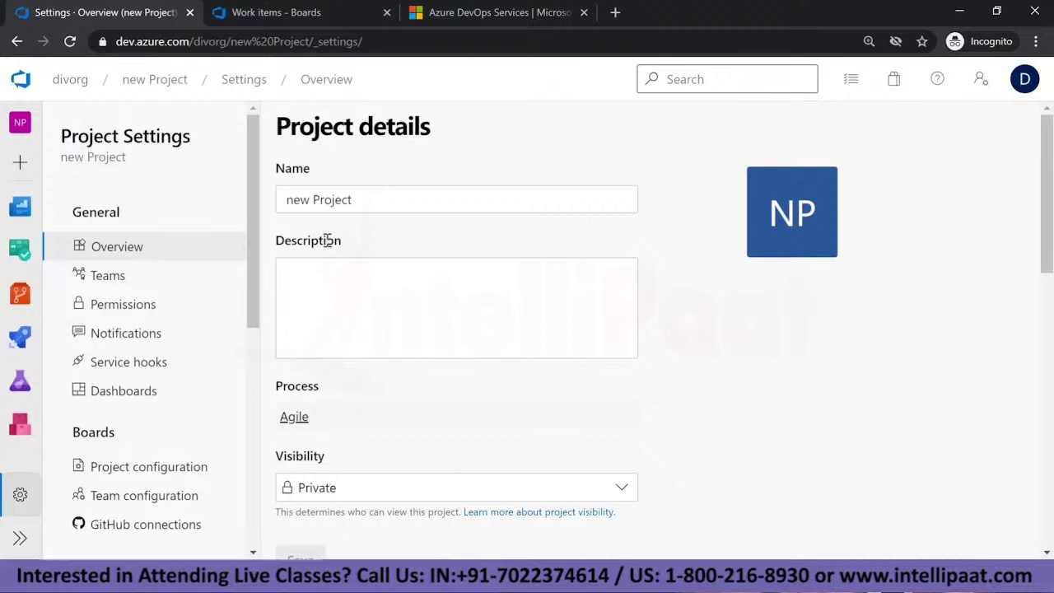
{"action": "triple_click", "coordinate": [372, 205]}
{"action": "mouse_move", "coordinate": [20, 206]}
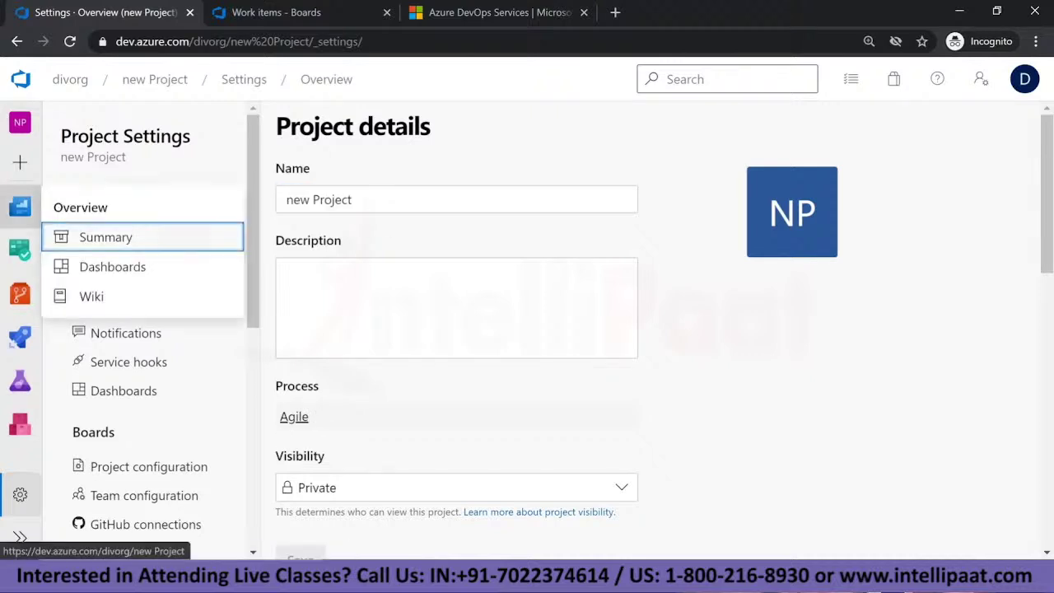
{"action": "triple_click", "coordinate": [419, 204]}
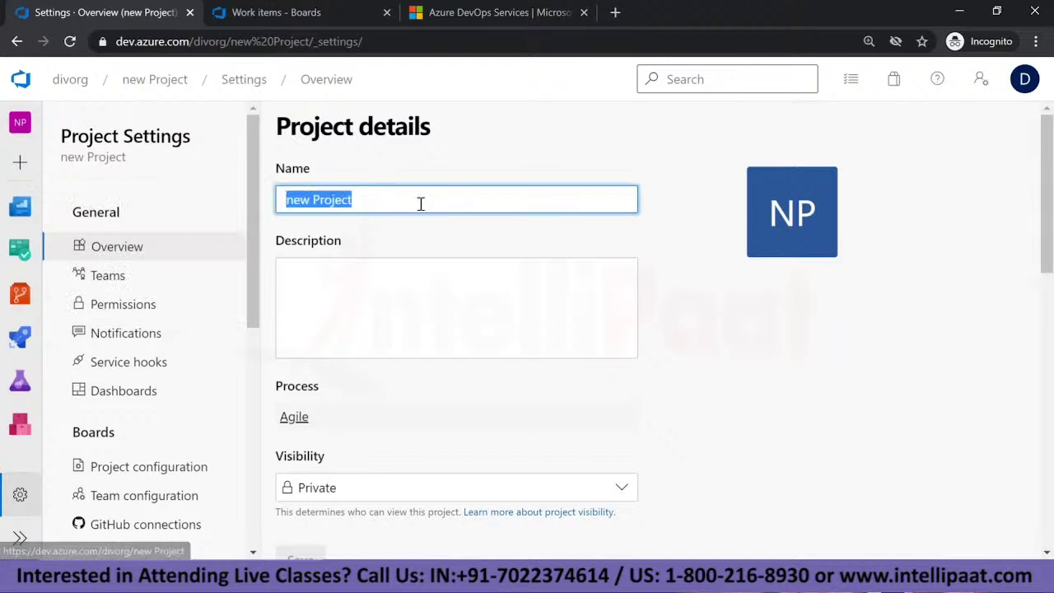
{"action": "key", "text": "BackSpace"}
{"action": "type", "text": "Agile"}
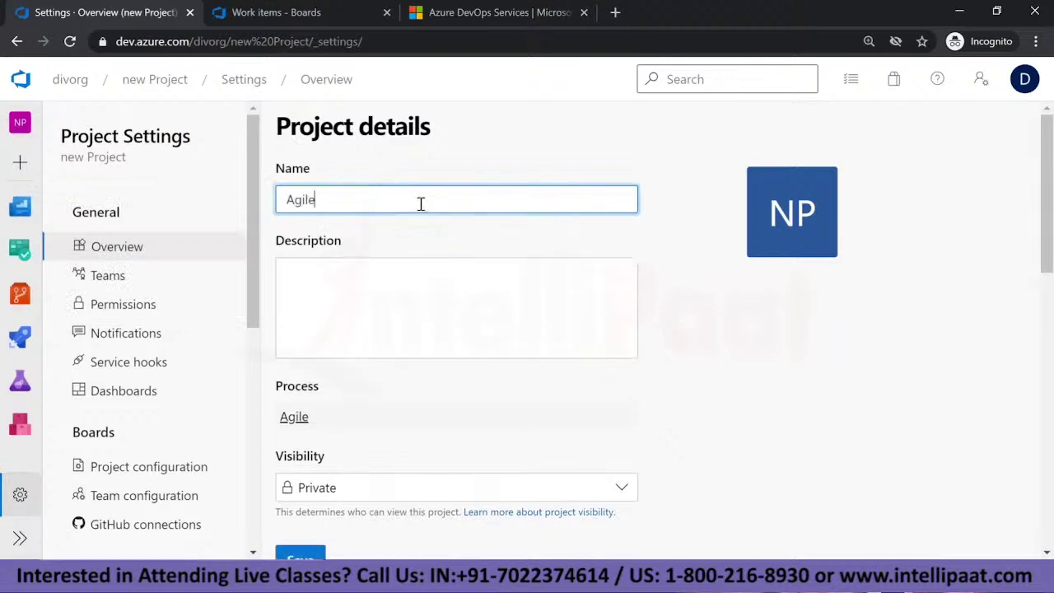
{"action": "type", "text": " Project"}
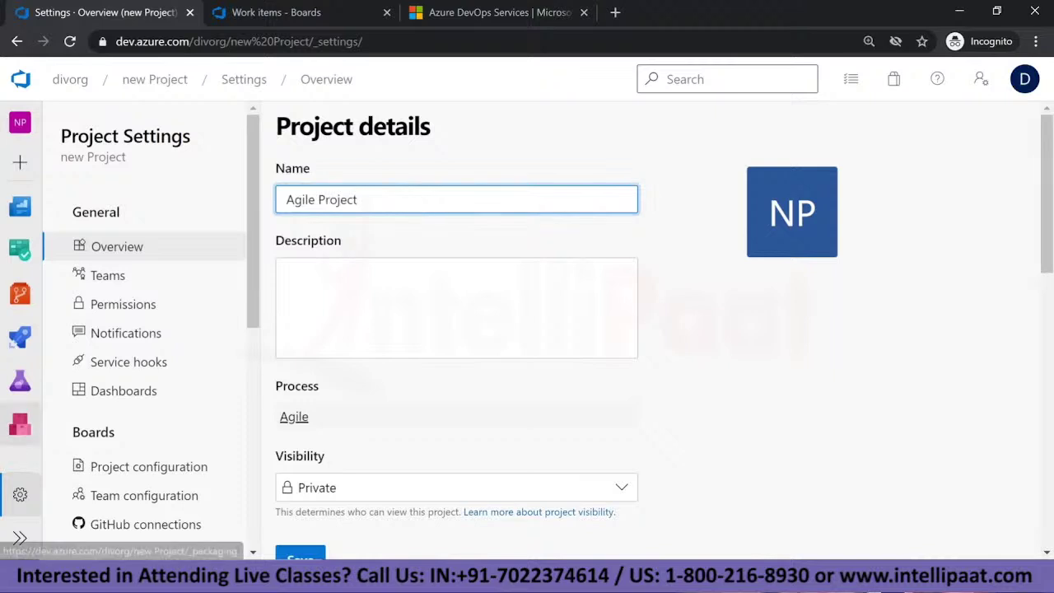
{"action": "key", "text": "Return"}
Step: Confirm the rename to Agile Project by acknowledging the consequences, then go to FirstProject's tab
{"action": "left_click", "coordinate": [387, 384]}
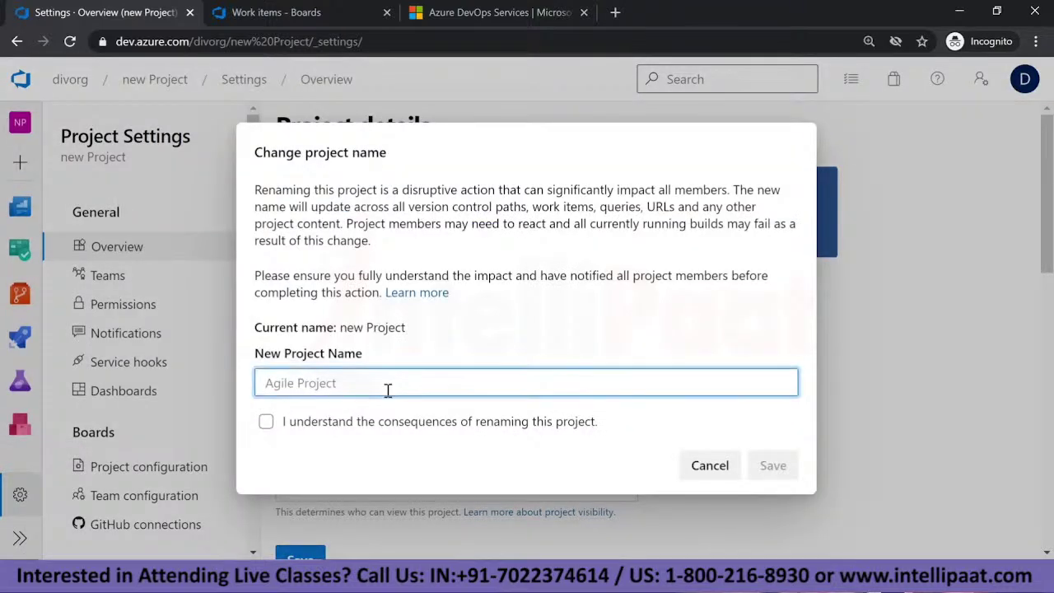
{"action": "type", "text": "Agile Project"}
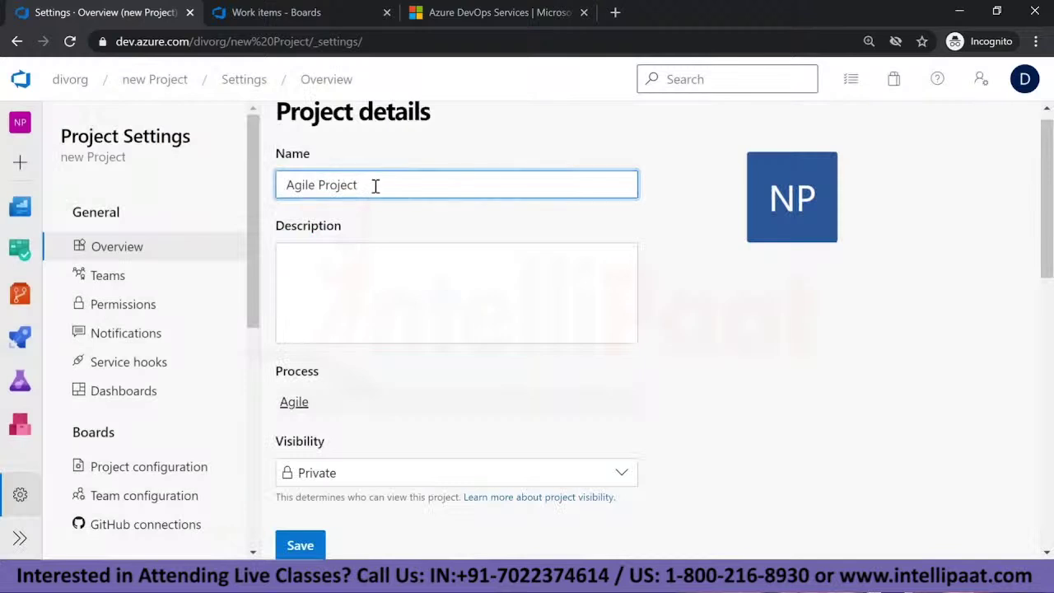
{"action": "left_click", "coordinate": [299, 546]}
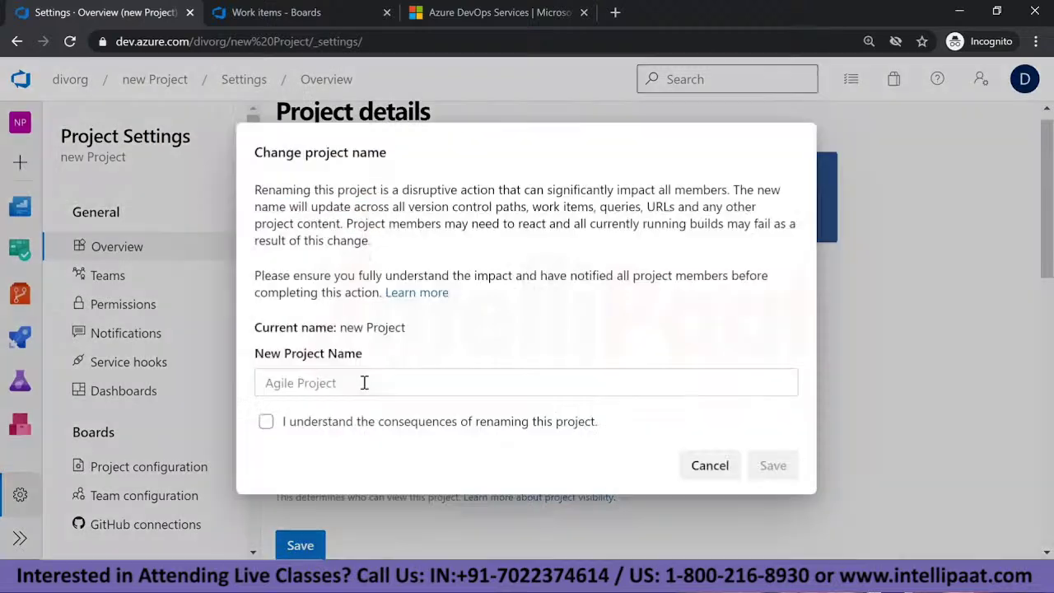
{"action": "left_click", "coordinate": [360, 381]}
{"action": "left_click", "coordinate": [266, 421]}
{"action": "key", "text": "Return"}
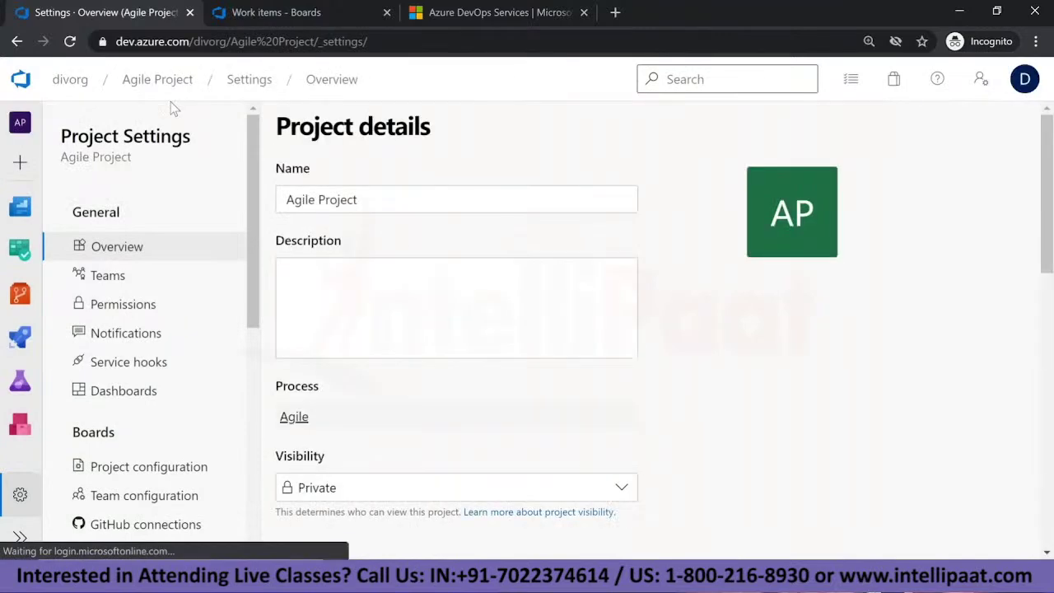
{"action": "left_click", "coordinate": [275, 10]}
Step: In FirstProject's settings, change the name to 'Basic', retype it and confirm the rename
{"action": "mouse_move", "coordinate": [172, 459]}
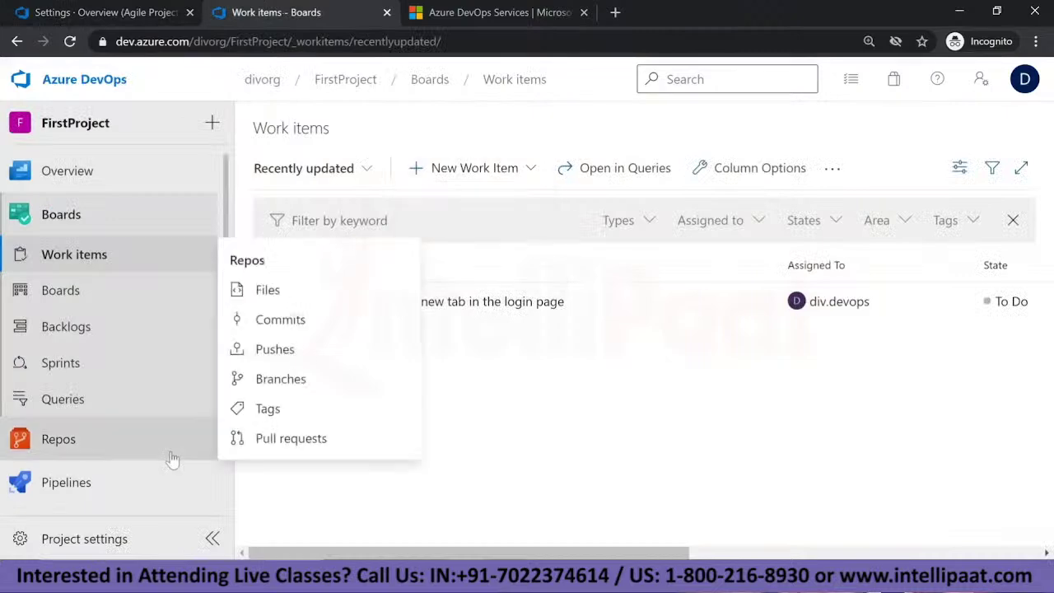
{"action": "left_click", "coordinate": [112, 545]}
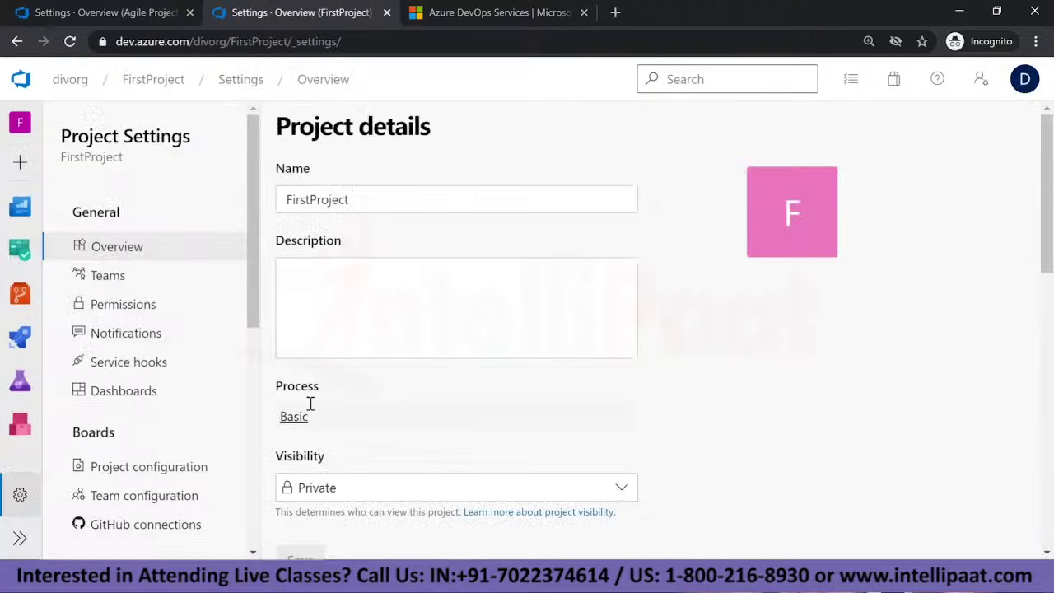
{"action": "left_click", "coordinate": [361, 202]}
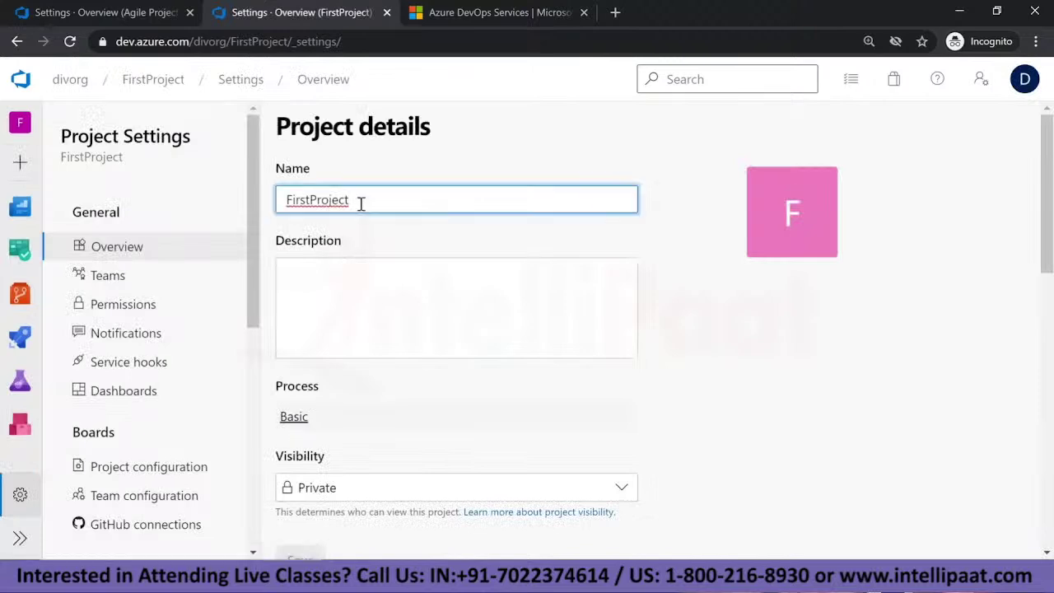
{"action": "double_click", "coordinate": [361, 203]}
{"action": "type", "text": "Basic"}
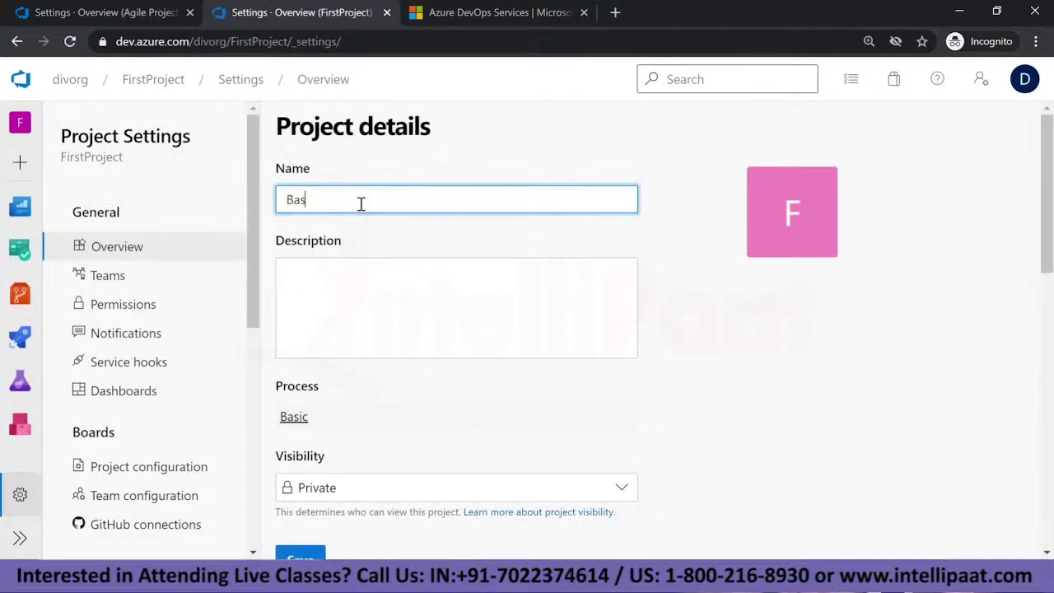
{"action": "left_click", "coordinate": [300, 558]}
{"action": "type", "text": "Basic"}
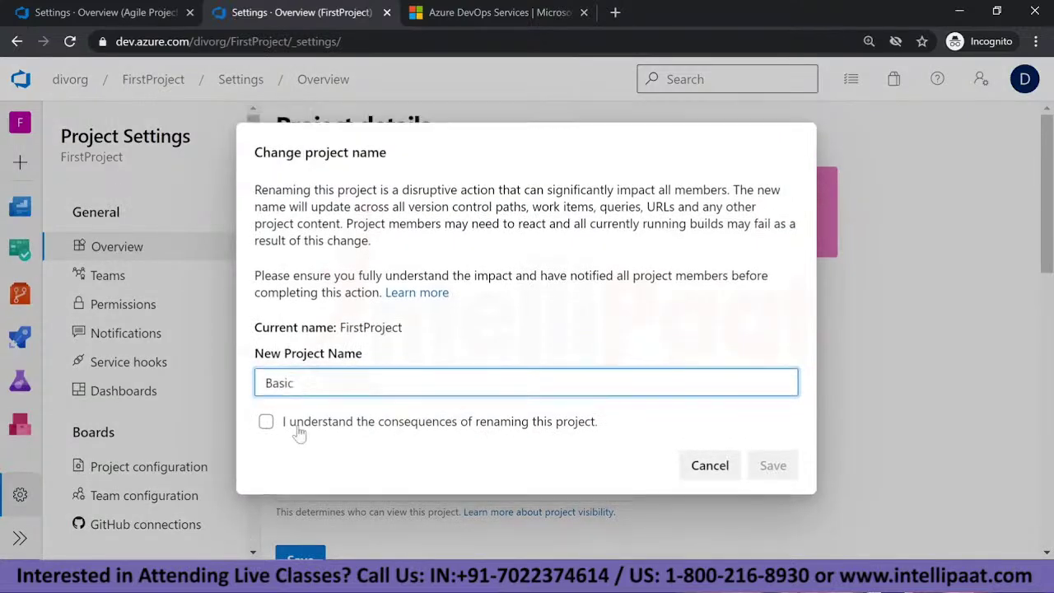
{"action": "left_click", "coordinate": [266, 421]}
{"action": "left_click", "coordinate": [772, 466]}
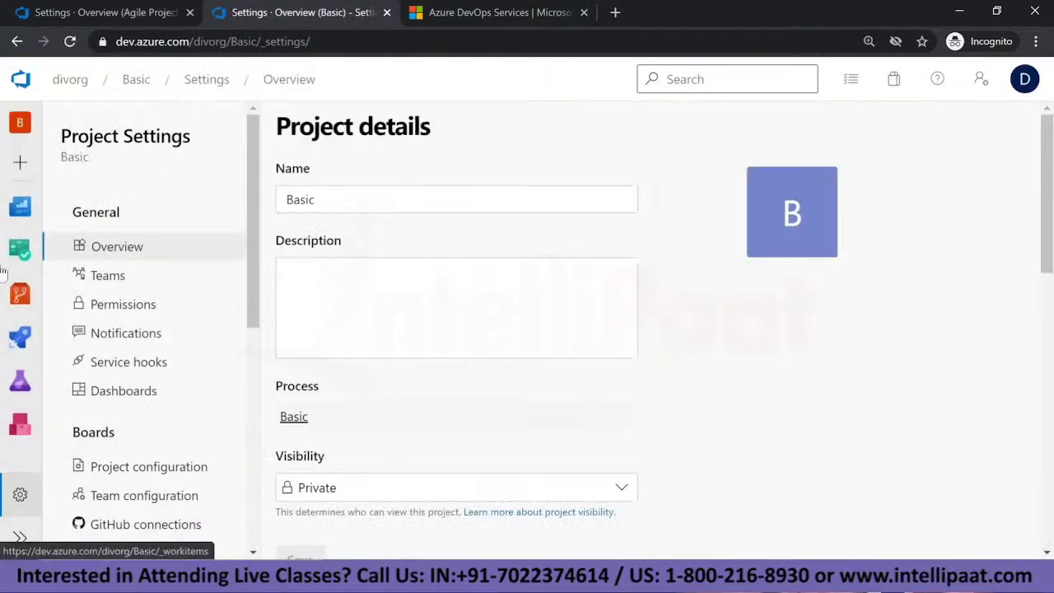
Step: Open both projects' work items and show Agile Project's new work item types
{"action": "mouse_move", "coordinate": [26, 238]}
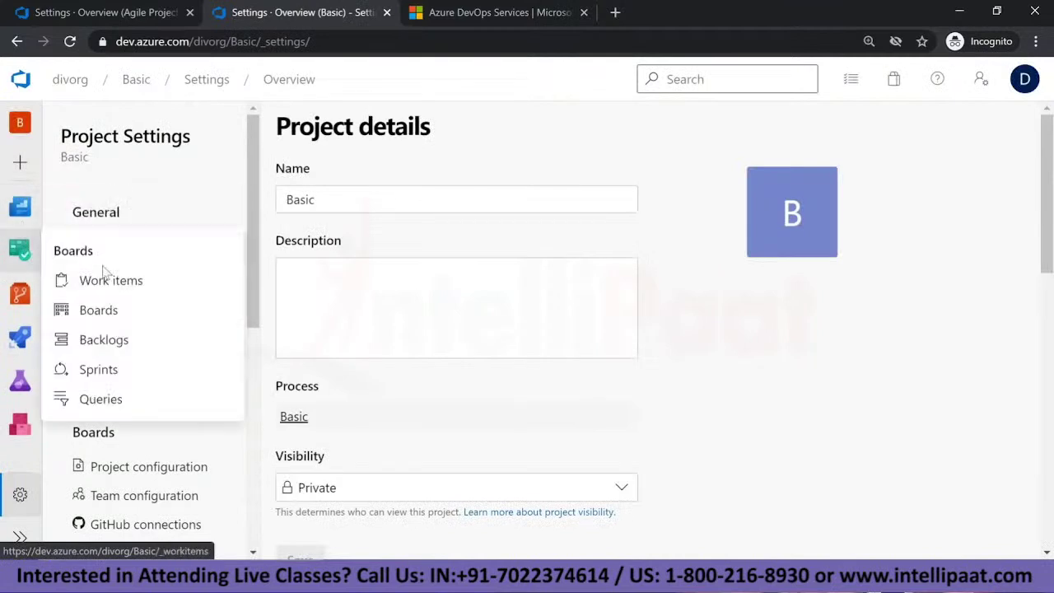
{"action": "left_click", "coordinate": [111, 280]}
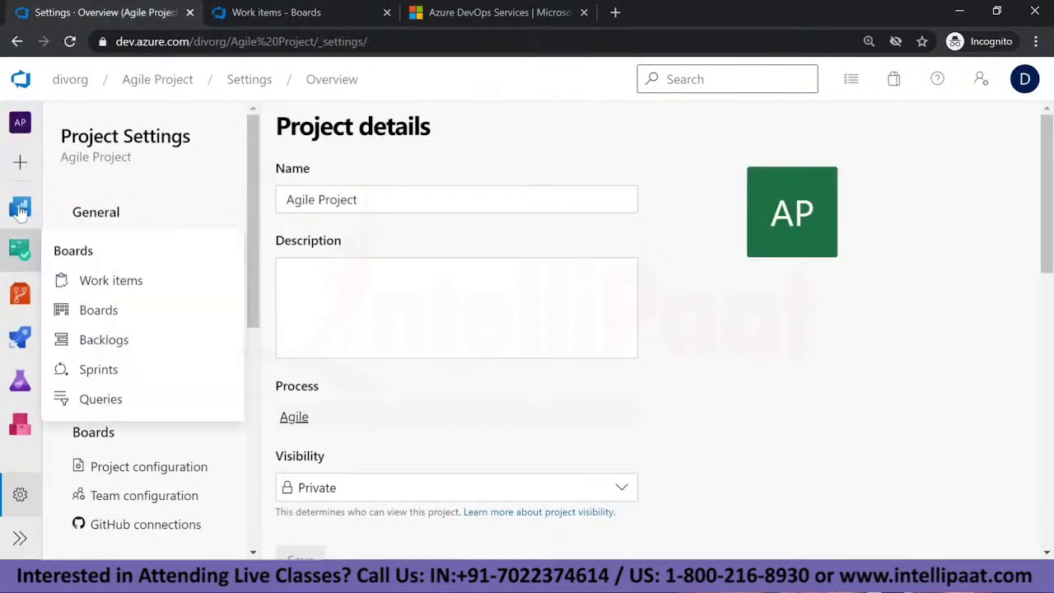
{"action": "left_click", "coordinate": [110, 280]}
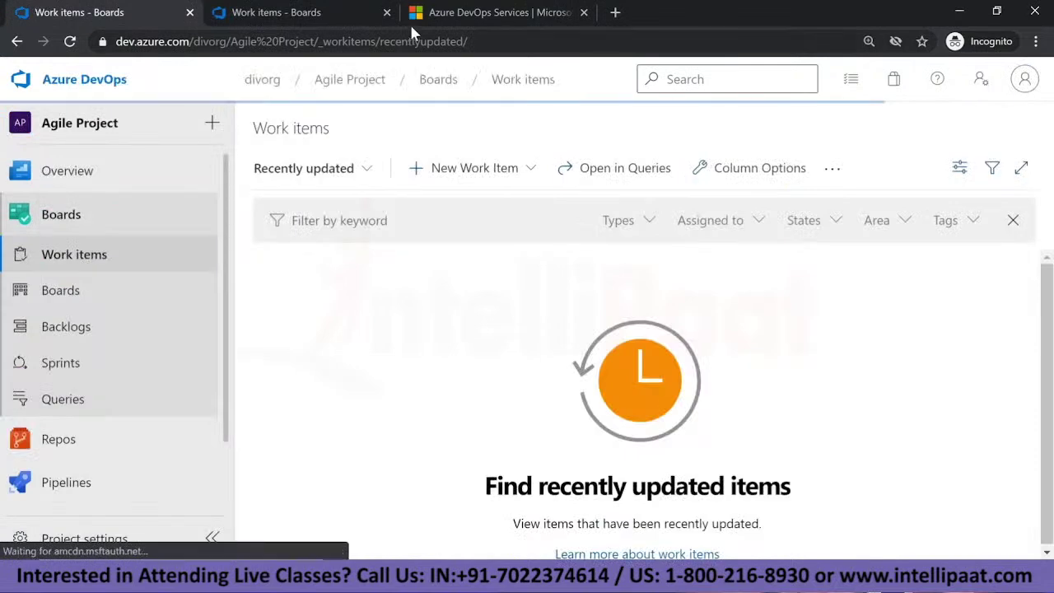
{"action": "left_click", "coordinate": [474, 168]}
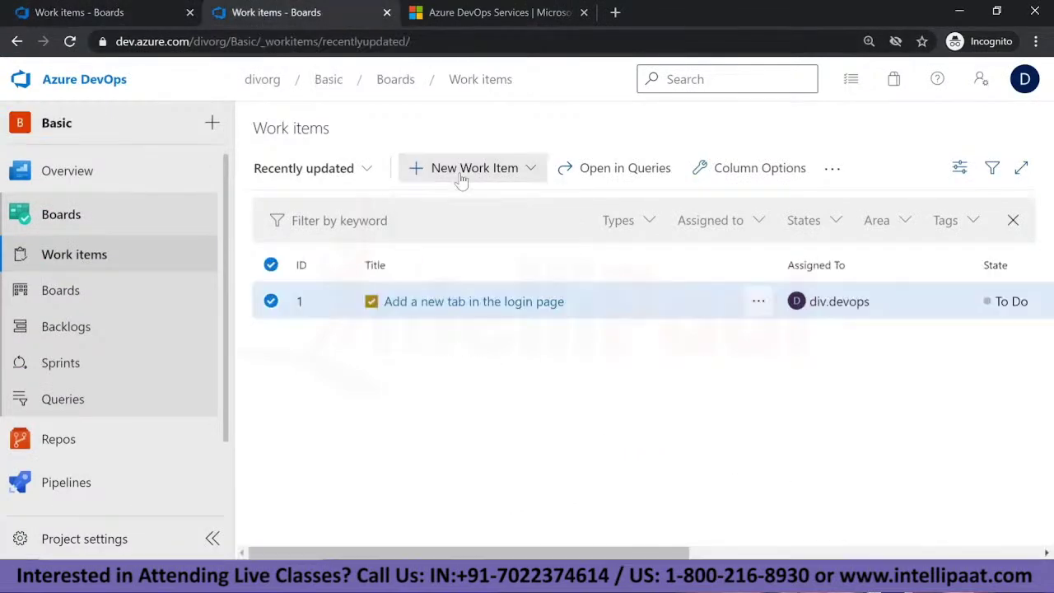
Step: Show Basic's work item types, then present slide 26 of AzureDevOpsPPT full screen
{"action": "left_click", "coordinate": [459, 173]}
{"action": "left_click", "coordinate": [458, 263]}
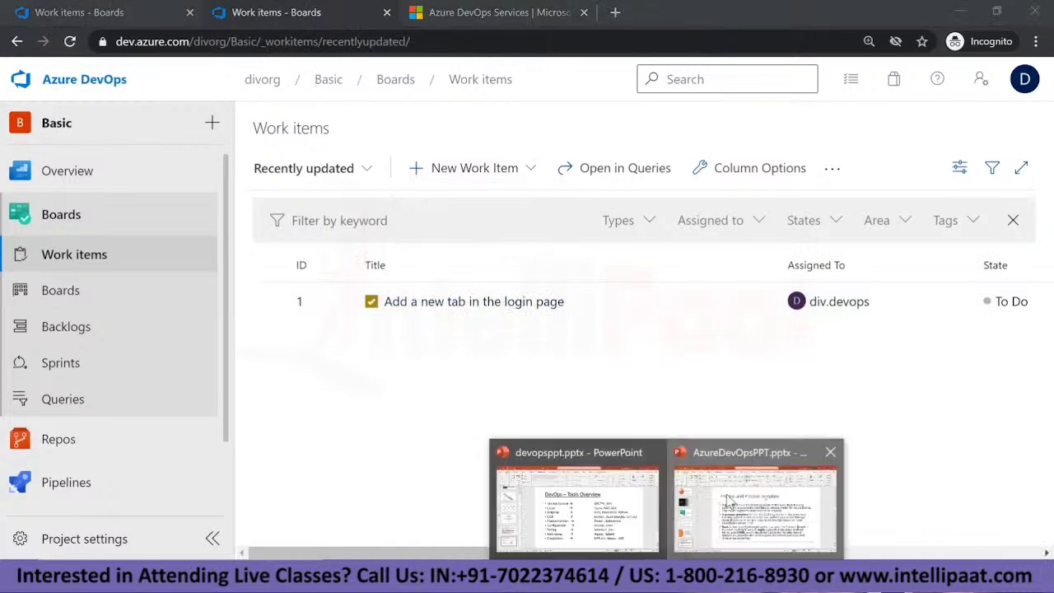
{"action": "left_click", "coordinate": [728, 499]}
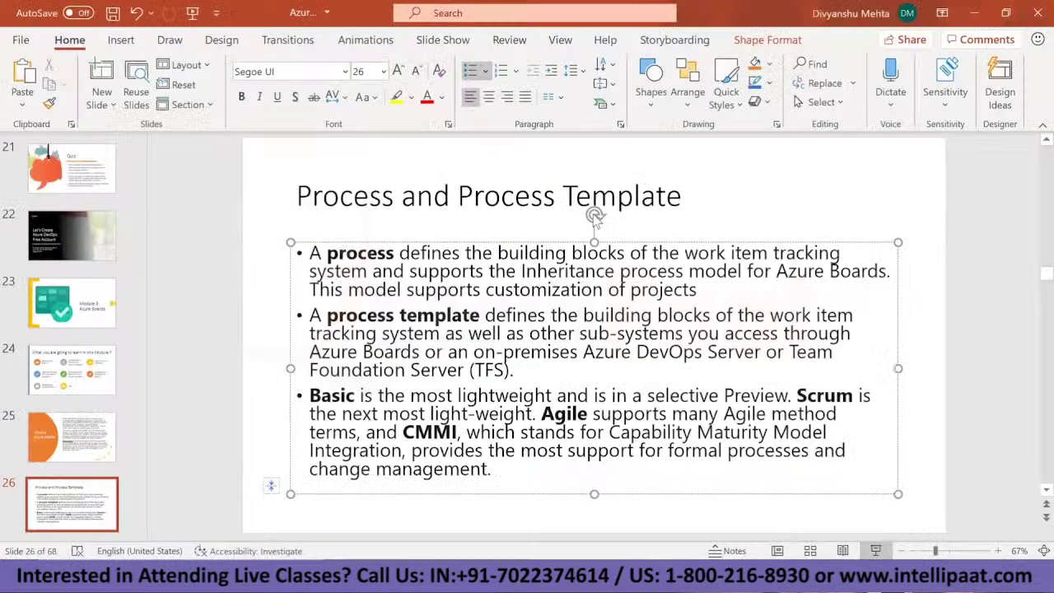
{"action": "key", "text": "shift+F5"}
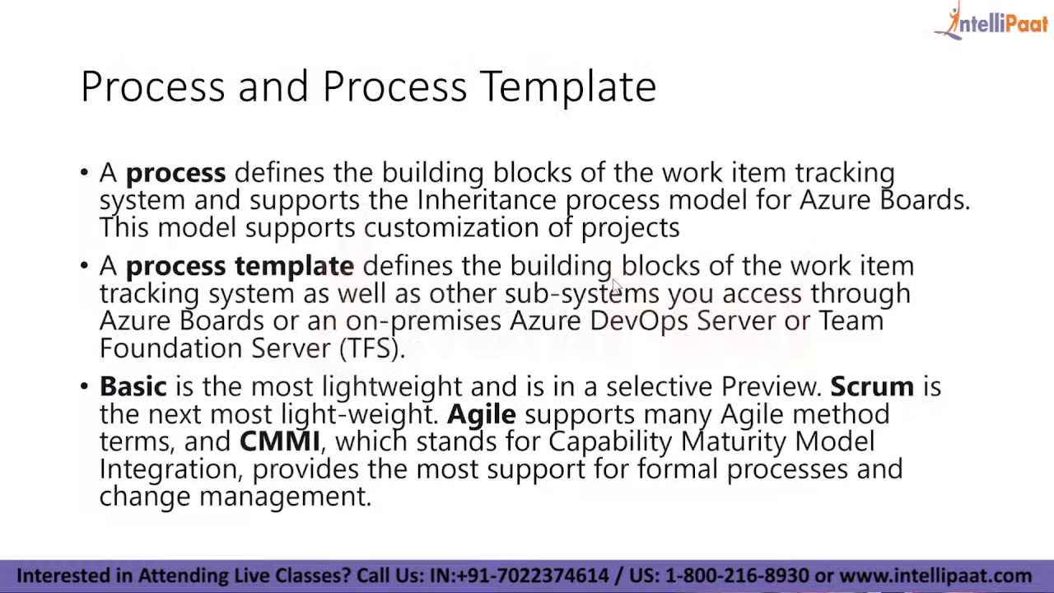
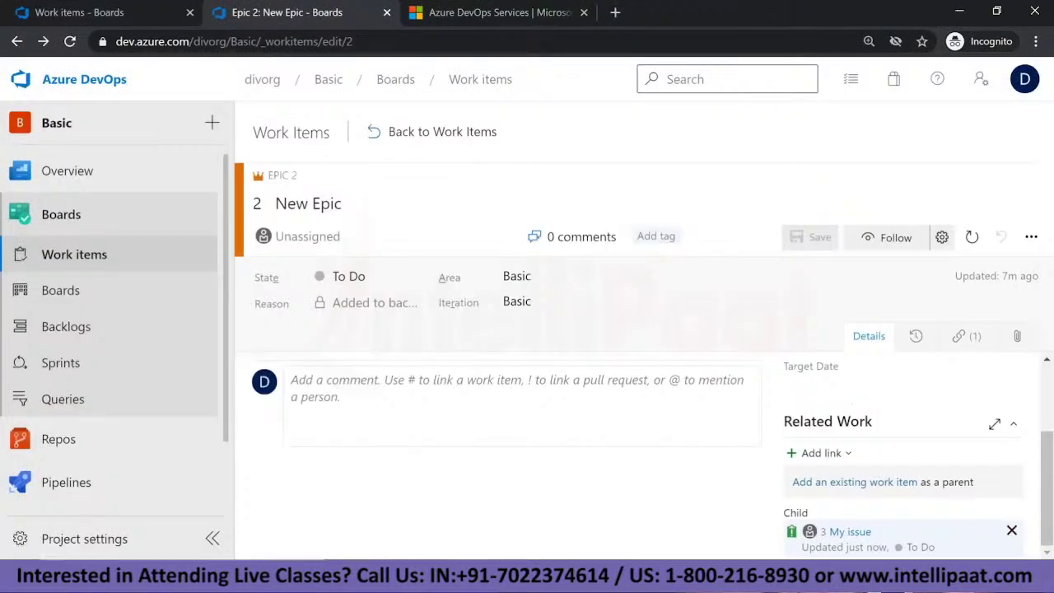
Step: Duplicate the Basic project's Epic 2 tab to get a second tab for the divorg home
{"action": "left_click", "coordinate": [75, 12]}
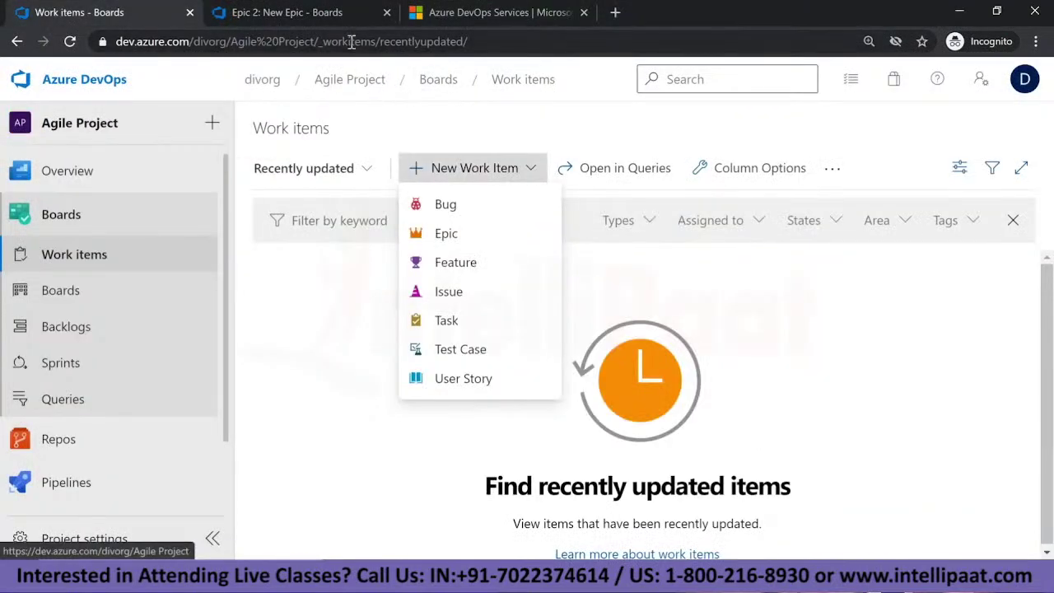
{"action": "left_click", "coordinate": [239, 12]}
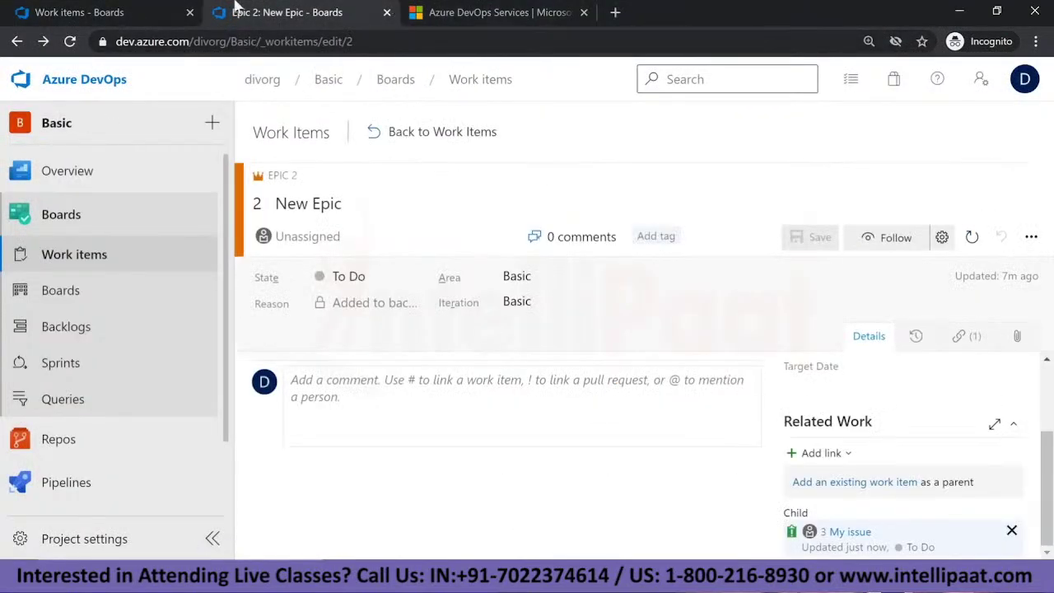
{"action": "right_click", "coordinate": [280, 10]}
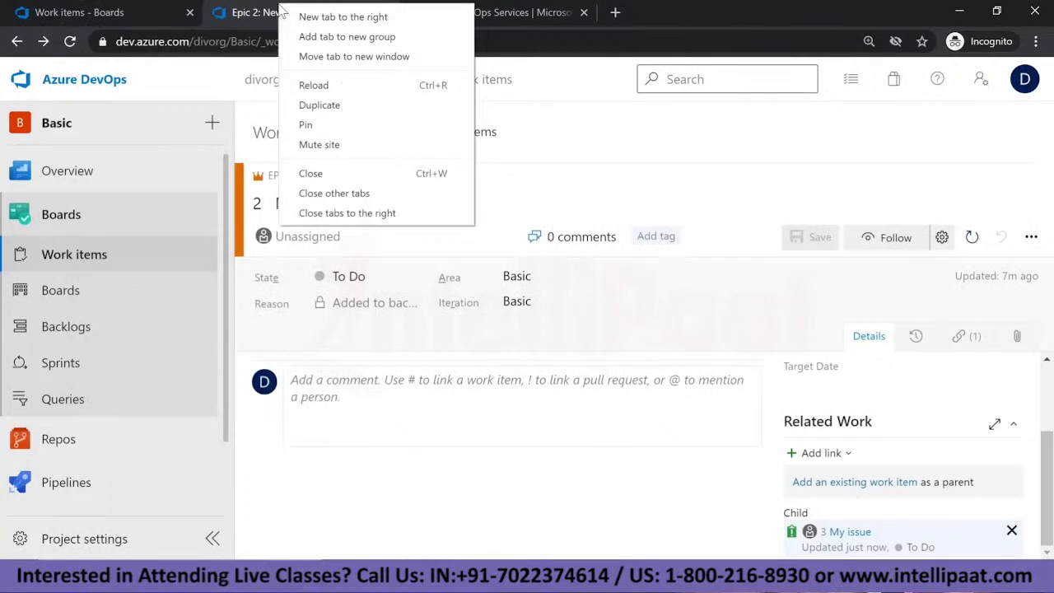
{"action": "left_click", "coordinate": [335, 103]}
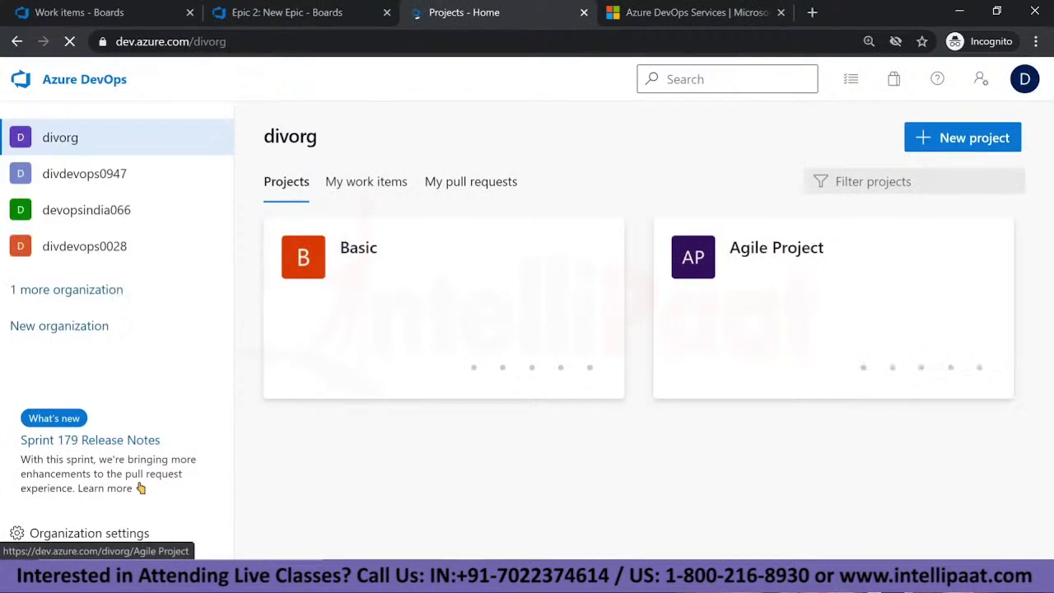
Step: Name a new project 'Scrum Project', pick the Scrum process under Advanced, and create it
{"action": "left_click", "coordinate": [962, 137]}
{"action": "type", "text": "Scrum Project"}
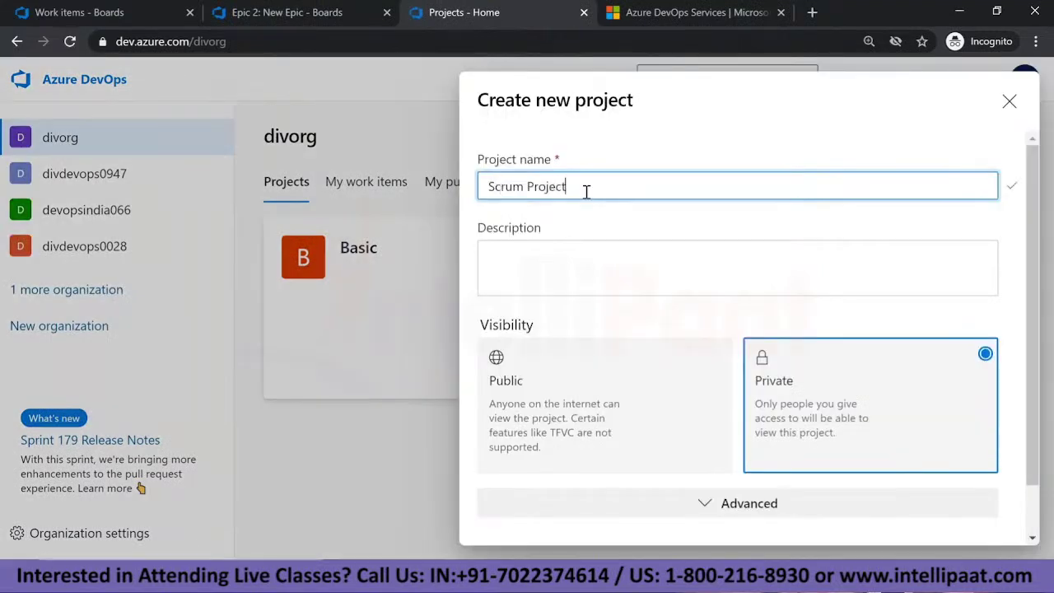
{"action": "scroll", "coordinate": [803, 482], "scroll_direction": "down", "scroll_amount": 1}
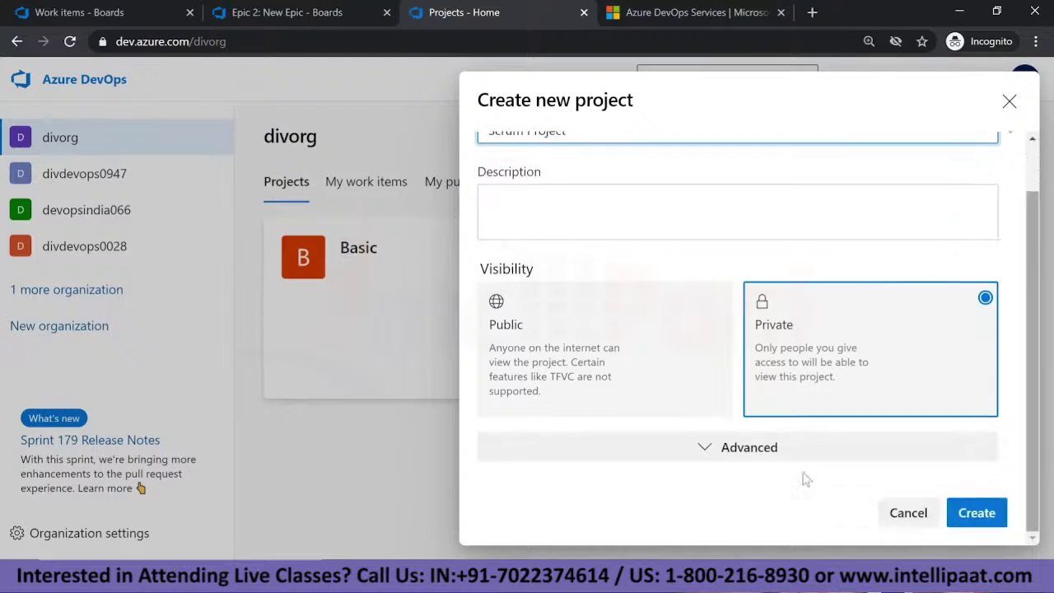
{"action": "left_click", "coordinate": [722, 459]}
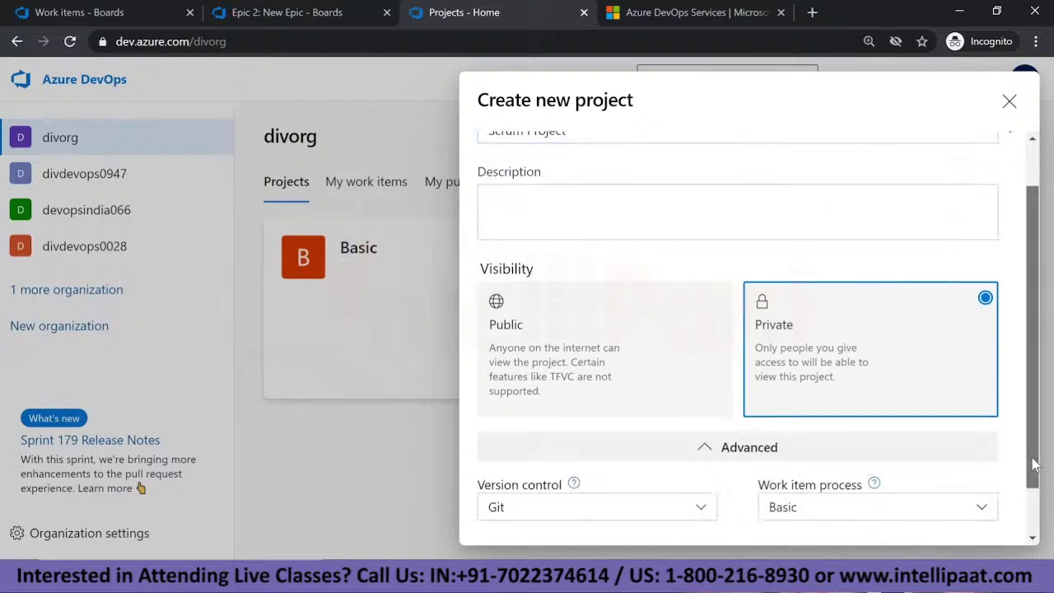
{"action": "scroll", "coordinate": [1036, 469], "scroll_direction": "down", "scroll_amount": 1}
{"action": "left_click", "coordinate": [891, 451]}
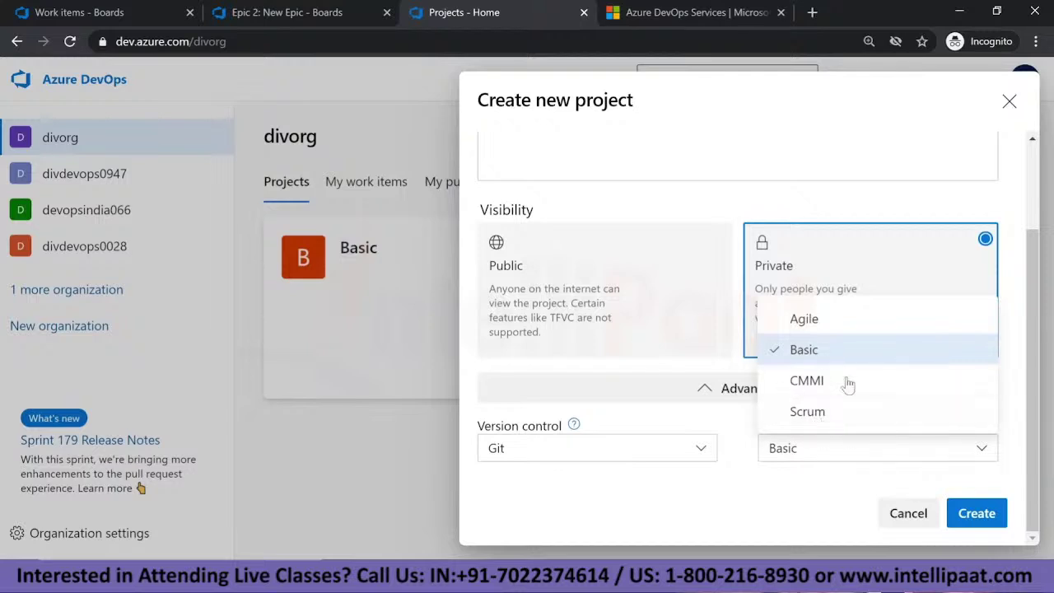
{"action": "left_click", "coordinate": [809, 412]}
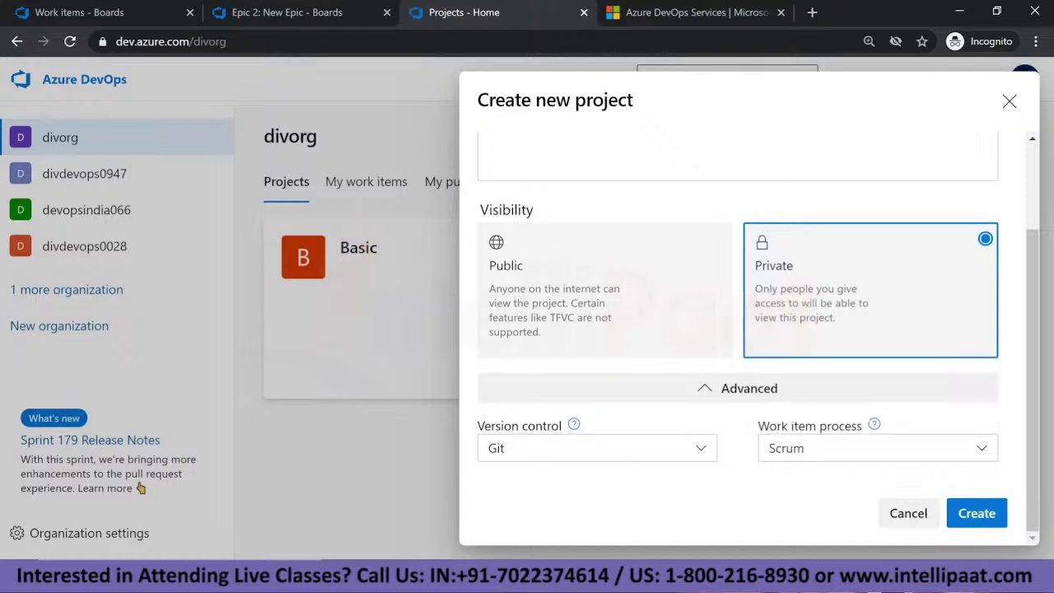
{"action": "left_click", "coordinate": [978, 512]}
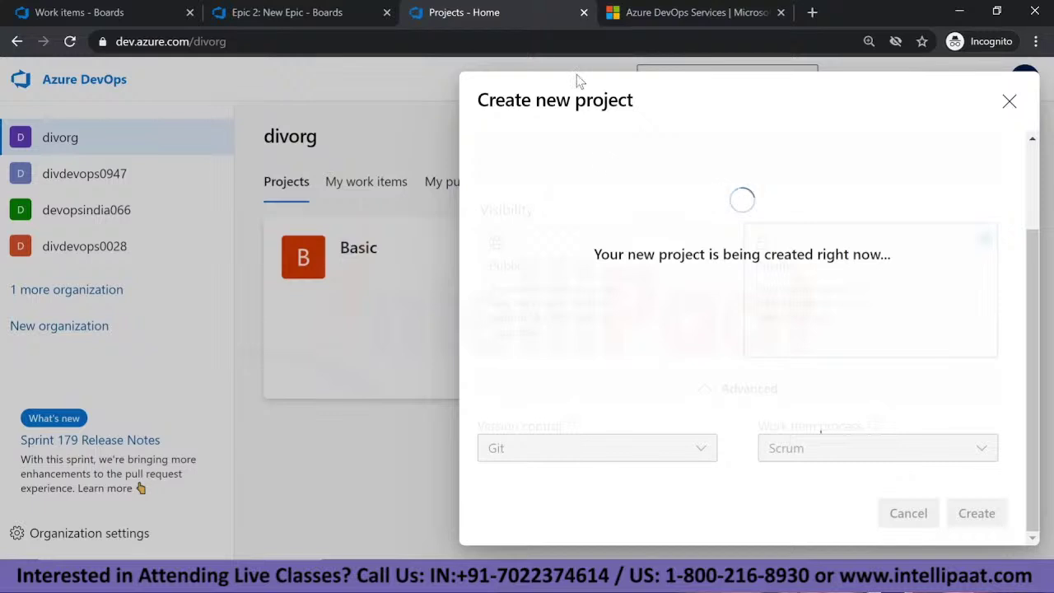
Step: Duplicate the project list tab and switch to the Scrum Project tab
{"action": "right_click", "coordinate": [536, 14]}
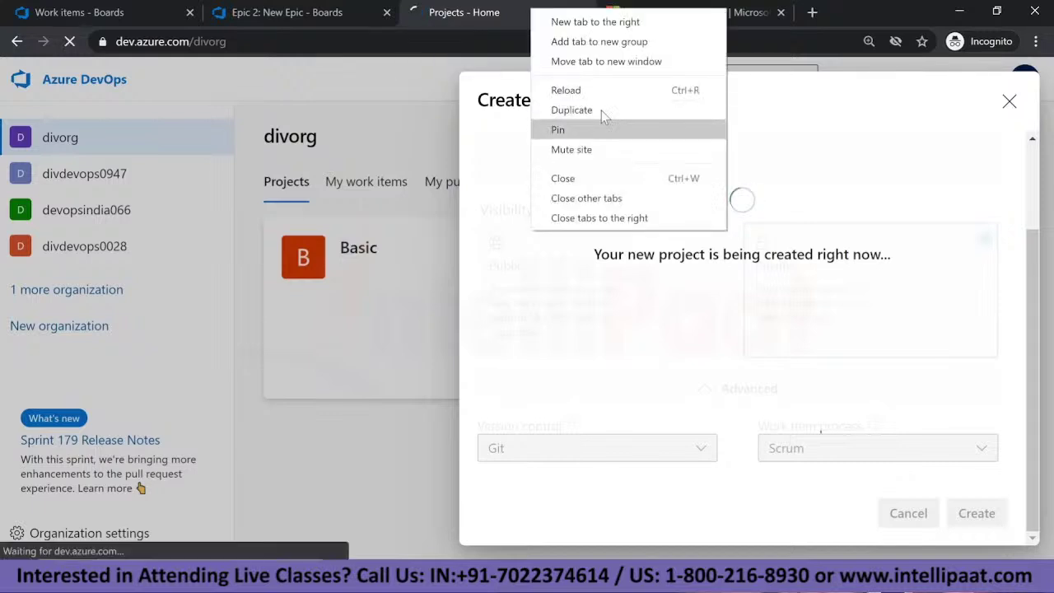
{"action": "left_click", "coordinate": [601, 111]}
{"action": "left_click", "coordinate": [428, 12]}
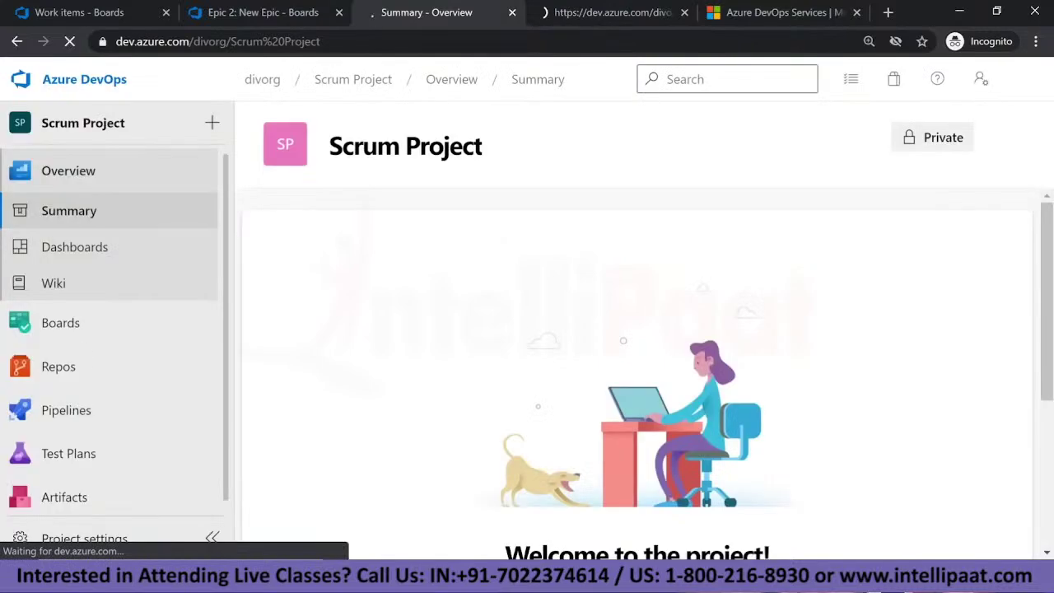
Step: Show Scrum Project's New Work Item types, including Impediment and Product Backlog Item
{"action": "left_click", "coordinate": [58, 322]}
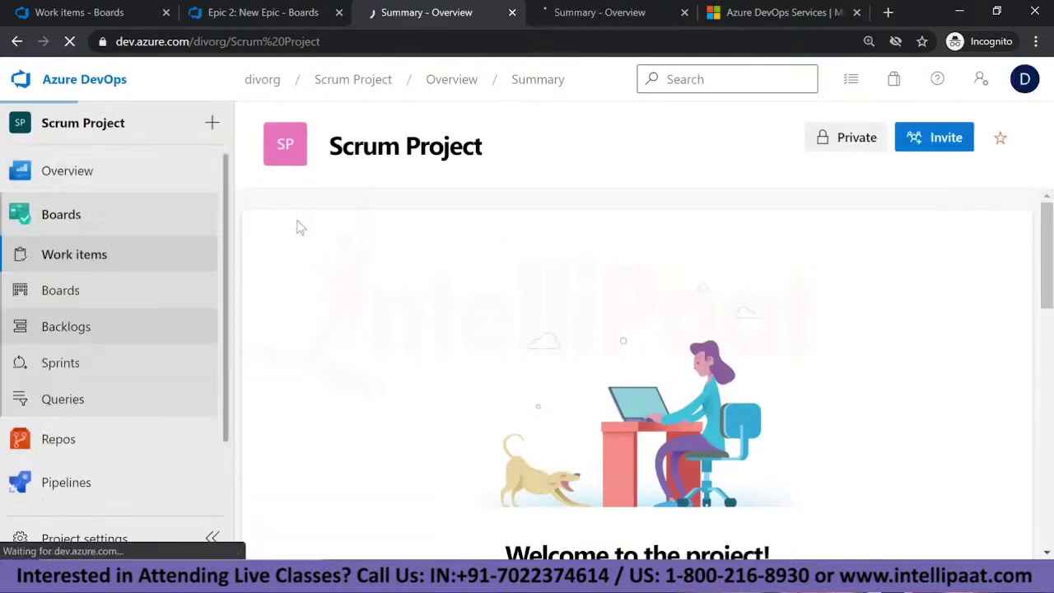
{"action": "left_click", "coordinate": [589, 12]}
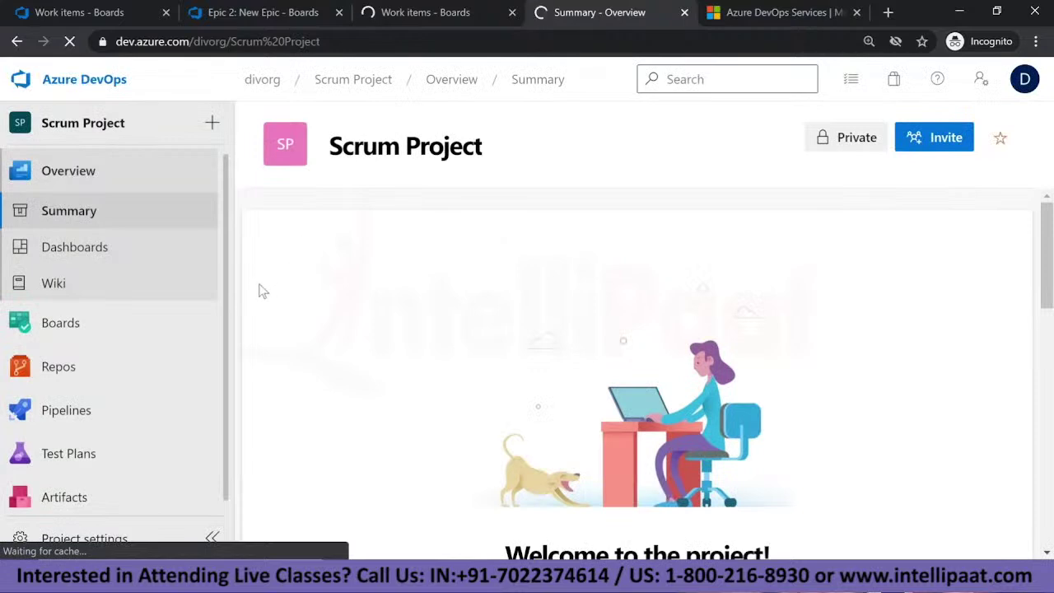
{"action": "mouse_move", "coordinate": [89, 333]}
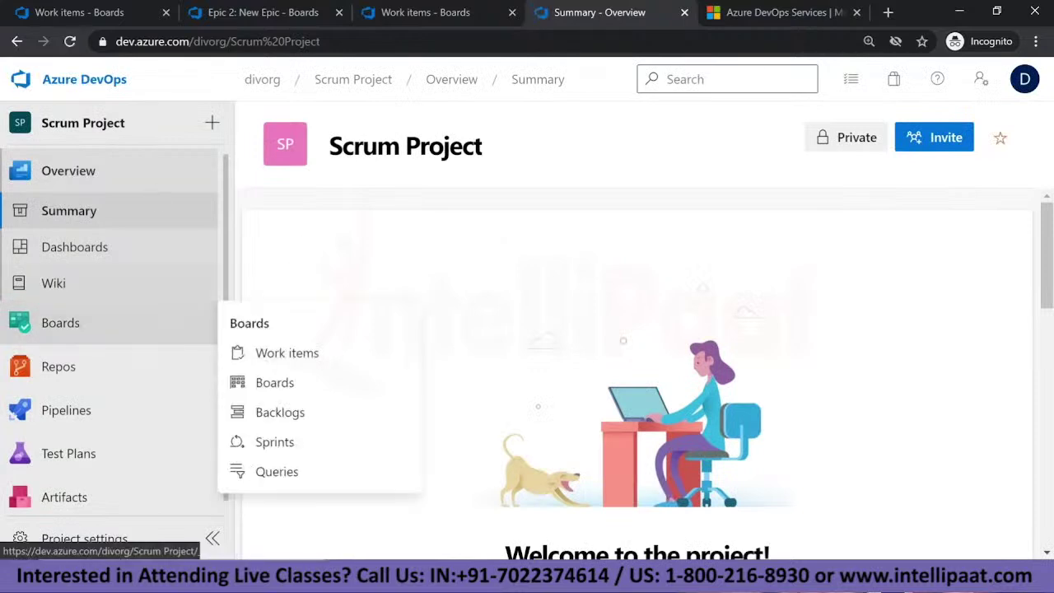
{"action": "left_click", "coordinate": [105, 82]}
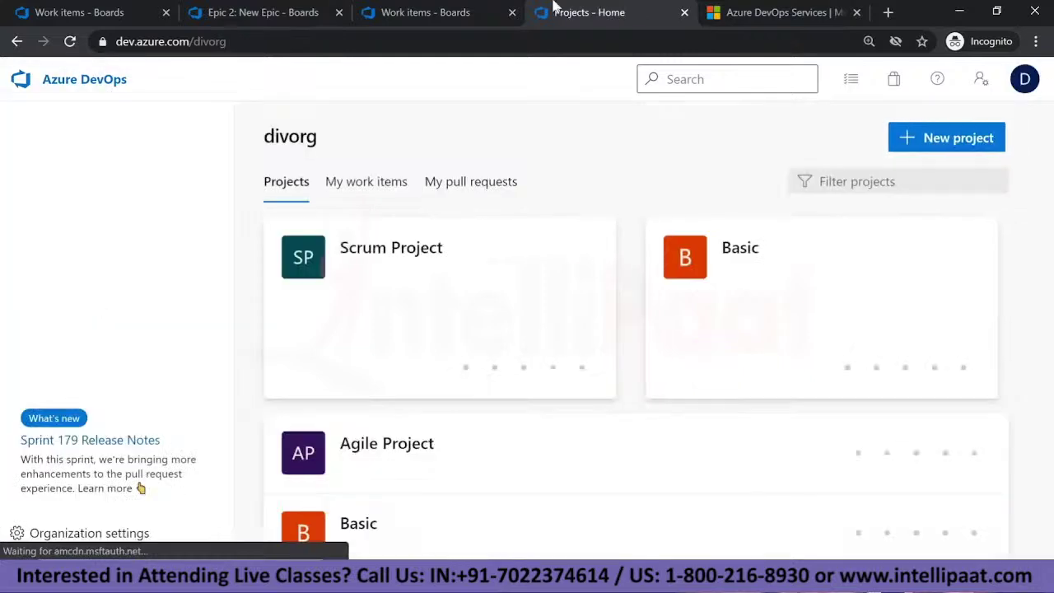
{"action": "left_click", "coordinate": [447, 10]}
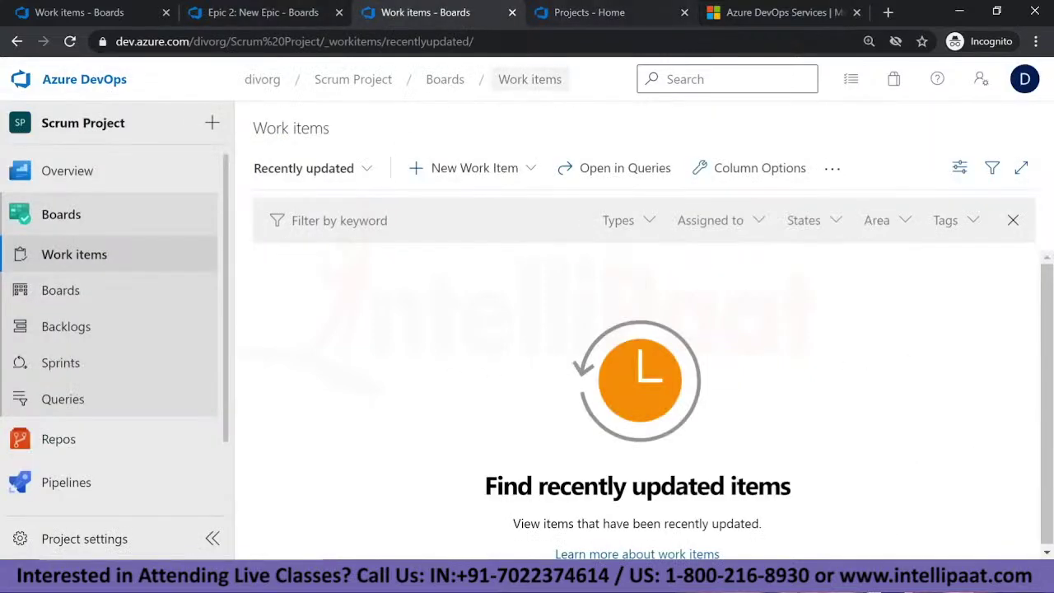
{"action": "left_click", "coordinate": [492, 167]}
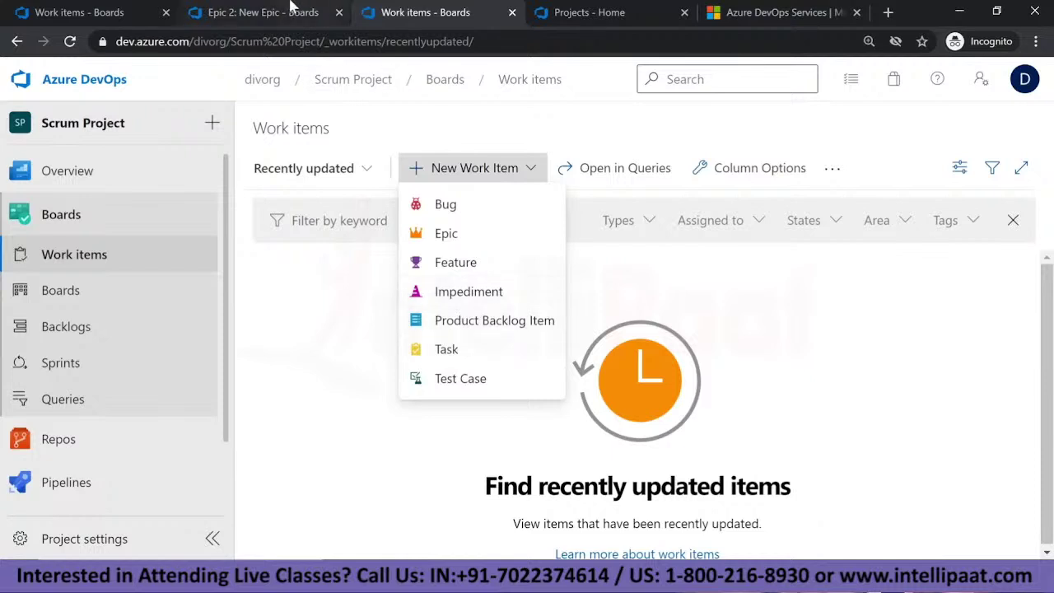
{"action": "left_click", "coordinate": [210, 13]}
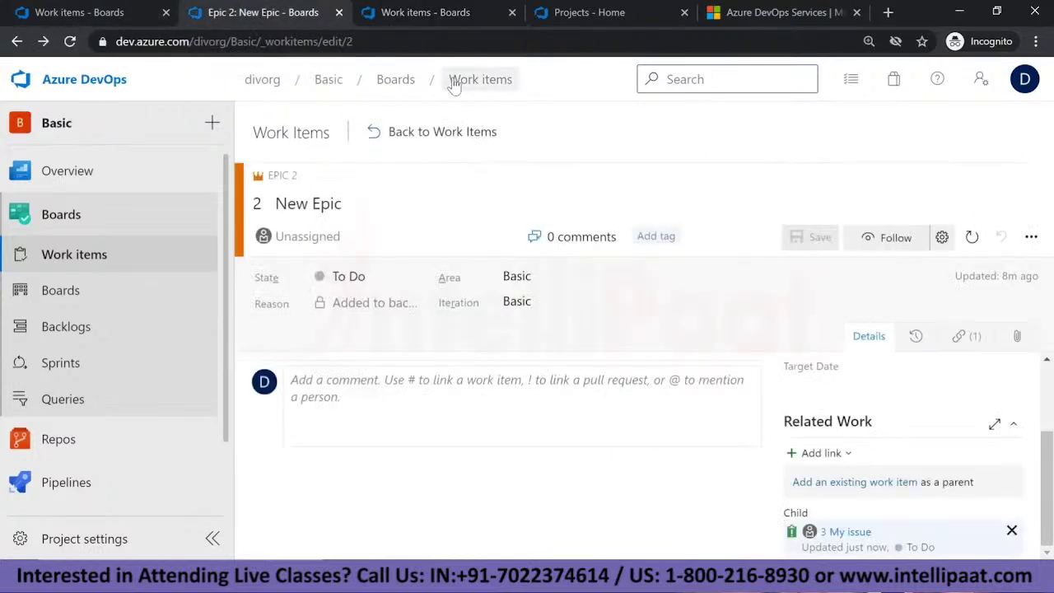
Step: Save Product Backlog Item 4 titled 'new' in Scrum Project
{"action": "left_click_drag", "start_coordinate": [83, 13], "coordinate": [308, 8]}
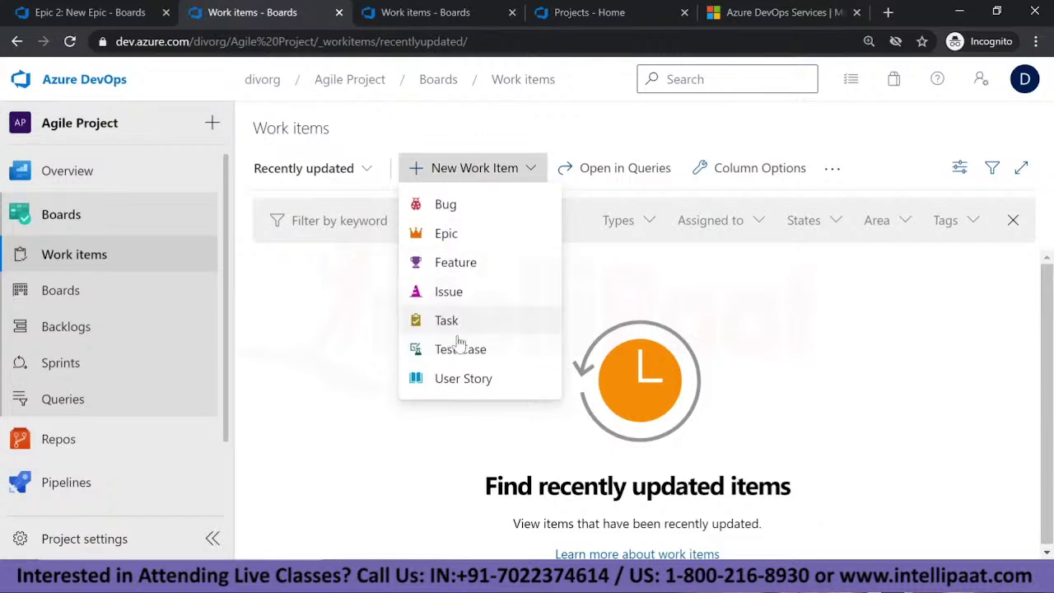
{"action": "left_click", "coordinate": [421, 7]}
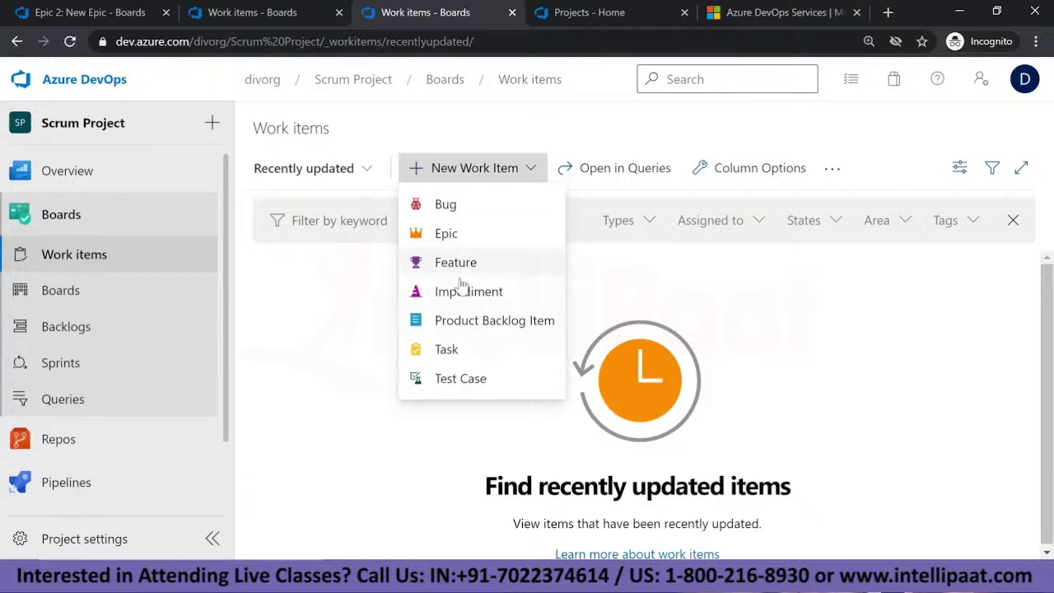
{"action": "left_click", "coordinate": [466, 321]}
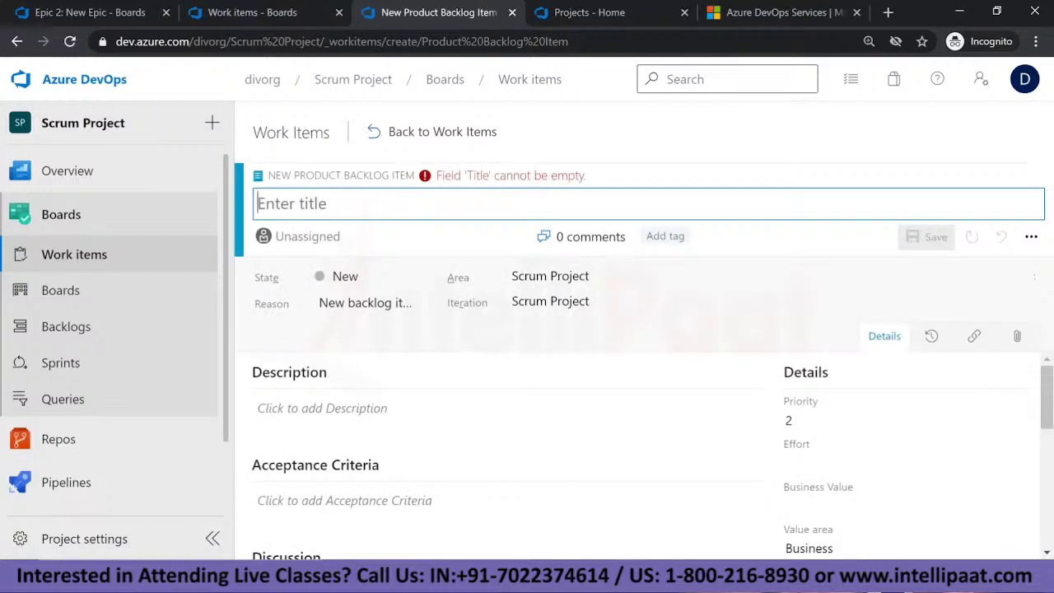
{"action": "type", "text": "new"}
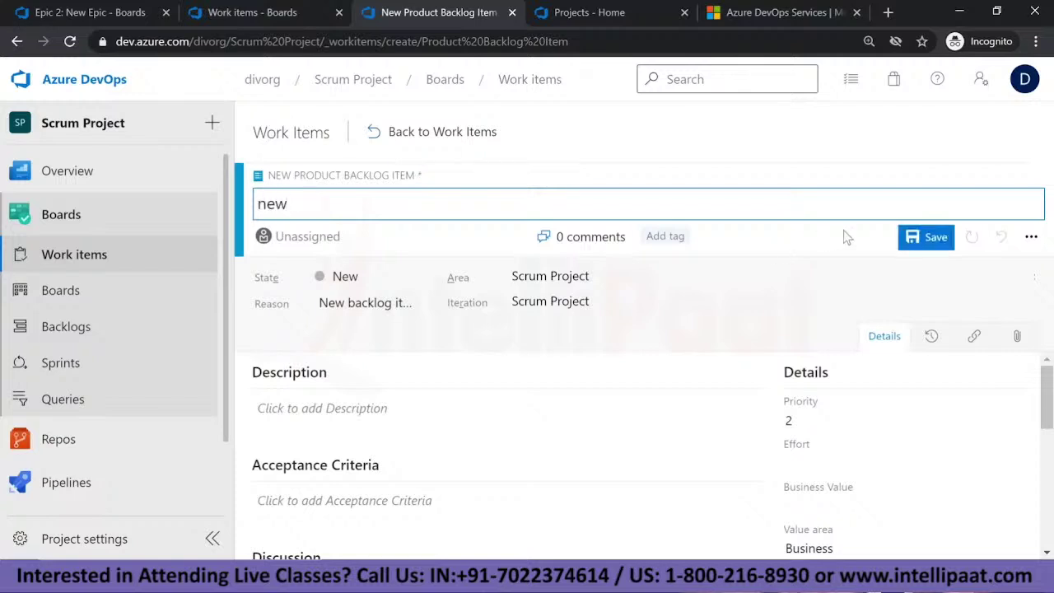
{"action": "left_click", "coordinate": [926, 237]}
{"action": "left_click", "coordinate": [588, 12]}
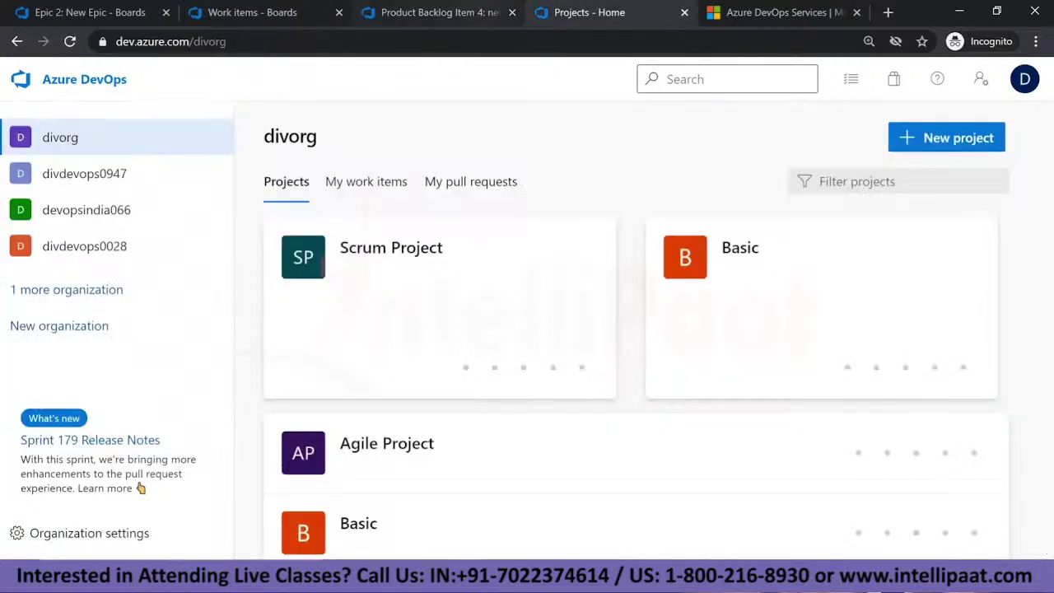
Step: Create the cmmi project with the CMMI work item process chosen under Advanced
{"action": "left_click", "coordinate": [909, 140]}
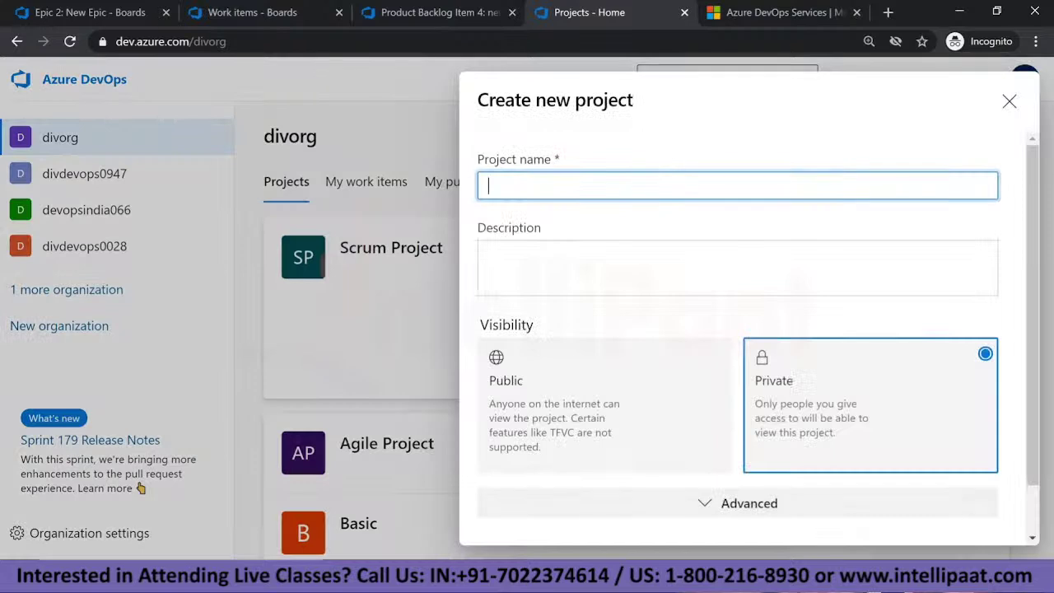
{"action": "left_click", "coordinate": [1009, 103]}
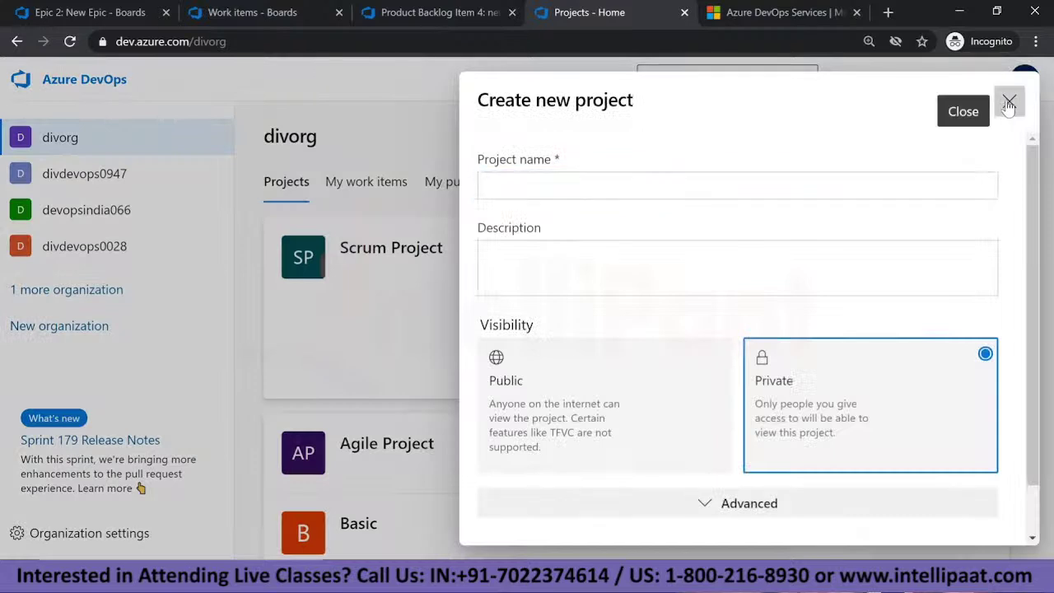
{"action": "left_click", "coordinate": [783, 183]}
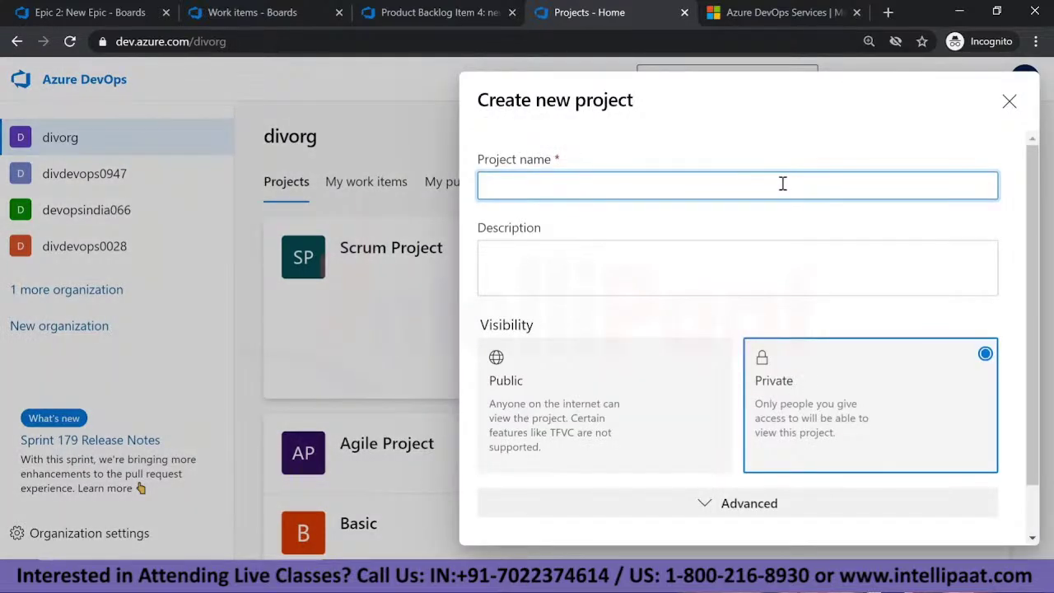
{"action": "scroll", "coordinate": [1036, 409], "scroll_direction": "down", "scroll_amount": 2}
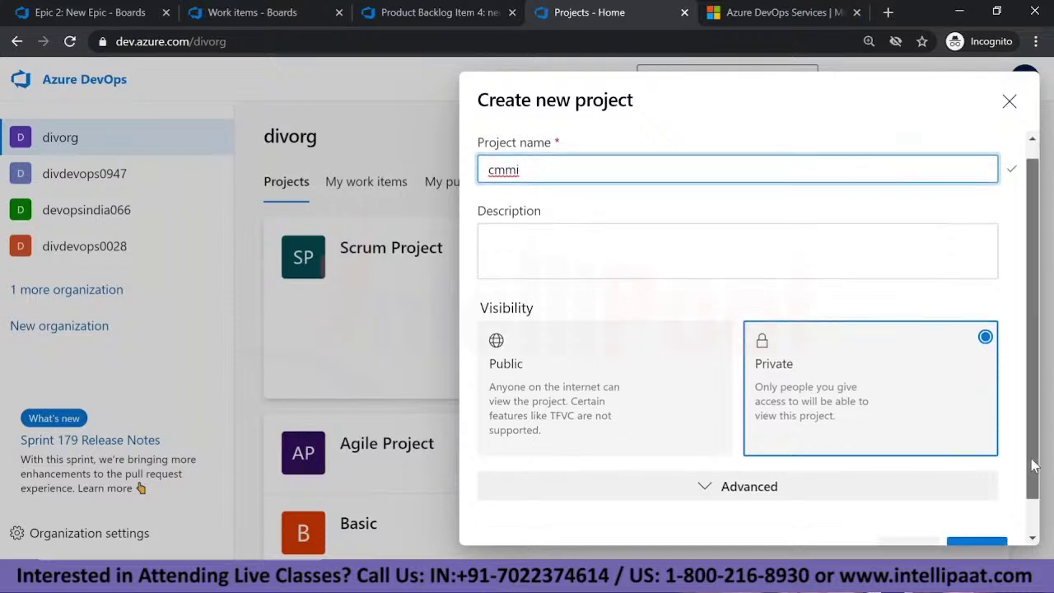
{"action": "left_click", "coordinate": [997, 445]}
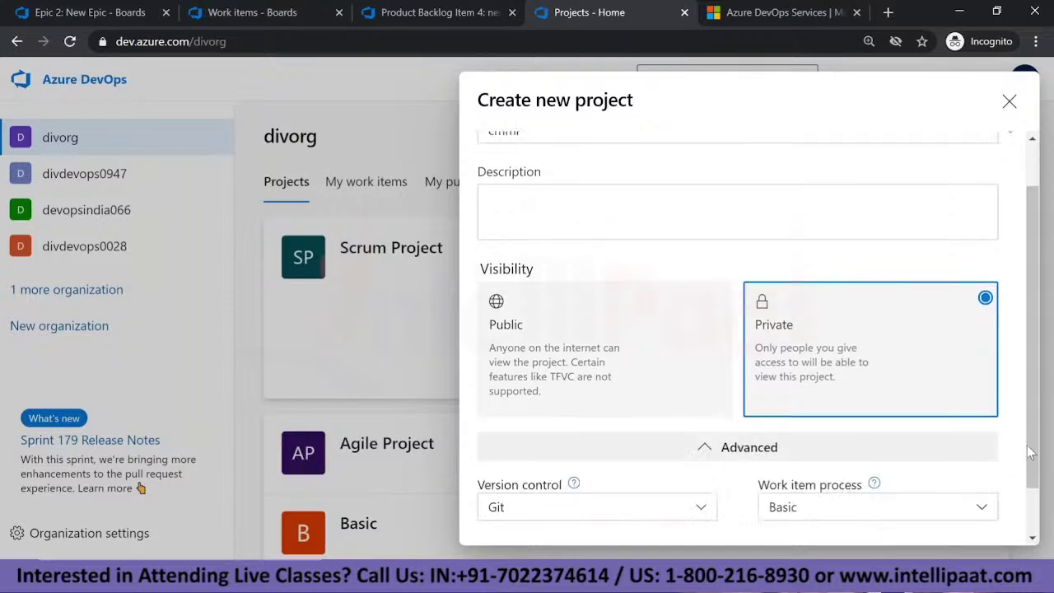
{"action": "scroll", "coordinate": [887, 469], "scroll_direction": "down", "scroll_amount": 1}
{"action": "left_click", "coordinate": [865, 453]}
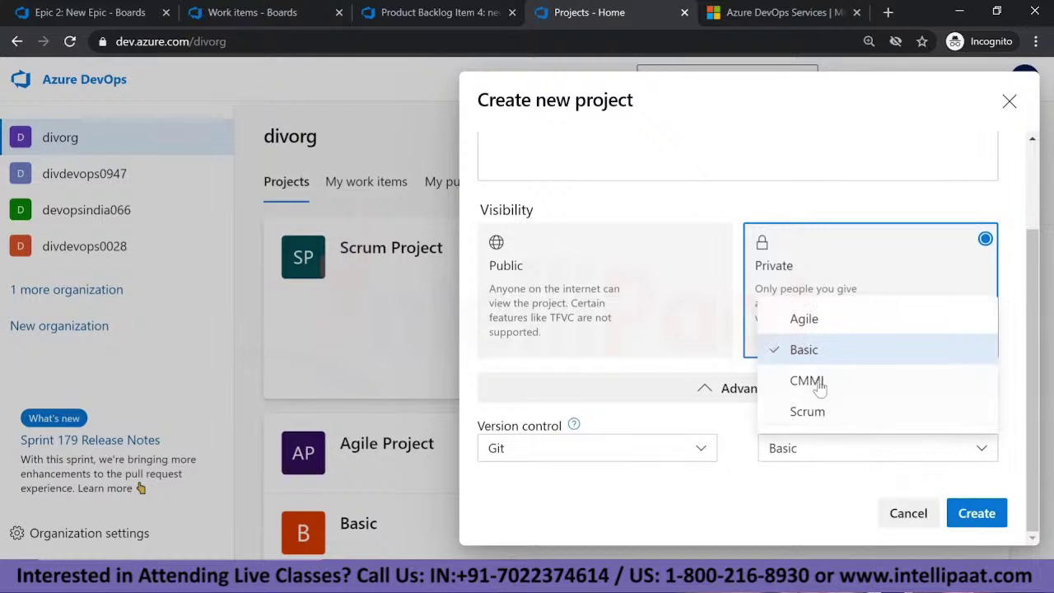
{"action": "left_click", "coordinate": [814, 384]}
{"action": "key", "text": "Return"}
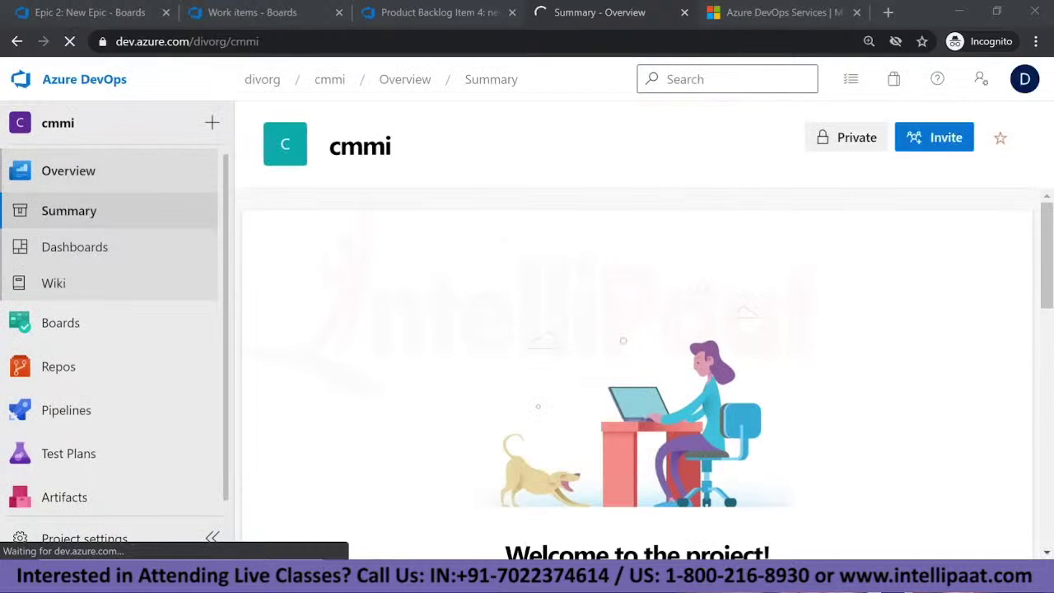
Step: List the cmmi project's work item types, such as Requirement, Review and Risk
{"action": "mouse_move", "coordinate": [49, 322]}
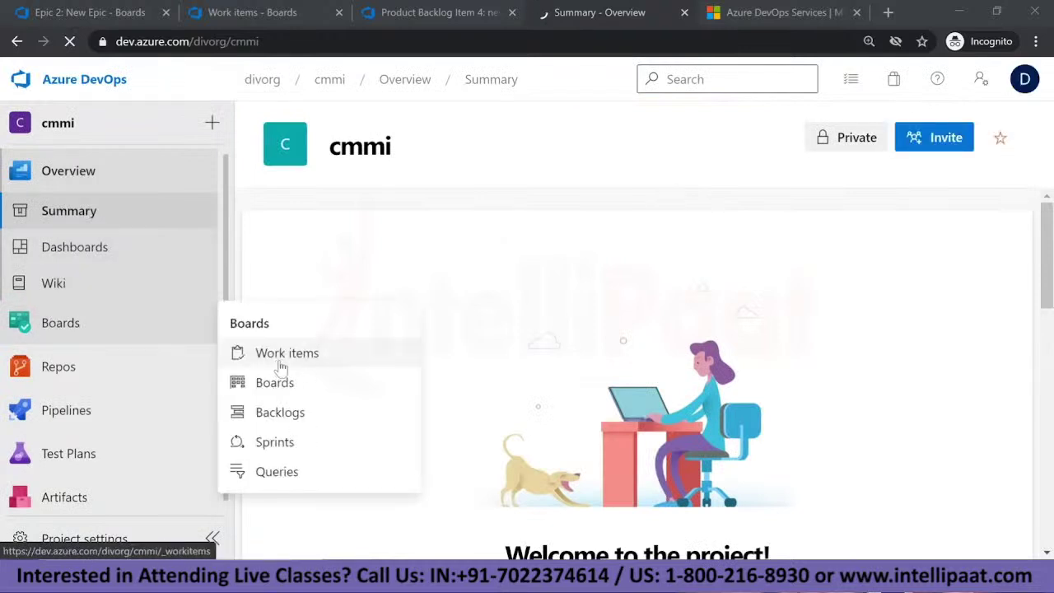
{"action": "left_click", "coordinate": [280, 366]}
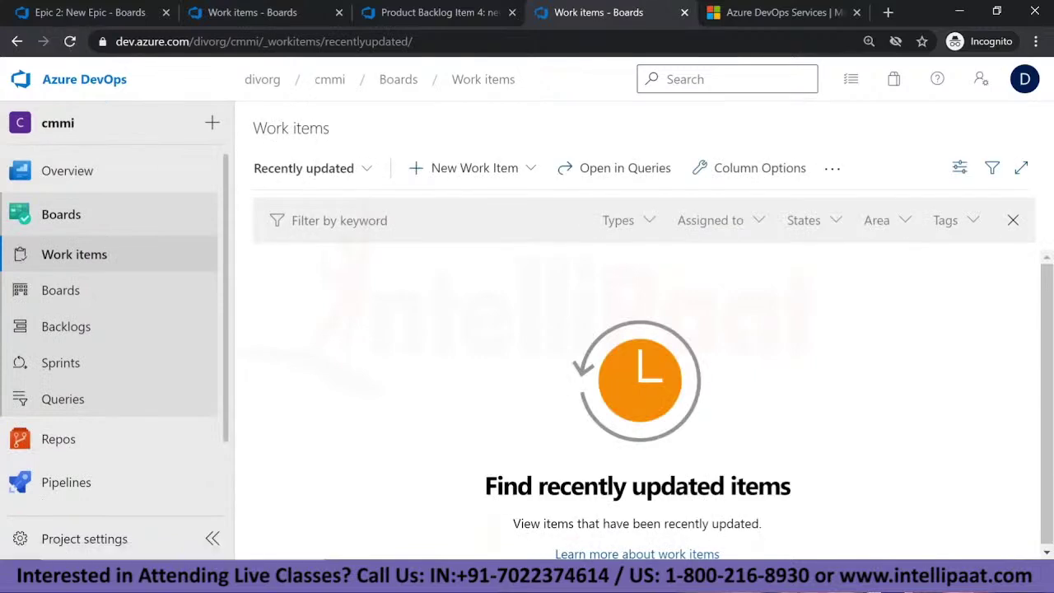
{"action": "left_click", "coordinate": [457, 172]}
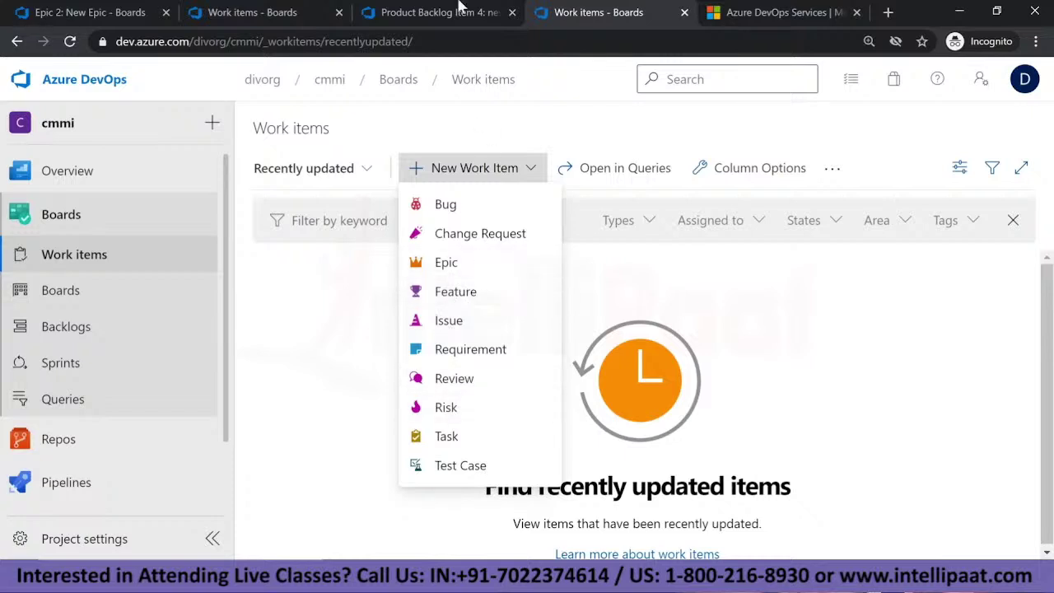
{"action": "left_click", "coordinate": [445, 12]}
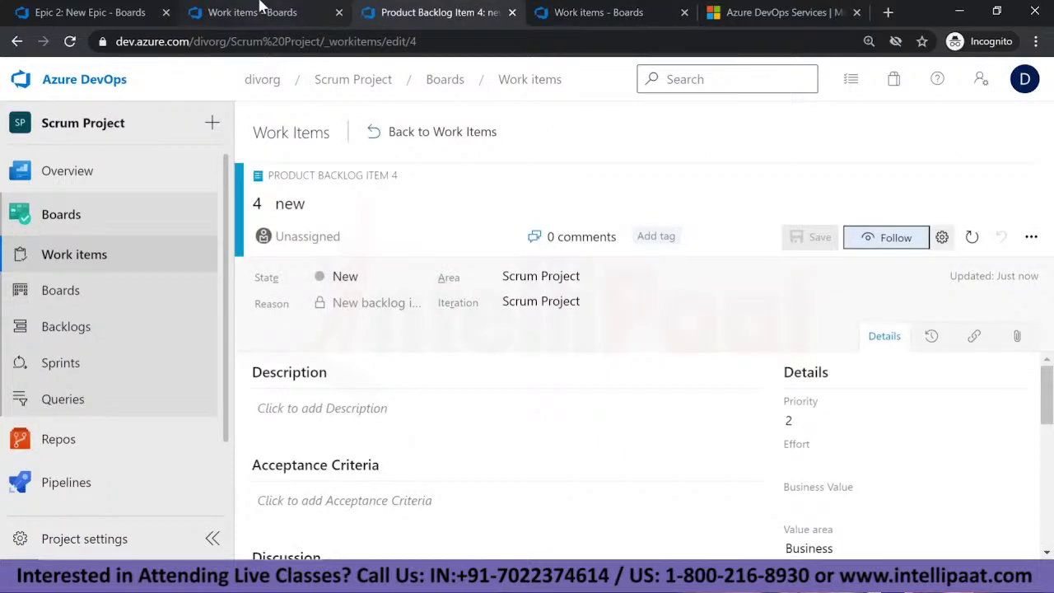
{"action": "left_click_drag", "start_coordinate": [262, 6], "coordinate": [464, 8]}
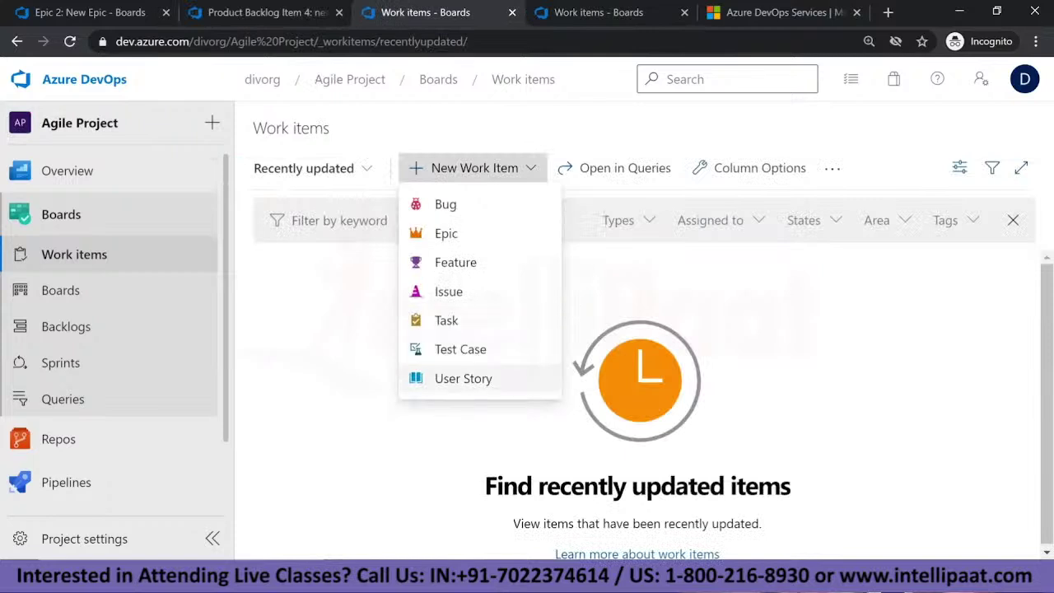
{"action": "left_click", "coordinate": [582, 6]}
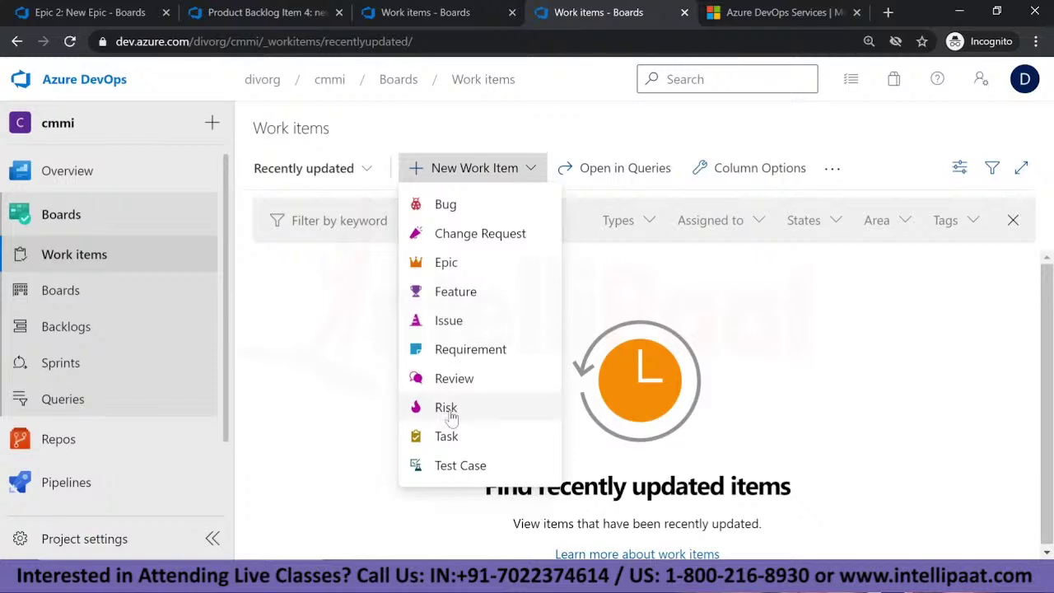
Step: Create Risk 5 titled 'new Work' in the cmmi project and save it with Ctrl+S
{"action": "left_click", "coordinate": [451, 416]}
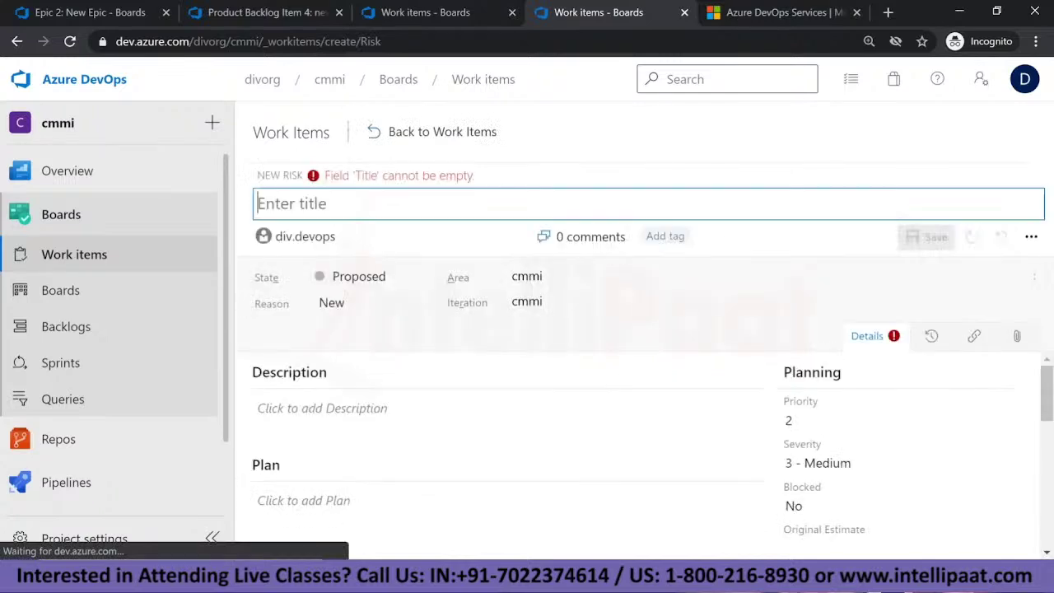
{"action": "type", "text": "new W"}
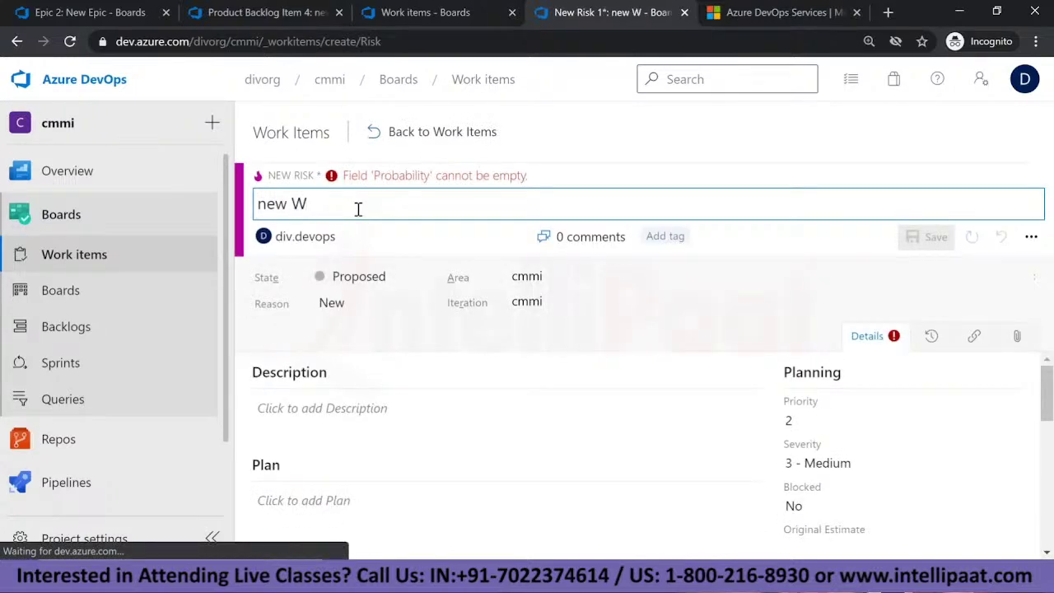
{"action": "type", "text": "or"}
{"action": "type", "text": "l"}
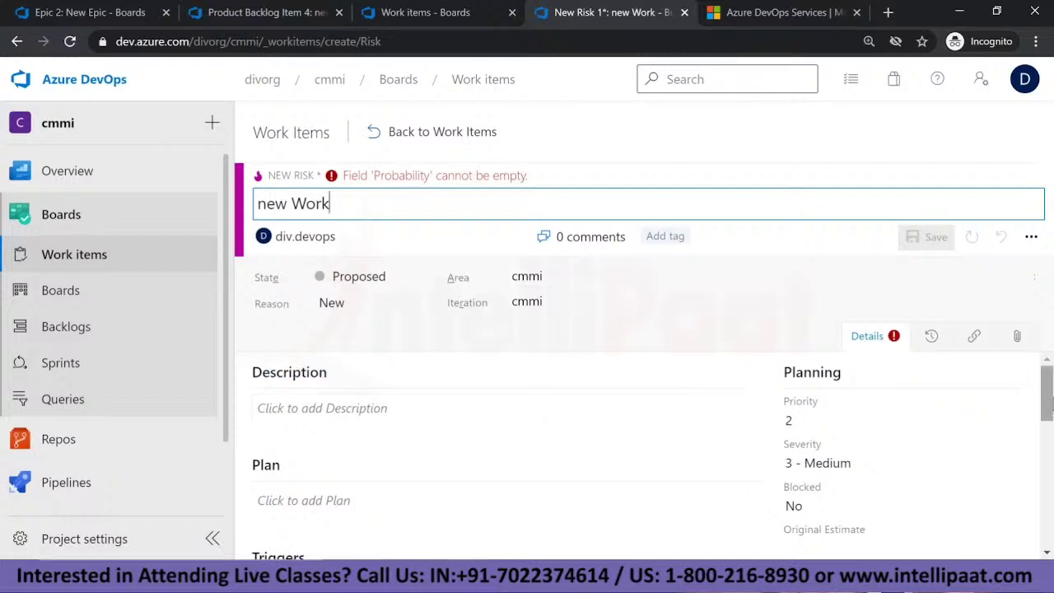
{"action": "scroll", "coordinate": [1048, 402], "scroll_direction": "down", "scroll_amount": 3}
{"action": "key", "text": "ctrl+s"}
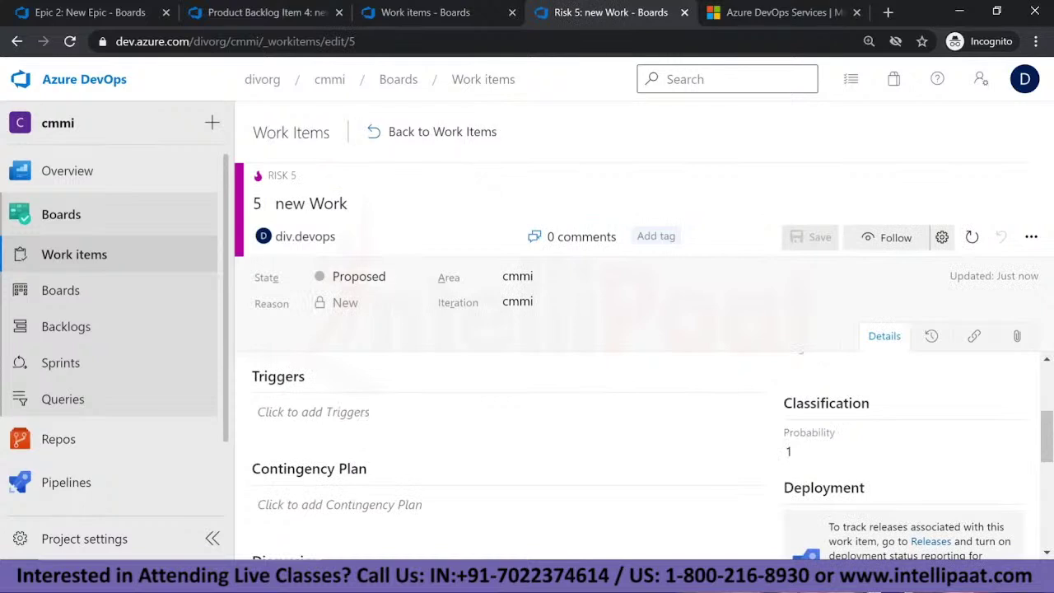
{"action": "left_click", "coordinate": [442, 6]}
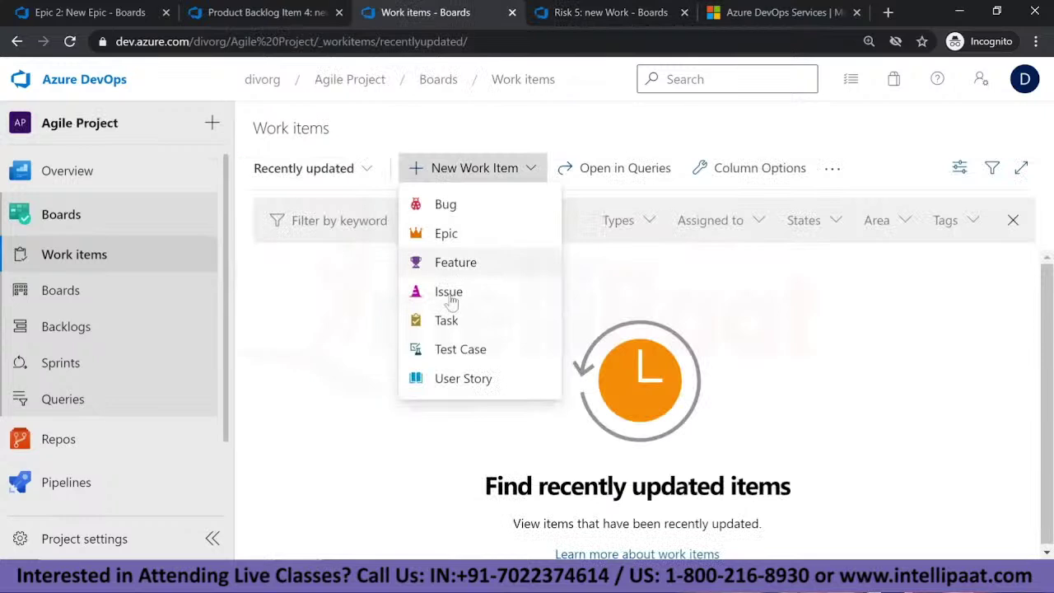
Step: Save Bug 6 titled 'new bug' in the Agile Project and check its available states
{"action": "left_click", "coordinate": [447, 207]}
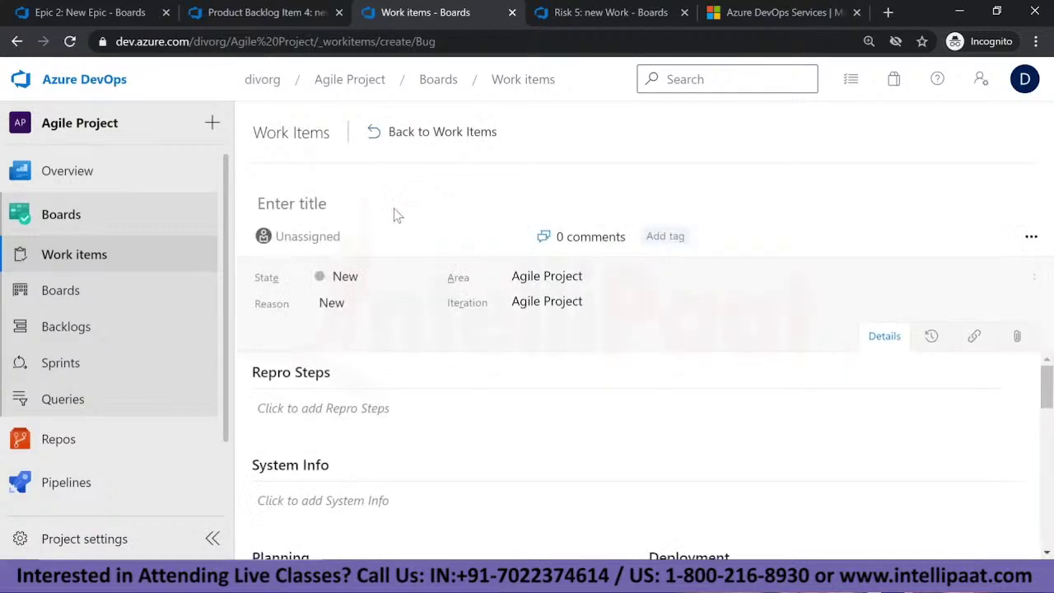
{"action": "left_click", "coordinate": [418, 196]}
{"action": "type", "text": "new bug"}
{"action": "key", "text": "ctrl+s"}
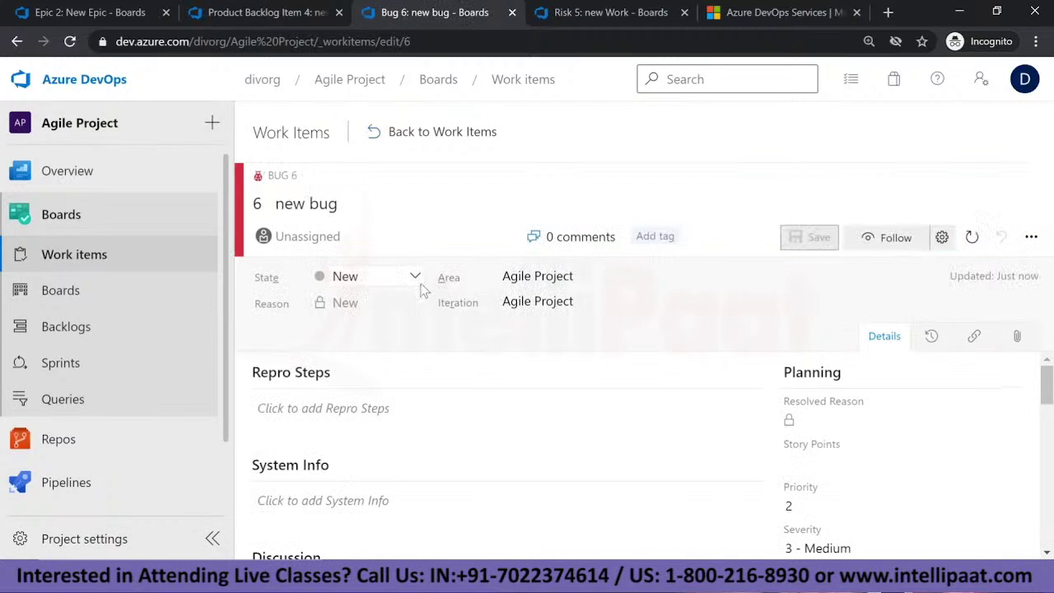
{"action": "left_click", "coordinate": [416, 278]}
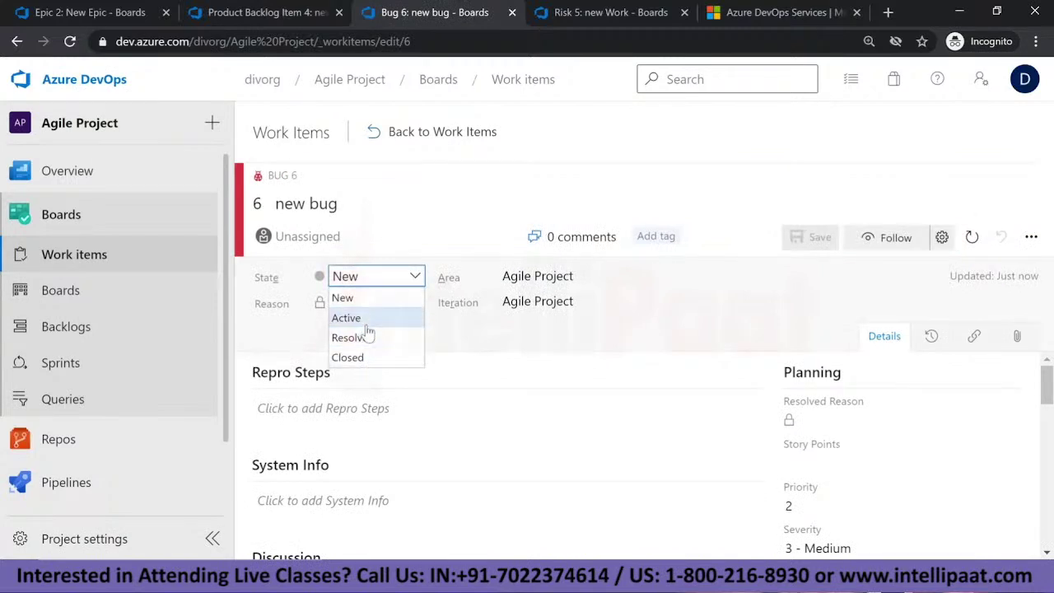
{"action": "left_click", "coordinate": [580, 11]}
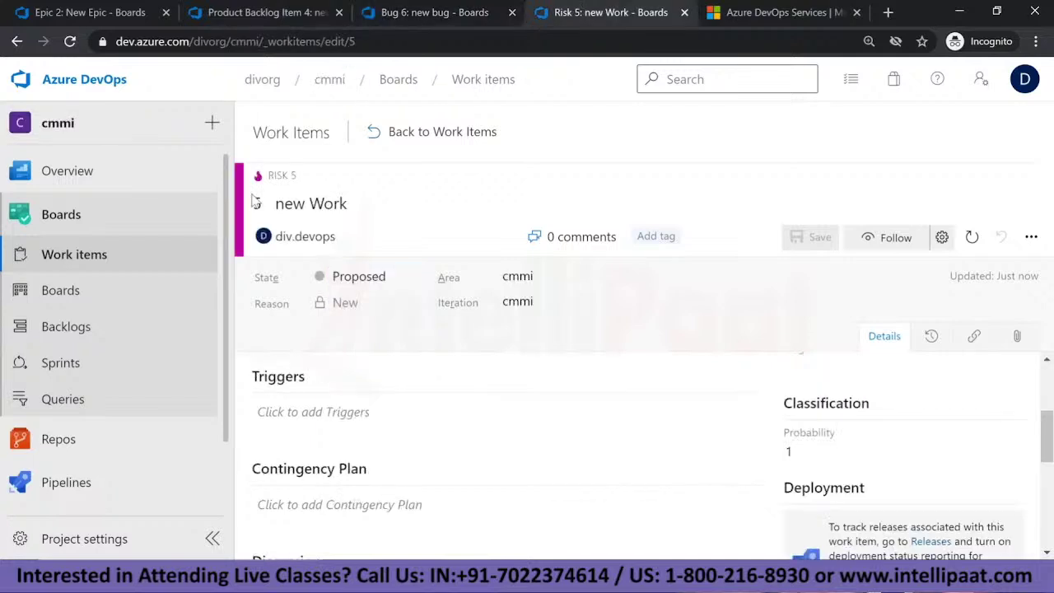
Step: Compare the State options of Risk 5, Bug 6 and Product Backlog Item 4
{"action": "left_click", "coordinate": [415, 276]}
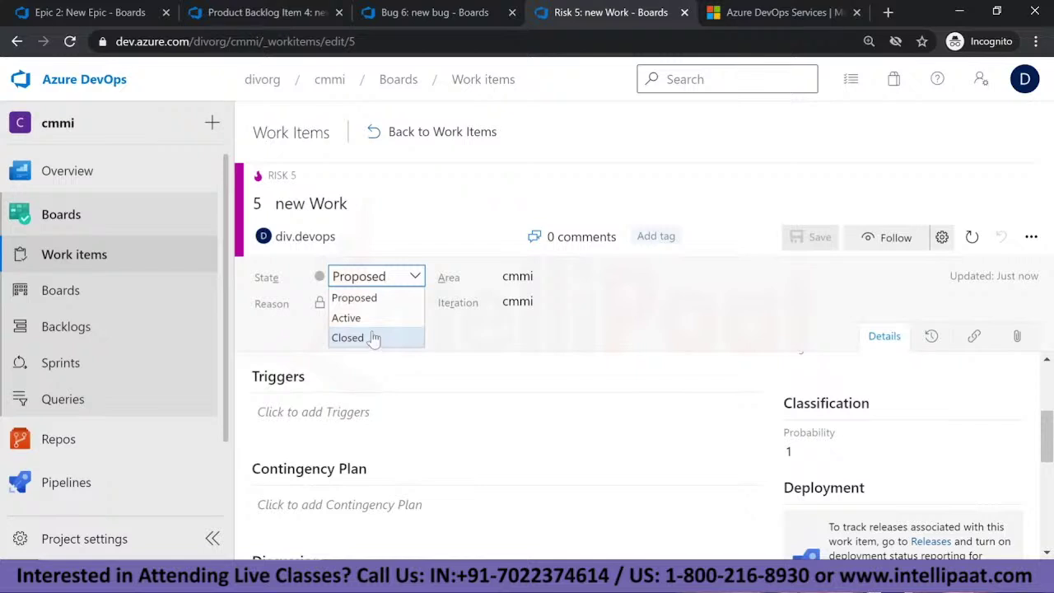
{"action": "left_click", "coordinate": [414, 274]}
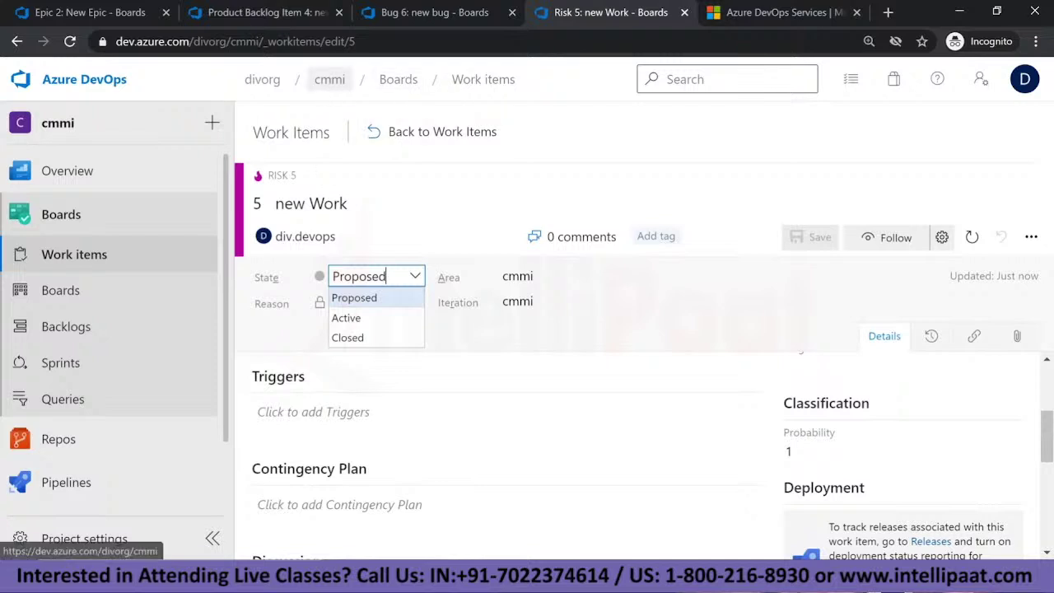
{"action": "left_click", "coordinate": [486, 9]}
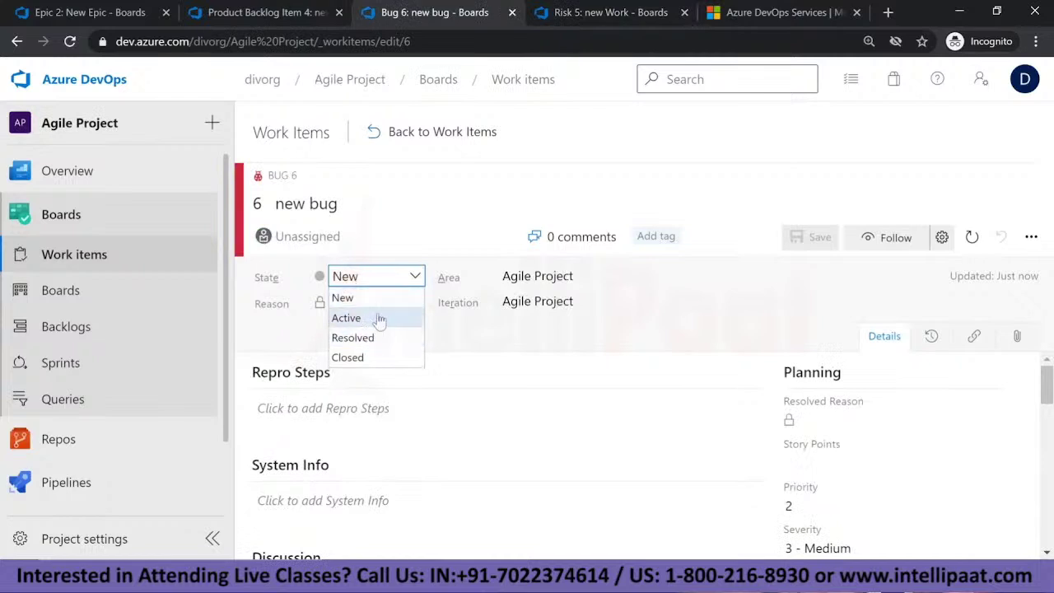
{"action": "left_click", "coordinate": [326, 8]}
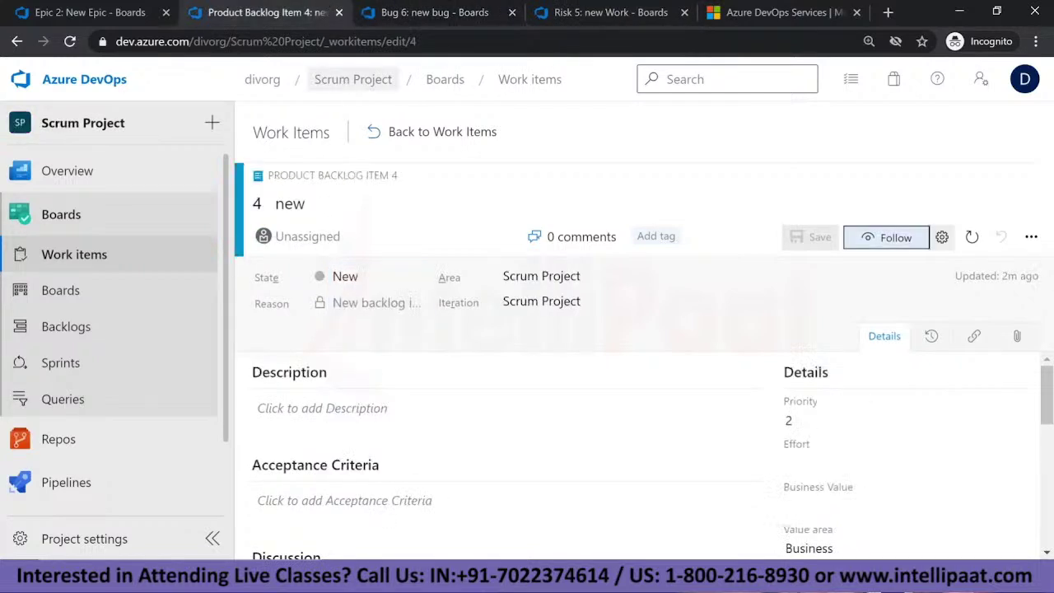
{"action": "left_click", "coordinate": [394, 277]}
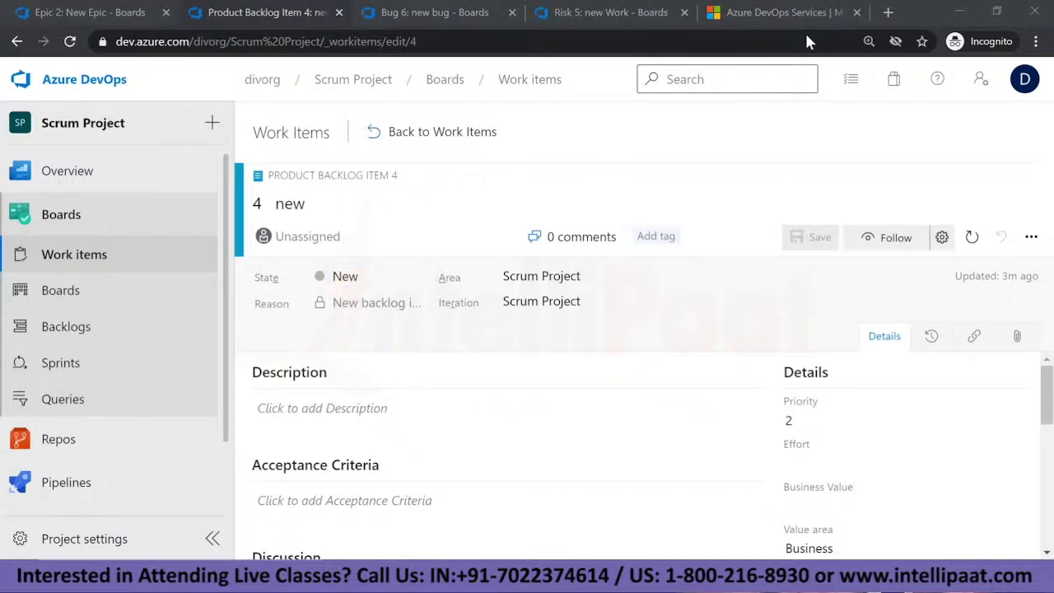
Step: Show the Process Templates differences slide in the PowerPoint presentation
{"action": "mouse_move", "coordinate": [663, 580]}
{"action": "left_click", "coordinate": [752, 494]}
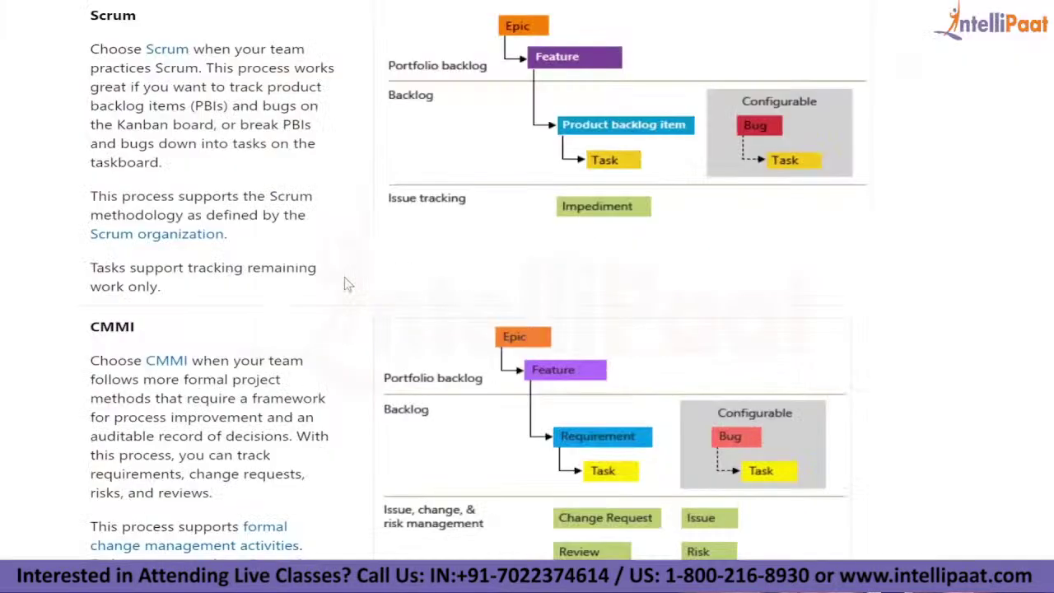
{"action": "key", "text": "Right"}
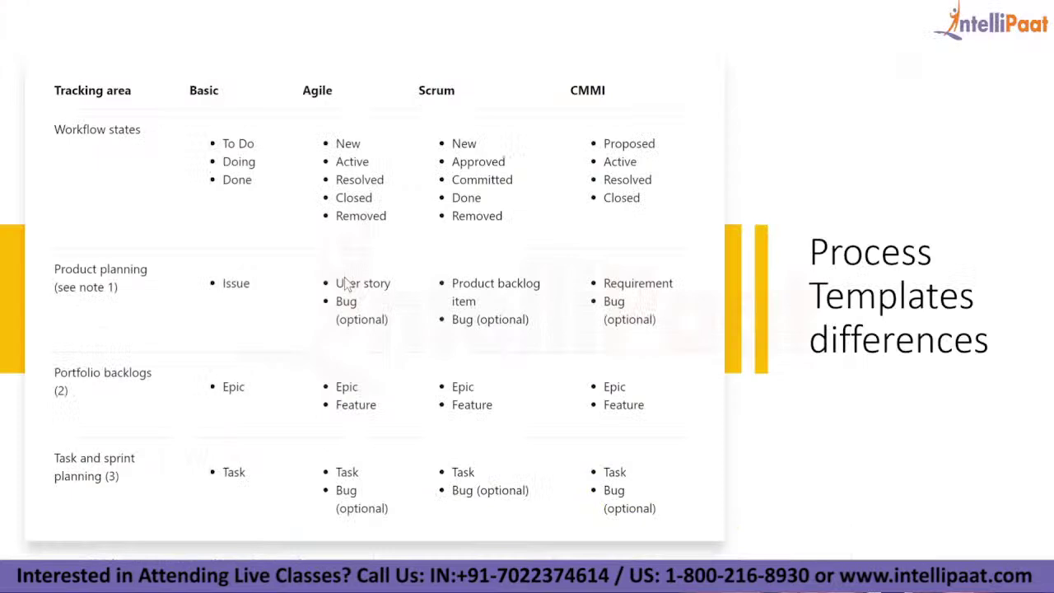
{"action": "key", "text": "Left"}
{"action": "key", "text": "Right"}
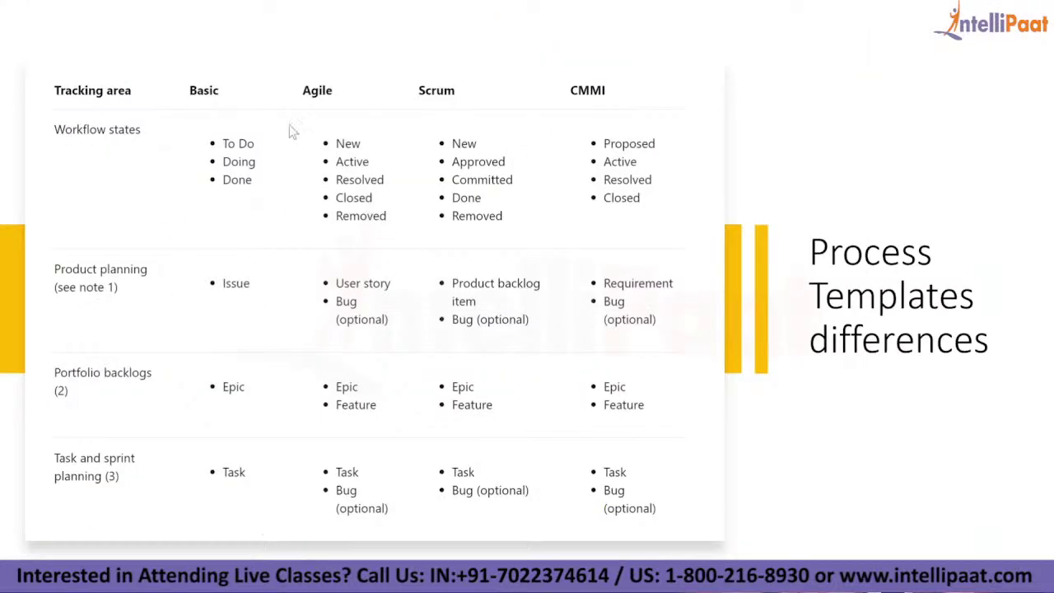
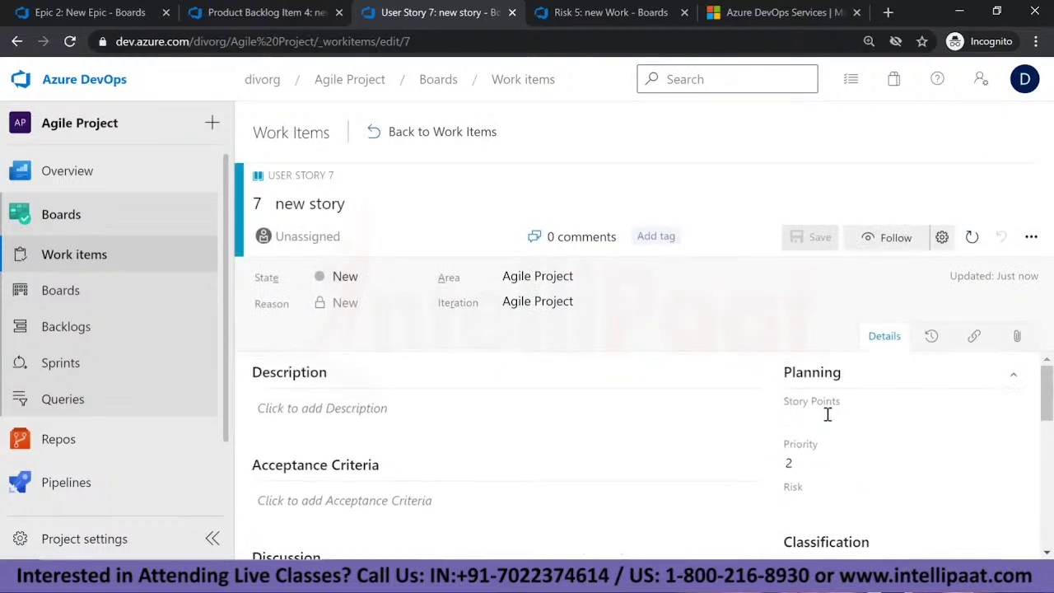
Step: Enter 10 story points on user story 7, then leave for Work items, discarding the change
{"action": "left_click", "coordinate": [826, 415]}
{"action": "left_click_drag", "start_coordinate": [803, 402], "coordinate": [842, 404]}
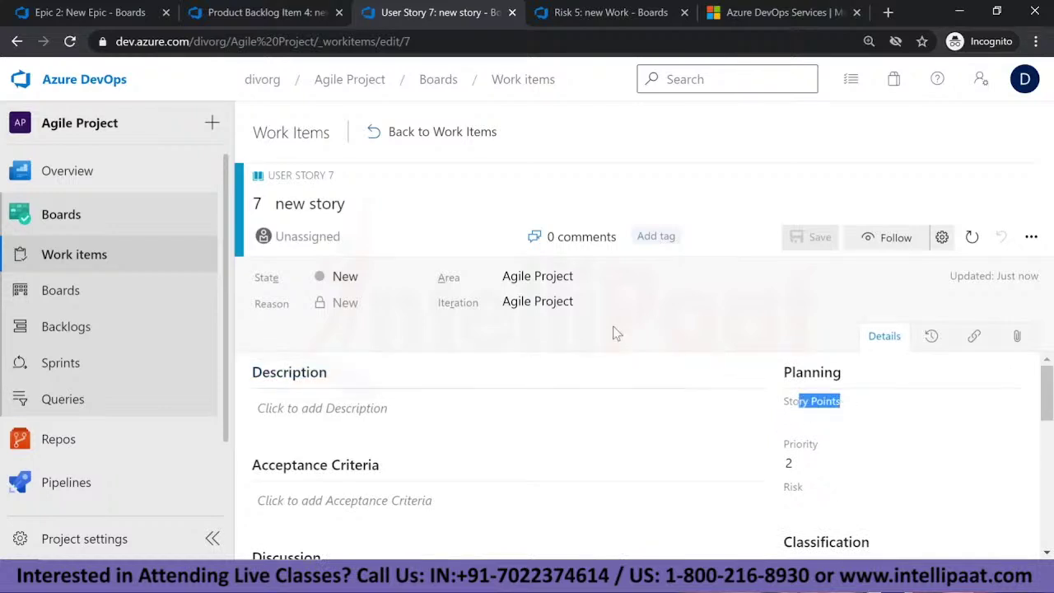
{"action": "left_click", "coordinate": [827, 419]}
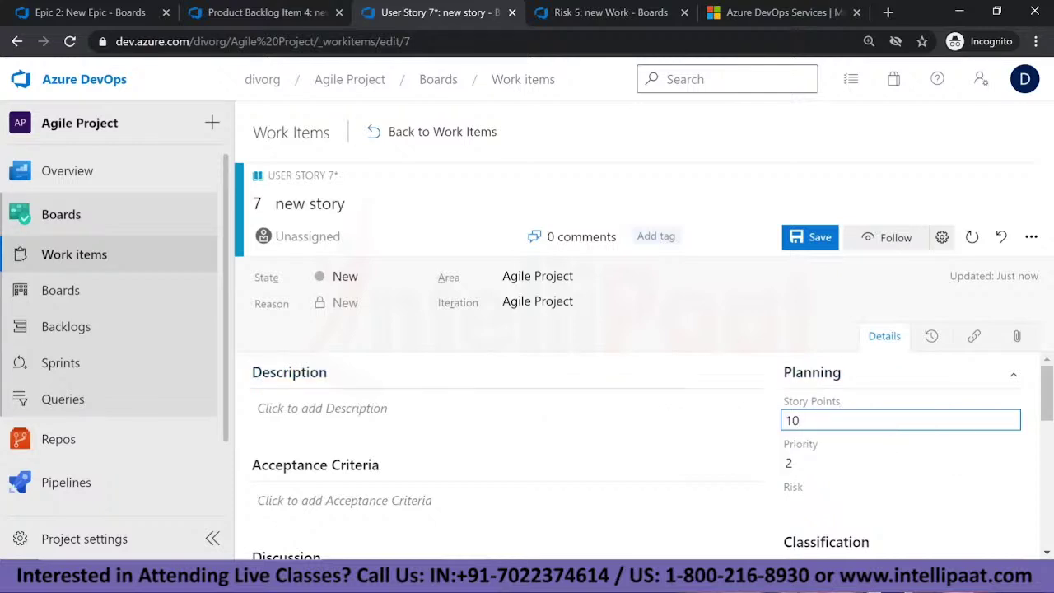
{"action": "left_click", "coordinate": [435, 132]}
{"action": "left_click", "coordinate": [436, 132]}
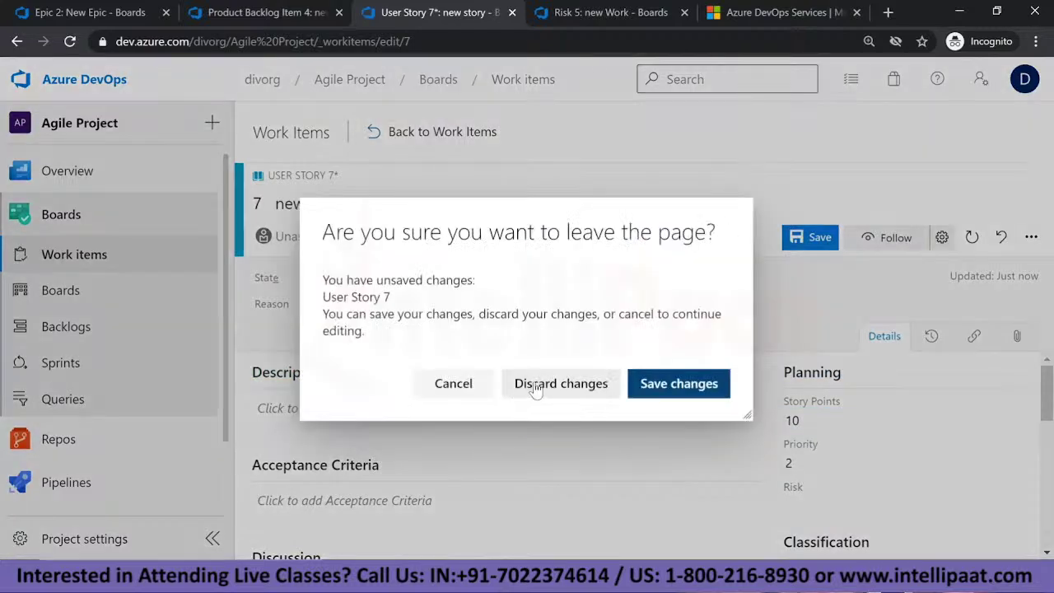
{"action": "left_click", "coordinate": [535, 384]}
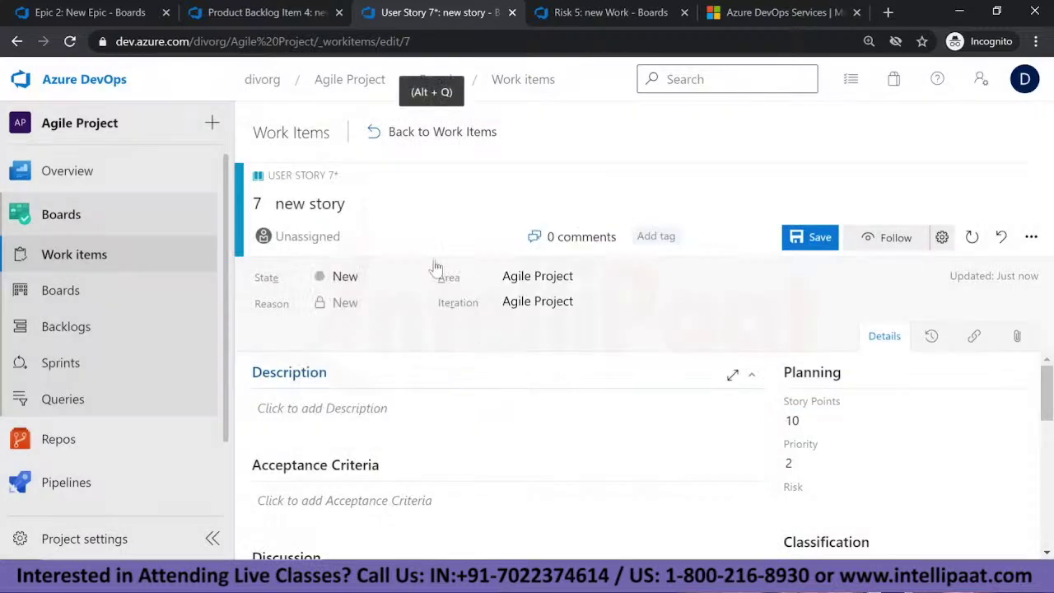
{"action": "triple_click", "coordinate": [422, 168]}
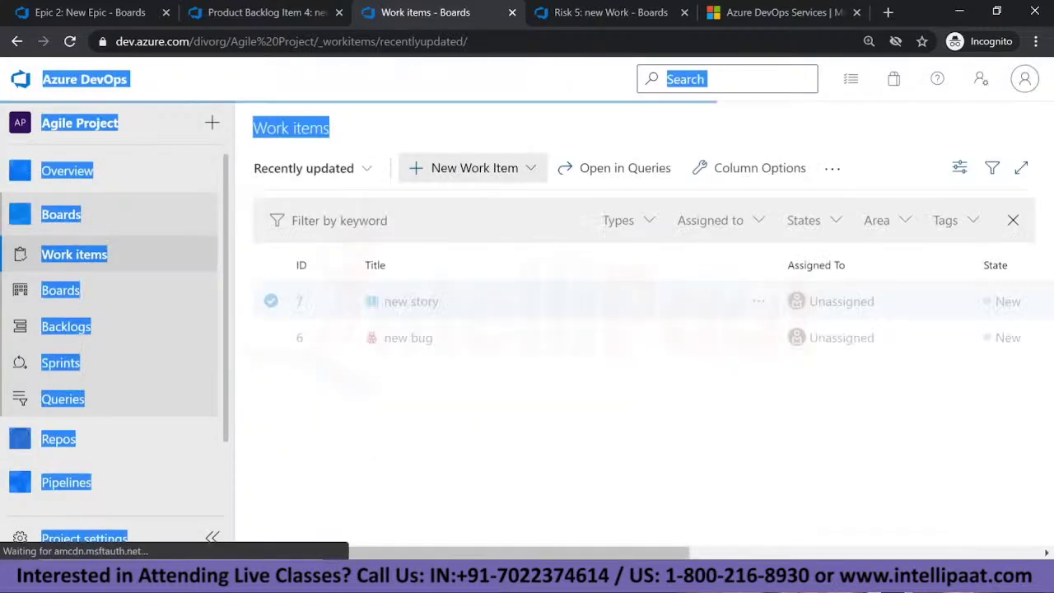
Step: Start a new Task work item titled 'task'
{"action": "left_click", "coordinate": [423, 169]}
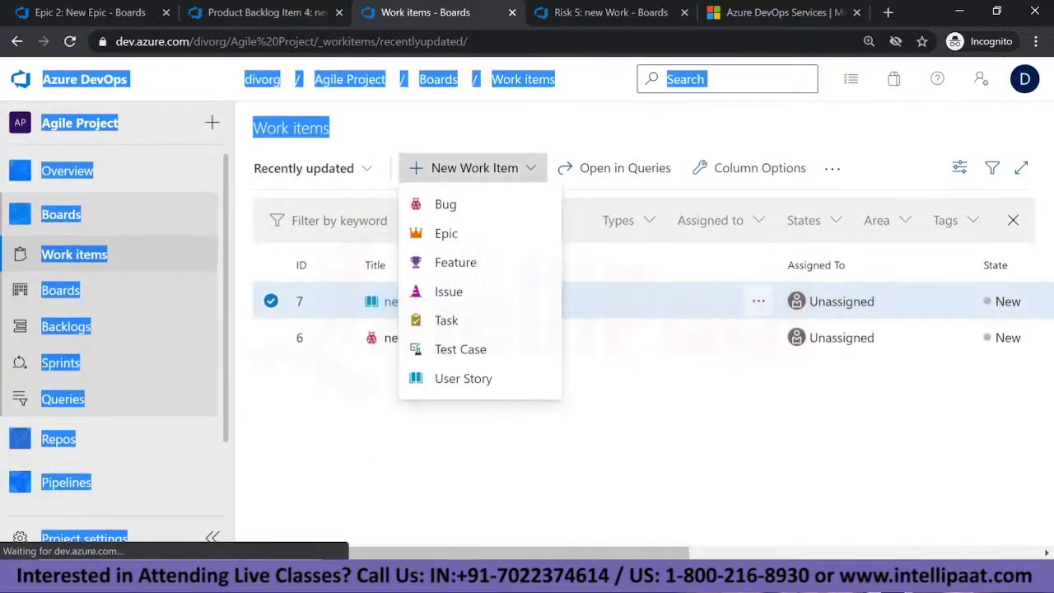
{"action": "left_click", "coordinate": [454, 324]}
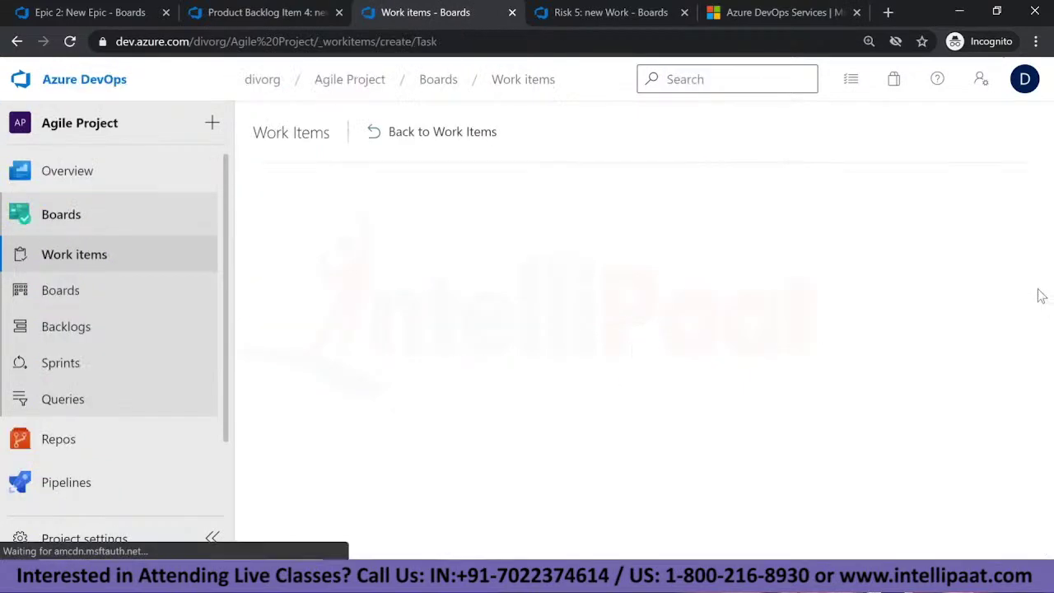
{"action": "mouse_move", "coordinate": [1051, 412]}
{"action": "left_mouse_down"}
{"action": "mouse_move", "coordinate": [1049, 435]}
{"action": "mouse_move", "coordinate": [1047, 416]}
{"action": "left_mouse_up"}
{"action": "left_click", "coordinate": [338, 207]}
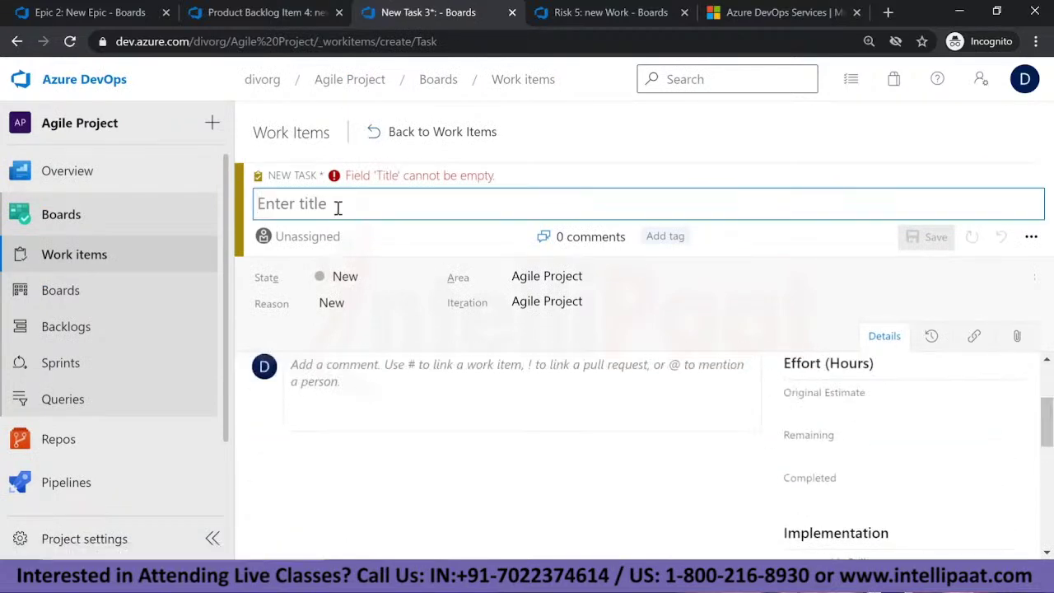
{"action": "type", "text": "task"}
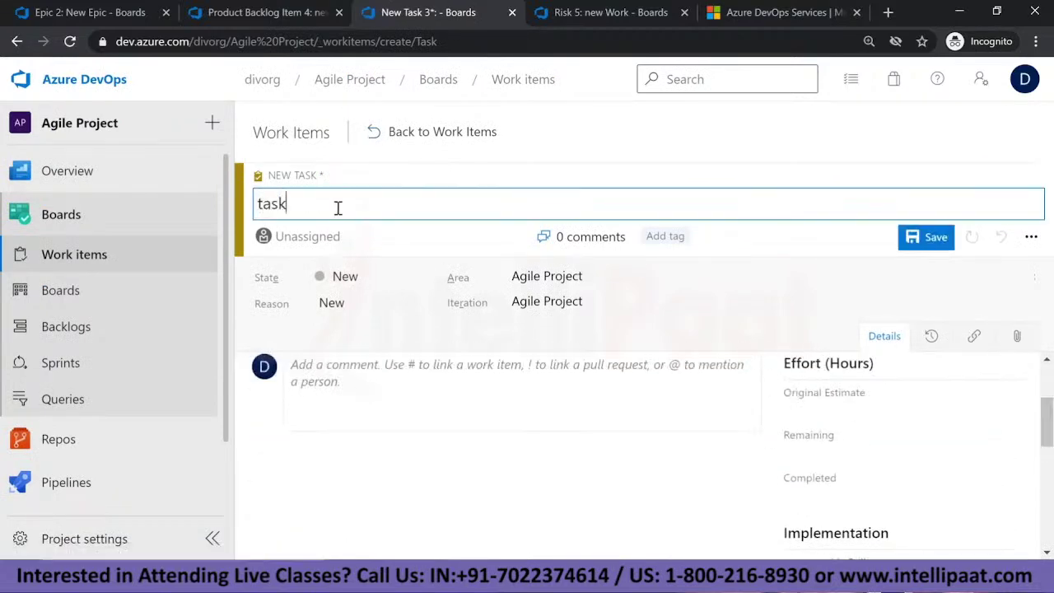
Step: Set Original Estimate 10, Remaining 0 and Completed 10 hours, then save the task
{"action": "left_click", "coordinate": [807, 410]}
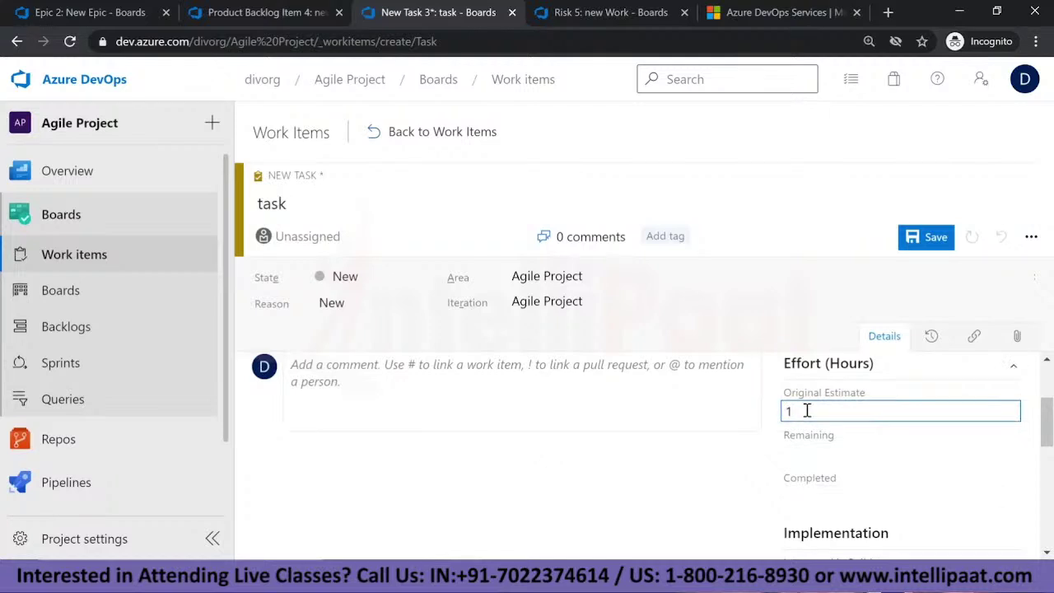
{"action": "left_click", "coordinate": [830, 458]}
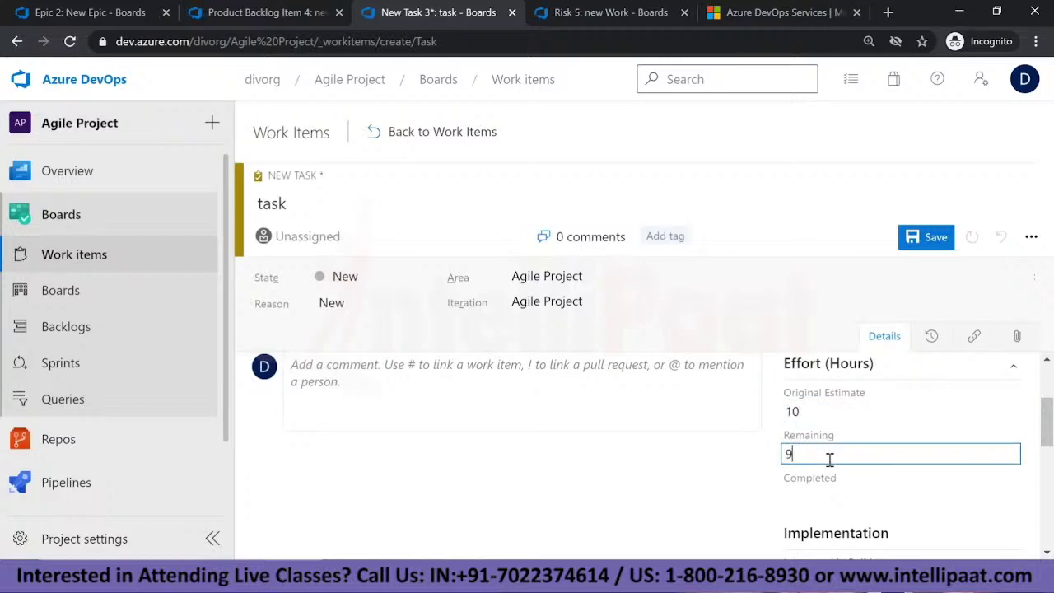
{"action": "left_click", "coordinate": [817, 499]}
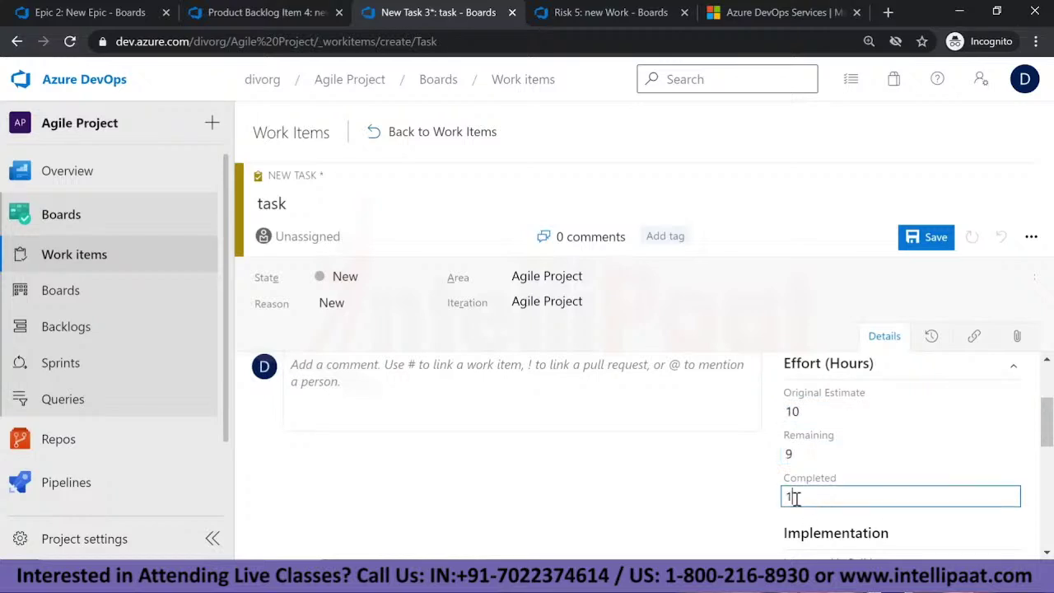
{"action": "left_click", "coordinate": [652, 504]}
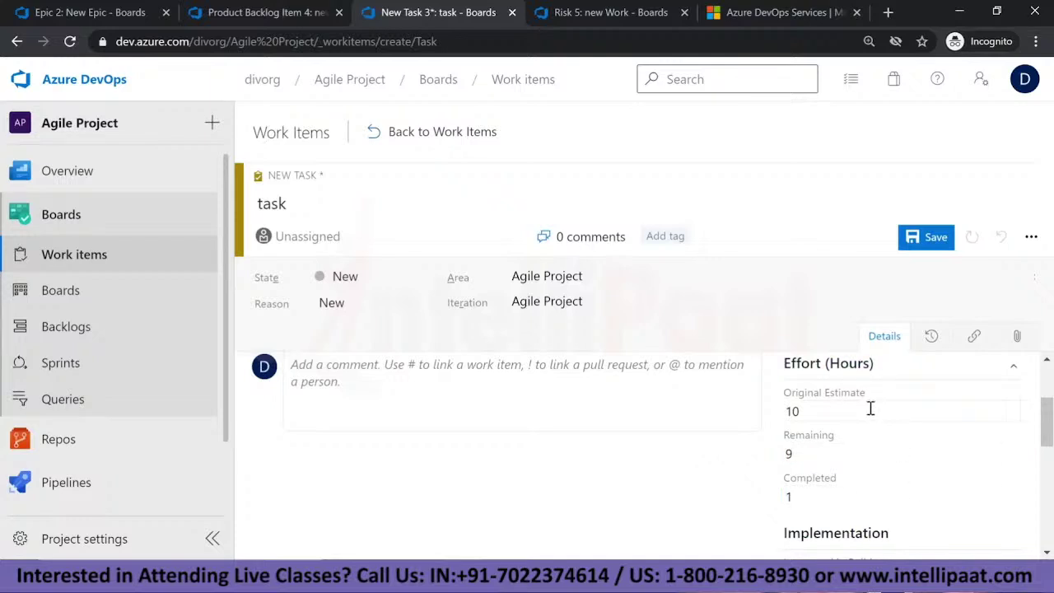
{"action": "left_click", "coordinate": [818, 497]}
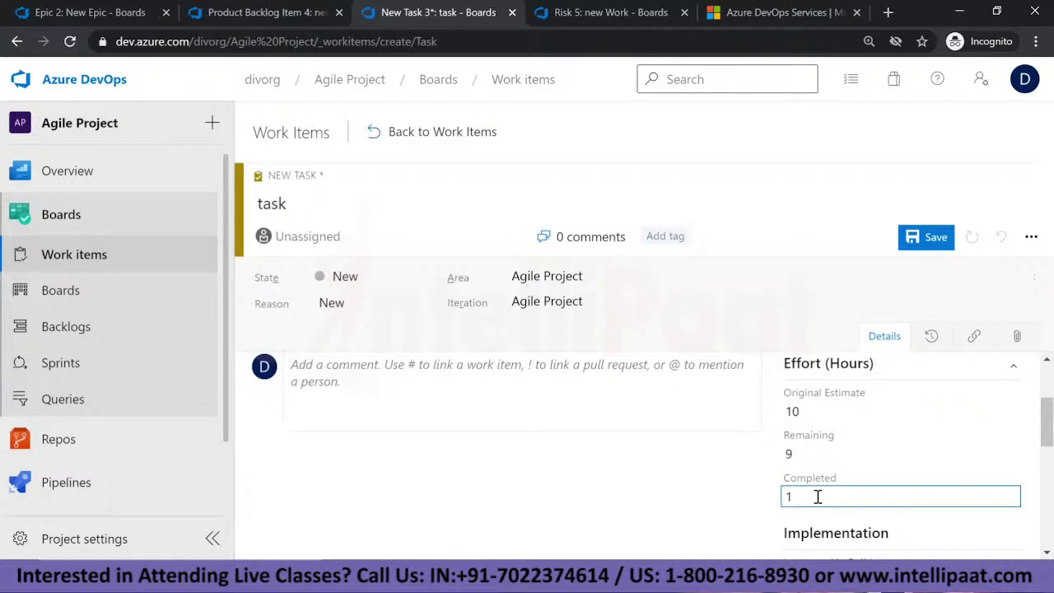
{"action": "left_click", "coordinate": [826, 450]}
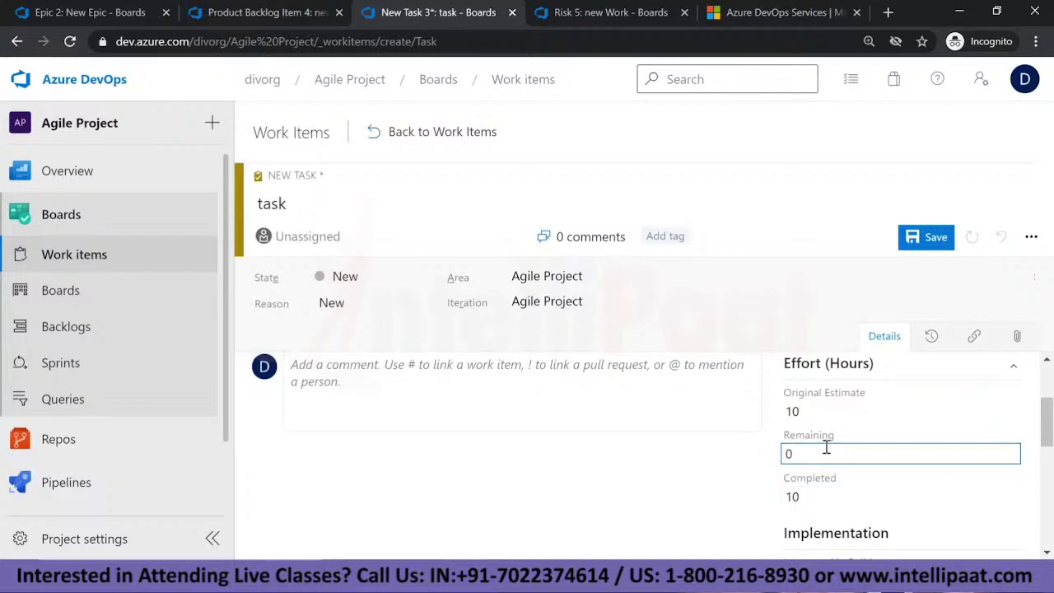
{"action": "left_click", "coordinate": [422, 277]}
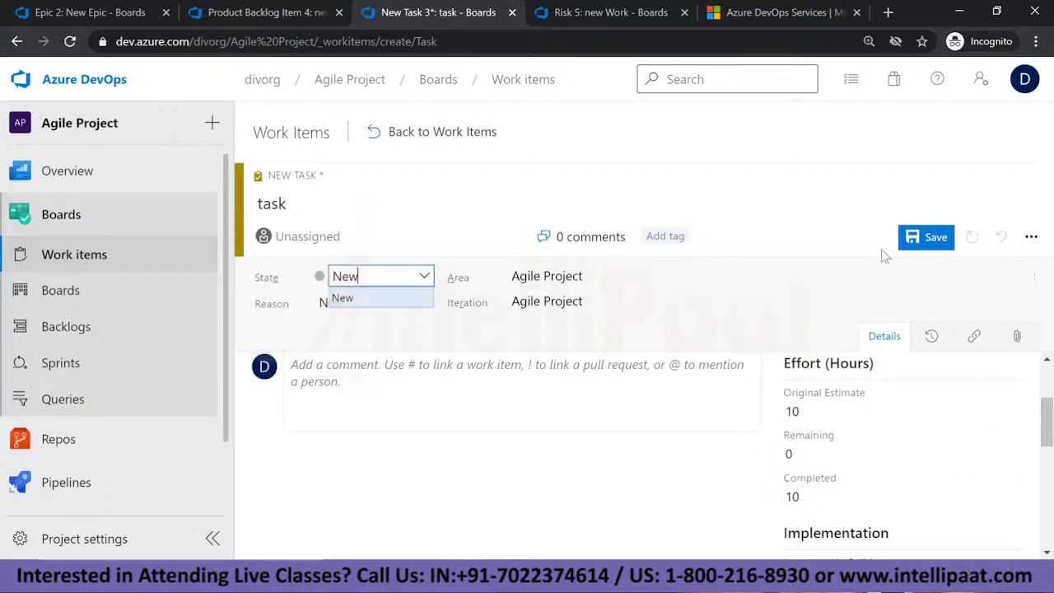
{"action": "left_click", "coordinate": [923, 247]}
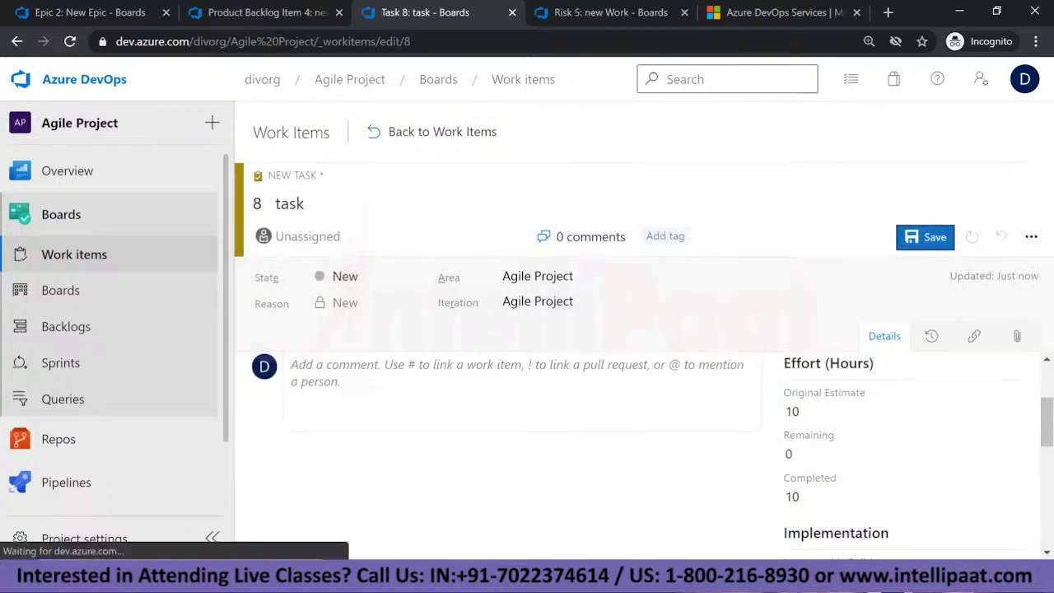
Step: Set task 8's State to Closed, save it, and switch to the PowerPoint slideshow
{"action": "left_click", "coordinate": [411, 278]}
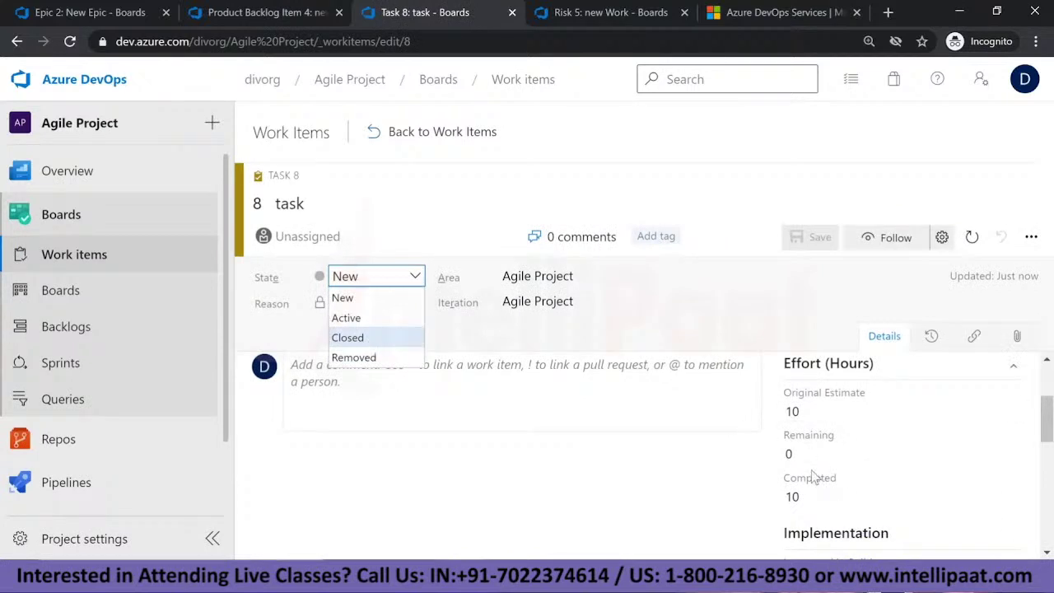
{"action": "left_click", "coordinate": [374, 339]}
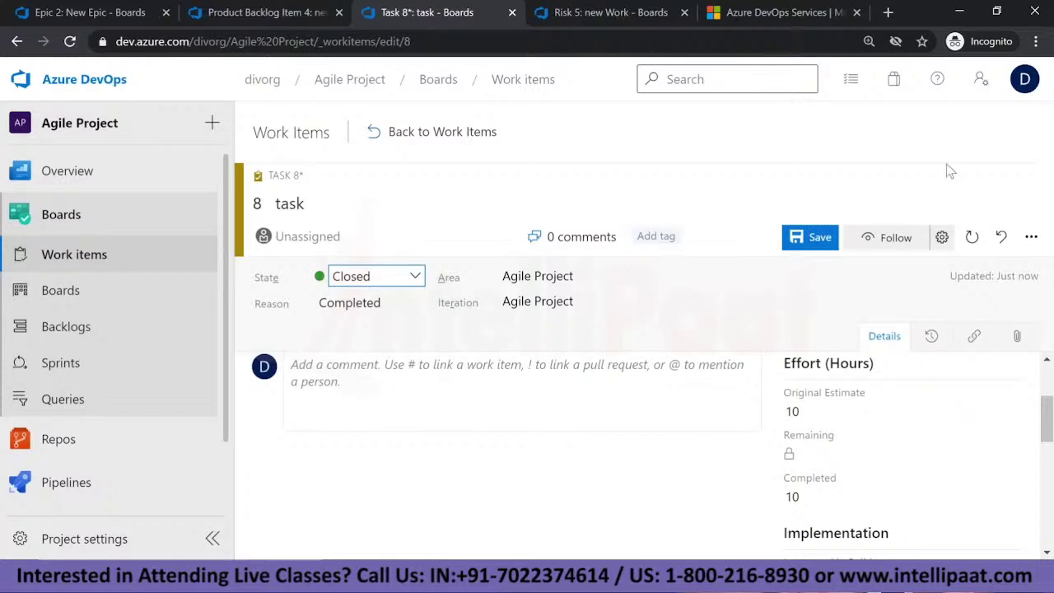
{"action": "left_click", "coordinate": [820, 237]}
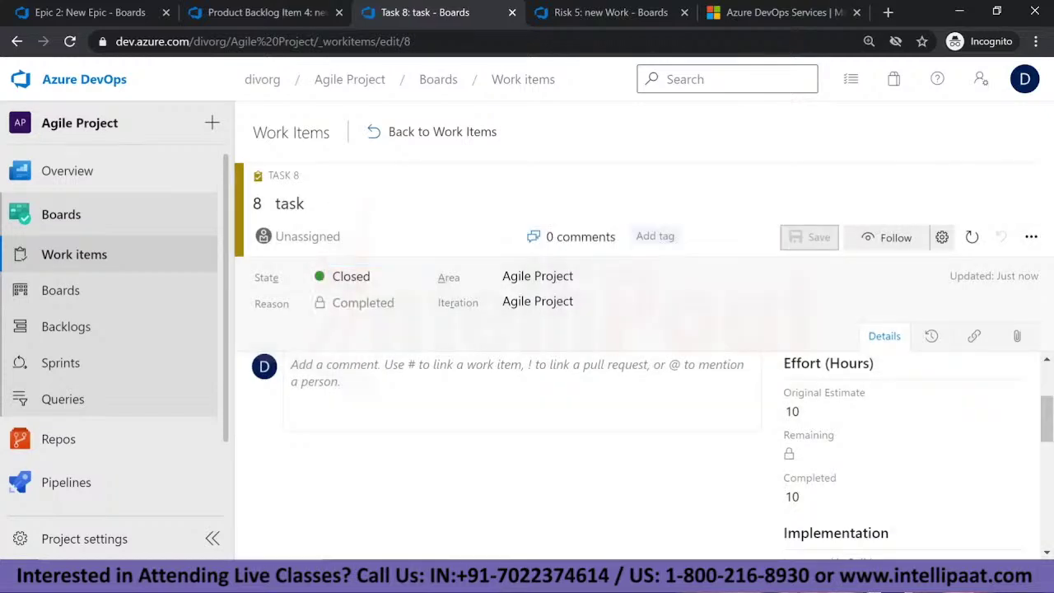
{"action": "key", "text": "alt+Tab"}
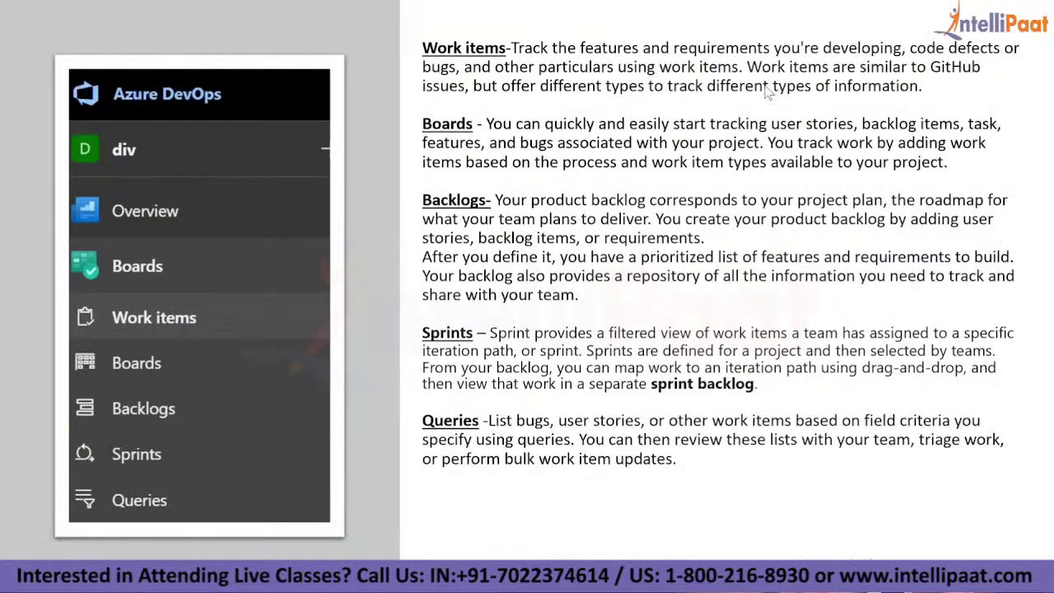
Step: Step through the Work items slides, exit the slideshow, and return to task 8 in the browser
{"action": "left_click", "coordinate": [767, 92]}
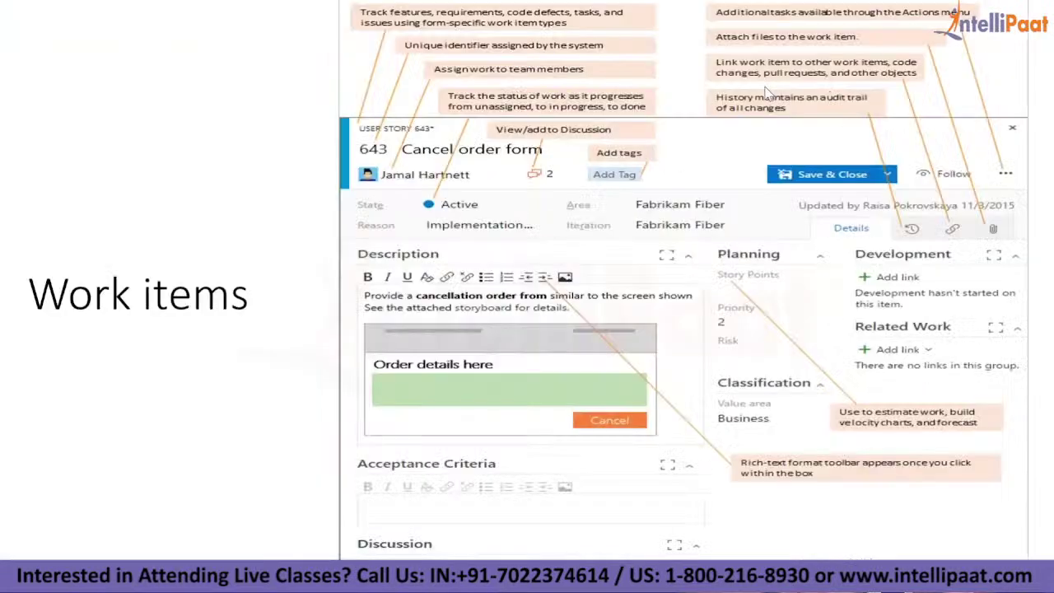
{"action": "left_click", "coordinate": [765, 93]}
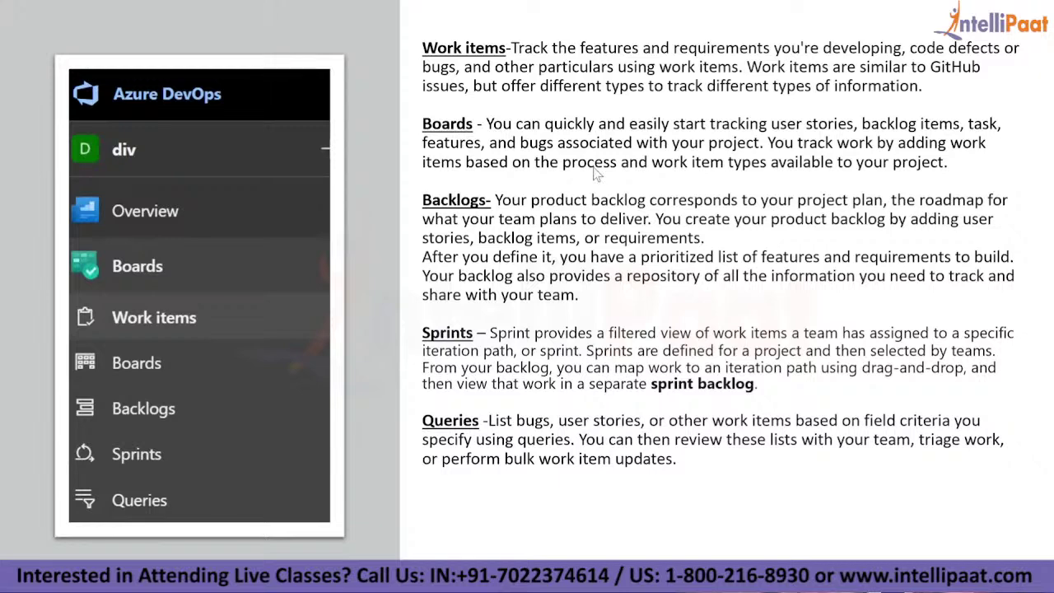
{"action": "key", "text": "Right"}
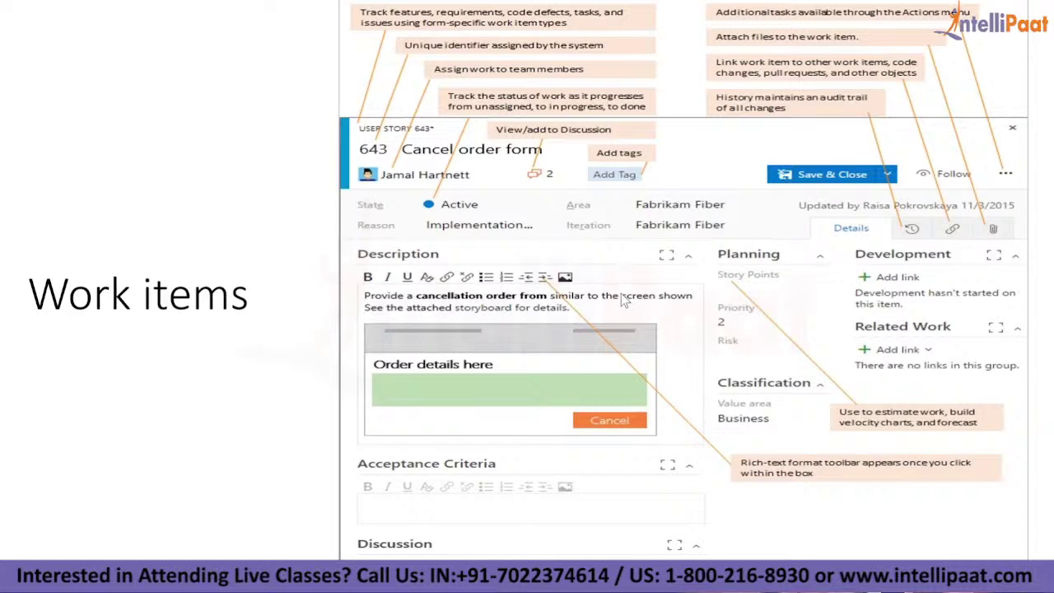
{"action": "key", "text": "Escape"}
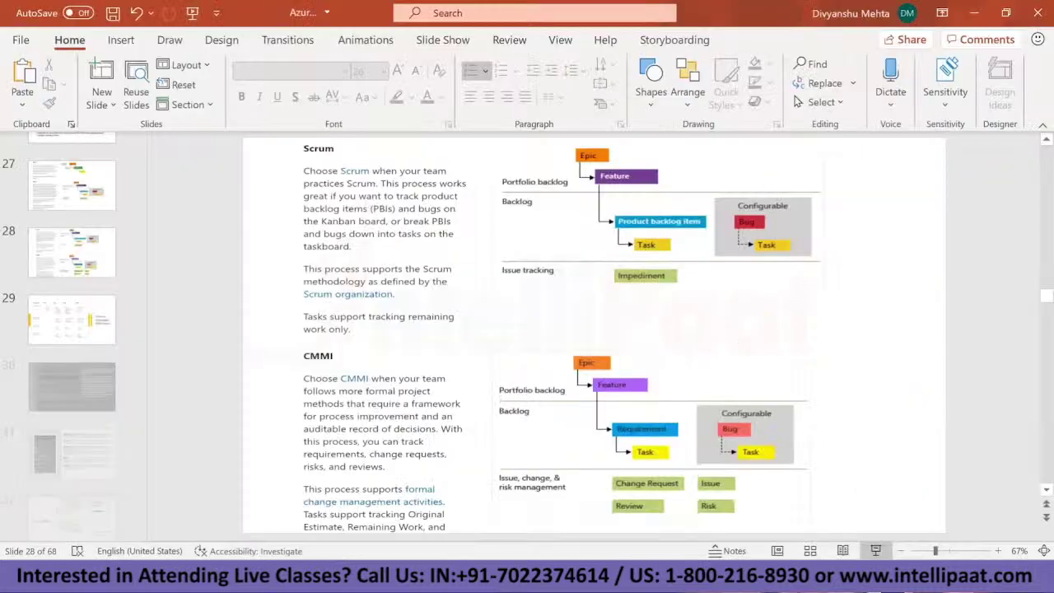
{"action": "key", "text": "alt+Tab"}
{"action": "left_click_drag", "start_coordinate": [1049, 382], "coordinate": [385, 308]}
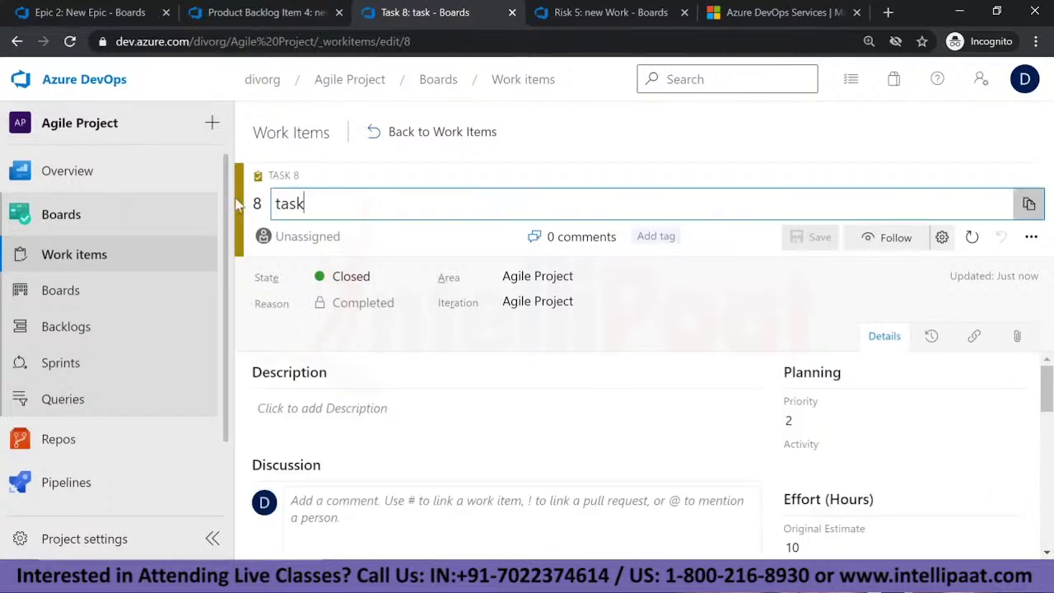
Step: Set task 8's State back to Active and check the area path suggestions
{"action": "double_click", "coordinate": [317, 205]}
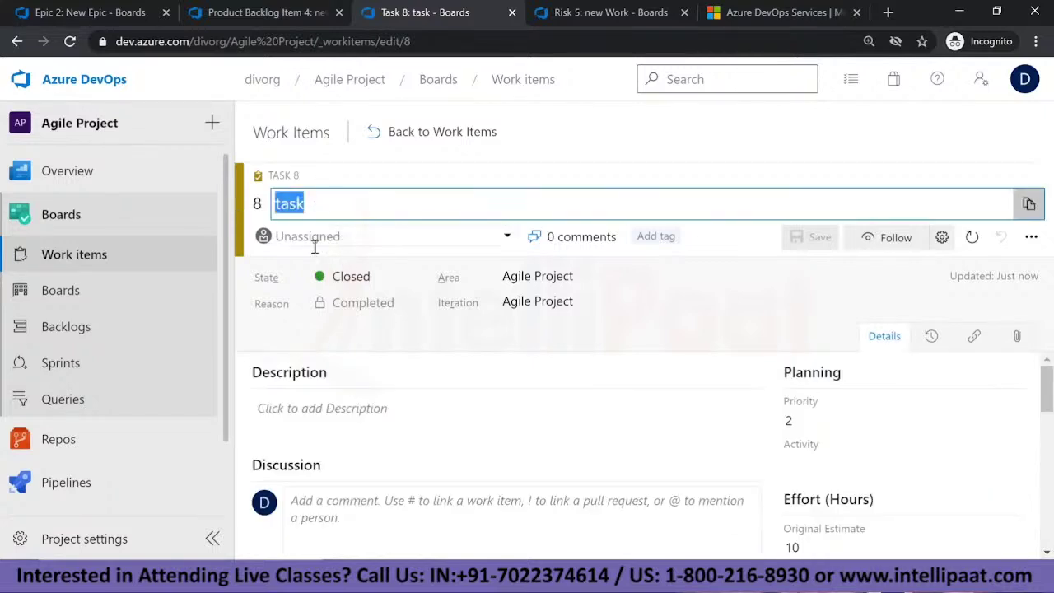
{"action": "left_click", "coordinate": [412, 276]}
{"action": "left_click", "coordinate": [370, 318]}
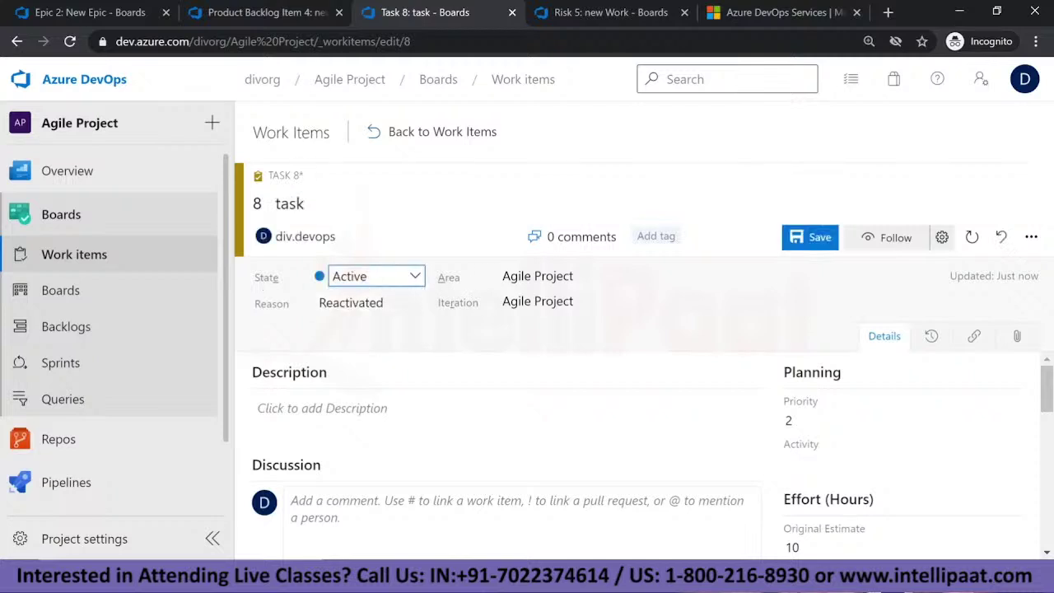
{"action": "double_click", "coordinate": [448, 278]}
{"action": "left_click_drag", "start_coordinate": [453, 303], "coordinate": [481, 305]}
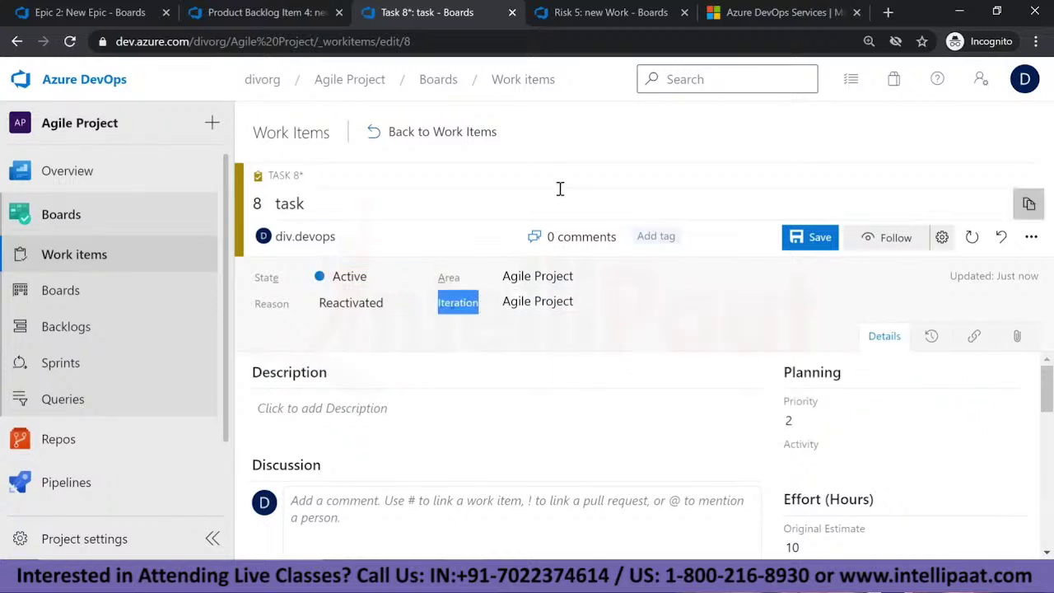
{"action": "left_click", "coordinate": [447, 280]}
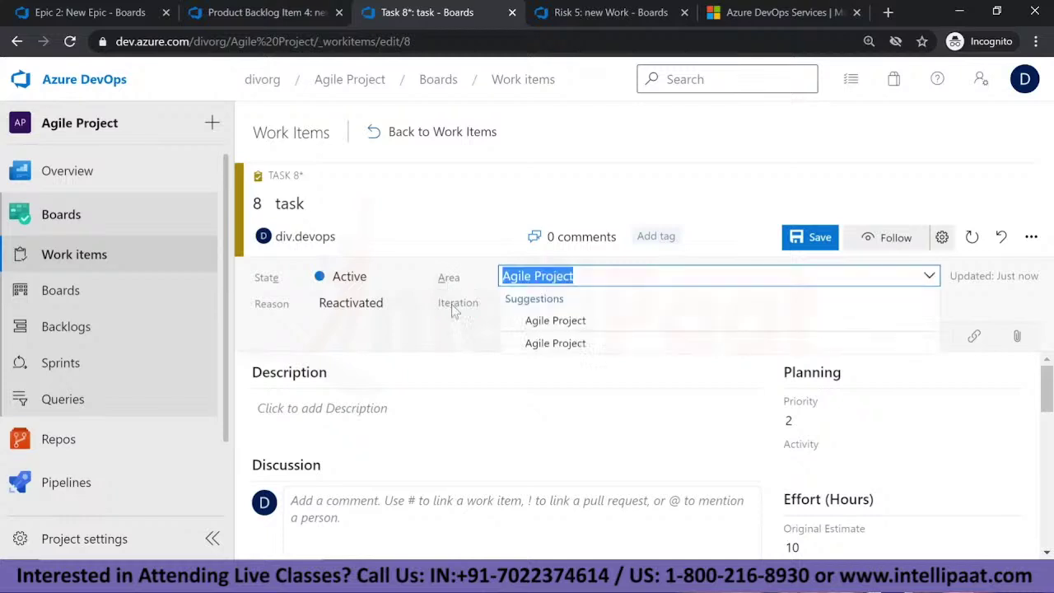
{"action": "left_click", "coordinate": [753, 134]}
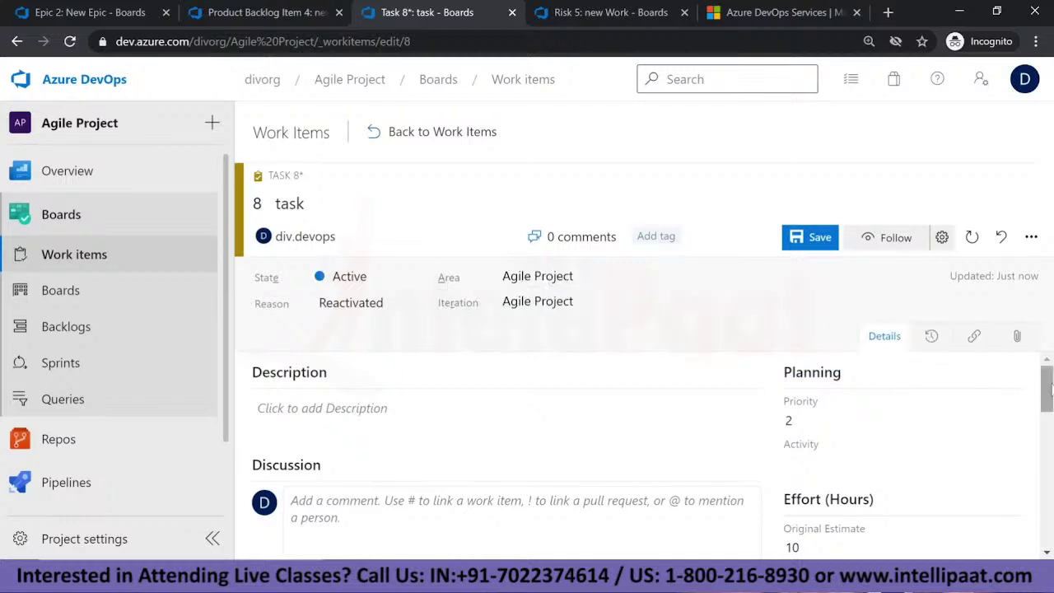
{"action": "scroll", "coordinate": [576, 412], "scroll_direction": "down", "scroll_amount": 2}
{"action": "scroll", "coordinate": [576, 412], "scroll_direction": "up", "scroll_amount": 2}
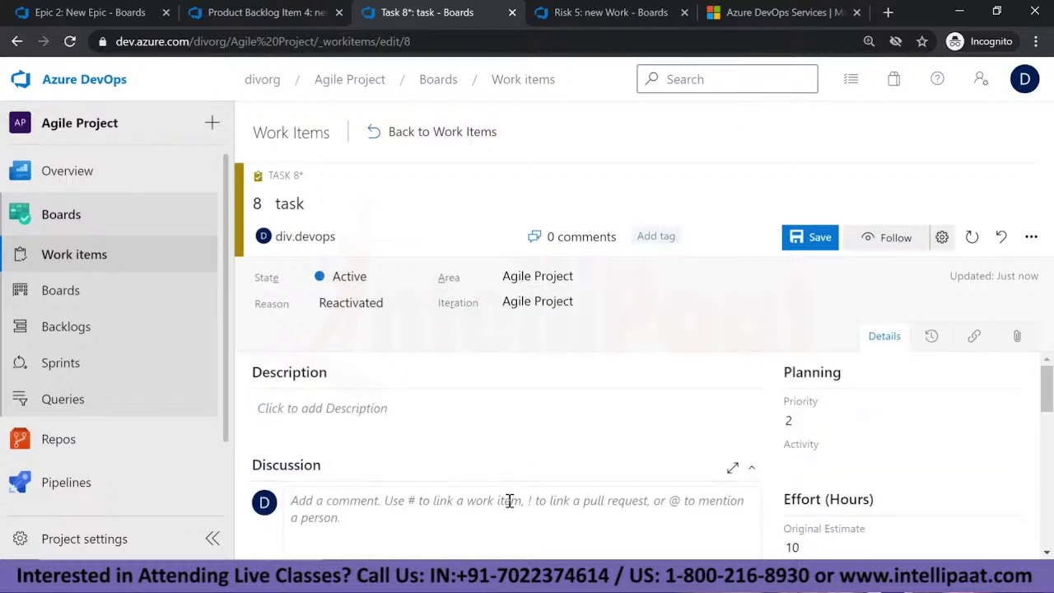
Step: Review task 8's History, including the 'created the Task' entry, then check its Links
{"action": "left_click", "coordinate": [931, 338]}
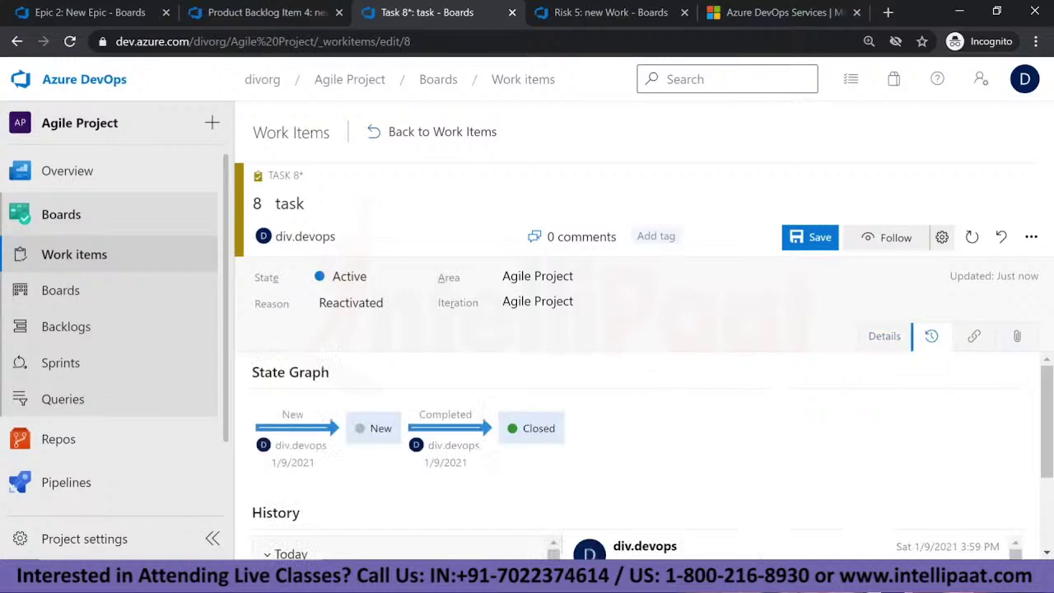
{"action": "left_click_drag", "start_coordinate": [1046, 398], "coordinate": [1047, 466]}
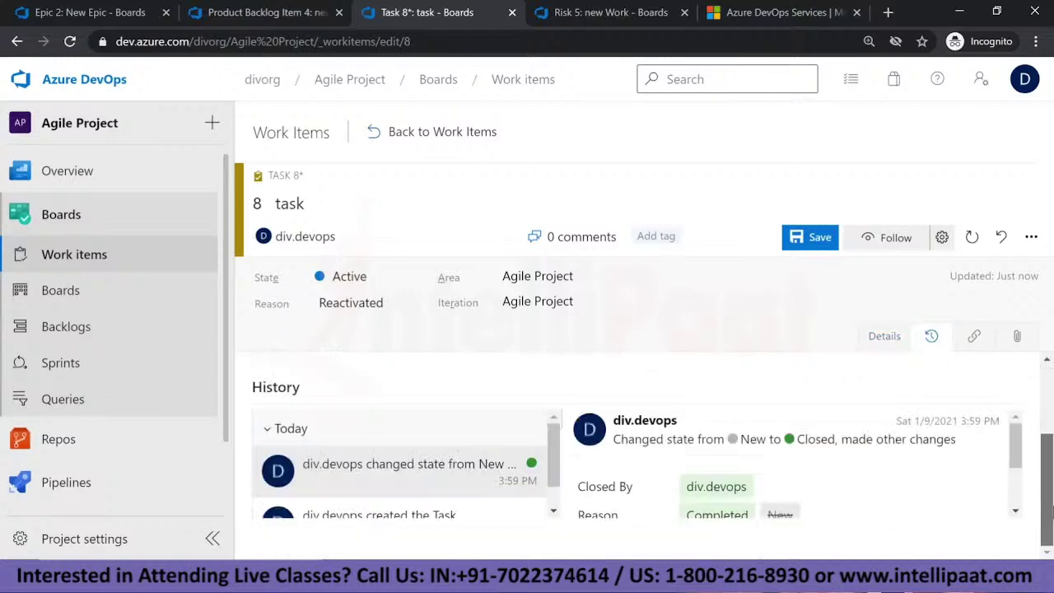
{"action": "scroll", "coordinate": [560, 455], "scroll_direction": "down", "scroll_amount": 2}
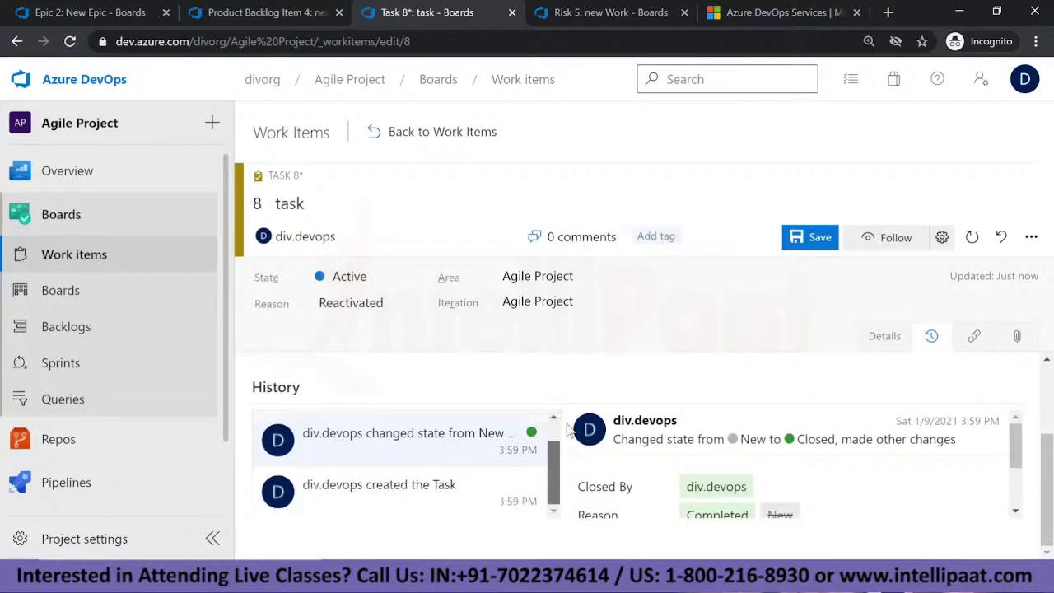
{"action": "scroll", "coordinate": [560, 455], "scroll_direction": "up", "scroll_amount": 2}
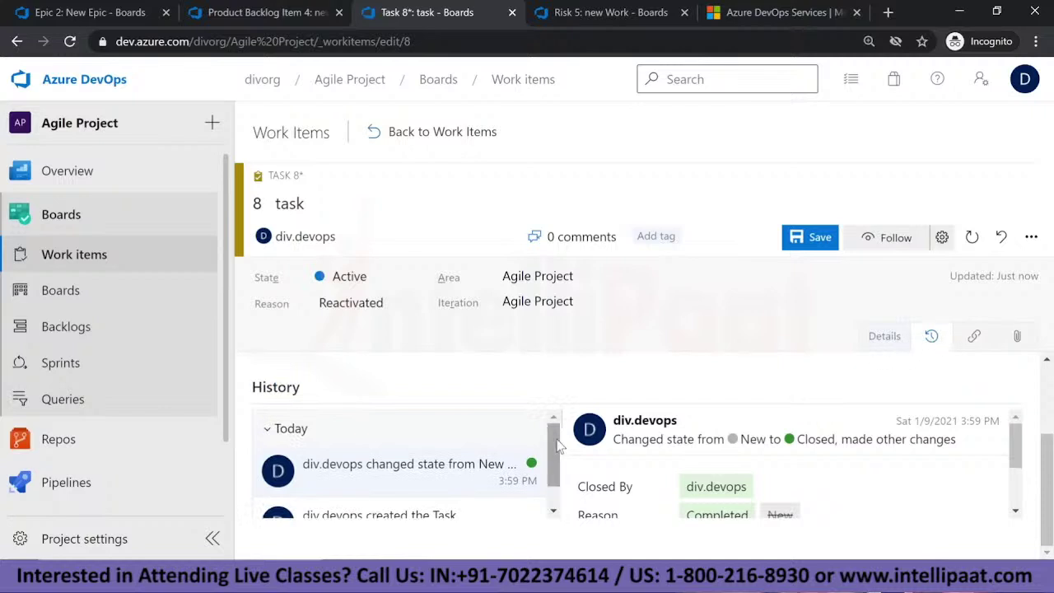
{"action": "scroll", "coordinate": [545, 440], "scroll_direction": "down", "scroll_amount": 1}
{"action": "left_click", "coordinate": [457, 486]}
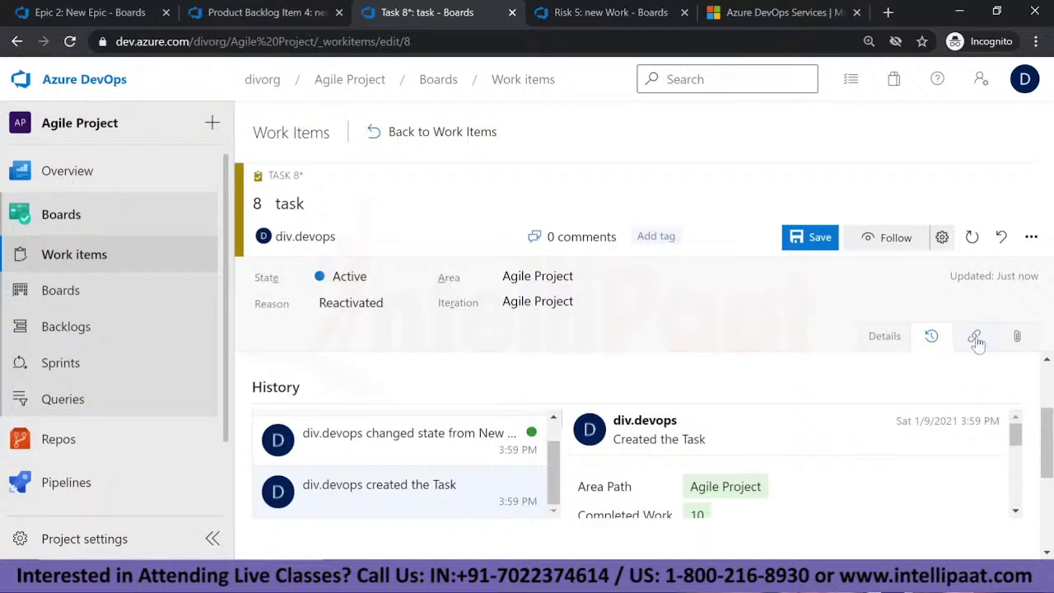
{"action": "left_click", "coordinate": [975, 341]}
{"action": "left_click_drag", "start_coordinate": [1049, 405], "coordinate": [1049, 478]}
Step: Switch to the Epic 2 work item and review its Links and Attachments
{"action": "left_click", "coordinate": [609, 10]}
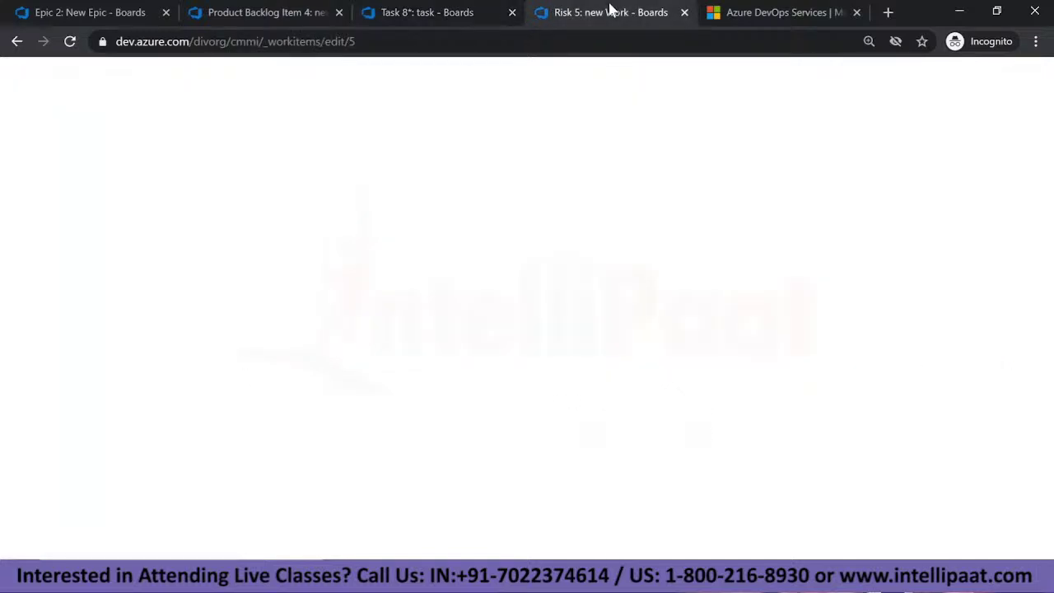
{"action": "left_click", "coordinate": [197, 10]}
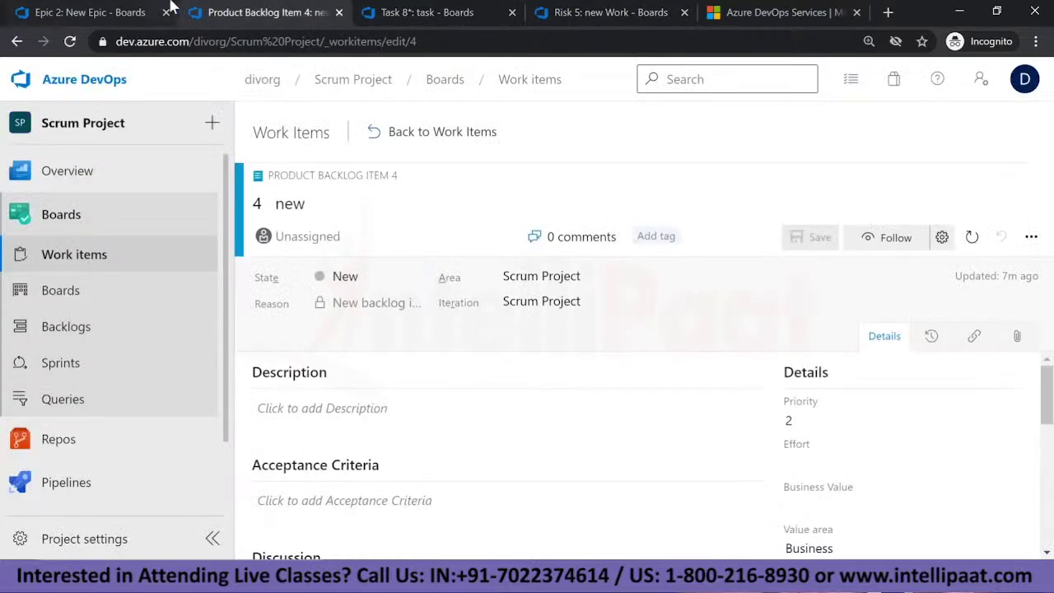
{"action": "left_click", "coordinate": [171, 8]}
{"action": "left_click_drag", "start_coordinate": [1047, 486], "coordinate": [1047, 482]}
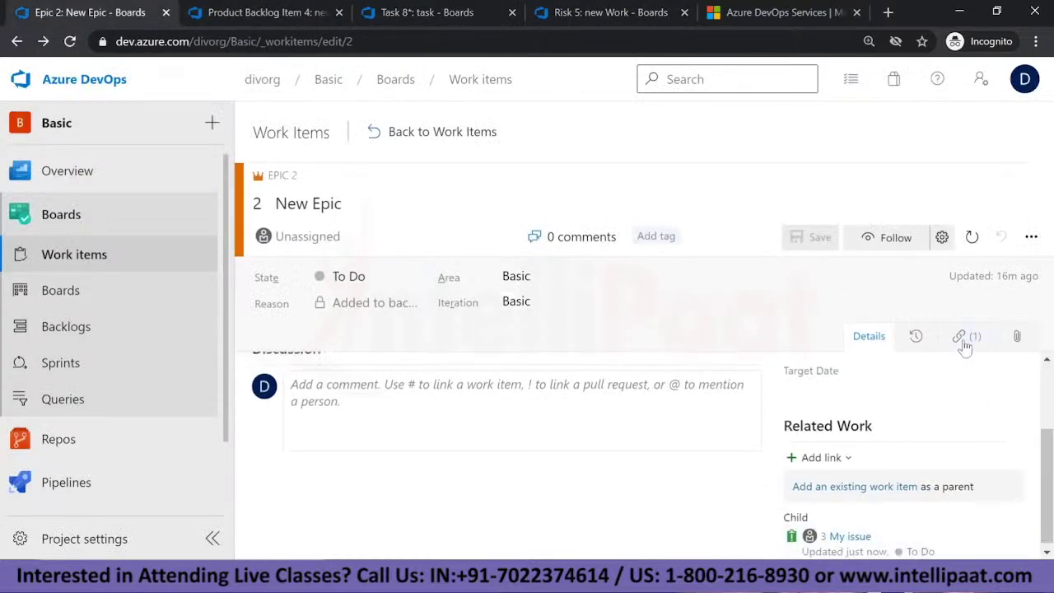
{"action": "left_click", "coordinate": [965, 337]}
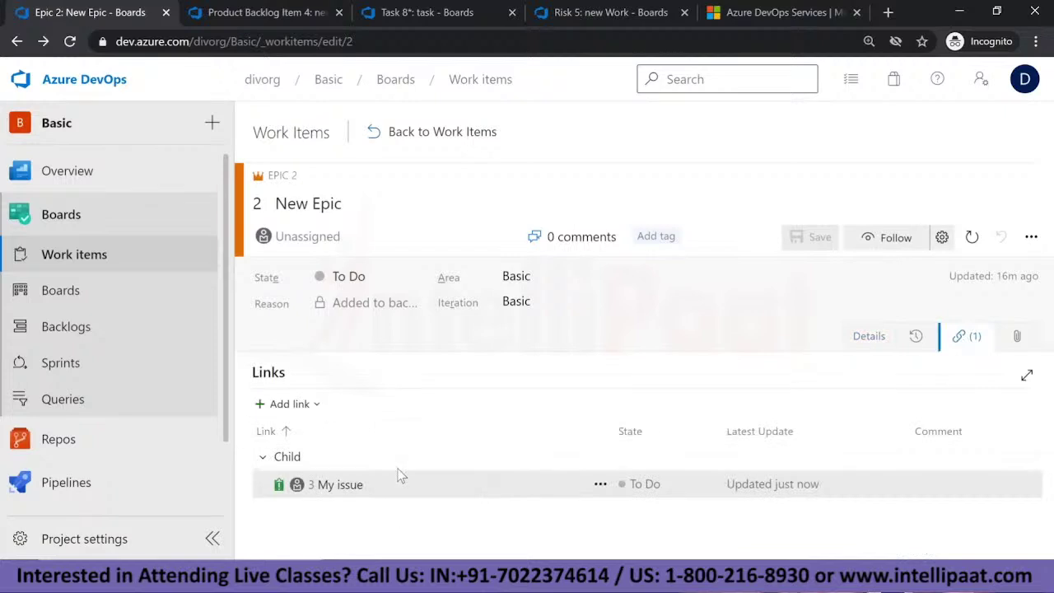
{"action": "left_click", "coordinate": [868, 336]}
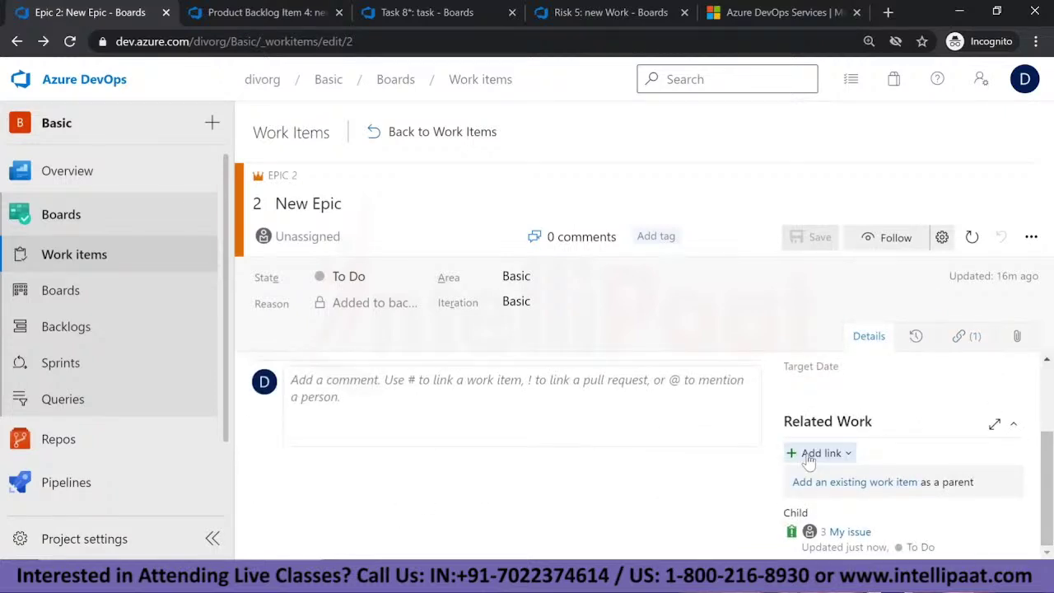
{"action": "left_click", "coordinate": [809, 455]}
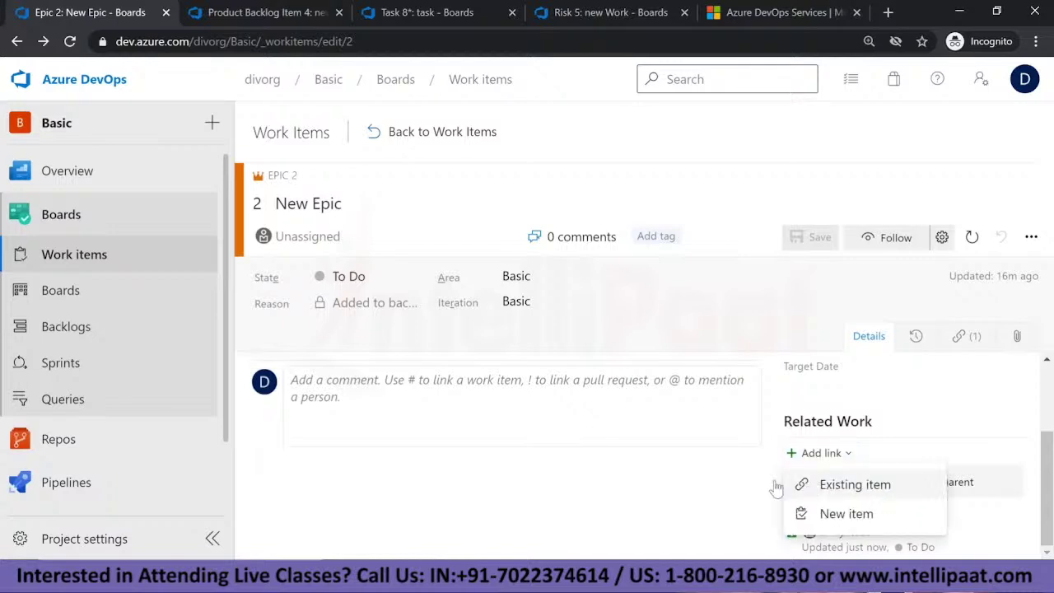
{"action": "left_click", "coordinate": [968, 337]}
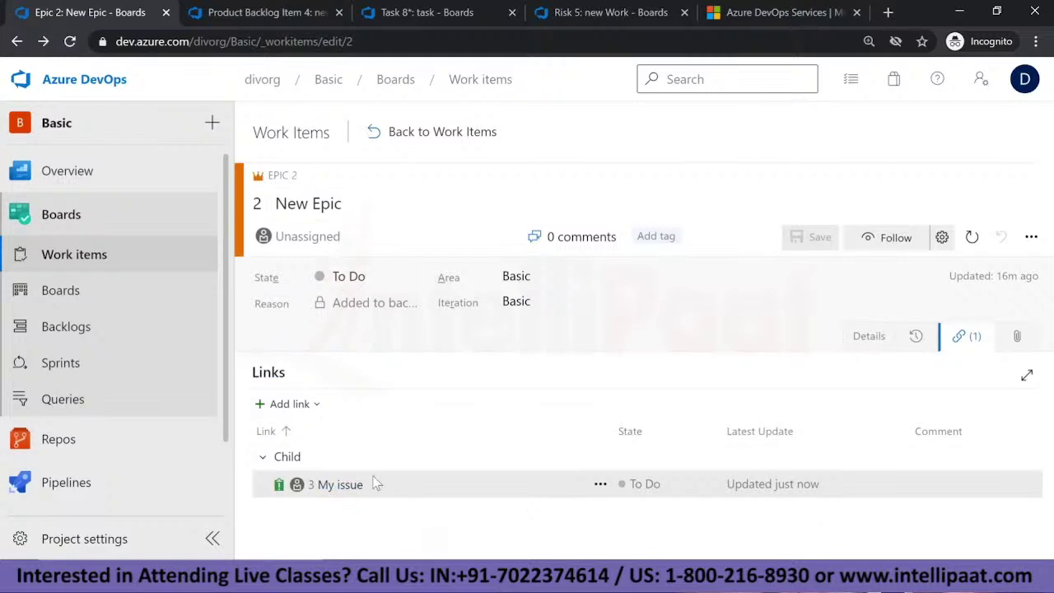
{"action": "left_click", "coordinate": [1017, 336]}
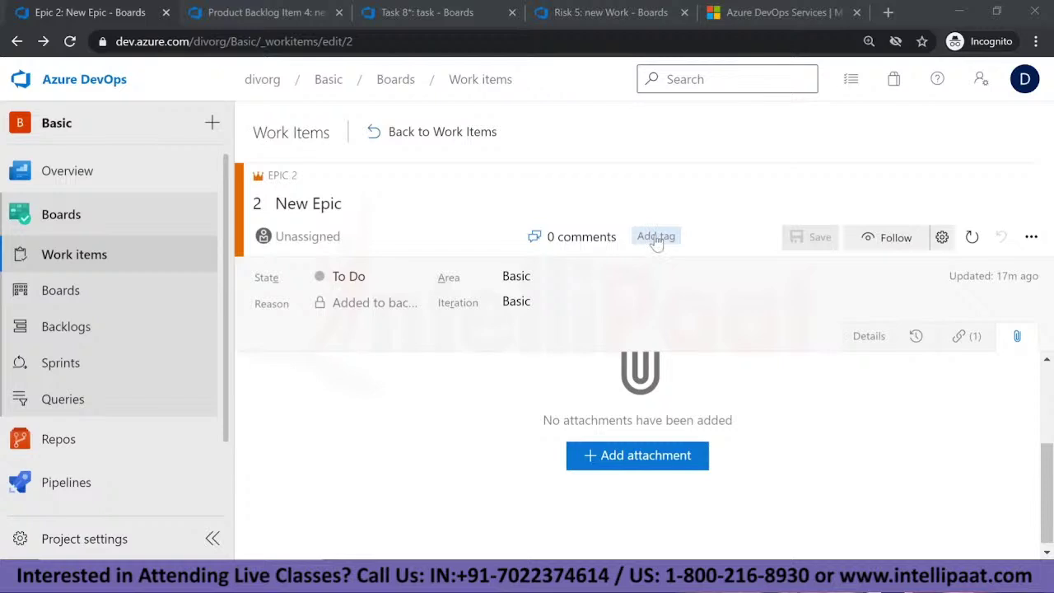
Step: Tag Epic 2 as Critical and save it
{"action": "left_click", "coordinate": [656, 237]}
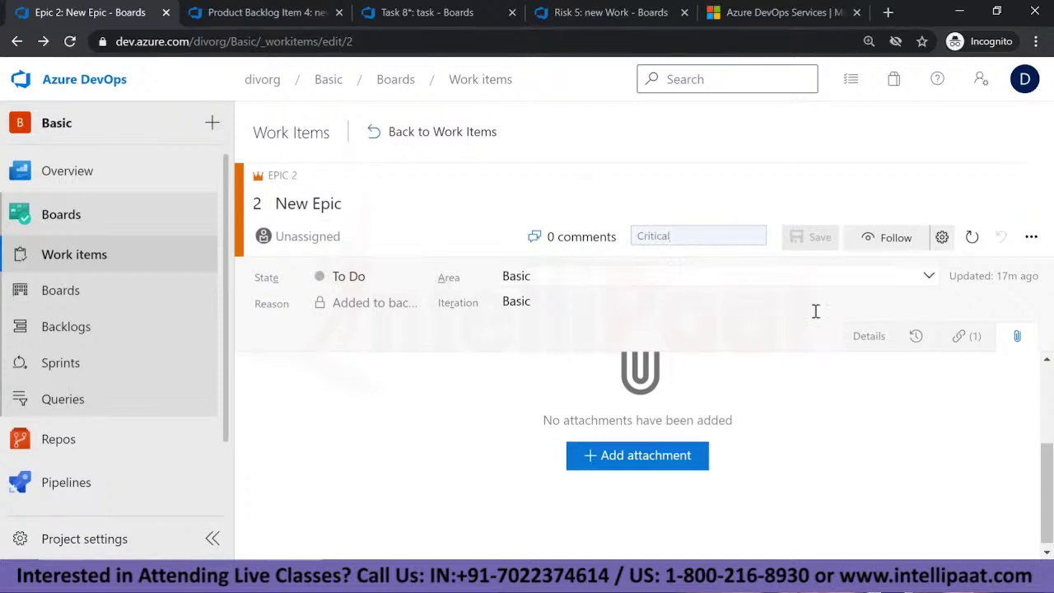
{"action": "left_click", "coordinate": [857, 340]}
{"action": "left_click", "coordinate": [811, 237]}
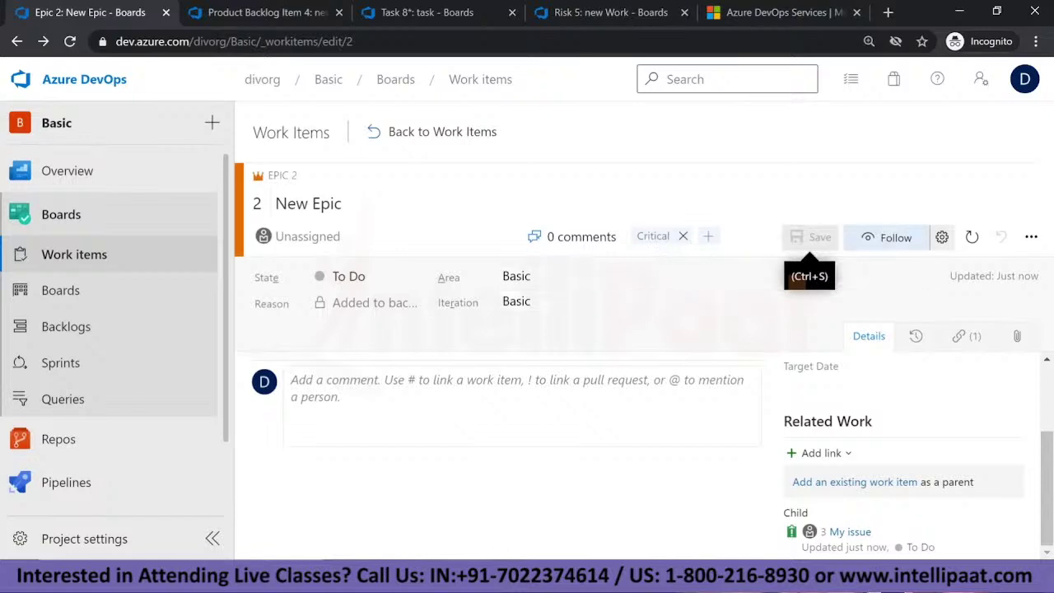
{"action": "left_click", "coordinate": [943, 237]}
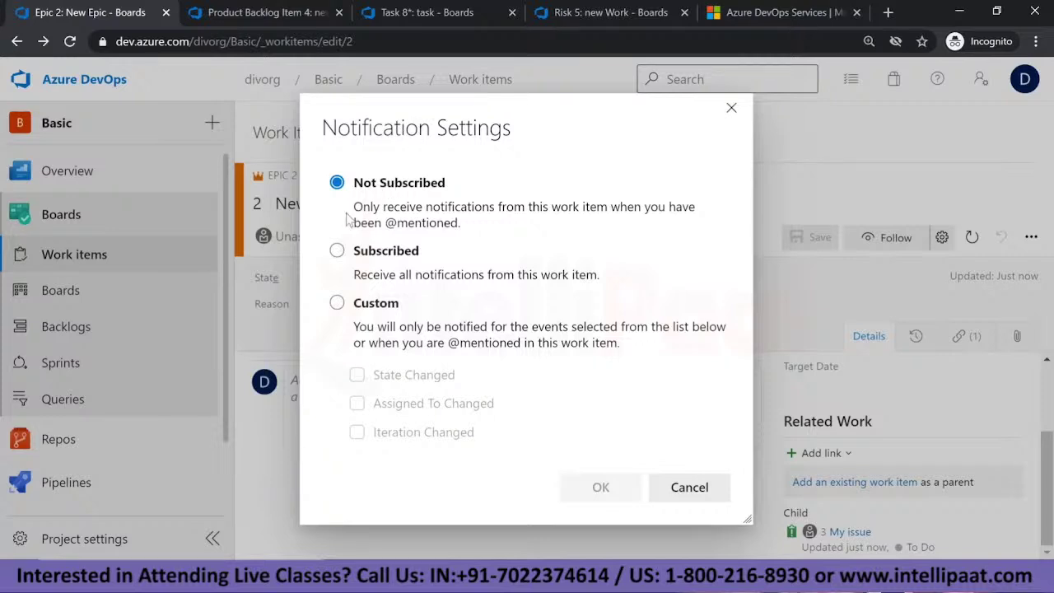
{"action": "left_click", "coordinate": [338, 255]}
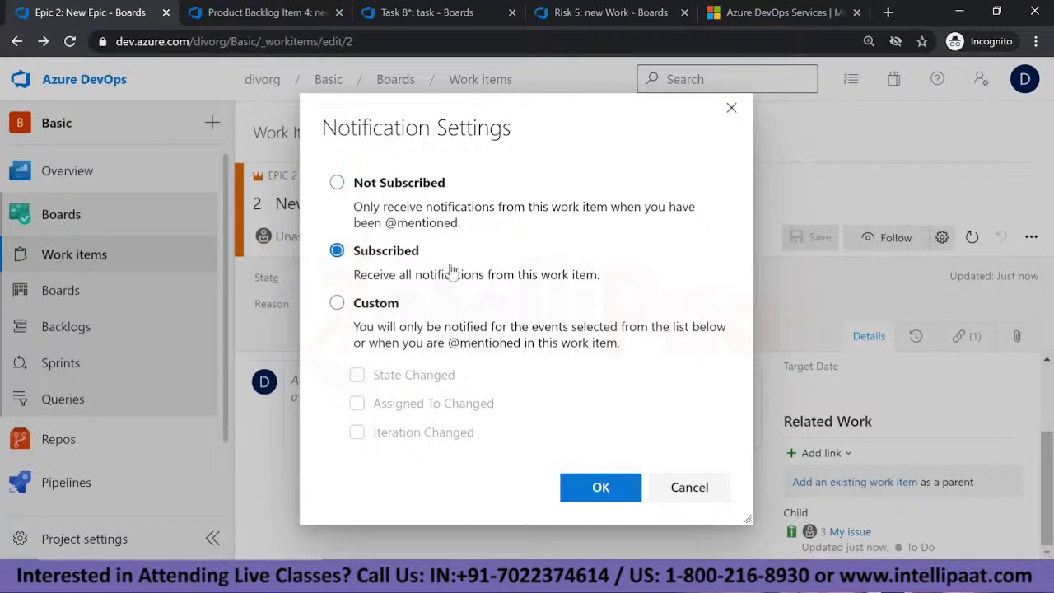
{"action": "left_click", "coordinate": [402, 186]}
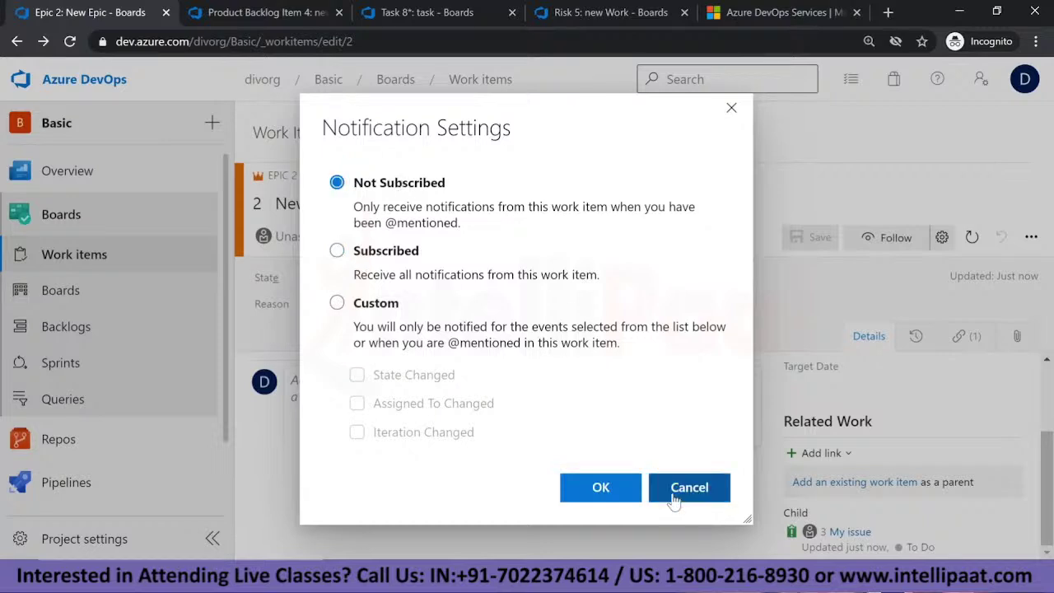
{"action": "left_click", "coordinate": [684, 491]}
{"action": "left_click", "coordinate": [1031, 237]}
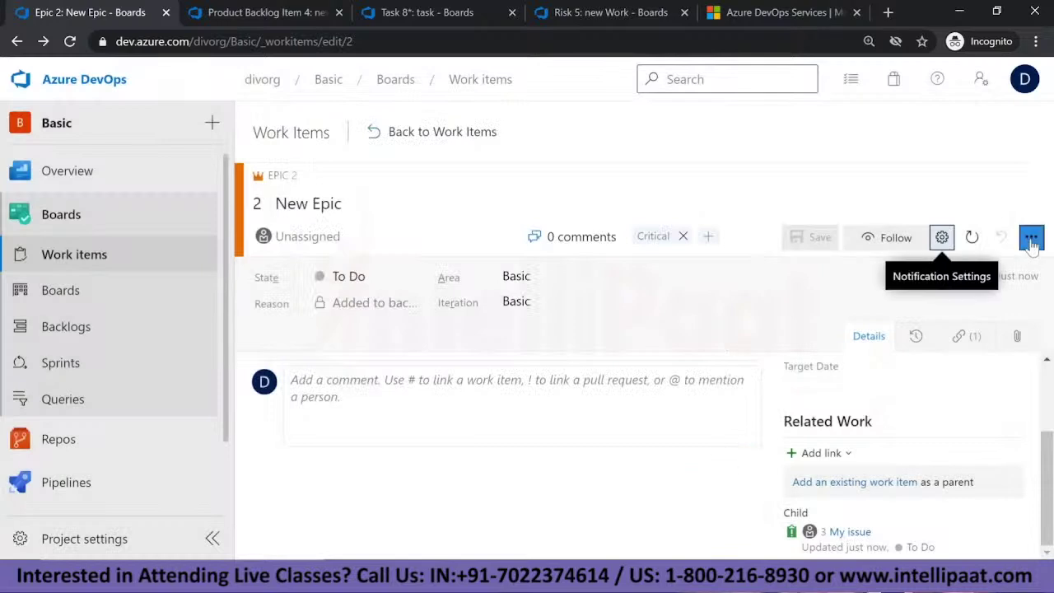
{"action": "left_click", "coordinate": [1021, 270]}
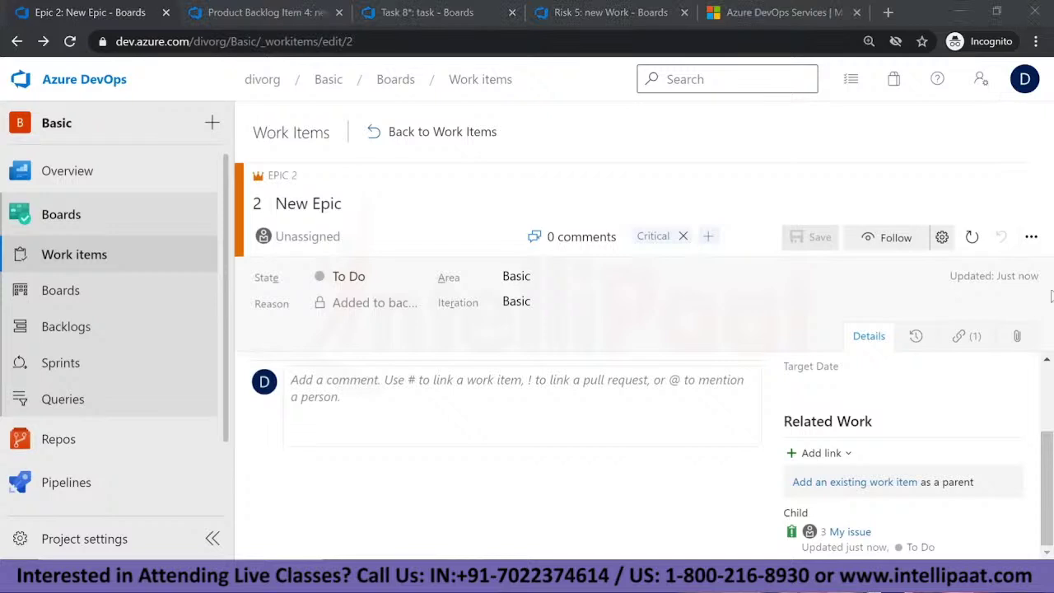
Step: Open Change type for Epic 2 and list the available types, Issue and Task
{"action": "left_click", "coordinate": [1031, 236]}
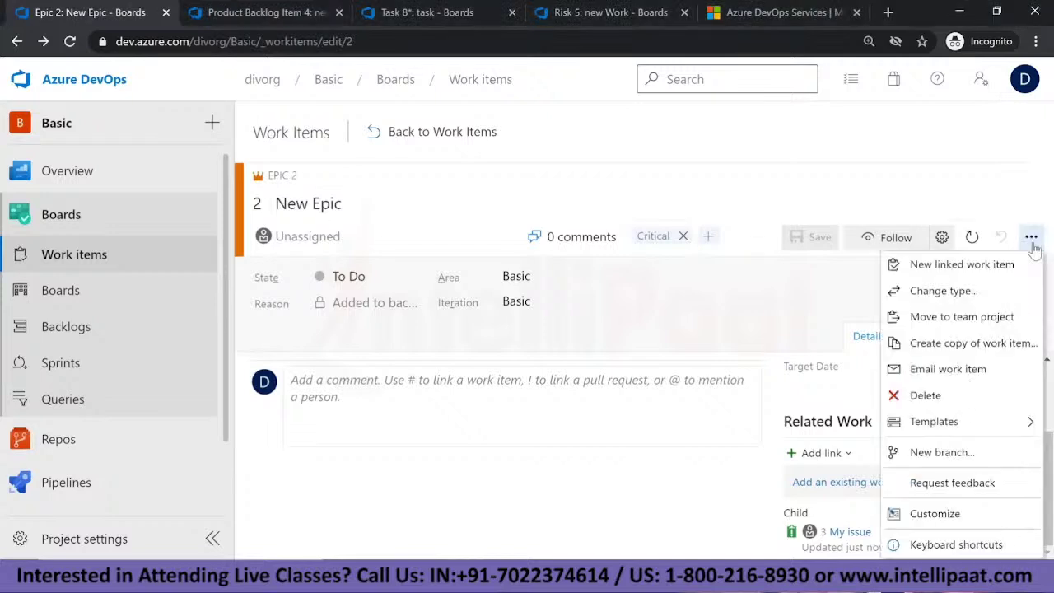
{"action": "left_click", "coordinate": [963, 265]}
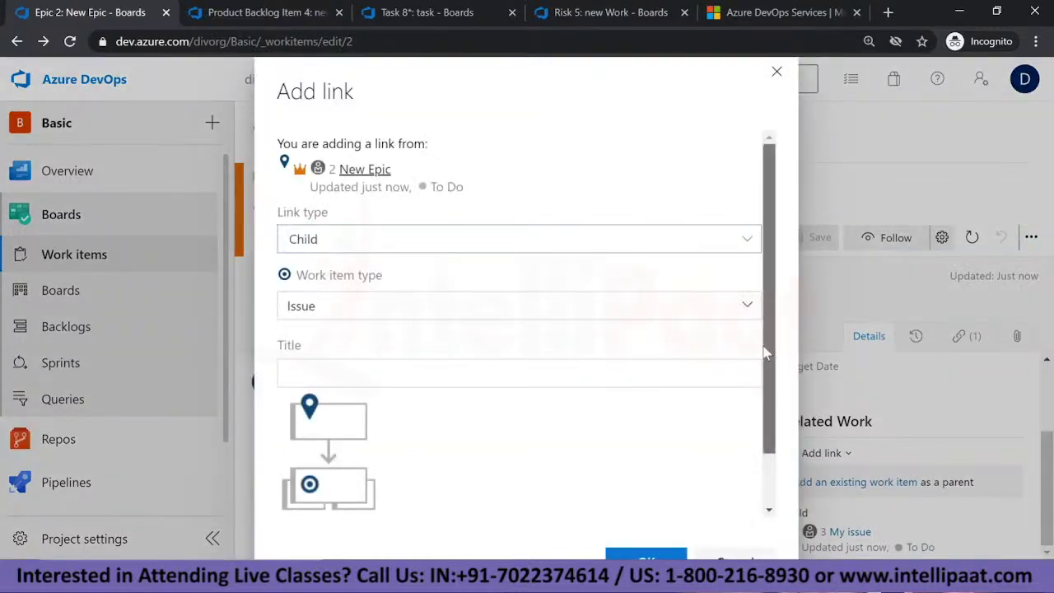
{"action": "scroll", "coordinate": [753, 346], "scroll_direction": "down", "scroll_amount": 1}
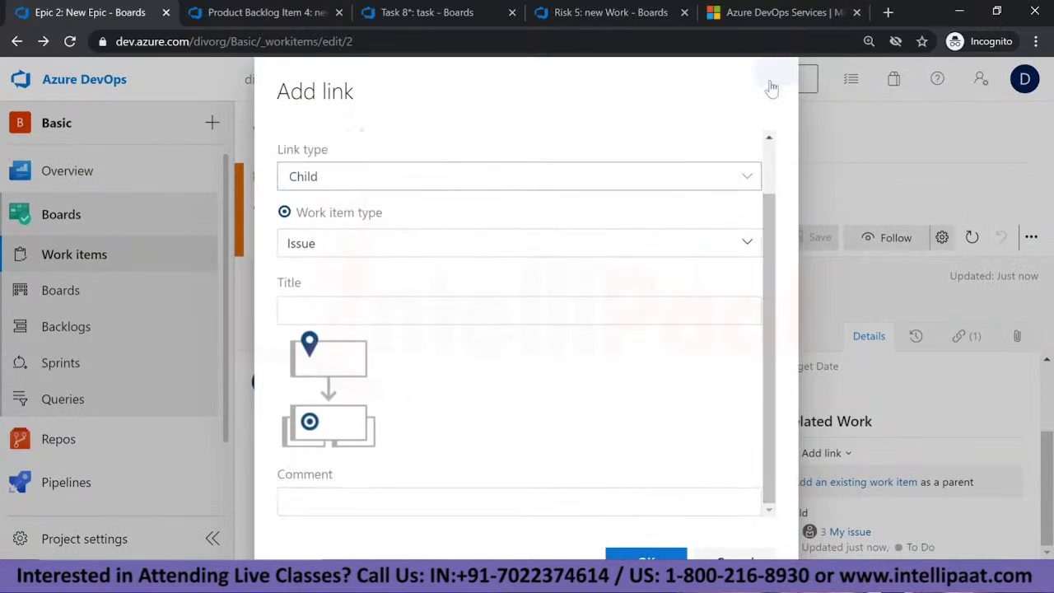
{"action": "left_click", "coordinate": [1027, 235]}
{"action": "left_click", "coordinate": [1029, 236]}
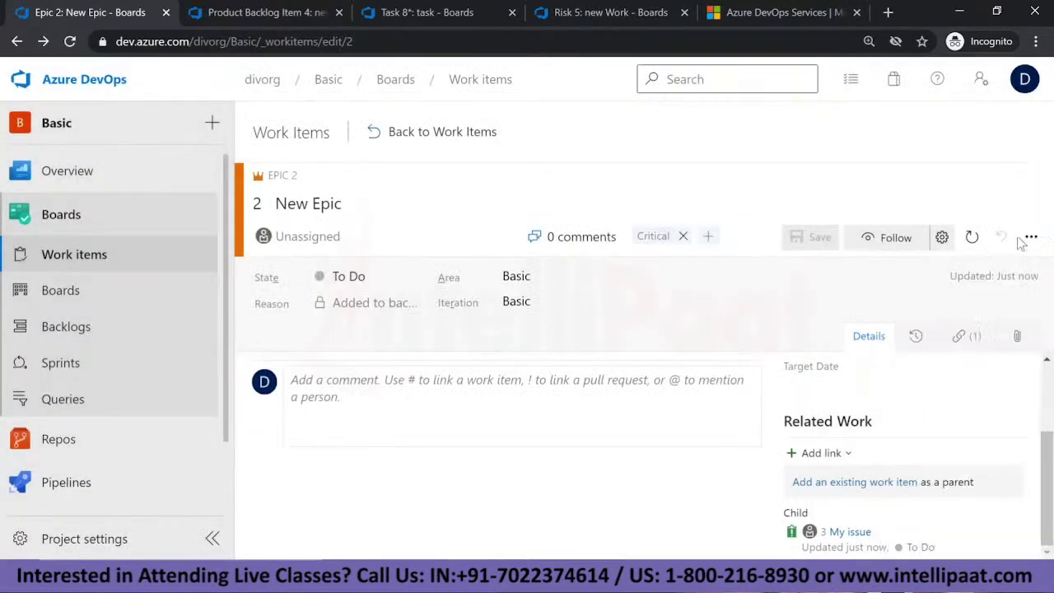
{"action": "left_click", "coordinate": [1030, 236]}
{"action": "left_click", "coordinate": [1031, 237]}
{"action": "left_click", "coordinate": [1030, 236]}
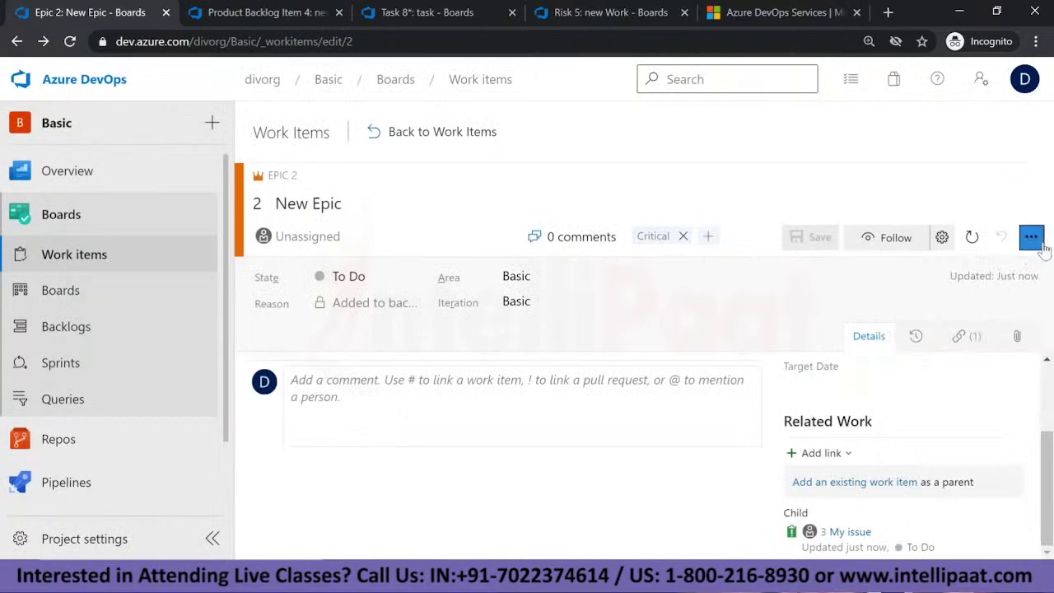
{"action": "left_click", "coordinate": [995, 291]}
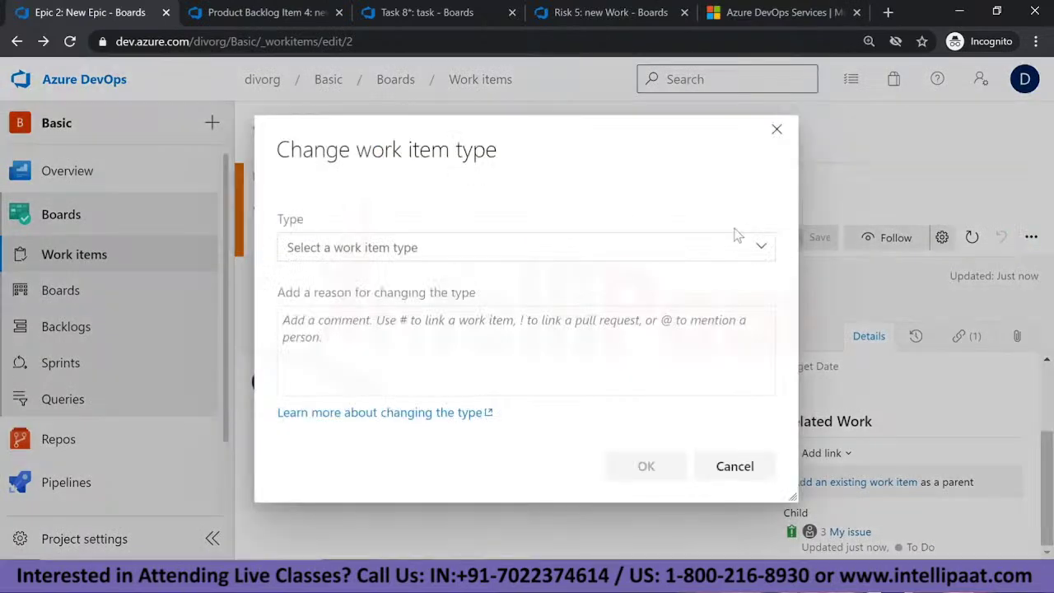
{"action": "left_click", "coordinate": [761, 249]}
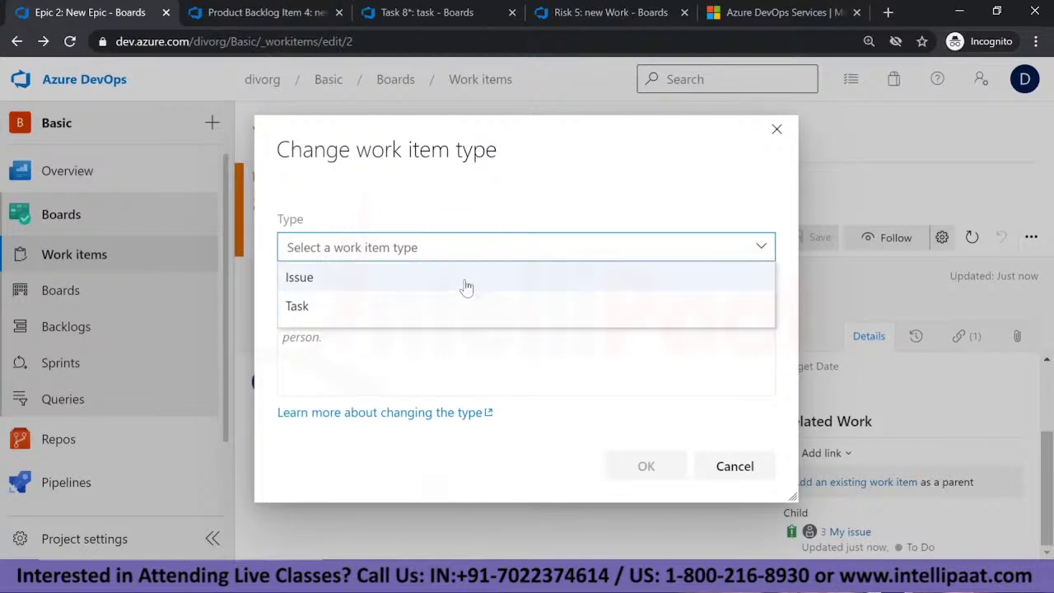
Step: Pick Issue as the new type but close the dialog without applying it
{"action": "left_click", "coordinate": [516, 286]}
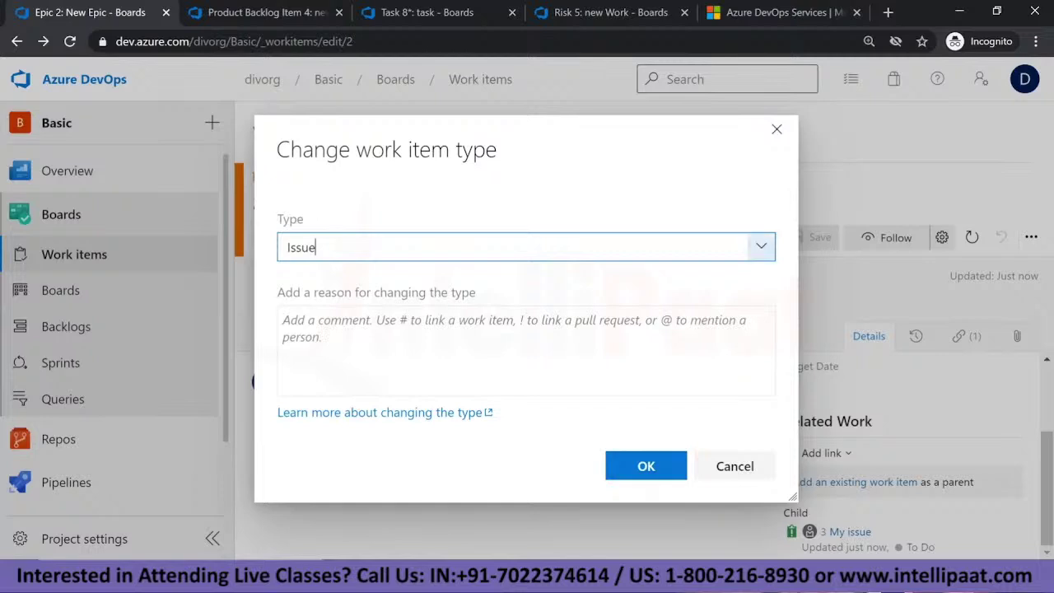
{"action": "left_click", "coordinate": [766, 140]}
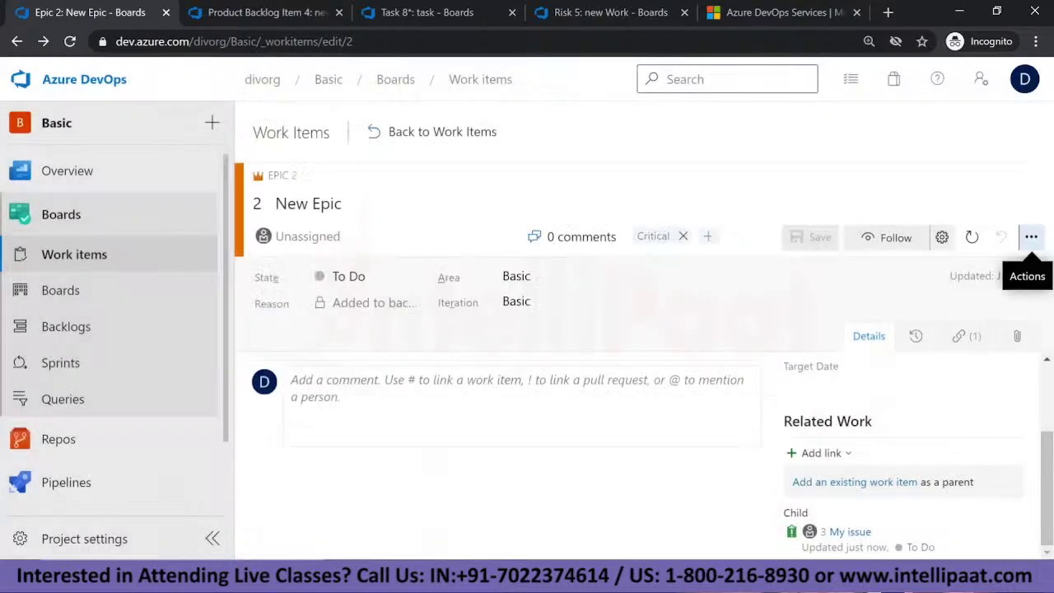
{"action": "left_click", "coordinate": [1031, 236]}
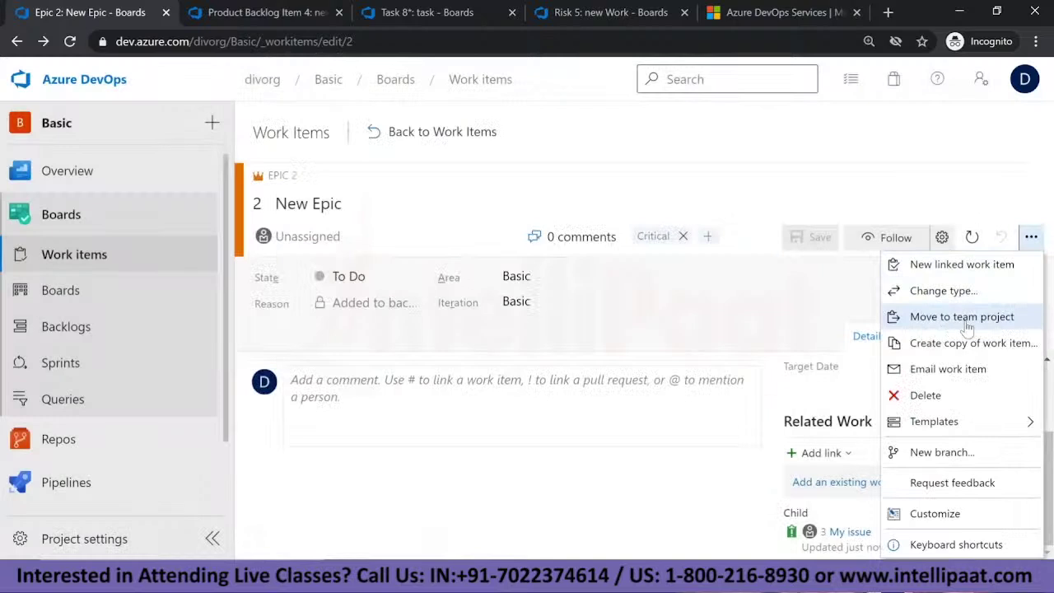
{"action": "left_click", "coordinate": [968, 327]}
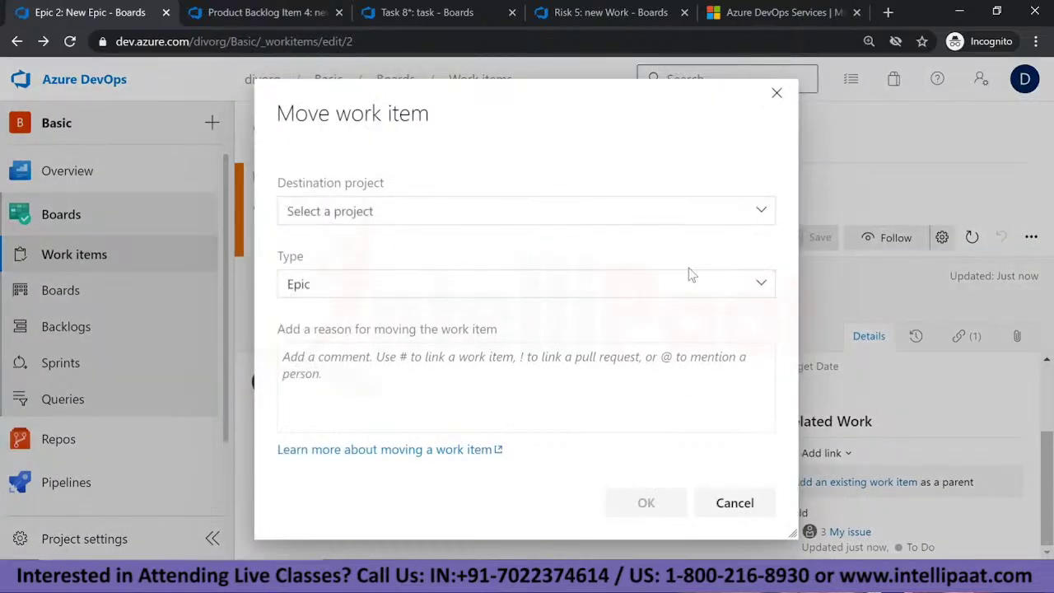
{"action": "left_click", "coordinate": [759, 212]}
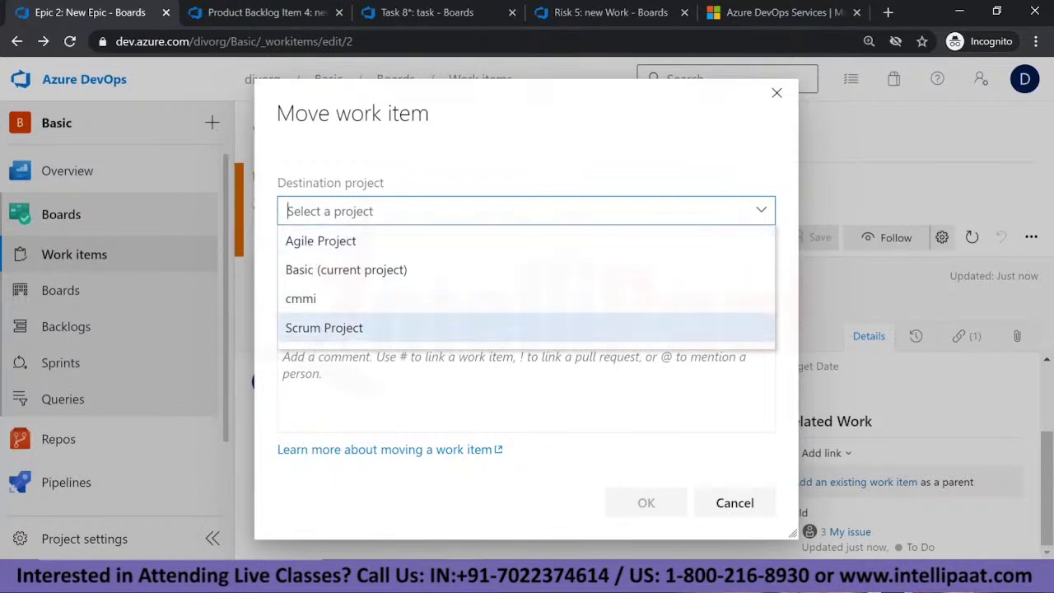
{"action": "left_click", "coordinate": [733, 508]}
{"action": "left_click", "coordinate": [733, 509]}
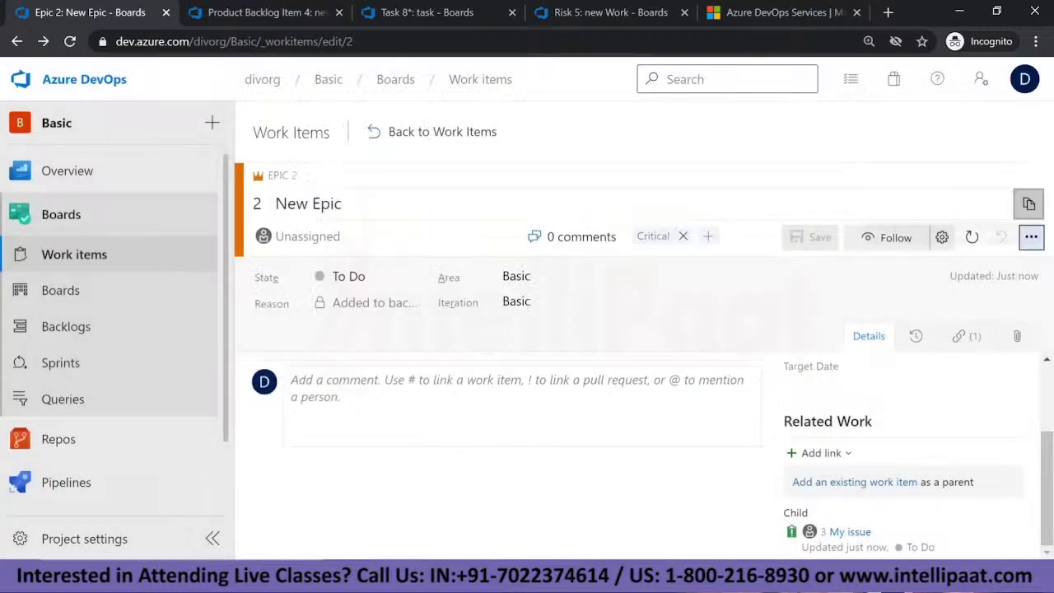
{"action": "left_click", "coordinate": [1033, 238]}
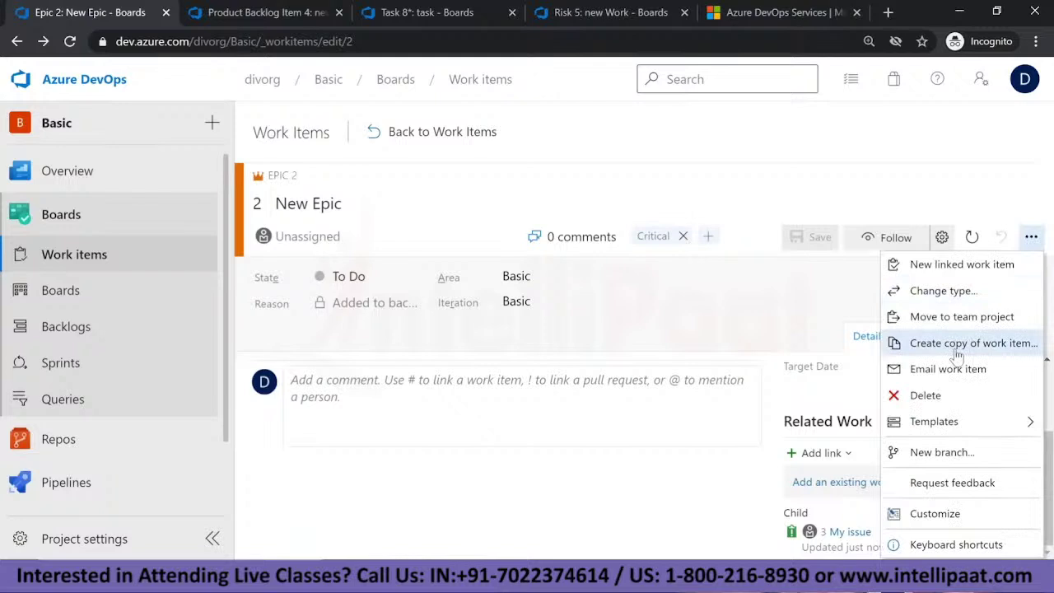
{"action": "left_click", "coordinate": [956, 345]}
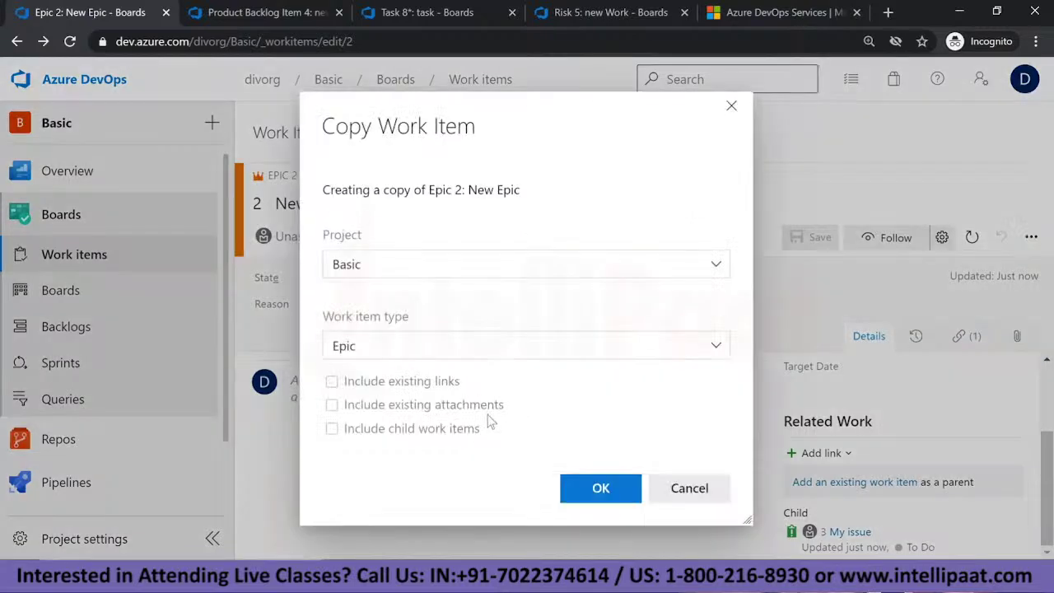
{"action": "left_click", "coordinate": [608, 487]}
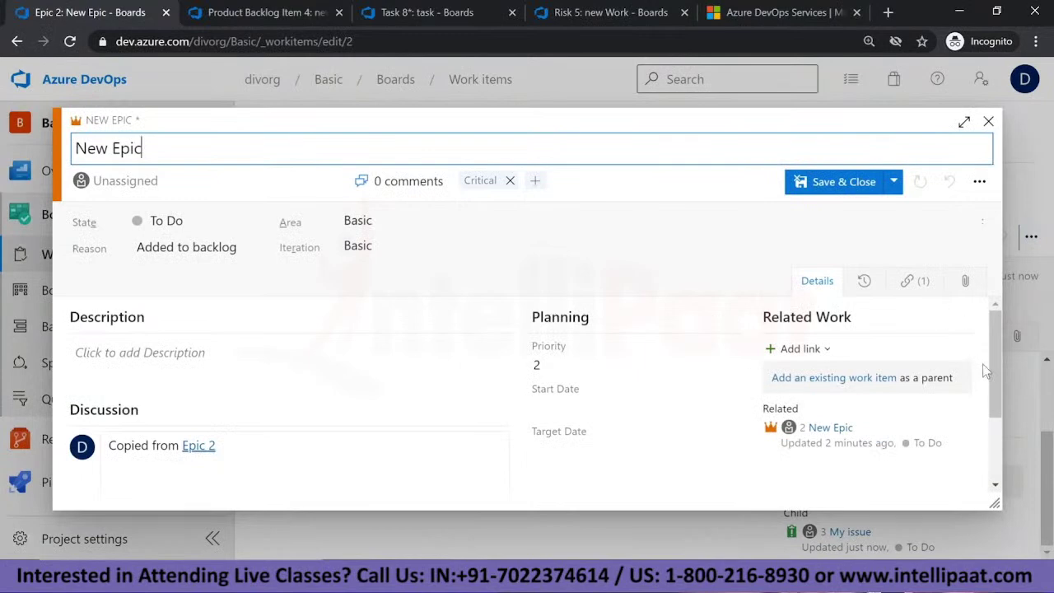
{"action": "scroll", "coordinate": [995, 365], "scroll_direction": "down", "scroll_amount": 1}
{"action": "scroll", "coordinate": [983, 374], "scroll_direction": "up", "scroll_amount": 1}
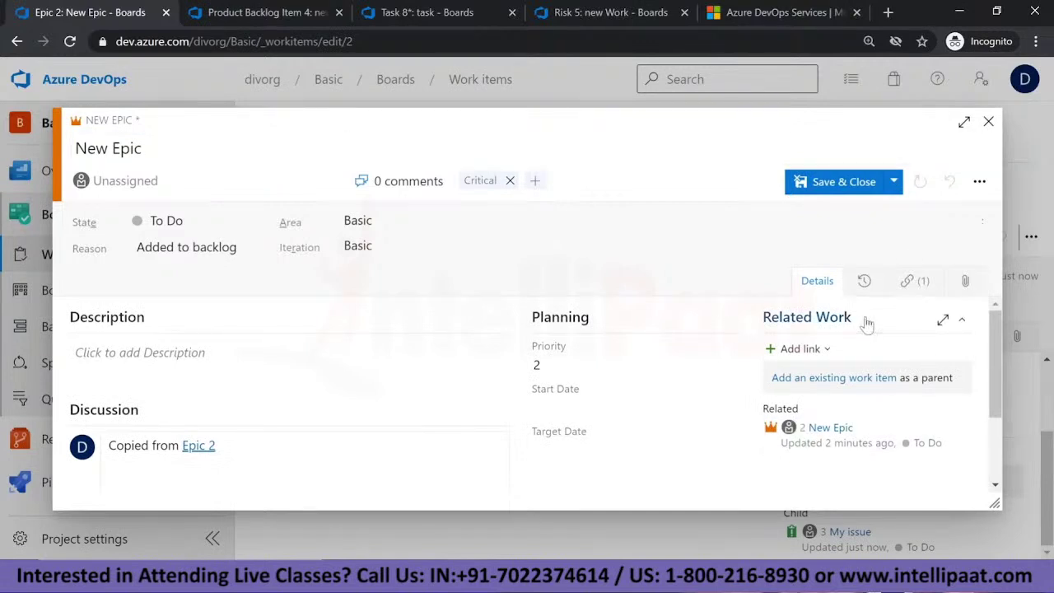
{"action": "left_click", "coordinate": [988, 122]}
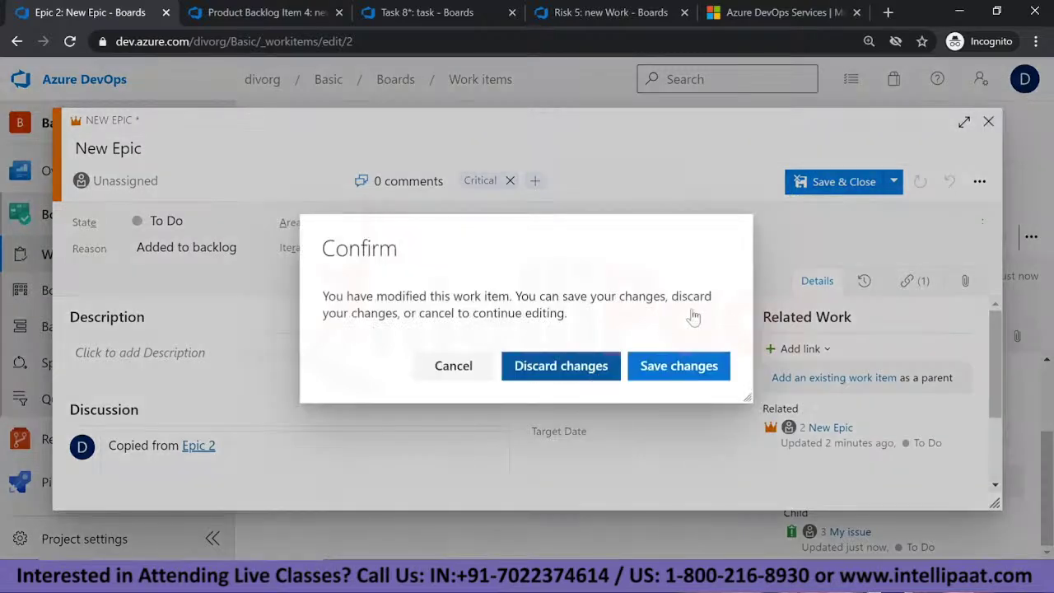
{"action": "key", "text": "Return"}
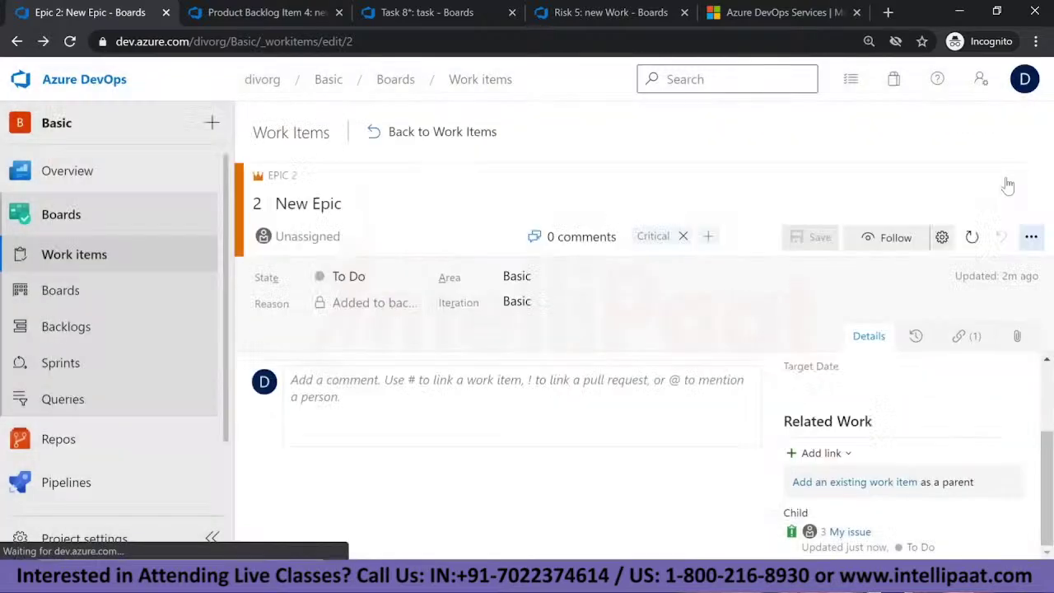
{"action": "left_click", "coordinate": [1030, 236]}
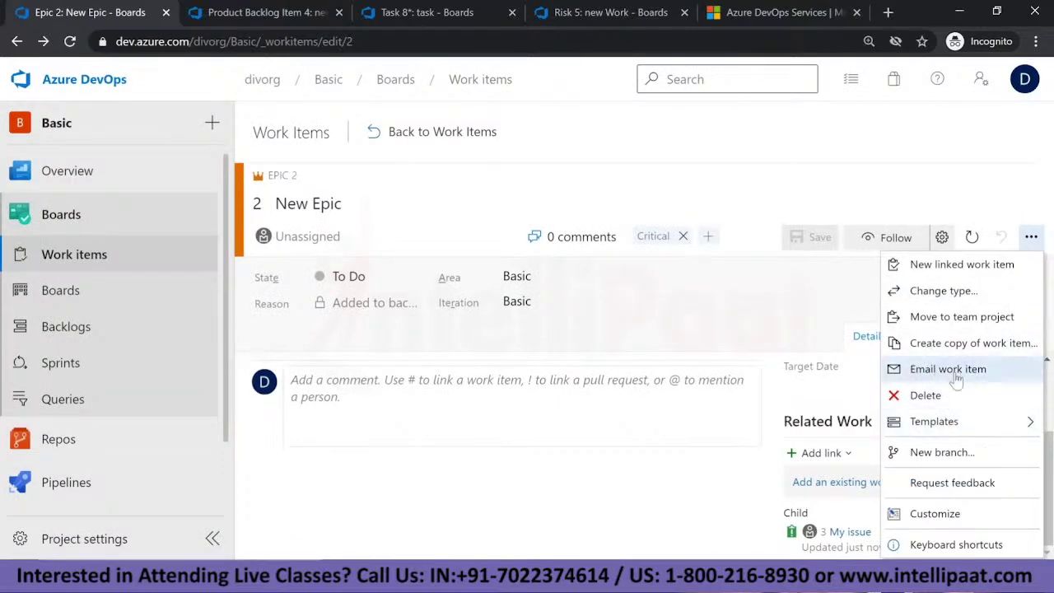
Step: Start an email of Epic 2 to a suggested recipient, then discard the draft
{"action": "left_click", "coordinate": [947, 377]}
{"action": "left_click", "coordinate": [945, 377]}
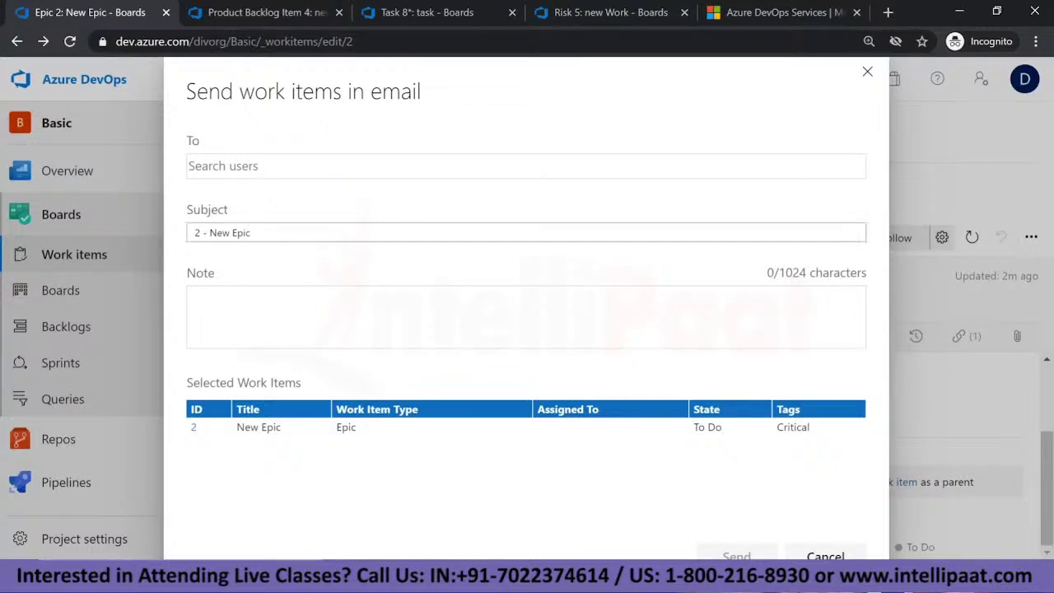
{"action": "left_click", "coordinate": [395, 162]}
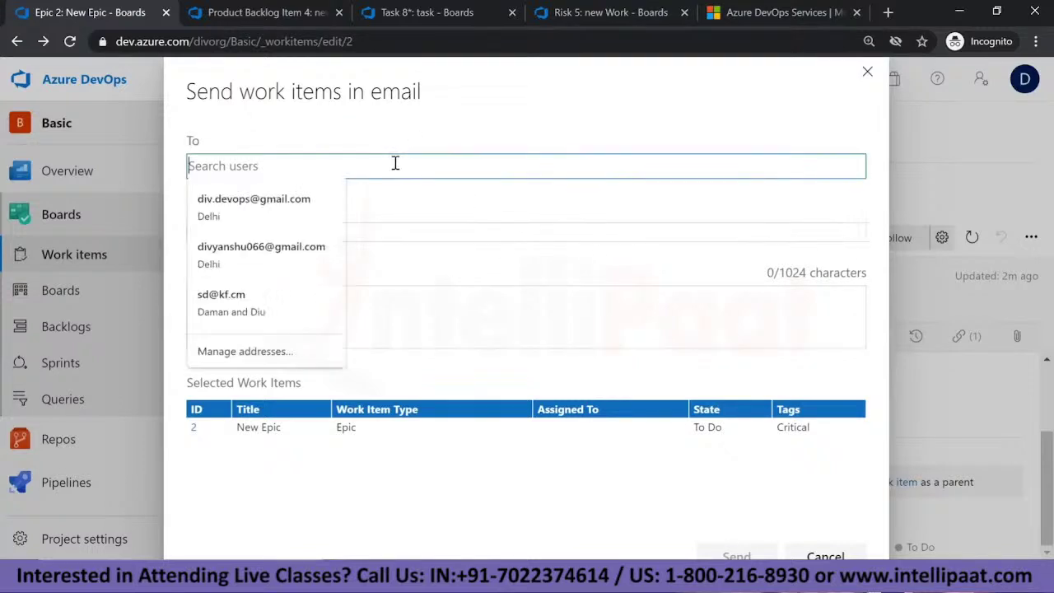
{"action": "key", "text": "Down"}
{"action": "key", "text": "Return"}
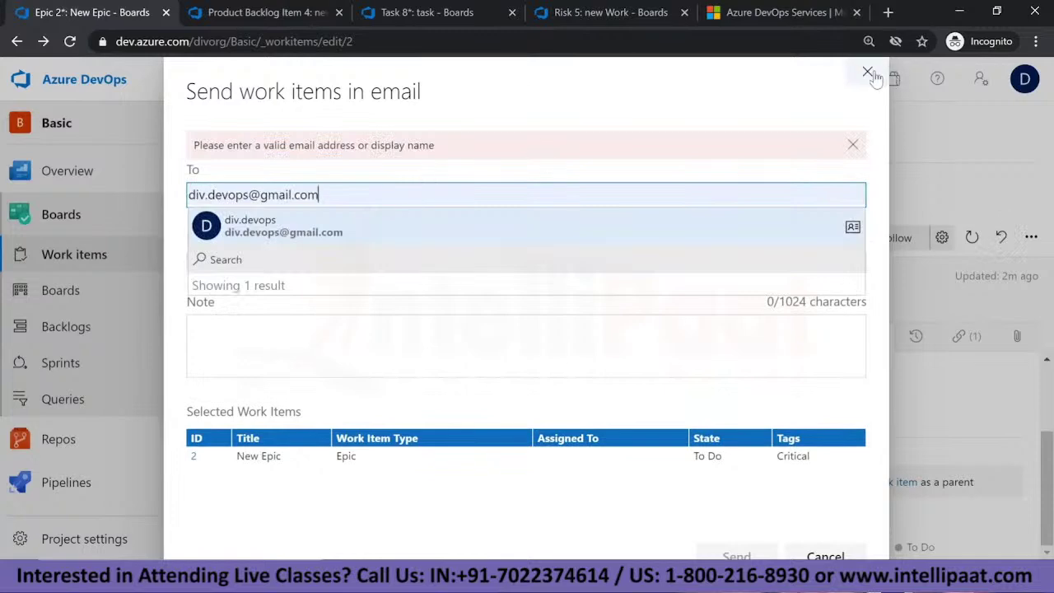
{"action": "left_click", "coordinate": [871, 74]}
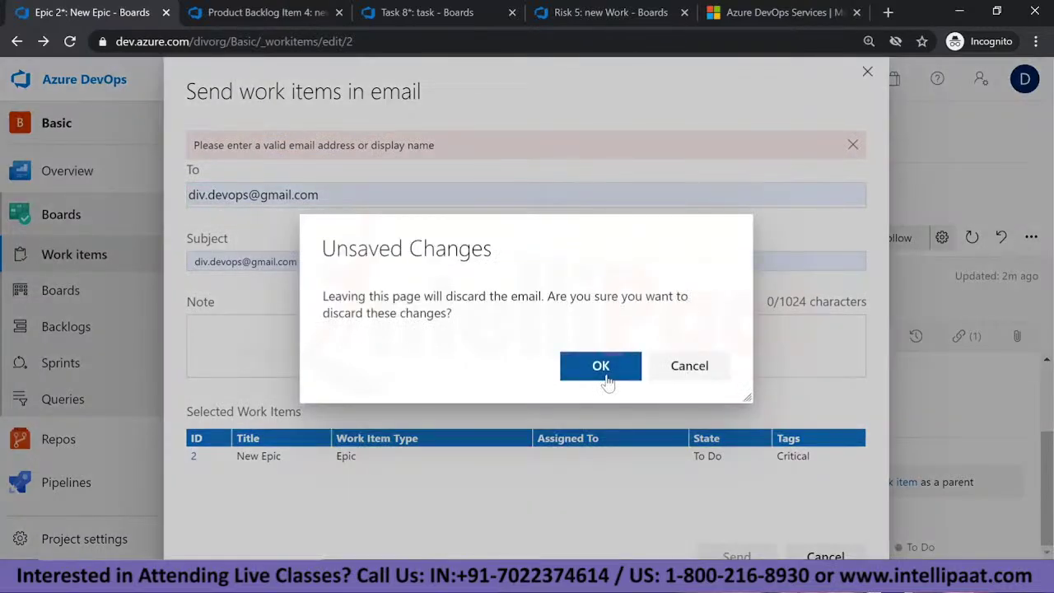
{"action": "left_click", "coordinate": [600, 365]}
{"action": "left_click", "coordinate": [1031, 236]}
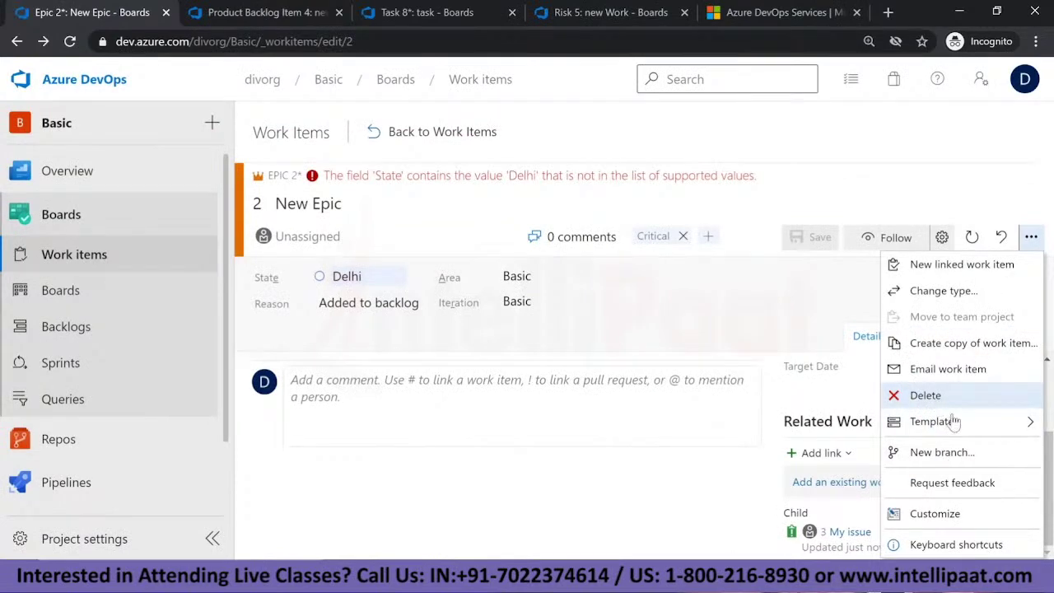
Step: Capture a Basic Team template named 'newe' from Epic 2, copy its link, and close the dialog
{"action": "mouse_move", "coordinate": [946, 433]}
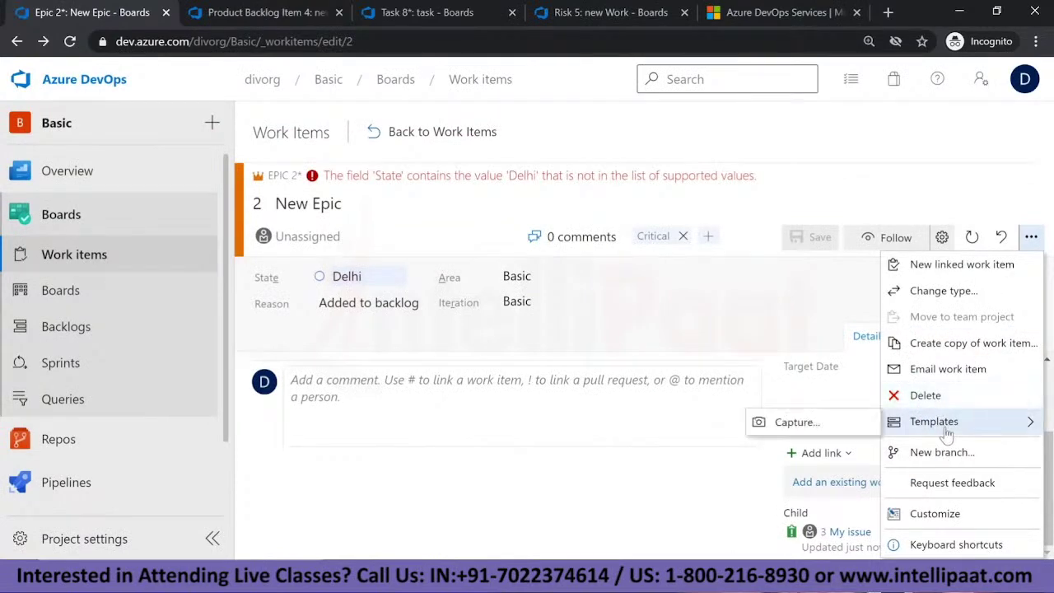
{"action": "left_click", "coordinate": [848, 434]}
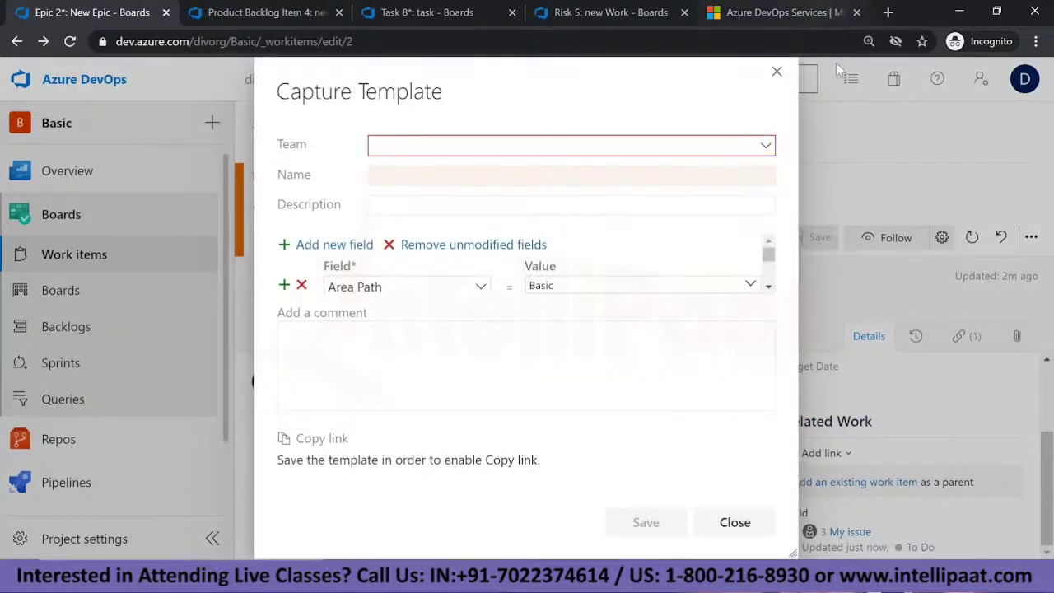
{"action": "left_click", "coordinate": [766, 146]}
{"action": "left_click", "coordinate": [720, 174]}
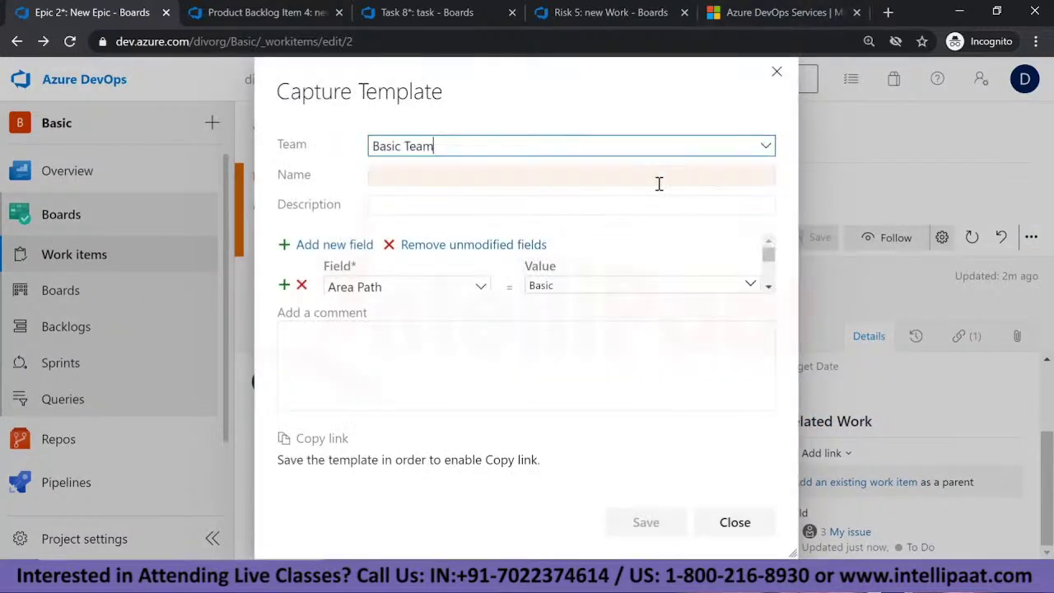
{"action": "left_click", "coordinate": [459, 180]}
{"action": "type", "text": "newe"}
{"action": "left_click", "coordinate": [659, 522]}
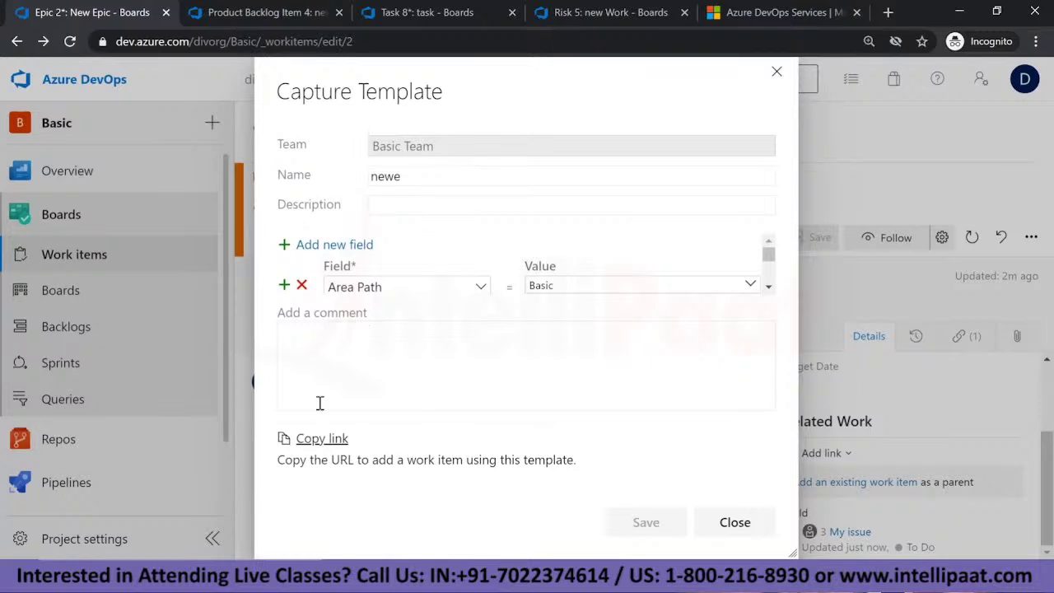
{"action": "left_click", "coordinate": [319, 445]}
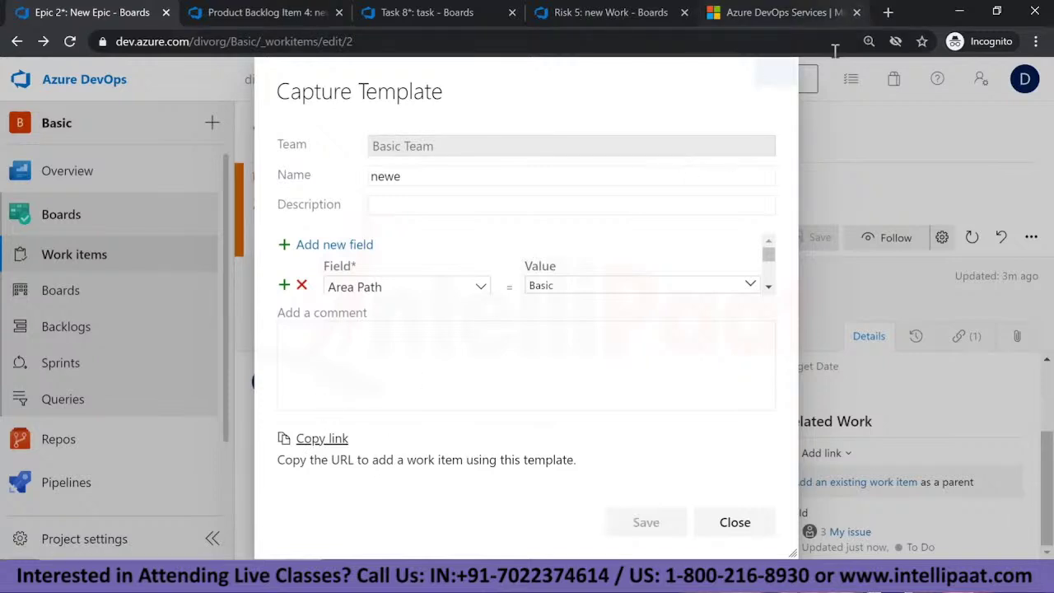
{"action": "key", "text": "Escape"}
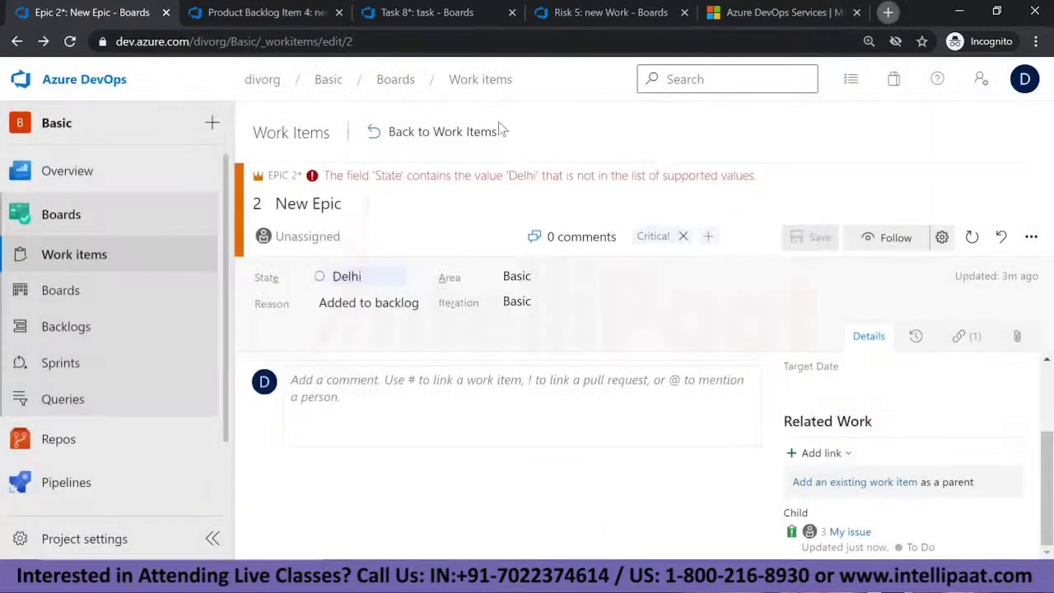
Step: Load the pasted template link in a new browser tab and glance at the backlog item
{"action": "left_click", "coordinate": [889, 15]}
{"action": "key", "text": "ctrl+v"}
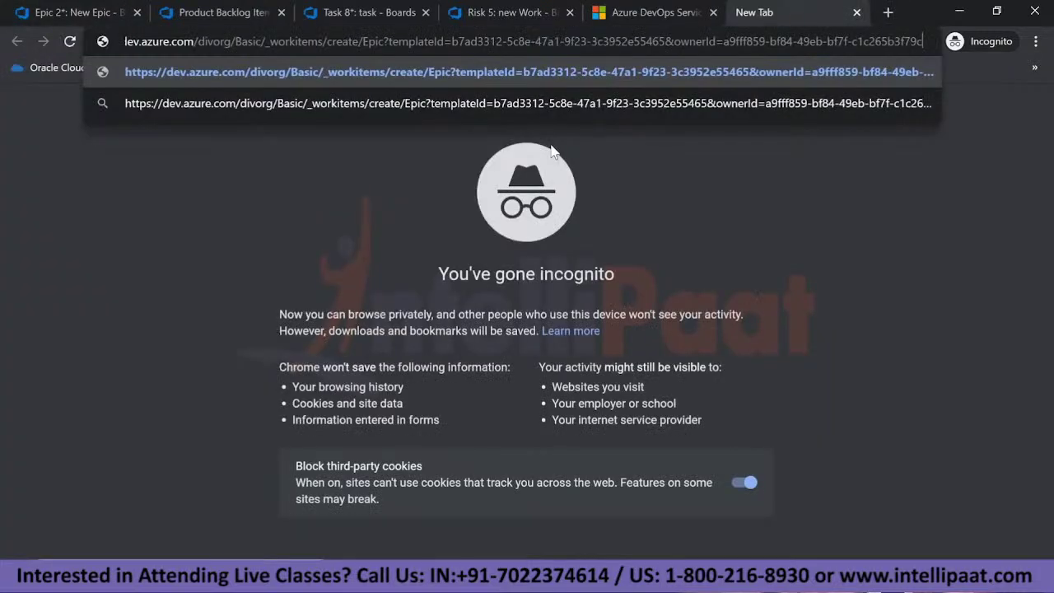
{"action": "key", "text": "Return"}
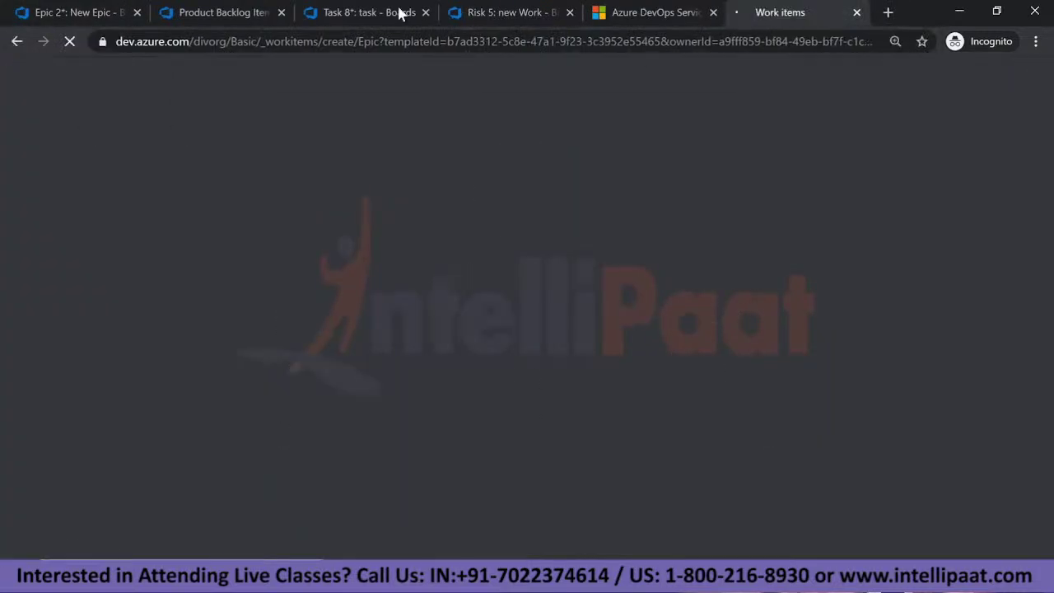
{"action": "key", "text": "ctrl+shift+Page_Up"}
{"action": "key", "text": "ctrl+shift+Page_Up"}
{"action": "key", "text": "ctrl+shift+Page_Up"}
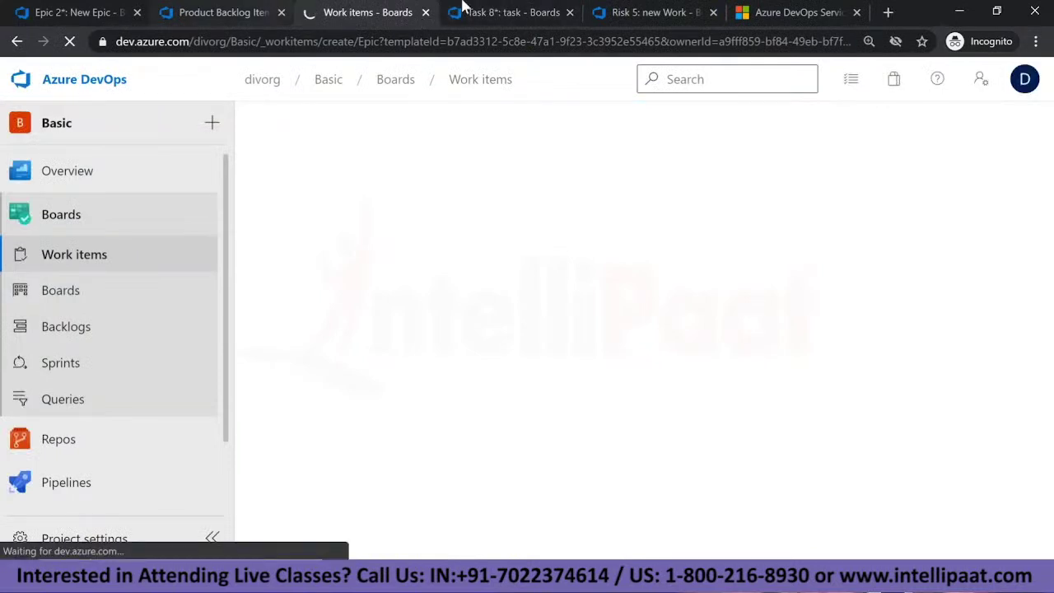
{"action": "left_click", "coordinate": [206, 10]}
{"action": "left_click", "coordinate": [412, 10]}
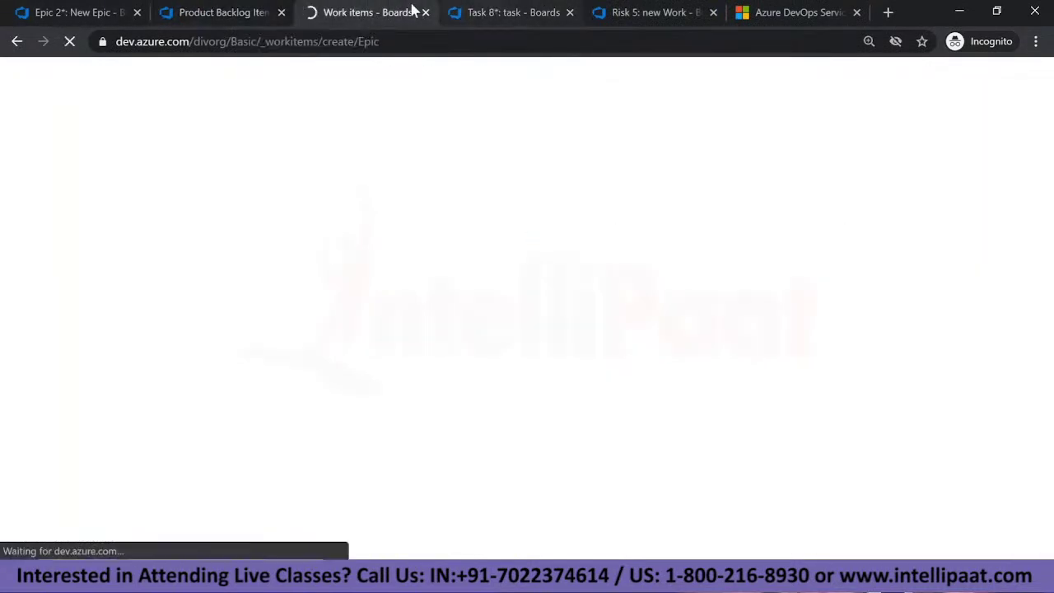
Step: Place the new epic tab beside Epic 2, compare both epic drafts, then open Product Backlog Item 4
{"action": "left_click", "coordinate": [261, 10]}
{"action": "key", "text": "ctrl+shift+Tab"}
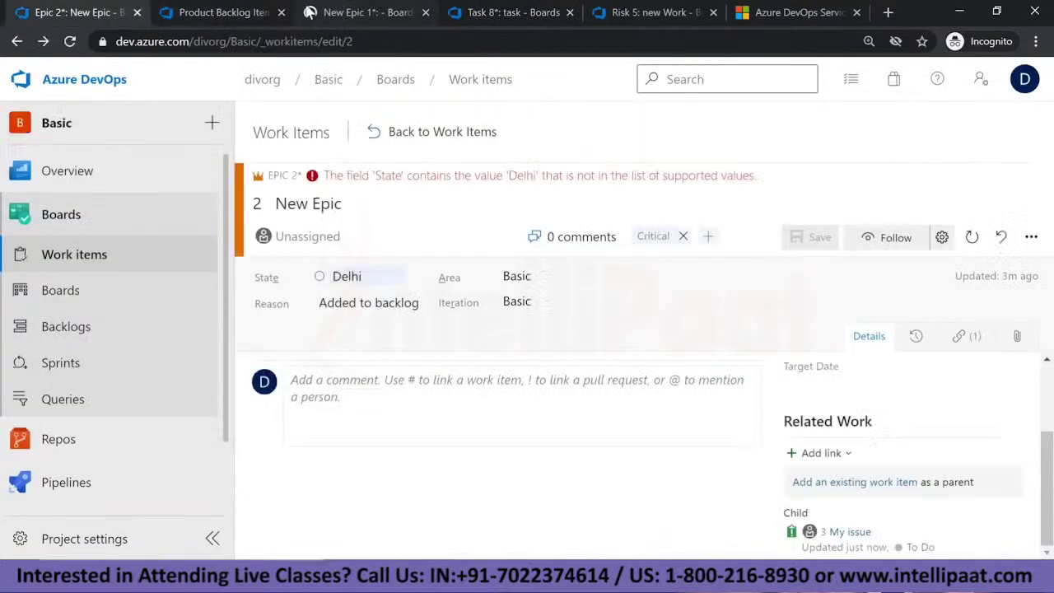
{"action": "left_click_drag", "start_coordinate": [368, 12], "coordinate": [207, 14]}
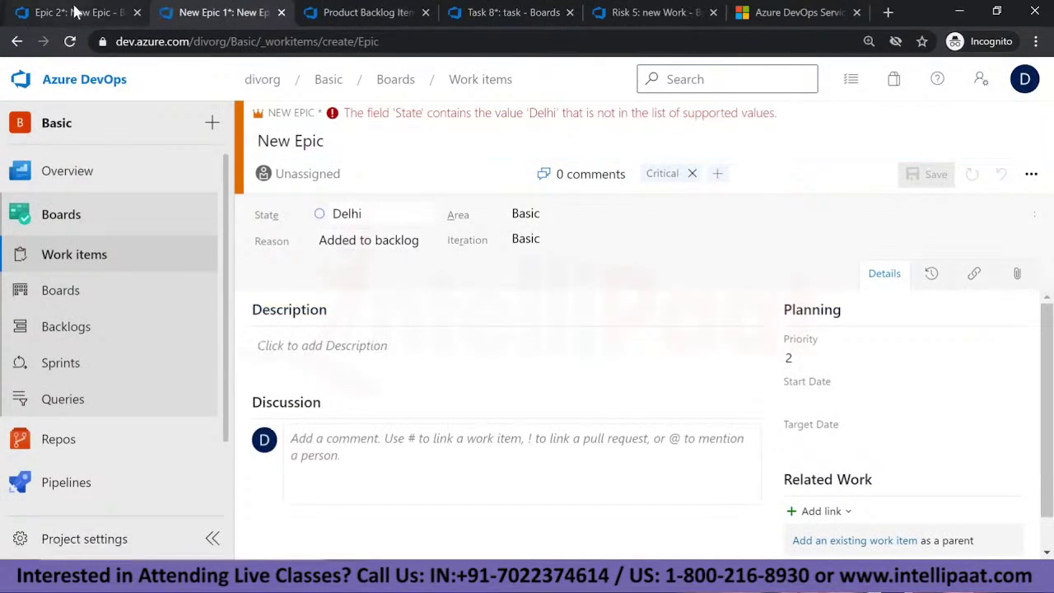
{"action": "left_click", "coordinate": [76, 13]}
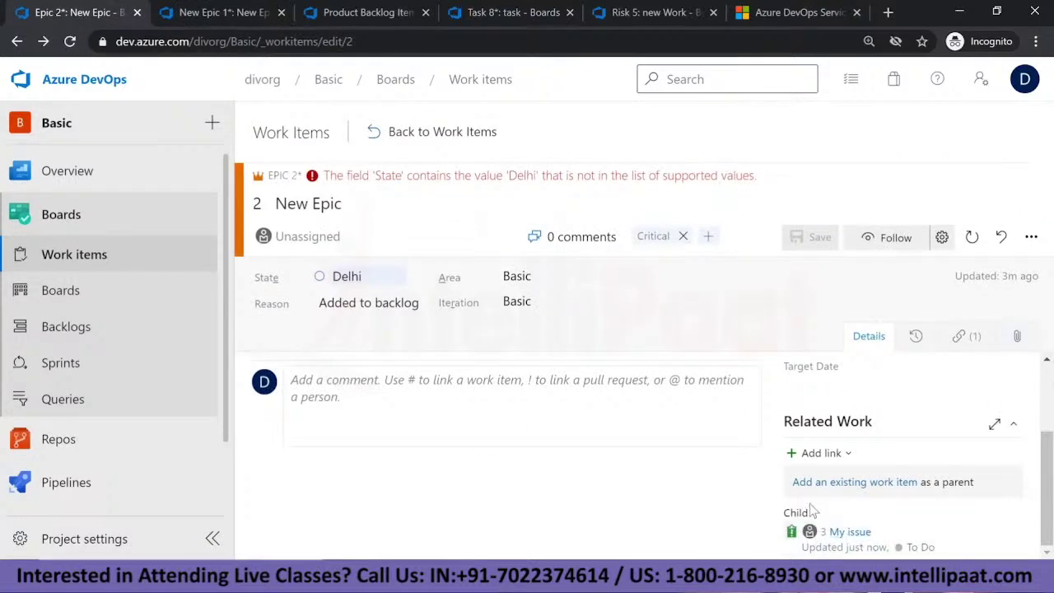
{"action": "left_click", "coordinate": [222, 10]}
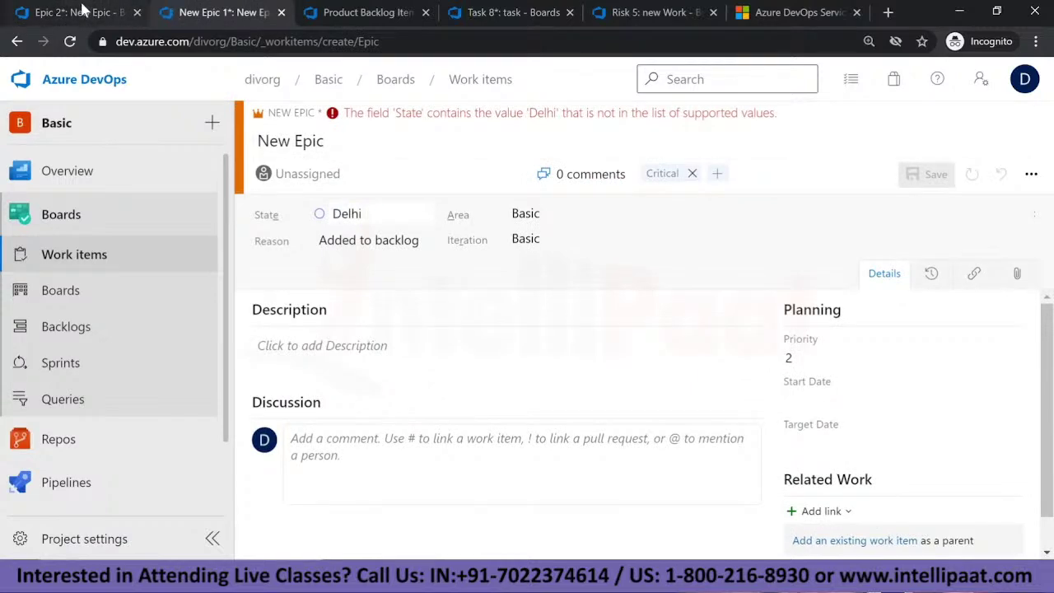
{"action": "left_click", "coordinate": [82, 10]}
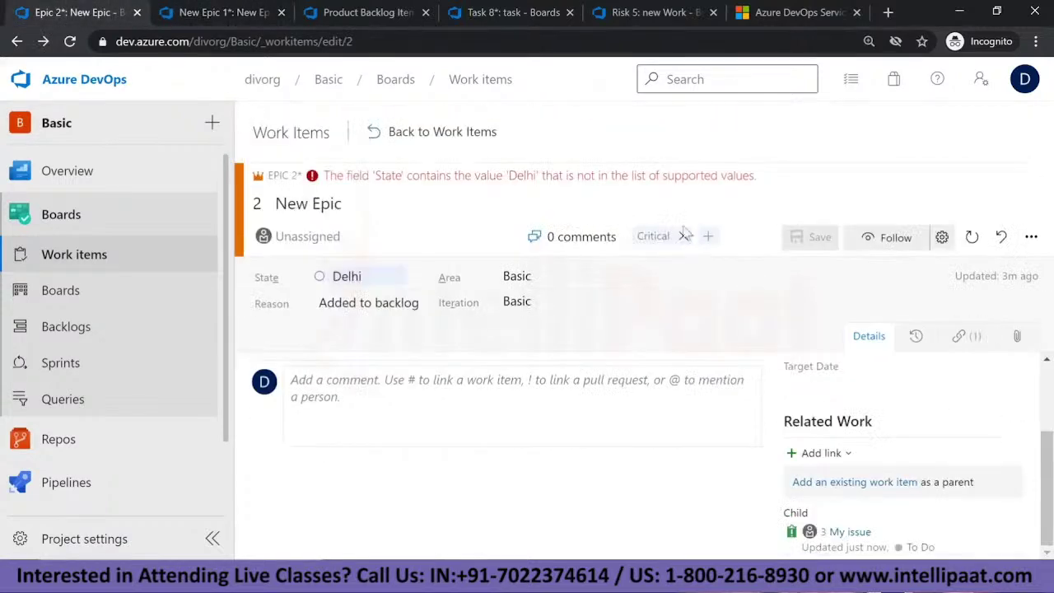
{"action": "left_click", "coordinate": [352, 6]}
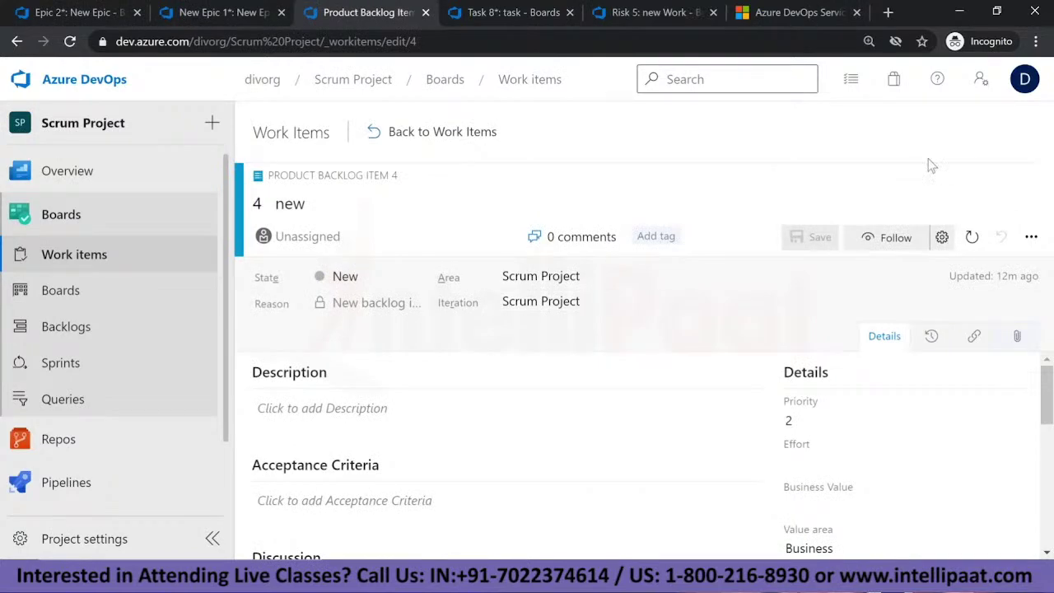
{"action": "left_click", "coordinate": [1031, 237]}
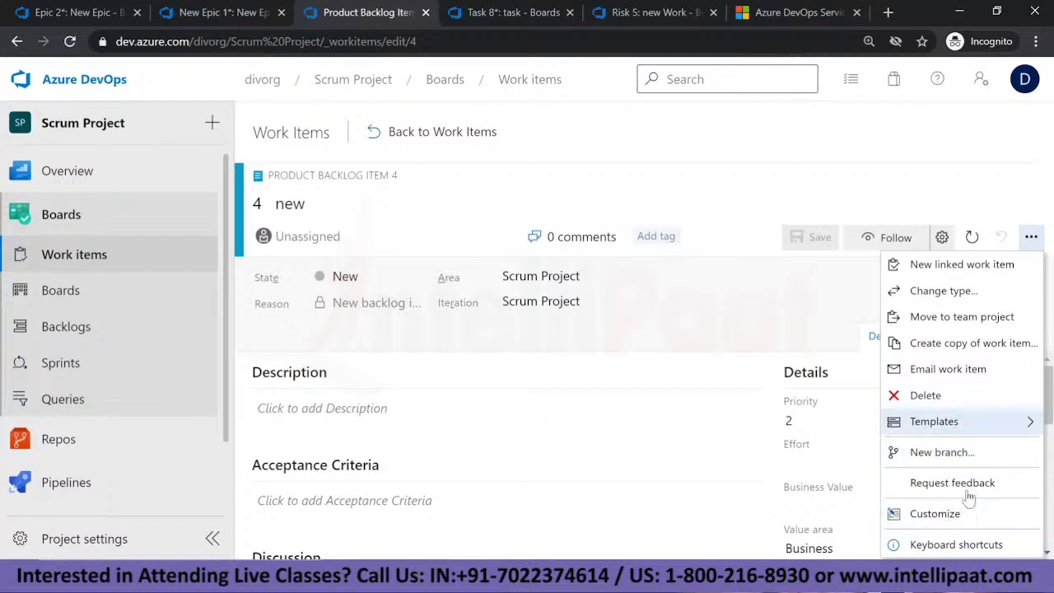
{"action": "left_click", "coordinate": [828, 195]}
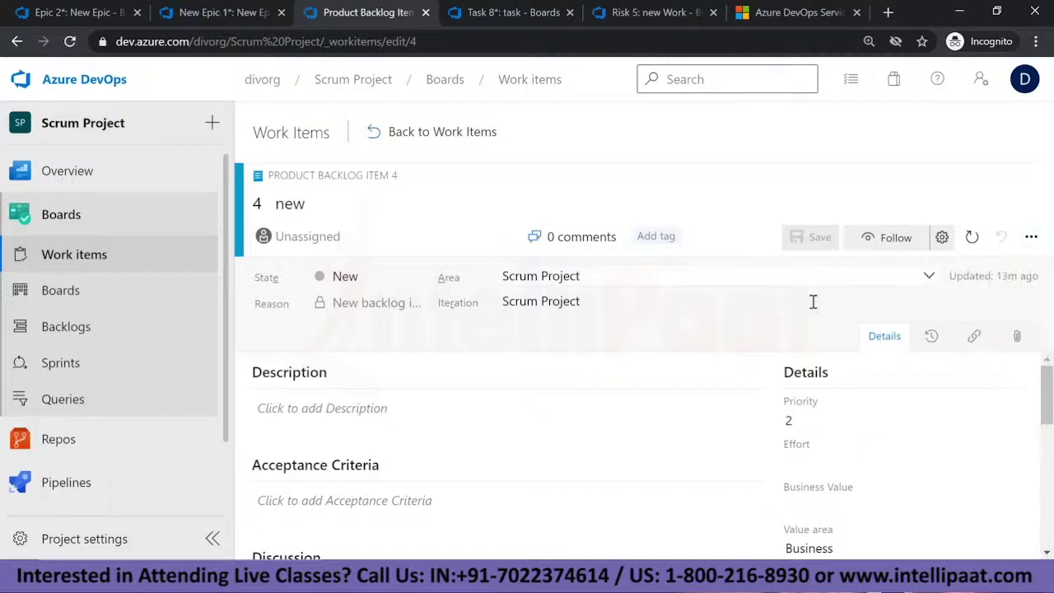
{"action": "left_click_drag", "start_coordinate": [1046, 334], "coordinate": [1011, 195]}
{"action": "left_click", "coordinate": [1012, 236]}
Step: Present PowerPoint slide 31 on work items, boards, backlogs, sprints and queries full screen
{"action": "key", "text": "alt+Tab"}
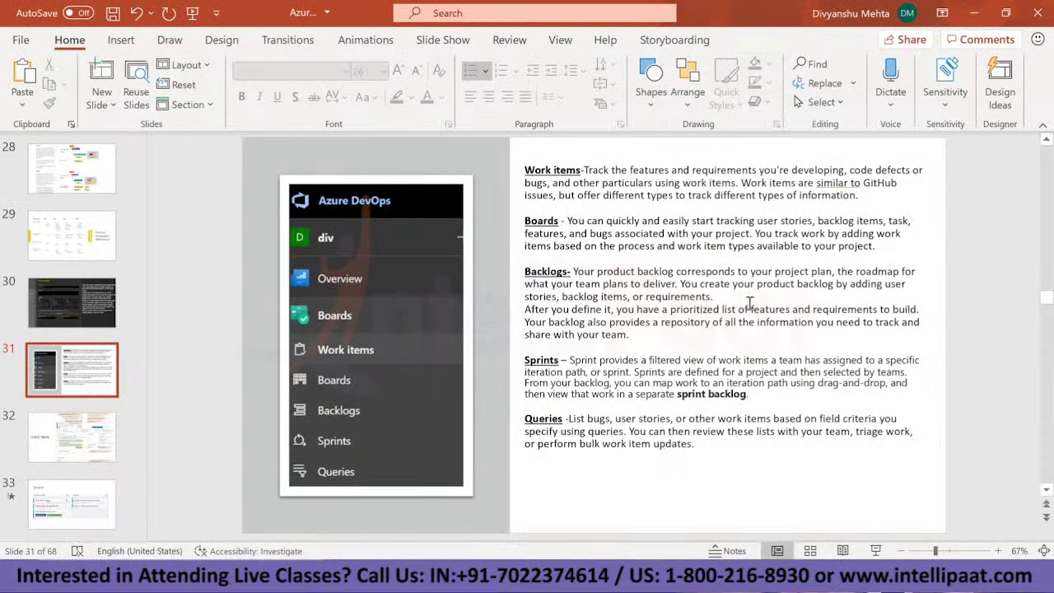
{"action": "left_click", "coordinate": [876, 551]}
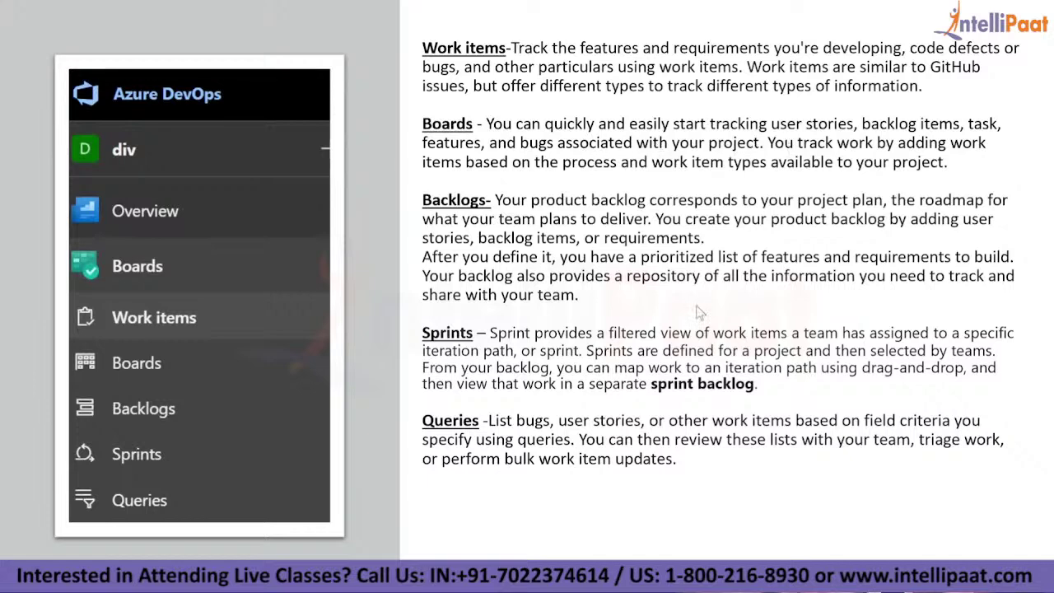
{"action": "key", "text": "Escape"}
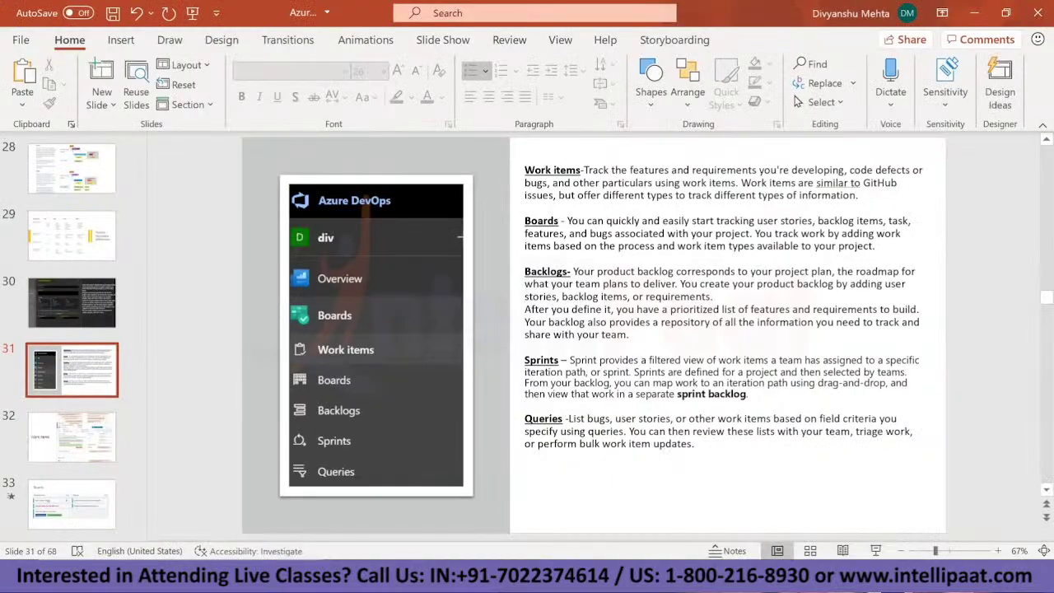
Step: Bring Chrome back and show the Azure DevOps Services page
{"action": "mouse_move", "coordinate": [747, 580]}
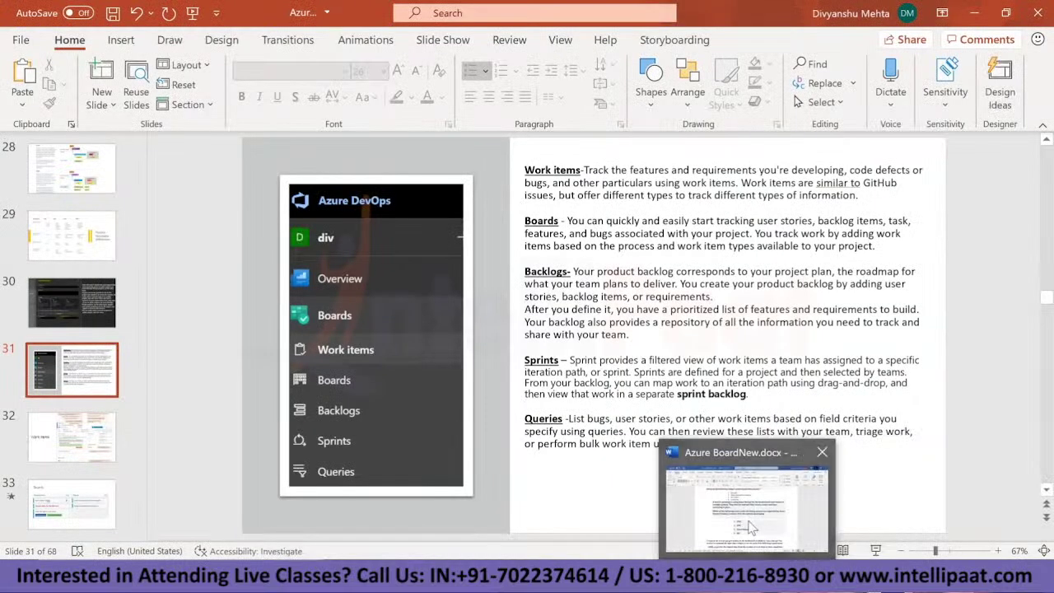
{"action": "mouse_move", "coordinate": [464, 581]}
{"action": "left_click", "coordinate": [558, 506]}
{"action": "left_click", "coordinate": [807, 11]}
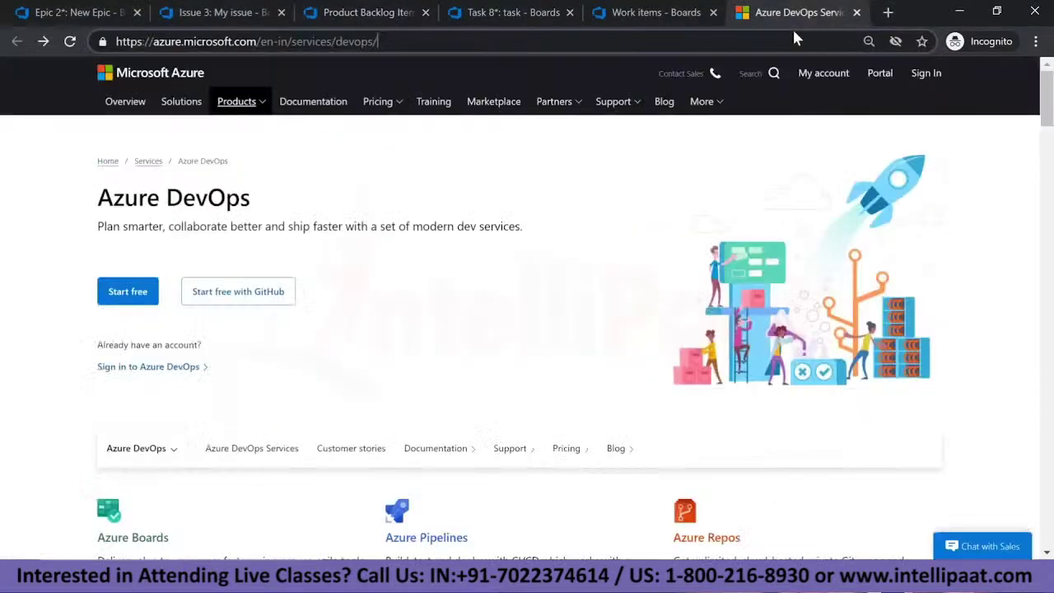
Step: Load the Forbes Kanban article, scroll to its whiteboard board photo, then return to Azure DevOps work items
{"action": "left_click", "coordinate": [792, 33]}
{"action": "type", "text": "https://www.forbes.com/sites/bryancollinseurope/2018/07/19/how-to-use-kanban-to-become-insanely-productive-a-short-guide/#32dea3993c16"}
{"action": "key", "text": "Return"}
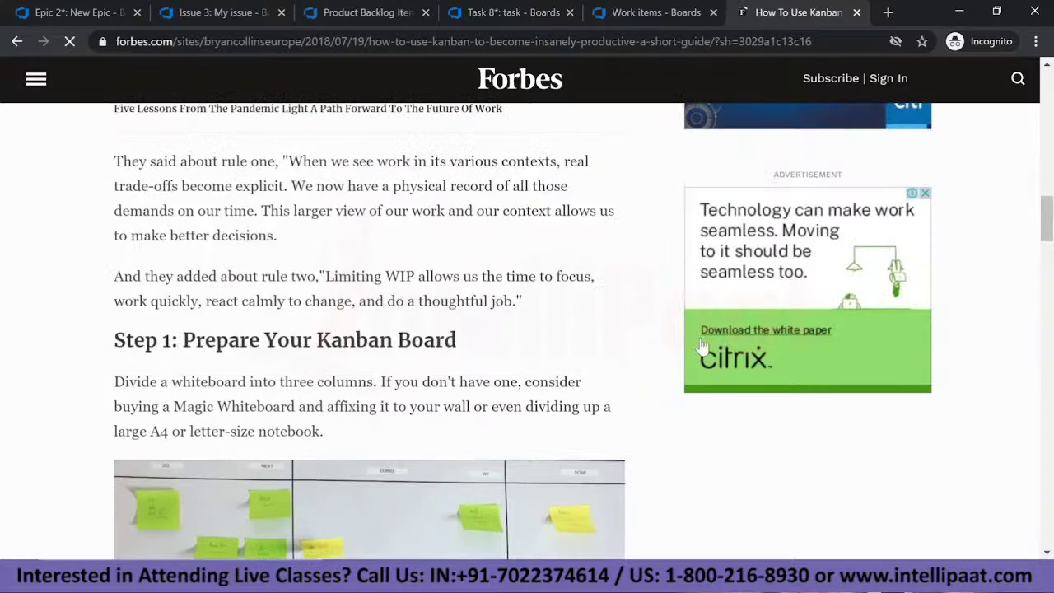
{"action": "scroll", "coordinate": [702, 346], "scroll_direction": "down", "scroll_amount": 5}
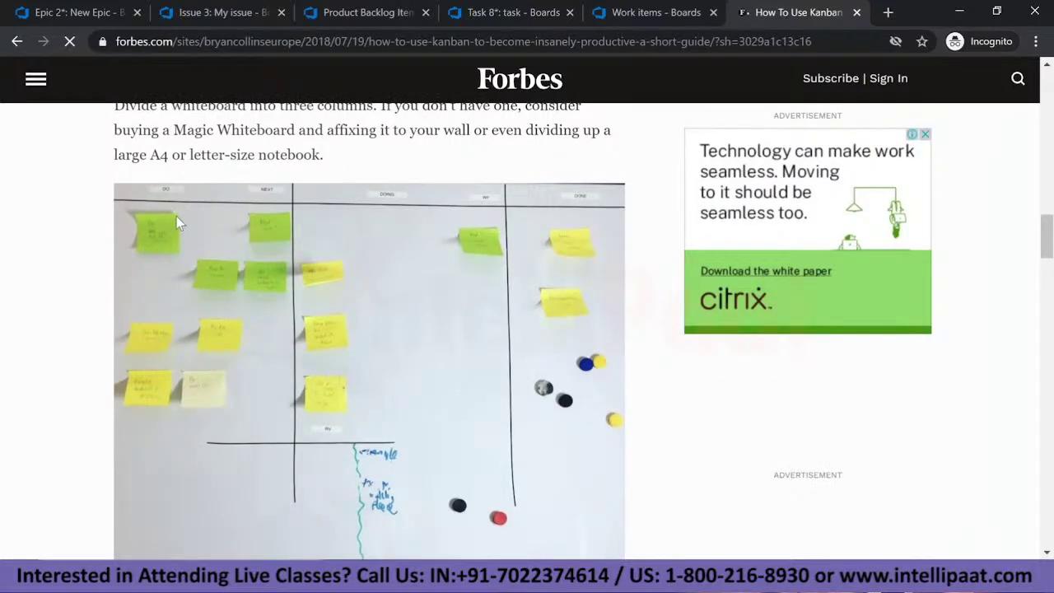
{"action": "scroll", "coordinate": [176, 216], "scroll_direction": "up", "scroll_amount": 5}
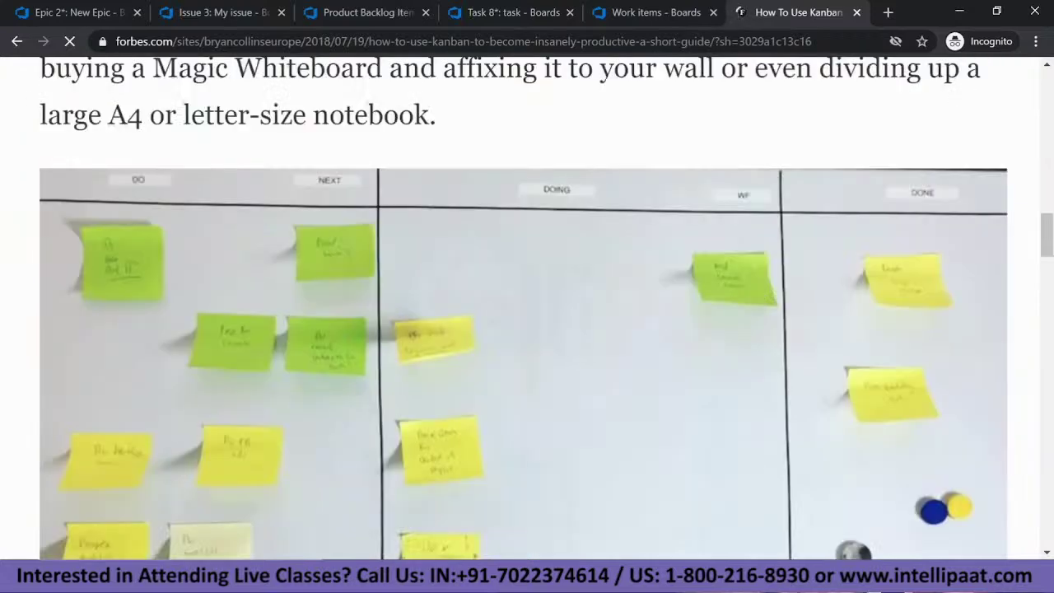
{"action": "left_click", "coordinate": [222, 12]}
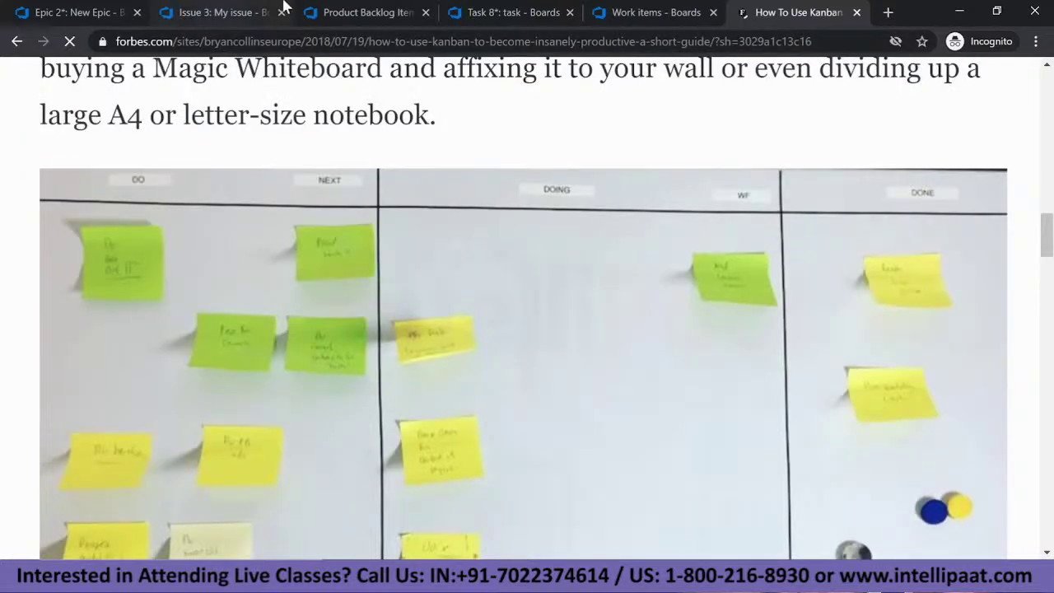
{"action": "left_click", "coordinate": [539, 8]}
Step: On the Test123 Kanban board, drag card 34 into Doing and card 23 into Active
{"action": "left_click", "coordinate": [618, 18]}
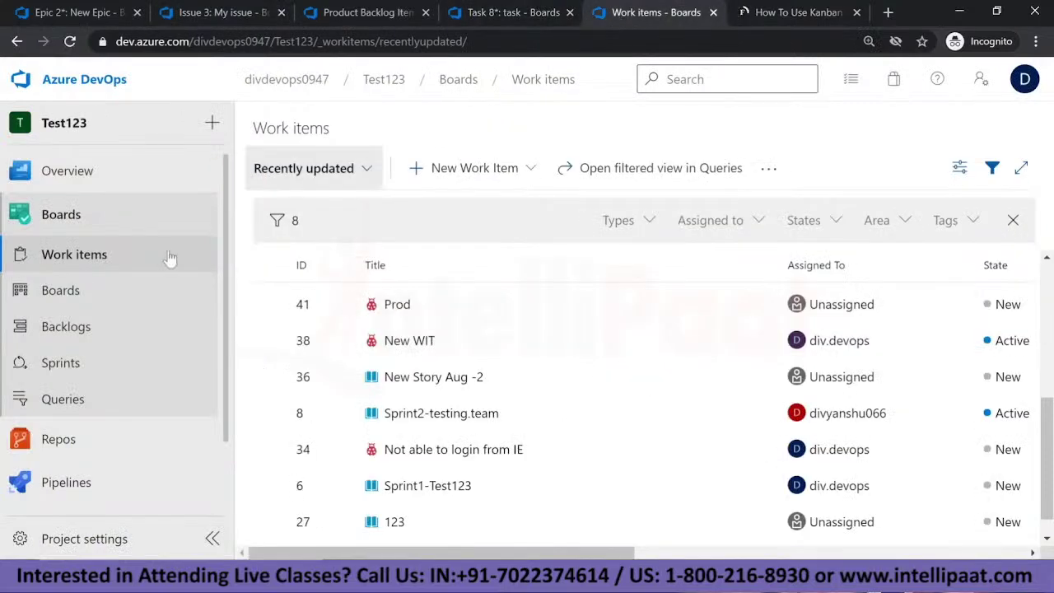
{"action": "left_click", "coordinate": [94, 290]}
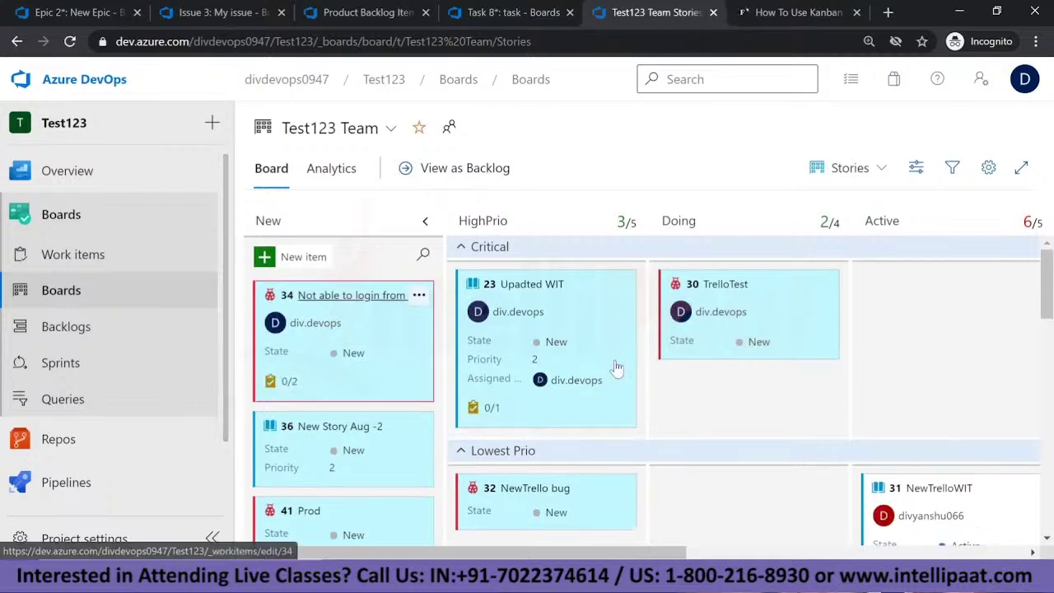
{"action": "left_click_drag", "start_coordinate": [617, 368], "coordinate": [753, 329]}
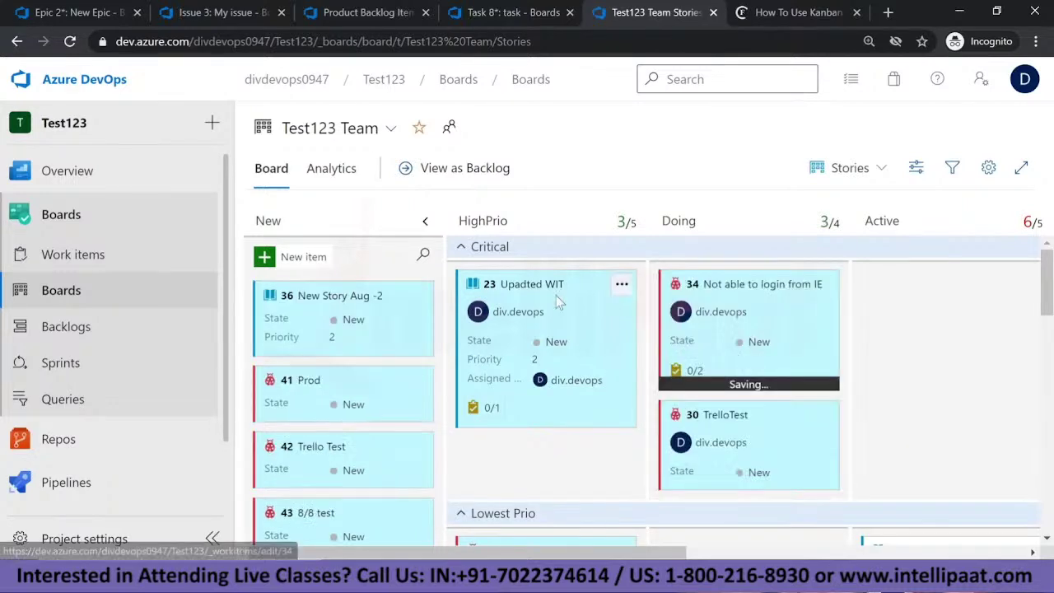
{"action": "left_click_drag", "start_coordinate": [557, 303], "coordinate": [758, 296]}
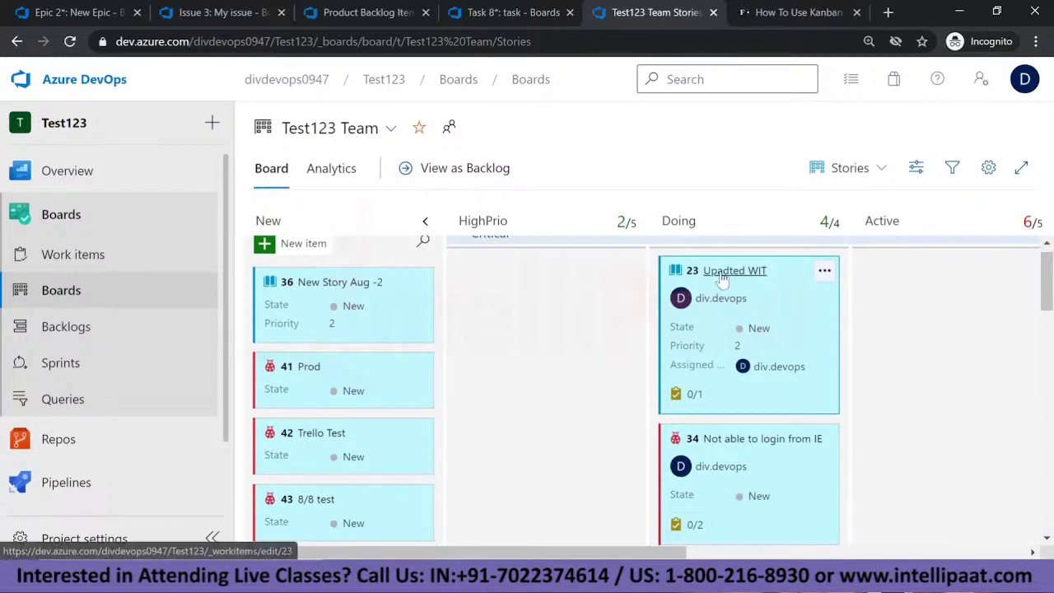
{"action": "left_click_drag", "start_coordinate": [721, 280], "coordinate": [947, 284]}
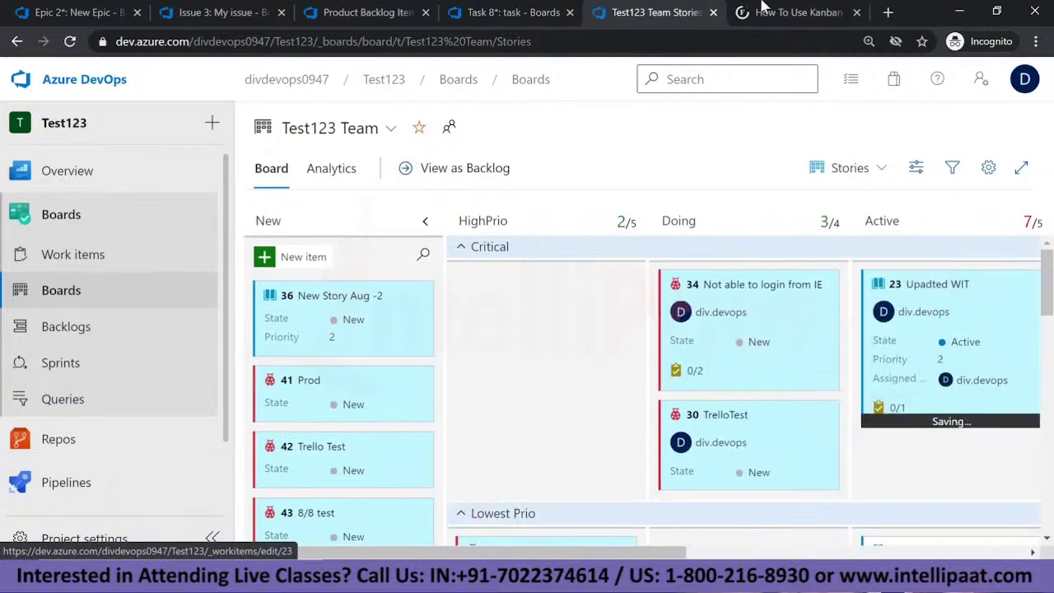
{"action": "left_click", "coordinate": [774, 8]}
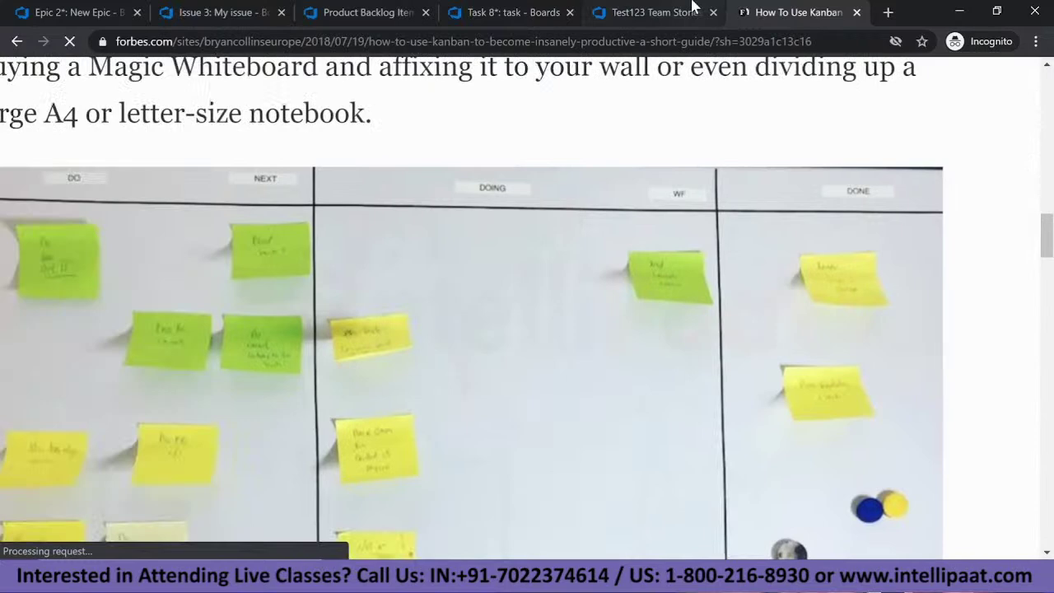
Step: Collapse the Lowest Prio swimlane and drag story 36 'New Story Aug -2' from New to Active
{"action": "left_click", "coordinate": [643, 12]}
{"action": "left_click", "coordinate": [575, 8]}
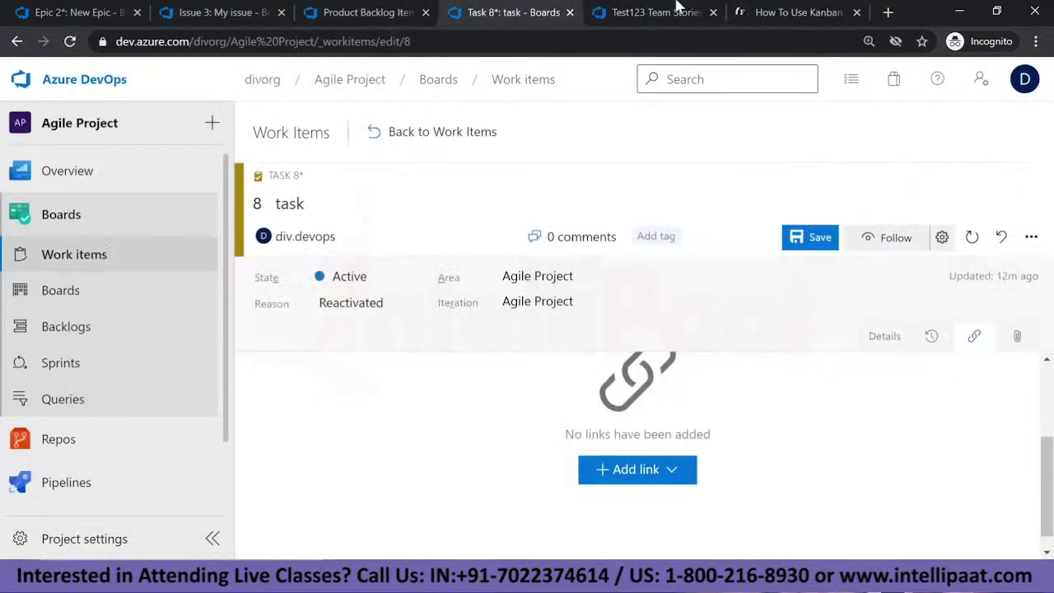
{"action": "left_click", "coordinate": [677, 9]}
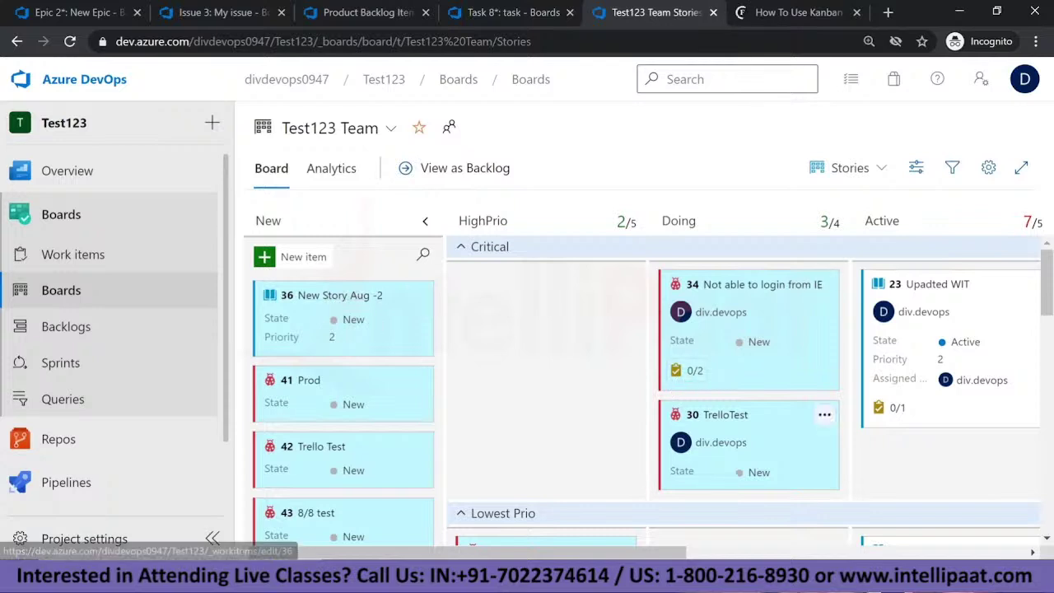
{"action": "left_click", "coordinate": [460, 513]}
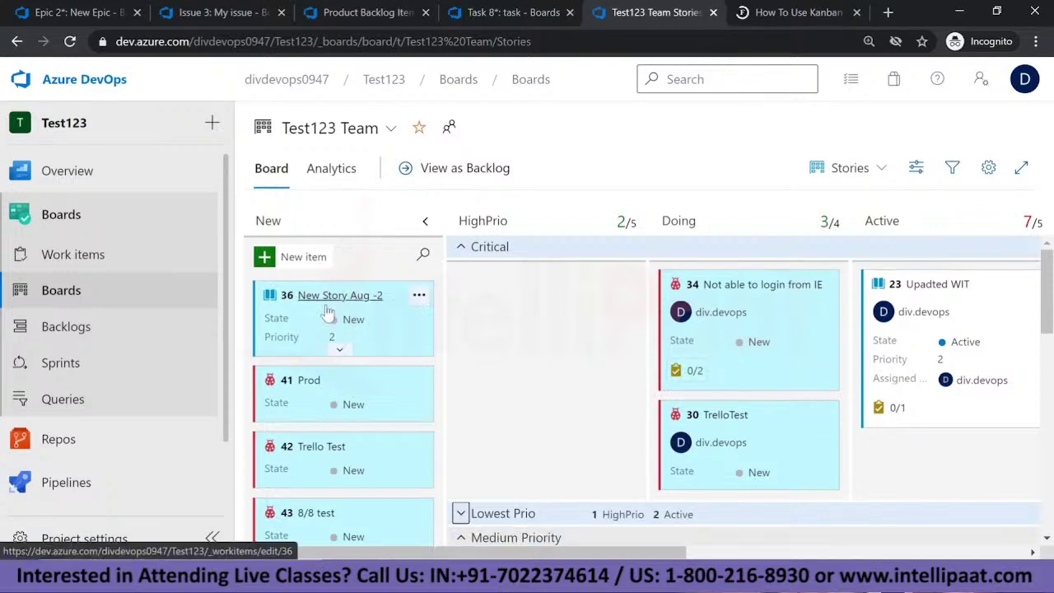
{"action": "left_click_drag", "start_coordinate": [328, 312], "coordinate": [942, 285]}
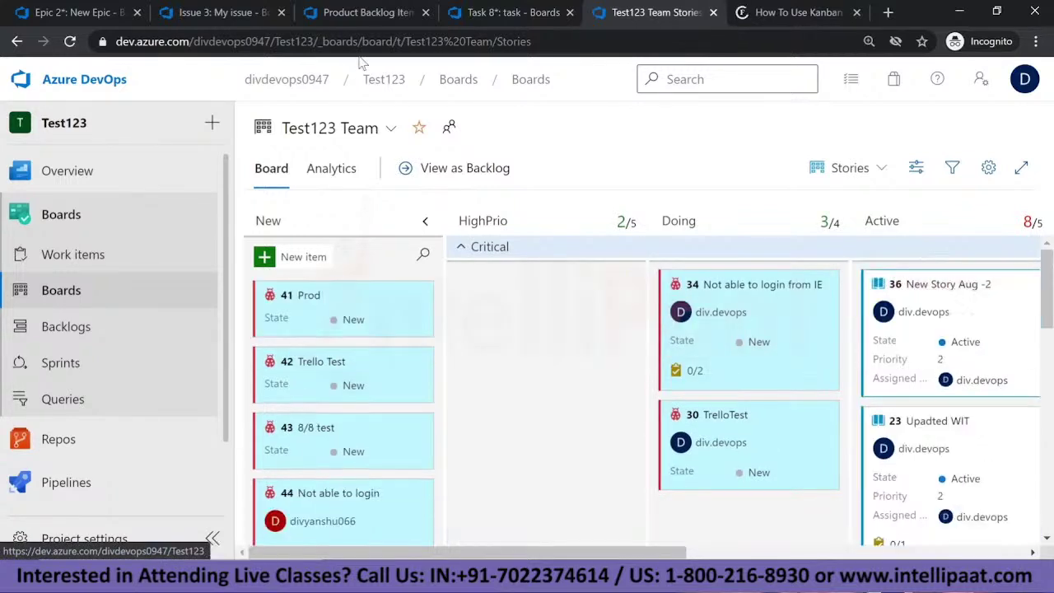
Step: On the Scrum Project board, dismiss the welcome message and drag backlog item 4 into Approved
{"action": "left_click", "coordinate": [349, 17]}
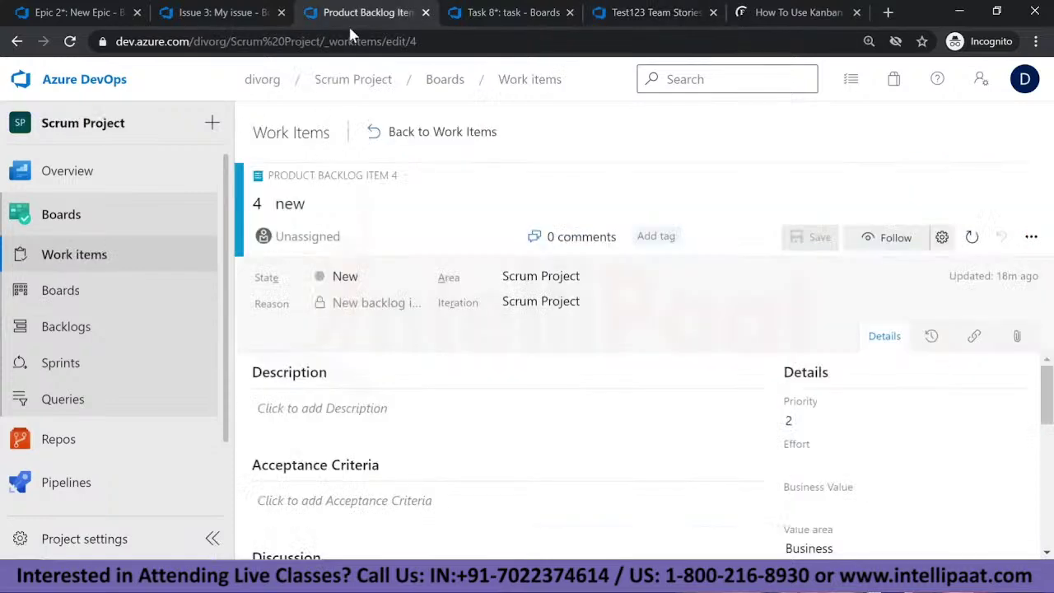
{"action": "left_click", "coordinate": [72, 291]}
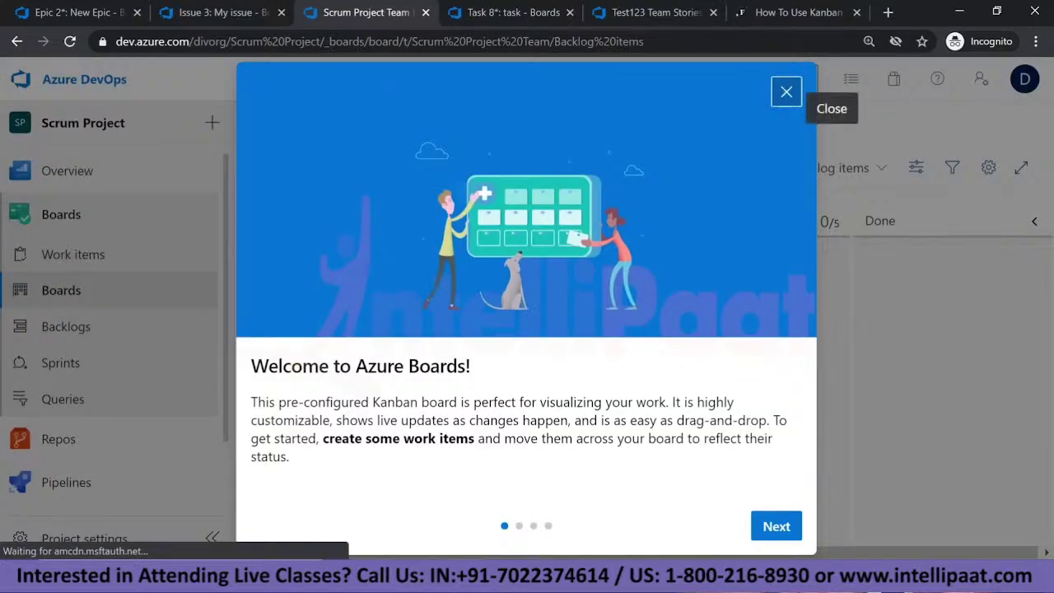
{"action": "left_click", "coordinate": [786, 91]}
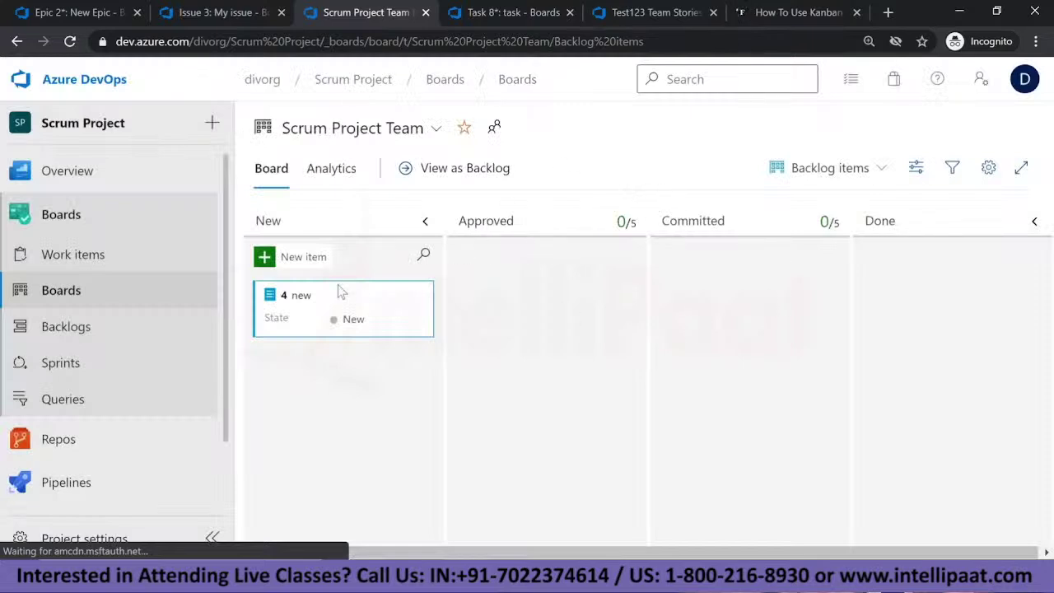
{"action": "left_click_drag", "start_coordinate": [342, 292], "coordinate": [527, 277]}
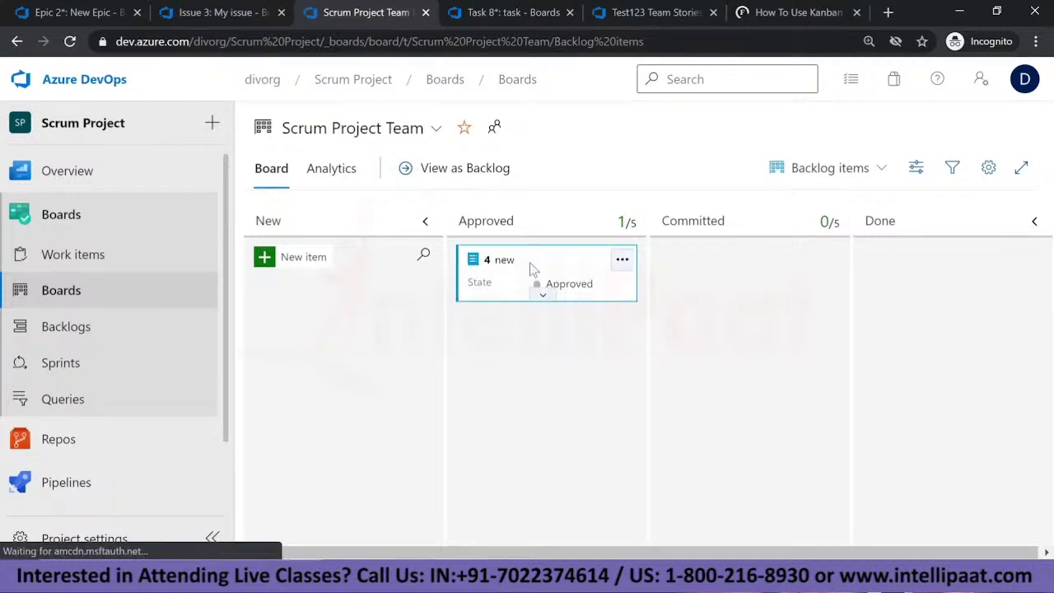
{"action": "key", "text": "alt+Tab"}
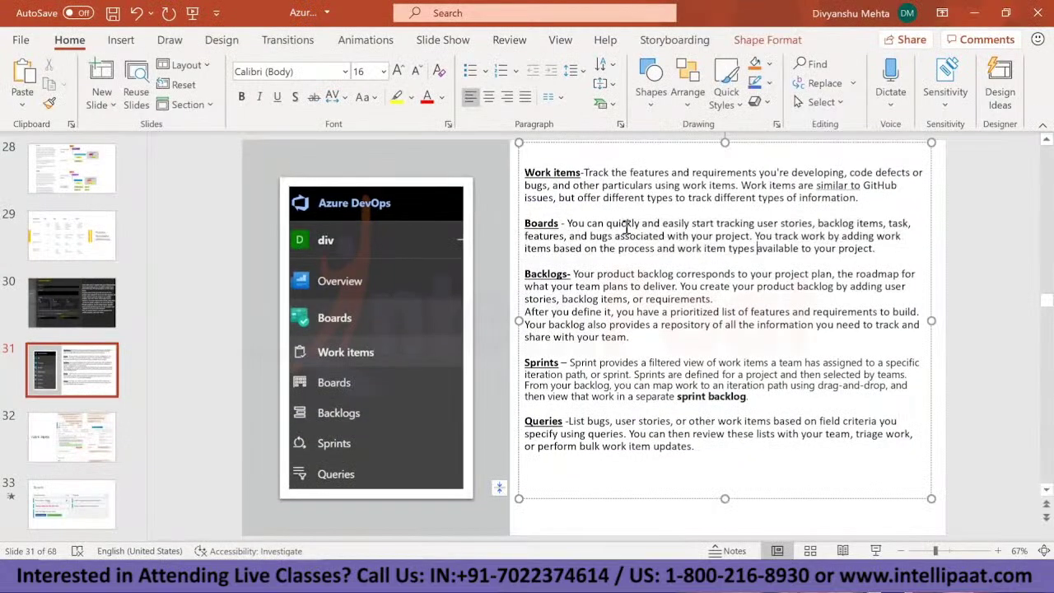
{"action": "left_click_drag", "start_coordinate": [626, 228], "coordinate": [746, 238]}
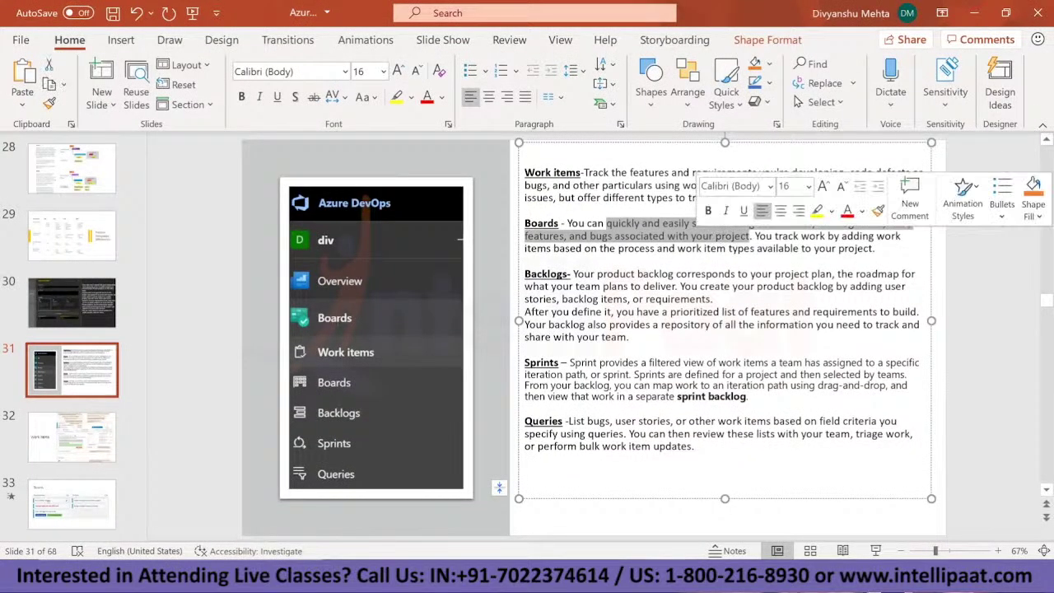
{"action": "left_click", "coordinate": [722, 239]}
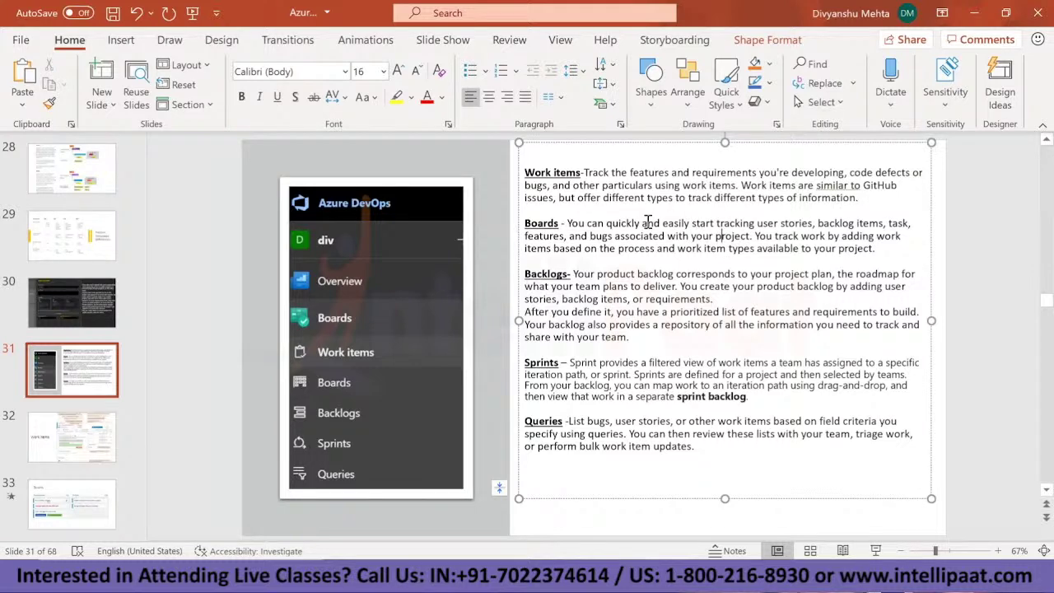
{"action": "left_click_drag", "start_coordinate": [643, 223], "coordinate": [801, 249]}
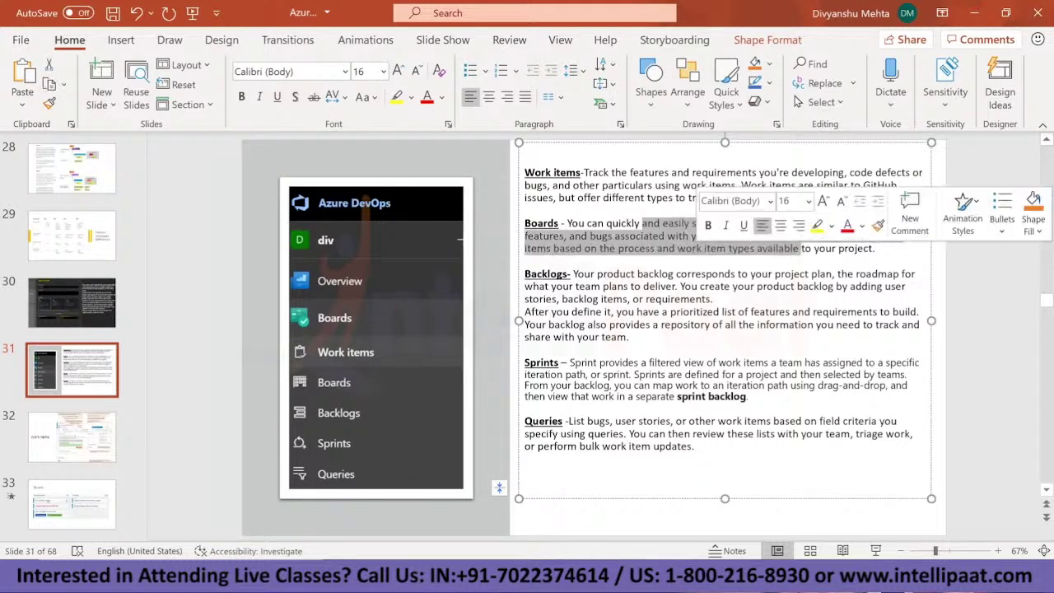
{"action": "left_click", "coordinate": [576, 274]}
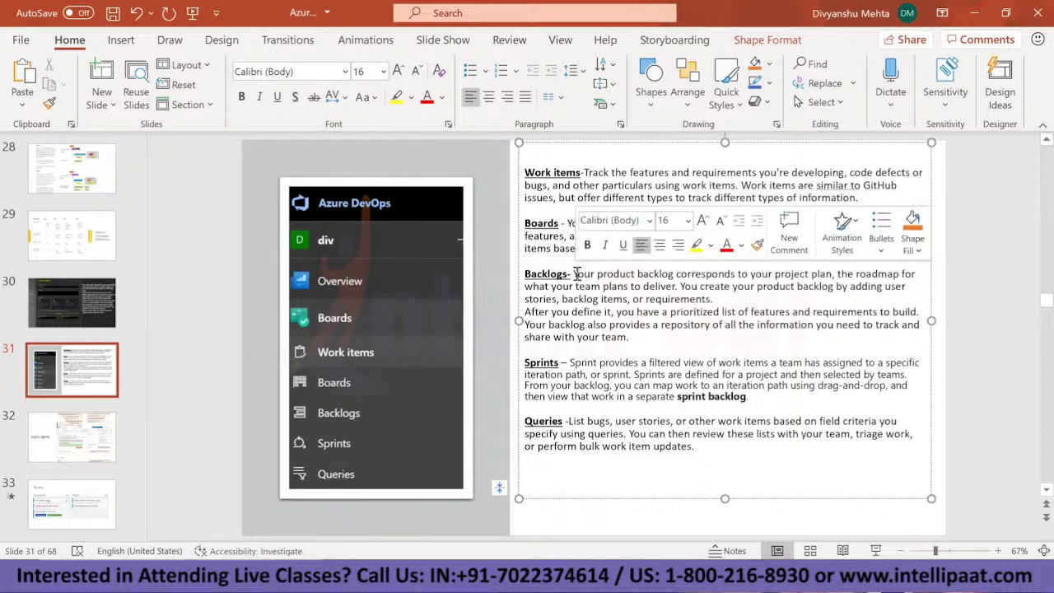
{"action": "left_click_drag", "start_coordinate": [576, 273], "coordinate": [713, 300]}
{"action": "left_click", "coordinate": [694, 327]}
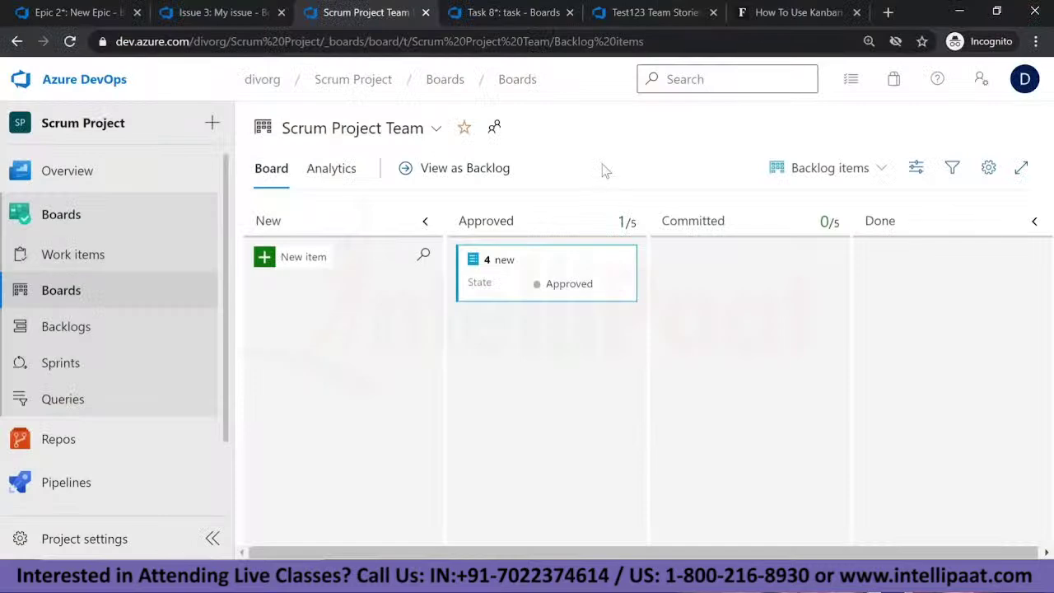
Step: Drag bug 34 'Not able to login from IE' from Doing to HighPrio, then open Backlogs
{"action": "left_click", "coordinate": [683, 12]}
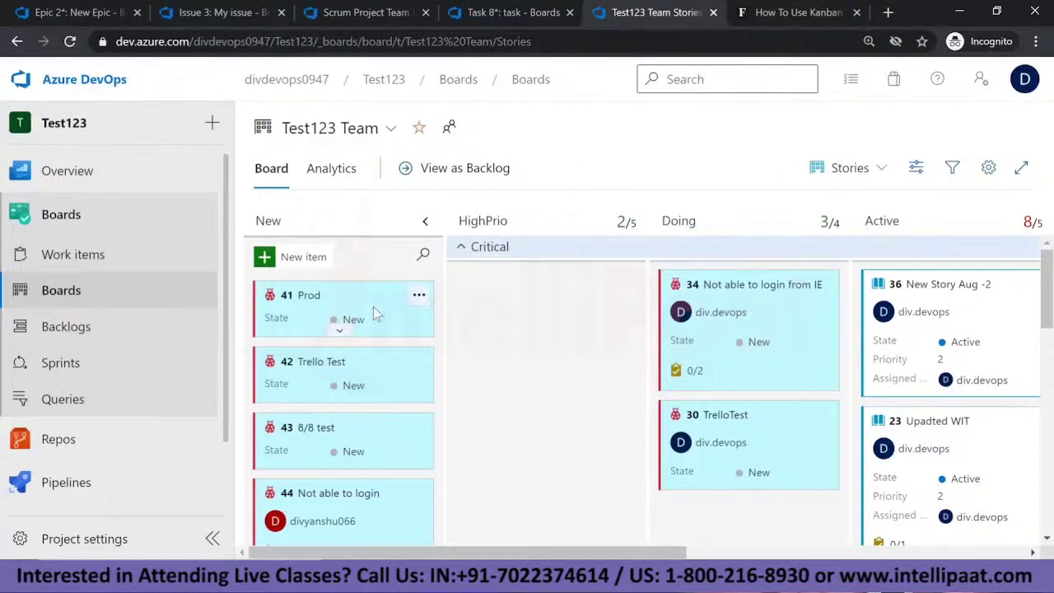
{"action": "left_click_drag", "start_coordinate": [737, 286], "coordinate": [604, 315]}
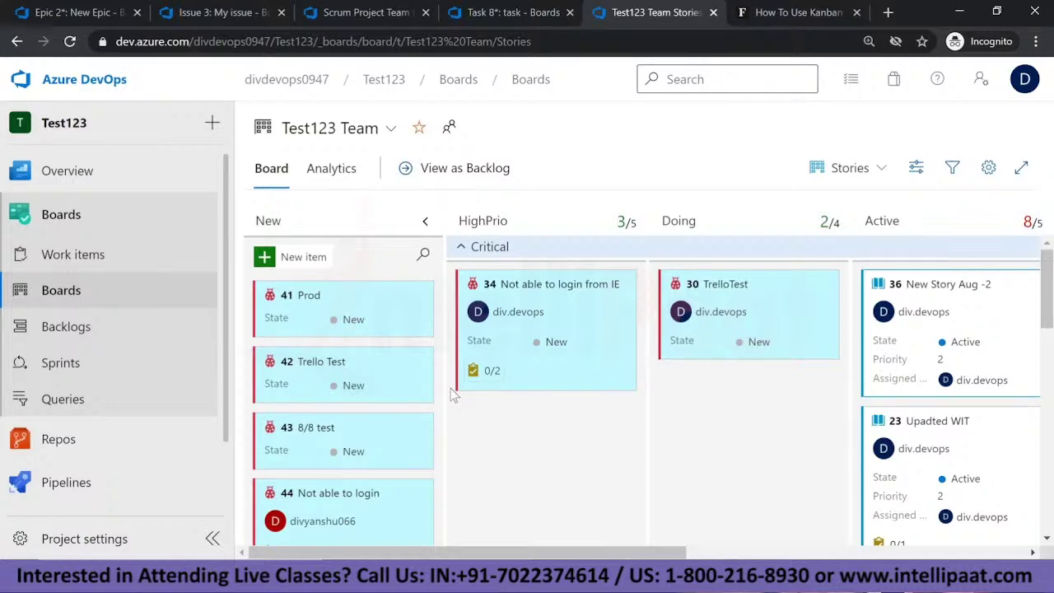
{"action": "left_click", "coordinate": [76, 326]}
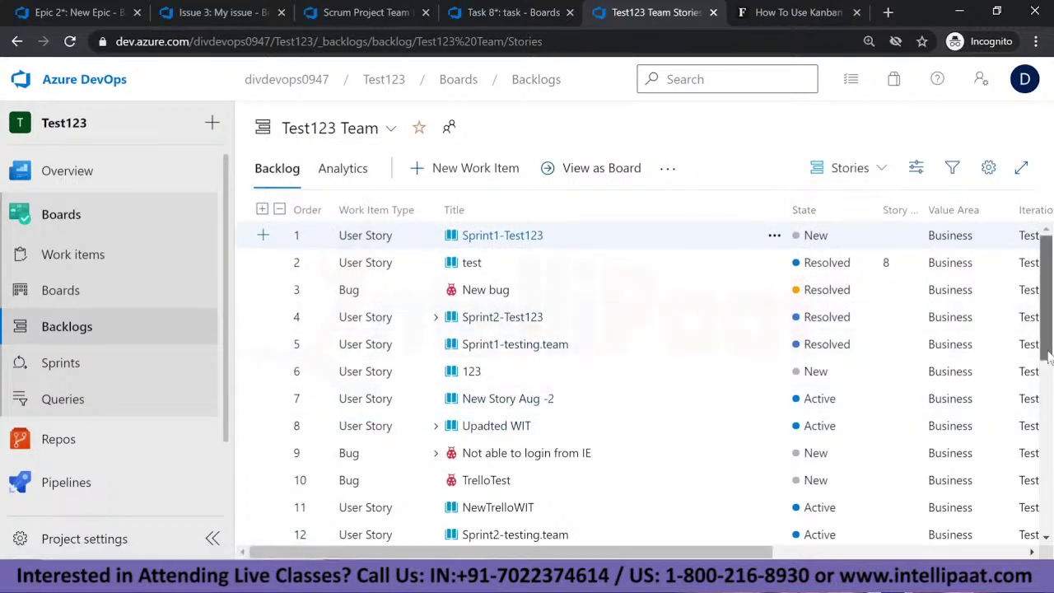
Step: Scroll the Test123 backlog and briefly switch it to board view and back
{"action": "left_click_drag", "start_coordinate": [1044, 320], "coordinate": [1039, 492]}
{"action": "scroll", "coordinate": [1039, 492], "scroll_direction": "up", "scroll_amount": 10}
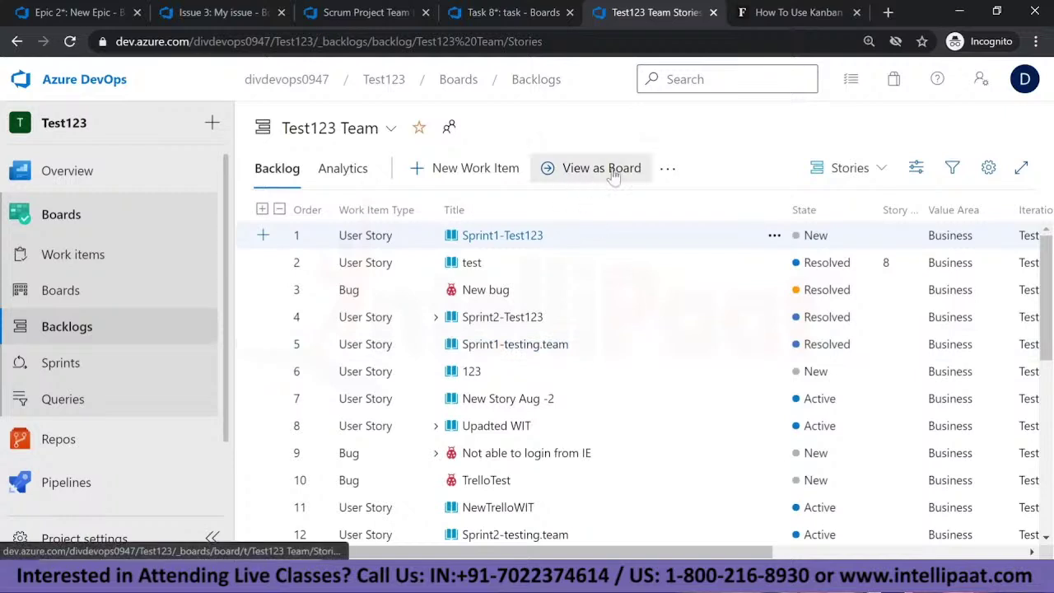
{"action": "left_click", "coordinate": [587, 173]}
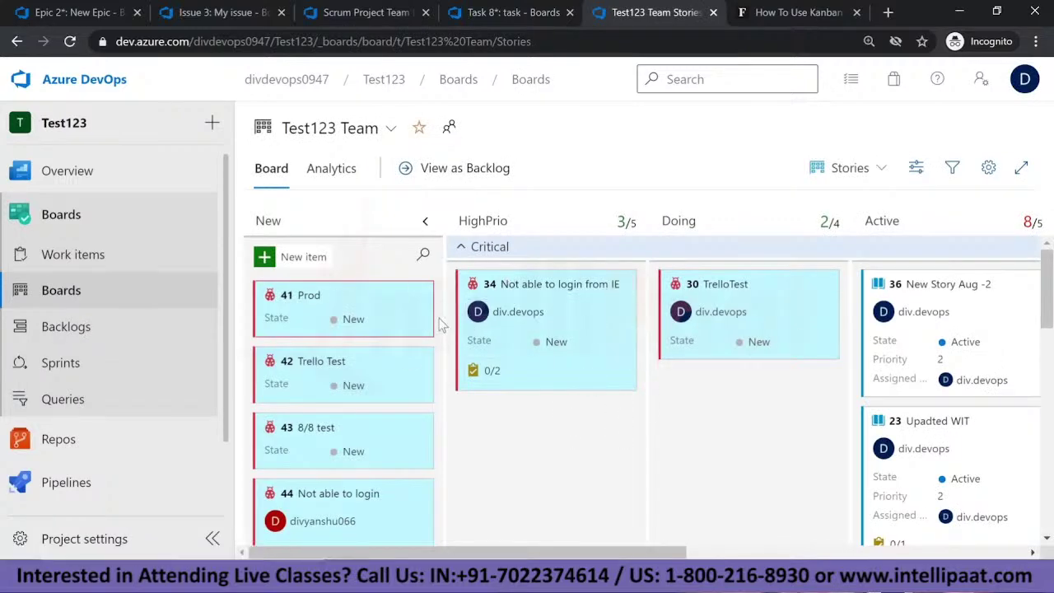
{"action": "left_click", "coordinate": [449, 170]}
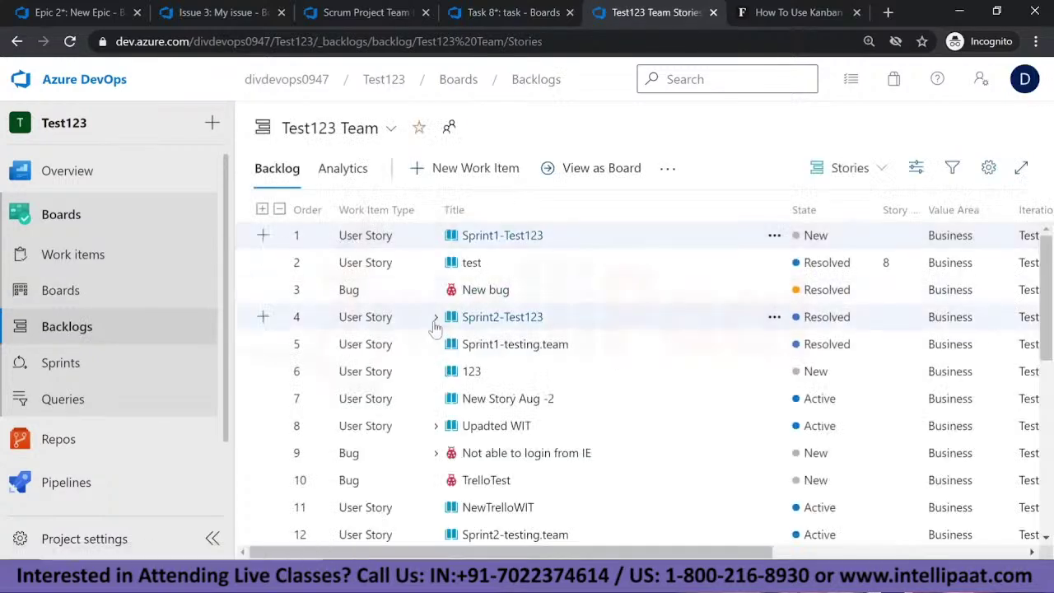
Step: Expand Sprint2-Test123, move New Login to third and Sprint1-testing.team to fourth place
{"action": "left_click", "coordinate": [436, 317]}
{"action": "left_click_drag", "start_coordinate": [504, 345], "coordinate": [473, 289]}
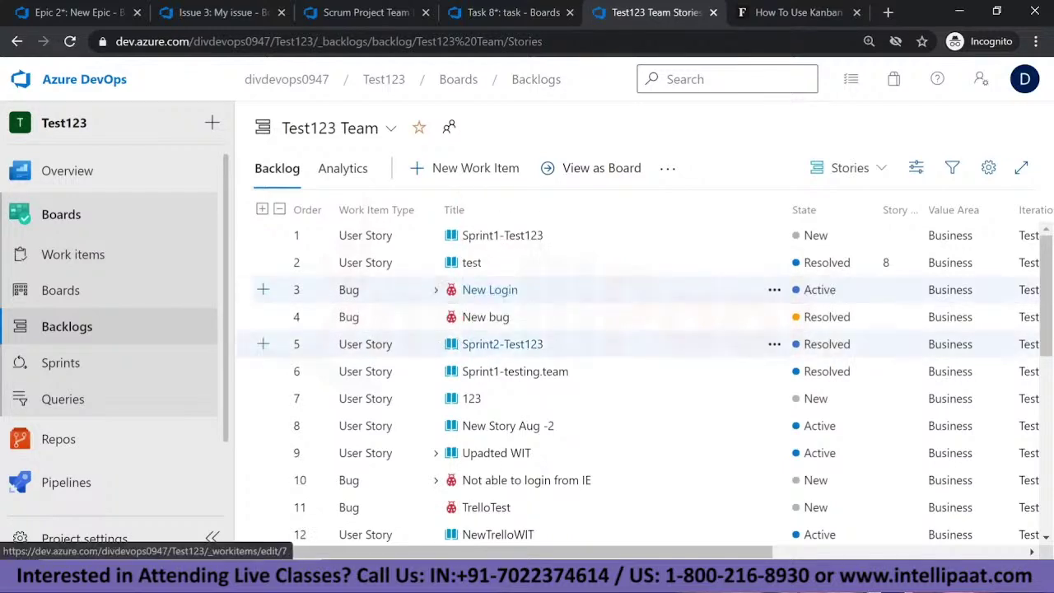
{"action": "left_click_drag", "start_coordinate": [502, 372], "coordinate": [473, 299]}
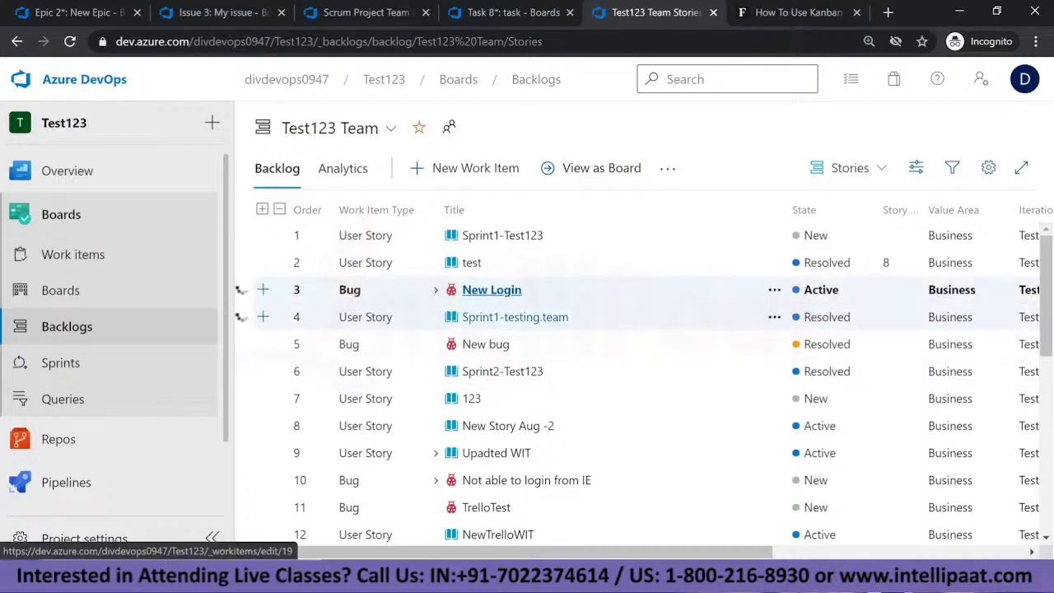
{"action": "left_click", "coordinate": [436, 291]}
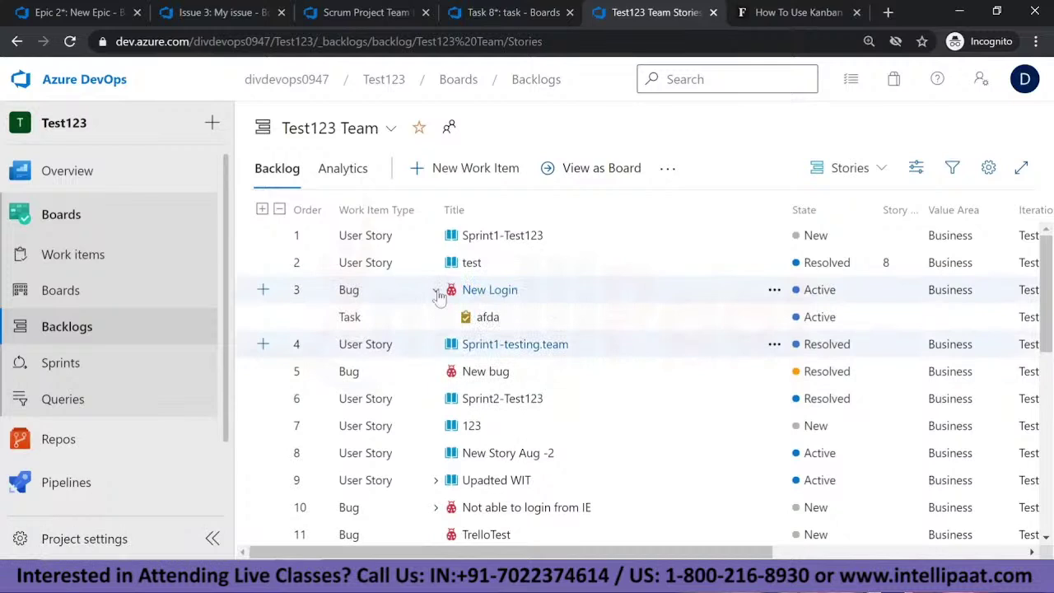
{"action": "left_click", "coordinate": [436, 291]}
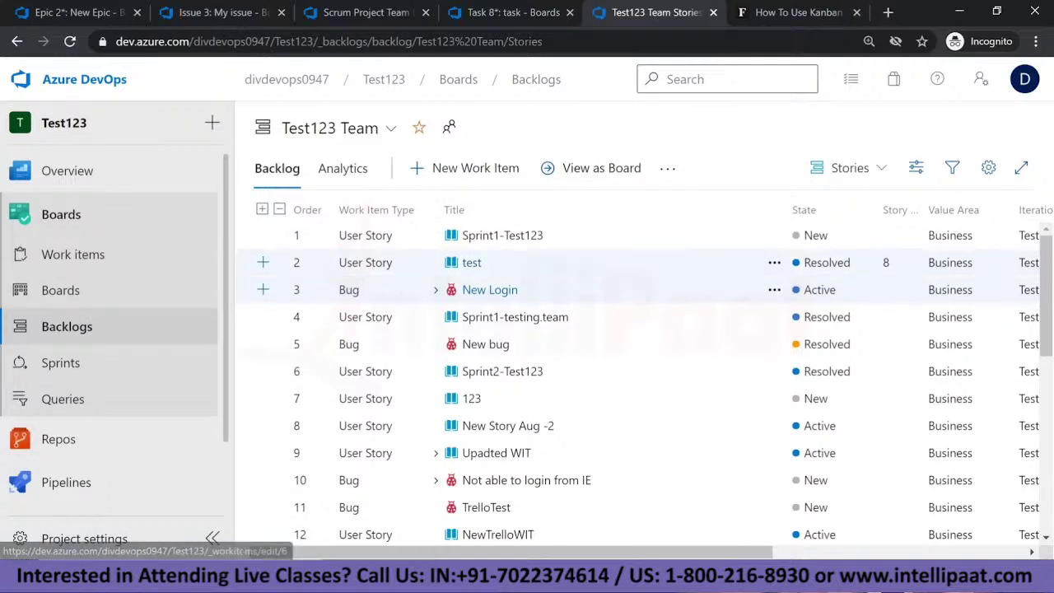
{"action": "scroll", "coordinate": [619, 225], "scroll_direction": "down", "scroll_amount": 5}
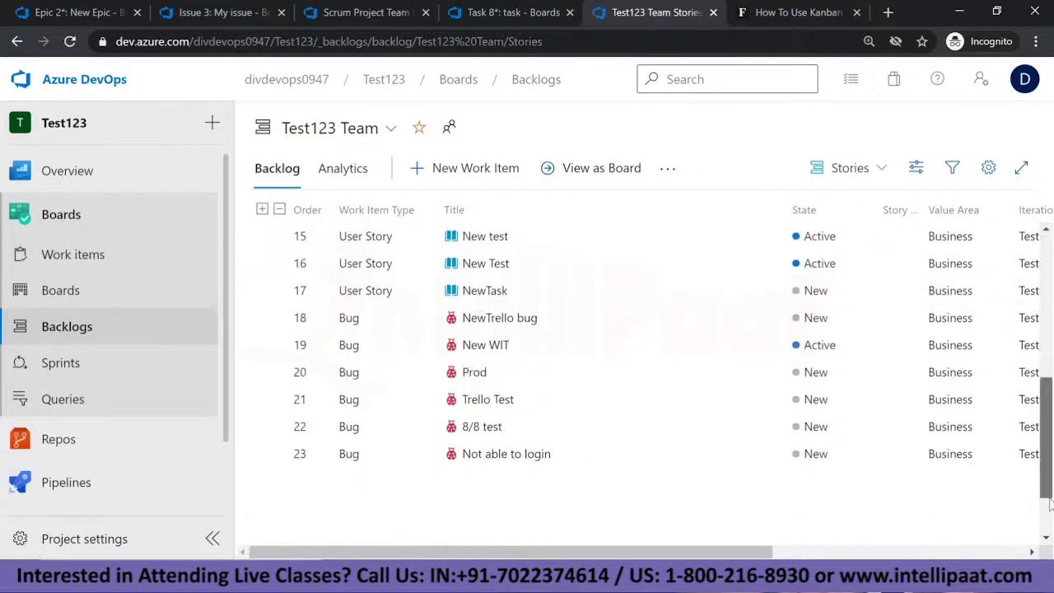
{"action": "left_click", "coordinate": [599, 170]}
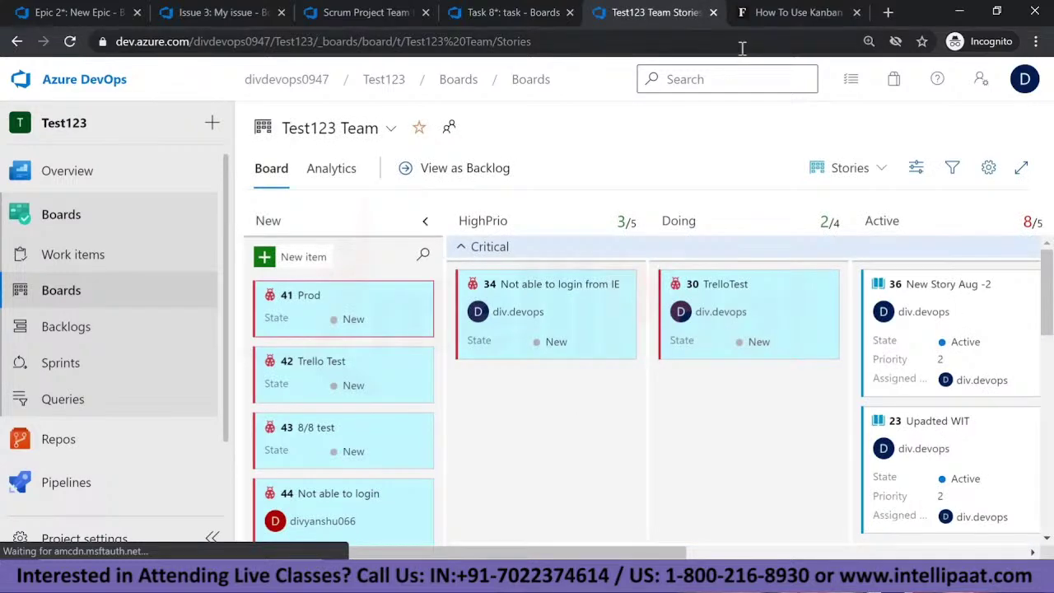
{"action": "left_click", "coordinate": [798, 13]}
{"action": "left_click", "coordinate": [362, 12]}
{"action": "left_click", "coordinate": [222, 13]}
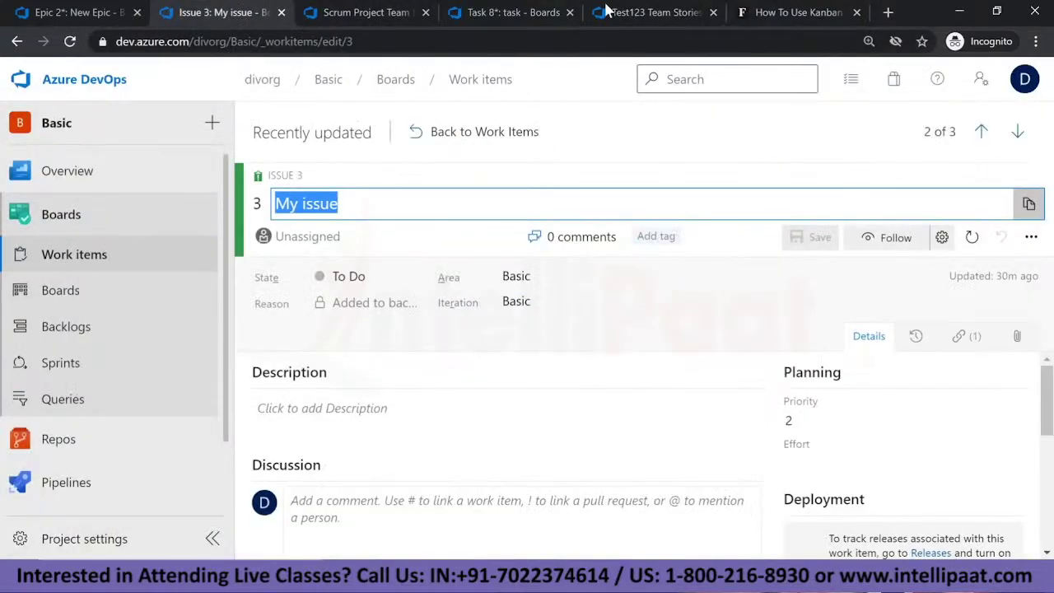
{"action": "left_click", "coordinate": [655, 12]}
{"action": "left_click", "coordinate": [444, 170]}
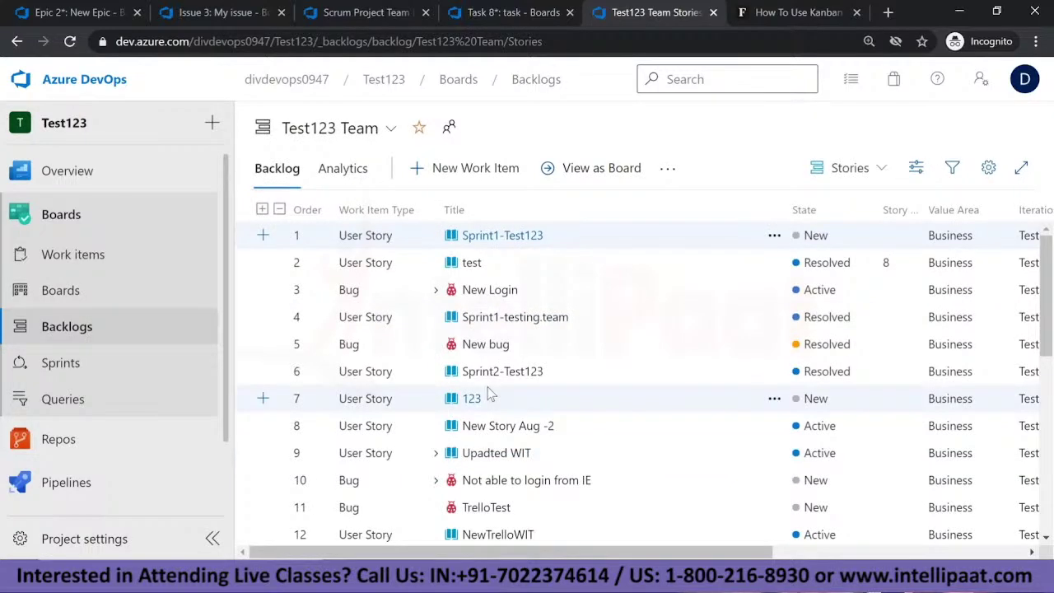
Step: Drag card '4 new' on the Scrum Project Team board from Approved back into New
{"action": "left_click", "coordinate": [360, 13]}
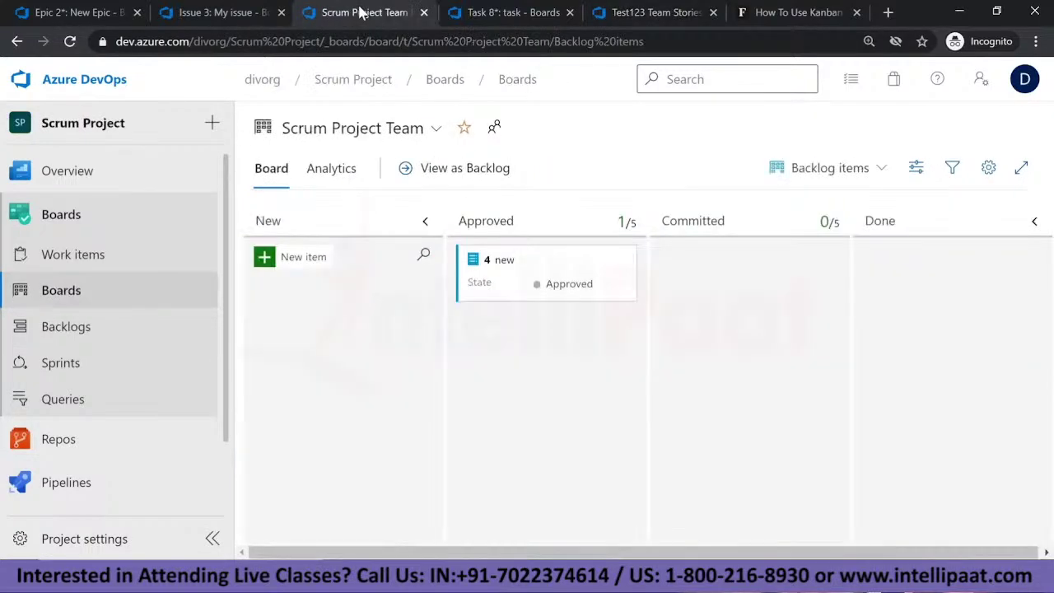
{"action": "left_click_drag", "start_coordinate": [493, 264], "coordinate": [292, 297]}
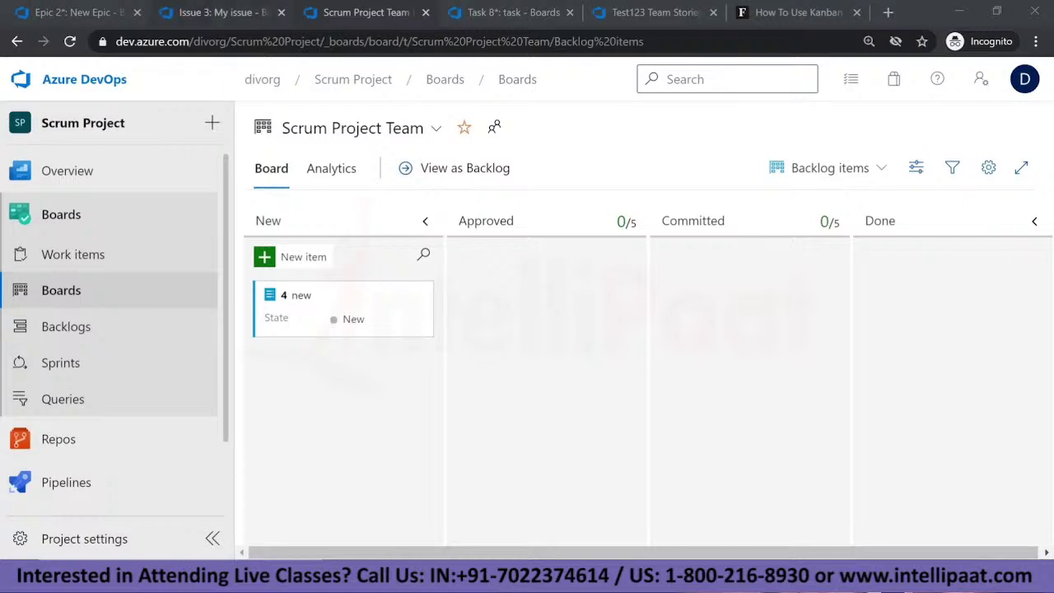
{"action": "left_click", "coordinate": [230, 22]}
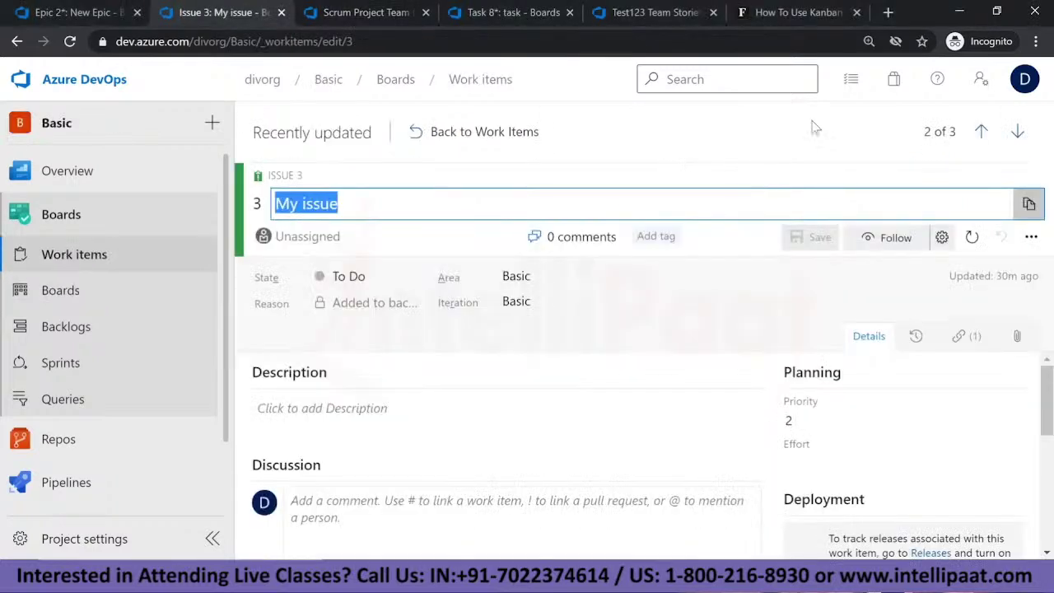
Step: Discard the unsaved New Epic changes and go to the Work items list
{"action": "left_click", "coordinate": [74, 13]}
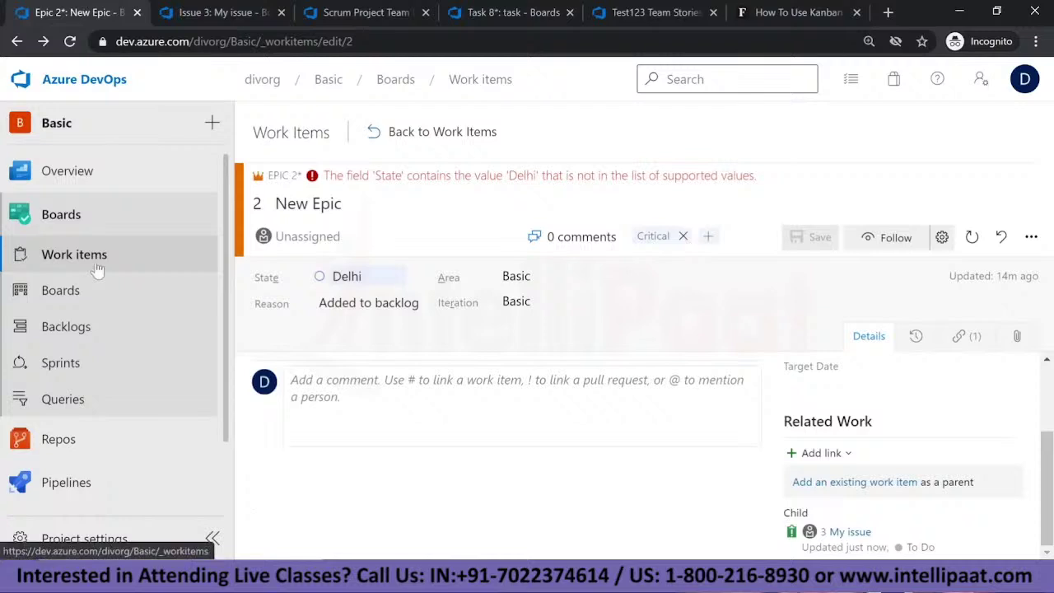
{"action": "left_click", "coordinate": [97, 270]}
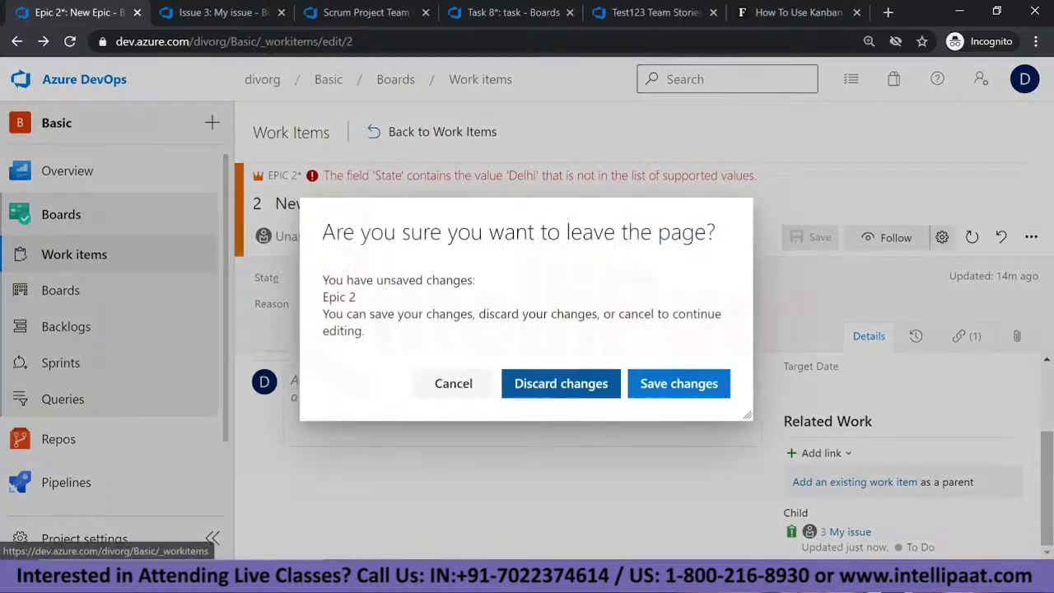
{"action": "left_click", "coordinate": [561, 383]}
{"action": "left_click", "coordinate": [62, 266]}
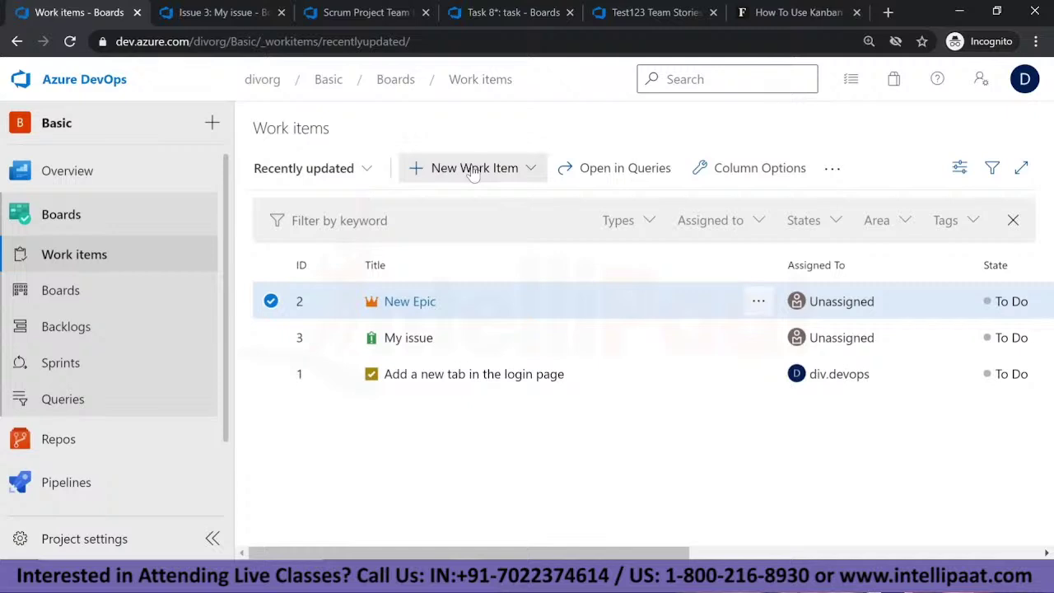
Step: Create a Task titled 'Add a footer', assign it to the suggested team member, and save it
{"action": "left_click", "coordinate": [472, 171]}
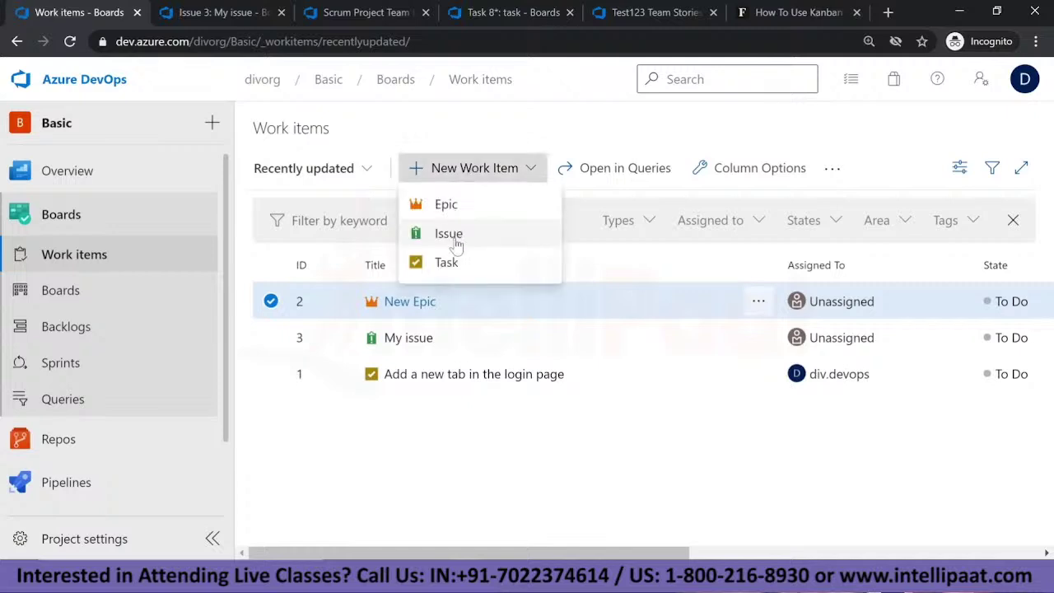
{"action": "left_click", "coordinate": [454, 271]}
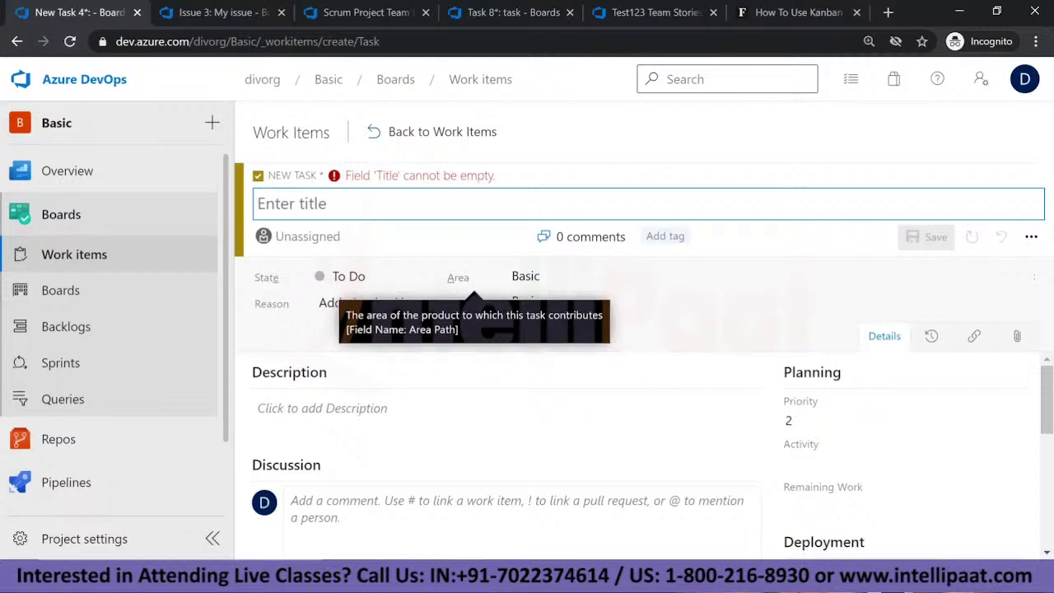
{"action": "type", "text": "Add"}
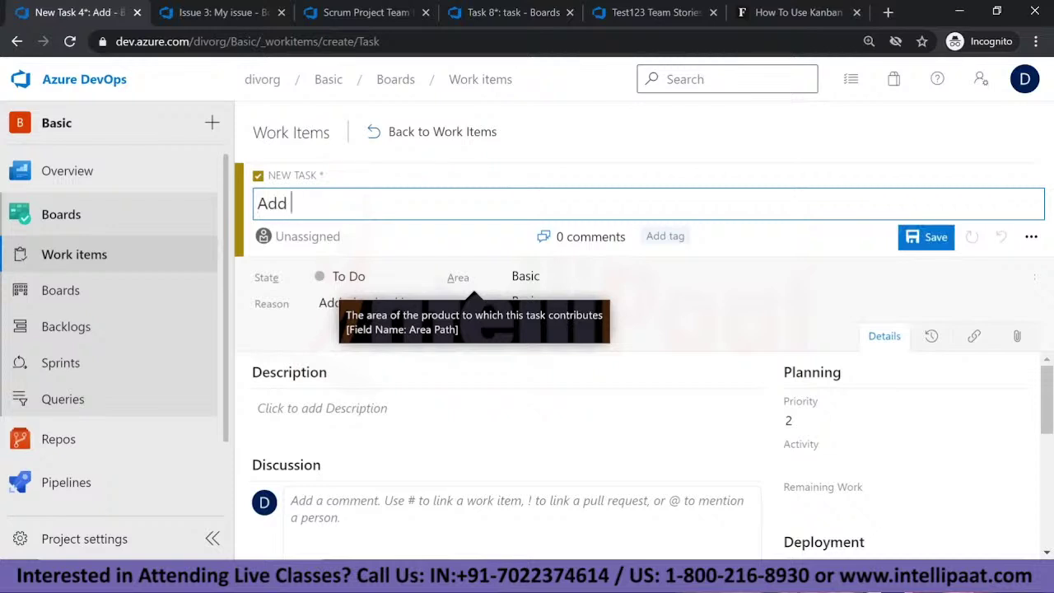
{"action": "type", "text": " a footer"}
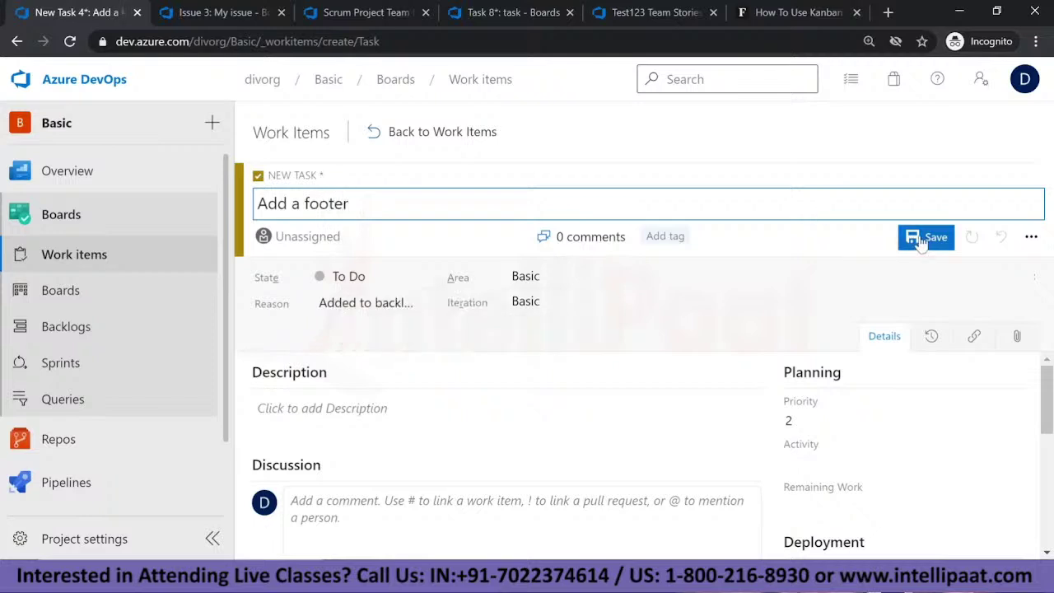
{"action": "left_click", "coordinate": [382, 234]}
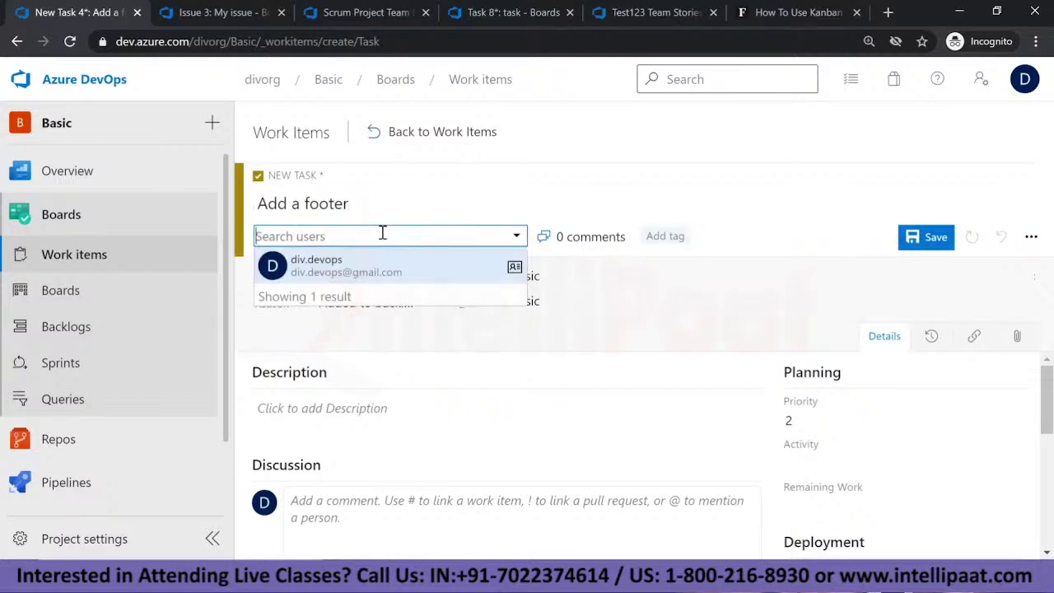
{"action": "left_click", "coordinate": [352, 280]}
{"action": "double_click", "coordinate": [289, 204]}
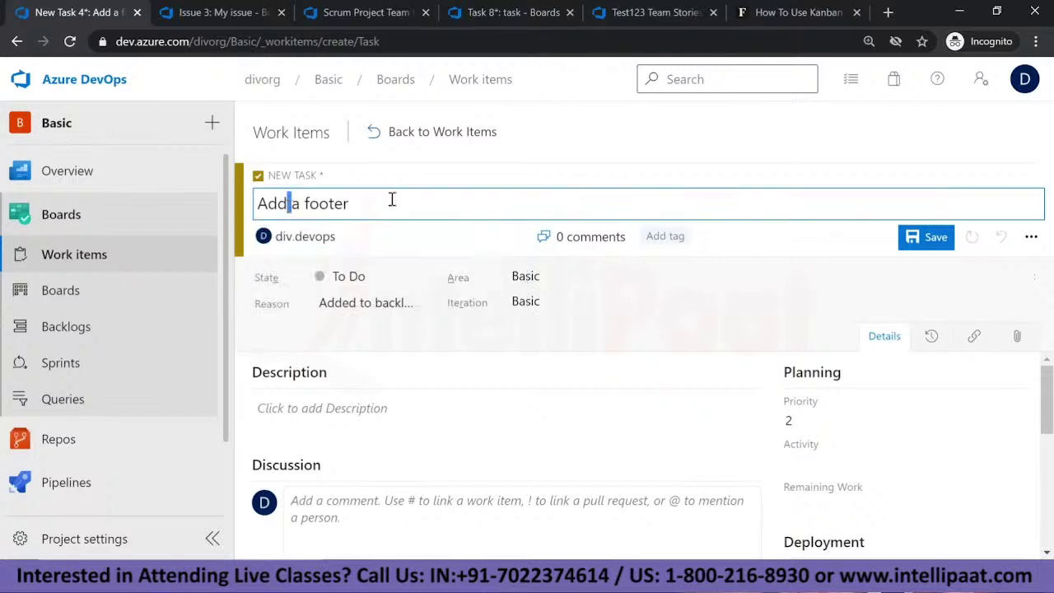
{"action": "left_click", "coordinate": [392, 199], "text": "shift"}
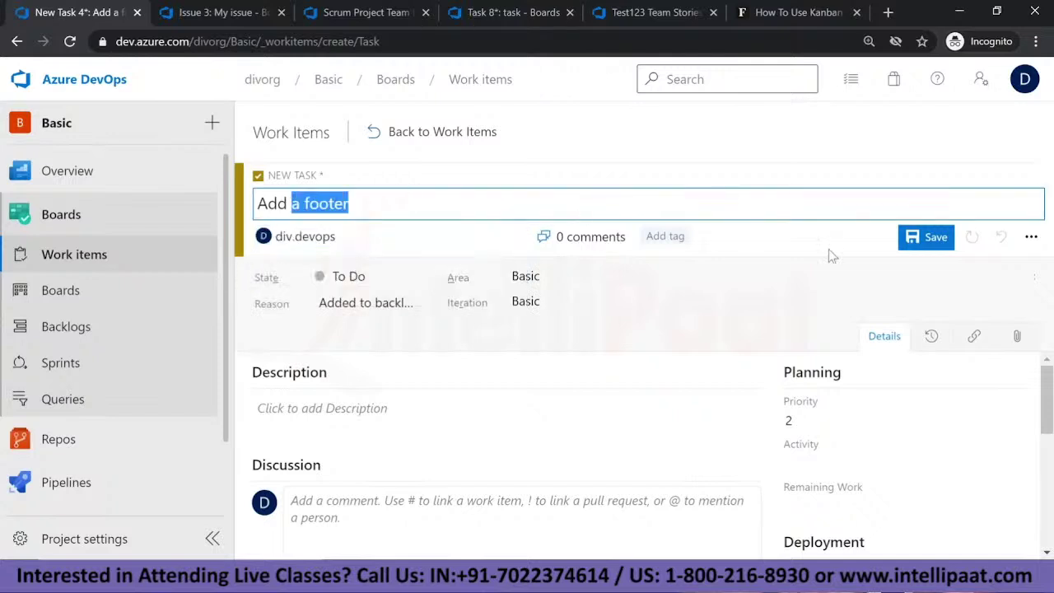
{"action": "left_click", "coordinate": [929, 239]}
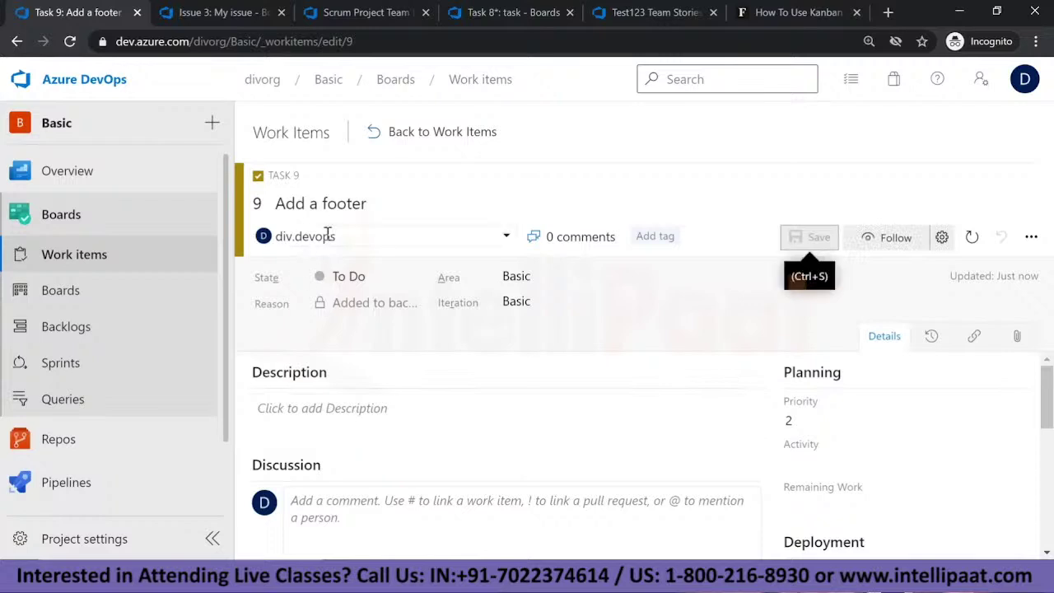
Step: Write the numbered description item '1. add a footer' for Task 9
{"action": "left_click", "coordinate": [425, 419]}
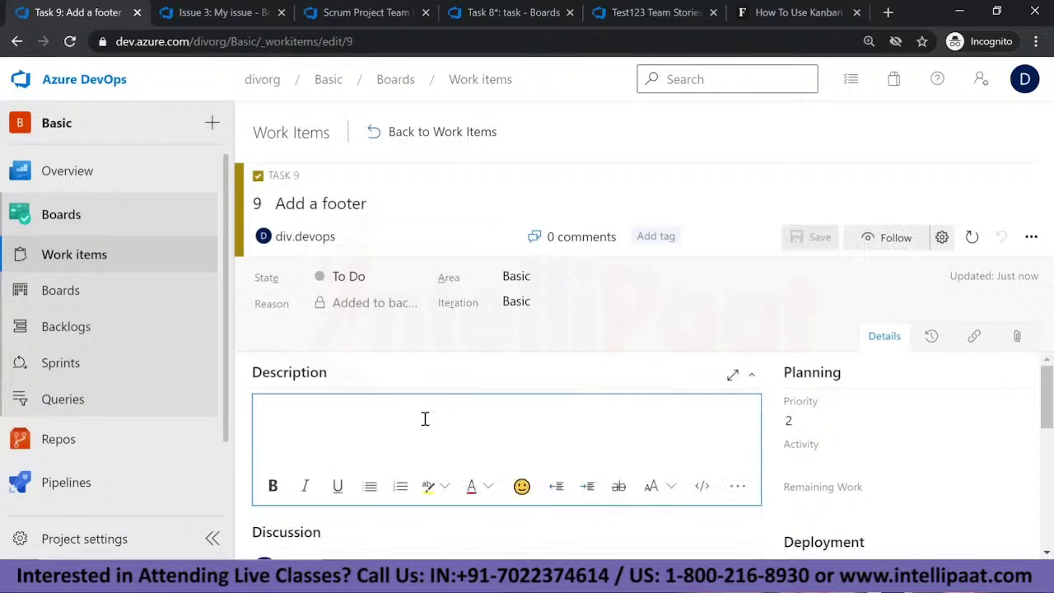
{"action": "type", "text": "1. "}
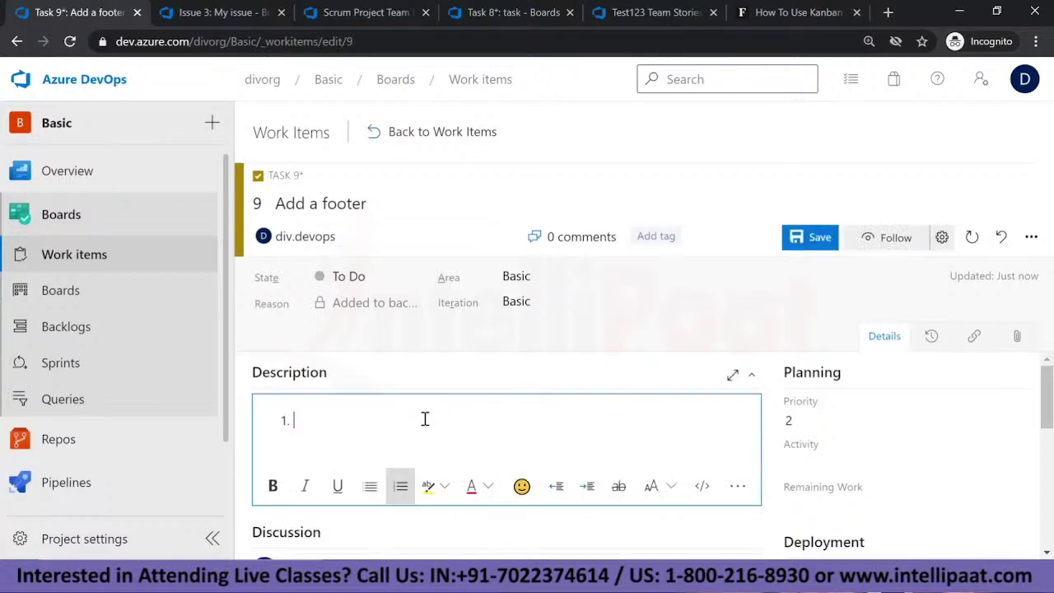
{"action": "type", "text": "d"}
{"action": "key", "text": "BackSpace"}
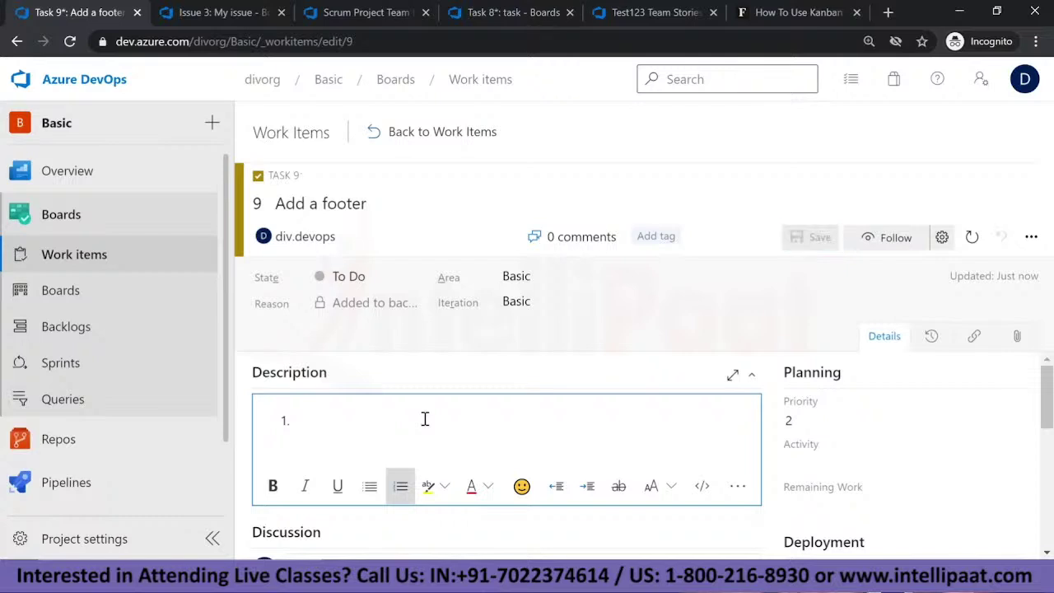
{"action": "type", "text": "add a foo"}
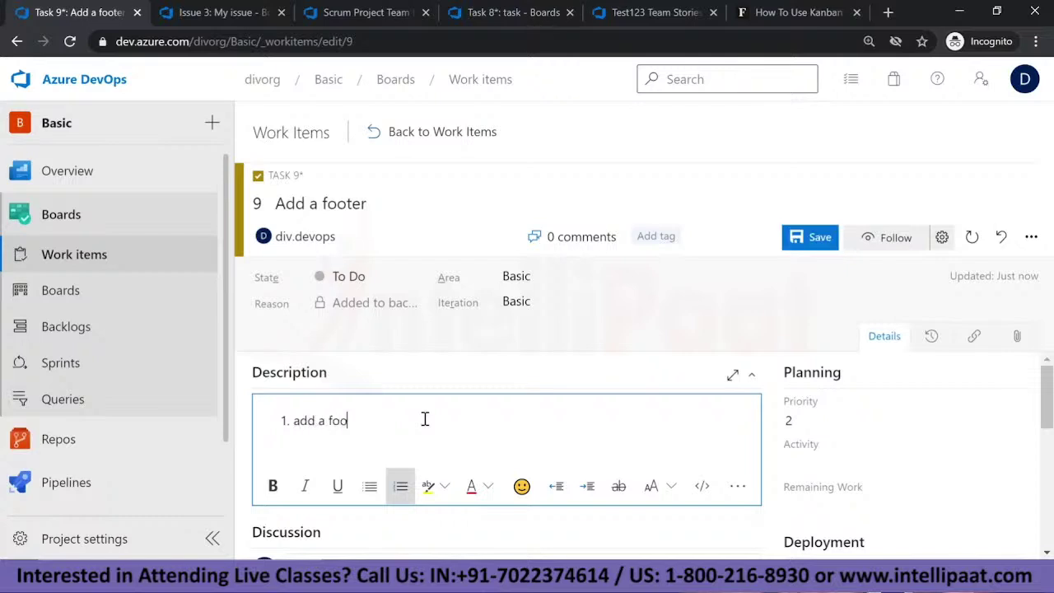
{"action": "type", "text": "ter"}
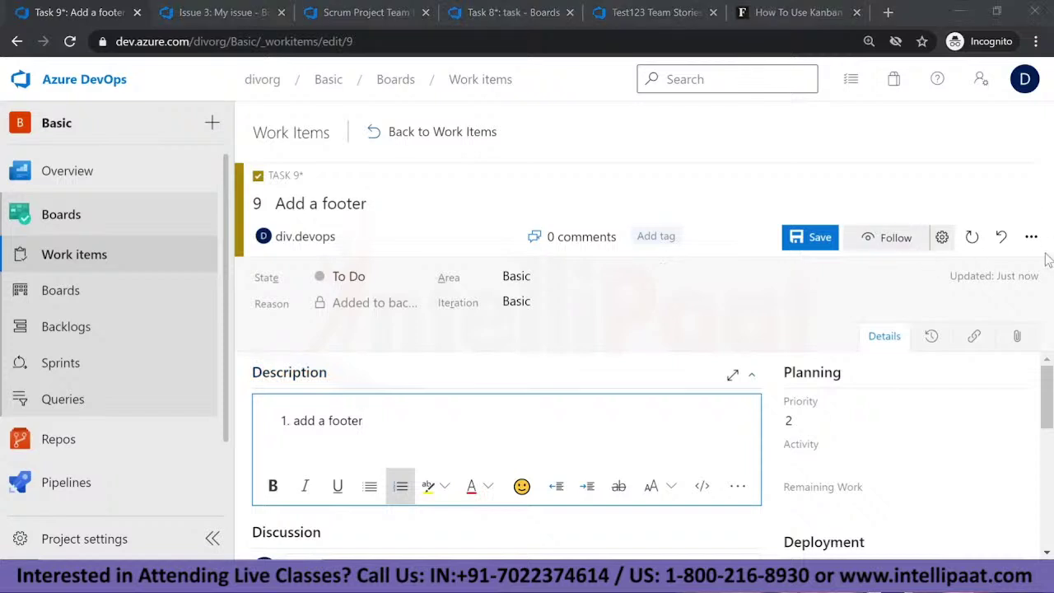
{"action": "left_click", "coordinate": [371, 241]}
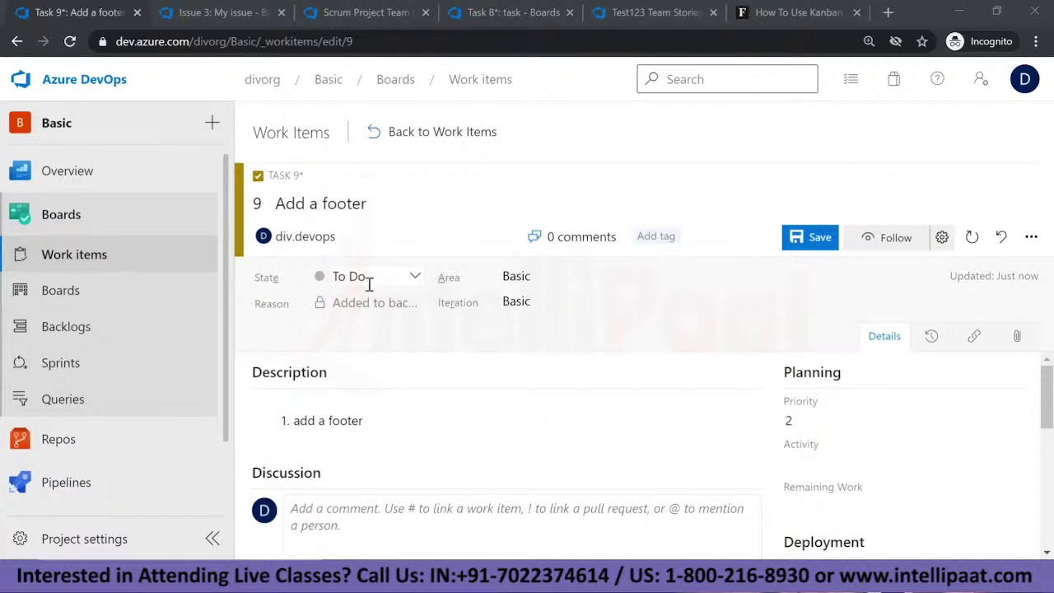
Step: Set Task 9's state to Done and save it
{"action": "left_click", "coordinate": [416, 282]}
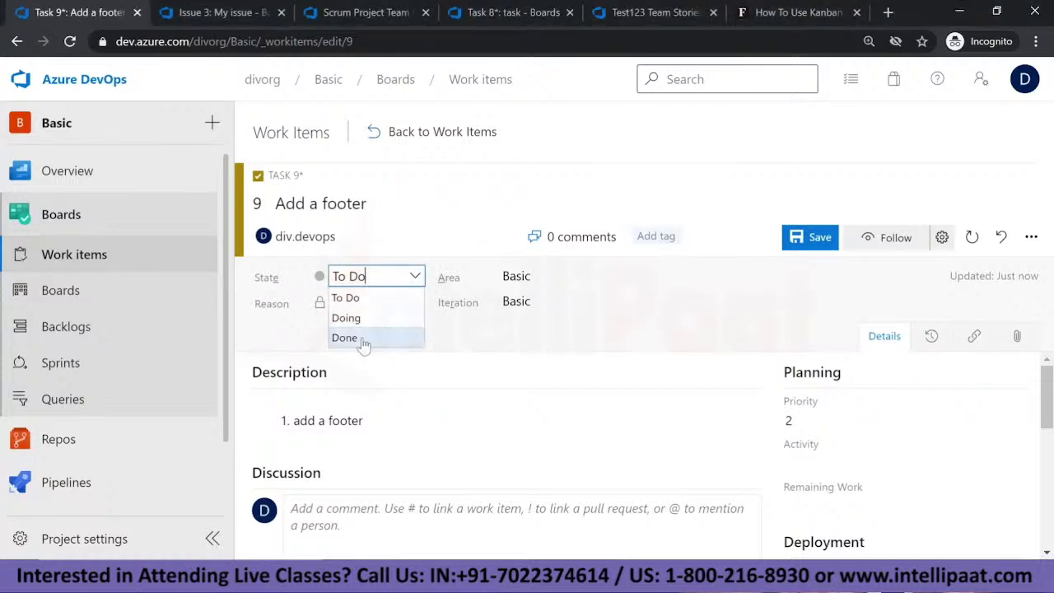
{"action": "left_click", "coordinate": [359, 339]}
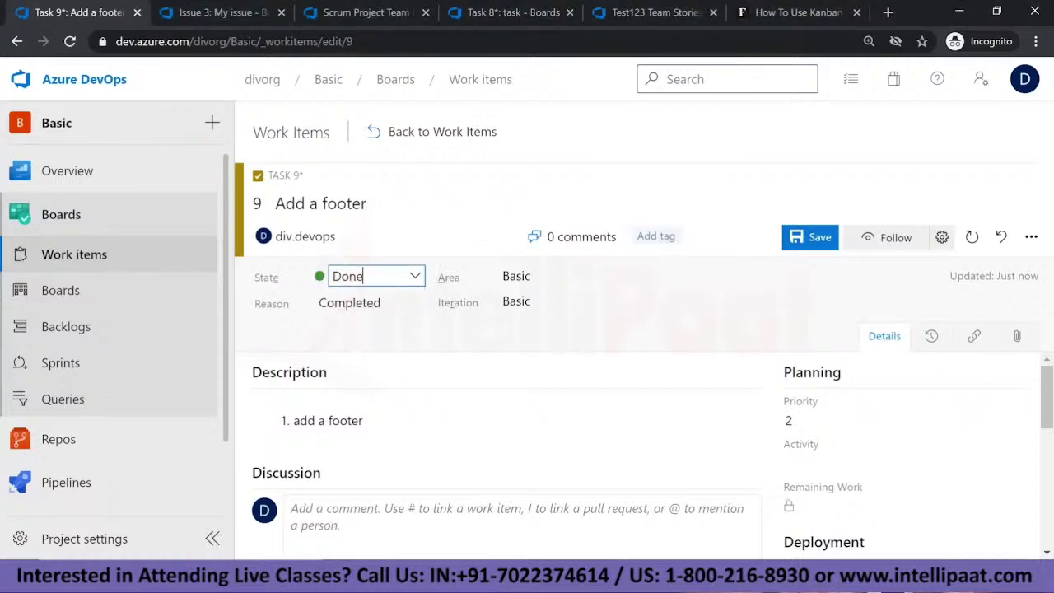
{"action": "left_click", "coordinate": [791, 245]}
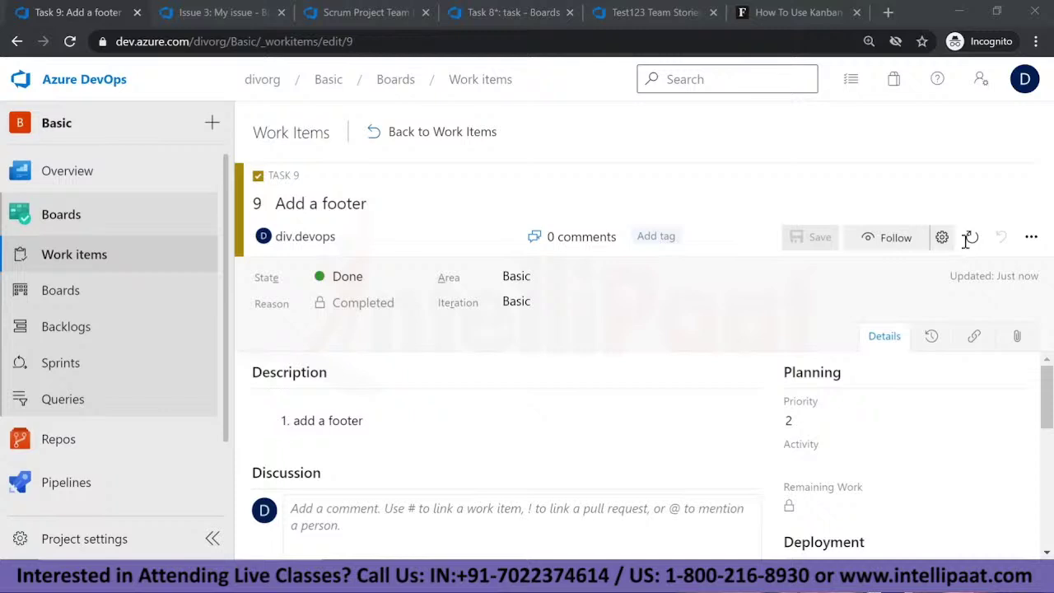
Step: Open Test123's 'testing - mytest09' dashboard and scroll through its Burndown charts showing 3 stories remaining
{"action": "left_click", "coordinate": [663, 10]}
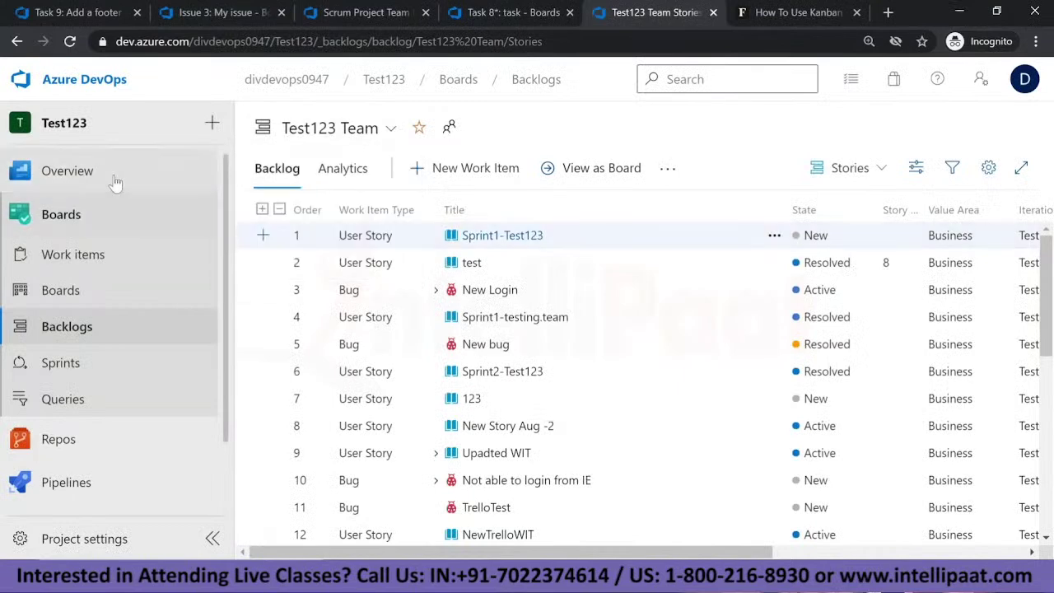
{"action": "mouse_move", "coordinate": [113, 177]}
{"action": "left_click", "coordinate": [290, 232]}
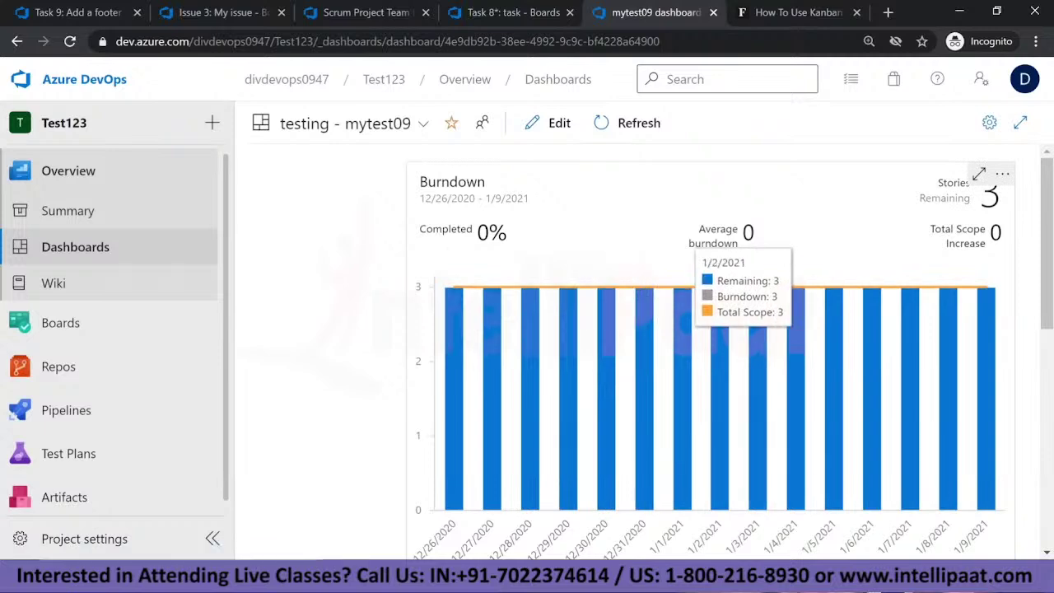
{"action": "scroll", "coordinate": [723, 466], "scroll_direction": "down", "scroll_amount": 2}
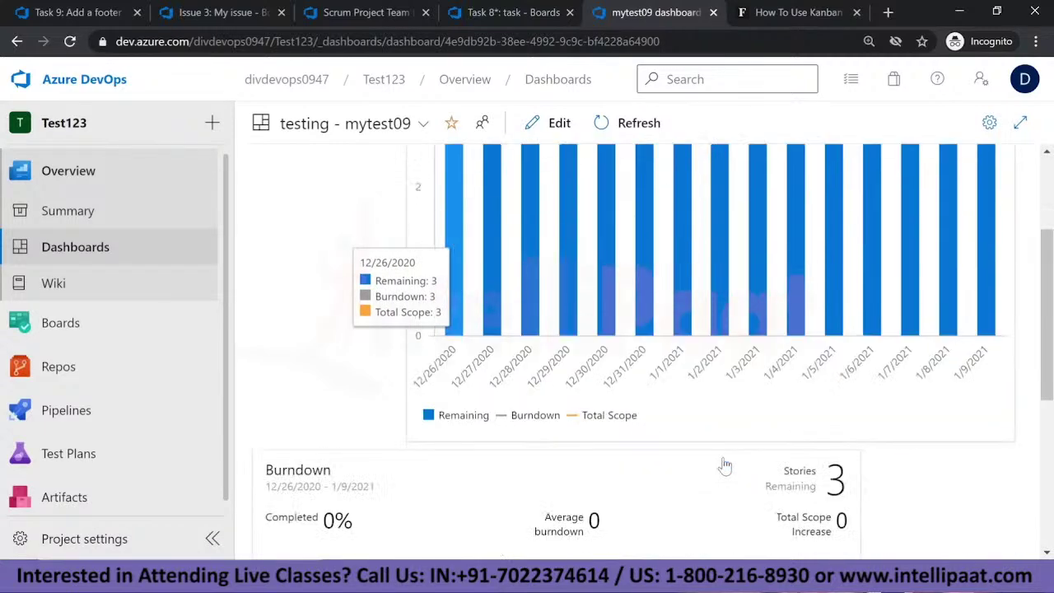
{"action": "scroll", "coordinate": [723, 466], "scroll_direction": "down", "scroll_amount": 5}
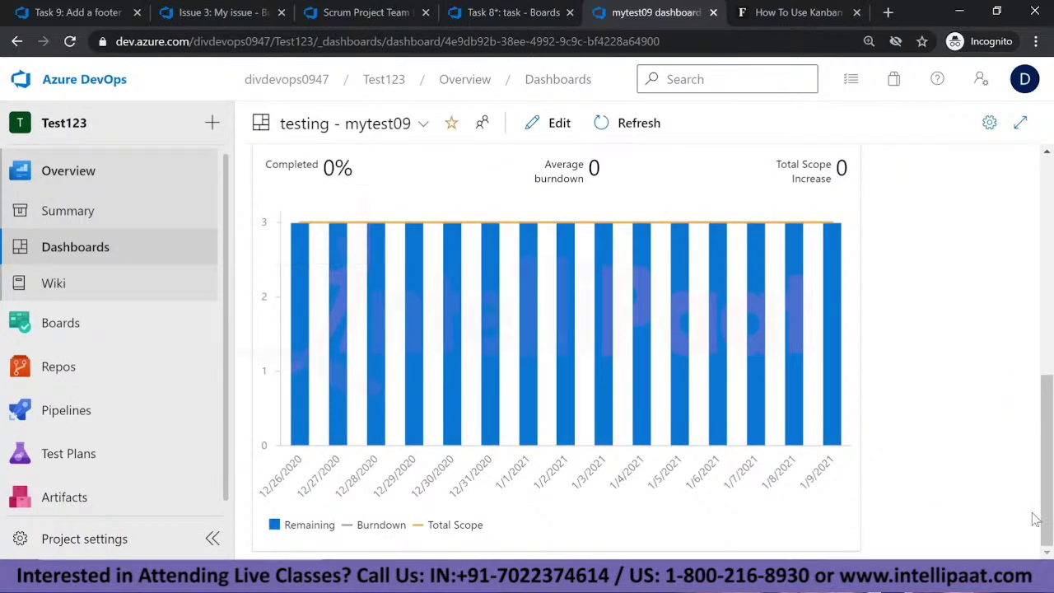
{"action": "left_click_drag", "start_coordinate": [1048, 514], "coordinate": [1048, 316]}
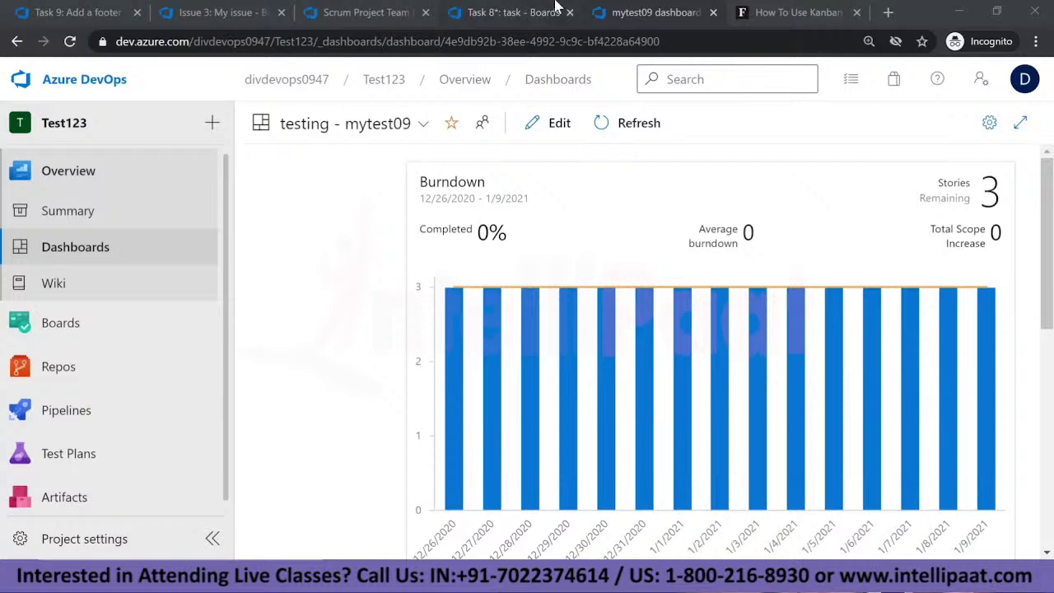
{"action": "left_click", "coordinate": [511, 13]}
{"action": "left_click", "coordinate": [651, 12]}
{"action": "mouse_move", "coordinate": [66, 330]}
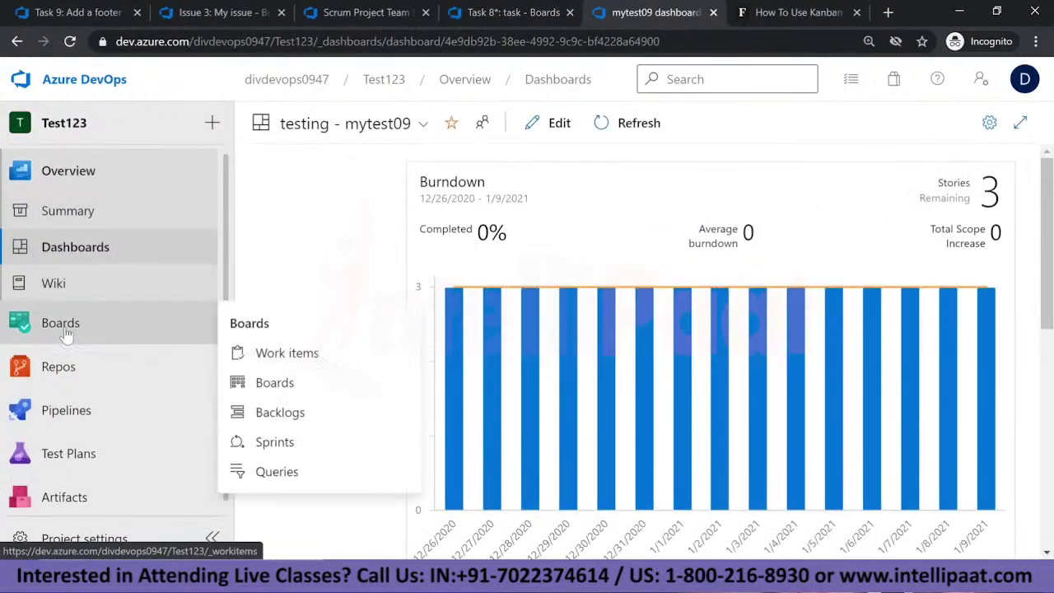
Step: Open the Test123 Team board with Medium and High Priority swimlanes collapsed and Critical expanded
{"action": "left_click", "coordinate": [273, 359]}
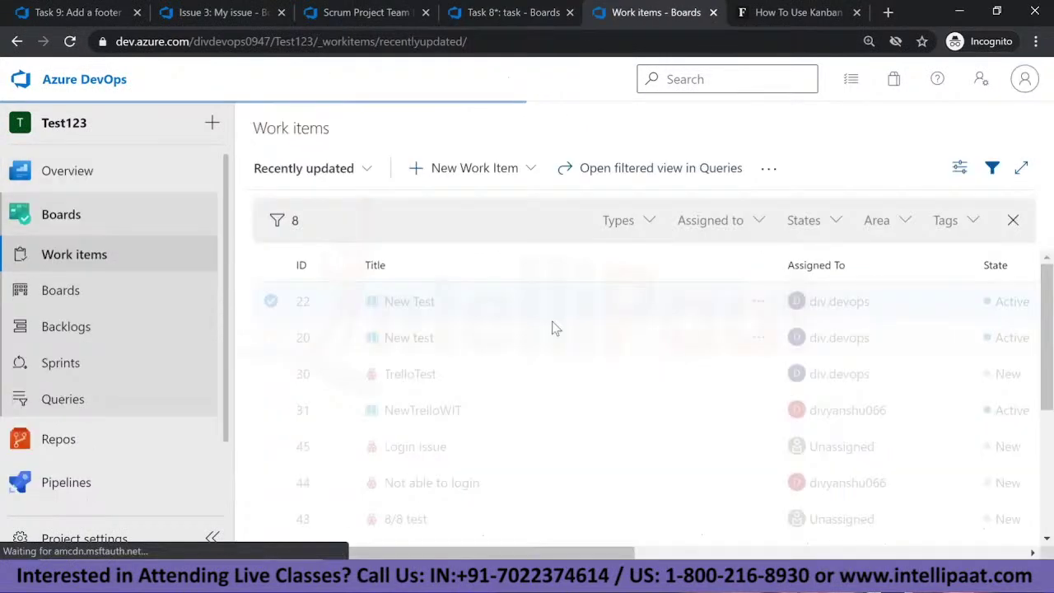
{"action": "left_click", "coordinate": [74, 290]}
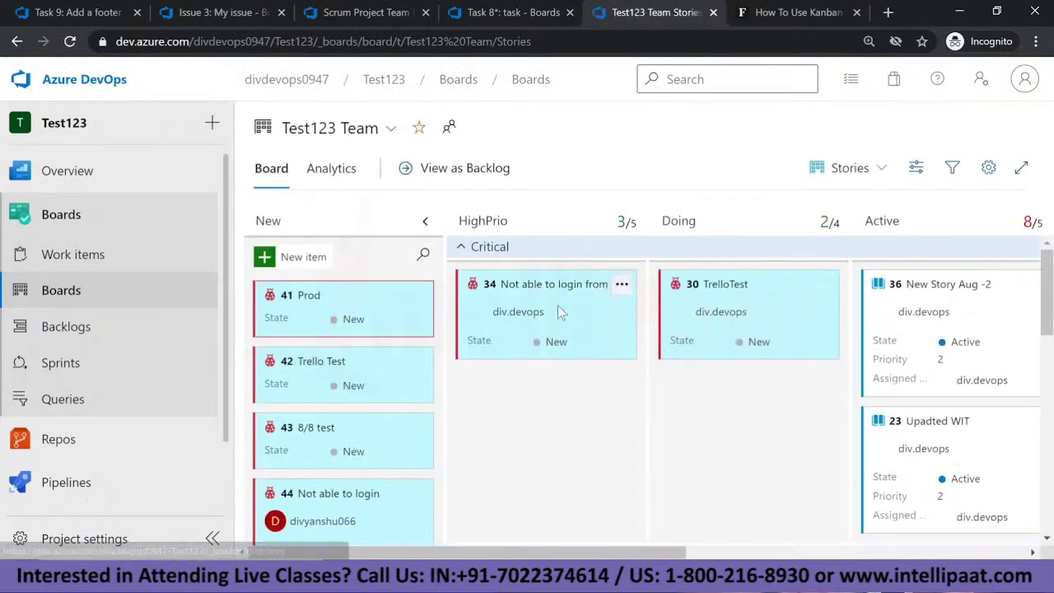
{"action": "left_click", "coordinate": [461, 247]}
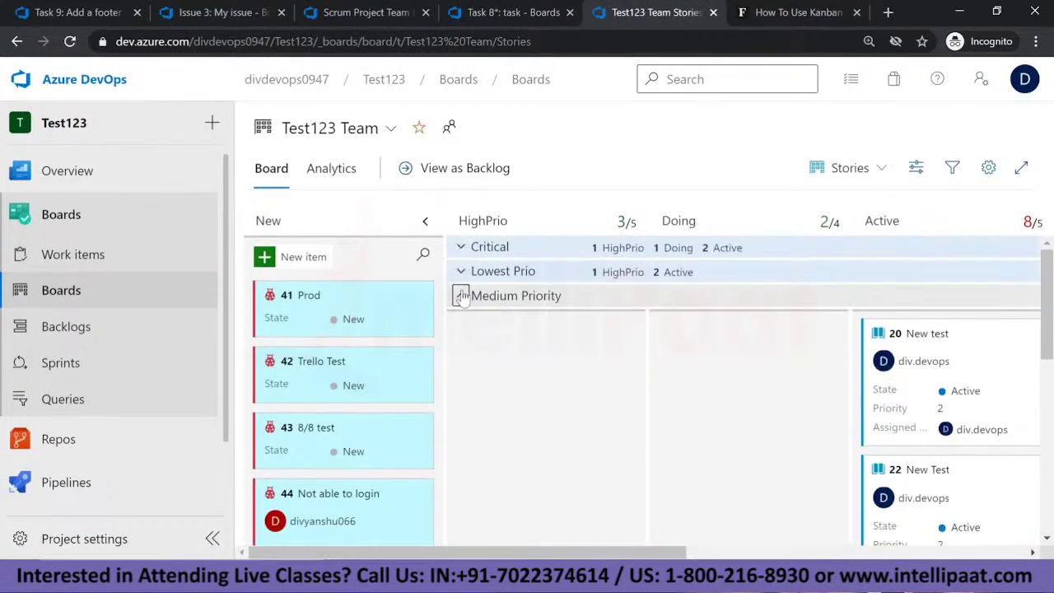
{"action": "left_click", "coordinate": [461, 296]}
{"action": "left_click", "coordinate": [462, 320]}
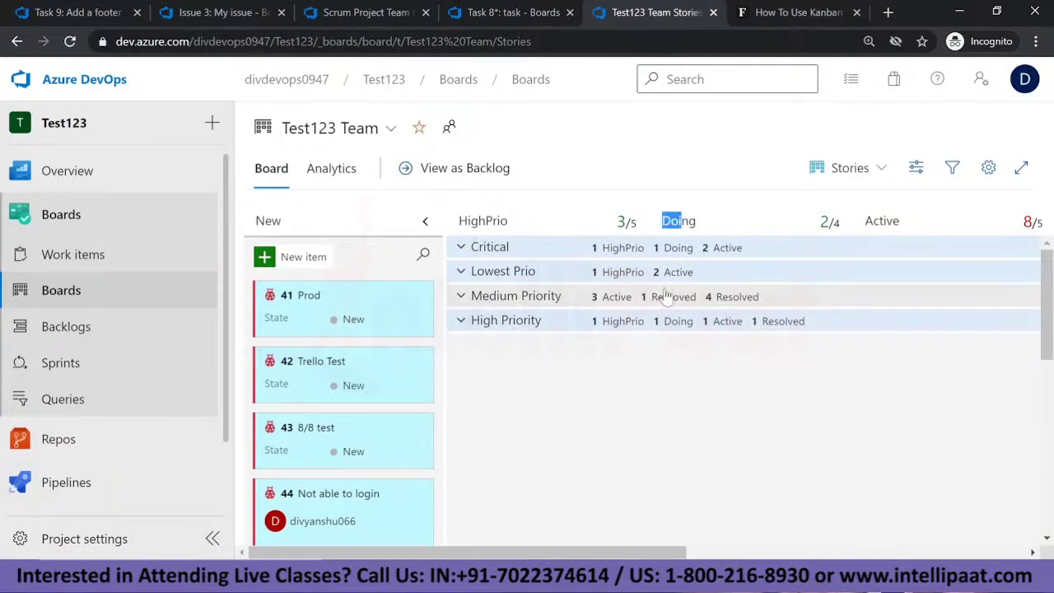
{"action": "left_click", "coordinate": [462, 247]}
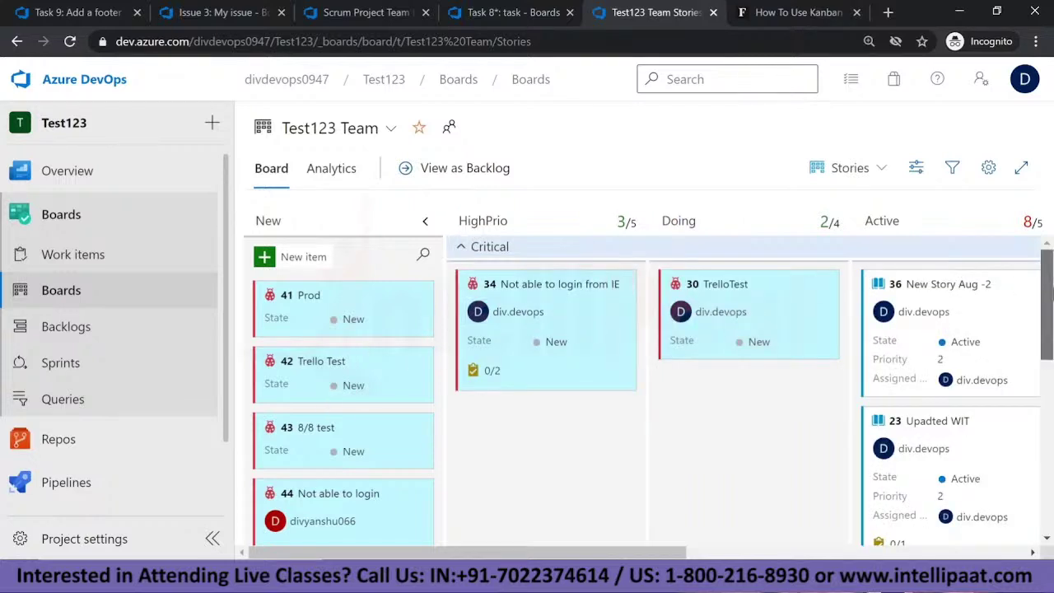
{"action": "scroll", "coordinate": [1050, 381], "scroll_direction": "down", "scroll_amount": 5}
{"action": "scroll", "coordinate": [1051, 380], "scroll_direction": "up", "scroll_amount": 5}
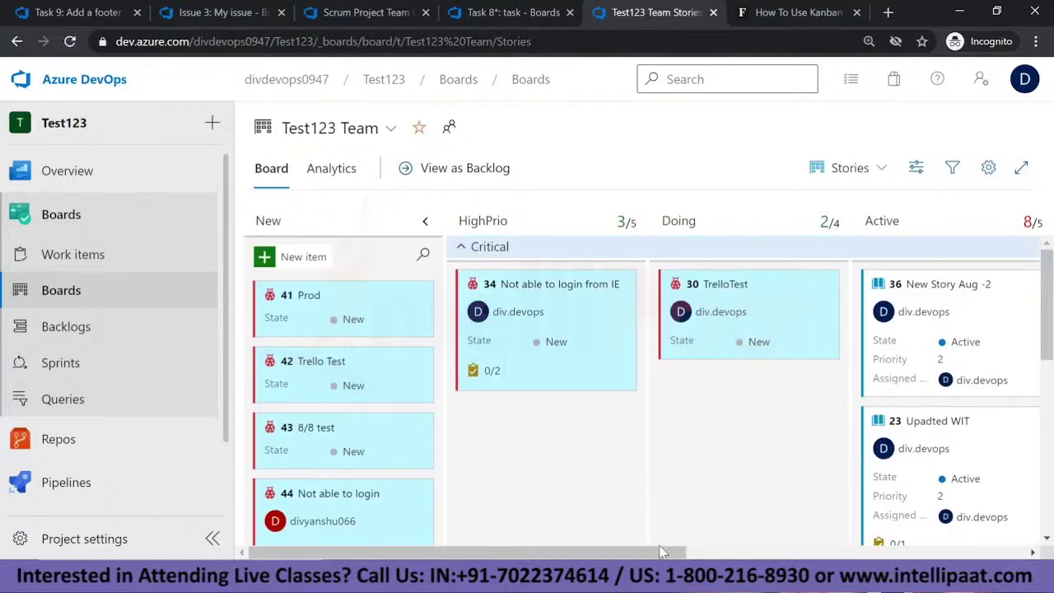
{"action": "left_click_drag", "start_coordinate": [658, 554], "coordinate": [283, 464]}
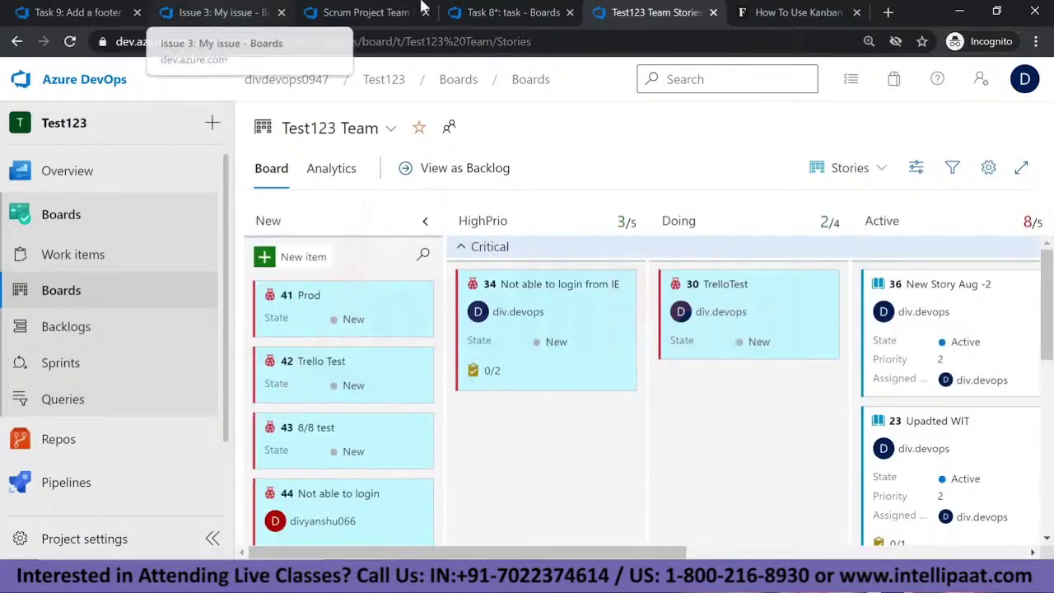
{"action": "left_click", "coordinate": [393, 8]}
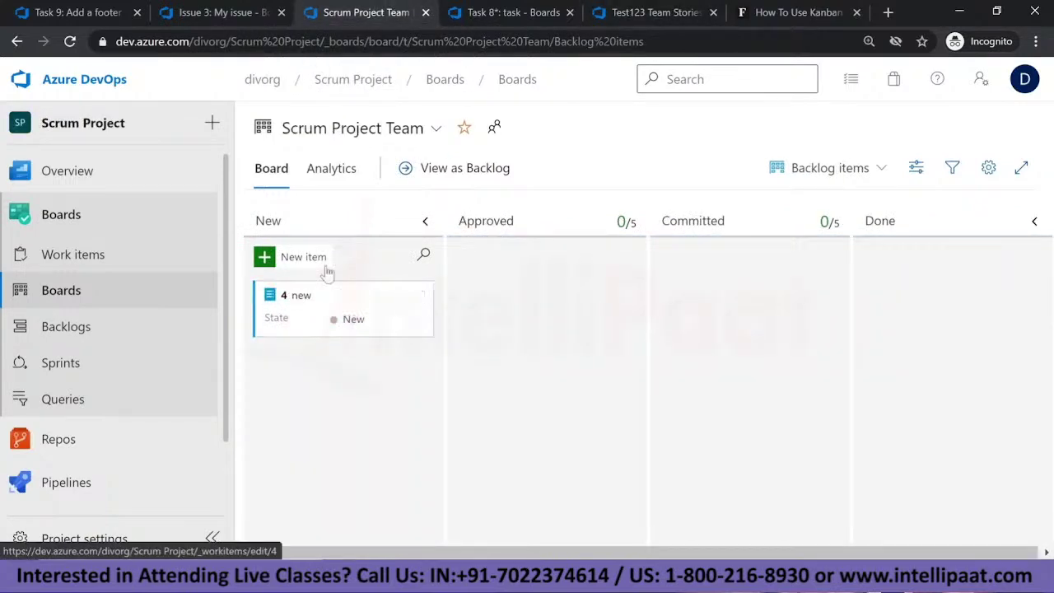
{"action": "left_click", "coordinate": [315, 259]}
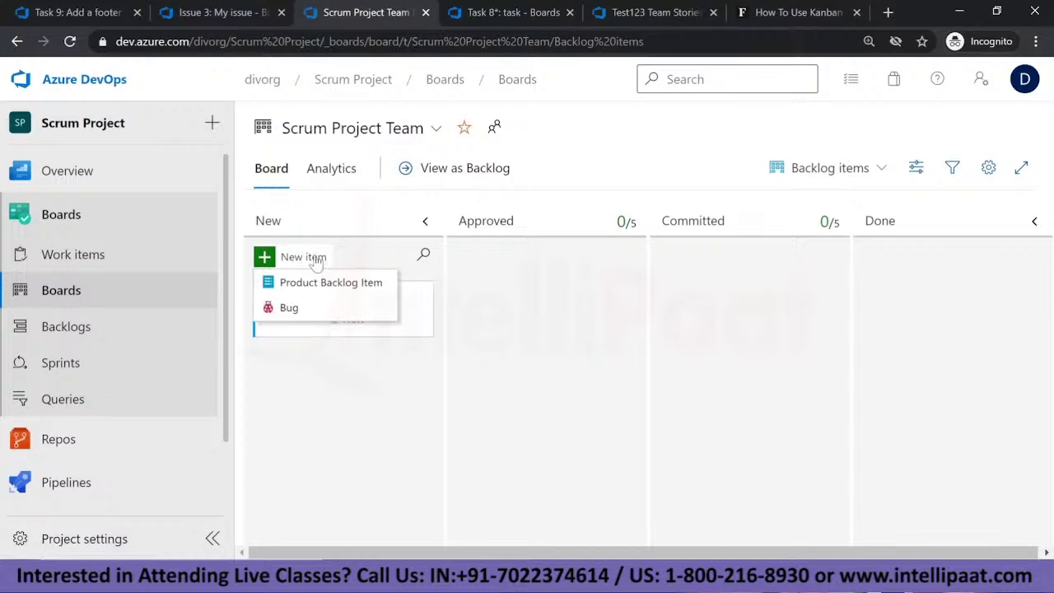
{"action": "left_click", "coordinate": [293, 308]}
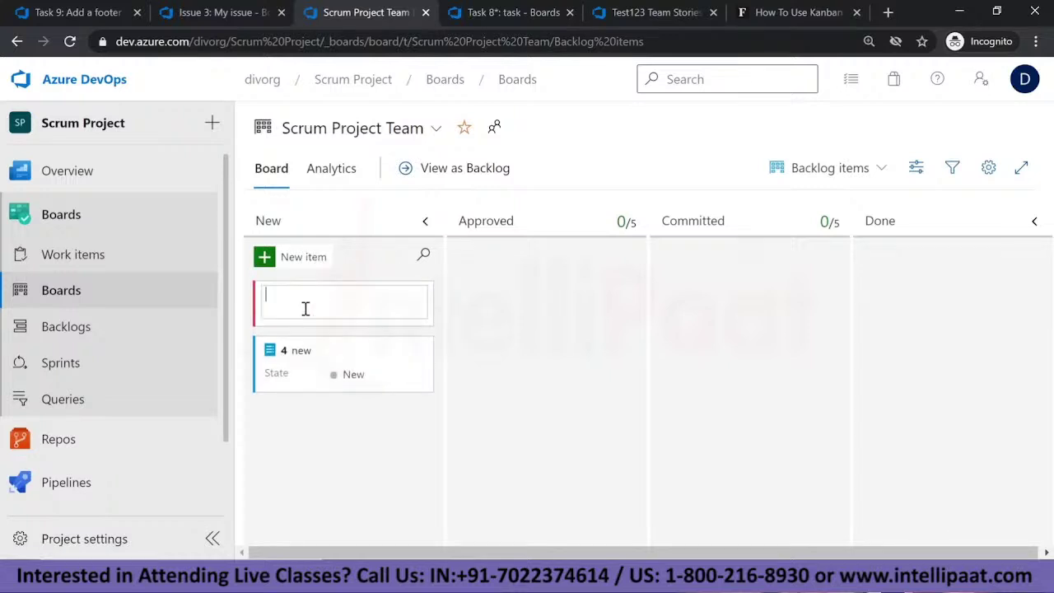
{"action": "type", "text": "bug needs to fix"}
{"action": "key", "text": "Return"}
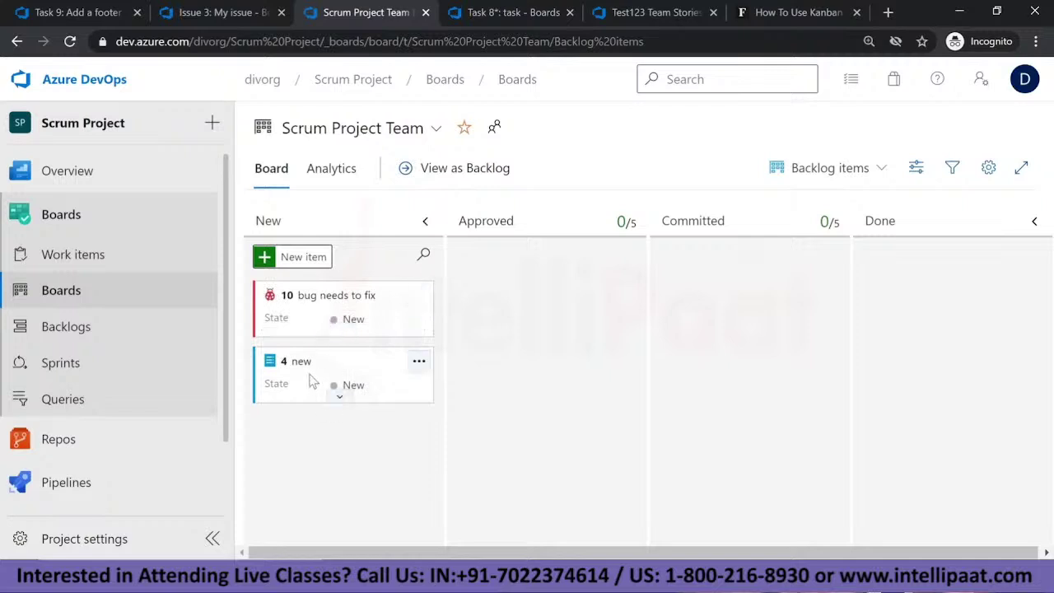
{"action": "left_click_drag", "start_coordinate": [359, 316], "coordinate": [512, 278]}
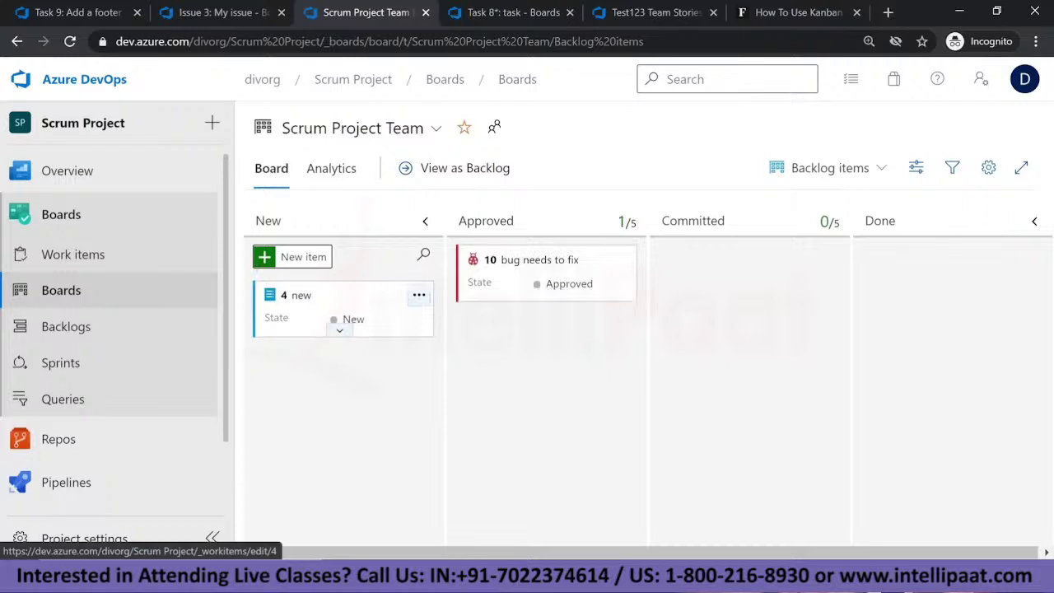
{"action": "left_click_drag", "start_coordinate": [313, 309], "coordinate": [746, 284]}
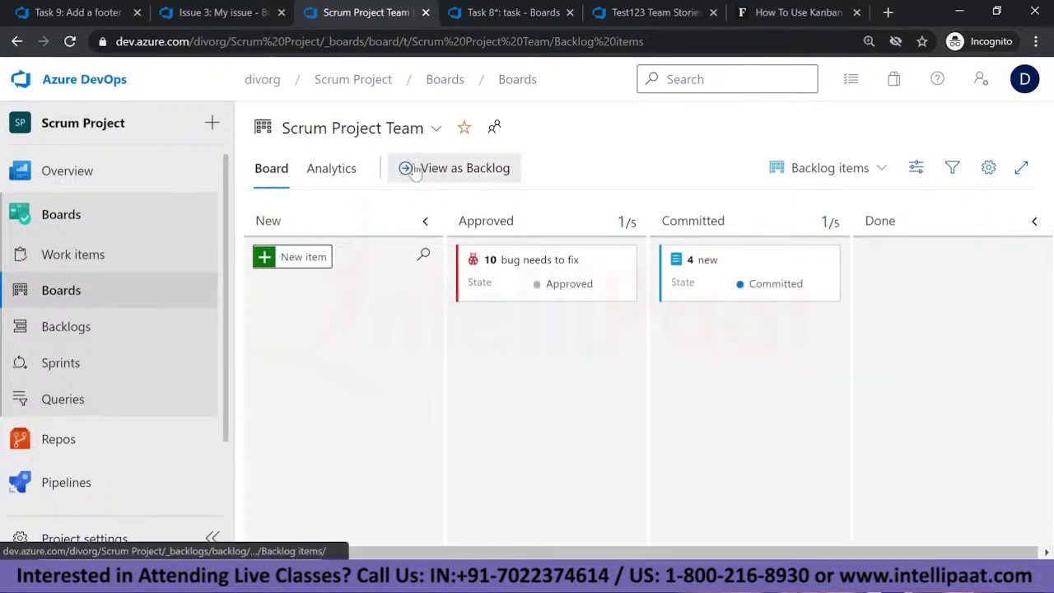
{"action": "left_click", "coordinate": [456, 168]}
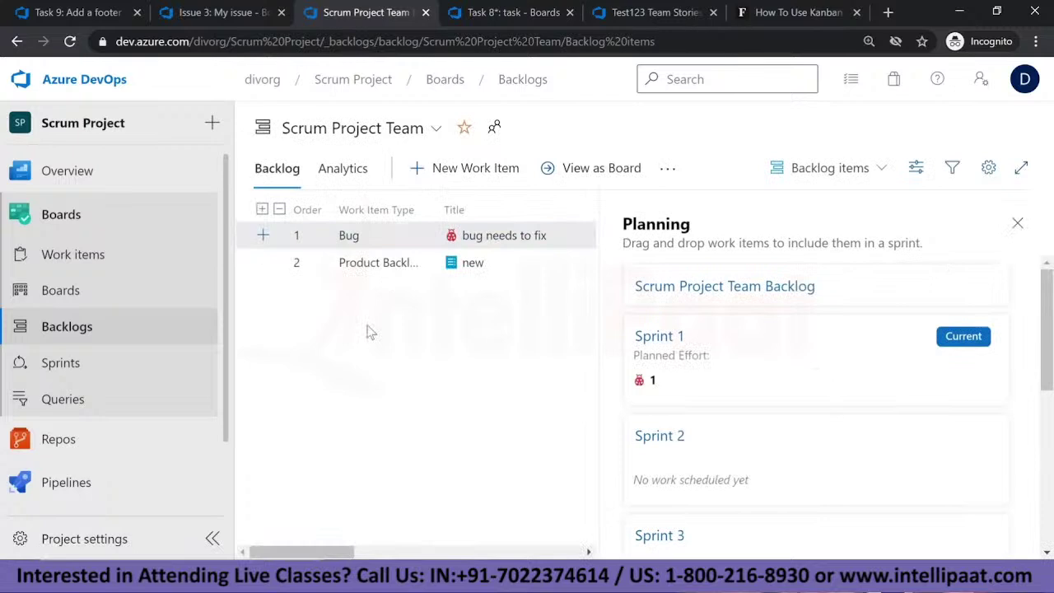
{"action": "left_click", "coordinate": [1017, 222]}
{"action": "left_click", "coordinate": [710, 280]}
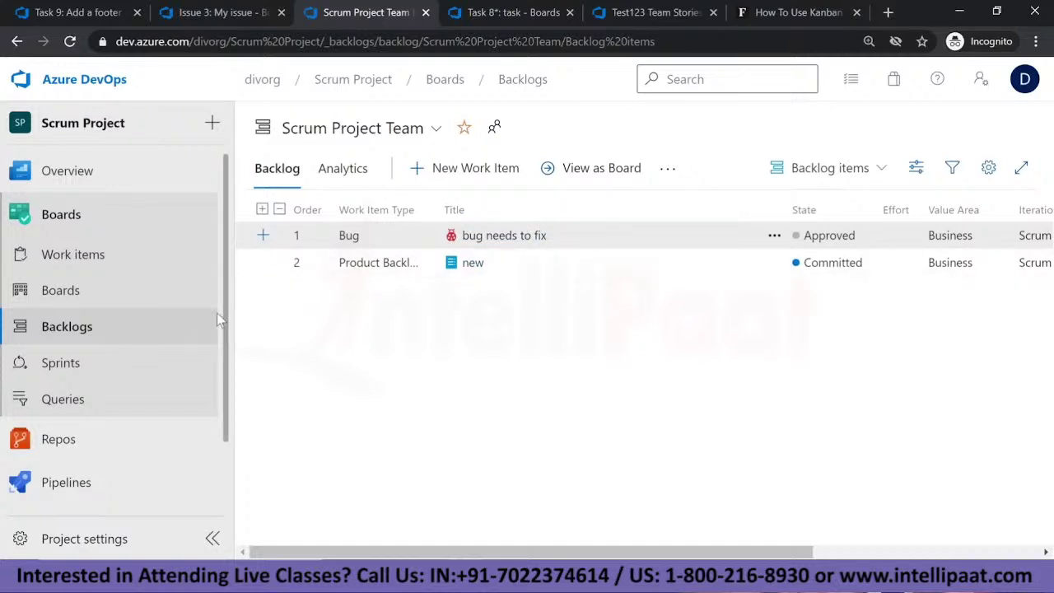
{"action": "left_click", "coordinate": [595, 170]}
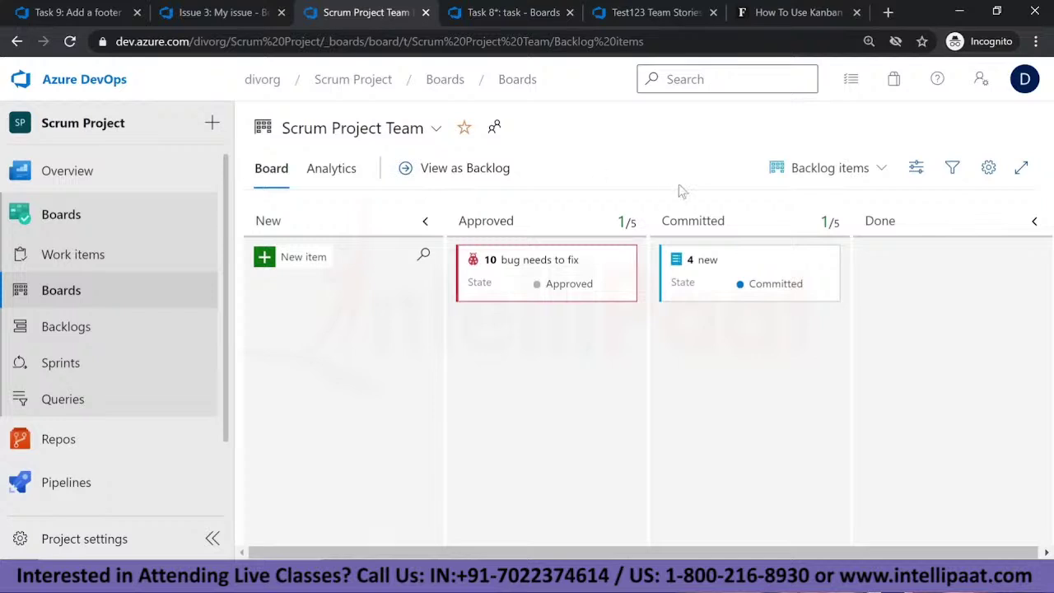
Step: Move backlog item 4 'new' from Committed into Done on the Scrum Project Team board
{"action": "left_click_drag", "start_coordinate": [696, 263], "coordinate": [988, 284]}
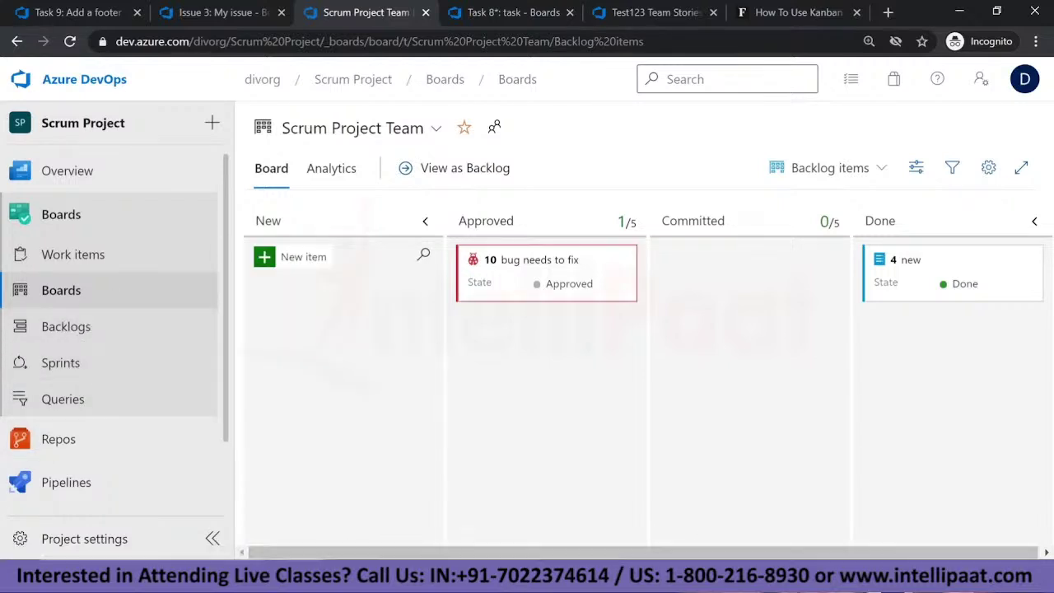
{"action": "left_click", "coordinate": [667, 583]}
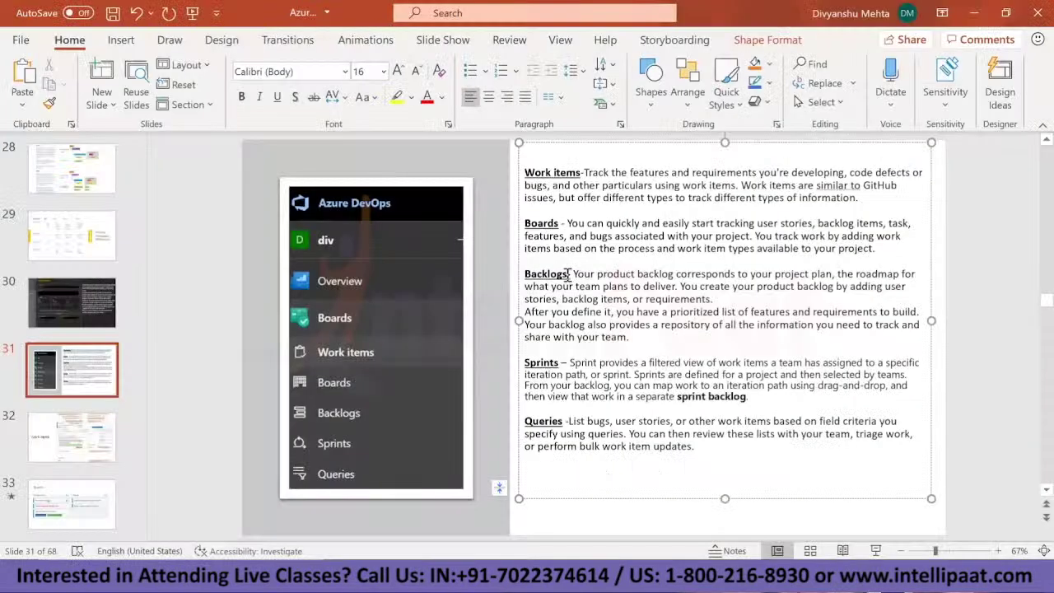
Step: Select and then deselect the Backlogs paragraph on slide 31
{"action": "left_click_drag", "start_coordinate": [524, 274], "coordinate": [574, 275]}
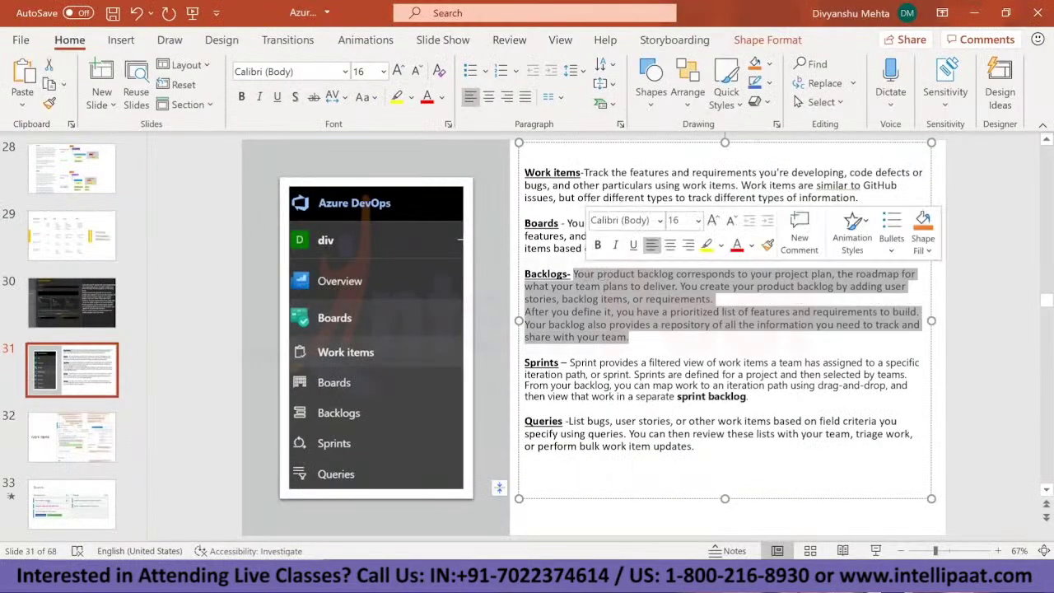
{"action": "left_click", "coordinate": [574, 274]}
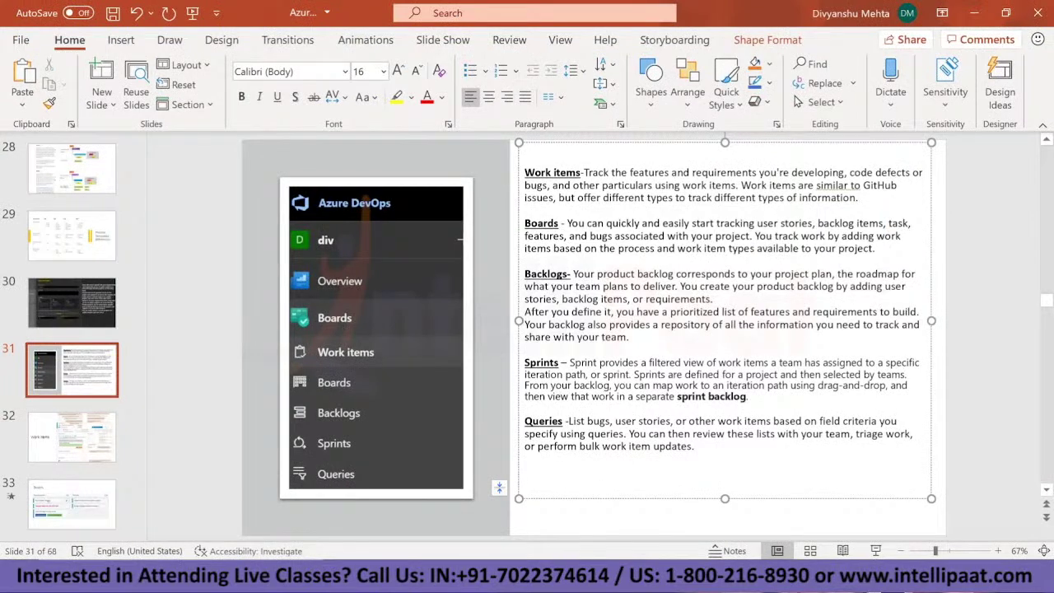
Step: Return to Chrome and browse the Scrum Project team board list
{"action": "key", "text": "alt+Tab"}
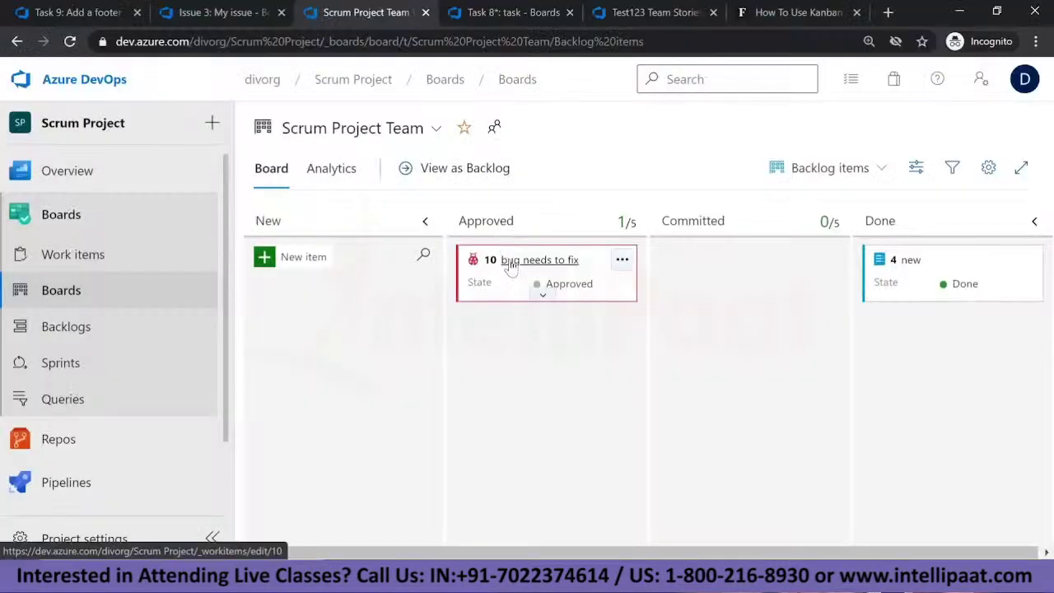
{"action": "left_click_drag", "start_coordinate": [527, 258], "coordinate": [554, 293]}
{"action": "left_click", "coordinate": [375, 129]}
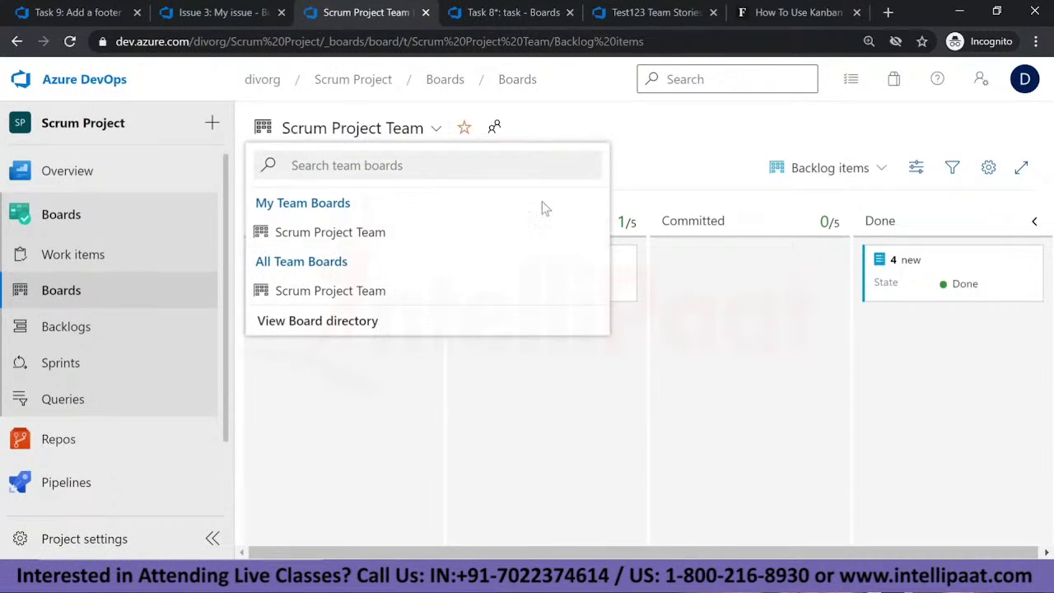
{"action": "left_click", "coordinate": [656, 158]}
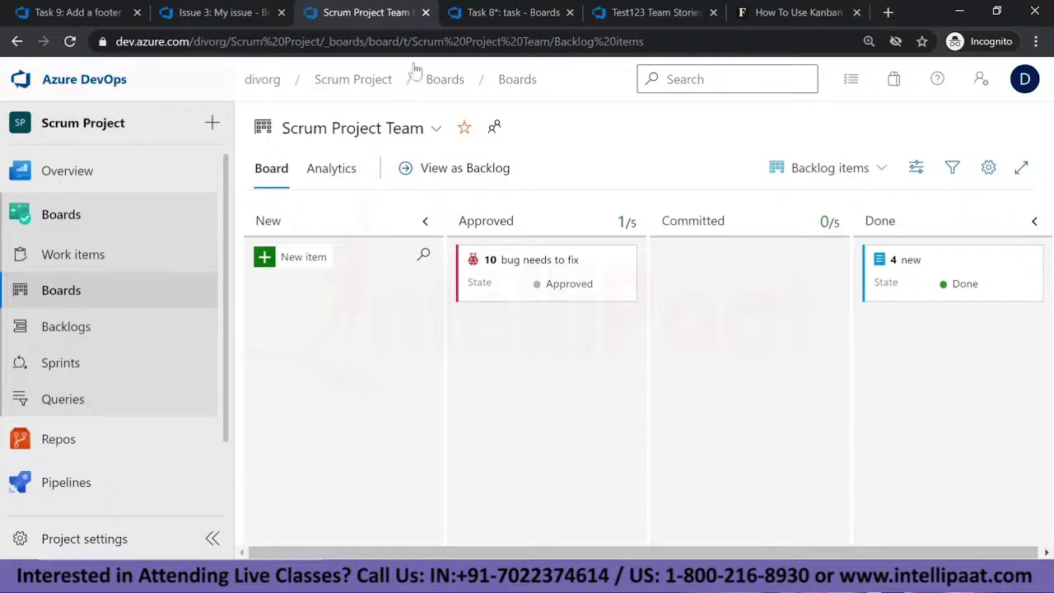
{"action": "key", "text": "Tab"}
{"action": "key", "text": "Tab"}
{"action": "key", "text": "Return"}
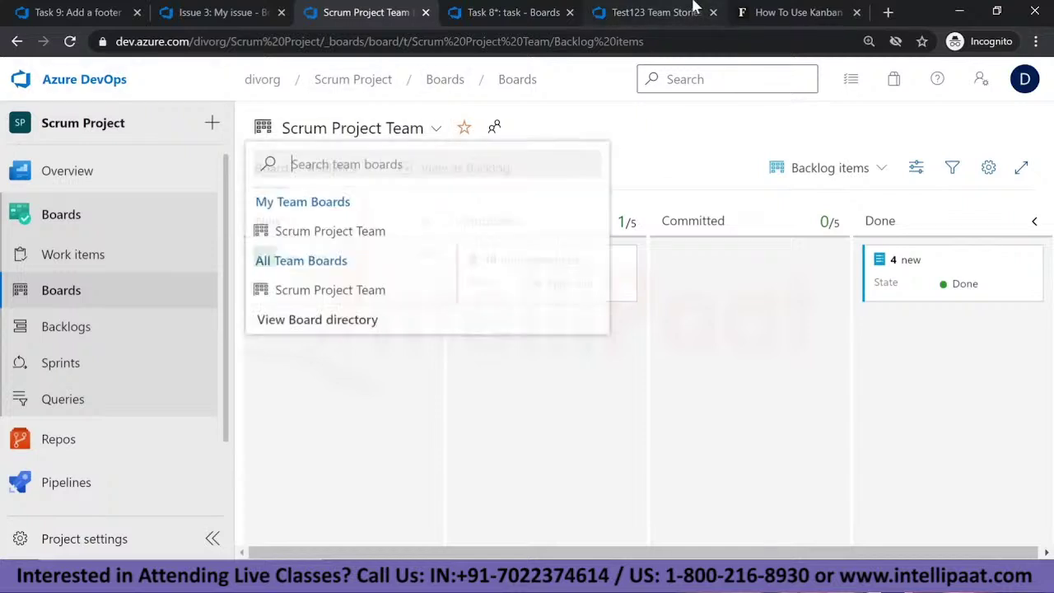
Step: View the testing team board from the Test123 tab, then go back to Test123 Team
{"action": "left_click", "coordinate": [694, 10]}
{"action": "key", "text": "Return"}
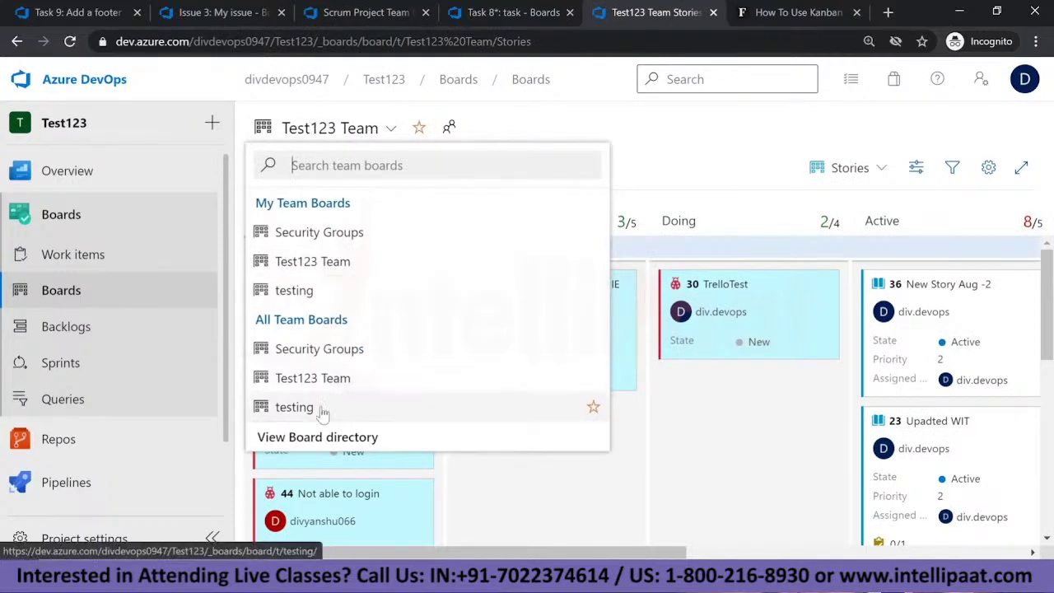
{"action": "left_click", "coordinate": [293, 407]}
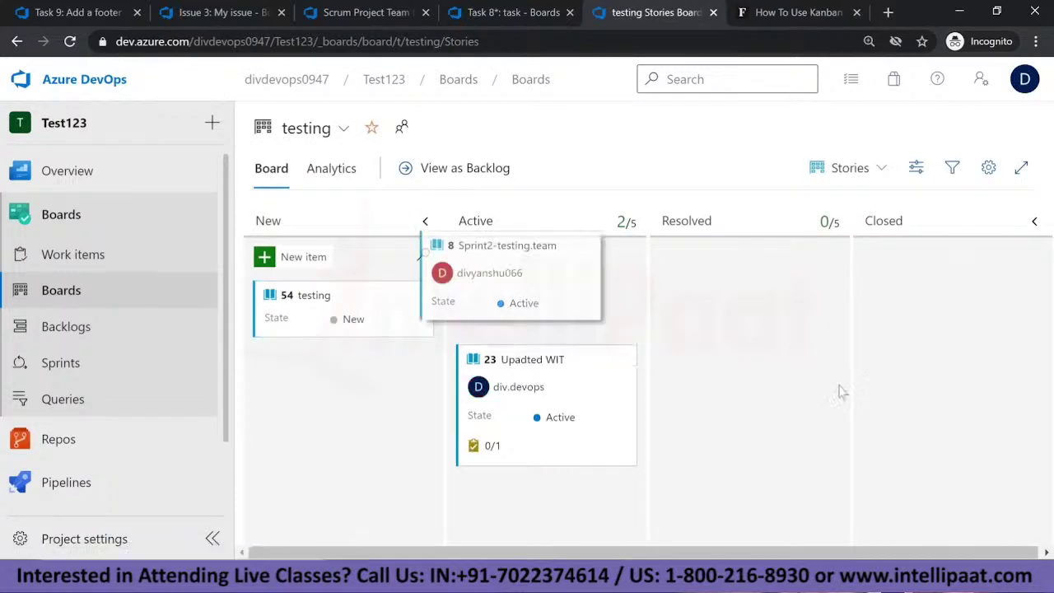
{"action": "left_click", "coordinate": [342, 128]}
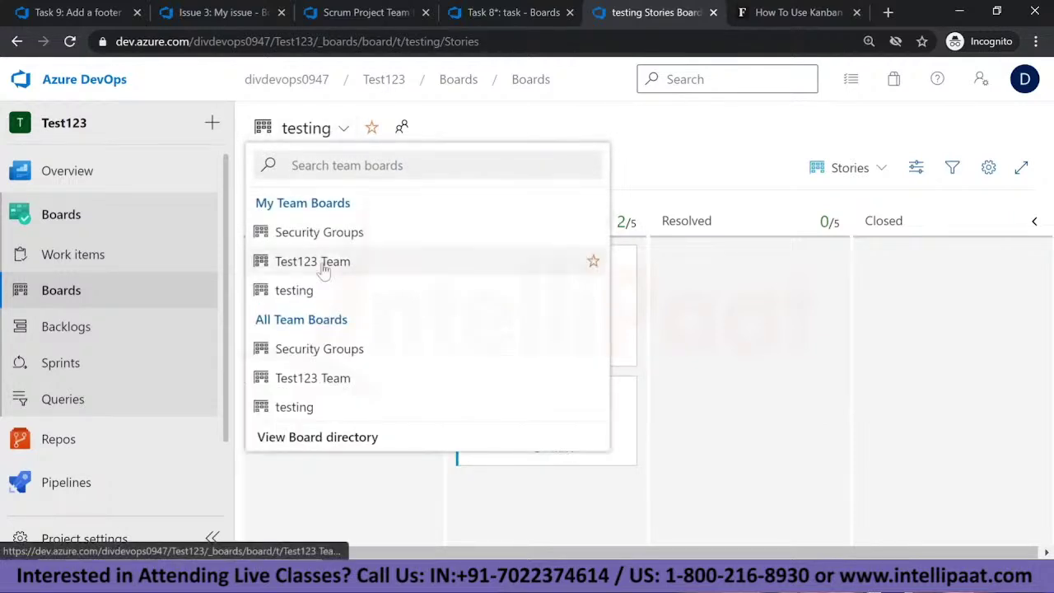
{"action": "left_click", "coordinate": [324, 265]}
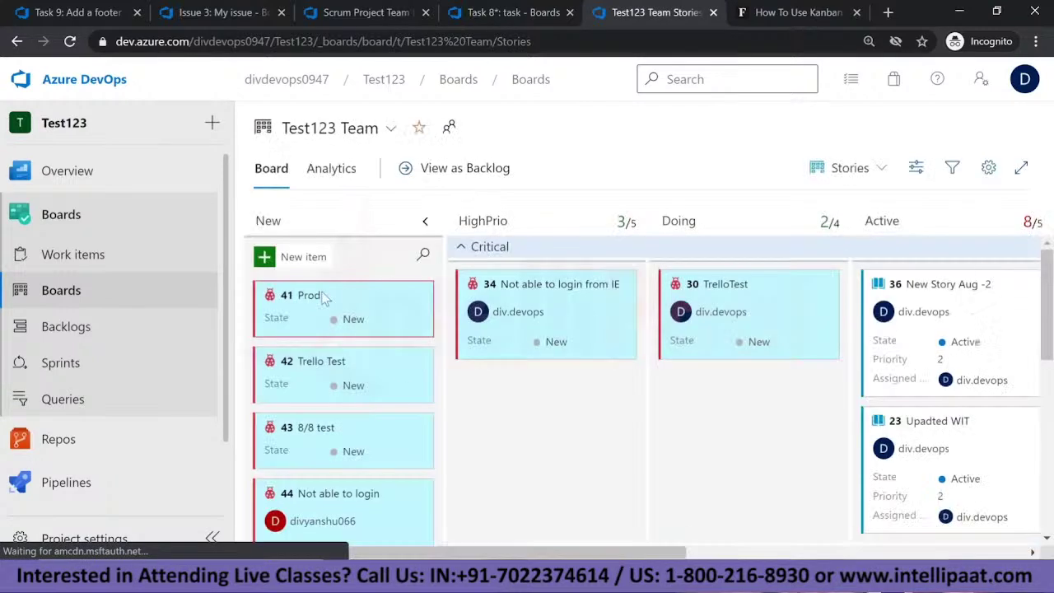
Step: Return to the Scrum Project Team board showing bug 10 Approved and item 4 Done
{"action": "left_click", "coordinate": [525, 14]}
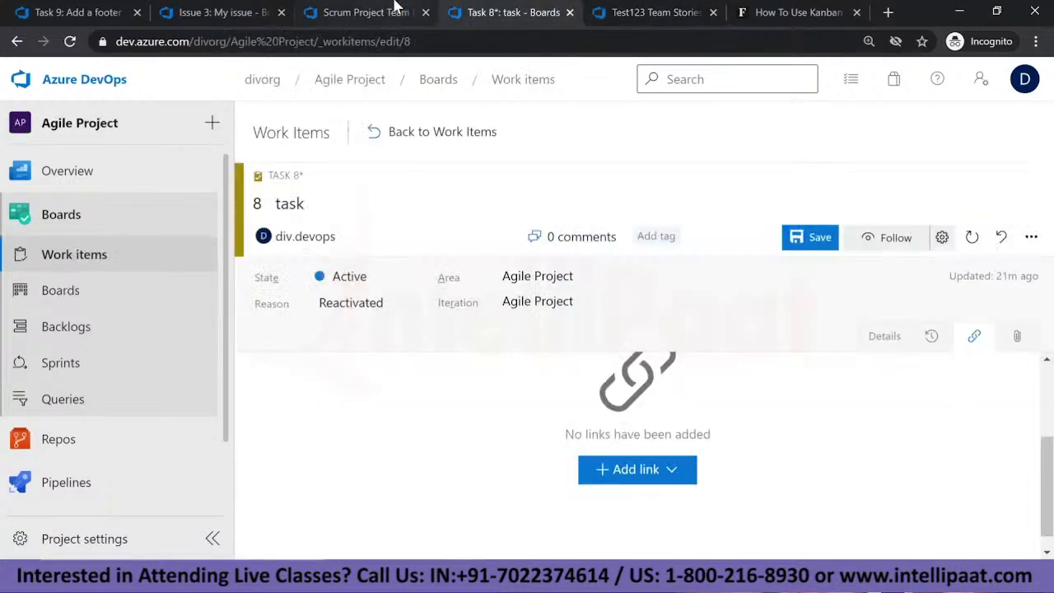
{"action": "left_click", "coordinate": [395, 6]}
{"action": "left_click", "coordinate": [715, 387]}
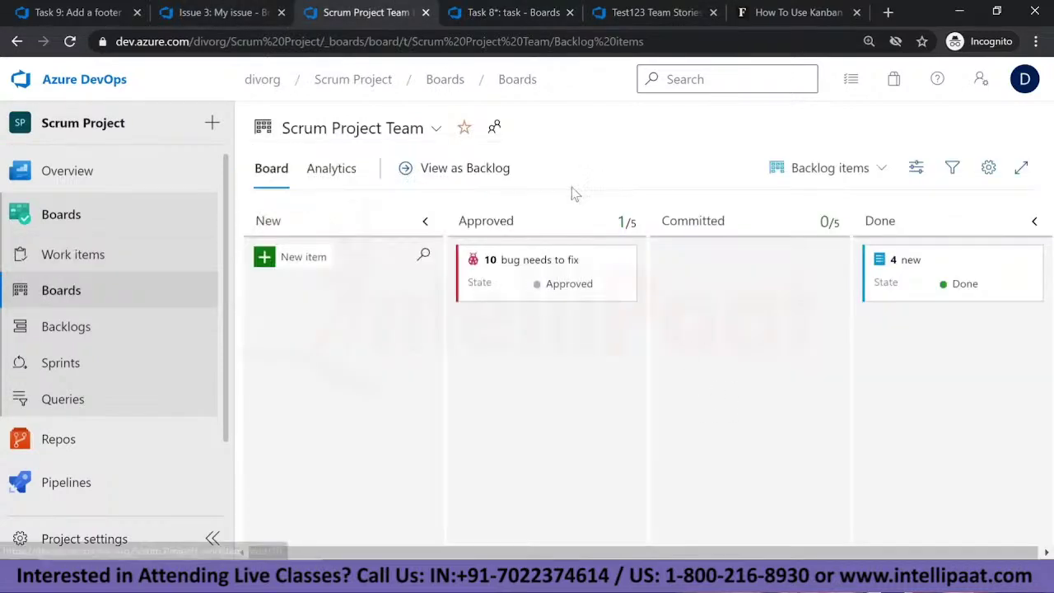
{"action": "left_click", "coordinate": [400, 128]}
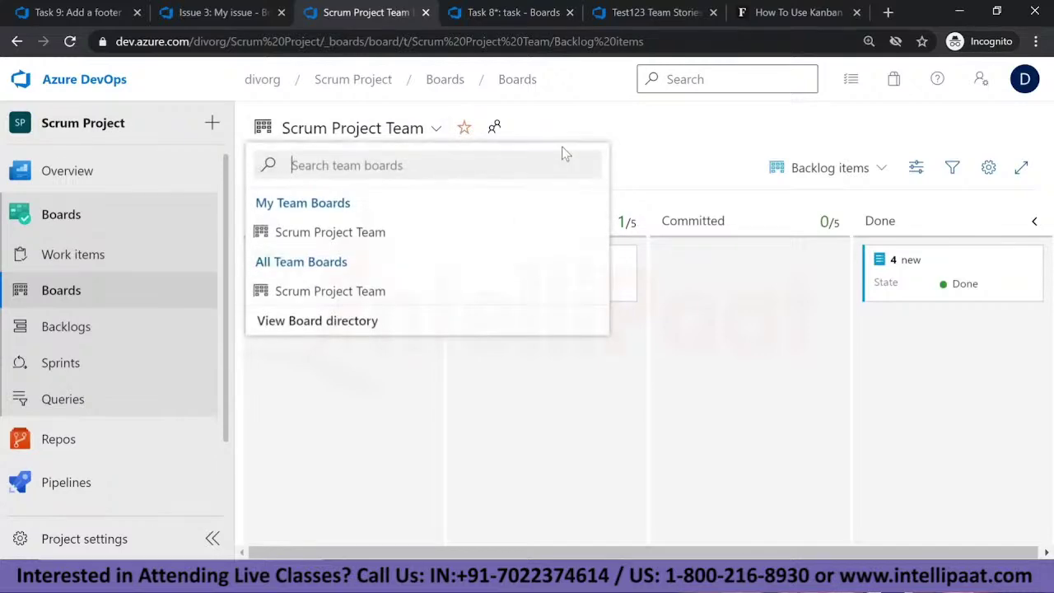
{"action": "left_click", "coordinate": [626, 145]}
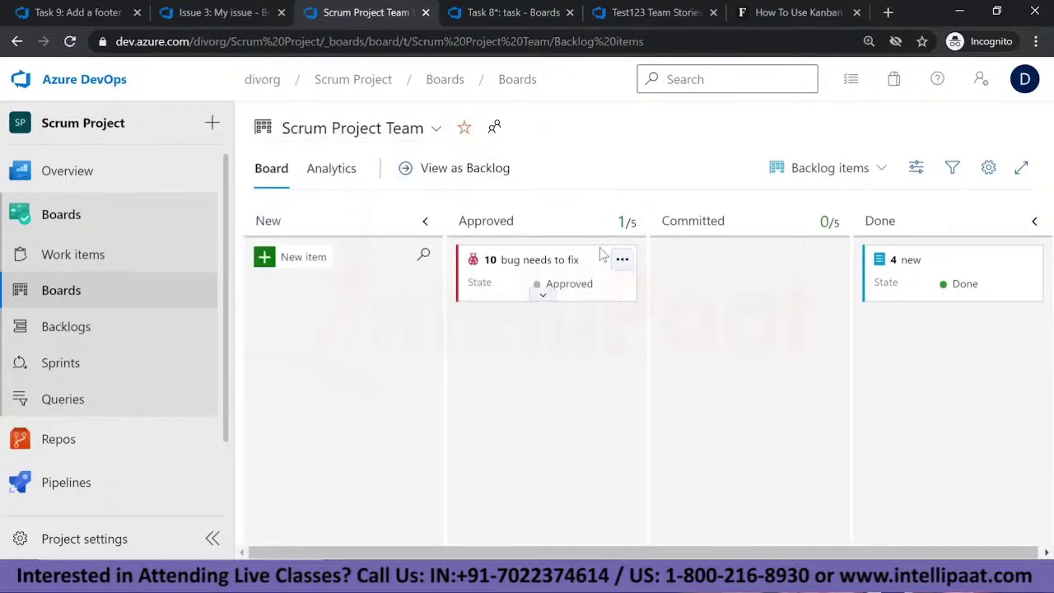
{"action": "key", "text": "alt+Tab"}
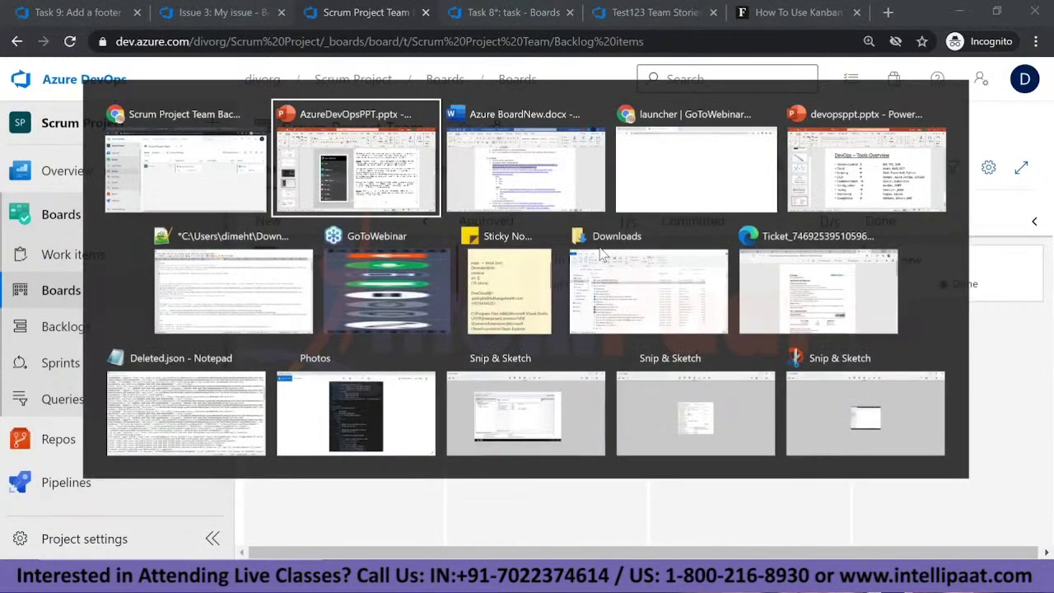
{"action": "left_click", "coordinate": [569, 367]}
{"action": "left_click", "coordinate": [771, 398], "text": "shift"}
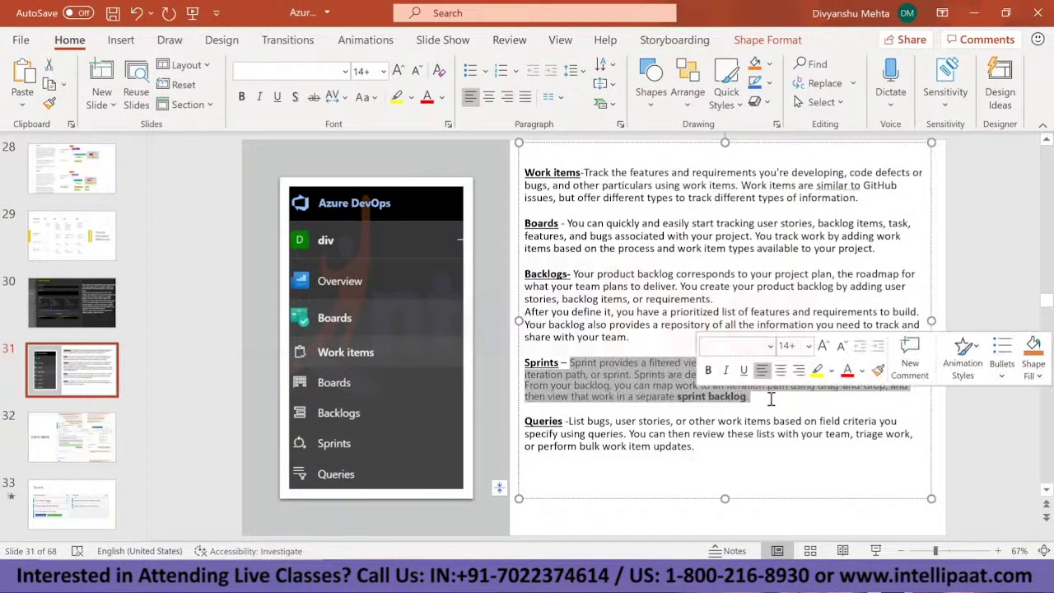
{"action": "left_click", "coordinate": [770, 398]}
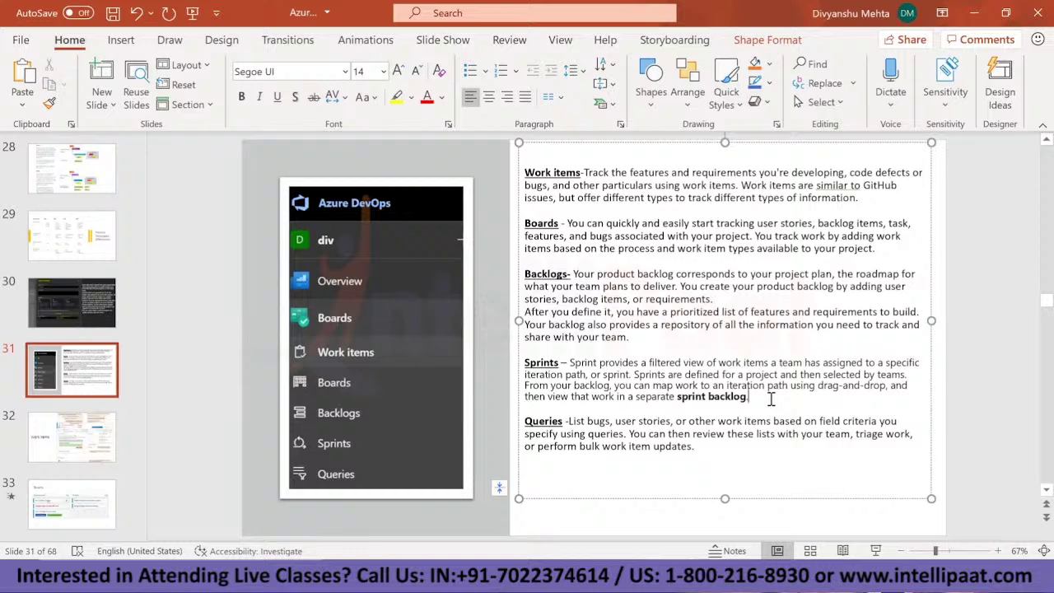
{"action": "key", "text": "alt+Tab"}
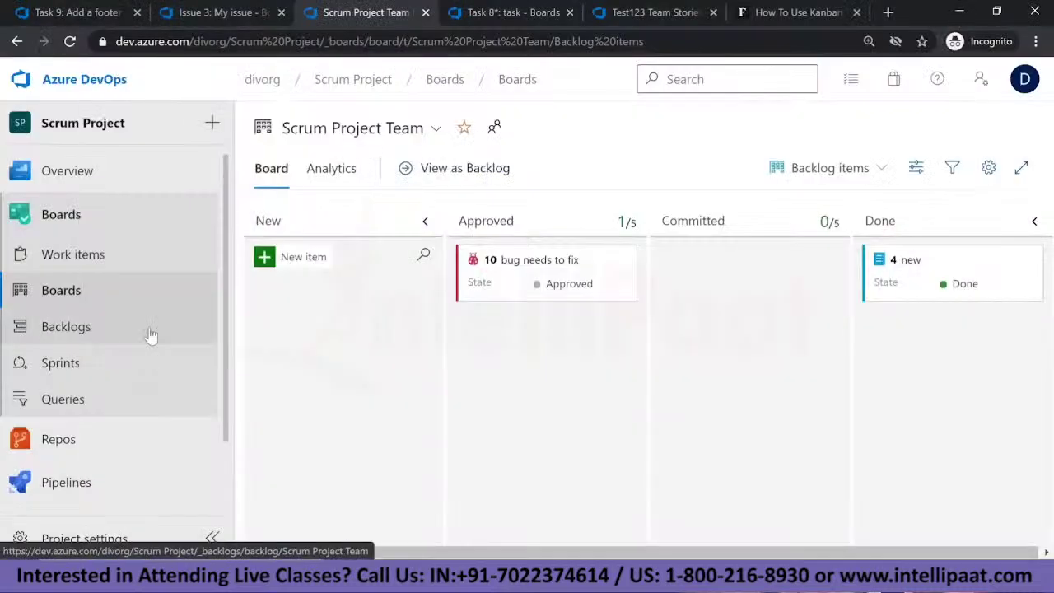
Step: Go from Backlogs to Sprints to reach the Scrum Project Team's Sprint 1 taskboard
{"action": "left_click", "coordinate": [150, 334]}
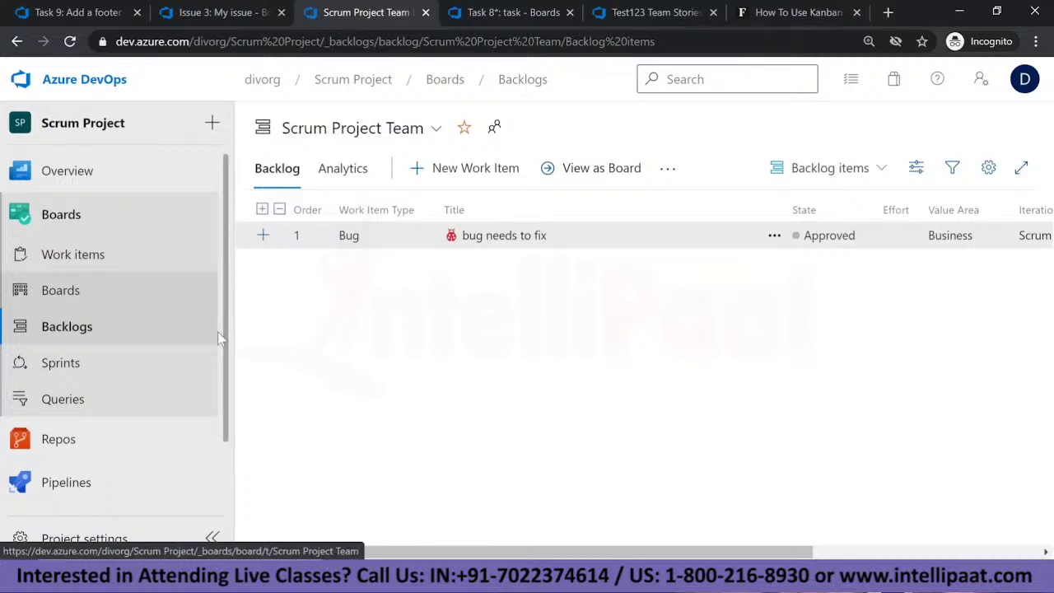
{"action": "left_click", "coordinate": [128, 362]}
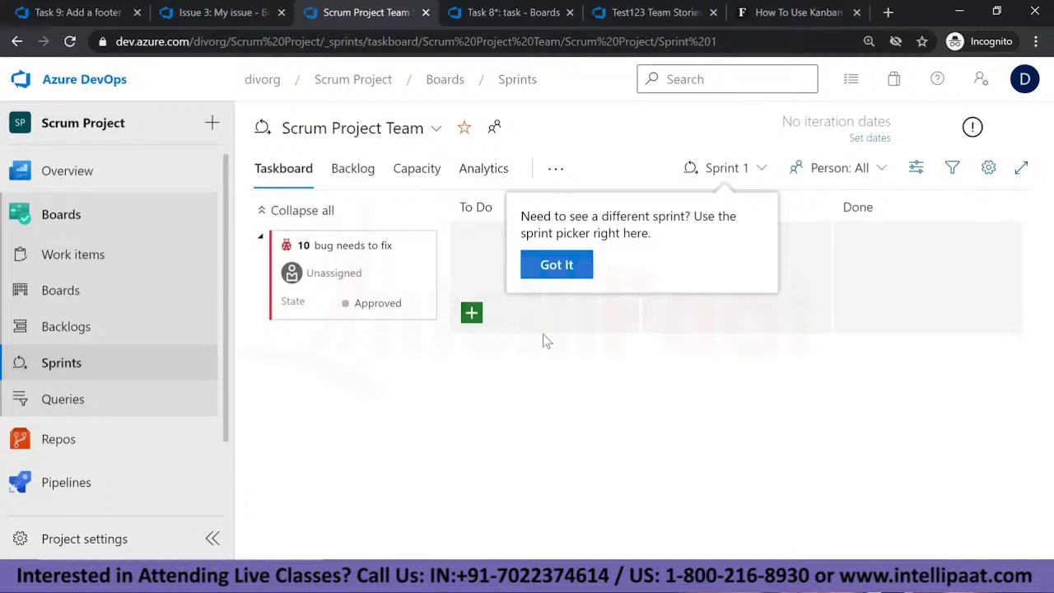
Step: Add task 11 'hre' in the To Do column under bug 10 on the Sprint 1 taskboard
{"action": "left_click", "coordinate": [554, 264]}
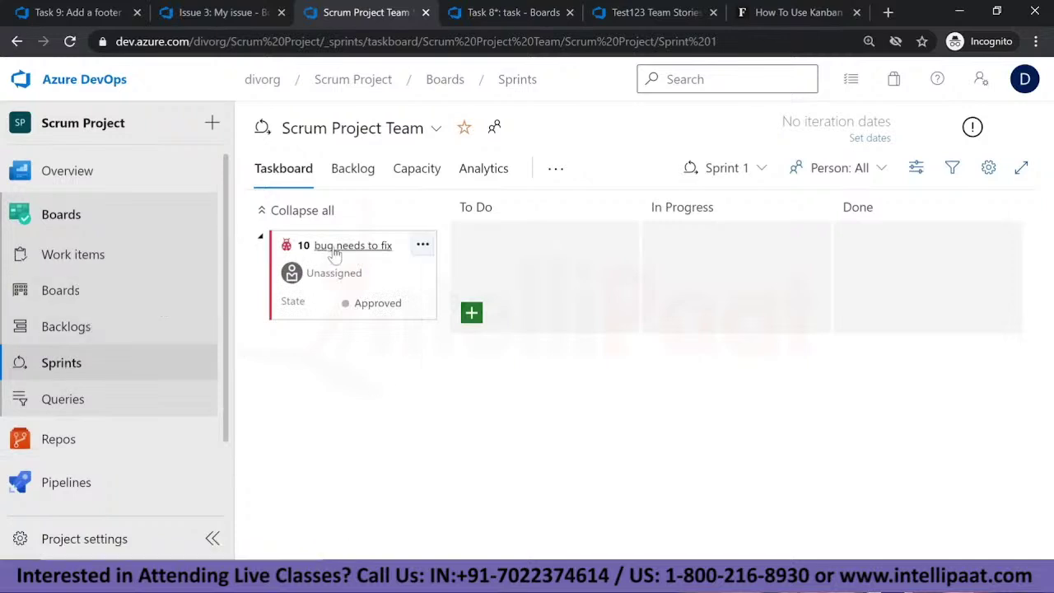
{"action": "left_click_drag", "start_coordinate": [329, 247], "coordinate": [593, 365]}
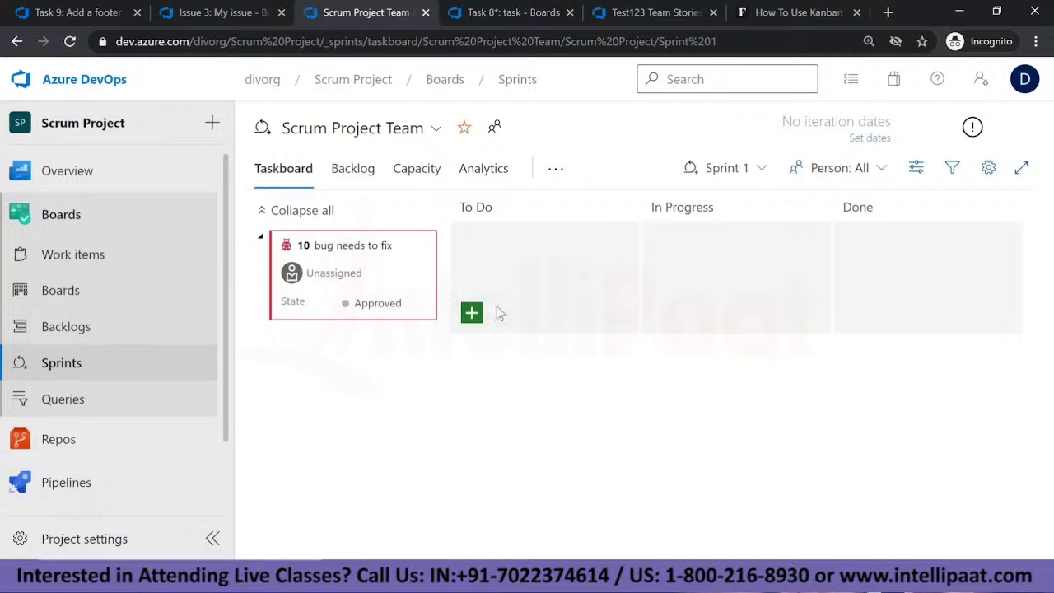
{"action": "left_click", "coordinate": [468, 314]}
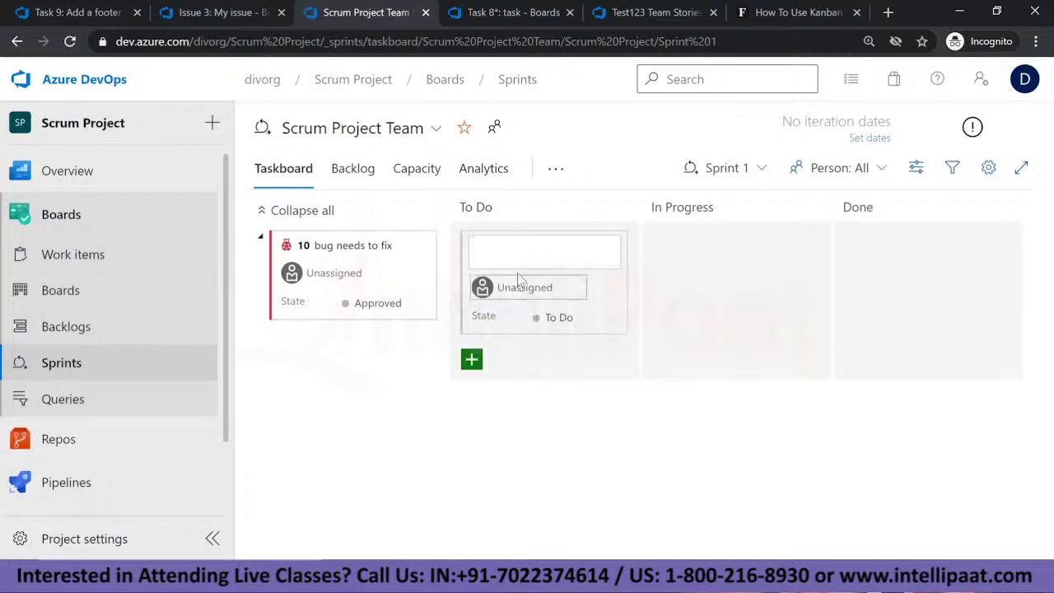
{"action": "type", "text": "hre"}
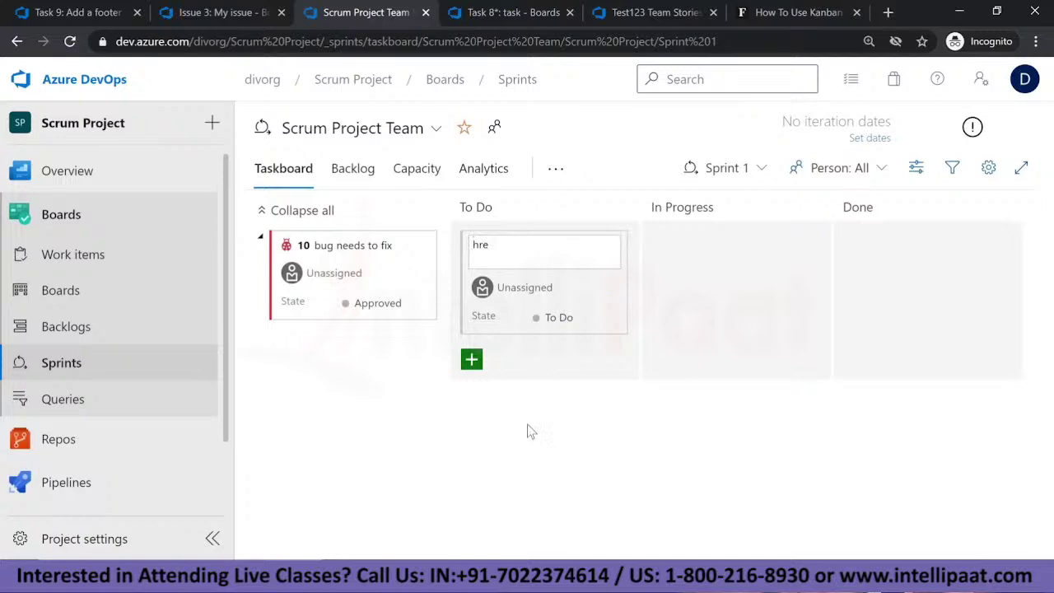
{"action": "key", "text": "Return"}
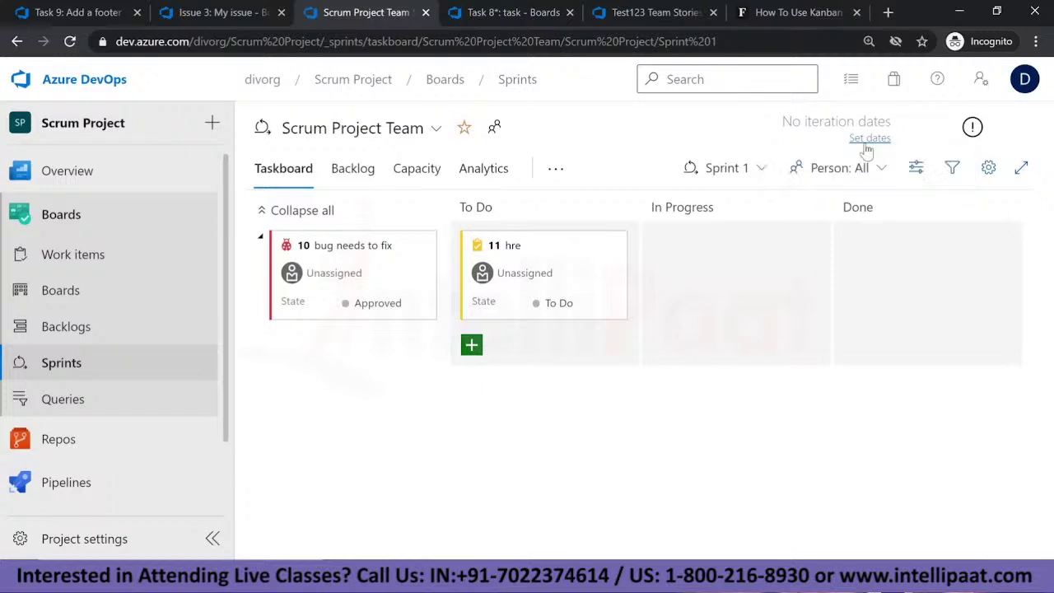
Step: Set Sprint 1's iteration dates to 1/1/2021 through 1/15/2021
{"action": "left_click", "coordinate": [865, 145]}
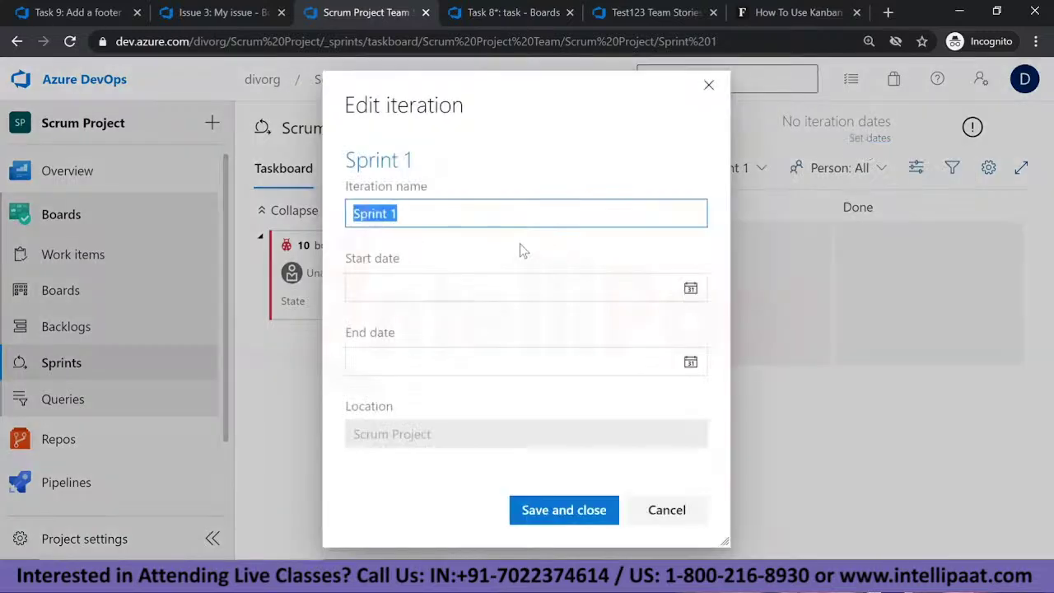
{"action": "left_click", "coordinate": [511, 213]}
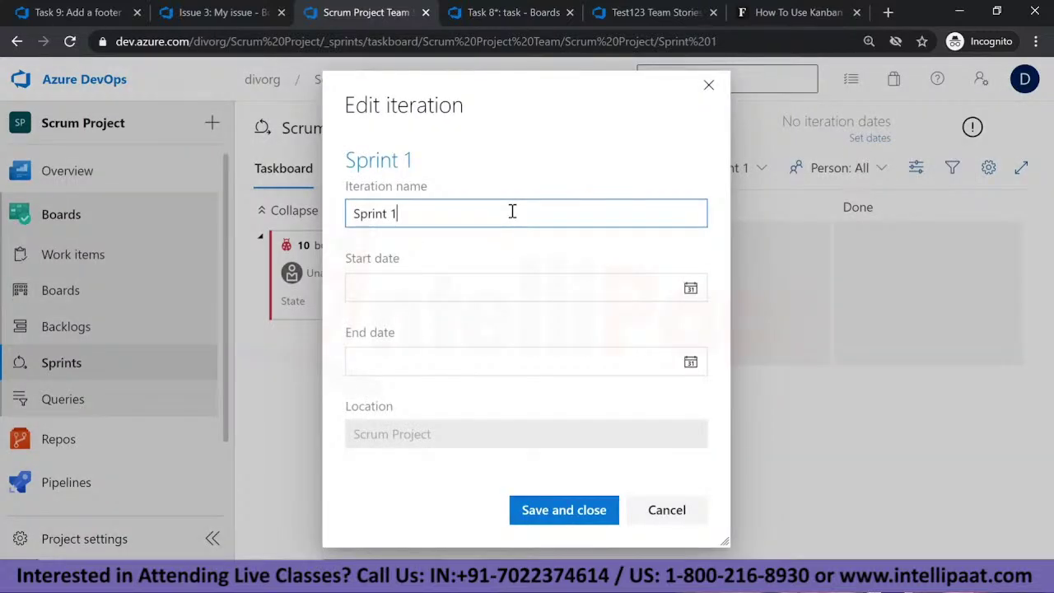
{"action": "left_click", "coordinate": [691, 293]}
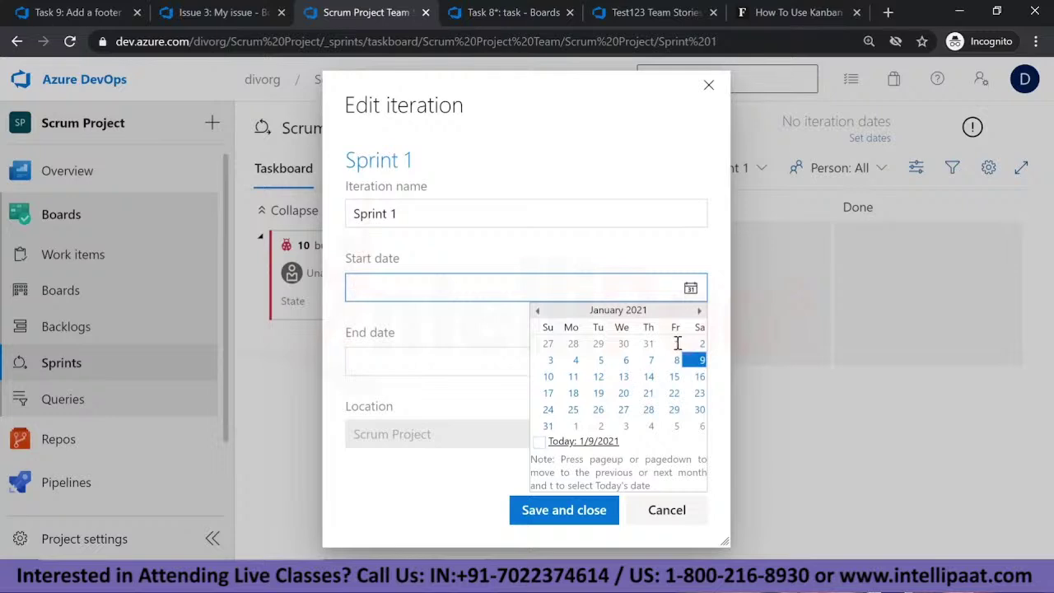
{"action": "left_click", "coordinate": [675, 344]}
{"action": "left_click", "coordinate": [690, 363]}
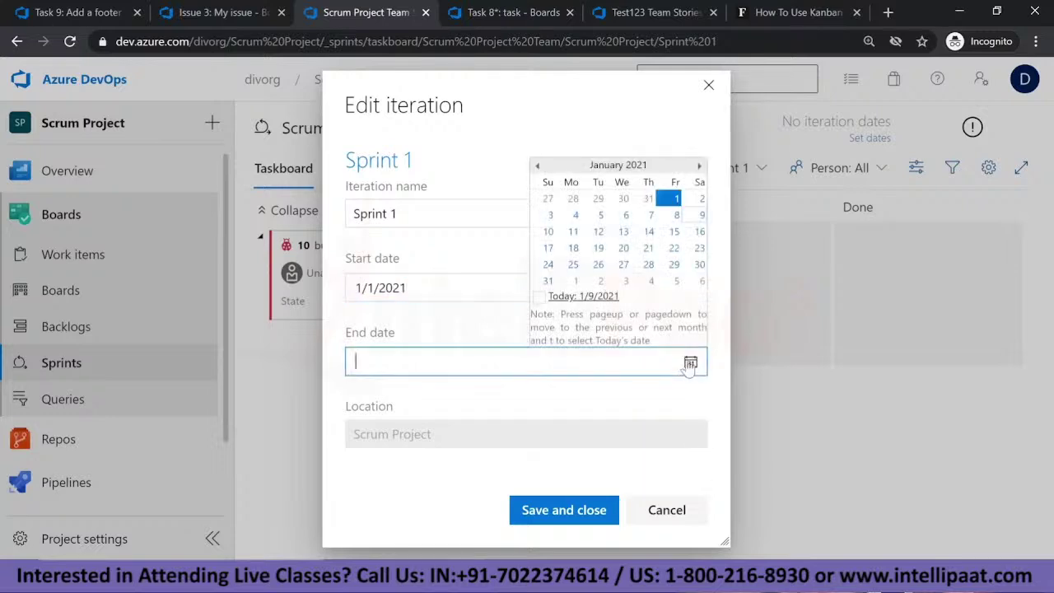
{"action": "left_click", "coordinate": [673, 231]}
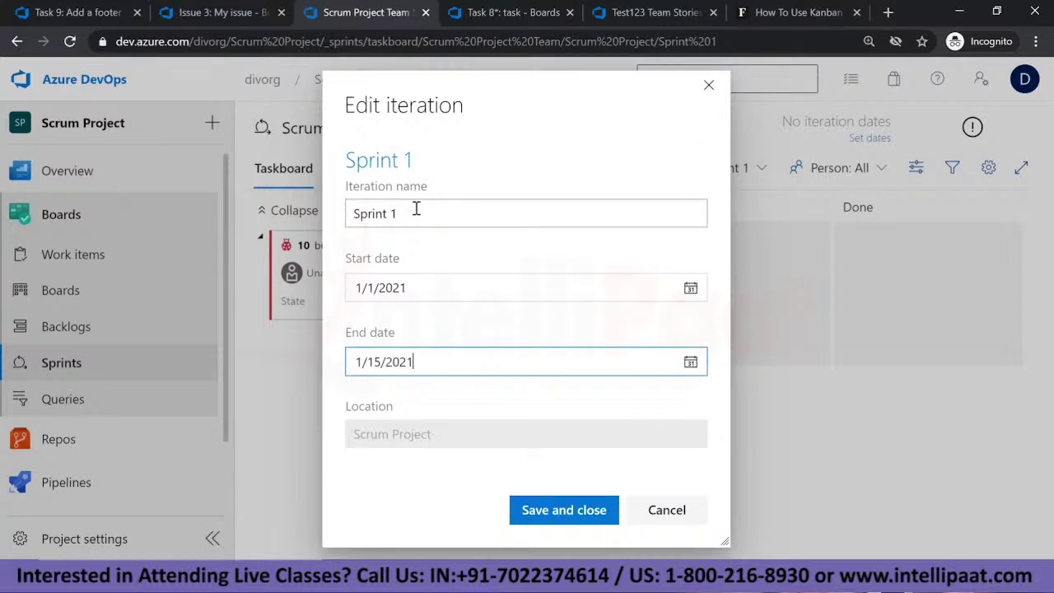
{"action": "left_click_drag", "start_coordinate": [362, 211], "coordinate": [332, 207]}
{"action": "left_click", "coordinate": [592, 512]}
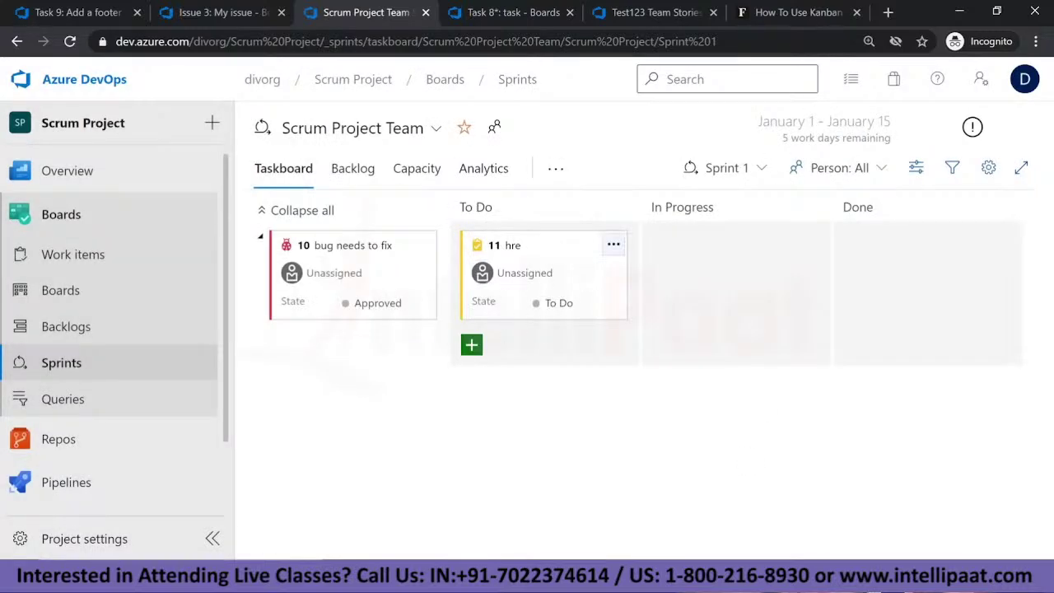
Step: Move task 11 'hre' into the In Progress column
{"action": "left_click_drag", "start_coordinate": [512, 247], "coordinate": [699, 246]}
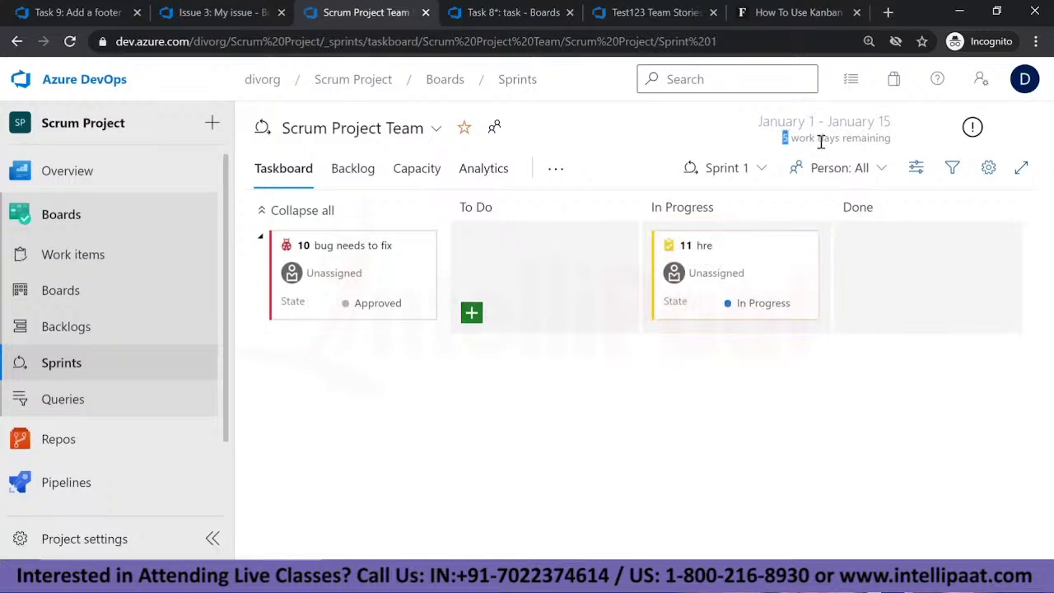
{"action": "left_click_drag", "start_coordinate": [788, 140], "coordinate": [863, 140]}
{"action": "left_click", "coordinate": [717, 143]}
{"action": "left_click", "coordinate": [832, 122]}
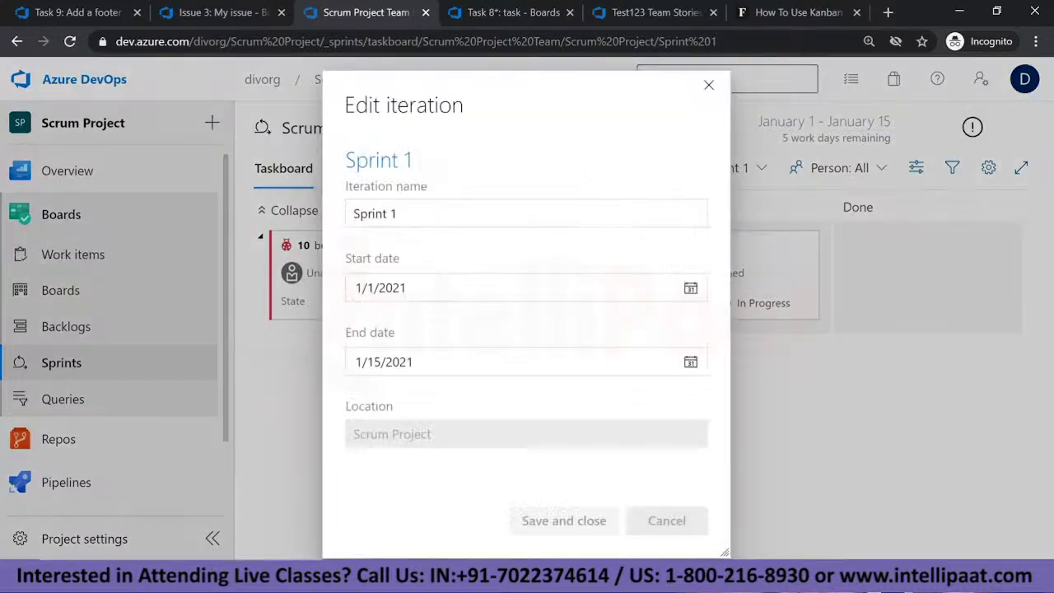
{"action": "left_click", "coordinate": [536, 214]}
{"action": "key", "text": "BackSpace"}
{"action": "type", "text": "2"}
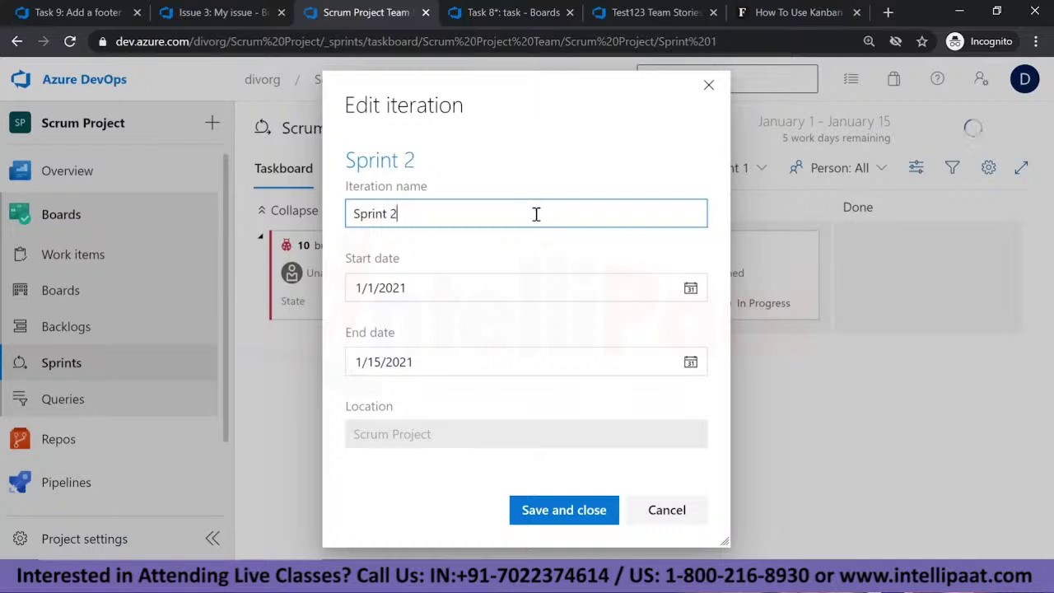
{"action": "left_click", "coordinate": [692, 290]}
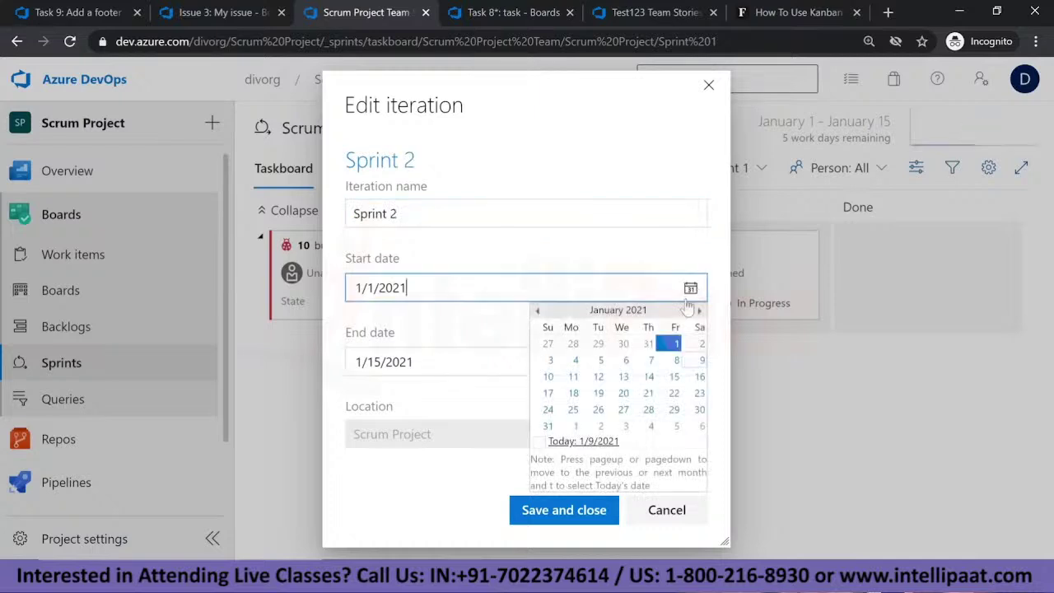
{"action": "left_click", "coordinate": [700, 376]}
{"action": "left_click", "coordinate": [691, 364]}
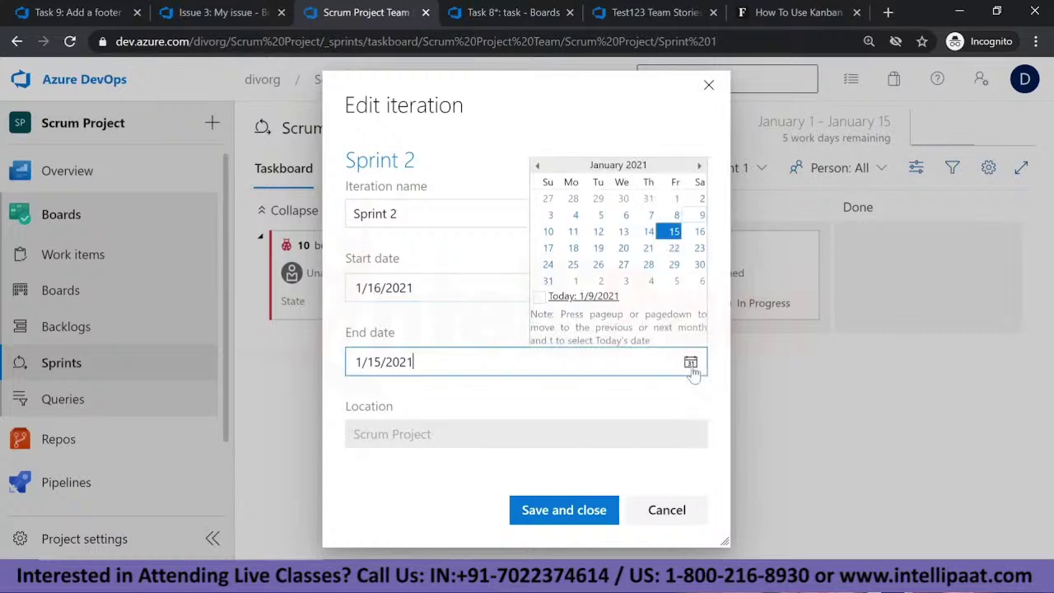
{"action": "left_click", "coordinate": [548, 281]}
{"action": "left_click", "coordinate": [558, 511]}
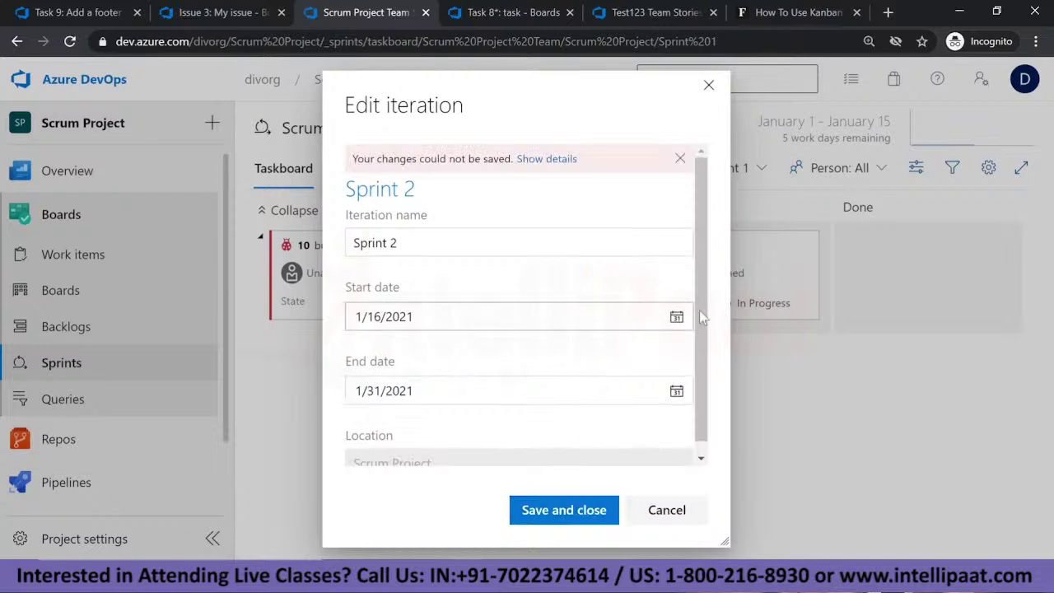
{"action": "scroll", "coordinate": [698, 330], "scroll_direction": "down", "scroll_amount": 1}
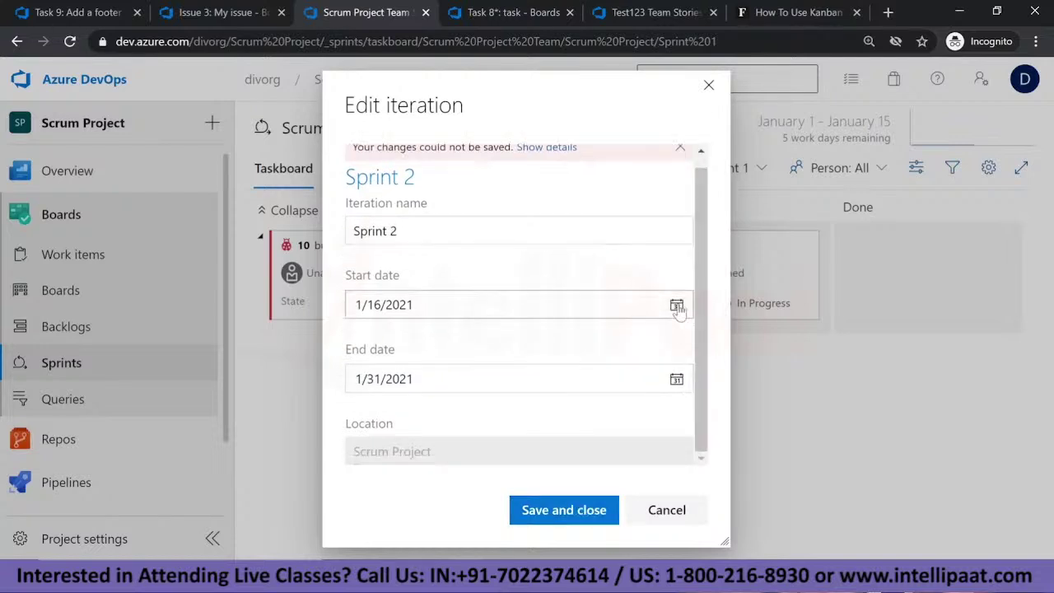
{"action": "left_click", "coordinate": [546, 147]}
{"action": "left_click_drag", "start_coordinate": [440, 183], "coordinate": [522, 183]}
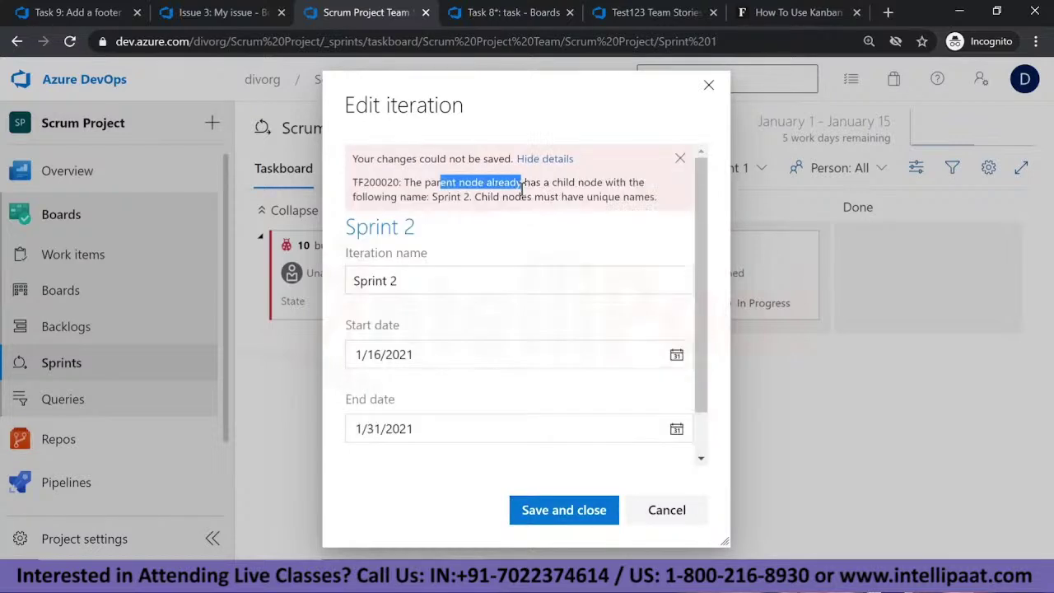
{"action": "left_click", "coordinate": [708, 87]}
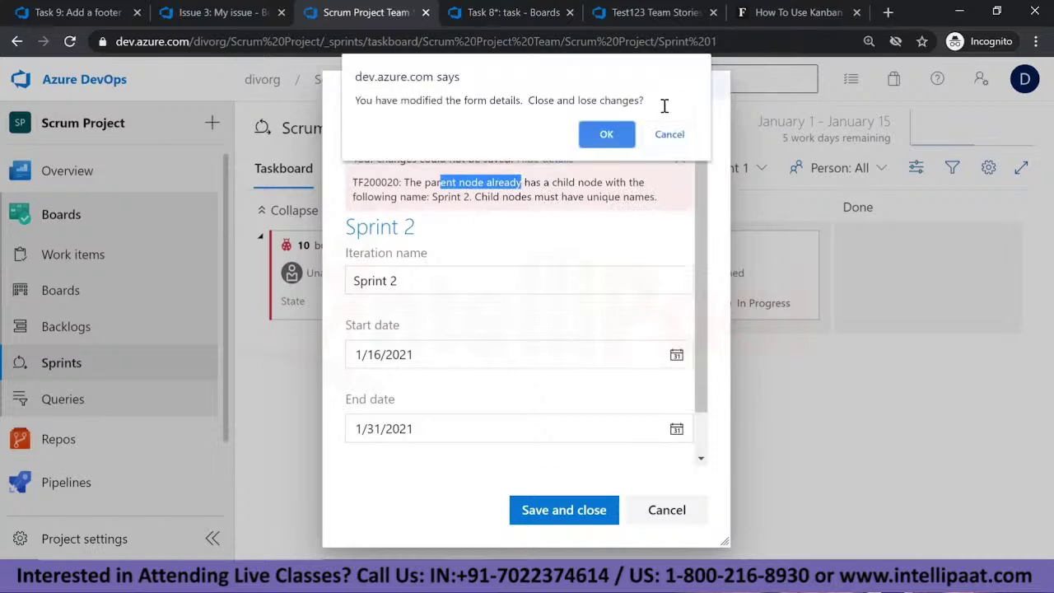
{"action": "left_click", "coordinate": [596, 136]}
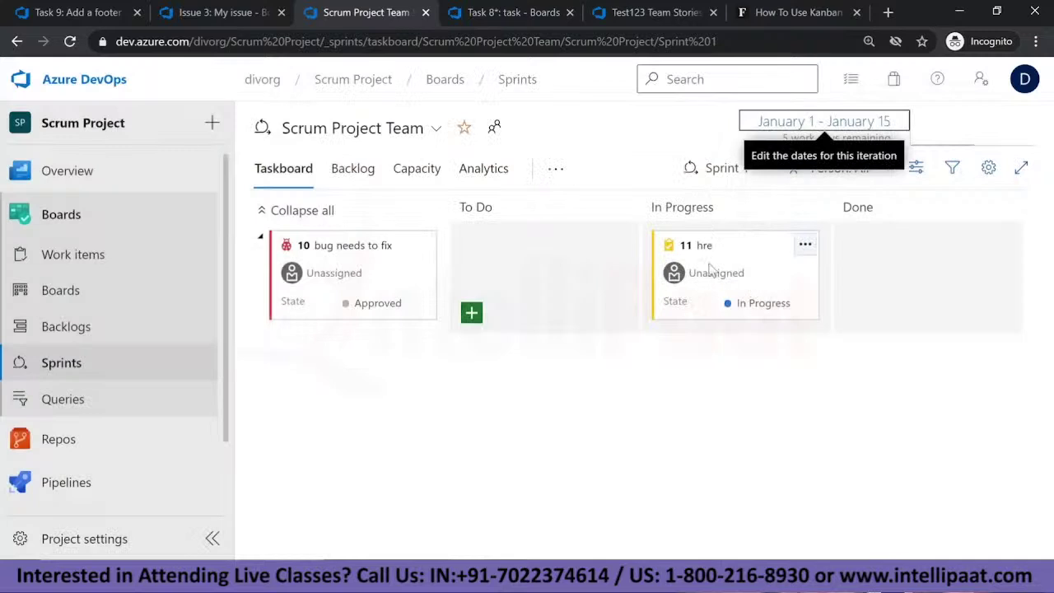
{"action": "left_click", "coordinate": [717, 171]}
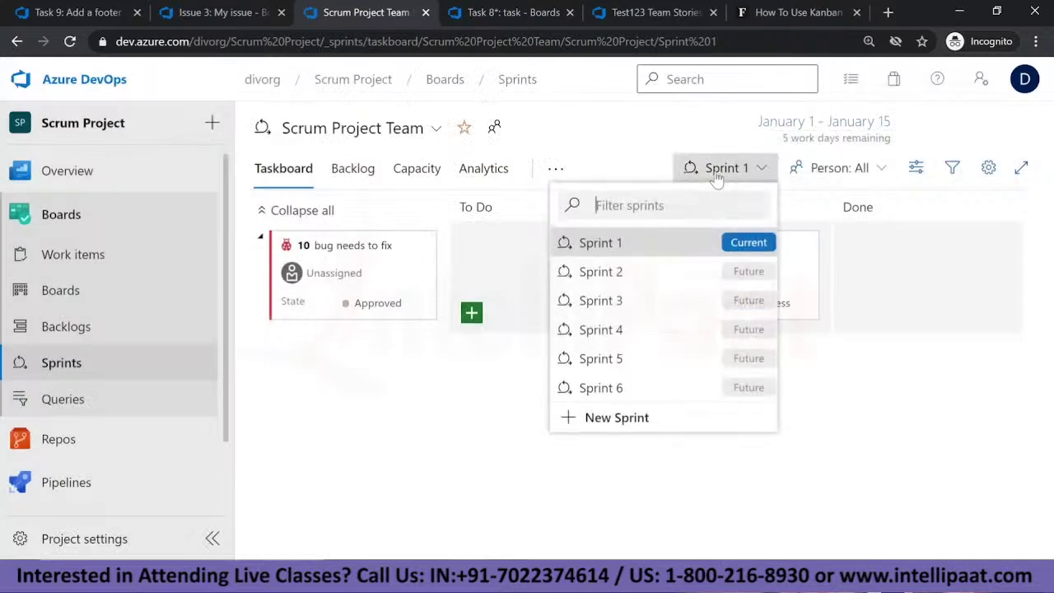
{"action": "left_click", "coordinate": [647, 286]}
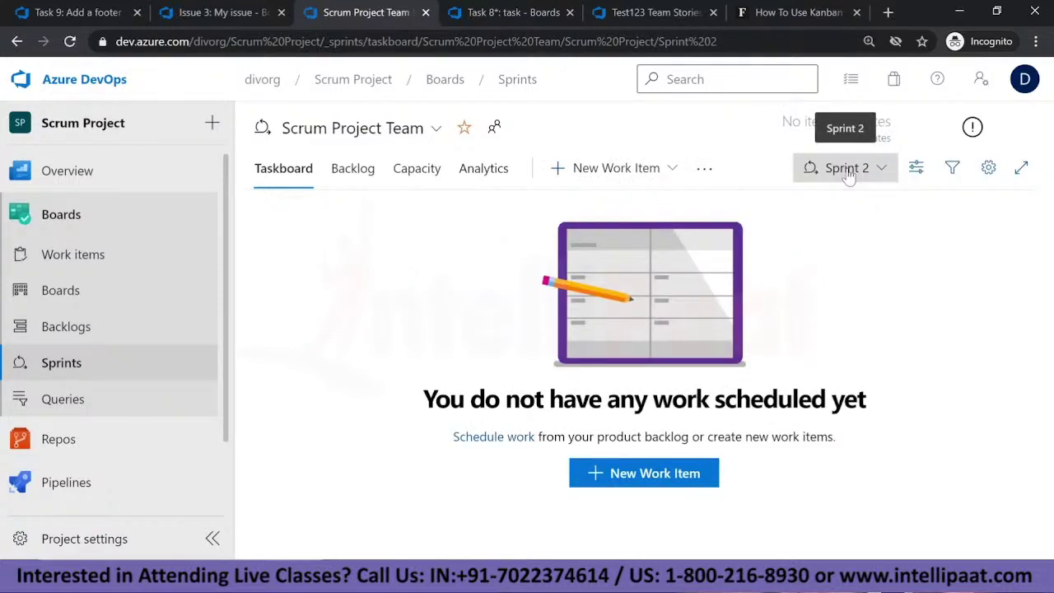
{"action": "left_click", "coordinate": [848, 172]}
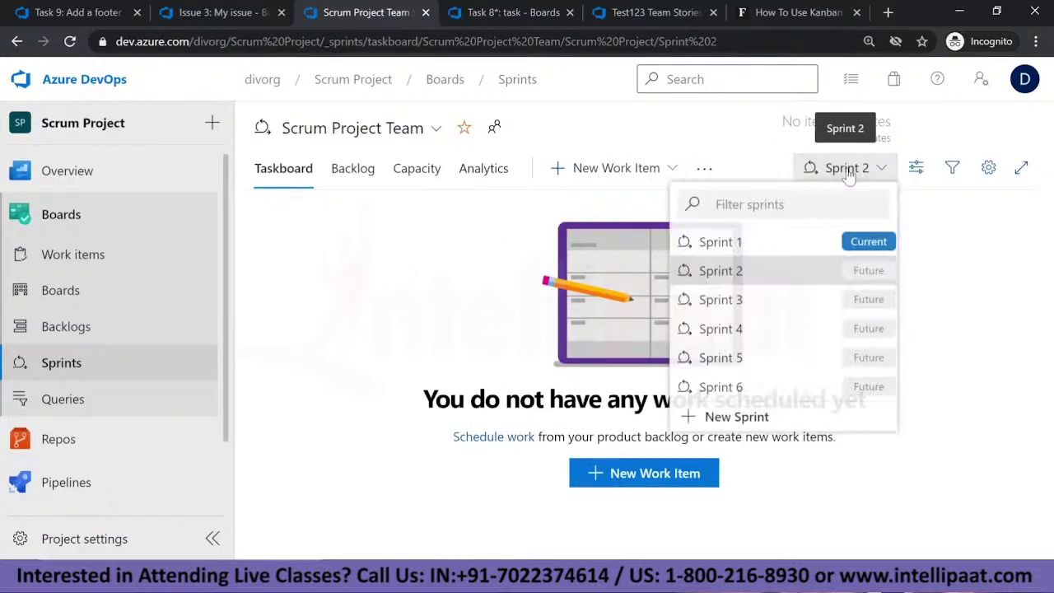
{"action": "left_click", "coordinate": [740, 245]}
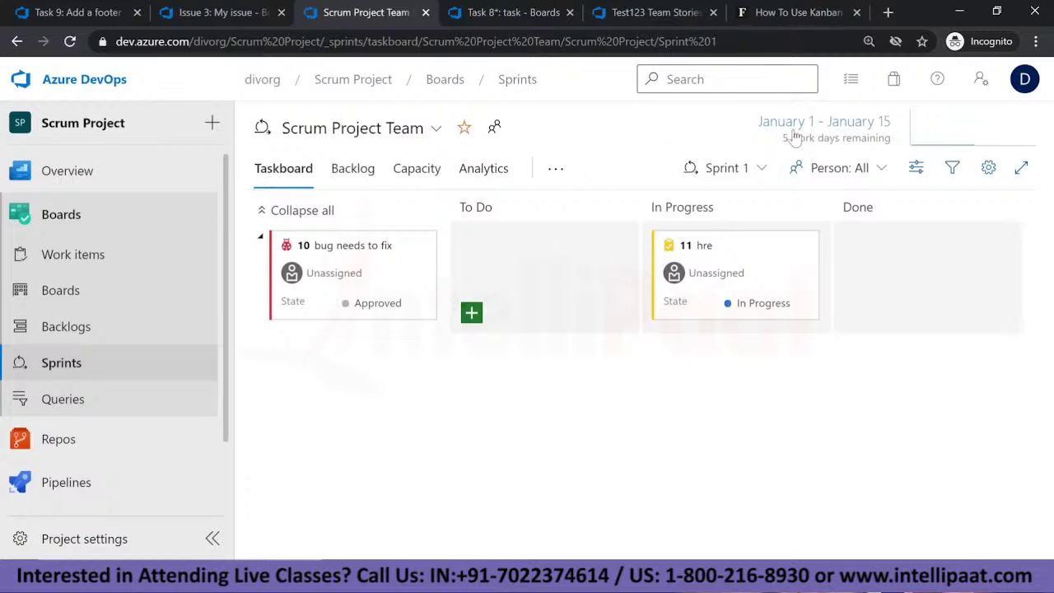
{"action": "double_click", "coordinate": [687, 247]}
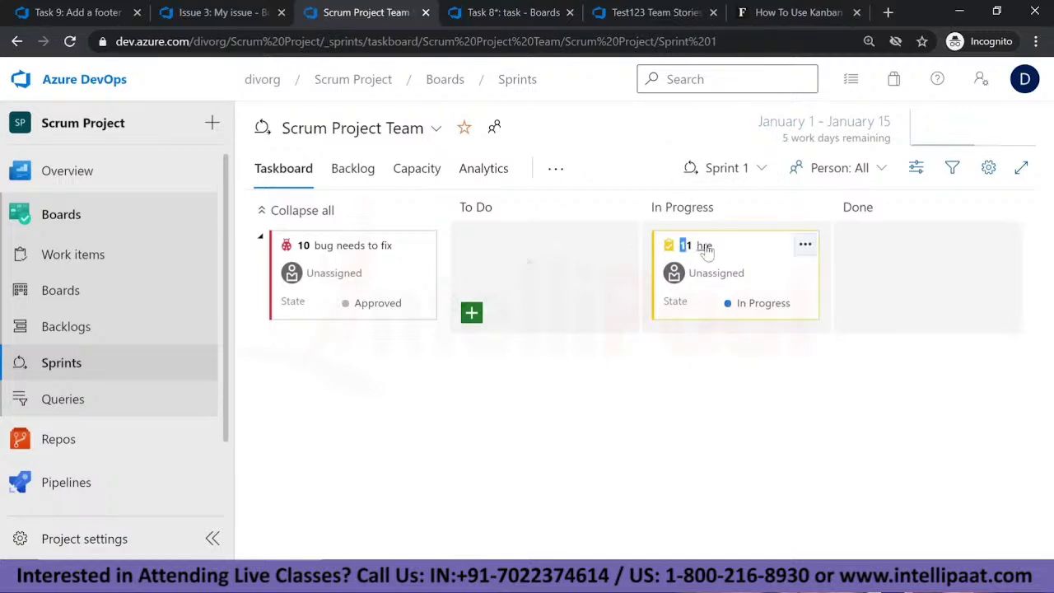
{"action": "left_click", "coordinate": [710, 241]}
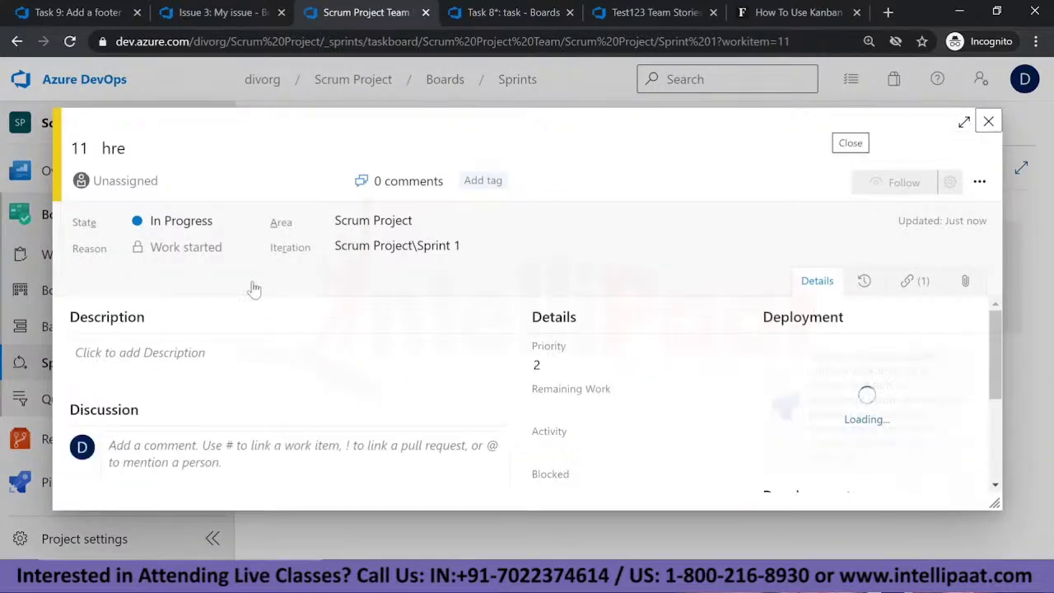
{"action": "key", "text": "Escape"}
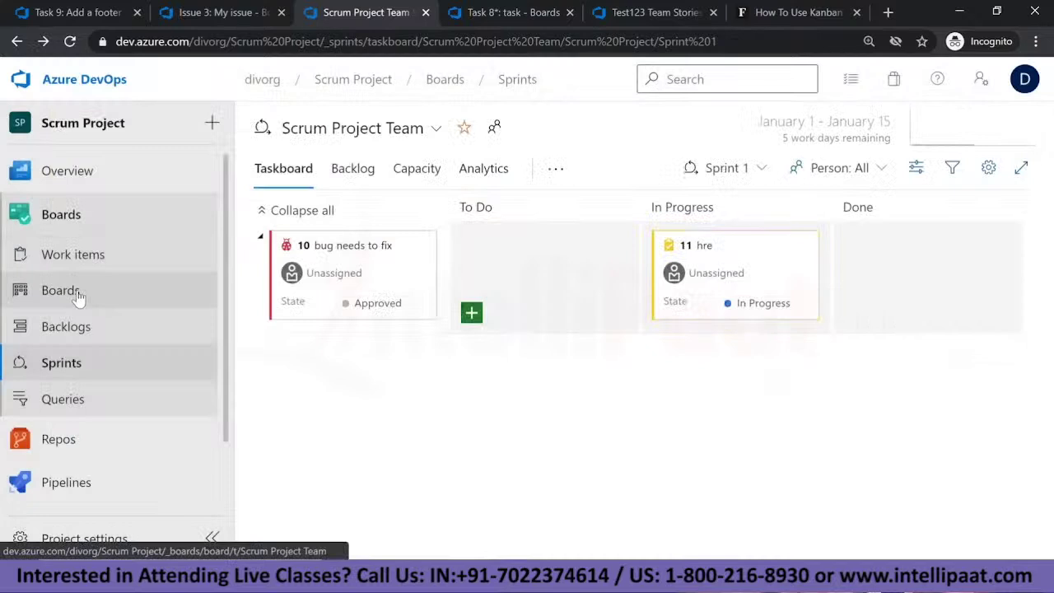
{"action": "left_click", "coordinate": [77, 293]}
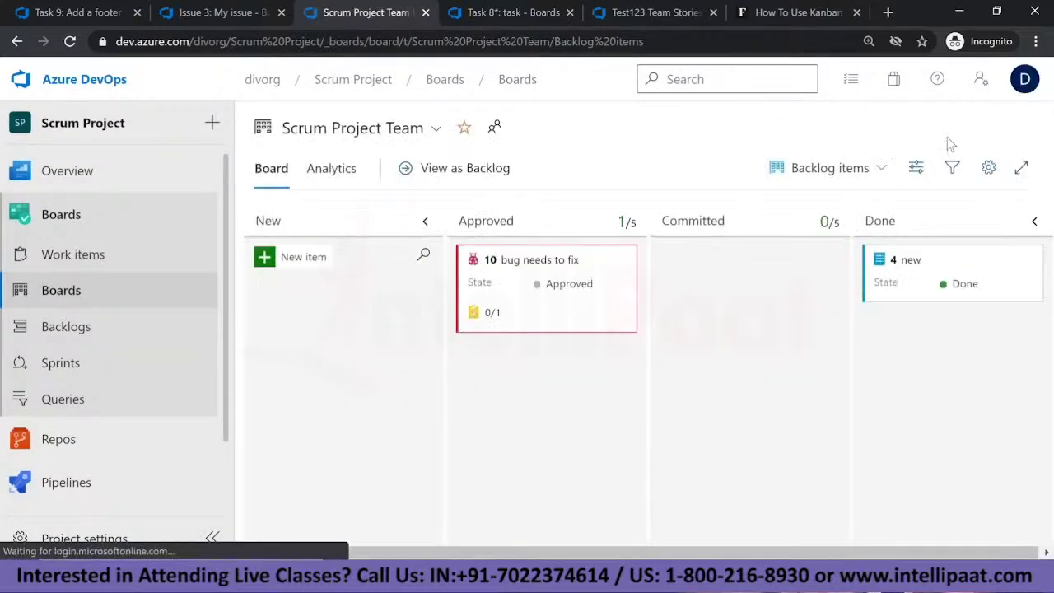
{"action": "left_click", "coordinate": [30, 369]}
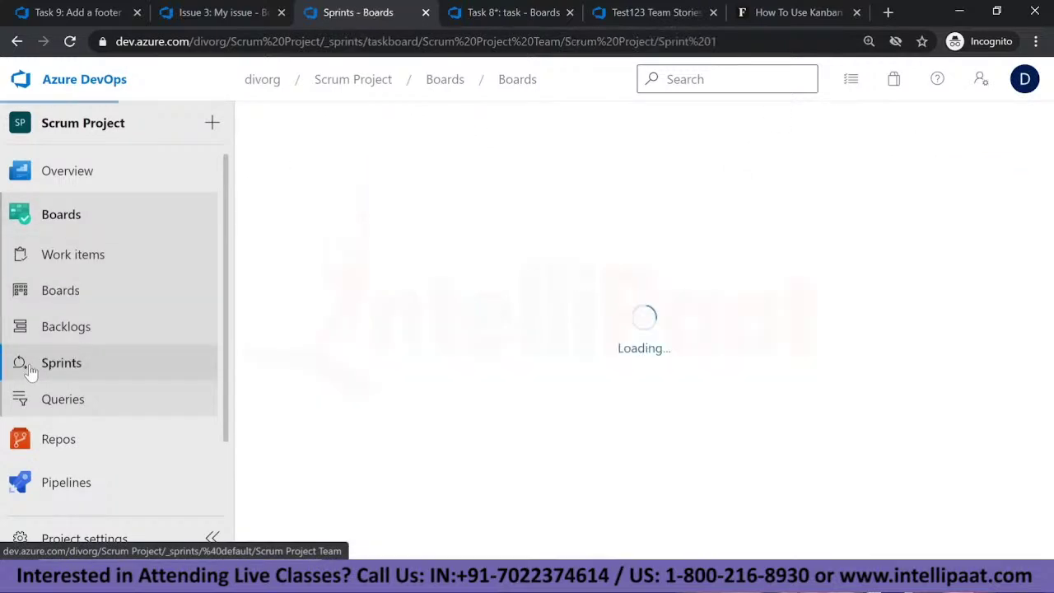
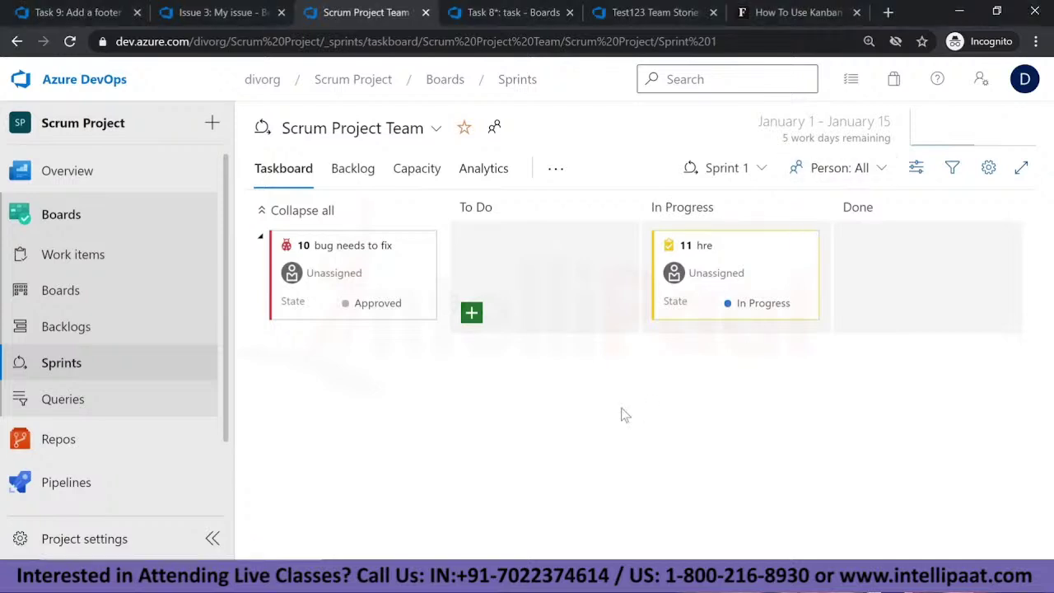
Step: Switch the taskboard to Sprint 2 and save a January 16 start date
{"action": "left_click", "coordinate": [722, 170]}
{"action": "left_click", "coordinate": [670, 272]}
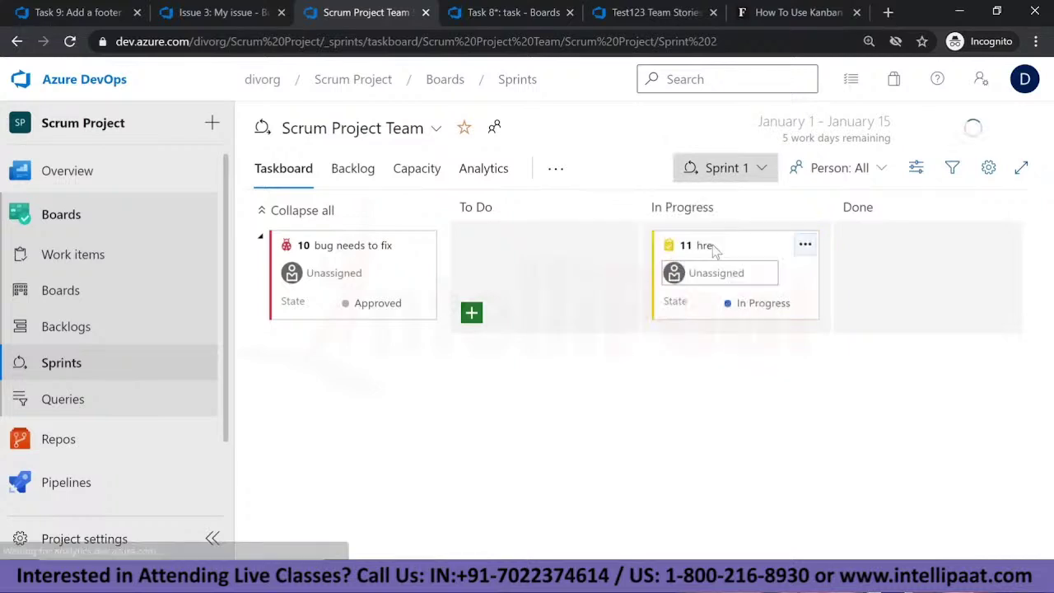
{"action": "left_click", "coordinate": [867, 138]}
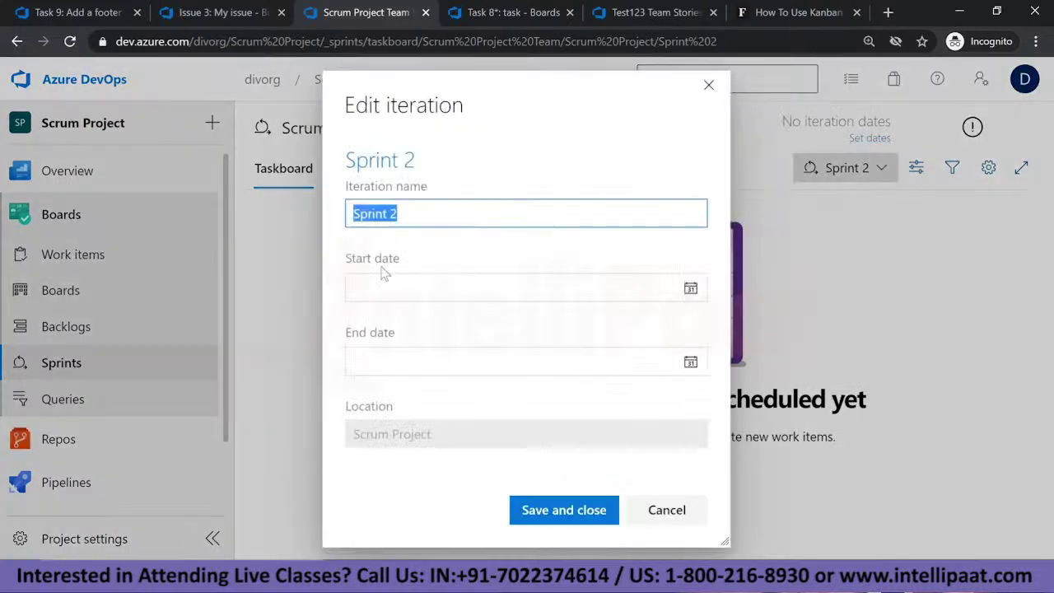
{"action": "left_click", "coordinate": [381, 287]}
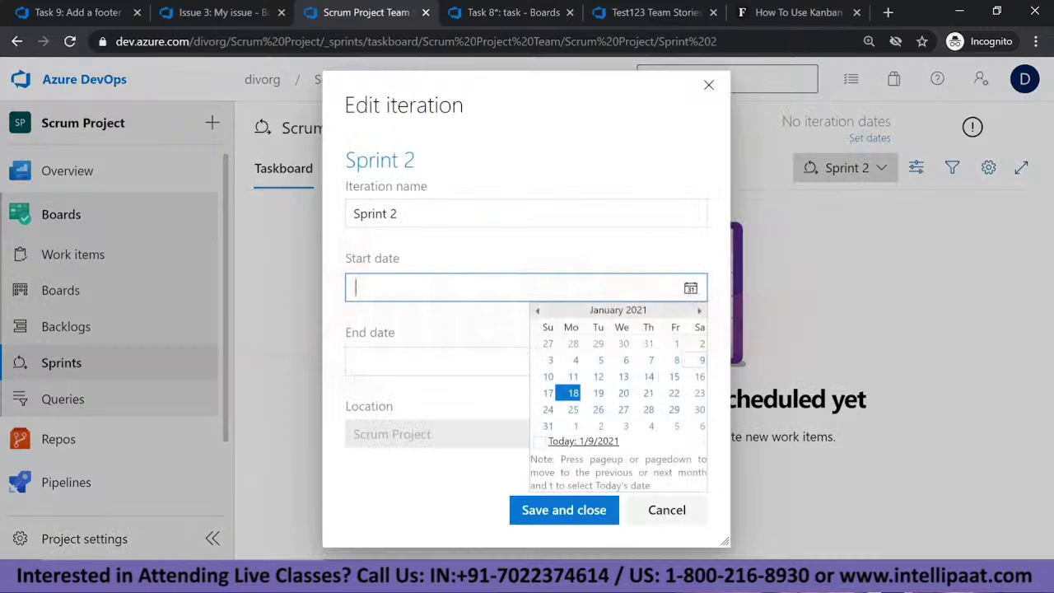
{"action": "left_click", "coordinate": [699, 376]}
{"action": "left_click", "coordinate": [532, 511]}
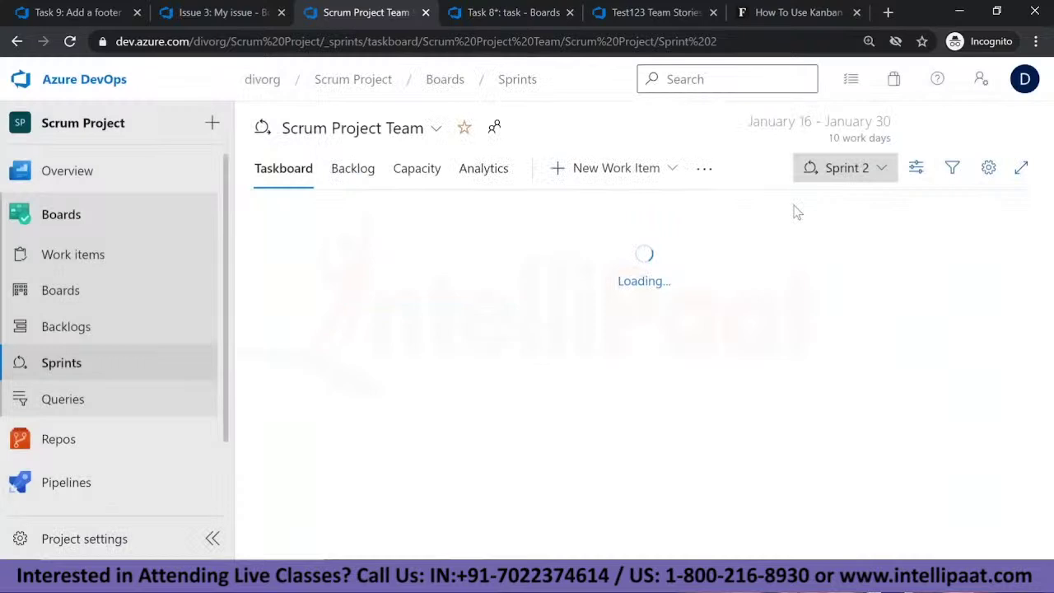
Step: Check the sprint list, then go to the project's Queries page
{"action": "left_click", "coordinate": [841, 168]}
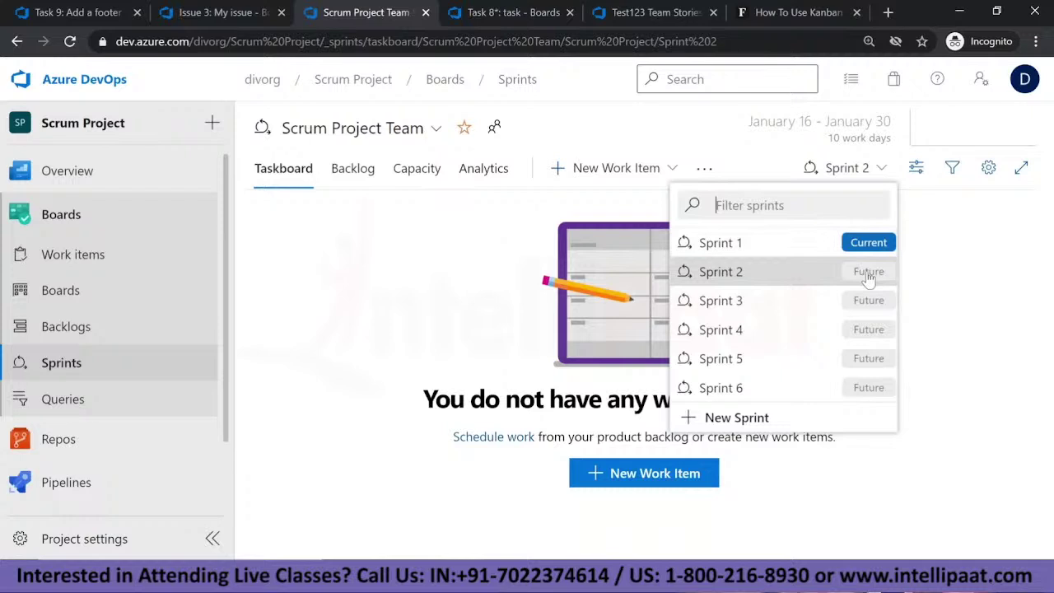
{"action": "left_click", "coordinate": [938, 298]}
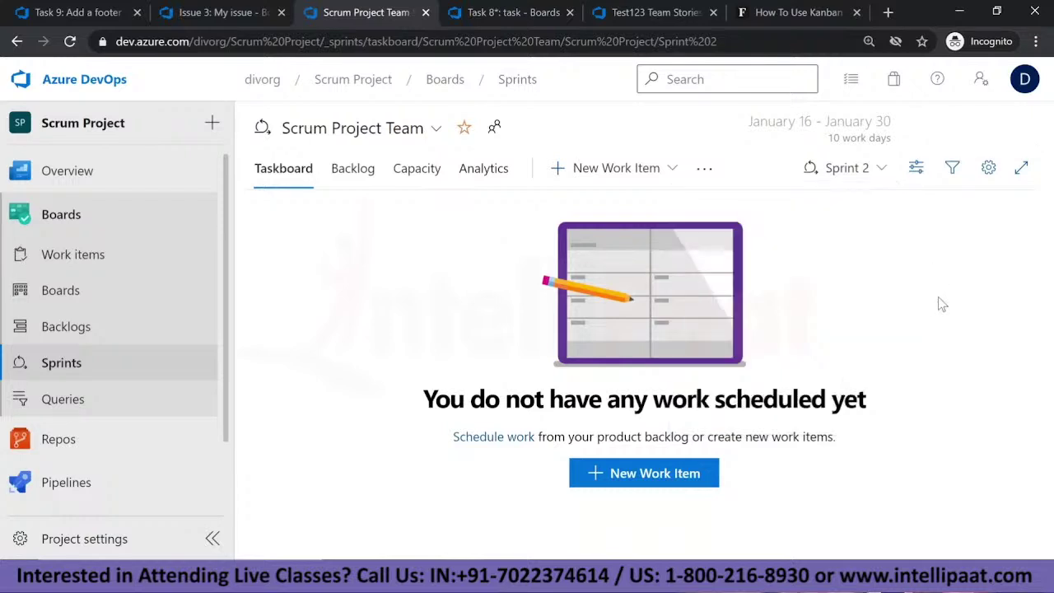
{"action": "left_click", "coordinate": [98, 397]}
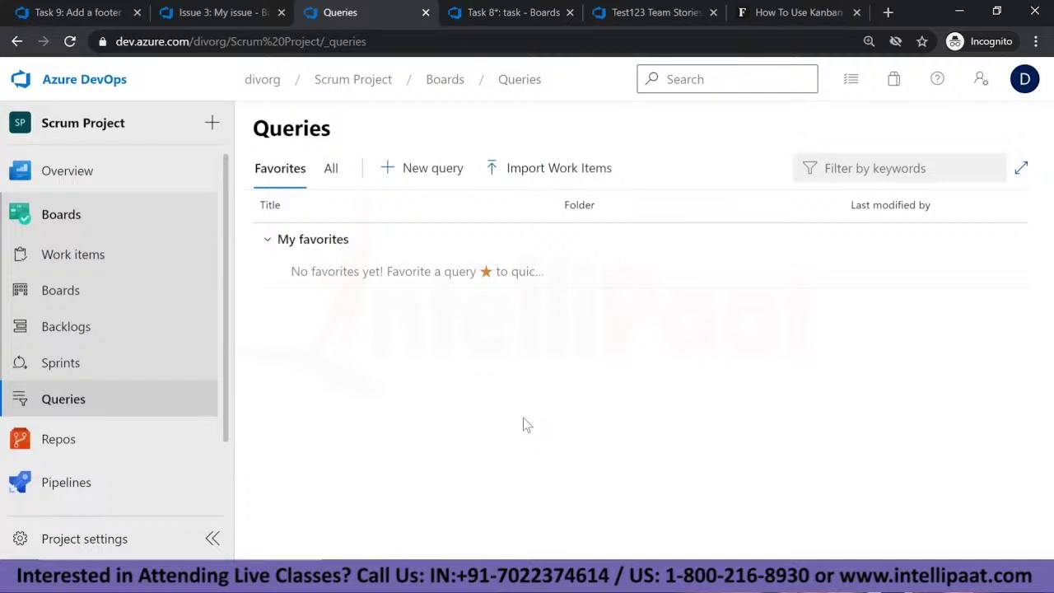
Step: Start a new query keeping the Work Item Type clause at equals [Any]
{"action": "left_click", "coordinate": [420, 170]}
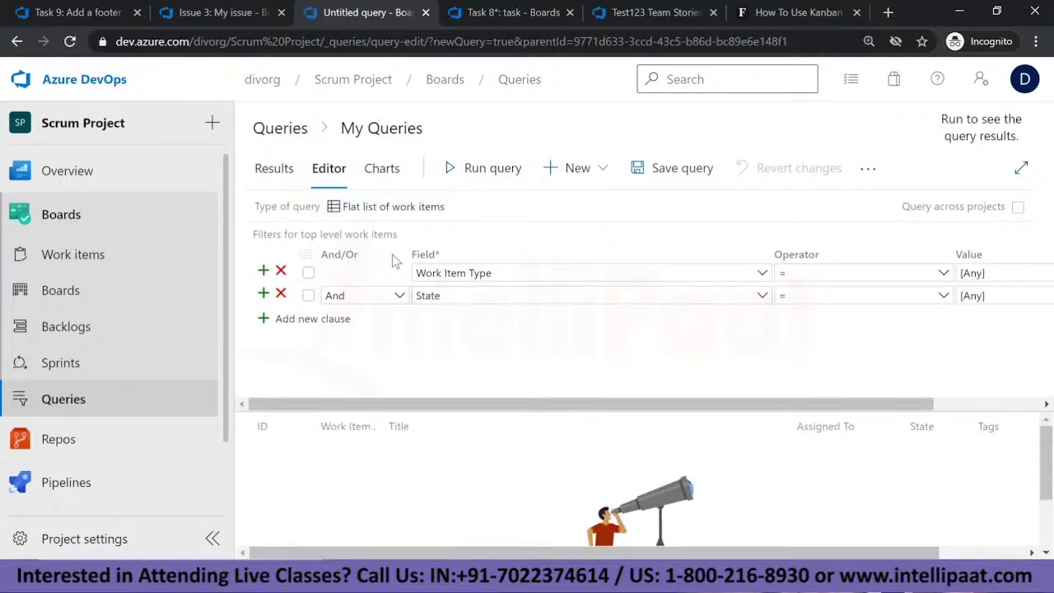
{"action": "left_click_drag", "start_coordinate": [414, 253], "coordinate": [539, 275]}
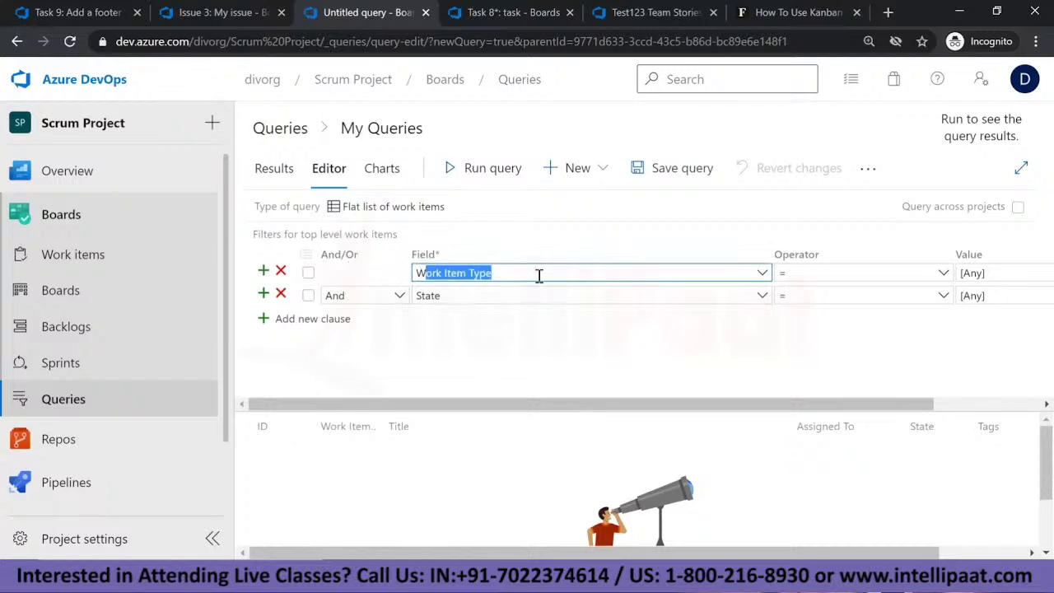
{"action": "left_click", "coordinate": [481, 277]}
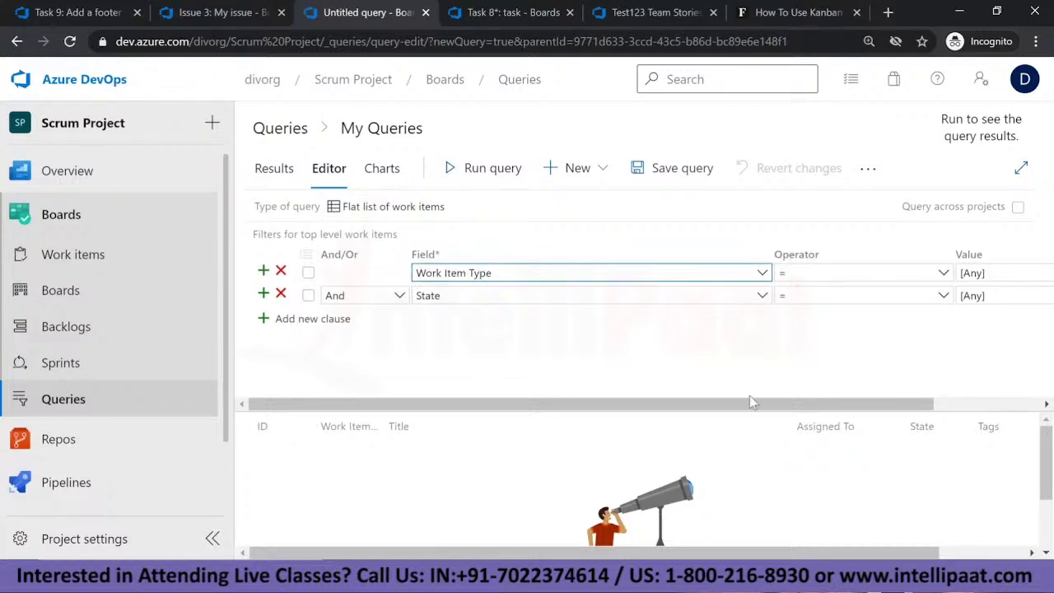
{"action": "scroll", "coordinate": [741, 405], "scroll_direction": "right", "scroll_amount": 3}
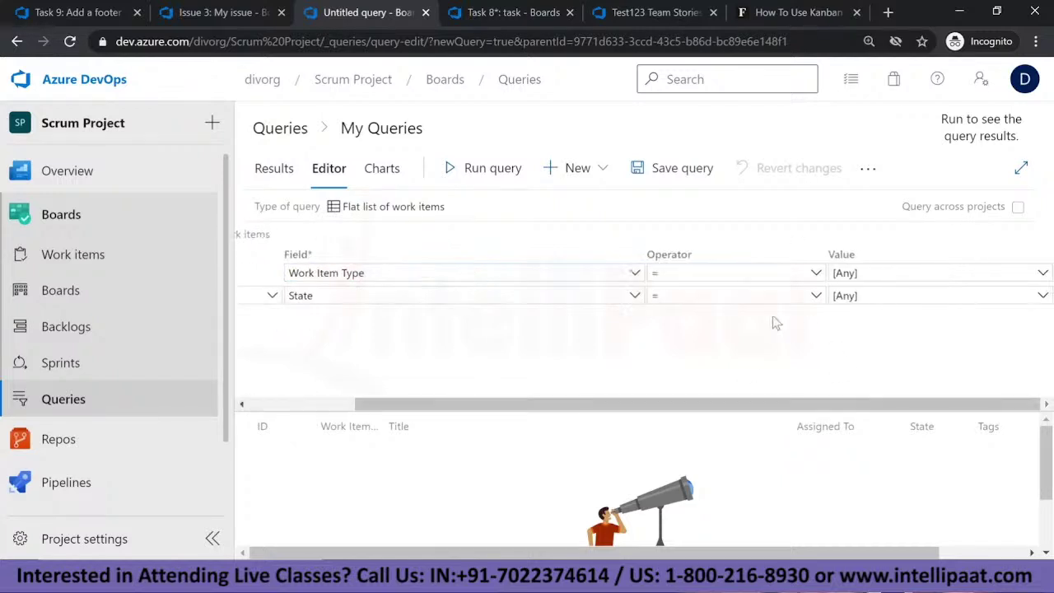
{"action": "left_click", "coordinate": [814, 275]}
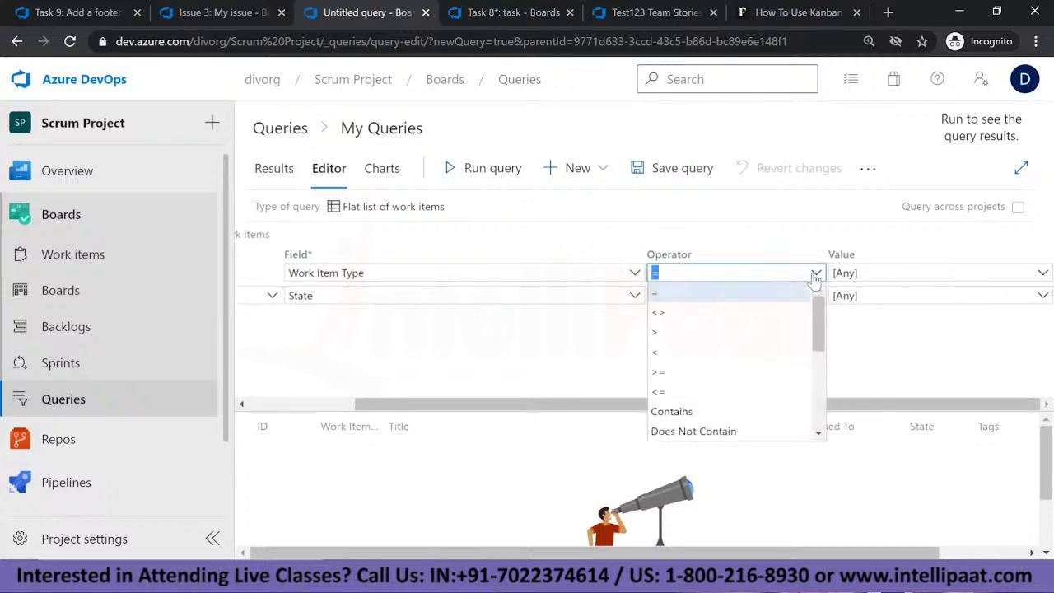
{"action": "left_click", "coordinate": [864, 326]}
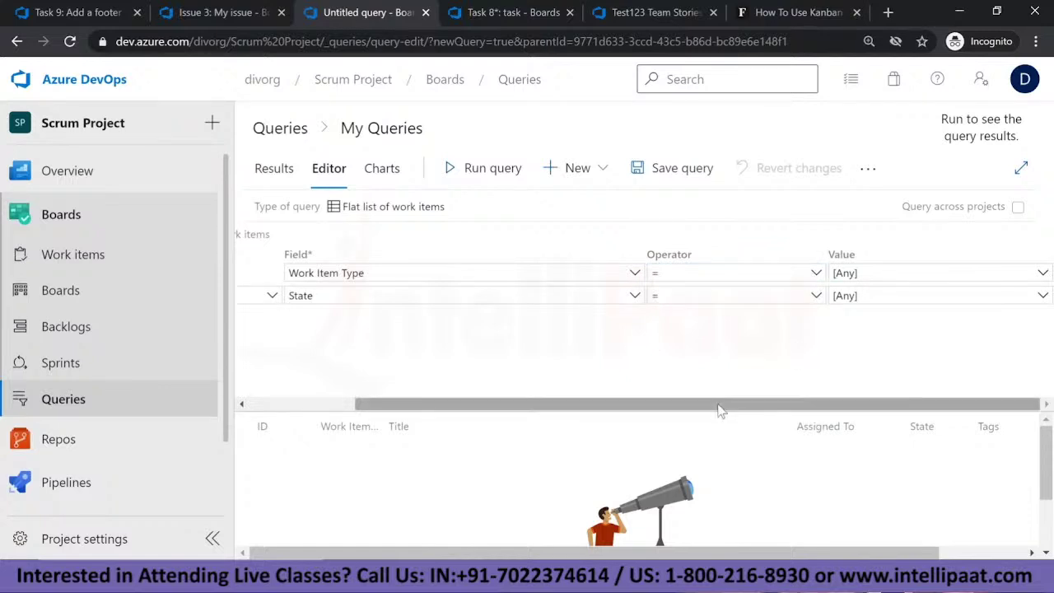
{"action": "left_click_drag", "start_coordinate": [720, 406], "coordinate": [371, 398]}
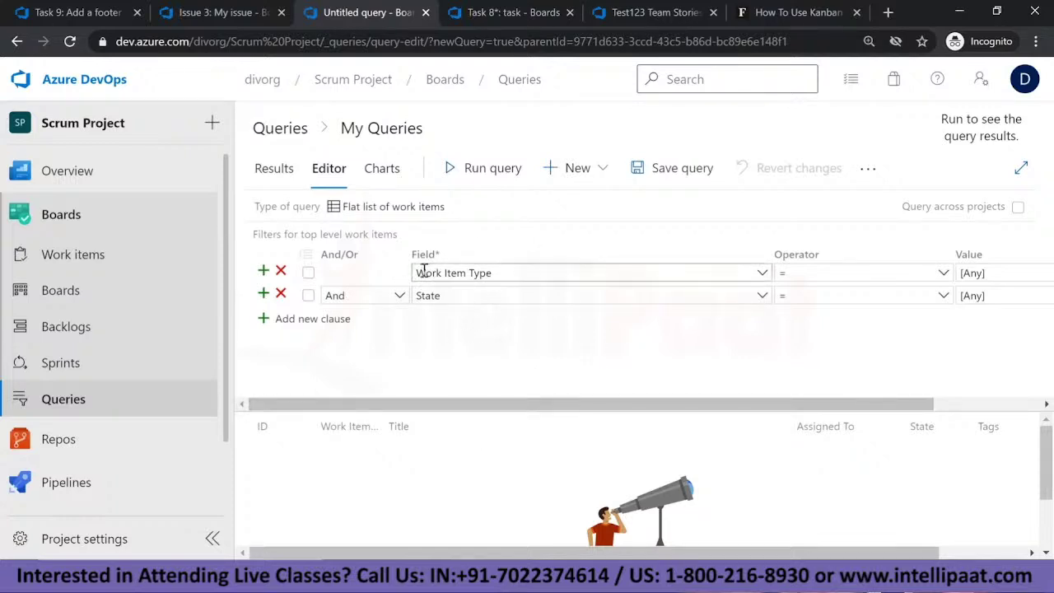
{"action": "left_click_drag", "start_coordinate": [421, 273], "coordinate": [510, 280]}
{"action": "scroll", "coordinate": [617, 366], "scroll_direction": "right", "scroll_amount": 3}
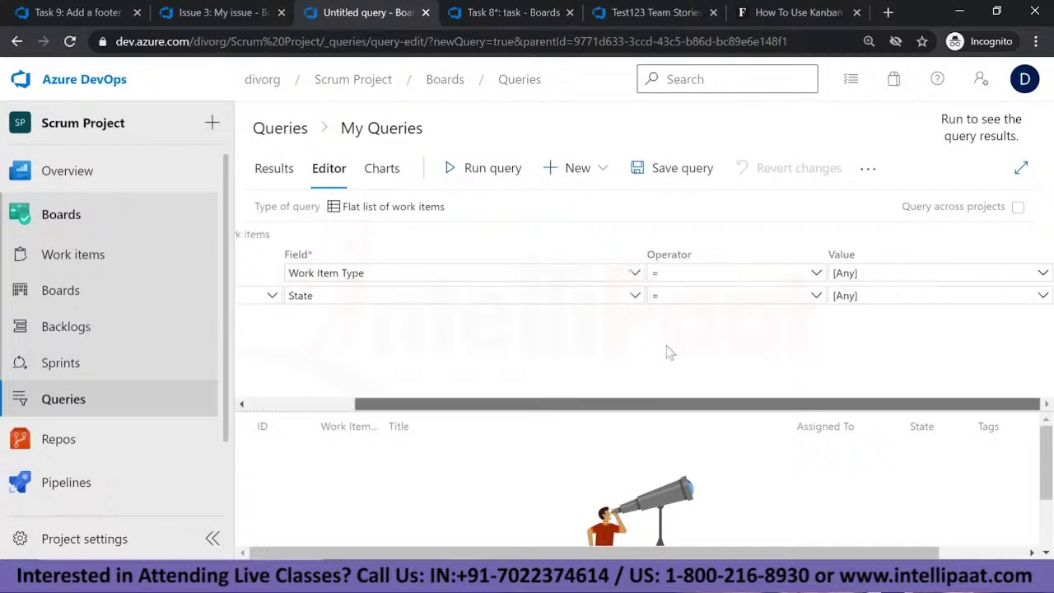
{"action": "left_click", "coordinate": [1044, 274]}
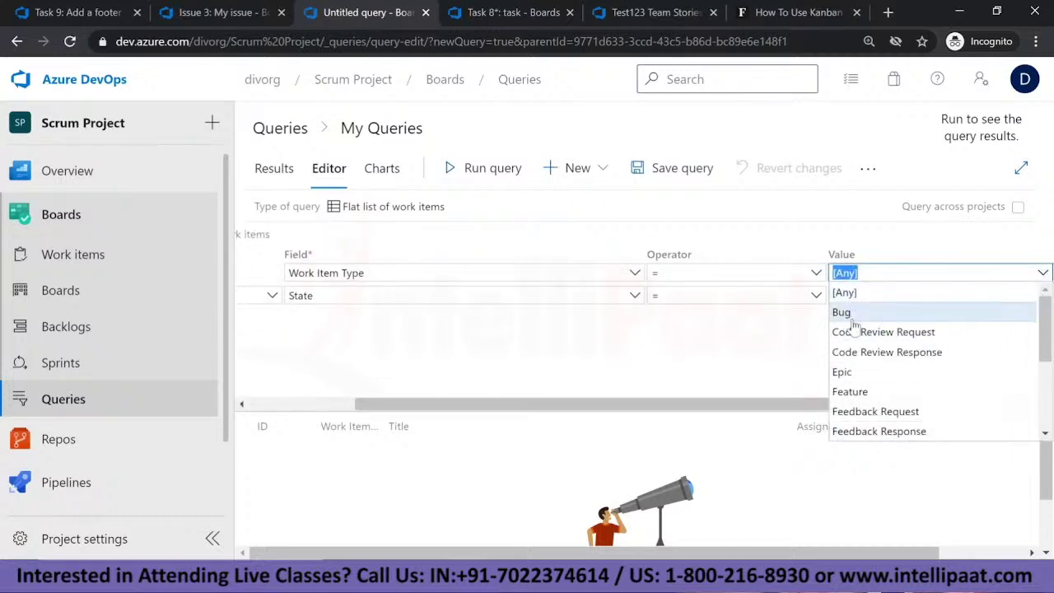
{"action": "left_click", "coordinate": [844, 294]}
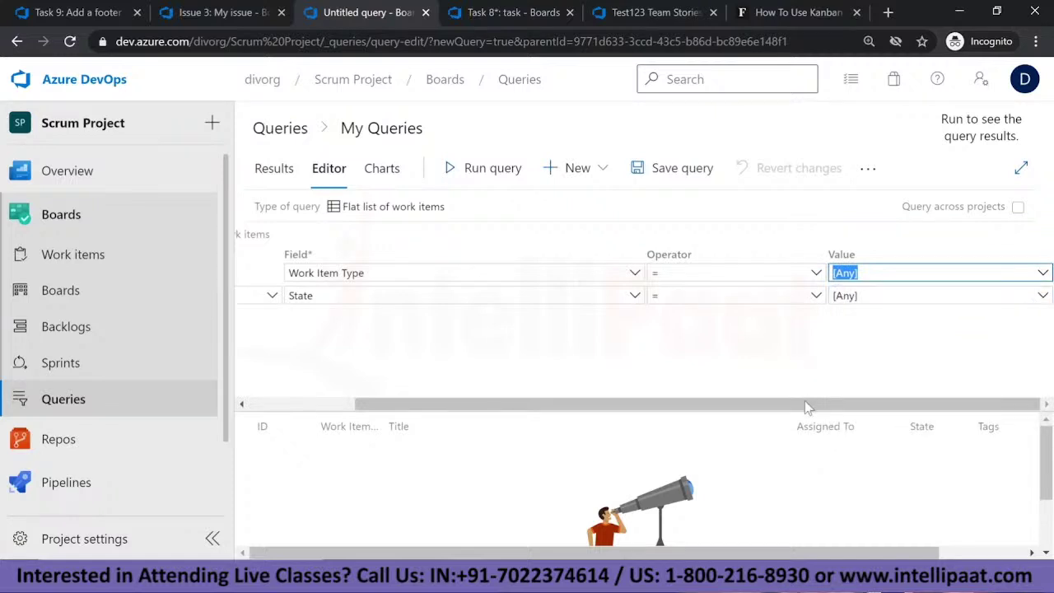
Step: Run the query with State = Accepted, then reset State to [Any] and rerun
{"action": "left_click_drag", "start_coordinate": [812, 404], "coordinate": [436, 412]}
{"action": "scroll", "coordinate": [1044, 327], "scroll_direction": "right", "scroll_amount": 3}
{"action": "left_click", "coordinate": [1043, 296]}
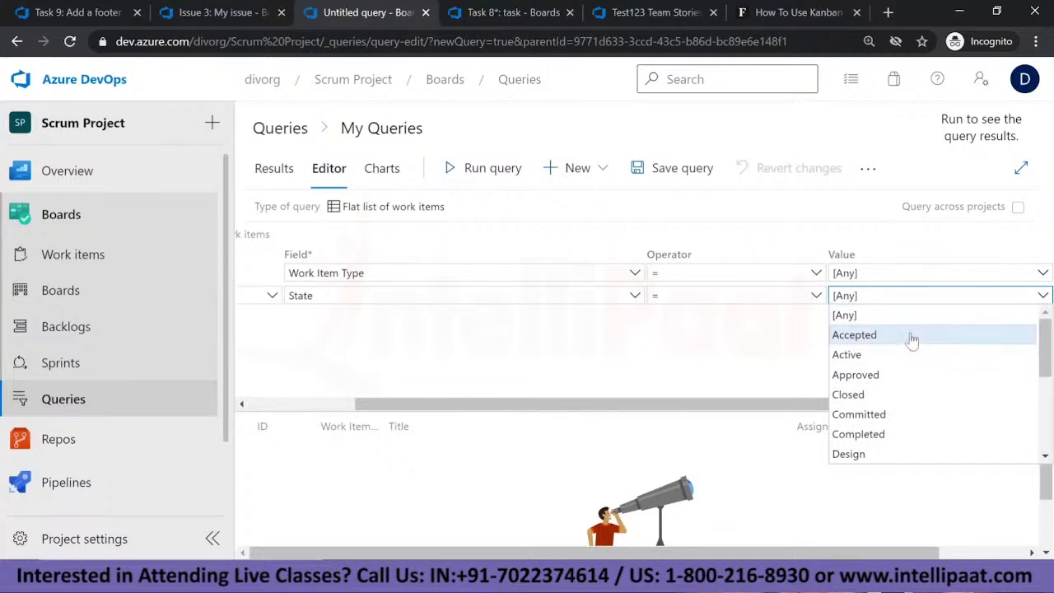
{"action": "left_click", "coordinate": [913, 336]}
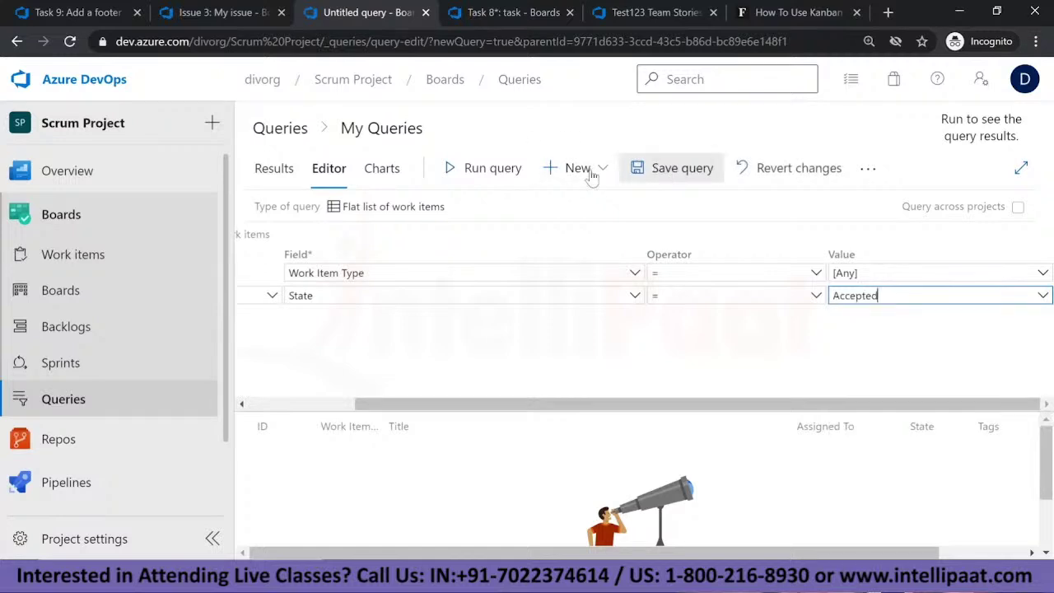
{"action": "left_click", "coordinate": [510, 178]}
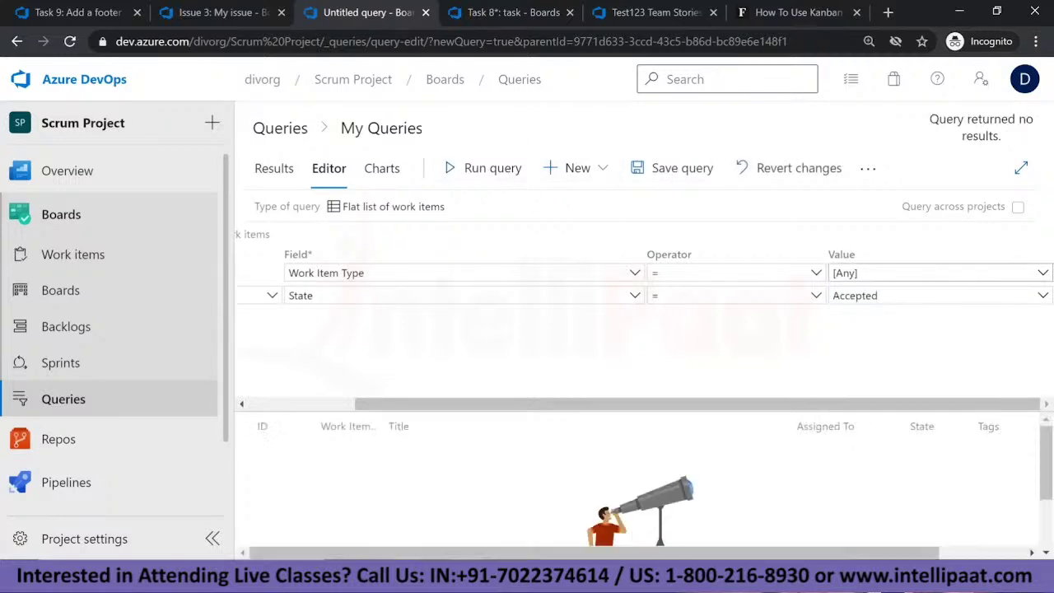
{"action": "left_click", "coordinate": [1039, 300]}
{"action": "left_click", "coordinate": [955, 314]}
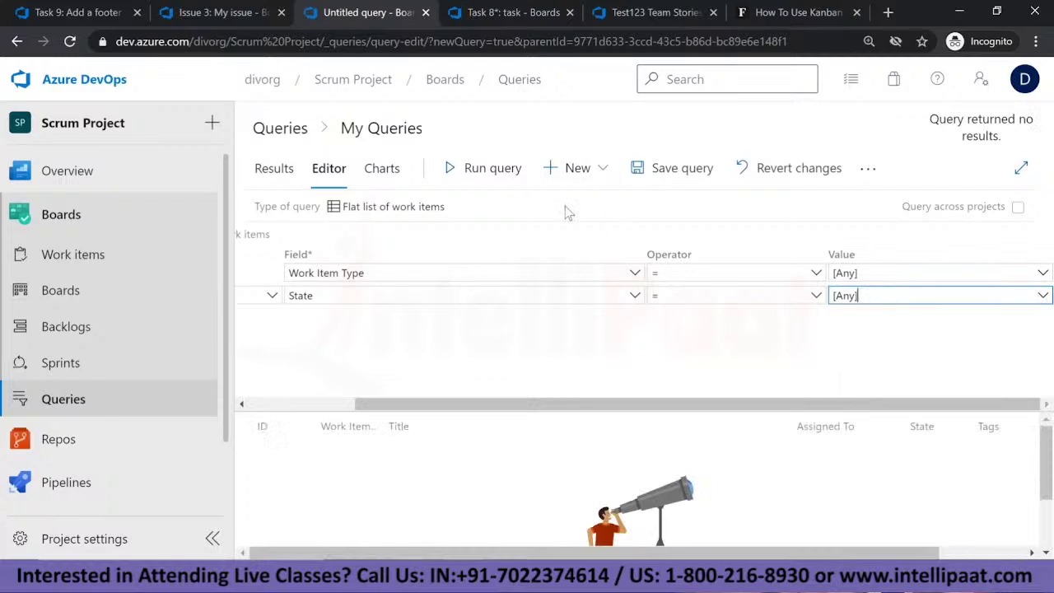
{"action": "left_click", "coordinate": [472, 176]}
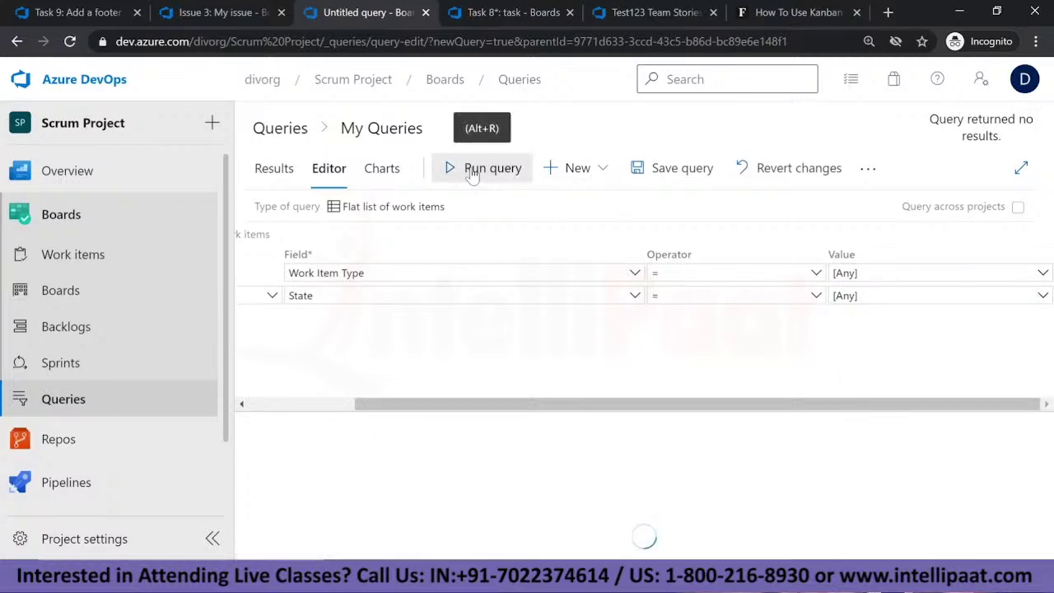
Step: Set State to In Progress, run the query, and open the resulting Task 11 'hre'
{"action": "left_click_drag", "start_coordinate": [816, 554], "coordinate": [789, 554]}
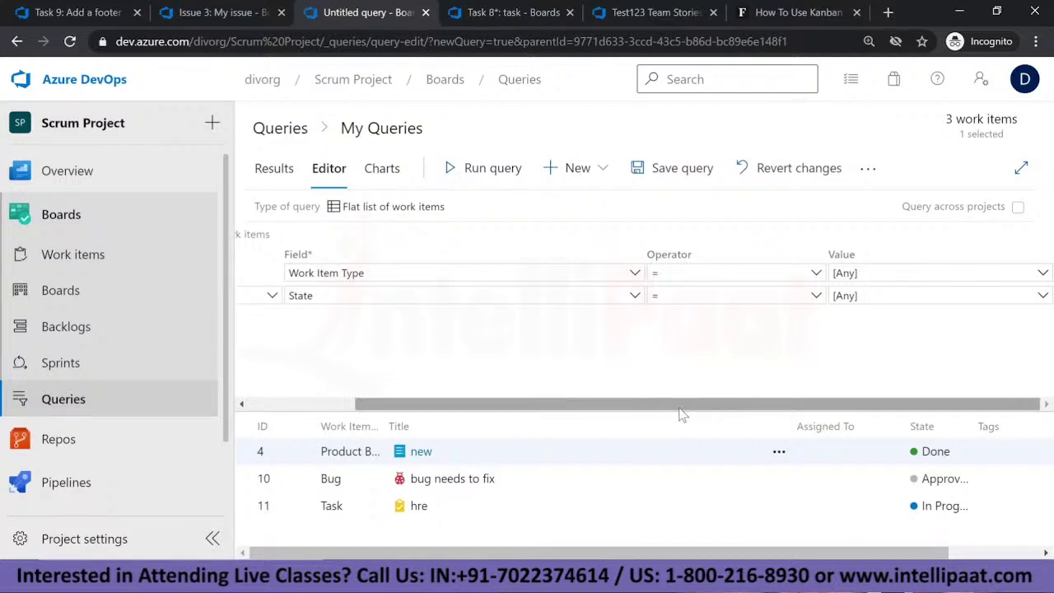
{"action": "left_click_drag", "start_coordinate": [680, 414], "coordinate": [768, 410]}
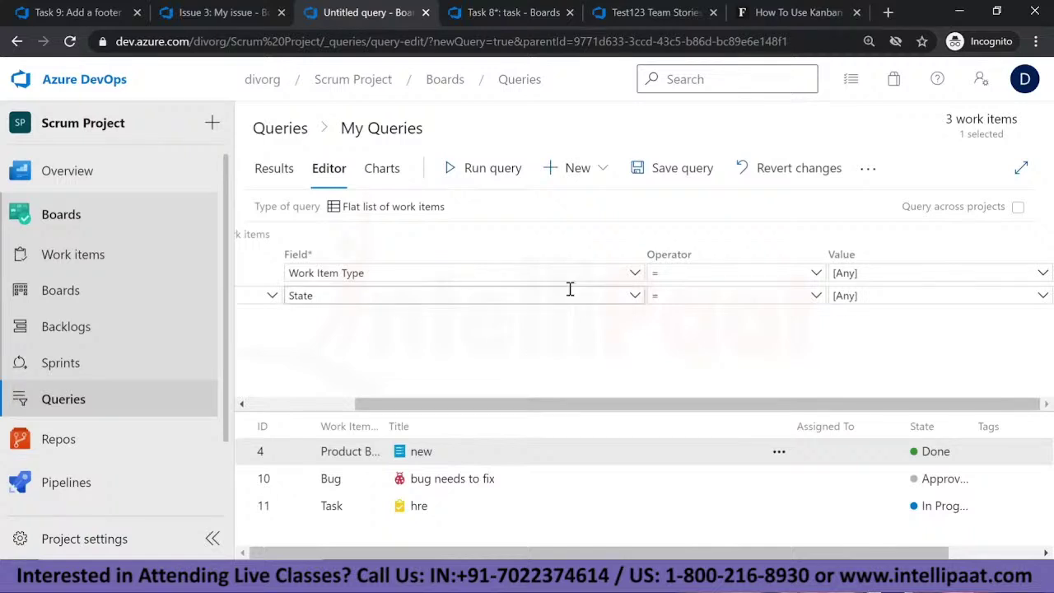
{"action": "left_click", "coordinate": [1043, 296]}
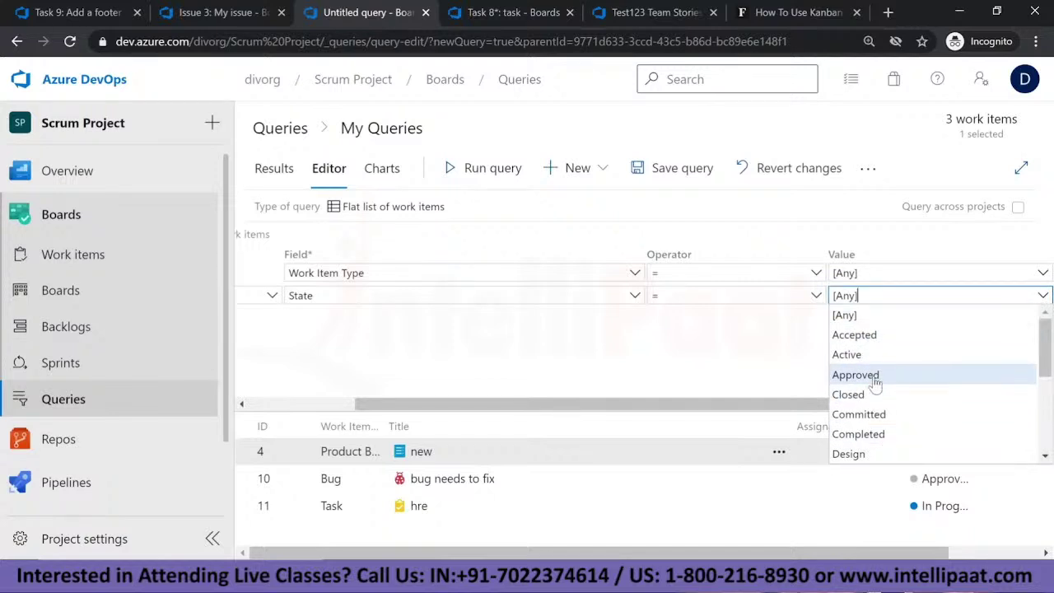
{"action": "left_click", "coordinate": [722, 378]}
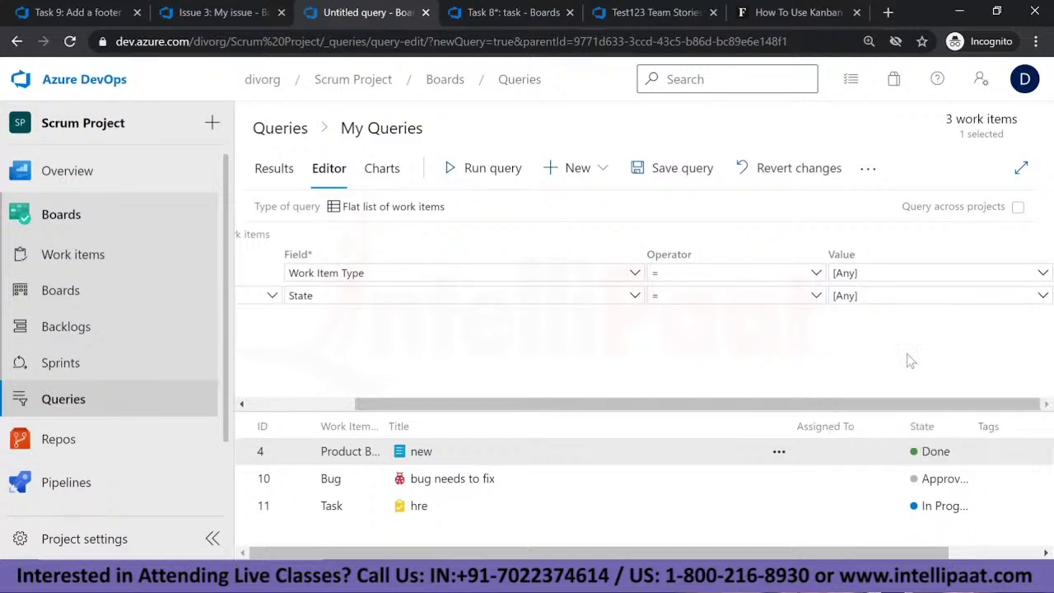
{"action": "type", "text": "In Progress"}
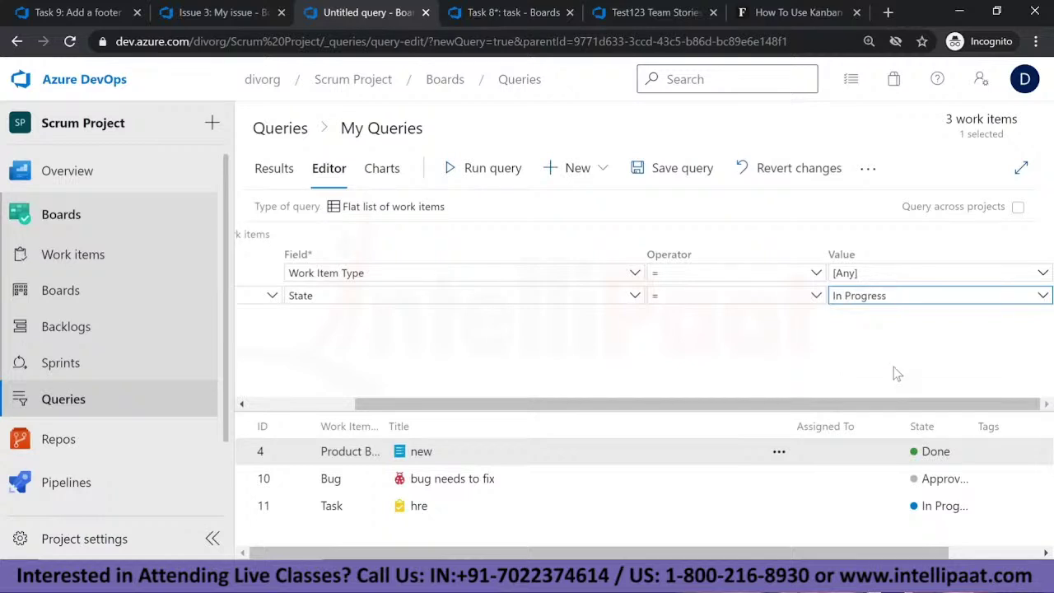
{"action": "left_click", "coordinate": [894, 372]}
{"action": "left_click", "coordinate": [495, 173]}
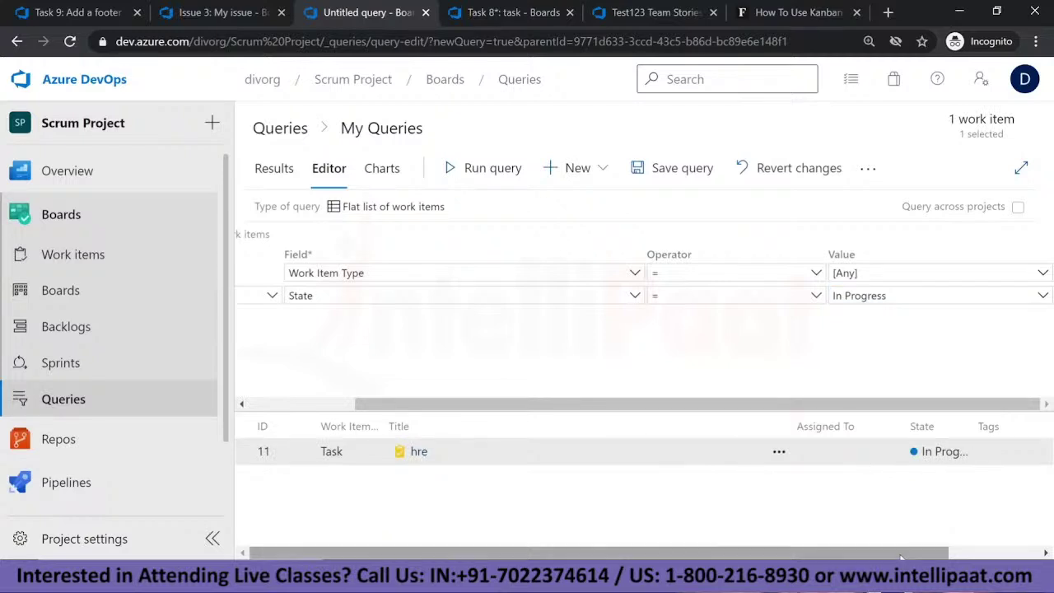
{"action": "left_click_drag", "start_coordinate": [901, 556], "coordinate": [343, 472]}
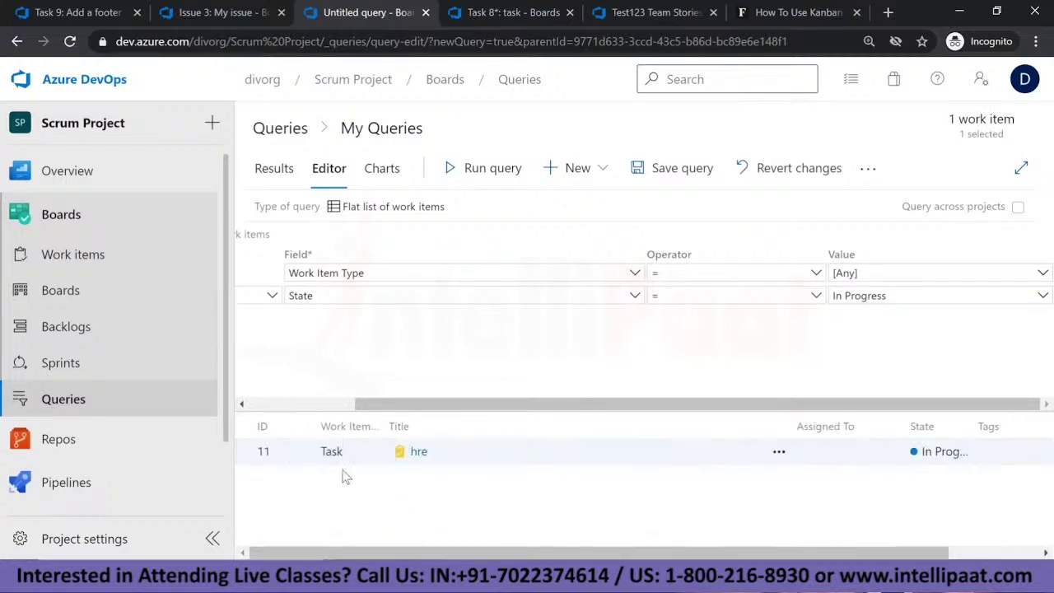
{"action": "left_click", "coordinate": [419, 451]}
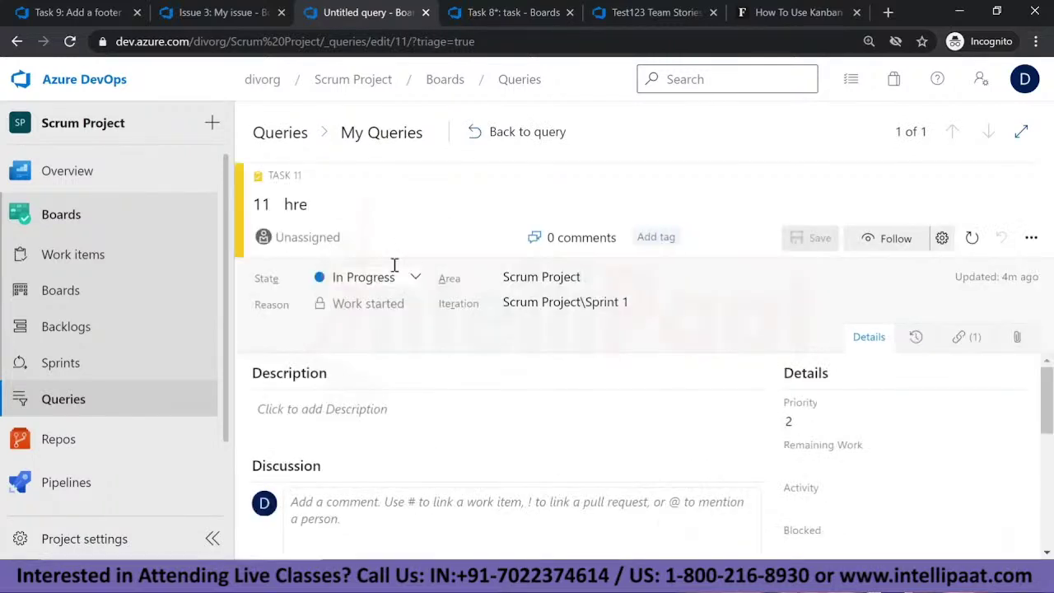
Step: Leave the unsaved In Progress query from the Queries page and begin a new query
{"action": "left_click", "coordinate": [57, 403]}
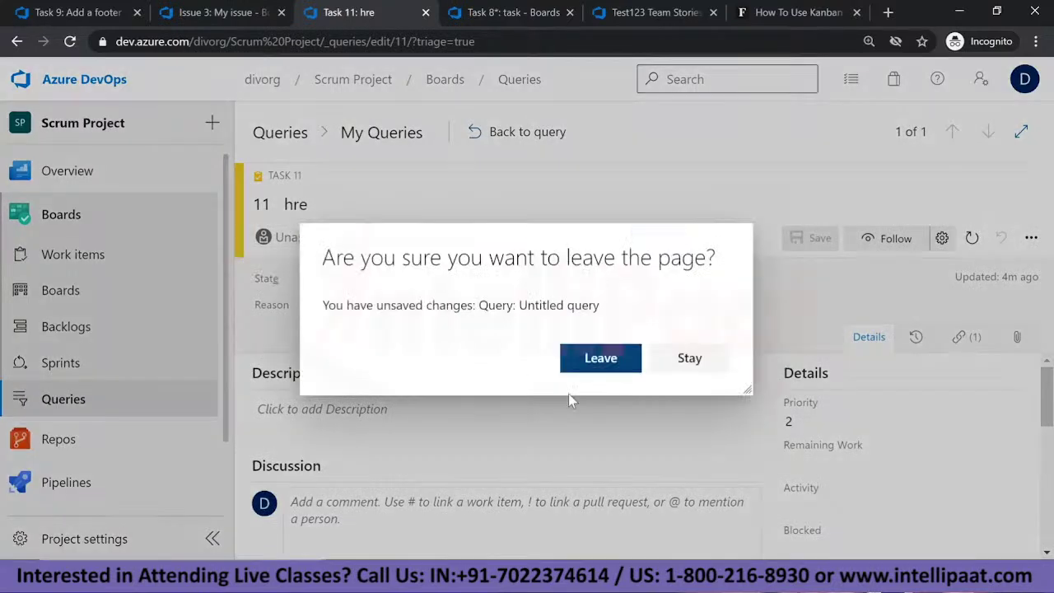
{"action": "left_click", "coordinate": [600, 361]}
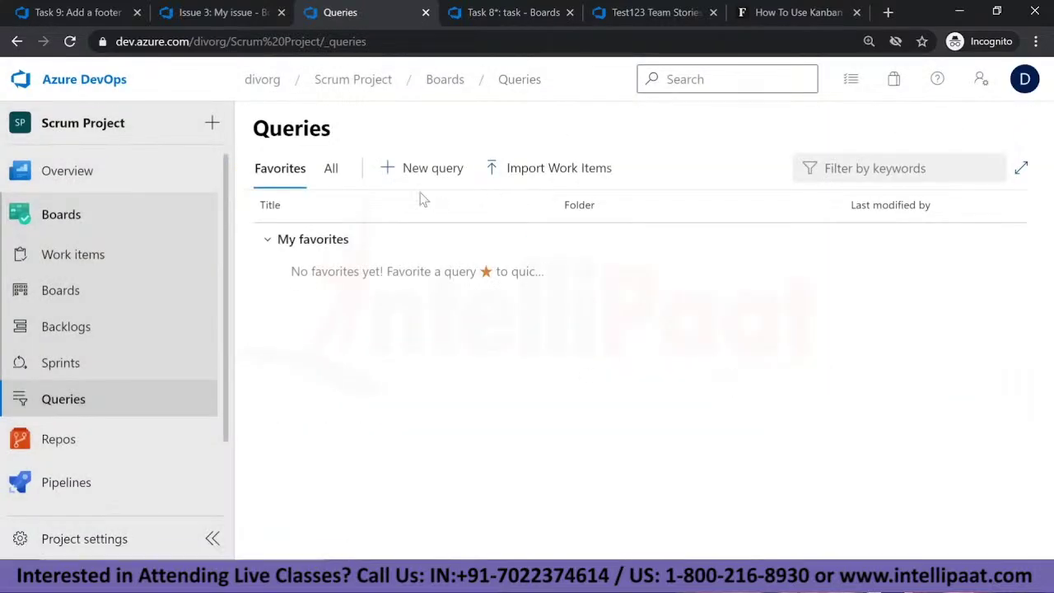
{"action": "left_click", "coordinate": [448, 177]}
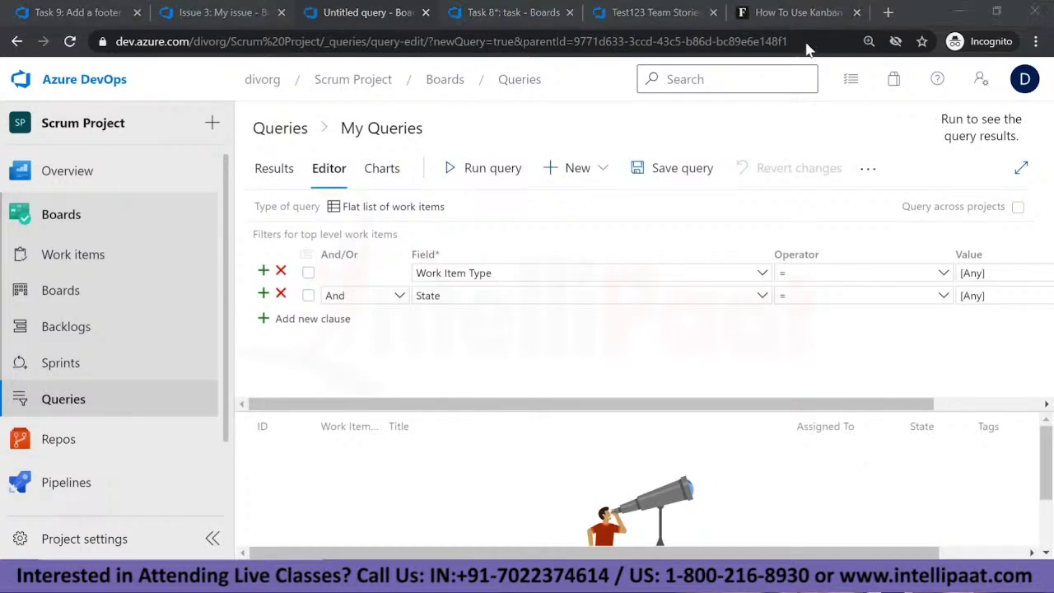
Step: Switch to the Test123 team and start a new query there
{"action": "left_click", "coordinate": [641, 21]}
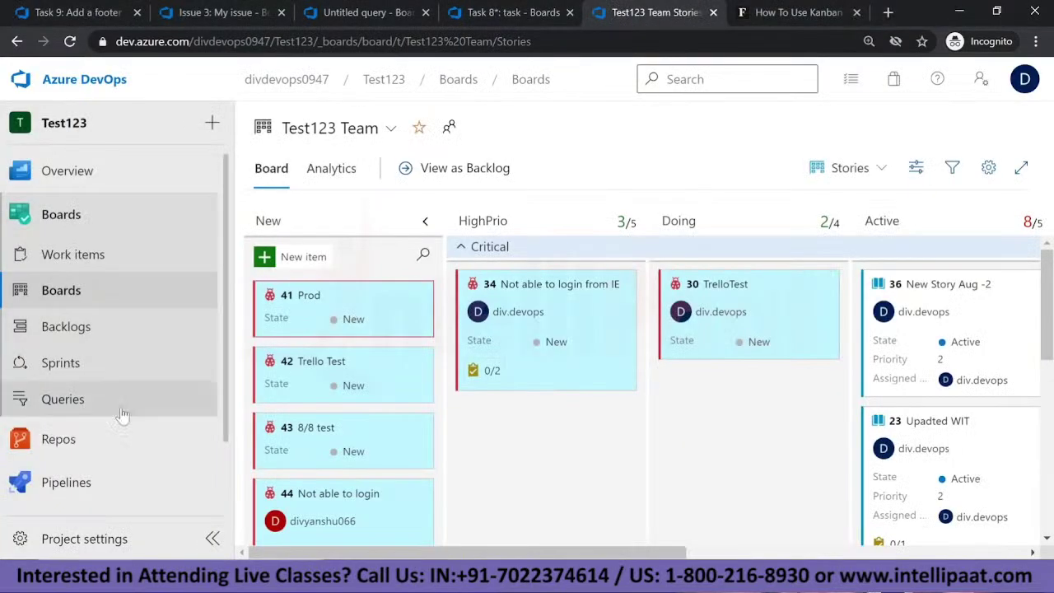
{"action": "left_click", "coordinate": [122, 412]}
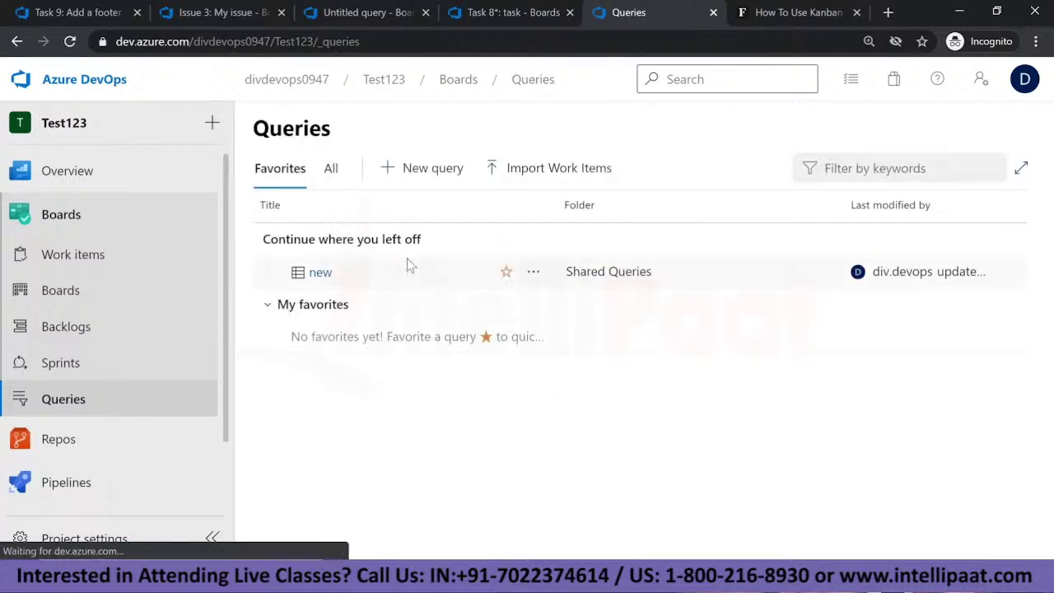
{"action": "left_click", "coordinate": [422, 168]}
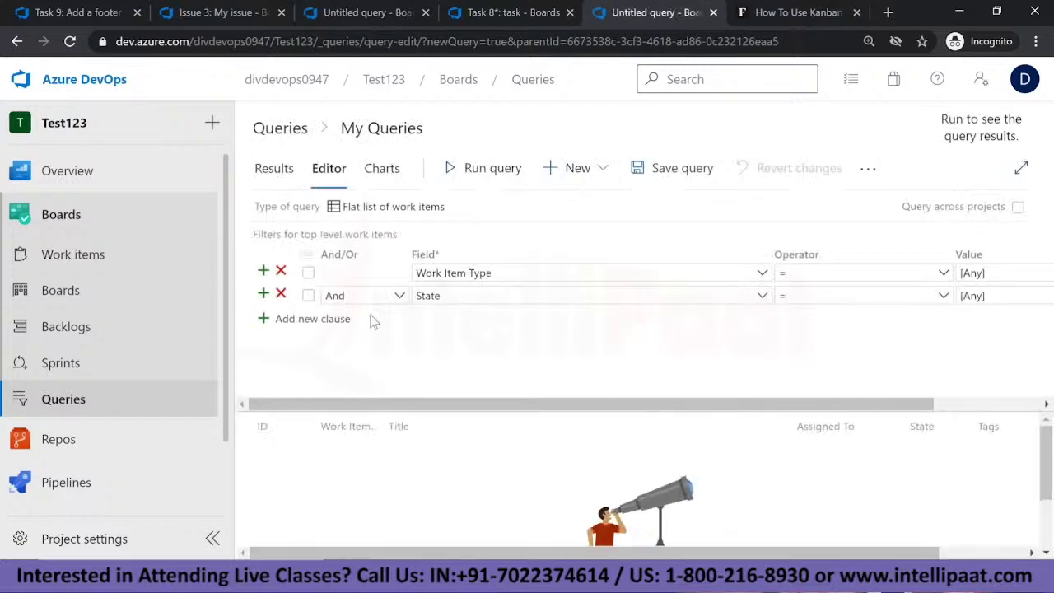
Step: Add a Priority = 2 clause, run it for 34 items, then add an empty fourth clause
{"action": "left_click", "coordinate": [317, 319]}
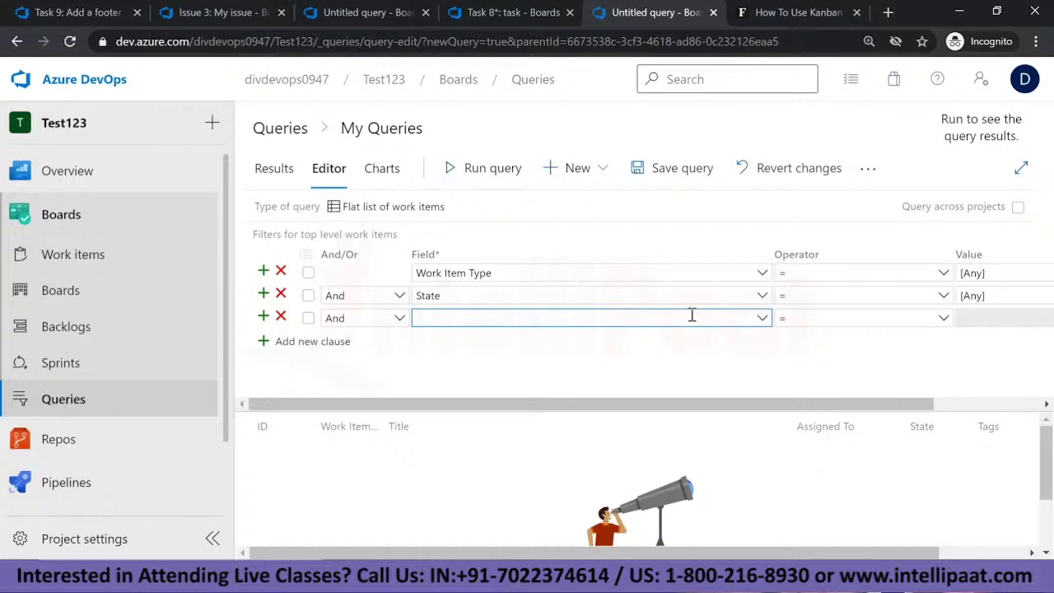
{"action": "left_click", "coordinate": [762, 319]}
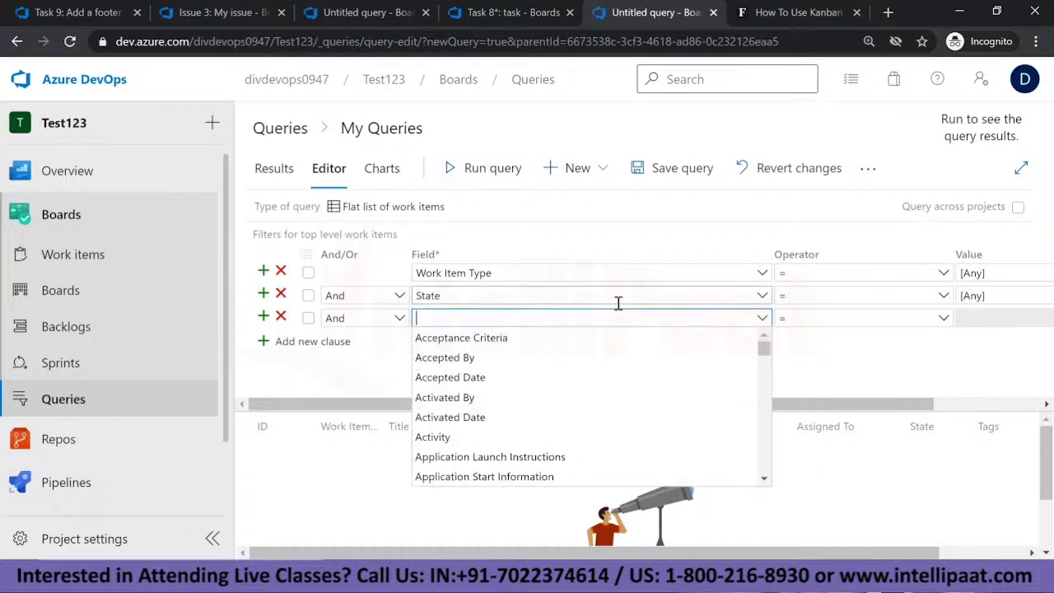
{"action": "type", "text": "Priority"}
{"action": "key", "text": "Tab"}
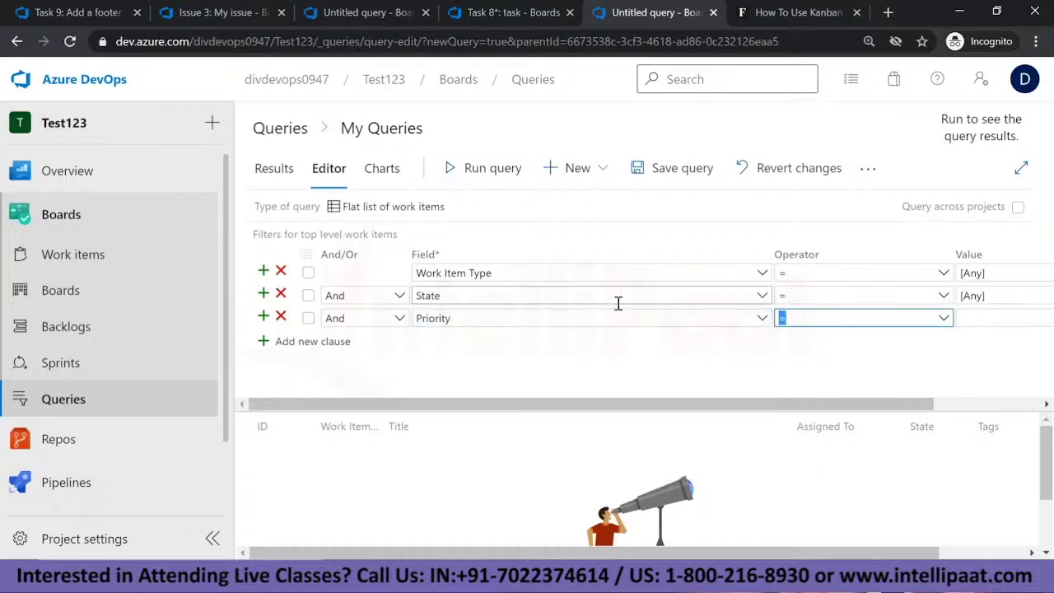
{"action": "left_click", "coordinate": [996, 320]}
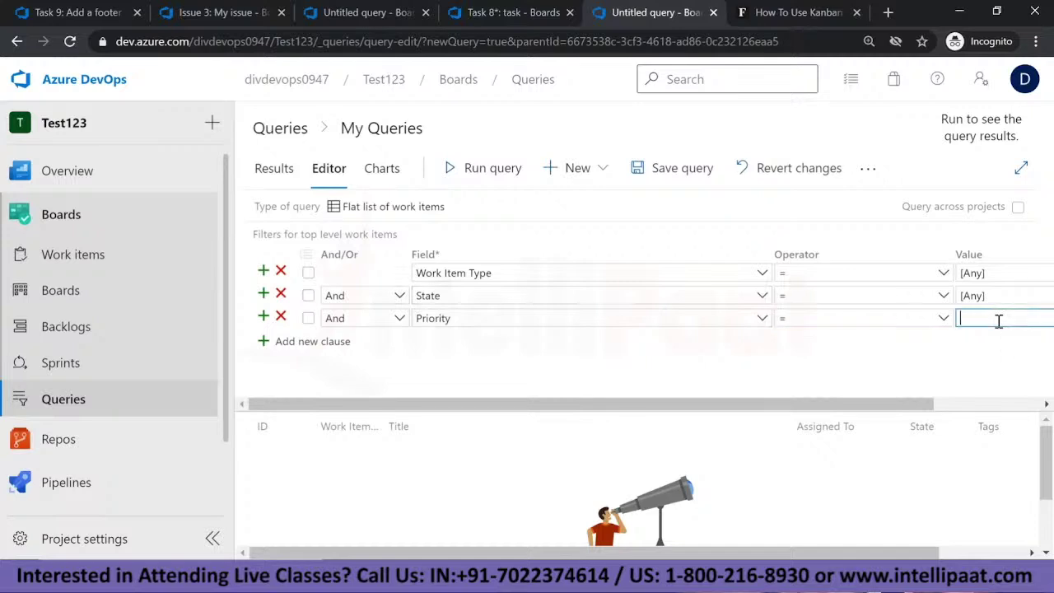
{"action": "type", "text": "2"}
{"action": "left_click", "coordinate": [905, 394]}
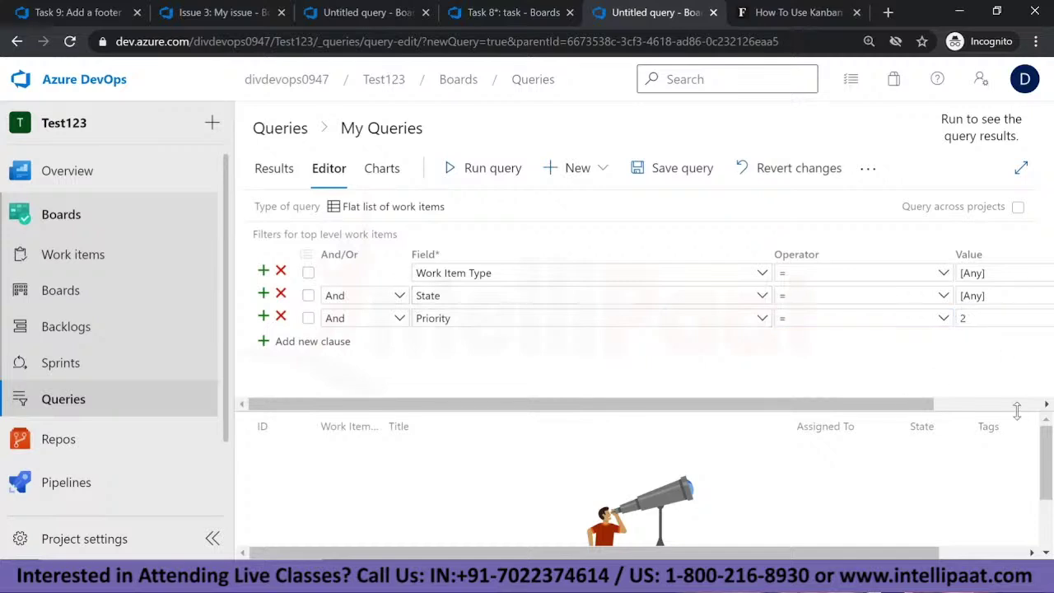
{"action": "left_click", "coordinate": [497, 162]}
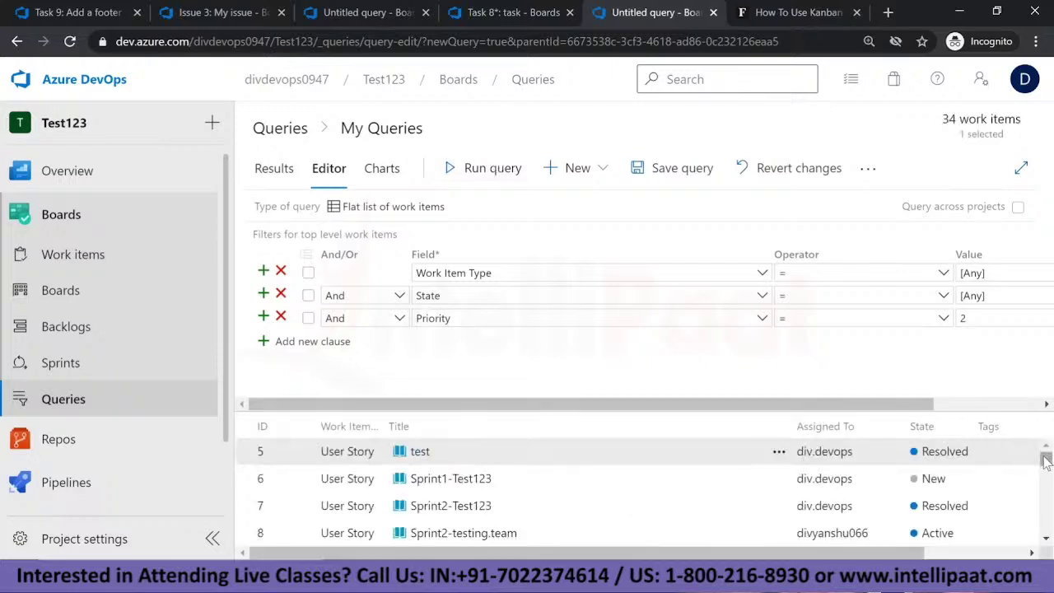
{"action": "mouse_move", "coordinate": [1046, 463]}
{"action": "left_mouse_down"}
{"action": "mouse_move", "coordinate": [1046, 539]}
{"action": "mouse_move", "coordinate": [1044, 458]}
{"action": "left_mouse_up"}
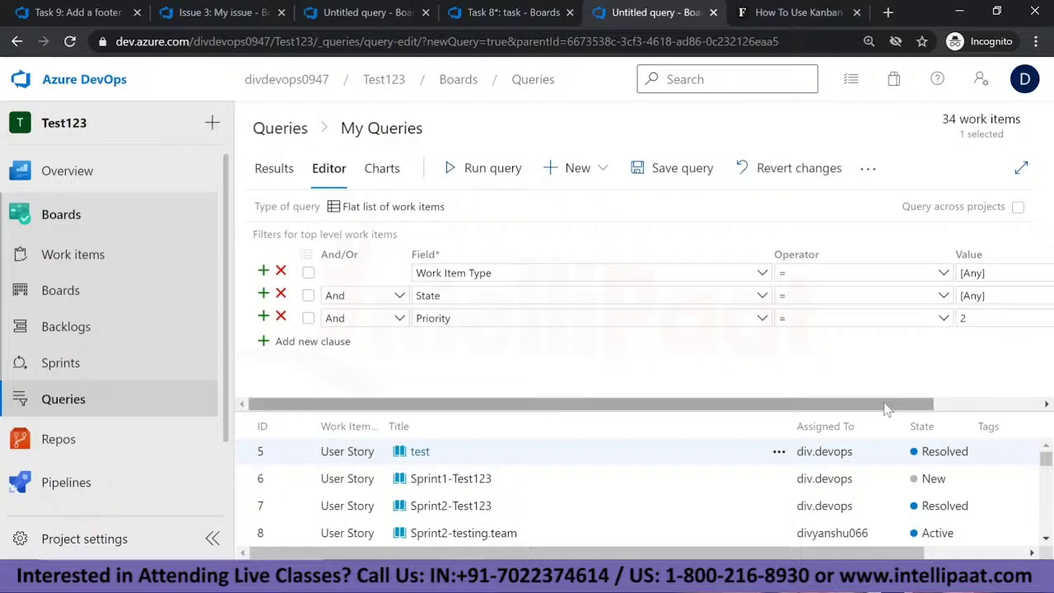
{"action": "mouse_move", "coordinate": [527, 403]}
{"action": "left_mouse_down"}
{"action": "mouse_move", "coordinate": [636, 405]}
{"action": "mouse_move", "coordinate": [527, 412]}
{"action": "left_mouse_up"}
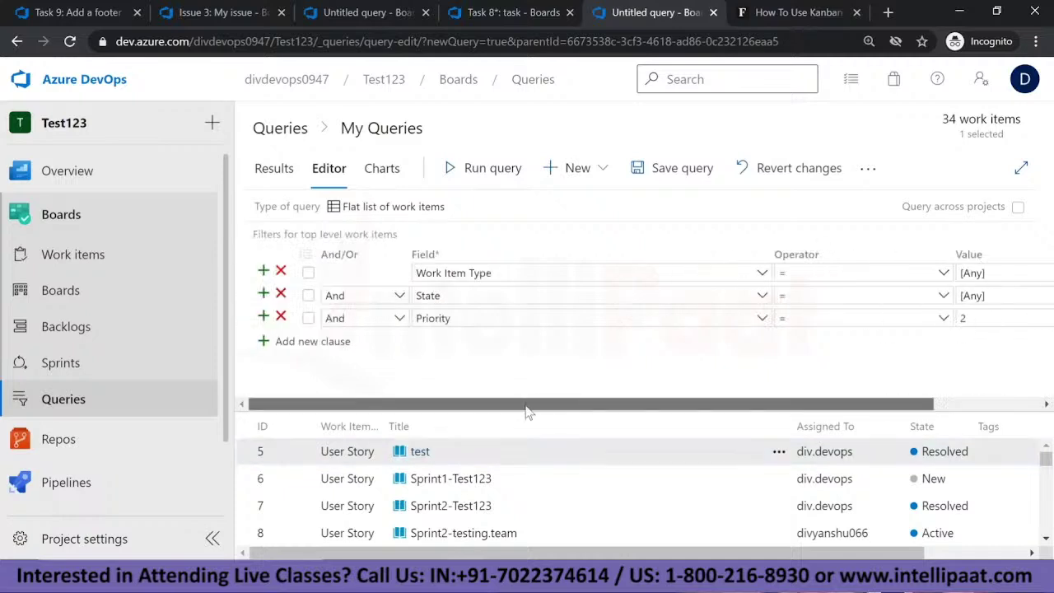
{"action": "left_click", "coordinate": [307, 341]}
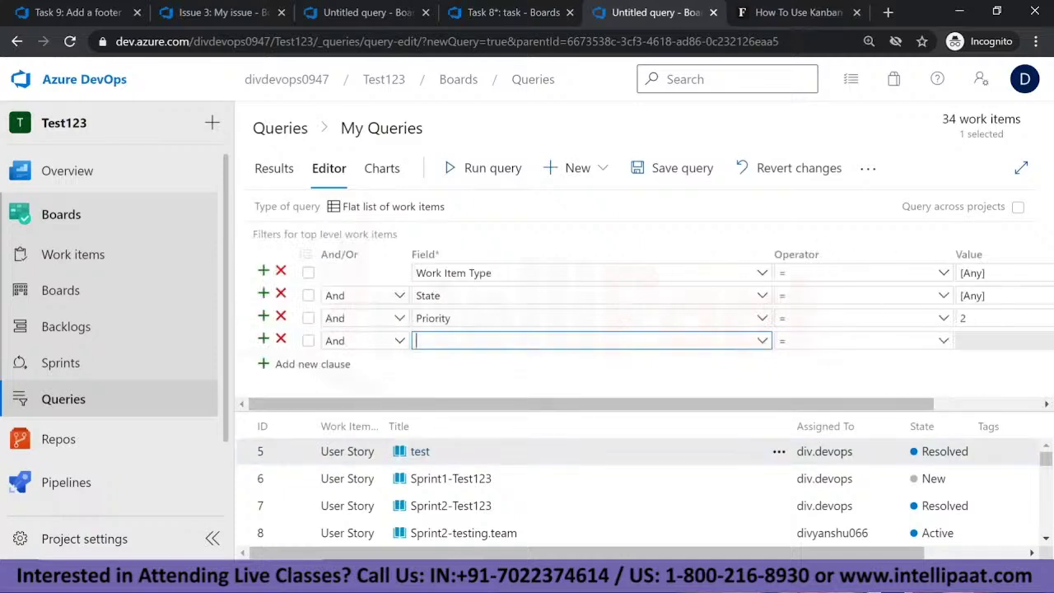
Step: Add a Closed By clause for the suggested user, run it to get NewWIT, then delete it
{"action": "left_click", "coordinate": [763, 346]}
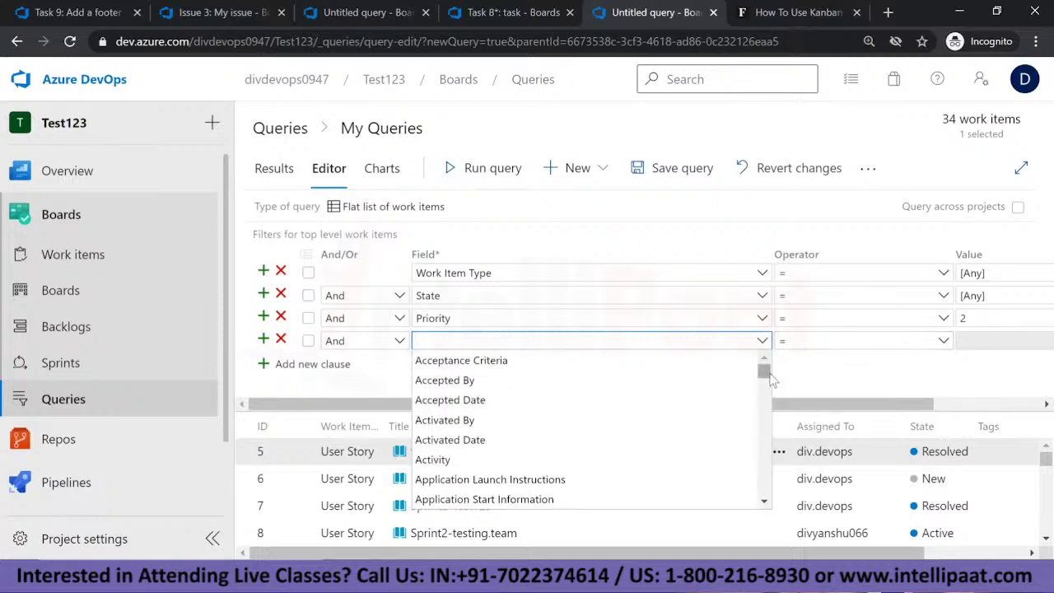
{"action": "scroll", "coordinate": [770, 372], "scroll_direction": "down", "scroll_amount": 3}
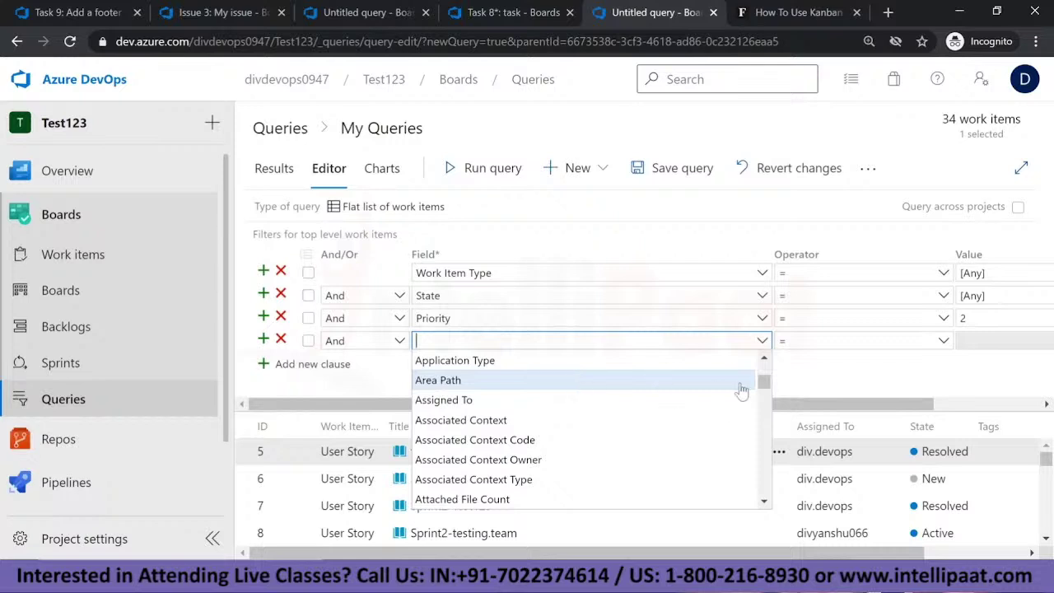
{"action": "left_click_drag", "start_coordinate": [765, 382], "coordinate": [766, 420]}
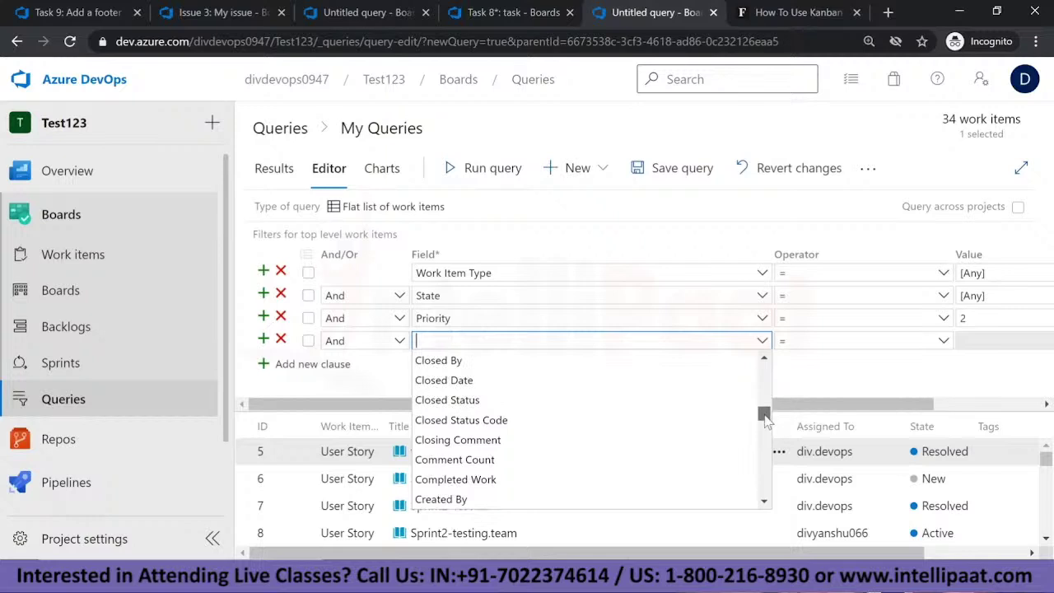
{"action": "left_click", "coordinate": [566, 362]}
{"action": "left_click_drag", "start_coordinate": [600, 403], "coordinate": [708, 404]}
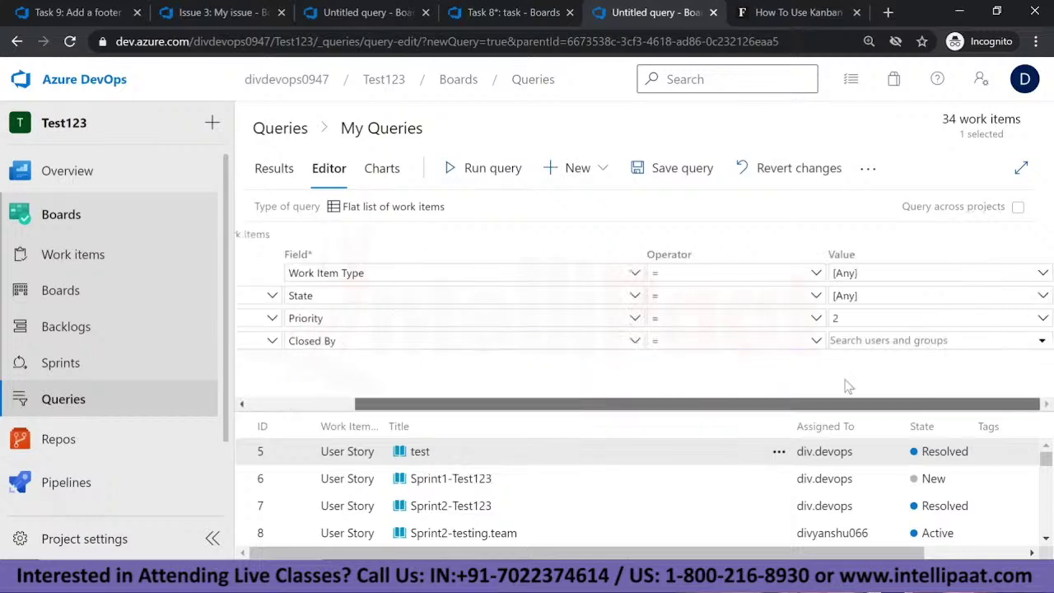
{"action": "left_click", "coordinate": [921, 345]}
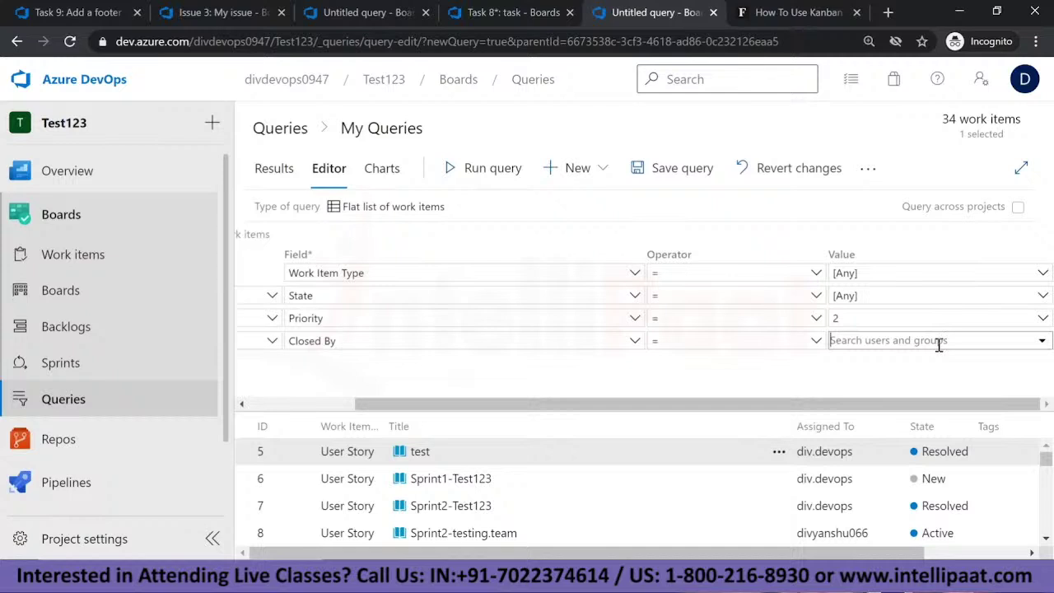
{"action": "type", "text": "div"}
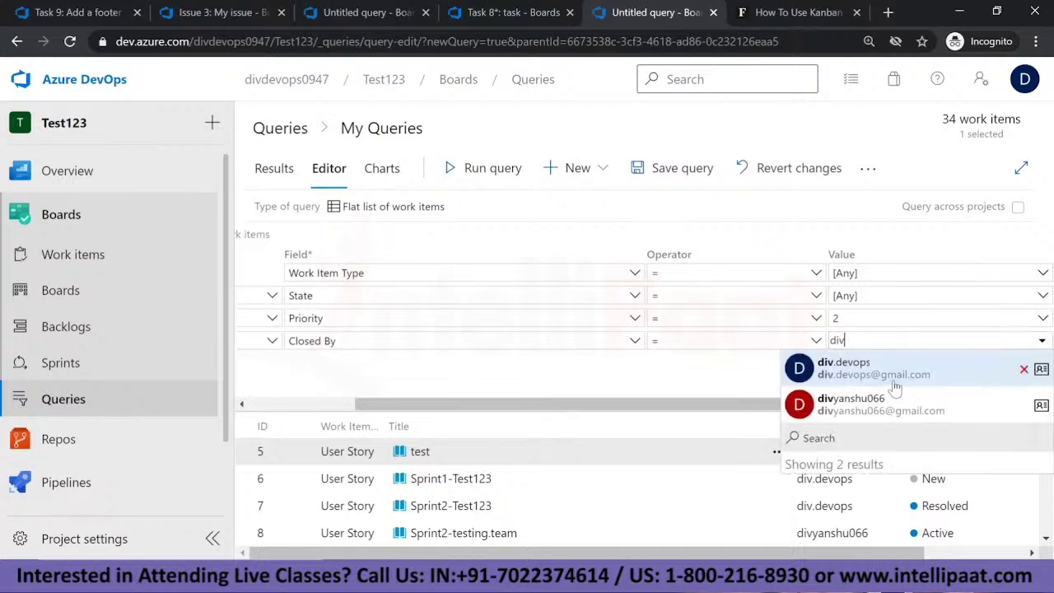
{"action": "left_click", "coordinate": [895, 387]}
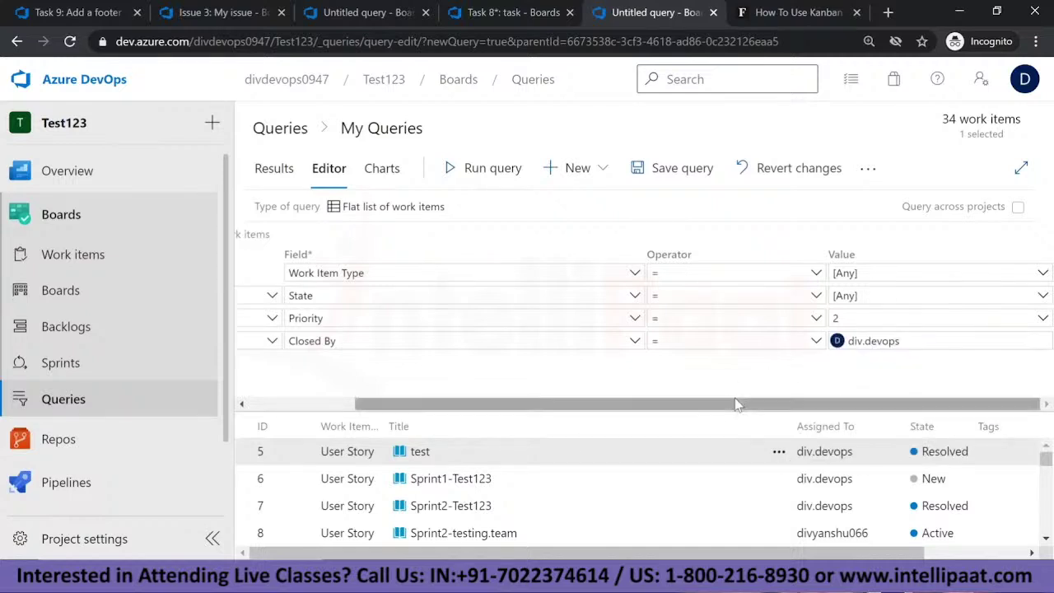
{"action": "left_click_drag", "start_coordinate": [735, 403], "coordinate": [655, 387]}
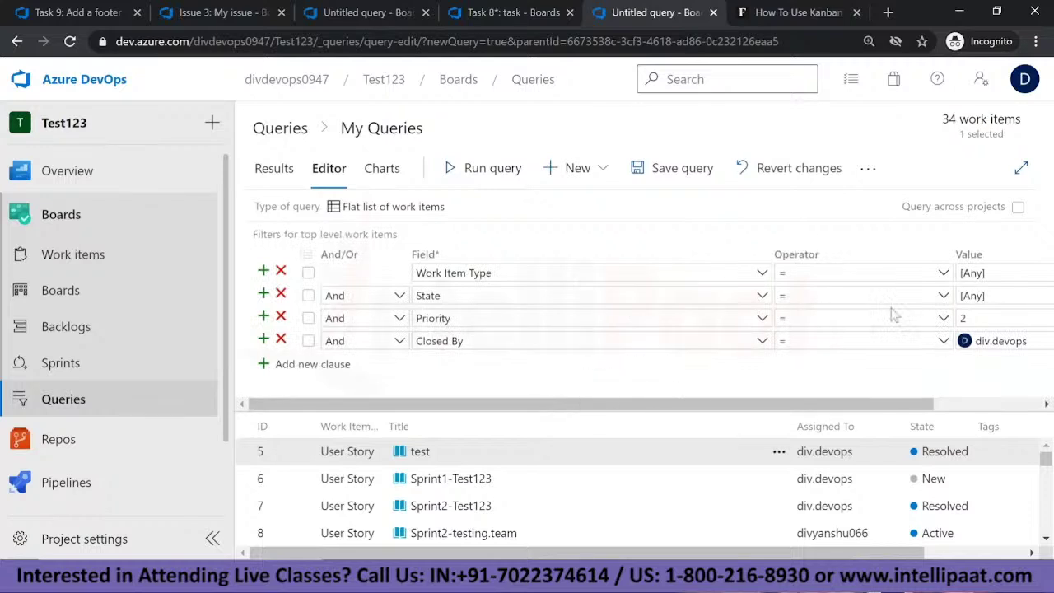
{"action": "left_click_drag", "start_coordinate": [818, 409], "coordinate": [925, 408]}
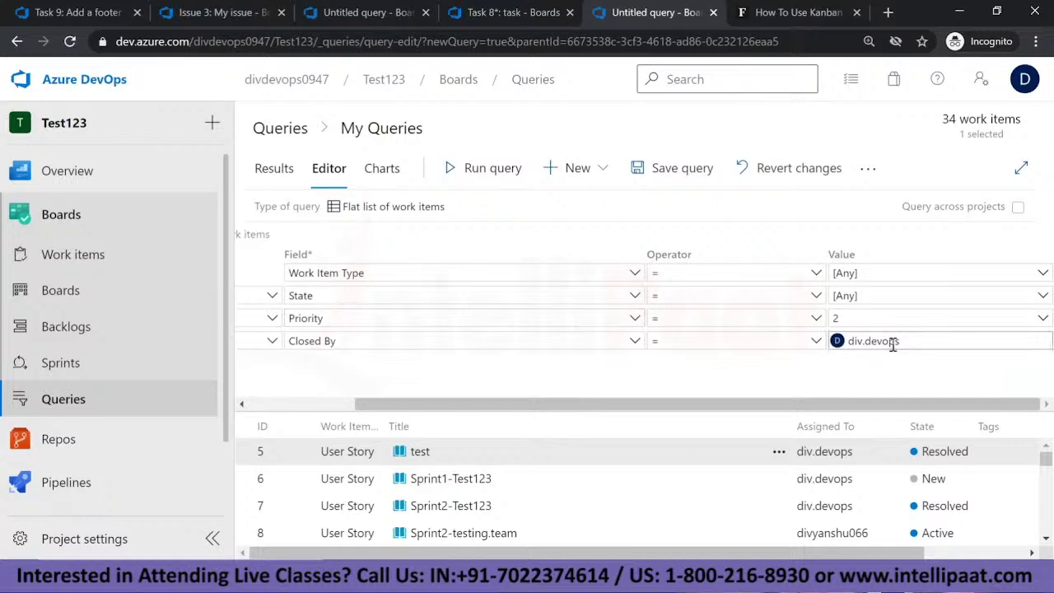
{"action": "left_click", "coordinate": [486, 168]}
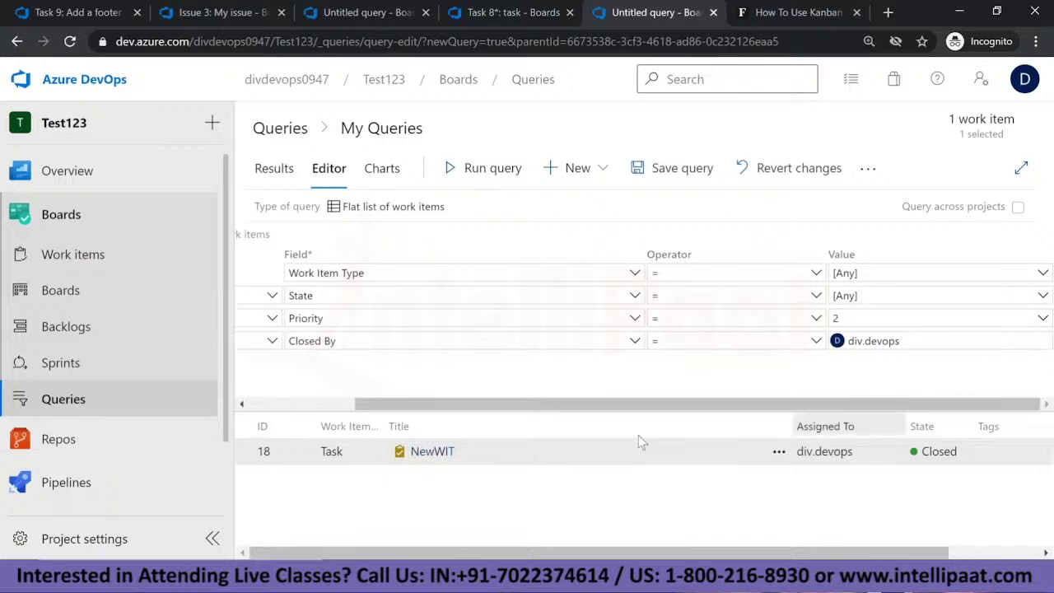
{"action": "left_click_drag", "start_coordinate": [728, 412], "coordinate": [396, 408]}
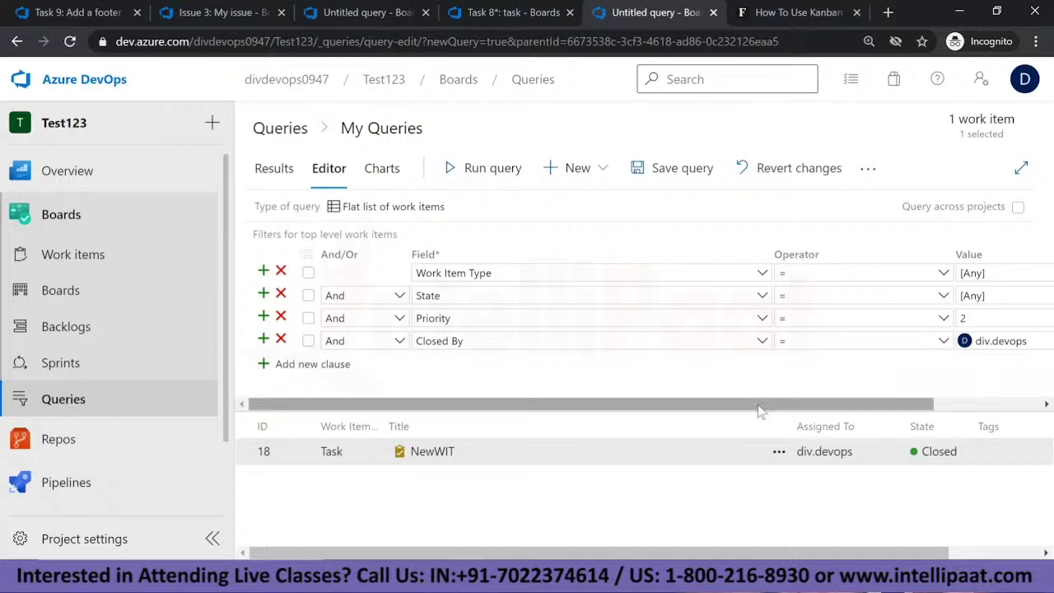
{"action": "left_click", "coordinate": [281, 341]}
Step: Set State to Active and rerun, listing 12 Active, Priority 2 work items
{"action": "scroll", "coordinate": [882, 360], "scroll_direction": "right", "scroll_amount": 5}
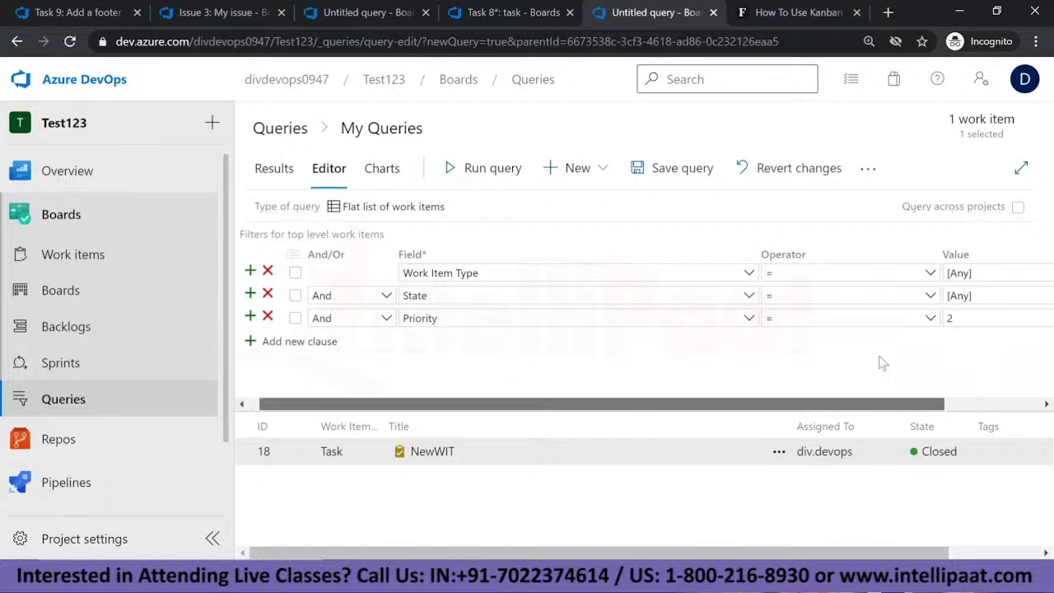
{"action": "left_click", "coordinate": [1039, 272]}
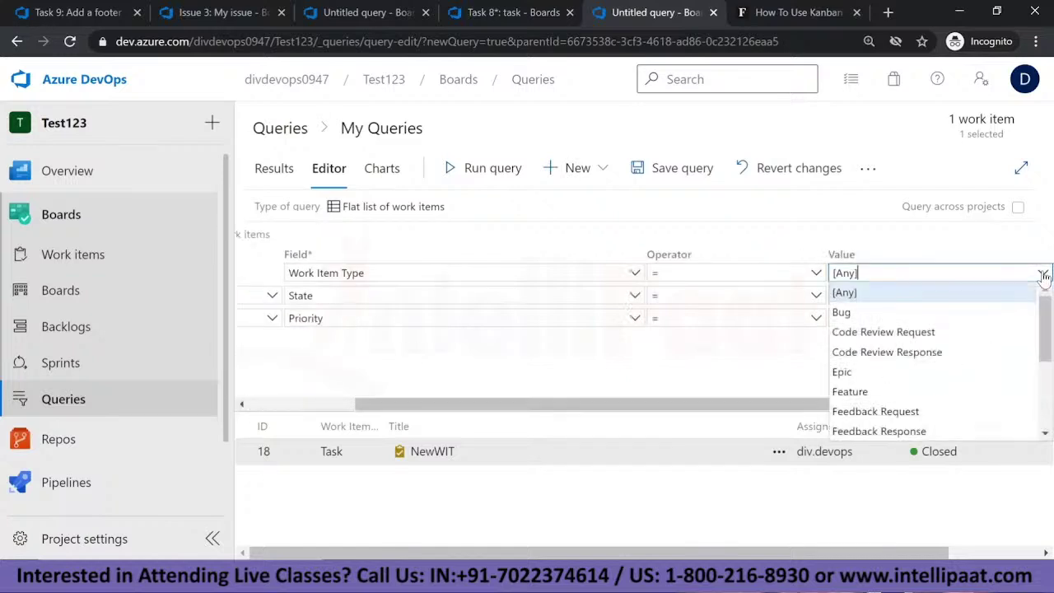
{"action": "left_click", "coordinate": [741, 367]}
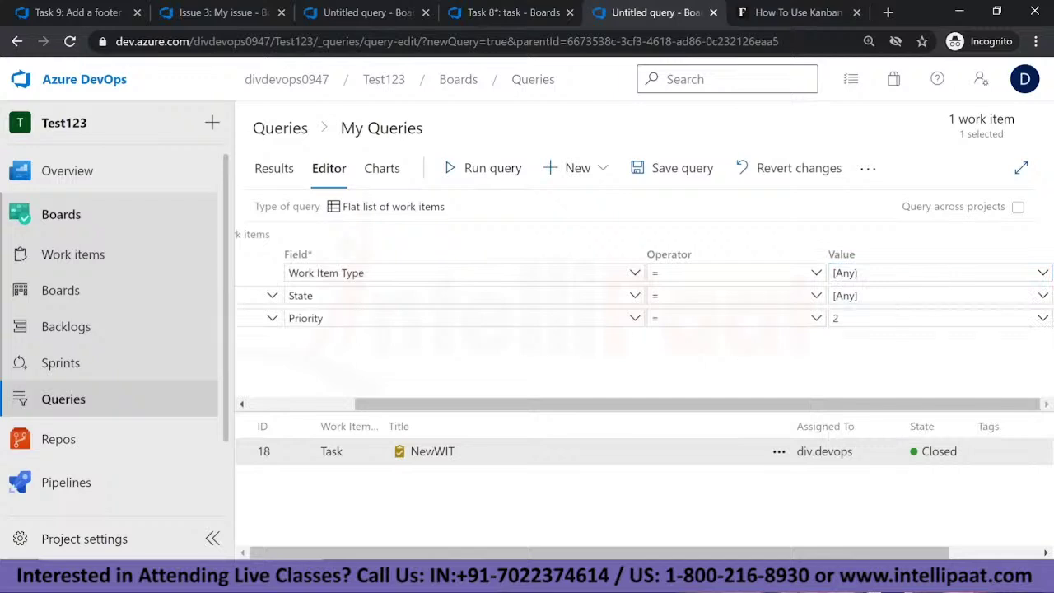
{"action": "left_click", "coordinate": [1043, 295]}
{"action": "left_click", "coordinate": [904, 353]}
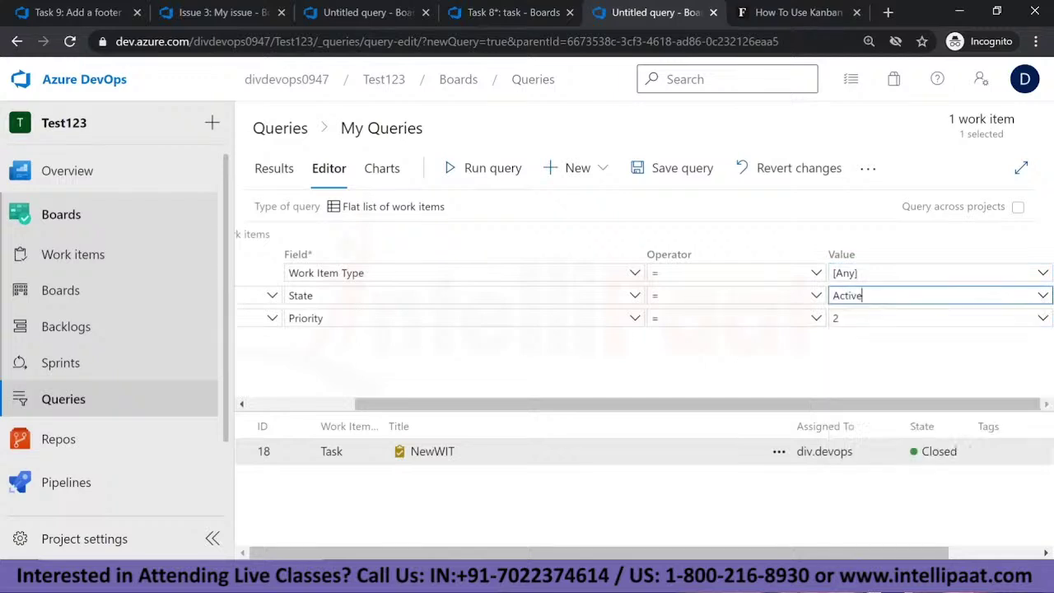
{"action": "left_click", "coordinate": [460, 168]}
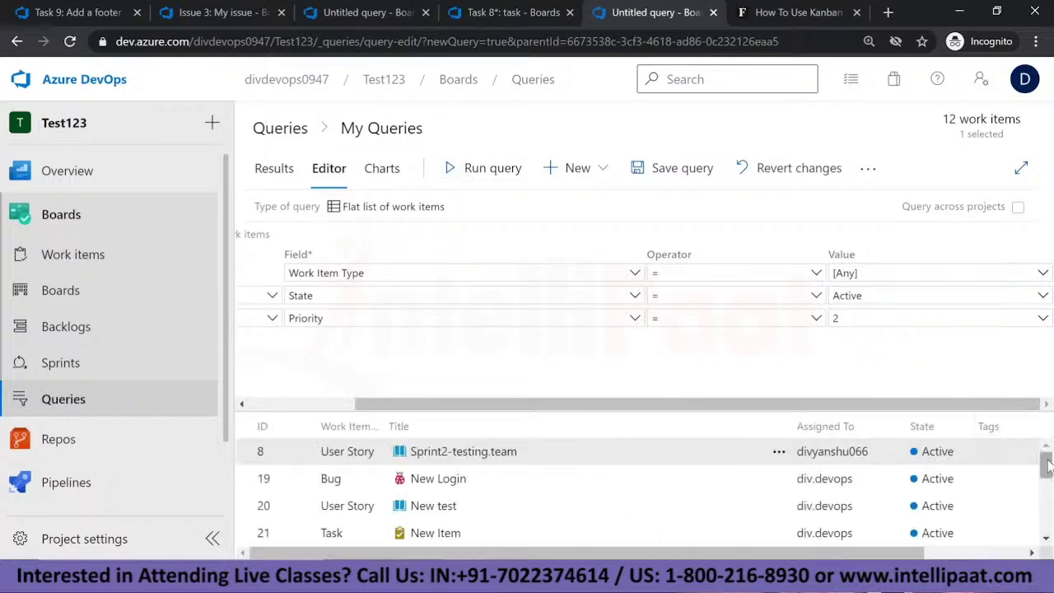
{"action": "scroll", "coordinate": [1044, 508], "scroll_direction": "down", "scroll_amount": 1}
{"action": "scroll", "coordinate": [1043, 435], "scroll_direction": "up", "scroll_amount": 1}
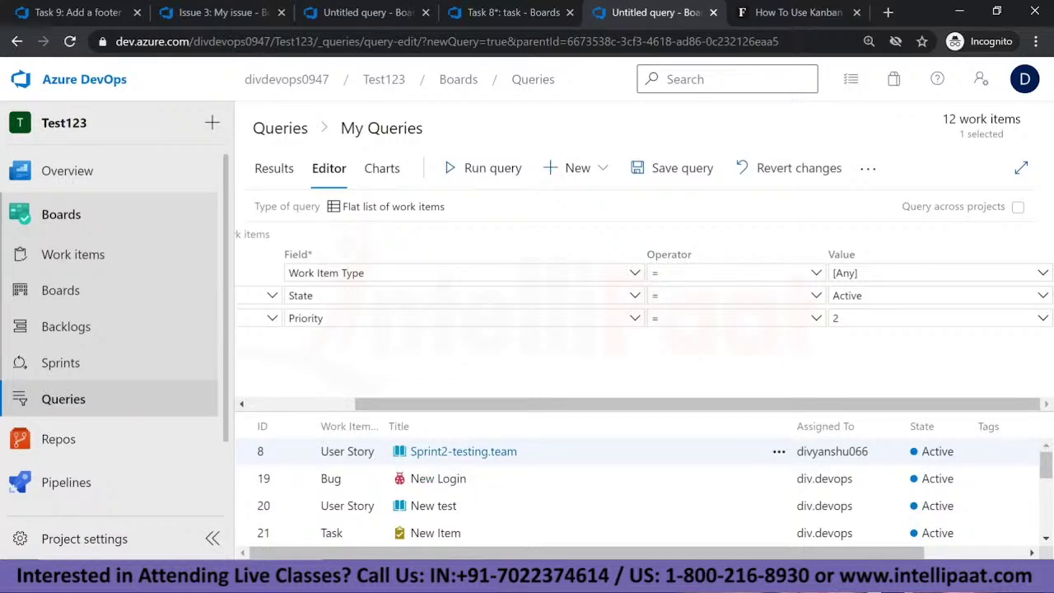
{"action": "mouse_move", "coordinate": [667, 585]}
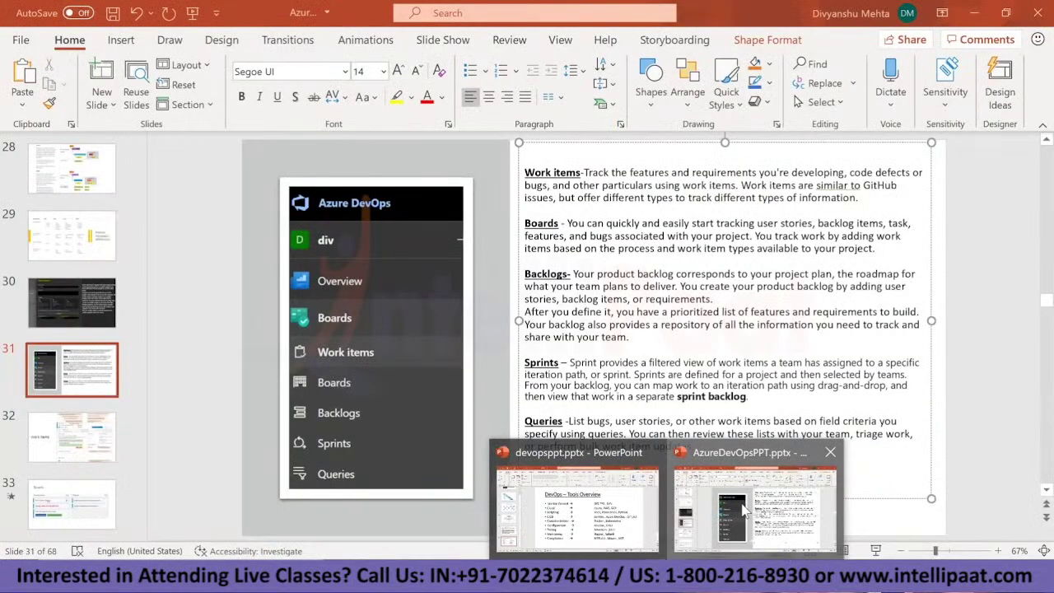
Step: Bring up the AzureDevOpsPPT presentation and present the Work items and Boards slides
{"action": "left_click", "coordinate": [746, 510]}
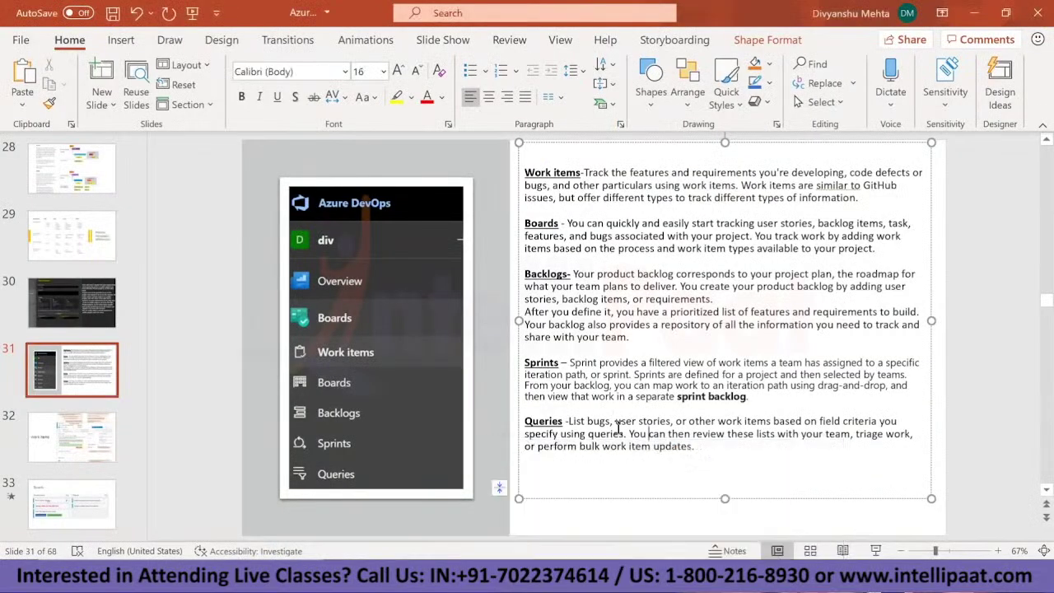
{"action": "key", "text": "shift+F5"}
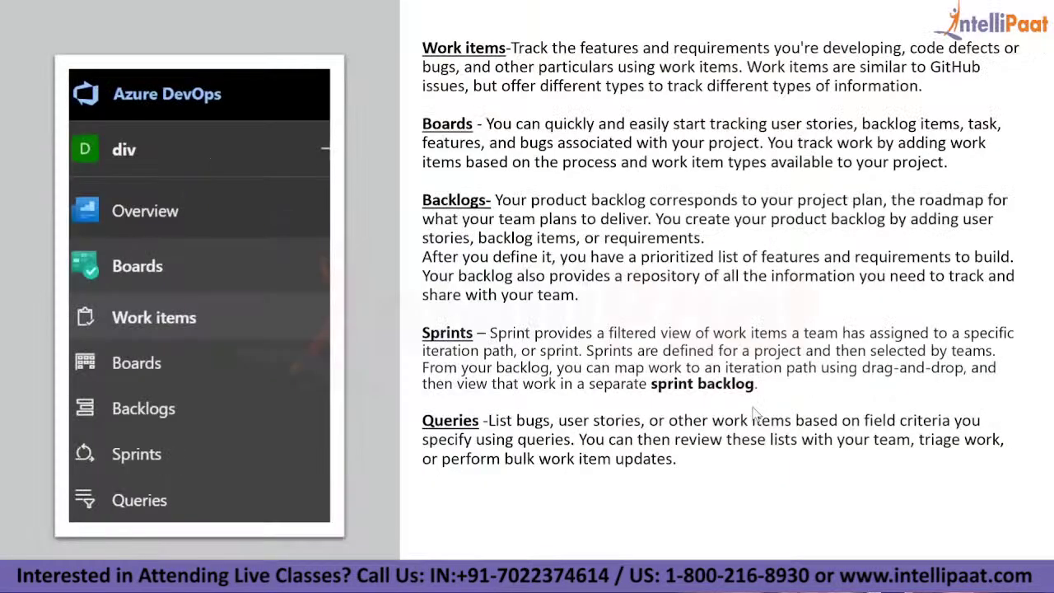
{"action": "left_click", "coordinate": [753, 414]}
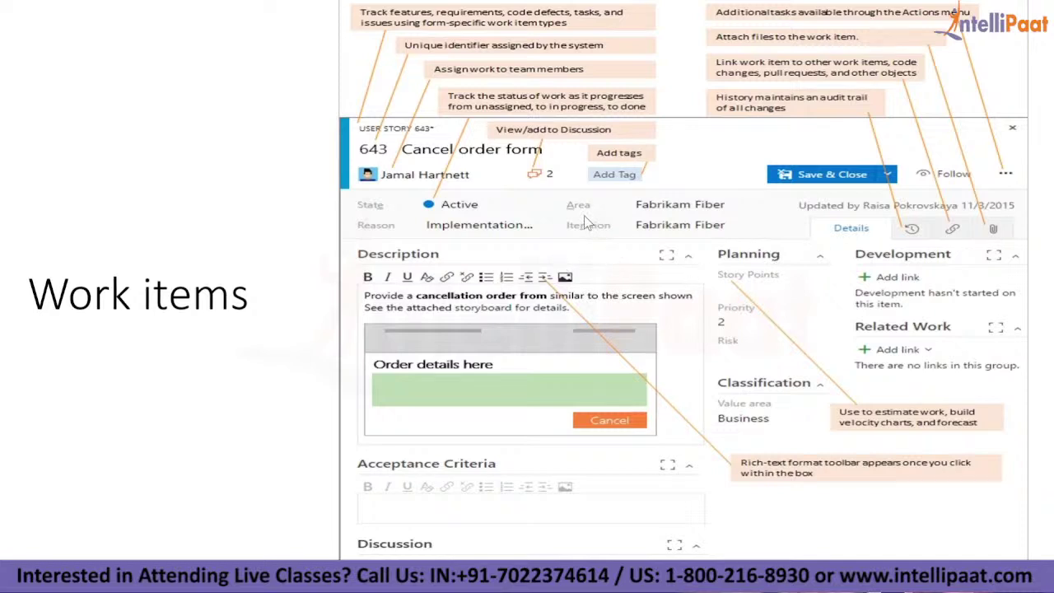
{"action": "key", "text": "Page_Down"}
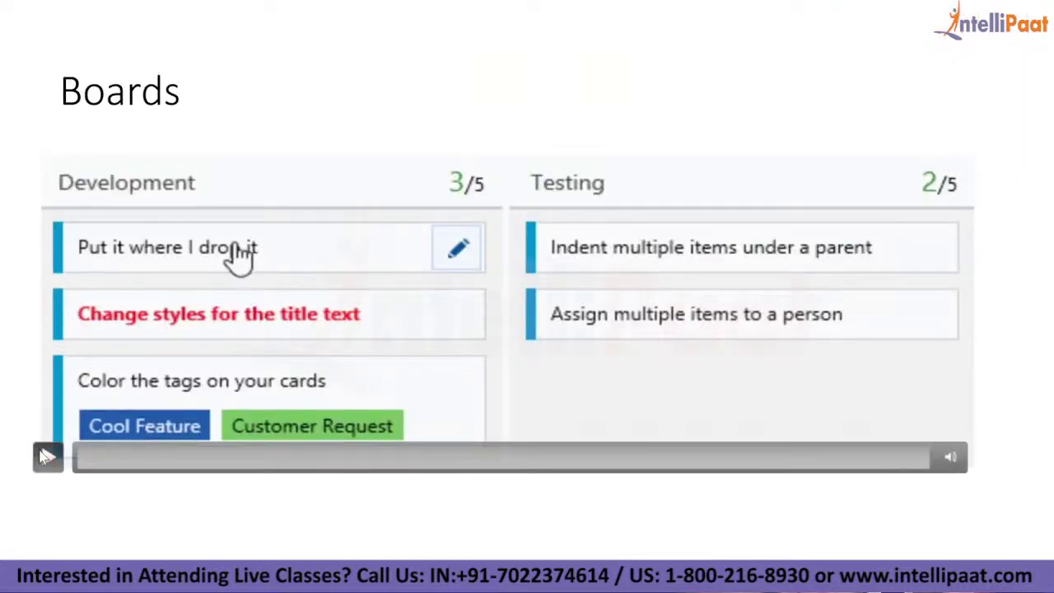
Step: Play the Boards demo video, advance to the Backlogs slide, then return to the browser
{"action": "left_click", "coordinate": [46, 456]}
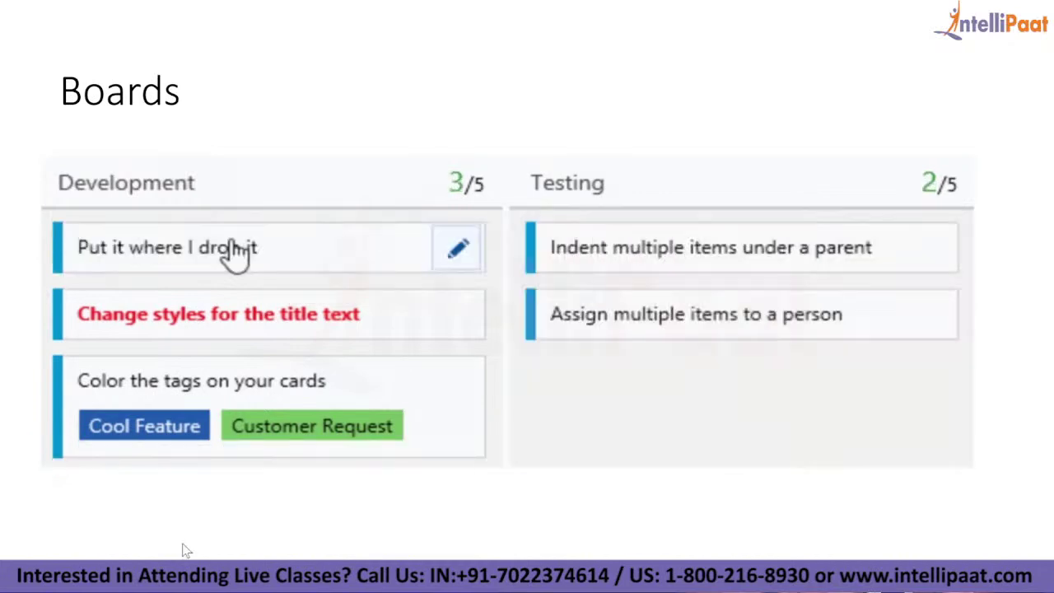
{"action": "left_click", "coordinate": [183, 550]}
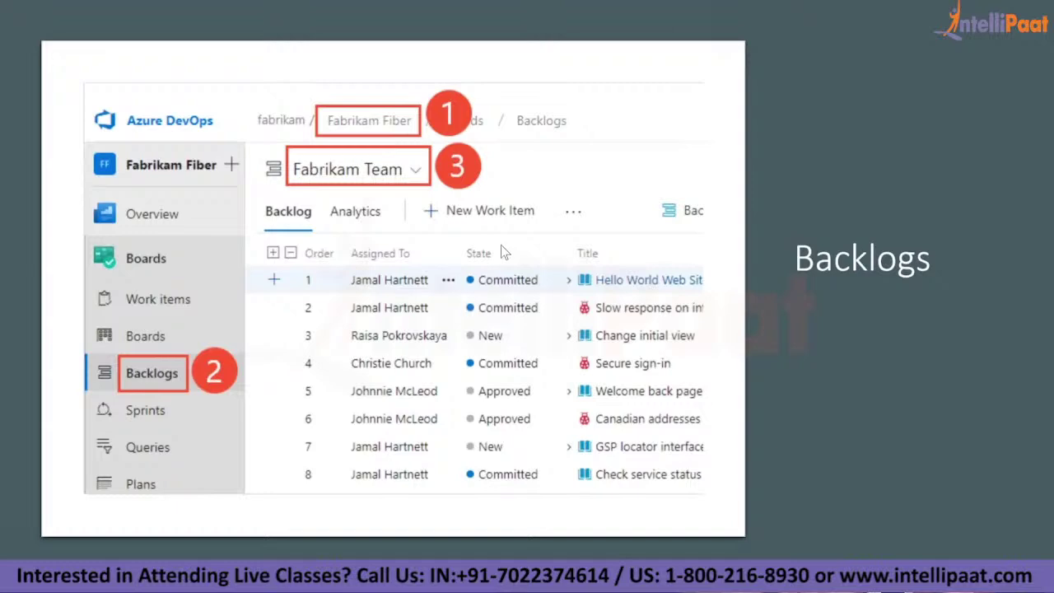
{"action": "key", "text": "alt+Tab"}
{"action": "key", "text": "alt+Tab"}
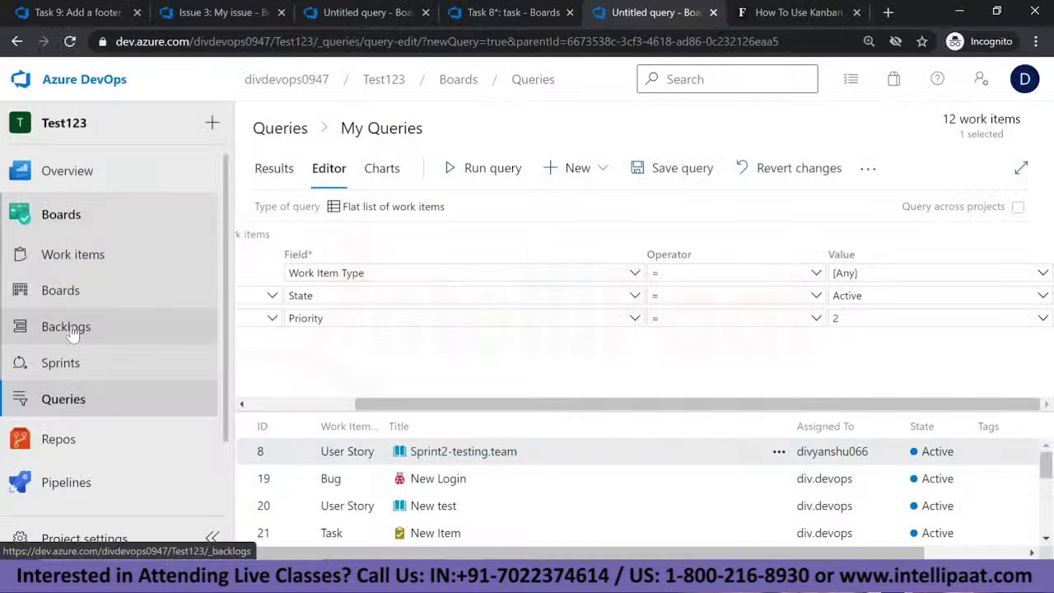
Step: Show the Test123 Team backlog as a board, then return to the slideshow's Sprints slide
{"action": "left_click", "coordinate": [69, 330]}
{"action": "left_click", "coordinate": [600, 357]}
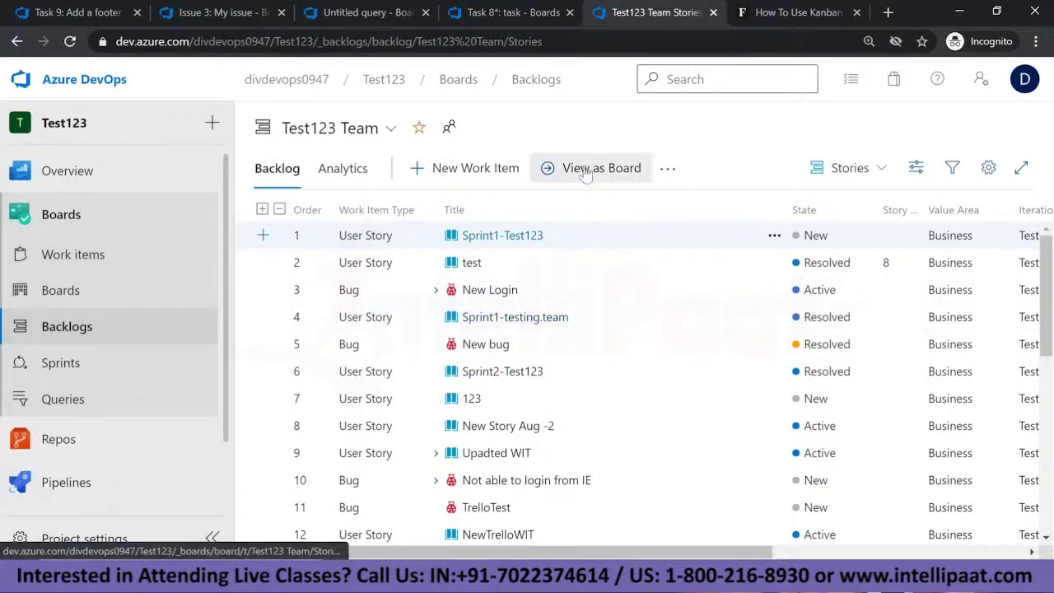
{"action": "left_click", "coordinate": [330, 130]}
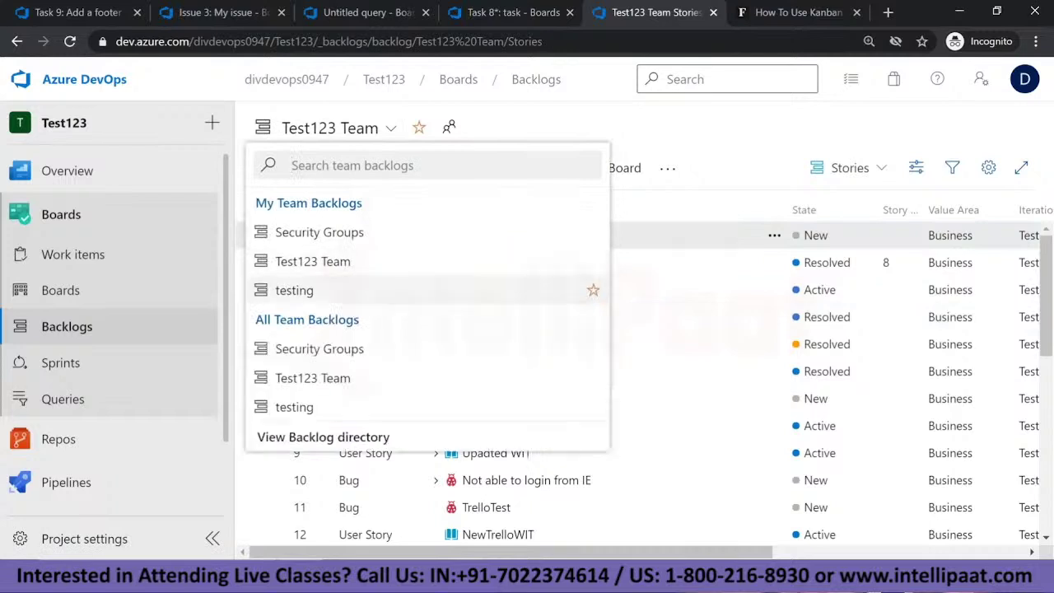
{"action": "left_click", "coordinate": [686, 123]}
{"action": "left_click", "coordinate": [591, 168]}
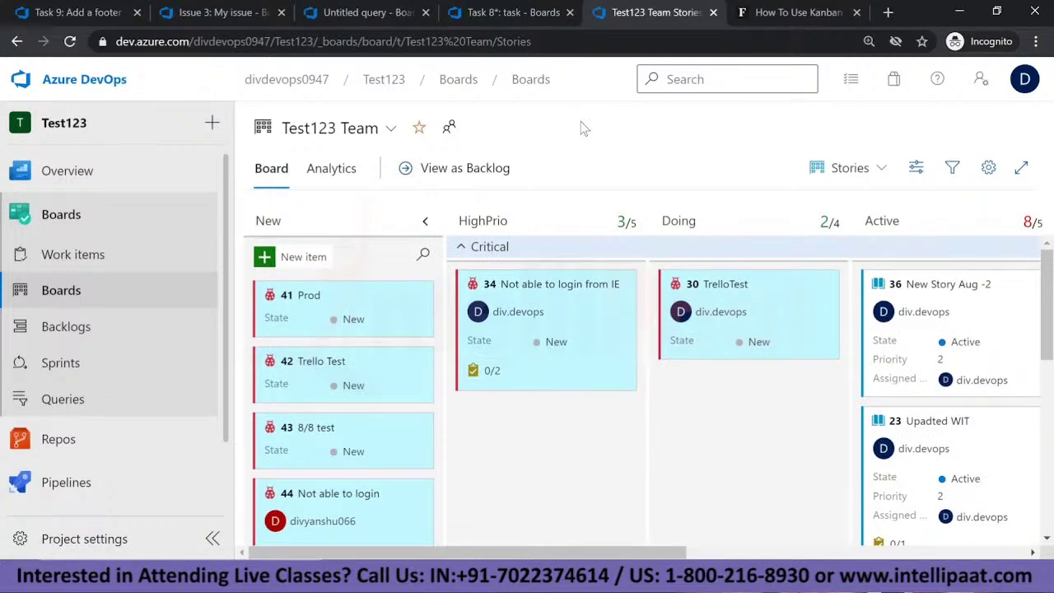
{"action": "key", "text": "alt+Tab"}
{"action": "left_click", "coordinate": [796, 378]}
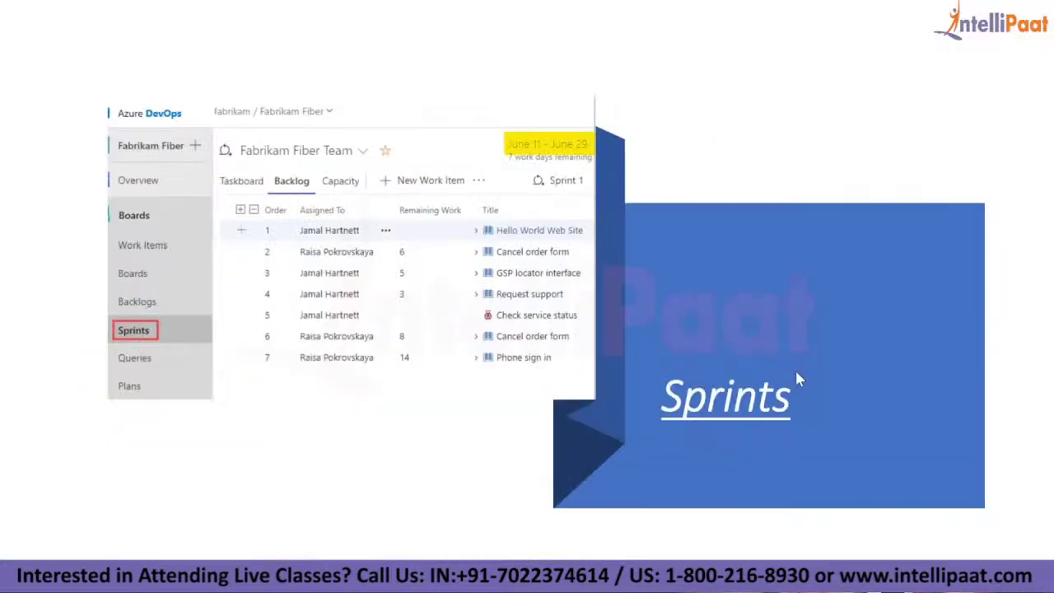
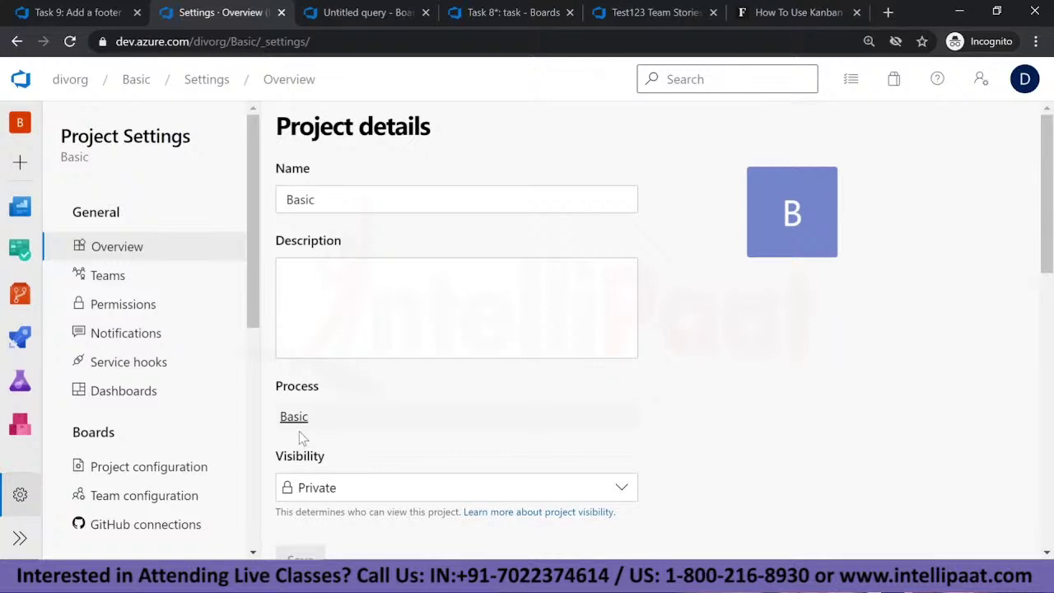
Step: Leave Basic's Project Settings for the divorg projects home listing Basic, Scrum Project and Agile Project
{"action": "left_click", "coordinate": [29, 93]}
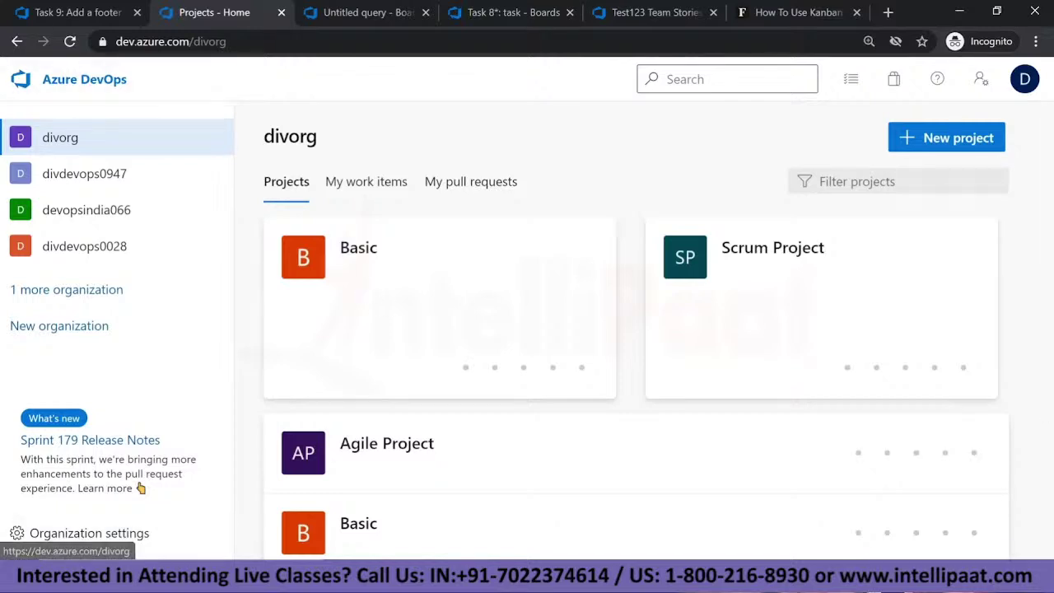
{"action": "double_click", "coordinate": [272, 42]}
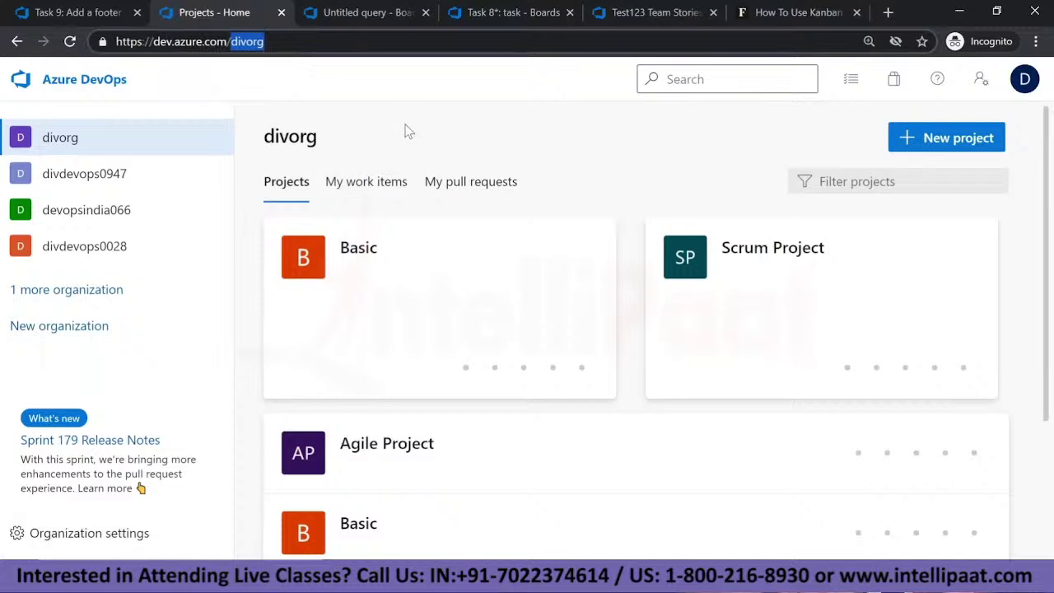
{"action": "left_click_drag", "start_coordinate": [387, 135], "coordinate": [363, 261]}
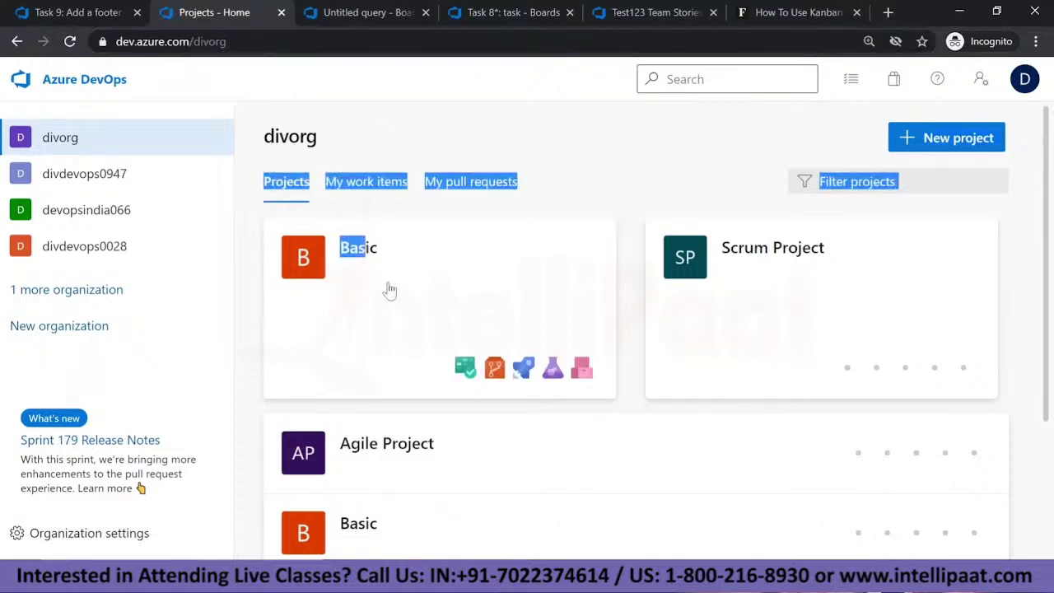
{"action": "left_click", "coordinate": [388, 124]}
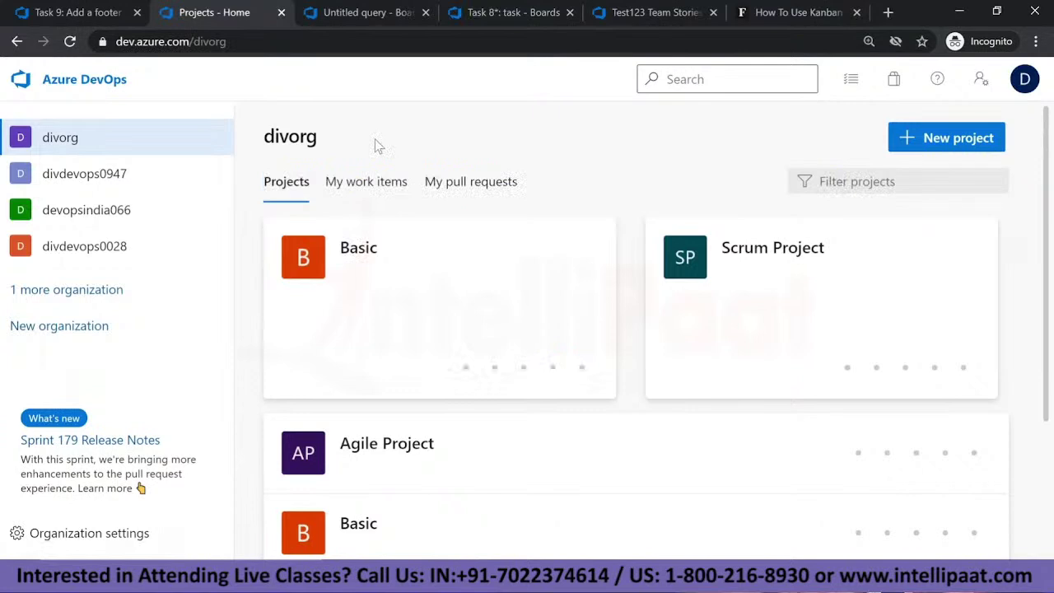
Step: Open divorg's Organization settings > Boards > Process and reload until Basic, Agile, Scrum and CMMI appear
{"action": "left_click", "coordinate": [122, 541]}
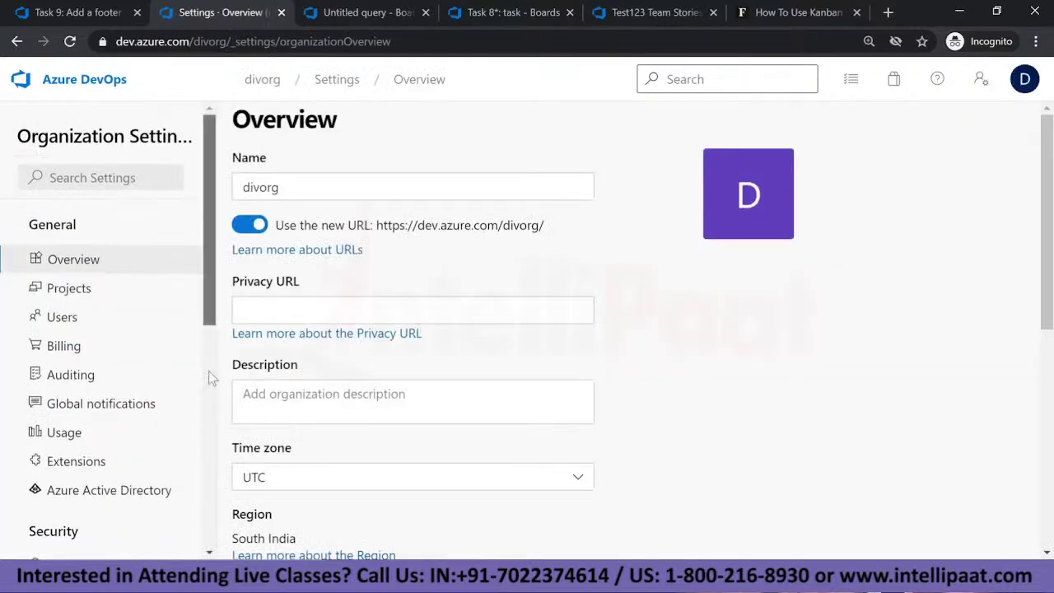
{"action": "scroll", "coordinate": [208, 371], "scroll_direction": "down", "scroll_amount": 4}
{"action": "left_click", "coordinate": [70, 364]}
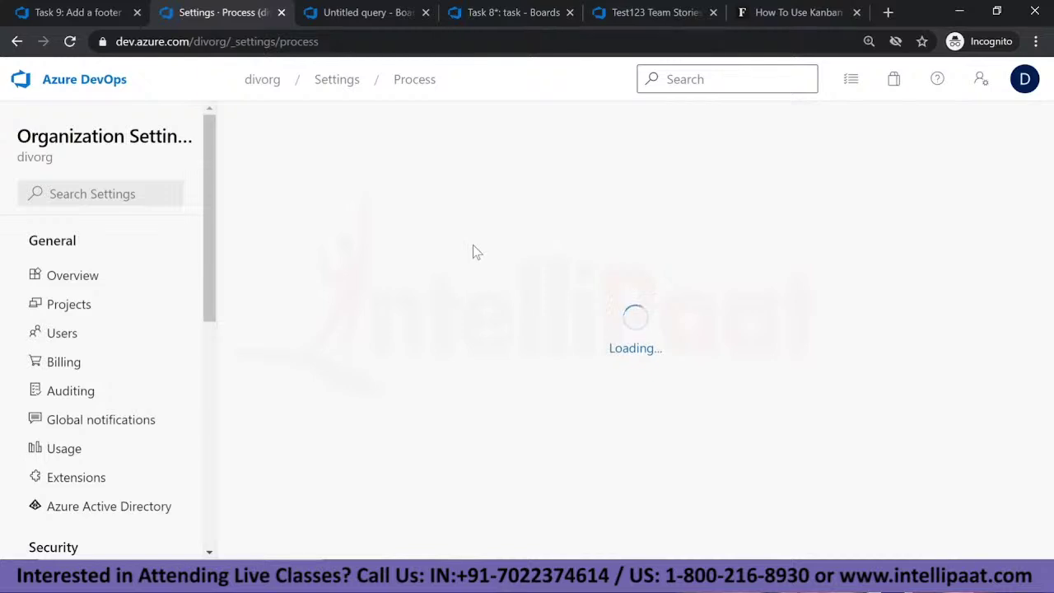
{"action": "left_click", "coordinate": [72, 47]}
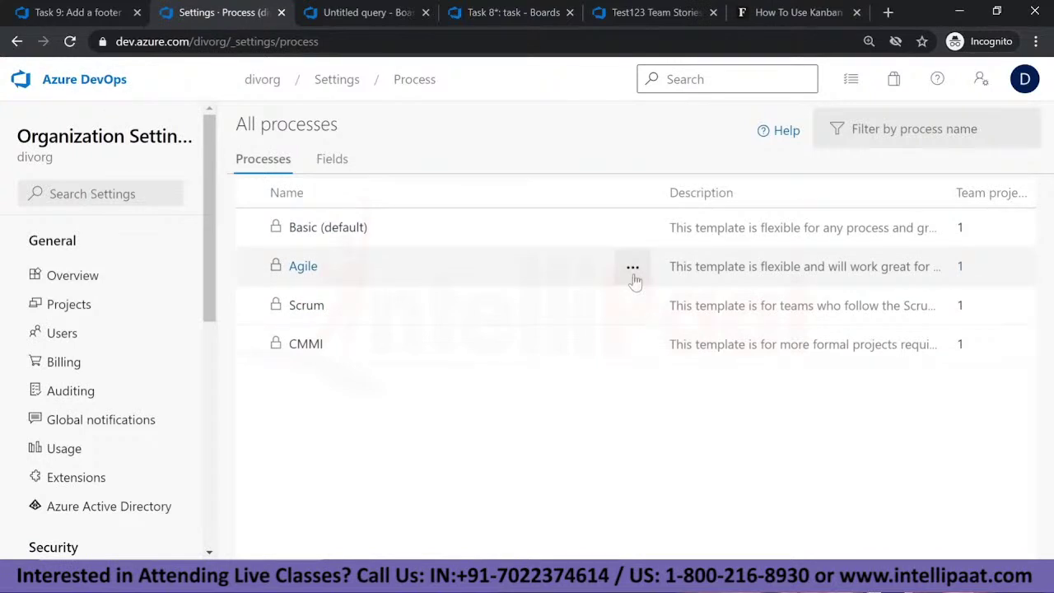
Step: Create an inherited process from Agile named 'Agile Based' and open it
{"action": "left_click", "coordinate": [632, 267]}
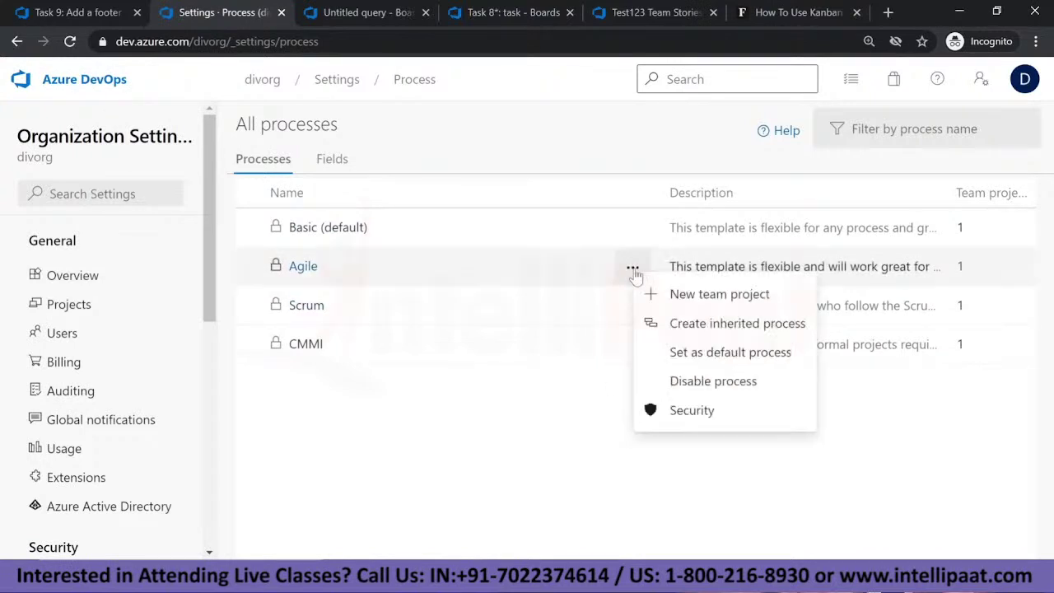
{"action": "left_click", "coordinate": [729, 324]}
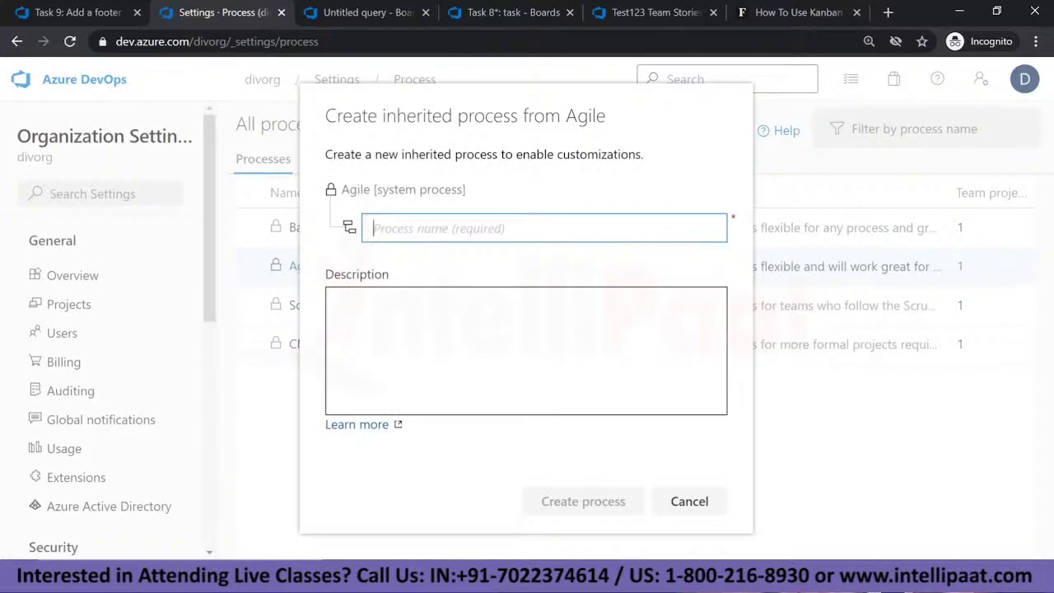
{"action": "type", "text": "Ag"}
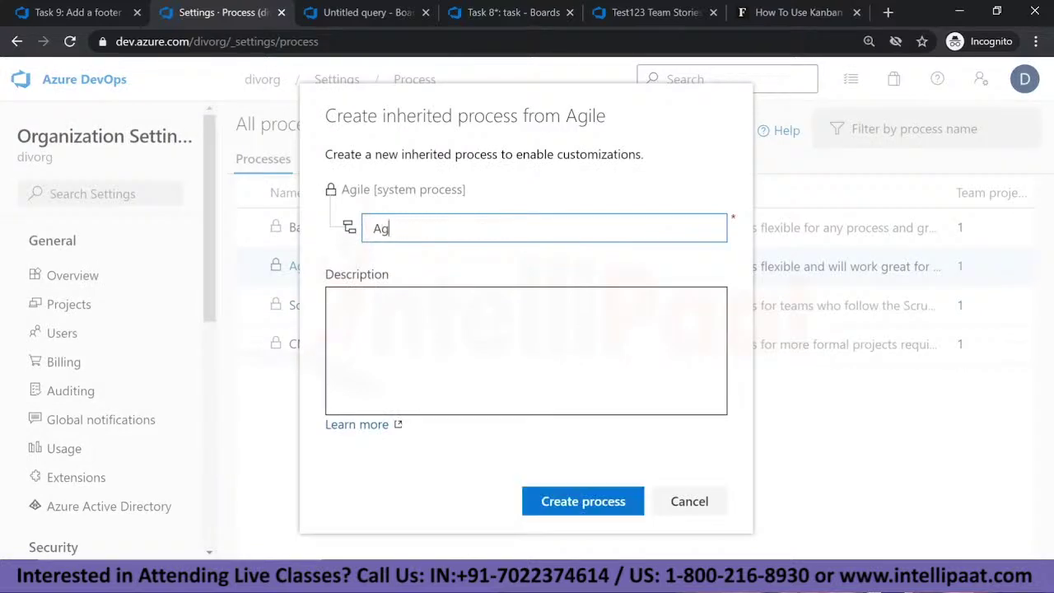
{"action": "type", "text": "ile Based"}
{"action": "left_click", "coordinate": [583, 501]}
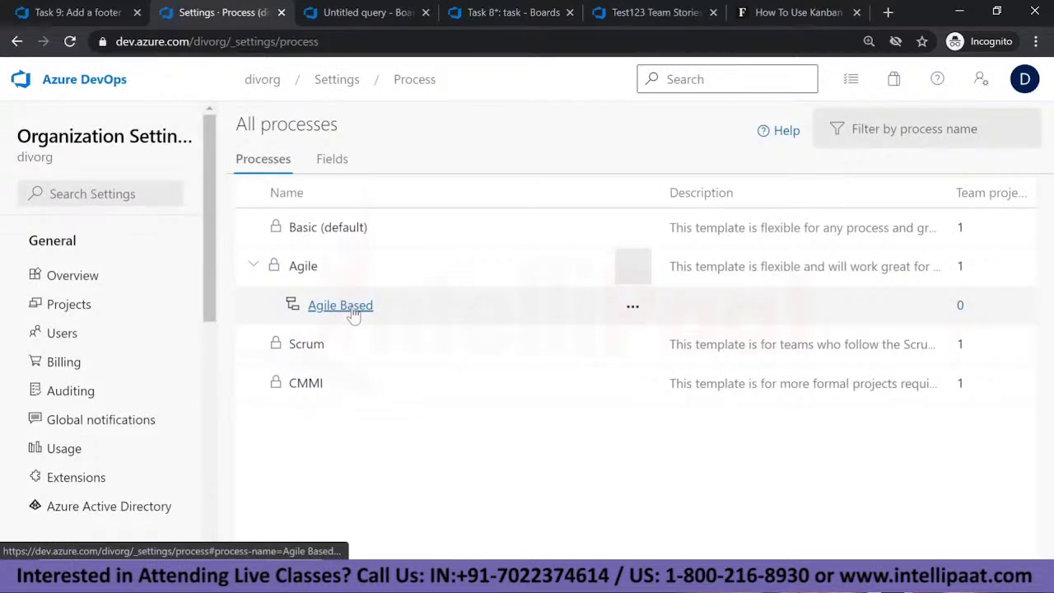
{"action": "left_click", "coordinate": [330, 312]}
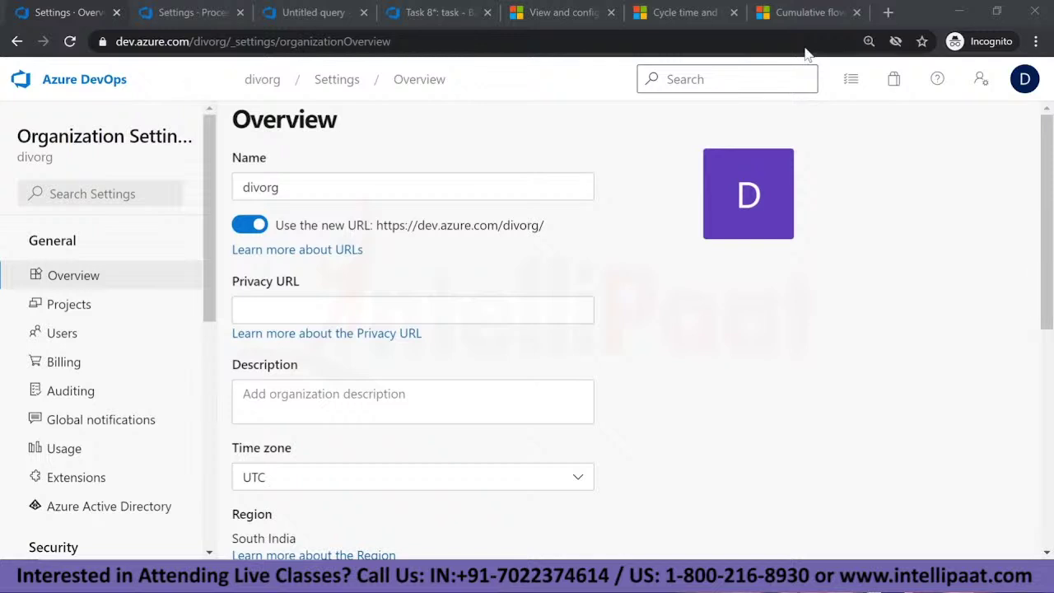
Step: Navigate via the projects home and Organization settings to Process, where Agile Based sits under Agile
{"action": "left_click", "coordinate": [207, 294]}
{"action": "scroll", "coordinate": [210, 297], "scroll_direction": "down", "scroll_amount": 4}
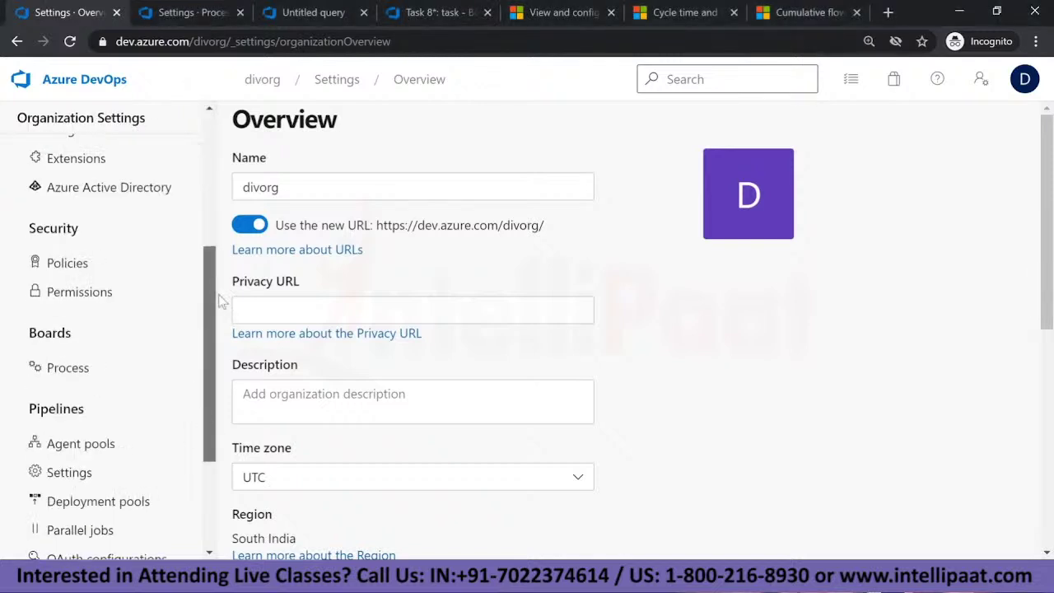
{"action": "scroll", "coordinate": [198, 247], "scroll_direction": "up", "scroll_amount": 4}
{"action": "left_click", "coordinate": [102, 79]}
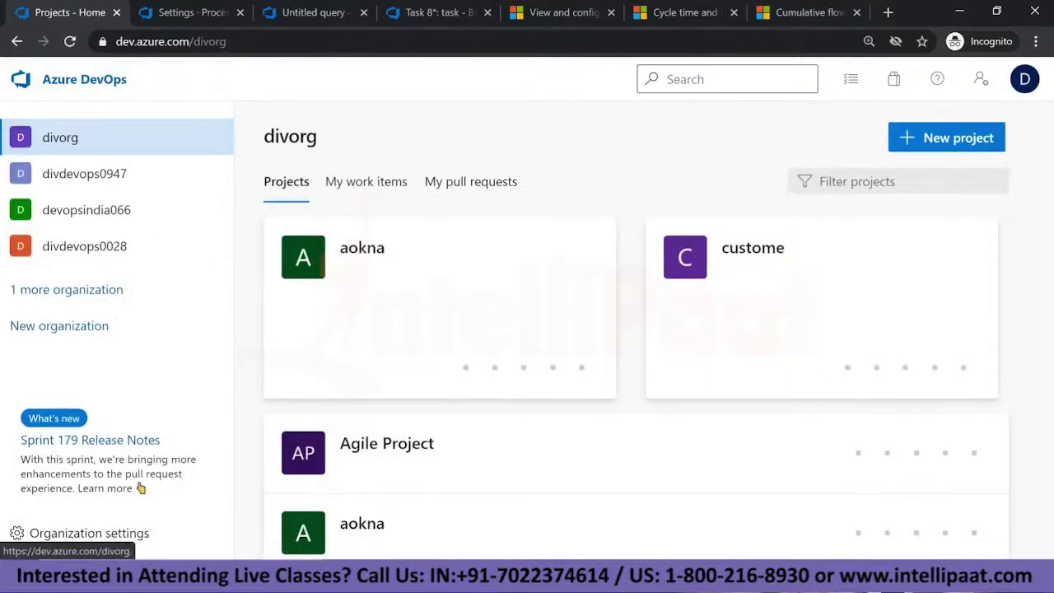
{"action": "double_click", "coordinate": [236, 45]}
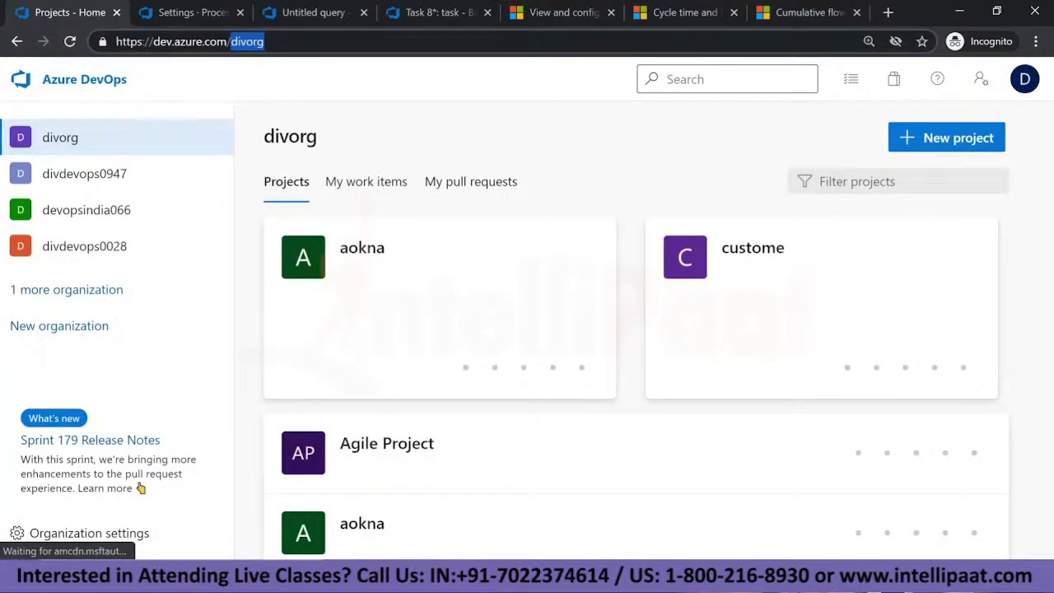
{"action": "left_click", "coordinate": [116, 537]}
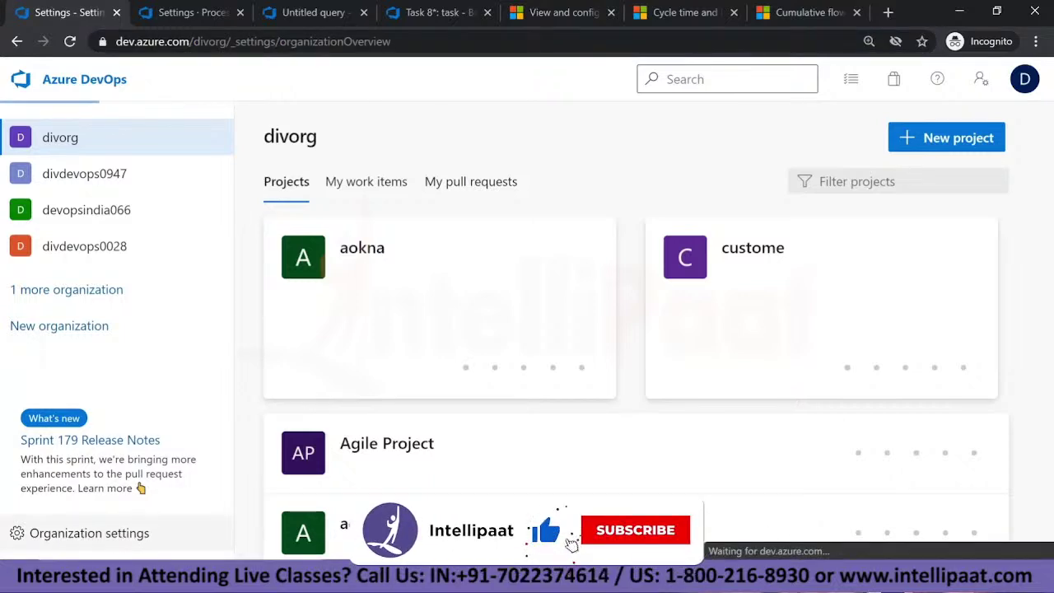
{"action": "scroll", "coordinate": [207, 421], "scroll_direction": "down", "scroll_amount": 3}
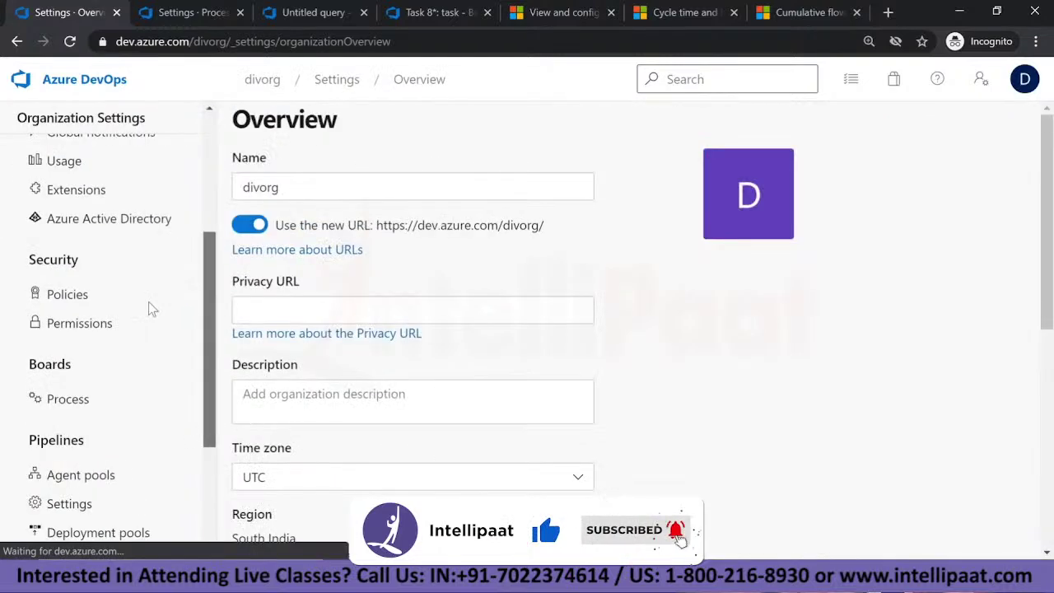
{"action": "left_click", "coordinate": [68, 403]}
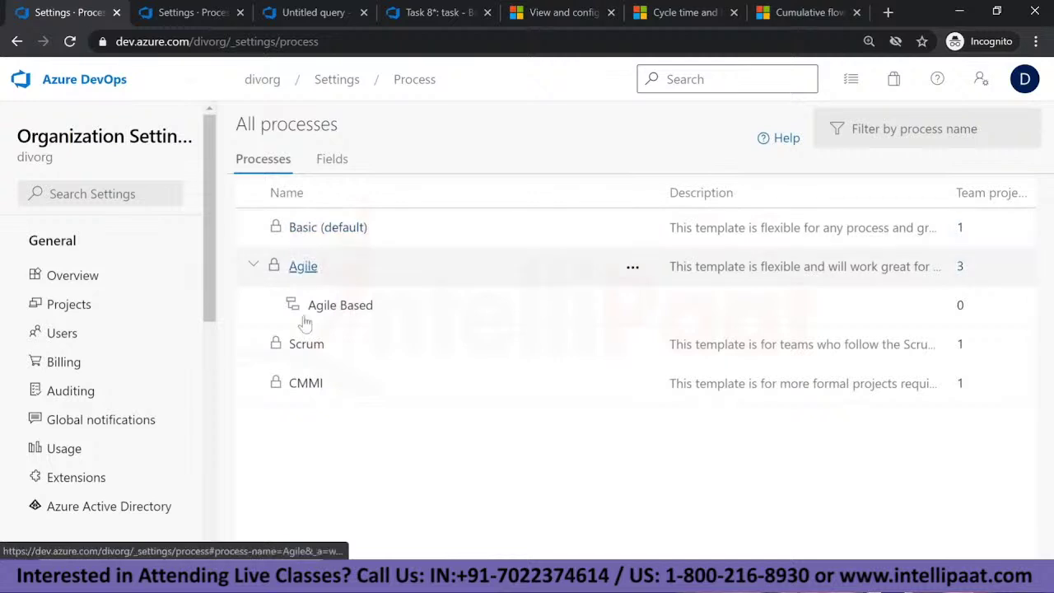
Step: Create another Agile-inherited process named 'Custom Process Template - Agile'
{"action": "left_click", "coordinate": [354, 304]}
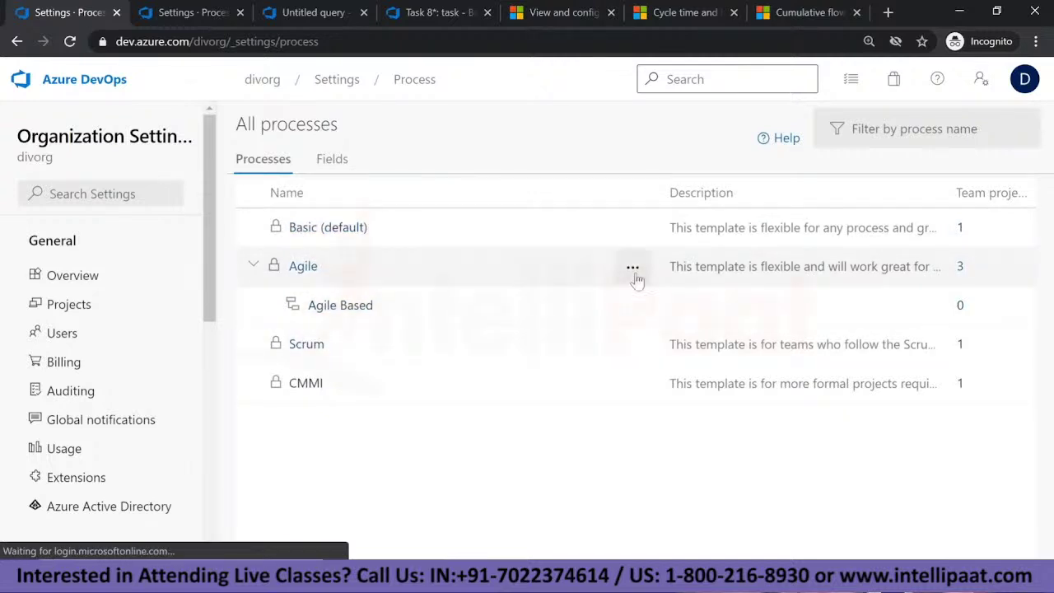
{"action": "left_click", "coordinate": [633, 272]}
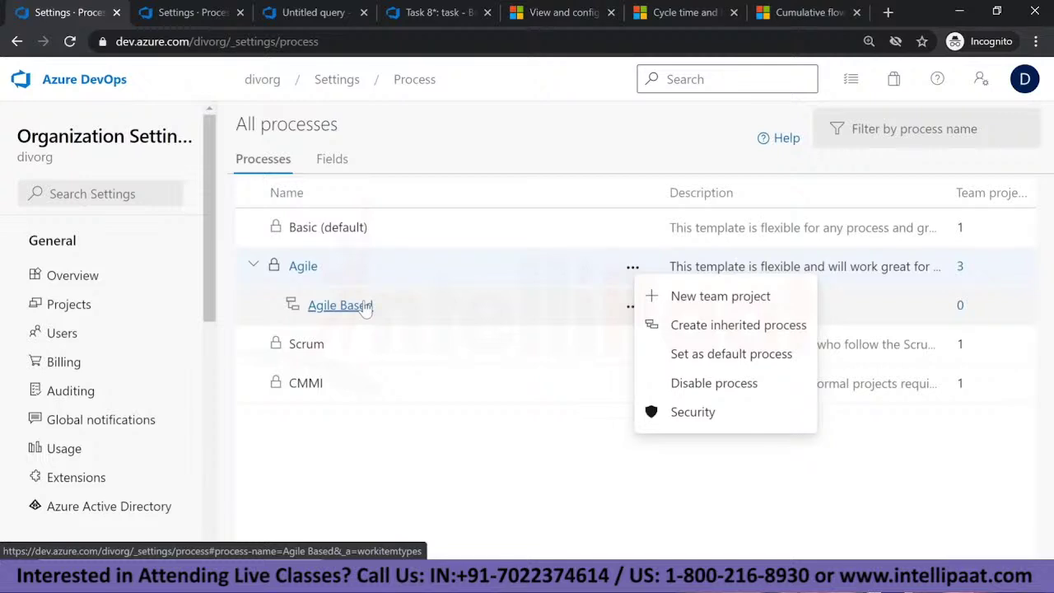
{"action": "left_click", "coordinate": [373, 453]}
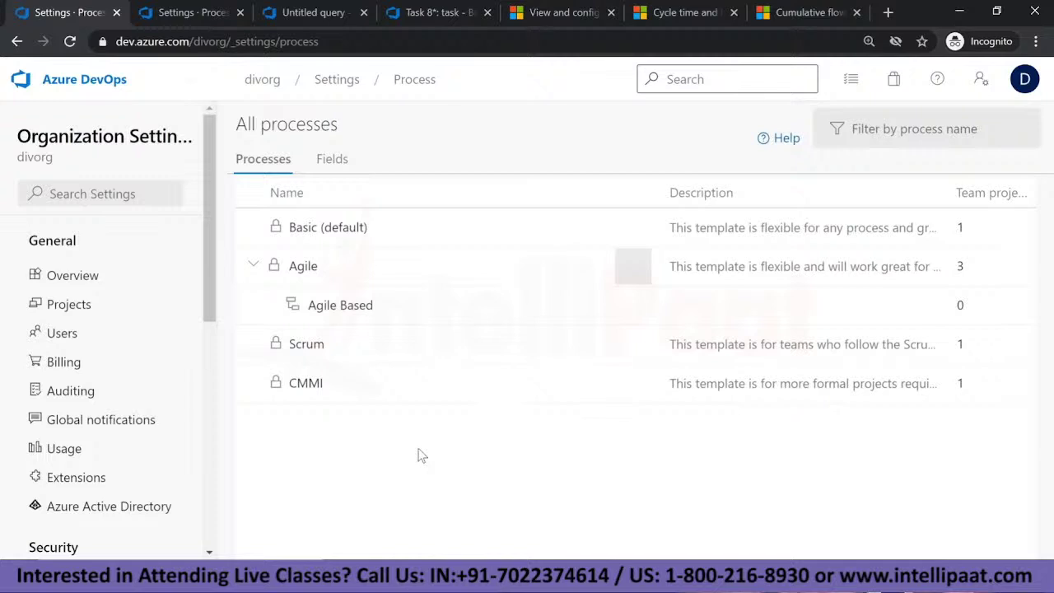
{"action": "left_click", "coordinate": [632, 268]}
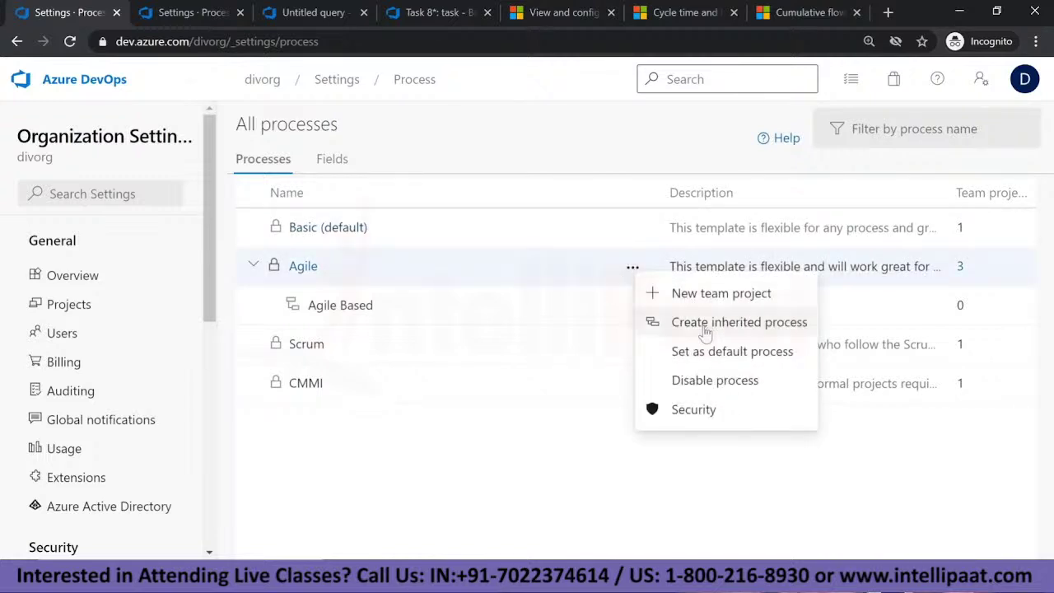
{"action": "left_click", "coordinate": [704, 322]}
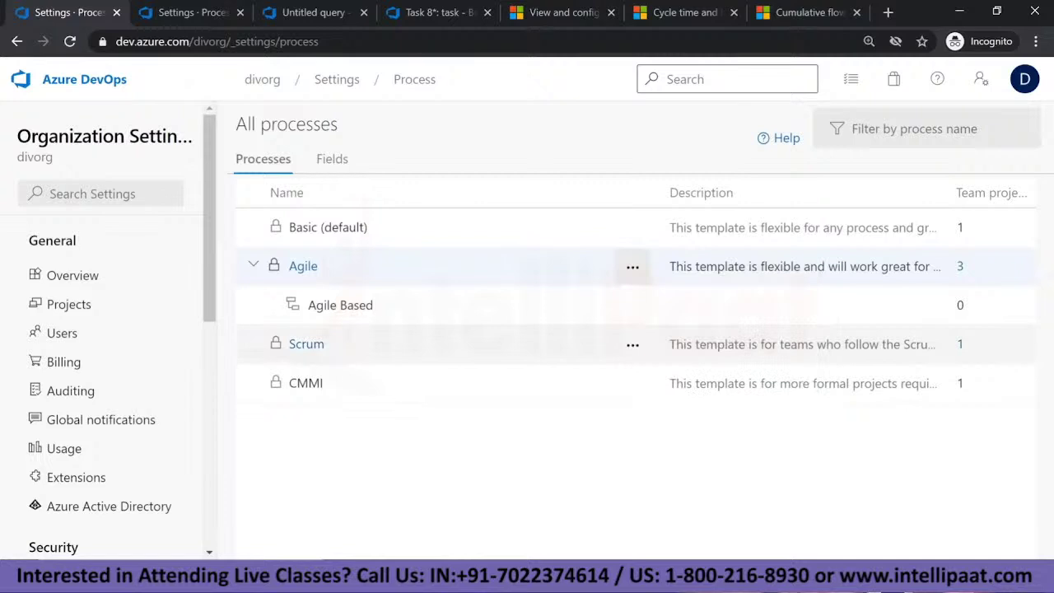
{"action": "type", "text": "C"}
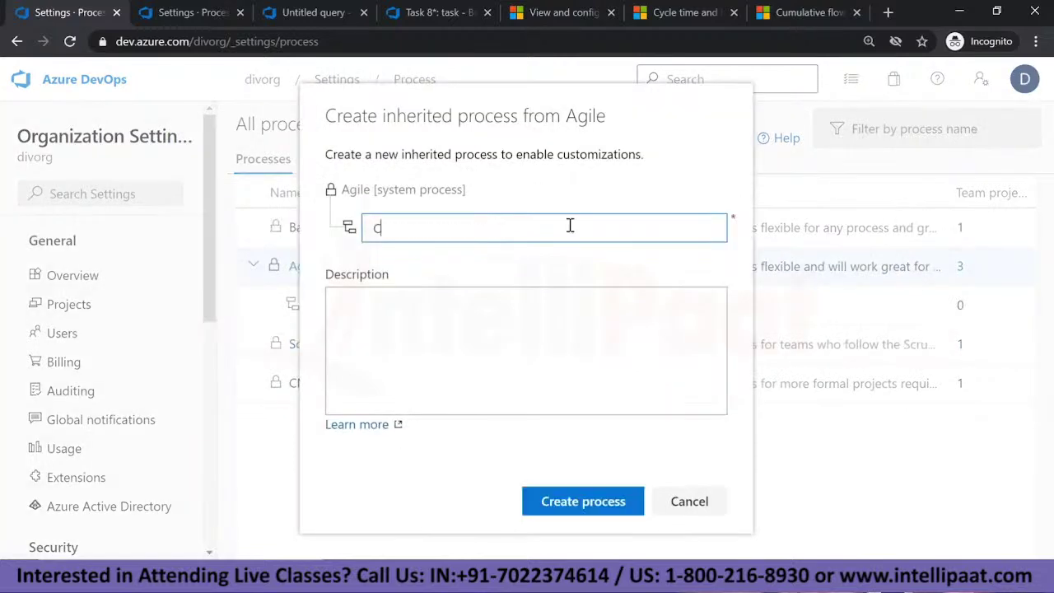
{"action": "type", "text": "ustom Process"}
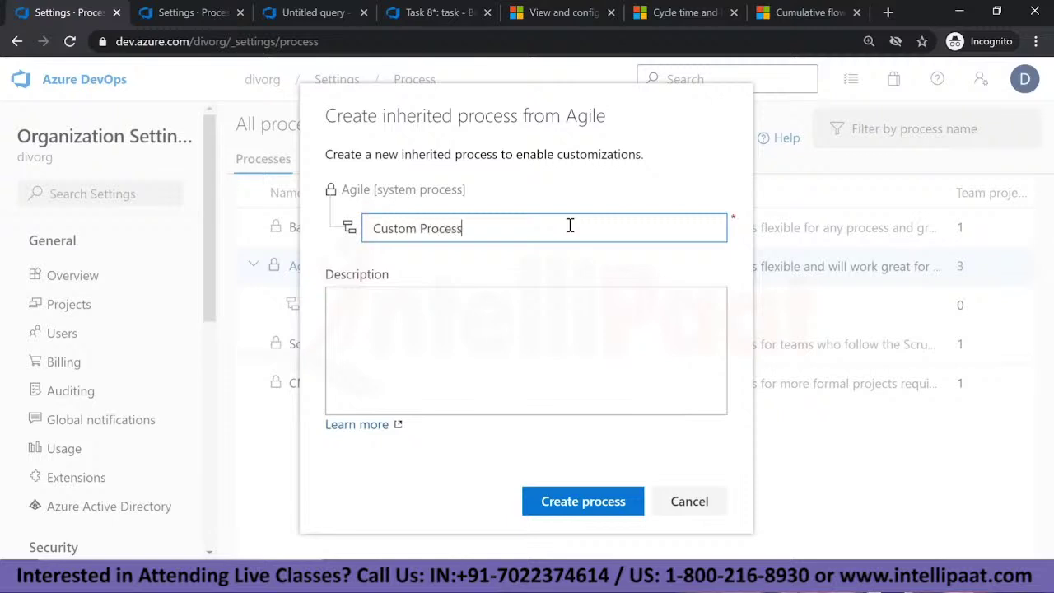
{"action": "type", "text": " Template - Agile"}
{"action": "left_click", "coordinate": [583, 499]}
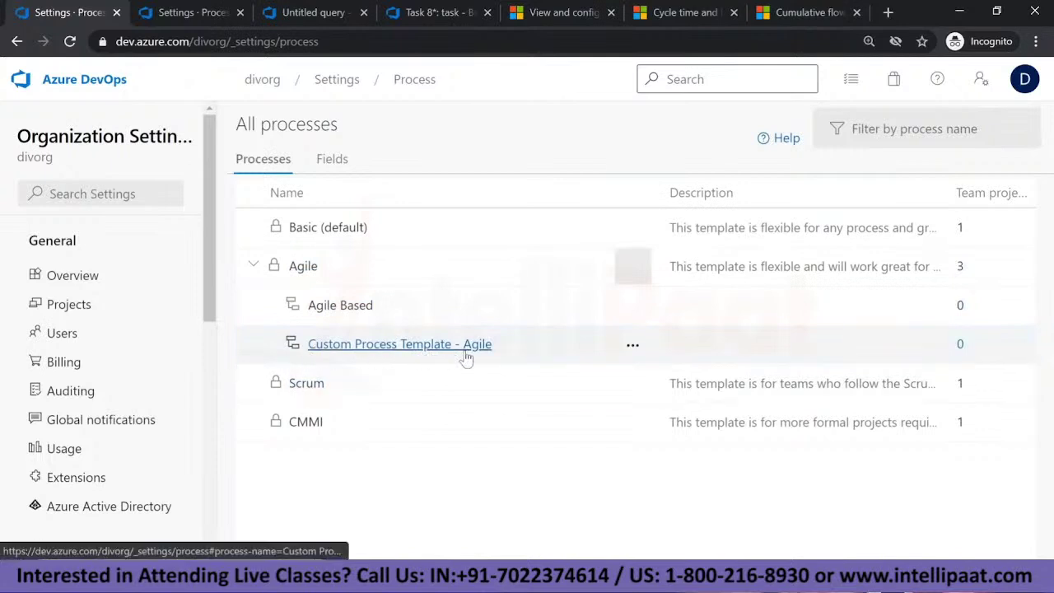
Step: Return to the divorg projects home and start a new project
{"action": "left_click", "coordinate": [386, 352]}
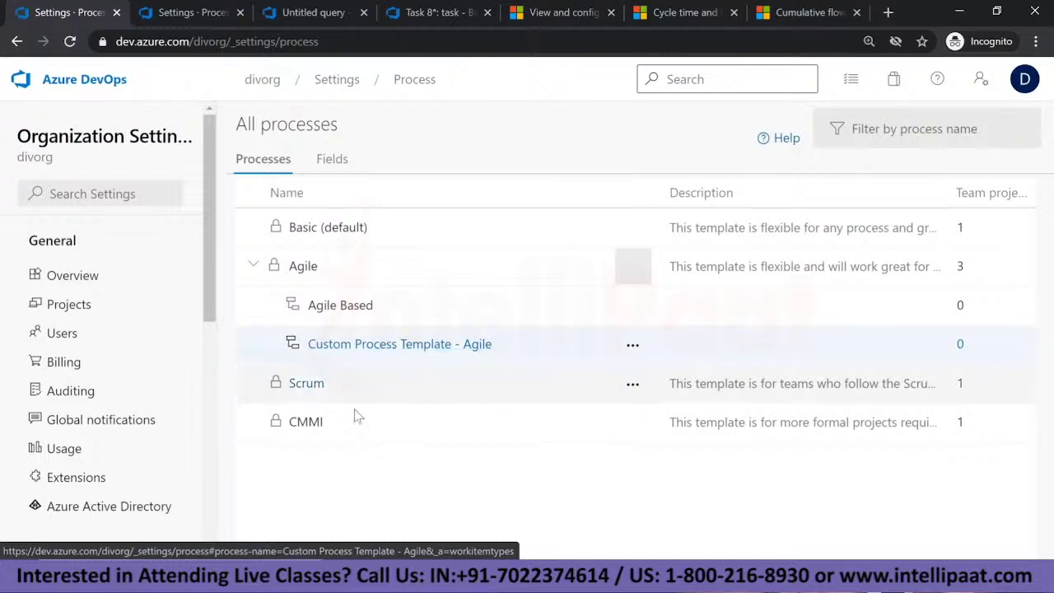
{"action": "left_click", "coordinate": [207, 10]}
{"action": "left_click", "coordinate": [107, 85]}
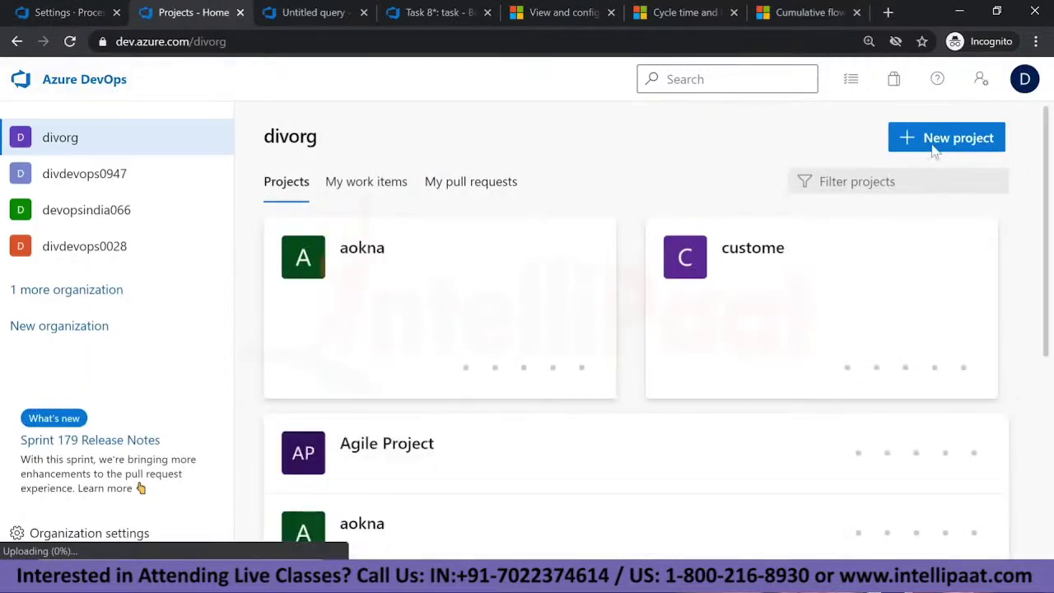
{"action": "left_click", "coordinate": [946, 138]}
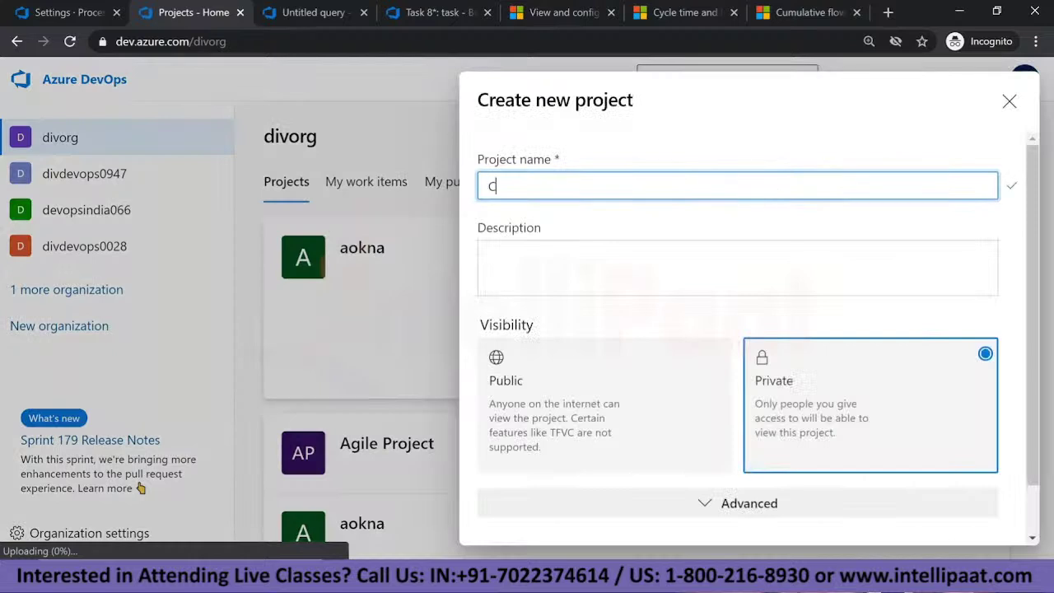
Step: Create private project 'Custom Process Temlate - Agile' using the Custom Process Template - Agile work item process
{"action": "type", "text": "Customer "}
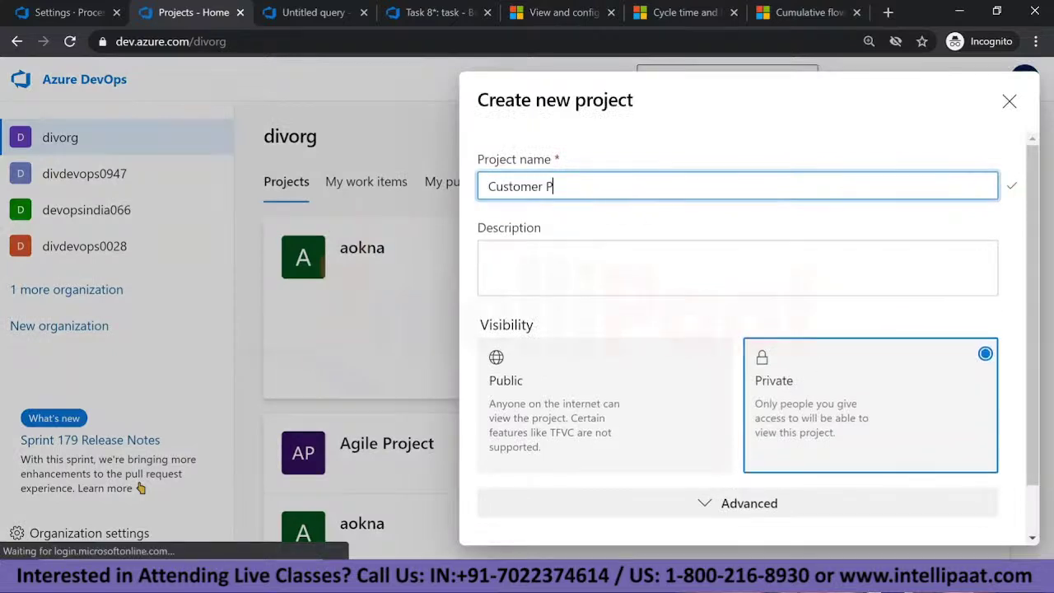
{"action": "type", "text": "P"}
{"action": "key", "text": "BackSpace"}
{"action": "key", "text": "BackSpace"}
{"action": "key", "text": "BackSpace"}
{"action": "key", "text": "BackSpace"}
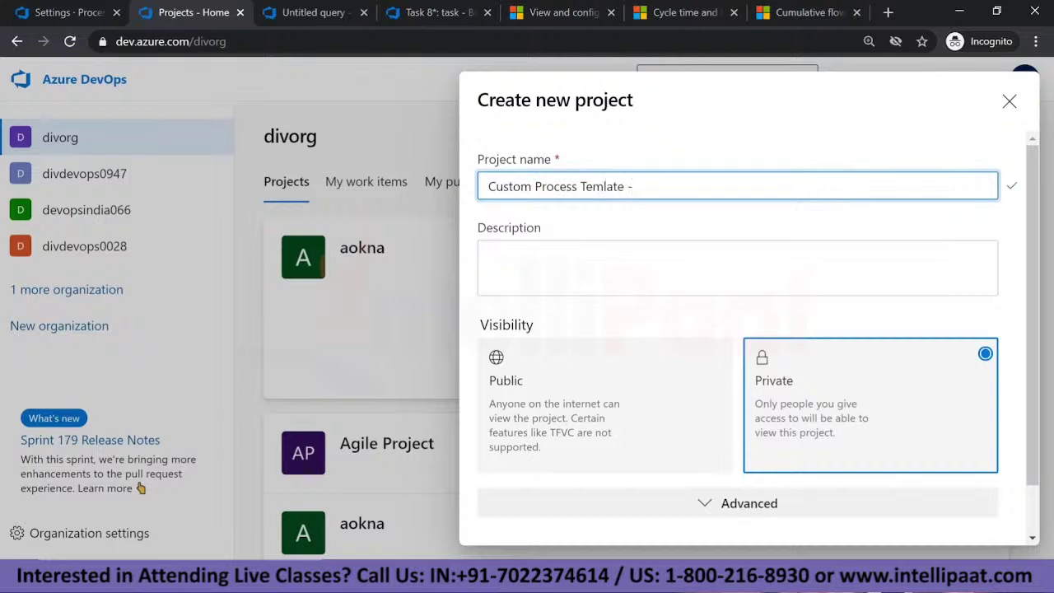
{"action": "type", "text": "Agile"}
{"action": "left_click_drag", "start_coordinate": [869, 418], "coordinate": [690, 482]}
{"action": "left_click", "coordinate": [696, 512]}
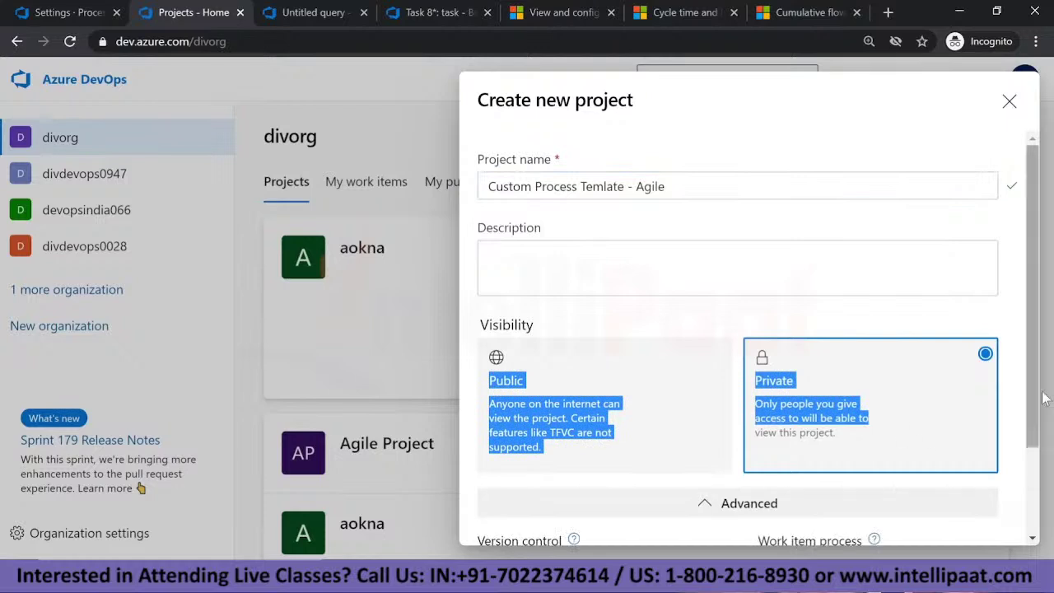
{"action": "scroll", "coordinate": [823, 461], "scroll_direction": "down", "scroll_amount": 2}
{"action": "left_click", "coordinate": [904, 456]}
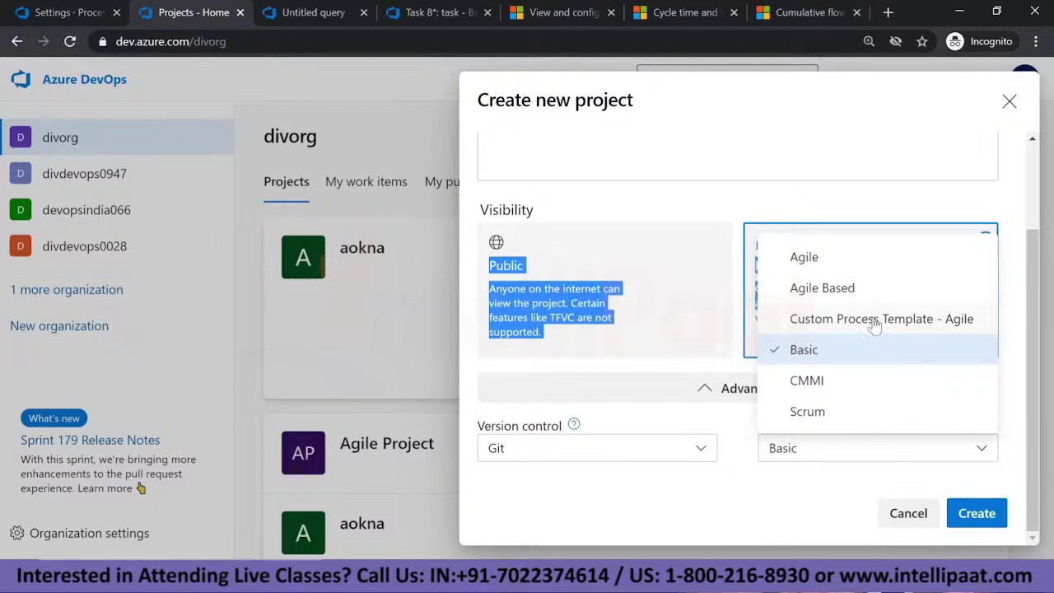
{"action": "left_click", "coordinate": [875, 325]}
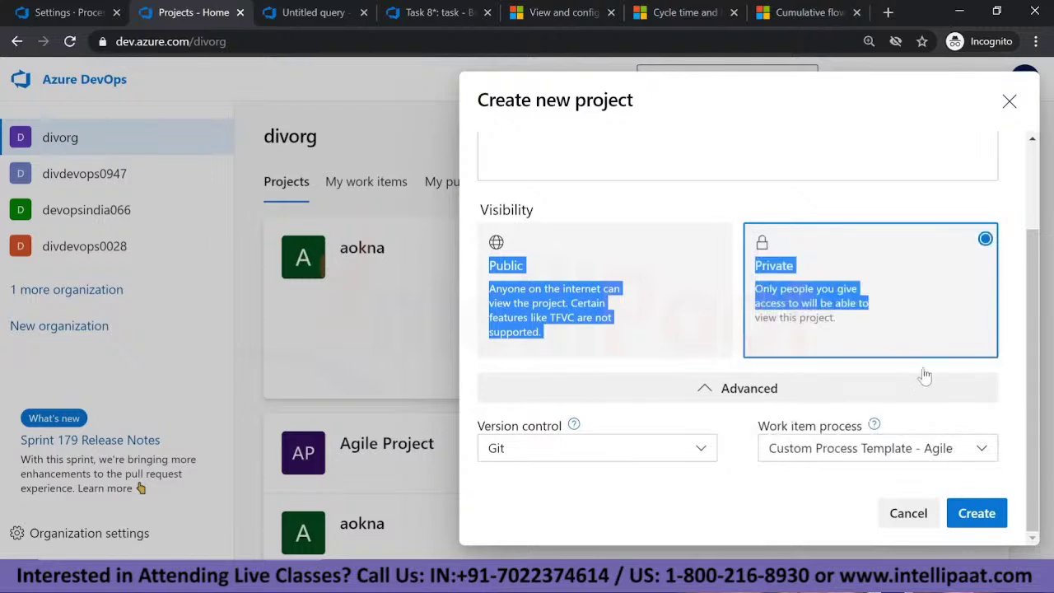
{"action": "left_click", "coordinate": [951, 512]}
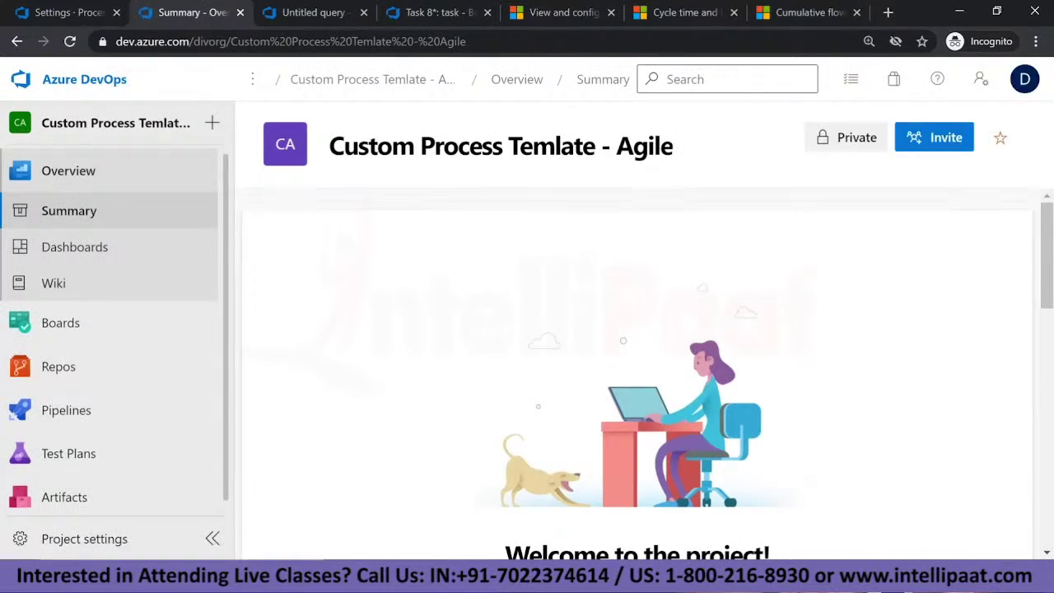
Step: Add a Bug titled 'test' to the new project and save it as Bug 12
{"action": "left_click", "coordinate": [118, 325]}
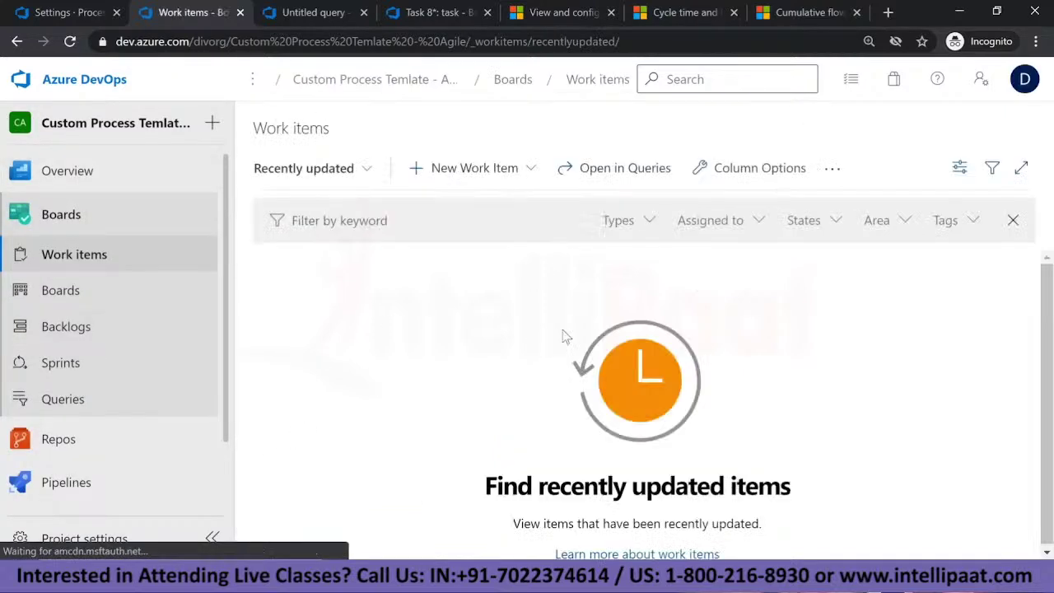
{"action": "left_click", "coordinate": [502, 167]}
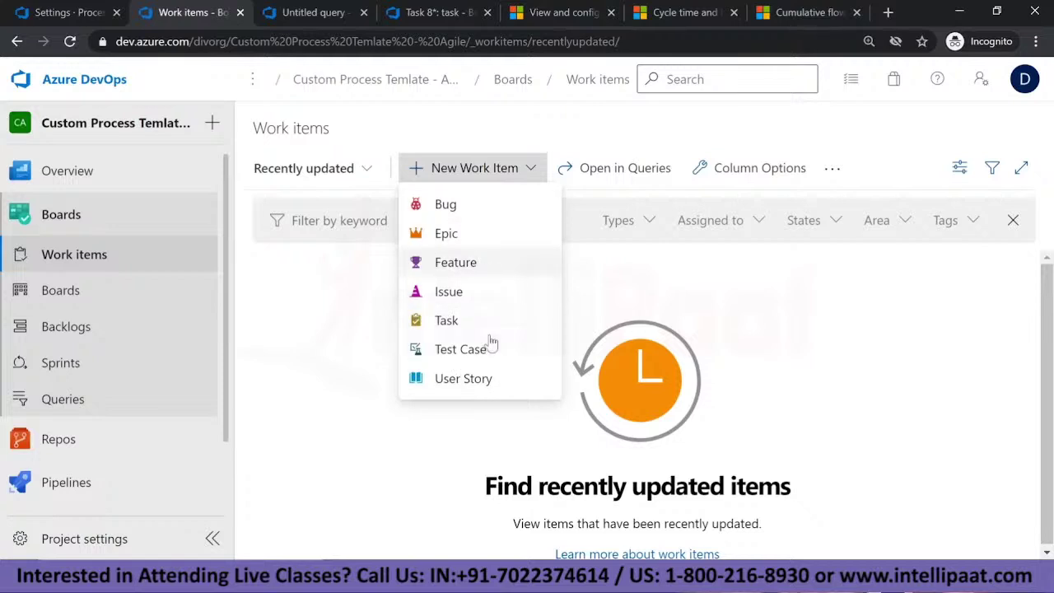
{"action": "left_click", "coordinate": [442, 208]}
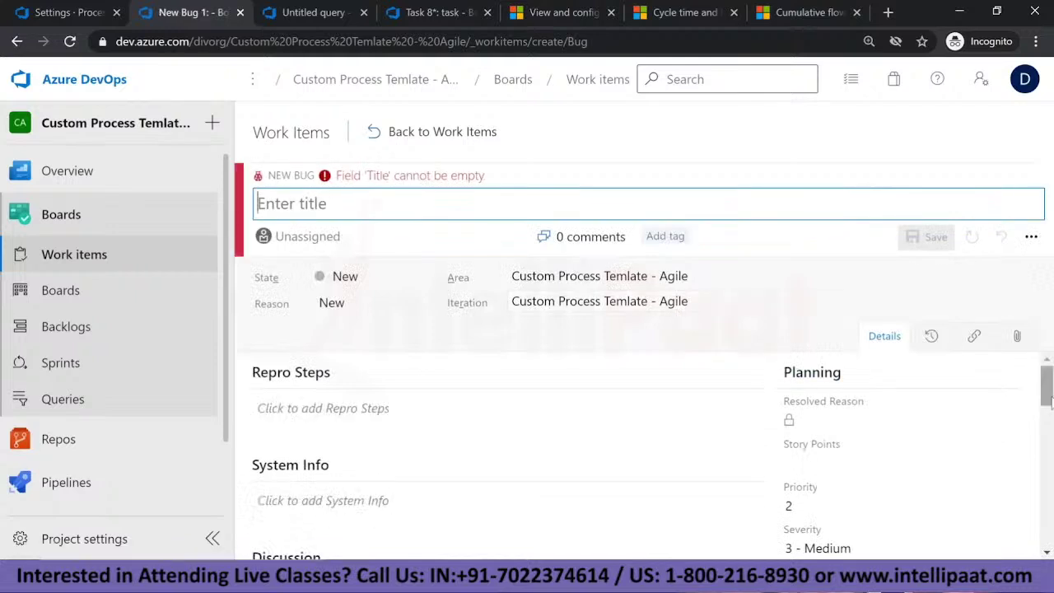
{"action": "left_click_drag", "start_coordinate": [1044, 375], "coordinate": [1050, 539]}
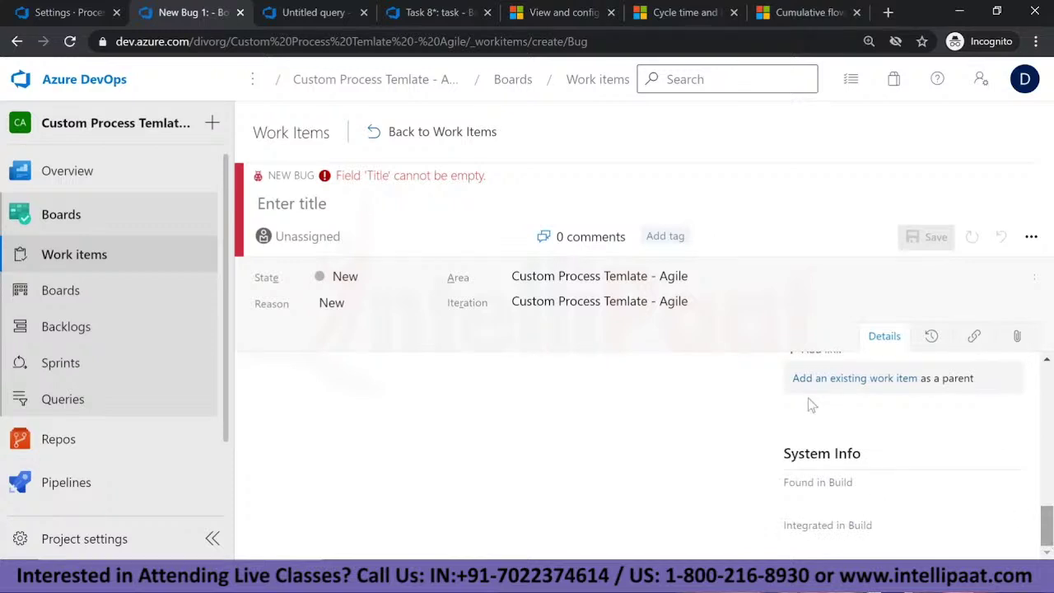
{"action": "scroll", "coordinate": [823, 394], "scroll_direction": "up", "scroll_amount": 10}
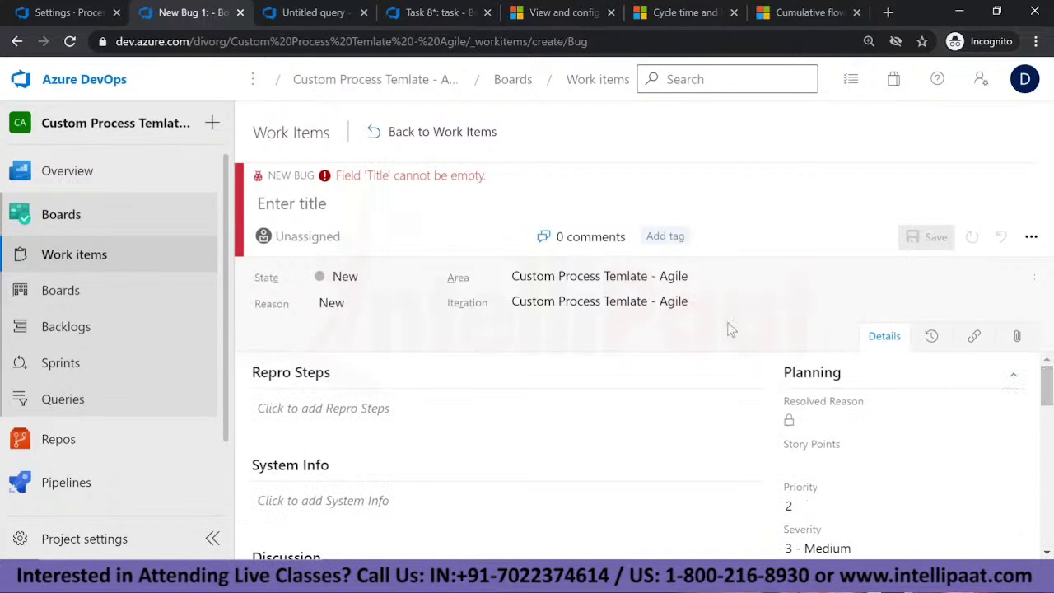
{"action": "left_click", "coordinate": [430, 205]}
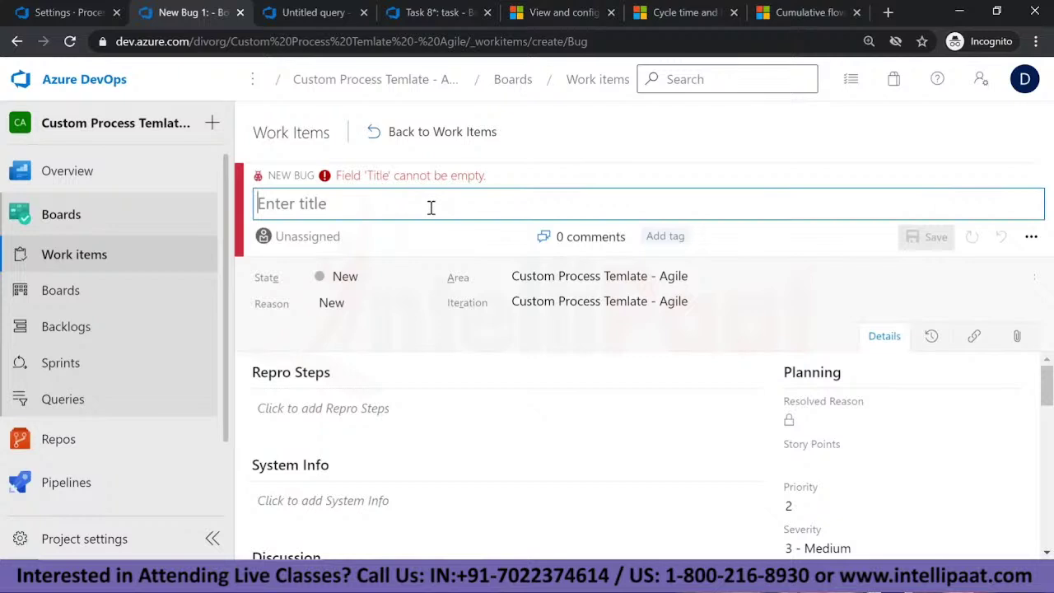
{"action": "type", "text": "test"}
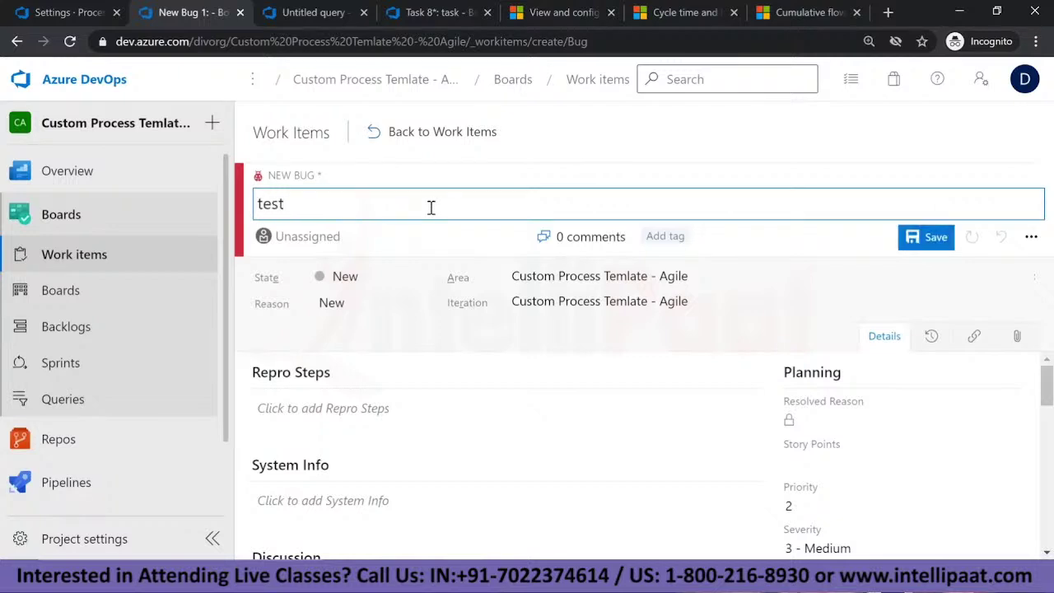
{"action": "left_click", "coordinate": [923, 235]}
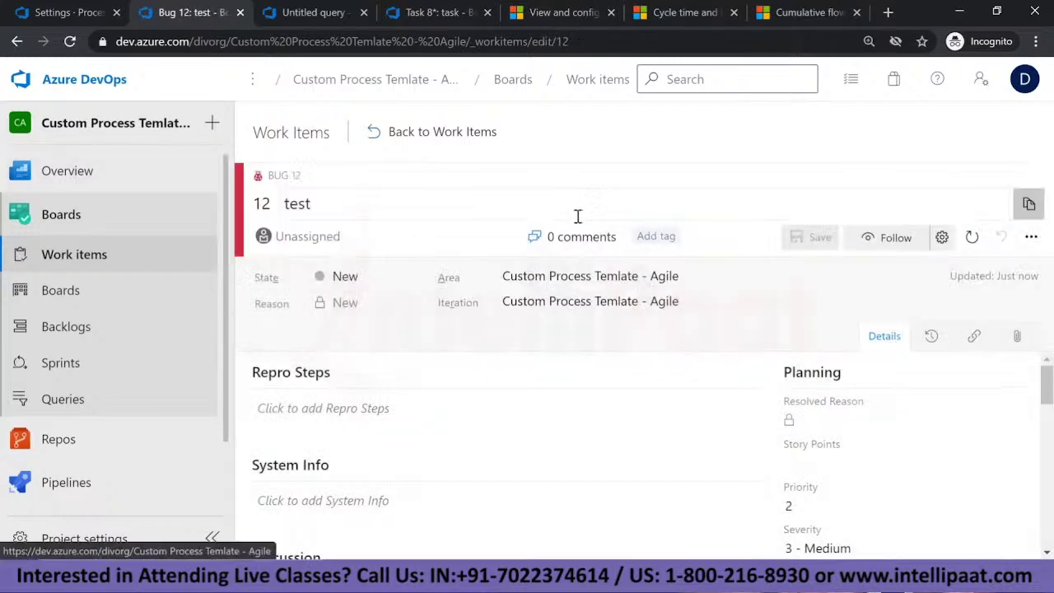
{"action": "left_click", "coordinate": [279, 176]}
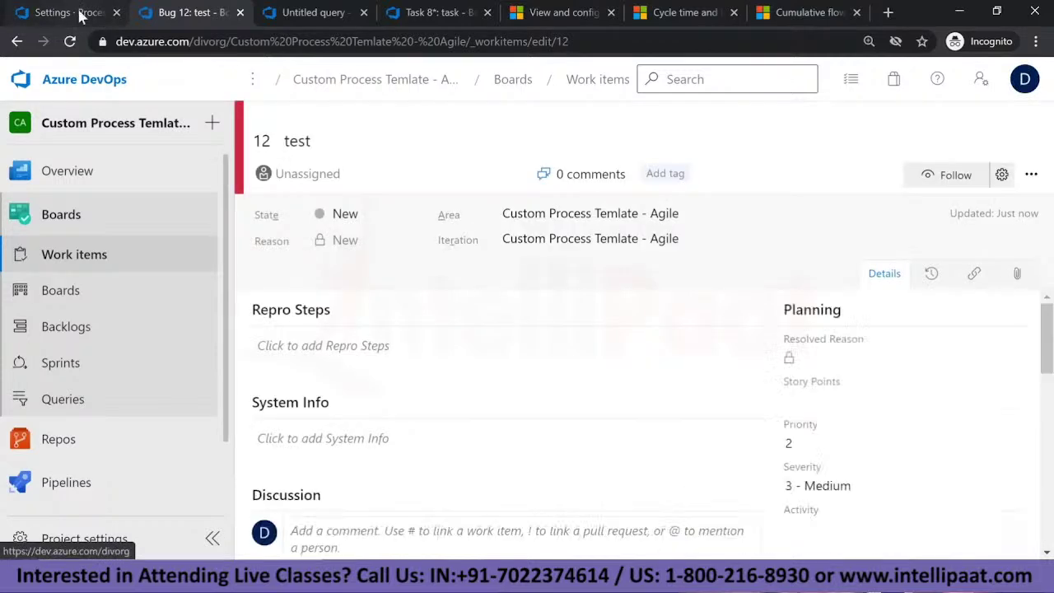
{"action": "left_click", "coordinate": [73, 14]}
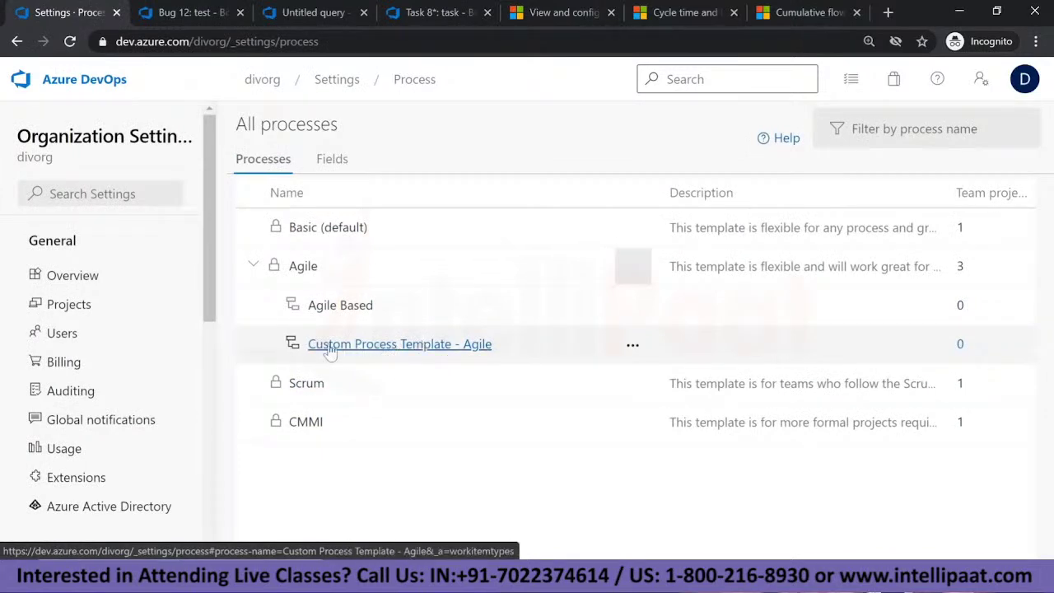
Step: In Custom Process Template - Agile, start a new work item type and begin naming it Review
{"action": "left_click", "coordinate": [417, 346]}
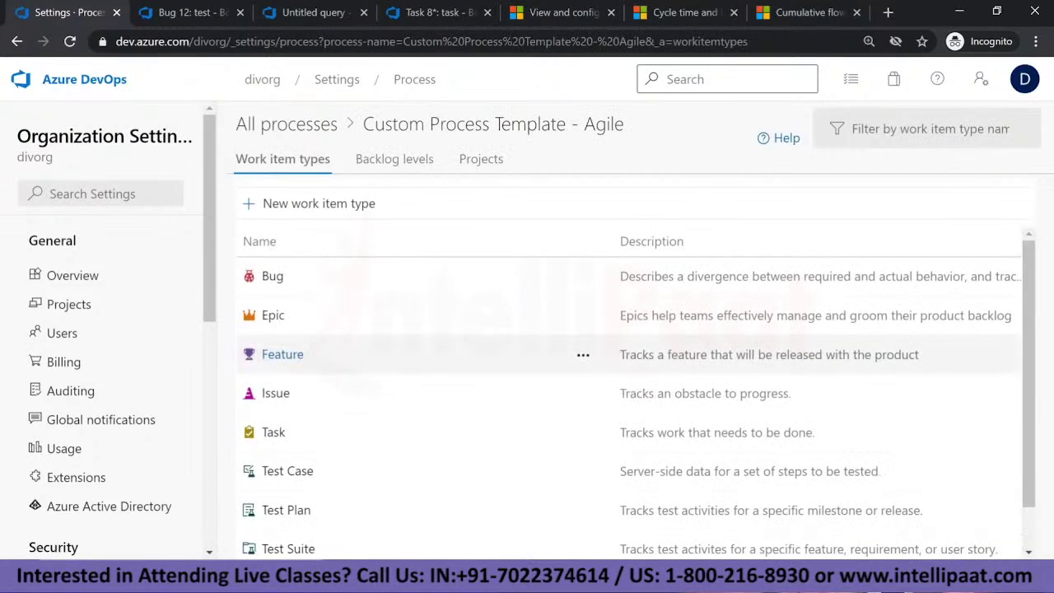
{"action": "left_click", "coordinate": [316, 202]}
{"action": "type", "text": "D"}
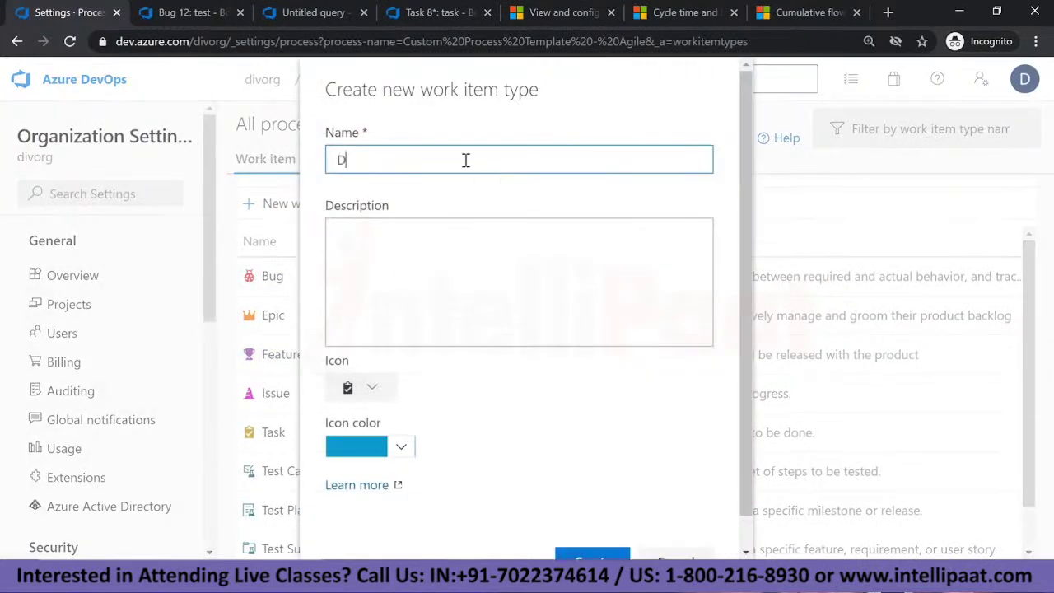
{"action": "key", "text": "BackSpace"}
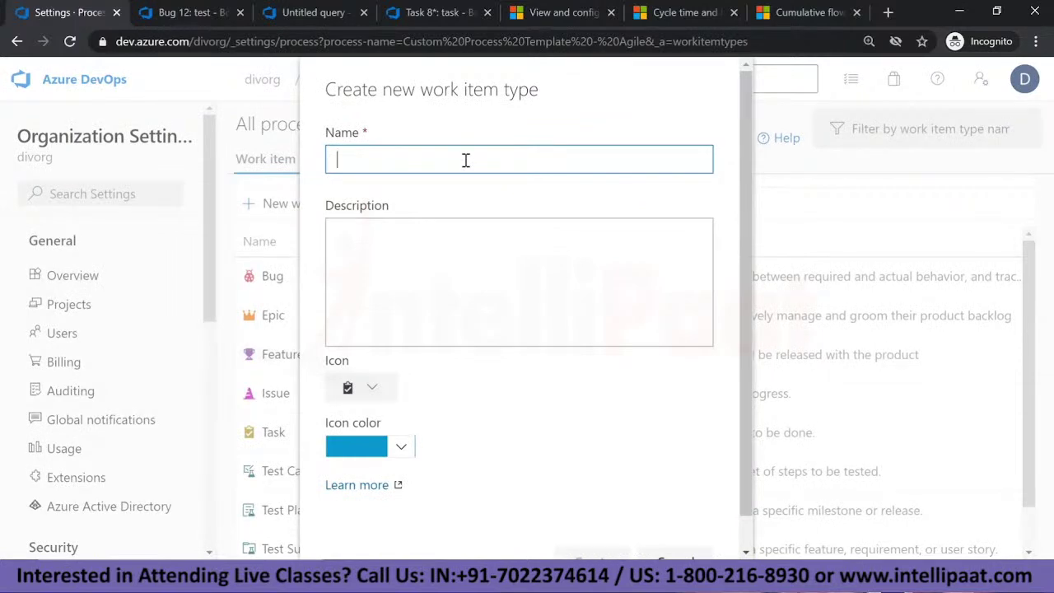
{"action": "type", "text": "R"}
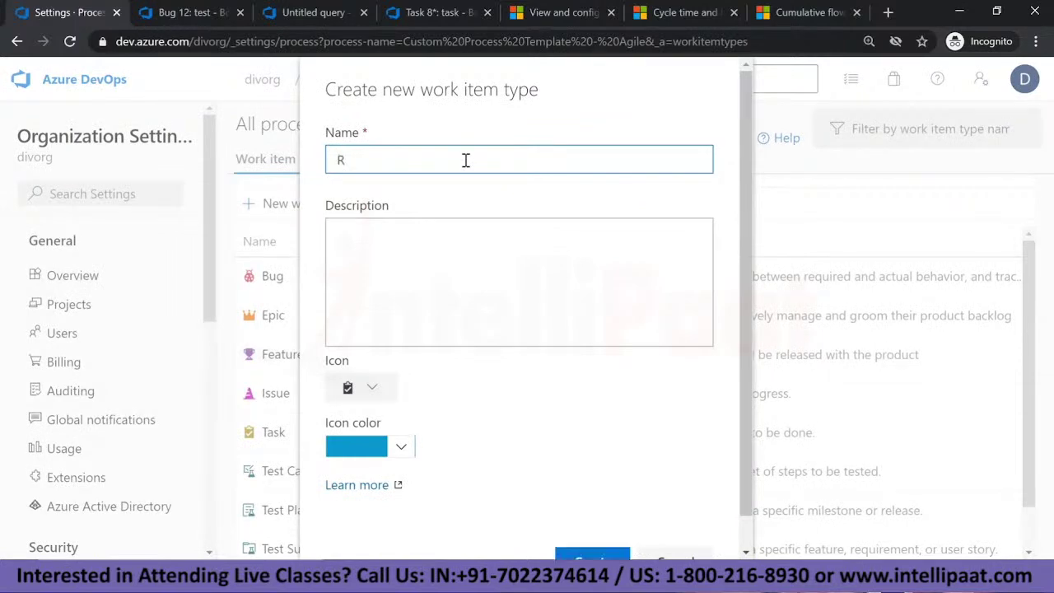
Step: Check which work item types the project offers, then return to the new type form
{"action": "left_click", "coordinate": [206, 7]}
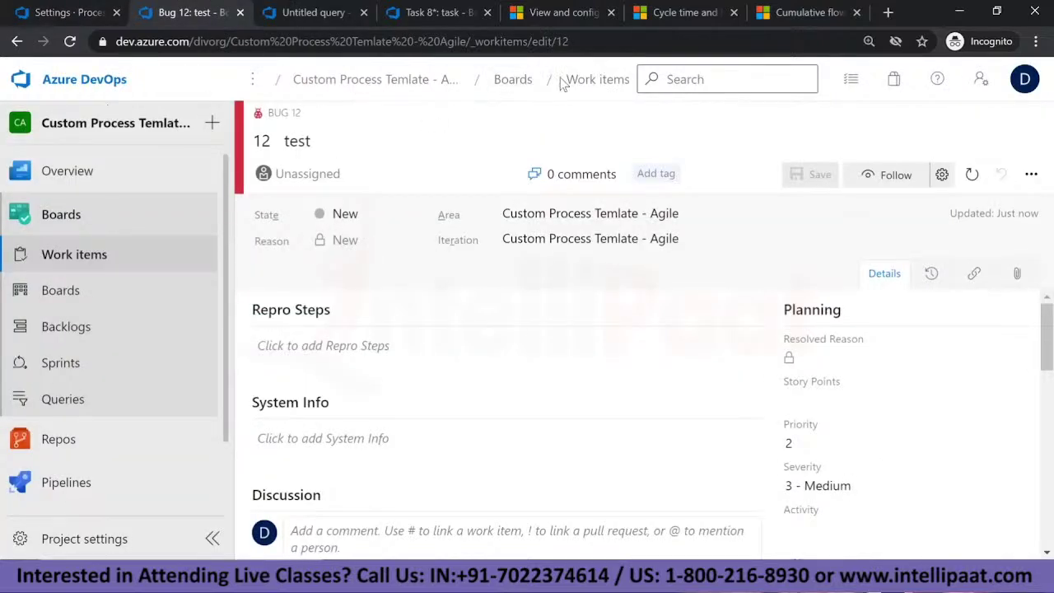
{"action": "left_click", "coordinate": [587, 80]}
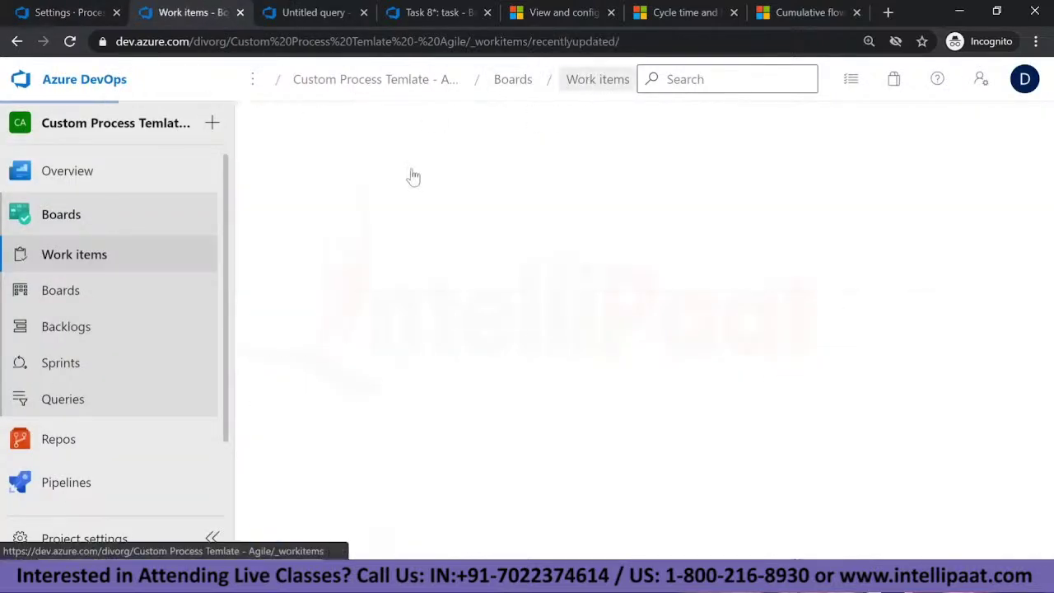
{"action": "left_click", "coordinate": [444, 168]}
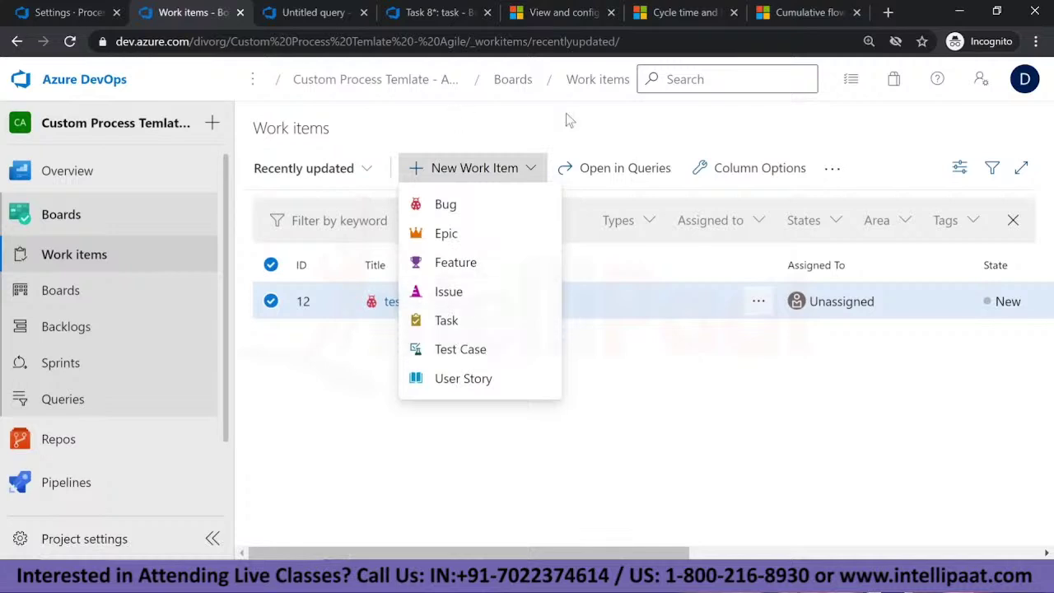
{"action": "left_click", "coordinate": [357, 454]}
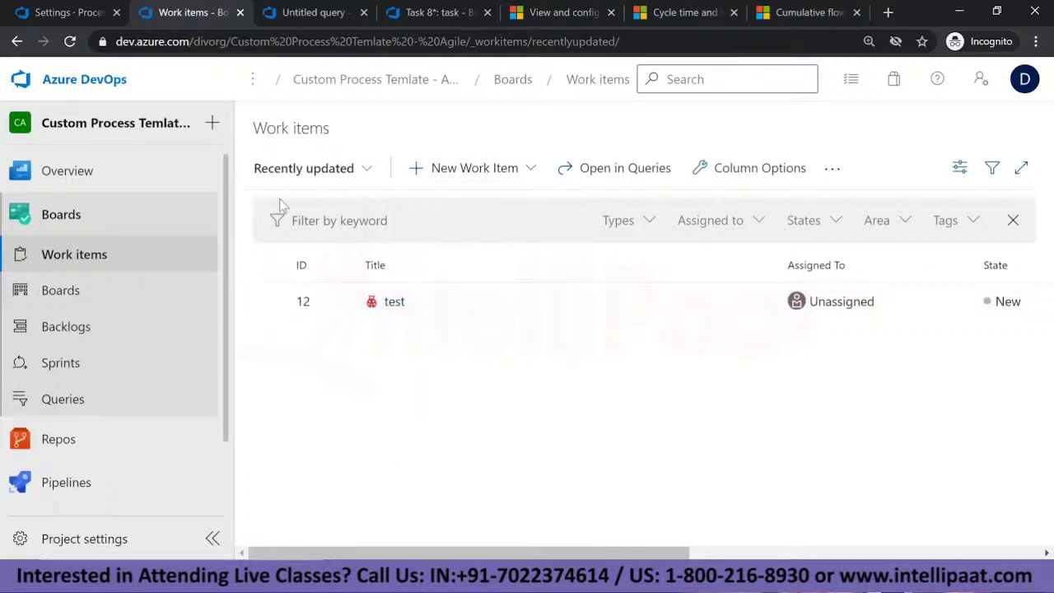
{"action": "left_click", "coordinate": [74, 10]}
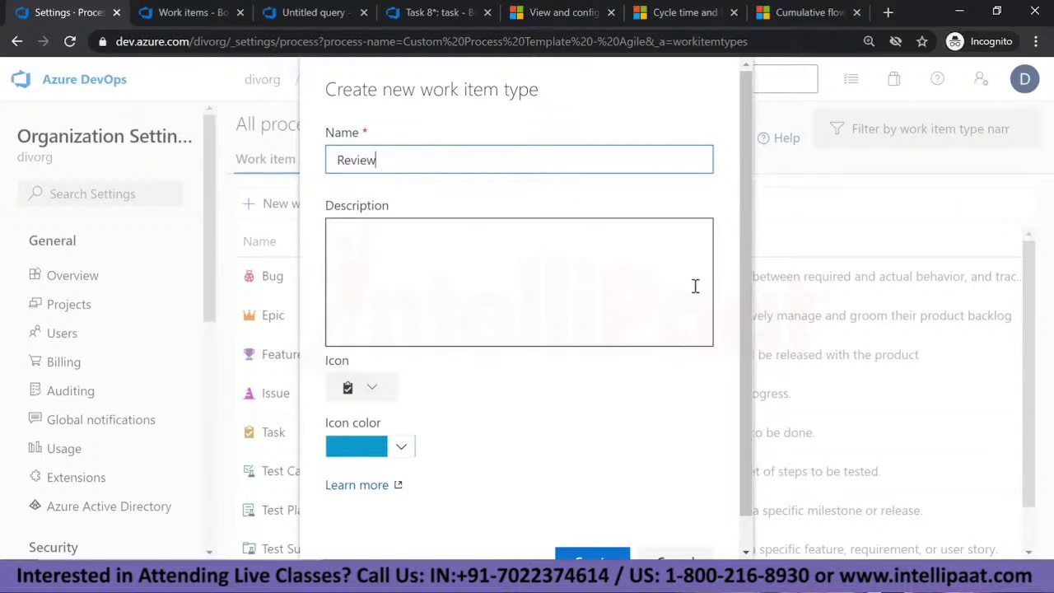
Step: Give the Review type a black pull_request icon and create it
{"action": "scroll", "coordinate": [747, 330], "scroll_direction": "down", "scroll_amount": 1}
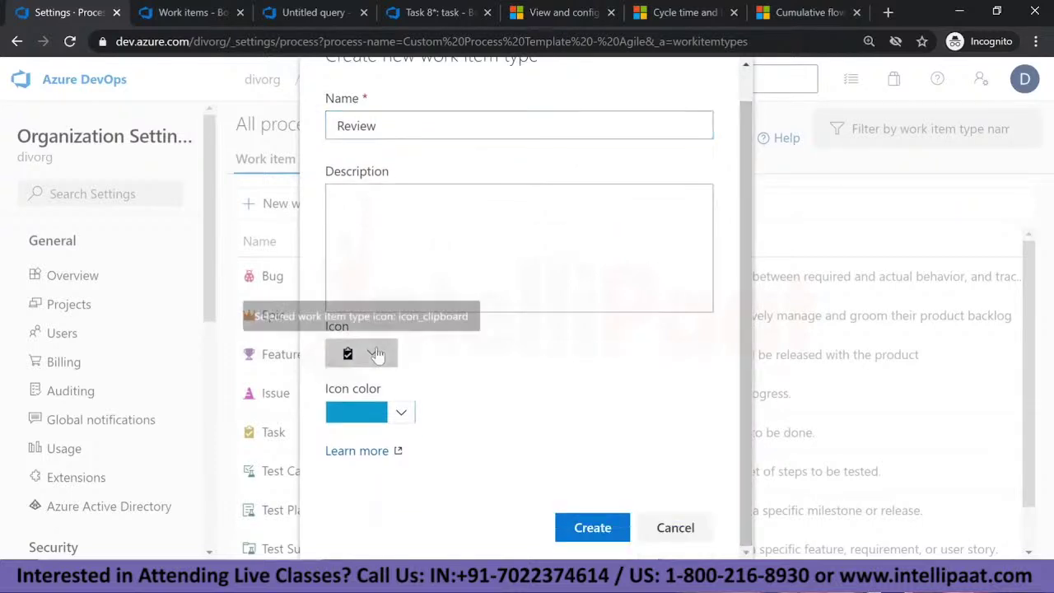
{"action": "left_click", "coordinate": [350, 353]}
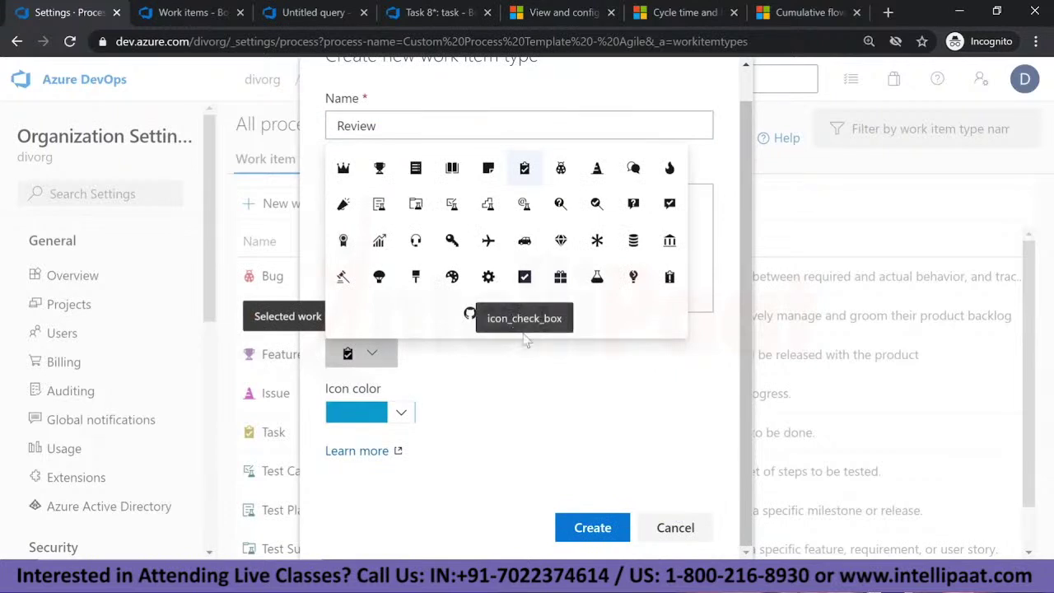
{"action": "left_click", "coordinate": [506, 314]}
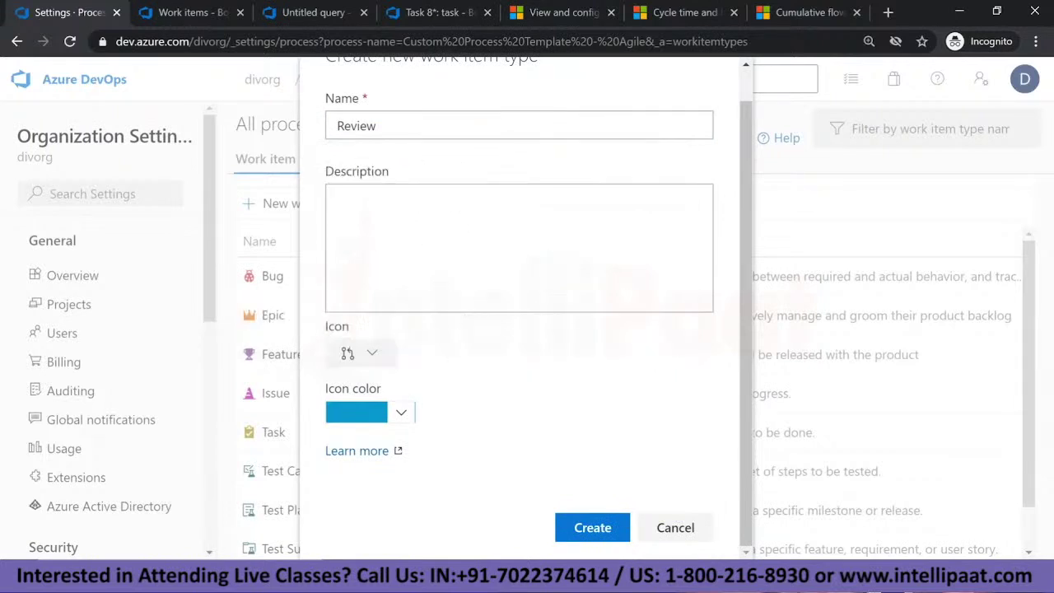
{"action": "left_click", "coordinate": [401, 412]}
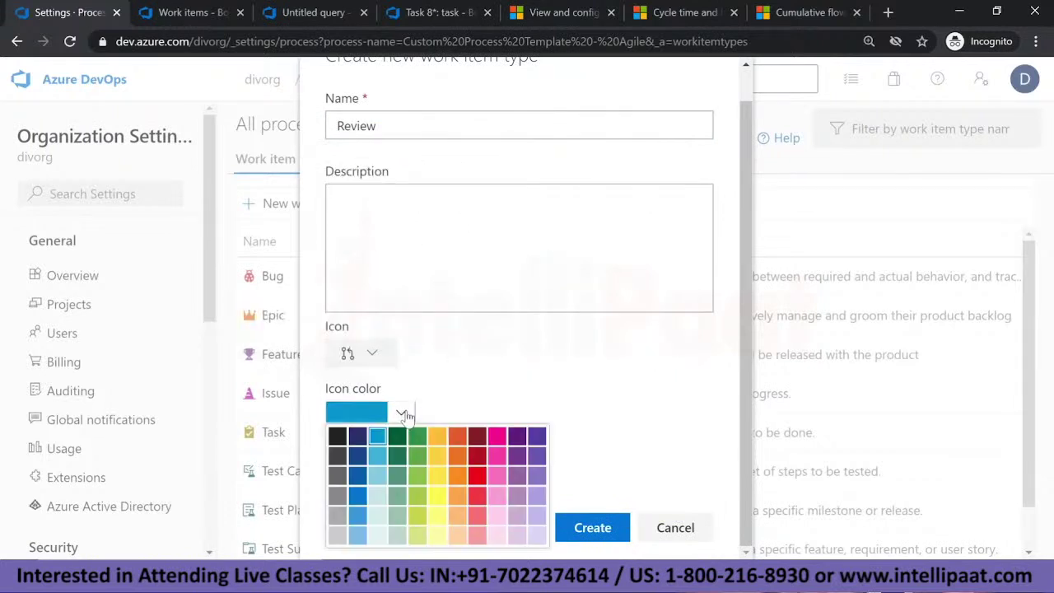
{"action": "left_click", "coordinate": [339, 437]}
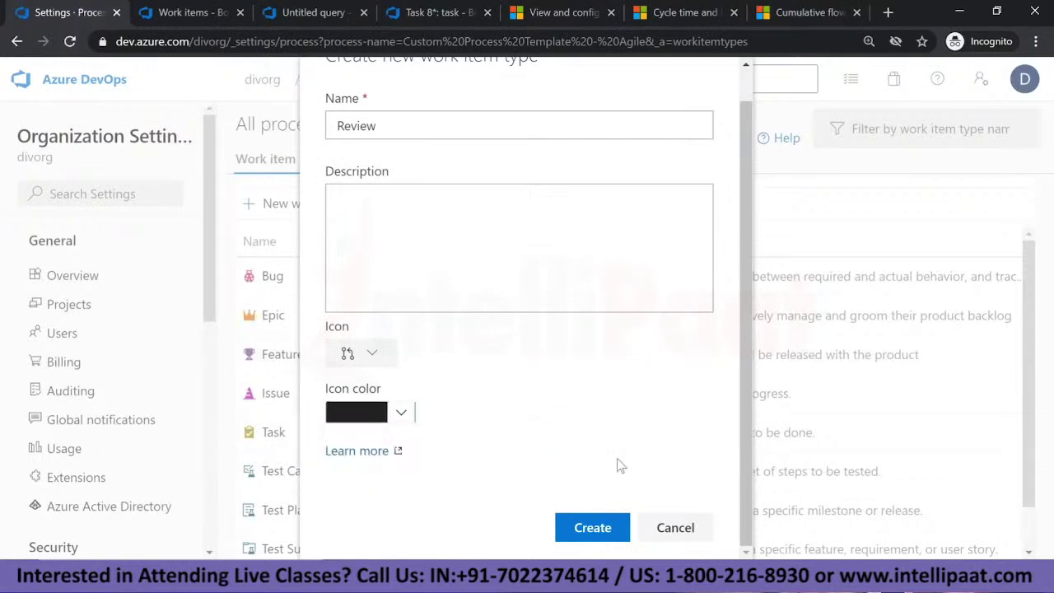
{"action": "left_click", "coordinate": [593, 527]}
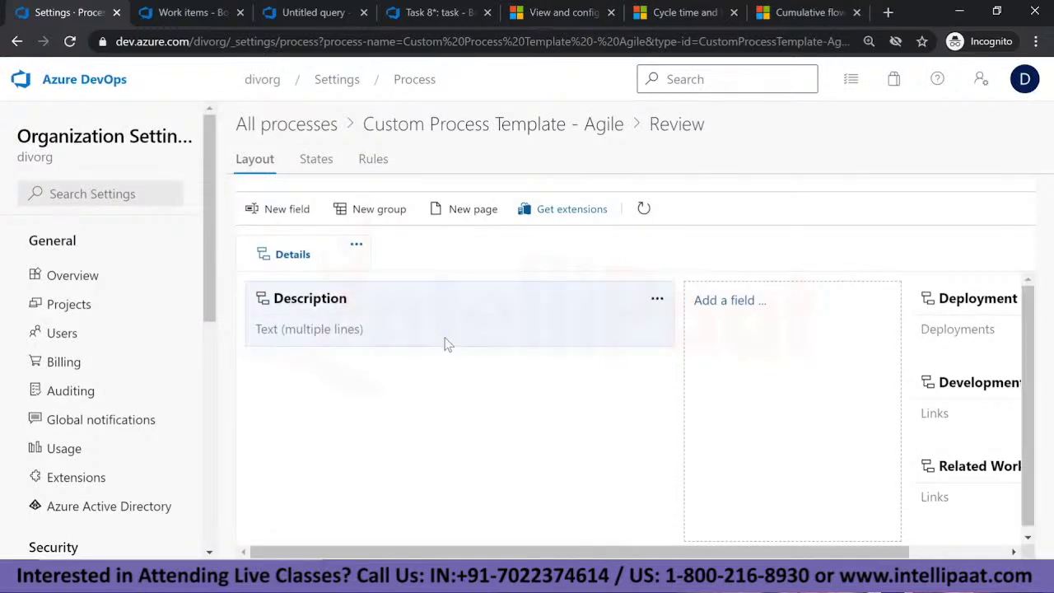
Step: Return to the process's work item types, then reload the project's work items page
{"action": "left_click", "coordinate": [605, 125]}
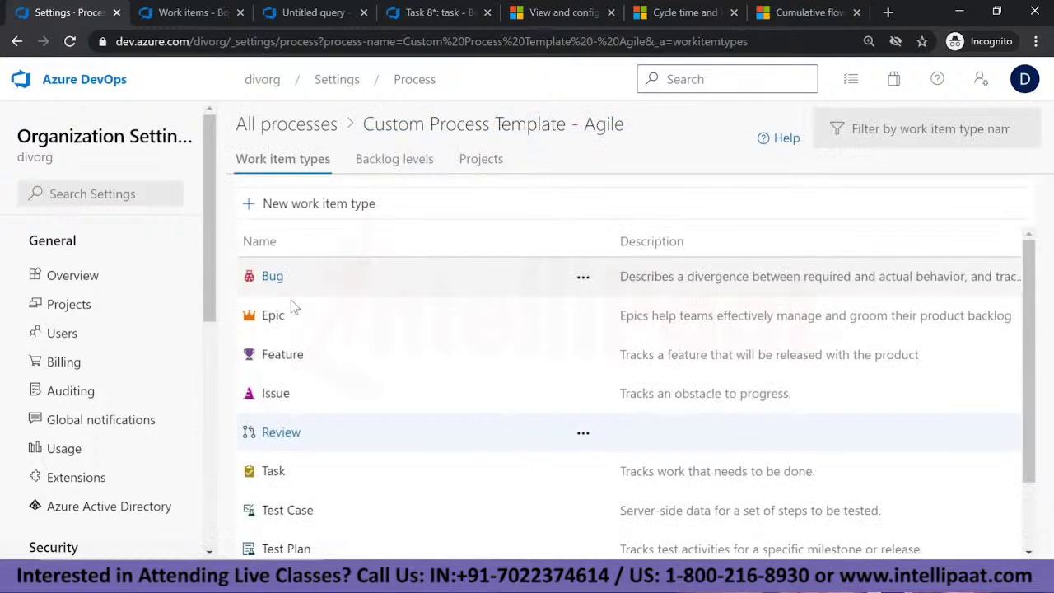
{"action": "left_click", "coordinate": [184, 10]}
{"action": "left_click", "coordinate": [71, 44]}
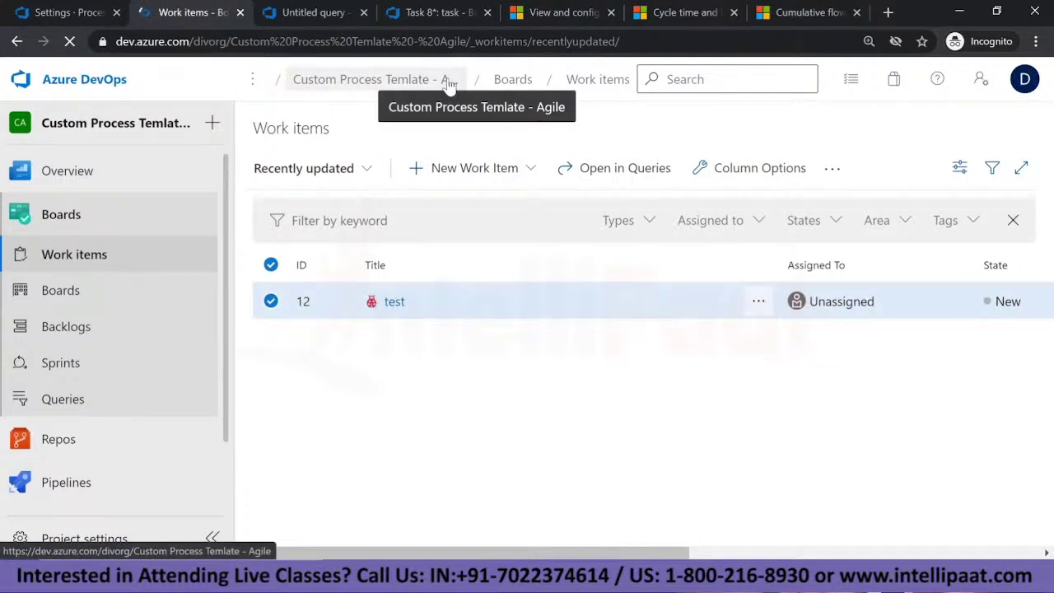
Step: Start a new Review work item, discard it, and recheck the creatable types list
{"action": "left_click", "coordinate": [475, 168]}
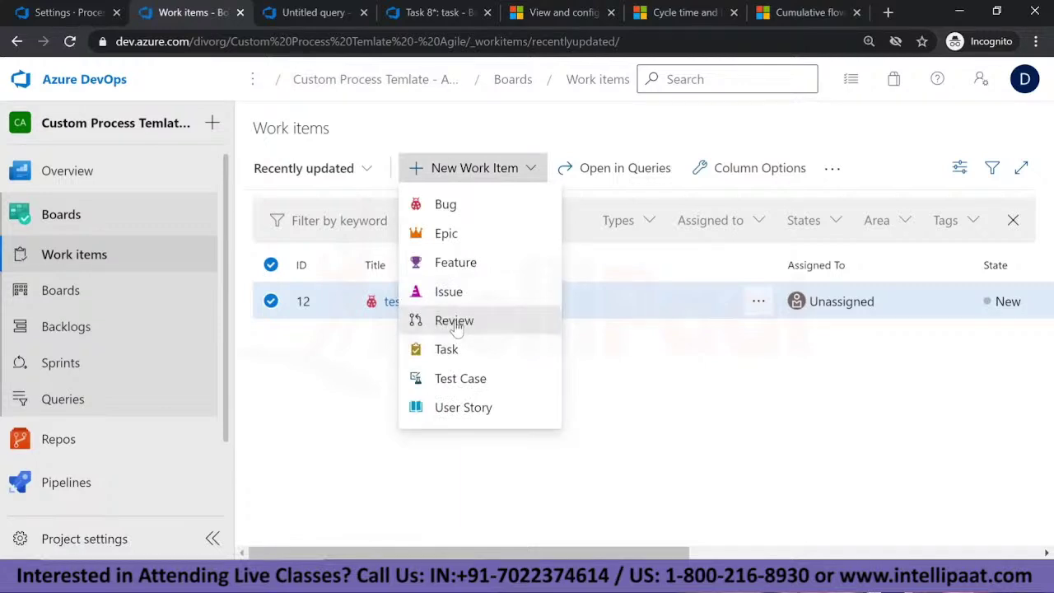
{"action": "left_click", "coordinate": [457, 327]}
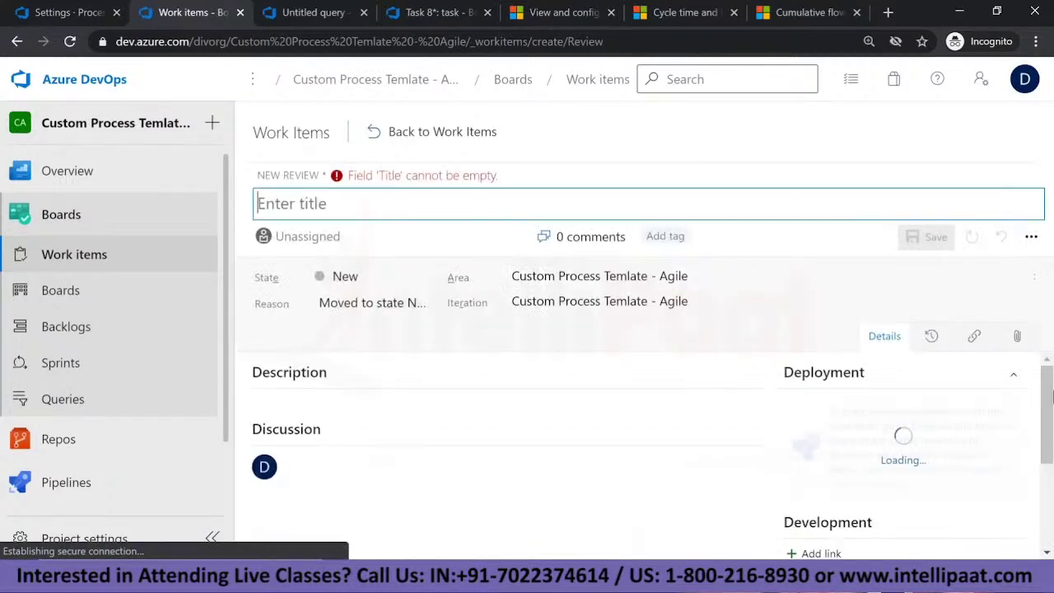
{"action": "left_click_drag", "start_coordinate": [1050, 399], "coordinate": [1051, 466]}
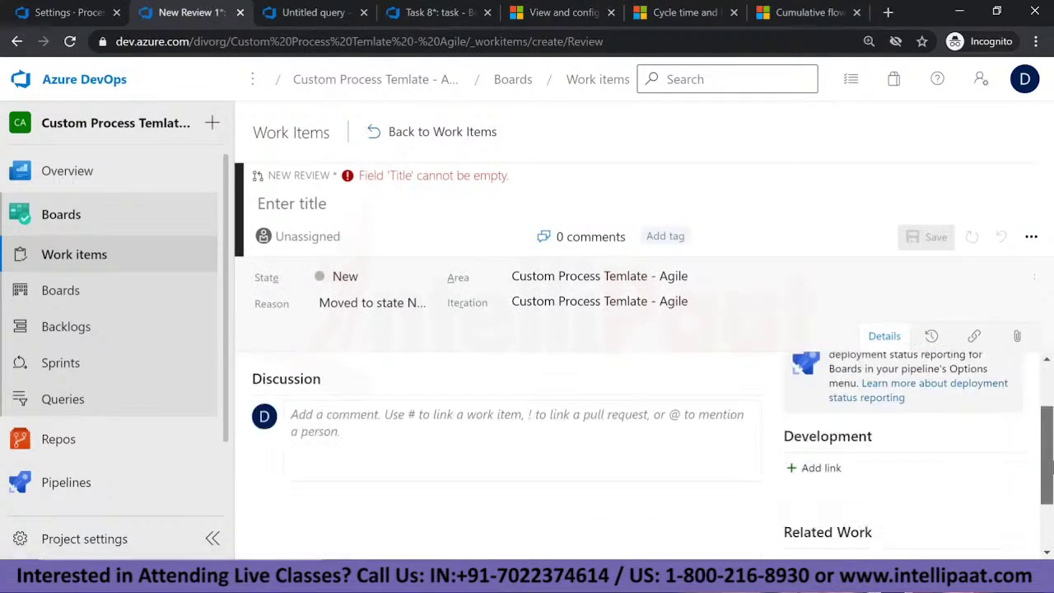
{"action": "scroll", "coordinate": [1028, 371], "scroll_direction": "down", "scroll_amount": 1}
{"action": "scroll", "coordinate": [1028, 372], "scroll_direction": "up", "scroll_amount": 3}
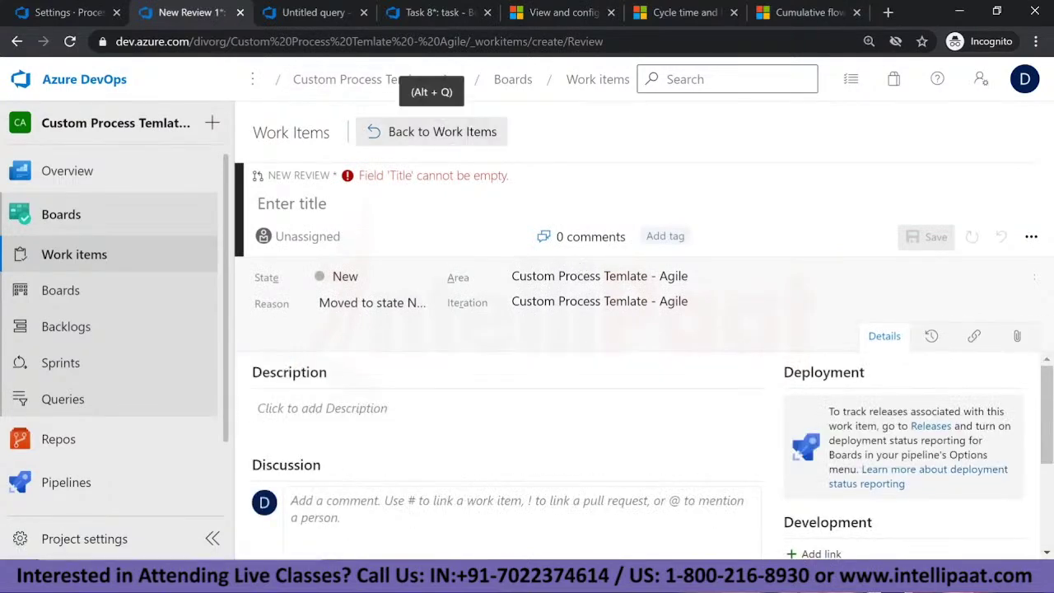
{"action": "left_click", "coordinate": [432, 132]}
{"action": "left_click", "coordinate": [559, 386]}
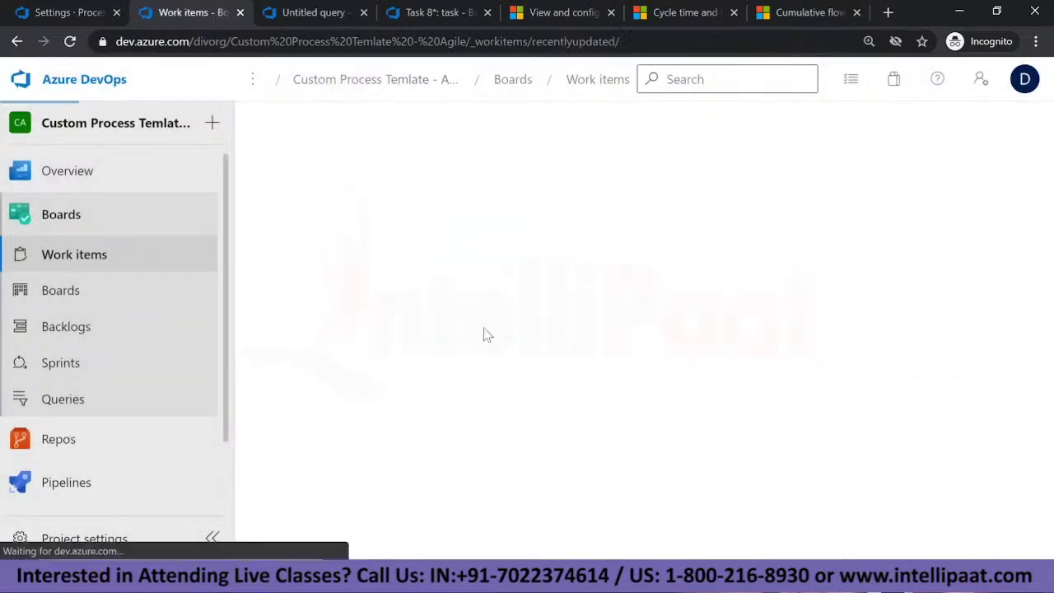
{"action": "left_click", "coordinate": [477, 168]}
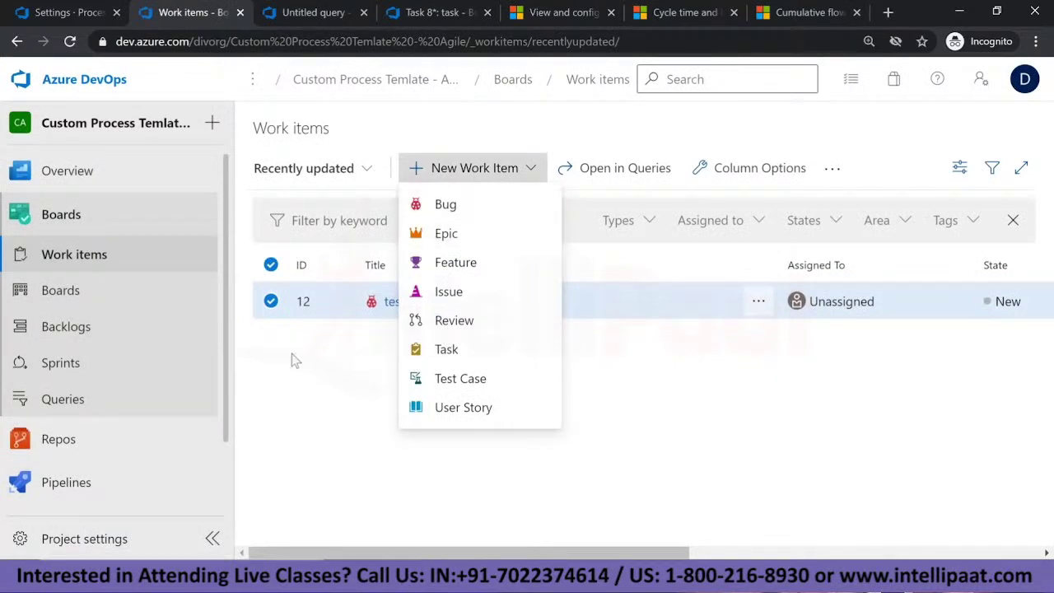
{"action": "left_click", "coordinate": [328, 382]}
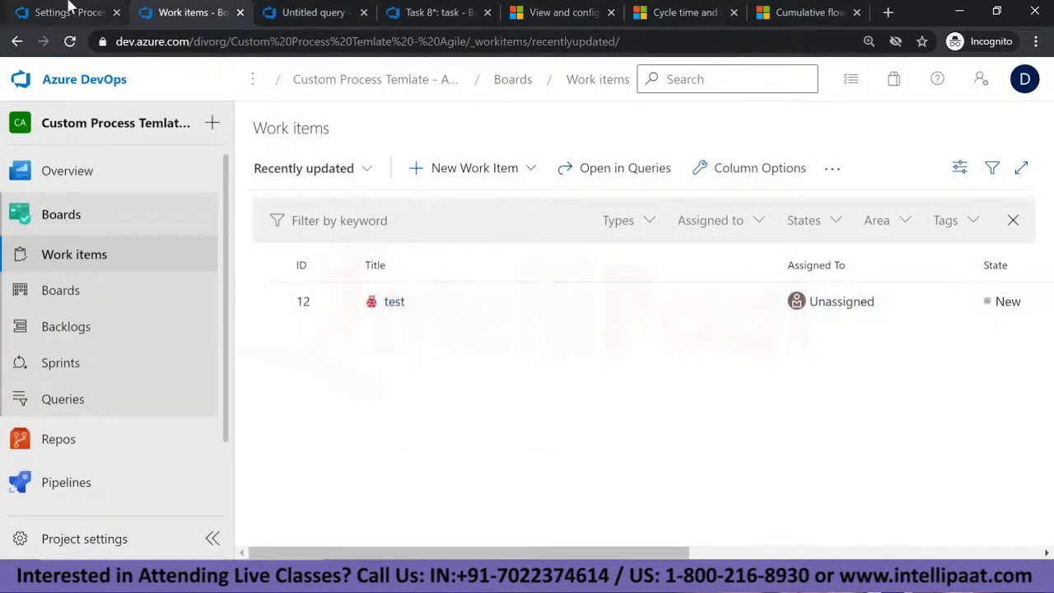
Step: Open the custom process's Bug type and add a field reusing the existing Acceptance Criteria field
{"action": "left_click", "coordinate": [70, 10]}
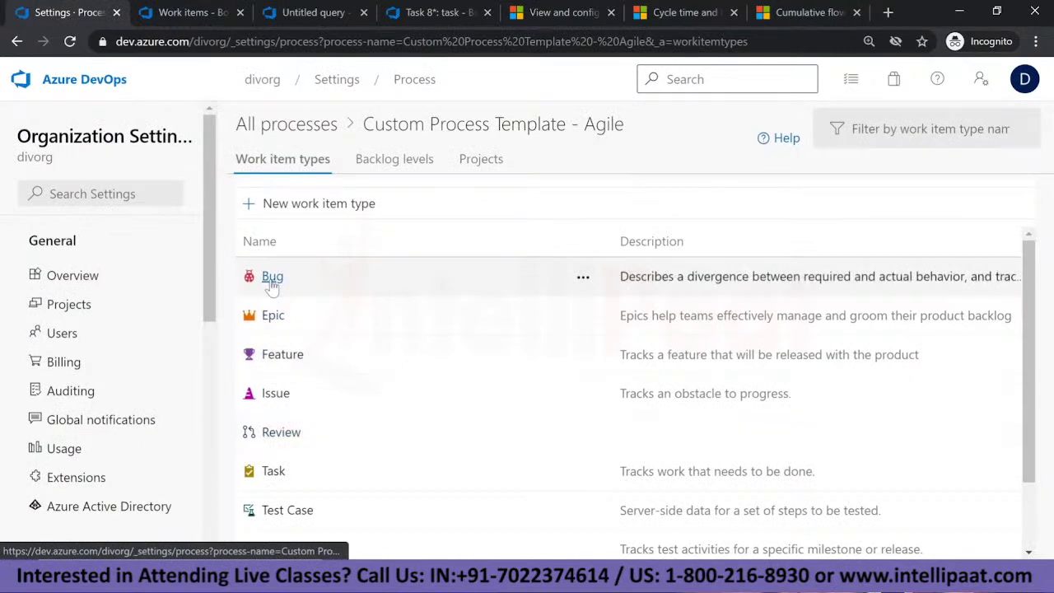
{"action": "left_click", "coordinate": [271, 277]}
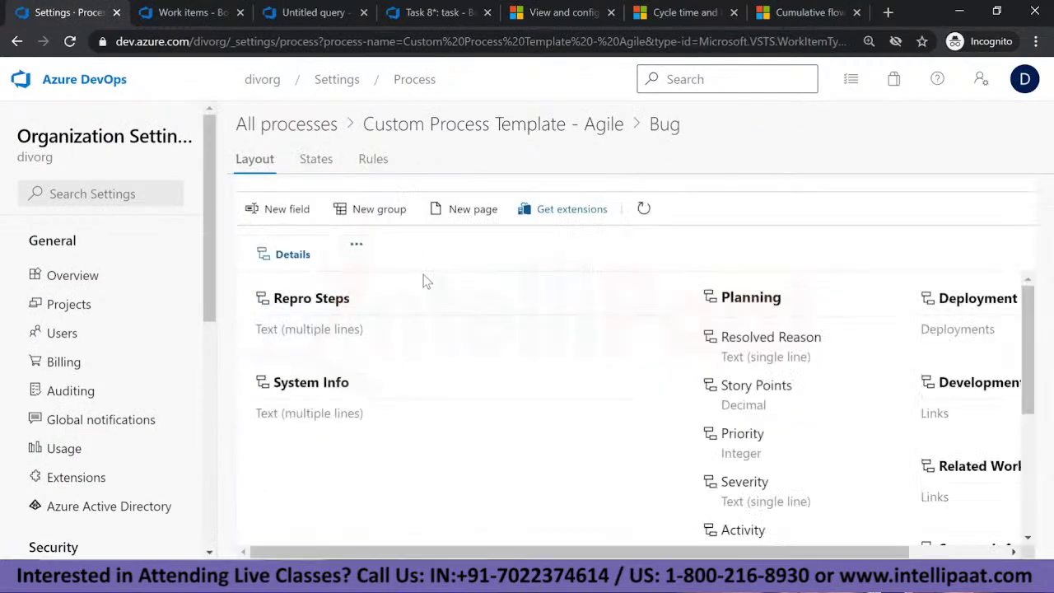
{"action": "left_click", "coordinate": [276, 213]}
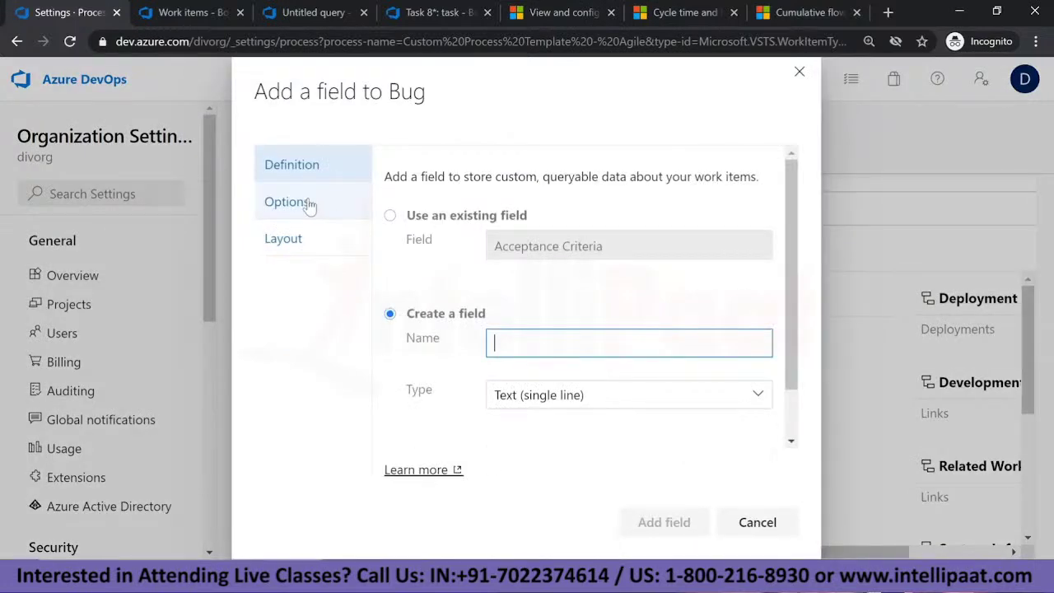
{"action": "mouse_move", "coordinate": [797, 282]}
{"action": "left_mouse_down"}
{"action": "mouse_move", "coordinate": [795, 354]}
{"action": "mouse_move", "coordinate": [783, 283]}
{"action": "left_mouse_up"}
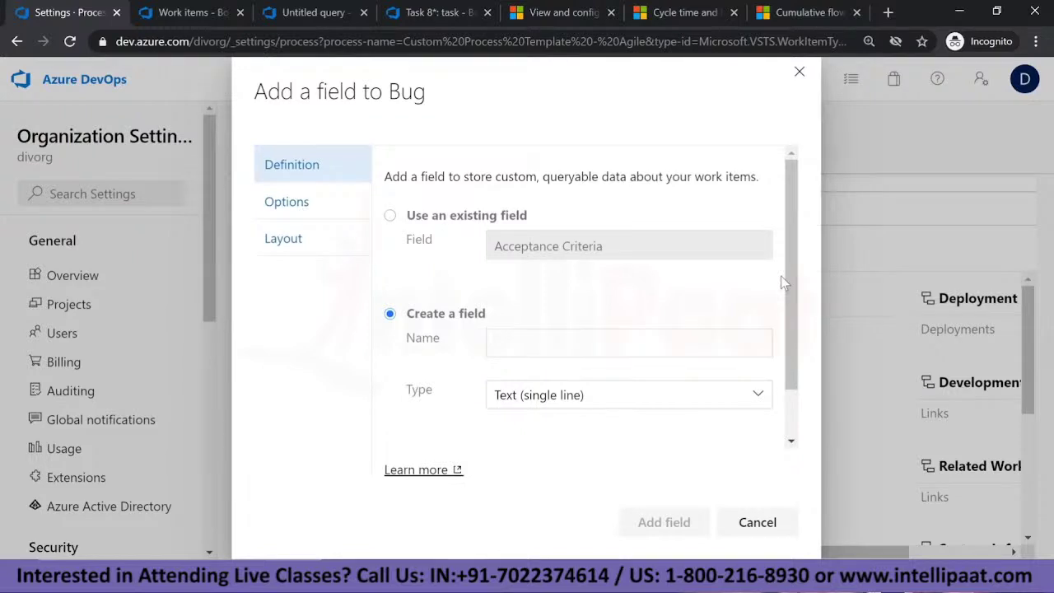
{"action": "left_click", "coordinate": [391, 216]}
{"action": "left_click_drag", "start_coordinate": [455, 215], "coordinate": [530, 220]}
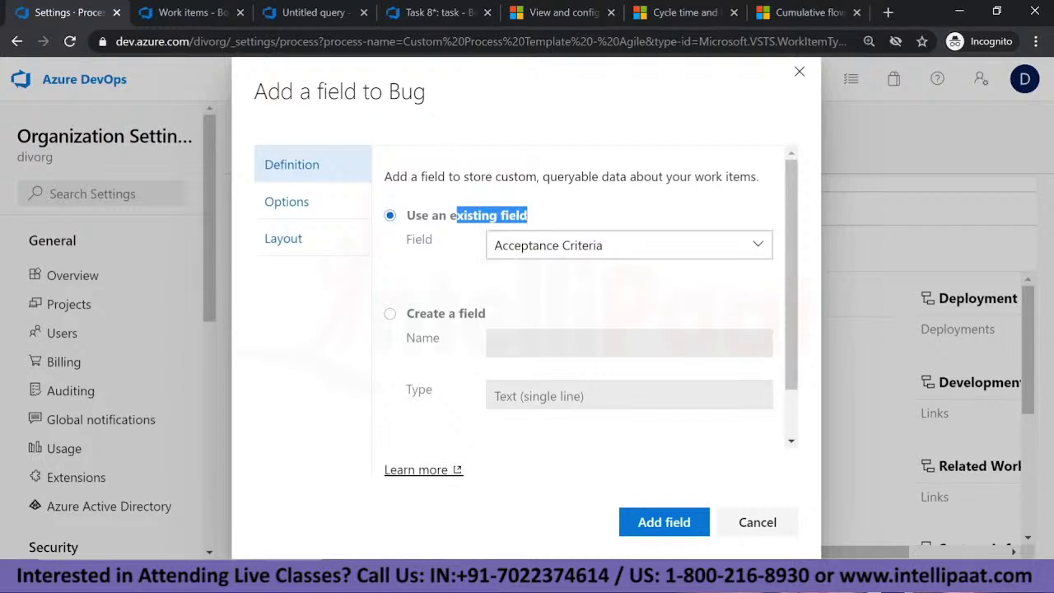
Step: Add the existing Escalate text field to the Bug layout, choosing it over Blocked
{"action": "left_click", "coordinate": [636, 246]}
{"action": "left_click", "coordinate": [759, 251]}
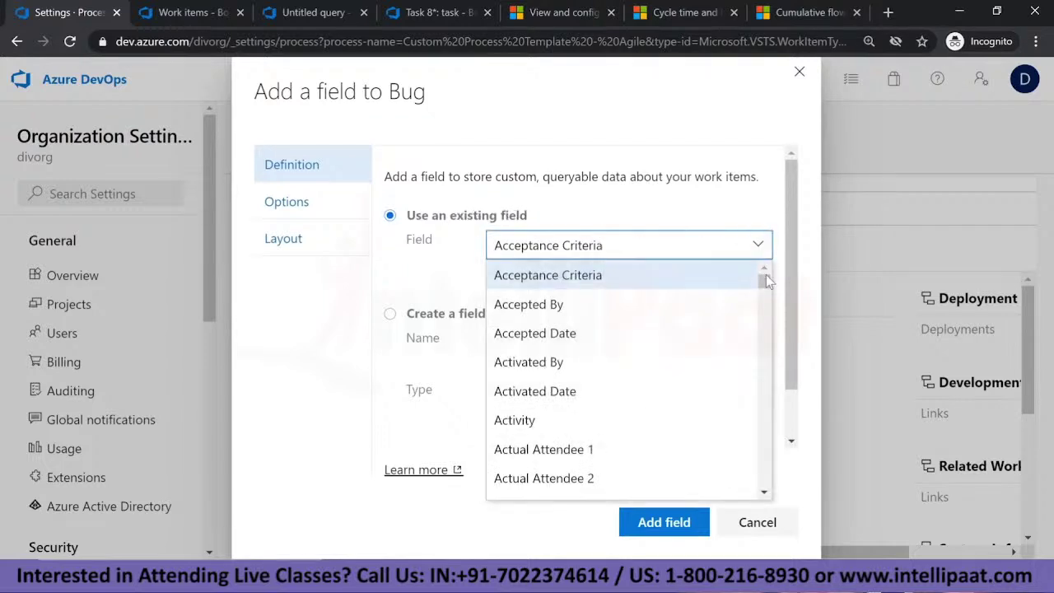
{"action": "left_click_drag", "start_coordinate": [766, 274], "coordinate": [759, 320]}
{"action": "left_click", "coordinate": [454, 357]}
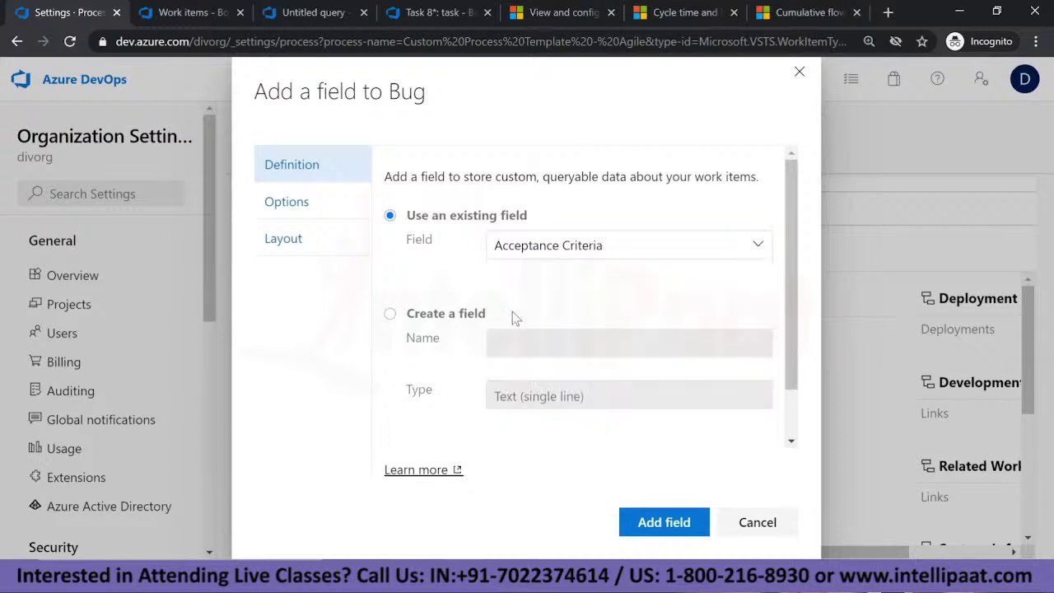
{"action": "left_click", "coordinate": [759, 260]}
{"action": "left_click_drag", "start_coordinate": [763, 288], "coordinate": [773, 328]}
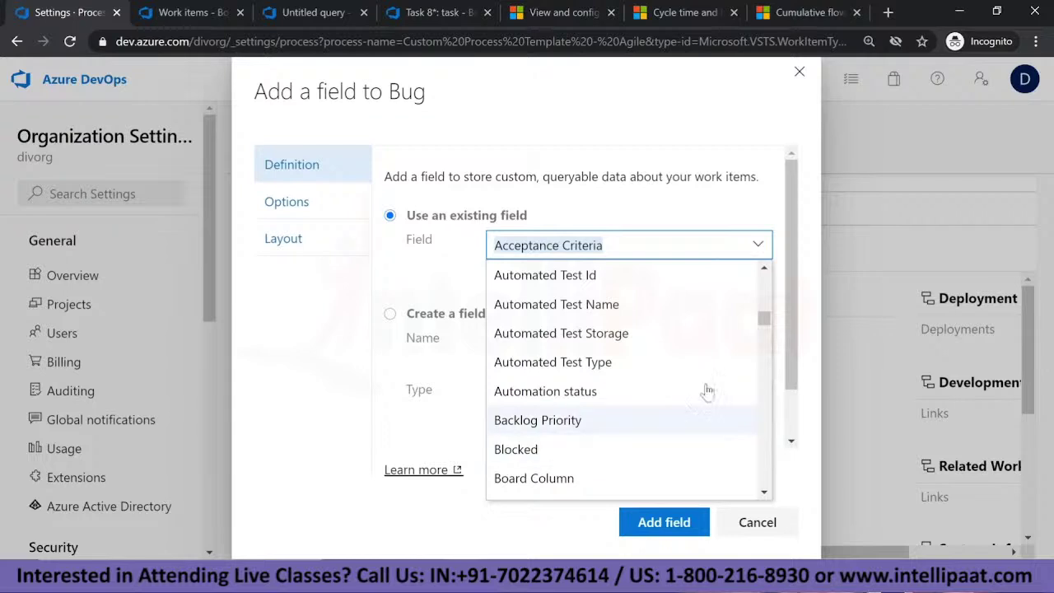
{"action": "left_click_drag", "start_coordinate": [765, 323], "coordinate": [764, 325]}
{"action": "left_click", "coordinate": [506, 391]}
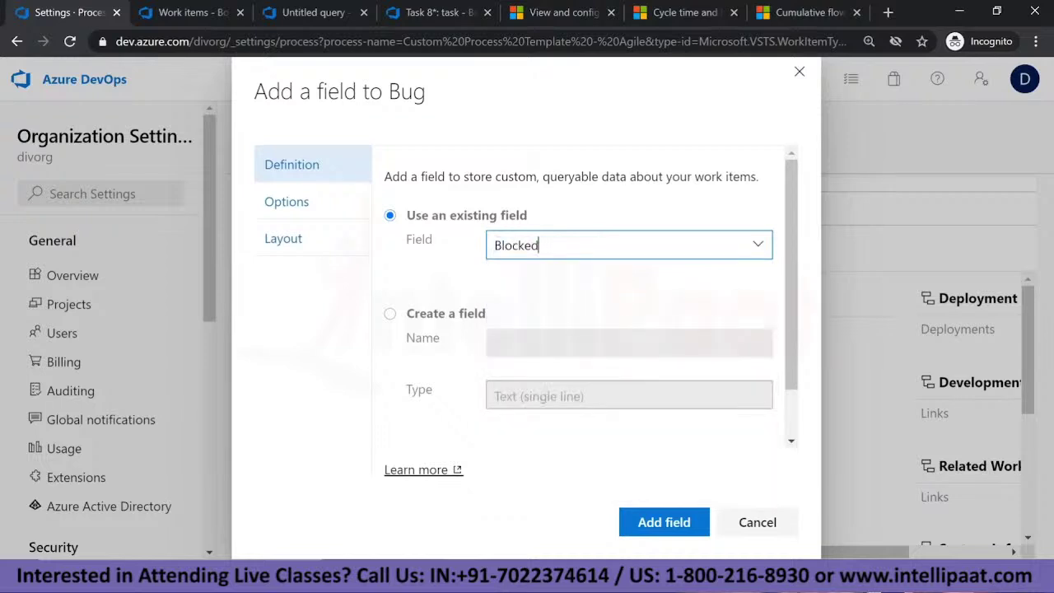
{"action": "left_click", "coordinate": [755, 247]}
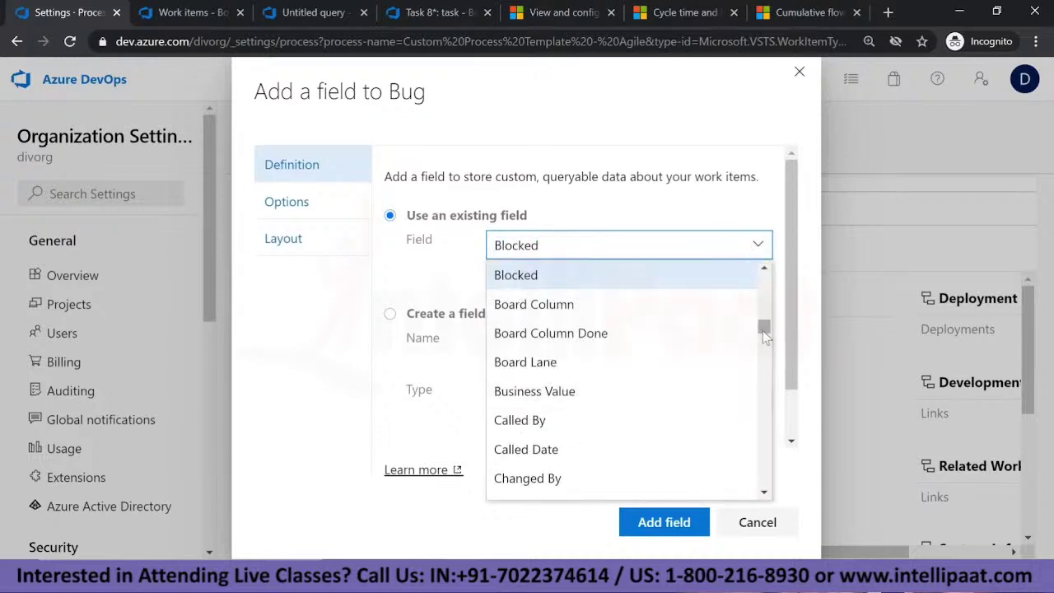
{"action": "left_click_drag", "start_coordinate": [763, 331], "coordinate": [770, 368]}
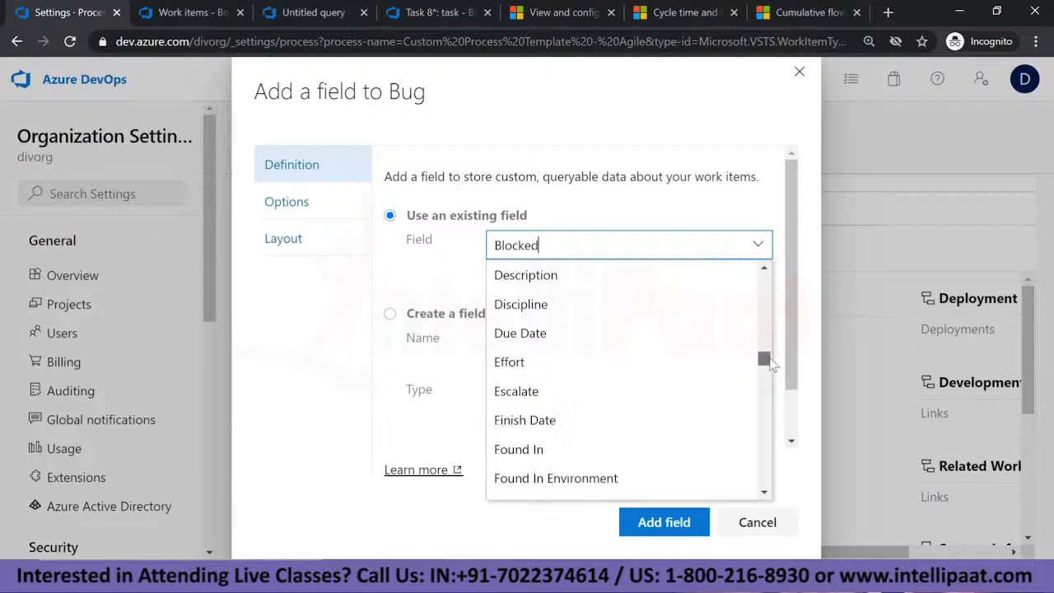
{"action": "left_click", "coordinate": [603, 396]}
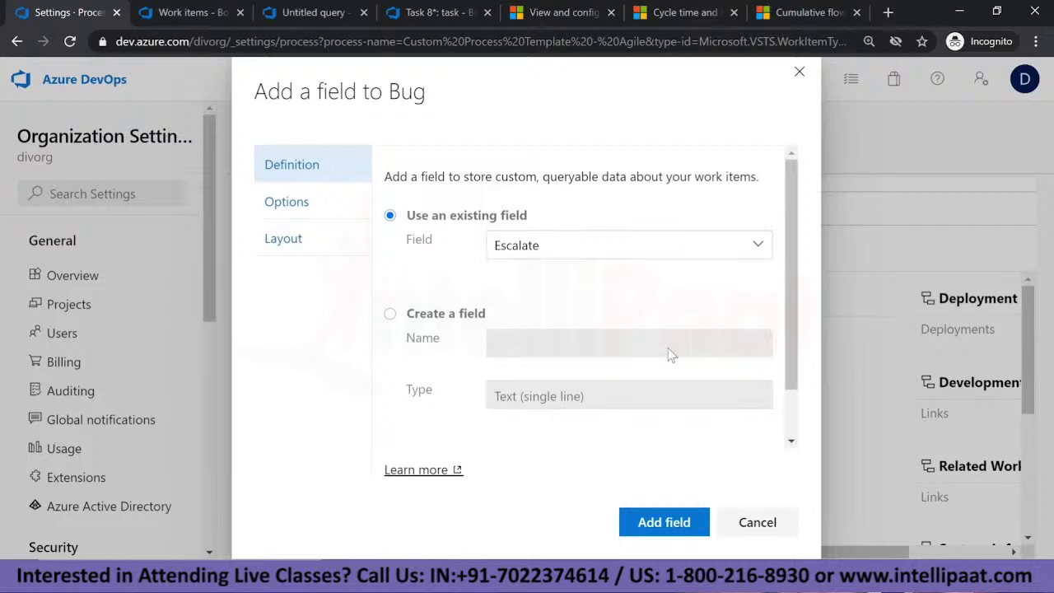
{"action": "left_click", "coordinate": [664, 524]}
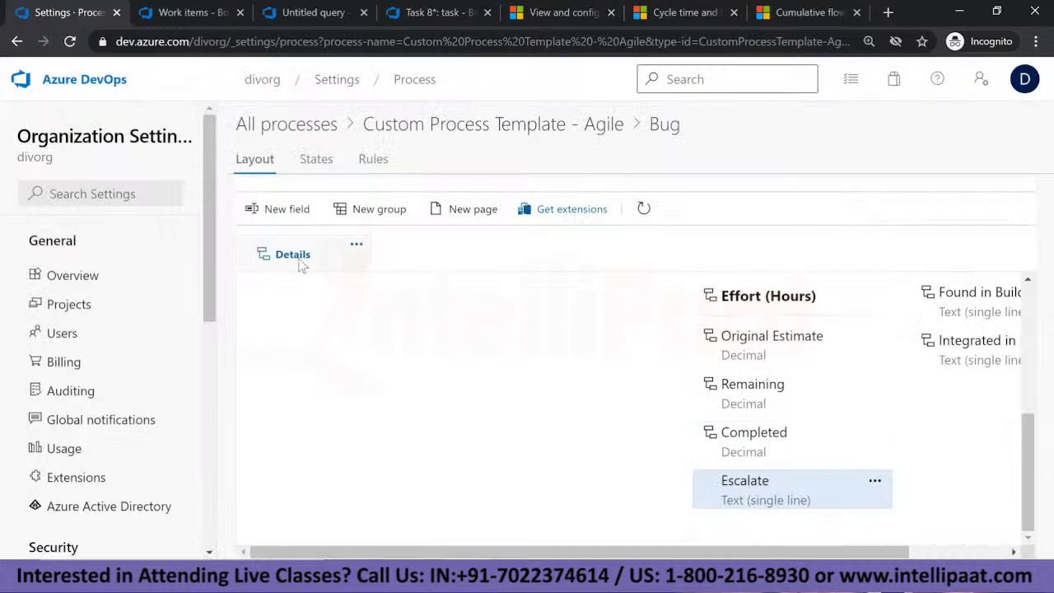
Step: Create a Boolean field named Critical on the Bug layout, then go to the work items list
{"action": "left_click", "coordinate": [280, 211]}
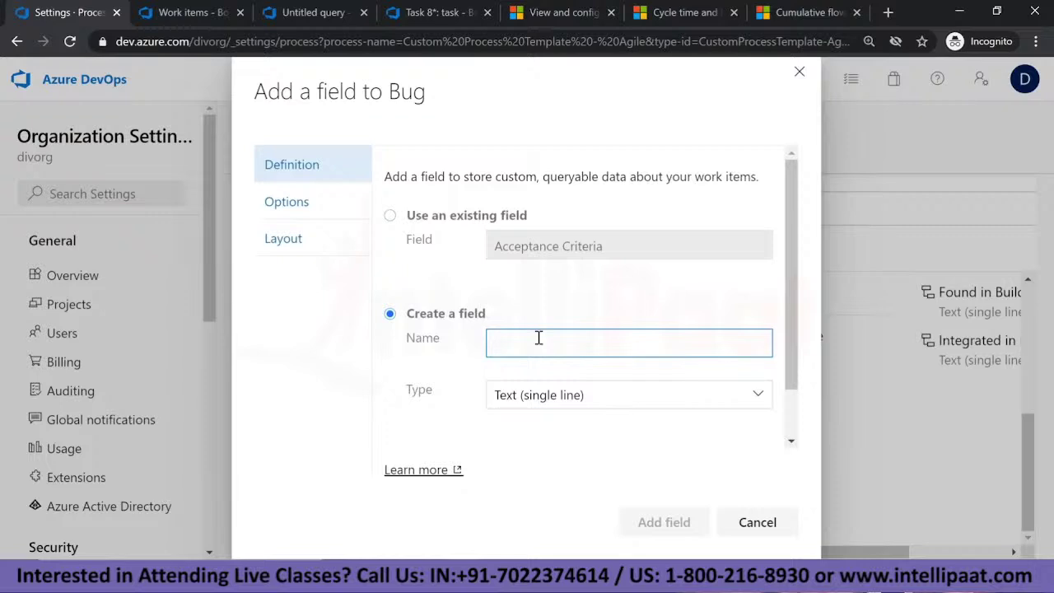
{"action": "type", "text": "Critical"}
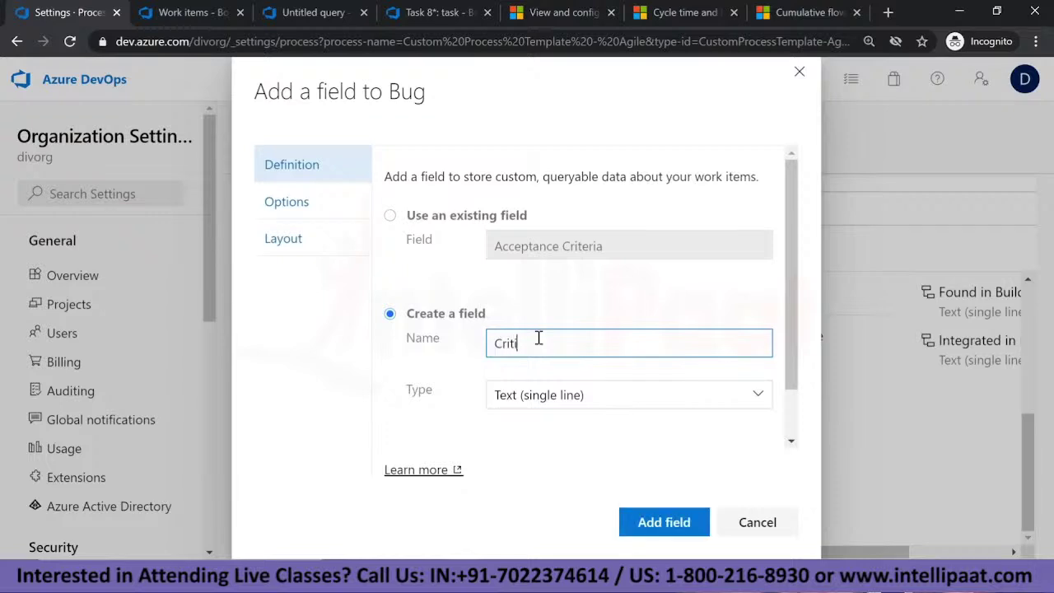
{"action": "left_click", "coordinate": [541, 396]}
{"action": "left_click", "coordinate": [757, 395]}
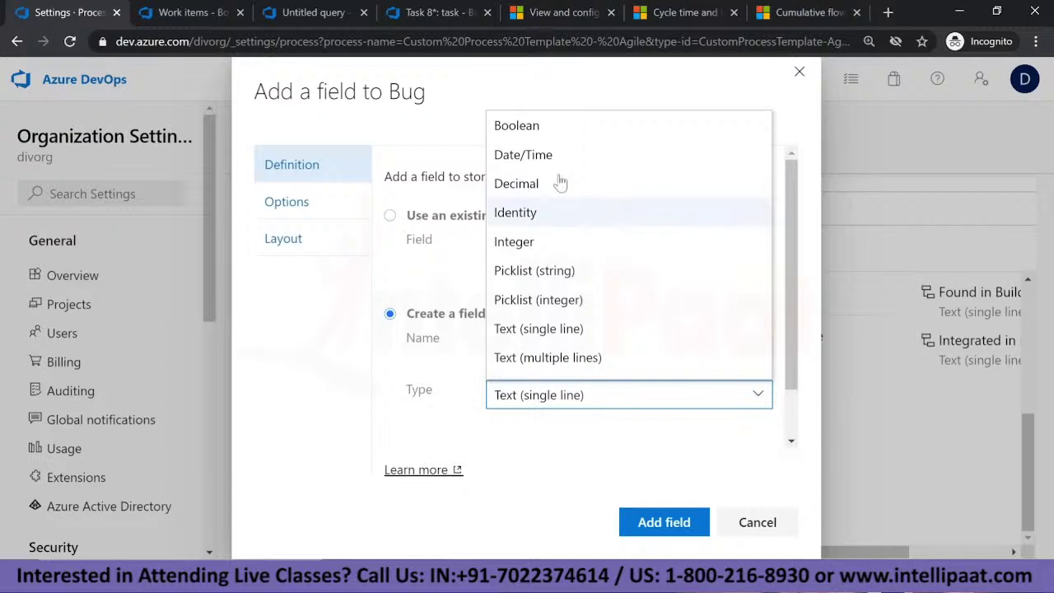
{"action": "left_click", "coordinate": [540, 132]}
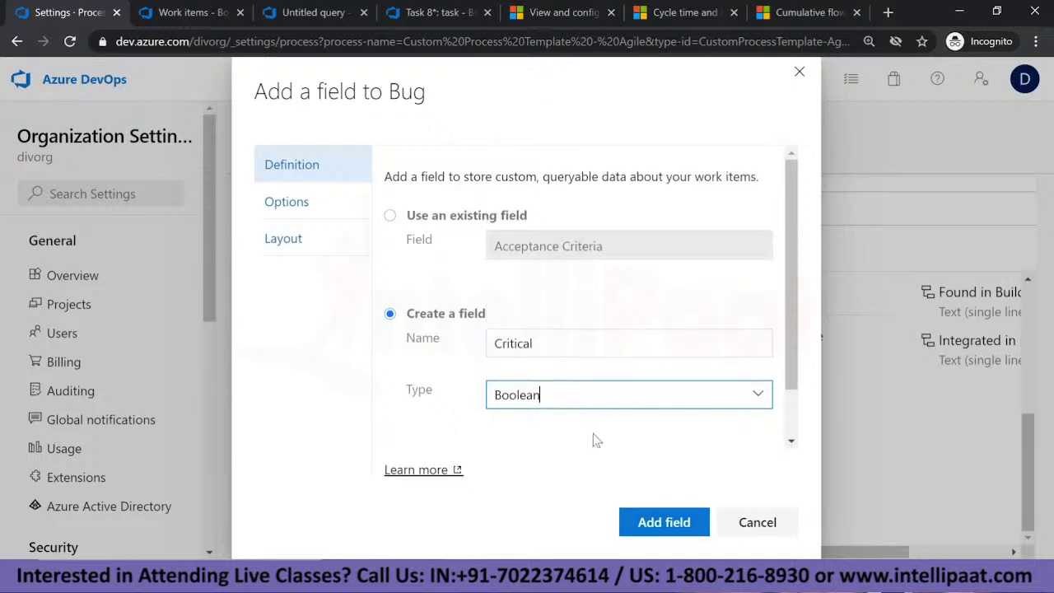
{"action": "left_click", "coordinate": [639, 524]}
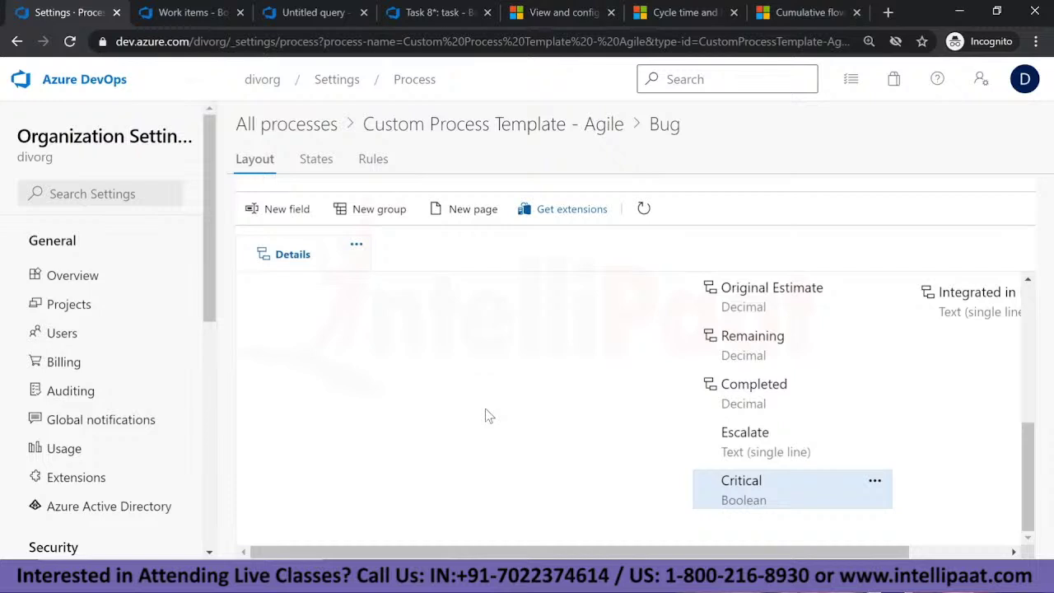
{"action": "left_click", "coordinate": [205, 10]}
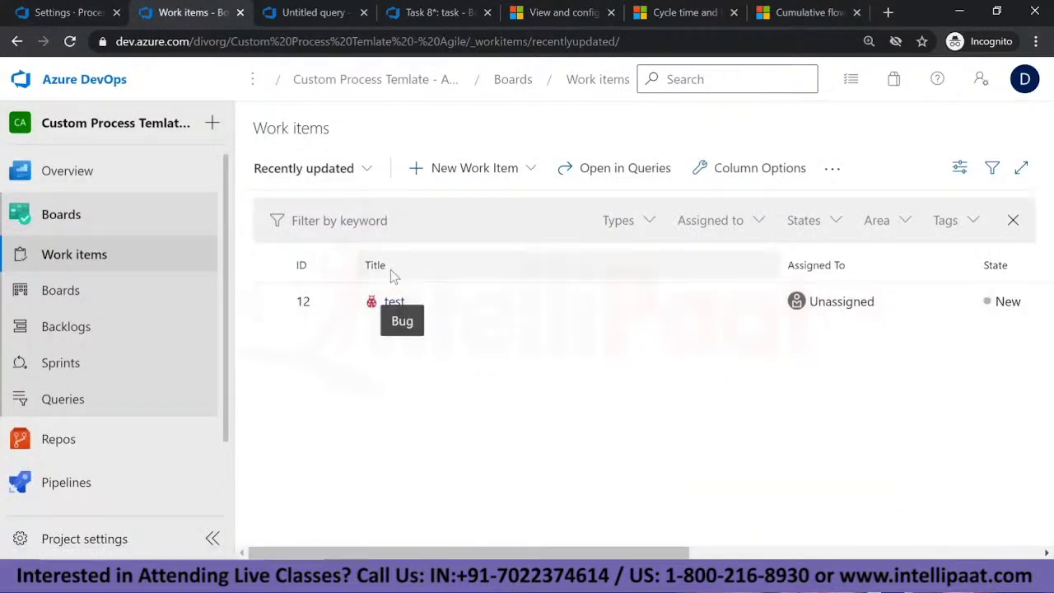
Step: Open Bug 12, the work item titled 'test'
{"action": "left_click", "coordinate": [463, 175]}
{"action": "left_click", "coordinate": [373, 371]}
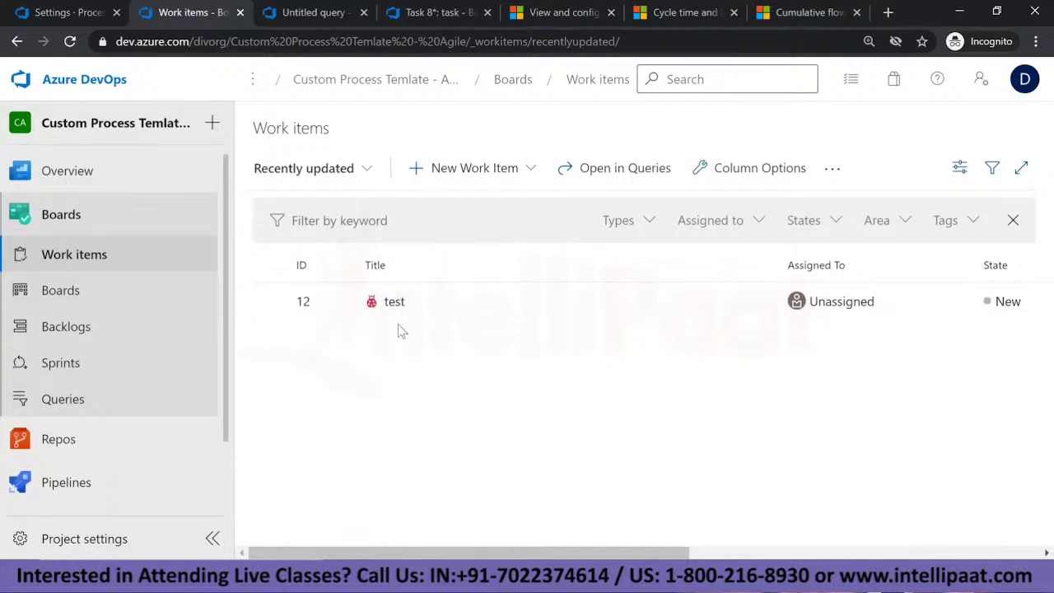
{"action": "left_click", "coordinate": [393, 305]}
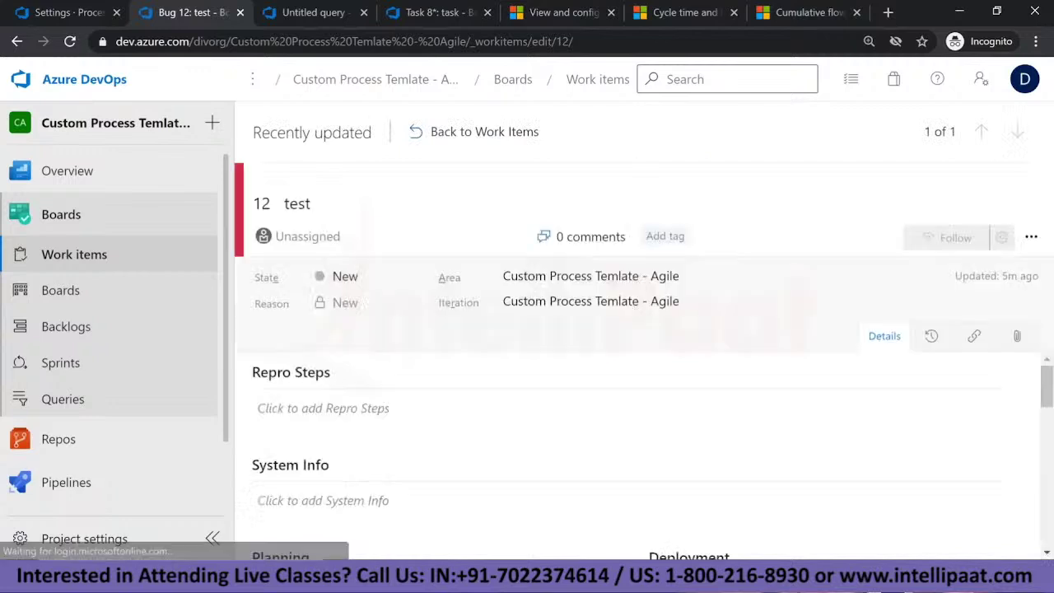
{"action": "scroll", "coordinate": [1048, 397], "scroll_direction": "down", "scroll_amount": 5}
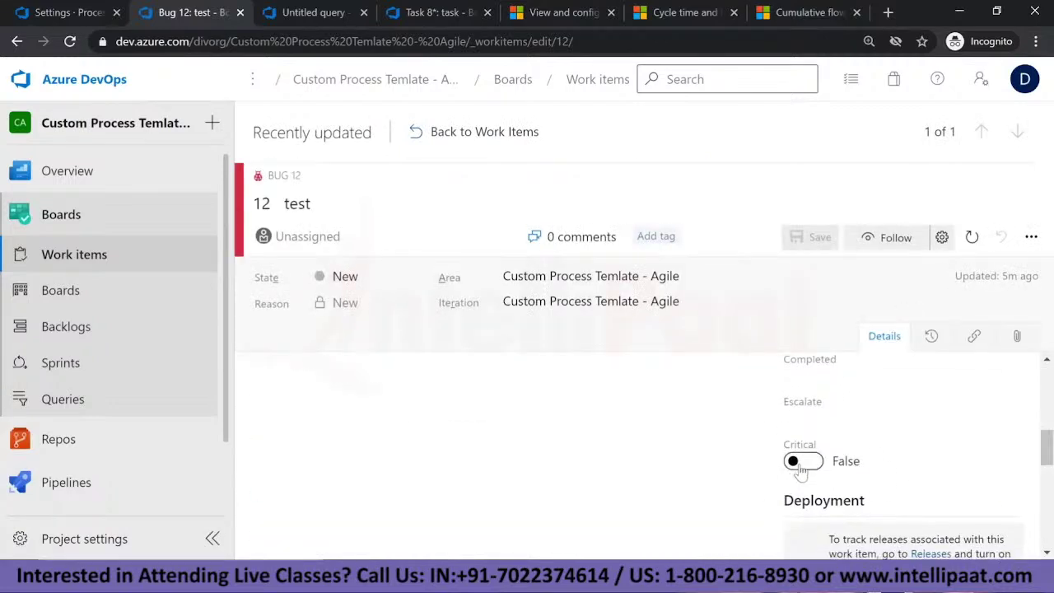
Step: Set Bug 12's Critical toggle to True
{"action": "left_click", "coordinate": [804, 465]}
{"action": "left_click", "coordinate": [804, 465]}
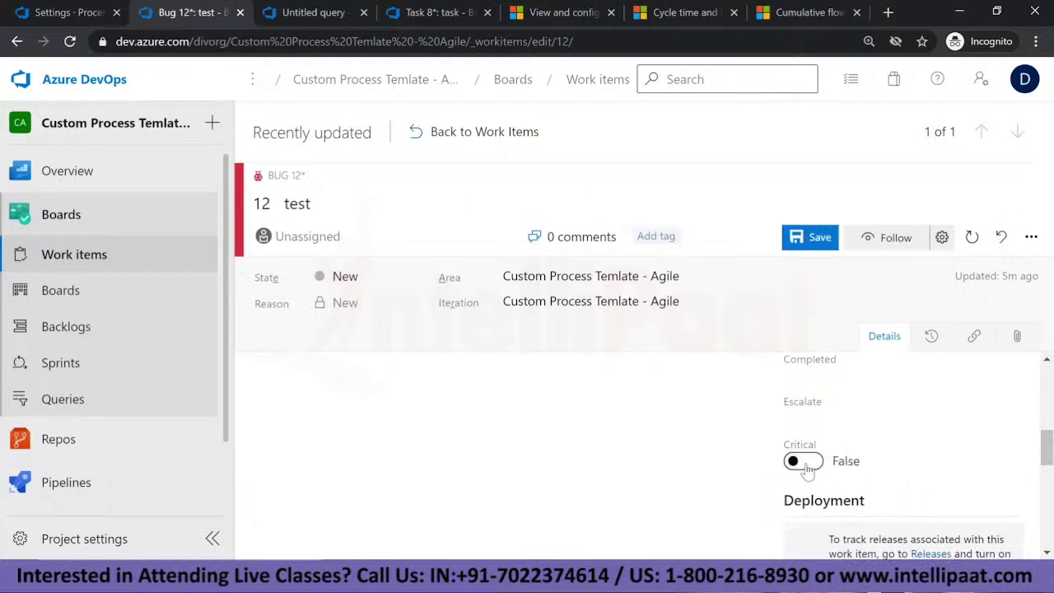
{"action": "left_click", "coordinate": [804, 464]}
{"action": "left_click", "coordinate": [804, 464]}
{"action": "left_click", "coordinate": [805, 465]}
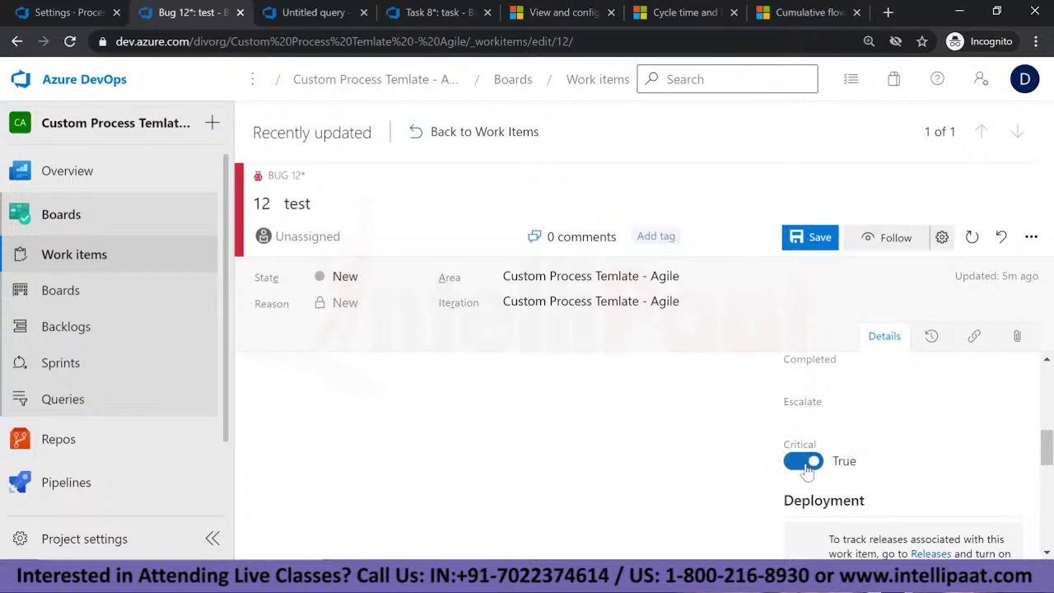
{"action": "left_click", "coordinate": [804, 464]}
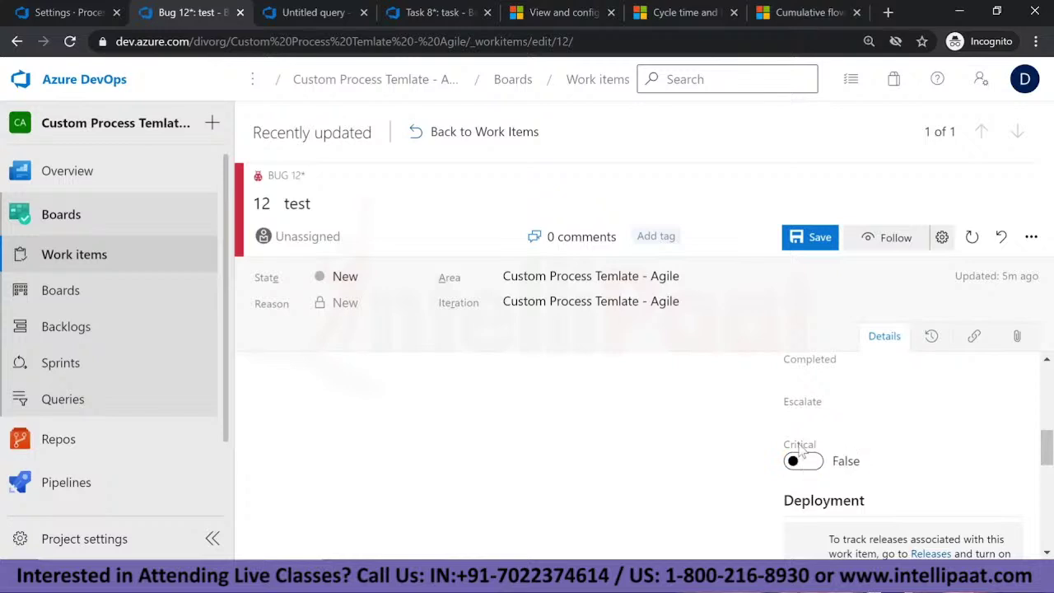
{"action": "left_click_drag", "start_coordinate": [796, 446], "coordinate": [844, 446]}
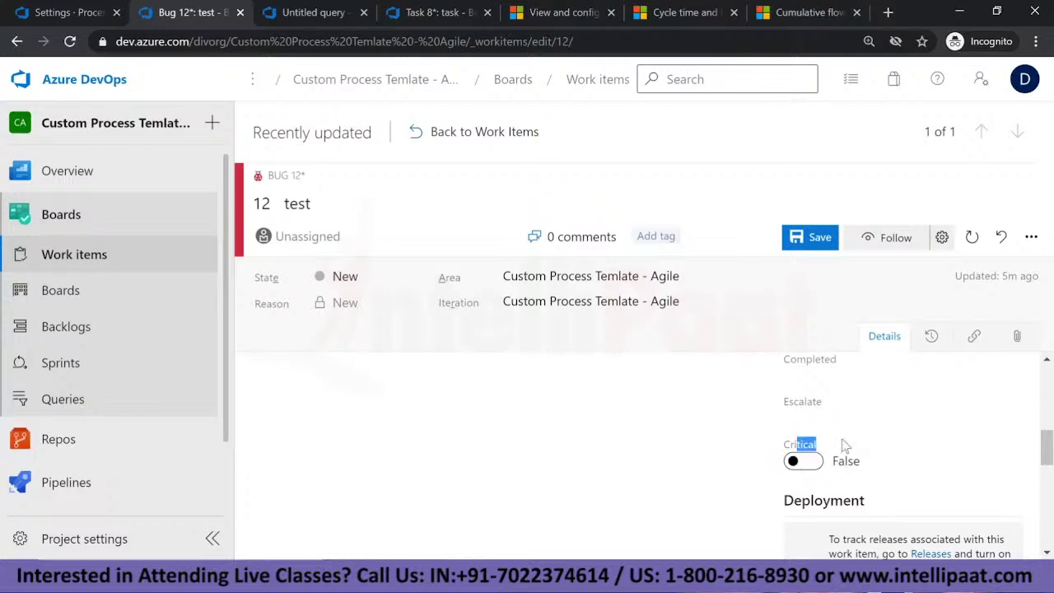
{"action": "left_click", "coordinate": [807, 462]}
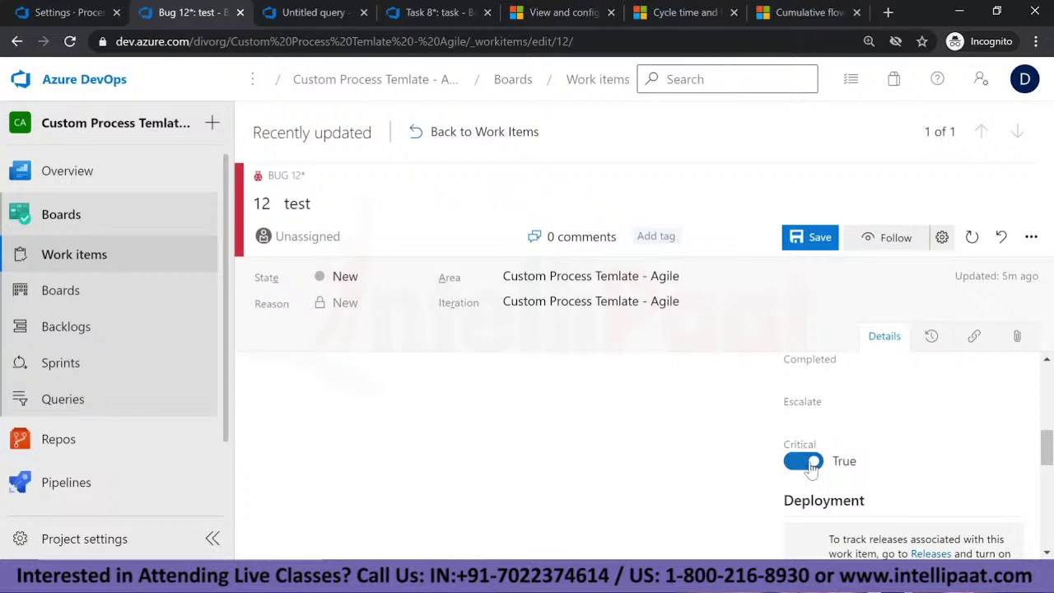
Step: Set Bug 12's Escalate value to Yes
{"action": "left_click", "coordinate": [904, 422]}
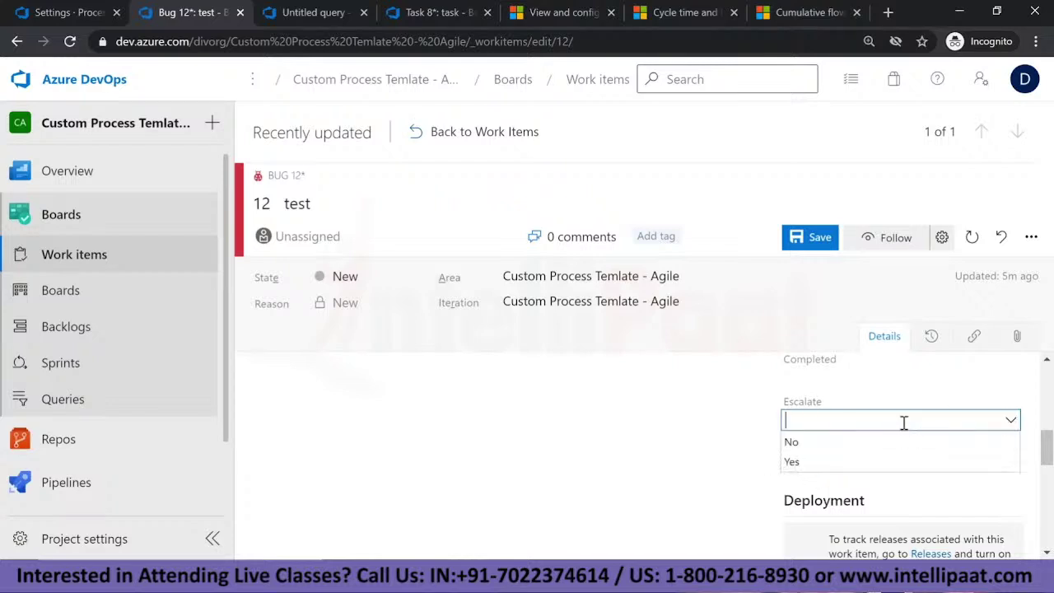
{"action": "left_click", "coordinate": [823, 463]}
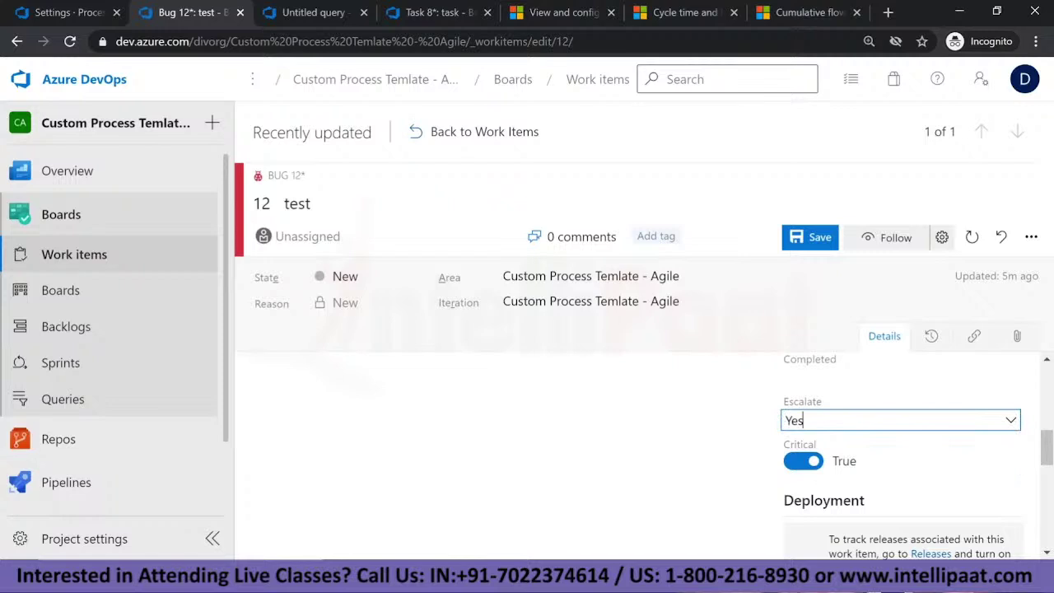
{"action": "left_click", "coordinate": [672, 432]}
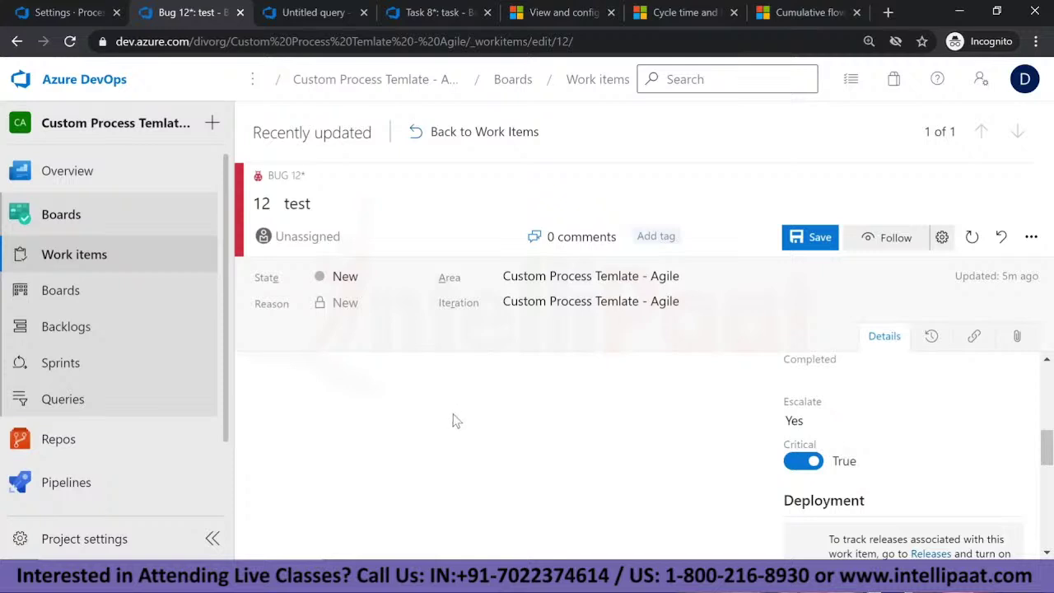
Step: Duplicate the Bug 12 browser tab
{"action": "right_click", "coordinate": [202, 16]}
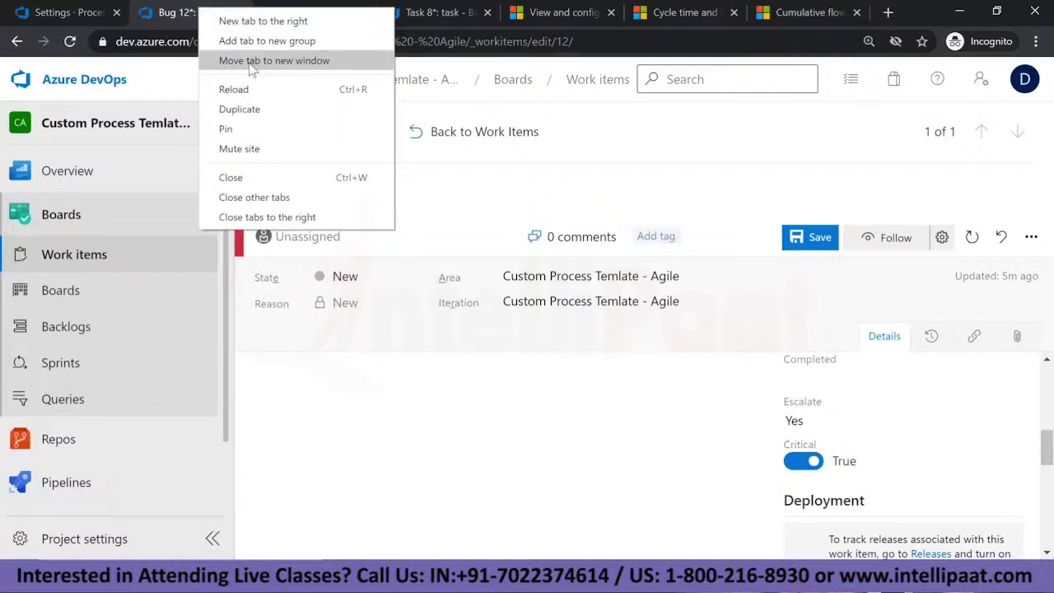
{"action": "left_click", "coordinate": [256, 110]}
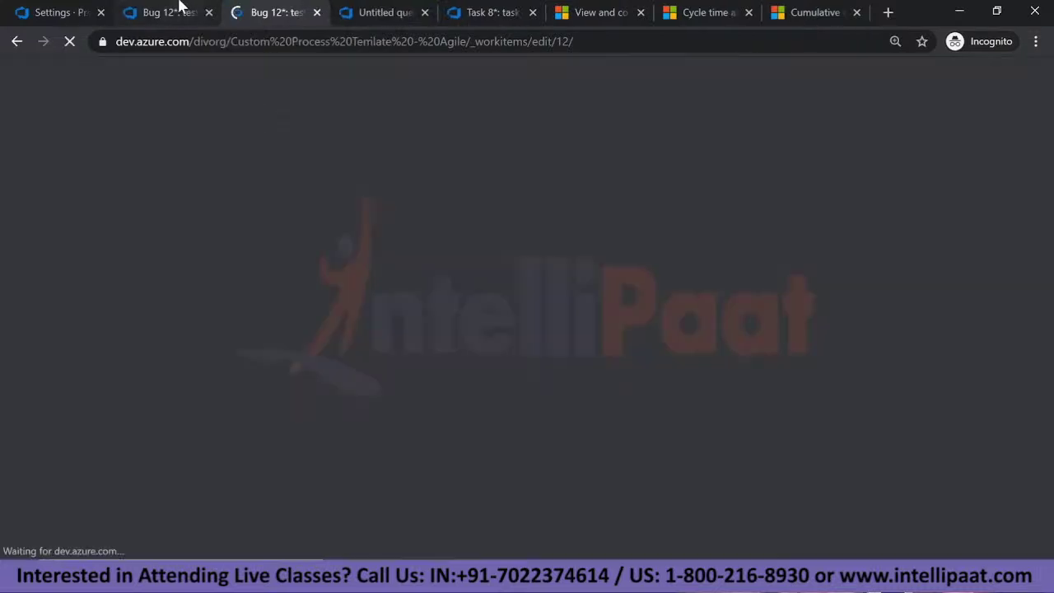
{"action": "left_click", "coordinate": [73, 8]}
{"action": "left_click", "coordinate": [145, 8]}
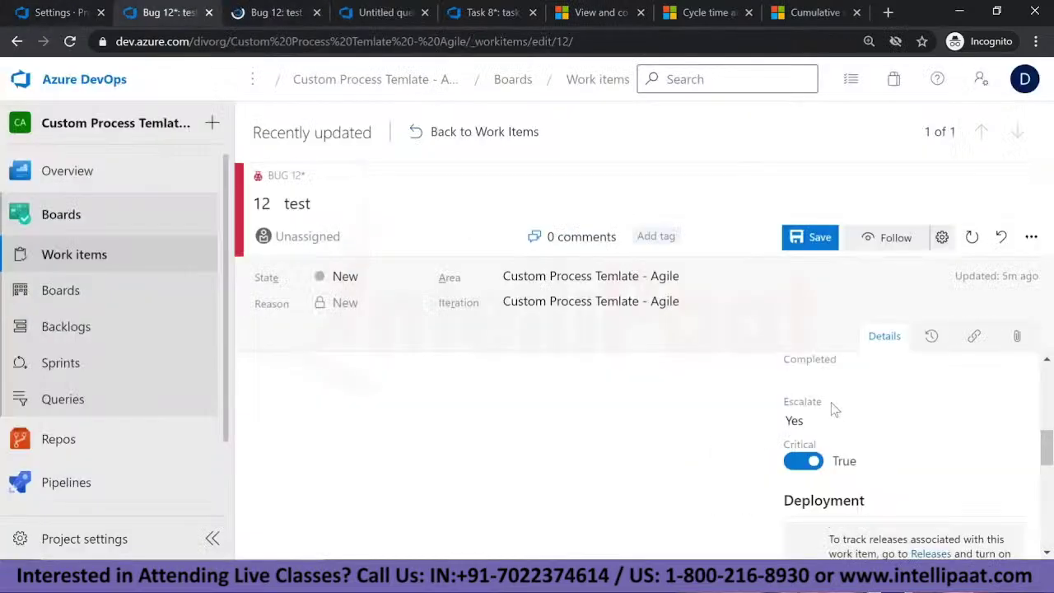
{"action": "left_click", "coordinate": [263, 12]}
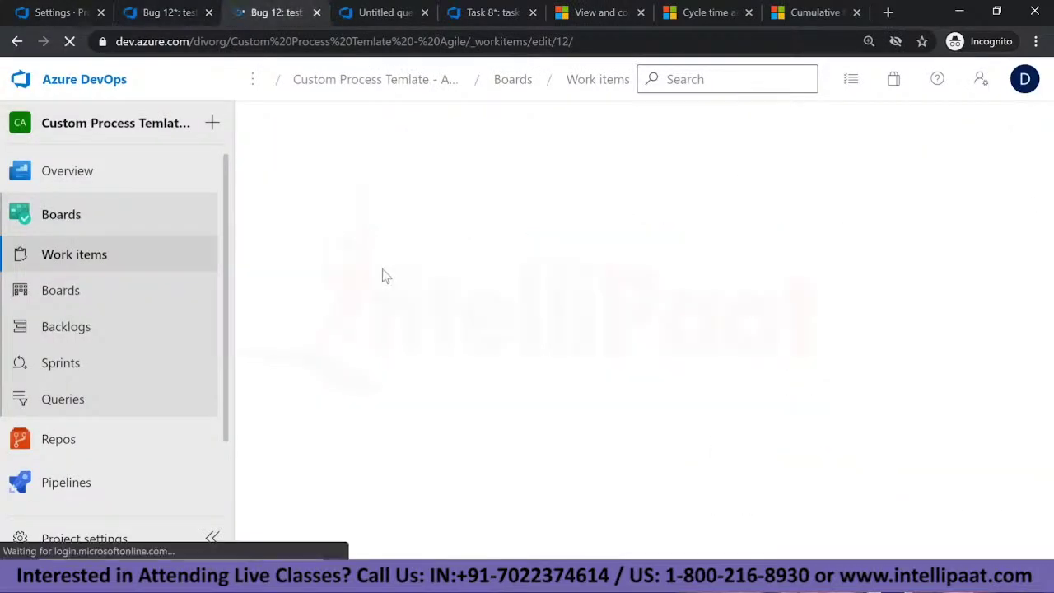
Step: In the duplicated tab, start a new Review work item from the work items list
{"action": "left_click", "coordinate": [165, 262]}
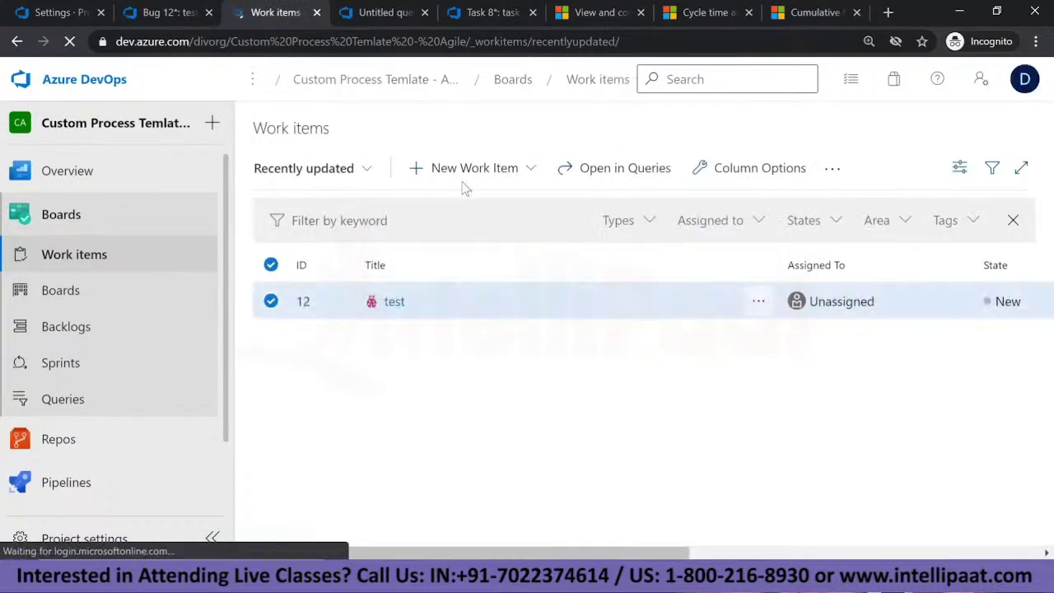
{"action": "left_click", "coordinate": [468, 170]}
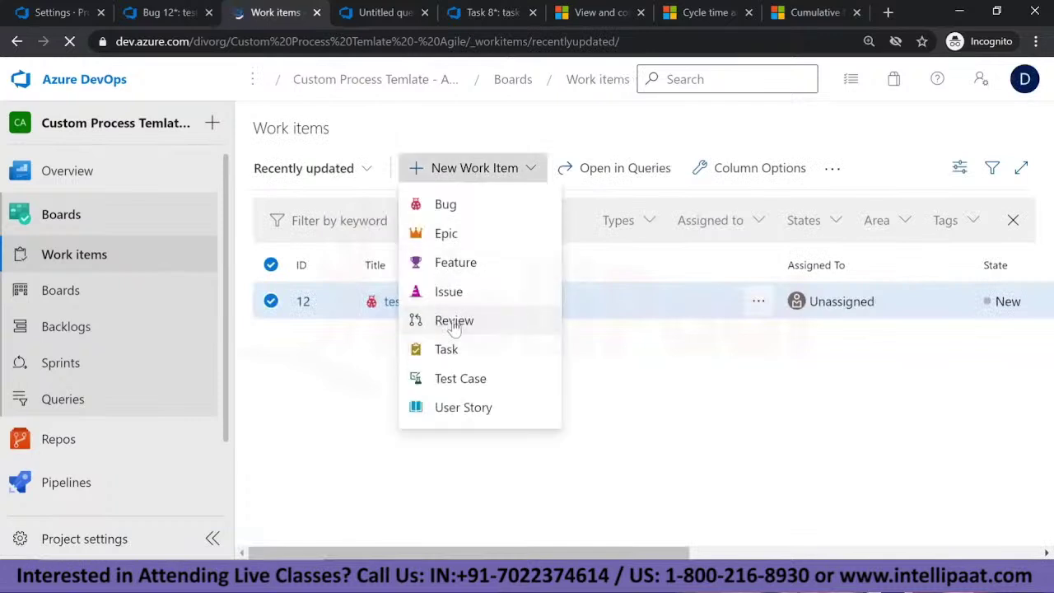
{"action": "left_click", "coordinate": [454, 323]}
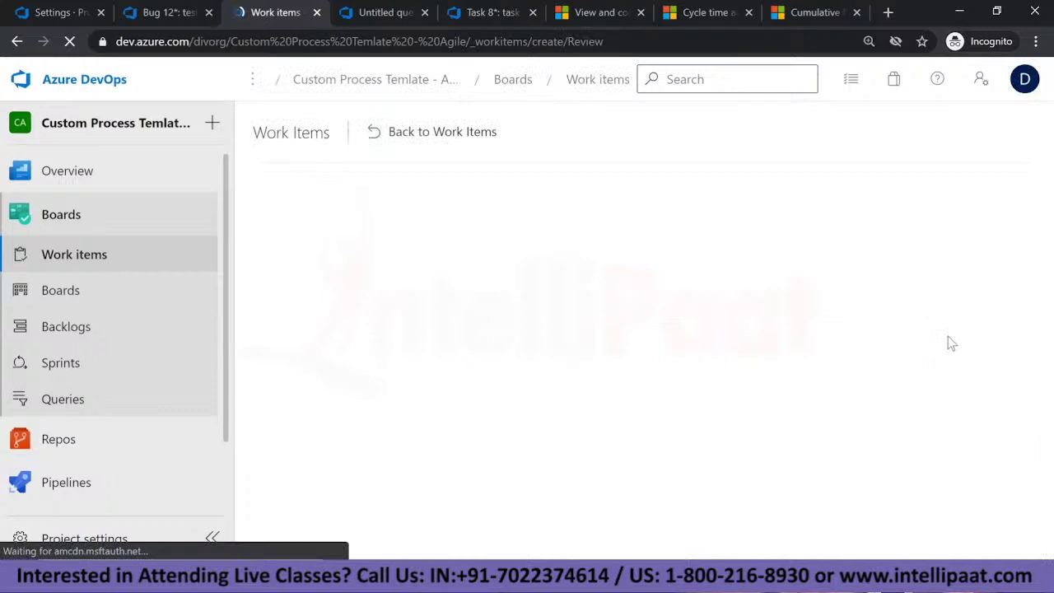
{"action": "scroll", "coordinate": [993, 364], "scroll_direction": "down", "scroll_amount": 3}
{"action": "scroll", "coordinate": [1005, 412], "scroll_direction": "up", "scroll_amount": 3}
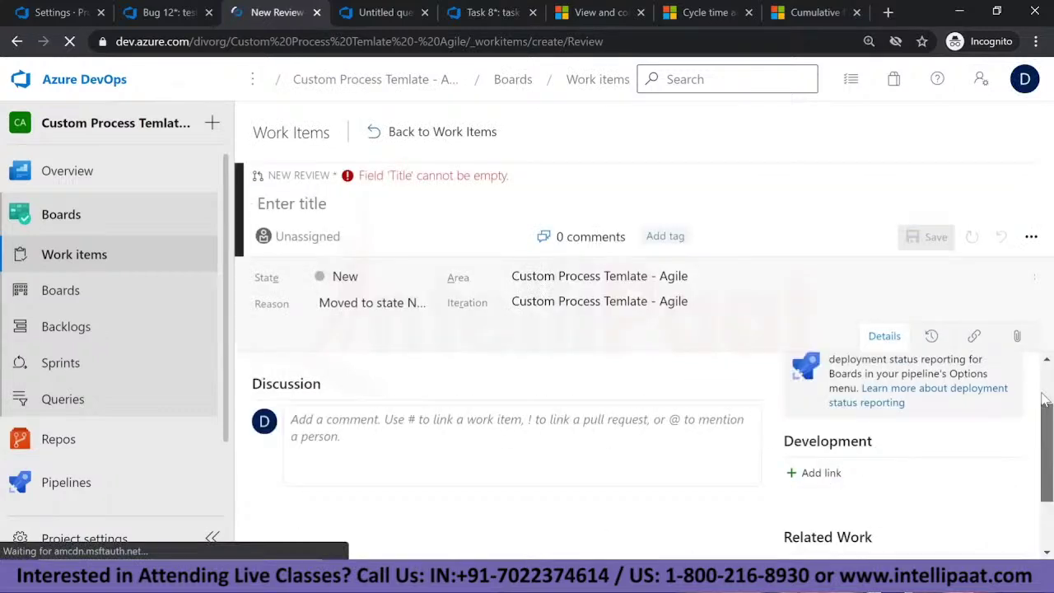
{"action": "scroll", "coordinate": [1023, 479], "scroll_direction": "down", "scroll_amount": 3}
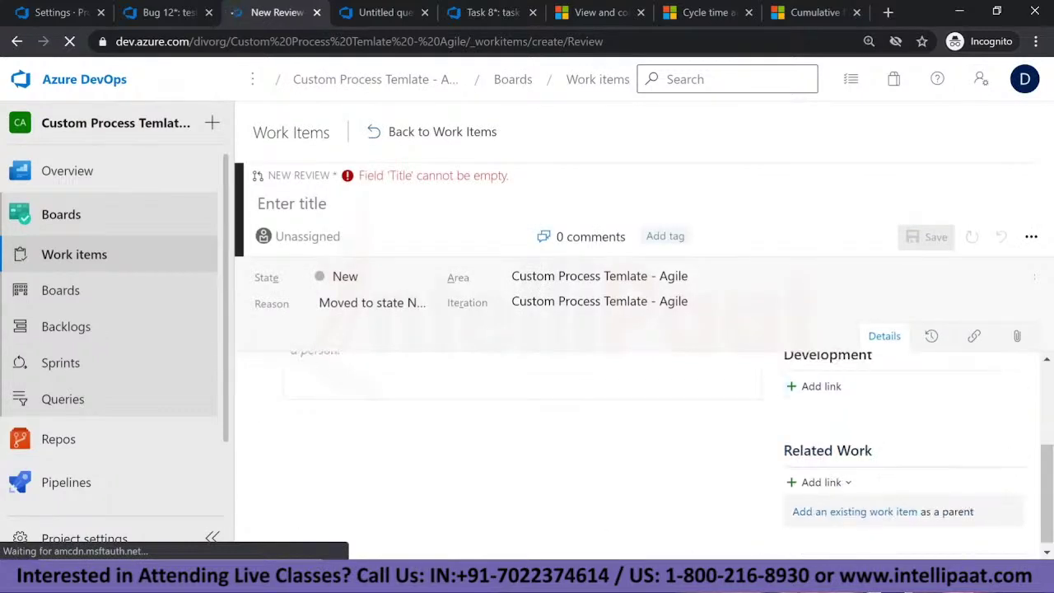
{"action": "key", "text": "ctrl+1"}
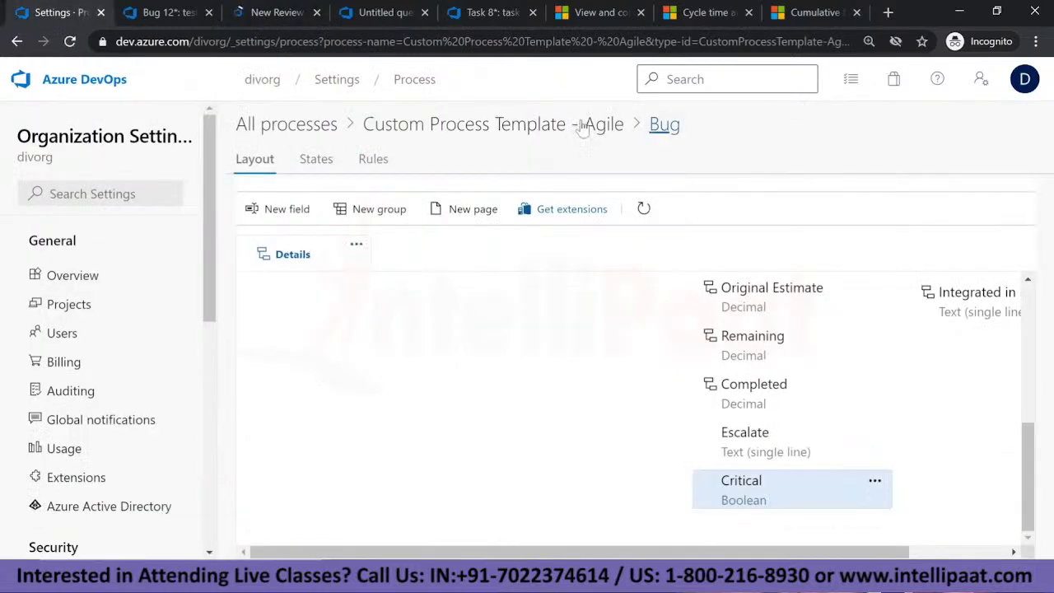
Step: Open the Review type's layout and add the existing Escalate field to it
{"action": "left_click", "coordinate": [578, 125]}
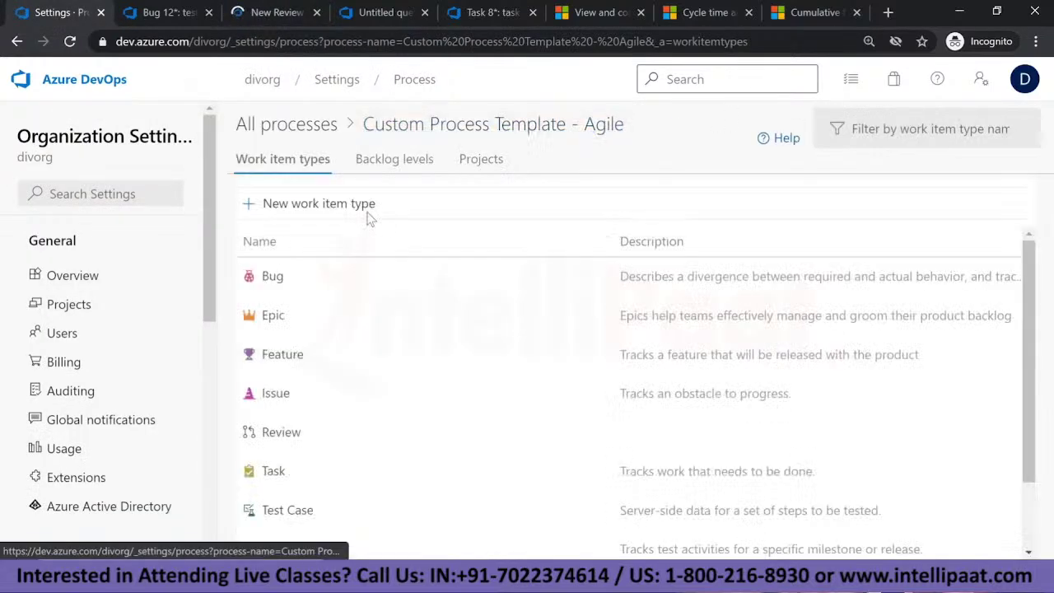
{"action": "left_click", "coordinate": [278, 433]}
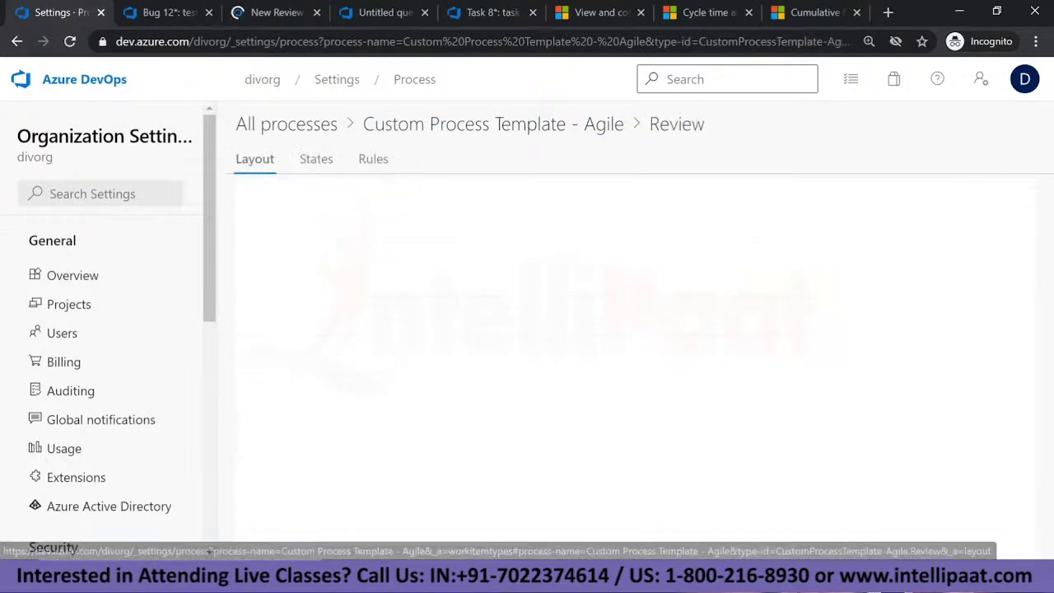
{"action": "left_click", "coordinate": [285, 211]}
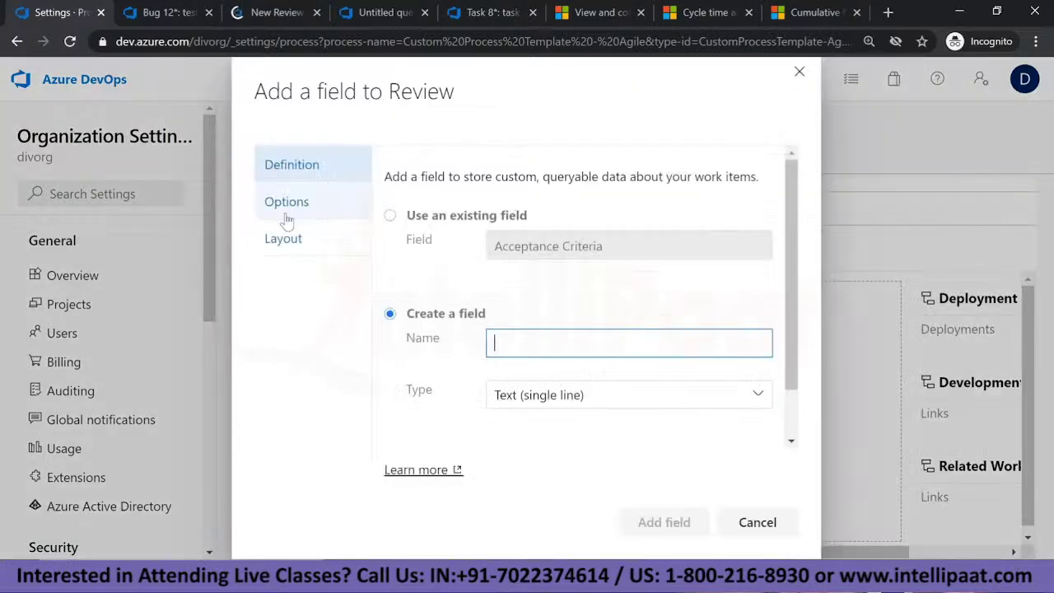
{"action": "type", "text": "Cr"}
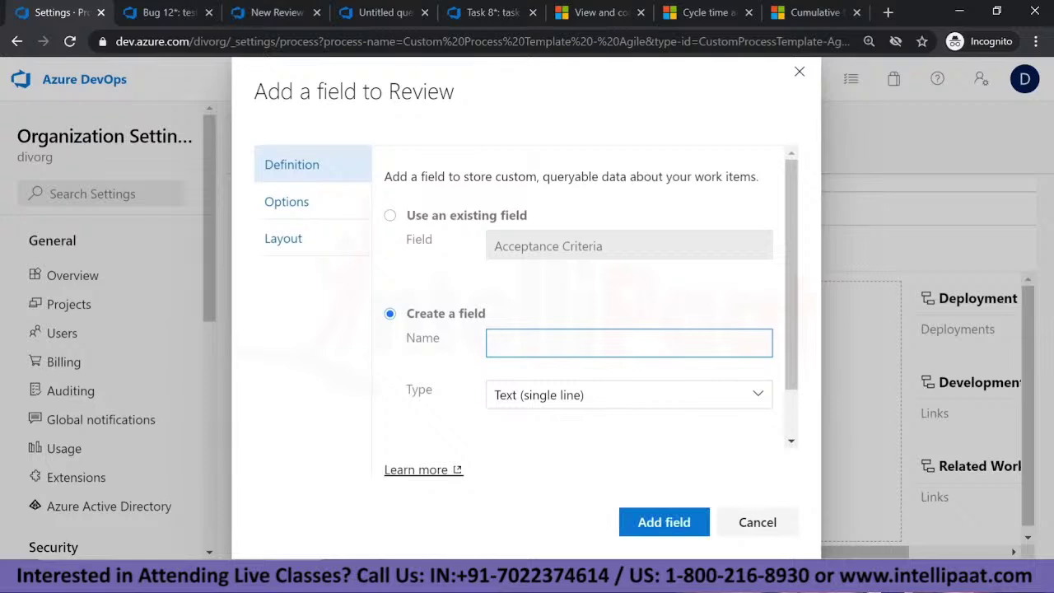
{"action": "type", "text": "Solved or not"}
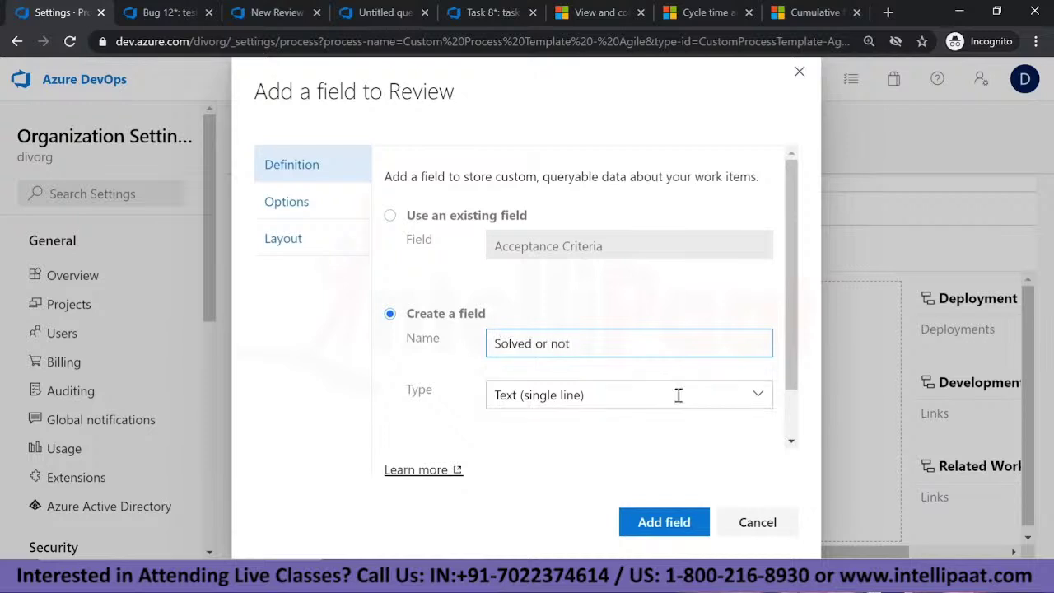
{"action": "left_click", "coordinate": [755, 395]}
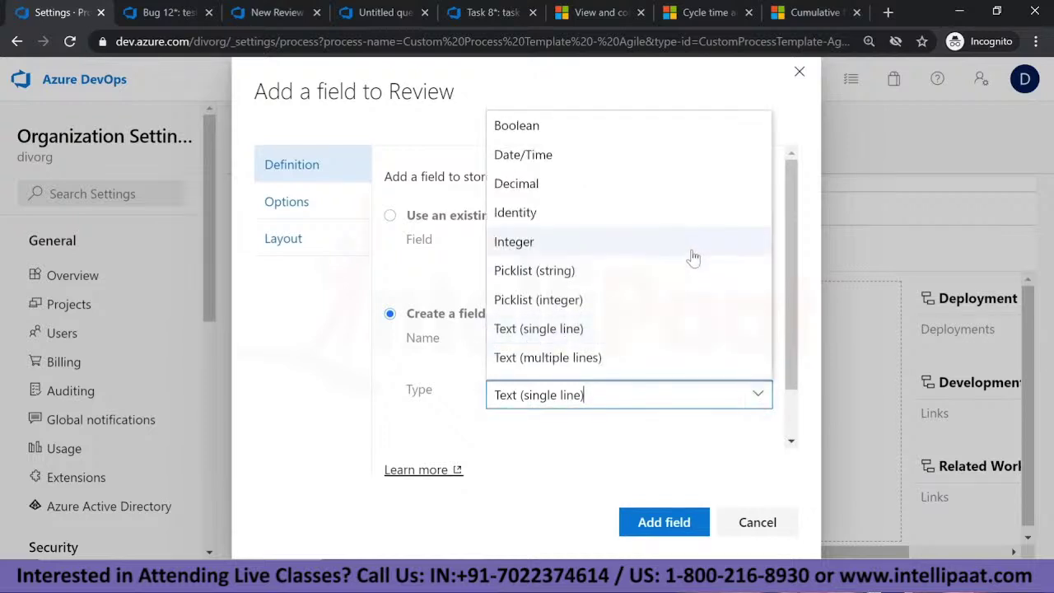
{"action": "left_click", "coordinate": [629, 132]}
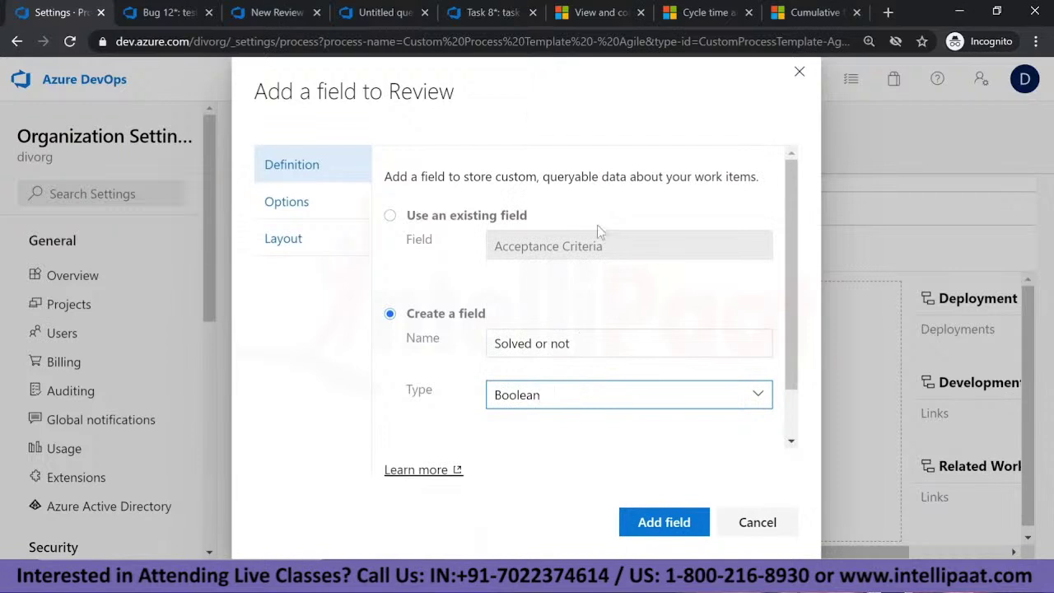
{"action": "left_click", "coordinate": [391, 216]}
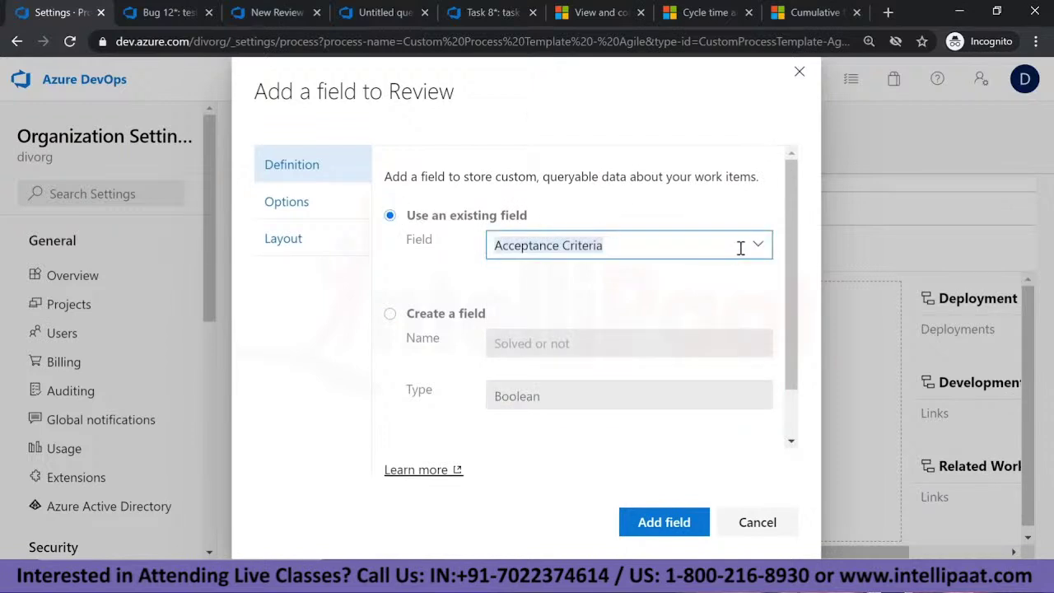
{"action": "type", "text": "Escalate"}
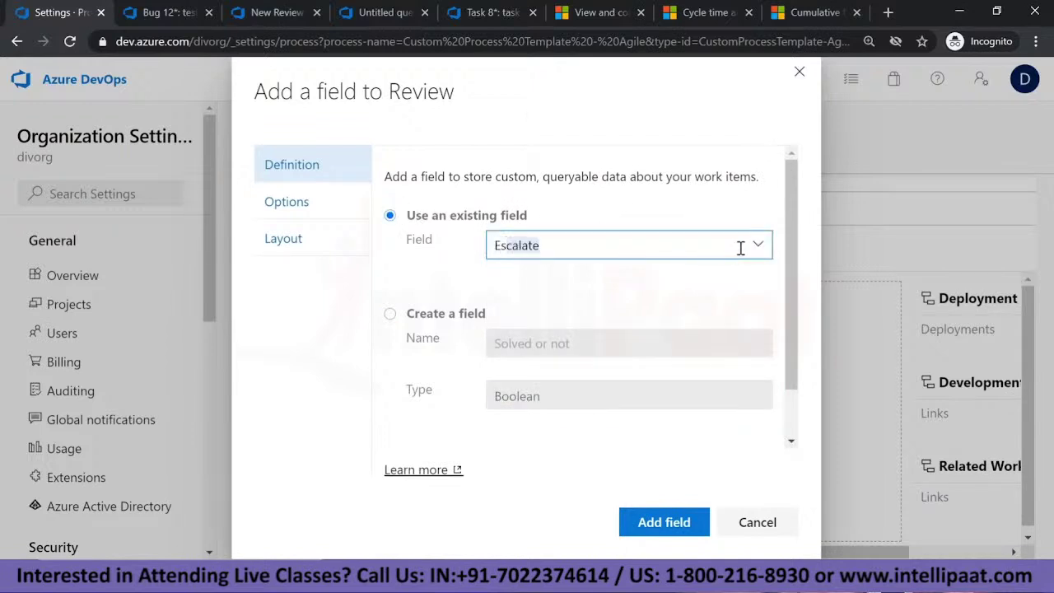
{"action": "key", "text": "Tab"}
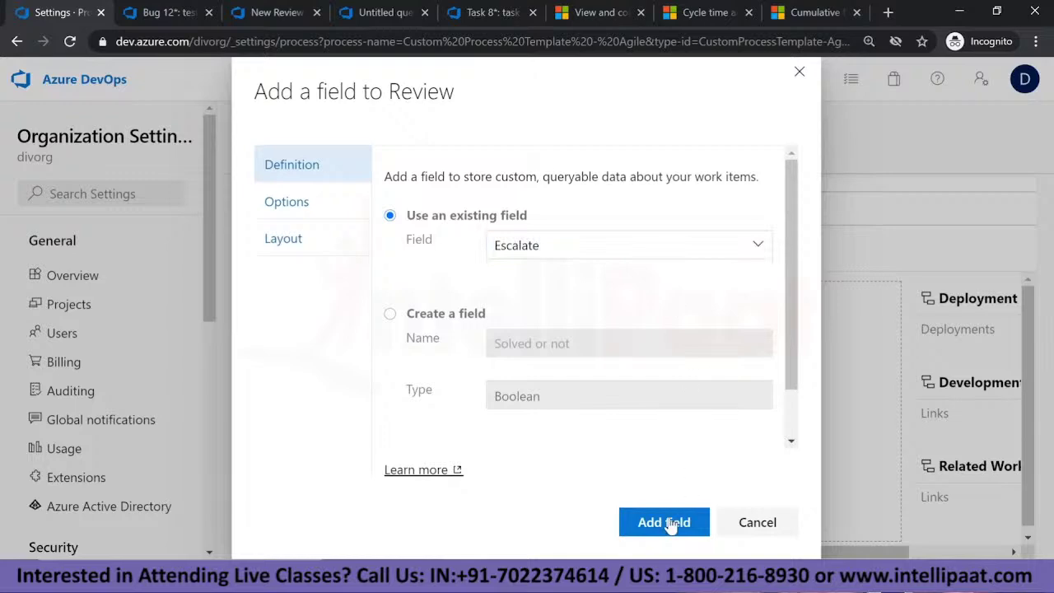
{"action": "left_click", "coordinate": [665, 522]}
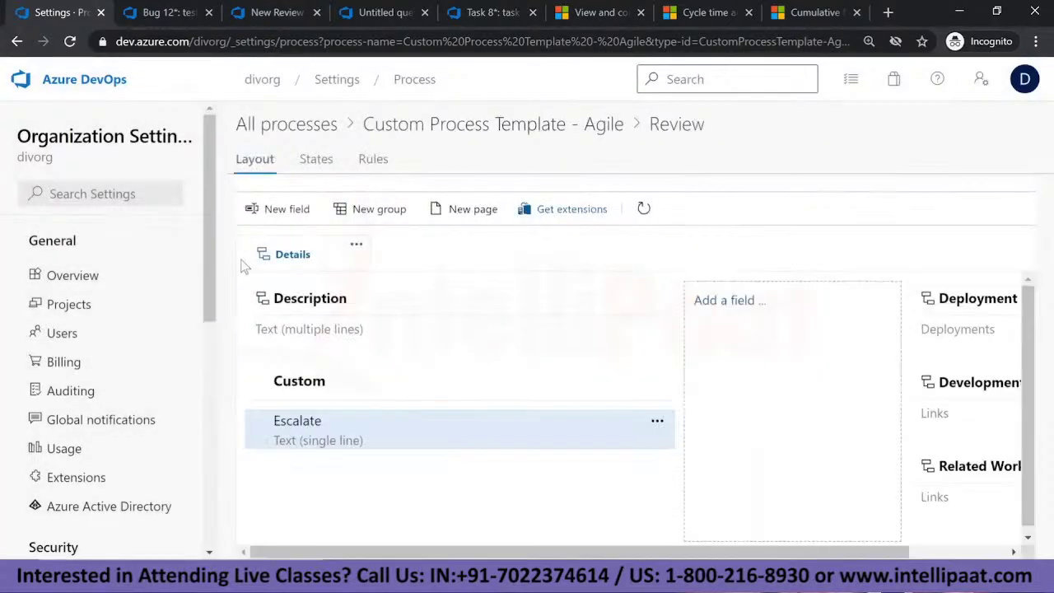
Step: Title the new Review 'Review Login page' and save it as item 13
{"action": "left_click", "coordinate": [262, 12]}
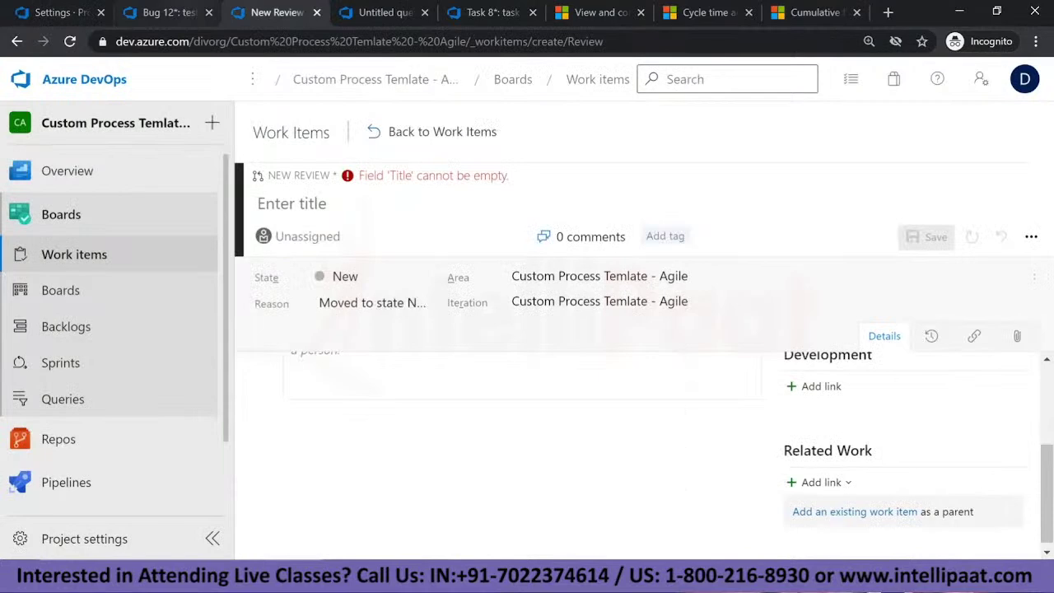
{"action": "left_click", "coordinate": [341, 205]}
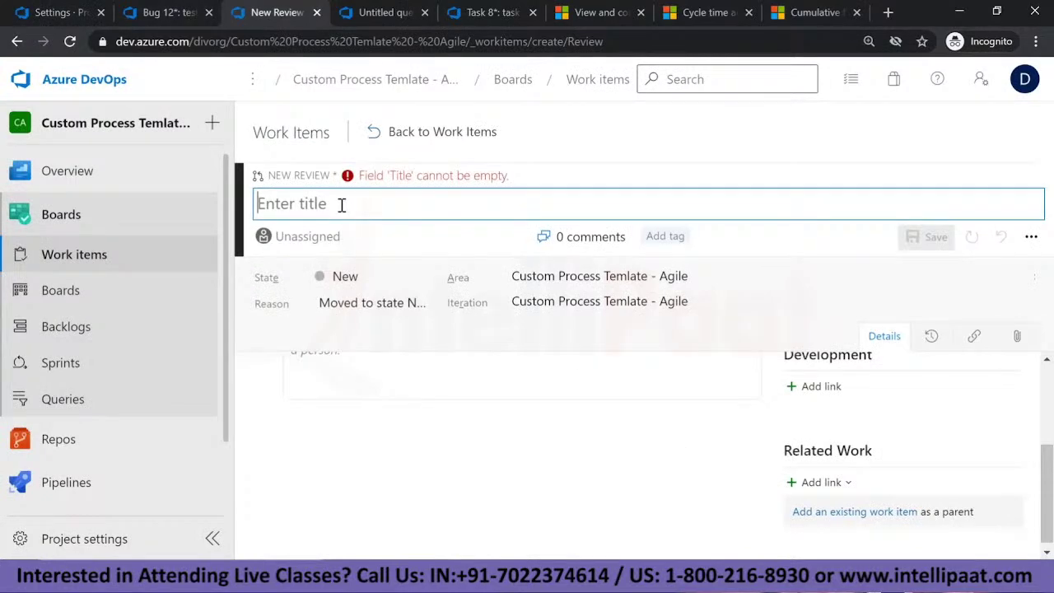
{"action": "type", "text": "Revire"}
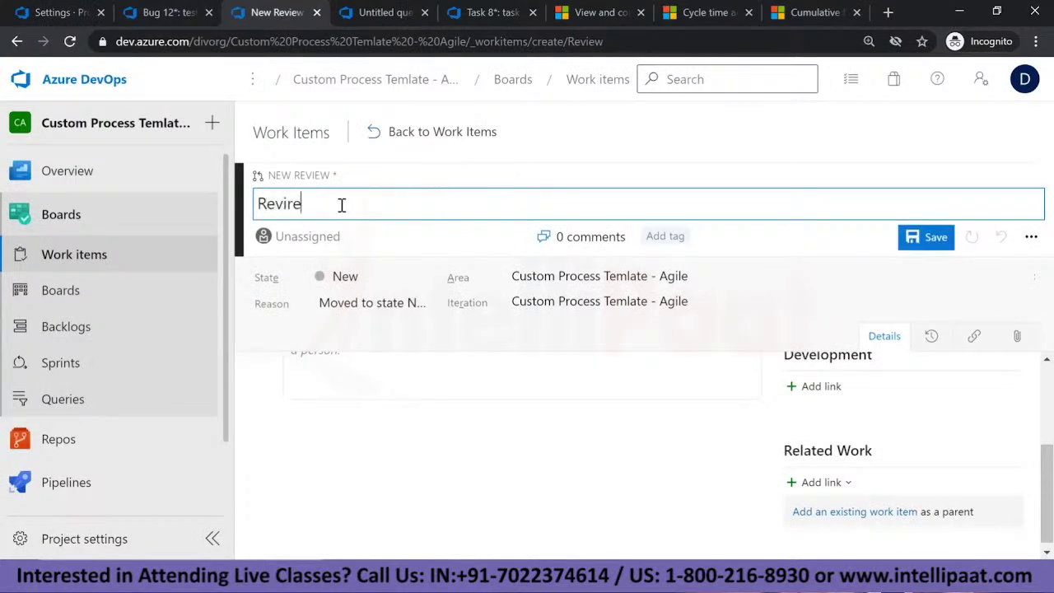
{"action": "type", "text": "ewLogin page"}
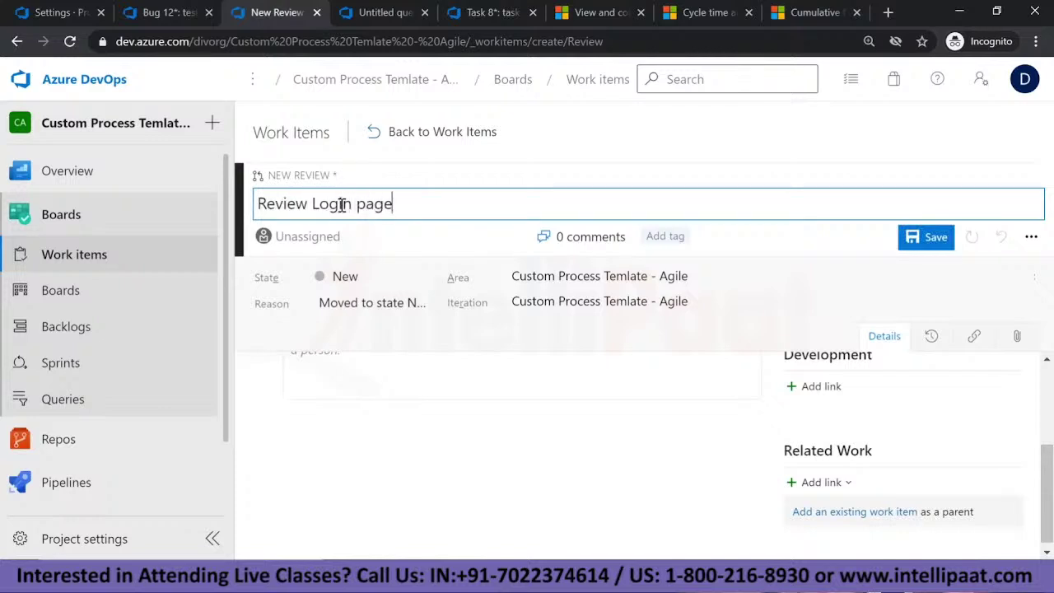
{"action": "left_click", "coordinate": [939, 237]}
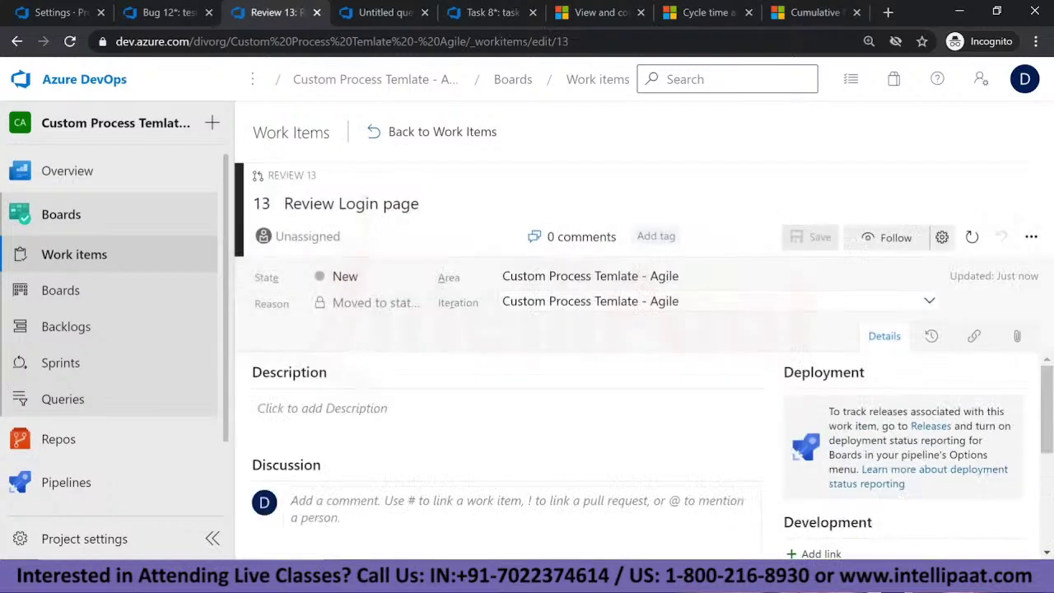
Step: Reload Review 13 and check that Escalate offers No and Yes
{"action": "left_click", "coordinate": [73, 42]}
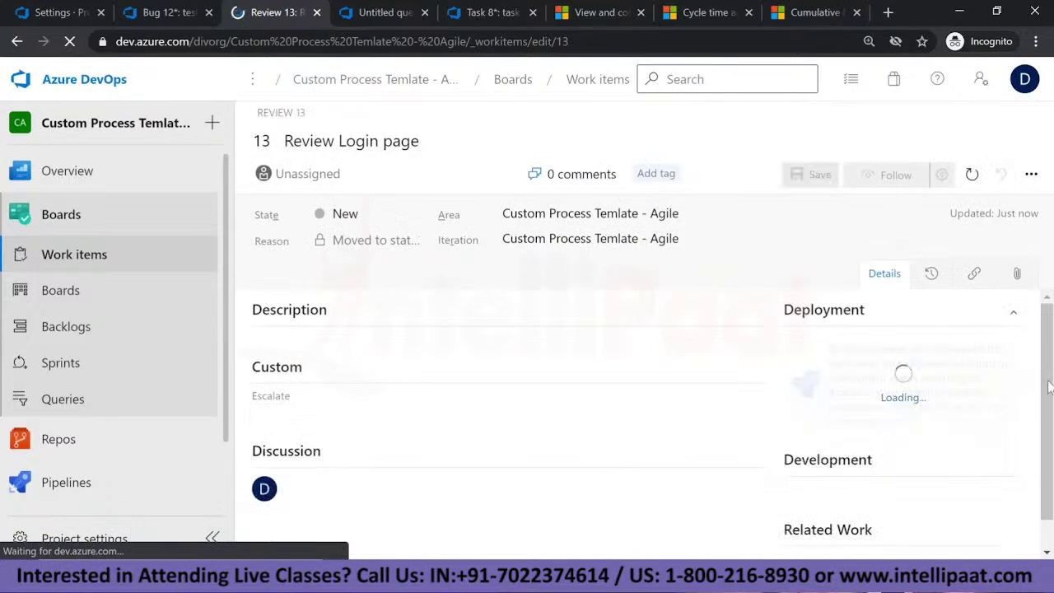
{"action": "scroll", "coordinate": [1049, 383], "scroll_direction": "down", "scroll_amount": 2}
{"action": "scroll", "coordinate": [1025, 348], "scroll_direction": "up", "scroll_amount": 2}
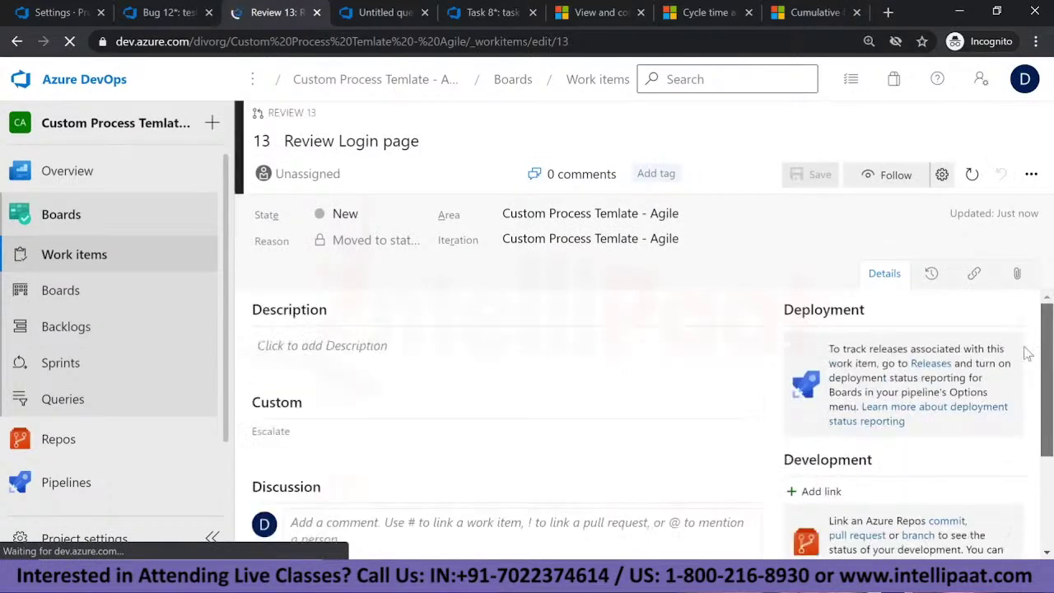
{"action": "scroll", "coordinate": [1037, 366], "scroll_direction": "down", "scroll_amount": 1}
{"action": "scroll", "coordinate": [1044, 437], "scroll_direction": "up", "scroll_amount": 1}
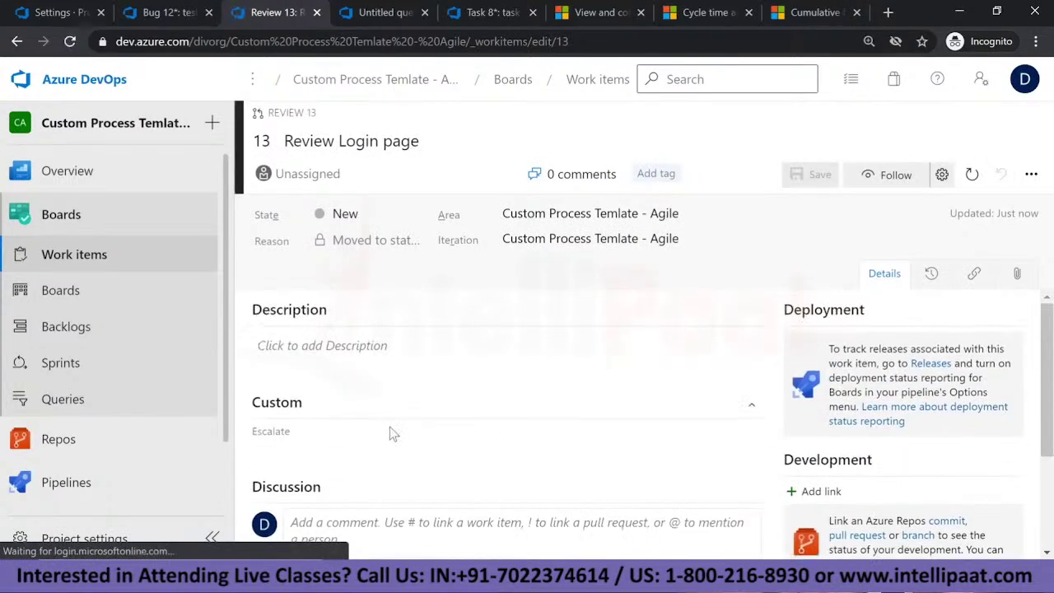
{"action": "left_click", "coordinate": [280, 447]}
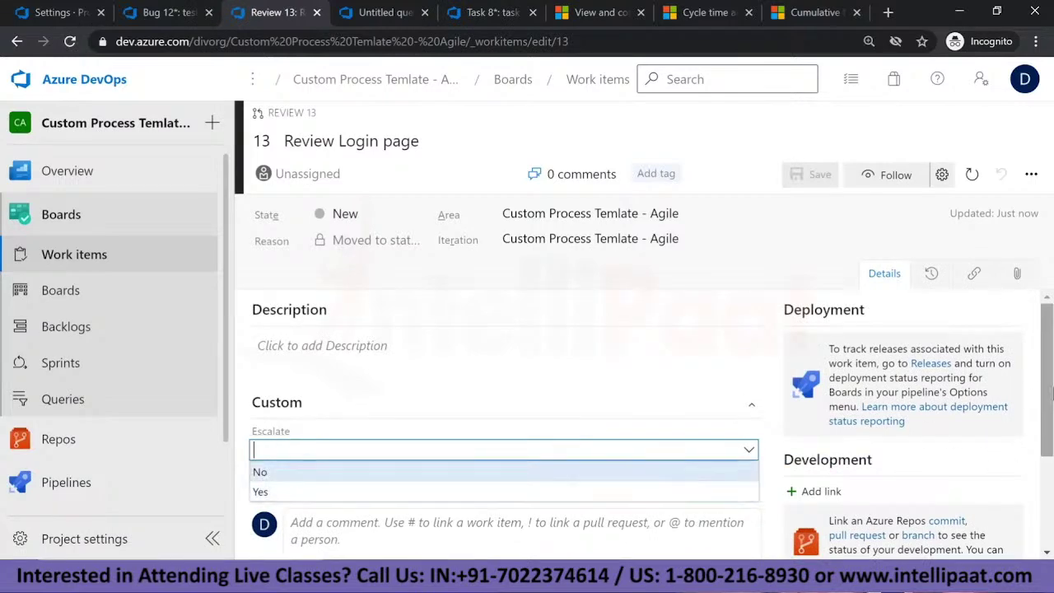
{"action": "scroll", "coordinate": [1029, 399], "scroll_direction": "down", "scroll_amount": 3}
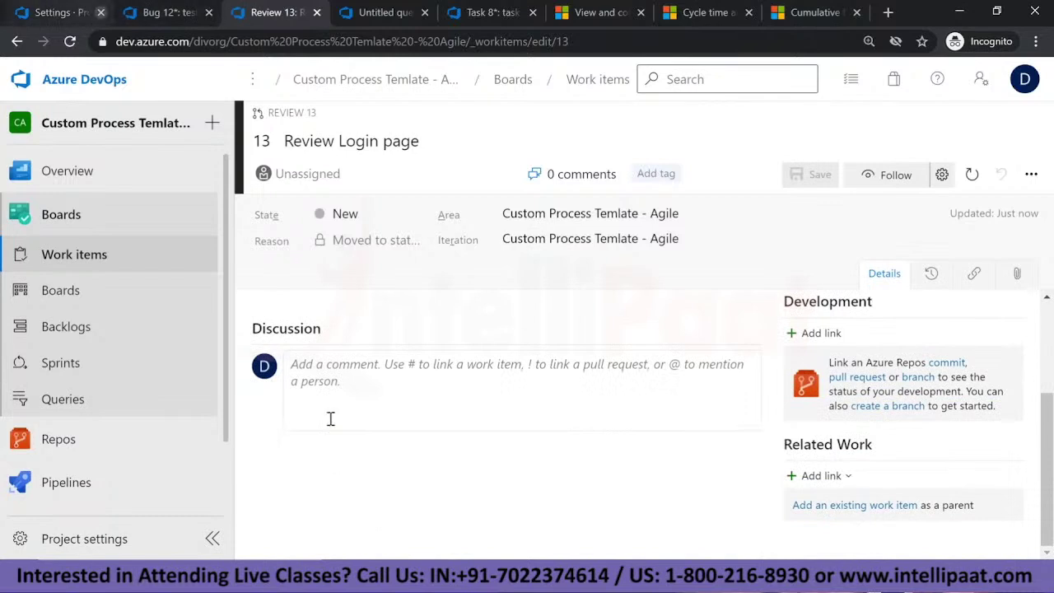
{"action": "scroll", "coordinate": [1045, 442], "scroll_direction": "up", "scroll_amount": 2}
{"action": "scroll", "coordinate": [1042, 404], "scroll_direction": "up", "scroll_amount": 1}
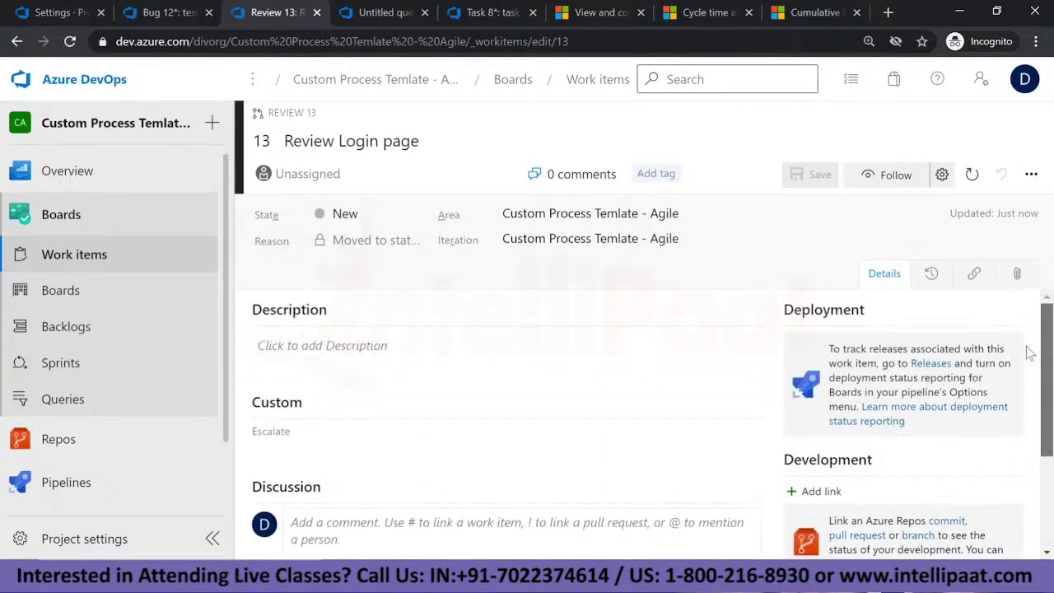
{"action": "left_click", "coordinate": [276, 446]}
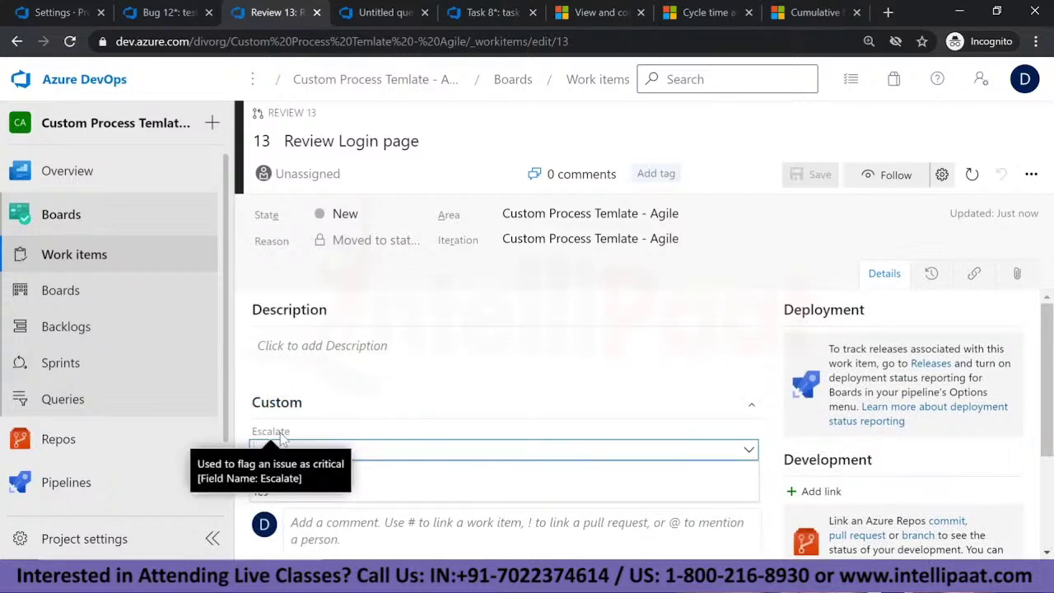
{"action": "left_click", "coordinate": [62, 12]}
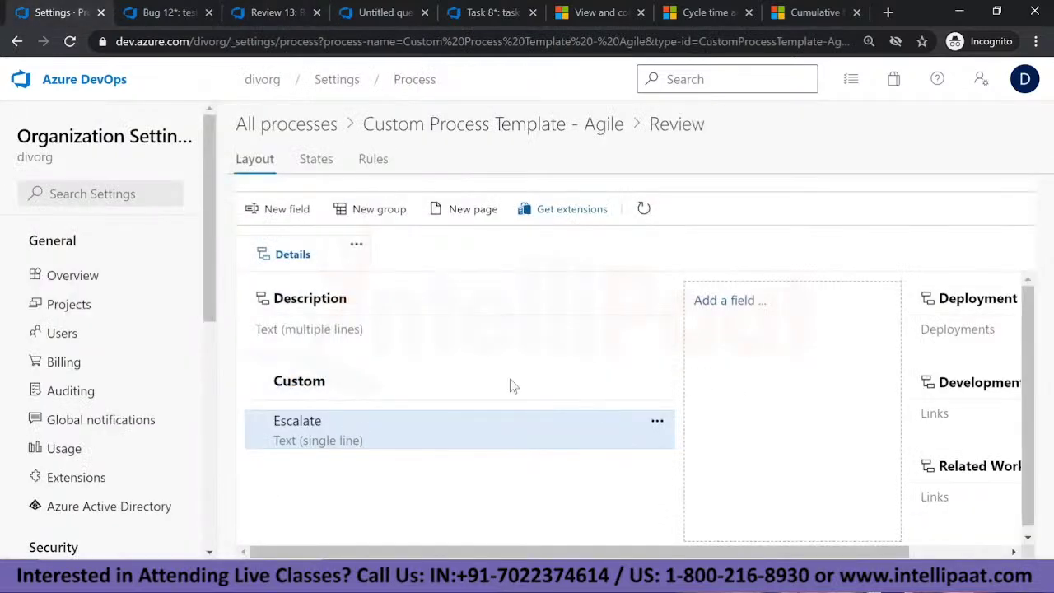
Step: Create a Boolean field named 'Solved or Not' on the Review layout
{"action": "left_click", "coordinate": [274, 211]}
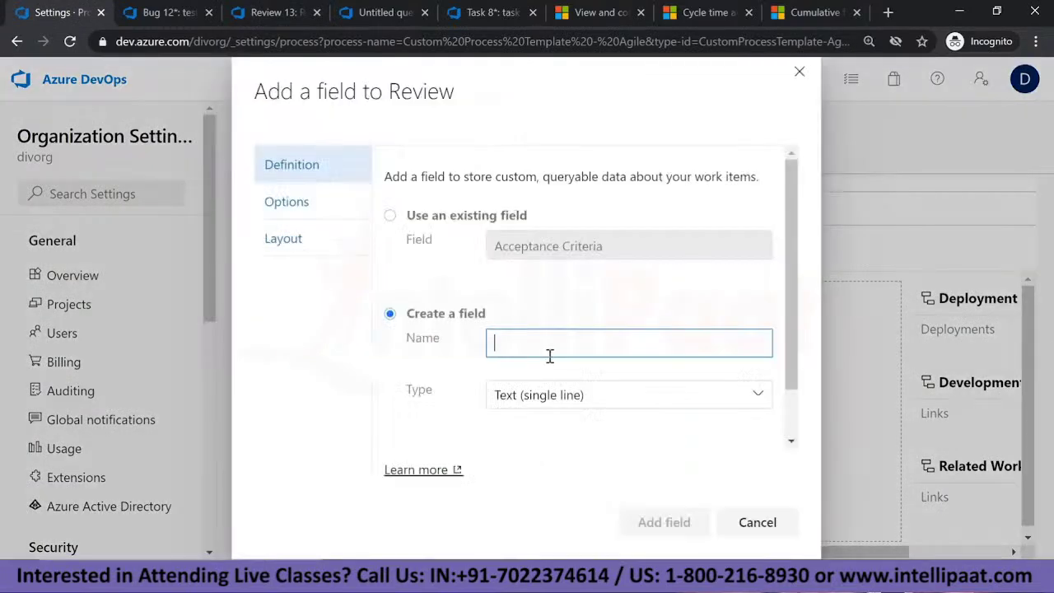
{"action": "type", "text": "S"}
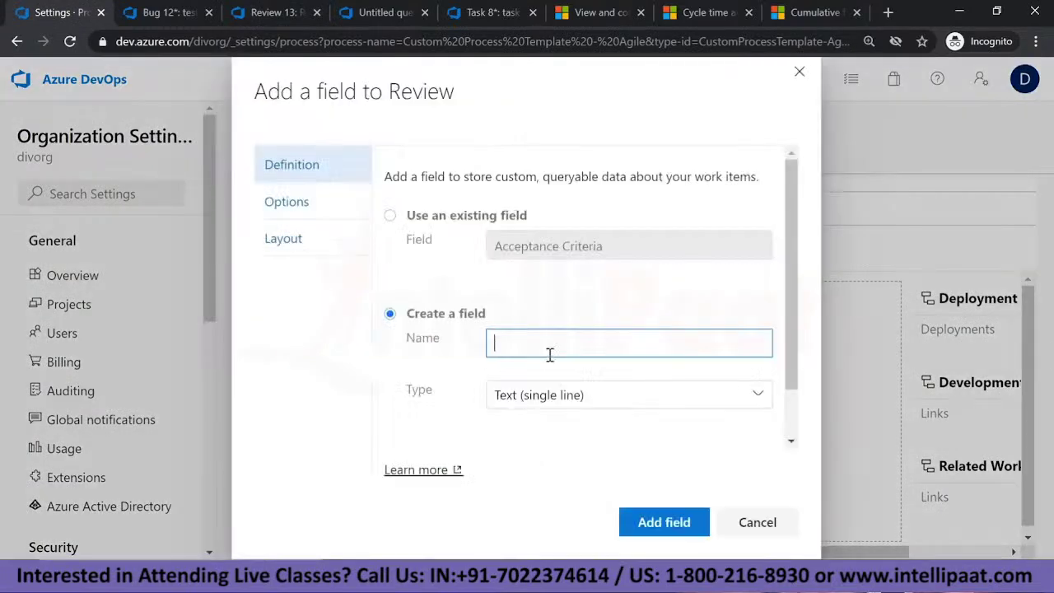
{"action": "type", "text": "olved or Not"}
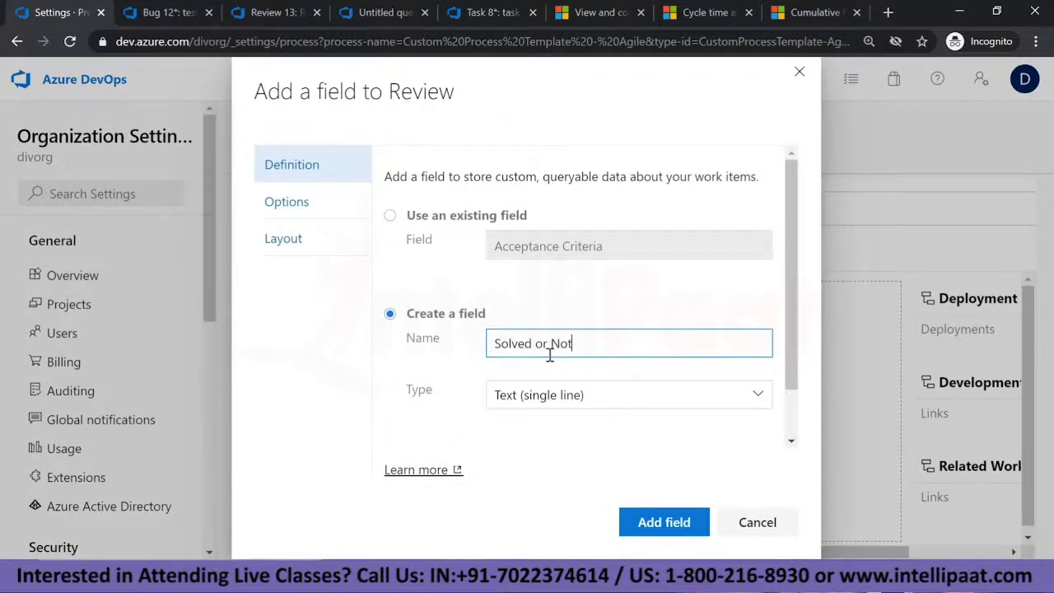
{"action": "left_click", "coordinate": [770, 397]}
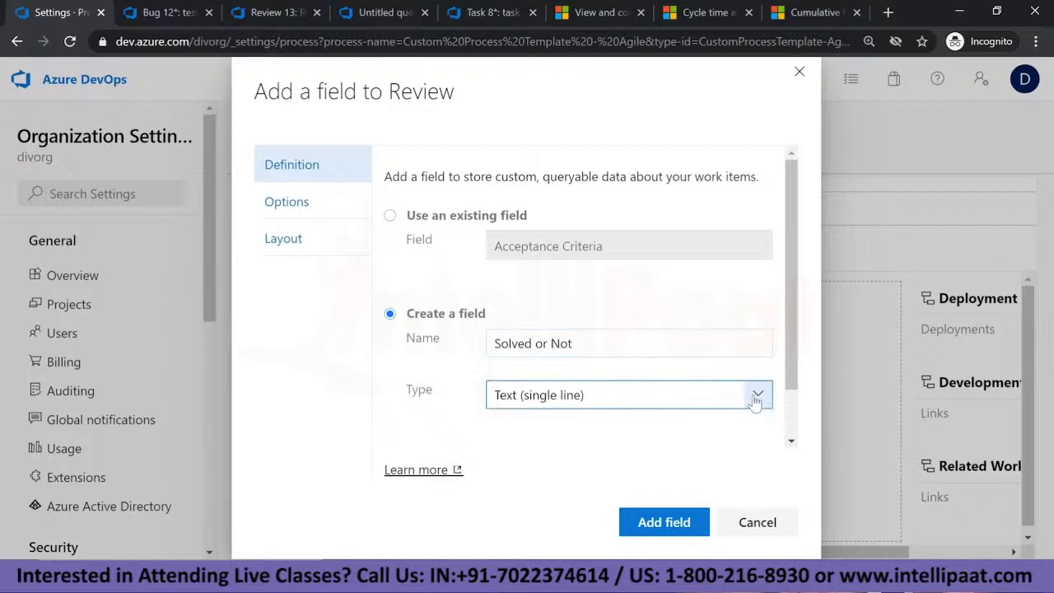
{"action": "left_click", "coordinate": [548, 126]}
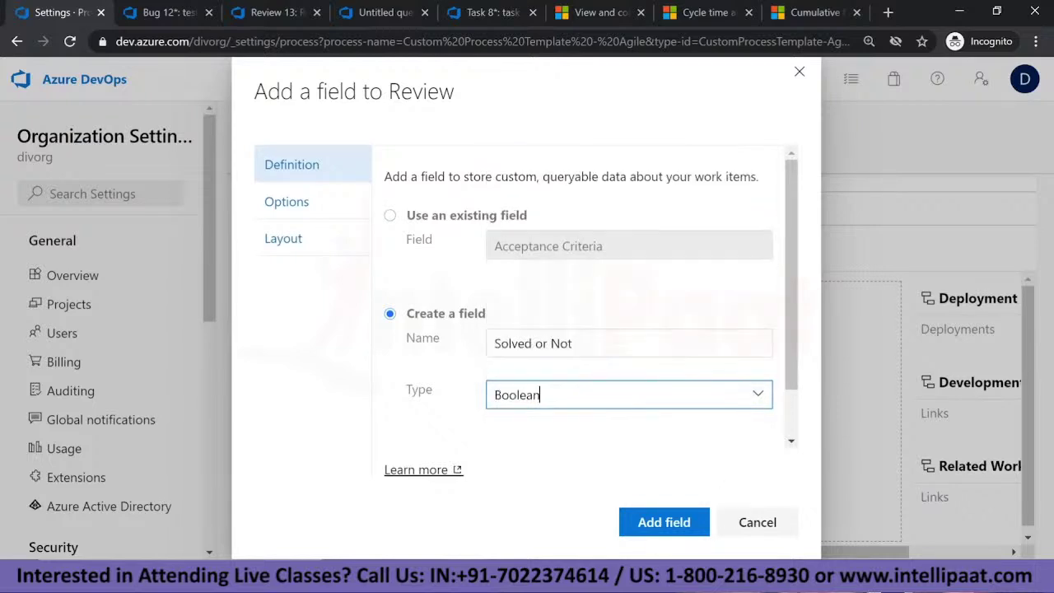
{"action": "left_click", "coordinate": [627, 514]}
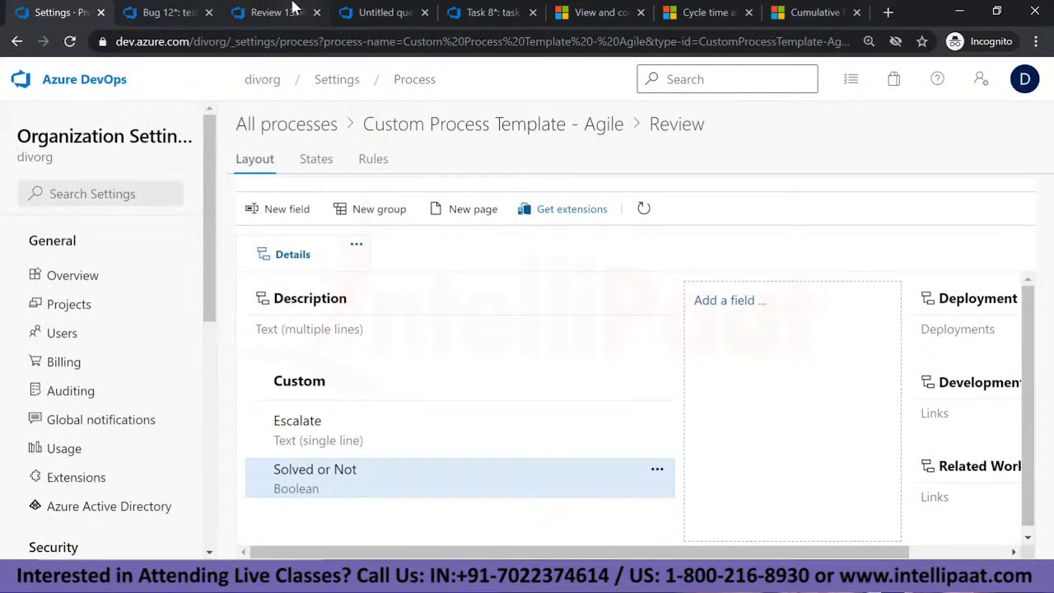
Step: Reload Review 13 and try its new Solved or Not toggle
{"action": "left_click", "coordinate": [294, 7]}
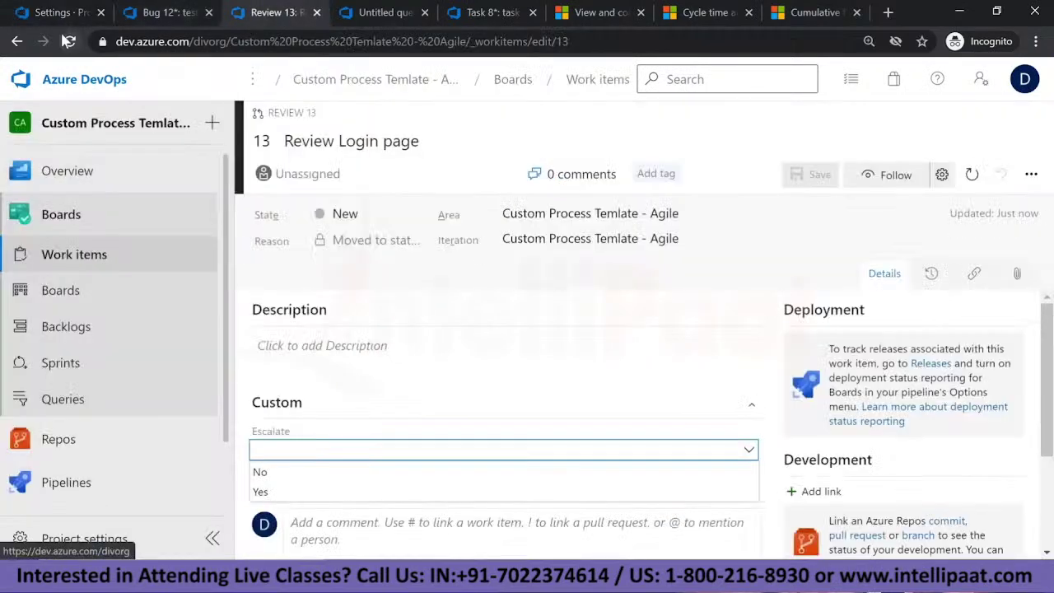
{"action": "key", "text": "F5"}
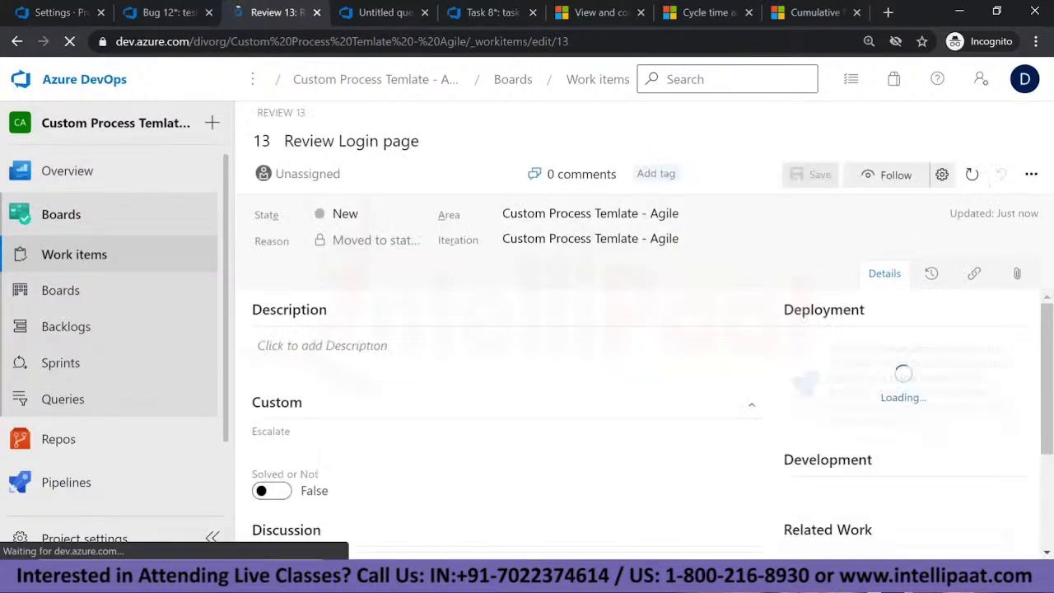
{"action": "left_click", "coordinate": [262, 491]}
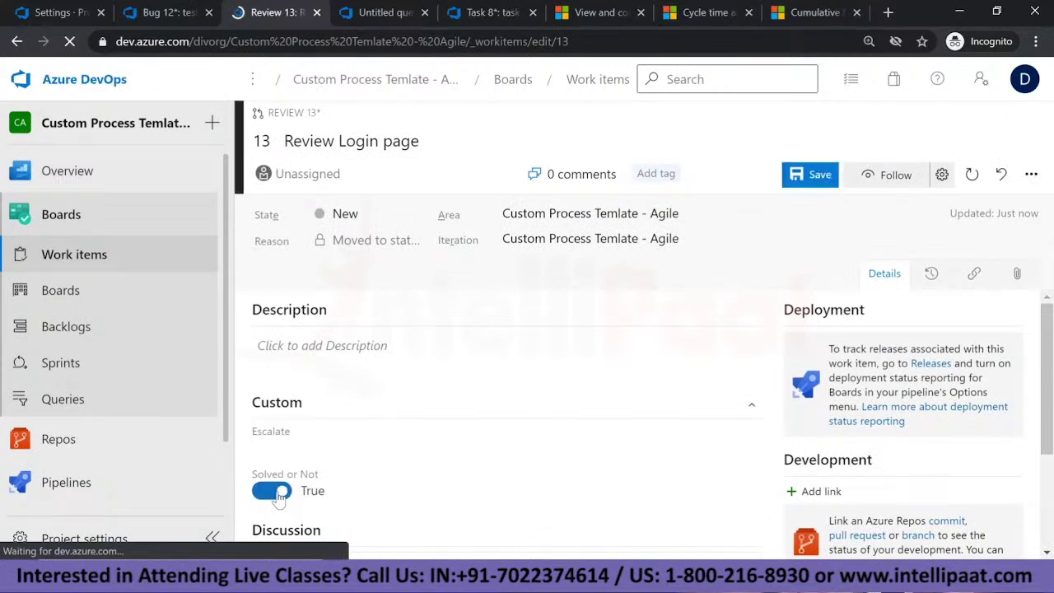
{"action": "left_click", "coordinate": [262, 491]}
{"action": "left_click", "coordinate": [58, 13]}
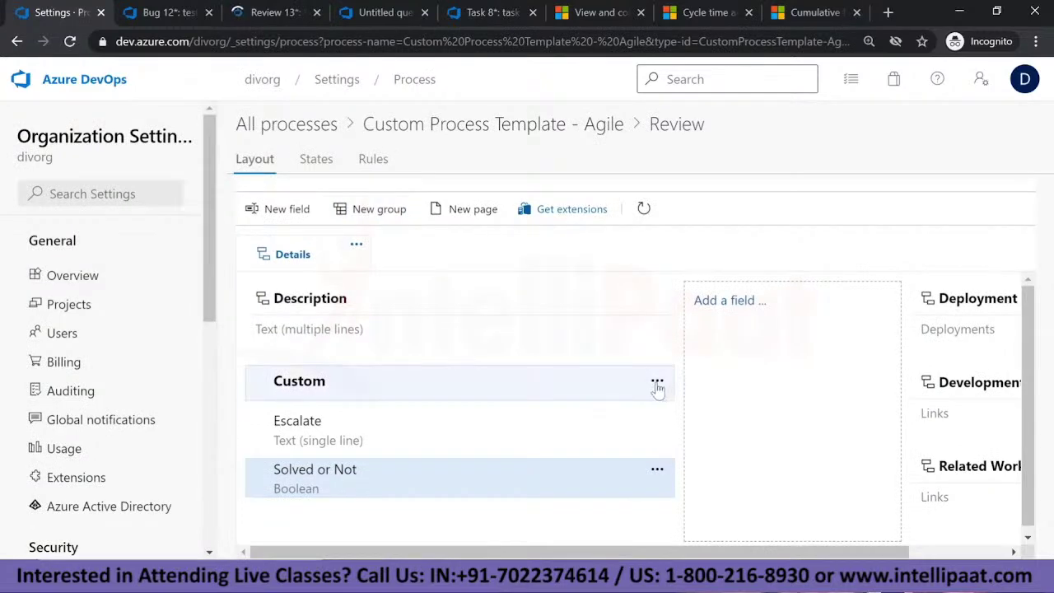
Step: Move the Custom group above Description in the Review form layout
{"action": "left_click", "coordinate": [657, 383]}
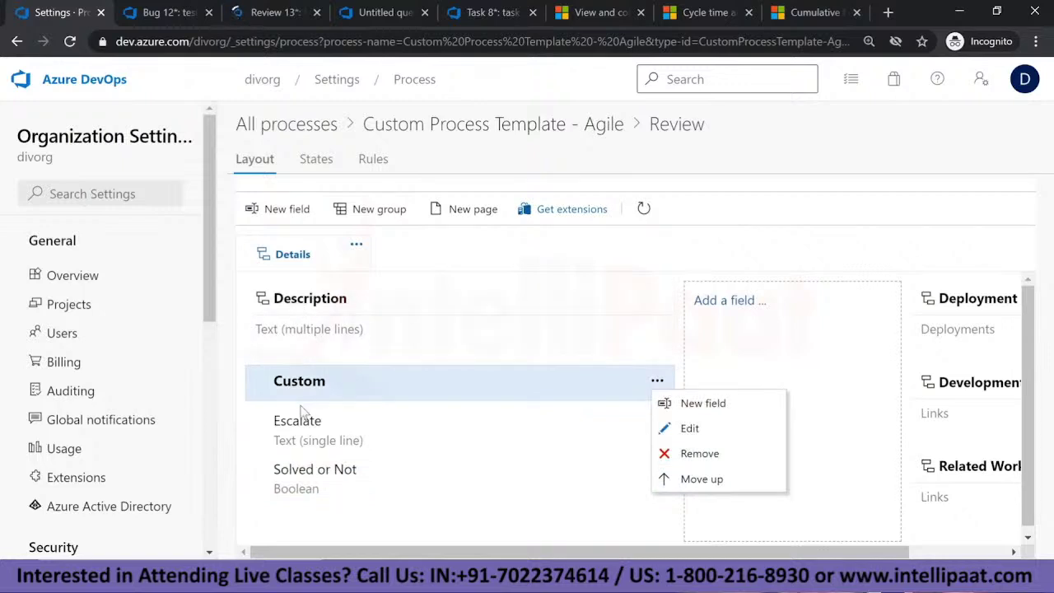
{"action": "left_click", "coordinate": [285, 10]}
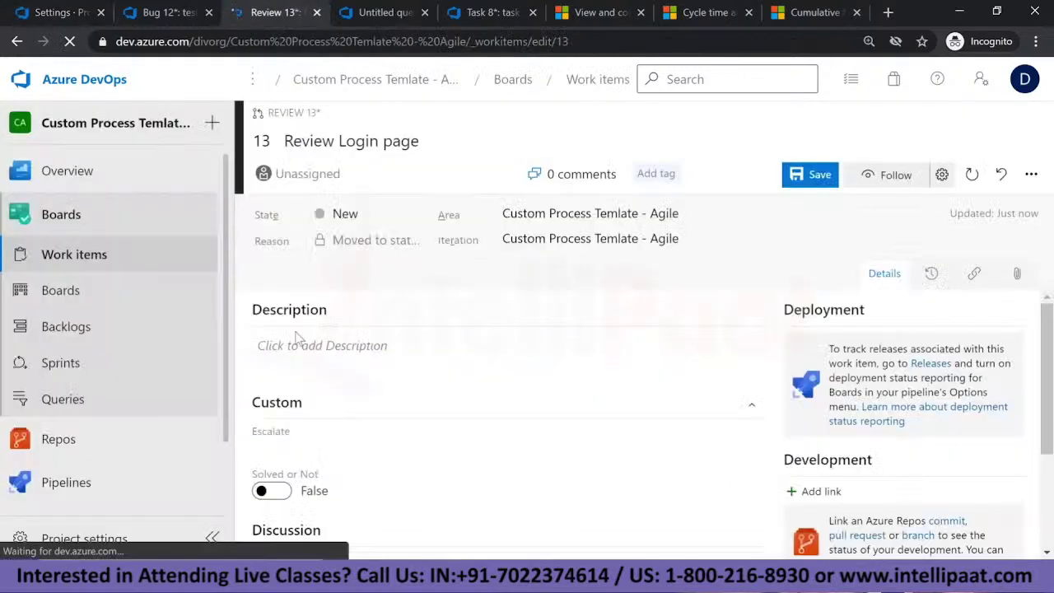
{"action": "left_click", "coordinate": [292, 409]}
{"action": "left_click", "coordinate": [303, 407]}
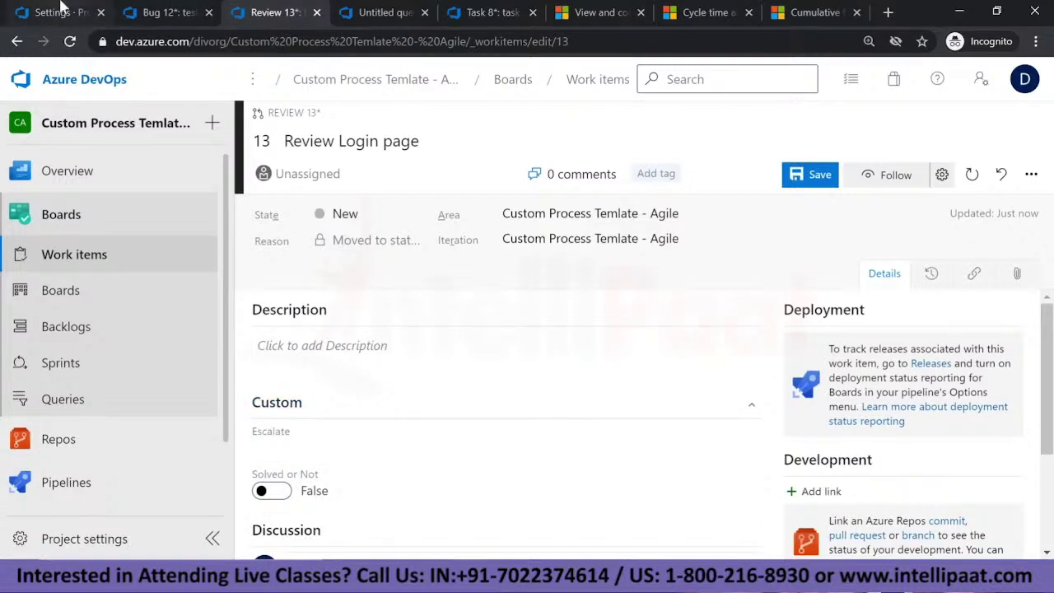
{"action": "left_click", "coordinate": [62, 8]}
{"action": "left_click", "coordinate": [657, 383]}
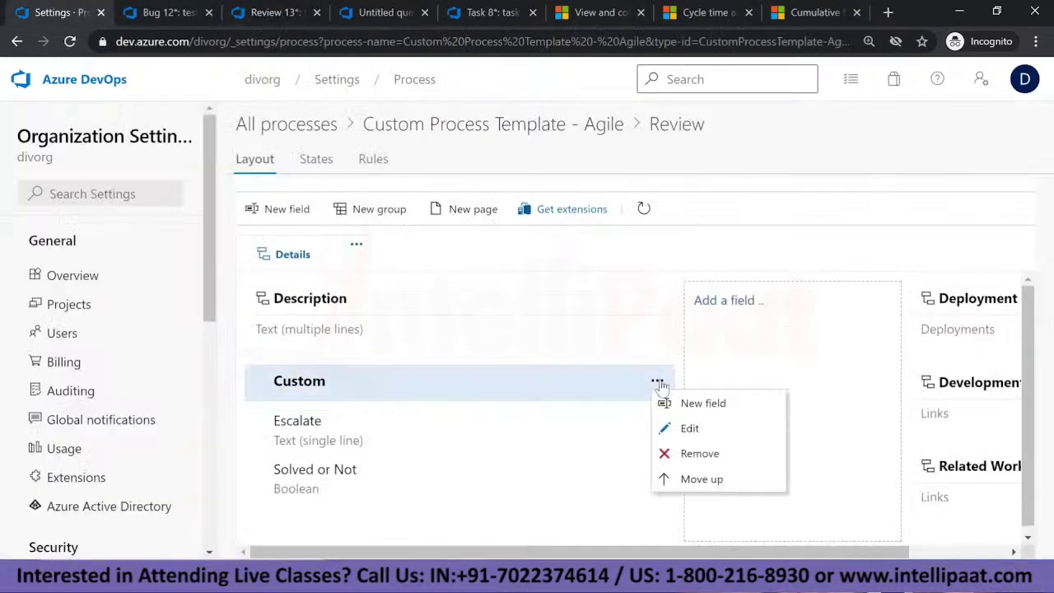
{"action": "left_click", "coordinate": [701, 479]}
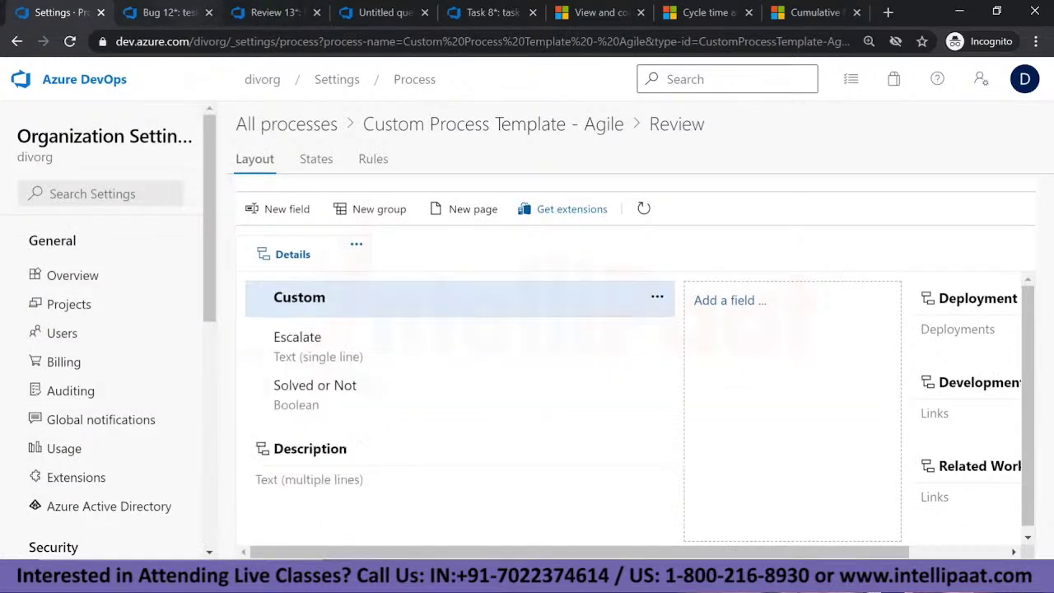
Step: Save Review 13 and reload it to show the rearranged layout
{"action": "left_click", "coordinate": [171, 12]}
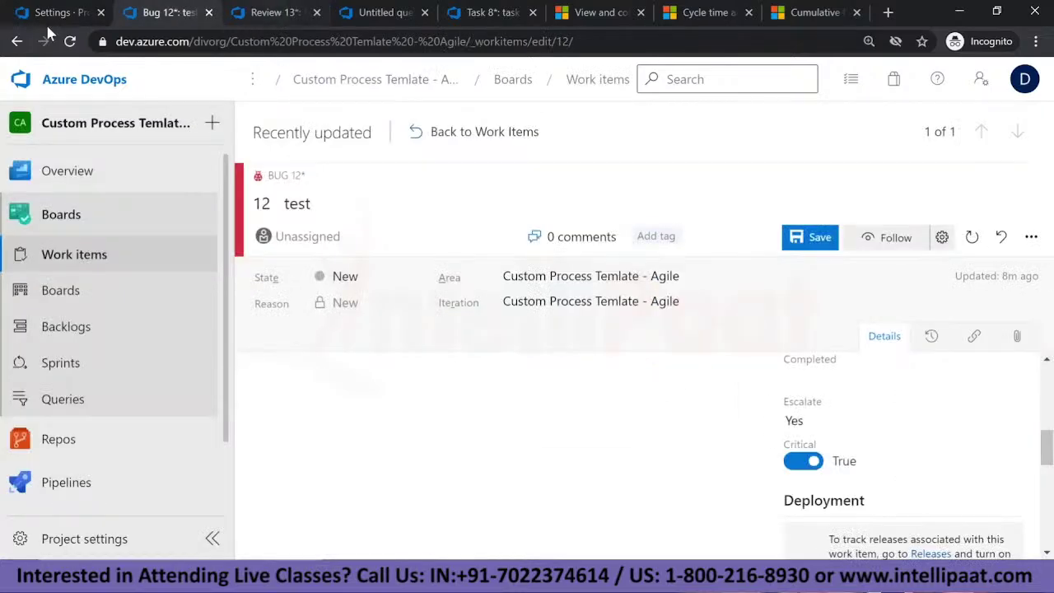
{"action": "key", "text": "ctrl+Tab"}
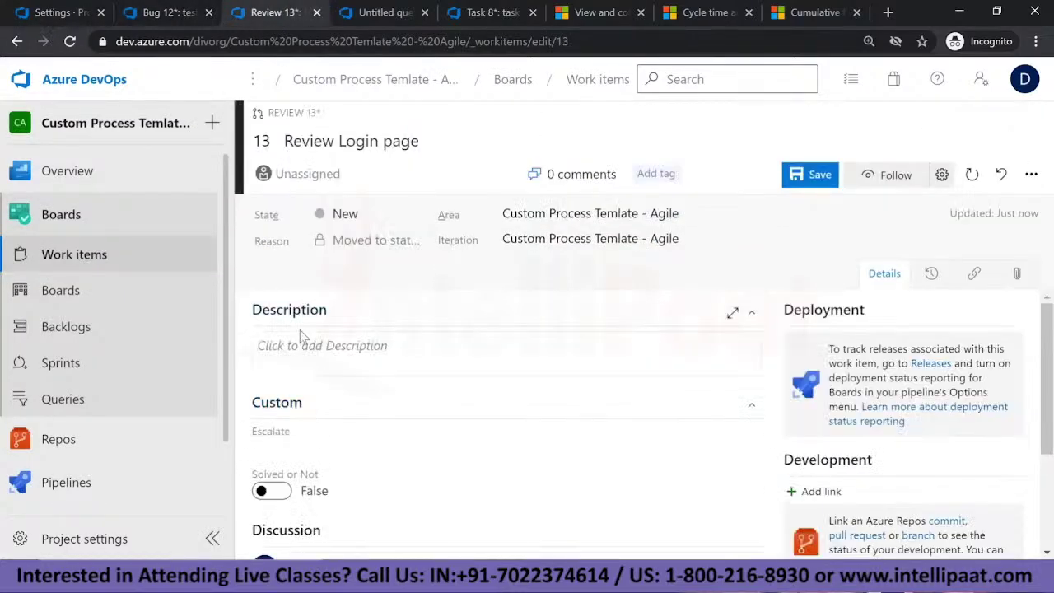
{"action": "left_click", "coordinate": [70, 41]}
{"action": "left_click", "coordinate": [667, 134]}
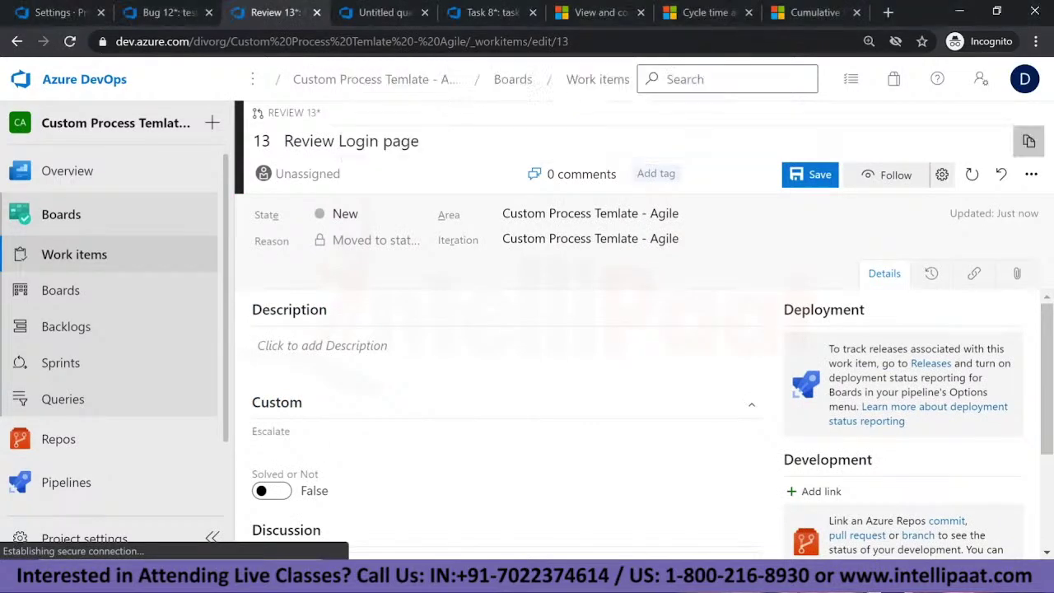
{"action": "left_click", "coordinate": [813, 175]}
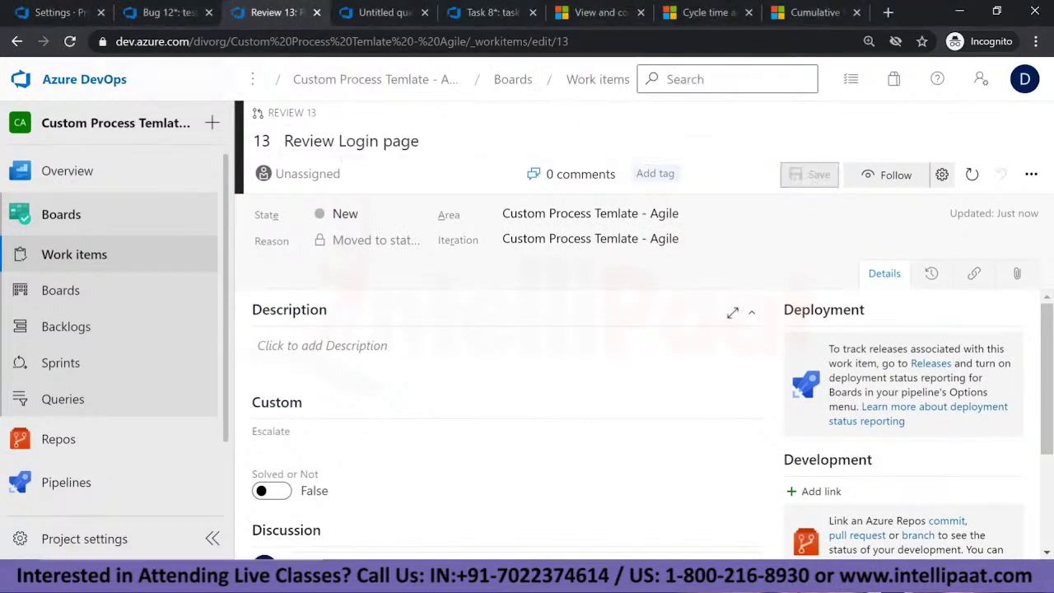
{"action": "left_click", "coordinate": [70, 42]}
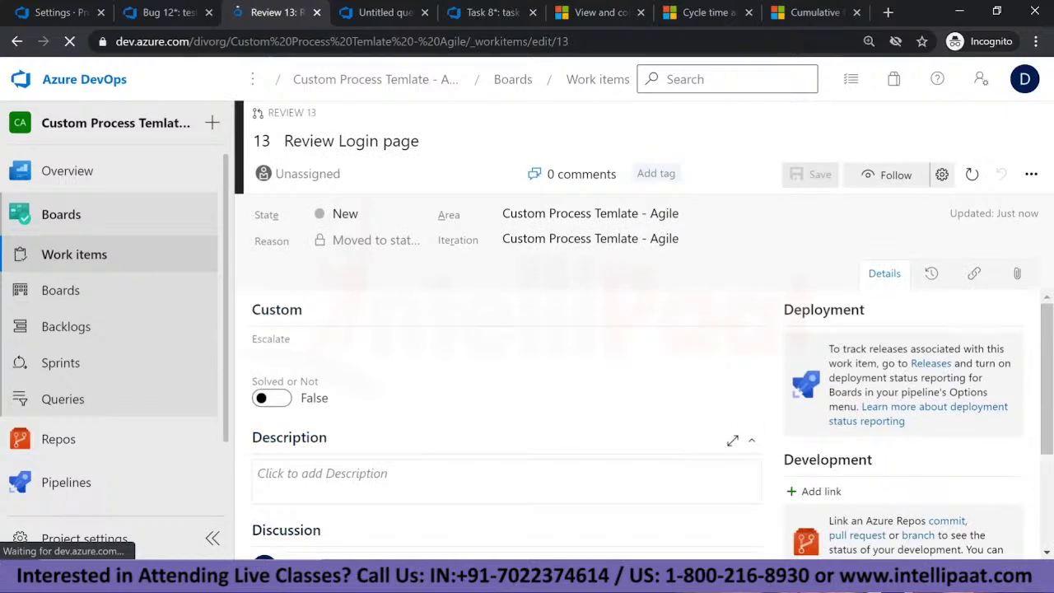
{"action": "left_click", "coordinate": [52, 10]}
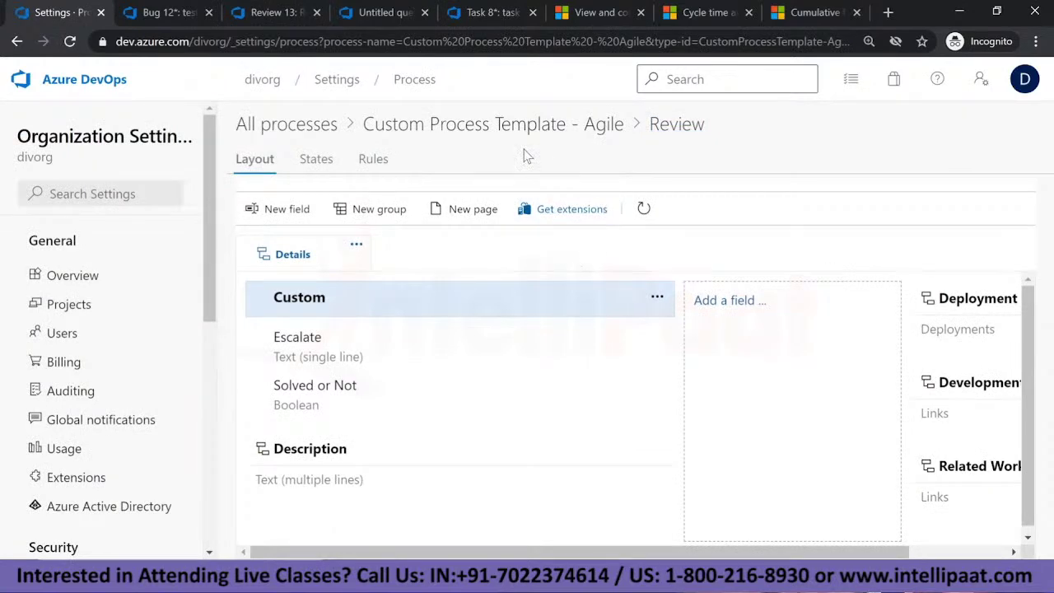
Step: View the states defined for the Review work item type
{"action": "left_click", "coordinate": [174, 17]}
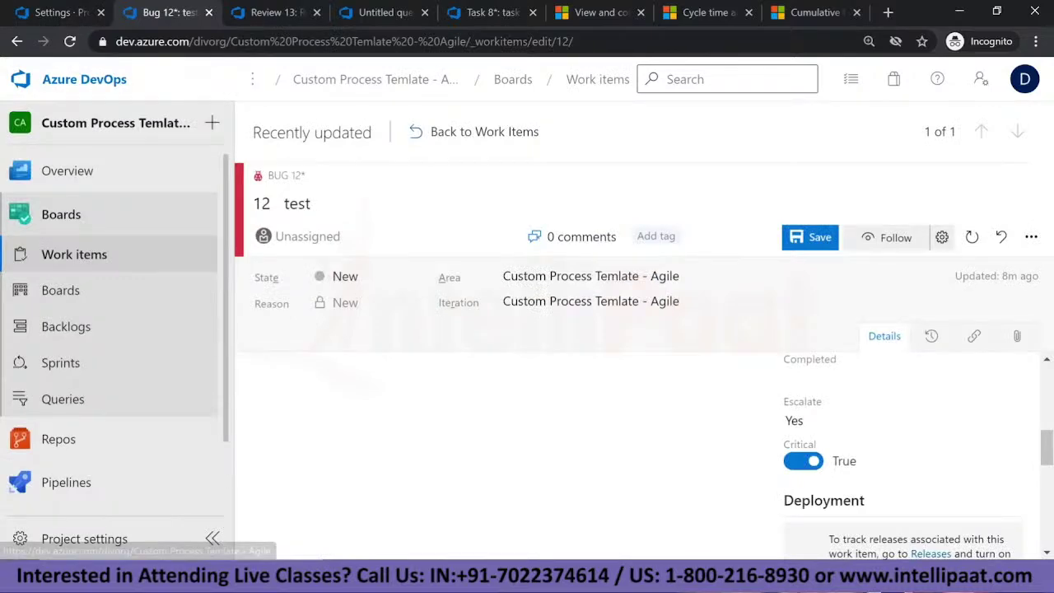
{"action": "left_click", "coordinate": [54, 11]}
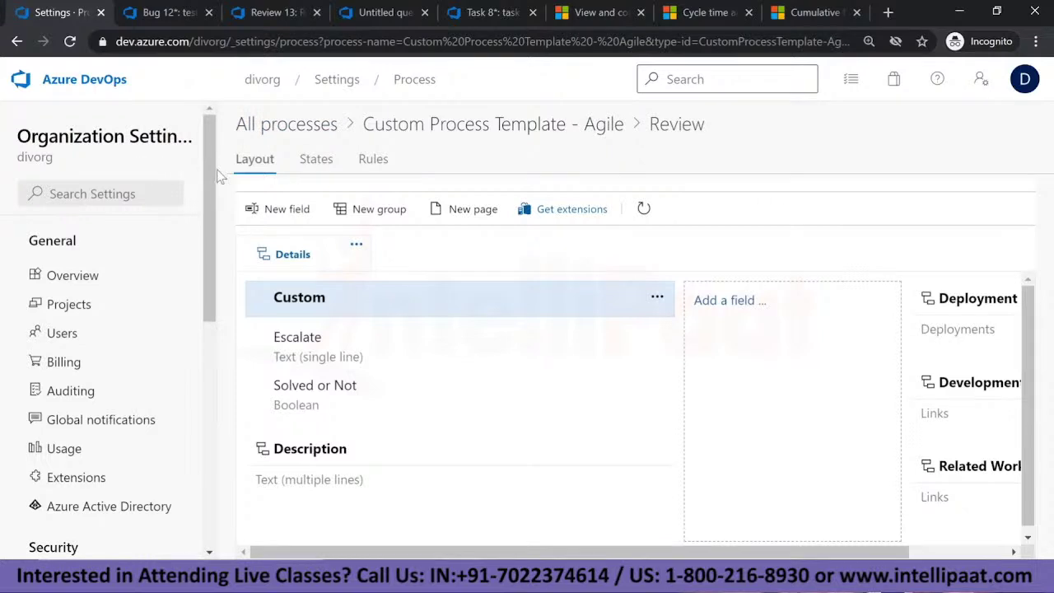
{"action": "left_click", "coordinate": [317, 164]}
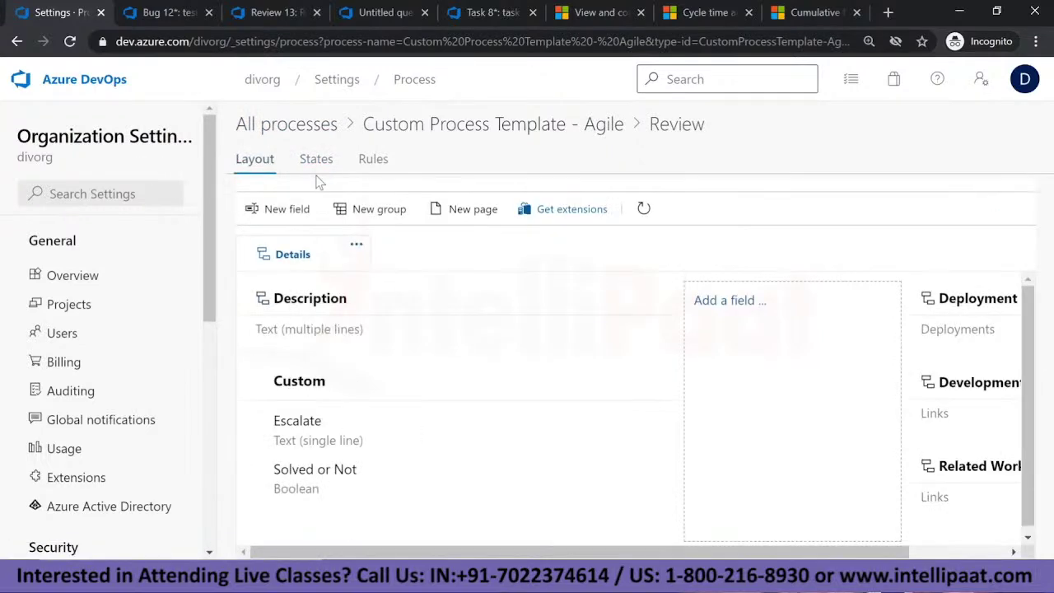
{"action": "left_click", "coordinate": [312, 165]}
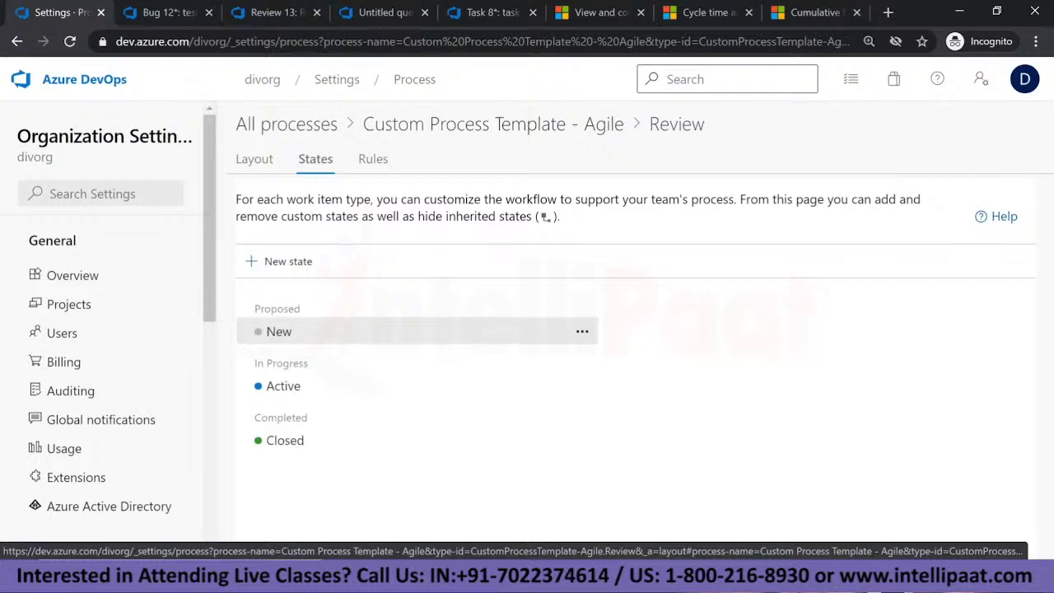
Step: Set Review 13's state to Active and save it
{"action": "left_click", "coordinate": [272, 12]}
{"action": "left_click", "coordinate": [414, 216]}
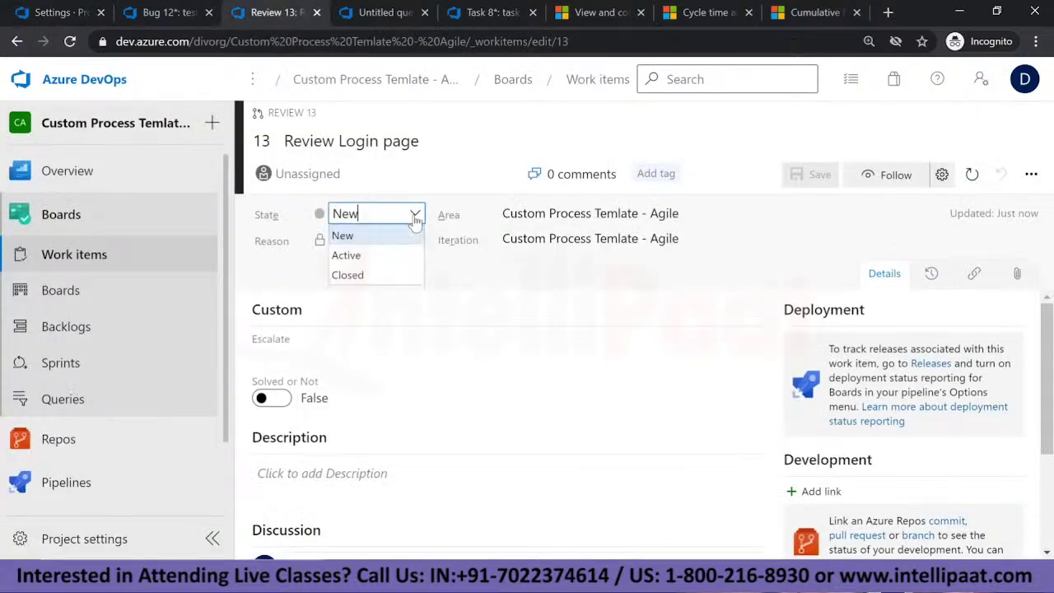
{"action": "left_click", "coordinate": [357, 256]}
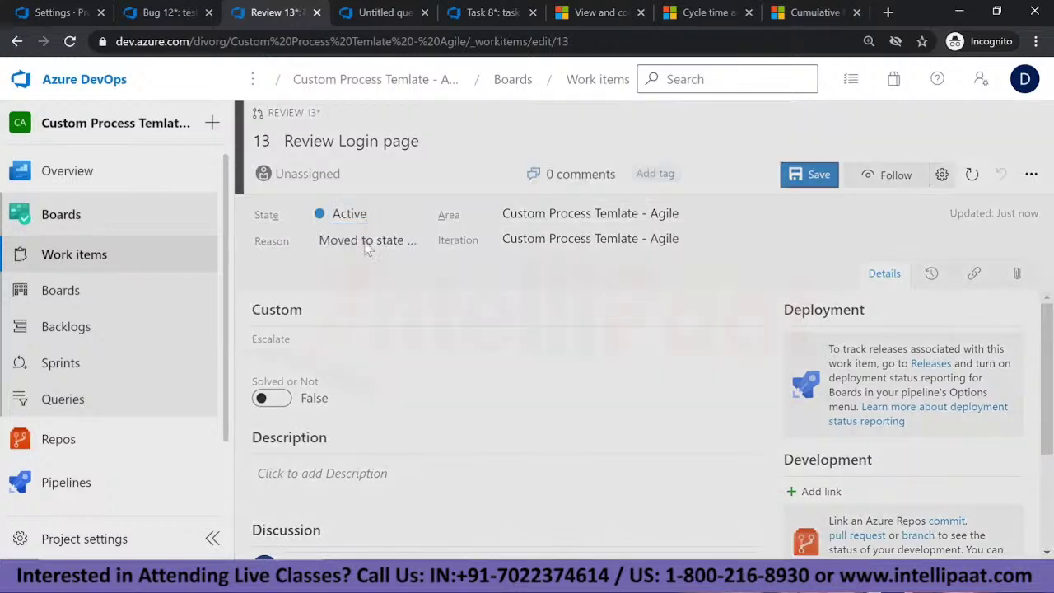
{"action": "key", "text": "ctrl+s"}
{"action": "left_click", "coordinate": [412, 214]}
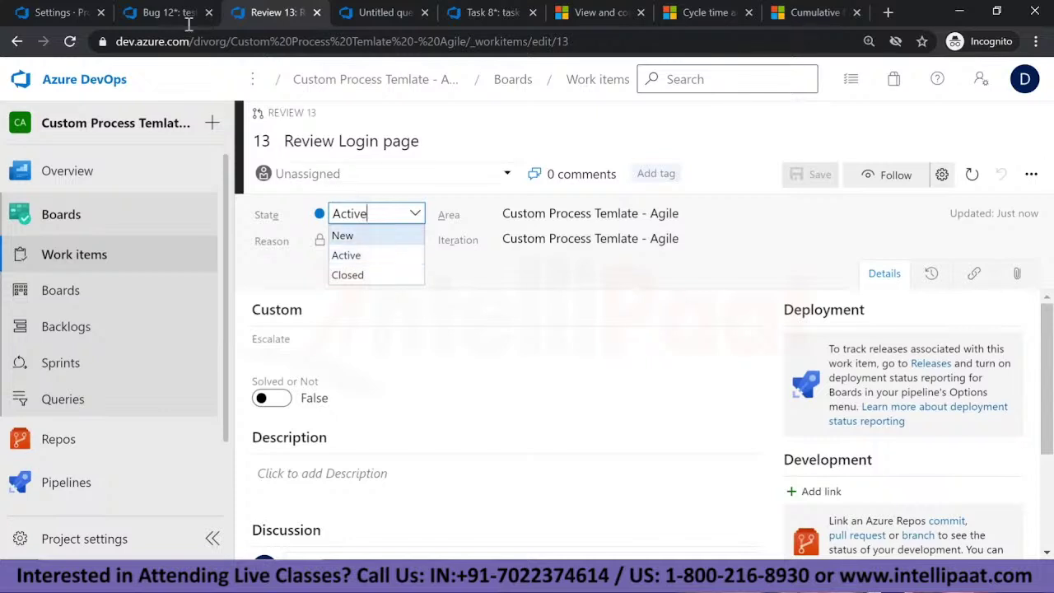
{"action": "left_click", "coordinate": [51, 11]}
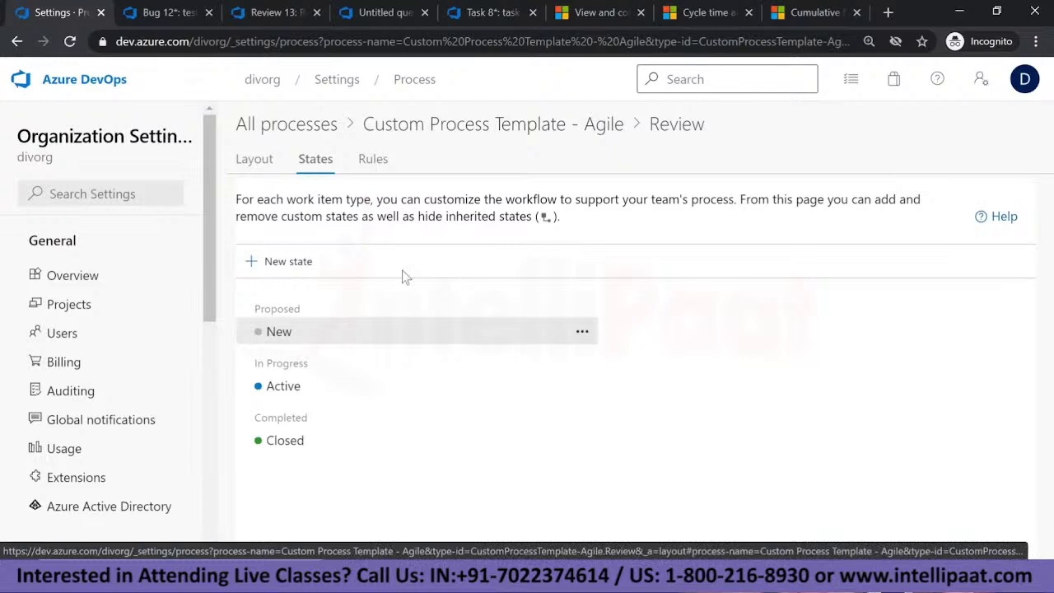
Step: Create a Review state named Proposed in the Proposed state category
{"action": "left_click", "coordinate": [282, 262]}
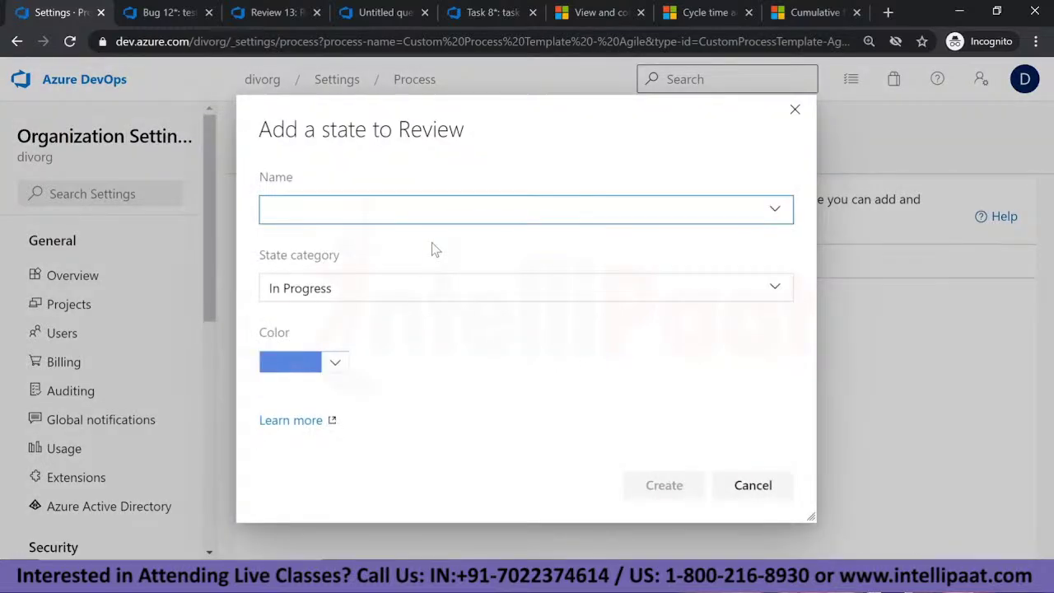
{"action": "type", "text": "Pr"}
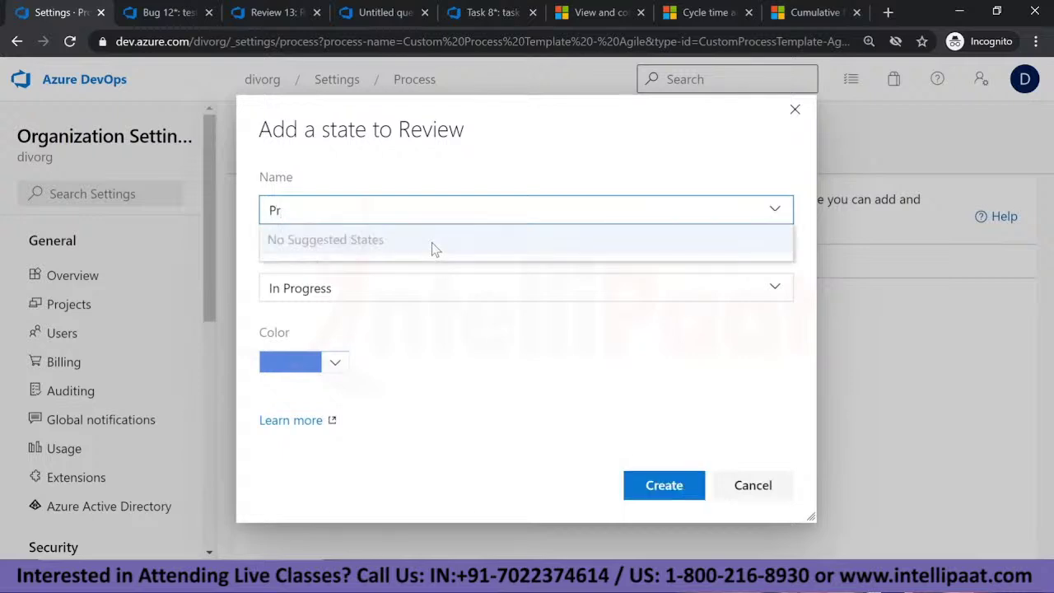
{"action": "type", "text": "oposed"}
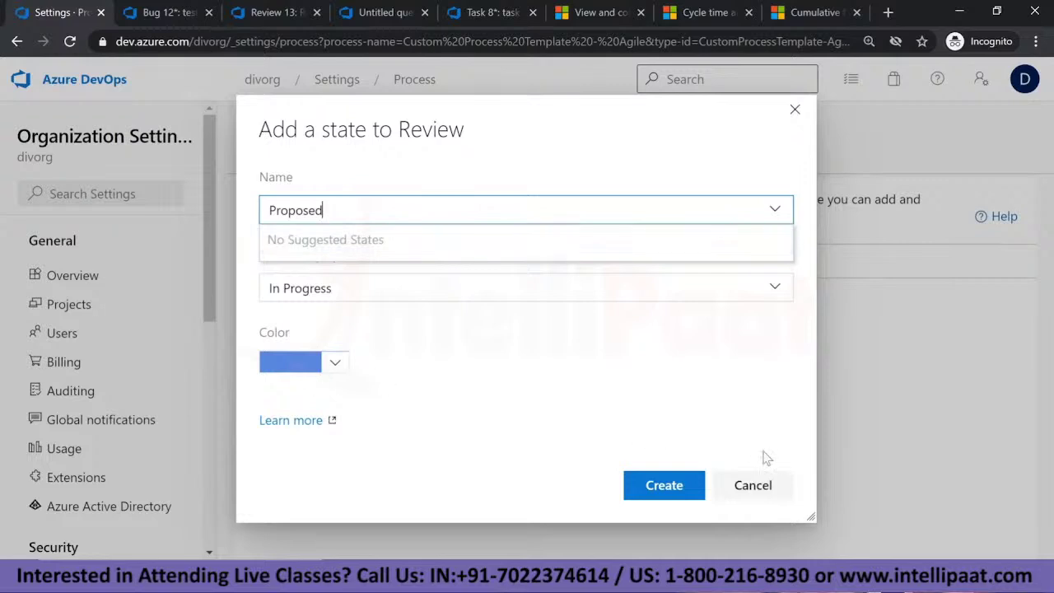
{"action": "left_click", "coordinate": [605, 310]}
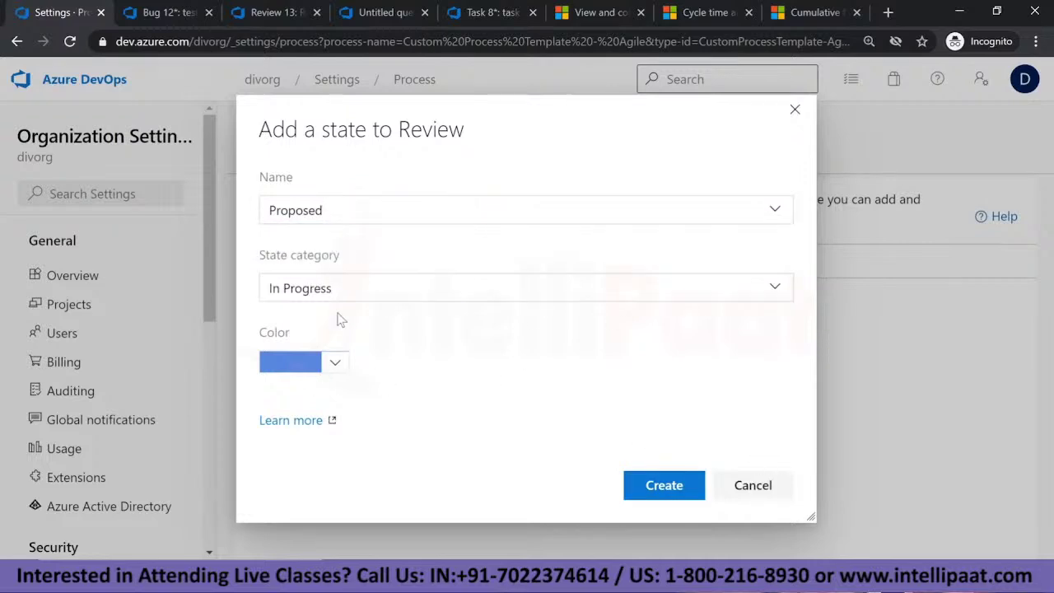
{"action": "left_click", "coordinate": [773, 287]}
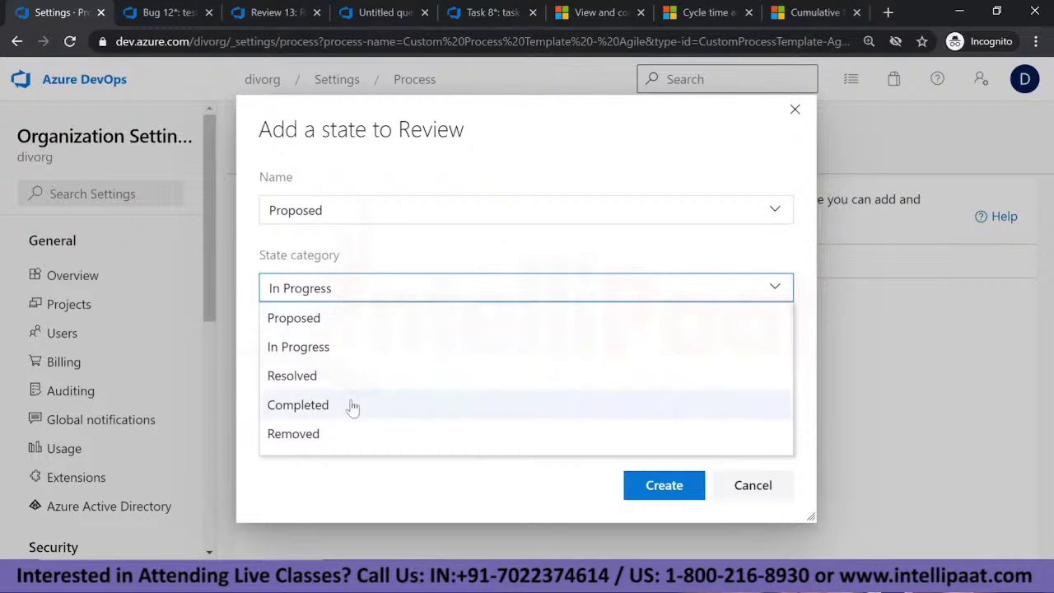
{"action": "left_click", "coordinate": [336, 321]}
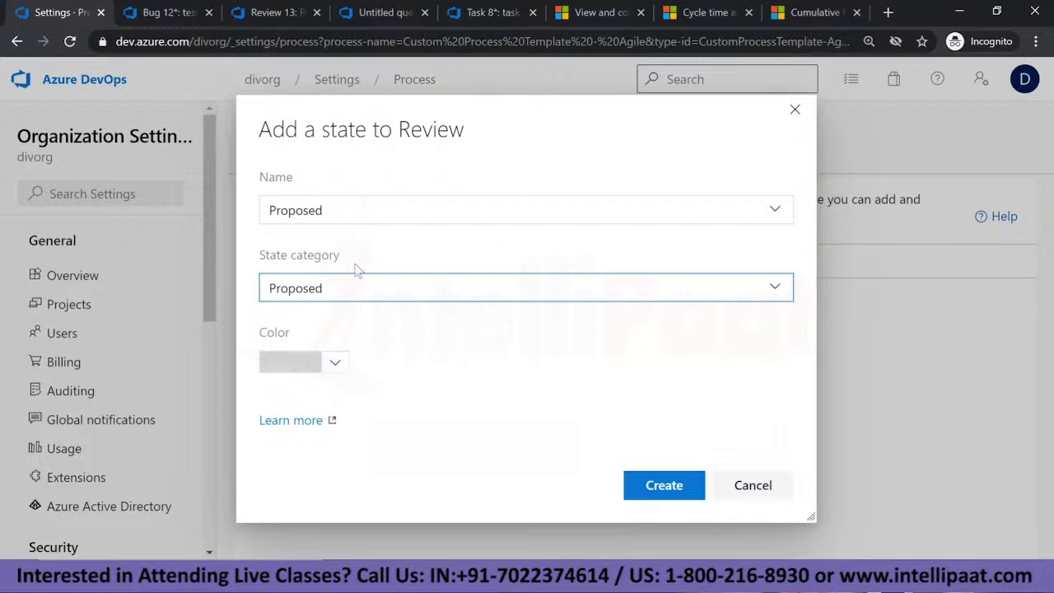
{"action": "left_click", "coordinate": [659, 488]}
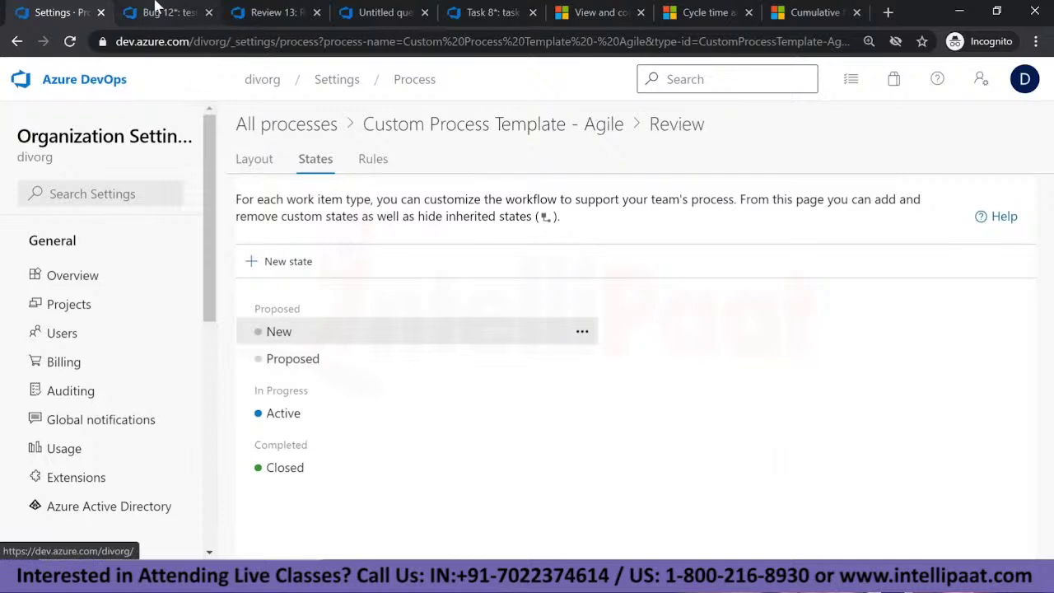
{"action": "left_click", "coordinate": [156, 10]}
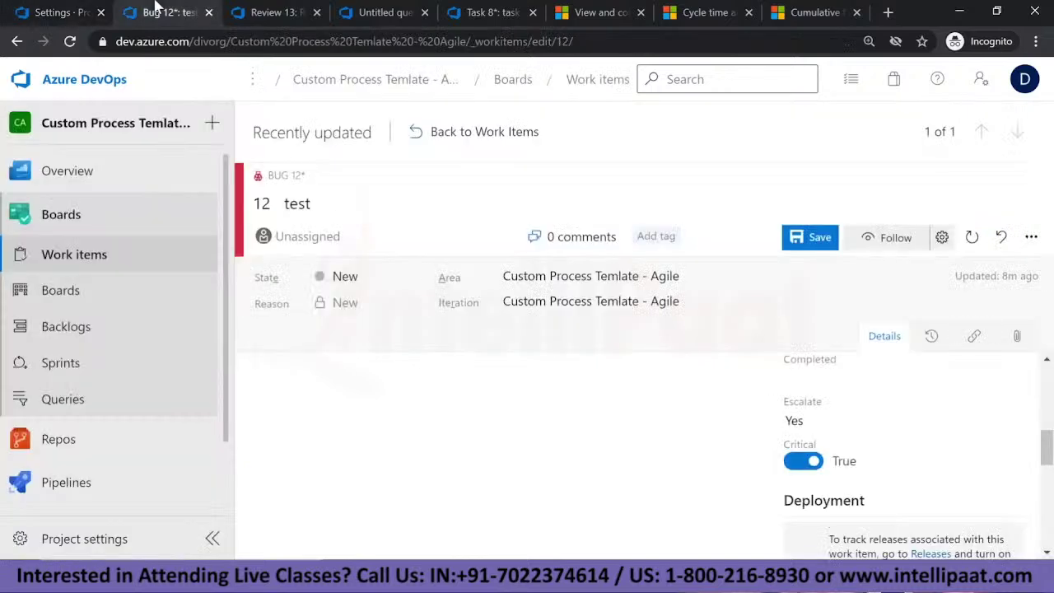
Step: Reload Bug 12, check its state choices, and verify Proposed appears among Review's states
{"action": "left_click", "coordinate": [73, 41]}
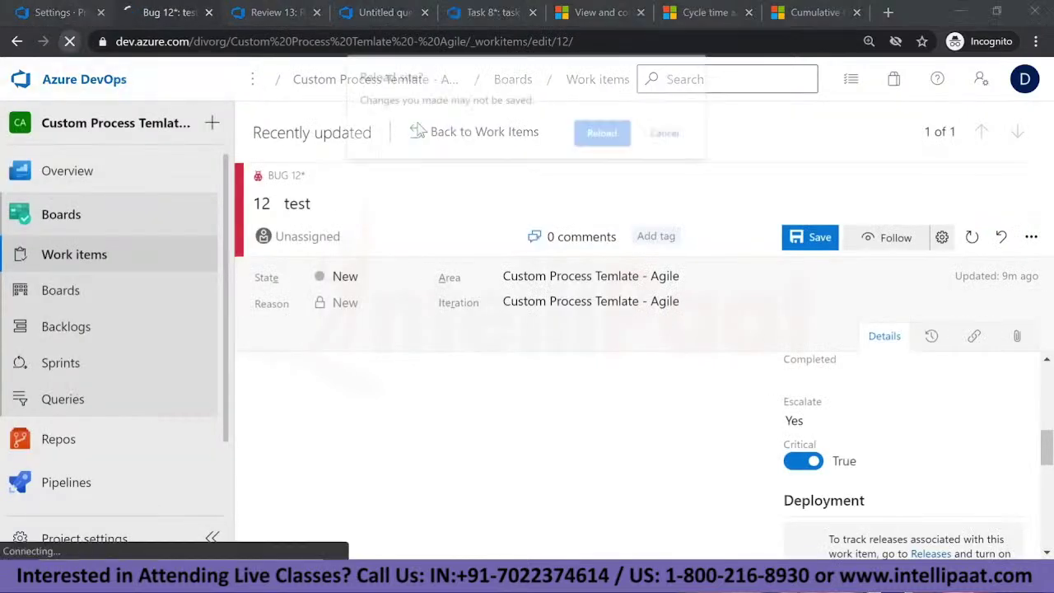
{"action": "left_click", "coordinate": [606, 132]}
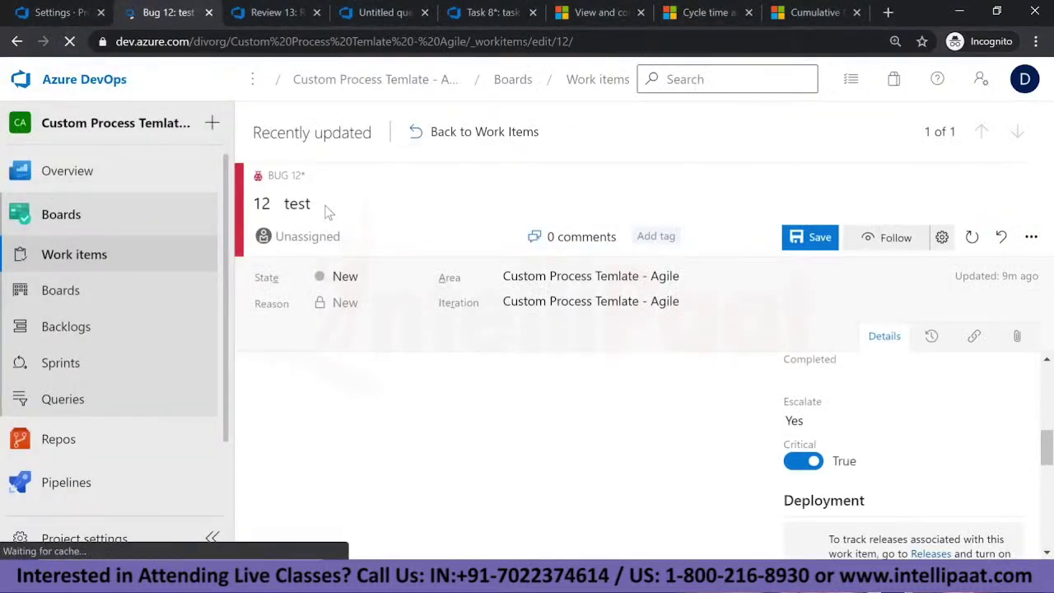
{"action": "left_click", "coordinate": [267, 12]}
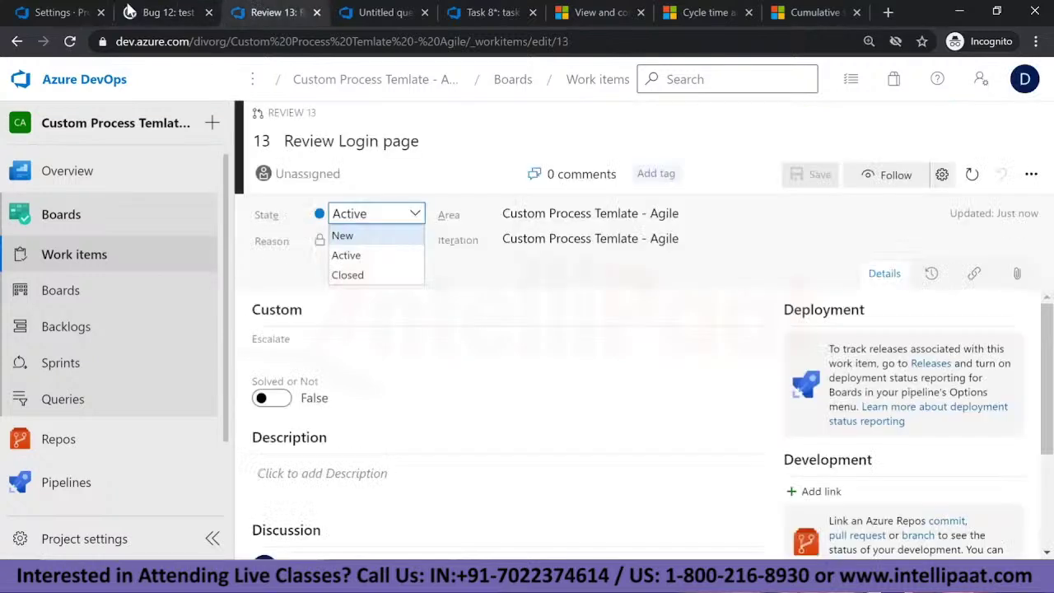
{"action": "left_click", "coordinate": [155, 12]}
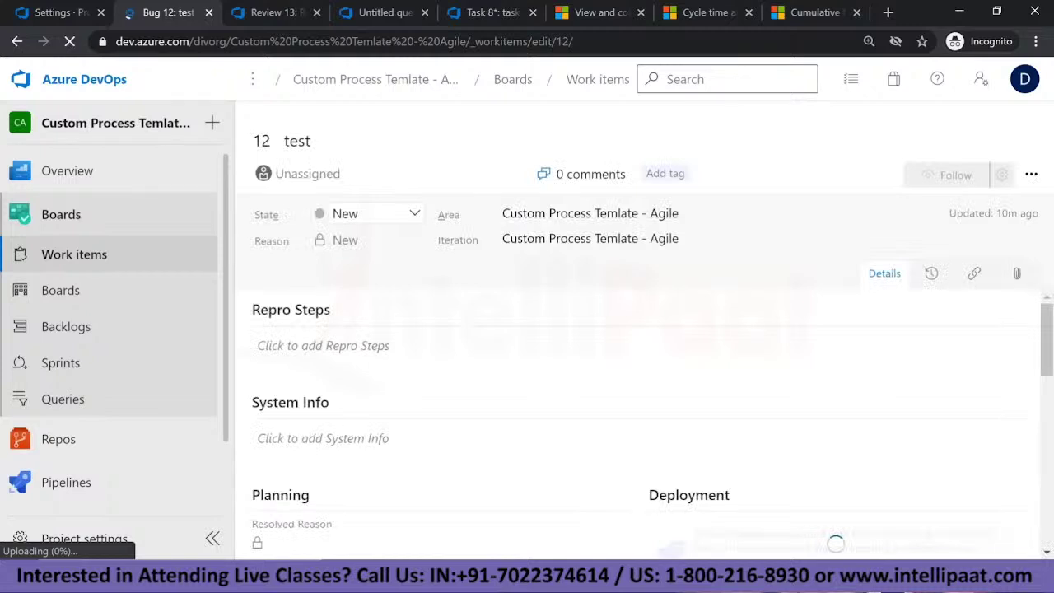
{"action": "left_click", "coordinate": [375, 213]}
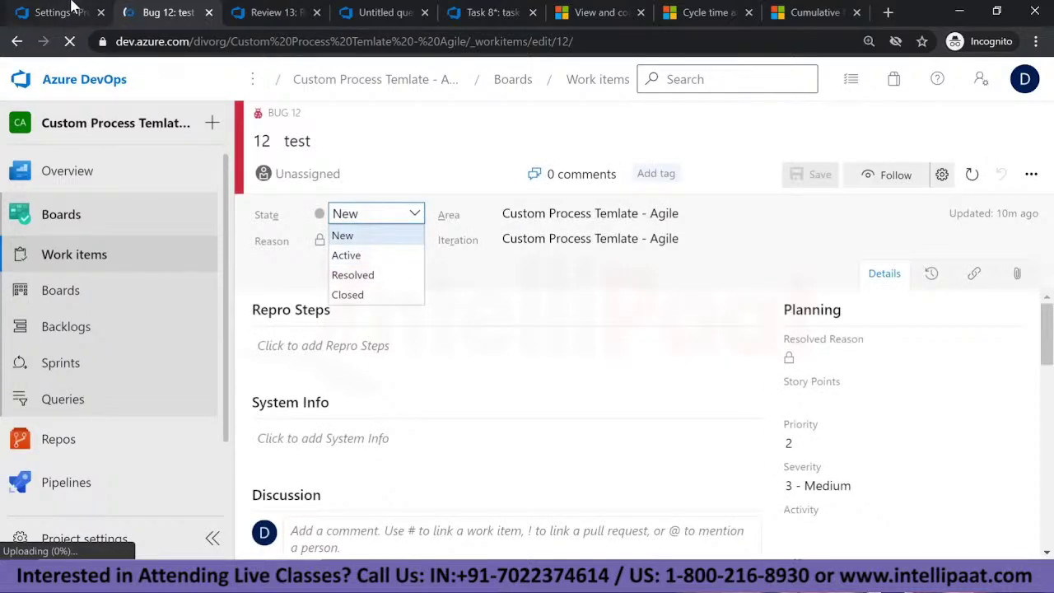
{"action": "left_click", "coordinate": [72, 11]}
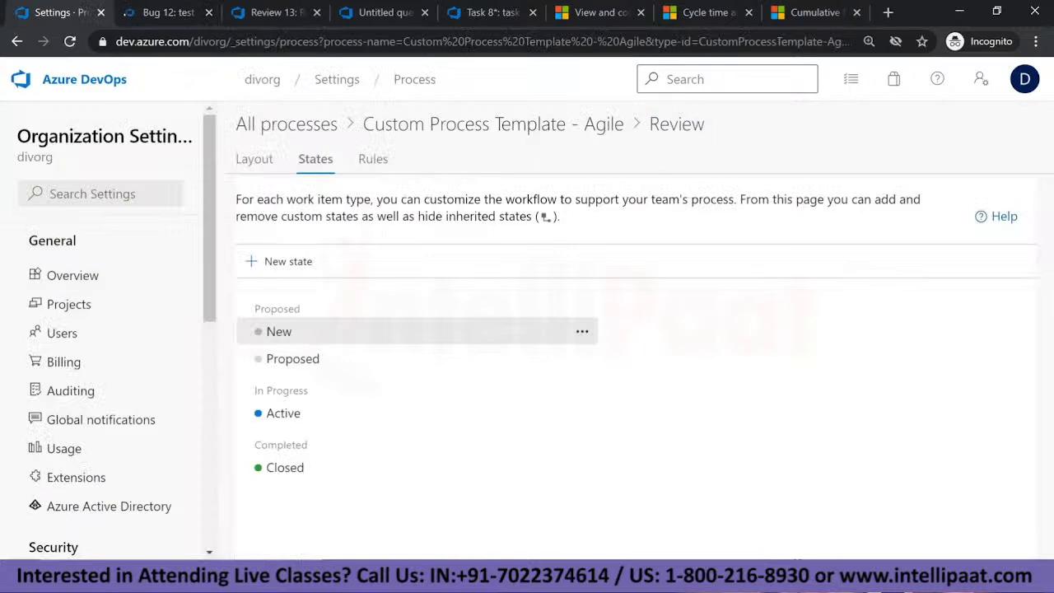
Step: Reload Review 13 and confirm Proposed now appears in its State list
{"action": "left_click", "coordinate": [262, 10]}
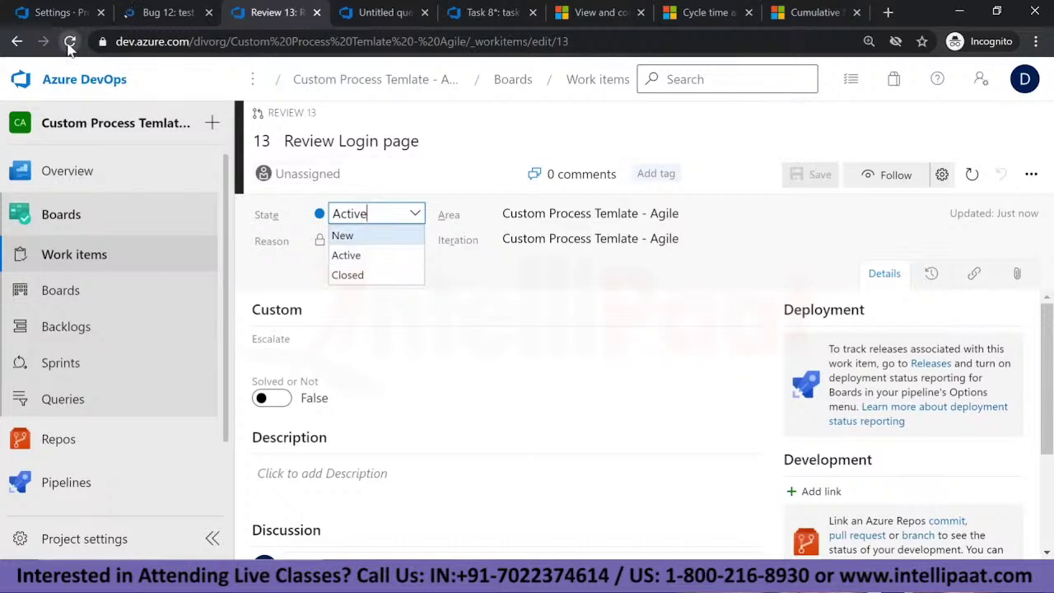
{"action": "left_click", "coordinate": [69, 42]}
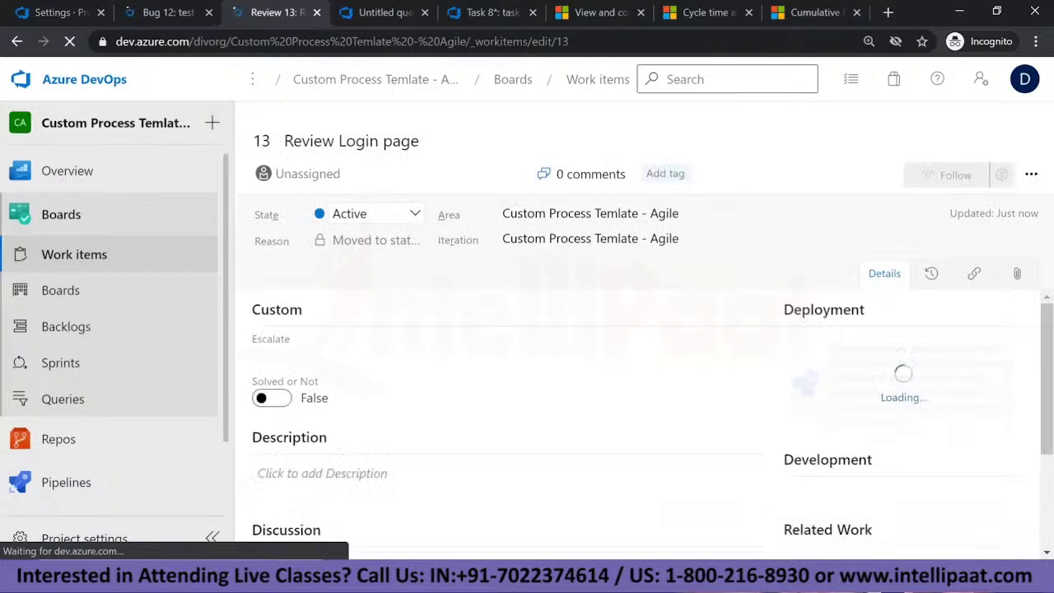
{"action": "left_click", "coordinate": [415, 219]}
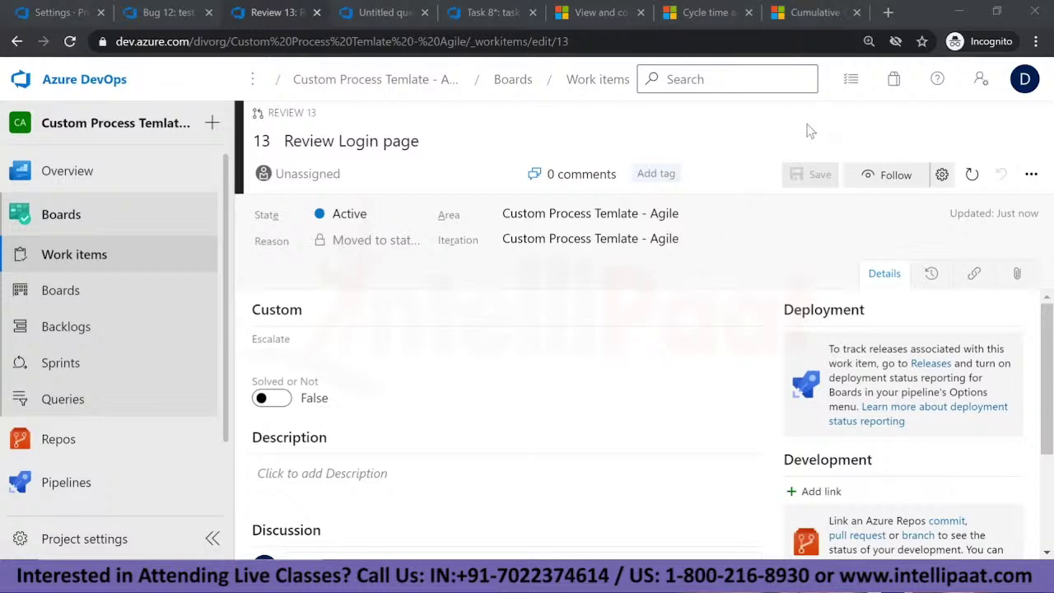
{"action": "left_click", "coordinate": [359, 175]}
{"action": "left_click", "coordinate": [358, 205]}
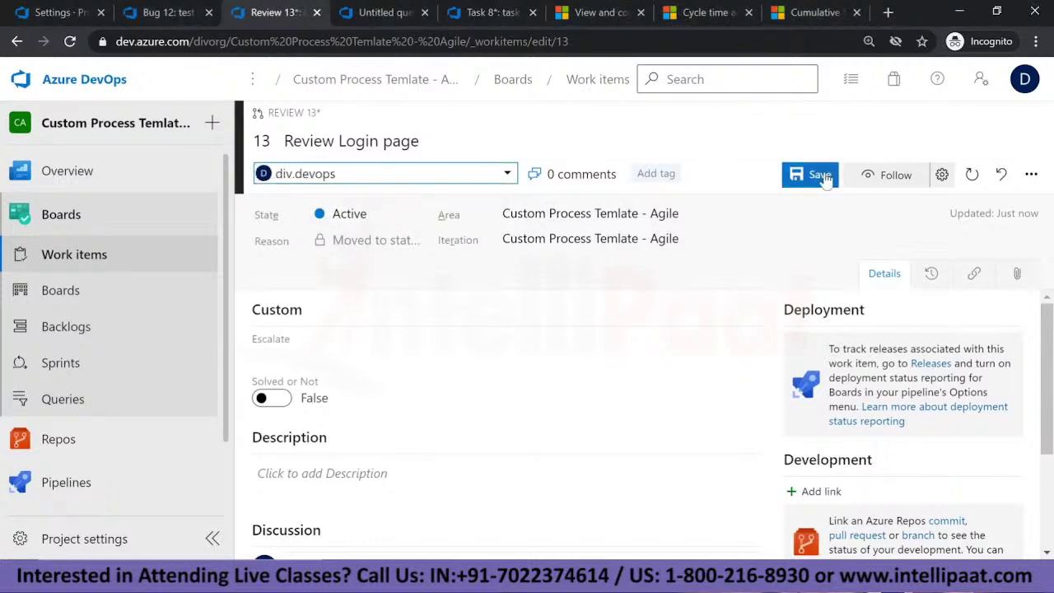
{"action": "left_click", "coordinate": [820, 174]}
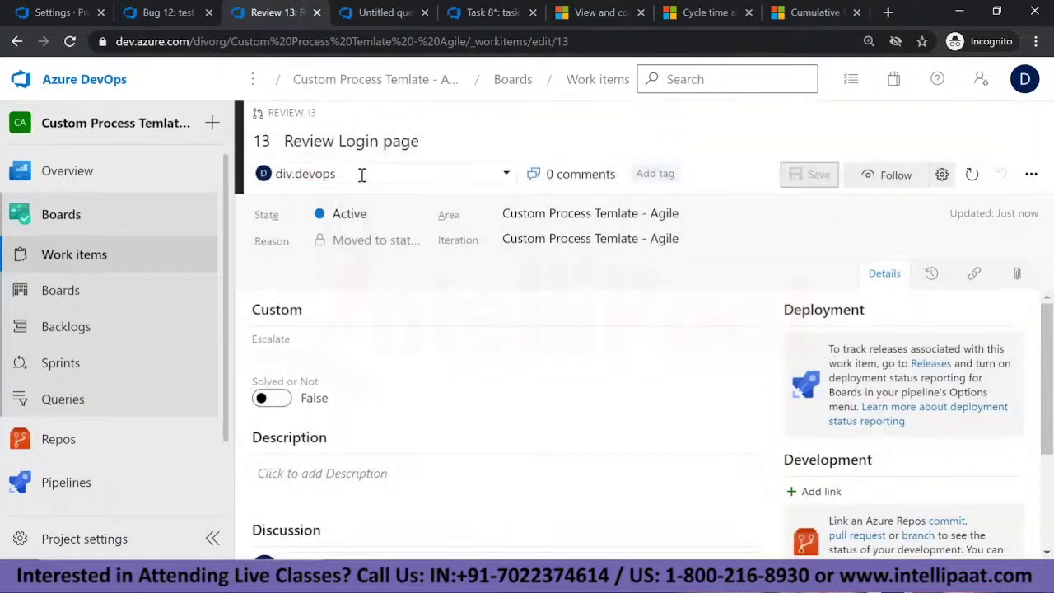
{"action": "left_click", "coordinate": [937, 185]}
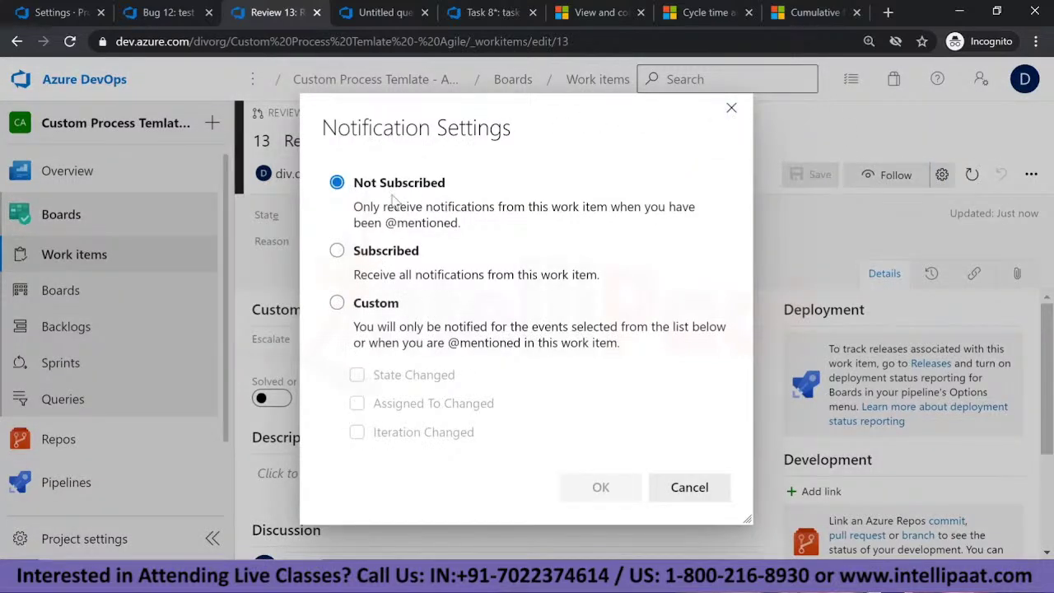
{"action": "left_click", "coordinate": [337, 251]}
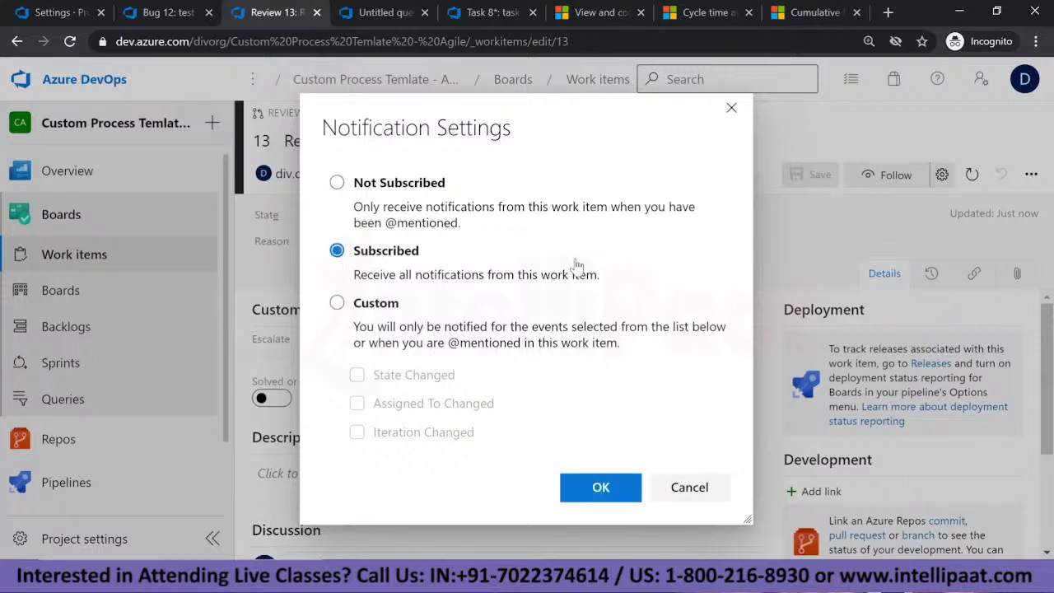
{"action": "left_click", "coordinate": [737, 118]}
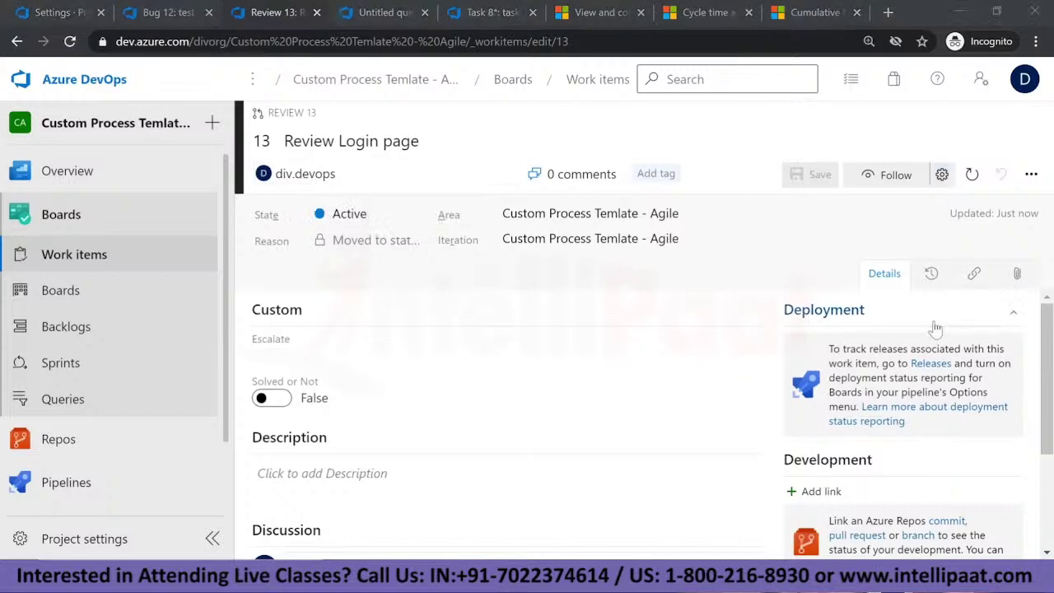
{"action": "left_click", "coordinate": [1031, 175]}
{"action": "left_click", "coordinate": [1031, 176]}
{"action": "left_click", "coordinate": [1031, 176]}
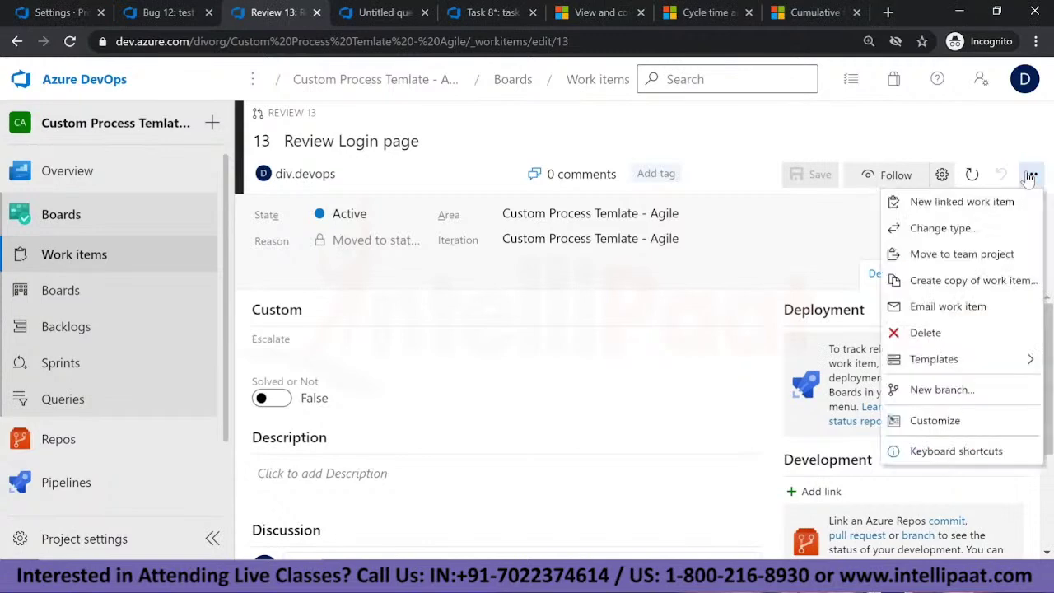
{"action": "left_click", "coordinate": [955, 317]}
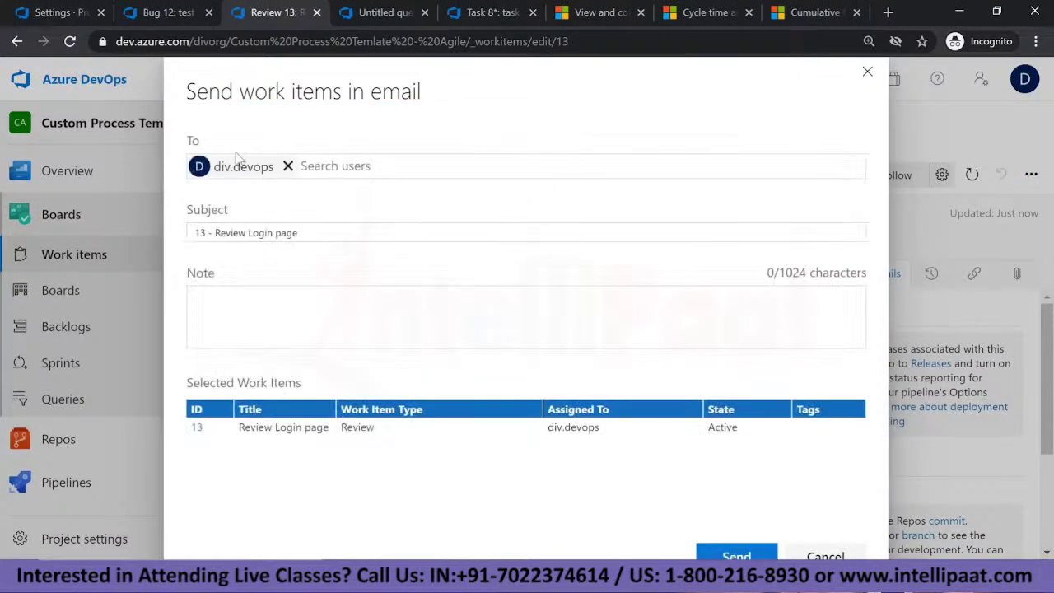
{"action": "left_click", "coordinate": [337, 160]}
{"action": "left_click", "coordinate": [553, 182]}
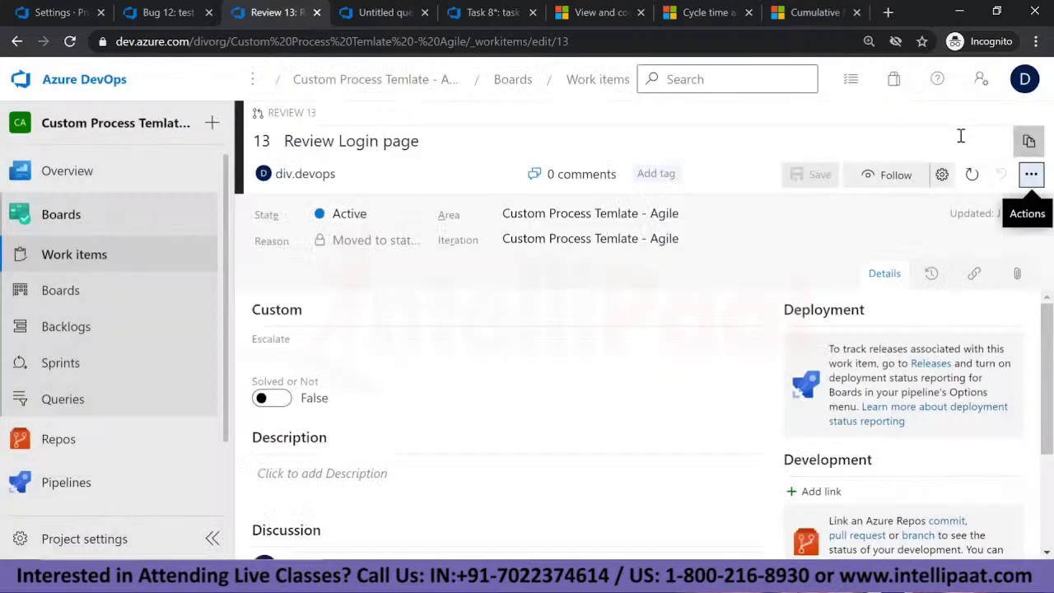
{"action": "left_click", "coordinate": [941, 173]}
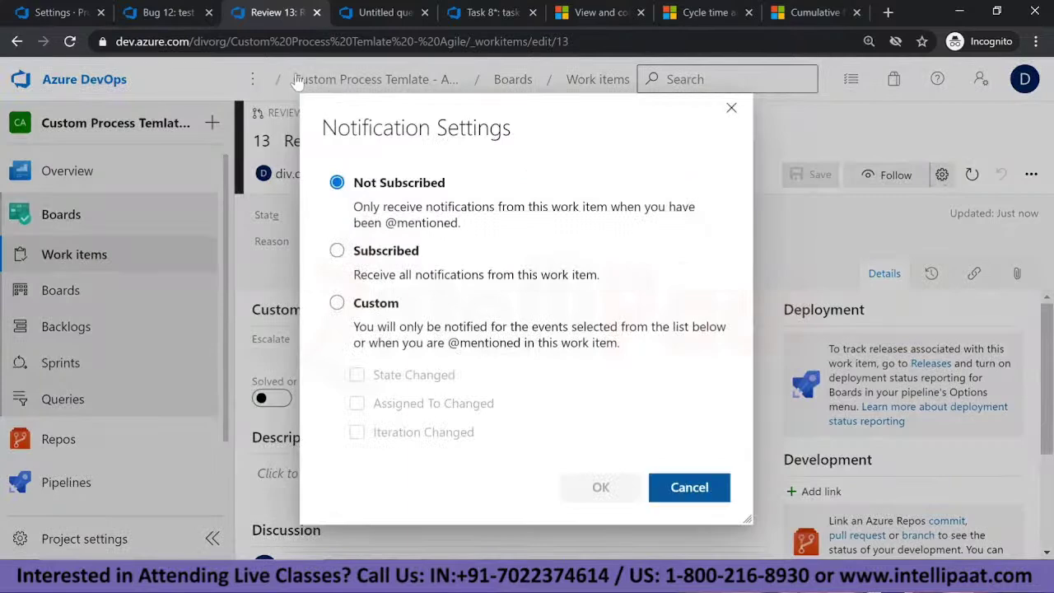
{"action": "key", "text": "Escape"}
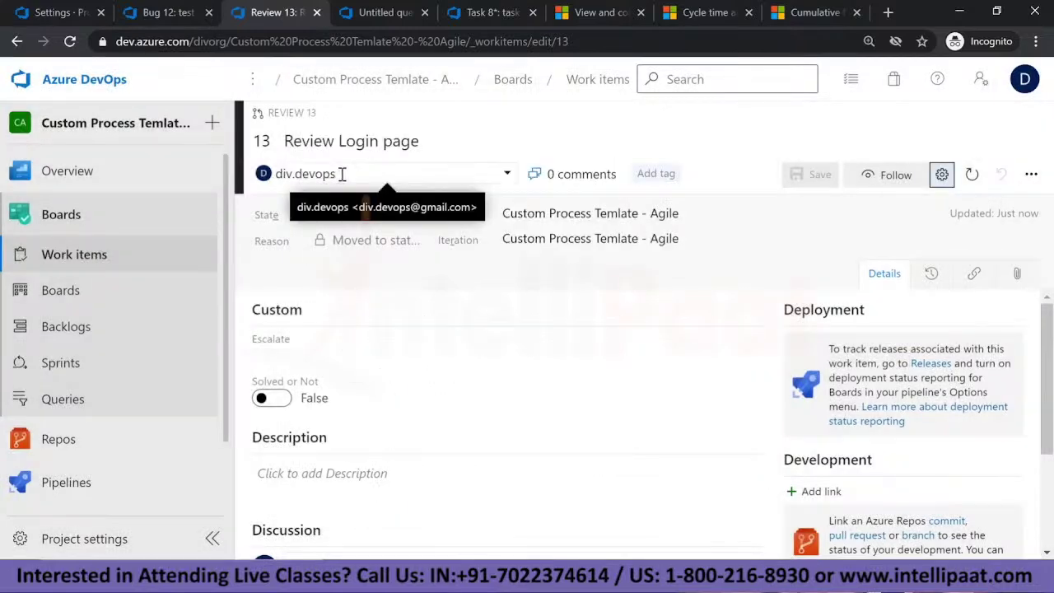
{"action": "left_click", "coordinate": [1031, 173]}
{"action": "left_click", "coordinate": [955, 317]}
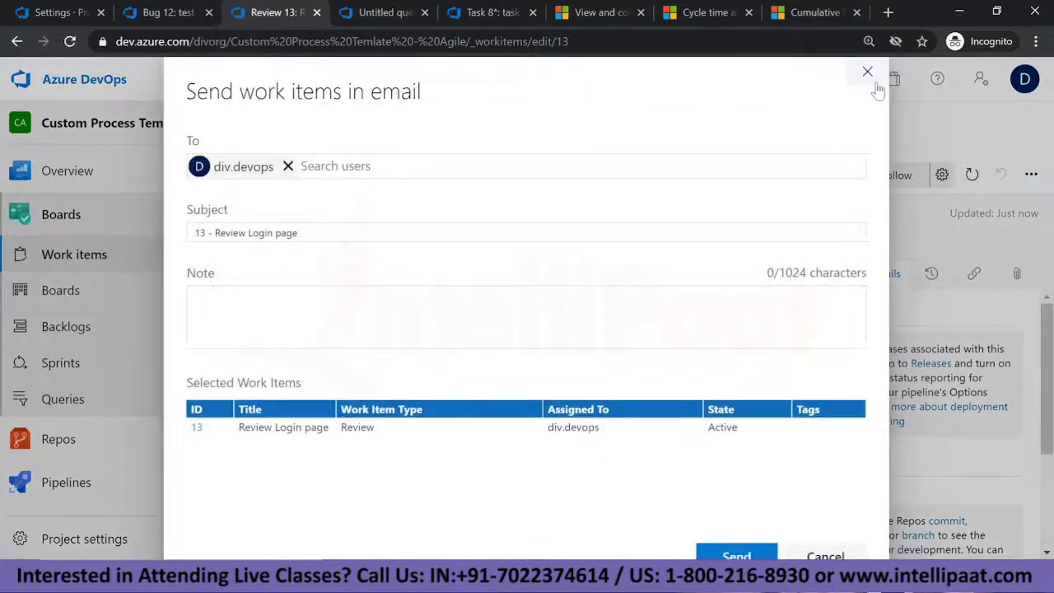
{"action": "left_click", "coordinate": [869, 75]}
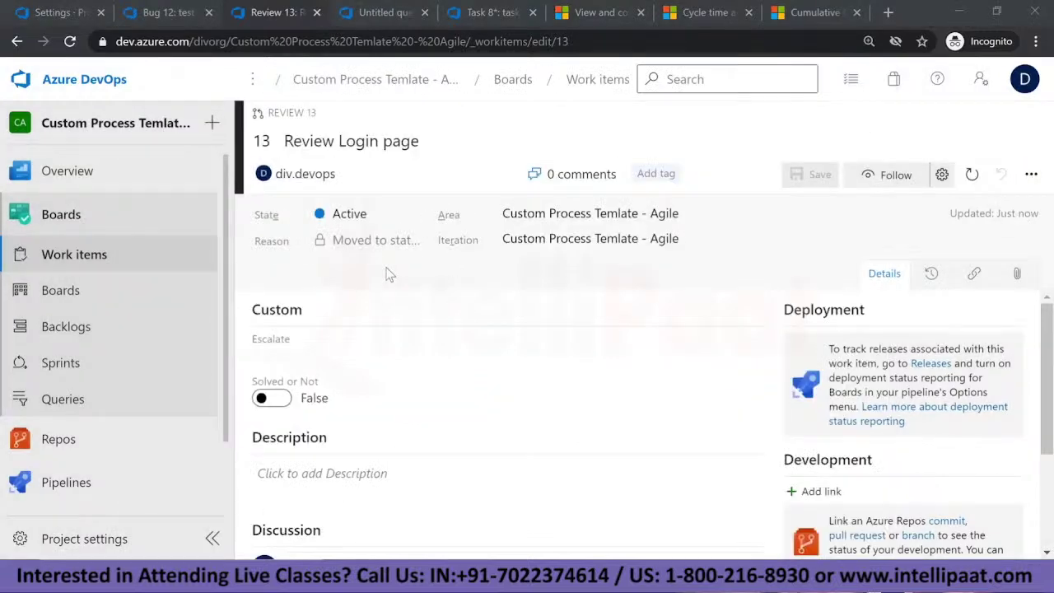
Step: Add a state named 'Why its not solved' in the In Progress category to Review
{"action": "left_click", "coordinate": [416, 216]}
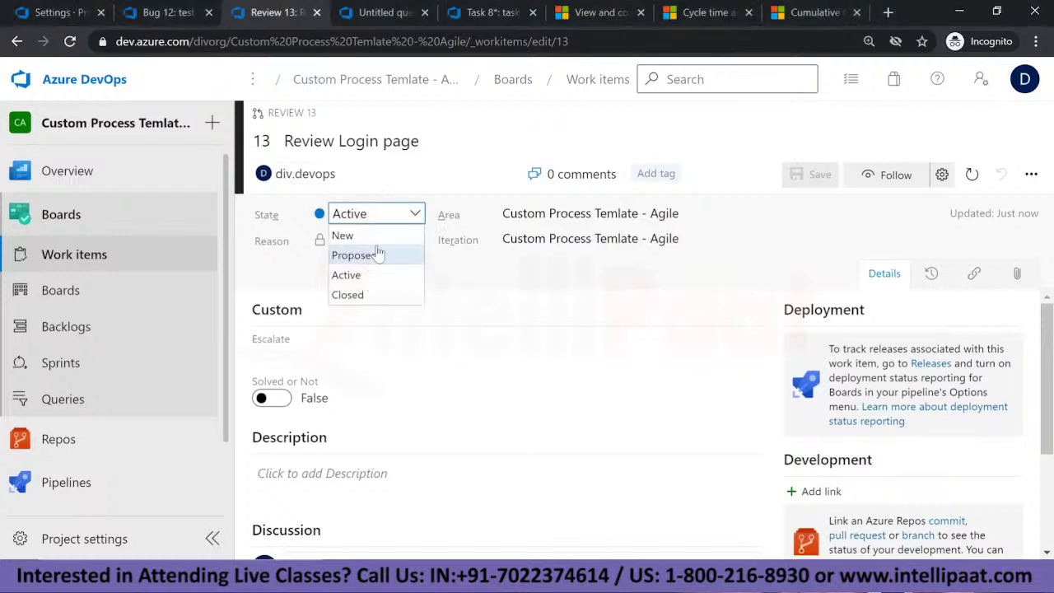
{"action": "left_click", "coordinate": [482, 125]}
{"action": "left_click", "coordinate": [45, 11]}
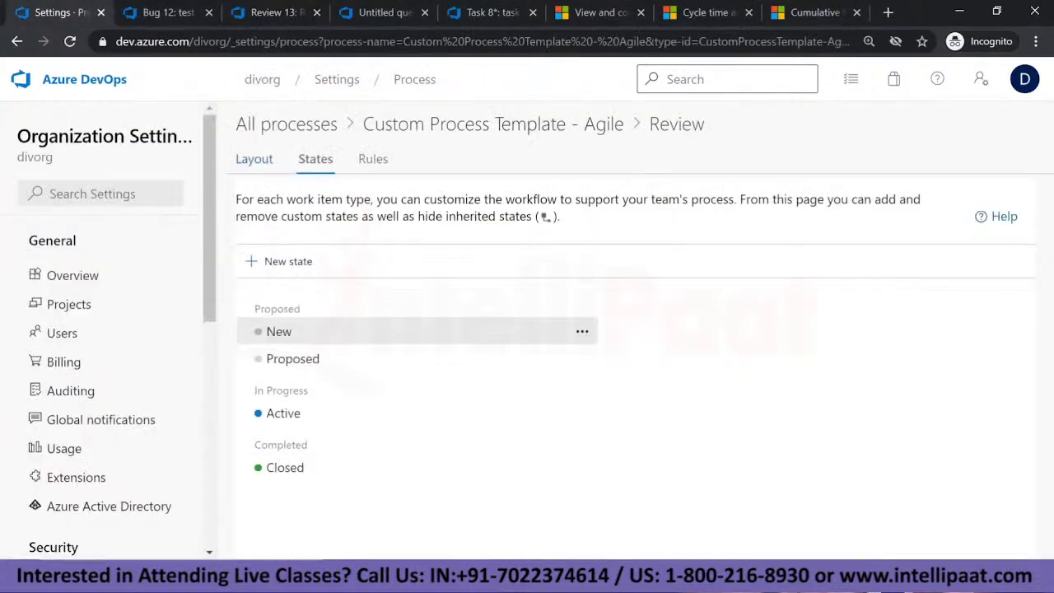
{"action": "left_click", "coordinate": [278, 265]}
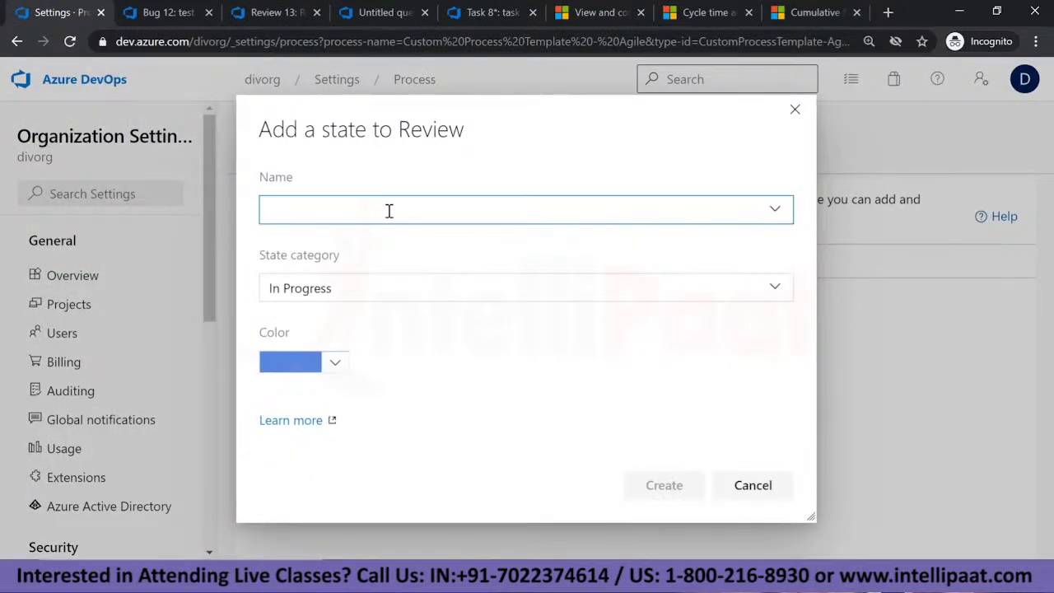
{"action": "type", "text": "Why "}
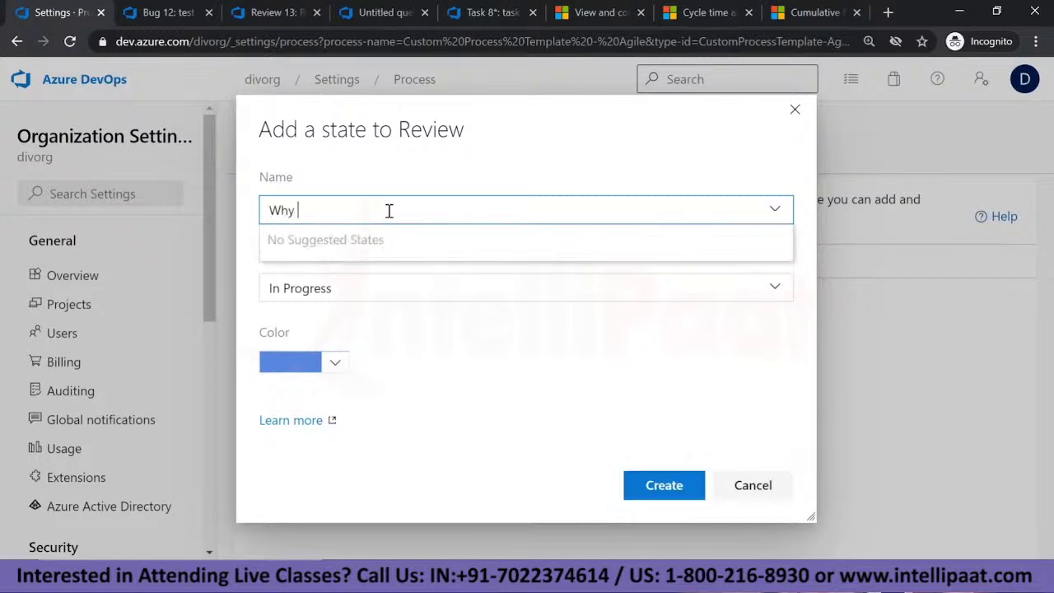
{"action": "type", "text": "its not solved"}
{"action": "left_click", "coordinate": [772, 288]}
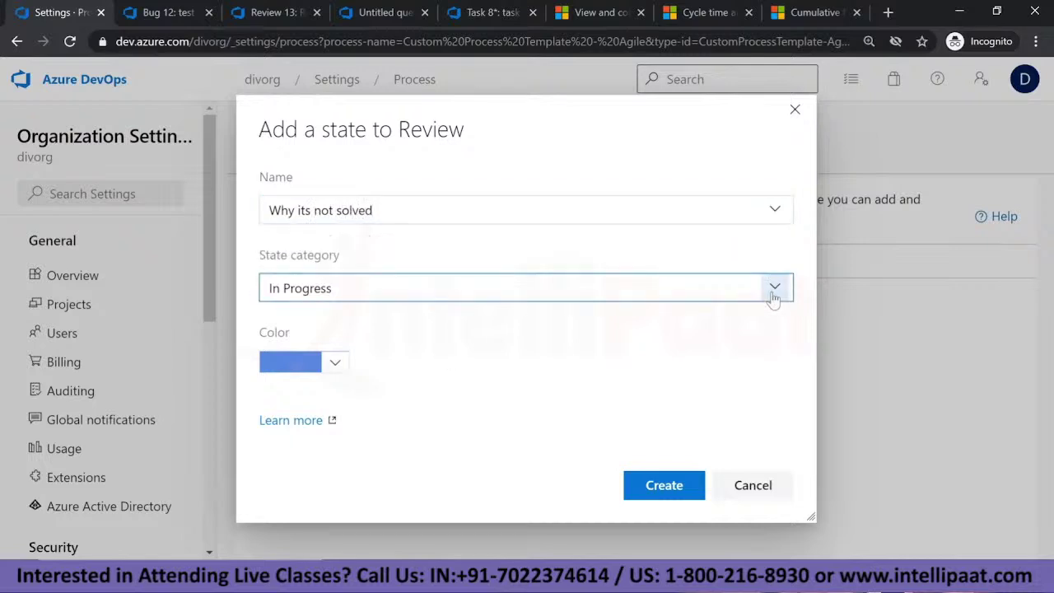
{"action": "left_click", "coordinate": [540, 350]}
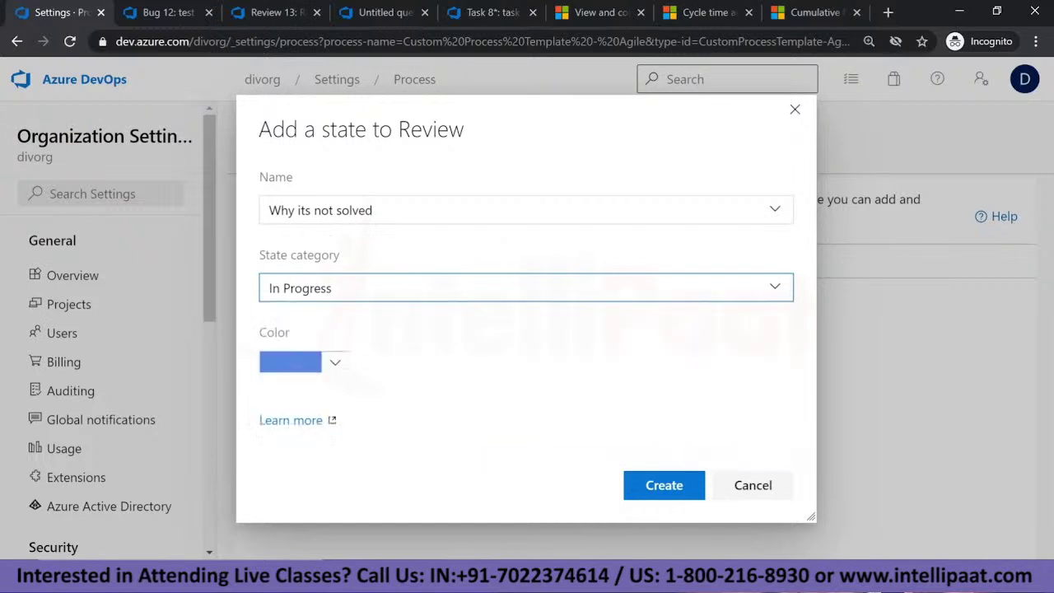
{"action": "left_click", "coordinate": [664, 485]}
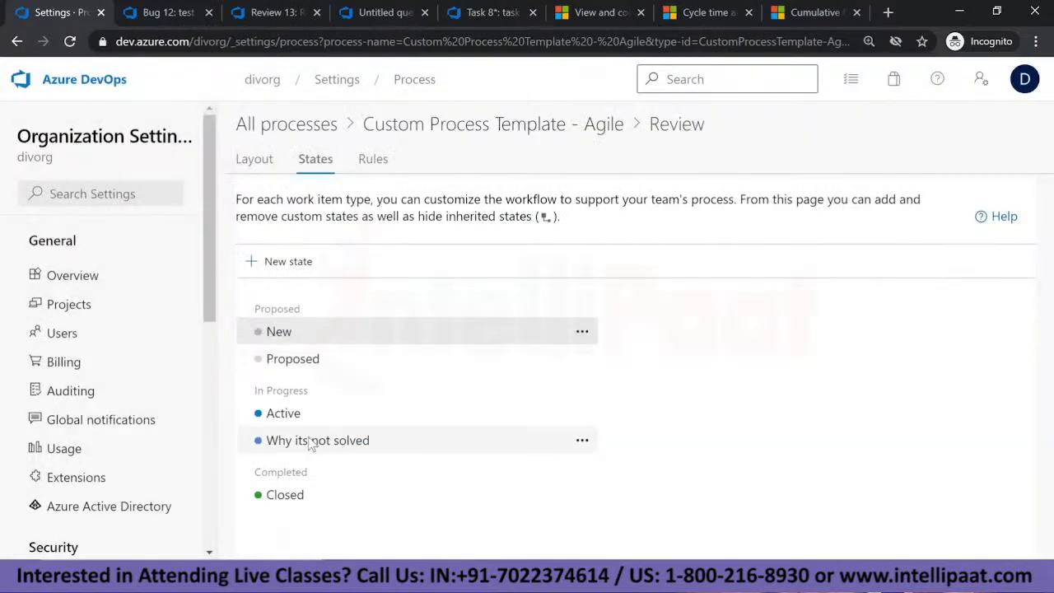
{"action": "left_click", "coordinate": [169, 13]}
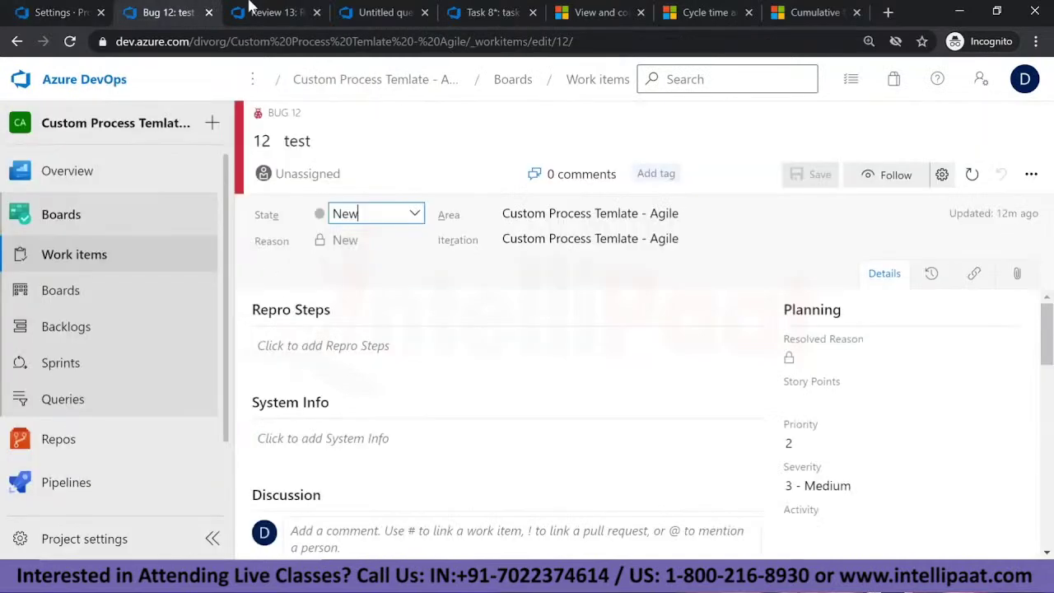
Step: Reload Review 13, set its state to 'Why its not solved', and save
{"action": "left_click", "coordinate": [276, 12]}
{"action": "left_click", "coordinate": [70, 43]}
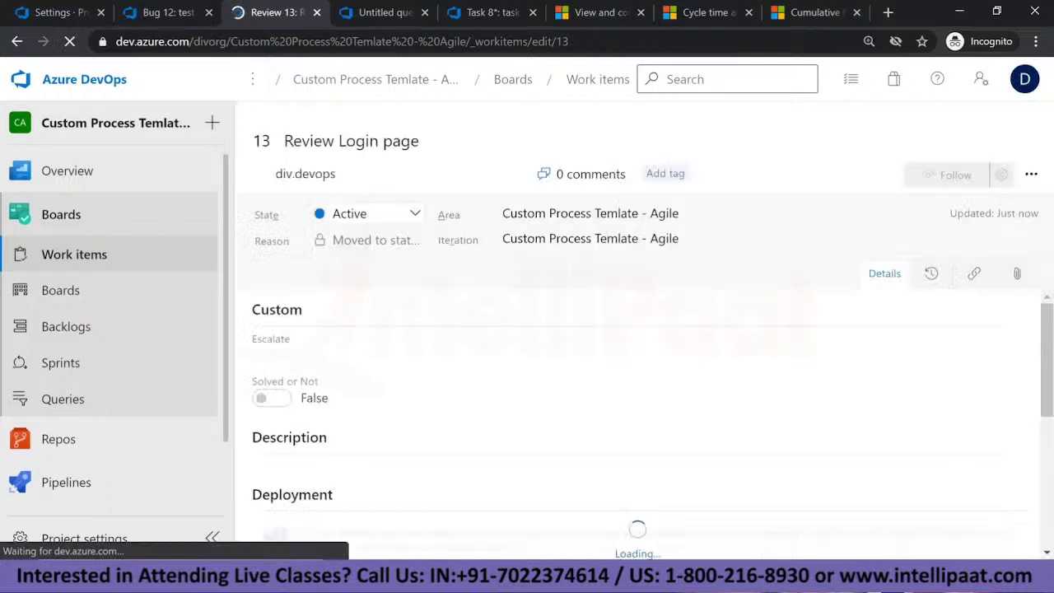
{"action": "left_click", "coordinate": [416, 216]}
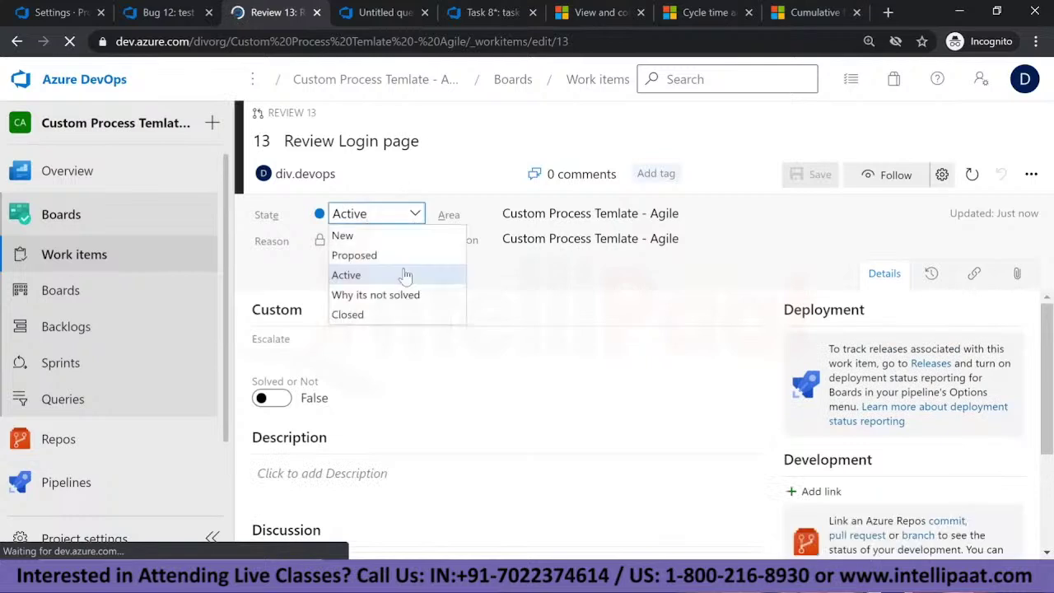
{"action": "left_click", "coordinate": [376, 295]}
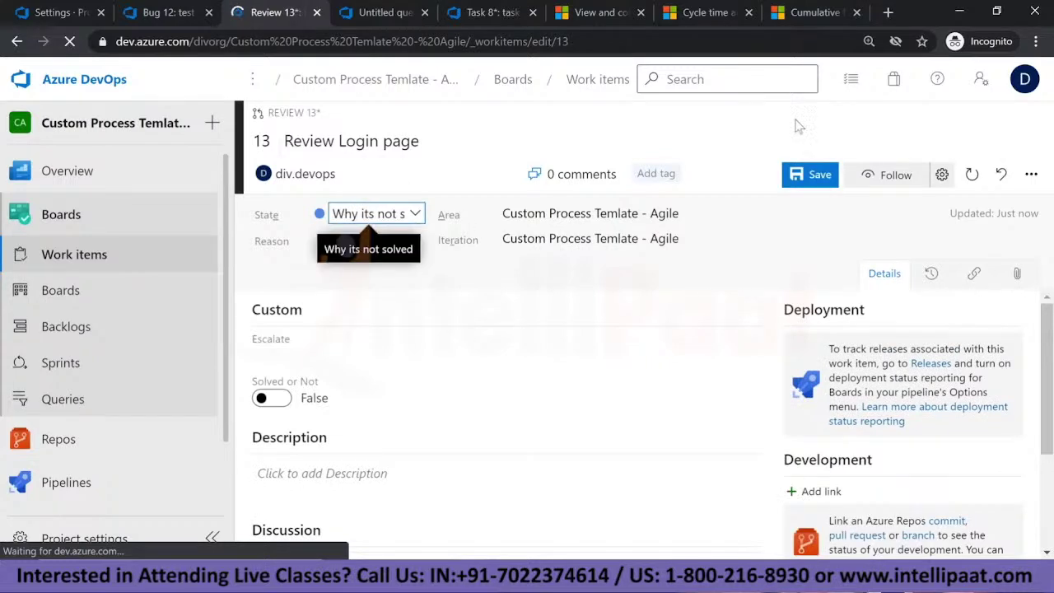
{"action": "left_click", "coordinate": [806, 186]}
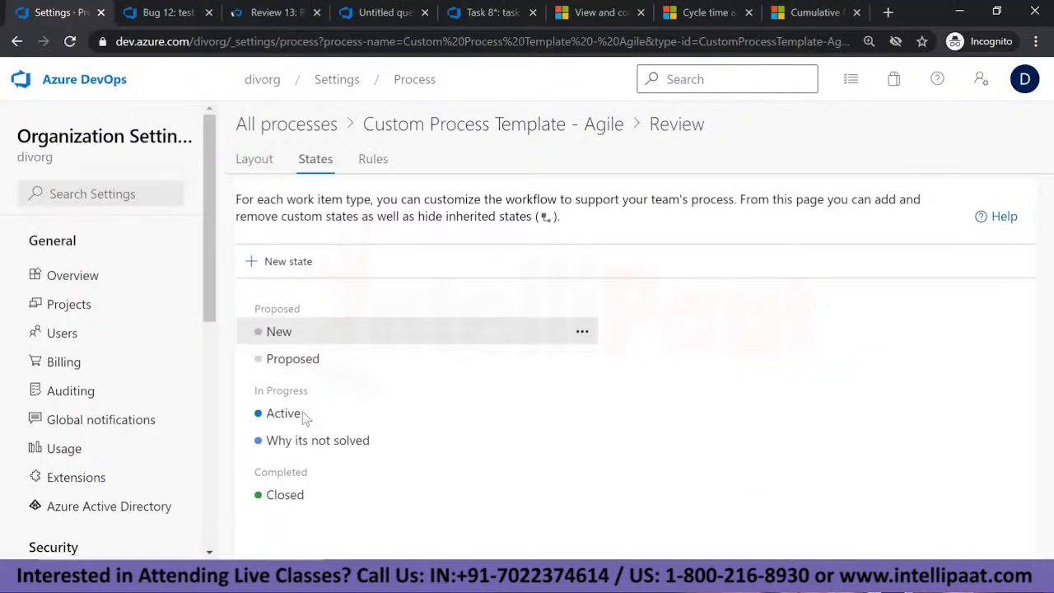
Step: Set Review 13's Escalate field to Yes
{"action": "left_click", "coordinate": [262, 12]}
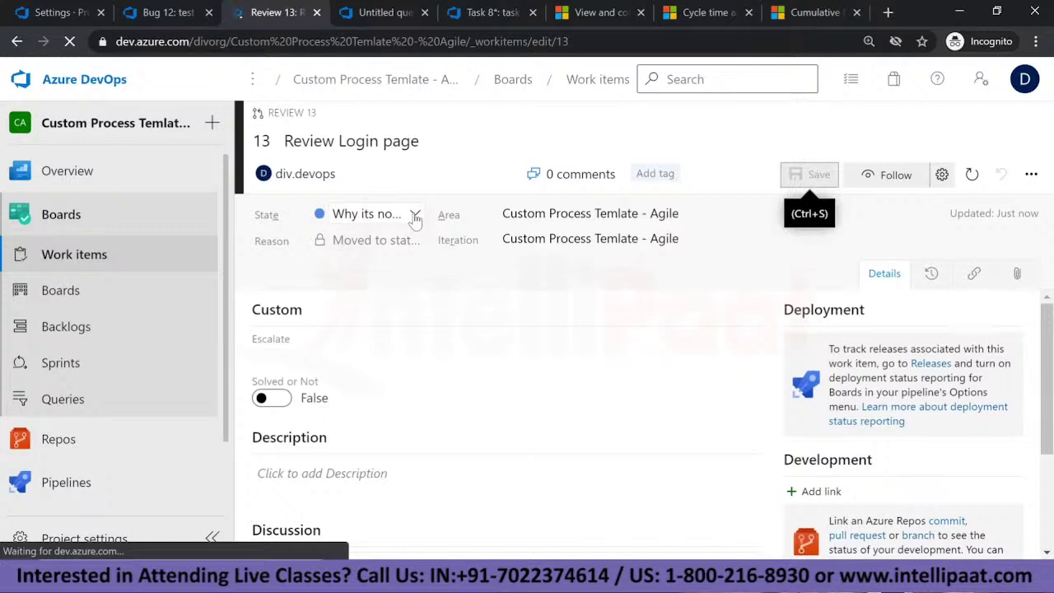
{"action": "left_click", "coordinate": [416, 216]}
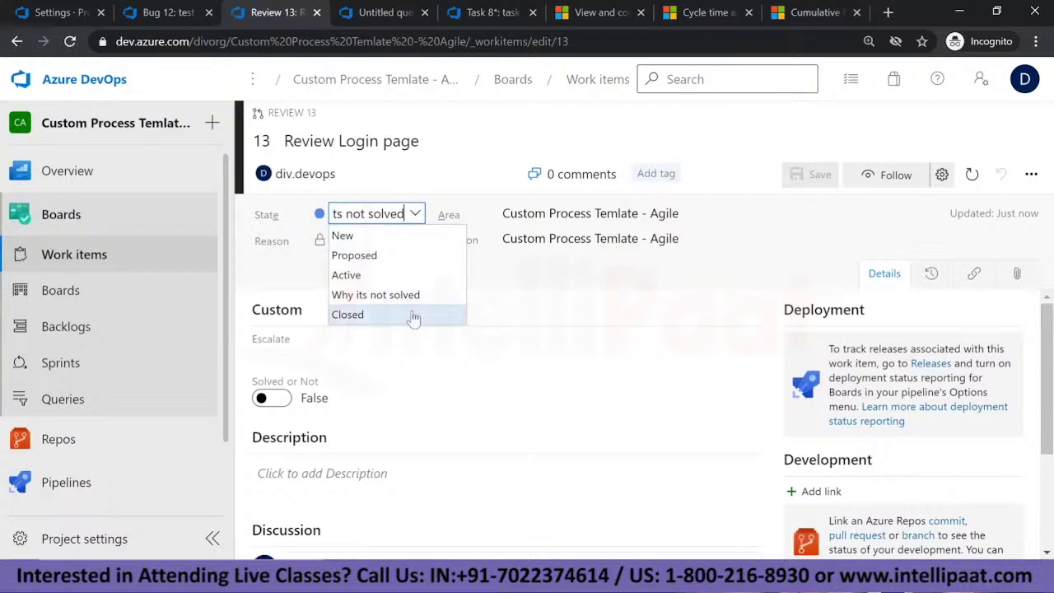
{"action": "left_click", "coordinate": [631, 396]}
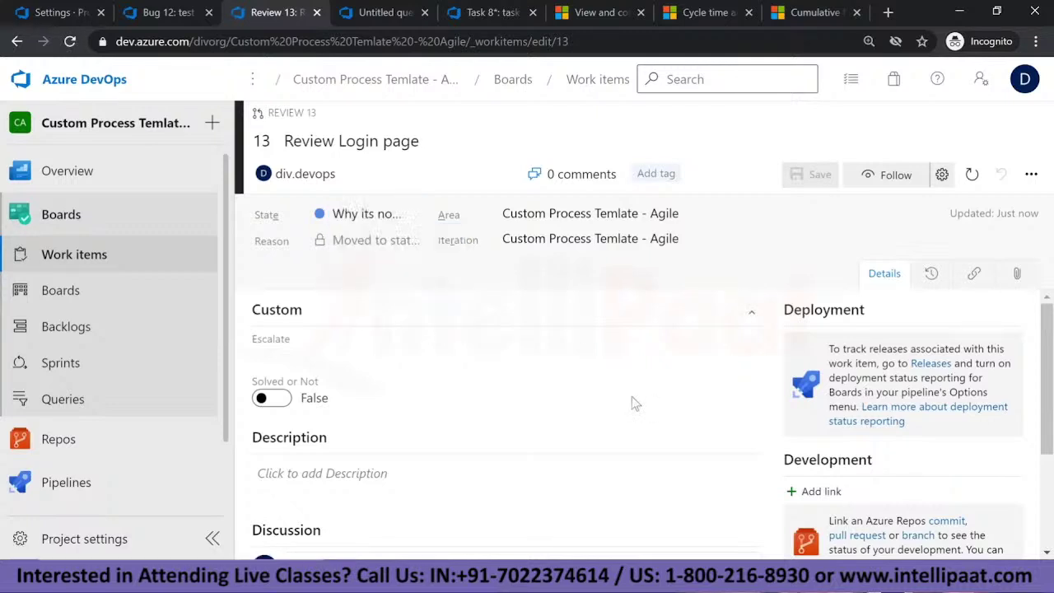
{"action": "left_click", "coordinate": [300, 356]}
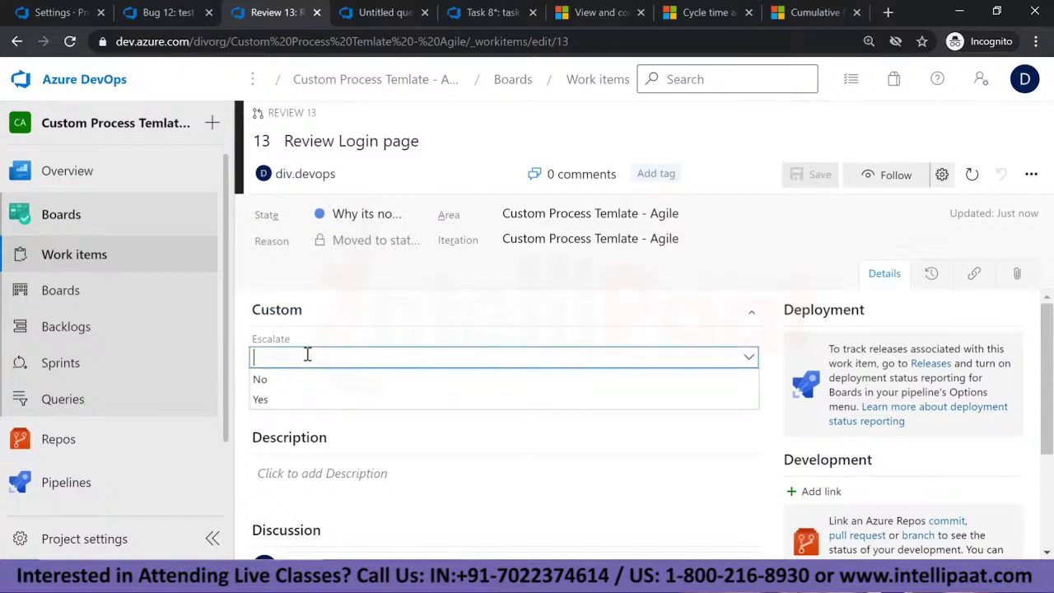
{"action": "left_click", "coordinate": [469, 402]}
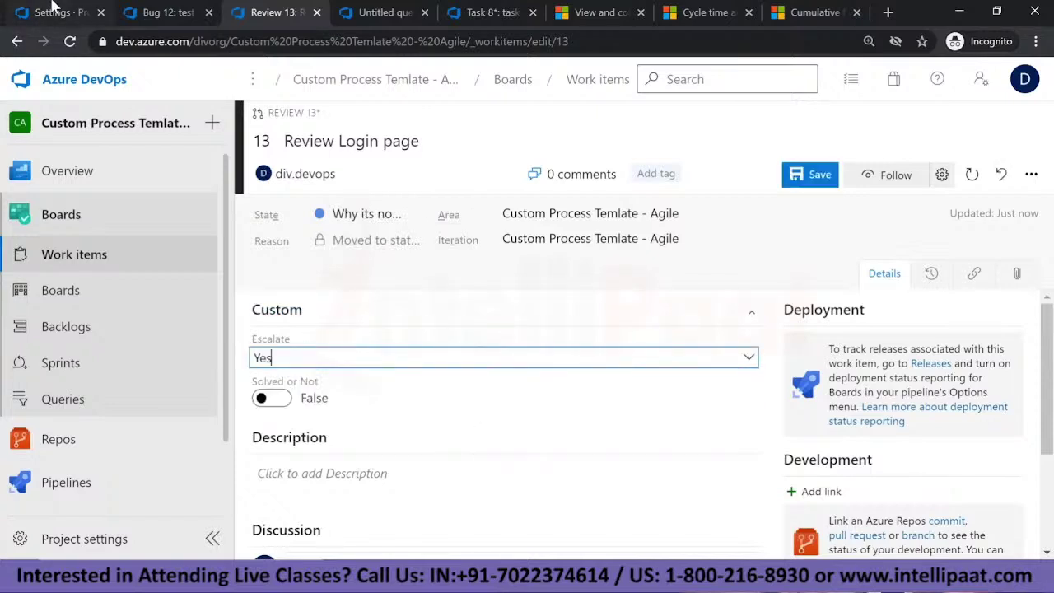
{"action": "left_click", "coordinate": [53, 8]}
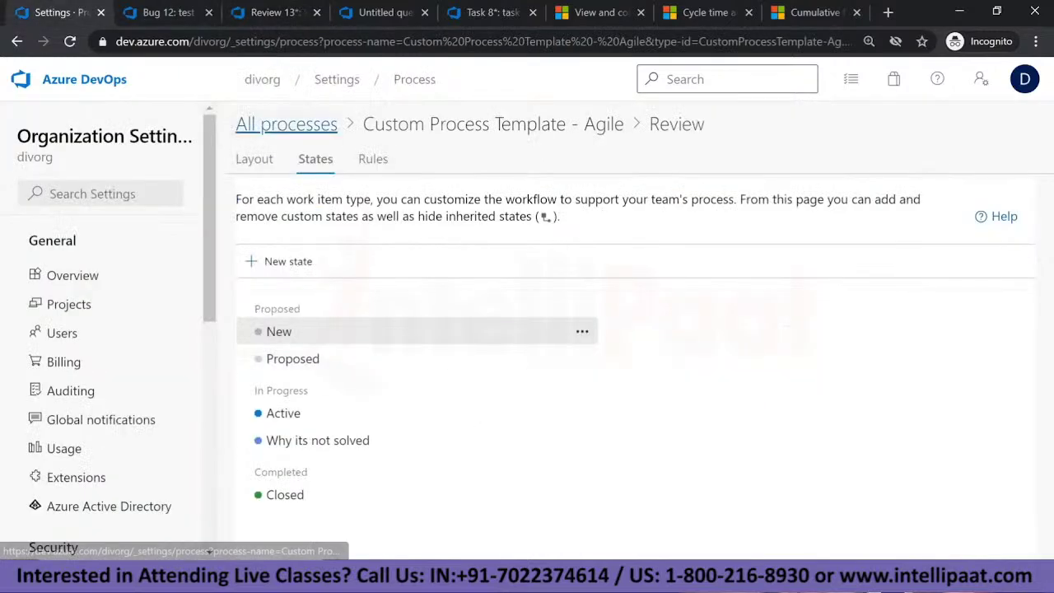
Step: Start a new Review rule named 'My Rules' and bring up its condition choices
{"action": "left_click", "coordinate": [372, 160]}
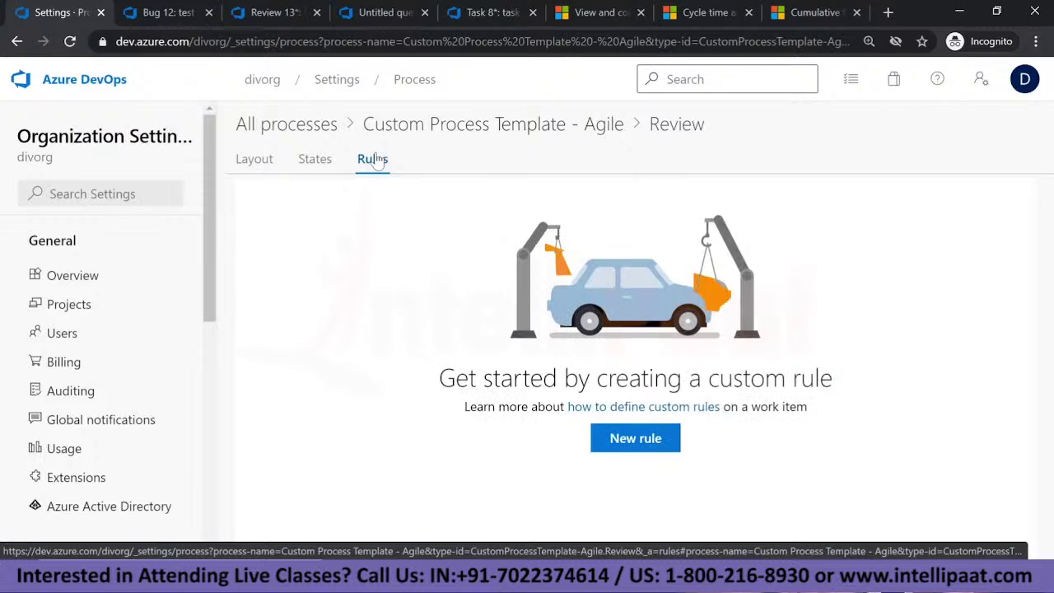
{"action": "left_click", "coordinate": [628, 437]}
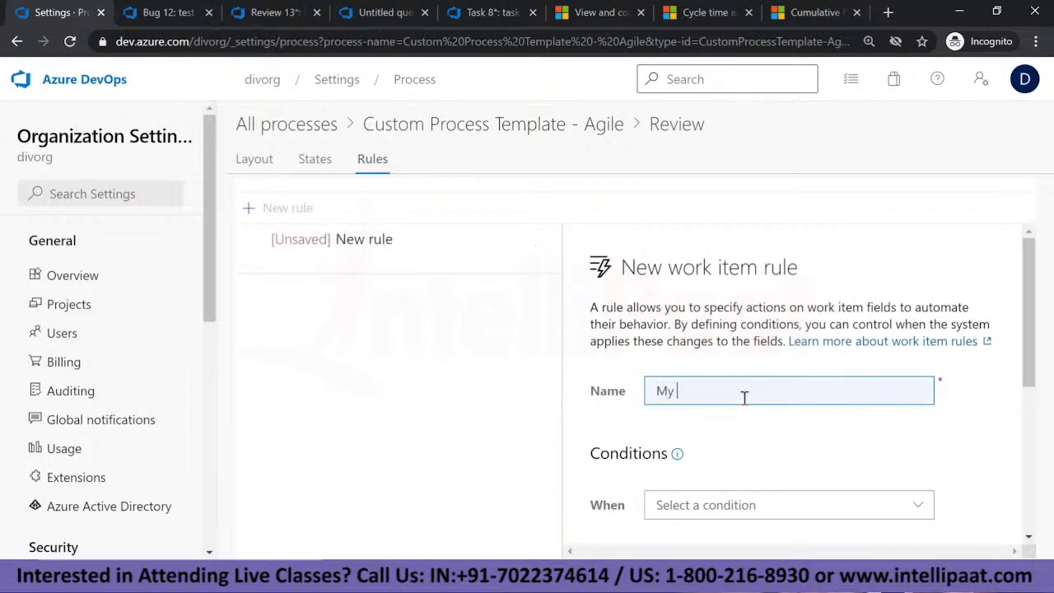
{"action": "type", "text": "My Rules"}
{"action": "scroll", "coordinate": [1034, 354], "scroll_direction": "down", "scroll_amount": 3}
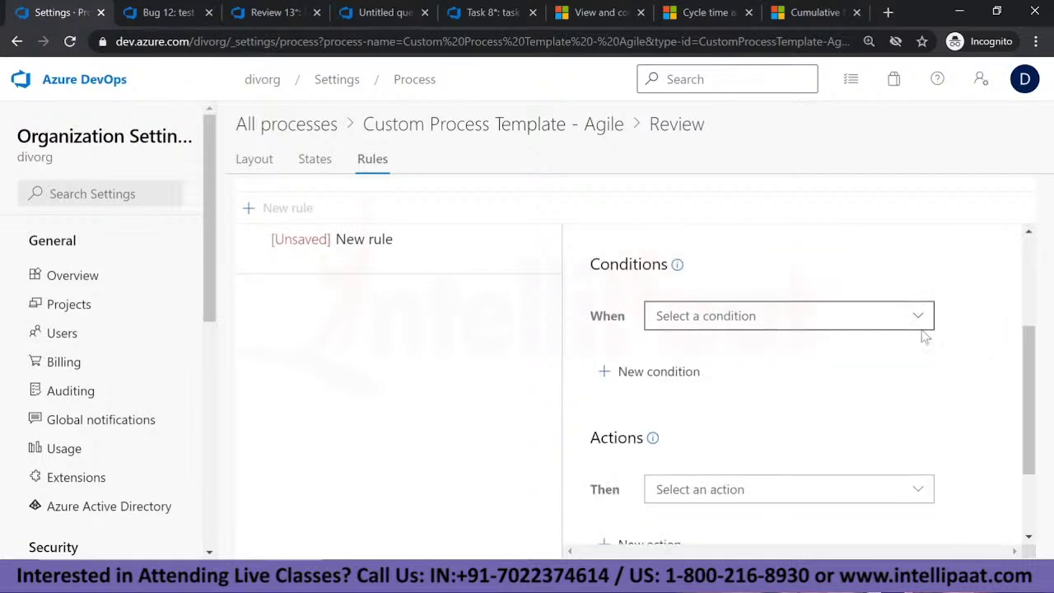
{"action": "left_click", "coordinate": [914, 322]}
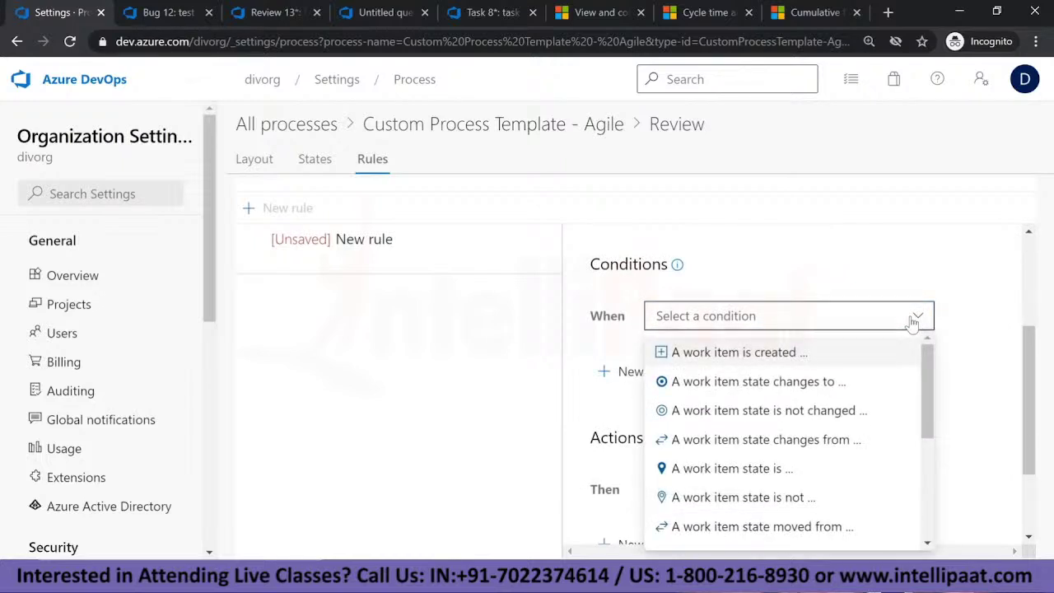
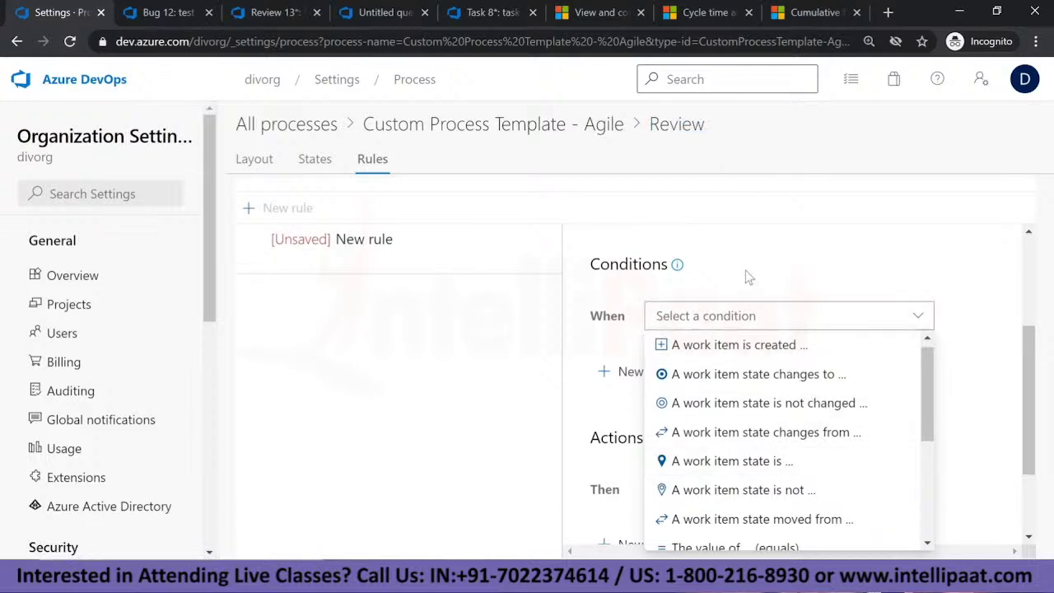
Step: Set the rule's When condition to 'A work item is created'
{"action": "left_click_drag", "start_coordinate": [924, 352], "coordinate": [887, 321]}
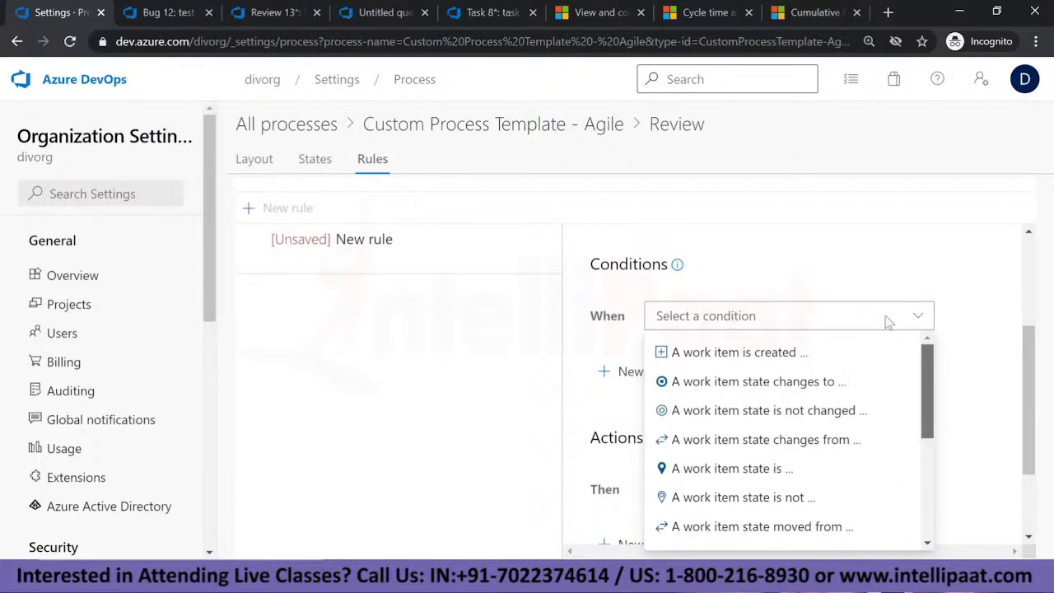
{"action": "left_click", "coordinate": [760, 360]}
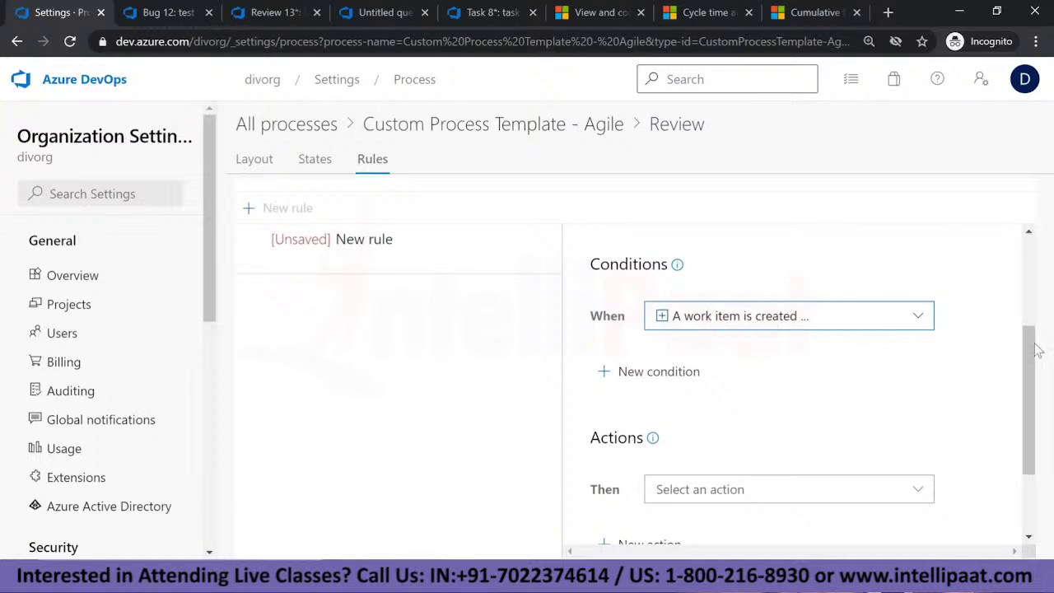
{"action": "scroll", "coordinate": [713, 310], "scroll_direction": "down", "scroll_amount": 1}
Step: Add a second 'The value of (equals)' condition requiring Escalate to equal Yes
{"action": "left_click", "coordinate": [659, 303]}
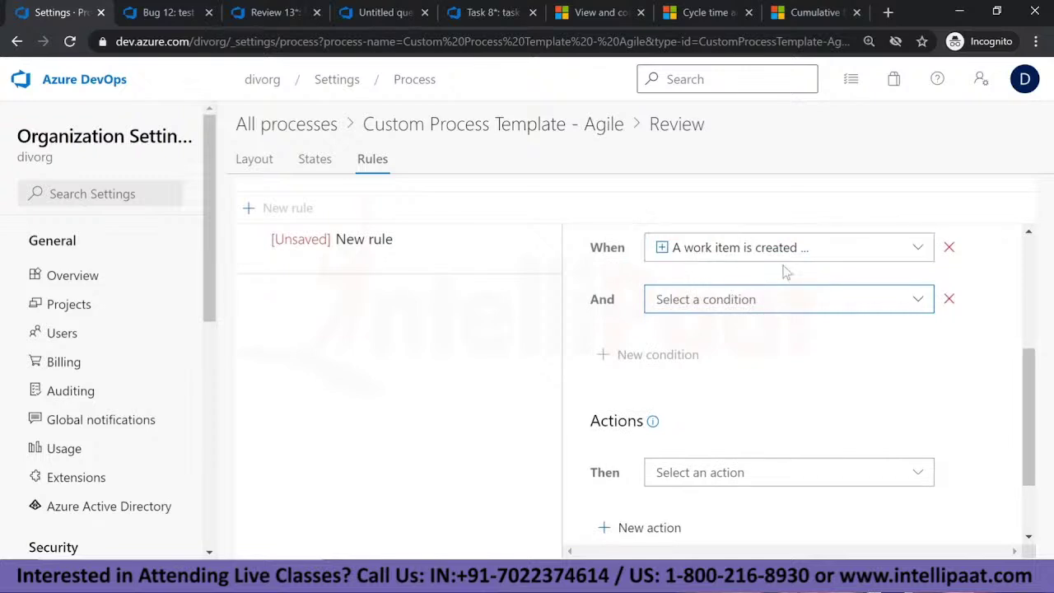
{"action": "left_click", "coordinate": [923, 304]}
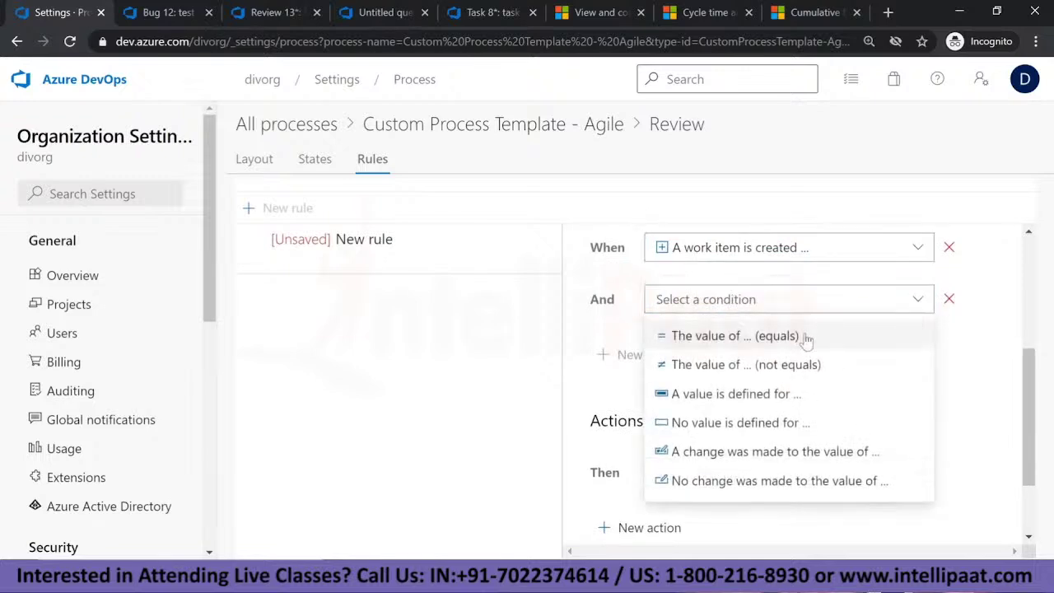
{"action": "left_click", "coordinate": [732, 338]}
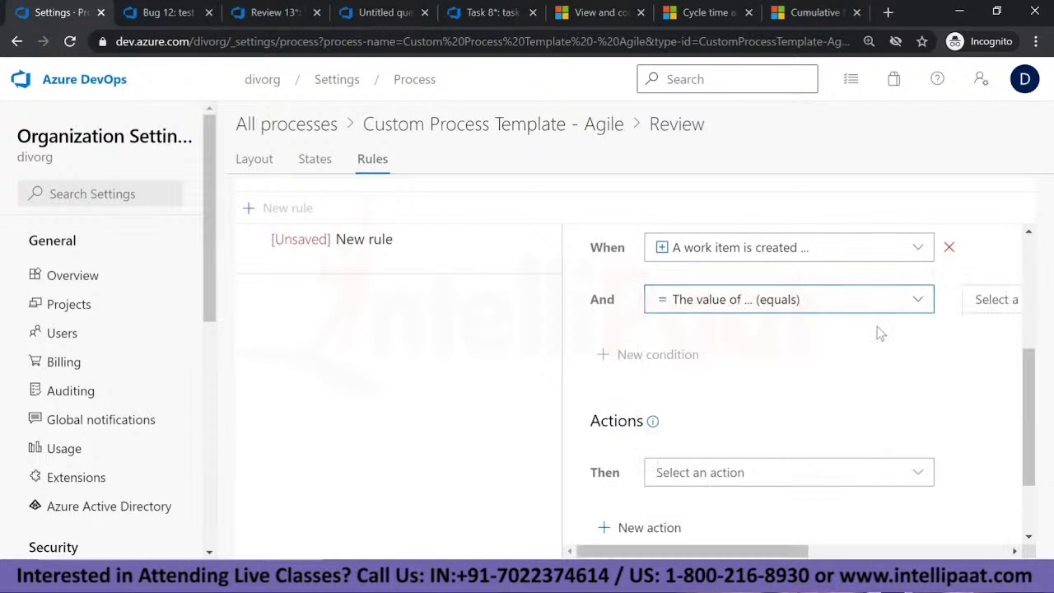
{"action": "left_click", "coordinate": [828, 556]}
{"action": "left_click", "coordinate": [815, 301]}
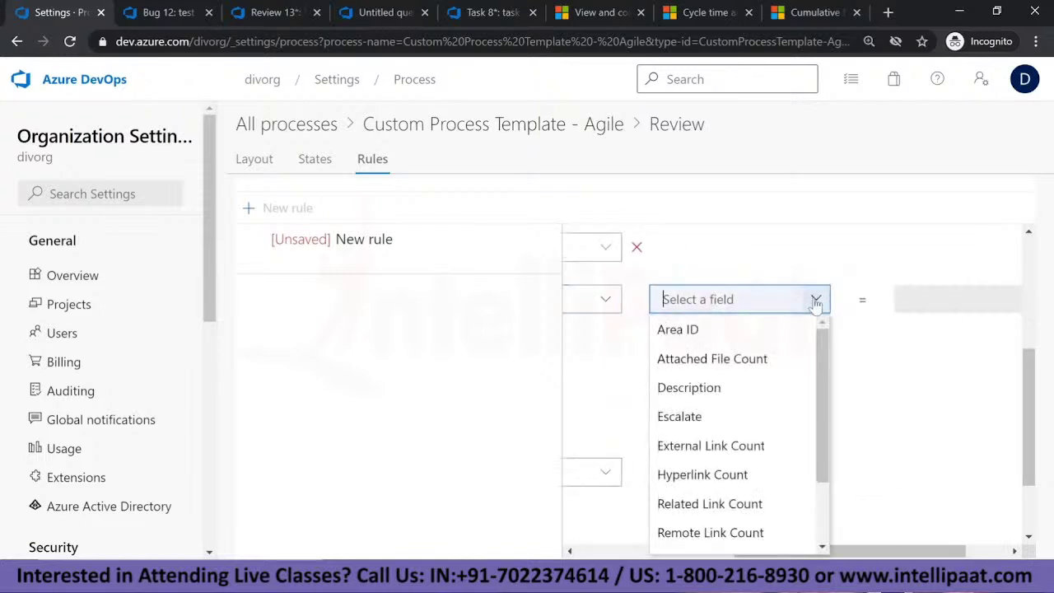
{"action": "left_click_drag", "start_coordinate": [824, 364], "coordinate": [825, 386]}
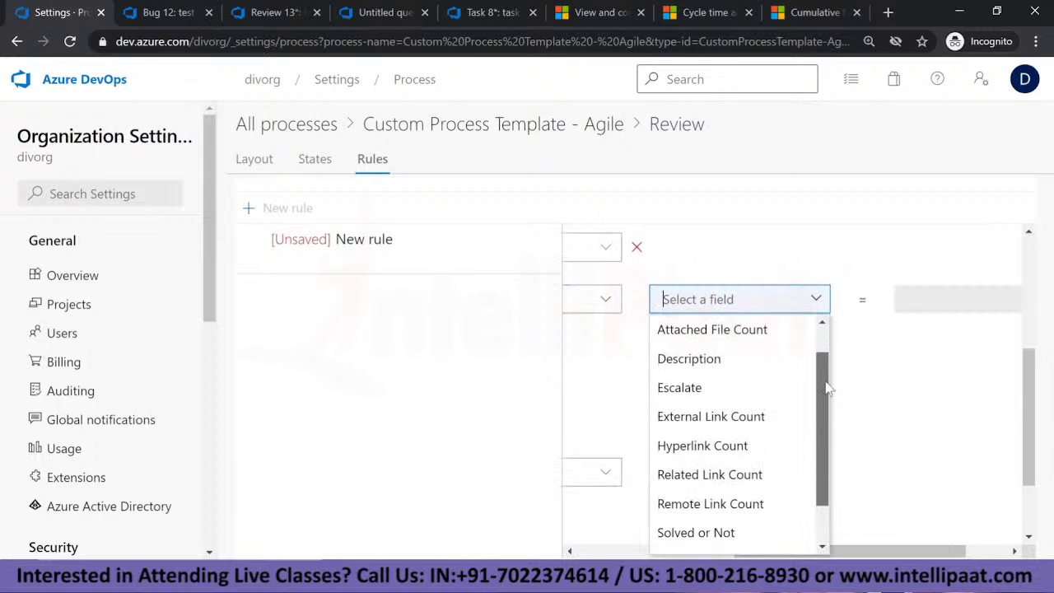
{"action": "left_click", "coordinate": [729, 392]}
{"action": "left_click_drag", "start_coordinate": [829, 545], "coordinate": [682, 547]}
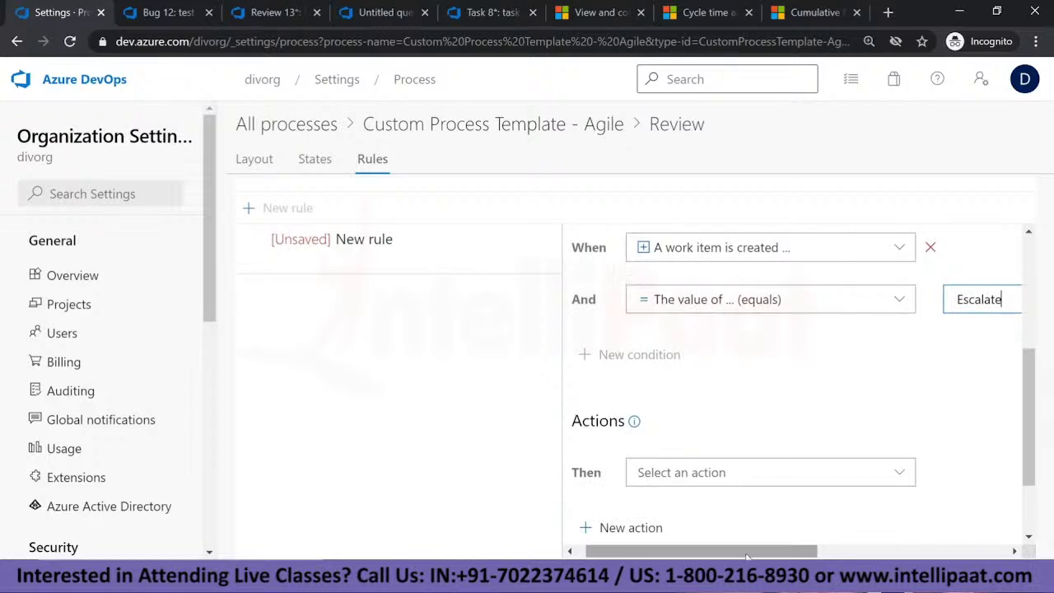
{"action": "left_click_drag", "start_coordinate": [747, 557], "coordinate": [936, 556]}
{"action": "left_click", "coordinate": [964, 300]}
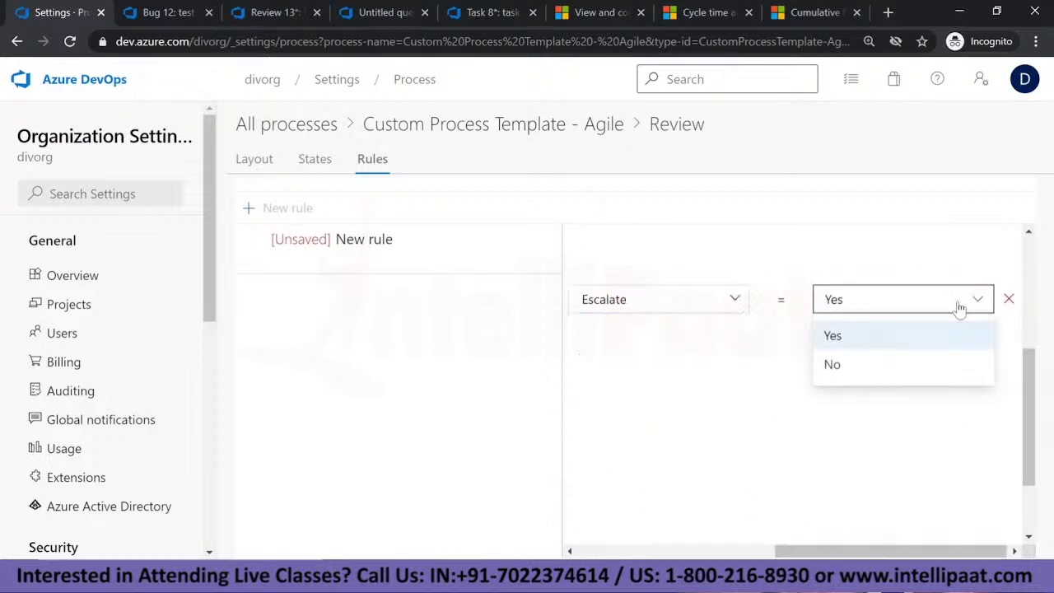
{"action": "left_click", "coordinate": [934, 339]}
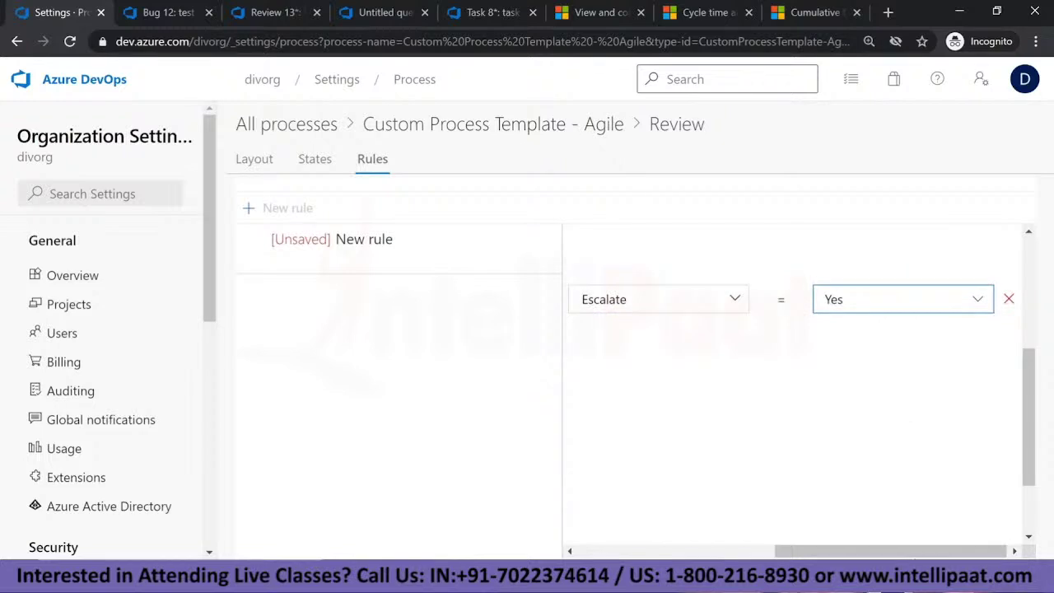
Step: Look through the rule actions list and close it without choosing an action
{"action": "left_click_drag", "start_coordinate": [903, 555], "coordinate": [735, 514]}
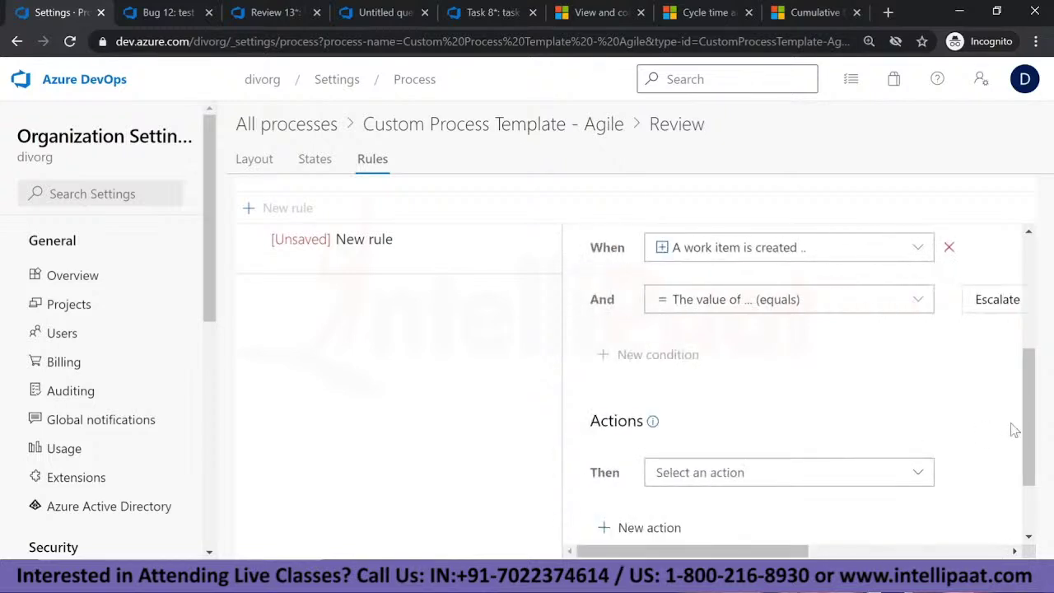
{"action": "left_click_drag", "start_coordinate": [1028, 431], "coordinate": [1028, 470]}
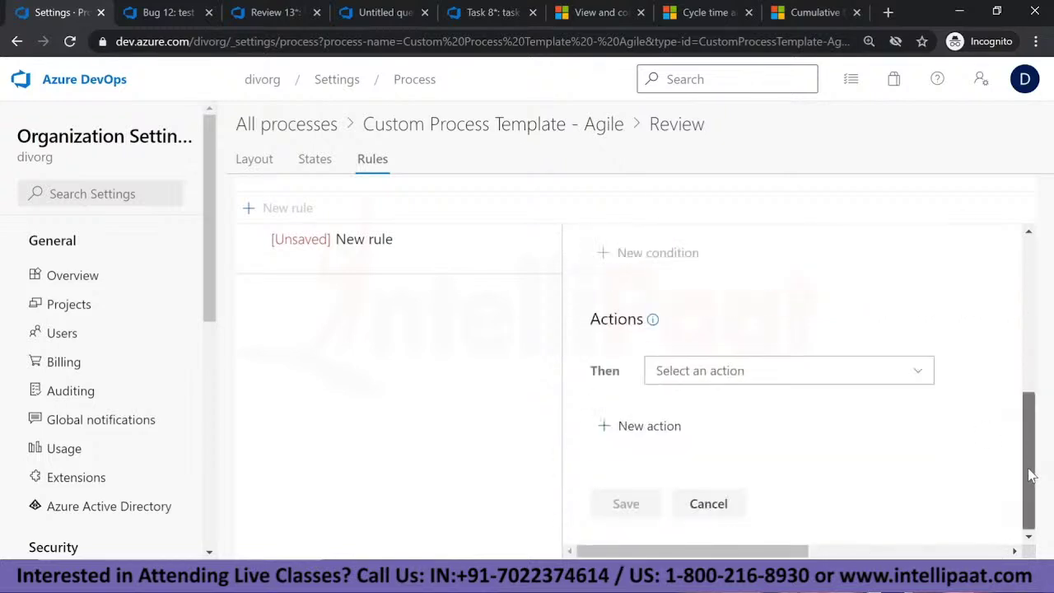
{"action": "left_click", "coordinate": [922, 370]}
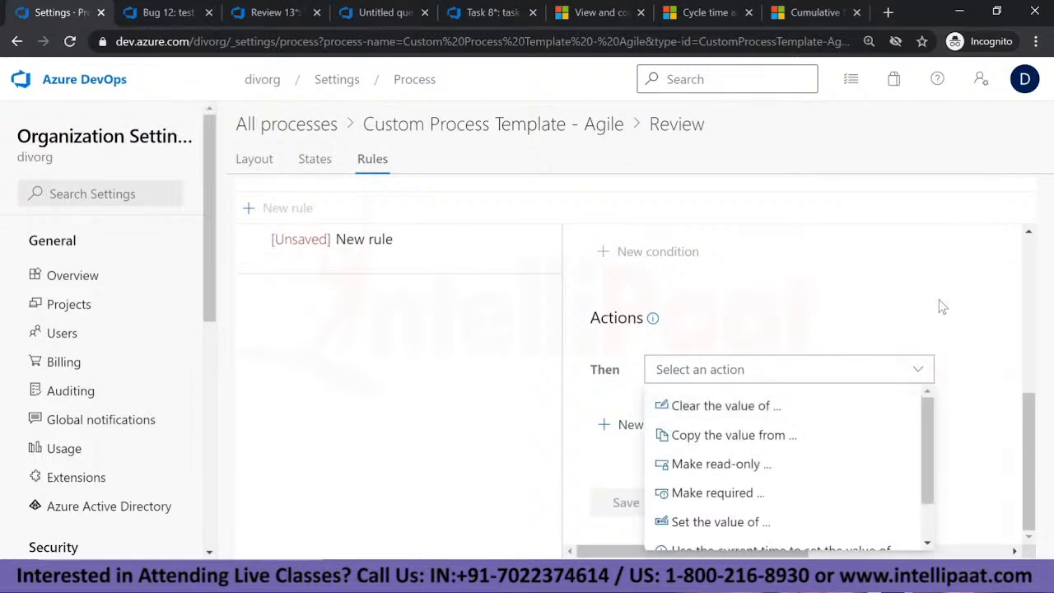
{"action": "left_click", "coordinate": [1025, 430]}
{"action": "left_click_drag", "start_coordinate": [1025, 430], "coordinate": [995, 299]}
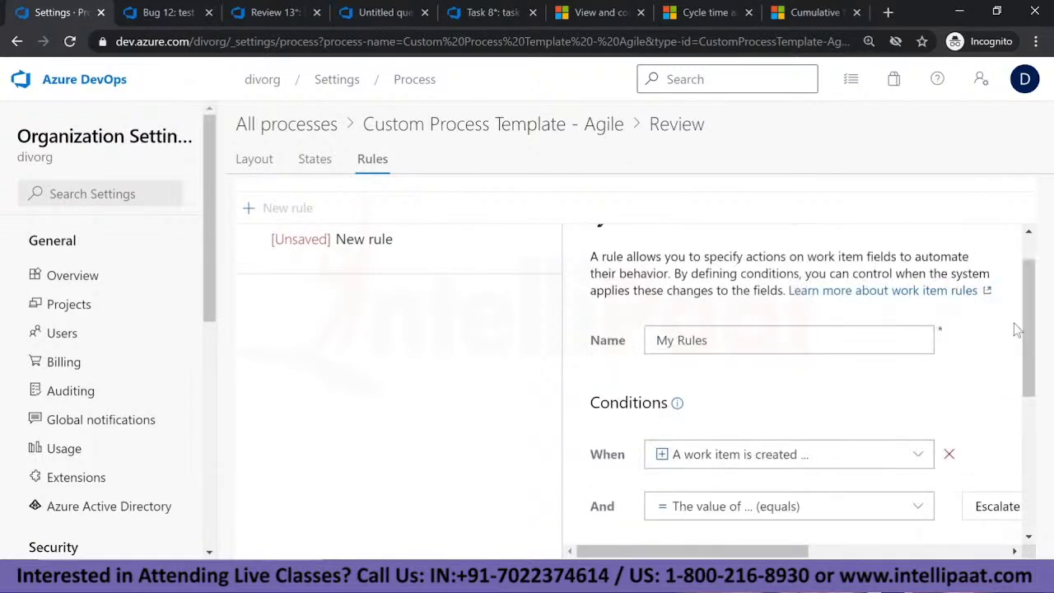
{"action": "scroll", "coordinate": [1034, 350], "scroll_direction": "down", "scroll_amount": 2}
Step: Change the When condition to 'A work item state changes from' New to Proposed
{"action": "left_click", "coordinate": [921, 346]}
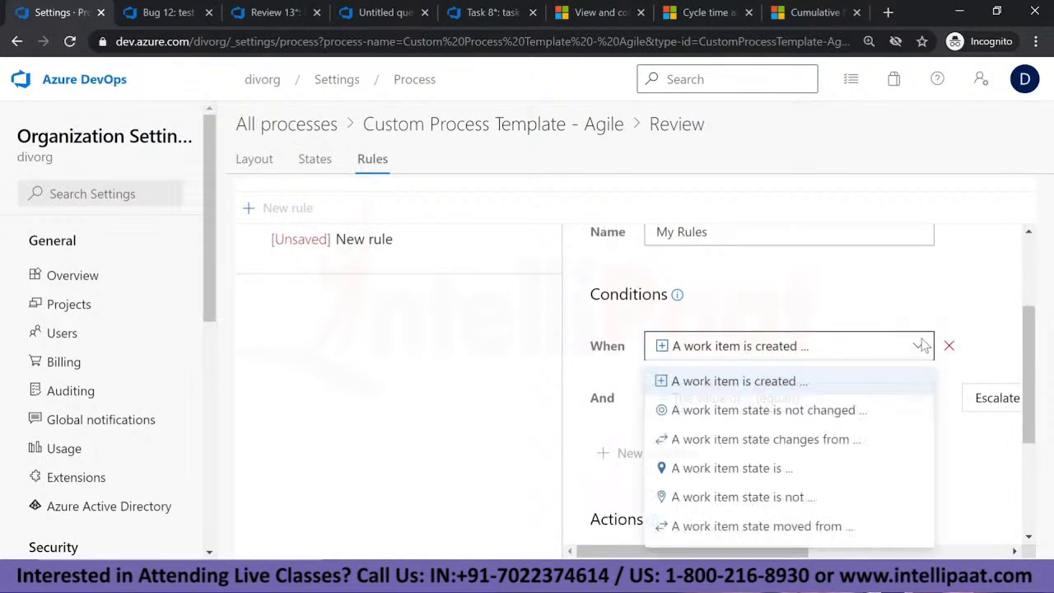
{"action": "left_click", "coordinate": [866, 445]}
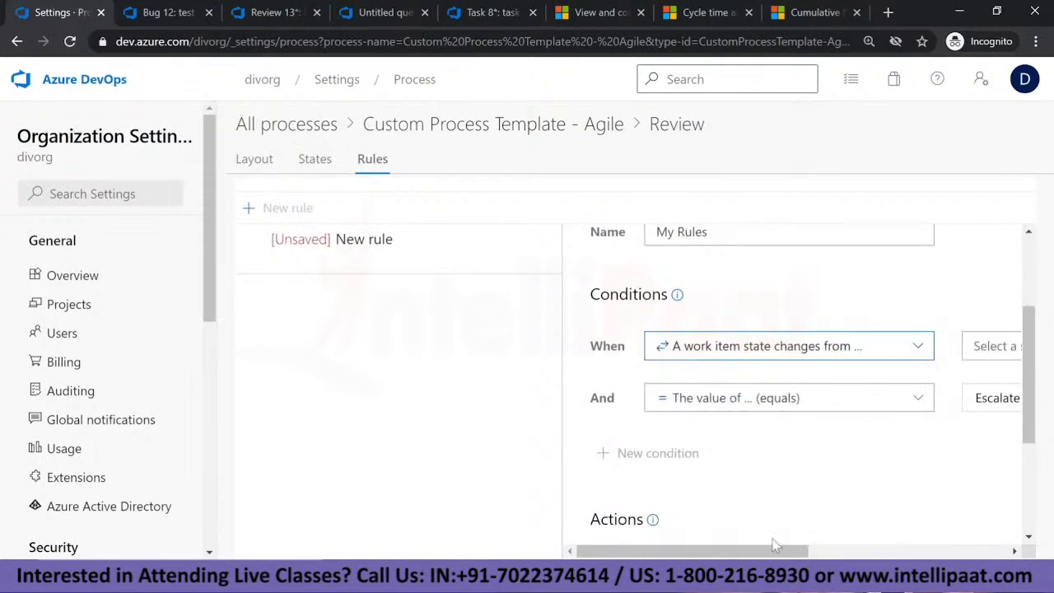
{"action": "left_click", "coordinate": [829, 550]}
{"action": "left_click", "coordinate": [824, 345]}
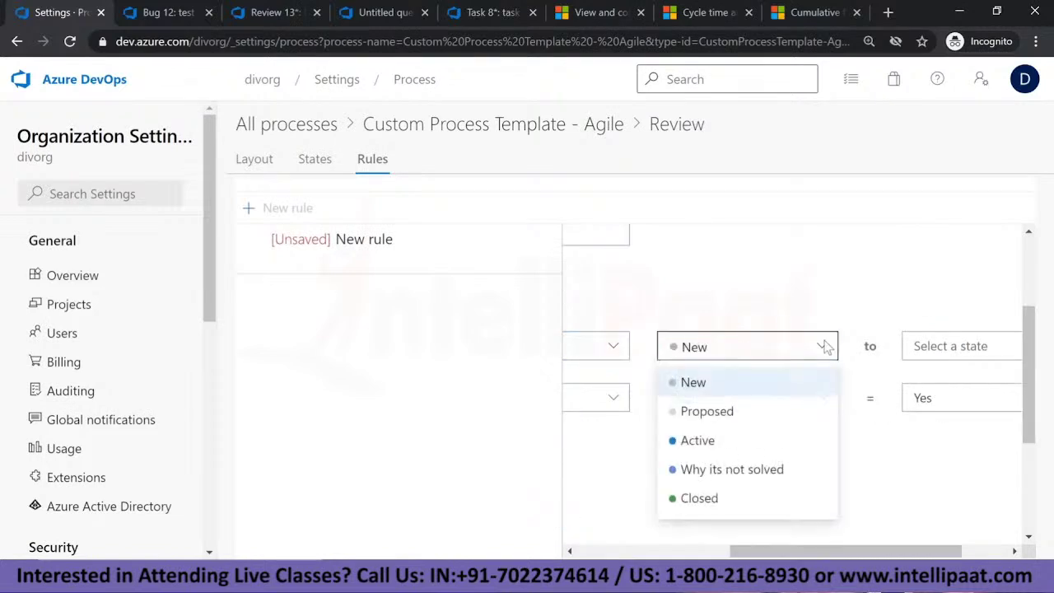
{"action": "left_click", "coordinate": [789, 386]}
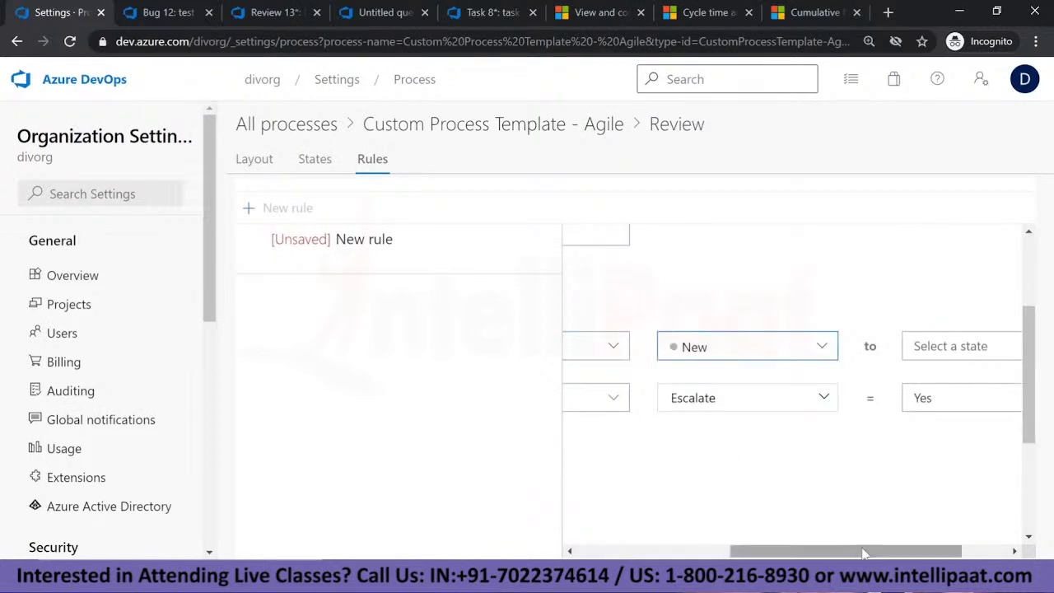
{"action": "left_click_drag", "start_coordinate": [860, 550], "coordinate": [906, 550]}
{"action": "left_click", "coordinate": [977, 346]}
{"action": "left_click", "coordinate": [934, 416]}
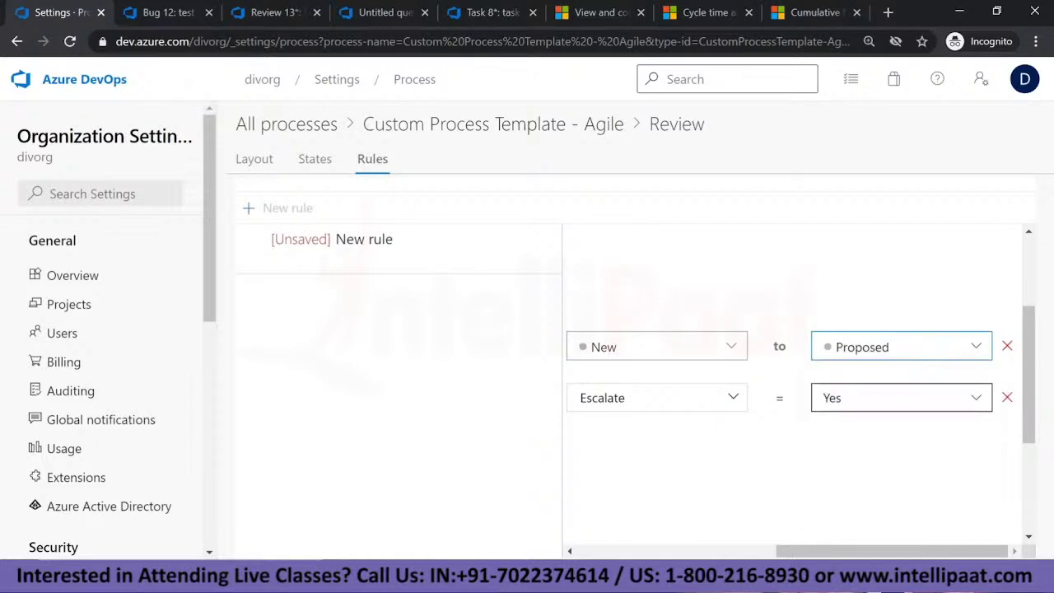
{"action": "scroll", "coordinate": [817, 557], "scroll_direction": "left", "scroll_amount": 5}
{"action": "scroll", "coordinate": [983, 520], "scroll_direction": "right", "scroll_amount": 5}
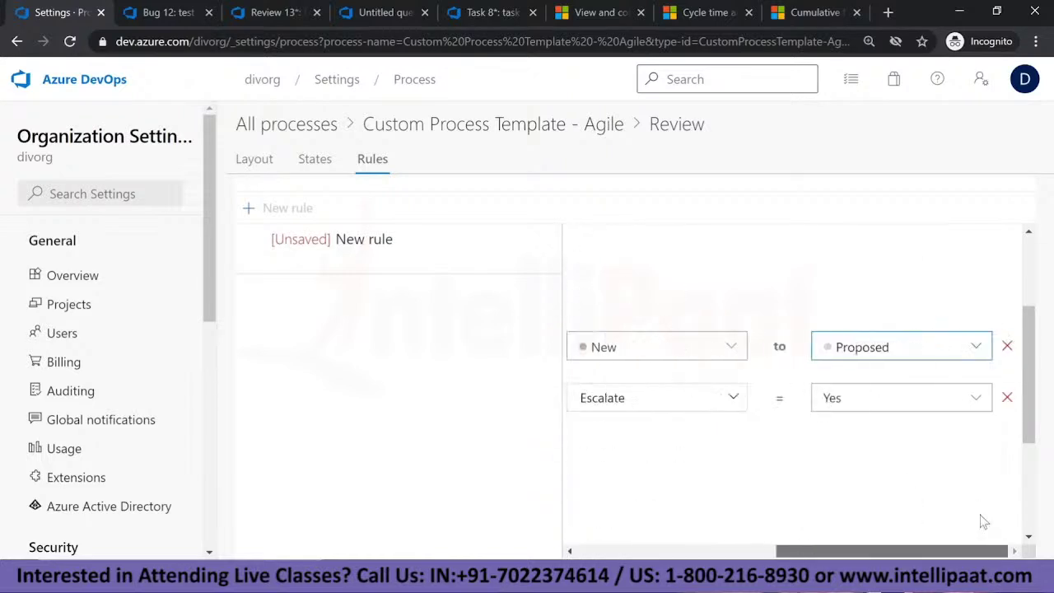
{"action": "scroll", "coordinate": [733, 506], "scroll_direction": "left", "scroll_amount": 5}
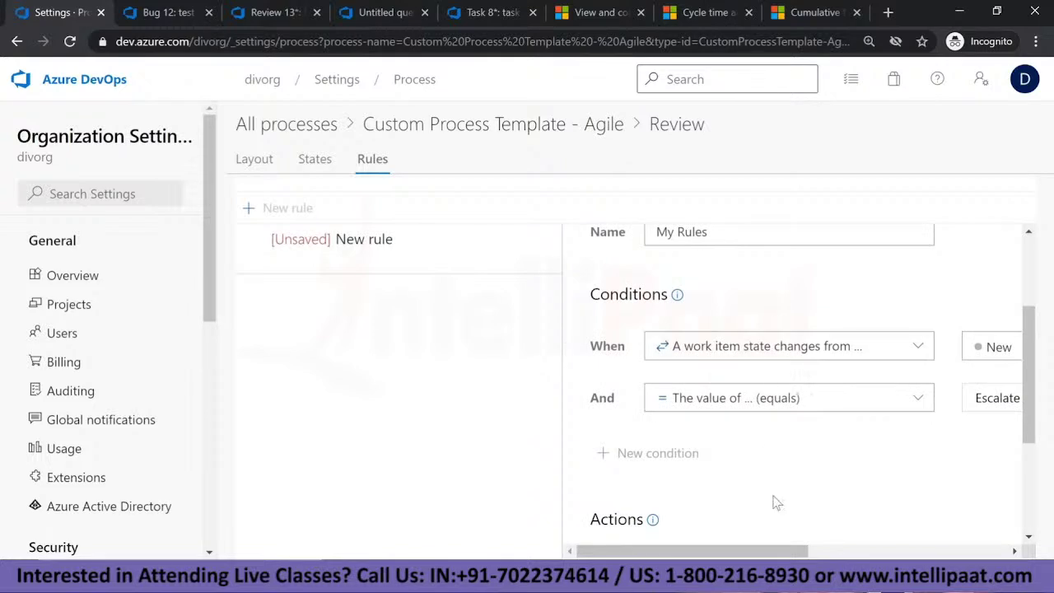
{"action": "scroll", "coordinate": [758, 556], "scroll_direction": "right", "scroll_amount": 3}
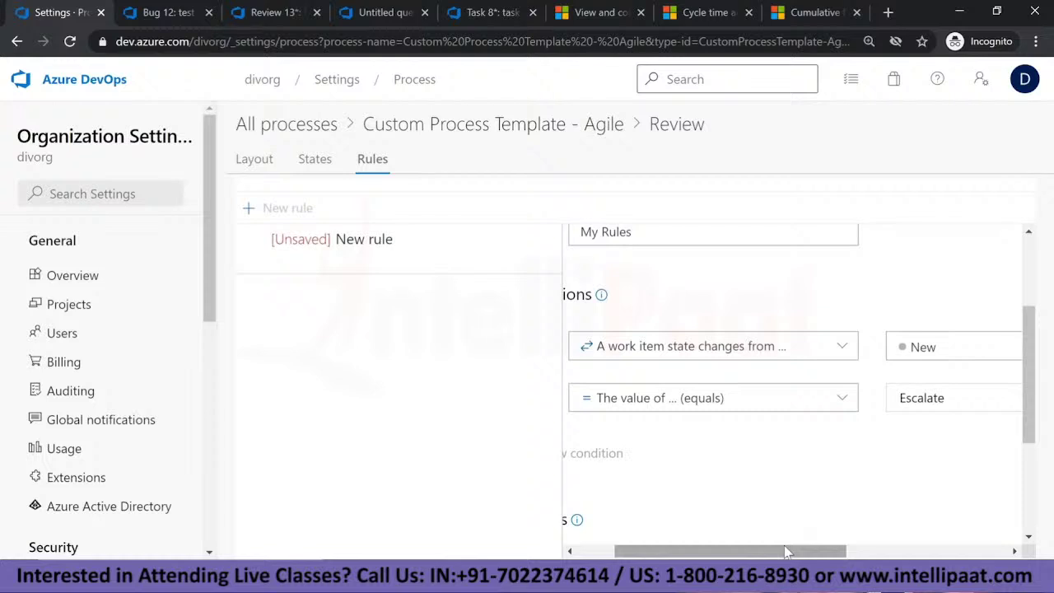
{"action": "left_click_drag", "start_coordinate": [784, 546], "coordinate": [923, 550]}
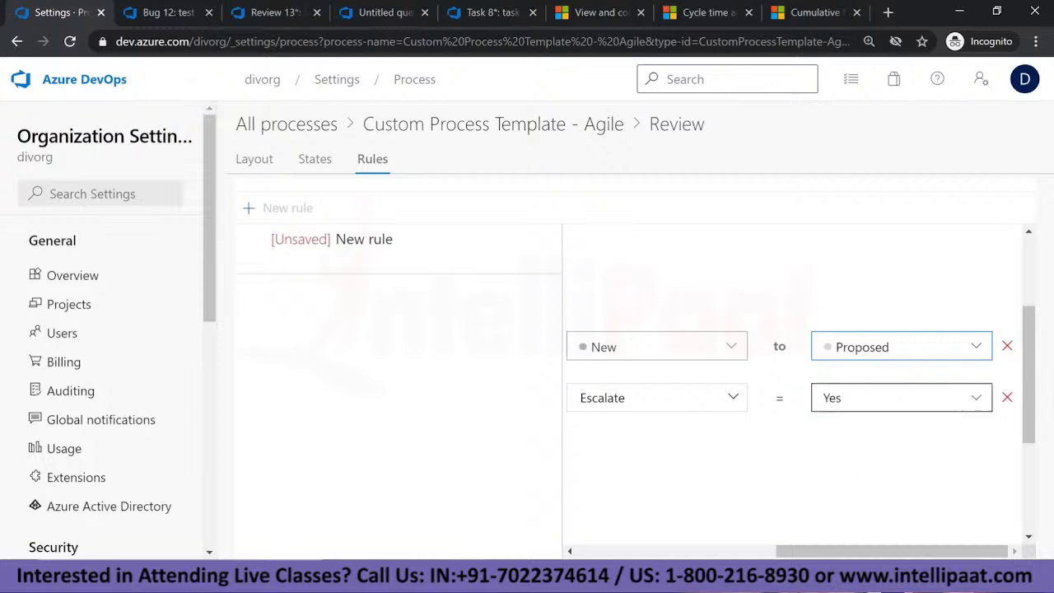
Step: Set the rule's Then action to 'Make required'
{"action": "left_click_drag", "start_coordinate": [857, 557], "coordinate": [659, 557]}
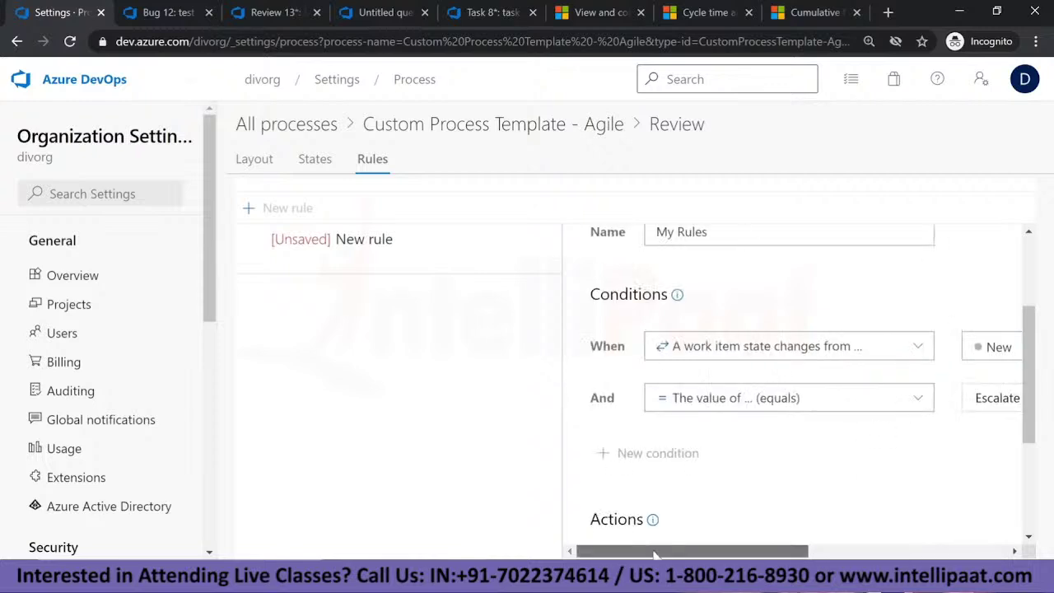
{"action": "scroll", "coordinate": [1031, 428], "scroll_direction": "down", "scroll_amount": 2}
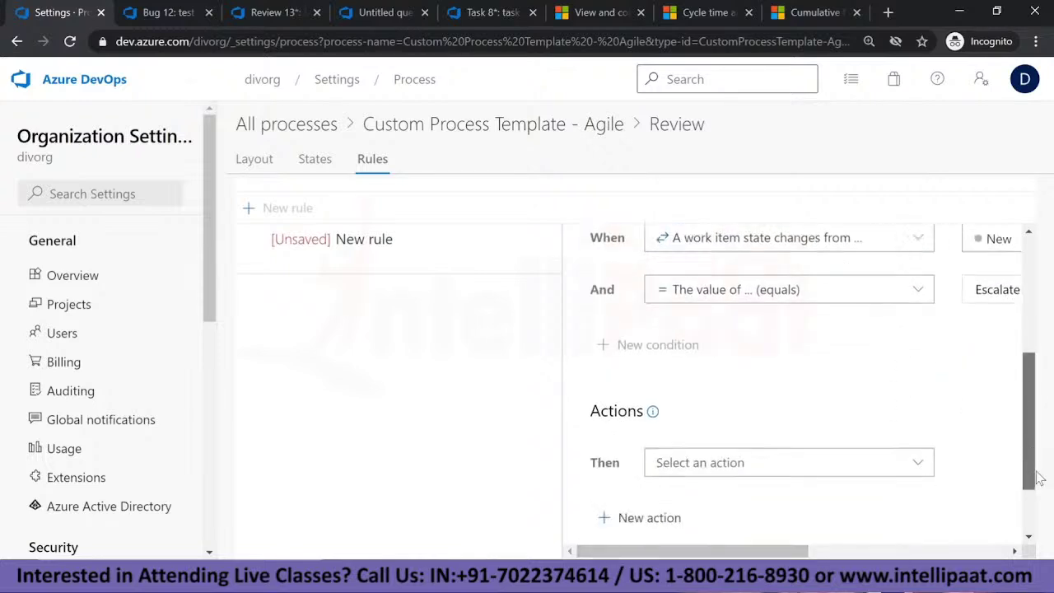
{"action": "left_click", "coordinate": [901, 394]}
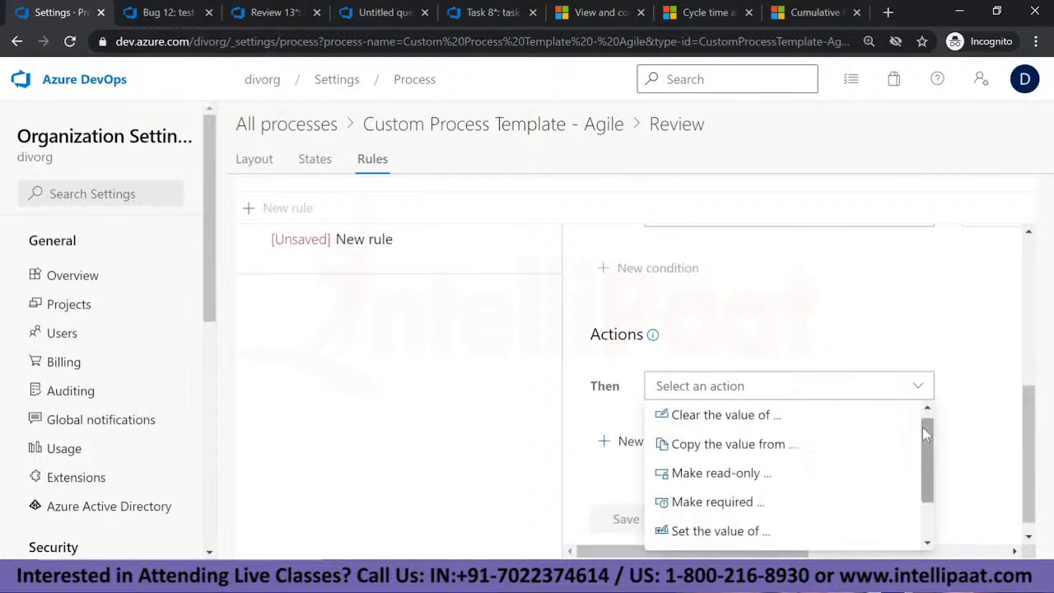
{"action": "left_click_drag", "start_coordinate": [924, 428], "coordinate": [935, 518]}
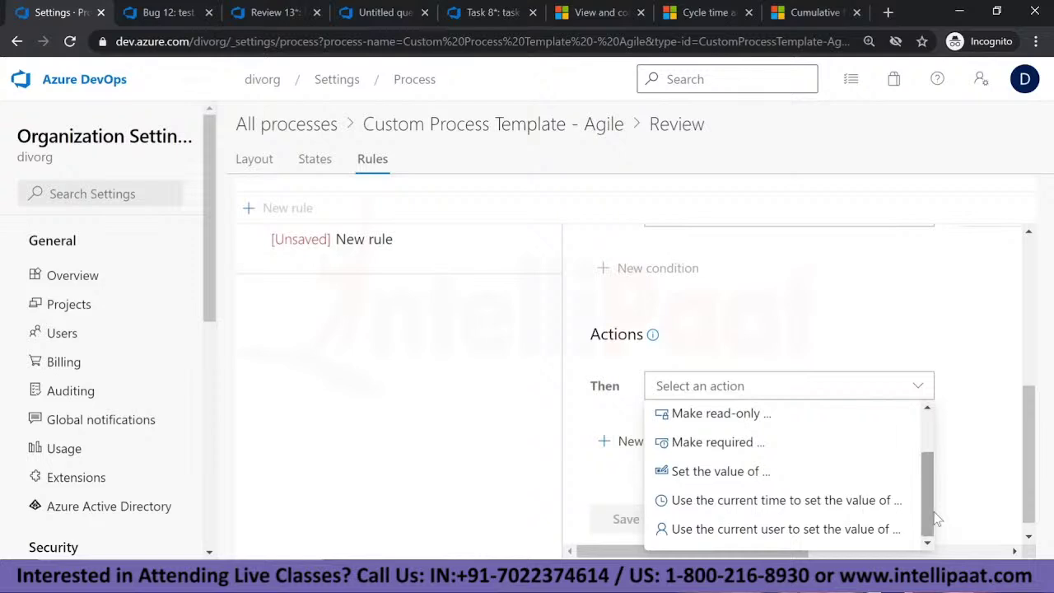
{"action": "scroll", "coordinate": [876, 425], "scroll_direction": "up", "scroll_amount": 3}
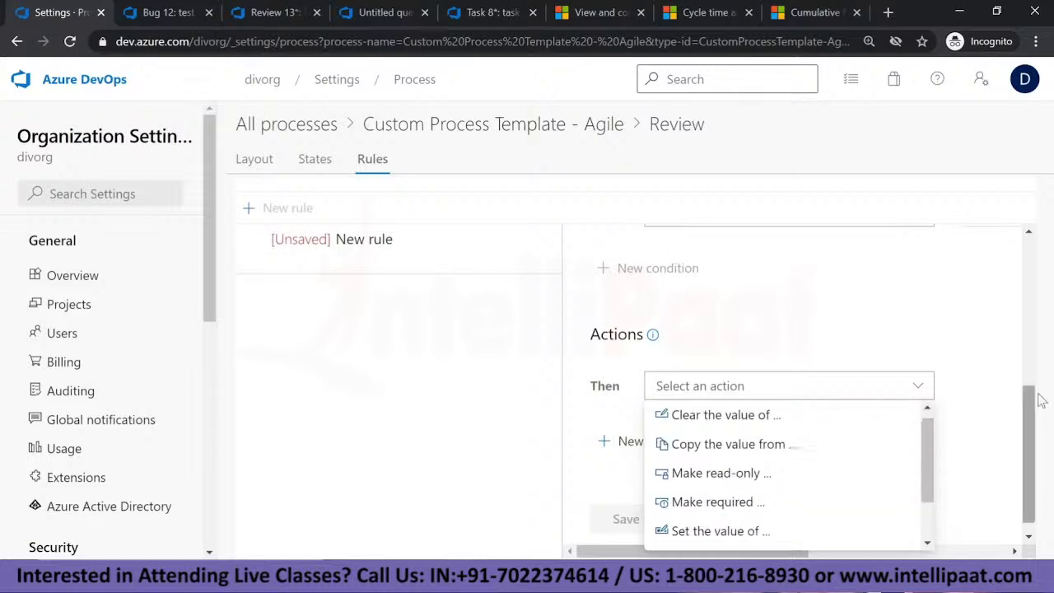
{"action": "left_click_drag", "start_coordinate": [1028, 423], "coordinate": [998, 445]}
{"action": "left_click", "coordinate": [926, 382]}
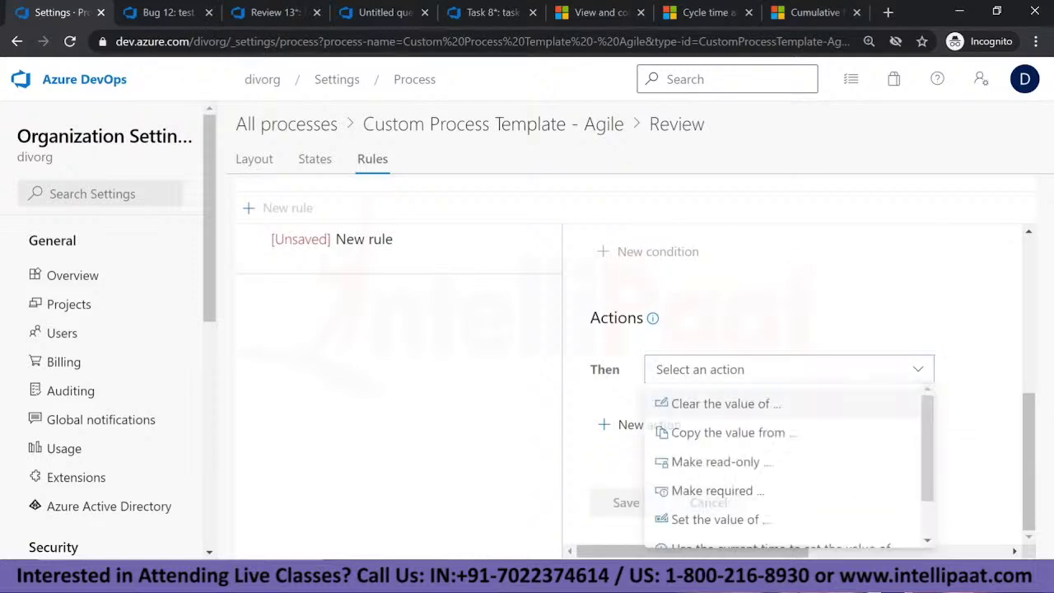
{"action": "left_click_drag", "start_coordinate": [926, 419], "coordinate": [928, 437]}
{"action": "scroll", "coordinate": [928, 437], "scroll_direction": "down", "scroll_amount": 1}
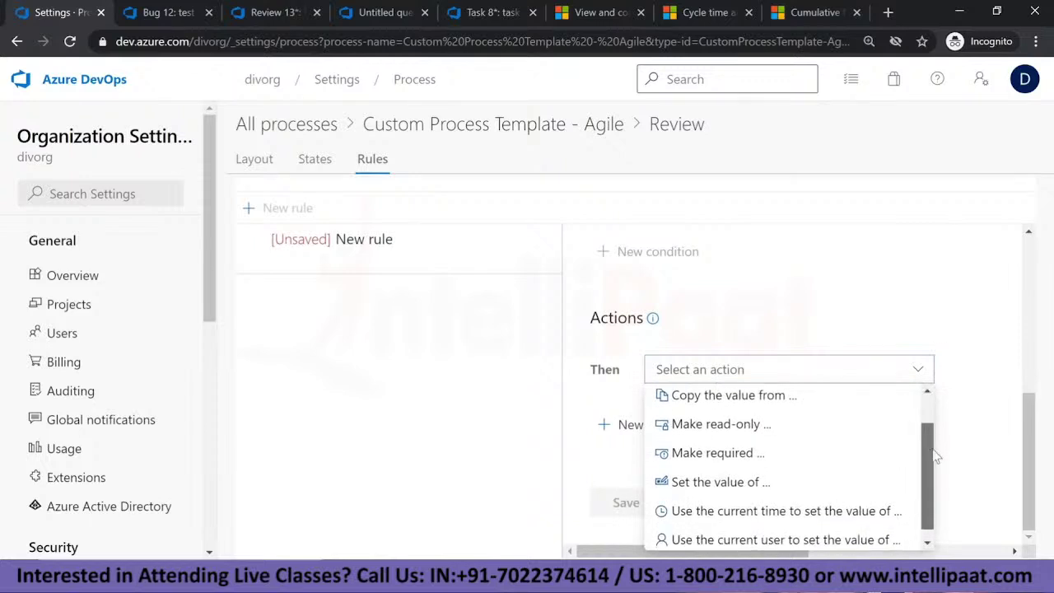
{"action": "left_click", "coordinate": [779, 451]}
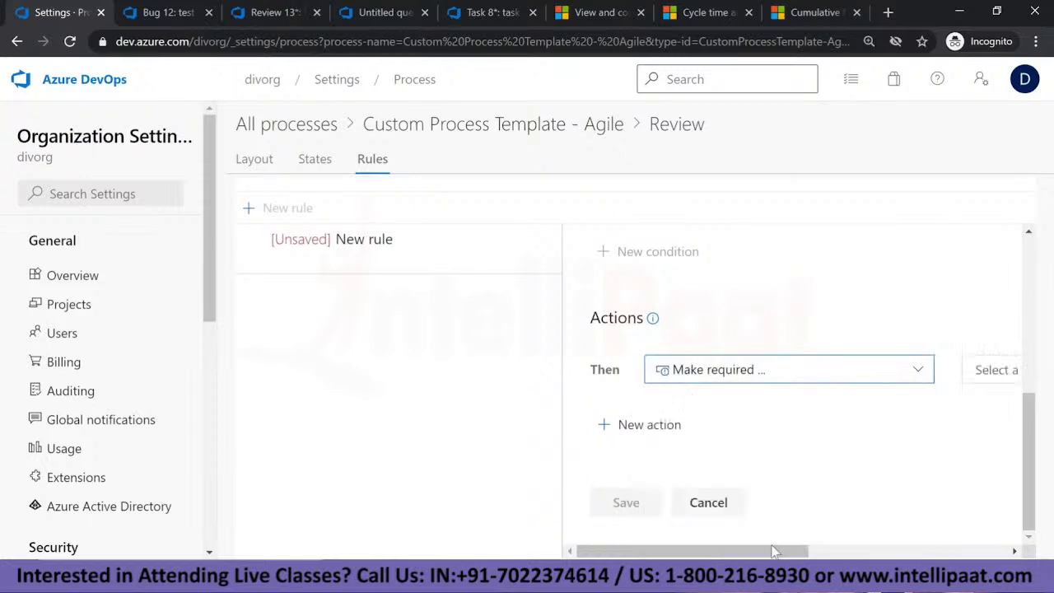
{"action": "left_click_drag", "start_coordinate": [774, 552], "coordinate": [996, 527]}
Step: Choose Description as the required field and save the rule
{"action": "left_click", "coordinate": [726, 382]}
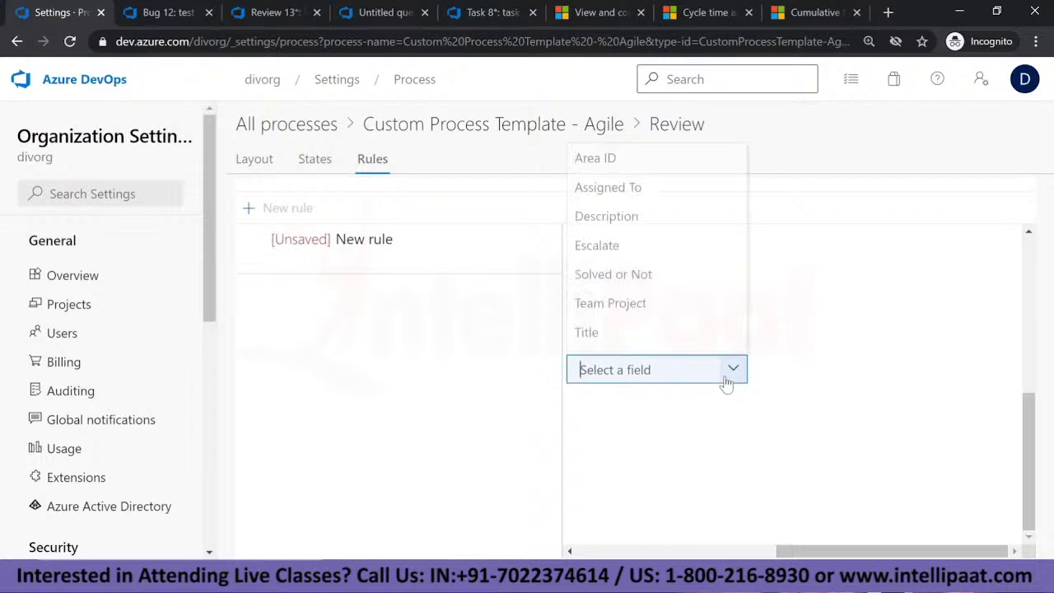
{"action": "left_click", "coordinate": [724, 381]}
{"action": "left_click", "coordinate": [723, 380]}
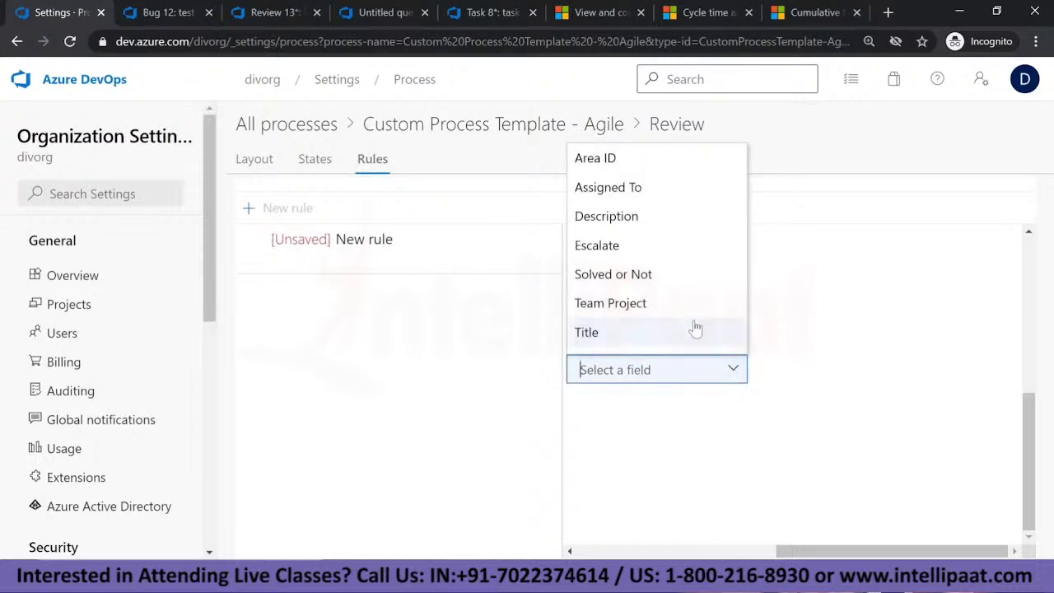
{"action": "left_click", "coordinate": [640, 218]}
{"action": "left_click_drag", "start_coordinate": [879, 551], "coordinate": [679, 551]}
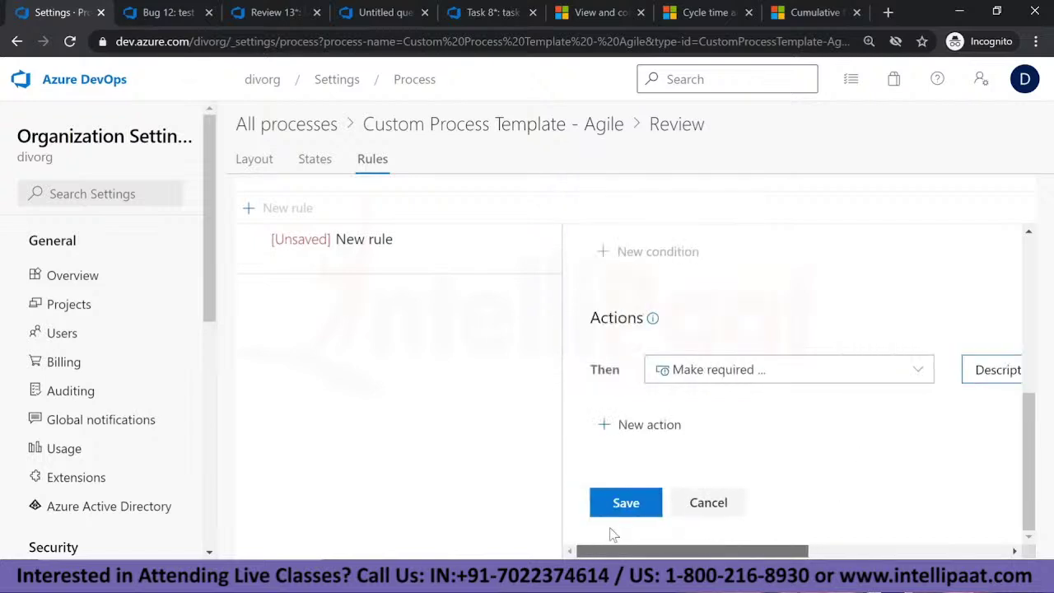
{"action": "left_click", "coordinate": [628, 502]}
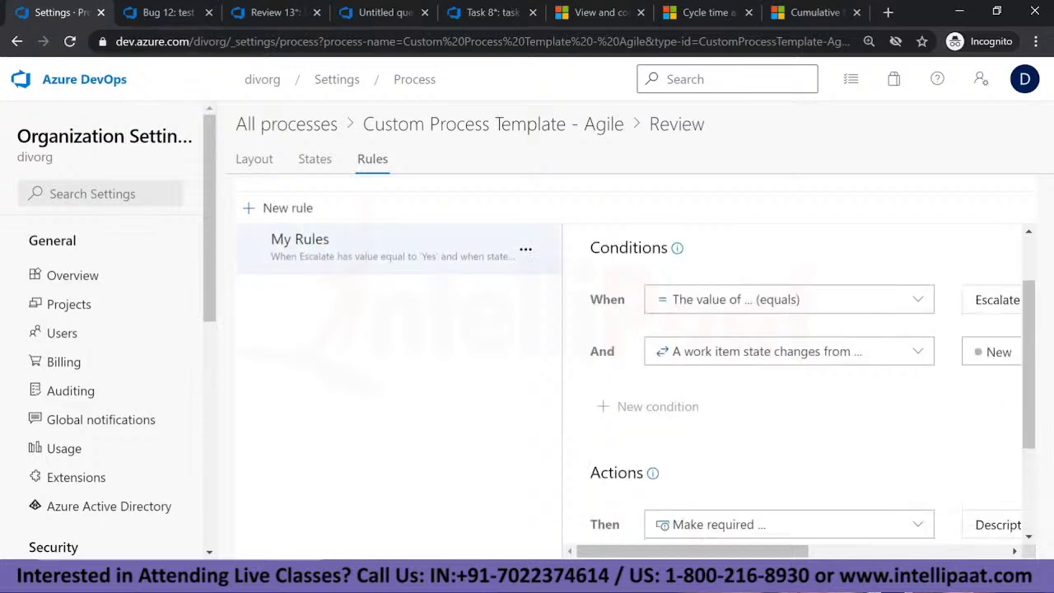
Step: Recheck the condition operator, then go to the Review 13 work item
{"action": "mouse_move", "coordinate": [730, 552]}
{"action": "left_mouse_down"}
{"action": "mouse_move", "coordinate": [716, 552]}
{"action": "mouse_move", "coordinate": [729, 551]}
{"action": "left_mouse_up"}
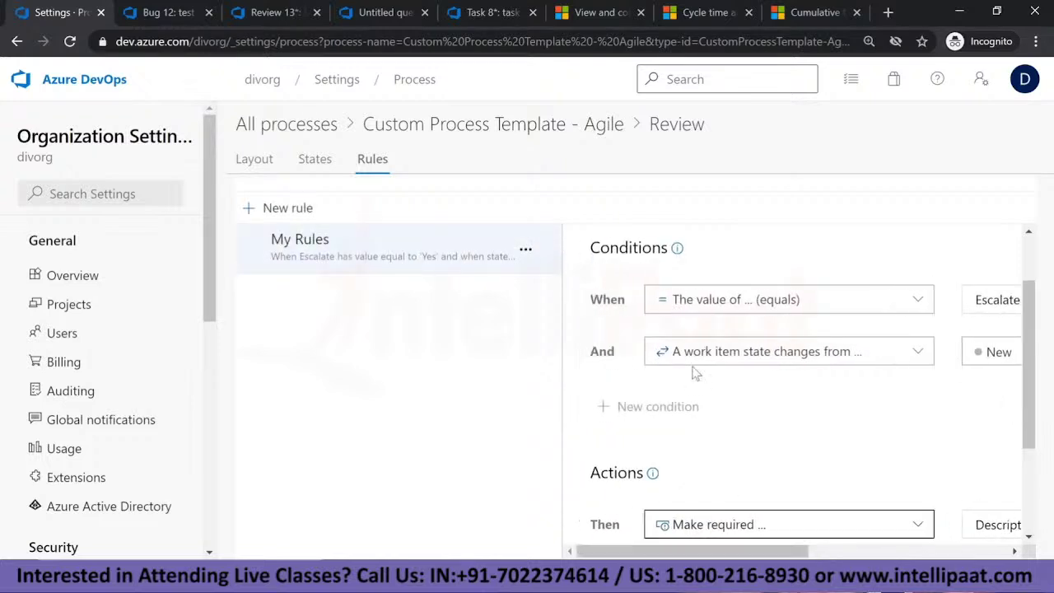
{"action": "left_click", "coordinate": [699, 303]}
{"action": "left_click", "coordinate": [988, 410]}
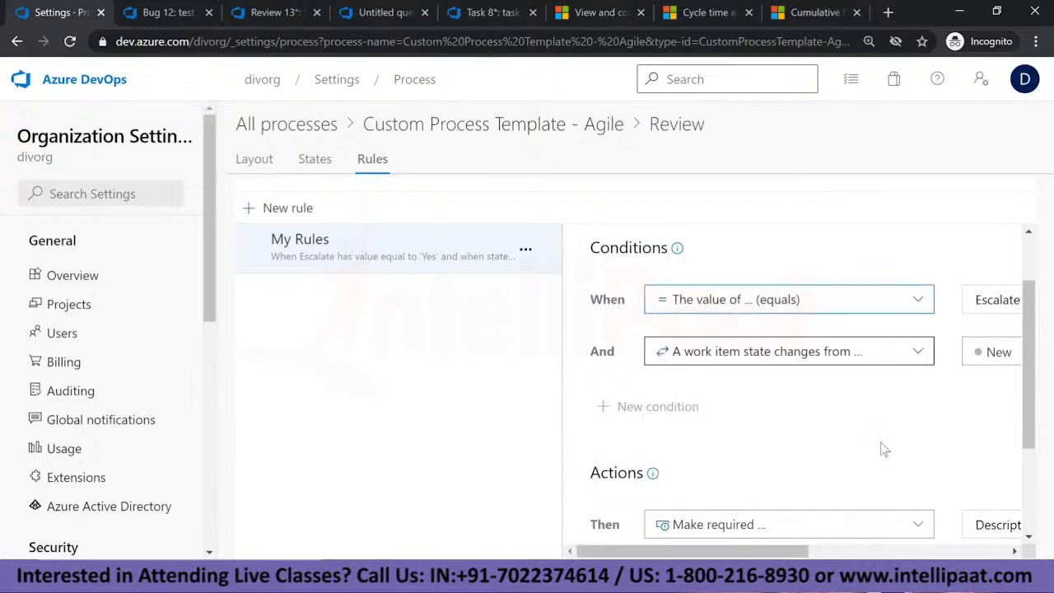
{"action": "left_click", "coordinate": [892, 550]}
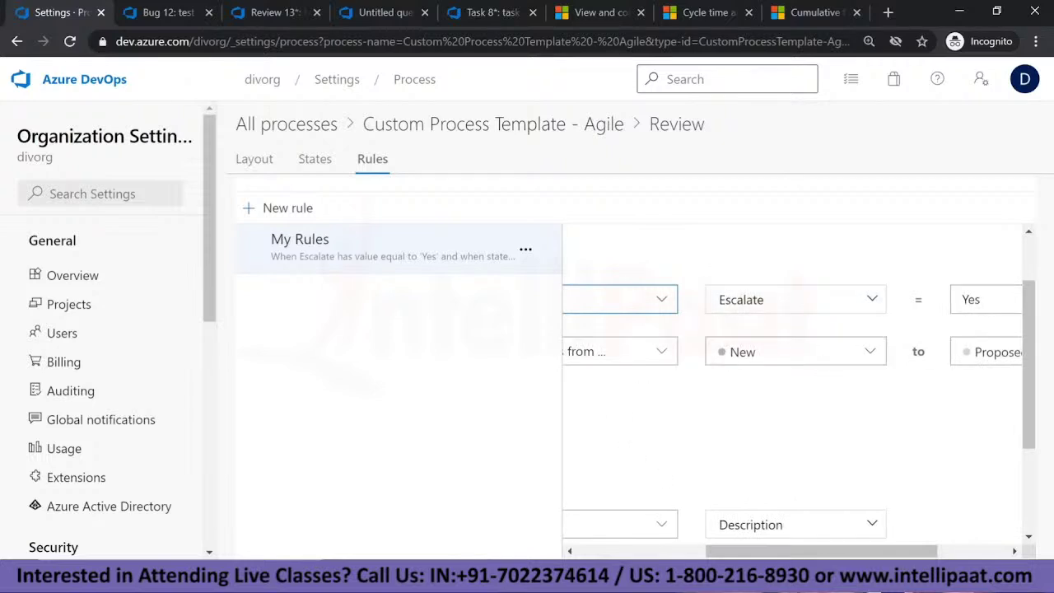
{"action": "scroll", "coordinate": [1018, 435], "scroll_direction": "down", "scroll_amount": 1}
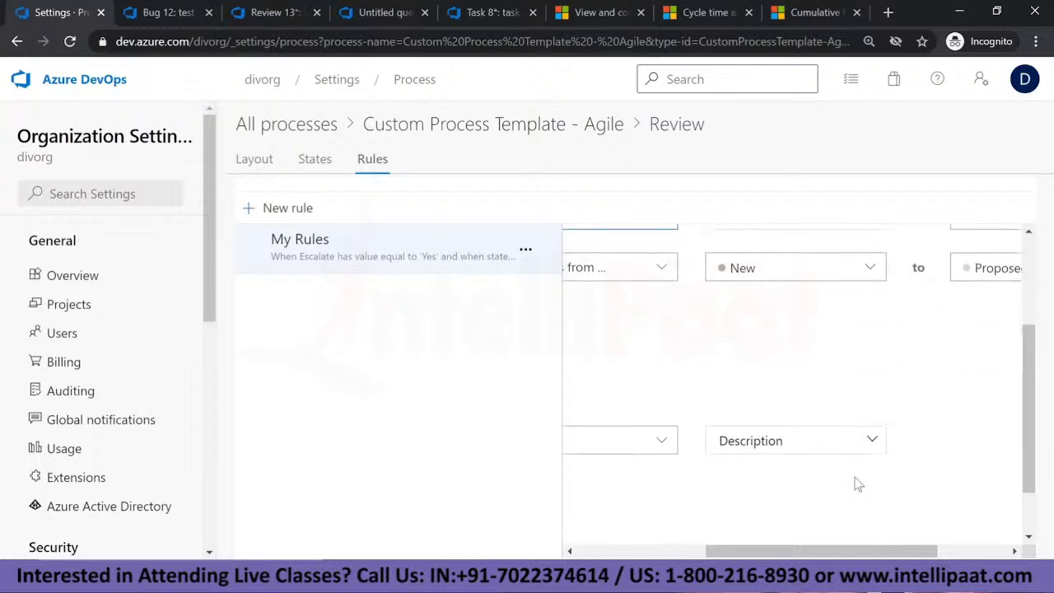
{"action": "mouse_move", "coordinate": [880, 553]}
{"action": "left_mouse_down"}
{"action": "mouse_move", "coordinate": [761, 553]}
{"action": "mouse_move", "coordinate": [859, 550]}
{"action": "left_mouse_up"}
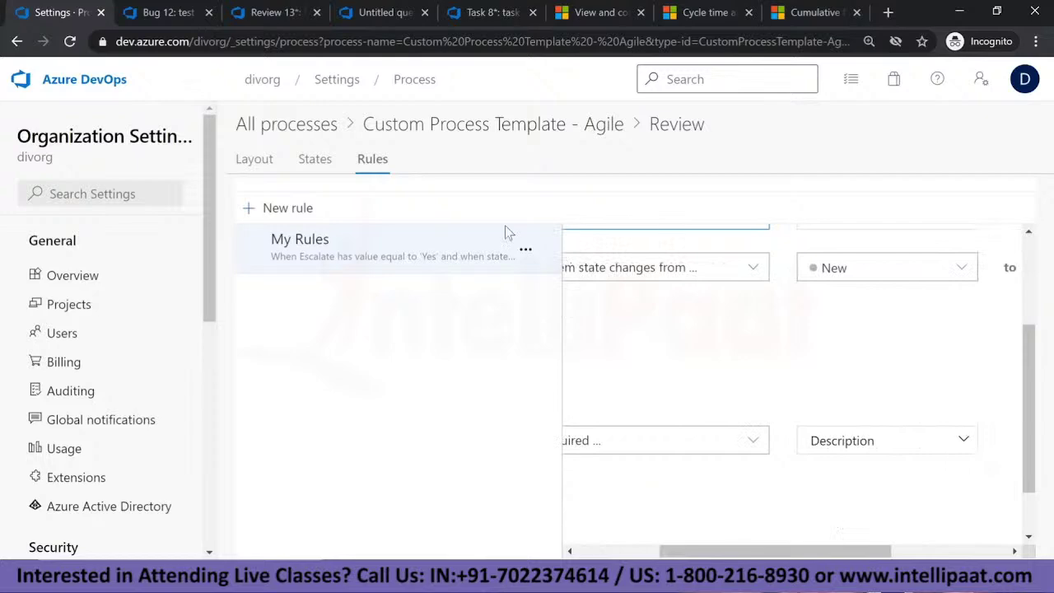
{"action": "left_click", "coordinate": [258, 11]}
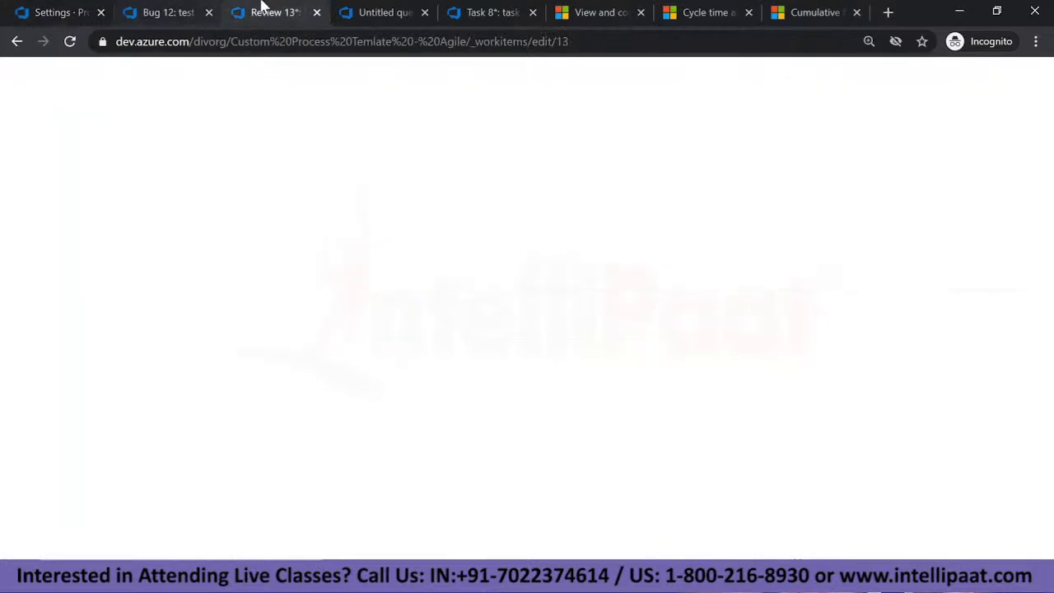
Step: Leave item 13 for the Work items list, discarding its unsaved changes
{"action": "left_click", "coordinate": [459, 318]}
{"action": "left_click", "coordinate": [460, 318]}
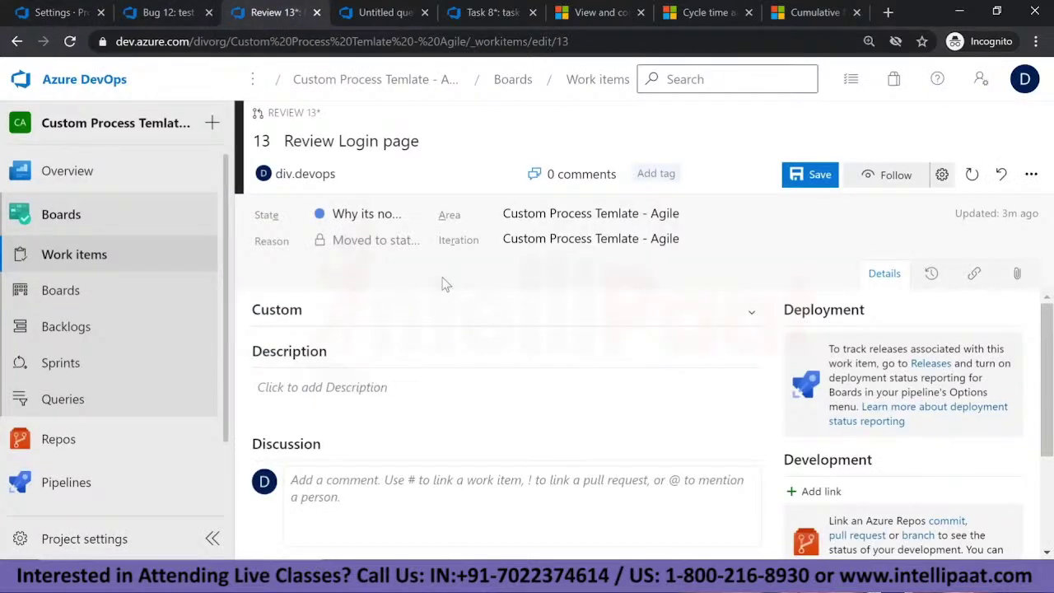
{"action": "left_click", "coordinate": [96, 252]}
{"action": "left_click", "coordinate": [511, 392]}
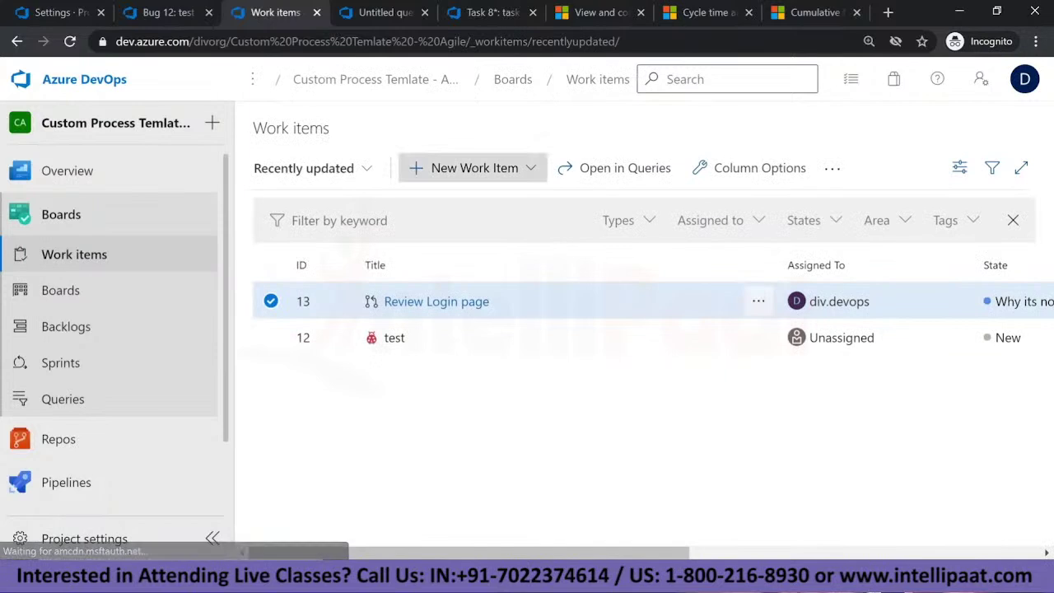
Step: Create and save a new Review work item titled 'Review', then return to the rules
{"action": "left_click", "coordinate": [465, 172]}
{"action": "left_click", "coordinate": [461, 323]}
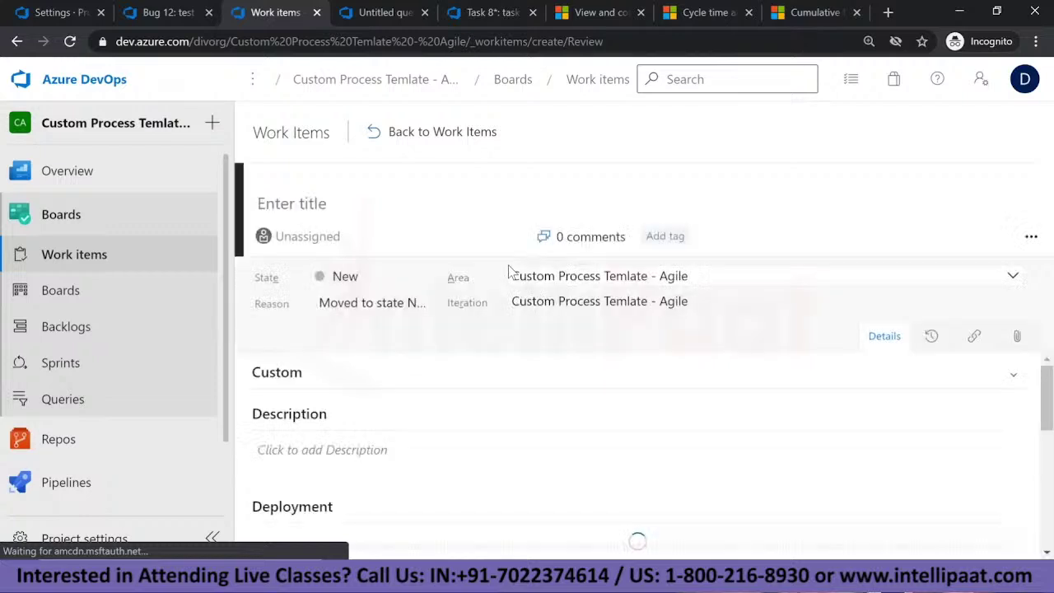
{"action": "type", "text": "Review"}
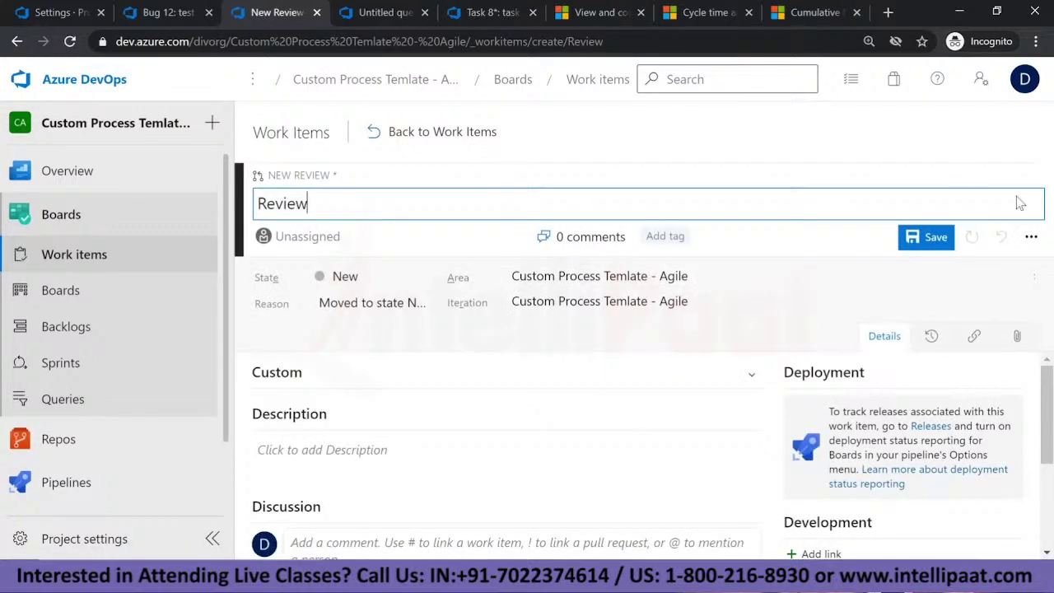
{"action": "left_click", "coordinate": [933, 238]}
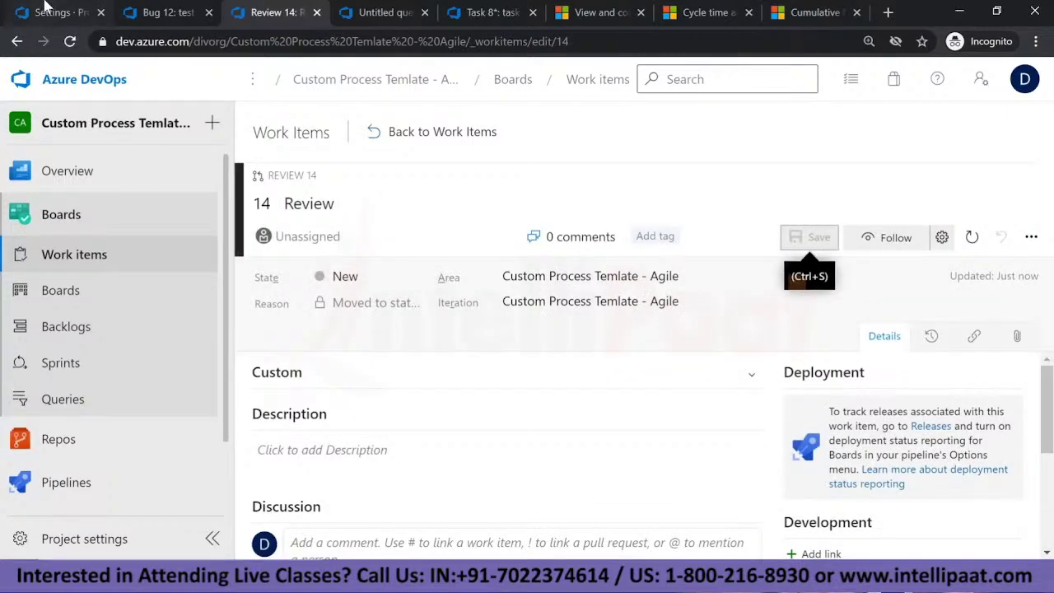
{"action": "left_click", "coordinate": [56, 9]}
Step: Recheck the rule's conditions, keeping the equals operator, then return to Review 14
{"action": "left_click_drag", "start_coordinate": [705, 552], "coordinate": [604, 556]}
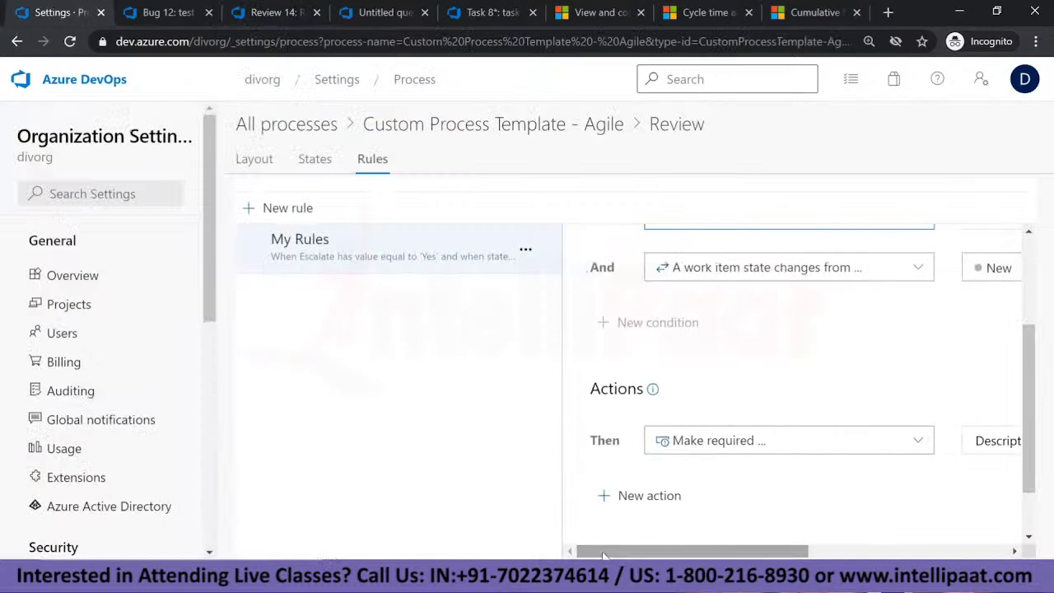
{"action": "scroll", "coordinate": [606, 544], "scroll_direction": "up", "scroll_amount": 2}
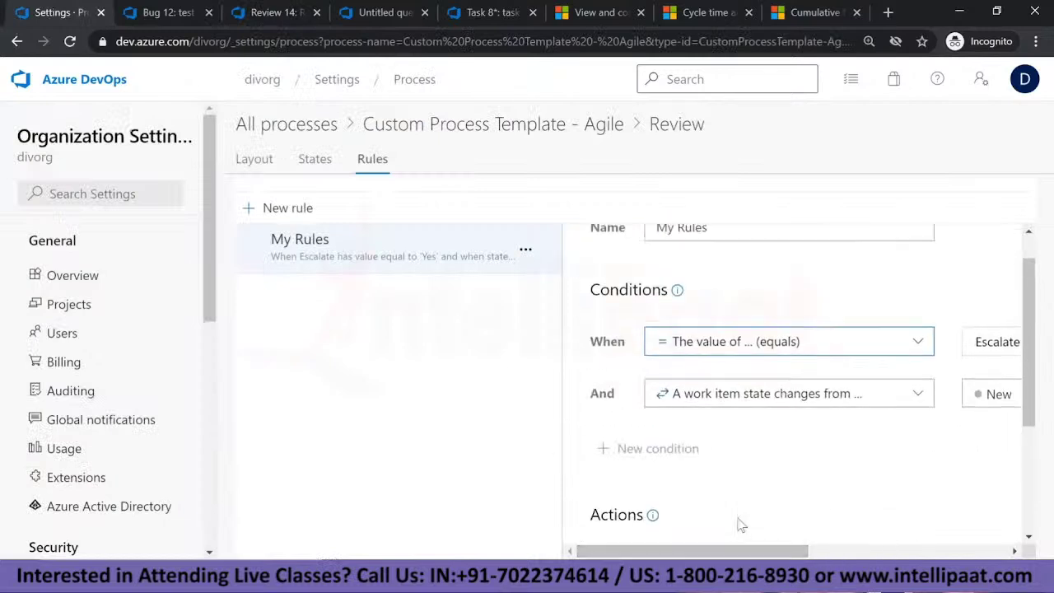
{"action": "mouse_move", "coordinate": [750, 551]}
{"action": "left_mouse_down"}
{"action": "mouse_move", "coordinate": [835, 546]}
{"action": "mouse_move", "coordinate": [799, 536]}
{"action": "mouse_move", "coordinate": [771, 548]}
{"action": "left_mouse_up"}
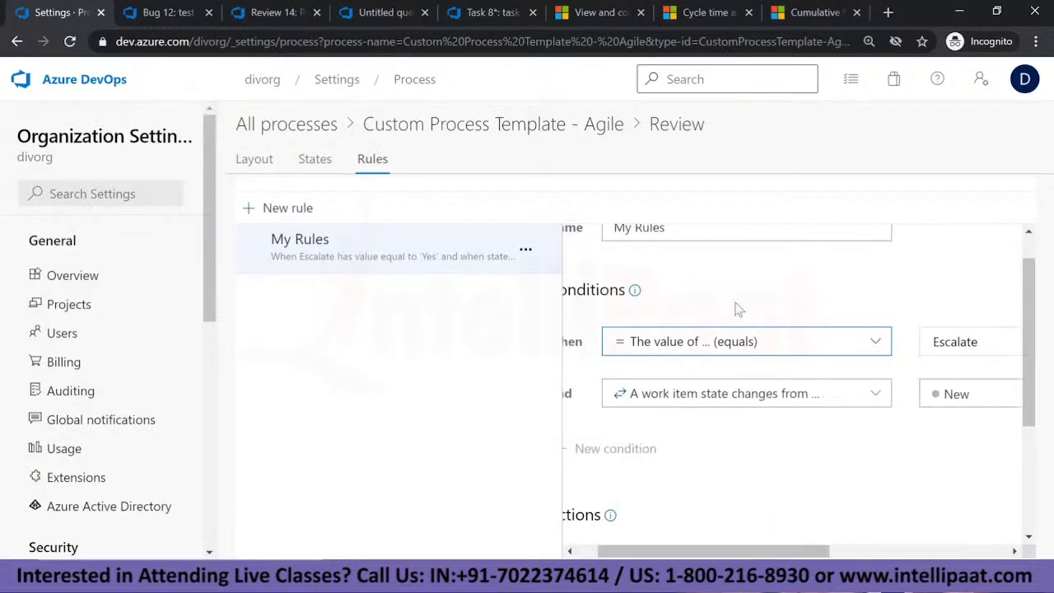
{"action": "left_click", "coordinate": [790, 341]}
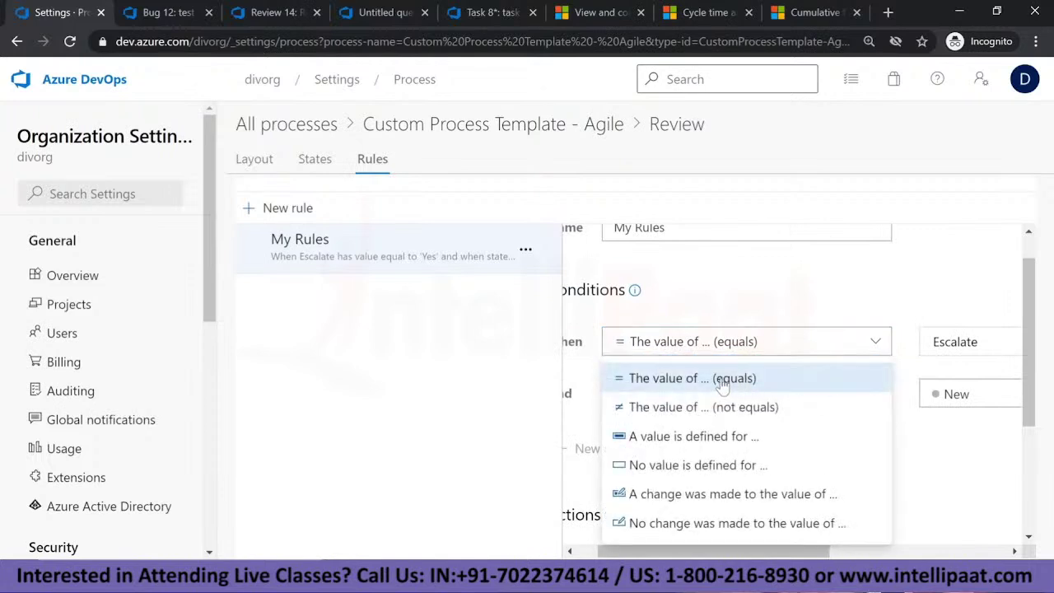
{"action": "left_click", "coordinate": [941, 478]}
{"action": "scroll", "coordinate": [789, 550], "scroll_direction": "right", "scroll_amount": 3}
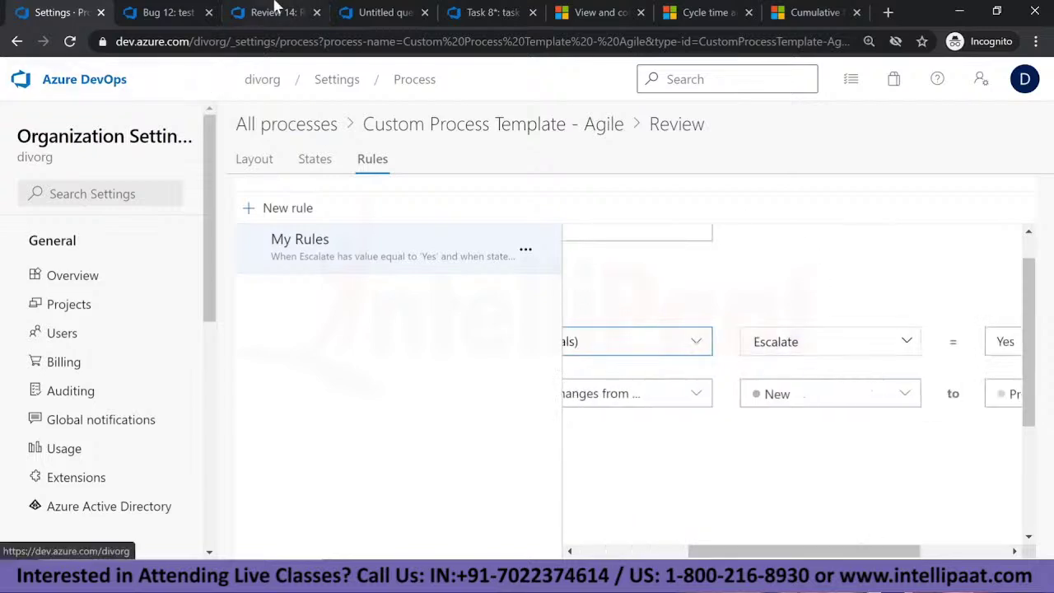
{"action": "left_click", "coordinate": [276, 8]}
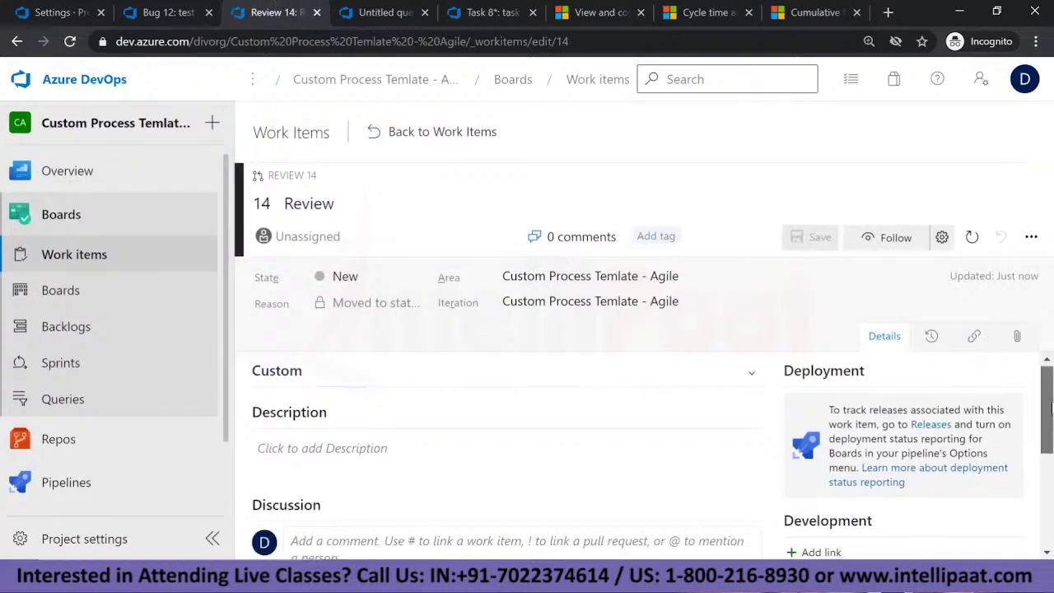
Step: Set the work item's Escalate field to Yes in the Custom section and save it
{"action": "scroll", "coordinate": [1048, 439], "scroll_direction": "down", "scroll_amount": 3}
{"action": "scroll", "coordinate": [1048, 439], "scroll_direction": "up", "scroll_amount": 3}
{"action": "scroll", "coordinate": [1044, 428], "scroll_direction": "down", "scroll_amount": 4}
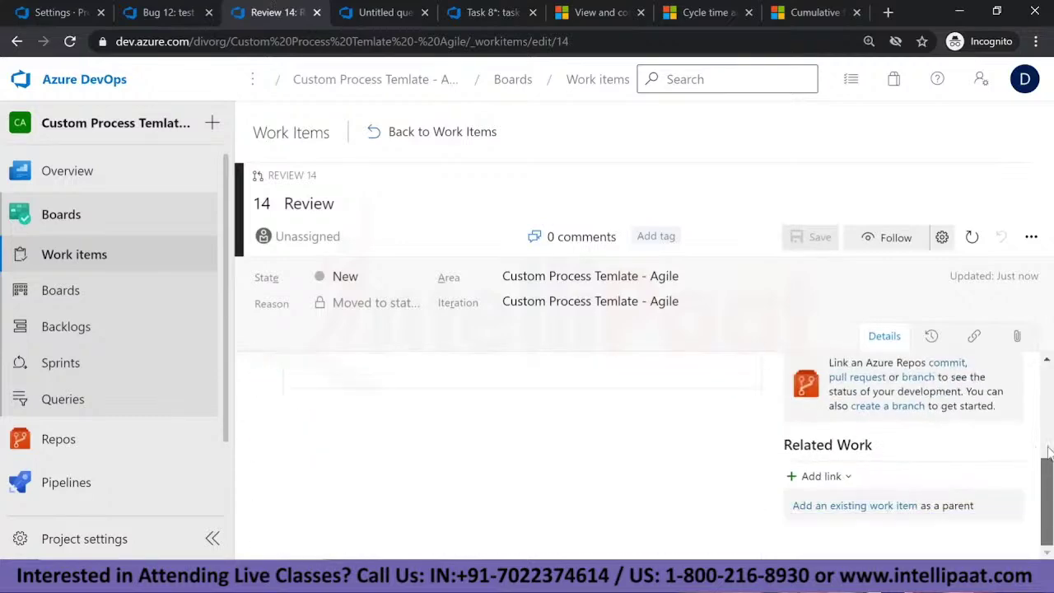
{"action": "scroll", "coordinate": [1037, 396], "scroll_direction": "up", "scroll_amount": 2}
{"action": "scroll", "coordinate": [1033, 387], "scroll_direction": "up", "scroll_amount": 1}
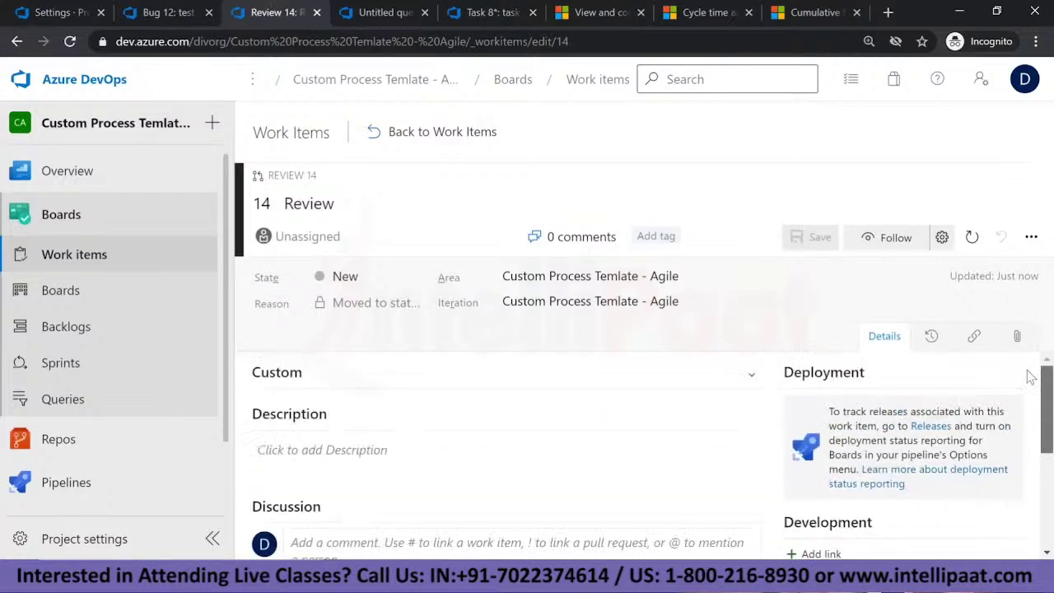
{"action": "left_click", "coordinate": [751, 377]}
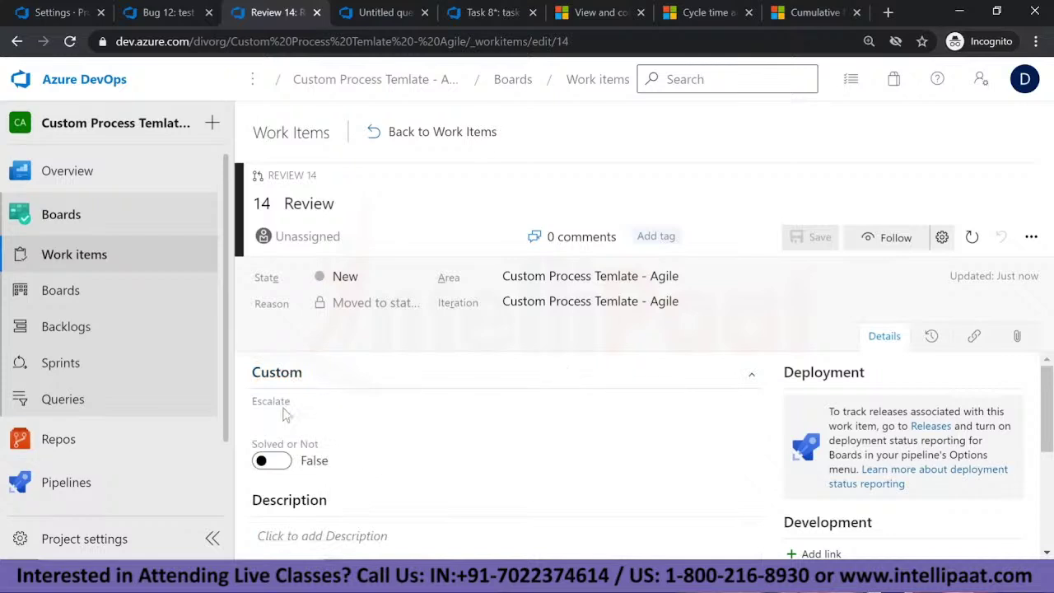
{"action": "left_click", "coordinate": [749, 421]}
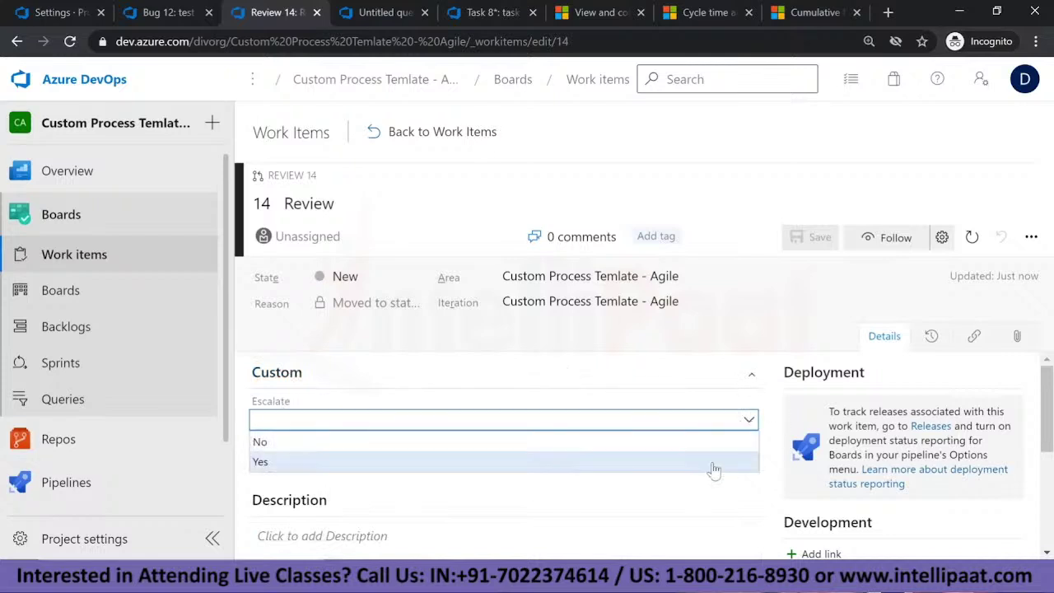
{"action": "left_click", "coordinate": [713, 466]}
{"action": "key", "text": "ctrl+s"}
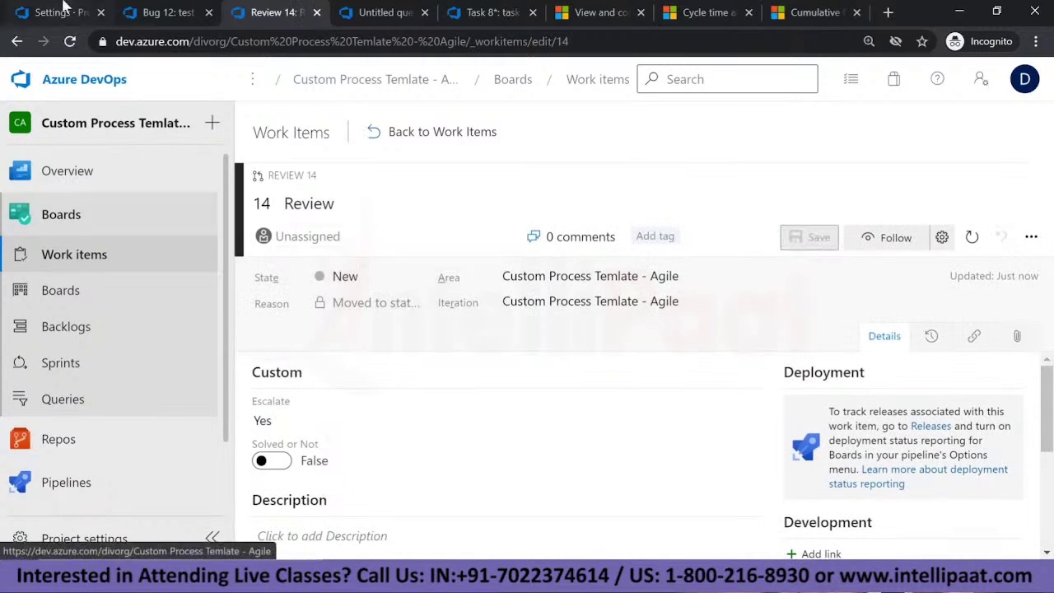
Step: Look over the My Rules page again, then go back to Review 14
{"action": "key", "text": "ctrl+1"}
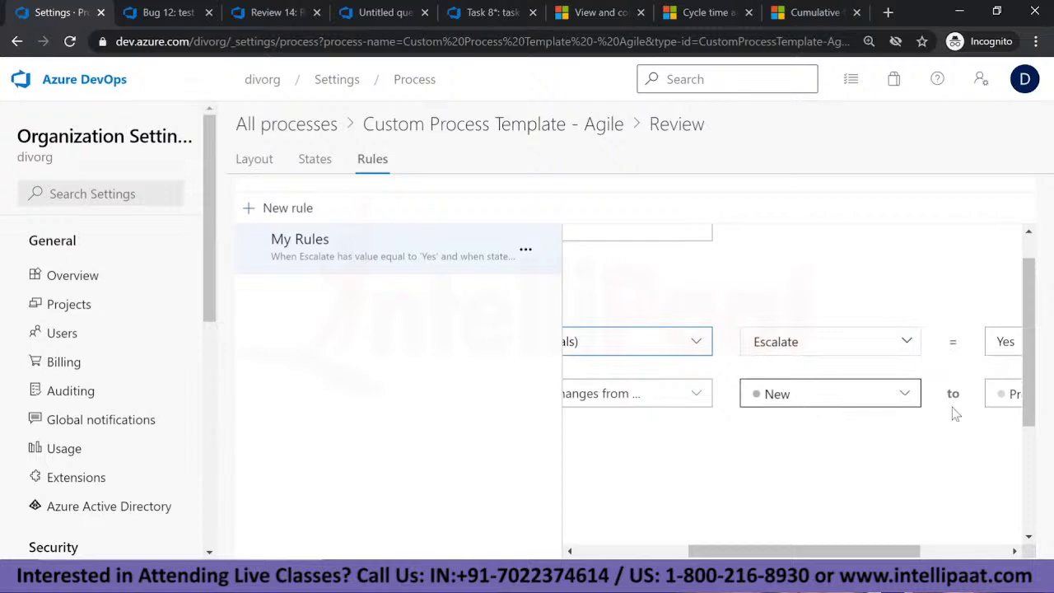
{"action": "left_click_drag", "start_coordinate": [912, 552], "coordinate": [959, 556]}
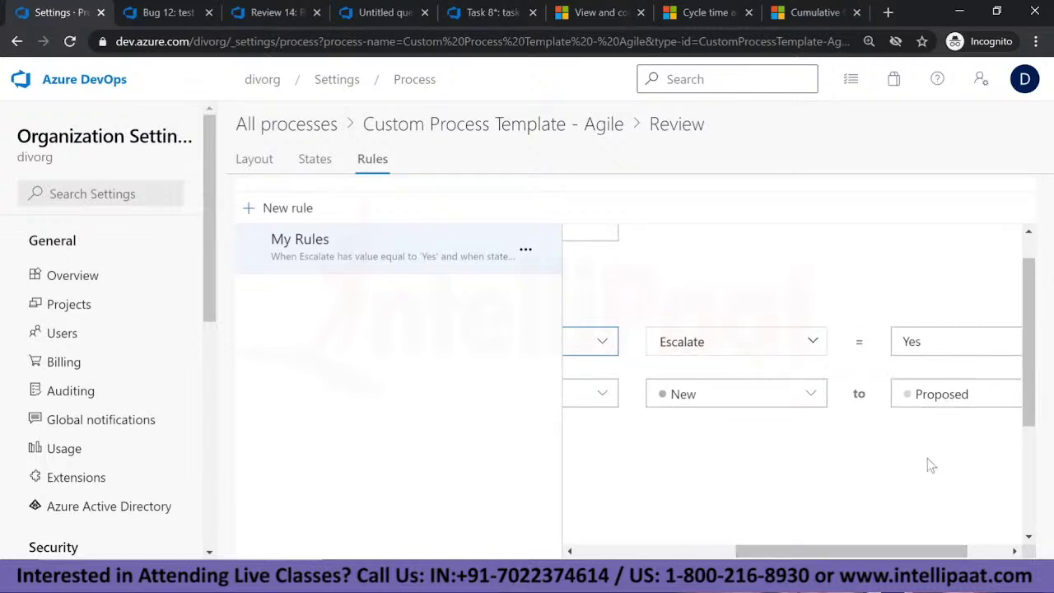
{"action": "left_click_drag", "start_coordinate": [1029, 411], "coordinate": [1029, 457]}
{"action": "left_click_drag", "start_coordinate": [885, 557], "coordinate": [727, 557]}
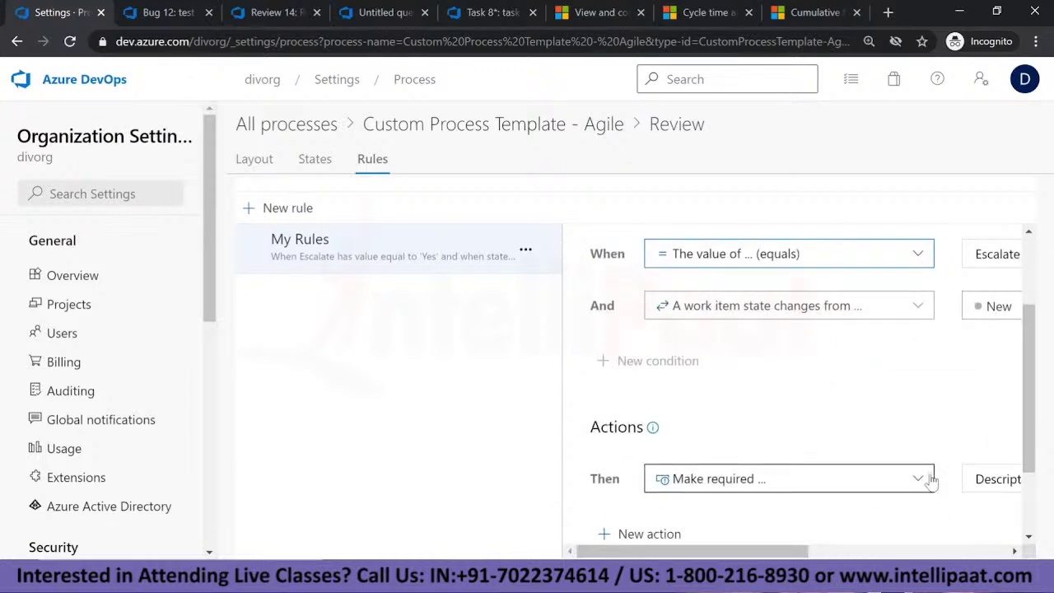
{"action": "scroll", "coordinate": [1029, 481], "scroll_direction": "down", "scroll_amount": 2}
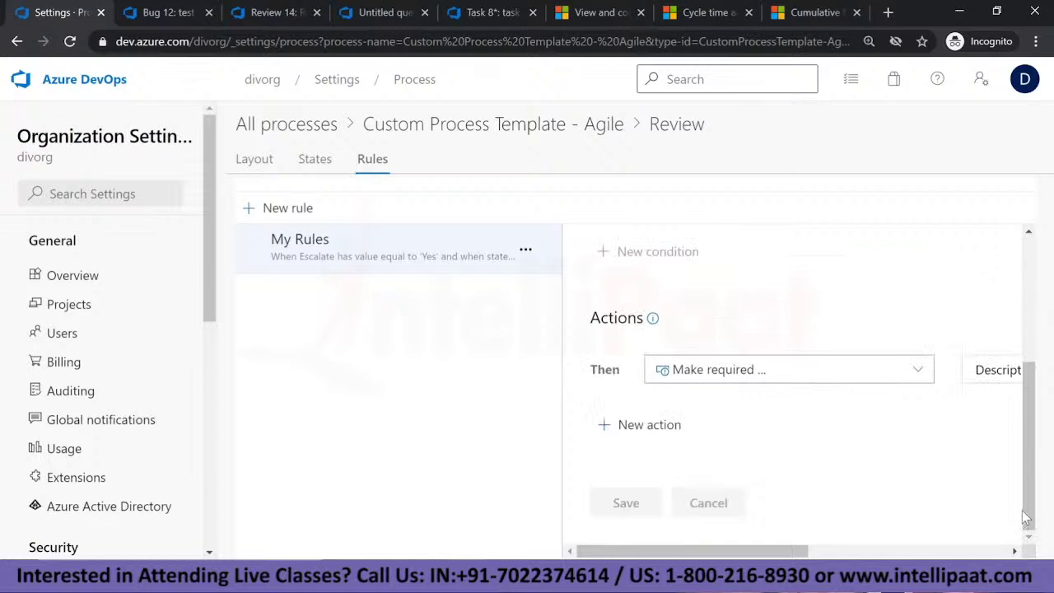
{"action": "scroll", "coordinate": [1029, 482], "scroll_direction": "up", "scroll_amount": 3}
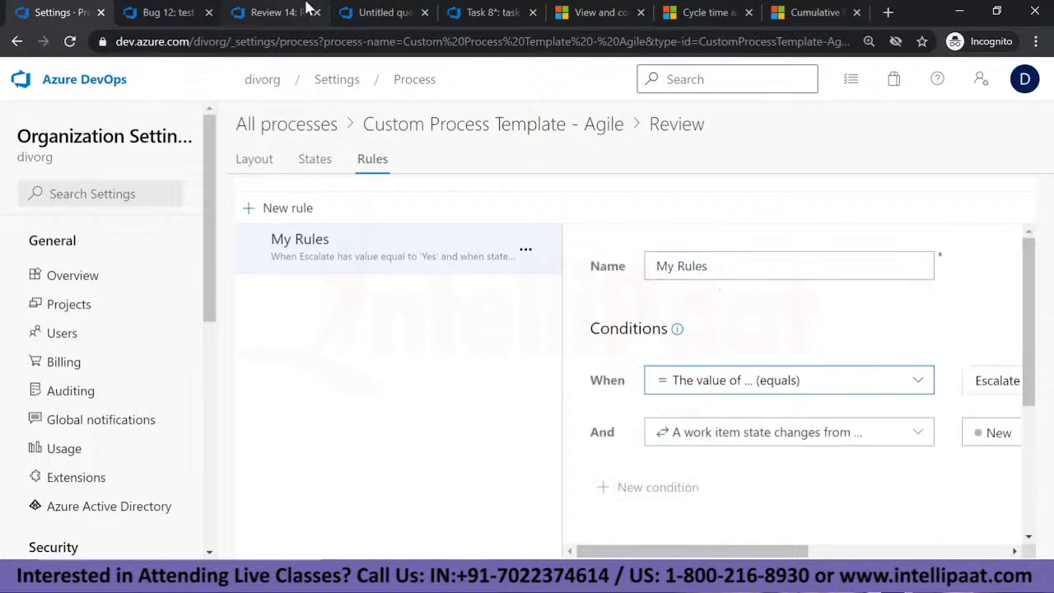
{"action": "left_click", "coordinate": [296, 11]}
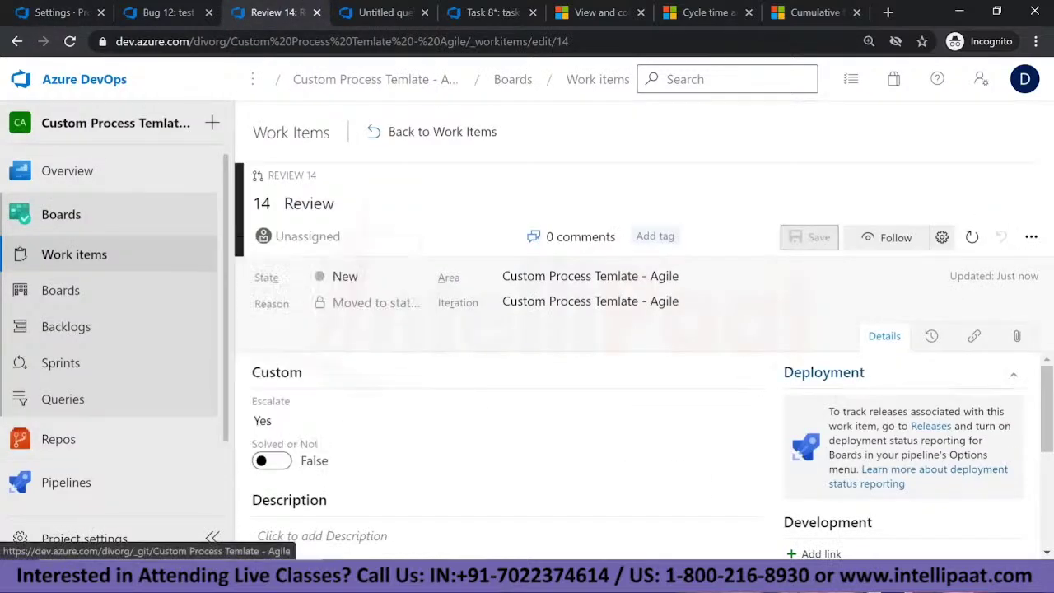
Step: Move Review 14 to Proposed and inspect the Description-required error message
{"action": "left_click", "coordinate": [416, 279]}
{"action": "left_click", "coordinate": [401, 318]}
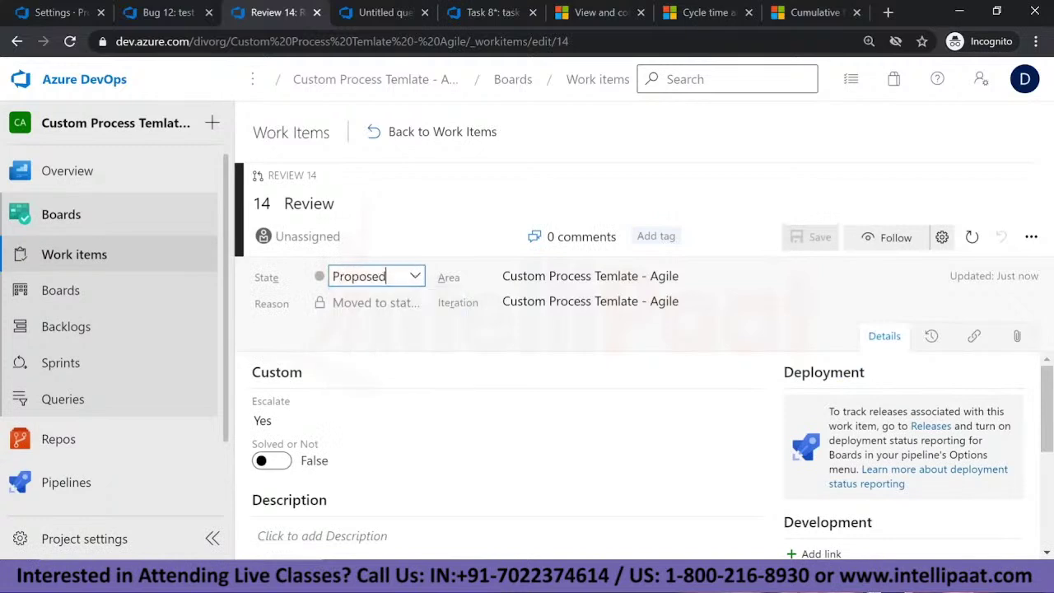
{"action": "left_click_drag", "start_coordinate": [360, 176], "coordinate": [544, 179]}
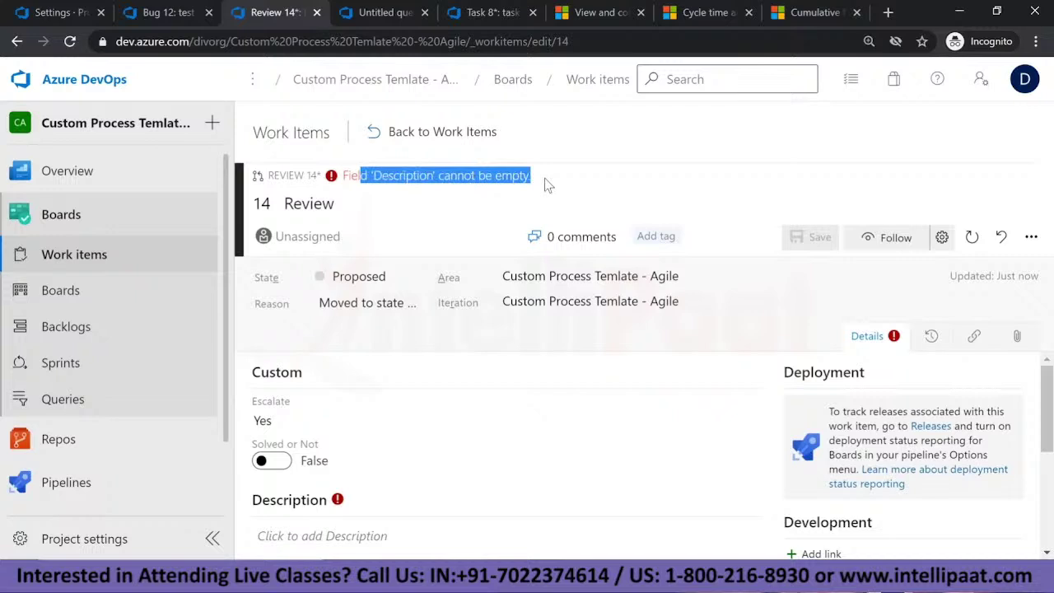
{"action": "left_click", "coordinate": [423, 174]}
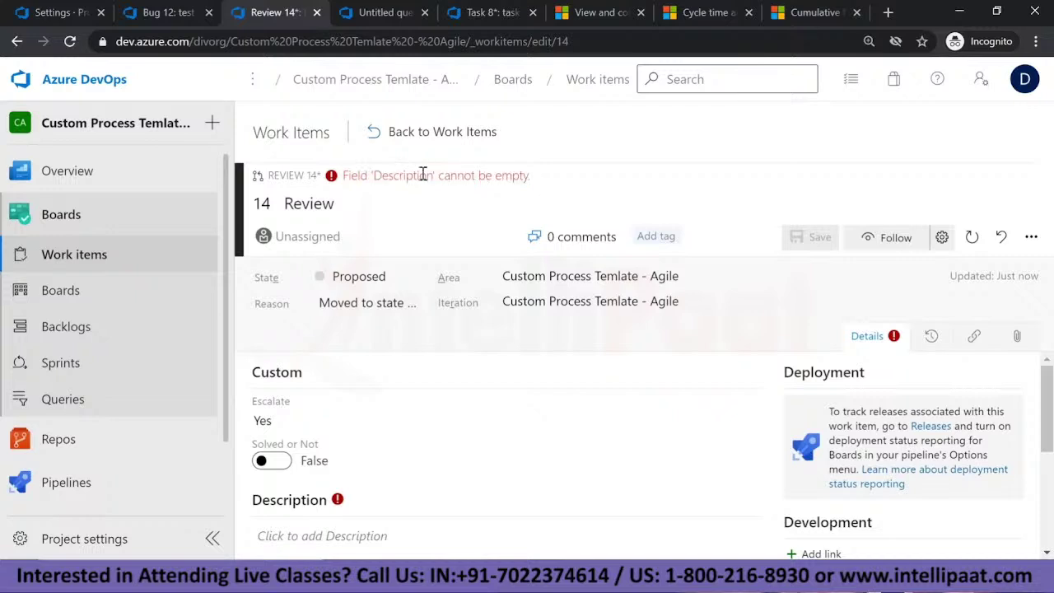
{"action": "left_click_drag", "start_coordinate": [401, 175], "coordinate": [379, 176]}
{"action": "left_click", "coordinate": [531, 174]}
{"action": "left_click", "coordinate": [377, 179]}
Step: Enter 'lkdm' as the Description, then switch to Bug 12
{"action": "scroll", "coordinate": [950, 480], "scroll_direction": "down", "scroll_amount": 1}
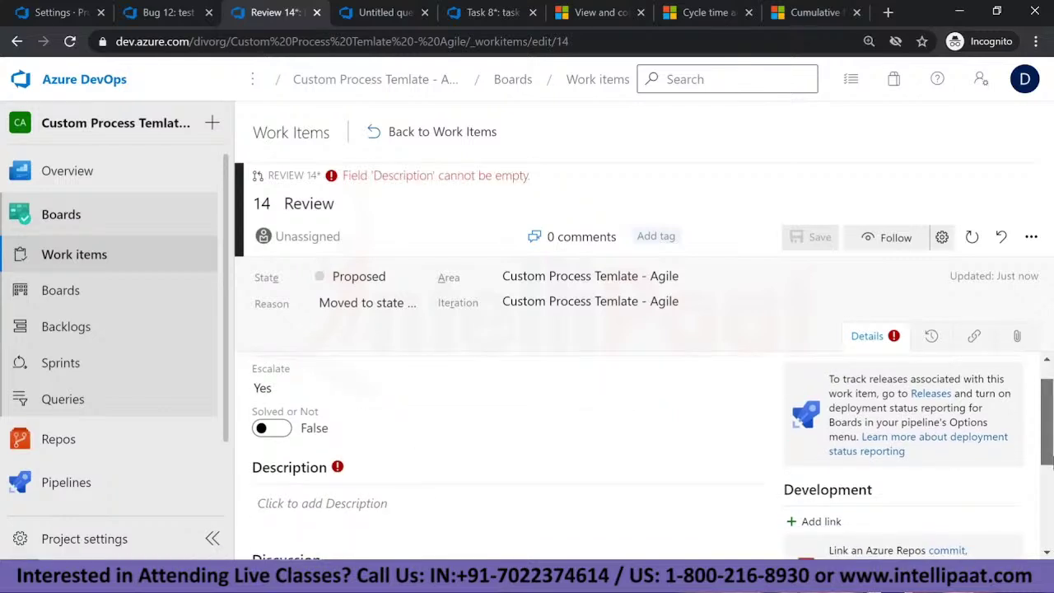
{"action": "left_click", "coordinate": [469, 504]}
{"action": "type", "text": "lkdm"}
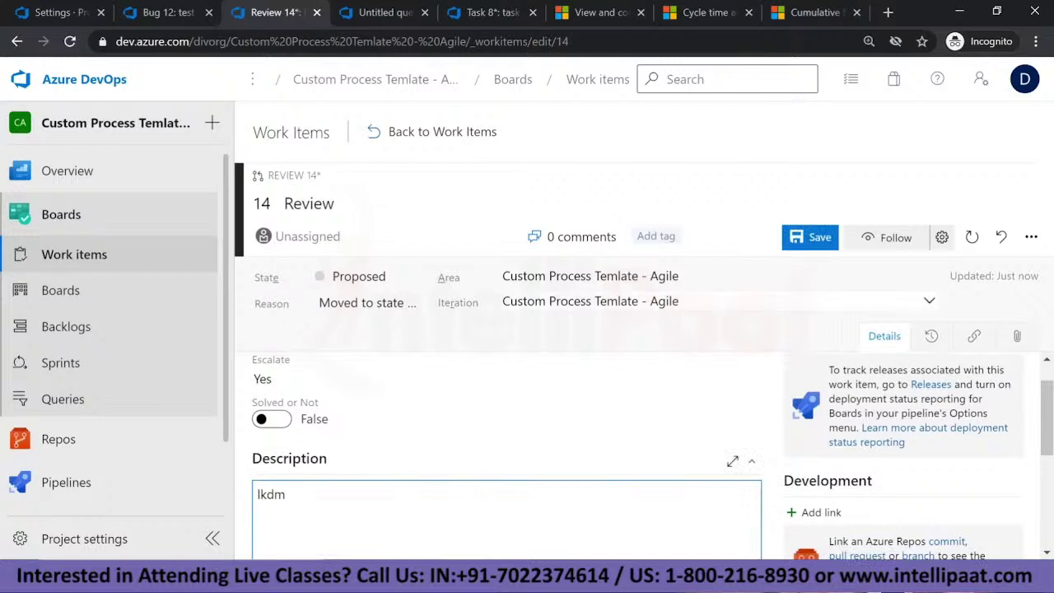
{"action": "left_click", "coordinate": [171, 11]}
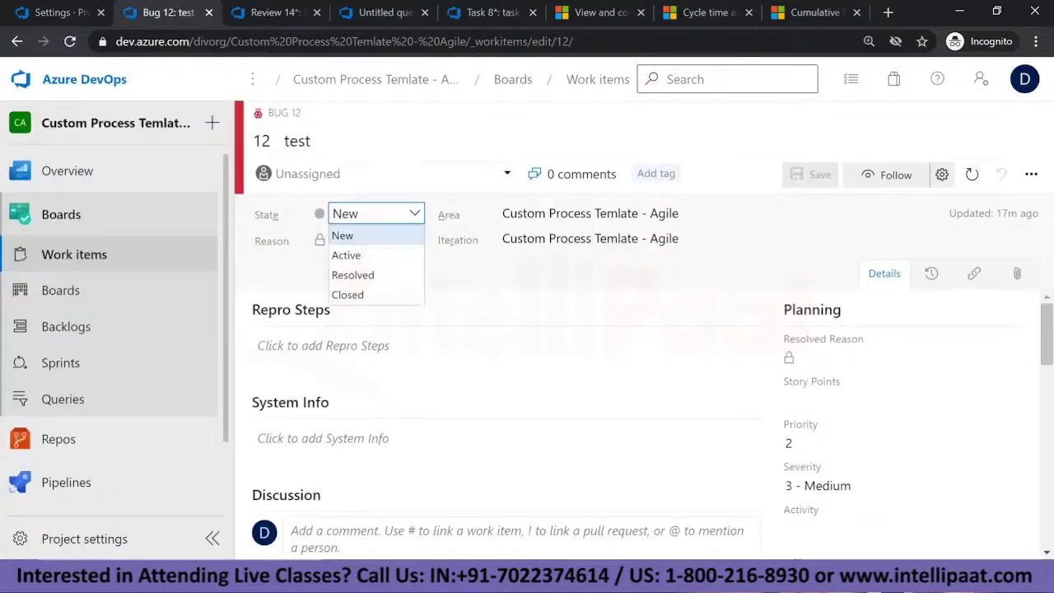
Step: Set Bug 12's state to Active, save it, and return to the process rules
{"action": "left_click", "coordinate": [424, 120]}
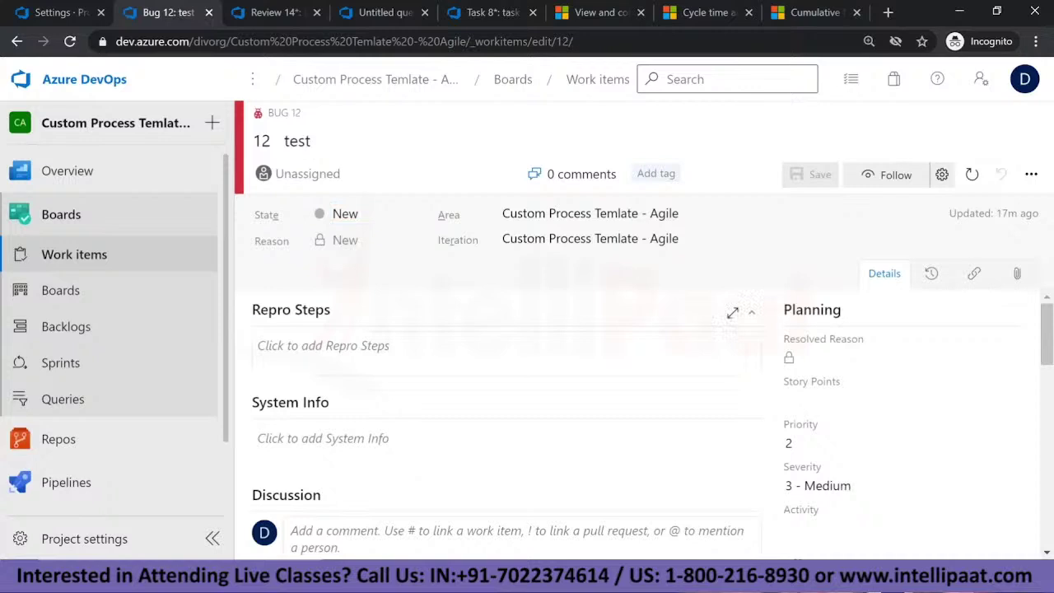
{"action": "left_click", "coordinate": [416, 216]}
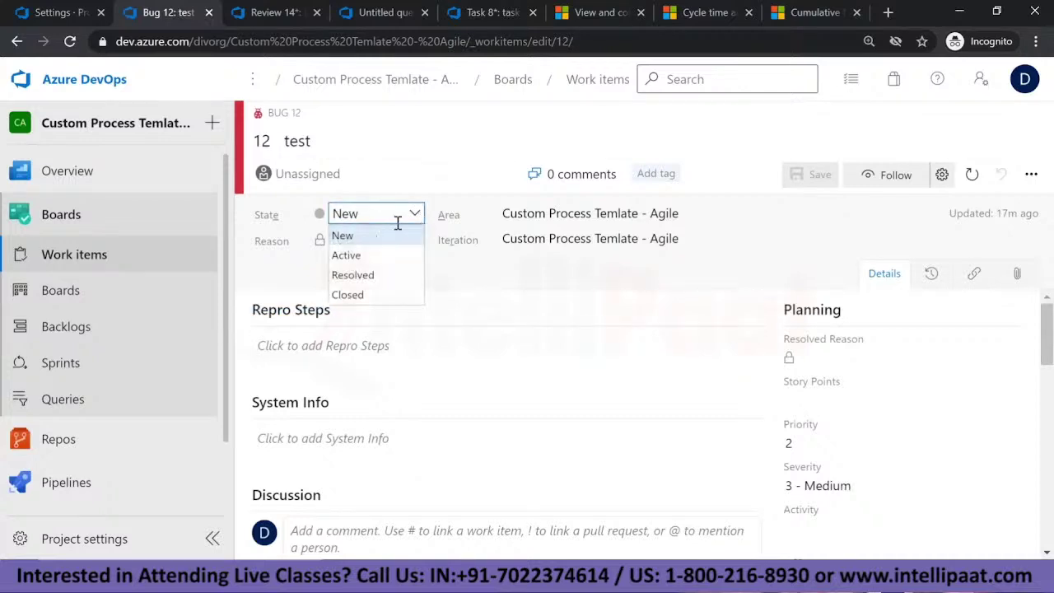
{"action": "left_click", "coordinate": [370, 260]}
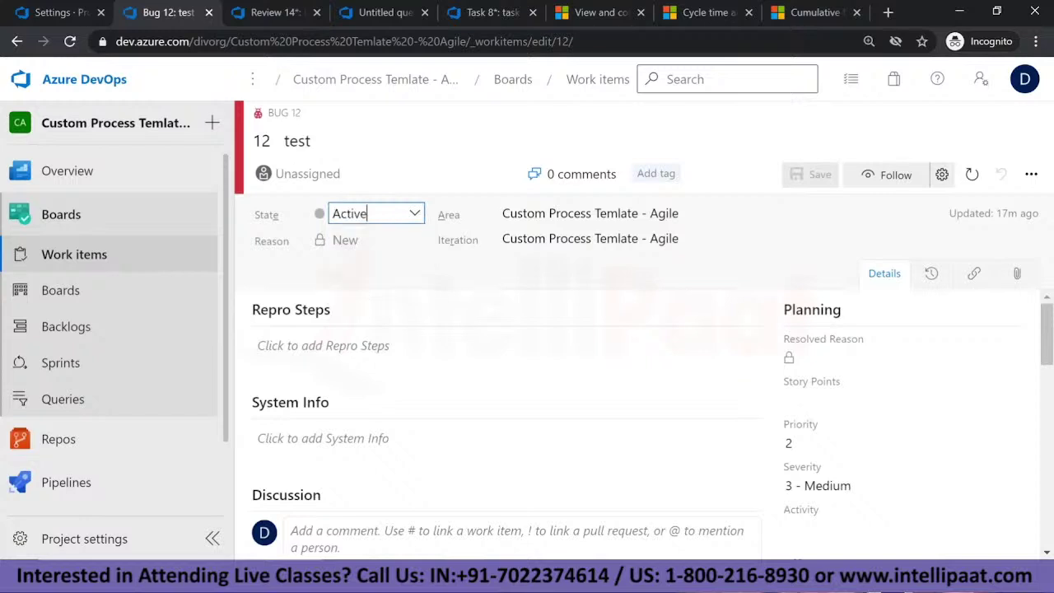
{"action": "left_click", "coordinate": [805, 177]}
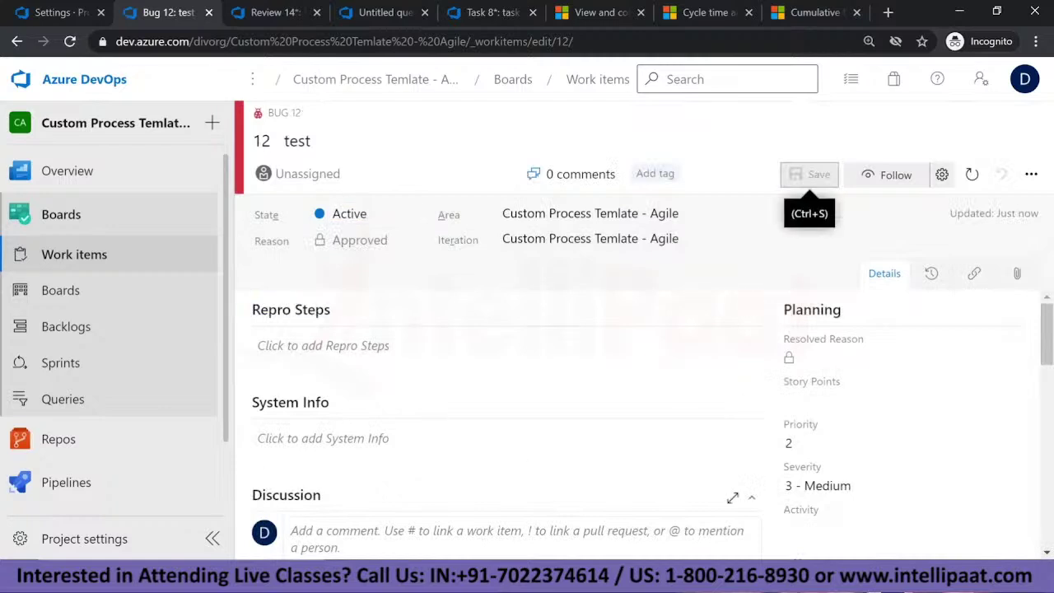
{"action": "left_click_drag", "start_coordinate": [1047, 355], "coordinate": [773, 415]}
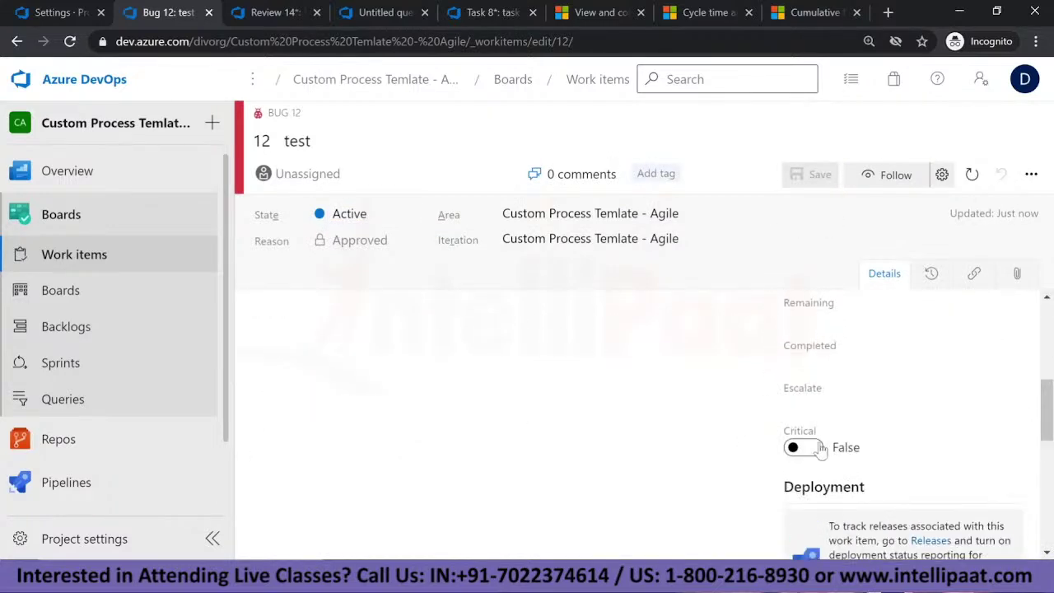
{"action": "left_click", "coordinate": [1011, 412]}
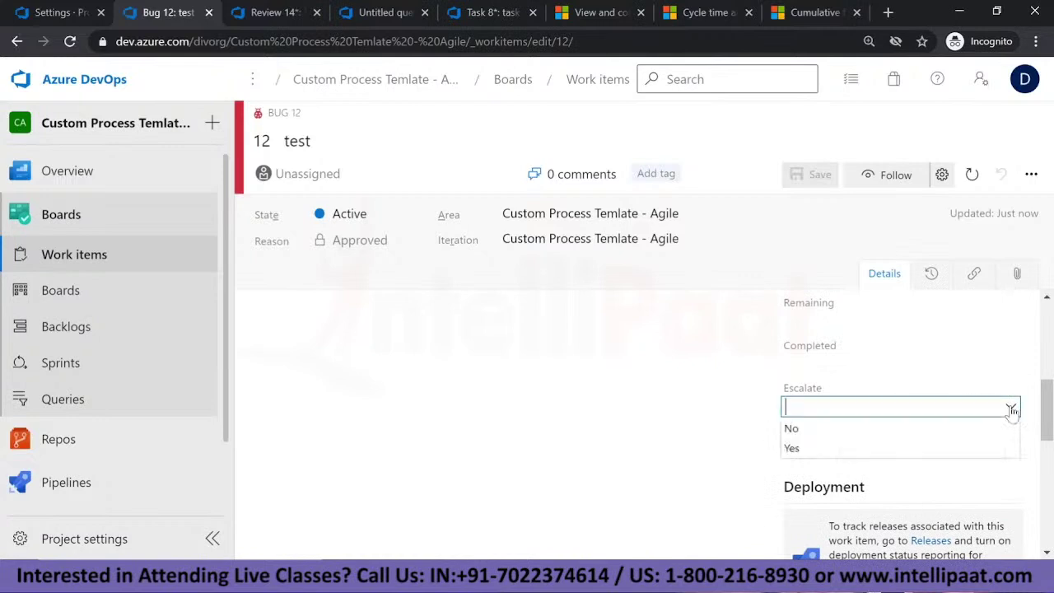
{"action": "left_click", "coordinate": [53, 12]}
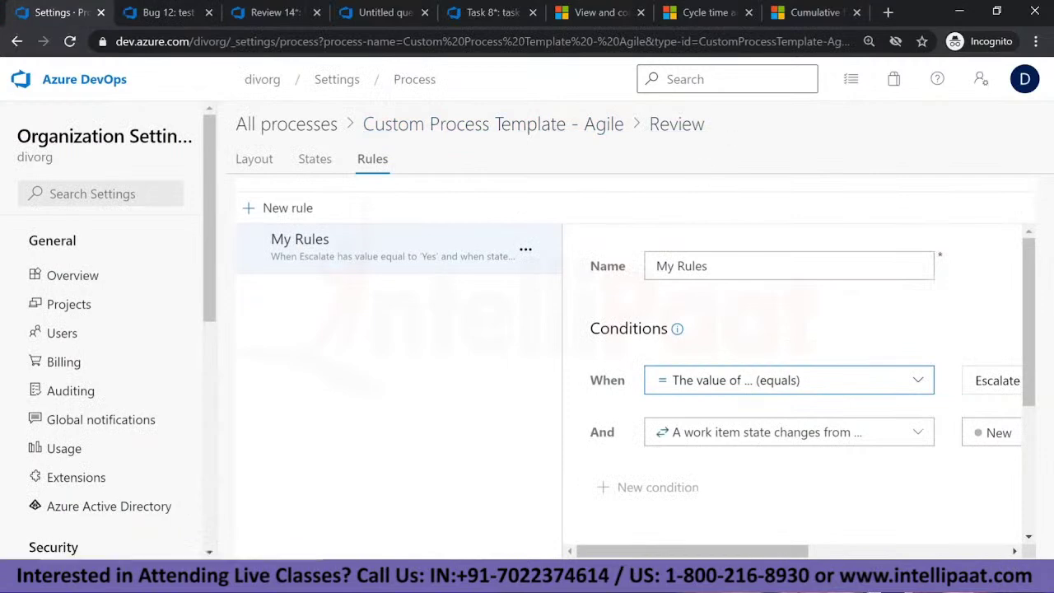
Step: Set Review 14's state back to New and save it
{"action": "left_click", "coordinate": [268, 10]}
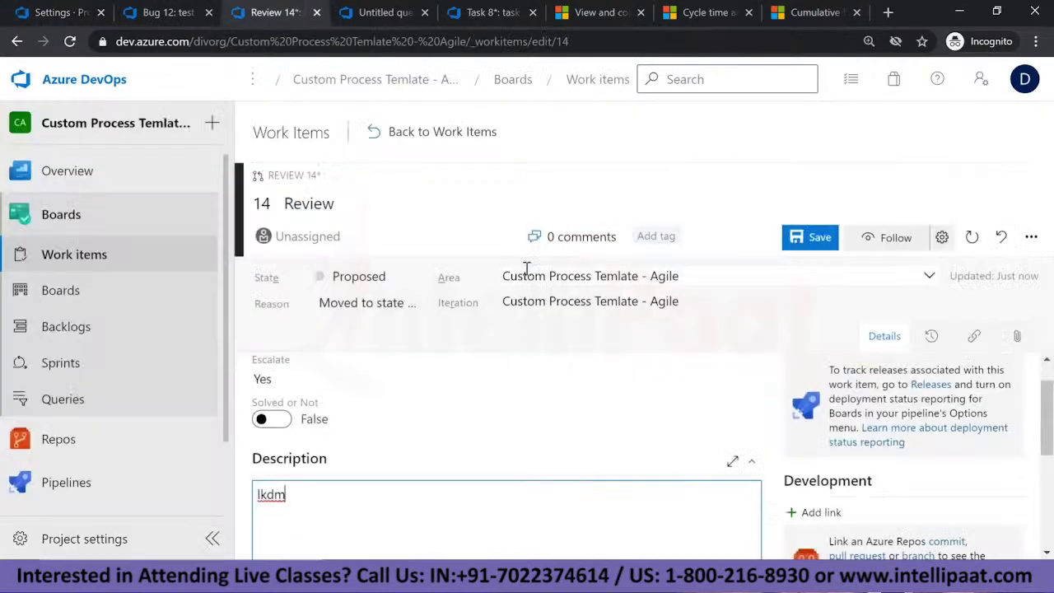
{"action": "left_click", "coordinate": [415, 282]}
{"action": "left_click", "coordinate": [346, 296]}
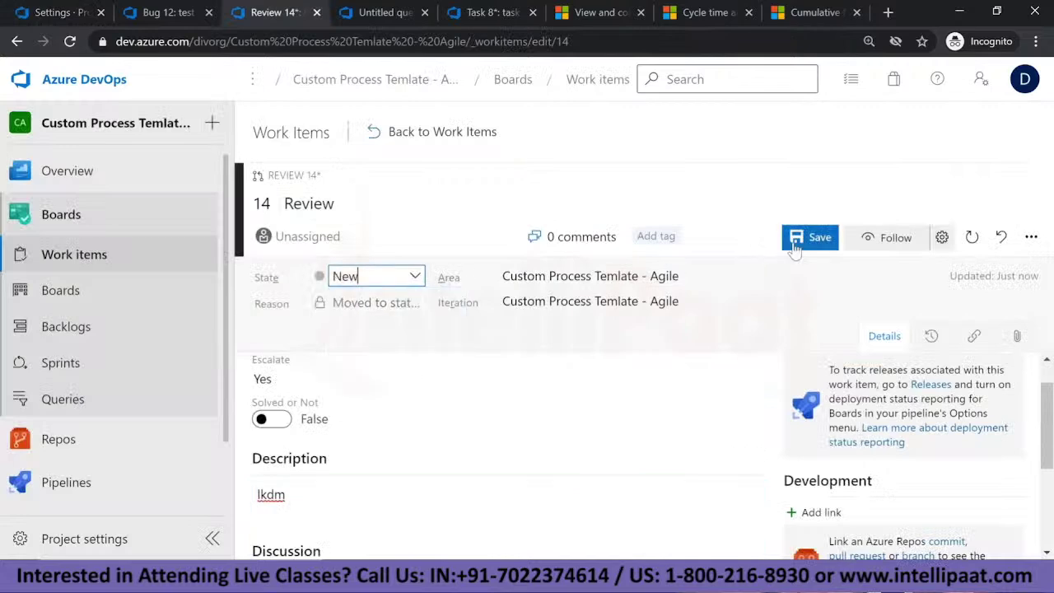
{"action": "left_click", "coordinate": [795, 245]}
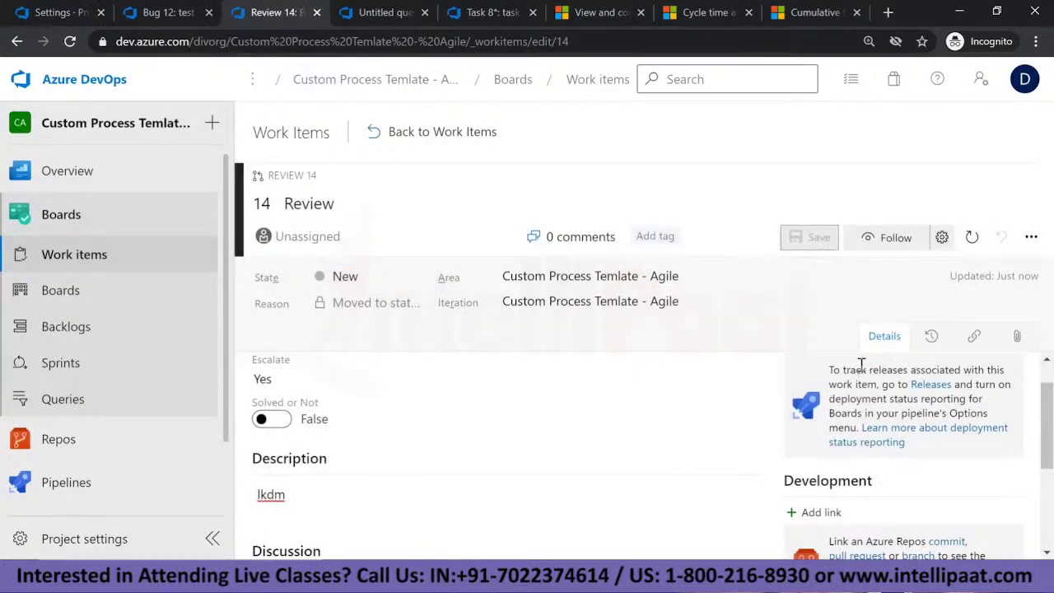
Step: Set Review 14's Escalate field to No and save it
{"action": "mouse_move", "coordinate": [1045, 442]}
{"action": "left_mouse_down"}
{"action": "mouse_move", "coordinate": [1046, 459]}
{"action": "mouse_move", "coordinate": [1046, 422]}
{"action": "left_mouse_up"}
{"action": "double_click", "coordinate": [271, 536]}
{"action": "mouse_move", "coordinate": [66, 477]}
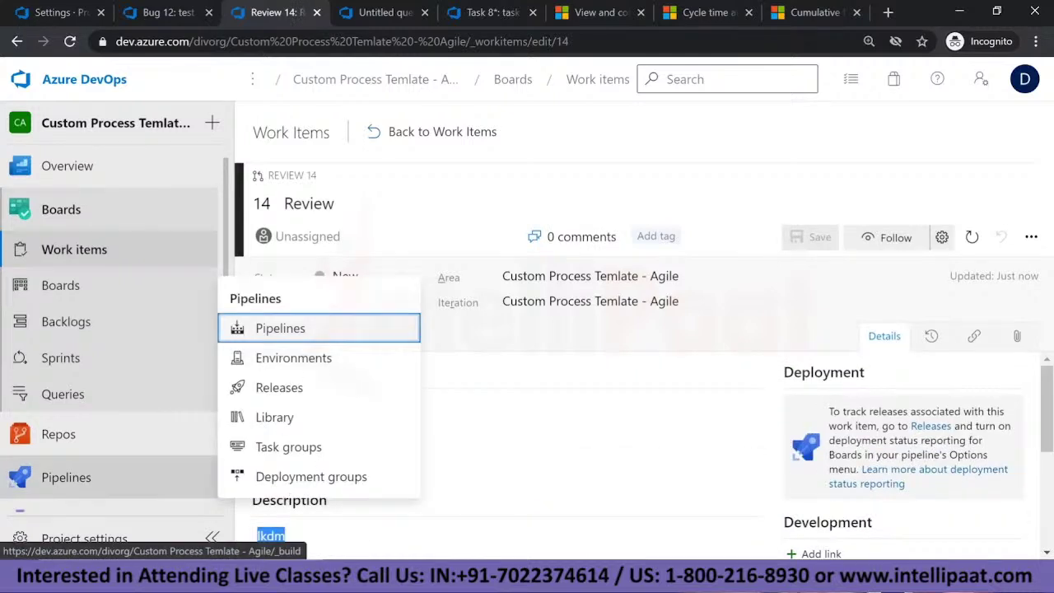
{"action": "left_click", "coordinate": [435, 539]}
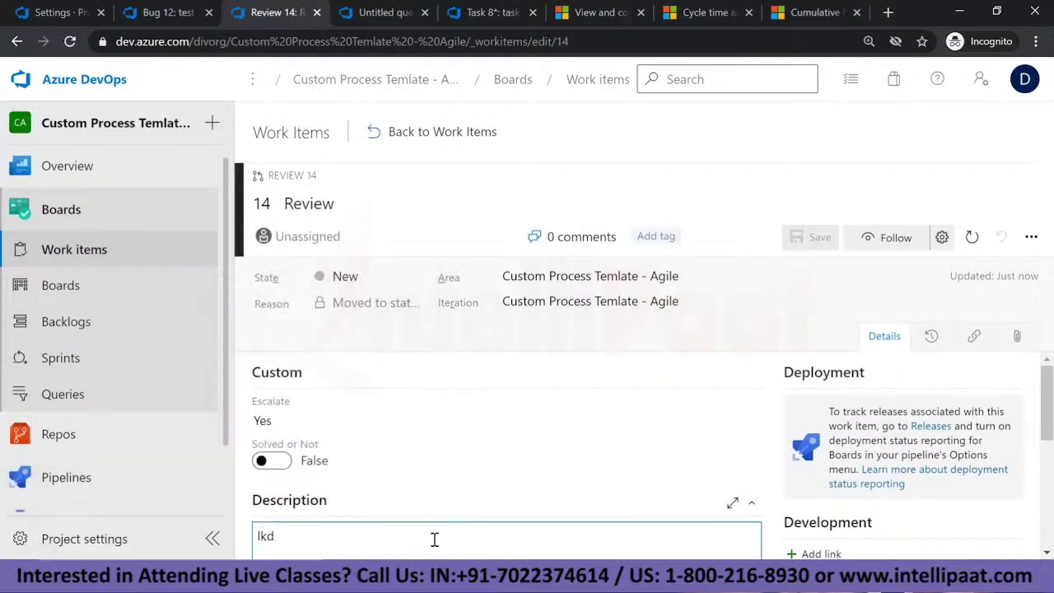
{"action": "left_click", "coordinate": [452, 420]}
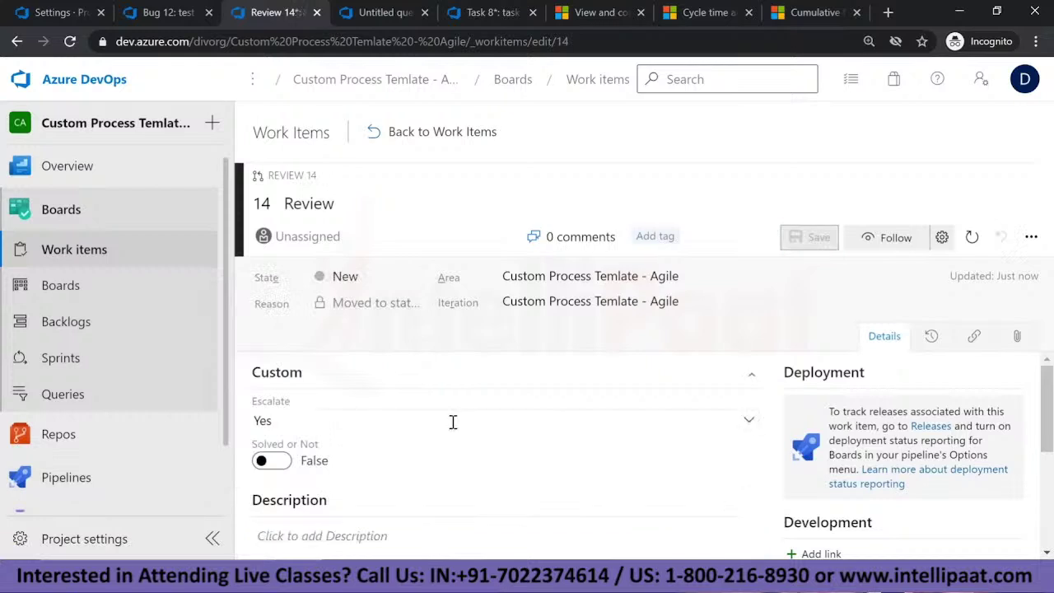
{"action": "left_click", "coordinate": [749, 420]}
{"action": "left_click", "coordinate": [698, 450]}
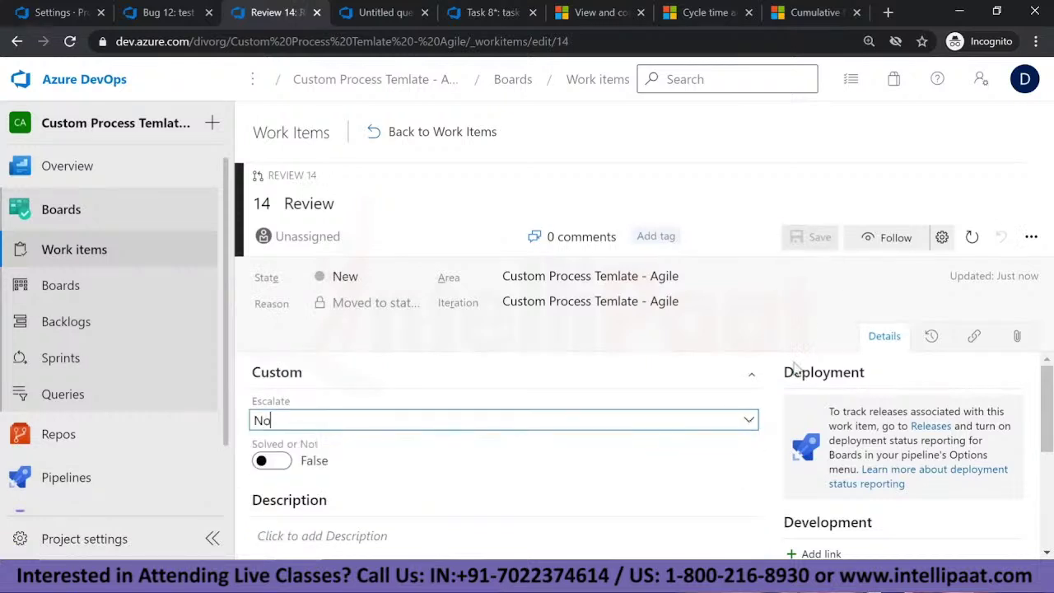
{"action": "left_click", "coordinate": [812, 241]}
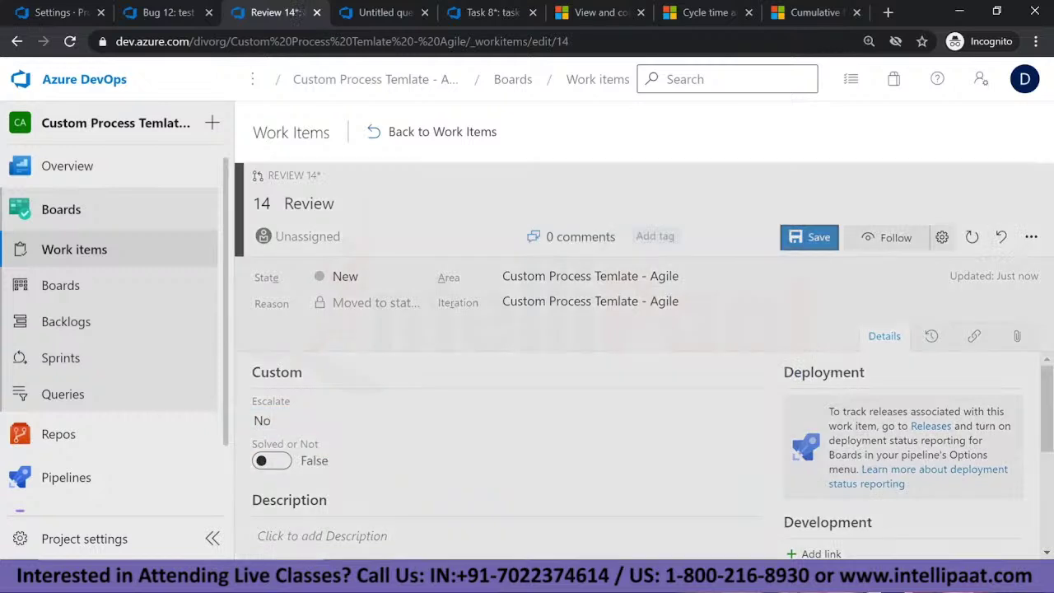
Step: Move Review 14 to Proposed and save it
{"action": "left_click", "coordinate": [410, 278]}
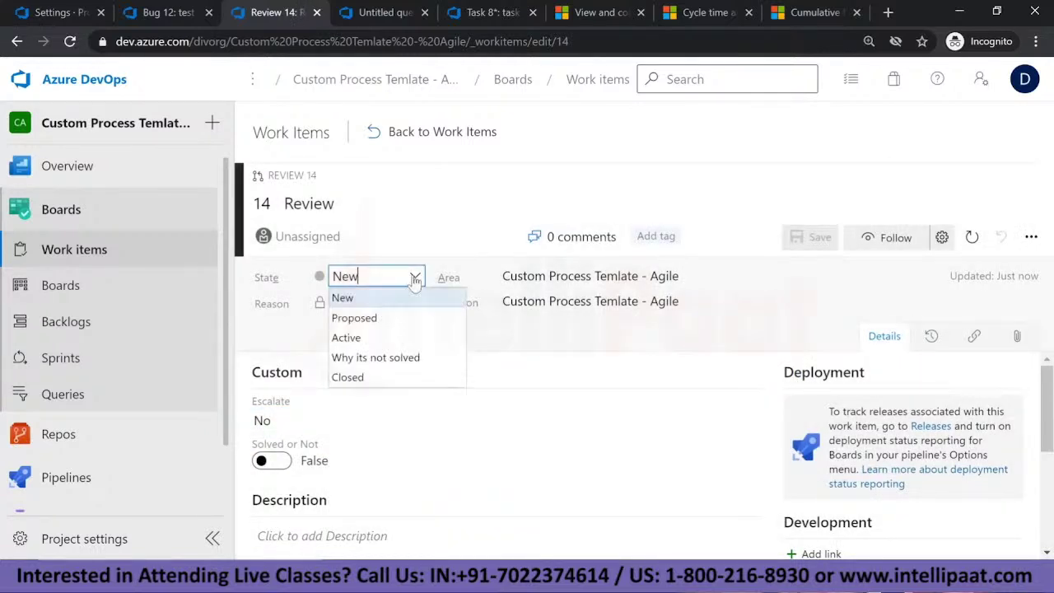
{"action": "left_click", "coordinate": [400, 320]}
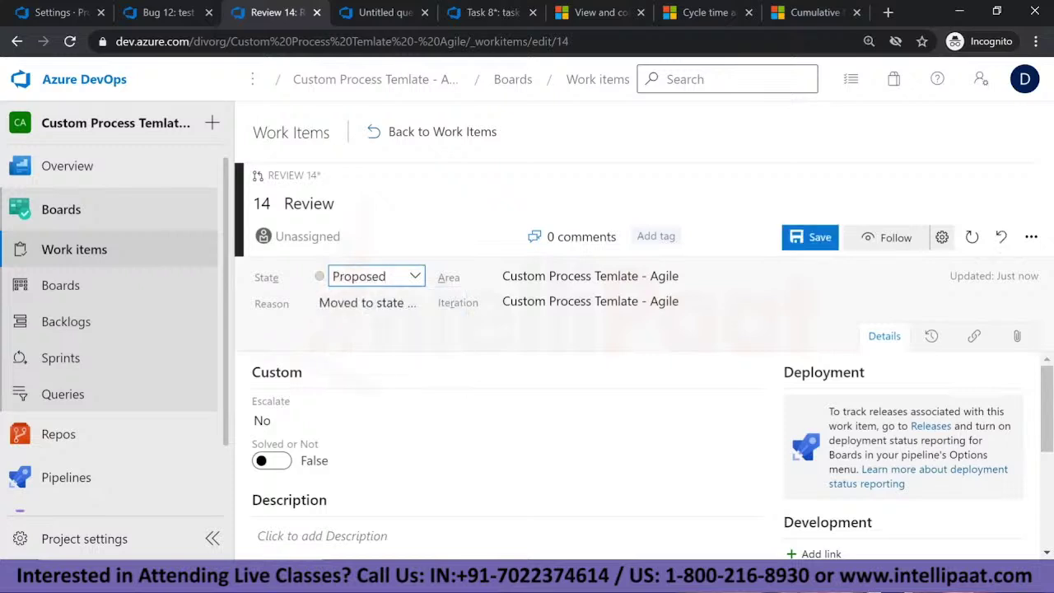
{"action": "left_click", "coordinate": [801, 240]}
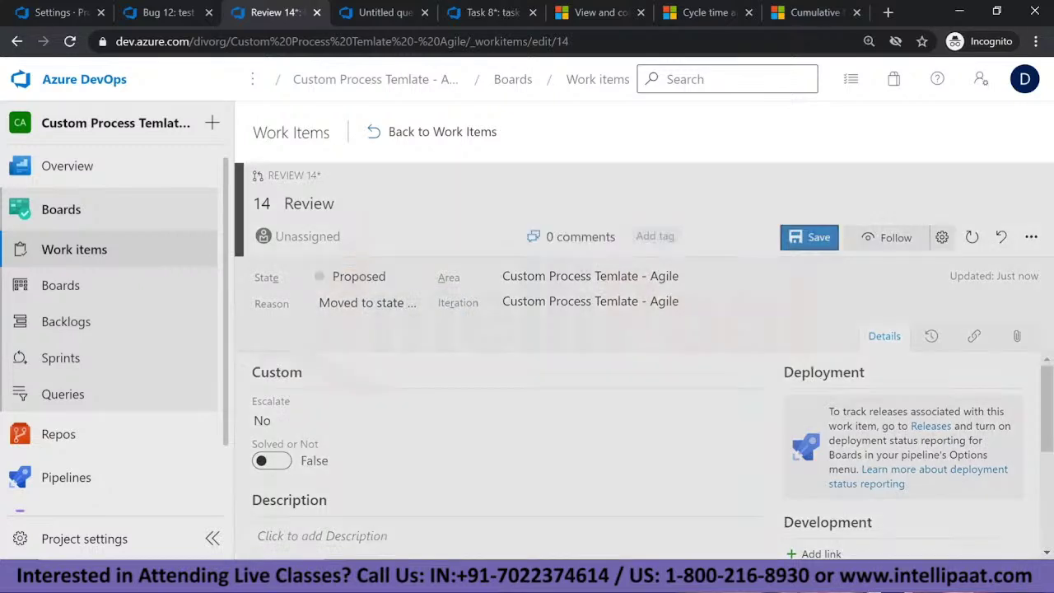
Step: Set Escalate back to Yes and save the work item
{"action": "mouse_move", "coordinate": [1051, 416]}
{"action": "left_mouse_down"}
{"action": "mouse_move", "coordinate": [1051, 451]}
{"action": "mouse_move", "coordinate": [1050, 420]}
{"action": "left_mouse_up"}
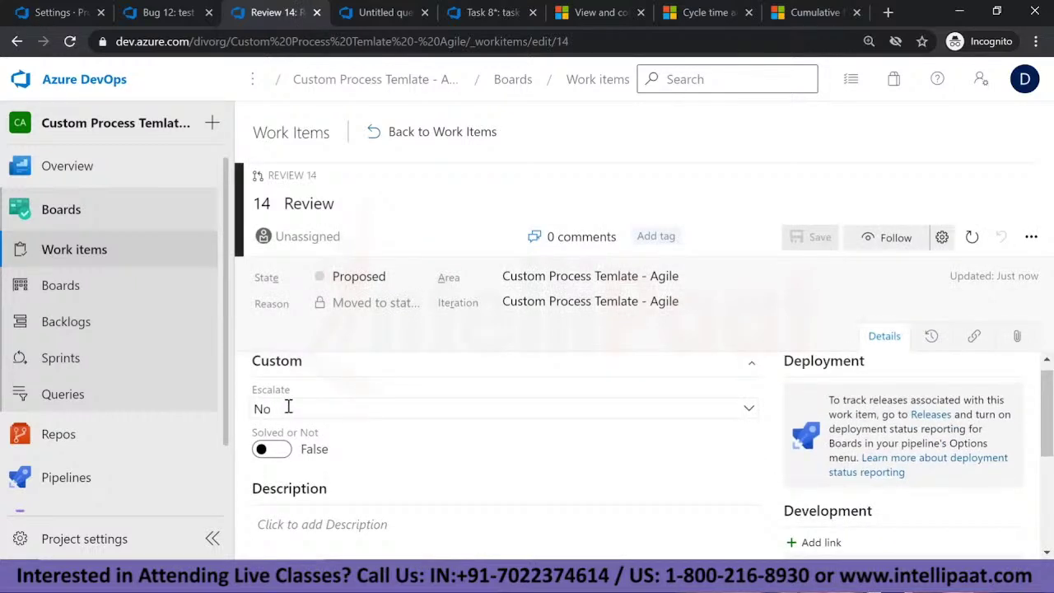
{"action": "left_click", "coordinate": [749, 408]}
{"action": "left_click", "coordinate": [715, 451]}
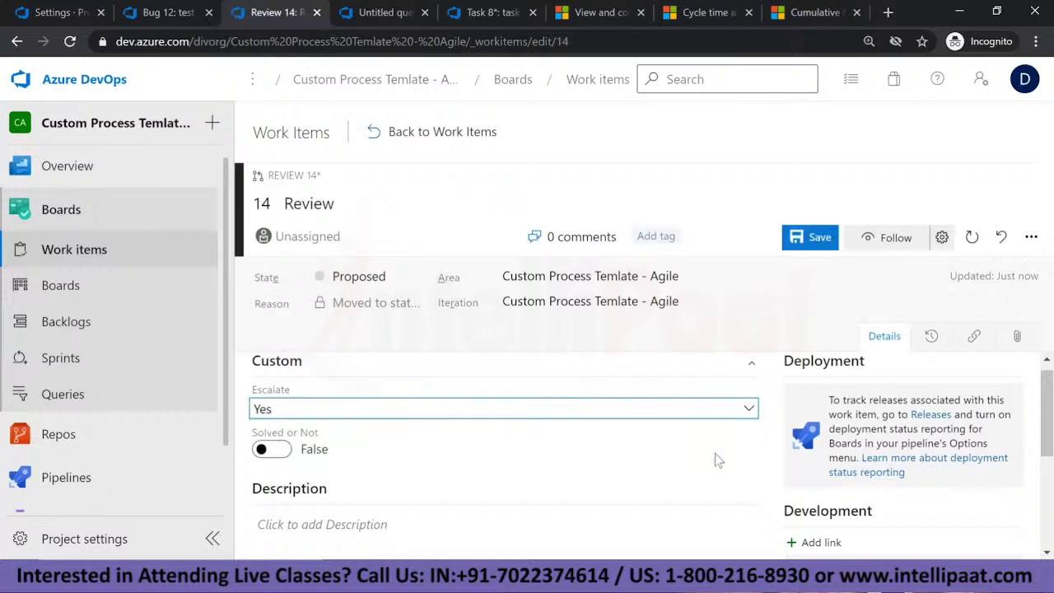
{"action": "left_click", "coordinate": [798, 243]}
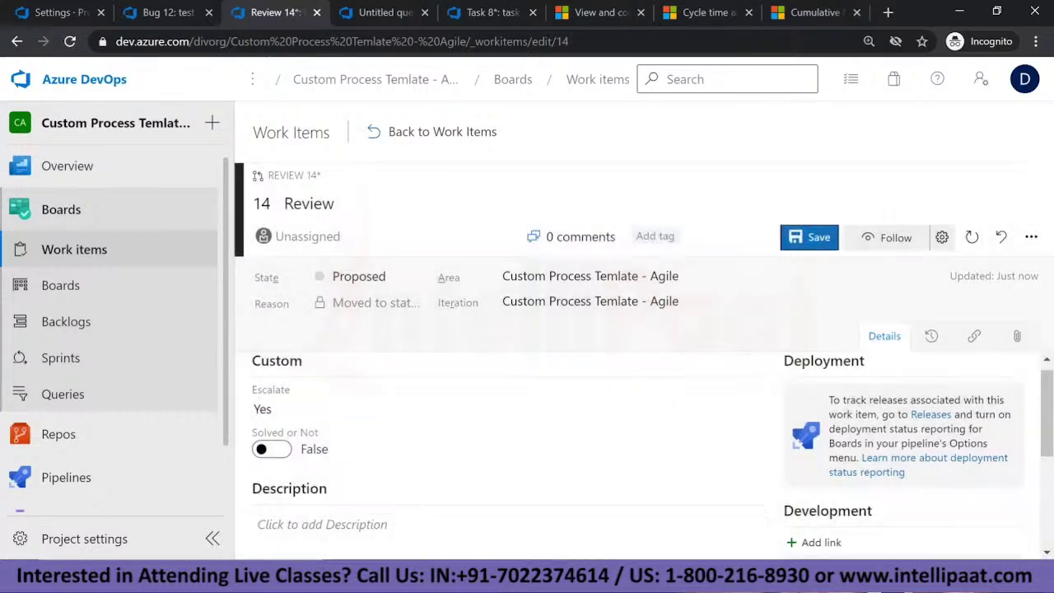
Step: Return Review 14 to the New state and save it, then click into the Description
{"action": "scroll", "coordinate": [940, 403], "scroll_direction": "down", "scroll_amount": 2}
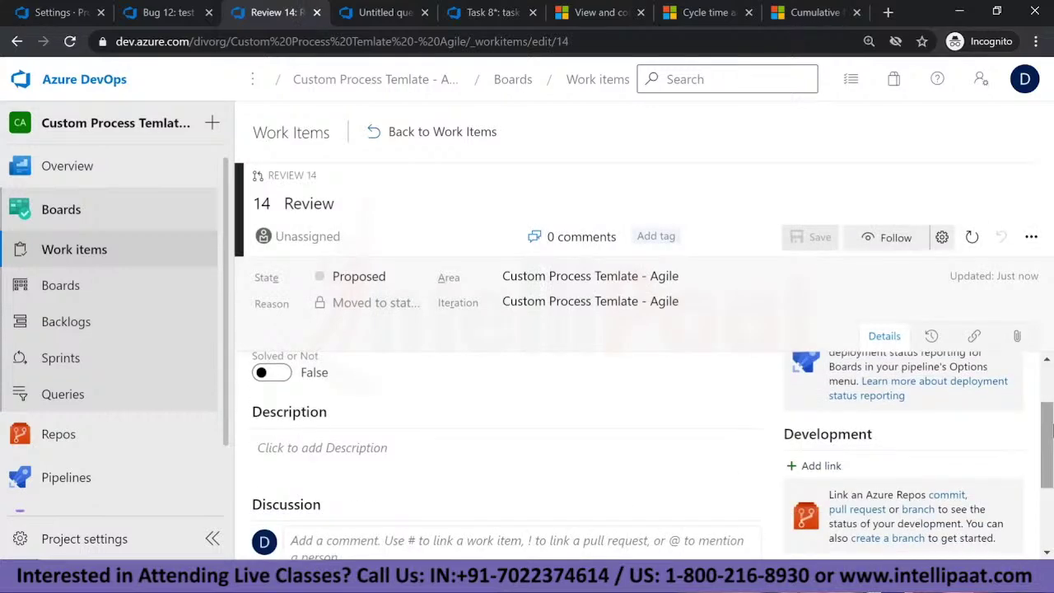
{"action": "scroll", "coordinate": [658, 345], "scroll_direction": "up", "scroll_amount": 2}
{"action": "left_click", "coordinate": [417, 277]}
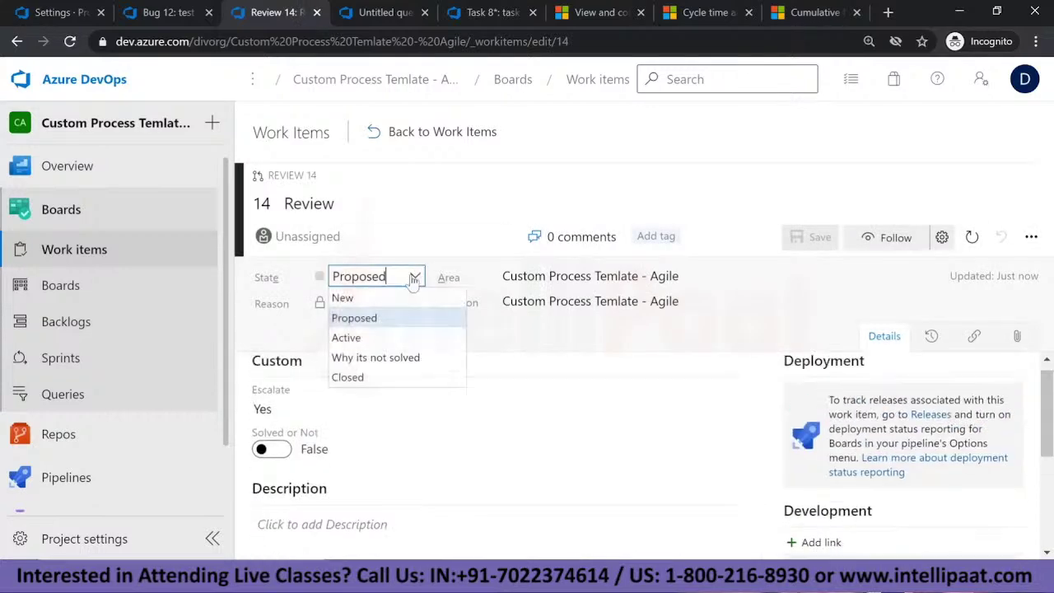
{"action": "left_click", "coordinate": [391, 300]}
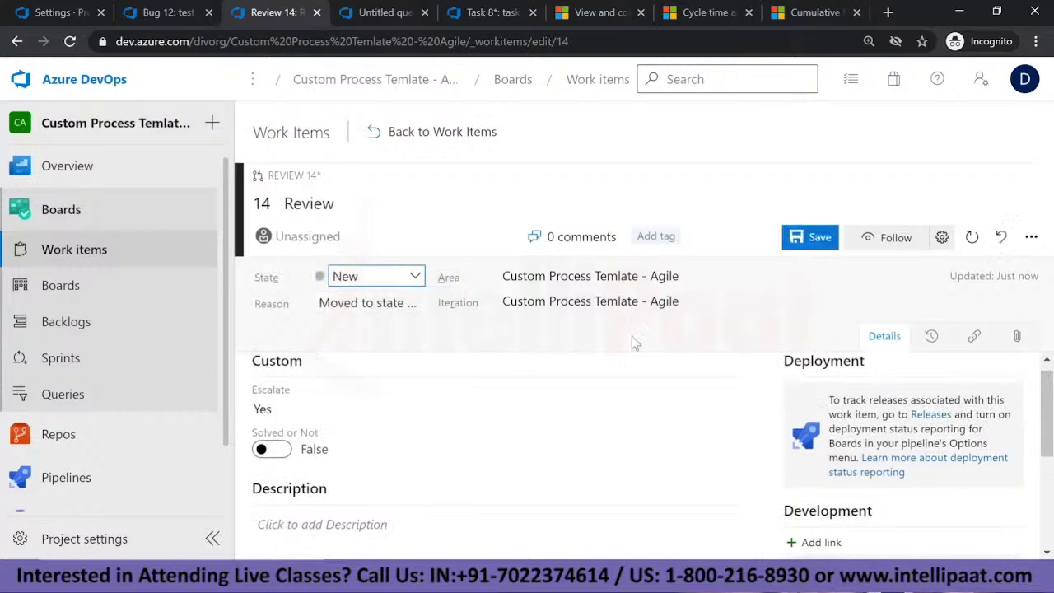
{"action": "scroll", "coordinate": [650, 453], "scroll_direction": "down", "scroll_amount": 1}
{"action": "scroll", "coordinate": [650, 453], "scroll_direction": "up", "scroll_amount": 1}
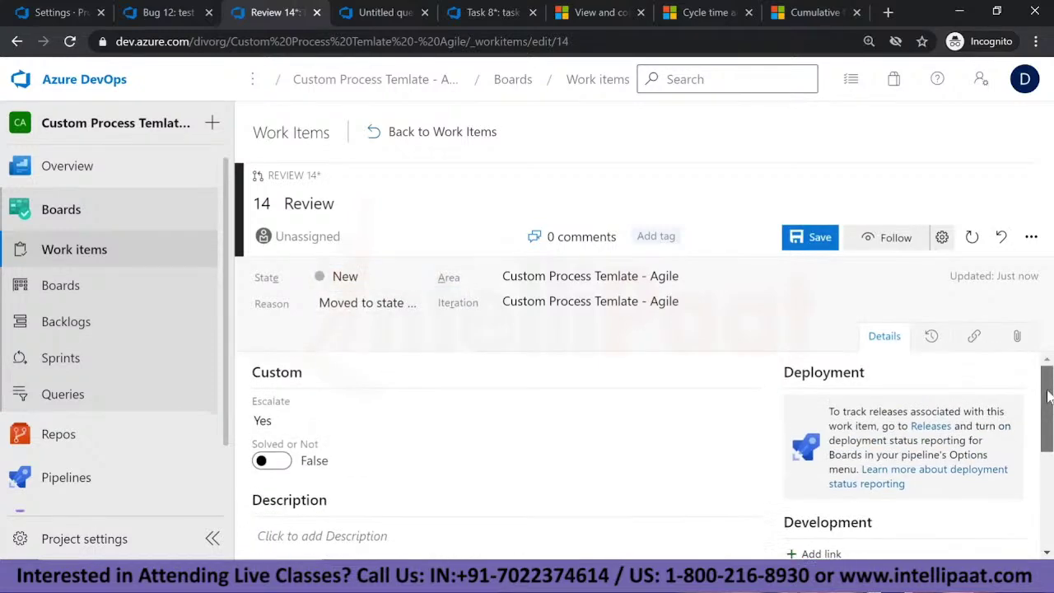
{"action": "left_click", "coordinate": [807, 237]}
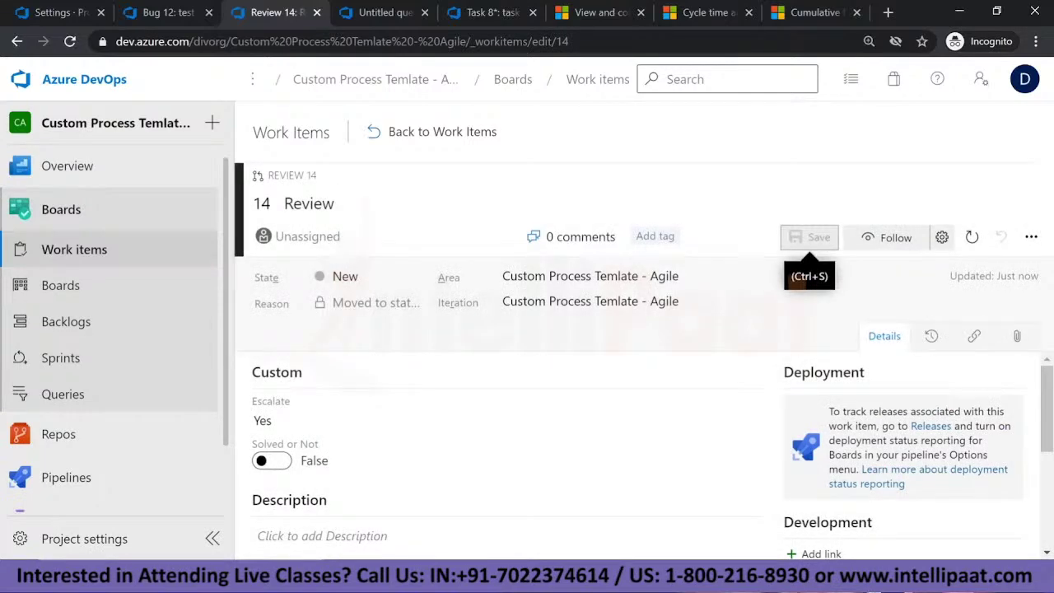
{"action": "left_click", "coordinate": [541, 539]}
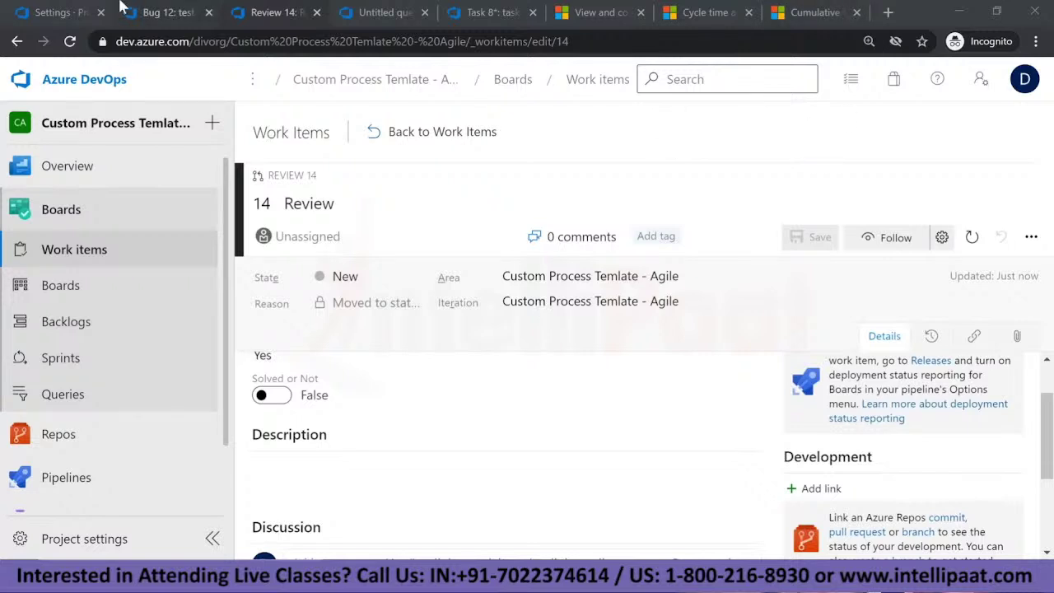
{"action": "left_click", "coordinate": [58, 12]}
Step: Start a new Review work item rule and name it 'ij'
{"action": "left_click", "coordinate": [284, 210]}
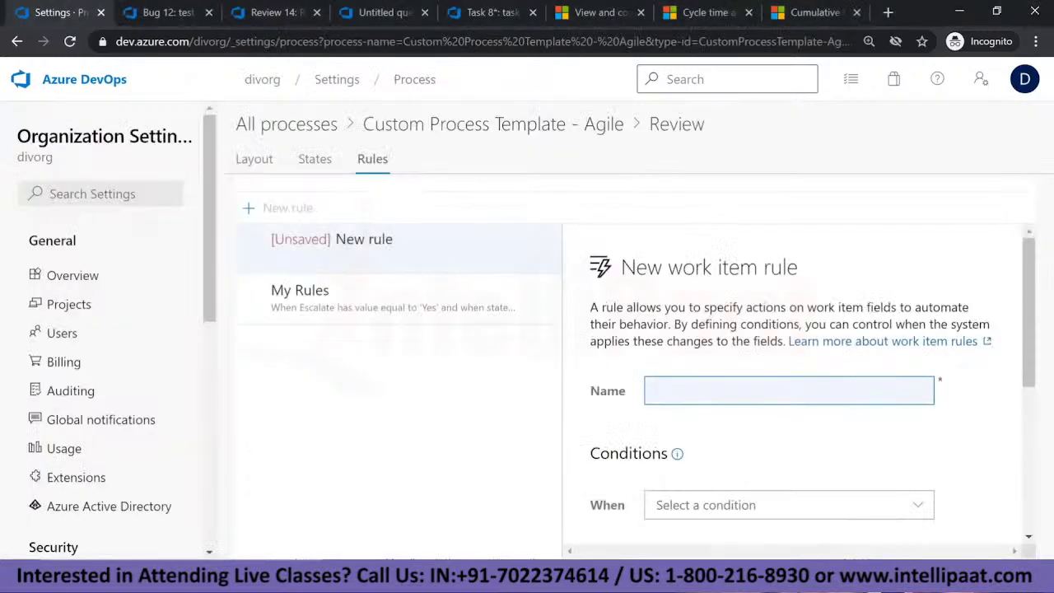
{"action": "scroll", "coordinate": [1027, 375], "scroll_direction": "down", "scroll_amount": 2}
{"action": "left_click", "coordinate": [921, 363]}
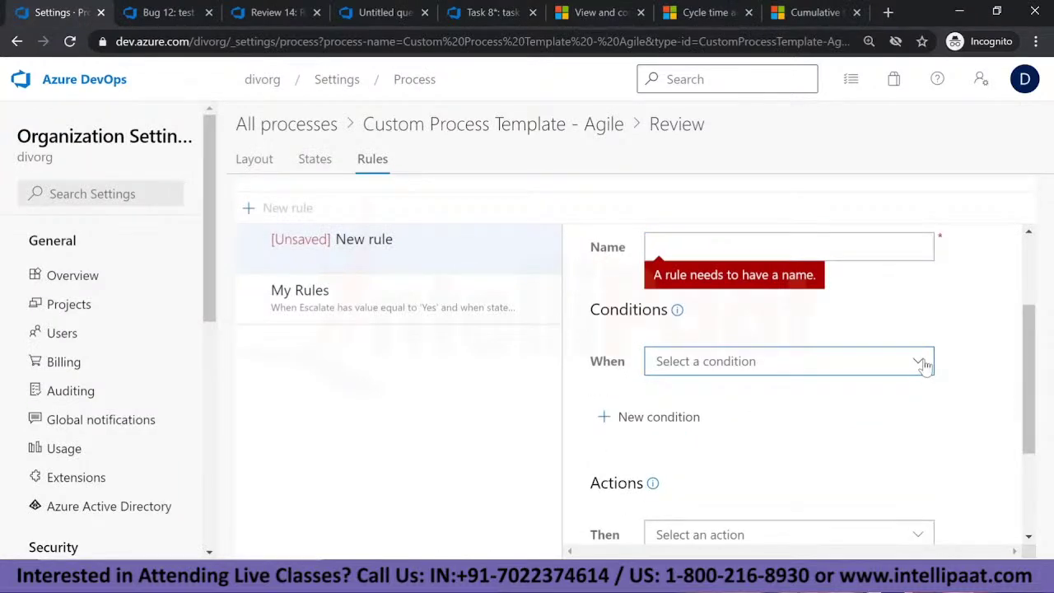
{"action": "left_click", "coordinate": [832, 255]}
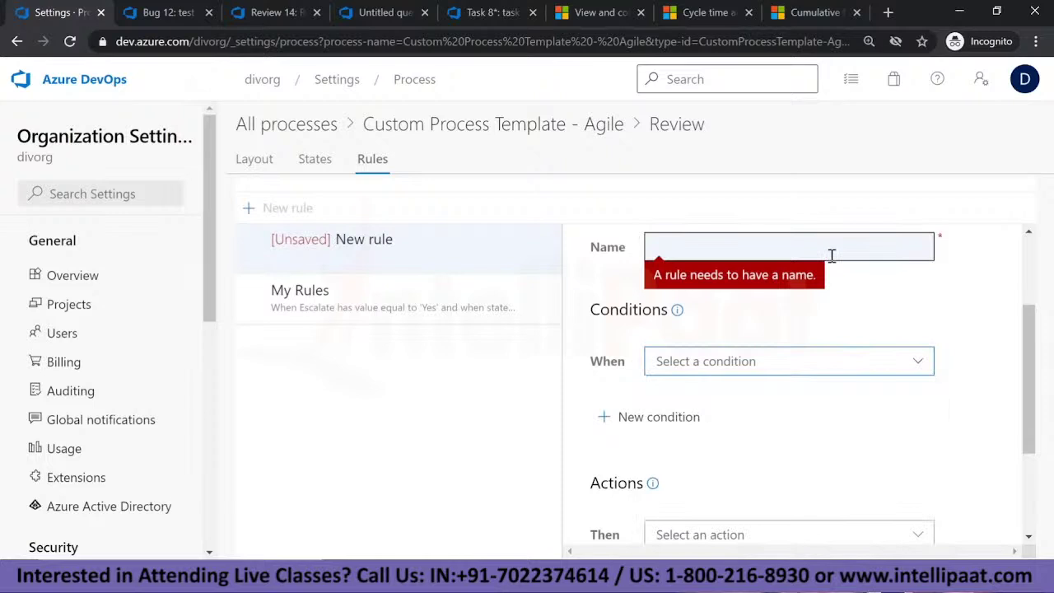
{"action": "key", "text": "Escape"}
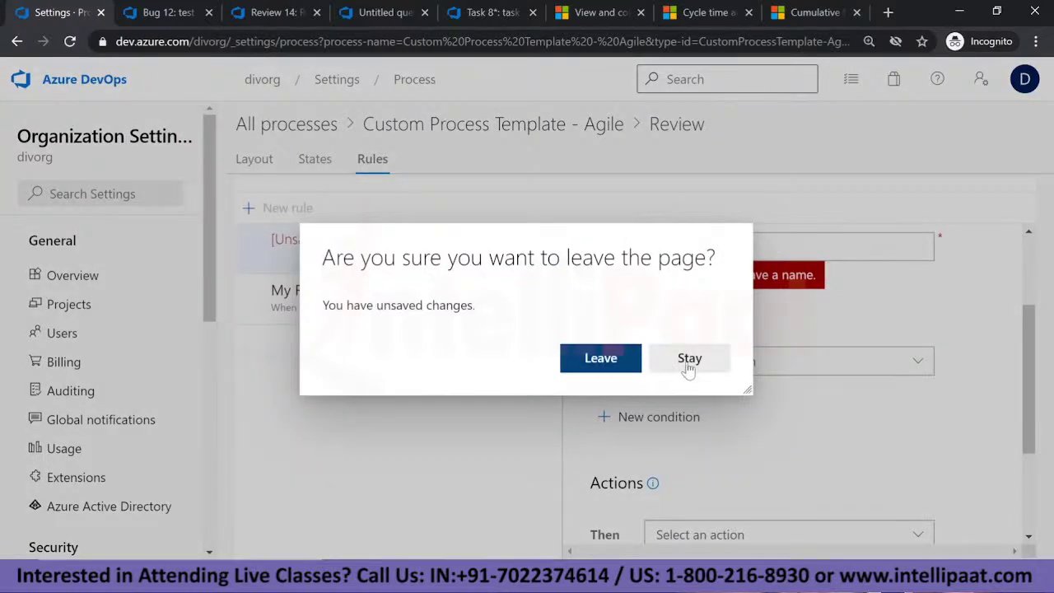
{"action": "left_click", "coordinate": [791, 196]}
{"action": "left_click", "coordinate": [783, 254]}
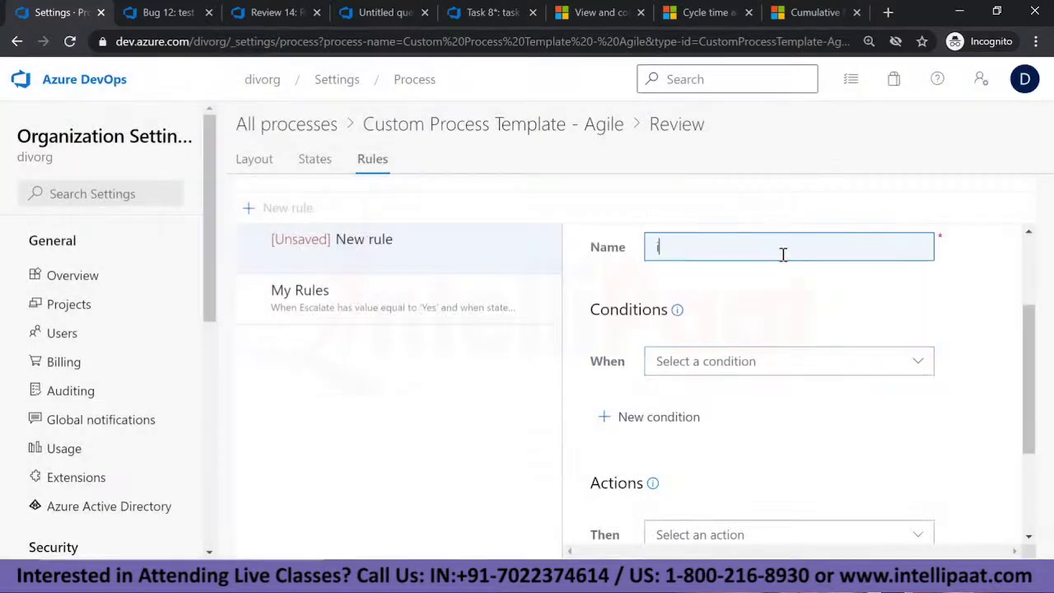
{"action": "type", "text": "i"}
Step: Browse the rule's list of available conditions
{"action": "scroll", "coordinate": [1028, 346], "scroll_direction": "down", "scroll_amount": 1}
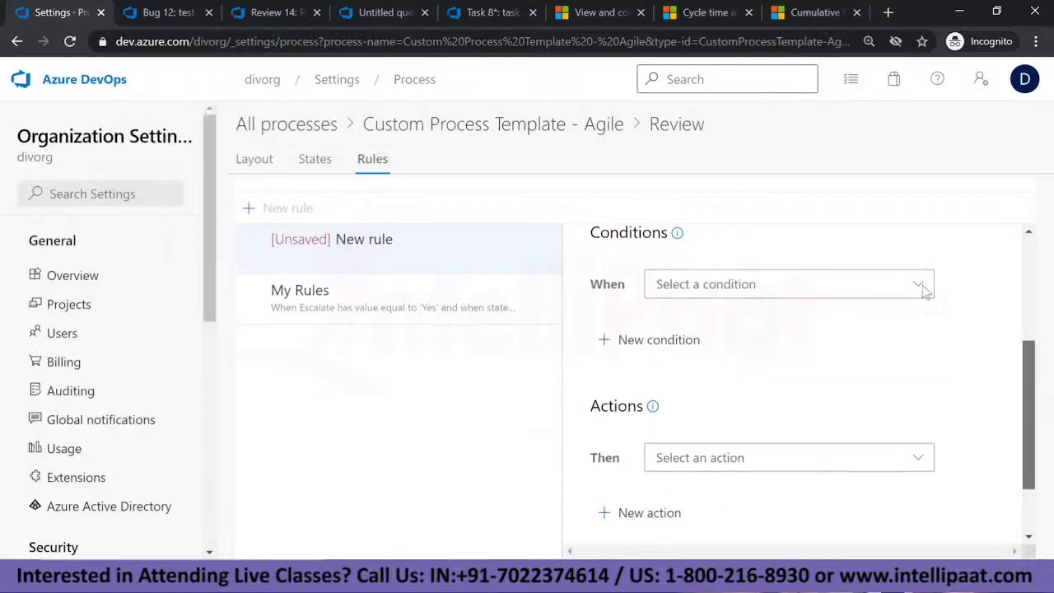
{"action": "left_click", "coordinate": [920, 286]}
{"action": "left_click_drag", "start_coordinate": [926, 325], "coordinate": [928, 501]}
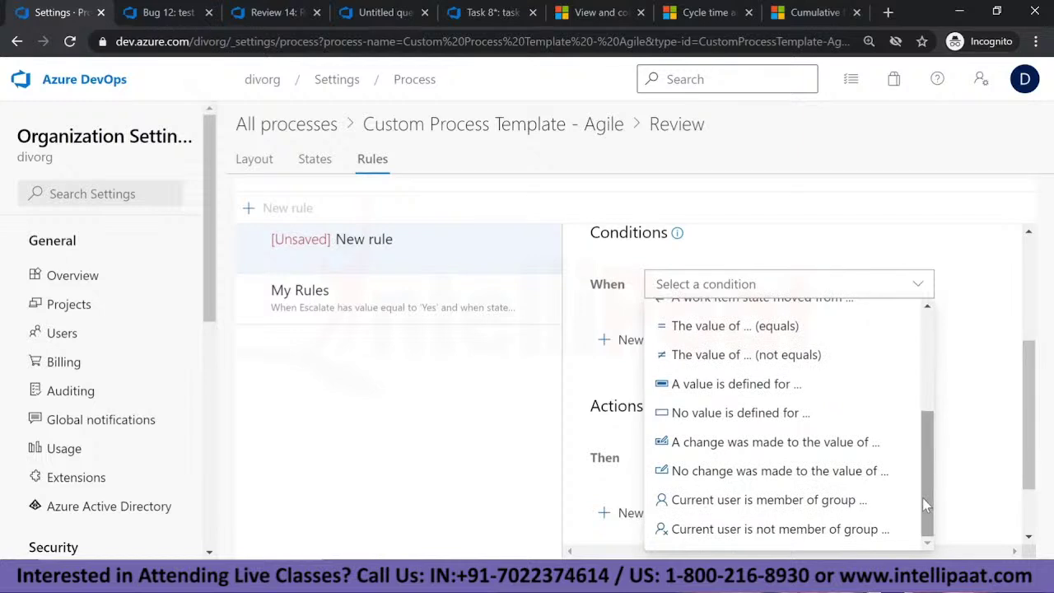
{"action": "left_click_drag", "start_coordinate": [922, 498], "coordinate": [935, 516]}
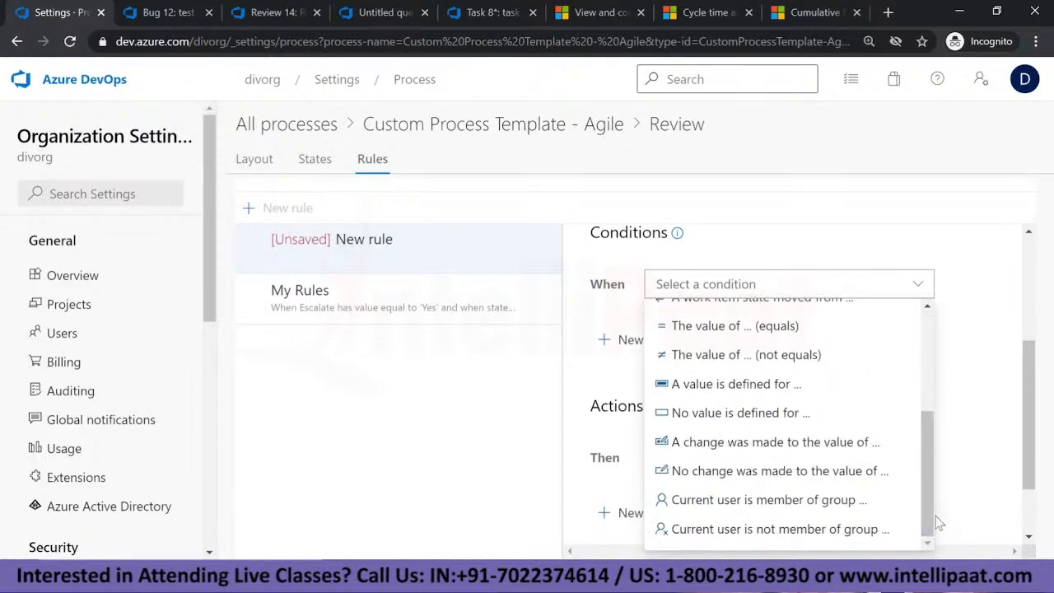
{"action": "left_click_drag", "start_coordinate": [927, 435], "coordinate": [941, 525]}
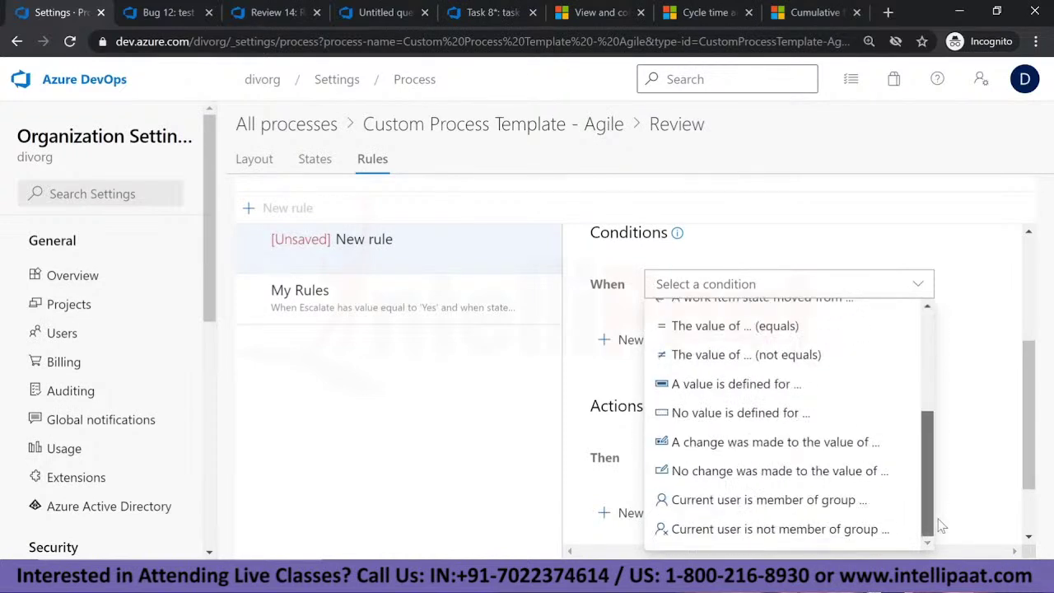
{"action": "left_click_drag", "start_coordinate": [927, 437], "coordinate": [916, 326]}
{"action": "scroll", "coordinate": [758, 349], "scroll_direction": "up", "scroll_amount": 2}
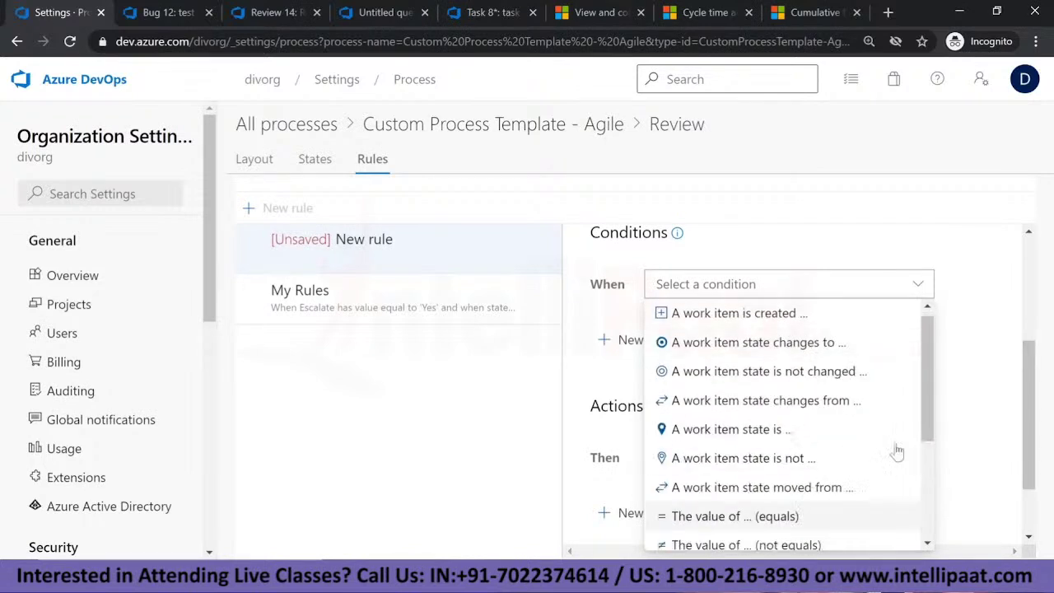
{"action": "left_click", "coordinate": [726, 232]}
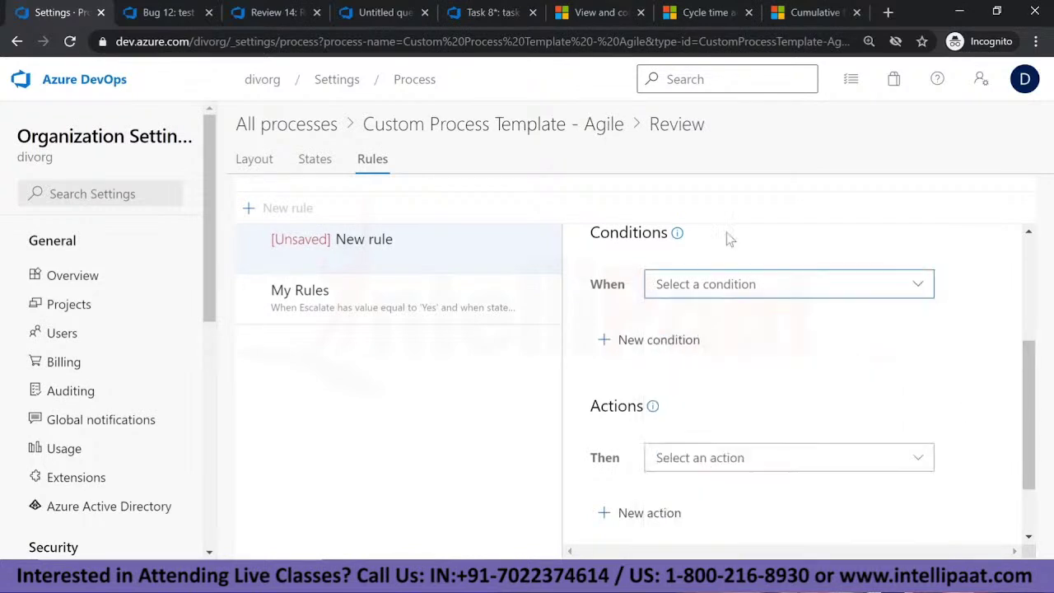
{"action": "left_click", "coordinate": [918, 286]}
{"action": "left_click_drag", "start_coordinate": [929, 353], "coordinate": [930, 461]}
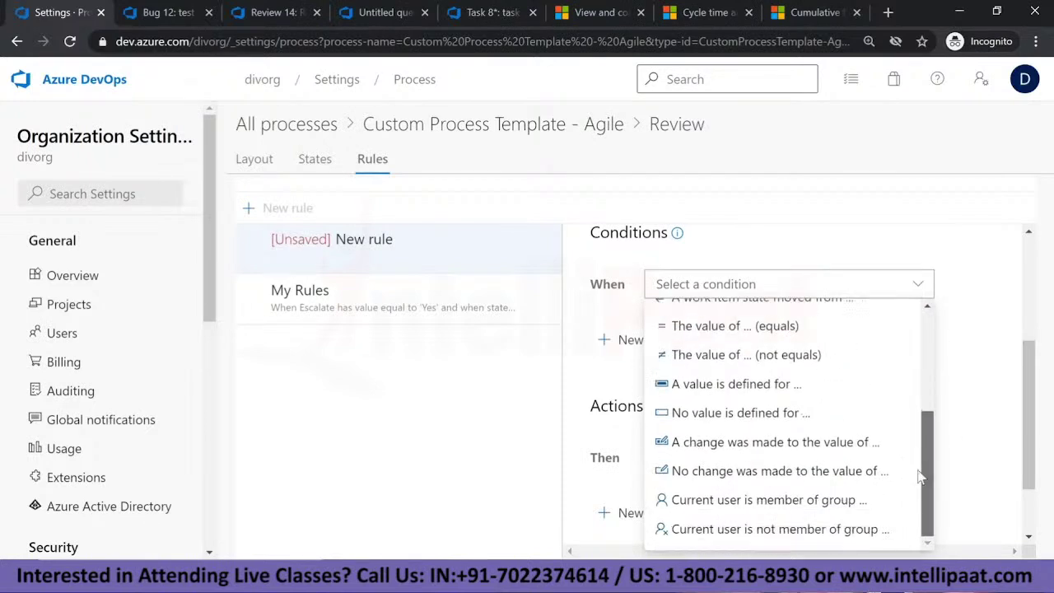
{"action": "scroll", "coordinate": [928, 358], "scroll_direction": "up", "scroll_amount": 1}
Step: Set When 'A work item is created', Then 'Make required' Description, and save the rule
{"action": "left_click", "coordinate": [914, 325]}
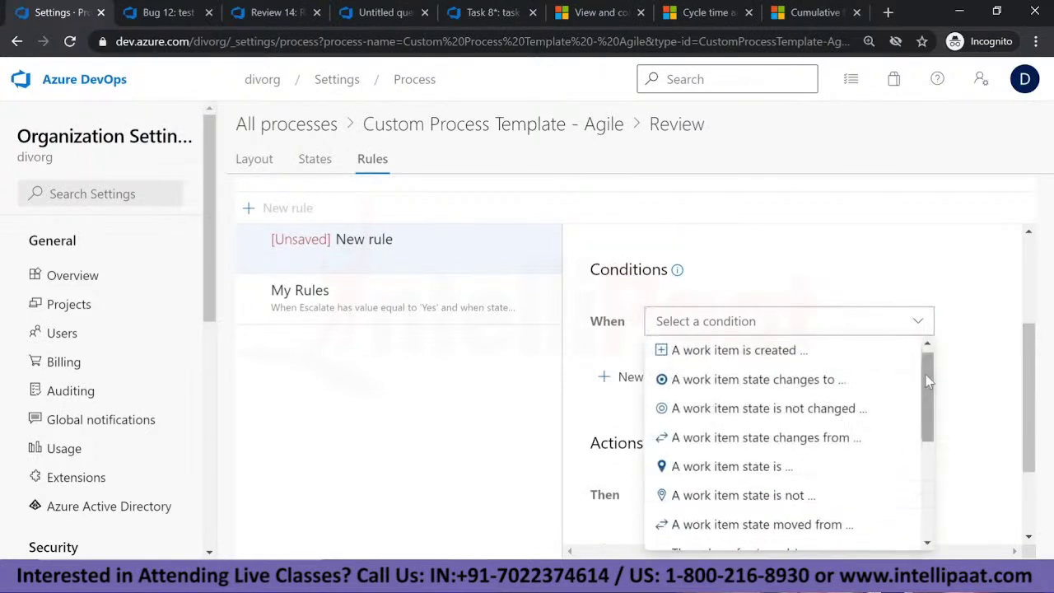
{"action": "left_click", "coordinate": [906, 359]}
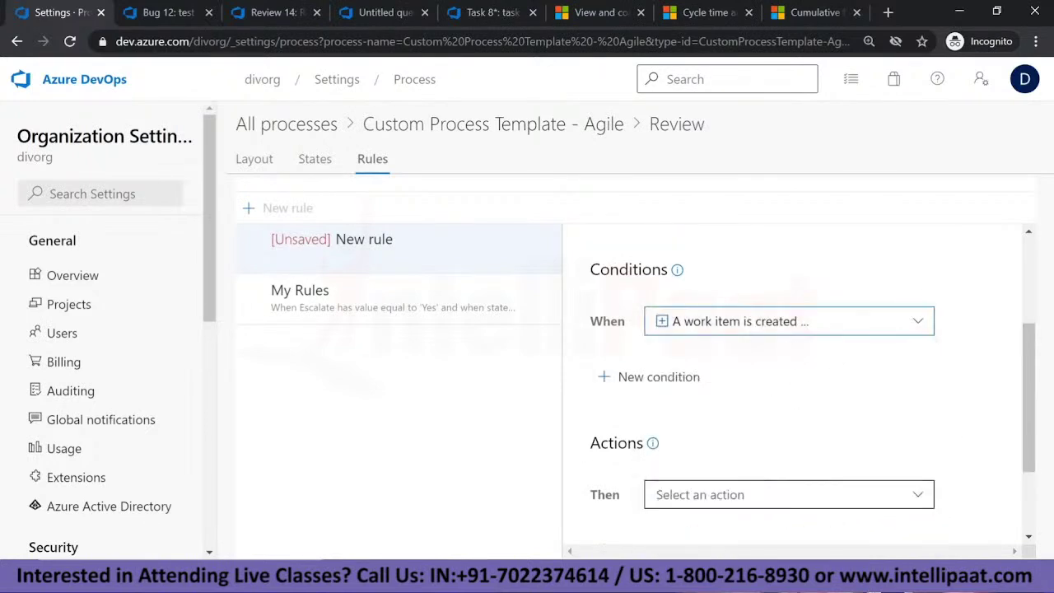
{"action": "left_click", "coordinate": [921, 494]}
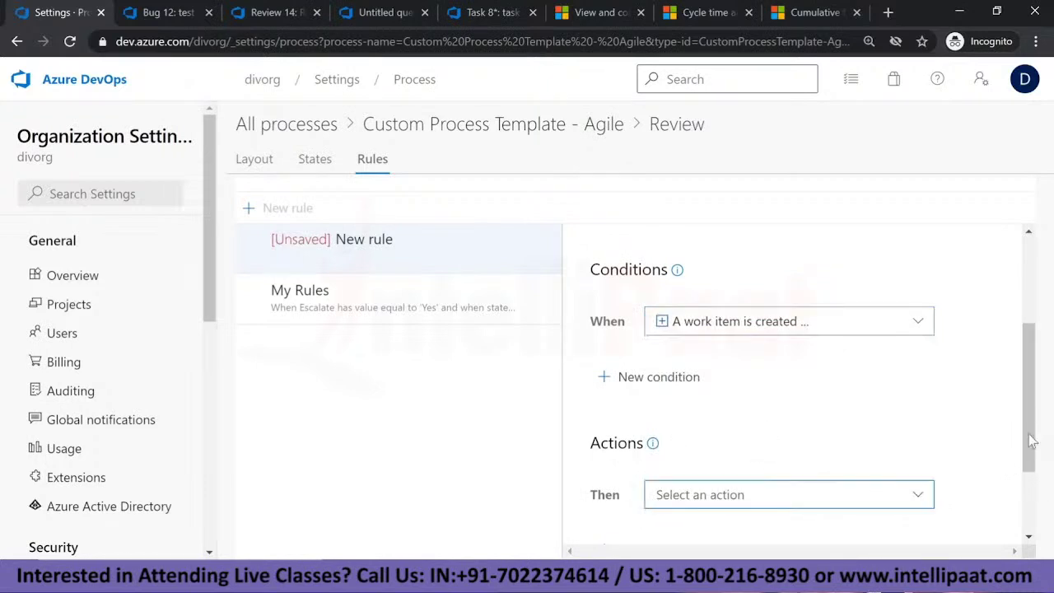
{"action": "scroll", "coordinate": [1029, 435], "scroll_direction": "down", "scroll_amount": 1}
{"action": "left_click_drag", "start_coordinate": [923, 444], "coordinate": [928, 470]}
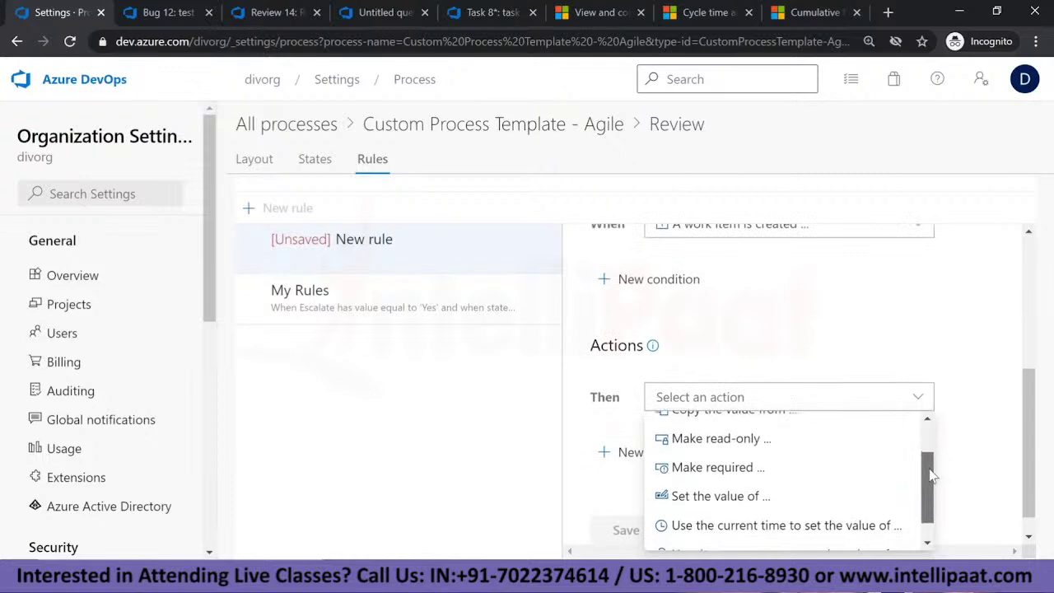
{"action": "left_click", "coordinate": [777, 464]}
{"action": "left_click_drag", "start_coordinate": [810, 556], "coordinate": [900, 554]}
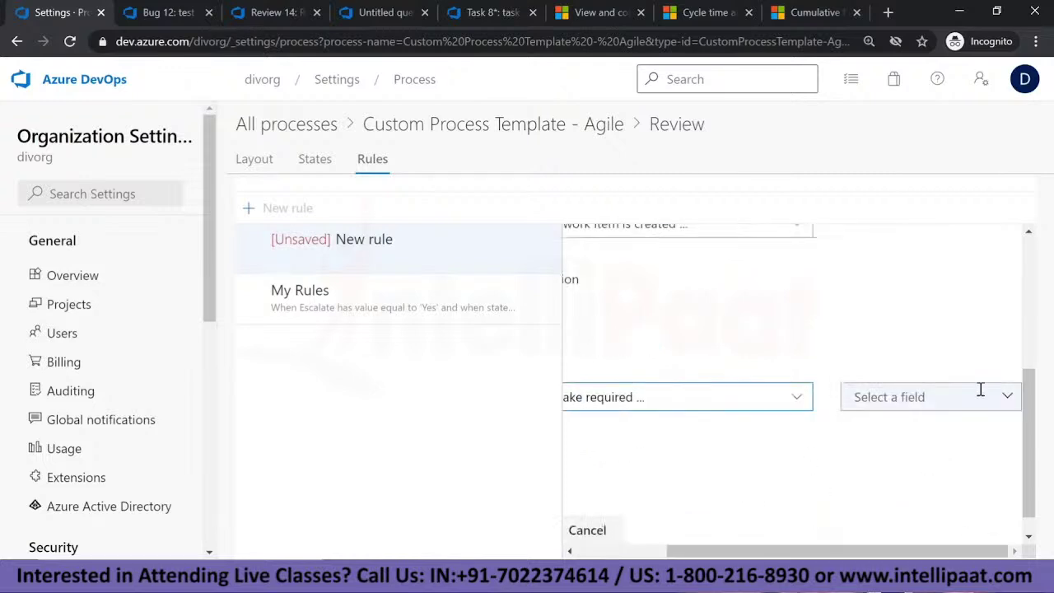
{"action": "left_click", "coordinate": [1007, 399]}
{"action": "left_click", "coordinate": [880, 243]}
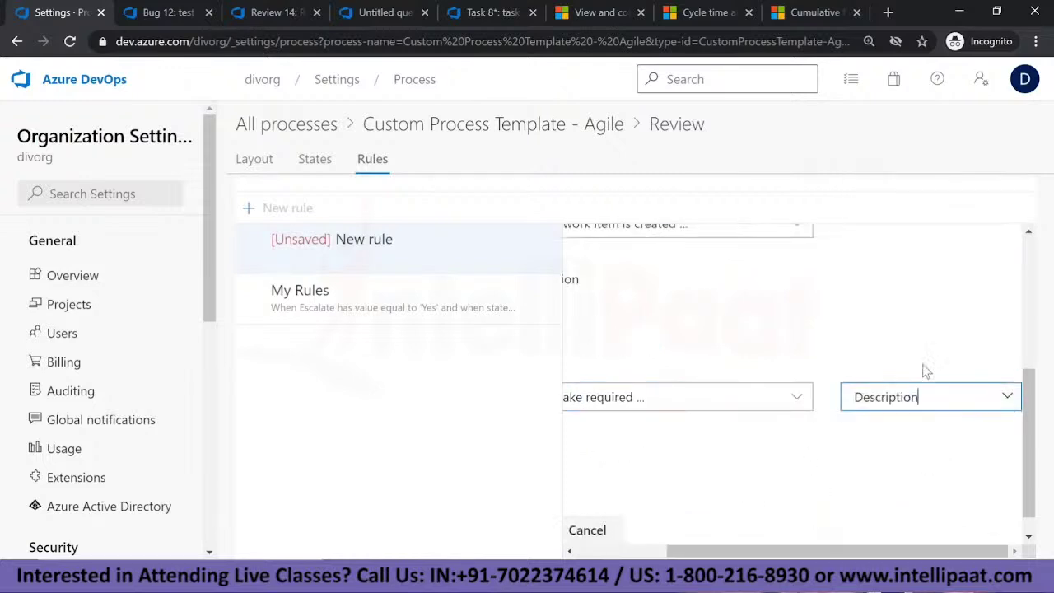
{"action": "left_click_drag", "start_coordinate": [823, 552], "coordinate": [733, 552]}
{"action": "left_click", "coordinate": [626, 529]}
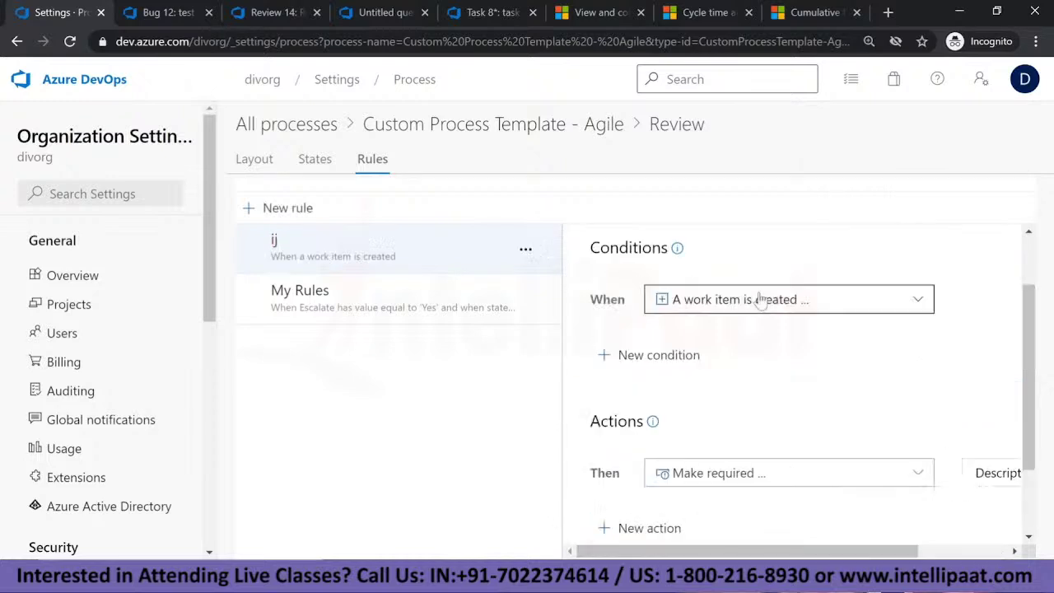
Step: Recheck the rule's condition options, then return to work item Review 14
{"action": "left_click", "coordinate": [890, 307]}
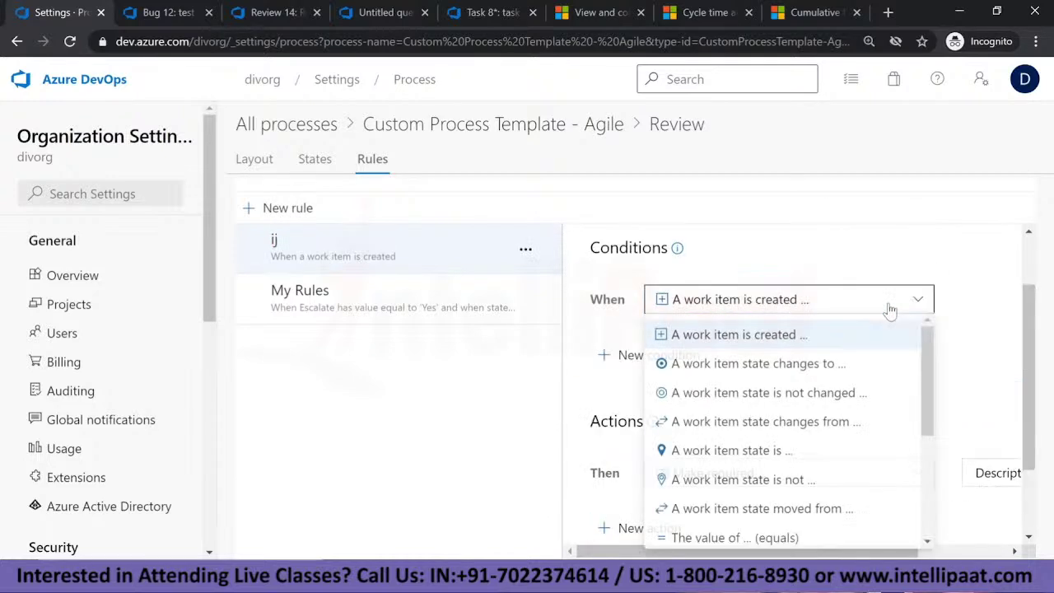
{"action": "left_click", "coordinate": [1005, 361]}
{"action": "left_click_drag", "start_coordinate": [823, 554], "coordinate": [909, 553]}
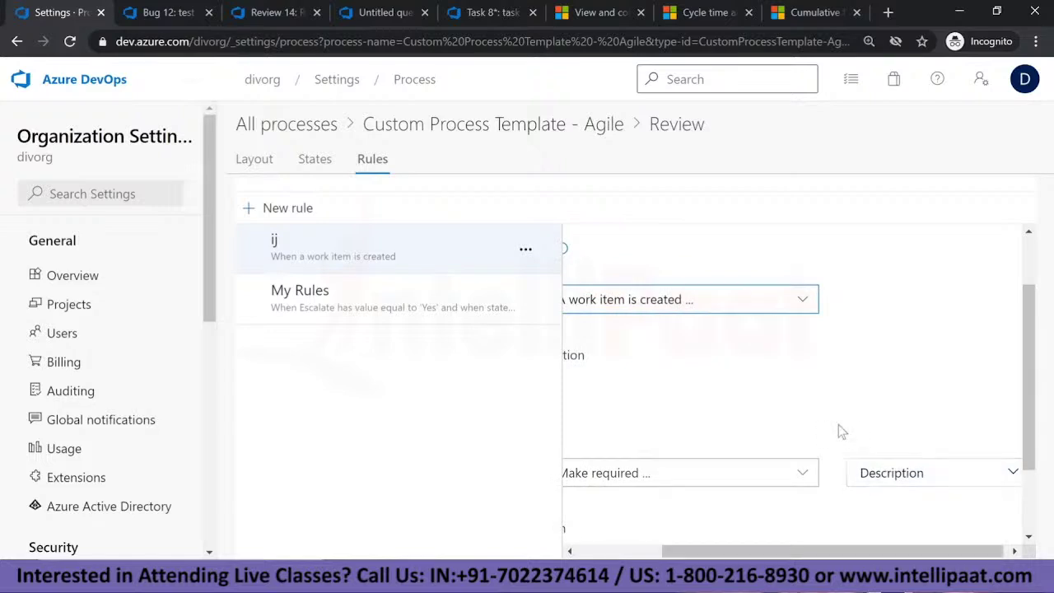
{"action": "left_click", "coordinate": [268, 10]}
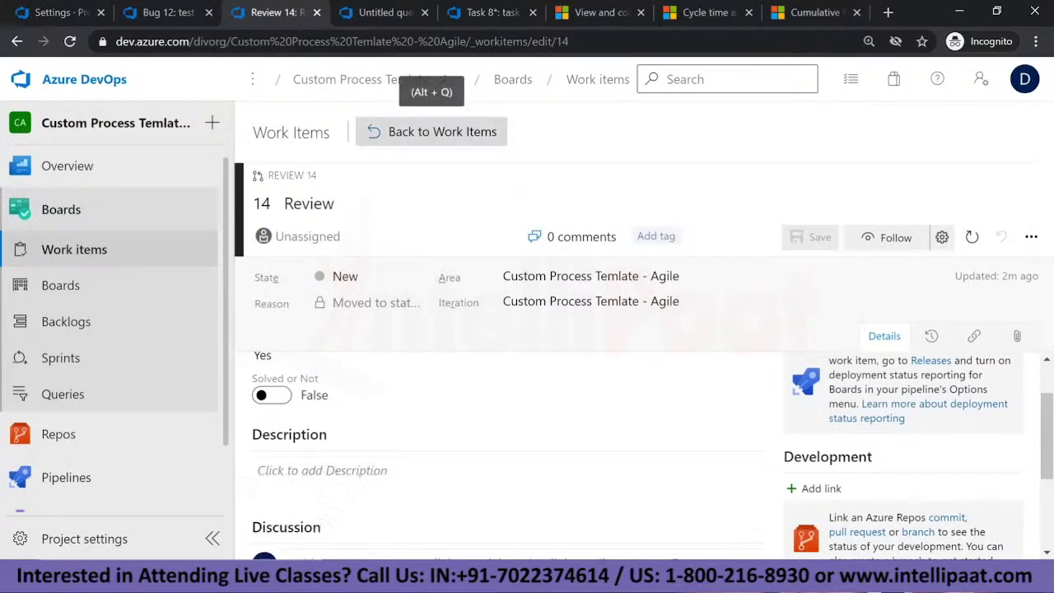
Step: Create a Review item titled 'New Ri', check its Description-required error, and return to Review rules
{"action": "left_click", "coordinate": [428, 128]}
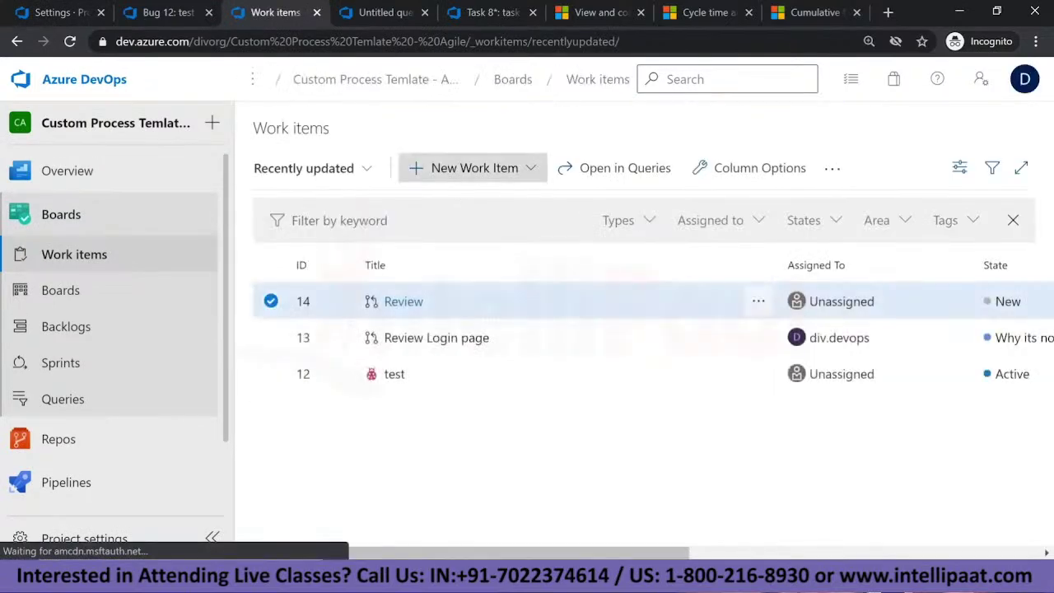
{"action": "left_click", "coordinate": [475, 167]}
{"action": "left_click", "coordinate": [459, 321]}
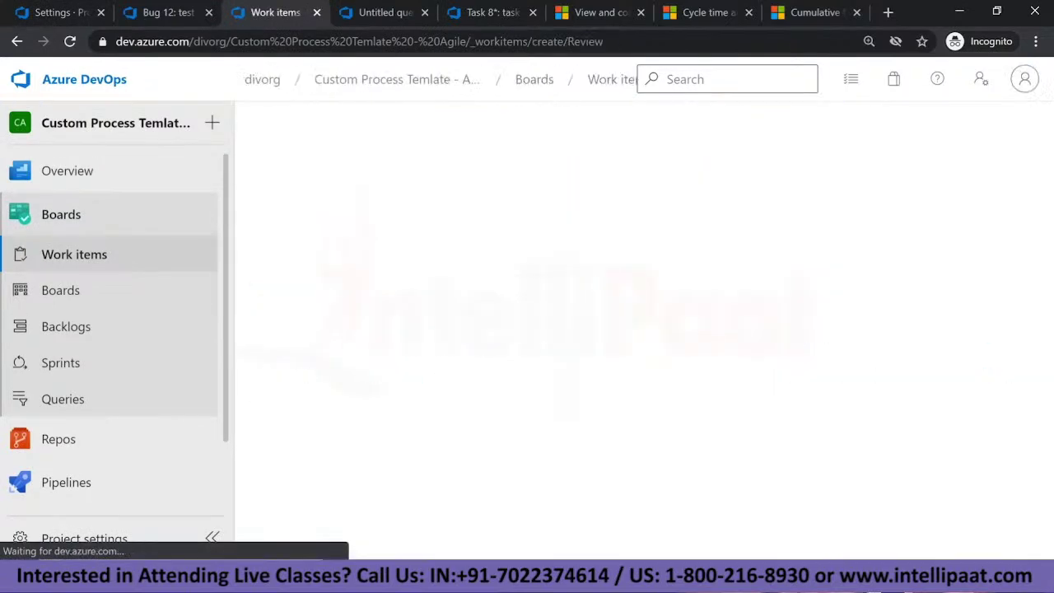
{"action": "type", "text": "New Ri"}
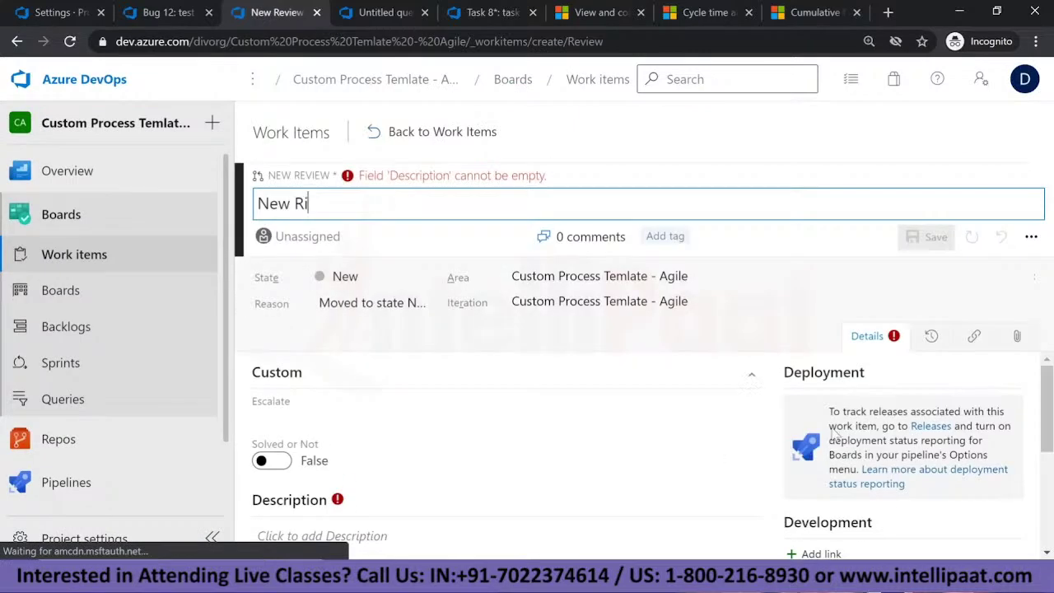
{"action": "mouse_move", "coordinate": [1048, 453]}
{"action": "left_mouse_down"}
{"action": "mouse_move", "coordinate": [1049, 516]}
{"action": "mouse_move", "coordinate": [1049, 454]}
{"action": "left_mouse_up"}
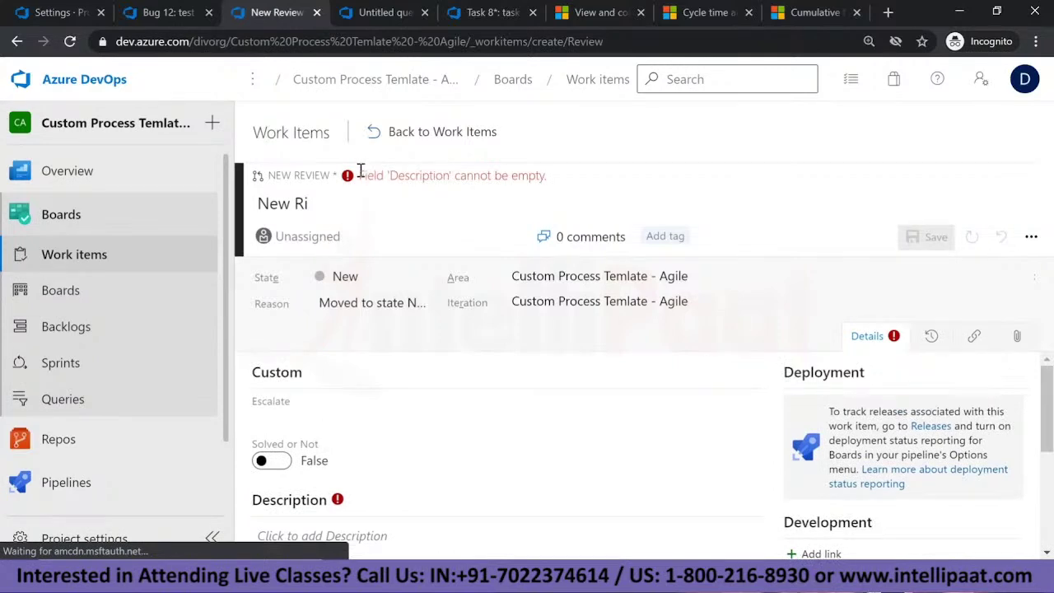
{"action": "left_click_drag", "start_coordinate": [357, 172], "coordinate": [576, 176]}
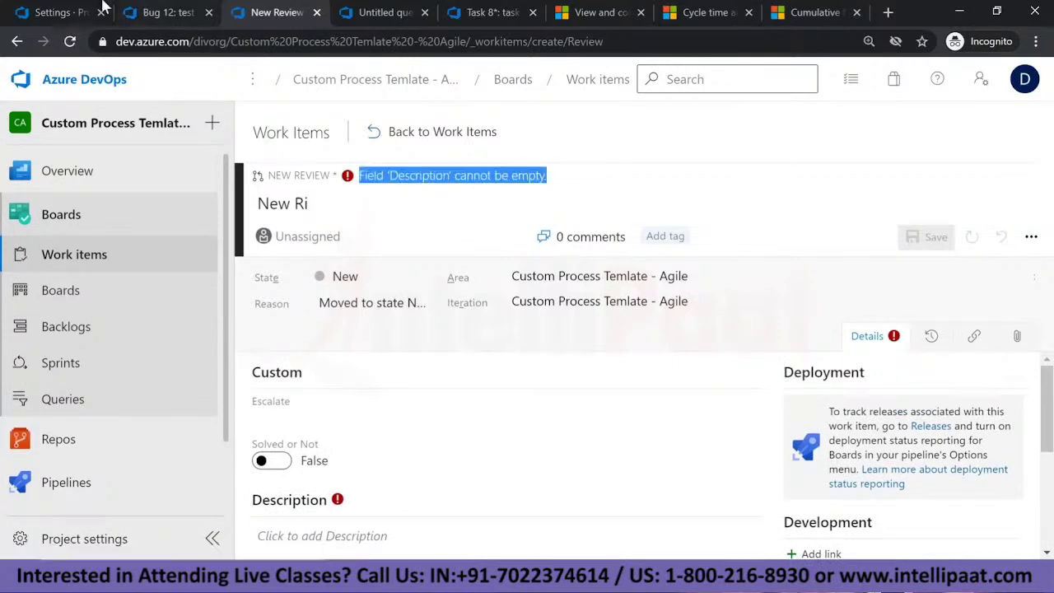
{"action": "left_click", "coordinate": [86, 11]}
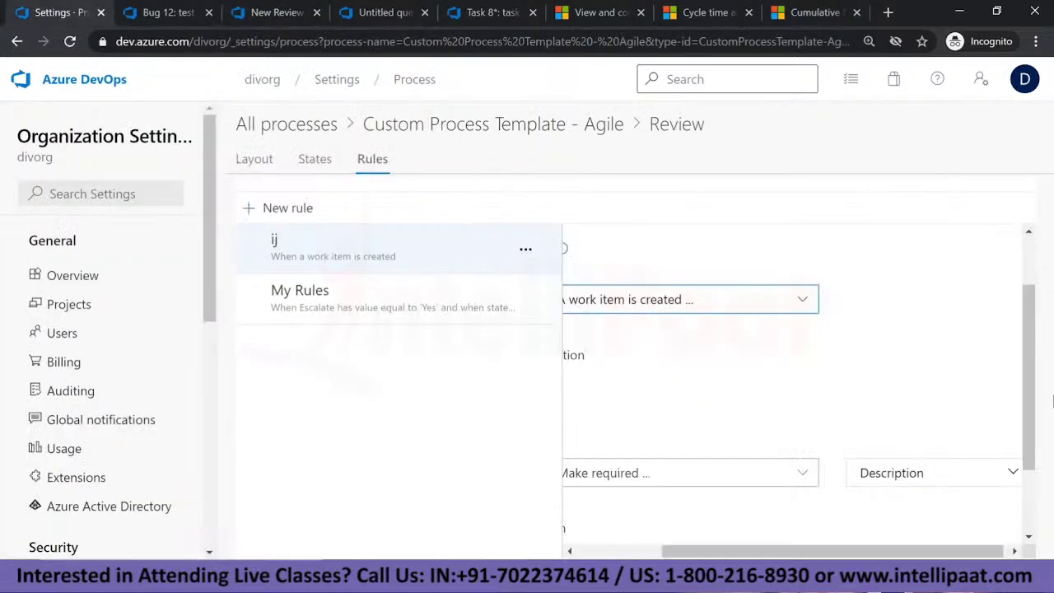
Step: View the Review form layout, then go via Custom Process Template - Agile to All processes
{"action": "left_click_drag", "start_coordinate": [934, 550], "coordinate": [848, 550]}
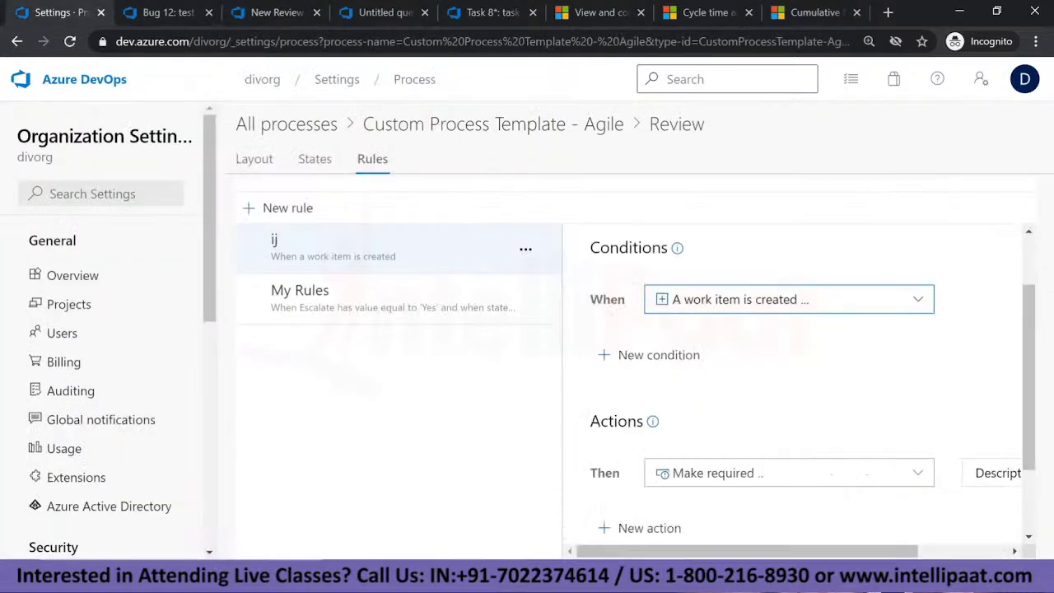
{"action": "mouse_move", "coordinate": [626, 587]}
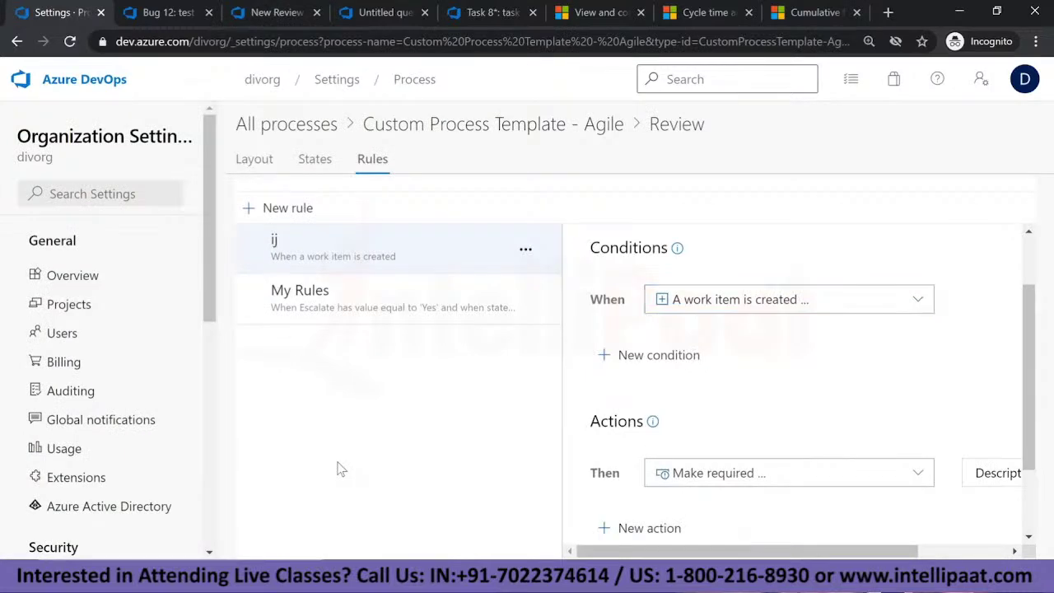
{"action": "left_click_drag", "start_coordinate": [209, 325], "coordinate": [215, 362]}
{"action": "left_click", "coordinate": [255, 160]}
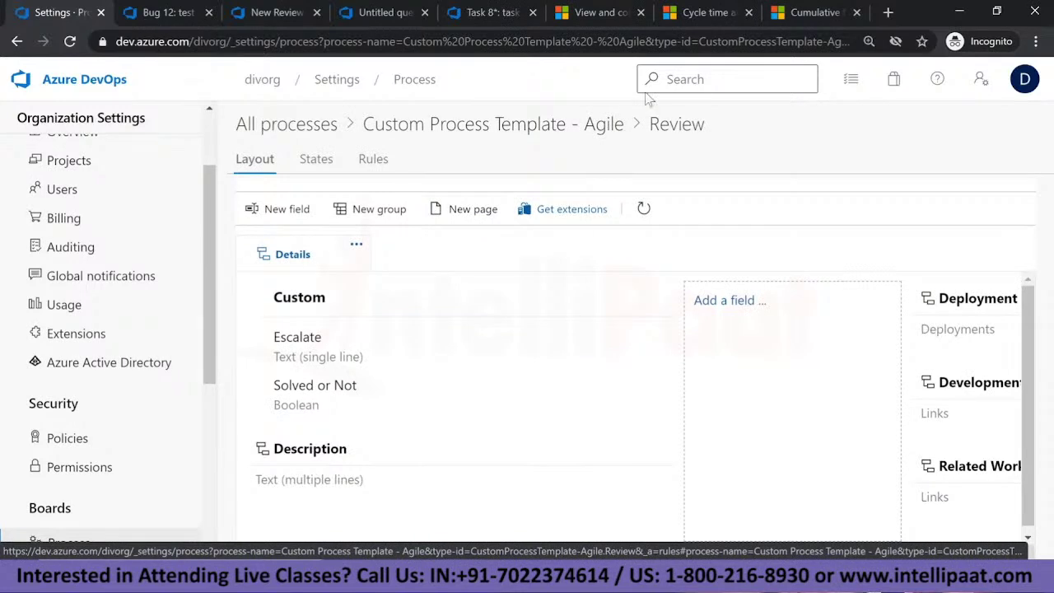
{"action": "left_click", "coordinate": [584, 123]}
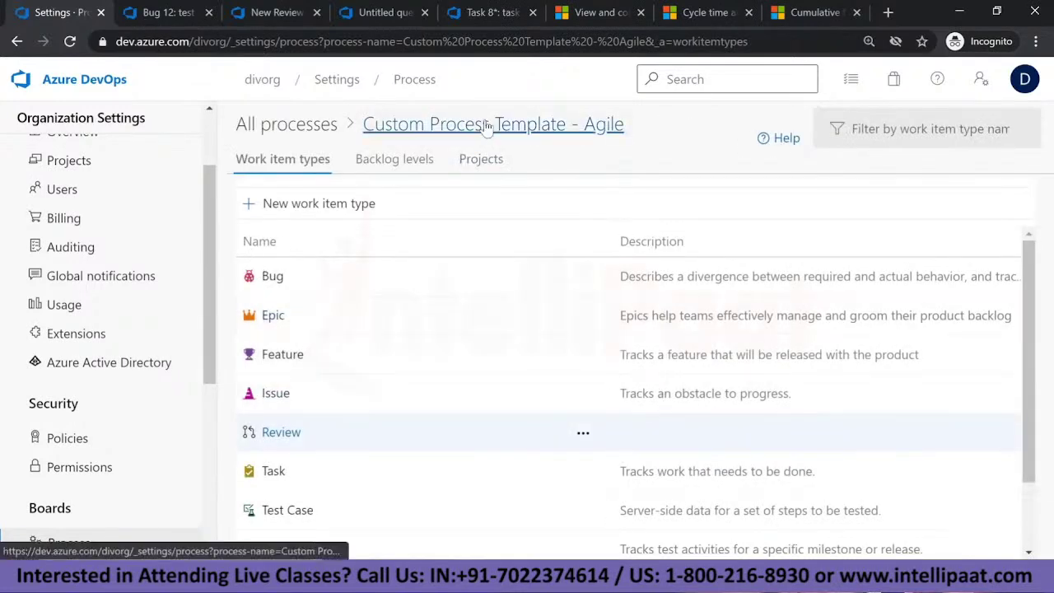
{"action": "left_click", "coordinate": [306, 129]}
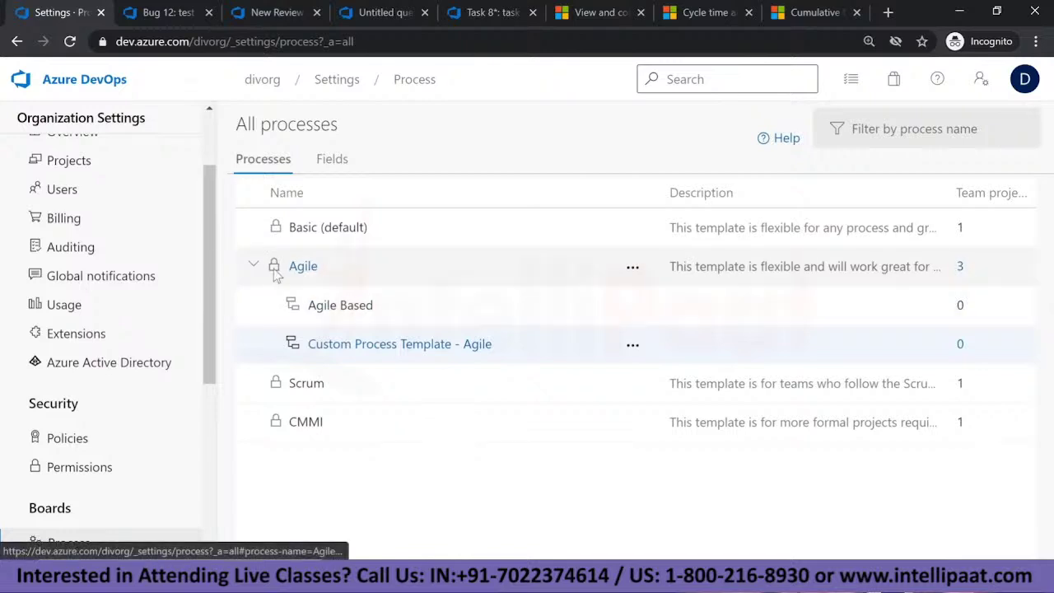
Step: Inspect the Agile Bug type's states, then go back to the divorg projects page
{"action": "left_click", "coordinate": [301, 269]}
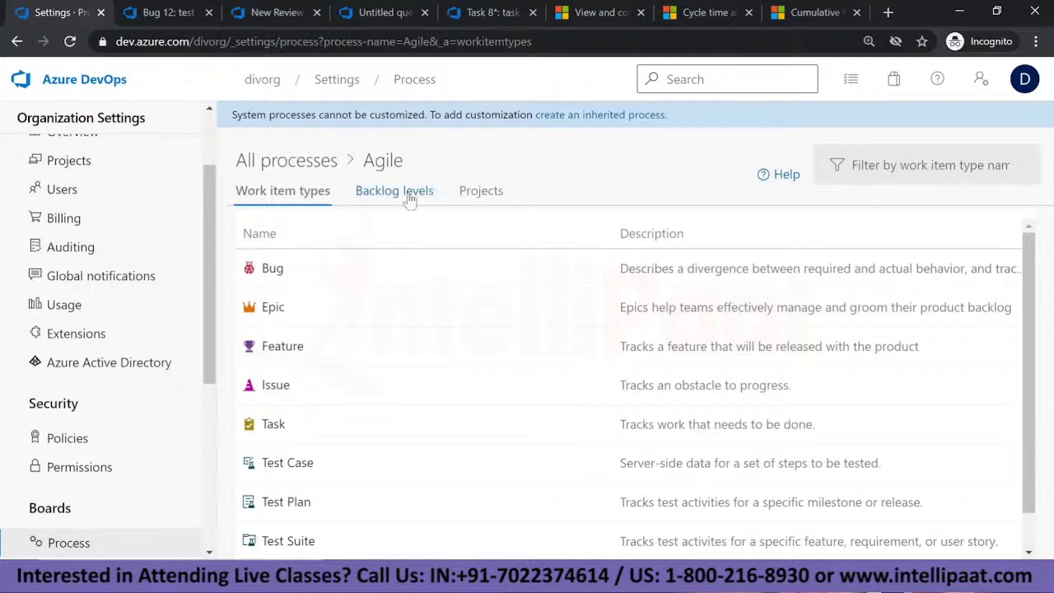
{"action": "left_click", "coordinate": [272, 269]}
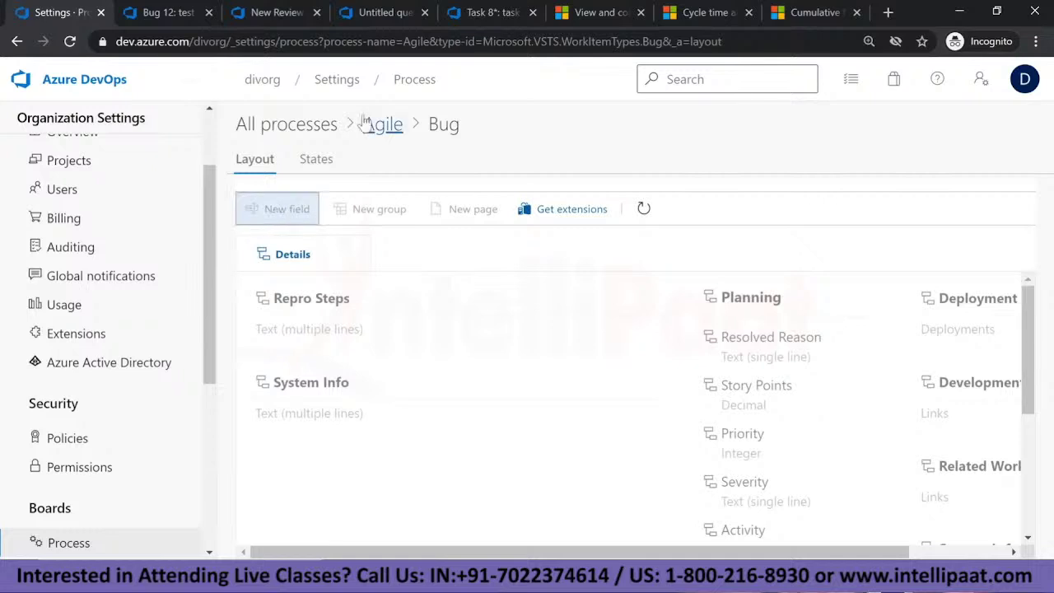
{"action": "left_click", "coordinate": [329, 165]}
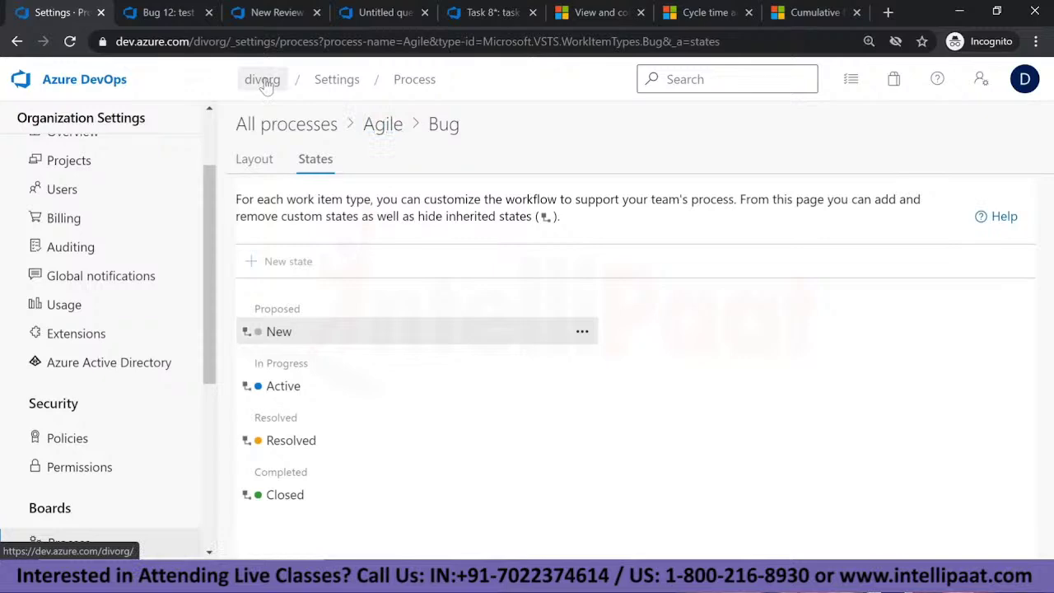
{"action": "left_click", "coordinate": [168, 13]}
{"action": "left_click", "coordinate": [57, 12]}
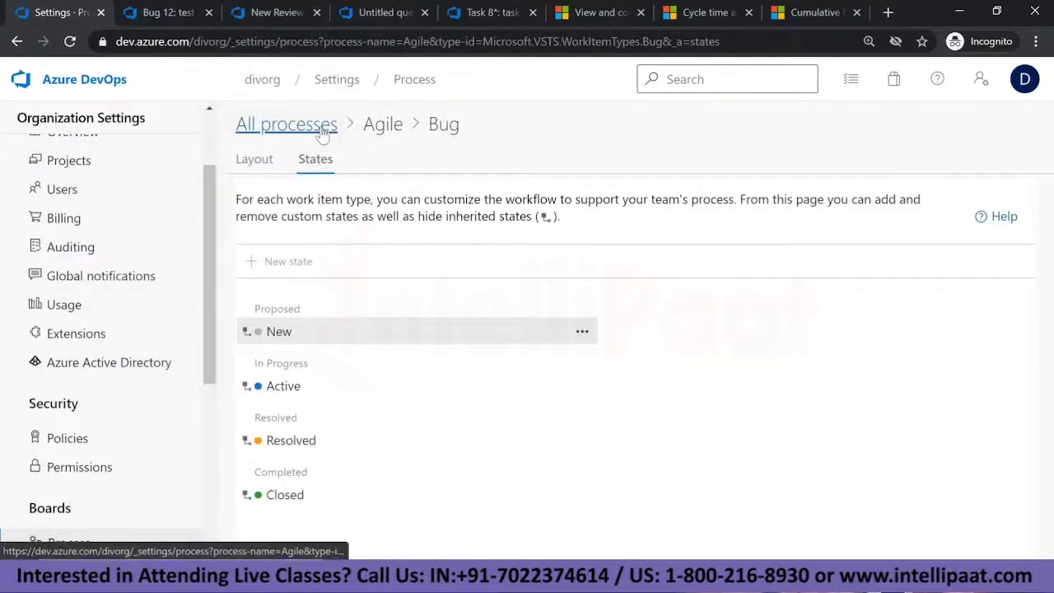
{"action": "left_click", "coordinate": [321, 128]}
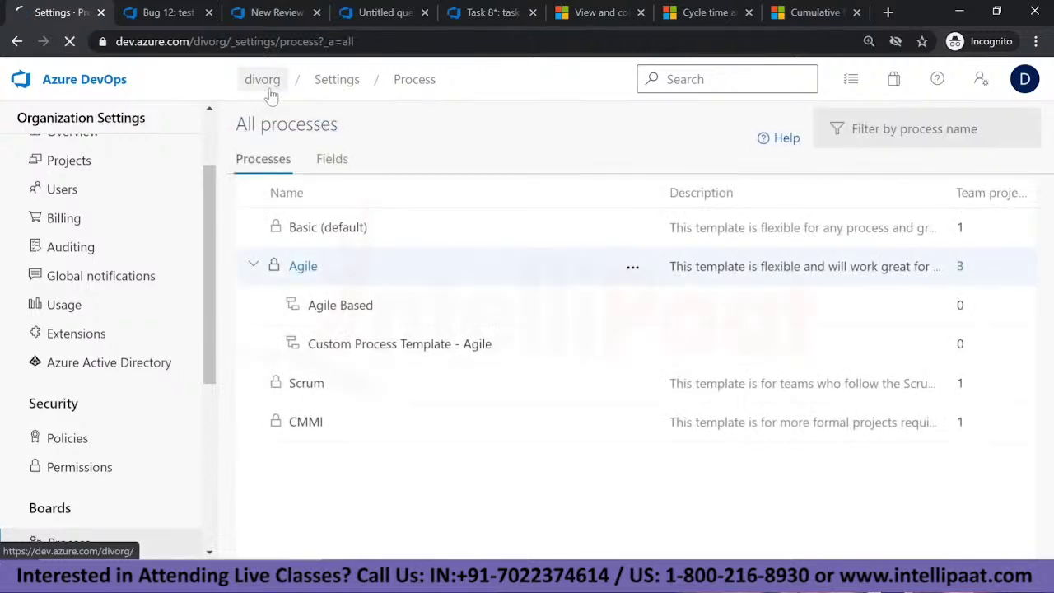
{"action": "left_click", "coordinate": [262, 80]}
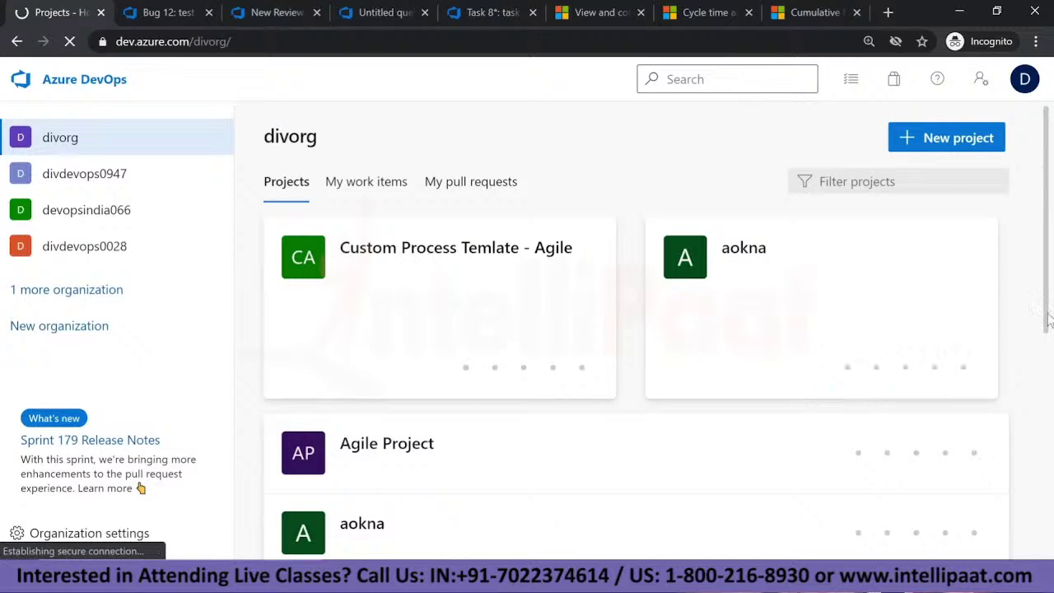
Step: Open Agile Project in divorg and go to its Boards work items
{"action": "scroll", "coordinate": [936, 370], "scroll_direction": "down", "scroll_amount": 2}
{"action": "scroll", "coordinate": [937, 369], "scroll_direction": "down", "scroll_amount": 1}
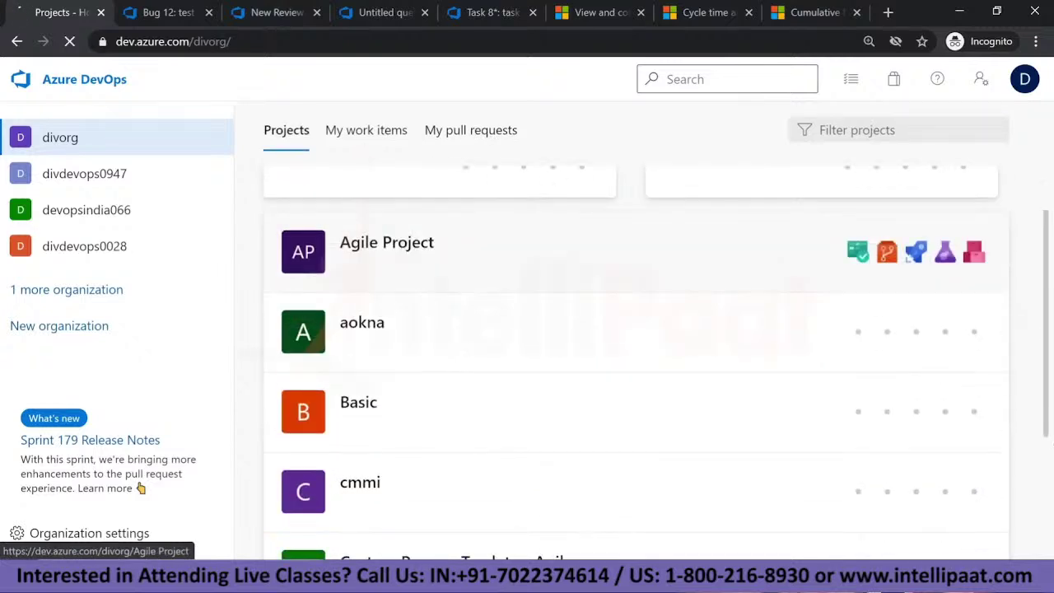
{"action": "left_click", "coordinate": [576, 242]}
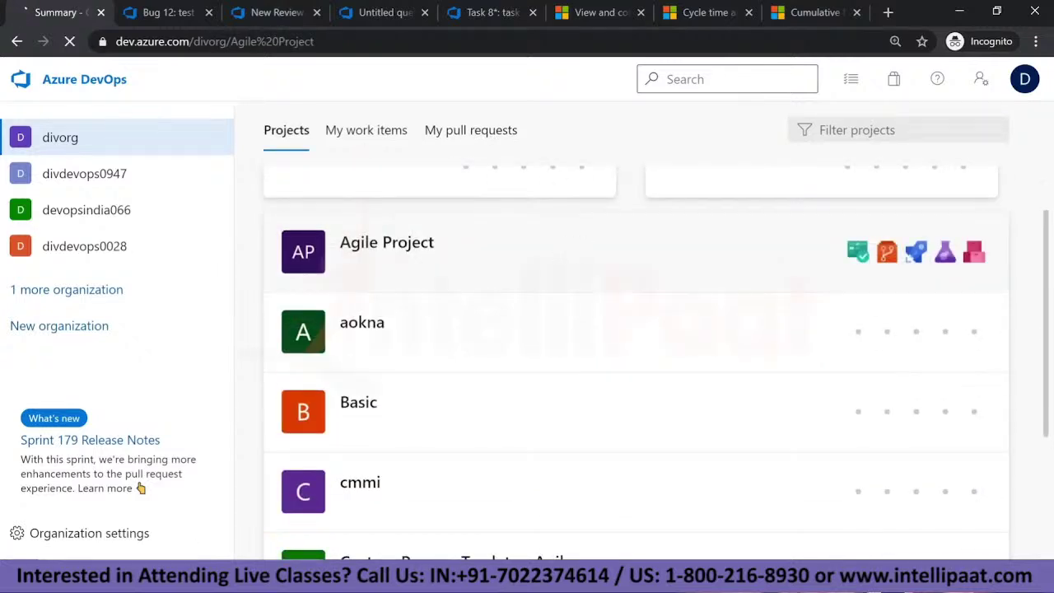
{"action": "mouse_move", "coordinate": [50, 322]}
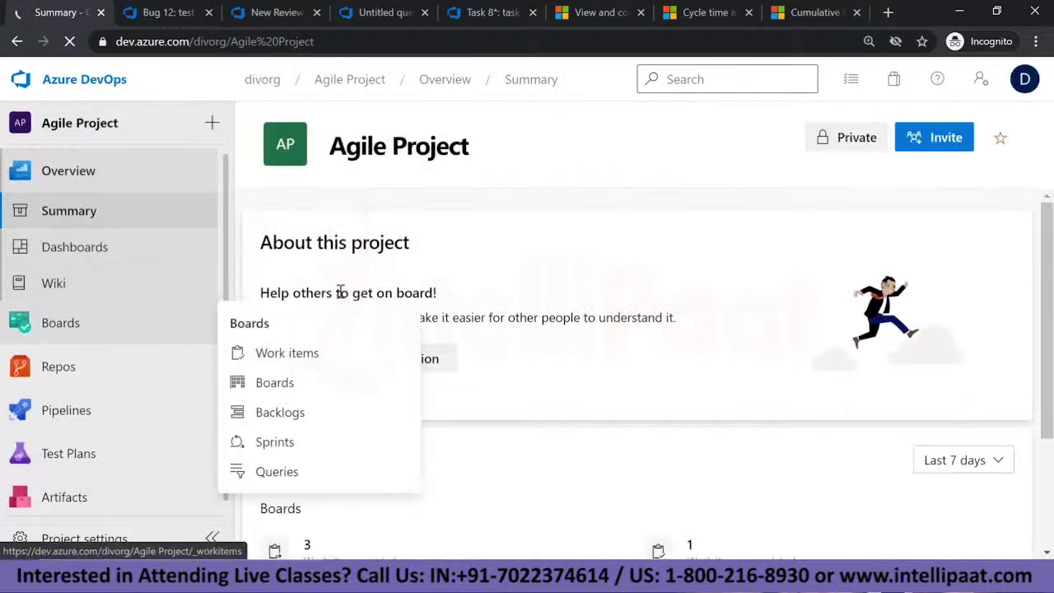
{"action": "left_click", "coordinate": [264, 79]}
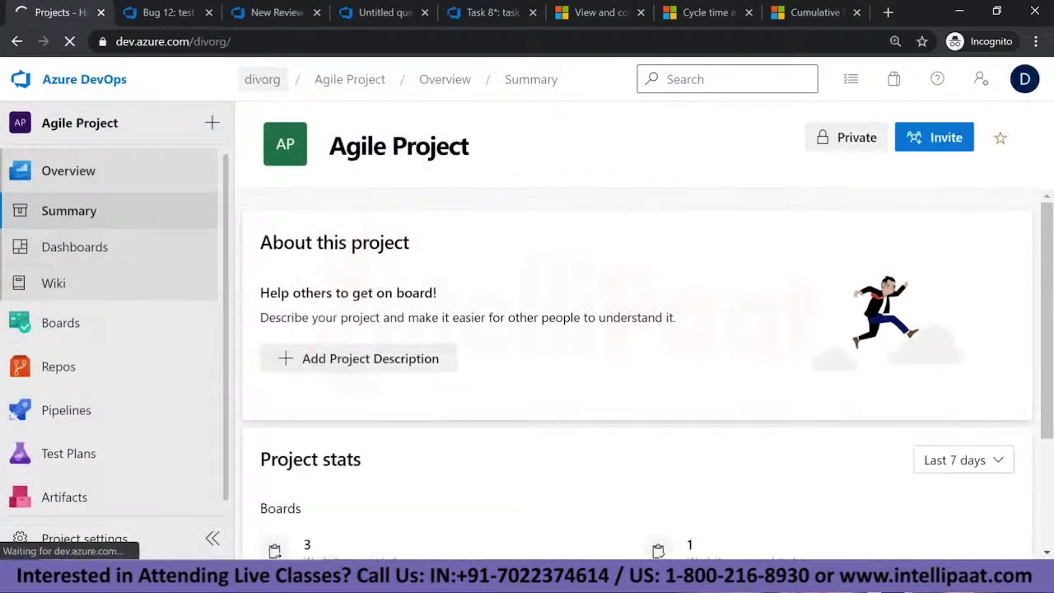
{"action": "key", "text": "alt+Left"}
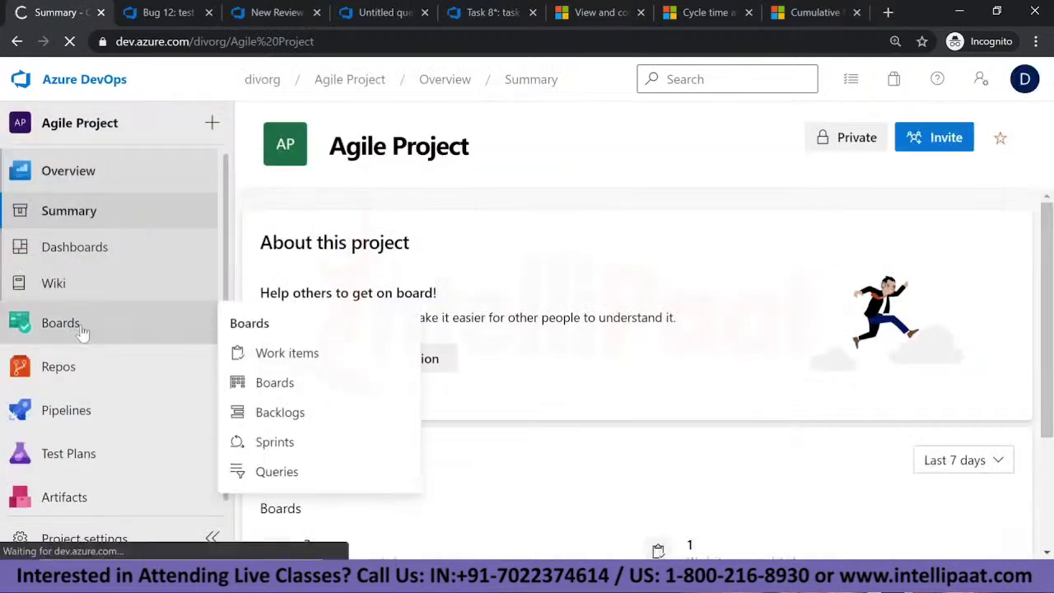
{"action": "left_click", "coordinate": [83, 329]}
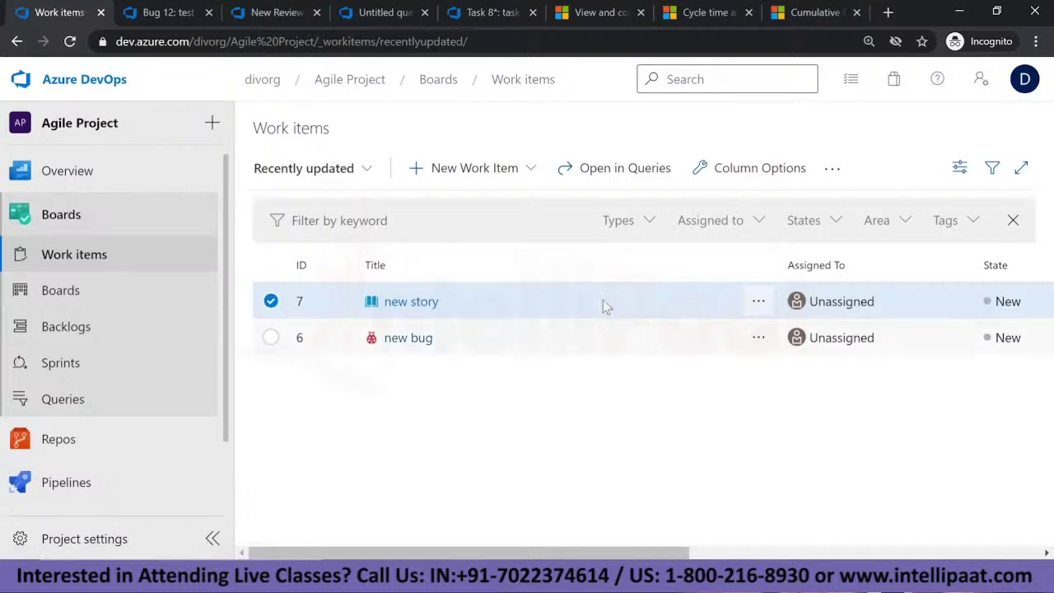
Step: Add a Priority column to the work items list, then open the team's Kanban board
{"action": "left_click", "coordinate": [754, 177]}
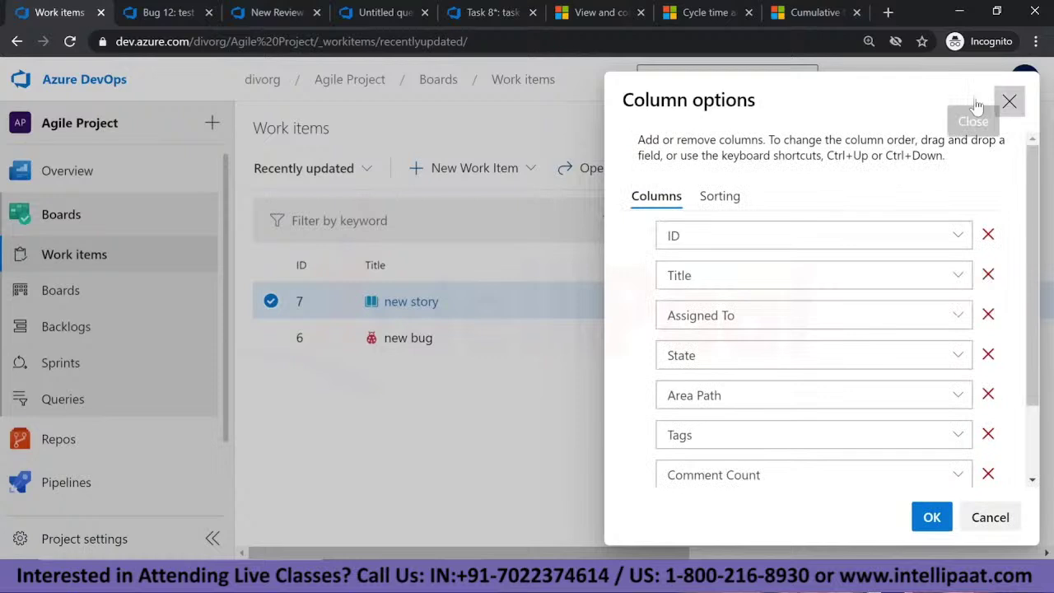
{"action": "left_click", "coordinate": [1010, 100]}
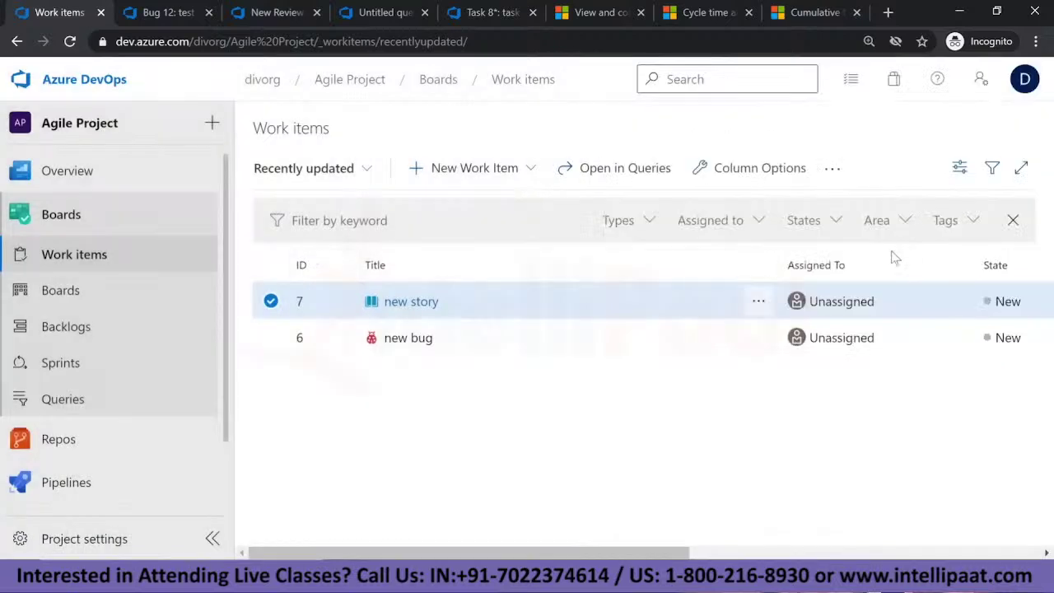
{"action": "left_click_drag", "start_coordinate": [723, 546], "coordinate": [965, 365]}
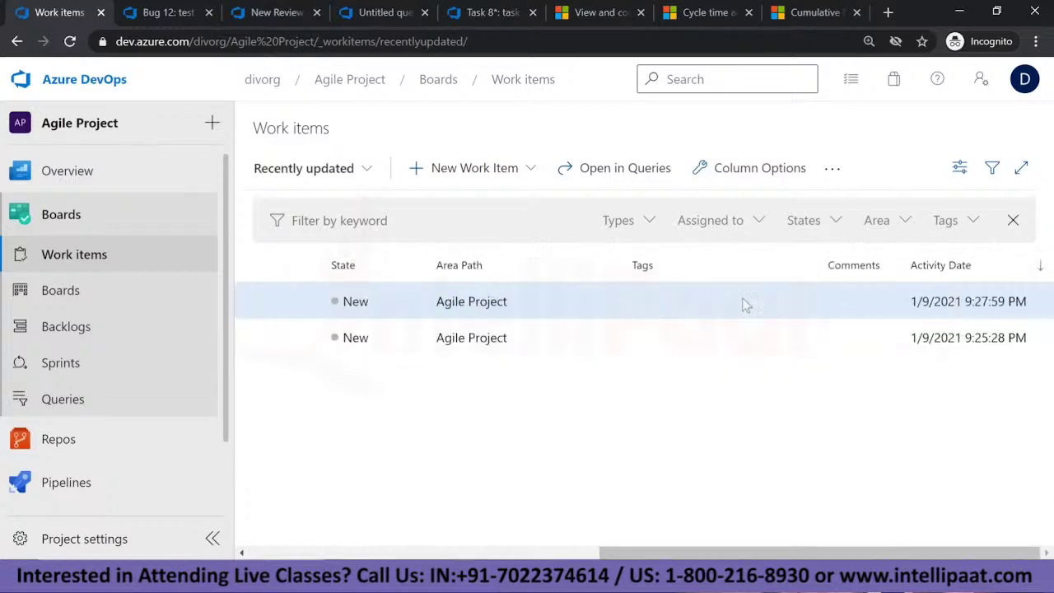
{"action": "left_click", "coordinate": [747, 171]}
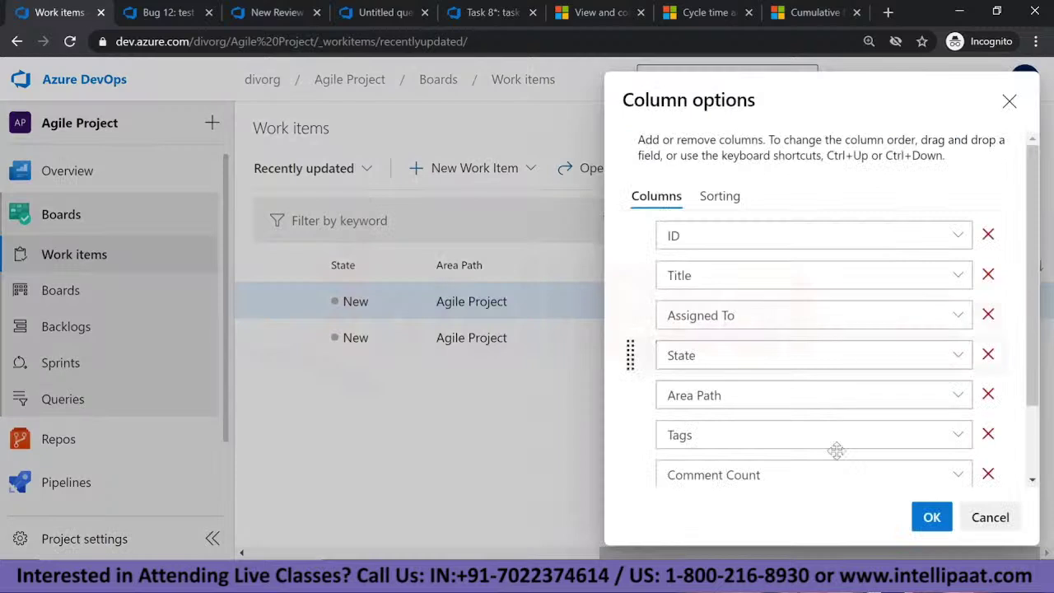
{"action": "scroll", "coordinate": [1029, 387], "scroll_direction": "down", "scroll_amount": 2}
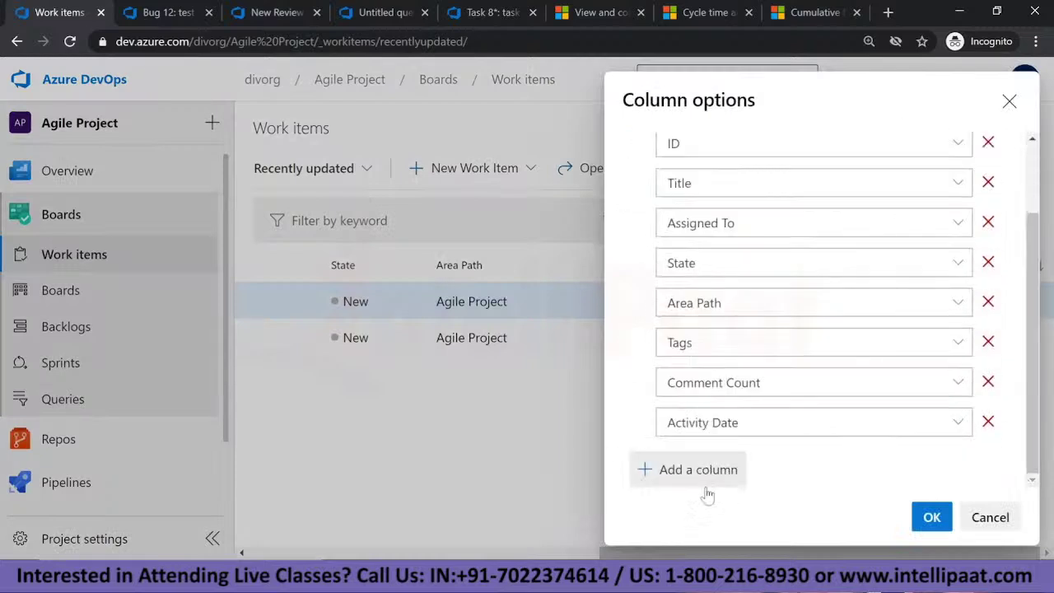
{"action": "left_click", "coordinate": [691, 470]}
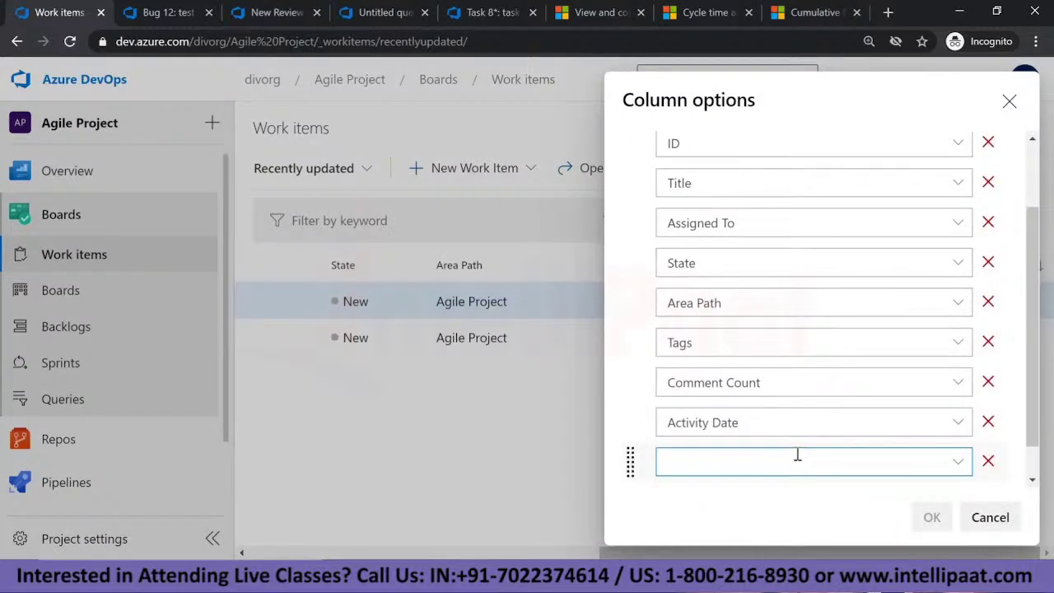
{"action": "type", "text": "Priority"}
{"action": "left_click", "coordinate": [931, 517]}
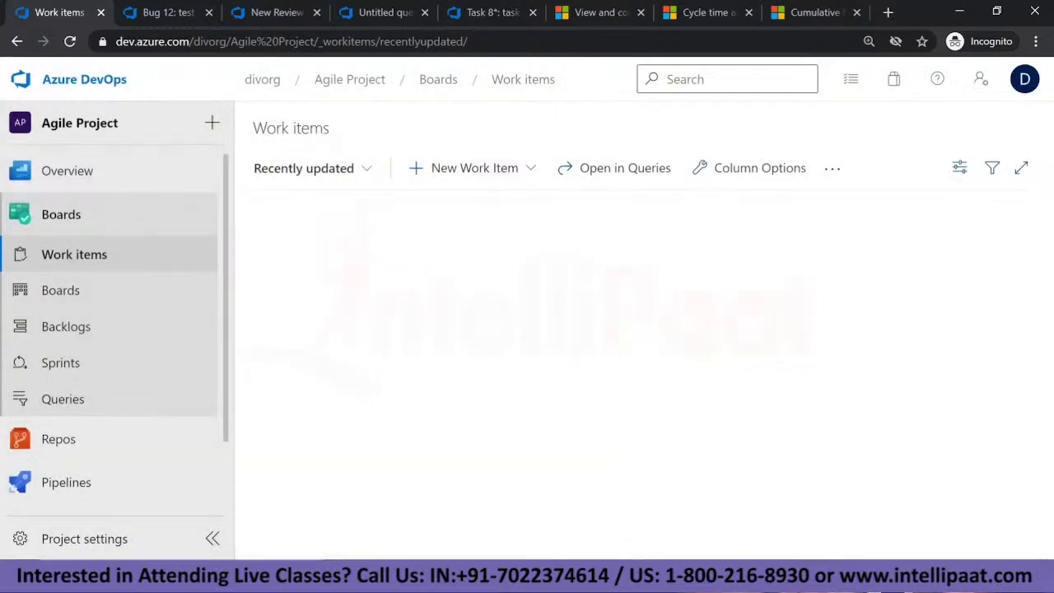
{"action": "left_click", "coordinate": [1020, 550]}
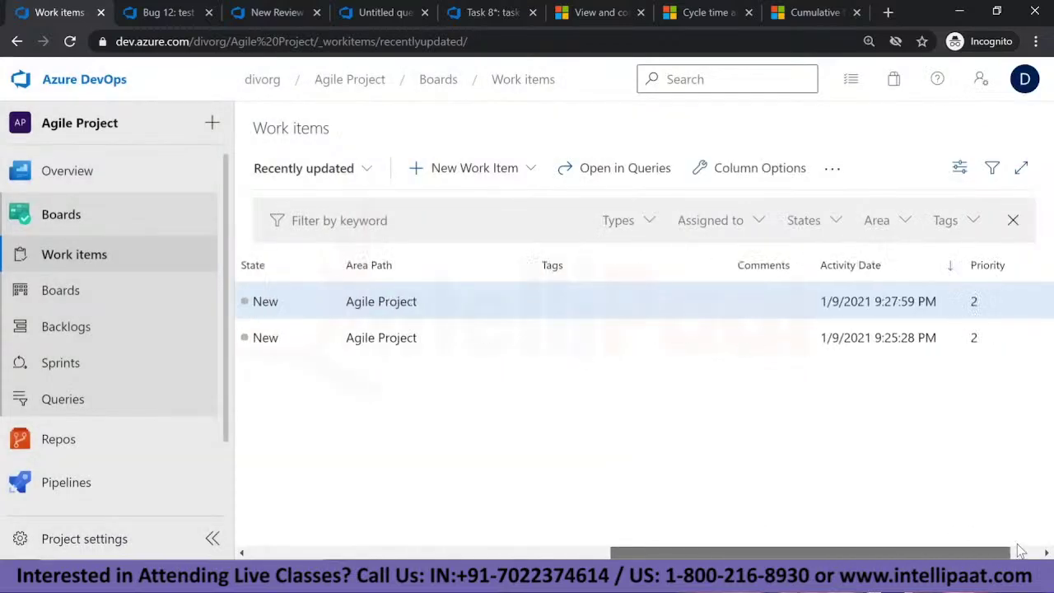
{"action": "left_click", "coordinate": [941, 556]}
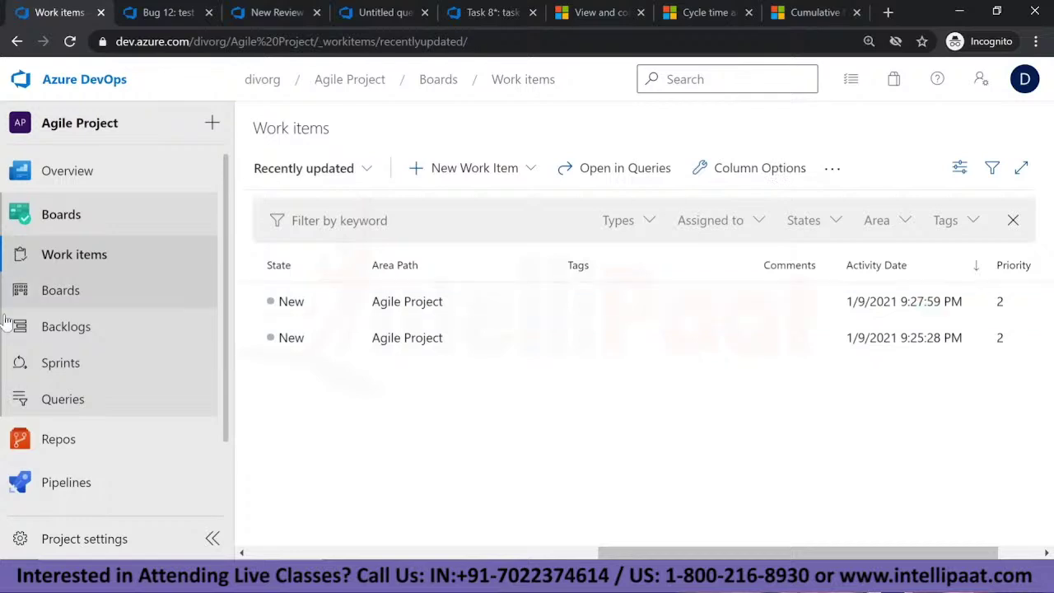
{"action": "left_click", "coordinate": [62, 307]}
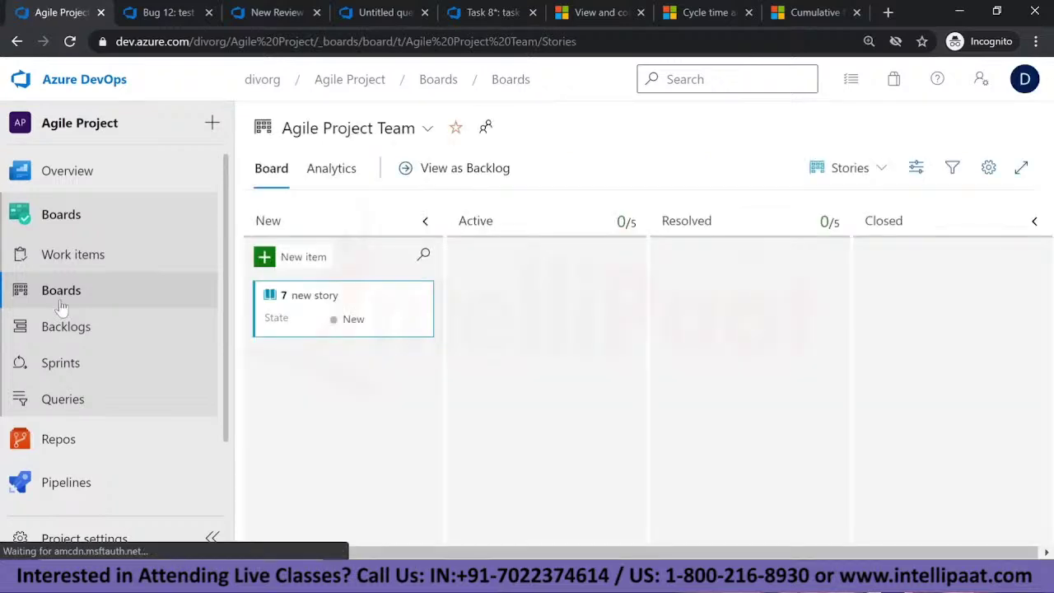
Step: Add stories 'ijdfb' and 'aos', moving aos to Active and ijdfb to Resolved
{"action": "left_click", "coordinate": [293, 260]}
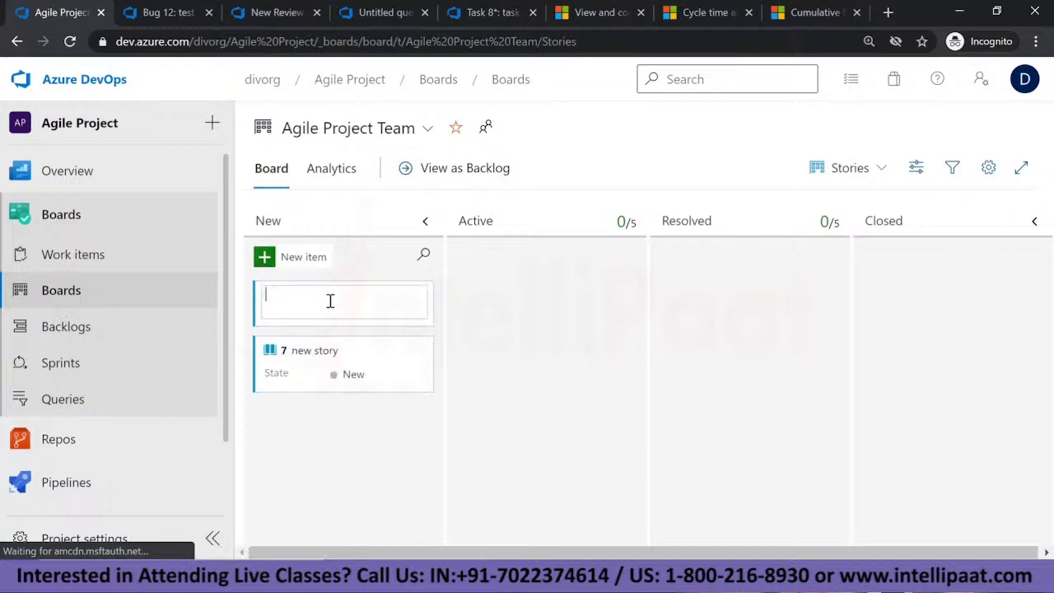
{"action": "type", "text": "ijdfb"}
{"action": "key", "text": "Return"}
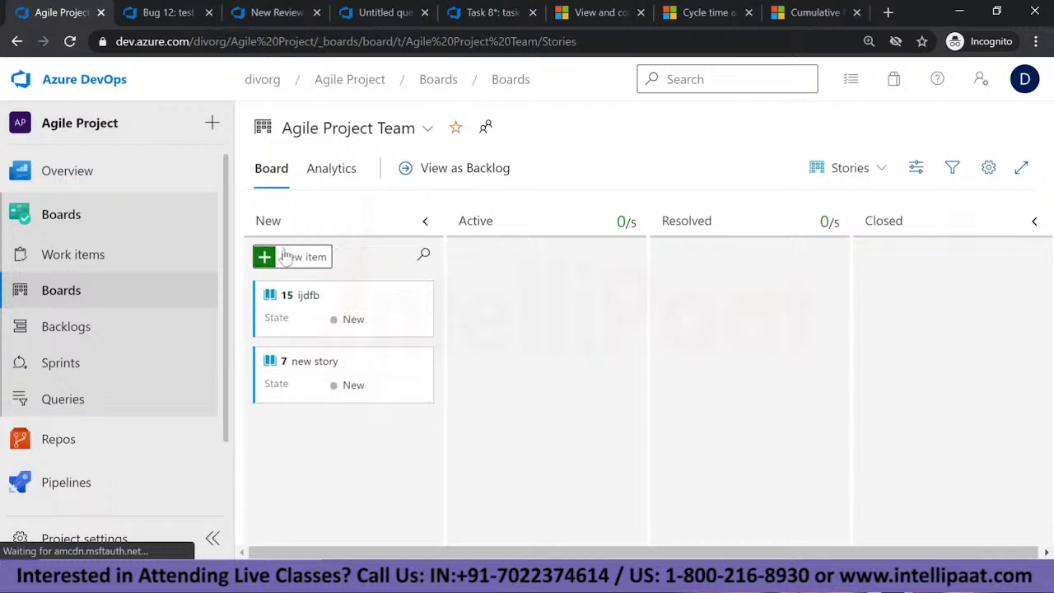
{"action": "left_click", "coordinate": [285, 258]}
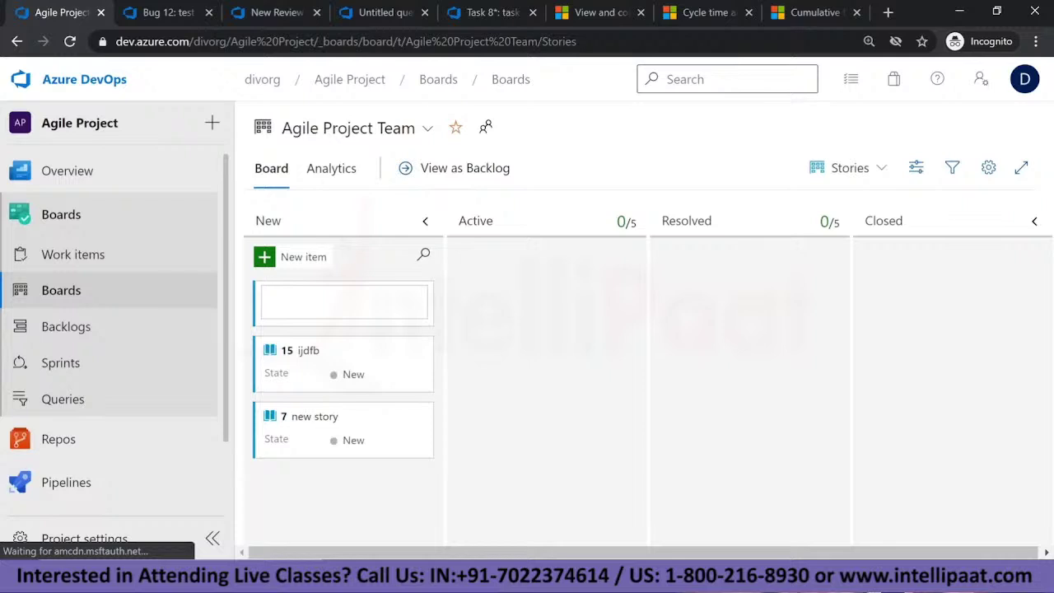
{"action": "type", "text": "aos"}
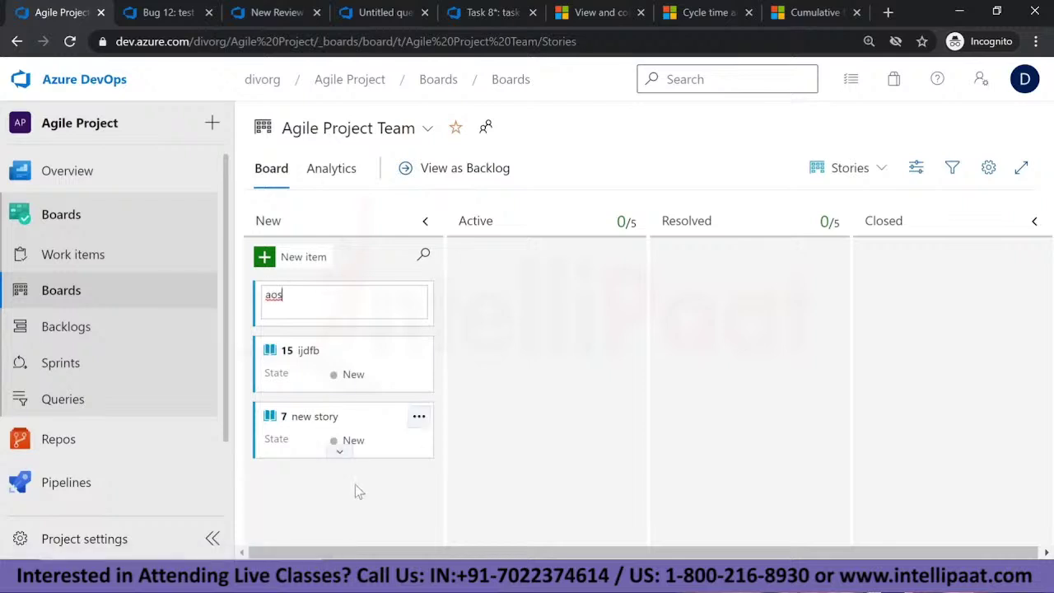
{"action": "left_click", "coordinate": [355, 485]}
{"action": "left_click_drag", "start_coordinate": [306, 303], "coordinate": [514, 289]}
{"action": "left_click_drag", "start_coordinate": [312, 305], "coordinate": [700, 288]}
Step: Add story 'LMSF'D,F' and place it below new story in New
{"action": "left_click", "coordinate": [285, 268]}
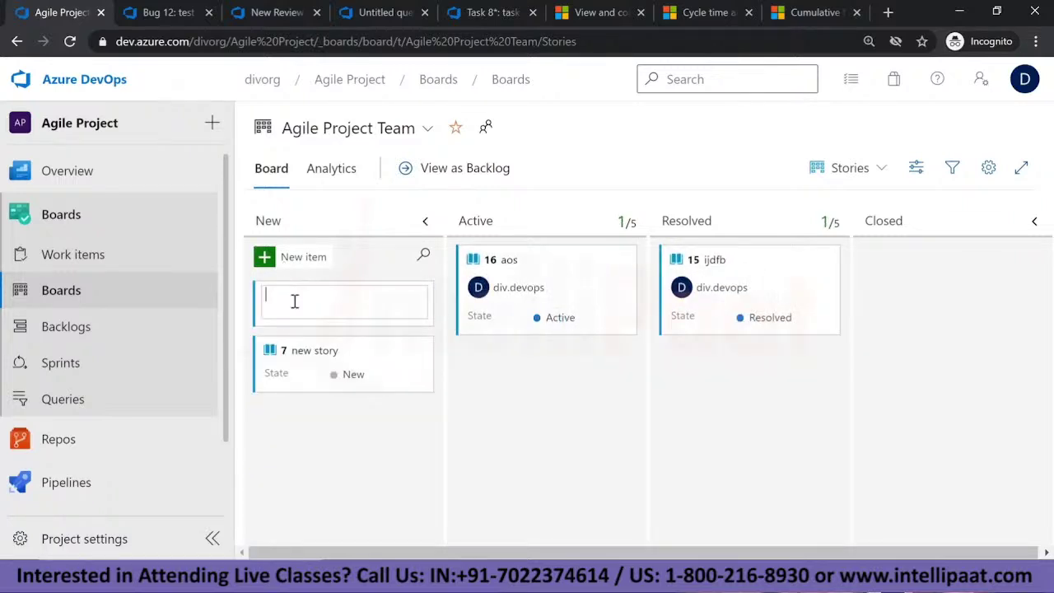
{"action": "type", "text": "LMSF'D,F"}
{"action": "key", "text": "Return"}
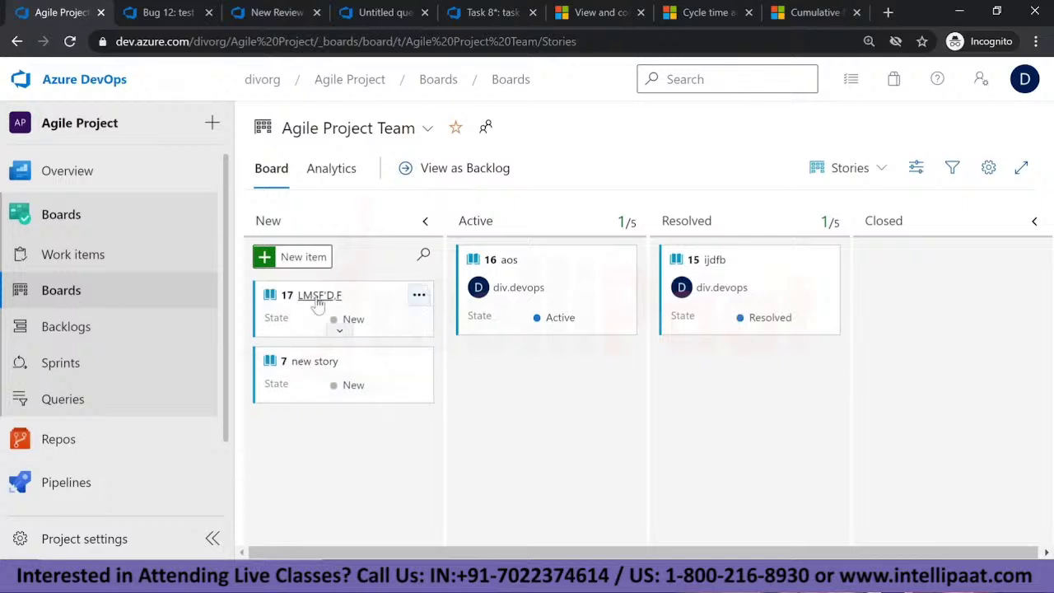
{"action": "left_click_drag", "start_coordinate": [317, 303], "coordinate": [329, 436]}
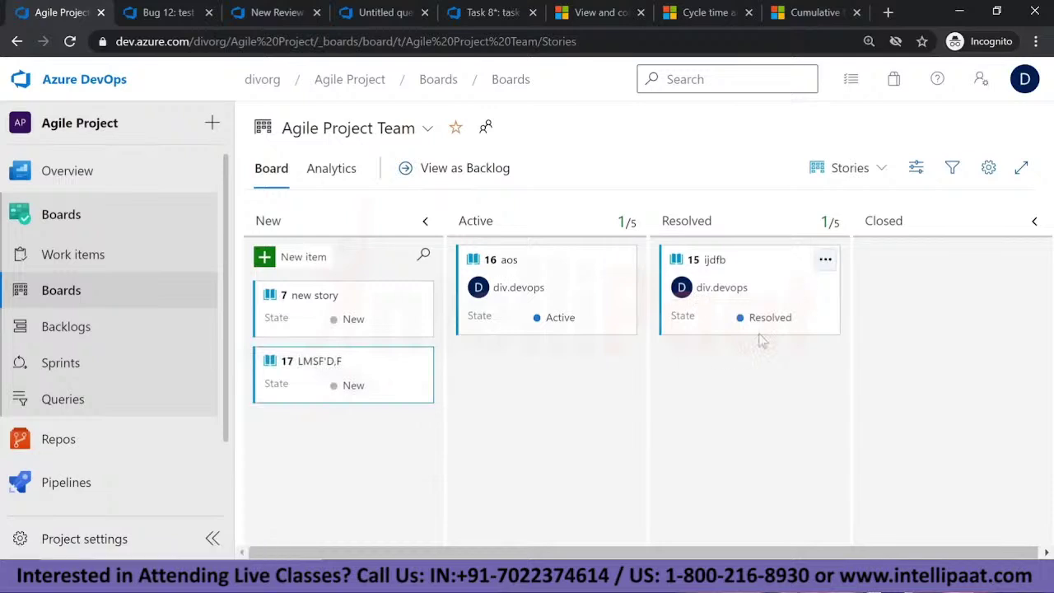
Step: Switch the board's backlog level to Features, then back to Stories
{"action": "left_click", "coordinate": [386, 128]}
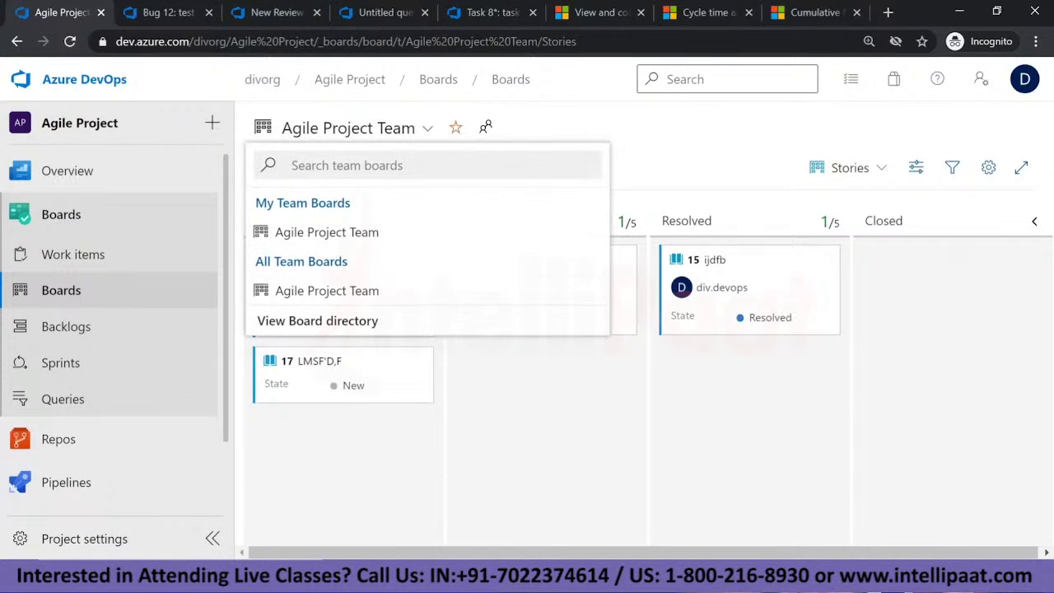
{"action": "left_click", "coordinate": [634, 175]}
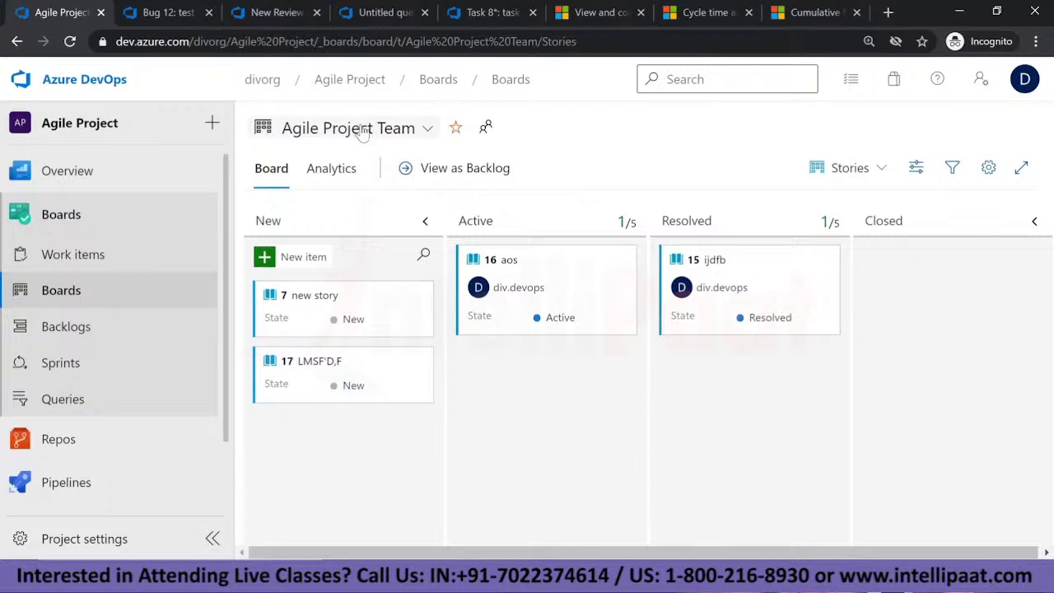
{"action": "left_click", "coordinate": [837, 169]}
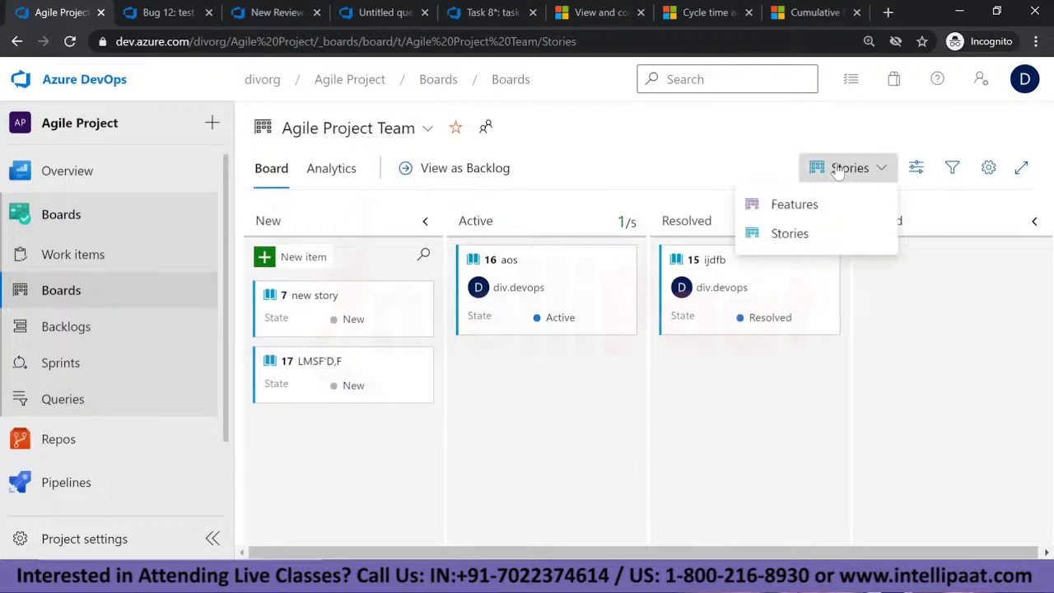
{"action": "left_click", "coordinate": [627, 158]}
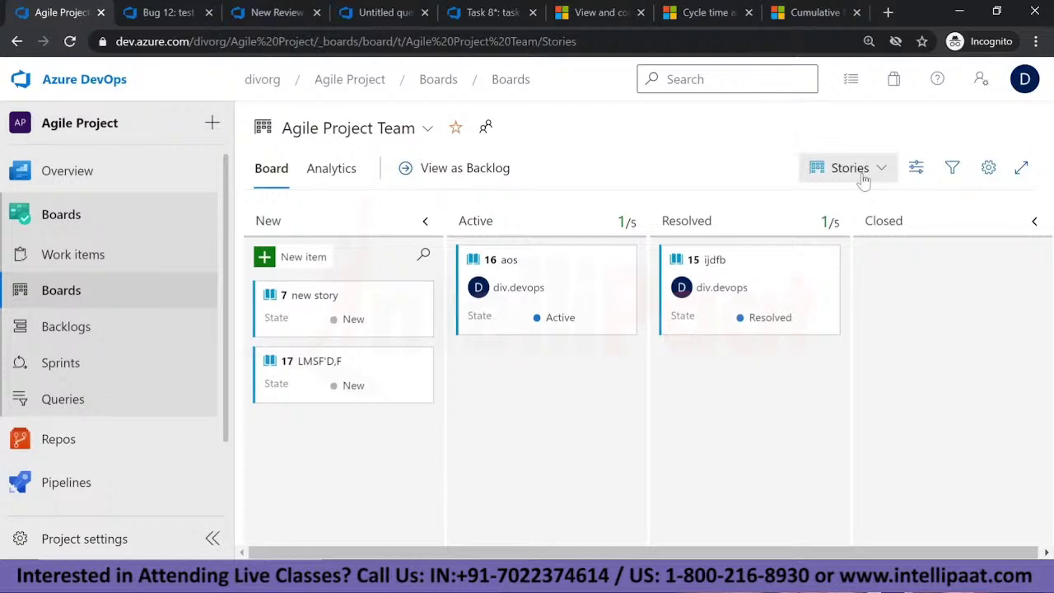
{"action": "left_click", "coordinate": [863, 179]}
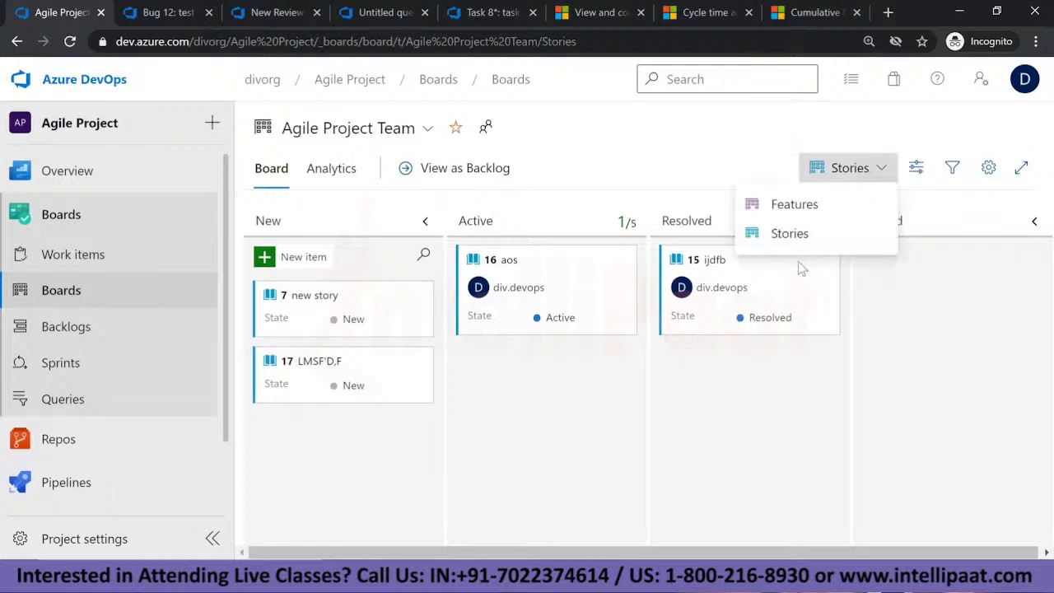
{"action": "left_click", "coordinate": [850, 168]}
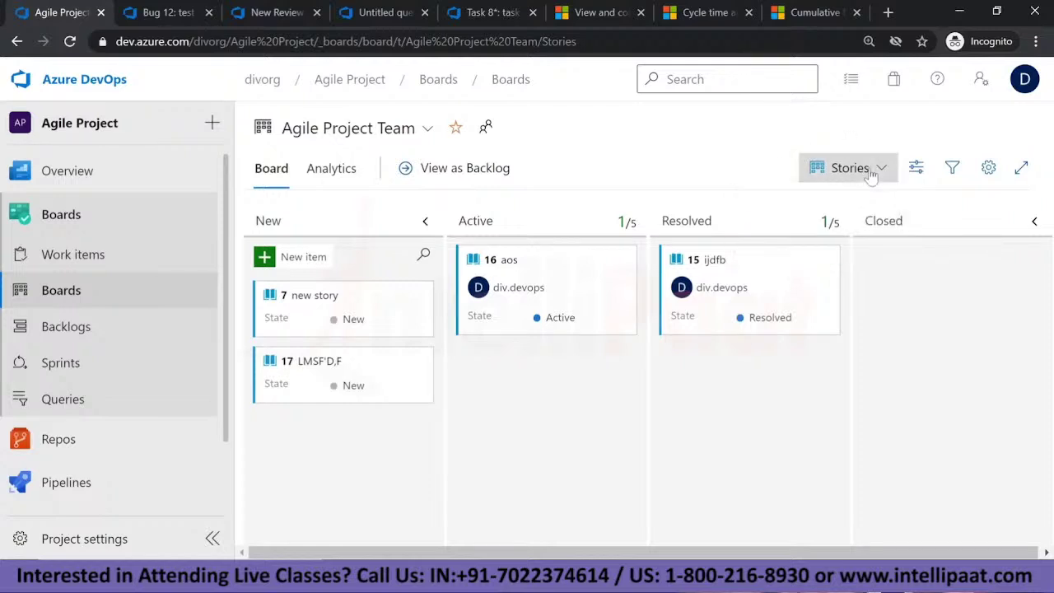
{"action": "left_click", "coordinate": [840, 170]}
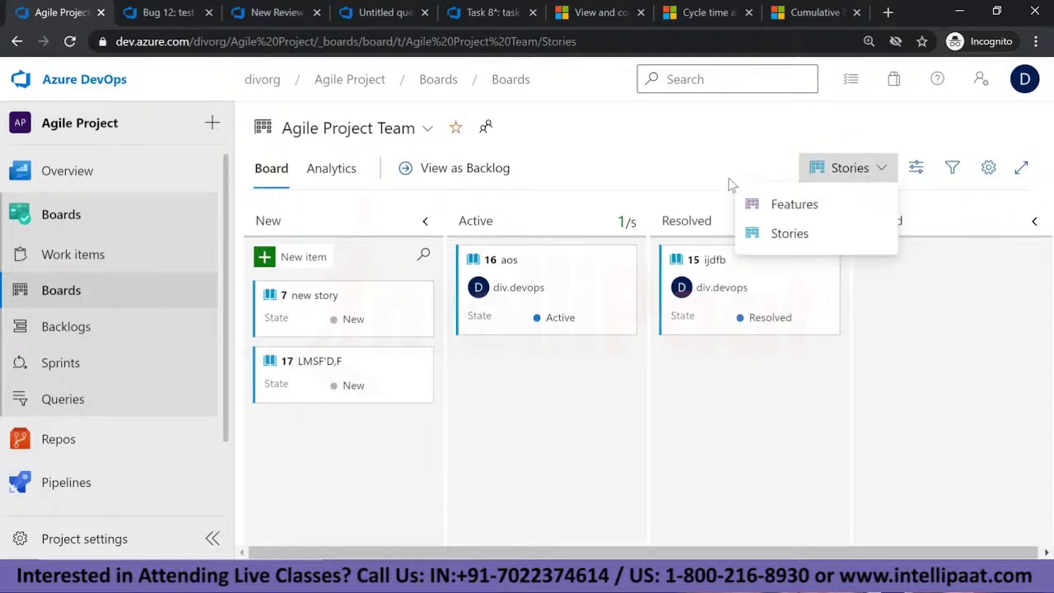
{"action": "left_click", "coordinate": [774, 208]}
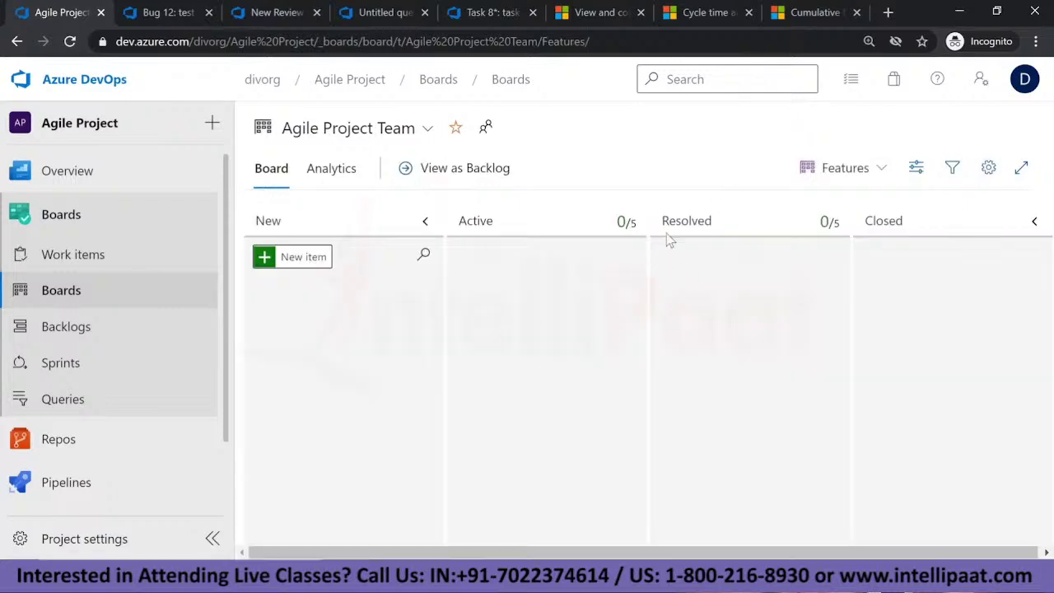
{"action": "left_click", "coordinate": [846, 168]}
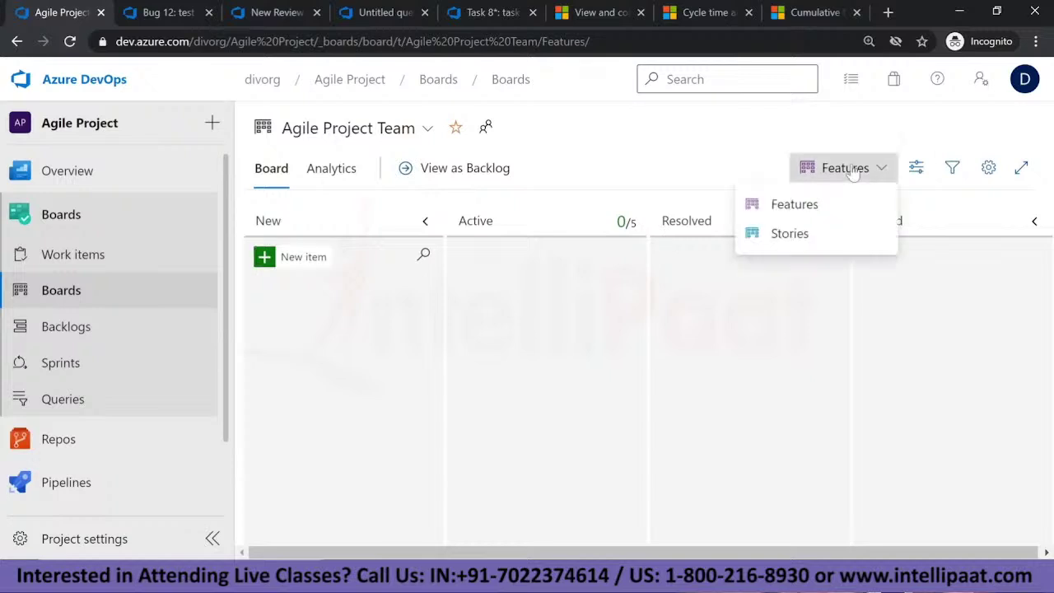
{"action": "left_click", "coordinate": [789, 233]}
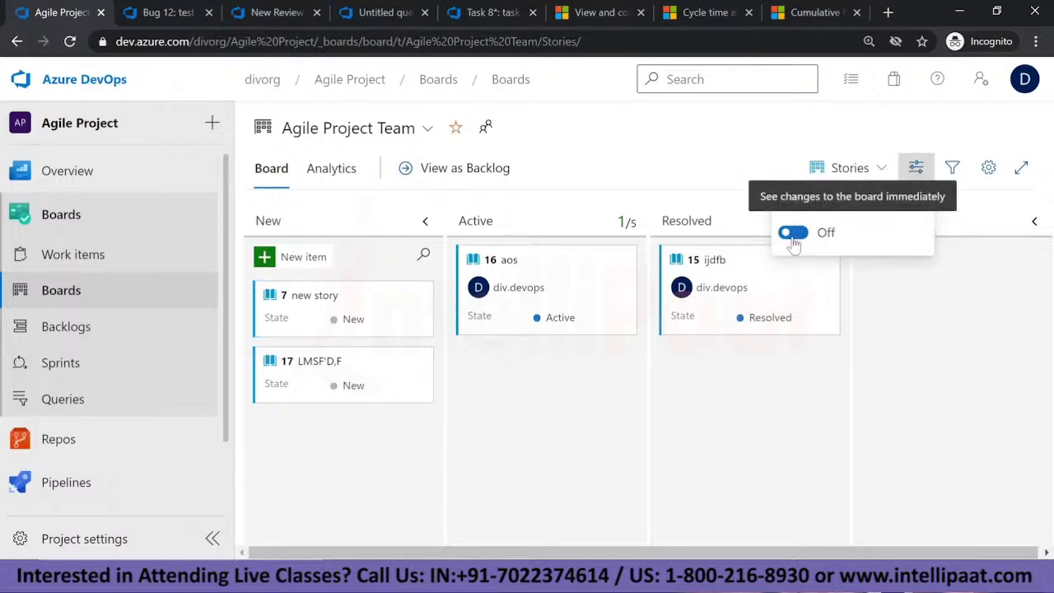
Step: Switch the board's live updates back On
{"action": "left_click", "coordinate": [793, 235]}
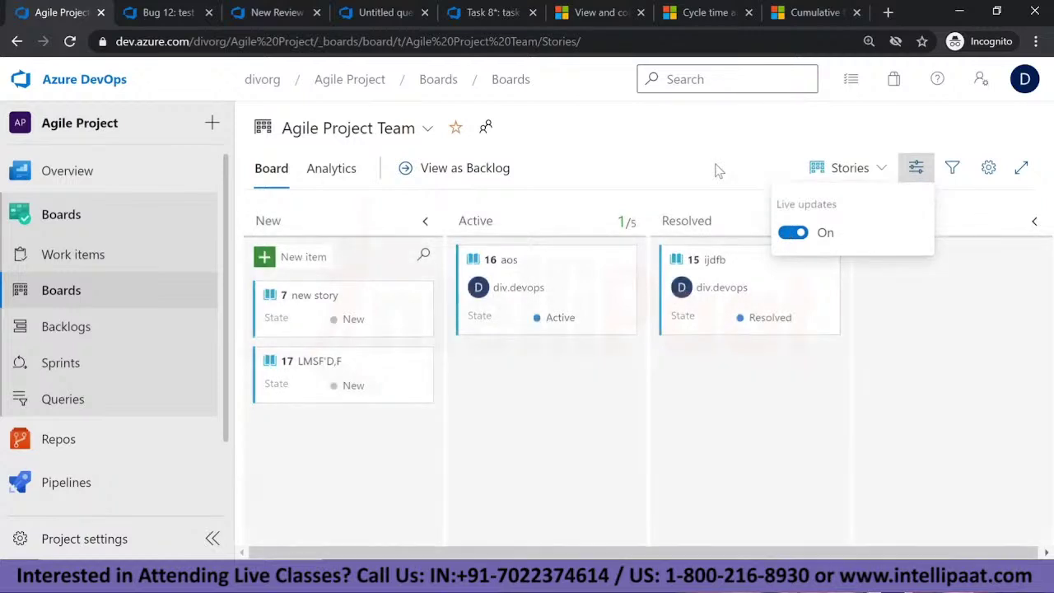
{"action": "left_click", "coordinate": [793, 235]}
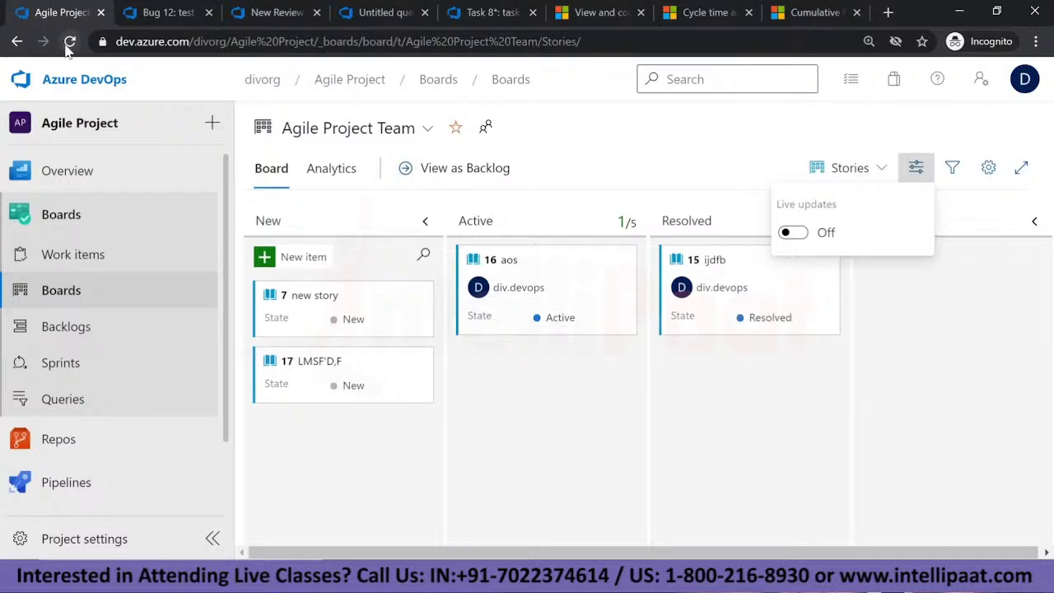
{"action": "left_click", "coordinate": [796, 235]}
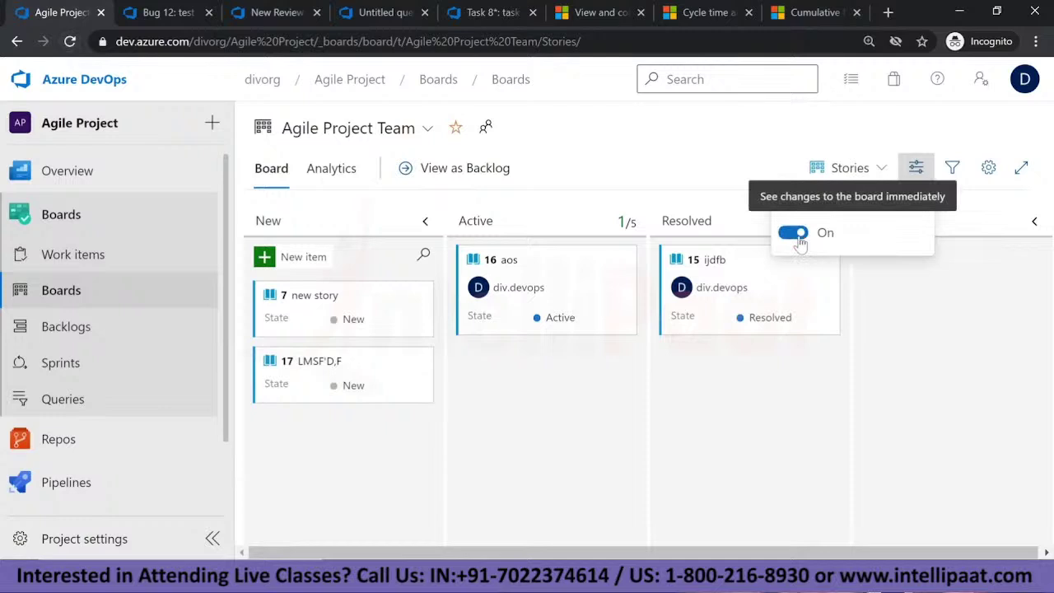
{"action": "left_click", "coordinate": [953, 169]}
Step: Look through the board's filter options, then open the team's card settings
{"action": "left_click", "coordinate": [954, 170]}
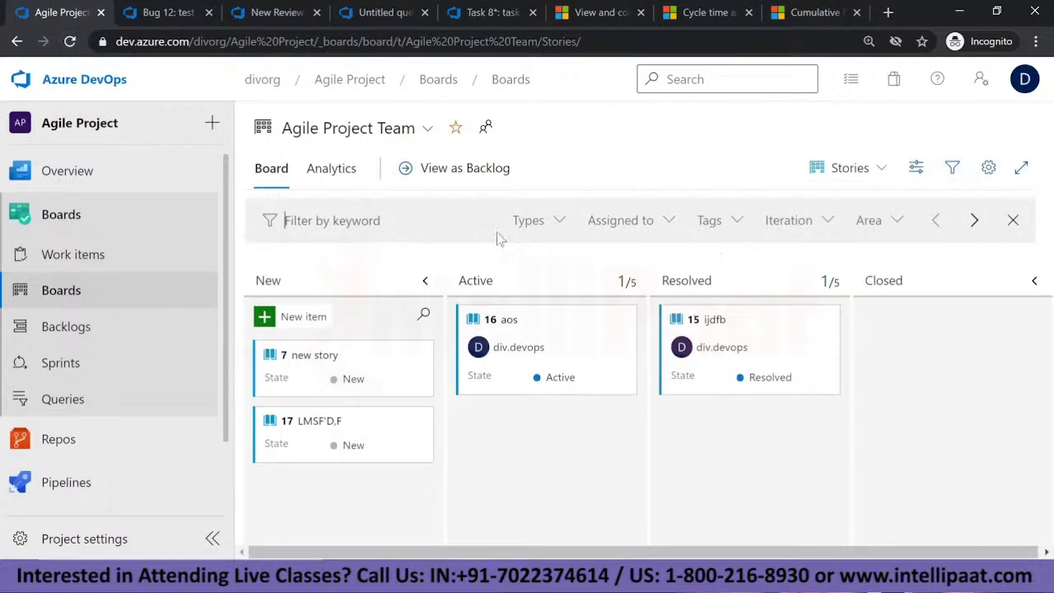
{"action": "left_click", "coordinate": [974, 220]}
{"action": "left_click", "coordinate": [953, 169]}
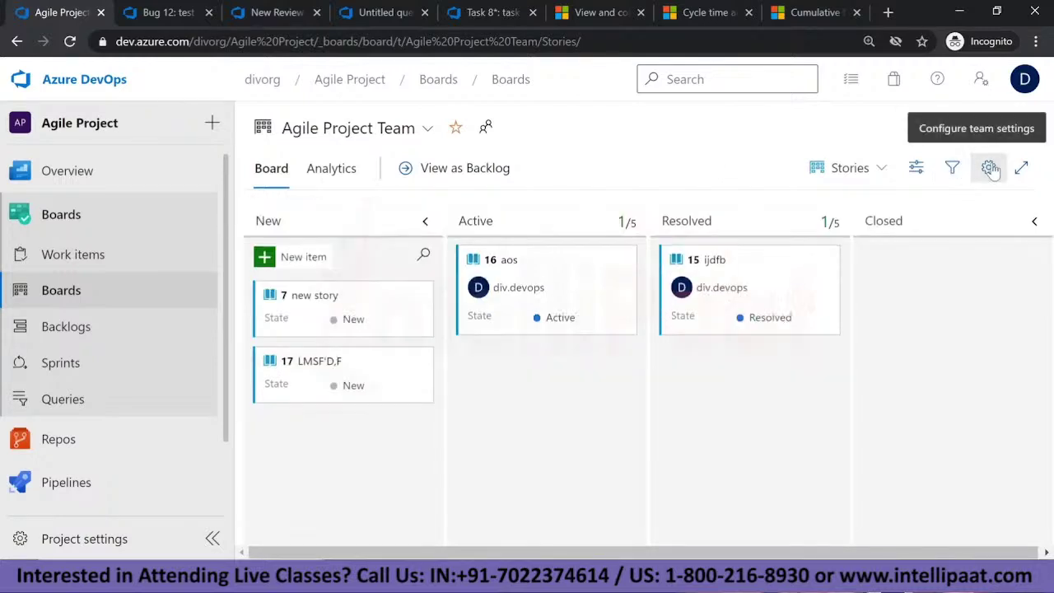
{"action": "left_click", "coordinate": [990, 169]}
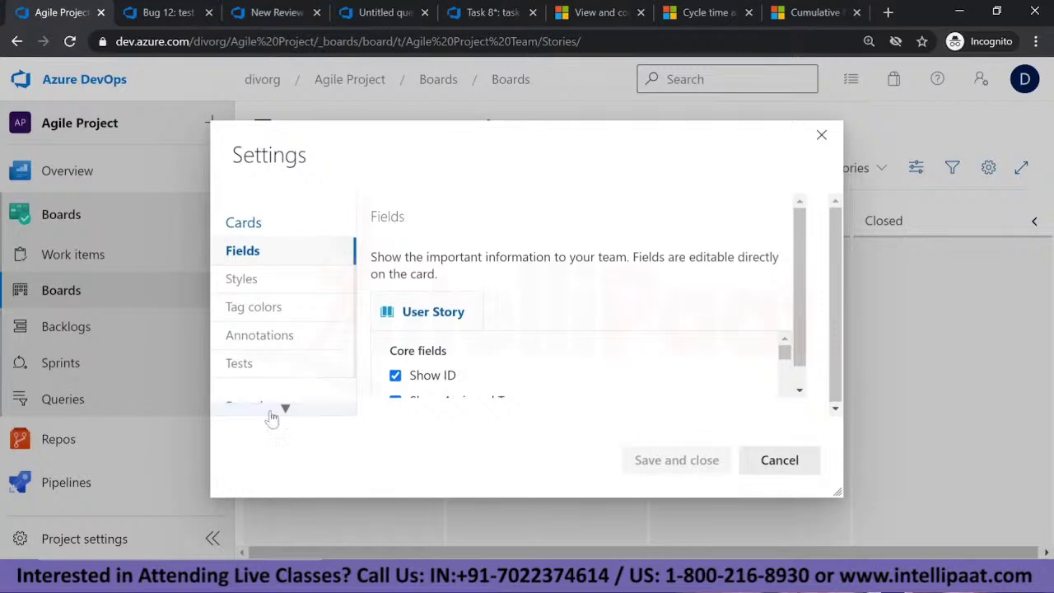
Step: Add the Priority field to User Story cards in card Fields settings and save
{"action": "left_click", "coordinate": [297, 337]}
{"action": "left_click", "coordinate": [256, 257]}
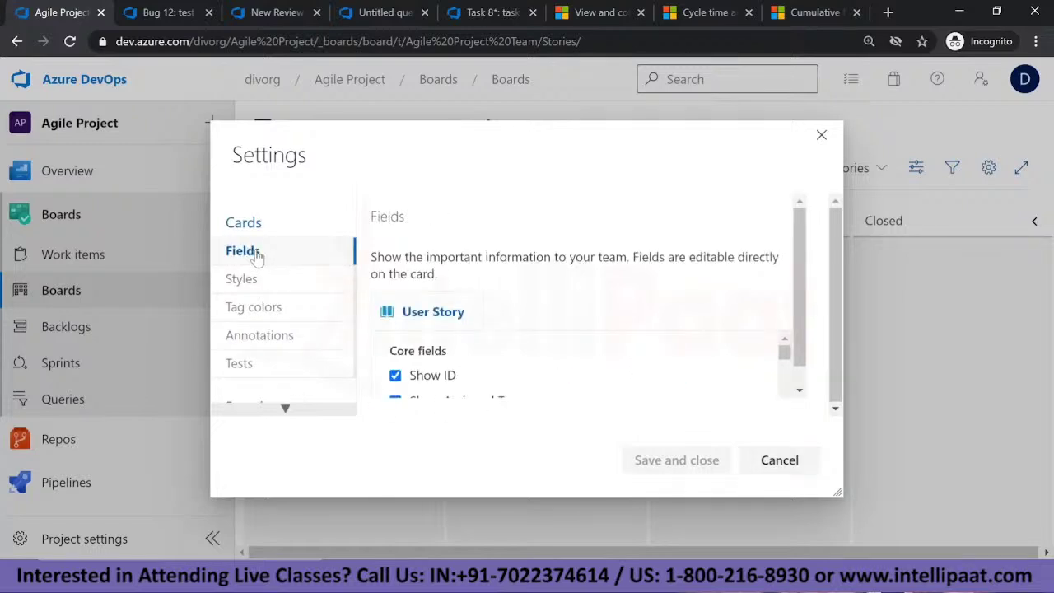
{"action": "scroll", "coordinate": [803, 290], "scroll_direction": "down", "scroll_amount": 1}
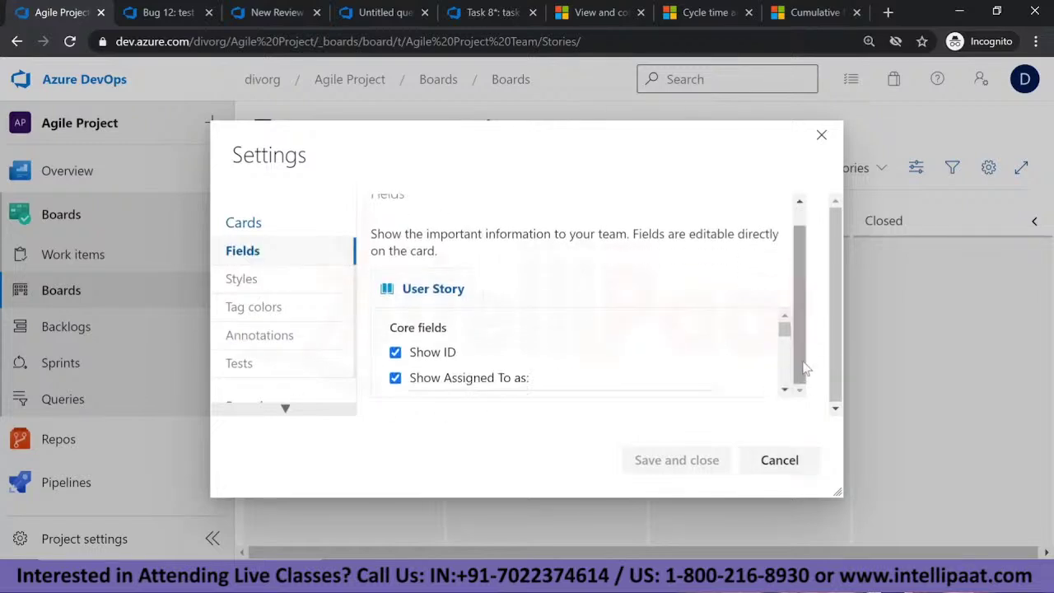
{"action": "scroll", "coordinate": [792, 392], "scroll_direction": "down", "scroll_amount": 2}
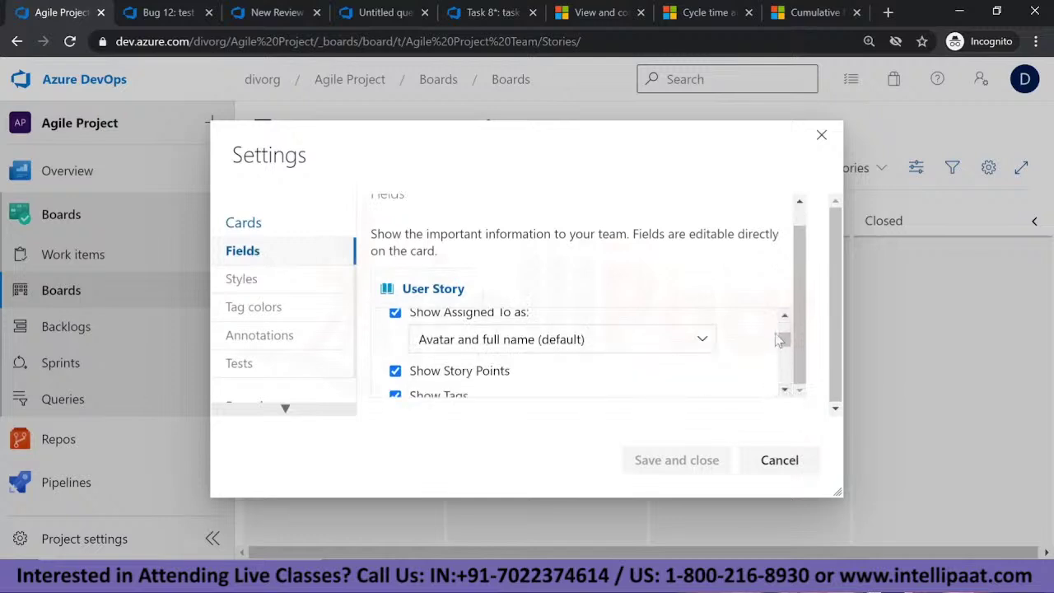
{"action": "left_click_drag", "start_coordinate": [786, 345], "coordinate": [778, 307]}
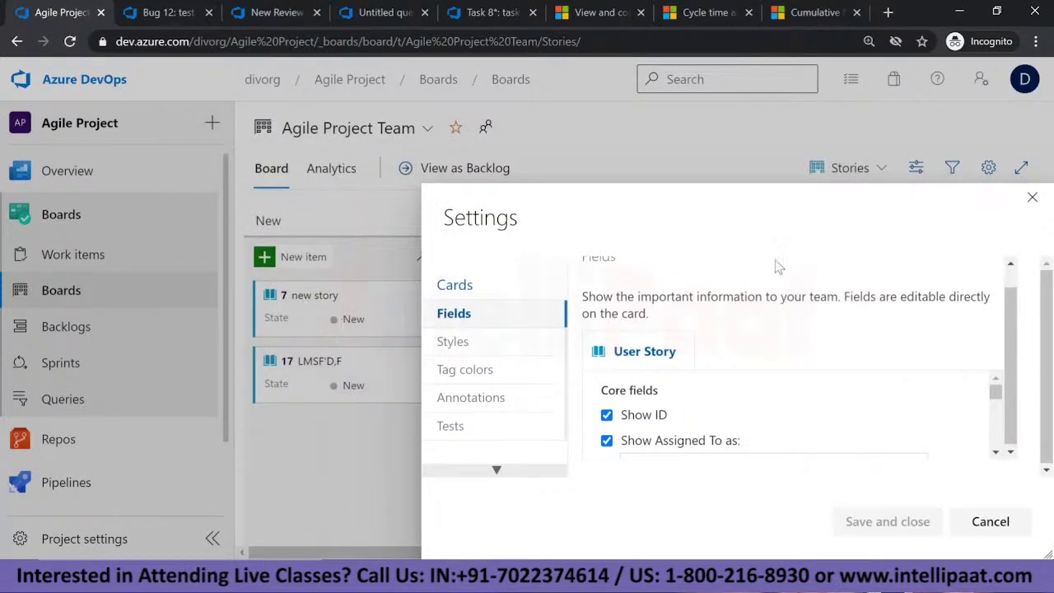
{"action": "left_click", "coordinate": [996, 454]}
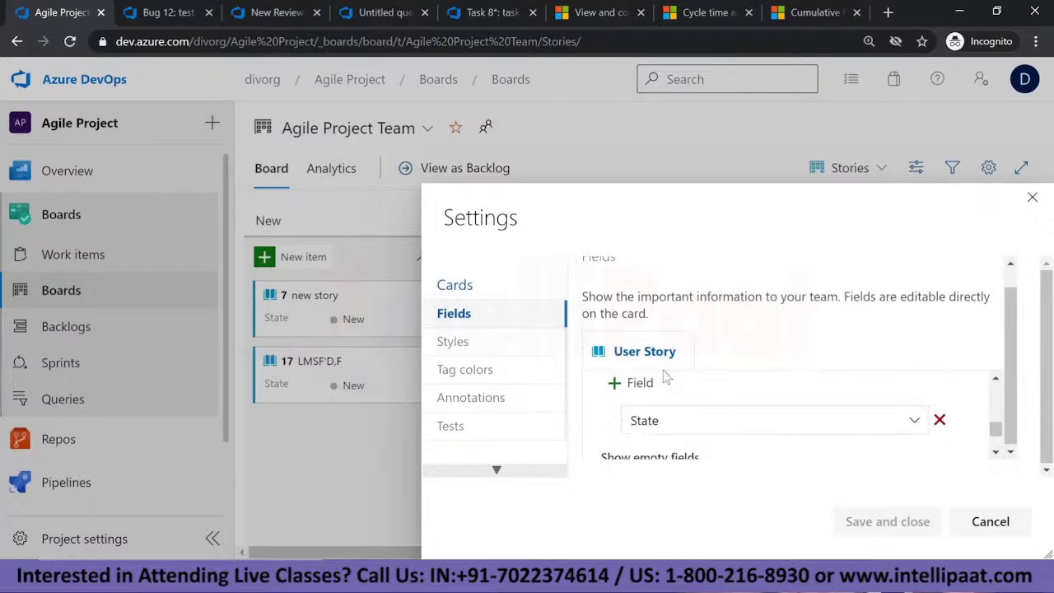
{"action": "left_click", "coordinate": [641, 382]}
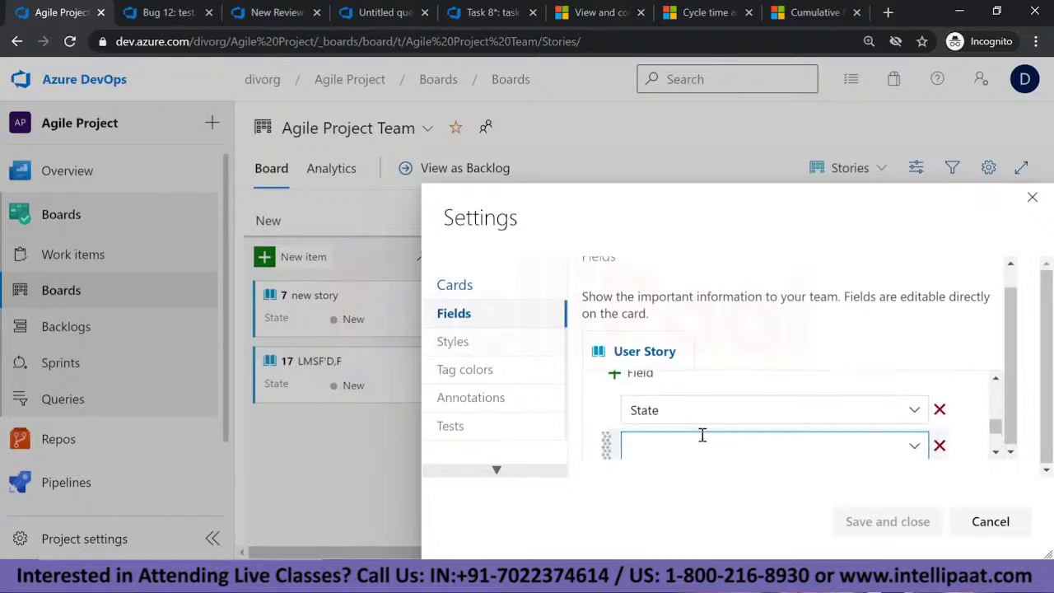
{"action": "type", "text": "Priority"}
{"action": "key", "text": "Return"}
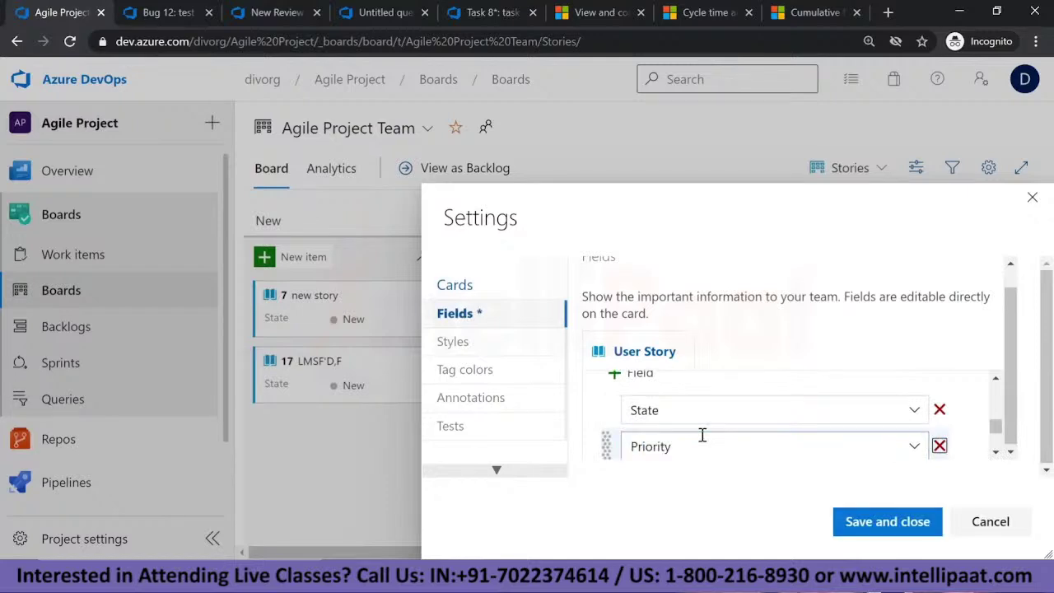
{"action": "left_click", "coordinate": [854, 522]}
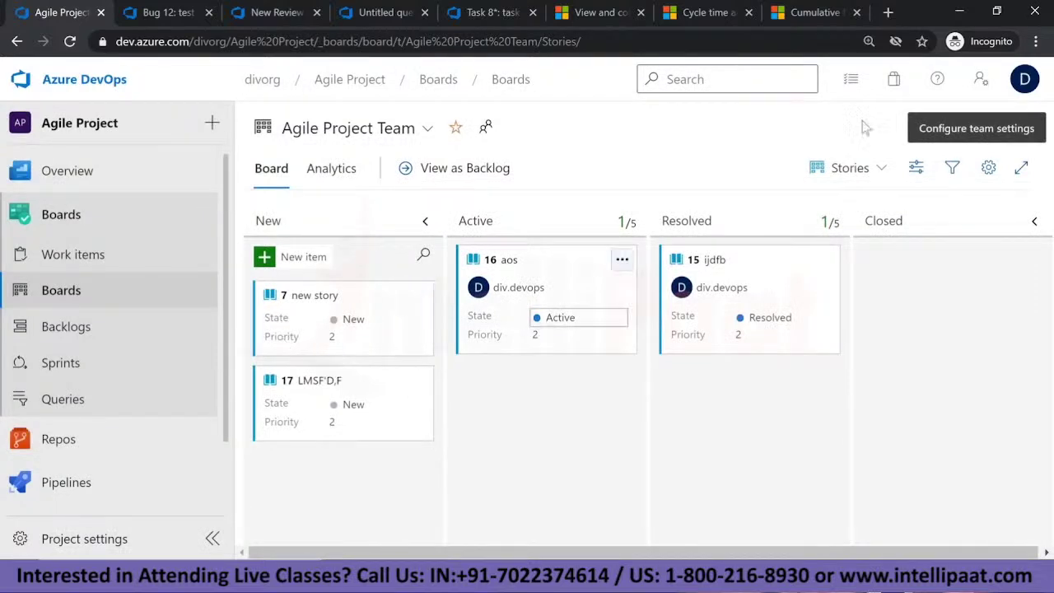
Step: Start a new card styling rule in the team's Styles settings with a red card colour
{"action": "left_click", "coordinate": [989, 168]}
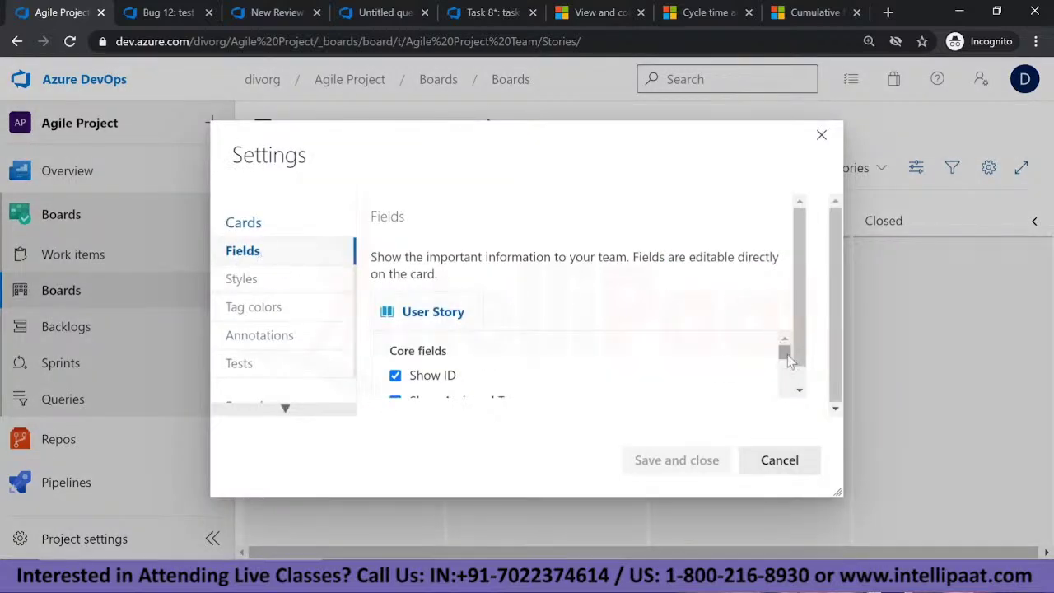
{"action": "left_click_drag", "start_coordinate": [788, 360], "coordinate": [783, 404]}
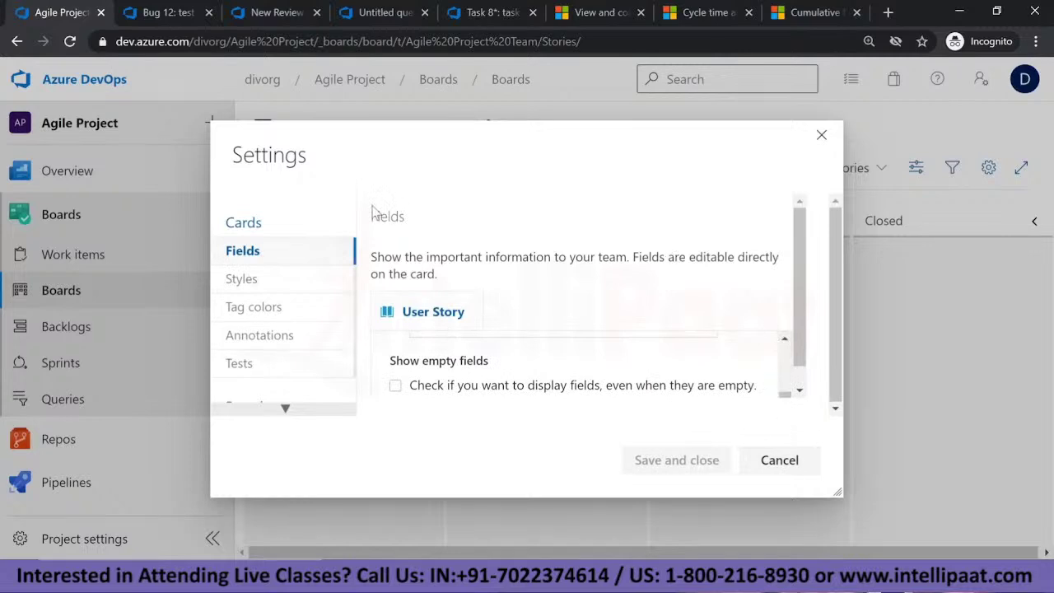
{"action": "left_click", "coordinate": [275, 278]}
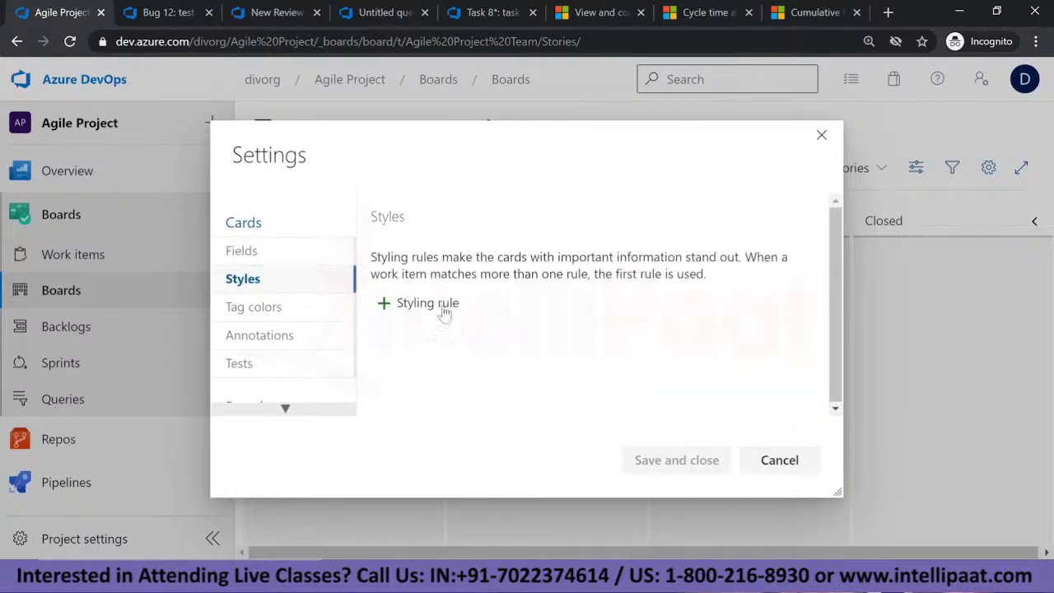
{"action": "left_click", "coordinate": [428, 305]}
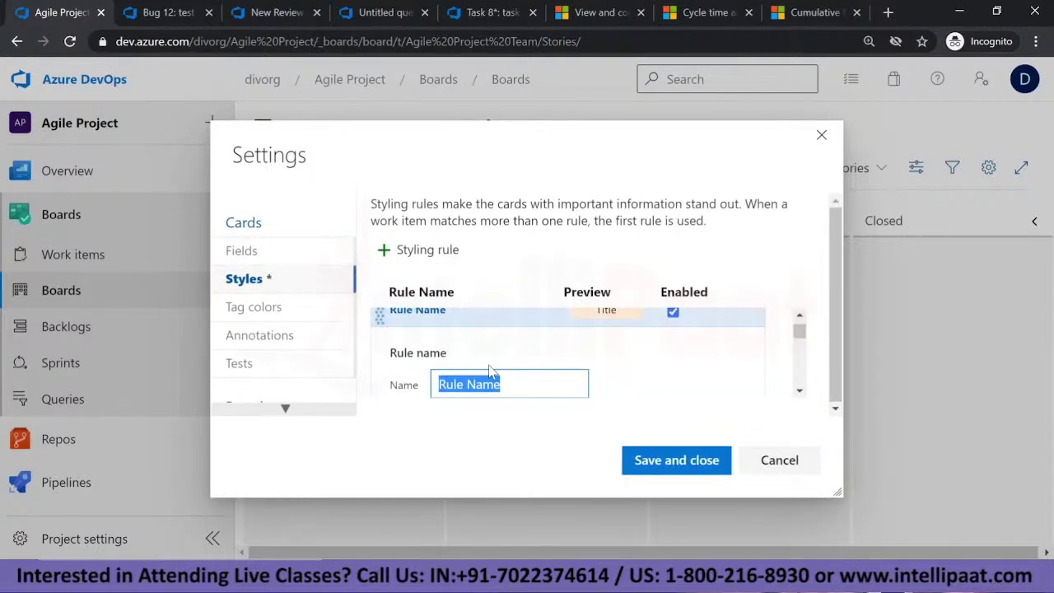
{"action": "left_click", "coordinate": [552, 389]}
{"action": "left_click", "coordinate": [799, 392]}
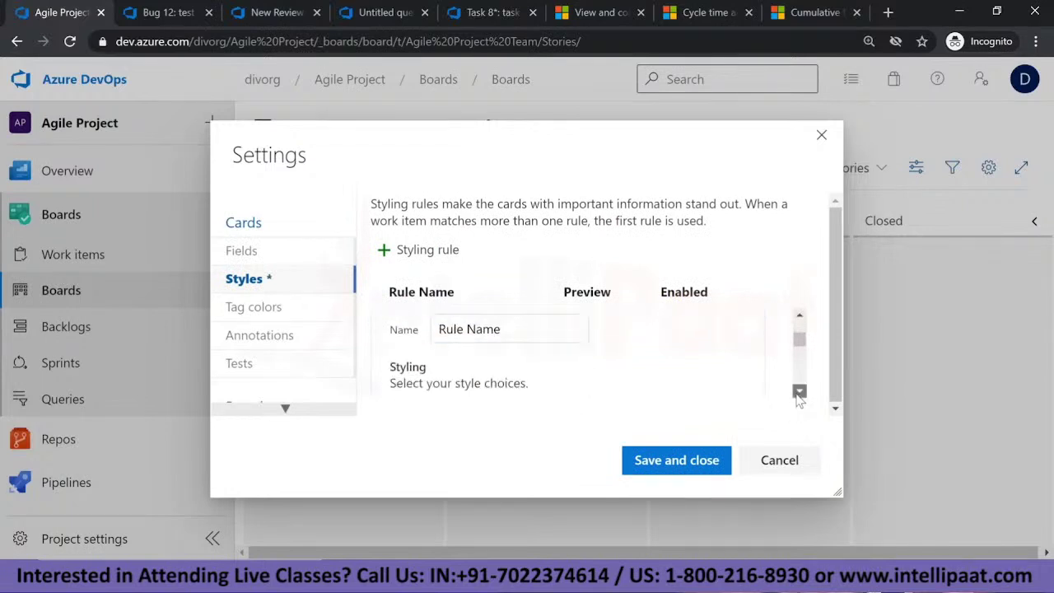
{"action": "left_click", "coordinate": [799, 392]}
{"action": "left_click", "coordinate": [799, 392]}
{"action": "left_click_drag", "start_coordinate": [799, 356], "coordinate": [797, 352]}
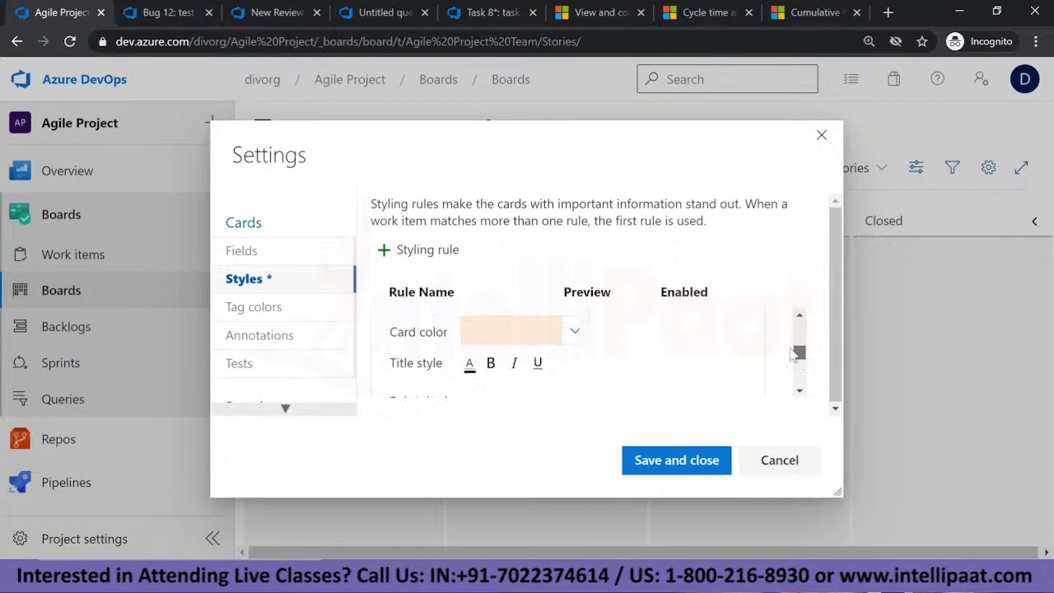
{"action": "left_click", "coordinate": [576, 332]}
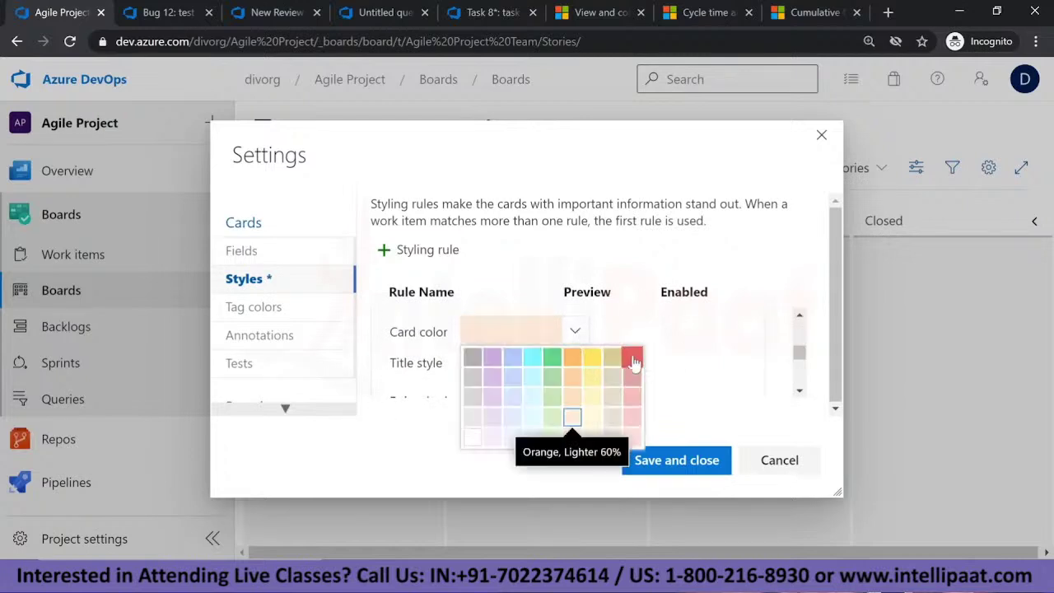
{"action": "left_click", "coordinate": [631, 356]}
Step: Attempt to save the rule and read the resulting save error advising a page refresh
{"action": "left_click", "coordinate": [669, 461]}
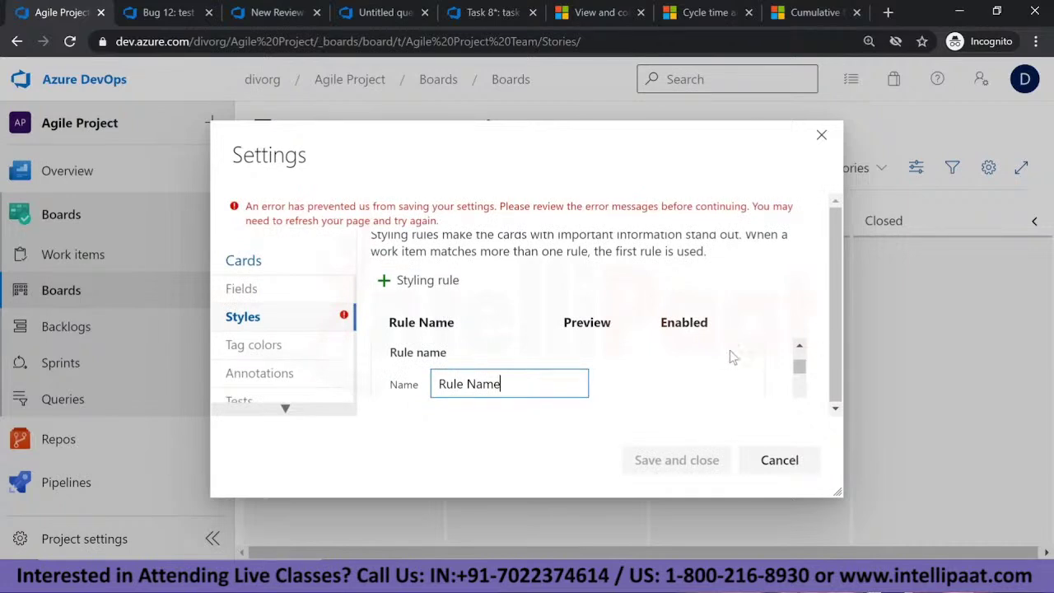
{"action": "left_click_drag", "start_coordinate": [799, 368], "coordinate": [804, 422]}
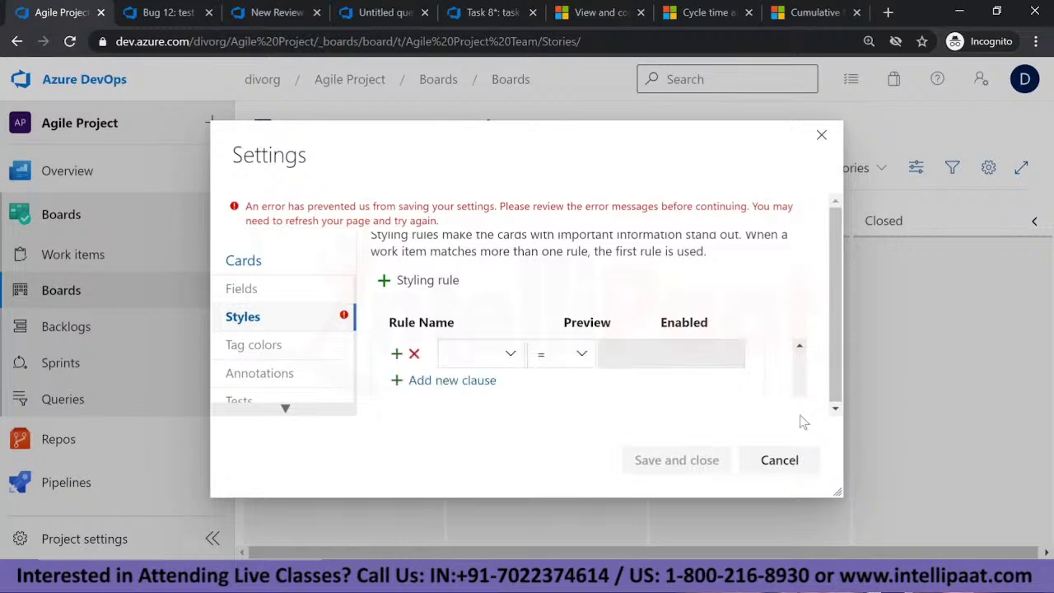
{"action": "left_click", "coordinate": [798, 350]}
{"action": "left_click", "coordinate": [798, 350]}
{"action": "left_click", "coordinate": [798, 350]}
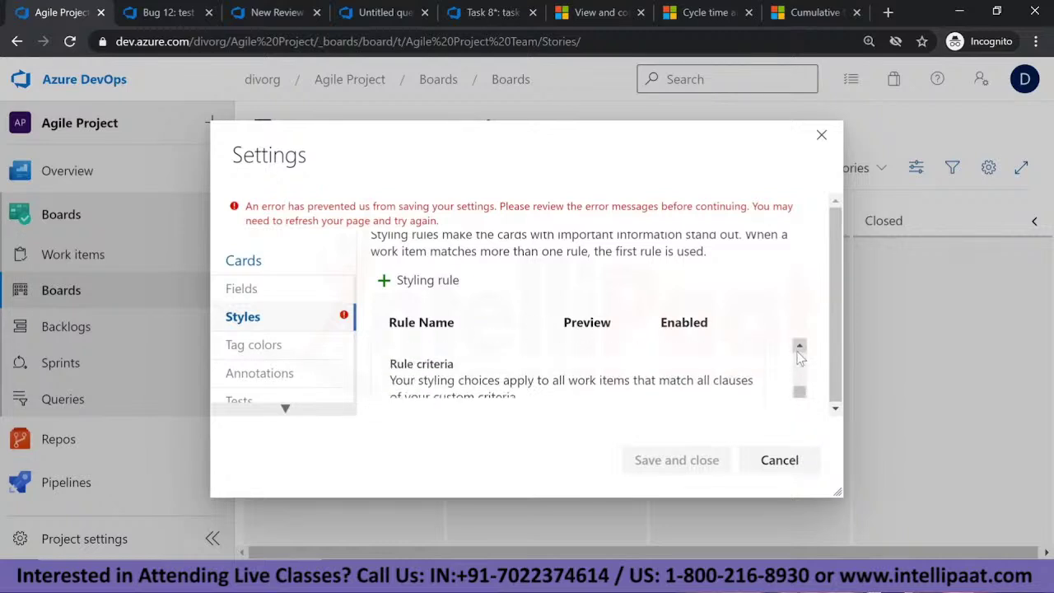
{"action": "left_click_drag", "start_coordinate": [479, 206], "coordinate": [728, 209]}
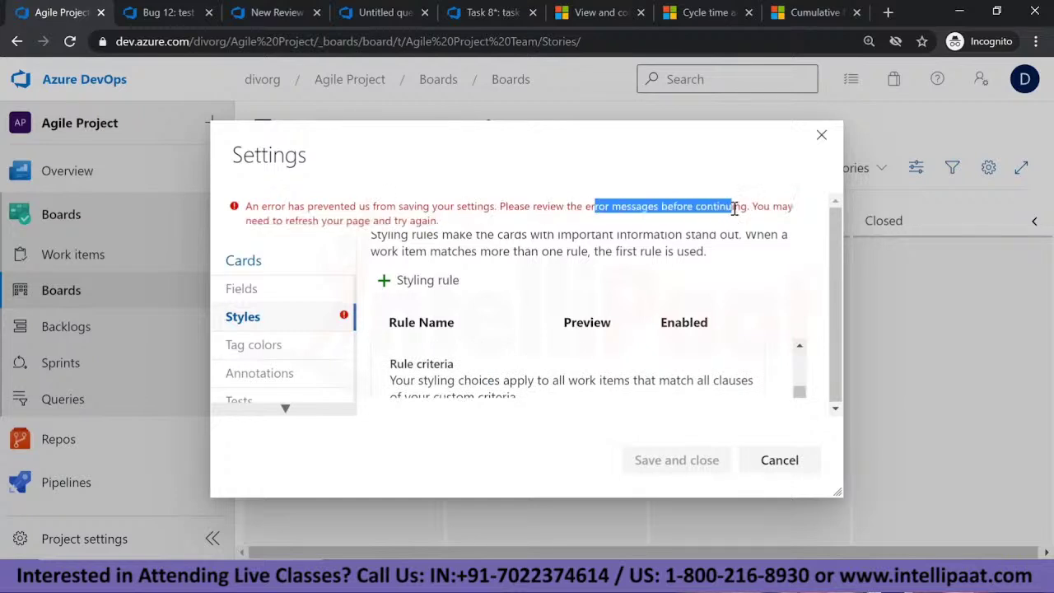
{"action": "left_click_drag", "start_coordinate": [288, 220], "coordinate": [385, 220]}
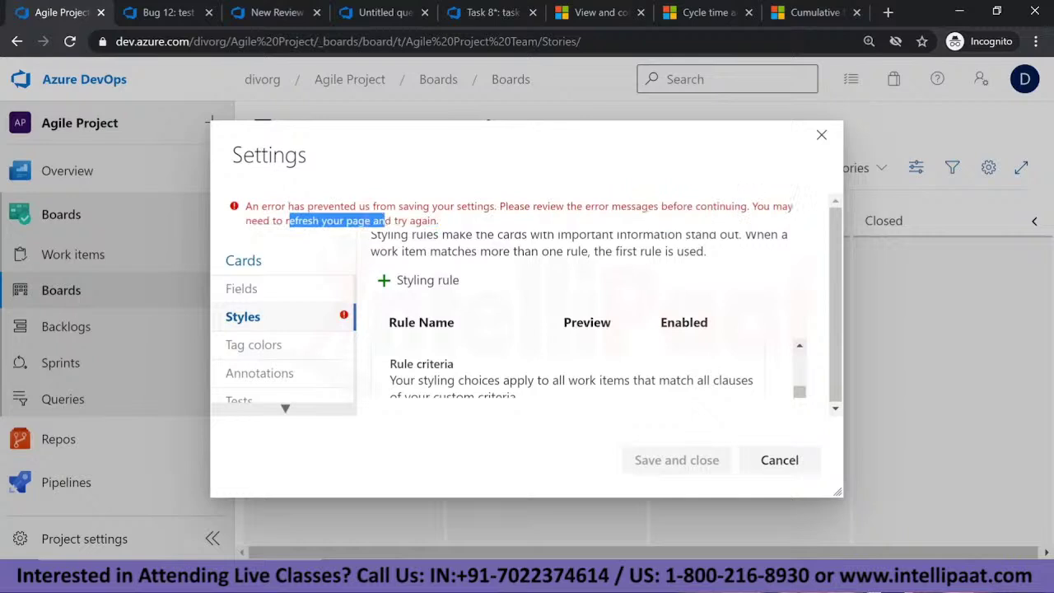
{"action": "scroll", "coordinate": [799, 402], "scroll_direction": "down", "scroll_amount": 3}
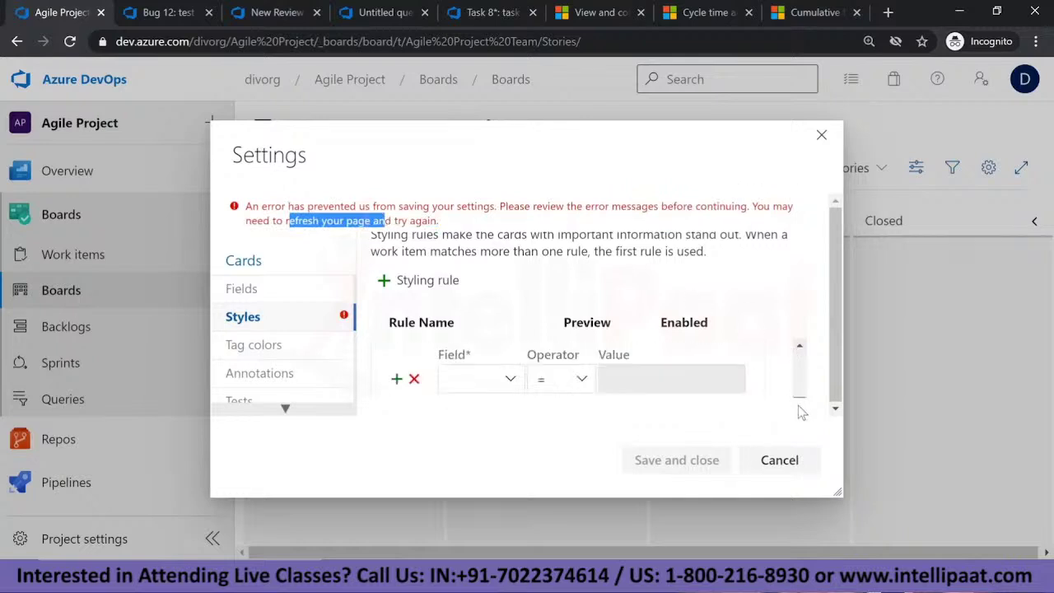
Step: Base the rule's criterion on Priority = 1 and save the styling rule
{"action": "left_click", "coordinate": [510, 386]}
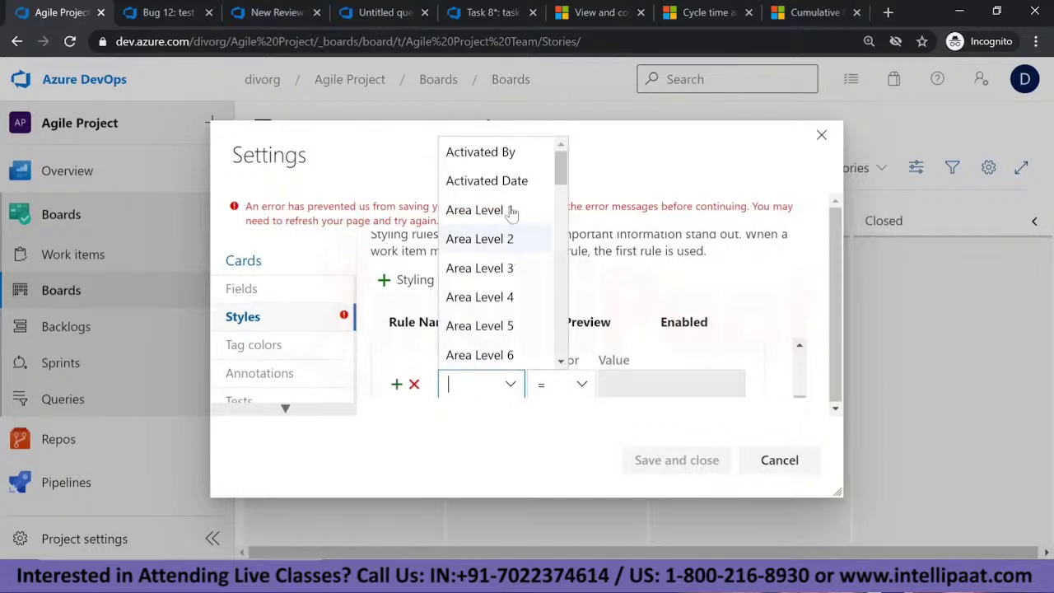
{"action": "mouse_move", "coordinate": [563, 177]}
{"action": "left_mouse_down"}
{"action": "mouse_move", "coordinate": [566, 255]}
{"action": "mouse_move", "coordinate": [560, 165]}
{"action": "left_mouse_up"}
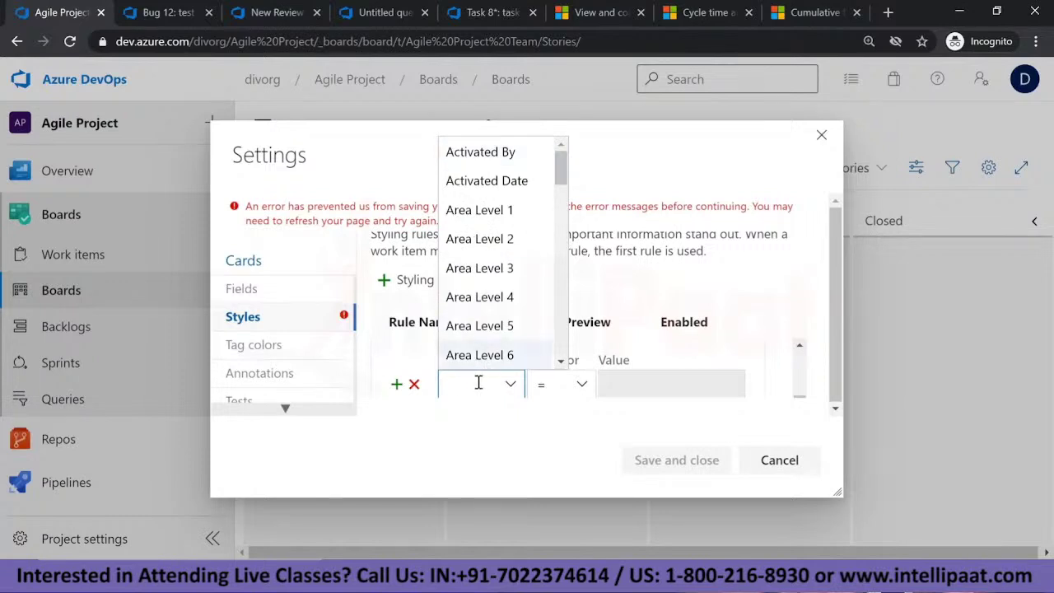
{"action": "left_click", "coordinate": [664, 349]}
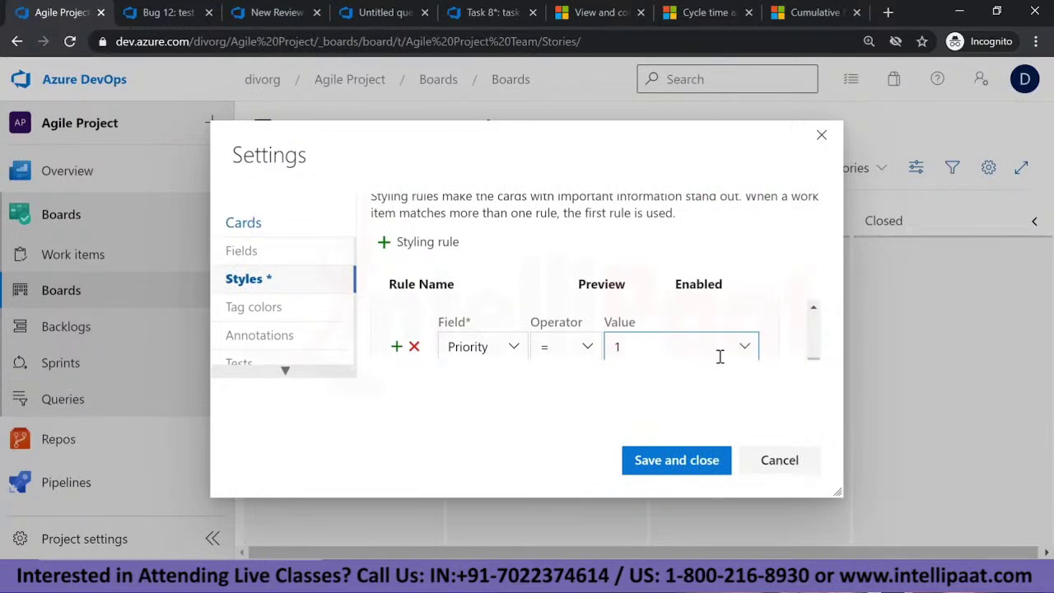
{"action": "left_click", "coordinate": [676, 459]}
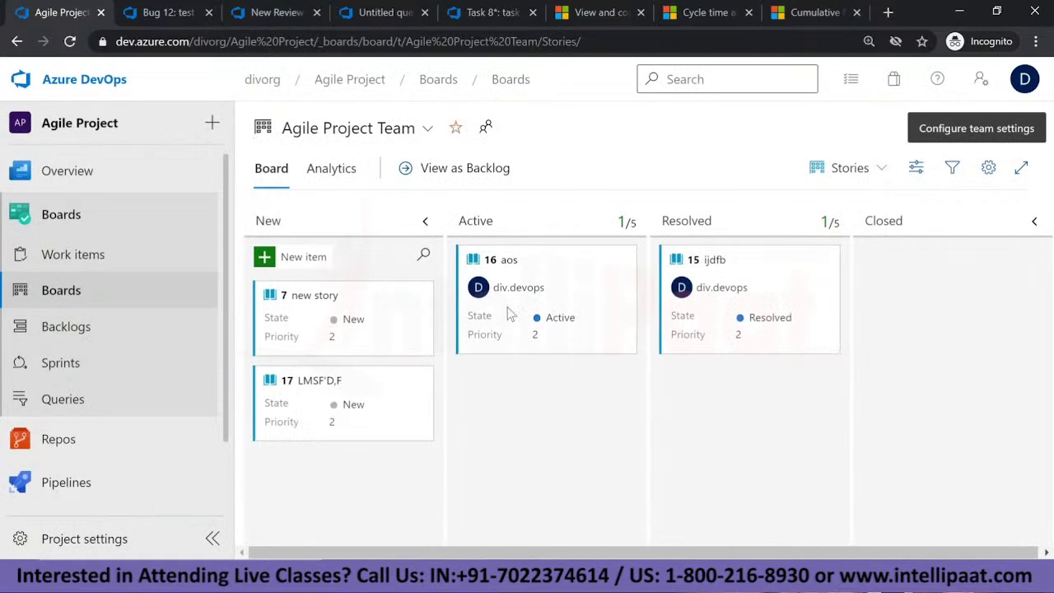
Step: Reload the board and reopen the existing red styling rule in the Styles settings
{"action": "left_click", "coordinate": [70, 41]}
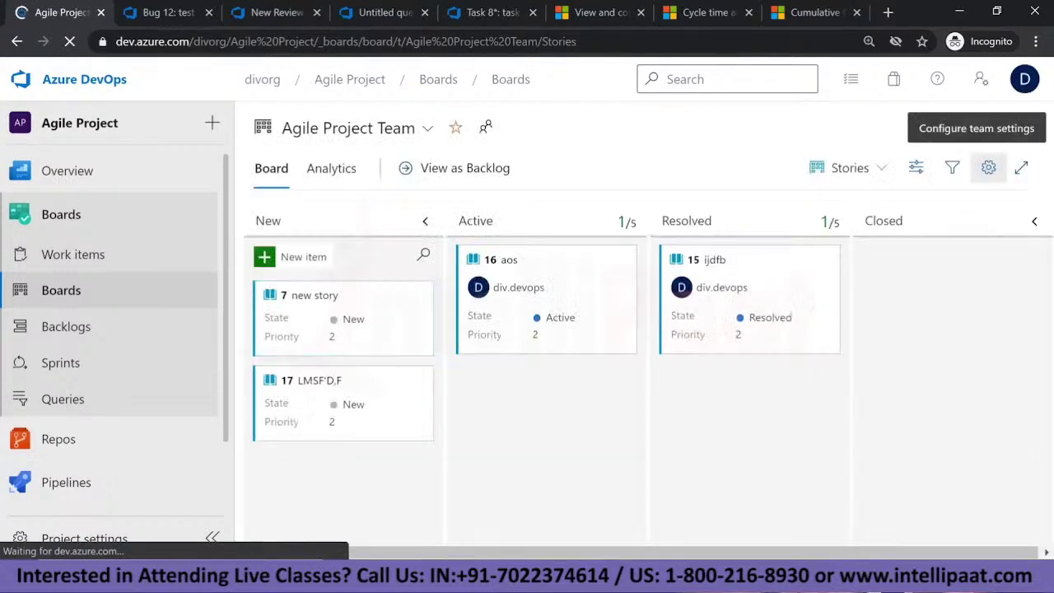
{"action": "left_click", "coordinate": [988, 167]}
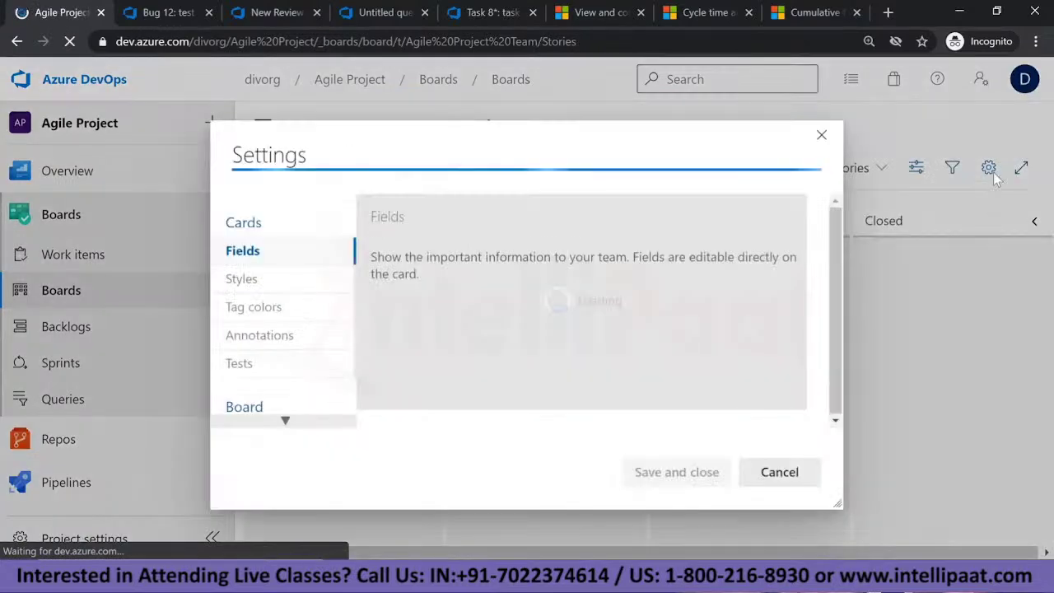
{"action": "left_click", "coordinate": [252, 281]}
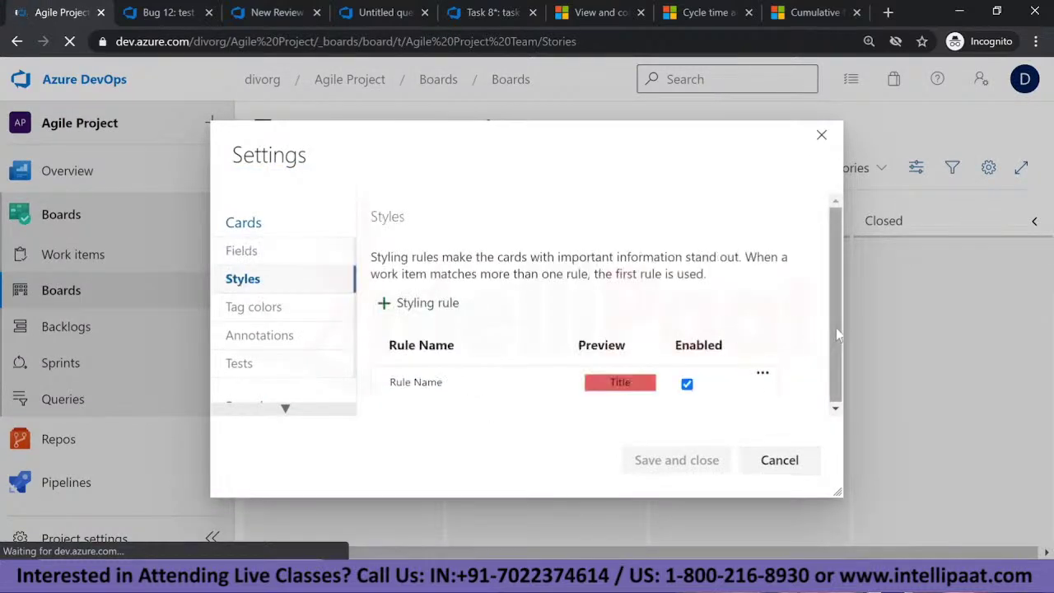
{"action": "left_click", "coordinate": [762, 373]}
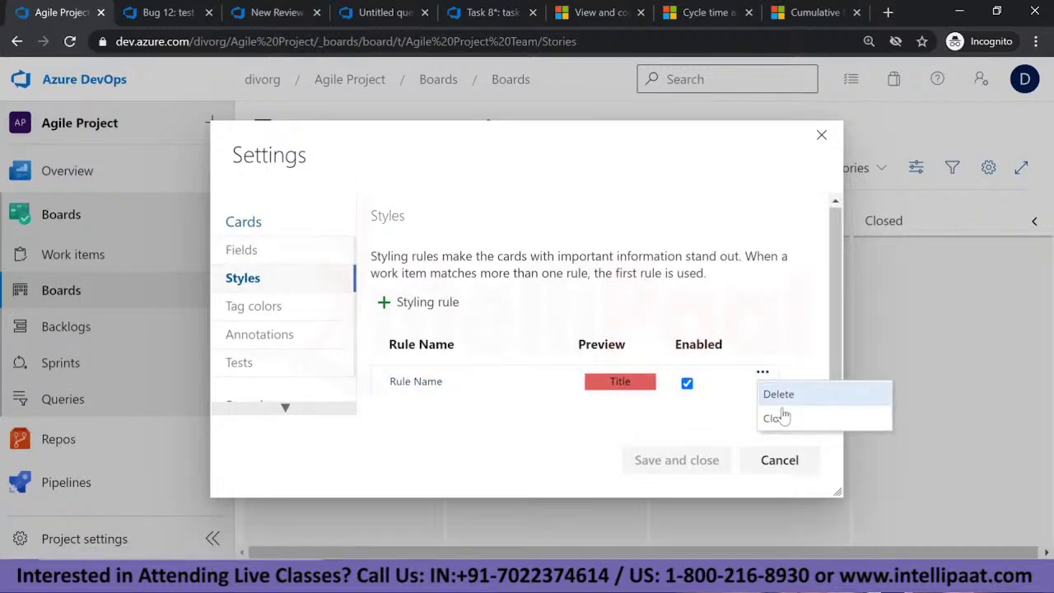
{"action": "left_click", "coordinate": [813, 321]}
{"action": "left_click", "coordinate": [430, 385]}
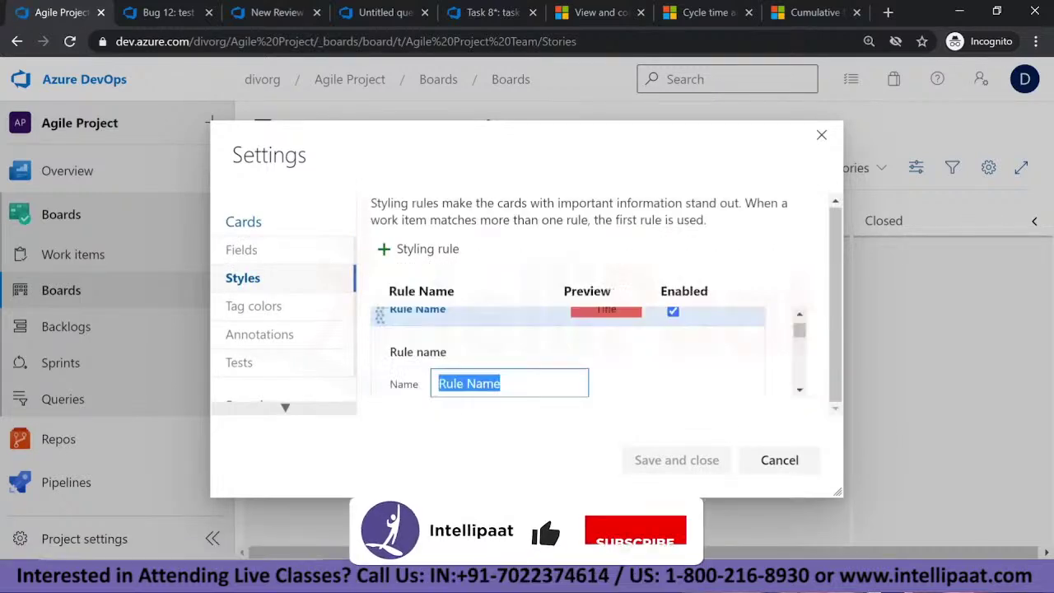
Step: Change the rule's criterion to Priority 2 and save the updated rule
{"action": "left_click", "coordinate": [798, 390]}
{"action": "left_click", "coordinate": [799, 390]}
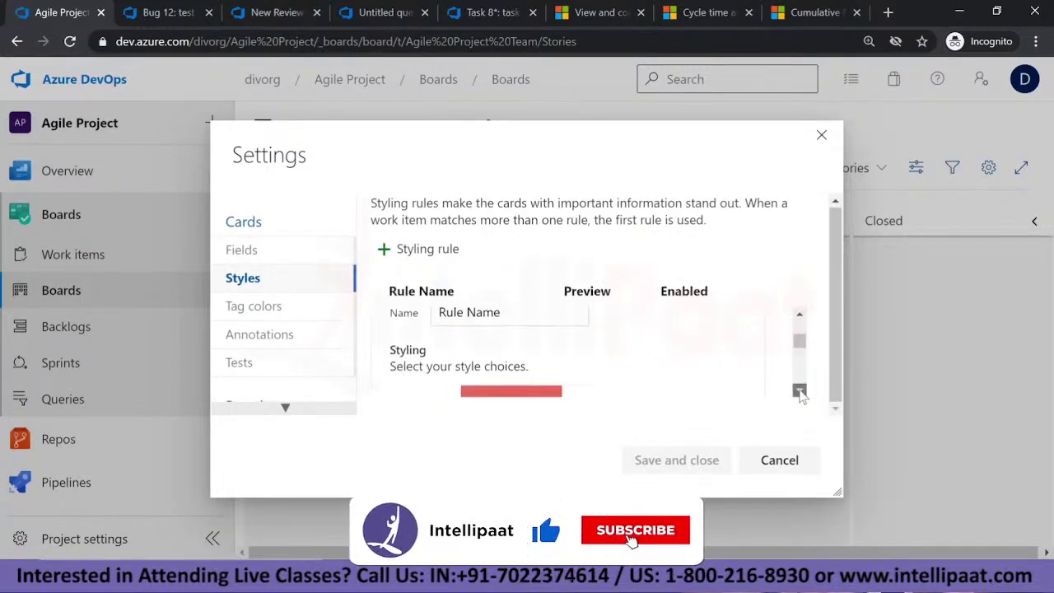
{"action": "left_click", "coordinate": [798, 391]}
{"action": "left_click", "coordinate": [798, 391]}
{"action": "left_click", "coordinate": [799, 392]}
{"action": "left_click", "coordinate": [799, 392]}
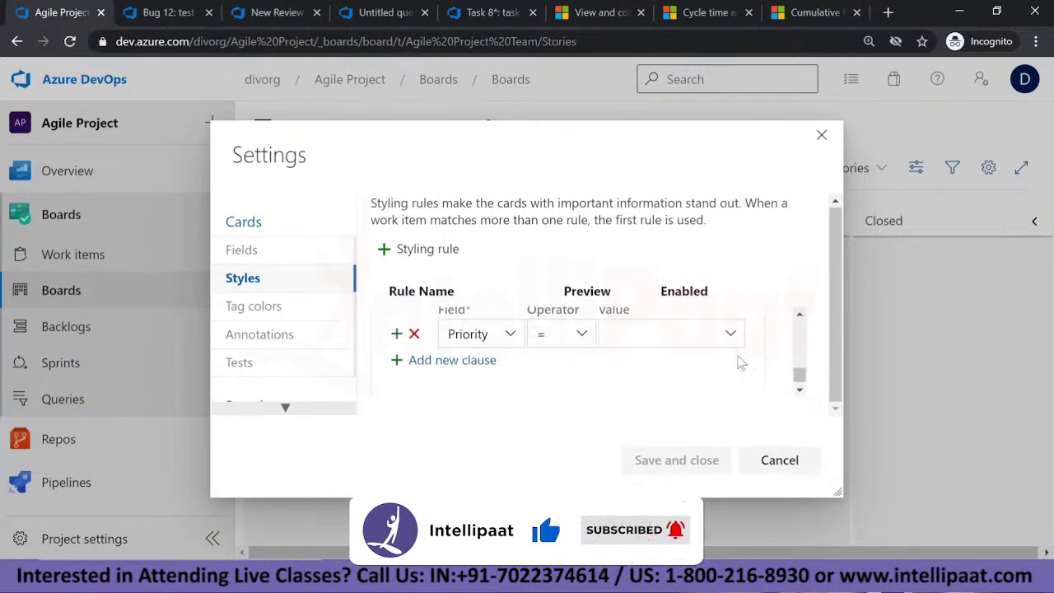
{"action": "left_click", "coordinate": [731, 334]}
{"action": "left_click", "coordinate": [626, 391]}
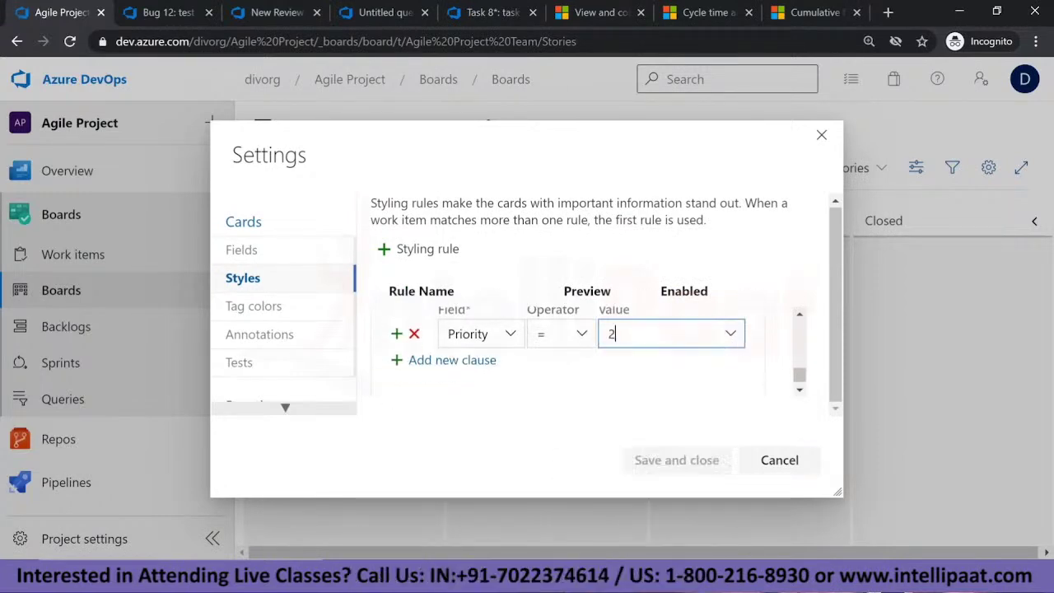
{"action": "left_click", "coordinate": [680, 451]}
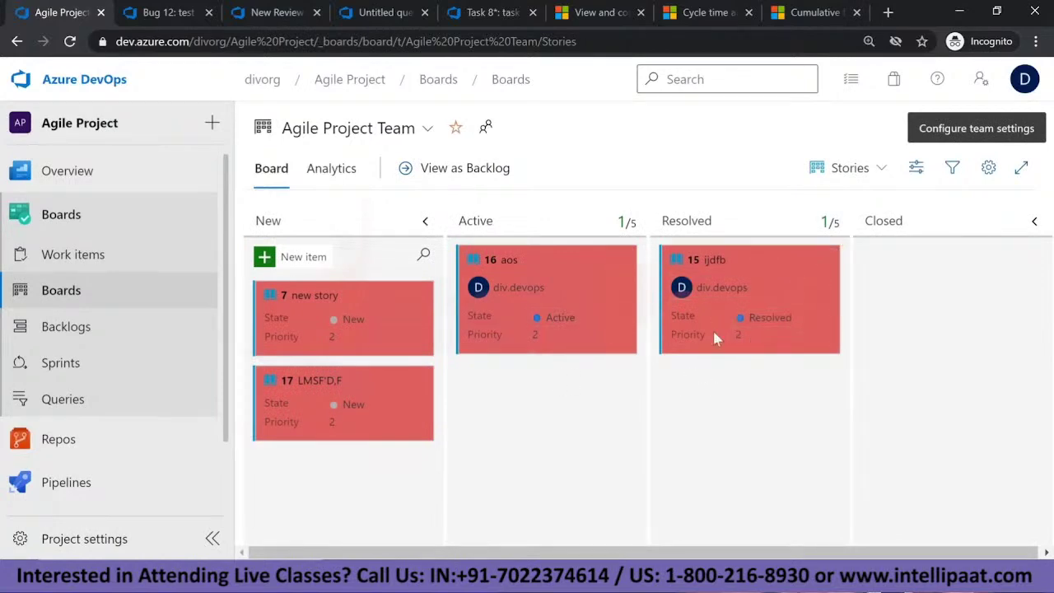
Step: Set story 15 'ijdfb' to Priority 3 and drag it from Resolved into Active
{"action": "left_click", "coordinate": [741, 336]}
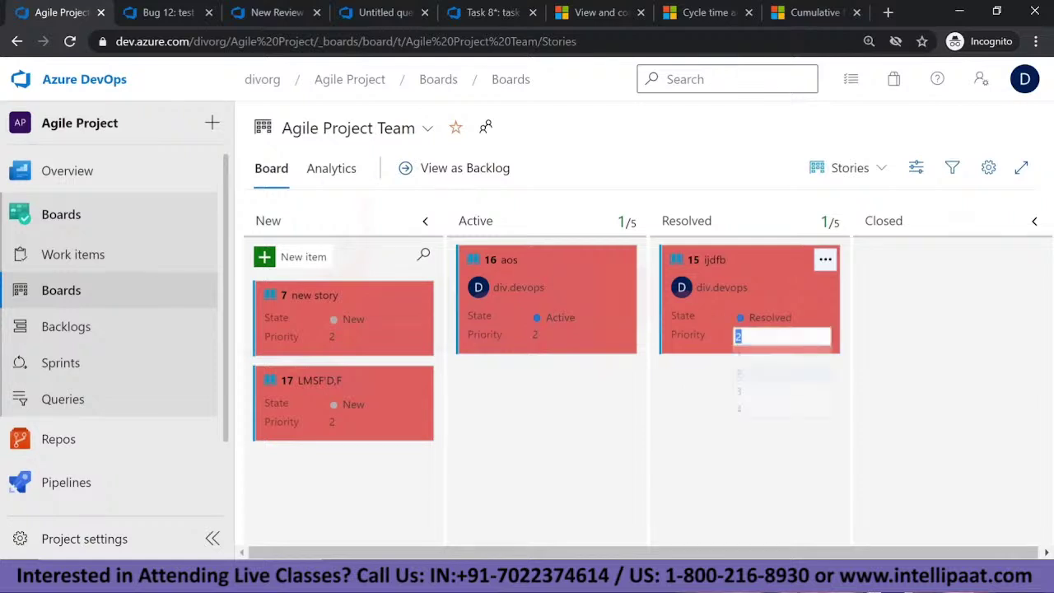
{"action": "left_click", "coordinate": [745, 392]}
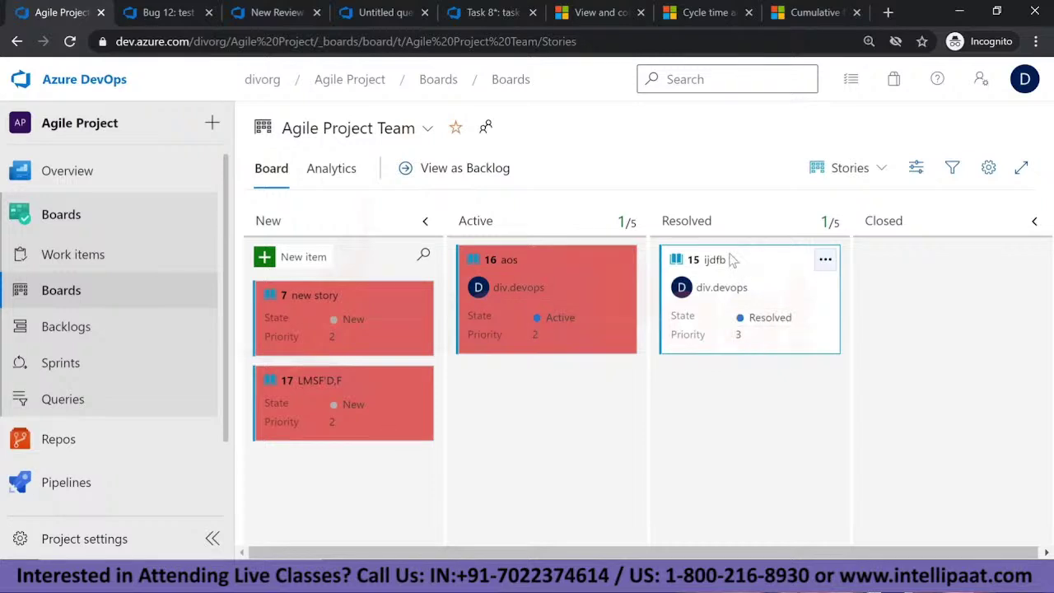
{"action": "left_click_drag", "start_coordinate": [719, 264], "coordinate": [596, 467]}
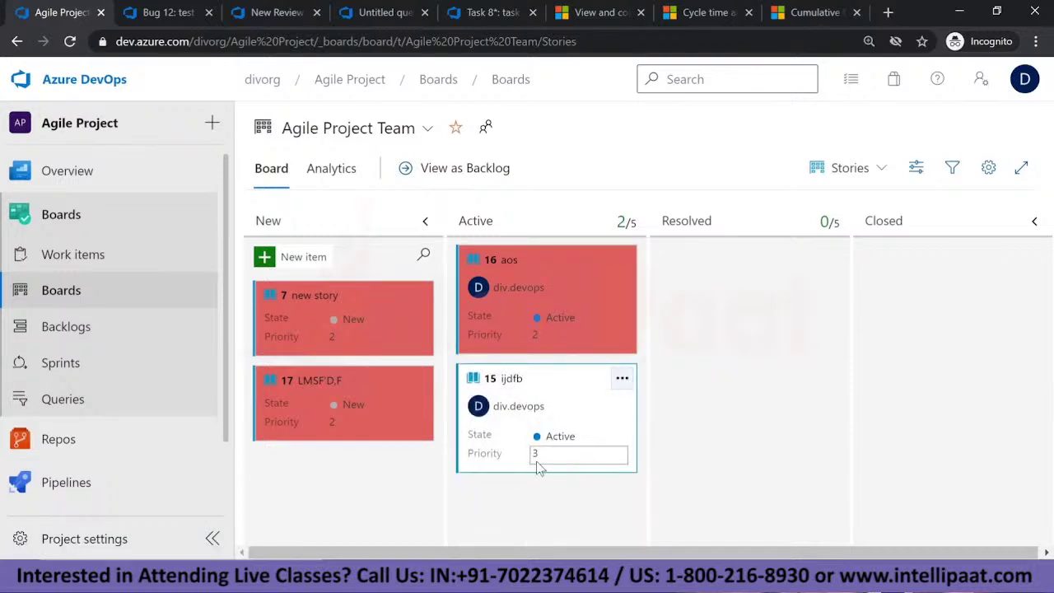
Step: Add a yellow tag colour for the tag 'najsn' under Tag colors and save
{"action": "left_click", "coordinate": [988, 168]}
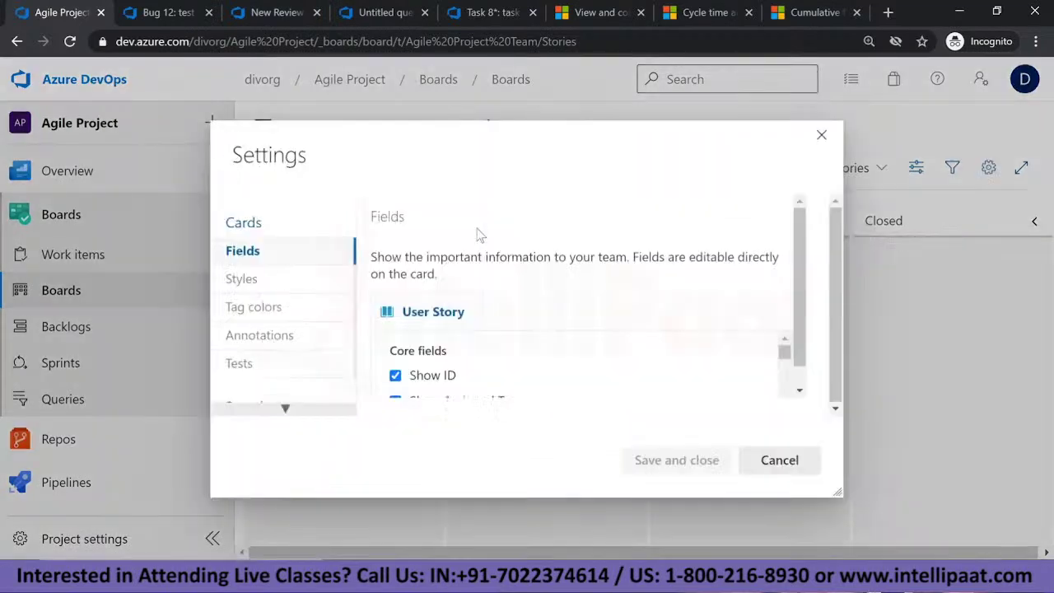
{"action": "left_click", "coordinate": [267, 281]}
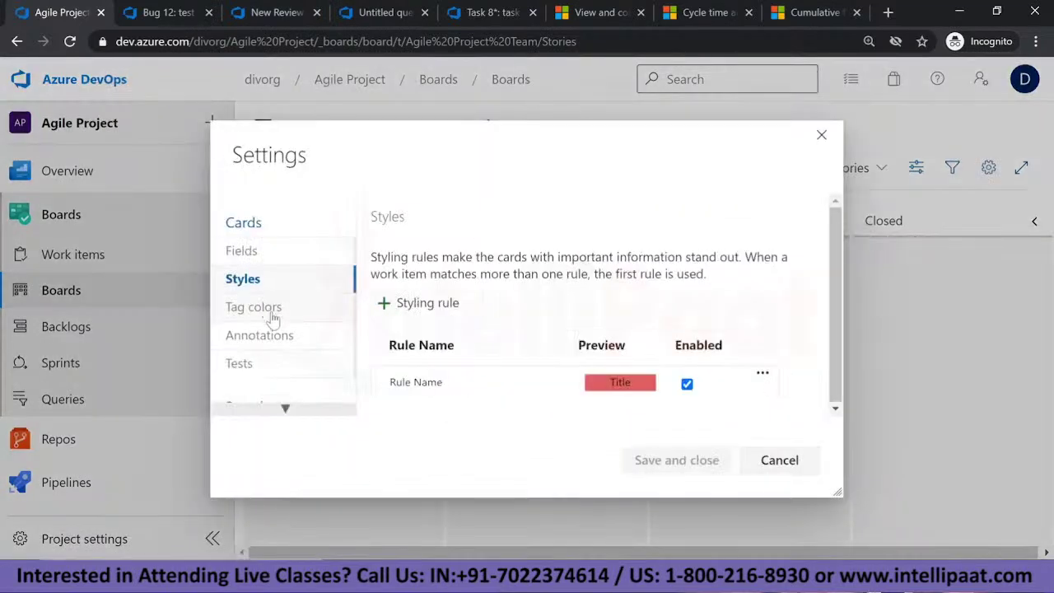
{"action": "left_click", "coordinate": [267, 307]}
{"action": "left_click", "coordinate": [422, 303]}
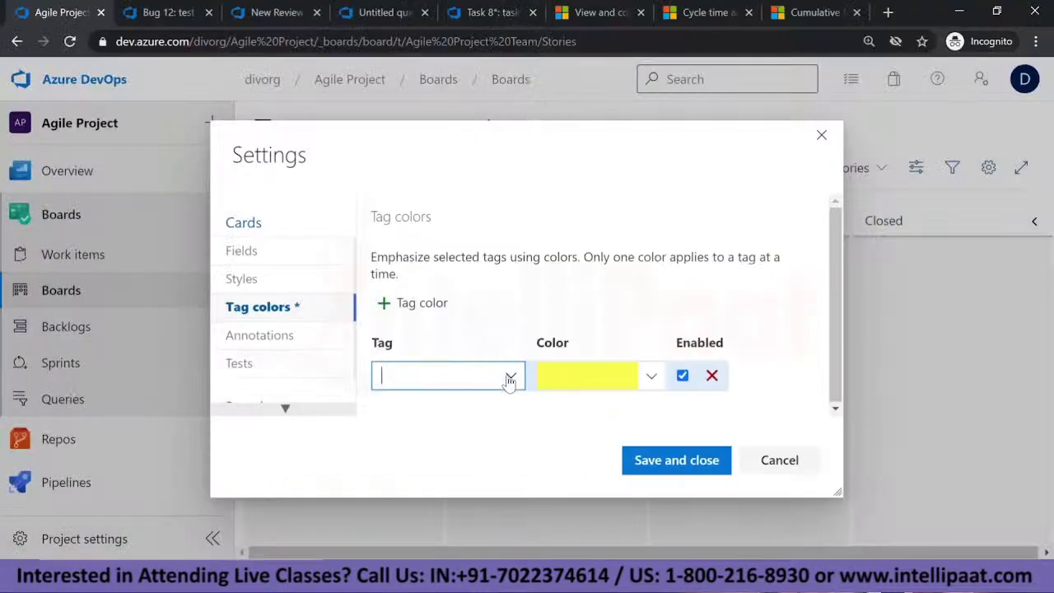
{"action": "type", "text": "n"}
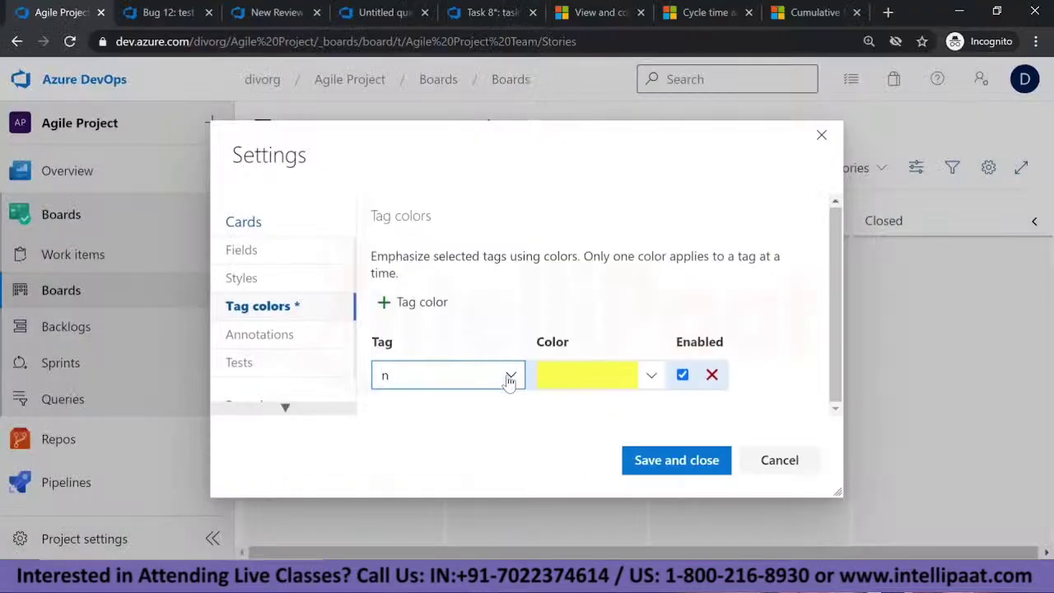
{"action": "type", "text": "ajsn"}
{"action": "left_click", "coordinate": [658, 465]}
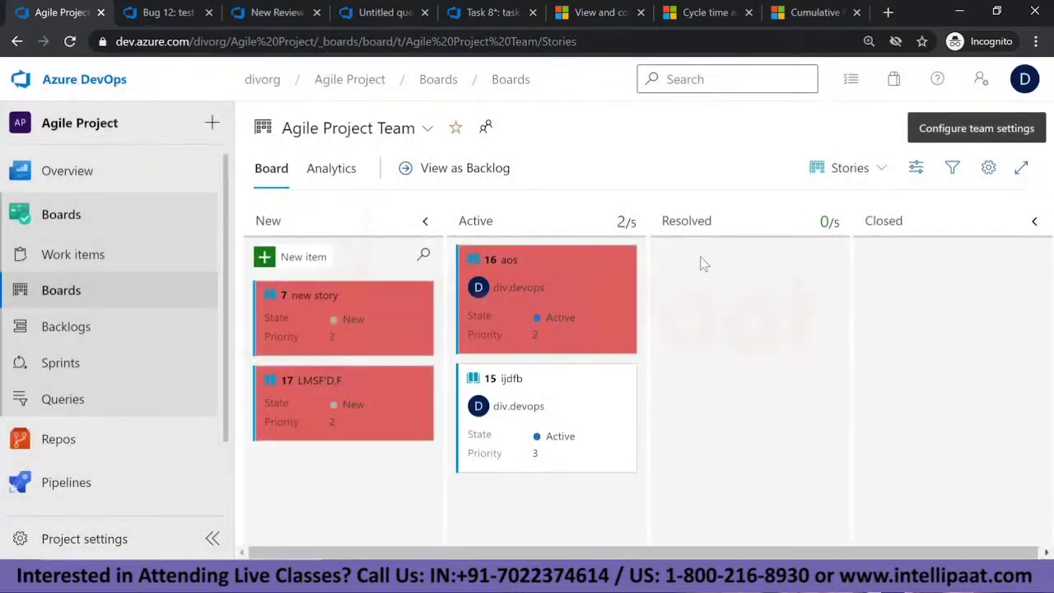
Step: Add and save a Critical tag on Bug 12, then go back to the Agile Project board
{"action": "left_click", "coordinate": [142, 9]}
{"action": "left_click", "coordinate": [656, 182]}
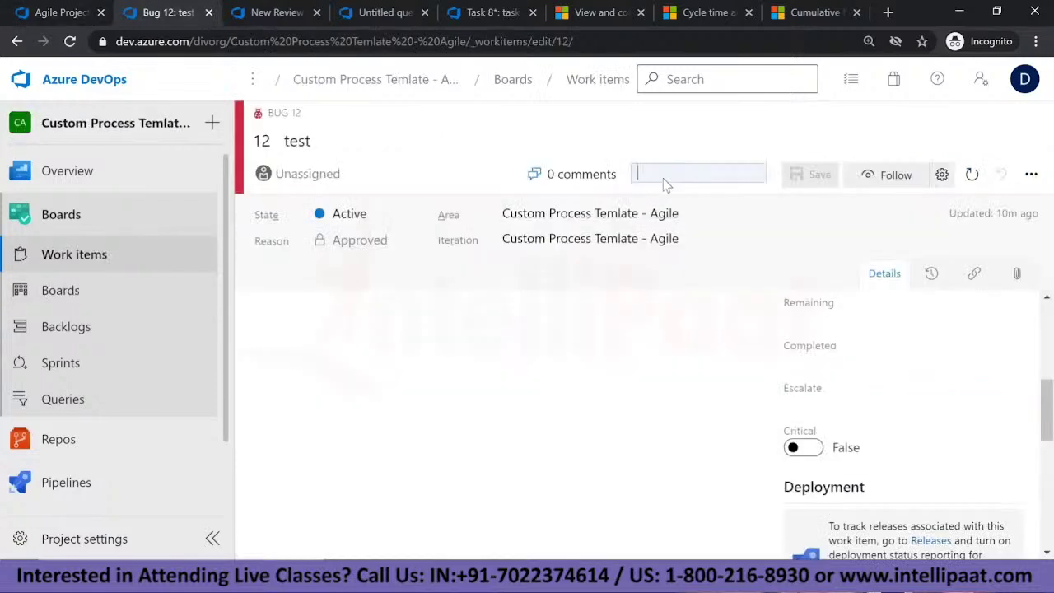
{"action": "left_click", "coordinate": [663, 213]}
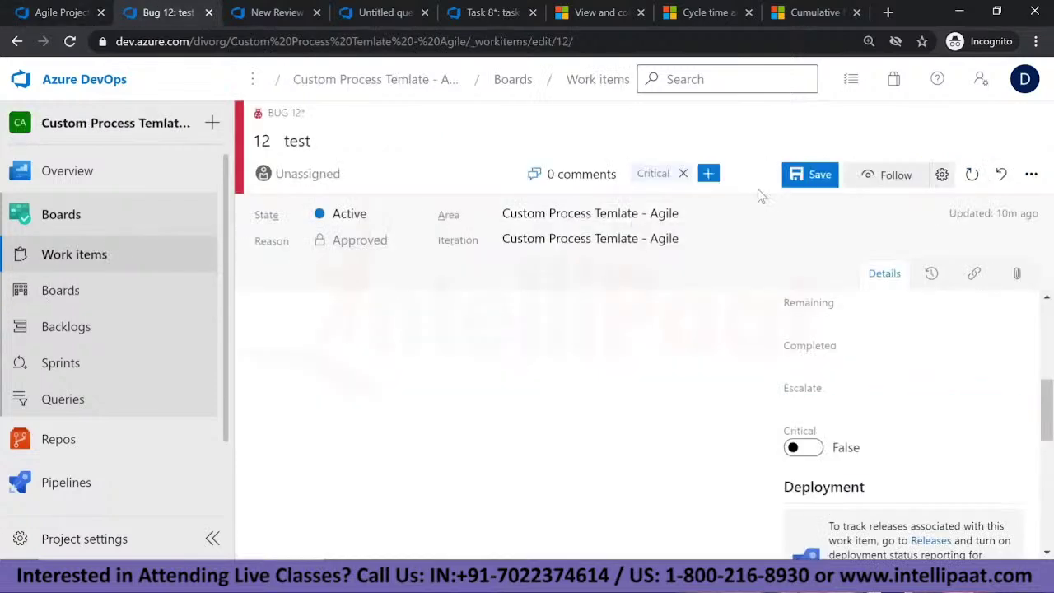
{"action": "left_click", "coordinate": [814, 173]}
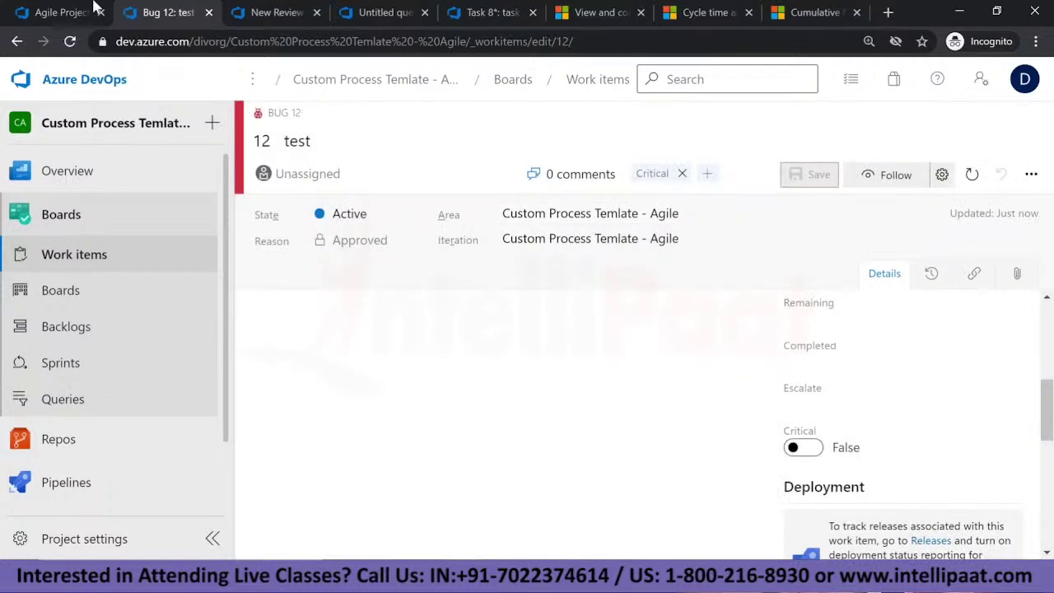
{"action": "left_click", "coordinate": [93, 11]}
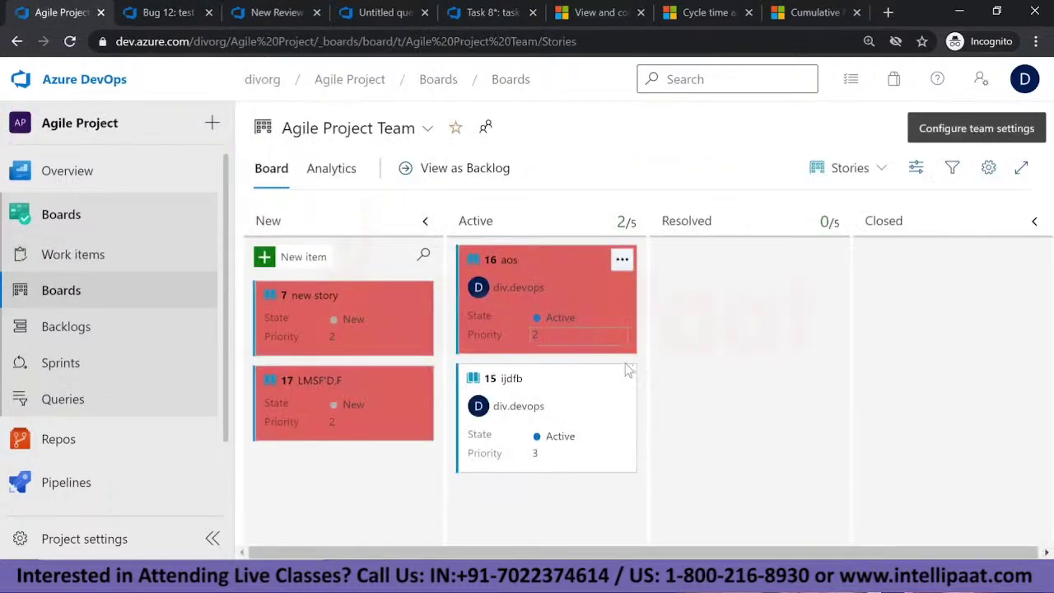
{"action": "left_click", "coordinate": [988, 168]}
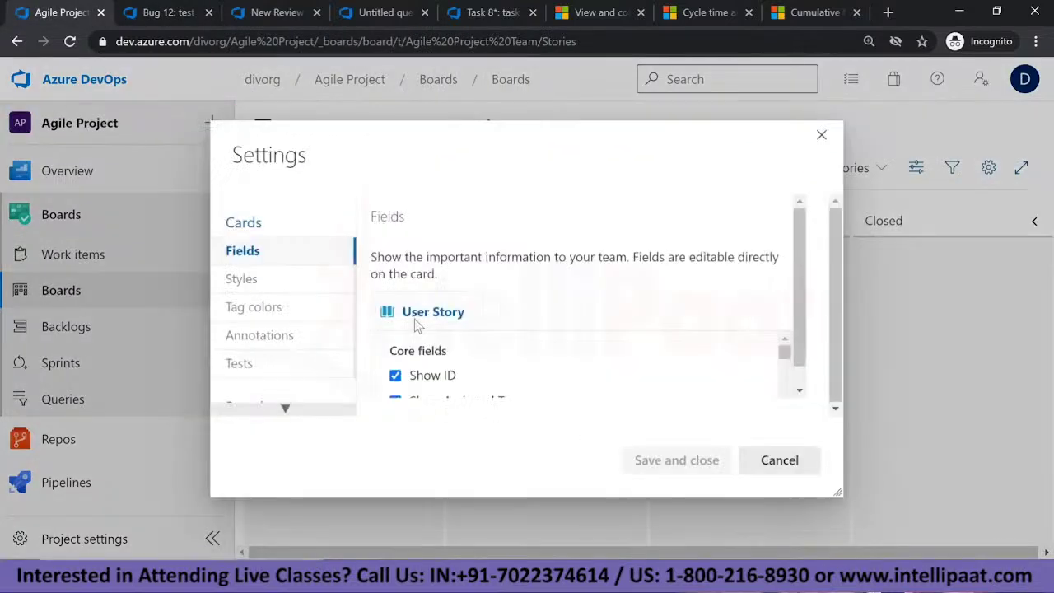
{"action": "left_click", "coordinate": [257, 306]}
{"action": "left_click_drag", "start_coordinate": [266, 359], "coordinate": [262, 340]}
{"action": "left_click", "coordinate": [260, 336]}
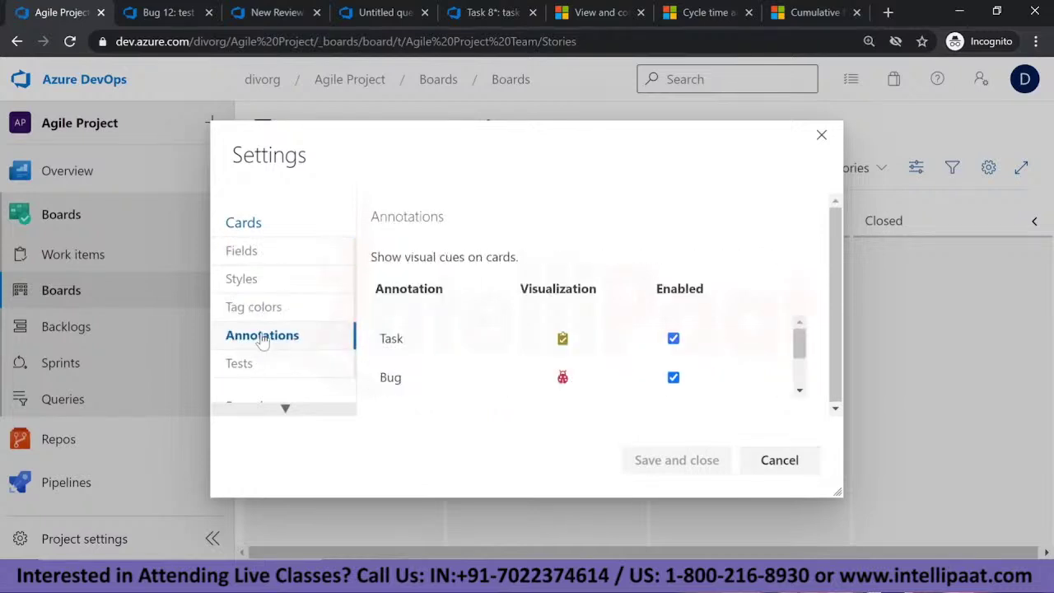
{"action": "mouse_move", "coordinate": [802, 360]}
{"action": "left_mouse_down"}
{"action": "mouse_move", "coordinate": [804, 389]}
{"action": "mouse_move", "coordinate": [803, 337]}
{"action": "left_mouse_up"}
{"action": "left_click_drag", "start_coordinate": [604, 146], "coordinate": [853, 112]}
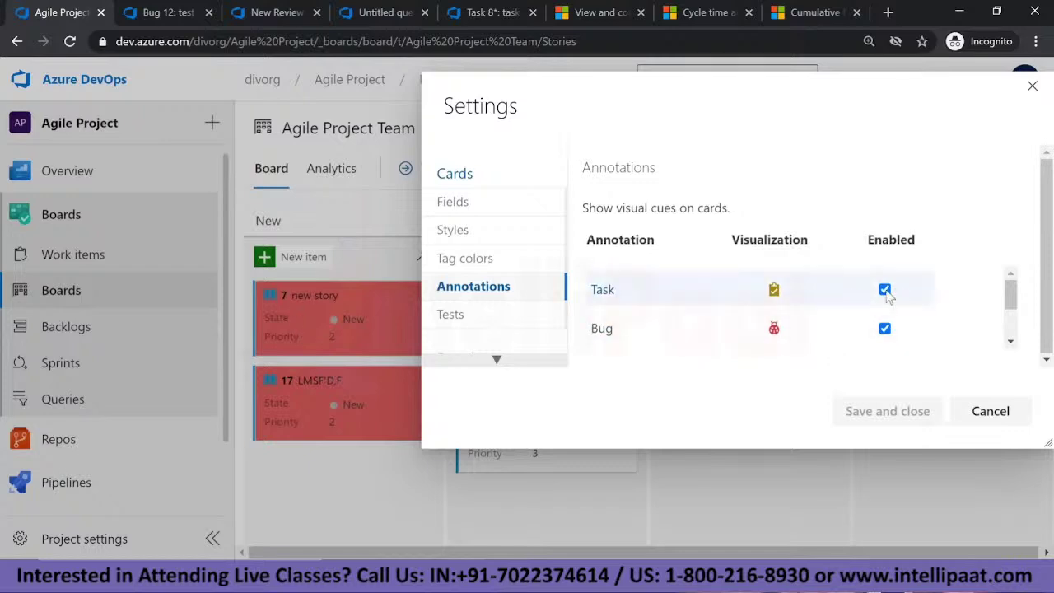
{"action": "left_click_drag", "start_coordinate": [1010, 296], "coordinate": [1010, 324]}
{"action": "scroll", "coordinate": [947, 307], "scroll_direction": "up", "scroll_amount": 3}
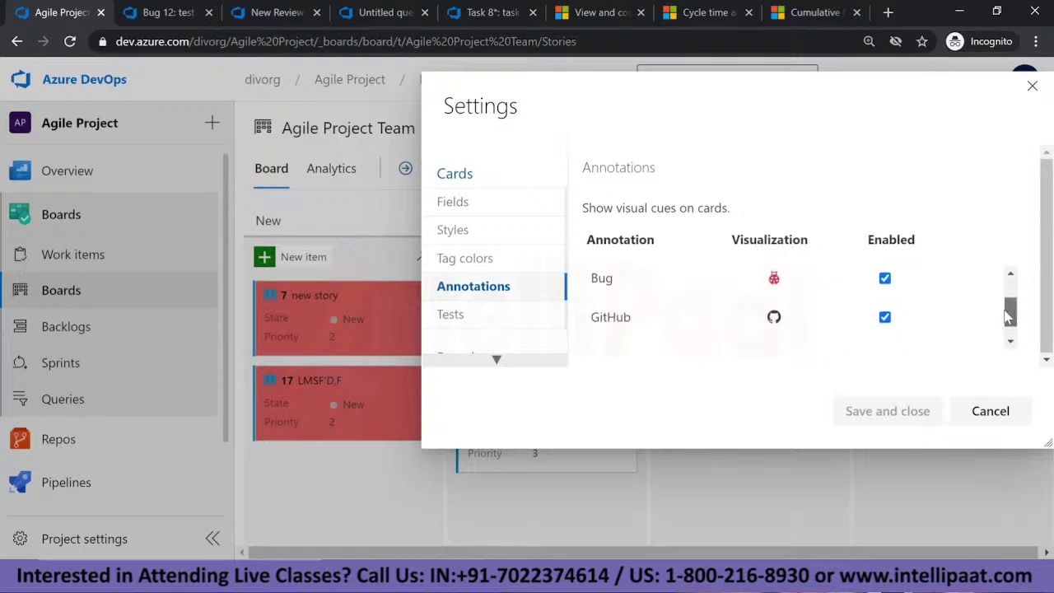
{"action": "left_click", "coordinate": [884, 289]}
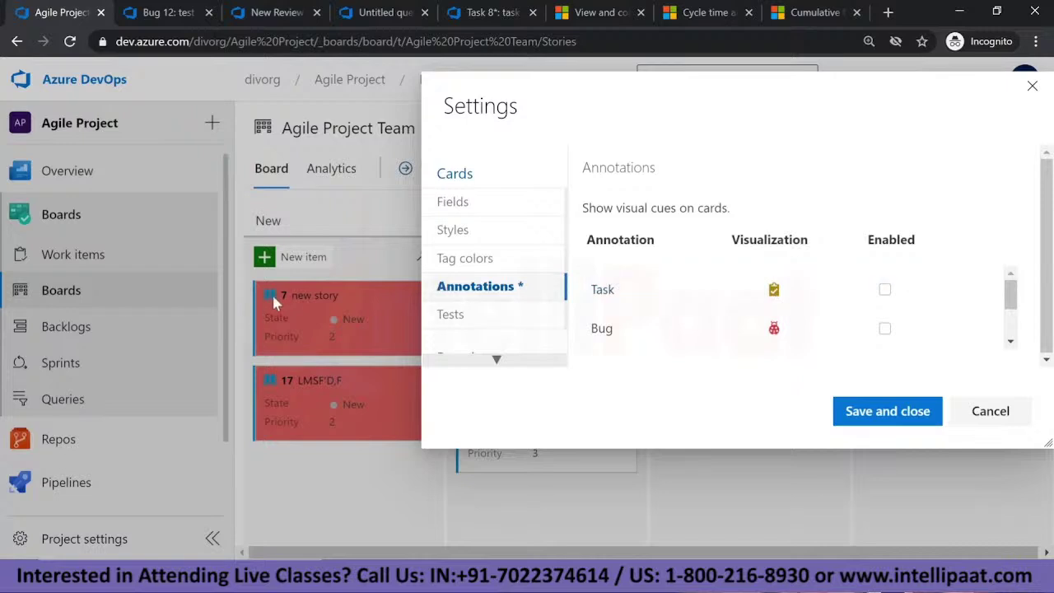
{"action": "left_click", "coordinate": [885, 289]}
{"action": "left_click", "coordinate": [885, 328]}
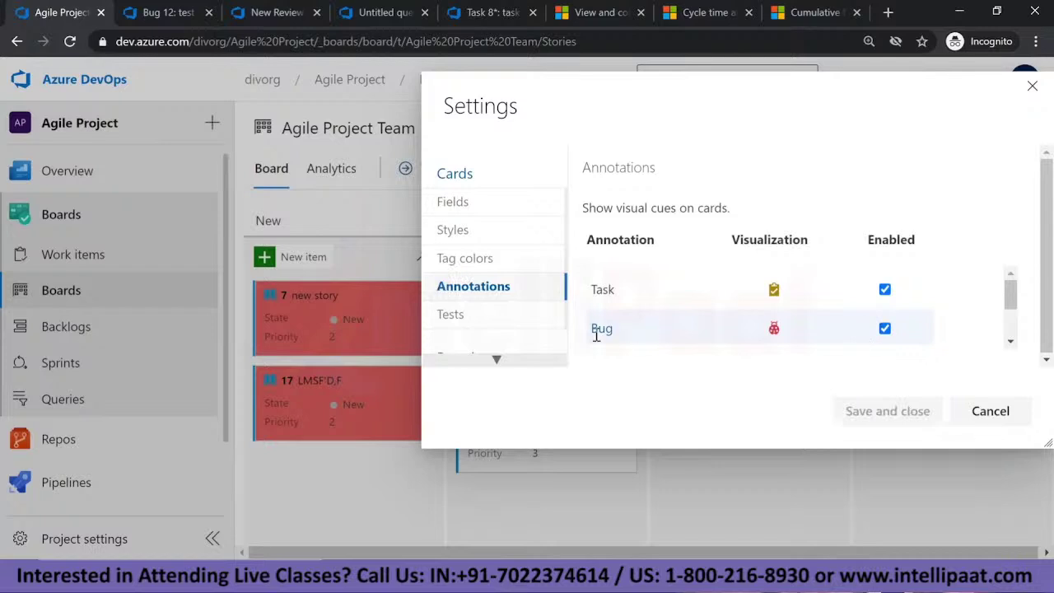
{"action": "left_click", "coordinate": [540, 321]}
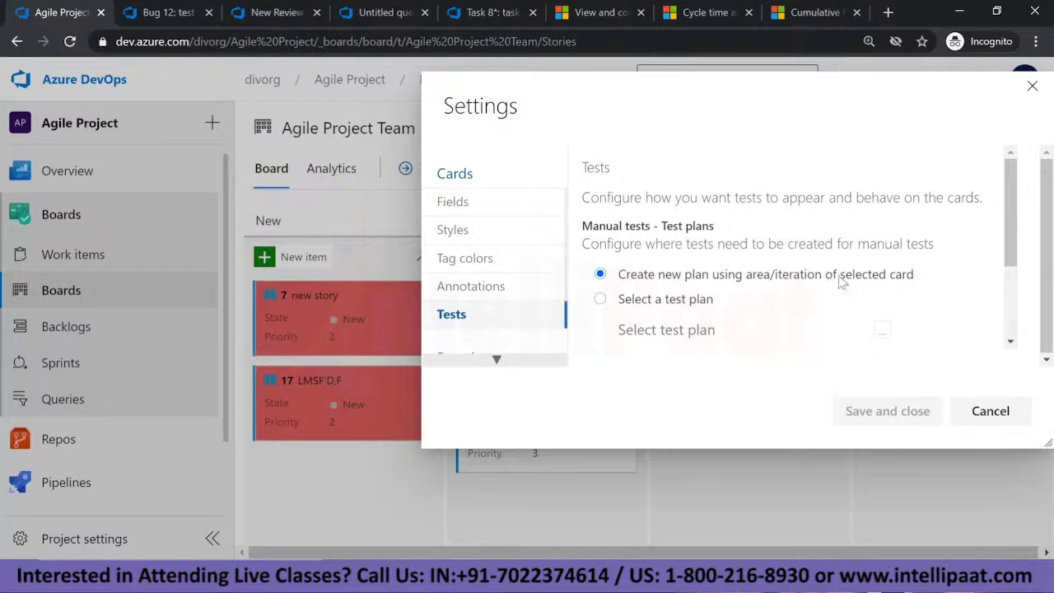
{"action": "left_click", "coordinate": [682, 304]}
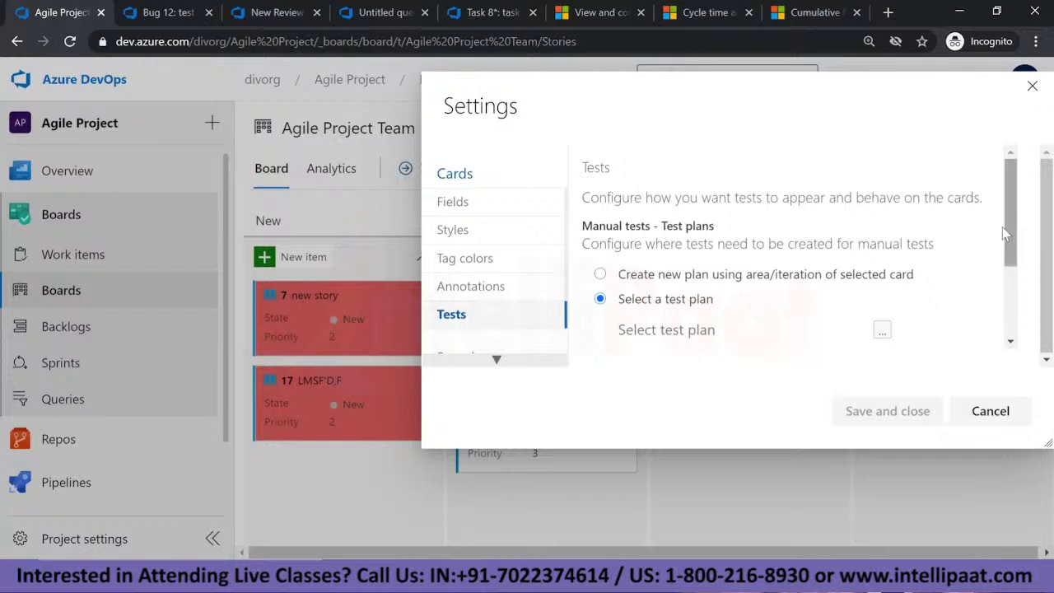
{"action": "left_click_drag", "start_coordinate": [1004, 234], "coordinate": [1018, 311]}
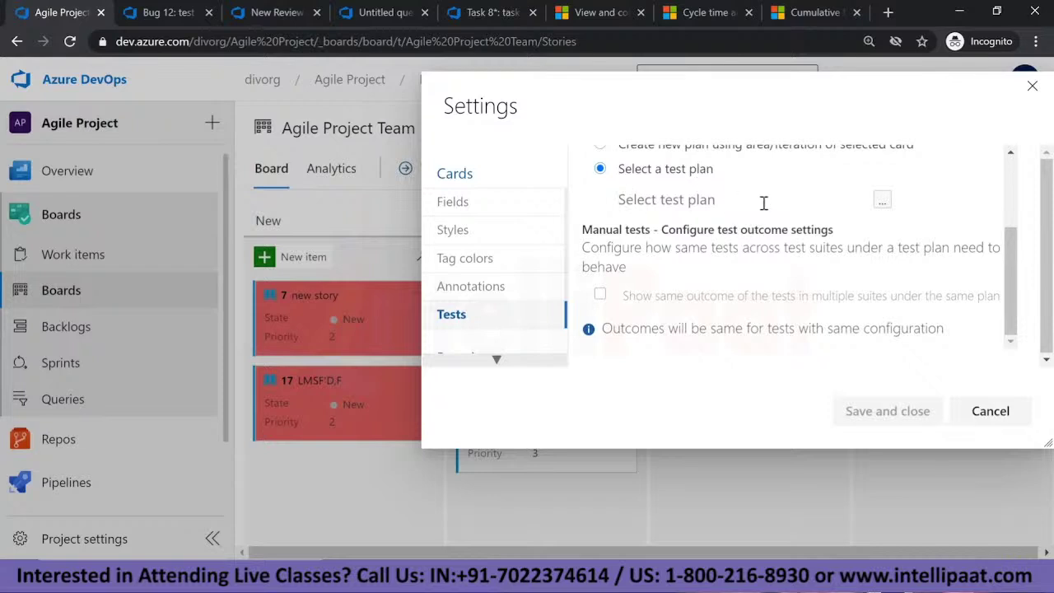
{"action": "left_click", "coordinate": [676, 203]}
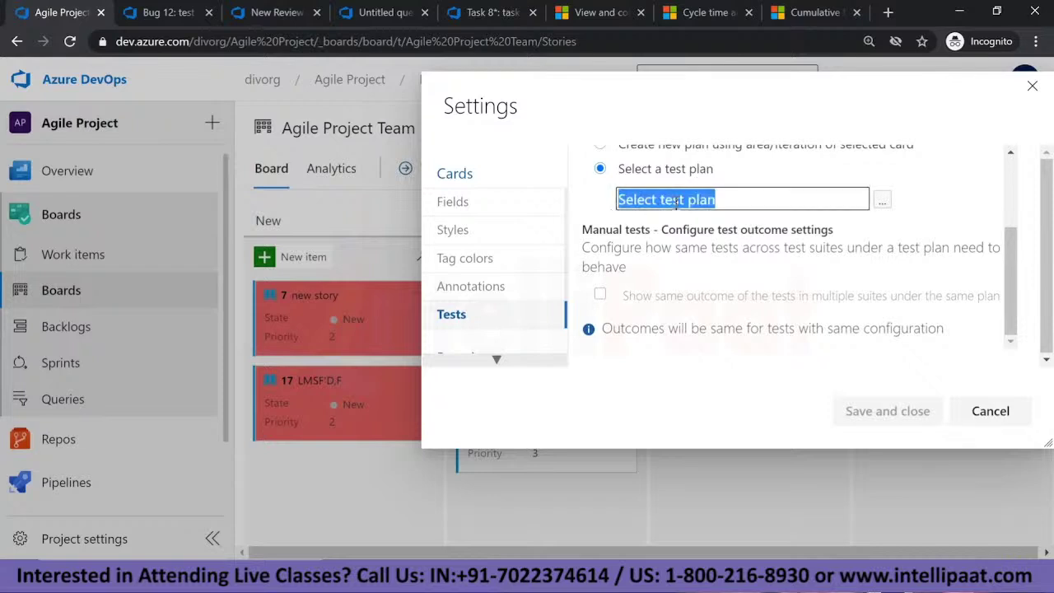
{"action": "left_click", "coordinate": [759, 182]}
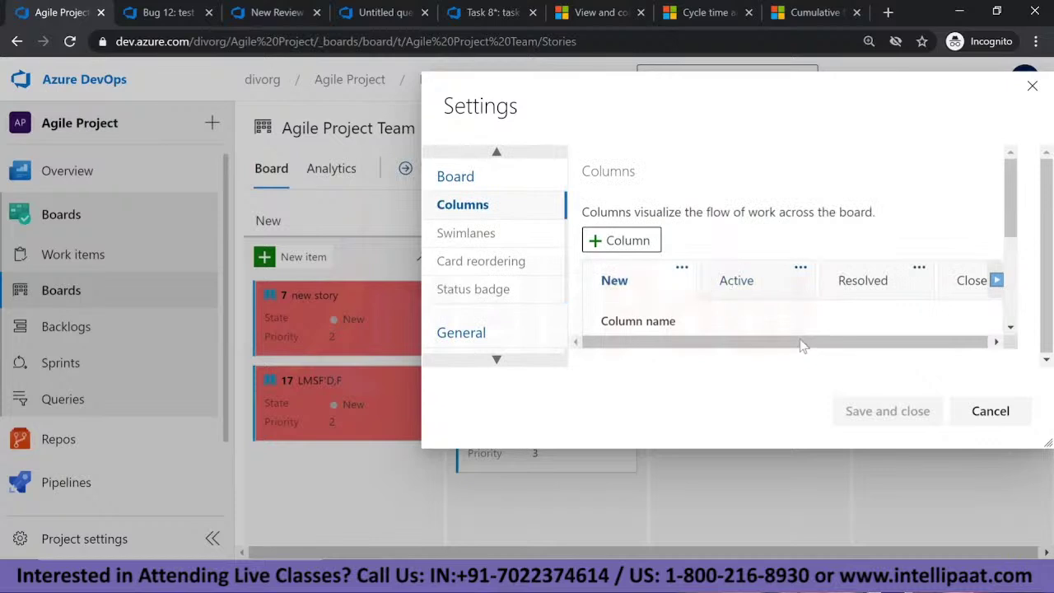
{"action": "left_click_drag", "start_coordinate": [799, 342], "coordinate": [880, 313]}
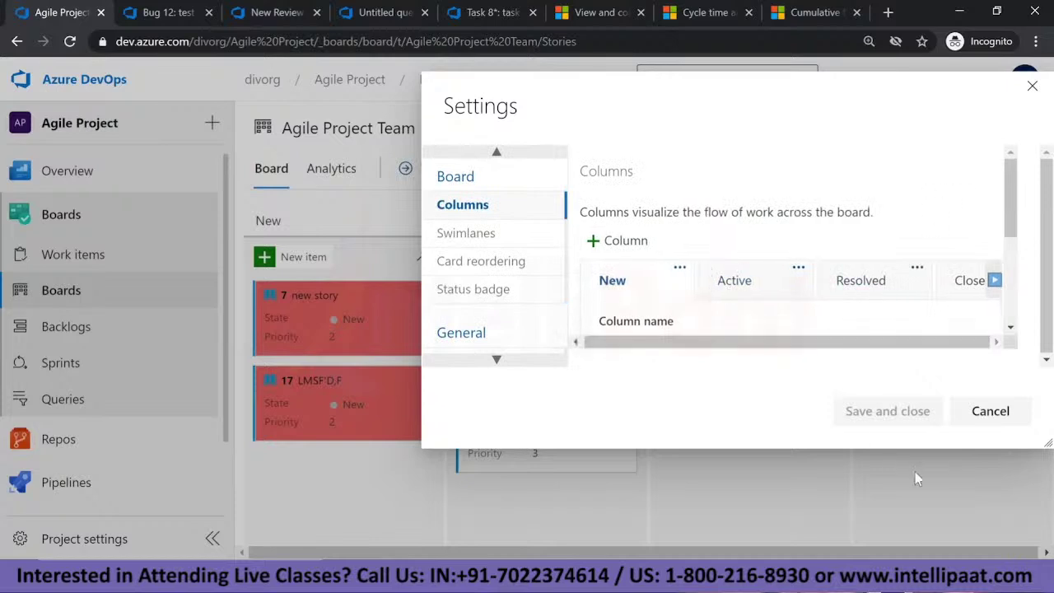
{"action": "left_click", "coordinate": [991, 410]}
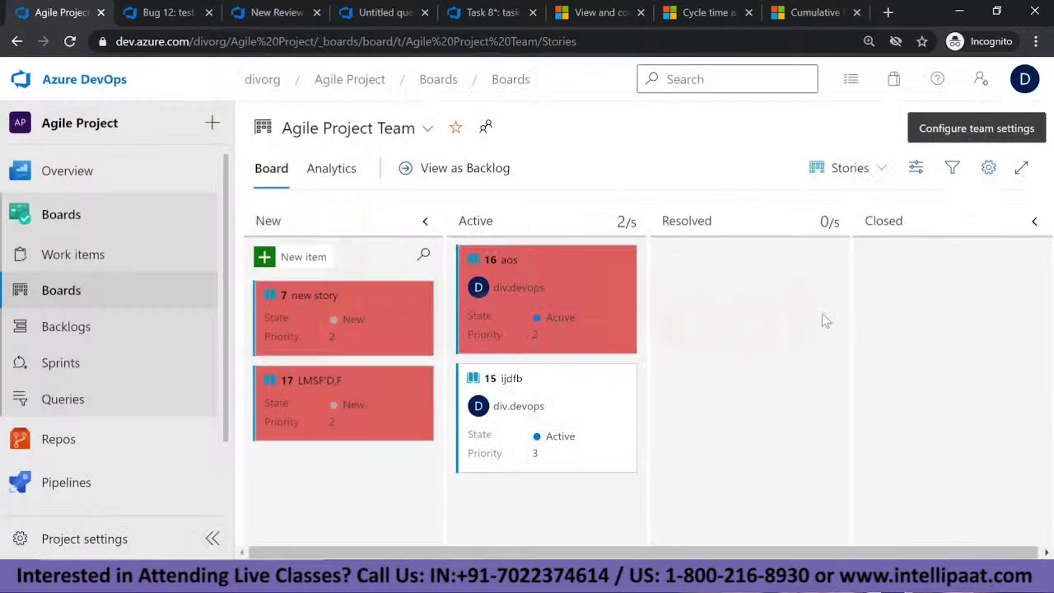
{"action": "left_click", "coordinate": [988, 167]}
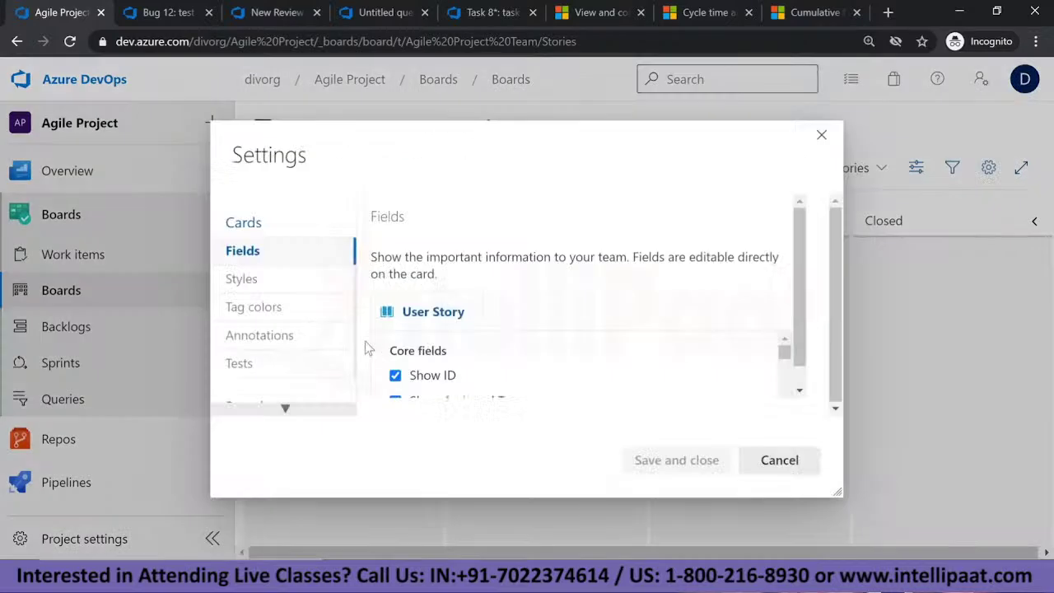
{"action": "left_click", "coordinate": [285, 407]}
{"action": "left_click", "coordinate": [284, 407]}
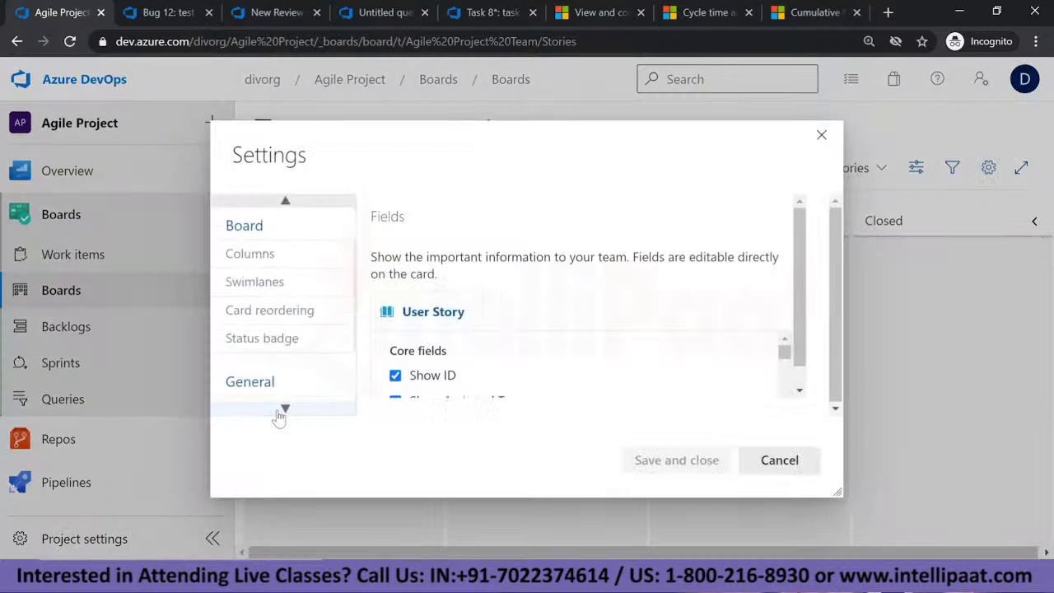
{"action": "left_click", "coordinate": [237, 261]}
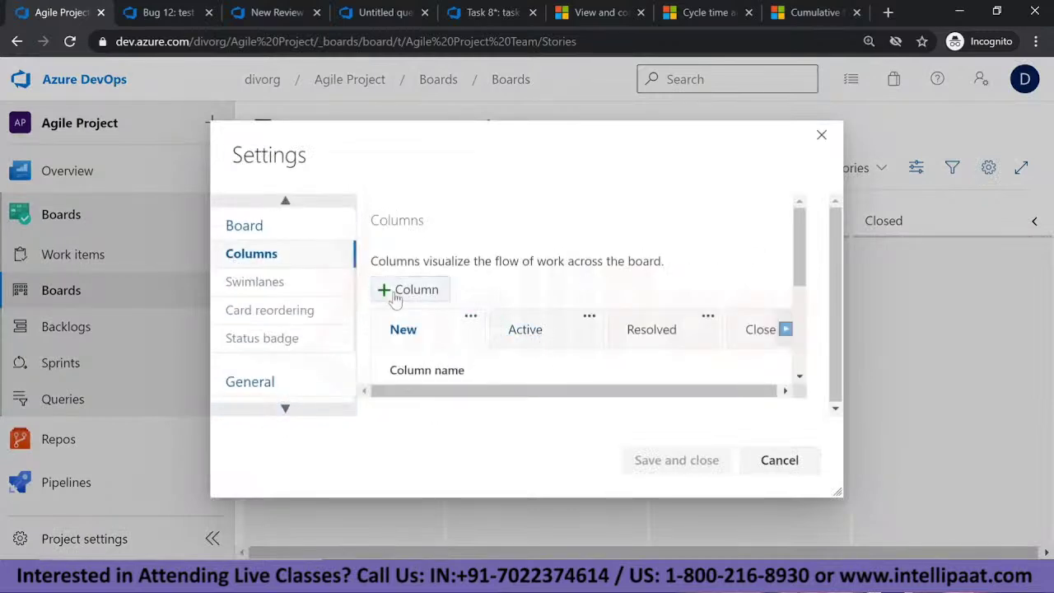
{"action": "left_click", "coordinate": [409, 290]}
{"action": "type", "text": "Div"}
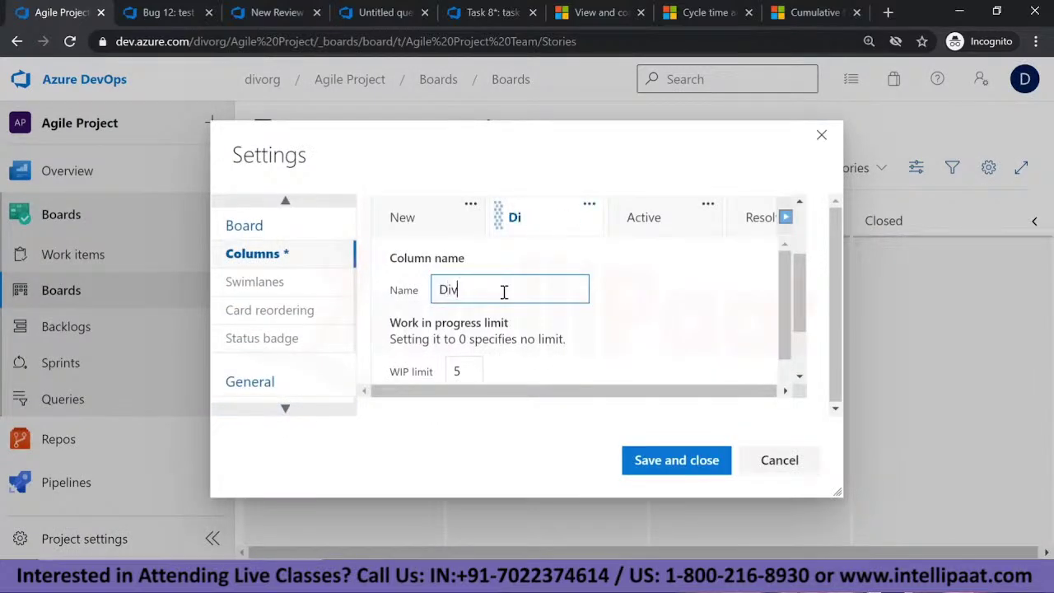
{"action": "type", "text": "Open"}
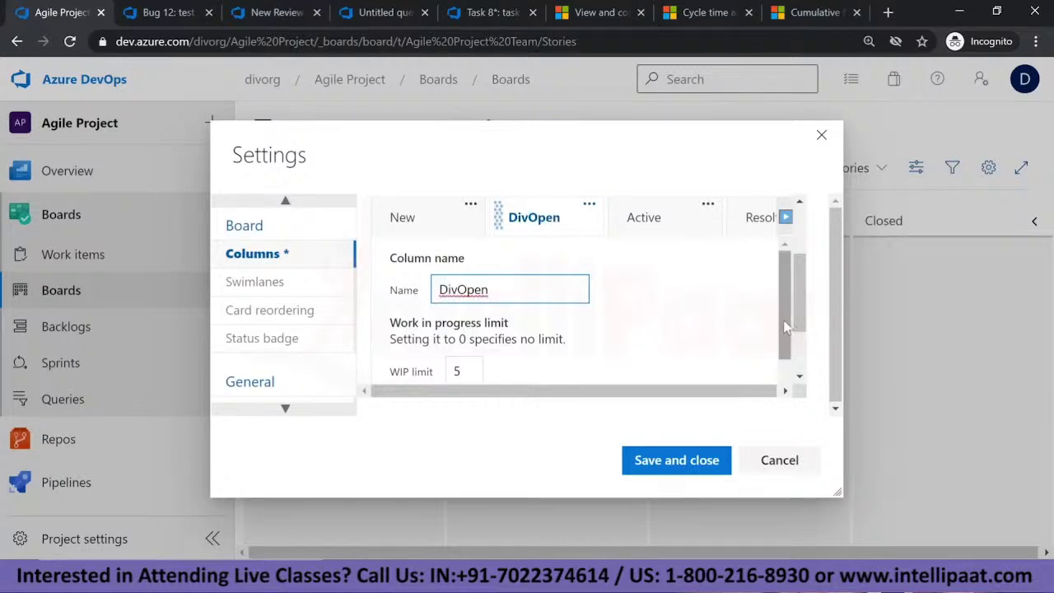
{"action": "scroll", "coordinate": [770, 326], "scroll_direction": "down", "scroll_amount": 3}
{"action": "scroll", "coordinate": [770, 325], "scroll_direction": "up", "scroll_amount": 3}
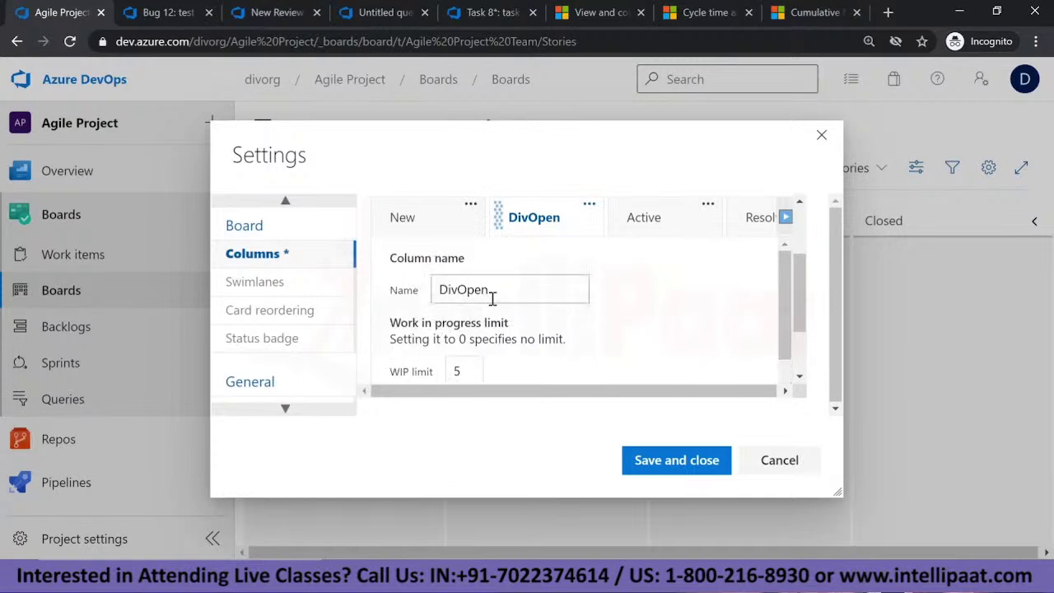
{"action": "left_click", "coordinate": [409, 284]}
{"action": "left_click", "coordinate": [468, 288]}
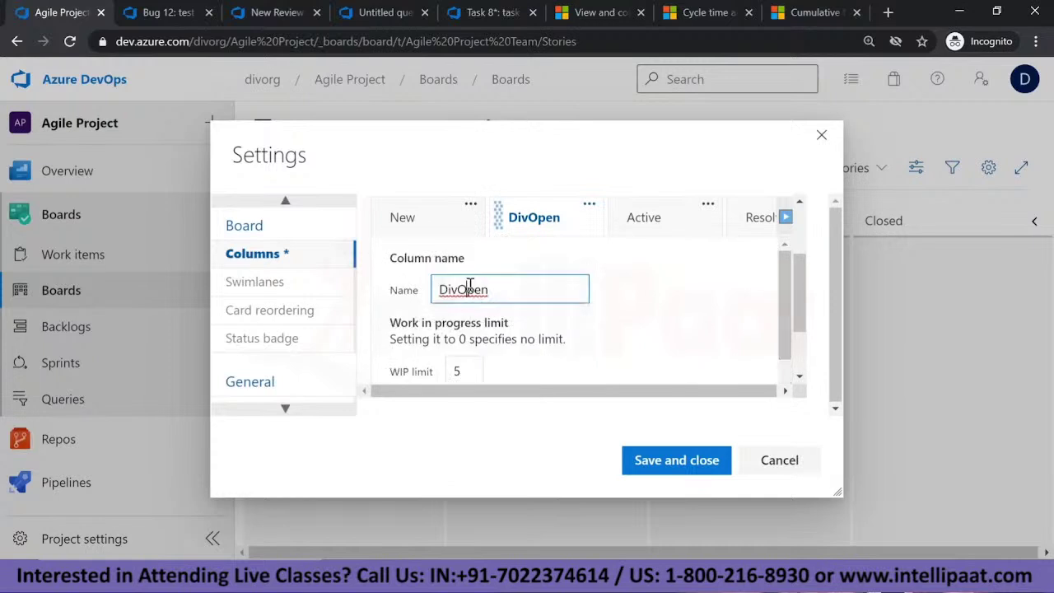
{"action": "scroll", "coordinate": [785, 308], "scroll_direction": "down", "scroll_amount": 3}
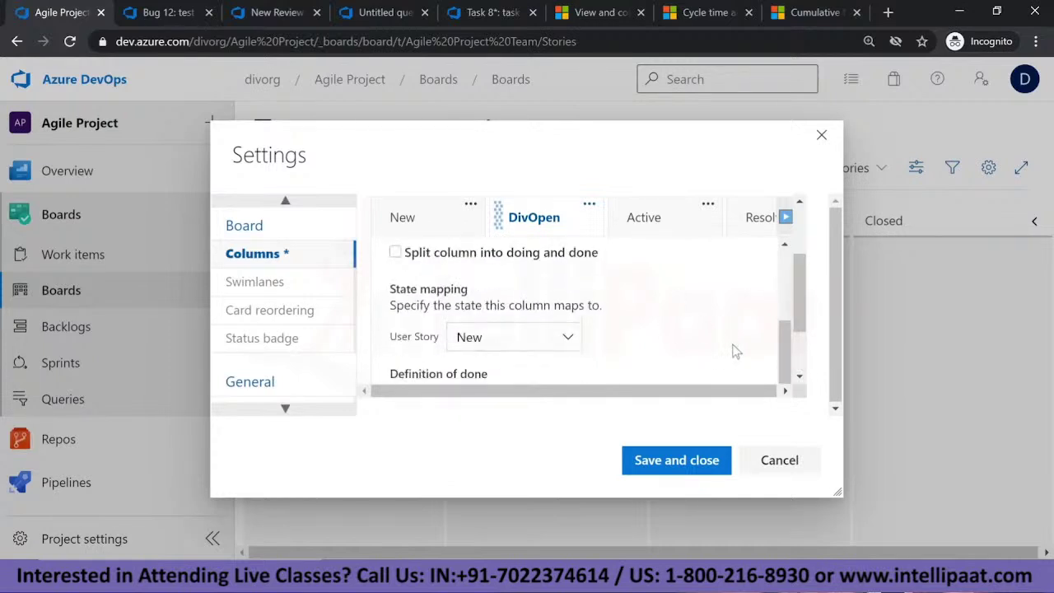
{"action": "left_click_drag", "start_coordinate": [785, 352], "coordinate": [422, 331]}
{"action": "left_click", "coordinate": [421, 329]}
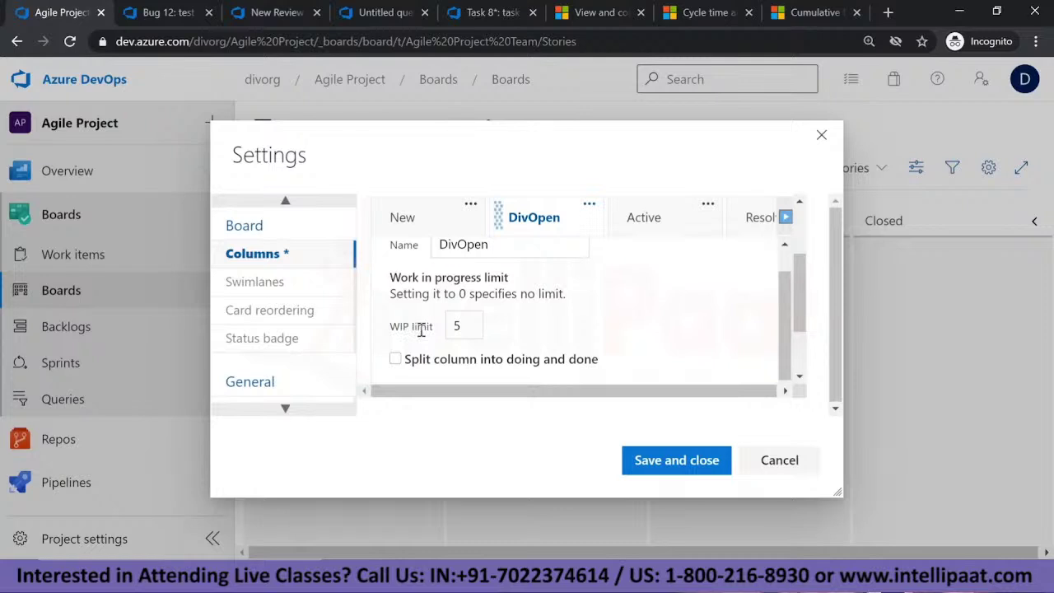
{"action": "left_click", "coordinate": [476, 323]}
Step: Edit DivOpen's WIP limit, trying 0 and 5 before ending at 10
{"action": "key", "text": "BackSpace"}
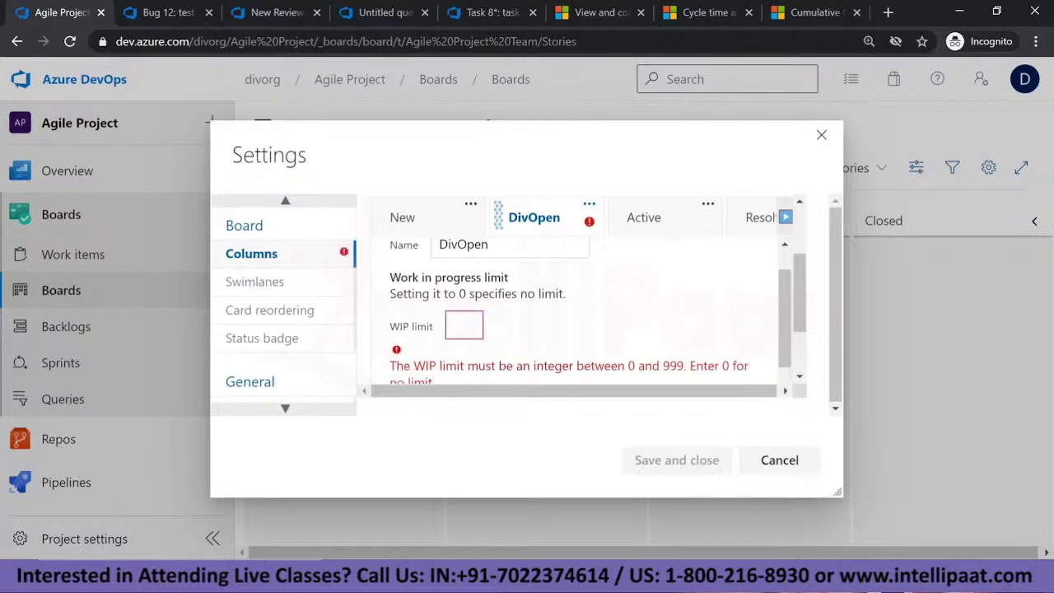
{"action": "type", "text": "0"}
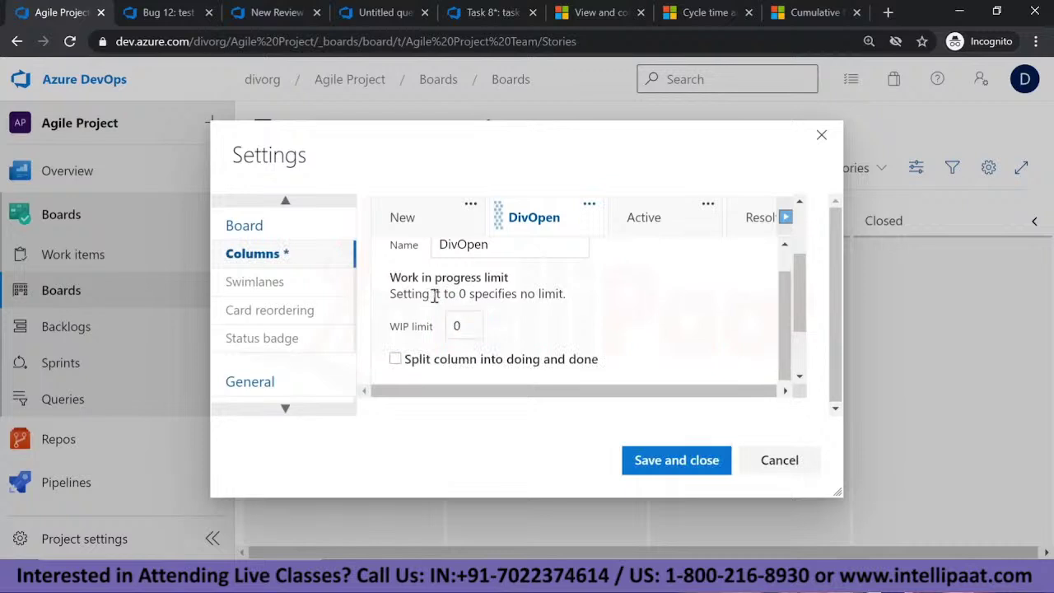
{"action": "left_click_drag", "start_coordinate": [431, 294], "coordinate": [533, 300]}
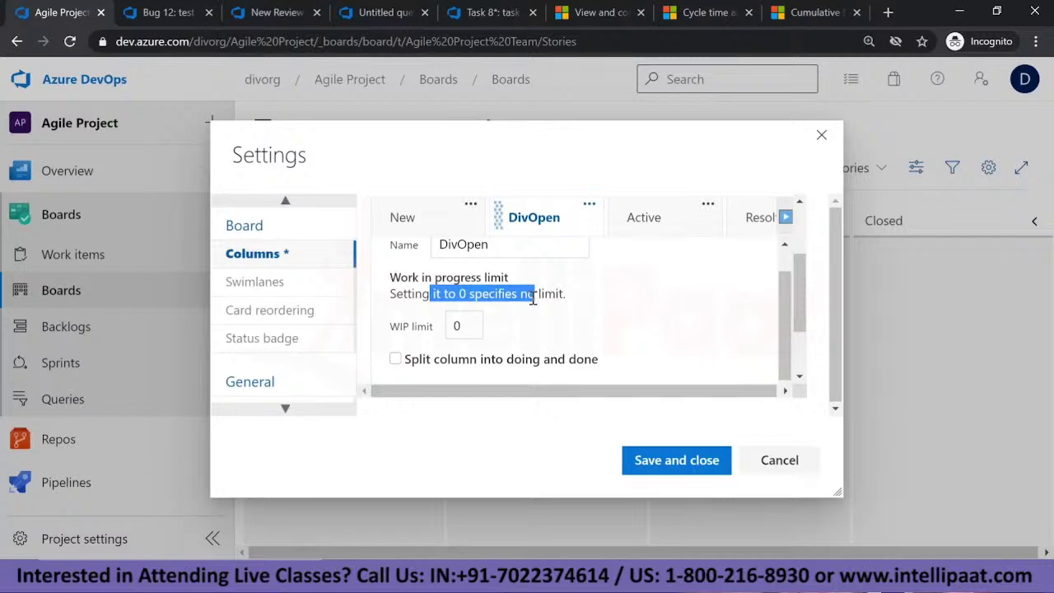
{"action": "left_click", "coordinate": [471, 329]}
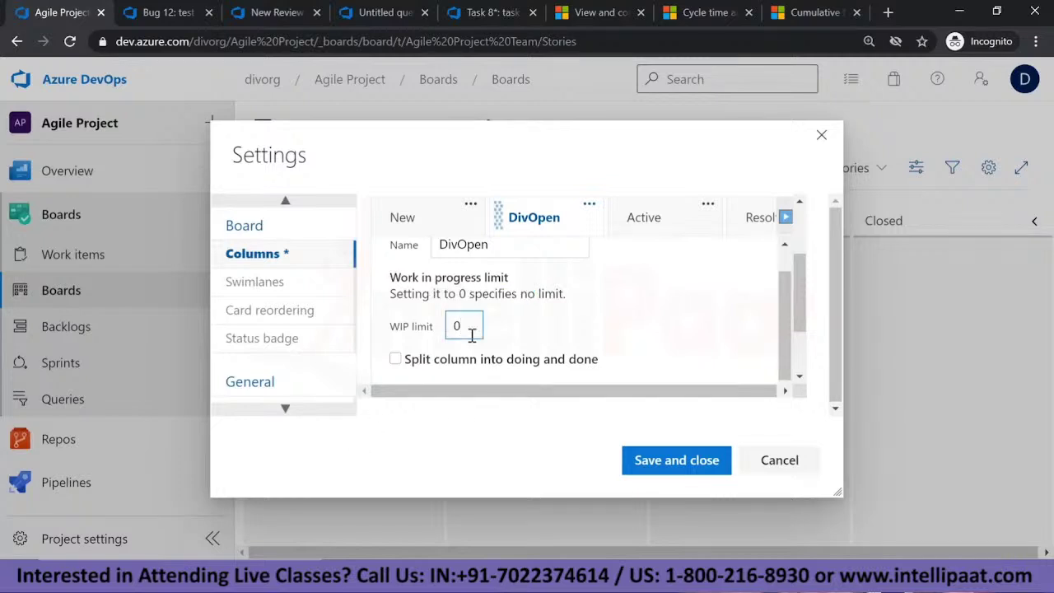
{"action": "key", "text": "BackSpace"}
{"action": "type", "text": "5"}
{"action": "key", "text": "BackSpace"}
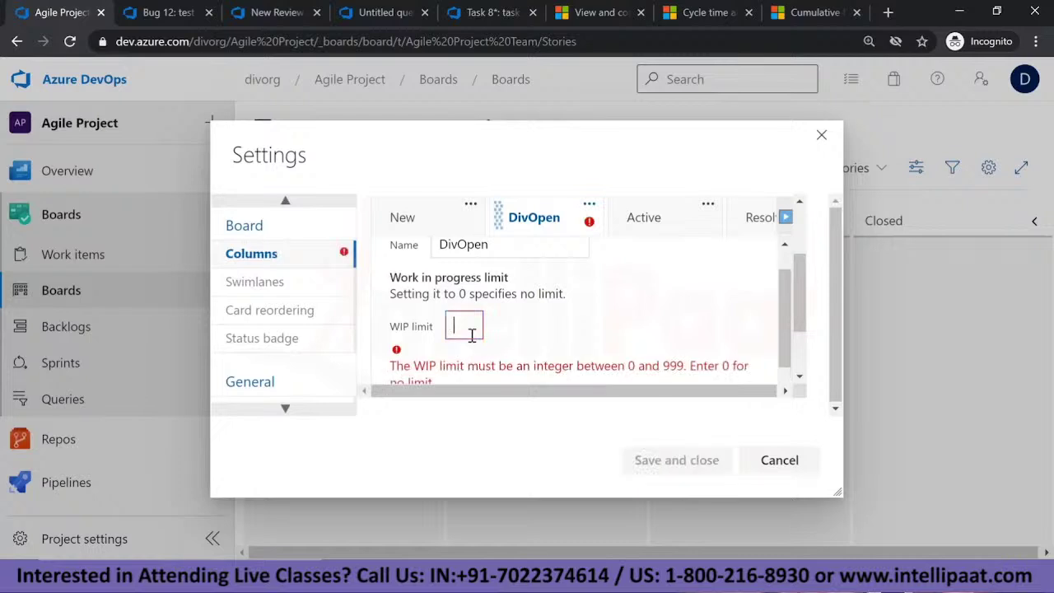
{"action": "type", "text": "10"}
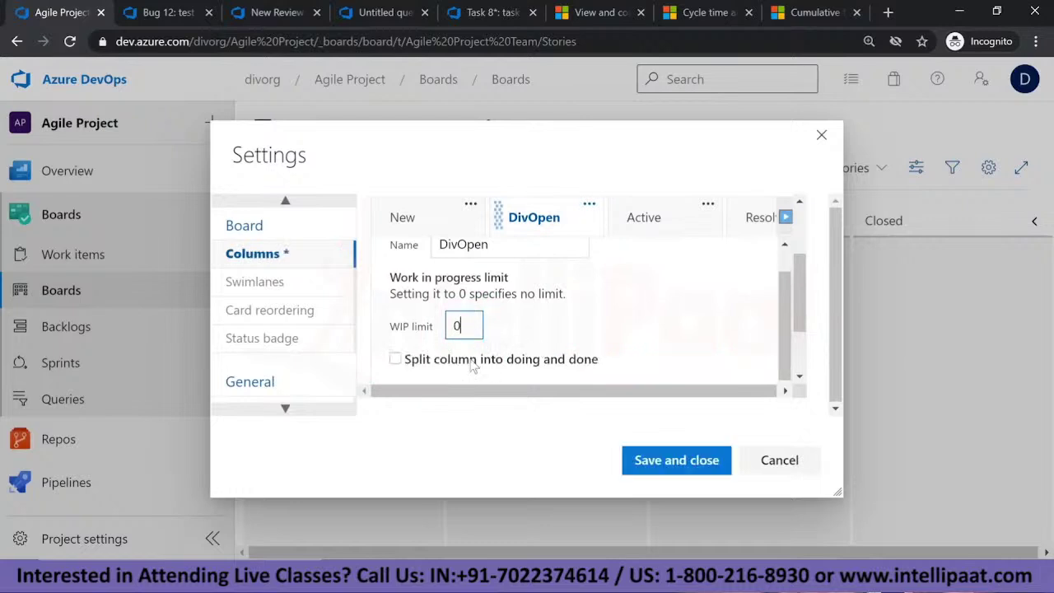
Step: Split DivOpen into Doing and Done sub-columns and save the column settings
{"action": "left_click", "coordinate": [395, 360]}
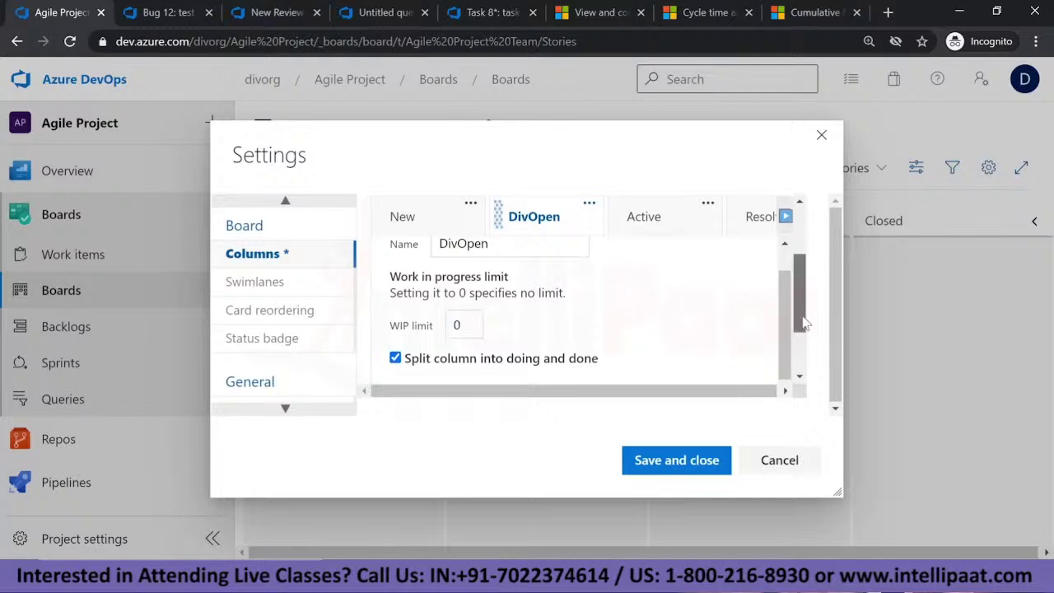
{"action": "scroll", "coordinate": [797, 309], "scroll_direction": "down", "scroll_amount": 2}
{"action": "scroll", "coordinate": [741, 311], "scroll_direction": "up", "scroll_amount": 5}
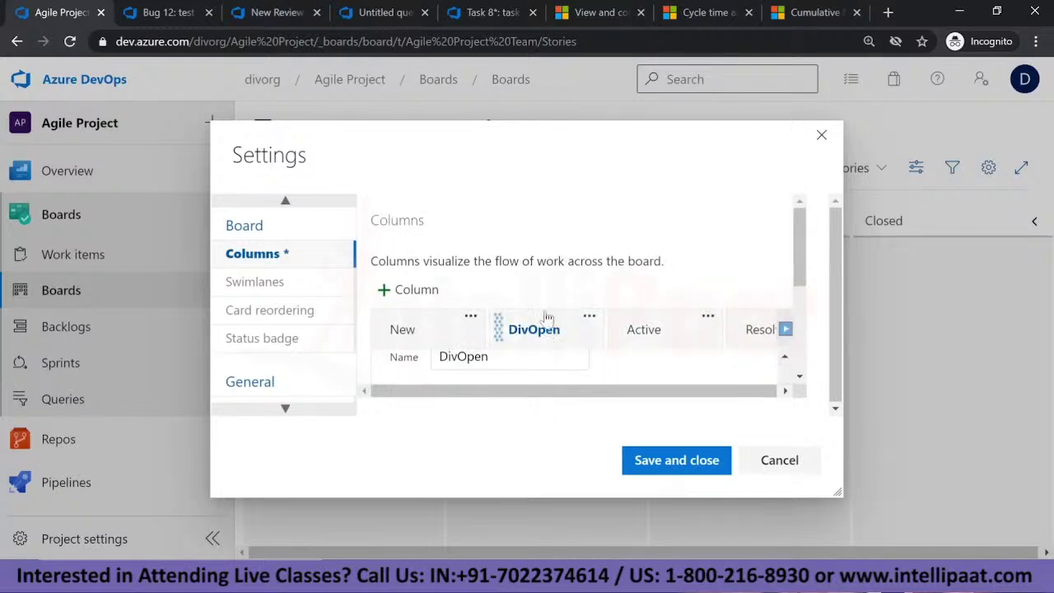
{"action": "scroll", "coordinate": [808, 290], "scroll_direction": "down", "scroll_amount": 1}
{"action": "scroll", "coordinate": [809, 290], "scroll_direction": "down", "scroll_amount": 3}
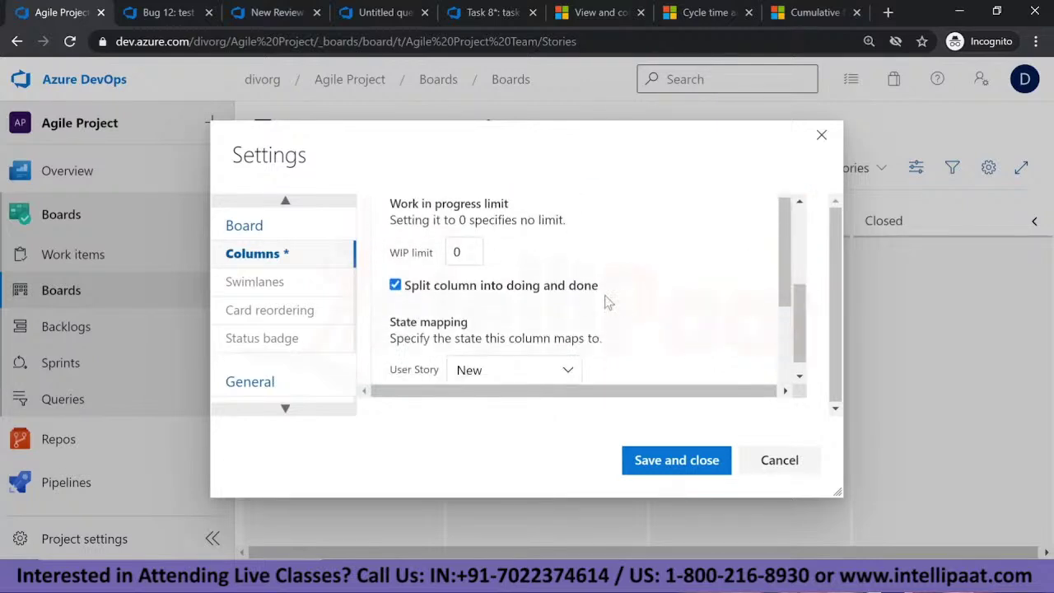
{"action": "left_click_drag", "start_coordinate": [470, 288], "coordinate": [569, 294]}
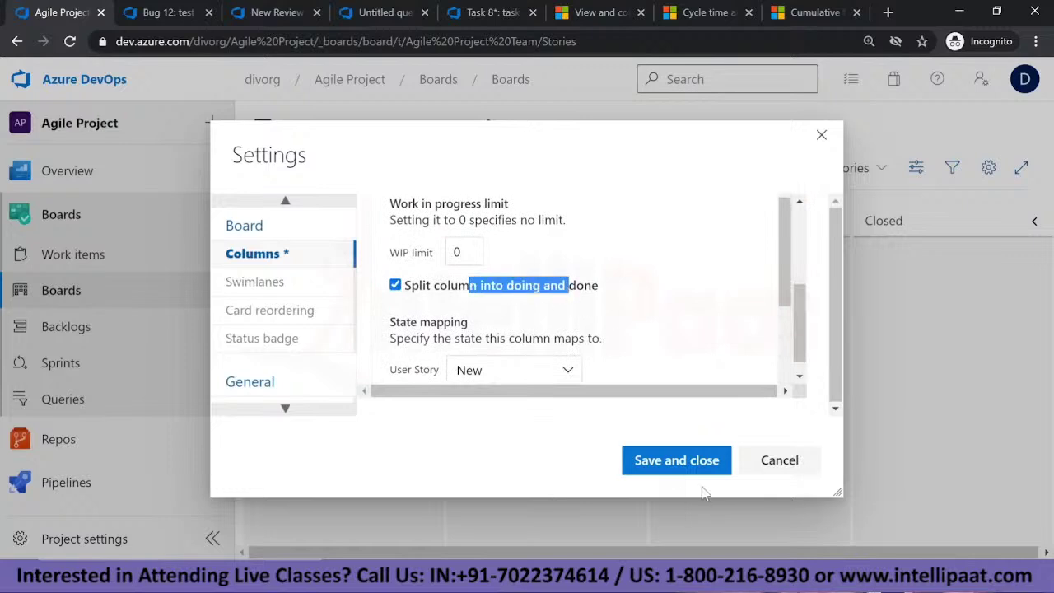
{"action": "left_click", "coordinate": [676, 460]}
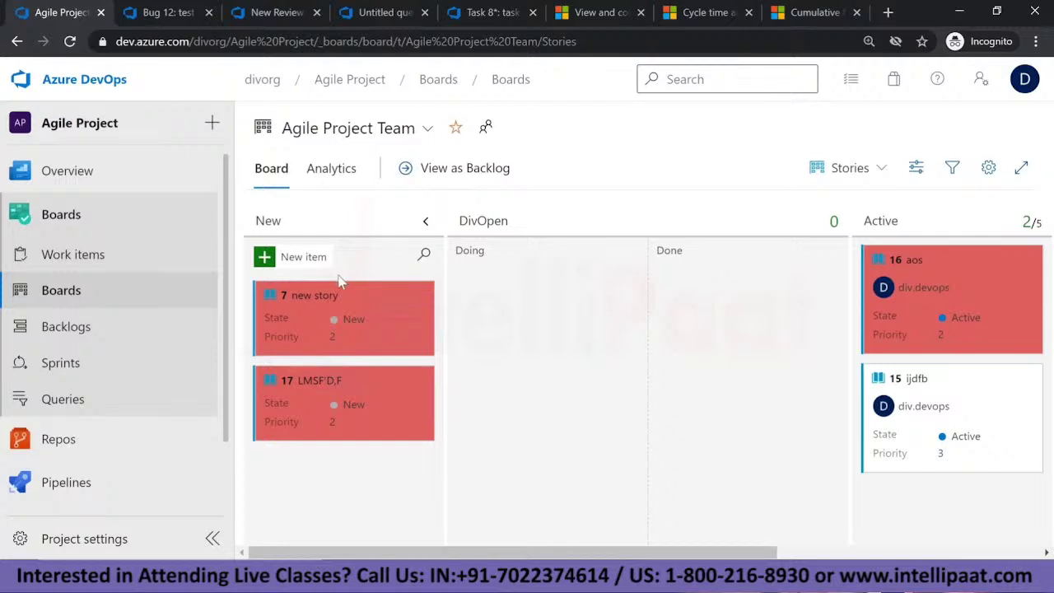
Step: Drag card 7 'new story' into DivOpen Doing and card 16 'aos' into DivOpen Done
{"action": "left_click_drag", "start_coordinate": [329, 298], "coordinate": [560, 296]}
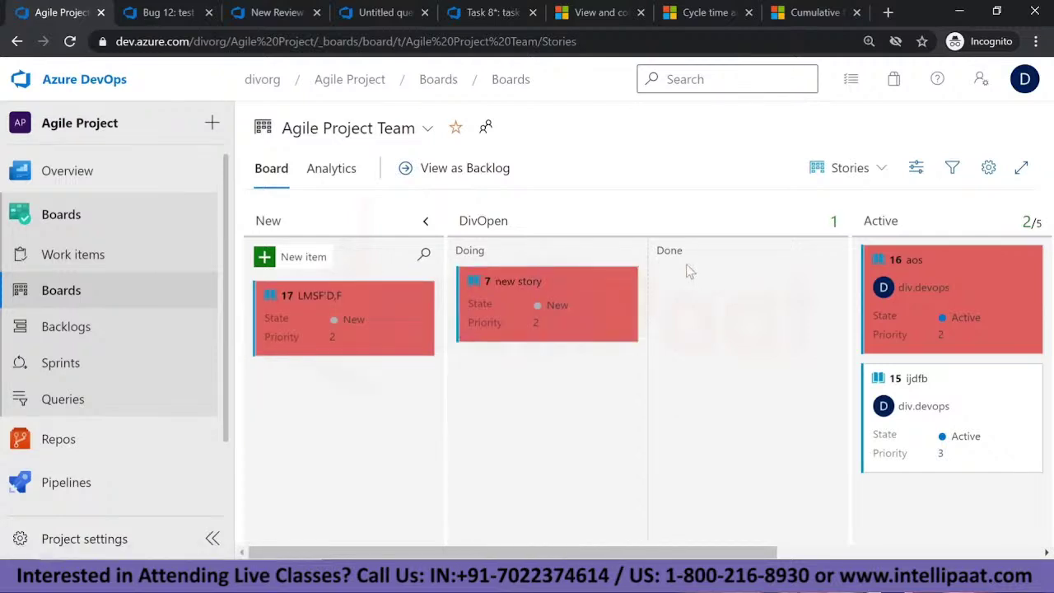
{"action": "left_click_drag", "start_coordinate": [680, 554], "coordinate": [995, 516]}
{"action": "scroll", "coordinate": [782, 509], "scroll_direction": "left", "scroll_amount": 5}
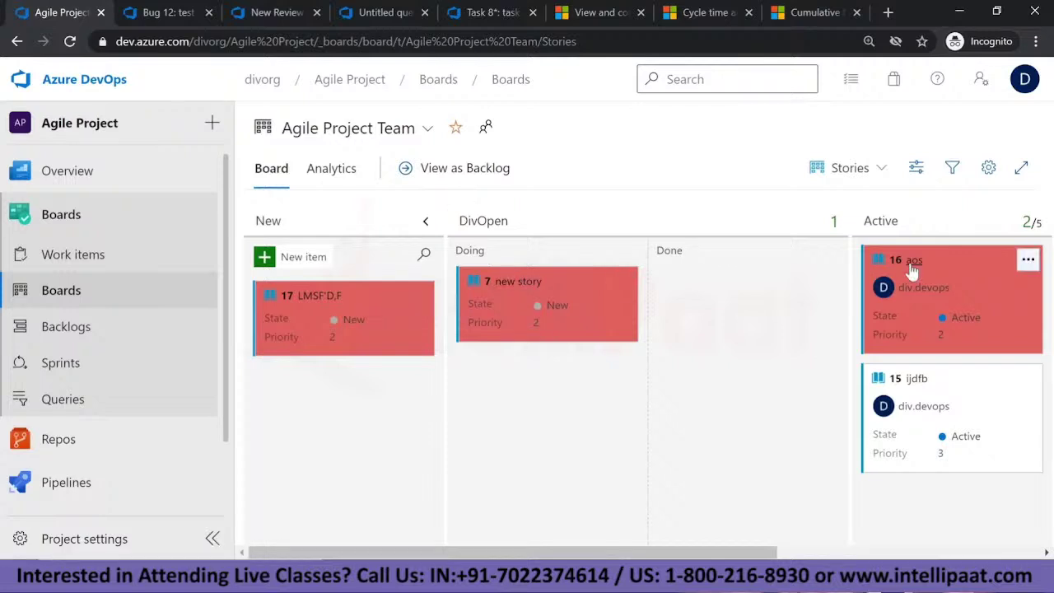
{"action": "left_click_drag", "start_coordinate": [910, 275], "coordinate": [678, 279]}
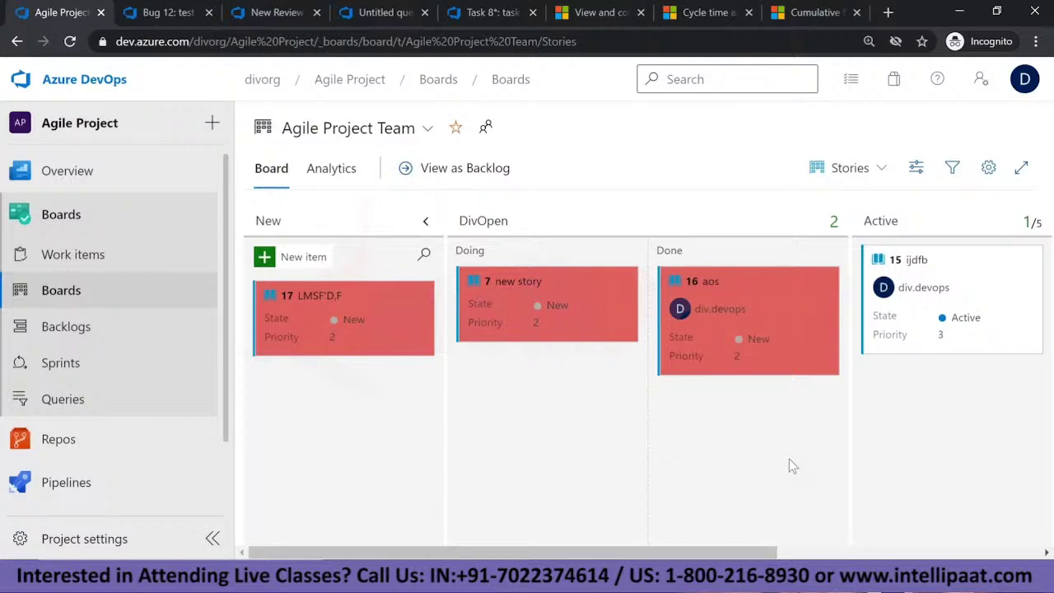
Step: Turn off DivOpen's Doing/Done split in the column settings and save
{"action": "left_click", "coordinate": [988, 167]}
{"action": "left_click", "coordinate": [284, 408]}
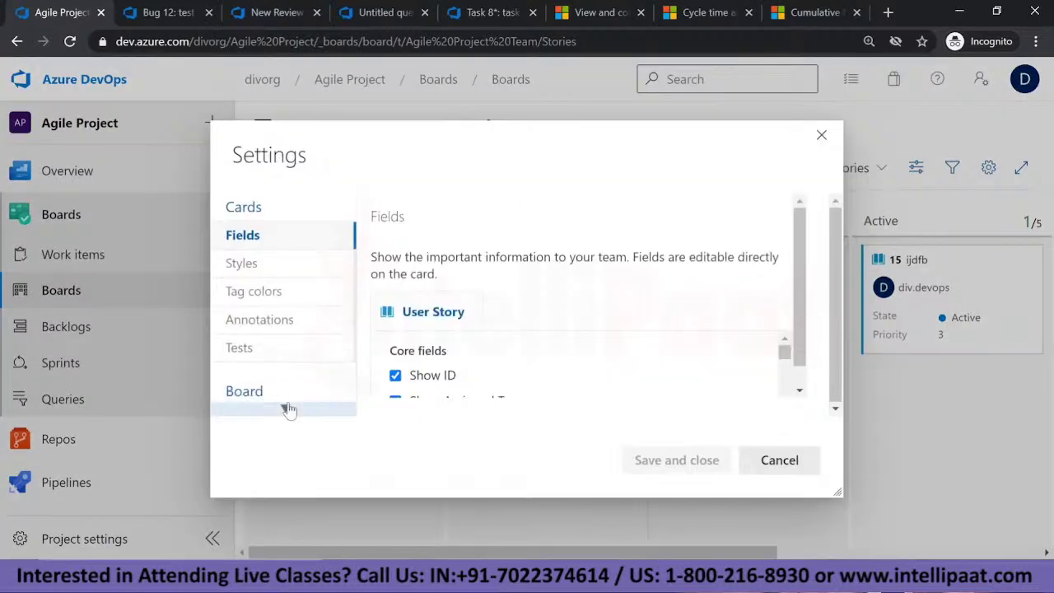
{"action": "left_click", "coordinate": [260, 254]}
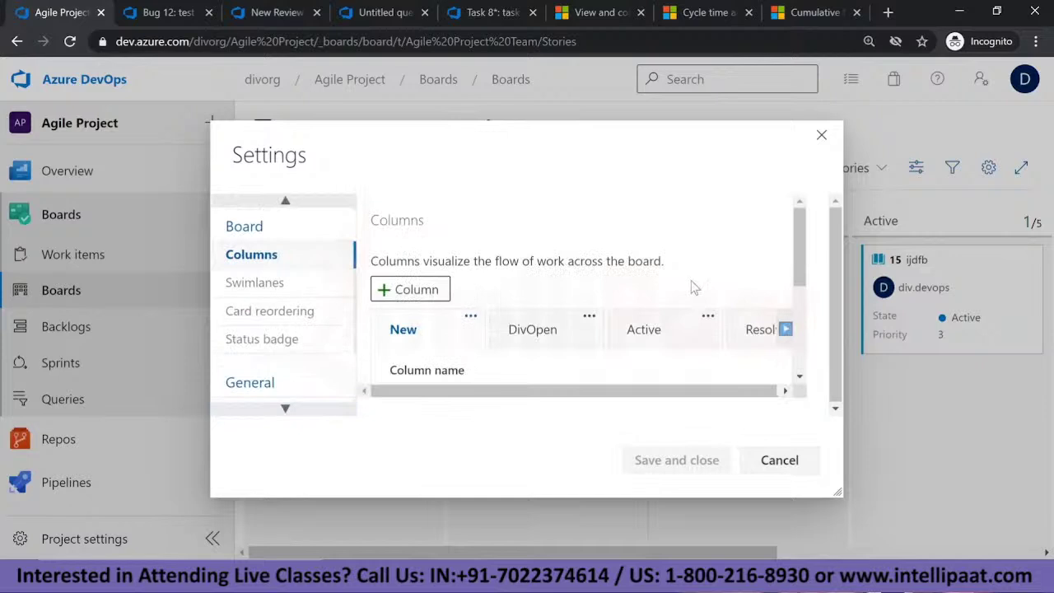
{"action": "left_click_drag", "start_coordinate": [798, 257], "coordinate": [631, 285]}
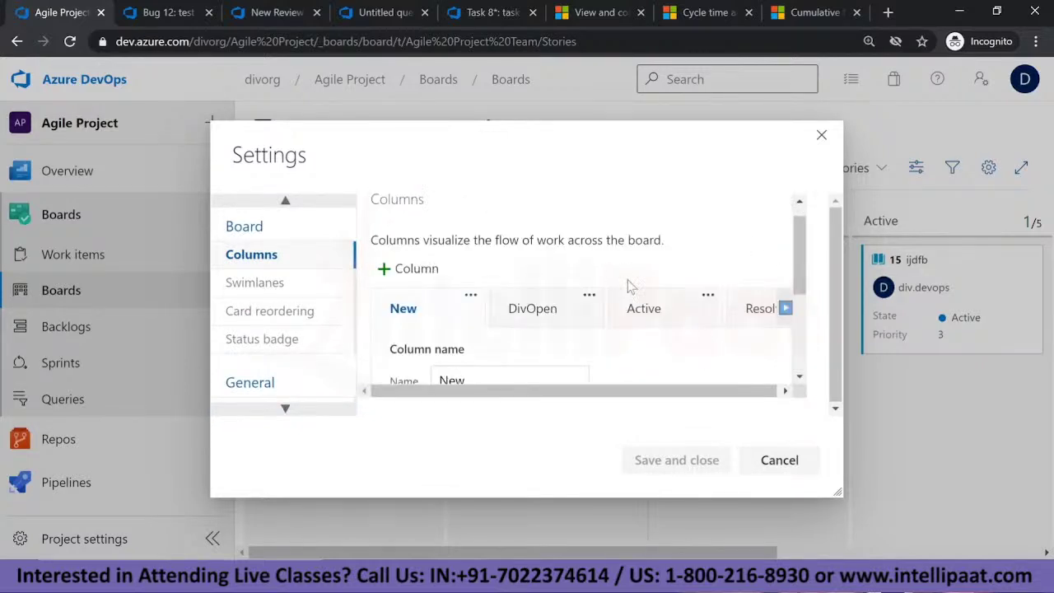
{"action": "left_click", "coordinate": [534, 297]}
{"action": "left_click_drag", "start_coordinate": [794, 275], "coordinate": [799, 362]}
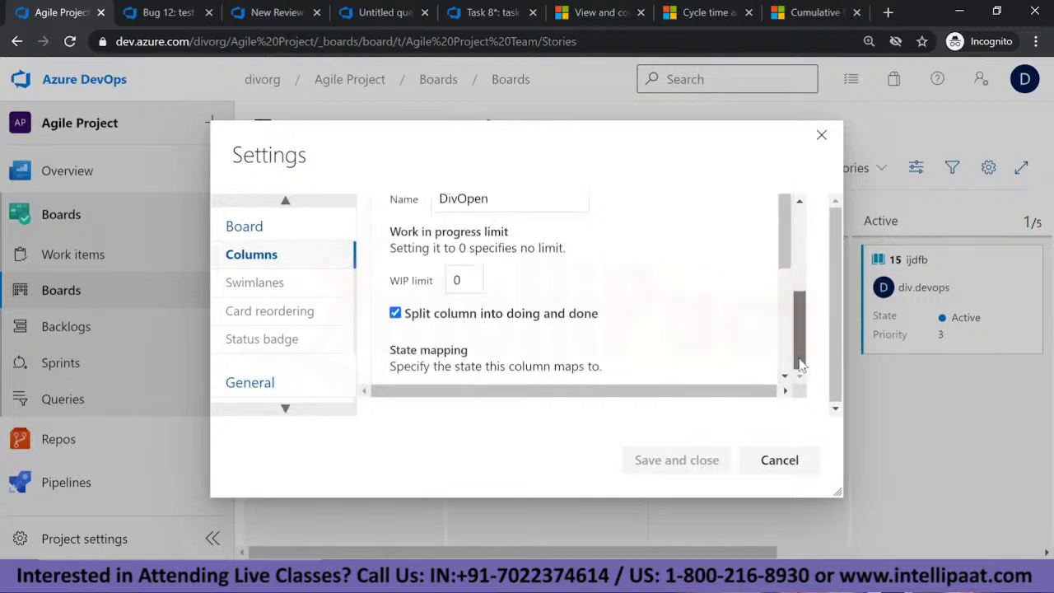
{"action": "left_click", "coordinate": [395, 316]}
{"action": "left_click_drag", "start_coordinate": [426, 317], "coordinate": [584, 317]}
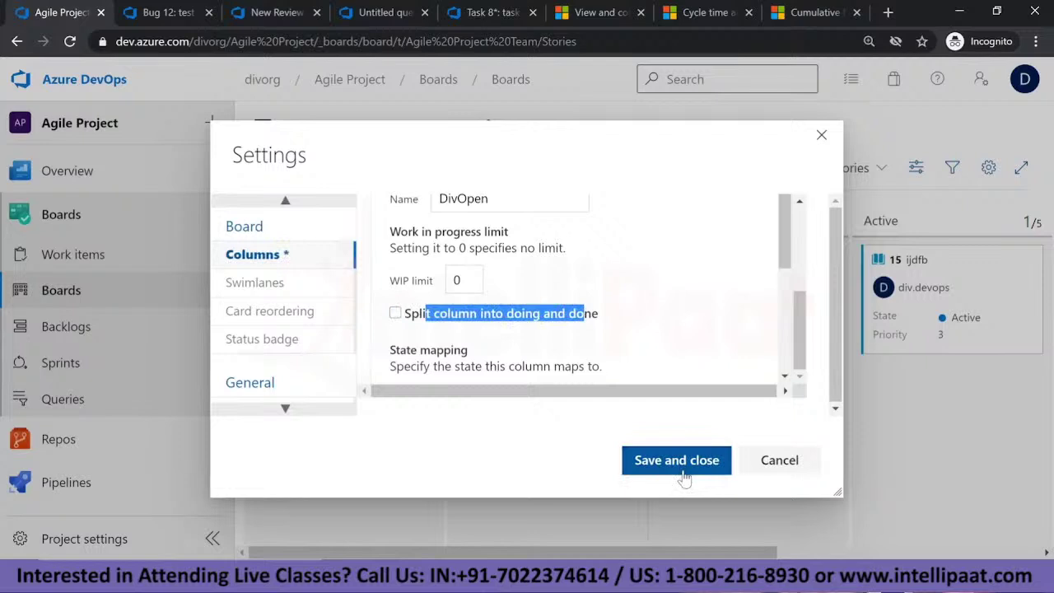
{"action": "left_click", "coordinate": [671, 460]}
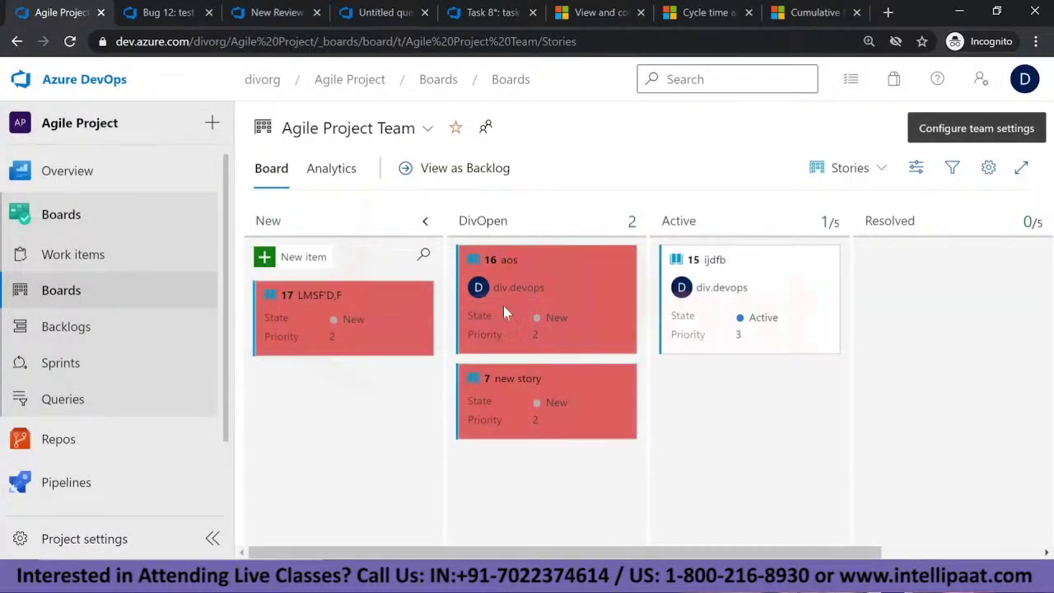
Step: Re-enable DivOpen's Doing/Done split in the column settings, then view Swimlanes
{"action": "left_click", "coordinate": [989, 169]}
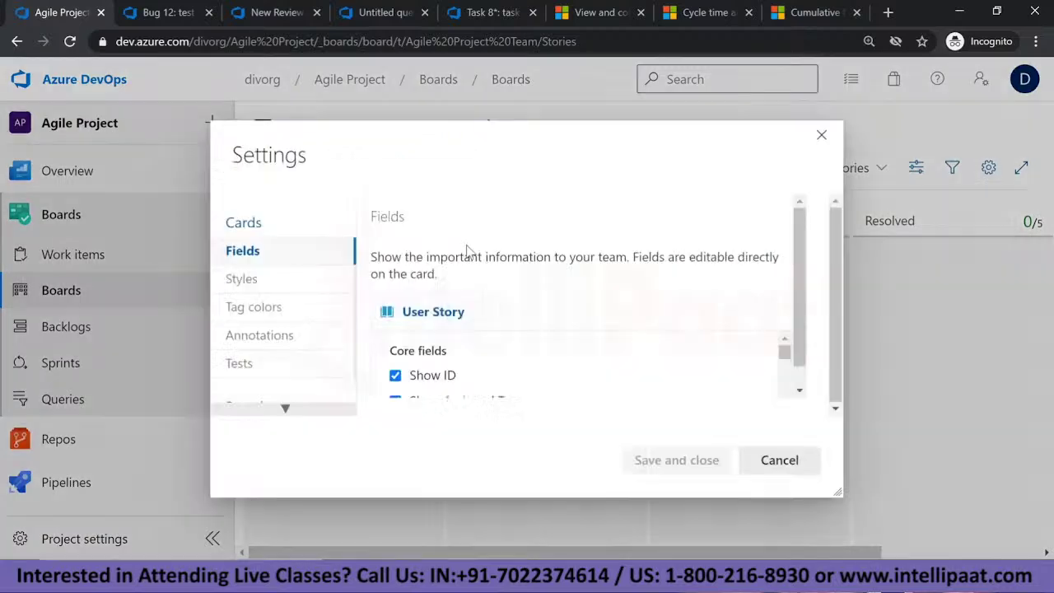
{"action": "left_click", "coordinate": [285, 409]}
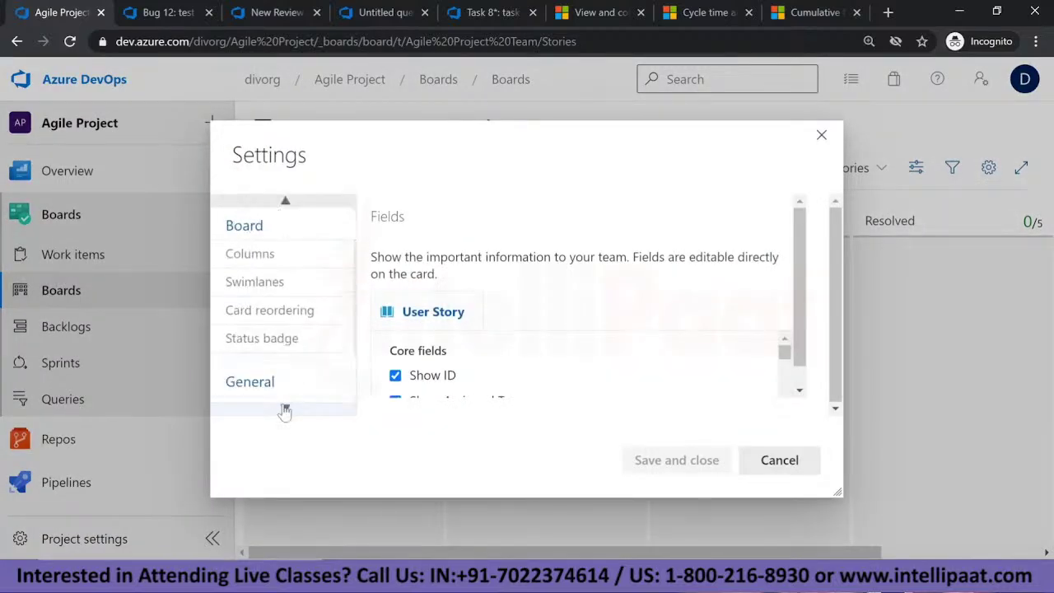
{"action": "left_click", "coordinate": [255, 255]}
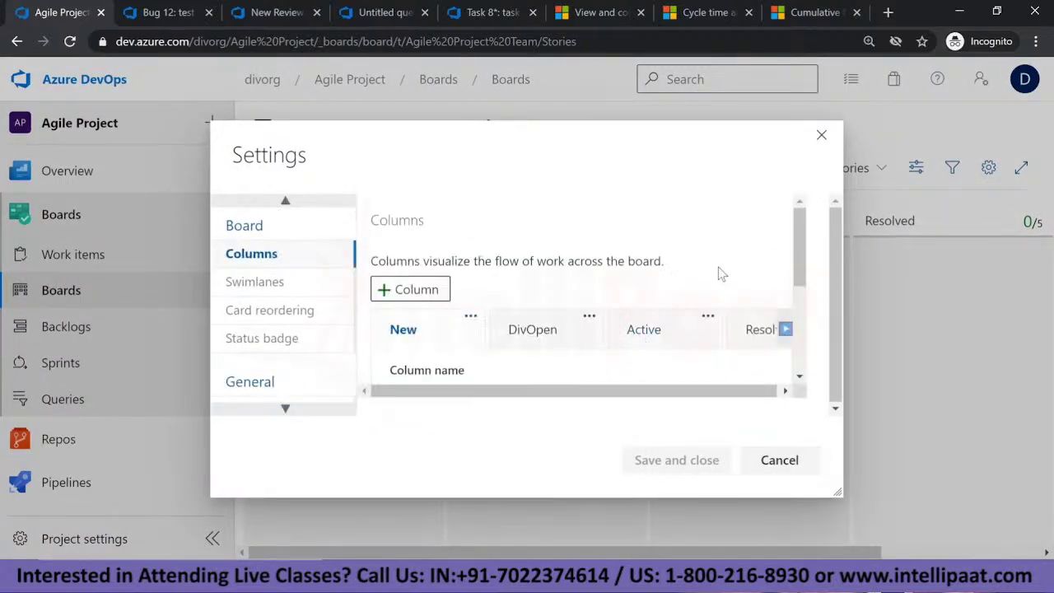
{"action": "left_click", "coordinate": [534, 329]}
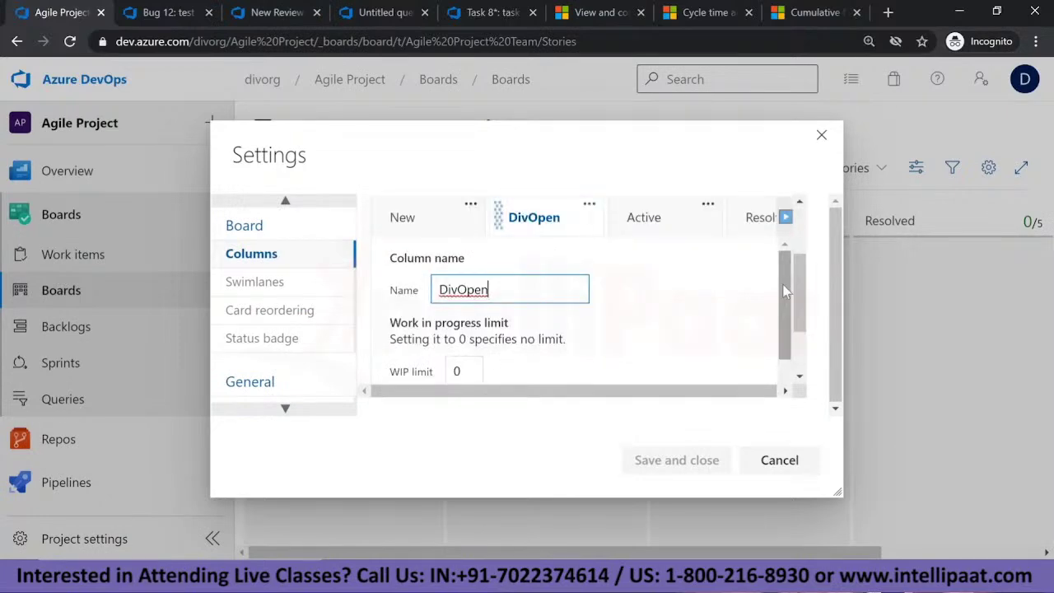
{"action": "scroll", "coordinate": [783, 288], "scroll_direction": "down", "scroll_amount": 3}
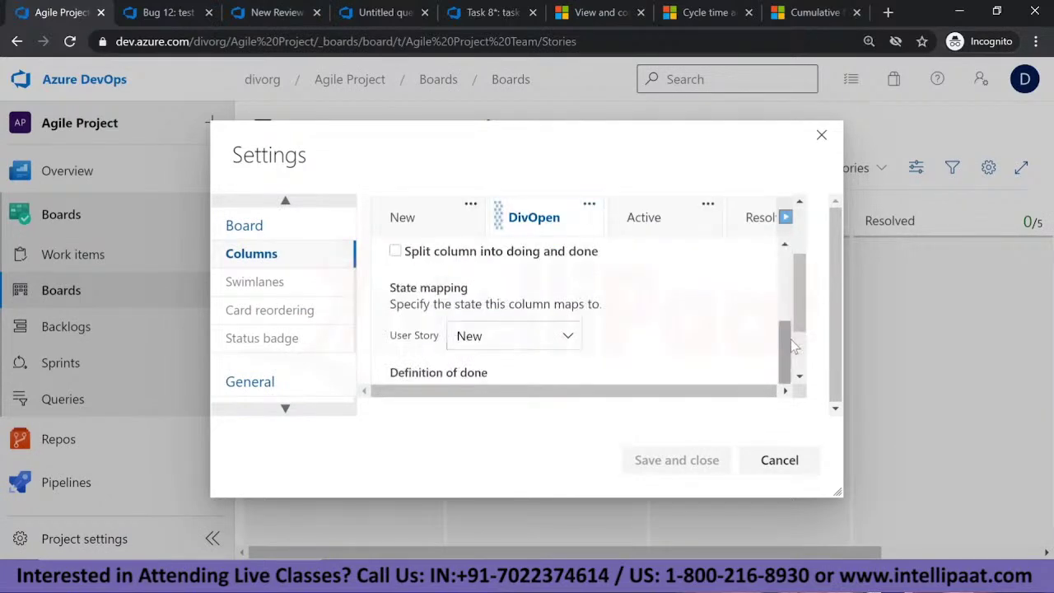
{"action": "left_click", "coordinate": [395, 251]}
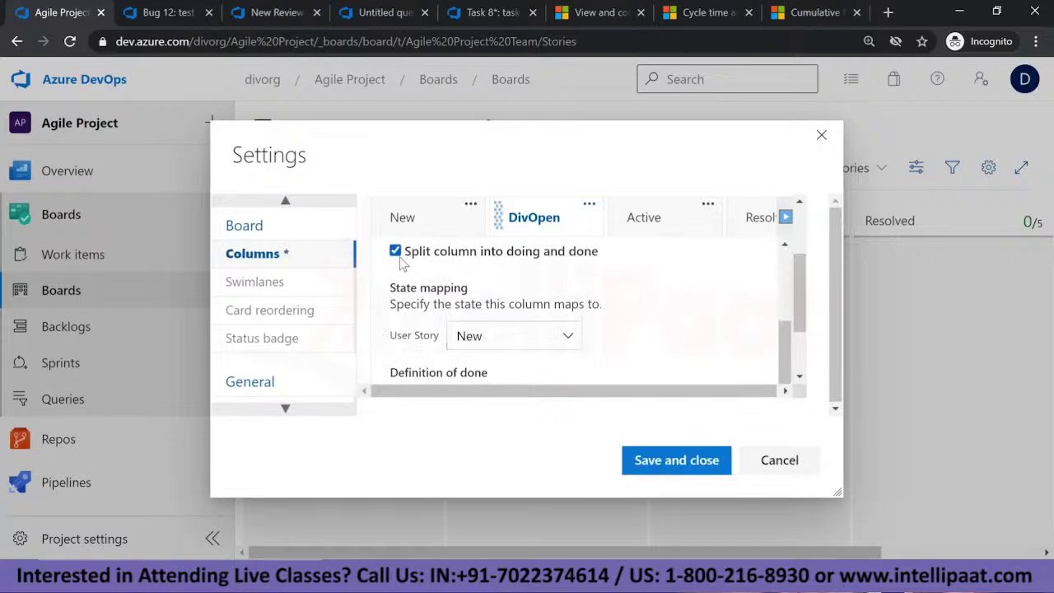
{"action": "left_click", "coordinate": [256, 295]}
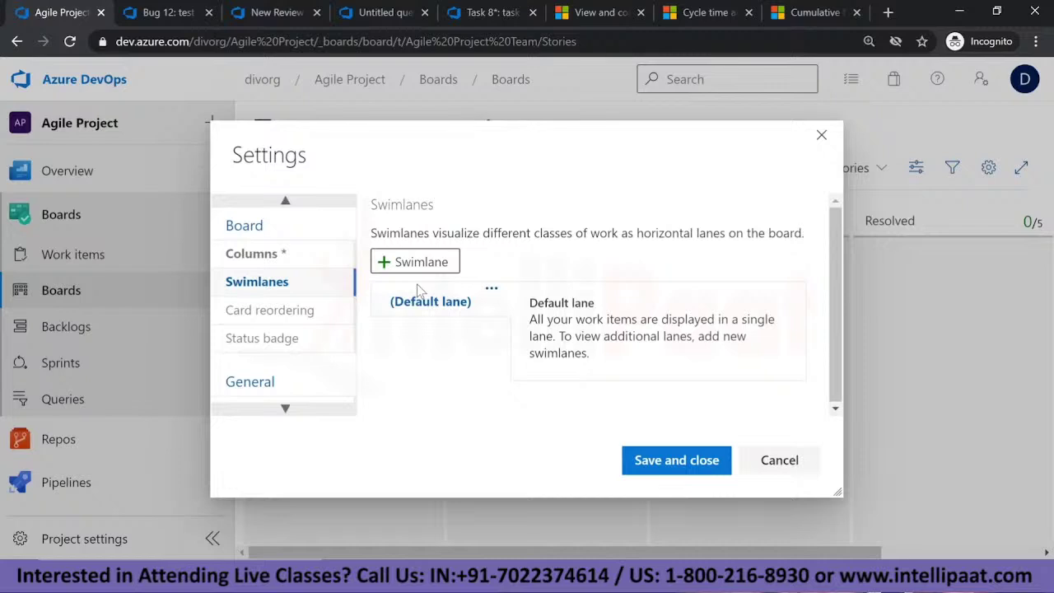
Step: Create two Stories board swimlanes named 'High Priority' and 'Low Priority', then save and close settings
{"action": "left_click", "coordinate": [420, 262]}
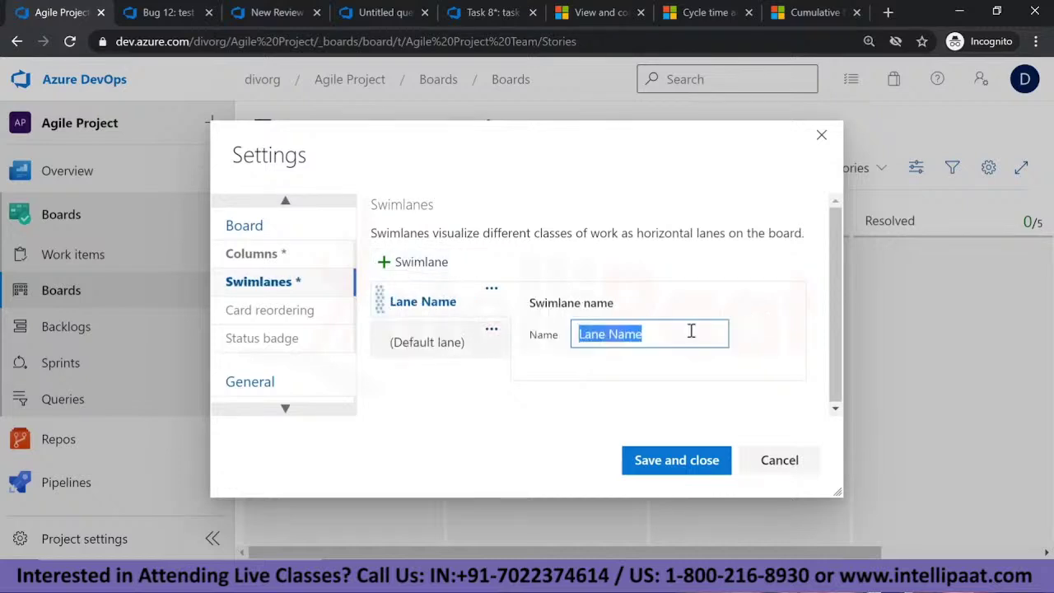
{"action": "type", "text": "High"}
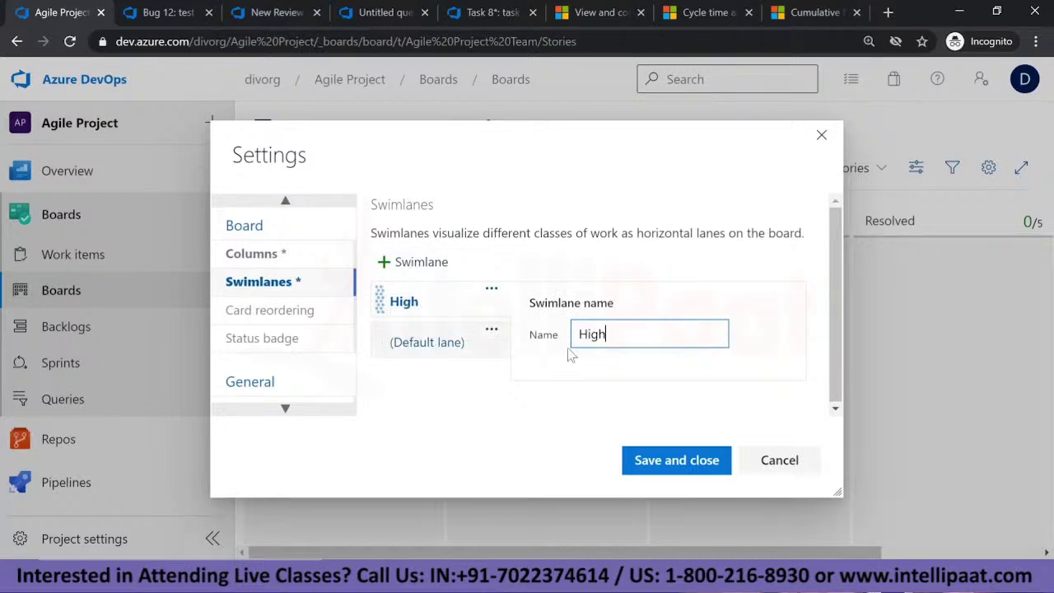
{"action": "type", "text": " Priority"}
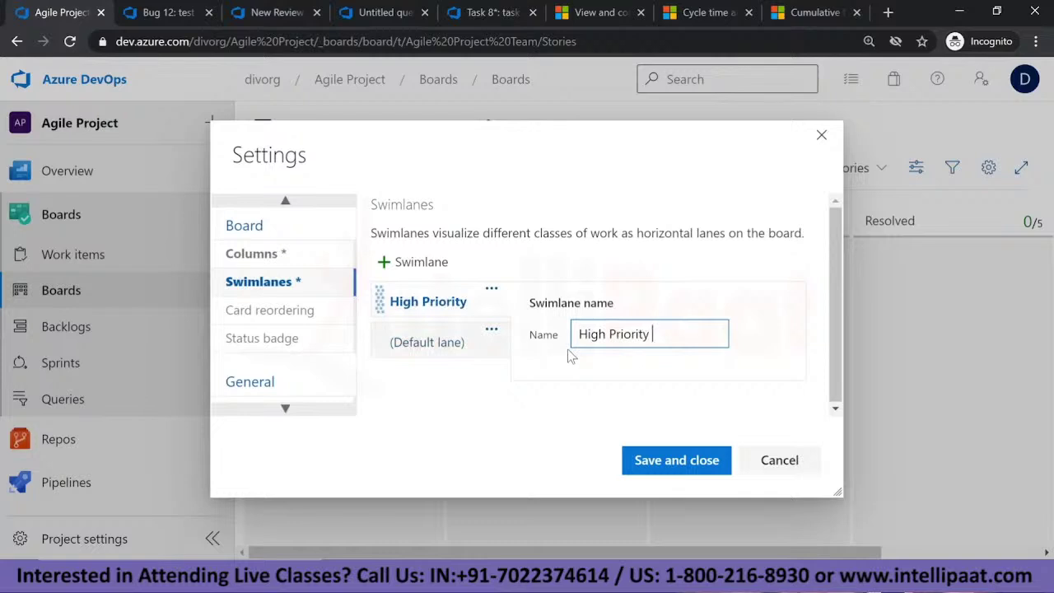
{"action": "left_click", "coordinate": [436, 263]}
{"action": "type", "text": "Lo"}
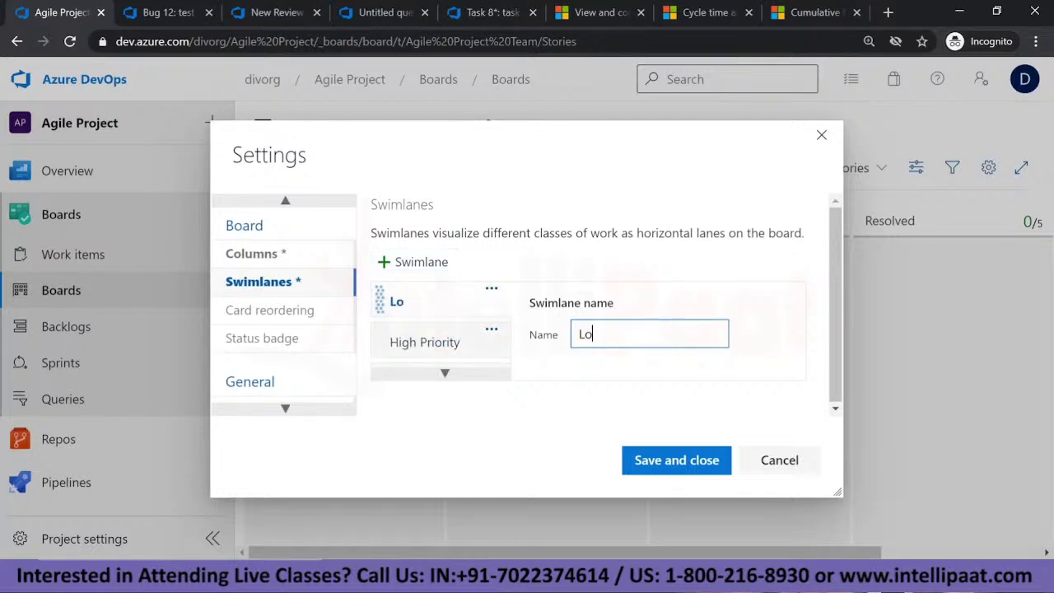
{"action": "type", "text": "w Priority"}
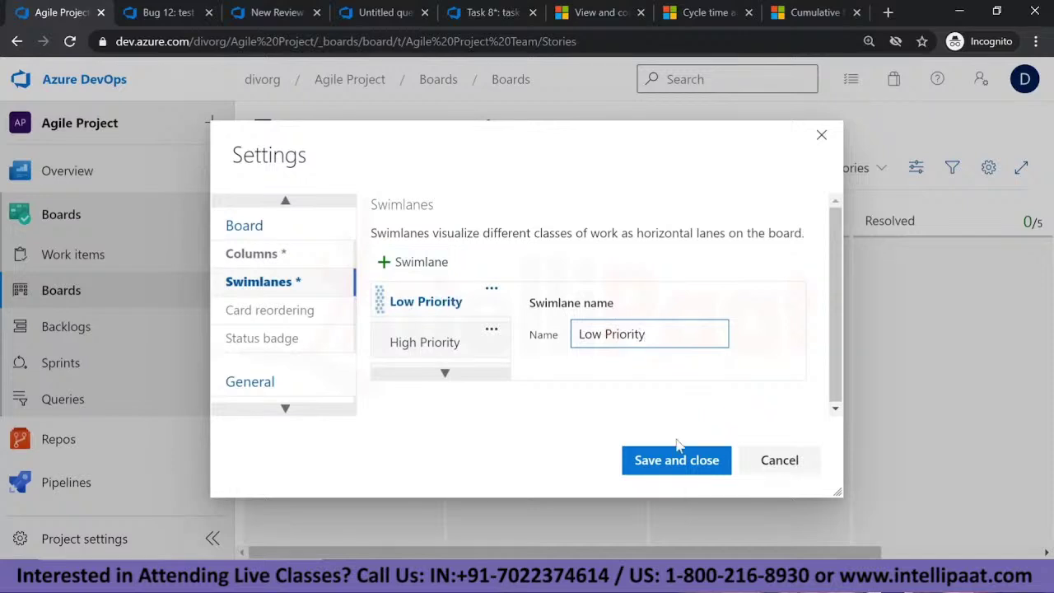
{"action": "left_click", "coordinate": [675, 460]}
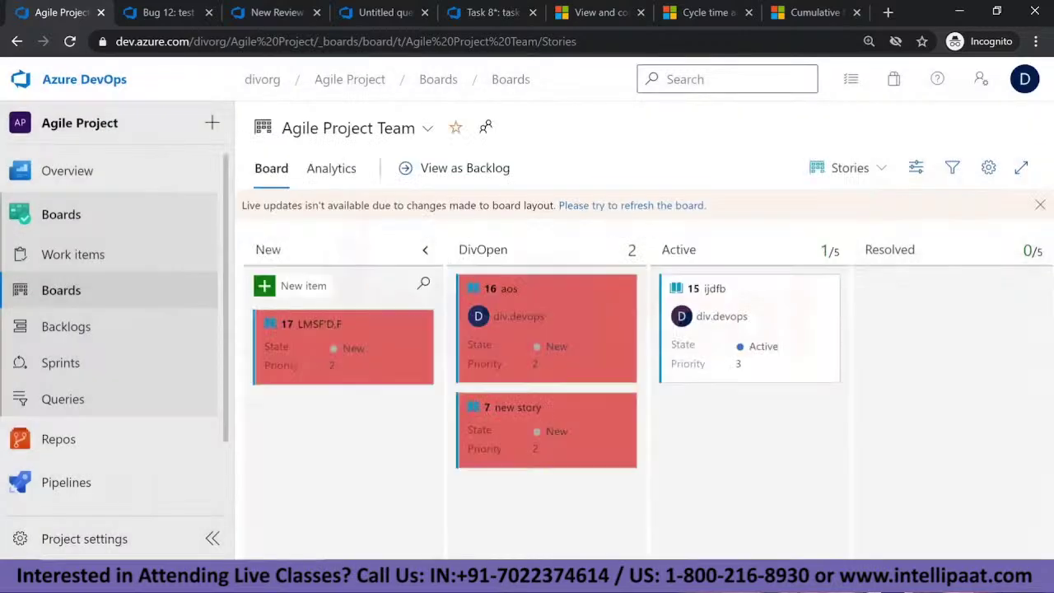
Step: Expand the default lane and move stories 7, 16 and 15 into the Low Priority lane
{"action": "left_click", "coordinate": [459, 248]}
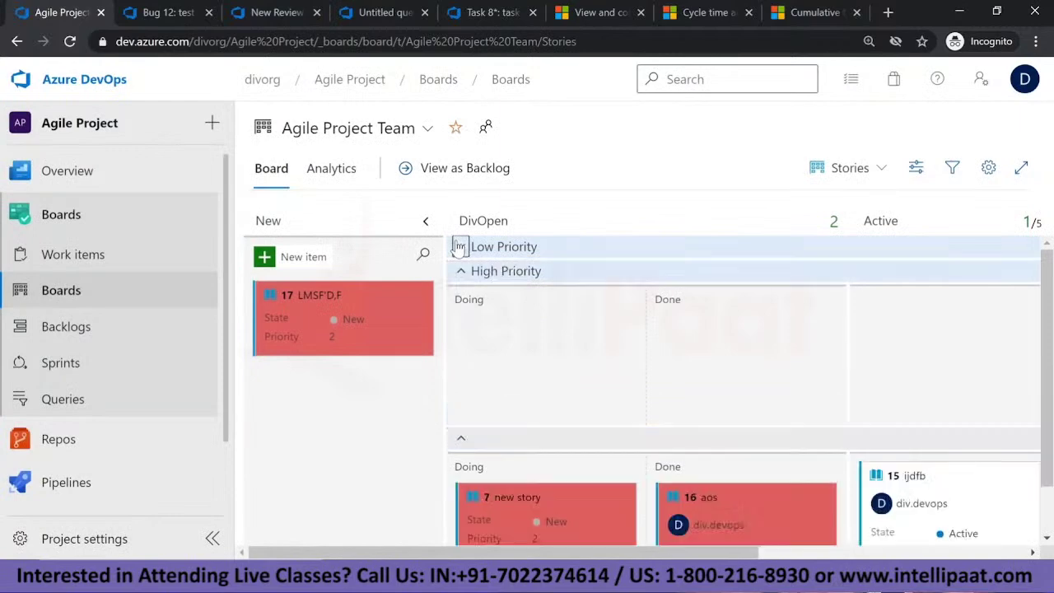
{"action": "left_click", "coordinate": [460, 271]}
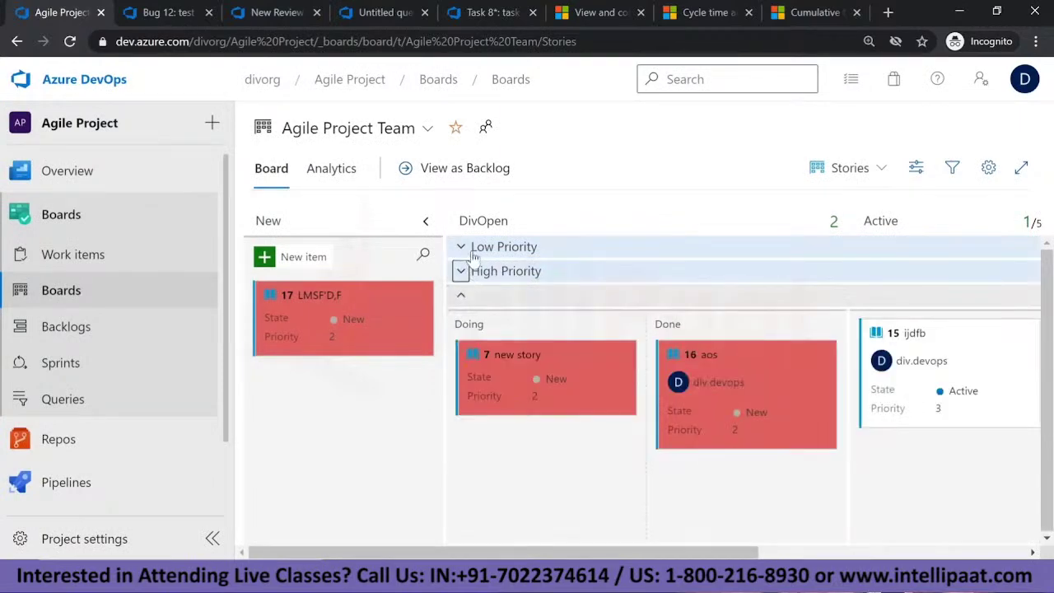
{"action": "left_click", "coordinate": [461, 295]}
{"action": "left_click", "coordinate": [461, 271]}
{"action": "left_click", "coordinate": [460, 271]}
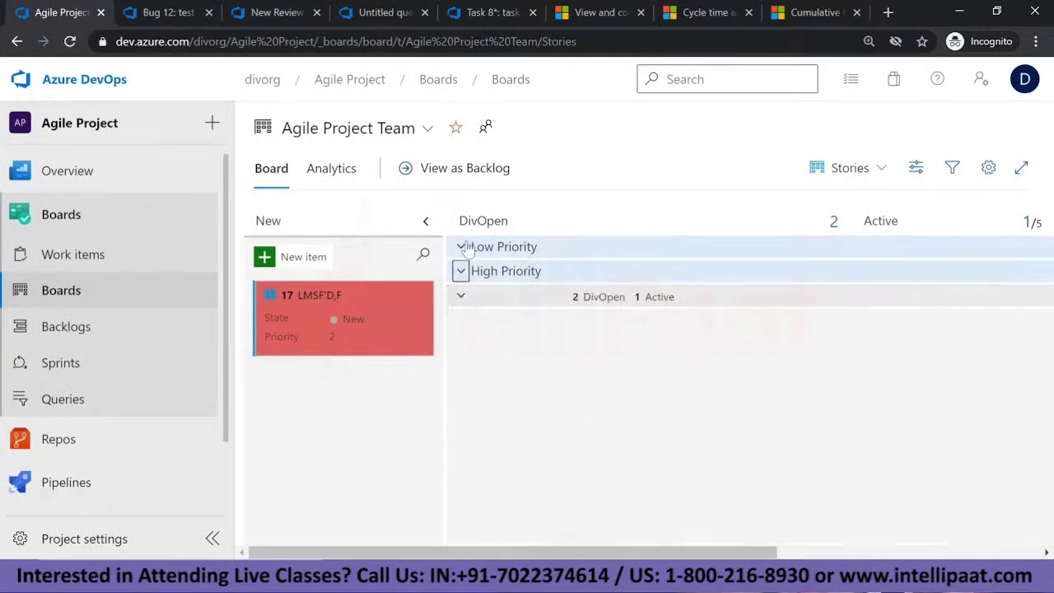
{"action": "left_click", "coordinate": [461, 247]}
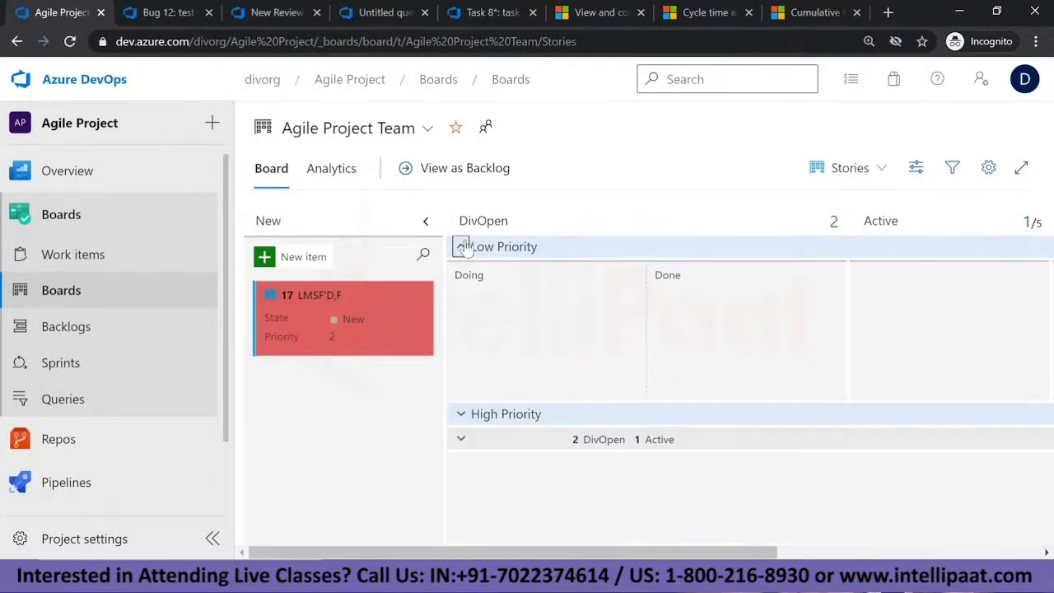
{"action": "left_click", "coordinate": [461, 437]}
{"action": "left_click_drag", "start_coordinate": [544, 497], "coordinate": [534, 300]}
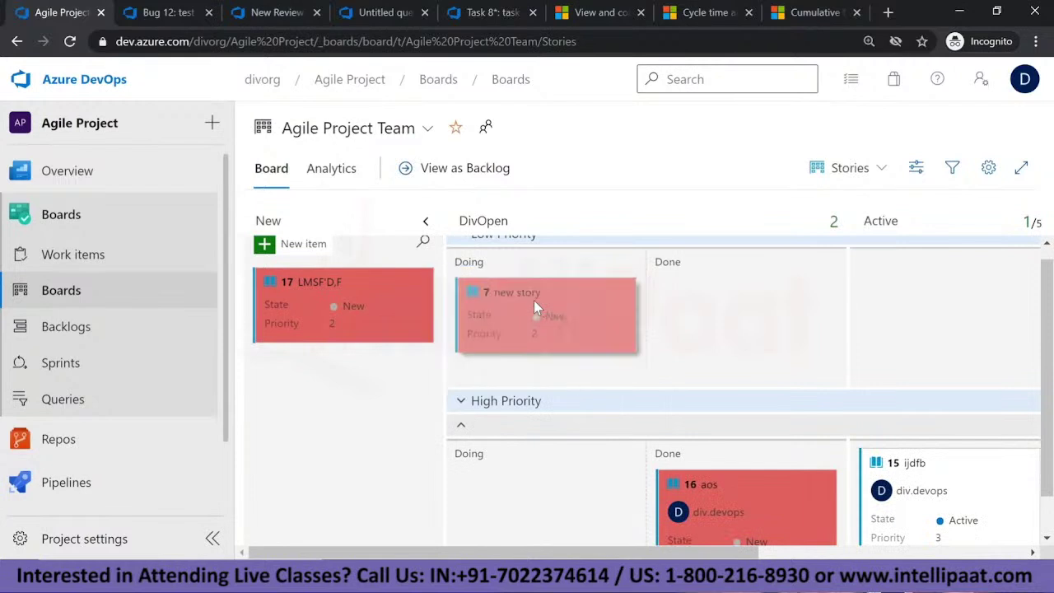
{"action": "left_click_drag", "start_coordinate": [736, 497], "coordinate": [719, 312]}
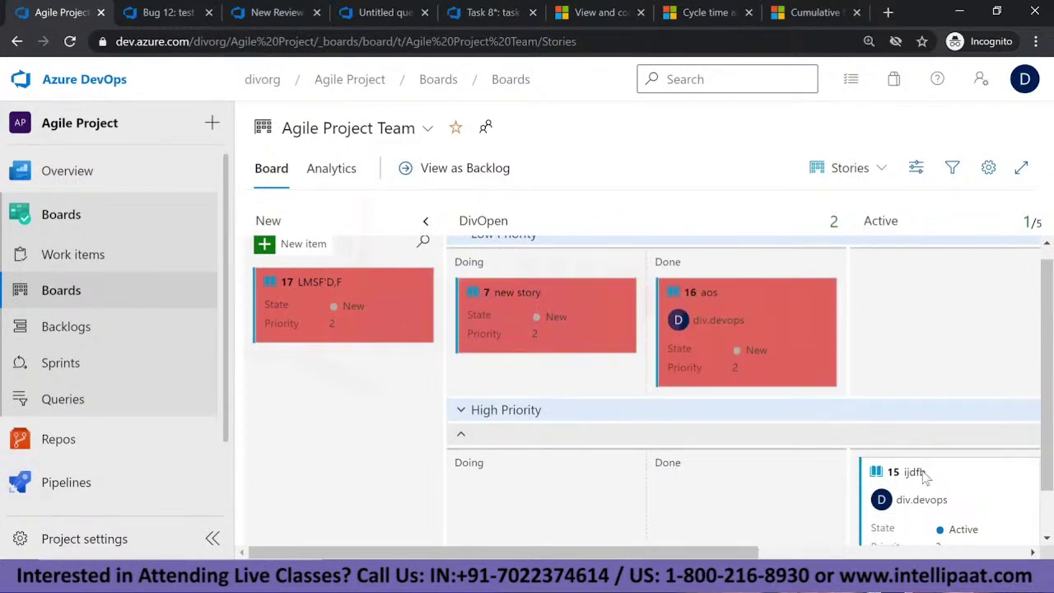
{"action": "left_click_drag", "start_coordinate": [925, 470], "coordinate": [918, 306]}
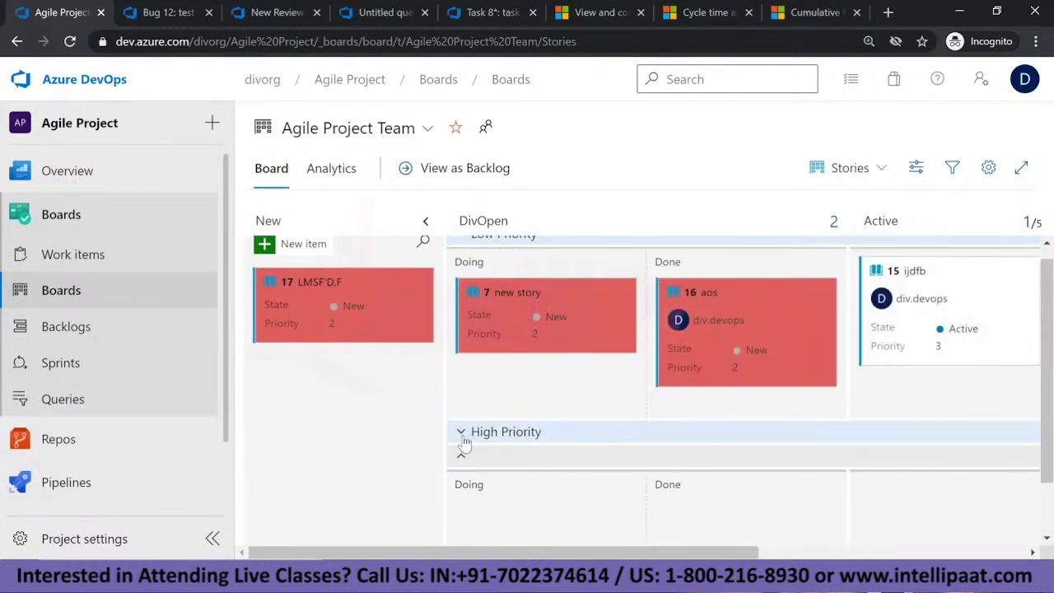
Step: Move story 17 from New into the High Priority lane's Doing column
{"action": "left_click", "coordinate": [461, 433]}
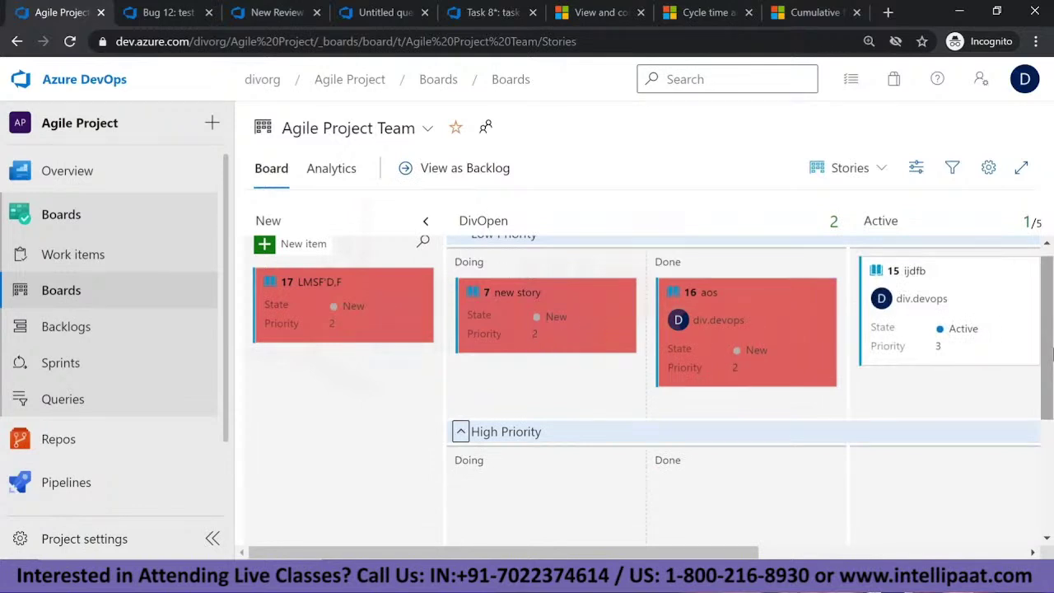
{"action": "scroll", "coordinate": [461, 264], "scroll_direction": "up", "scroll_amount": 1}
{"action": "left_click", "coordinate": [460, 247]}
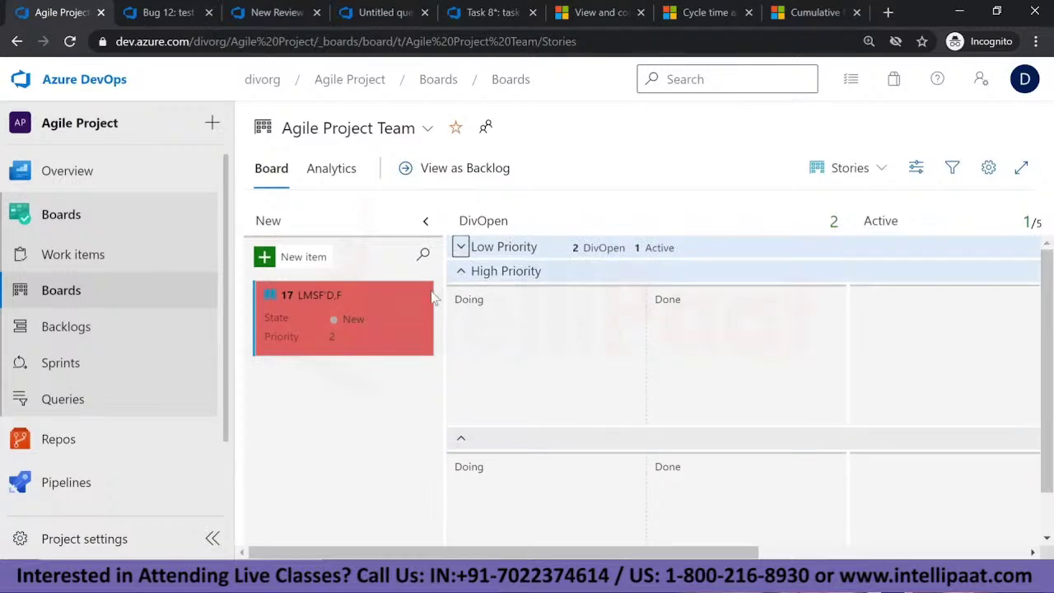
{"action": "left_click_drag", "start_coordinate": [416, 298], "coordinate": [589, 346]}
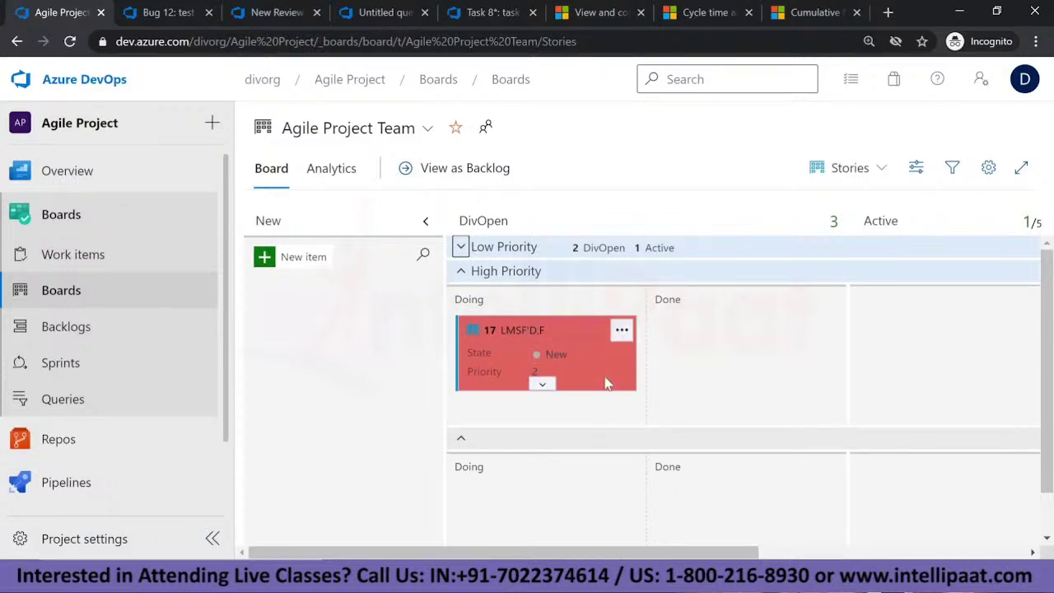
{"action": "mouse_move", "coordinate": [502, 363]}
{"action": "left_click", "coordinate": [461, 271]}
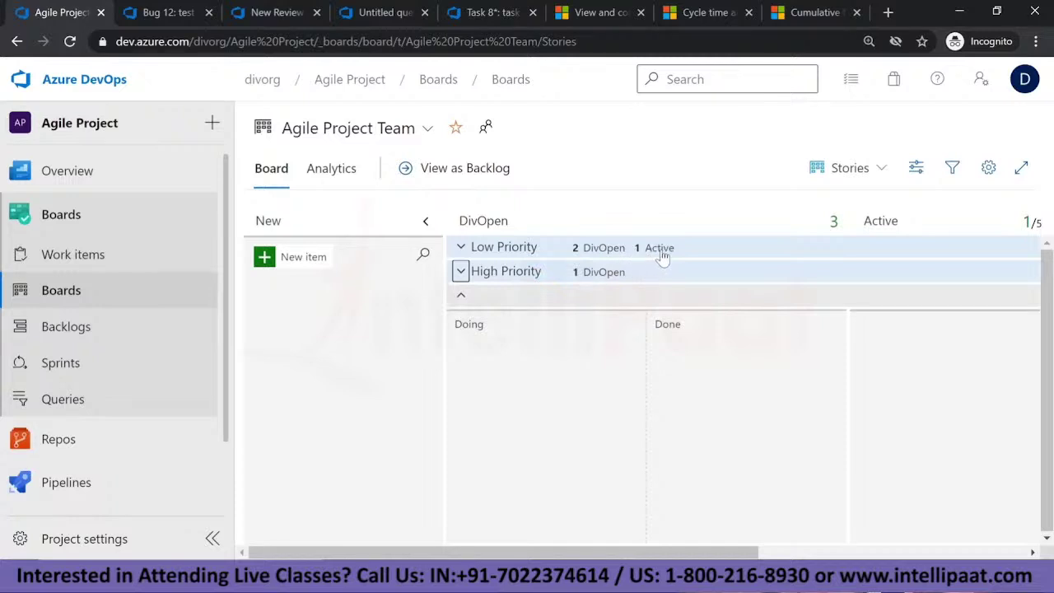
{"action": "left_click", "coordinate": [461, 247]}
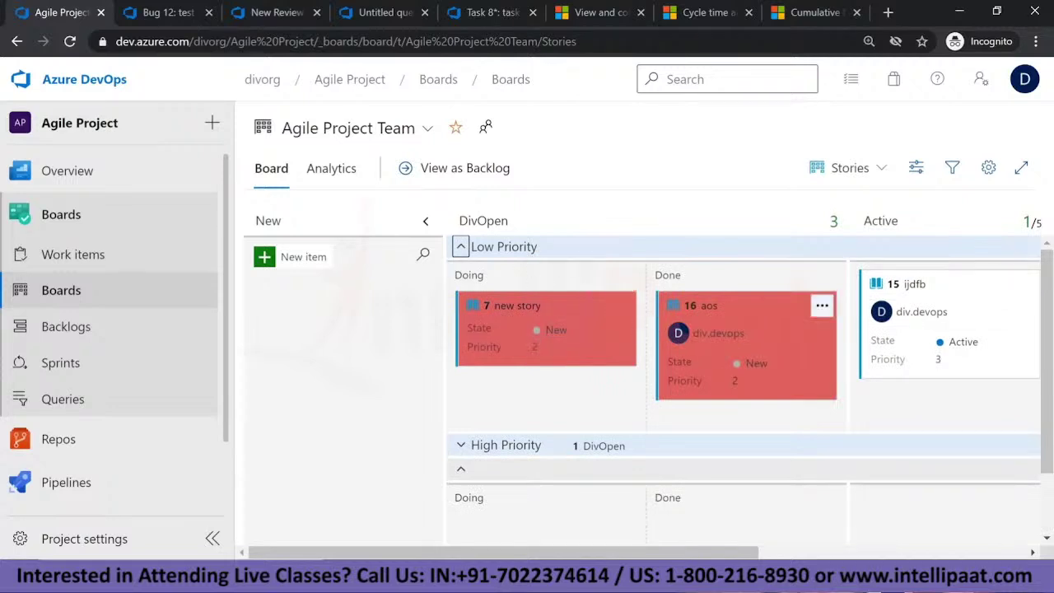
{"action": "left_click", "coordinate": [986, 165]}
{"action": "left_click", "coordinate": [284, 405]}
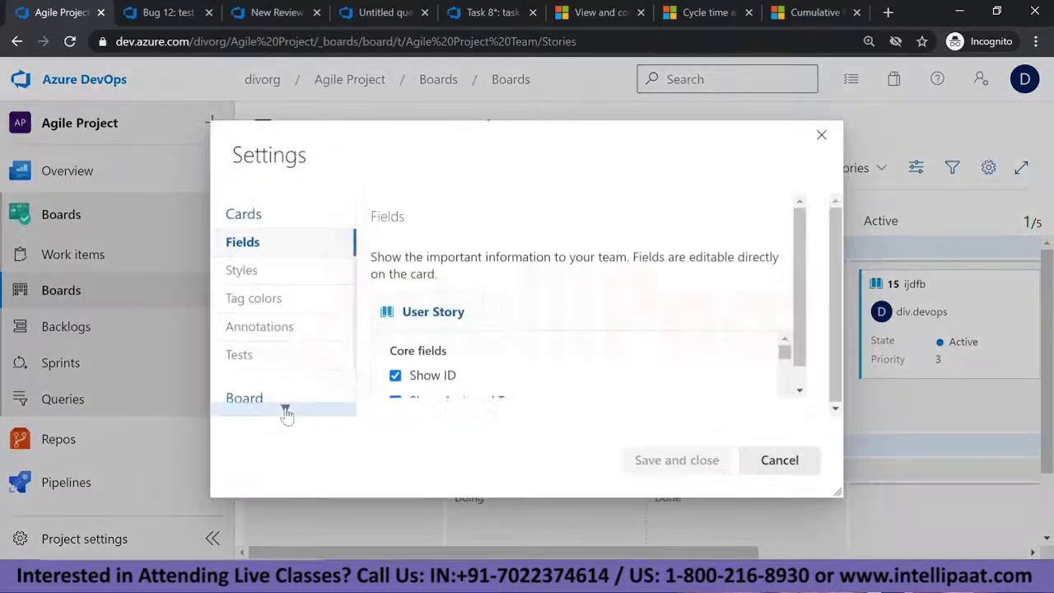
{"action": "left_click", "coordinate": [268, 289]}
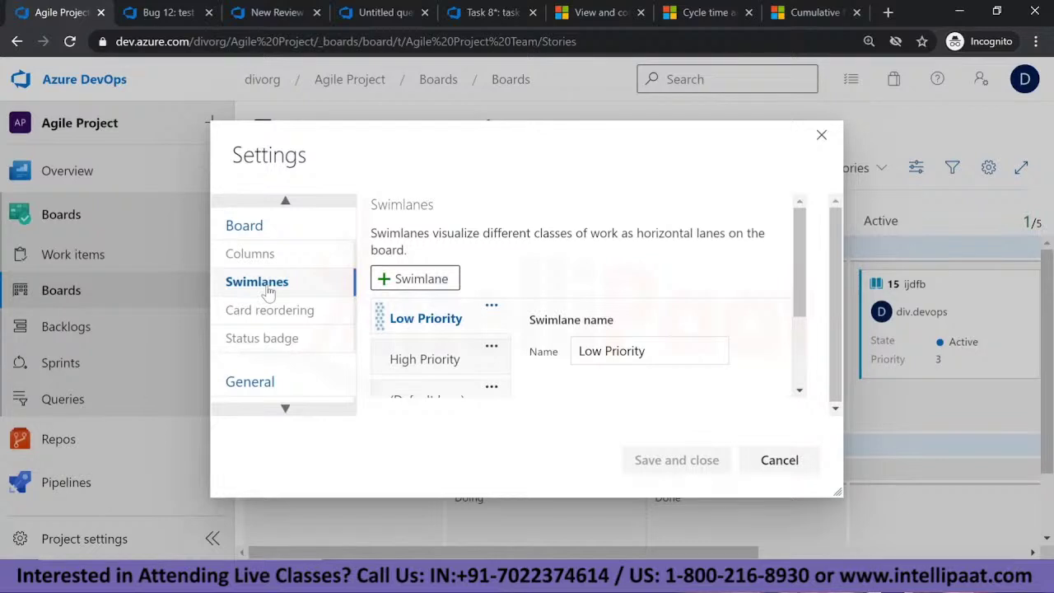
{"action": "left_click", "coordinate": [760, 471]}
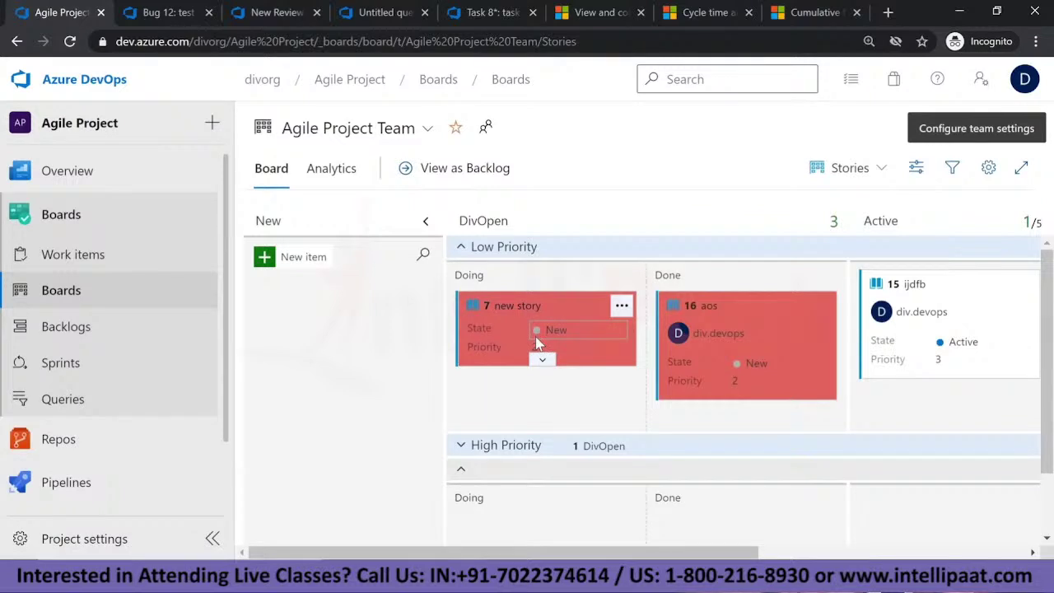
{"action": "left_click", "coordinate": [988, 167]}
Step: Review the Card reordering settings and play its illustration, then close settings
{"action": "left_click", "coordinate": [285, 410]}
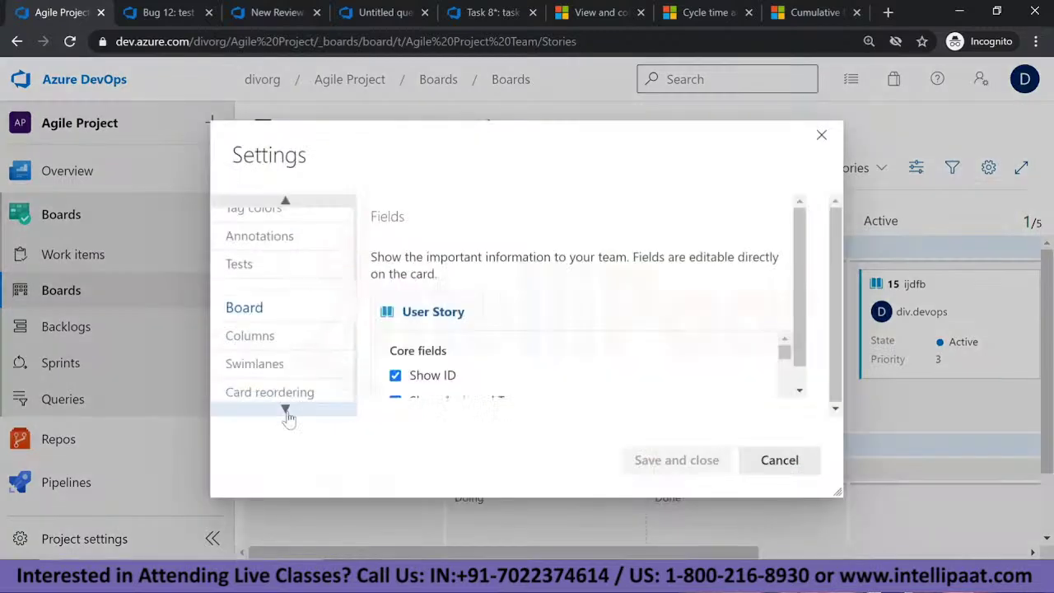
{"action": "left_click", "coordinate": [274, 317]}
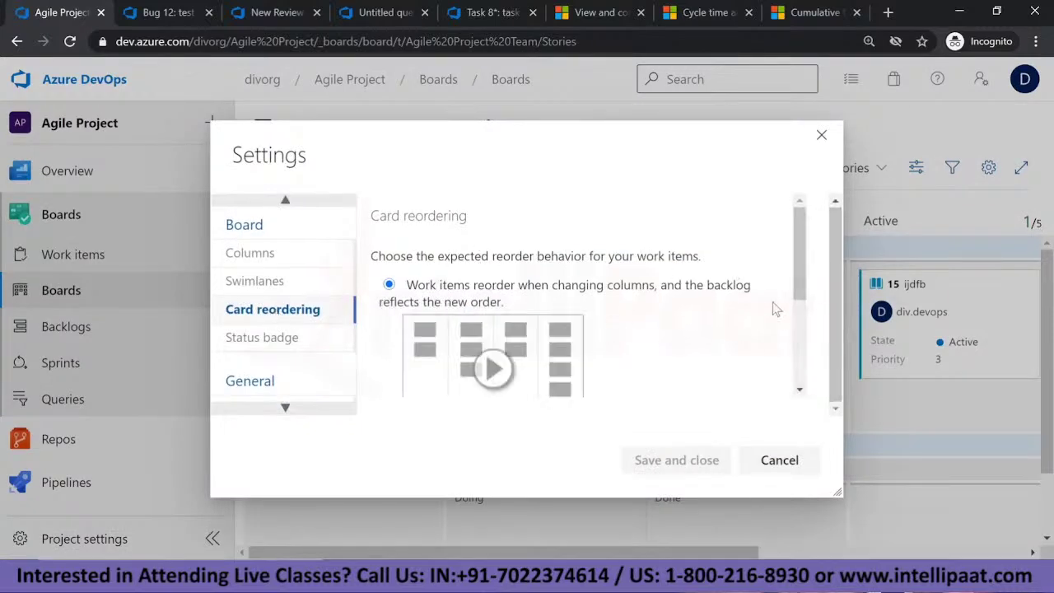
{"action": "scroll", "coordinate": [593, 288], "scroll_direction": "down", "scroll_amount": 1}
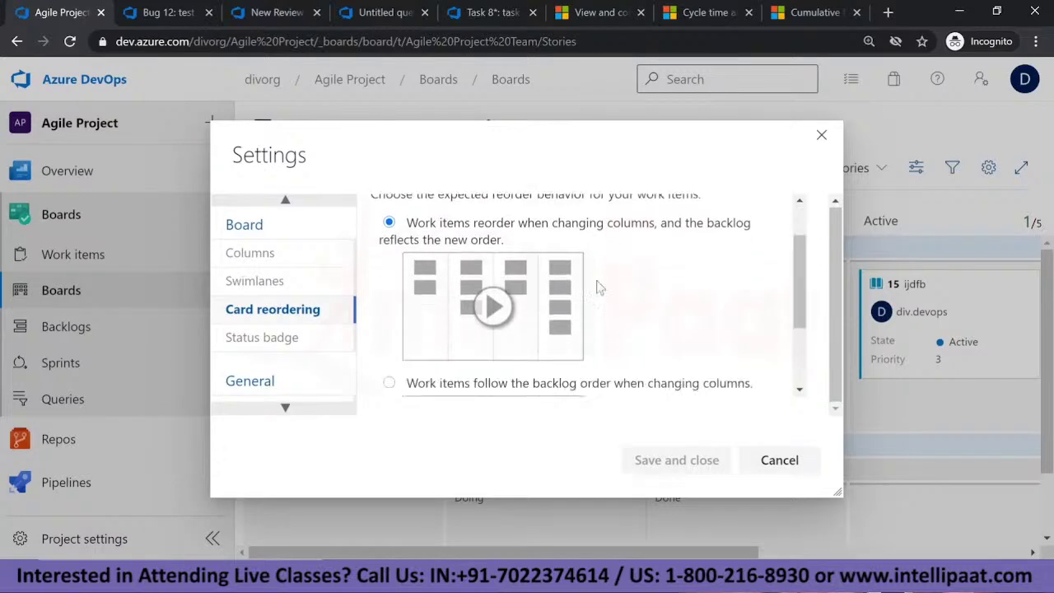
{"action": "left_click", "coordinate": [488, 309]}
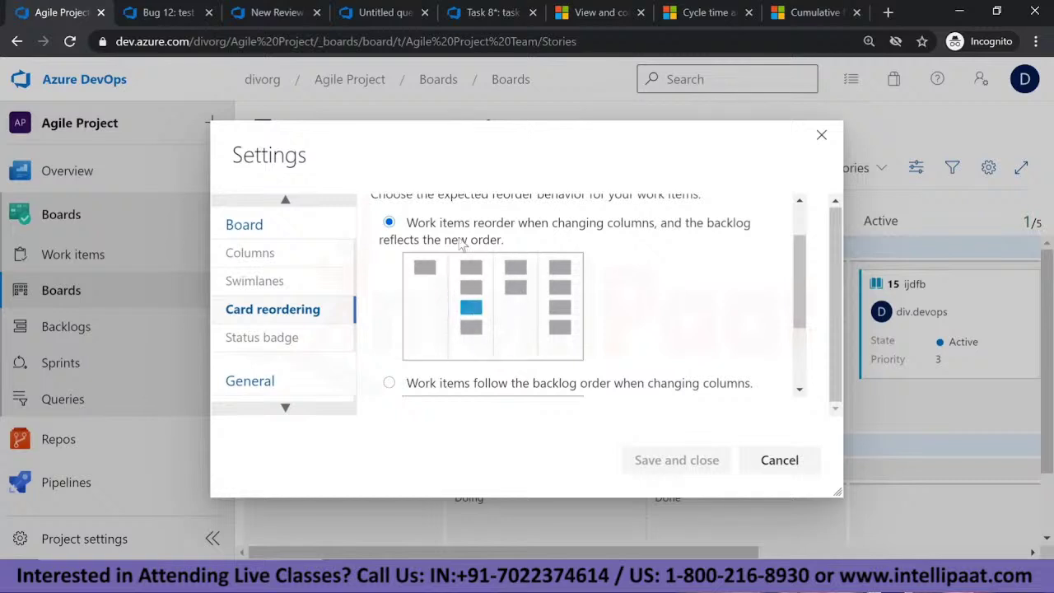
{"action": "left_click", "coordinate": [821, 135]}
Step: Move story 16 from Done and story 15 from Active into Low Priority's Doing column
{"action": "left_click_drag", "start_coordinate": [706, 312], "coordinate": [513, 398]}
{"action": "left_click_drag", "start_coordinate": [913, 285], "coordinate": [541, 371]}
{"action": "mouse_move", "coordinate": [518, 399]}
{"action": "left_mouse_down"}
{"action": "mouse_move", "coordinate": [518, 384]}
{"action": "mouse_move", "coordinate": [516, 431]}
{"action": "mouse_move", "coordinate": [516, 379]}
{"action": "mouse_move", "coordinate": [519, 439]}
{"action": "mouse_move", "coordinate": [517, 414]}
{"action": "left_mouse_up"}
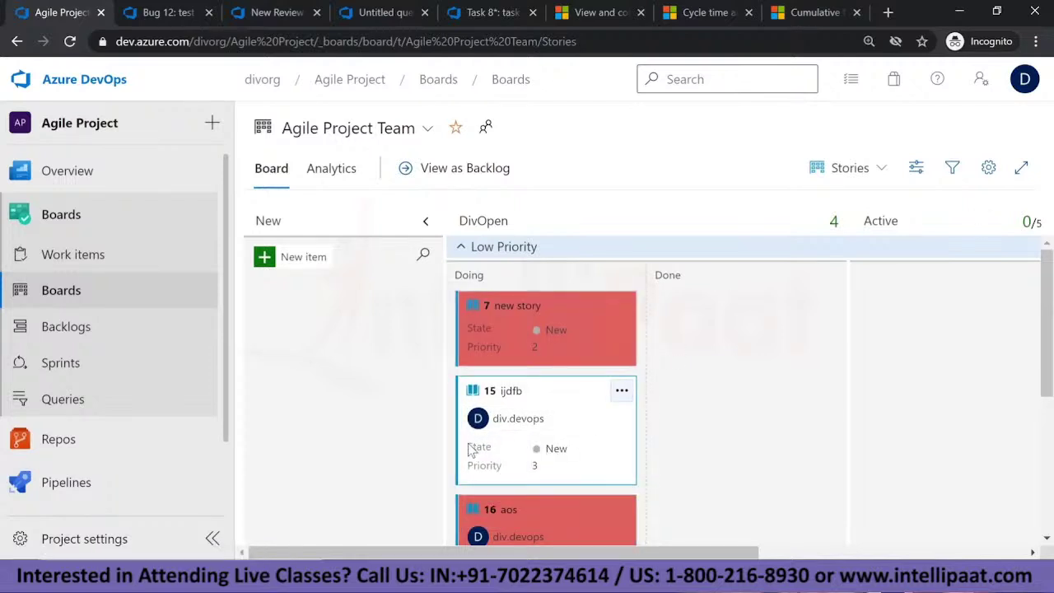
Step: Create a new story titled 'fnas' in the board's New column
{"action": "left_click", "coordinate": [302, 261]}
{"action": "type", "text": "fnas"}
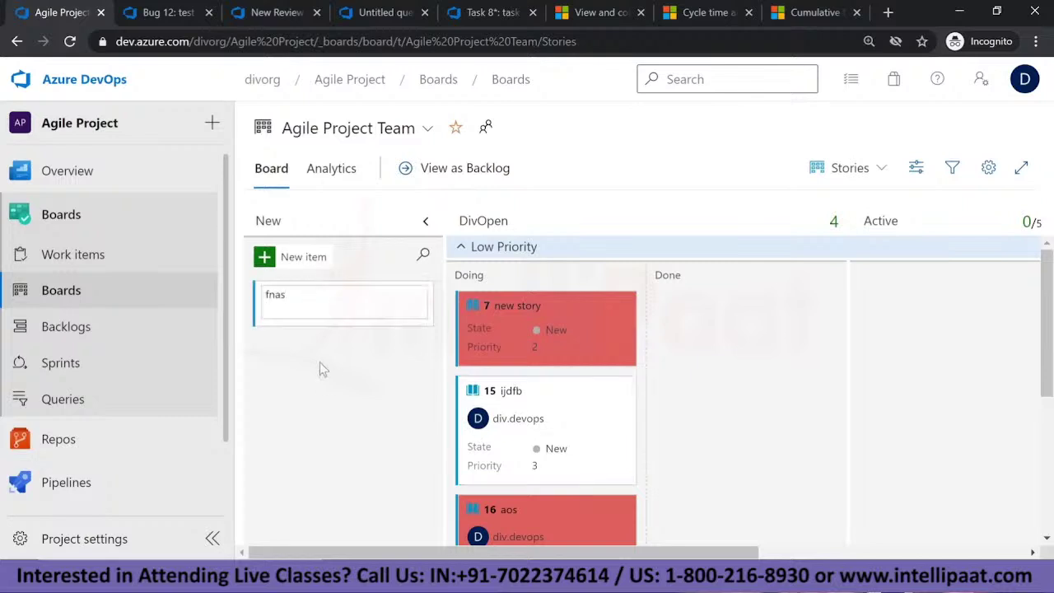
{"action": "key", "text": "Return"}
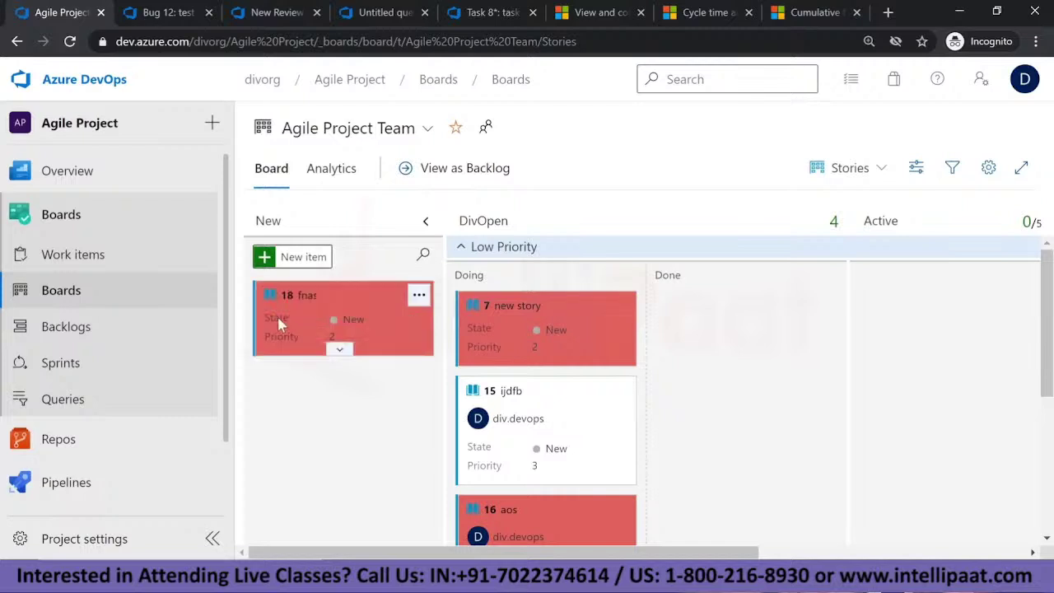
{"action": "left_click_drag", "start_coordinate": [306, 296], "coordinate": [330, 337]}
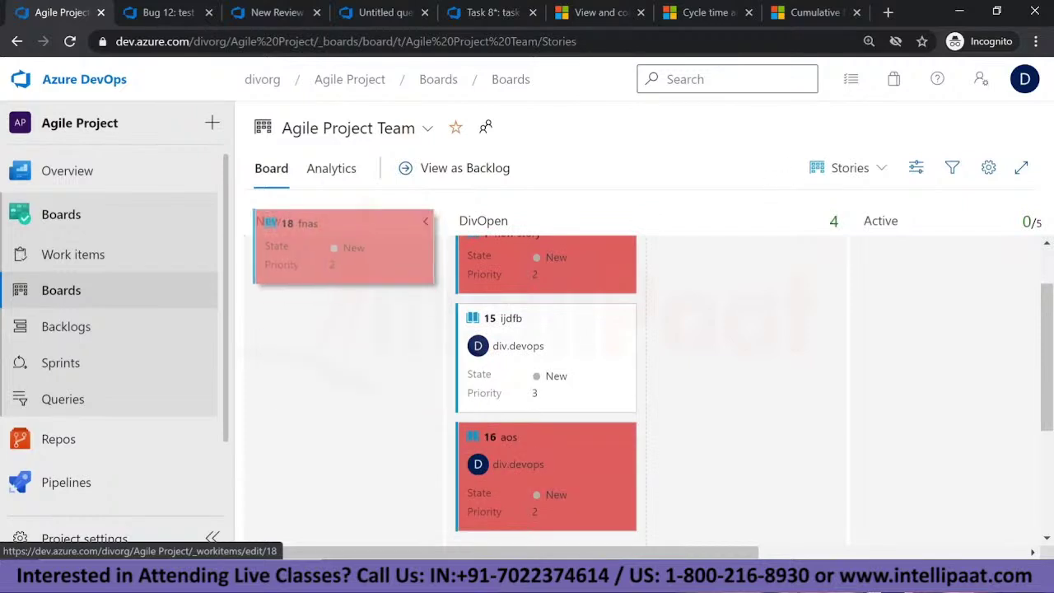
{"action": "left_click", "coordinate": [988, 168]}
Step: Set card reordering to 'Work items follow the backlog order when changing columns' and save
{"action": "left_click", "coordinate": [284, 408]}
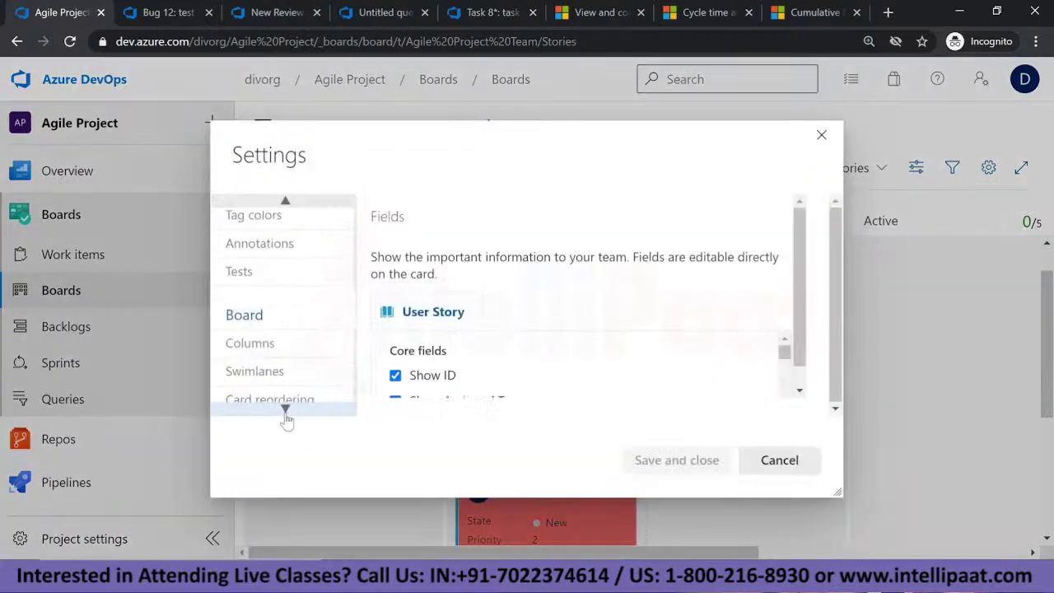
{"action": "left_click", "coordinate": [285, 408]}
{"action": "left_click", "coordinate": [266, 226]}
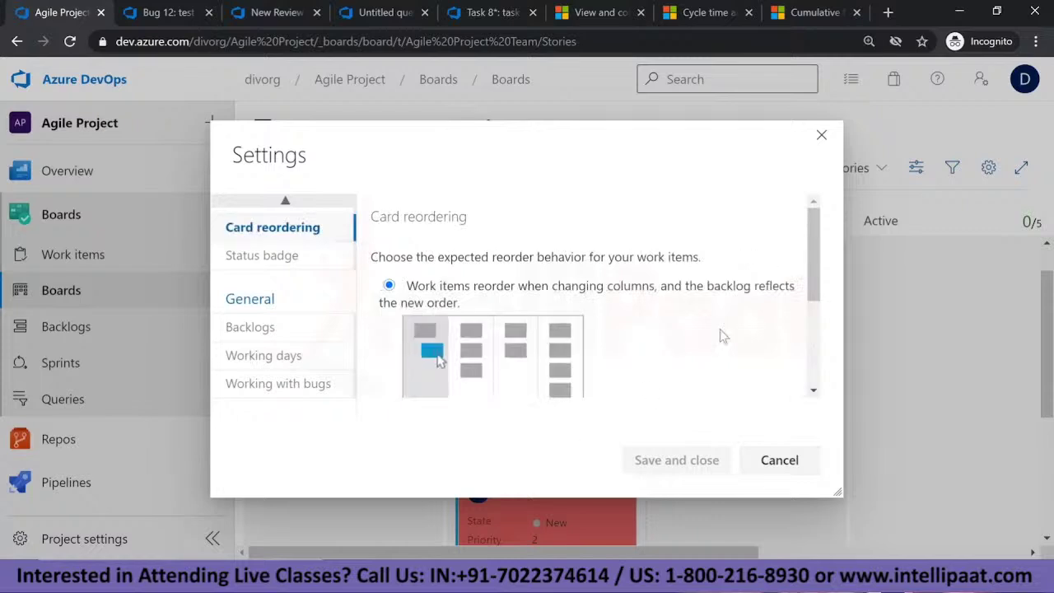
{"action": "scroll", "coordinate": [814, 274], "scroll_direction": "down", "scroll_amount": 5}
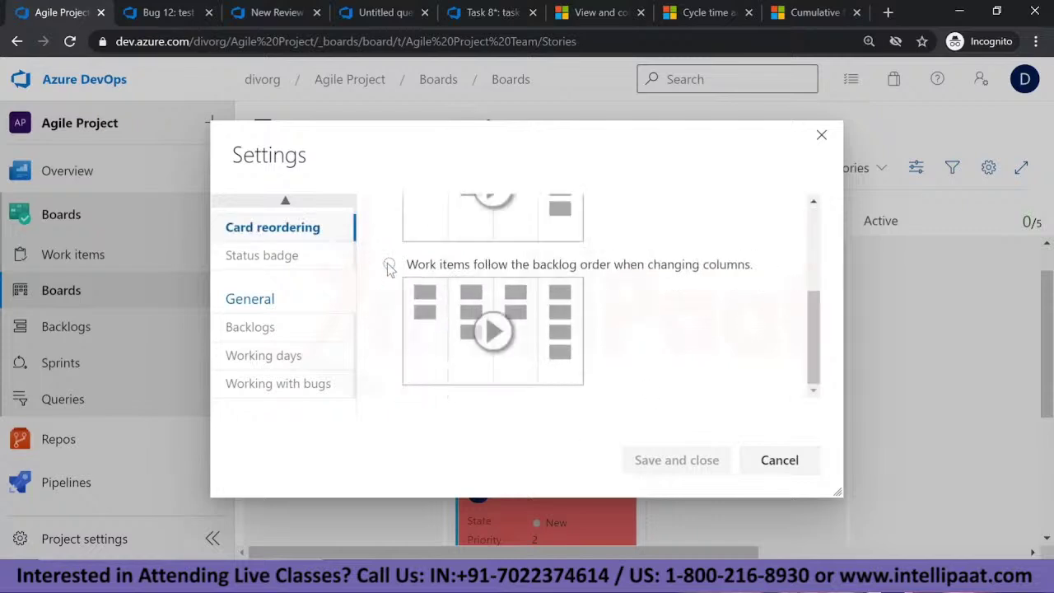
{"action": "left_click", "coordinate": [389, 264]}
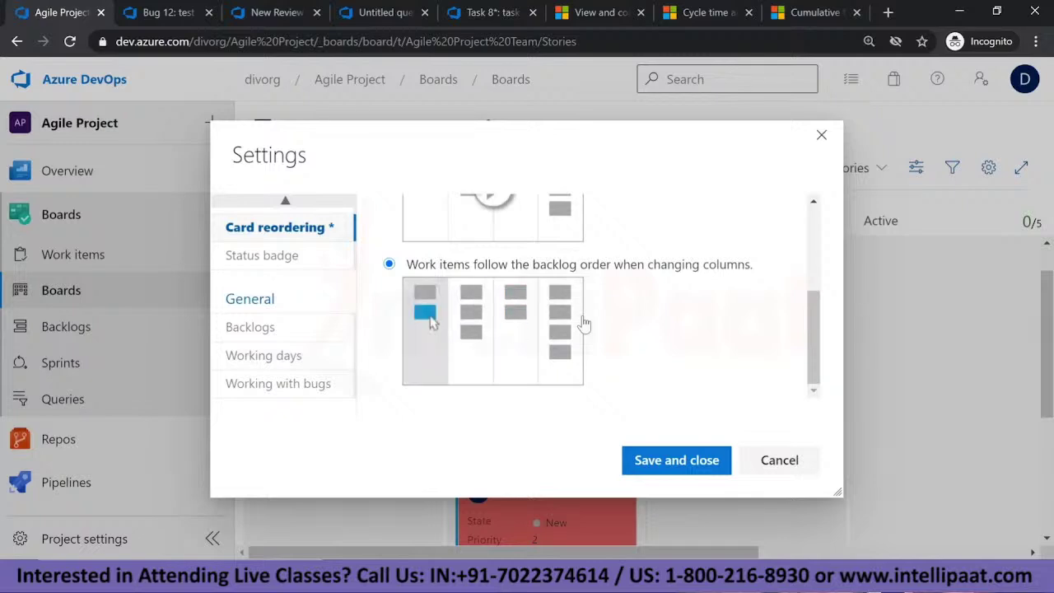
{"action": "left_click", "coordinate": [709, 477]}
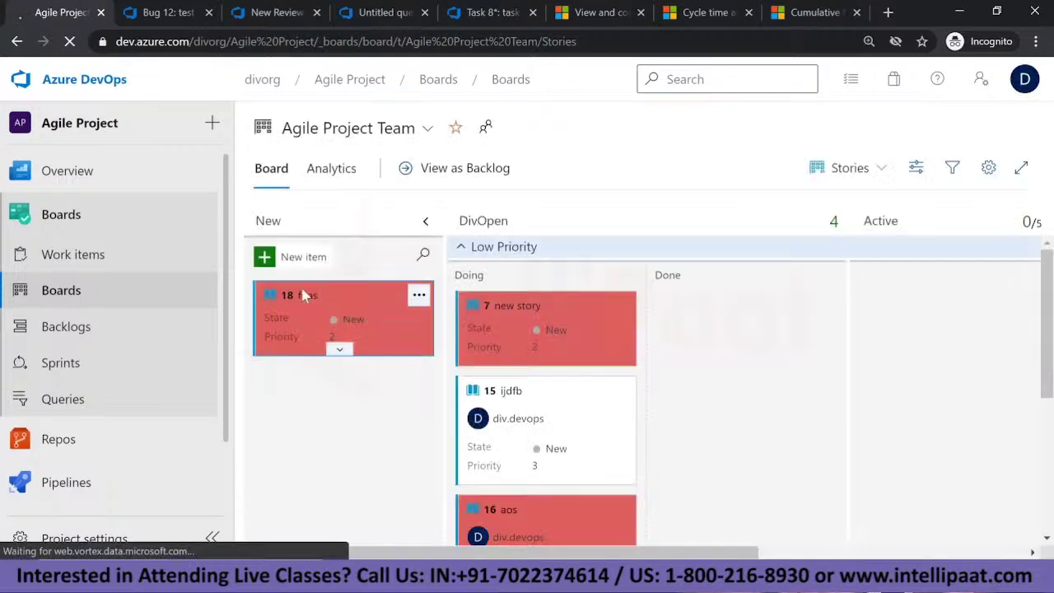
Step: Drag story 18 'fnas' from New into DivOpen's Doing column, bringing DivOpen to 5 items
{"action": "left_click_drag", "start_coordinate": [305, 294], "coordinate": [507, 377]}
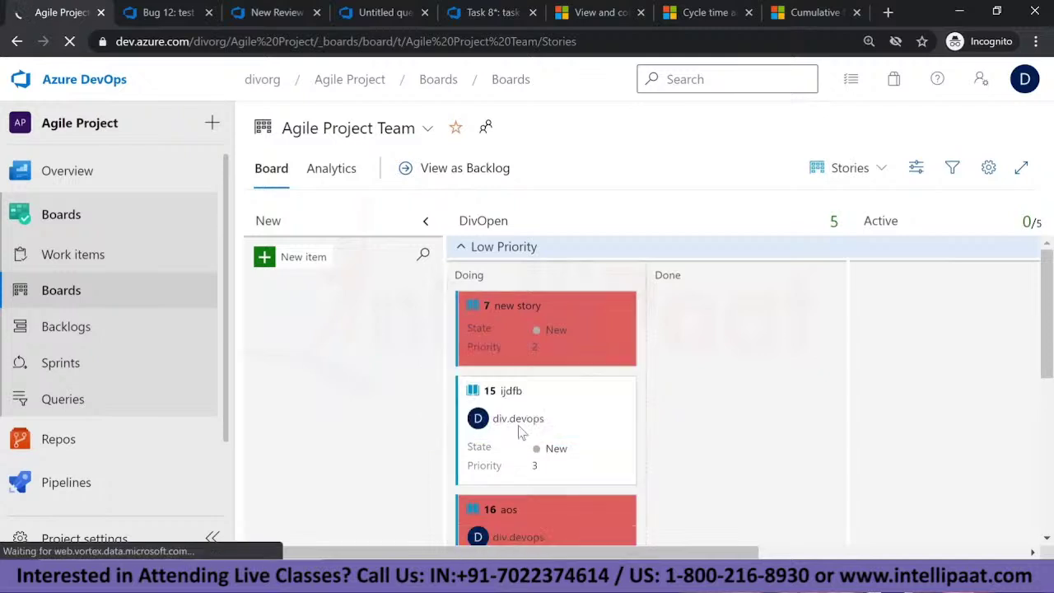
{"action": "left_click_drag", "start_coordinate": [624, 414], "coordinate": [671, 438]}
{"action": "scroll", "coordinate": [1045, 330], "scroll_direction": "down", "scroll_amount": 1}
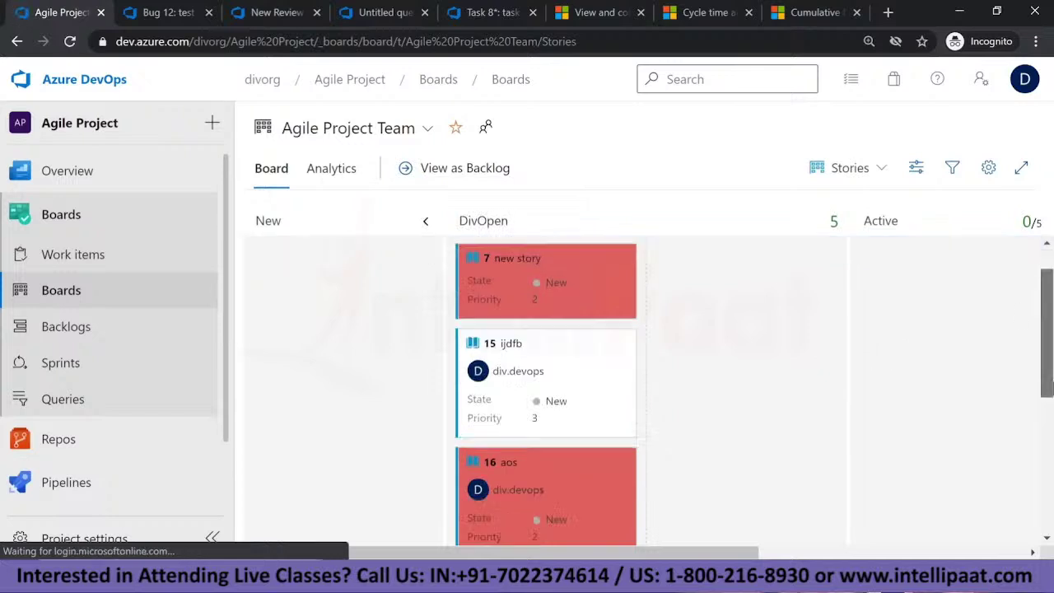
{"action": "scroll", "coordinate": [538, 483], "scroll_direction": "down", "scroll_amount": 3}
{"action": "left_click_drag", "start_coordinate": [539, 483], "coordinate": [366, 338]}
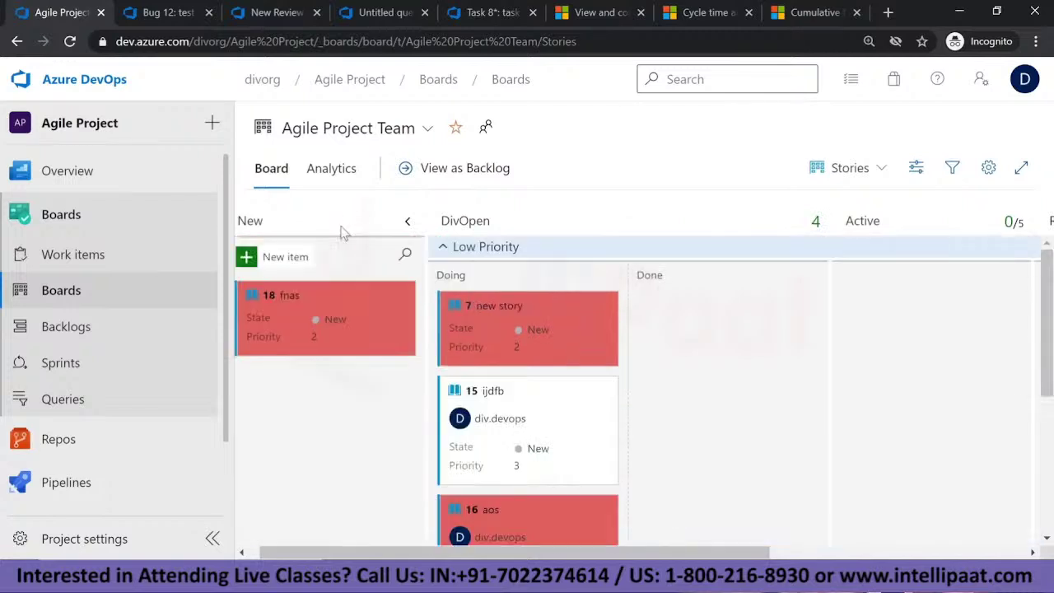
{"action": "left_click_drag", "start_coordinate": [296, 305], "coordinate": [489, 275]}
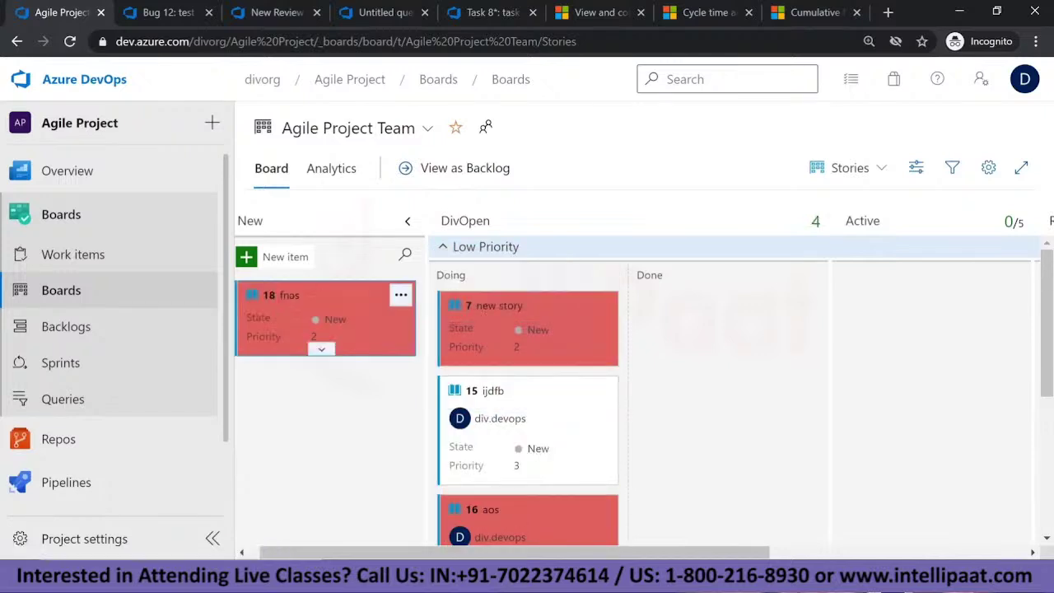
{"action": "left_click_drag", "start_coordinate": [433, 376], "coordinate": [470, 393]}
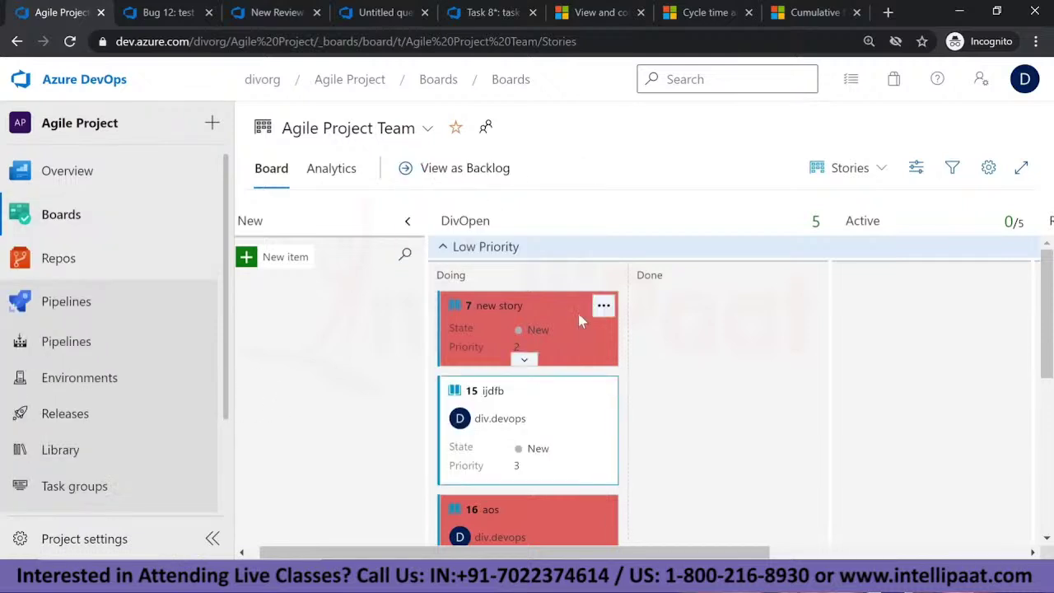
Step: Set card reordering so card moves also reorder the backlog
{"action": "left_click", "coordinate": [988, 168]}
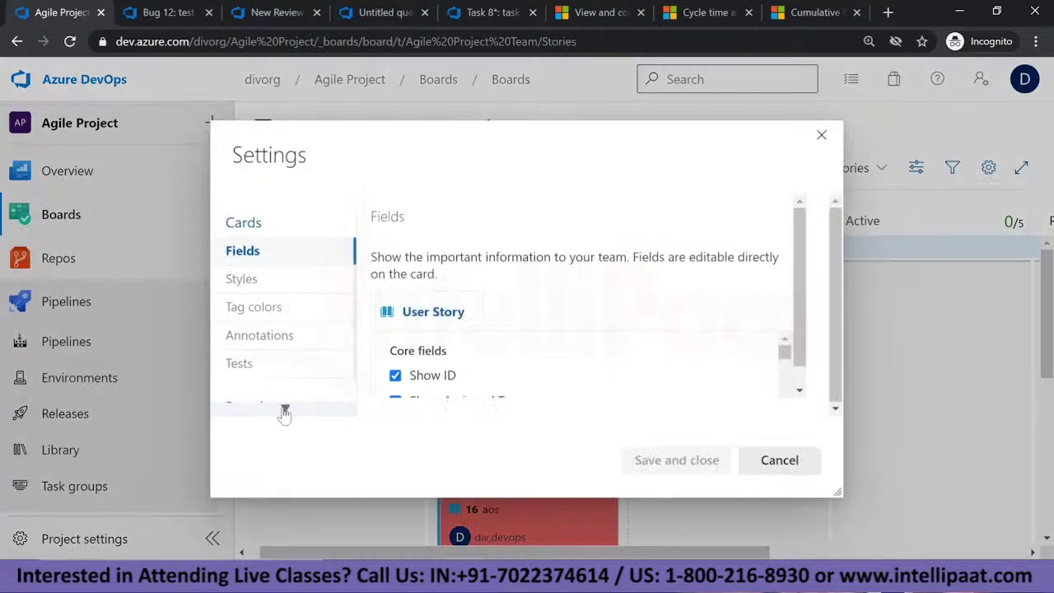
{"action": "left_click", "coordinate": [285, 408]}
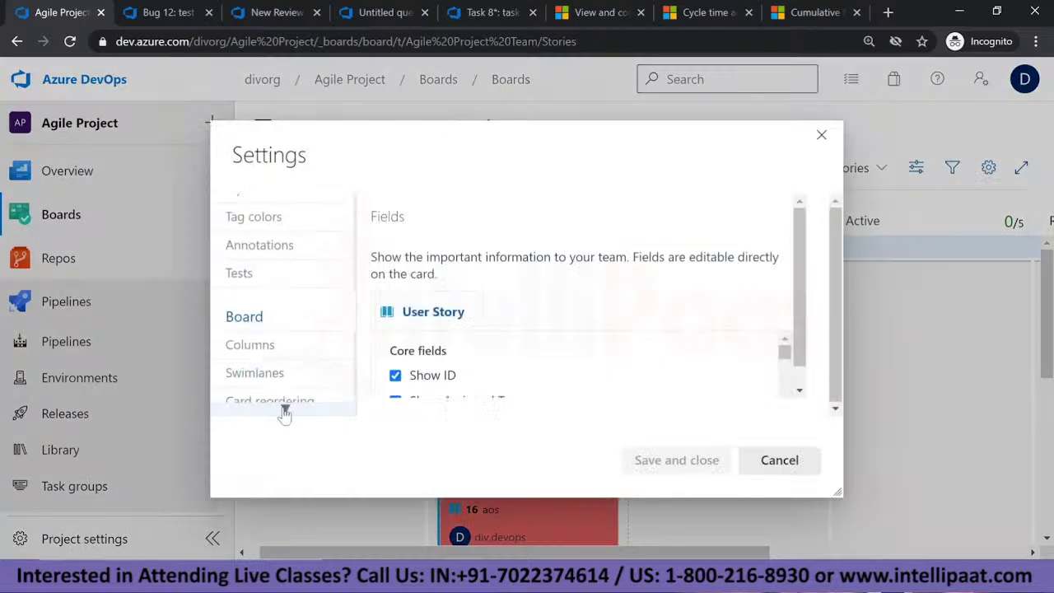
{"action": "left_click", "coordinate": [271, 317]}
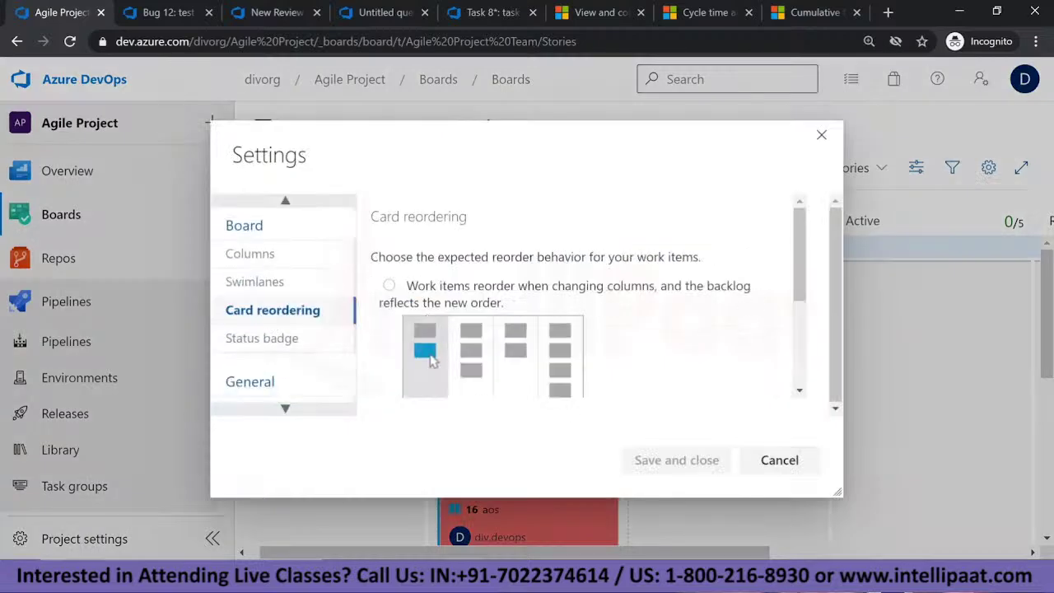
{"action": "left_click", "coordinate": [390, 286]}
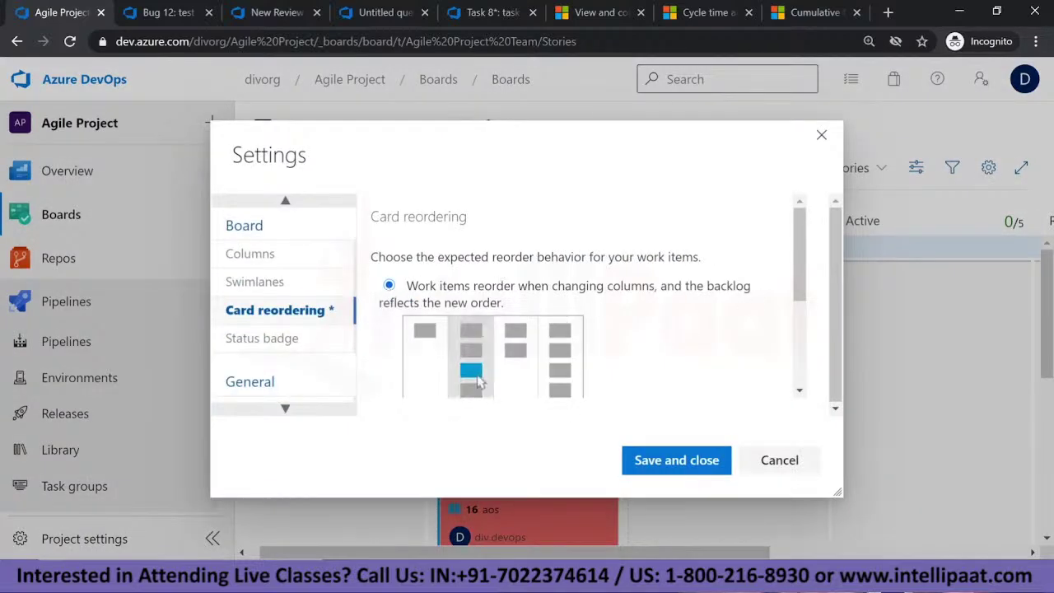
Step: Copy the status badge's Sample Markdown, then bring up the Bug 12 work item
{"action": "left_click", "coordinate": [258, 349]}
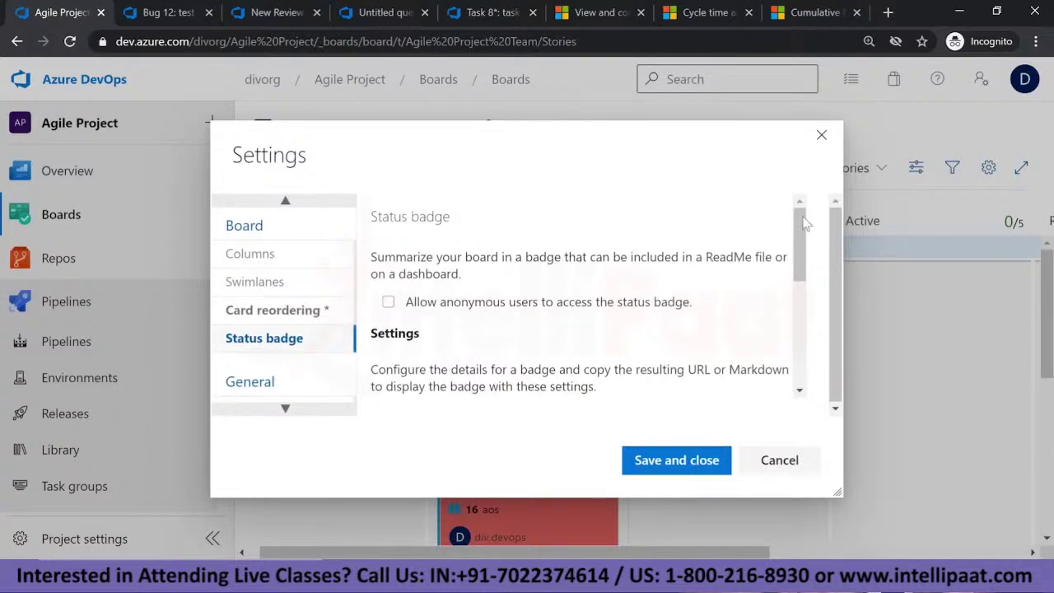
{"action": "left_click_drag", "start_coordinate": [807, 235], "coordinate": [758, 288]}
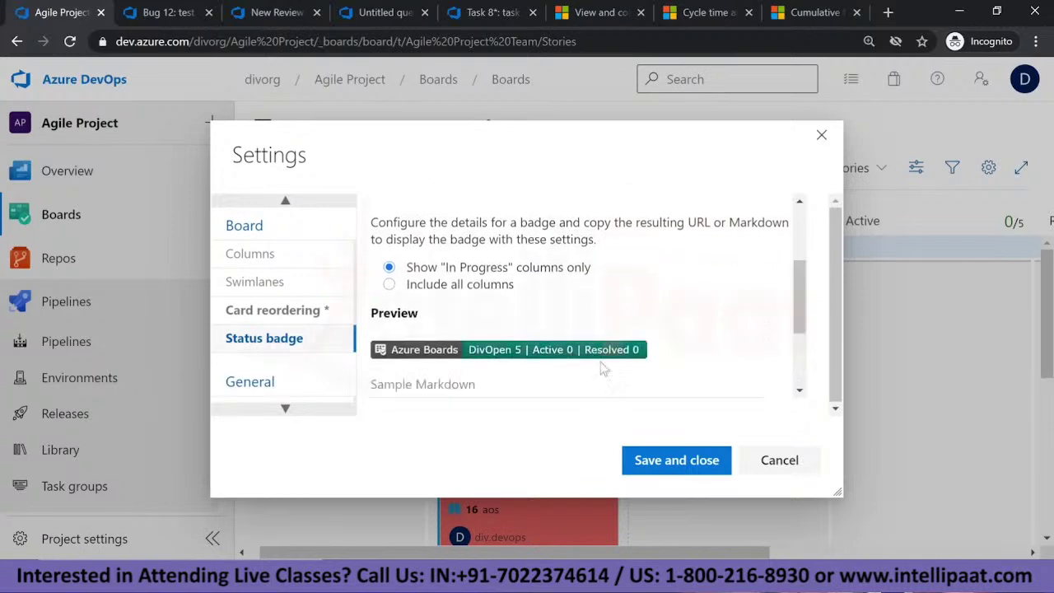
{"action": "left_click_drag", "start_coordinate": [806, 324], "coordinate": [783, 330]}
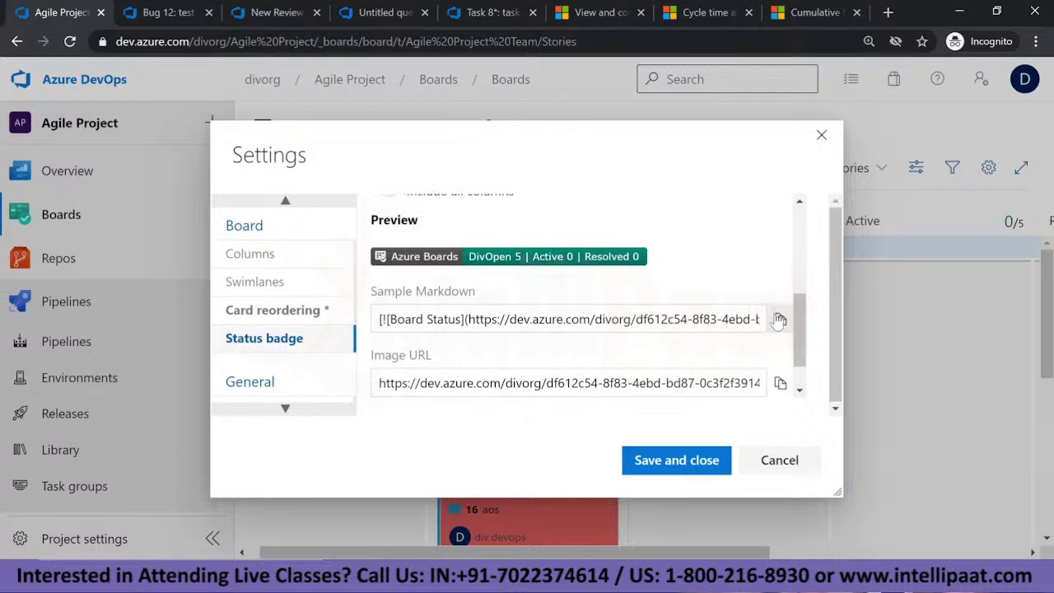
{"action": "left_click", "coordinate": [782, 318]}
{"action": "left_click", "coordinate": [162, 11]}
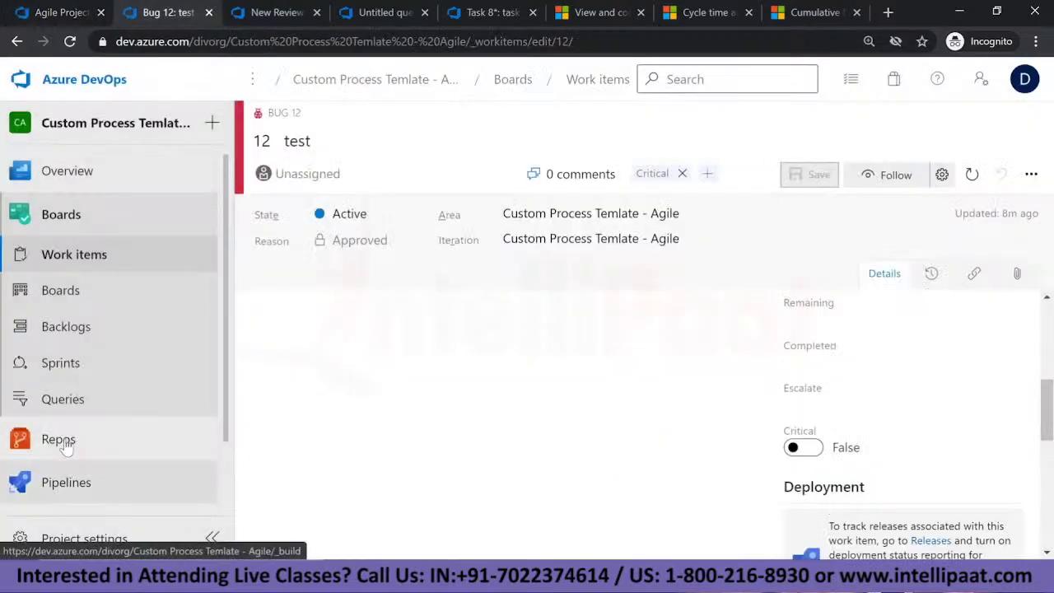
Step: Initialize the Custom Process Temlate - Agile repository with README.md on main, then return to Agile Project
{"action": "left_click", "coordinate": [64, 442]}
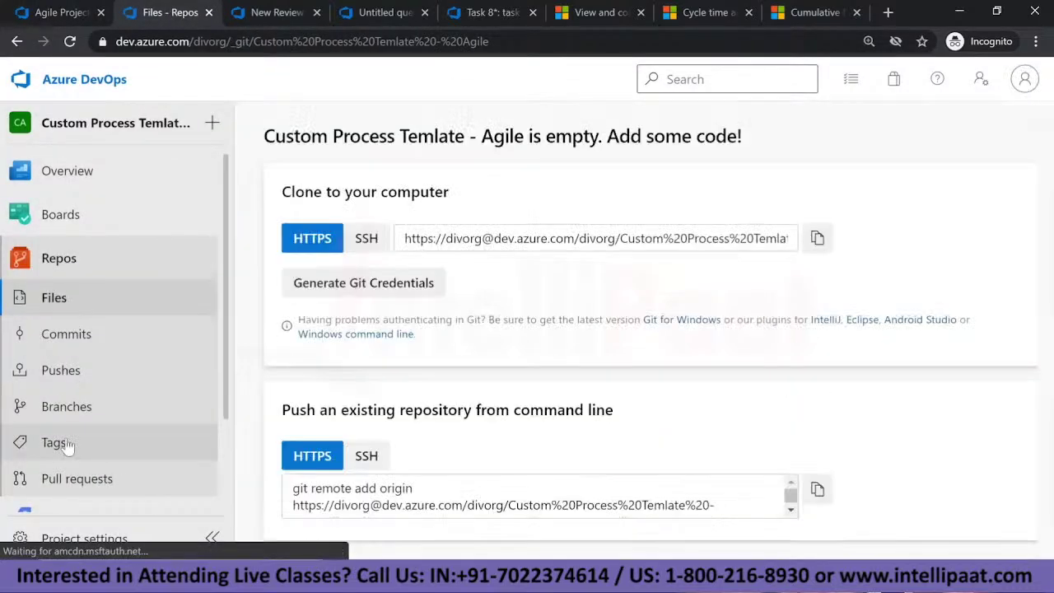
{"action": "left_click", "coordinate": [472, 82]}
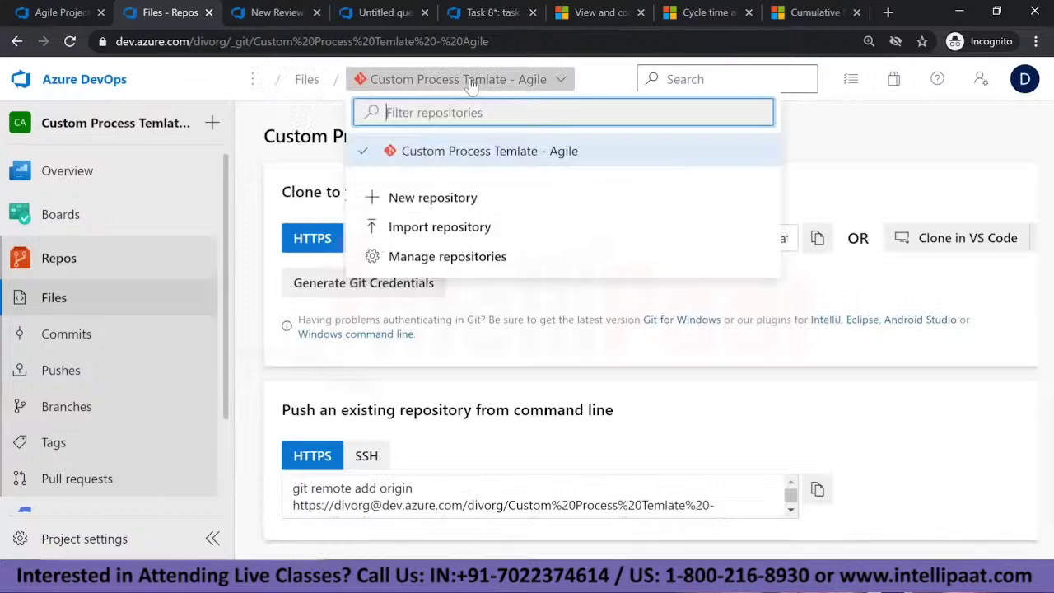
{"action": "left_click", "coordinate": [788, 319]}
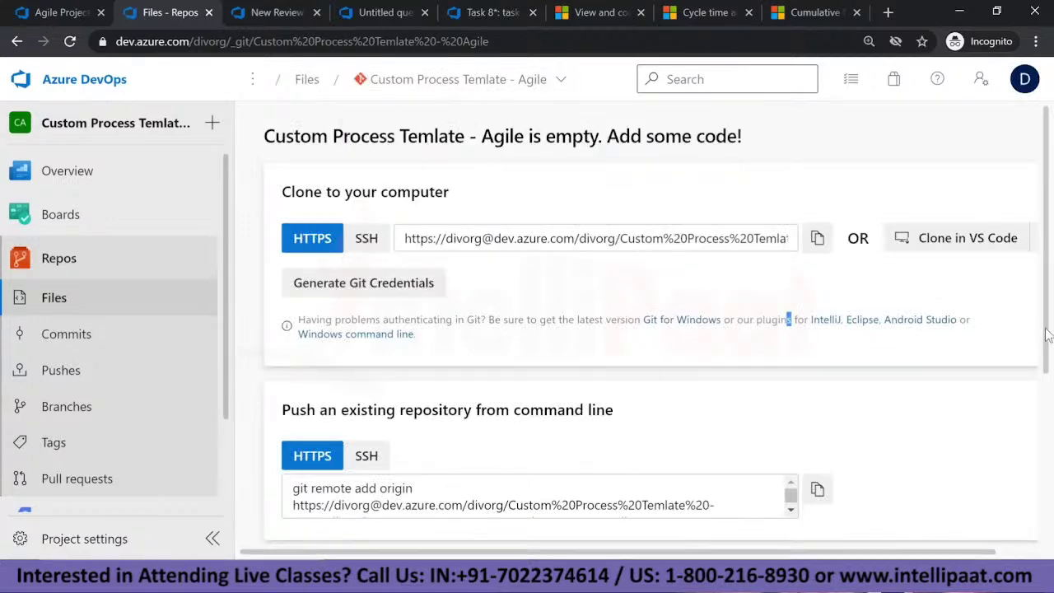
{"action": "scroll", "coordinate": [1046, 371], "scroll_direction": "down", "scroll_amount": 3}
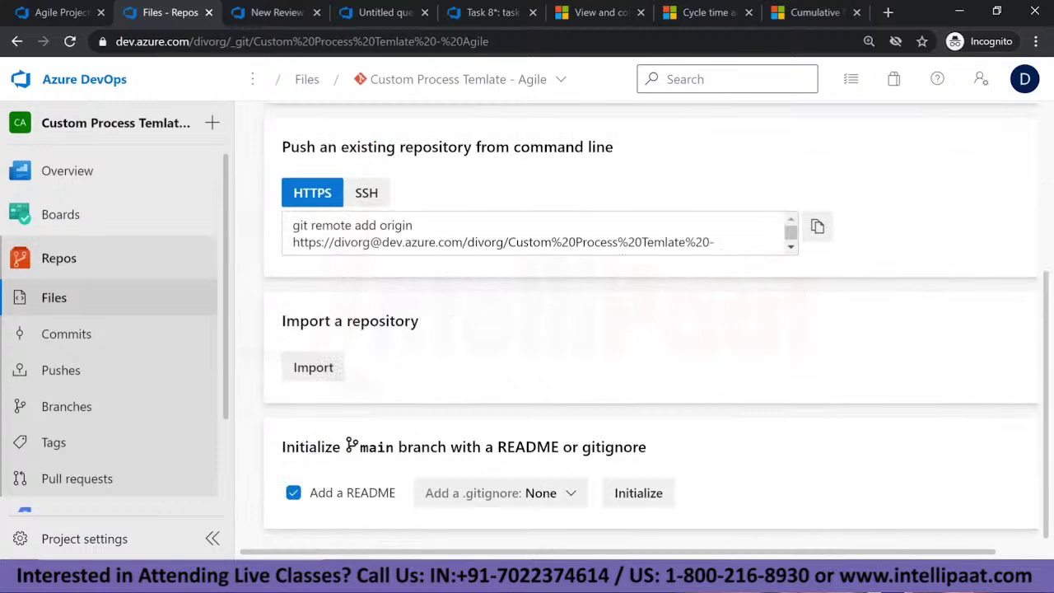
{"action": "left_click", "coordinate": [648, 512]}
{"action": "left_click", "coordinate": [593, 292]}
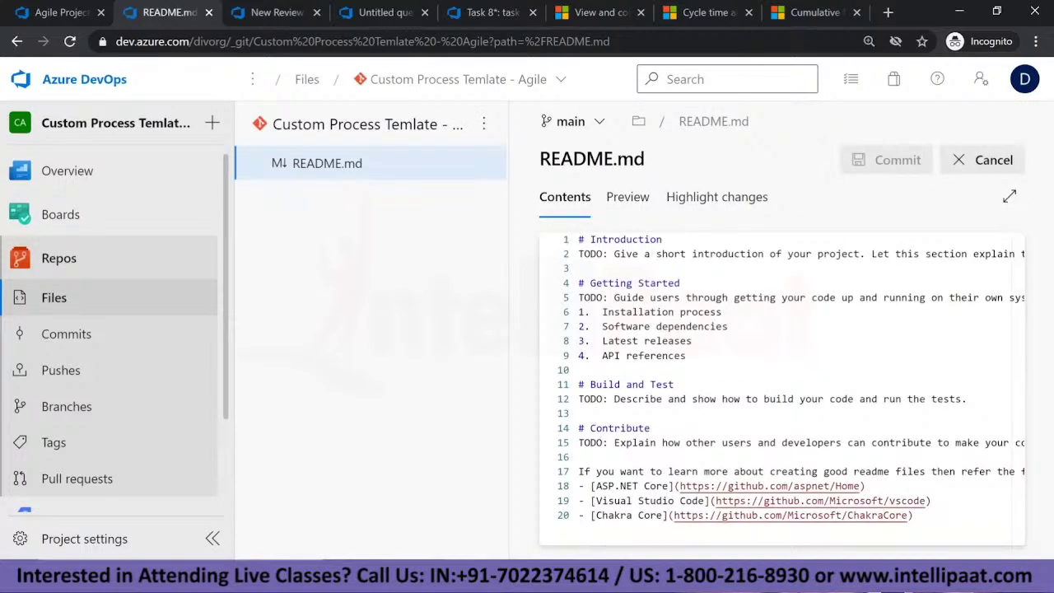
{"action": "left_click", "coordinate": [77, 10]}
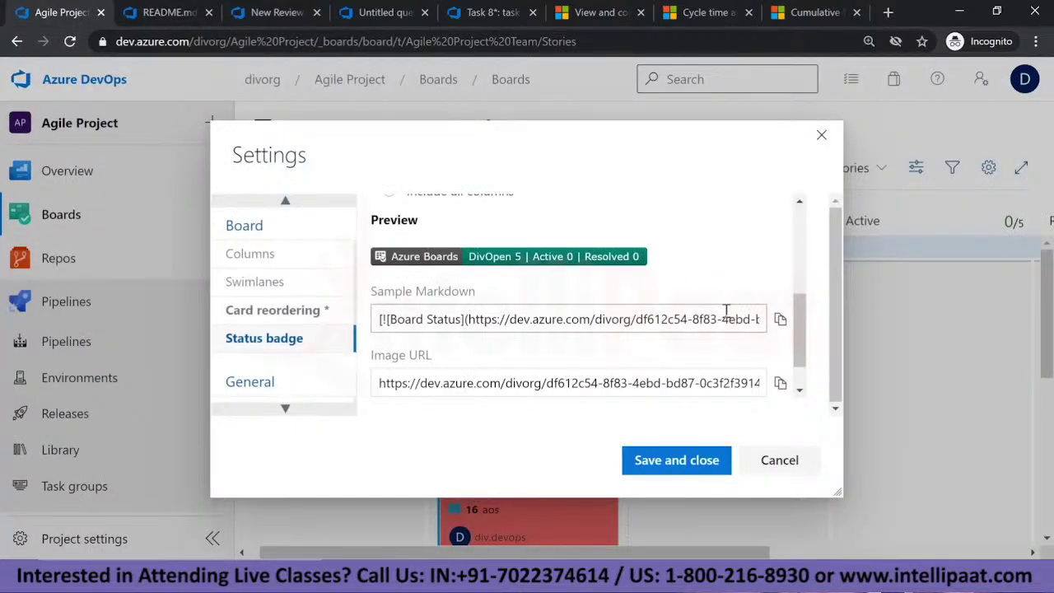
Step: Copy the status badge Sample Markdown and save the team settings
{"action": "left_click", "coordinate": [780, 319]}
{"action": "left_click_drag", "start_coordinate": [452, 325], "coordinate": [383, 322]}
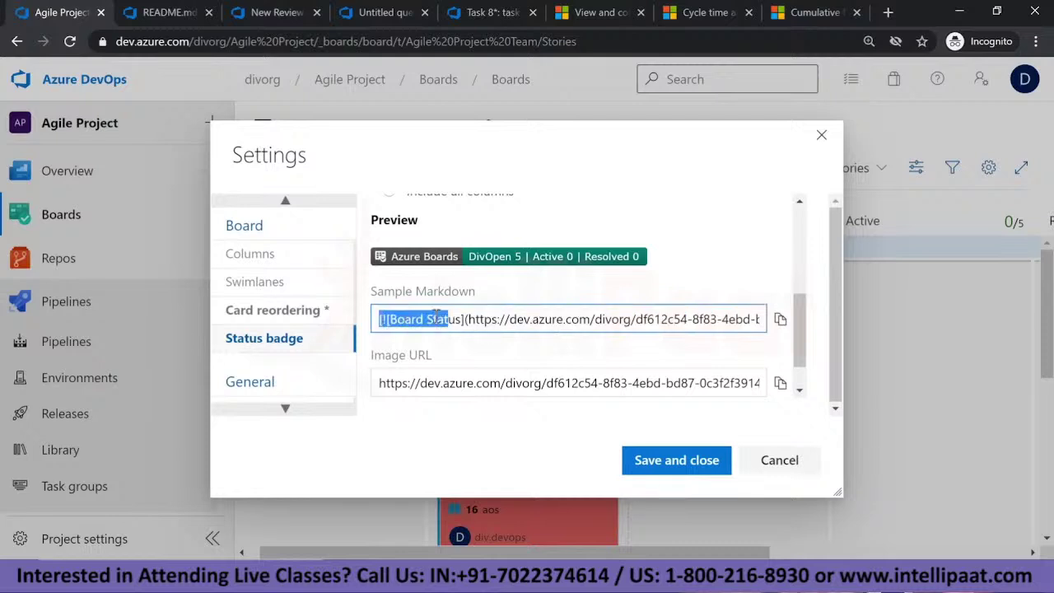
{"action": "double_click", "coordinate": [473, 321]}
{"action": "left_click_drag", "start_coordinate": [565, 321], "coordinate": [687, 321]}
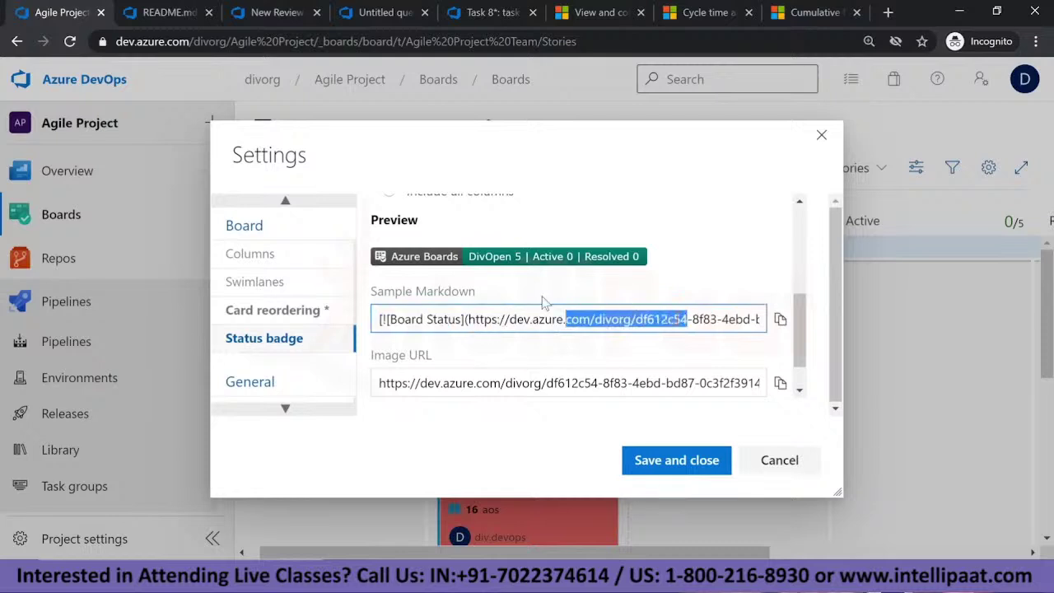
{"action": "left_click", "coordinate": [482, 319]}
{"action": "left_click", "coordinate": [779, 320]}
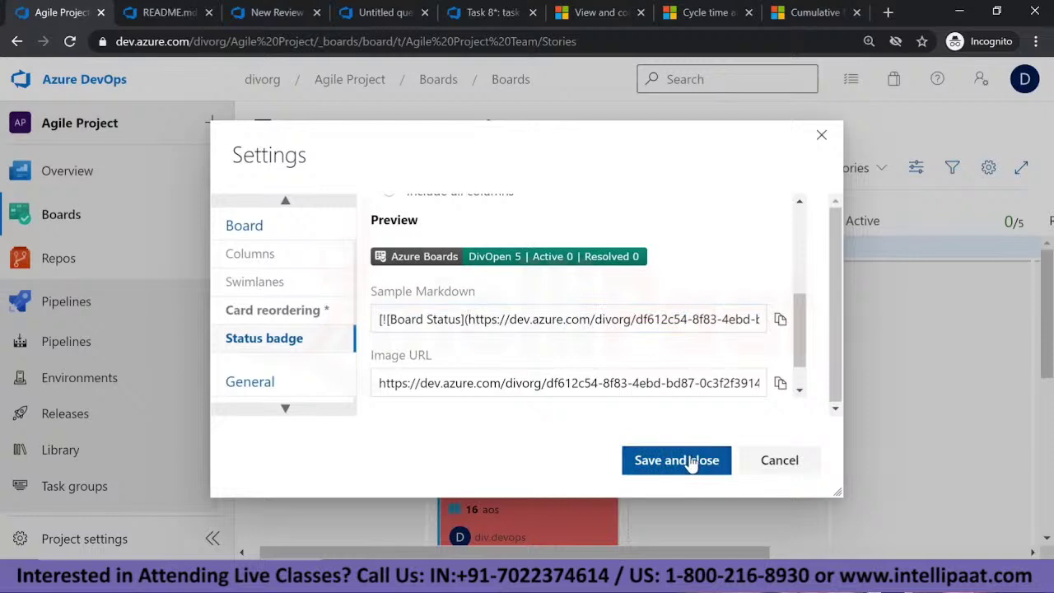
{"action": "left_click", "coordinate": [692, 462]}
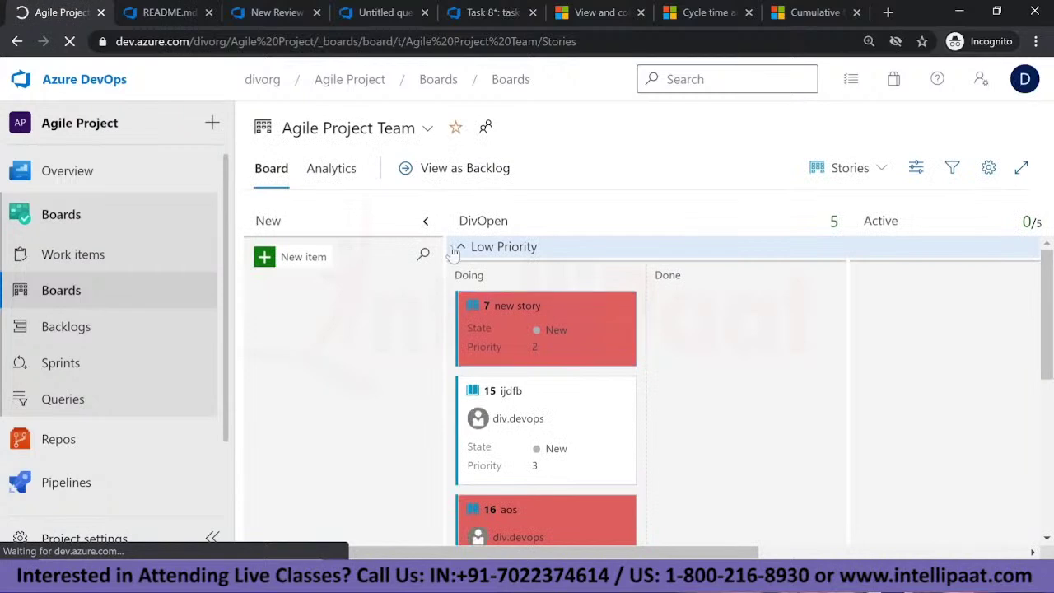
Step: Collapse the Low Priority and third swimlanes, check the DivOpen count, then reach the README.md editor
{"action": "left_click", "coordinate": [459, 247]}
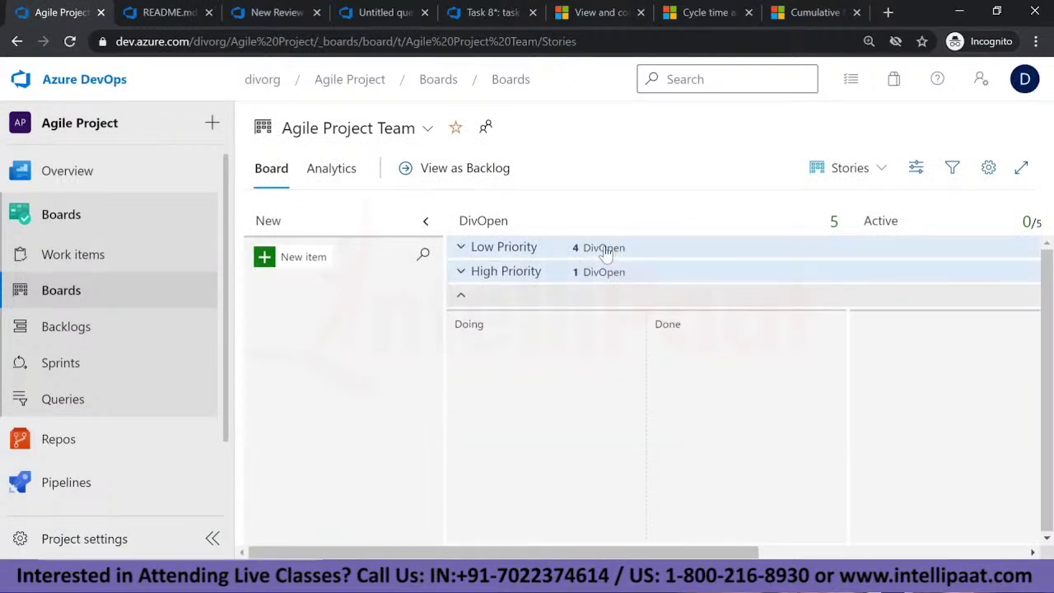
{"action": "left_click", "coordinate": [461, 295]}
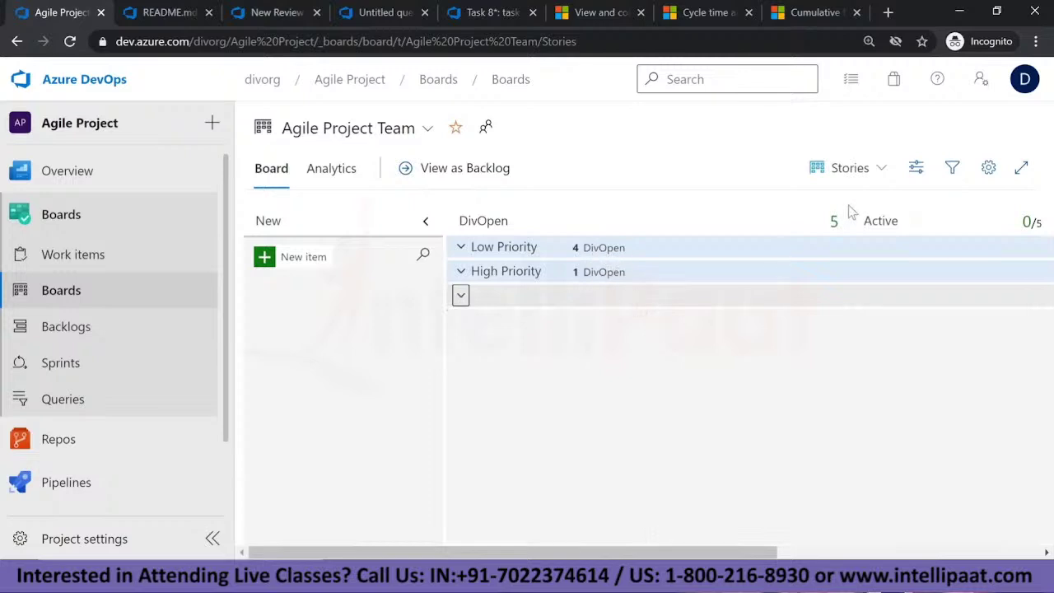
{"action": "left_click_drag", "start_coordinate": [835, 221], "coordinate": [458, 220]}
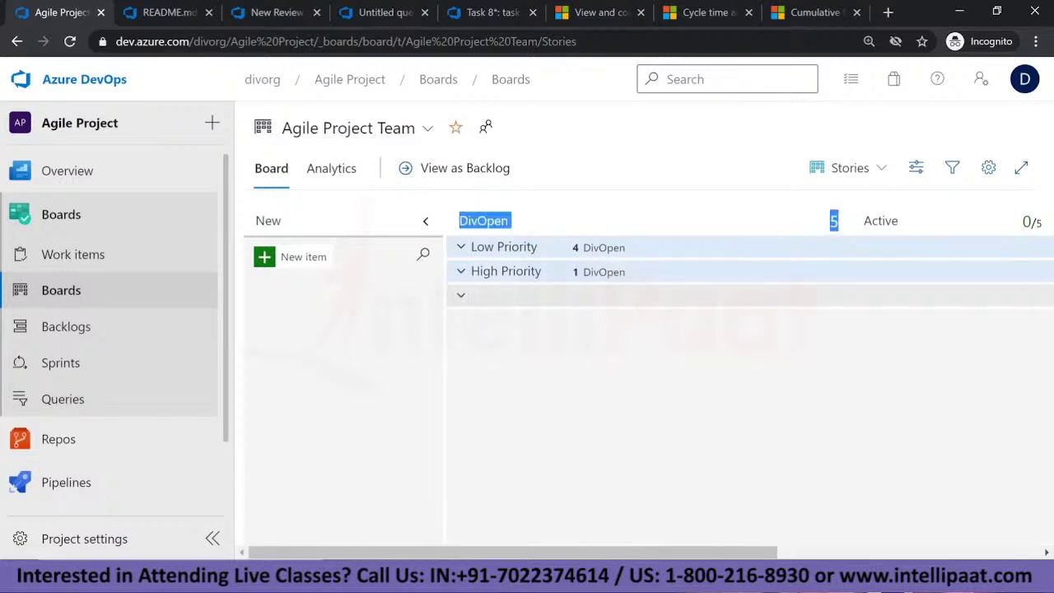
{"action": "left_click", "coordinate": [798, 551]}
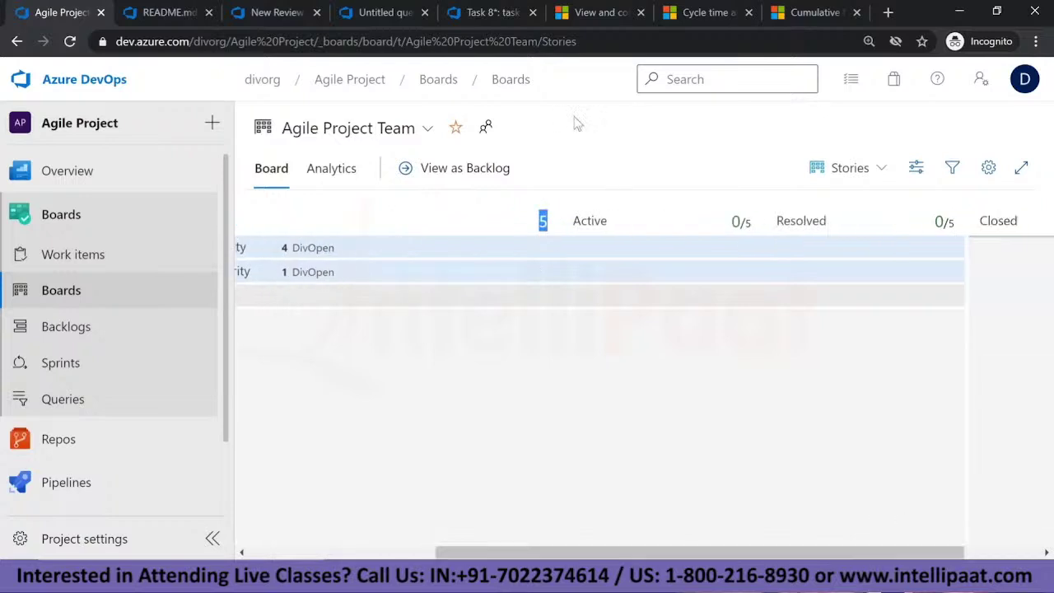
{"action": "left_click", "coordinate": [654, 238]}
{"action": "left_click", "coordinate": [142, 9]}
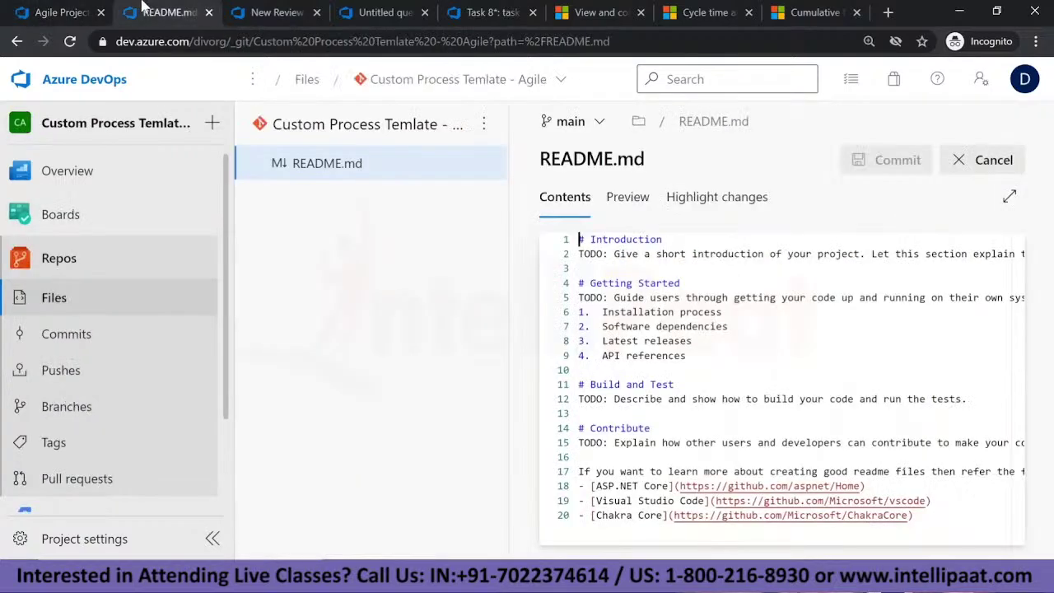
Step: Paste the Azure Boards badge Markdown into README.md, commit it, and follow the badge to the Stories board
{"action": "key", "text": "ctrl+v"}
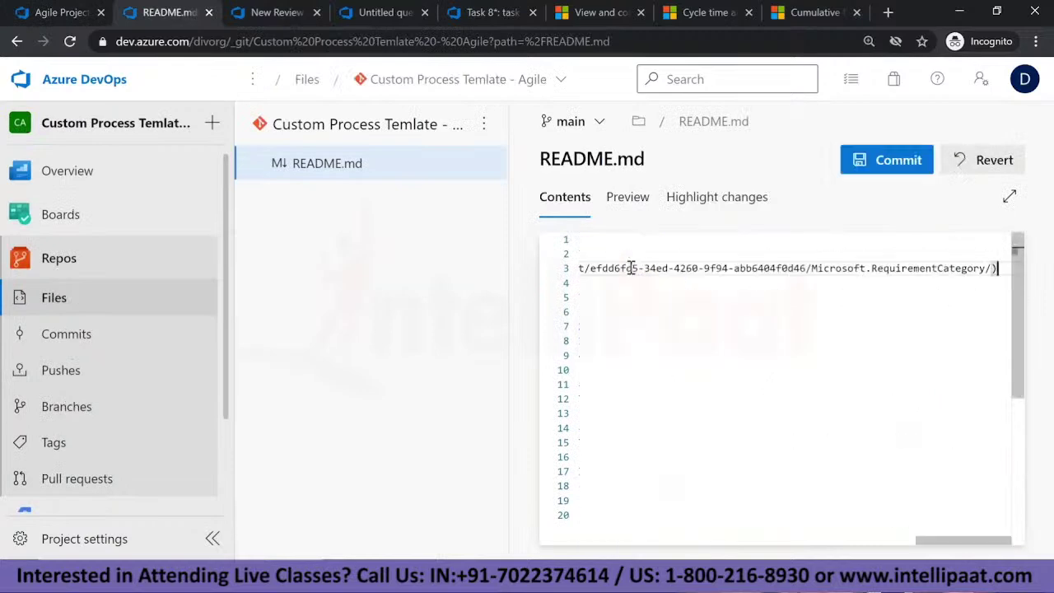
{"action": "left_click", "coordinate": [898, 162]}
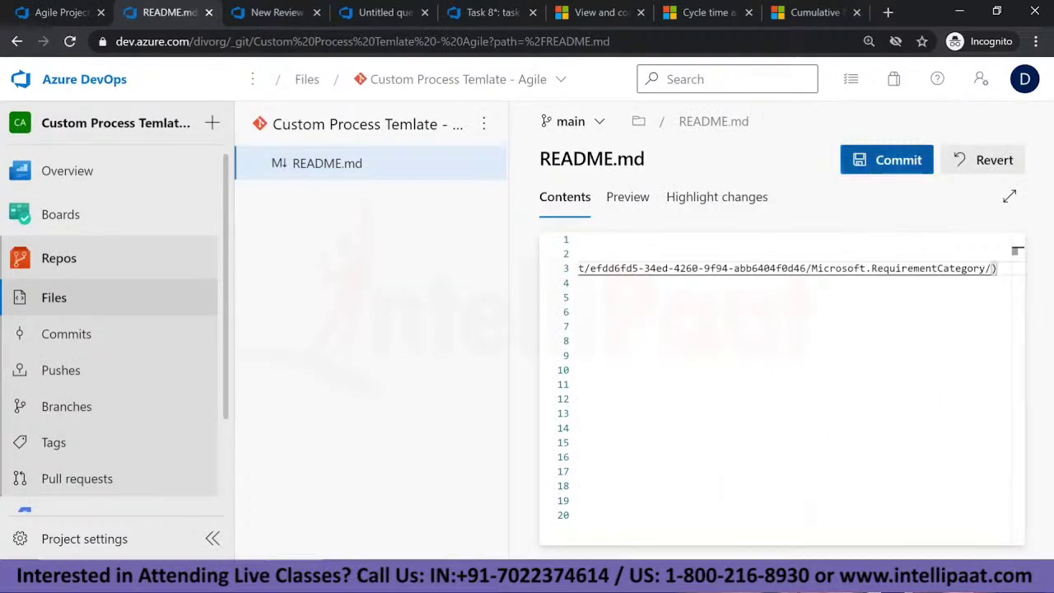
{"action": "left_click", "coordinate": [998, 510]}
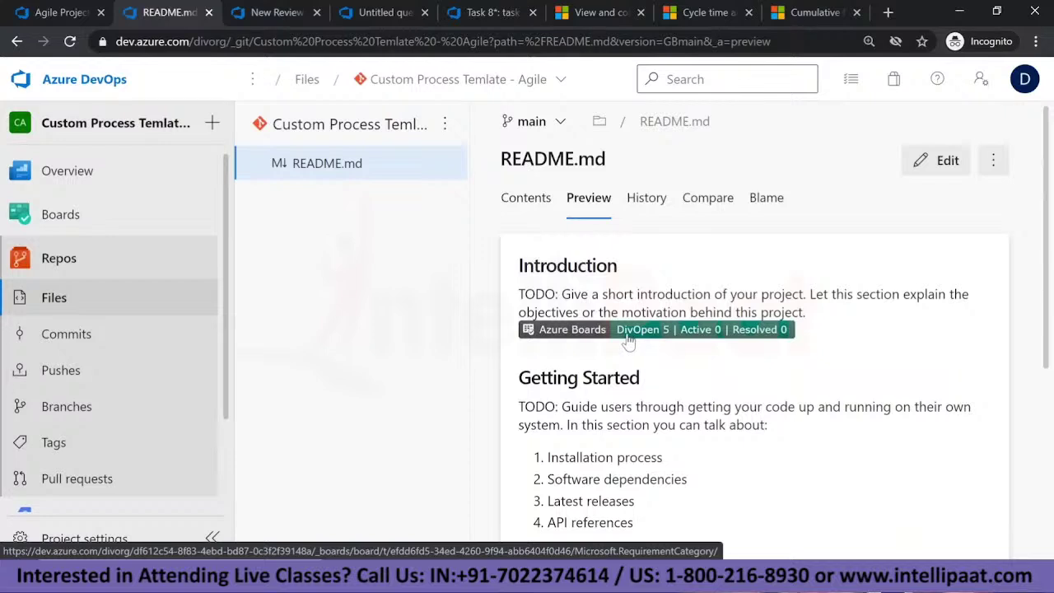
{"action": "left_click", "coordinate": [628, 332]}
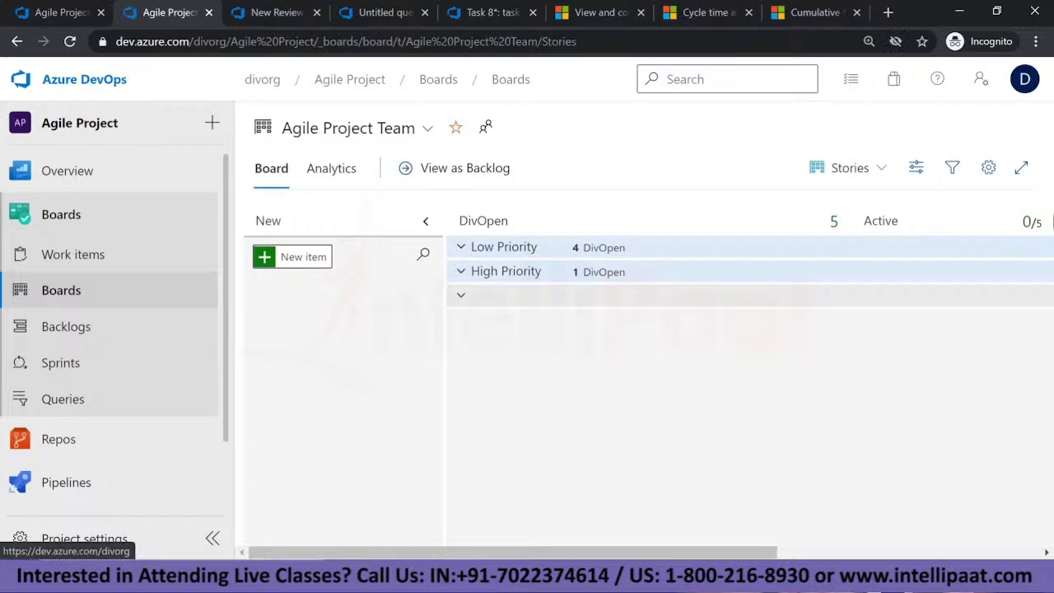
Step: Review the team's backlog navigation level settings and close them unchanged
{"action": "left_click", "coordinate": [988, 168]}
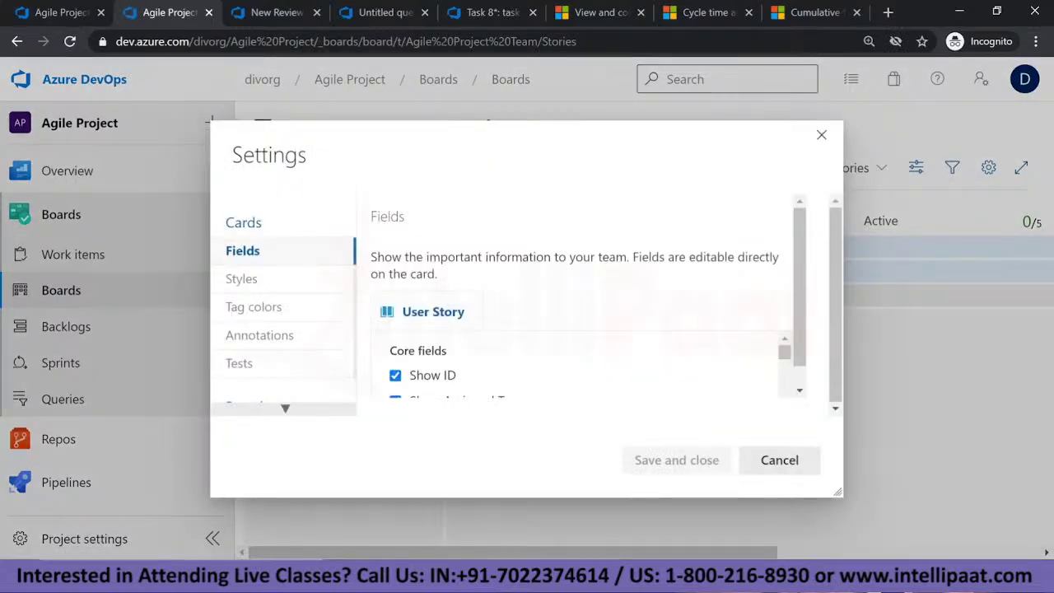
{"action": "left_click", "coordinate": [285, 408]}
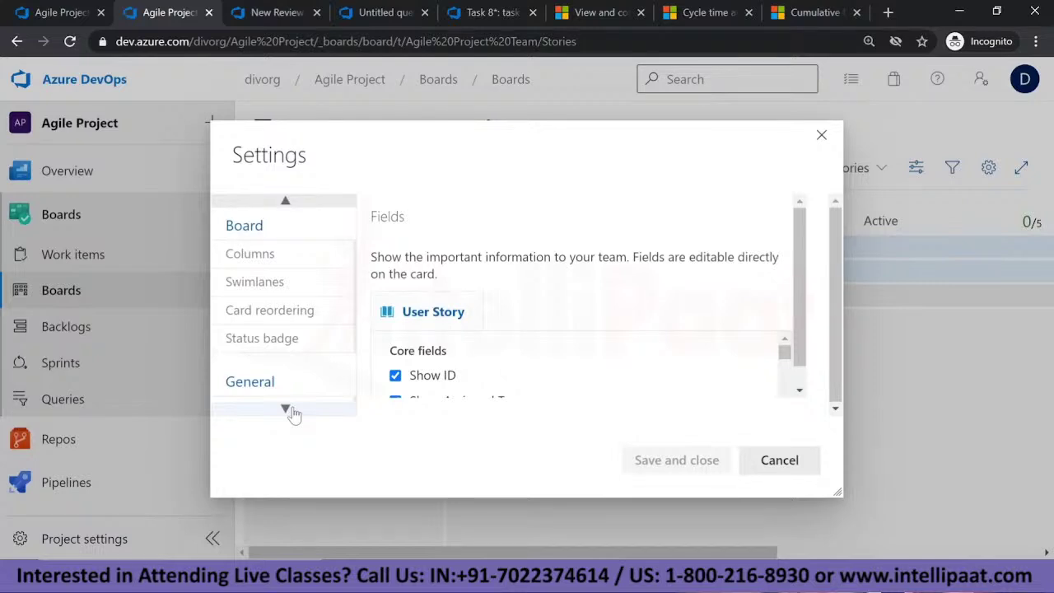
{"action": "left_click", "coordinate": [285, 408]}
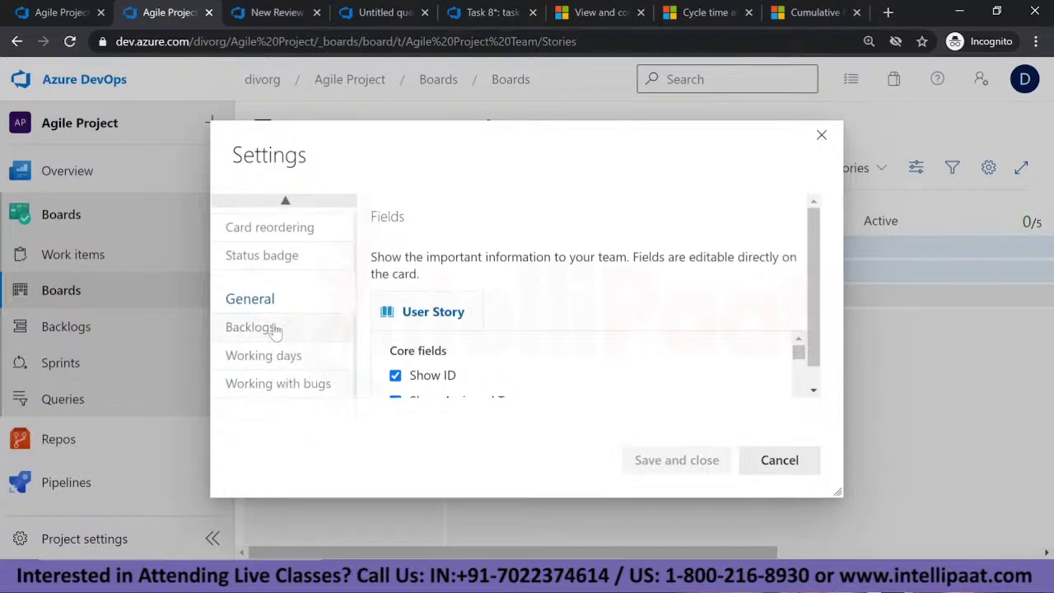
{"action": "left_click", "coordinate": [275, 327]}
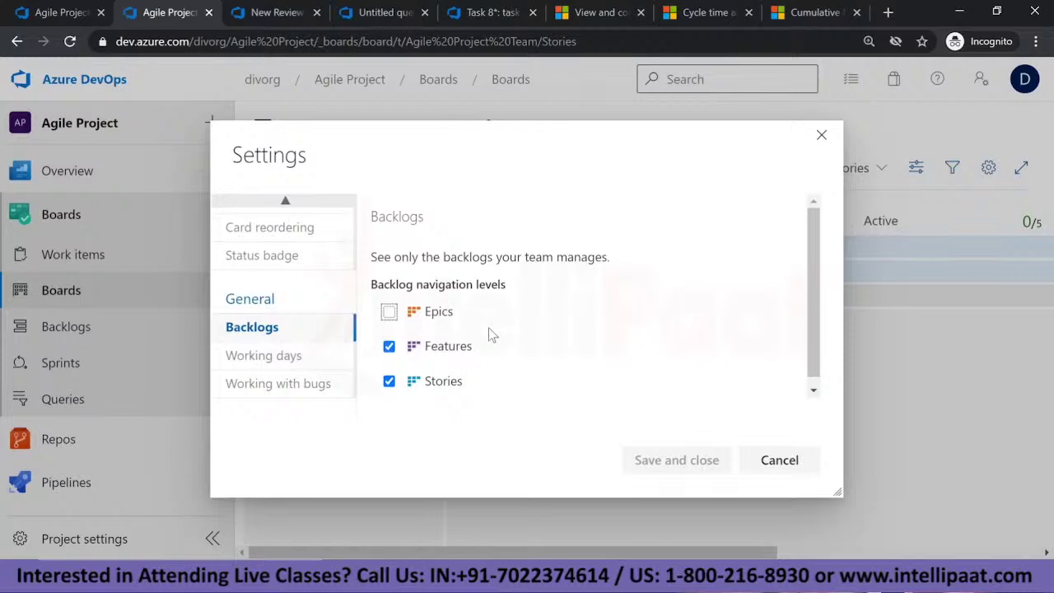
{"action": "left_click", "coordinate": [771, 459]}
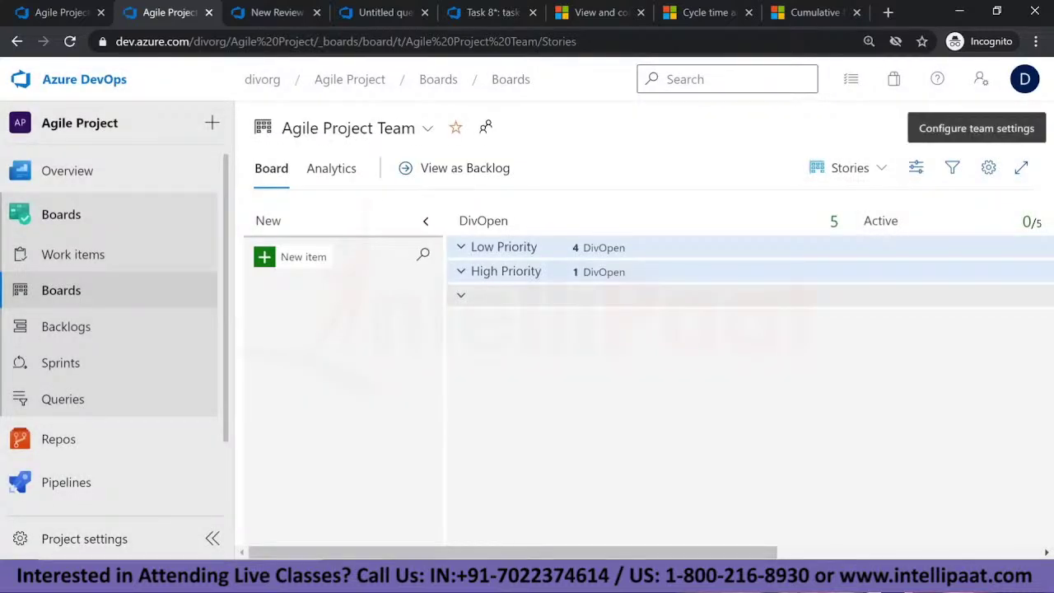
Step: Switch the board to the Features level and back to Stories
{"action": "left_click", "coordinate": [861, 168]}
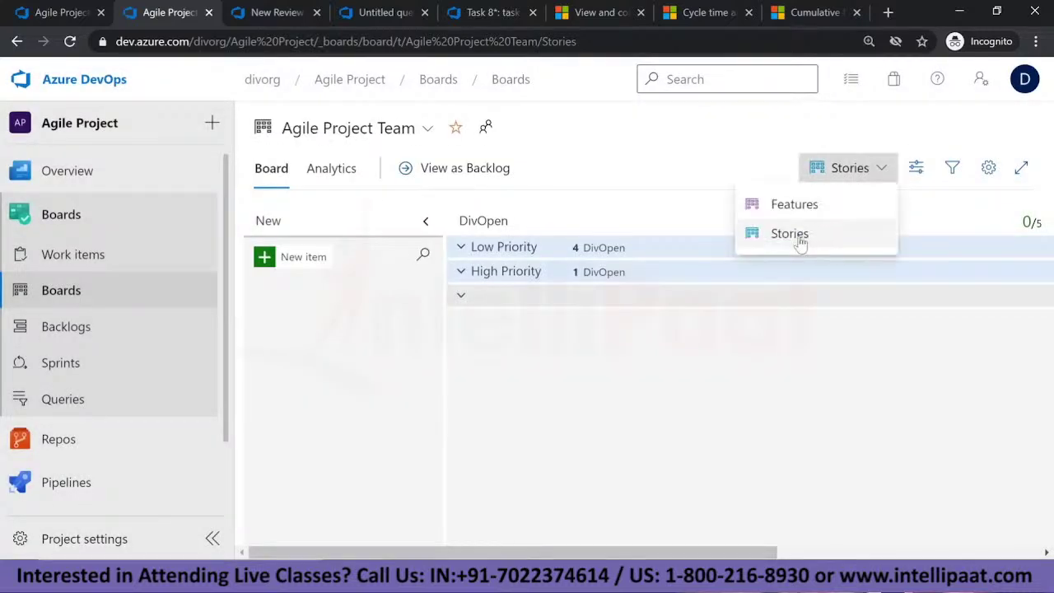
{"action": "left_click", "coordinate": [793, 208]}
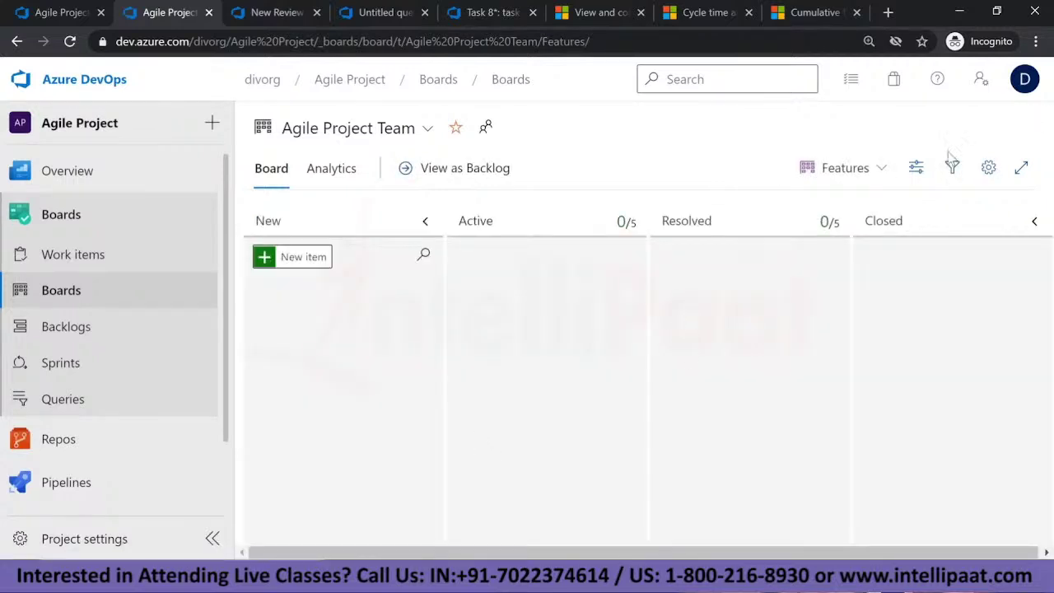
{"action": "left_click", "coordinate": [848, 168]}
{"action": "left_click", "coordinate": [805, 236]}
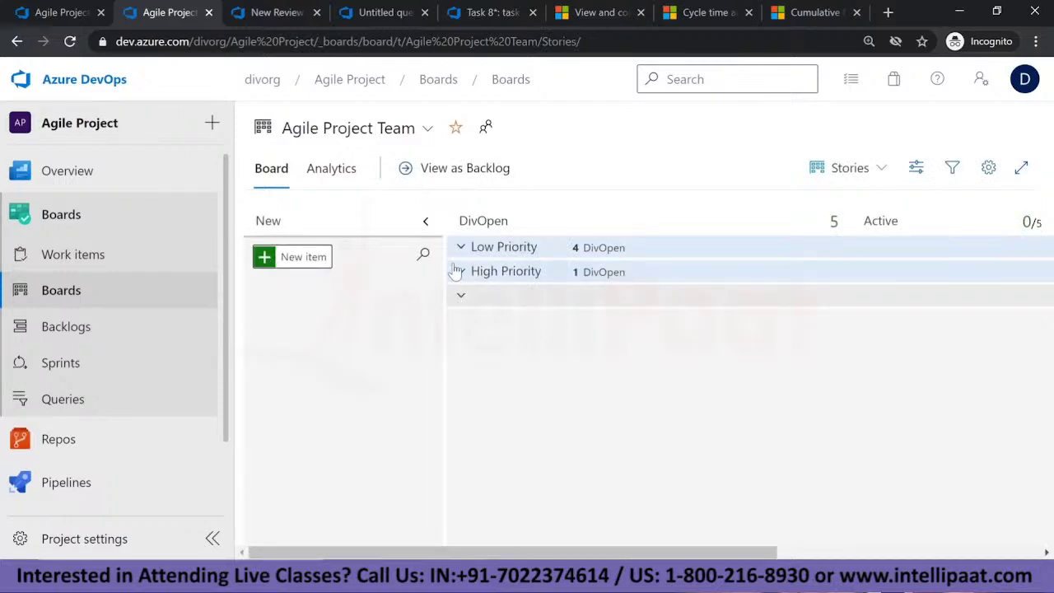
Step: Expand the swimlanes and drag stories 15 and 18 from Doing into Low Priority Done
{"action": "left_click", "coordinate": [461, 270]}
{"action": "left_click", "coordinate": [461, 247]}
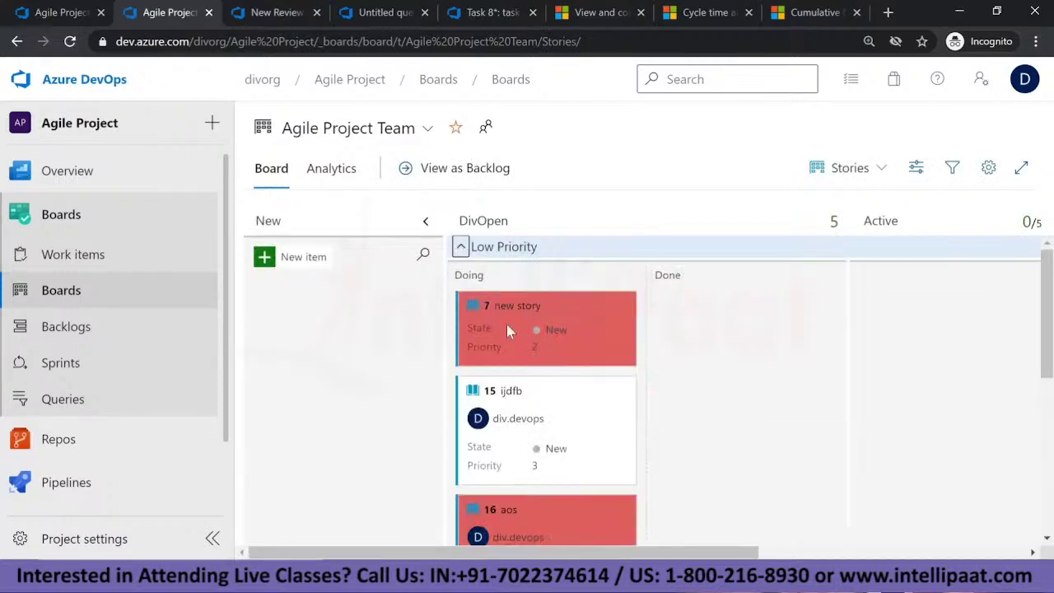
{"action": "left_click_drag", "start_coordinate": [520, 402], "coordinate": [797, 305]}
{"action": "left_click_drag", "start_coordinate": [570, 497], "coordinate": [724, 444]}
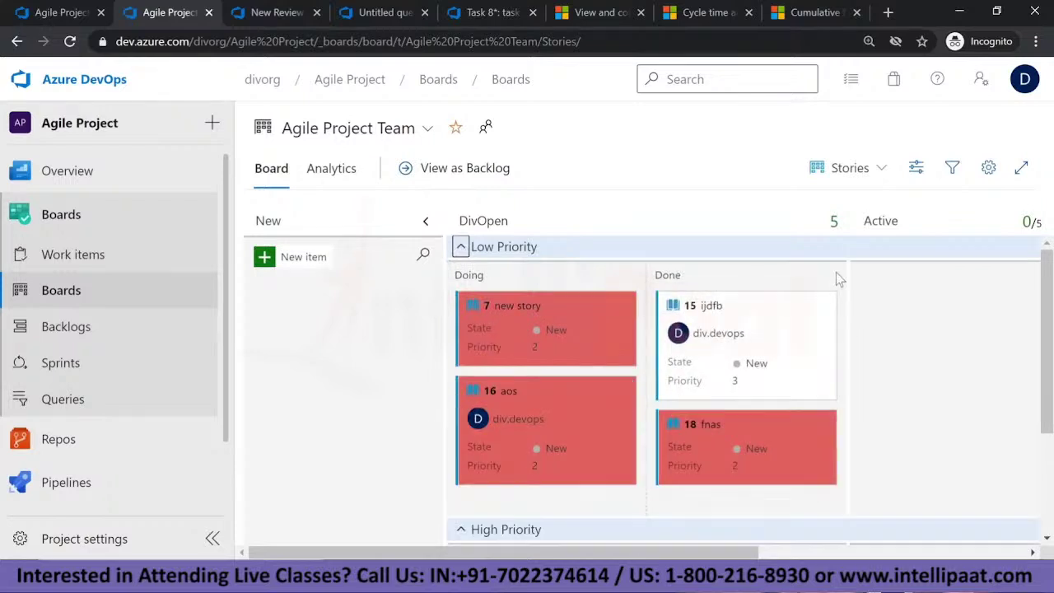
Step: Check Epics under team Backlogs settings, save, and confirm Epics appears in the board-level list
{"action": "left_click", "coordinate": [988, 167]}
{"action": "left_click_drag", "start_coordinate": [285, 408], "coordinate": [285, 408]}
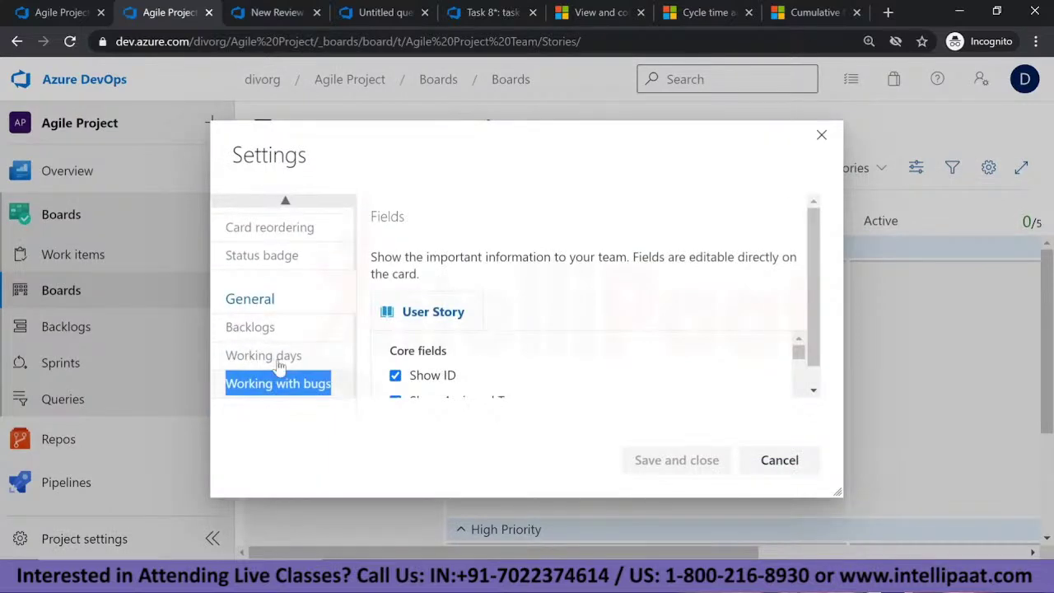
{"action": "left_click", "coordinate": [261, 330]}
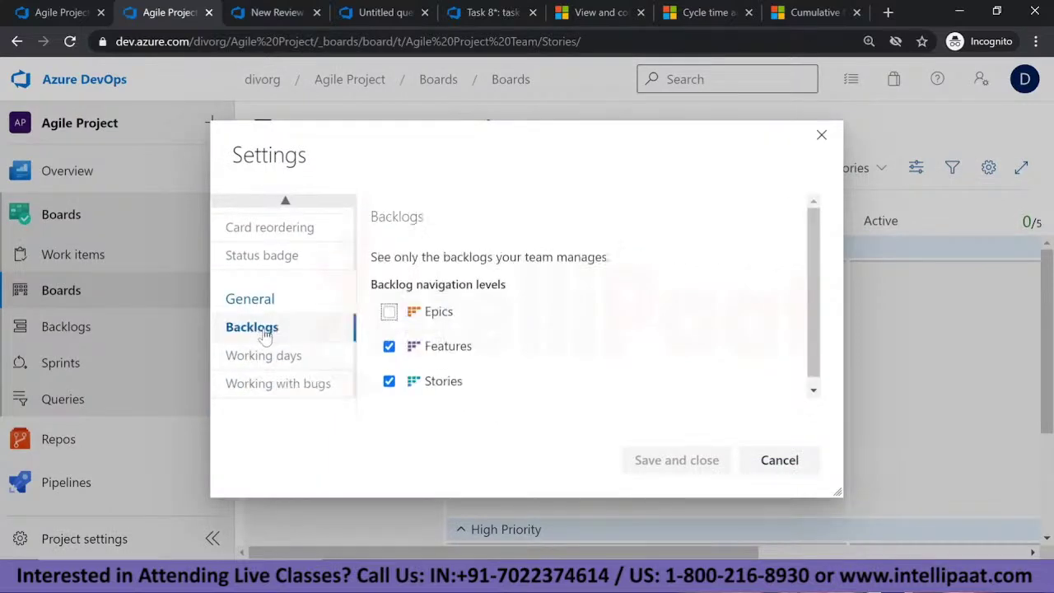
{"action": "left_click", "coordinate": [390, 313]}
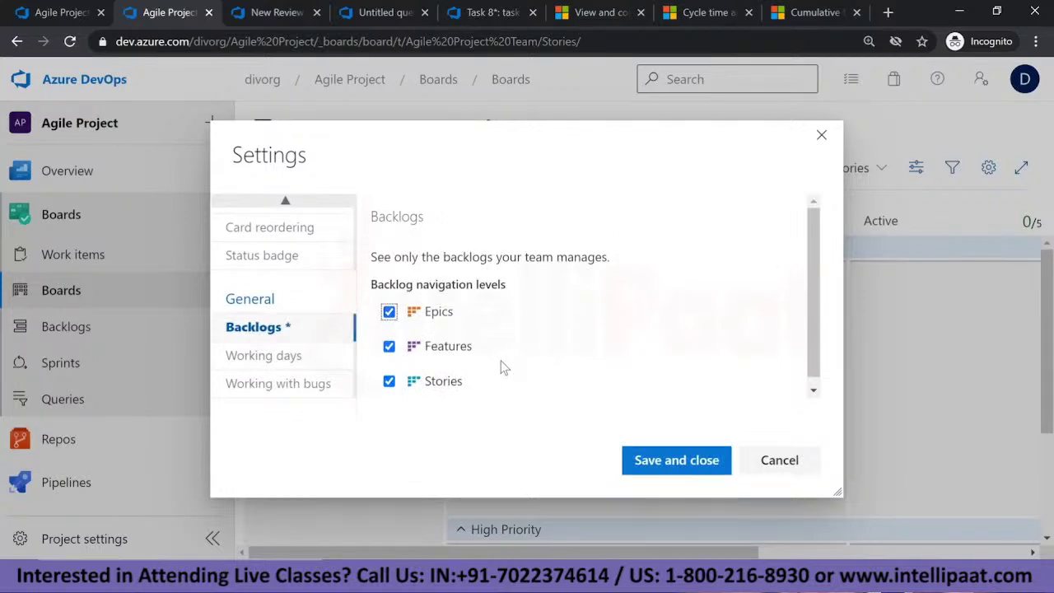
{"action": "left_click", "coordinate": [663, 463]}
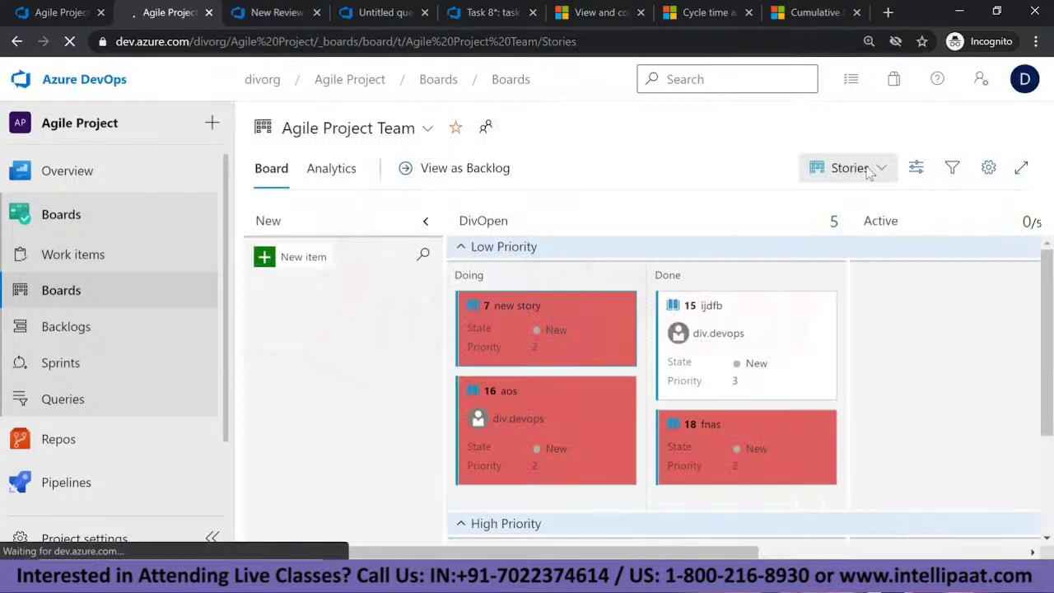
{"action": "left_click", "coordinate": [864, 169]}
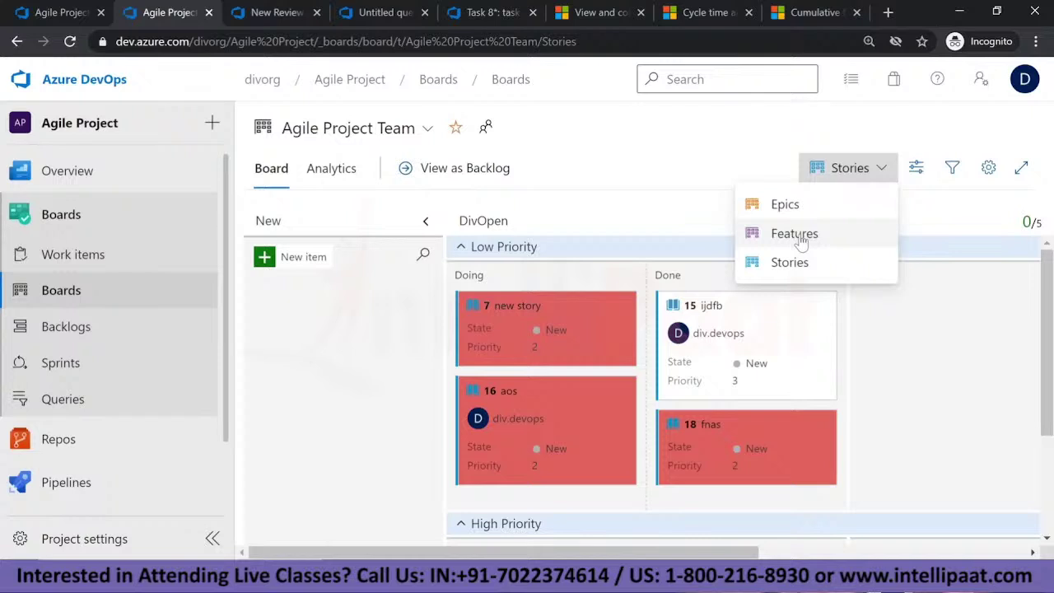
{"action": "left_click", "coordinate": [882, 160]}
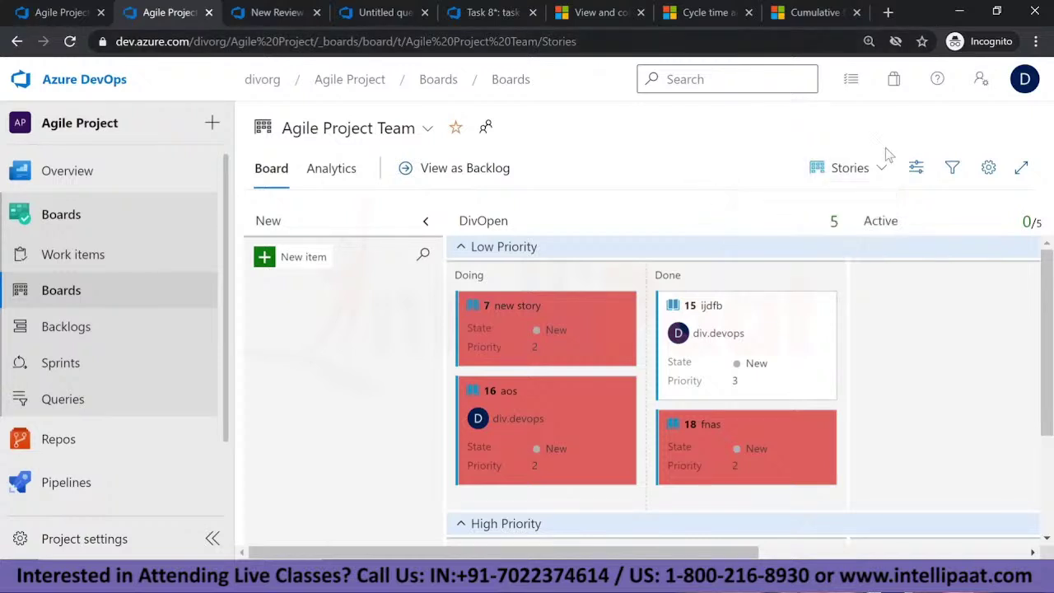
Step: Open the team's working days and toggle Saturday and Sunday on, then off again
{"action": "left_click", "coordinate": [988, 169]}
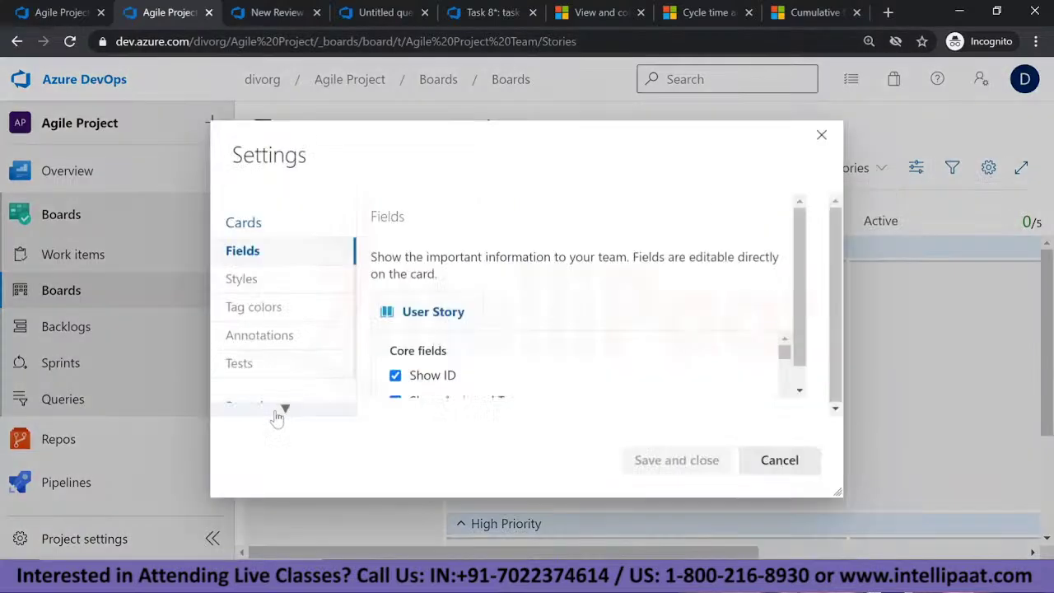
{"action": "scroll", "coordinate": [285, 412], "scroll_direction": "down", "scroll_amount": 2}
{"action": "scroll", "coordinate": [285, 412], "scroll_direction": "down", "scroll_amount": 3}
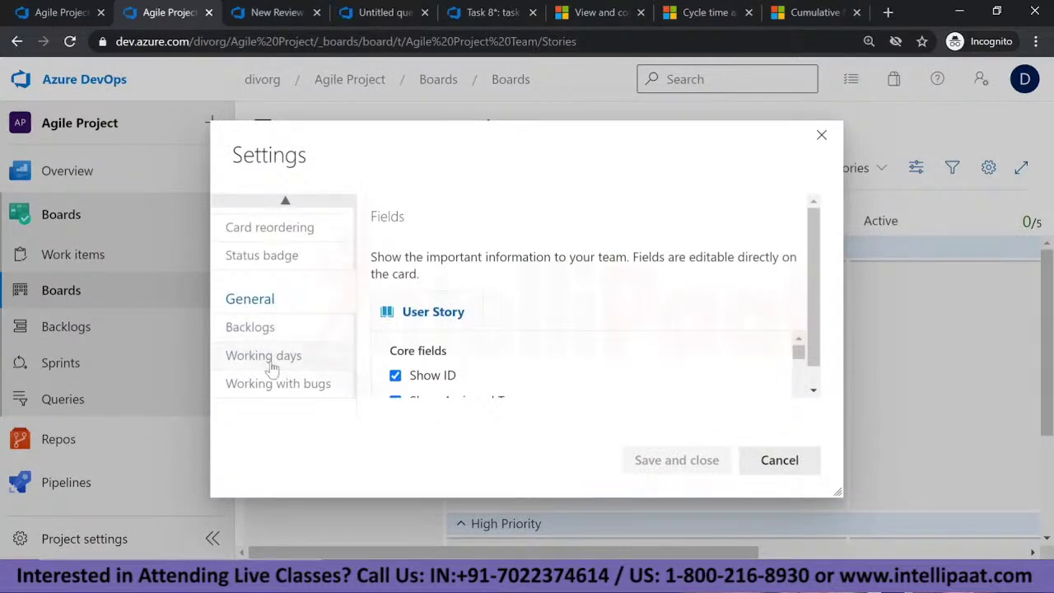
{"action": "left_click", "coordinate": [272, 363]}
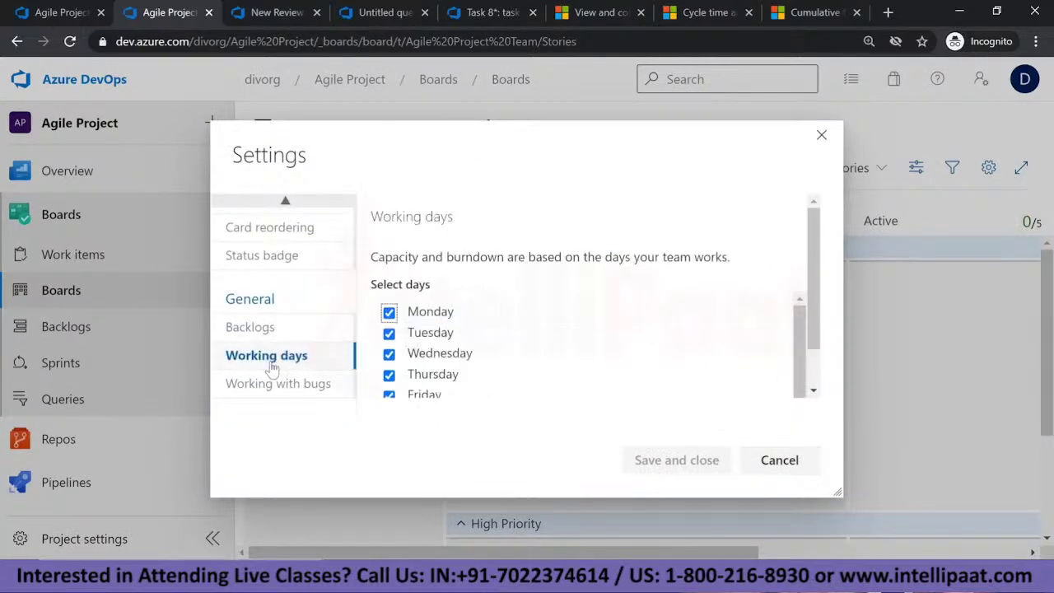
{"action": "left_click_drag", "start_coordinate": [819, 326], "coordinate": [788, 458]}
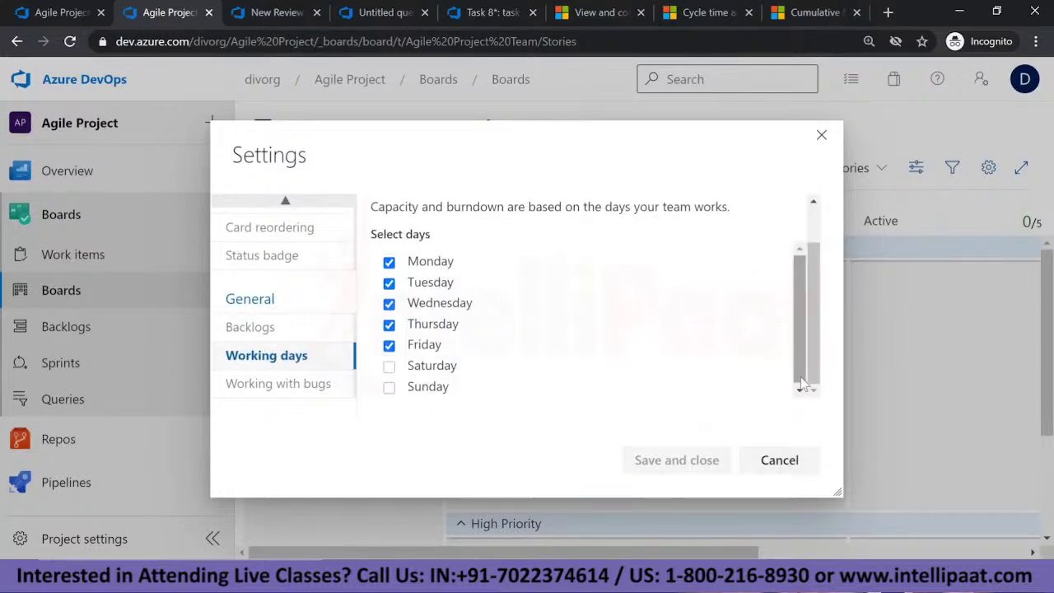
{"action": "mouse_move", "coordinate": [811, 330]}
{"action": "left_mouse_down"}
{"action": "mouse_move", "coordinate": [818, 311]}
{"action": "mouse_move", "coordinate": [815, 339]}
{"action": "left_mouse_up"}
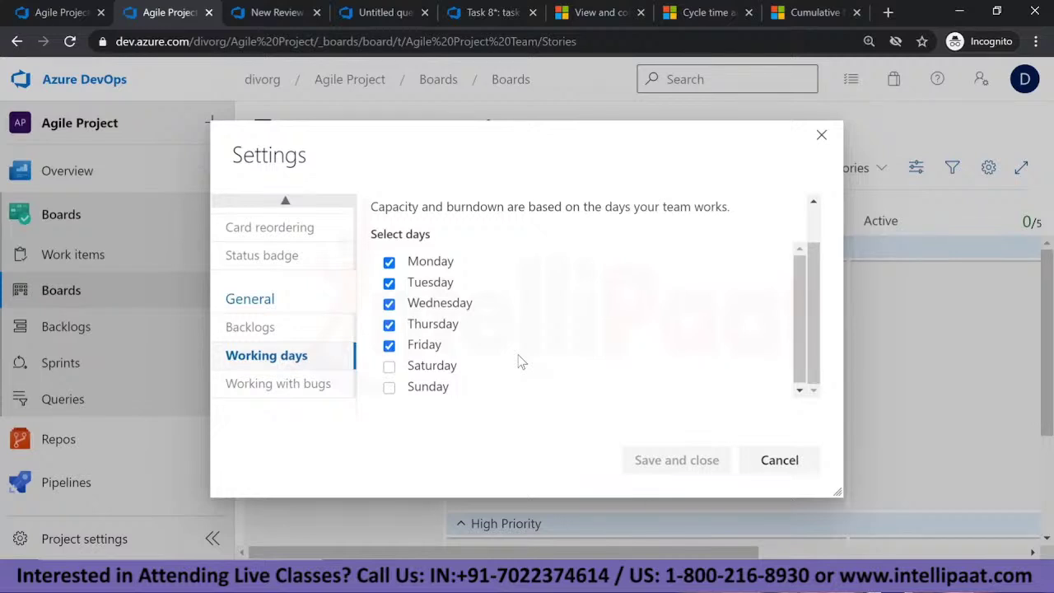
{"action": "left_click", "coordinate": [390, 367]}
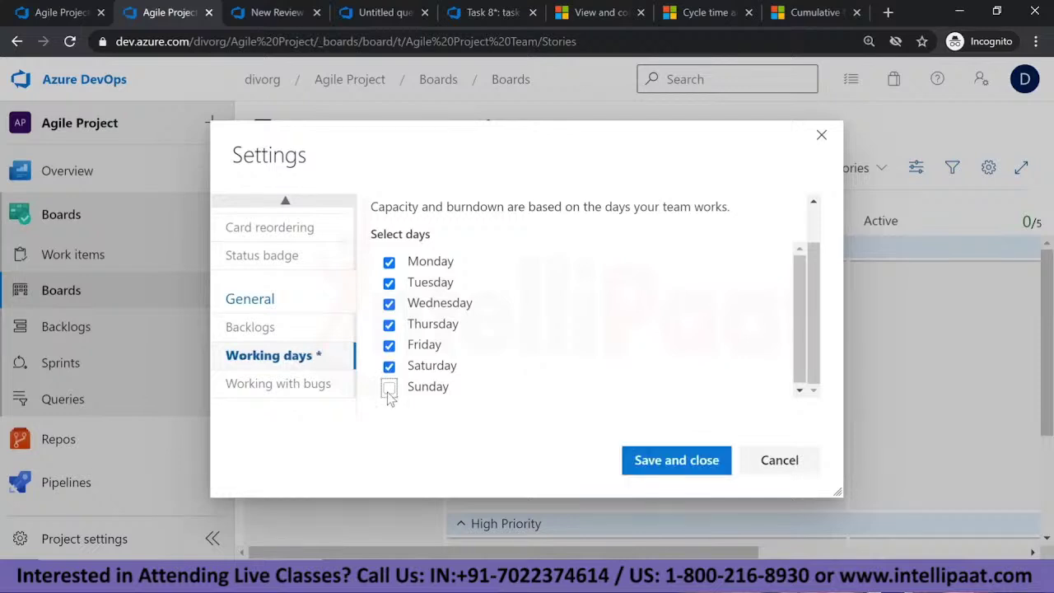
{"action": "left_click", "coordinate": [389, 388]}
{"action": "left_click", "coordinate": [389, 366]}
{"action": "left_click", "coordinate": [389, 387]}
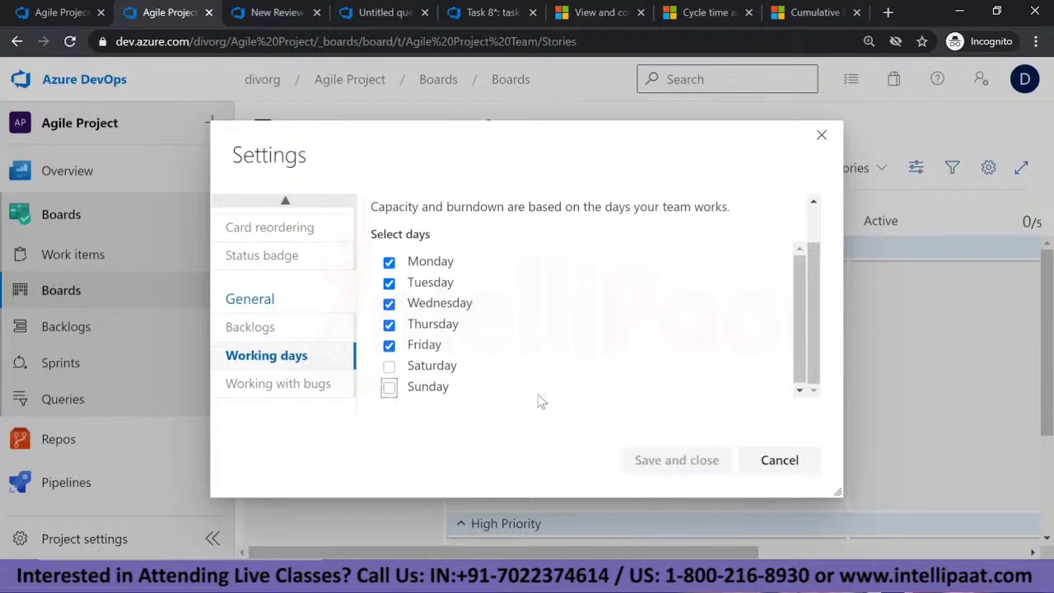
Step: Keep Friday as a working day, view Working with bugs, and cancel without saving
{"action": "left_click_drag", "start_coordinate": [819, 348], "coordinate": [817, 306]}
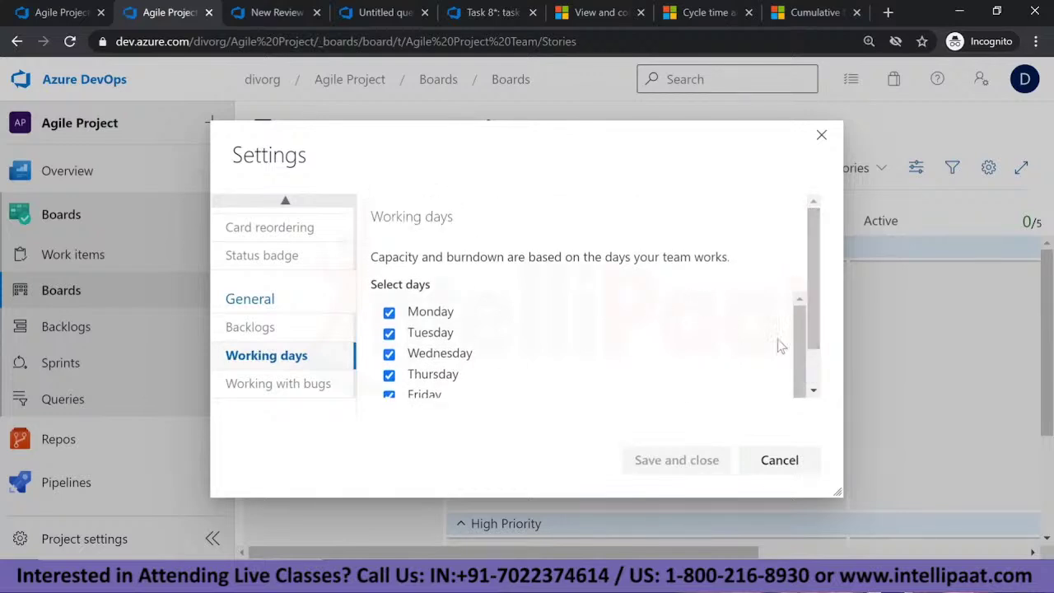
{"action": "scroll", "coordinate": [816, 365], "scroll_direction": "down", "scroll_amount": 1}
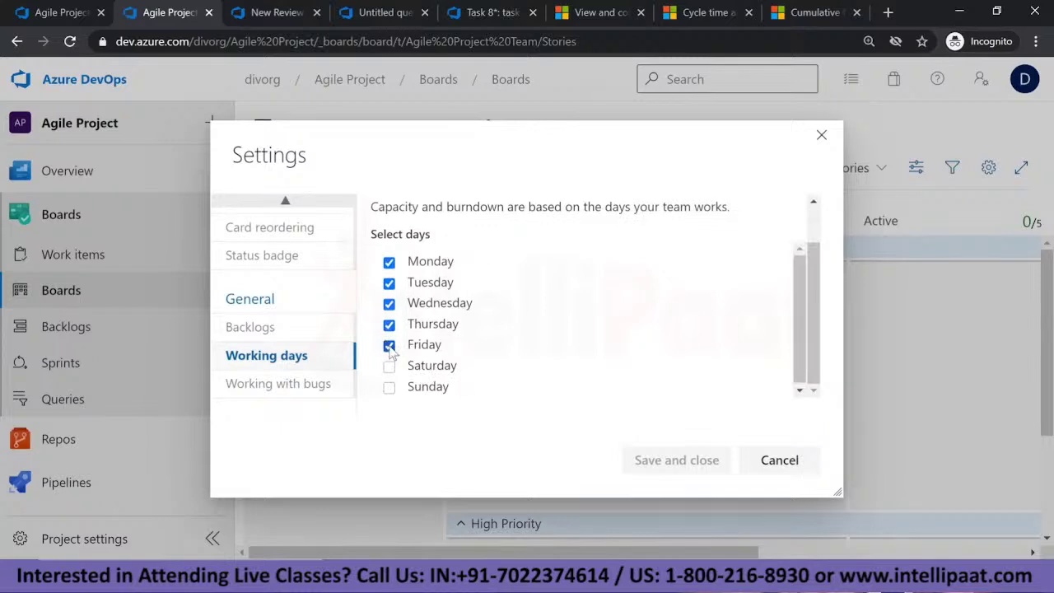
{"action": "left_click", "coordinate": [390, 346]}
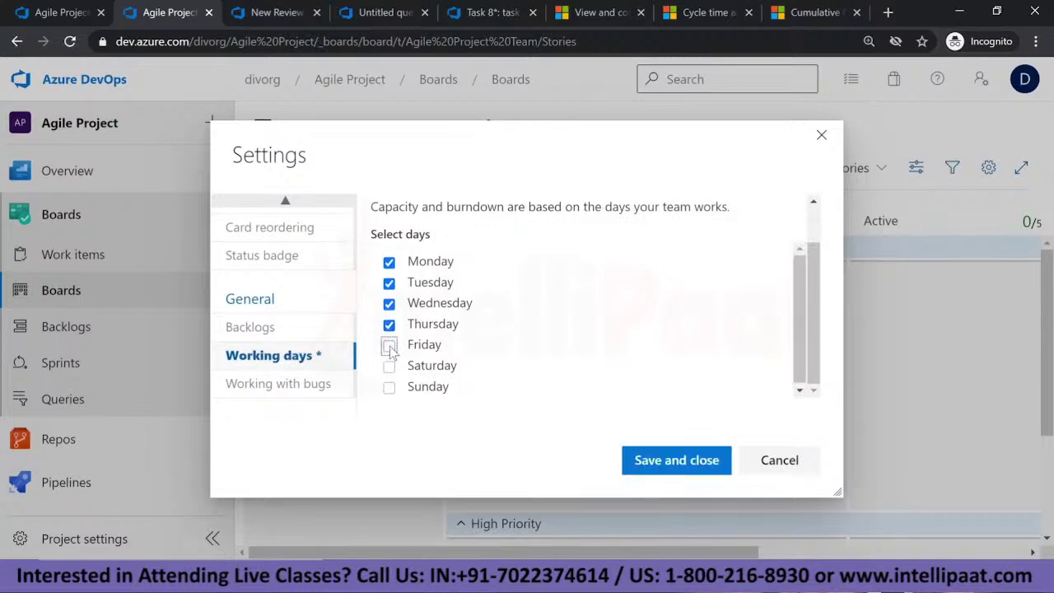
{"action": "left_click", "coordinate": [390, 346]}
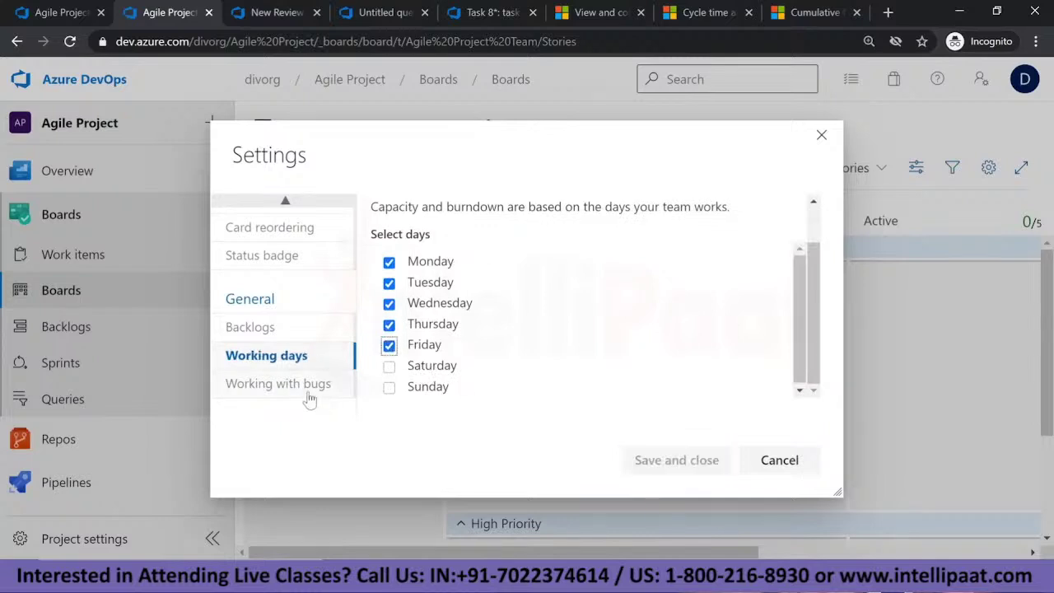
{"action": "left_click", "coordinate": [306, 393]}
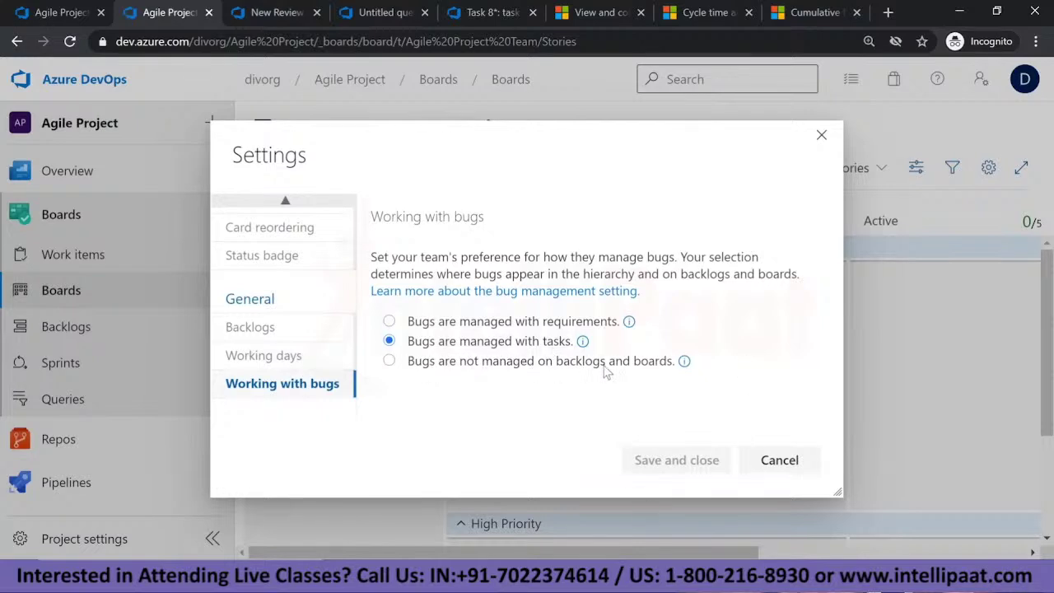
{"action": "left_click", "coordinate": [774, 466]}
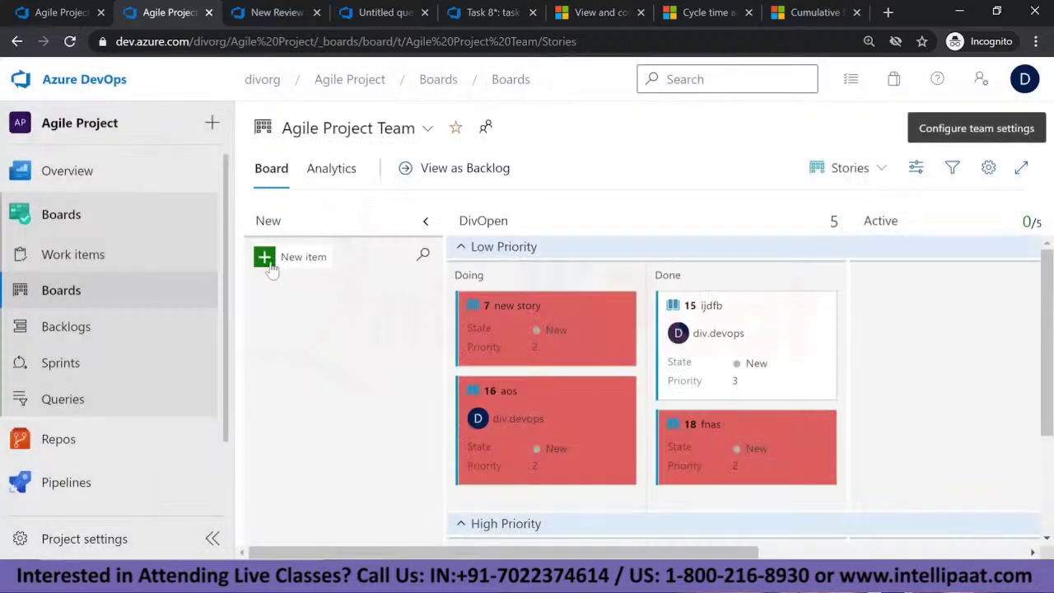
Step: Discard an empty New-column card, review creatable work item types, and return to the board
{"action": "left_click", "coordinate": [301, 252]}
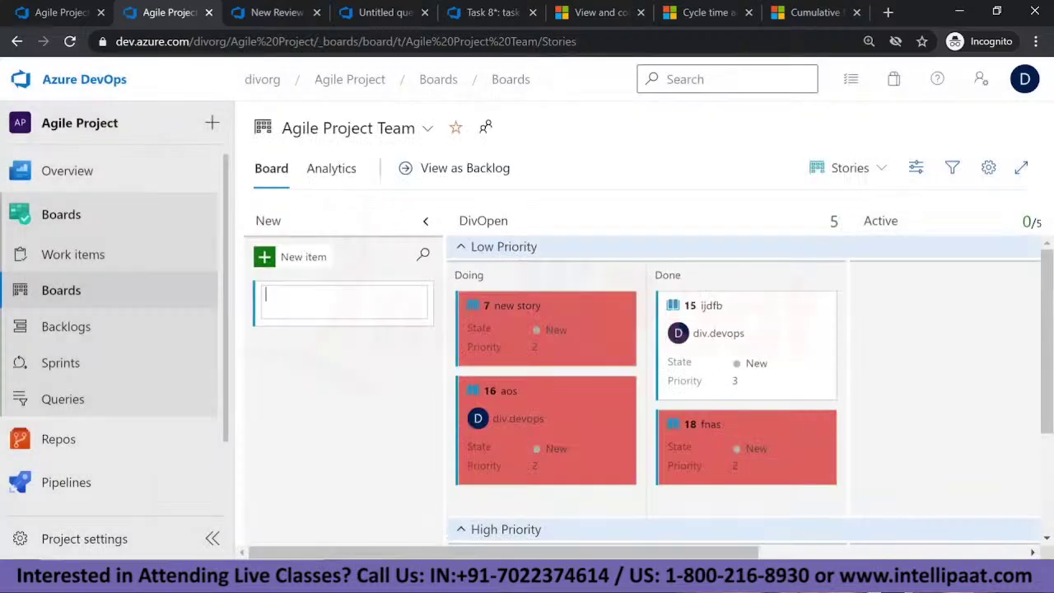
{"action": "key", "text": "Escape"}
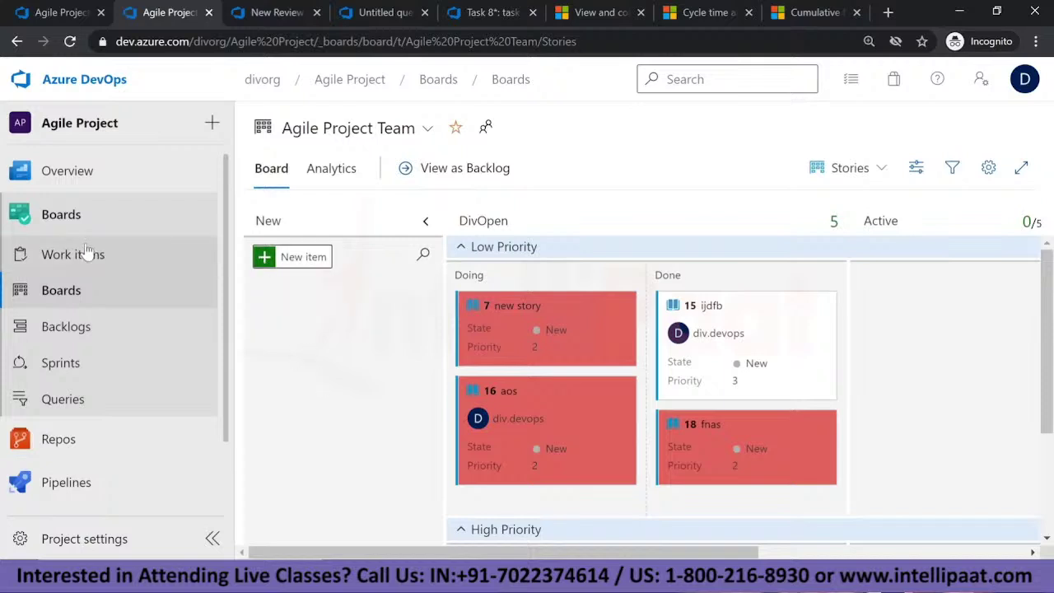
{"action": "left_click", "coordinate": [87, 253]}
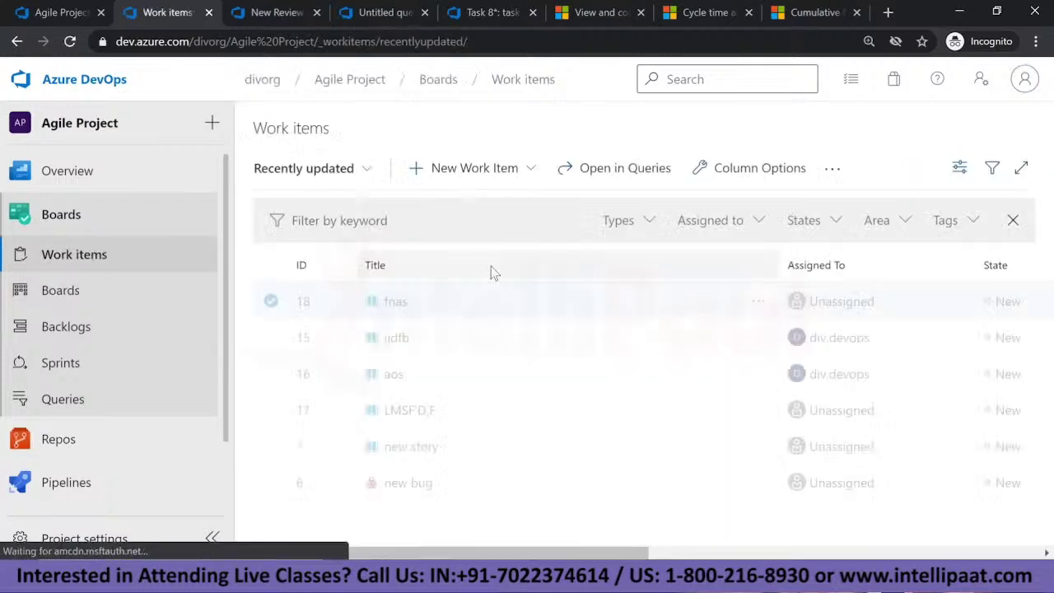
{"action": "left_click", "coordinate": [460, 168]}
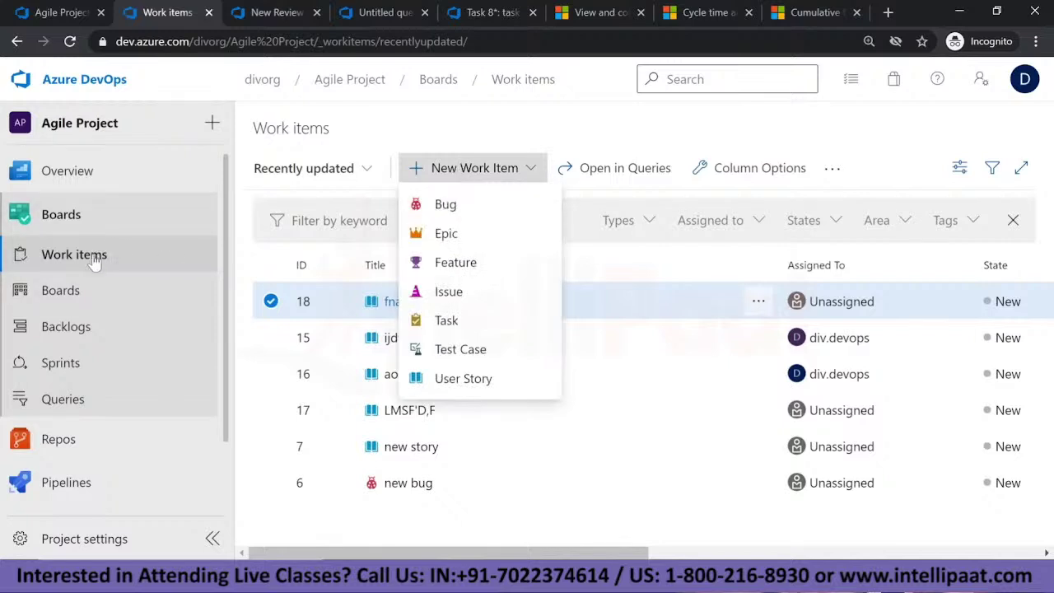
{"action": "left_click", "coordinate": [74, 290]}
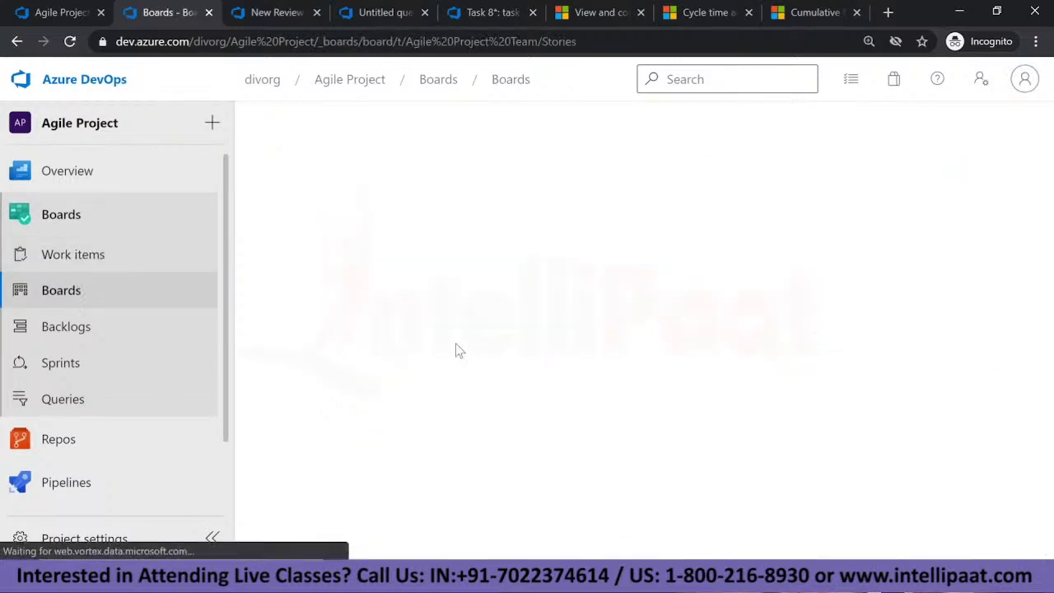
{"action": "scroll", "coordinate": [455, 343], "scroll_direction": "down", "scroll_amount": 2}
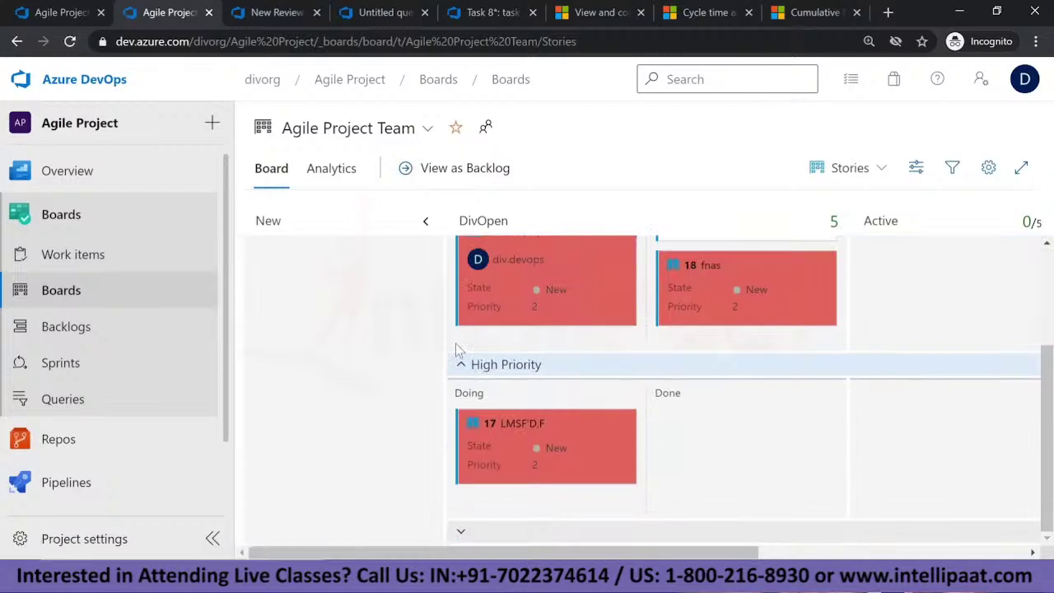
{"action": "scroll", "coordinate": [456, 343], "scroll_direction": "up", "scroll_amount": 2}
{"action": "scroll", "coordinate": [456, 343], "scroll_direction": "down", "scroll_amount": 2}
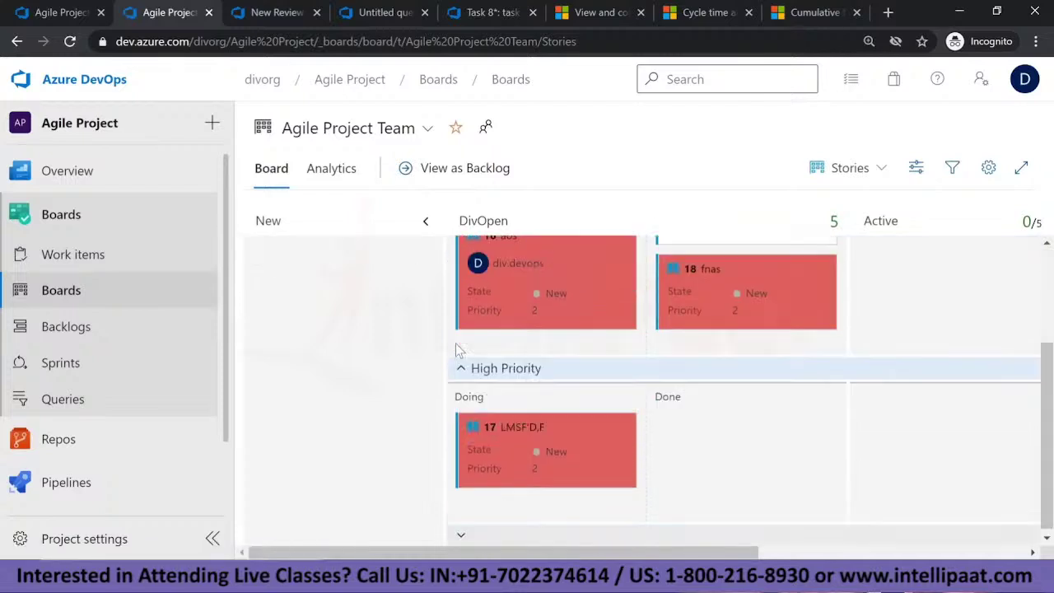
{"action": "scroll", "coordinate": [455, 344], "scroll_direction": "up", "scroll_amount": 1}
{"action": "scroll", "coordinate": [455, 344], "scroll_direction": "down", "scroll_amount": 1}
{"action": "scroll", "coordinate": [455, 343], "scroll_direction": "up", "scroll_amount": 2}
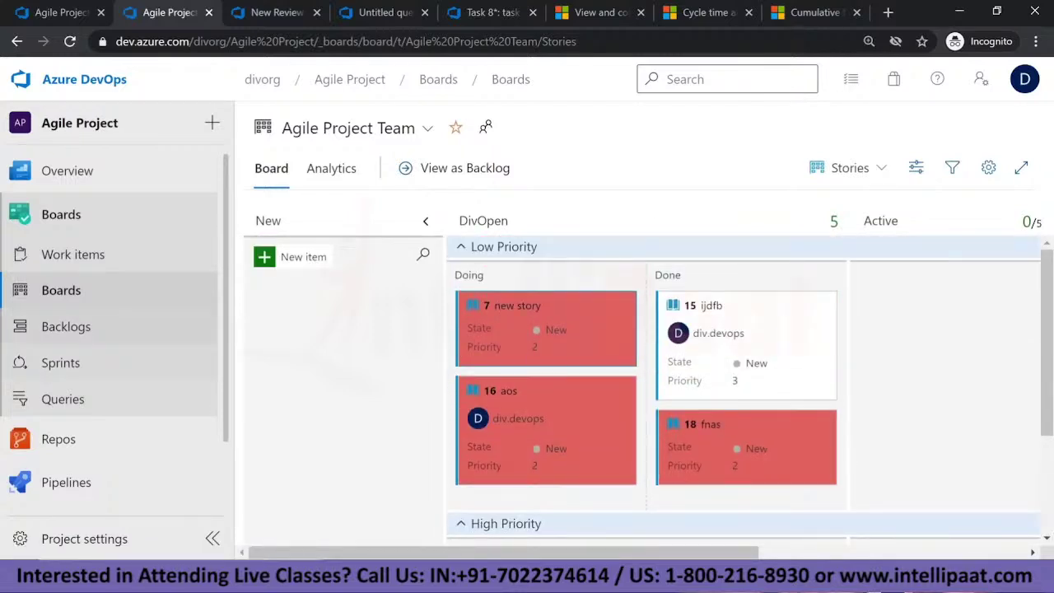
Step: Create and save Bug 19 titled 'New Bug' from Work items, then return to the Stories board
{"action": "left_click", "coordinate": [110, 262]}
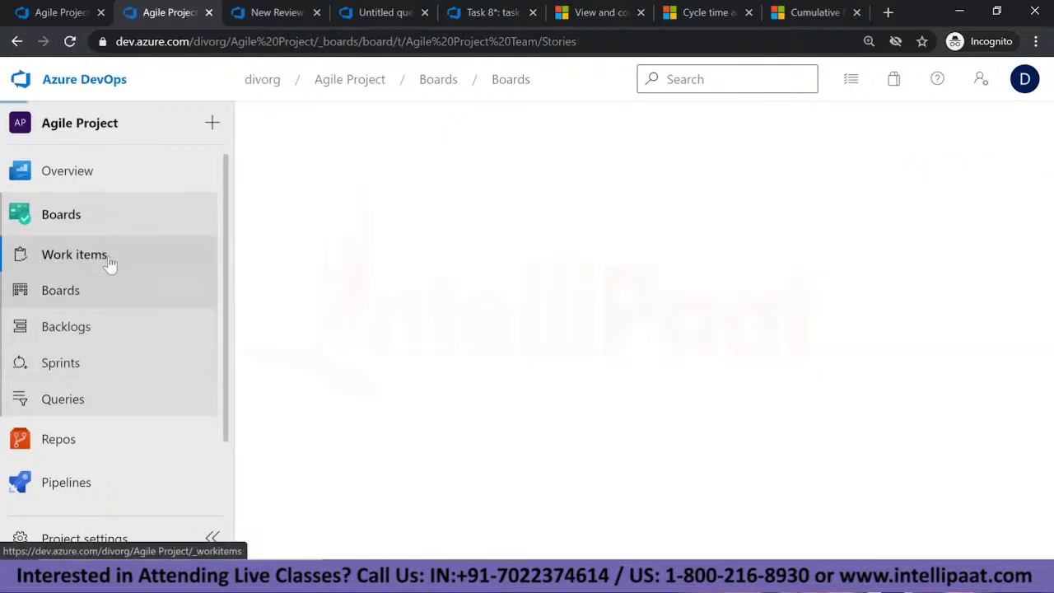
{"action": "left_click", "coordinate": [497, 168]}
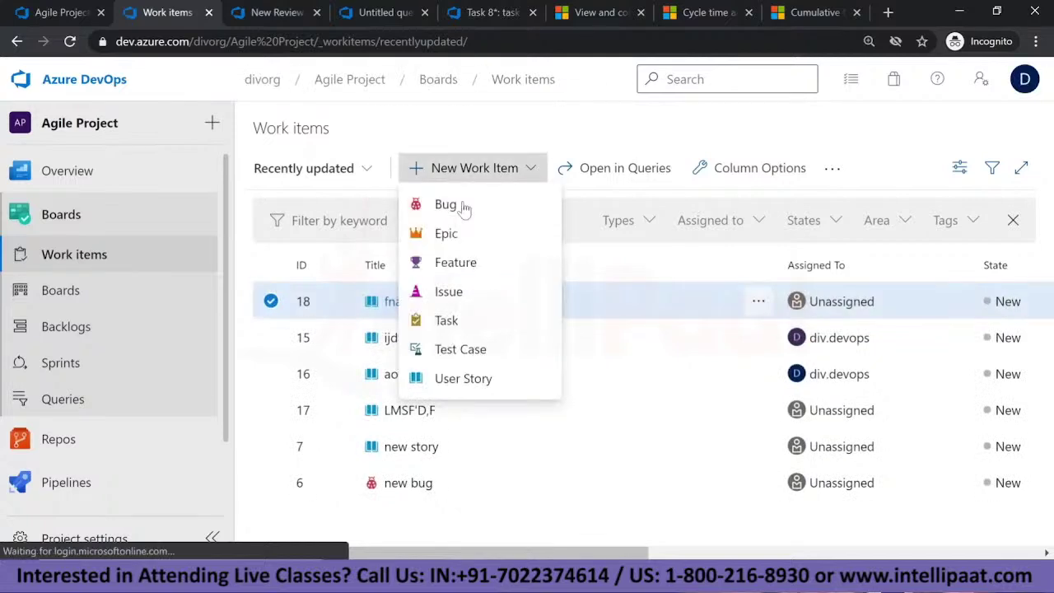
{"action": "left_click", "coordinate": [463, 208]}
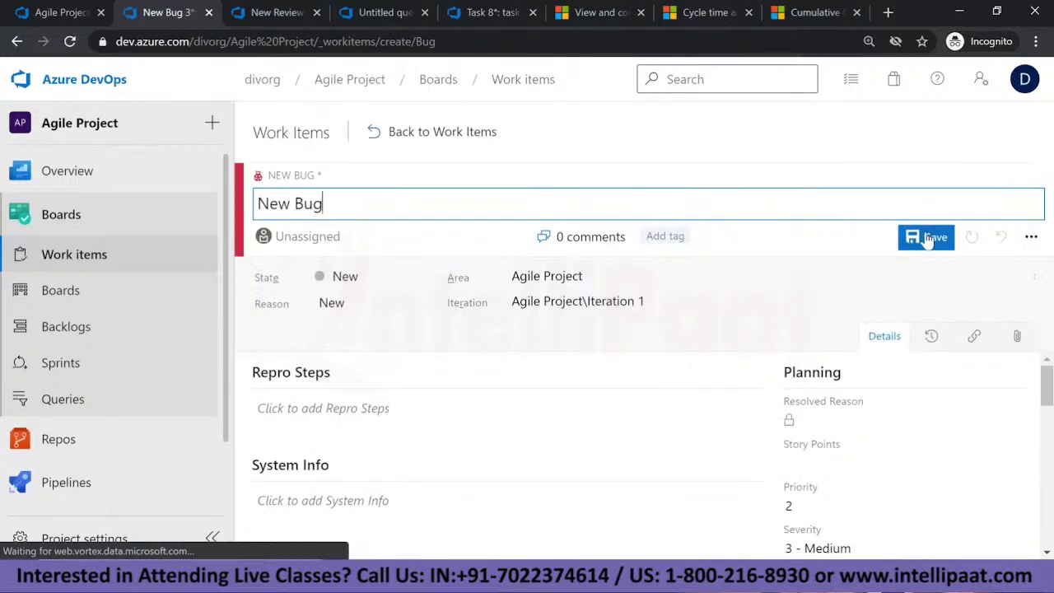
{"action": "left_click", "coordinate": [931, 238]}
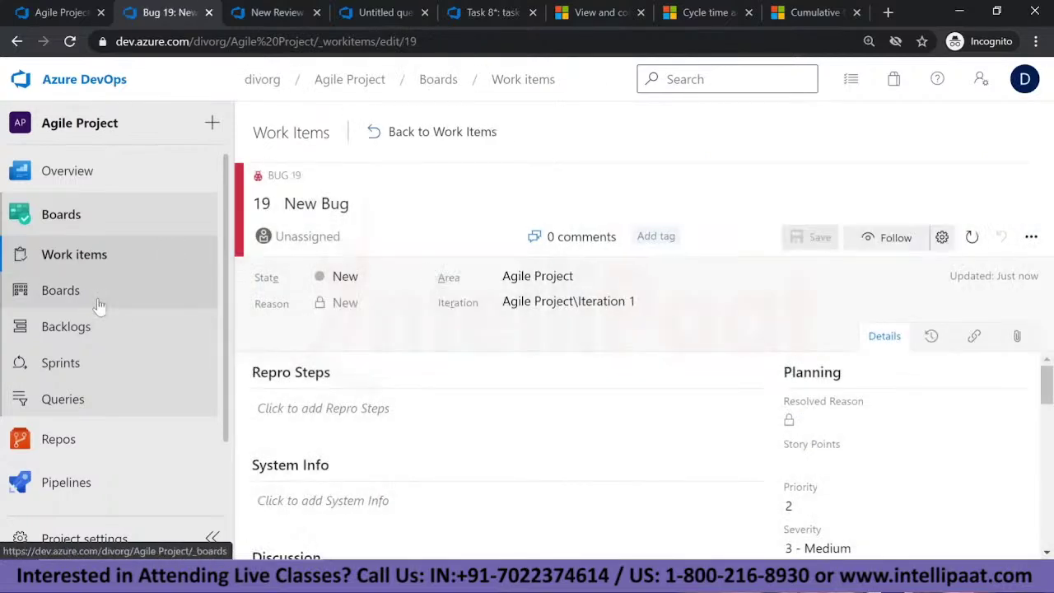
{"action": "left_click", "coordinate": [100, 301]}
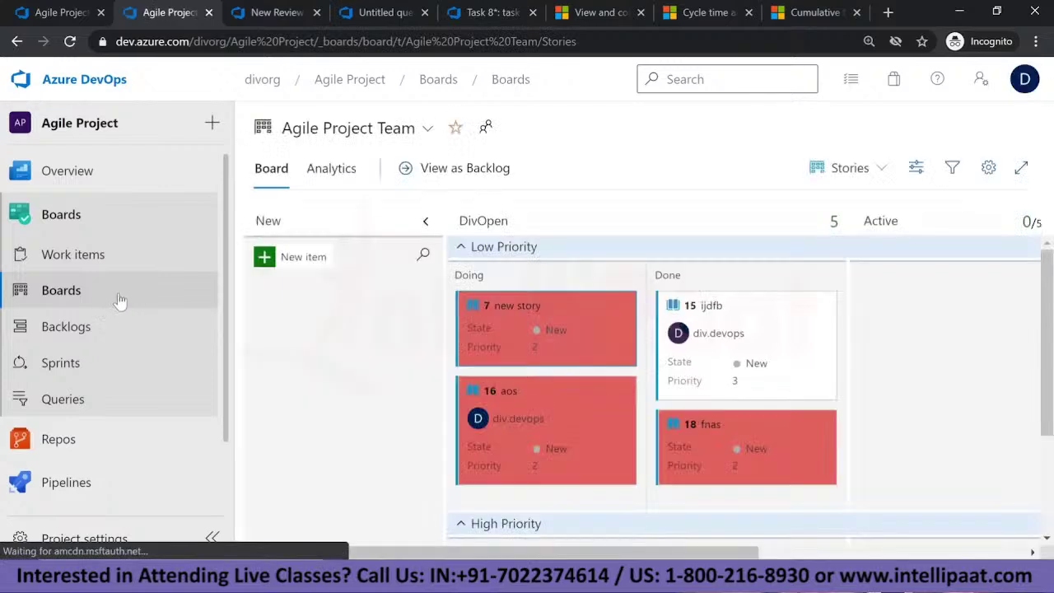
{"action": "scroll", "coordinate": [578, 401], "scroll_direction": "down", "scroll_amount": 3}
{"action": "scroll", "coordinate": [579, 401], "scroll_direction": "up", "scroll_amount": 3}
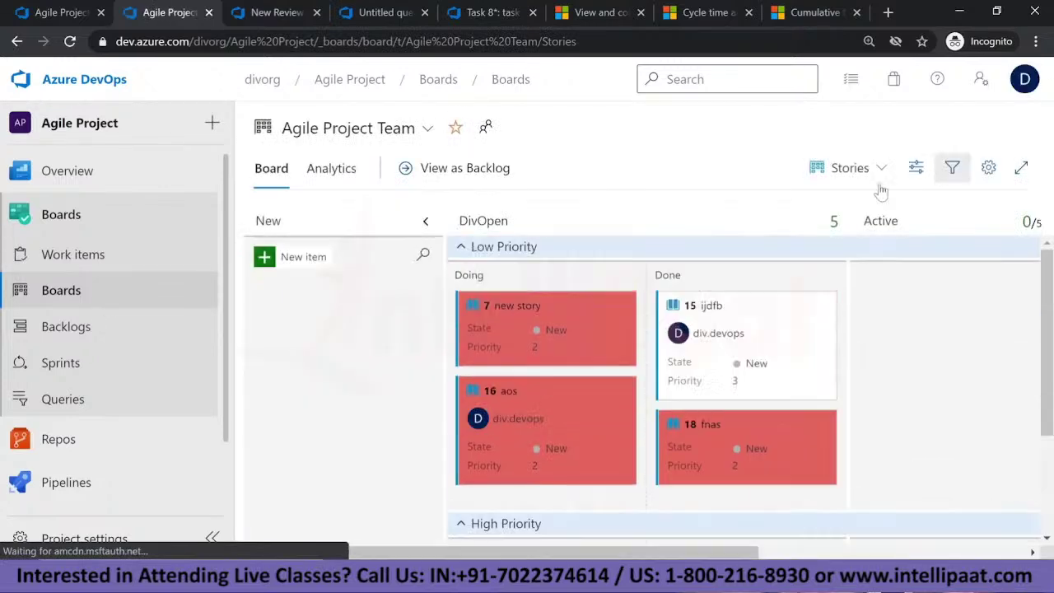
Step: Look over the Working with bugs options and close team settings without saving
{"action": "left_click", "coordinate": [989, 169]}
{"action": "left_click", "coordinate": [285, 402]}
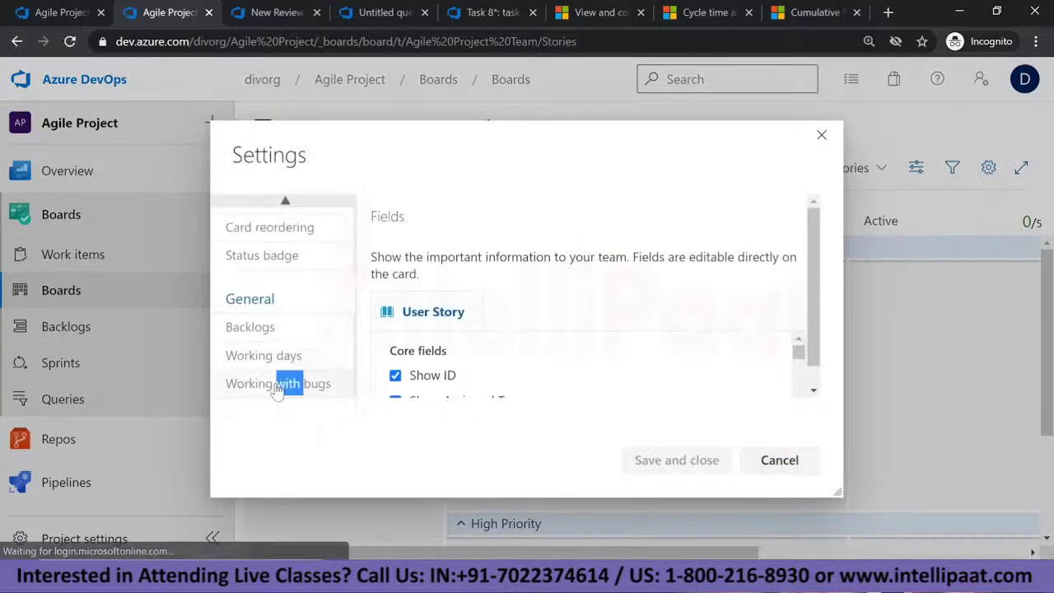
{"action": "left_click", "coordinate": [283, 383]}
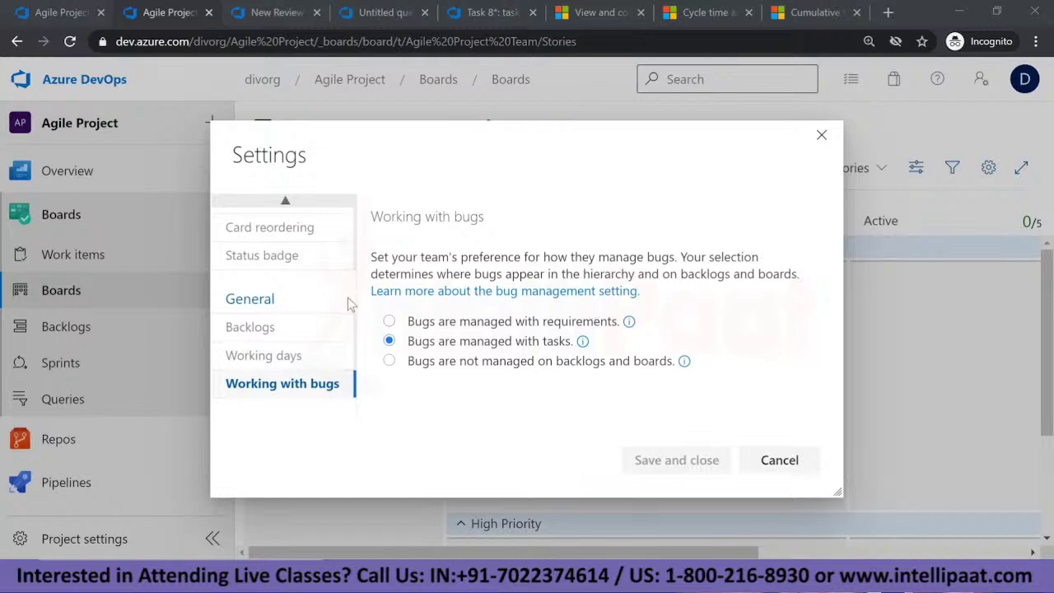
{"action": "left_click", "coordinate": [767, 466]}
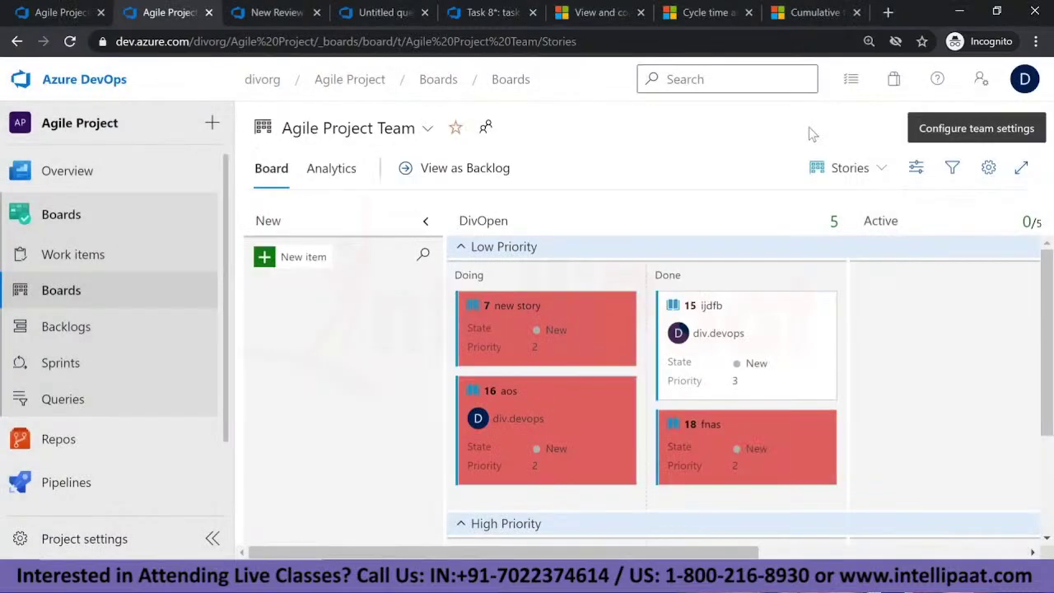
Step: Save the bug setting as not managed on backlogs and boards
{"action": "left_click", "coordinate": [989, 169]}
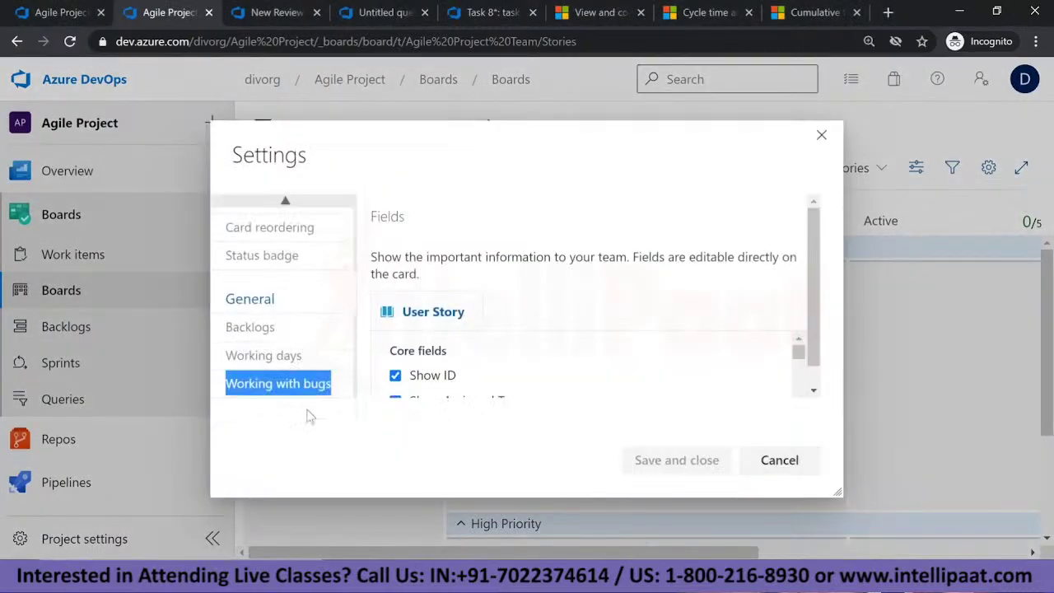
{"action": "left_click", "coordinate": [276, 387]}
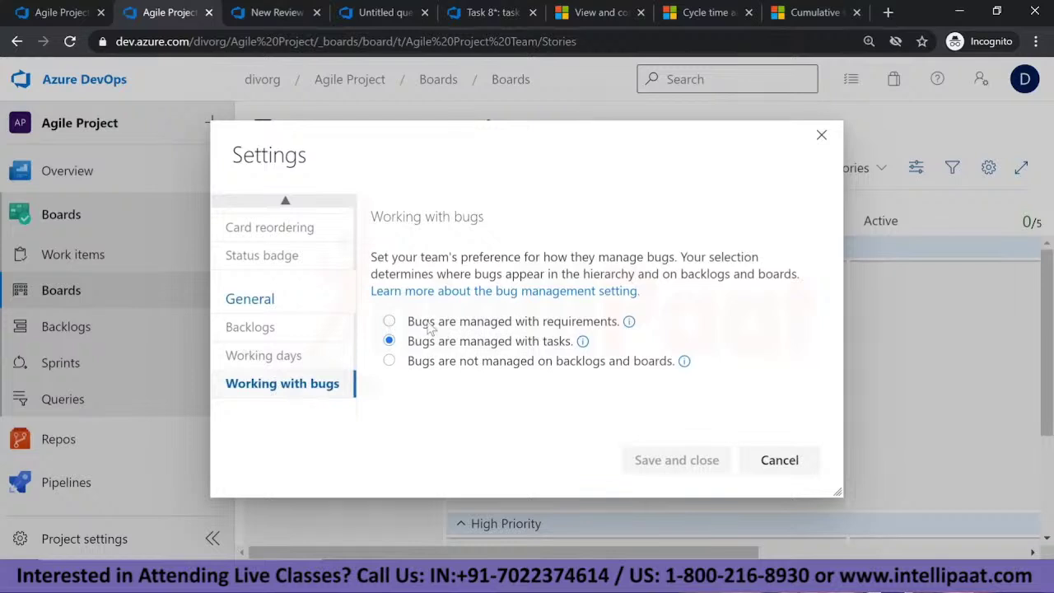
{"action": "left_click", "coordinate": [449, 323]}
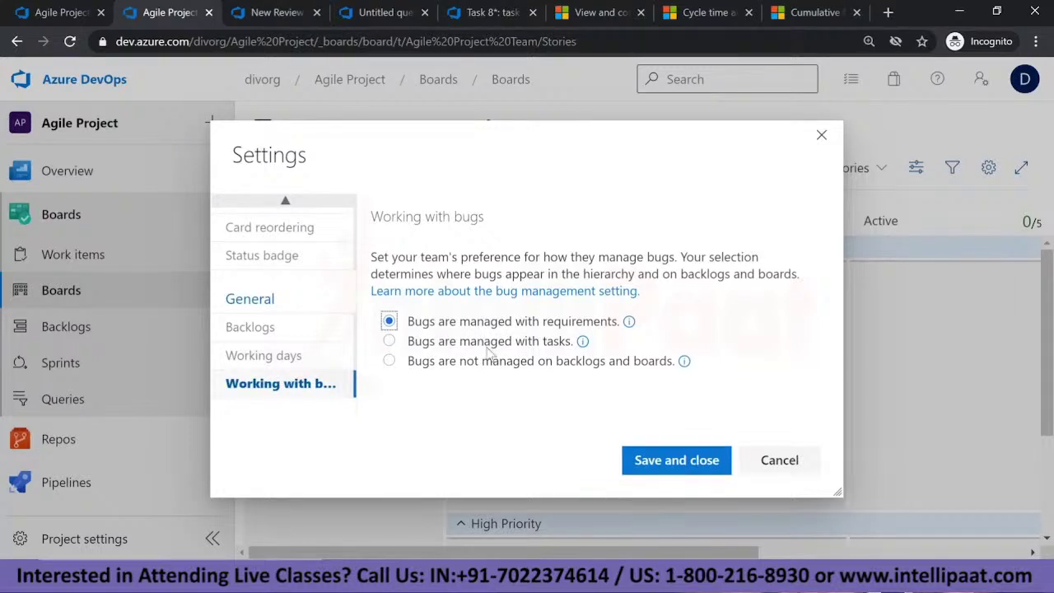
{"action": "left_click", "coordinate": [420, 363]}
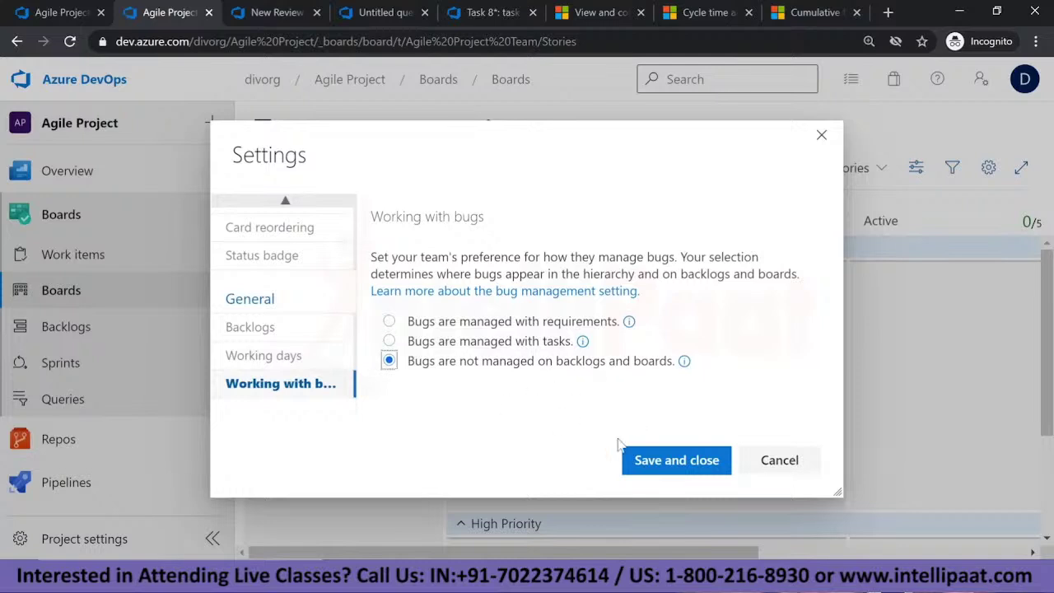
{"action": "left_click", "coordinate": [650, 461]}
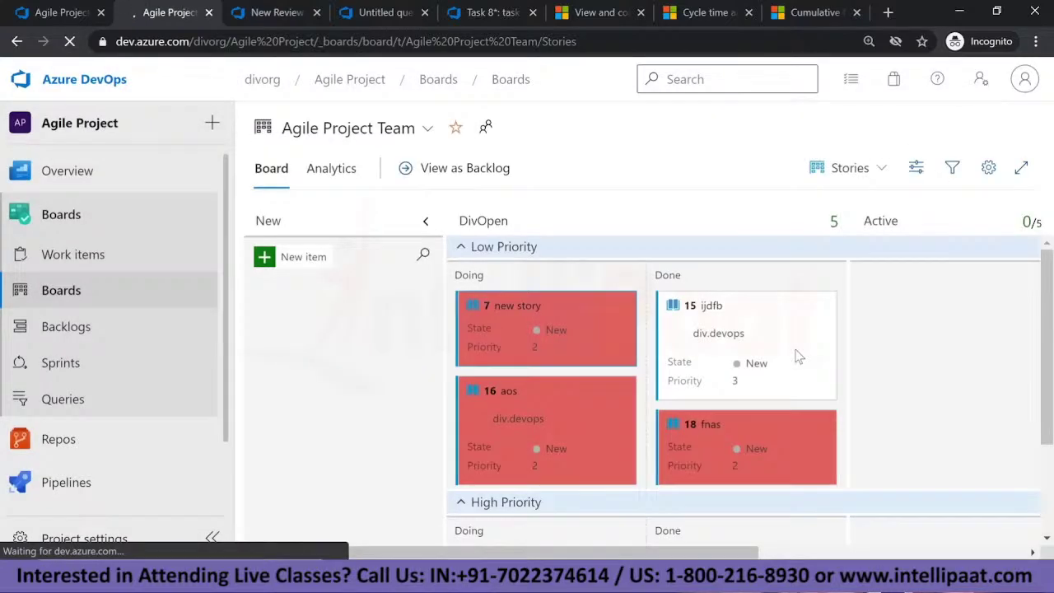
{"action": "scroll", "coordinate": [1038, 354], "scroll_direction": "down", "scroll_amount": 2}
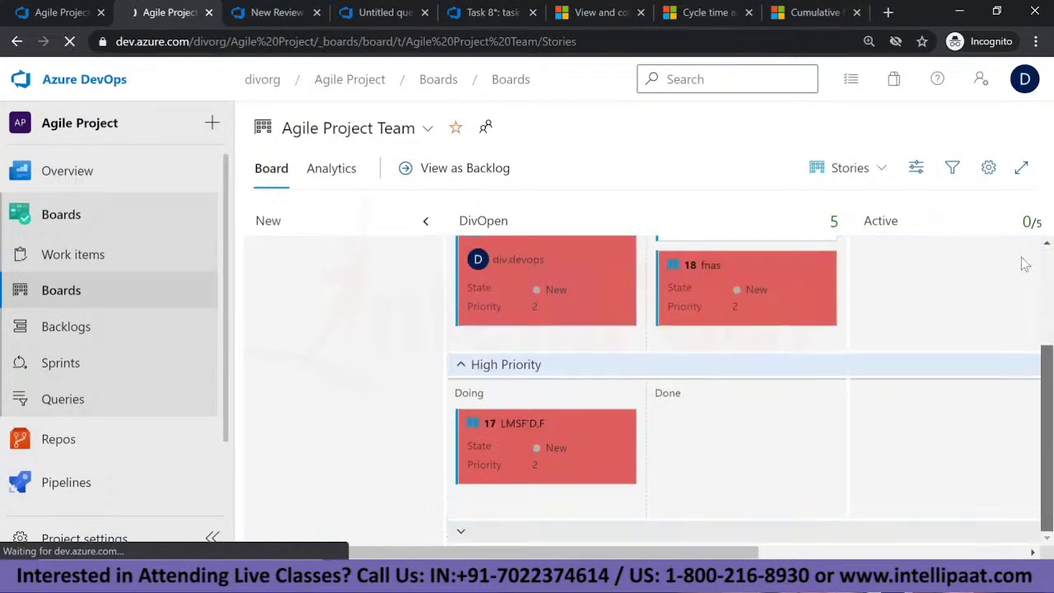
{"action": "scroll", "coordinate": [1021, 329], "scroll_direction": "up", "scroll_amount": 2}
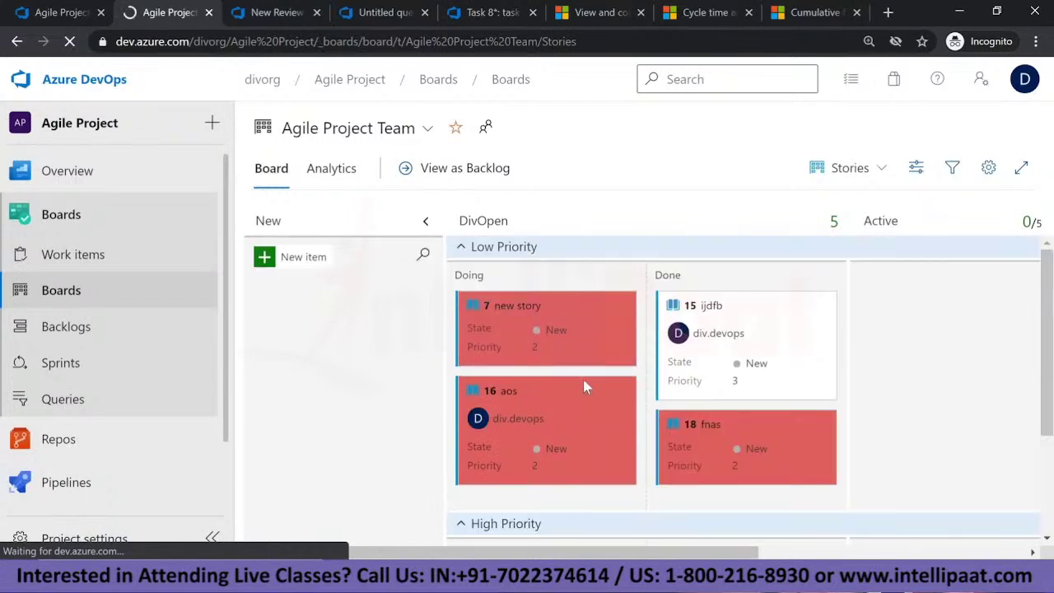
Step: Switch to 'Bugs are managed with requirements' and save, showing bugs 6 and 19 in New
{"action": "left_click", "coordinate": [989, 168]}
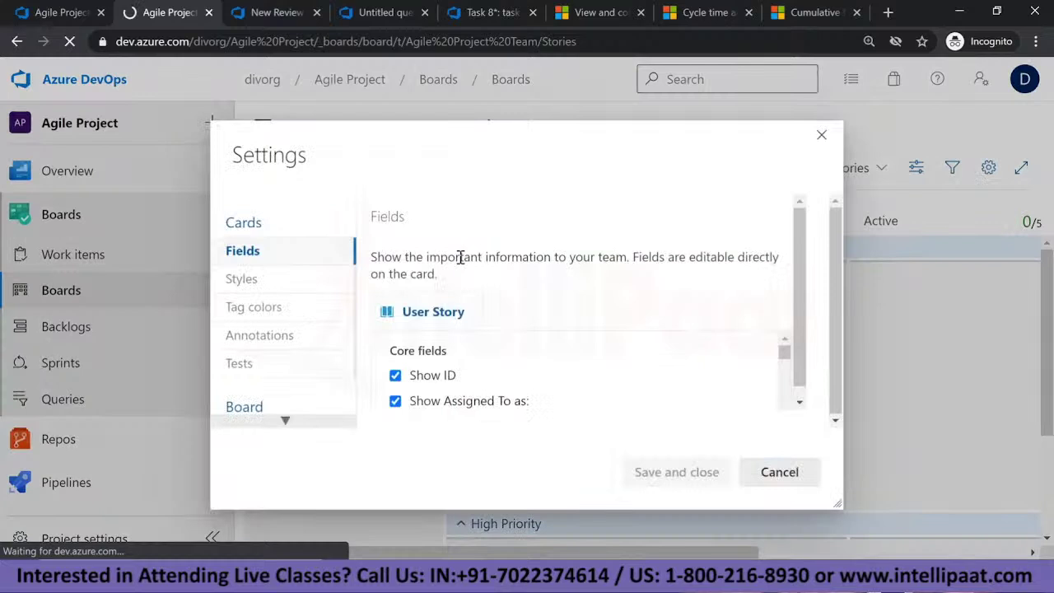
{"action": "scroll", "coordinate": [278, 407], "scroll_direction": "down", "scroll_amount": 5}
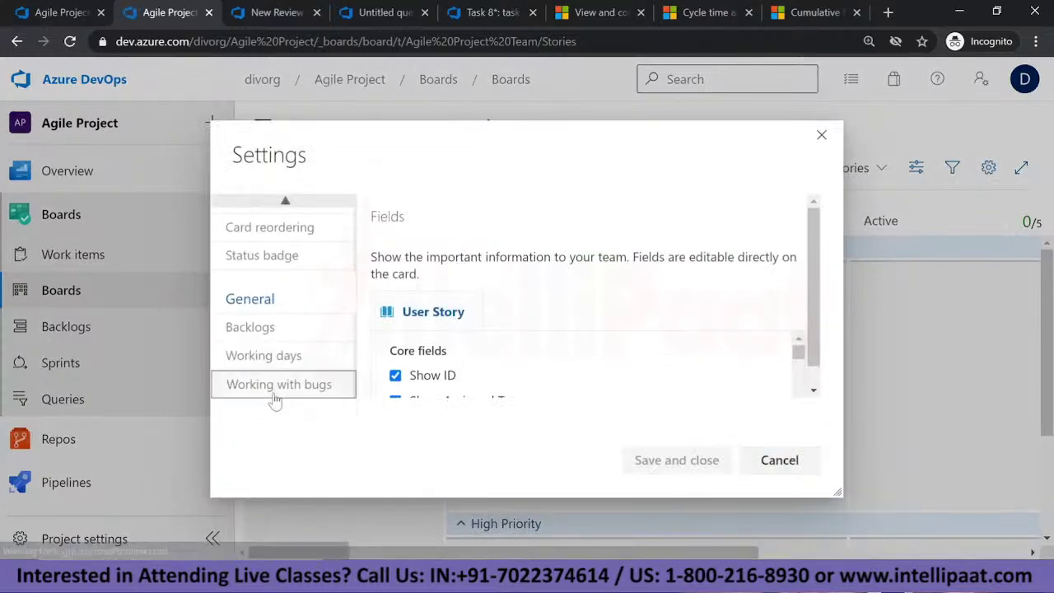
{"action": "left_click", "coordinate": [275, 387]}
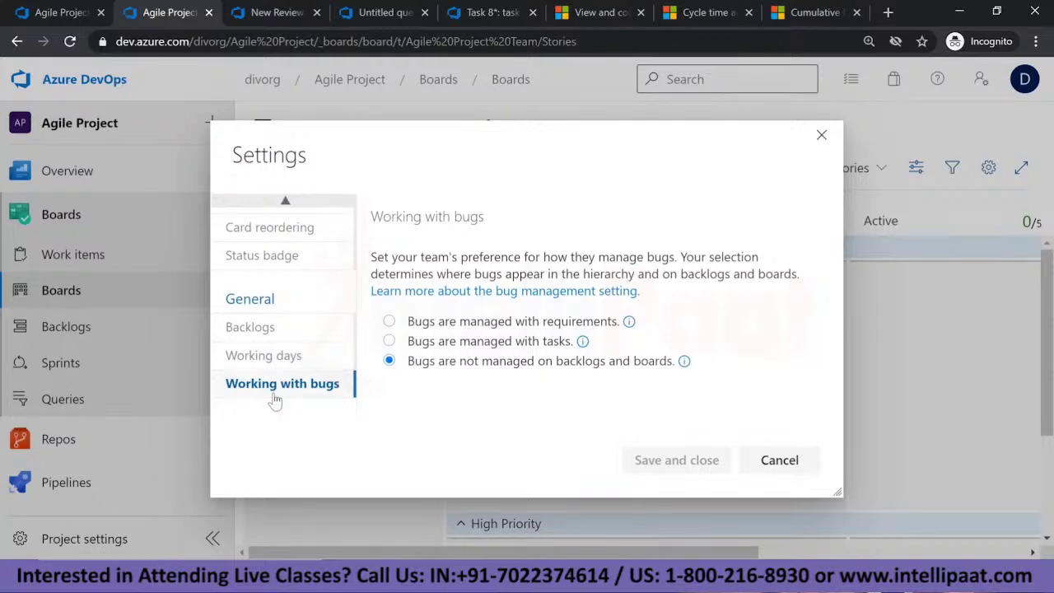
{"action": "left_click", "coordinate": [390, 321]}
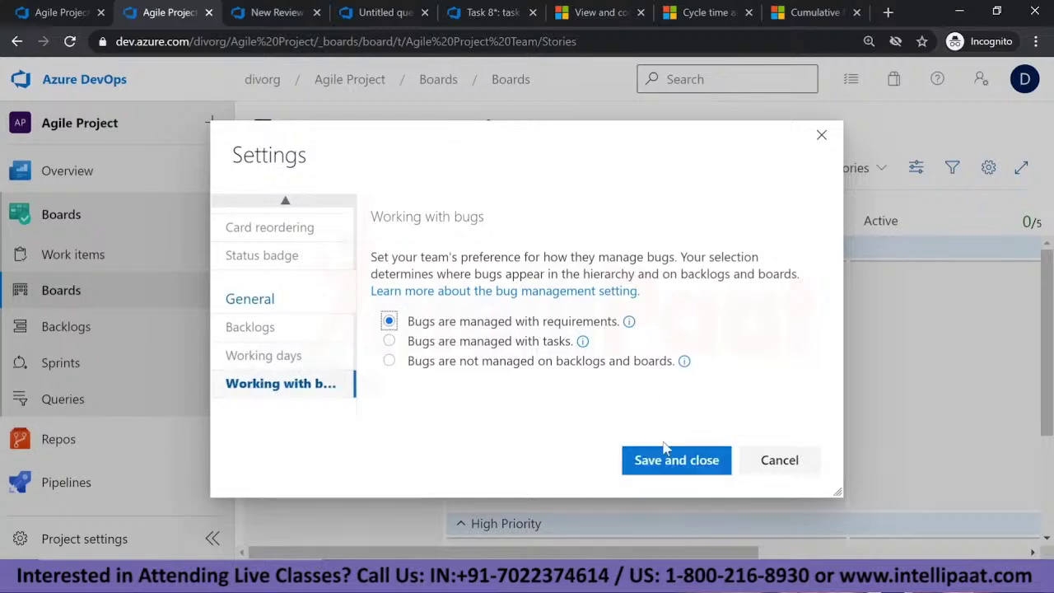
{"action": "left_click", "coordinate": [675, 463]}
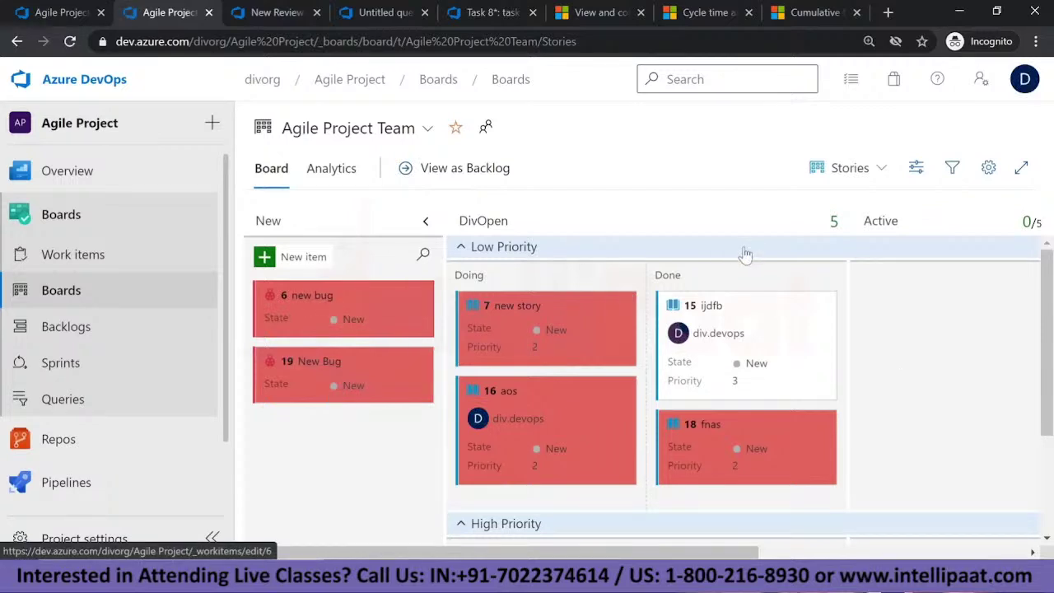
Step: Drag bug 6 to Active and bug 19 to Doing, then set bugs not managed on boards
{"action": "left_click_drag", "start_coordinate": [321, 300], "coordinate": [803, 297]}
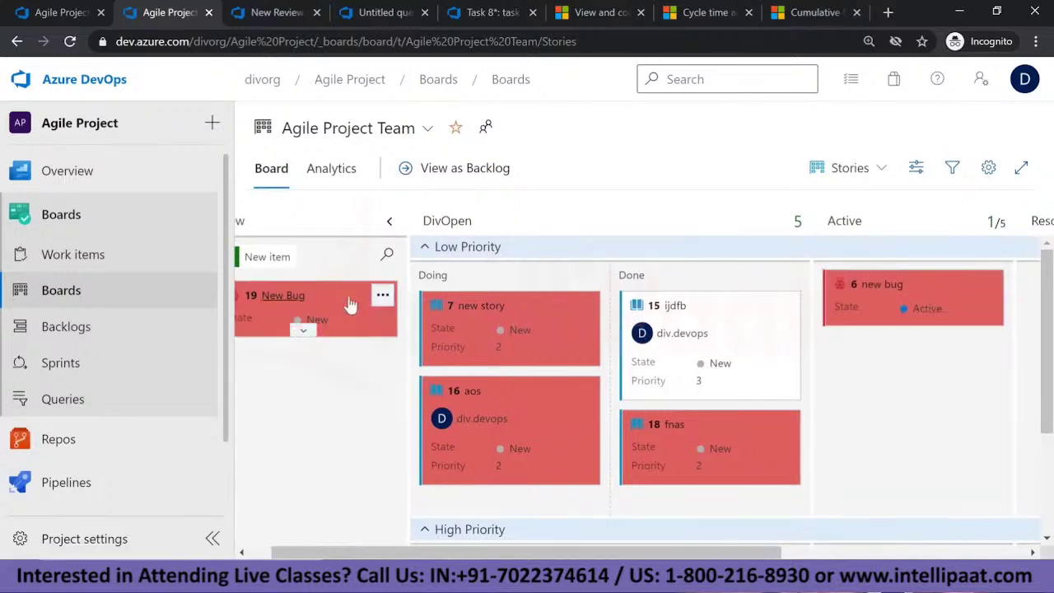
{"action": "left_click_drag", "start_coordinate": [306, 301], "coordinate": [498, 306]}
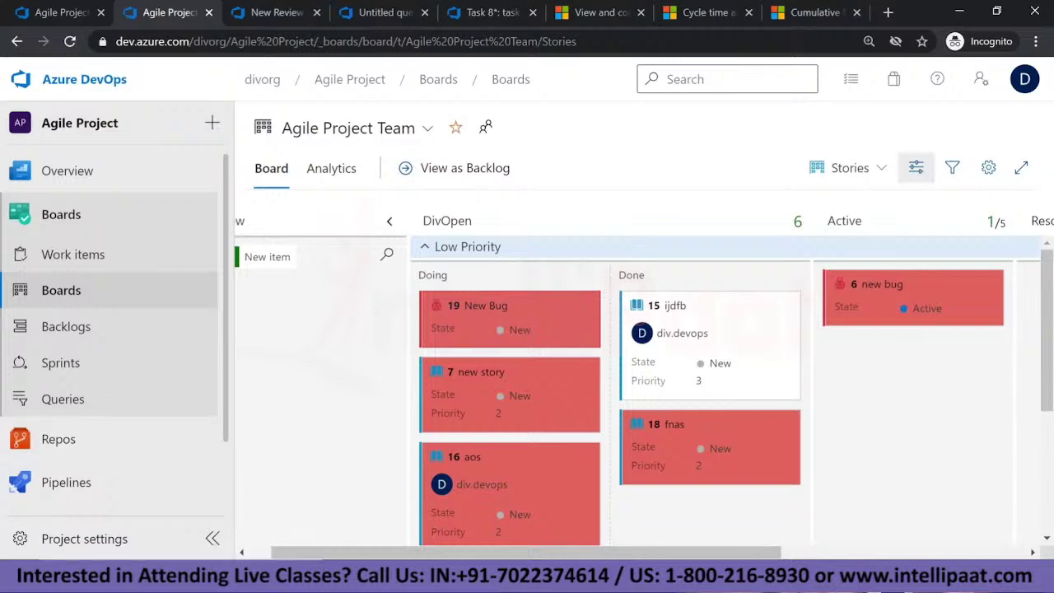
{"action": "left_click", "coordinate": [985, 167]}
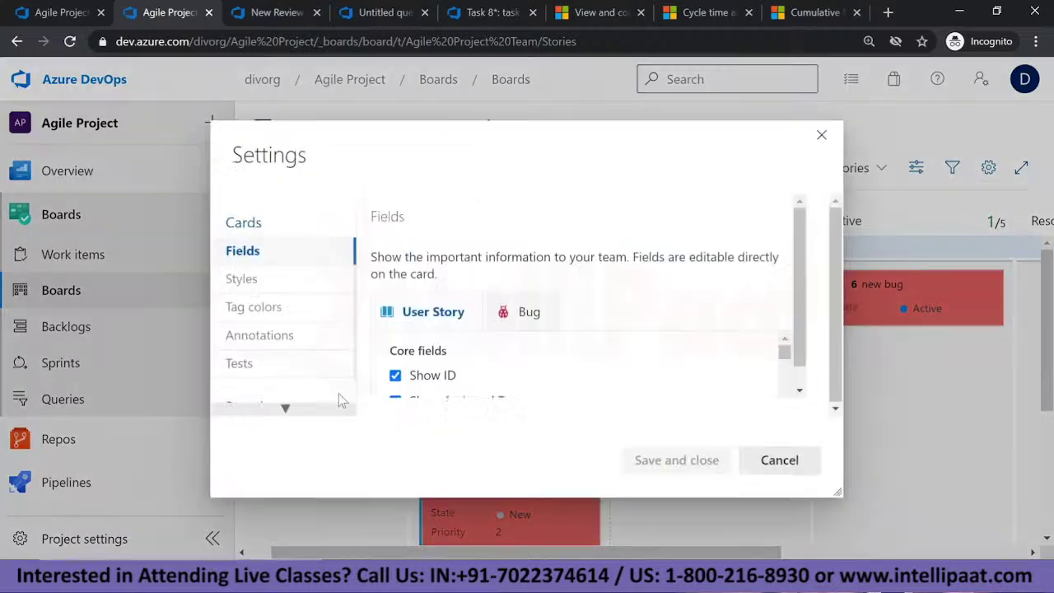
{"action": "scroll", "coordinate": [320, 416], "scroll_direction": "down", "scroll_amount": 3}
{"action": "left_click", "coordinate": [320, 411]}
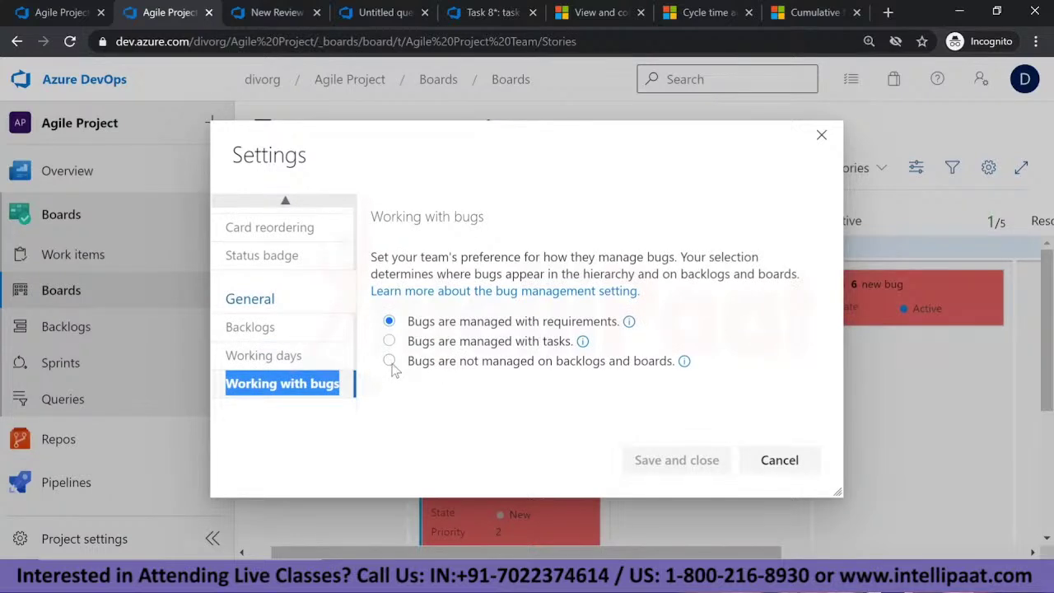
{"action": "left_click", "coordinate": [389, 361]}
{"action": "left_click", "coordinate": [451, 373]}
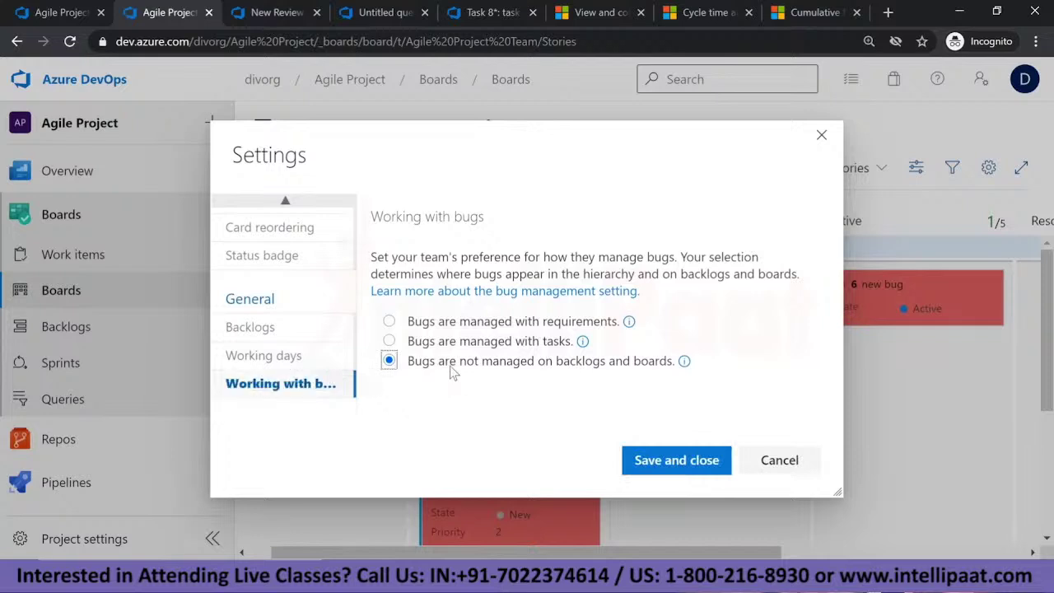
{"action": "left_click", "coordinate": [673, 459]}
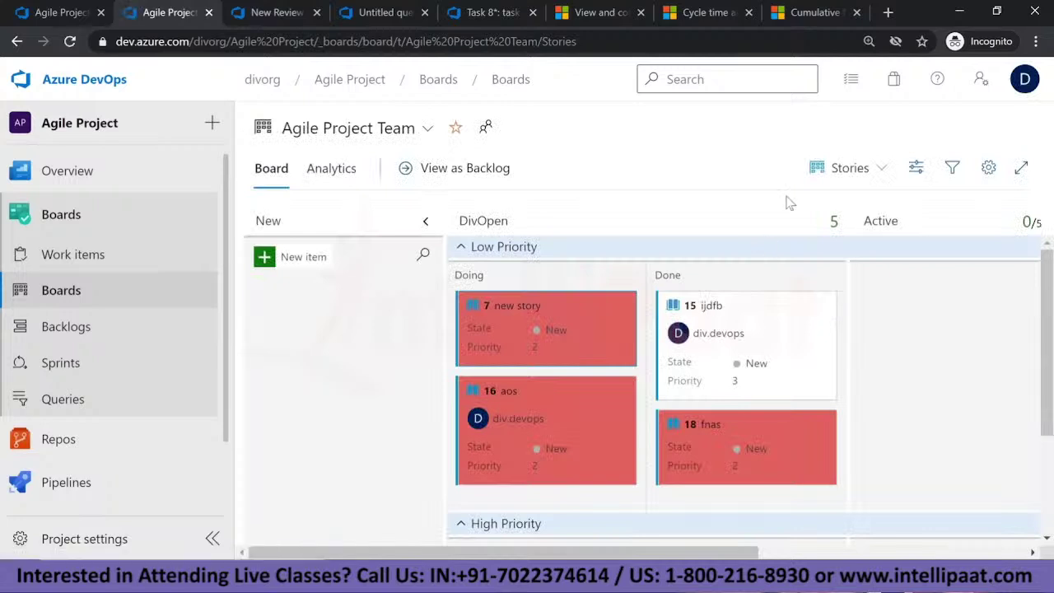
Step: Collapse and re-expand the Low Priority and High Priority swimlanes on the reloaded board
{"action": "left_click", "coordinate": [460, 246]}
{"action": "left_click", "coordinate": [460, 271]}
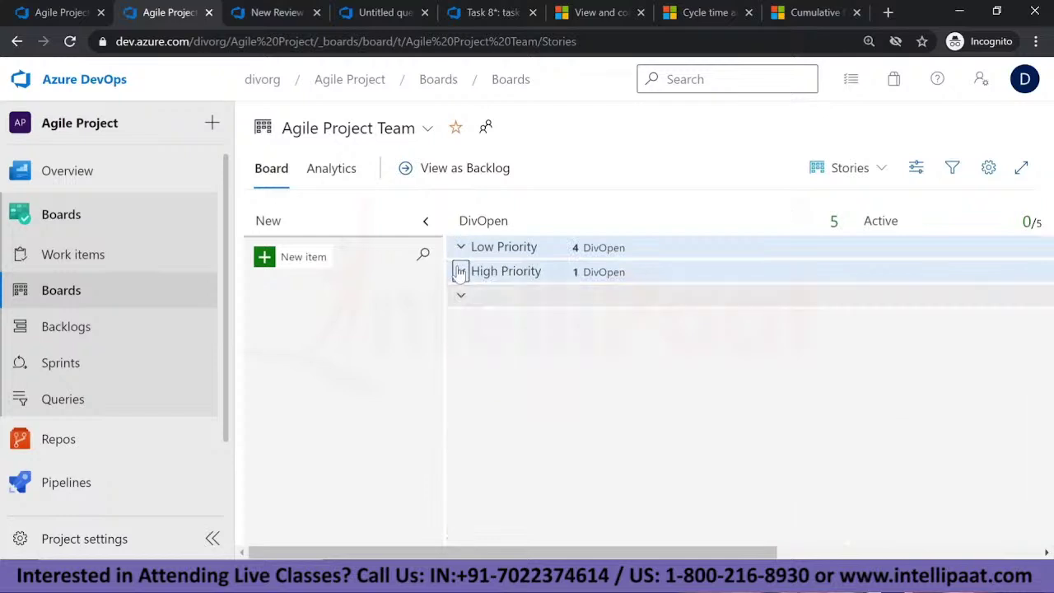
{"action": "left_click", "coordinate": [460, 270]}
{"action": "left_click", "coordinate": [460, 246]}
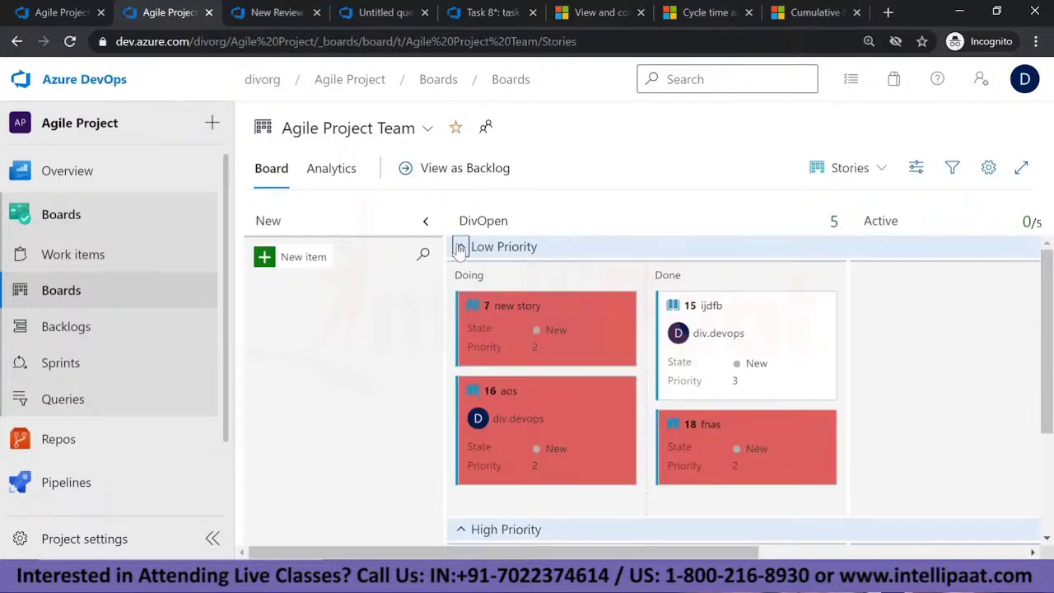
Step: Discard the unsaved New Review item and open the Test123 project's Kanban board
{"action": "left_click", "coordinate": [263, 10]}
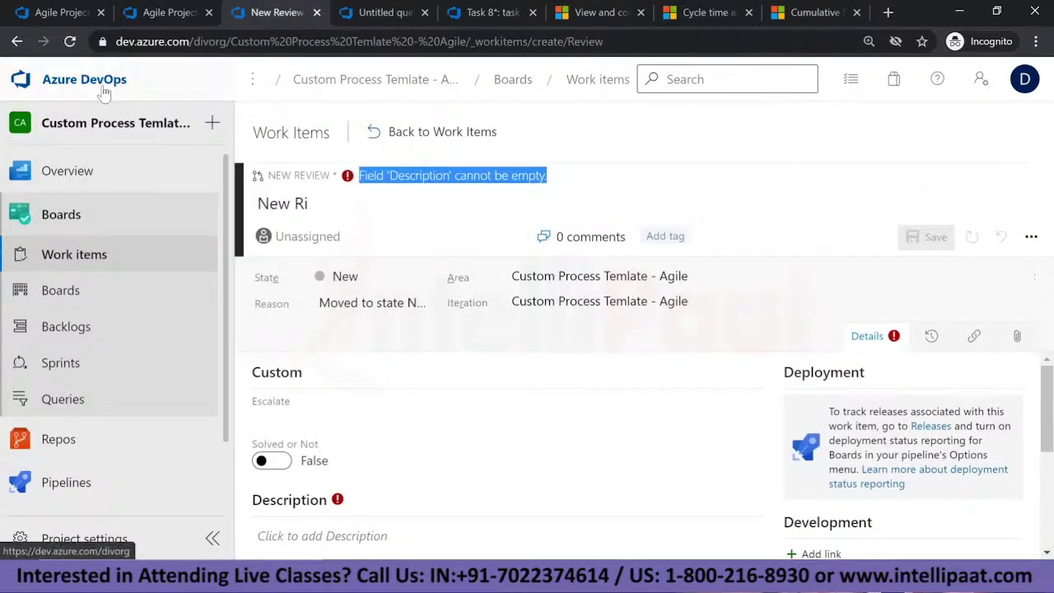
{"action": "left_click", "coordinate": [67, 171]}
{"action": "left_click", "coordinate": [520, 391]}
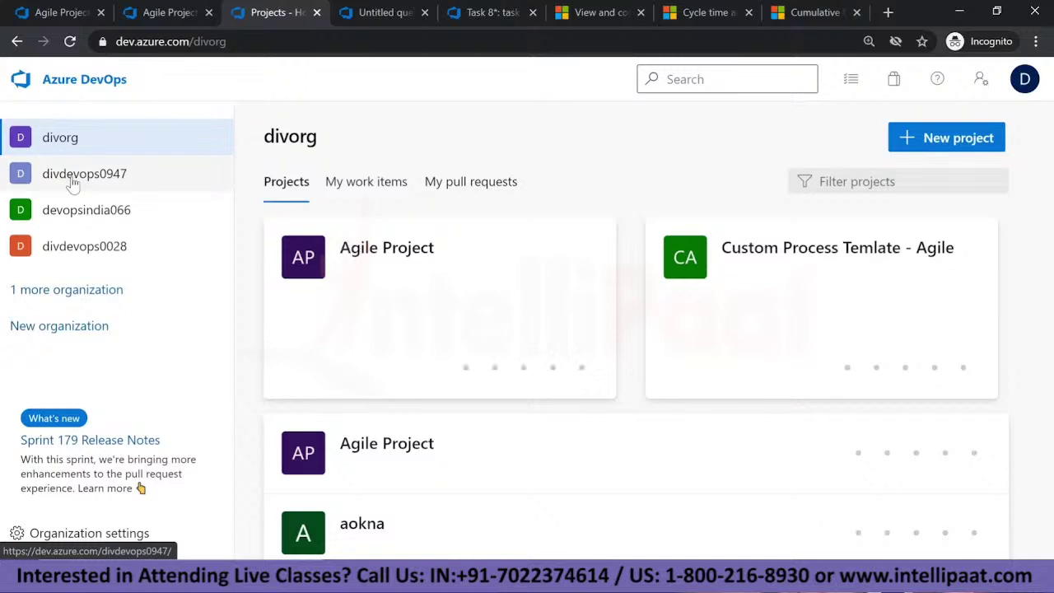
{"action": "left_click", "coordinate": [72, 179]}
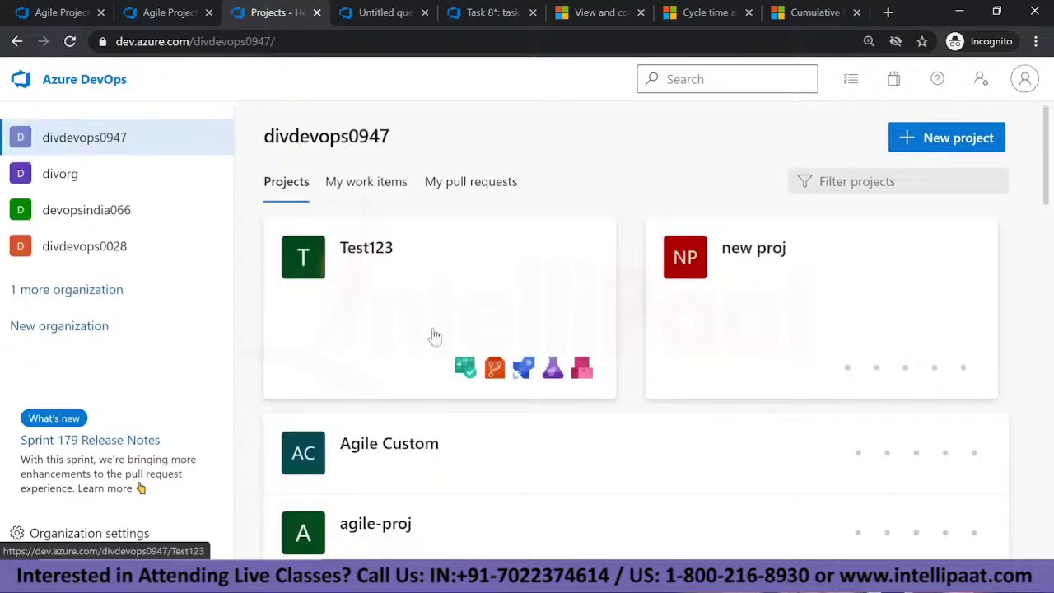
{"action": "left_click", "coordinate": [434, 336]}
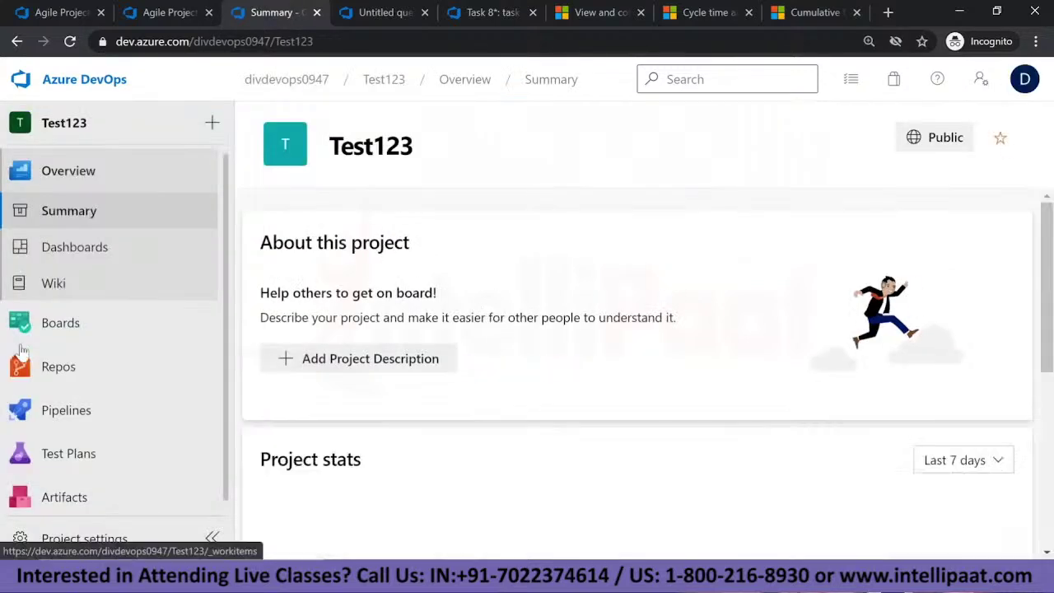
{"action": "mouse_move", "coordinate": [65, 327]}
{"action": "left_click", "coordinate": [268, 360]}
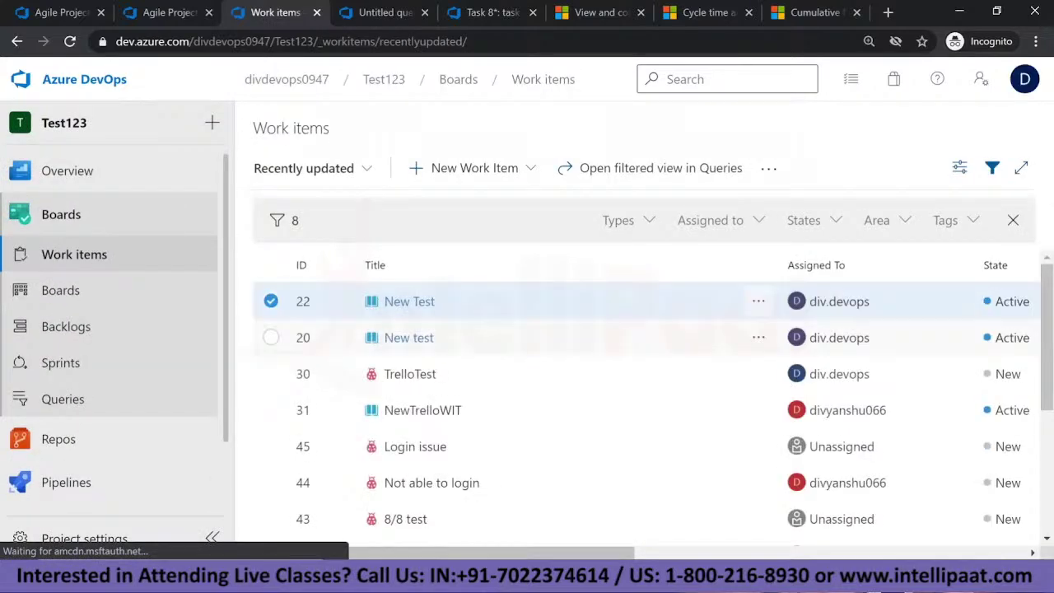
{"action": "left_click", "coordinate": [70, 294]}
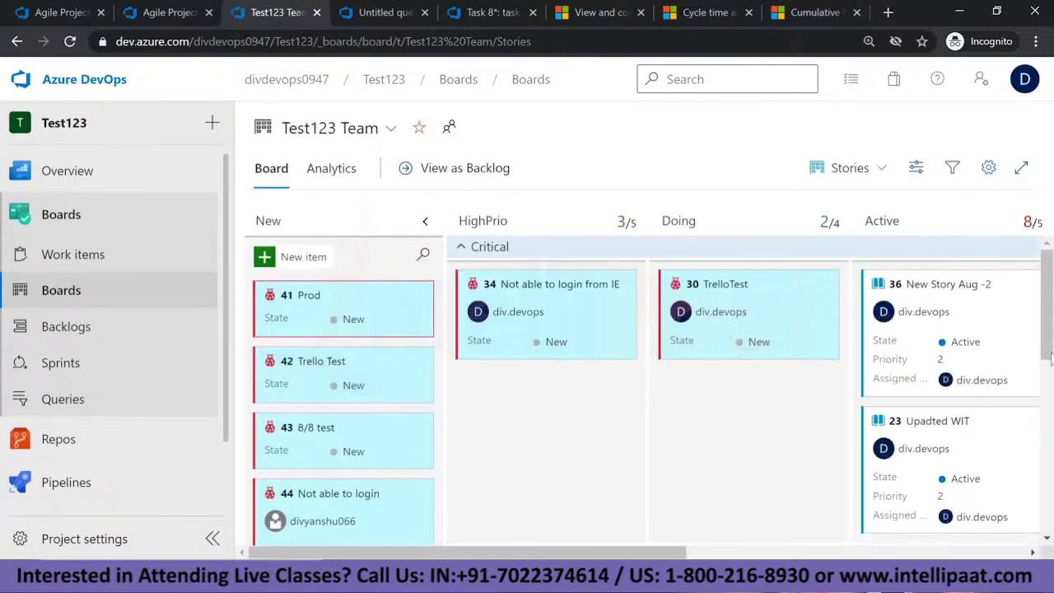
Step: Expand and collapse the Lowest Prio, Medium Priority and High Priority swimlanes on the Test123 board
{"action": "scroll", "coordinate": [647, 391], "scroll_direction": "down", "scroll_amount": 10}
{"action": "scroll", "coordinate": [576, 387], "scroll_direction": "up", "scroll_amount": 3}
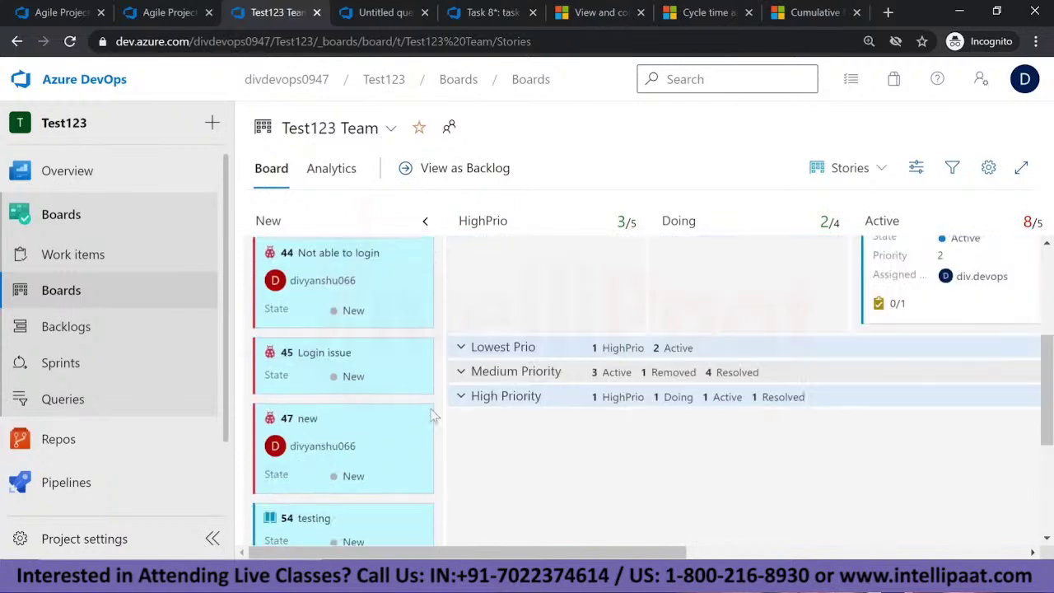
{"action": "left_click", "coordinate": [461, 347]}
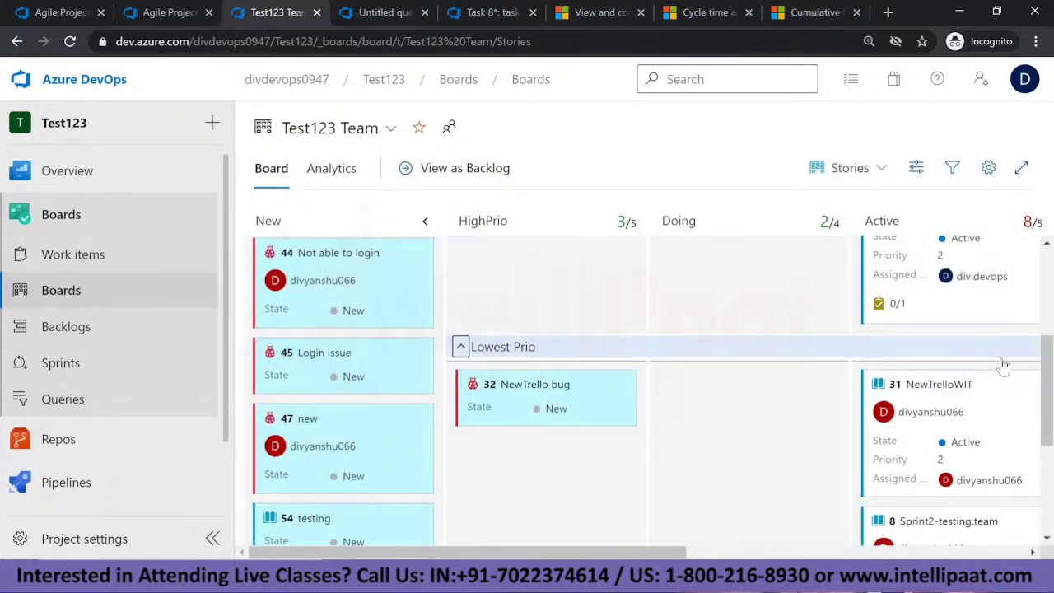
{"action": "scroll", "coordinate": [340, 463], "scroll_direction": "down", "scroll_amount": 3}
{"action": "left_click", "coordinate": [461, 416]}
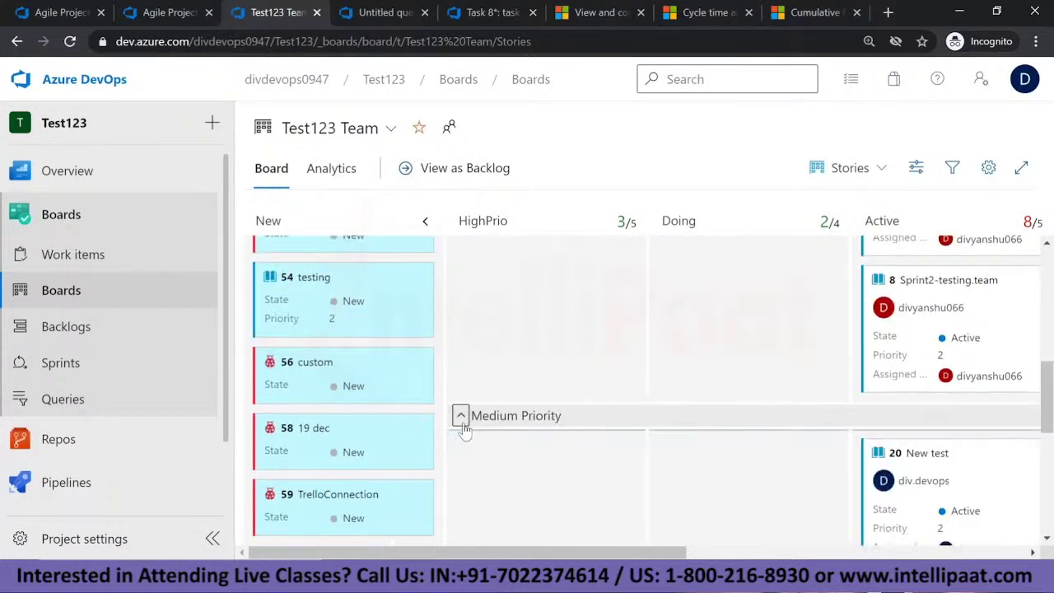
{"action": "scroll", "coordinate": [1046, 494], "scroll_direction": "down", "scroll_amount": 2}
{"action": "scroll", "coordinate": [1045, 494], "scroll_direction": "down", "scroll_amount": 2}
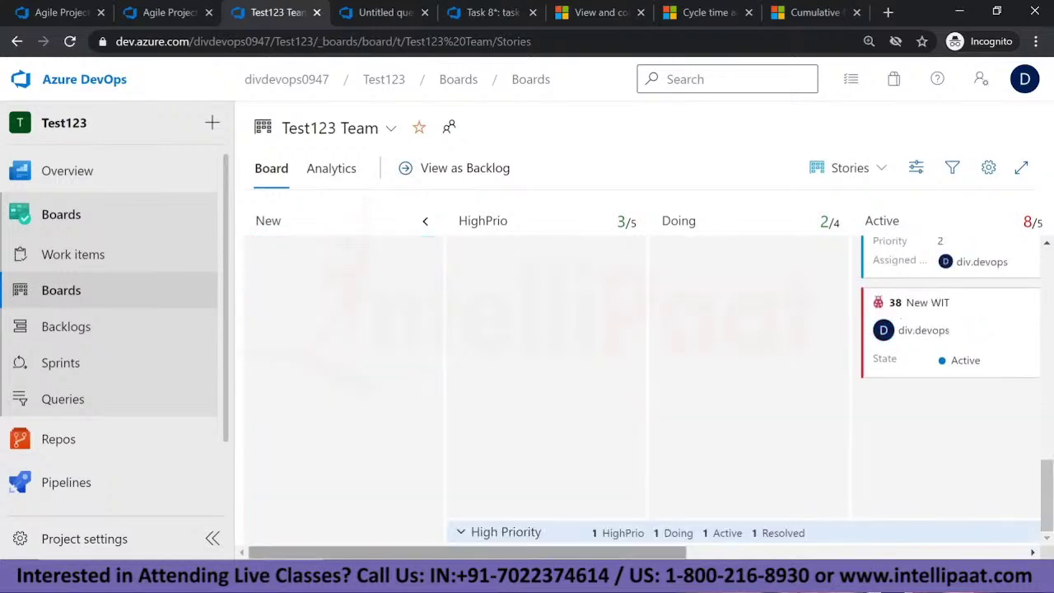
{"action": "left_click", "coordinate": [460, 532]}
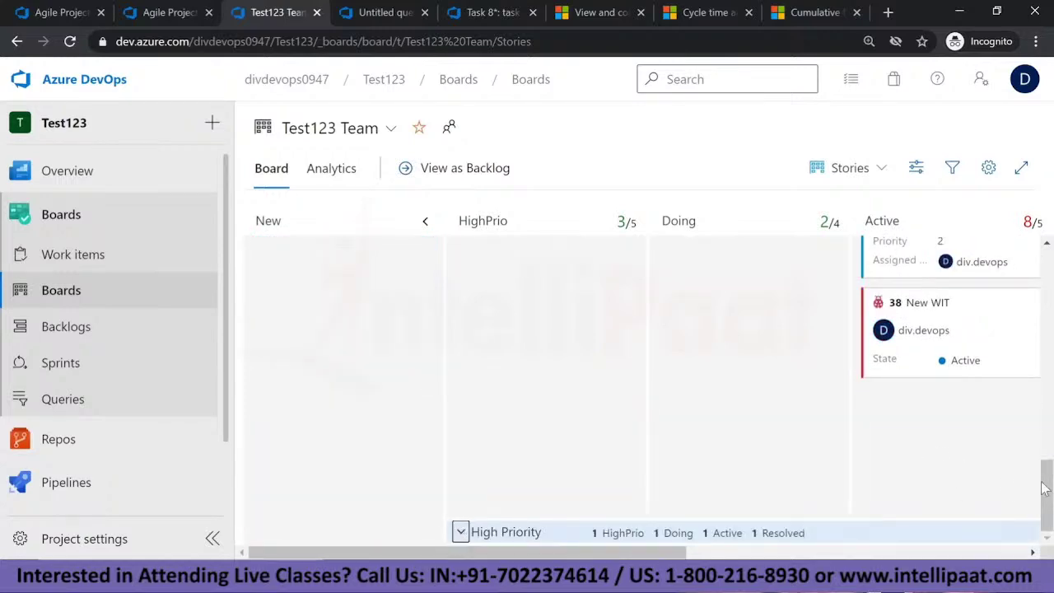
{"action": "scroll", "coordinate": [1042, 487], "scroll_direction": "up", "scroll_amount": 3}
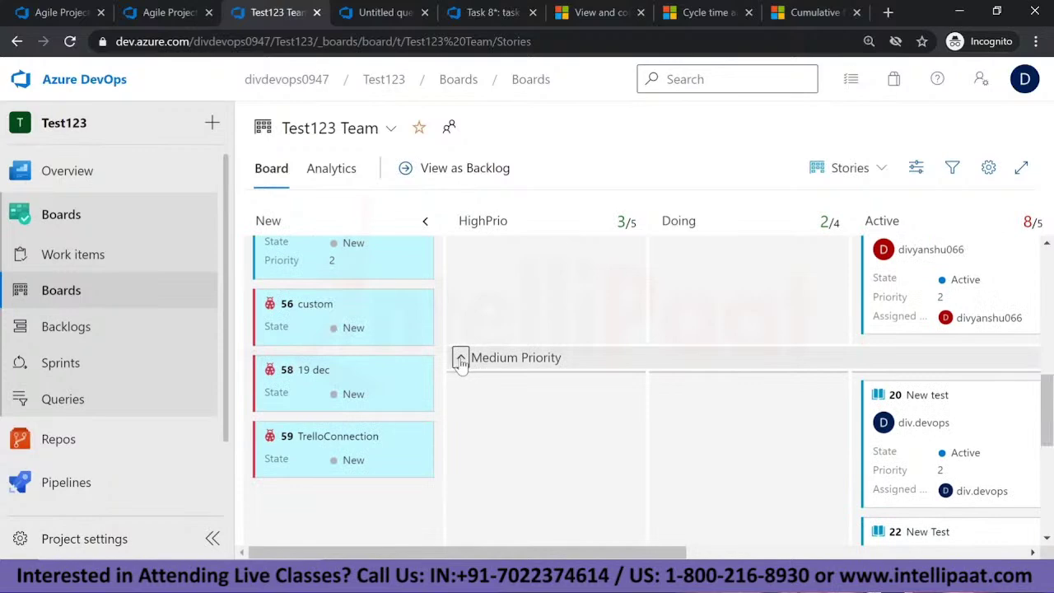
{"action": "left_click", "coordinate": [460, 360]}
{"action": "scroll", "coordinate": [454, 329], "scroll_direction": "up", "scroll_amount": 3}
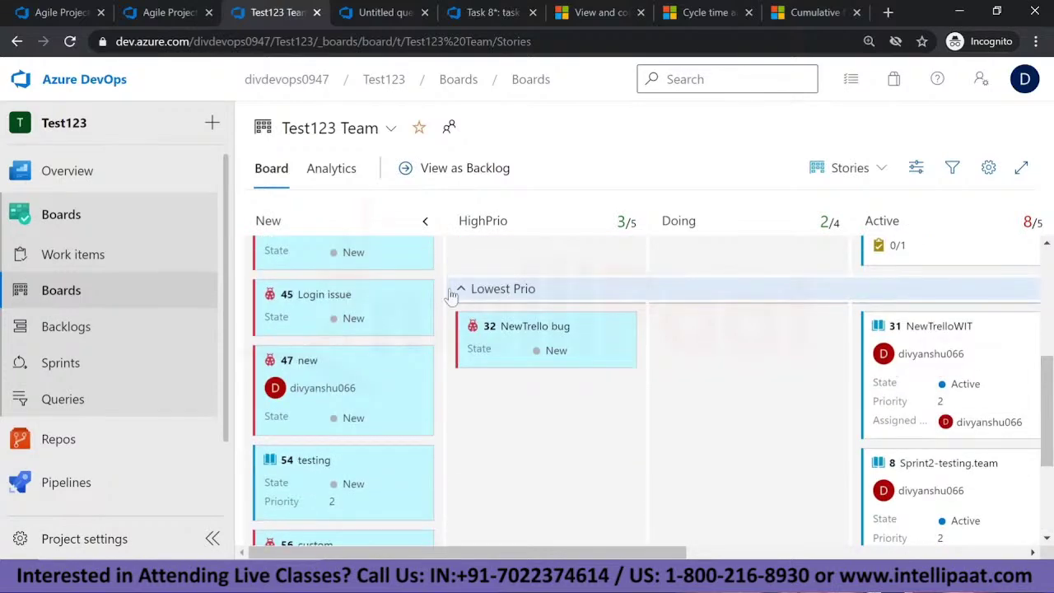
{"action": "left_click", "coordinate": [459, 289]}
{"action": "left_click", "coordinate": [459, 289]}
{"action": "left_click", "coordinate": [459, 289]}
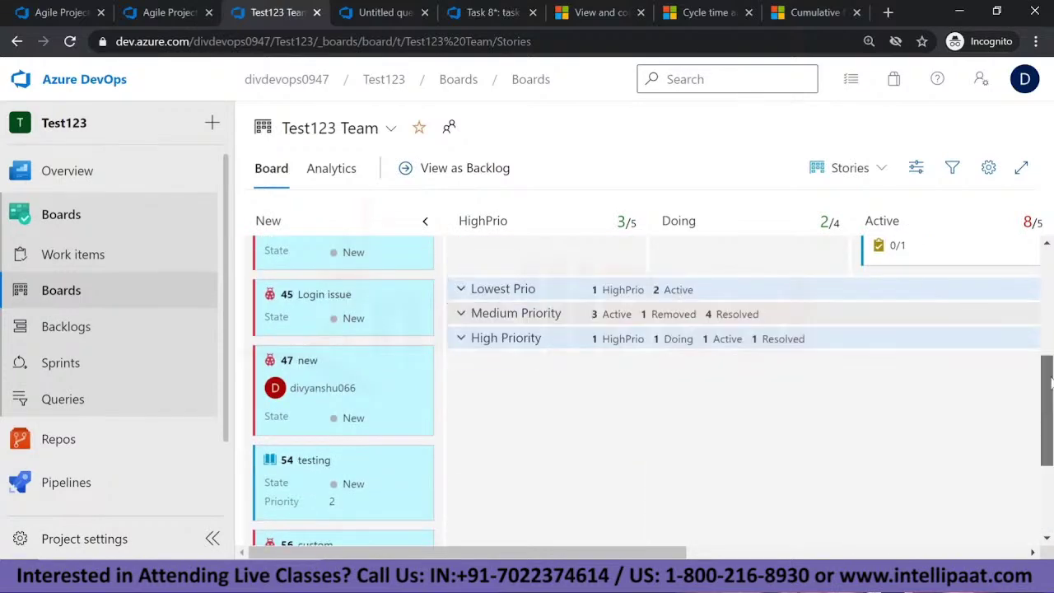
{"action": "scroll", "coordinate": [1048, 380], "scroll_direction": "up", "scroll_amount": 5}
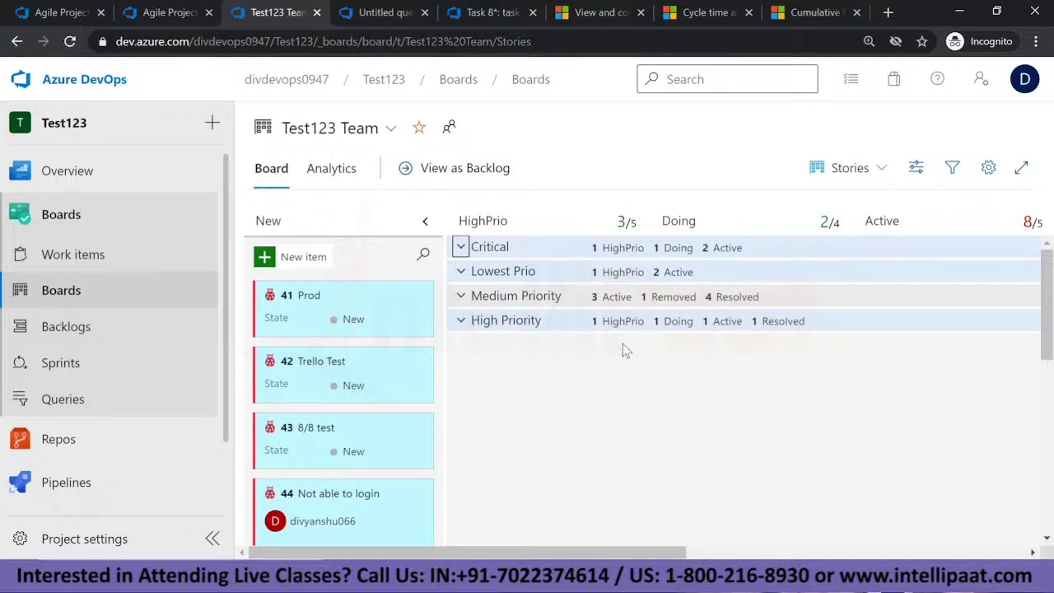
Step: Expand Medium Priority and move card 20 New test from Active into Doing
{"action": "left_click", "coordinate": [461, 296]}
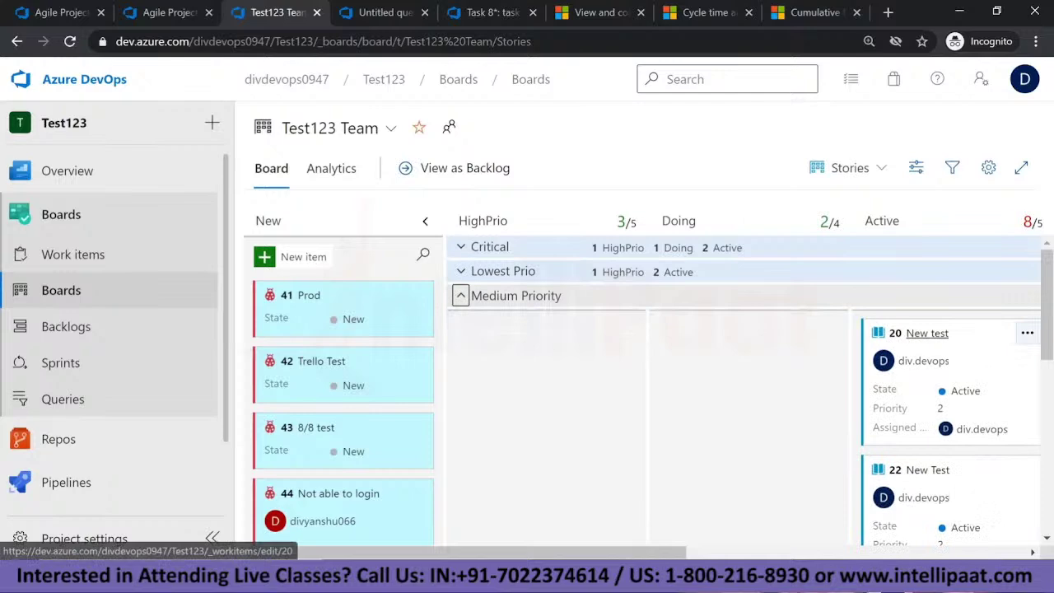
{"action": "left_click_drag", "start_coordinate": [927, 333], "coordinate": [670, 400]}
{"action": "left_click", "coordinate": [45, 12]}
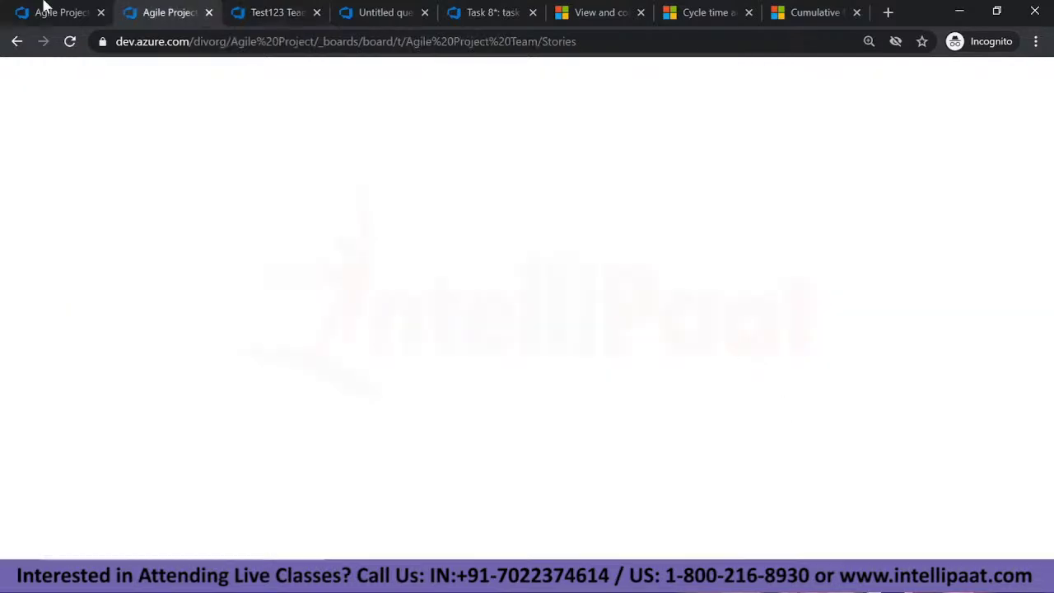
Step: Show the Agile Project work as a backlog, viewing Features then returning to Stories
{"action": "left_click", "coordinate": [151, 10]}
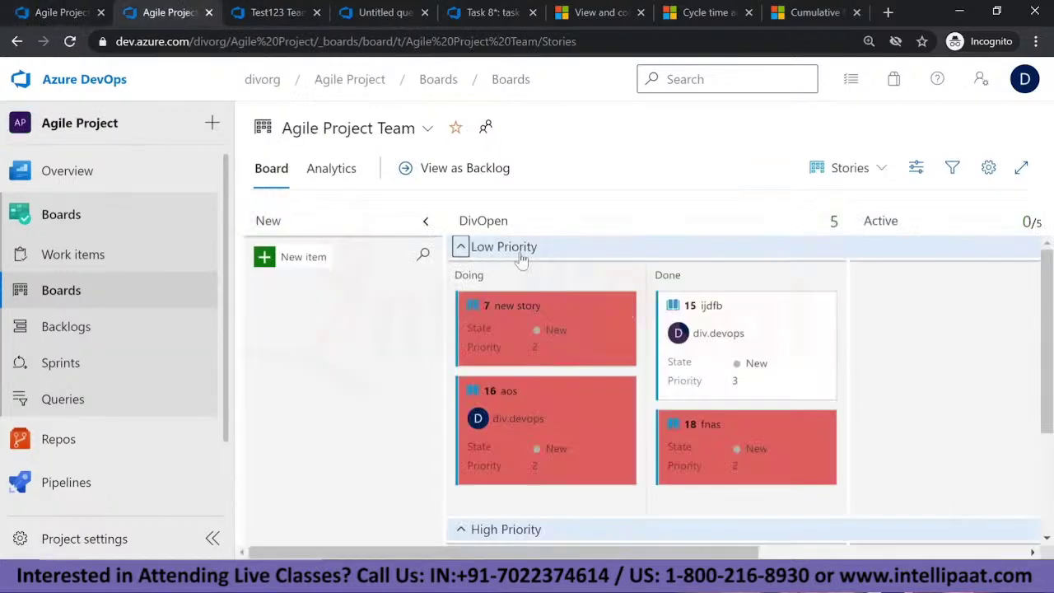
{"action": "left_click", "coordinate": [442, 175]}
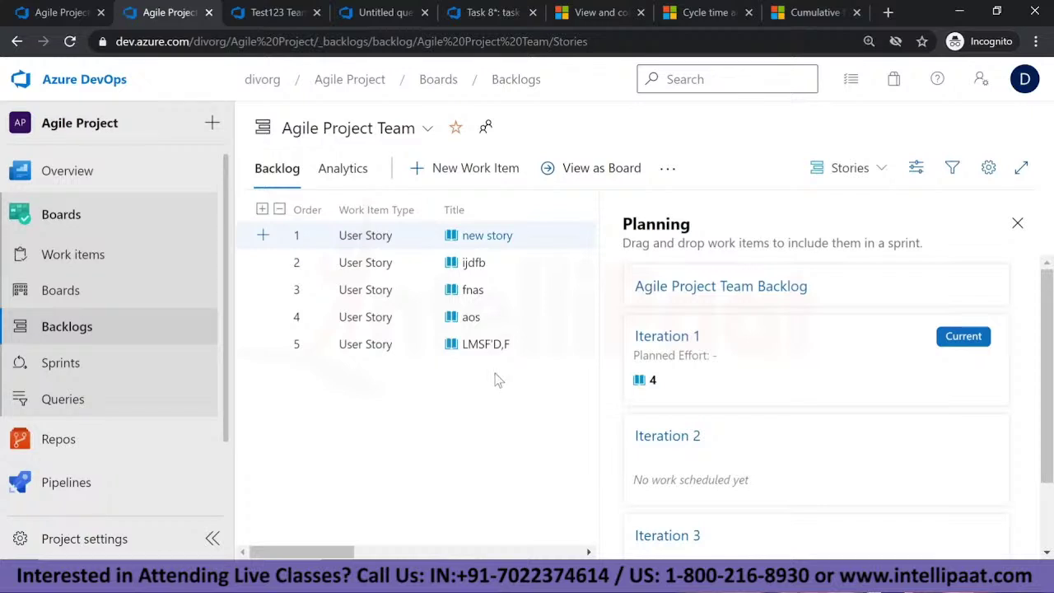
{"action": "left_click", "coordinate": [848, 167]}
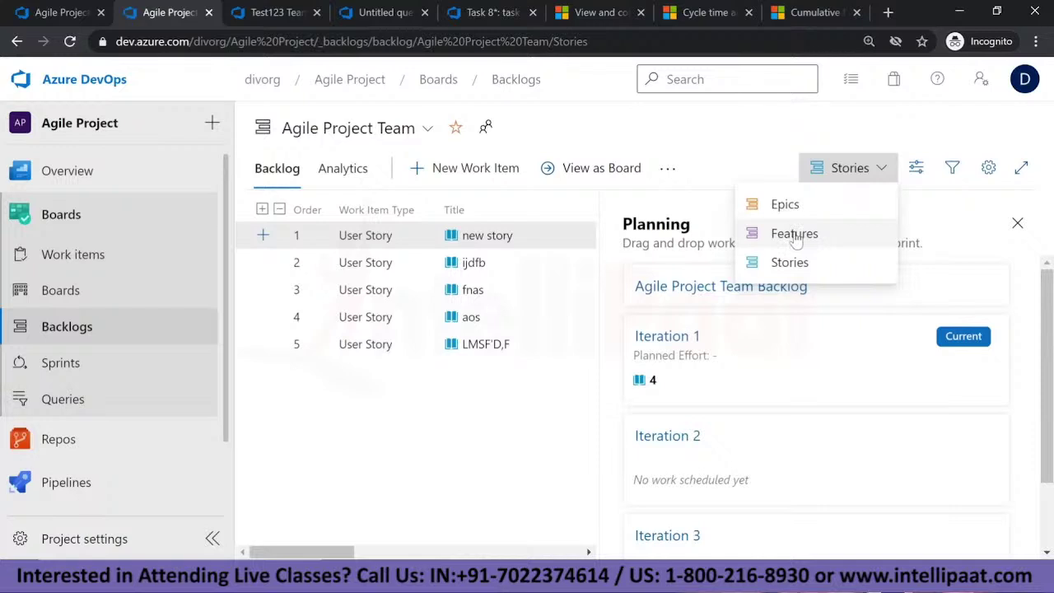
{"action": "left_click", "coordinate": [796, 236]}
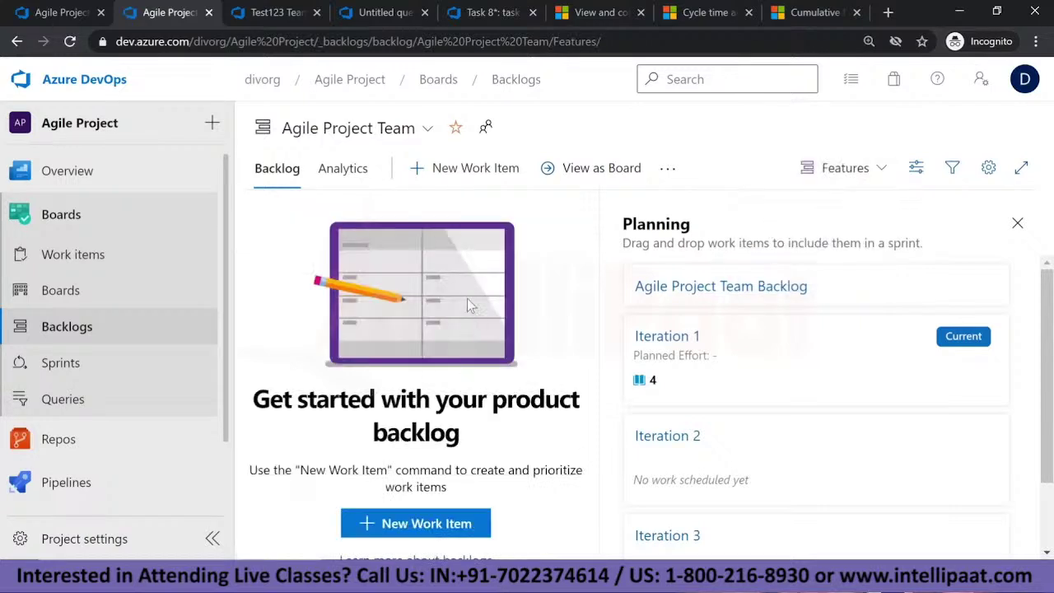
{"action": "left_click", "coordinate": [845, 171]}
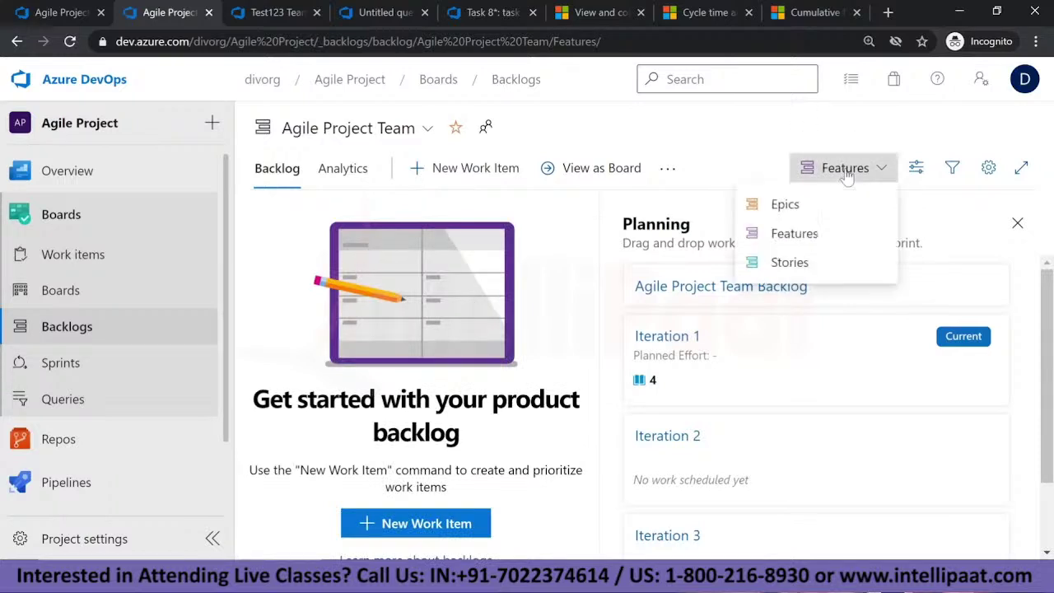
{"action": "left_click", "coordinate": [793, 262]}
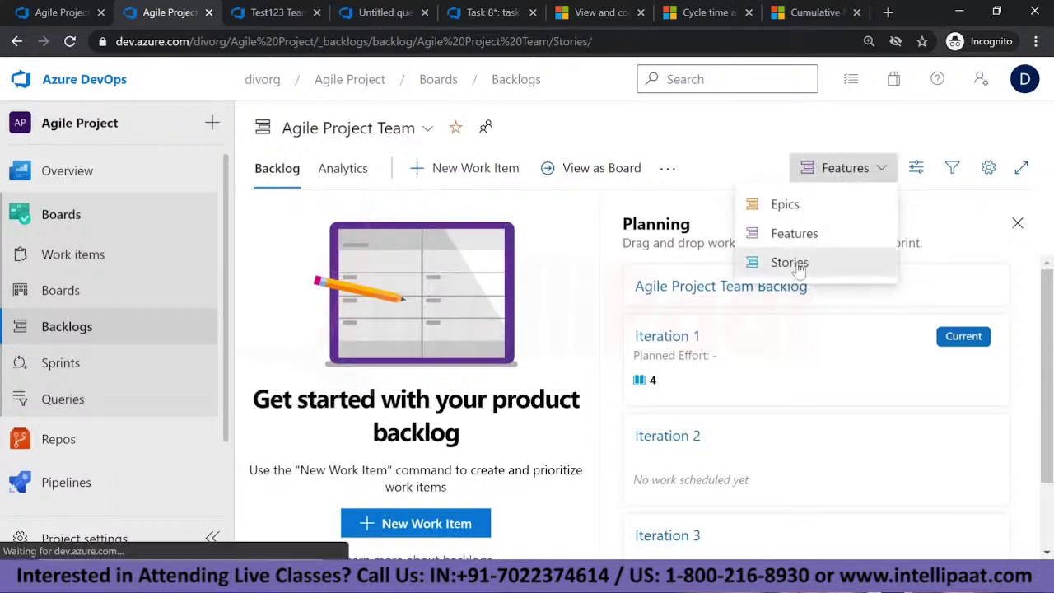
Step: Turn the Parents view option On to group stories under Unparented Features and Stories
{"action": "left_click", "coordinate": [917, 167]}
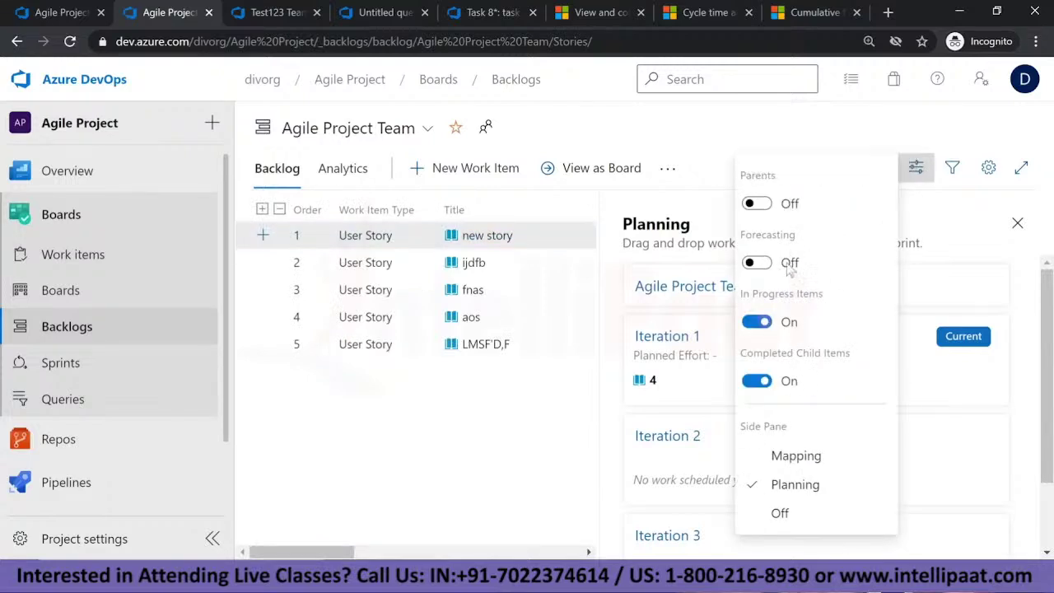
{"action": "left_click", "coordinate": [758, 205]}
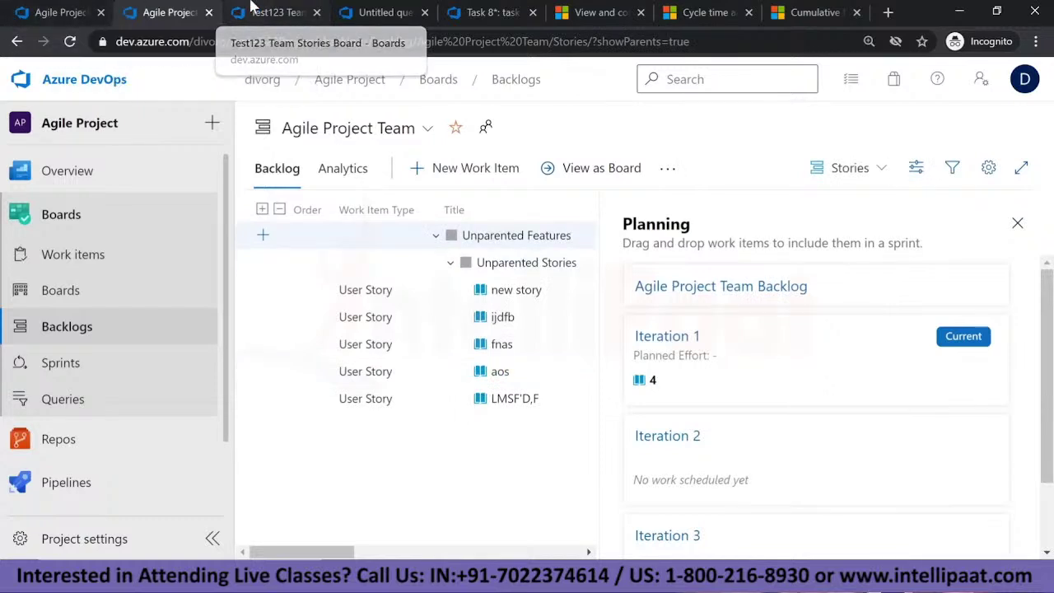
{"action": "left_click", "coordinate": [255, 11]}
Step: Open user story 18 fnas from the Agile Project work items list
{"action": "left_click", "coordinate": [80, 6]}
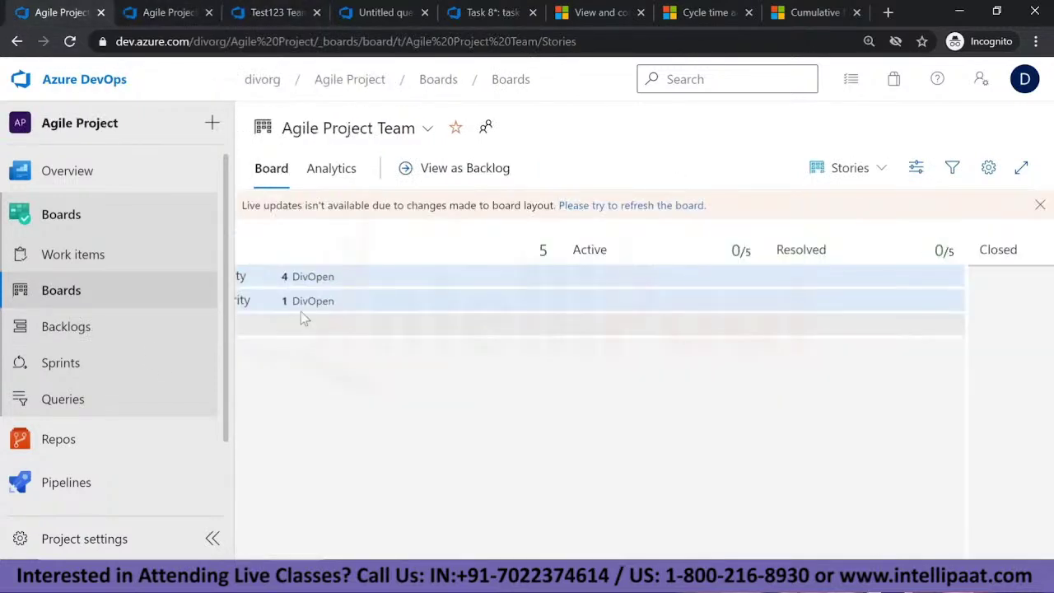
{"action": "left_click", "coordinate": [99, 247]}
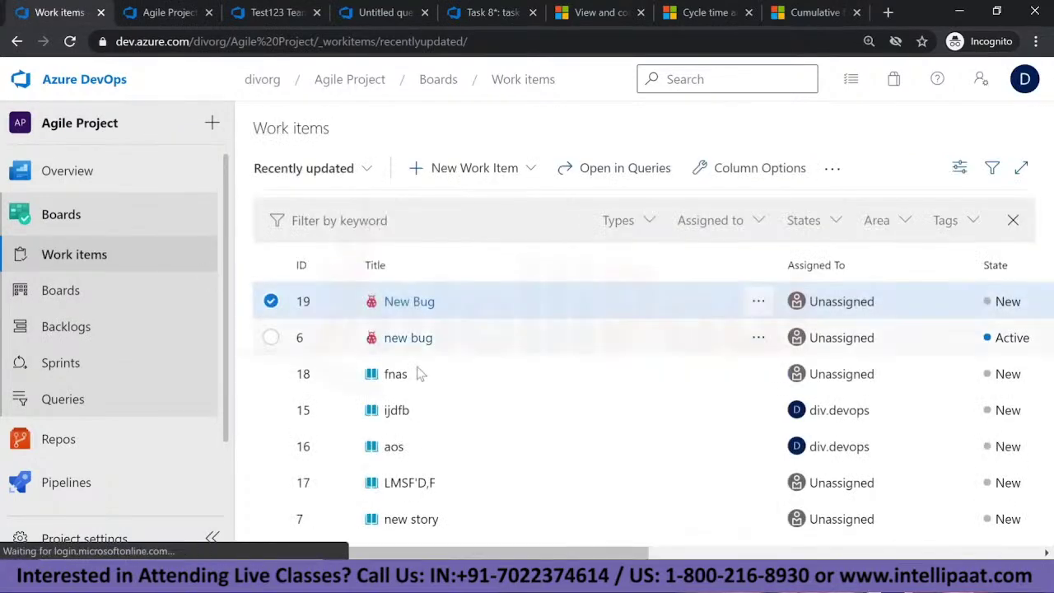
{"action": "left_click", "coordinate": [395, 376]}
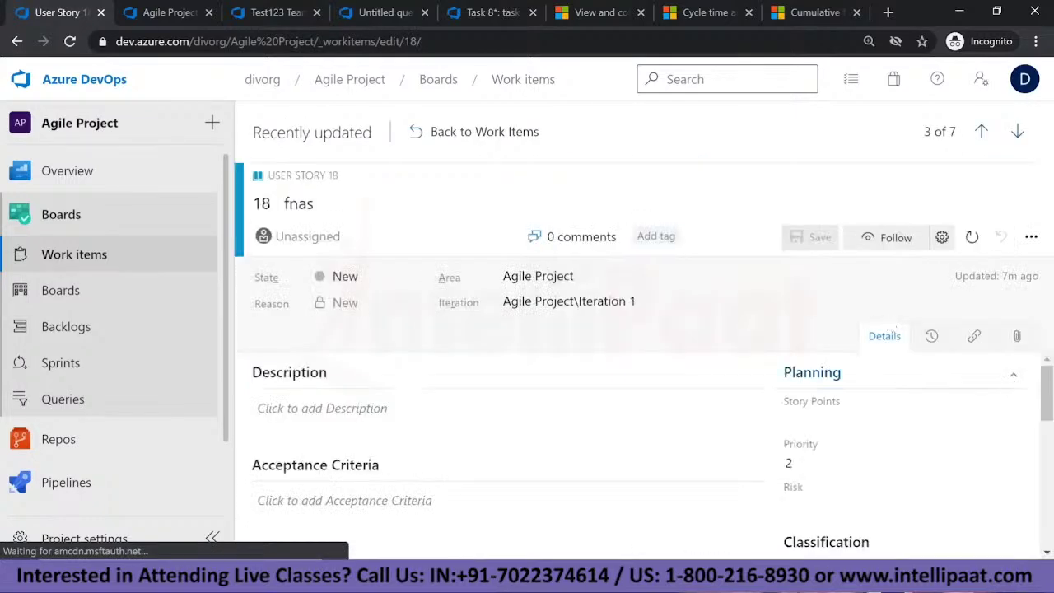
{"action": "left_click_drag", "start_coordinate": [1046, 387], "coordinate": [1044, 515]}
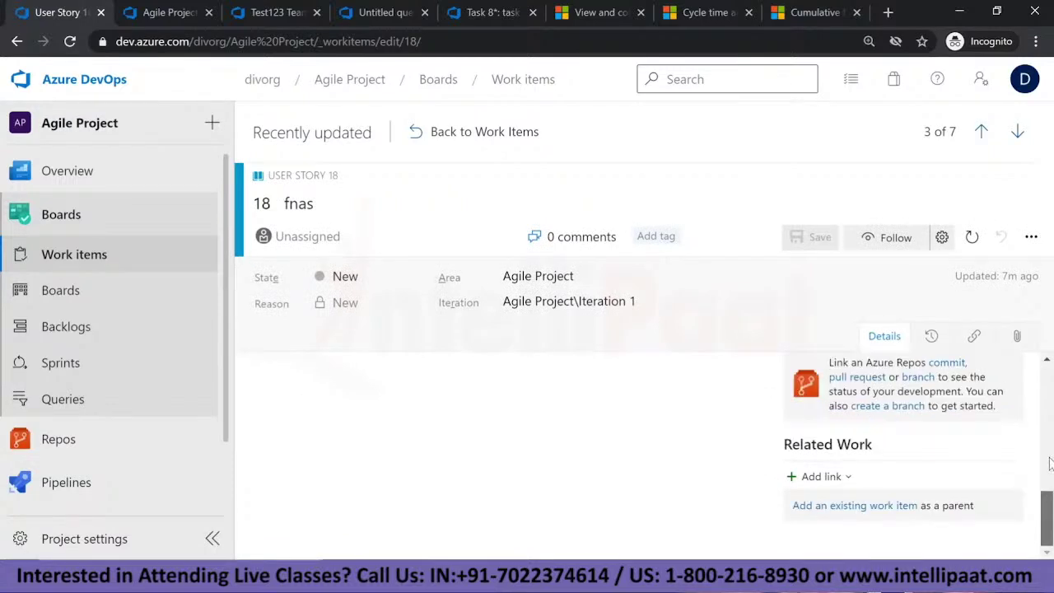
Step: Link existing bug 6 new bug as a child of story 18 and save the story
{"action": "left_click", "coordinate": [817, 478]}
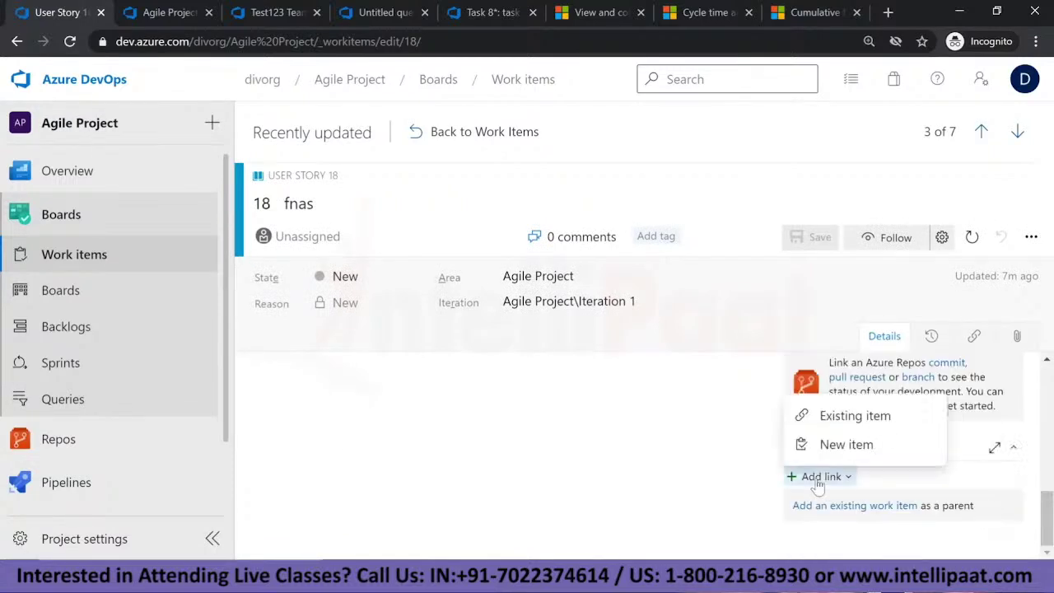
{"action": "left_click", "coordinate": [844, 420]}
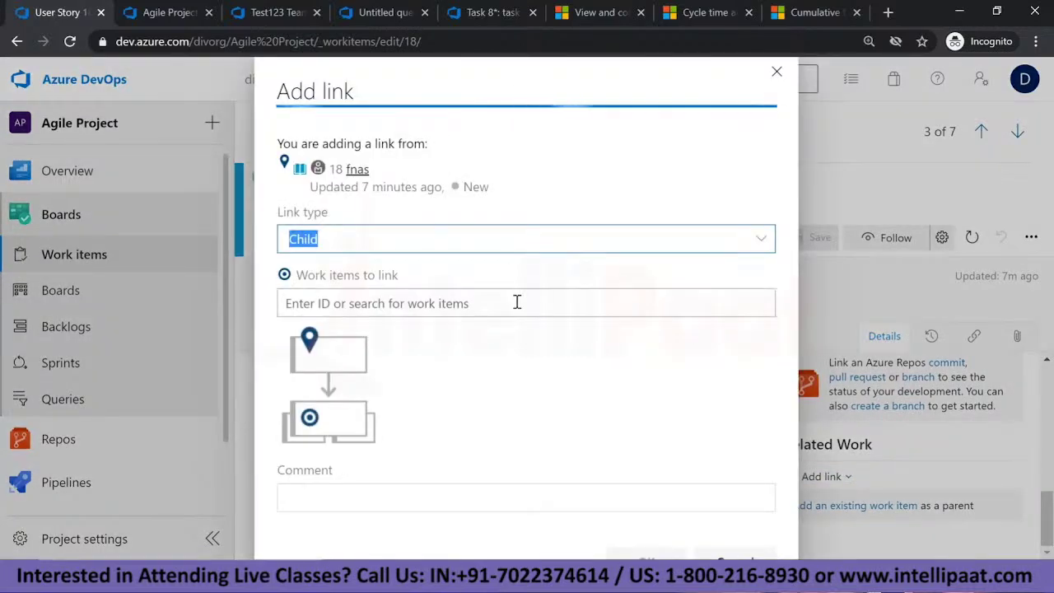
{"action": "left_click", "coordinate": [517, 302]}
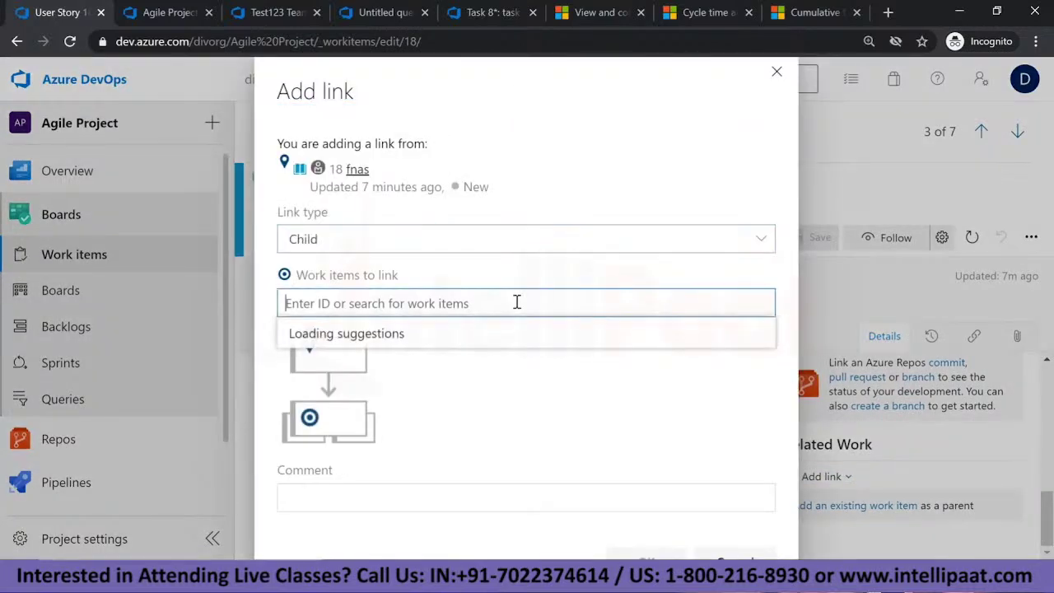
{"action": "left_click", "coordinate": [471, 335]}
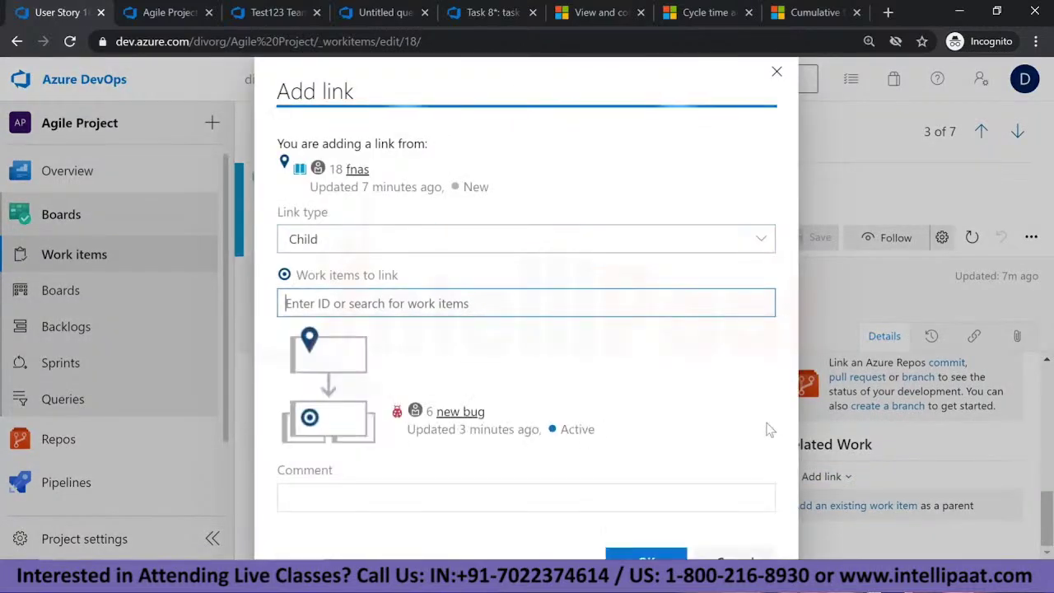
{"action": "left_click", "coordinate": [642, 555]}
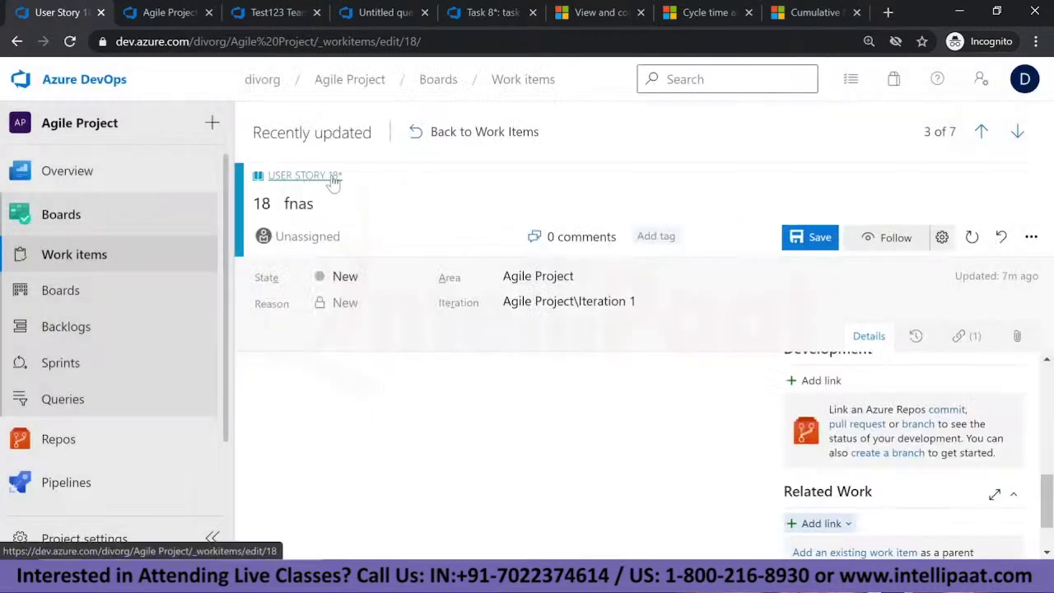
{"action": "left_click", "coordinate": [809, 238]}
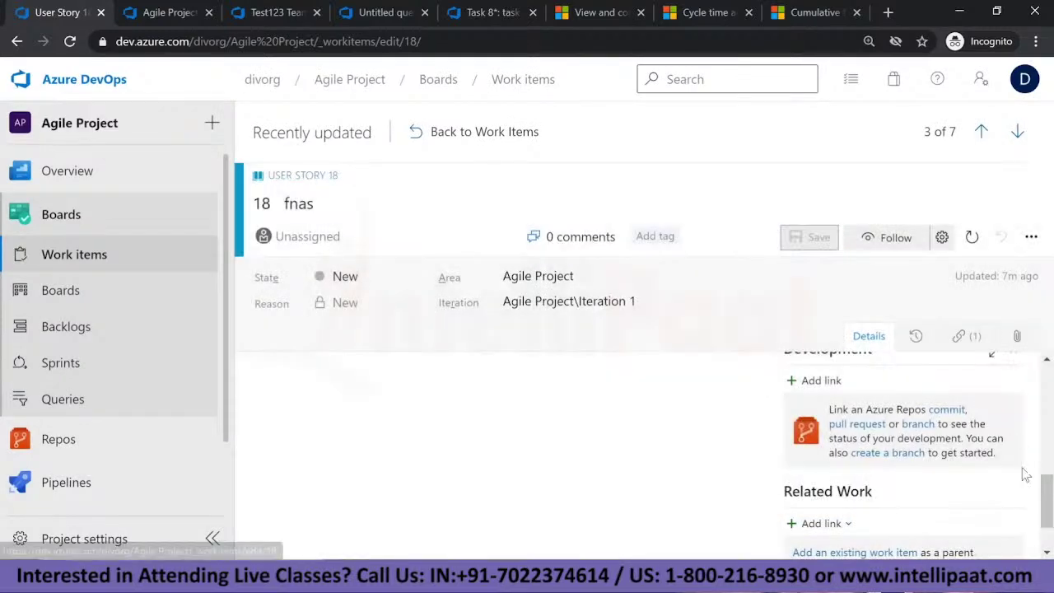
{"action": "scroll", "coordinate": [1004, 524], "scroll_direction": "down", "scroll_amount": 1}
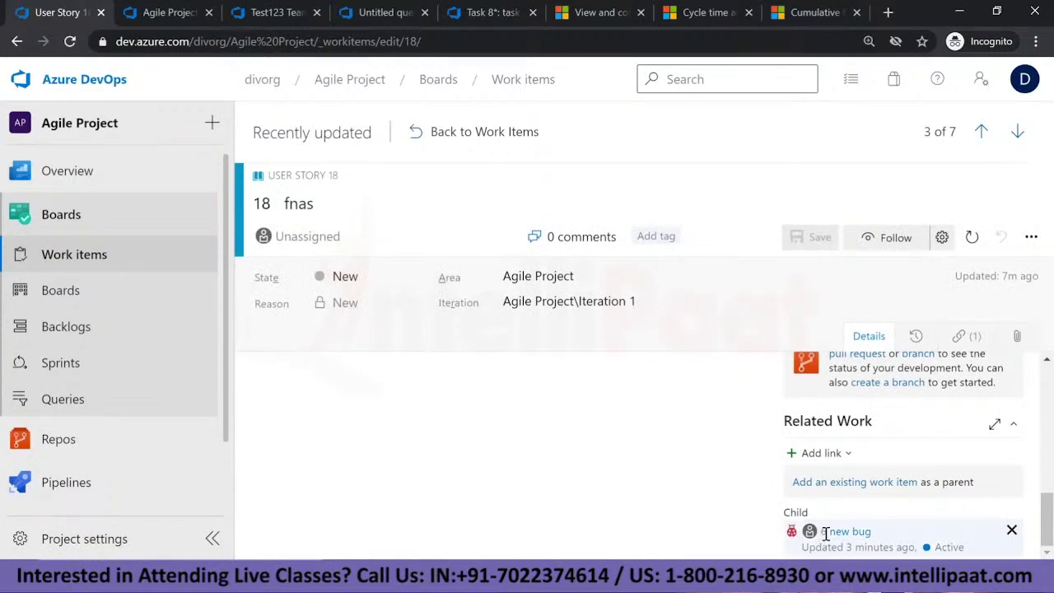
{"action": "left_click", "coordinate": [255, 7]}
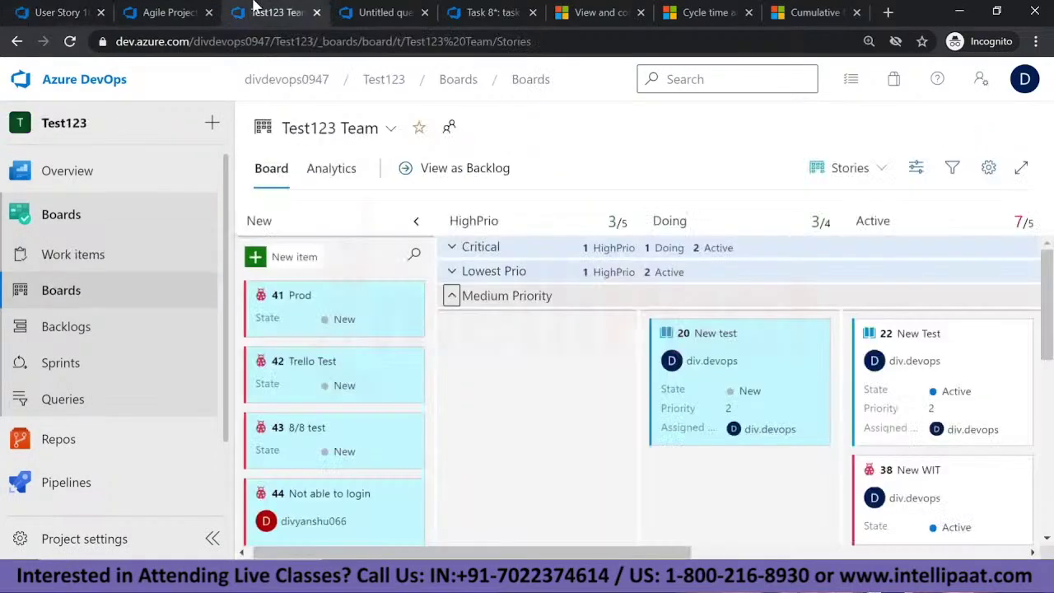
Step: Return to the Agile Project backlog and toggle Parents off and back on in View options
{"action": "left_click", "coordinate": [180, 12]}
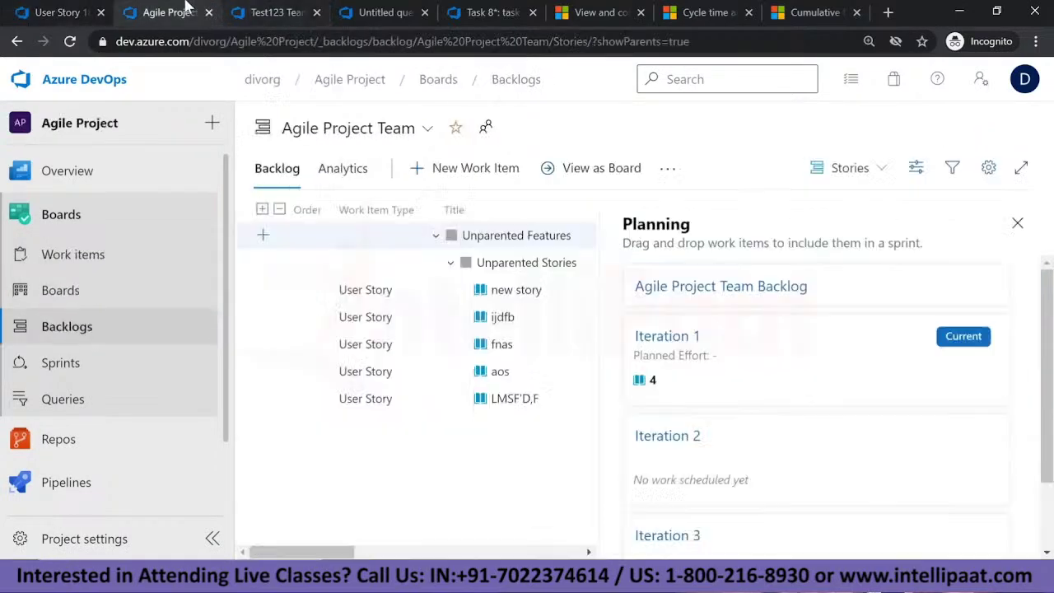
{"action": "left_click", "coordinate": [916, 170]}
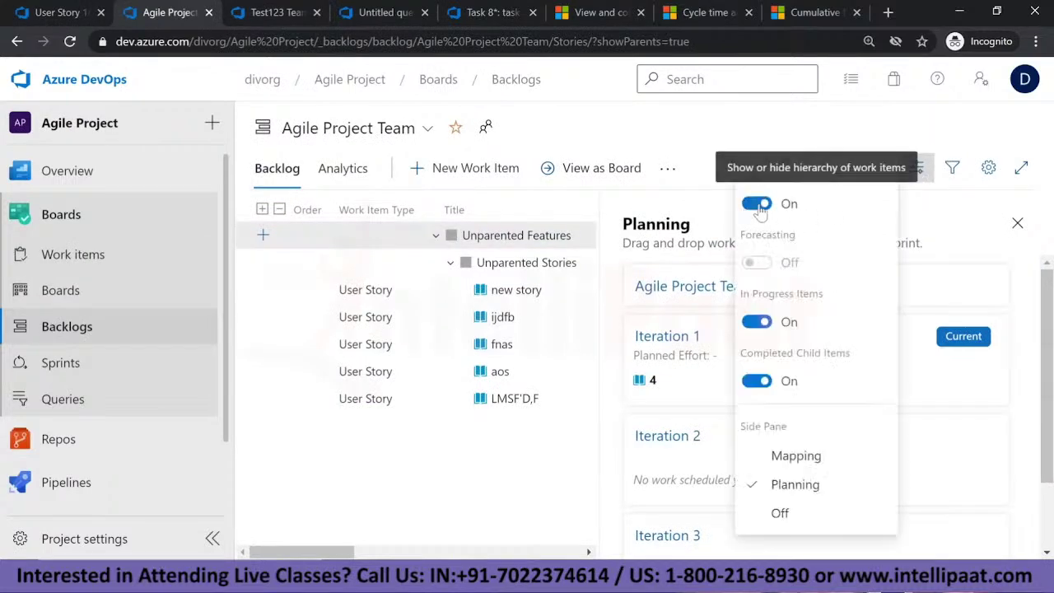
{"action": "left_click", "coordinate": [758, 206]}
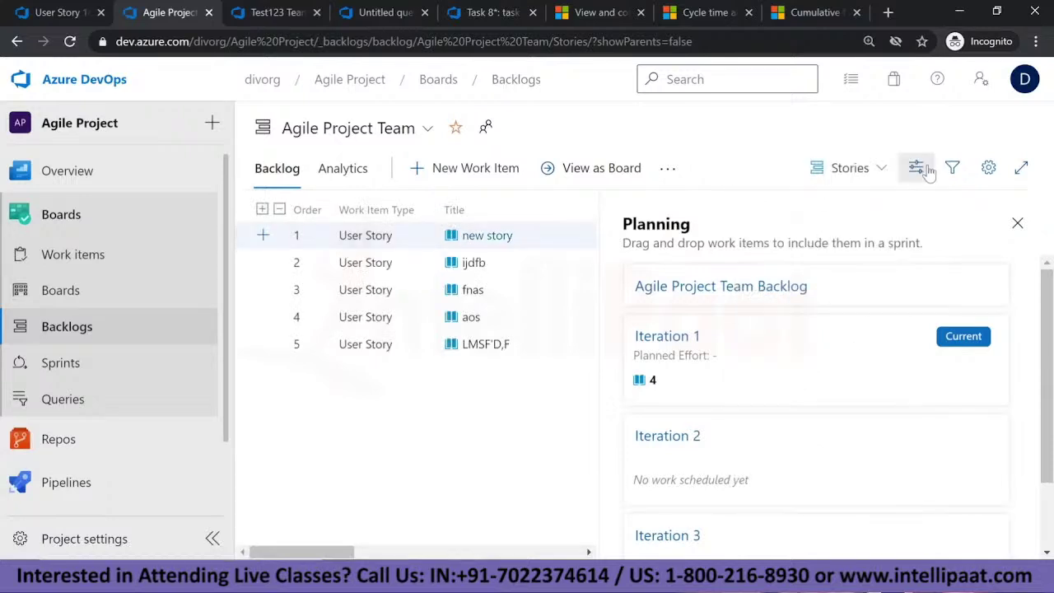
{"action": "left_click", "coordinate": [988, 167]}
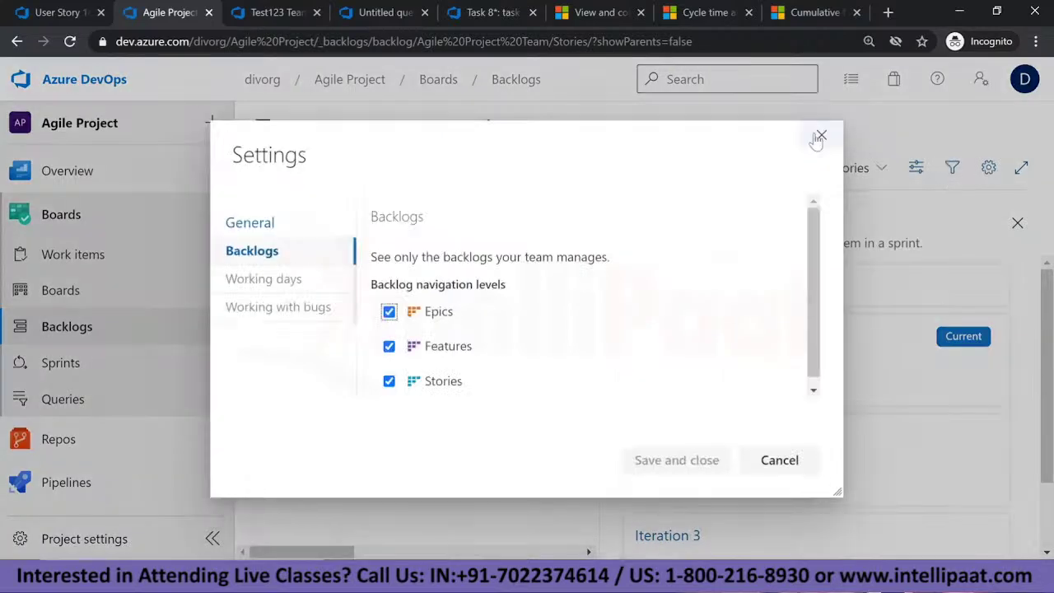
{"action": "left_click", "coordinate": [915, 167]}
{"action": "left_click", "coordinate": [915, 167]}
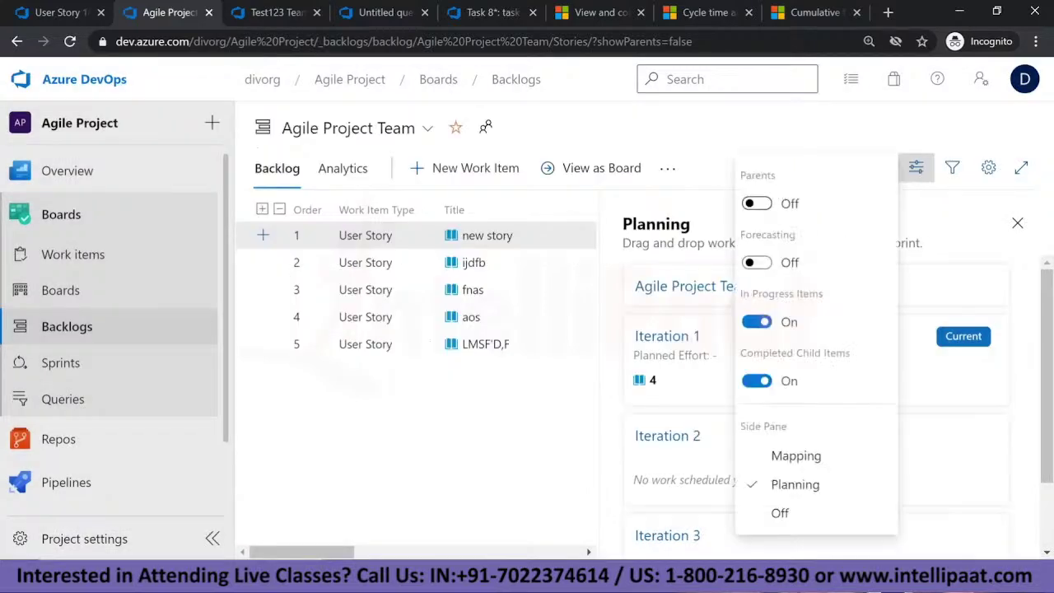
{"action": "left_click", "coordinate": [756, 204]}
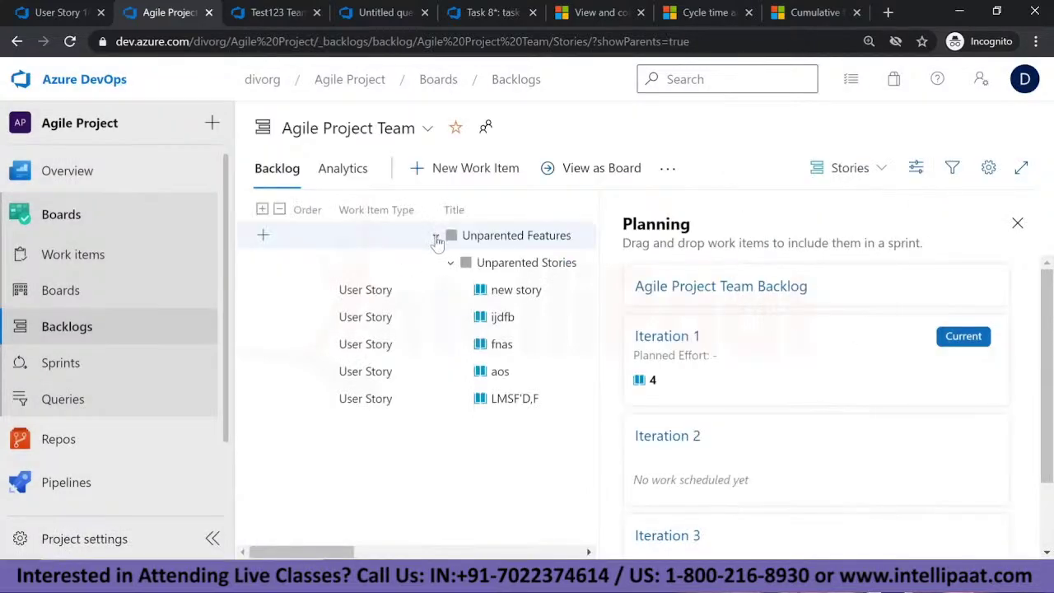
Step: Collapse and re-expand Unparented Features and Stories, discard an empty new story, and close the filter bar
{"action": "left_click", "coordinate": [437, 237]}
{"action": "left_click", "coordinate": [437, 237]}
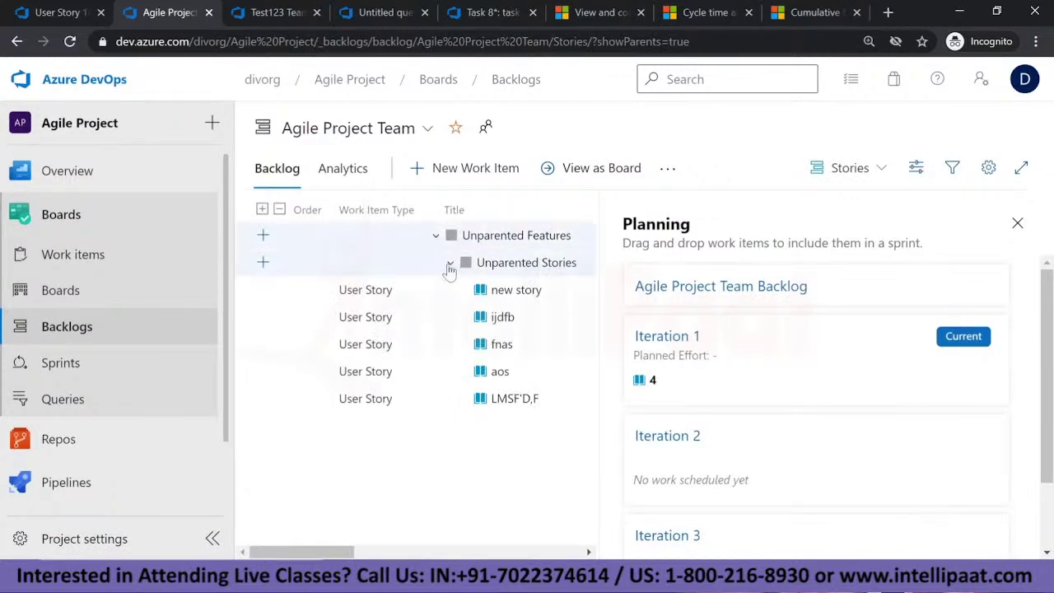
{"action": "left_click", "coordinate": [449, 264]}
{"action": "left_click", "coordinate": [450, 266]}
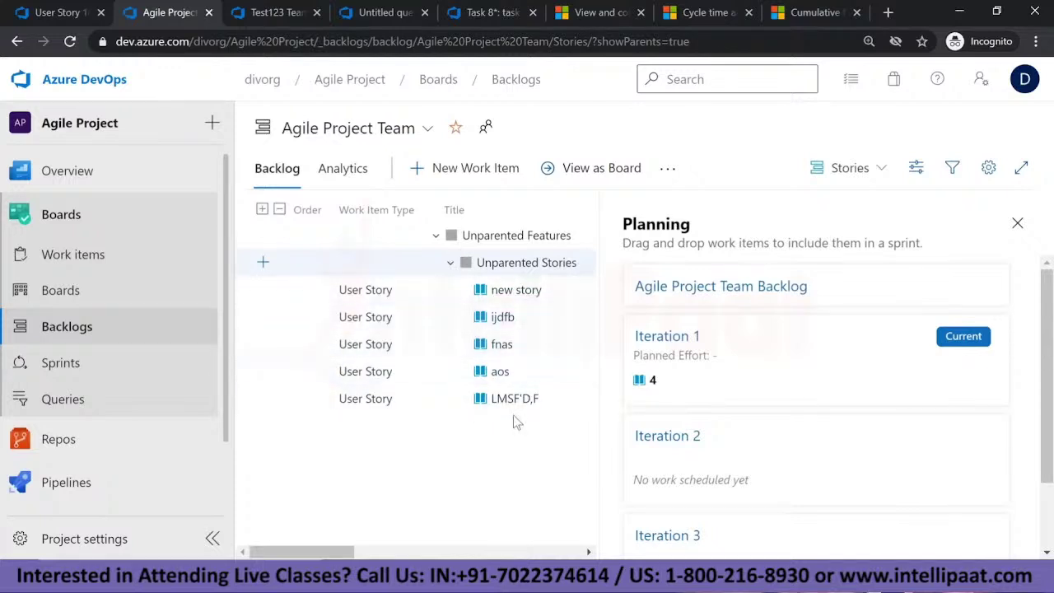
{"action": "left_click", "coordinate": [263, 265]}
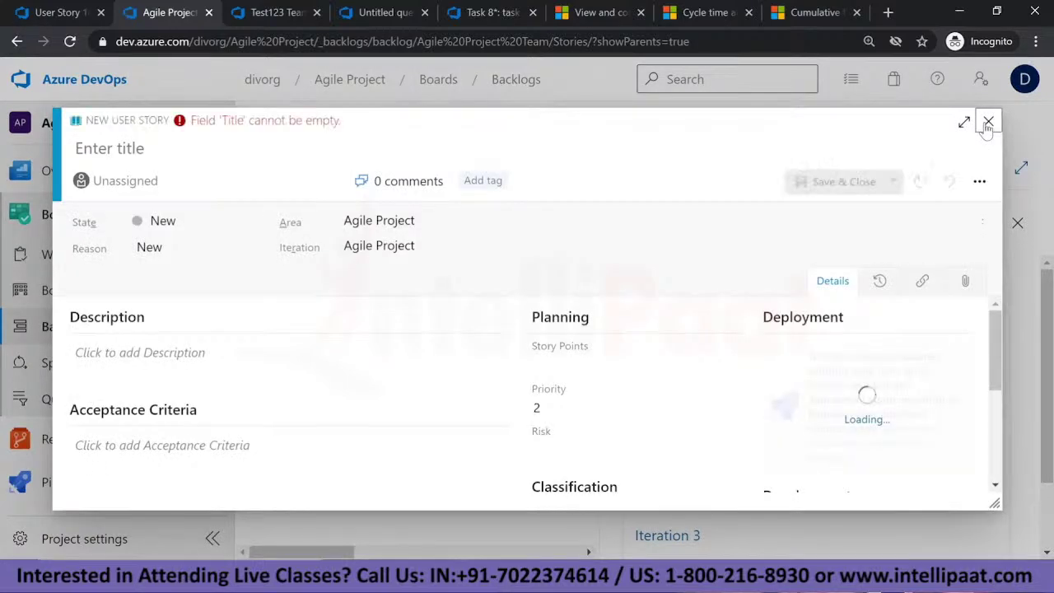
{"action": "left_click", "coordinate": [988, 124]}
{"action": "left_click", "coordinate": [953, 168]}
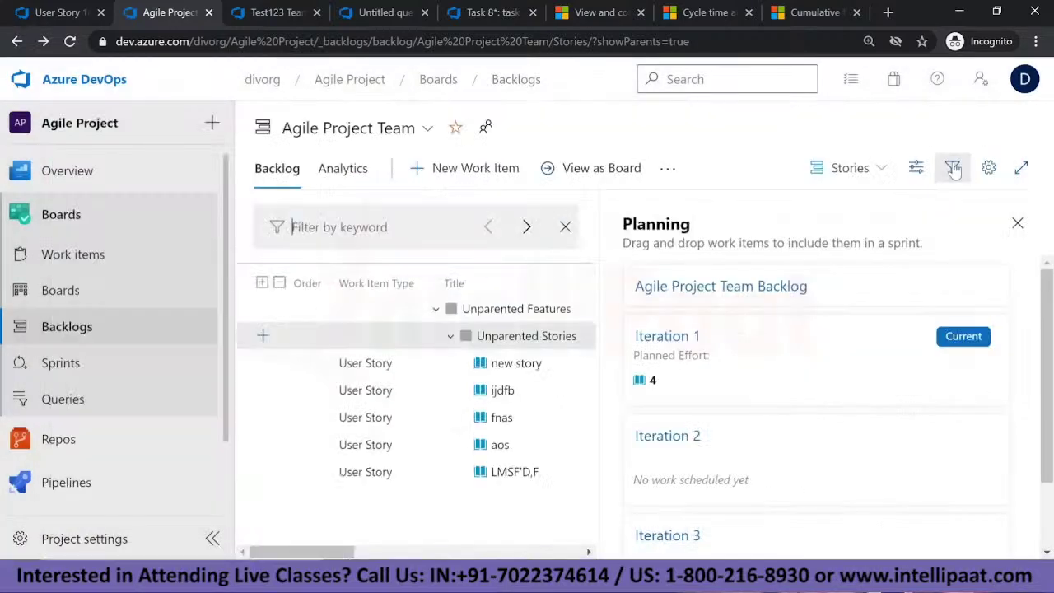
{"action": "left_click", "coordinate": [566, 227]}
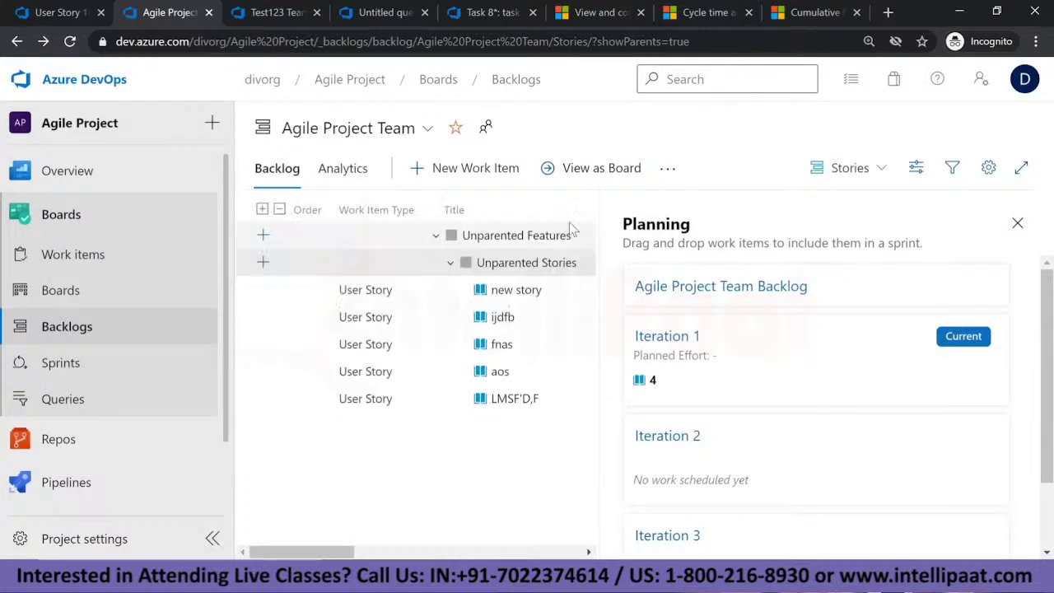
{"action": "left_click", "coordinate": [988, 167]}
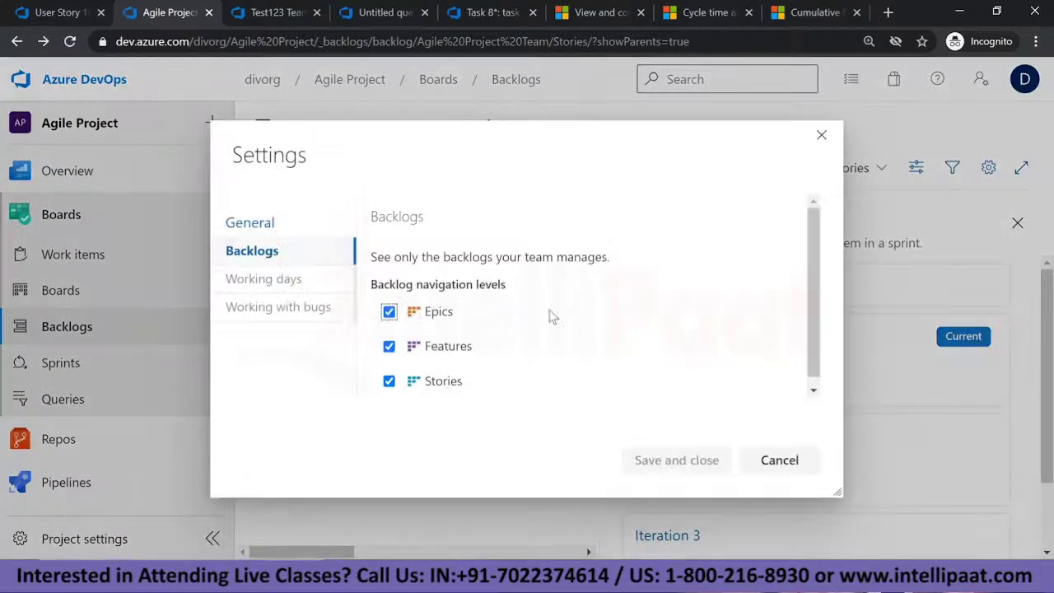
{"action": "left_click", "coordinate": [389, 311]}
{"action": "left_click", "coordinate": [388, 346]}
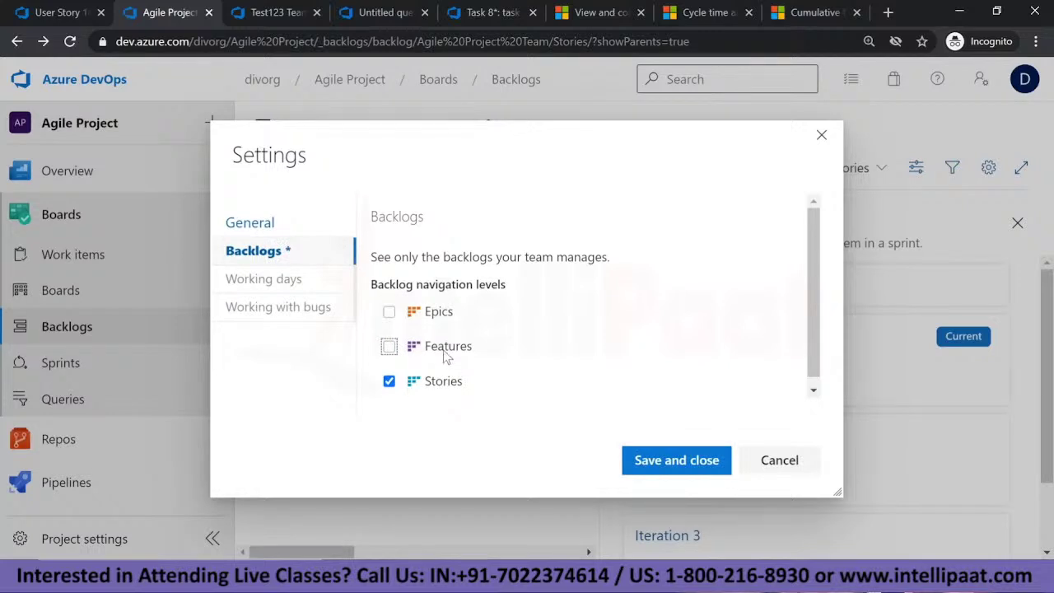
{"action": "left_click", "coordinate": [300, 284]}
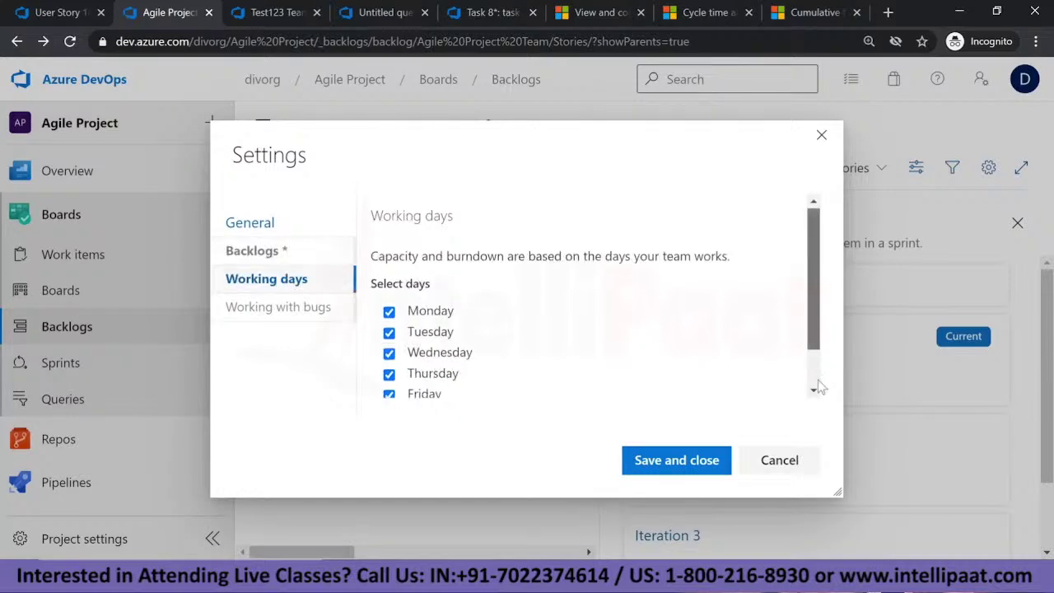
{"action": "left_click", "coordinate": [818, 380]}
{"action": "left_click", "coordinate": [287, 310]}
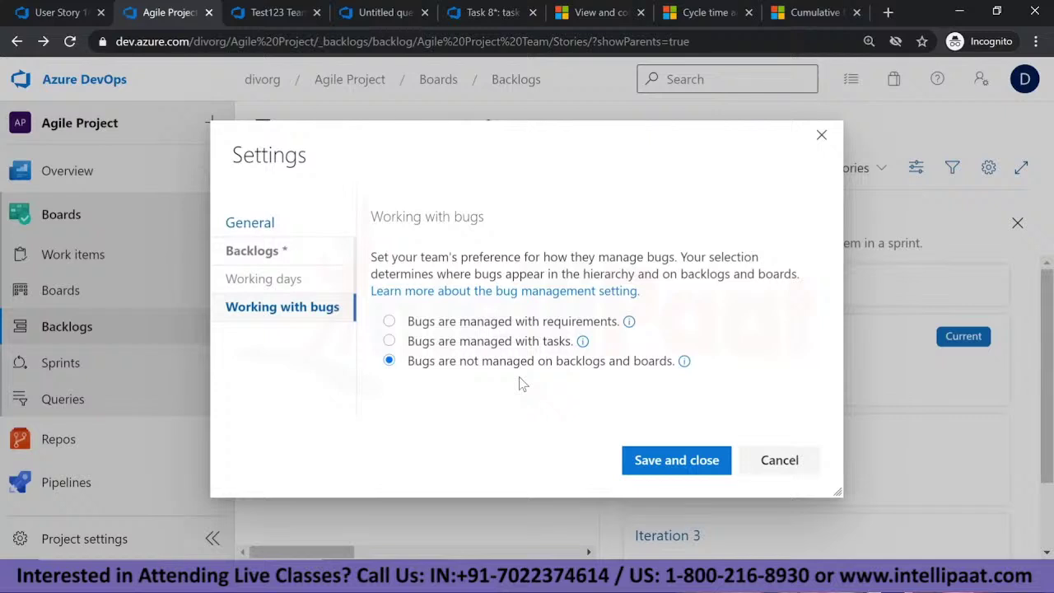
{"action": "left_click", "coordinate": [787, 469]}
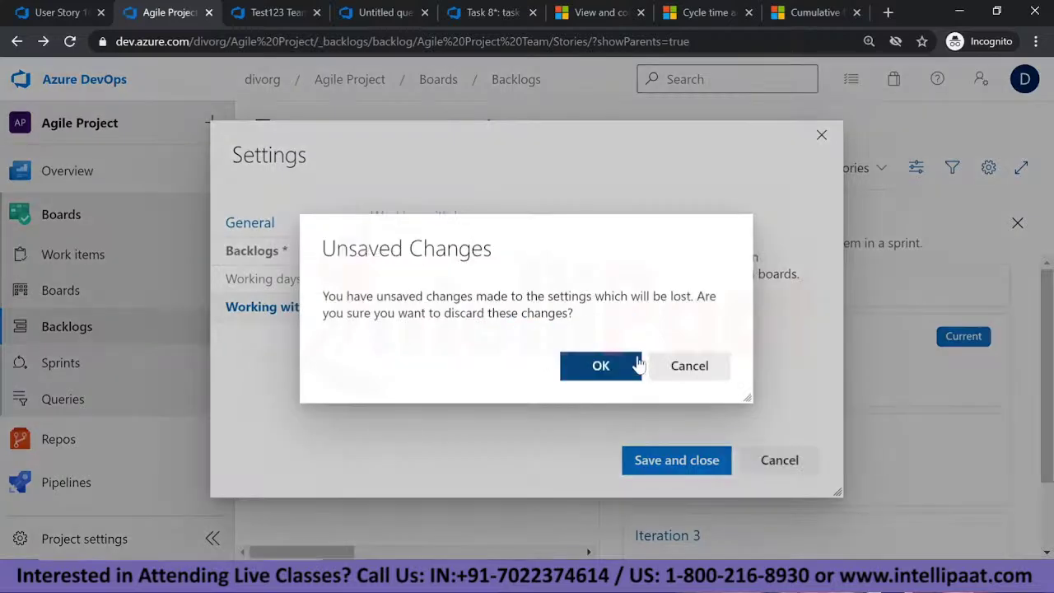
{"action": "left_click", "coordinate": [625, 370]}
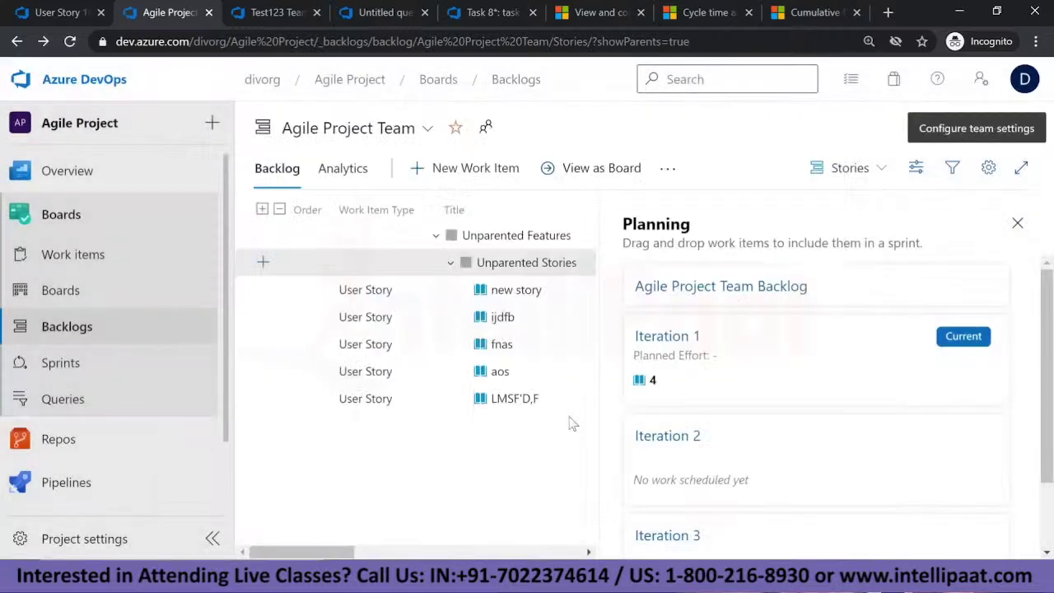
Step: Open the Iteration 1 sprint taskboard showing stories 15, 18 and 16 in New
{"action": "left_click", "coordinate": [131, 360]}
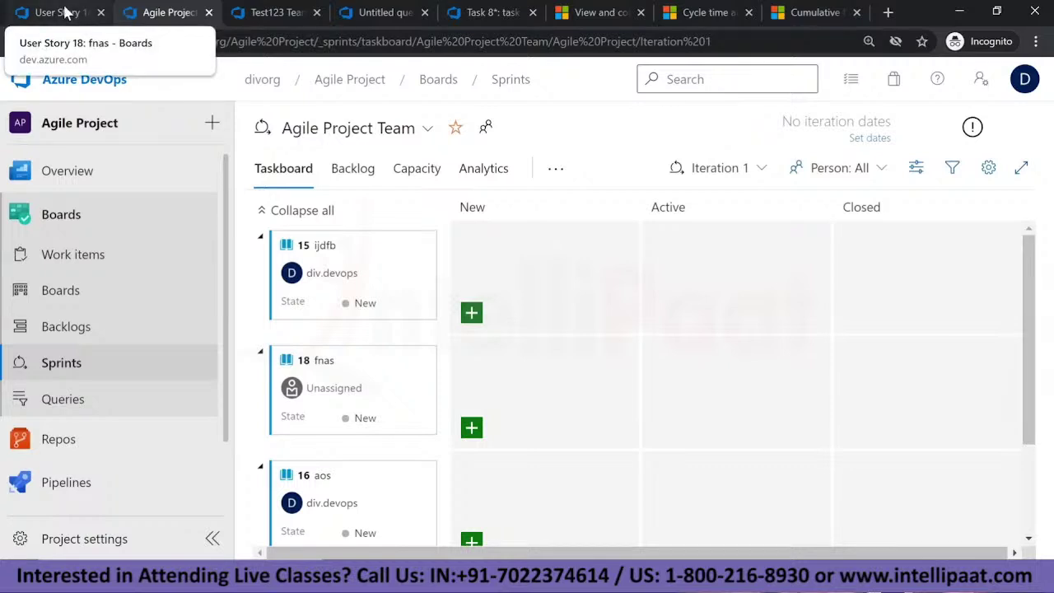
{"action": "left_click", "coordinate": [66, 12]}
{"action": "left_click", "coordinate": [170, 12]}
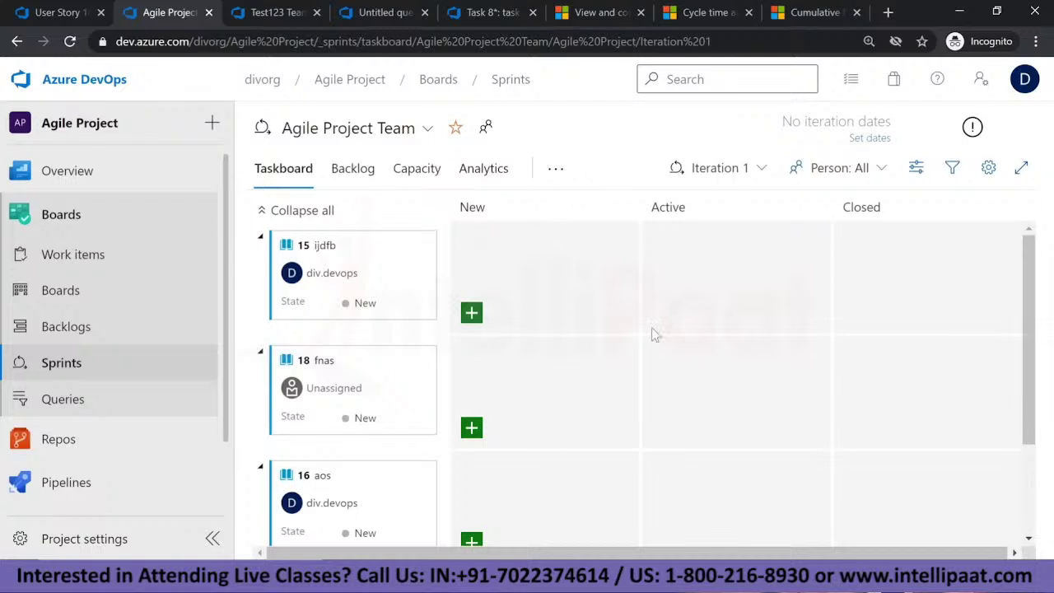
Step: Date Iteration 1 from 1/1/2021 to 1/15/2021 and save
{"action": "left_click", "coordinate": [878, 140]}
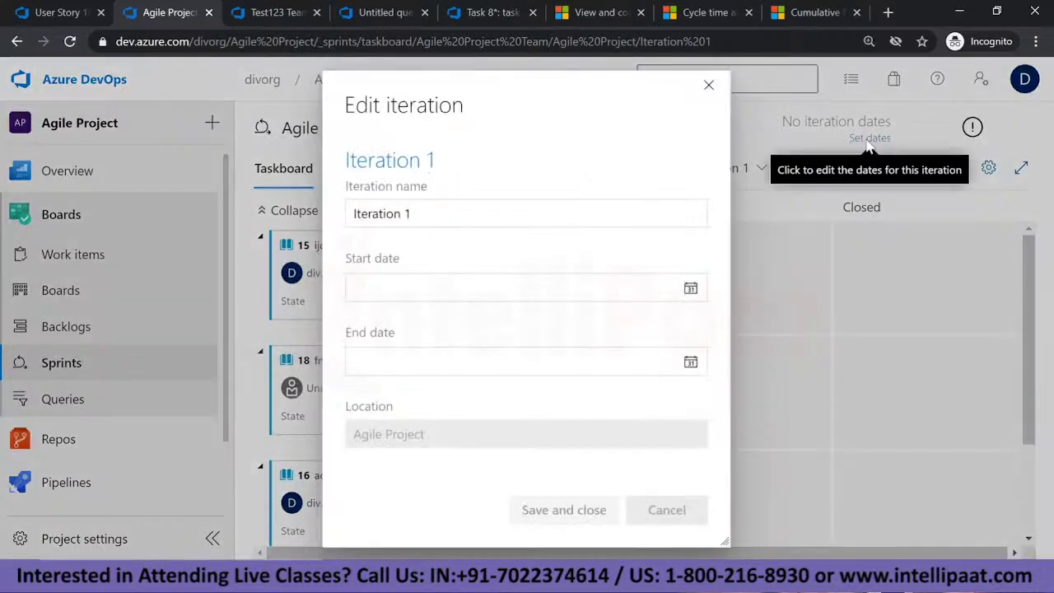
{"action": "left_click", "coordinate": [691, 288]}
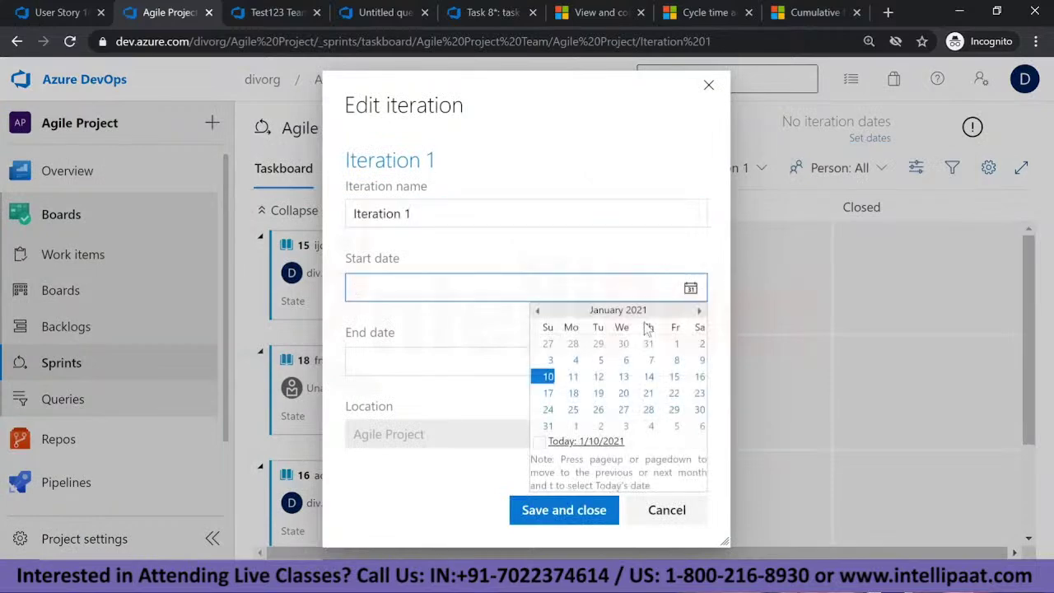
{"action": "left_click", "coordinate": [676, 345]}
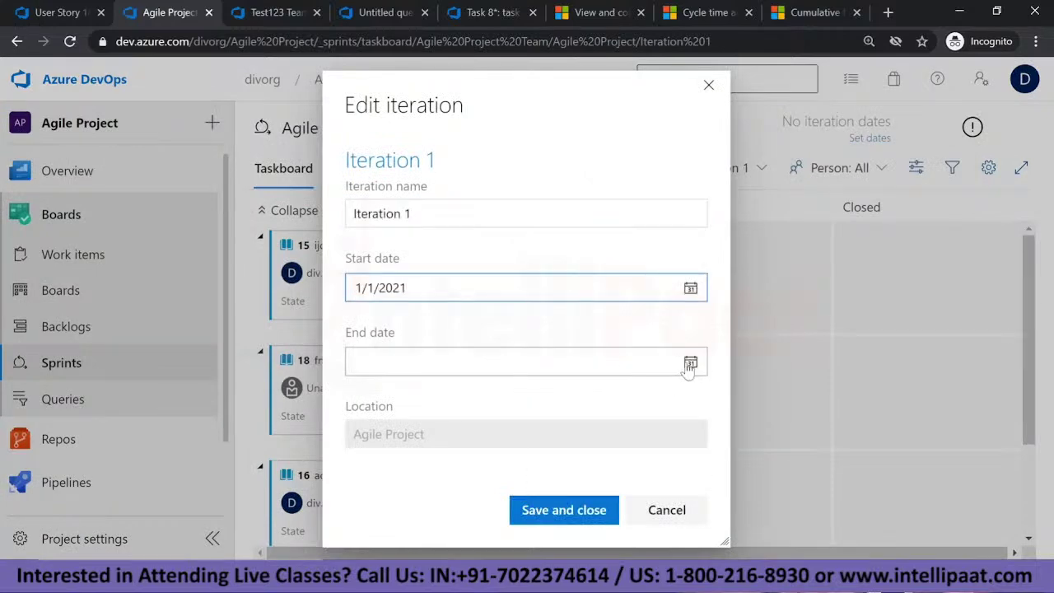
{"action": "left_click", "coordinate": [690, 362]}
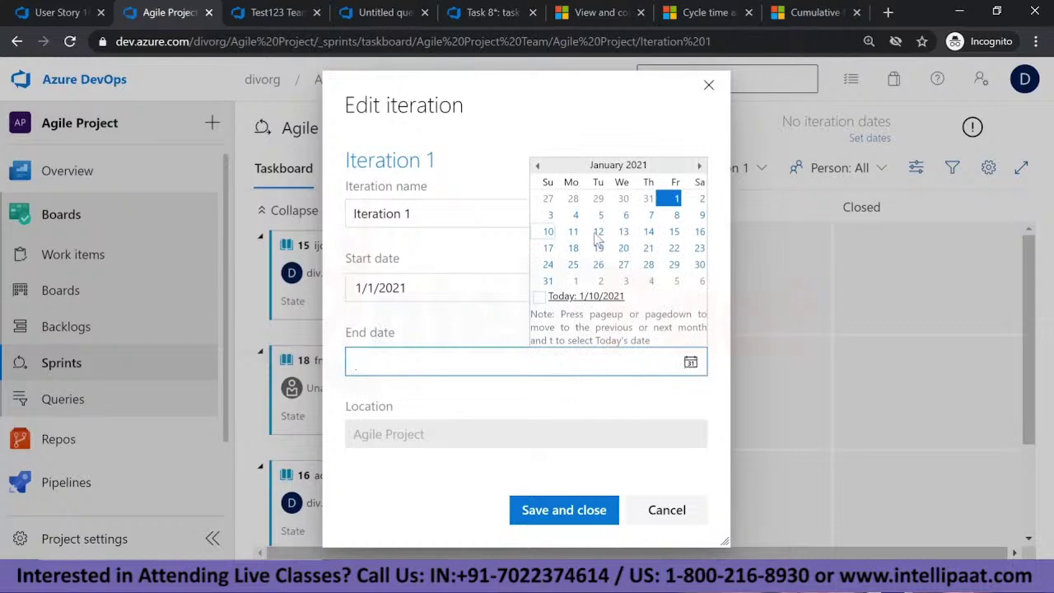
{"action": "left_click", "coordinate": [674, 232]}
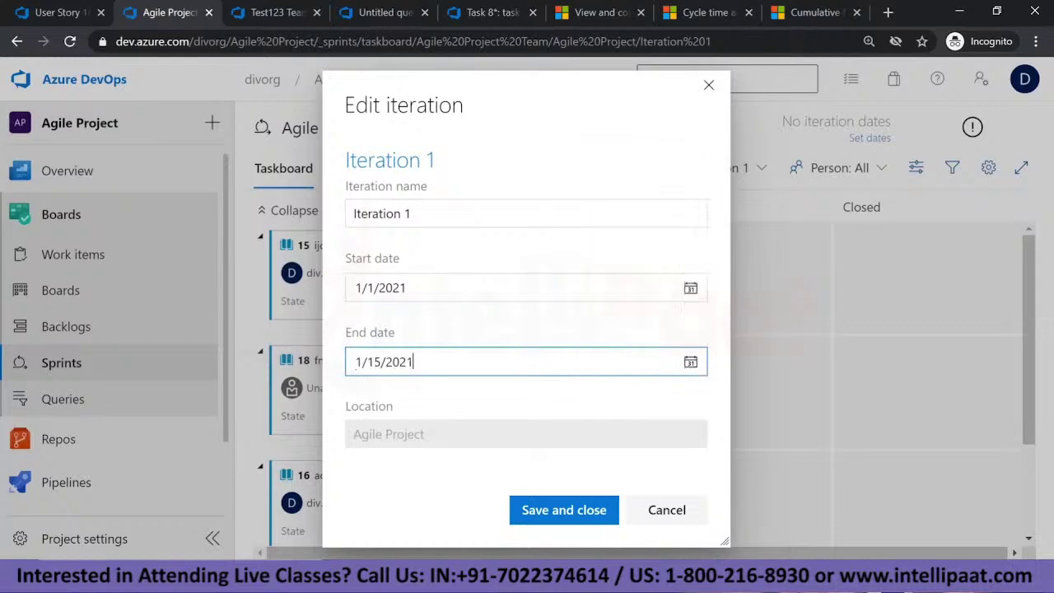
{"action": "left_click", "coordinate": [584, 510]}
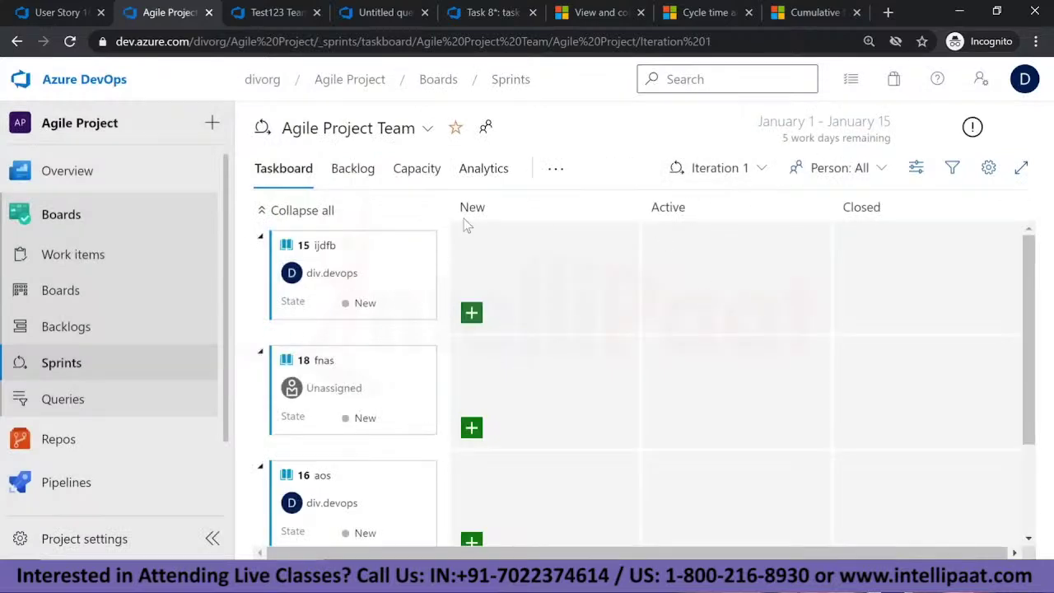
Step: Preview story 15 ijdfb, then switch to user story 18 fnas in Agile Project\Iteration 1
{"action": "left_click", "coordinate": [323, 247]}
{"action": "left_click", "coordinate": [325, 245]}
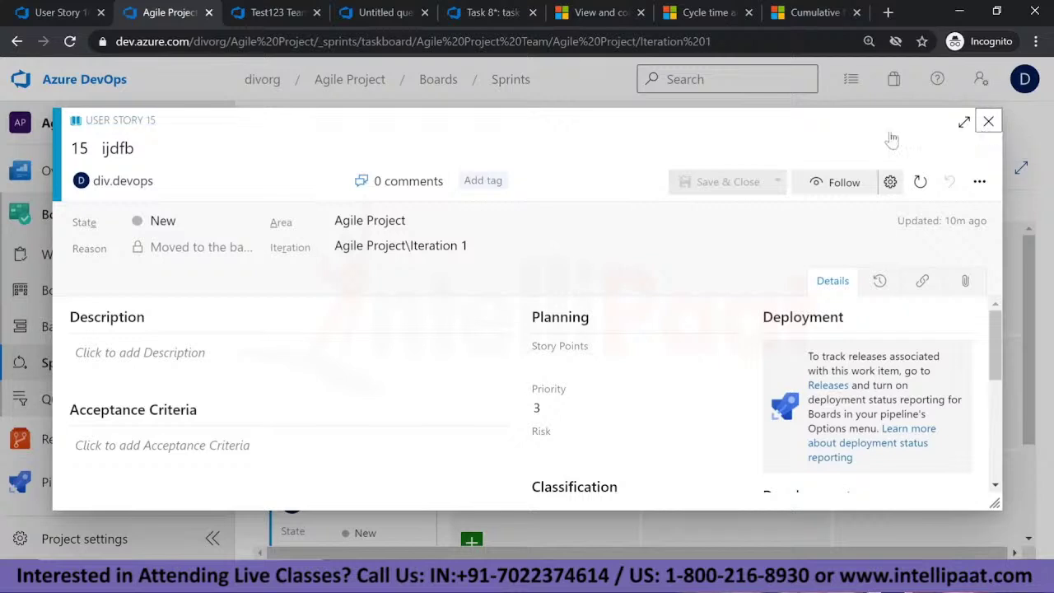
{"action": "key", "text": "Escape"}
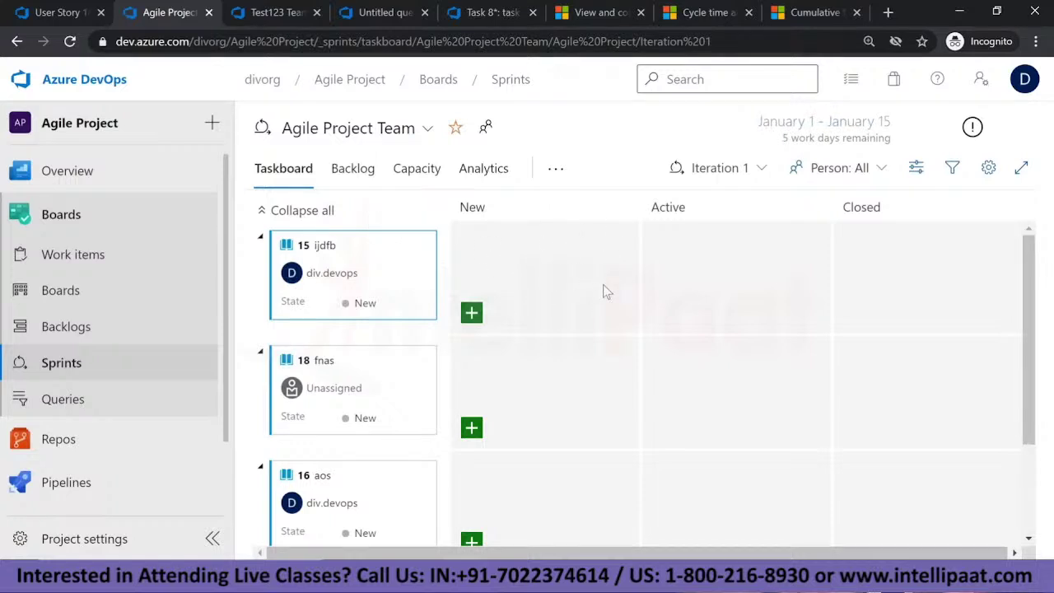
{"action": "left_click", "coordinate": [60, 5]}
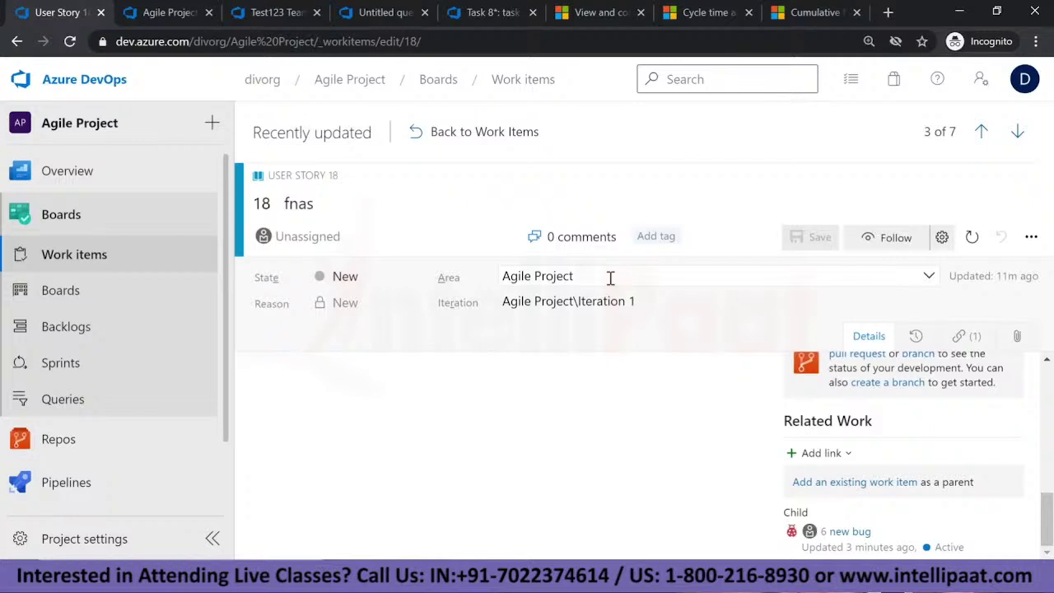
Step: Start a new work item query from the Agile Project Queries page
{"action": "left_click", "coordinate": [197, 11]}
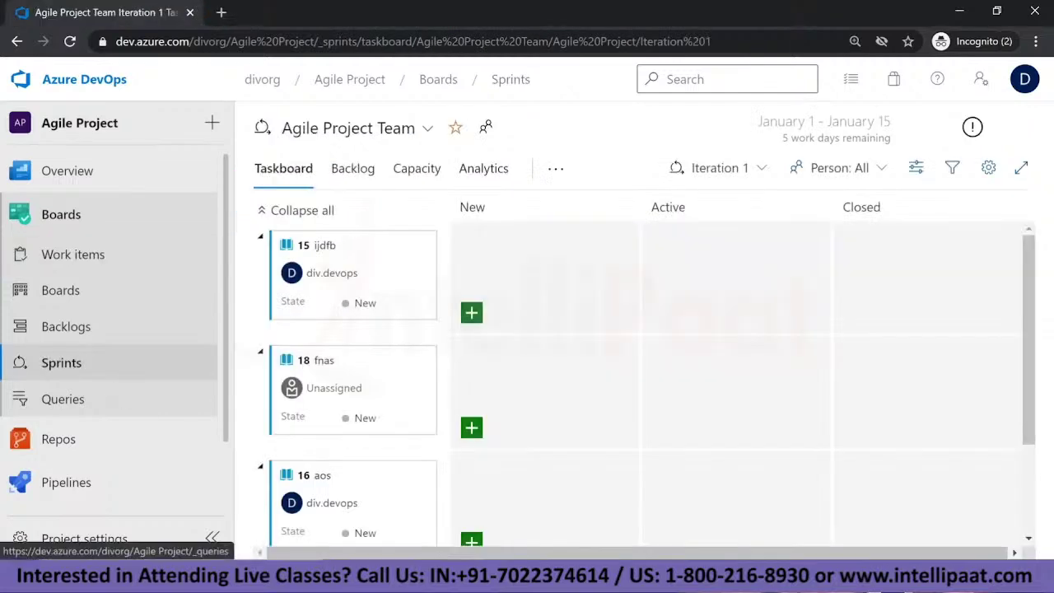
{"action": "left_click", "coordinate": [117, 395]}
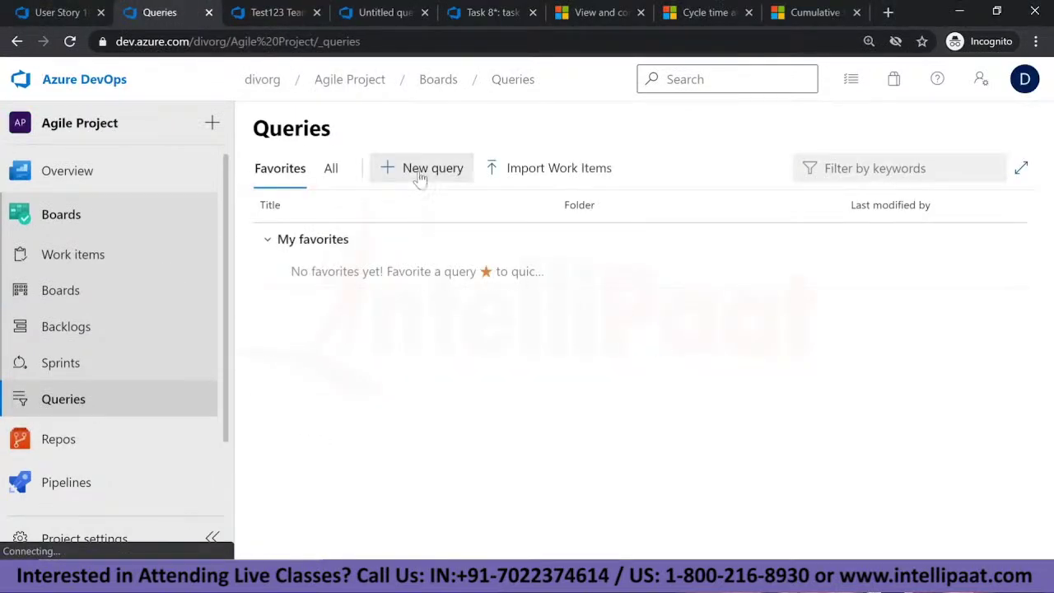
{"action": "left_click", "coordinate": [422, 170]}
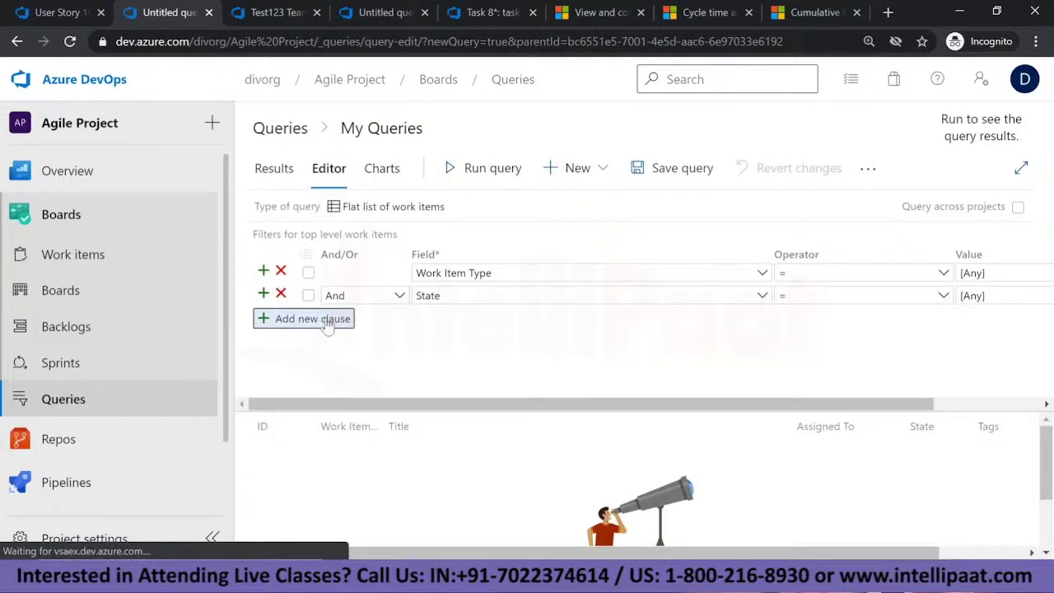
Step: Add an Area Path Under Agile Project clause, run the query, and return to story 18
{"action": "left_click", "coordinate": [329, 320]}
{"action": "type", "text": "Area Path"}
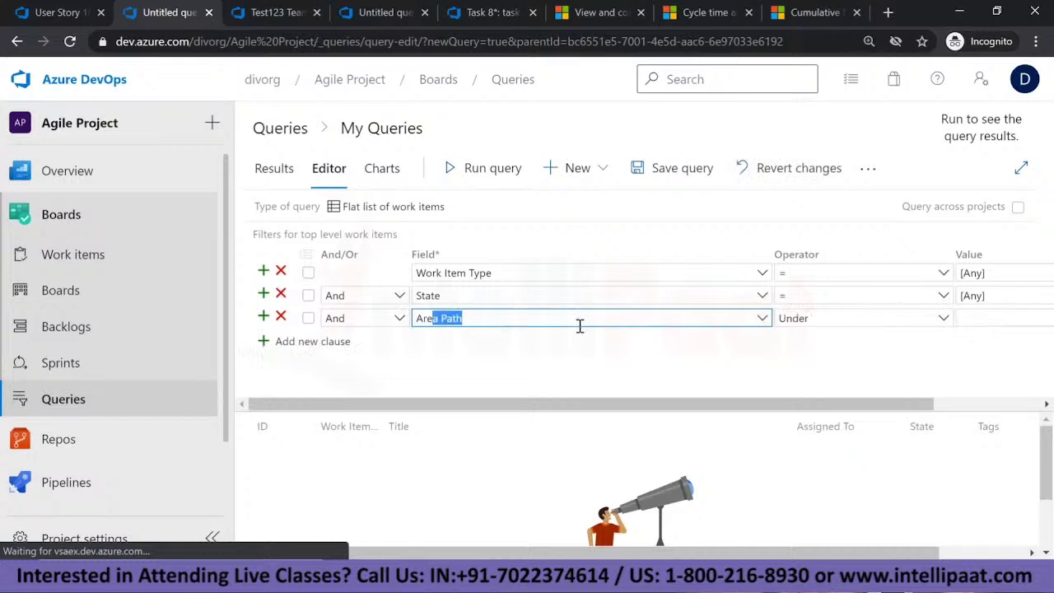
{"action": "key", "text": "Tab"}
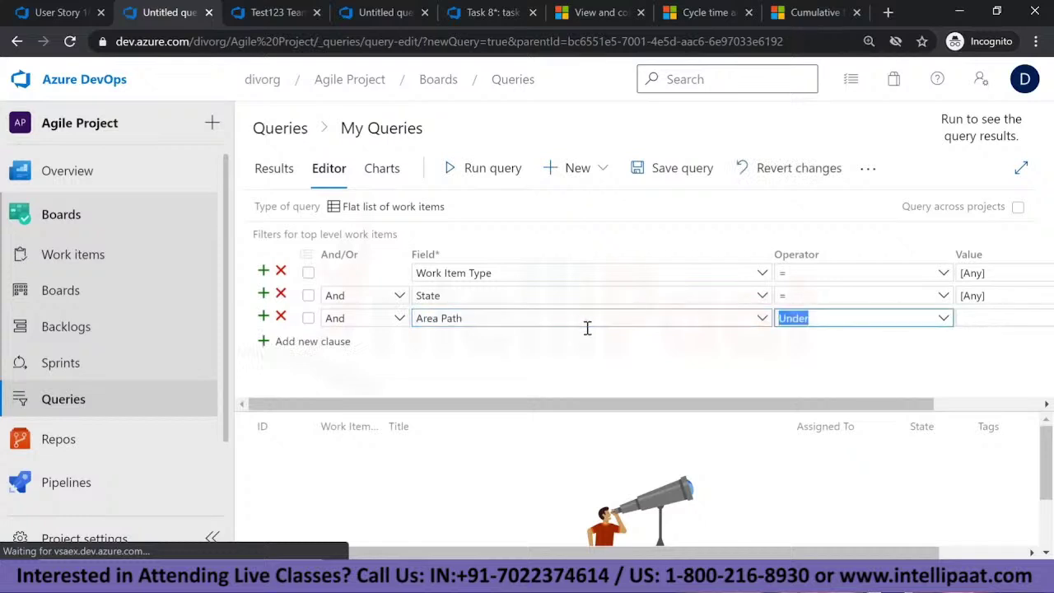
{"action": "key", "text": "Tab"}
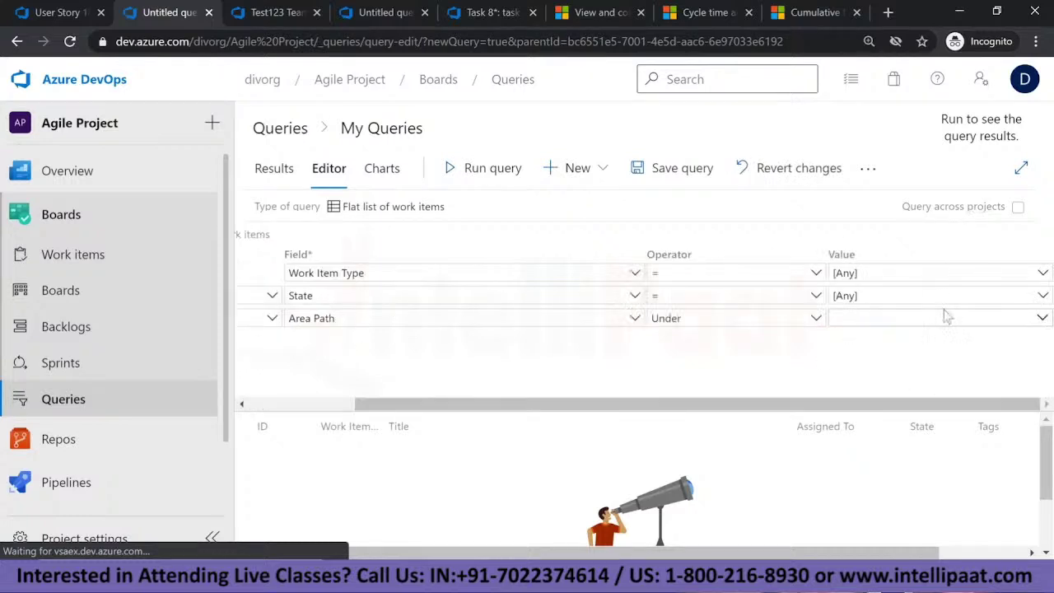
{"action": "left_click", "coordinate": [1042, 318]}
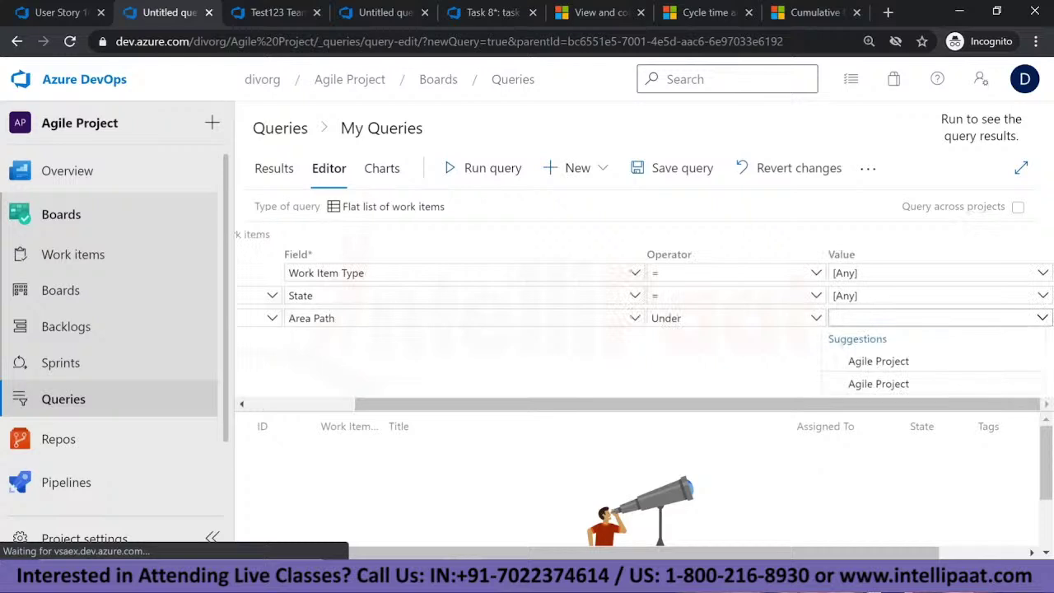
{"action": "left_click", "coordinate": [927, 361]}
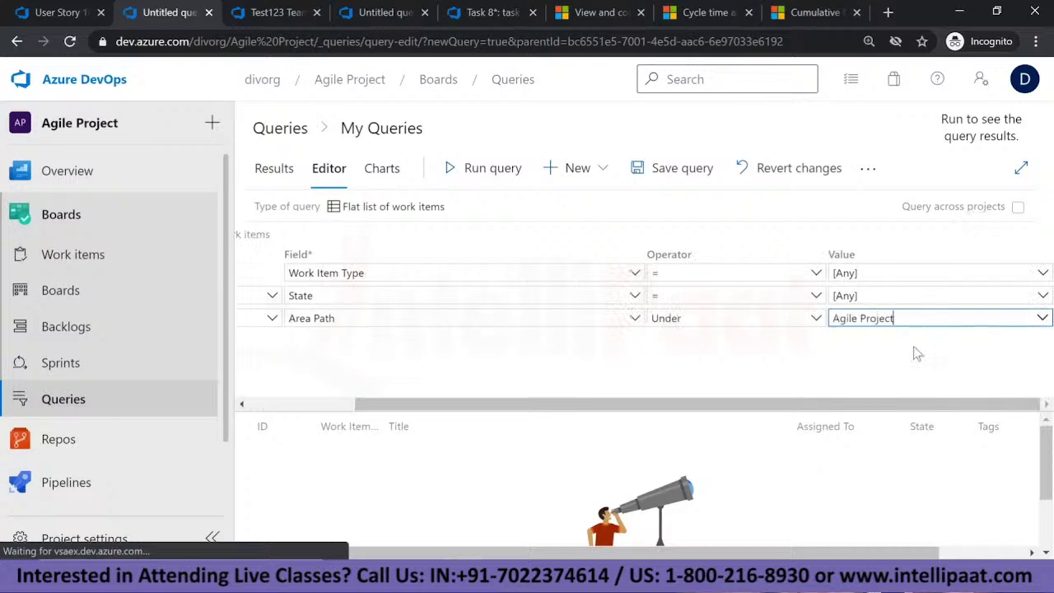
{"action": "left_click", "coordinate": [510, 176]}
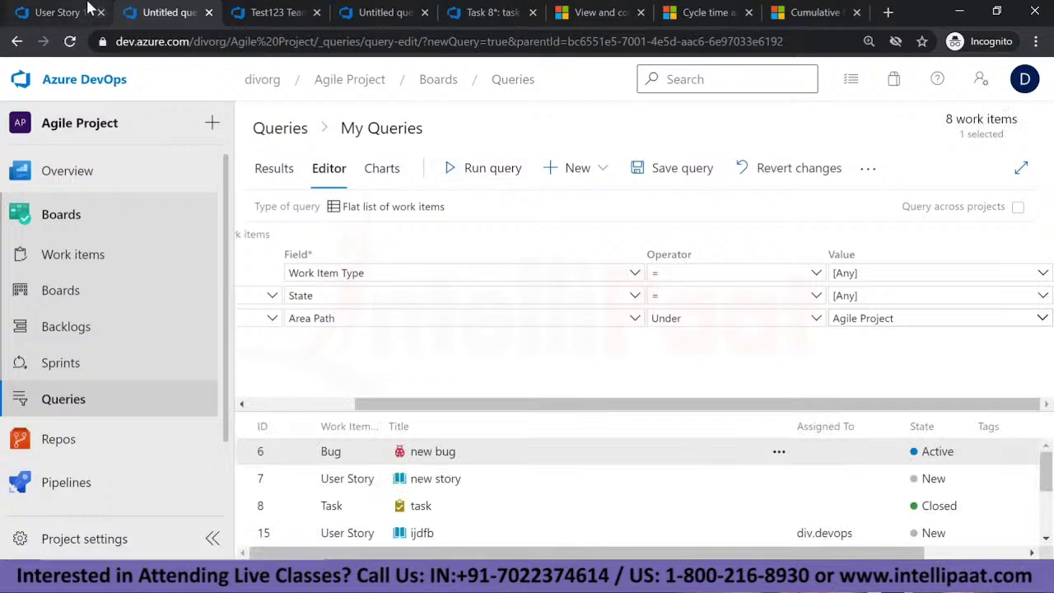
{"action": "left_click", "coordinate": [89, 8]}
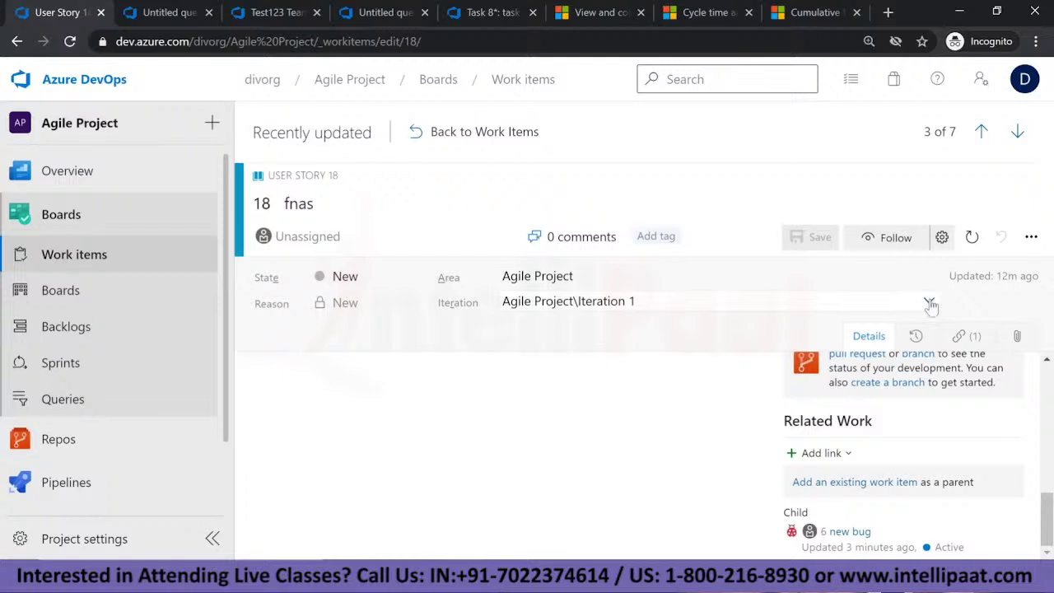
{"action": "left_click", "coordinate": [929, 302]}
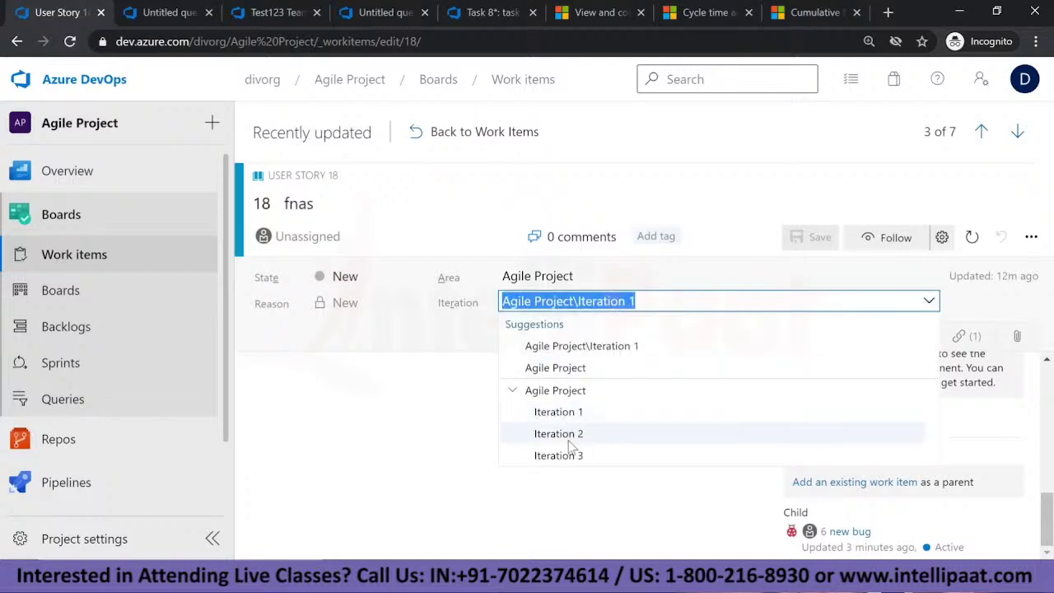
{"action": "left_click", "coordinate": [466, 441]}
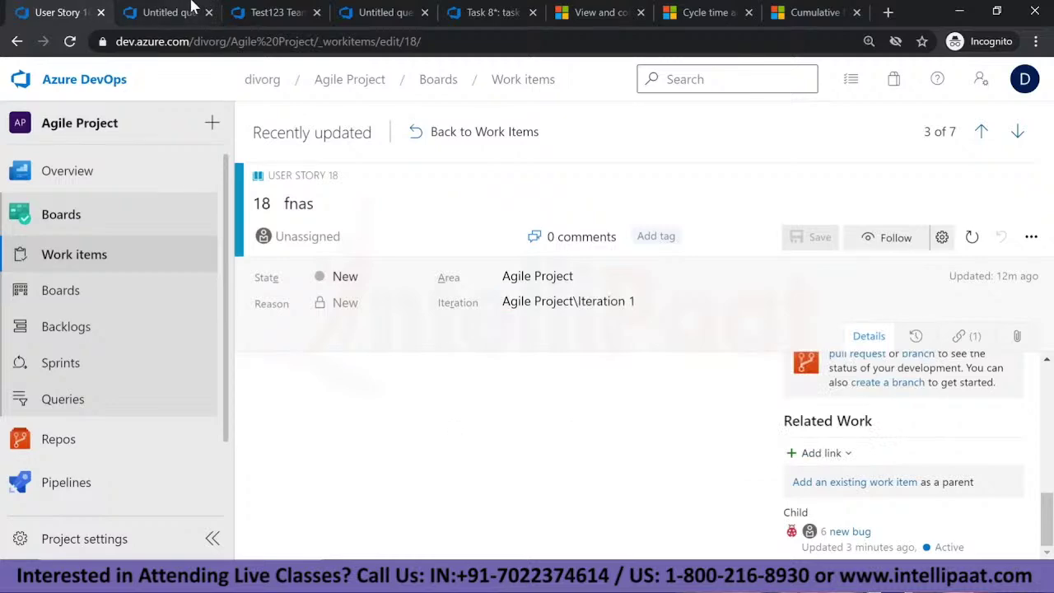
{"action": "left_click", "coordinate": [192, 10]}
{"action": "left_click", "coordinate": [272, 12]}
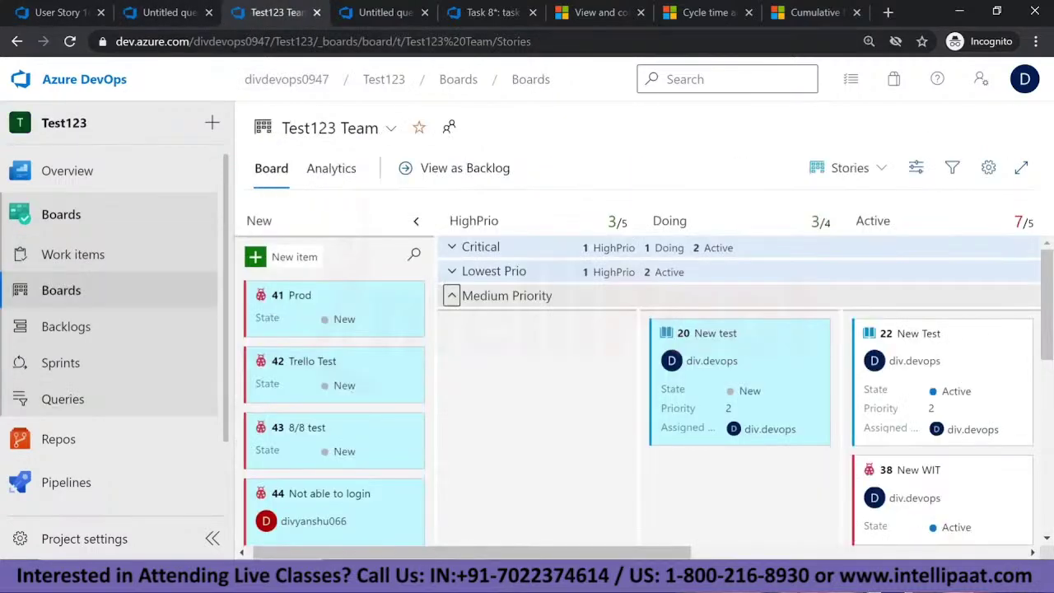
{"action": "left_click", "coordinate": [375, 12]}
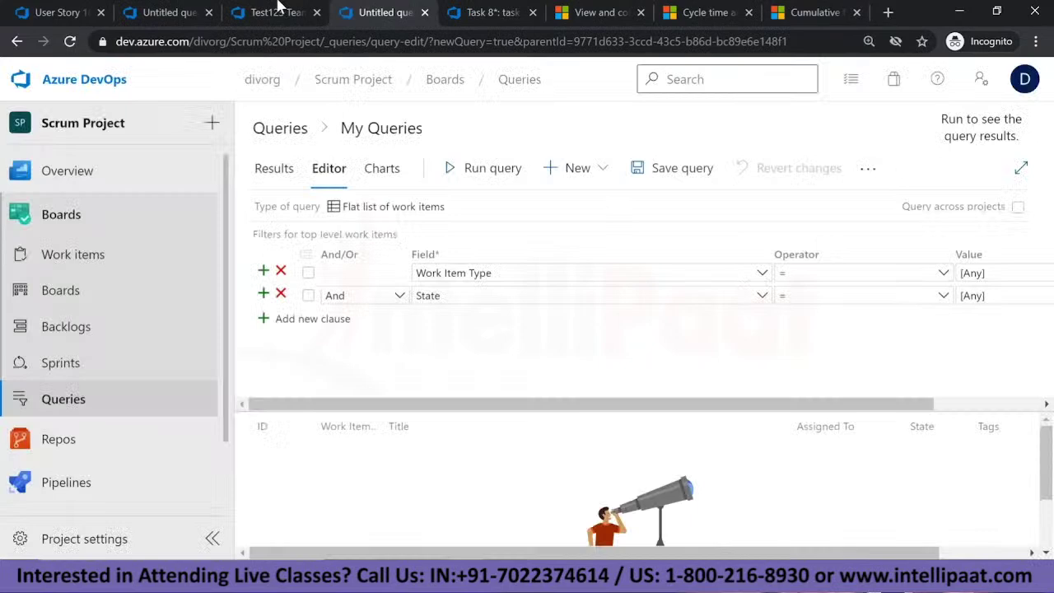
{"action": "key", "text": "ctrl+shift+Page_Up"}
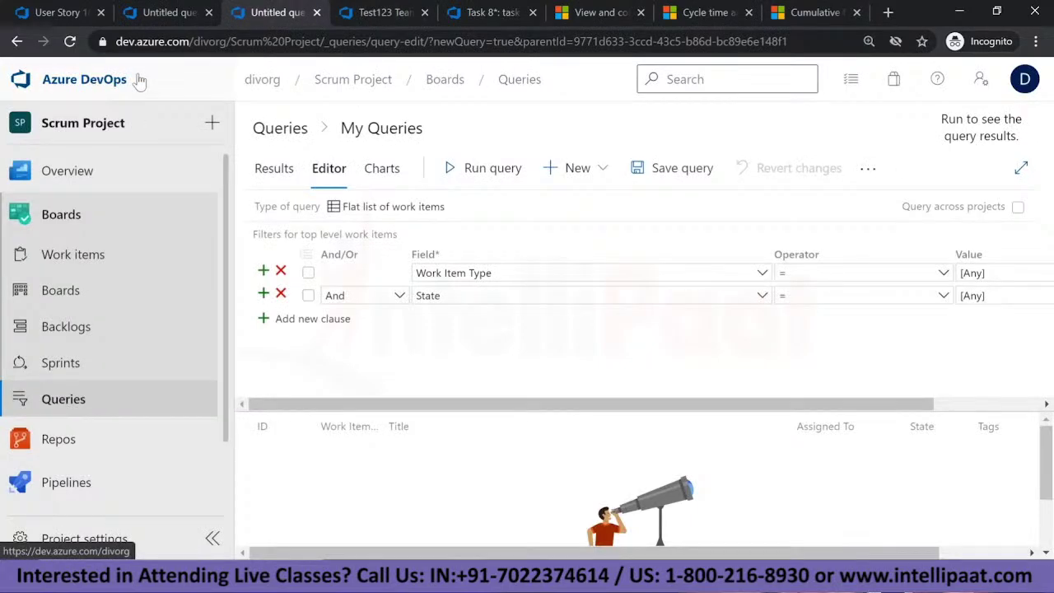
{"action": "left_click", "coordinate": [137, 78]}
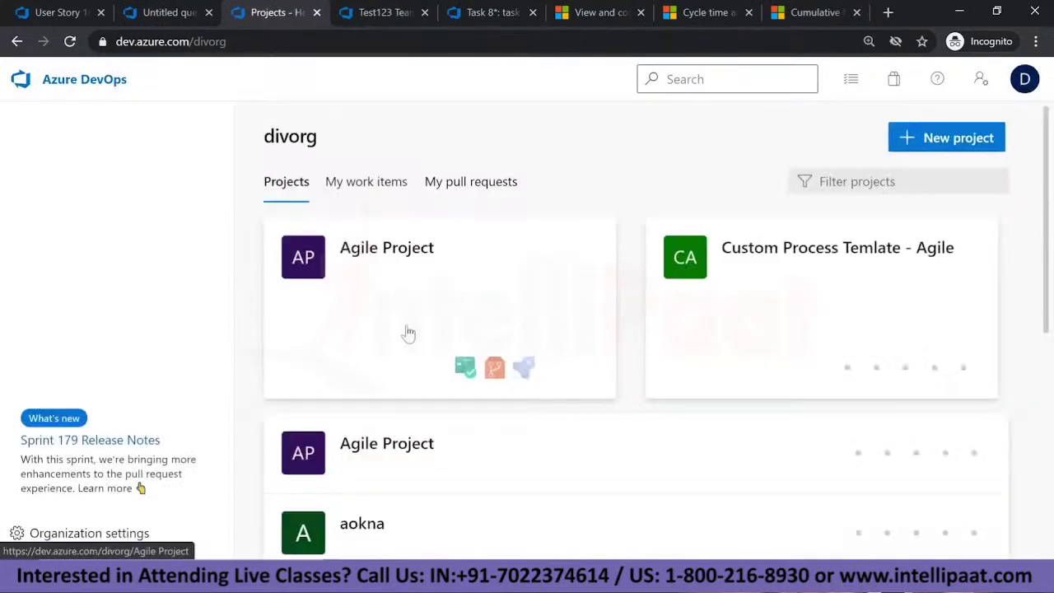
{"action": "left_click", "coordinate": [406, 333]}
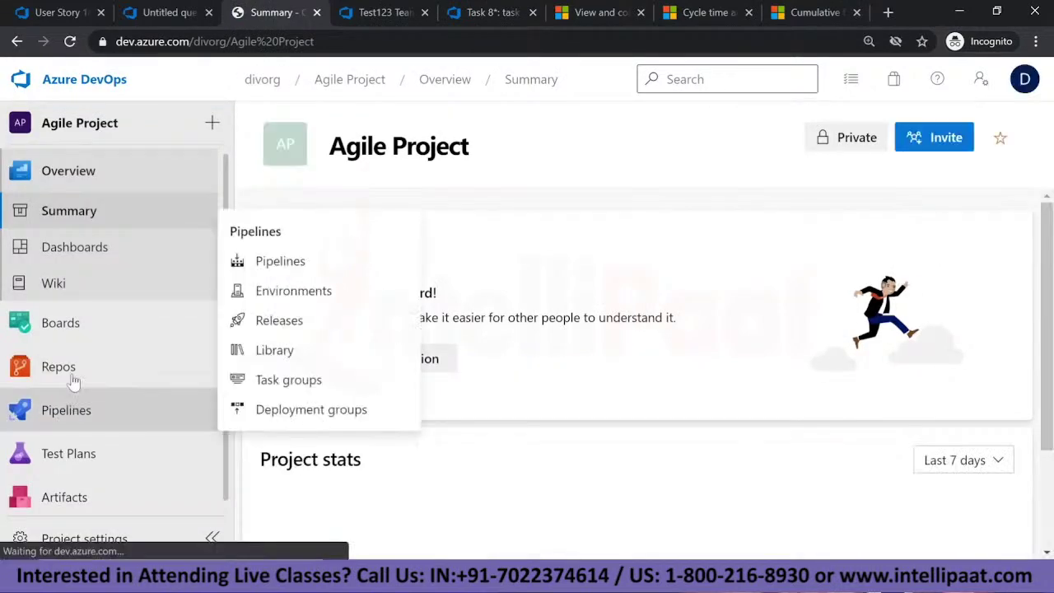
{"action": "left_click", "coordinate": [61, 322]}
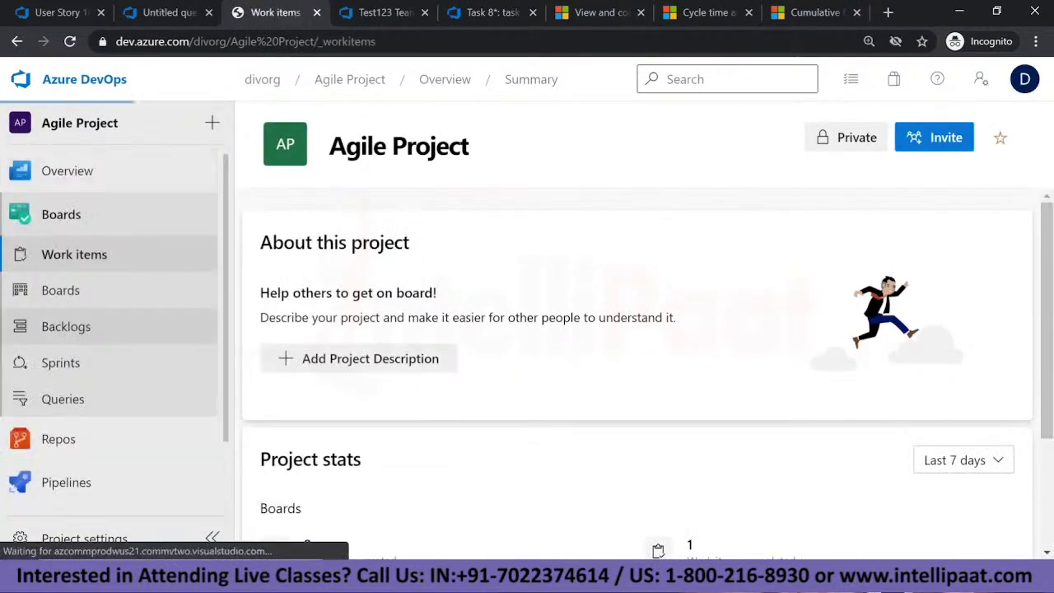
{"action": "left_click", "coordinate": [107, 355]}
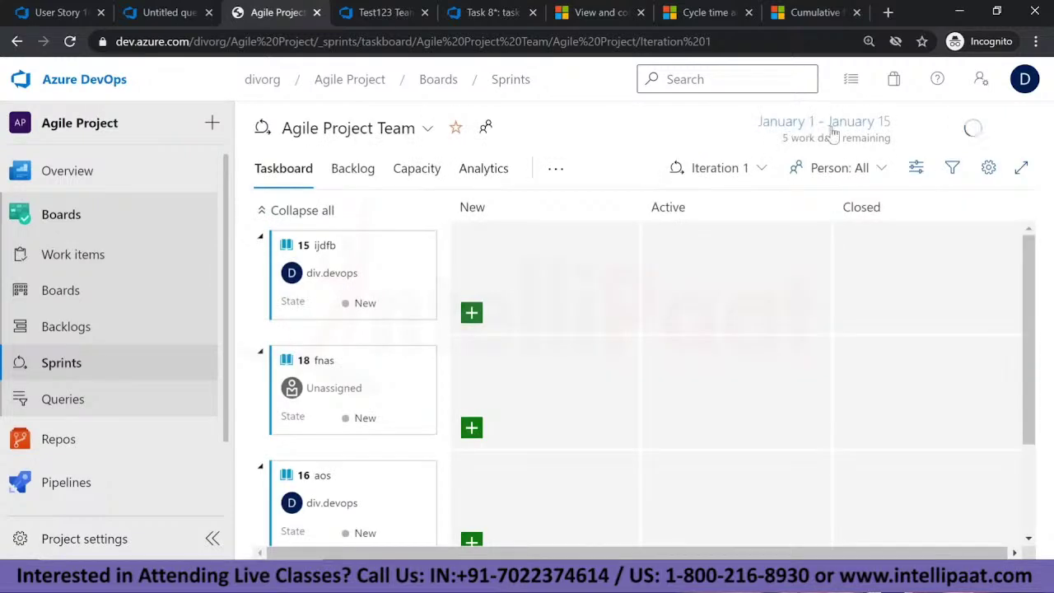
{"action": "left_click", "coordinate": [44, 9]}
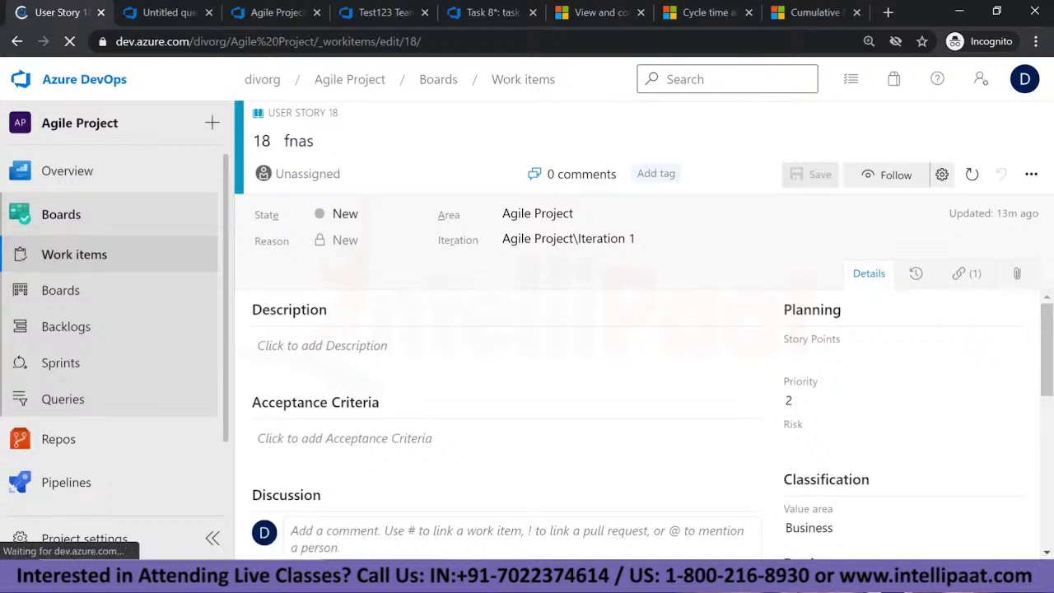
Step: Check story 18's Area and Iteration lists, then return to the Iteration 1 taskboard dated January 1–15
{"action": "left_click", "coordinate": [572, 219]}
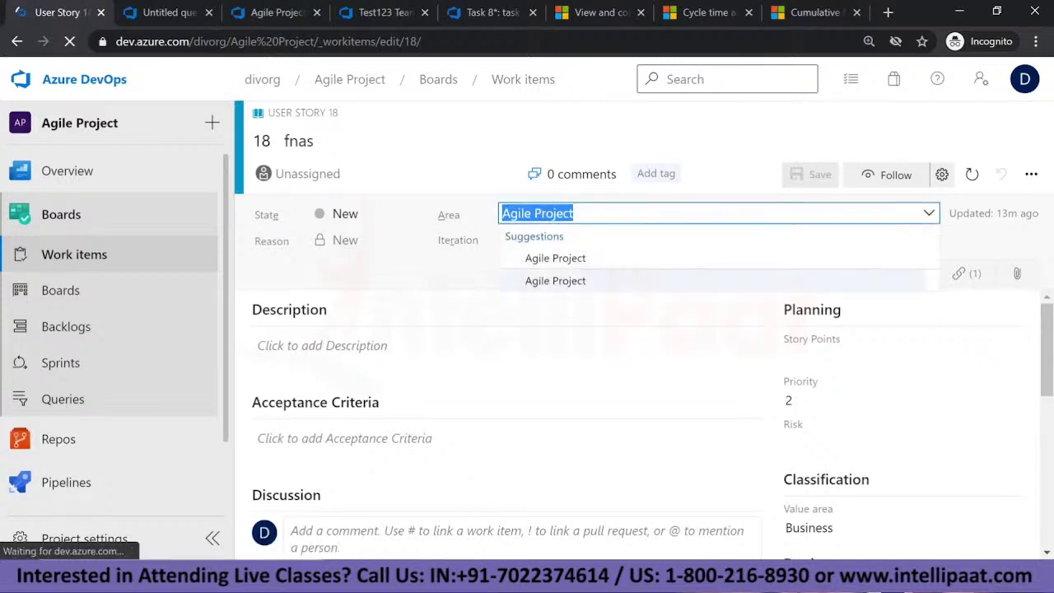
{"action": "left_click", "coordinate": [470, 311]}
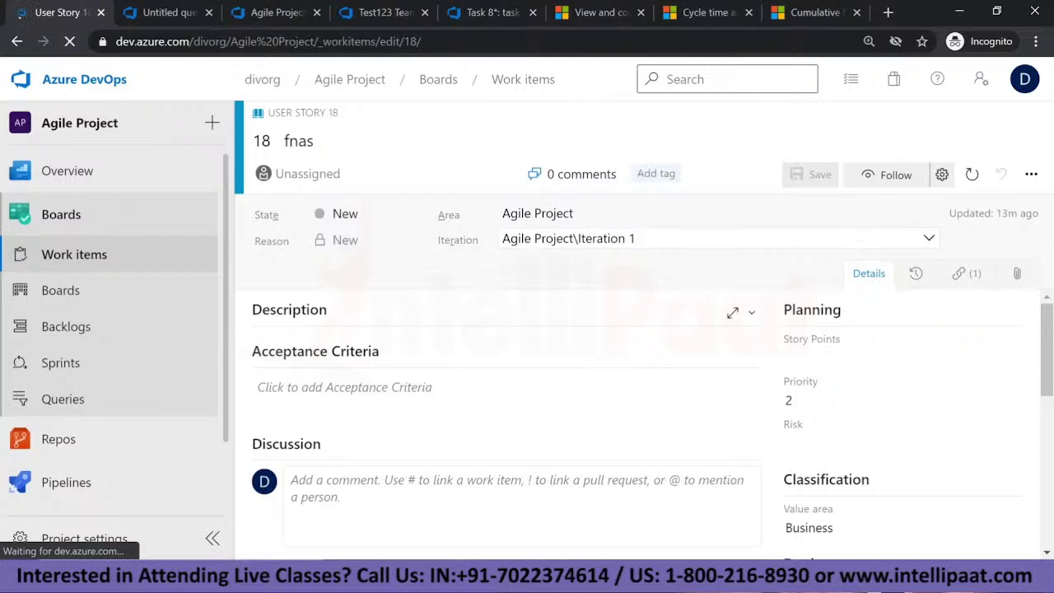
{"action": "left_click", "coordinate": [928, 240]}
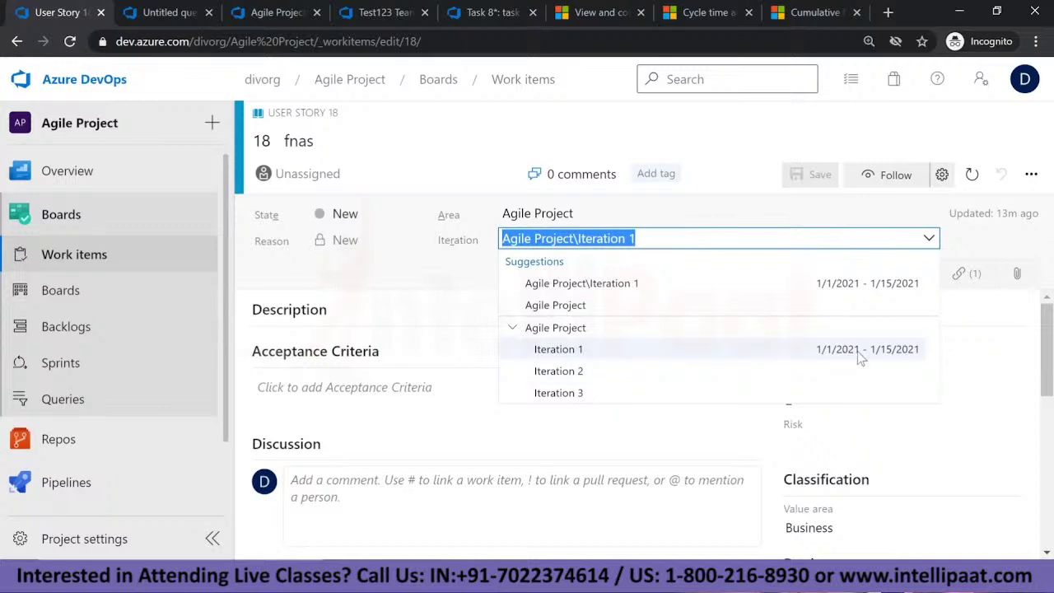
{"action": "left_click", "coordinate": [431, 320]}
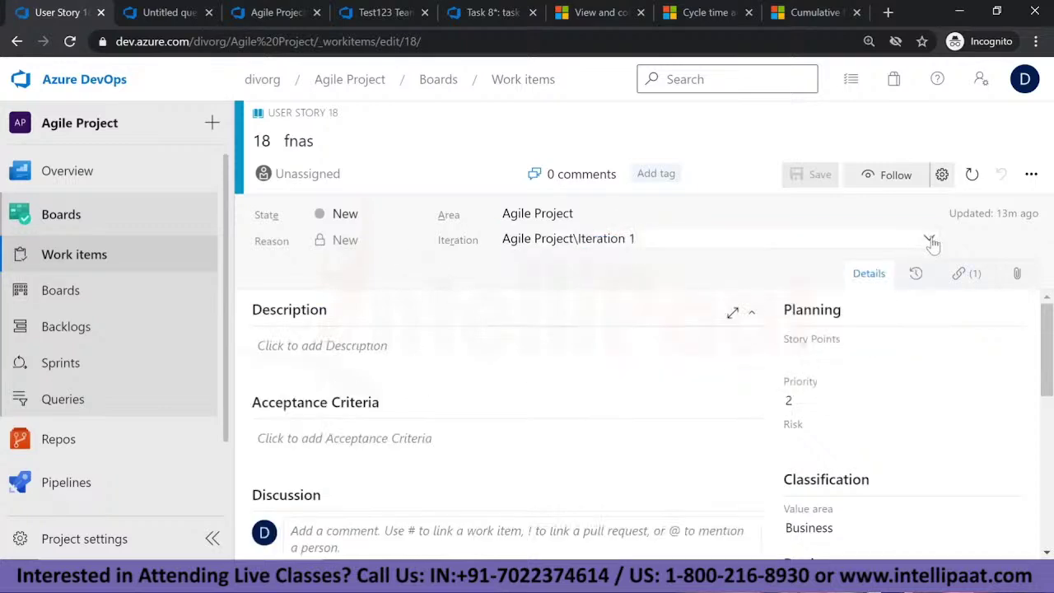
{"action": "left_click", "coordinate": [929, 239]}
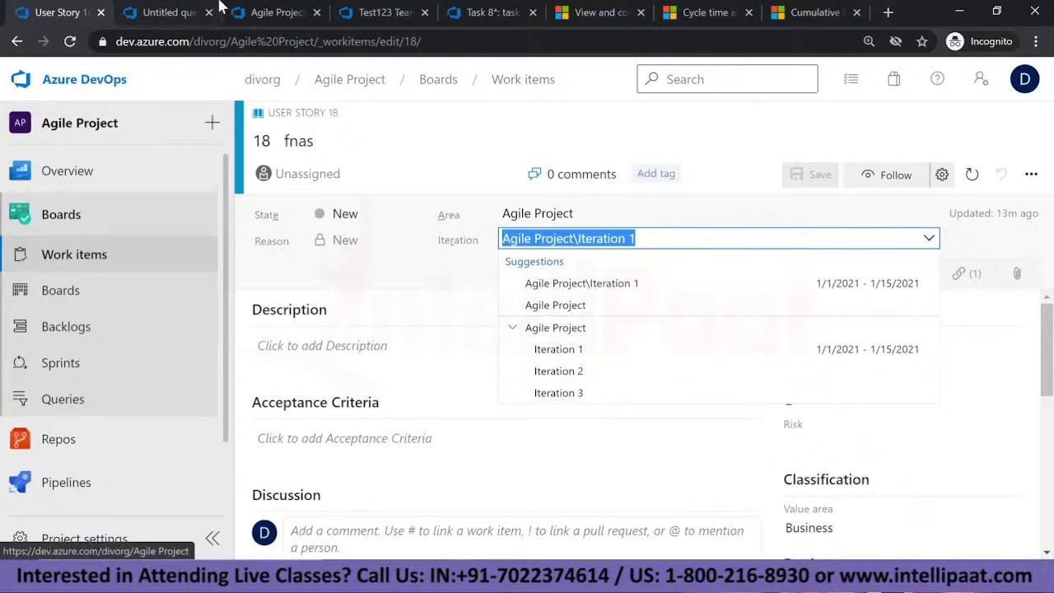
{"action": "left_click", "coordinate": [169, 13]}
{"action": "left_click", "coordinate": [246, 7]}
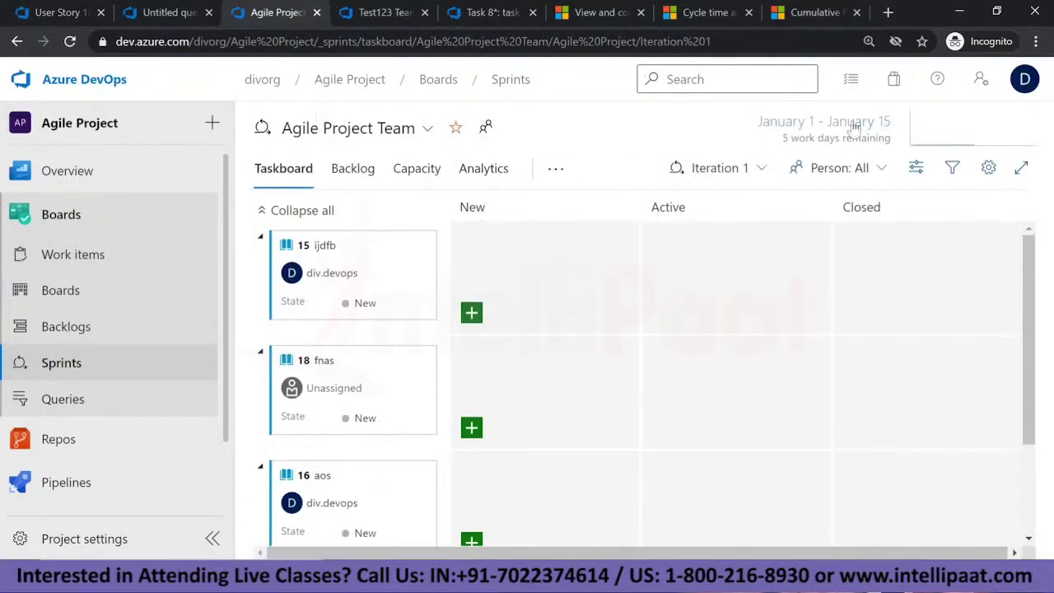
Step: Date Iteration 2 from 1/16/2021 to 1/30/2021, then reload user story 18
{"action": "left_click", "coordinate": [716, 168]}
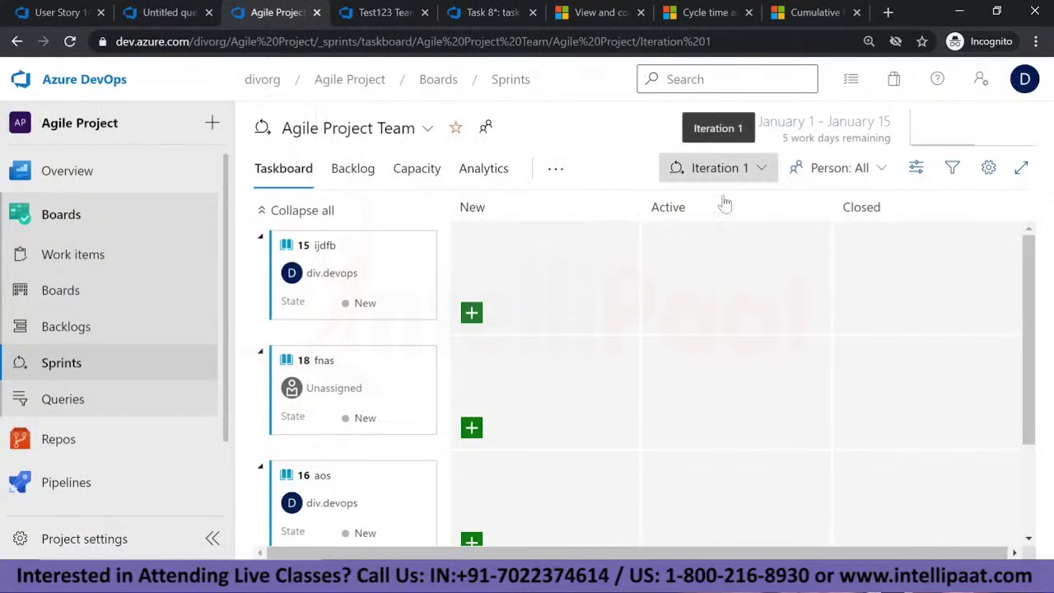
{"action": "left_click", "coordinate": [674, 279]}
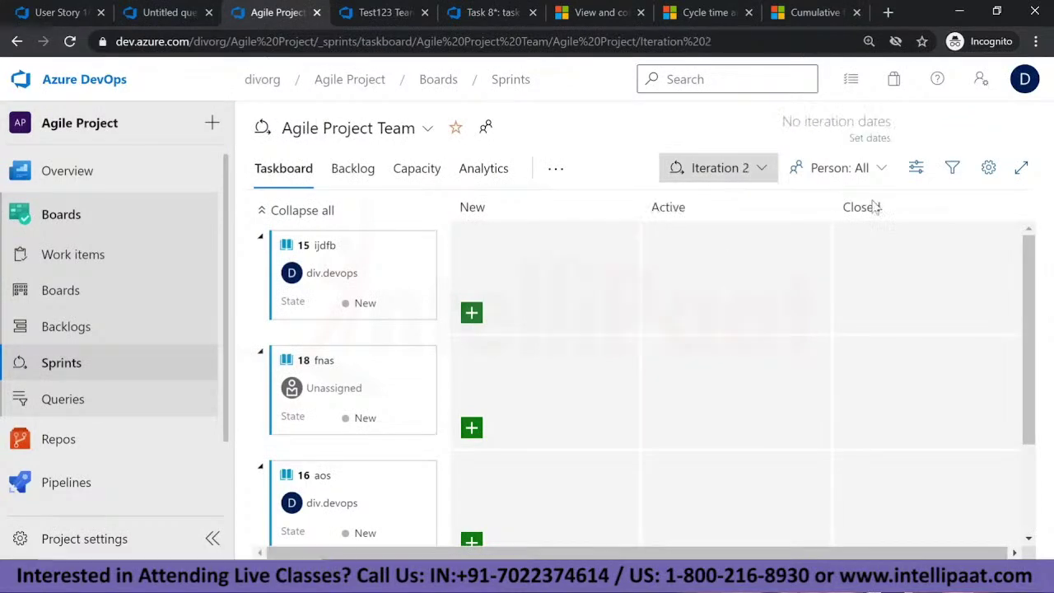
{"action": "left_click", "coordinate": [869, 140]}
{"action": "left_click", "coordinate": [690, 288]}
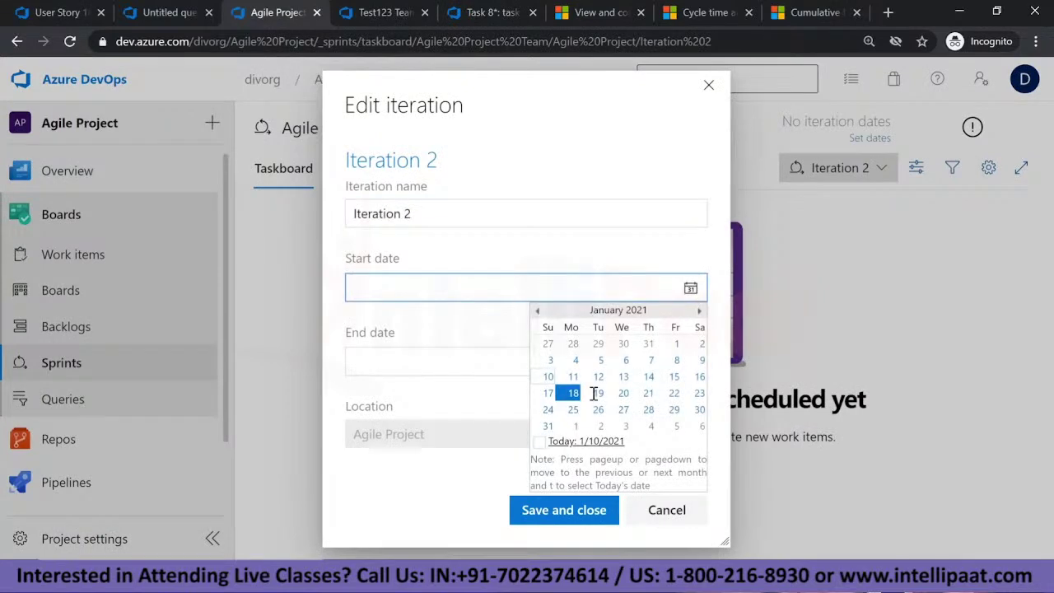
{"action": "left_click", "coordinate": [699, 377]}
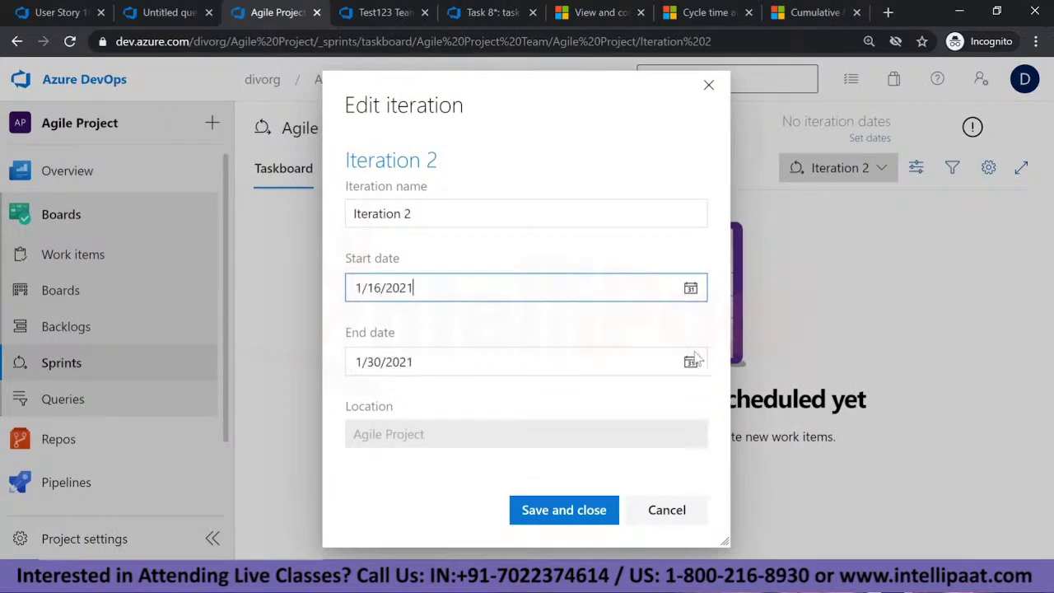
{"action": "left_click", "coordinate": [692, 362]}
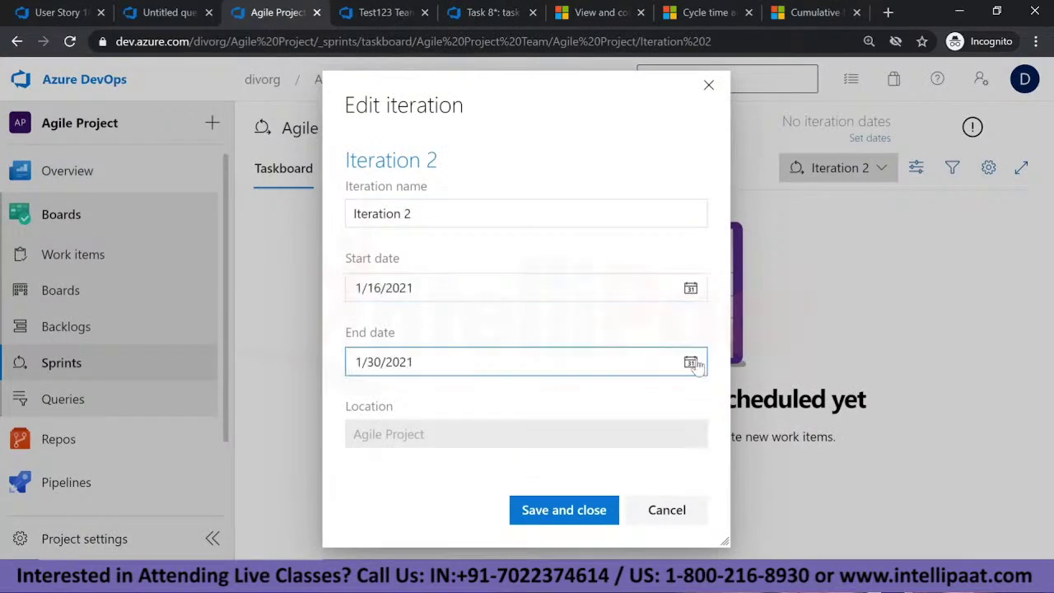
{"action": "left_click", "coordinate": [559, 514]}
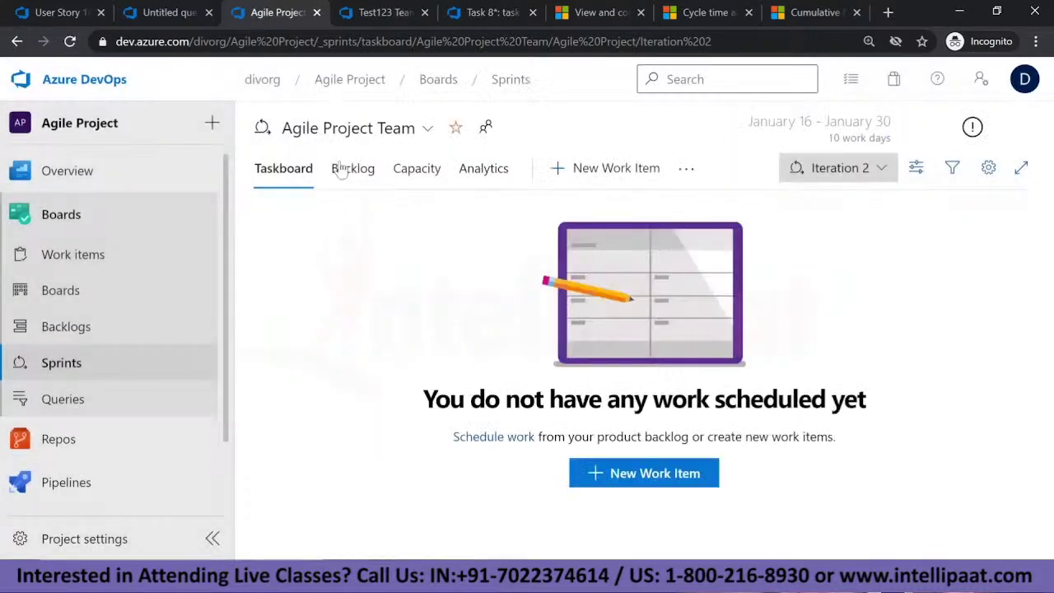
{"action": "key", "text": "ctrl+1"}
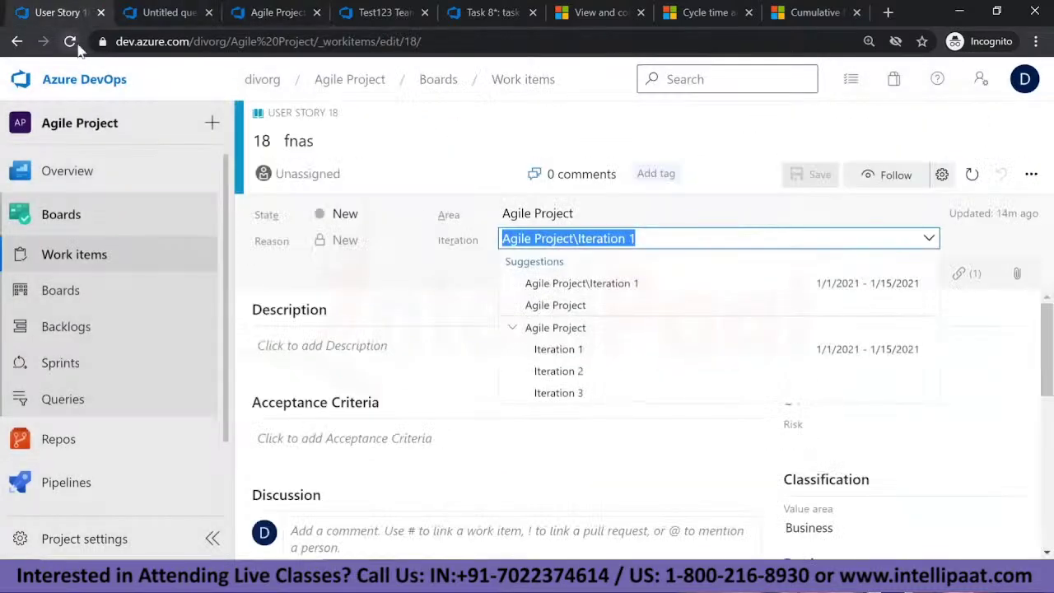
{"action": "left_click", "coordinate": [77, 48]}
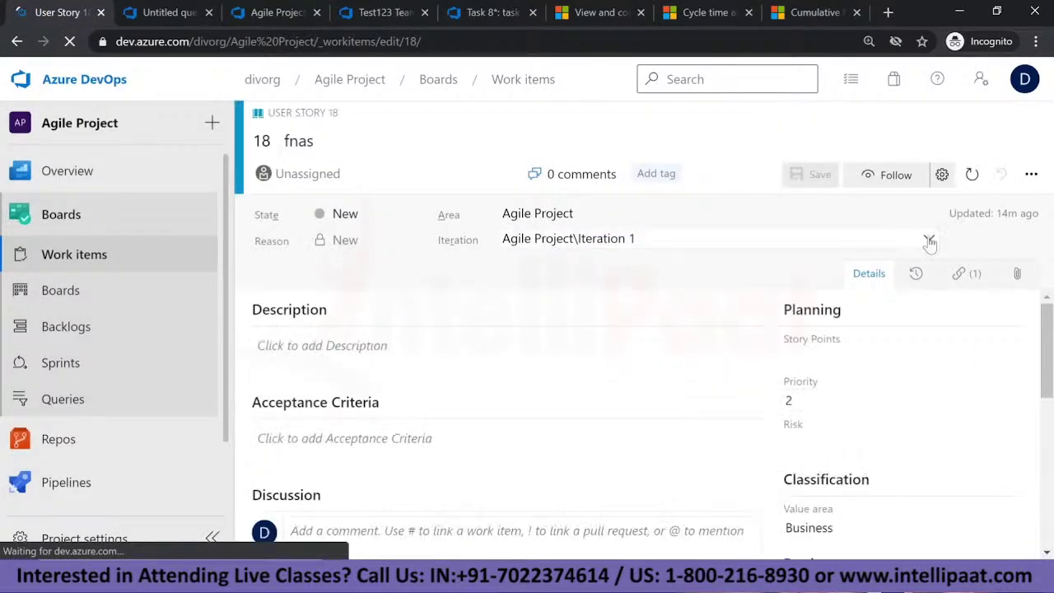
Step: Set user story 18 fnas's iteration to Agile Project\Iteration 2 and save it
{"action": "left_click", "coordinate": [929, 239]}
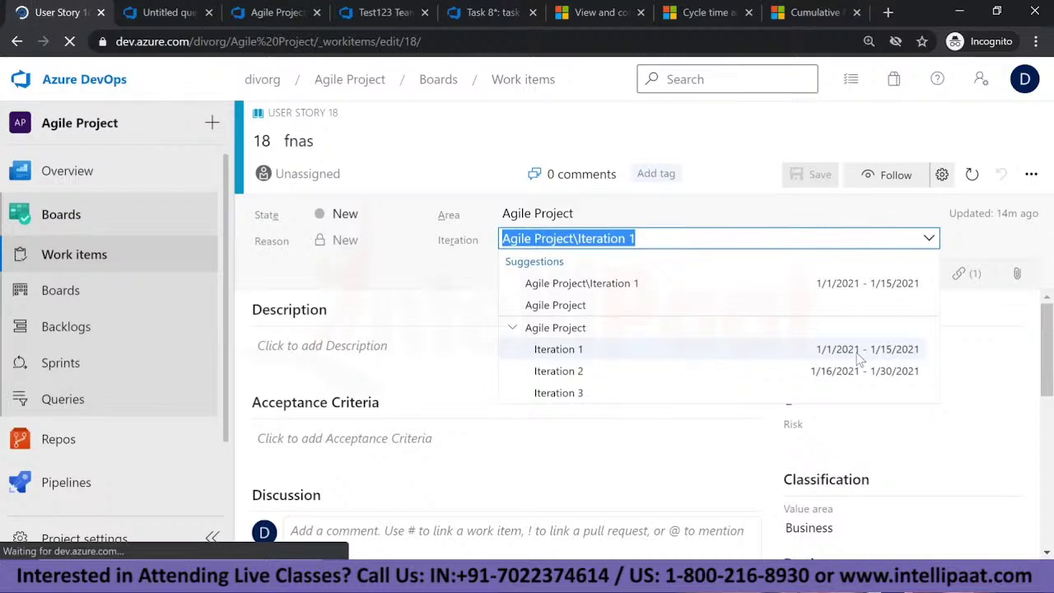
{"action": "left_click", "coordinate": [848, 368]}
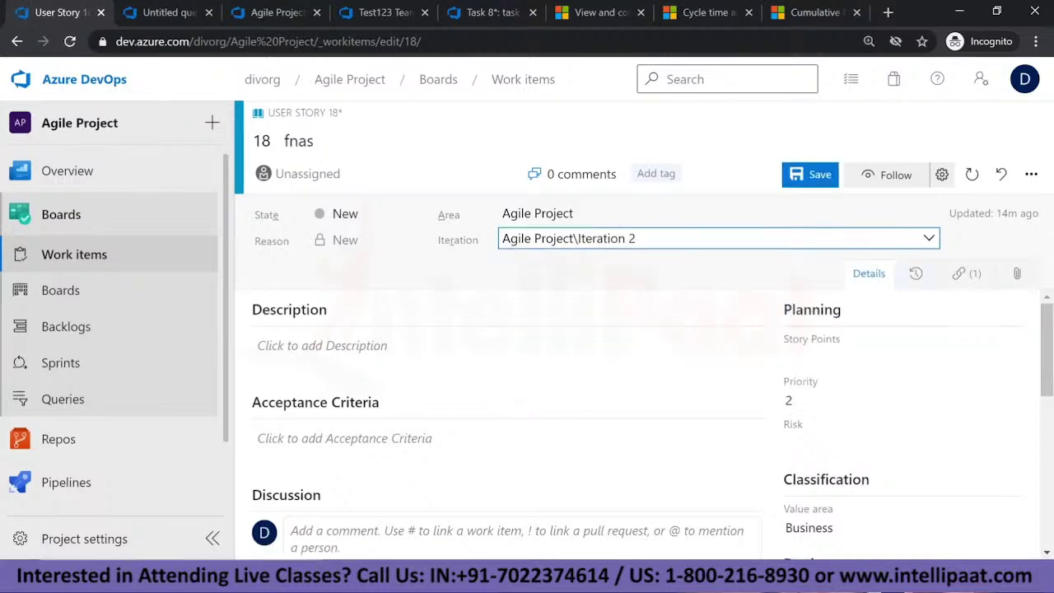
{"action": "left_click", "coordinate": [930, 239]}
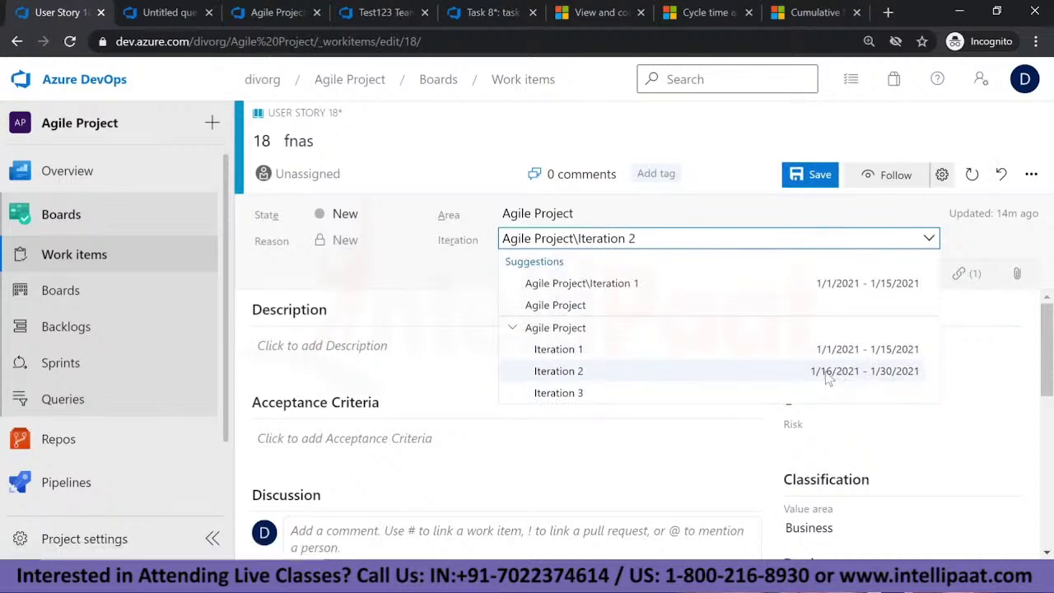
{"action": "left_click", "coordinate": [887, 375]}
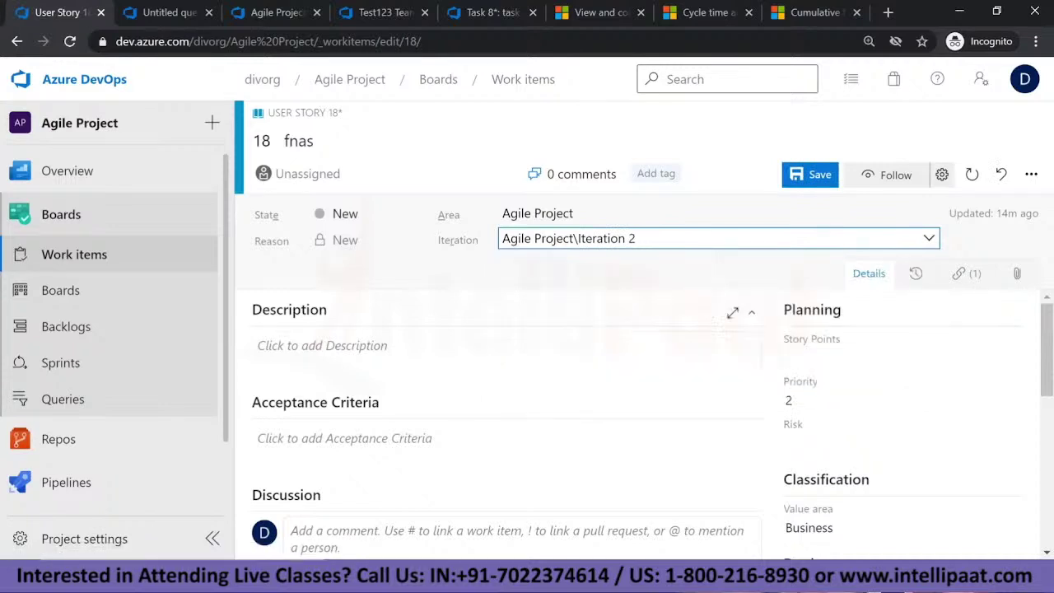
{"action": "left_click", "coordinate": [810, 175]}
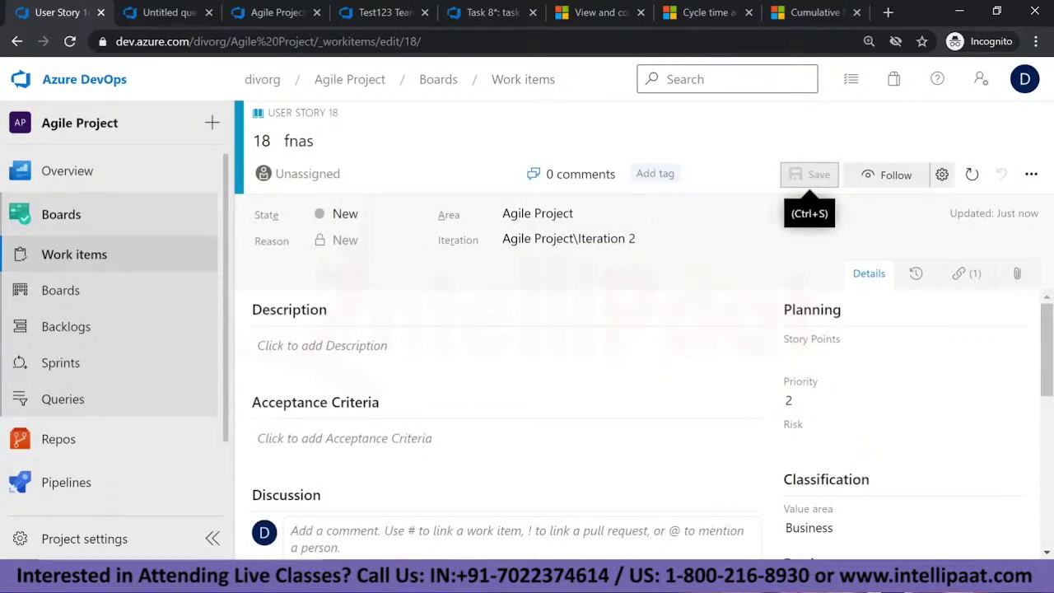
Step: Add an Iteration Path clause for Agile Project\Iteration 2 and run the query
{"action": "left_click", "coordinate": [177, 5]}
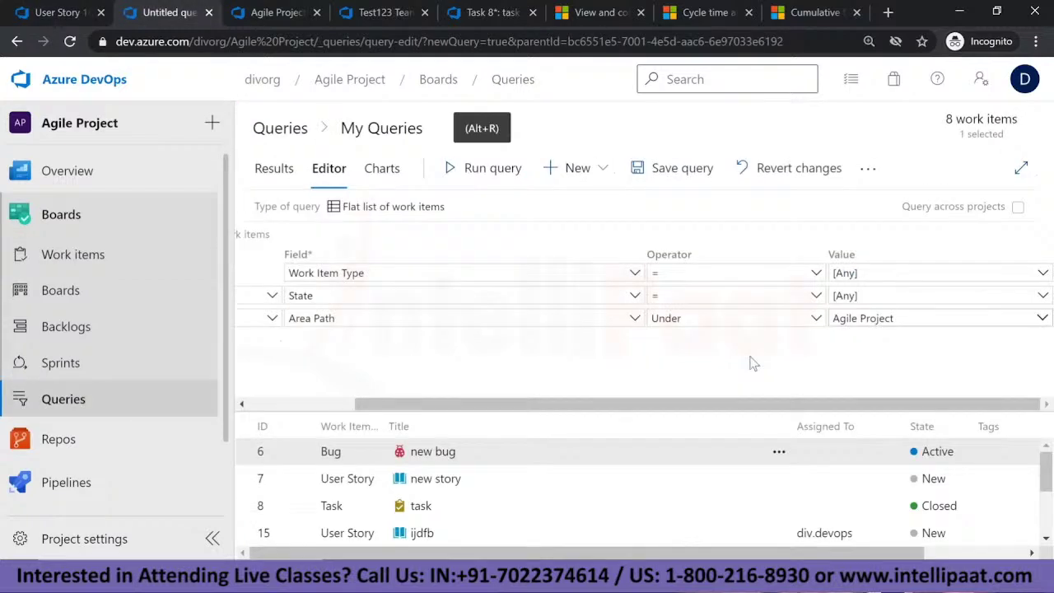
{"action": "scroll", "coordinate": [644, 402], "scroll_direction": "right", "scroll_amount": 3}
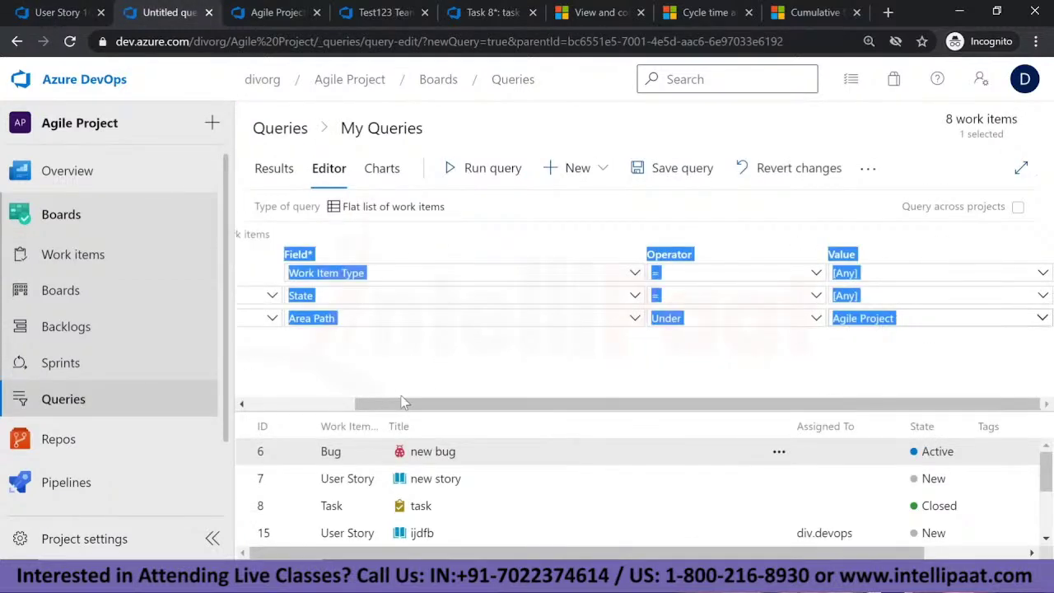
{"action": "left_click_drag", "start_coordinate": [383, 406], "coordinate": [327, 375]}
{"action": "left_click", "coordinate": [294, 341]}
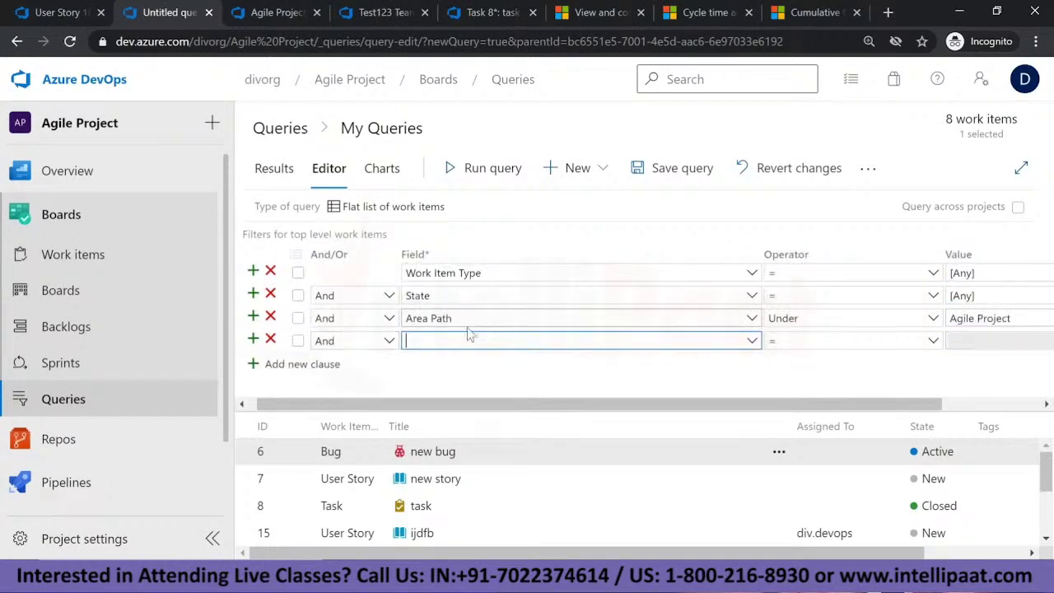
{"action": "type", "text": "Iteration Path"}
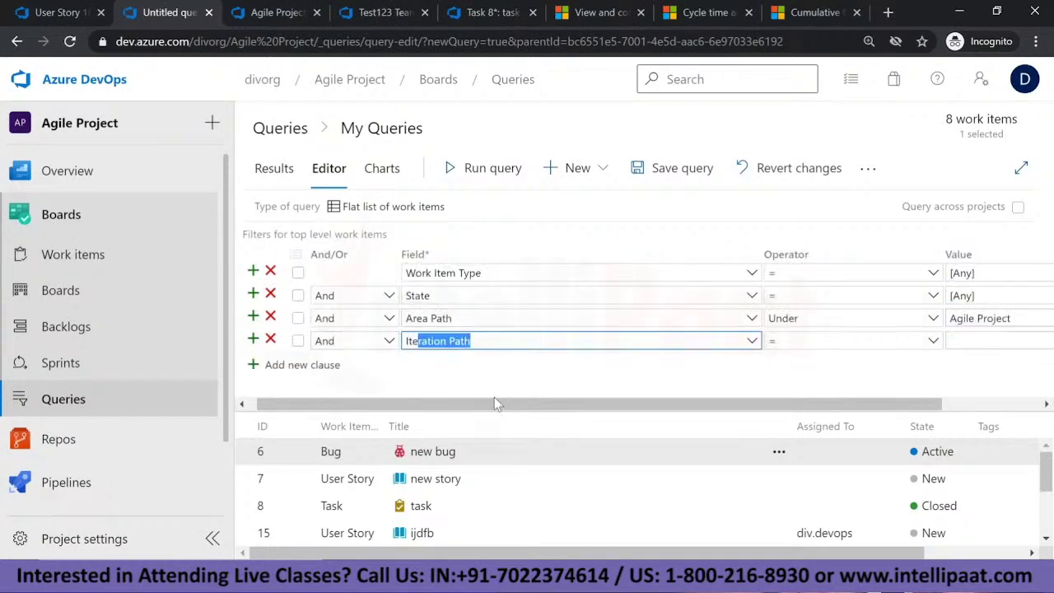
{"action": "left_click", "coordinate": [497, 387]}
{"action": "left_click_drag", "start_coordinate": [565, 404], "coordinate": [783, 424]}
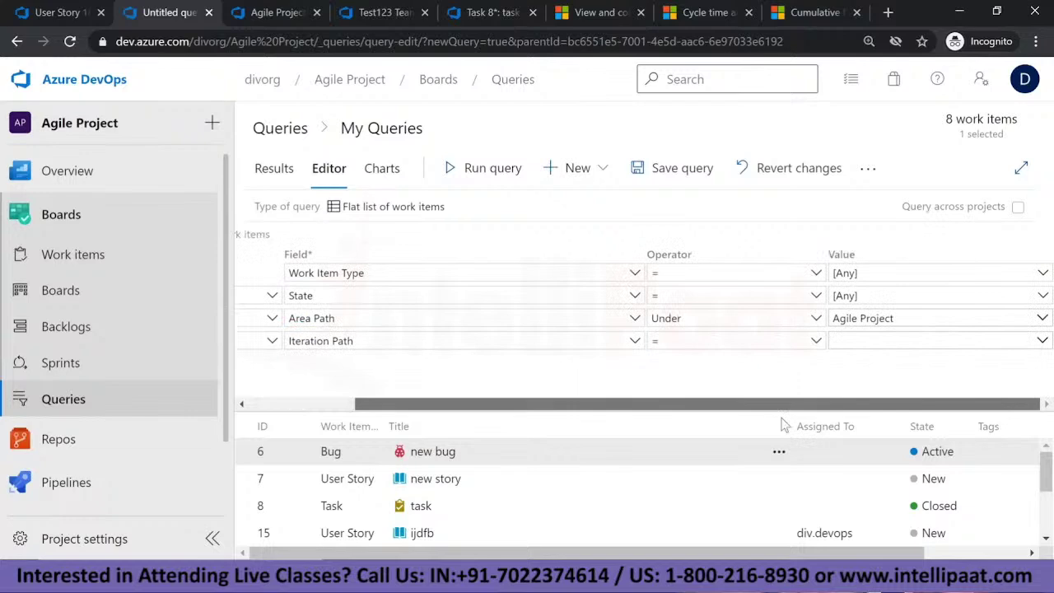
{"action": "left_click", "coordinate": [1041, 341]}
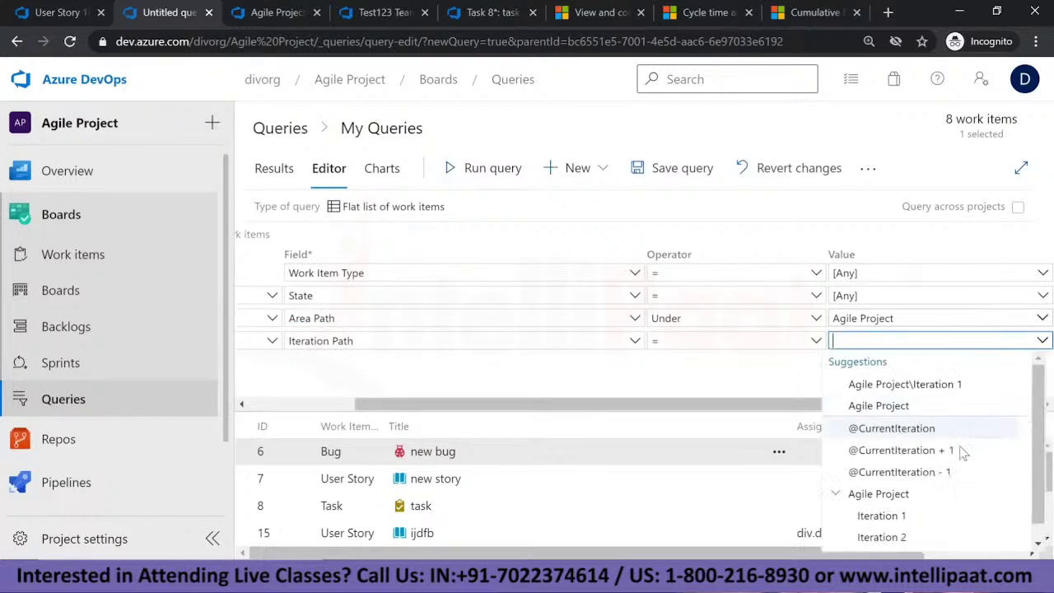
{"action": "left_click", "coordinate": [881, 537]}
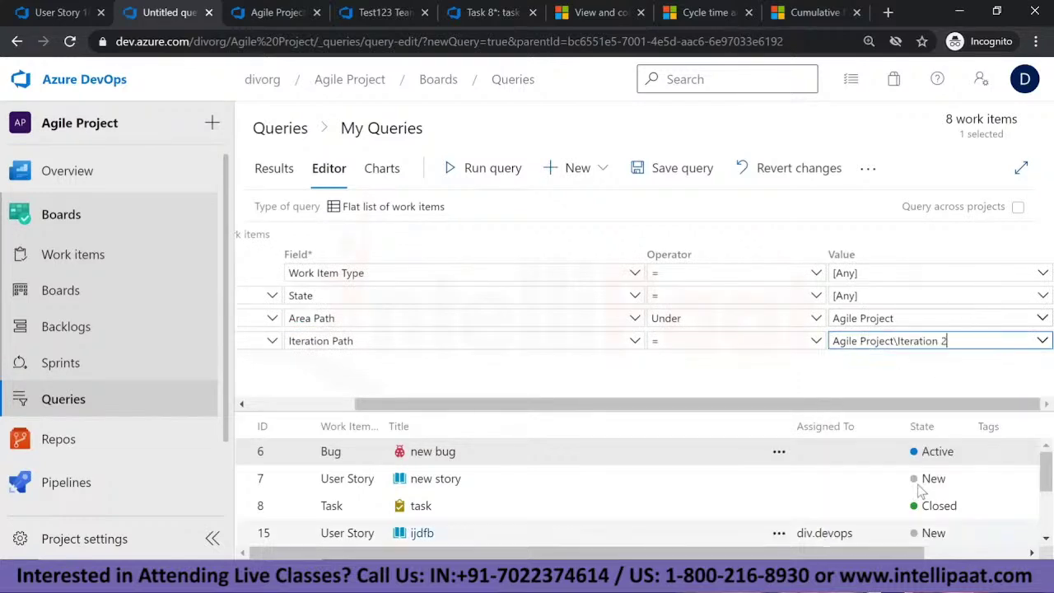
{"action": "left_click", "coordinate": [490, 169]}
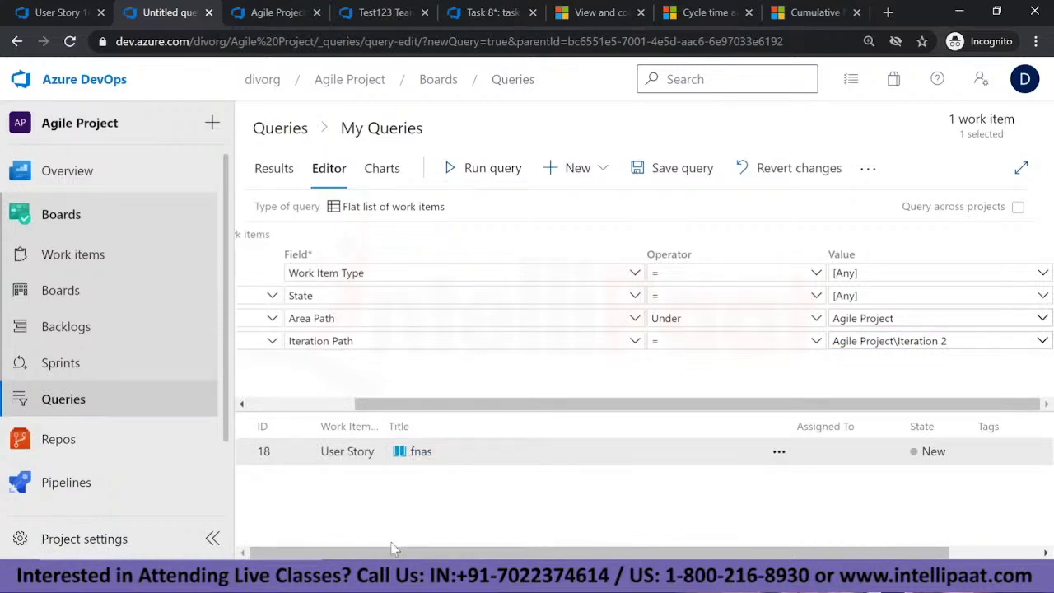
Step: Return to user story 18 from the query results
{"action": "left_click_drag", "start_coordinate": [396, 554], "coordinate": [560, 518]}
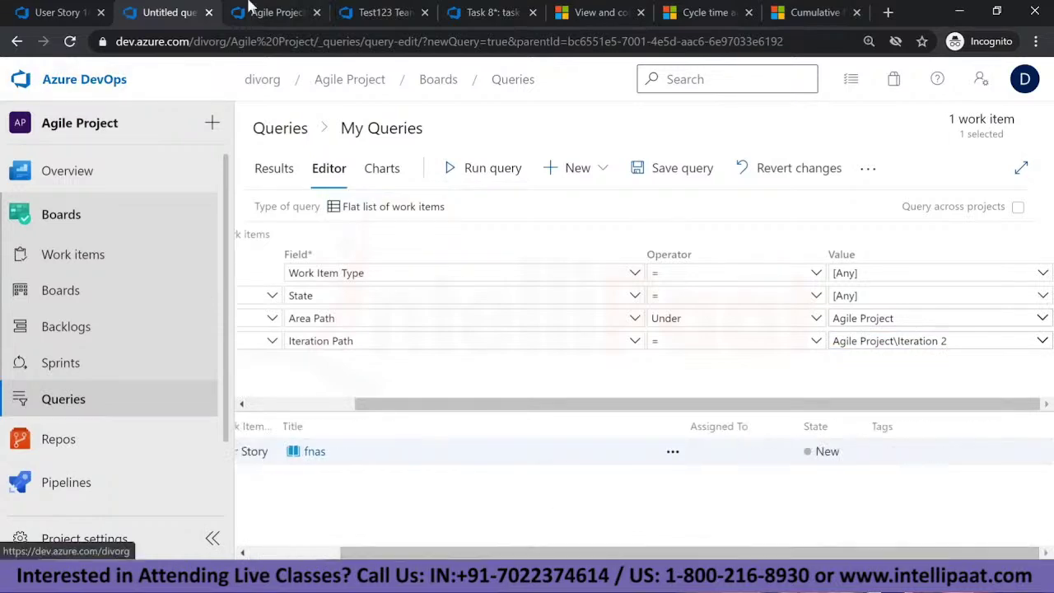
{"action": "left_click", "coordinate": [251, 12]}
{"action": "left_click", "coordinate": [75, 12]}
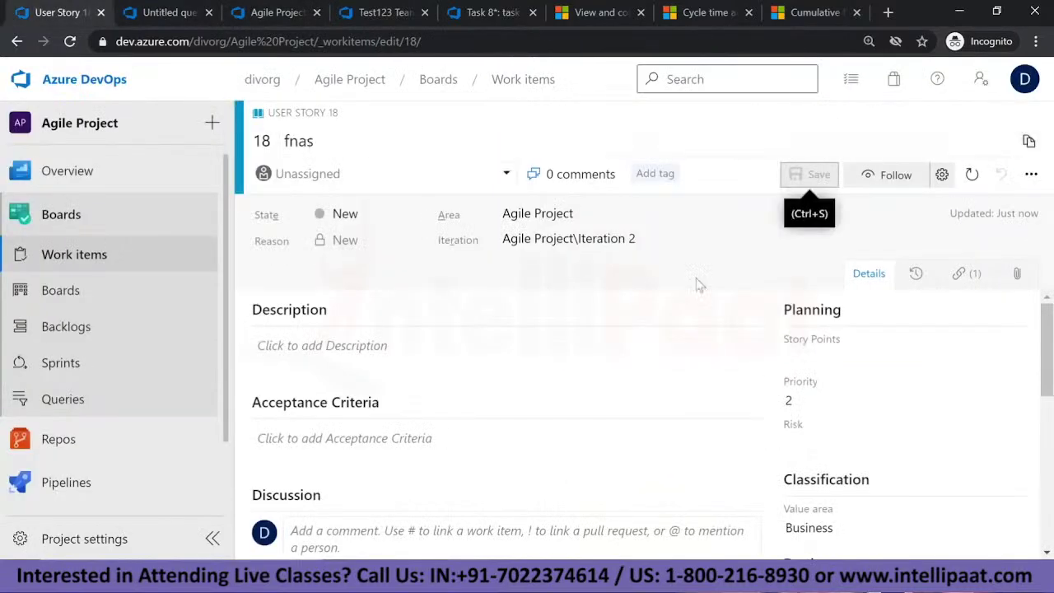
Step: Move story 18 back to Iteration 1 and save it with Ctrl+S
{"action": "left_click", "coordinate": [587, 235]}
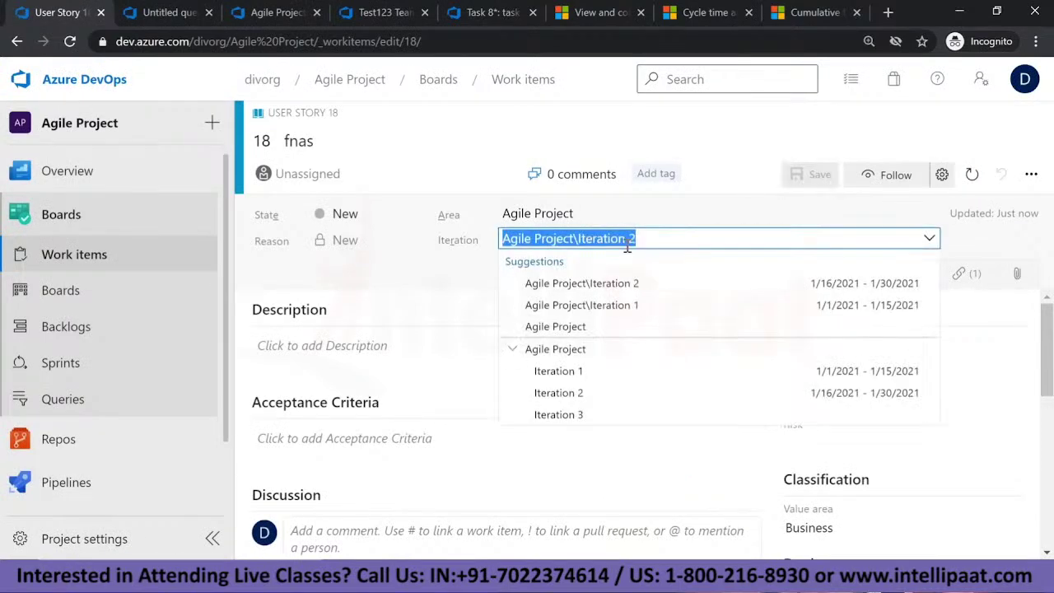
{"action": "left_click", "coordinate": [630, 306]}
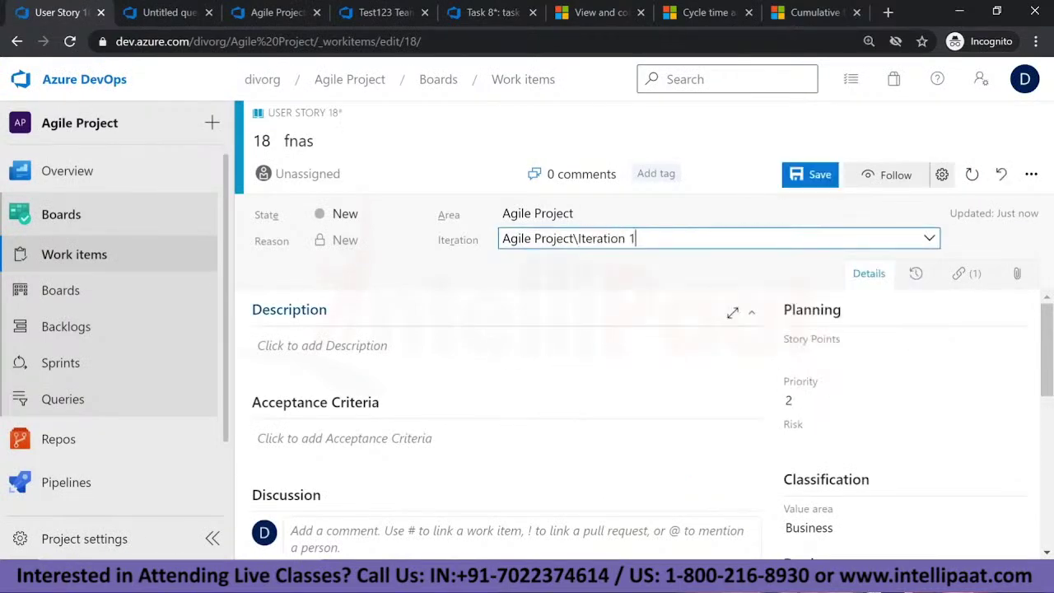
{"action": "key", "text": "ctrl+s"}
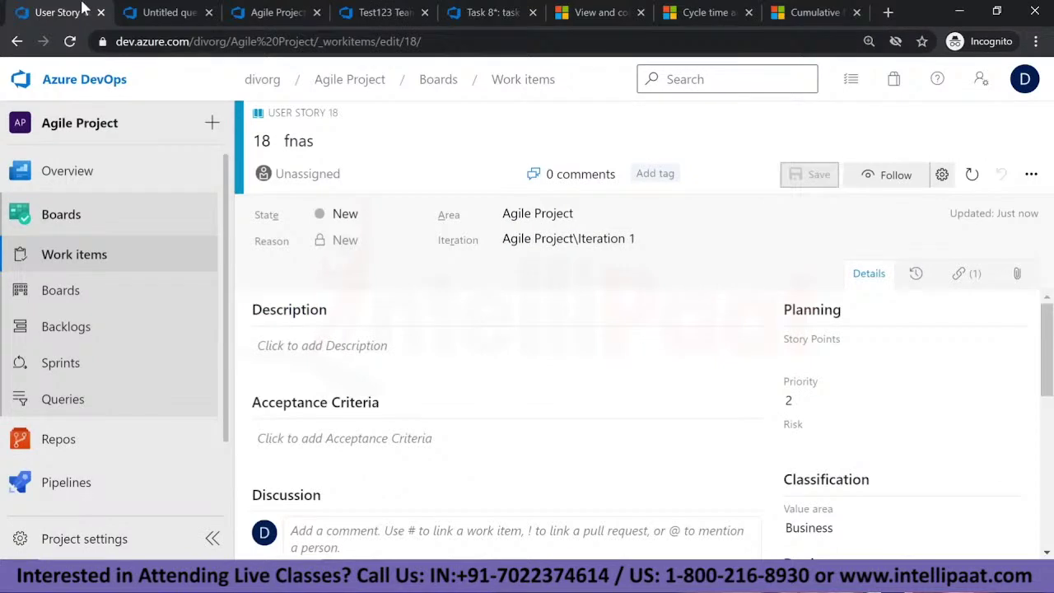
Step: Re-run the Iteration 2 query, now returning no results
{"action": "left_click", "coordinate": [149, 12]}
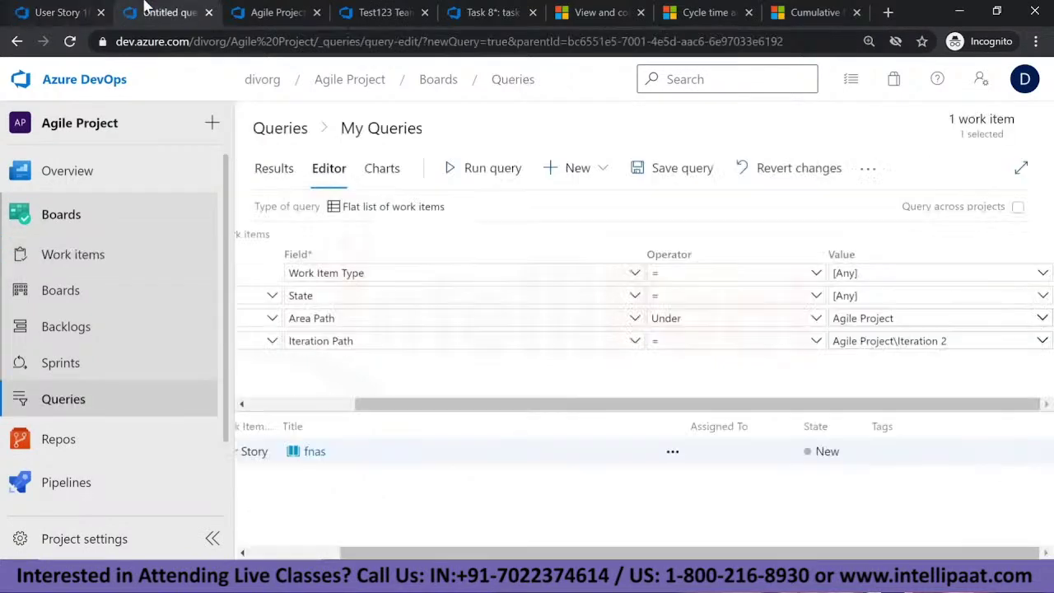
{"action": "left_click", "coordinate": [490, 173]}
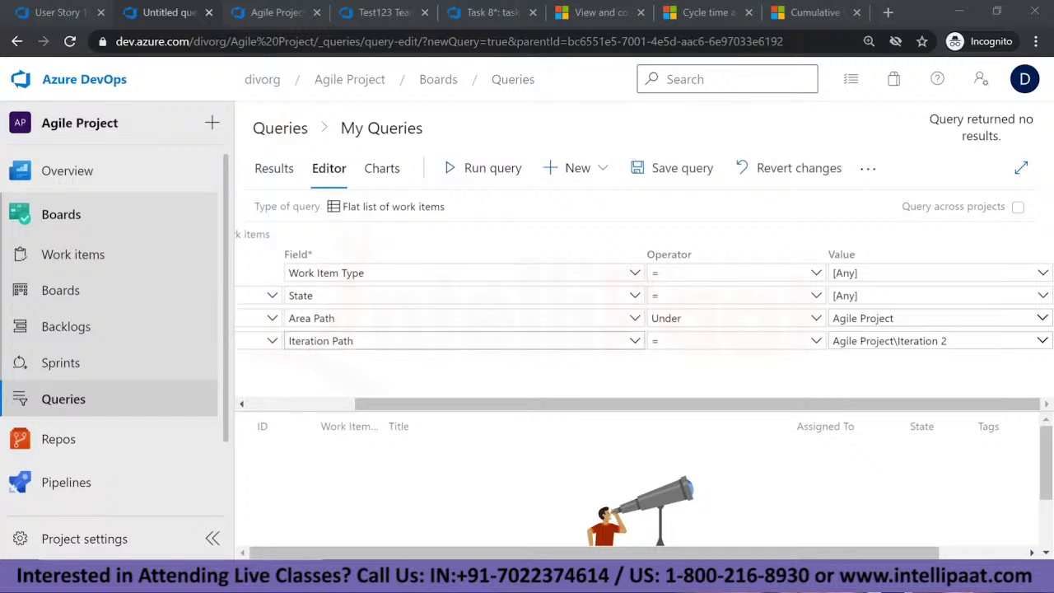
{"action": "left_click_drag", "start_coordinate": [586, 405], "coordinate": [480, 405]}
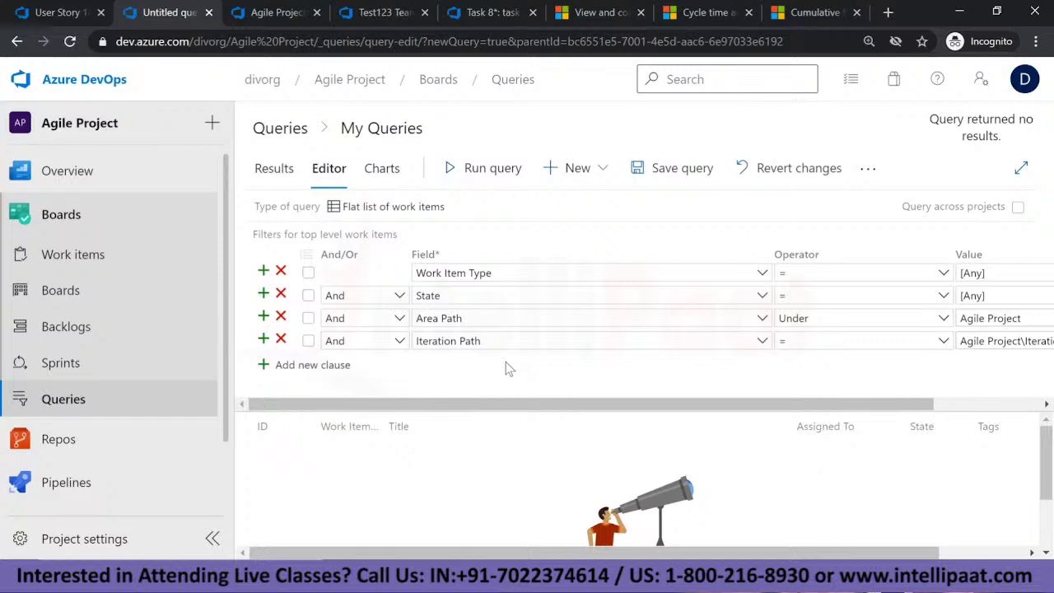
Step: Add a fifth query clause and enter Sprints as its field name
{"action": "left_click", "coordinate": [342, 365]}
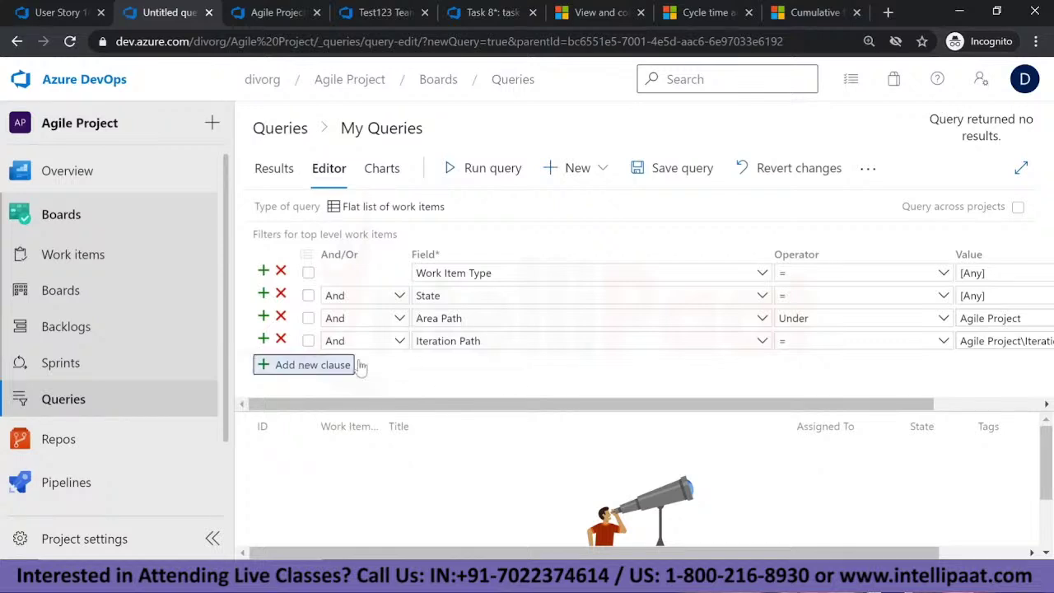
{"action": "type", "text": "Spriny"}
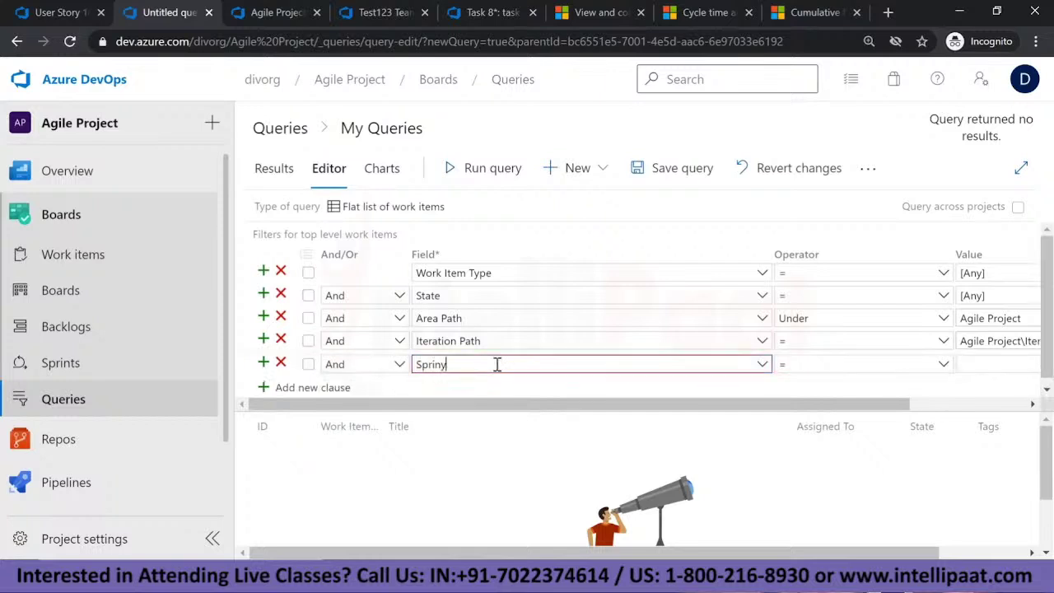
{"action": "key", "text": "BackSpace"}
{"action": "type", "text": "ts"}
{"action": "left_click_drag", "start_coordinate": [494, 364], "coordinate": [395, 362]}
{"action": "left_click", "coordinate": [418, 385]}
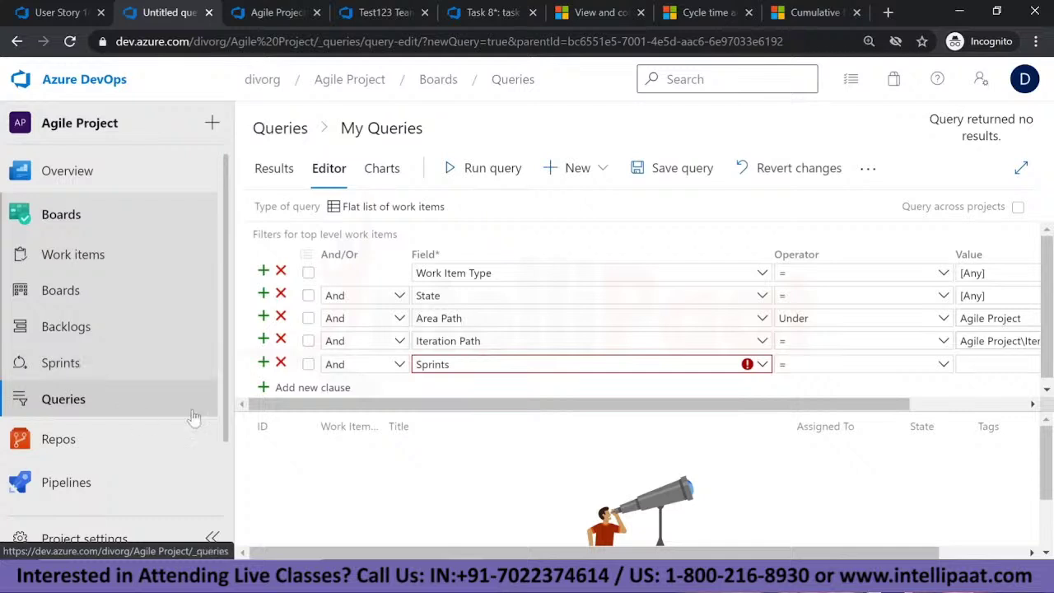
Step: Clear the invalid field, delete the empty fifth clause, and show Organization settings' Process page
{"action": "key", "text": "ctrl+a"}
{"action": "type", "text": "Ite"}
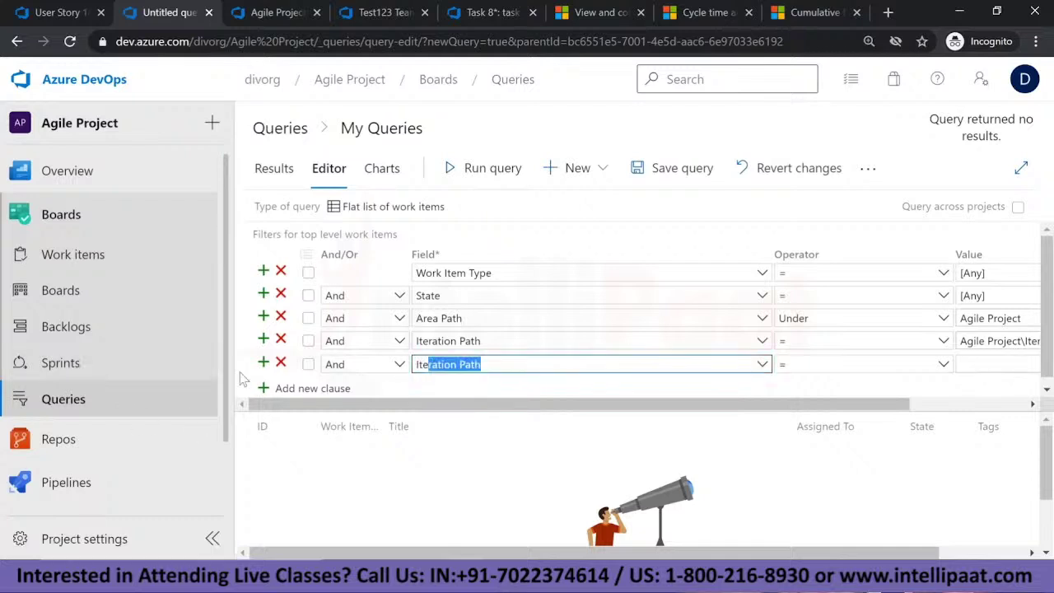
{"action": "key", "text": "BackSpace"}
{"action": "key", "text": "BackSpace"}
{"action": "key", "text": "BackSpace"}
{"action": "key", "text": "BackSpace"}
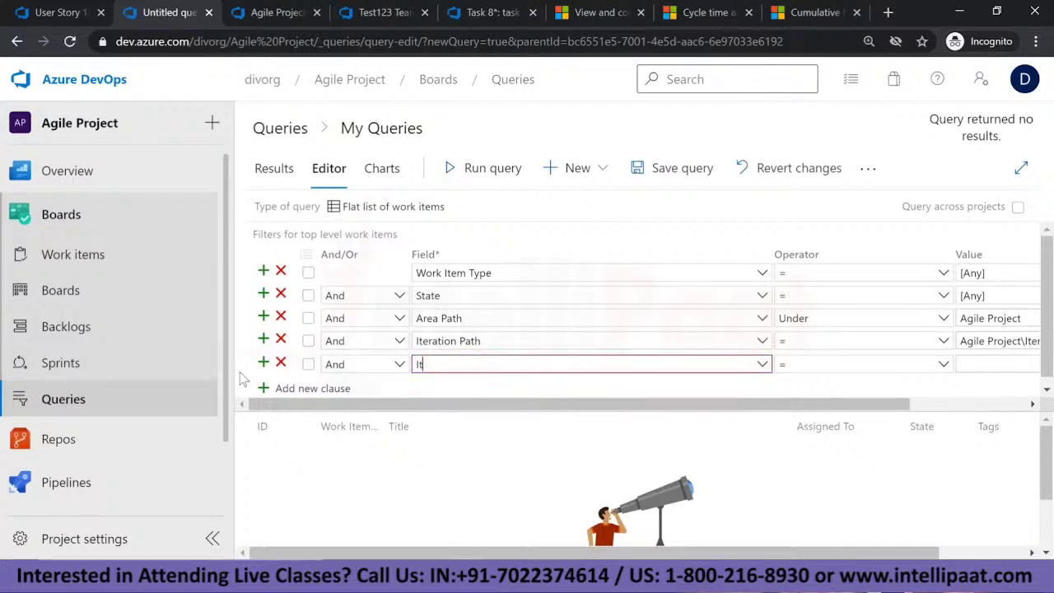
{"action": "left_click", "coordinate": [281, 363]}
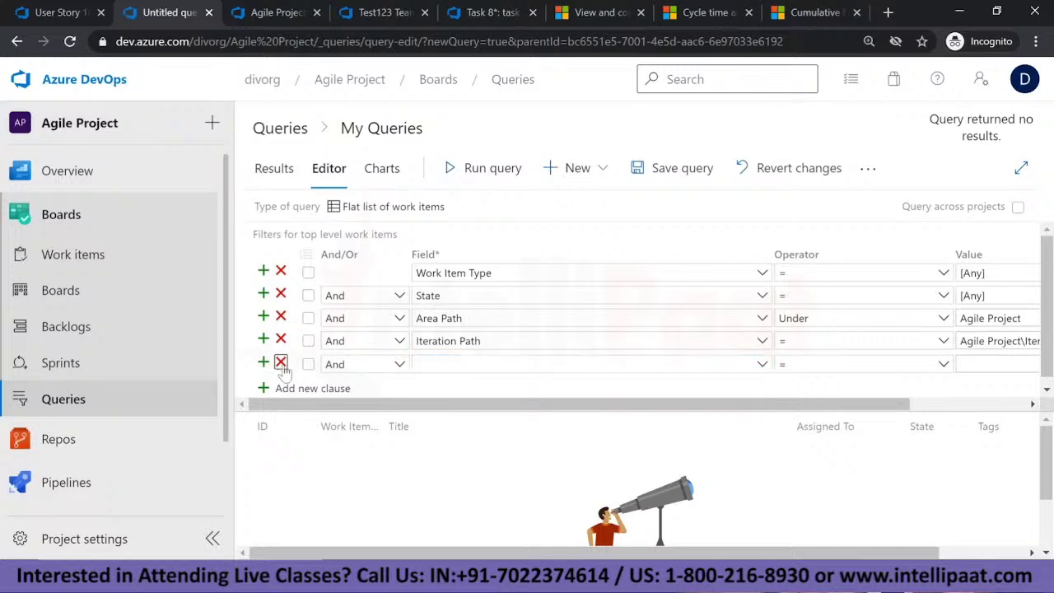
{"action": "left_click", "coordinate": [281, 363]}
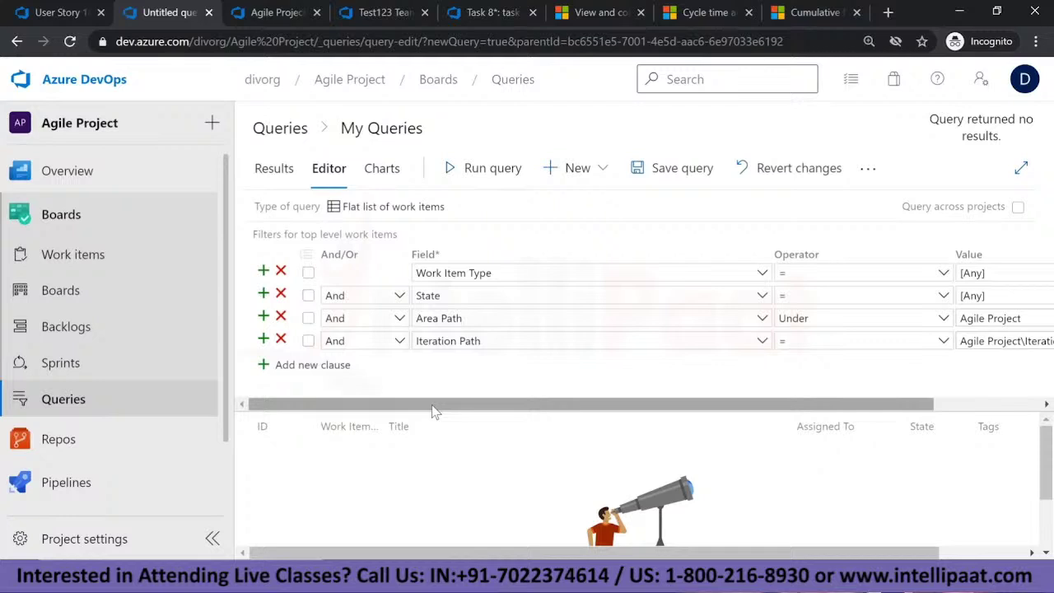
{"action": "left_click_drag", "start_coordinate": [434, 409], "coordinate": [620, 368]}
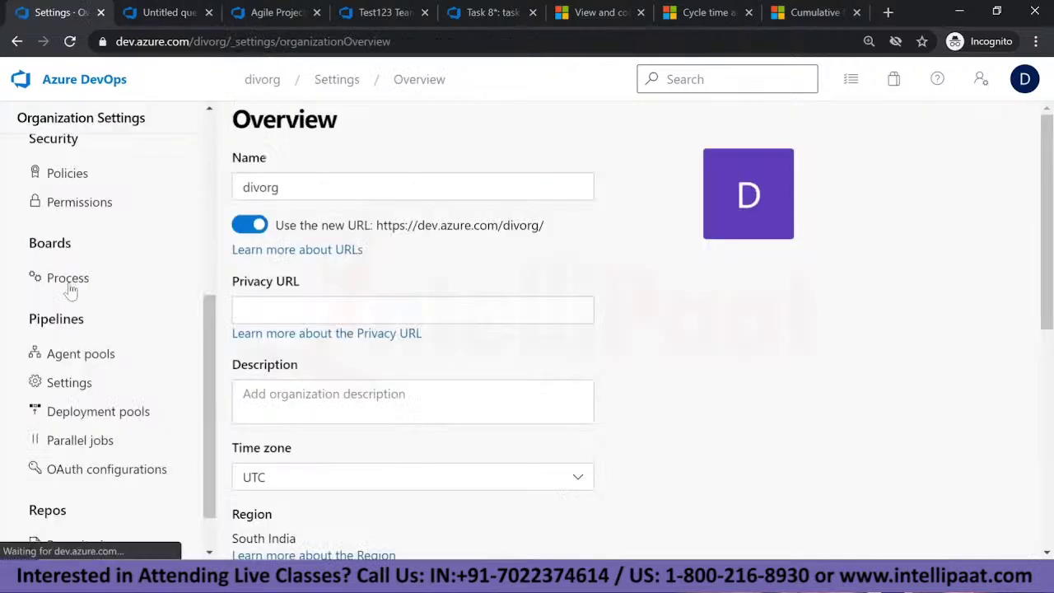
{"action": "left_click", "coordinate": [71, 284]}
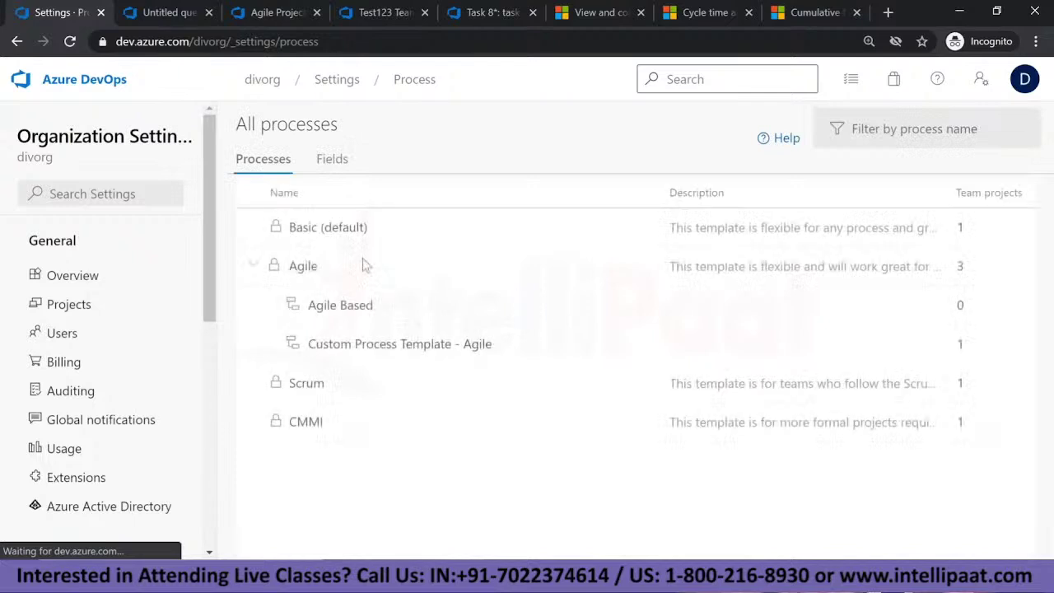
Step: Go to Agile Project's Boards > Project configuration page listing Iterations 1, 2 and 3
{"action": "left_click", "coordinate": [84, 79]}
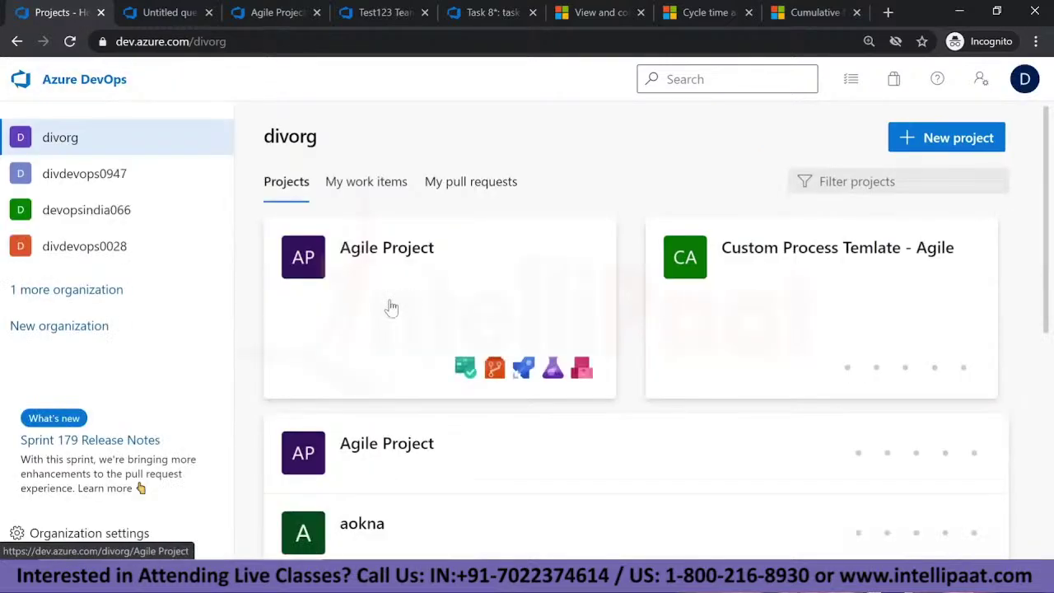
{"action": "left_click", "coordinate": [391, 307]}
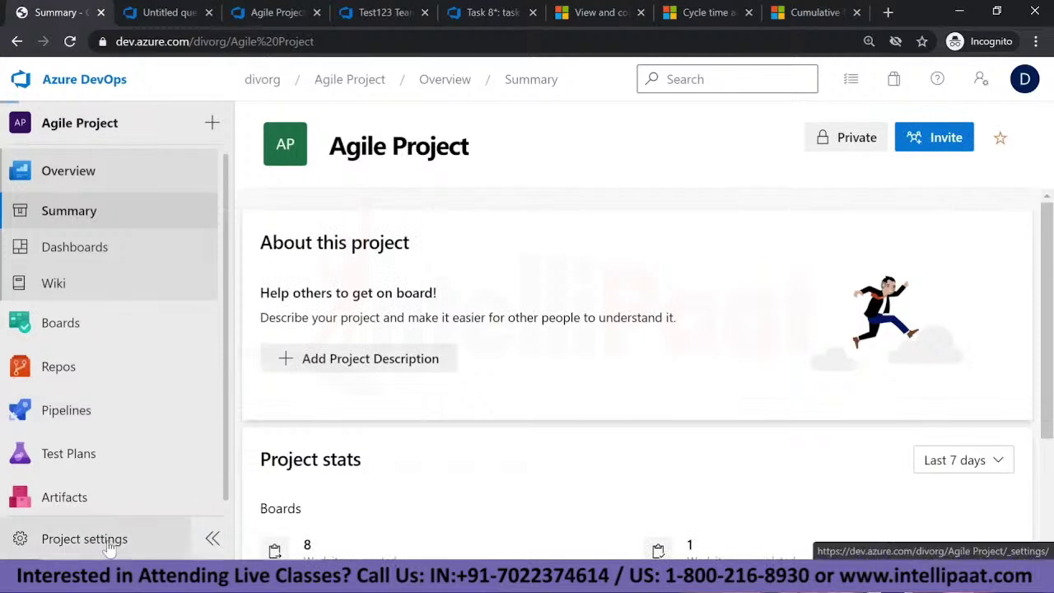
{"action": "left_click", "coordinate": [108, 545]}
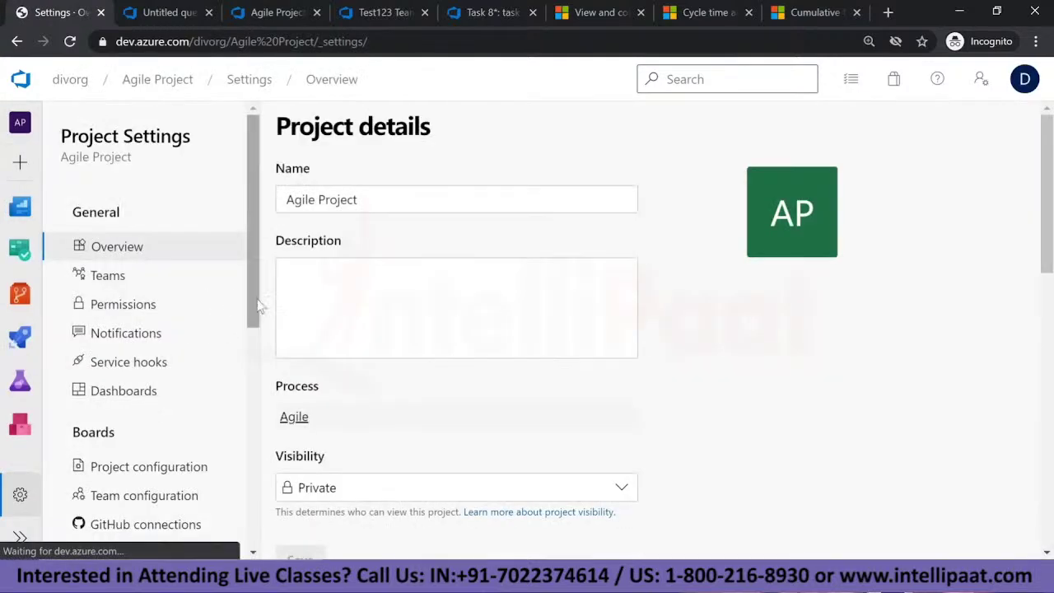
{"action": "left_click_drag", "start_coordinate": [257, 306], "coordinate": [252, 341]}
{"action": "scroll", "coordinate": [212, 370], "scroll_direction": "down", "scroll_amount": 2}
{"action": "scroll", "coordinate": [251, 342], "scroll_direction": "up", "scroll_amount": 2}
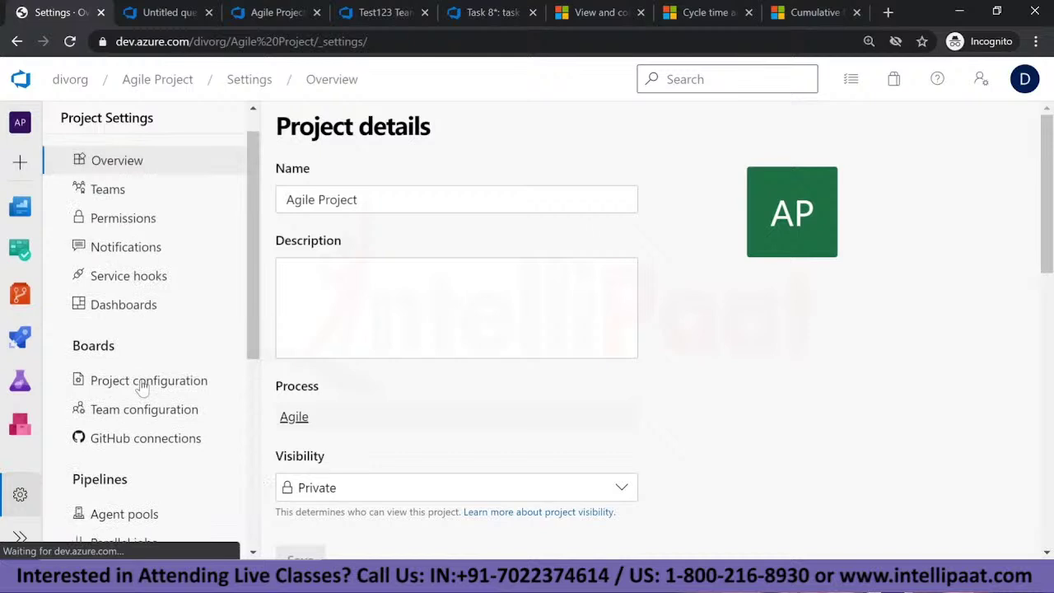
{"action": "left_click", "coordinate": [125, 384]}
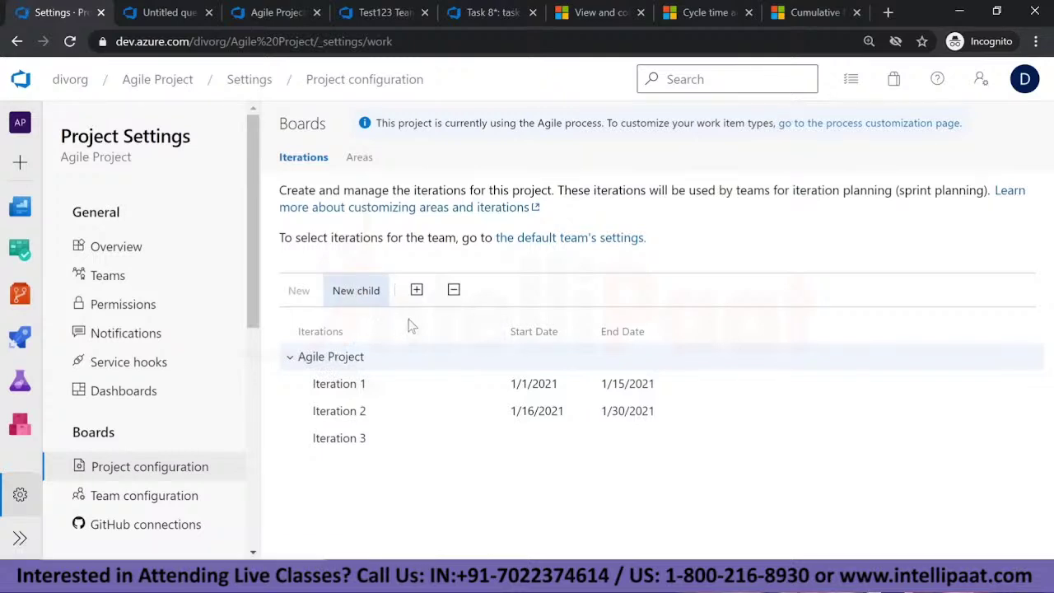
Step: Save a 'New Sprint' iteration running from 2/1/2021 to 2/12/2021
{"action": "type", "text": "N"}
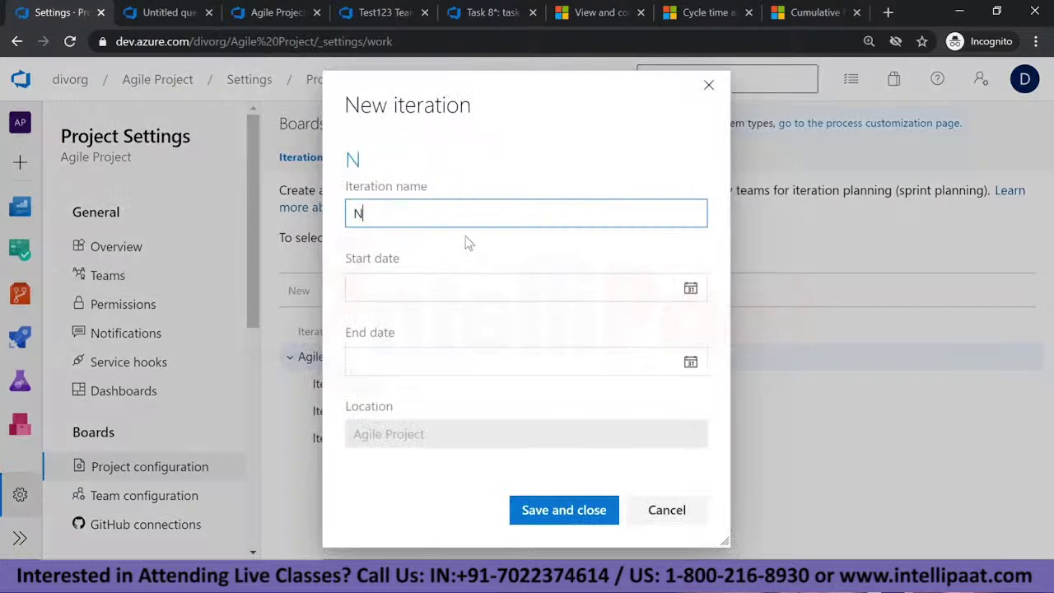
{"action": "type", "text": "ew Sprint"}
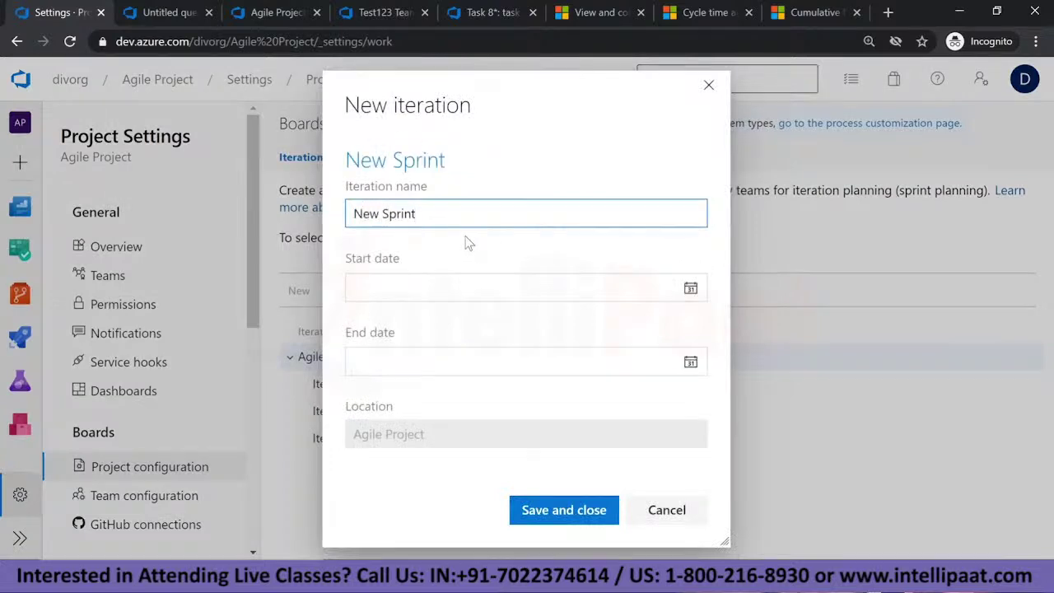
{"action": "left_click", "coordinate": [691, 289]}
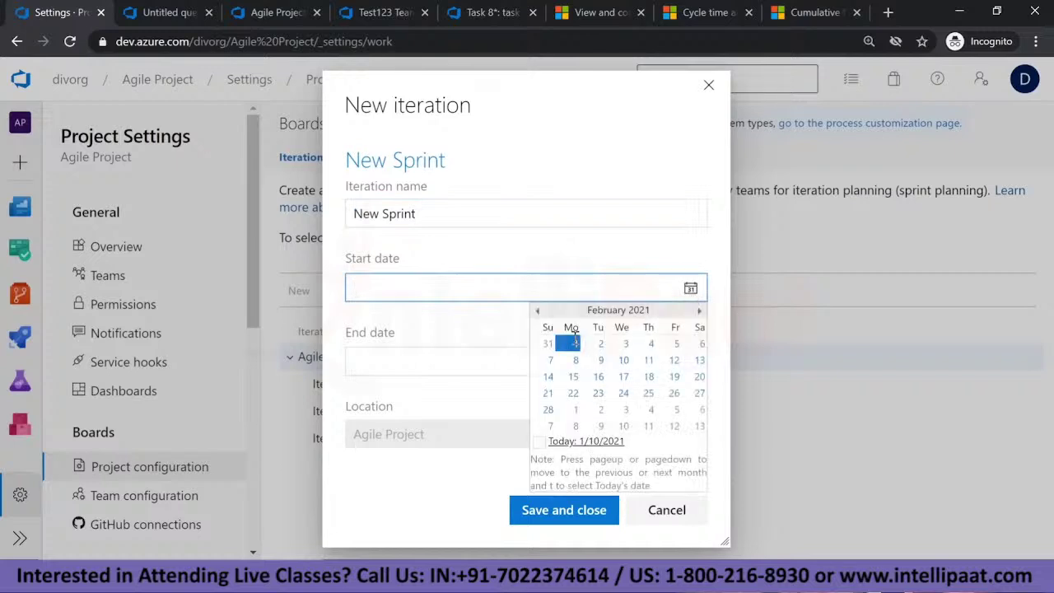
{"action": "left_click", "coordinate": [575, 342]}
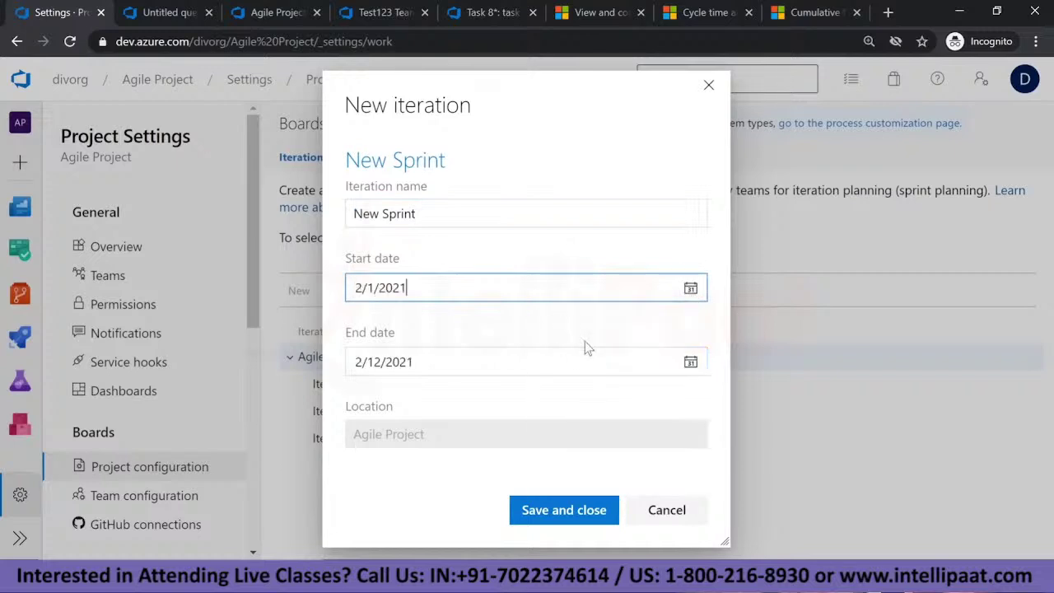
{"action": "left_click", "coordinate": [544, 511]}
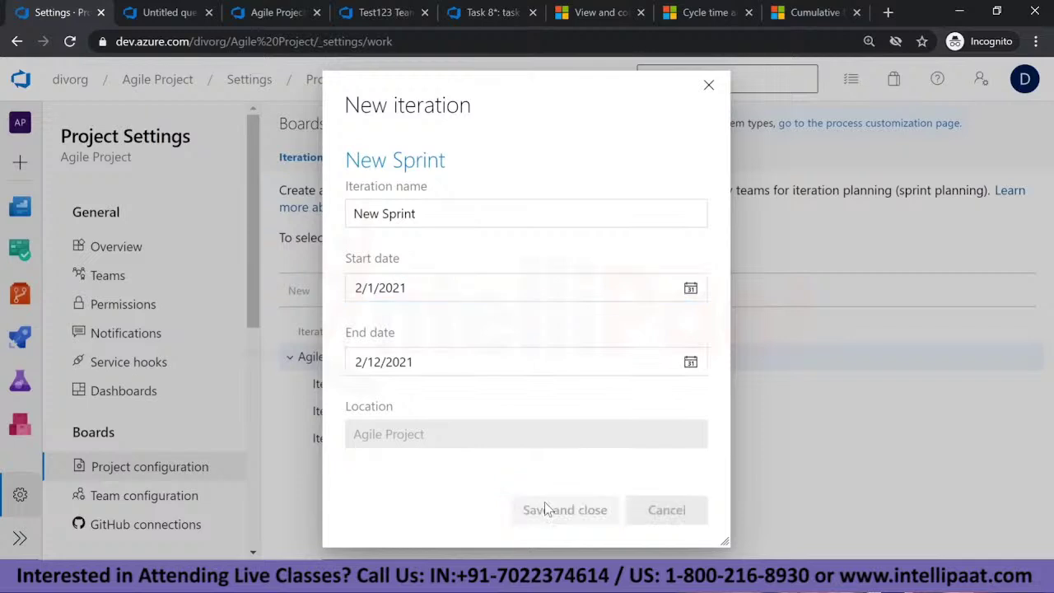
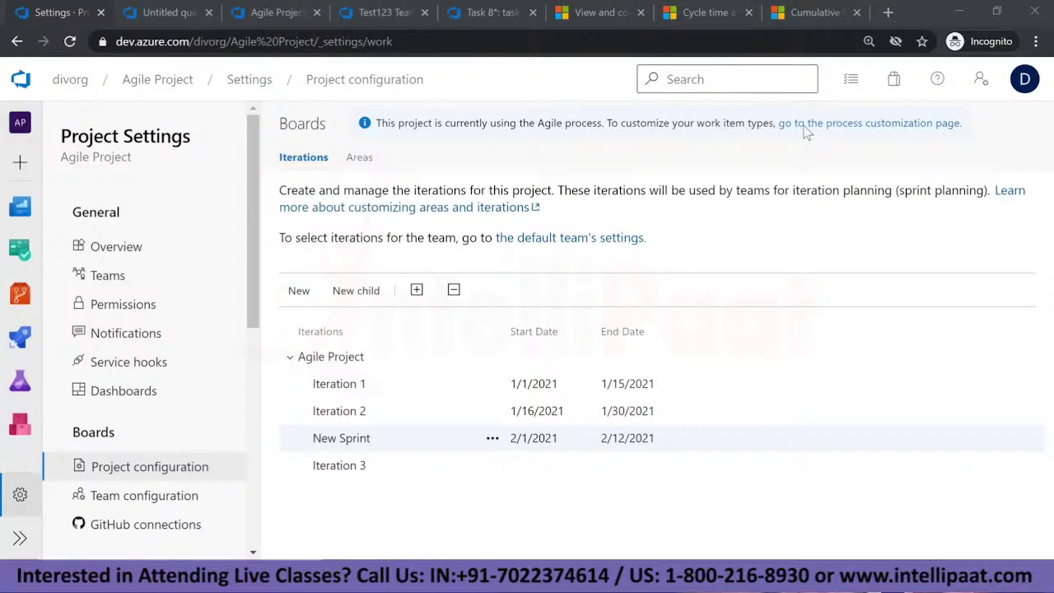
Step: Open User Story 18 'fnas' from the Agile Project's recently updated work items
{"action": "left_click", "coordinate": [182, 10]}
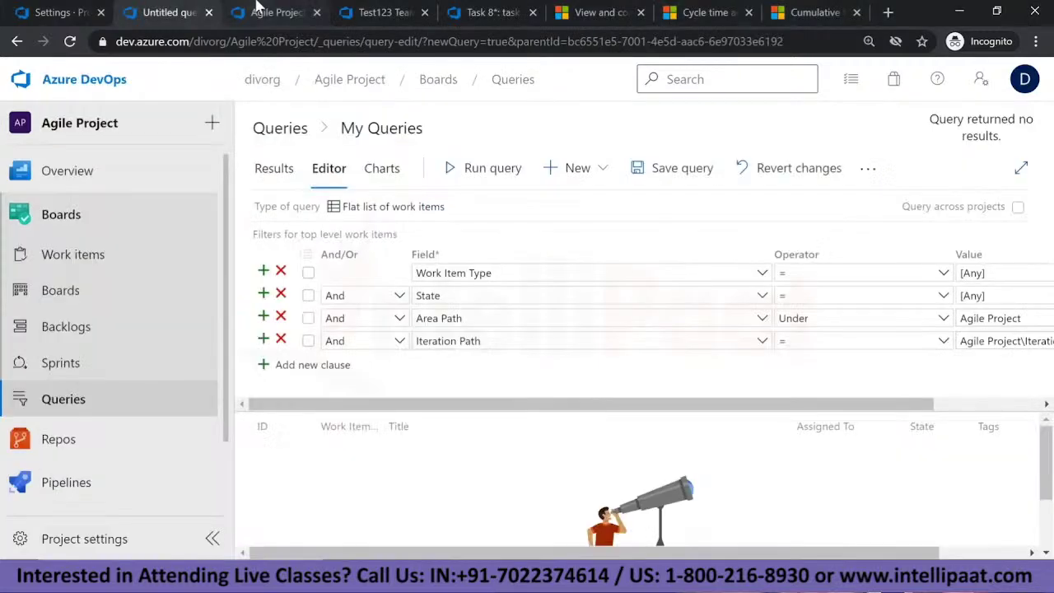
{"action": "left_click", "coordinate": [280, 13]}
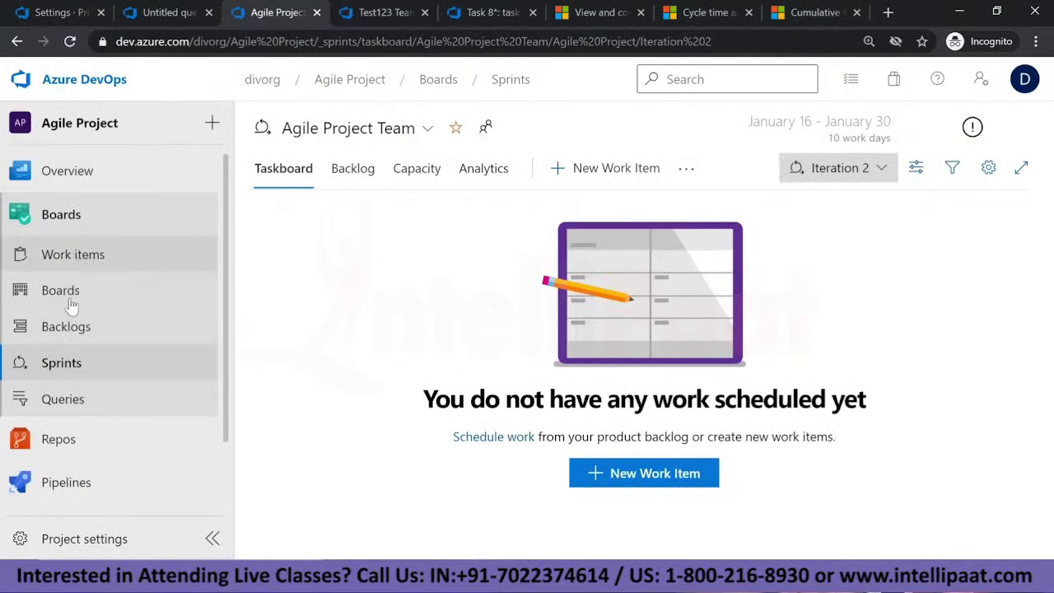
{"action": "left_click", "coordinate": [91, 259]}
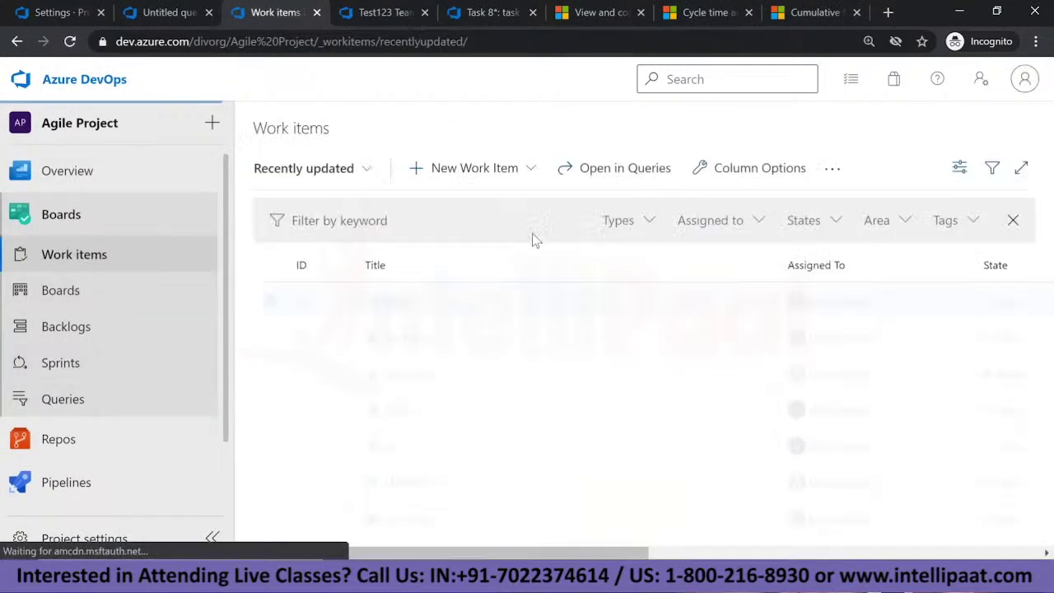
{"action": "left_click", "coordinate": [396, 301]}
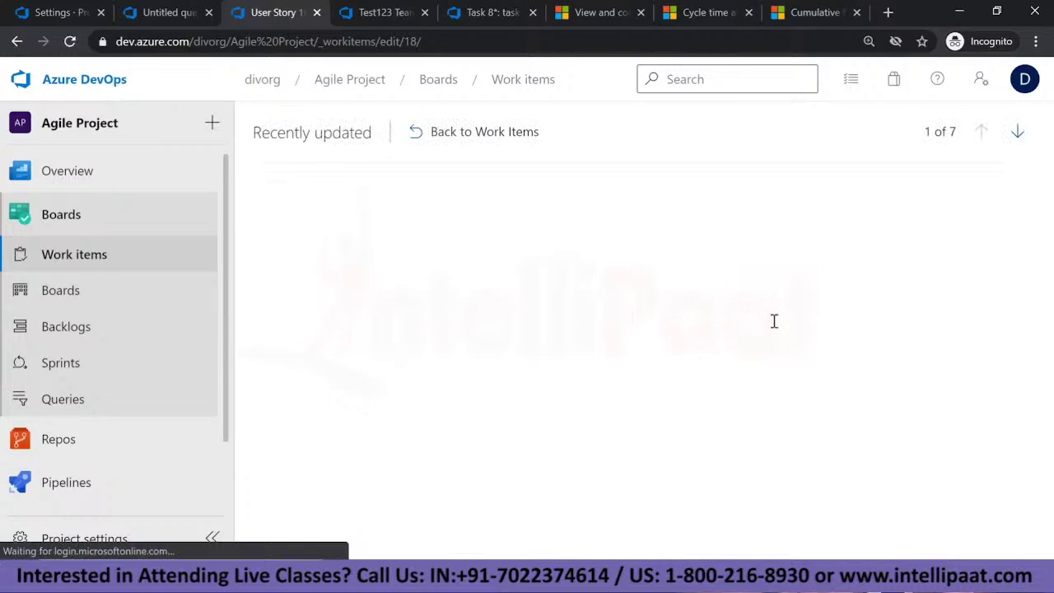
Step: Show User Story 18's iteration options, glance at the Settings and query tabs, then return
{"action": "left_click", "coordinate": [659, 301]}
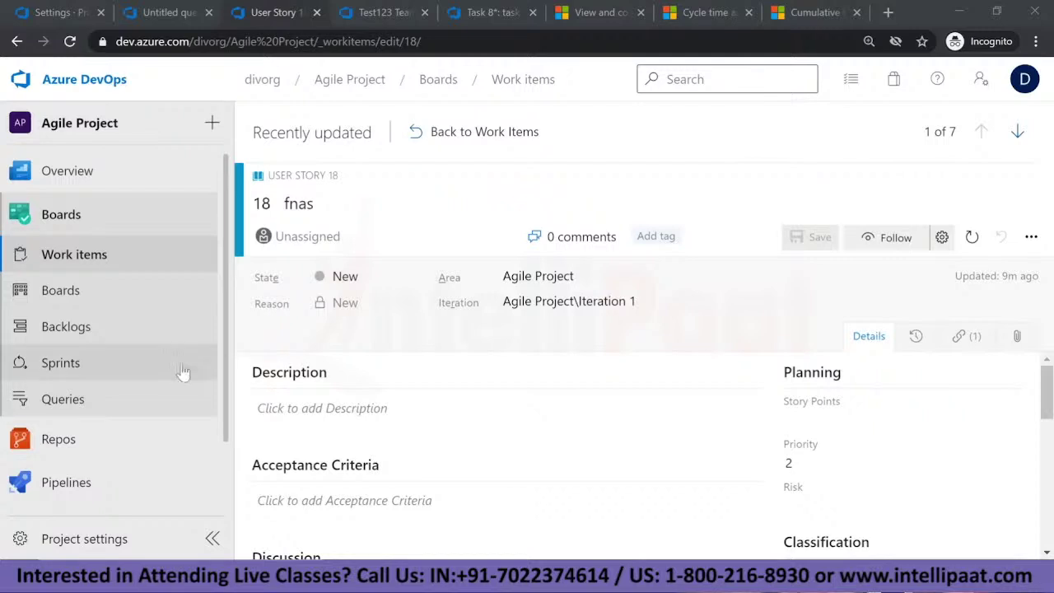
{"action": "left_click", "coordinate": [78, 10]}
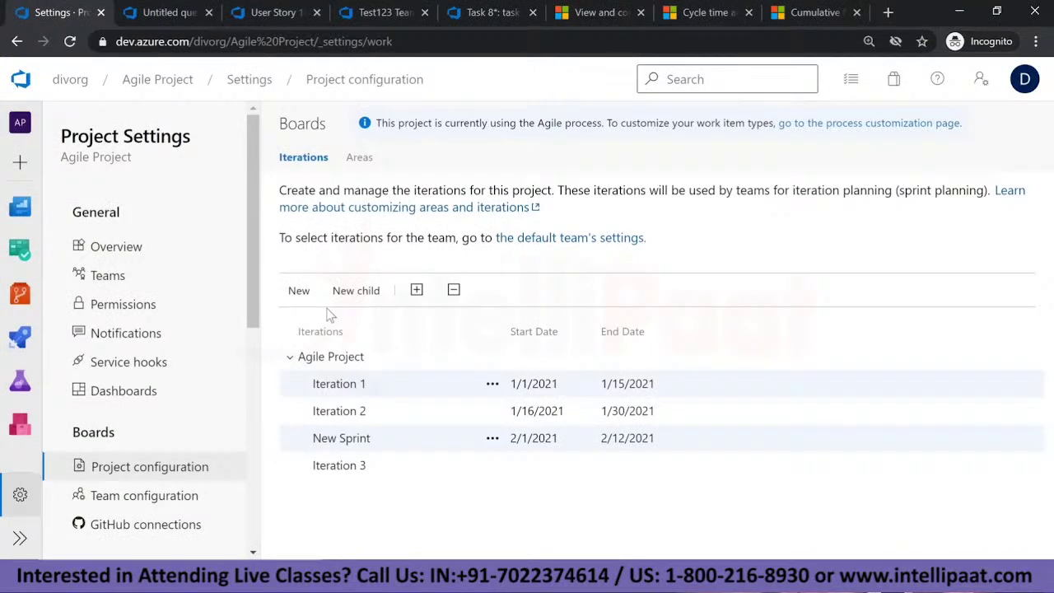
{"action": "left_click", "coordinate": [177, 8]}
{"action": "left_click", "coordinate": [267, 10]}
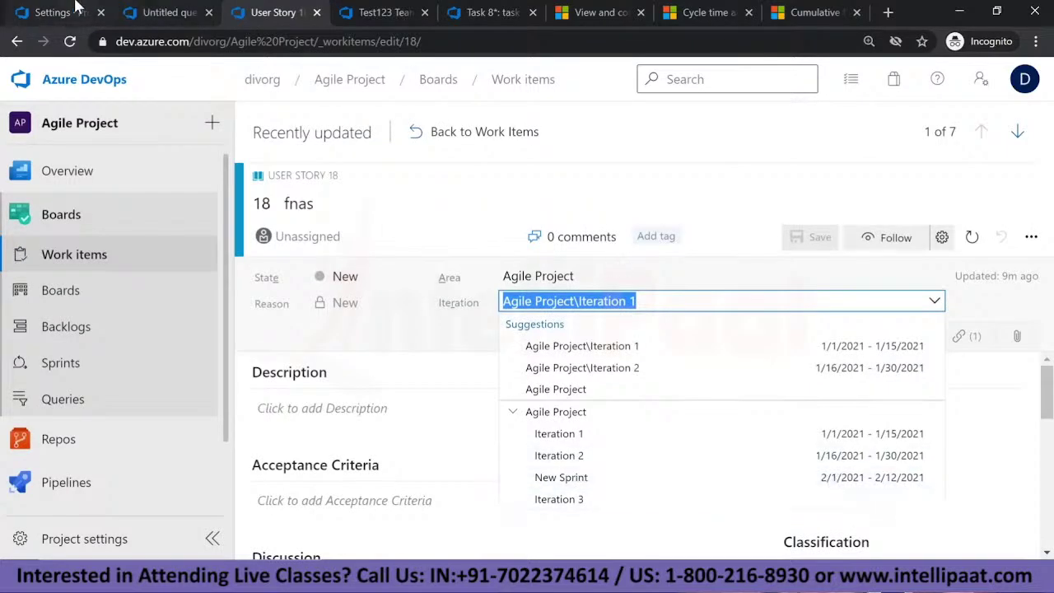
Step: In project configuration, cancel a new iteration and switch to the Areas page
{"action": "left_click", "coordinate": [75, 6]}
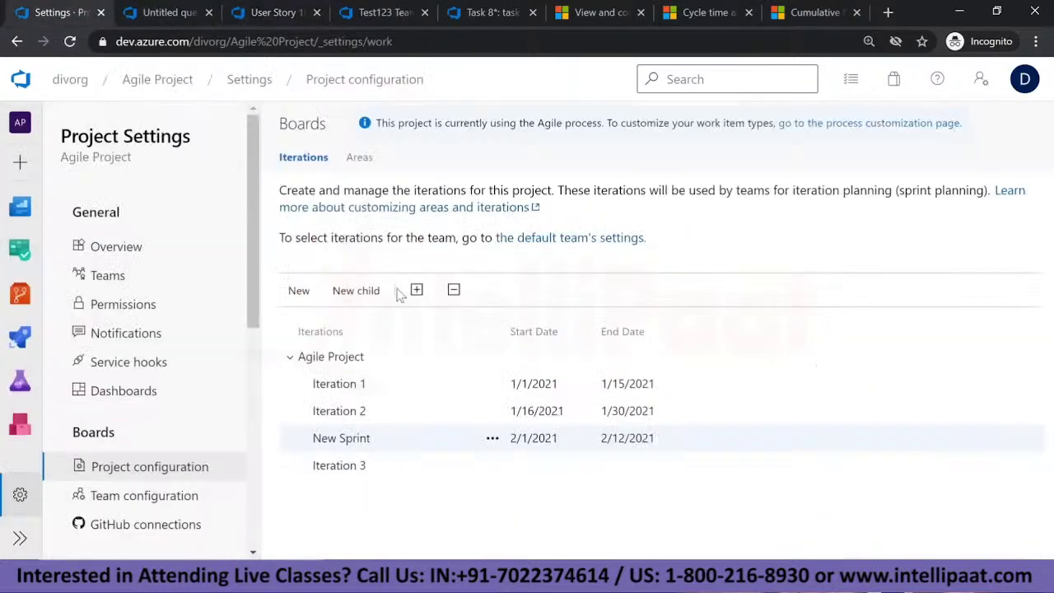
{"action": "left_click", "coordinate": [298, 290]}
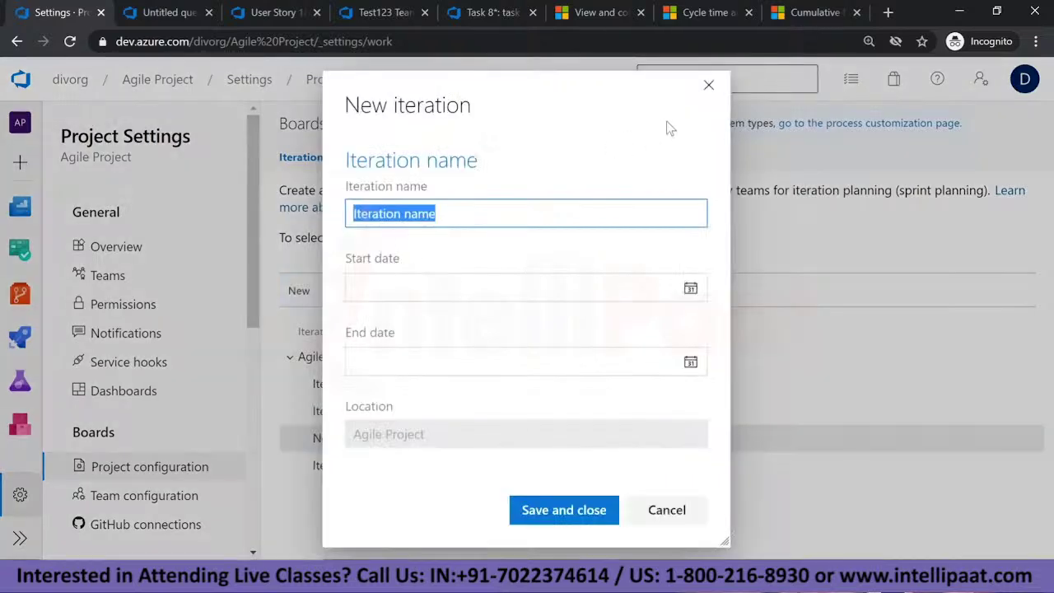
{"action": "left_click", "coordinate": [709, 102]}
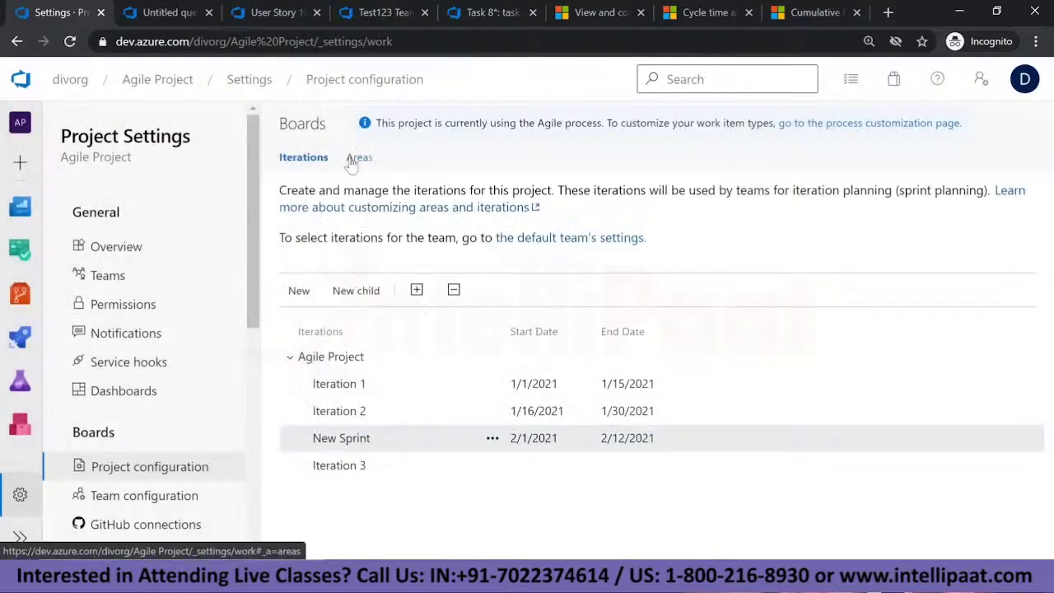
{"action": "left_click", "coordinate": [357, 157]}
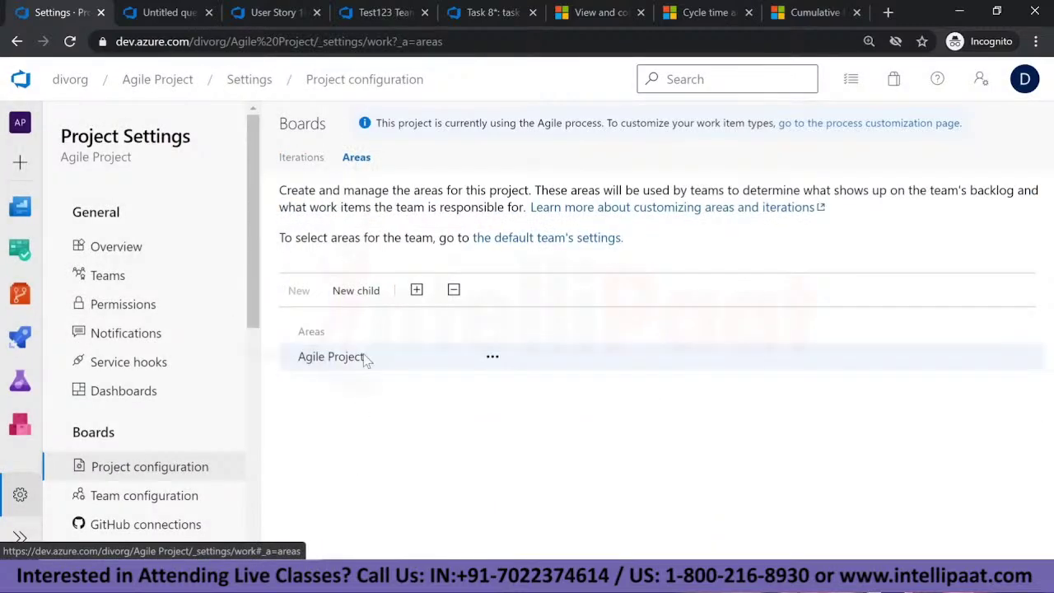
{"action": "left_click", "coordinate": [493, 359]}
{"action": "left_click", "coordinate": [492, 359]}
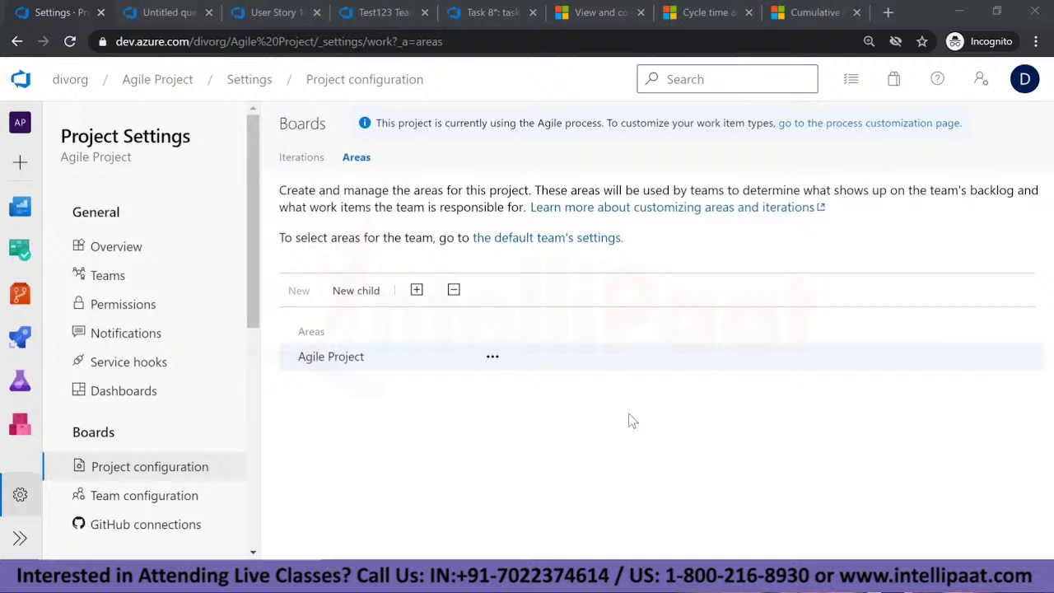
{"action": "left_click", "coordinate": [254, 8]}
{"action": "left_click", "coordinate": [180, 8]}
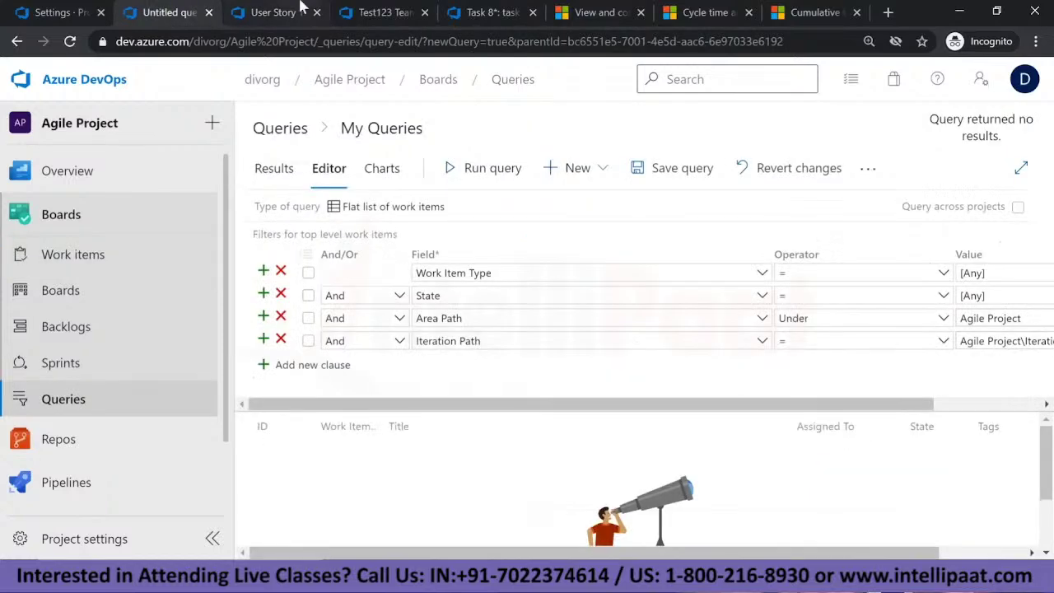
{"action": "left_click", "coordinate": [276, 10]}
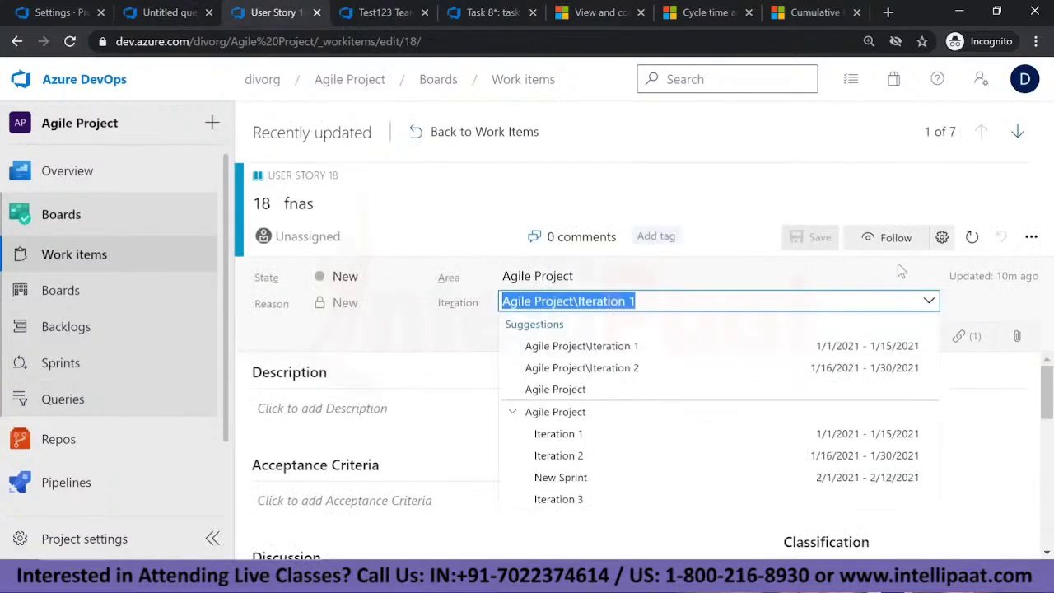
{"action": "left_click", "coordinate": [929, 277]}
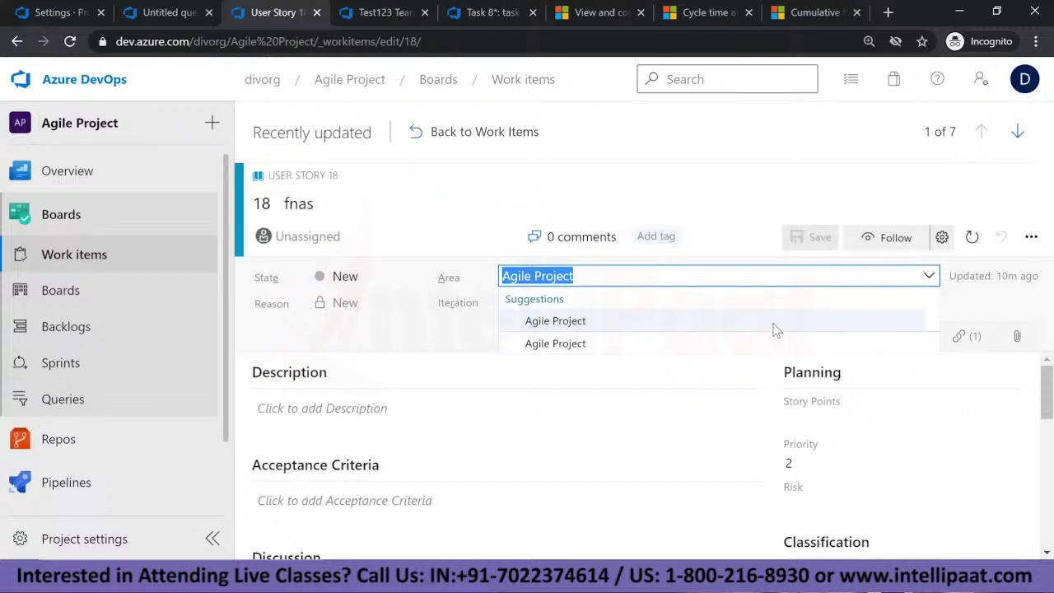
{"action": "left_click", "coordinate": [169, 13]}
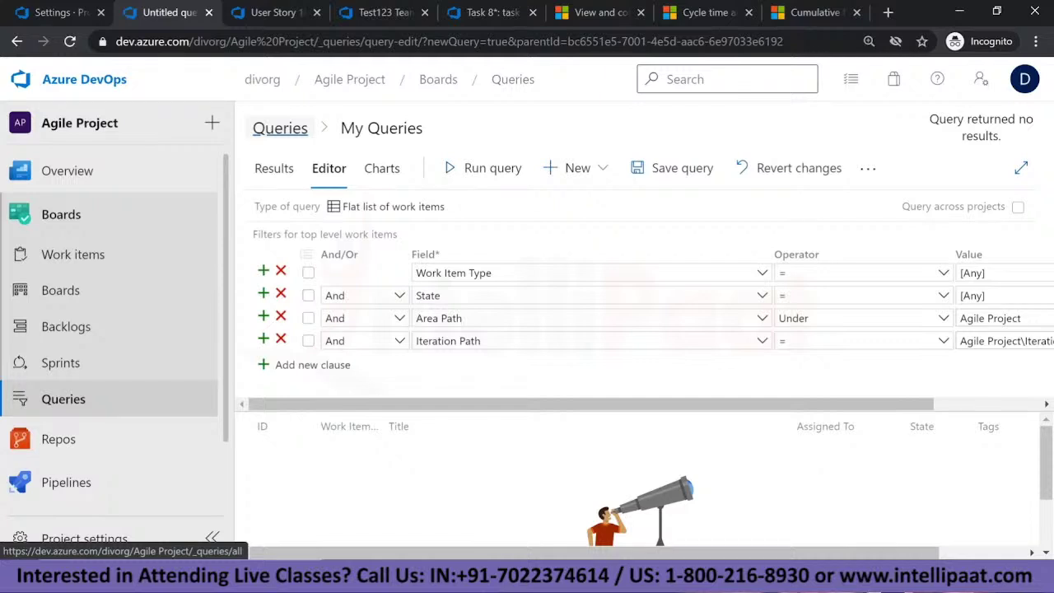
{"action": "left_click", "coordinate": [49, 13]}
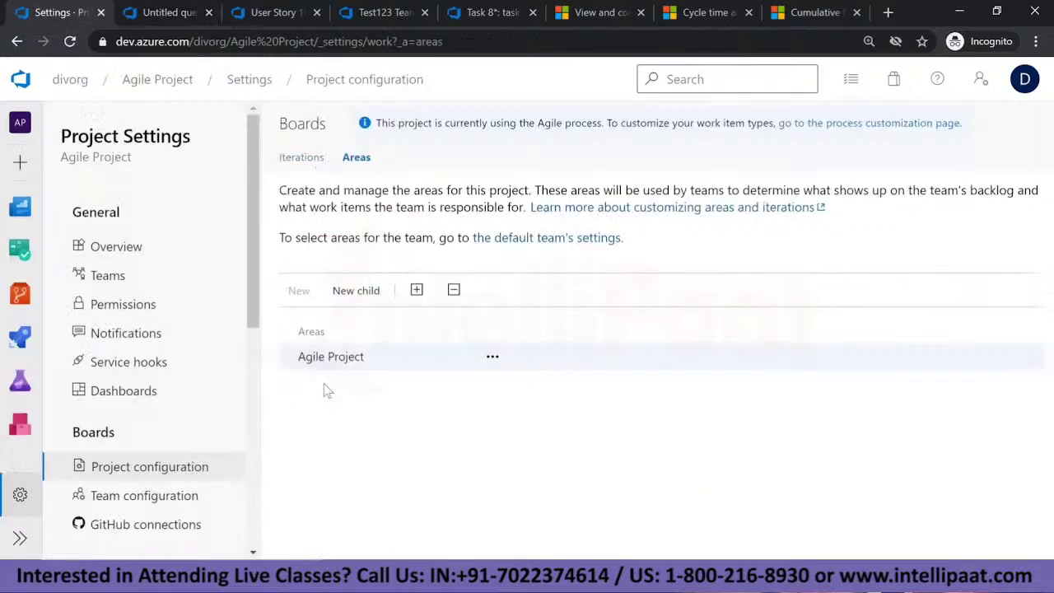
Step: Add a child area 'MyNew Area' under Agile Project and save it
{"action": "left_click", "coordinate": [492, 355]}
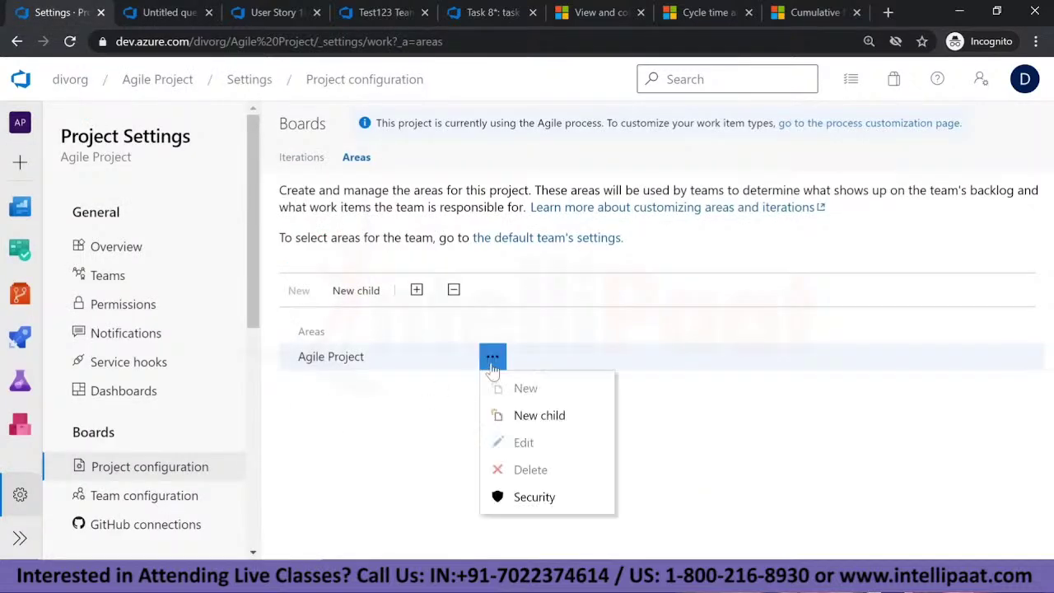
{"action": "left_click", "coordinate": [537, 415]}
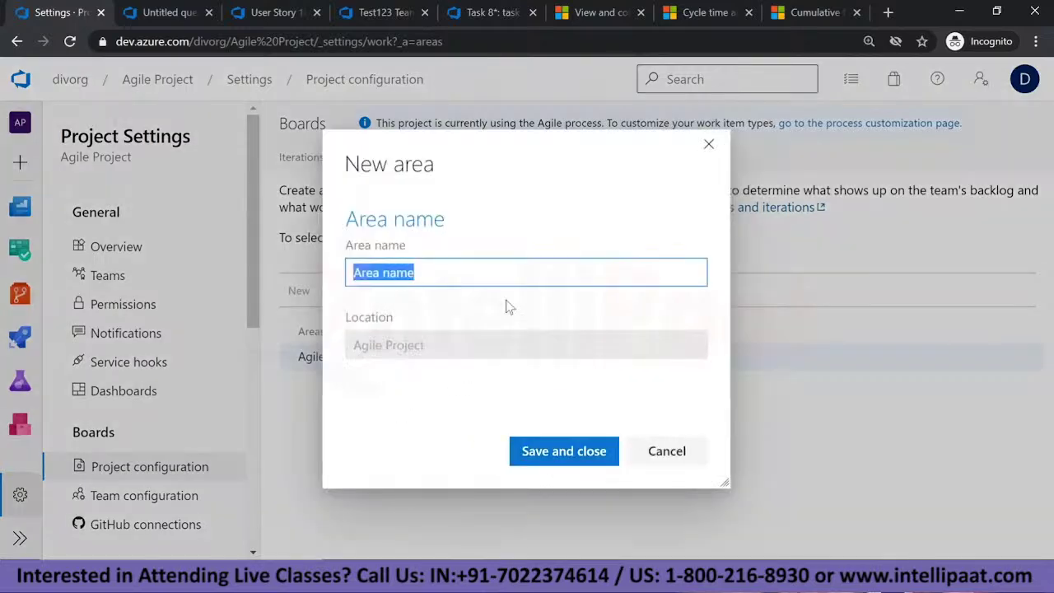
{"action": "type", "text": "My"}
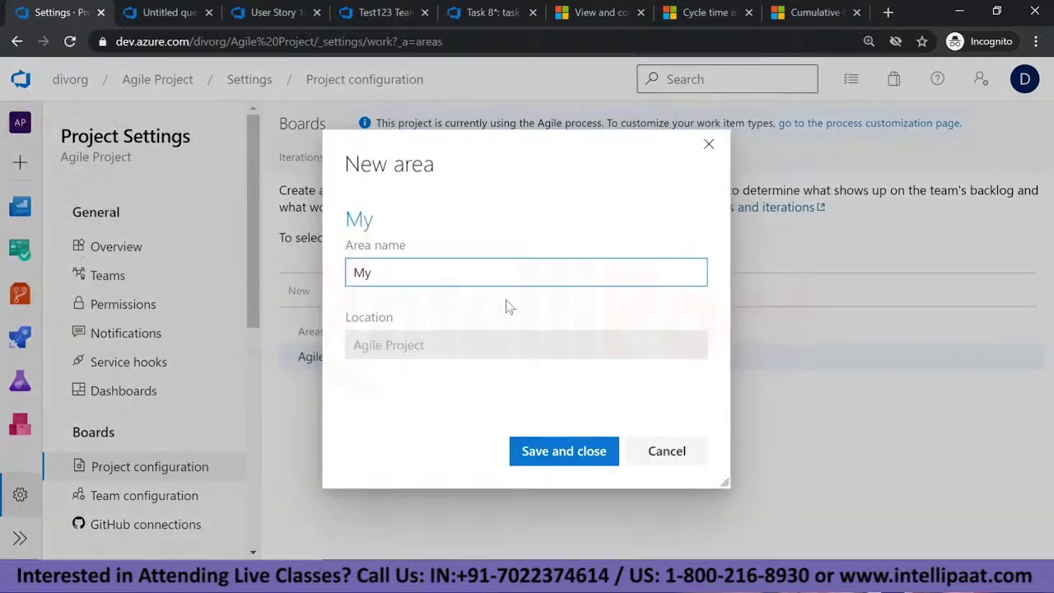
{"action": "type", "text": "A"}
{"action": "key", "text": "BackSpace"}
{"action": "type", "text": "New "}
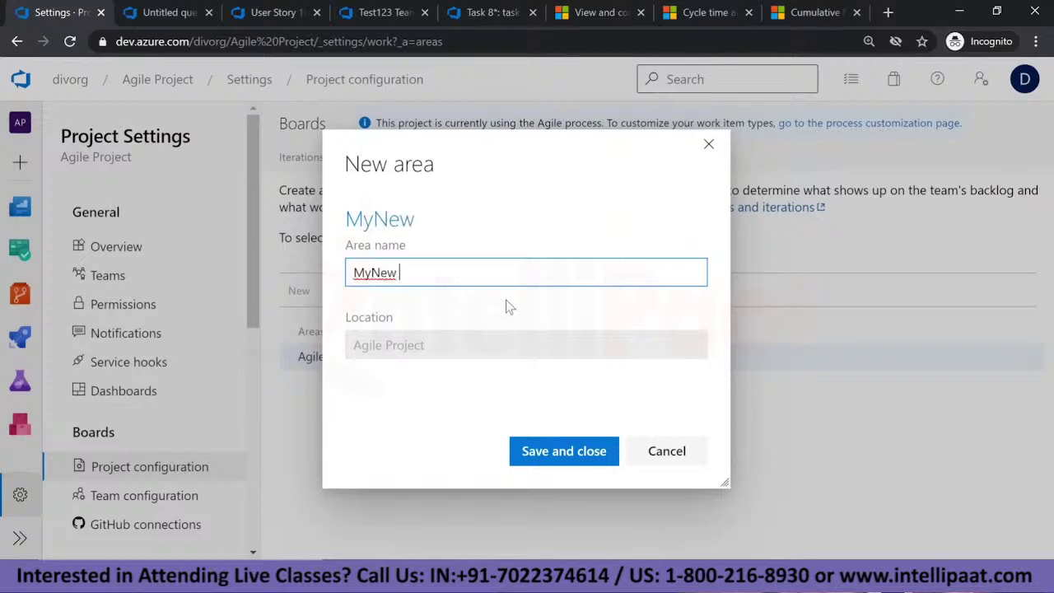
{"action": "type", "text": "Area"}
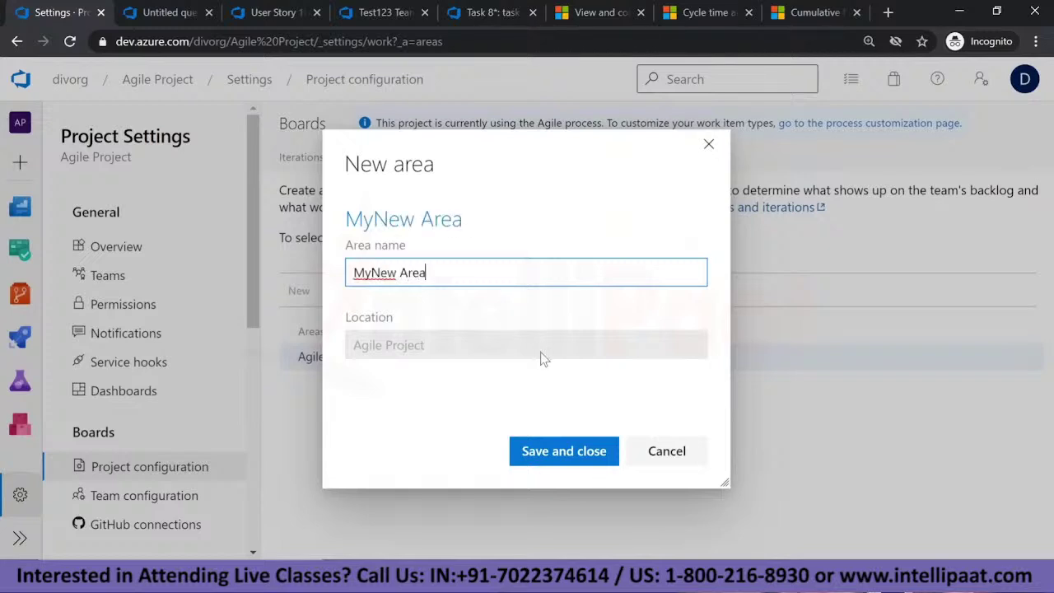
{"action": "left_click", "coordinate": [560, 437]}
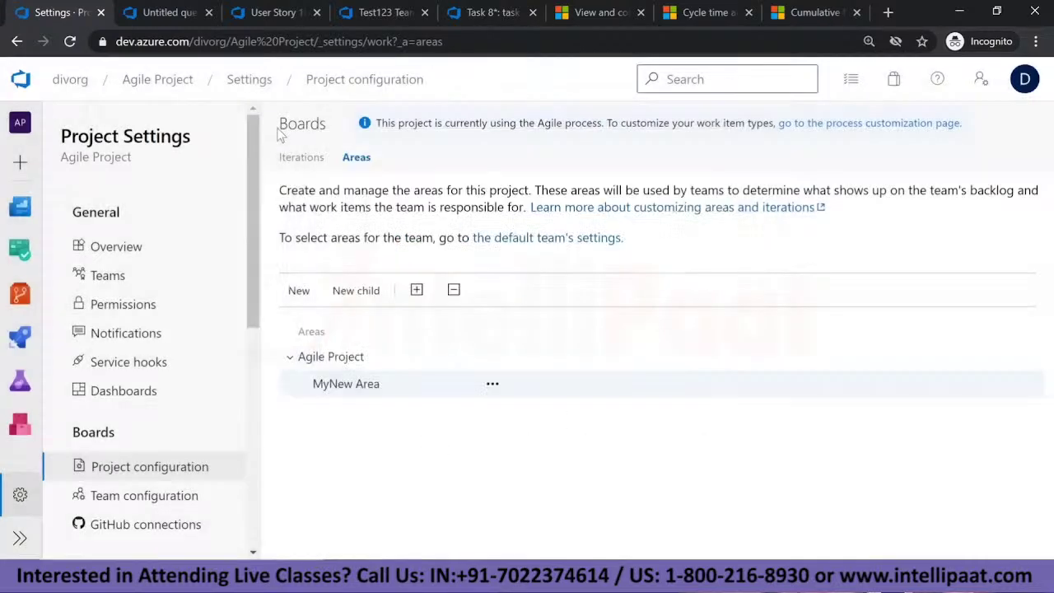
{"action": "left_click", "coordinate": [295, 10]}
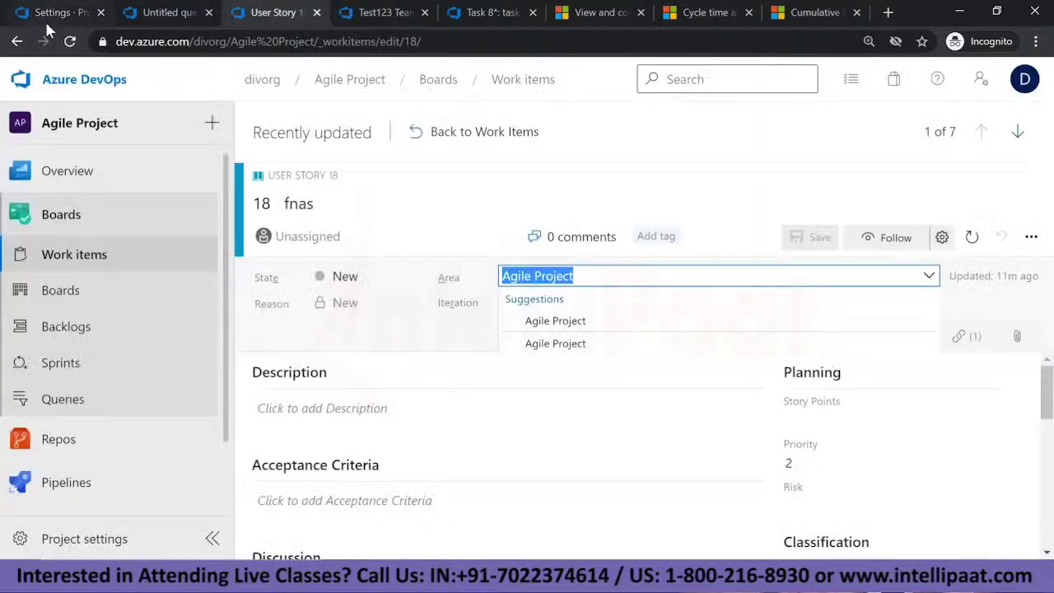
{"action": "left_click", "coordinate": [73, 41]}
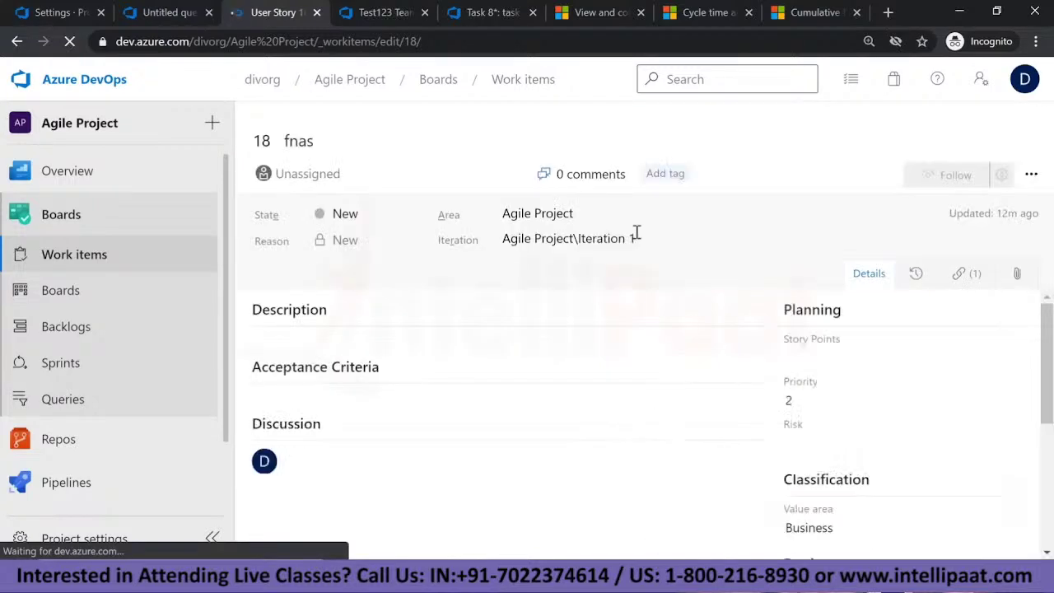
{"action": "left_click", "coordinate": [929, 214]}
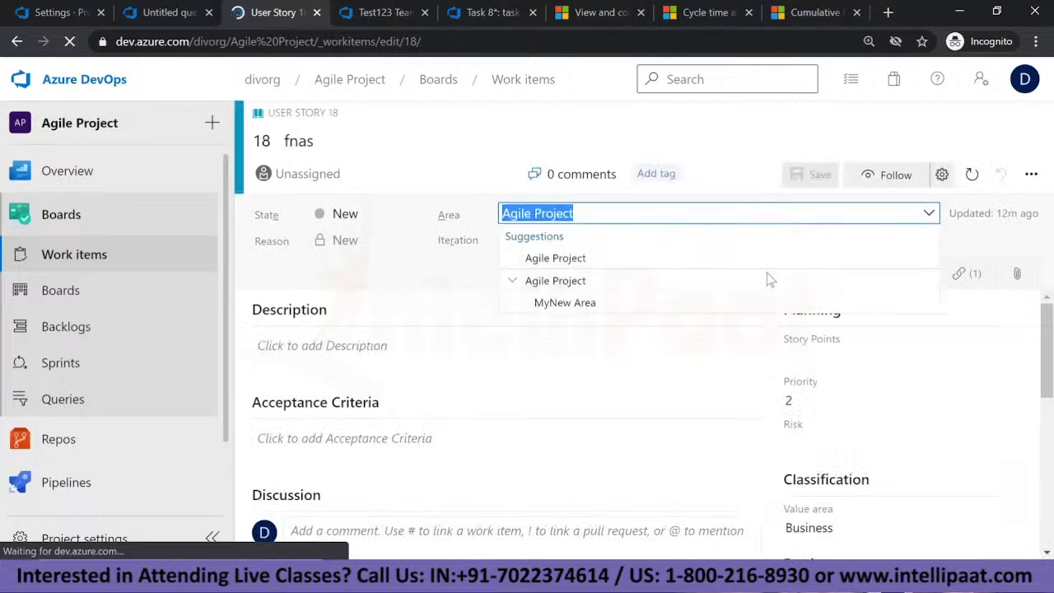
{"action": "left_click", "coordinate": [663, 303]}
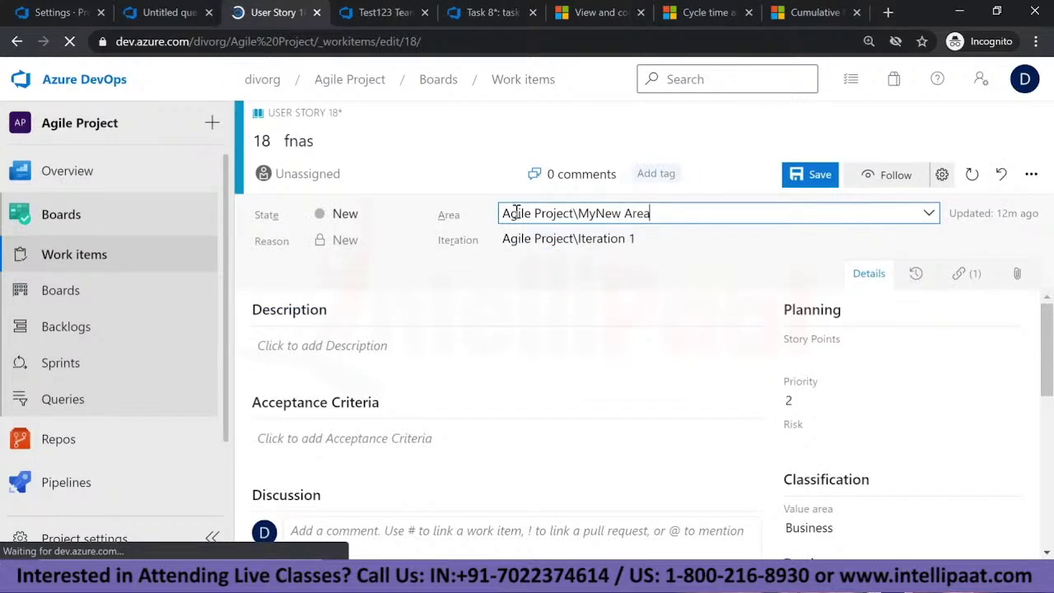
{"action": "left_click_drag", "start_coordinate": [510, 213], "coordinate": [652, 213]}
{"action": "left_click", "coordinate": [570, 213]}
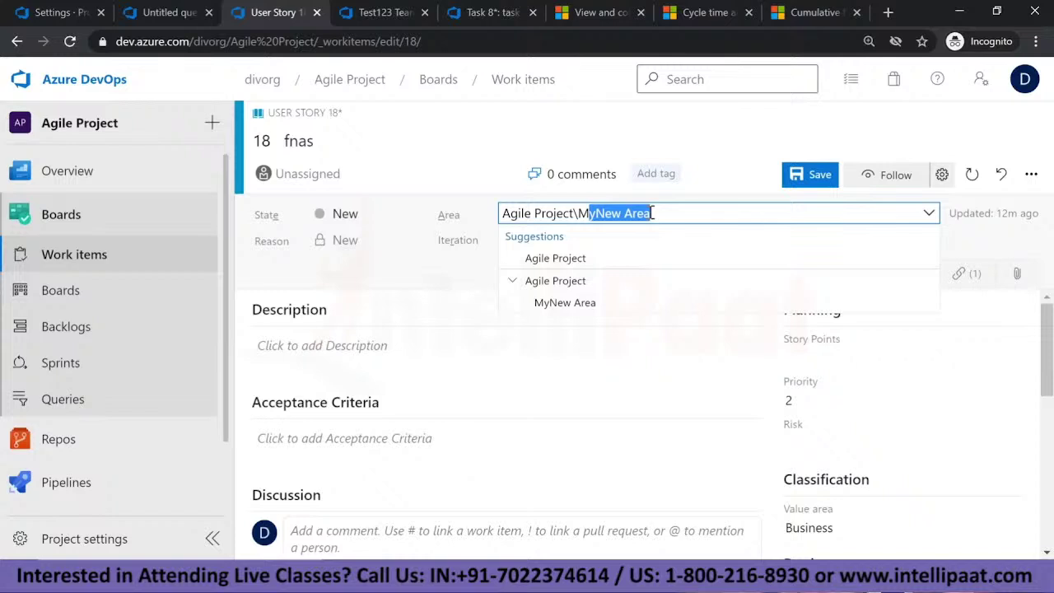
{"action": "left_click", "coordinate": [616, 213]}
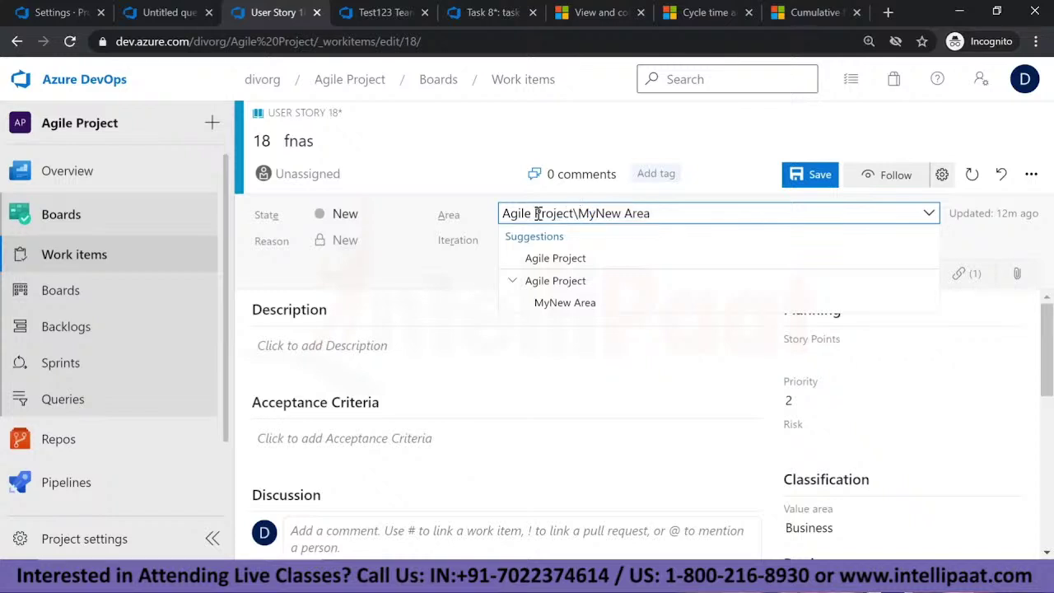
{"action": "left_click_drag", "start_coordinate": [517, 213], "coordinate": [701, 214]}
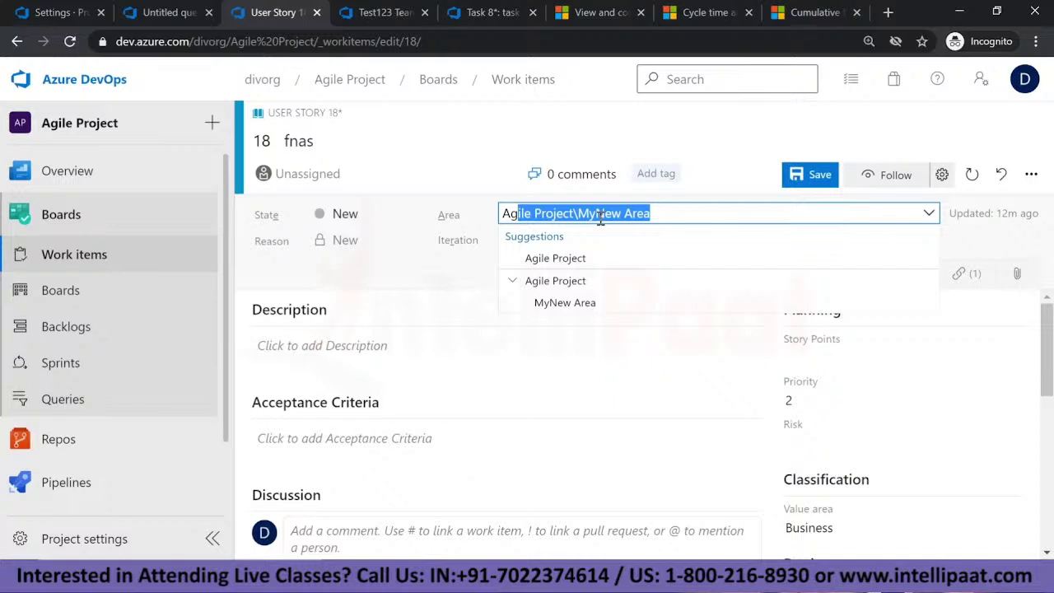
{"action": "left_click", "coordinate": [581, 212]}
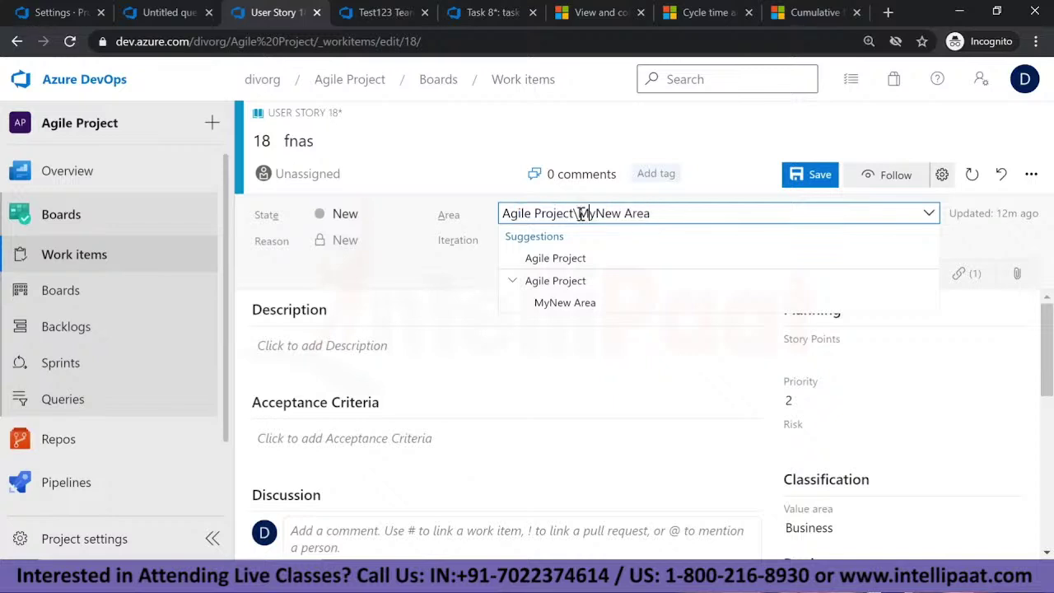
{"action": "key", "text": "ctrl+shift+Right"}
{"action": "key", "text": "ctrl+shift+Right"}
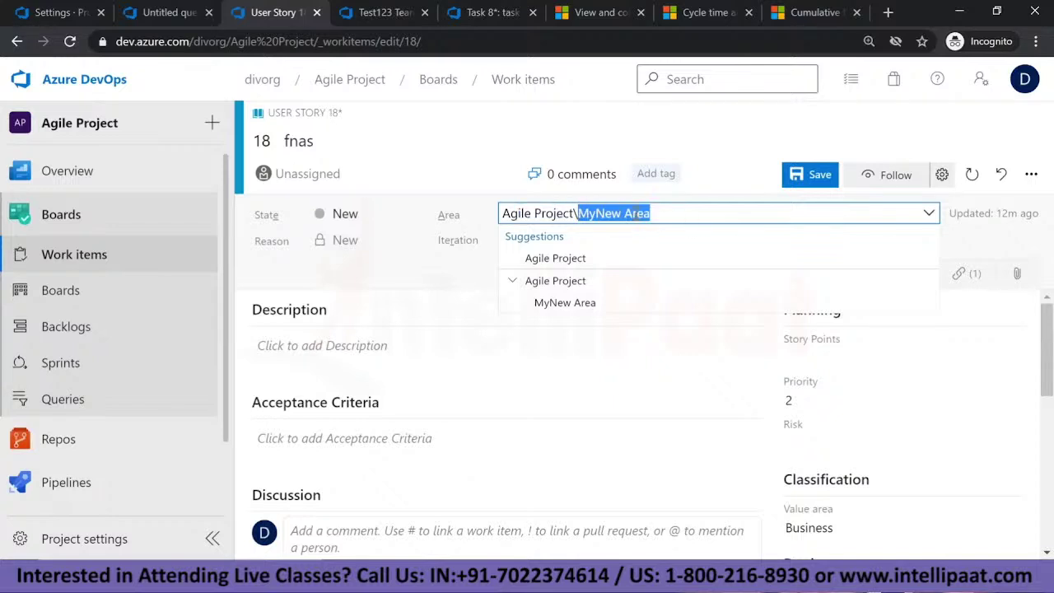
{"action": "left_click", "coordinate": [607, 114]}
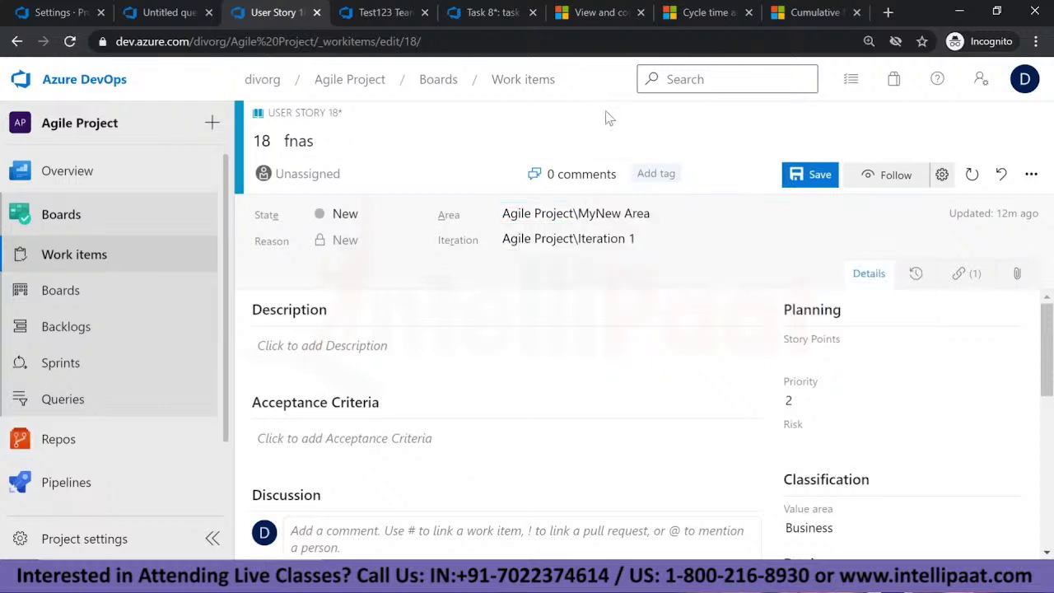
{"action": "left_click", "coordinate": [659, 216]}
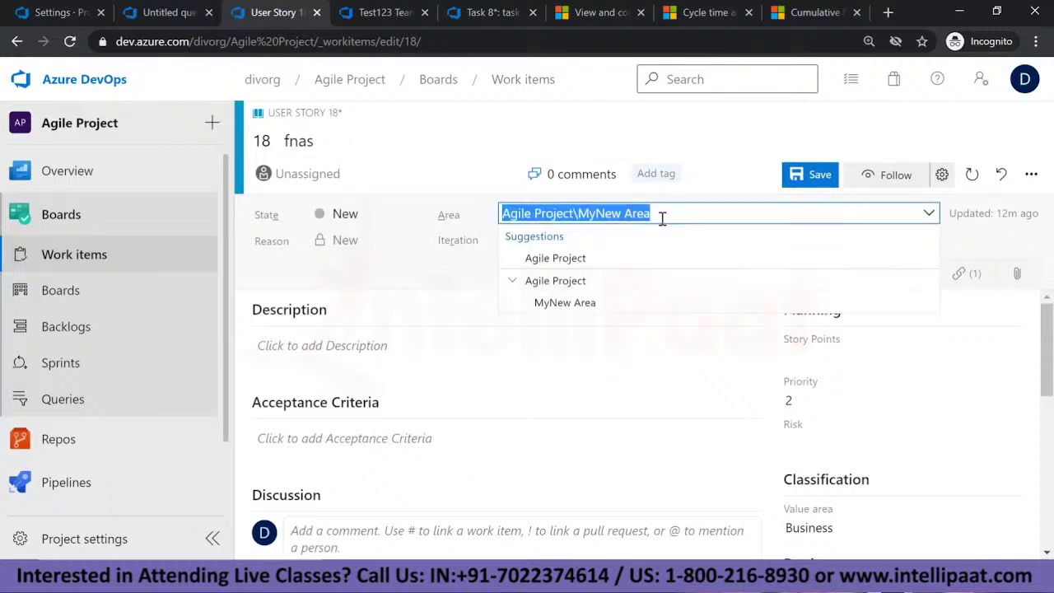
{"action": "left_click", "coordinate": [463, 282]}
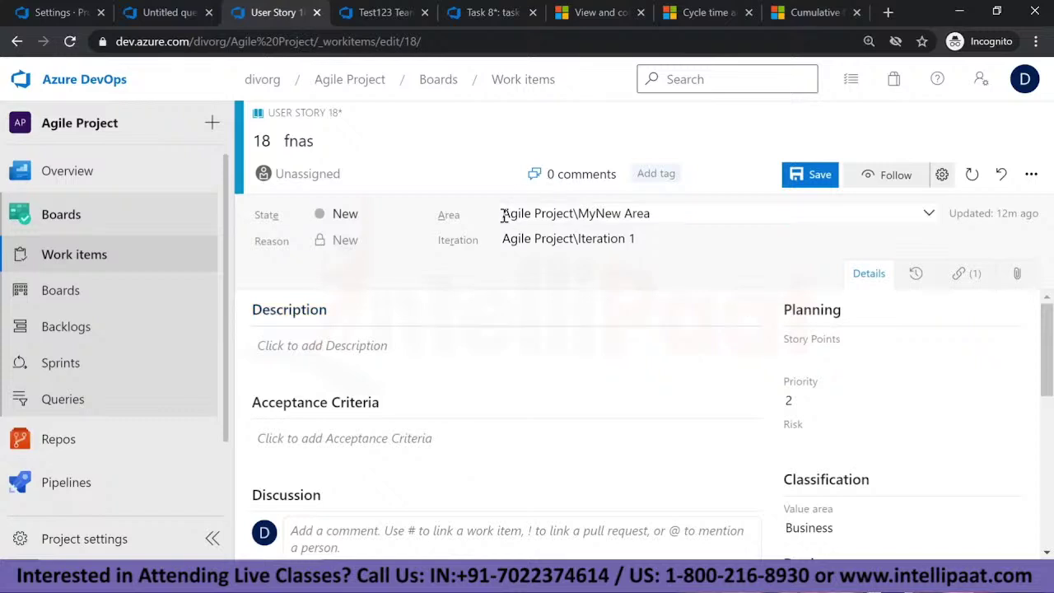
{"action": "left_click", "coordinate": [547, 214]}
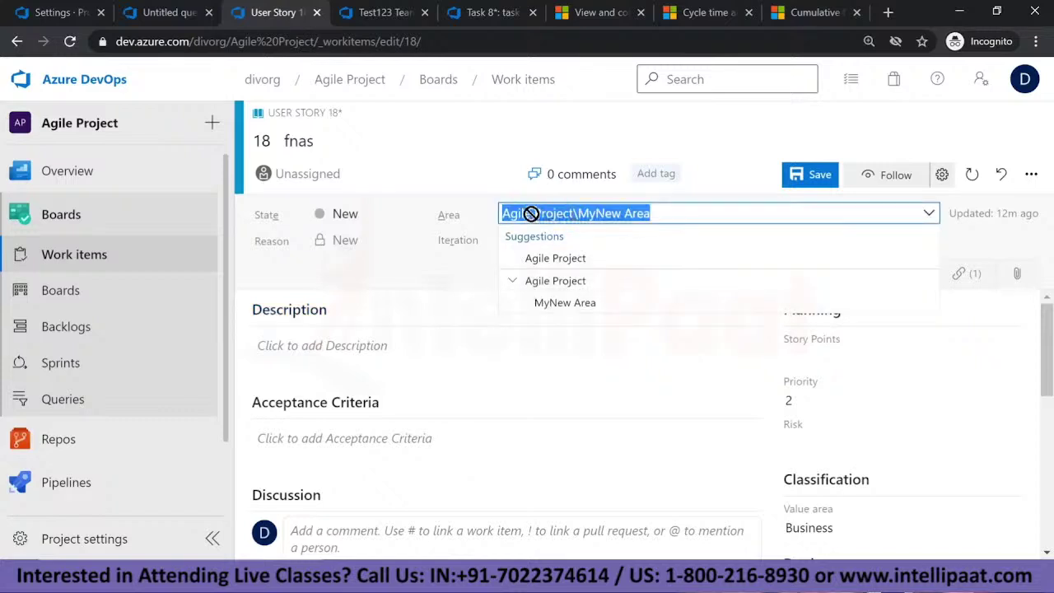
{"action": "left_click", "coordinate": [578, 213]}
{"action": "left_click_drag", "start_coordinate": [578, 214], "coordinate": [653, 214]}
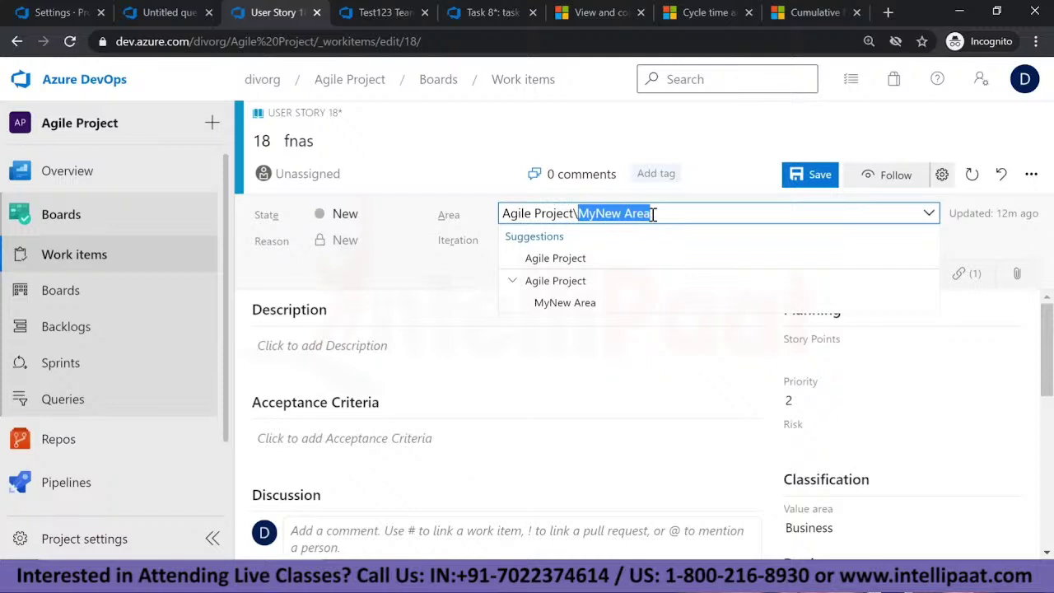
{"action": "left_click", "coordinate": [588, 131]}
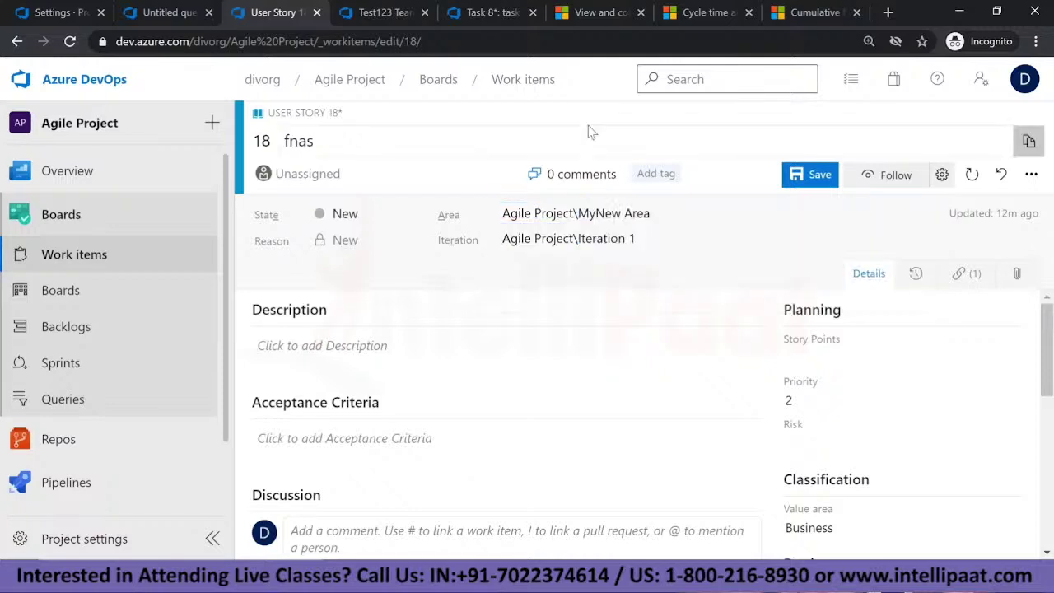
Step: Review Agile Project Team configuration: Epics/Features/Stories backlogs, Monday–Friday working days, bug handling
{"action": "left_click", "coordinate": [928, 238]}
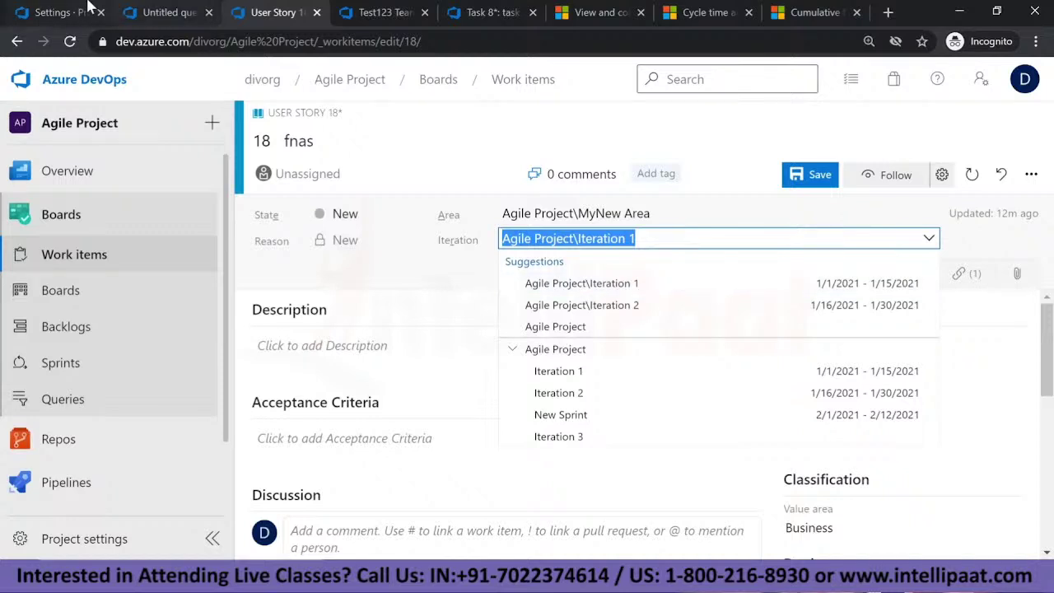
{"action": "left_click", "coordinate": [89, 5]}
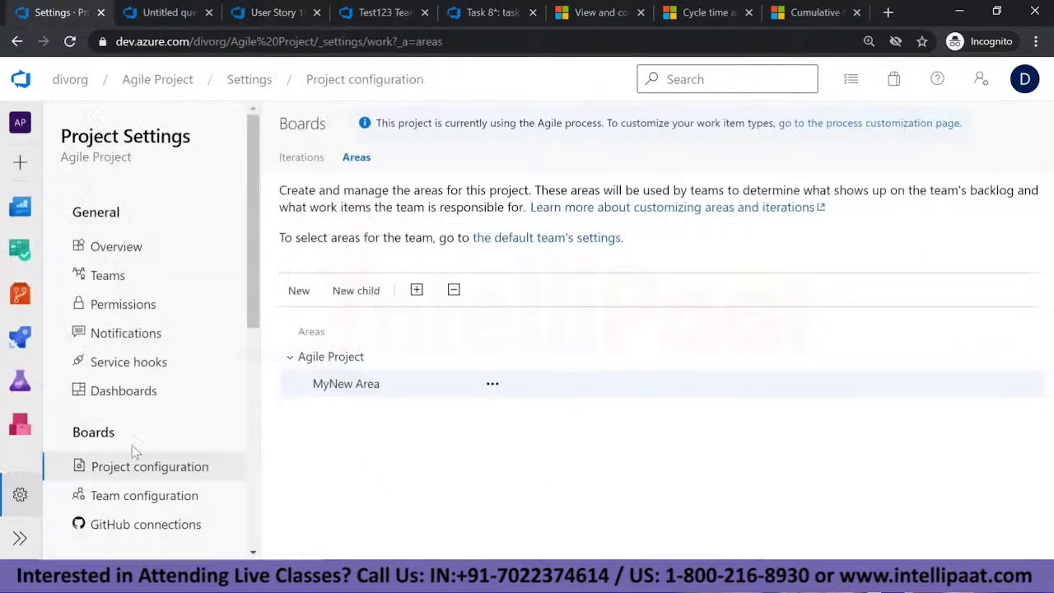
{"action": "left_click", "coordinate": [143, 498]}
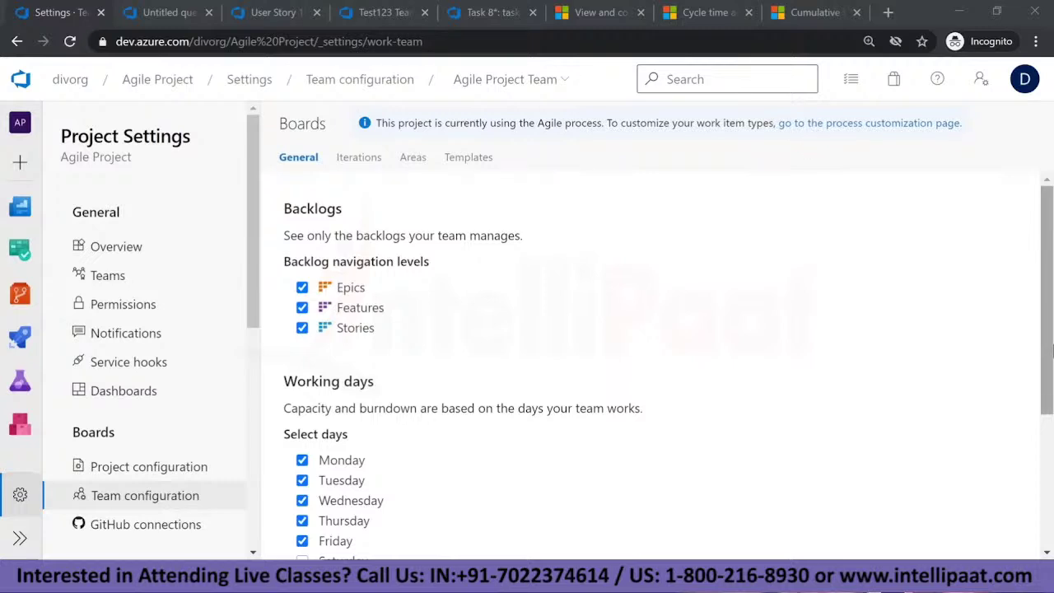
{"action": "left_click_drag", "start_coordinate": [1047, 400], "coordinate": [527, 172]}
{"action": "left_click_drag", "start_coordinate": [306, 208], "coordinate": [363, 237]}
{"action": "left_click_drag", "start_coordinate": [327, 383], "coordinate": [664, 363]}
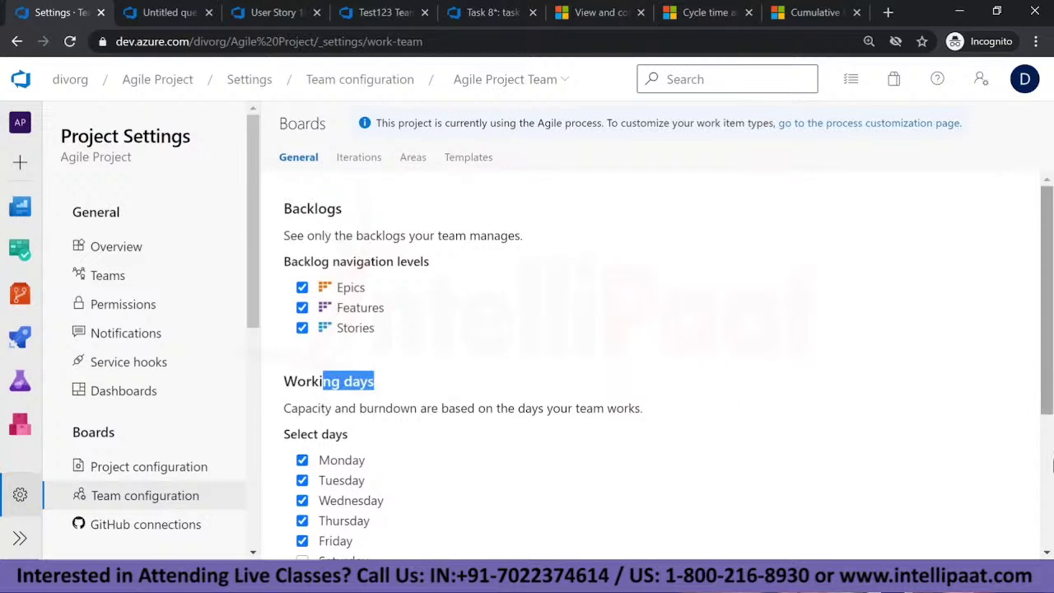
{"action": "left_click_drag", "start_coordinate": [1047, 363], "coordinate": [1052, 493]}
{"action": "left_click_drag", "start_coordinate": [339, 411], "coordinate": [535, 403]}
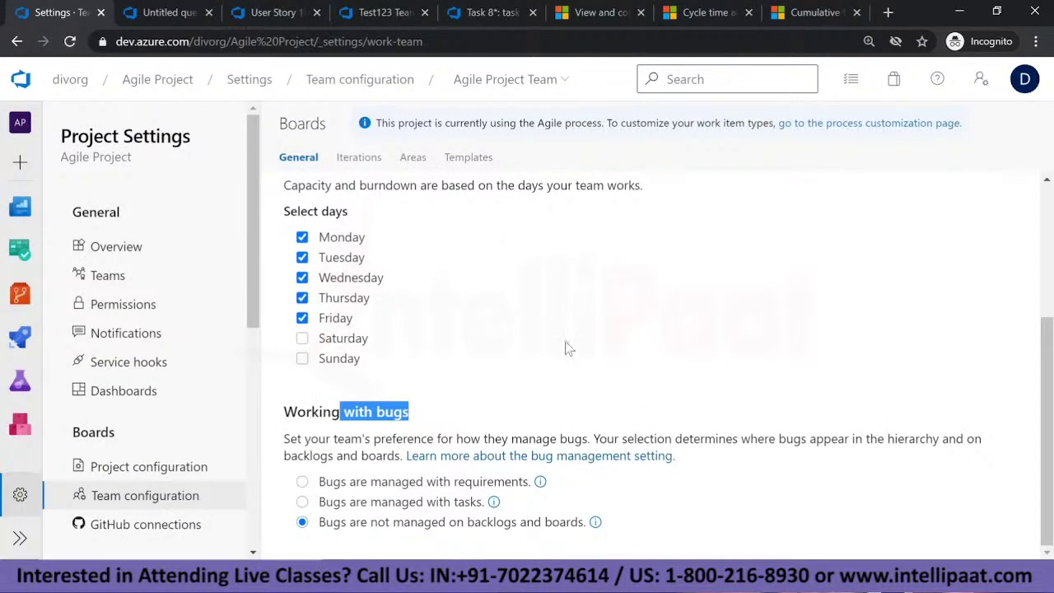
{"action": "scroll", "coordinate": [1051, 488], "scroll_direction": "up", "scroll_amount": 3}
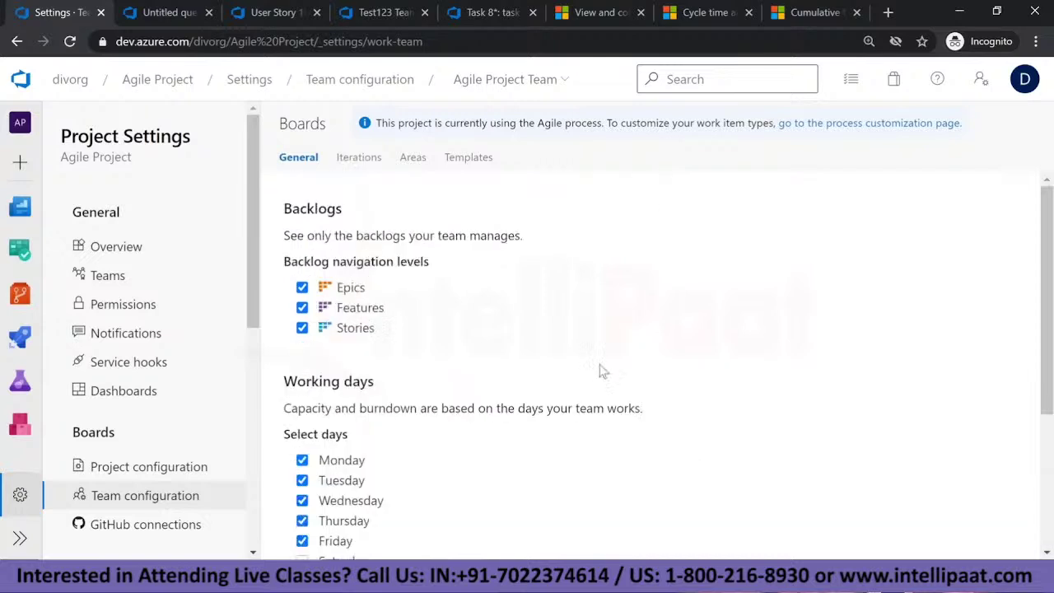
Step: On the Iterations page, add iteration 'newite' and go back to User Story 18
{"action": "left_click", "coordinate": [357, 164]}
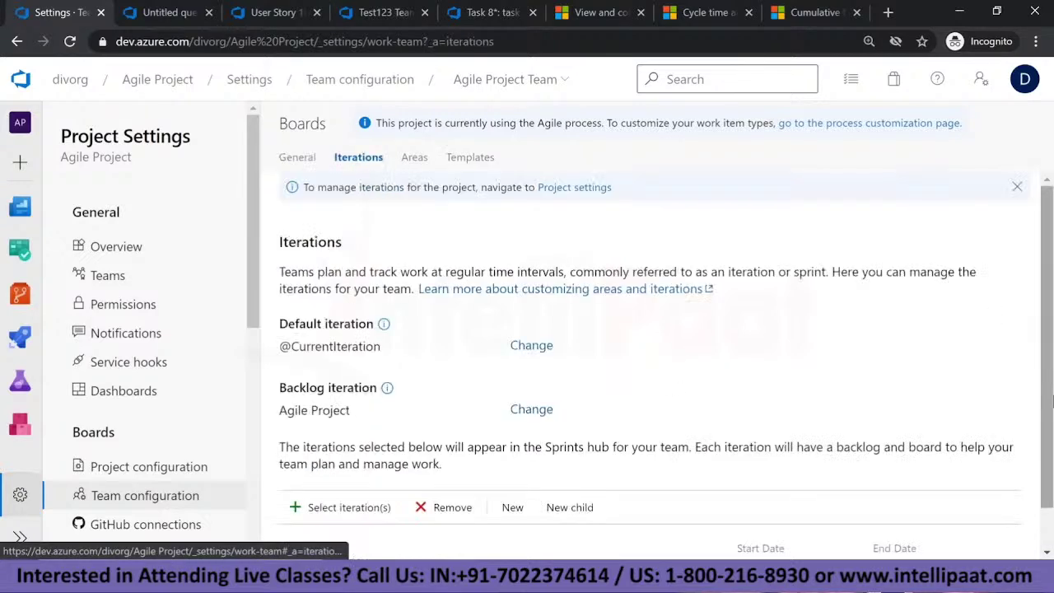
{"action": "scroll", "coordinate": [1051, 401], "scroll_direction": "down", "scroll_amount": 1}
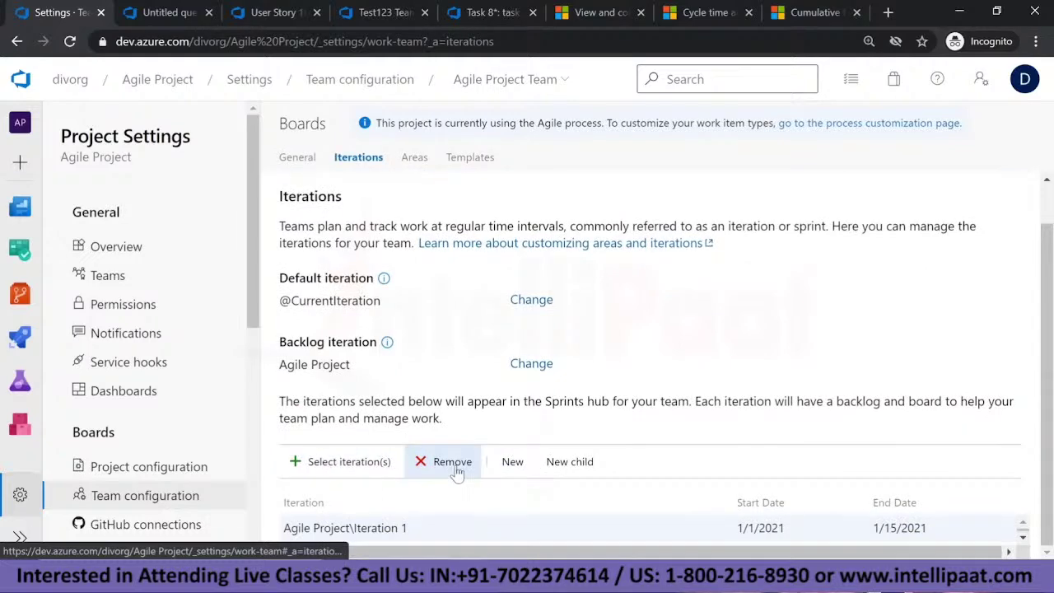
{"action": "left_click", "coordinate": [515, 466]}
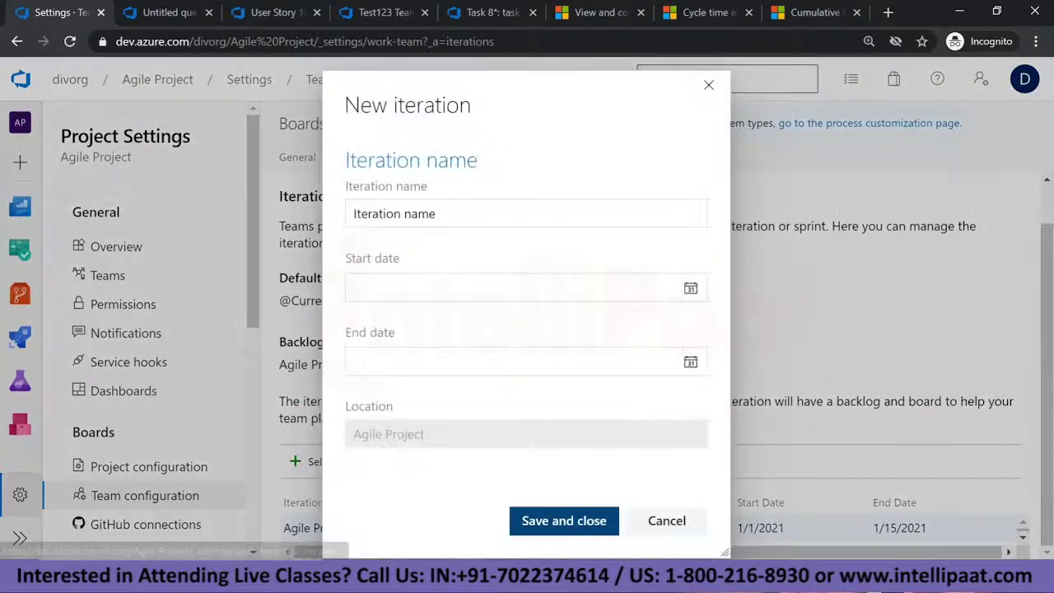
{"action": "type", "text": "new"}
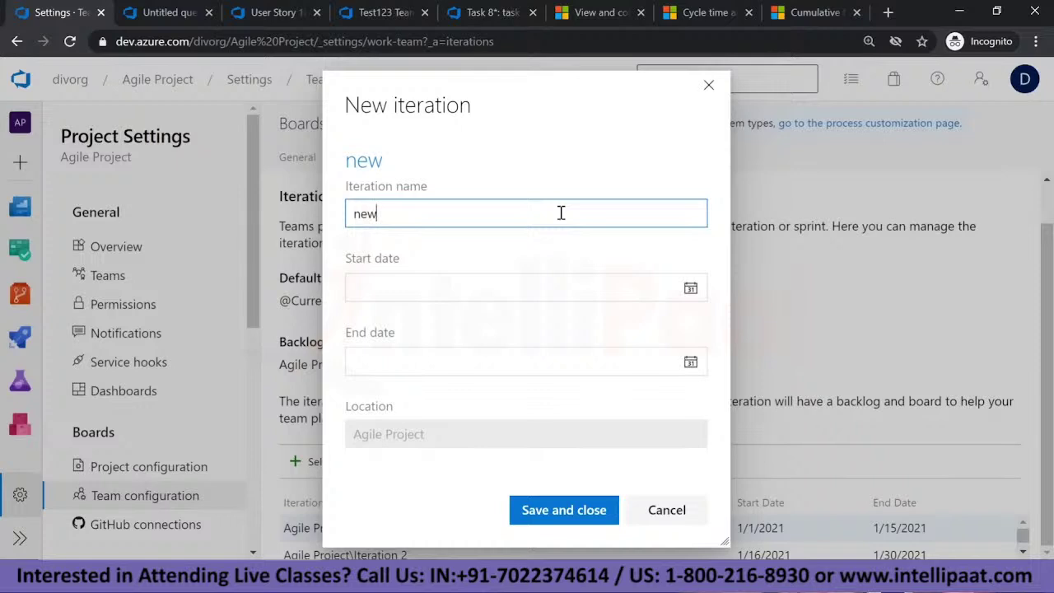
{"action": "type", "text": "ite"}
{"action": "left_click", "coordinate": [568, 519]}
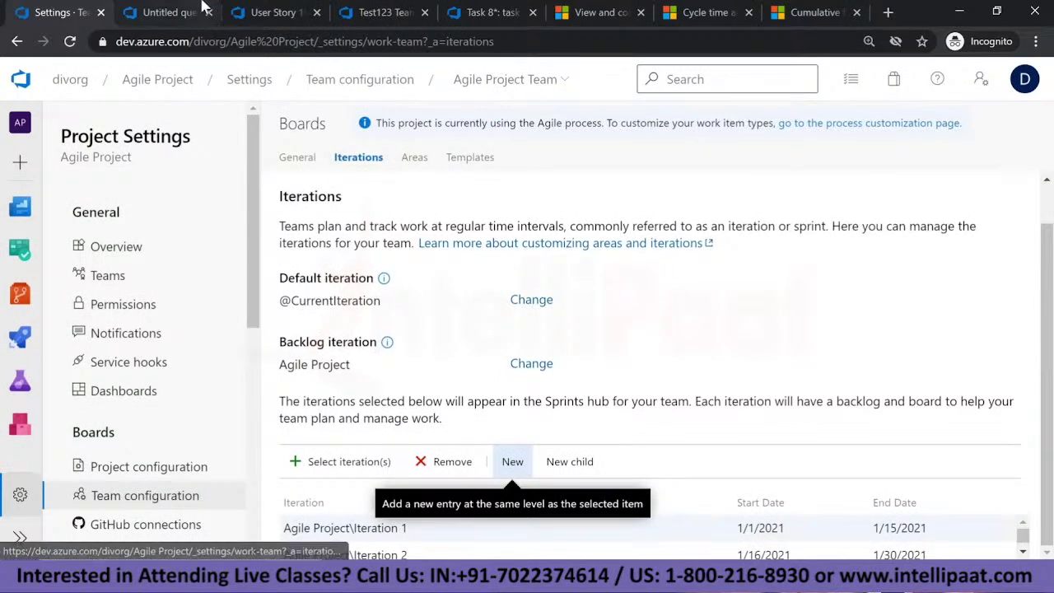
{"action": "left_click", "coordinate": [169, 13]}
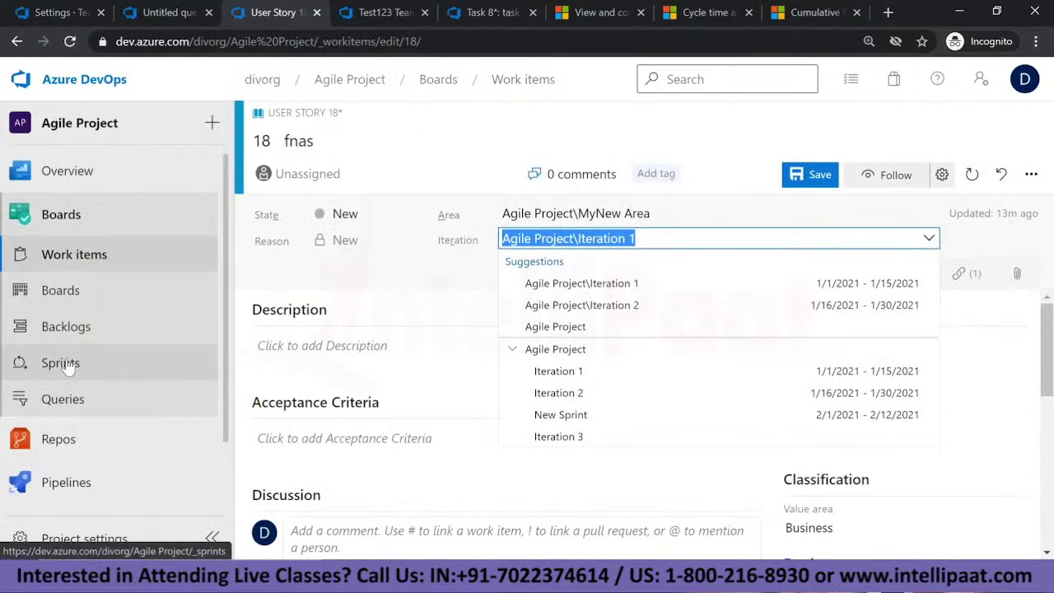
Step: Discard User Story 18's edits, find newite among the sprints, and return to settings
{"action": "key", "text": "Escape"}
{"action": "left_click", "coordinate": [60, 363]}
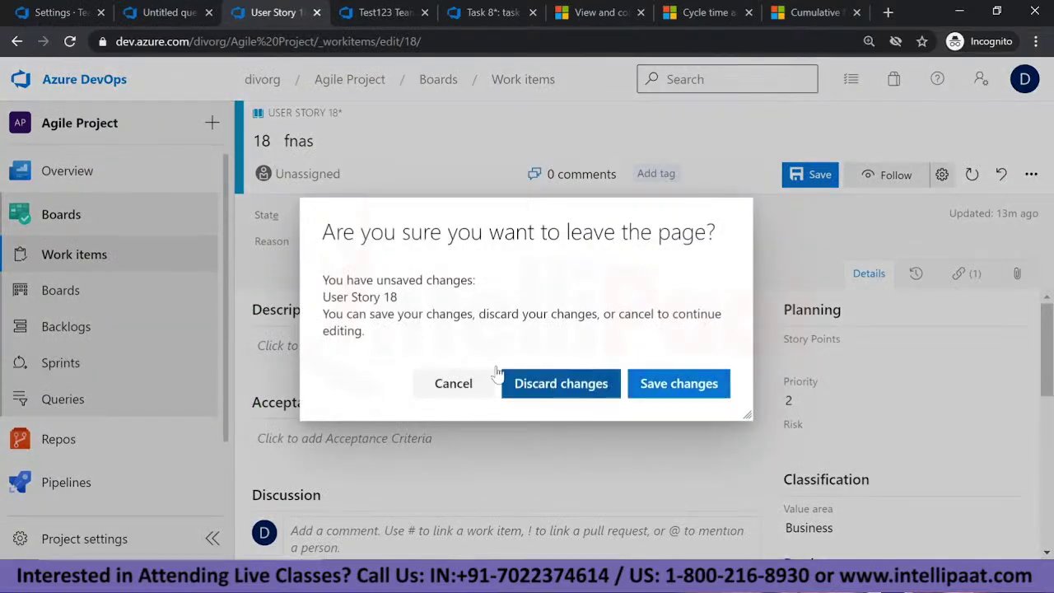
{"action": "left_click", "coordinate": [493, 377]}
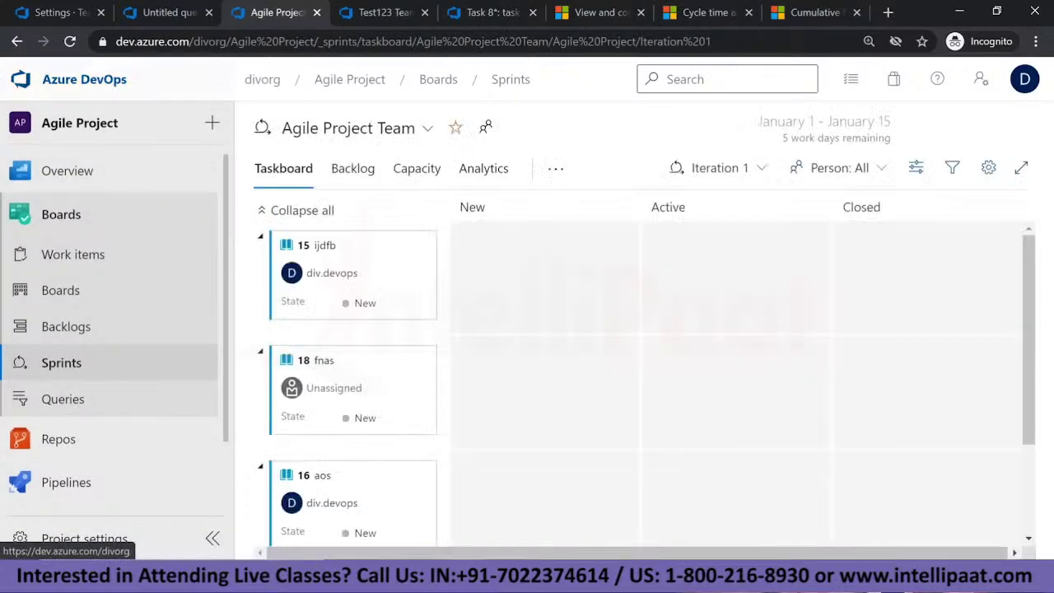
{"action": "left_click", "coordinate": [741, 167]}
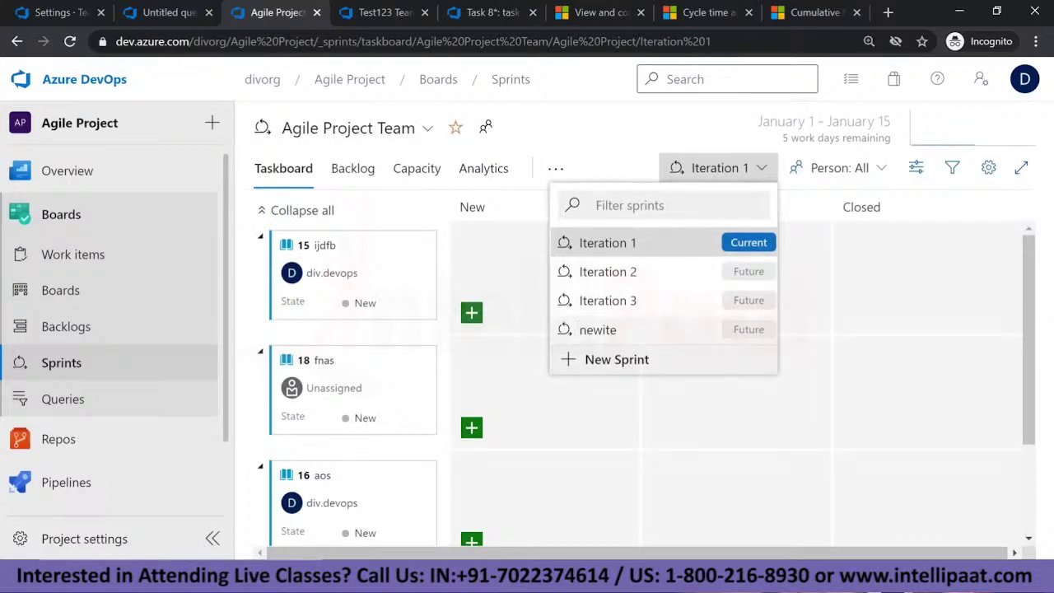
{"action": "left_click", "coordinate": [68, 12]}
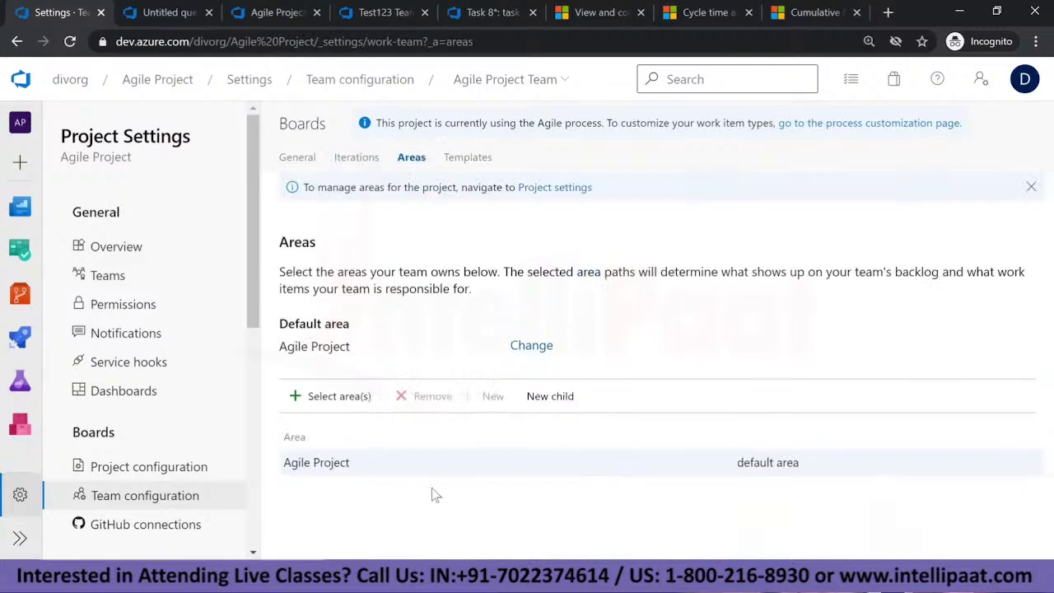
Step: Move through iterations, areas and team settings to the Agile Project Team's Bug templates
{"action": "left_click", "coordinate": [187, 468]}
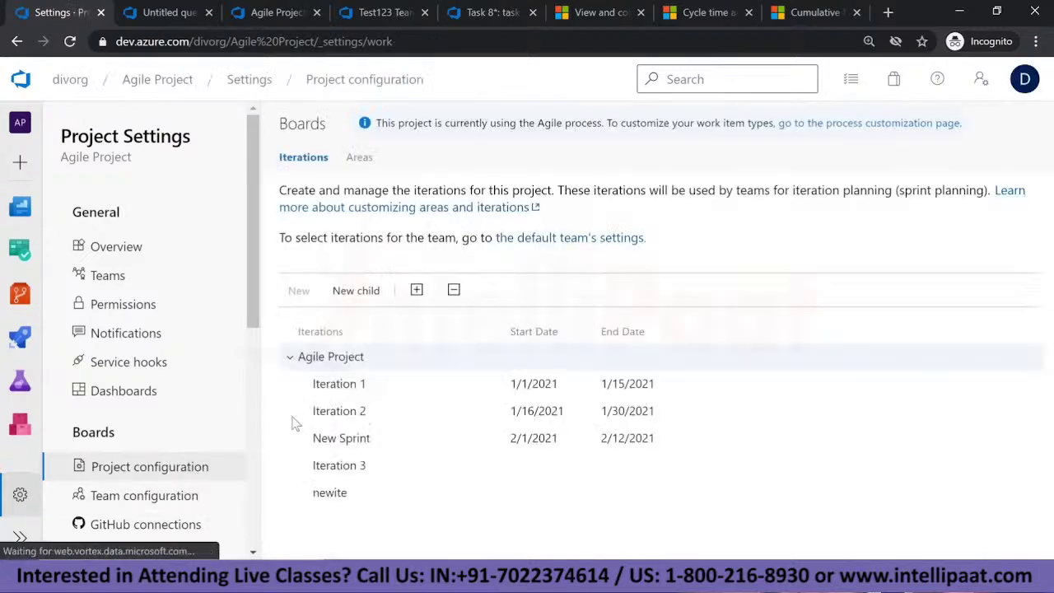
{"action": "left_click", "coordinate": [359, 157]}
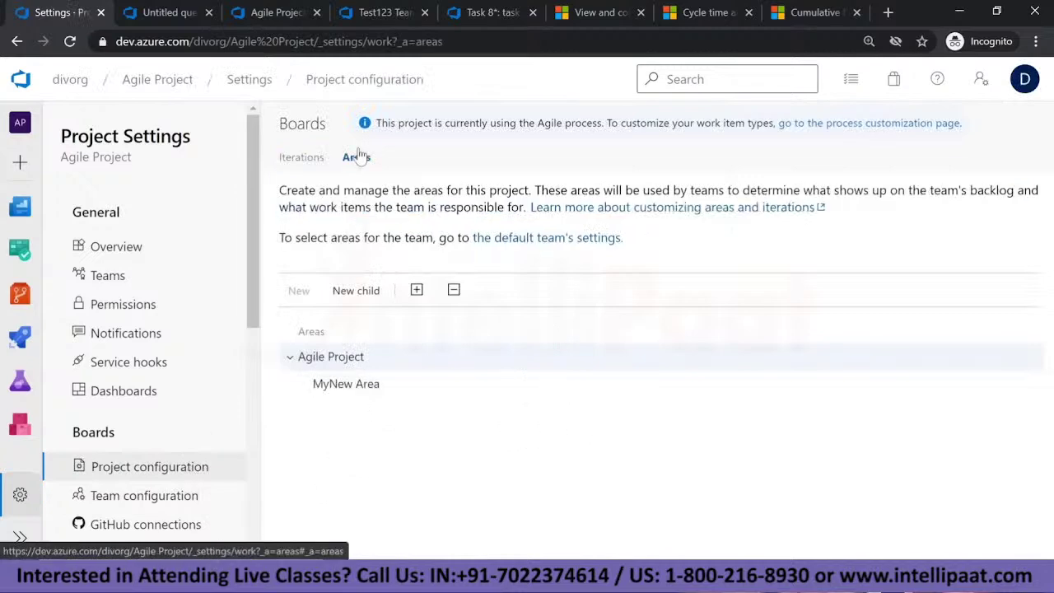
{"action": "left_click", "coordinate": [160, 494]}
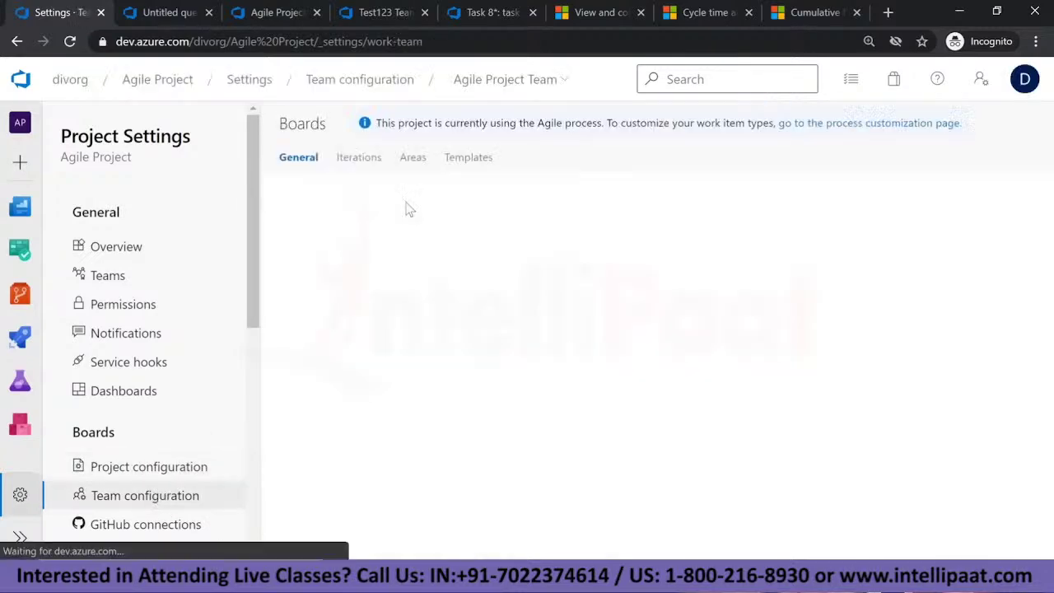
{"action": "left_click", "coordinate": [413, 160]}
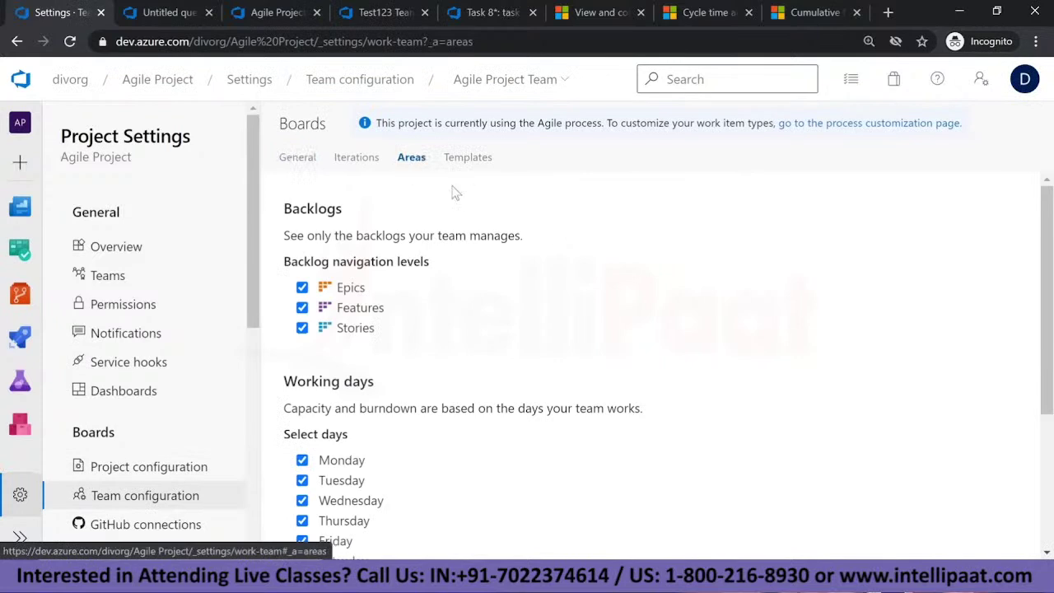
{"action": "left_click", "coordinate": [412, 160]}
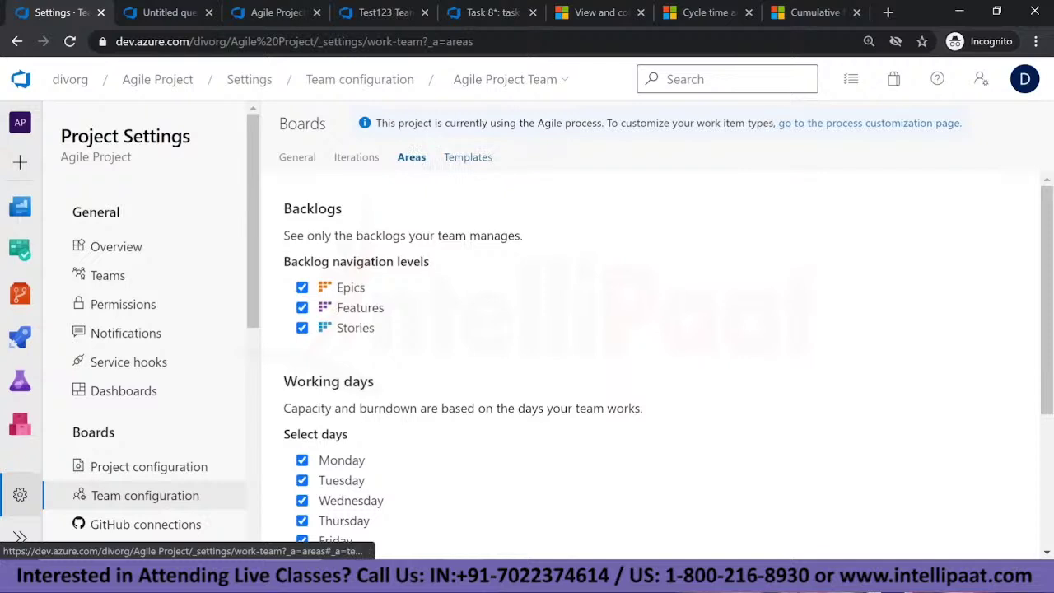
{"action": "left_click", "coordinate": [455, 156]}
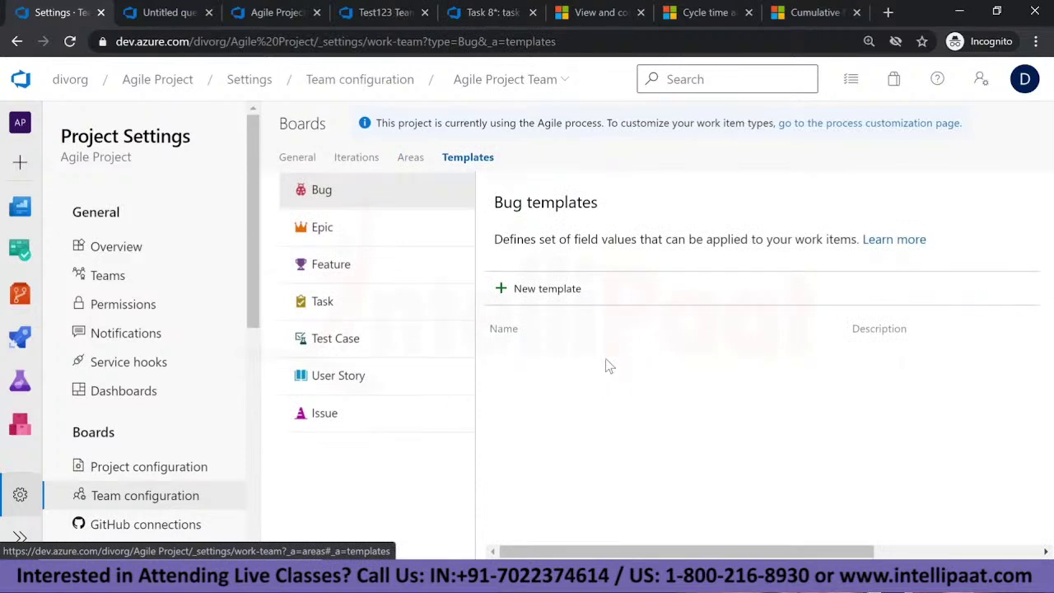
Step: Start a Bug template, then open work item 15 'ijdfb' from the sprint taskboard
{"action": "left_click", "coordinate": [561, 293]}
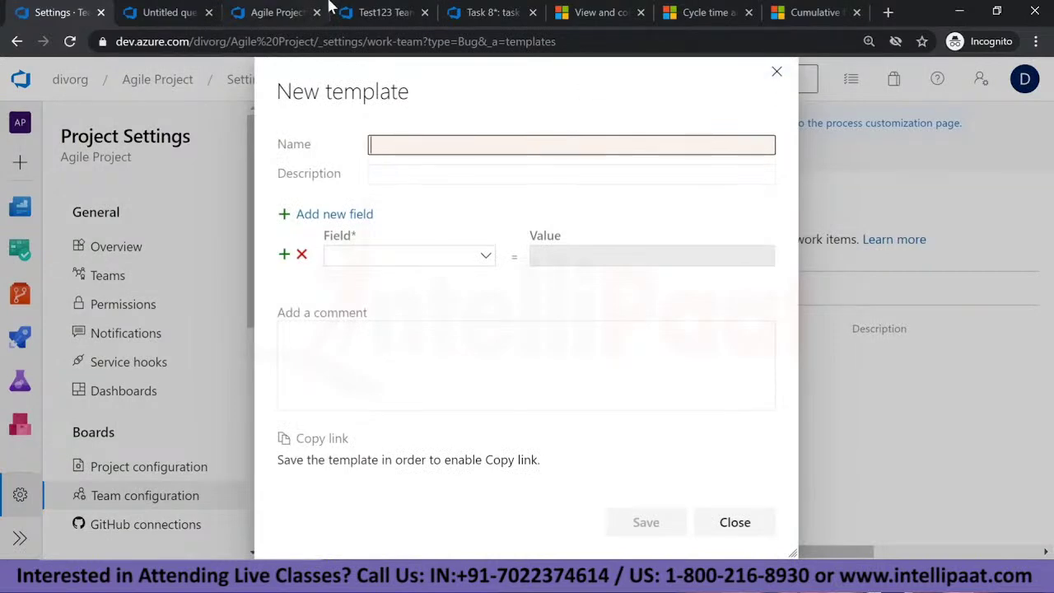
{"action": "left_click", "coordinate": [189, 6]}
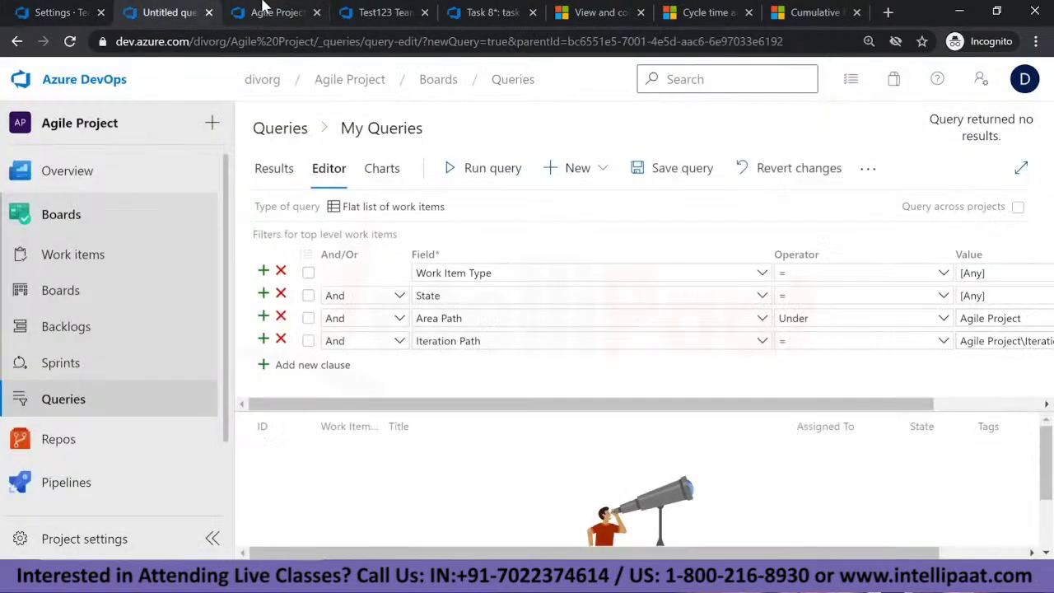
{"action": "left_click", "coordinate": [258, 10]}
{"action": "left_click", "coordinate": [322, 247]}
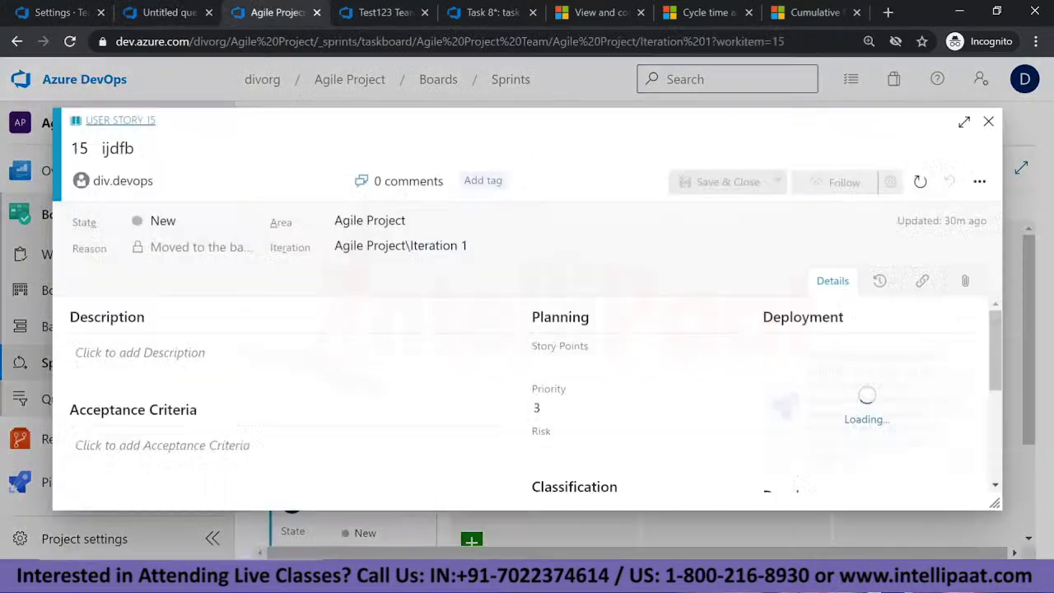
Step: Capture work item 15 as template 'ldm' for Agile Project Team and copy its link
{"action": "left_click", "coordinate": [979, 181]}
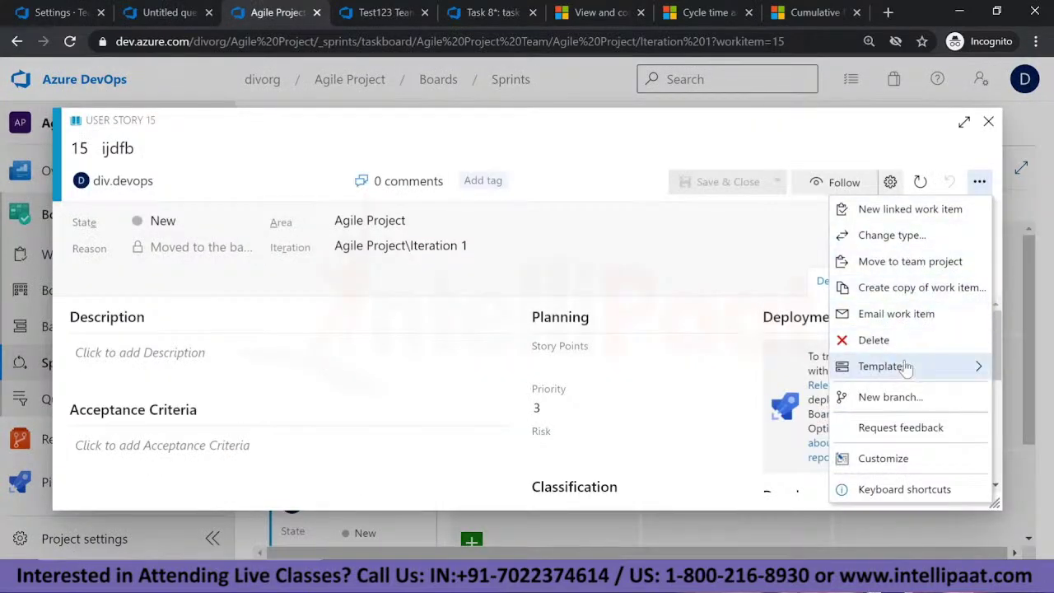
{"action": "mouse_move", "coordinate": [906, 368]}
{"action": "left_click", "coordinate": [744, 365]}
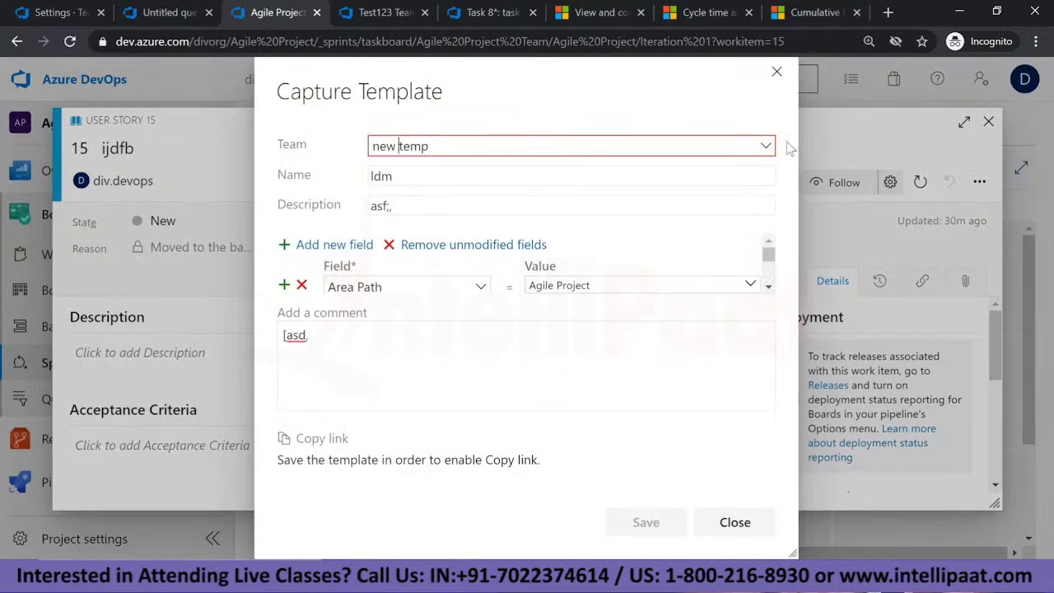
{"action": "left_click", "coordinate": [766, 146]}
{"action": "left_click", "coordinate": [724, 169]}
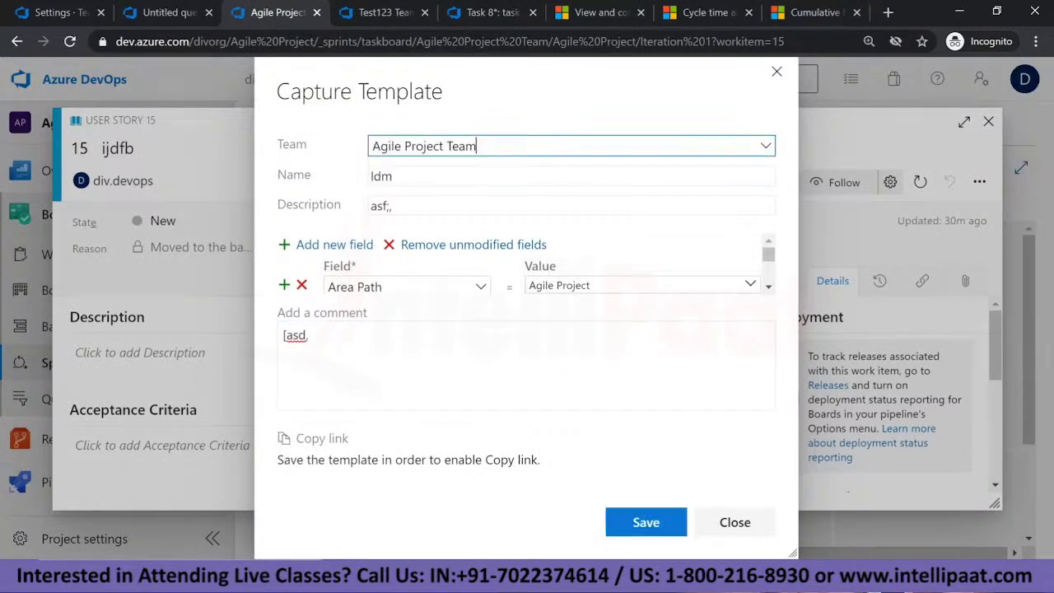
{"action": "left_click", "coordinate": [674, 517]}
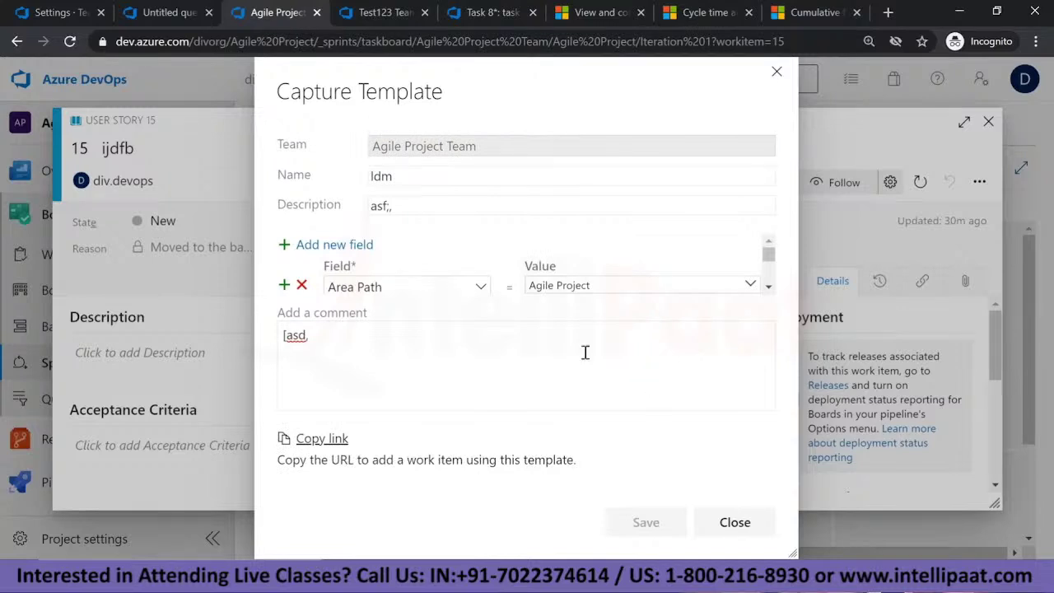
{"action": "left_click", "coordinate": [321, 419]}
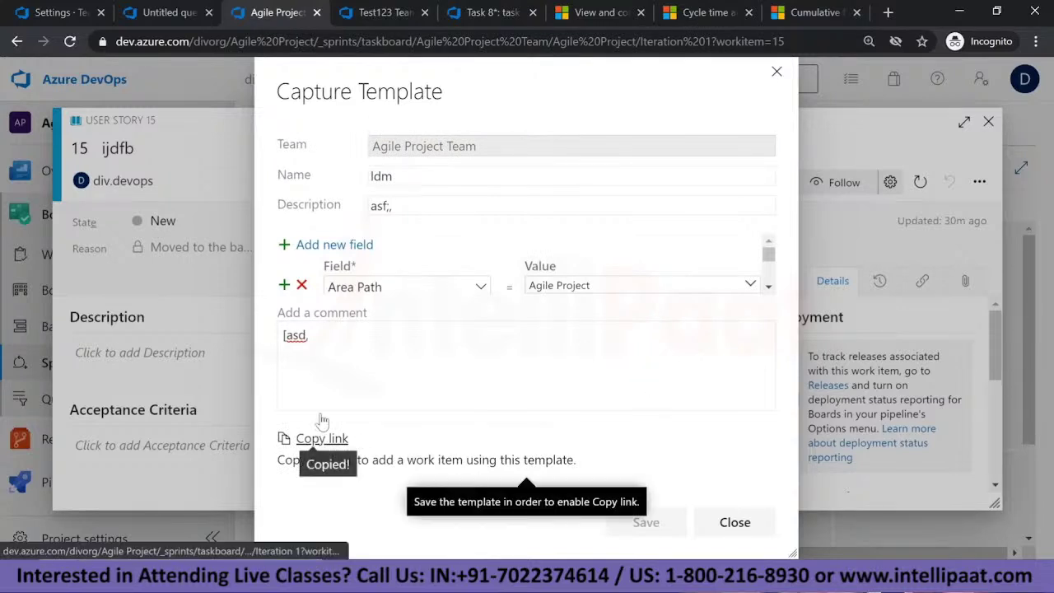
{"action": "left_click", "coordinate": [776, 71]}
{"action": "left_click", "coordinate": [72, 41]}
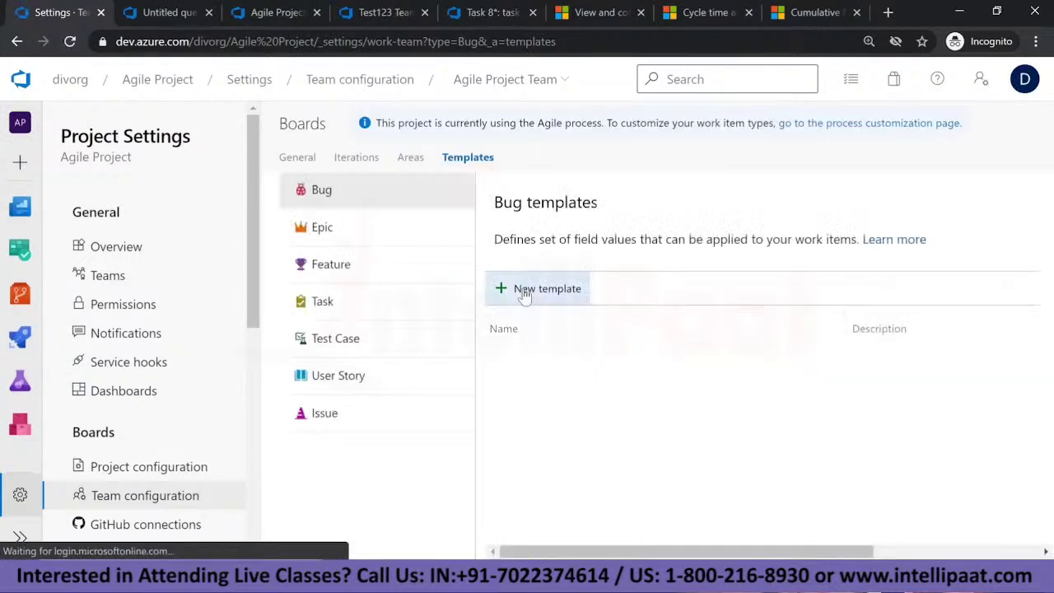
Step: Create and save Bug template 'new templa' with description 'lmd' and an Activity field
{"action": "left_click", "coordinate": [524, 290]}
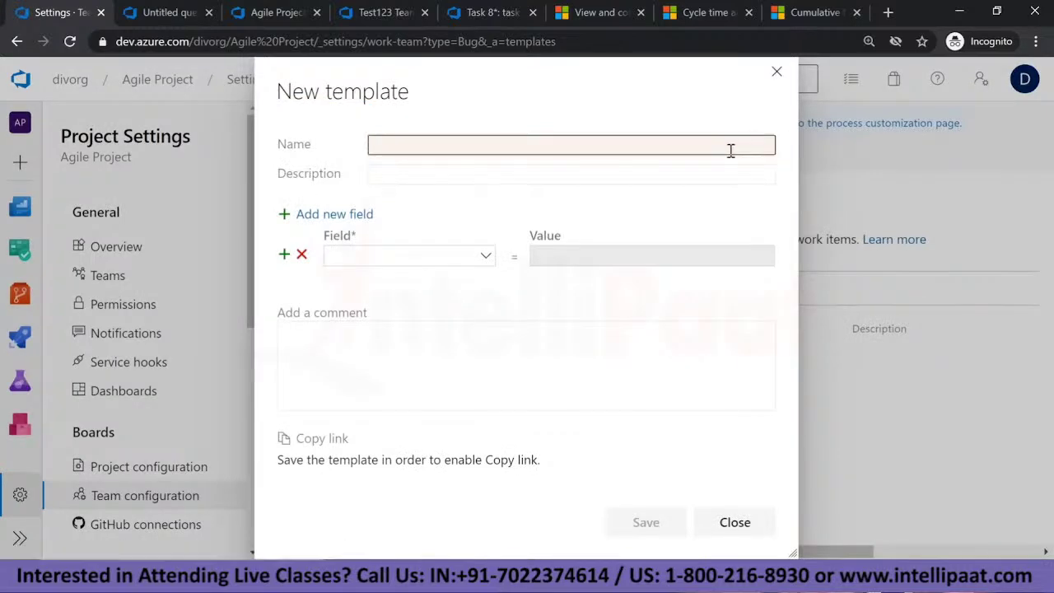
{"action": "type", "text": "new templa"}
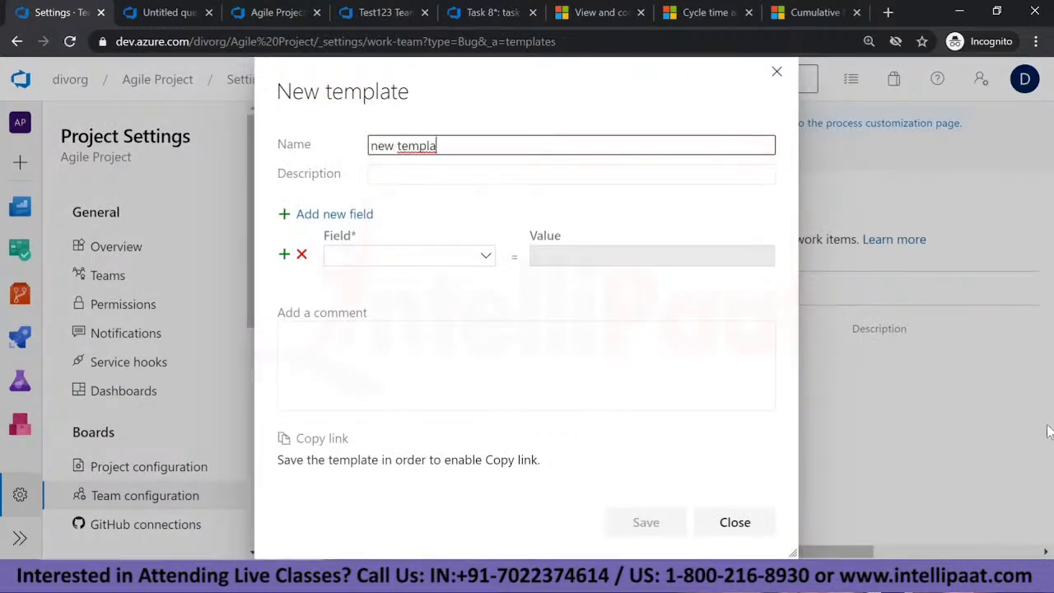
{"action": "left_click", "coordinate": [437, 304]}
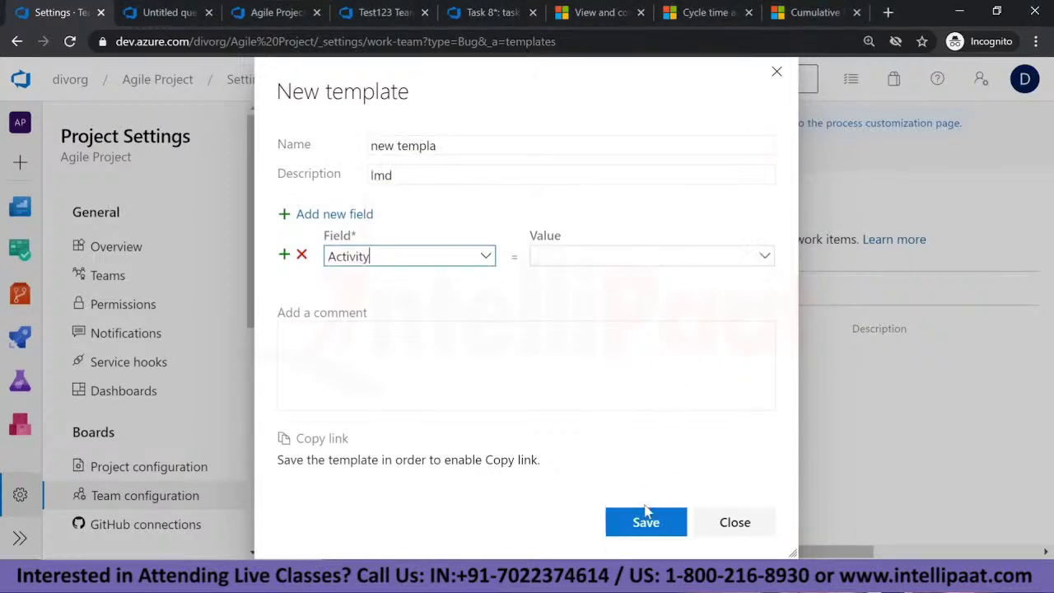
{"action": "left_click", "coordinate": [647, 513]}
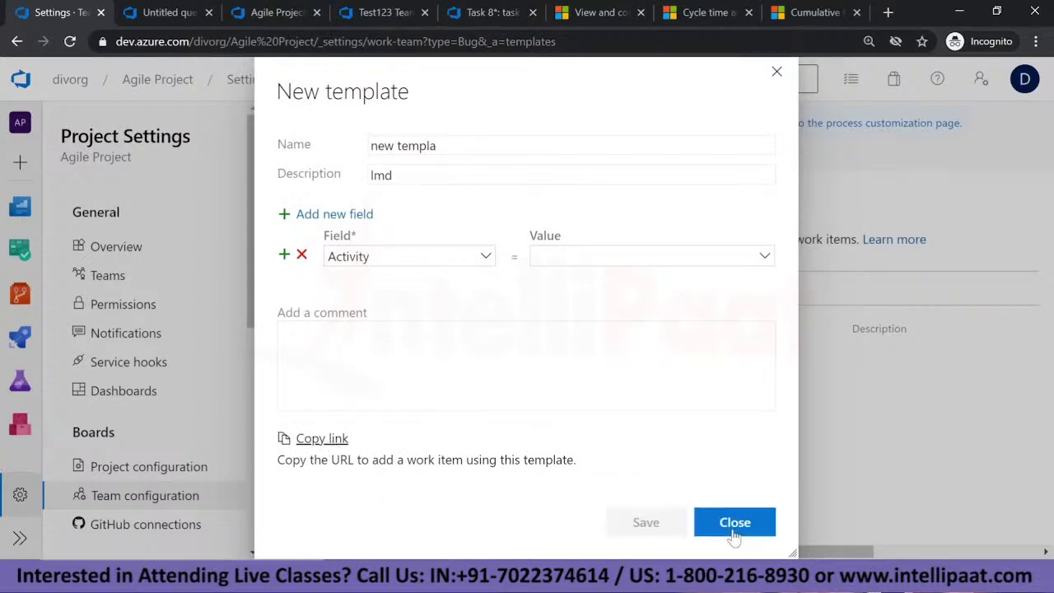
{"action": "key", "text": "Escape"}
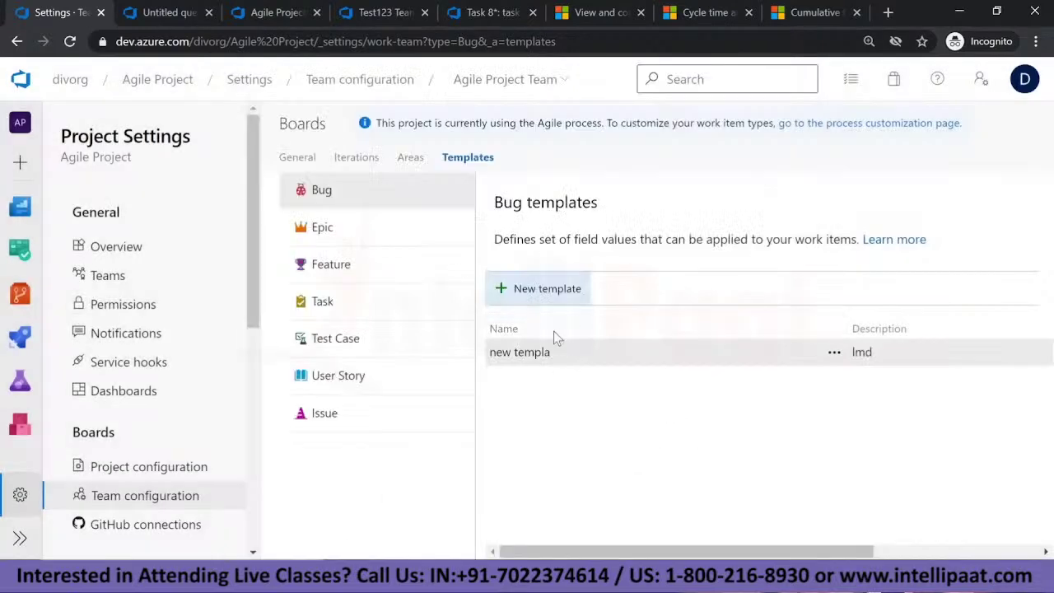
Step: Browse the work item templates and copy the link of the ldm User Story template
{"action": "left_click", "coordinate": [323, 303]}
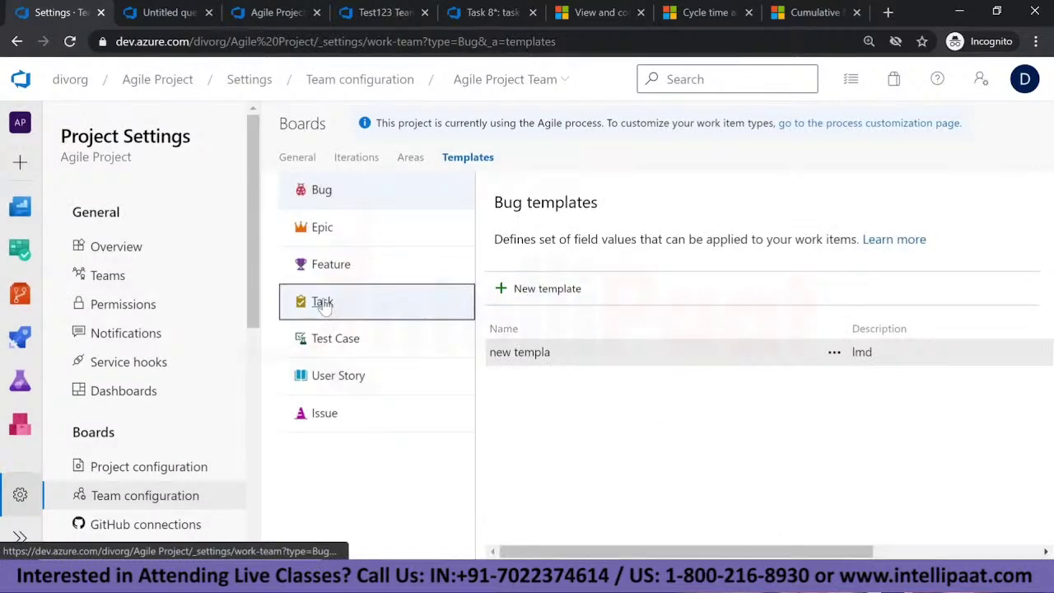
{"action": "left_click", "coordinate": [324, 266]}
{"action": "left_click", "coordinate": [335, 381]}
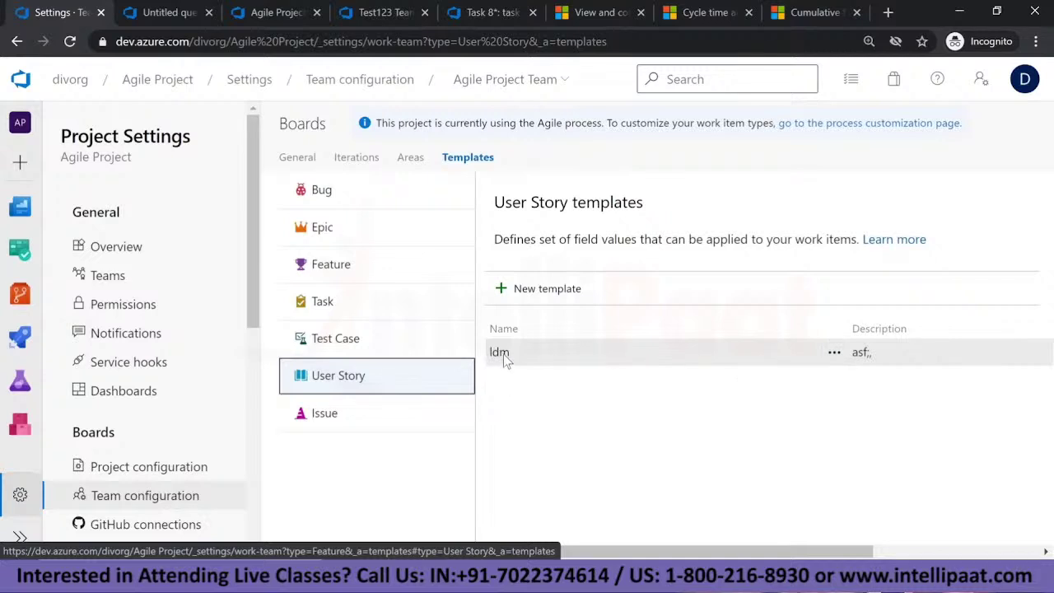
{"action": "left_click", "coordinate": [834, 353]}
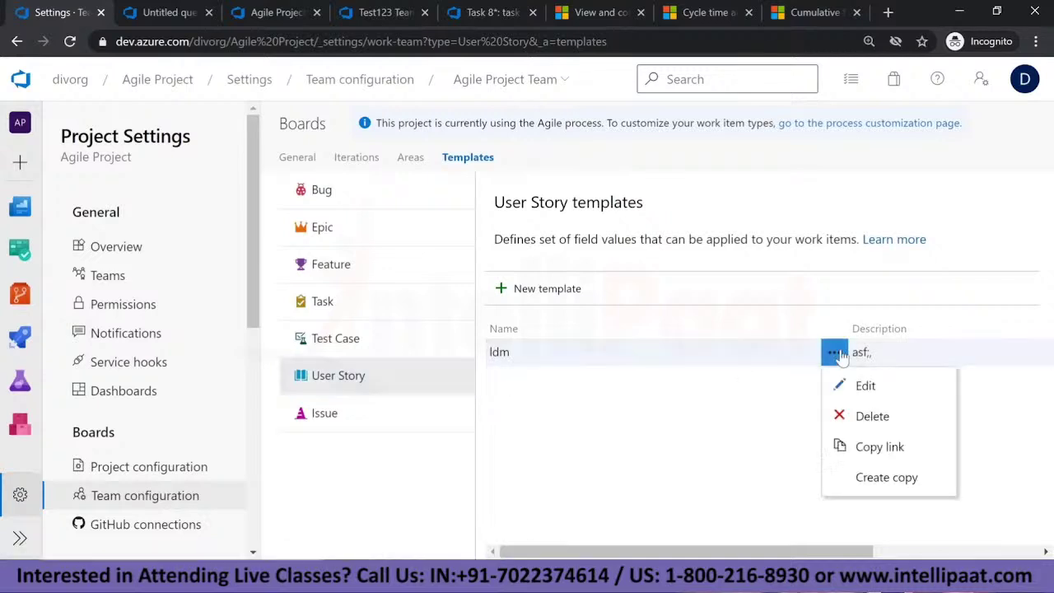
{"action": "left_click", "coordinate": [879, 446]}
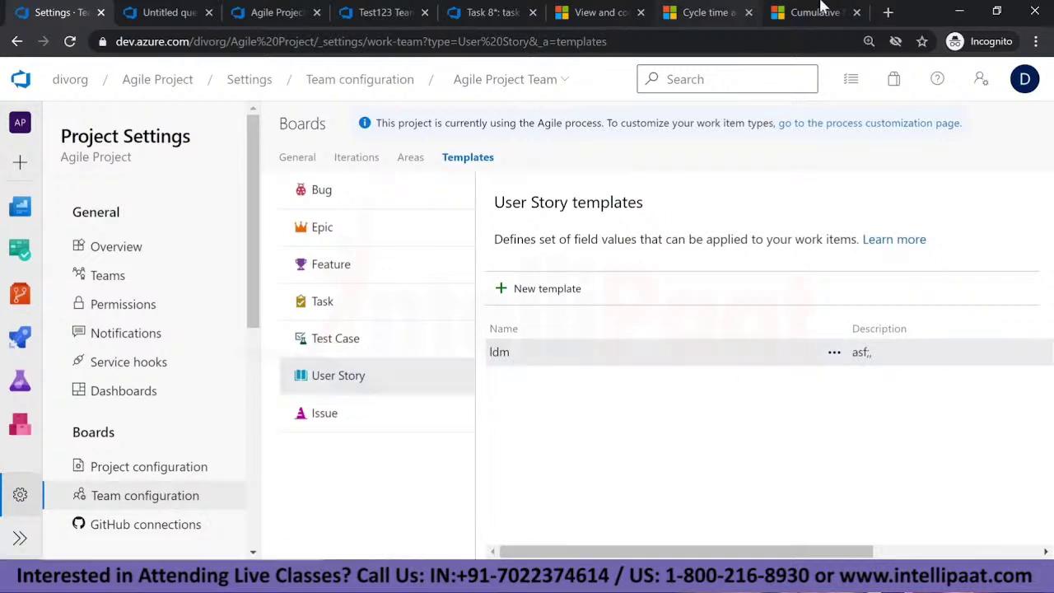
Step: Load the copied link in a new tab as an unsaved user story titled 'ijdfb', then leave
{"action": "left_click", "coordinate": [887, 12]}
{"action": "key", "text": "ctrl+v"}
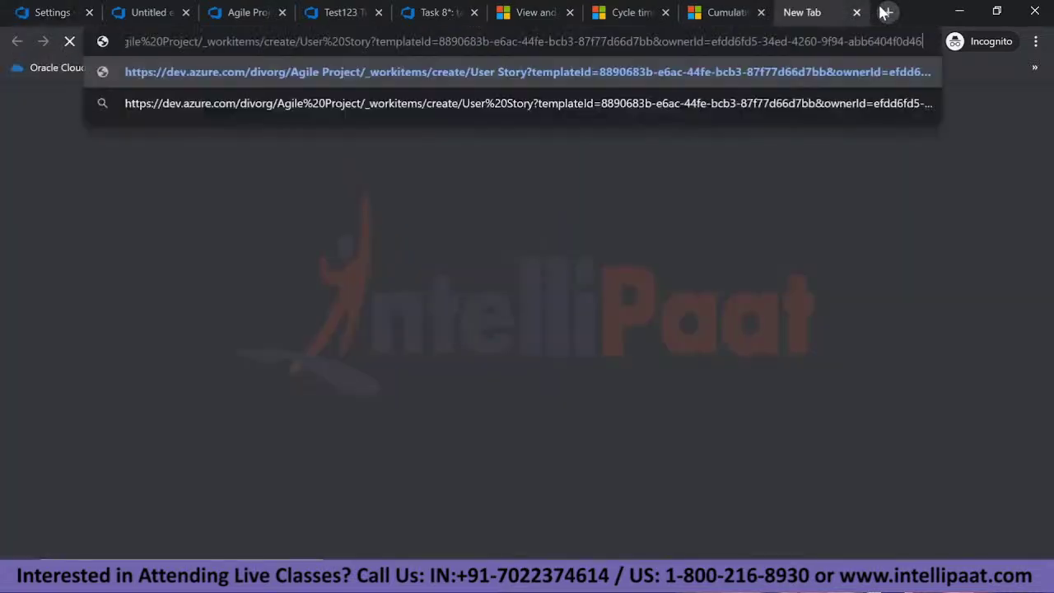
{"action": "key", "text": "Return"}
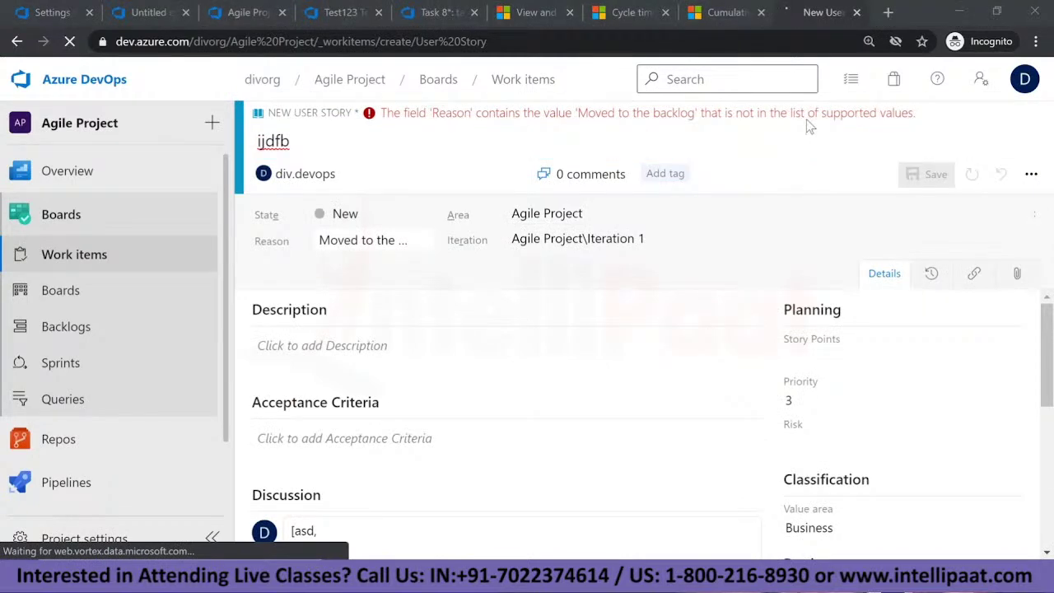
{"action": "left_click", "coordinate": [107, 540]}
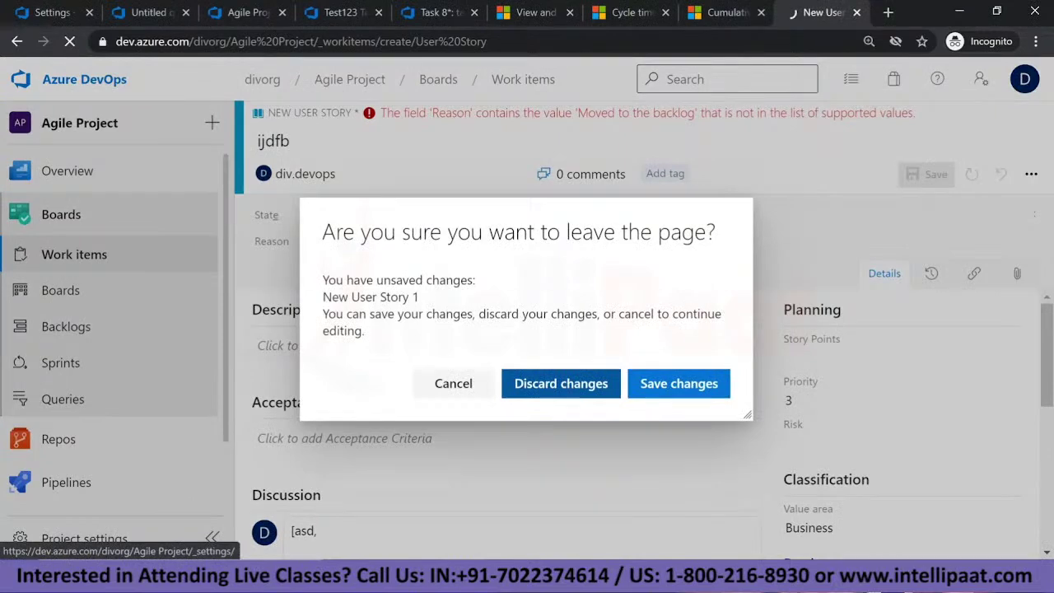
{"action": "left_click", "coordinate": [565, 384]}
Step: Go to Project configuration's Areas page and cancel a new child area under Agile Project
{"action": "left_click", "coordinate": [25, 540]}
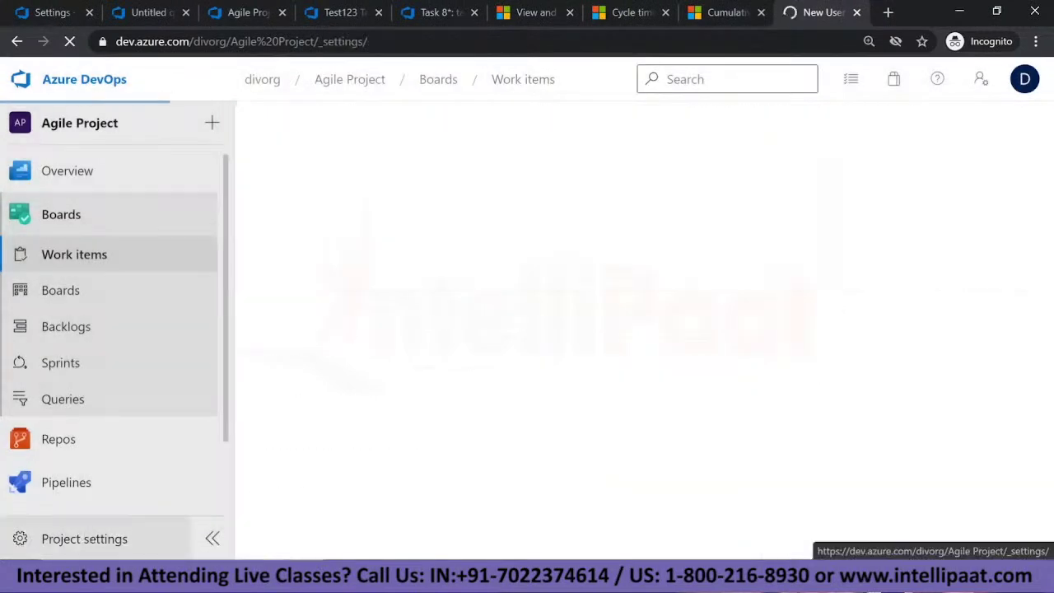
{"action": "left_click", "coordinate": [160, 214]}
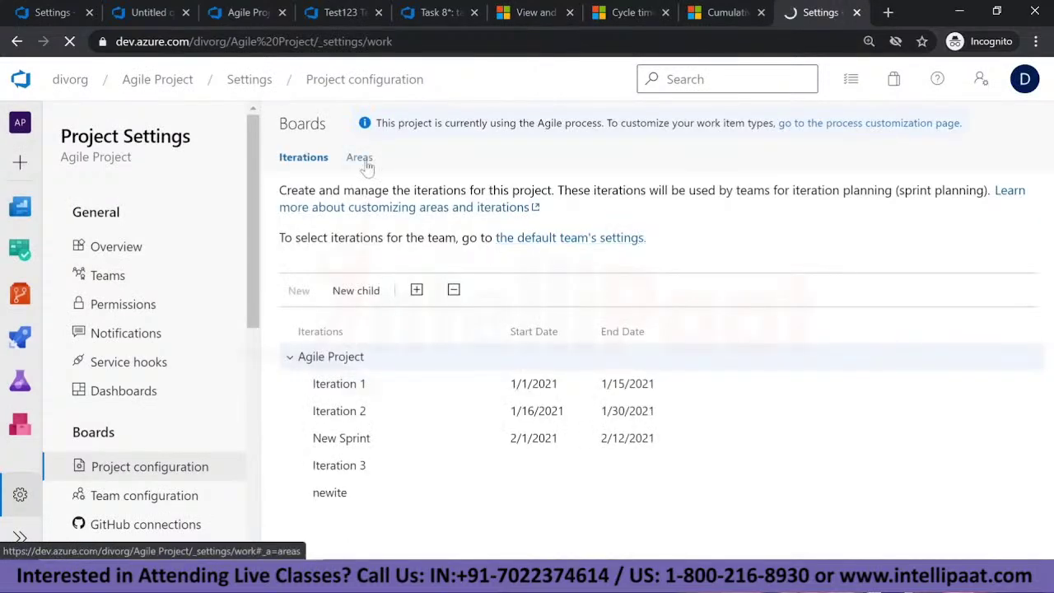
{"action": "left_click", "coordinate": [363, 159]}
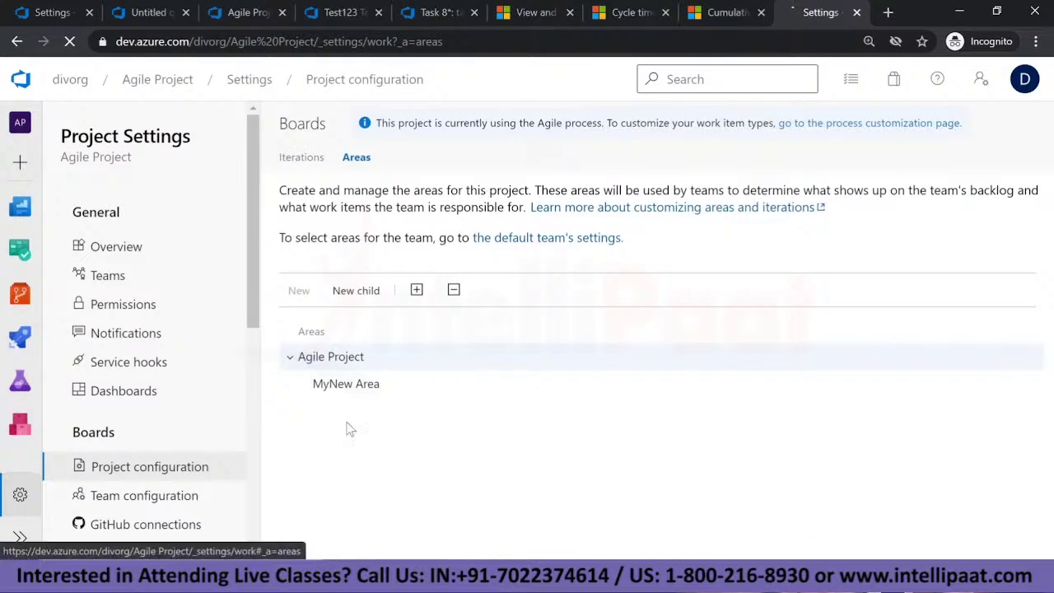
{"action": "left_click", "coordinate": [355, 292]}
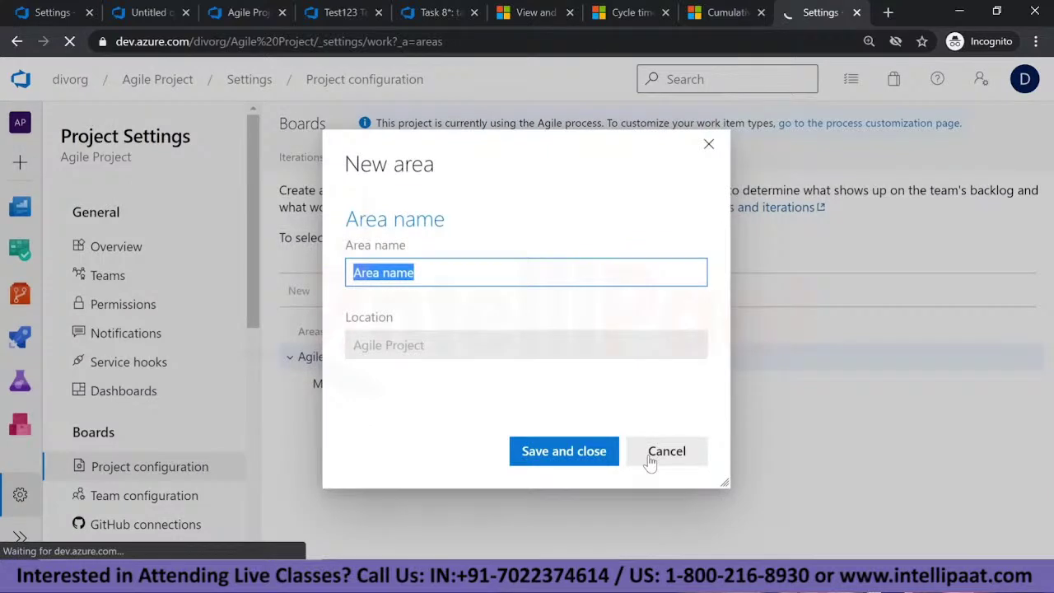
{"action": "left_click", "coordinate": [651, 463]}
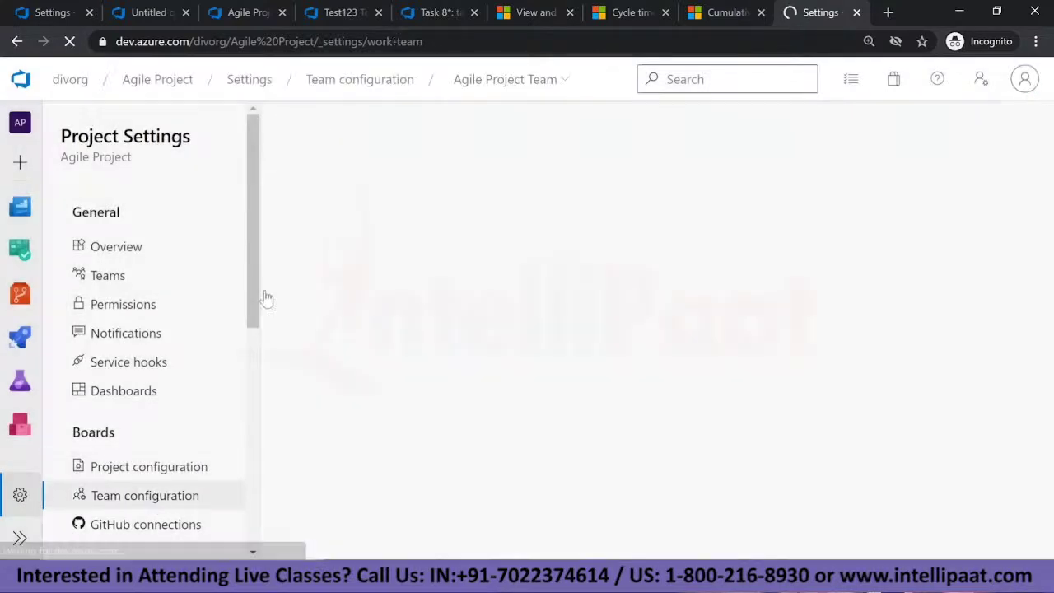
Step: Add a child area named 'new' under Agile Project in the team's Areas settings
{"action": "left_click", "coordinate": [412, 157]}
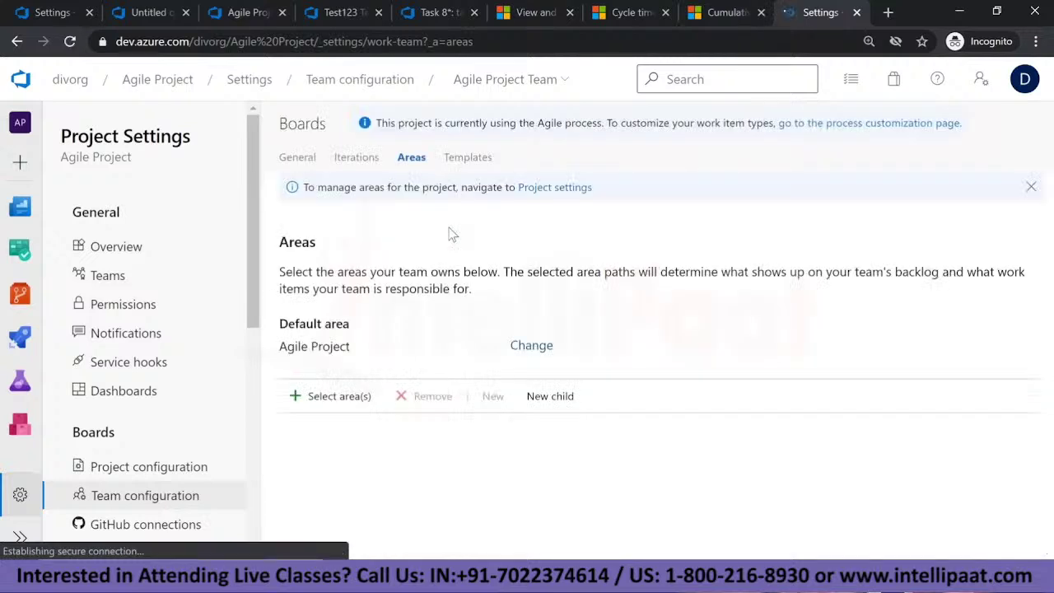
{"action": "left_click", "coordinate": [555, 408]}
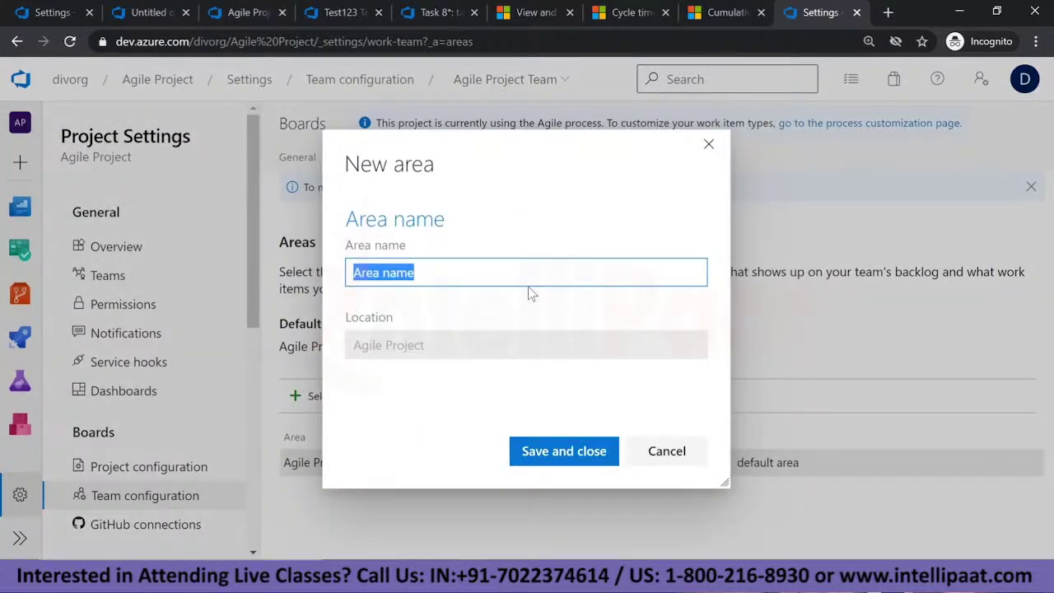
{"action": "type", "text": "new"}
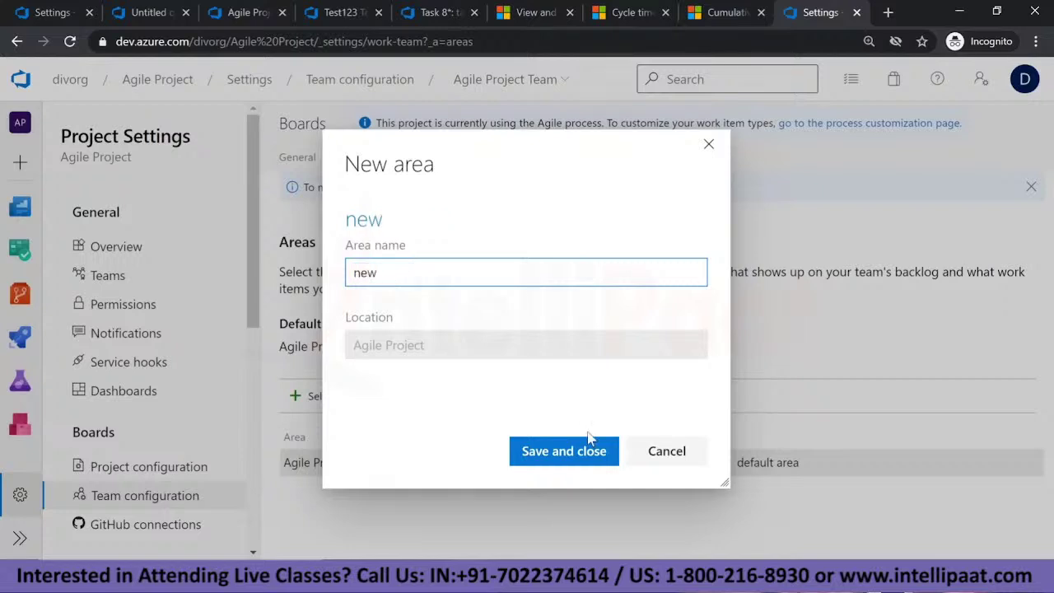
{"action": "left_click", "coordinate": [590, 442]}
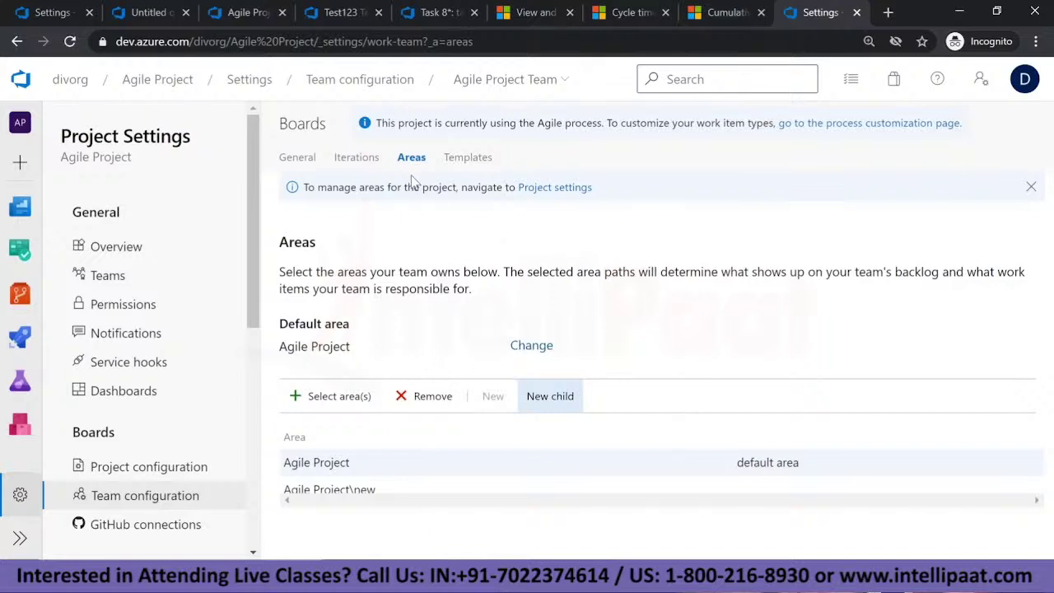
Step: Check the team list, then return to the project-wide iteration and area settings
{"action": "left_click", "coordinate": [519, 82]}
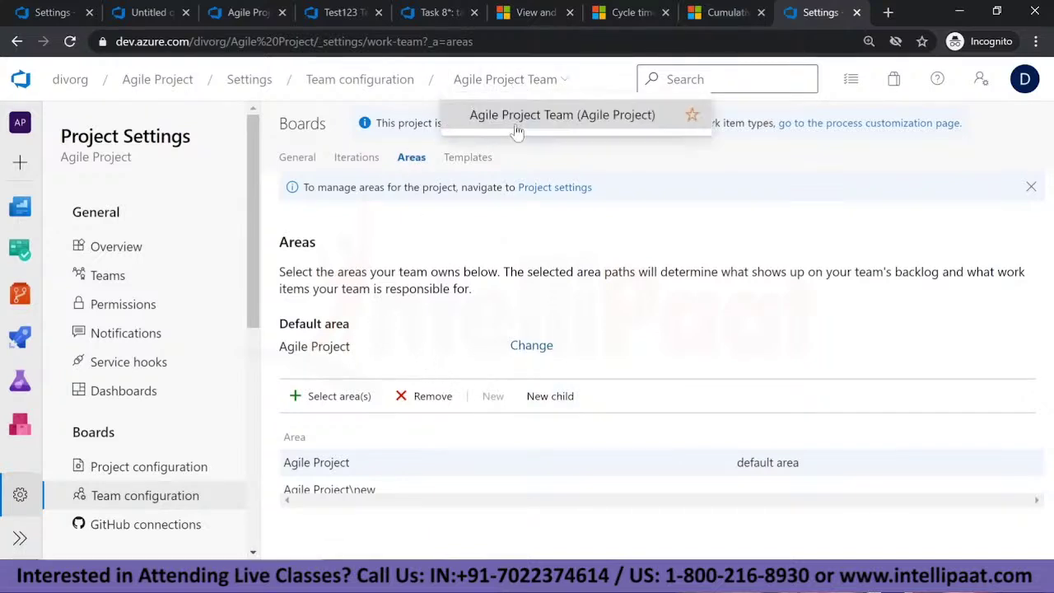
{"action": "left_click", "coordinate": [543, 114]}
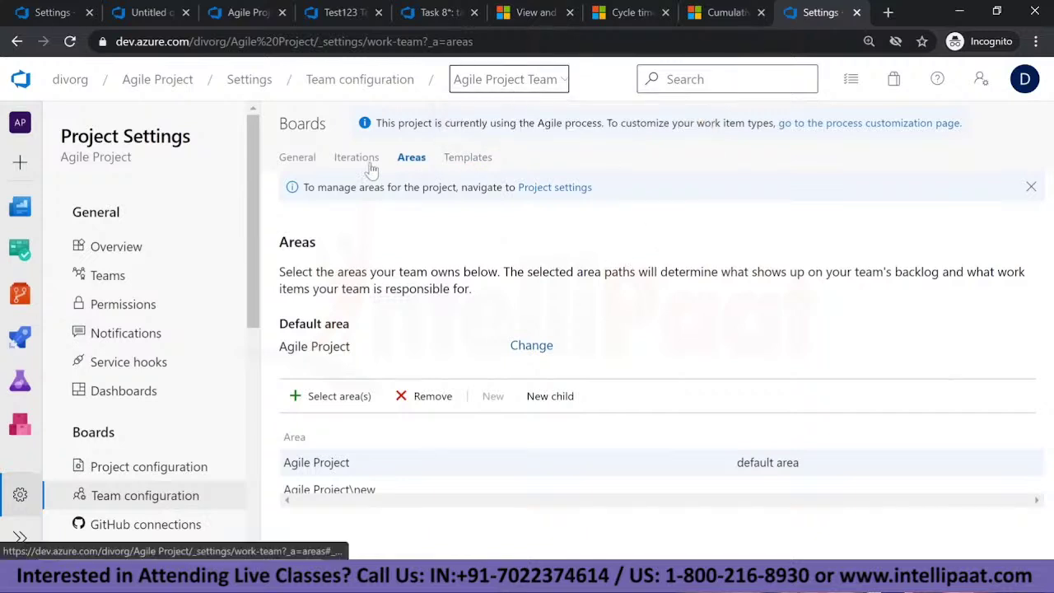
{"action": "left_click", "coordinate": [172, 468]}
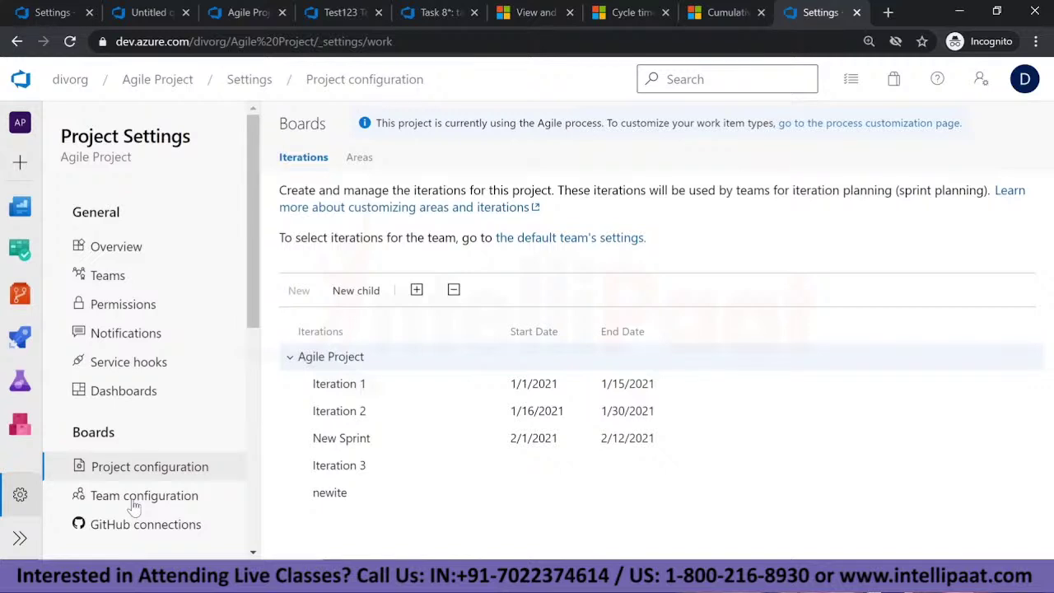
Step: Review the team's area paths and the project iterations, ending on the team's board settings
{"action": "left_click", "coordinate": [134, 500]}
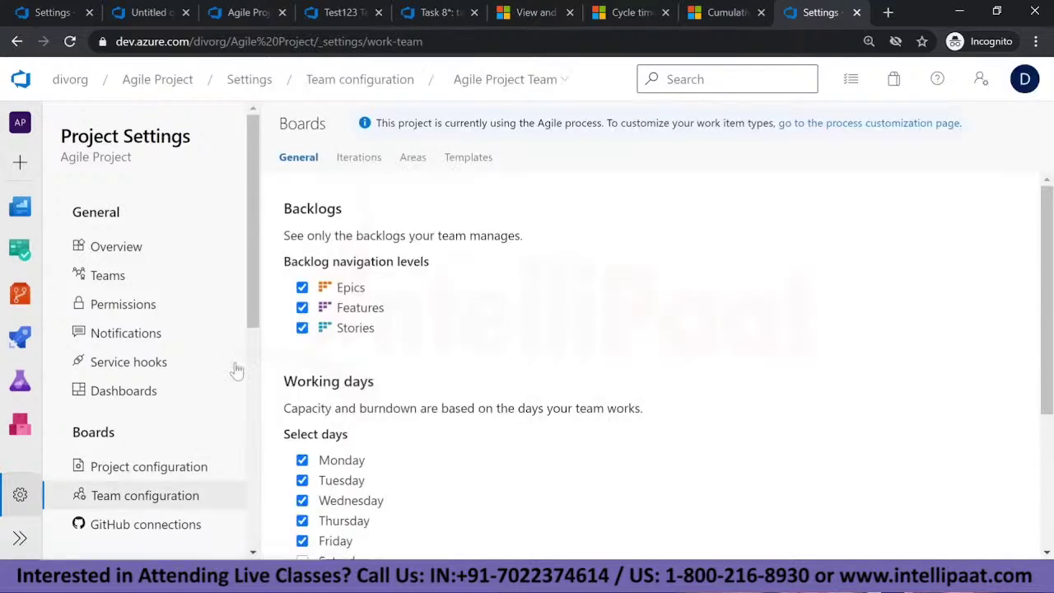
{"action": "left_click", "coordinate": [412, 157]}
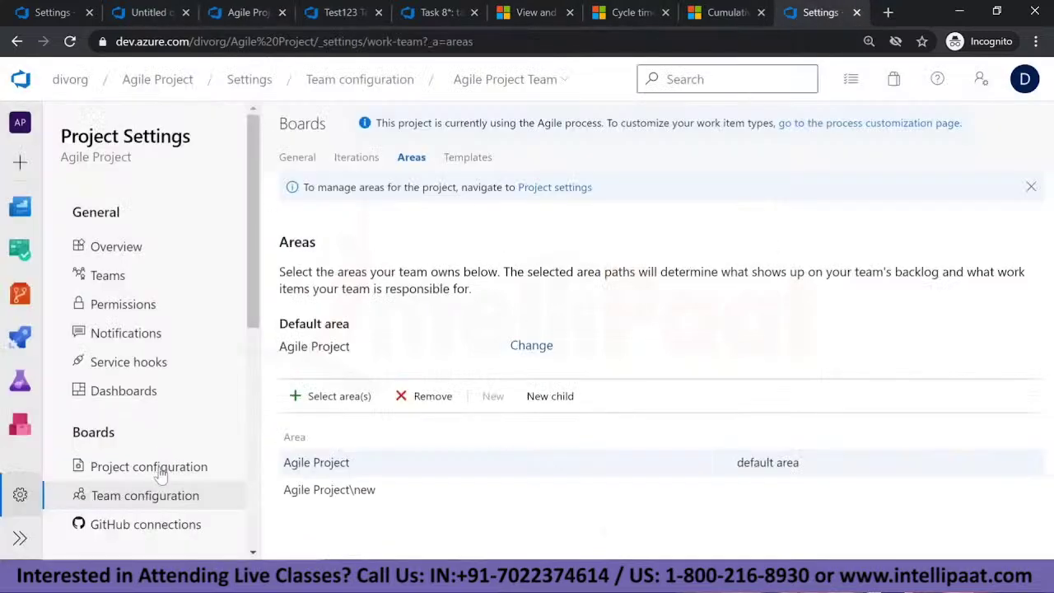
{"action": "left_click", "coordinate": [162, 476]}
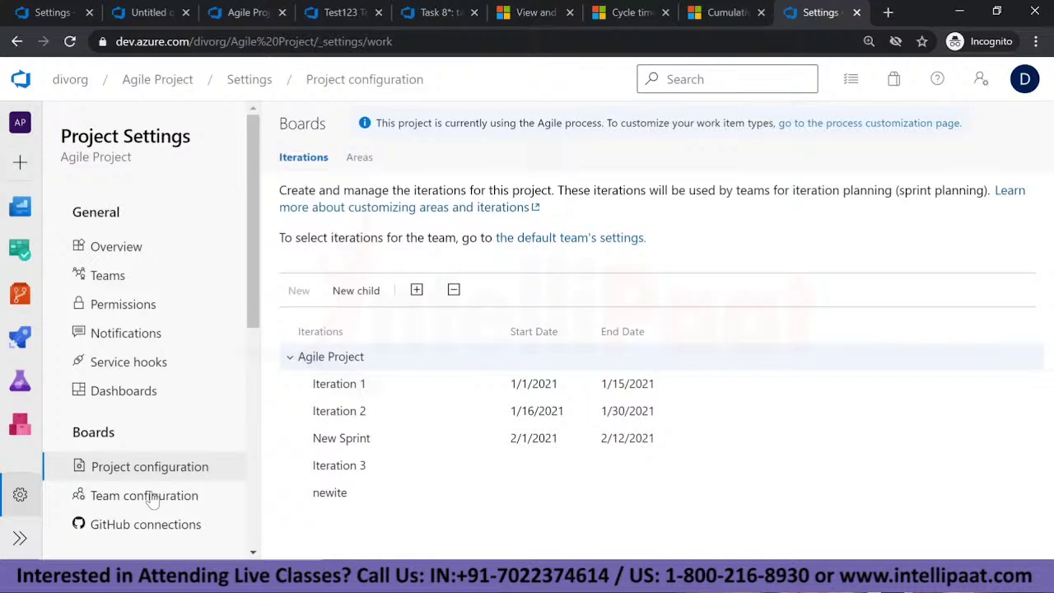
{"action": "left_click", "coordinate": [152, 502]}
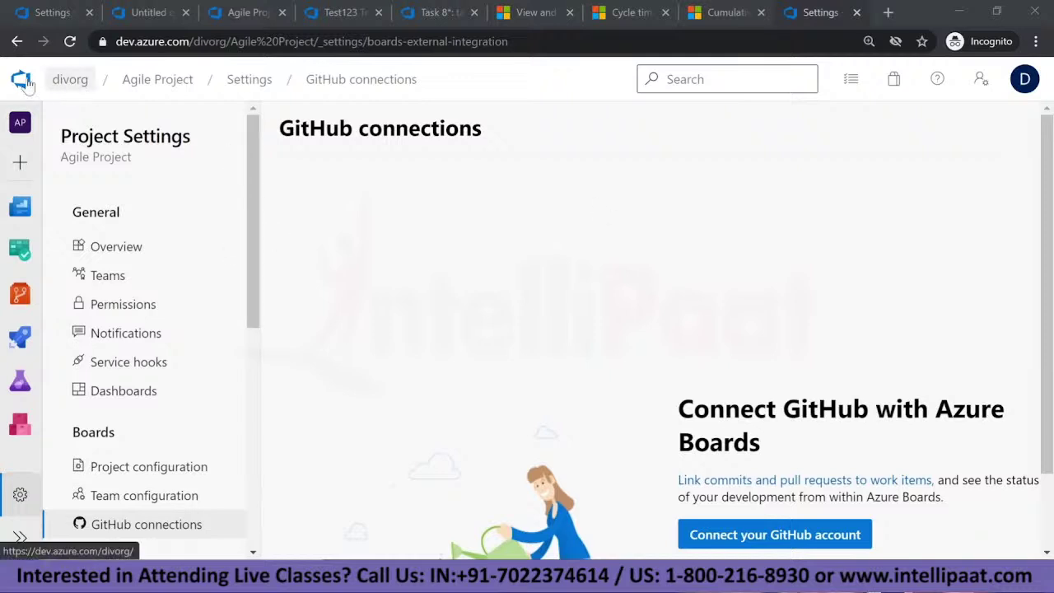
Step: Return to divorg's projects page listing Agile Project, Custom Process Temlate - Agile and aokna
{"action": "left_click", "coordinate": [70, 80]}
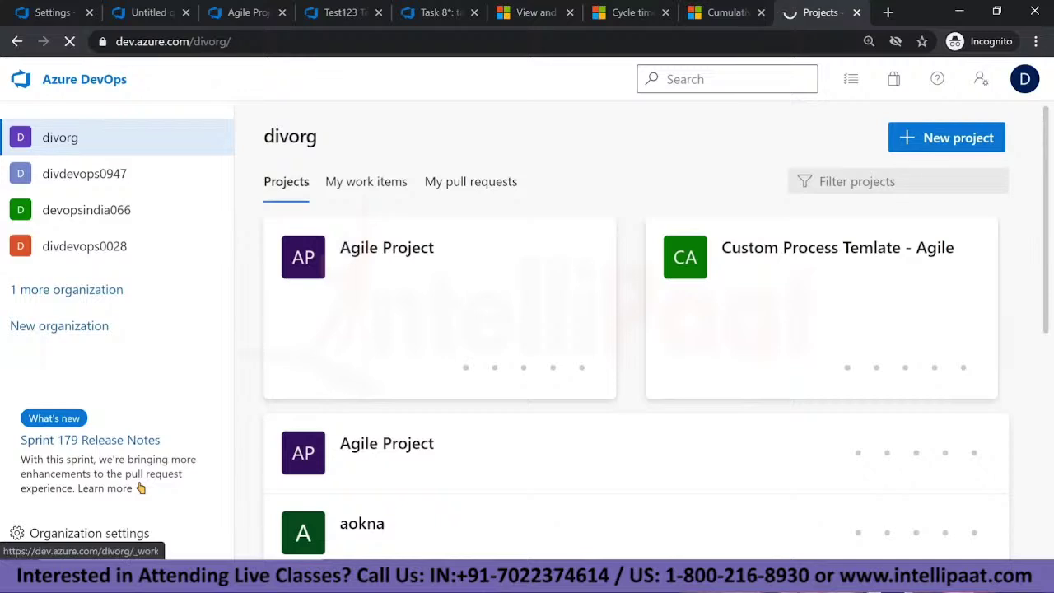
Step: Switch to the divdevops0947 organization and open the Test123 project's settings overview
{"action": "left_click", "coordinate": [160, 185]}
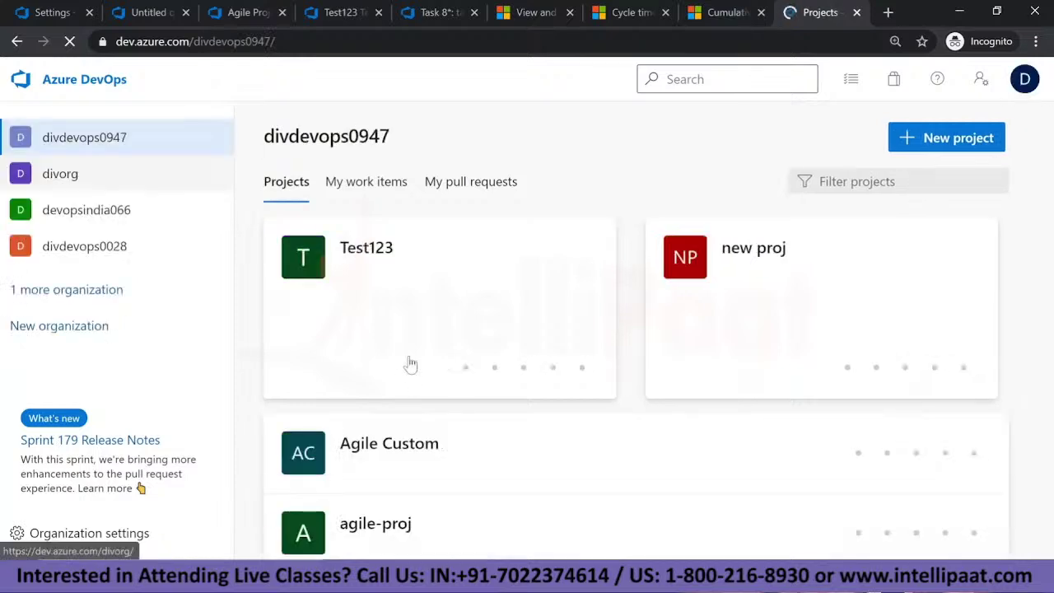
{"action": "left_click", "coordinate": [411, 368]}
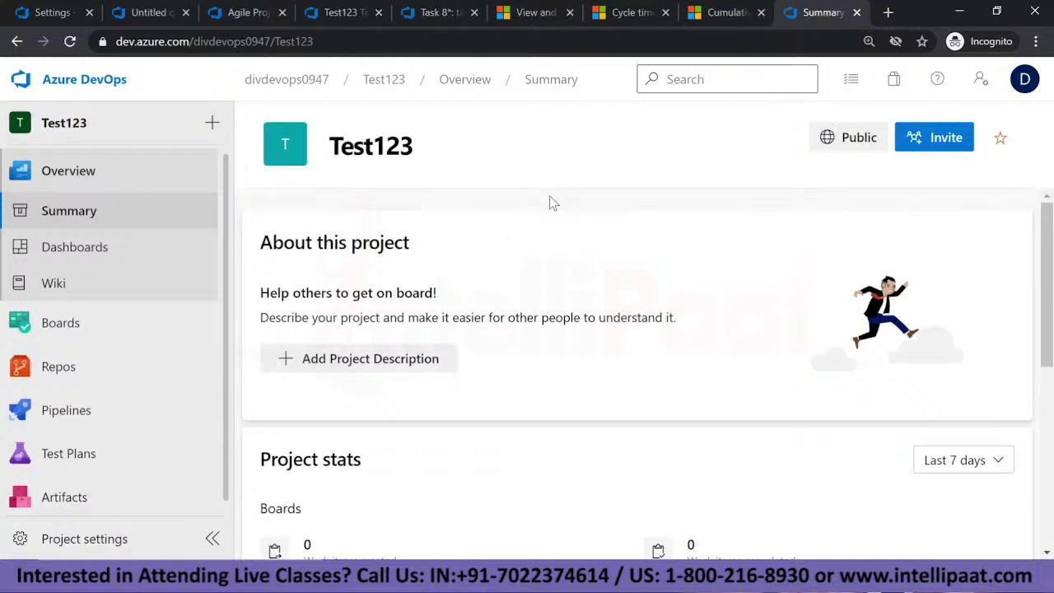
{"action": "left_click", "coordinate": [115, 548]}
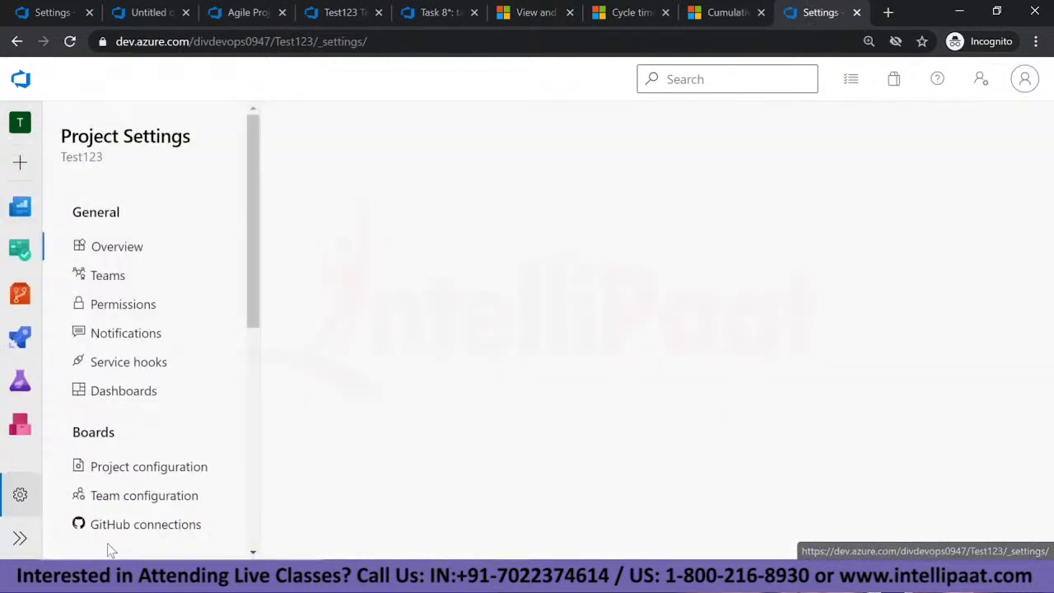
Step: Open Service hooks in Test123's settings to see the three Trello card subscriptions
{"action": "left_click", "coordinate": [152, 370]}
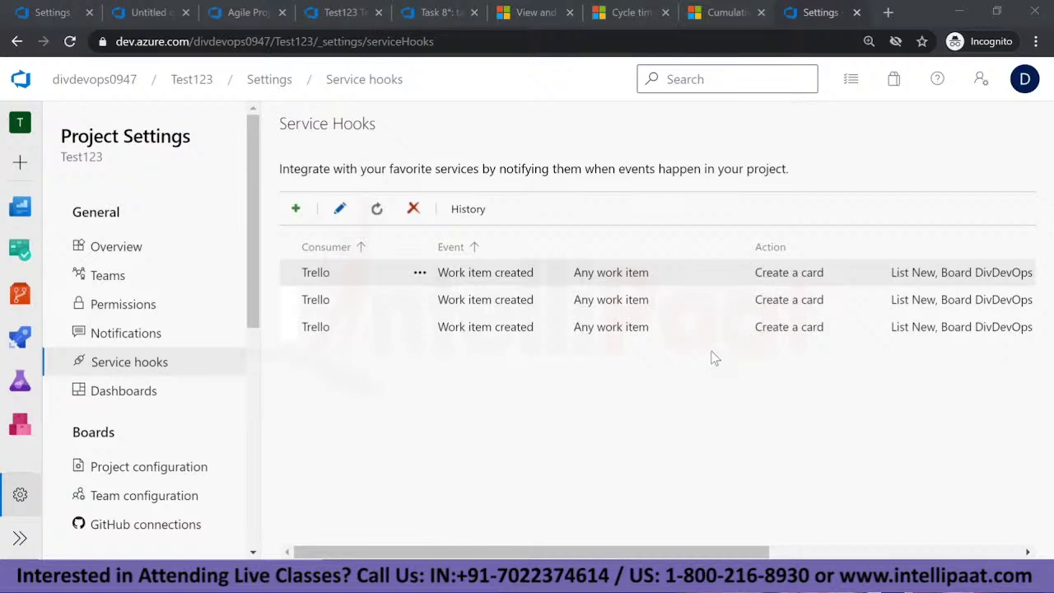
Step: Create a new service hook subscription, choose Trello as the service, and continue
{"action": "left_click", "coordinate": [296, 209]}
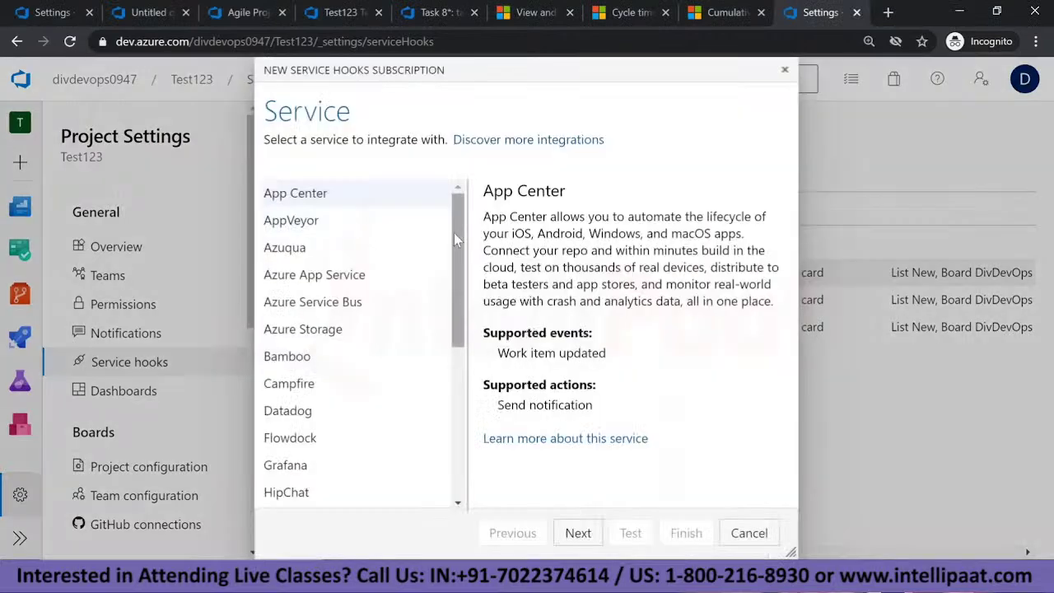
{"action": "left_click_drag", "start_coordinate": [453, 233], "coordinate": [449, 407]}
{"action": "scroll", "coordinate": [435, 226], "scroll_direction": "up", "scroll_amount": 4}
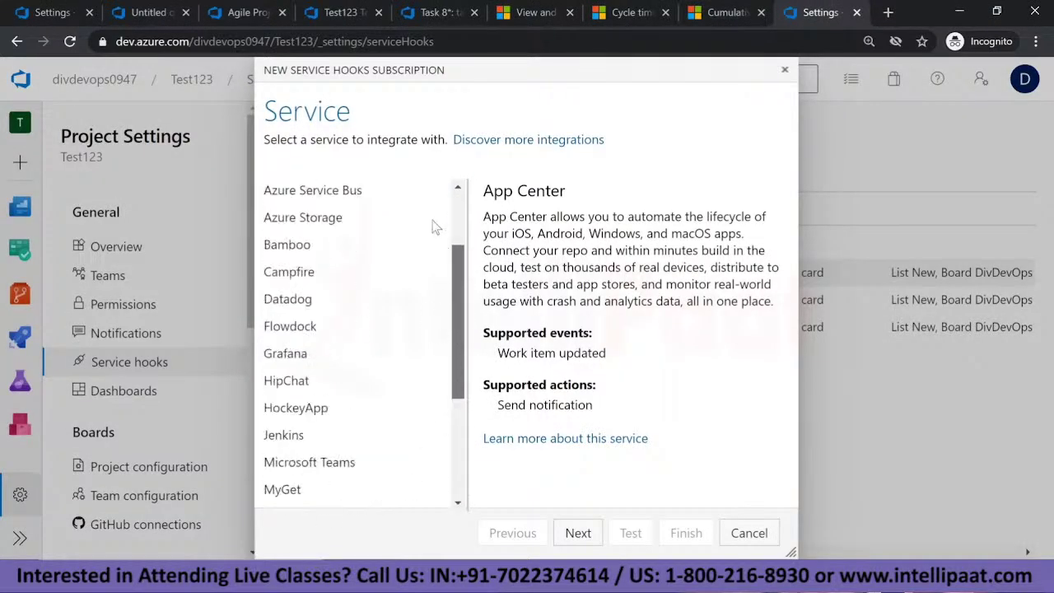
{"action": "scroll", "coordinate": [449, 325], "scroll_direction": "down", "scroll_amount": 4}
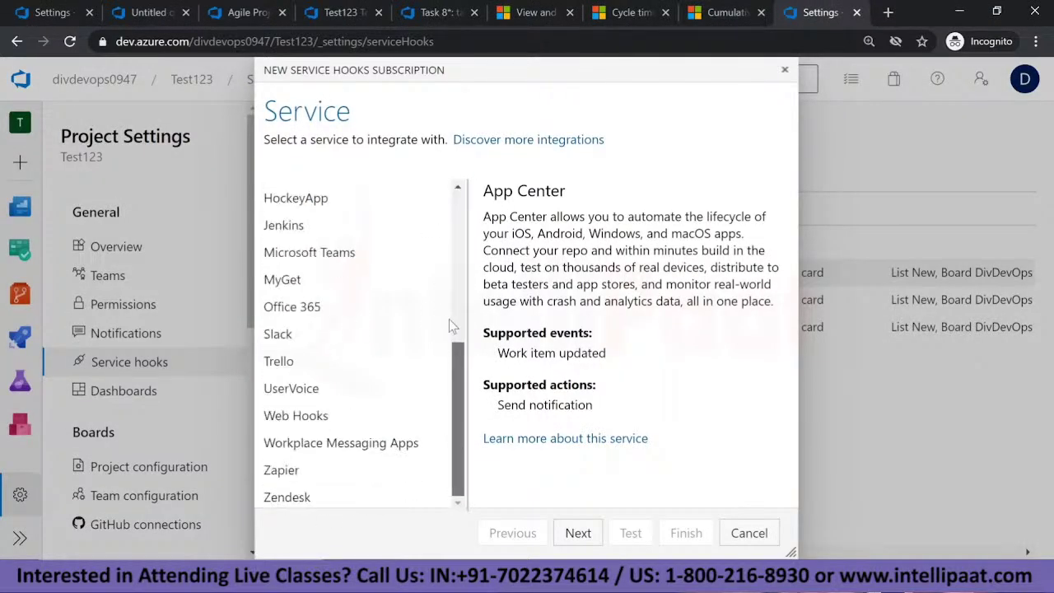
{"action": "scroll", "coordinate": [448, 318], "scroll_direction": "up", "scroll_amount": 4}
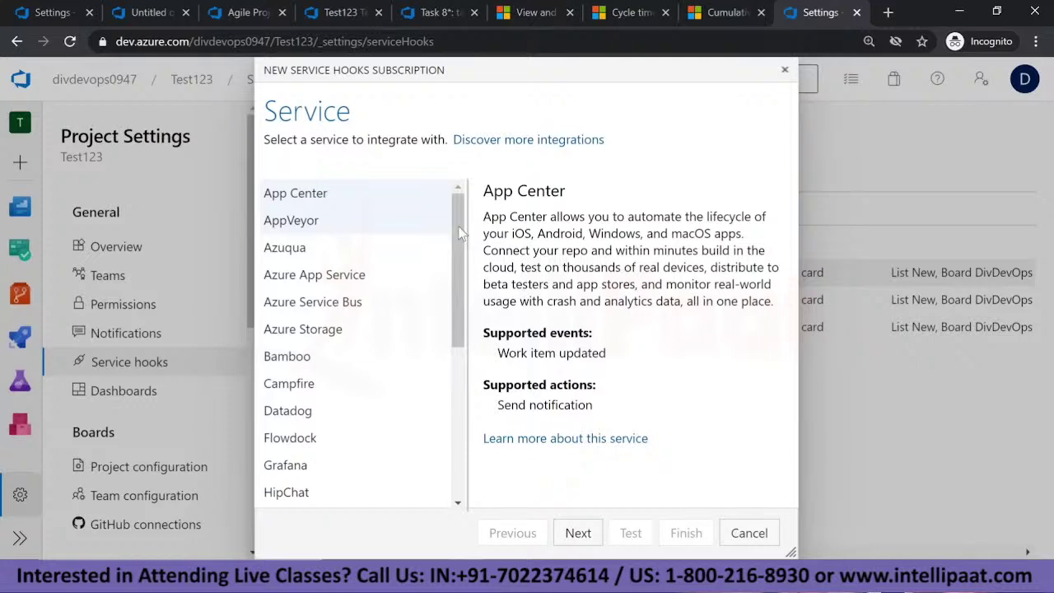
{"action": "left_click_drag", "start_coordinate": [463, 251], "coordinate": [471, 319]}
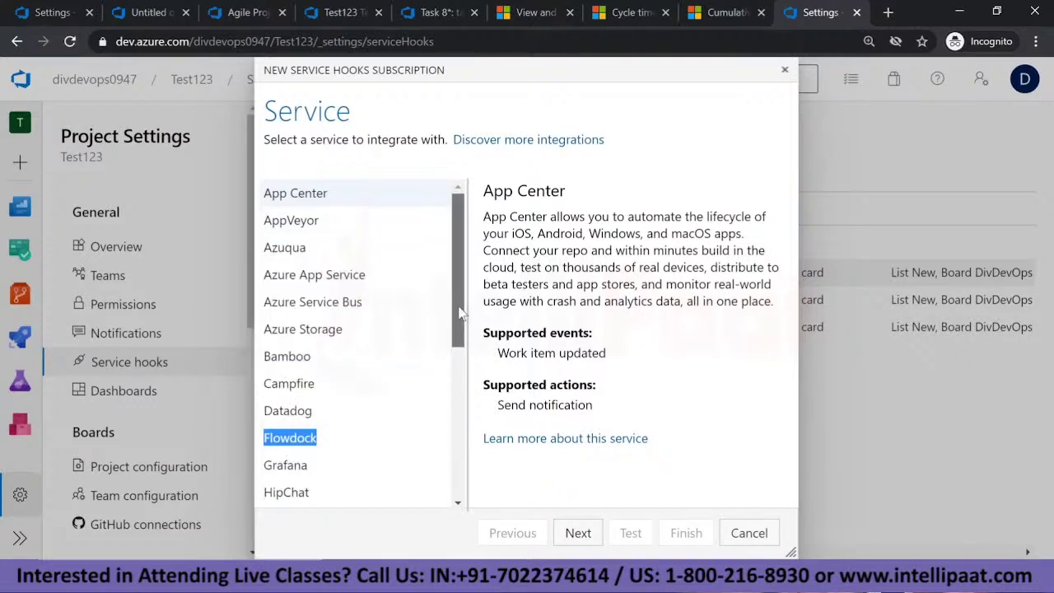
{"action": "scroll", "coordinate": [362, 300], "scroll_direction": "down", "scroll_amount": 4}
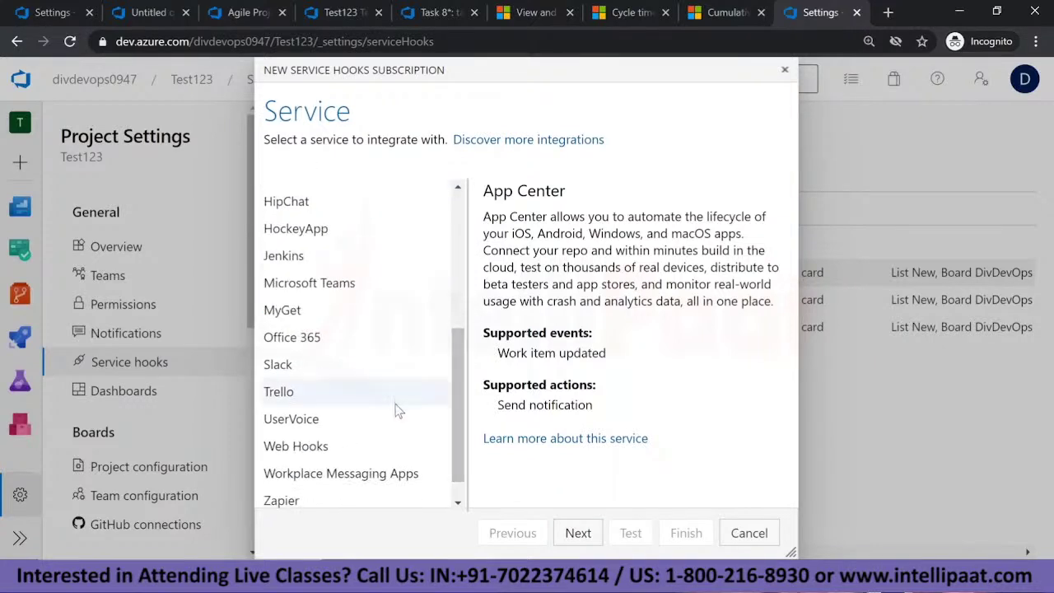
{"action": "left_click", "coordinate": [278, 394]}
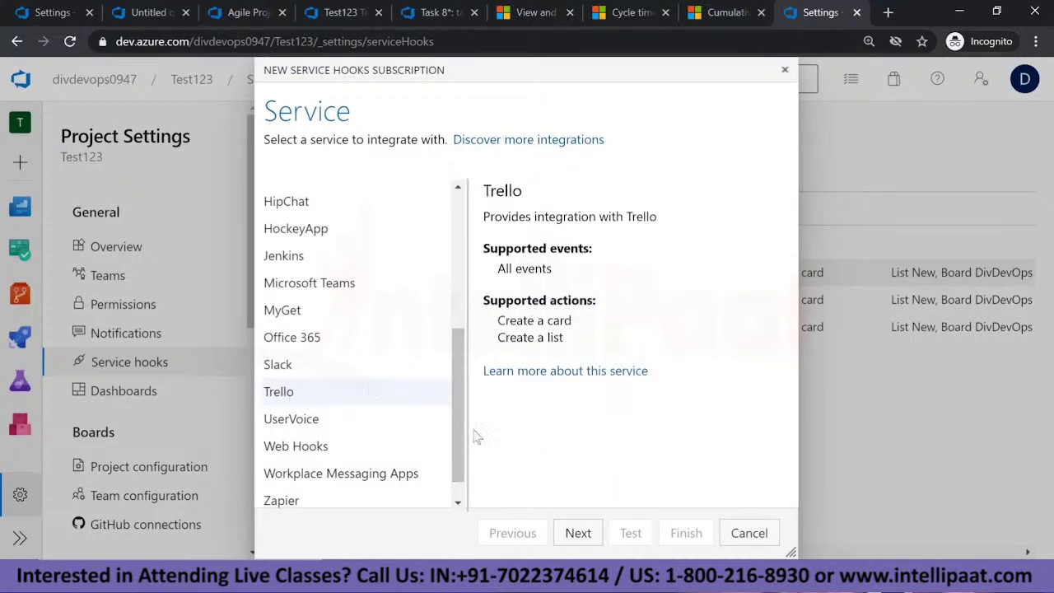
{"action": "left_click", "coordinate": [575, 532]}
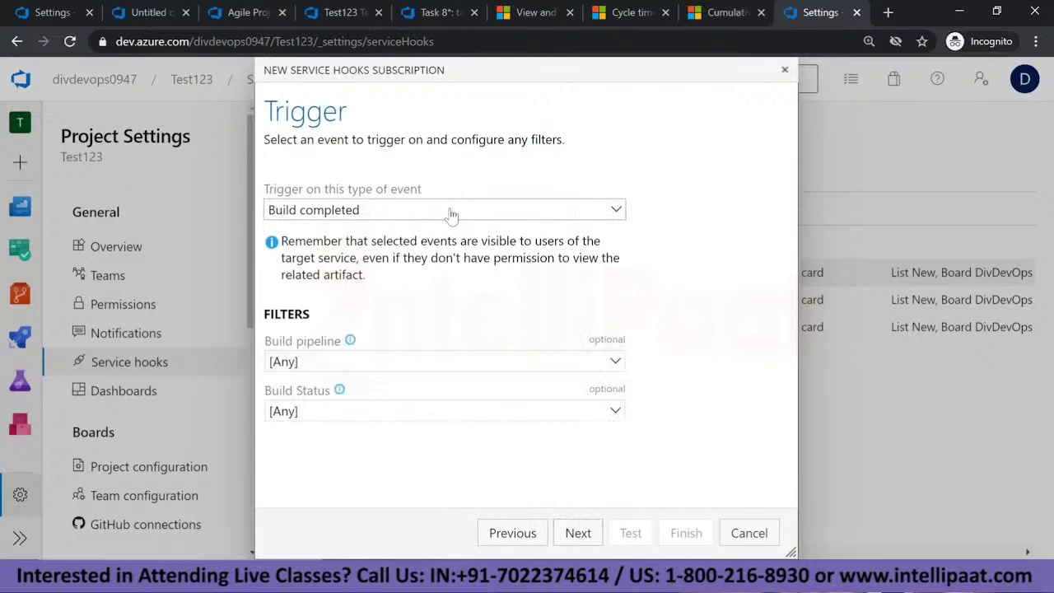
Step: Set the Trello trigger event to Work item created and proceed to the action step
{"action": "left_click", "coordinate": [452, 212]}
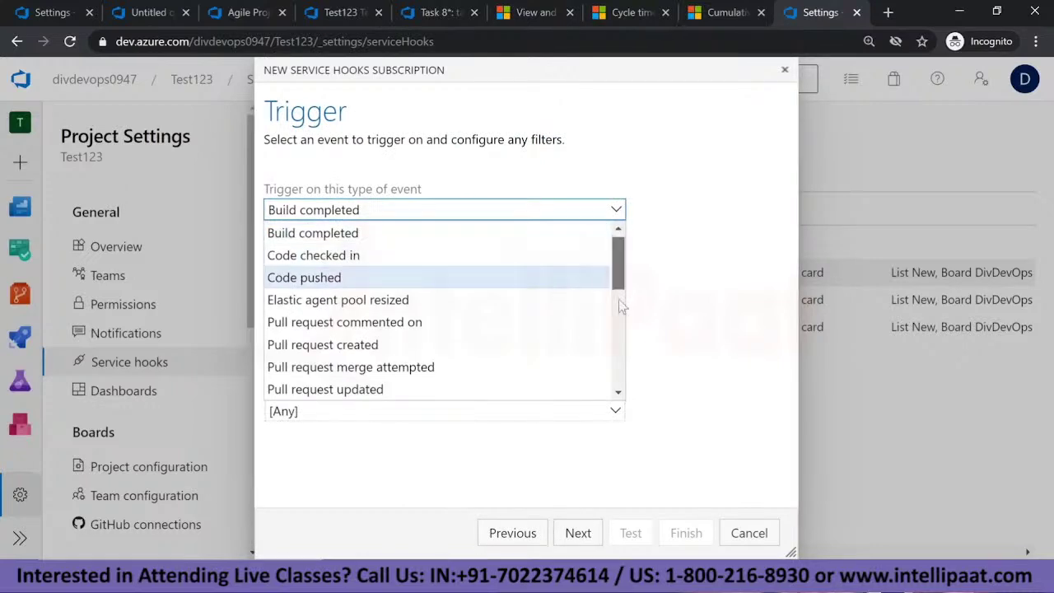
{"action": "left_click_drag", "start_coordinate": [618, 299], "coordinate": [588, 402]}
{"action": "left_click", "coordinate": [470, 323]}
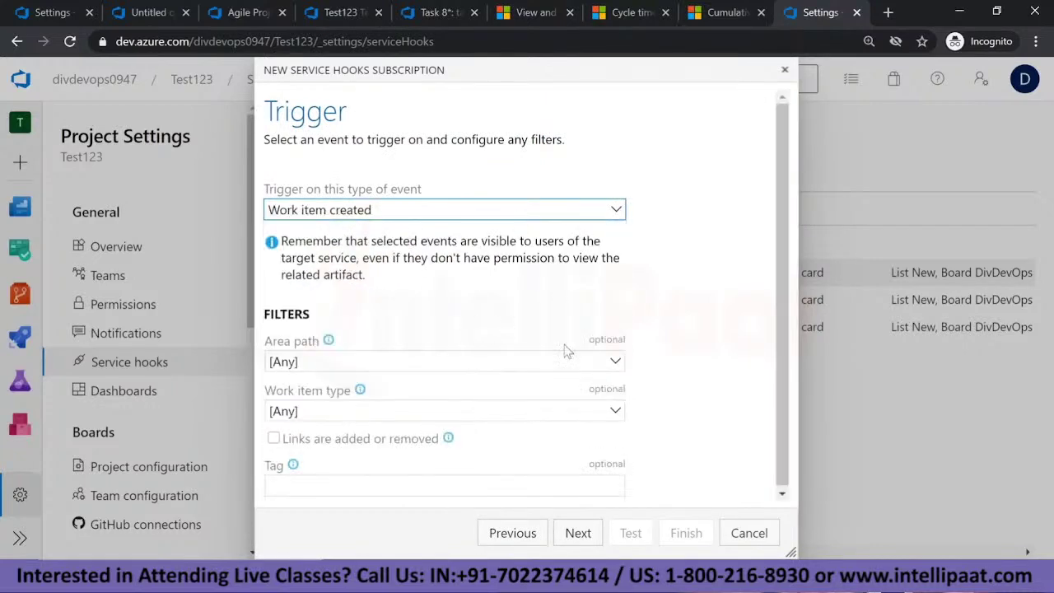
{"action": "left_click", "coordinate": [723, 449]}
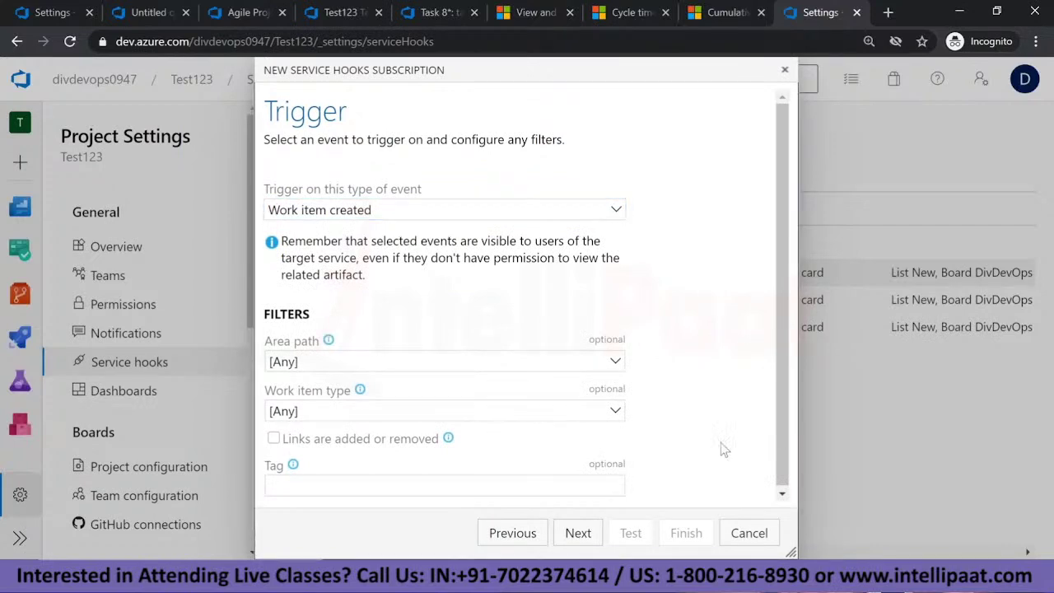
{"action": "left_click", "coordinate": [572, 532]}
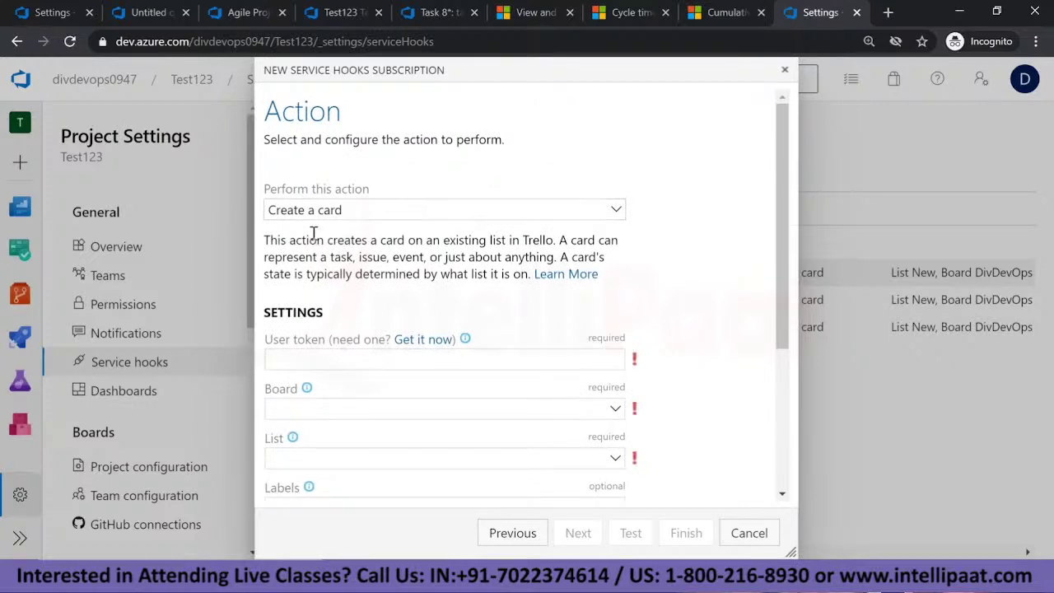
Step: Keep Create a card as the Trello action and request a user token via 'Get it now'
{"action": "left_click", "coordinate": [321, 212]}
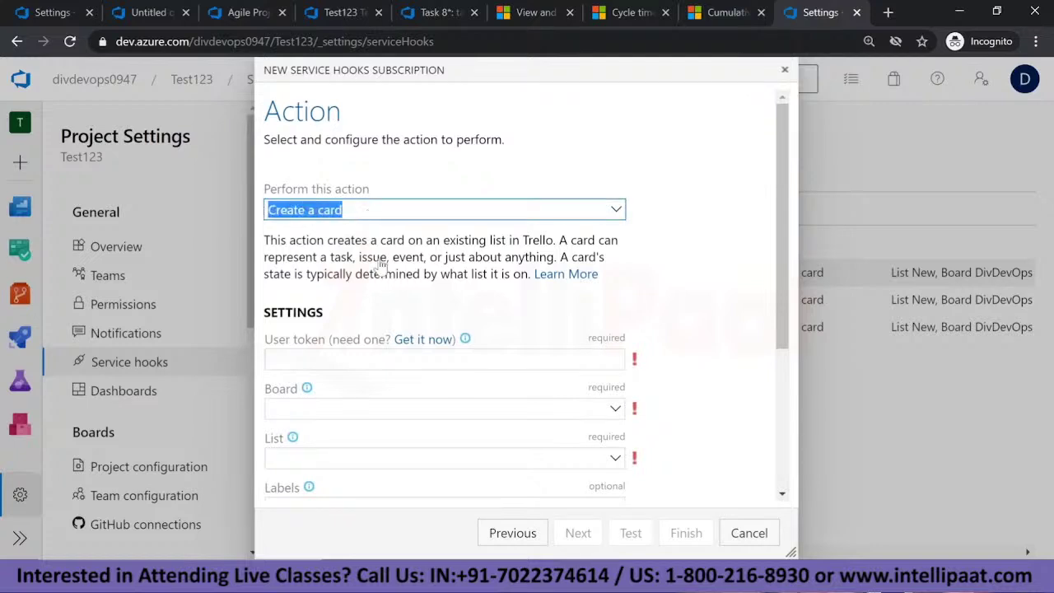
{"action": "left_click", "coordinate": [439, 268]}
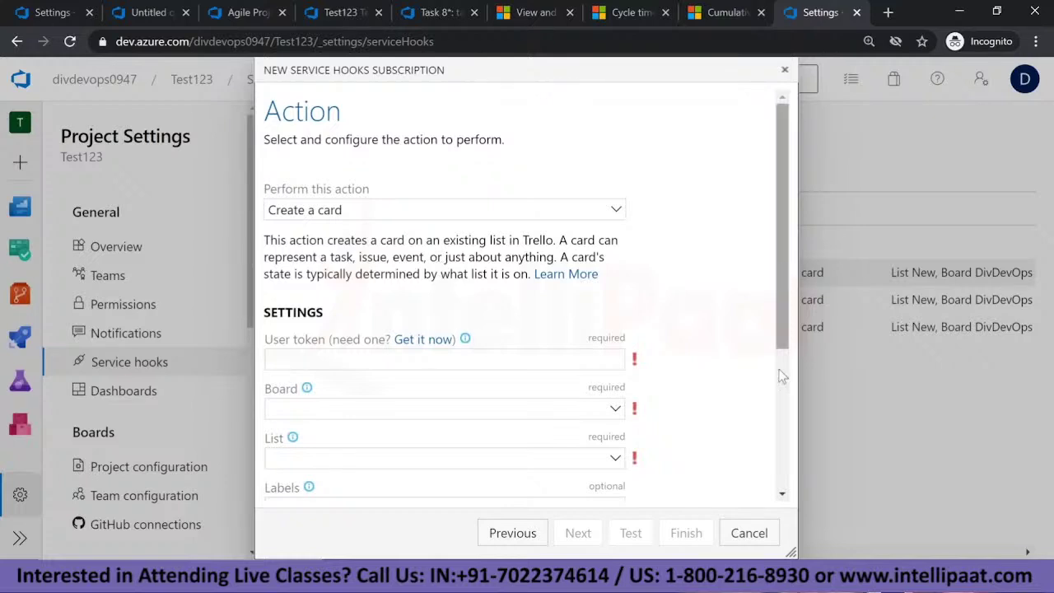
{"action": "scroll", "coordinate": [779, 371], "scroll_direction": "down", "scroll_amount": 5}
{"action": "scroll", "coordinate": [779, 371], "scroll_direction": "up", "scroll_amount": 5}
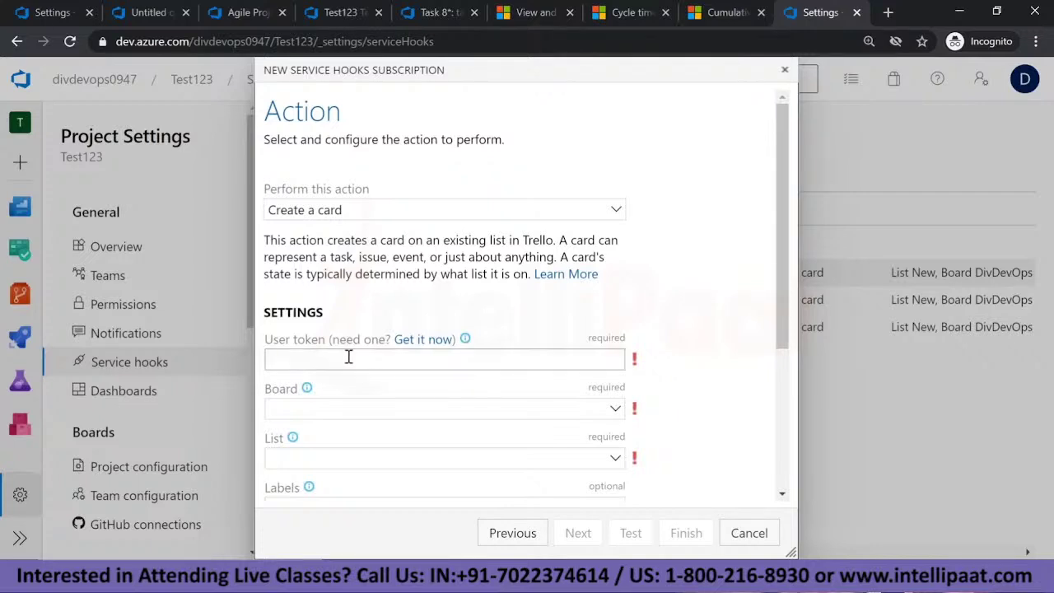
{"action": "left_click", "coordinate": [424, 339]}
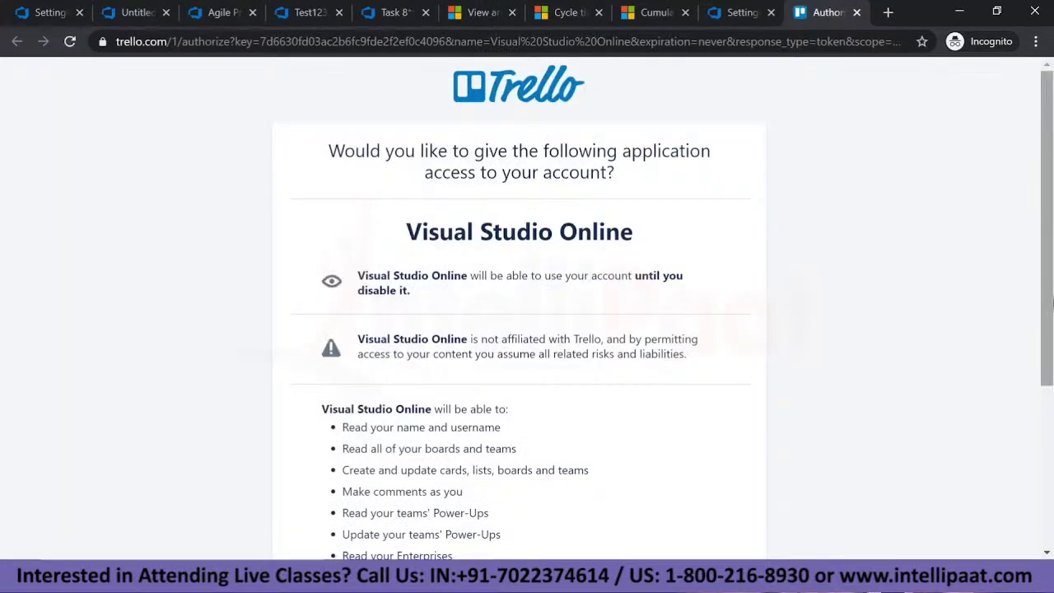
Step: Log in to Trello and allow Visual Studio Online to access the account
{"action": "scroll", "coordinate": [1034, 453], "scroll_direction": "down", "scroll_amount": 1}
{"action": "scroll", "coordinate": [1035, 453], "scroll_direction": "down", "scroll_amount": 5}
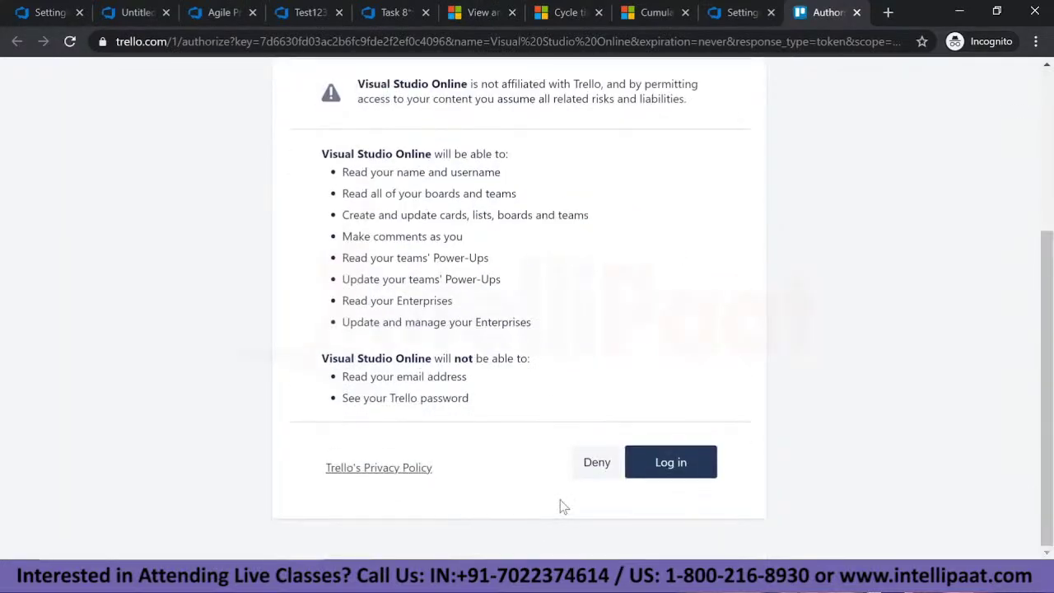
{"action": "left_click", "coordinate": [653, 461]}
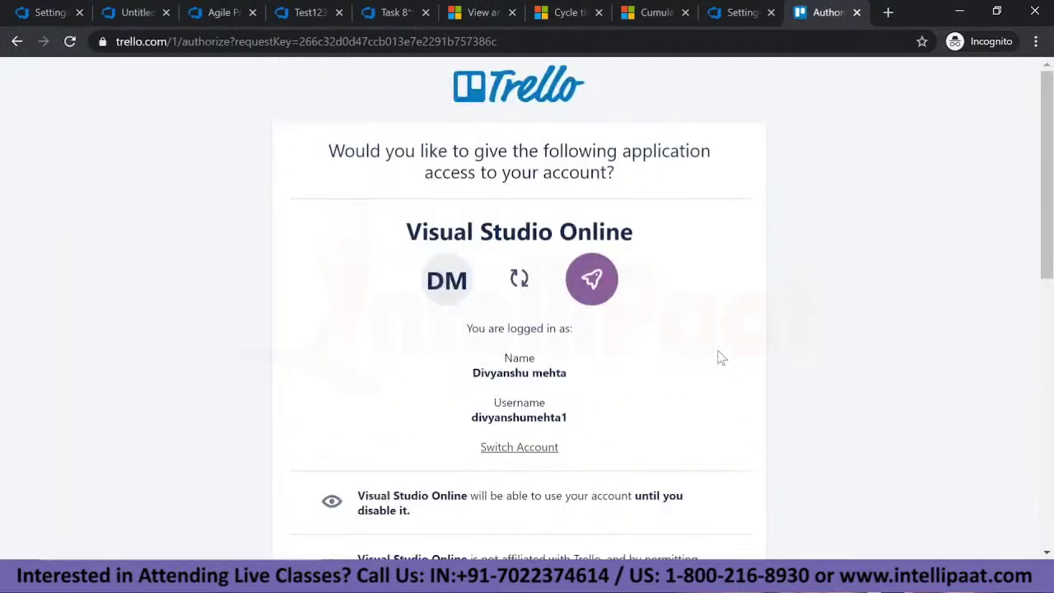
{"action": "scroll", "coordinate": [722, 358], "scroll_direction": "down", "scroll_amount": 8}
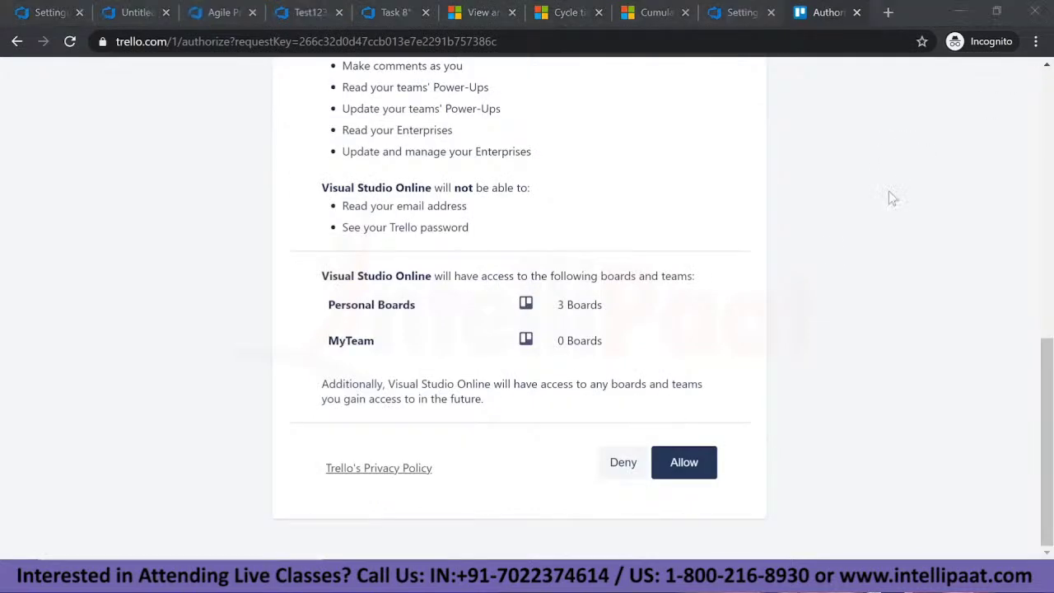
{"action": "left_click", "coordinate": [686, 465]}
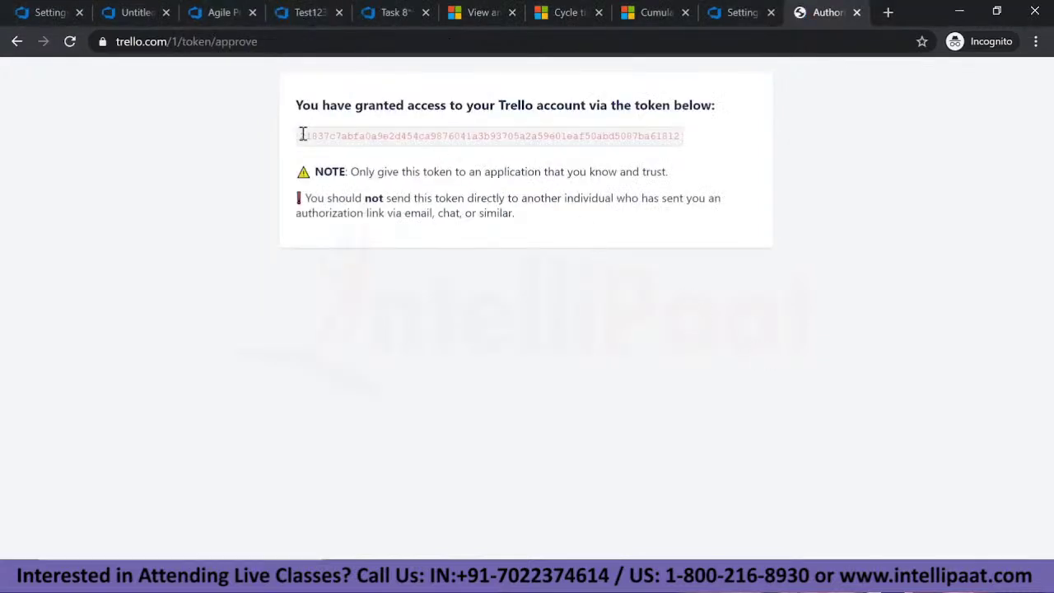
Step: Select the generated Trello token and locate the service hook subscription dialog's tab
{"action": "left_click_drag", "start_coordinate": [301, 136], "coordinate": [574, 134]}
{"action": "left_click", "coordinate": [60, 10]}
{"action": "left_click", "coordinate": [134, 12]}
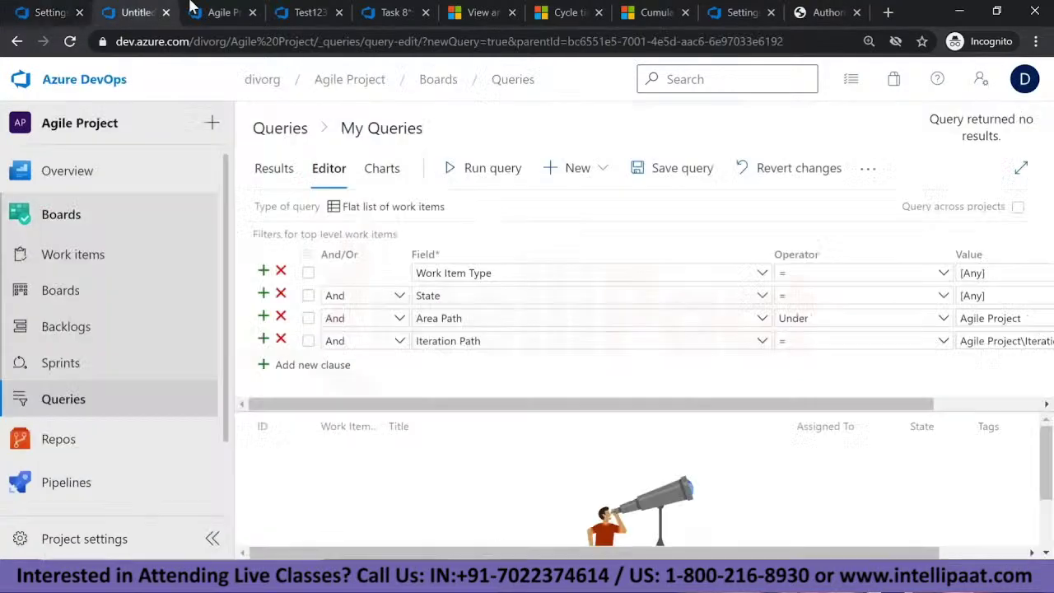
{"action": "left_click", "coordinate": [212, 10]}
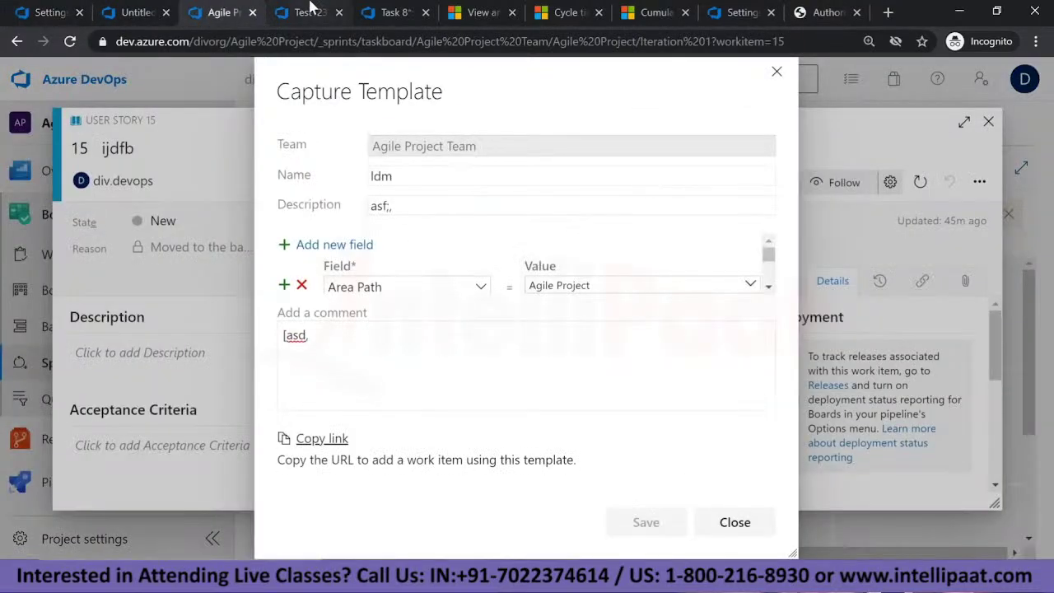
{"action": "left_click", "coordinate": [304, 11]}
{"action": "left_click", "coordinate": [391, 8]}
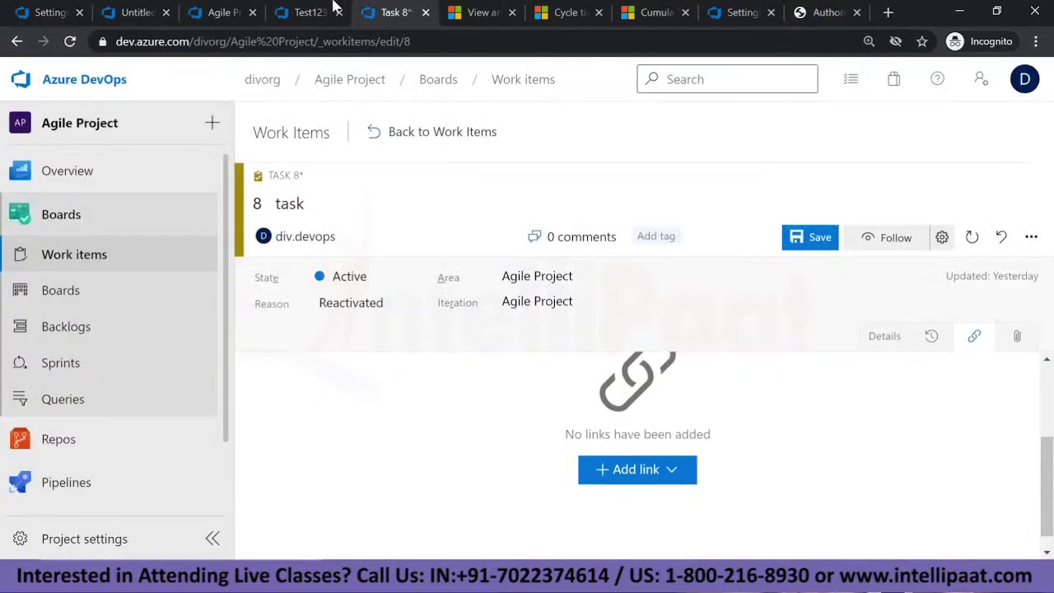
{"action": "left_click", "coordinate": [323, 9]}
{"action": "left_click", "coordinate": [715, 7]}
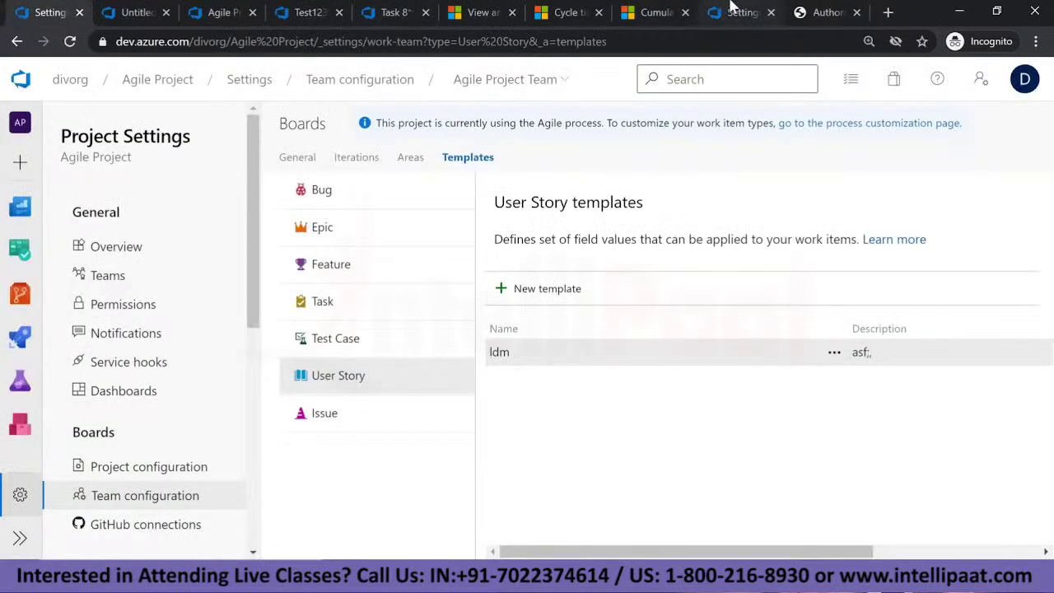
{"action": "left_click", "coordinate": [730, 9]}
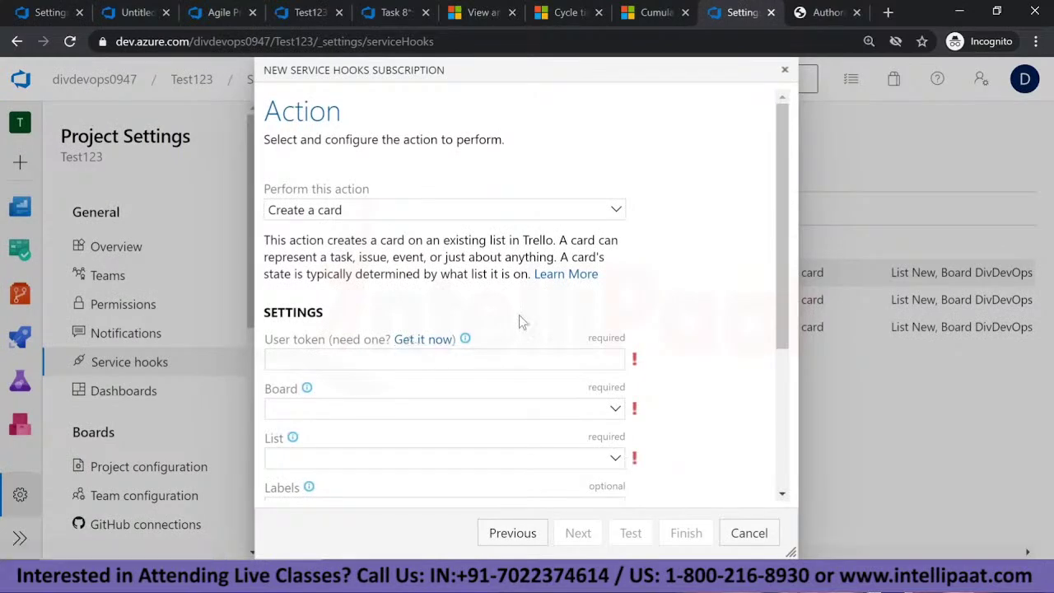
Step: Copy the full generated token and paste it into the subscription's User token field
{"action": "left_click", "coordinate": [839, 10]}
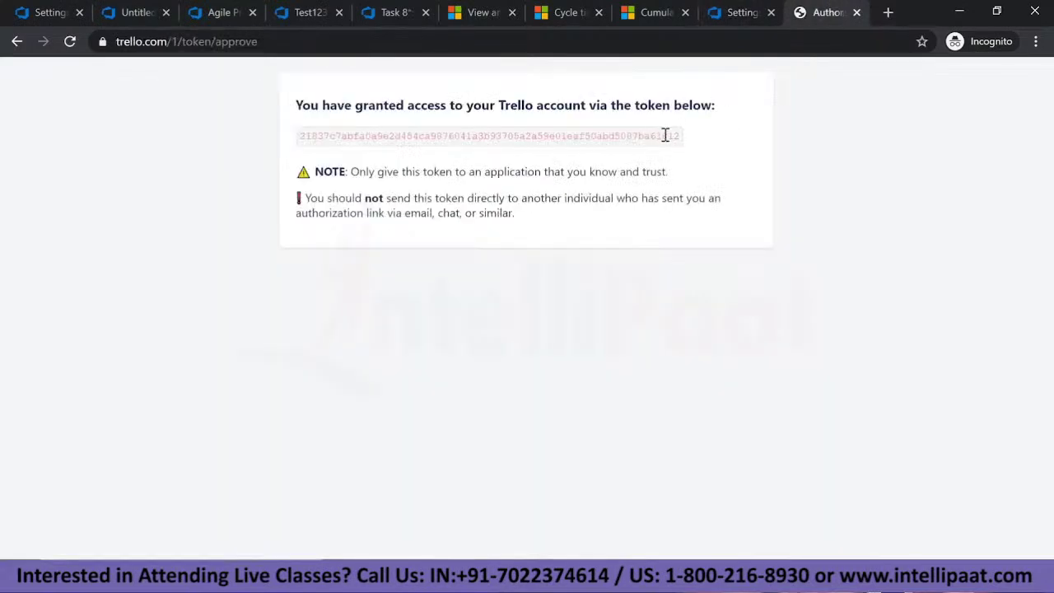
{"action": "left_click_drag", "start_coordinate": [670, 136], "coordinate": [282, 135]}
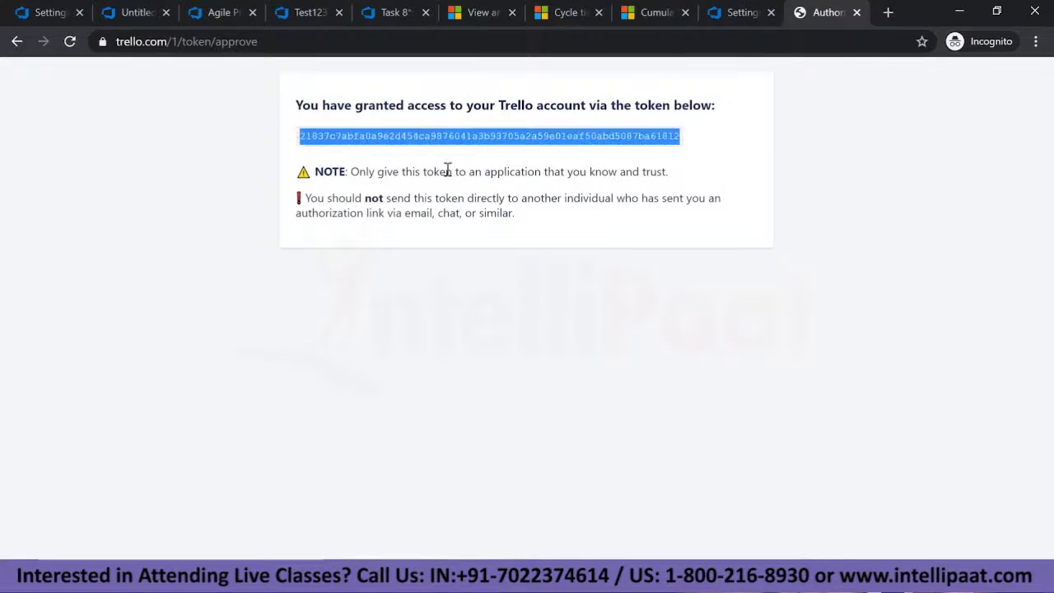
{"action": "left_click", "coordinate": [391, 11]}
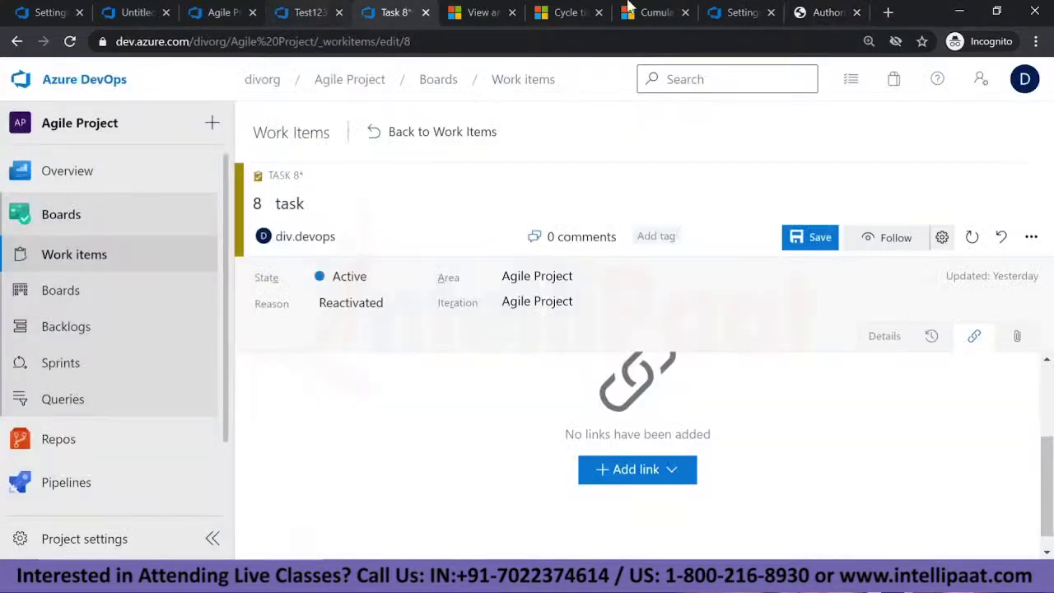
{"action": "left_click", "coordinate": [709, 9]}
{"action": "left_click", "coordinate": [448, 360]}
{"action": "key", "text": "ctrl+v"}
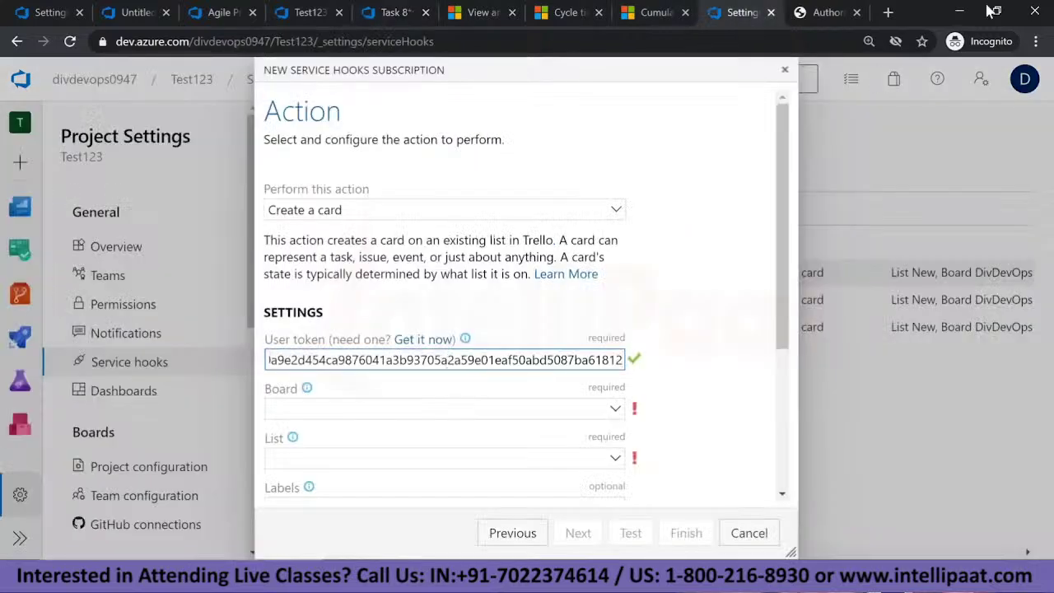
Step: Load the Trello DivDevOps board in a new browser tab
{"action": "left_click", "coordinate": [887, 12]}
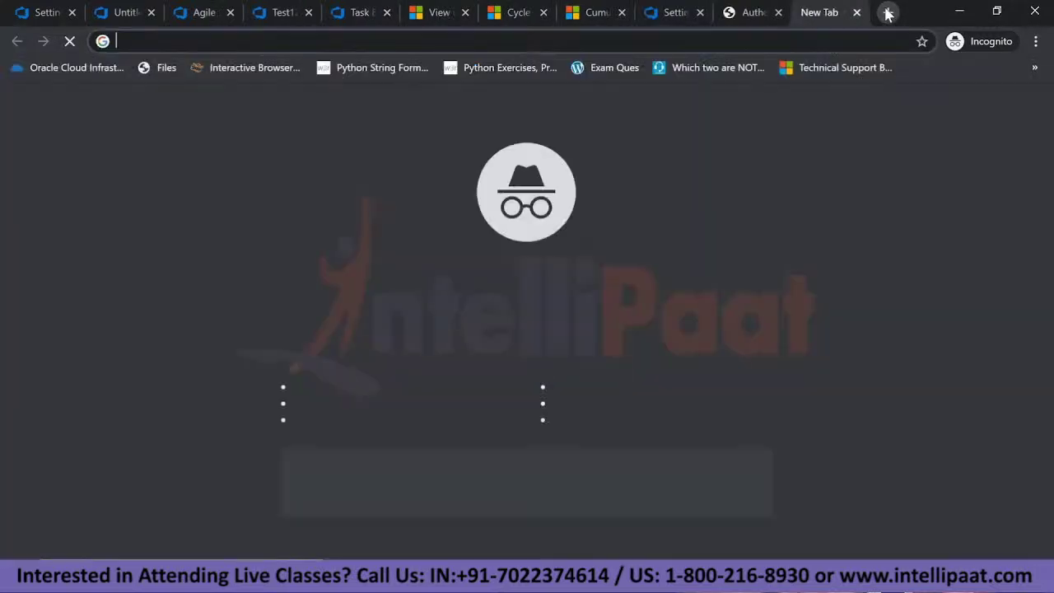
{"action": "type", "text": "tr"}
{"action": "key", "text": "Return"}
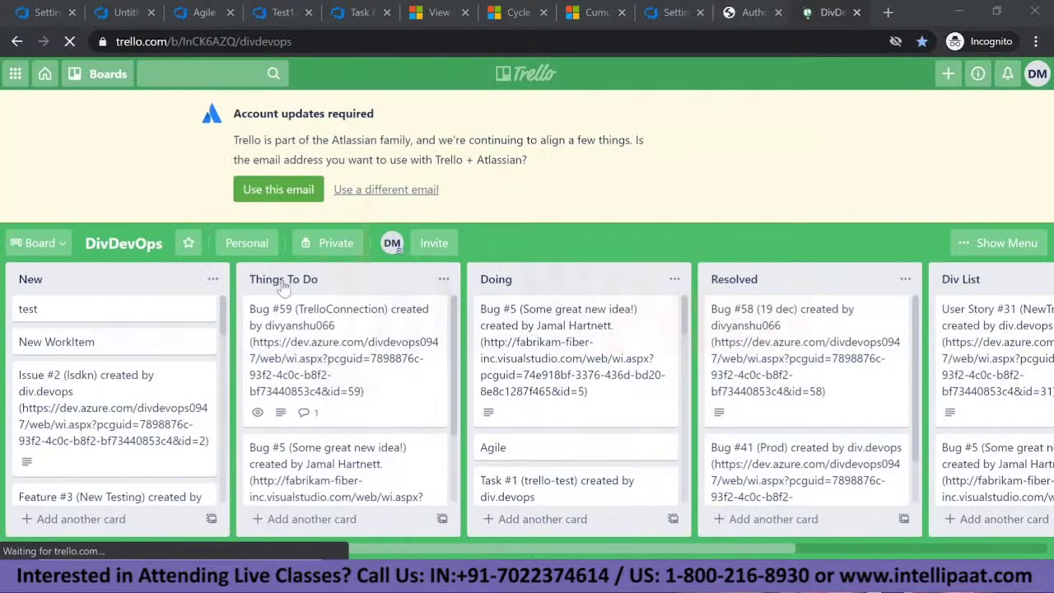
Step: Move Bug #59 toward Doing and Bug #41 to the top of Doing, then pick up Issue #2
{"action": "left_click_drag", "start_coordinate": [318, 402], "coordinate": [413, 480]}
{"action": "left_click_drag", "start_coordinate": [764, 455], "coordinate": [536, 416]}
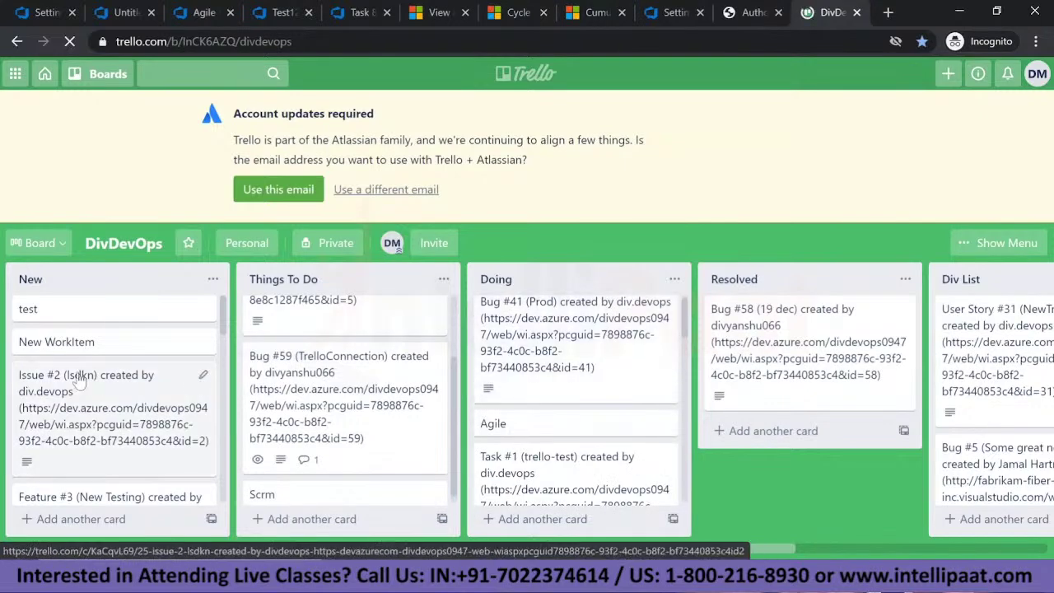
{"action": "left_click_drag", "start_coordinate": [93, 414], "coordinate": [420, 381]}
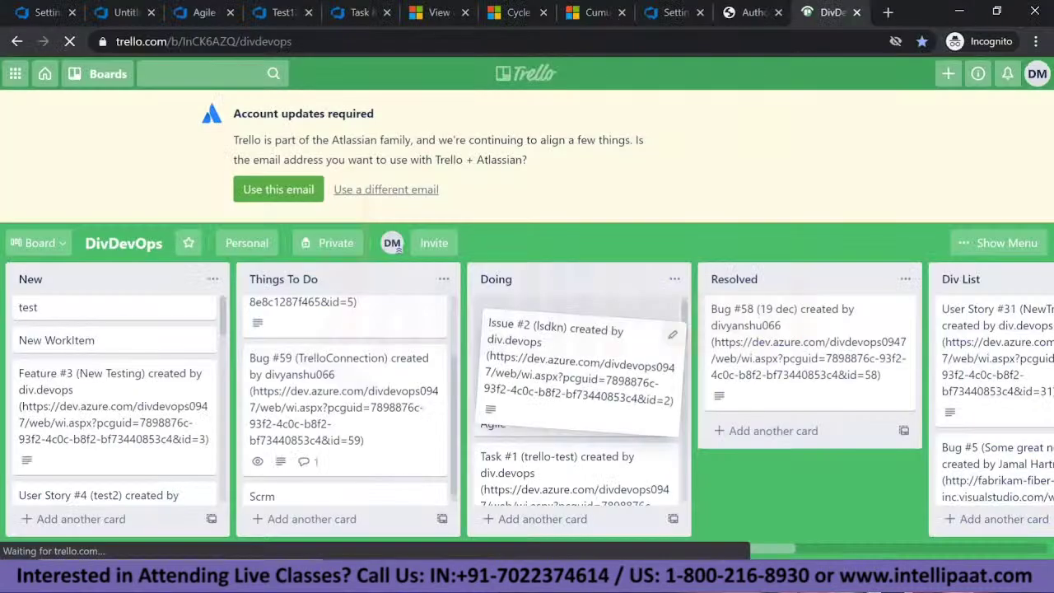
Step: Drop the Issue #2 card into the Resolved list below Bug #58
{"action": "left_click_drag", "start_coordinate": [535, 377], "coordinate": [753, 449]}
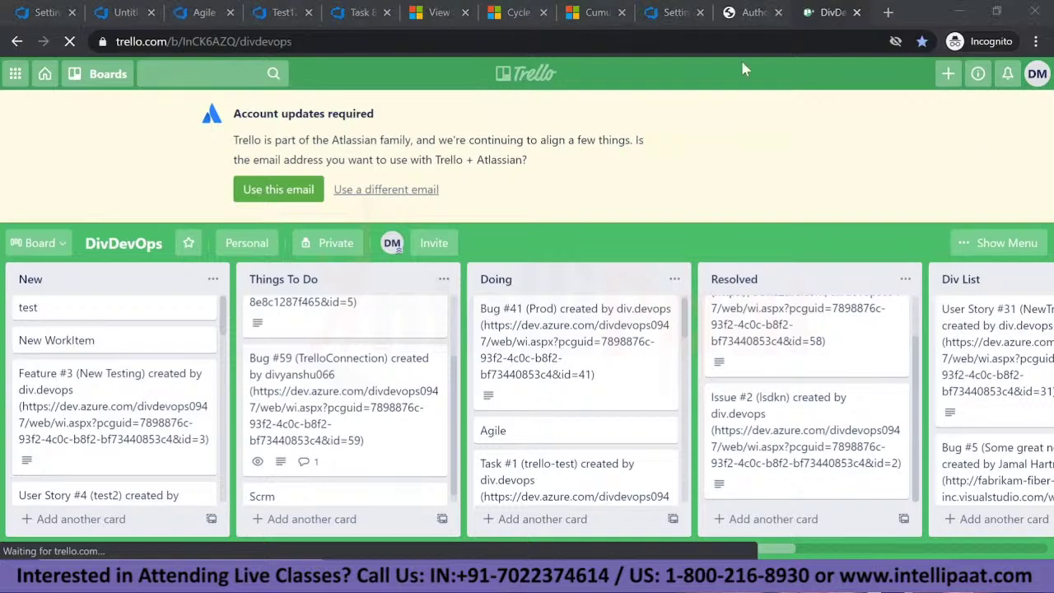
Step: Review the accepted user token and the Board Demo1Board and List MyList settings
{"action": "left_click", "coordinate": [673, 10]}
{"action": "scroll", "coordinate": [277, 238], "scroll_direction": "down", "scroll_amount": 2}
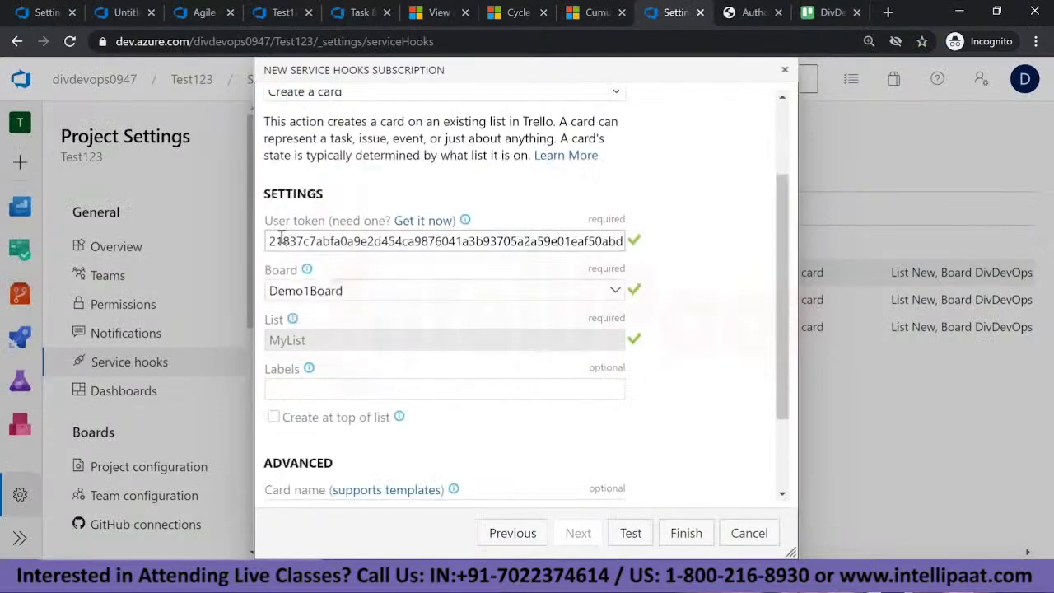
{"action": "left_click_drag", "start_coordinate": [281, 240], "coordinate": [451, 239]}
{"action": "left_click_drag", "start_coordinate": [368, 240], "coordinate": [484, 240]}
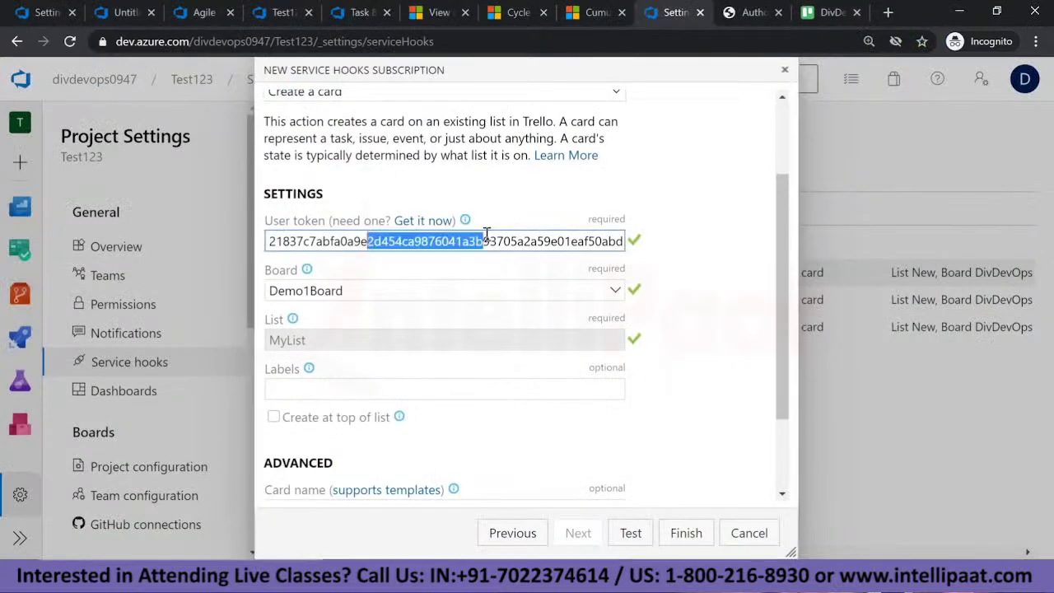
{"action": "left_click_drag", "start_coordinate": [659, 262], "coordinate": [334, 297]}
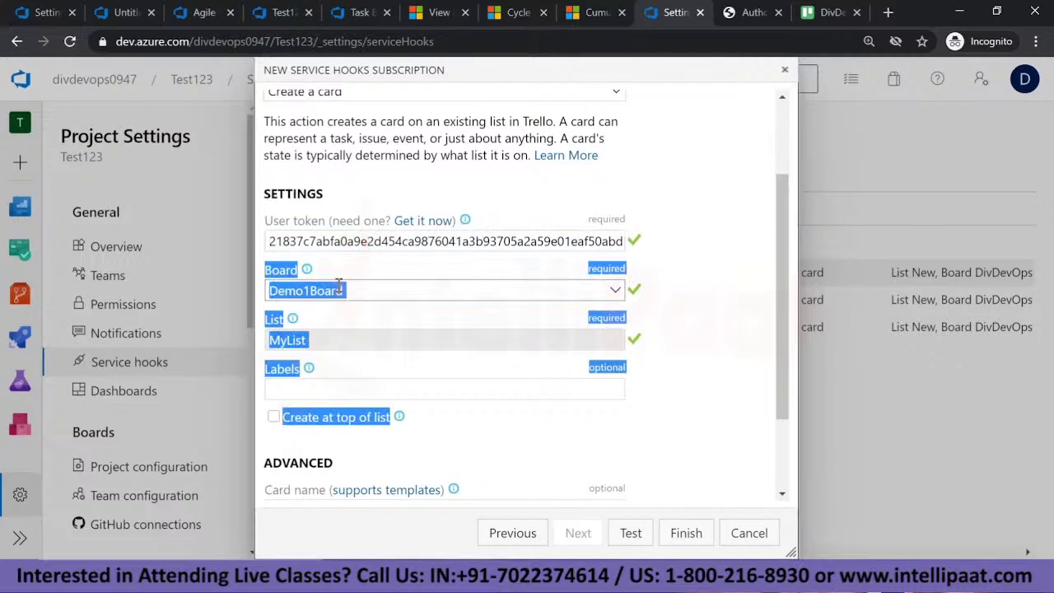
{"action": "left_click", "coordinate": [260, 270]}
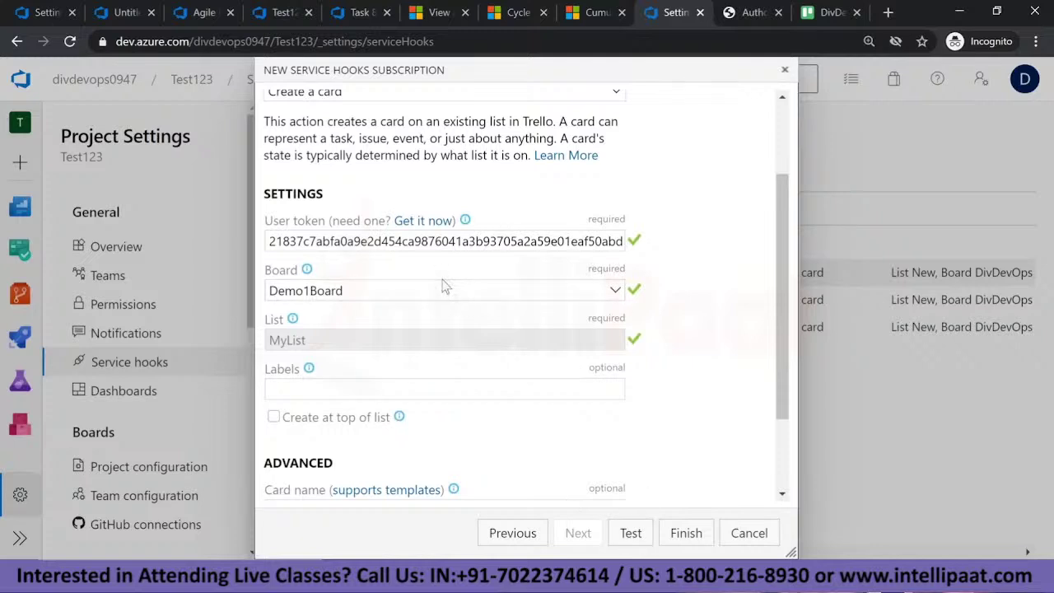
Step: Confirm the Trello board's exact name and set the subscription's Board to DivDevOps
{"action": "double_click", "coordinate": [316, 290]}
{"action": "left_click", "coordinate": [316, 290]}
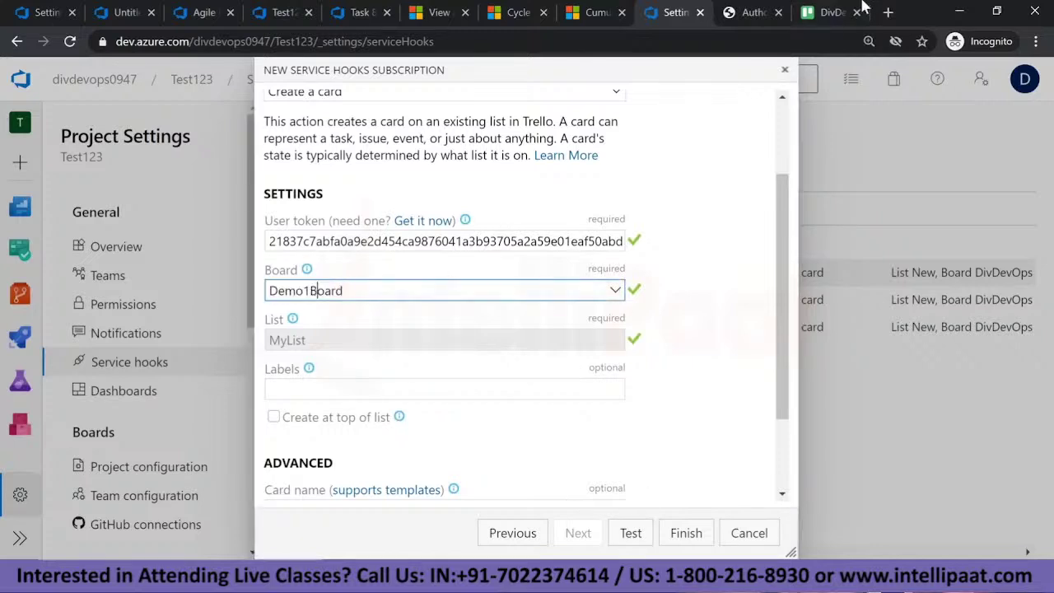
{"action": "left_click", "coordinate": [818, 12]}
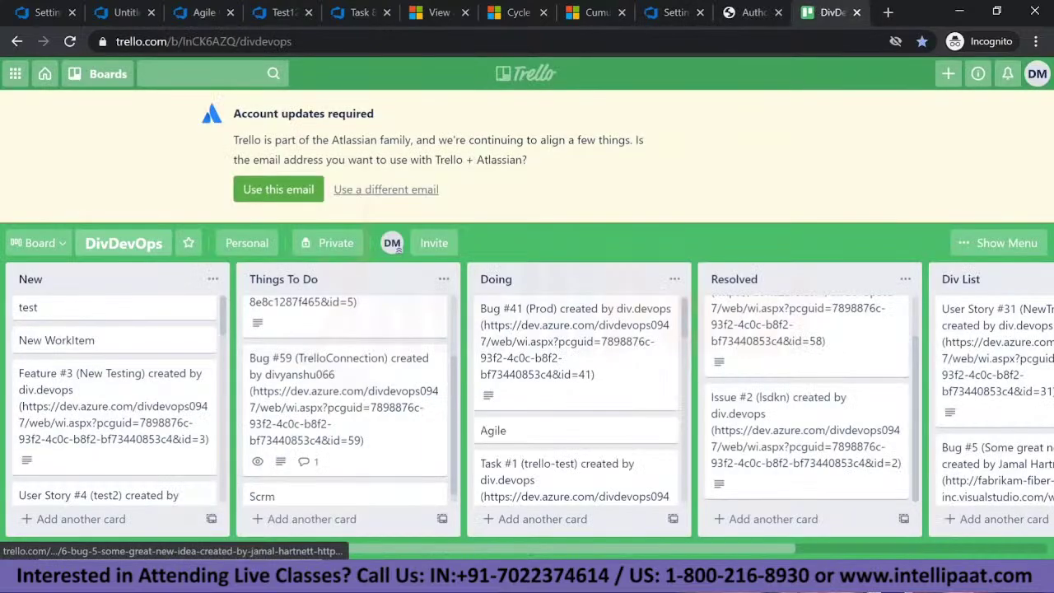
{"action": "left_click", "coordinate": [140, 243]}
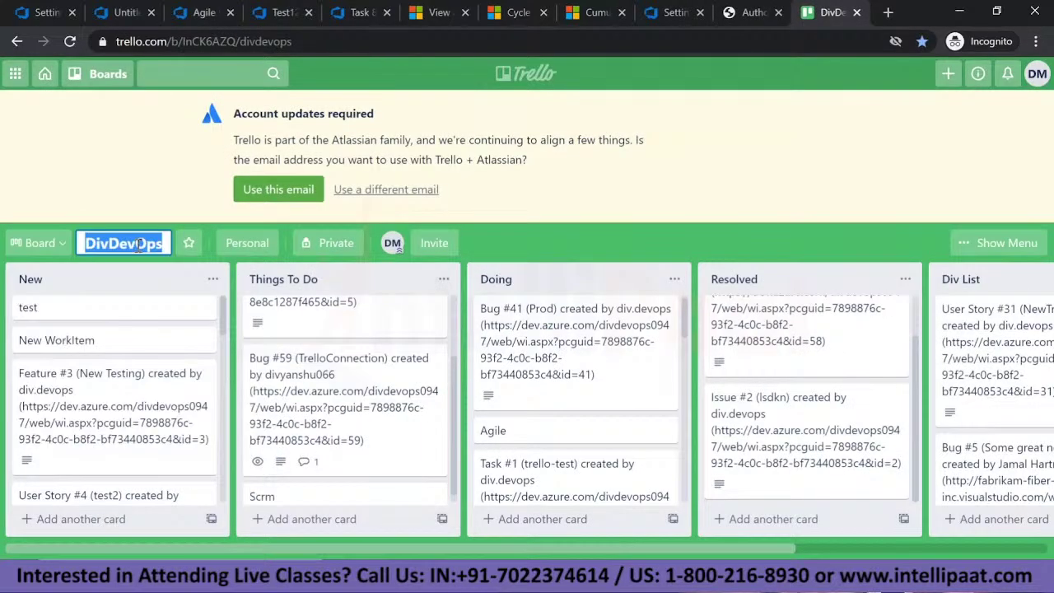
{"action": "left_click", "coordinate": [681, 7]}
{"action": "left_click", "coordinate": [615, 290]}
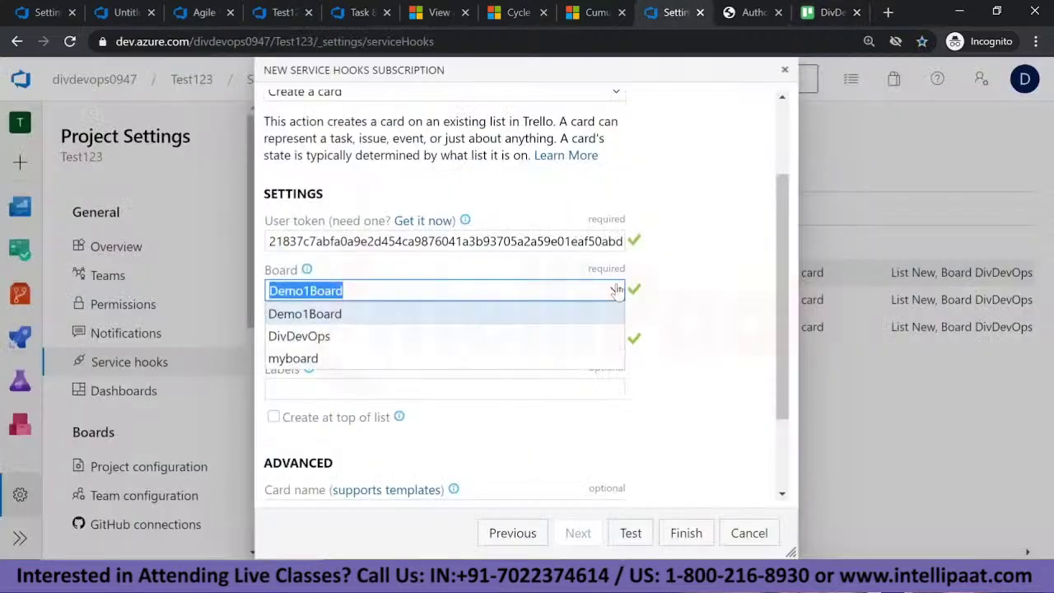
{"action": "left_click", "coordinate": [536, 338]}
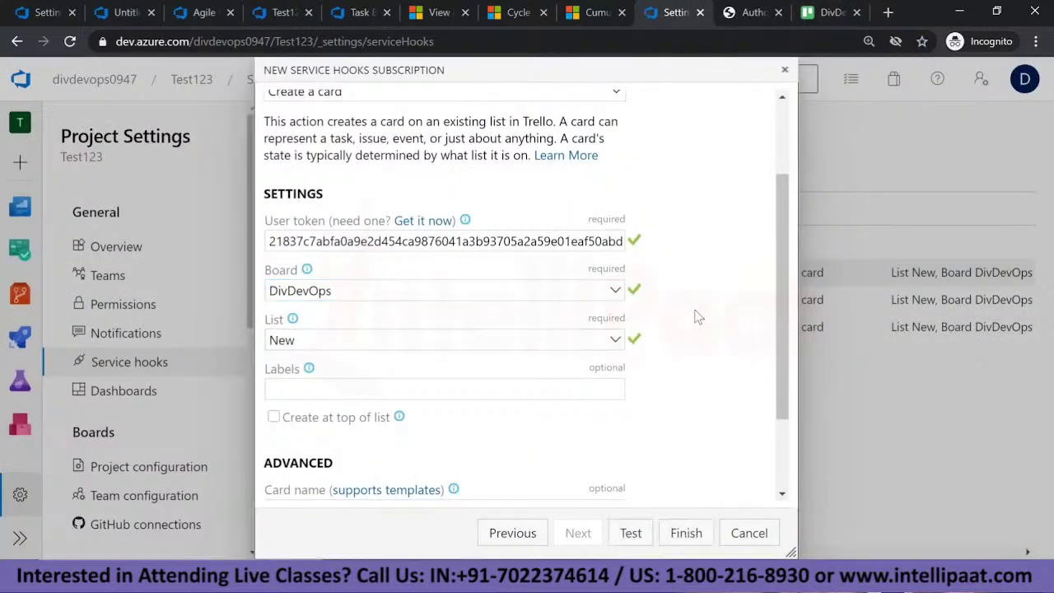
Step: Send a test notification, confirm it reports Succeeded, and close the result
{"action": "left_click", "coordinate": [632, 535]}
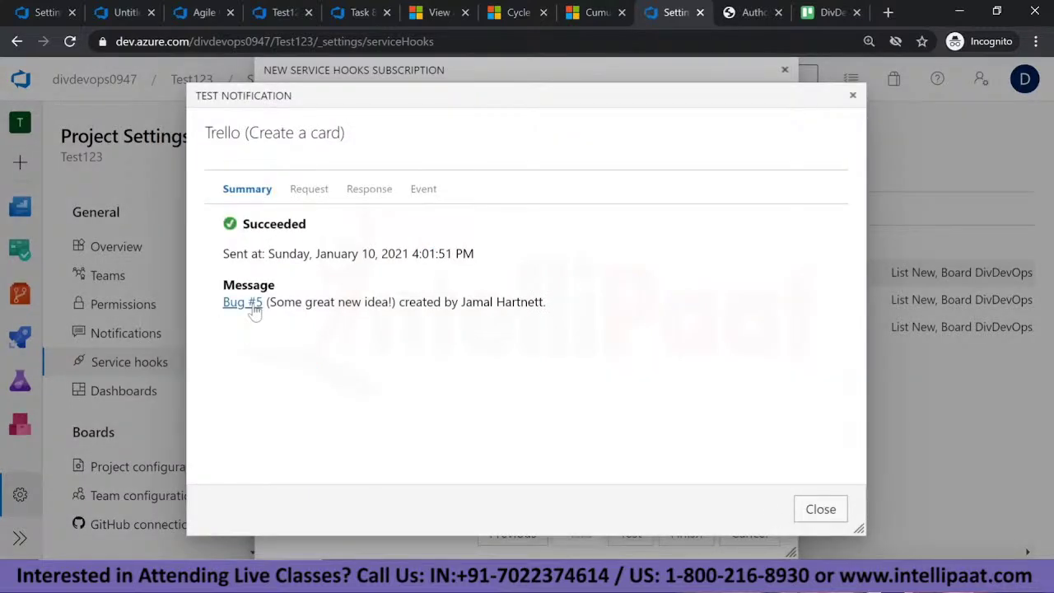
{"action": "left_click_drag", "start_coordinate": [248, 222], "coordinate": [333, 236]}
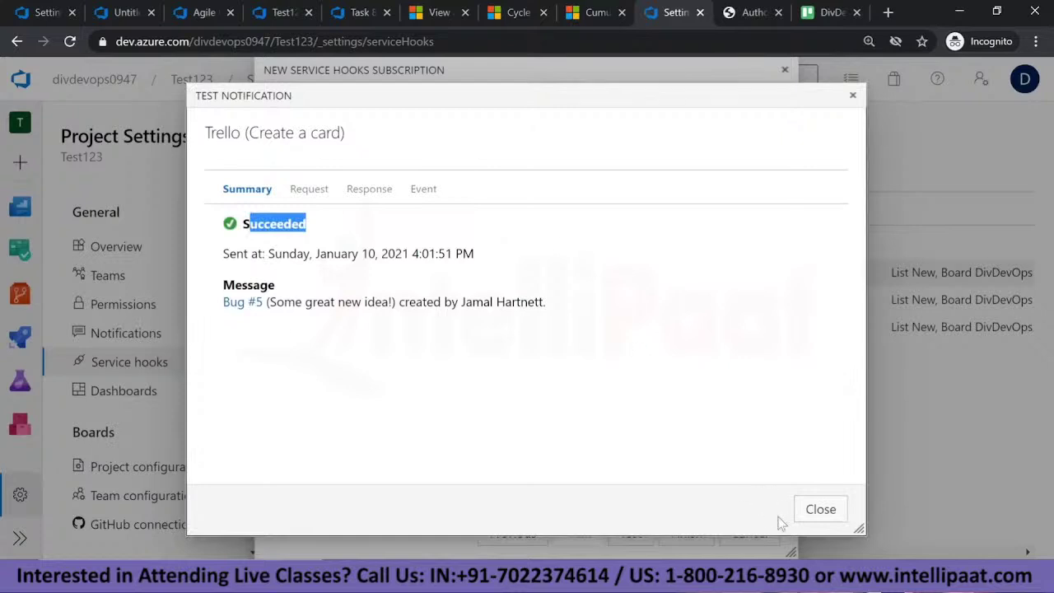
{"action": "left_click", "coordinate": [820, 510]}
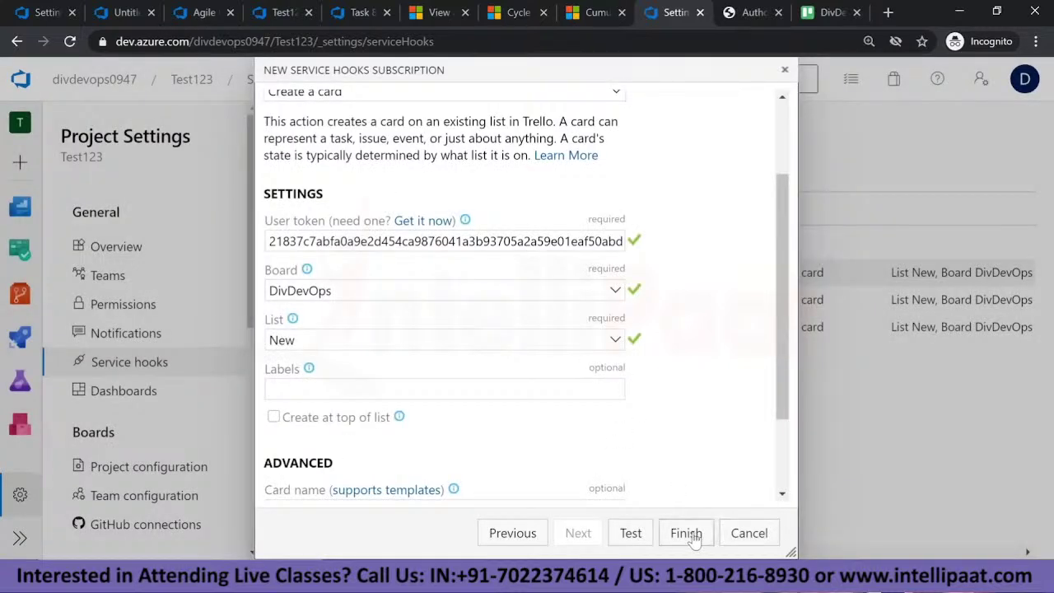
Step: Finish the Trello subscription and check the new Work item created row in the list
{"action": "left_click", "coordinate": [686, 533]}
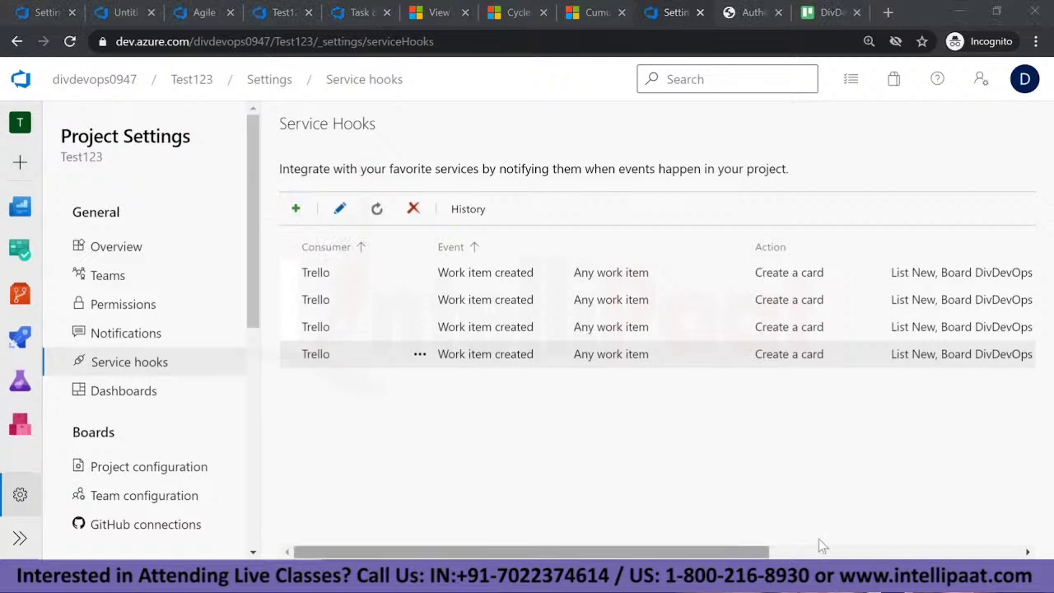
{"action": "left_click_drag", "start_coordinate": [818, 546], "coordinate": [348, 536]}
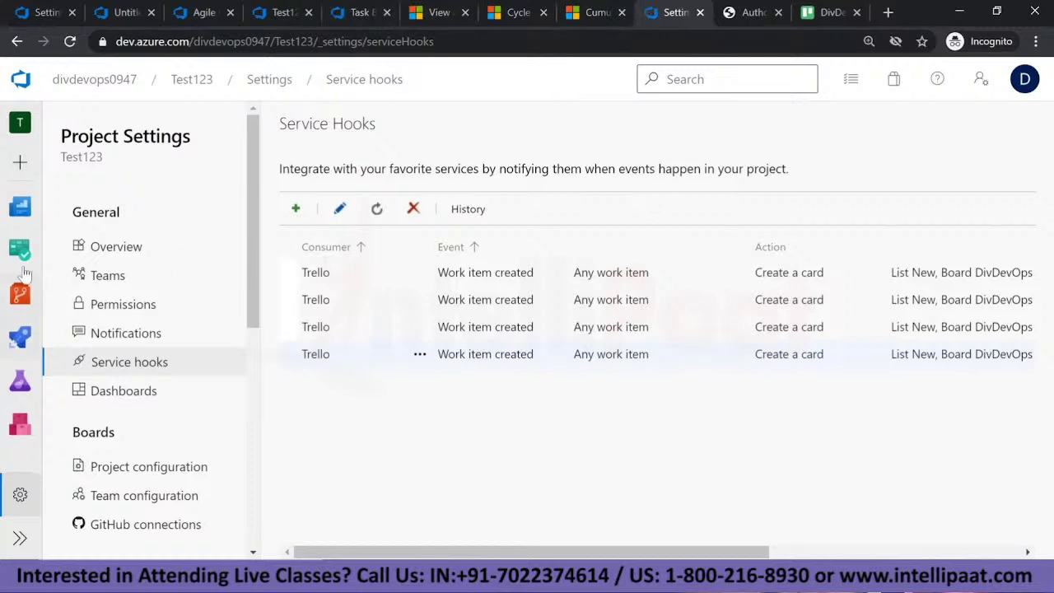
Step: Create a new Bug work item titled 'Jan-10' from Work items and save it
{"action": "mouse_move", "coordinate": [20, 260]}
{"action": "left_click", "coordinate": [107, 289]}
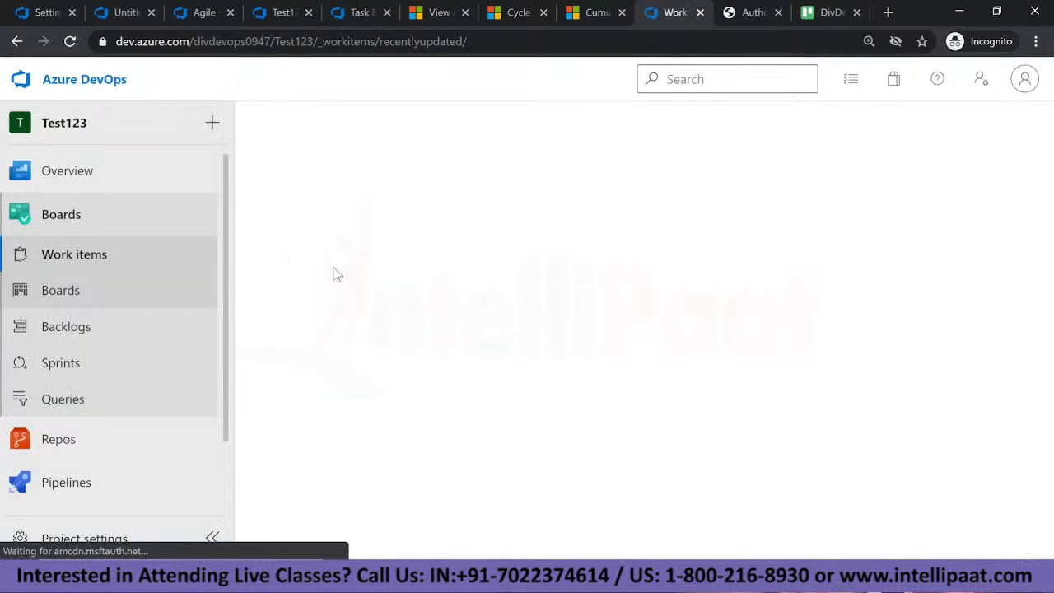
{"action": "left_click", "coordinate": [485, 173]}
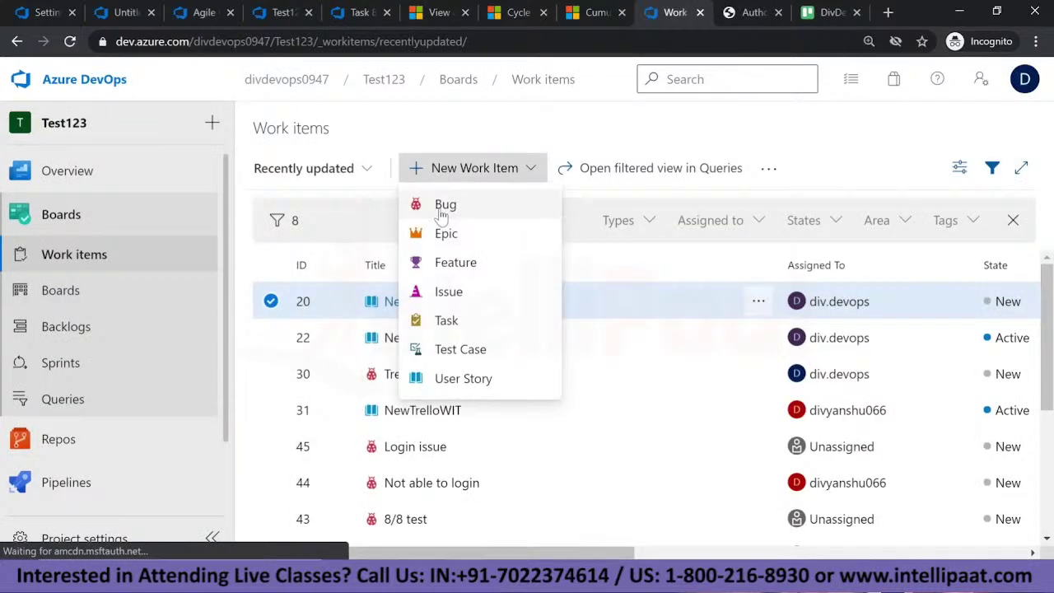
{"action": "left_click", "coordinate": [443, 207]}
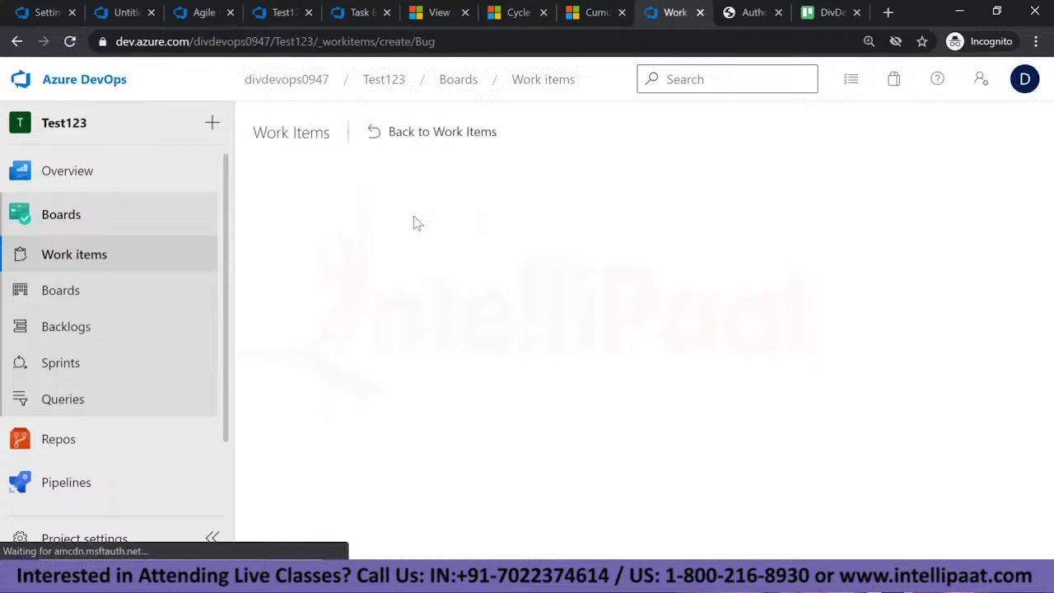
{"action": "type", "text": "Jan-"}
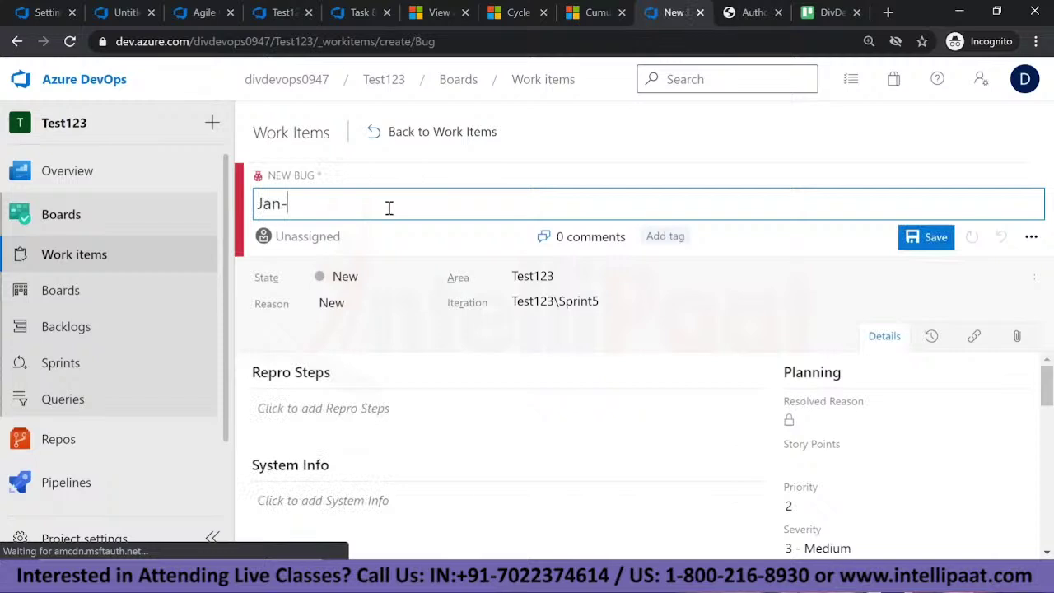
{"action": "type", "text": "10"}
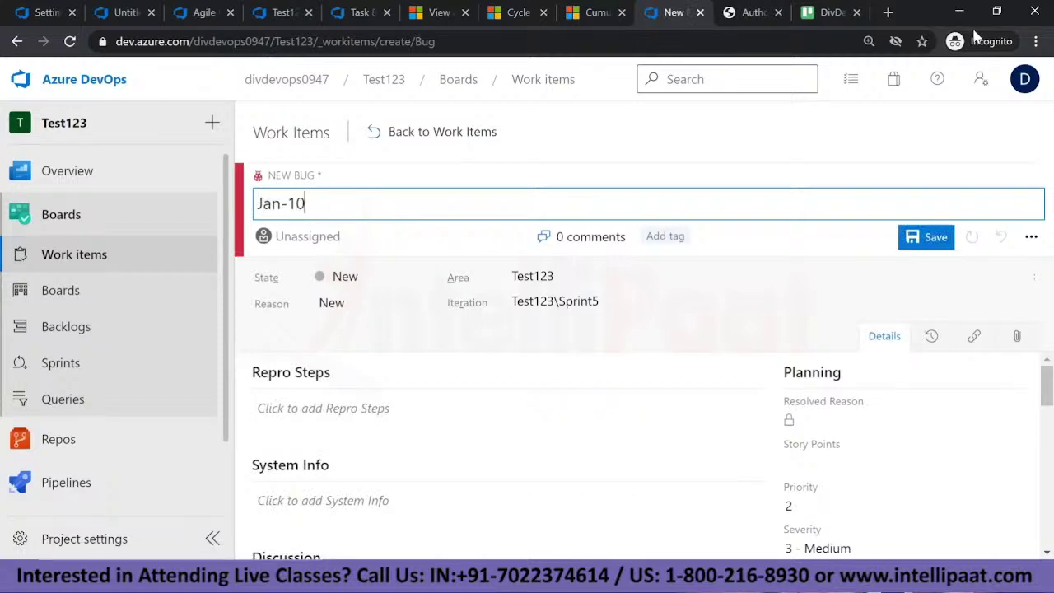
{"action": "left_click", "coordinate": [935, 238]}
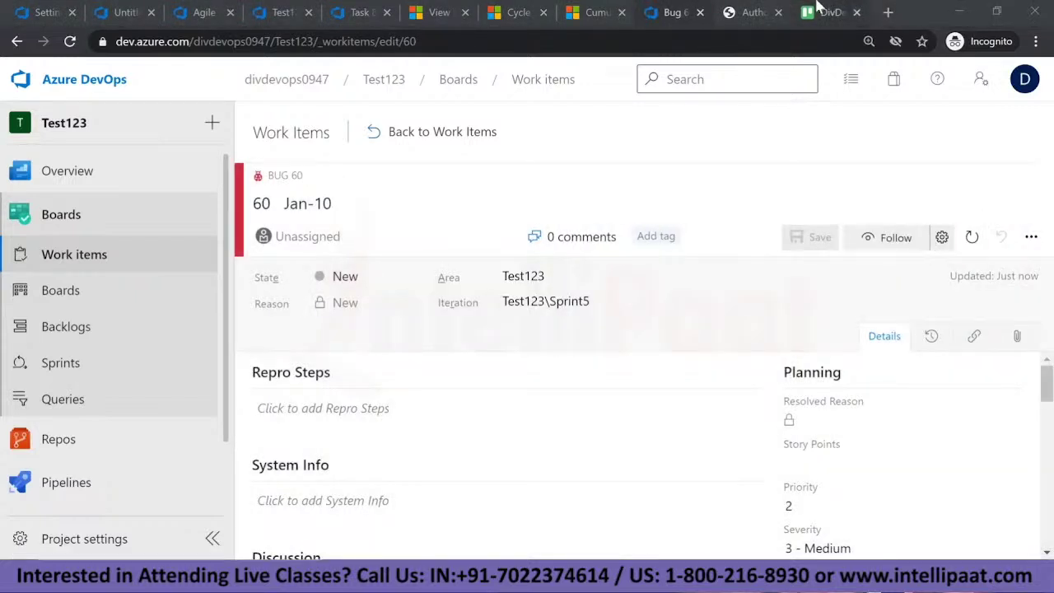
{"action": "left_click", "coordinate": [817, 6]}
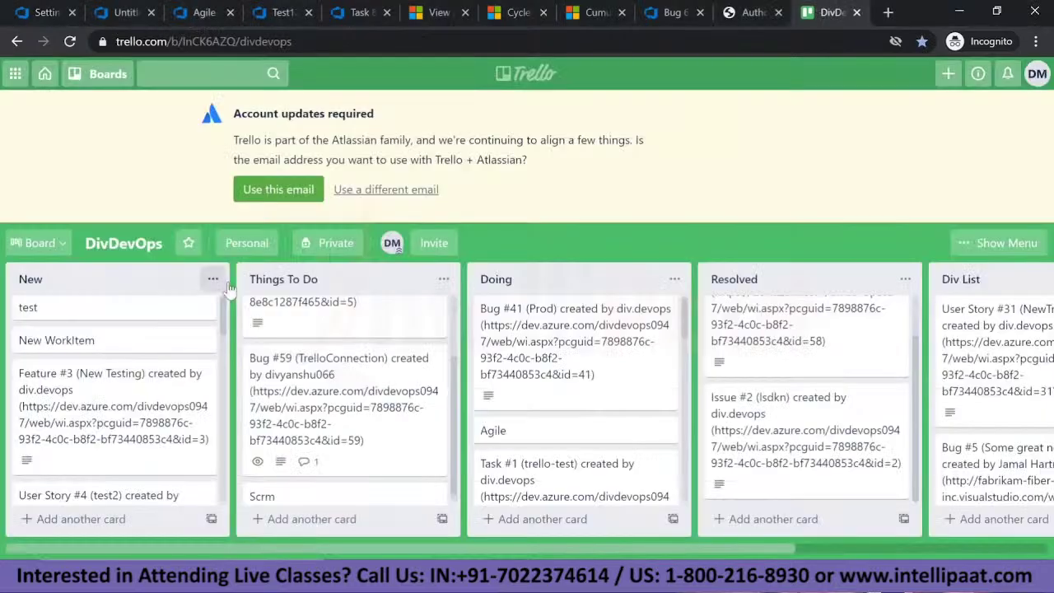
{"action": "scroll", "coordinate": [123, 412], "scroll_direction": "down", "scroll_amount": 5}
{"action": "scroll", "coordinate": [226, 452], "scroll_direction": "down", "scroll_amount": 3}
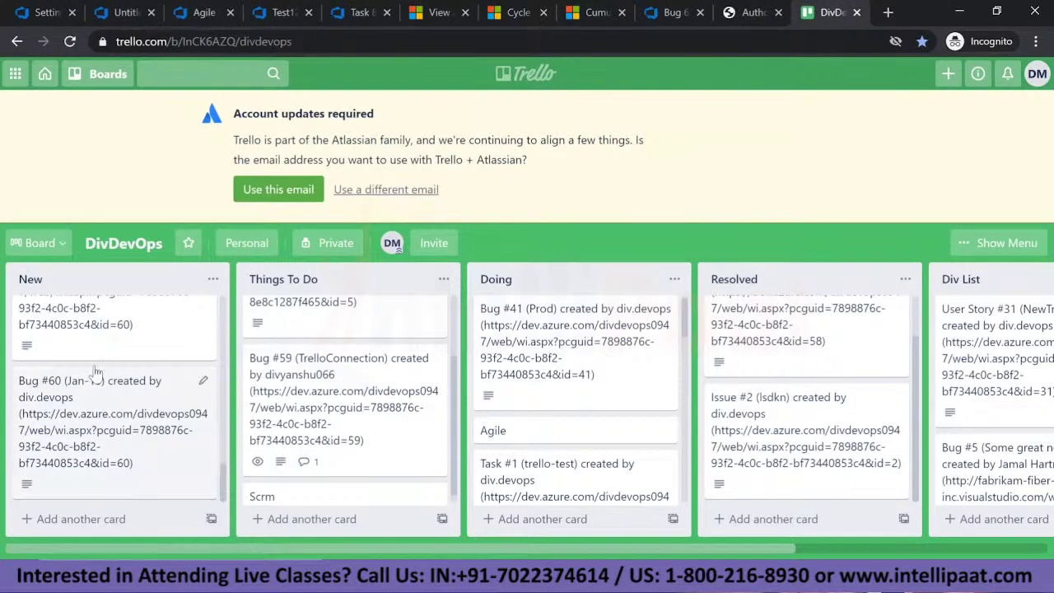
{"action": "left_click_drag", "start_coordinate": [82, 383], "coordinate": [568, 313]}
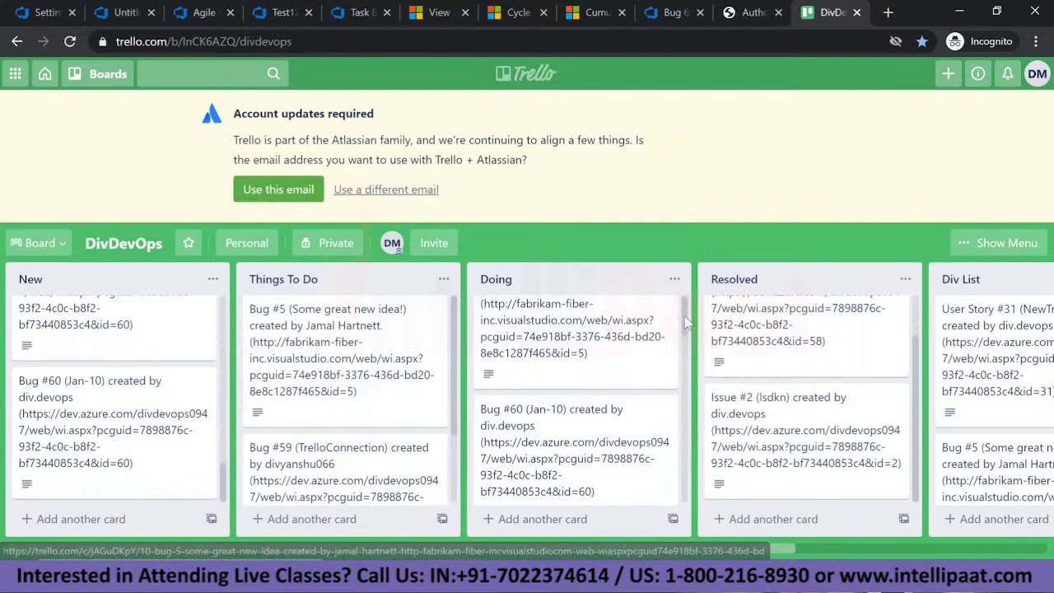
{"action": "scroll", "coordinate": [642, 354], "scroll_direction": "down", "scroll_amount": 3}
{"action": "scroll", "coordinate": [593, 395], "scroll_direction": "up", "scroll_amount": 5}
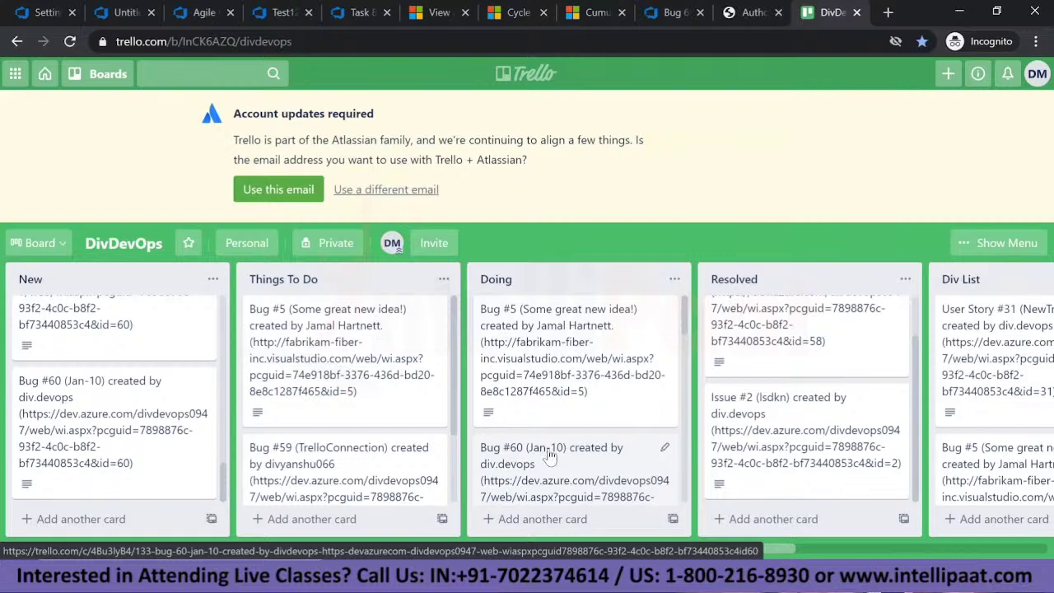
{"action": "left_click", "coordinate": [666, 11]}
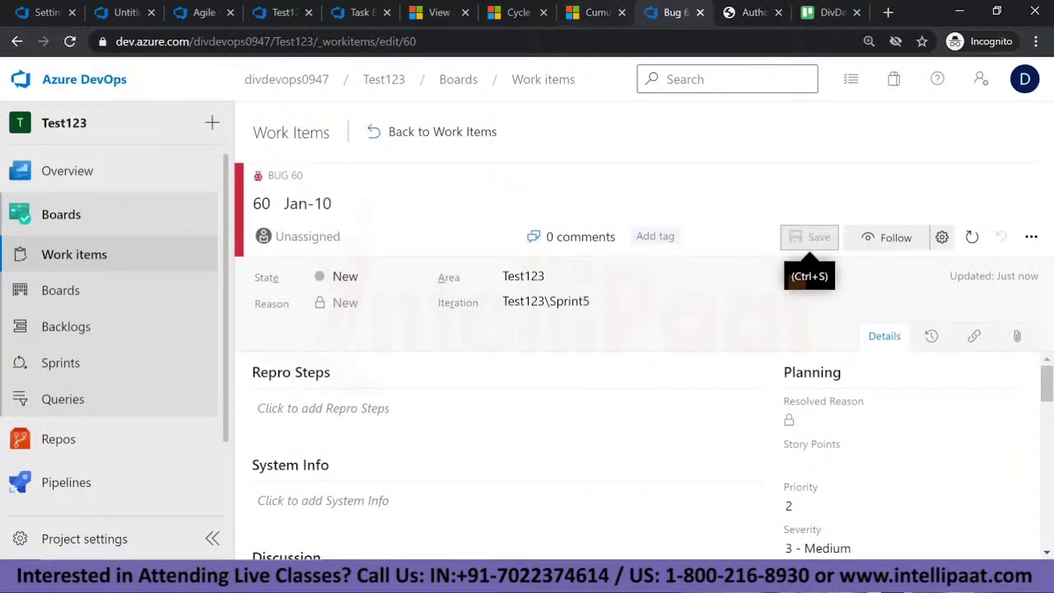
Step: Go to Project settings and open the Service hooks page
{"action": "left_click", "coordinate": [99, 541]}
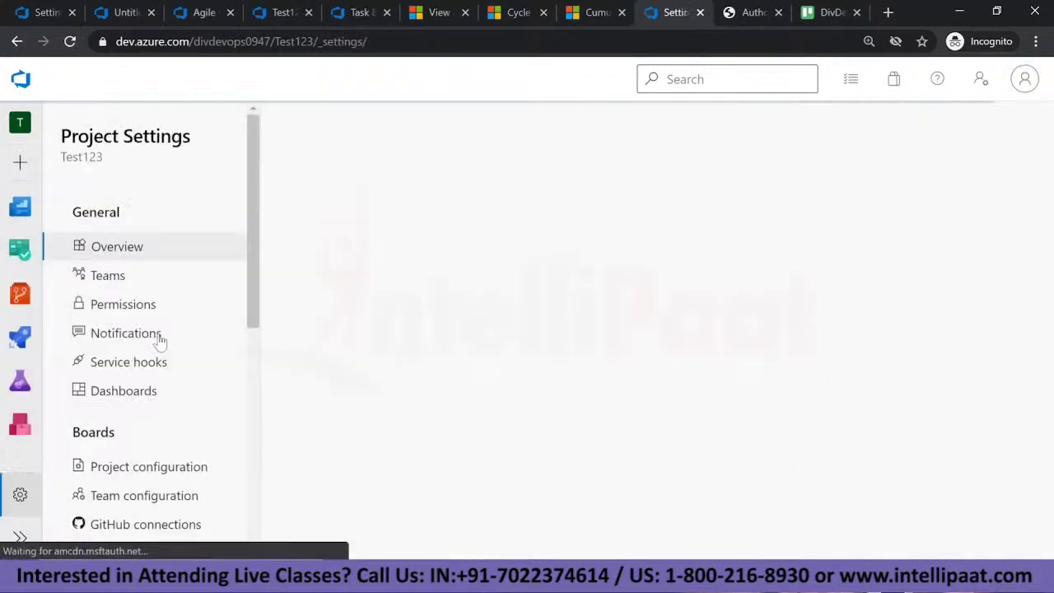
{"action": "left_click", "coordinate": [122, 363]}
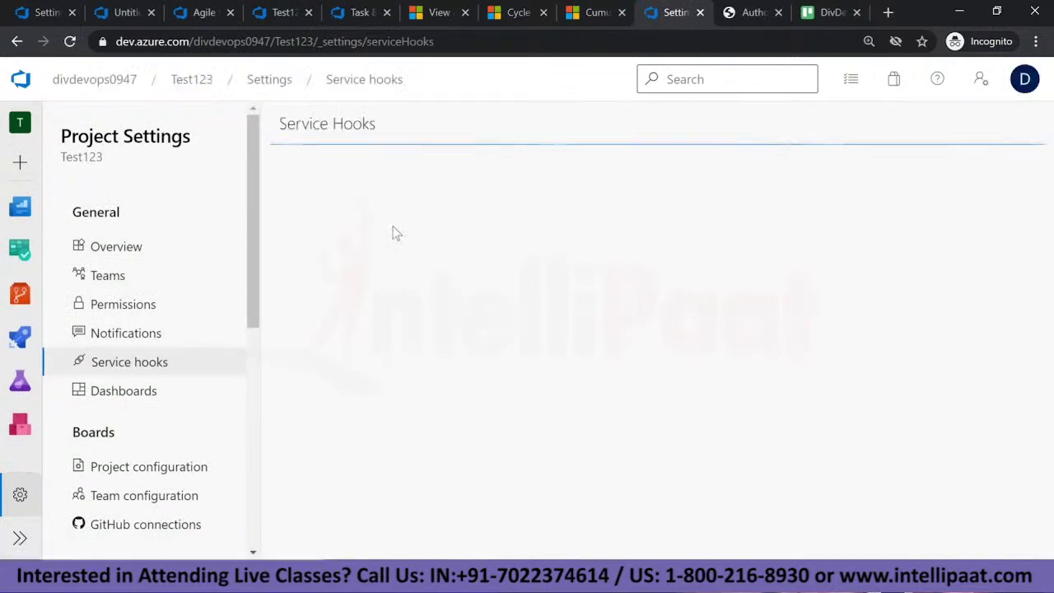
Step: Start a new Trello subscription triggered on Work item created events
{"action": "left_click", "coordinate": [297, 210]}
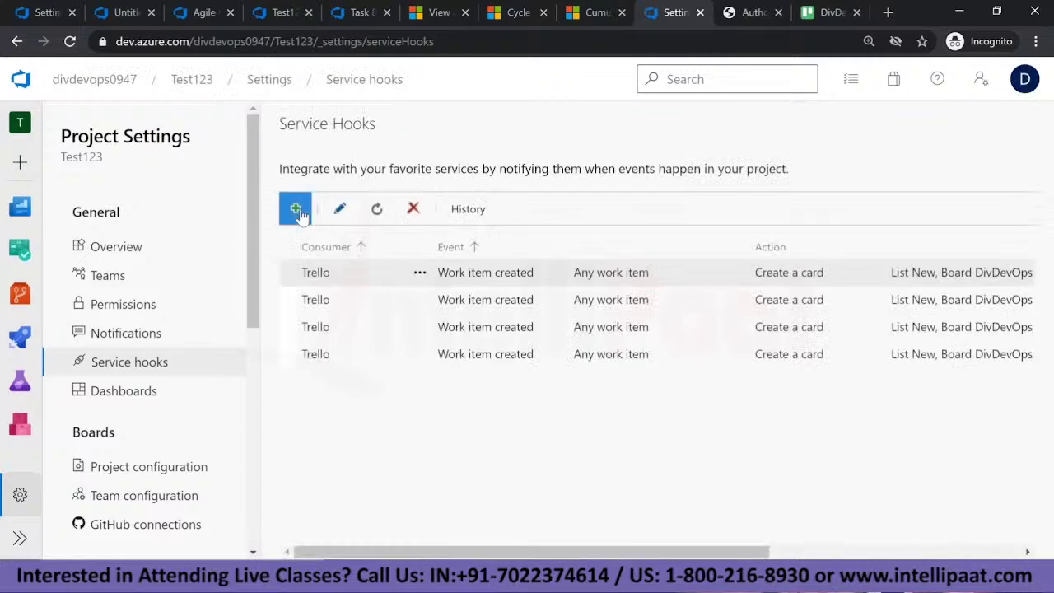
{"action": "scroll", "coordinate": [330, 346], "scroll_direction": "down", "scroll_amount": 4}
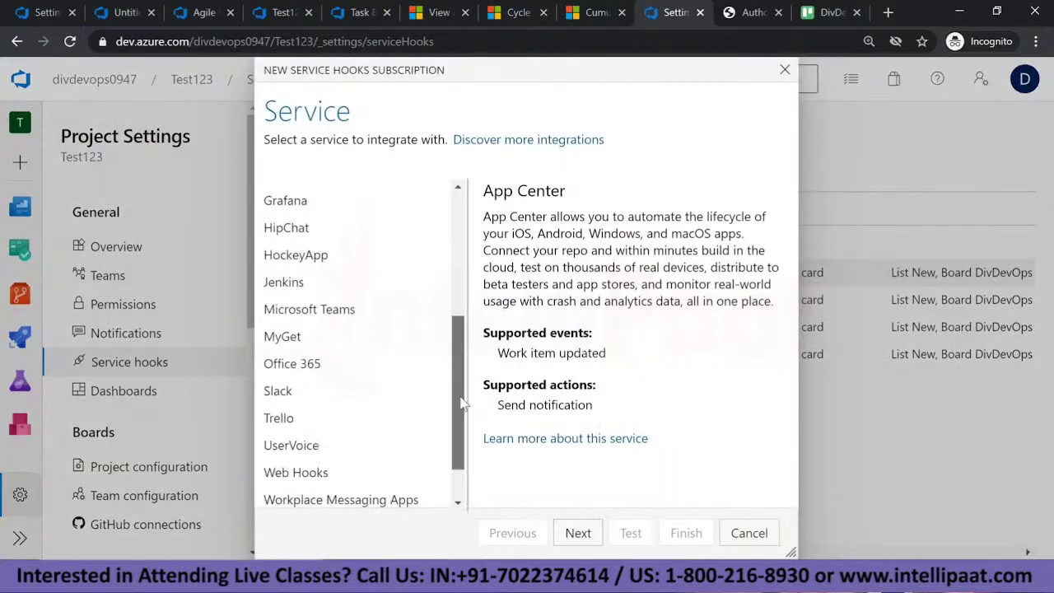
{"action": "left_click", "coordinate": [303, 367]}
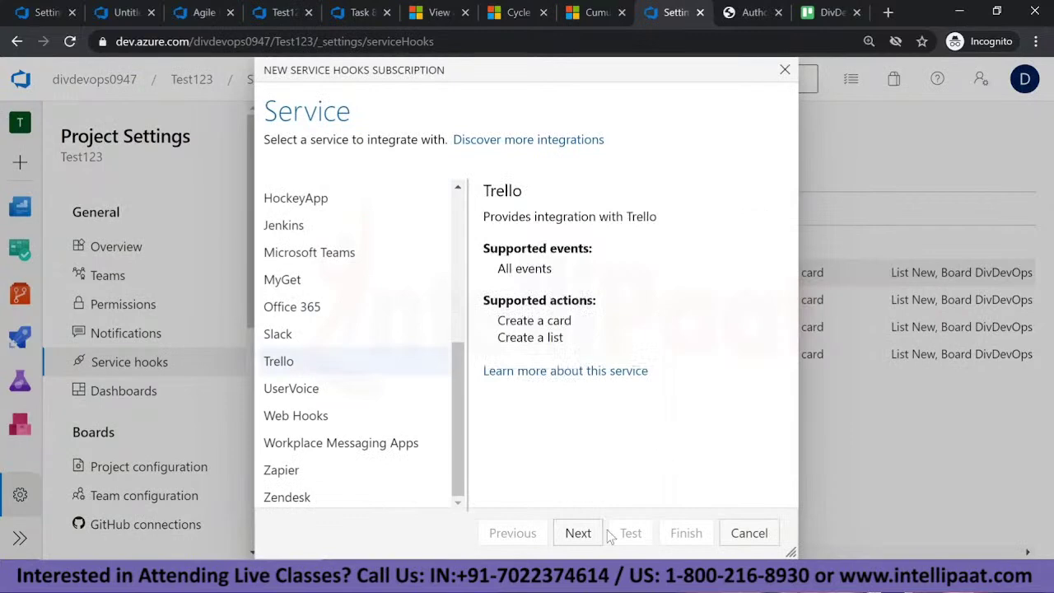
{"action": "left_click", "coordinate": [578, 534]}
{"action": "left_click", "coordinate": [445, 210]}
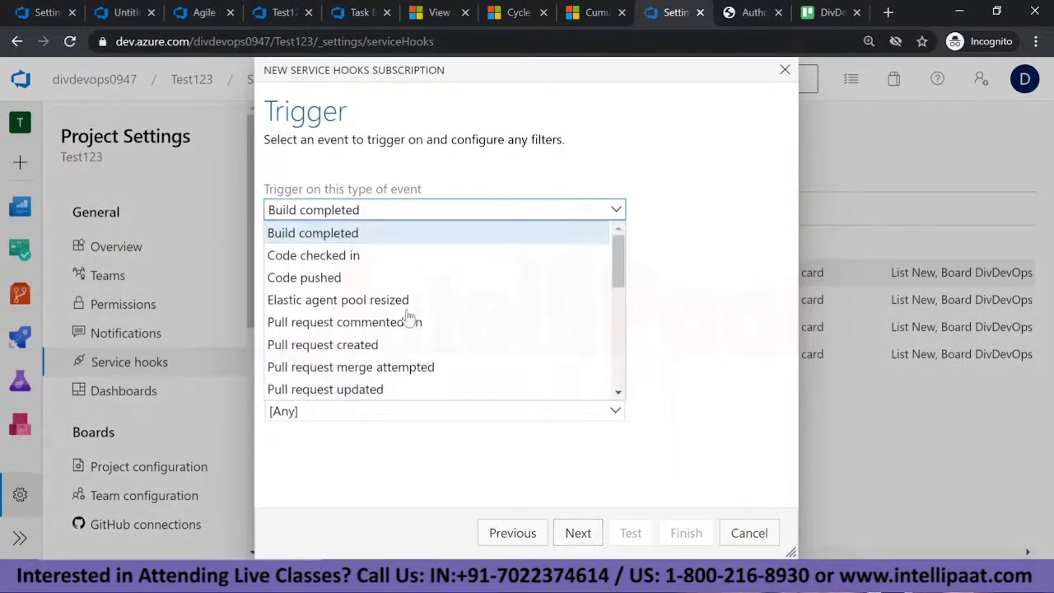
{"action": "left_click_drag", "start_coordinate": [625, 253], "coordinate": [489, 414]}
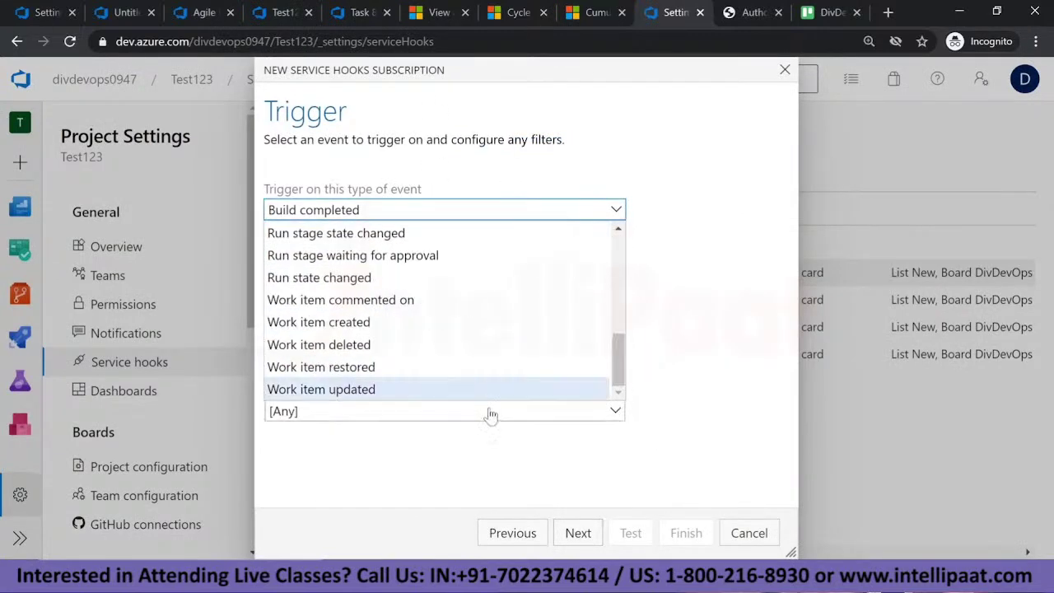
{"action": "left_click", "coordinate": [457, 328]}
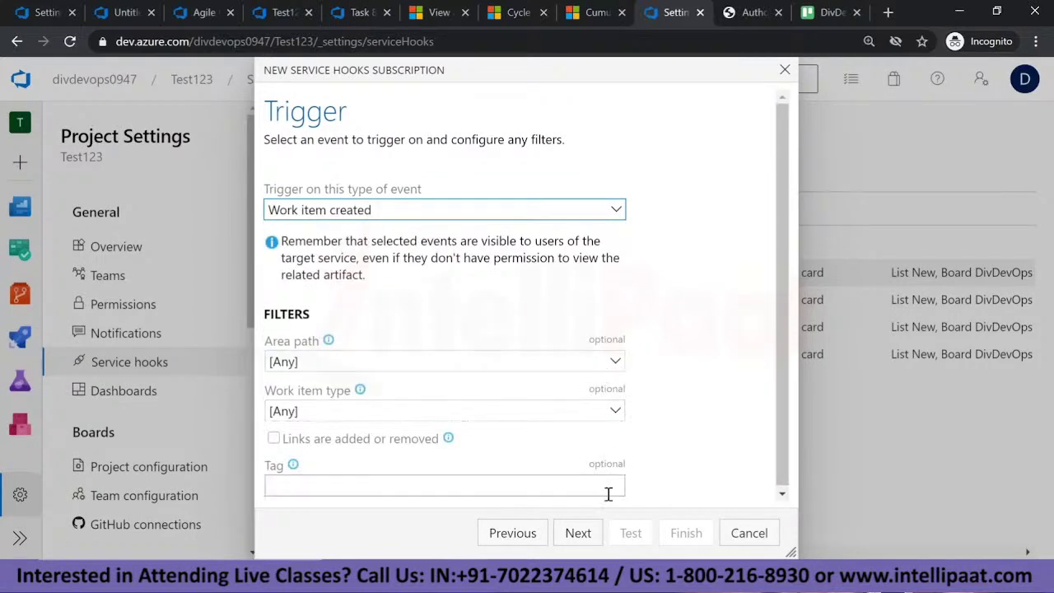
{"action": "left_click", "coordinate": [578, 532]}
Step: Paste the Trello user token and keep Create a card as the action
{"action": "left_click", "coordinate": [508, 359]}
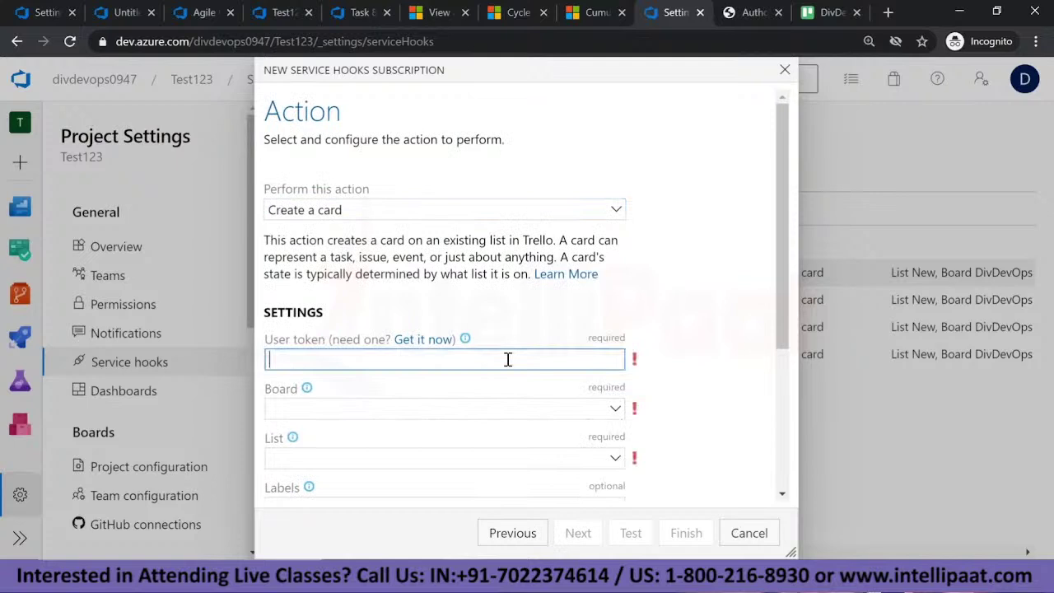
{"action": "key", "text": "ctrl+v"}
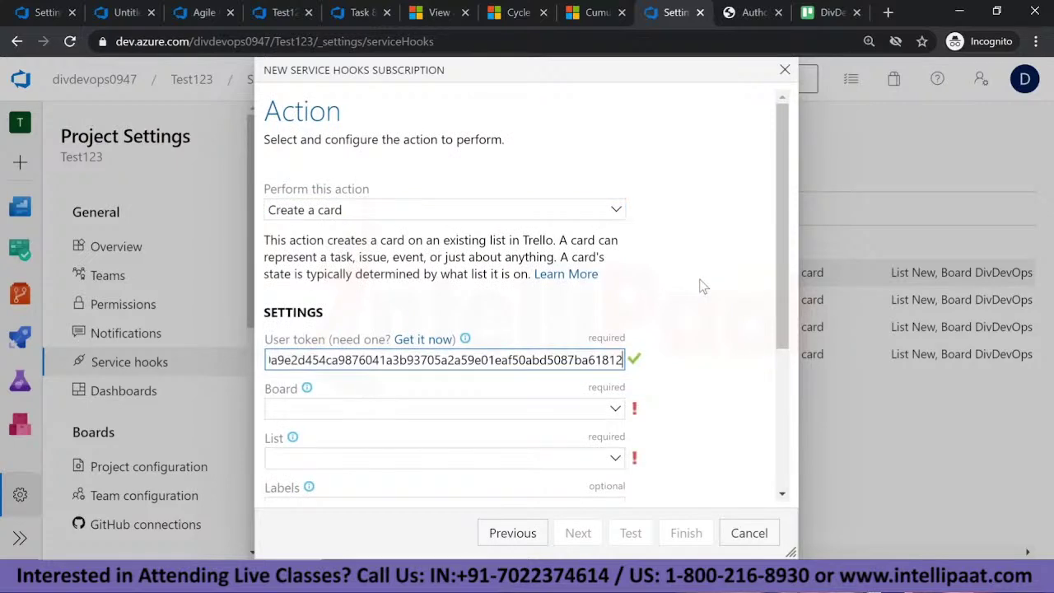
{"action": "left_click", "coordinate": [687, 271]}
{"action": "left_click_drag", "start_coordinate": [687, 270], "coordinate": [263, 274]}
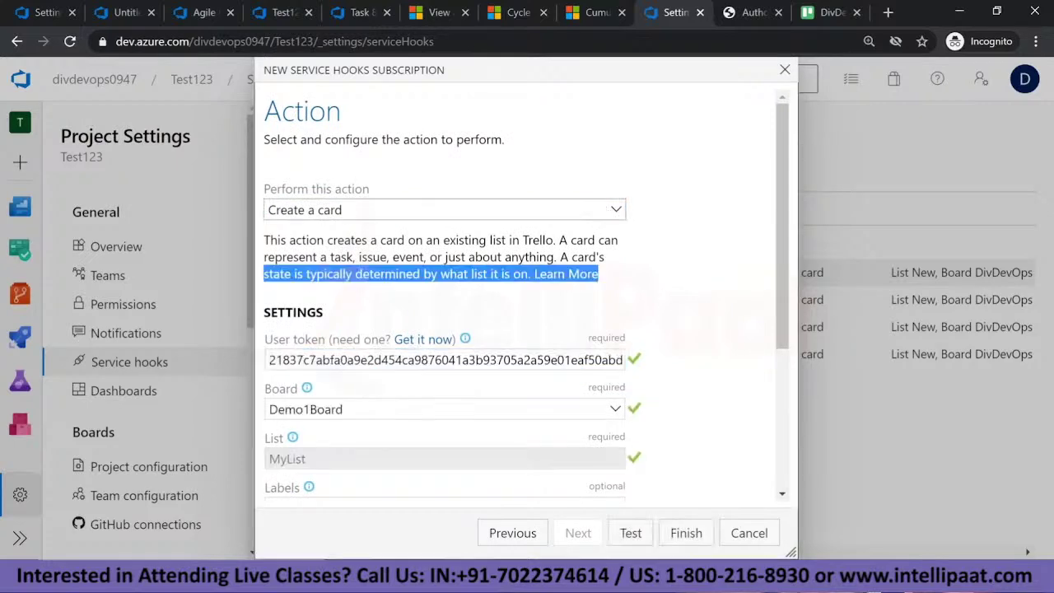
{"action": "left_click", "coordinate": [498, 212]}
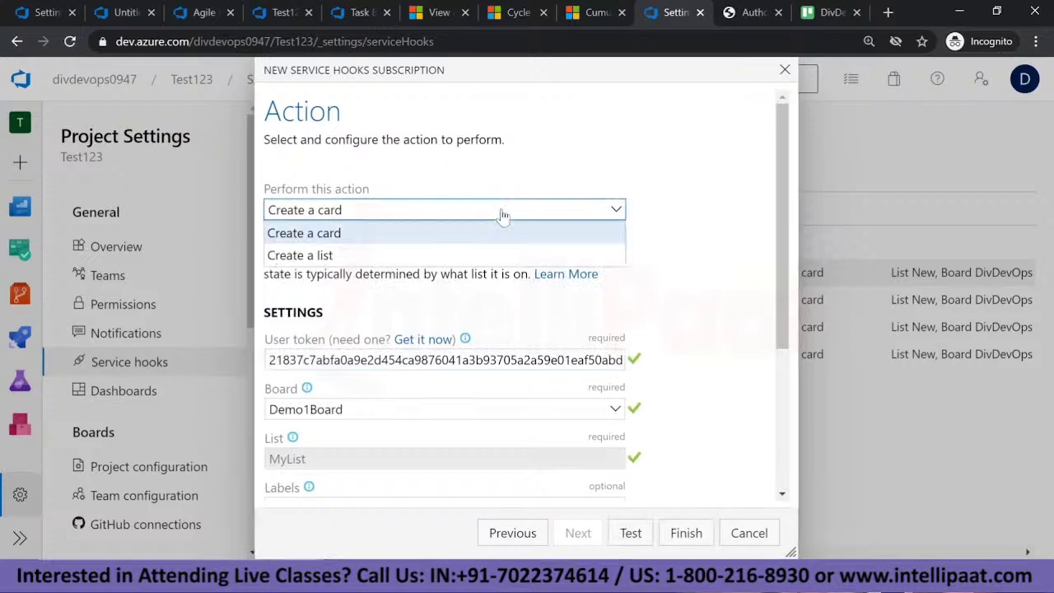
{"action": "left_click", "coordinate": [648, 178]}
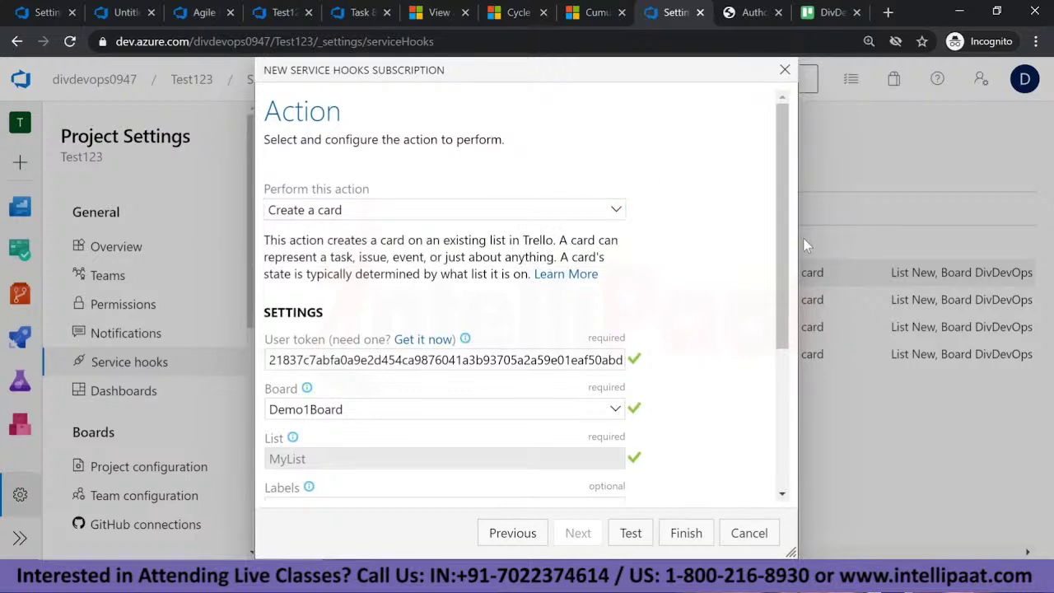
Step: Set the target Trello board to DivDevOps and review the advanced card settings
{"action": "scroll", "coordinate": [789, 256], "scroll_direction": "down", "scroll_amount": 2}
{"action": "left_click", "coordinate": [612, 237]}
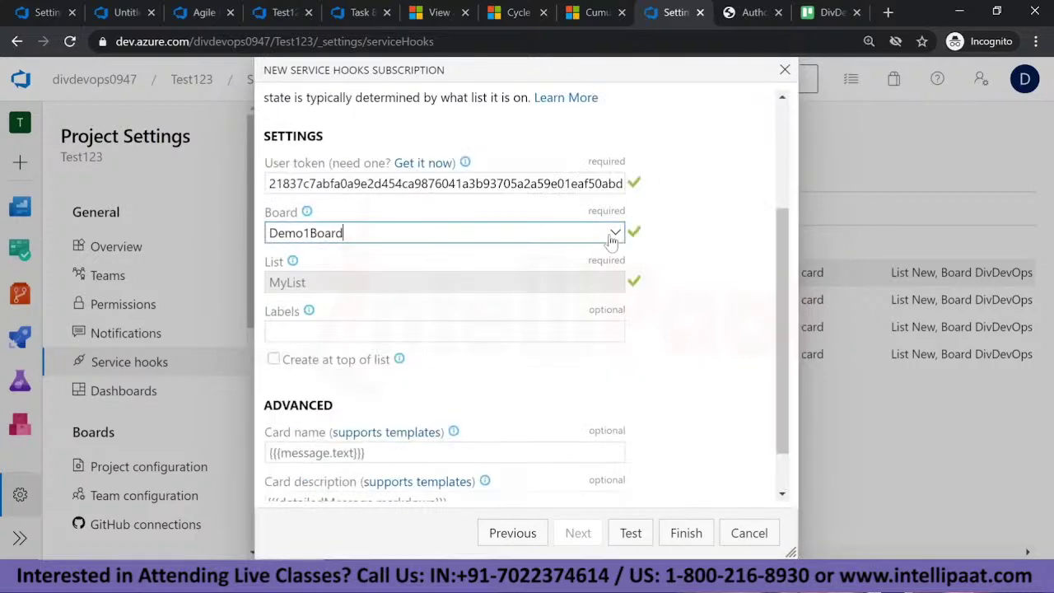
{"action": "left_click", "coordinate": [612, 237]}
{"action": "left_click", "coordinate": [539, 278]}
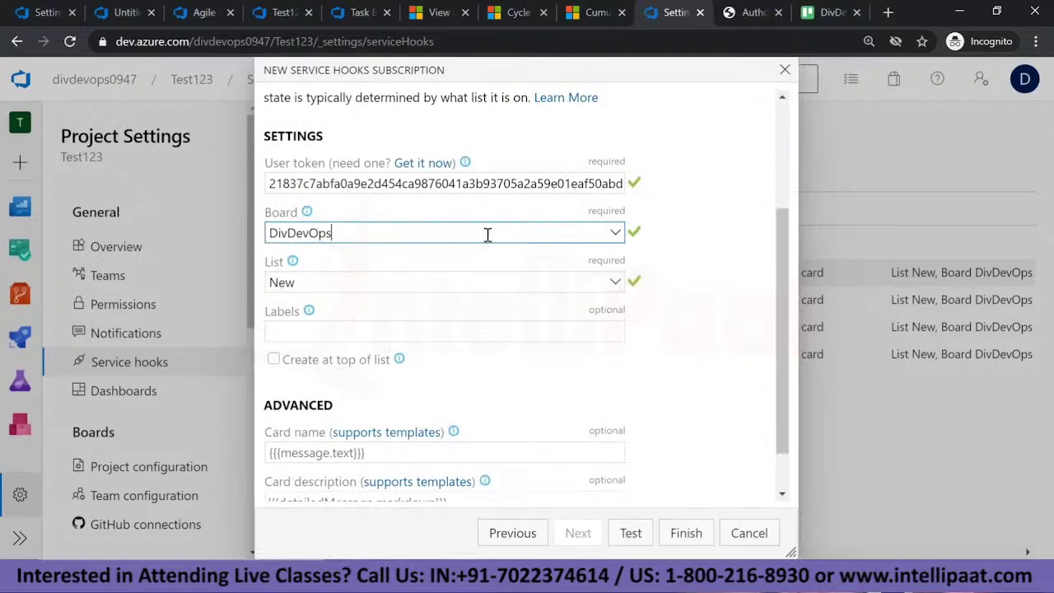
{"action": "left_click_drag", "start_coordinate": [788, 362], "coordinate": [733, 413]}
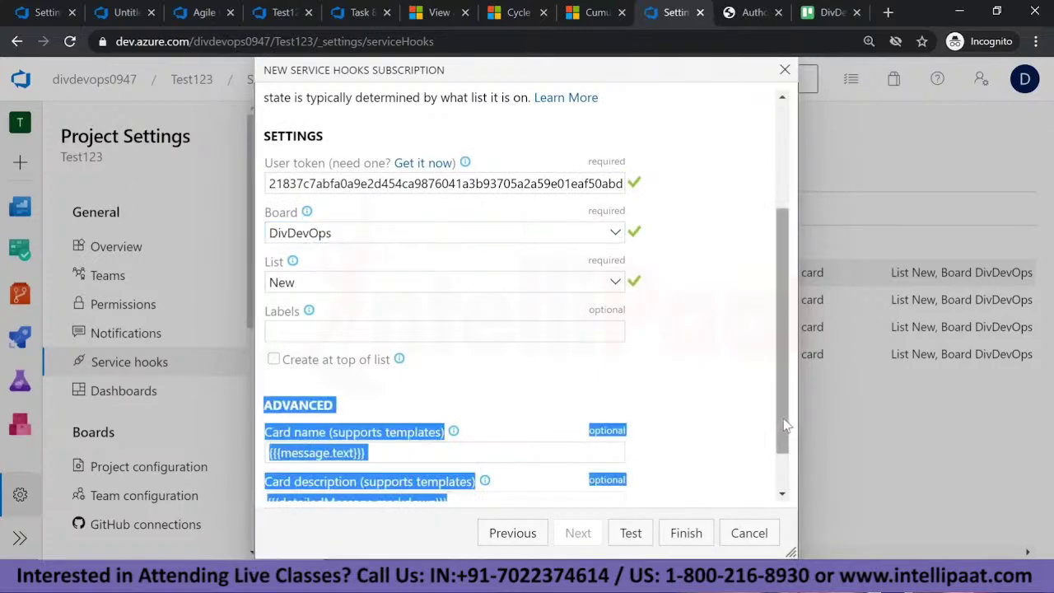
Step: Send a test card, close the result, and save the subscription
{"action": "left_click", "coordinate": [630, 532]}
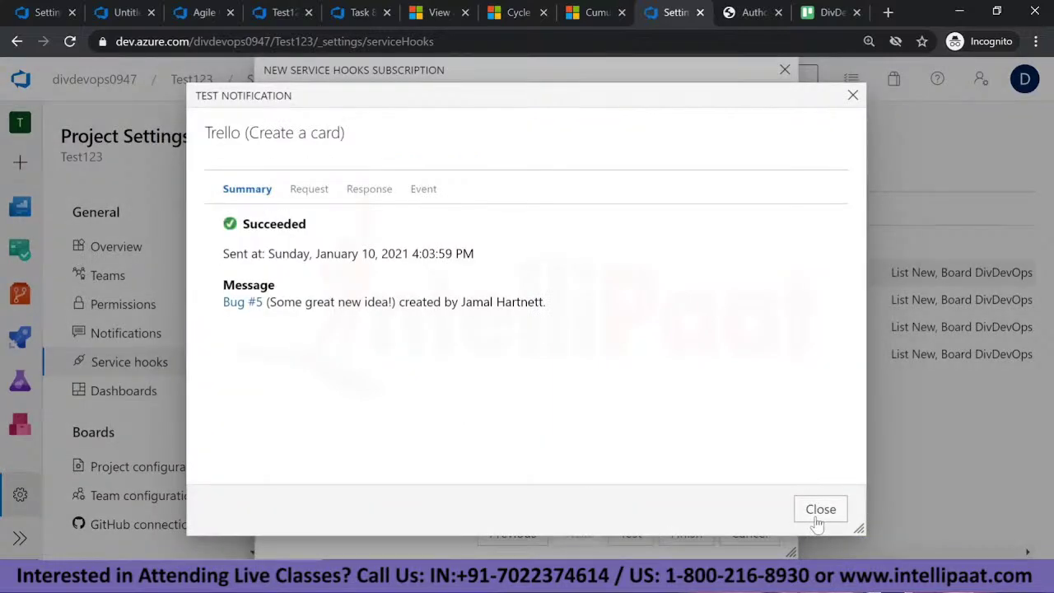
{"action": "left_click", "coordinate": [820, 509]}
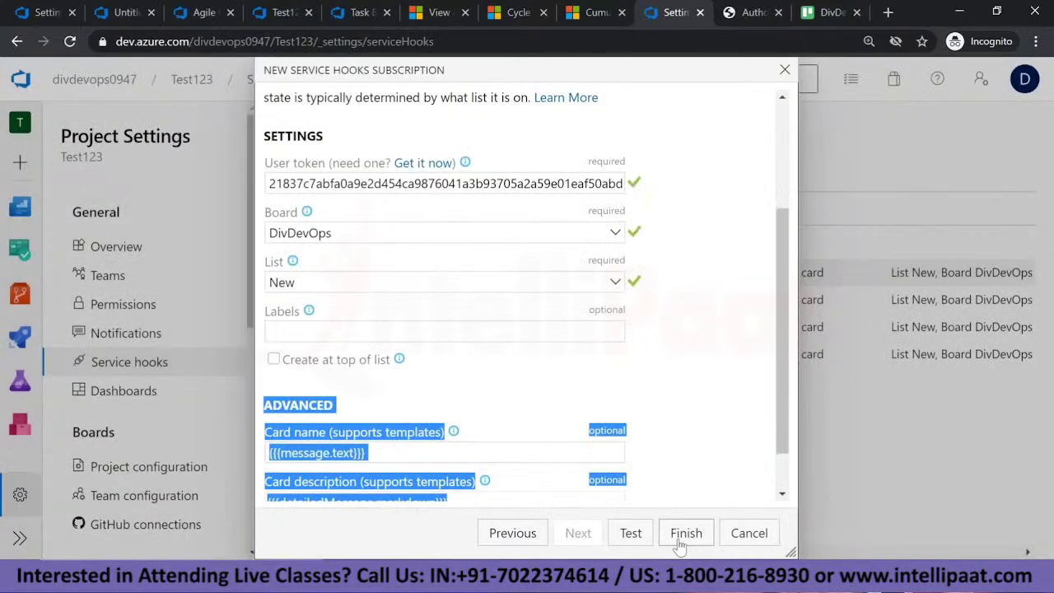
{"action": "left_click", "coordinate": [679, 543]}
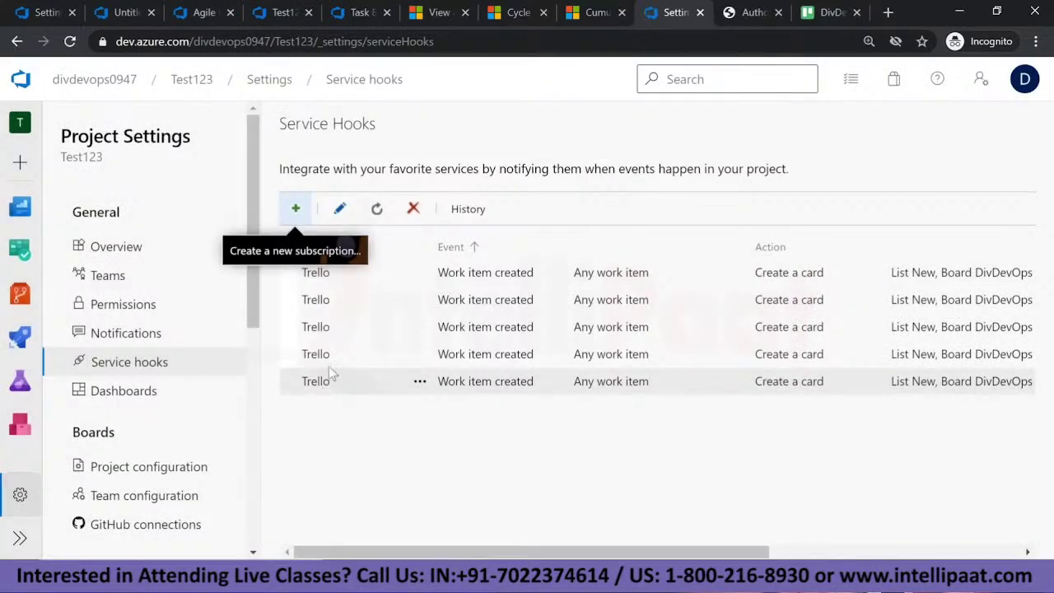
Step: Create a new Bug titled 'Jan-11' and save it as Bug 61
{"action": "mouse_move", "coordinate": [20, 249]}
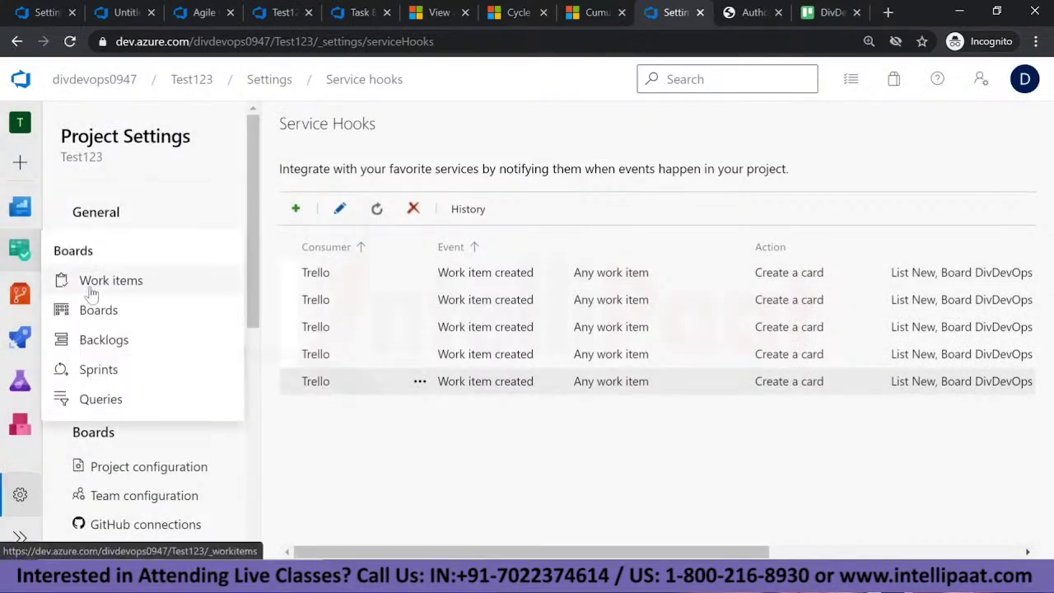
{"action": "left_click", "coordinate": [91, 292]}
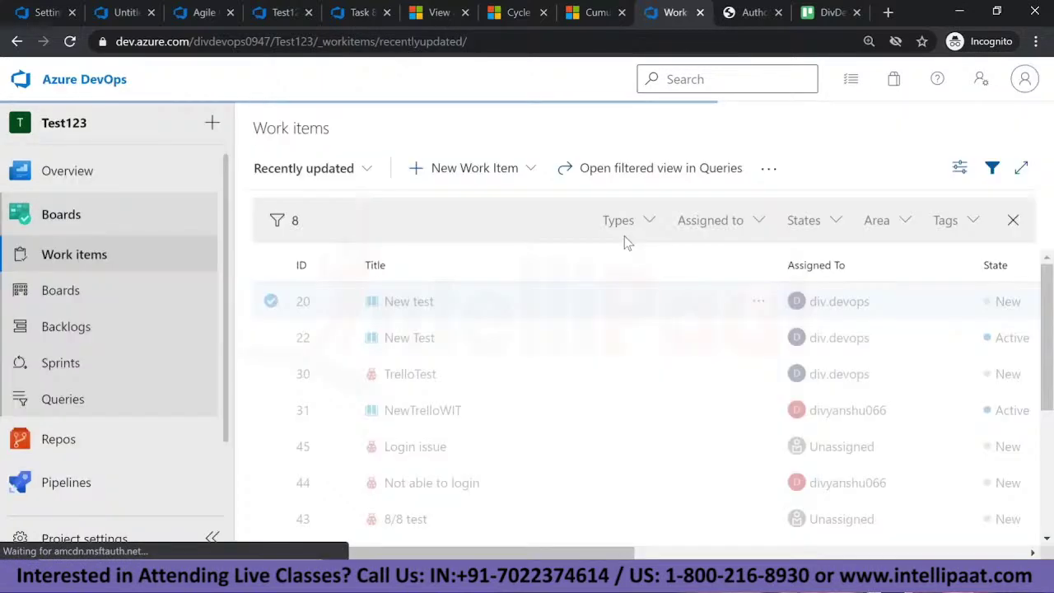
{"action": "left_click", "coordinate": [478, 168]}
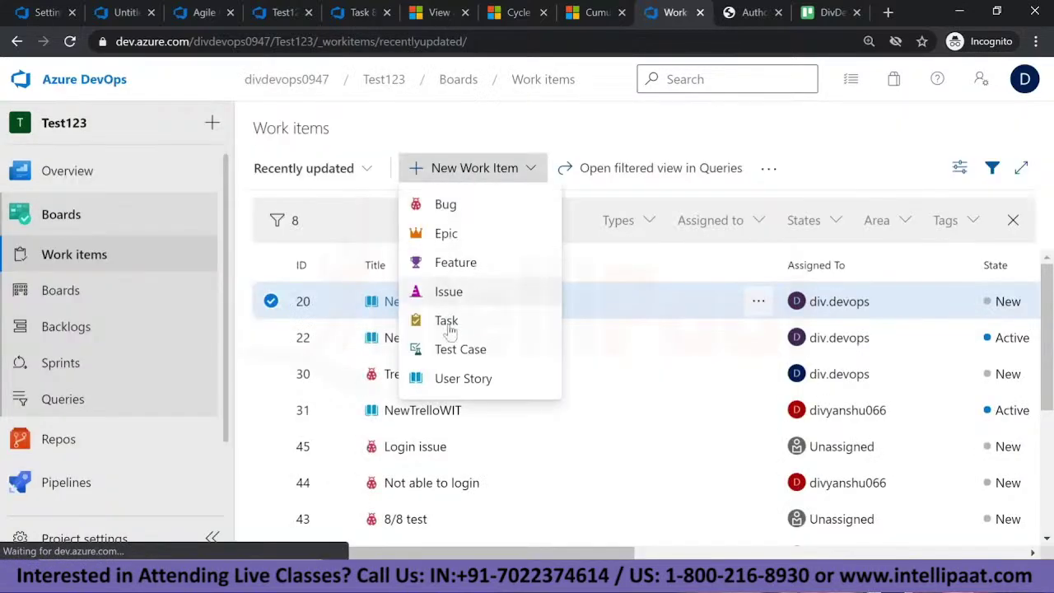
{"action": "left_click", "coordinate": [443, 206]}
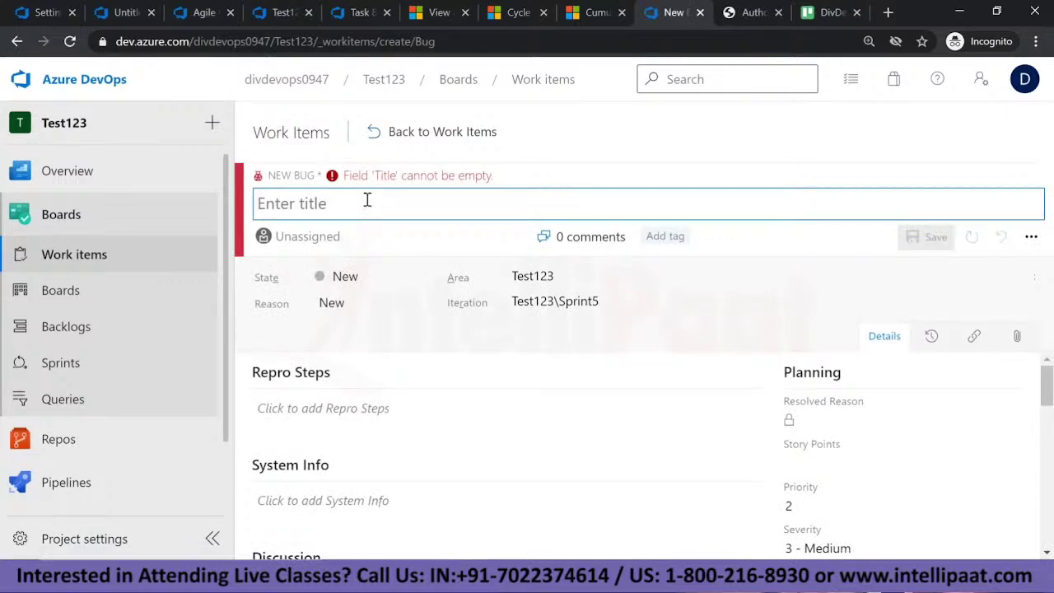
{"action": "type", "text": "Jan"}
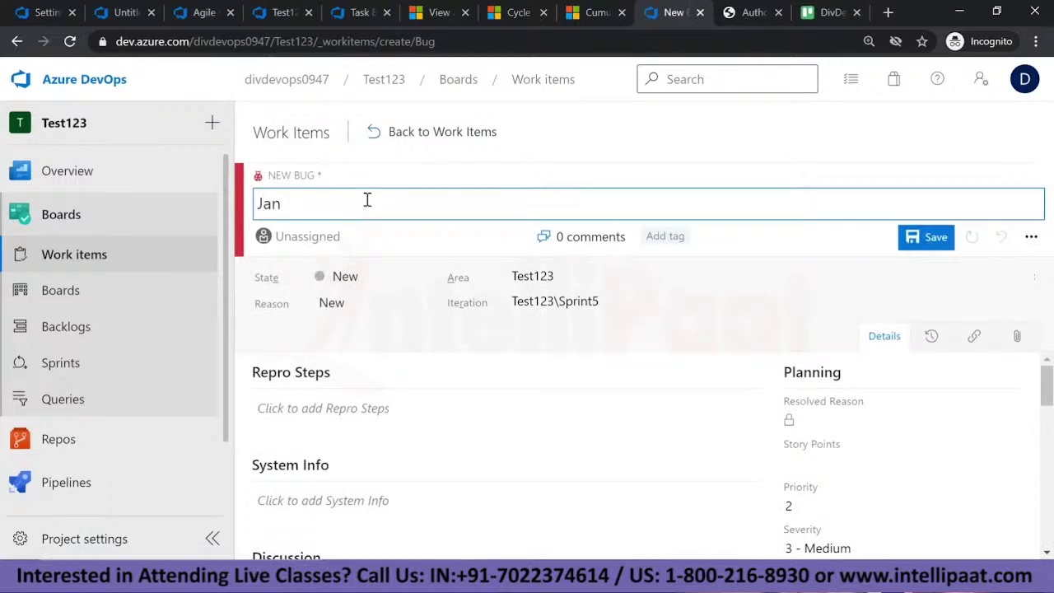
{"action": "type", "text": "-11"}
{"action": "left_click", "coordinate": [938, 237]}
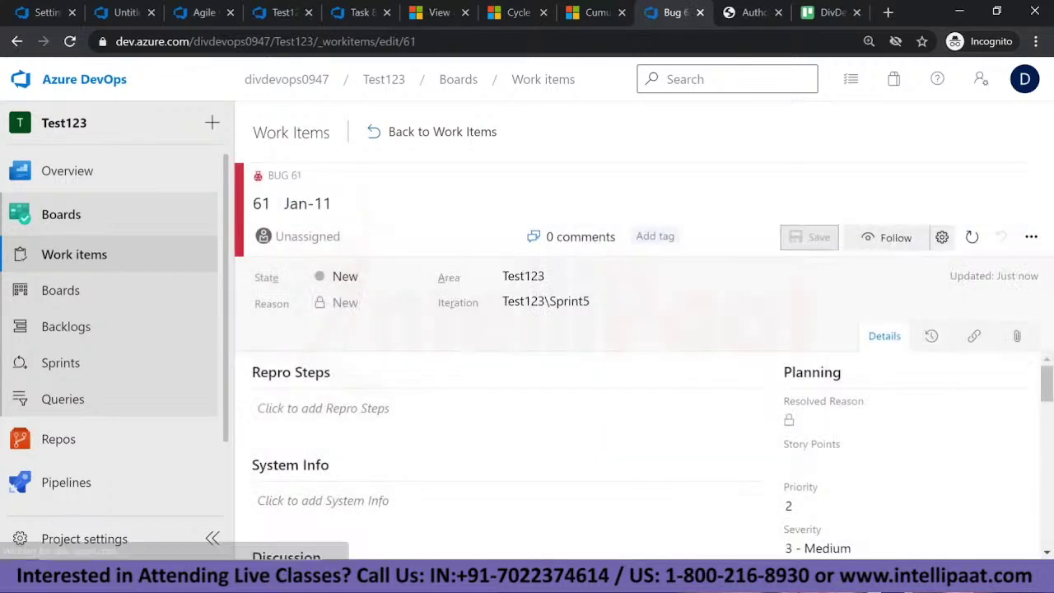
Step: Reload the DivDevOps Trello board and drag the new Bug #61 (Jan-11) card into Doing
{"action": "key", "text": "ctrl+9"}
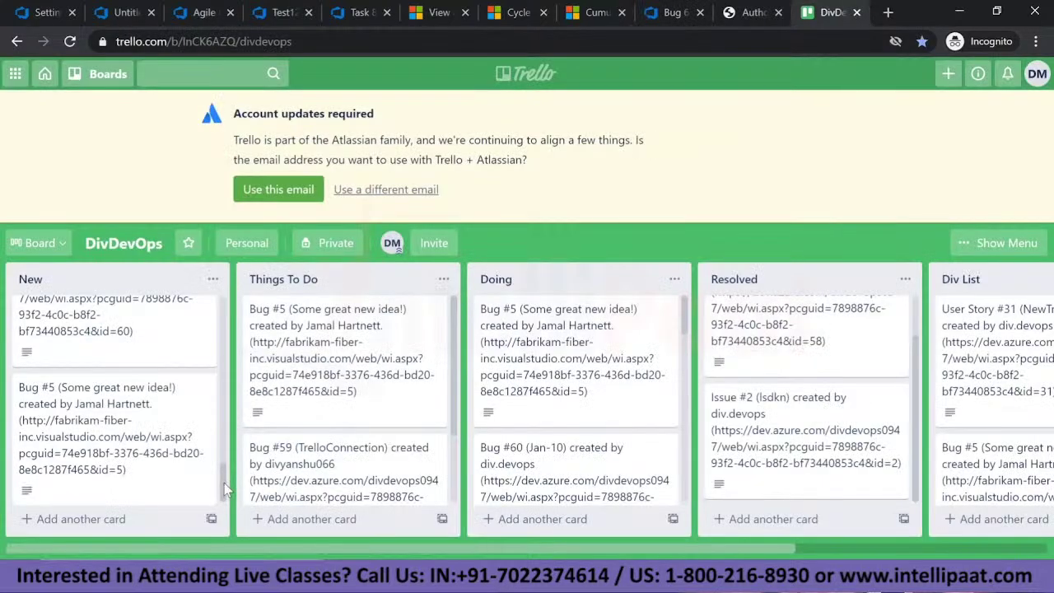
{"action": "scroll", "coordinate": [206, 476], "scroll_direction": "down", "scroll_amount": 1}
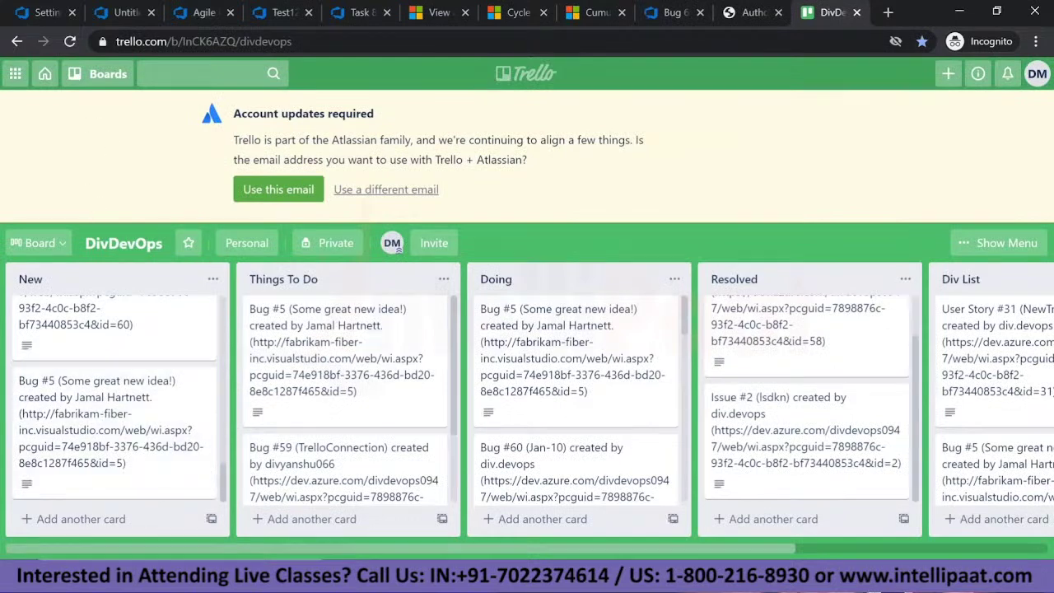
{"action": "left_click", "coordinate": [70, 42]}
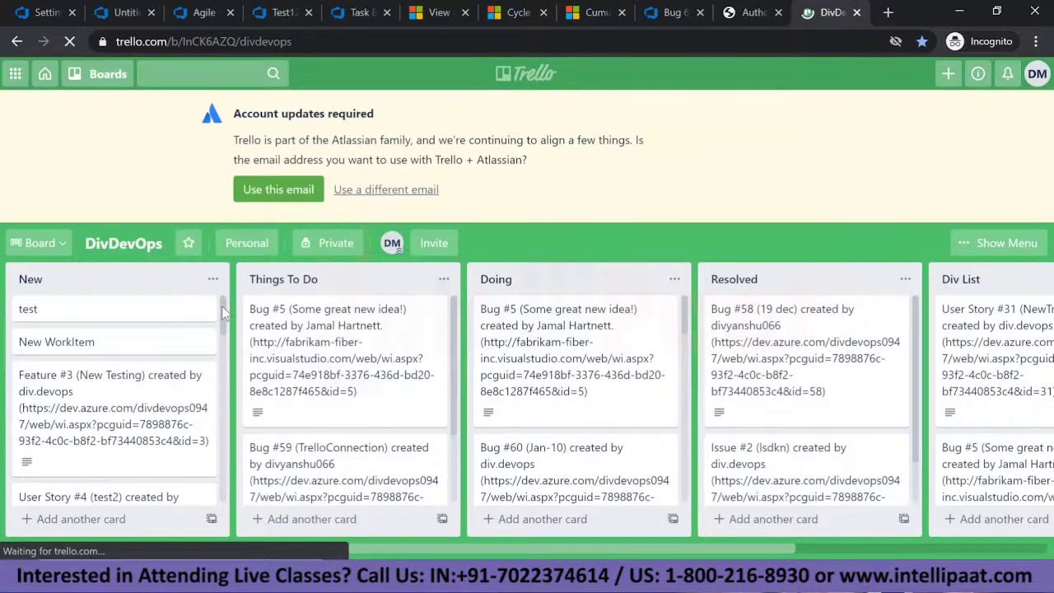
{"action": "scroll", "coordinate": [115, 403], "scroll_direction": "down", "scroll_amount": 10}
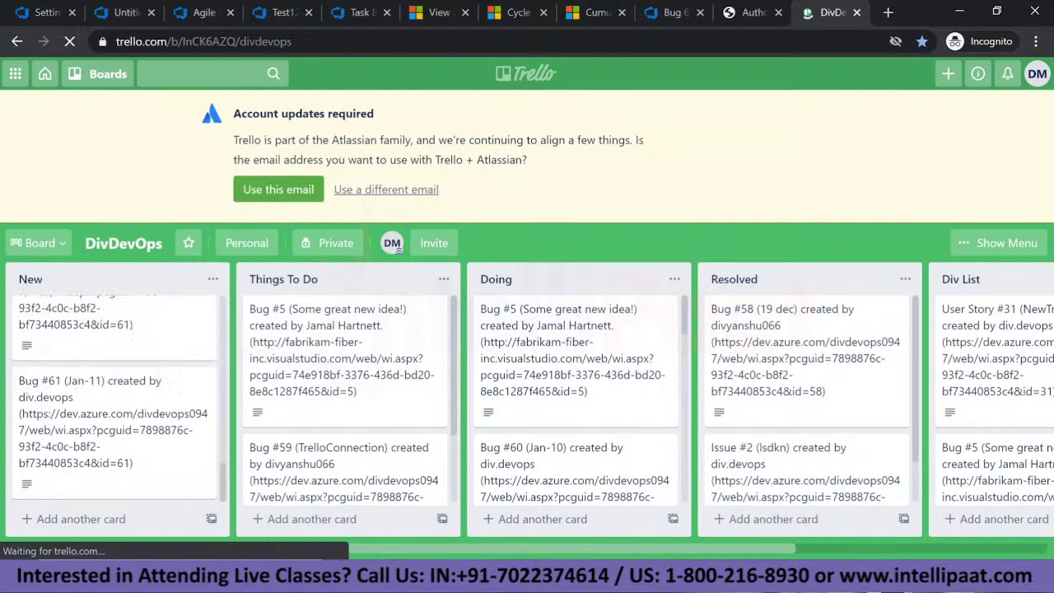
{"action": "left_click_drag", "start_coordinate": [105, 383], "coordinate": [601, 317]}
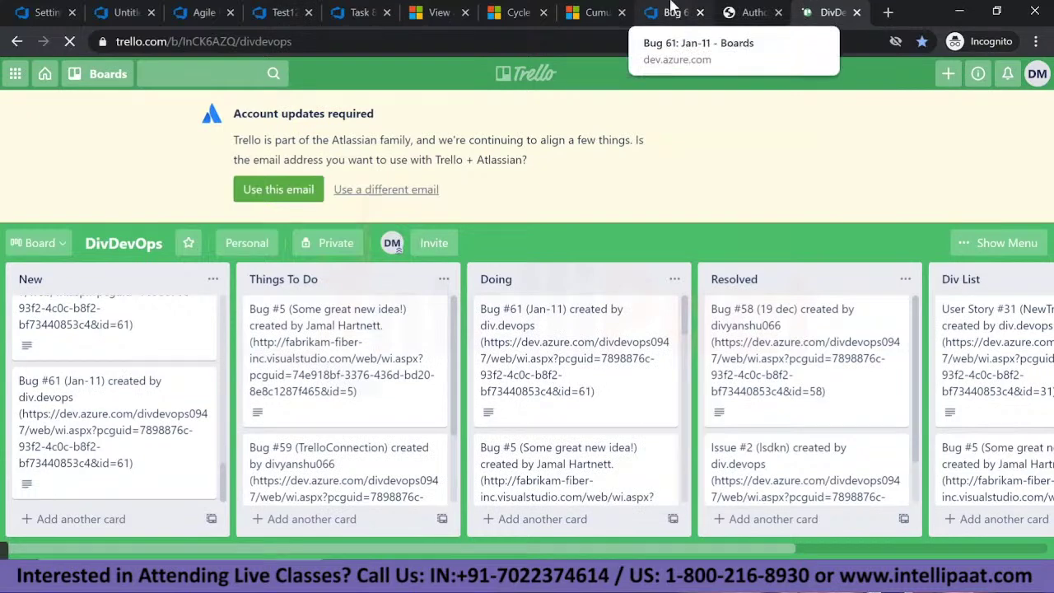
{"action": "left_click", "coordinate": [671, 10]}
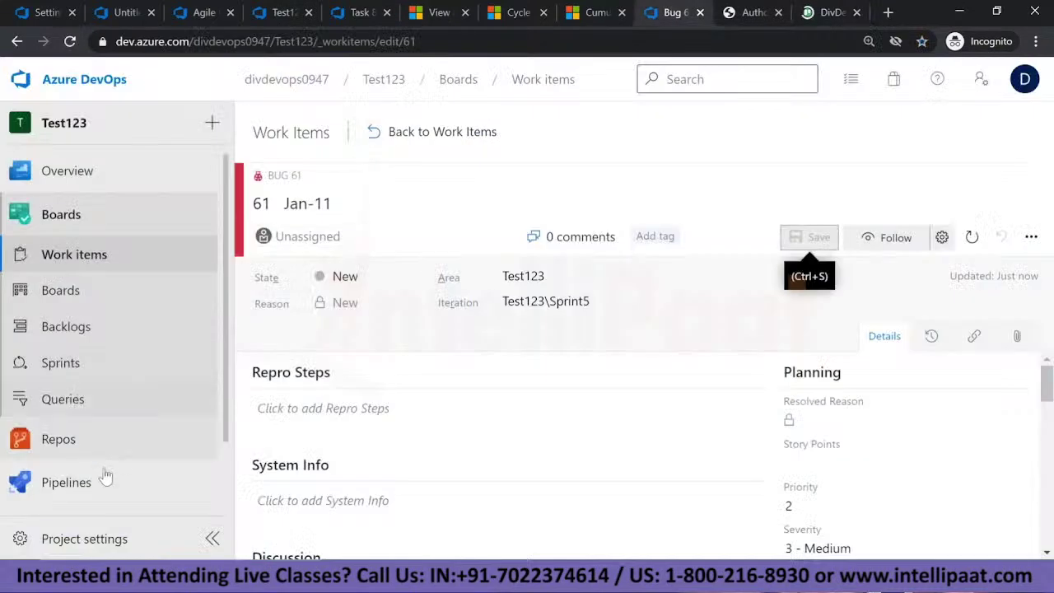
Step: Go to Test123's Service hooks settings and start a new subscription
{"action": "left_click", "coordinate": [105, 540]}
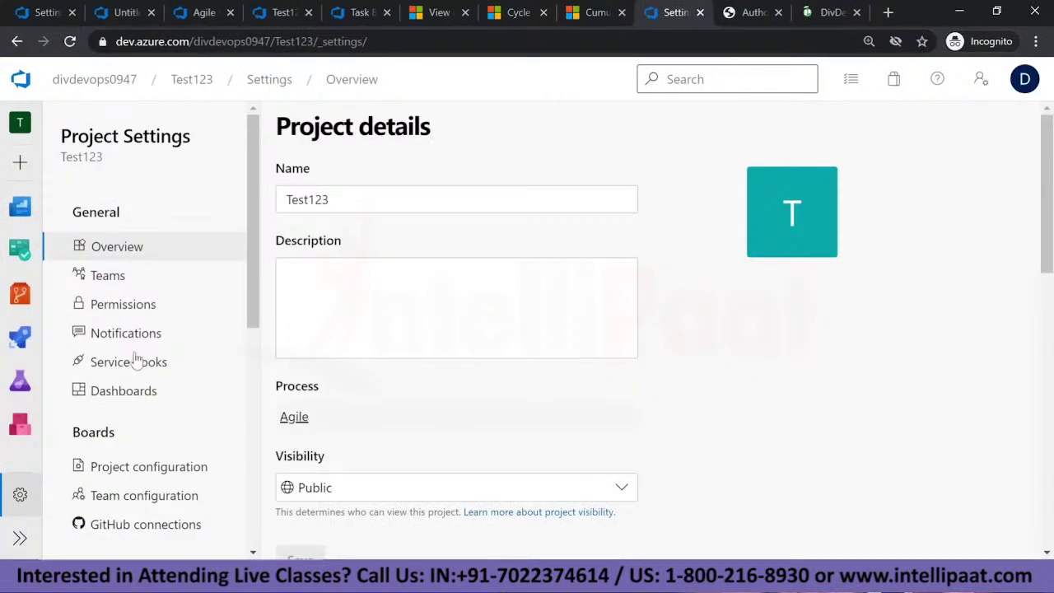
{"action": "left_click", "coordinate": [136, 368]}
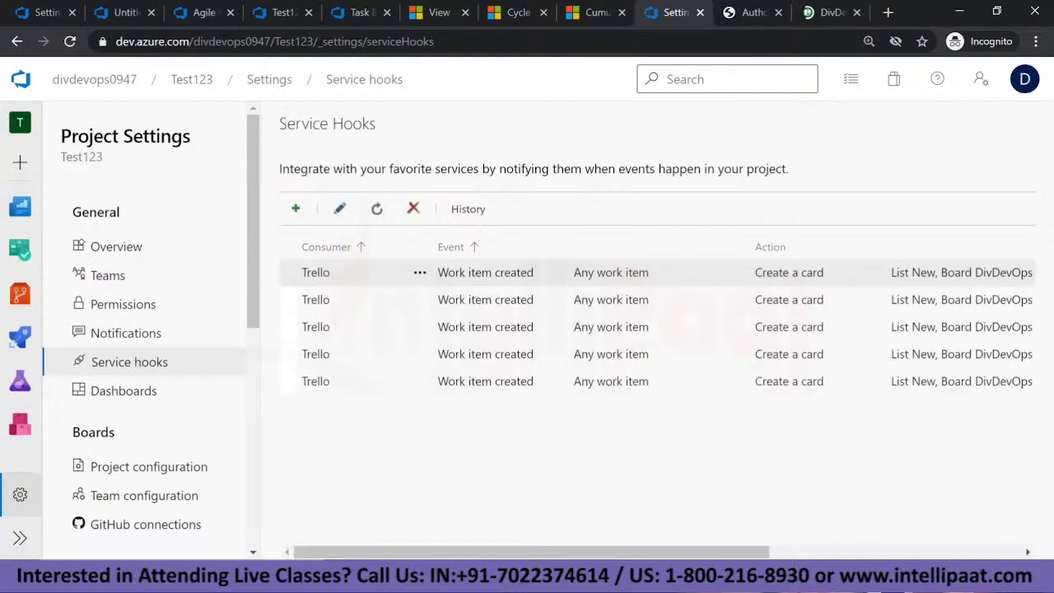
{"action": "left_click", "coordinate": [294, 211]}
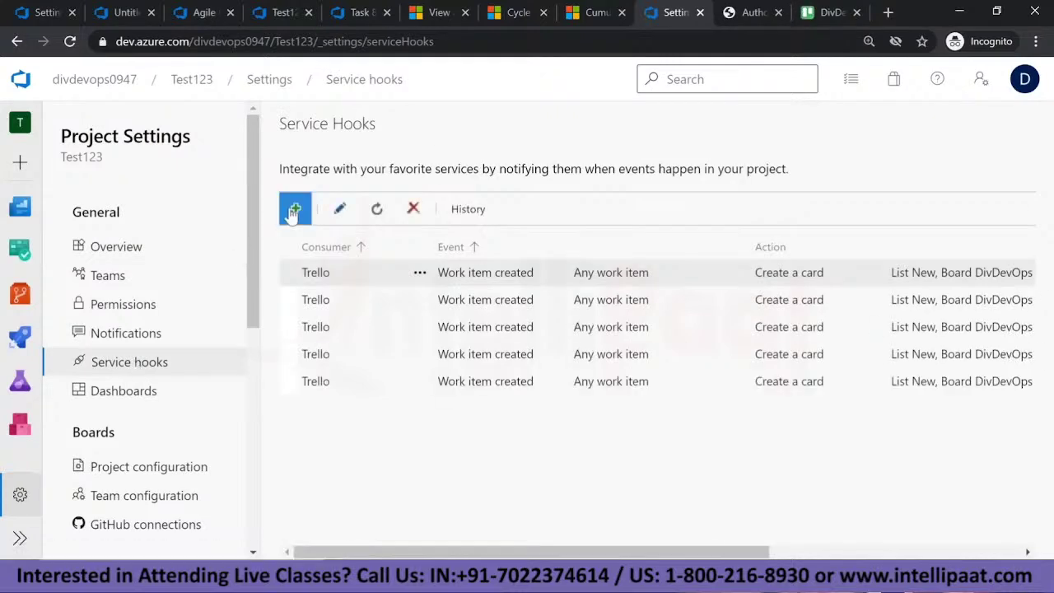
Step: Browse the available services, cancel without saving, and bring up the AzureDevOpsPPT presentation
{"action": "scroll", "coordinate": [473, 335], "scroll_direction": "down", "scroll_amount": 3}
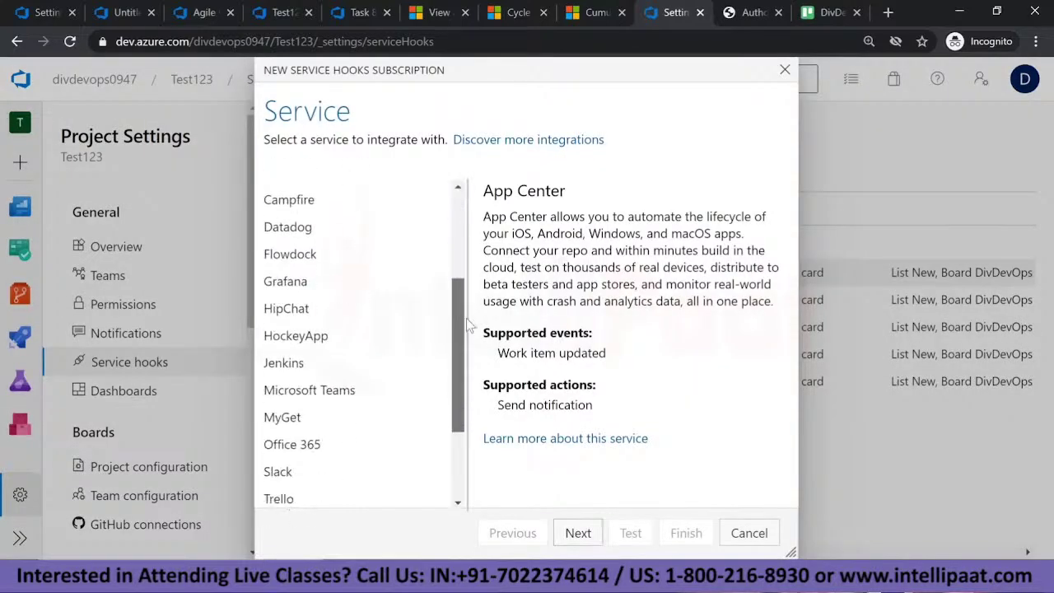
{"action": "scroll", "coordinate": [473, 335], "scroll_direction": "down", "scroll_amount": 3}
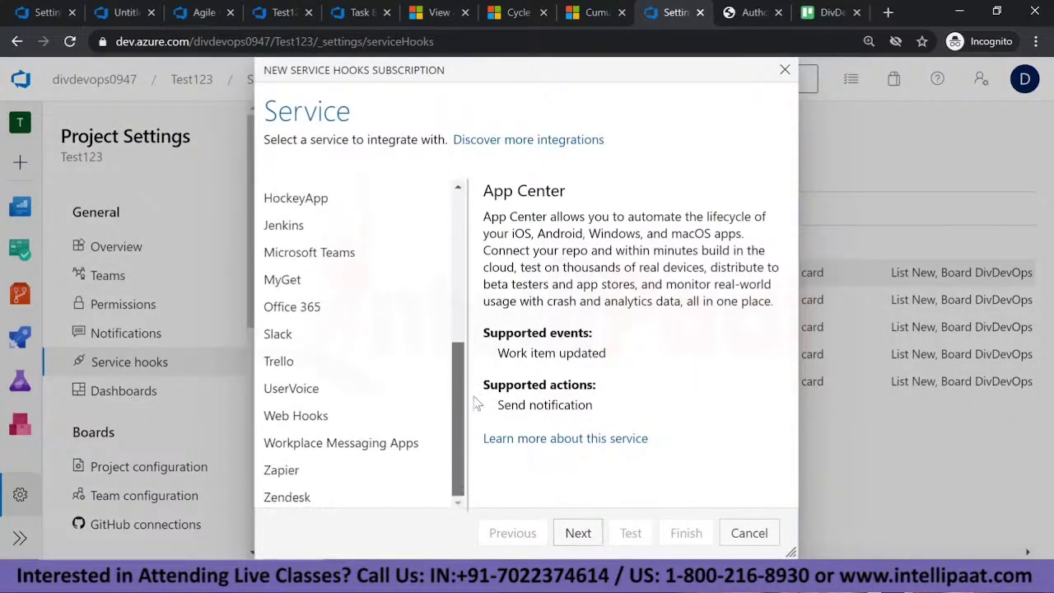
{"action": "scroll", "coordinate": [476, 384], "scroll_direction": "up", "scroll_amount": 1}
{"action": "scroll", "coordinate": [329, 414], "scroll_direction": "down", "scroll_amount": 1}
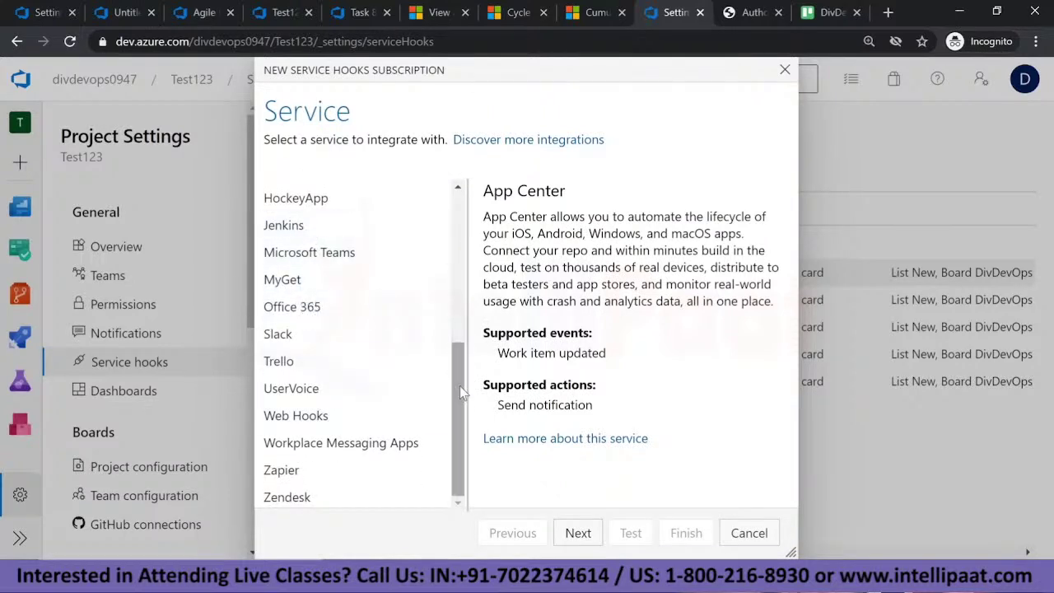
{"action": "scroll", "coordinate": [334, 286], "scroll_direction": "up", "scroll_amount": 1}
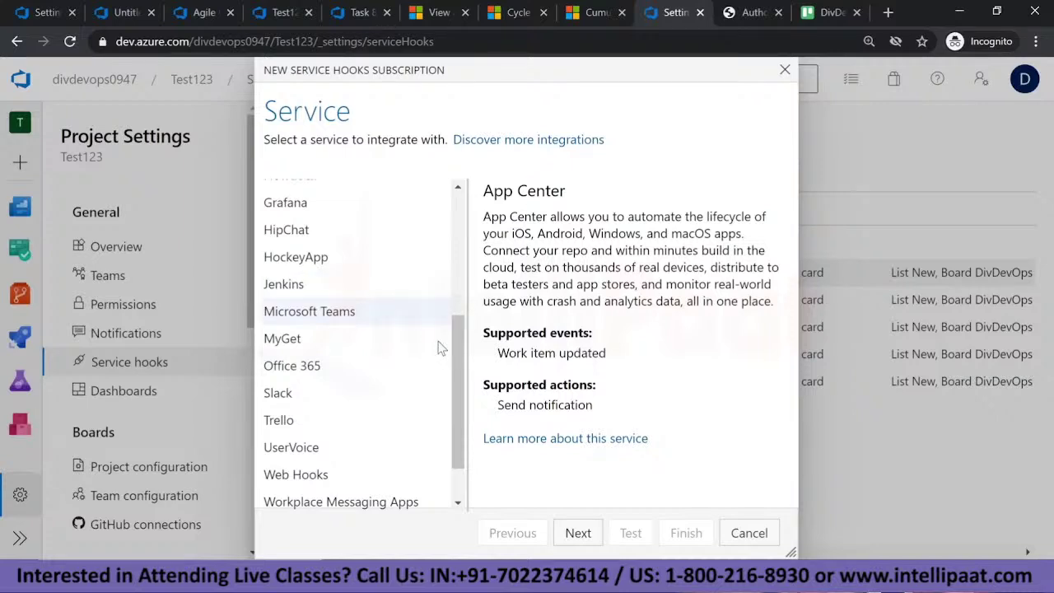
{"action": "left_click_drag", "start_coordinate": [457, 379], "coordinate": [452, 233]}
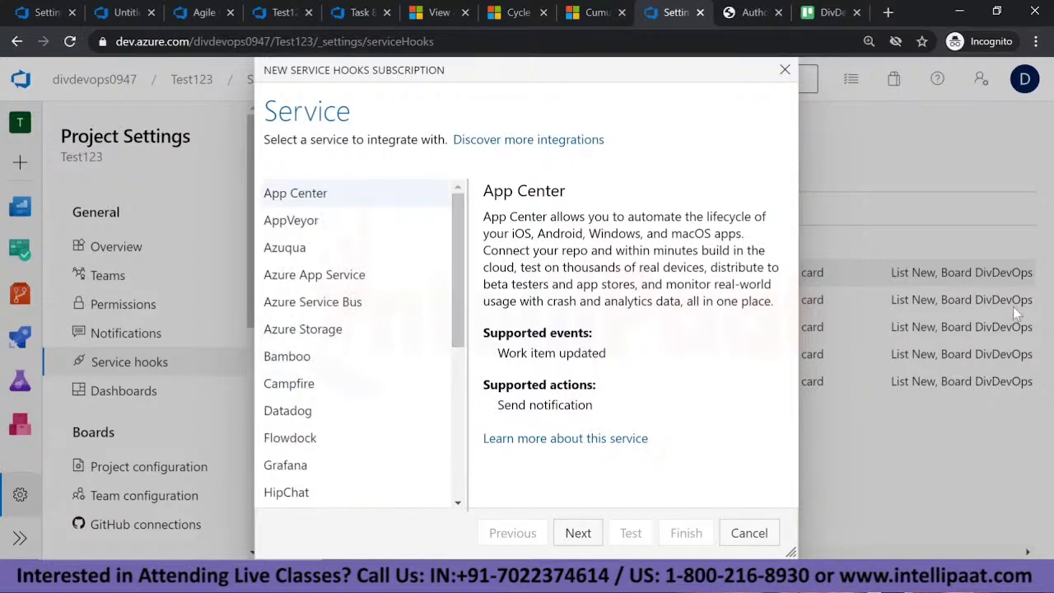
{"action": "left_click", "coordinate": [748, 533]}
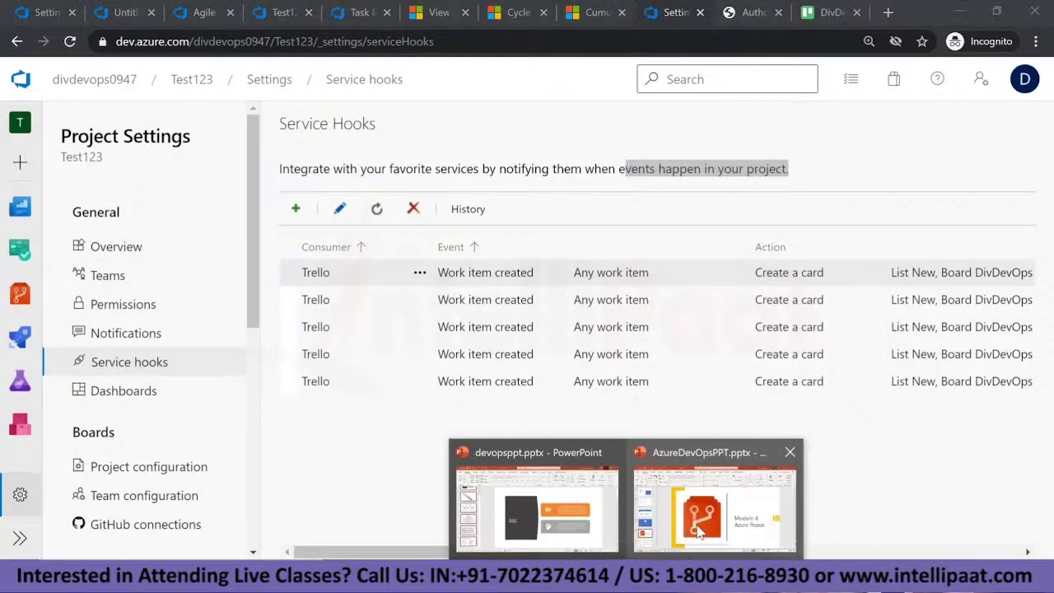
{"action": "left_click", "coordinate": [698, 531]}
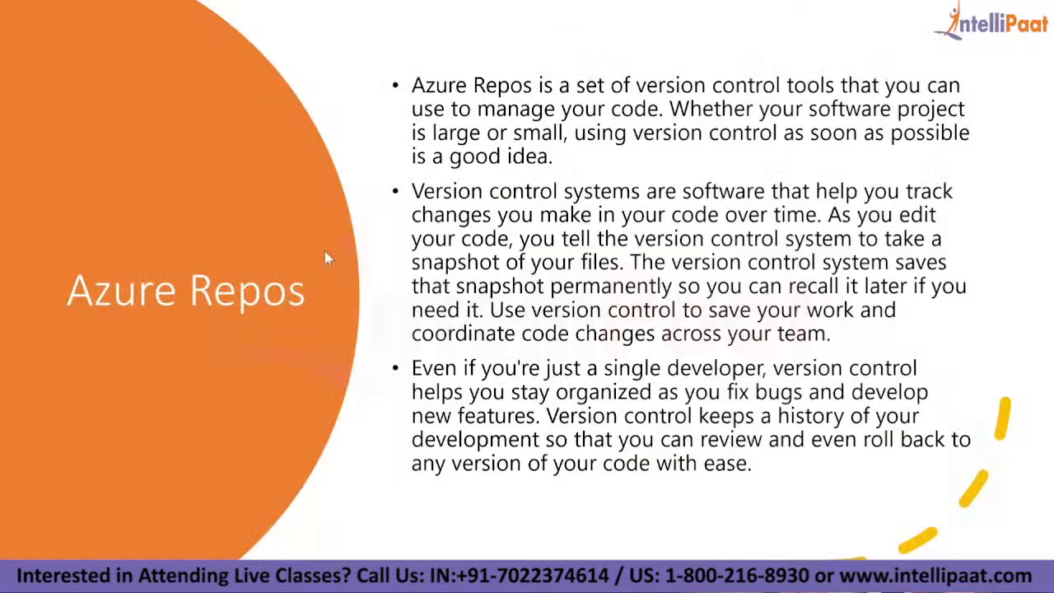
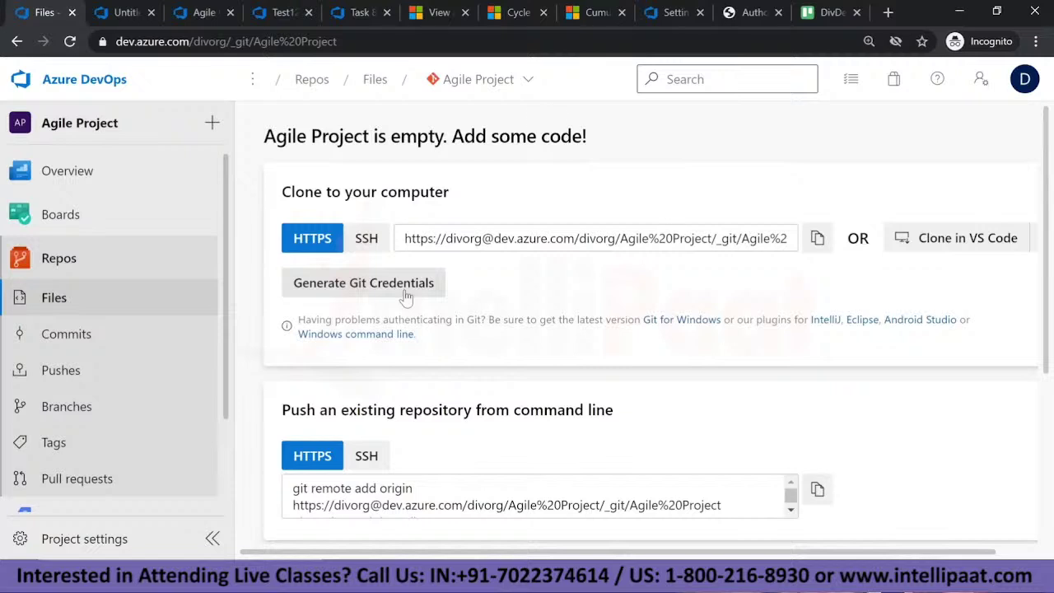
Step: Open the repository list from the empty Agile Project repository's Files page
{"action": "left_click", "coordinate": [512, 83]}
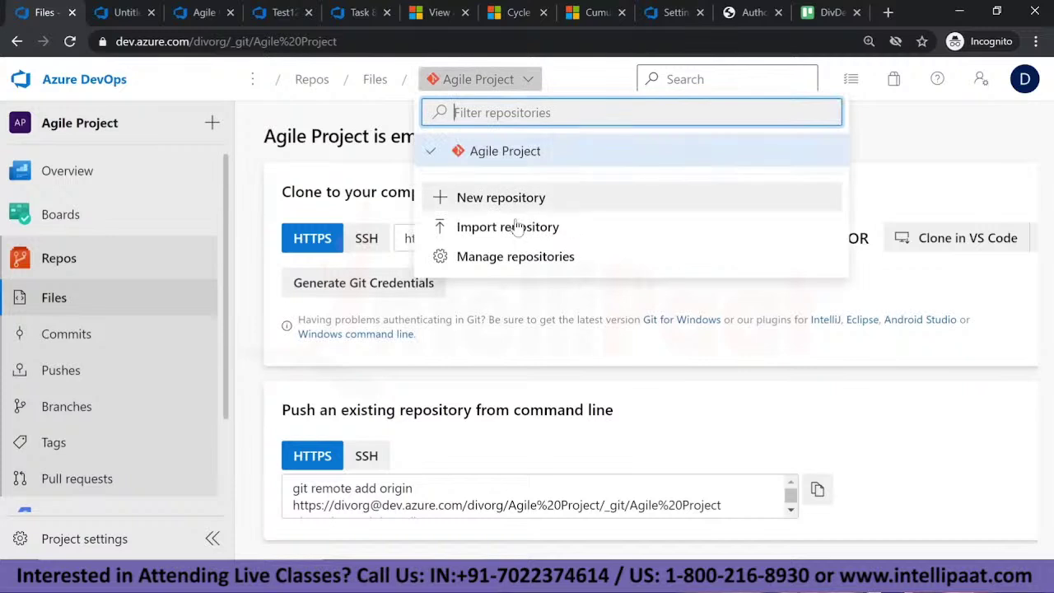
Step: Start importing a repository, keeping Git as the repository type
{"action": "left_click", "coordinate": [498, 231]}
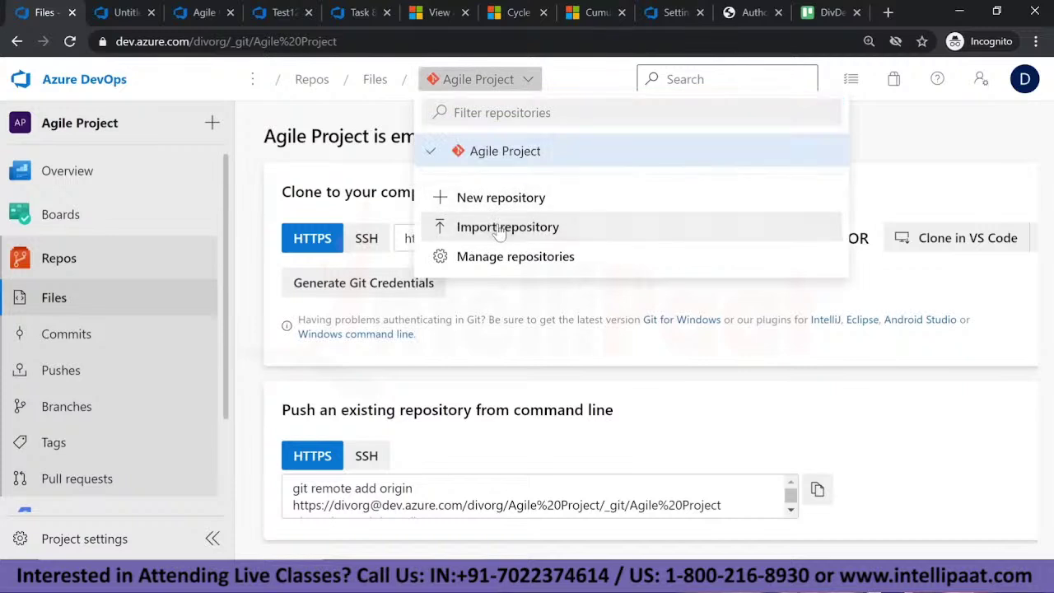
{"action": "left_click", "coordinate": [750, 184]}
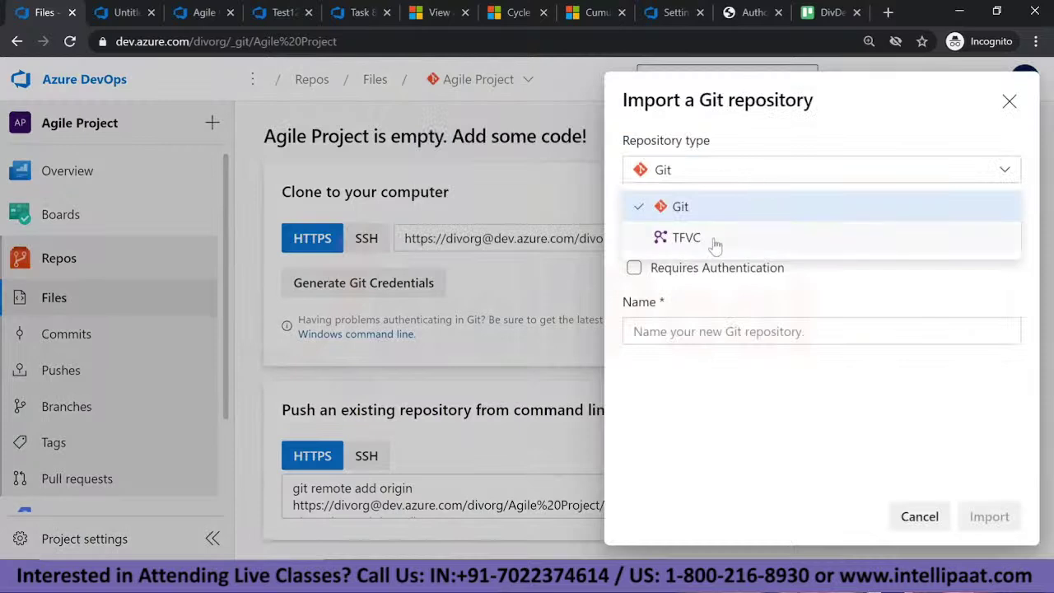
{"action": "left_click", "coordinate": [706, 207]}
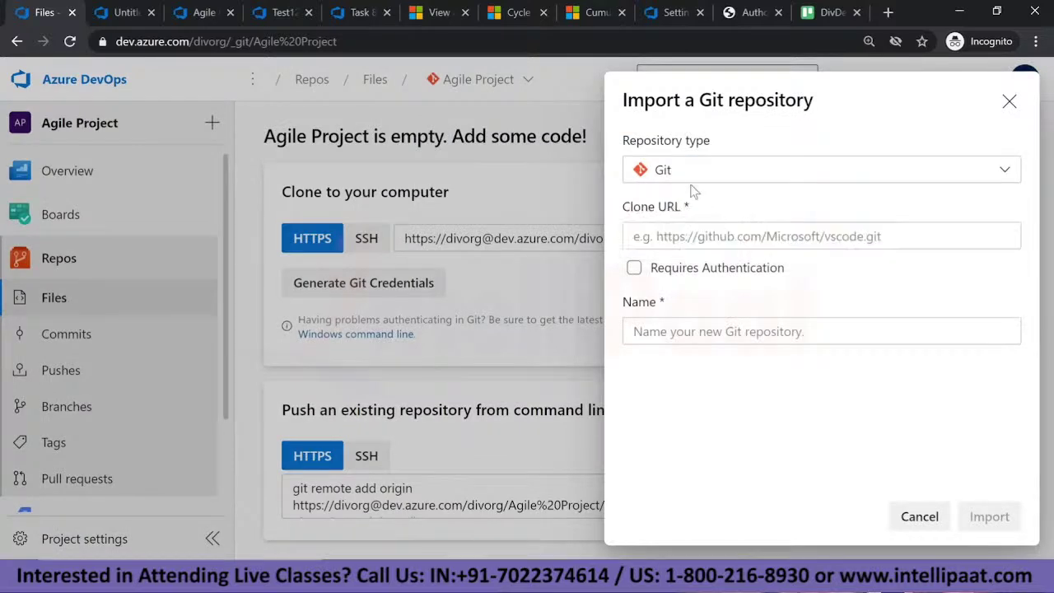
{"action": "left_click", "coordinate": [696, 236]}
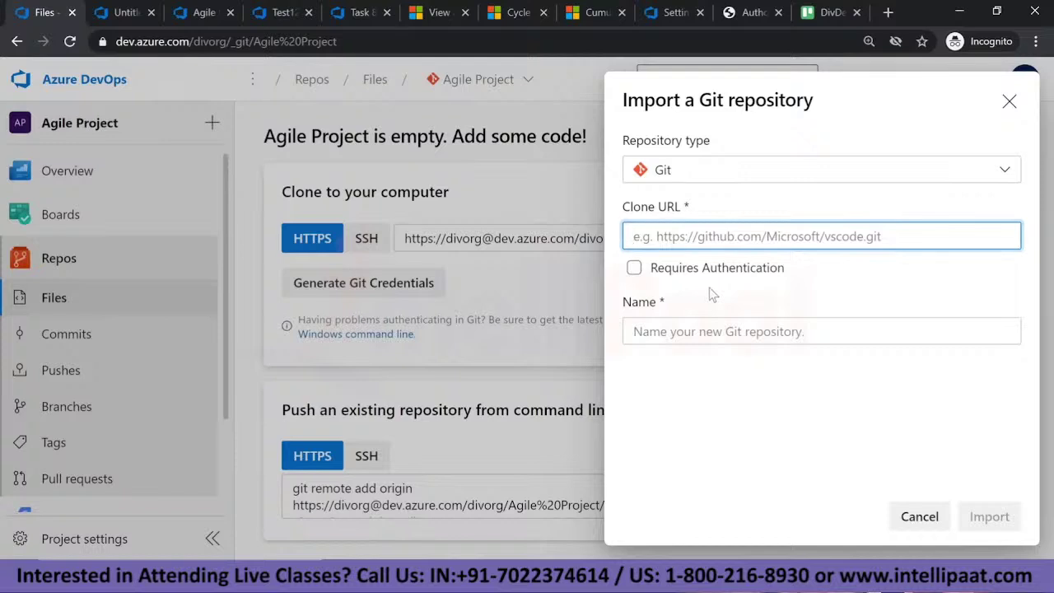
Step: Try TFVC as the import source with a test path '$/fd', then clear it
{"action": "left_click", "coordinate": [736, 173]}
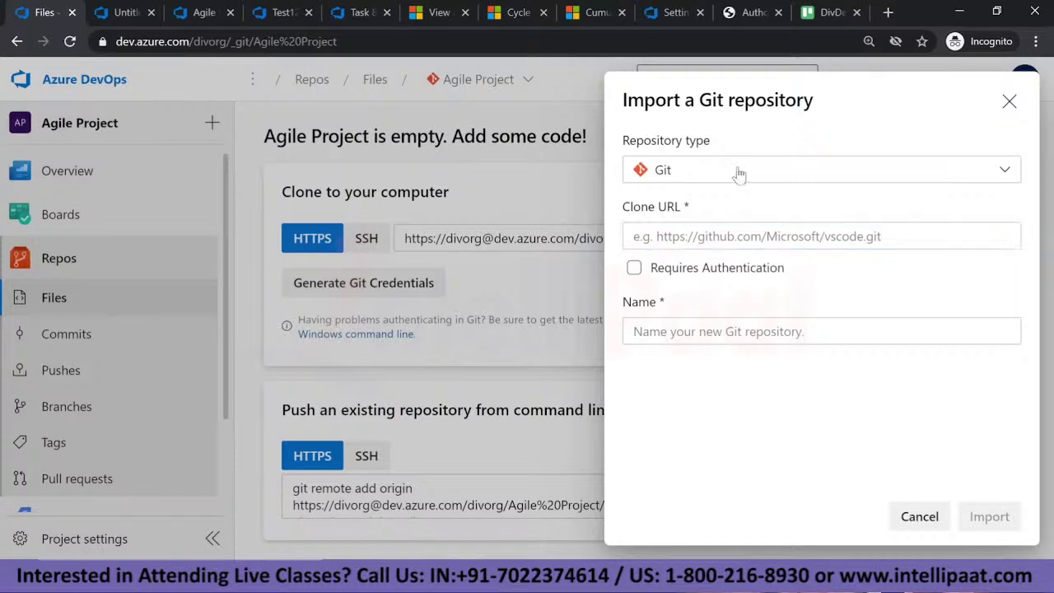
{"action": "left_click", "coordinate": [702, 240]}
{"action": "left_click", "coordinate": [671, 320]}
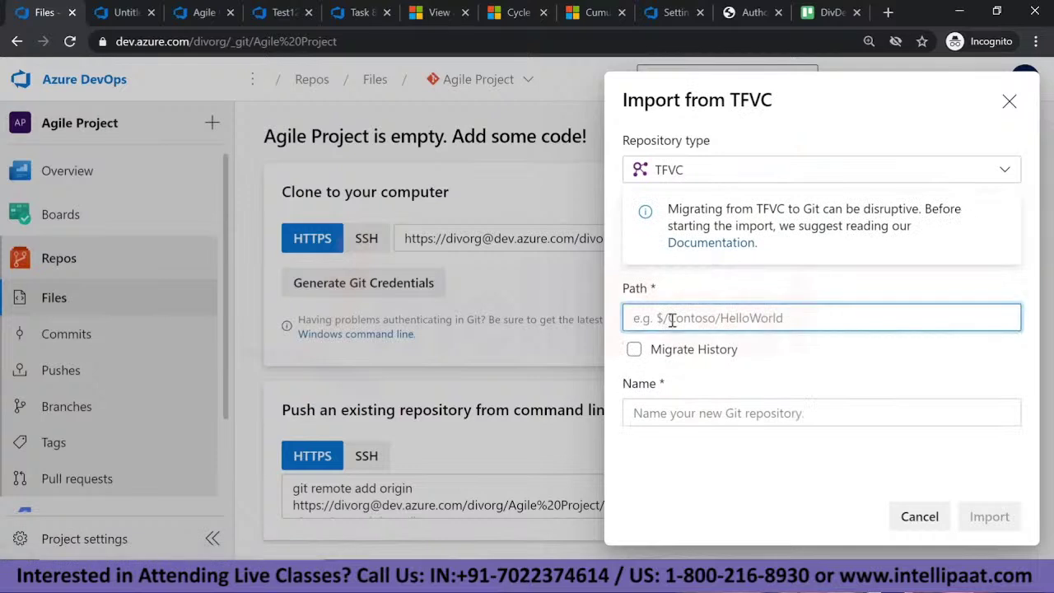
{"action": "type", "text": "$"}
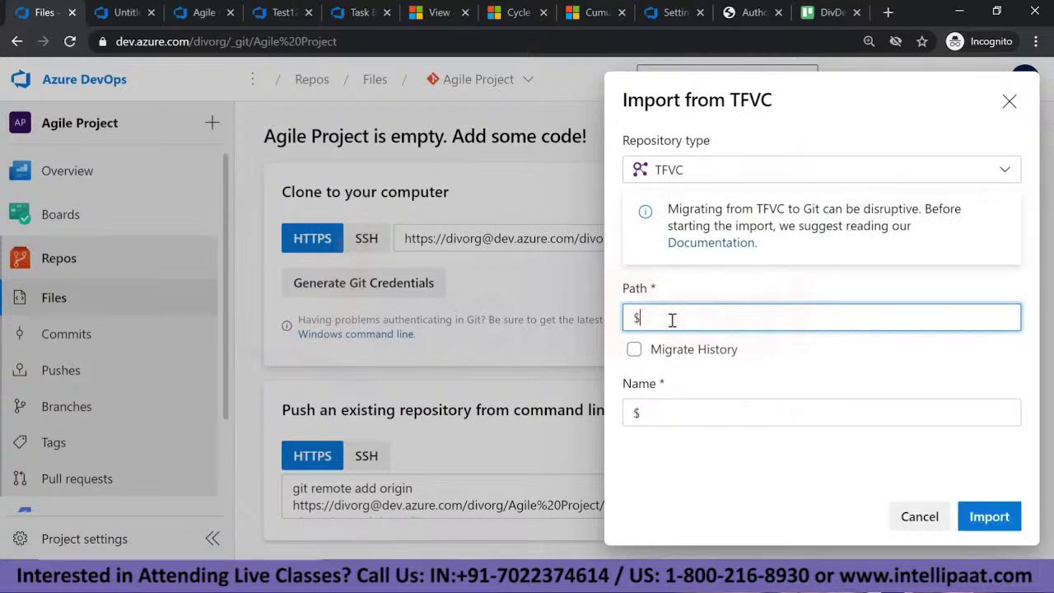
{"action": "type", "text": "/fd"}
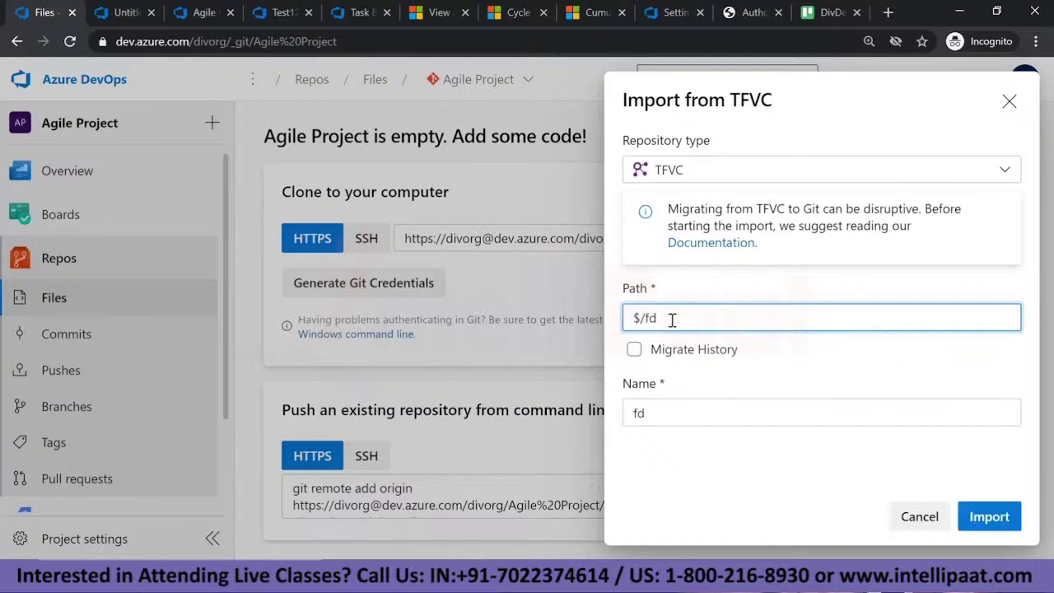
{"action": "key", "text": "BackSpace"}
{"action": "key", "text": "BackSpace"}
{"action": "key", "text": "BackSpace"}
{"action": "key", "text": "BackSpace"}
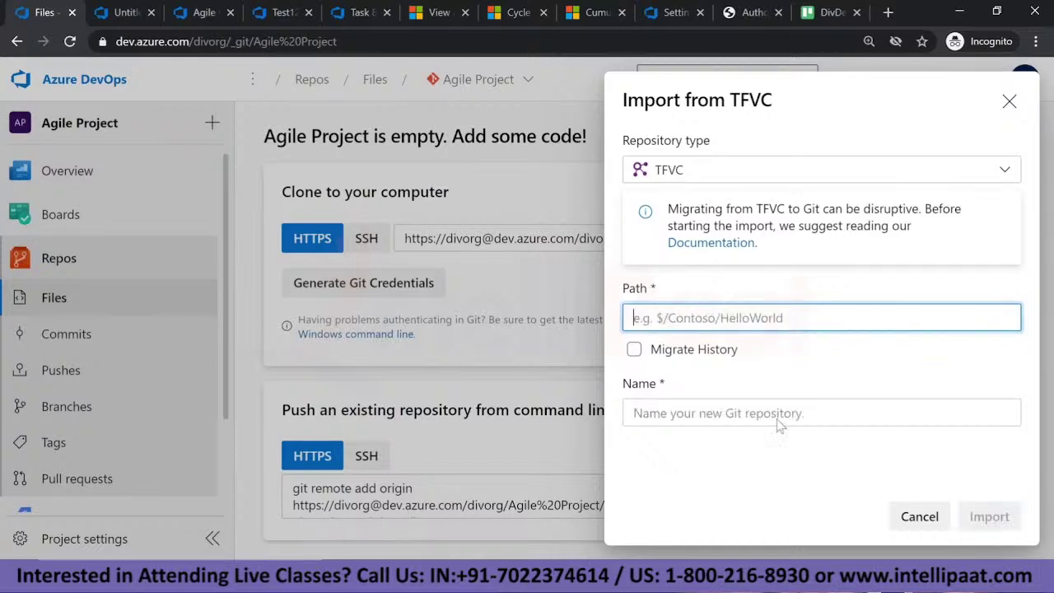
Step: Switch the repository type back to Git and move to the other browser window
{"action": "left_click", "coordinate": [859, 178]}
{"action": "left_click", "coordinate": [790, 210]}
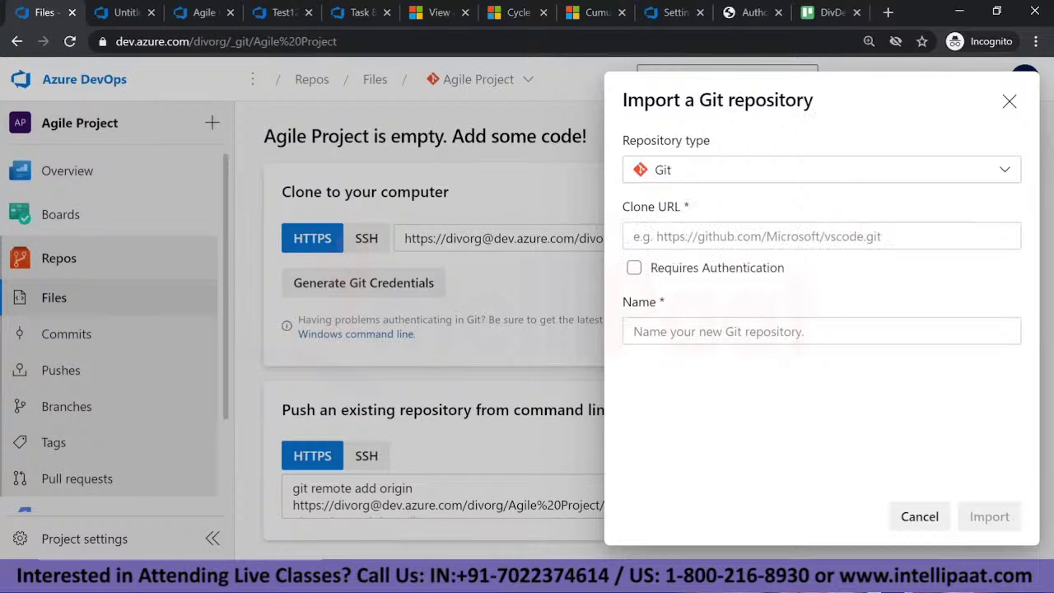
{"action": "left_click", "coordinate": [702, 236]}
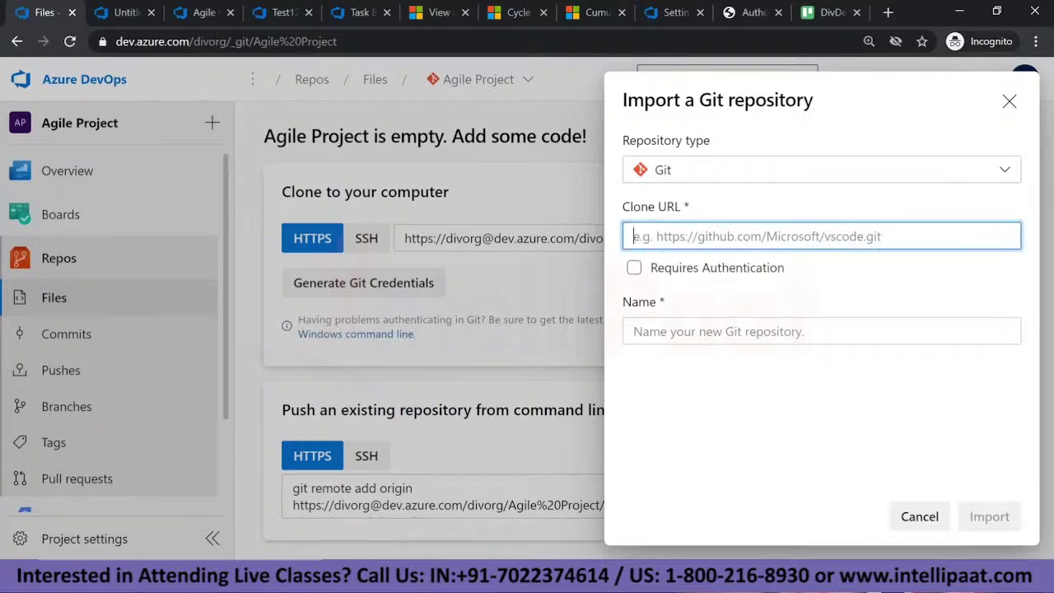
{"action": "mouse_move", "coordinate": [465, 581]}
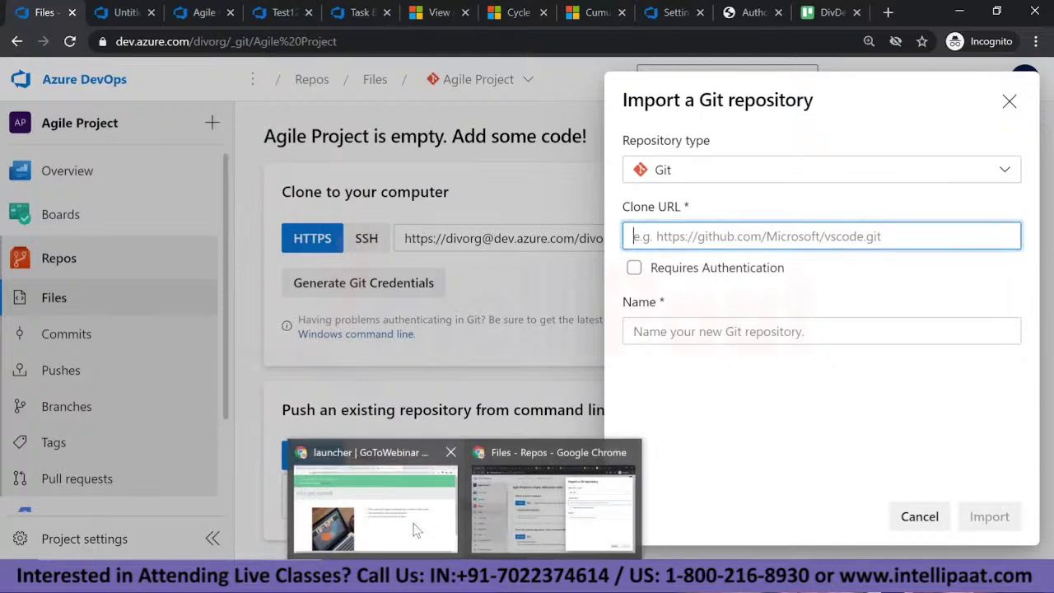
{"action": "left_click", "coordinate": [415, 530]}
Step: Open NewRepo on github.com and paste its address as the import's clone URL
{"action": "left_click", "coordinate": [885, 13]}
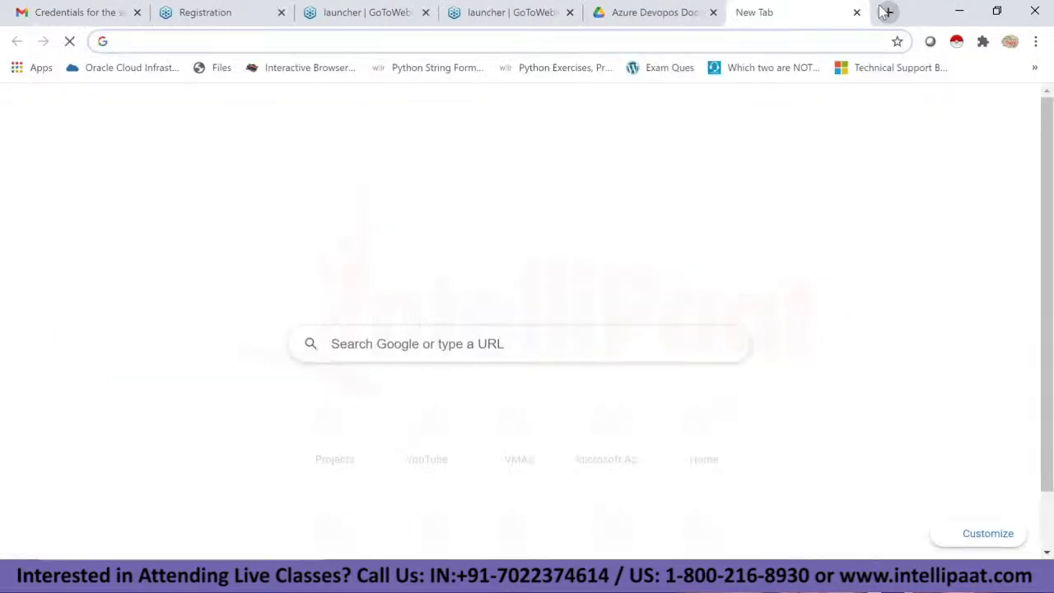
{"action": "type", "text": "gi"}
{"action": "key", "text": "Return"}
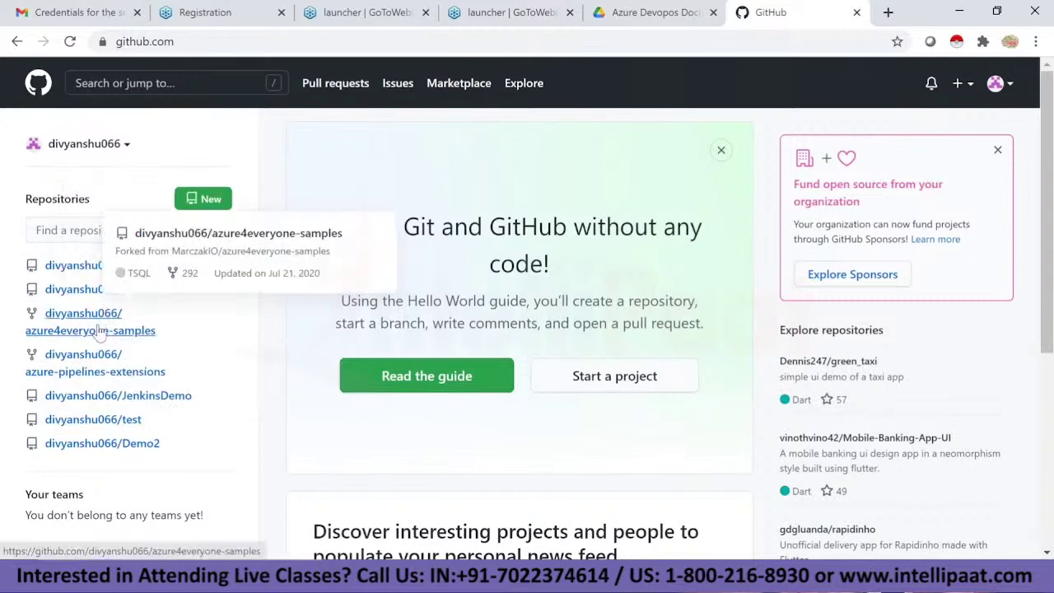
{"action": "left_click", "coordinate": [96, 268]}
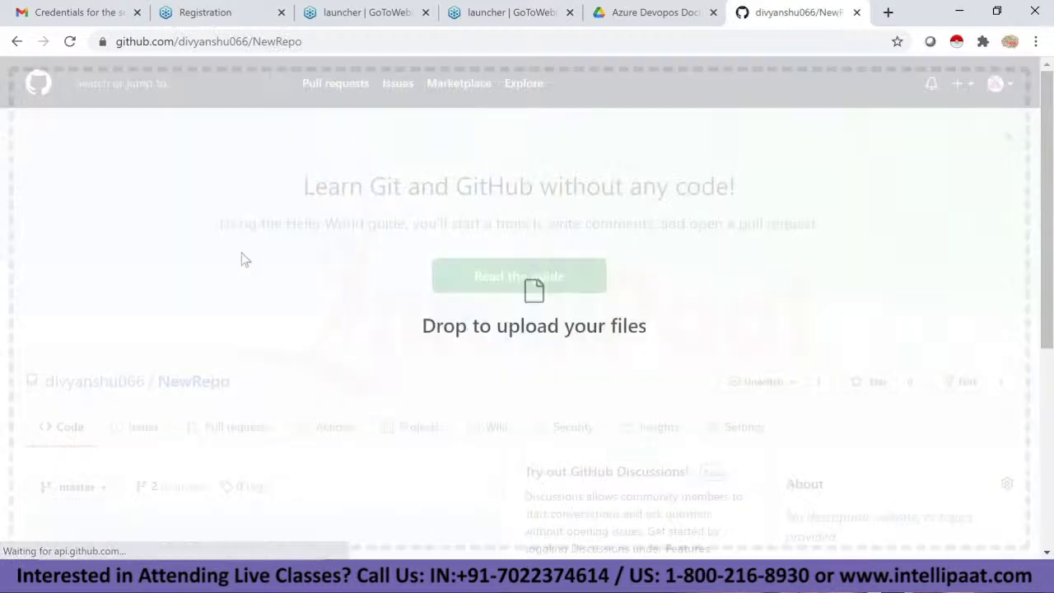
{"action": "left_click", "coordinate": [353, 42]}
{"action": "key", "text": "ctrl+c"}
{"action": "left_click", "coordinate": [526, 97]}
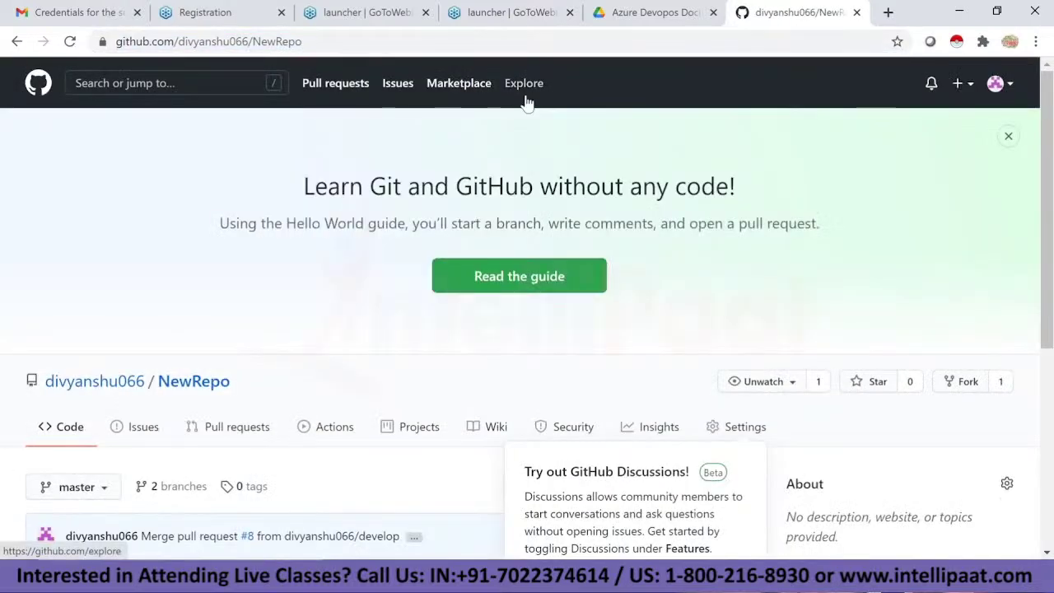
{"action": "scroll", "coordinate": [1008, 355], "scroll_direction": "down", "scroll_amount": 5}
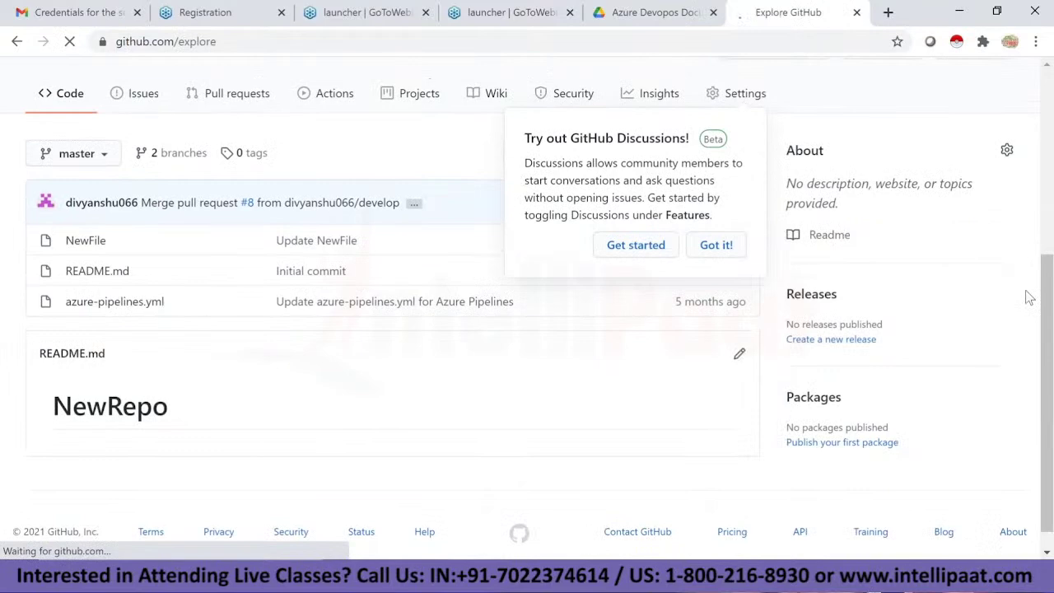
{"action": "scroll", "coordinate": [1027, 298], "scroll_direction": "up", "scroll_amount": 5}
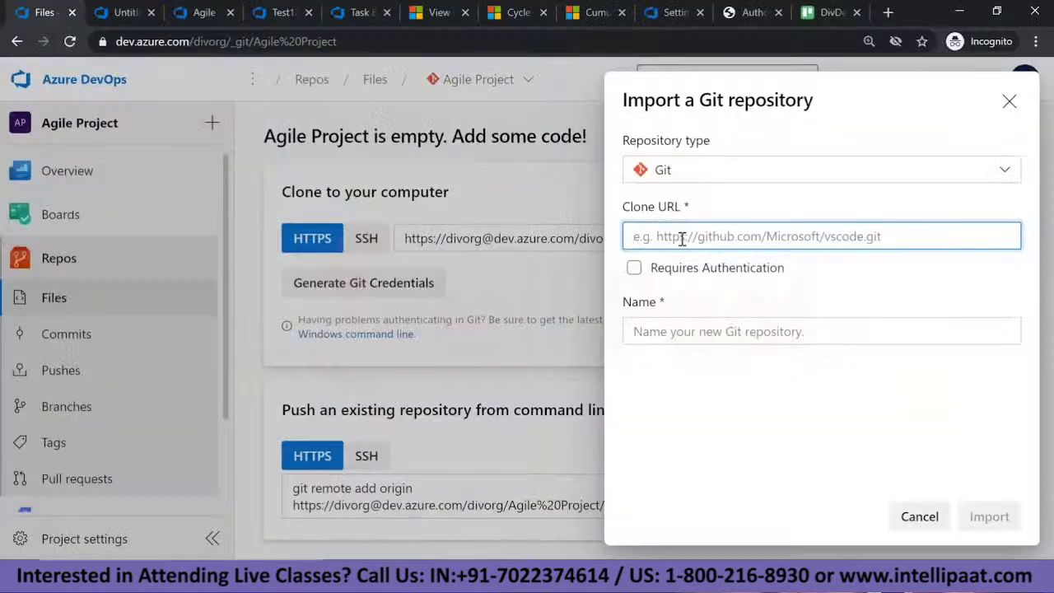
{"action": "key", "text": "ctrl+v"}
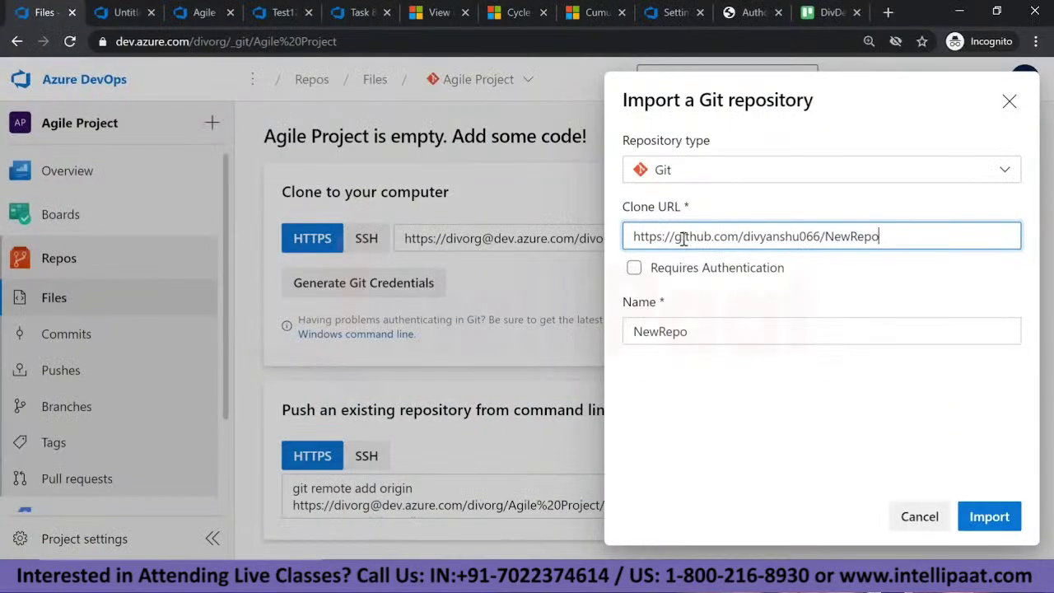
Step: Enable Requires Authentication, enter the GitHub username and access token, and start the import
{"action": "left_click_drag", "start_coordinate": [765, 238], "coordinate": [917, 212]}
{"action": "left_click", "coordinate": [847, 287]}
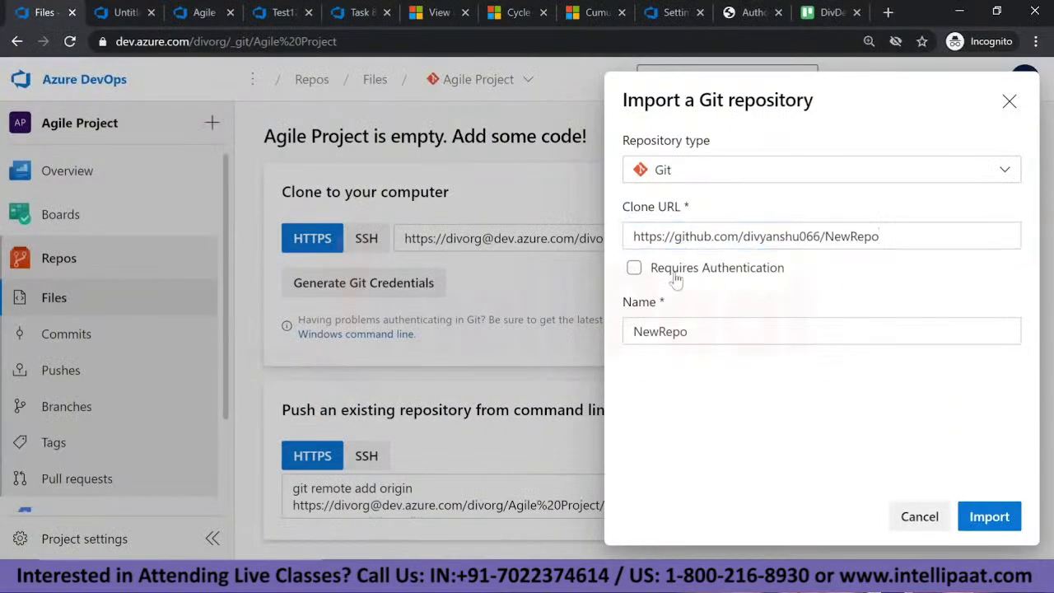
{"action": "left_click", "coordinate": [634, 269]}
{"action": "left_click", "coordinate": [684, 327]}
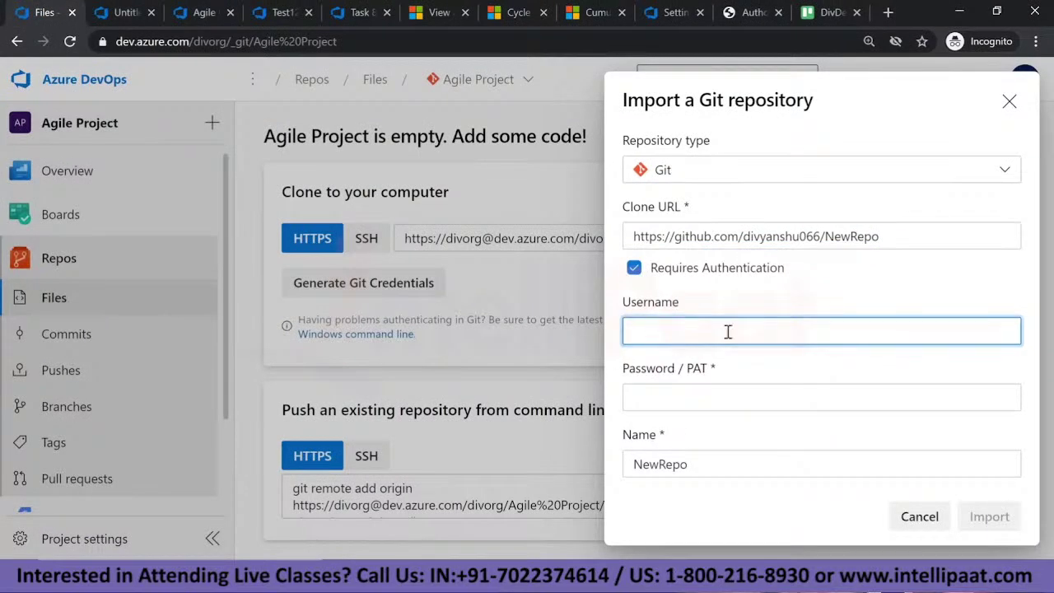
{"action": "type", "text": "divyanshu066"}
{"action": "left_click", "coordinate": [713, 392]}
{"action": "key", "text": "ctrl+v"}
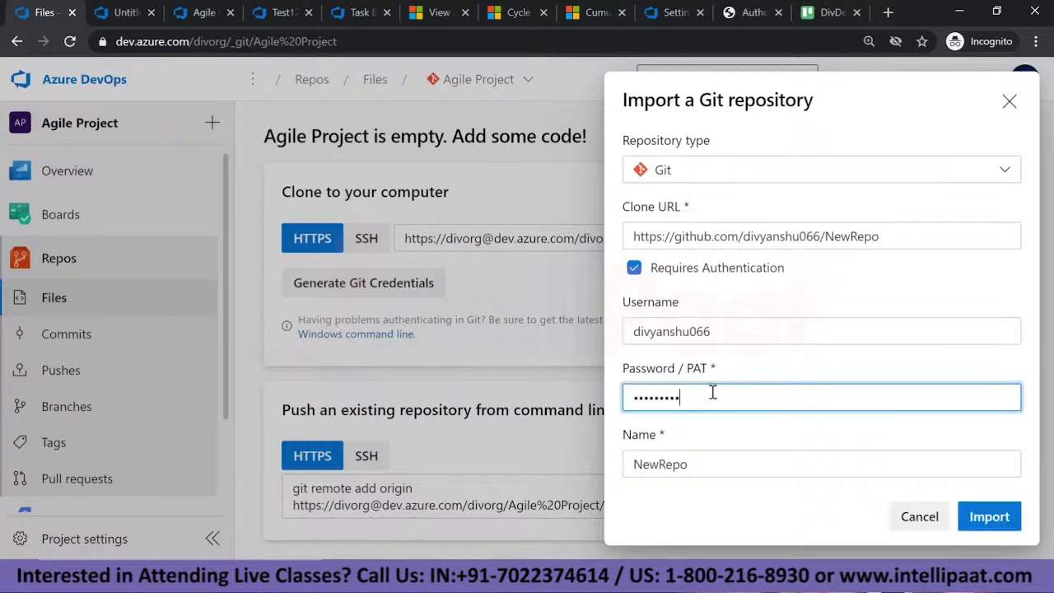
{"action": "left_click", "coordinate": [985, 519]}
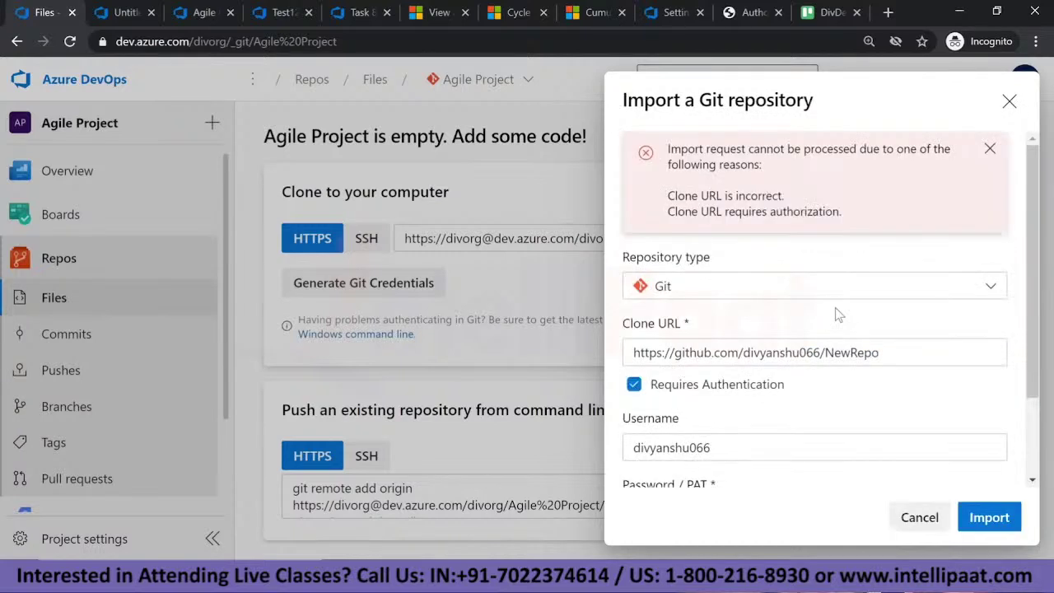
Step: Read through the import error about an incorrect URL and required authorization
{"action": "left_click_drag", "start_coordinate": [724, 196], "coordinate": [789, 202]}
{"action": "left_click", "coordinate": [739, 198]}
{"action": "double_click", "coordinate": [779, 198]}
{"action": "left_click", "coordinate": [742, 209]}
{"action": "left_click_drag", "start_coordinate": [708, 211], "coordinate": [838, 214]}
{"action": "left_click", "coordinate": [838, 213]}
Step: Review the credential fields and retry the NewRepo import
{"action": "left_click_drag", "start_coordinate": [1044, 412], "coordinate": [969, 403]}
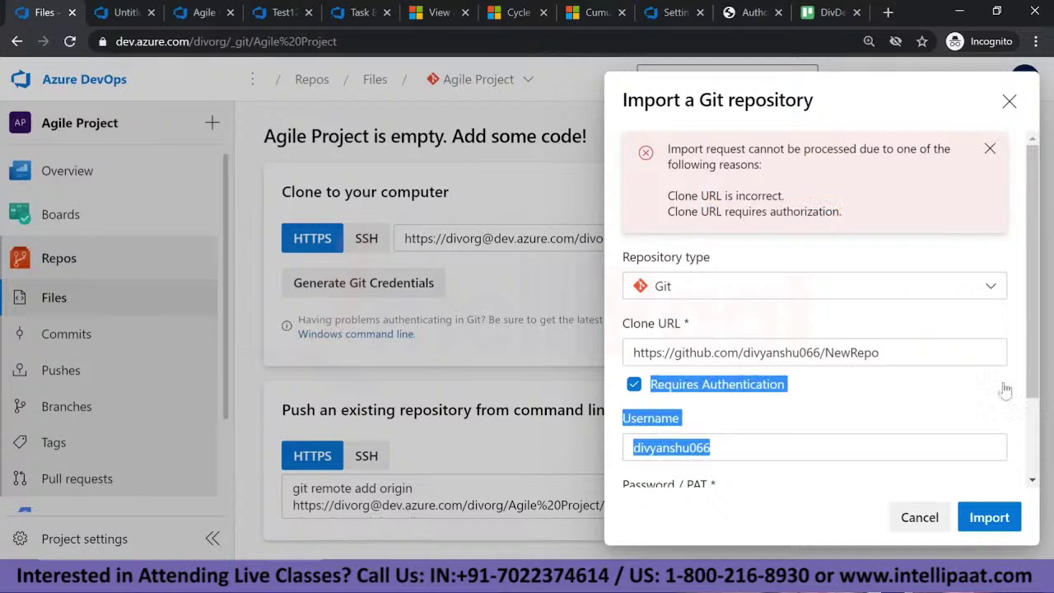
{"action": "scroll", "coordinate": [1038, 431], "scroll_direction": "down", "scroll_amount": 1}
{"action": "left_click", "coordinate": [829, 353]}
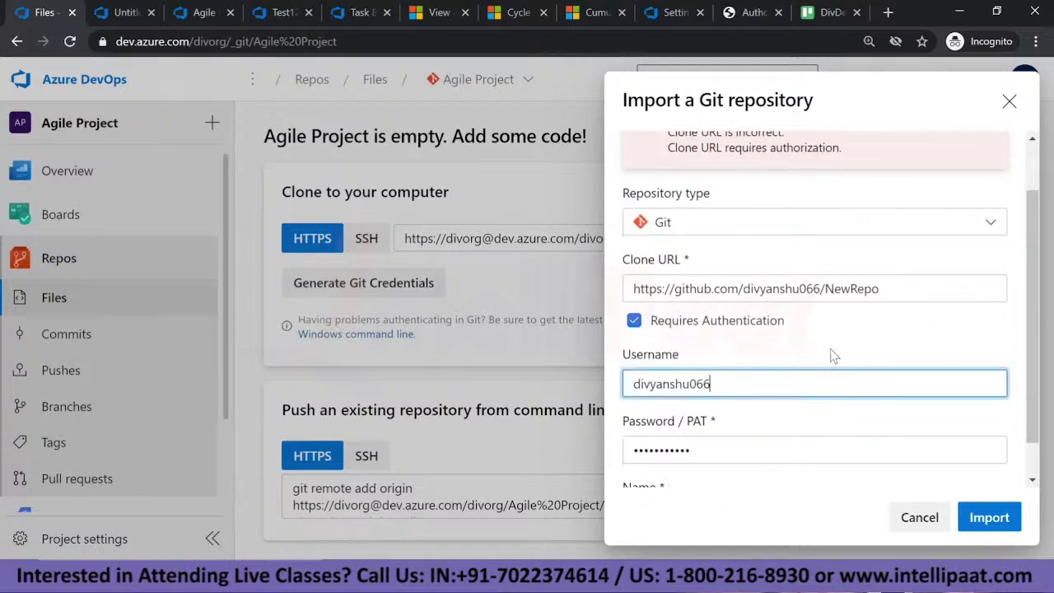
{"action": "left_click_drag", "start_coordinate": [1042, 404], "coordinate": [1026, 356]}
{"action": "left_click", "coordinate": [988, 517]}
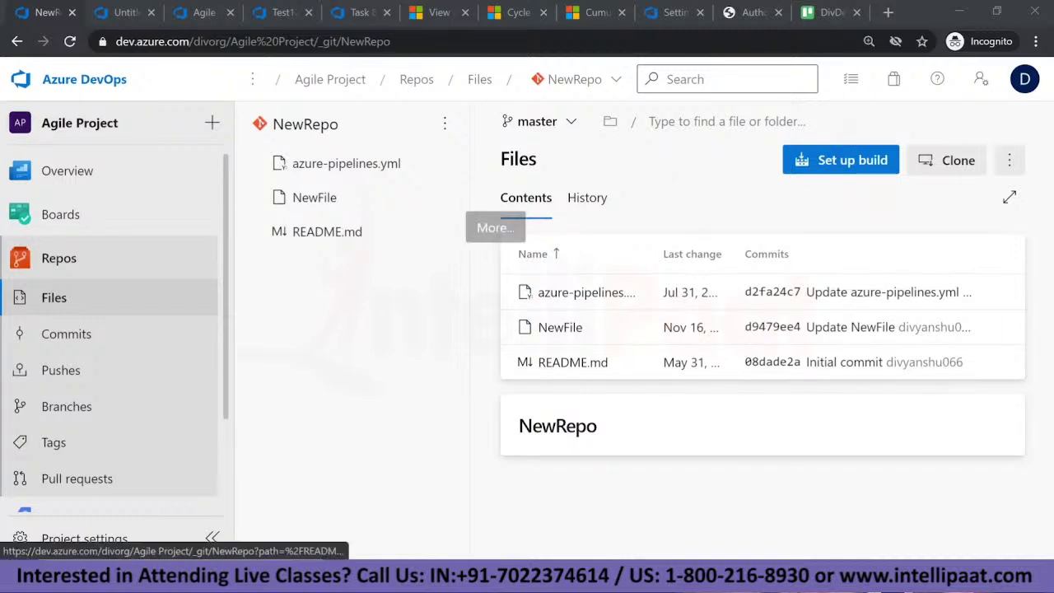
Step: Try importing NewRepo a second time from its URL, then cancel the failed duplicate import
{"action": "left_click", "coordinate": [569, 82]}
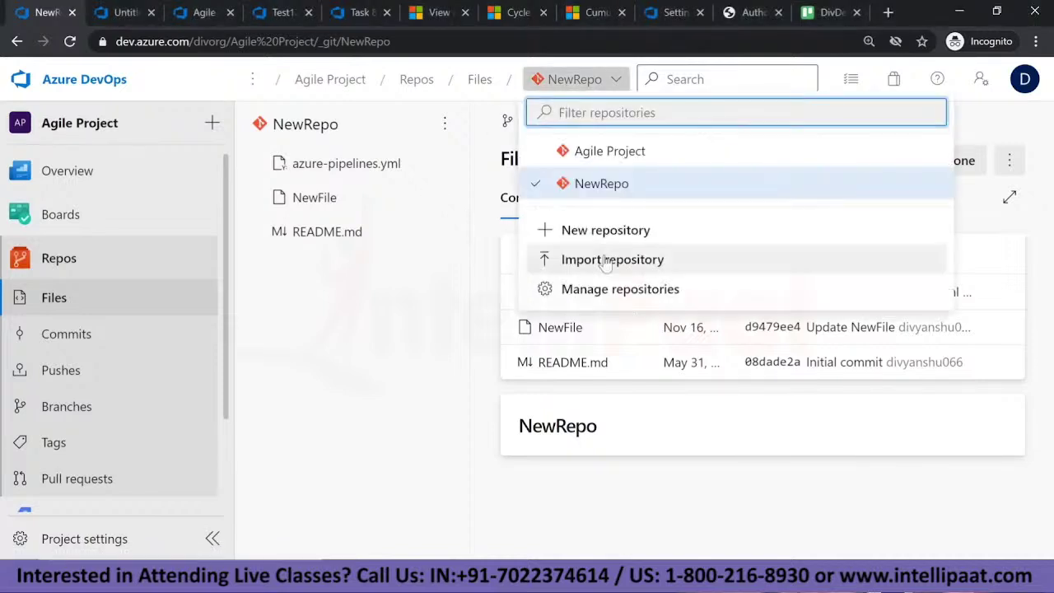
{"action": "left_click", "coordinate": [605, 259]}
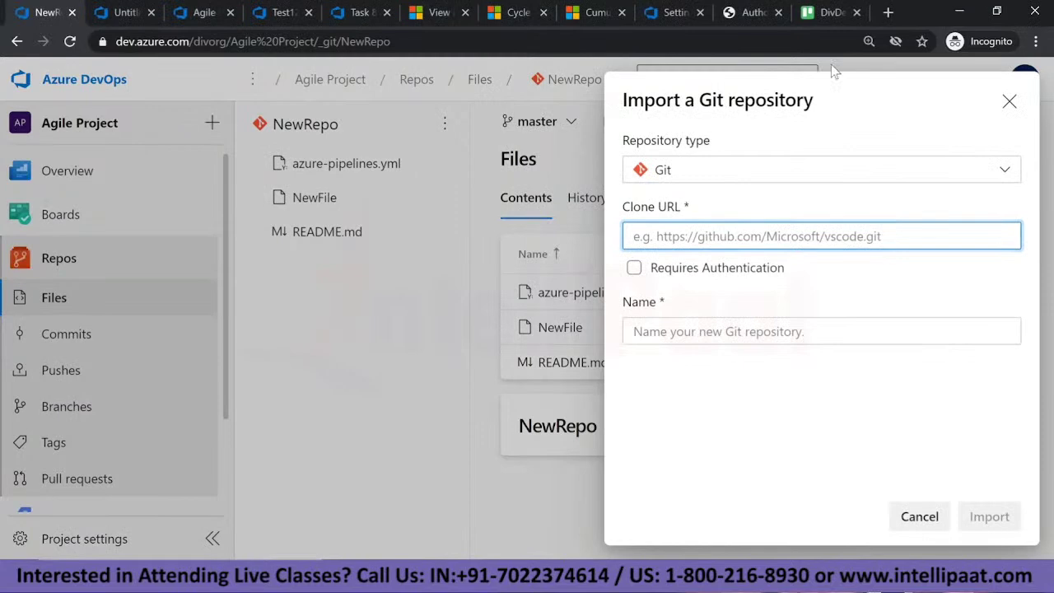
{"action": "left_click", "coordinate": [680, 234]}
{"action": "key", "text": "ctrl+v"}
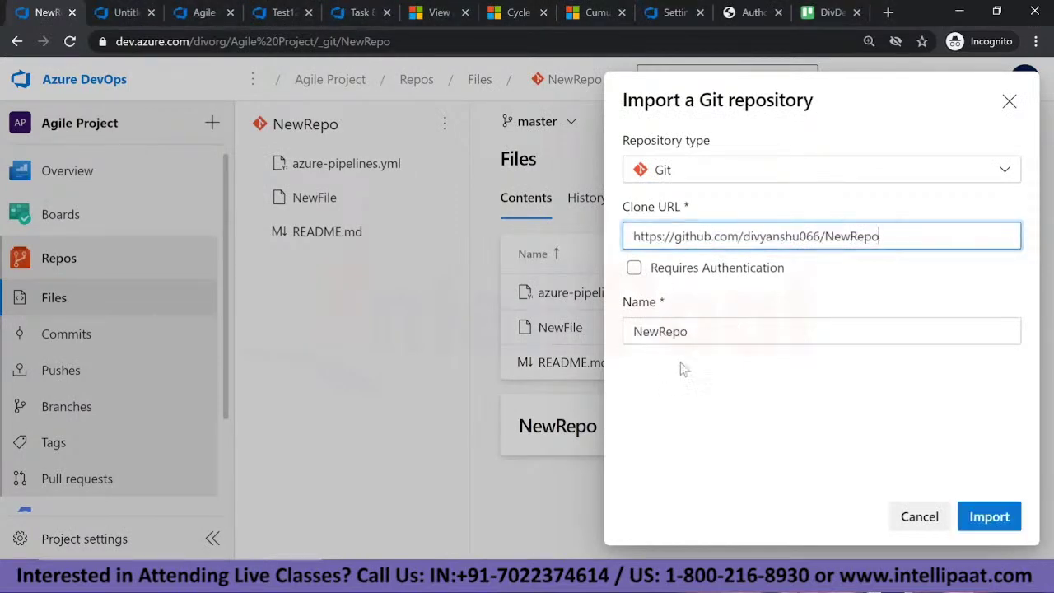
{"action": "left_click", "coordinate": [973, 514]}
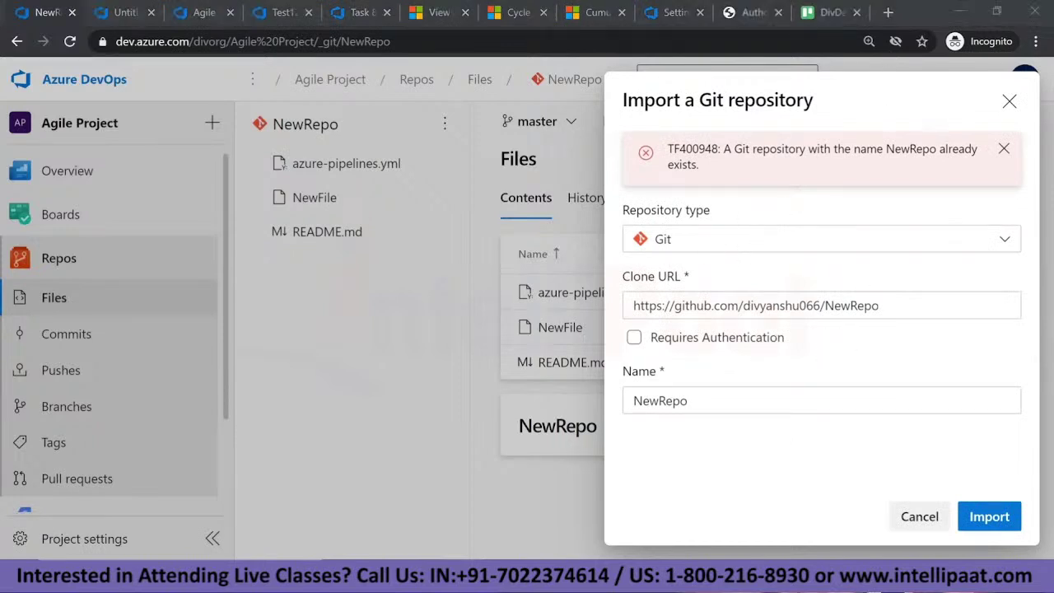
{"action": "left_click", "coordinate": [913, 517]}
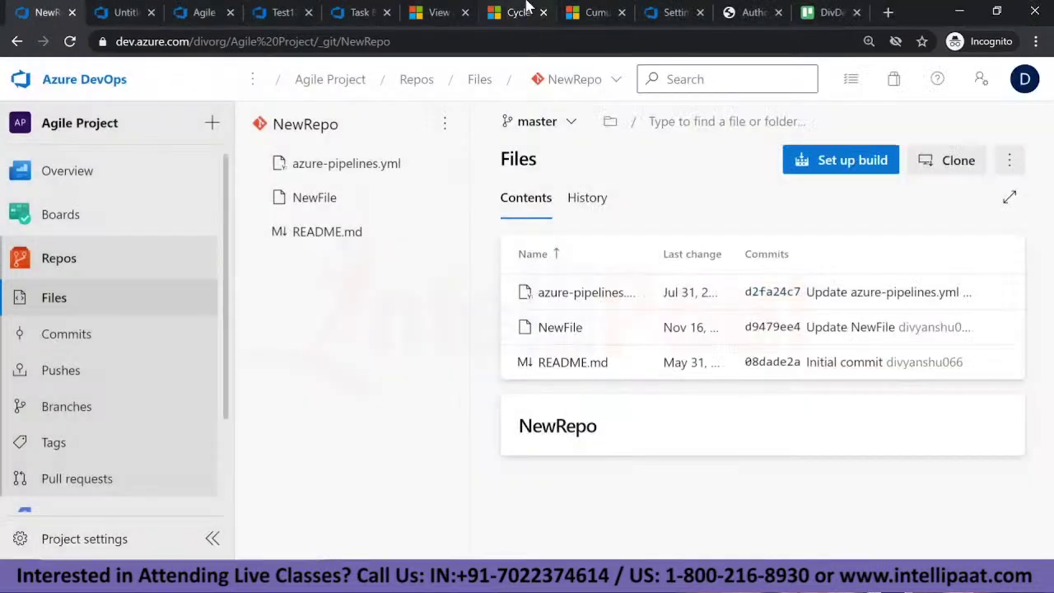
Step: Begin a new repository named 'Git Repo', then switch to importing a repository instead
{"action": "left_click", "coordinate": [575, 79]}
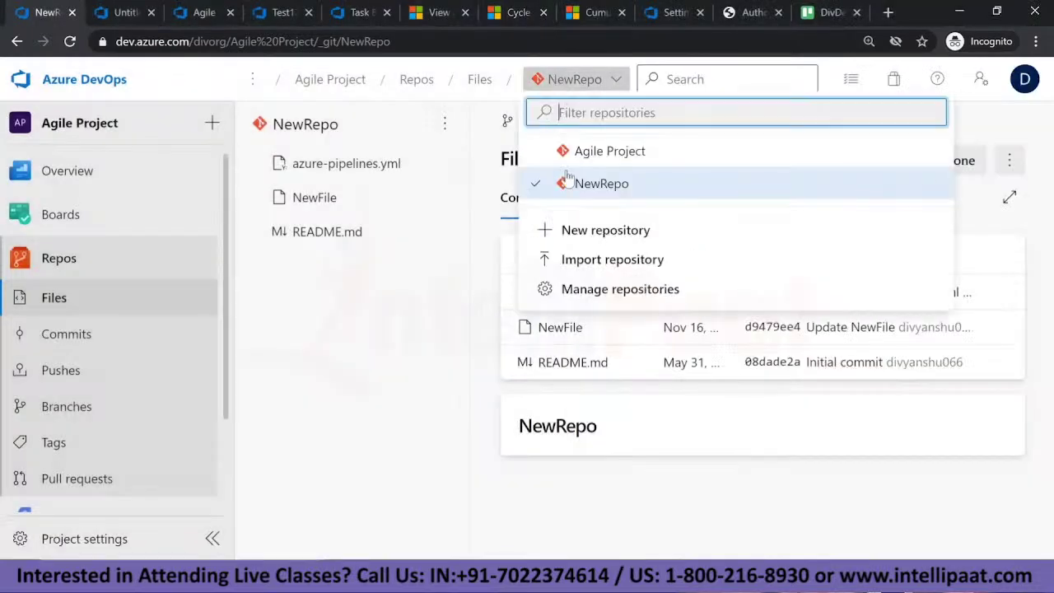
{"action": "left_click", "coordinate": [577, 230]}
{"action": "left_click", "coordinate": [713, 235]}
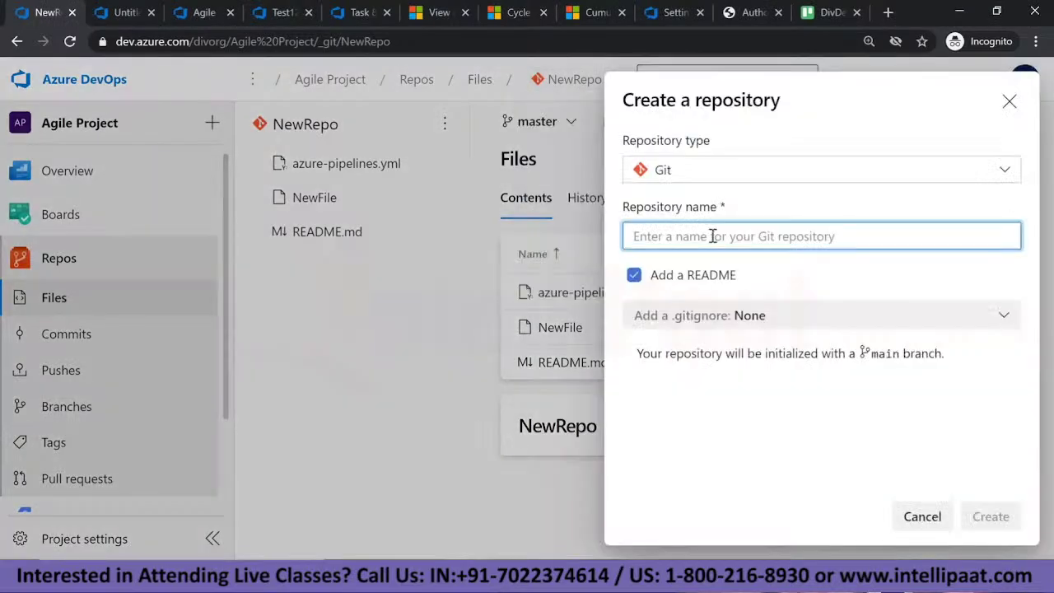
{"action": "type", "text": "Git Repo"}
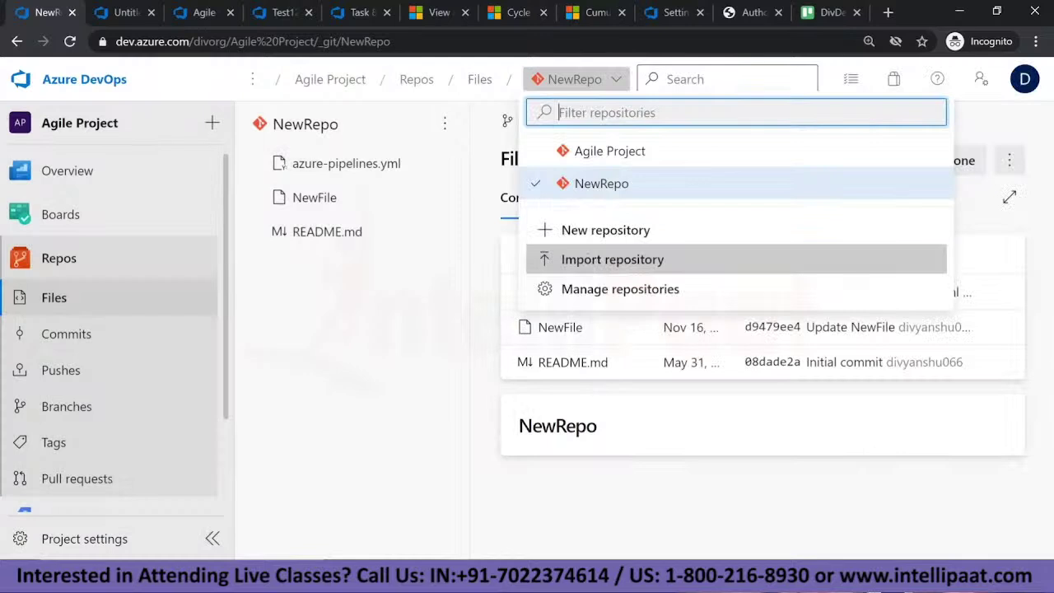
{"action": "left_click", "coordinate": [606, 258]}
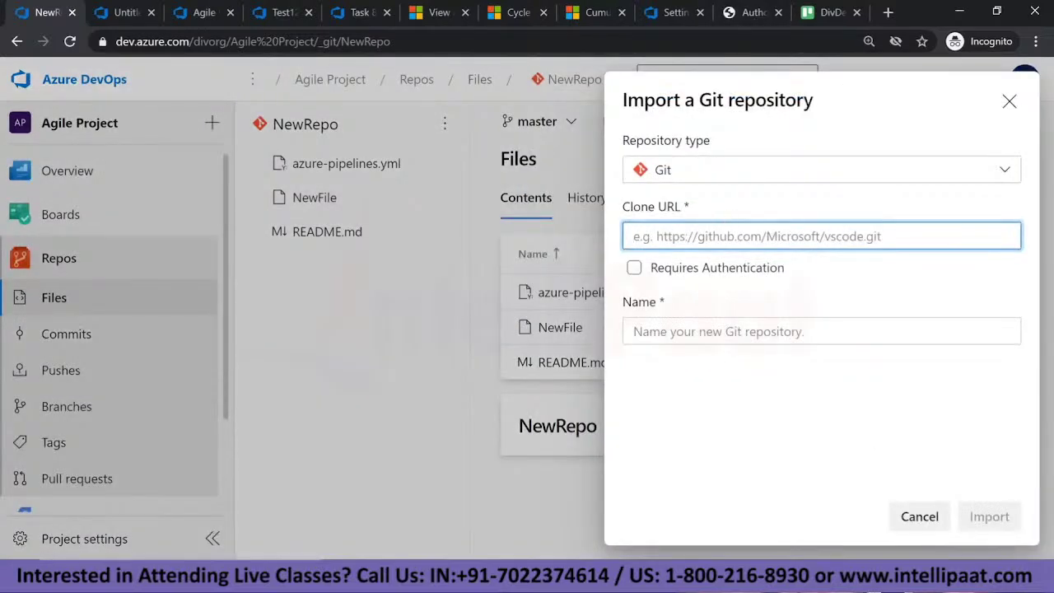
Step: Copy the Demo repository's address from GitHub and return to the Azure DevOps import form
{"action": "left_click", "coordinate": [465, 578]}
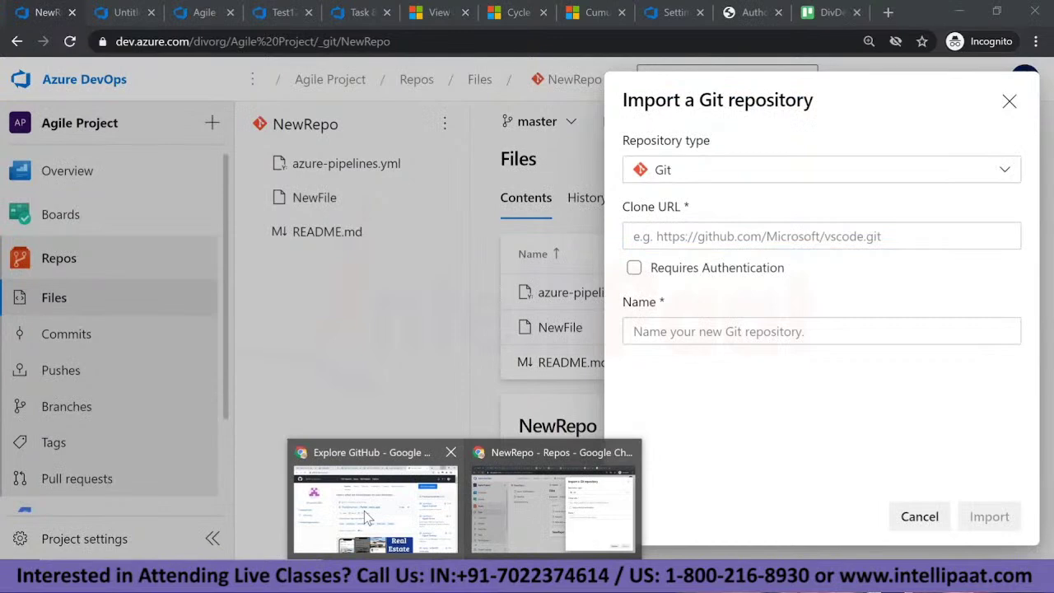
{"action": "left_click", "coordinate": [368, 517]}
{"action": "left_click", "coordinate": [15, 42]}
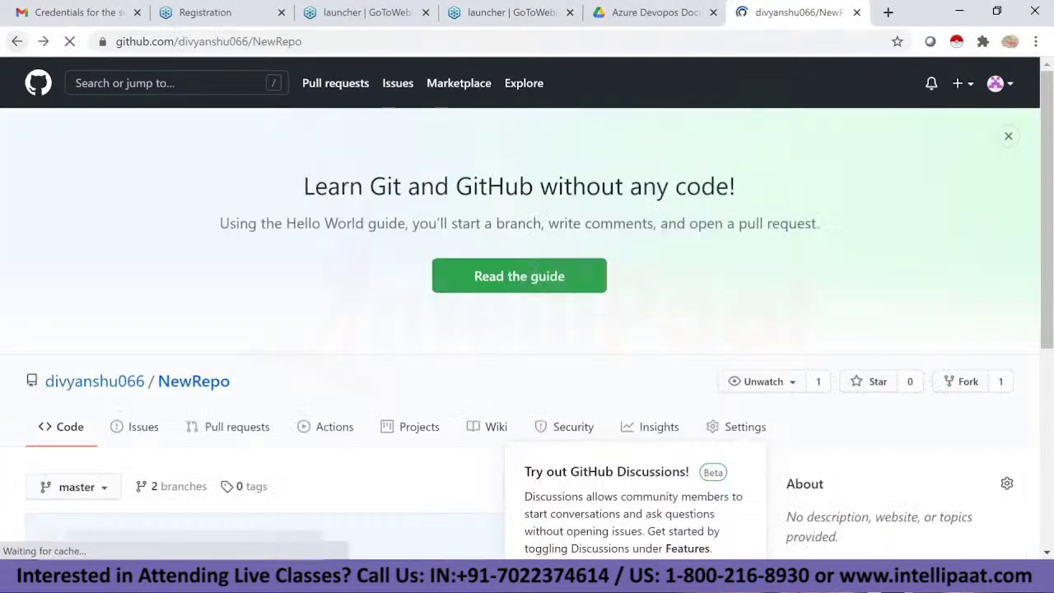
{"action": "left_click", "coordinate": [16, 41]}
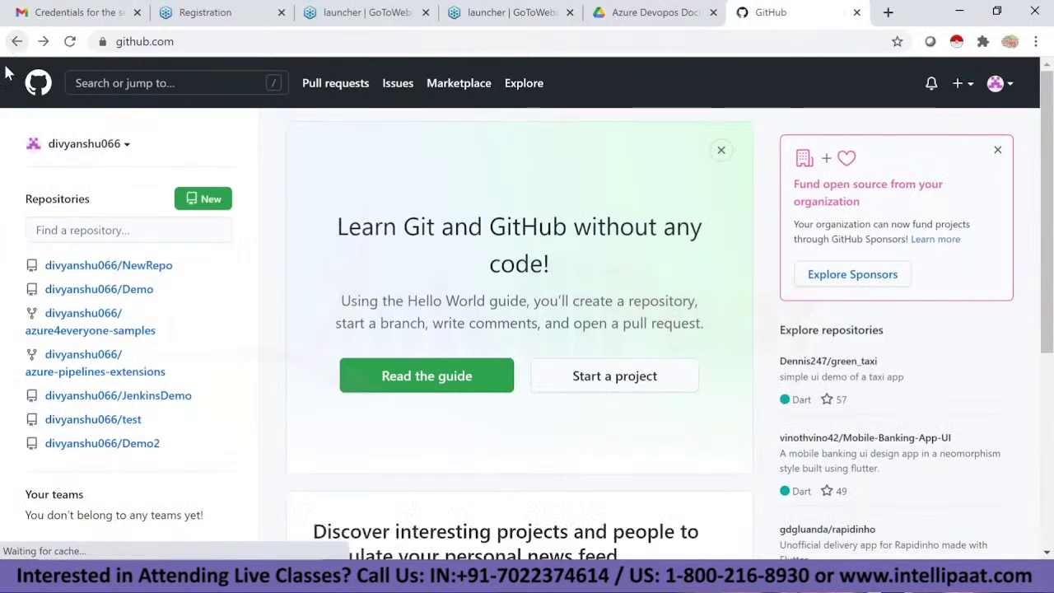
{"action": "left_click", "coordinate": [98, 289]}
{"action": "left_click", "coordinate": [480, 48]}
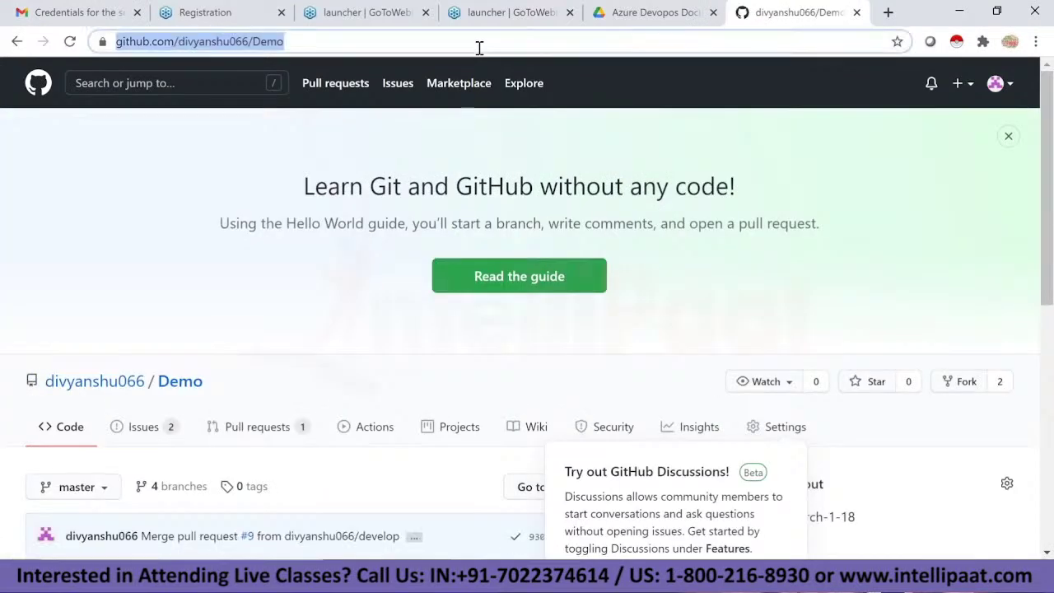
{"action": "key", "text": "ctrl+c"}
{"action": "key", "text": "alt+Tab"}
Step: Paste the Demo repository address as clone URL and run the import
{"action": "key", "text": "ctrl+v"}
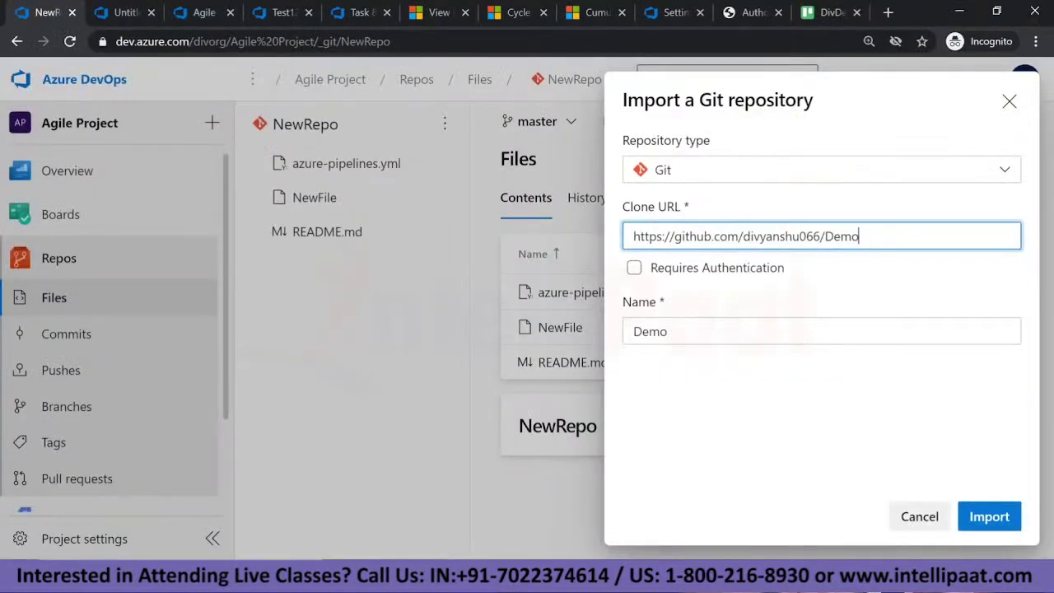
{"action": "key", "text": "Return"}
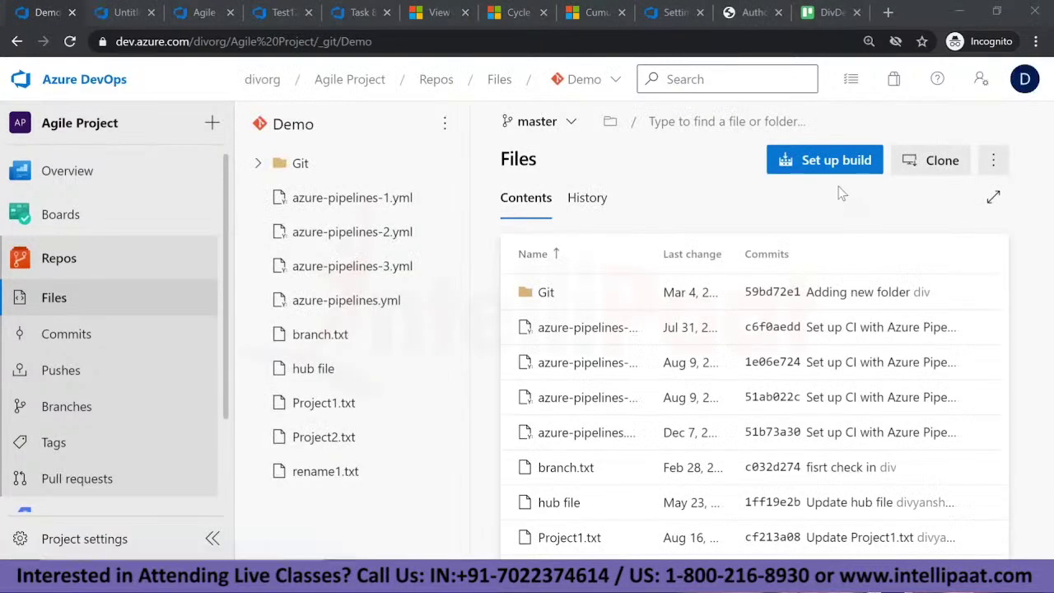
{"action": "scroll", "coordinate": [675, 357], "scroll_direction": "down", "scroll_amount": 1}
{"action": "scroll", "coordinate": [609, 379], "scroll_direction": "up", "scroll_amount": 1}
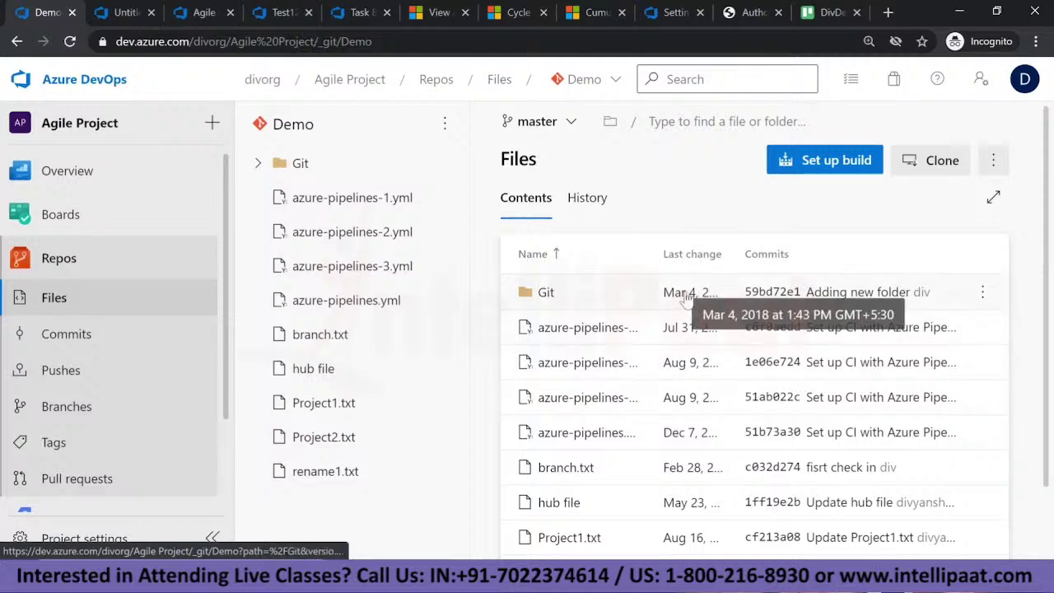
{"action": "key", "text": "alt+Tab"}
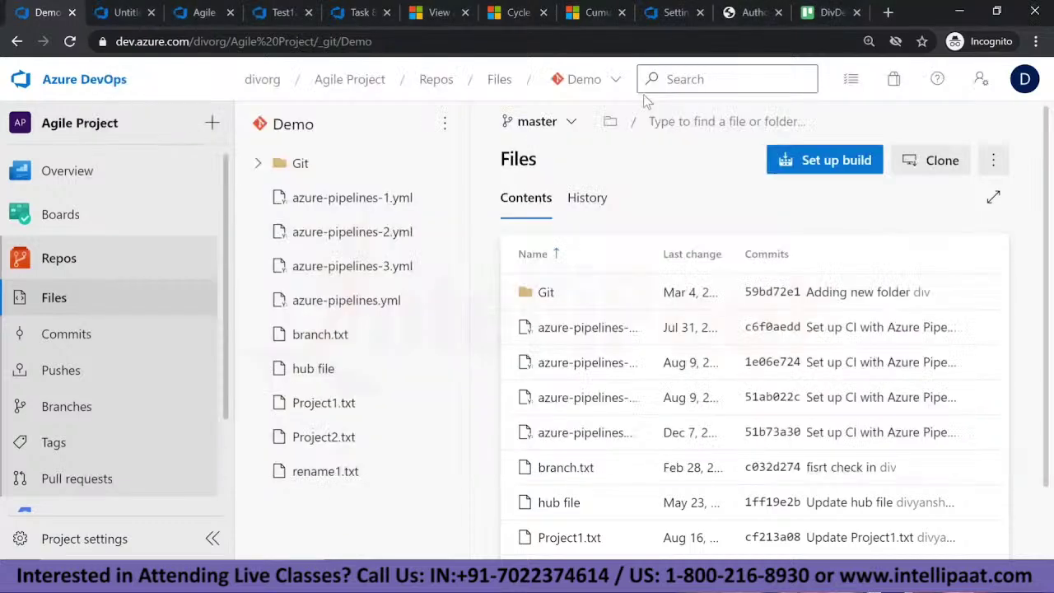
{"action": "left_click", "coordinate": [585, 79]}
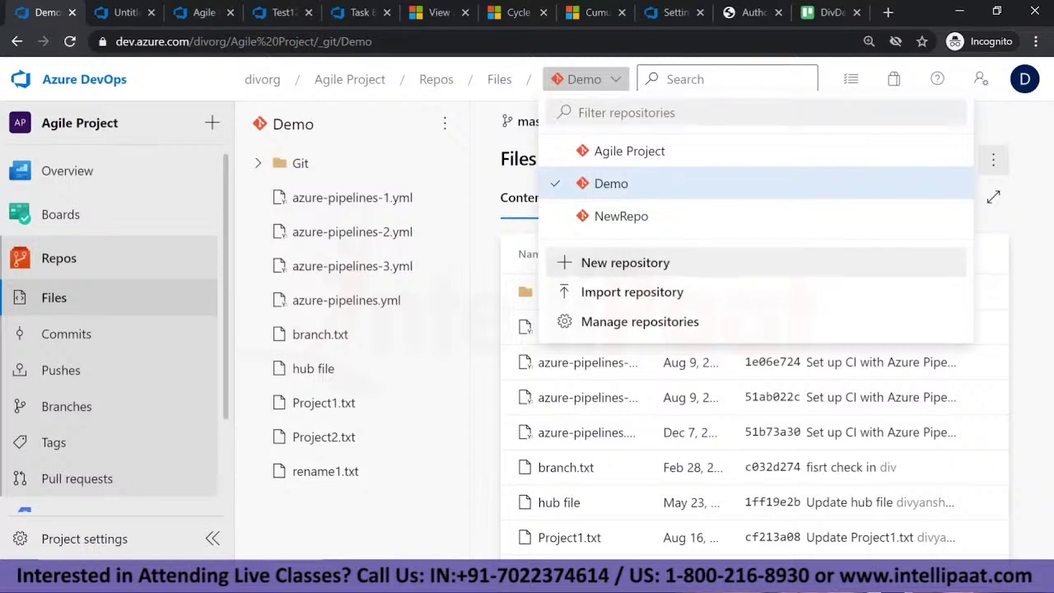
Step: Create a new Git repository named 'new' in Agile Project
{"action": "left_click", "coordinate": [673, 262]}
{"action": "left_click", "coordinate": [673, 238]}
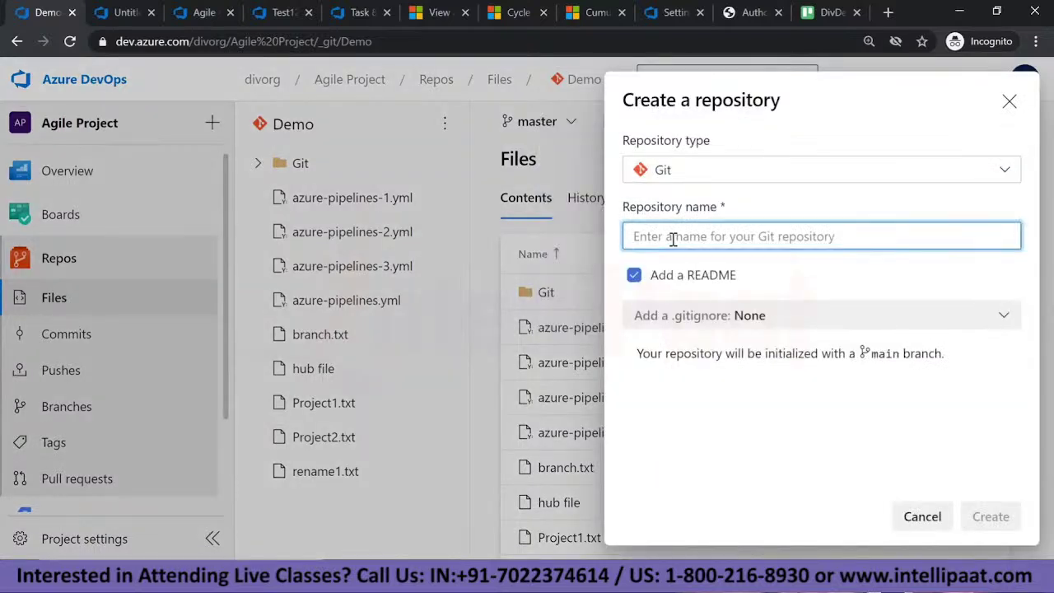
{"action": "type", "text": "new"}
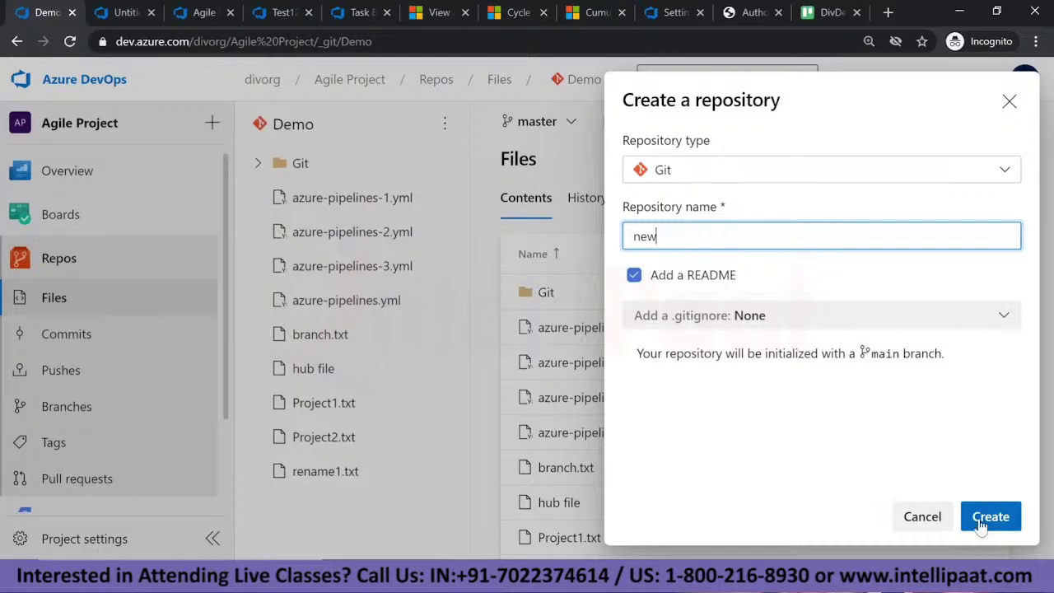
{"action": "left_click", "coordinate": [982, 519]}
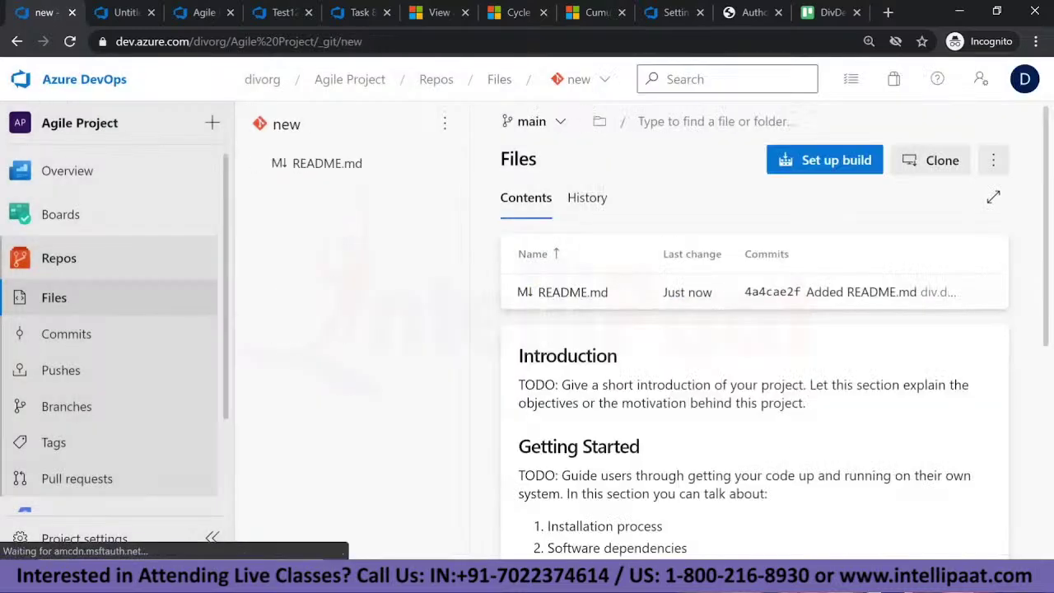
{"action": "left_click", "coordinate": [580, 79]}
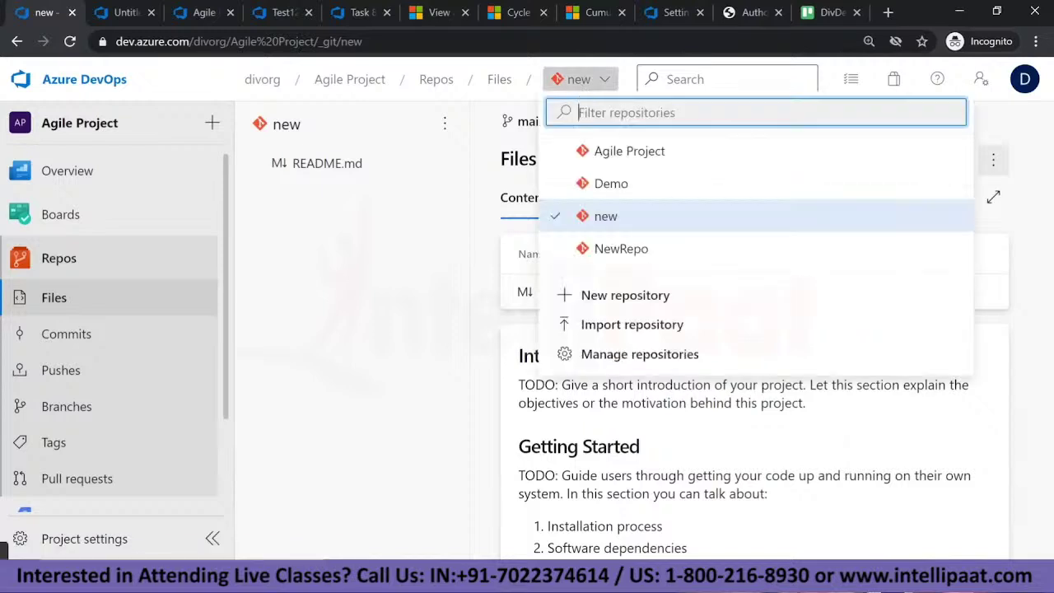
Step: Switch to the Demo repository and scroll through its commit history
{"action": "left_click", "coordinate": [620, 186]}
{"action": "left_click", "coordinate": [593, 200]}
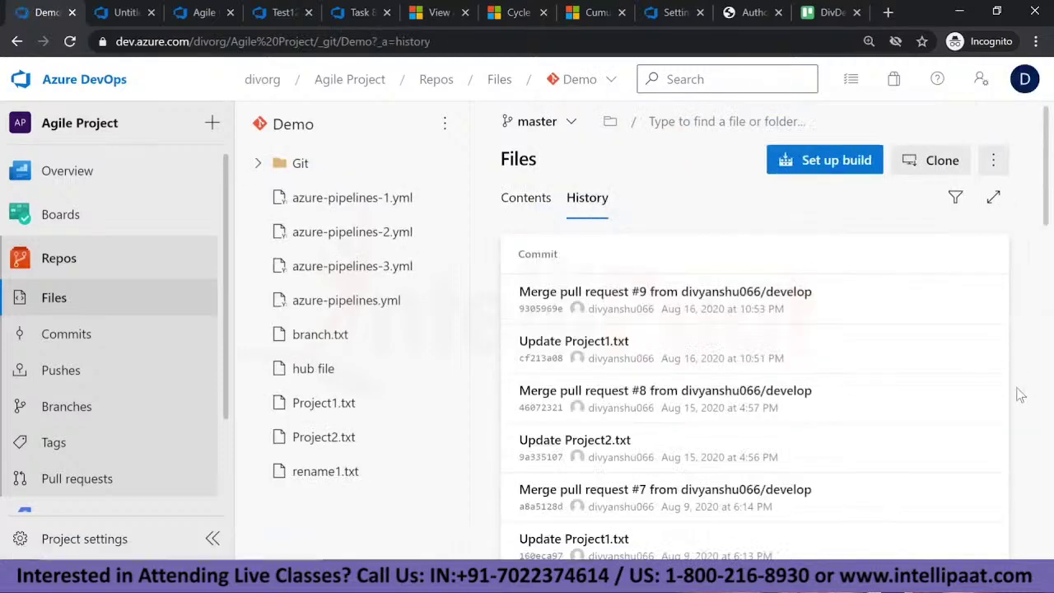
{"action": "scroll", "coordinate": [1020, 395], "scroll_direction": "down", "scroll_amount": 10}
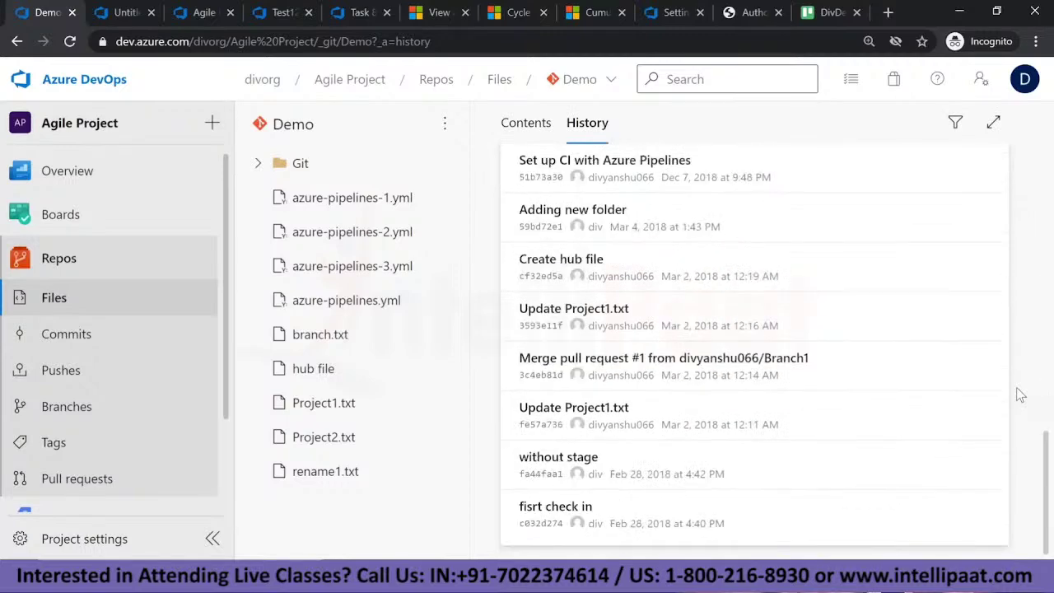
{"action": "scroll", "coordinate": [1019, 393], "scroll_direction": "up", "scroll_amount": 10}
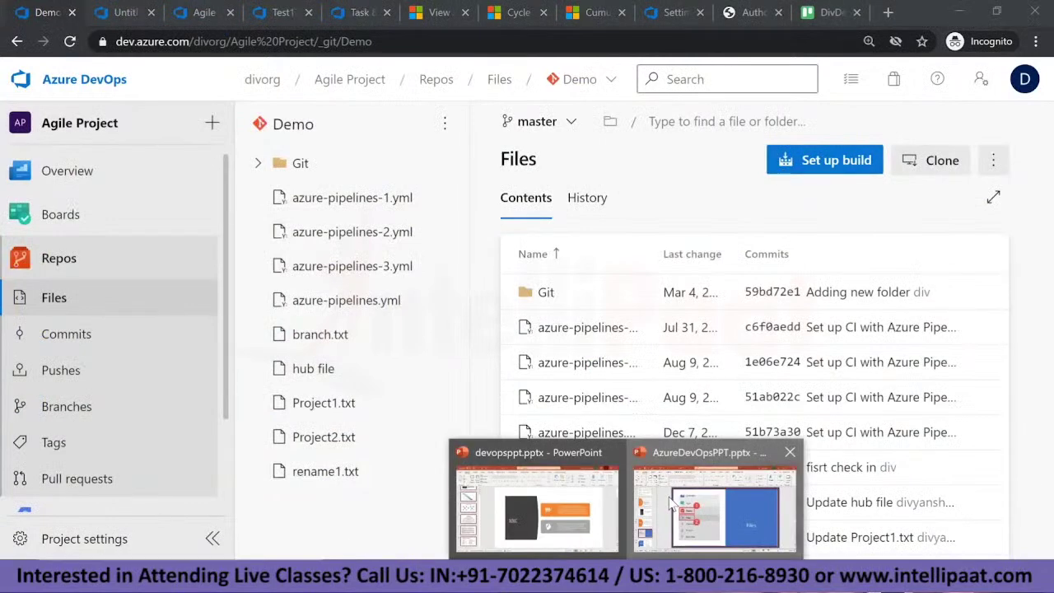
{"action": "left_click", "coordinate": [720, 466]}
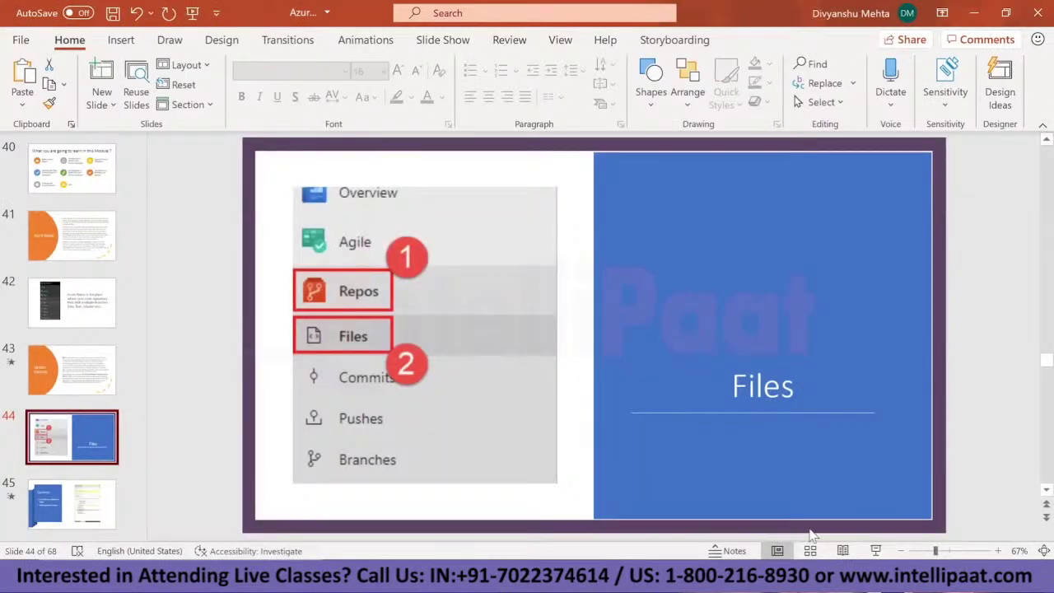
{"action": "left_click", "coordinate": [41, 506]}
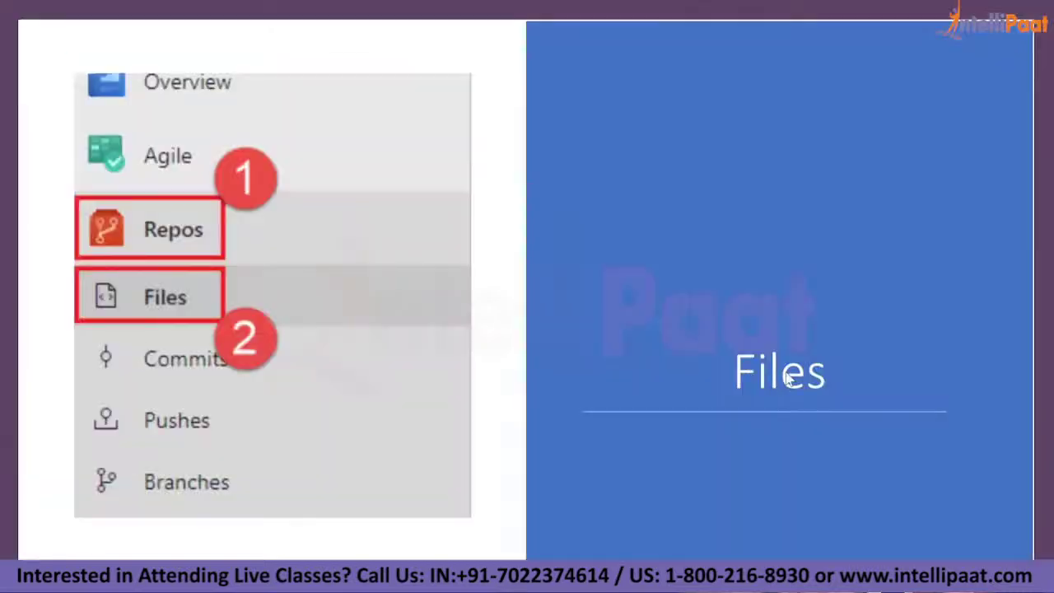
{"action": "key", "text": "alt+Tab"}
{"action": "key", "text": "alt+Tab"}
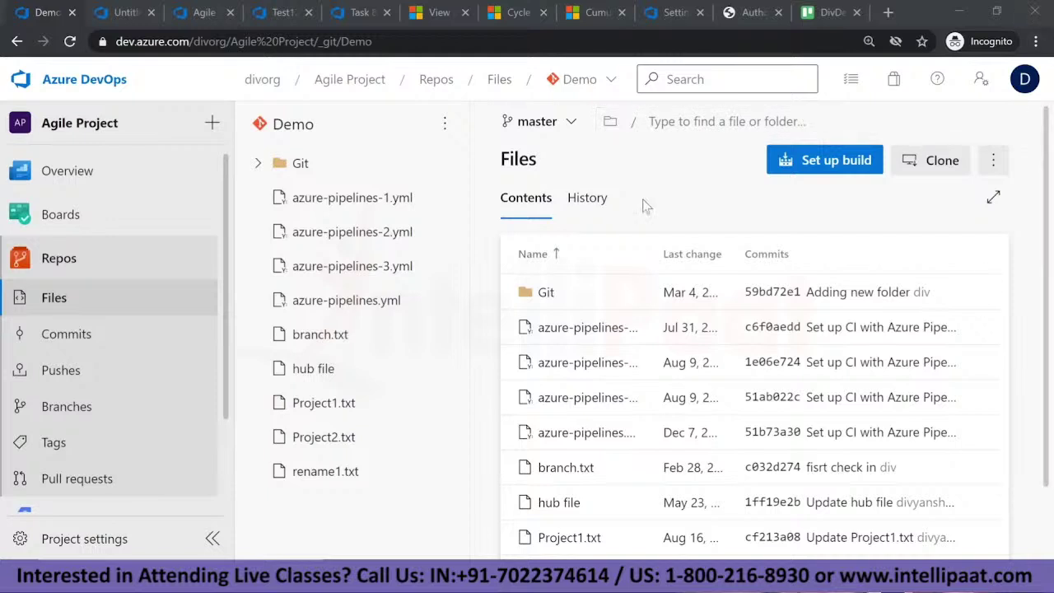
{"action": "left_click", "coordinate": [586, 79]}
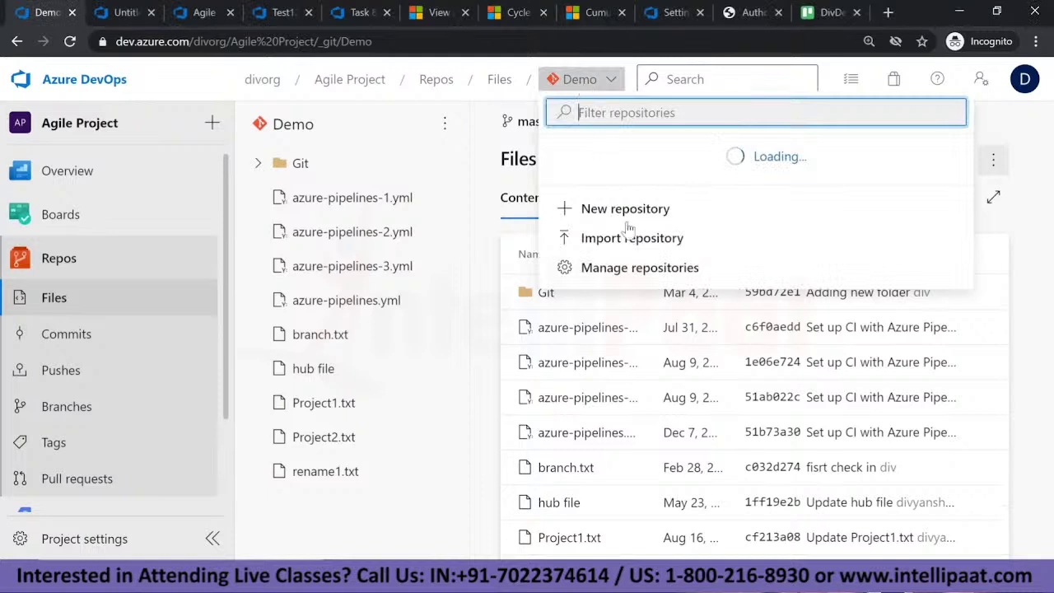
{"action": "left_click", "coordinate": [624, 327]}
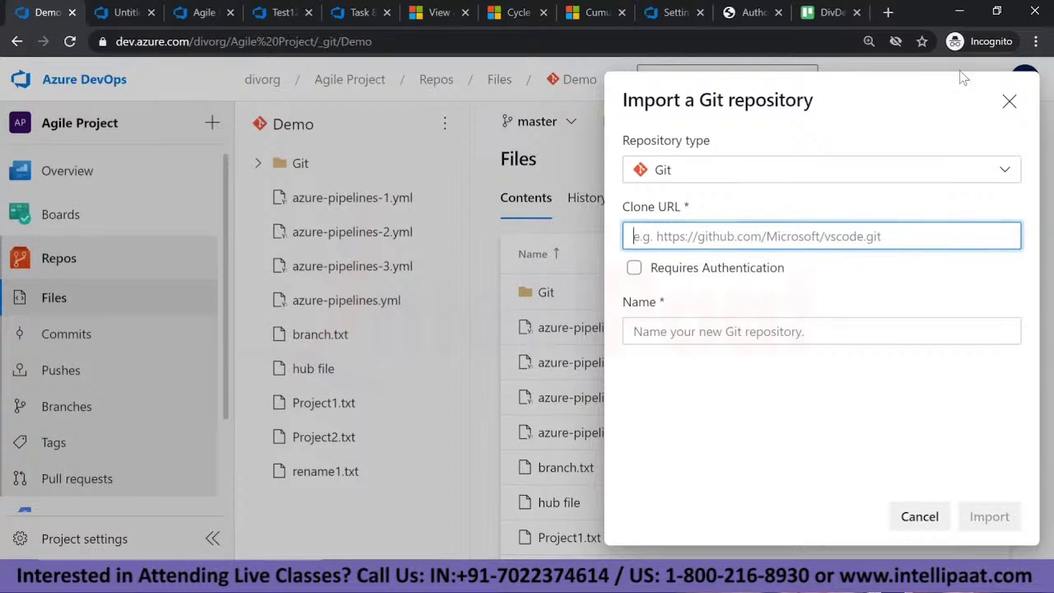
{"action": "left_click", "coordinate": [996, 92]}
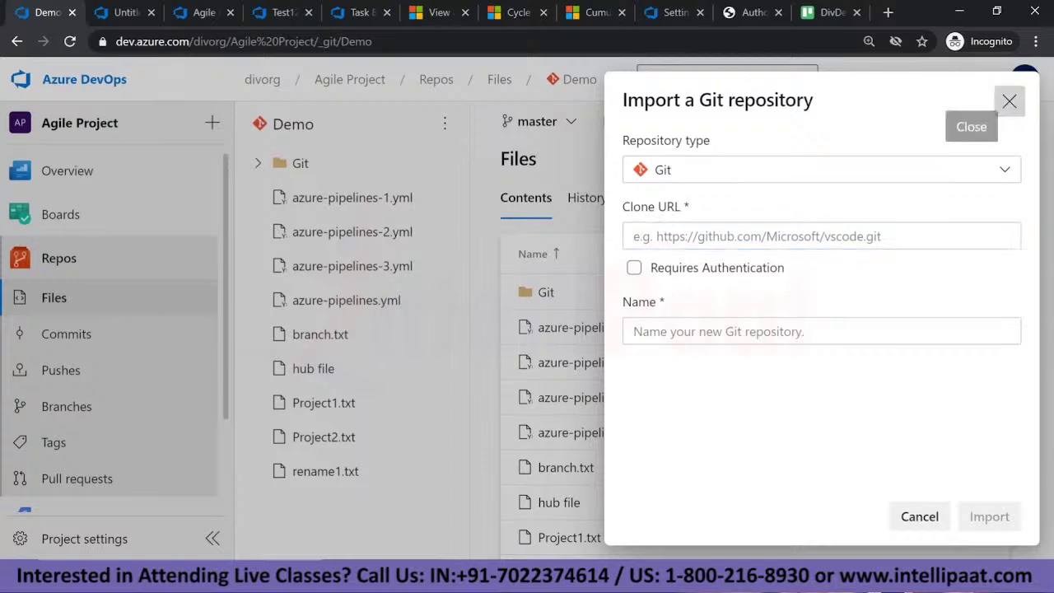
{"action": "left_click", "coordinate": [1009, 101]}
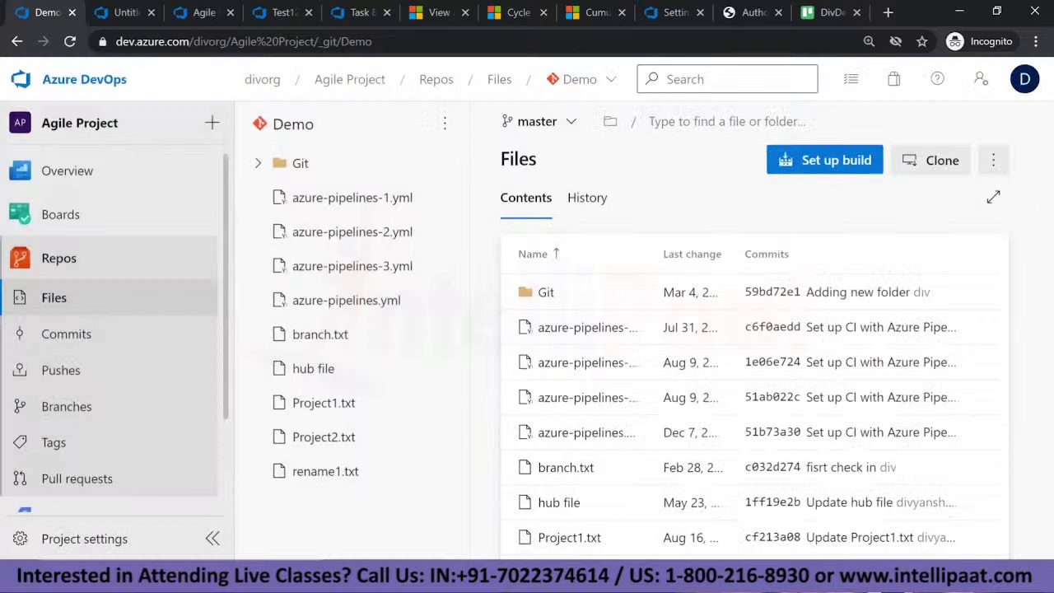
{"action": "left_click", "coordinate": [627, 580]}
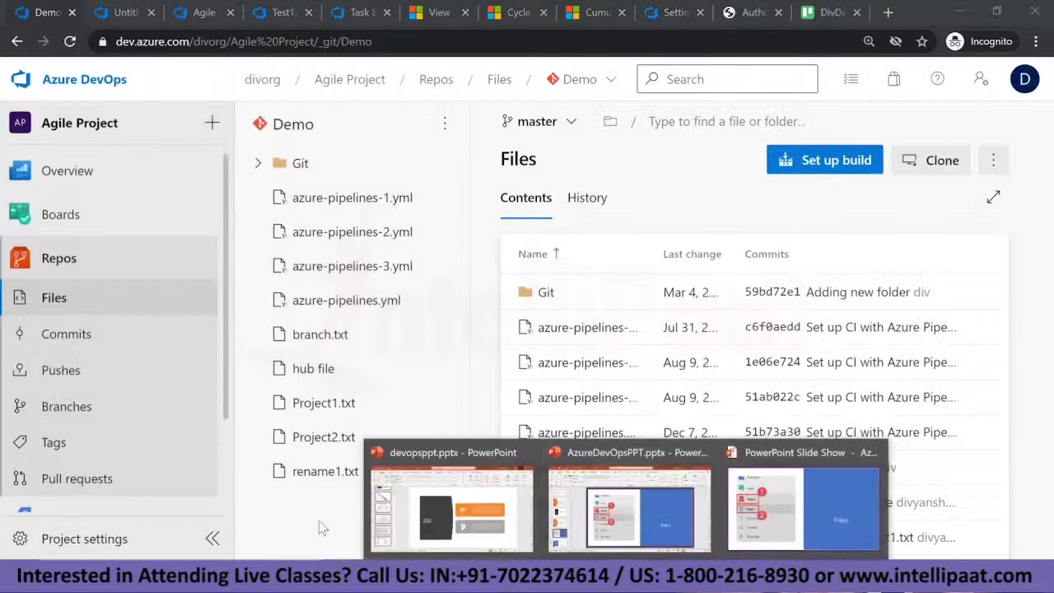
{"action": "left_click", "coordinate": [320, 522]}
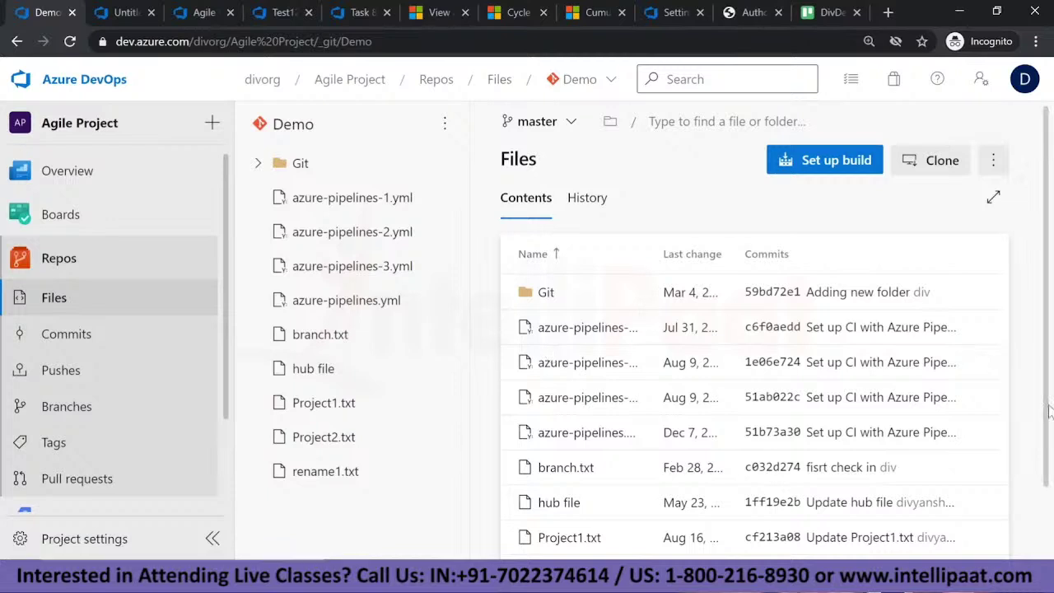
Step: Add a second line 'asldnkasd' to branch.txt and commit it as 'Updated branch.txt'
{"action": "left_click", "coordinate": [565, 466]}
{"action": "left_click", "coordinate": [954, 160]}
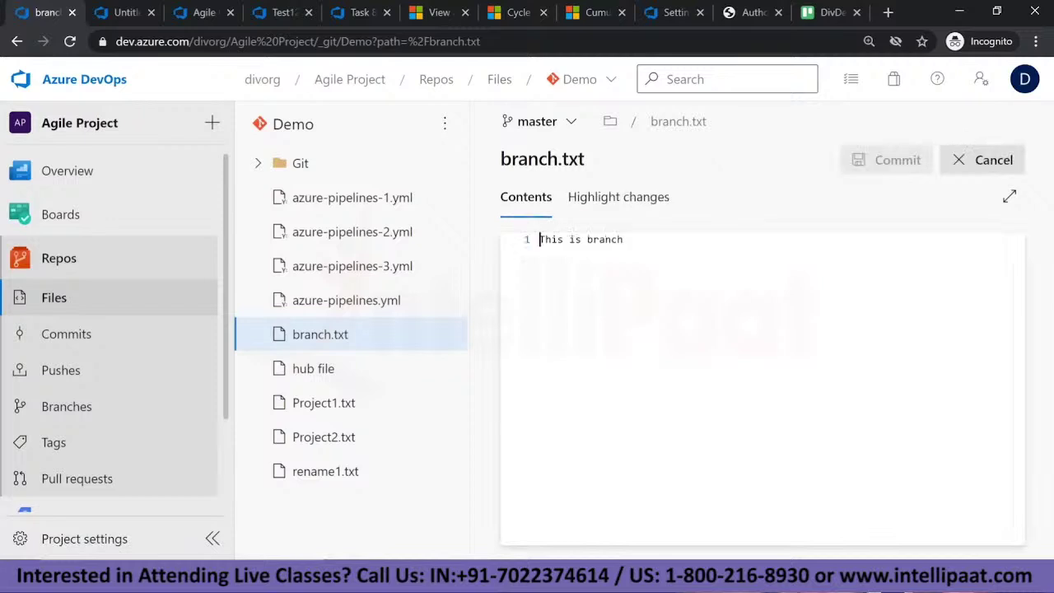
{"action": "left_click", "coordinate": [722, 236]}
{"action": "key", "text": "Return"}
{"action": "type", "text": "asldnkasd"}
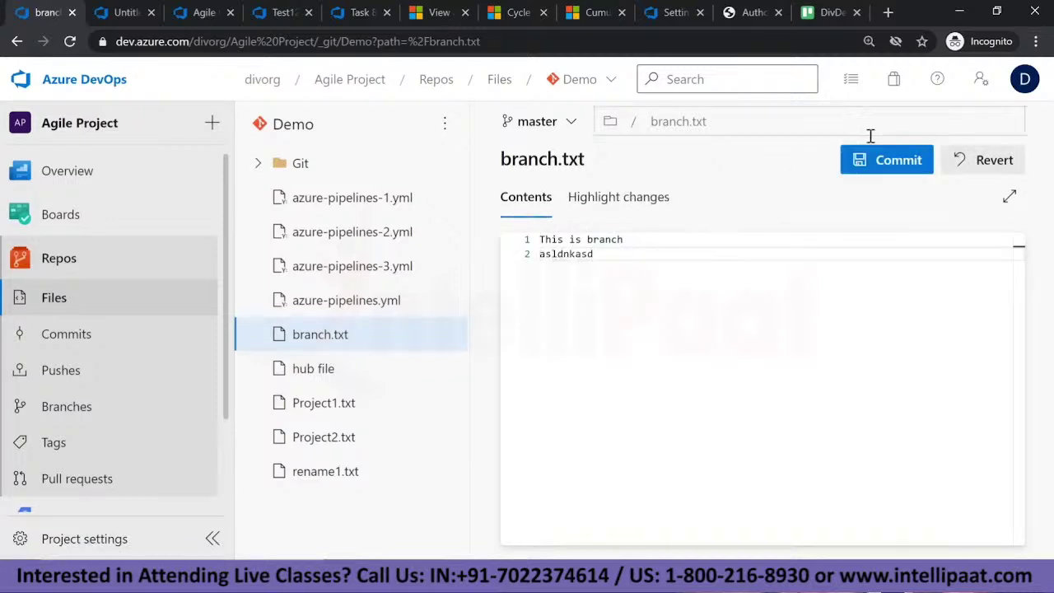
{"action": "left_click", "coordinate": [881, 162]}
{"action": "left_click", "coordinate": [984, 515]}
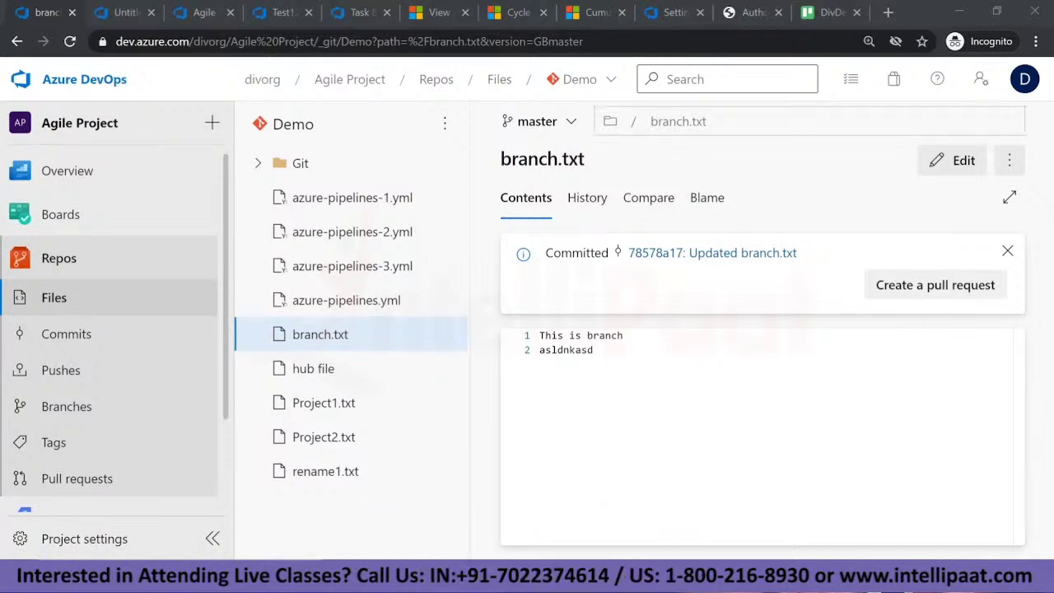
Step: Return to the PowerPoint slide show and play the Team Explorer staging video on the Commits slide
{"action": "mouse_move", "coordinate": [626, 585]}
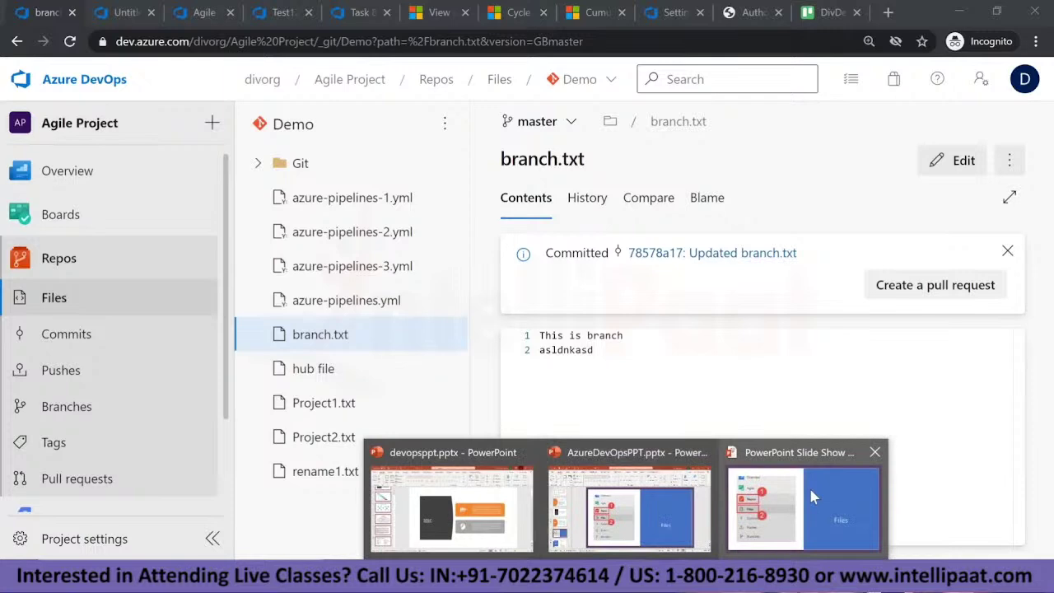
{"action": "left_click", "coordinate": [808, 485]}
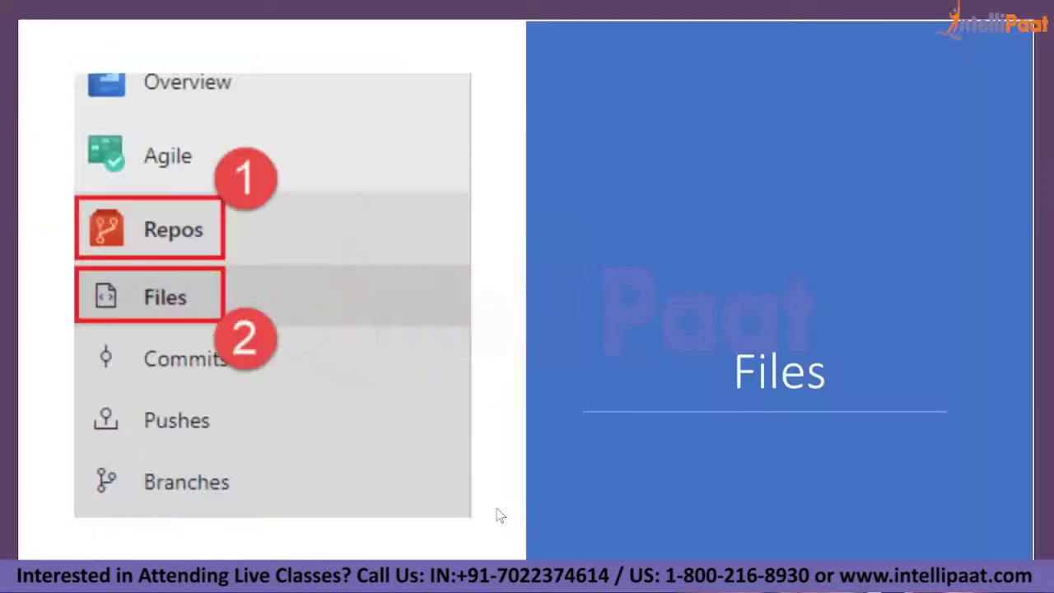
{"action": "left_click", "coordinate": [500, 515]}
{"action": "key", "text": "Left"}
{"action": "left_click", "coordinate": [498, 512]}
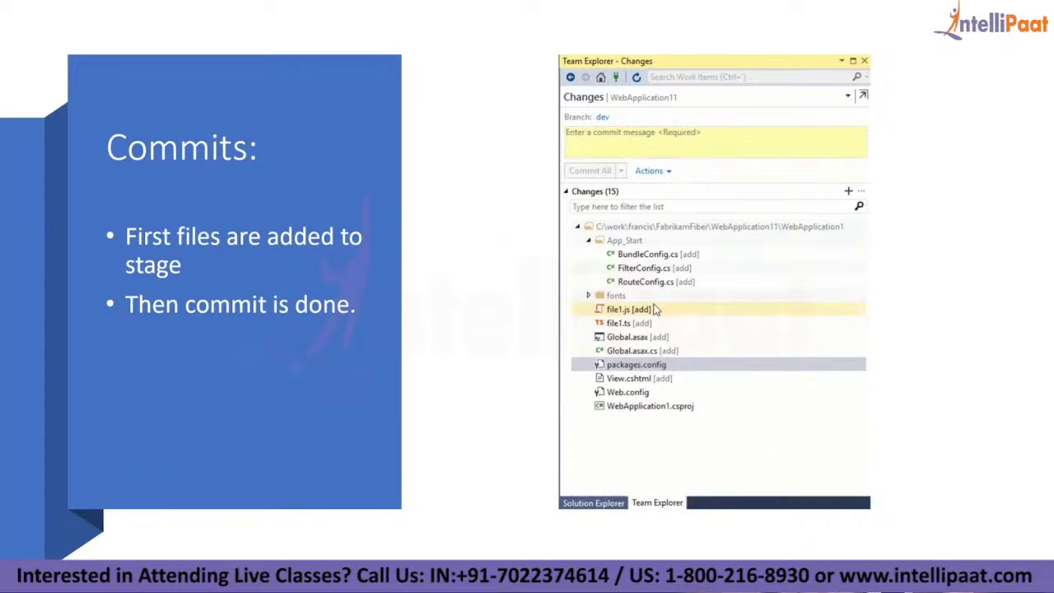
{"action": "left_click", "coordinate": [590, 488]}
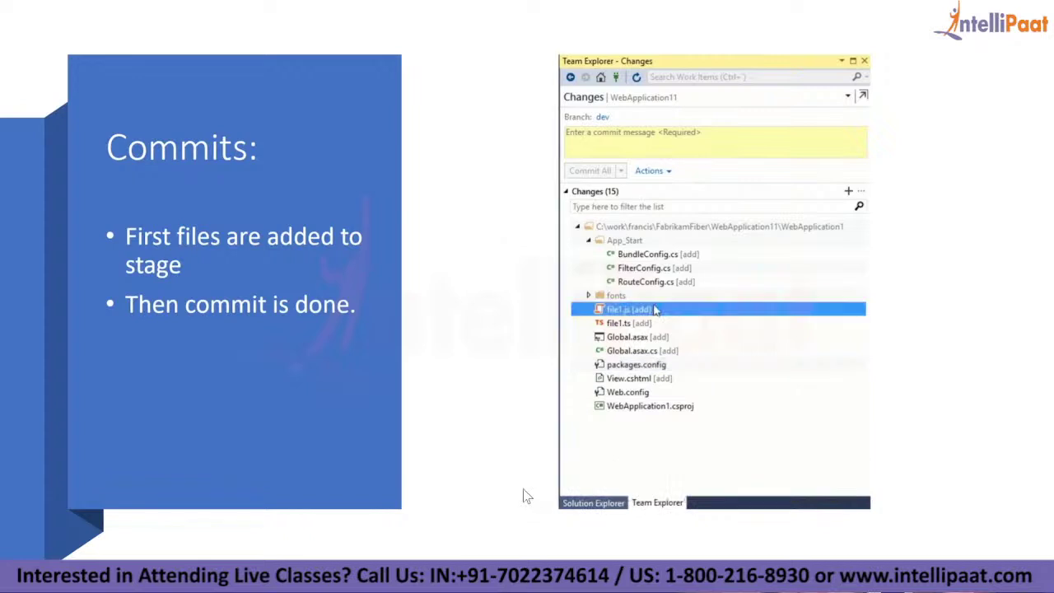
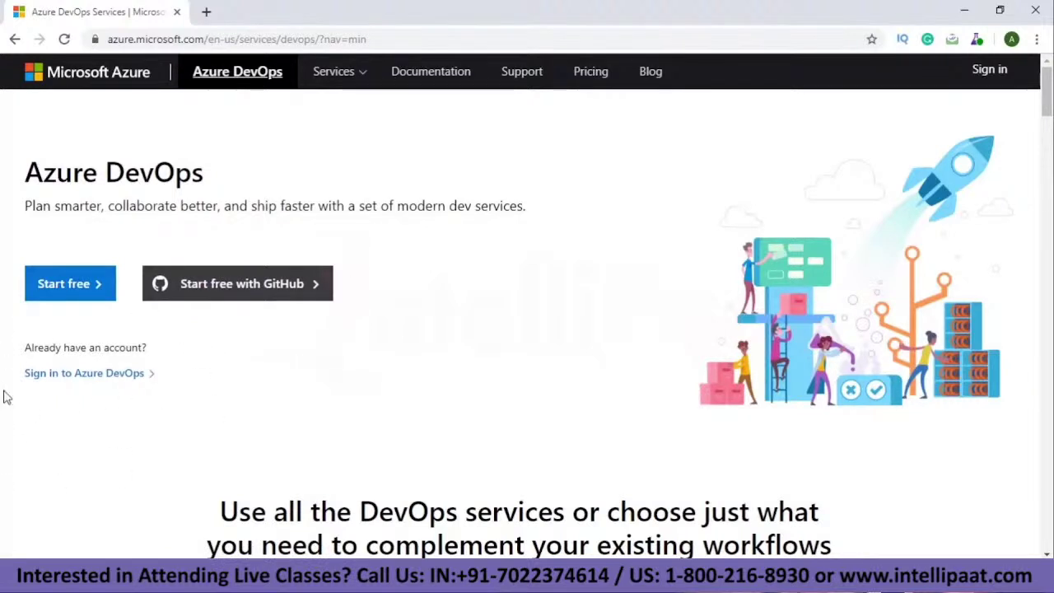
Step: Start Azure DevOps for free to reach the kodeepracticeorg organization's projects home
{"action": "left_click", "coordinate": [88, 280]}
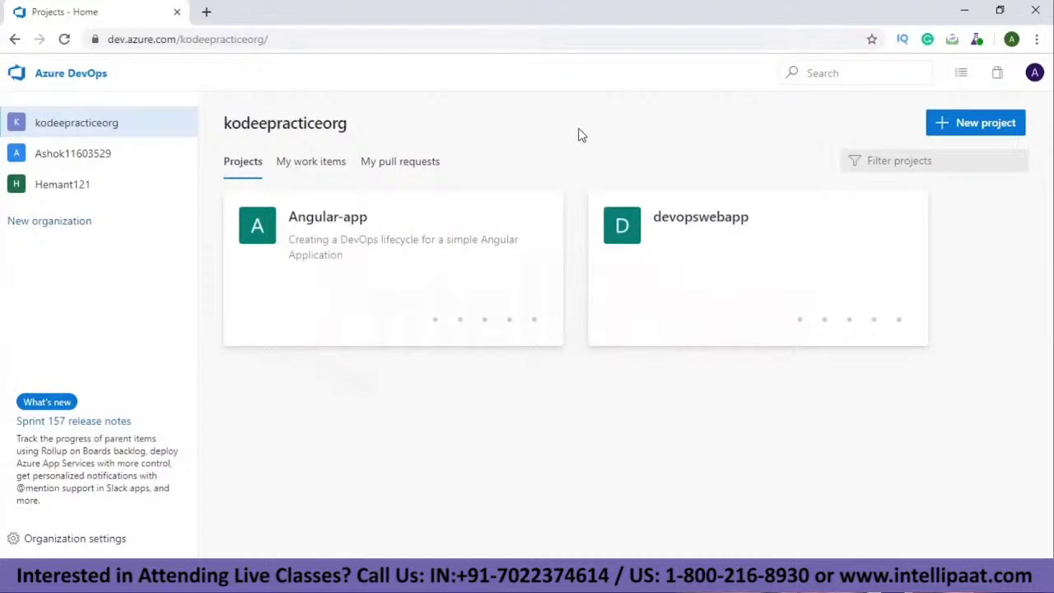
Step: Create the organization IntellipaatOrganization with its hosting region kept at South India
{"action": "left_click", "coordinate": [106, 234]}
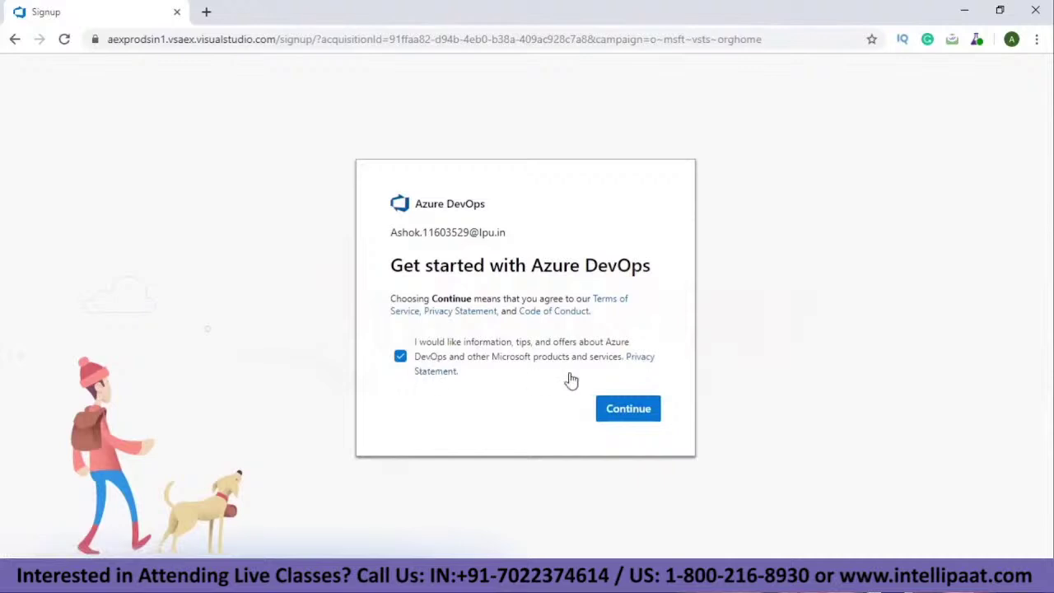
{"action": "left_click", "coordinate": [619, 408]}
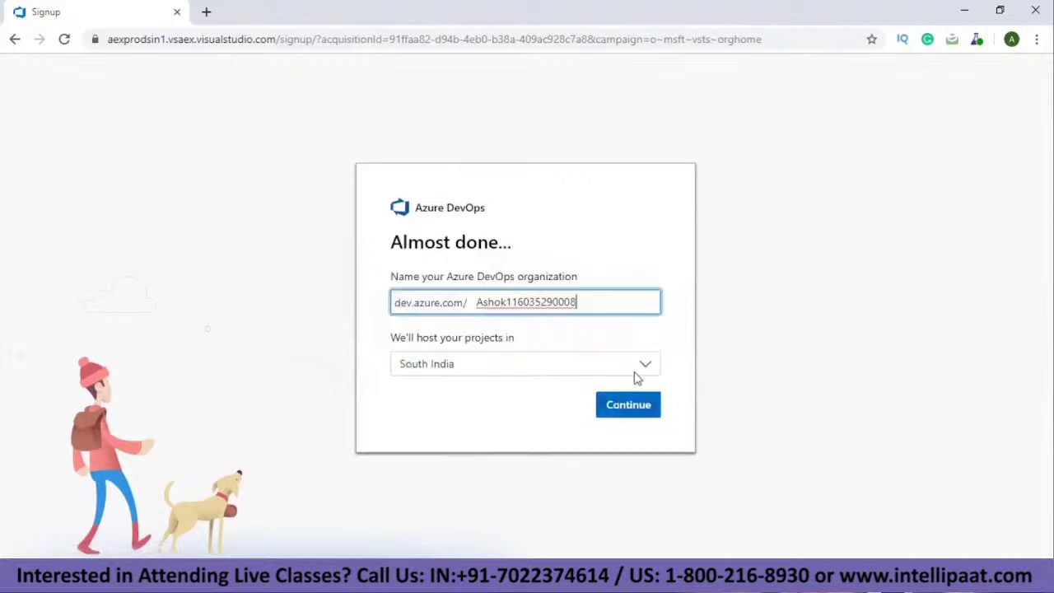
{"action": "double_click", "coordinate": [499, 303]}
{"action": "key", "text": "BackSpace"}
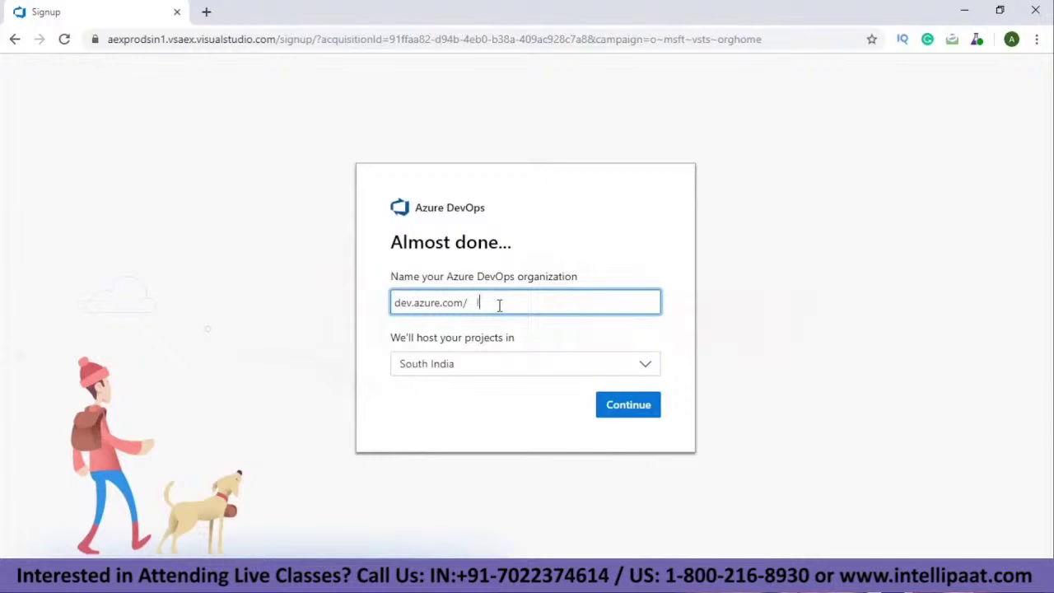
{"action": "type", "text": "IntellipaatOrganization"}
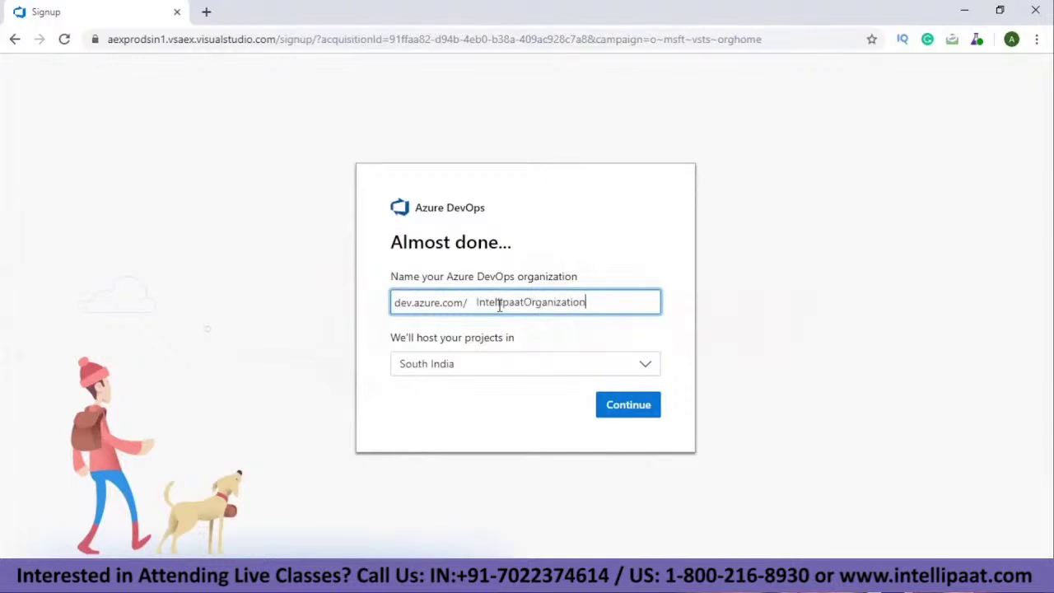
{"action": "left_click", "coordinate": [671, 321]}
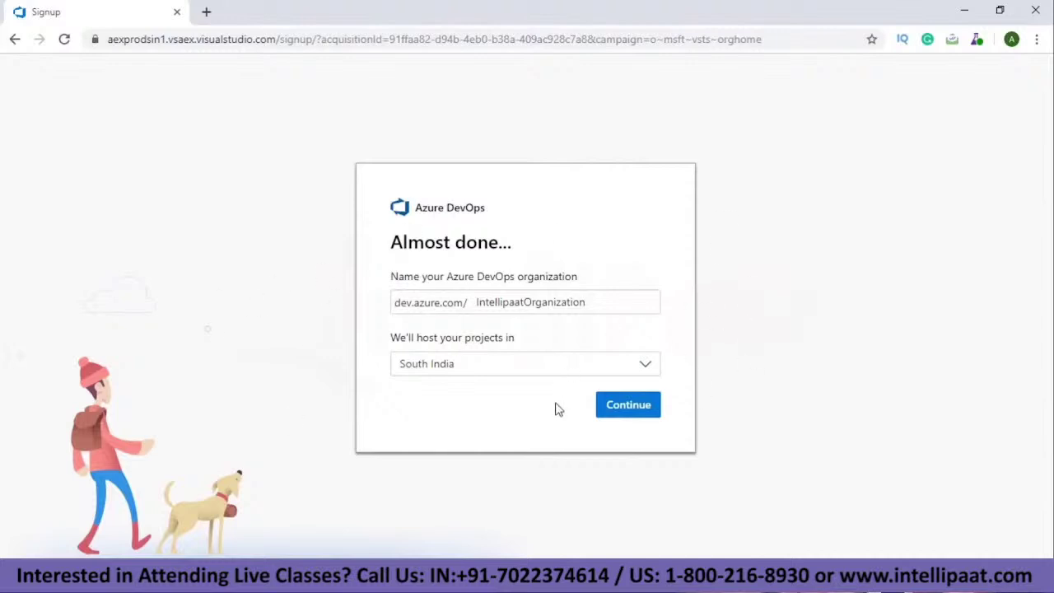
{"action": "left_click", "coordinate": [636, 371]}
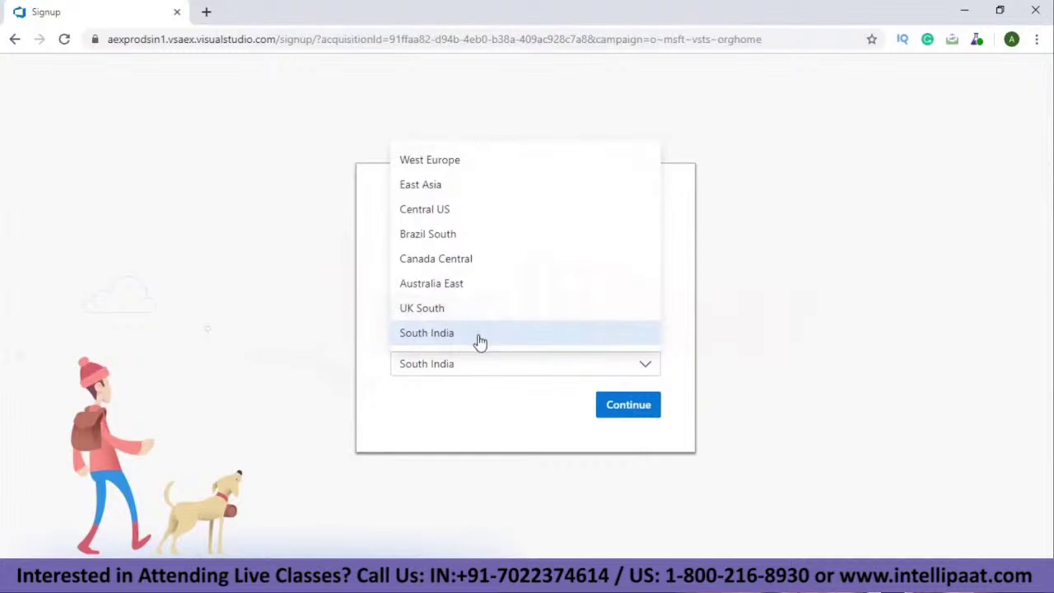
{"action": "left_click", "coordinate": [630, 409]}
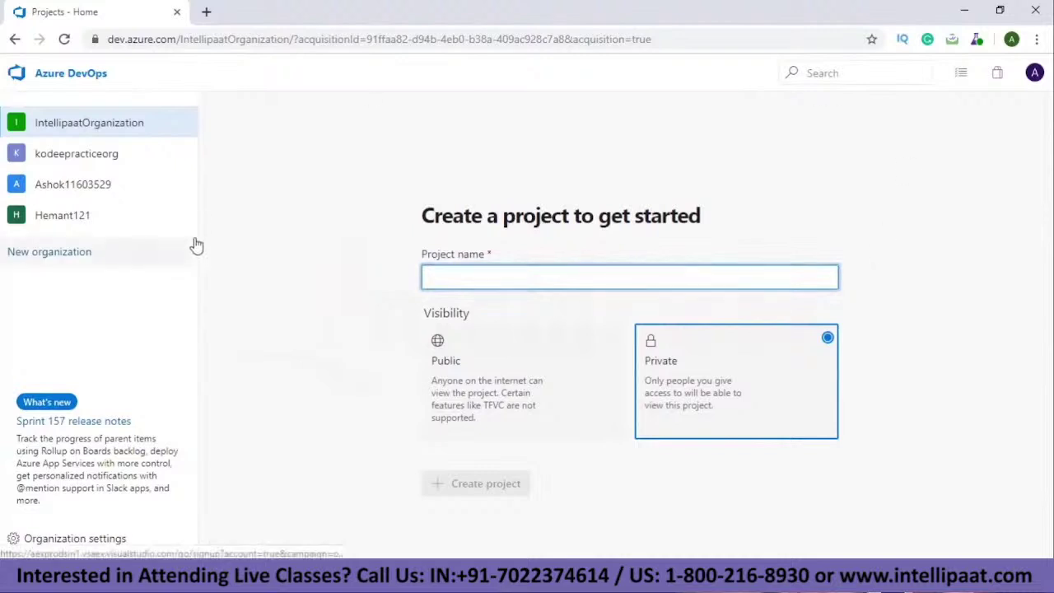
Step: Create the project IntellipaatAngularProject with Private visibility
{"action": "left_click", "coordinate": [456, 386]}
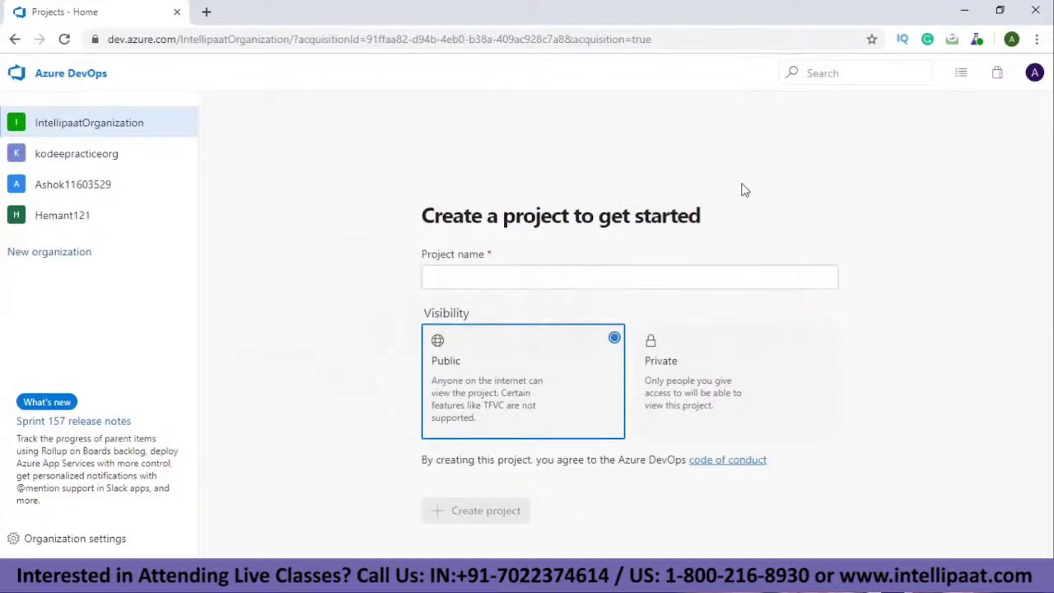
{"action": "left_click", "coordinate": [715, 378]}
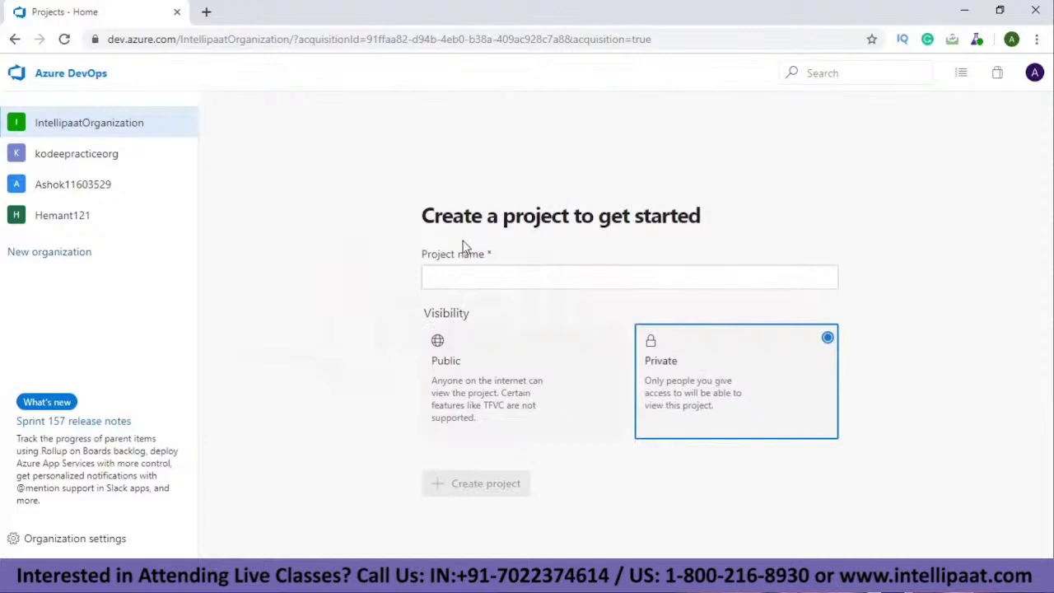
{"action": "left_click", "coordinate": [482, 370]}
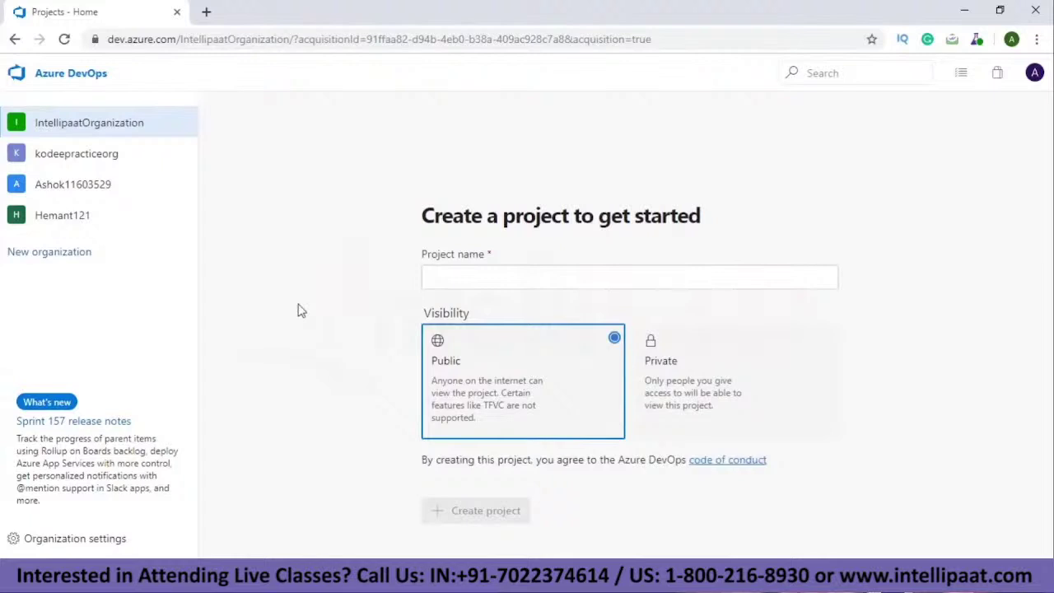
{"action": "left_click", "coordinate": [466, 281]}
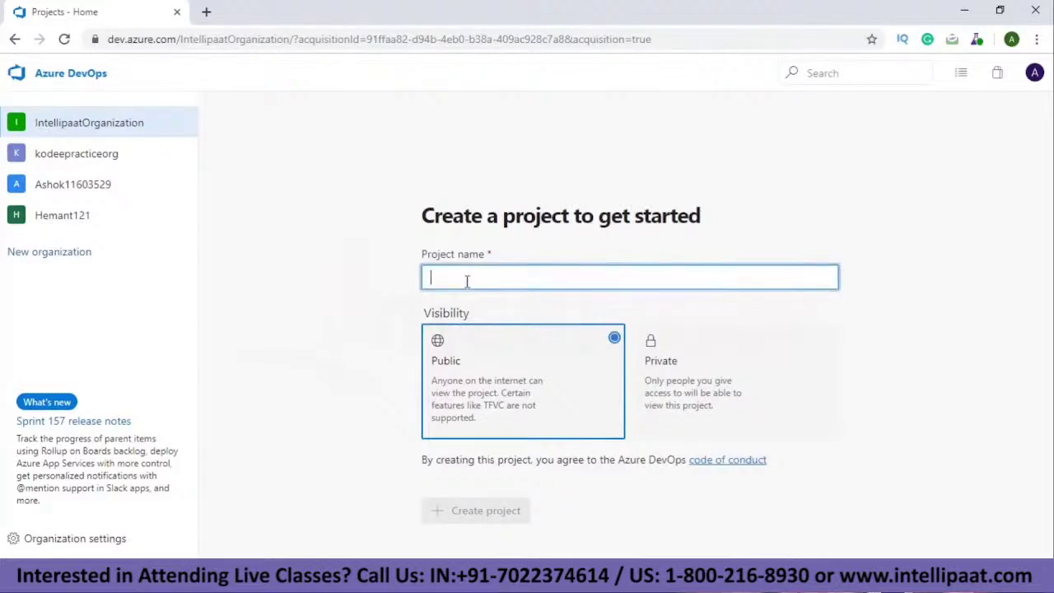
{"action": "left_click", "coordinate": [709, 344]}
{"action": "left_click", "coordinate": [474, 272]}
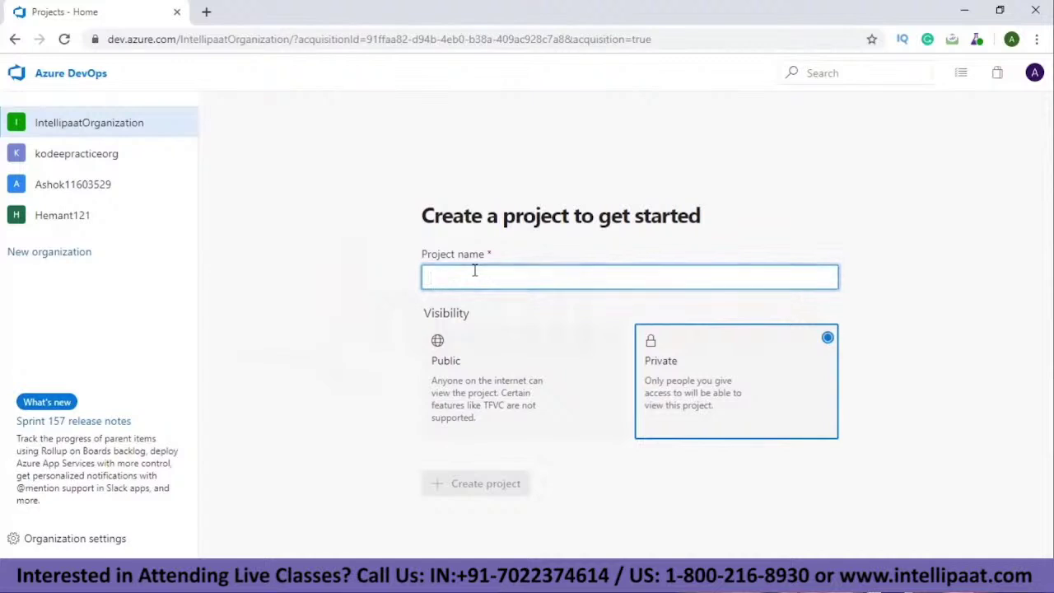
{"action": "type", "text": "IntellipaatAngularP"}
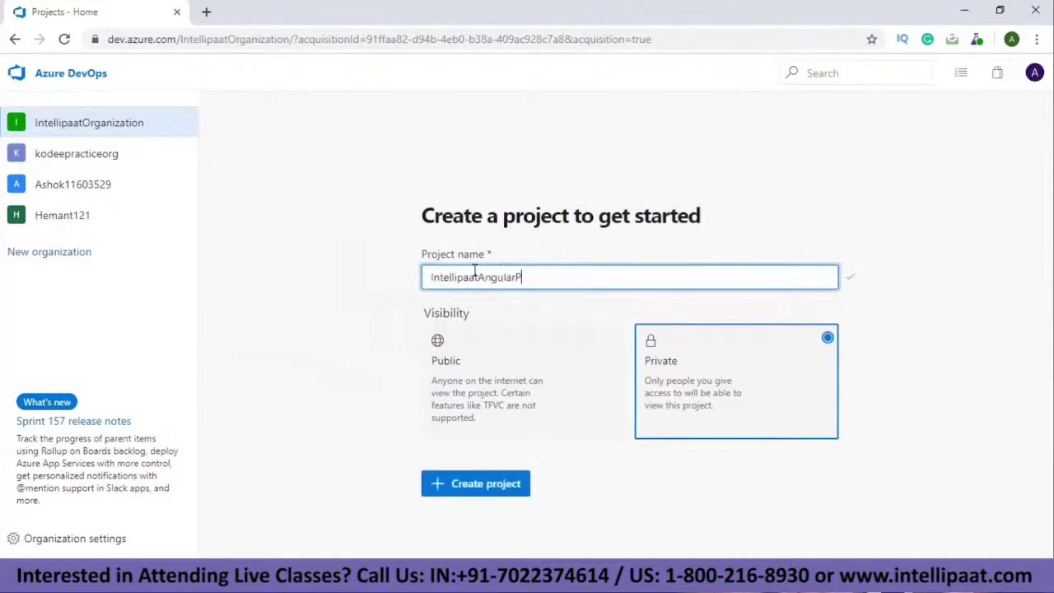
{"action": "type", "text": "roject"}
{"action": "left_click", "coordinate": [336, 319]}
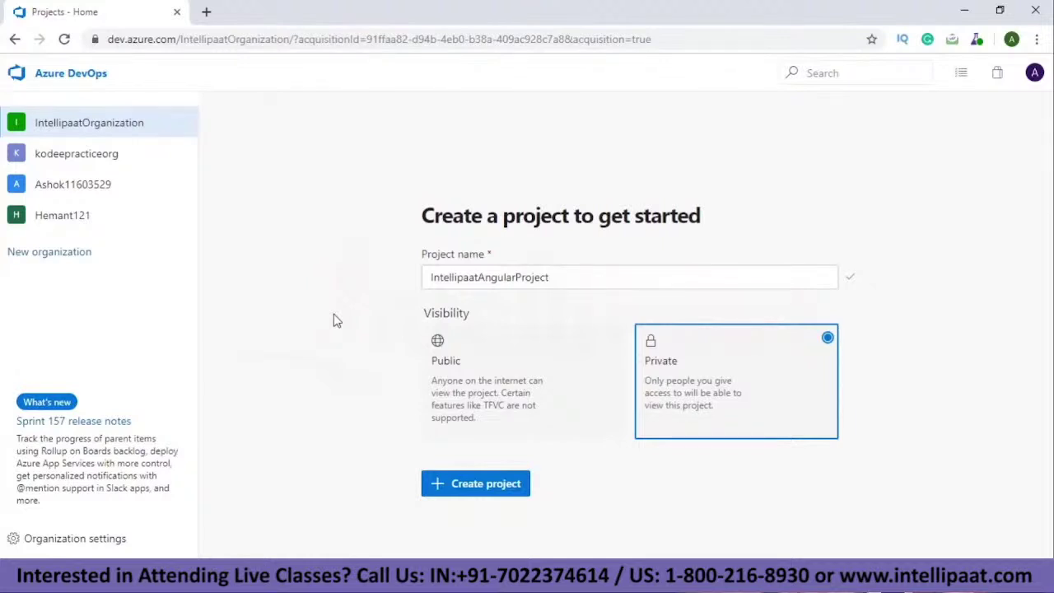
{"action": "left_click", "coordinate": [467, 489]}
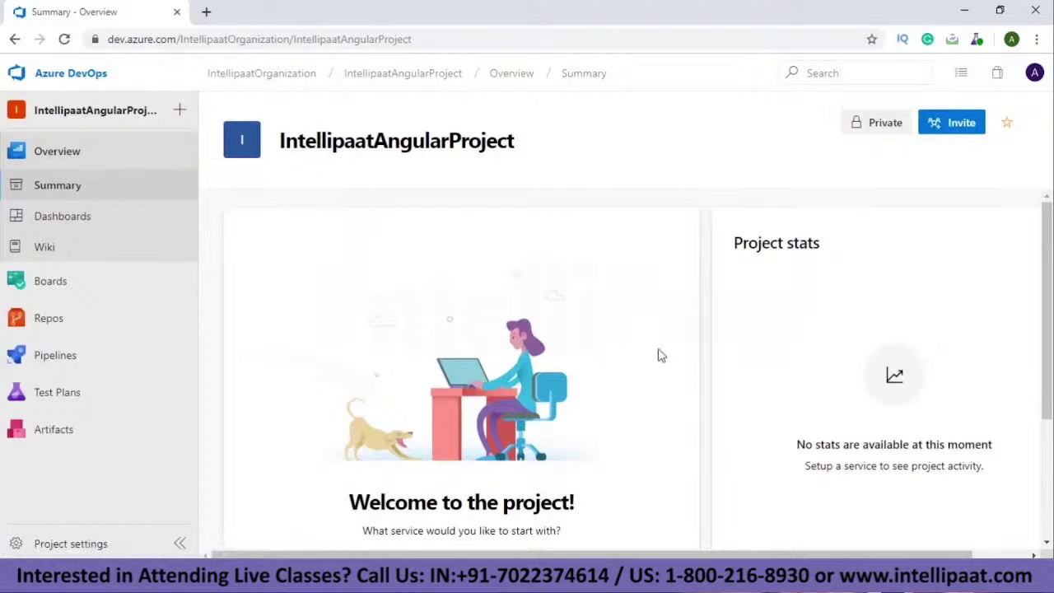
Step: Browse Dashboards and Boards, dismissing the Boards welcome tour
{"action": "left_click", "coordinate": [103, 236]}
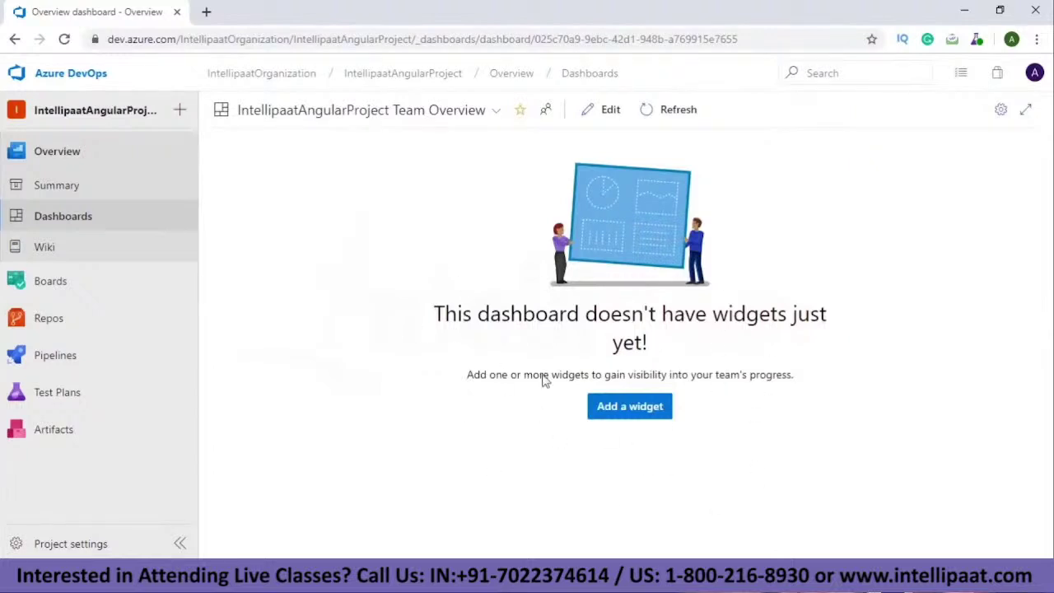
{"action": "left_click", "coordinate": [105, 284]}
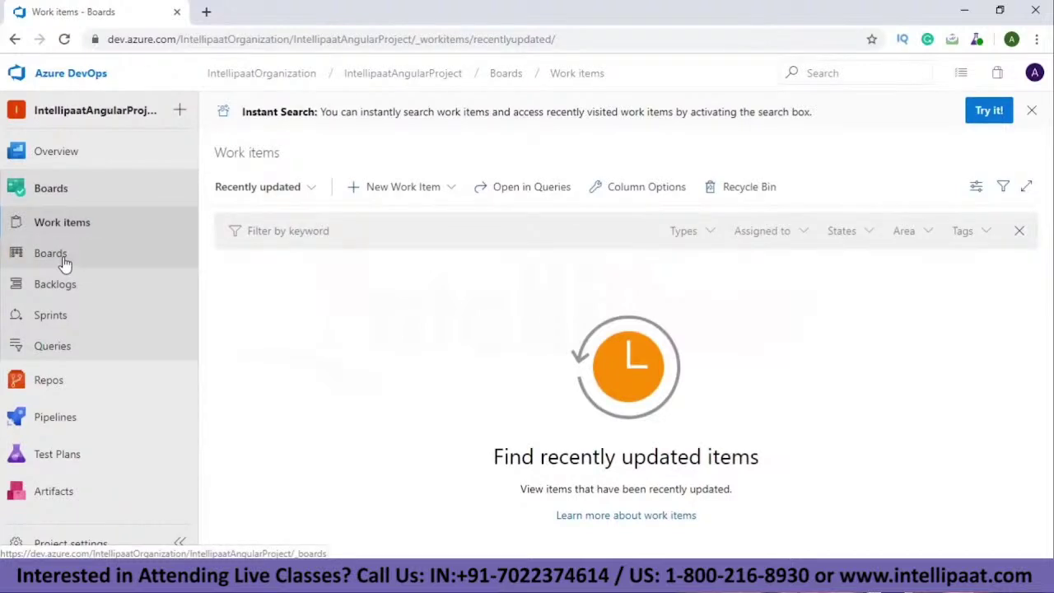
{"action": "left_click", "coordinate": [64, 262]}
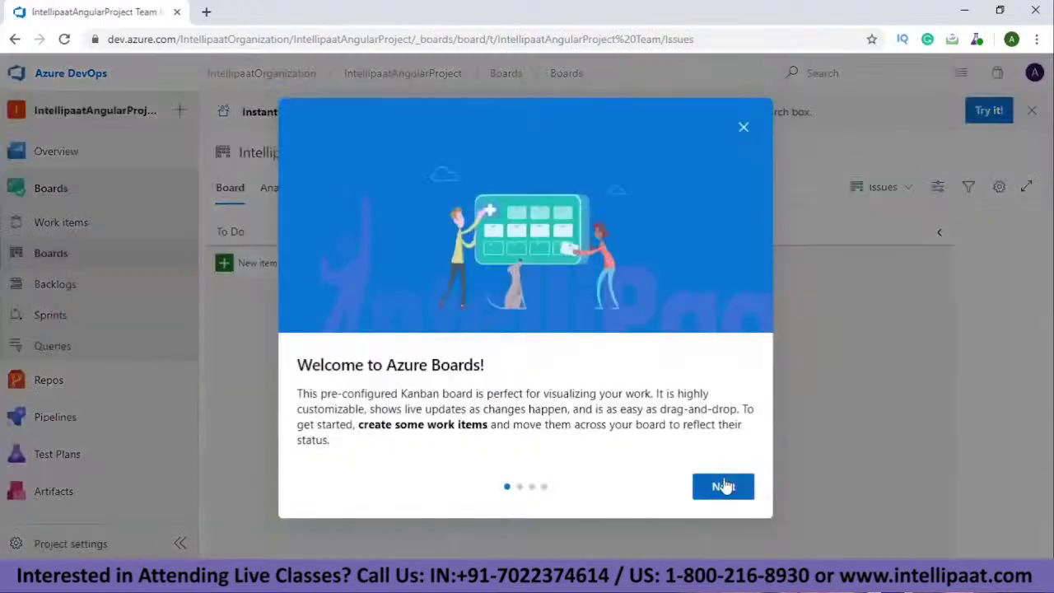
{"action": "left_click", "coordinate": [723, 485]}
{"action": "left_click", "coordinate": [744, 128]}
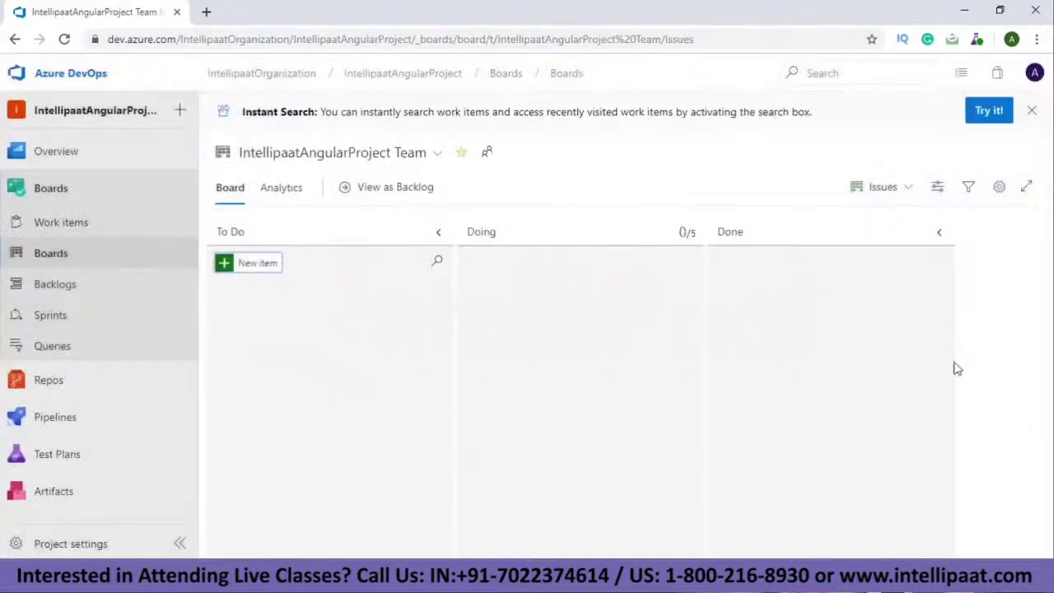
Step: View the board column settings without changes, check Queries, then go to Repos Files
{"action": "left_click", "coordinate": [997, 189]}
{"action": "scroll", "coordinate": [497, 320], "scroll_direction": "down", "scroll_amount": 3}
{"action": "left_click", "coordinate": [267, 385]}
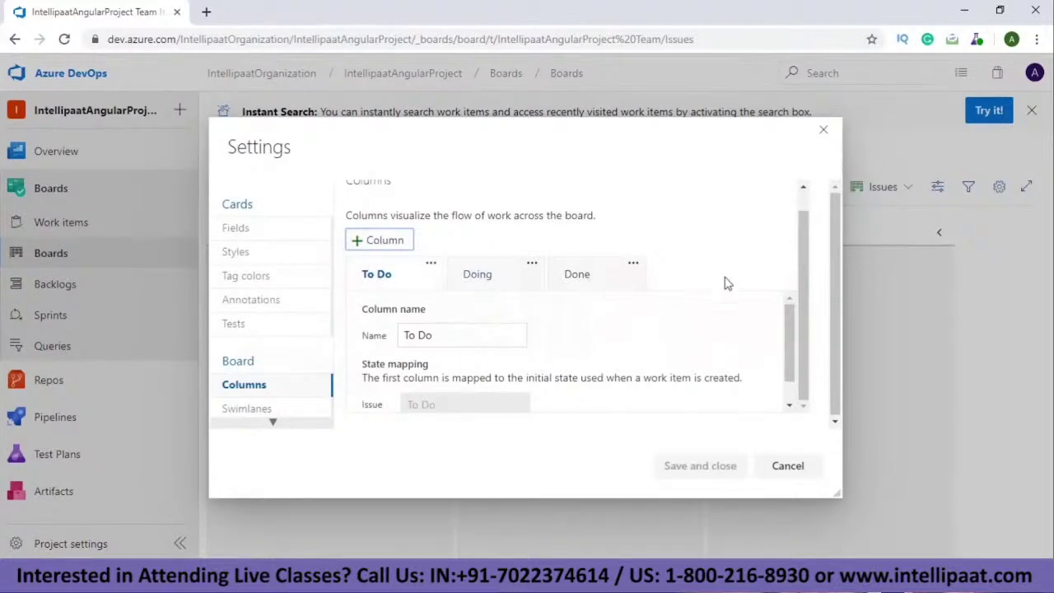
{"action": "left_click", "coordinate": [823, 130]}
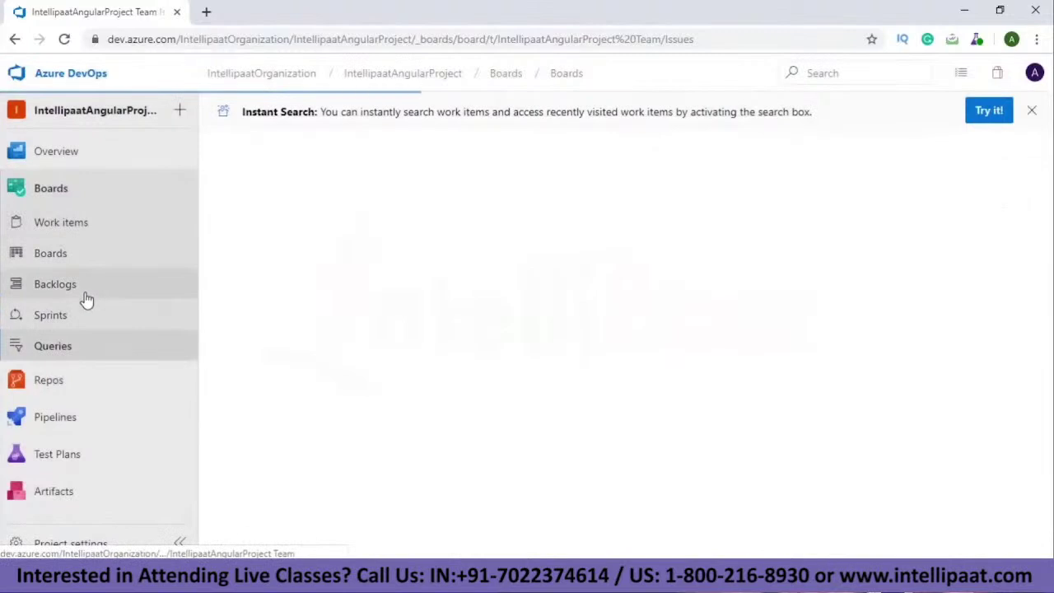
{"action": "left_click", "coordinate": [87, 346]}
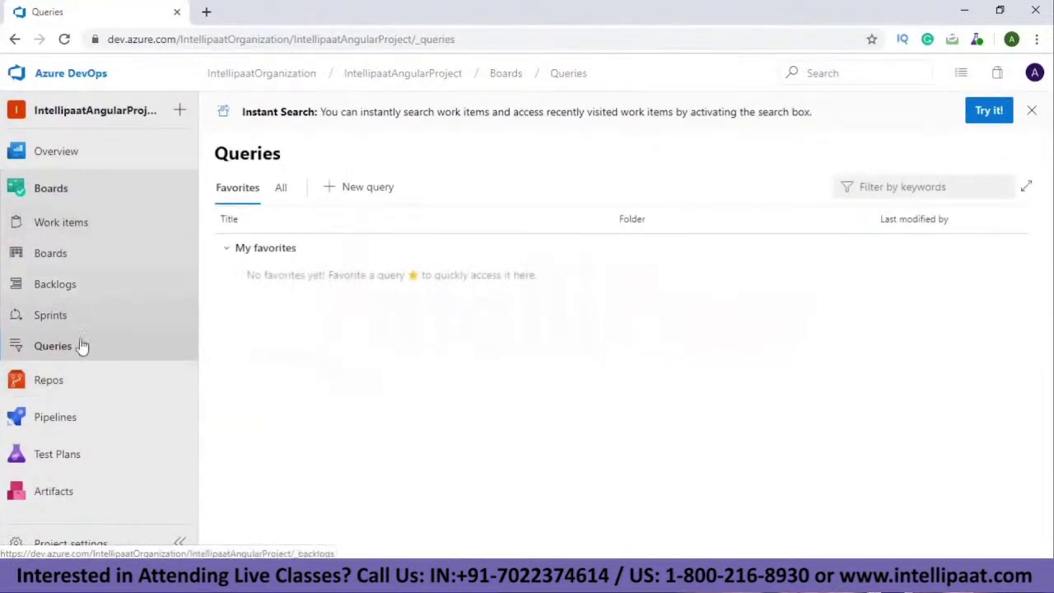
{"action": "left_click", "coordinate": [100, 375]}
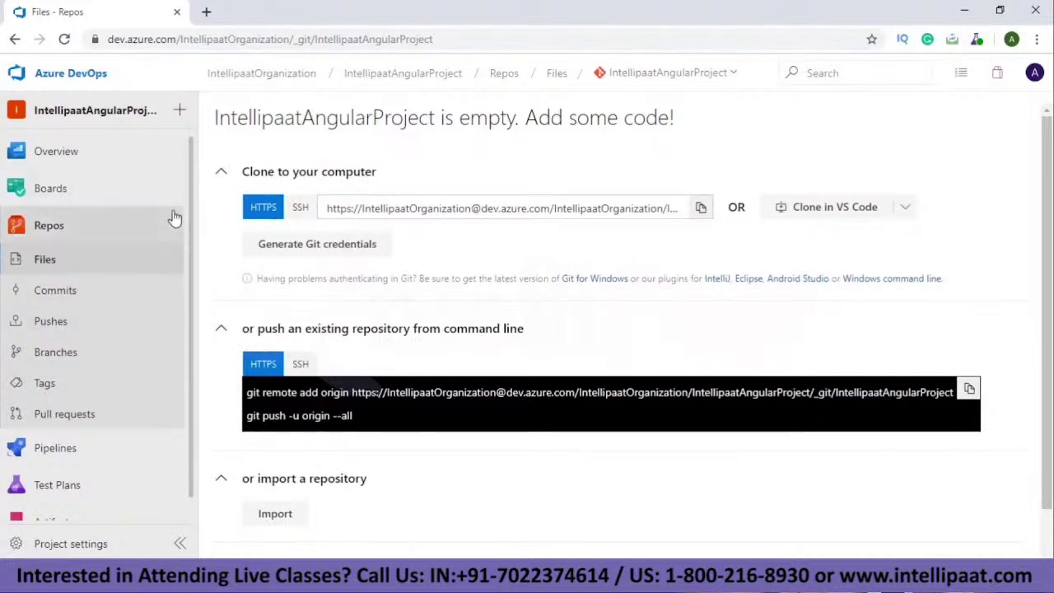
Step: Browse Pipelines and Test Plans, force-stop the exploratory testing session, then open Artifacts
{"action": "scroll", "coordinate": [203, 388], "scroll_direction": "down", "scroll_amount": 1}
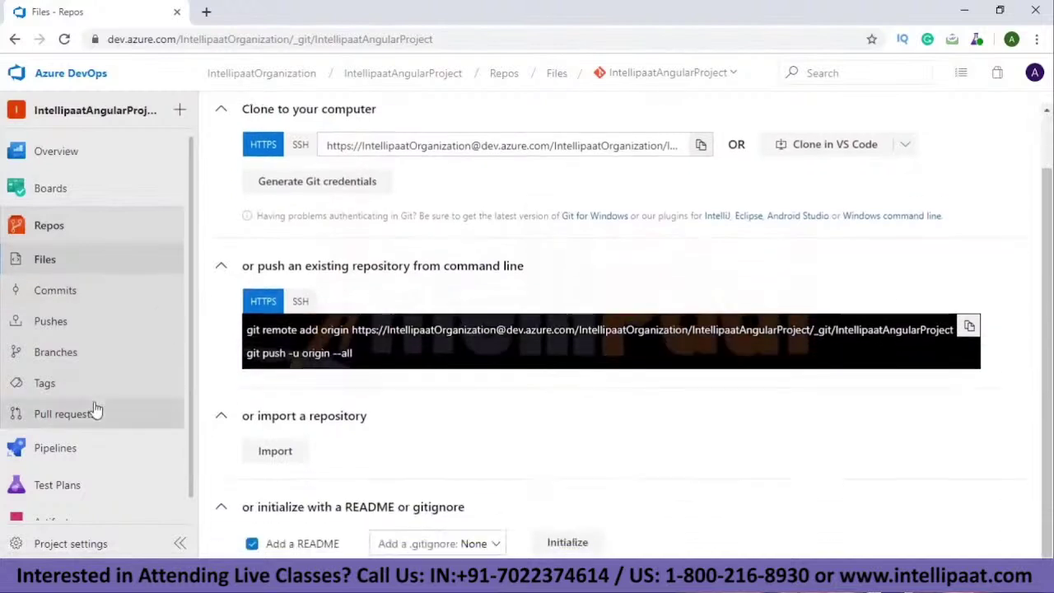
{"action": "left_click", "coordinate": [73, 428]}
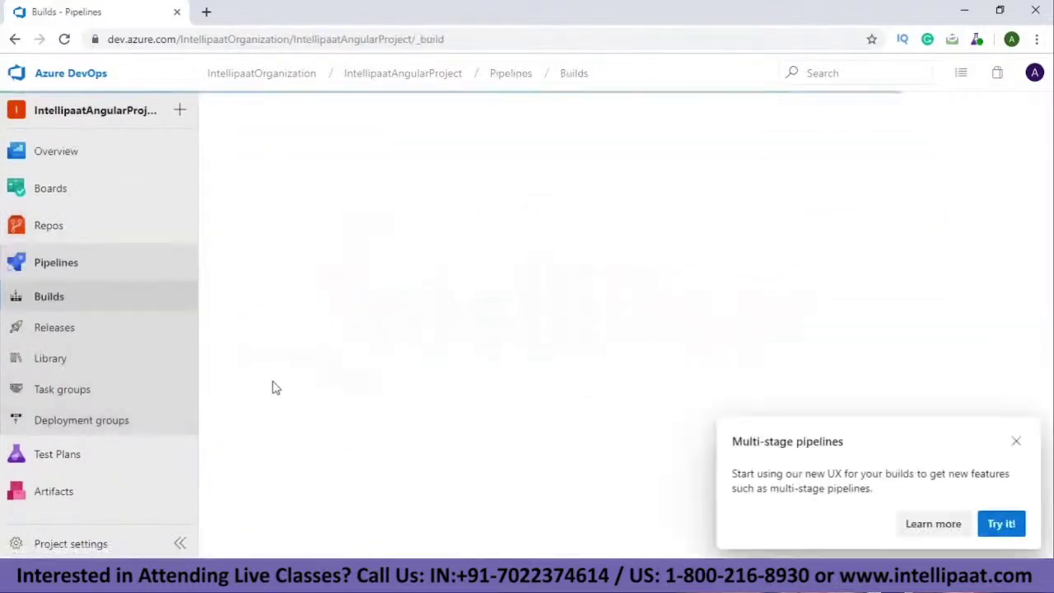
{"action": "left_click", "coordinate": [130, 465]}
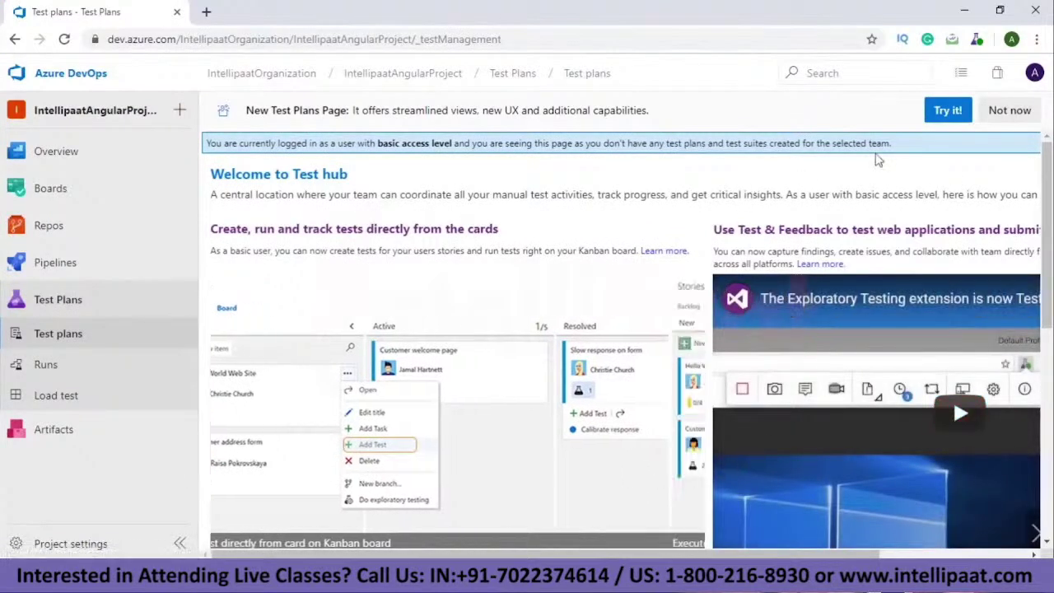
{"action": "left_click", "coordinate": [977, 39]}
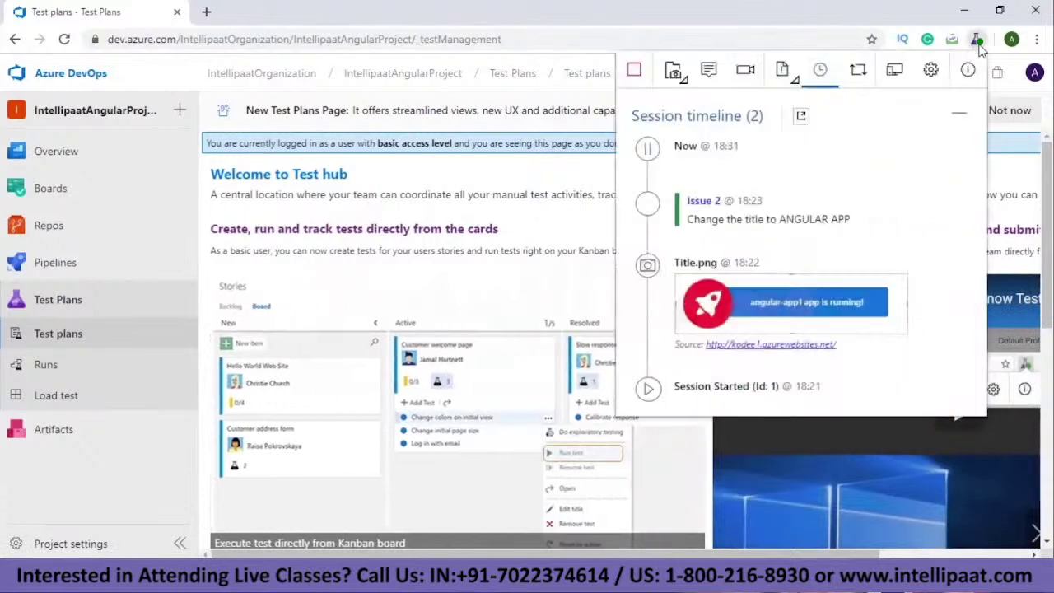
{"action": "left_click", "coordinate": [634, 70]}
{"action": "left_click", "coordinate": [856, 247]}
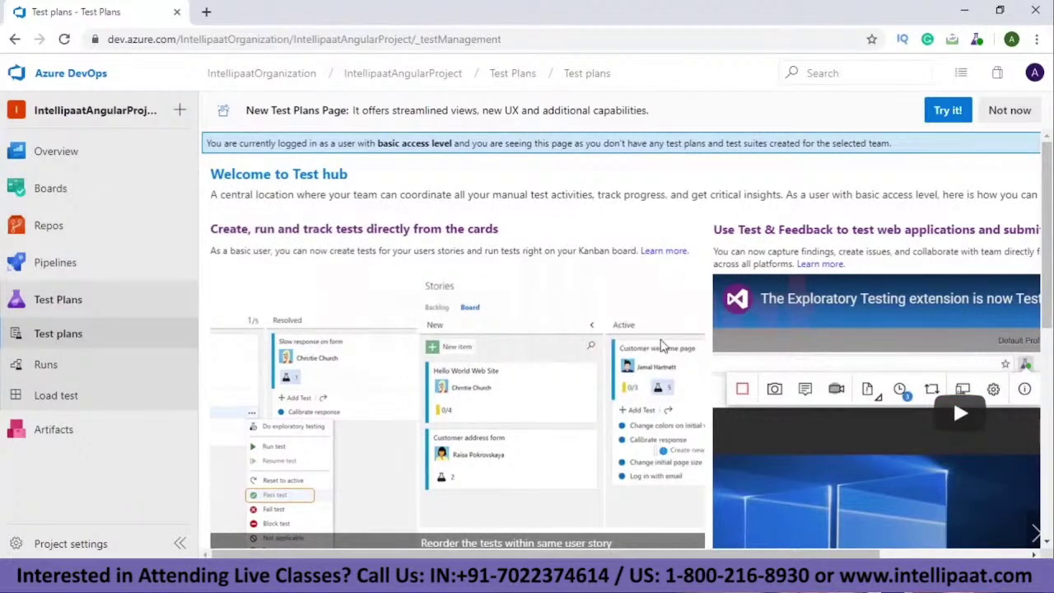
{"action": "left_click", "coordinate": [99, 444]}
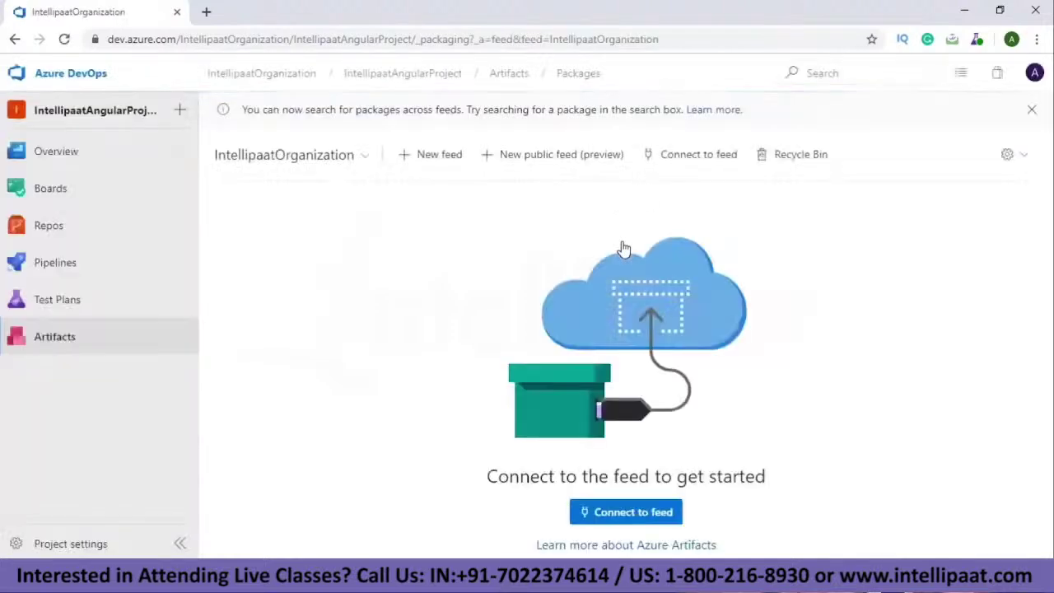
Step: Create feed 'mynewfeed' visible to the whole organization, with public-source packages enabled
{"action": "scroll", "coordinate": [729, 275], "scroll_direction": "down", "scroll_amount": 3}
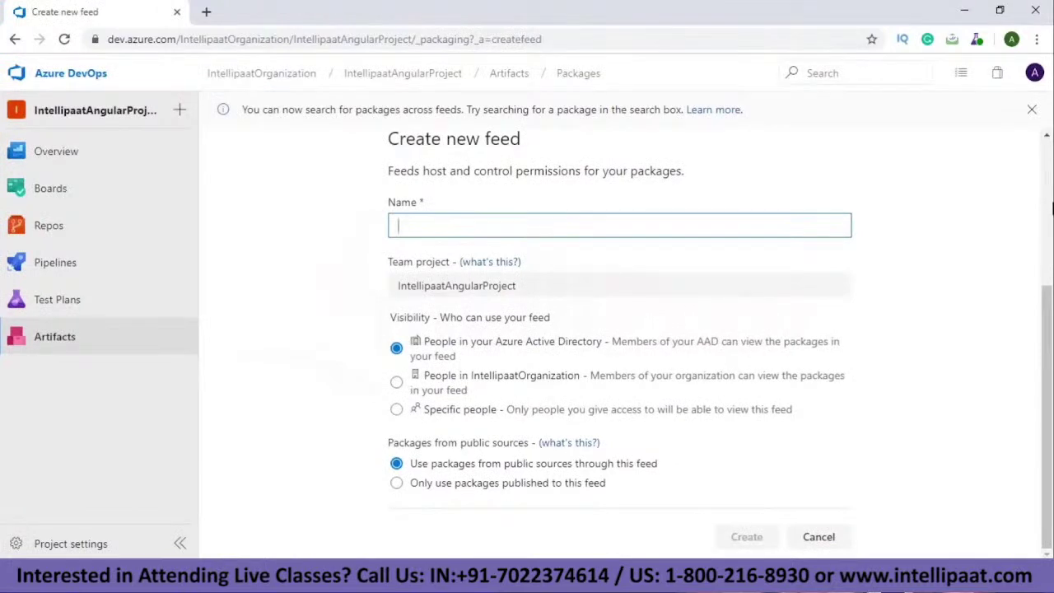
{"action": "type", "text": "mynewf"}
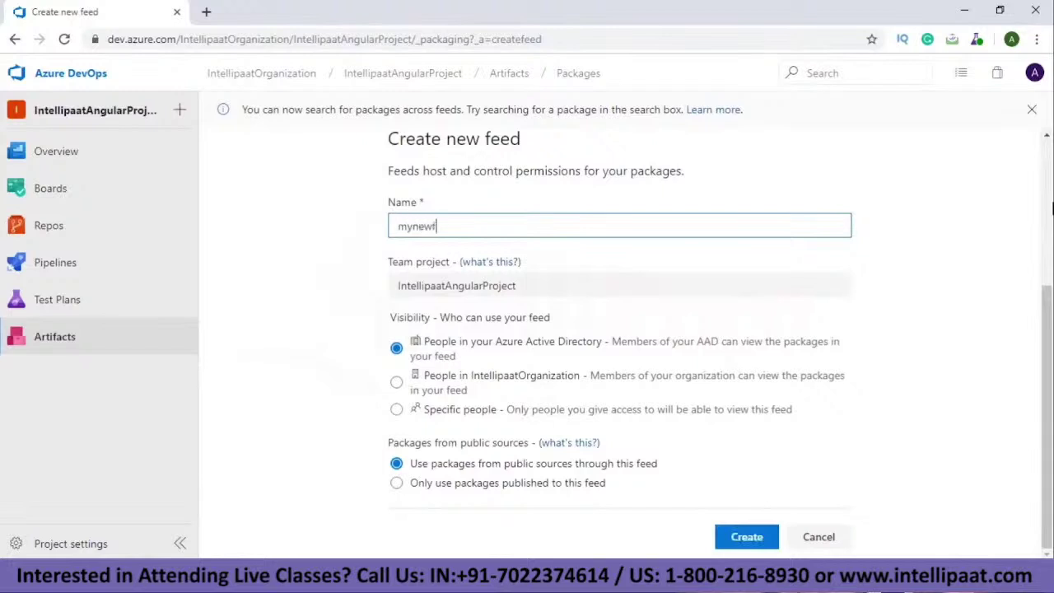
{"action": "type", "text": "eed"}
{"action": "left_click", "coordinate": [484, 377]}
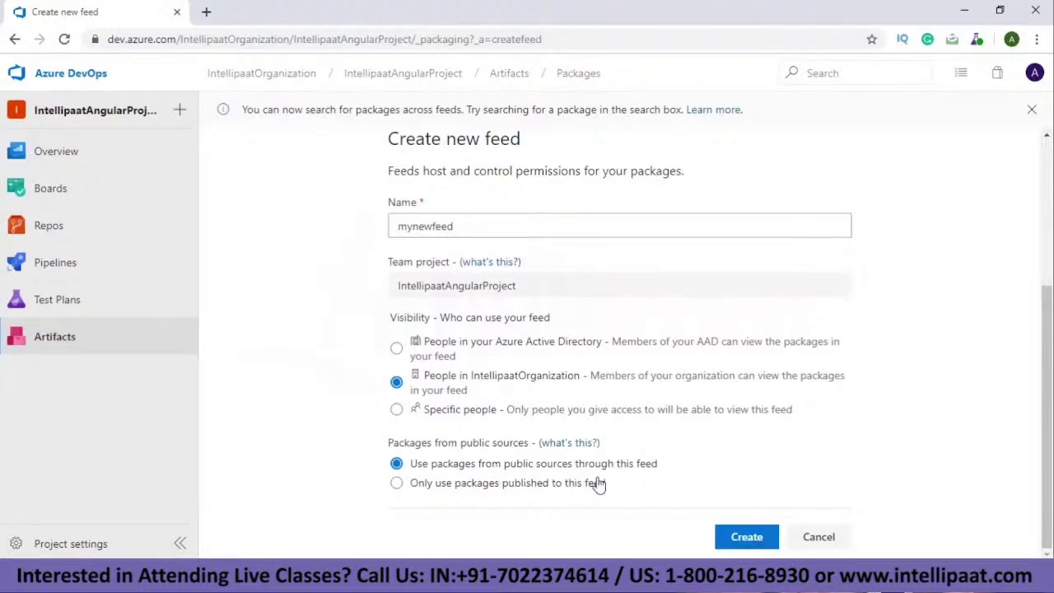
{"action": "left_click", "coordinate": [491, 492]}
{"action": "left_click", "coordinate": [614, 467]}
{"action": "left_click", "coordinate": [744, 540]}
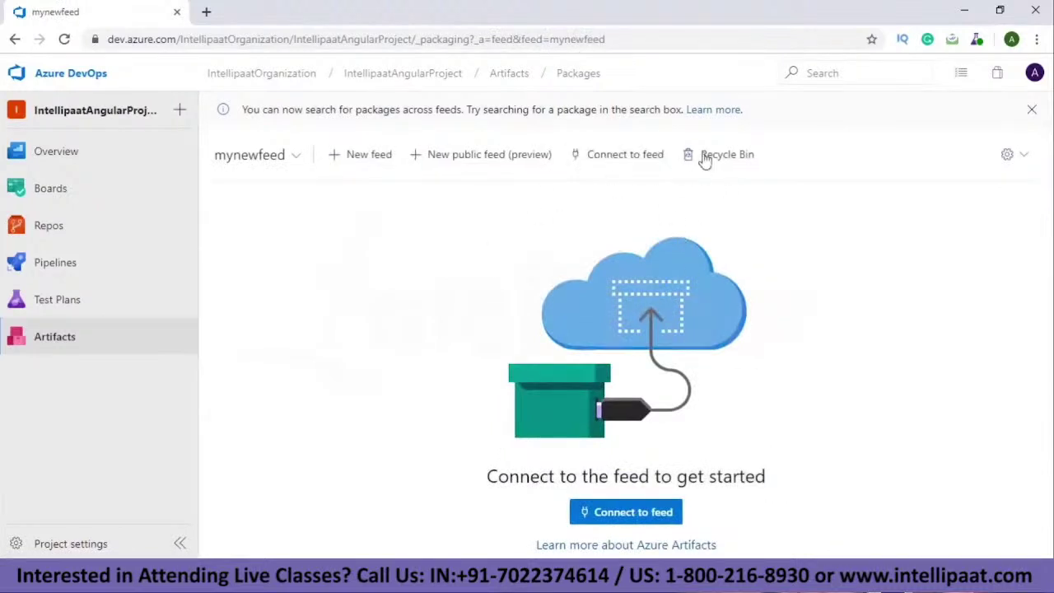
Step: Review mynewfeed's connection instructions for NuGet, npm, Gradle and Universal packages
{"action": "left_click", "coordinate": [646, 155]}
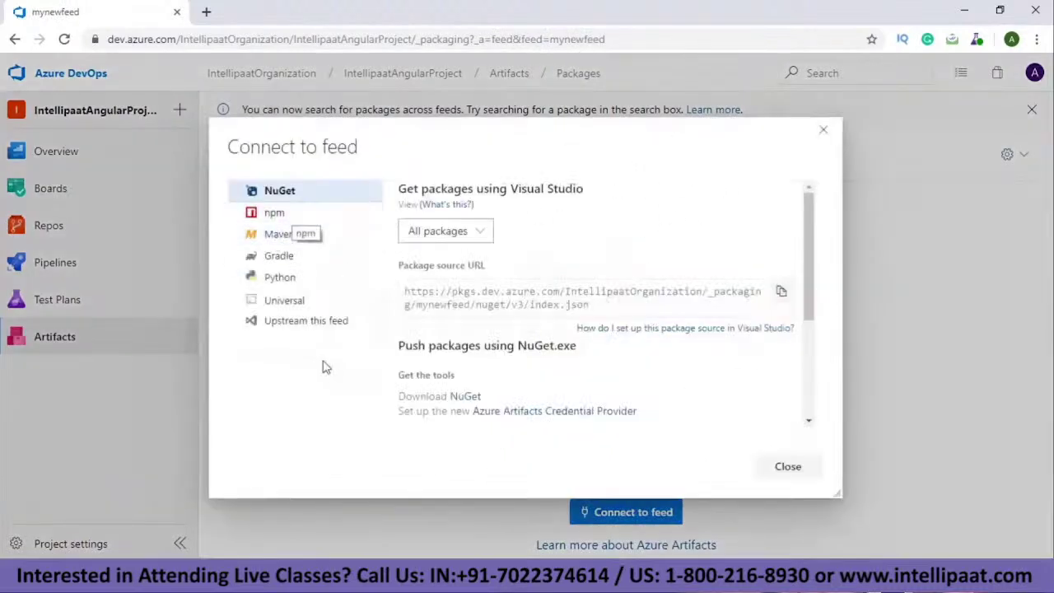
{"action": "scroll", "coordinate": [534, 305], "scroll_direction": "down", "scroll_amount": 3}
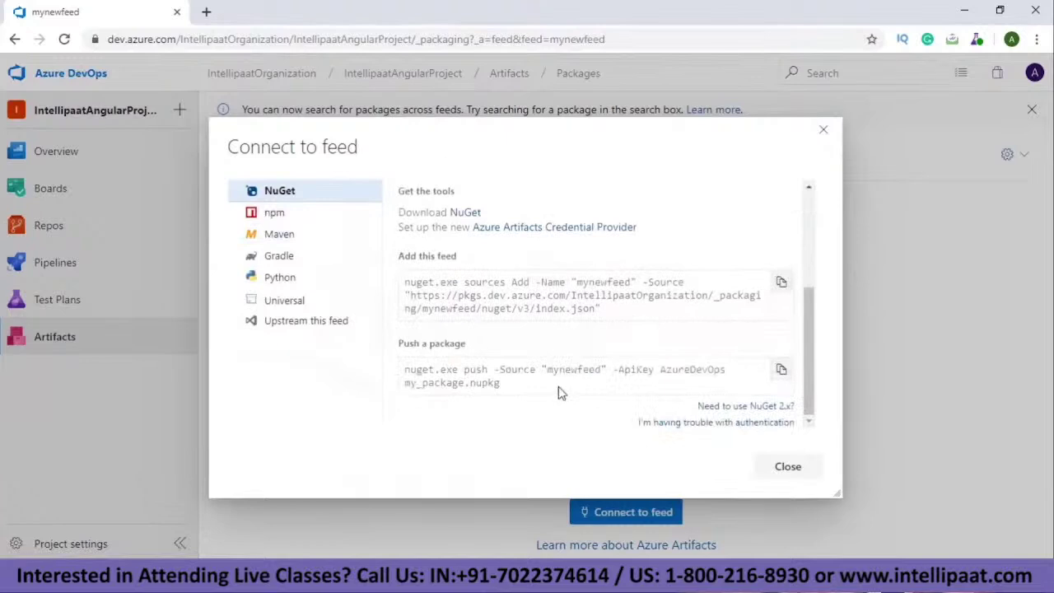
{"action": "left_click", "coordinate": [284, 212]}
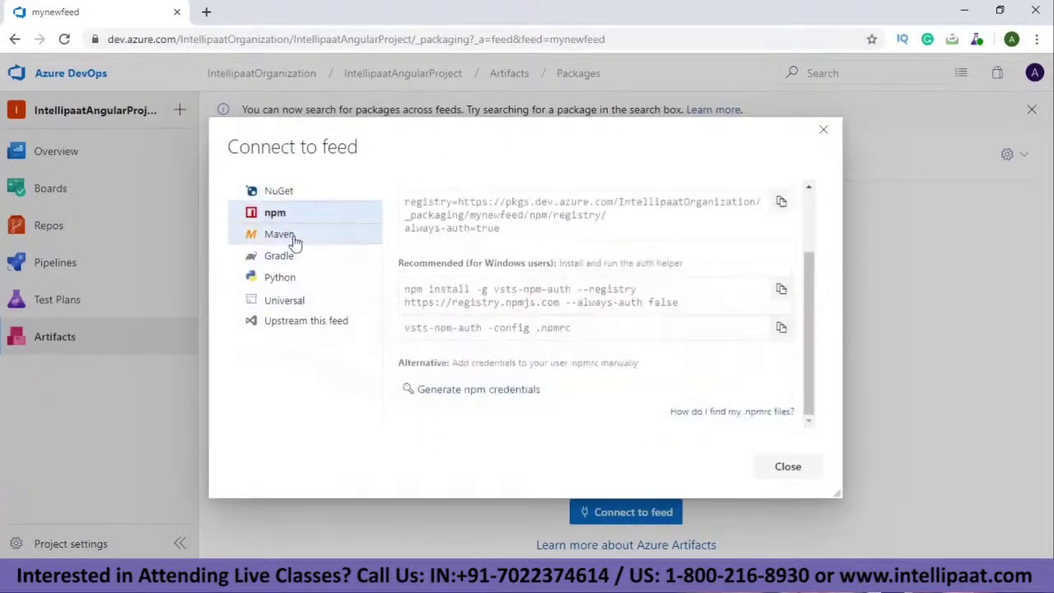
{"action": "left_click", "coordinate": [284, 255]}
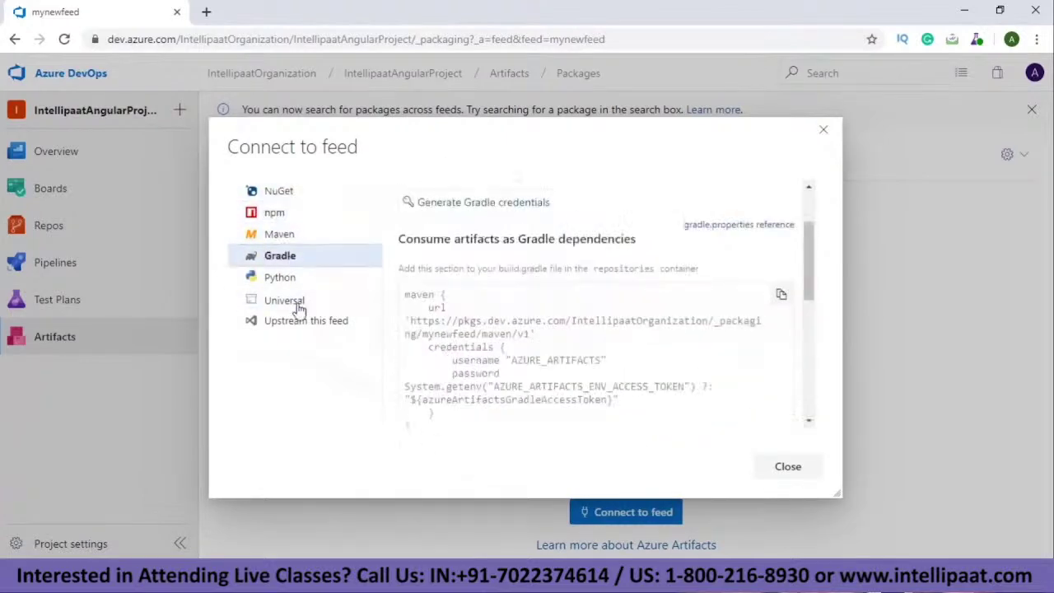
{"action": "left_click", "coordinate": [272, 190]}
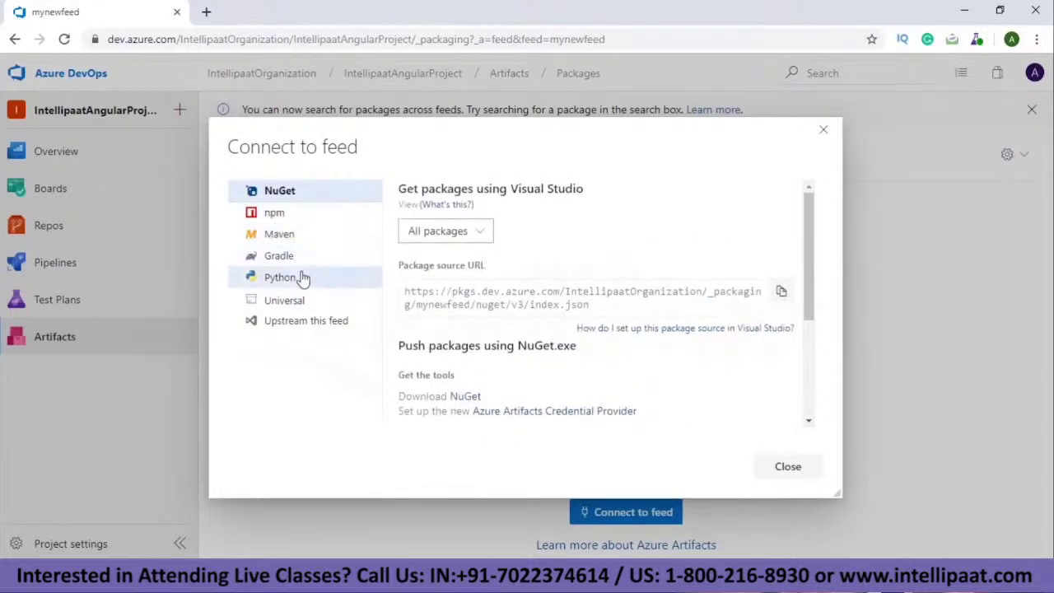
{"action": "left_click", "coordinate": [306, 321]}
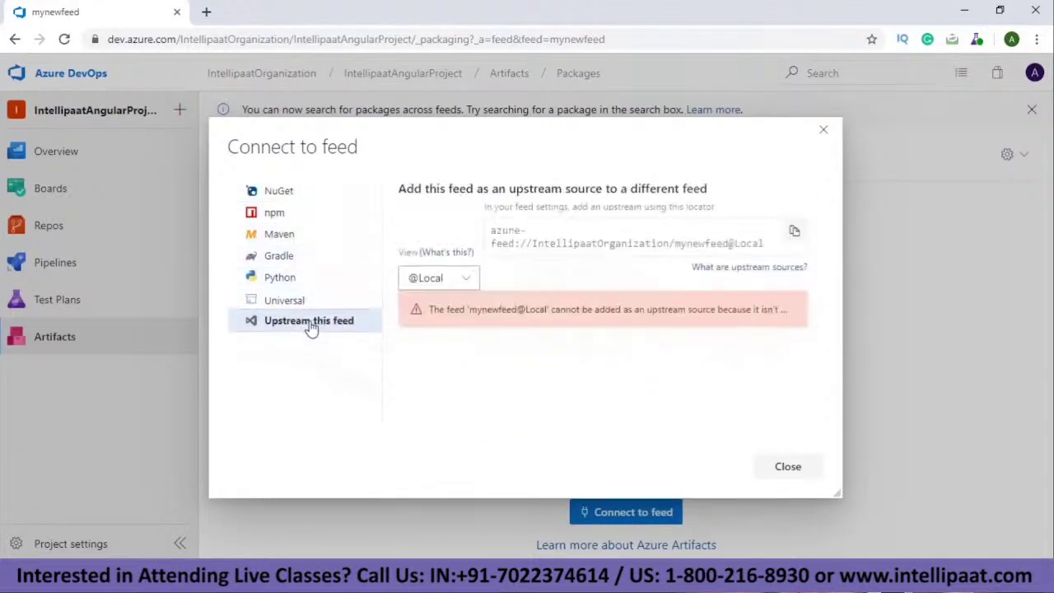
{"action": "left_click", "coordinate": [286, 299]}
{"action": "scroll", "coordinate": [631, 326], "scroll_direction": "down", "scroll_amount": 1}
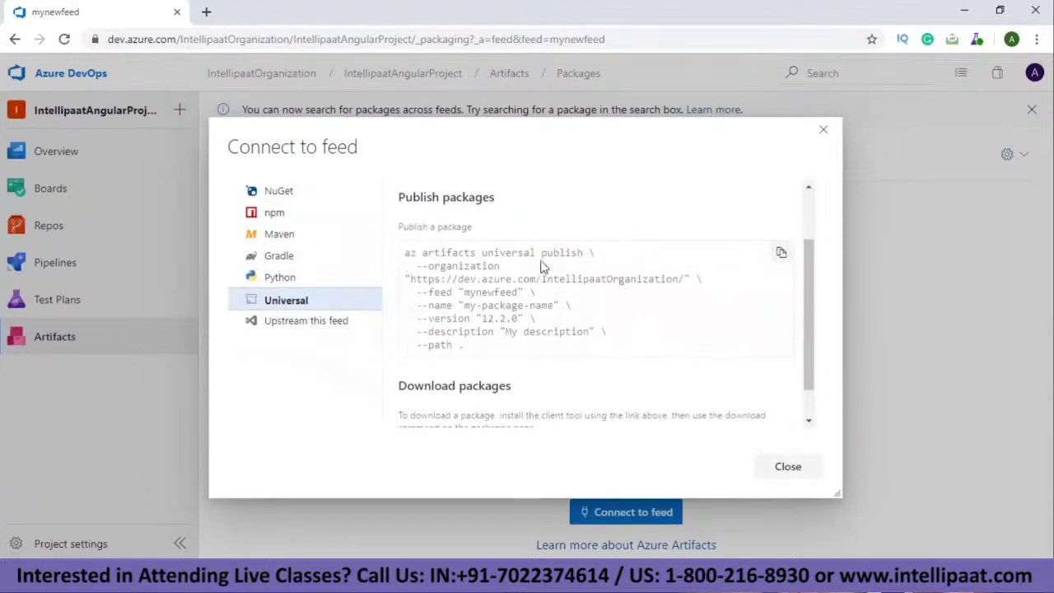
Step: Close the feed instructions, visit Work items, and go to Project settings
{"action": "left_click", "coordinate": [823, 130]}
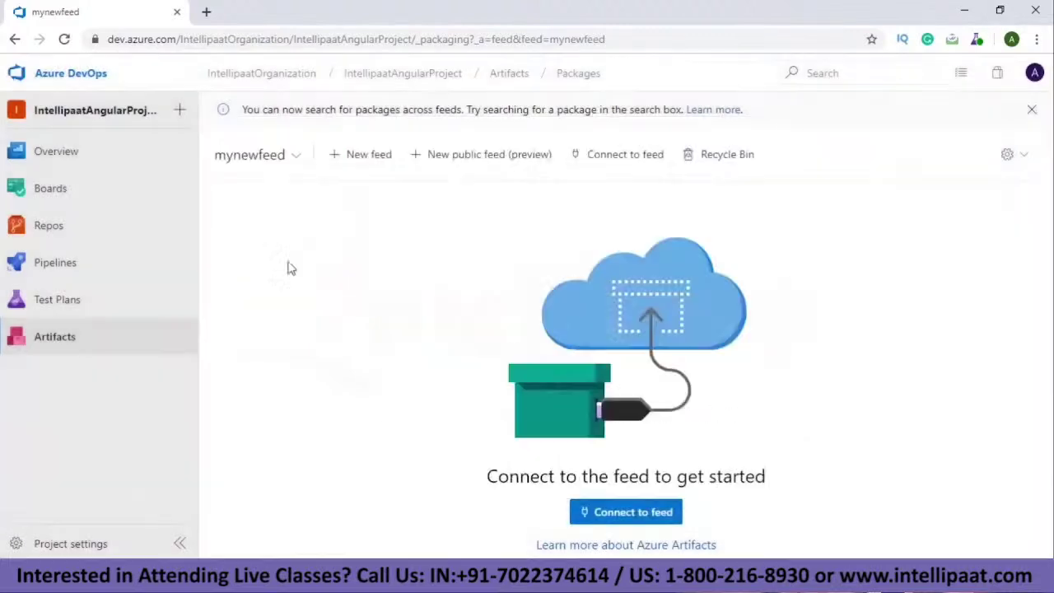
{"action": "left_click", "coordinate": [260, 217]}
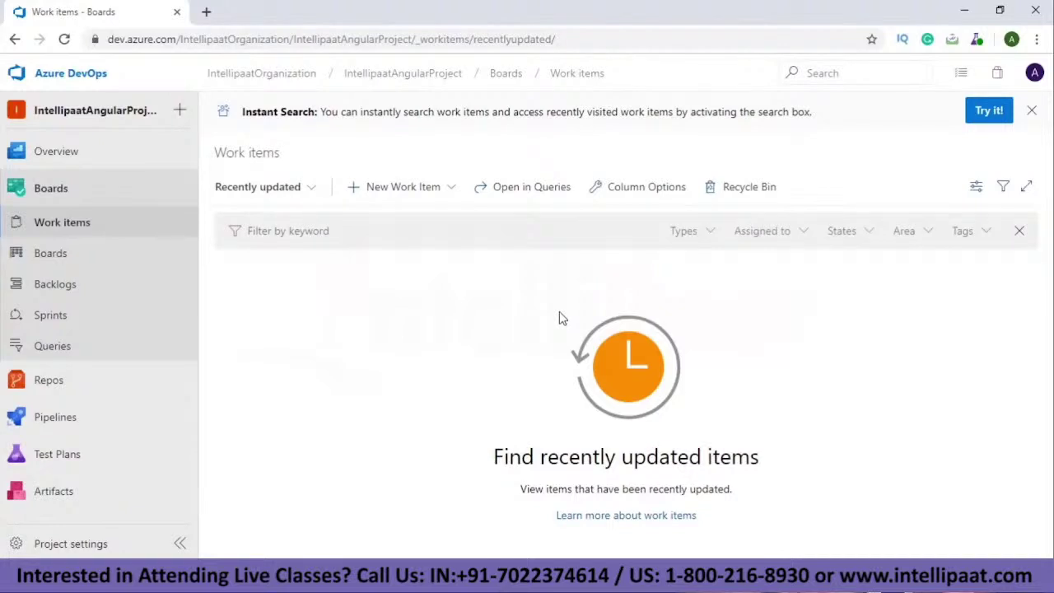
{"action": "left_click", "coordinate": [91, 537]}
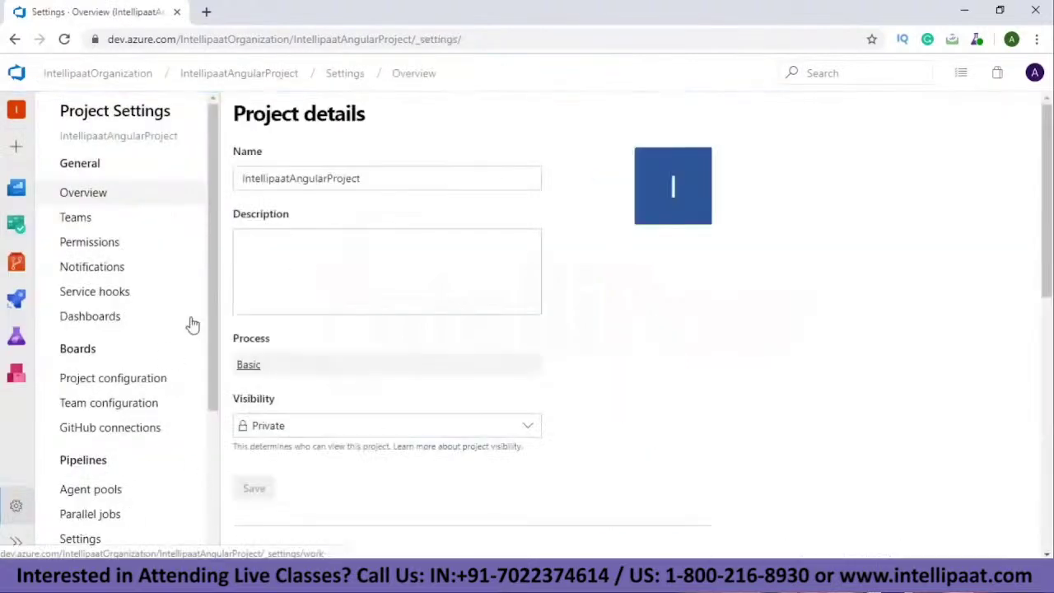
{"action": "left_click", "coordinate": [525, 427]}
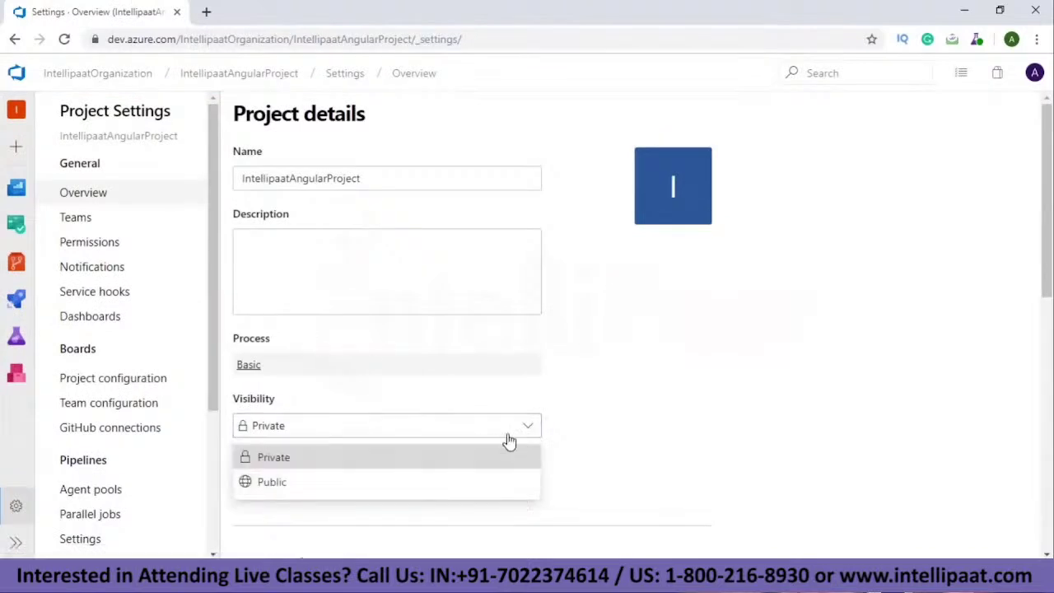
{"action": "left_click", "coordinate": [605, 418]}
{"action": "scroll", "coordinate": [605, 418], "scroll_direction": "down", "scroll_amount": 8}
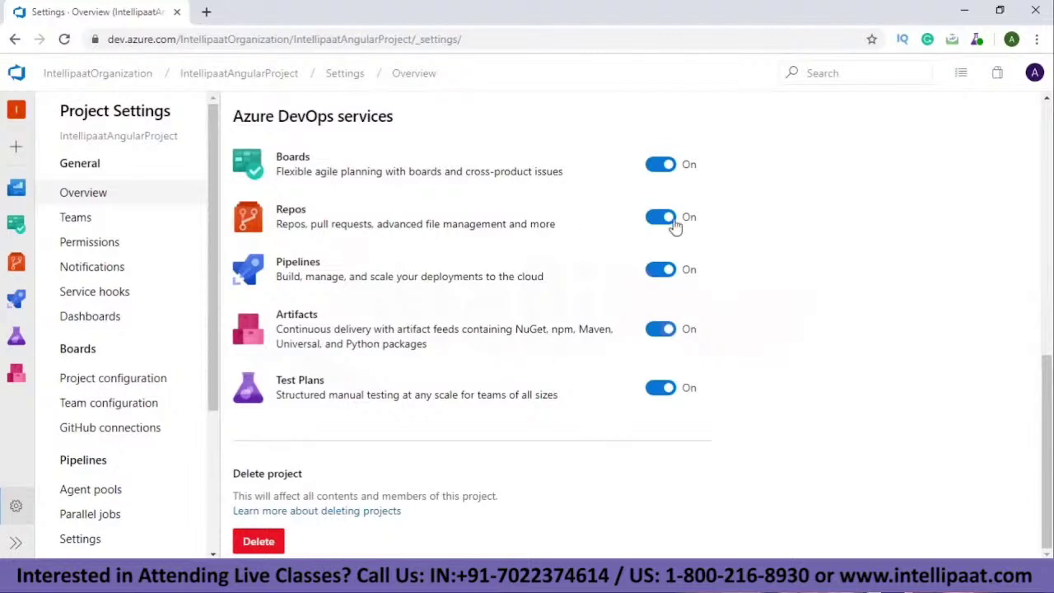
{"action": "left_click", "coordinate": [661, 216]}
{"action": "left_click", "coordinate": [682, 355]}
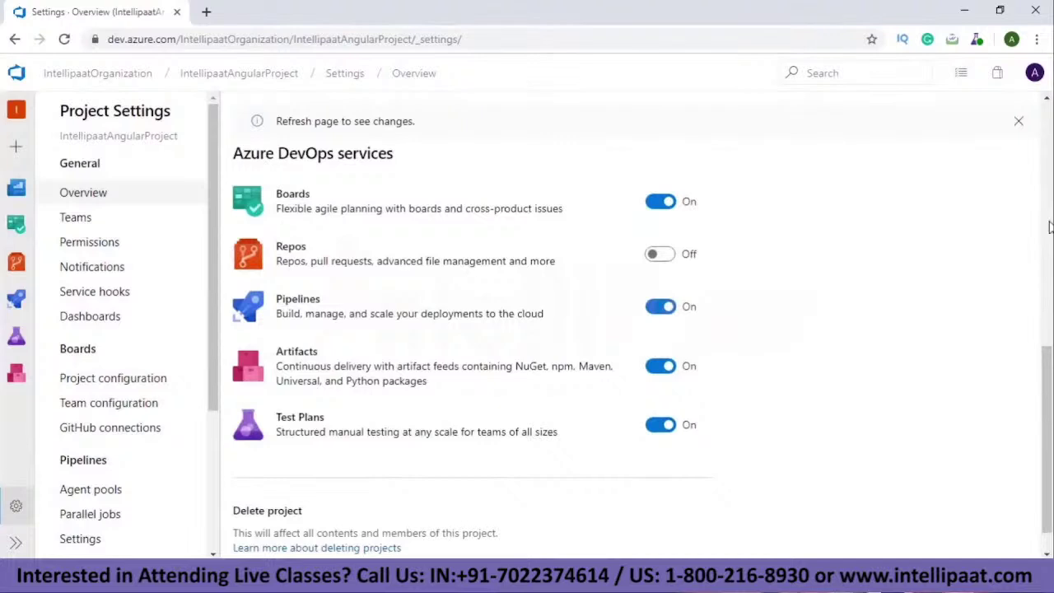
{"action": "left_click", "coordinate": [64, 39]}
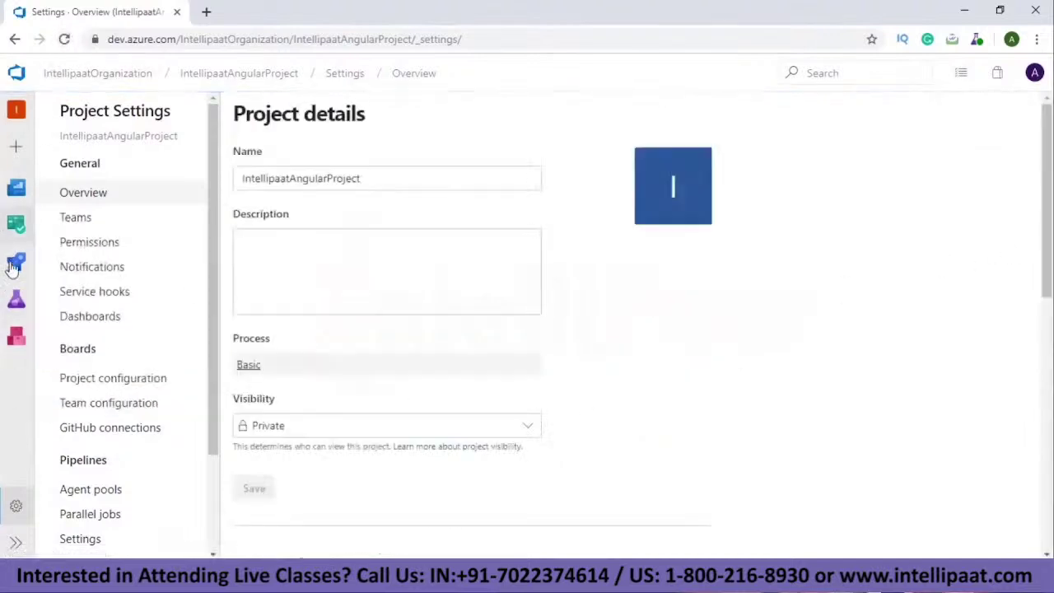
{"action": "scroll", "coordinate": [626, 313], "scroll_direction": "down", "scroll_amount": 5}
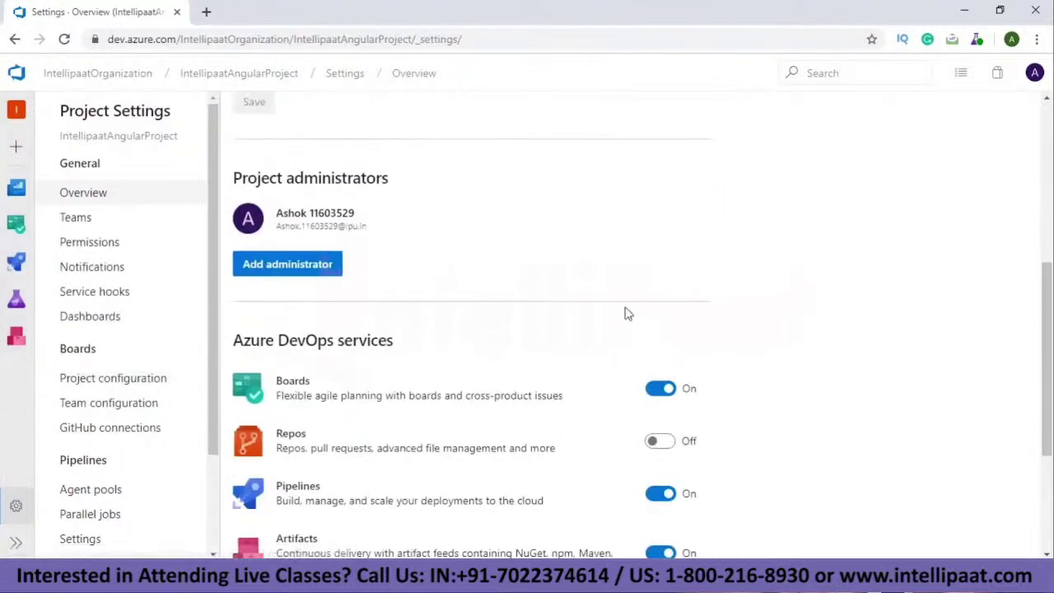
{"action": "scroll", "coordinate": [644, 348], "scroll_direction": "down", "scroll_amount": 3}
{"action": "left_click", "coordinate": [656, 221]}
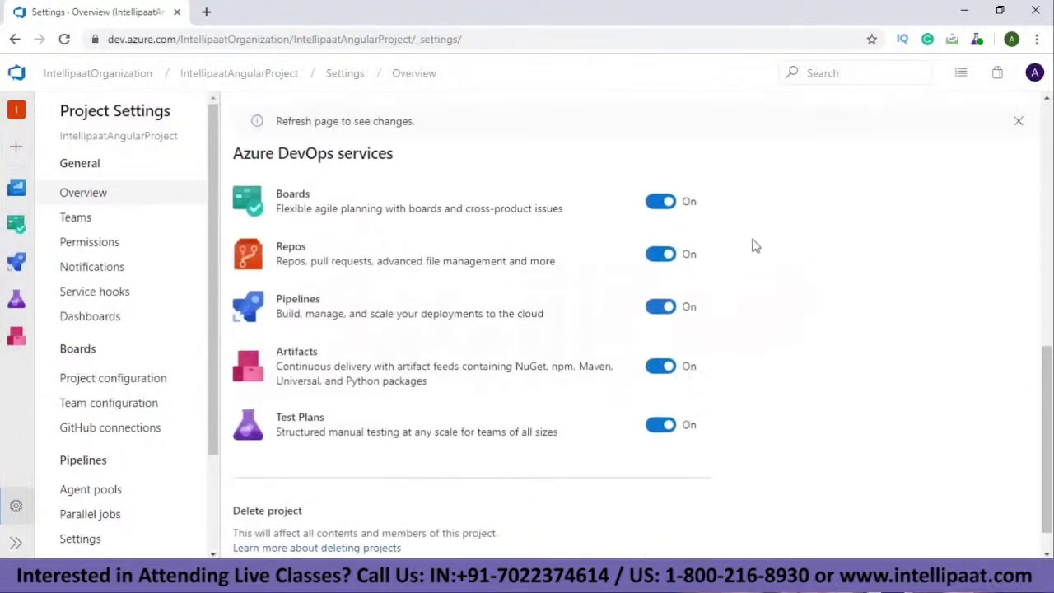
{"action": "left_click", "coordinate": [64, 39]}
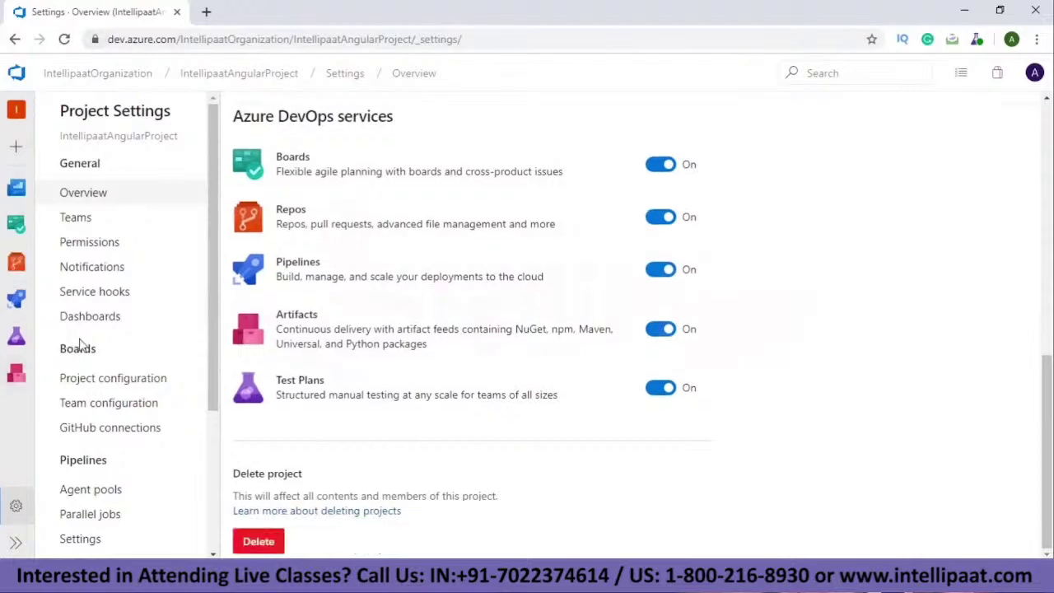
{"action": "scroll", "coordinate": [124, 416], "scroll_direction": "down", "scroll_amount": 2}
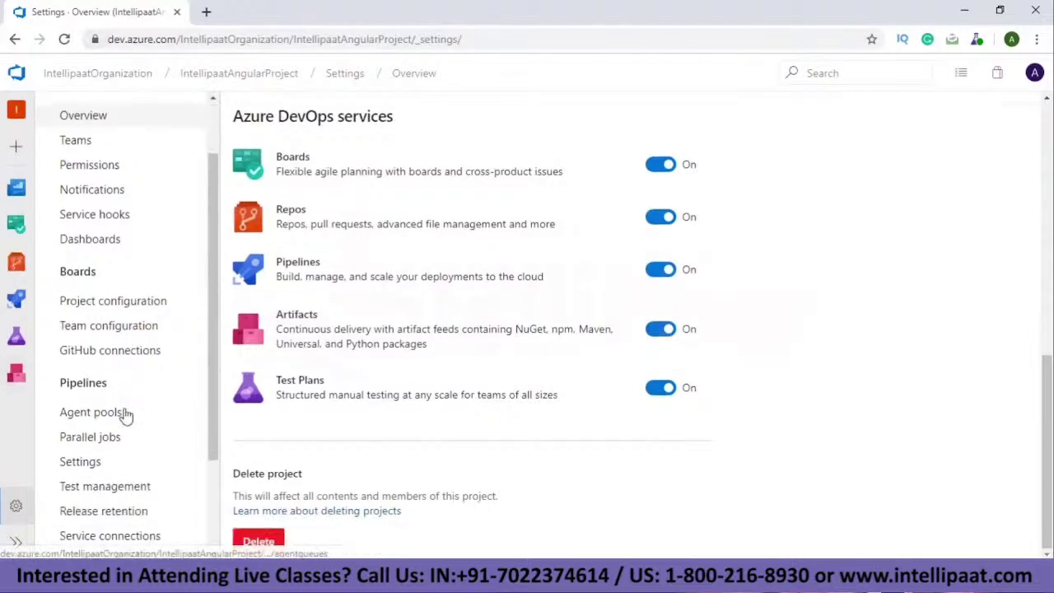
Step: Switch briefly to the slides and back, then go to GitHub connections settings
{"action": "key", "text": "alt+Tab"}
{"action": "key", "text": "Tab"}
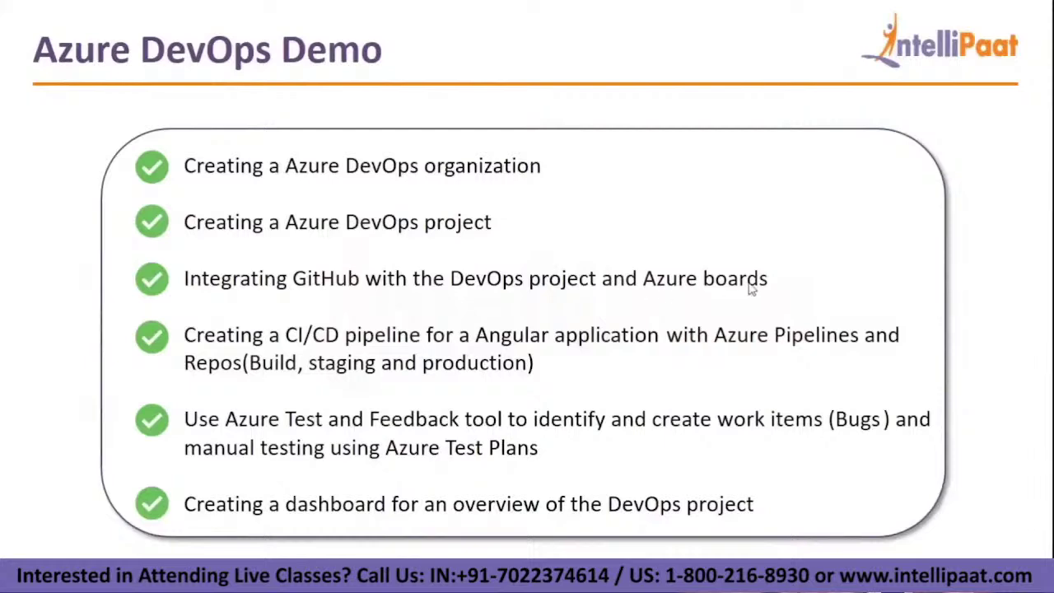
{"action": "key", "text": "alt+Tab"}
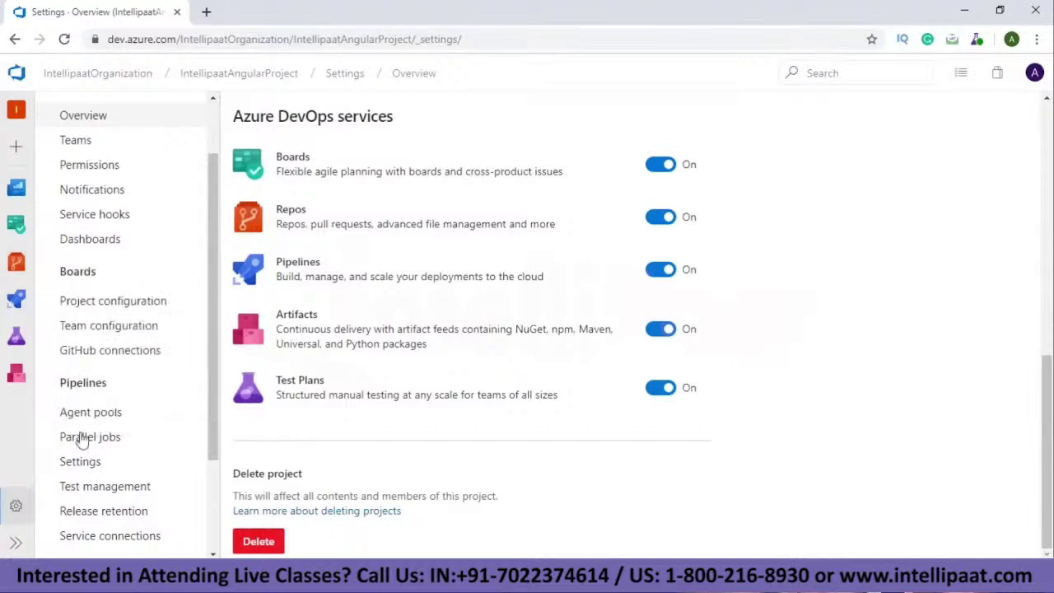
{"action": "left_click", "coordinate": [137, 358]}
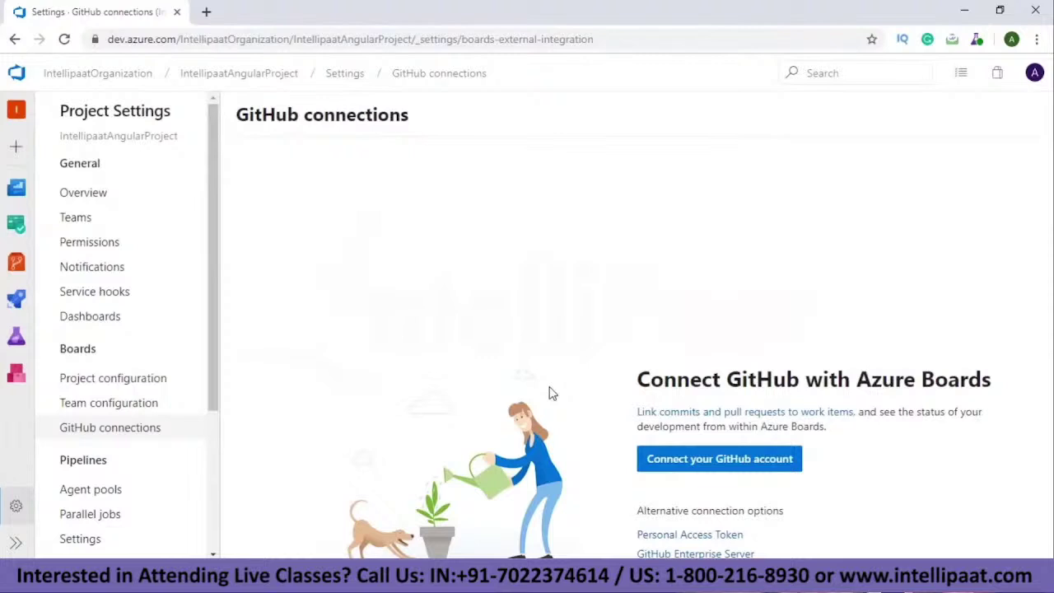
Step: Sign in to GitHub with the account credentials and link only the angular-app-2 repository
{"action": "left_click", "coordinate": [765, 464]}
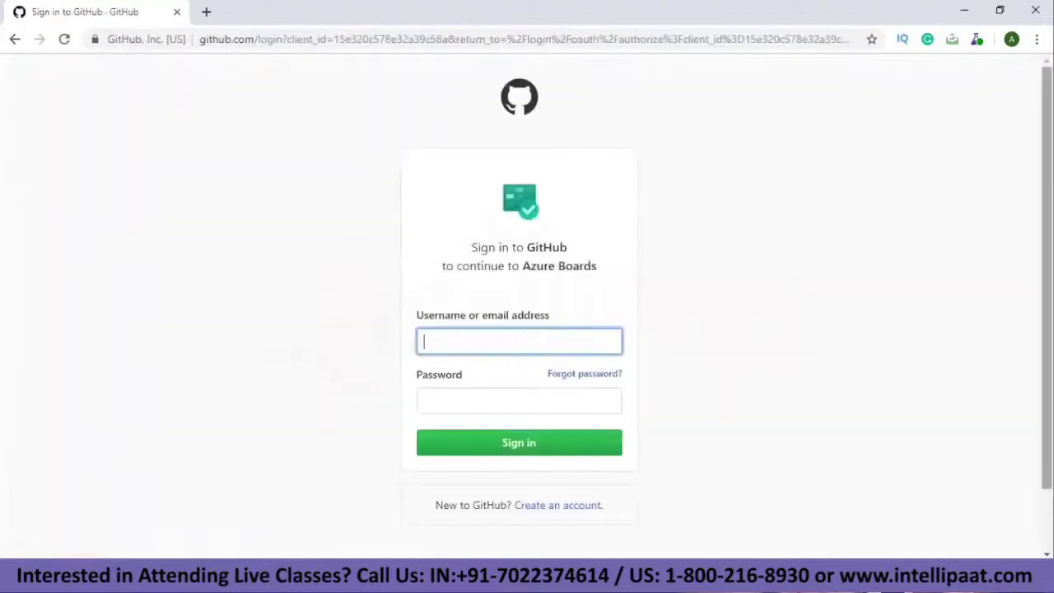
{"action": "type", "text": "kodeedudey"}
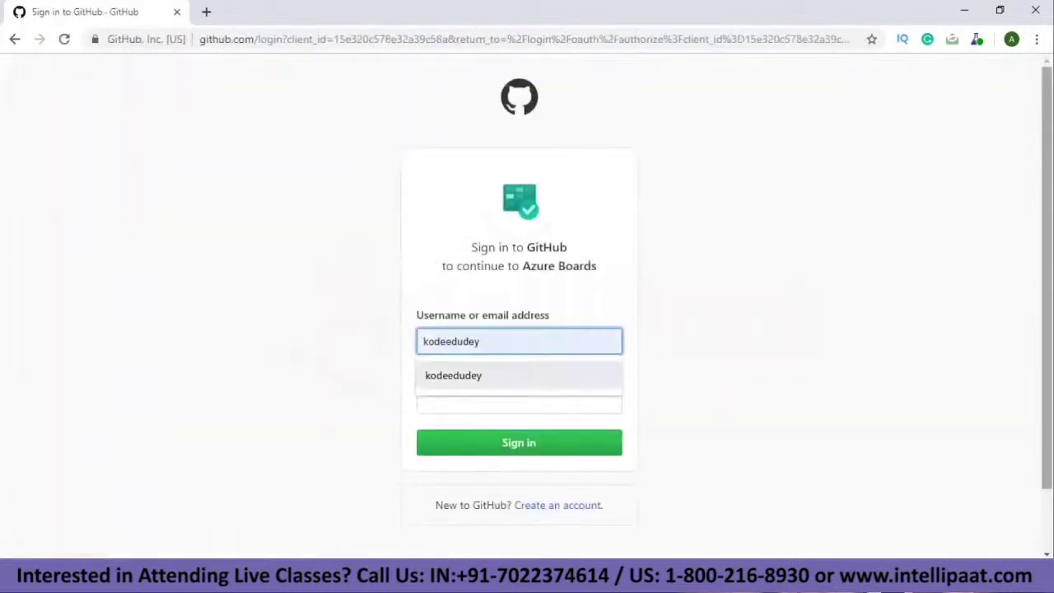
{"action": "key", "text": "Tab"}
{"action": "type", "text": "****"}
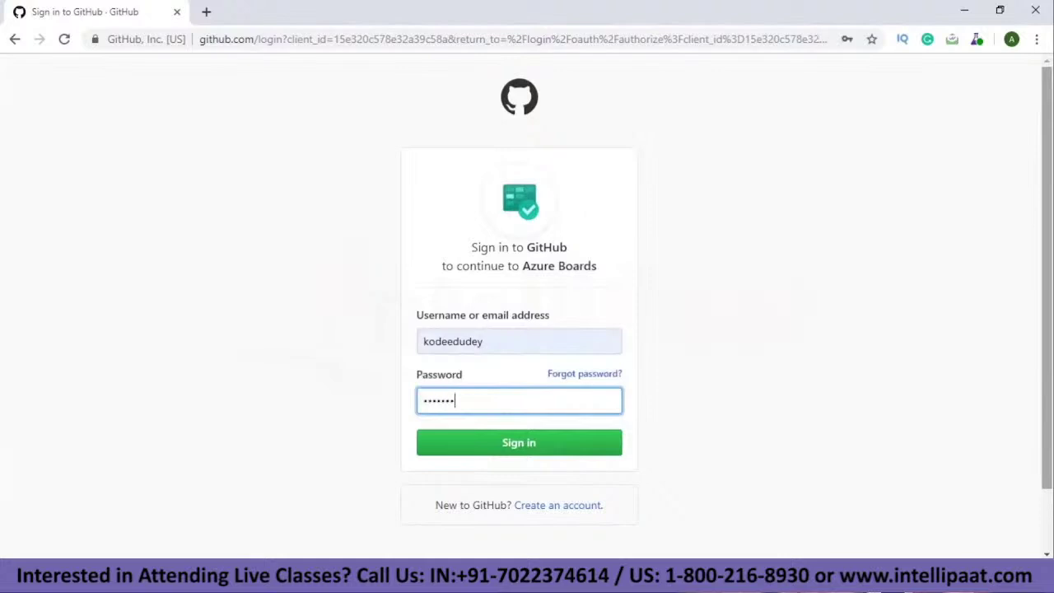
{"action": "type", "text": "**********"}
{"action": "key", "text": "Return"}
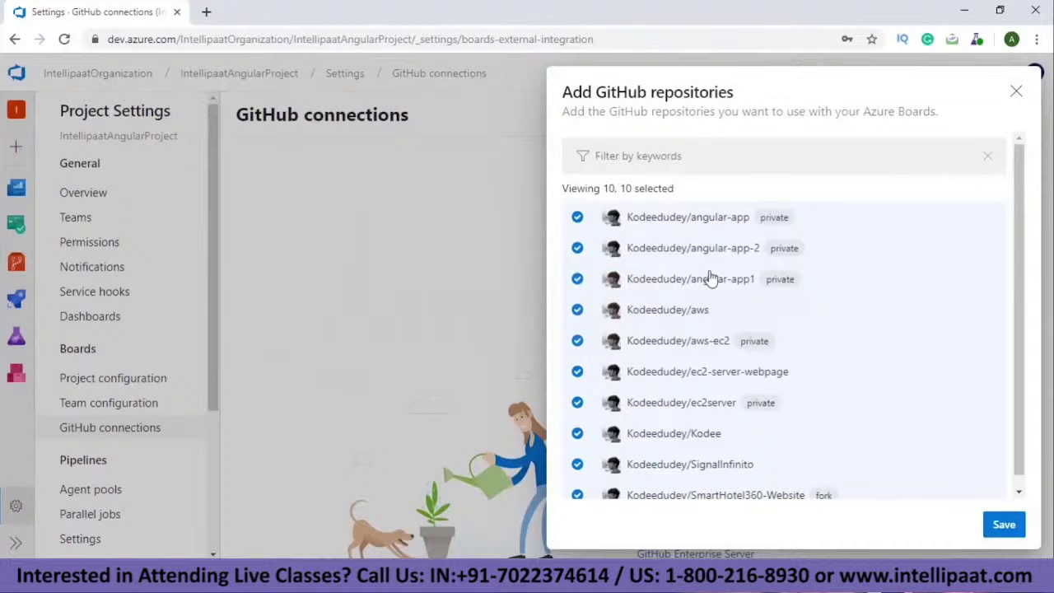
{"action": "left_click", "coordinate": [665, 260]}
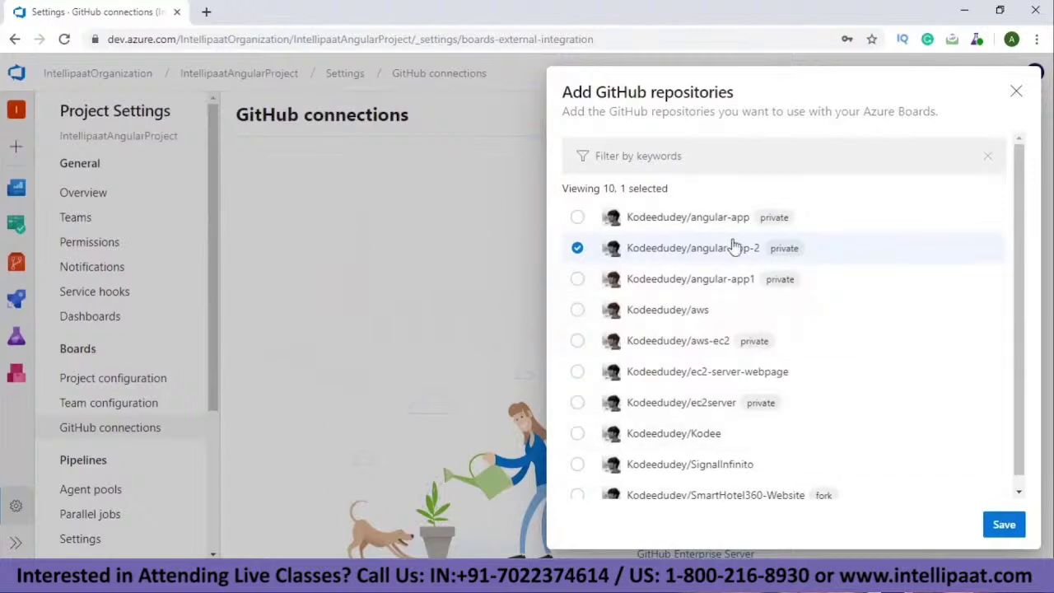
{"action": "left_click", "coordinate": [995, 527]}
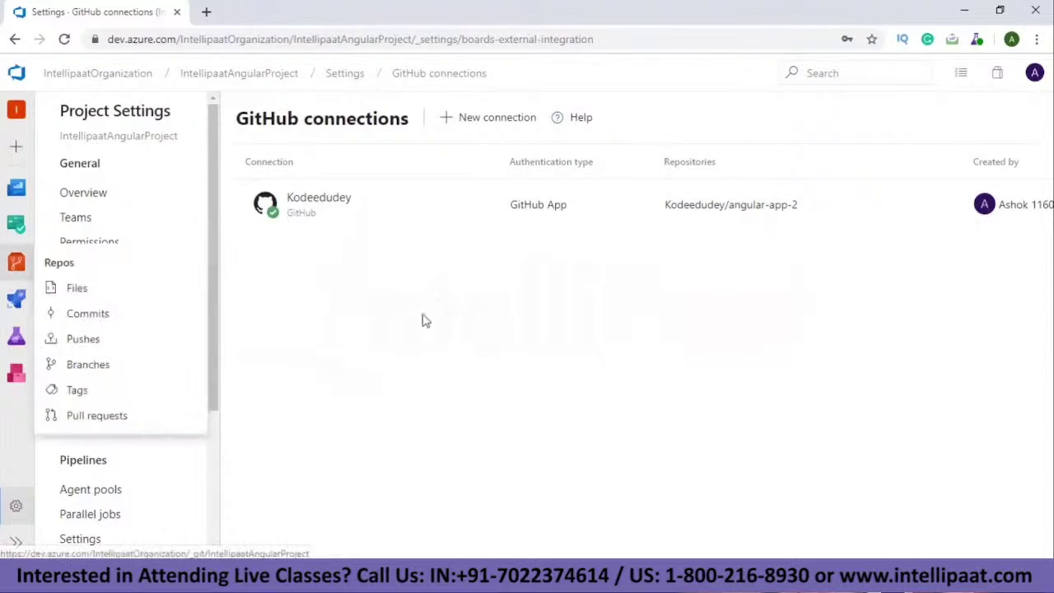
Step: Open Repos Files, Work items in a second tab, and the angular-app-2 repo on github.com
{"action": "left_click", "coordinate": [16, 262]}
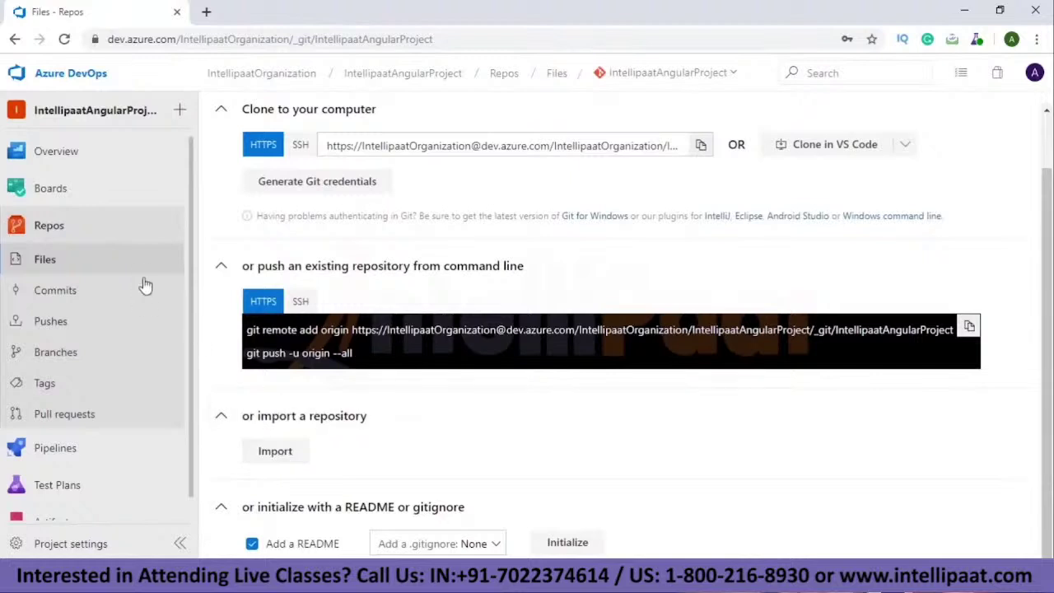
{"action": "middle_click", "coordinate": [50, 188]}
{"action": "key", "text": "ctrl+Tab"}
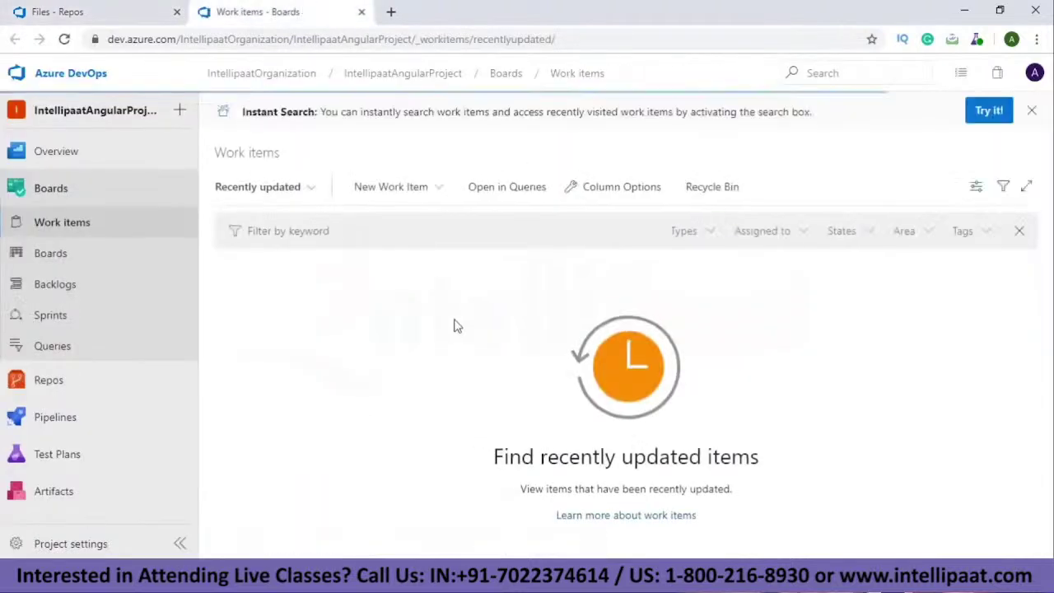
{"action": "left_click", "coordinate": [391, 11]}
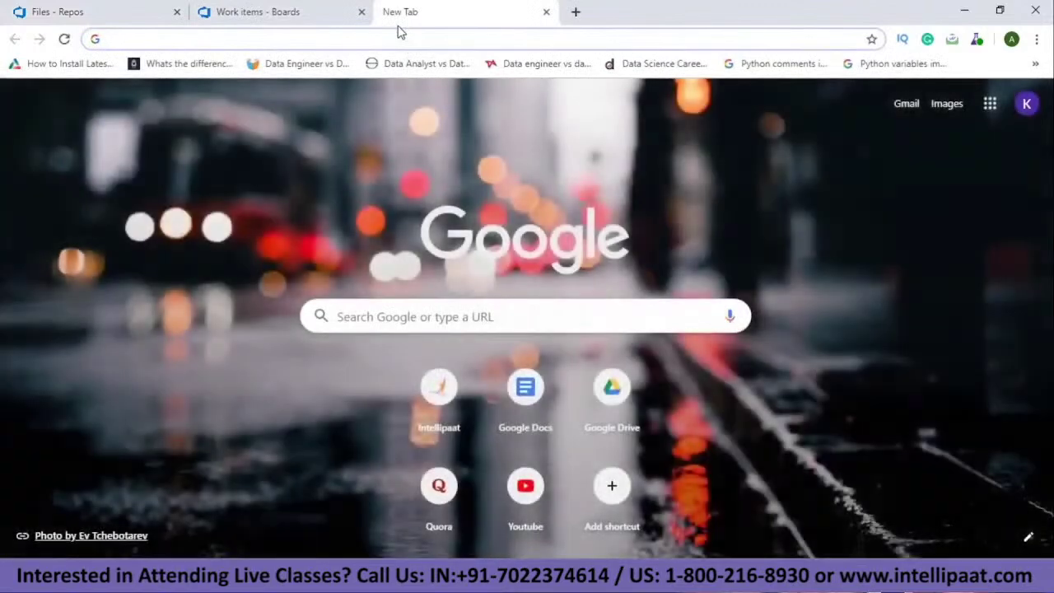
{"action": "type", "text": "github.com"}
{"action": "key", "text": "Return"}
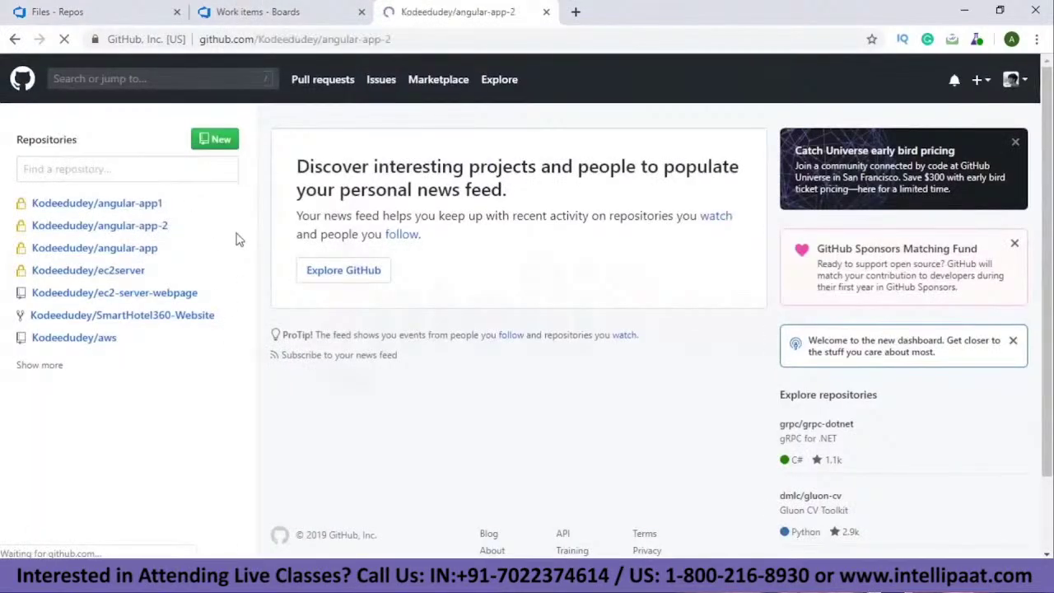
{"action": "scroll", "coordinate": [692, 402], "scroll_direction": "down", "scroll_amount": 3}
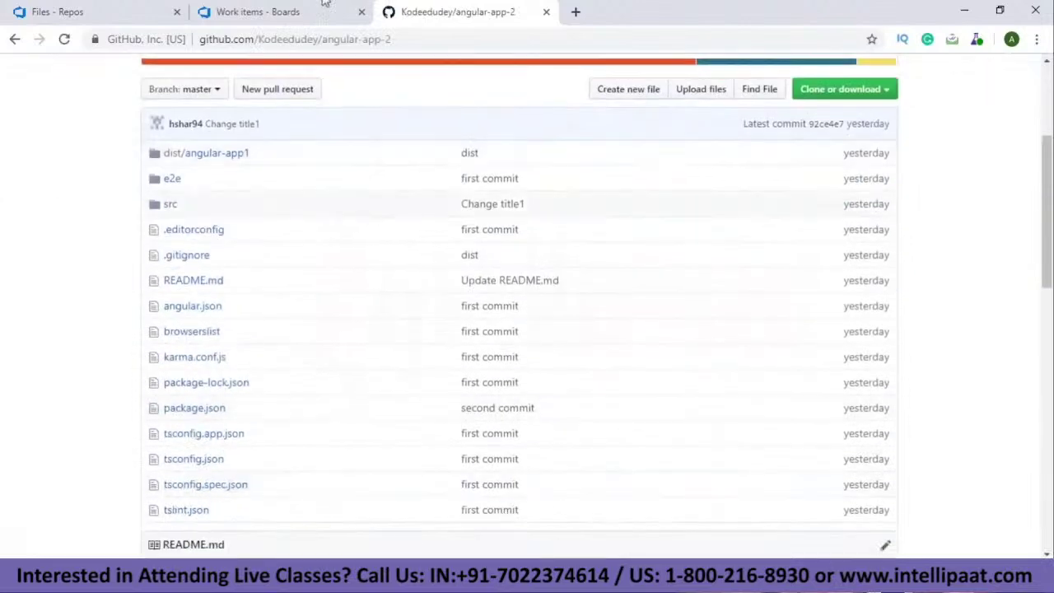
{"action": "key", "text": "ctrl+shift+Tab"}
Step: Add a work item 'Update readme.md' to the To Do column of the team board
{"action": "left_click", "coordinate": [116, 250]}
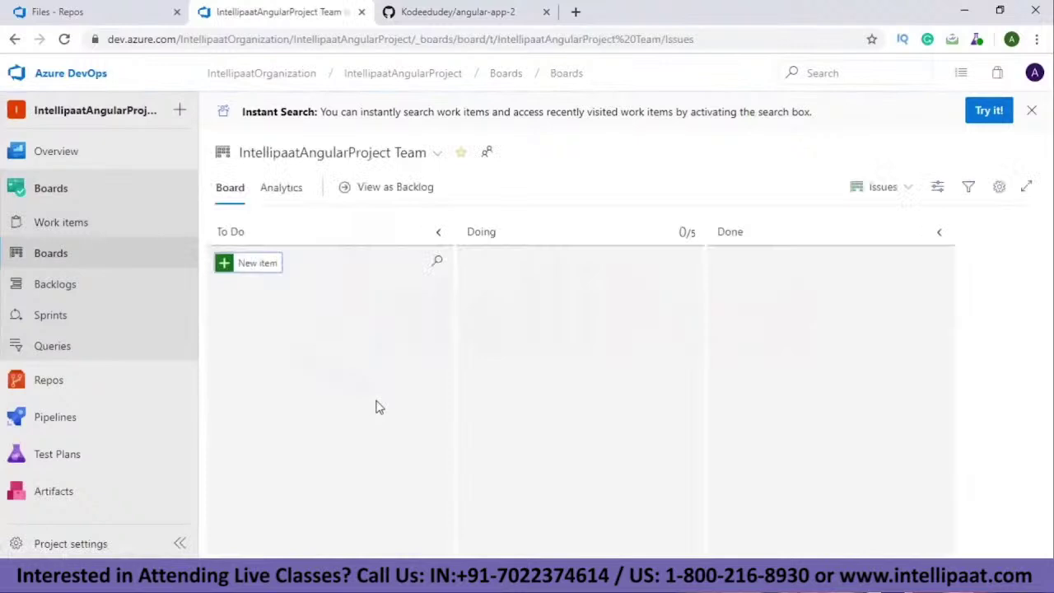
{"action": "left_click", "coordinate": [256, 264]}
{"action": "left_click", "coordinate": [464, 412]}
{"action": "left_click", "coordinate": [254, 262]}
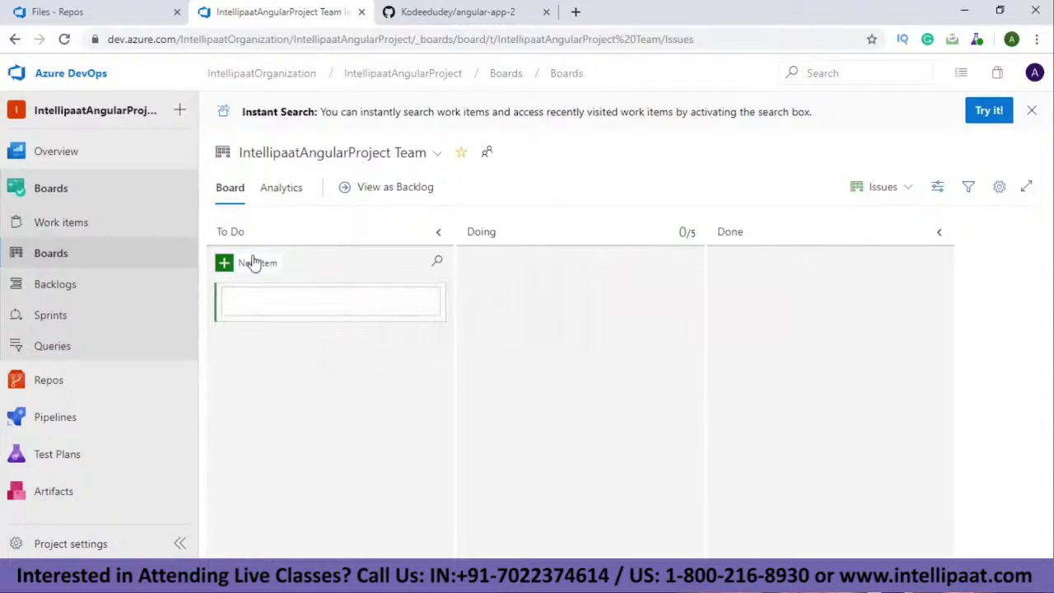
{"action": "type", "text": "Update readme"}
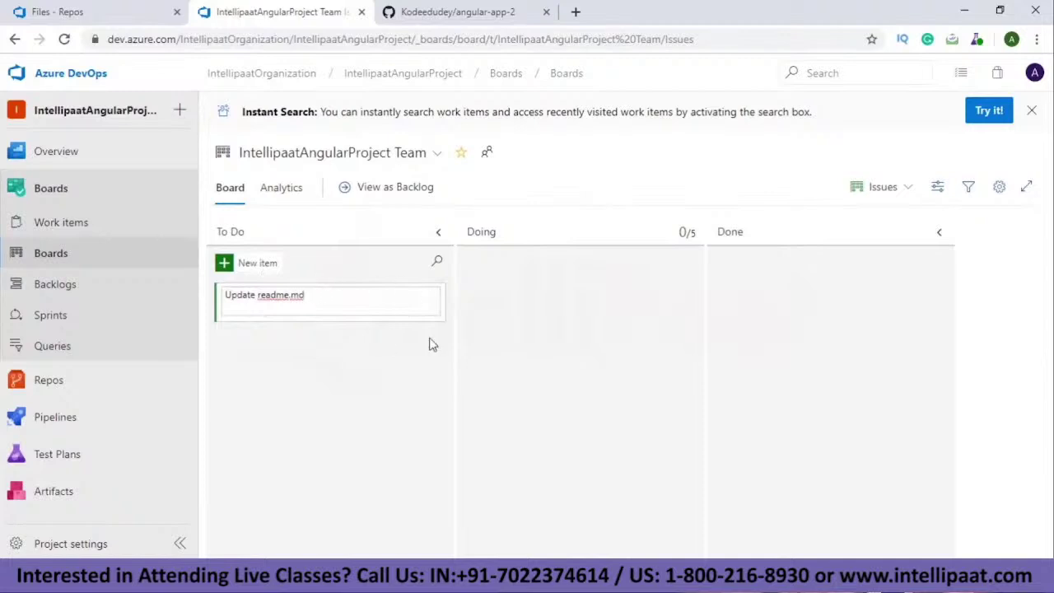
{"action": "key", "text": "Return"}
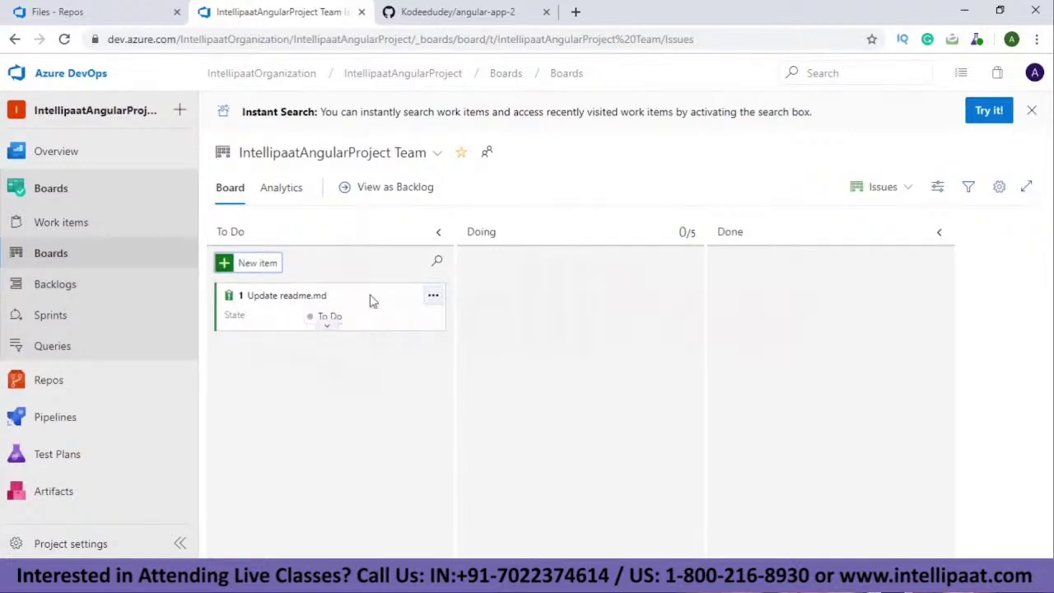
Step: Move the Update readme.md card to Doing and assign it to a team member
{"action": "left_click_drag", "start_coordinate": [370, 302], "coordinate": [616, 286]}
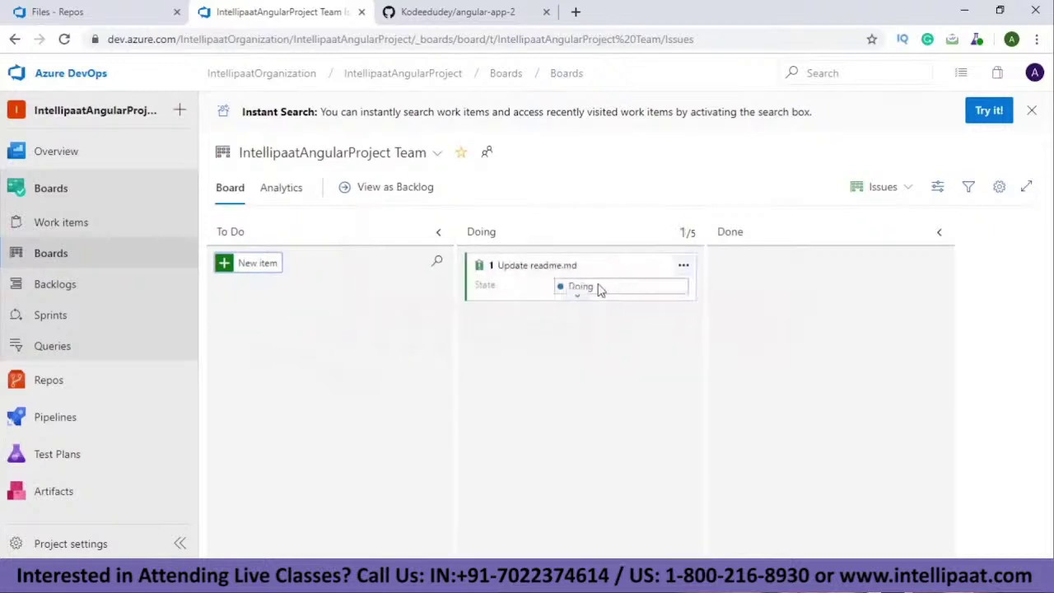
{"action": "left_click", "coordinate": [685, 267]}
{"action": "left_click", "coordinate": [571, 301]}
{"action": "left_click", "coordinate": [524, 289]}
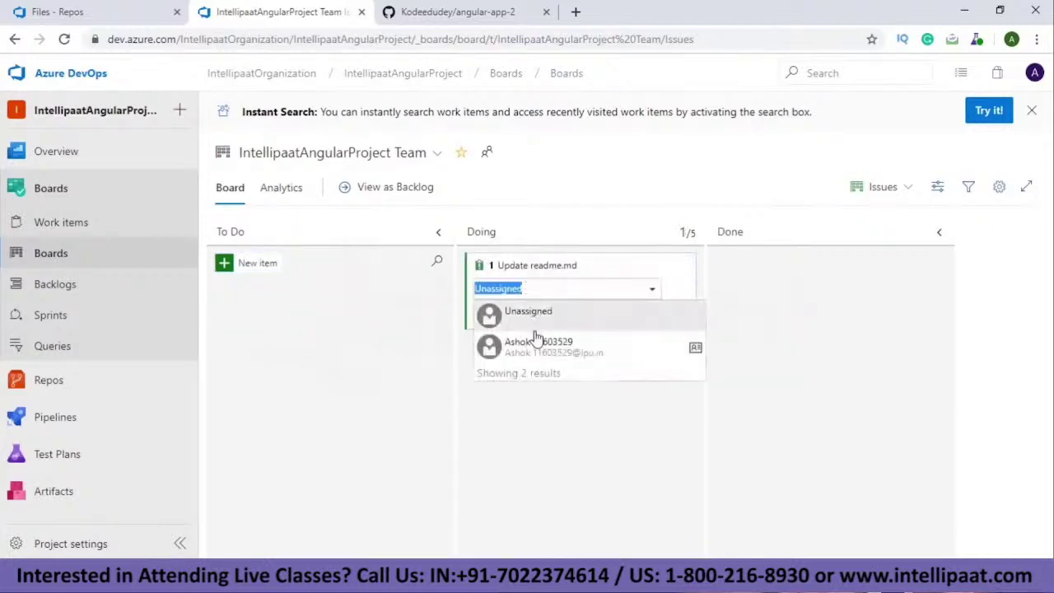
{"action": "left_click", "coordinate": [537, 347]}
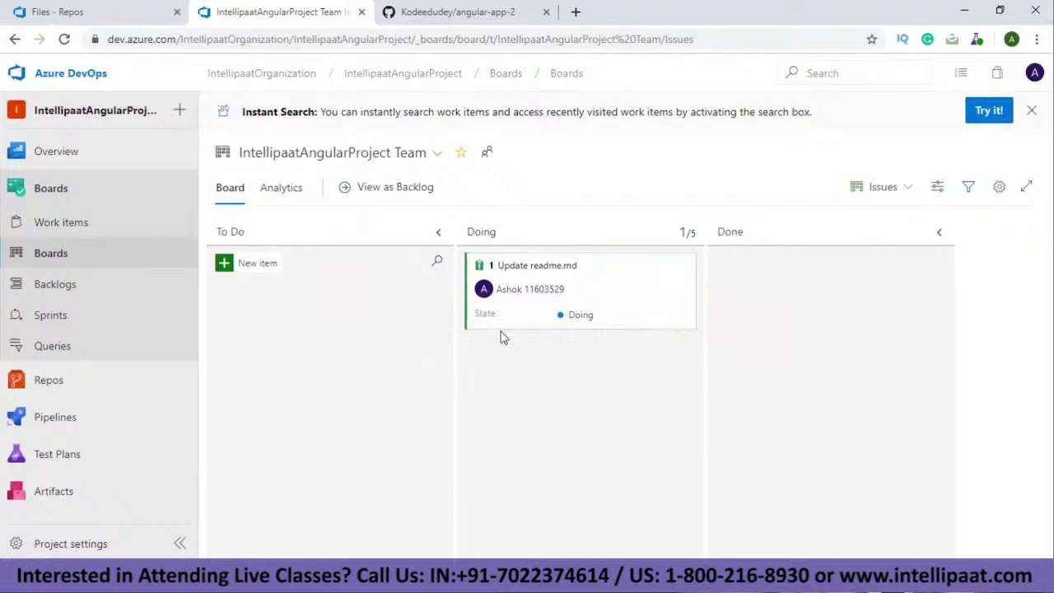
Step: Switch between the Azure DevOps board and the GitHub angular-app-2 repository tabs
{"action": "left_click", "coordinate": [456, 12]}
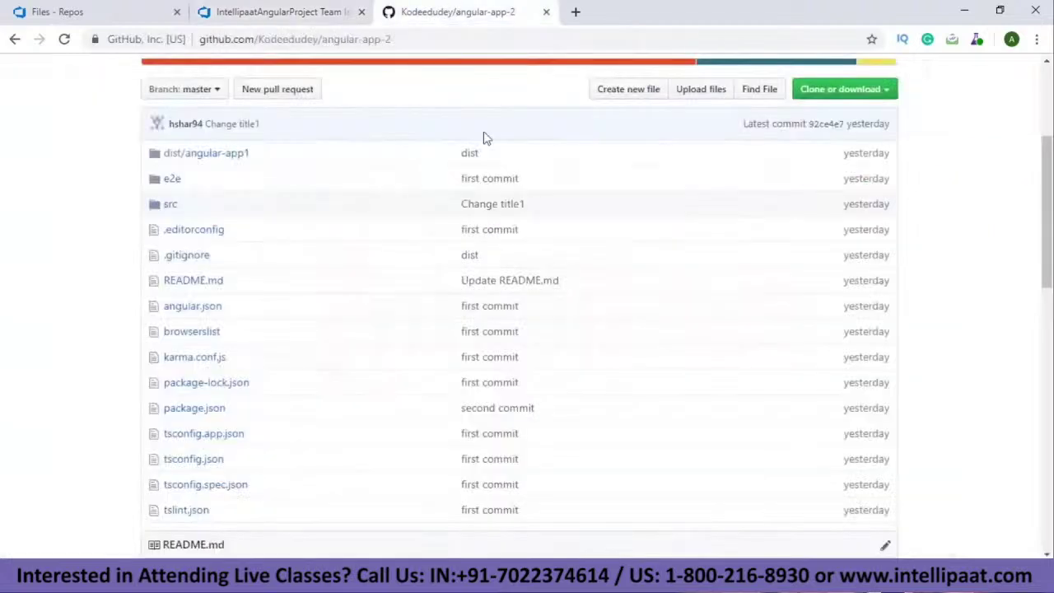
{"action": "left_click", "coordinate": [251, 11]}
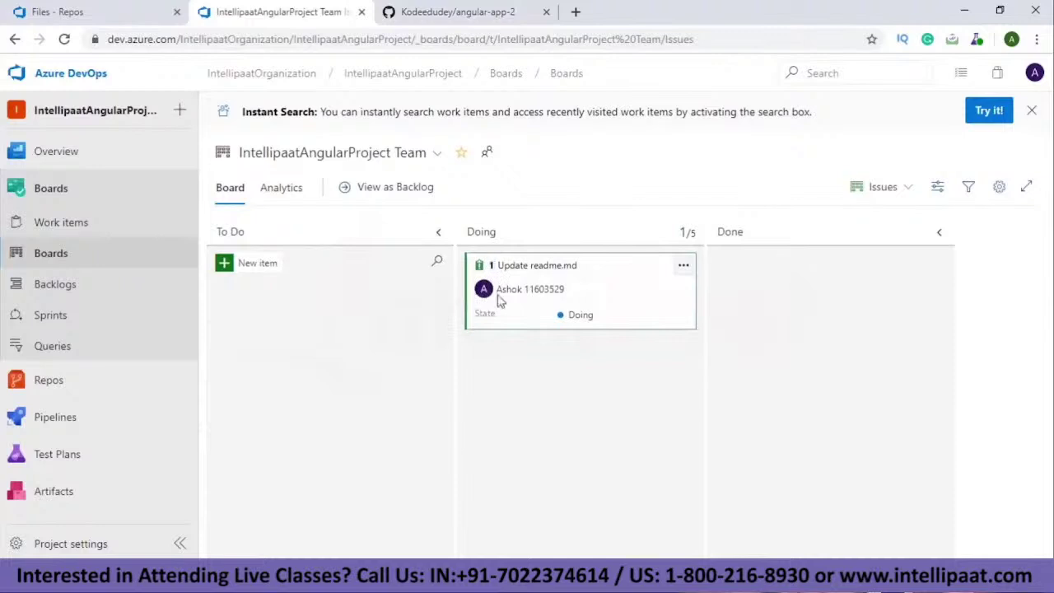
{"action": "left_click", "coordinate": [473, 9]}
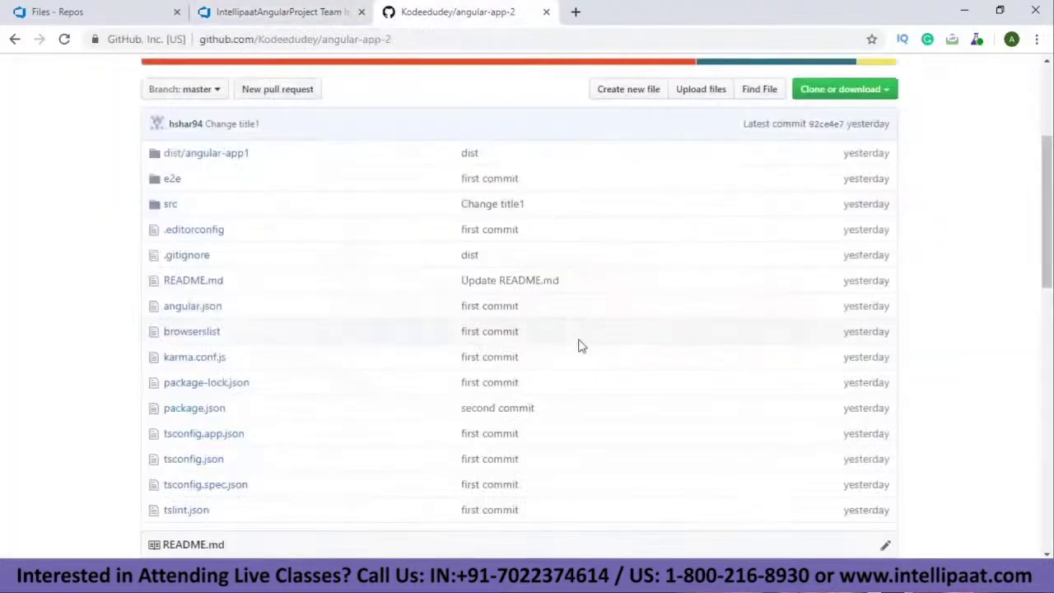
{"action": "scroll", "coordinate": [559, 210], "scroll_direction": "up", "scroll_amount": 5}
Step: Search the GitHub Marketplace for 'azure' and open the Azure Boards app page
{"action": "left_click", "coordinate": [445, 81], "text": "ctrl"}
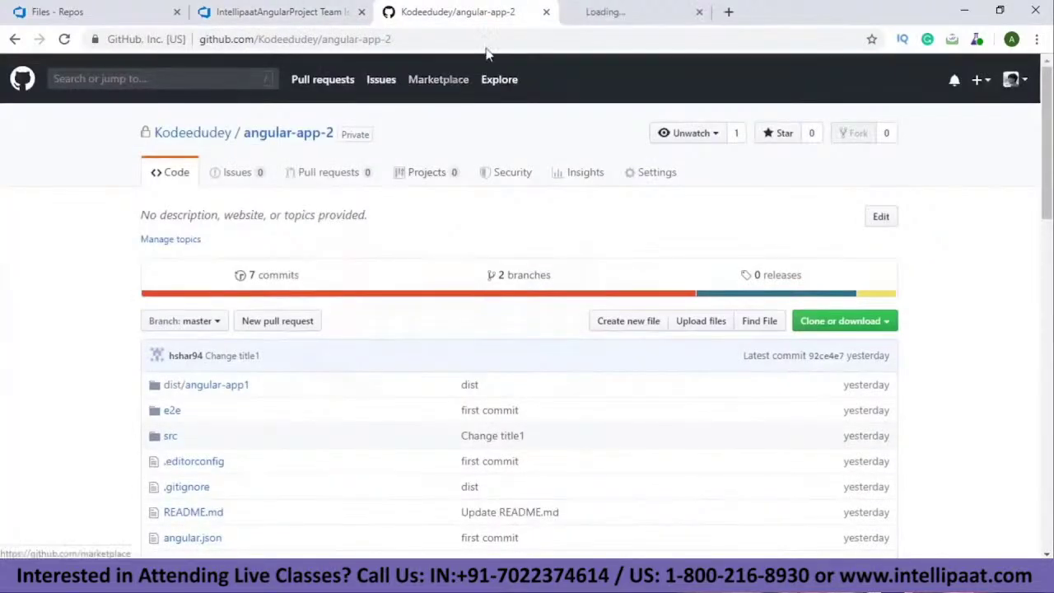
{"action": "left_click", "coordinate": [581, 13]}
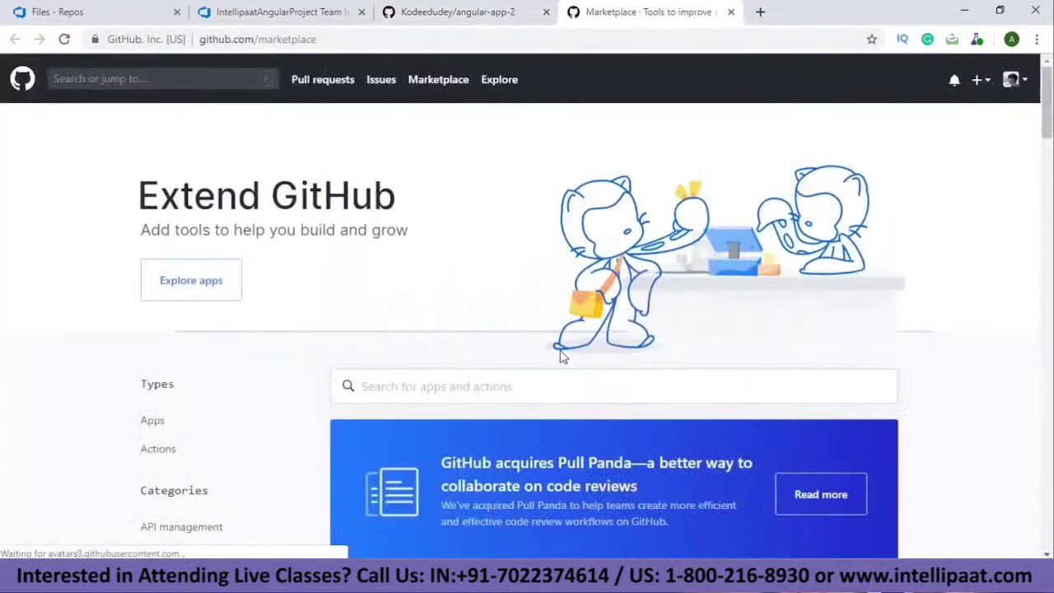
{"action": "left_click", "coordinate": [551, 380]}
{"action": "type", "text": "azur"}
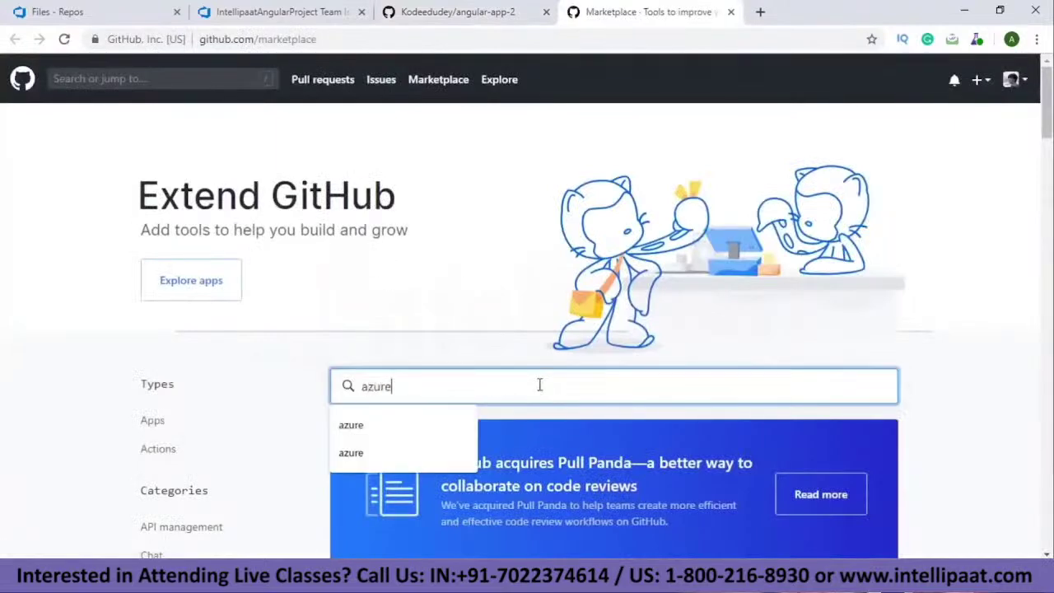
{"action": "type", "text": "e"}
{"action": "key", "text": "Return"}
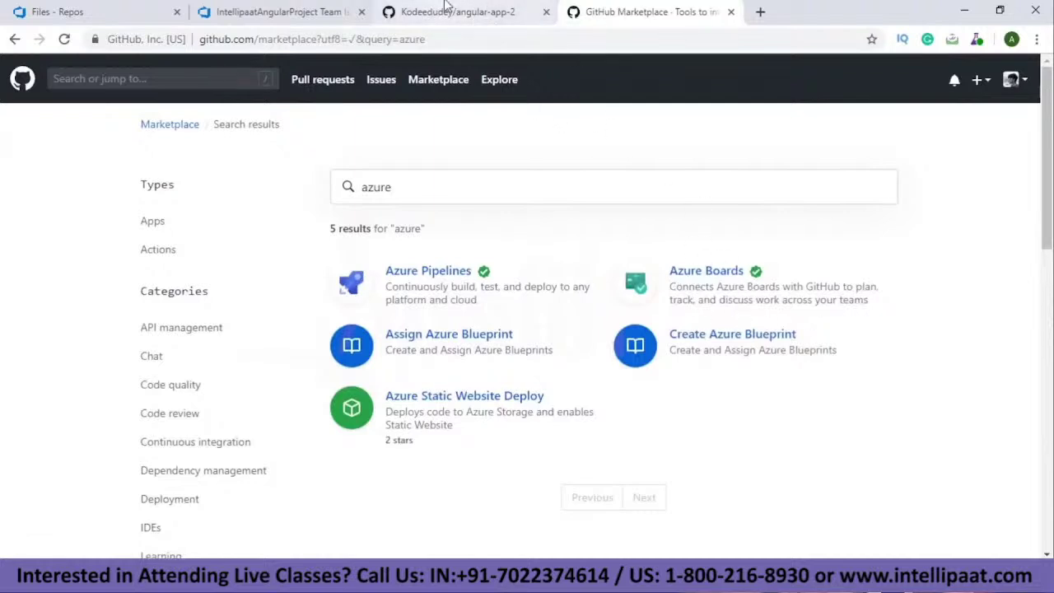
{"action": "left_click", "coordinate": [735, 284]}
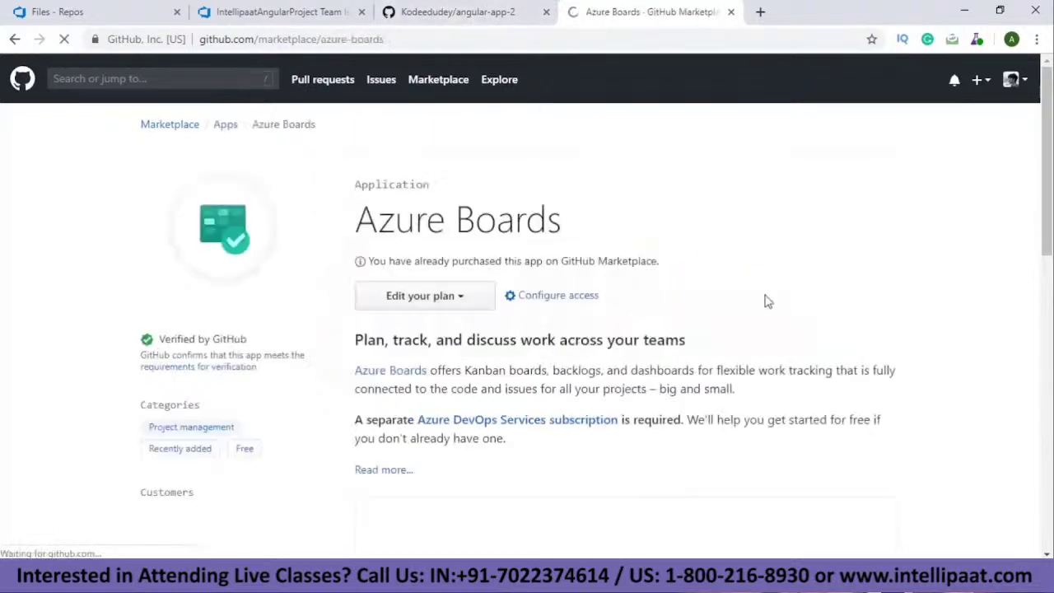
{"action": "scroll", "coordinate": [537, 387], "scroll_direction": "down", "scroll_amount": 15}
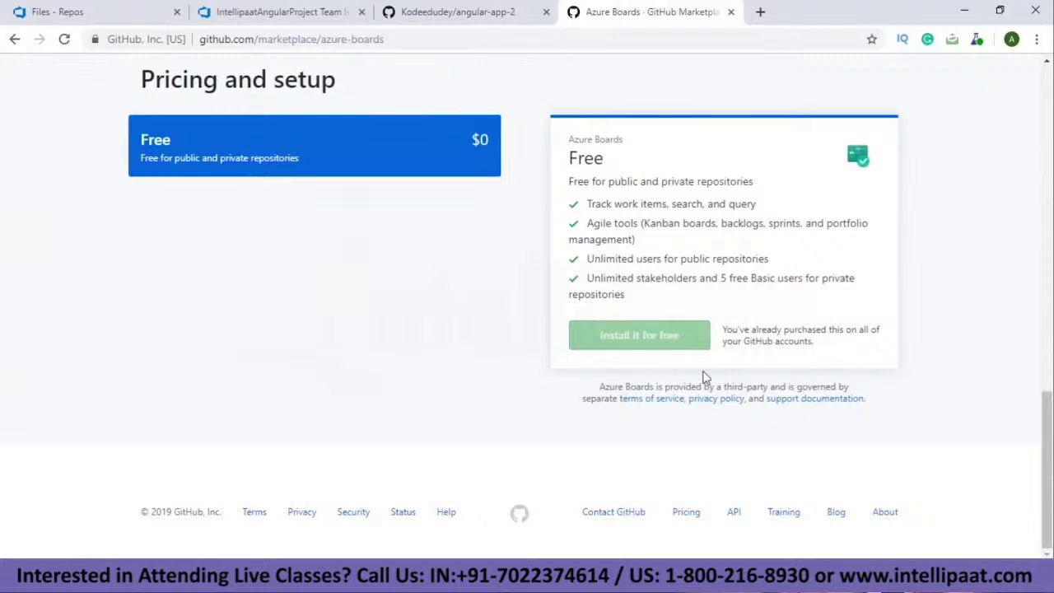
{"action": "scroll", "coordinate": [702, 376], "scroll_direction": "up", "scroll_amount": 8}
Step: Close the Azure Boards app tab and go back to the angular-app-2 file list
{"action": "left_click", "coordinate": [730, 13]}
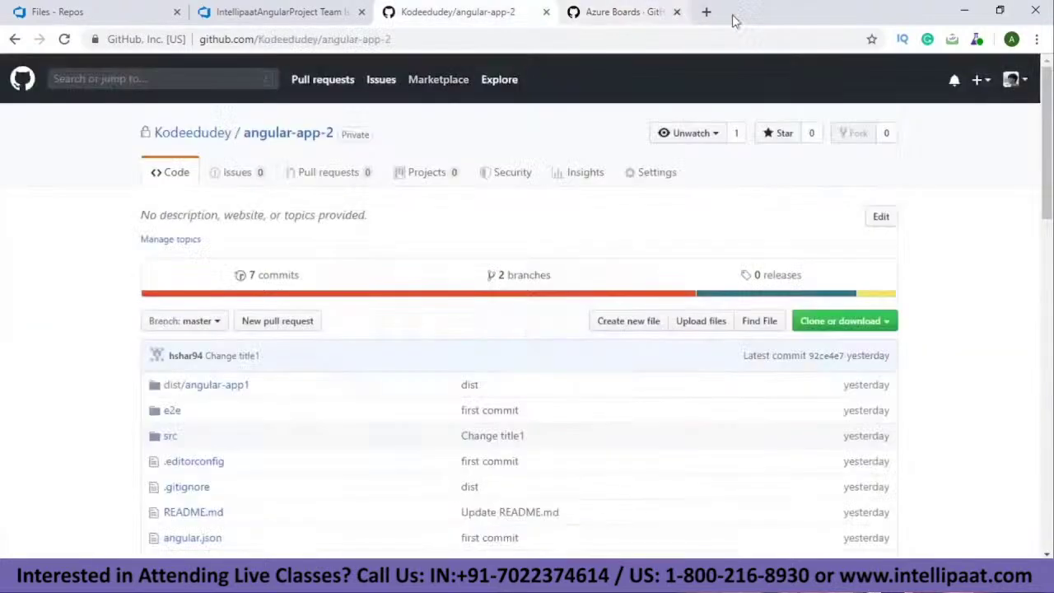
{"action": "left_click", "coordinate": [247, 8]}
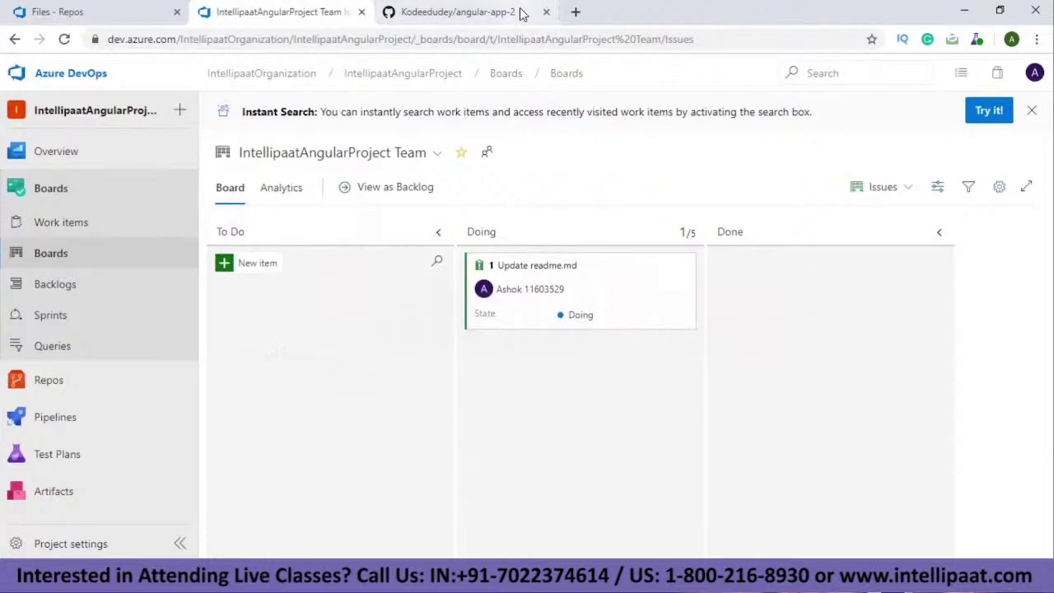
{"action": "left_click", "coordinate": [484, 12]}
{"action": "scroll", "coordinate": [541, 497], "scroll_direction": "down", "scroll_amount": 6}
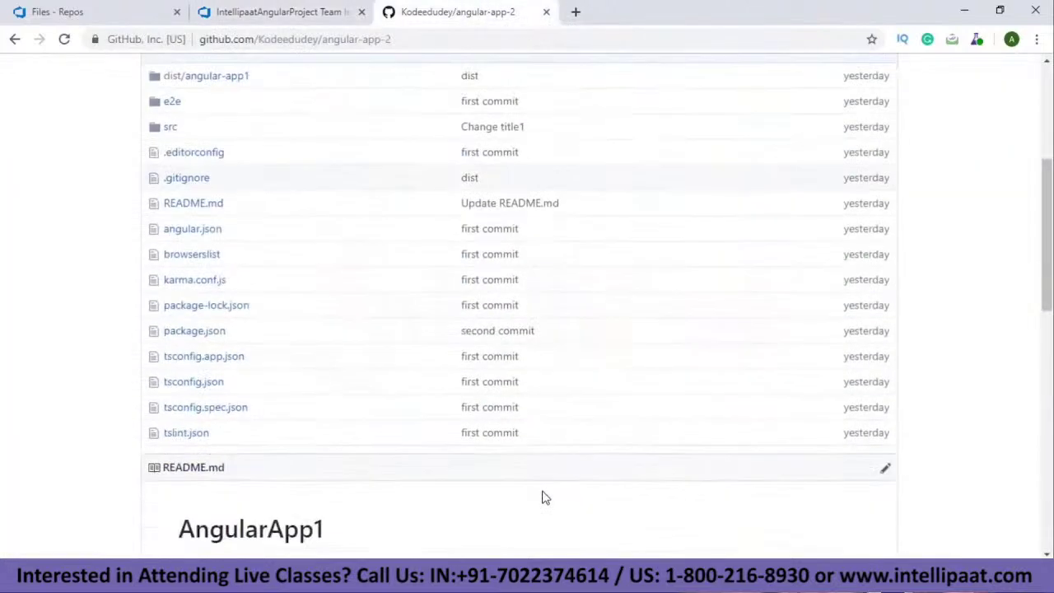
{"action": "scroll", "coordinate": [198, 202], "scroll_direction": "up", "scroll_amount": 3}
Step: Edit README.md line 2 to add 'updated it for fun' and propose it on a new patch-2 branch
{"action": "left_click", "coordinate": [196, 205]}
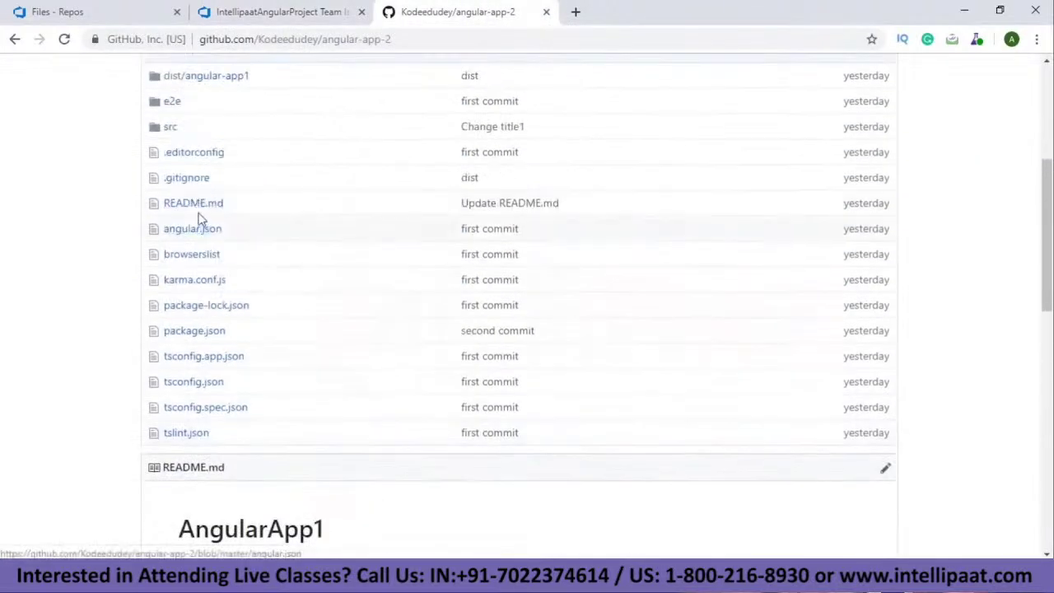
{"action": "scroll", "coordinate": [576, 254], "scroll_direction": "down", "scroll_amount": 1}
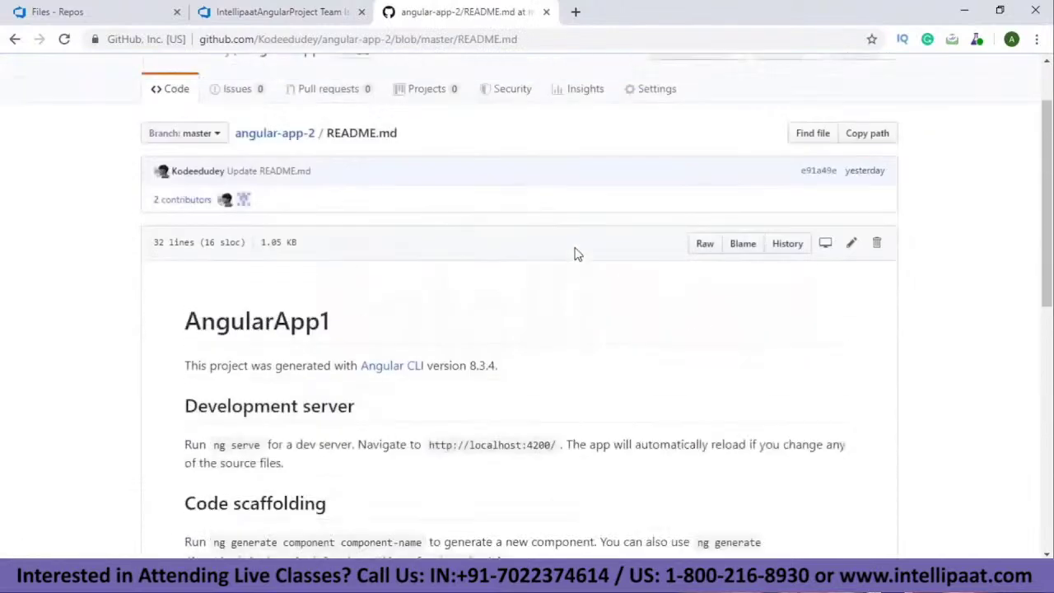
{"action": "left_click", "coordinate": [851, 243]}
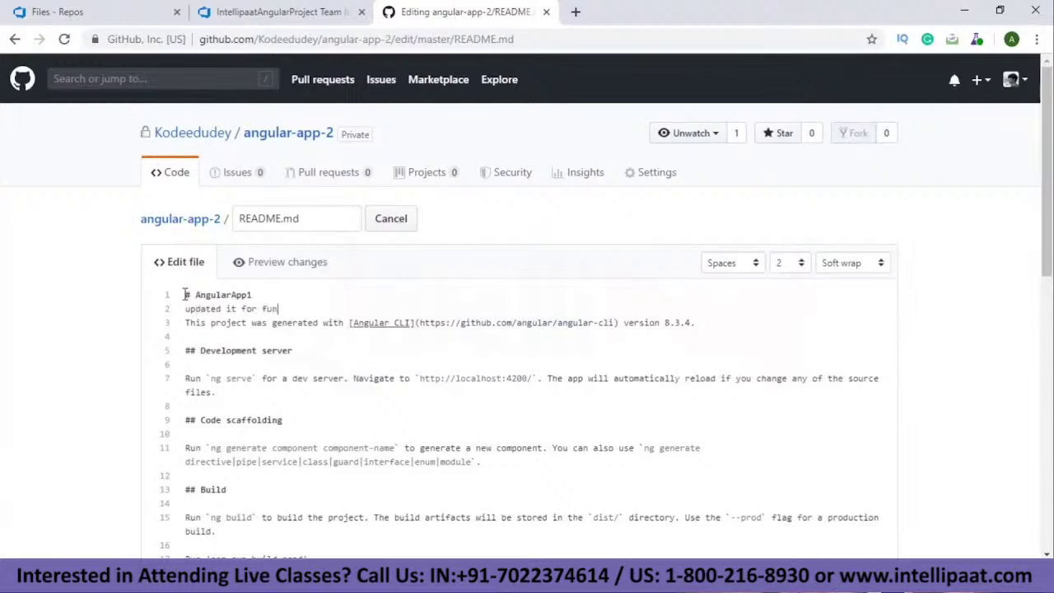
{"action": "scroll", "coordinate": [473, 321], "scroll_direction": "down", "scroll_amount": 8}
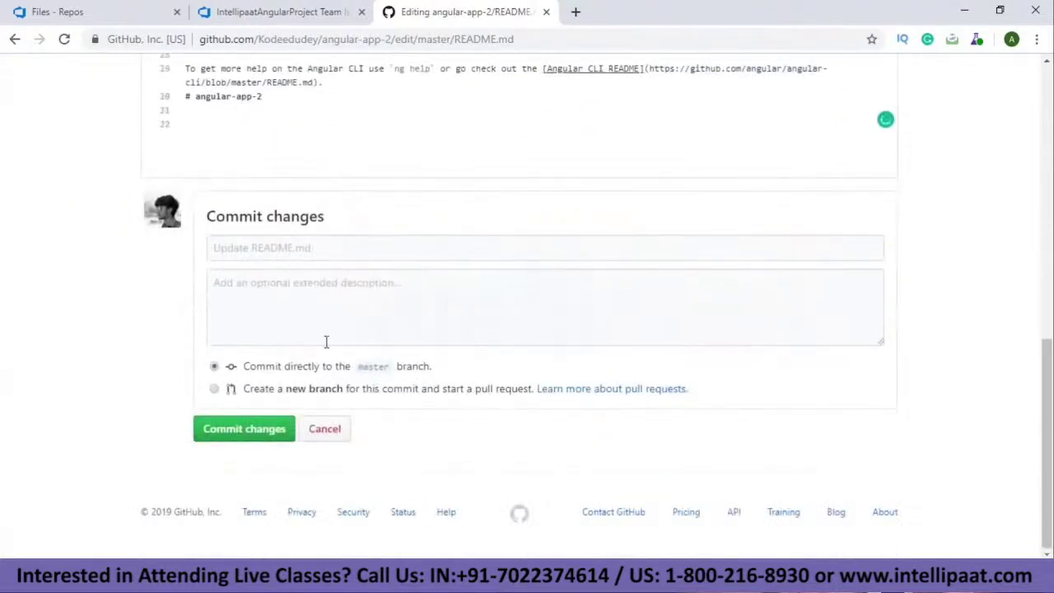
{"action": "left_click", "coordinate": [424, 397]}
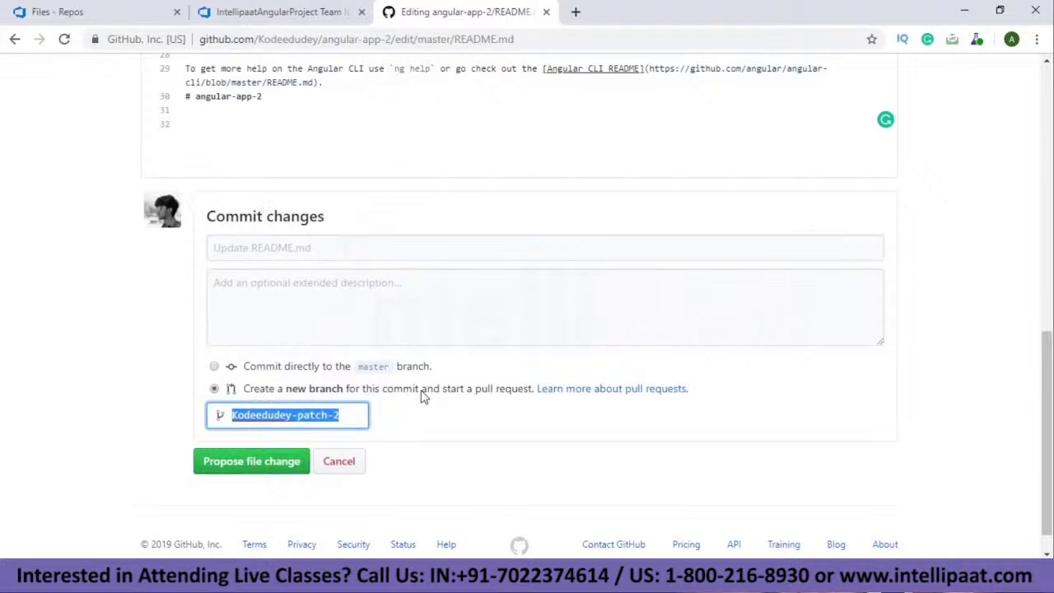
{"action": "left_click", "coordinate": [243, 463]}
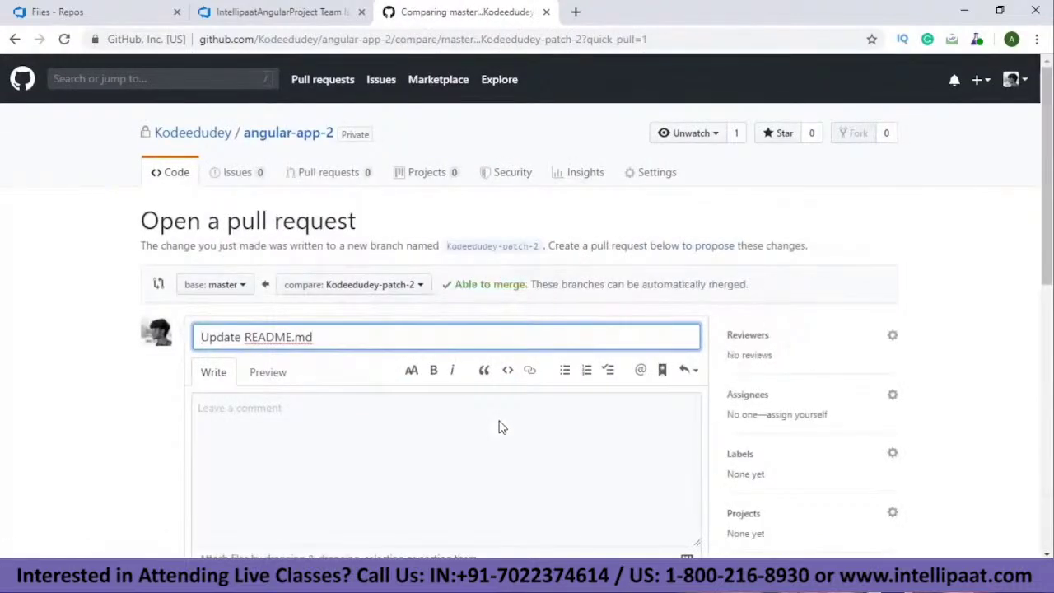
Step: Create pull request 'Update README.md' with the description 'fixes AB#1', after checking work item #1 on the board
{"action": "scroll", "coordinate": [501, 427], "scroll_direction": "down", "scroll_amount": 1}
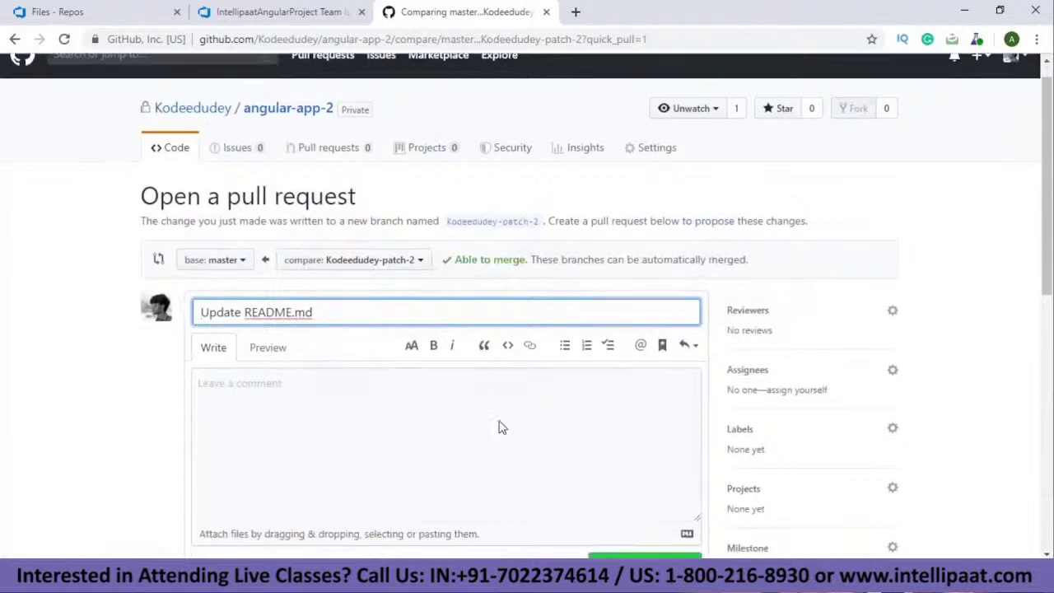
{"action": "left_click", "coordinate": [505, 397]}
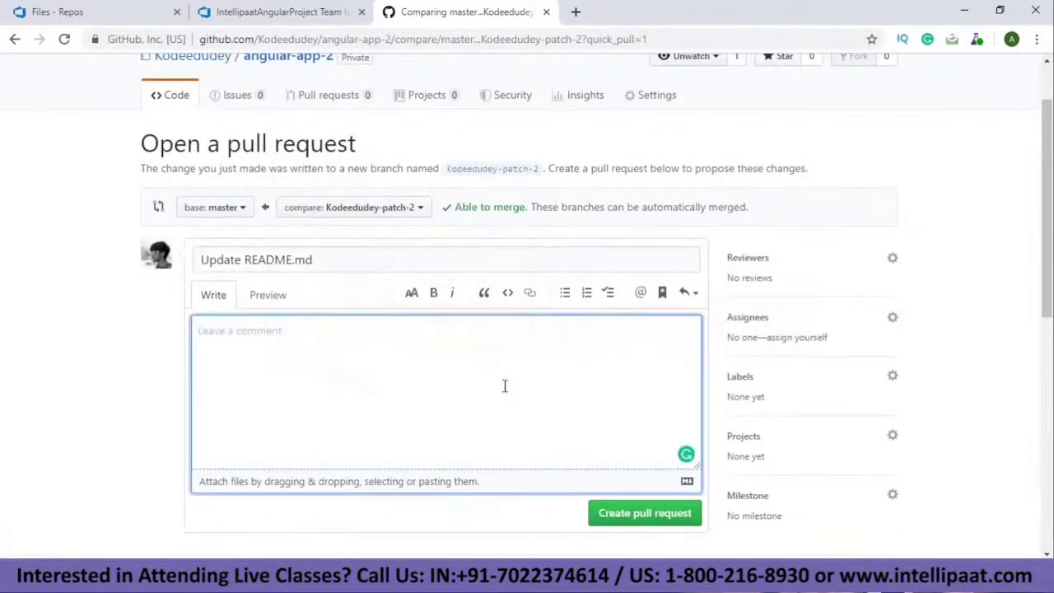
{"action": "type", "text": "fixes AB#1"}
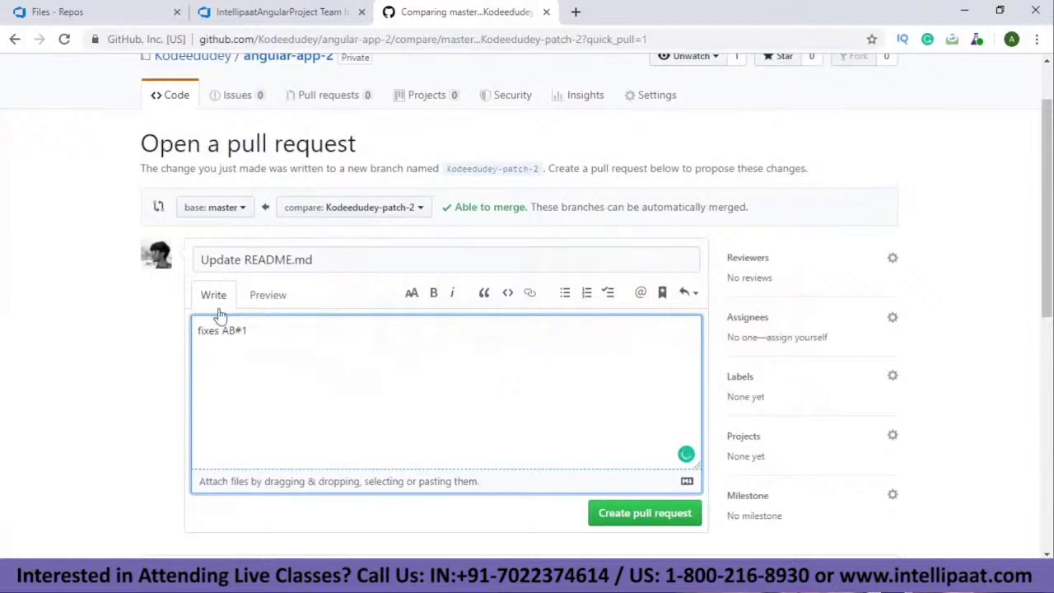
{"action": "double_click", "coordinate": [244, 330]}
{"action": "left_click", "coordinate": [292, 12]}
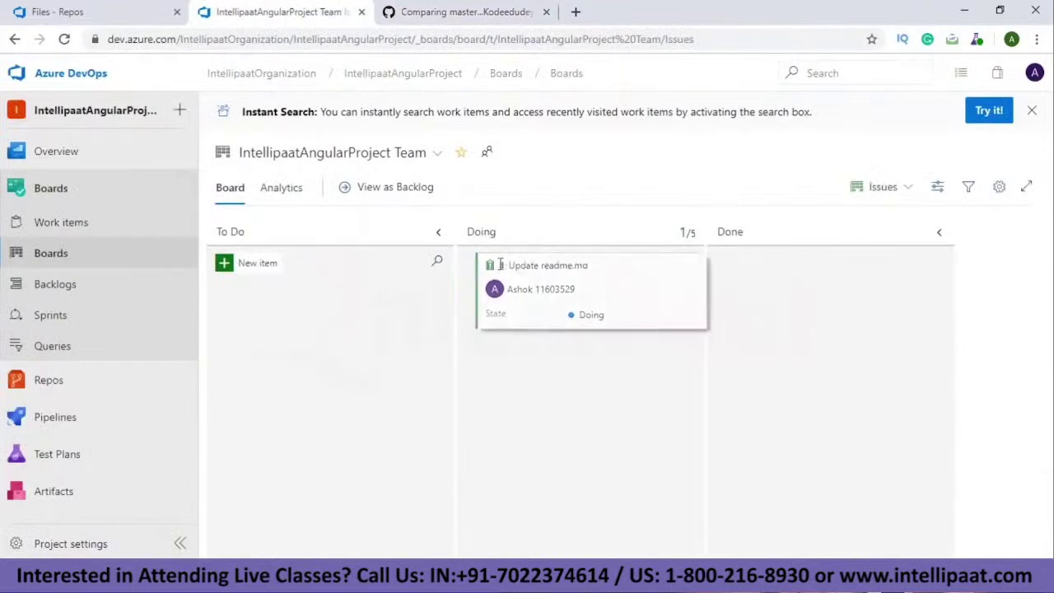
{"action": "left_click", "coordinate": [461, 11]}
{"action": "left_click", "coordinate": [365, 358]}
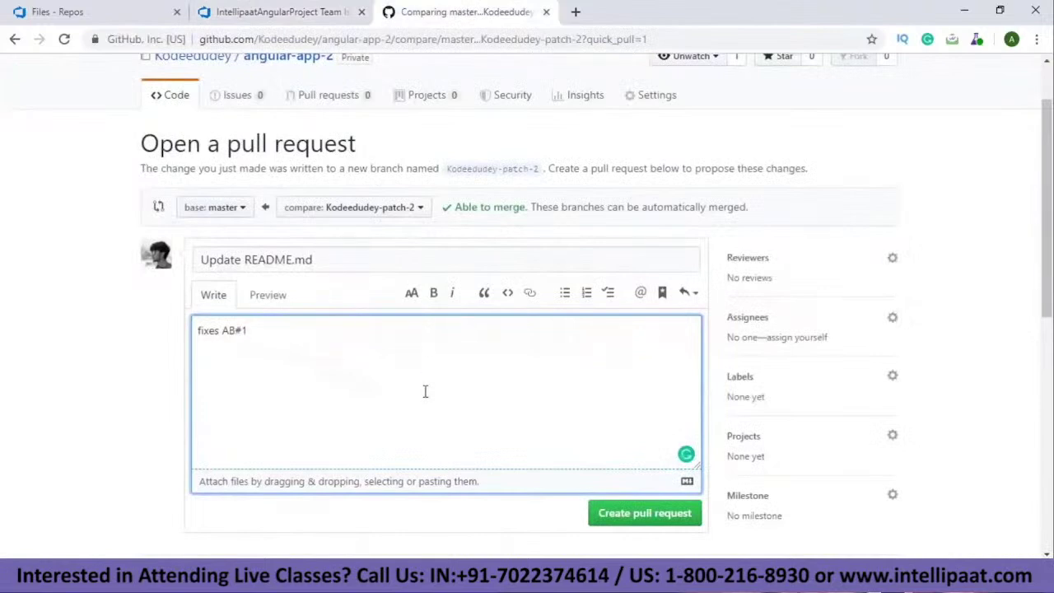
{"action": "left_click", "coordinate": [297, 10]}
{"action": "left_click", "coordinate": [461, 11]}
{"action": "left_click", "coordinate": [643, 512]}
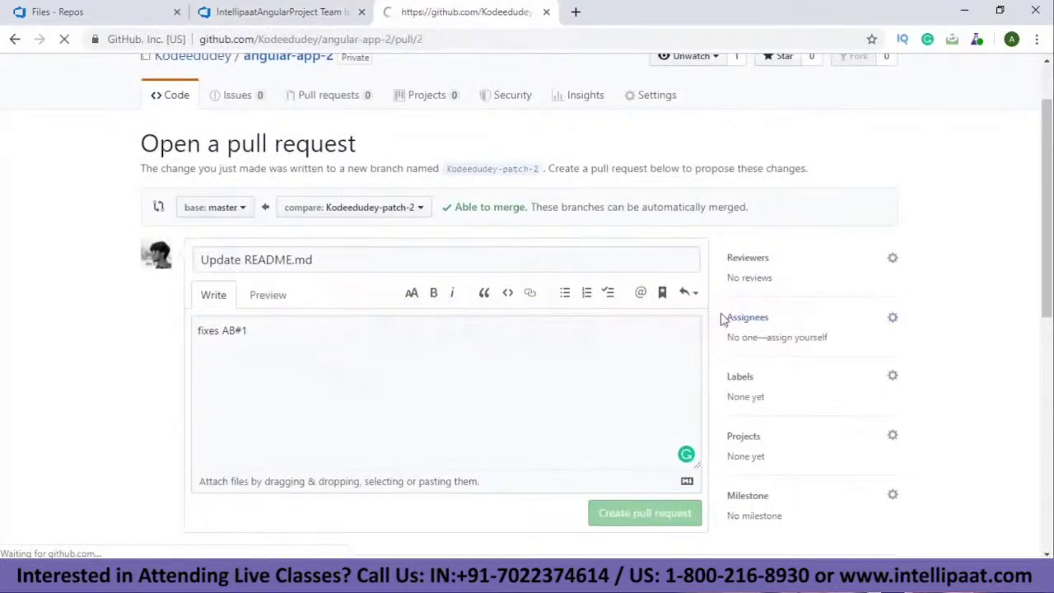
{"action": "scroll", "coordinate": [722, 318], "scroll_direction": "down", "scroll_amount": 4}
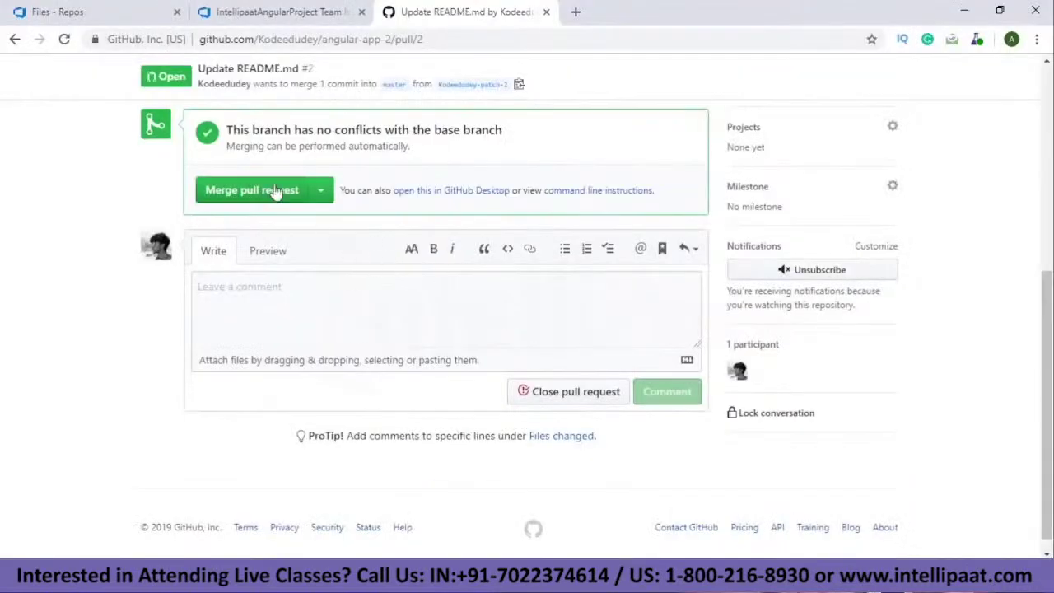
Step: Expand the GitHub links on the Update readme.md card and open the linked pull request
{"action": "left_click", "coordinate": [288, 10]}
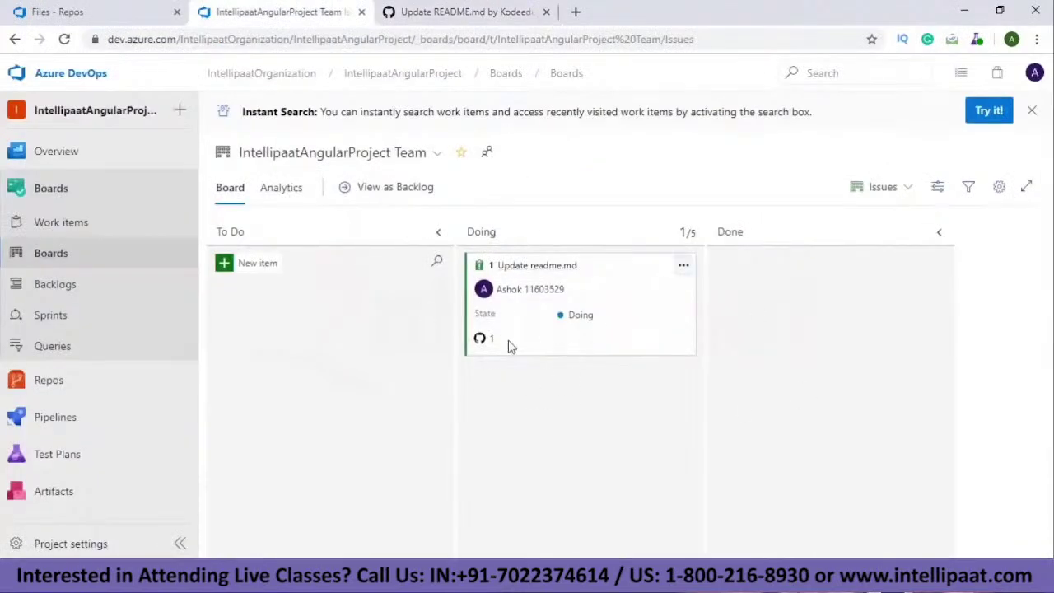
{"action": "left_click", "coordinate": [481, 338]}
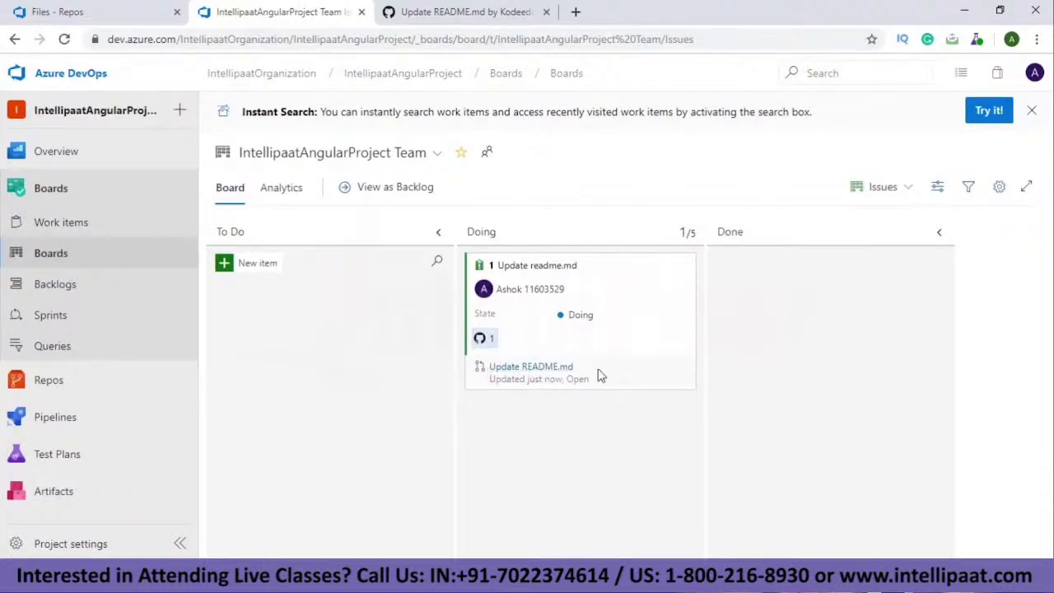
{"action": "left_click", "coordinate": [528, 371]}
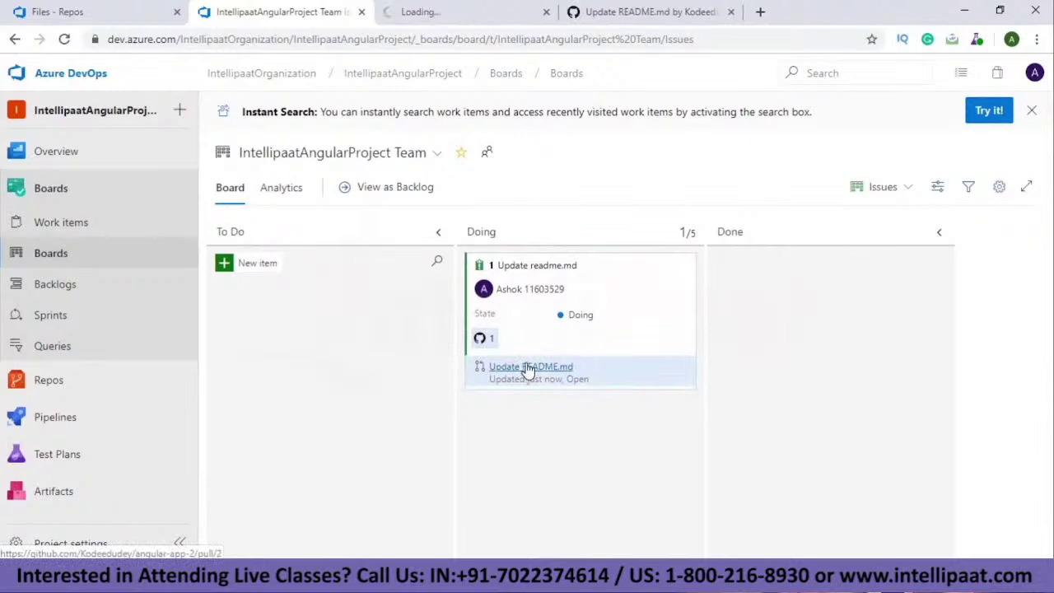
{"action": "left_click", "coordinate": [466, 12]}
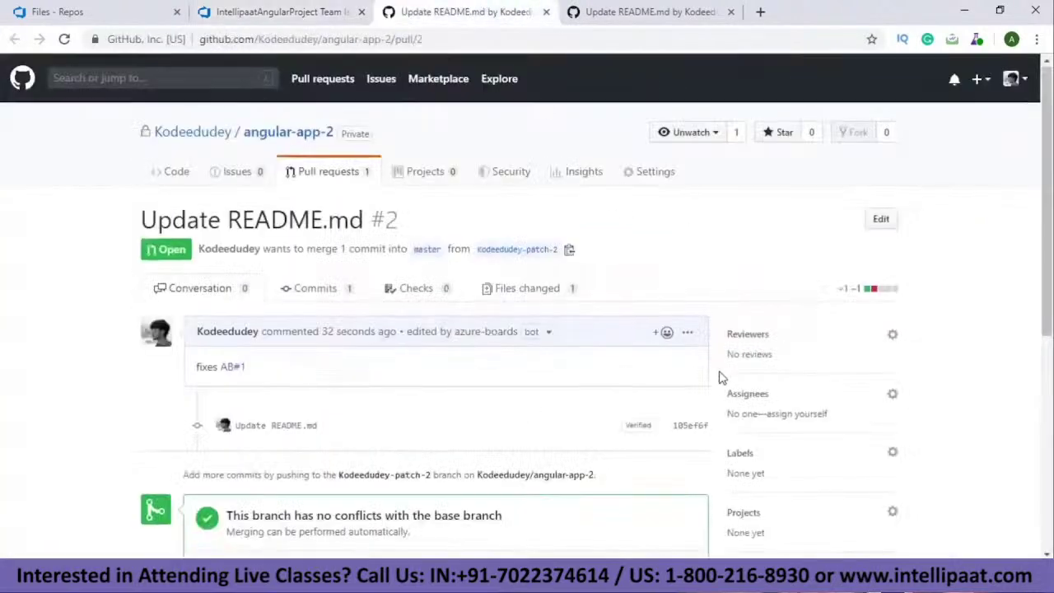
{"action": "scroll", "coordinate": [721, 377], "scroll_direction": "down", "scroll_amount": 6}
{"action": "scroll", "coordinate": [720, 377], "scroll_direction": "up", "scroll_amount": 6}
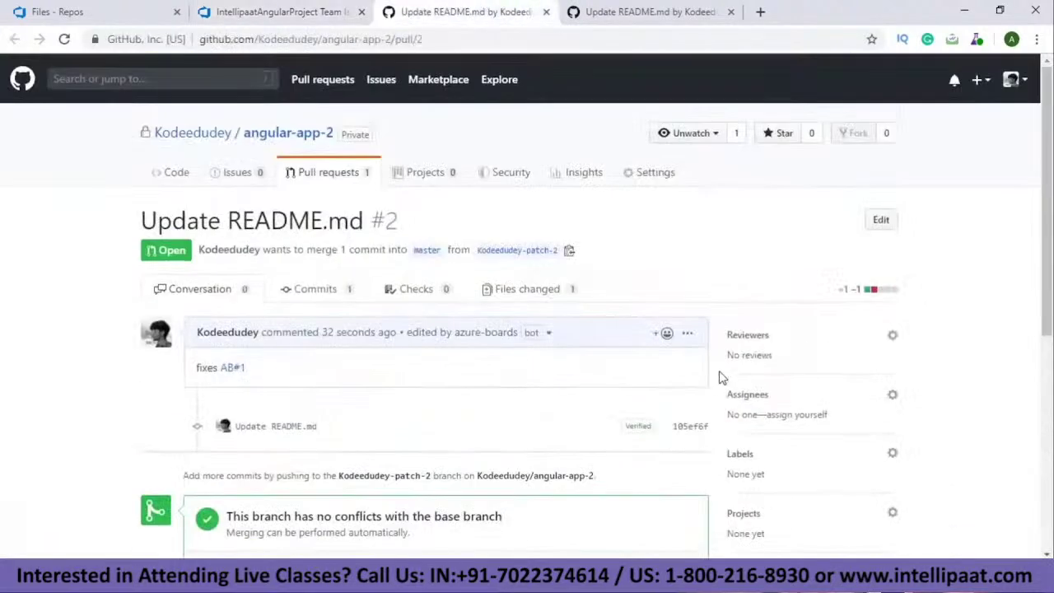
{"action": "left_click", "coordinate": [546, 11]}
{"action": "left_click", "coordinate": [494, 12]}
{"action": "scroll", "coordinate": [543, 346], "scroll_direction": "up", "scroll_amount": 4}
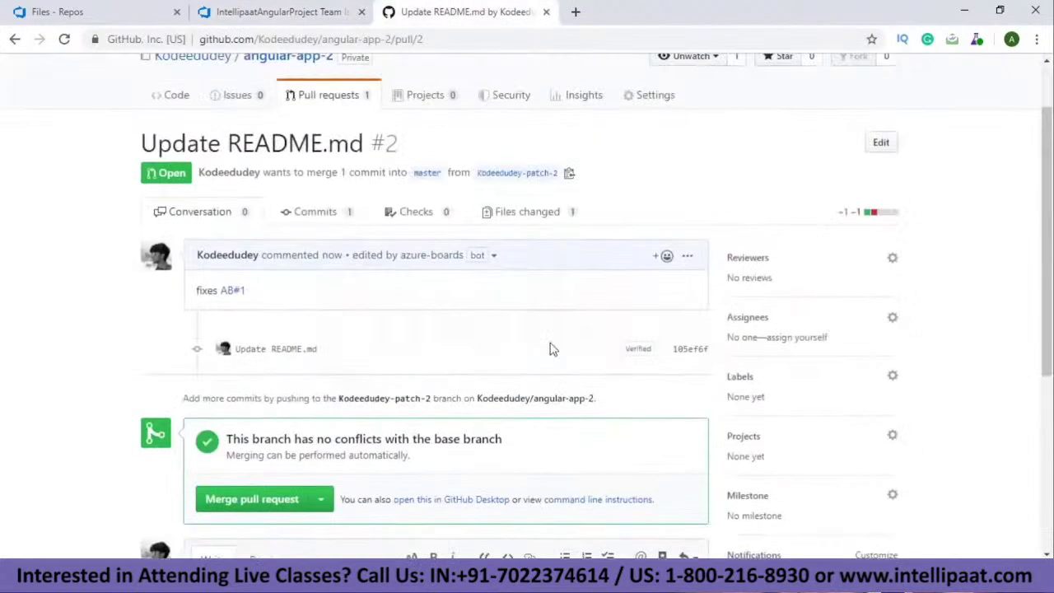
Step: Follow the AB#1 link to the work item, come back, and start merging pull request #2
{"action": "left_click", "coordinate": [227, 295]}
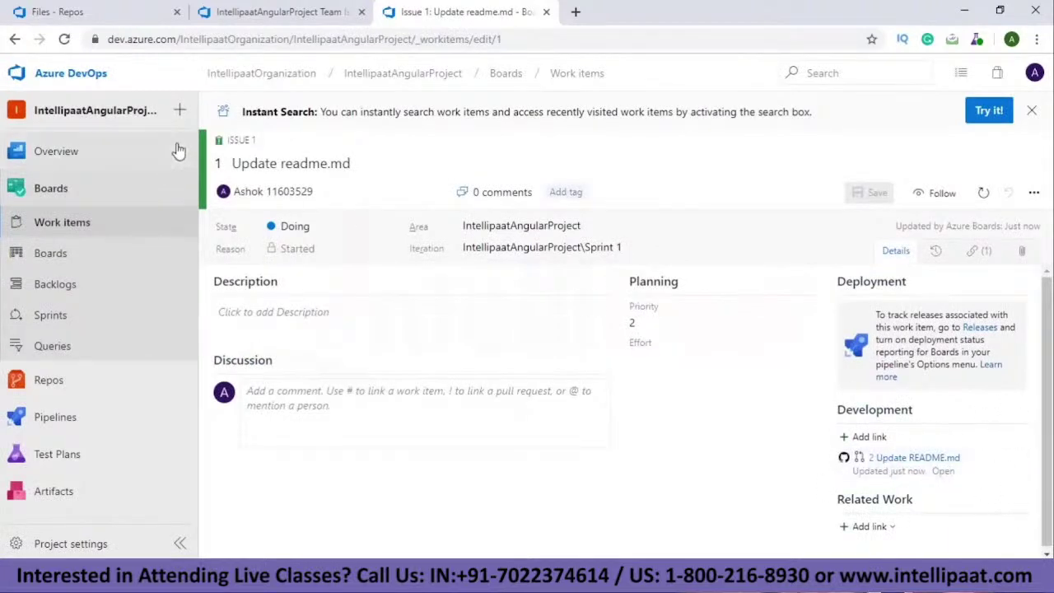
{"action": "left_click", "coordinate": [15, 39]}
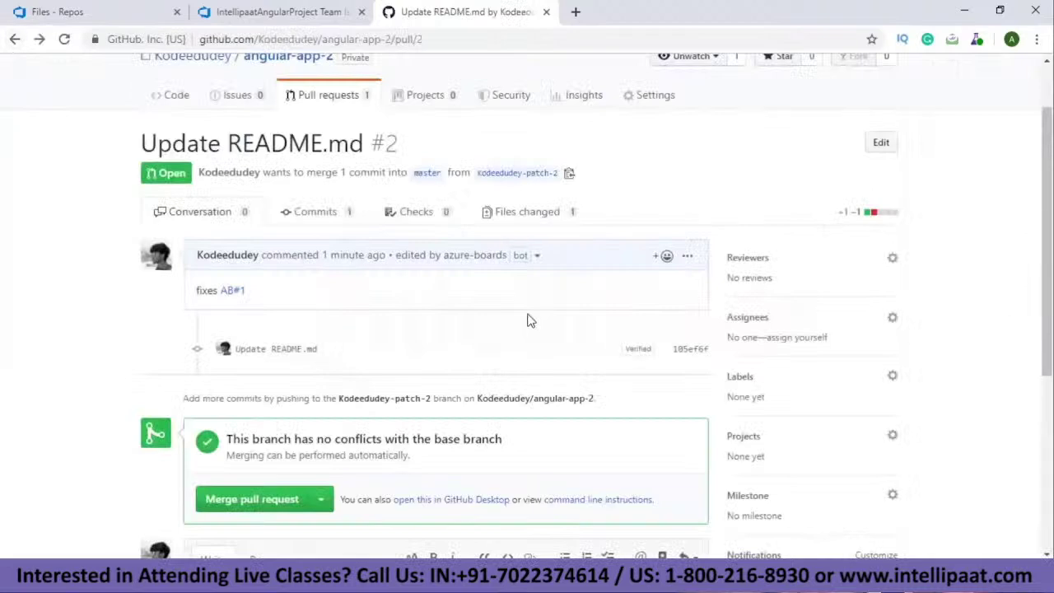
{"action": "scroll", "coordinate": [407, 407], "scroll_direction": "down", "scroll_amount": 3}
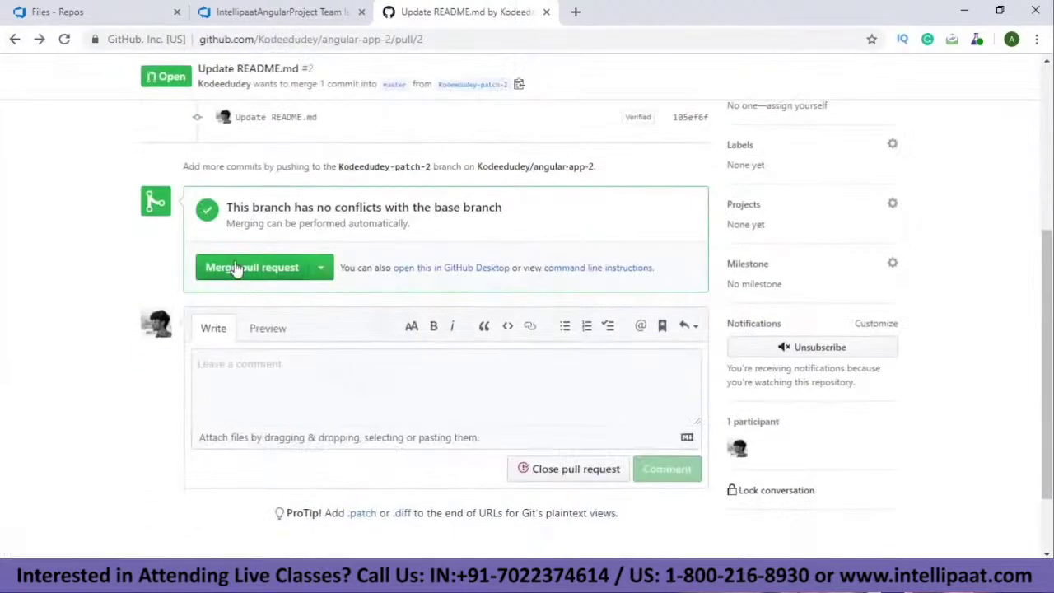
{"action": "scroll", "coordinate": [236, 269], "scroll_direction": "up", "scroll_amount": 1}
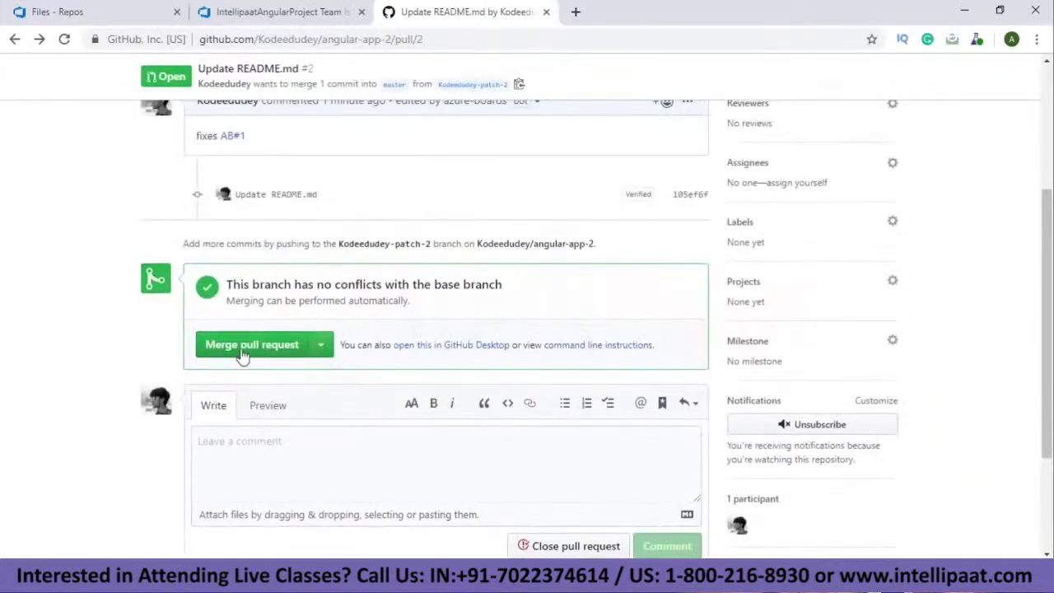
{"action": "left_click", "coordinate": [242, 349]}
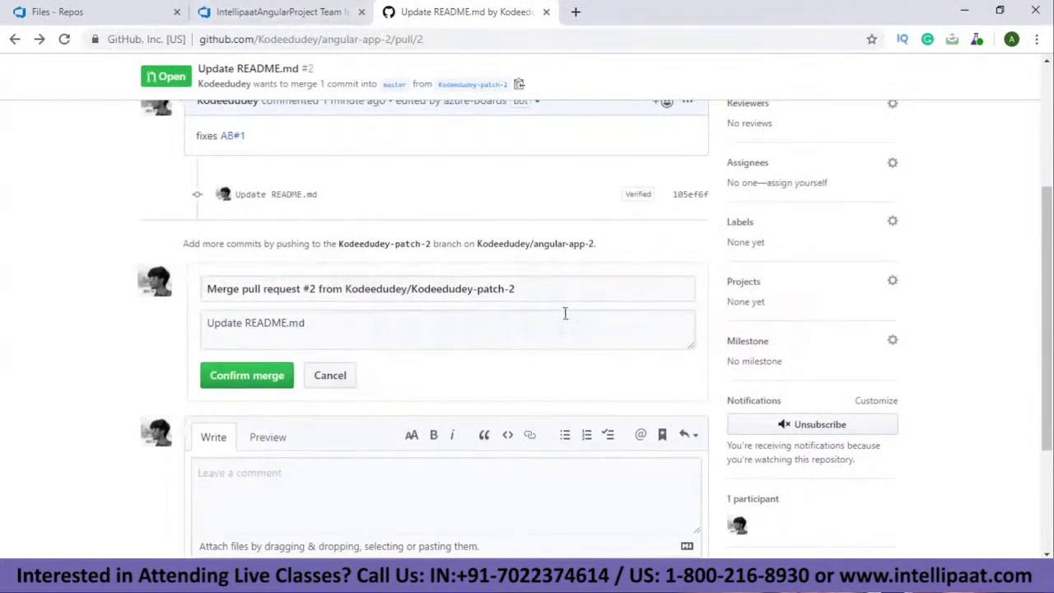
Step: Confirm merging pull request #2 into master and check that Update readme.md moved to Done
{"action": "left_click", "coordinate": [246, 376]}
{"action": "left_click", "coordinate": [329, 11]}
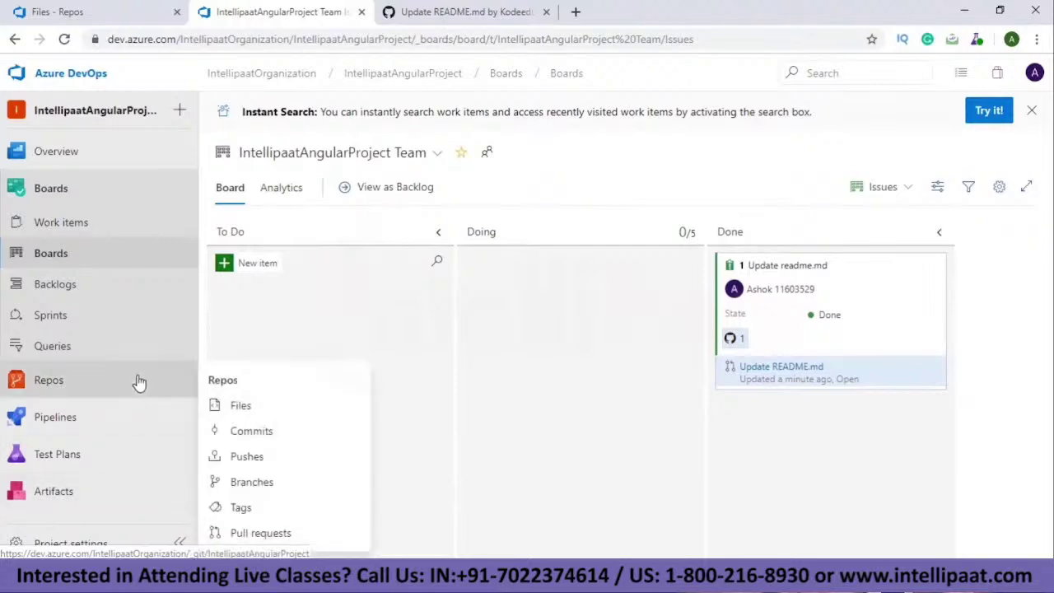
{"action": "left_click", "coordinate": [428, 12]}
{"action": "scroll", "coordinate": [276, 279], "scroll_direction": "up", "scroll_amount": 3}
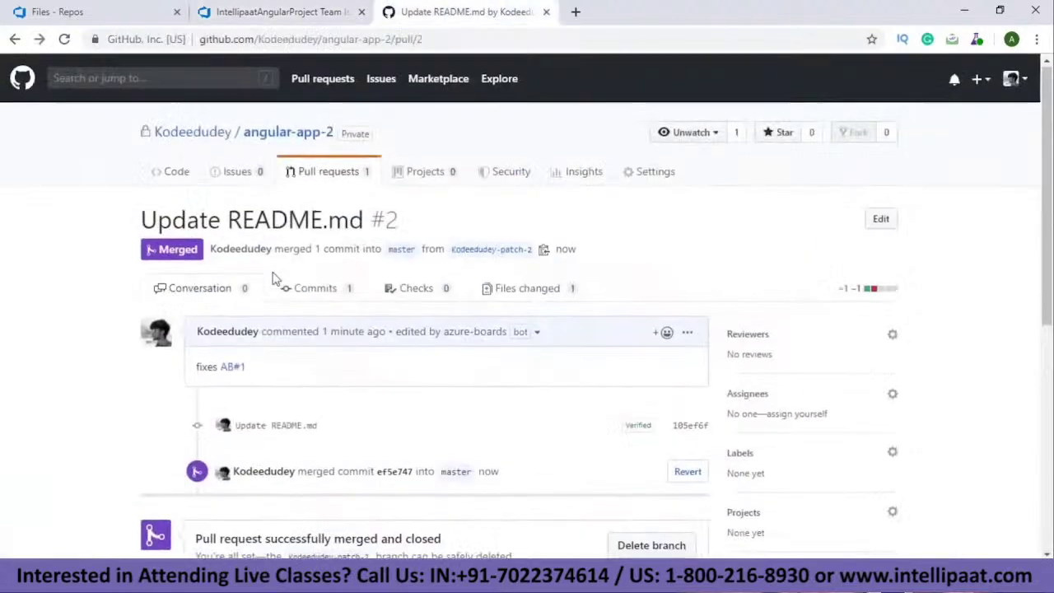
Step: Open the angular-app-2 repository home, then the Azure DevOps project's repository files
{"action": "left_click", "coordinate": [275, 134]}
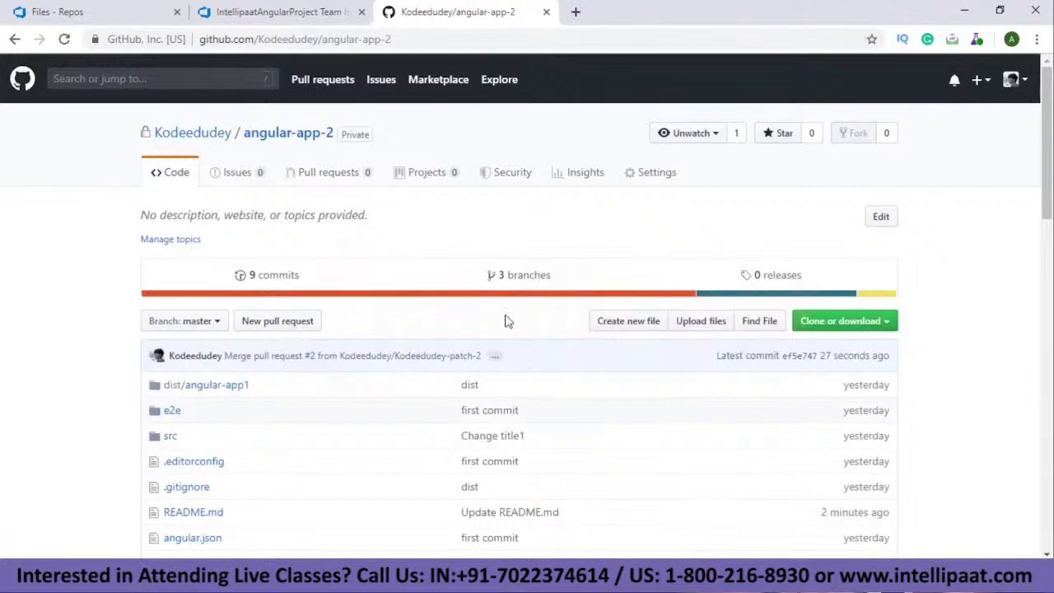
{"action": "left_click", "coordinate": [236, 10]}
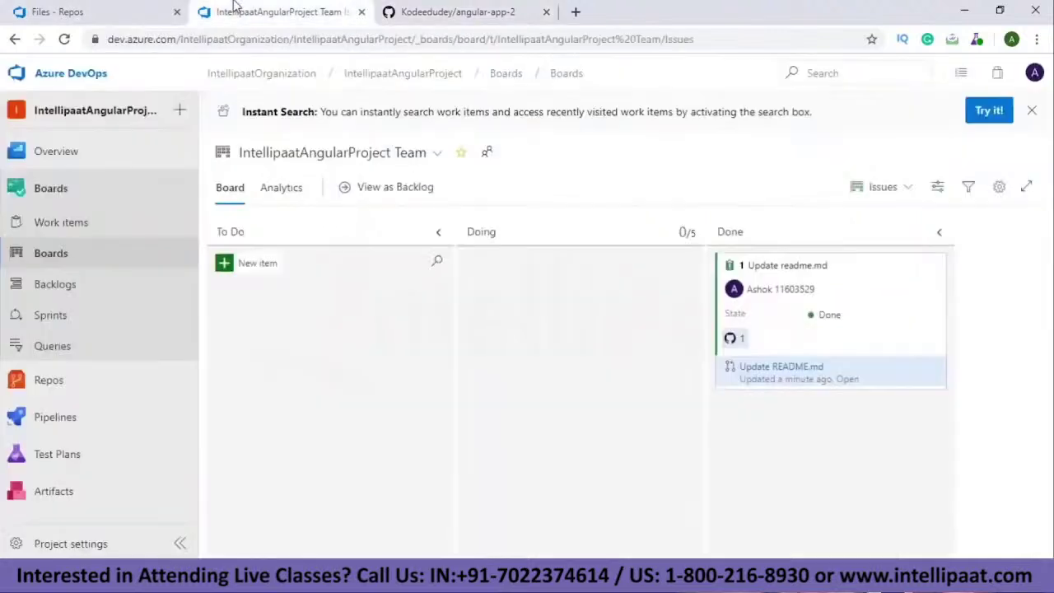
{"action": "left_click", "coordinate": [97, 376]}
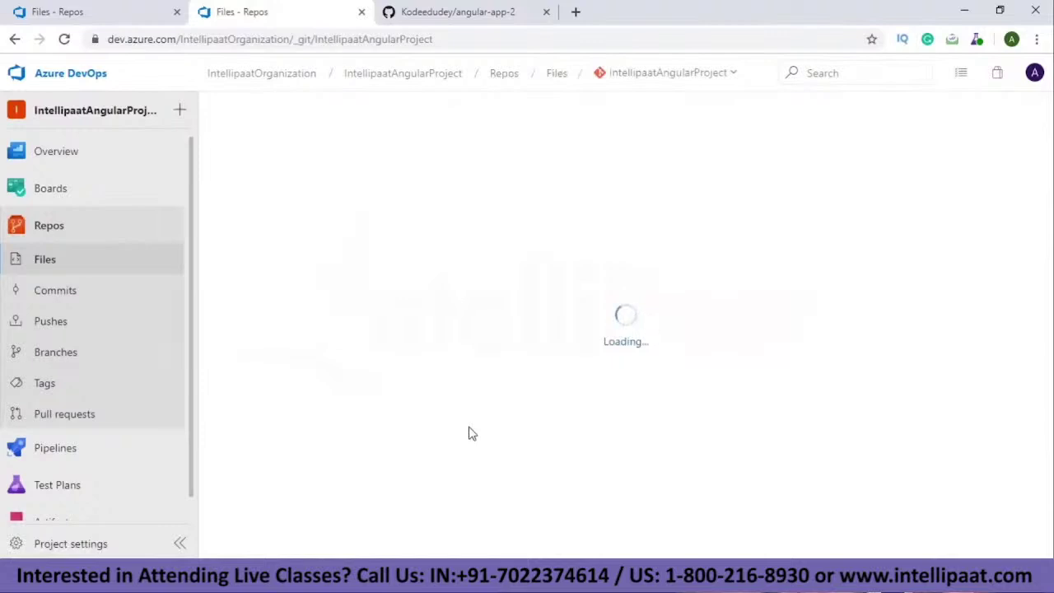
Step: Open the Import a Git repository dialog and copy angular-app-2's HTTPS clone URL from GitHub
{"action": "scroll", "coordinate": [471, 433], "scroll_direction": "down", "scroll_amount": 1}
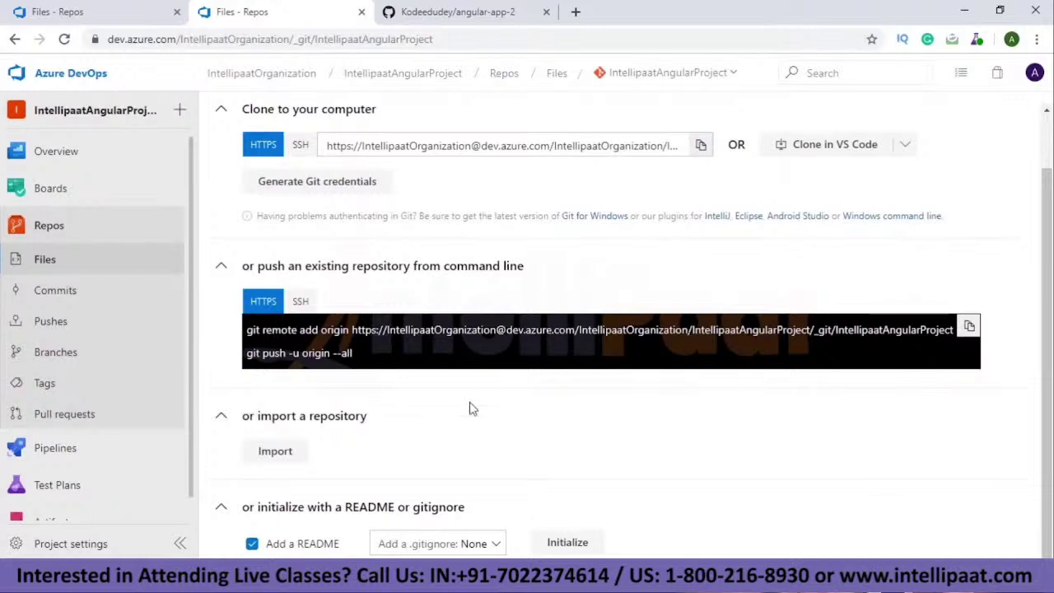
{"action": "left_click", "coordinate": [275, 450]}
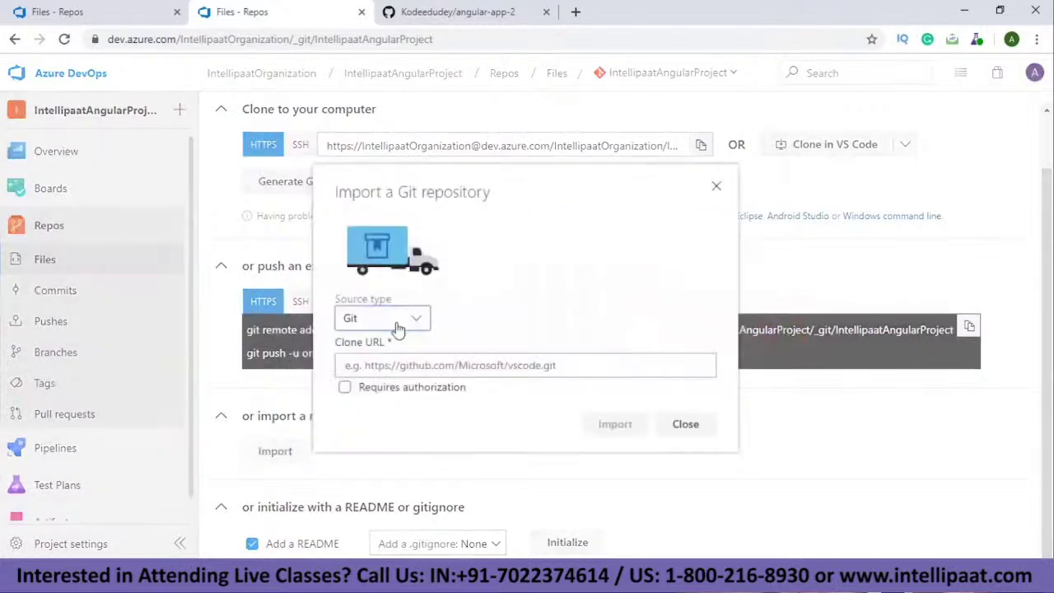
{"action": "left_click", "coordinate": [458, 12]}
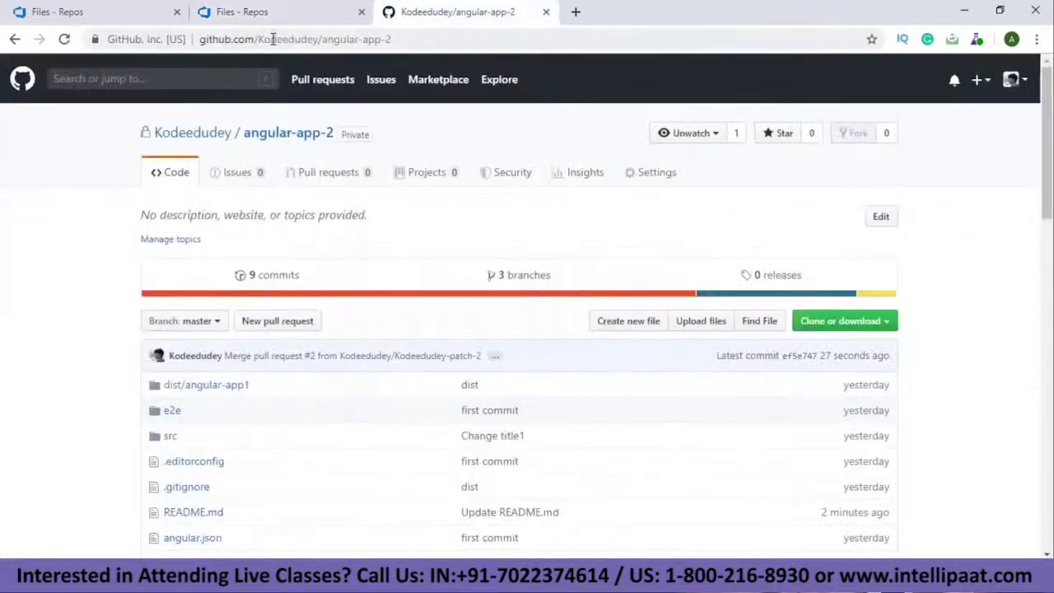
{"action": "left_click", "coordinate": [272, 38]}
{"action": "left_click", "coordinate": [807, 321]}
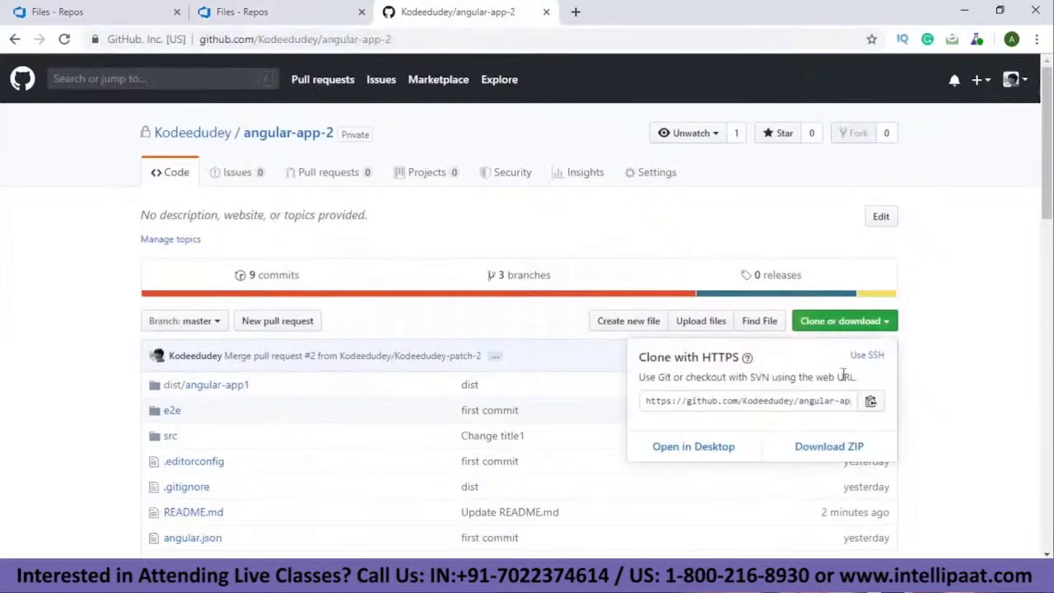
{"action": "left_click", "coordinate": [870, 401]}
{"action": "left_click", "coordinate": [957, 412]}
{"action": "left_click", "coordinate": [252, 11]}
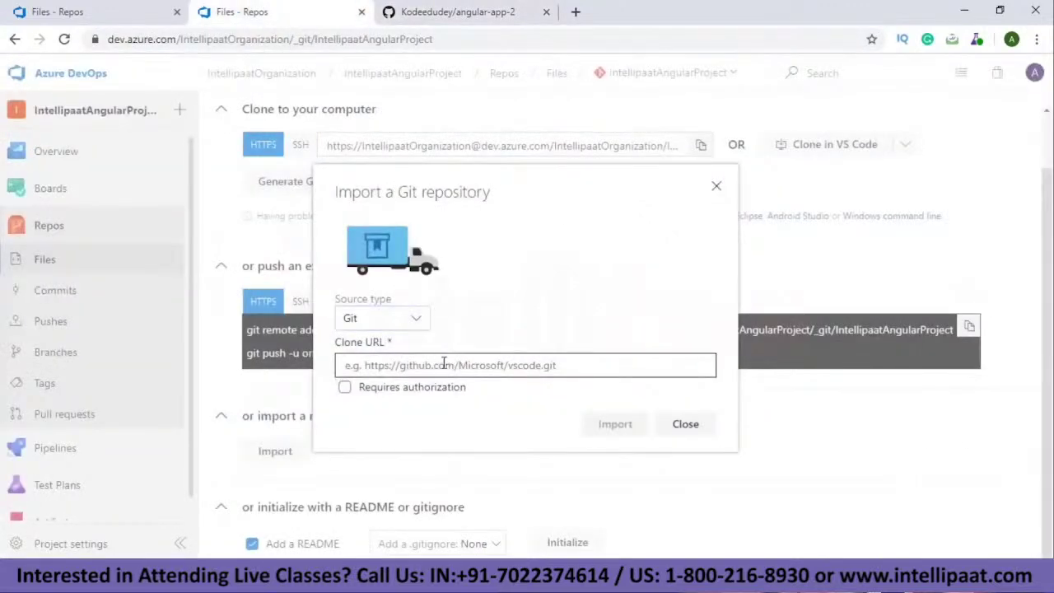
Step: Paste the clone URL, require authorization, enter the GitHub username and access token, and import
{"action": "left_click", "coordinate": [444, 364]}
{"action": "key", "text": "ctrl+v"}
{"action": "left_click", "coordinate": [395, 387]}
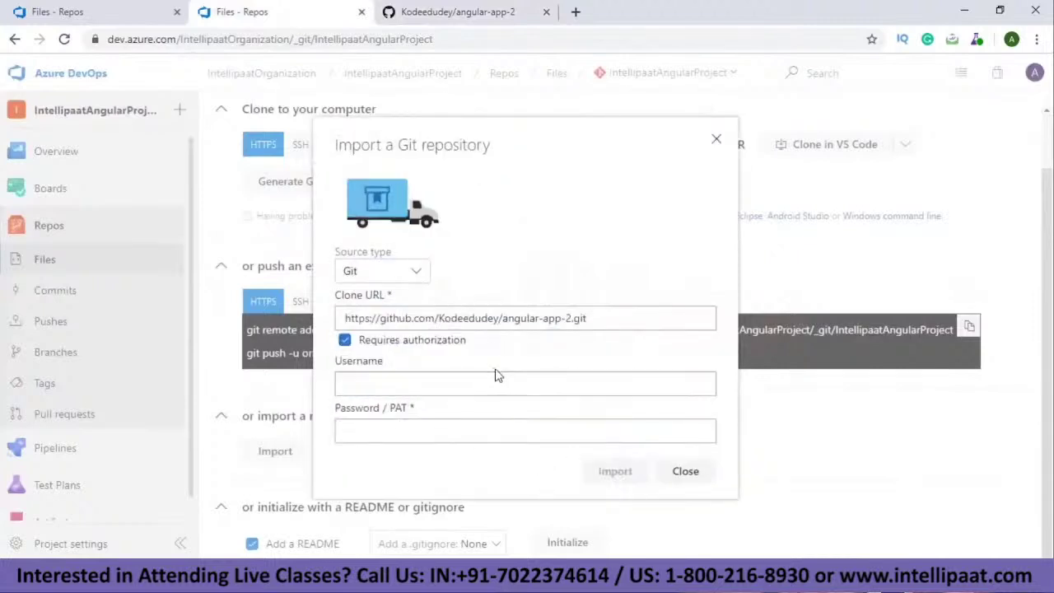
{"action": "left_click", "coordinate": [490, 381]}
{"action": "type", "text": "kodeed"}
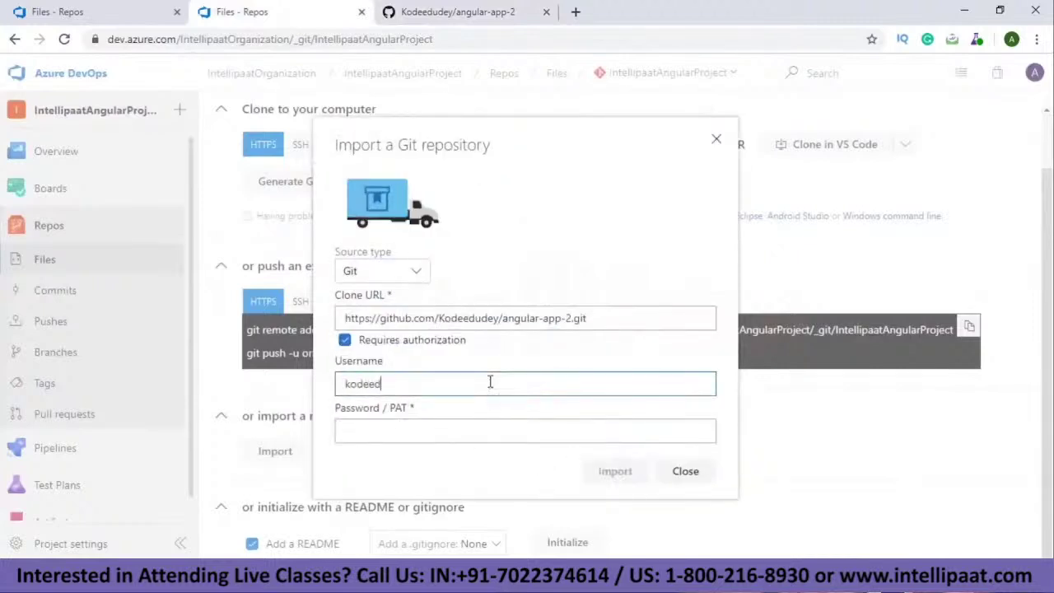
{"action": "type", "text": "udey"}
{"action": "key", "text": "Tab"}
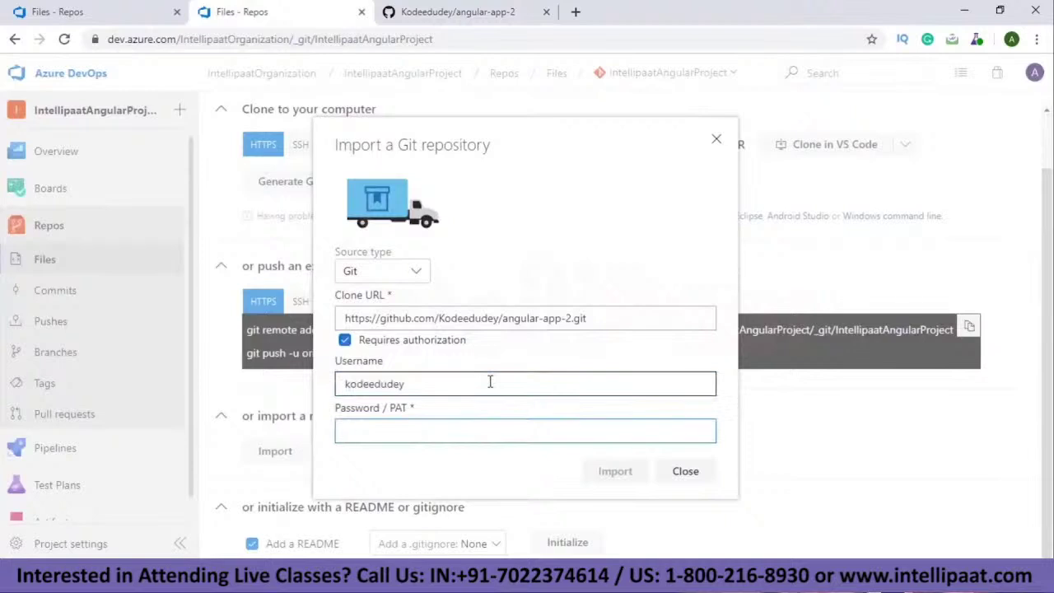
{"action": "key", "text": "ctrl+v"}
{"action": "left_click", "coordinate": [588, 471]}
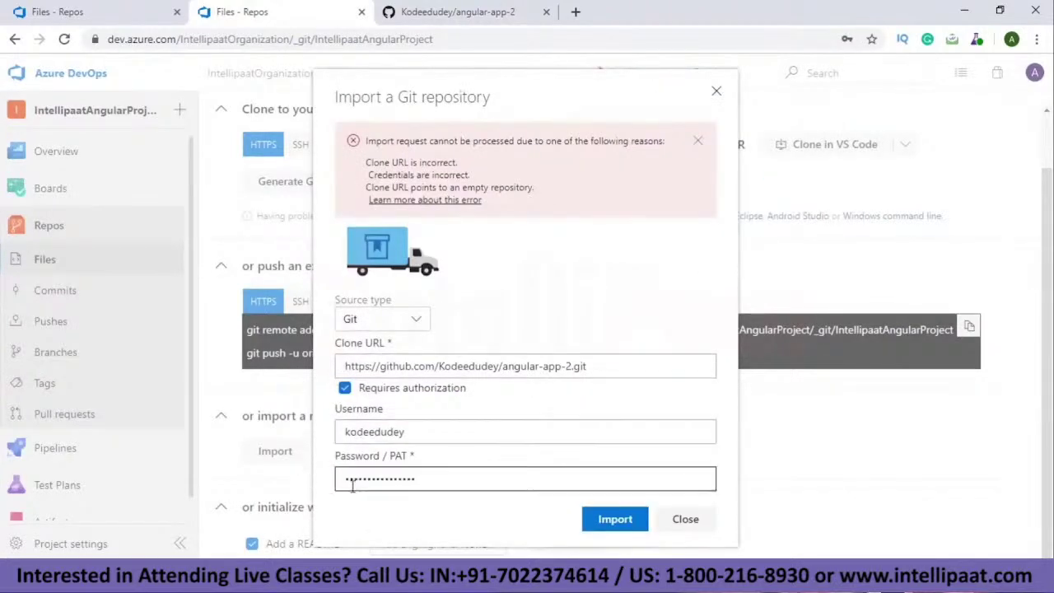
Step: Re-enter the access token and retry the repository import
{"action": "double_click", "coordinate": [354, 485]}
{"action": "key", "text": "BackSpace"}
{"action": "key", "text": "ctrl+v"}
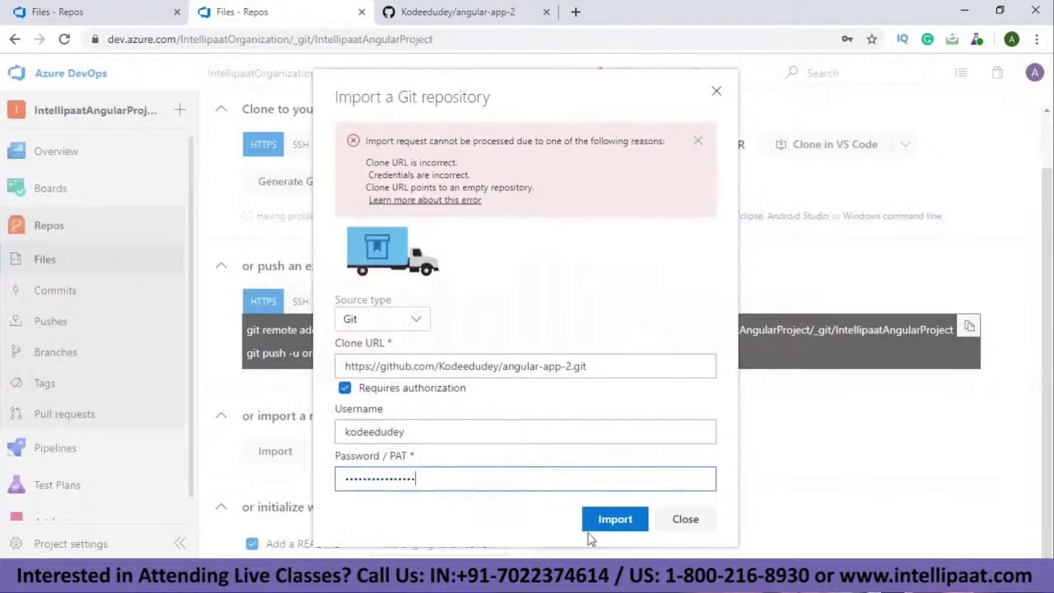
{"action": "left_click", "coordinate": [593, 520]}
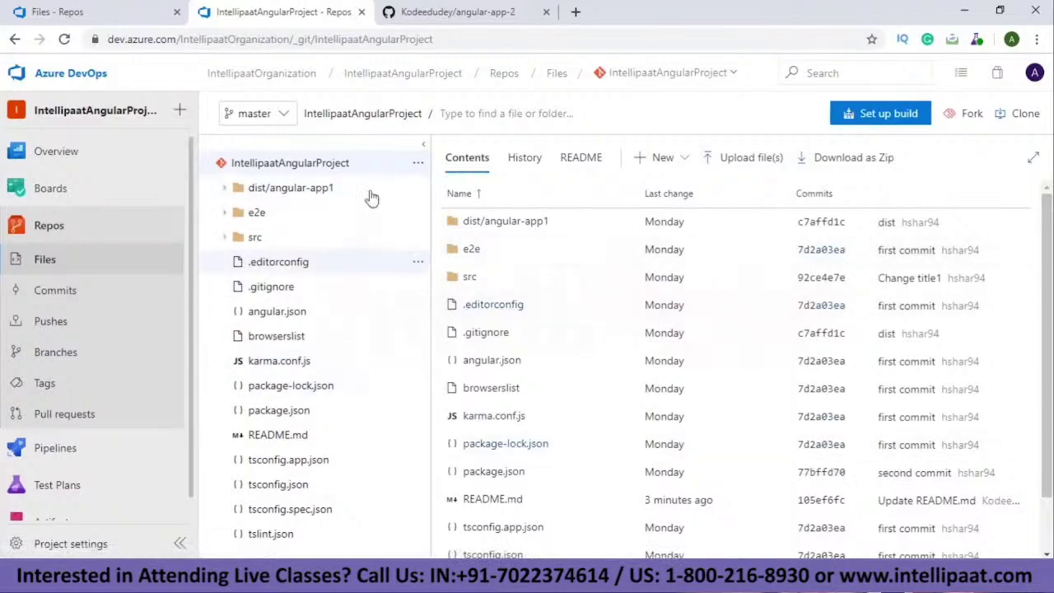
Step: Compare the imported repository with the GitHub one, then close the GitHub tab
{"action": "key", "text": "ctrl+Tab"}
{"action": "scroll", "coordinate": [412, 235], "scroll_direction": "down", "scroll_amount": 3}
{"action": "key", "text": "ctrl+shift+Tab"}
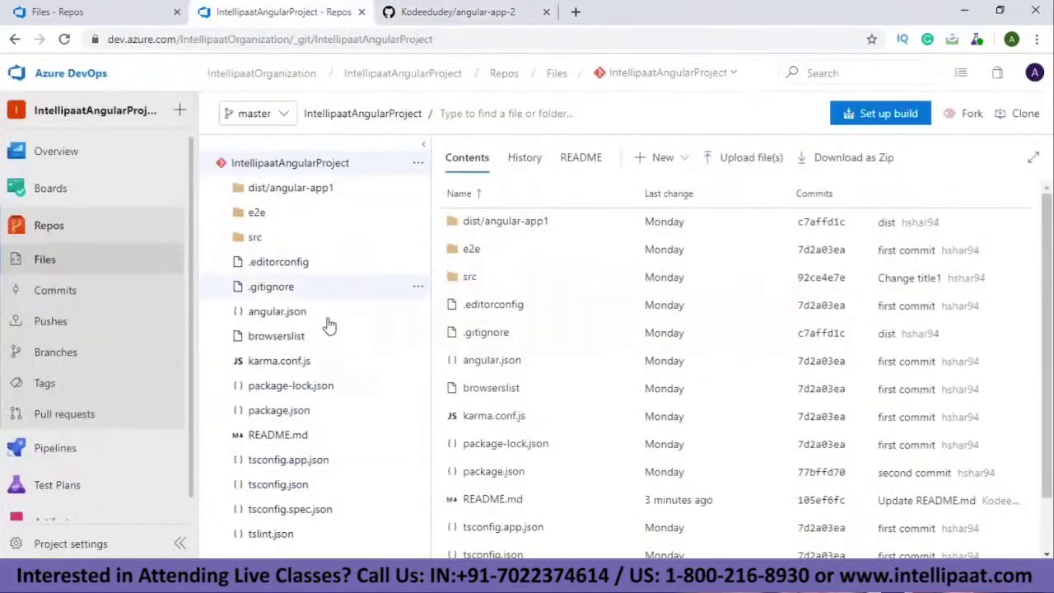
{"action": "key", "text": "ctrl+Tab"}
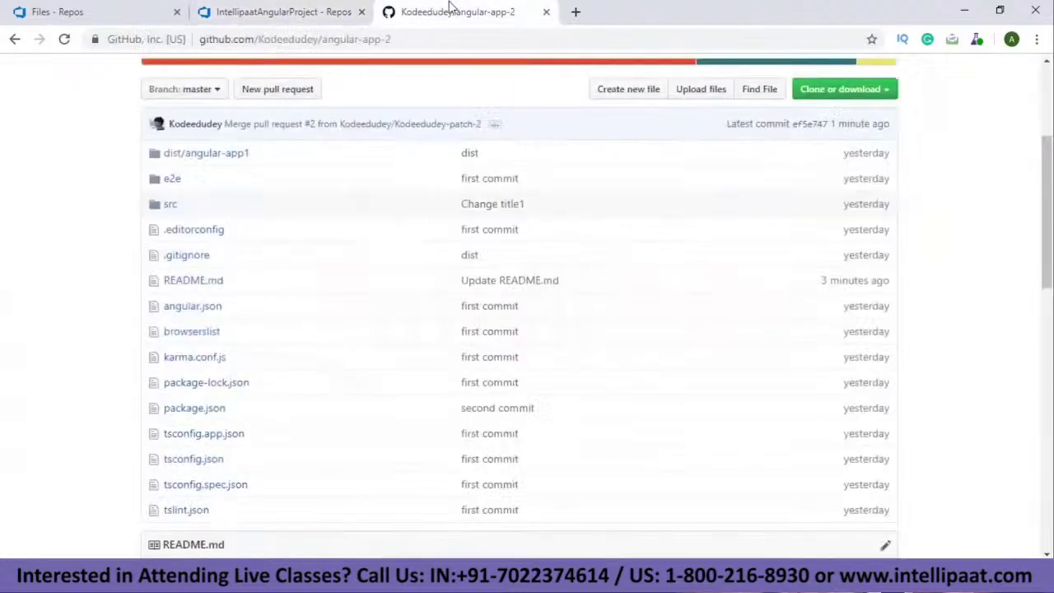
{"action": "key", "text": "ctrl+shift+Tab"}
{"action": "left_click", "coordinate": [492, 12]}
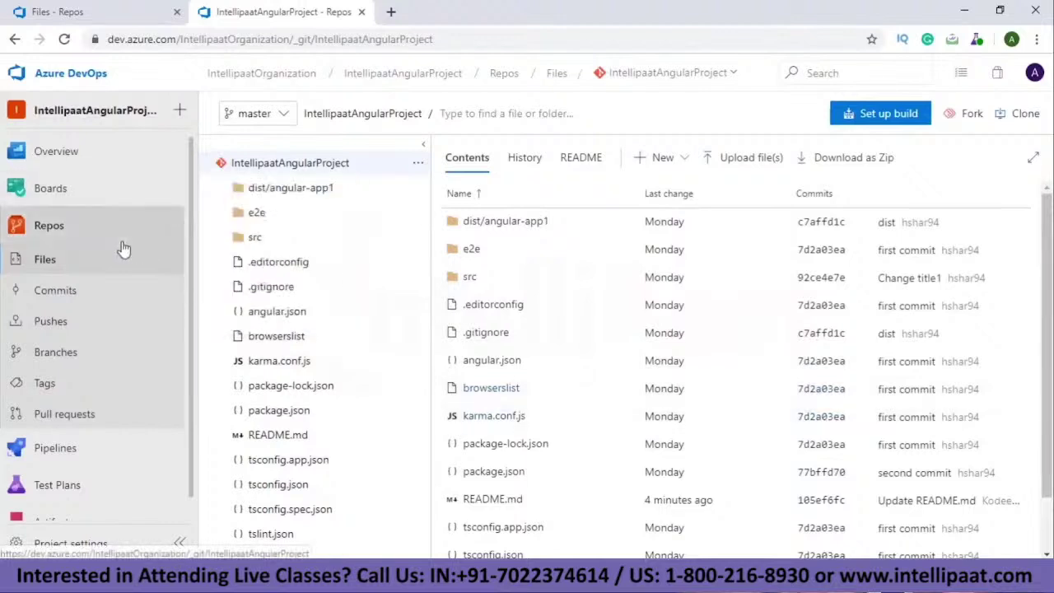
Step: Review the repository's Branches, Pushes, Commits, Pull requests and Tags, then return to Files
{"action": "left_click", "coordinate": [115, 355]}
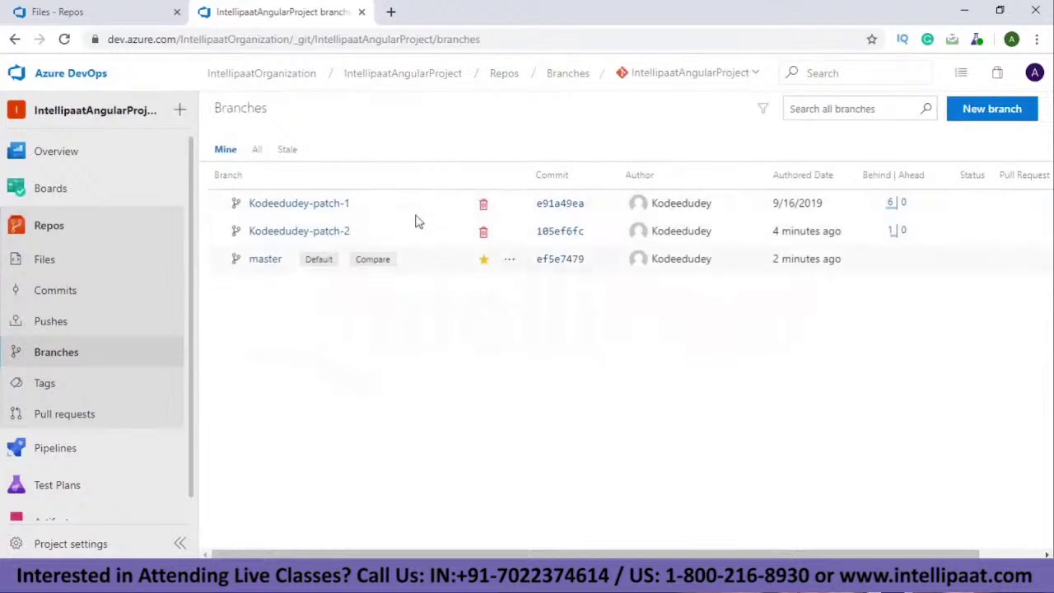
{"action": "left_click", "coordinate": [68, 328]}
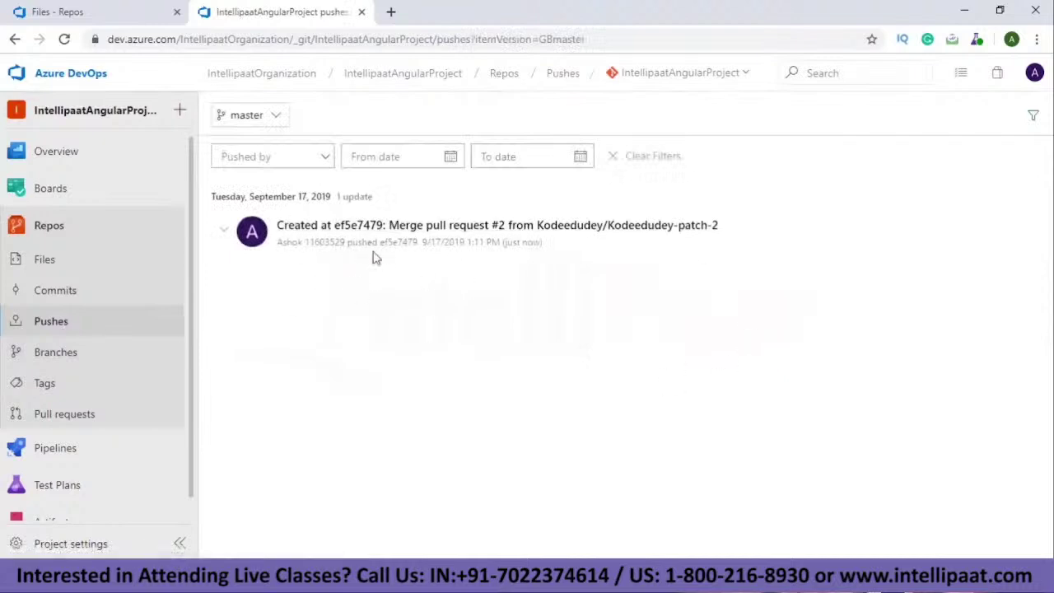
{"action": "left_click", "coordinate": [127, 290]}
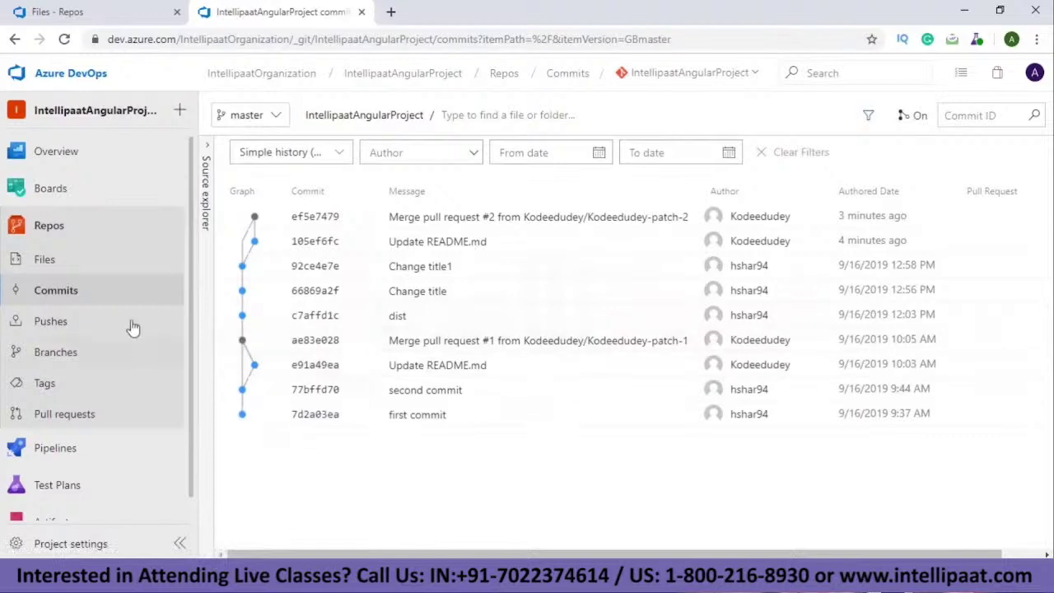
{"action": "left_click", "coordinate": [82, 415]}
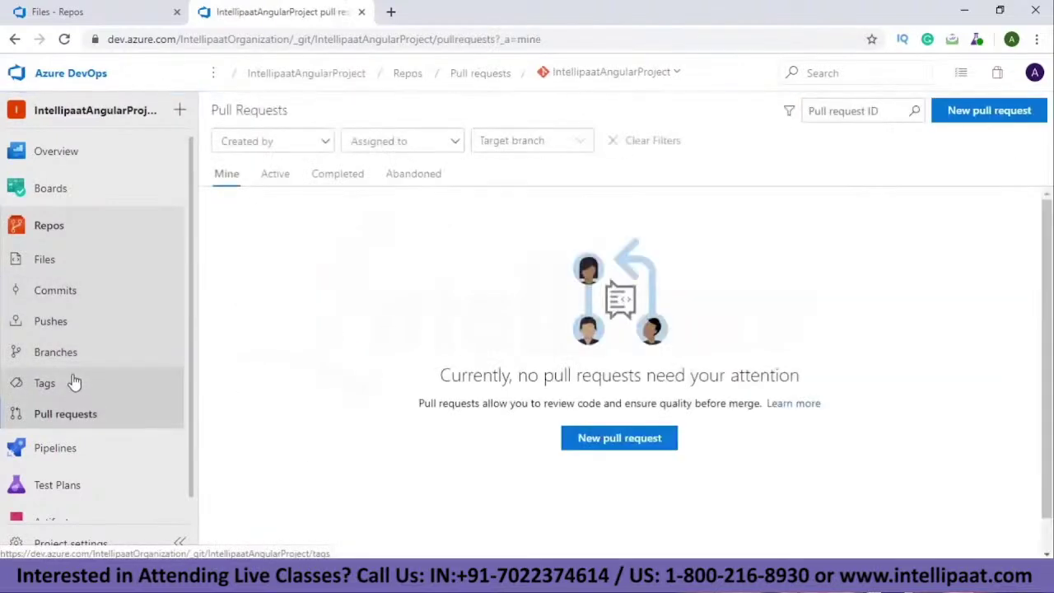
{"action": "left_click", "coordinate": [71, 383]}
{"action": "left_click", "coordinate": [55, 290]}
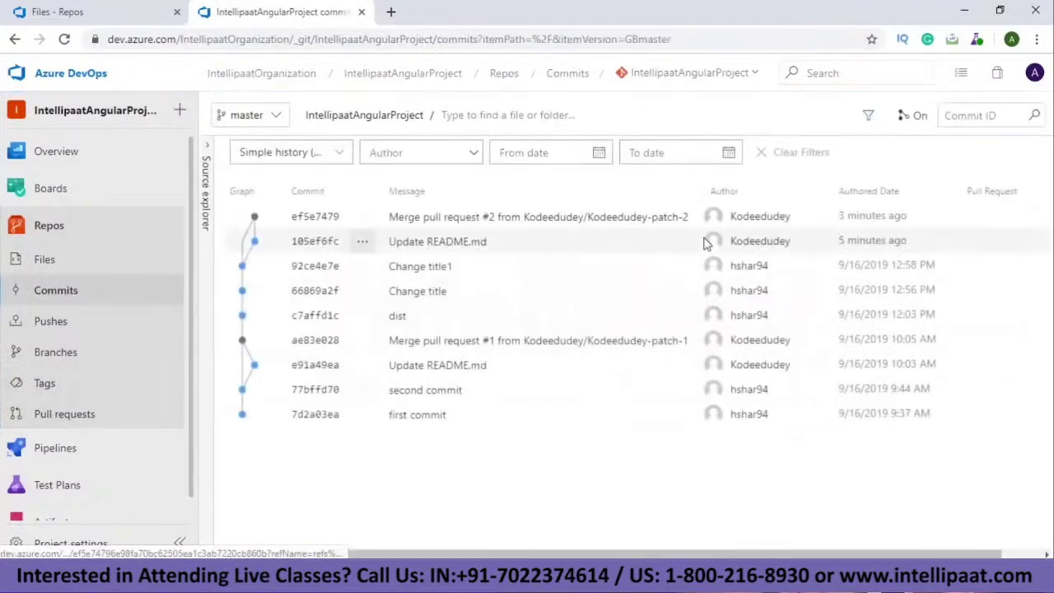
{"action": "left_click", "coordinate": [86, 260]}
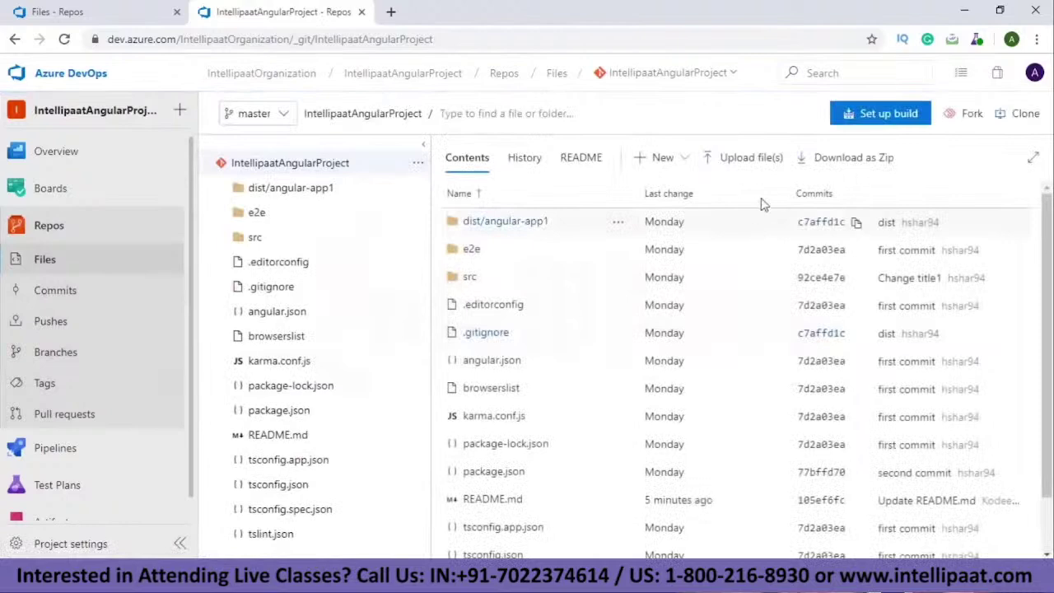
{"action": "left_click", "coordinate": [751, 157]}
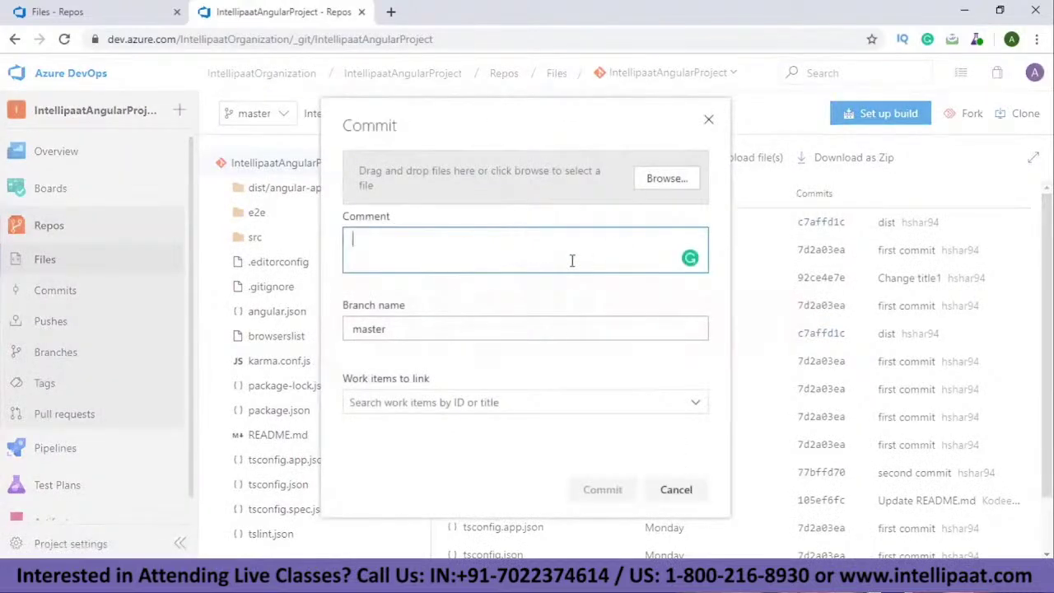
{"action": "left_click", "coordinate": [694, 402]}
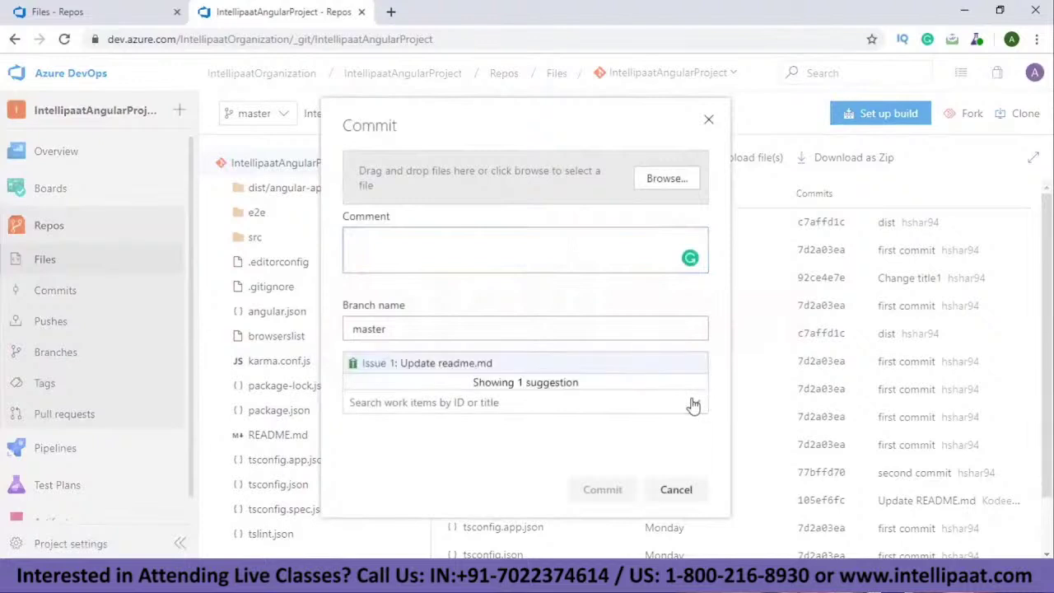
{"action": "left_click", "coordinate": [692, 403]}
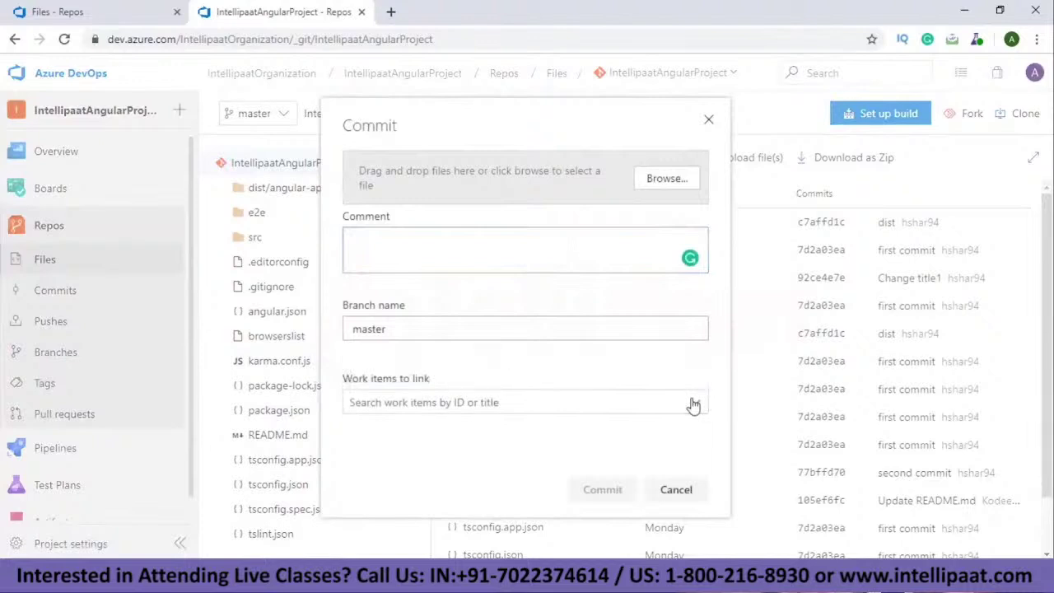
{"action": "left_click", "coordinate": [456, 244]}
{"action": "left_click", "coordinate": [665, 178]}
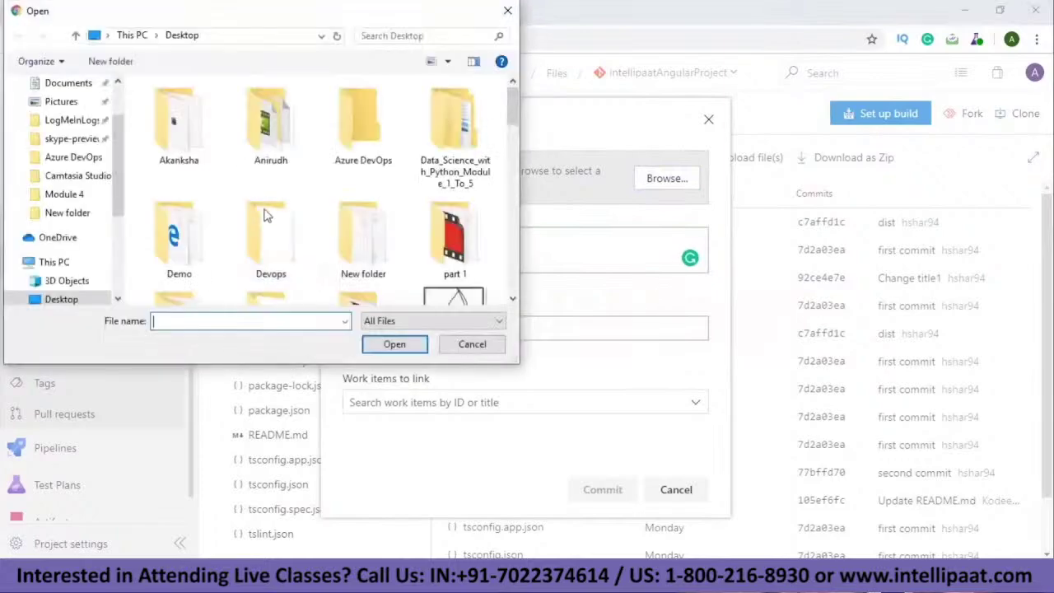
{"action": "left_click", "coordinate": [508, 10]}
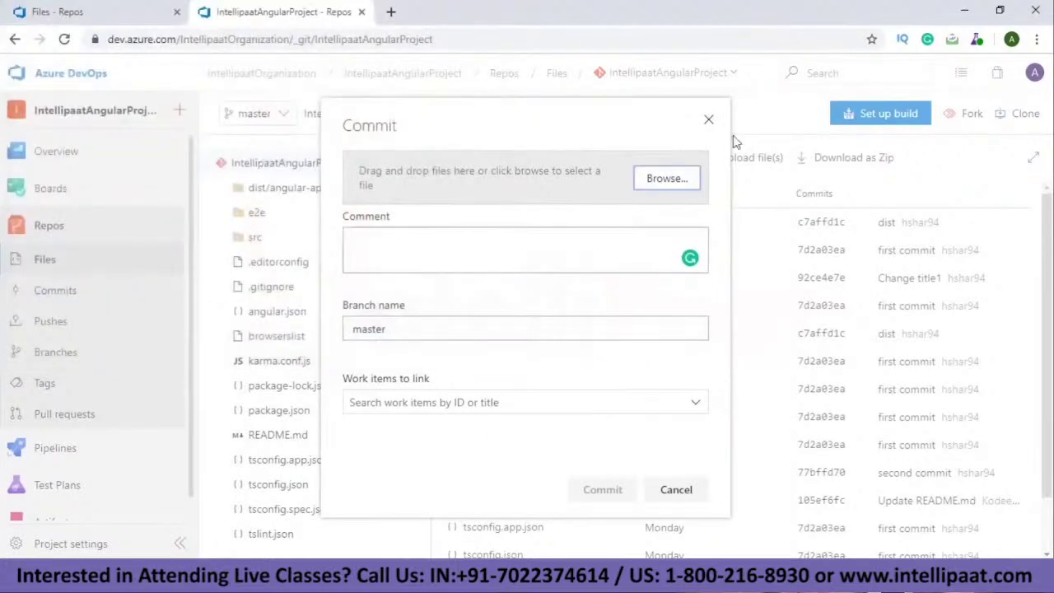
{"action": "left_click", "coordinate": [708, 119]}
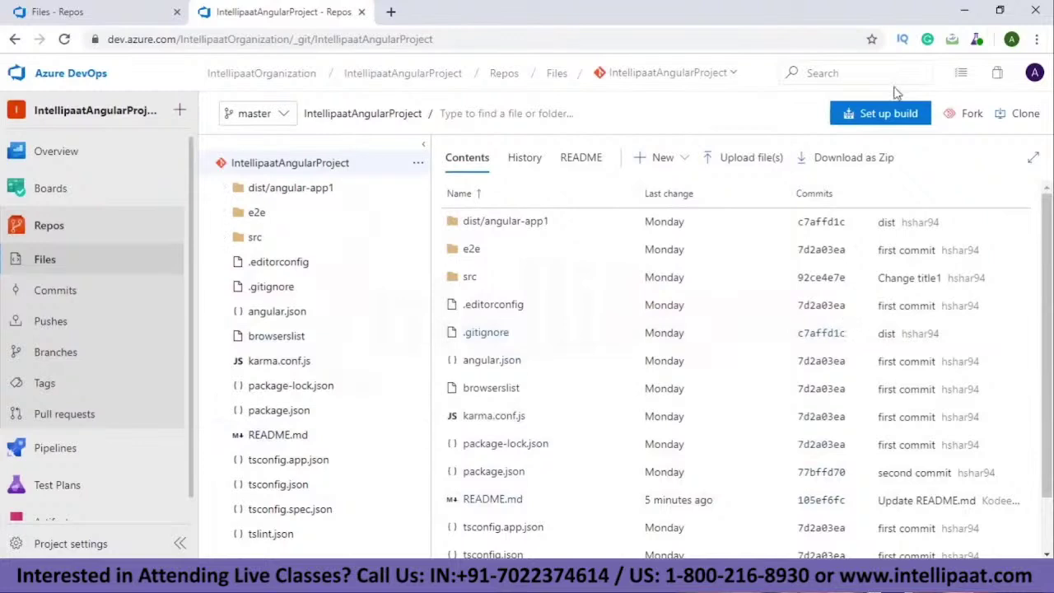
{"action": "left_click", "coordinate": [1011, 115]}
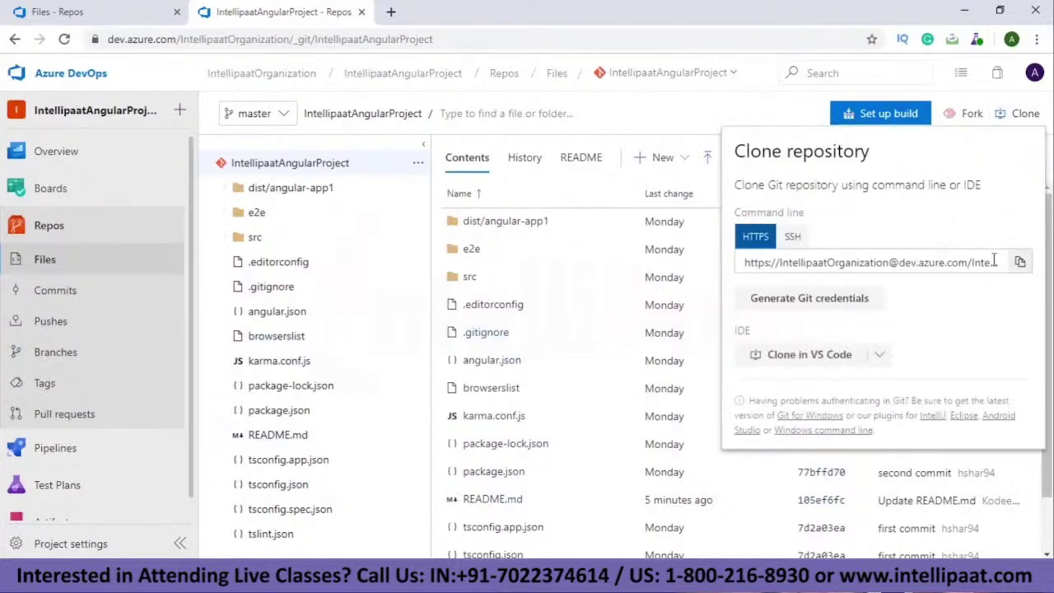
{"action": "left_click", "coordinate": [1019, 262]}
{"action": "left_click", "coordinate": [1012, 116]}
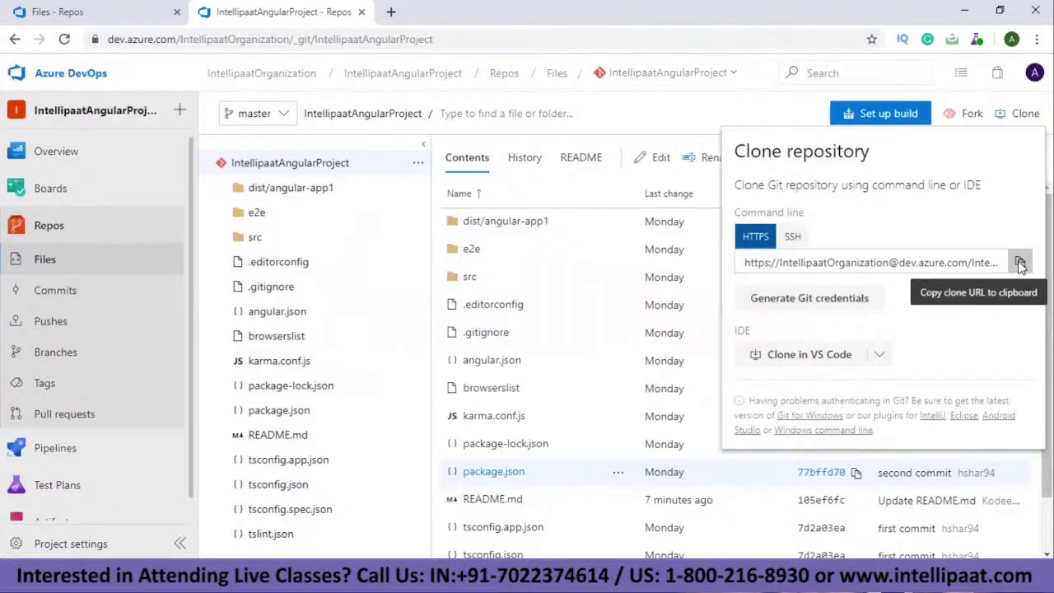
{"action": "left_click", "coordinate": [1020, 262]}
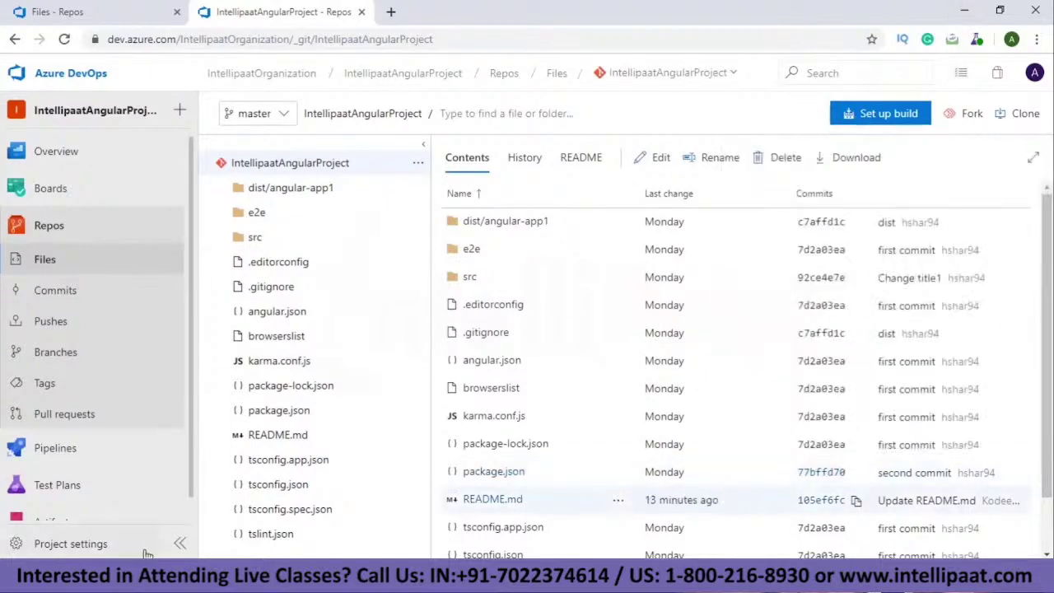
Step: List the home directory in Git Bash and look inside the angular-app1 folder
{"action": "type", "text": "d"}
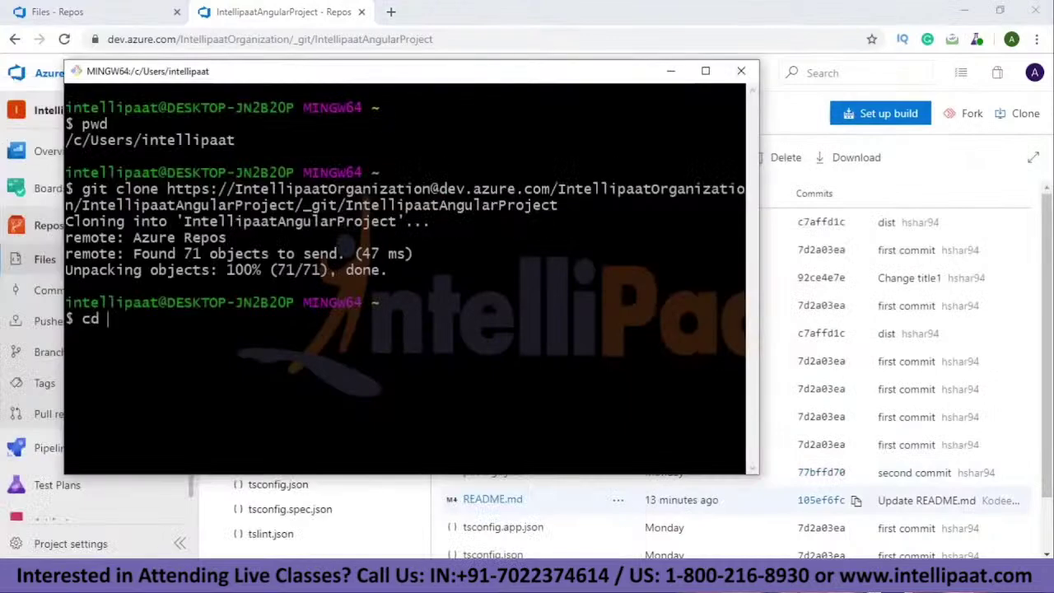
{"action": "key", "text": "BackSpace"}
{"action": "key", "text": "BackSpace"}
{"action": "type", "text": "ls"}
{"action": "key", "text": "Return"}
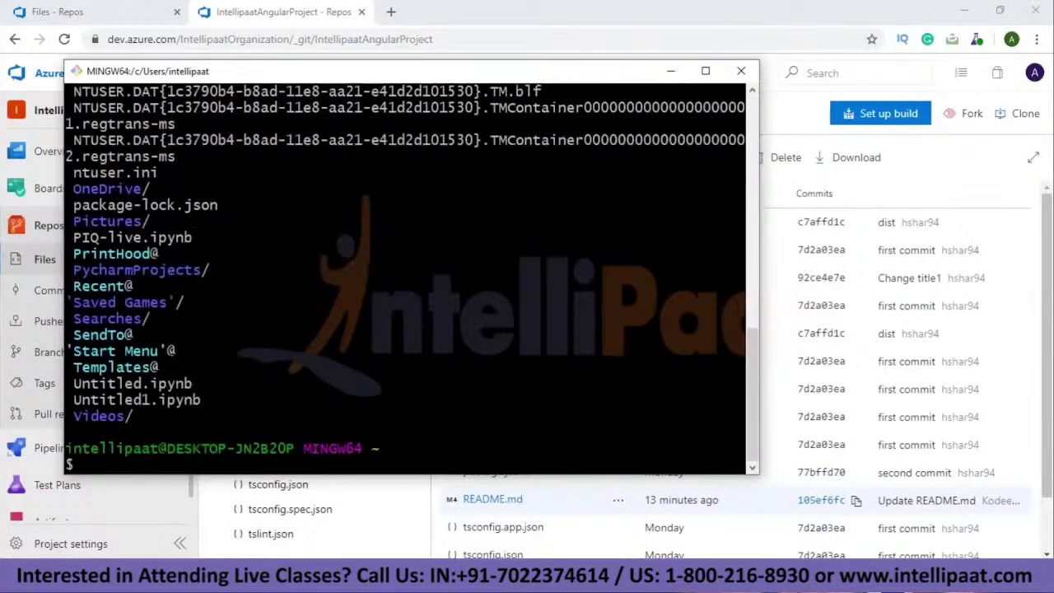
{"action": "scroll", "coordinate": [408, 276], "scroll_direction": "up", "scroll_amount": 15}
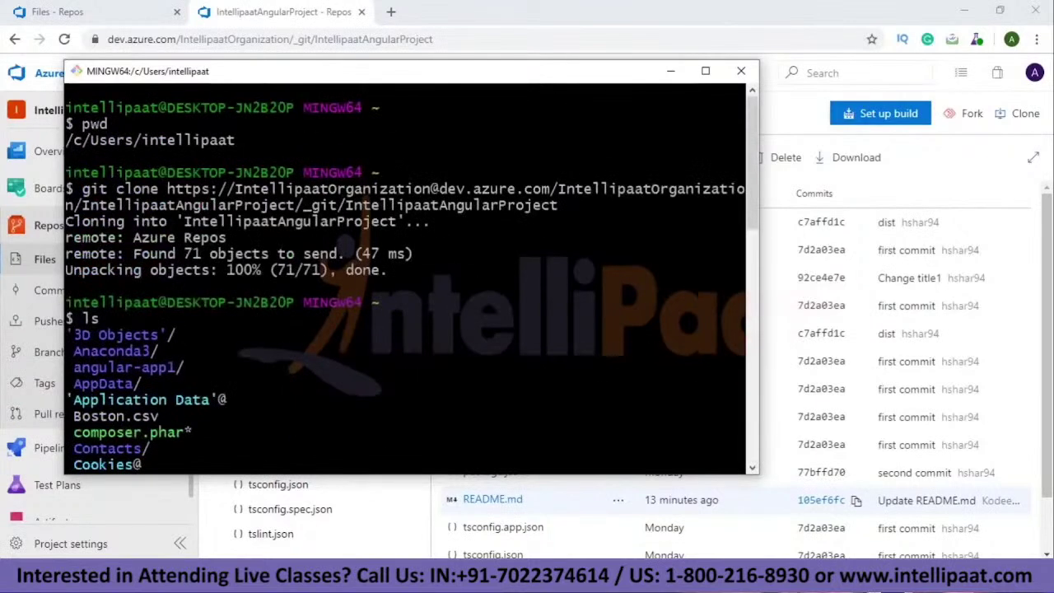
{"action": "type", "text": "cd angu"}
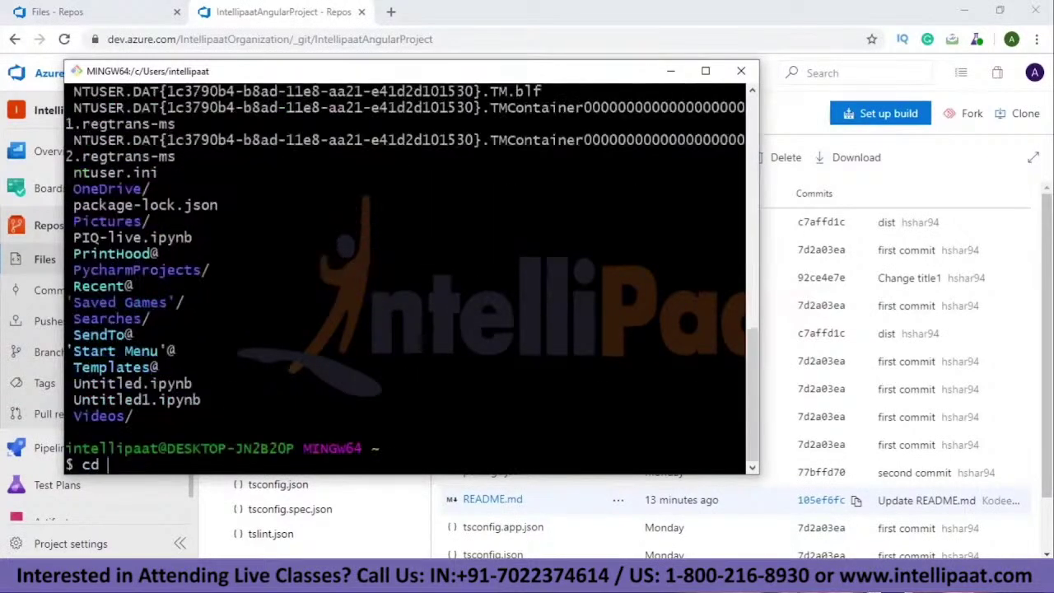
{"action": "key", "text": "Tab"}
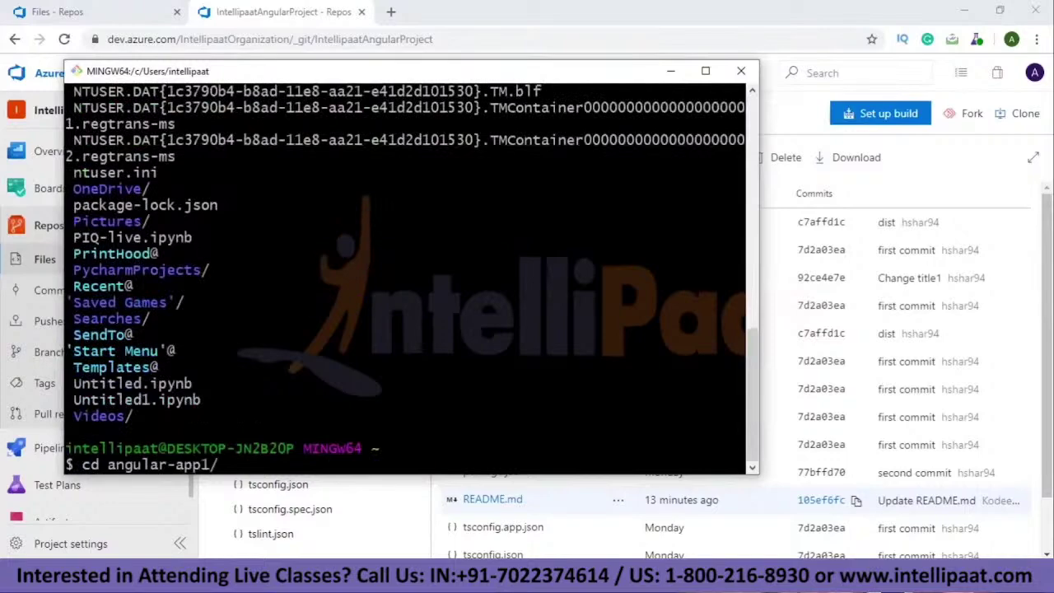
{"action": "key", "text": "Return"}
{"action": "scroll", "coordinate": [408, 276], "scroll_direction": "up", "scroll_amount": 15}
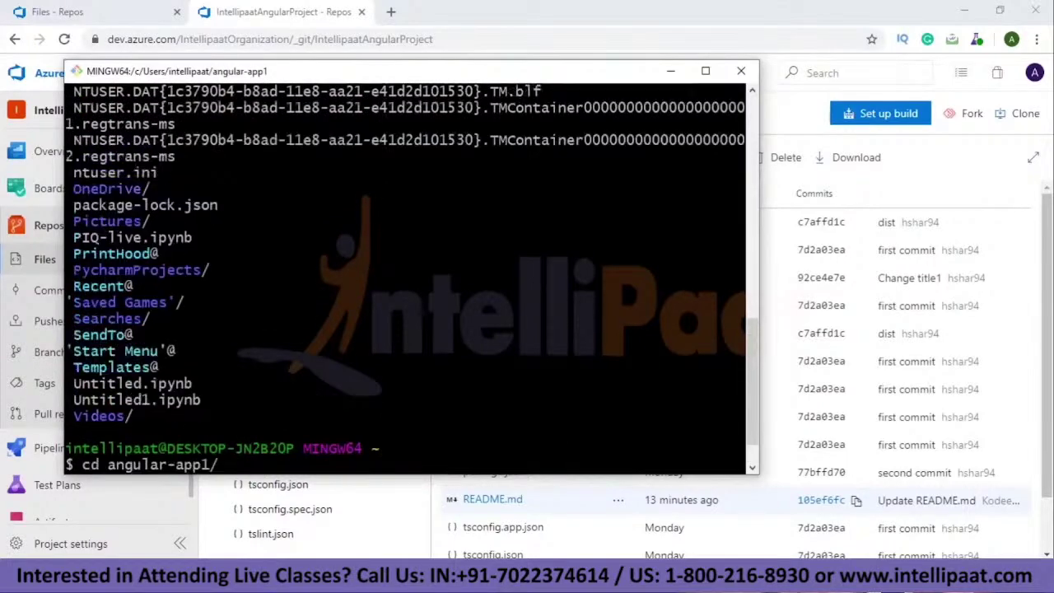
{"action": "scroll", "coordinate": [407, 276], "scroll_direction": "down", "scroll_amount": 6}
{"action": "scroll", "coordinate": [408, 275], "scroll_direction": "up", "scroll_amount": 7}
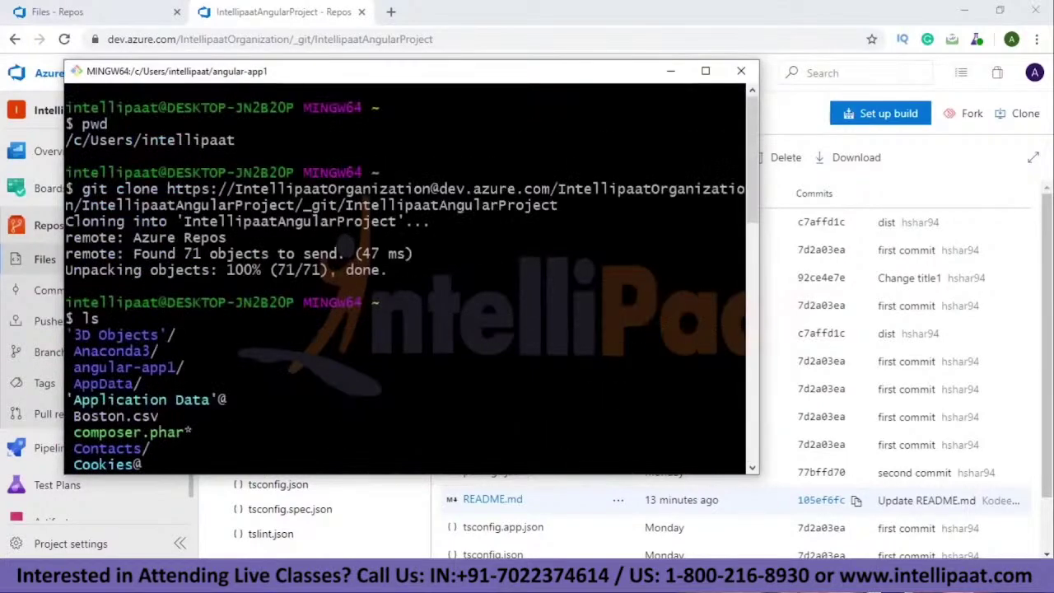
{"action": "scroll", "coordinate": [408, 276], "scroll_direction": "down", "scroll_amount": 16}
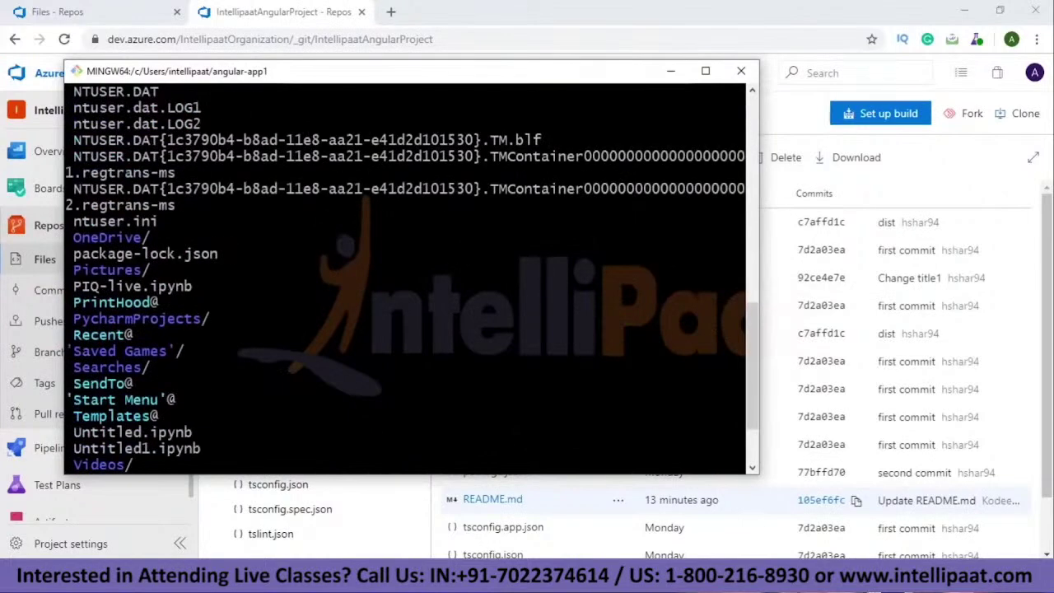
Step: Move into the cloned IntellipaatAngularProject folder and list its files
{"action": "type", "text": "cd .."}
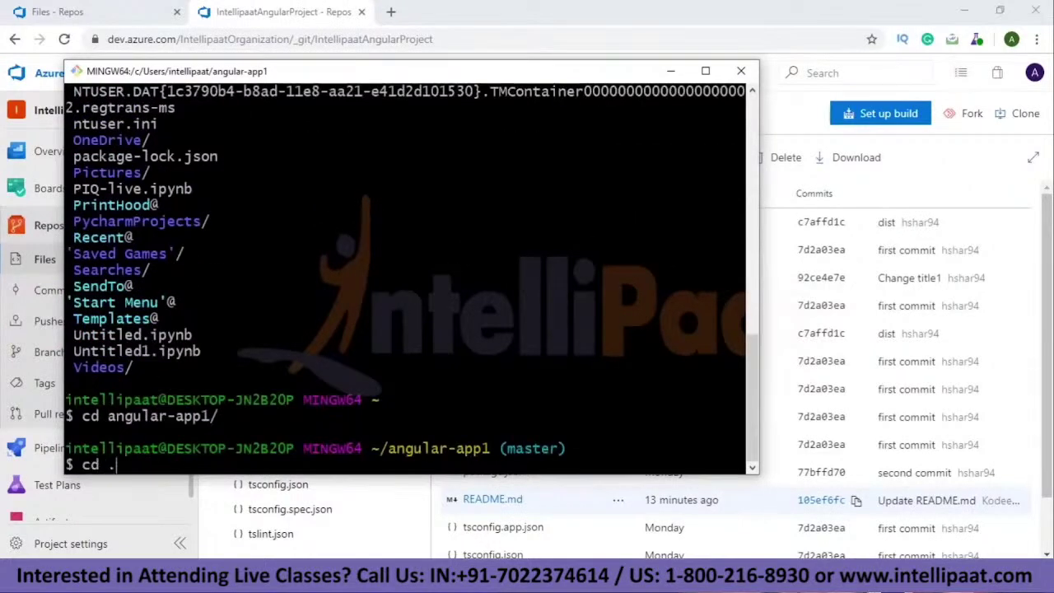
{"action": "key", "text": "Return"}
{"action": "type", "text": "cd intel"}
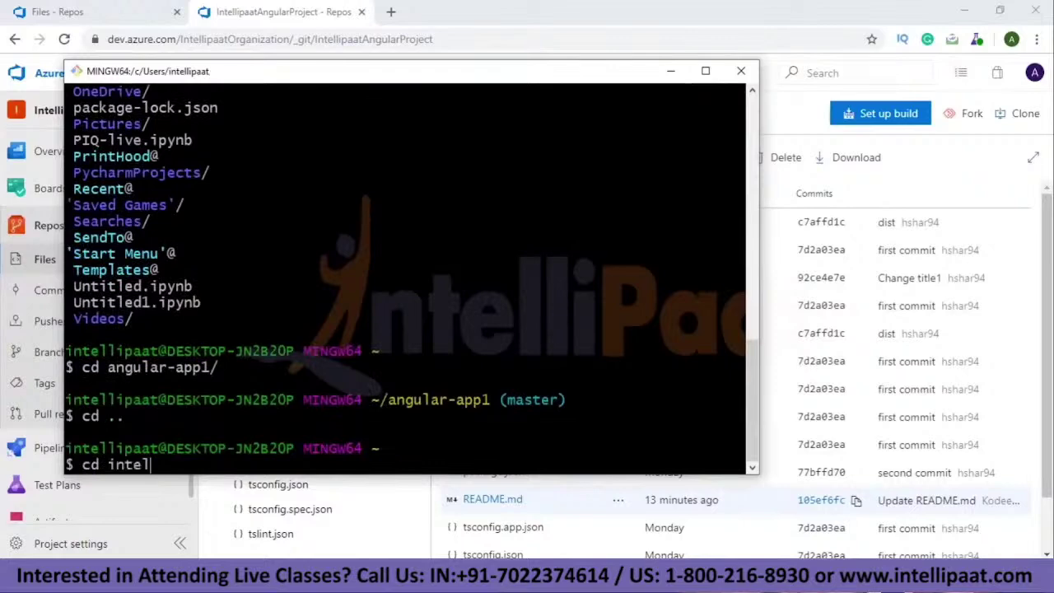
{"action": "key", "text": "Tab"}
{"action": "key", "text": "Return"}
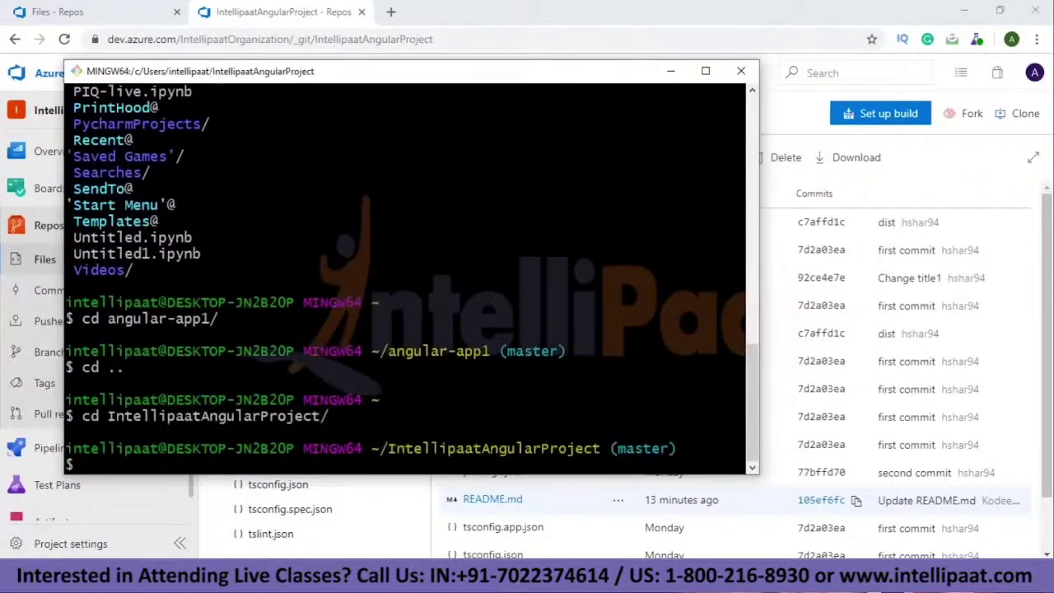
{"action": "type", "text": "ls"}
{"action": "key", "text": "Return"}
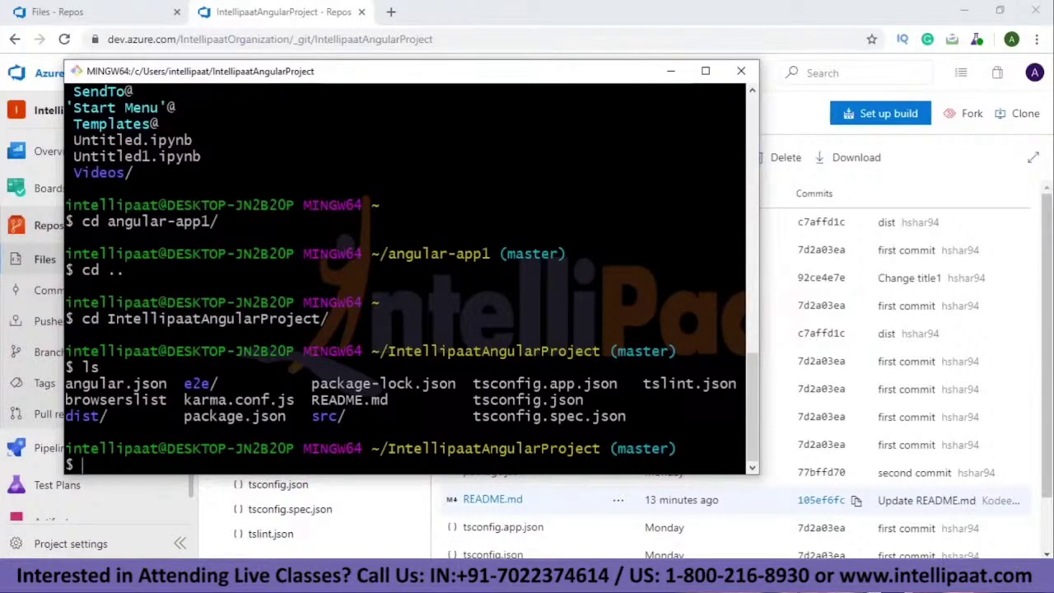
Step: Edit readme.md in nano to remove 'for fun' from line 2 and save it
{"action": "type", "text": "nano readme.md"}
{"action": "key", "text": "Return"}
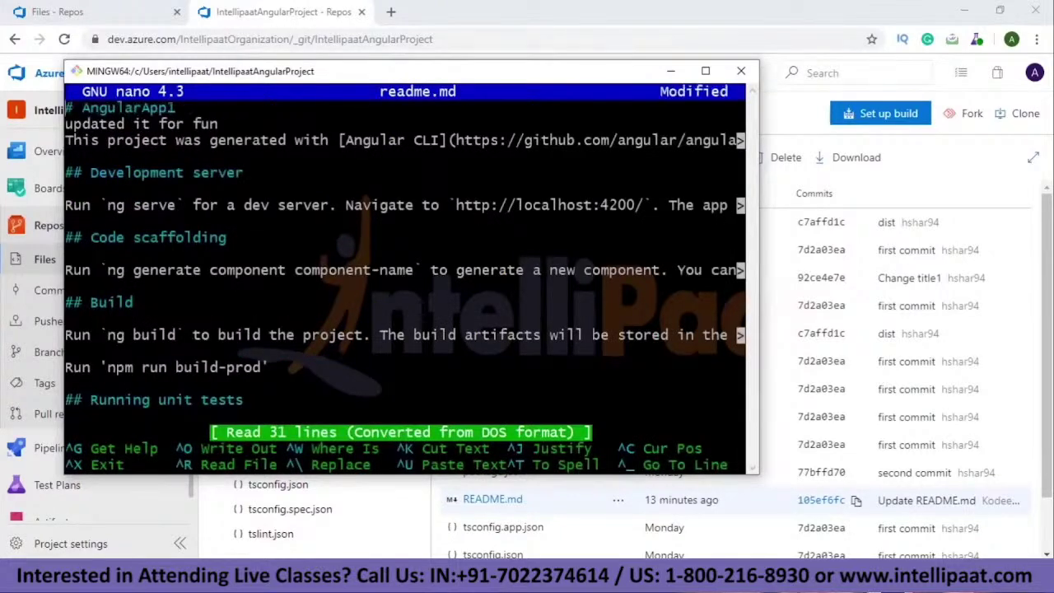
{"action": "key", "text": "BackSpace"}
{"action": "key", "text": "BackSpace"}
{"action": "key", "text": "BackSpace"}
{"action": "key", "text": "BackSpace"}
{"action": "key", "text": "BackSpace"}
{"action": "key", "text": "BackSpace"}
{"action": "key", "text": "BackSpace"}
{"action": "key", "text": "BackSpace"}
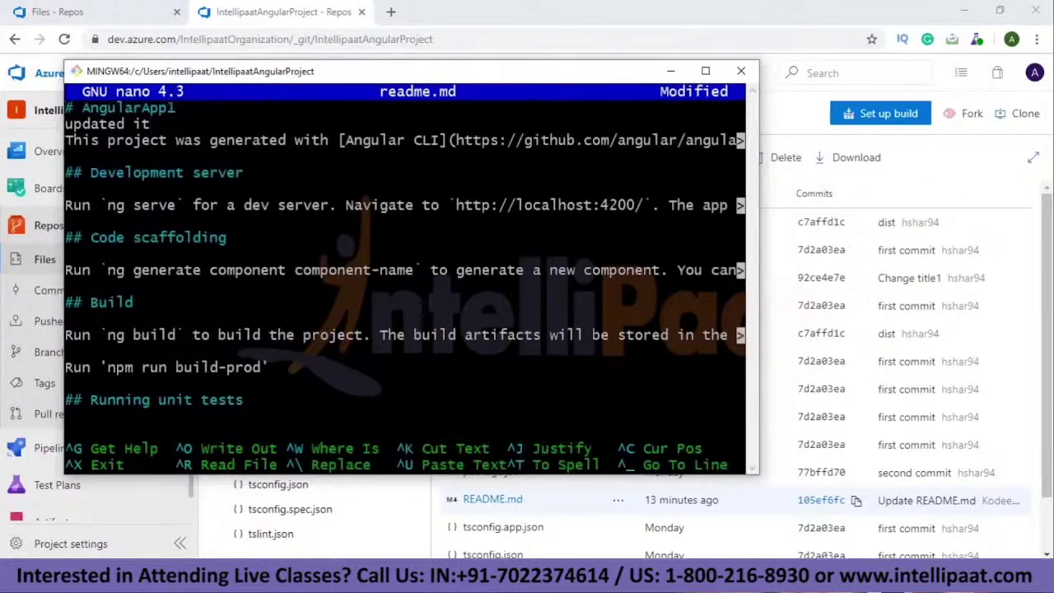
{"action": "key", "text": "ctrl+x"}
{"action": "key", "text": "y"}
{"action": "key", "text": "Return"}
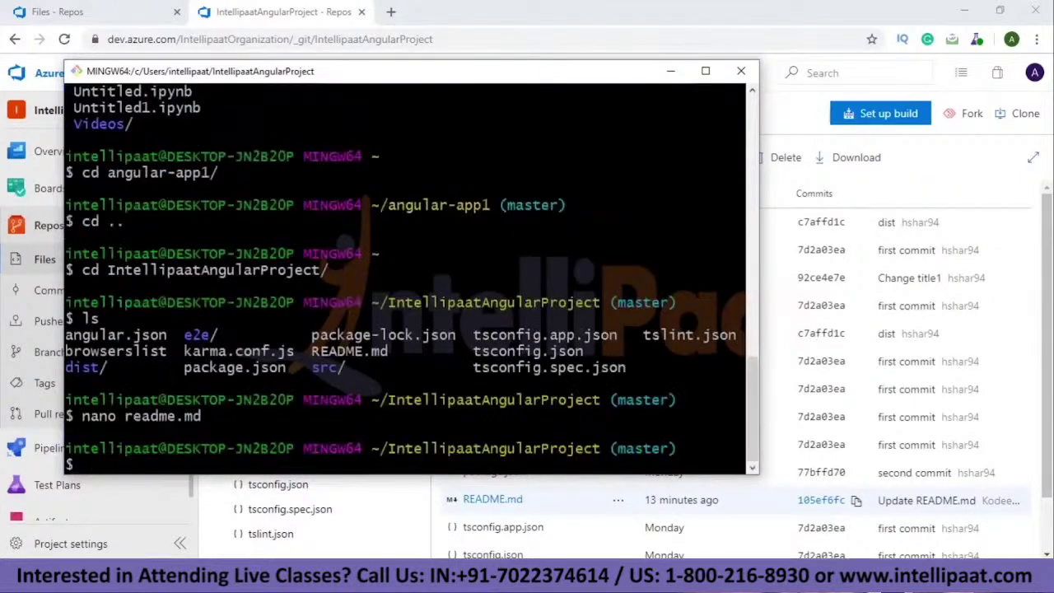
Step: Stage all changes, commit as 'updated readme', and push to Azure Repos master
{"action": "type", "text": "git add ."}
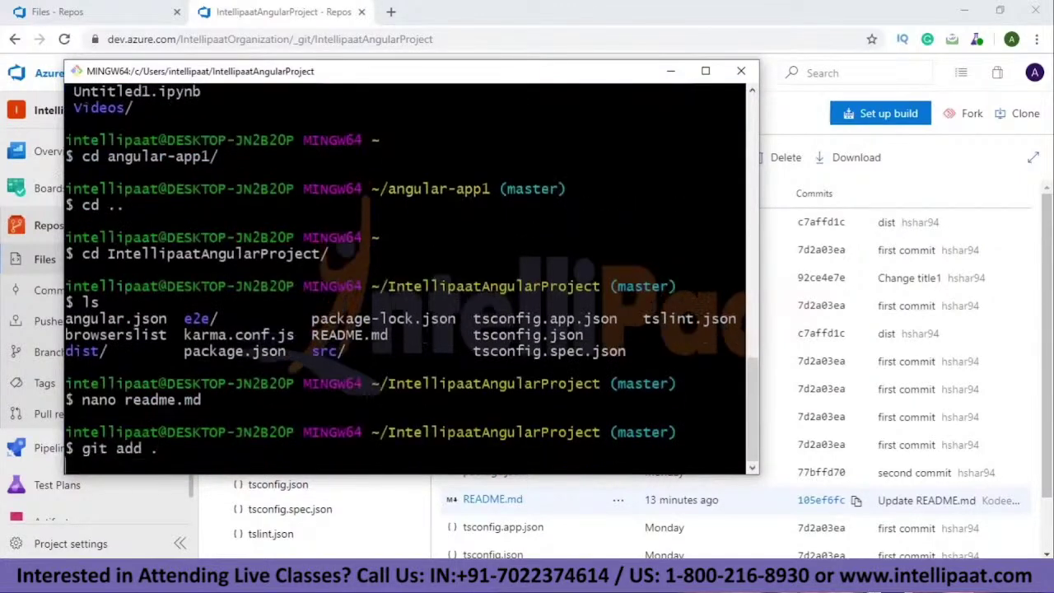
{"action": "key", "text": "Return"}
{"action": "type", "text": "git commit -m \""}
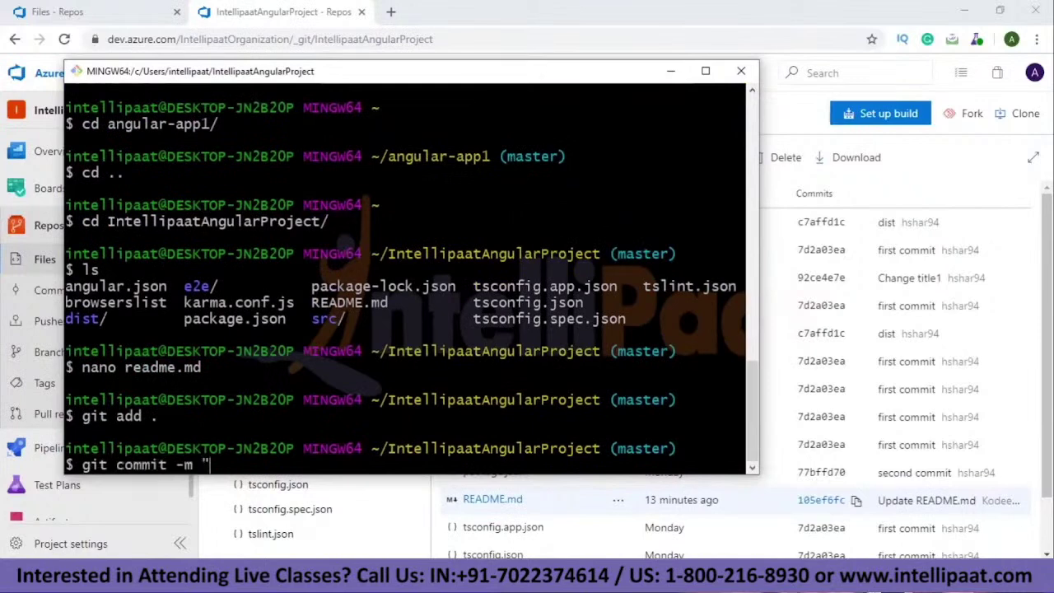
{"action": "type", "text": "updated readme\""}
{"action": "key", "text": "Return"}
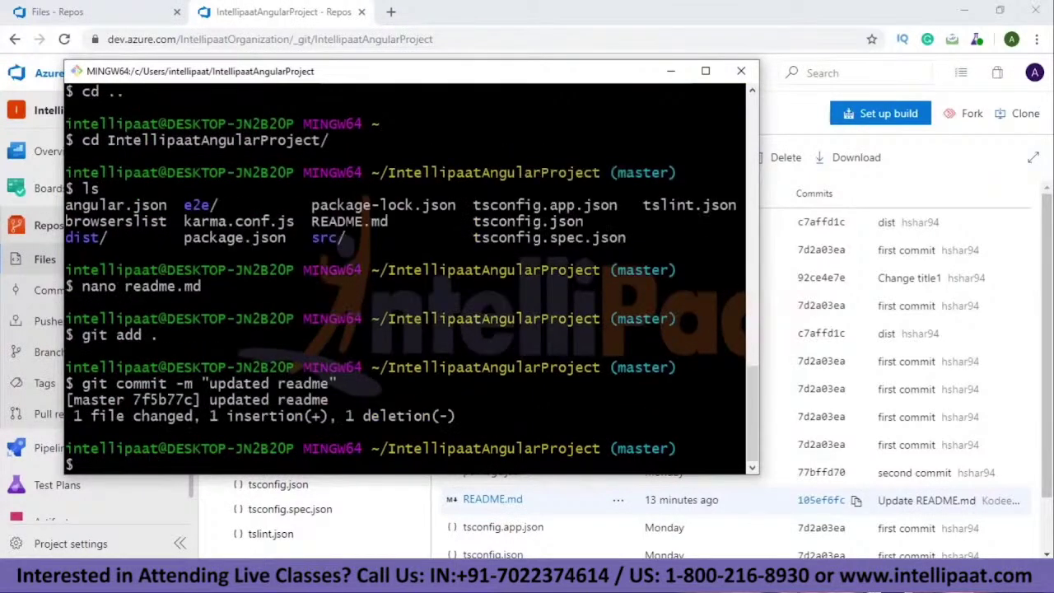
{"action": "type", "text": "git push"}
{"action": "key", "text": "Return"}
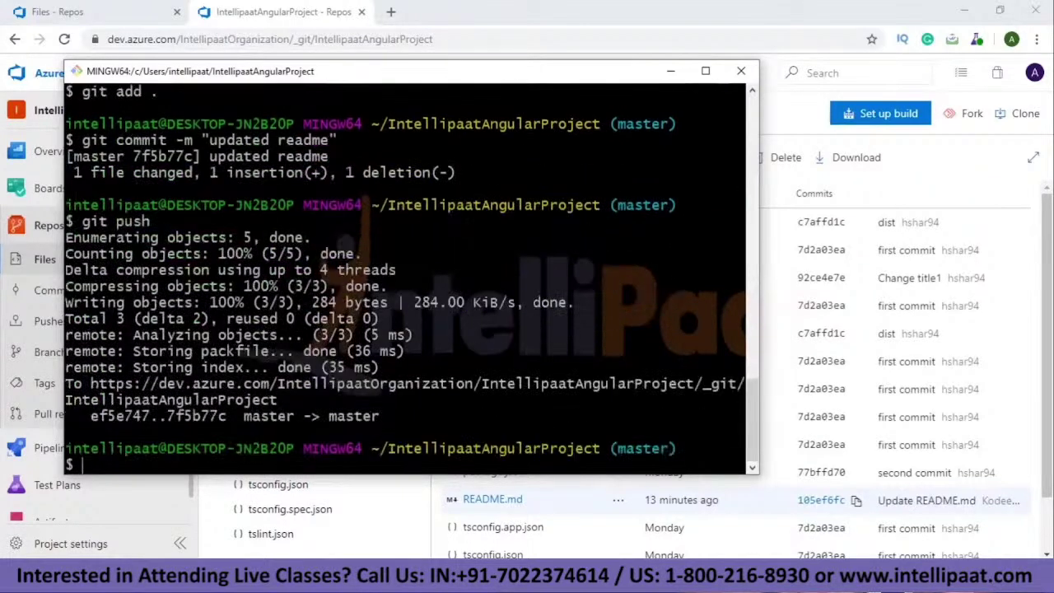
{"action": "left_click", "coordinate": [672, 74]}
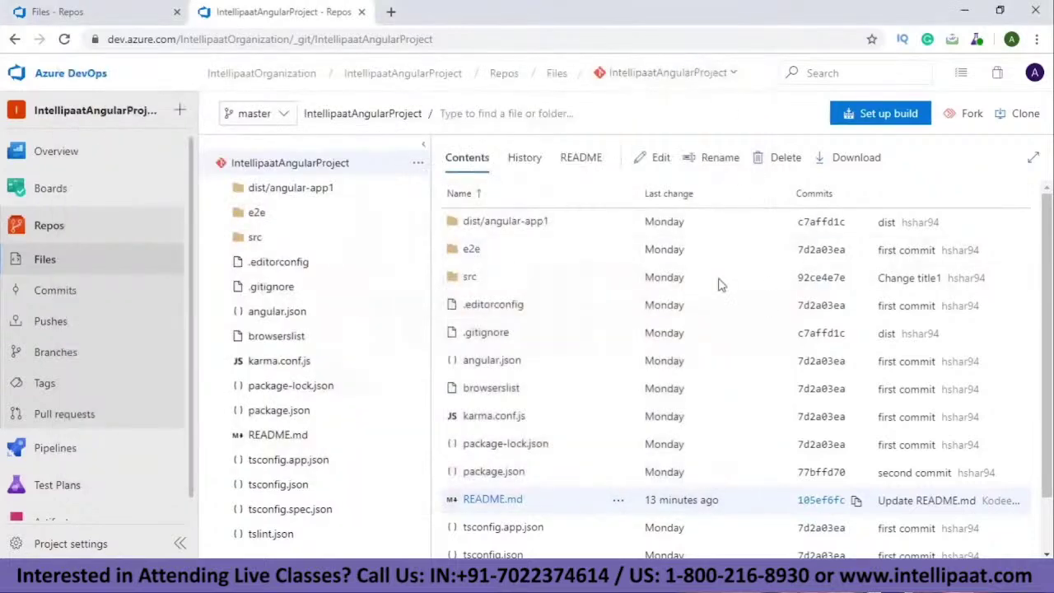
Step: Check README.md's Contents shows line 2 as 'updated it', then return to the repository root
{"action": "left_click", "coordinate": [488, 499]}
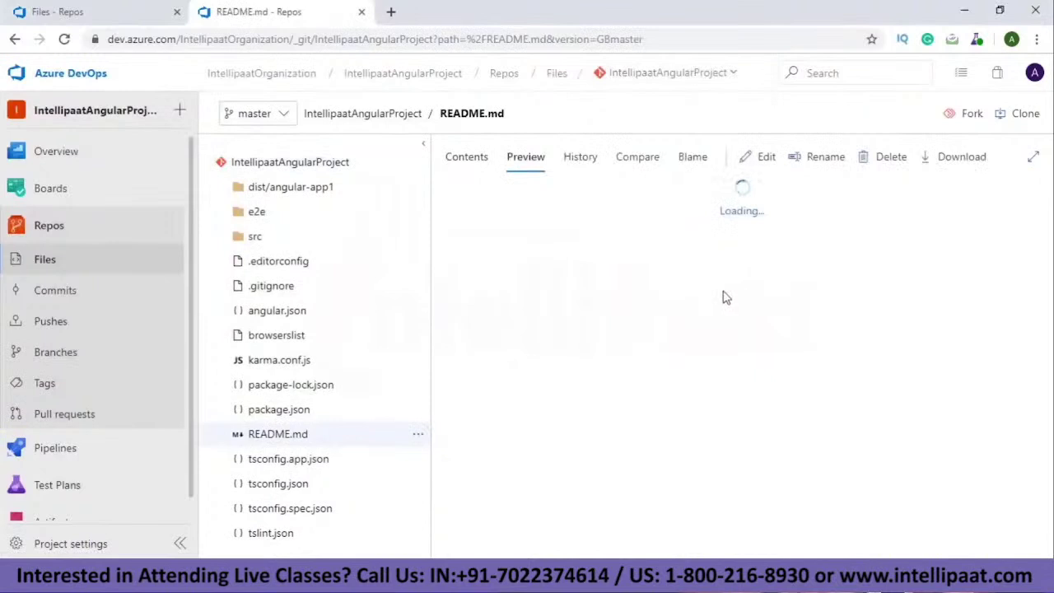
{"action": "left_click", "coordinate": [467, 157]}
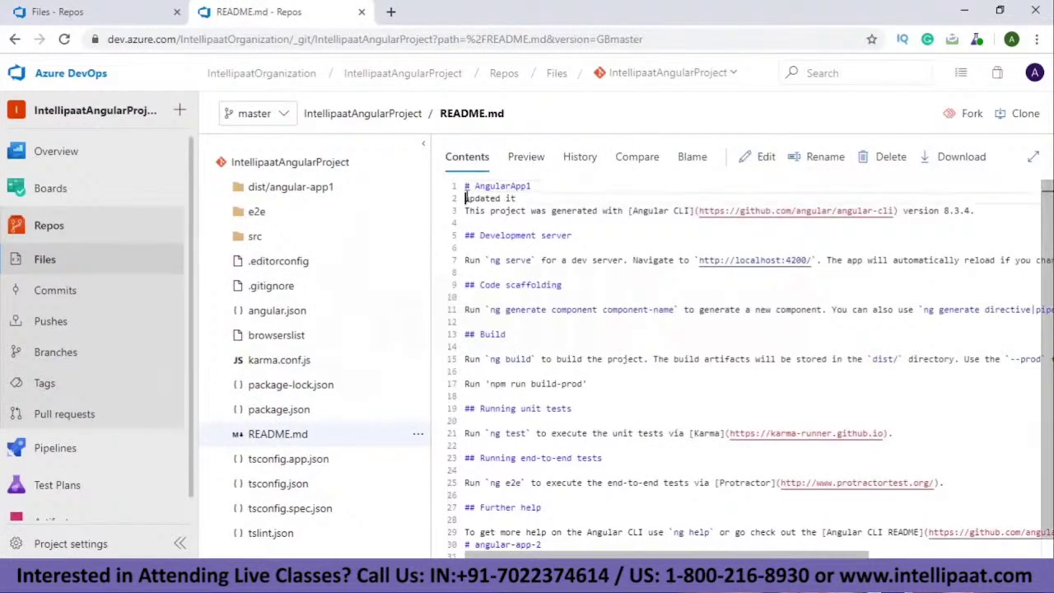
{"action": "left_click_drag", "start_coordinate": [464, 197], "coordinate": [517, 197]}
{"action": "left_click", "coordinate": [556, 220]}
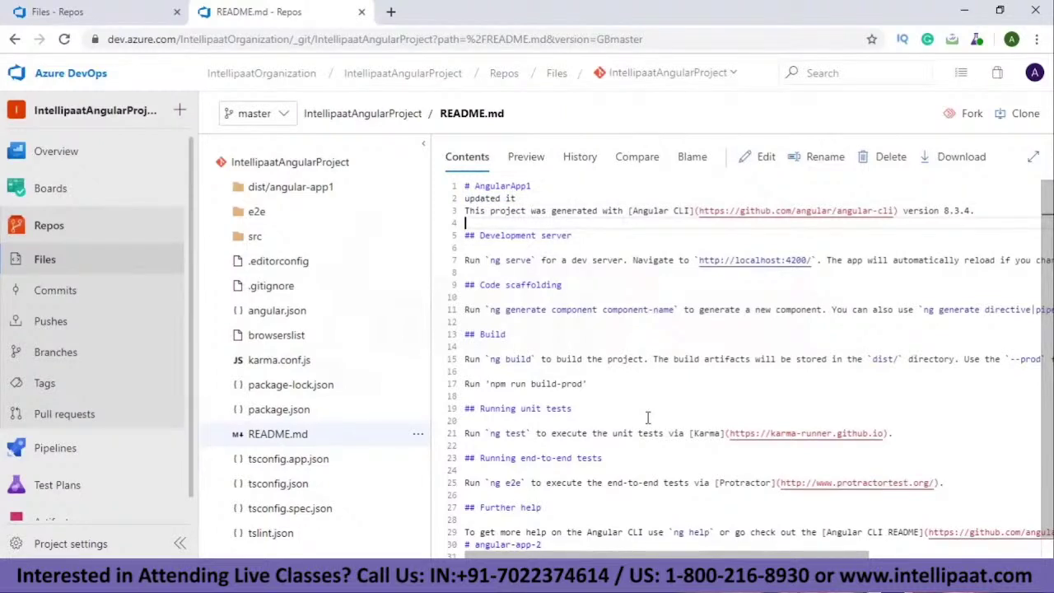
{"action": "left_click", "coordinate": [300, 164]}
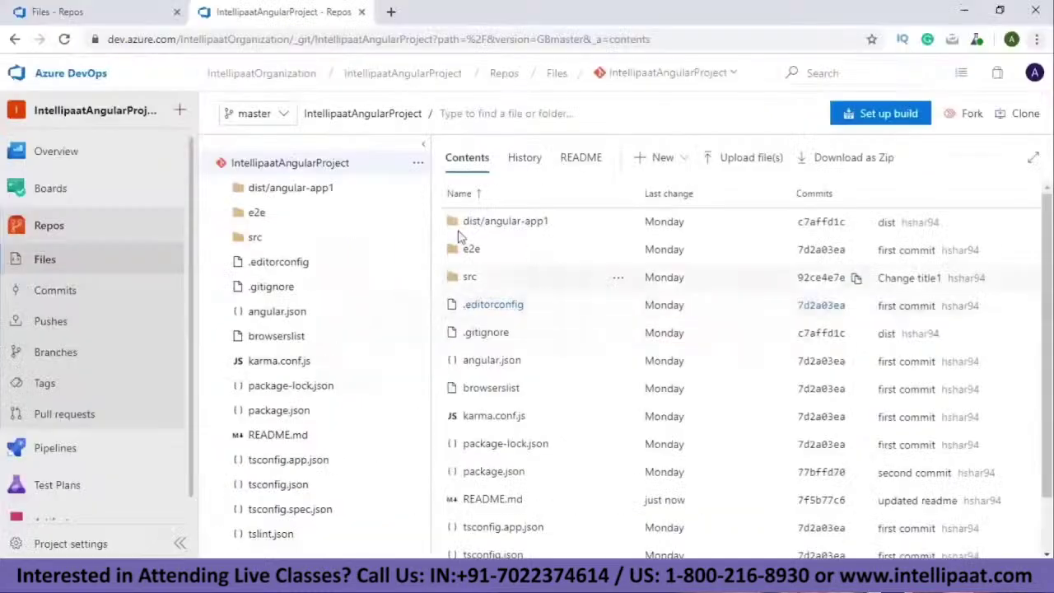
Step: Expand and collapse the dist/angular-app1 folder, then go to Pipelines > Builds
{"action": "left_click", "coordinate": [494, 222]}
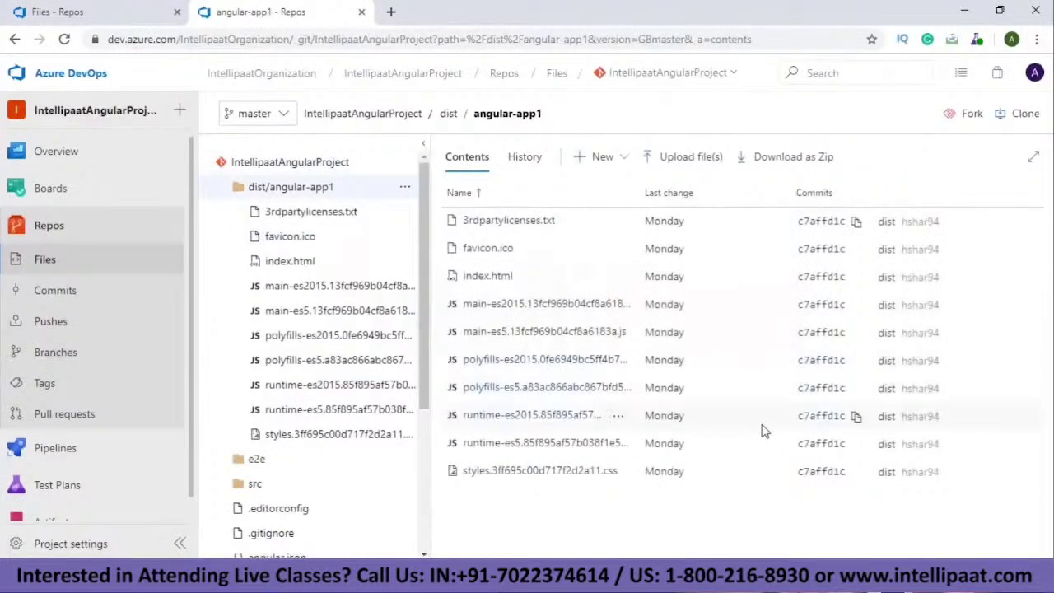
{"action": "left_click", "coordinate": [331, 196]}
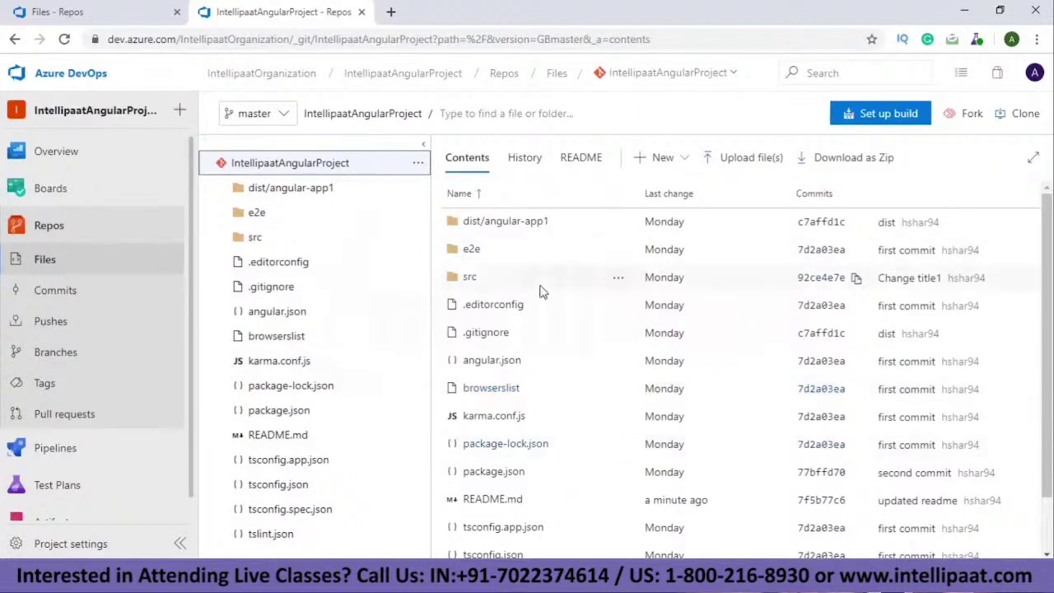
{"action": "left_click", "coordinate": [160, 444]}
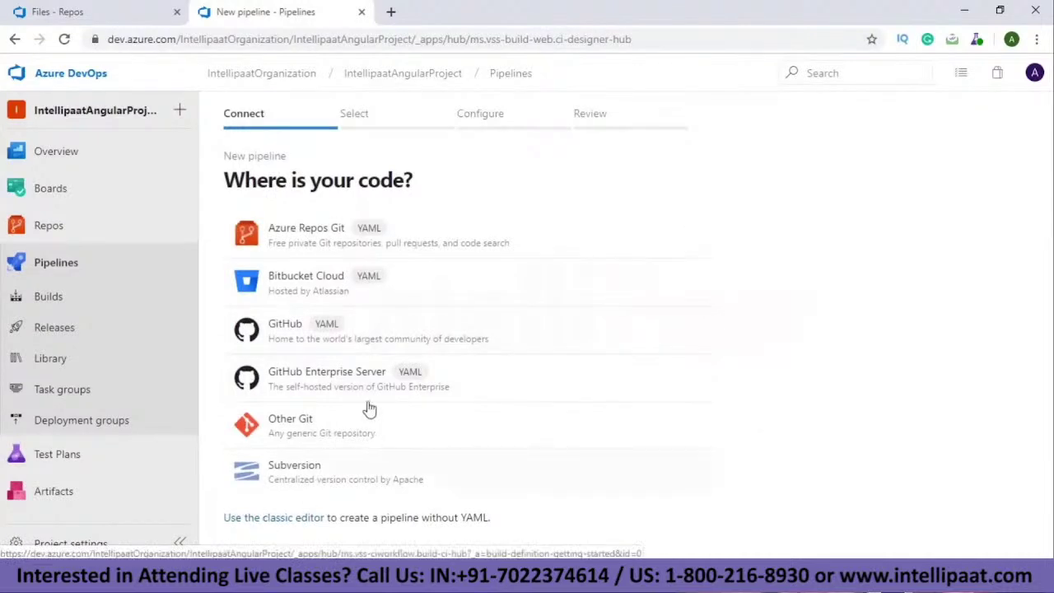
Step: Start a pipeline from Azure Repos Git, IntellipaatAngularProject repository, using the Node.js template
{"action": "left_click", "coordinate": [336, 252]}
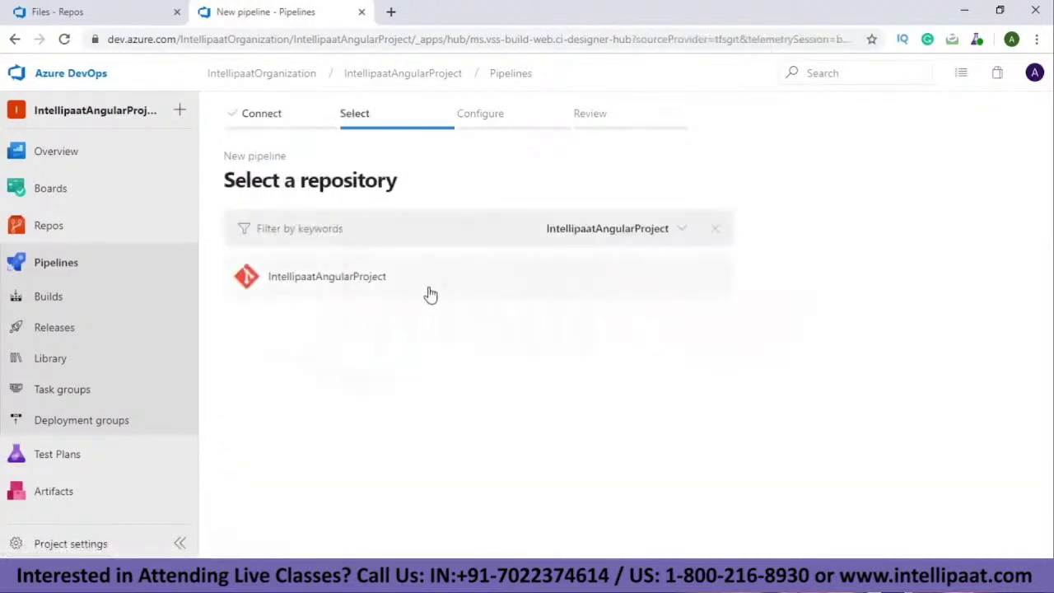
{"action": "left_click", "coordinate": [384, 285]}
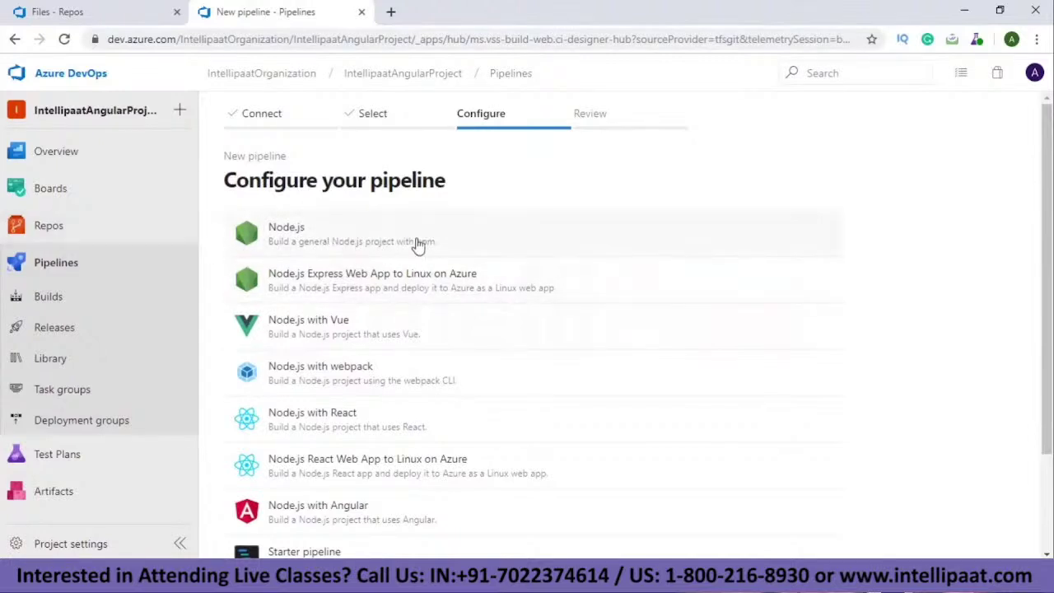
{"action": "left_click", "coordinate": [418, 243]}
Step: Change the YAML build script line to npm run build-prod
{"action": "scroll", "coordinate": [465, 356], "scroll_direction": "down", "scroll_amount": 1}
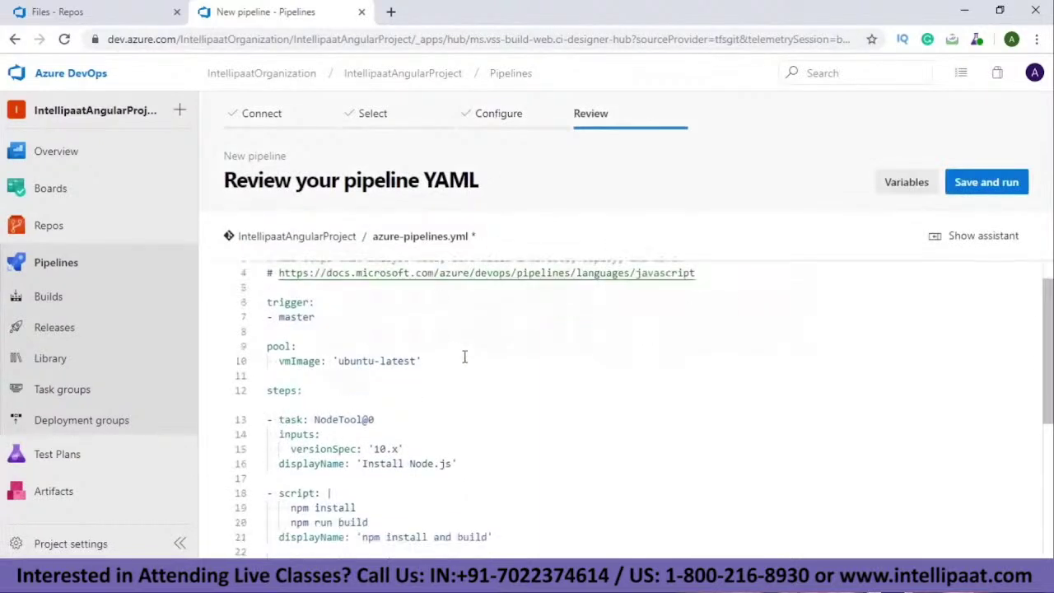
{"action": "scroll", "coordinate": [465, 357], "scroll_direction": "down", "scroll_amount": 1}
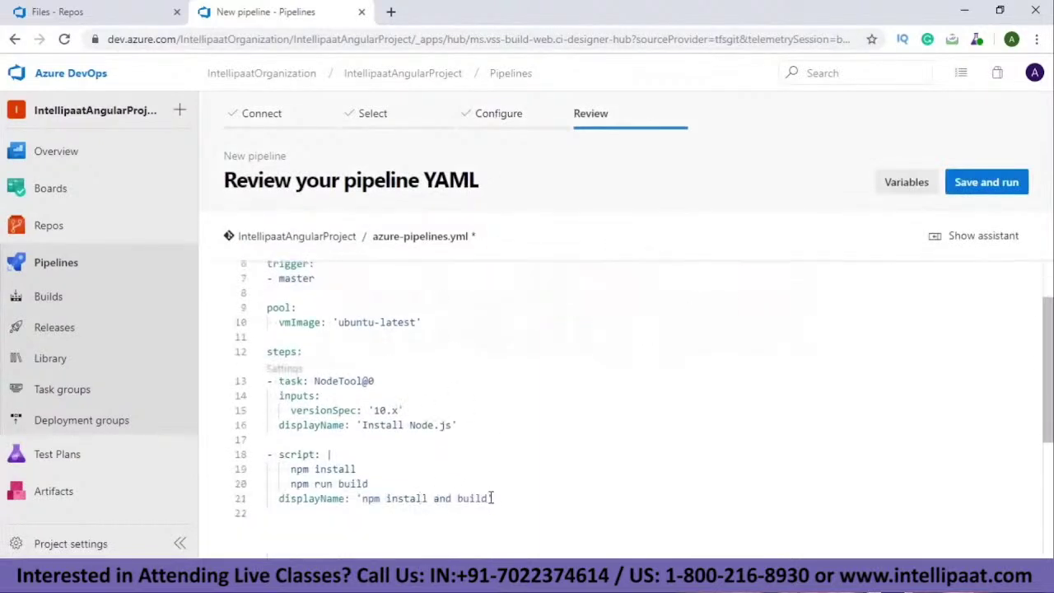
{"action": "left_click", "coordinate": [386, 484]}
{"action": "type", "text": "-"}
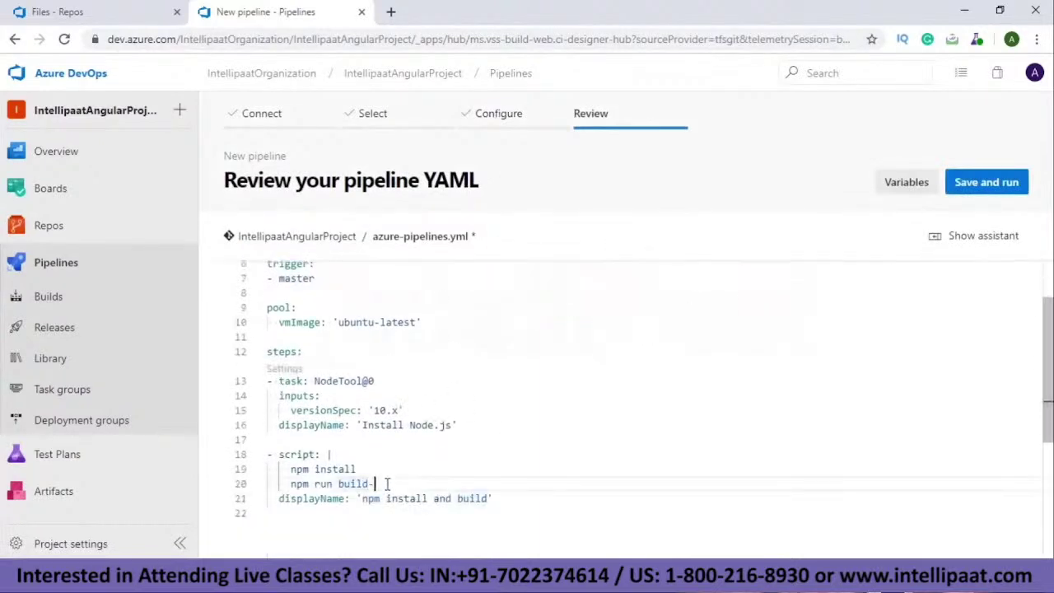
{"action": "type", "text": "prod"}
{"action": "left_click", "coordinate": [651, 352]}
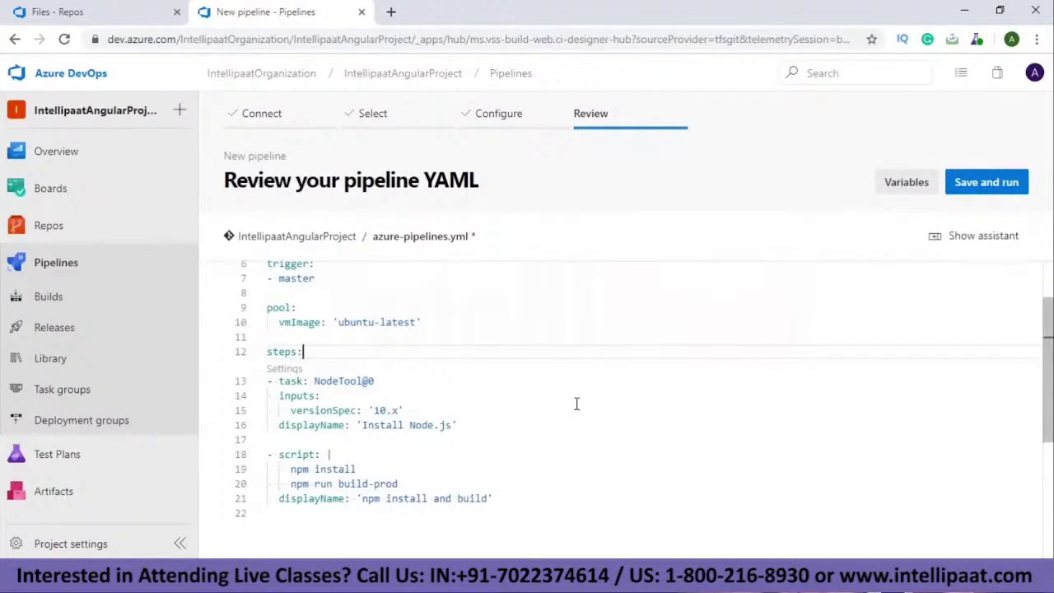
{"action": "scroll", "coordinate": [577, 403], "scroll_direction": "up", "scroll_amount": 2}
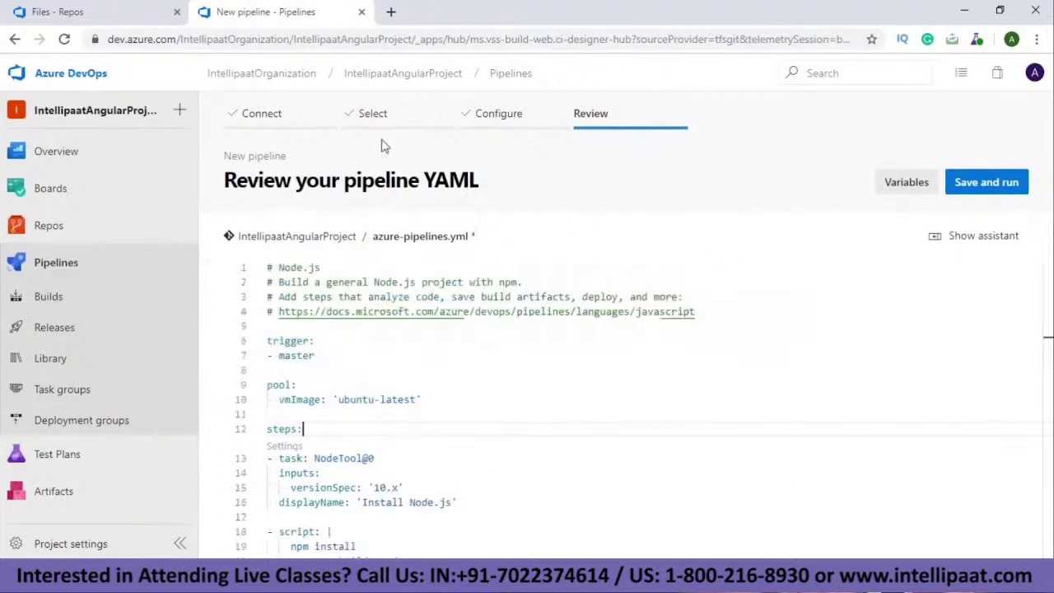
Step: Discard the YAML draft and switch to the classic editor
{"action": "left_click", "coordinate": [15, 38]}
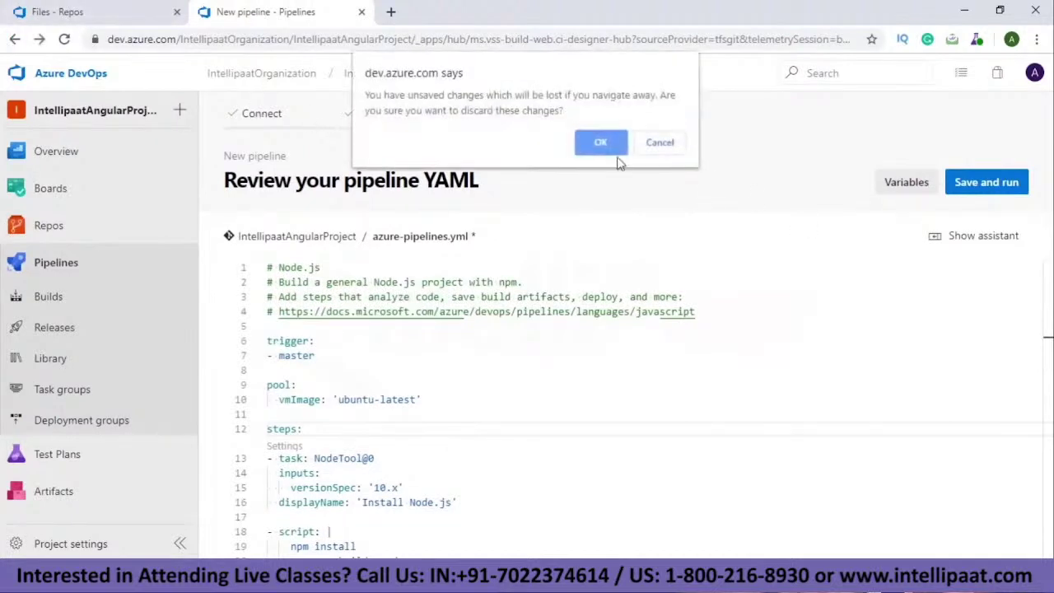
{"action": "left_click", "coordinate": [605, 148]}
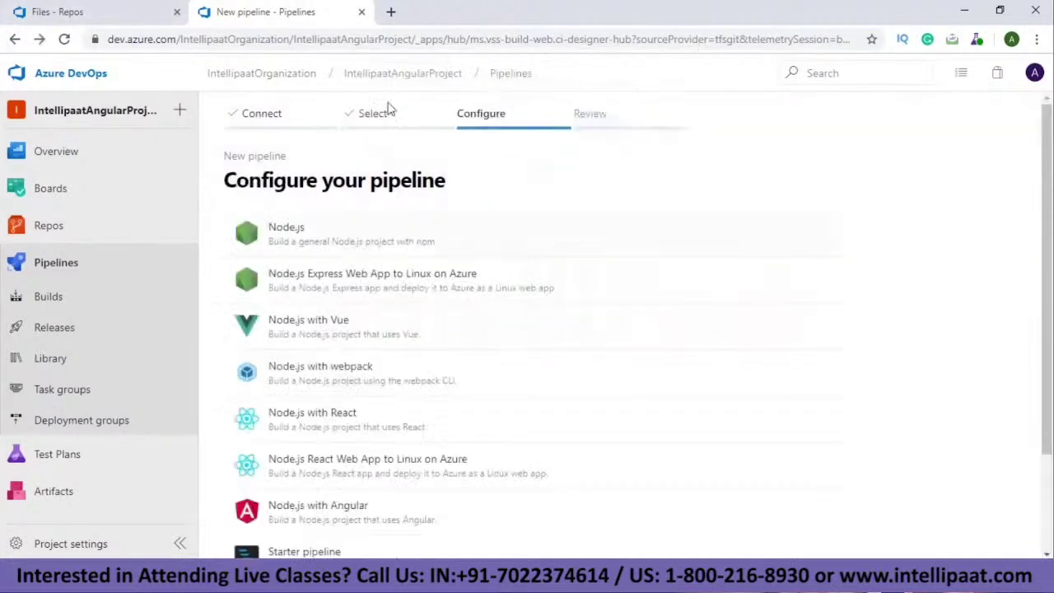
{"action": "left_click", "coordinate": [15, 39]}
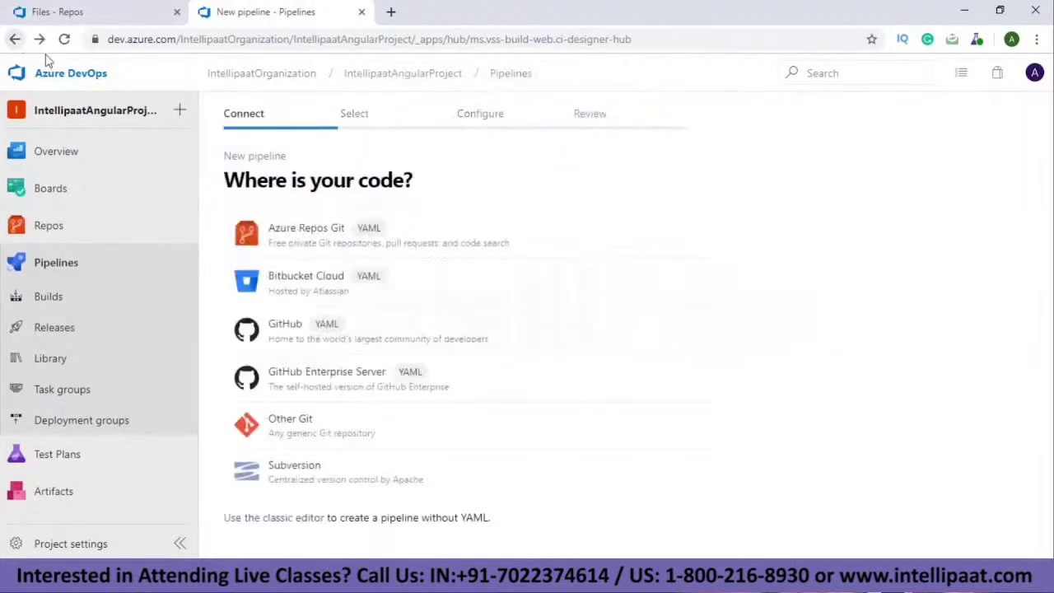
{"action": "left_click", "coordinate": [511, 462]}
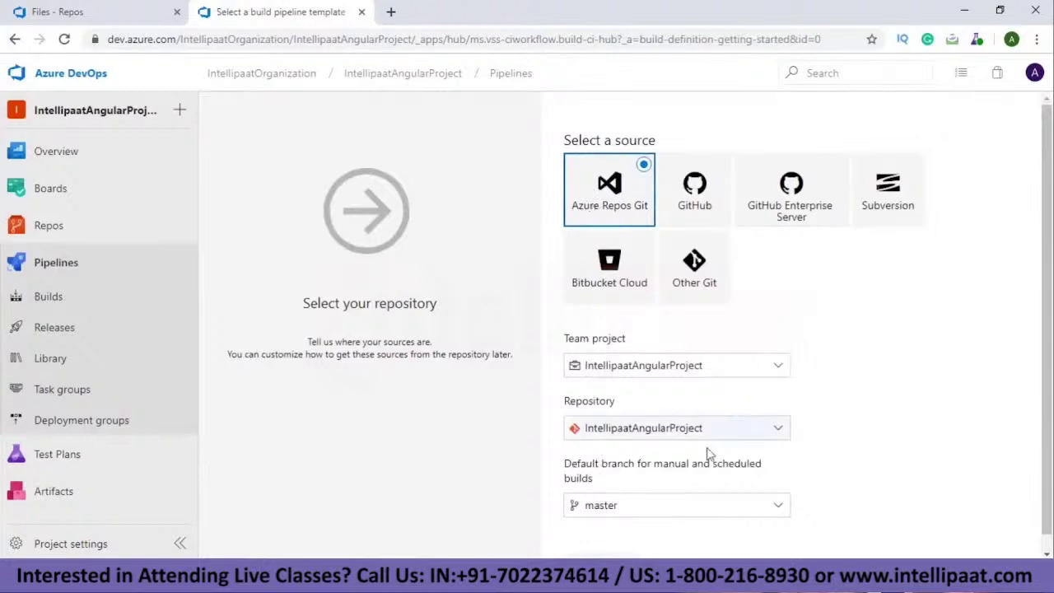
Step: Keep Azure Repos Git on the master branch and start from an Empty job
{"action": "scroll", "coordinate": [704, 461], "scroll_direction": "down", "scroll_amount": 1}
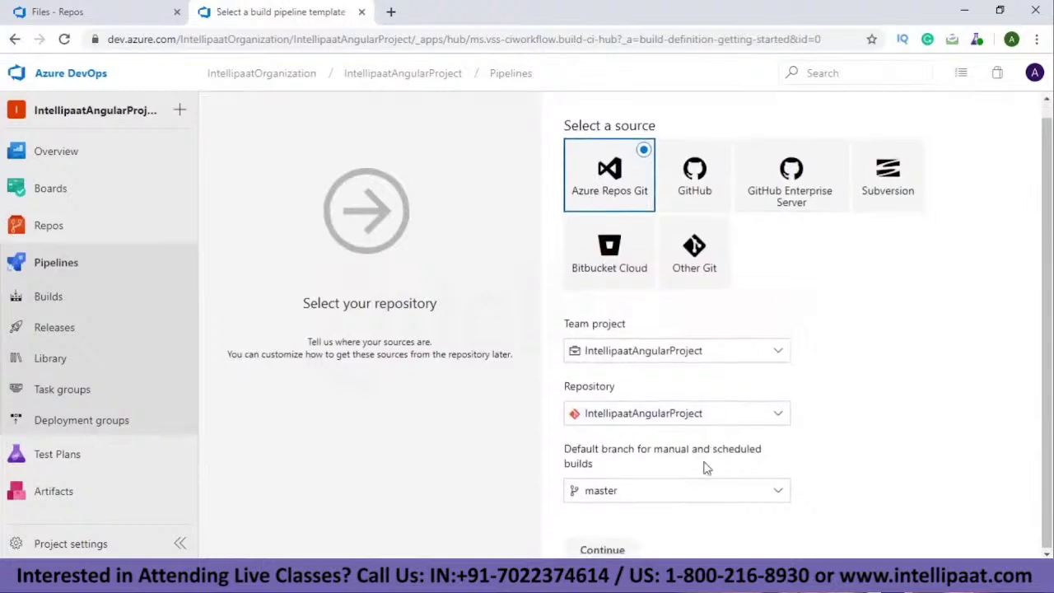
{"action": "left_click", "coordinate": [782, 494]}
{"action": "left_click", "coordinate": [781, 499]}
{"action": "left_click", "coordinate": [602, 549]}
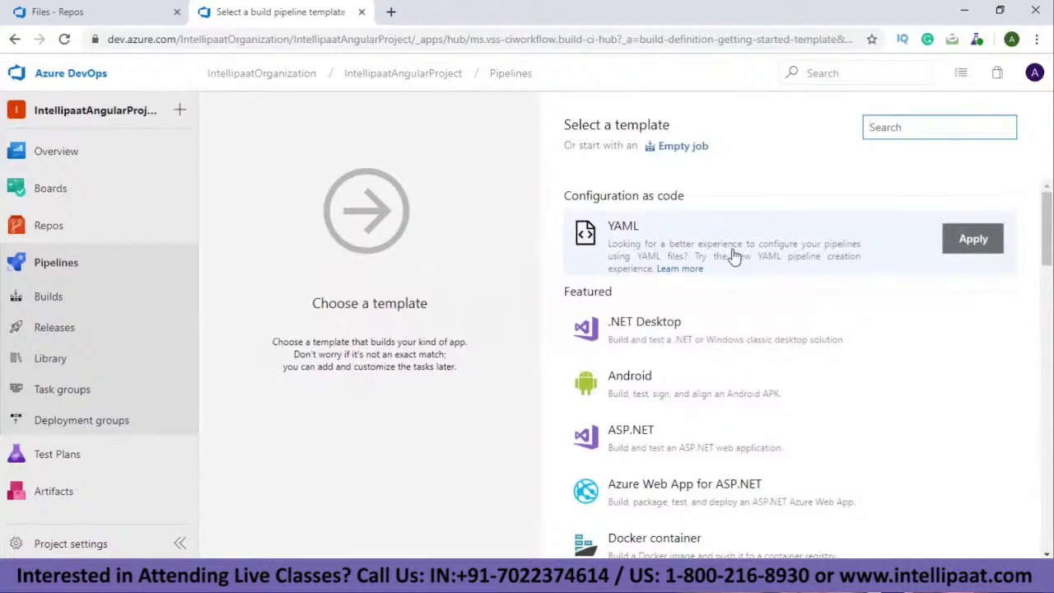
{"action": "scroll", "coordinate": [671, 348], "scroll_direction": "down", "scroll_amount": 10}
{"action": "scroll", "coordinate": [671, 347], "scroll_direction": "up", "scroll_amount": 1}
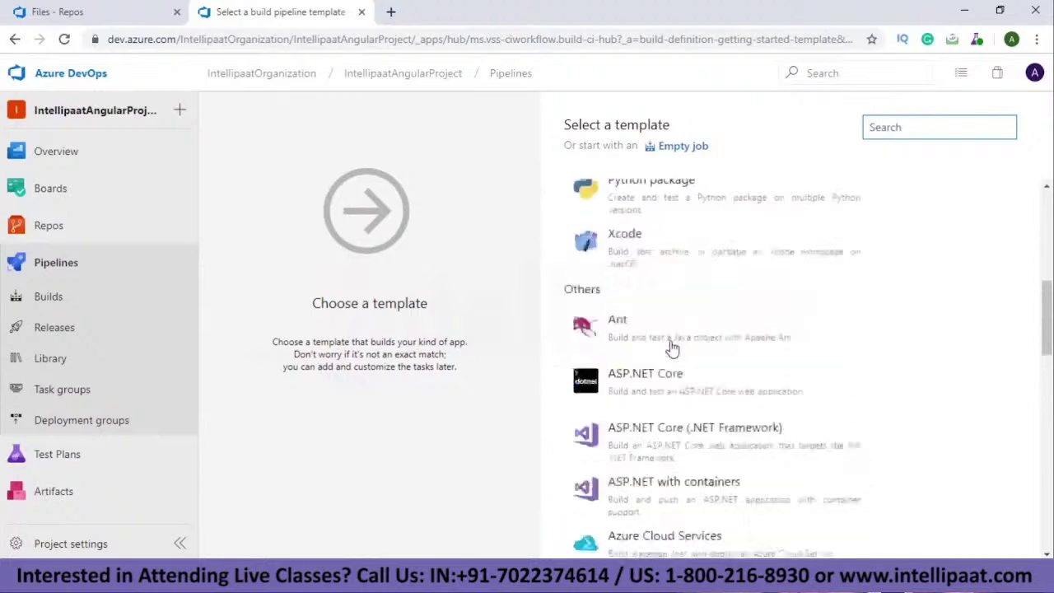
{"action": "scroll", "coordinate": [671, 347], "scroll_direction": "up", "scroll_amount": 10}
{"action": "scroll", "coordinate": [671, 347], "scroll_direction": "down", "scroll_amount": 10}
{"action": "scroll", "coordinate": [671, 348], "scroll_direction": "up", "scroll_amount": 10}
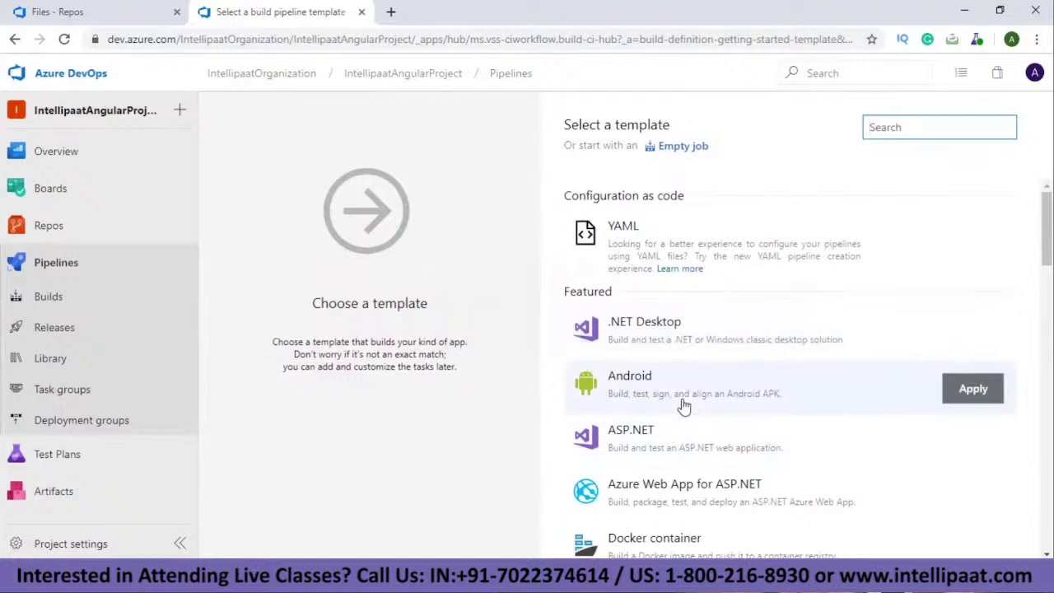
{"action": "left_click", "coordinate": [682, 146]}
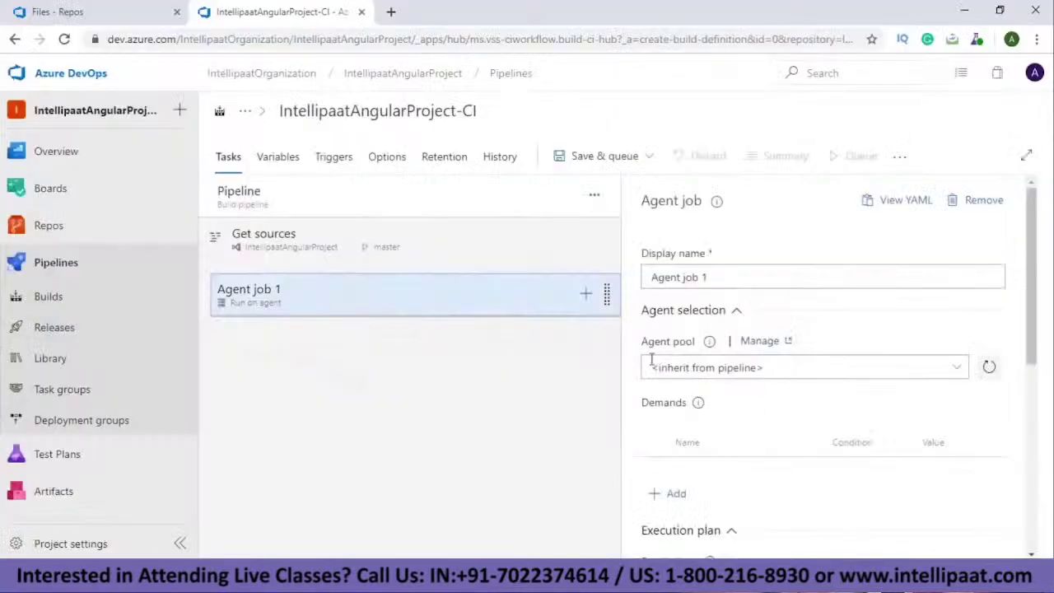
Step: Set the pipeline's Agent Specification to windows-2019
{"action": "left_click", "coordinate": [500, 204]}
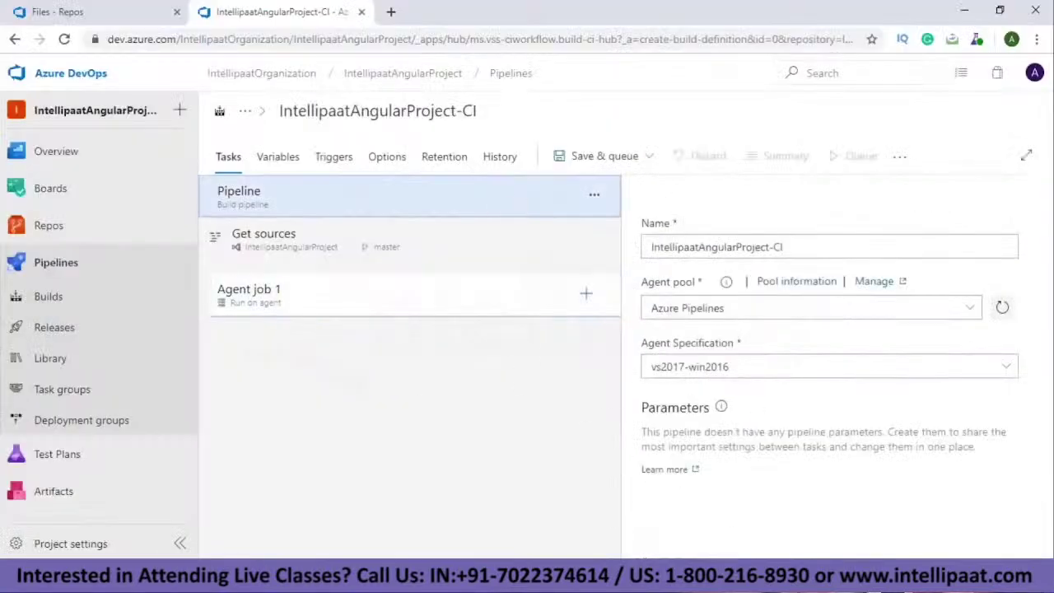
{"action": "left_click", "coordinate": [1009, 369]}
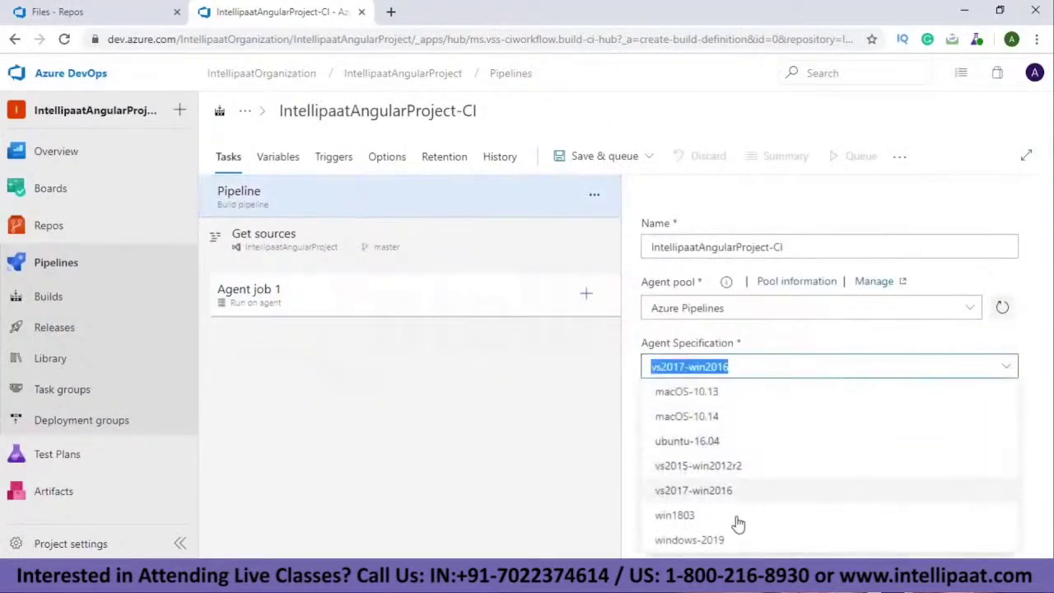
{"action": "left_click", "coordinate": [718, 540]}
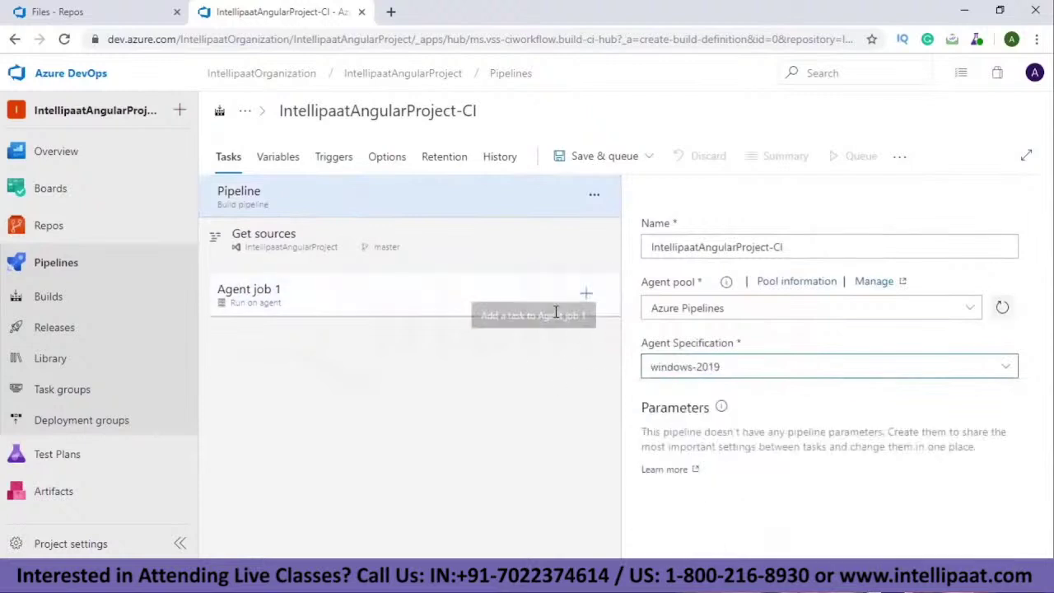
Step: Add an npm task to Agent job 1
{"action": "left_click", "coordinate": [393, 301]}
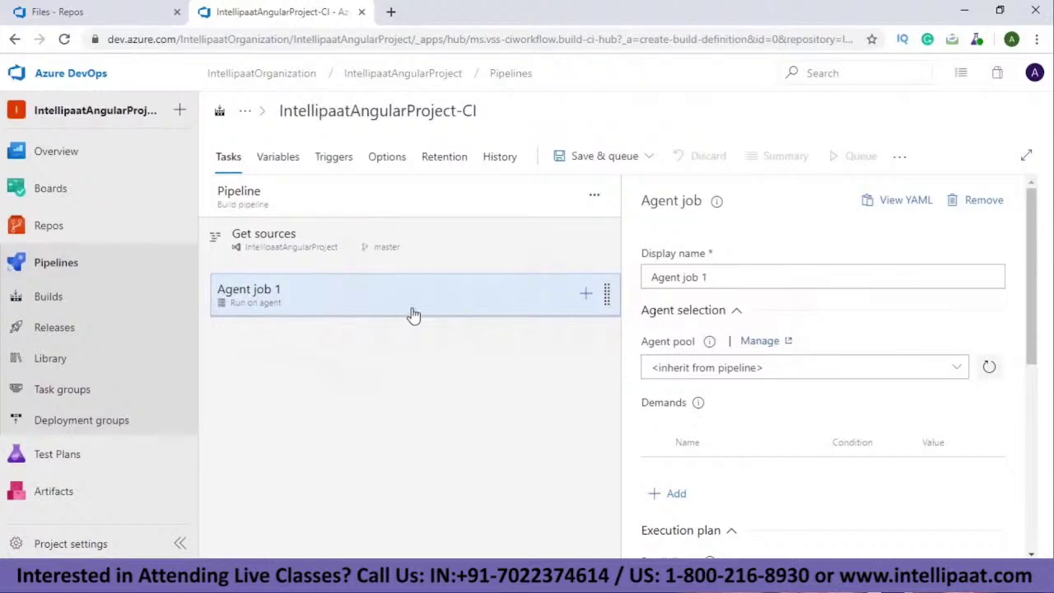
{"action": "left_click", "coordinate": [584, 297]}
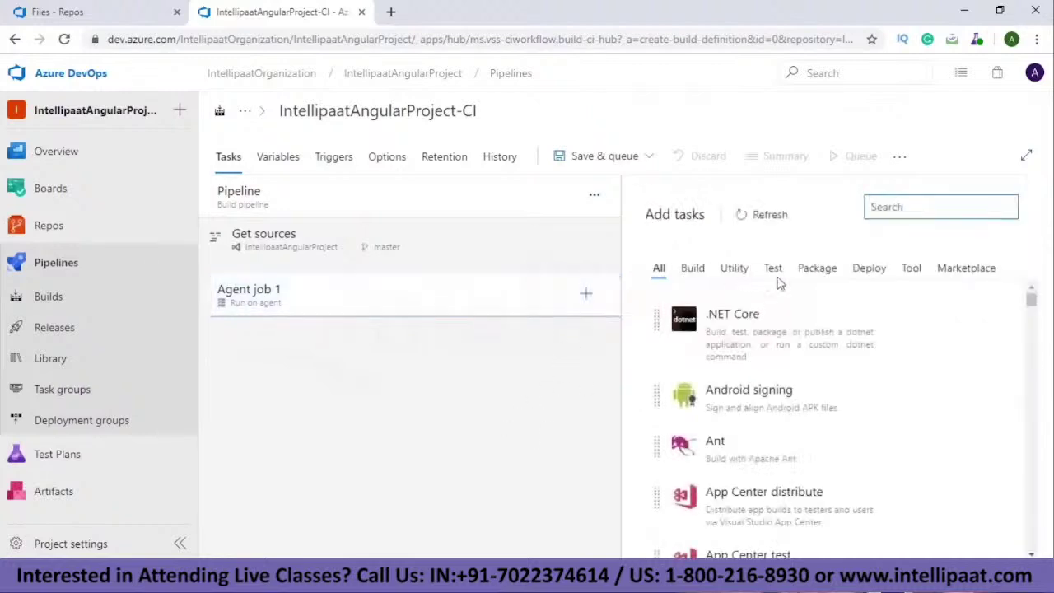
{"action": "type", "text": "npm"}
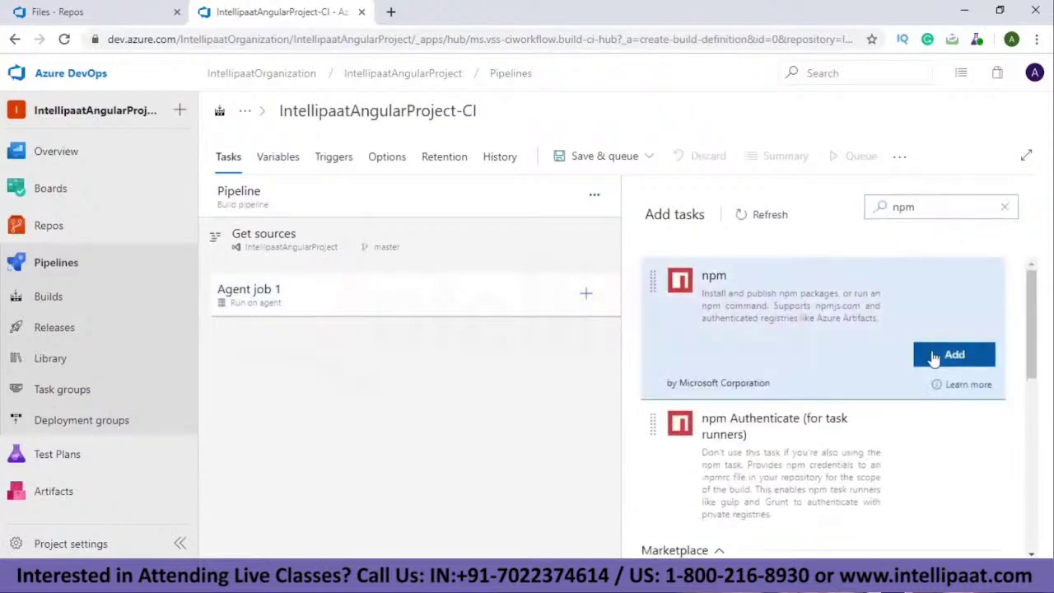
{"action": "left_click", "coordinate": [934, 356]}
Step: Make the npm install task use the IntellipaatOrganization registry
{"action": "left_click", "coordinate": [412, 343]}
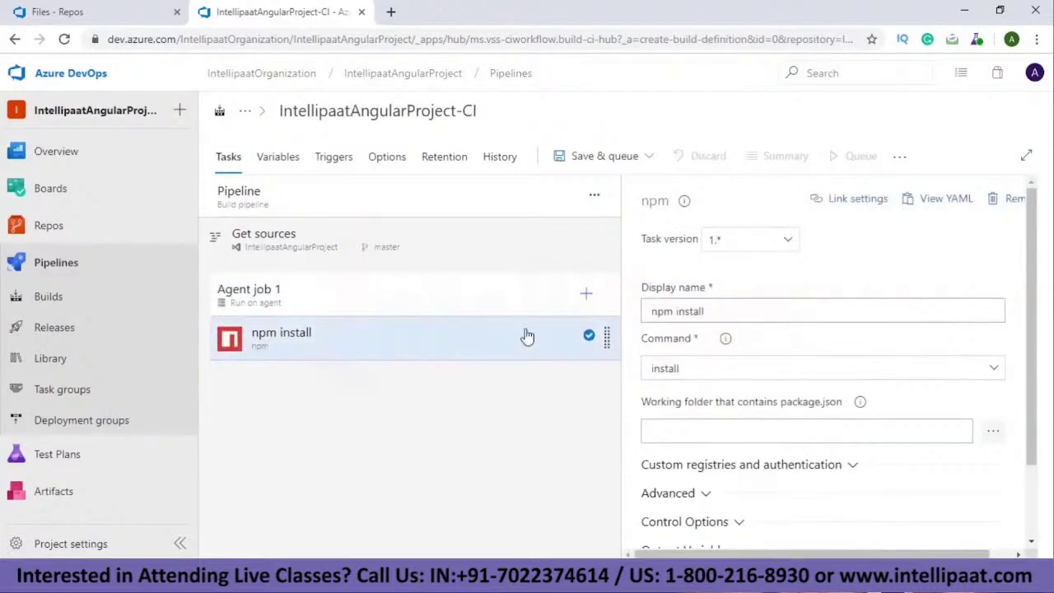
{"action": "scroll", "coordinate": [795, 287], "scroll_direction": "down", "scroll_amount": 2}
{"action": "scroll", "coordinate": [846, 331], "scroll_direction": "up", "scroll_amount": 1}
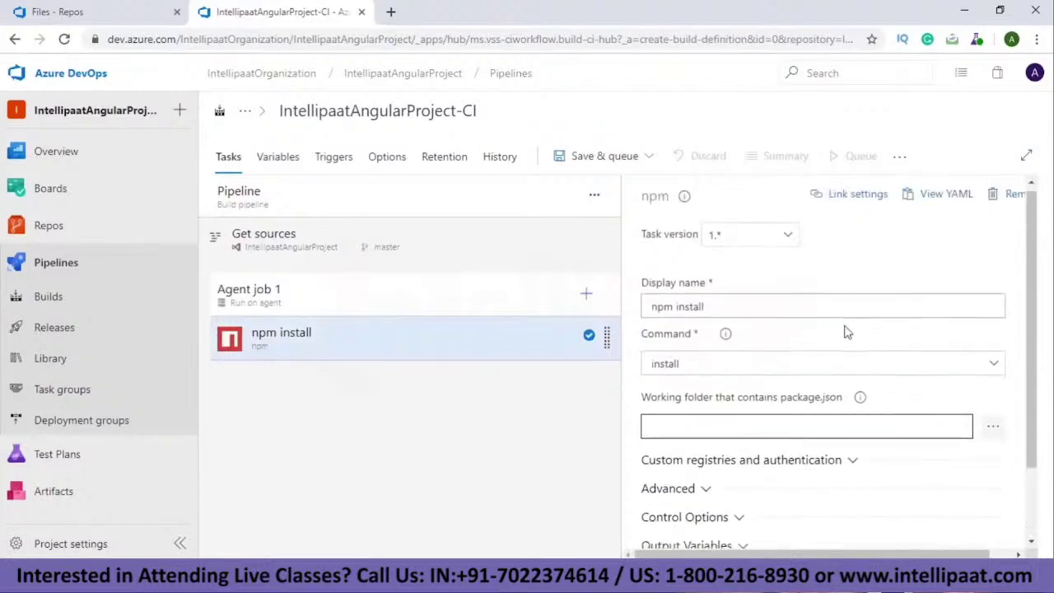
{"action": "scroll", "coordinate": [823, 355], "scroll_direction": "down", "scroll_amount": 1}
{"action": "left_click", "coordinate": [778, 375]}
{"action": "scroll", "coordinate": [823, 403], "scroll_direction": "down", "scroll_amount": 2}
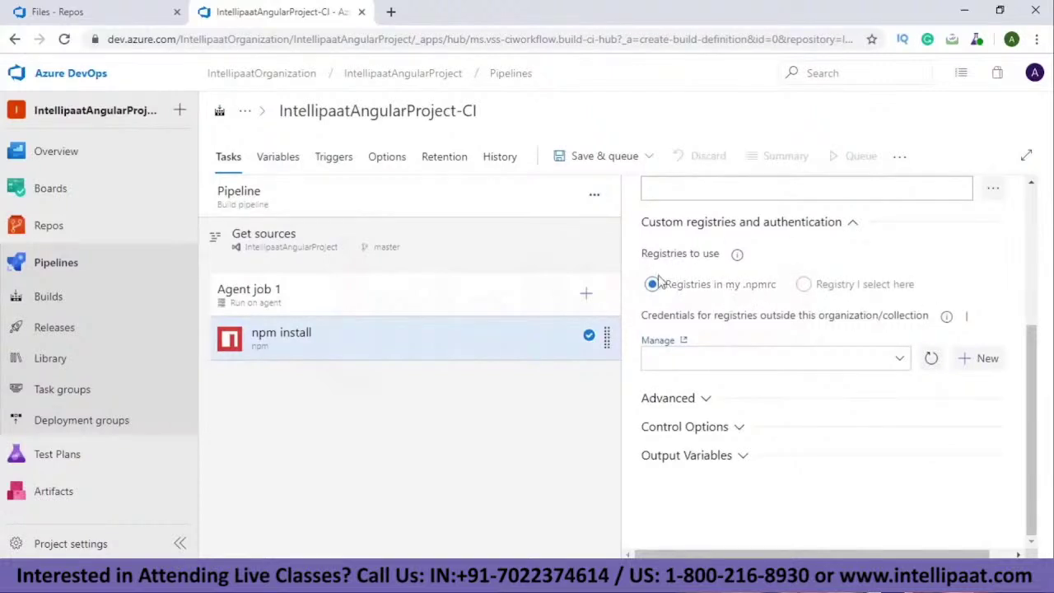
{"action": "left_click", "coordinate": [854, 288]}
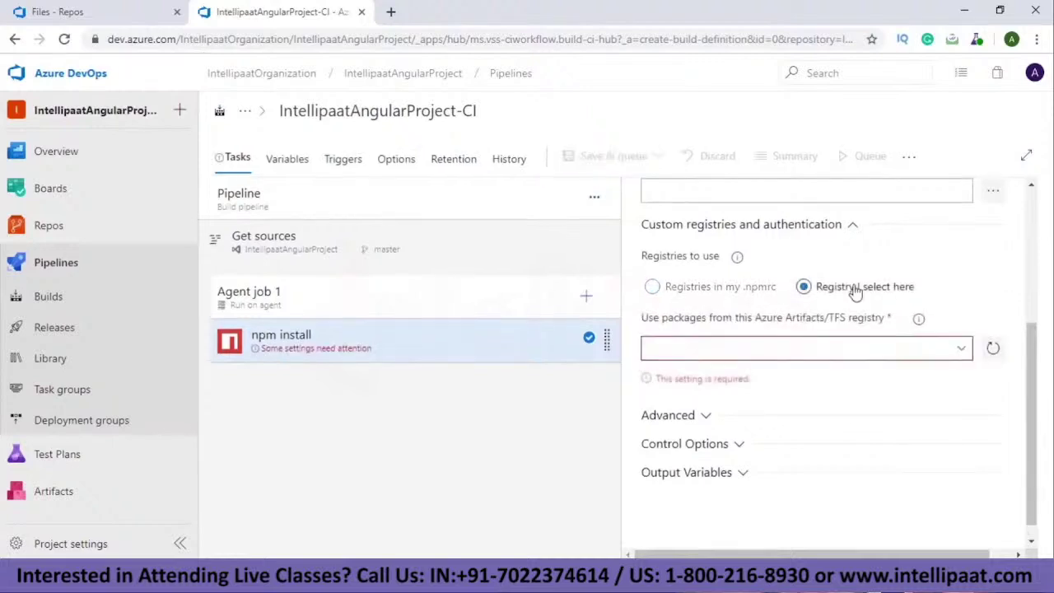
{"action": "left_click", "coordinate": [953, 347]}
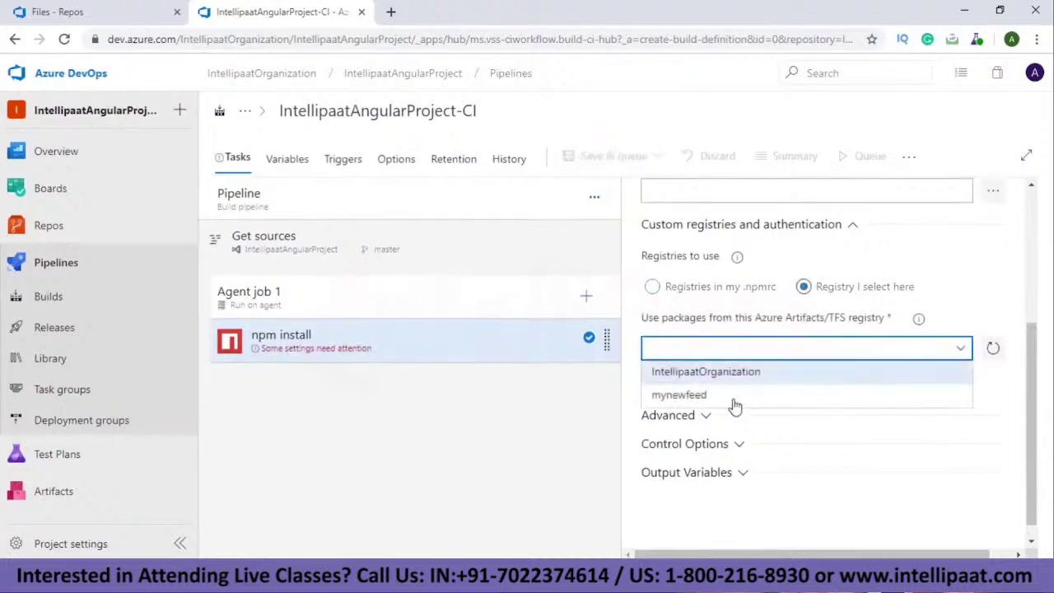
{"action": "left_click", "coordinate": [743, 373]}
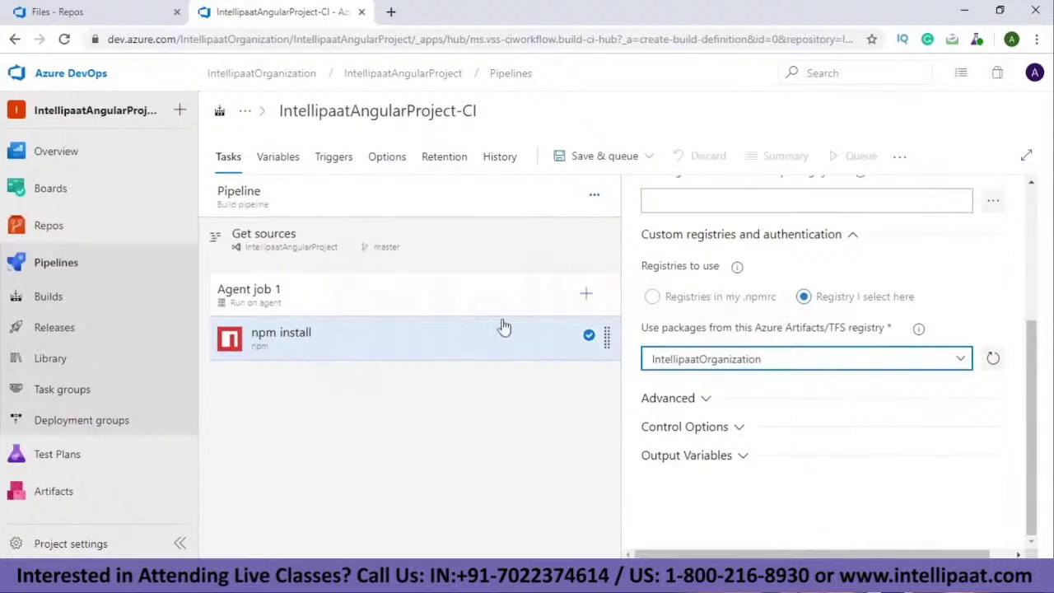
Step: Add a second npm task to Agent job 1
{"action": "left_click", "coordinate": [583, 297]}
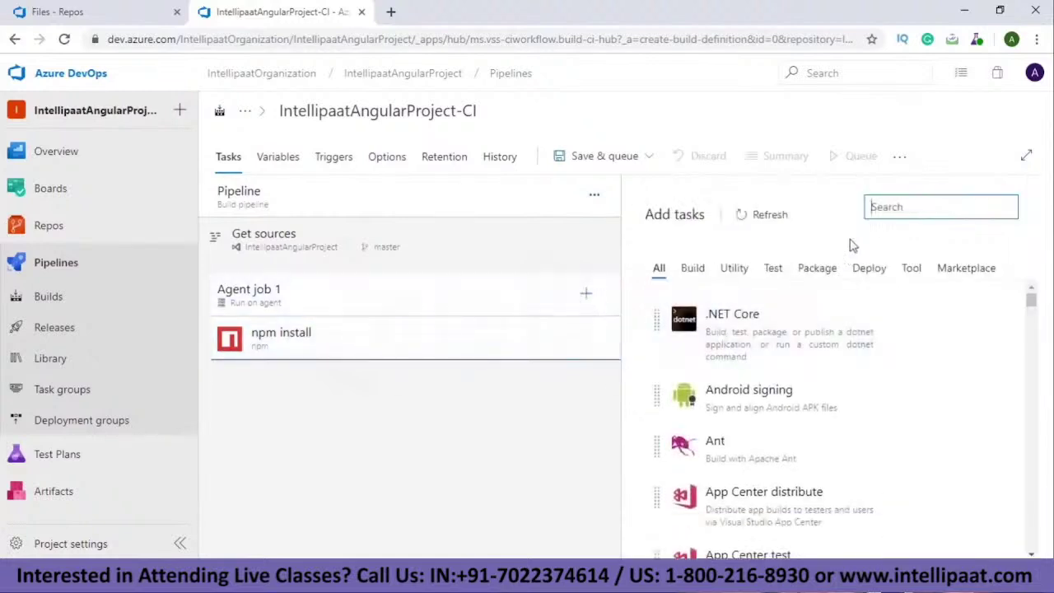
{"action": "type", "text": "npm"}
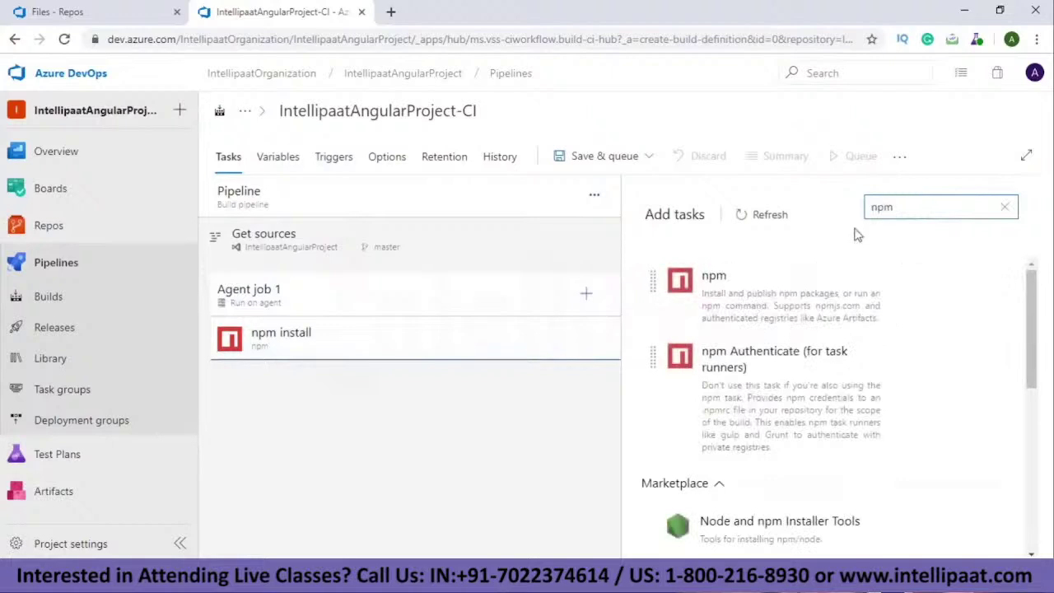
{"action": "mouse_move", "coordinate": [752, 288]}
{"action": "left_click", "coordinate": [984, 367]}
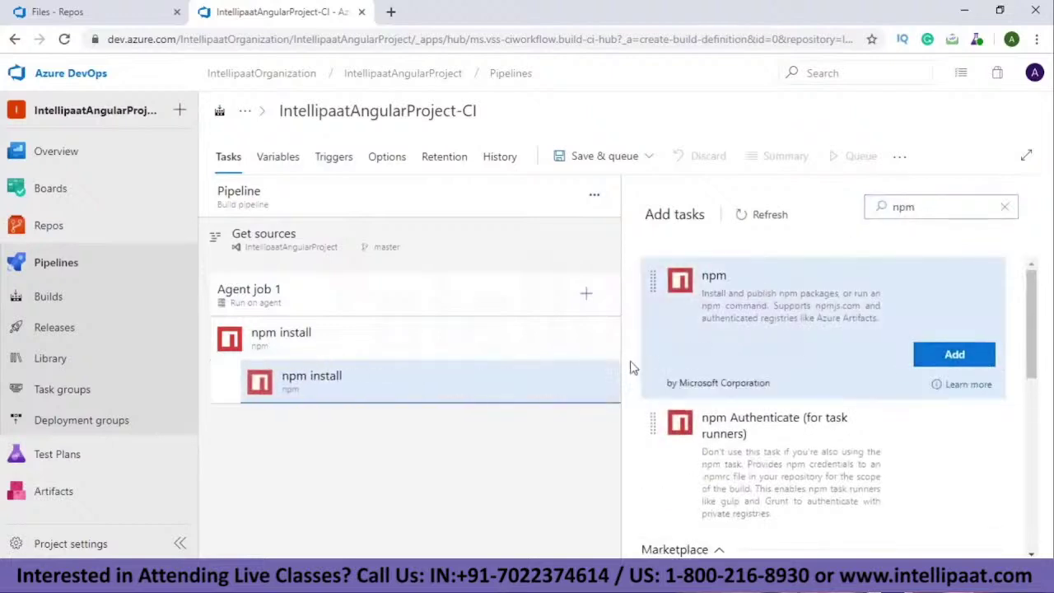
{"action": "left_click", "coordinate": [496, 402]}
Step: Set its command to custom with arguments run build-prod and expand Custom registries and authentication
{"action": "left_click", "coordinate": [919, 377]}
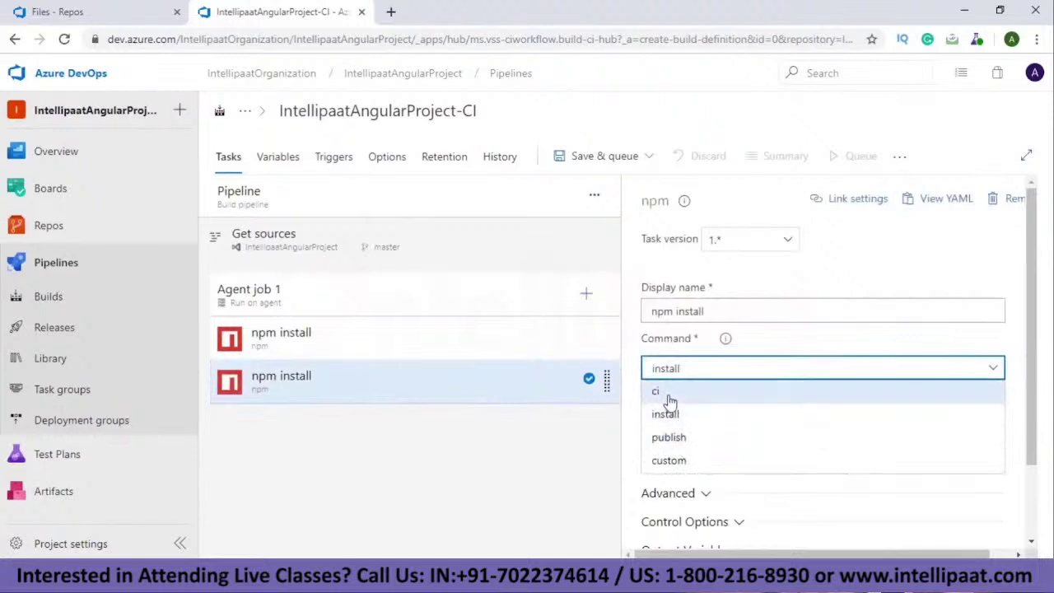
{"action": "left_click", "coordinate": [714, 463]}
{"action": "left_click", "coordinate": [708, 491]}
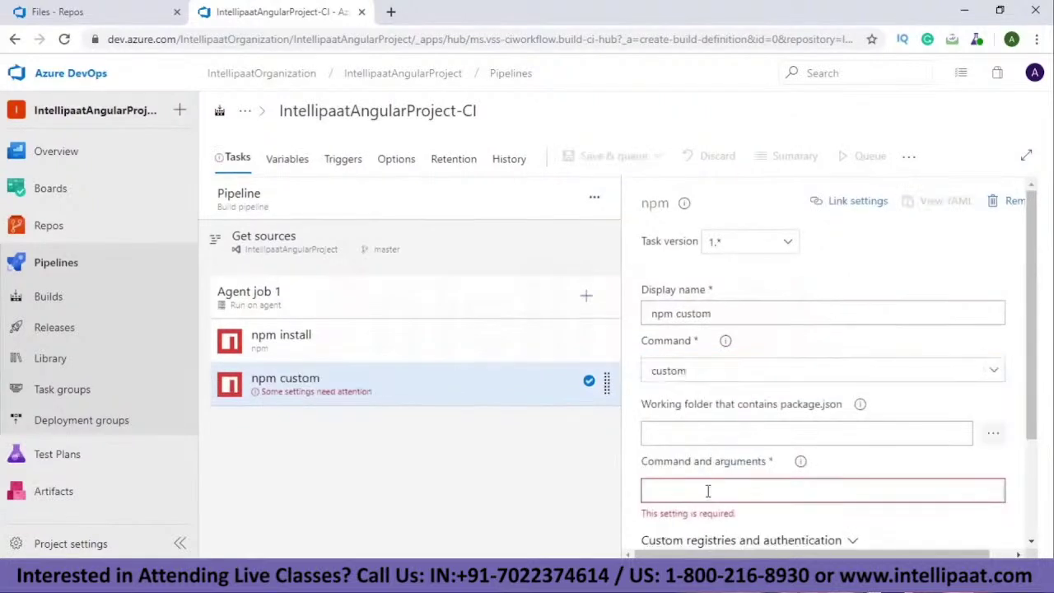
{"action": "type", "text": "run build-prod"}
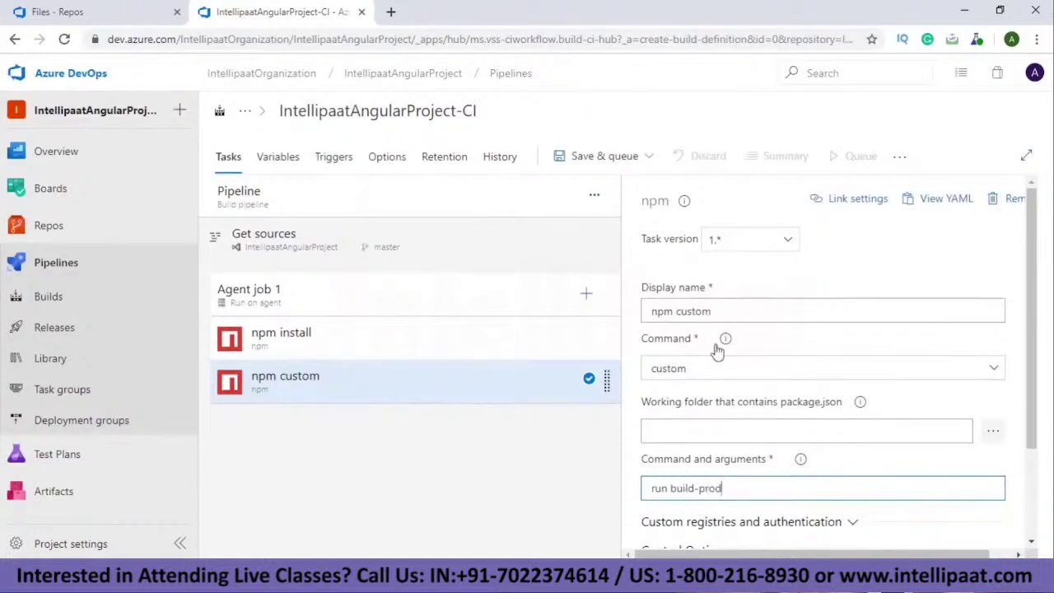
{"action": "scroll", "coordinate": [733, 346], "scroll_direction": "down", "scroll_amount": 2}
{"action": "scroll", "coordinate": [758, 374], "scroll_direction": "up", "scroll_amount": 2}
{"action": "scroll", "coordinate": [762, 416], "scroll_direction": "down", "scroll_amount": 2}
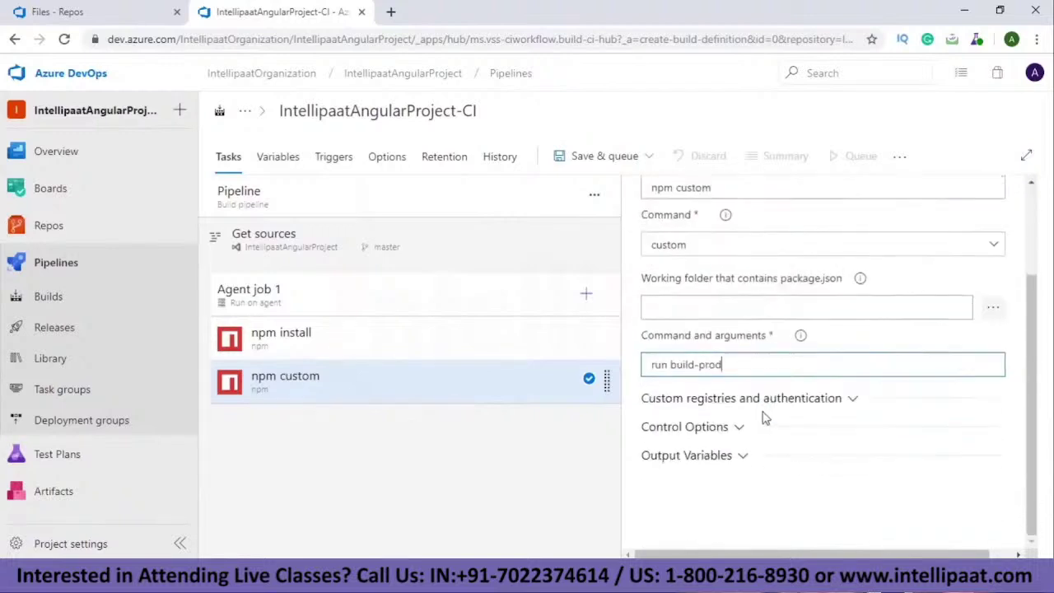
{"action": "left_click", "coordinate": [765, 399]}
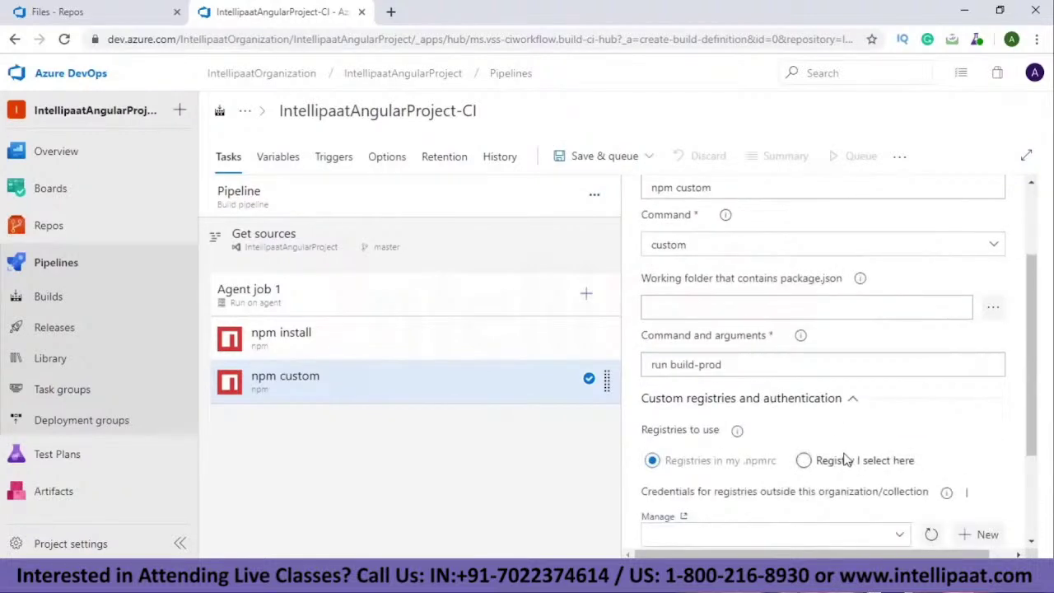
{"action": "scroll", "coordinate": [765, 391], "scroll_direction": "down", "scroll_amount": 3}
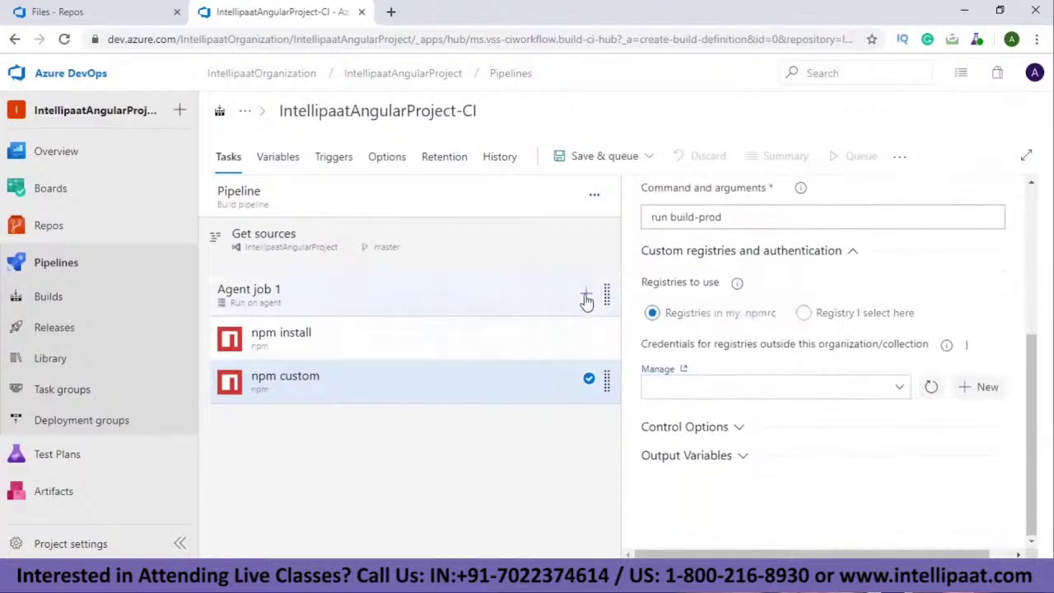
Step: Add an Archive files task to Agent job 1
{"action": "left_click", "coordinate": [585, 296]}
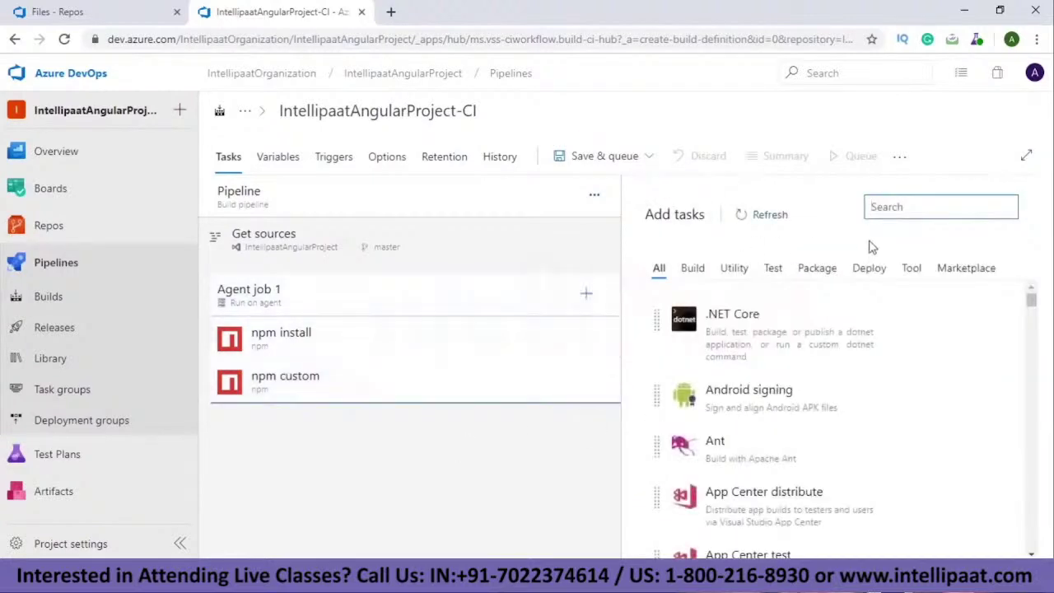
{"action": "type", "text": "a"}
{"action": "key", "text": "BackSpace"}
{"action": "key", "text": "Tab"}
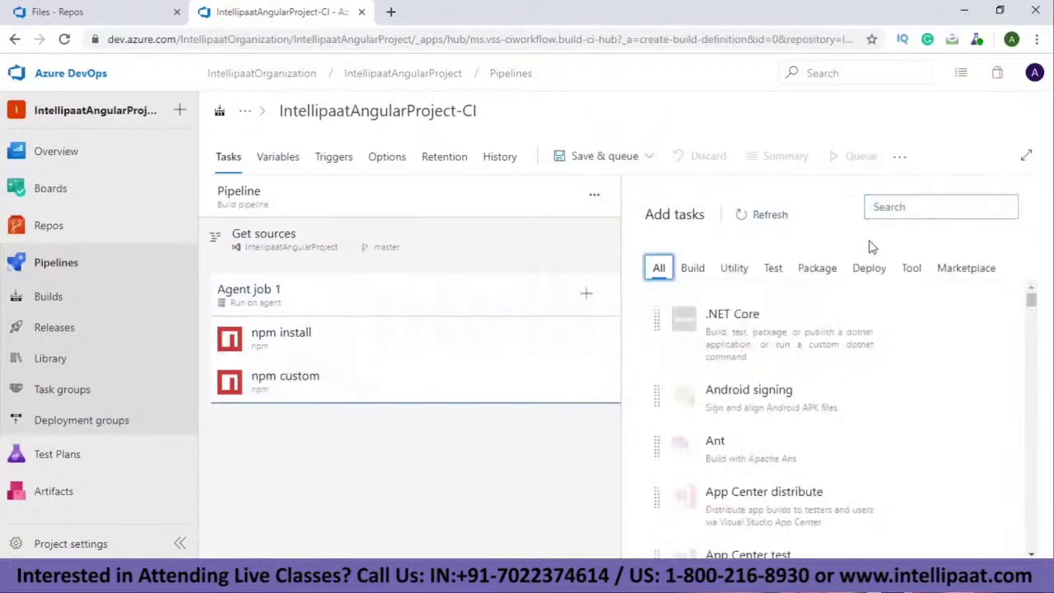
{"action": "left_click", "coordinate": [906, 206]}
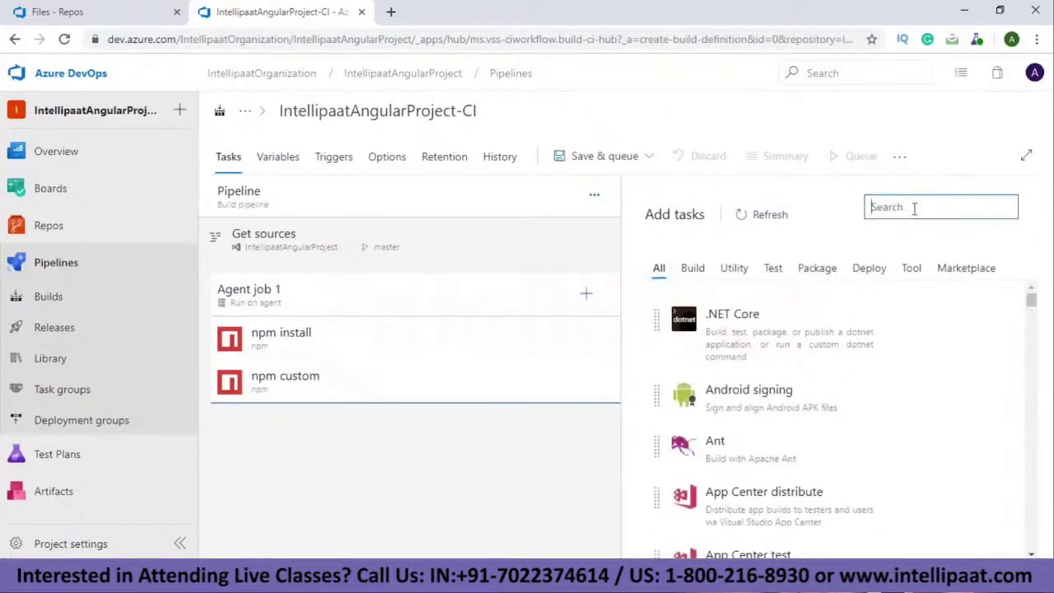
{"action": "type", "text": "archi"}
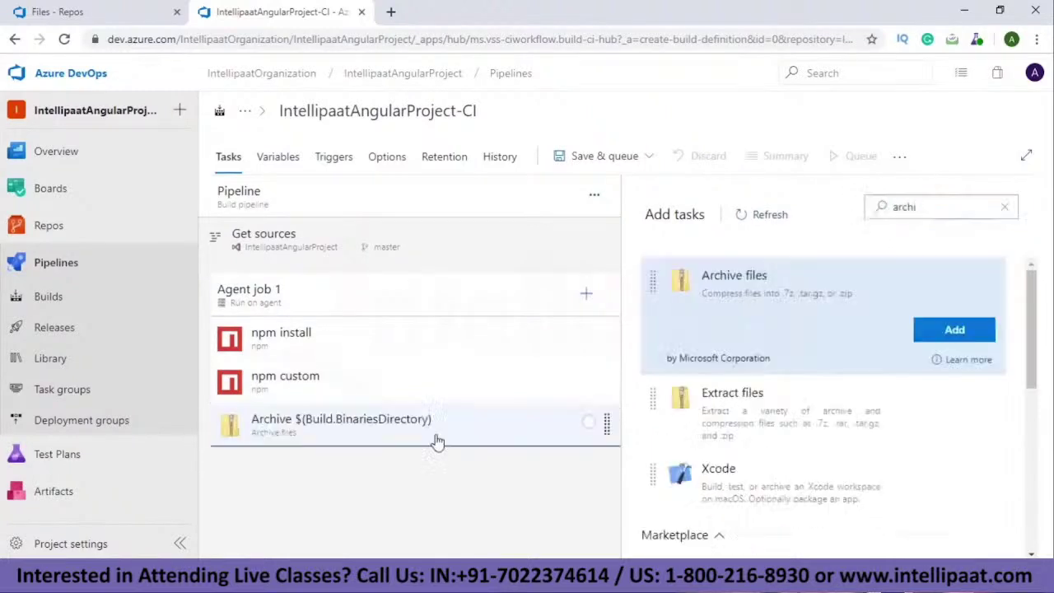
{"action": "left_click", "coordinate": [436, 442]}
Step: Rename it Archive Files, uncheck Prepend root folder name, and set root folder dist/angular-app1
{"action": "left_click", "coordinate": [697, 311]}
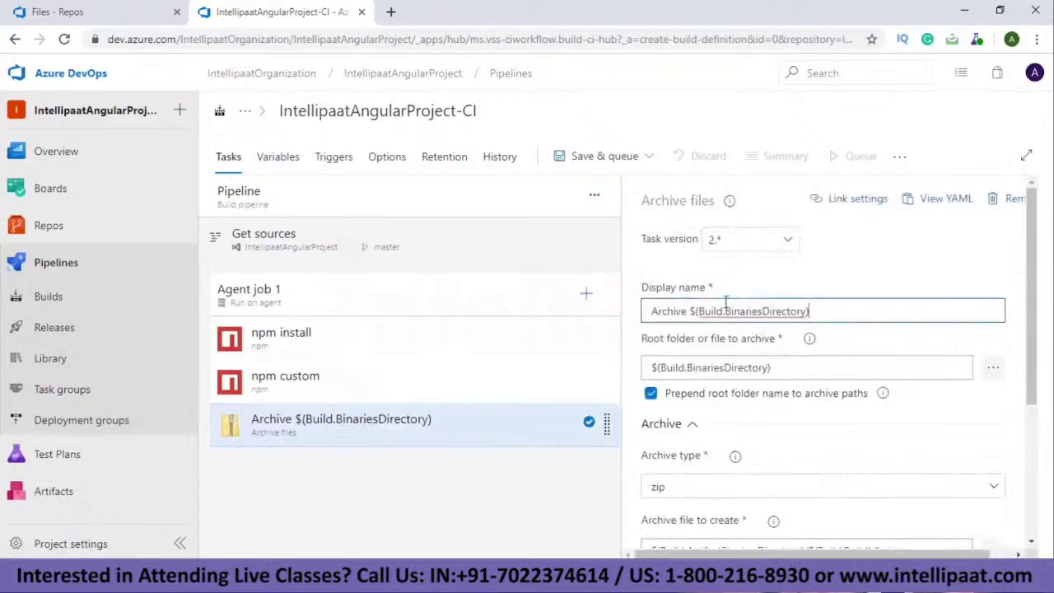
{"action": "key", "text": "shift+End"}
{"action": "type", "text": "F"}
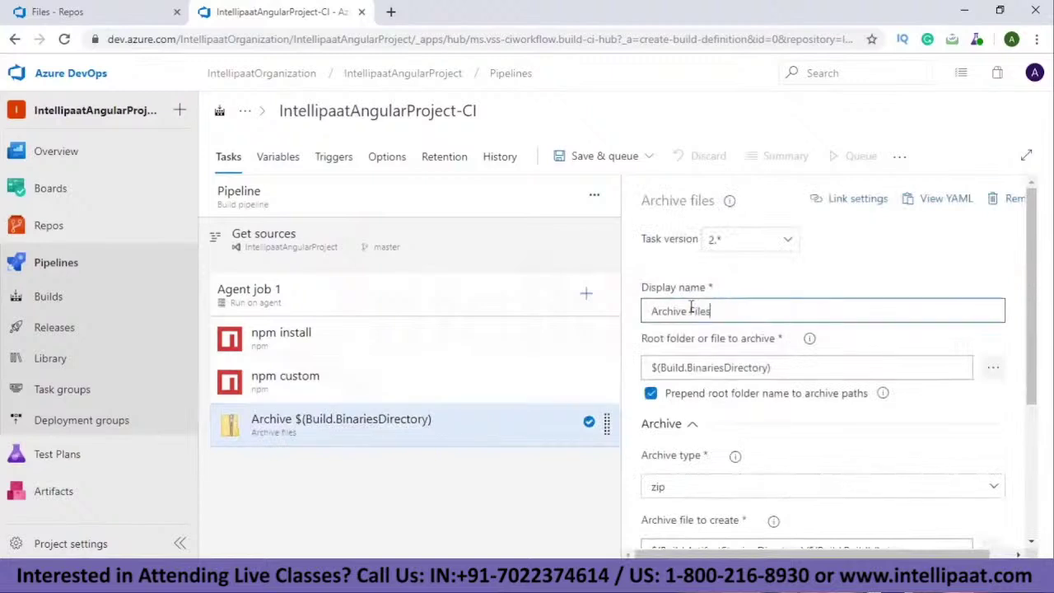
{"action": "type", "text": "iles"}
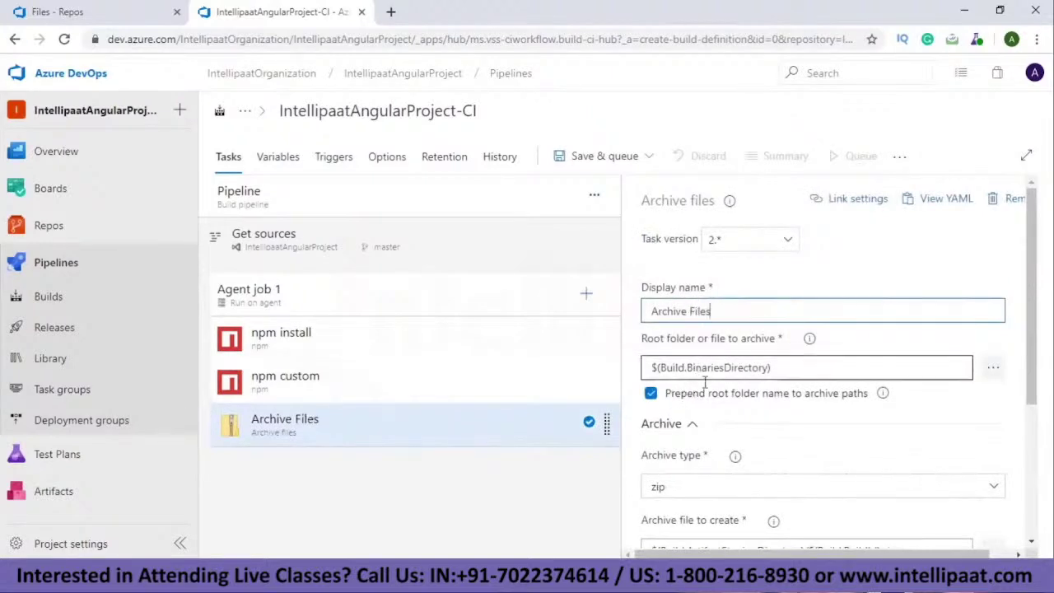
{"action": "left_click", "coordinate": [650, 393]}
{"action": "left_click_drag", "start_coordinate": [777, 371], "coordinate": [552, 386]}
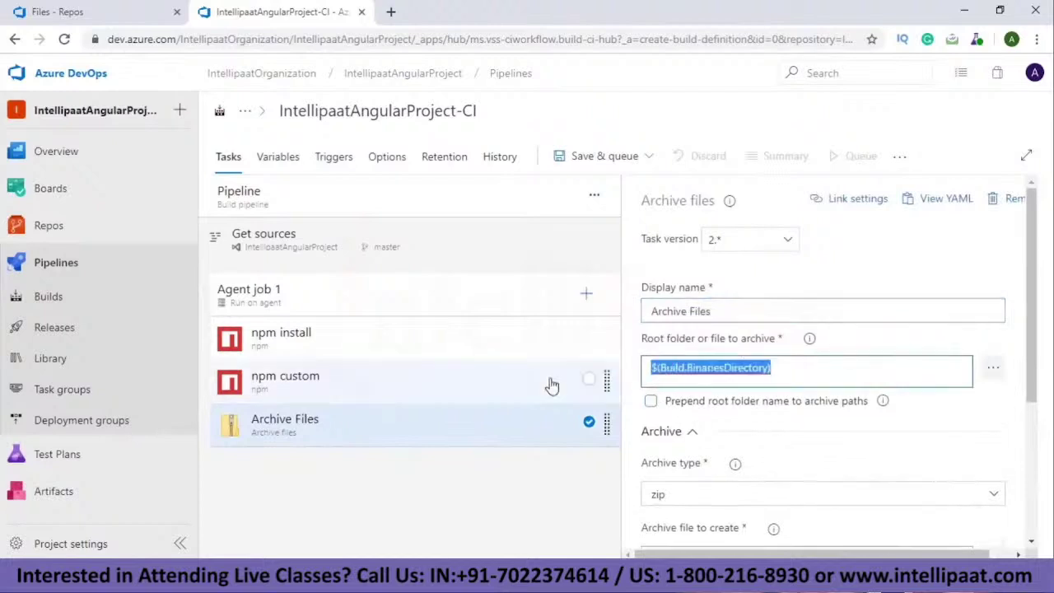
{"action": "key", "text": "BackSpace"}
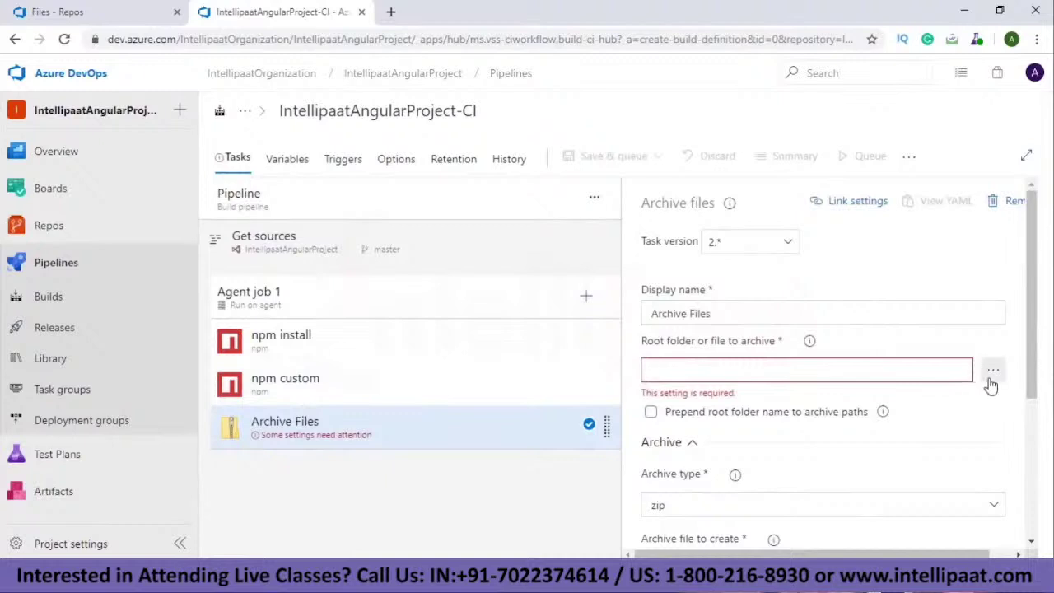
{"action": "left_click", "coordinate": [992, 372]}
{"action": "left_click", "coordinate": [370, 206]}
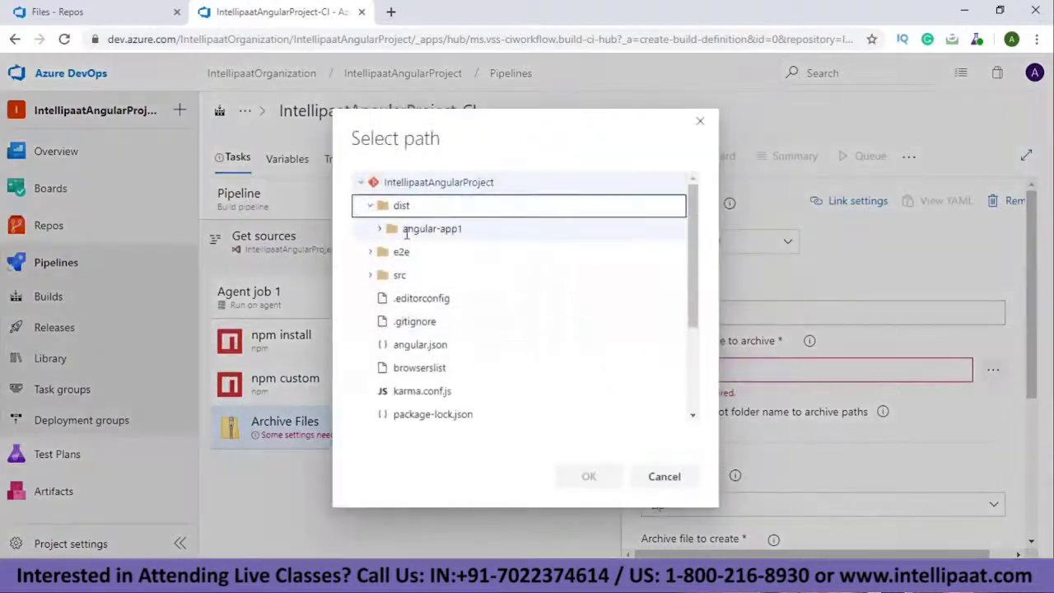
{"action": "left_click", "coordinate": [412, 229]}
{"action": "left_click", "coordinate": [586, 477]}
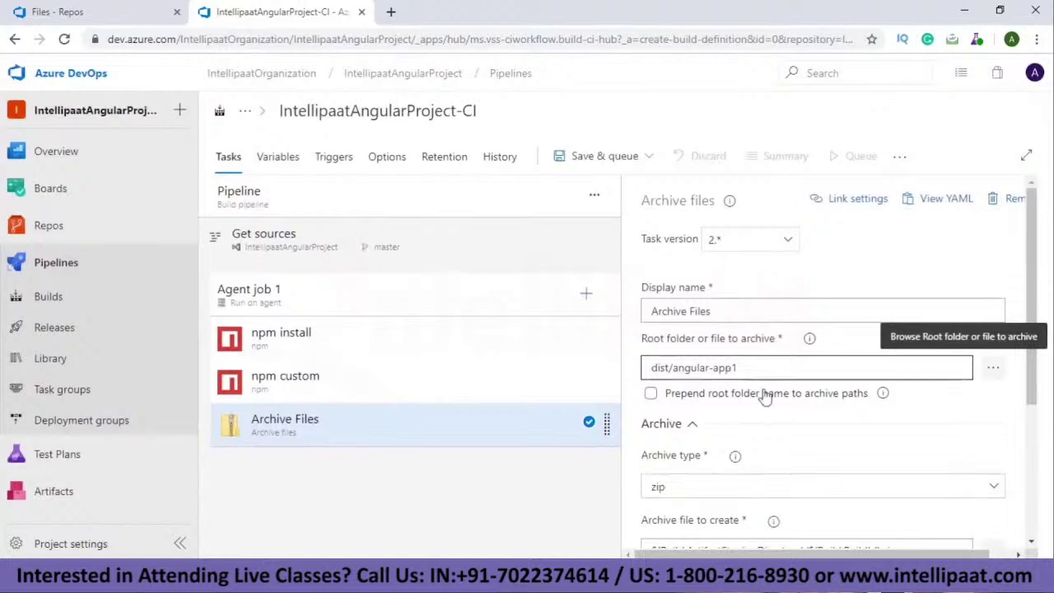
Step: Review the archive path $(Build.ArtifactStagingDirectory)/$(Build.BuildId).zip
{"action": "scroll", "coordinate": [764, 393], "scroll_direction": "down", "scroll_amount": 3}
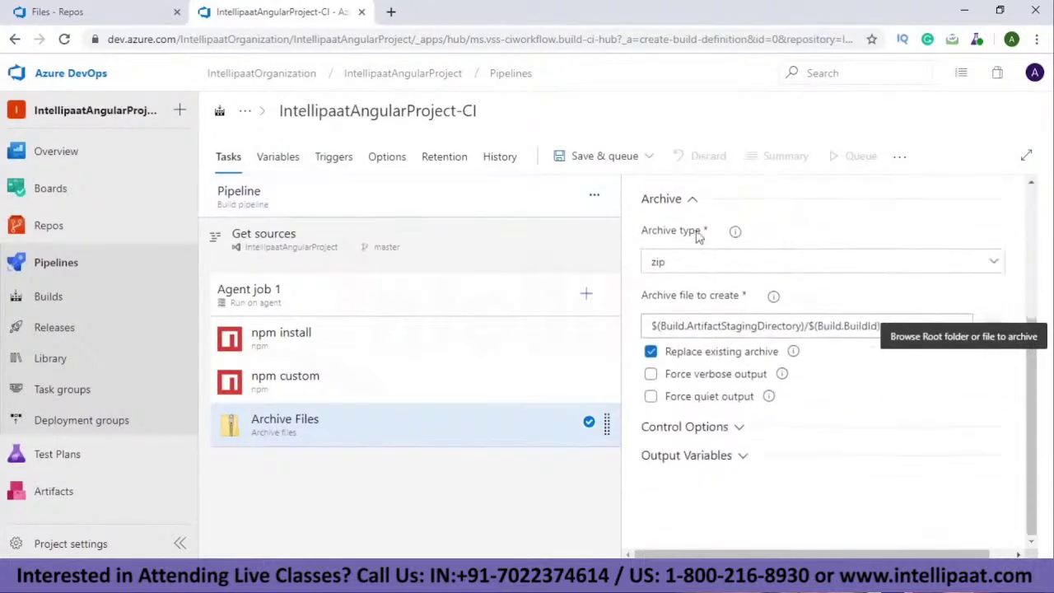
{"action": "left_click", "coordinate": [789, 326]}
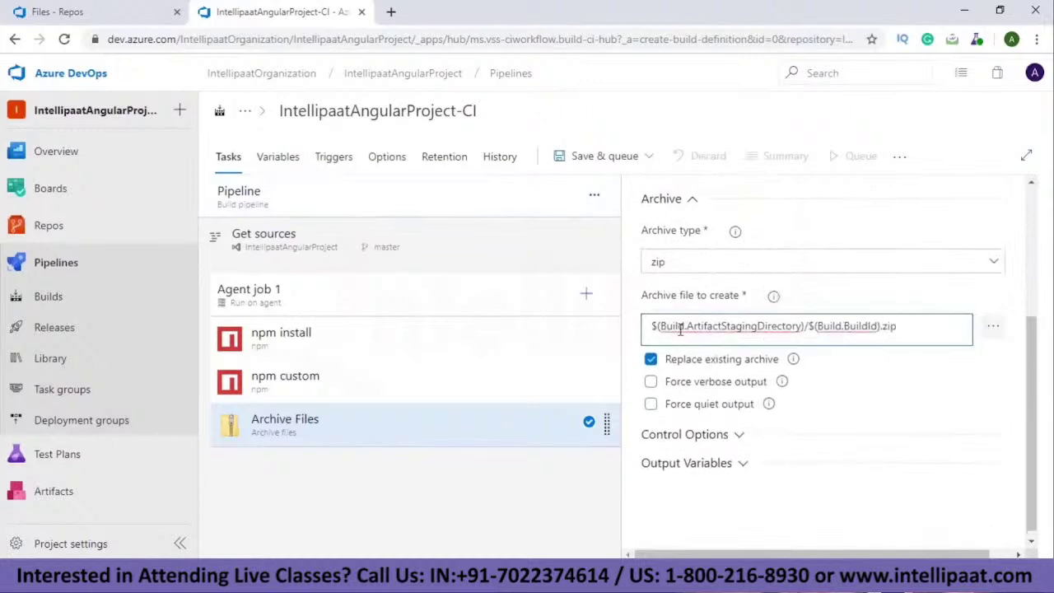
{"action": "left_click_drag", "start_coordinate": [660, 326], "coordinate": [805, 330]}
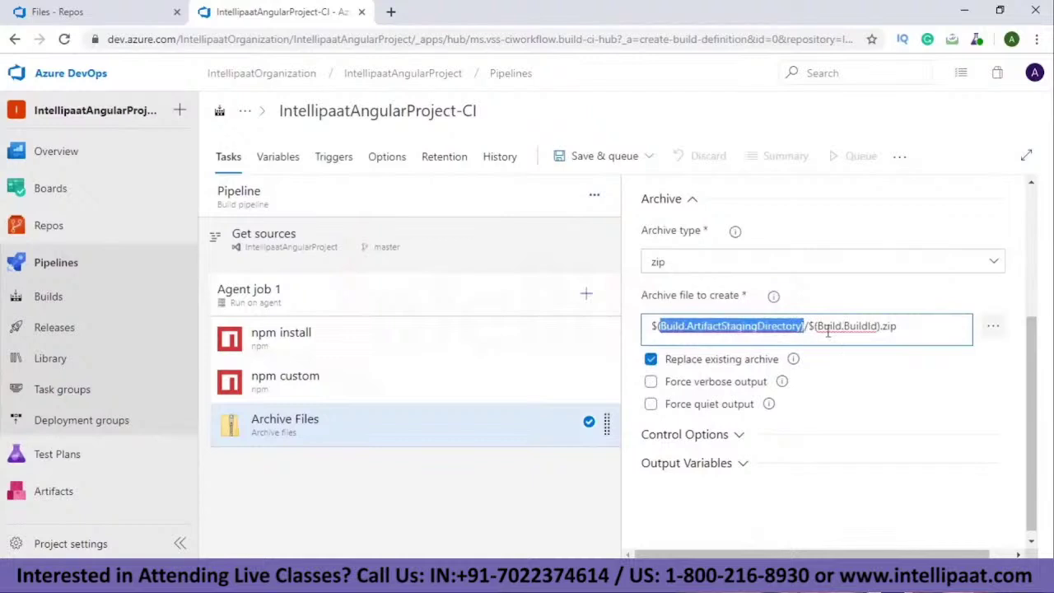
{"action": "double_click", "coordinate": [859, 328]}
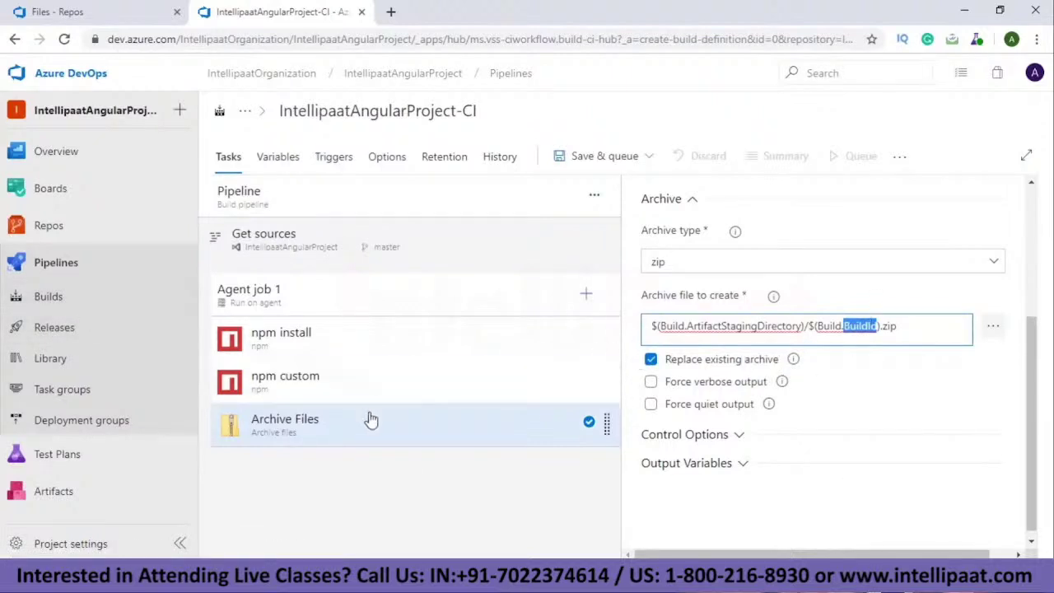
{"action": "left_click", "coordinate": [834, 235]}
{"action": "scroll", "coordinate": [807, 336], "scroll_direction": "up", "scroll_amount": 3}
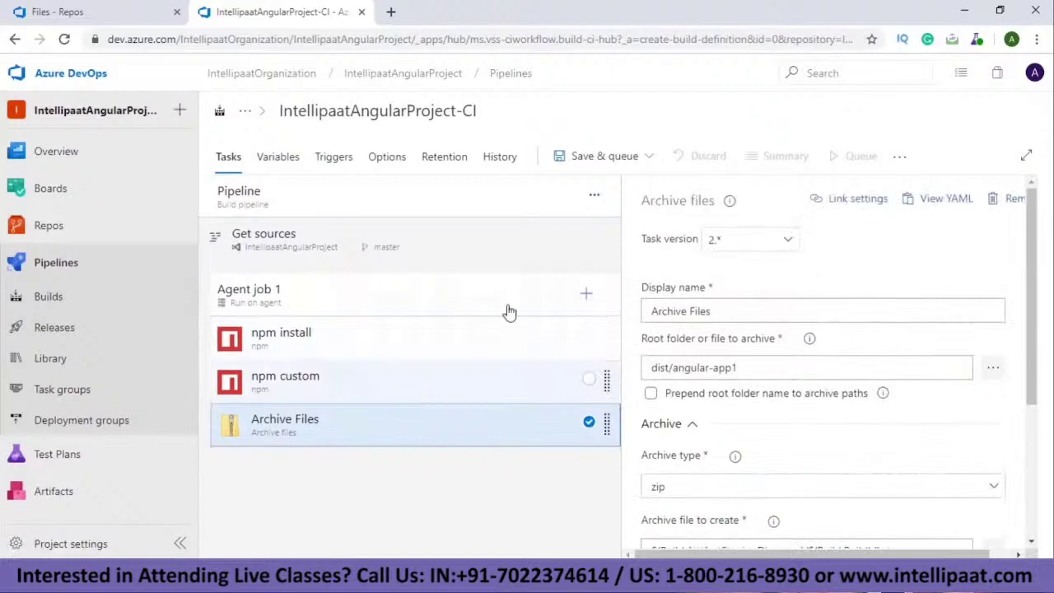
Step: Add a Publish build artifacts task after Archive Files
{"action": "left_click", "coordinate": [586, 294]}
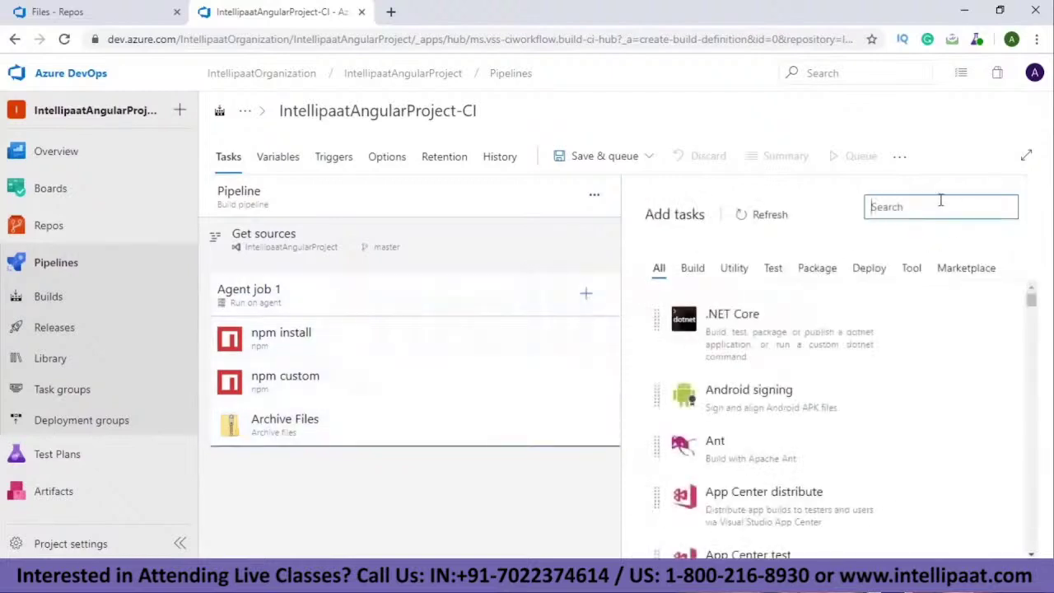
{"action": "type", "text": "publish"}
{"action": "scroll", "coordinate": [819, 337], "scroll_direction": "down", "scroll_amount": 2}
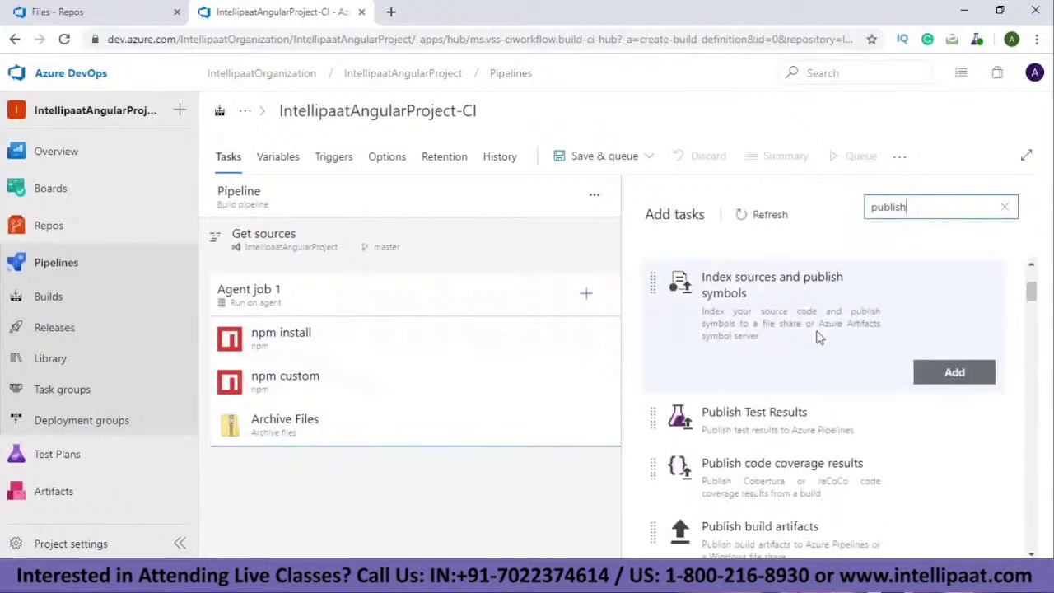
{"action": "scroll", "coordinate": [797, 437], "scroll_direction": "down", "scroll_amount": 5}
{"action": "scroll", "coordinate": [799, 375], "scroll_direction": "up", "scroll_amount": 4}
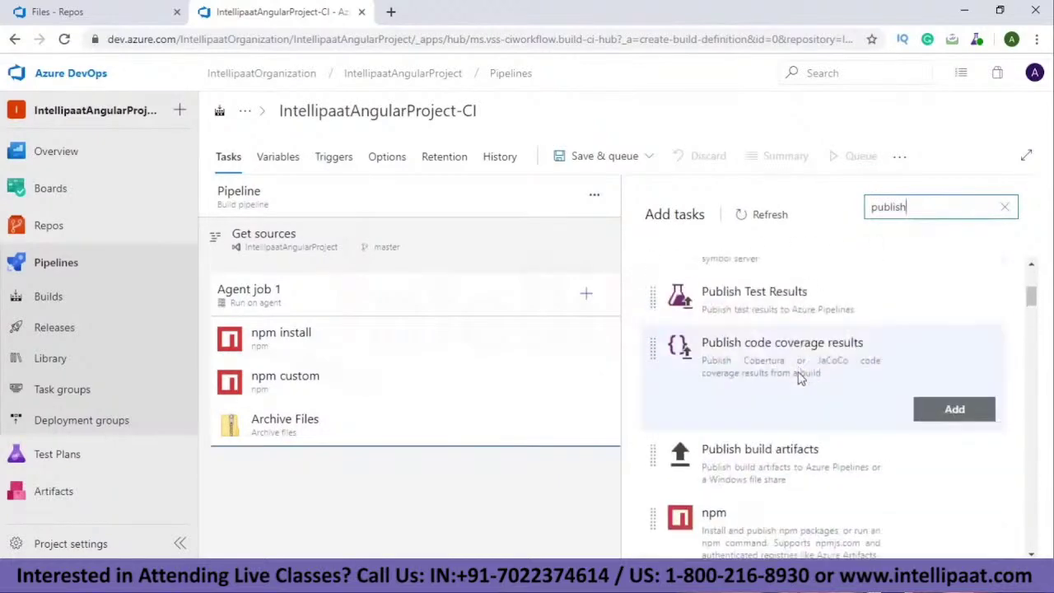
{"action": "left_click", "coordinate": [951, 474]}
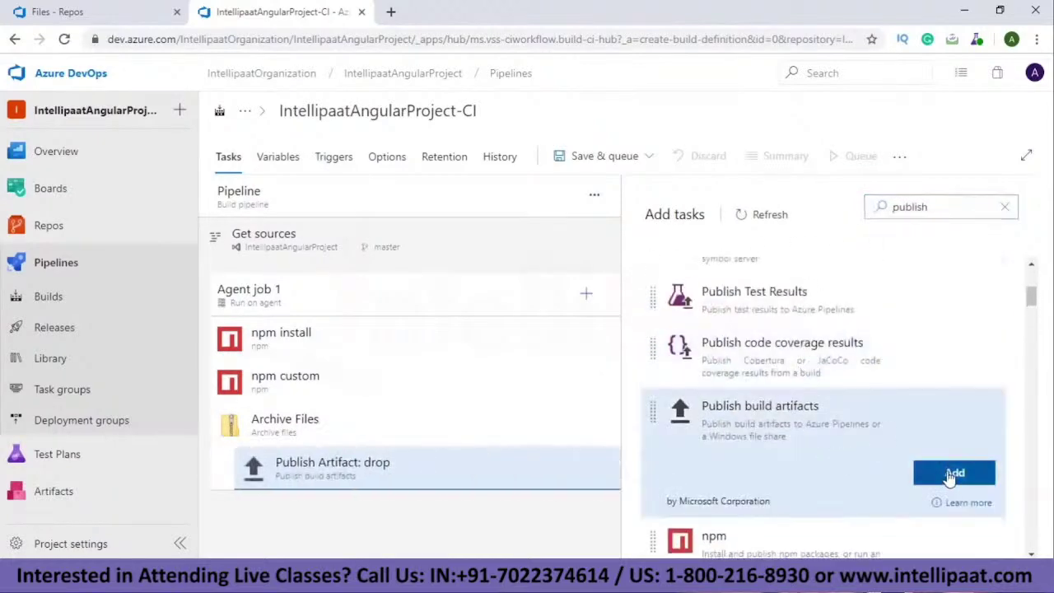
Step: Review the Publish Artifact: drop and Archive Files task settings
{"action": "left_click", "coordinate": [477, 454]}
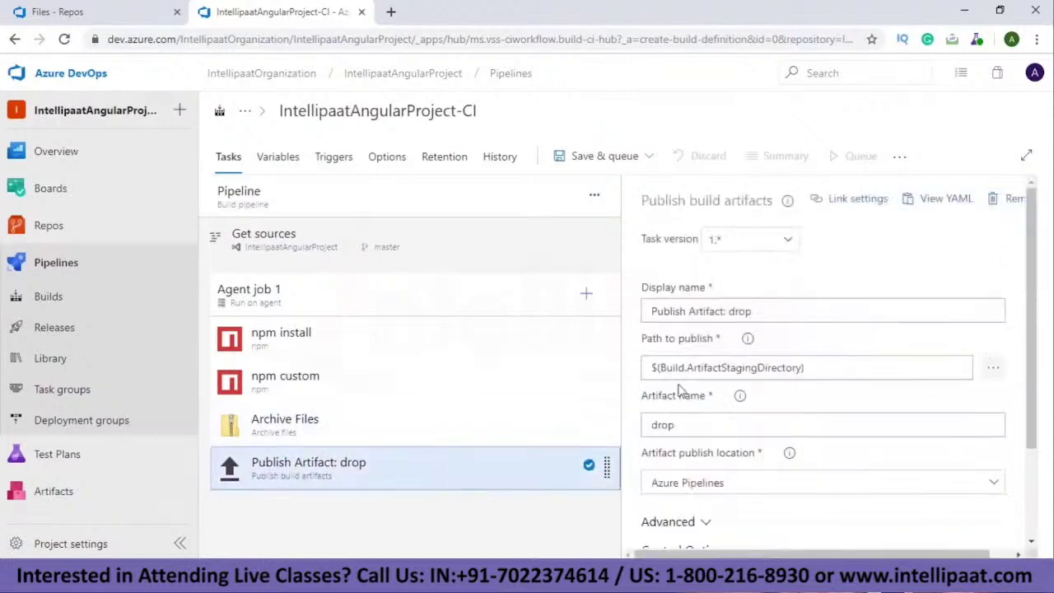
{"action": "left_click", "coordinate": [463, 430]}
{"action": "scroll", "coordinate": [705, 395], "scroll_direction": "down", "scroll_amount": 3}
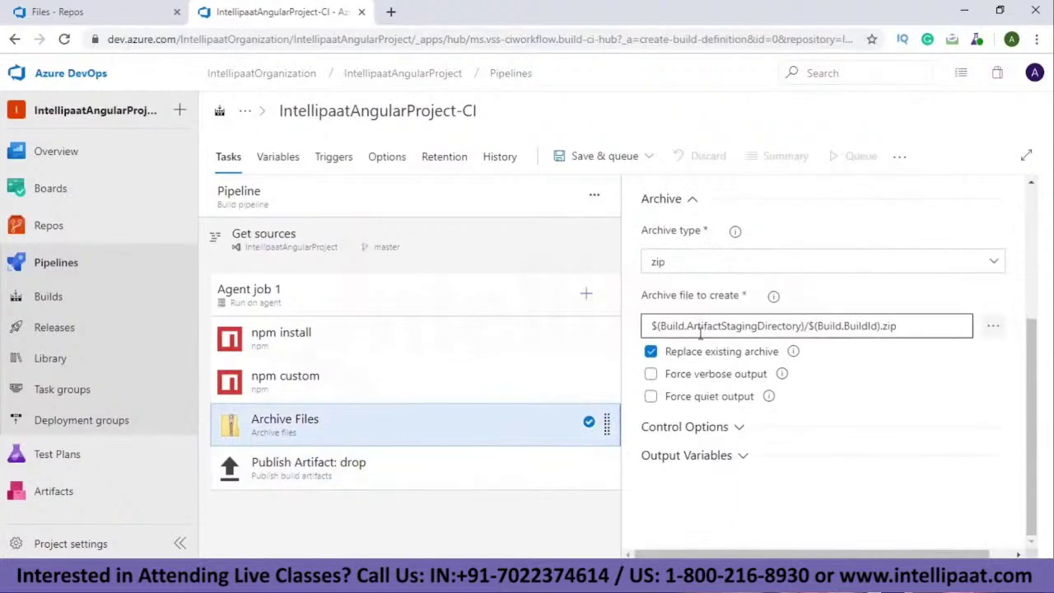
{"action": "left_click", "coordinate": [365, 463]}
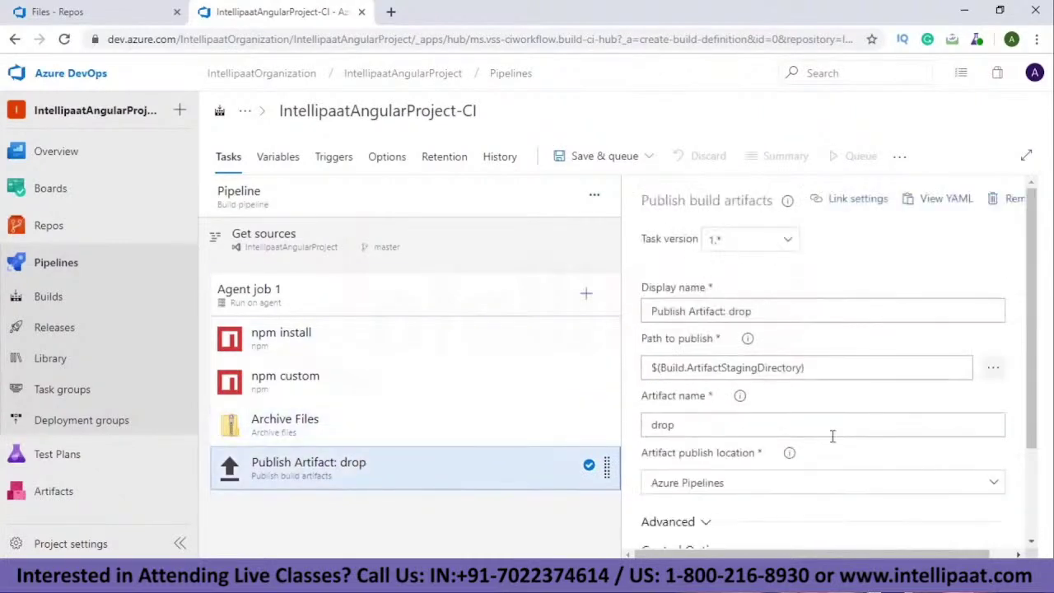
{"action": "left_click", "coordinate": [282, 159]}
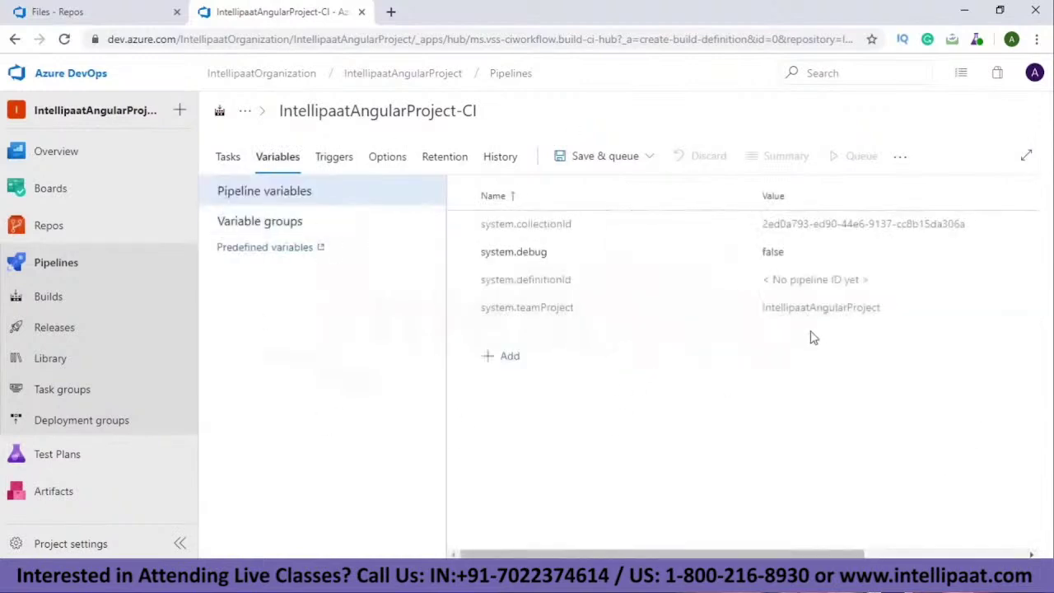
Step: Look over the pipeline variables and variable groups, then go to the Triggers settings
{"action": "left_click", "coordinate": [308, 226]}
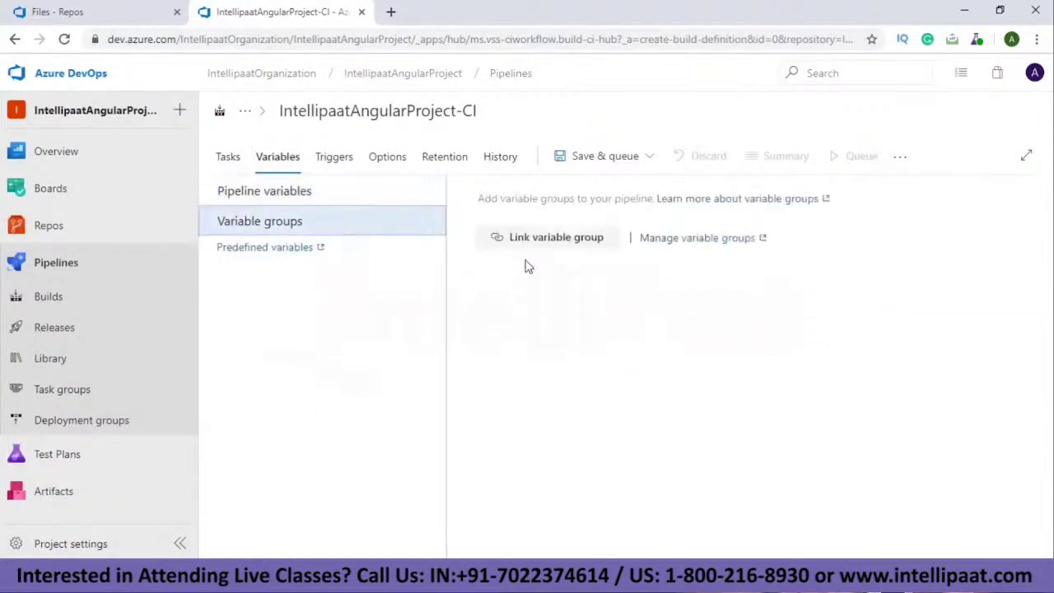
{"action": "left_click", "coordinate": [303, 200]}
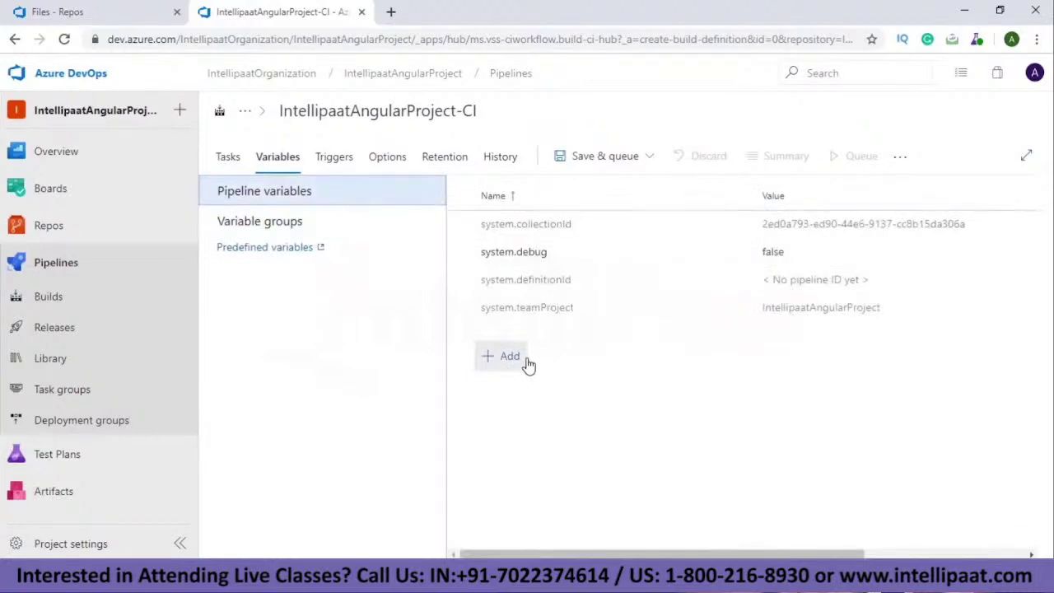
{"action": "left_click", "coordinate": [324, 162]}
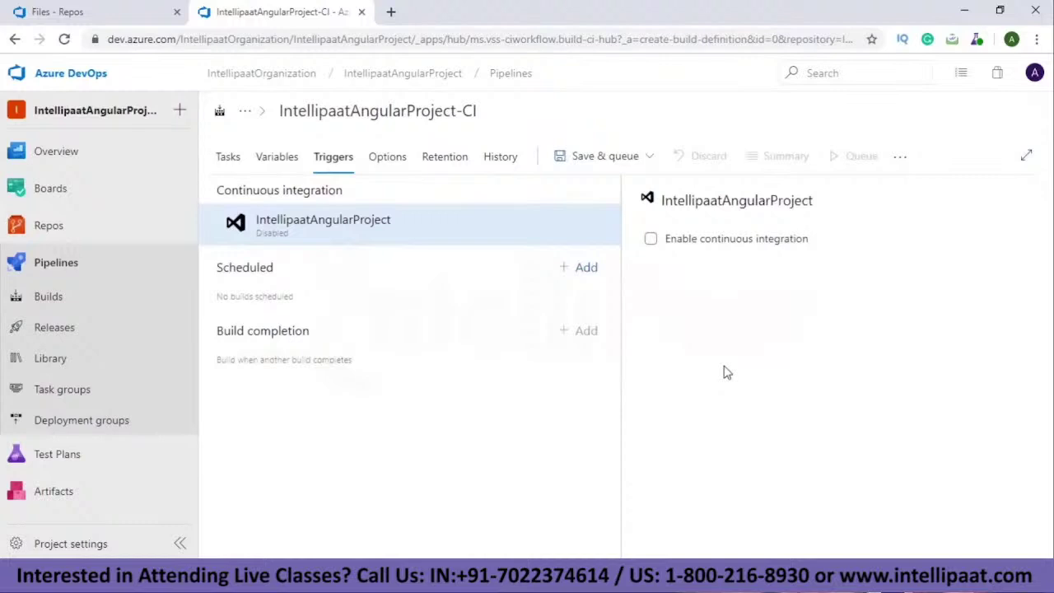
Step: Enable continuous integration with the master branch include filter
{"action": "left_click", "coordinate": [650, 240]}
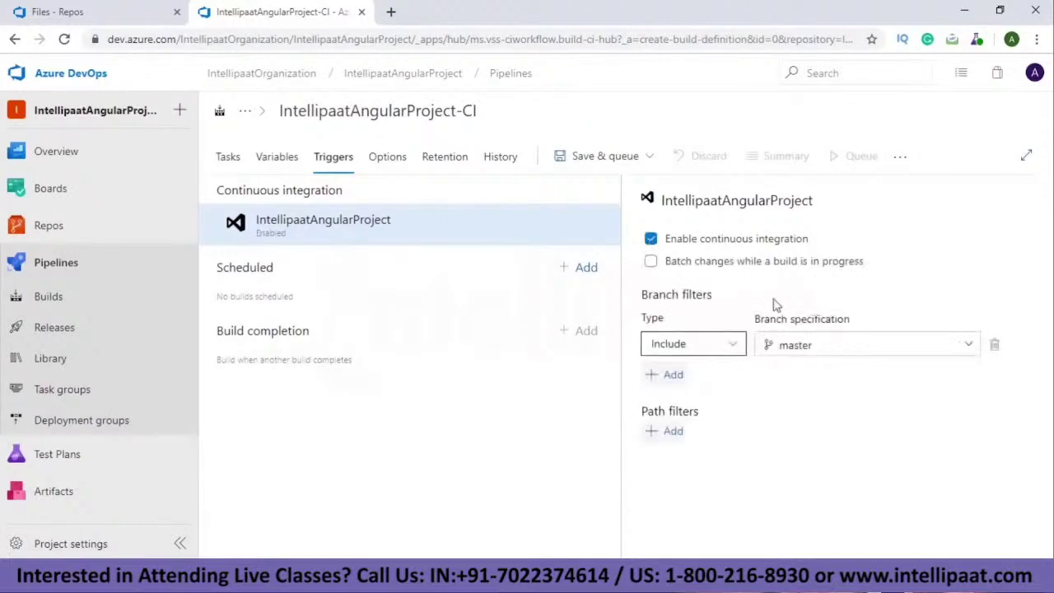
{"action": "left_click", "coordinate": [965, 345]}
{"action": "left_click", "coordinate": [965, 345]}
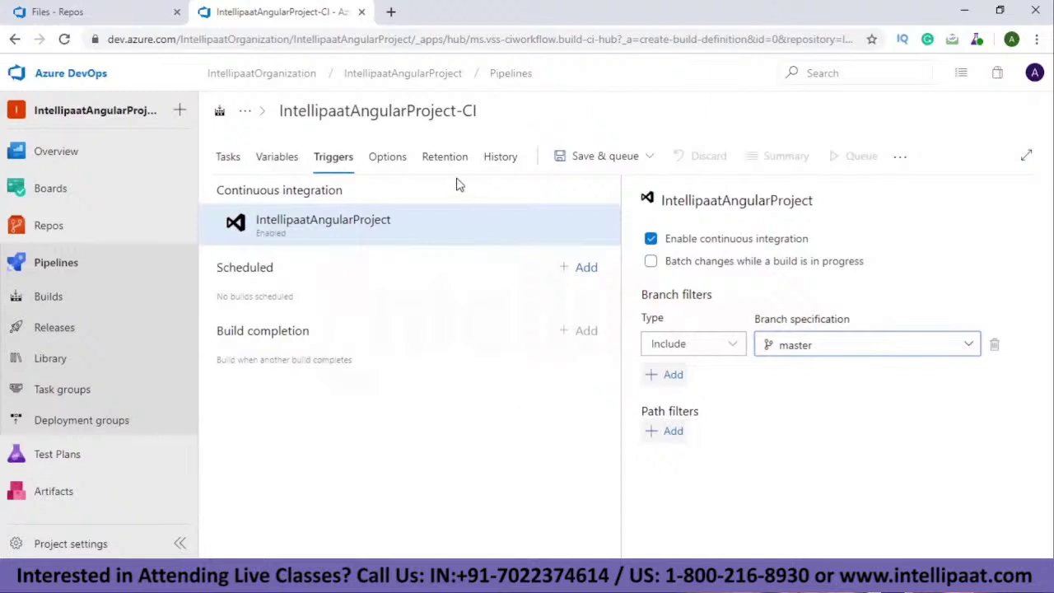
Step: Browse the Options, Retention and History tabs, then return to Tasks
{"action": "left_click", "coordinate": [395, 163]}
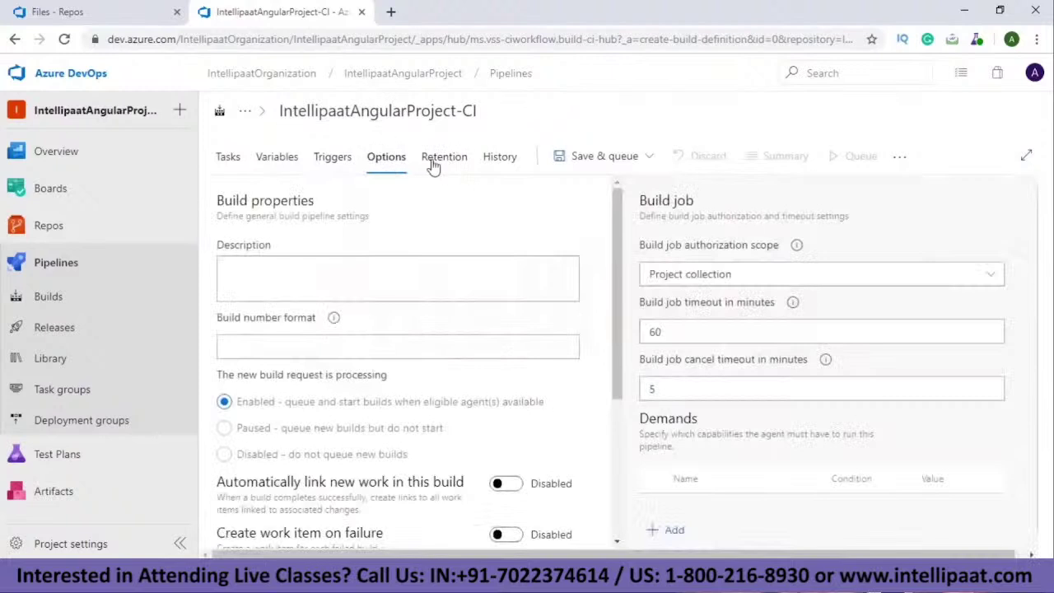
{"action": "left_click", "coordinate": [426, 163]}
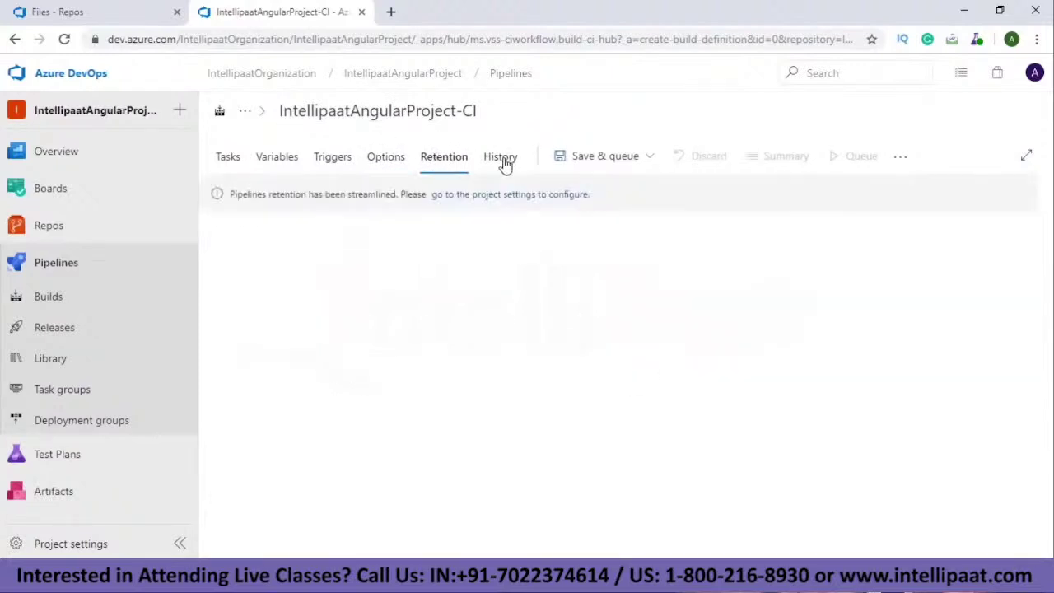
{"action": "left_click", "coordinate": [501, 160]}
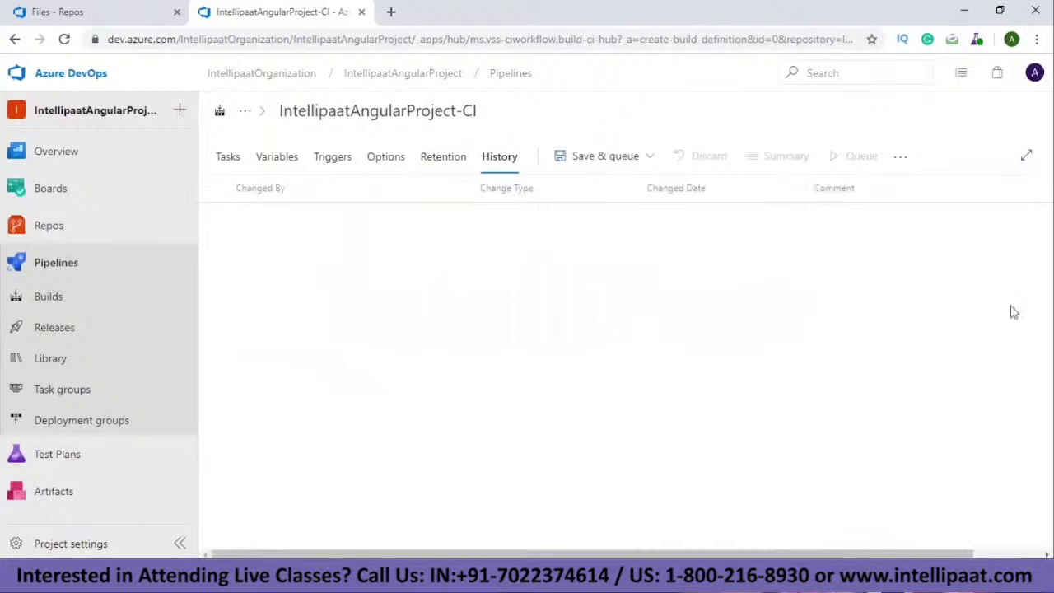
{"action": "left_click", "coordinate": [228, 159]}
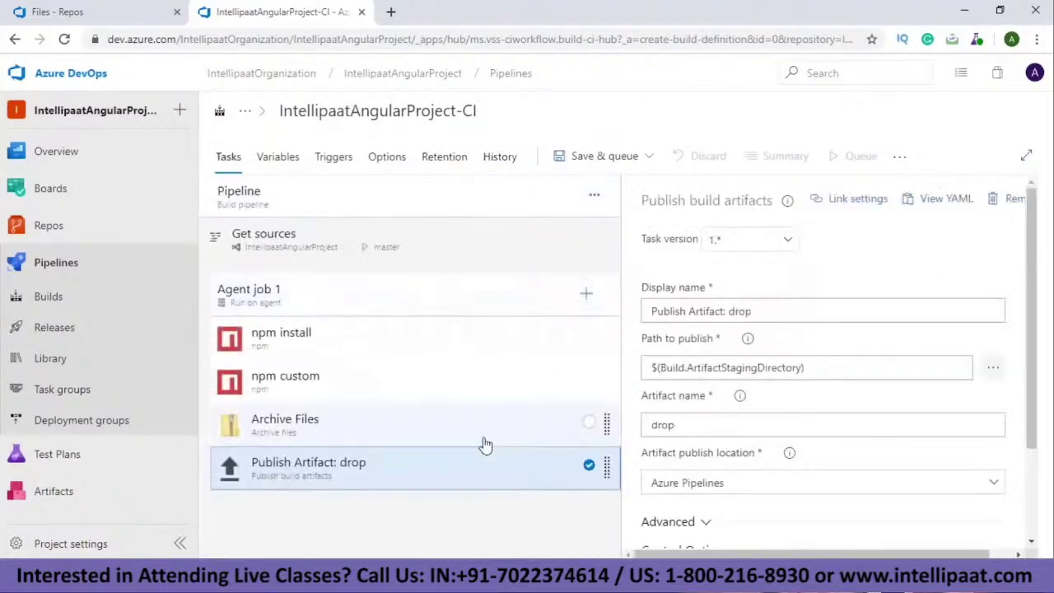
Step: Review the npm install, npm custom, Archive Files and Publish Artifact task settings
{"action": "left_click", "coordinate": [465, 420]}
{"action": "left_click", "coordinate": [458, 387]}
{"action": "left_click", "coordinate": [470, 350]}
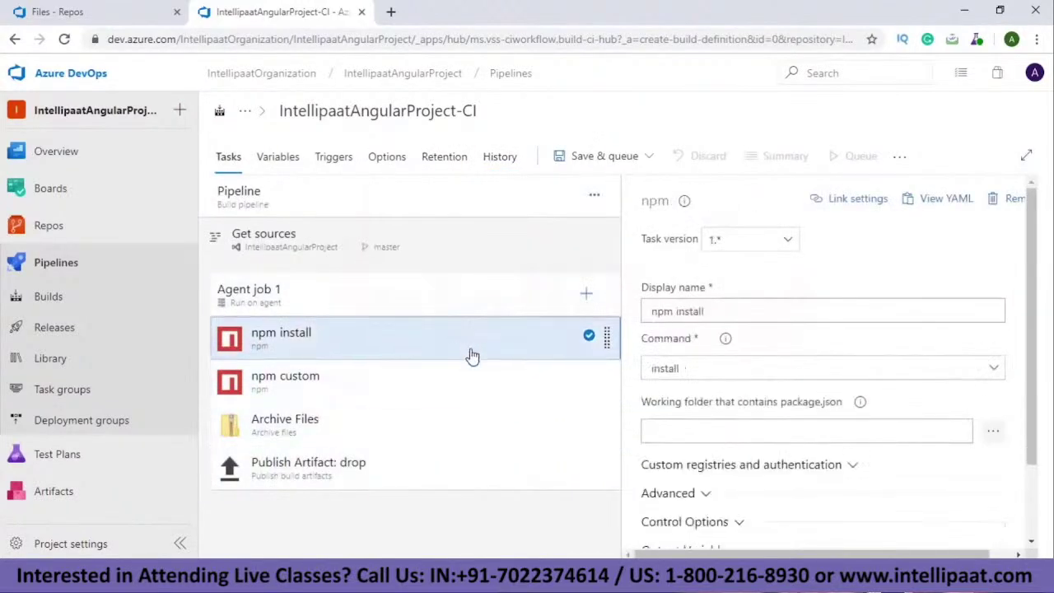
{"action": "left_click", "coordinate": [456, 470]}
{"action": "scroll", "coordinate": [854, 466], "scroll_direction": "down", "scroll_amount": 1}
{"action": "scroll", "coordinate": [855, 466], "scroll_direction": "up", "scroll_amount": 2}
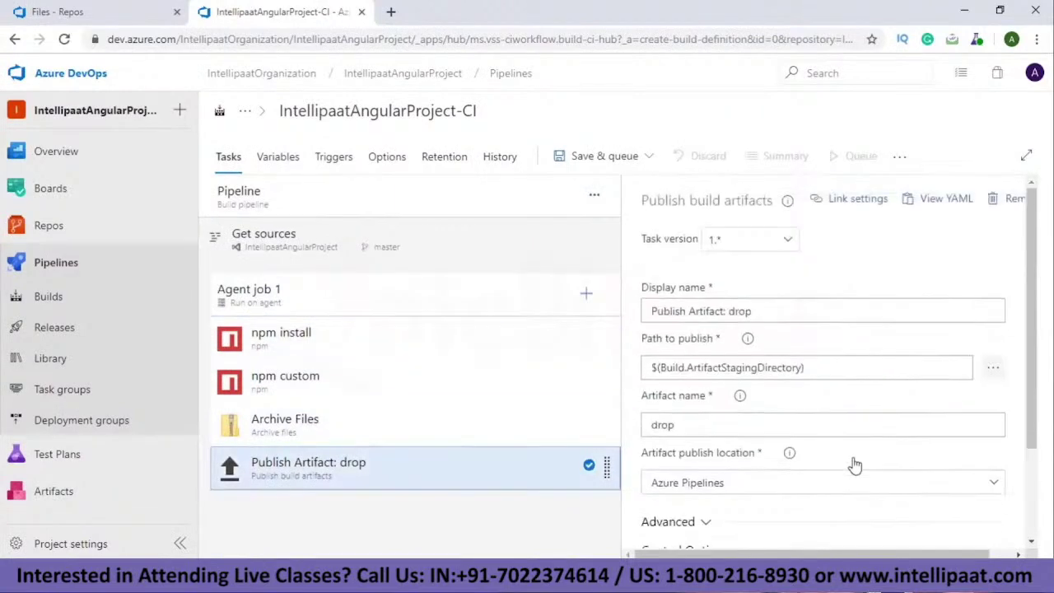
{"action": "left_click", "coordinate": [461, 337]}
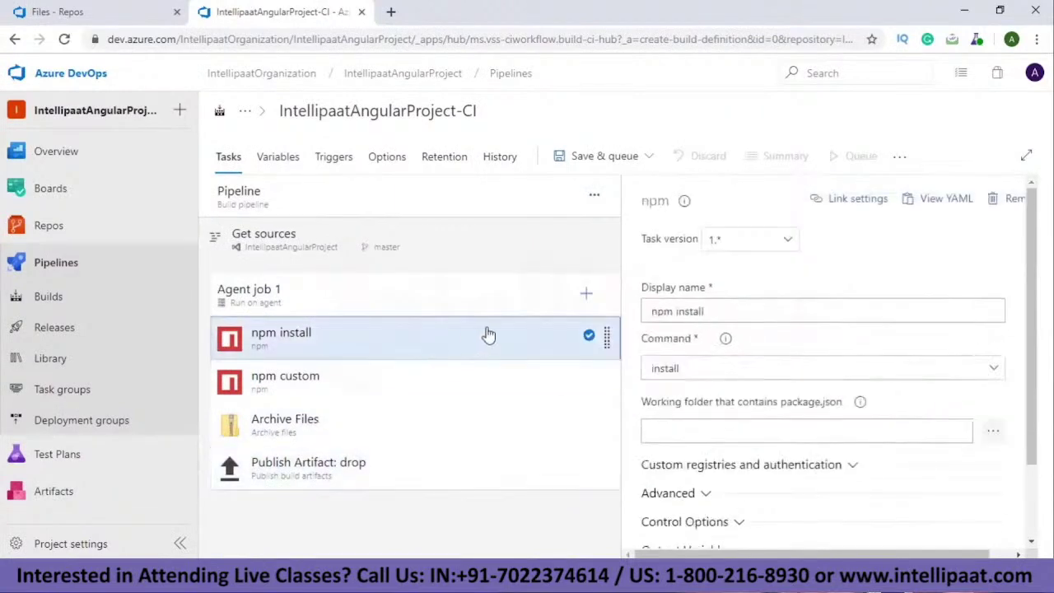
Step: Save the pipeline and queue a build run on master
{"action": "left_click", "coordinate": [581, 156]}
{"action": "left_click", "coordinate": [593, 209]}
{"action": "left_click", "coordinate": [597, 396]}
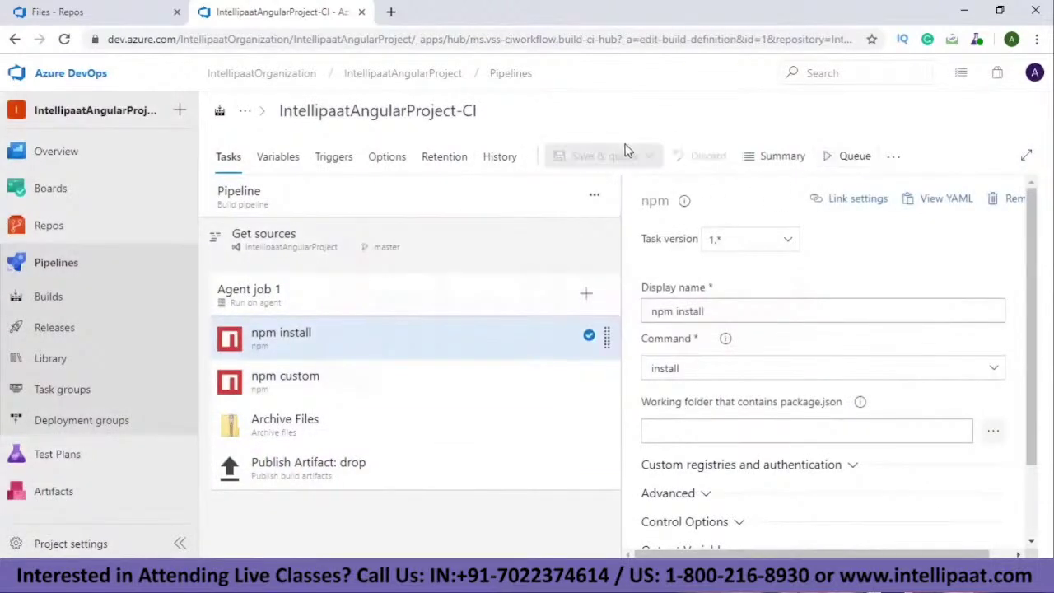
{"action": "left_click", "coordinate": [856, 156]}
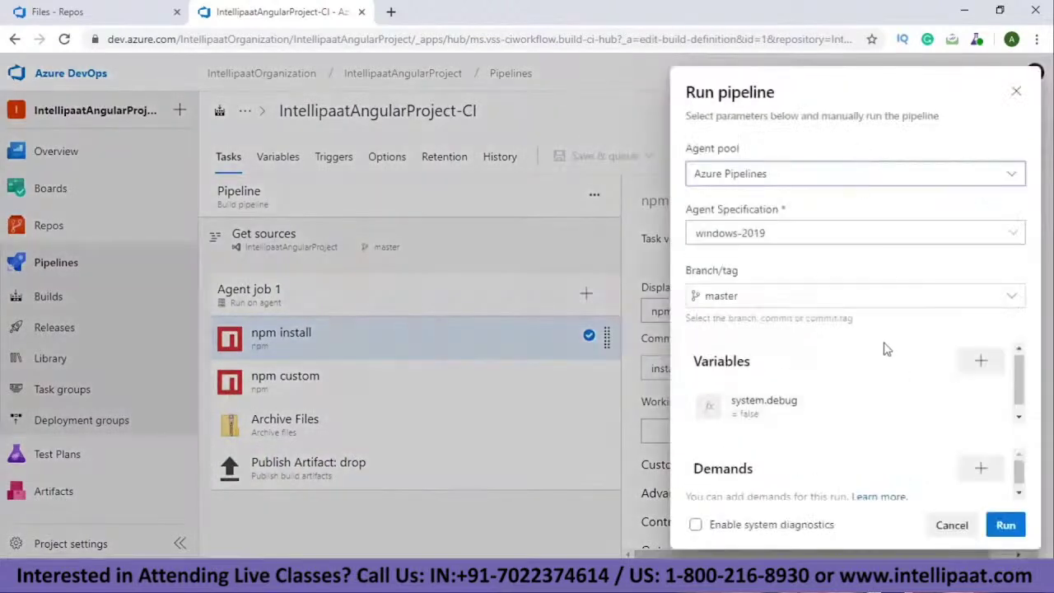
{"action": "left_click", "coordinate": [1005, 525]}
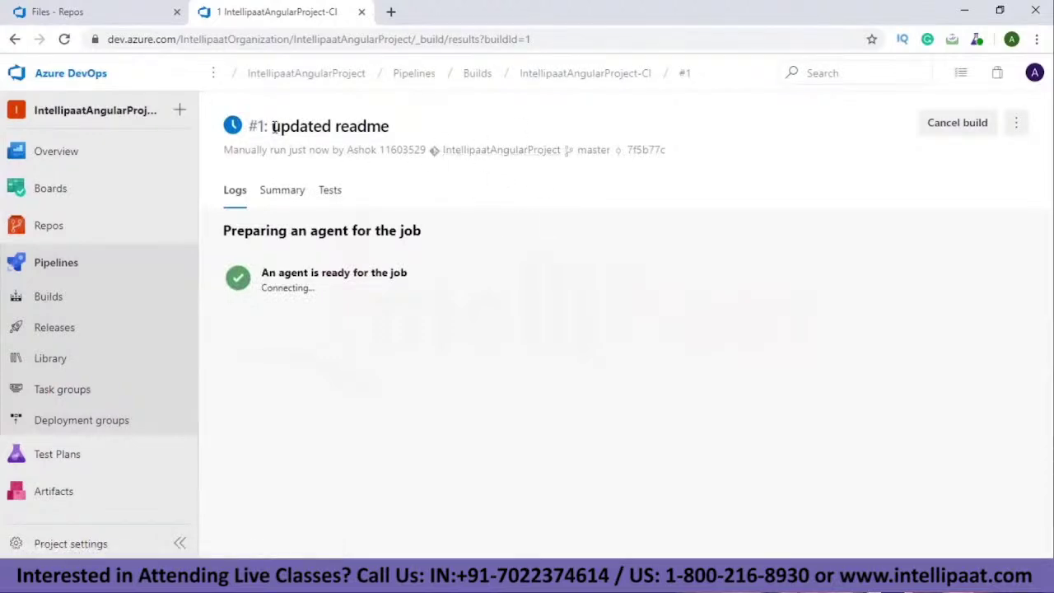
Step: Watch build #1's logs until every Agent job 1 step shows succeeded
{"action": "left_click_drag", "start_coordinate": [274, 126], "coordinate": [393, 132]}
{"action": "left_click", "coordinate": [361, 144]}
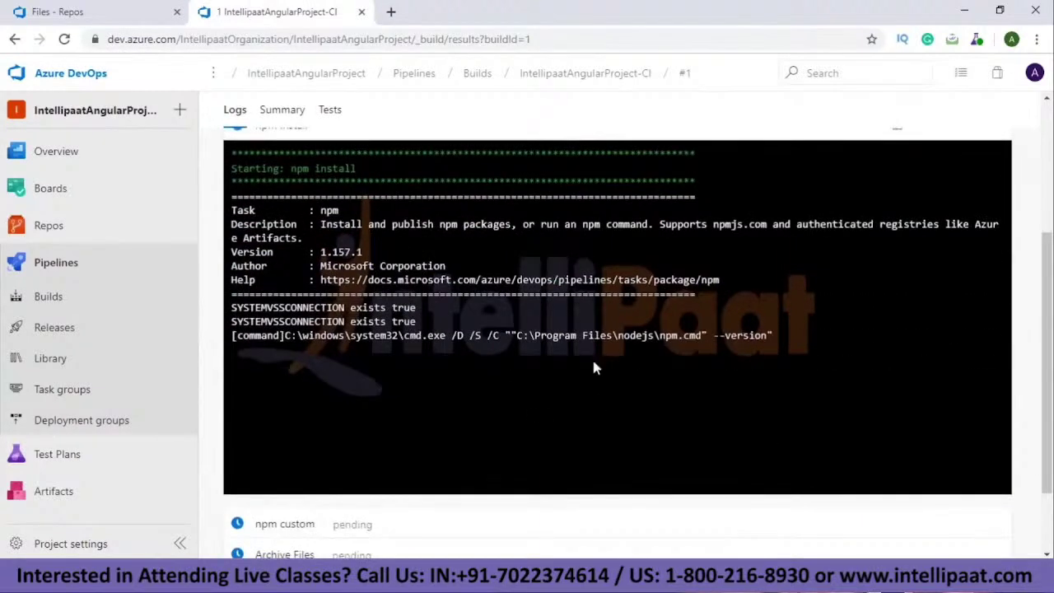
{"action": "scroll", "coordinate": [596, 368], "scroll_direction": "down", "scroll_amount": 1}
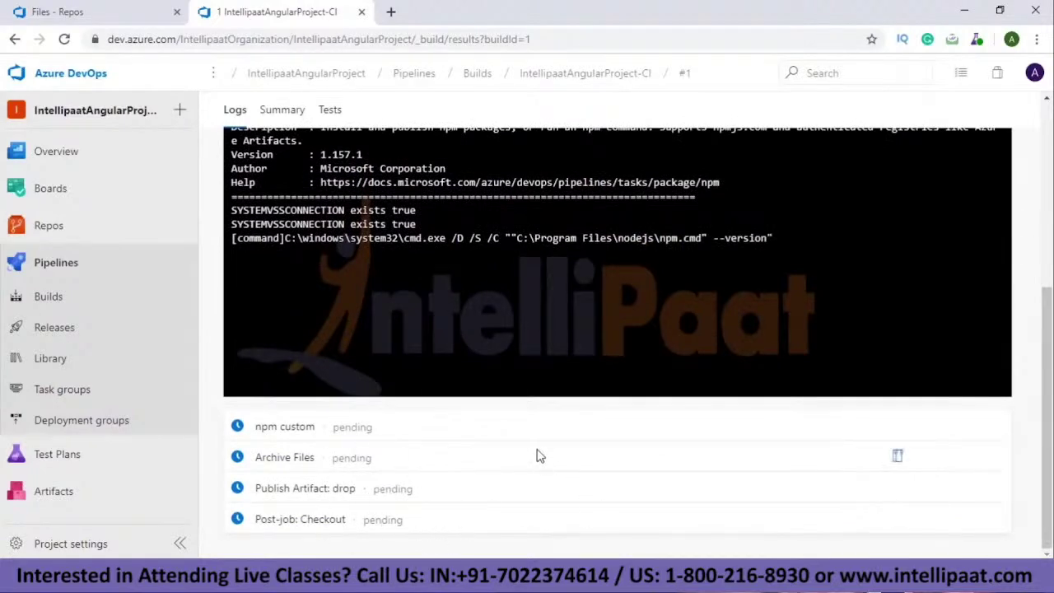
{"action": "scroll", "coordinate": [461, 329], "scroll_direction": "up", "scroll_amount": 3}
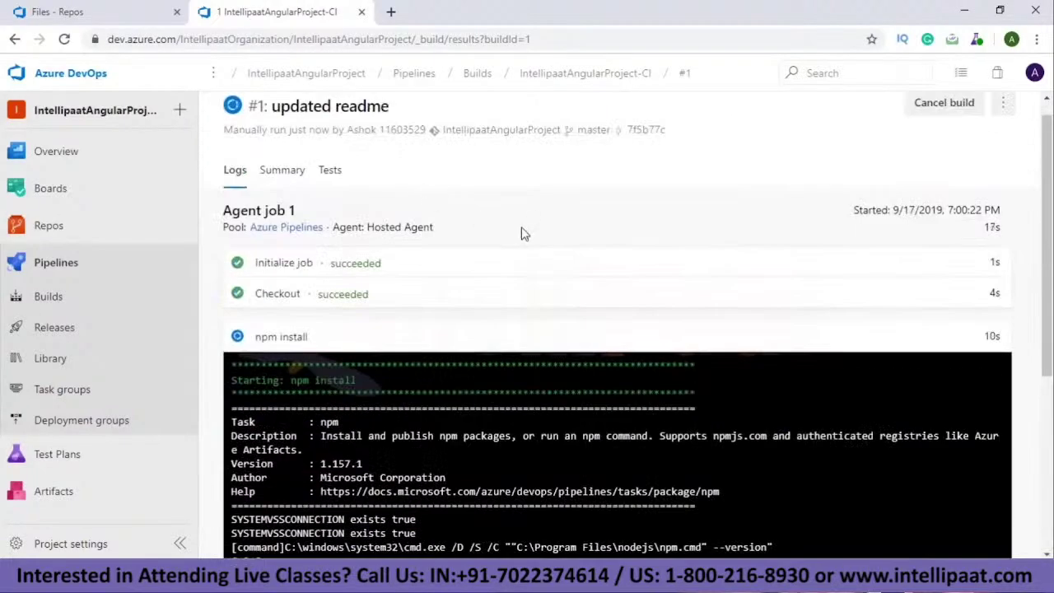
{"action": "scroll", "coordinate": [521, 234], "scroll_direction": "up", "scroll_amount": 1}
{"action": "scroll", "coordinate": [521, 234], "scroll_direction": "down", "scroll_amount": 5}
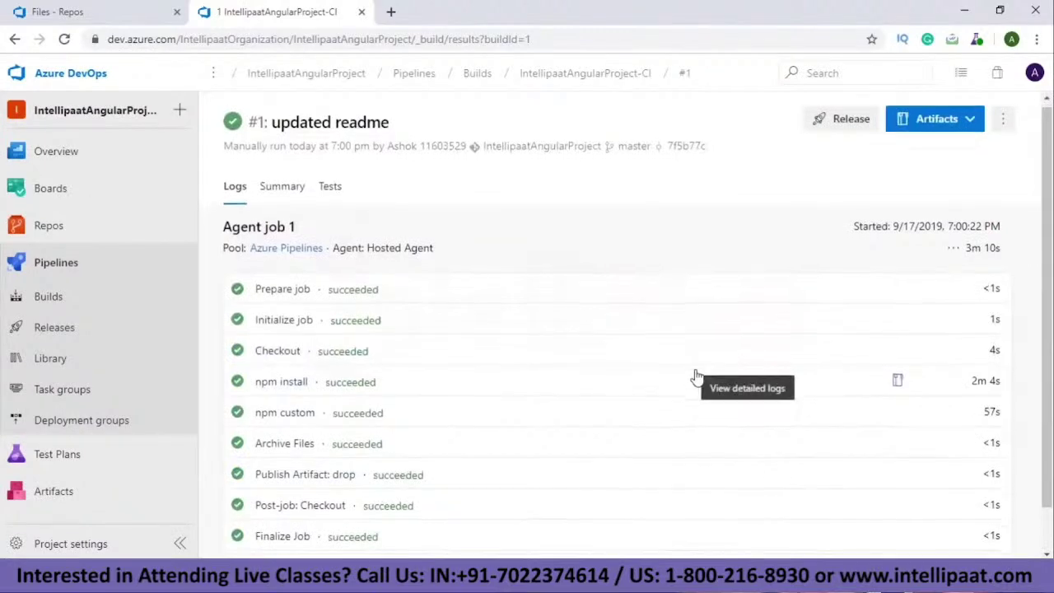
Step: Inspect the detailed npm install log of build #1, which took 2m 4s
{"action": "scroll", "coordinate": [626, 326], "scroll_direction": "down", "scroll_amount": 1}
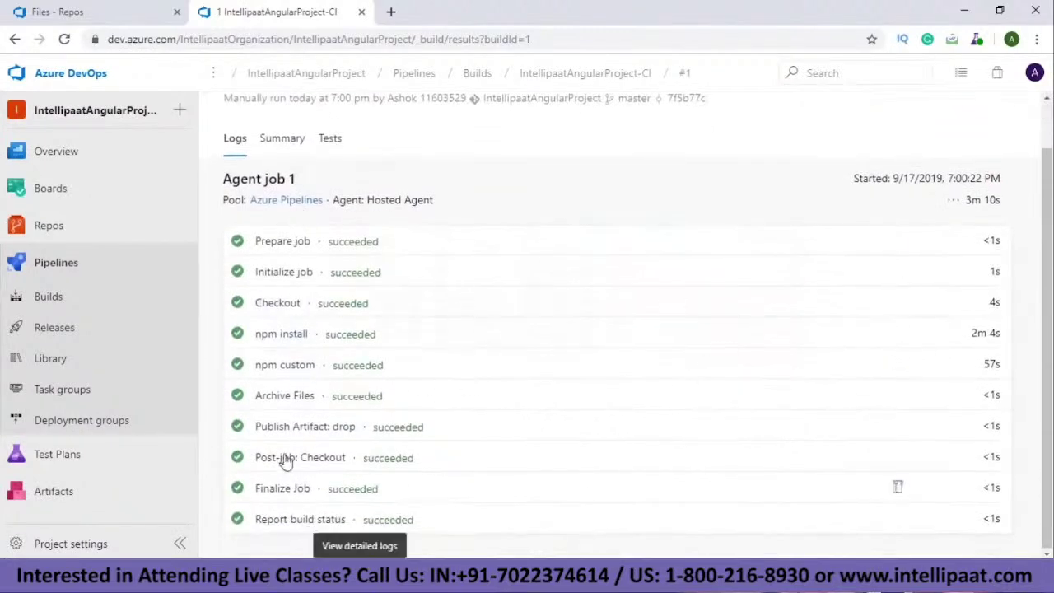
{"action": "left_click", "coordinate": [320, 335]}
{"action": "scroll", "coordinate": [320, 340], "scroll_direction": "down", "scroll_amount": 15}
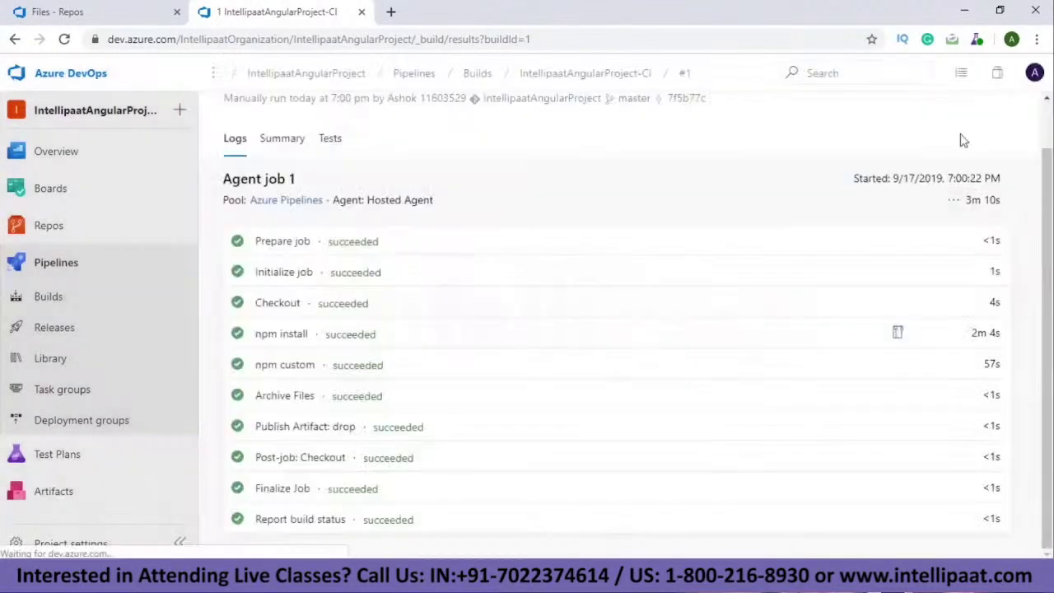
{"action": "left_click", "coordinate": [1006, 98]}
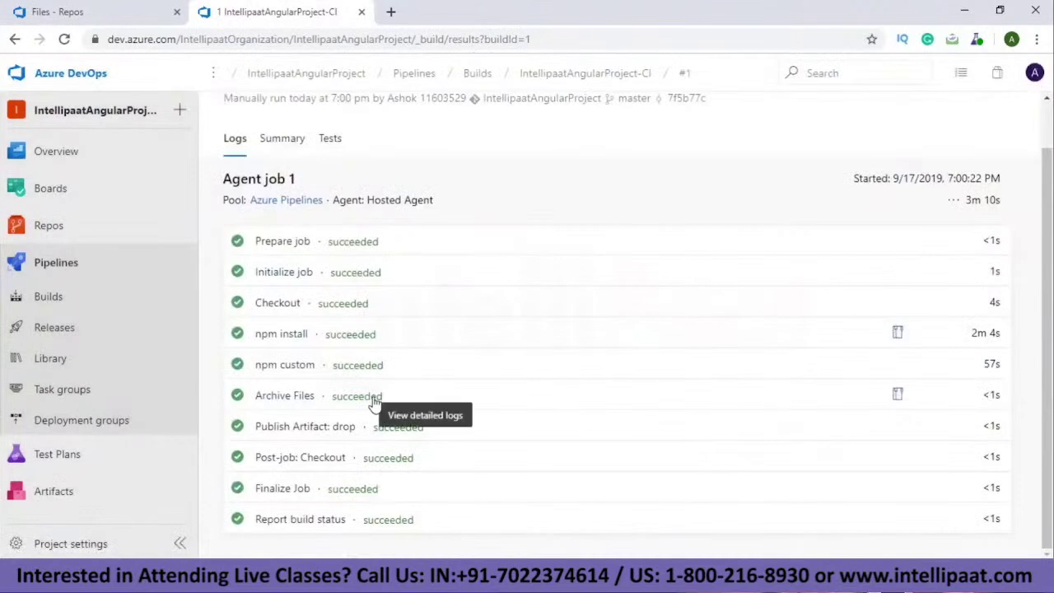
Step: Check the 57s npm custom log, then start a release from build #1
{"action": "left_click", "coordinate": [362, 366]}
{"action": "scroll", "coordinate": [626, 346], "scroll_direction": "down", "scroll_amount": 5}
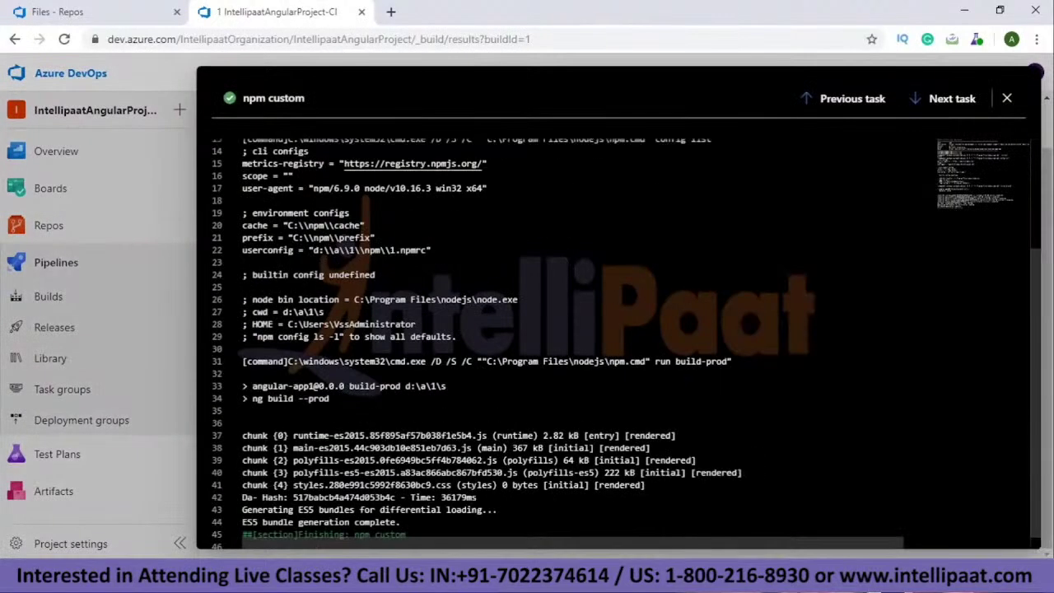
{"action": "scroll", "coordinate": [626, 346], "scroll_direction": "up", "scroll_amount": 5}
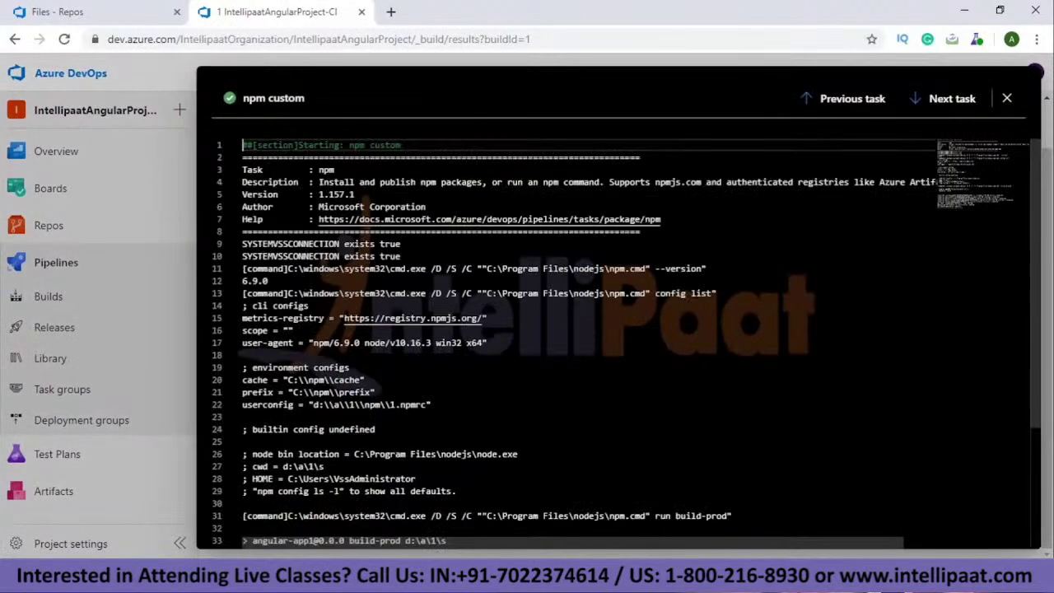
{"action": "scroll", "coordinate": [626, 345], "scroll_direction": "down", "scroll_amount": 5}
{"action": "left_click", "coordinate": [1006, 98]}
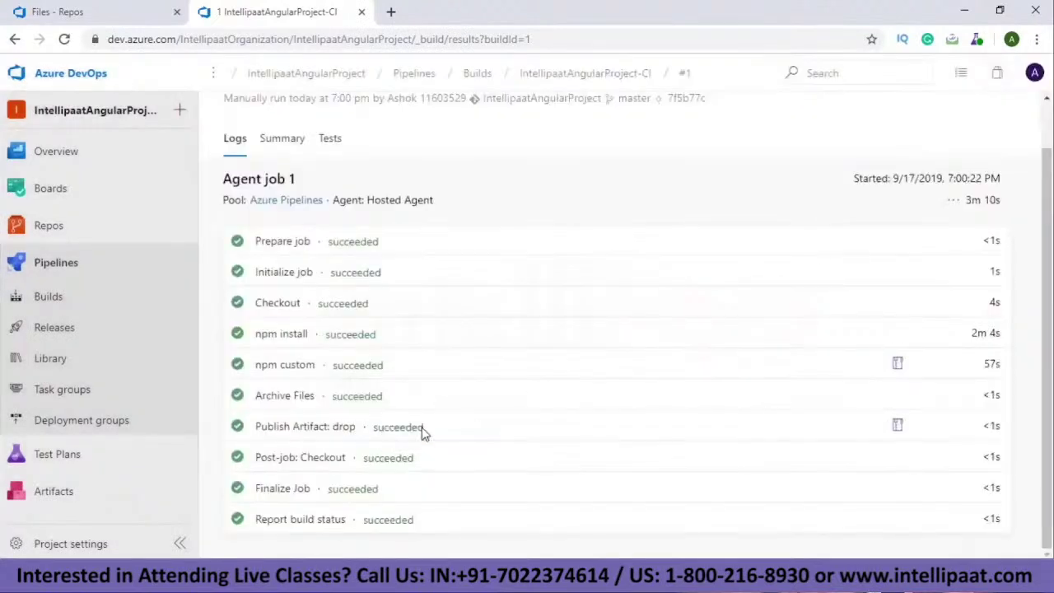
{"action": "scroll", "coordinate": [416, 435], "scroll_direction": "up", "scroll_amount": 2}
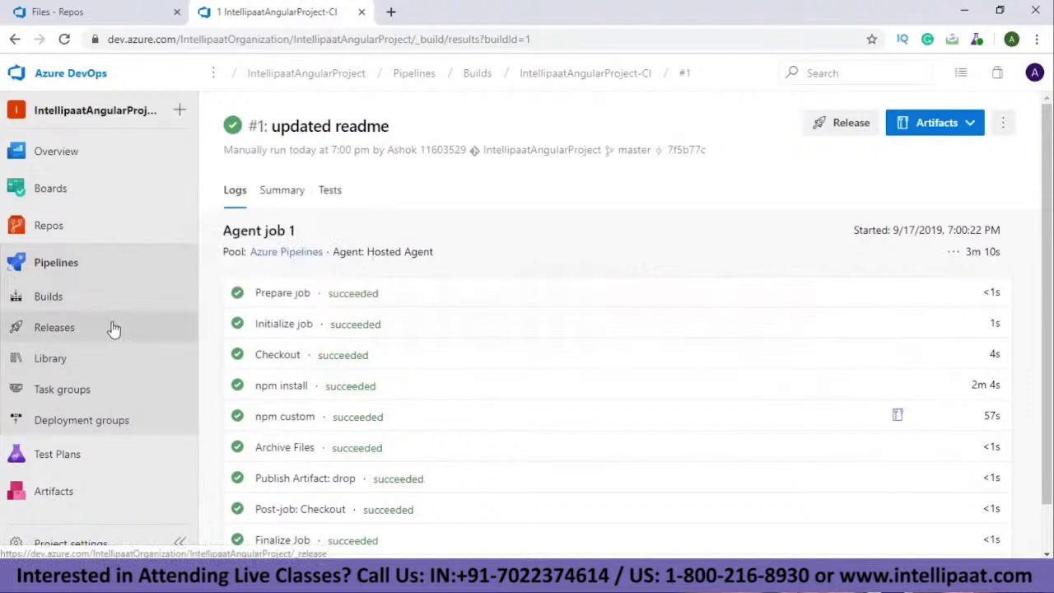
{"action": "left_click", "coordinate": [837, 126]}
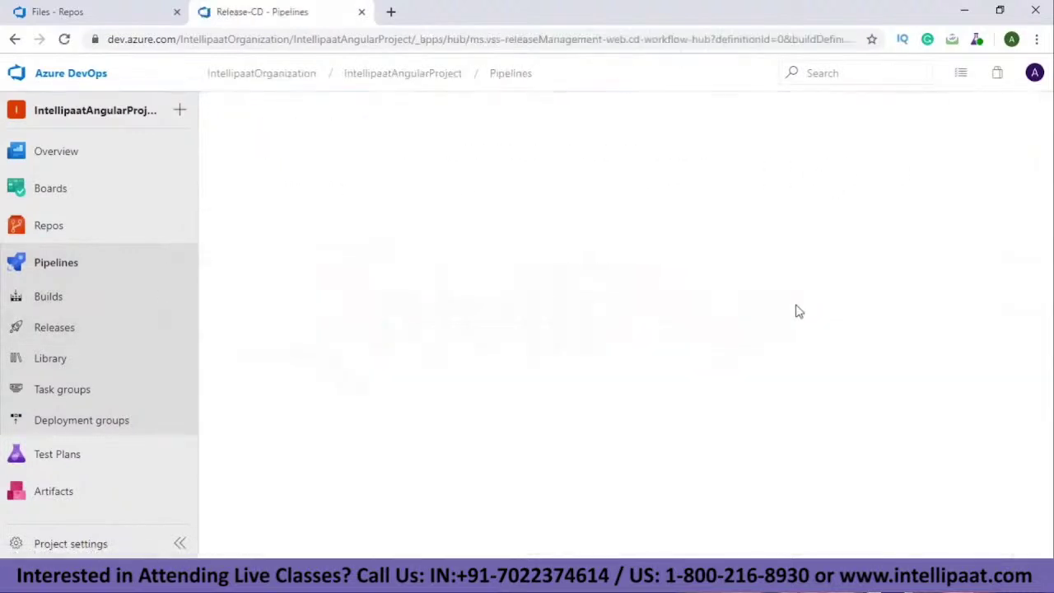
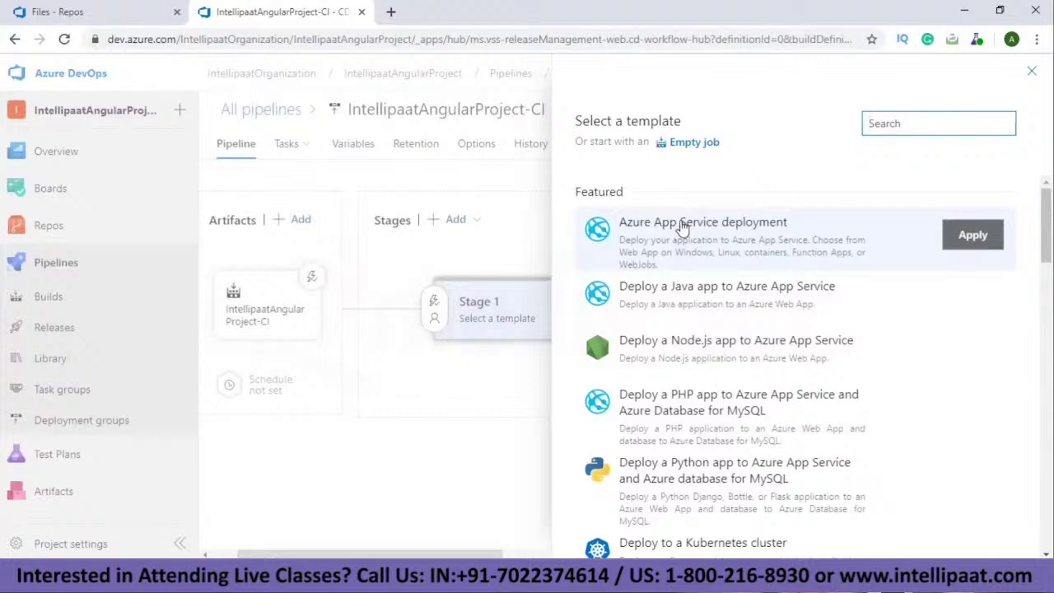
Step: Apply the Azure App Service deployment template and rename Stage 1 to QA
{"action": "left_click", "coordinate": [955, 238]}
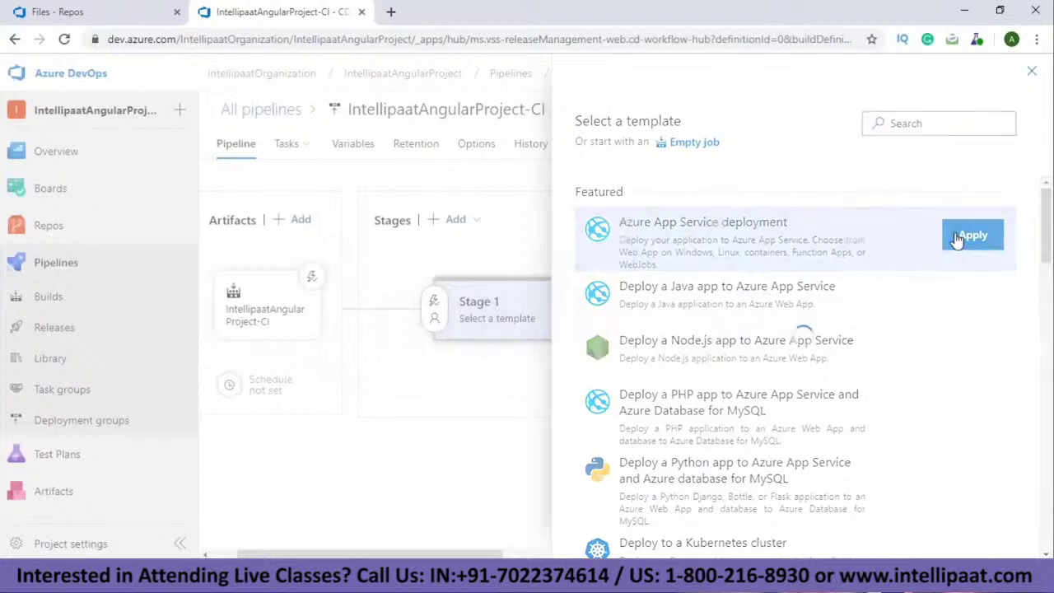
{"action": "left_click", "coordinate": [823, 313]}
{"action": "triple_click", "coordinate": [771, 322]}
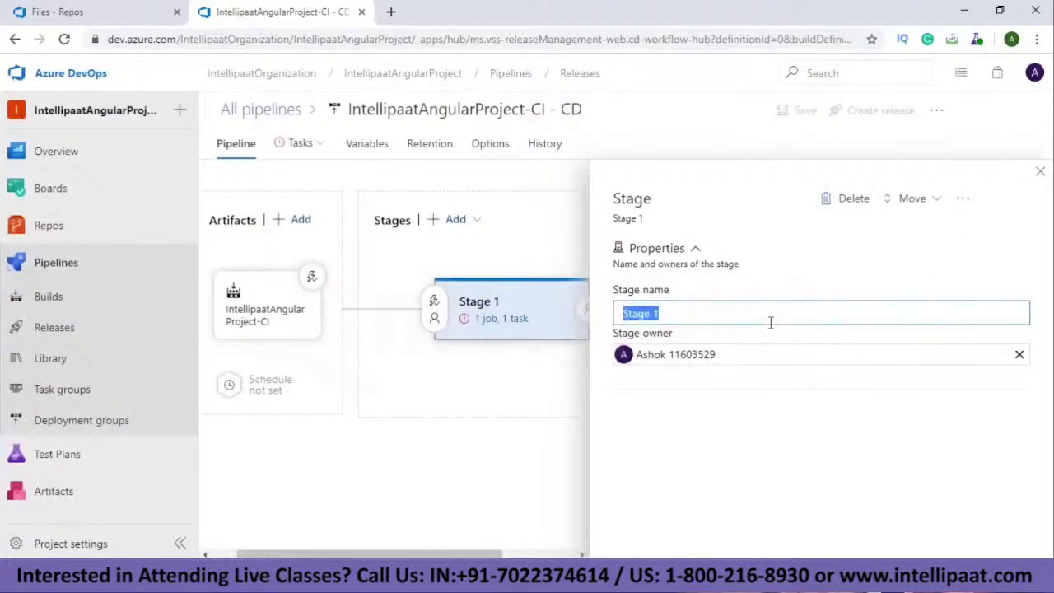
{"action": "type", "text": "QA"}
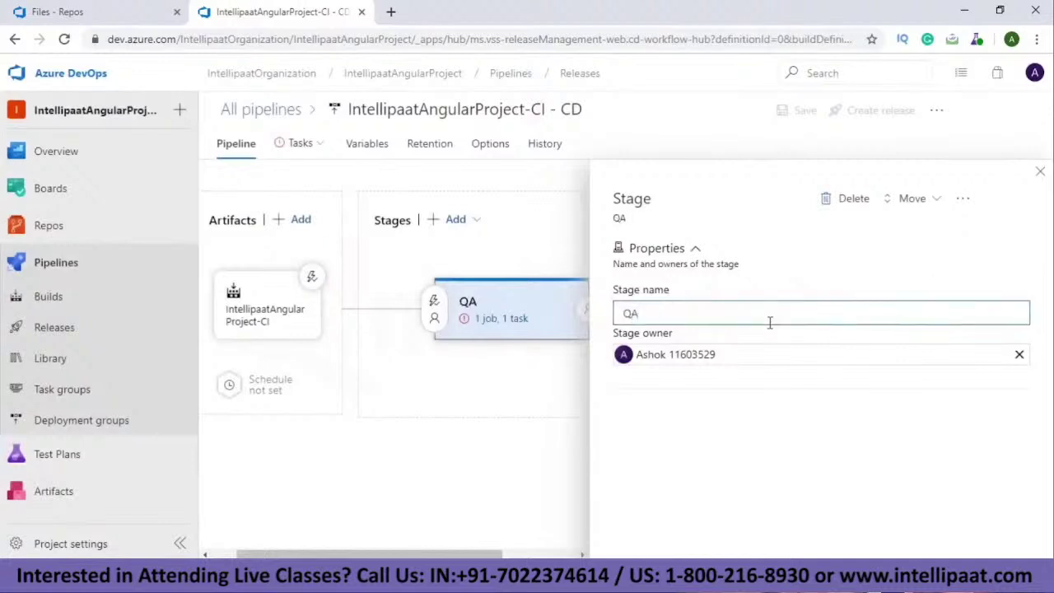
{"action": "left_click", "coordinate": [741, 451]}
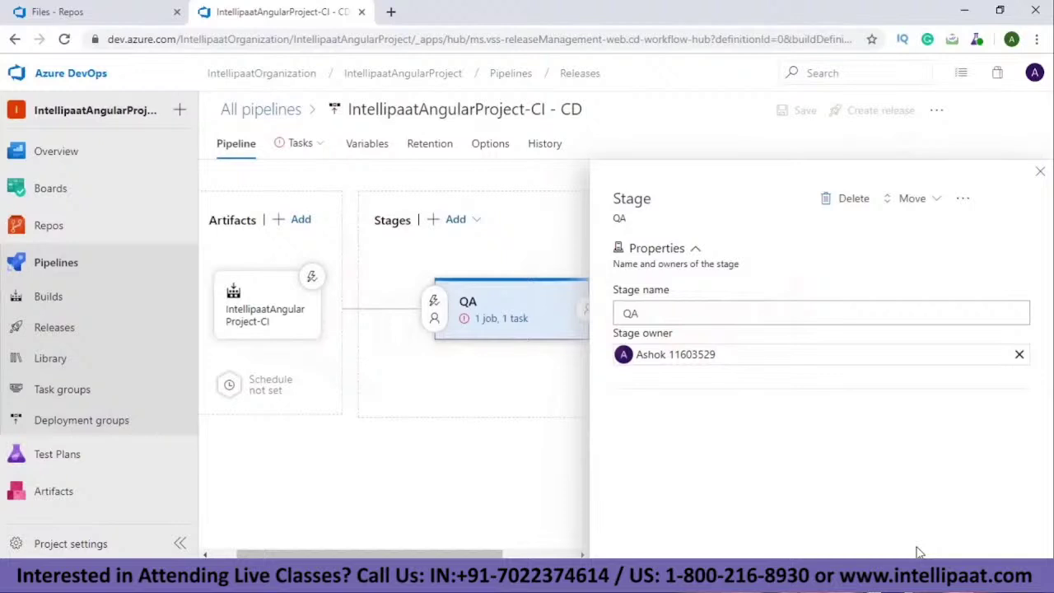
{"action": "left_click", "coordinate": [1039, 173]}
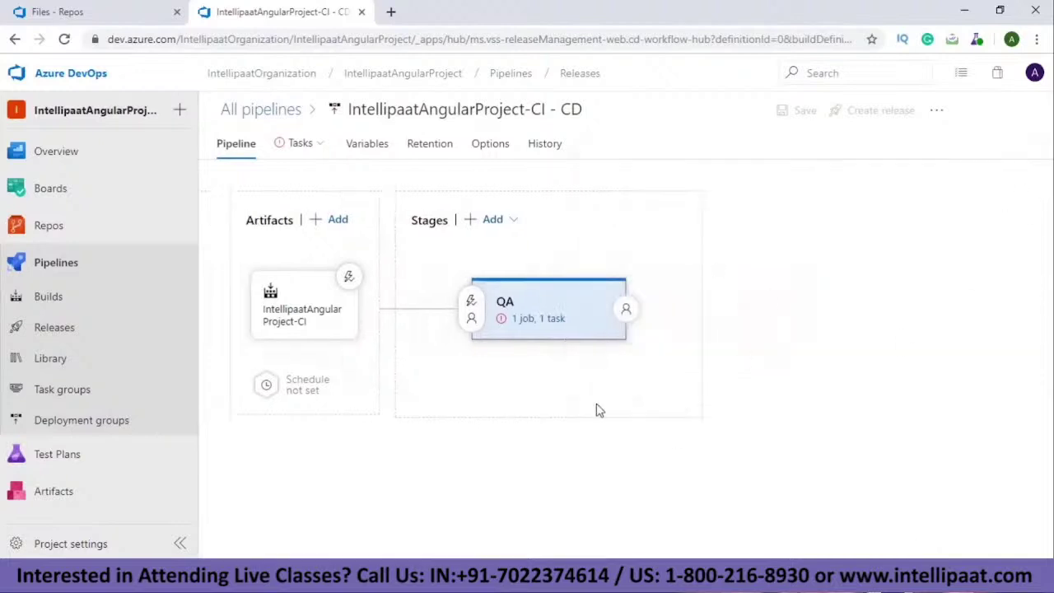
Step: Open the QA stage's Deploy Azure App Service task and review the Azure subscription list
{"action": "left_click", "coordinate": [543, 328]}
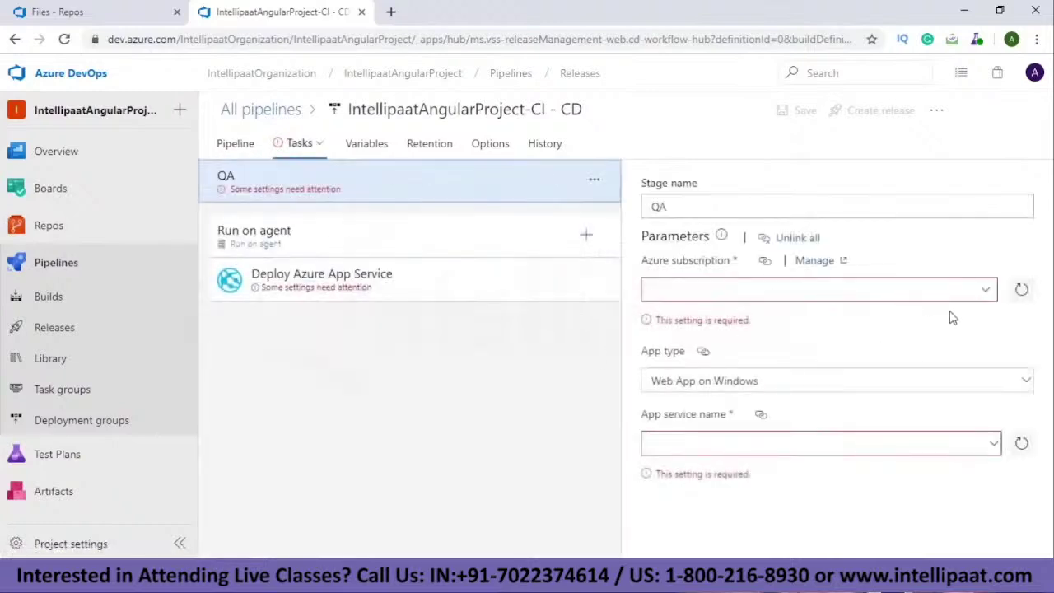
{"action": "left_click", "coordinate": [986, 291]}
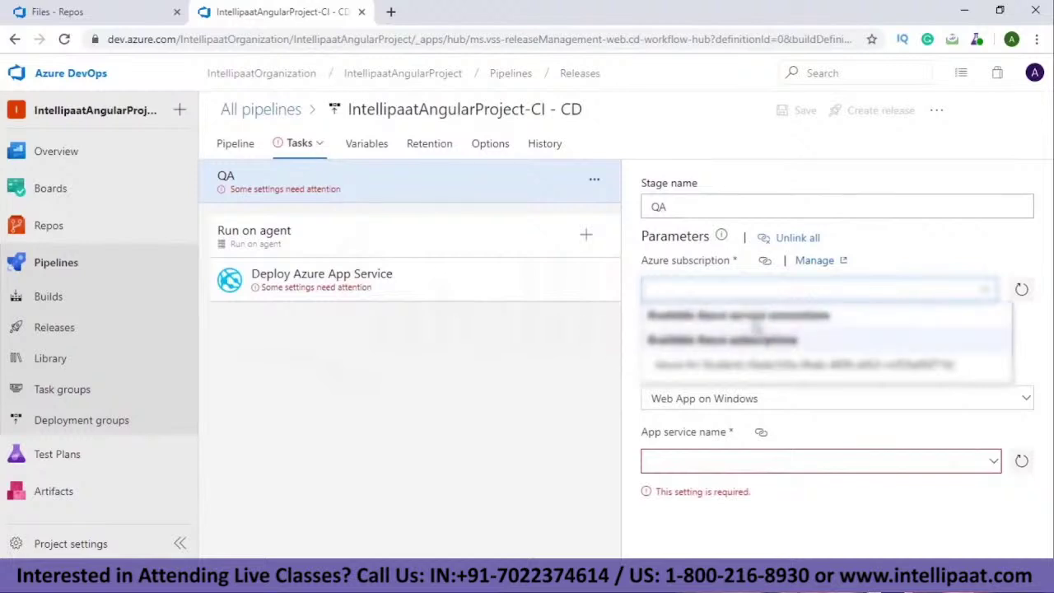
{"action": "left_click", "coordinate": [358, 438]}
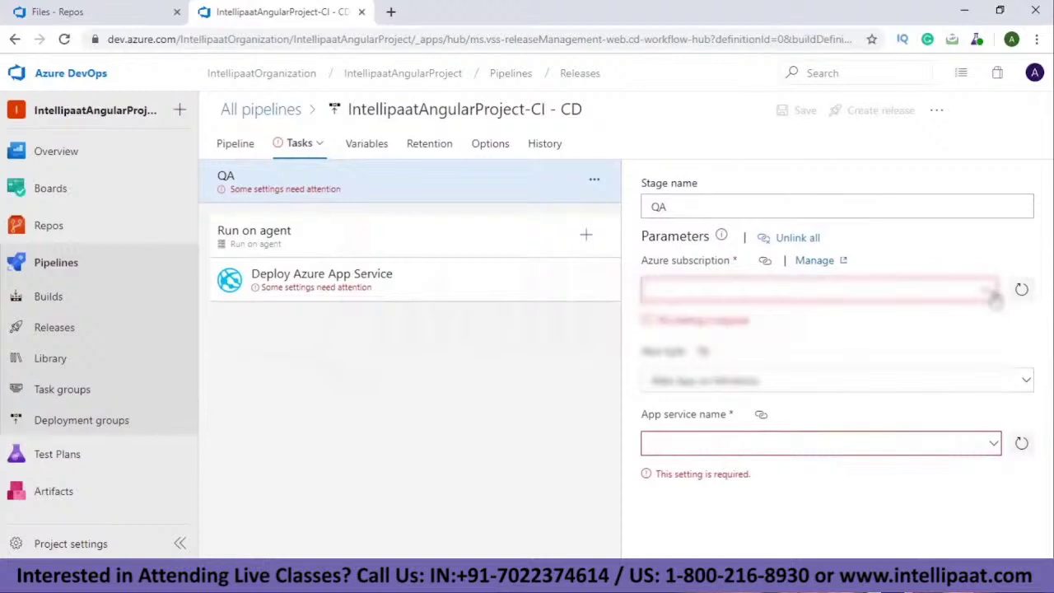
{"action": "left_click", "coordinate": [992, 289]}
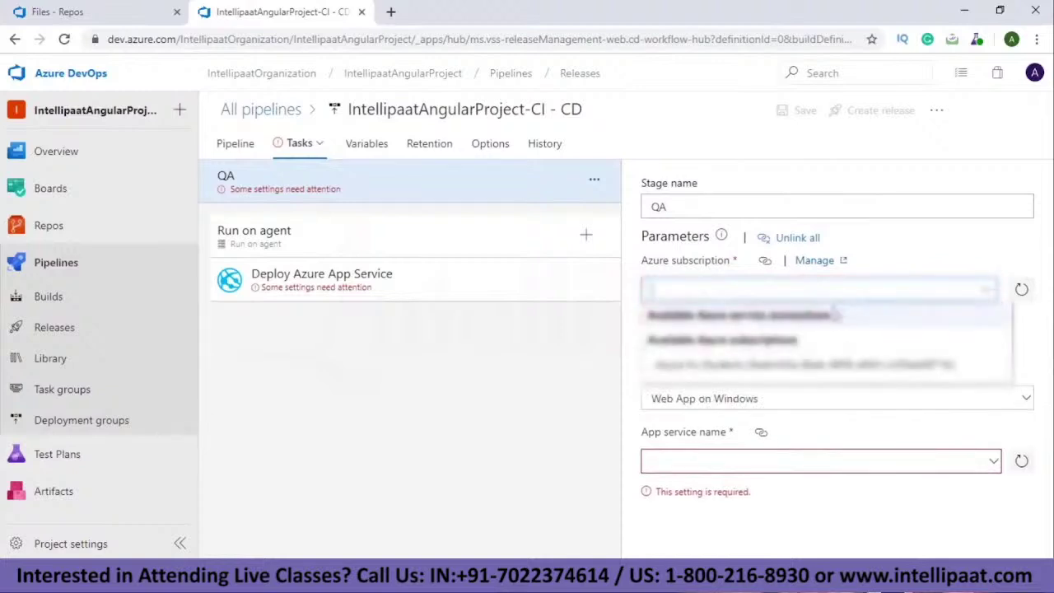
{"action": "left_click", "coordinate": [994, 465]}
Step: Find the App service name list empty and open a new browser tab
{"action": "left_click", "coordinate": [995, 449]}
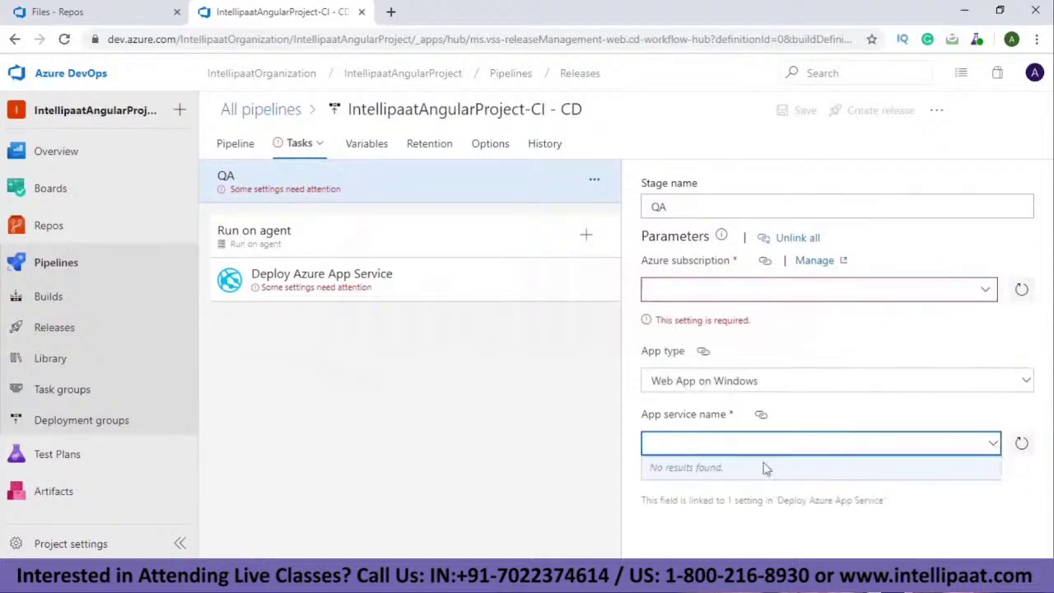
{"action": "left_click", "coordinate": [527, 438]}
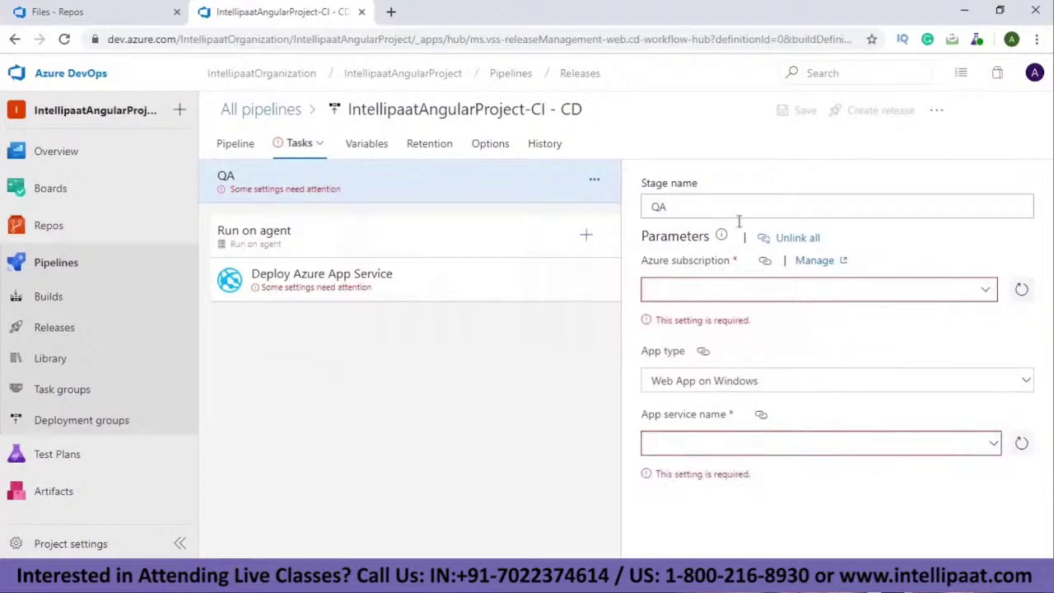
{"action": "left_click", "coordinate": [391, 12]}
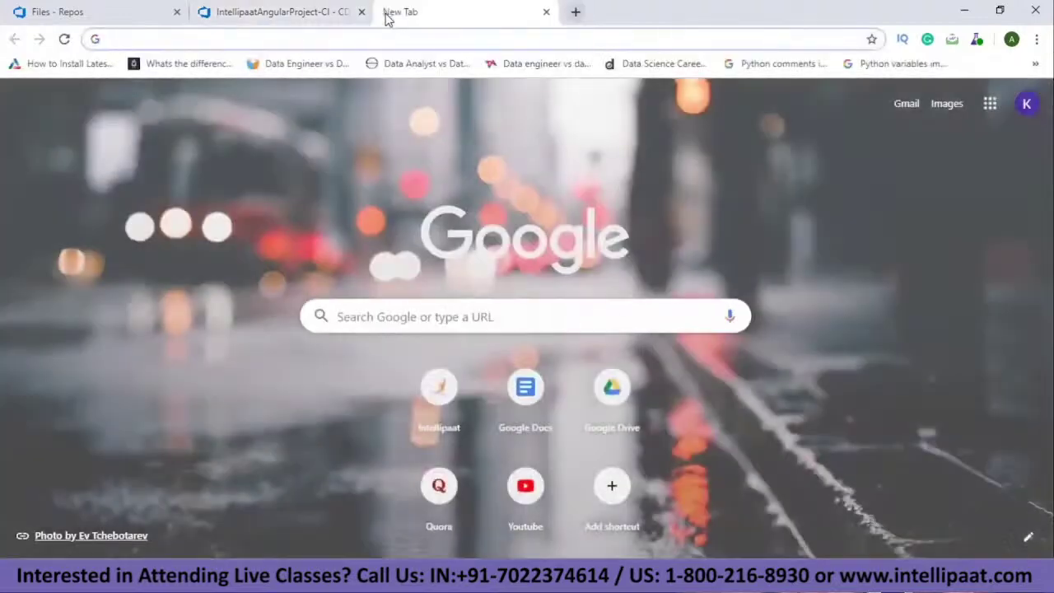
Step: Go to portal.azure.com and sign in with the chosen account
{"action": "type", "text": "portal.azure.com"}
{"action": "key", "text": "Return"}
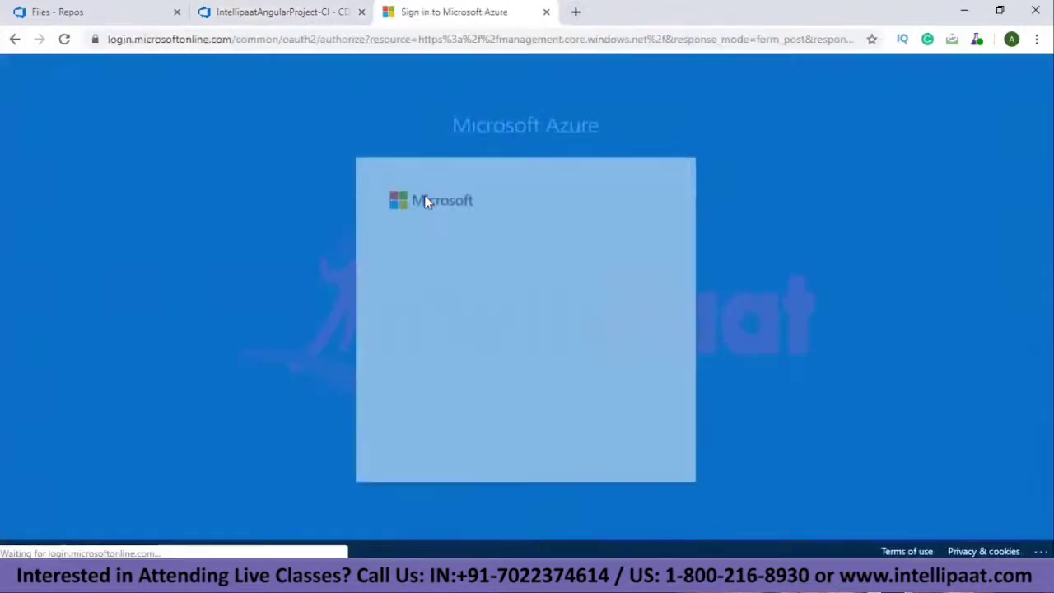
{"action": "left_click", "coordinate": [527, 280]}
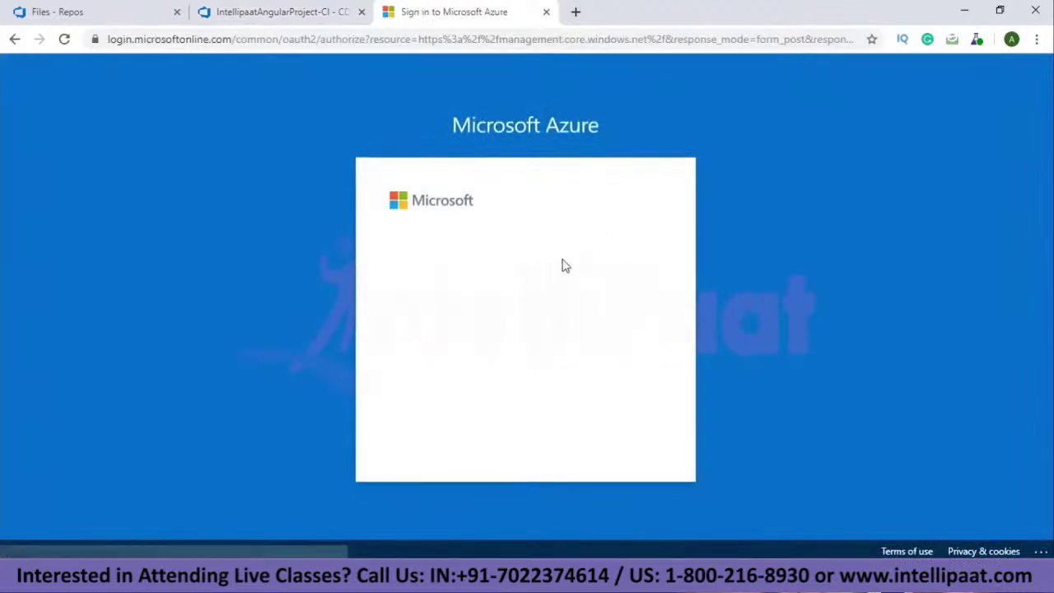
{"action": "left_click", "coordinate": [619, 402]}
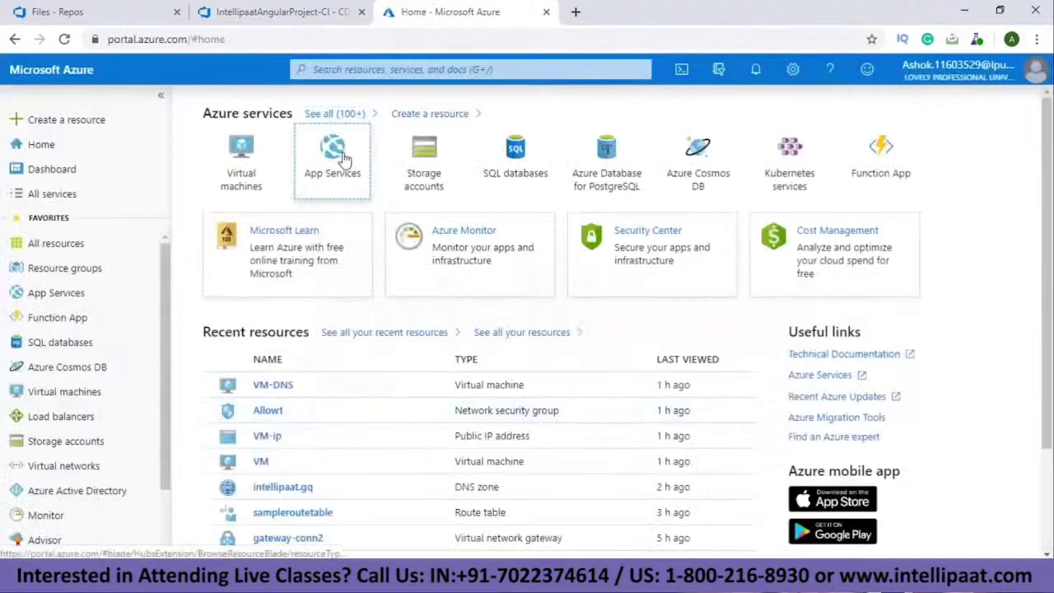
Step: View the kodee1 and kodeeprod web apps in App Services, then return to DevOps
{"action": "left_click", "coordinate": [334, 157]}
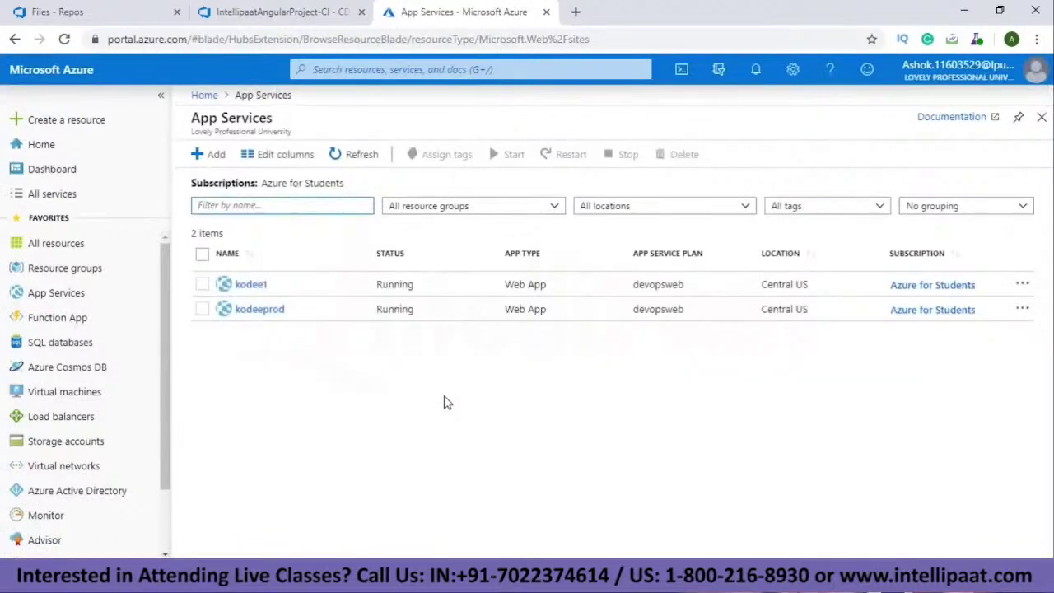
{"action": "left_click", "coordinate": [460, 294]}
{"action": "left_click", "coordinate": [445, 306]}
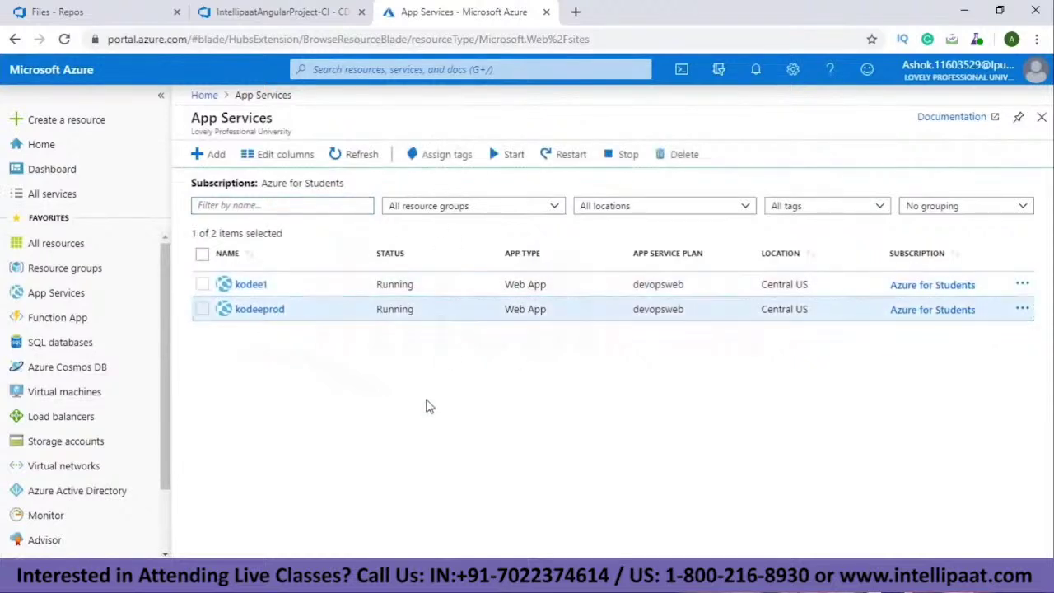
{"action": "left_click", "coordinate": [283, 12]}
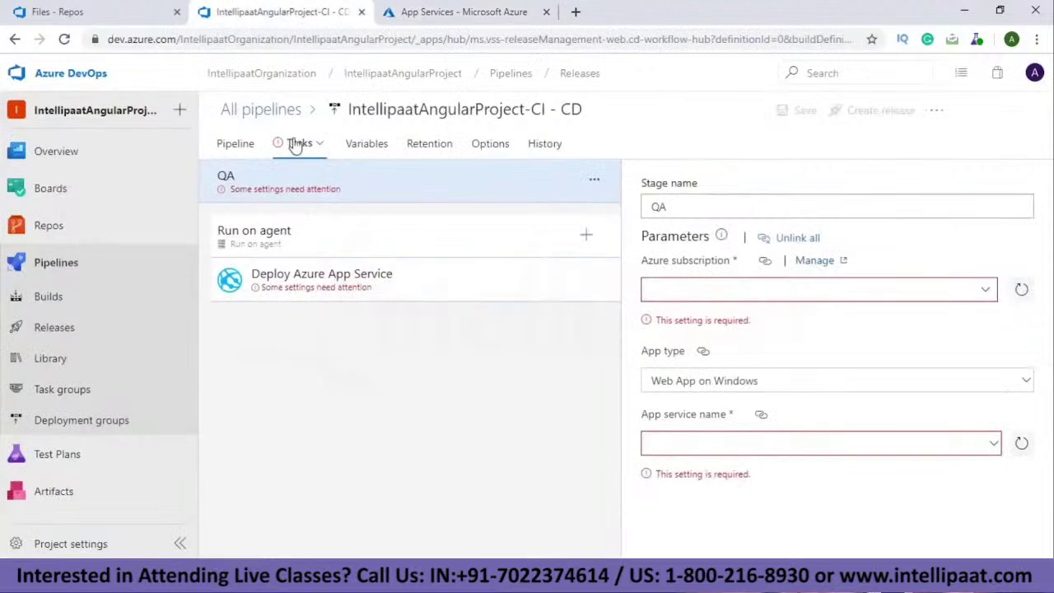
Step: Reload the pipeline and select and authorize the Azure subscription for the QA deployment
{"action": "left_click", "coordinate": [66, 39]}
{"action": "left_click", "coordinate": [579, 132]}
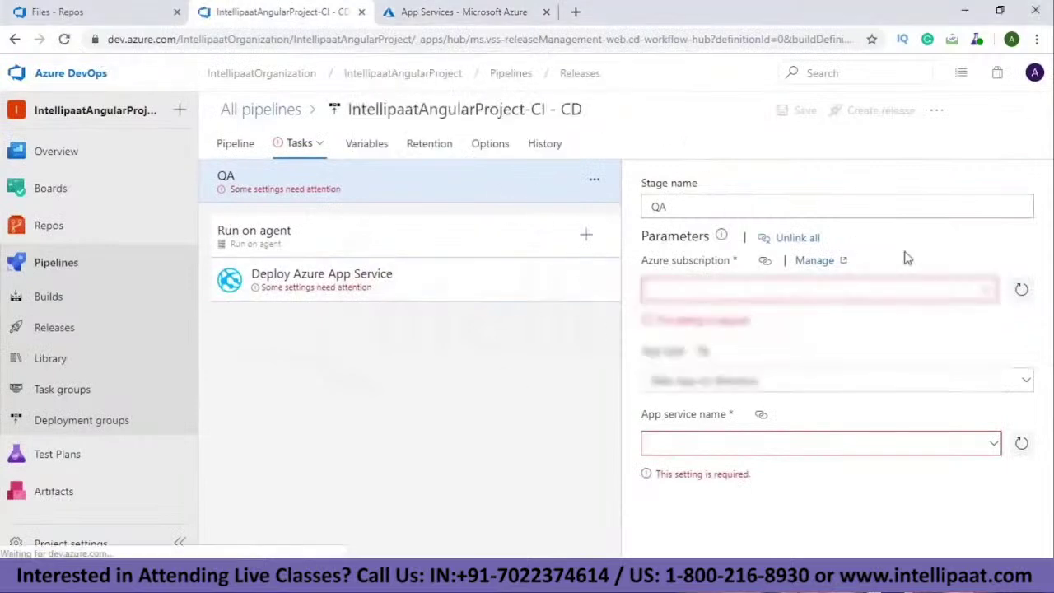
{"action": "left_click", "coordinate": [986, 290]}
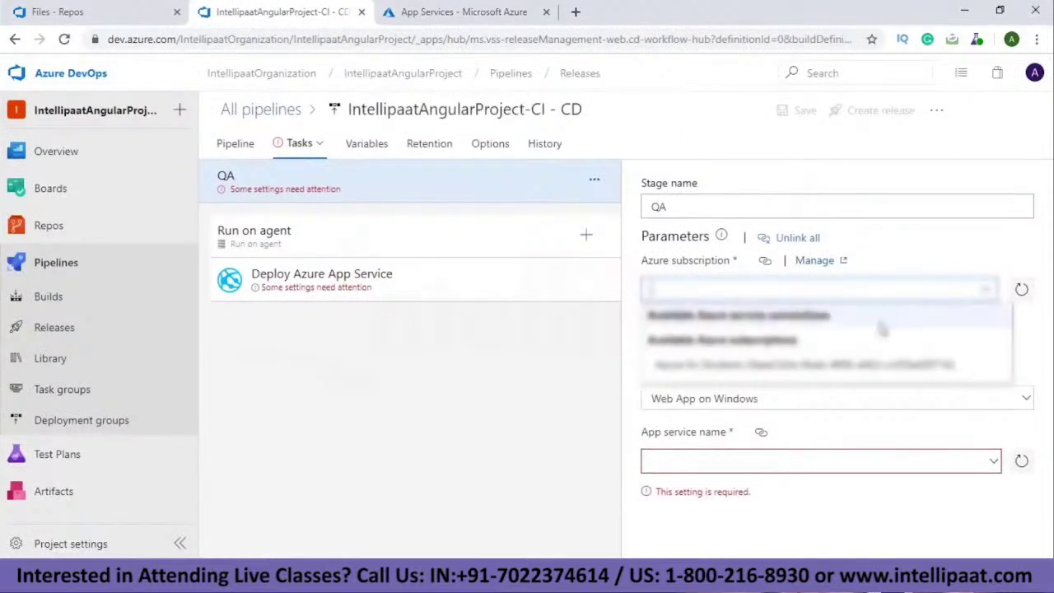
{"action": "left_click", "coordinate": [1021, 289]}
{"action": "left_click", "coordinate": [906, 362]}
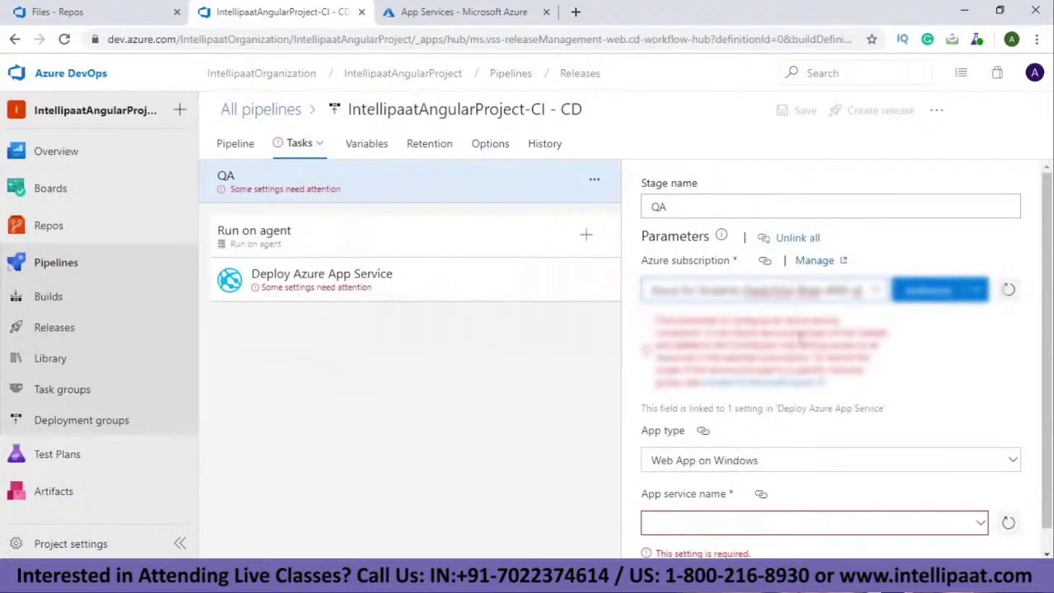
{"action": "left_click", "coordinate": [947, 294]}
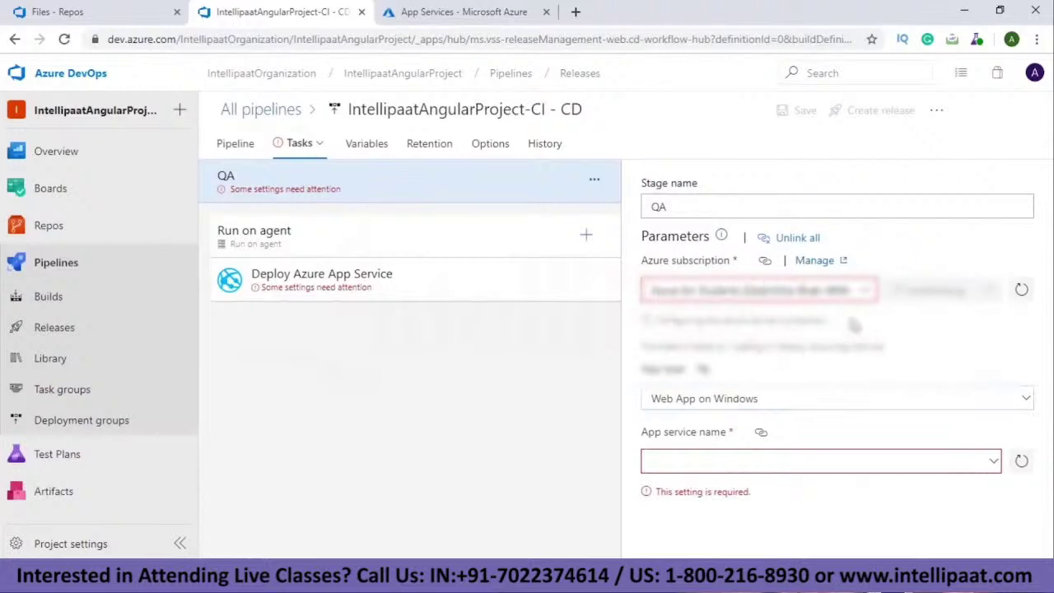
{"action": "left_click", "coordinate": [862, 293]}
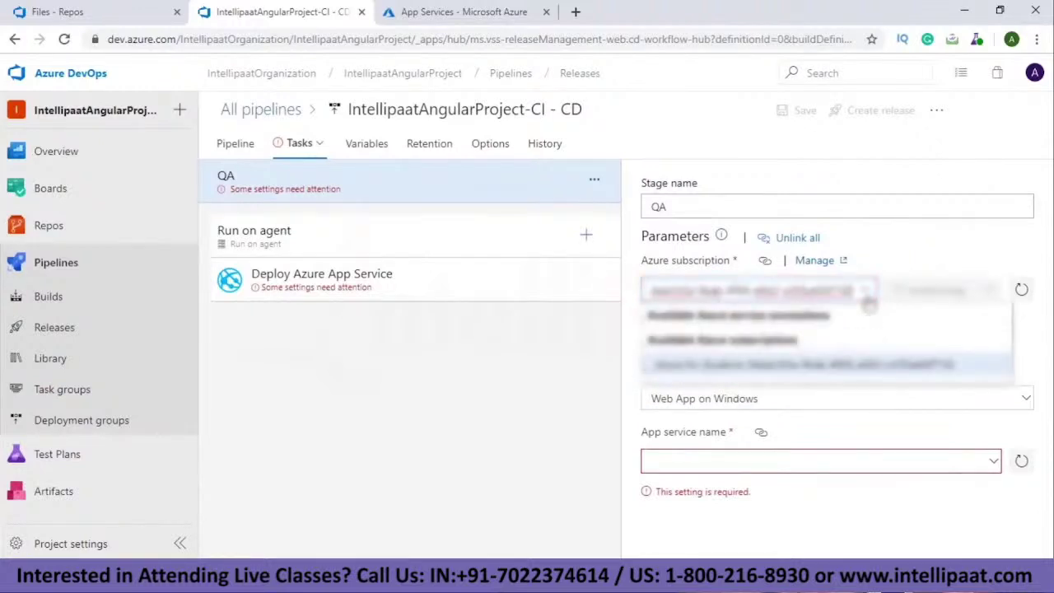
{"action": "left_click", "coordinate": [790, 364]}
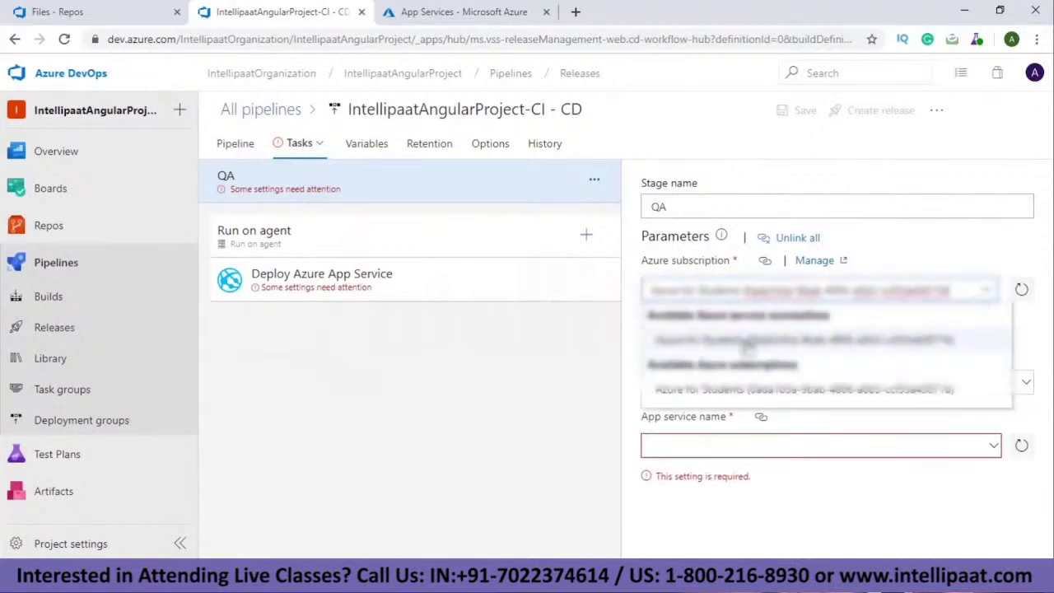
{"action": "left_click", "coordinate": [738, 373]}
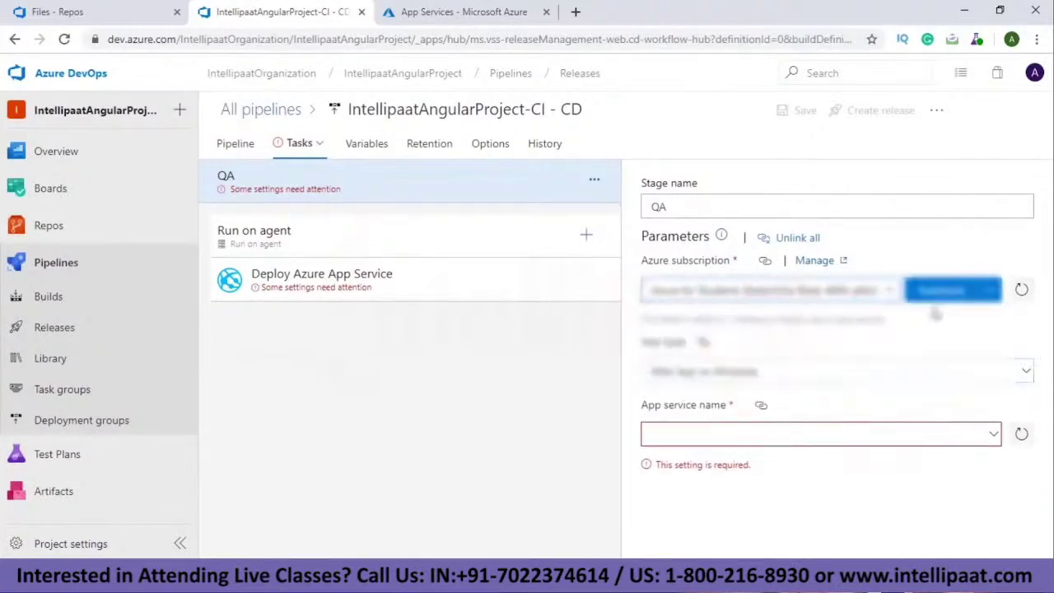
{"action": "left_click", "coordinate": [875, 290]}
{"action": "left_click", "coordinate": [815, 337]}
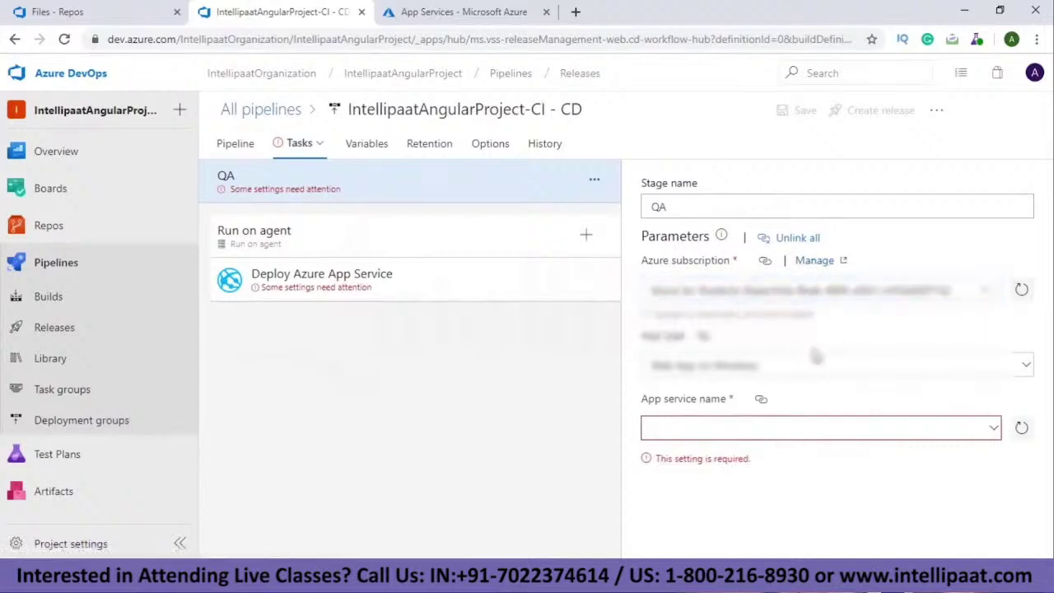
Step: Confirm the existing app services in the portal and set the App service name to kodee1
{"action": "left_click", "coordinate": [465, 11]}
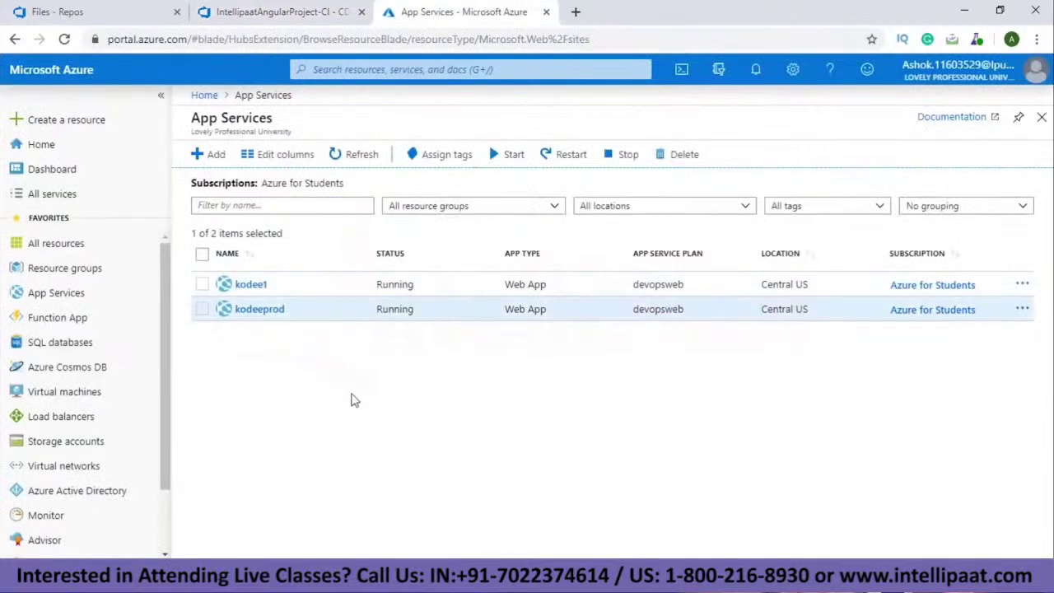
{"action": "left_click", "coordinate": [280, 11]}
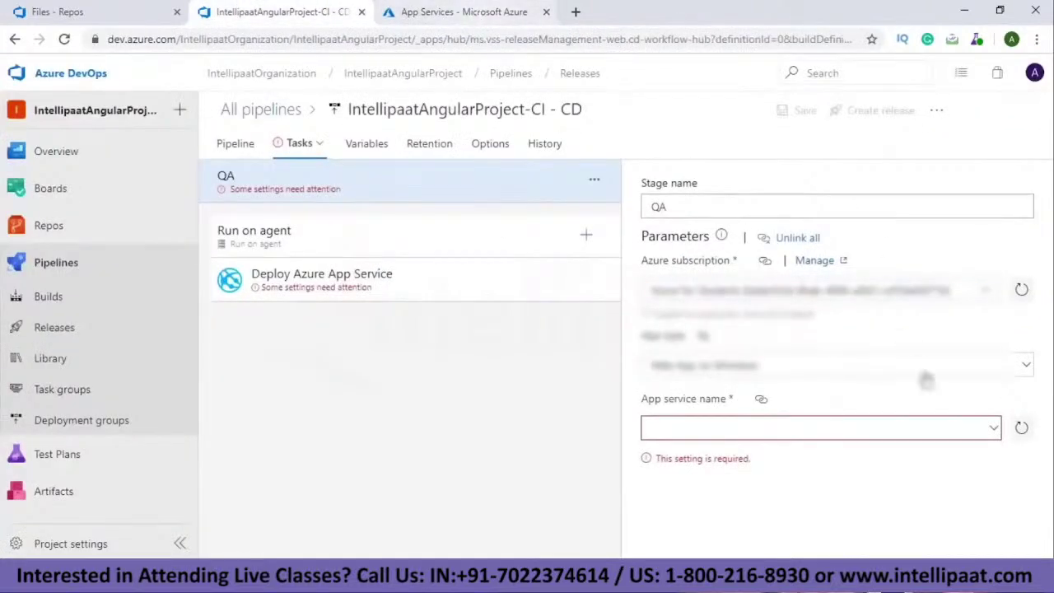
{"action": "left_click", "coordinate": [991, 423]}
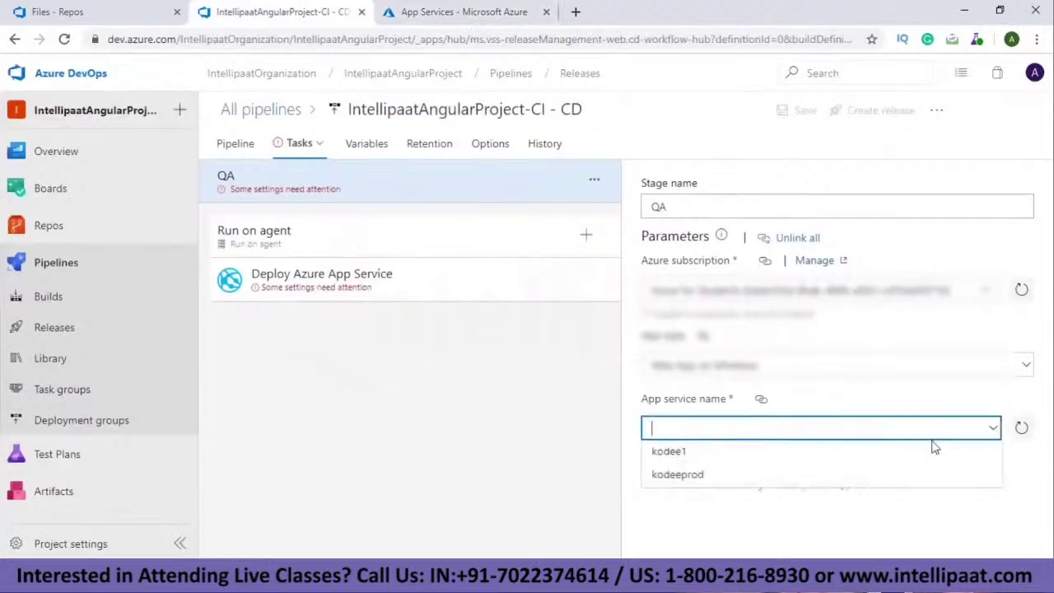
{"action": "left_click", "coordinate": [457, 12]}
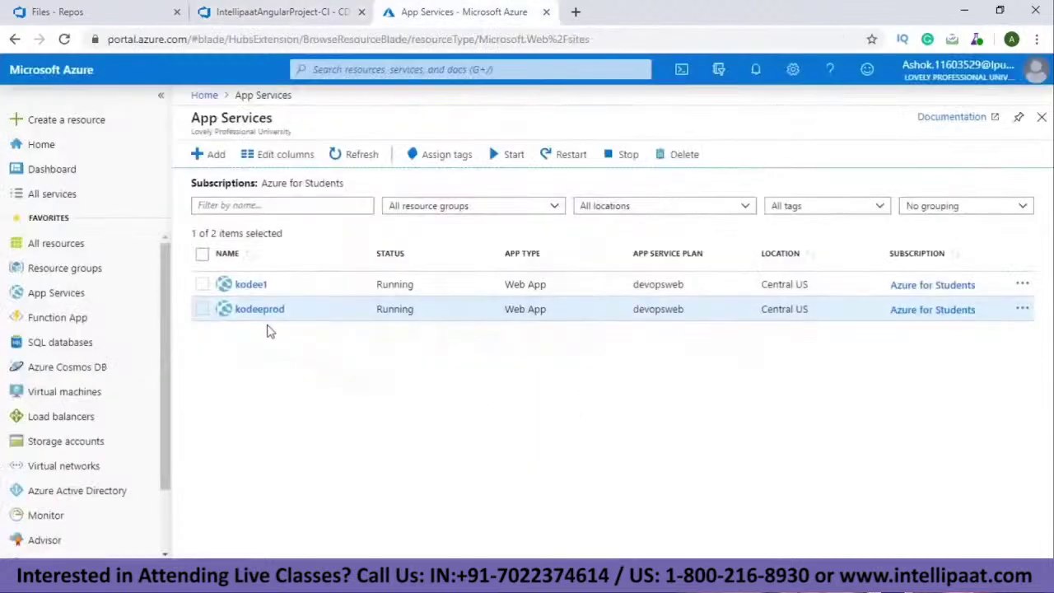
{"action": "key", "text": "ctrl+shift+Tab"}
{"action": "left_click", "coordinate": [994, 430]}
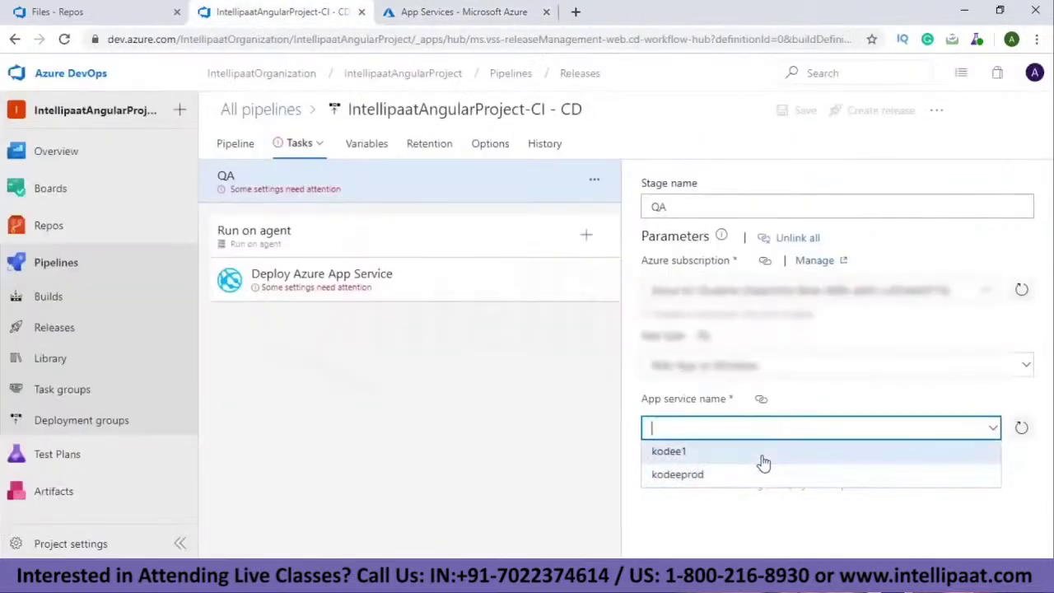
{"action": "left_click", "coordinate": [764, 461]}
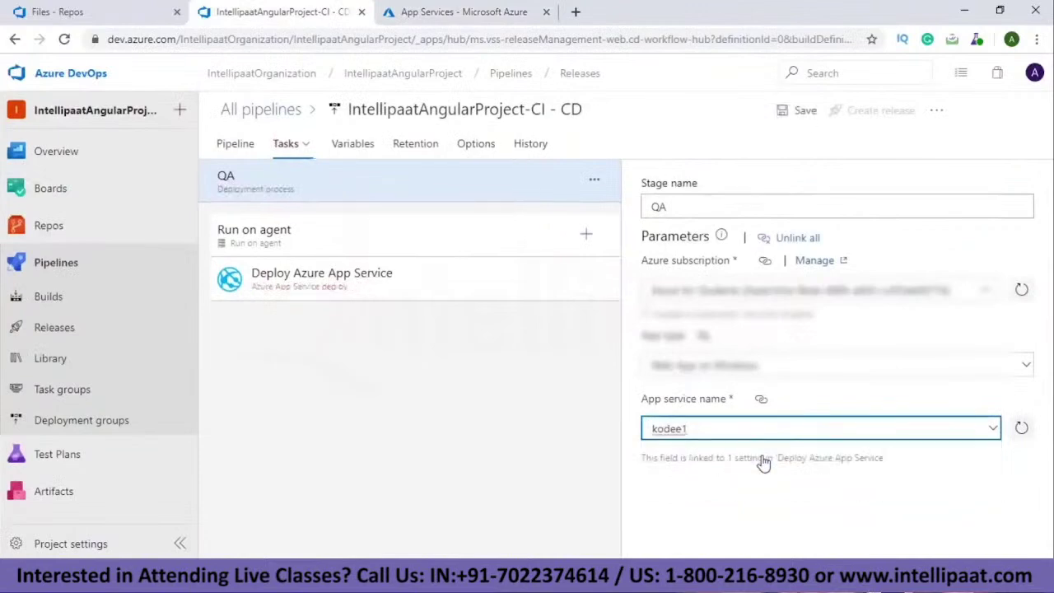
{"action": "left_click", "coordinate": [409, 455]}
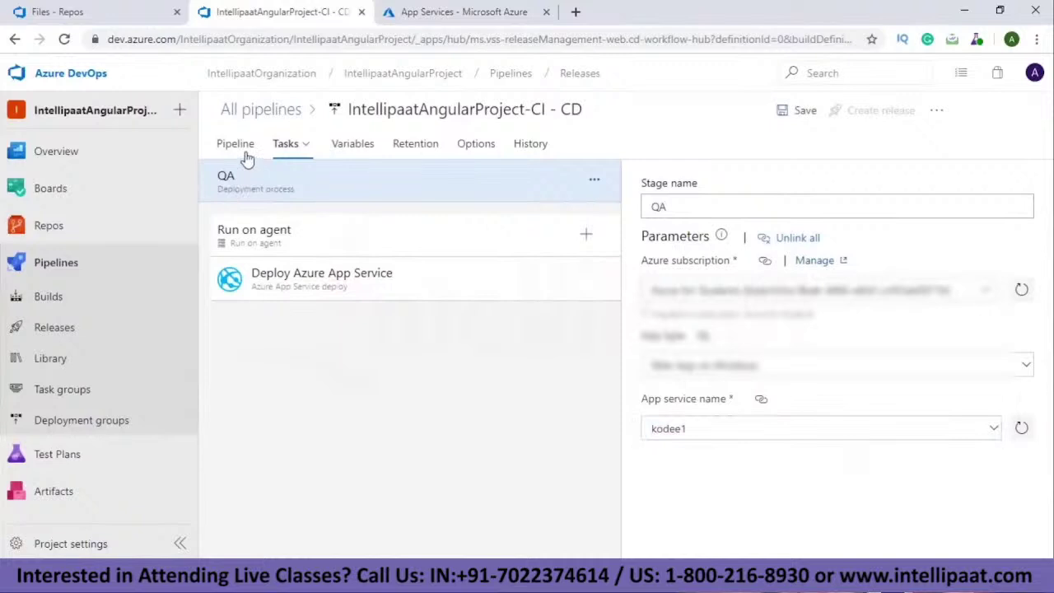
Step: Review the Deploy Azure App Service task: Web App on Windows type, kodee1 app service
{"action": "left_click", "coordinate": [431, 292]}
{"action": "scroll", "coordinate": [863, 424], "scroll_direction": "down", "scroll_amount": 3}
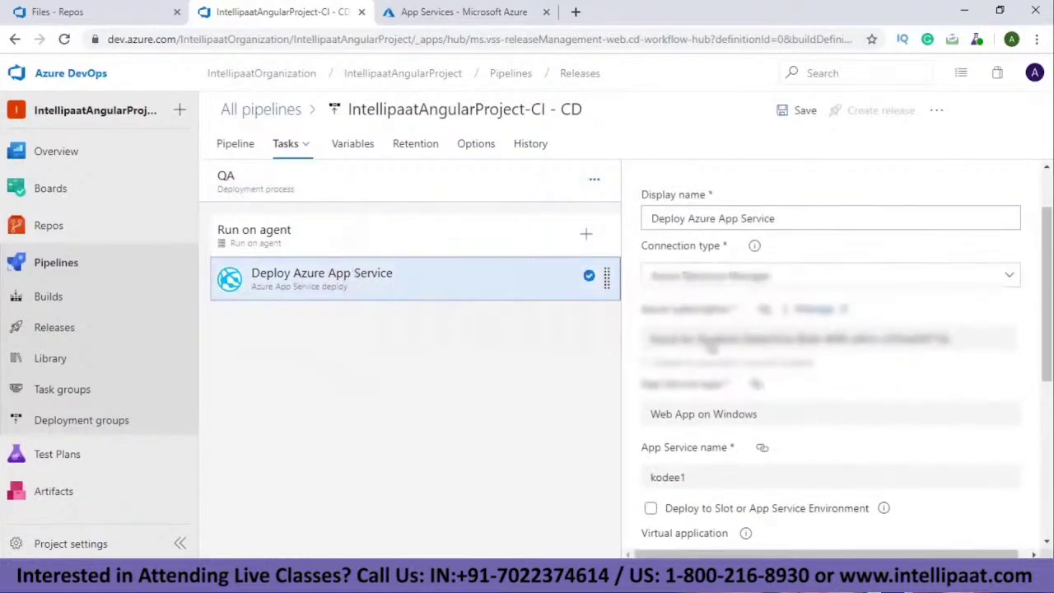
{"action": "triple_click", "coordinate": [657, 414]}
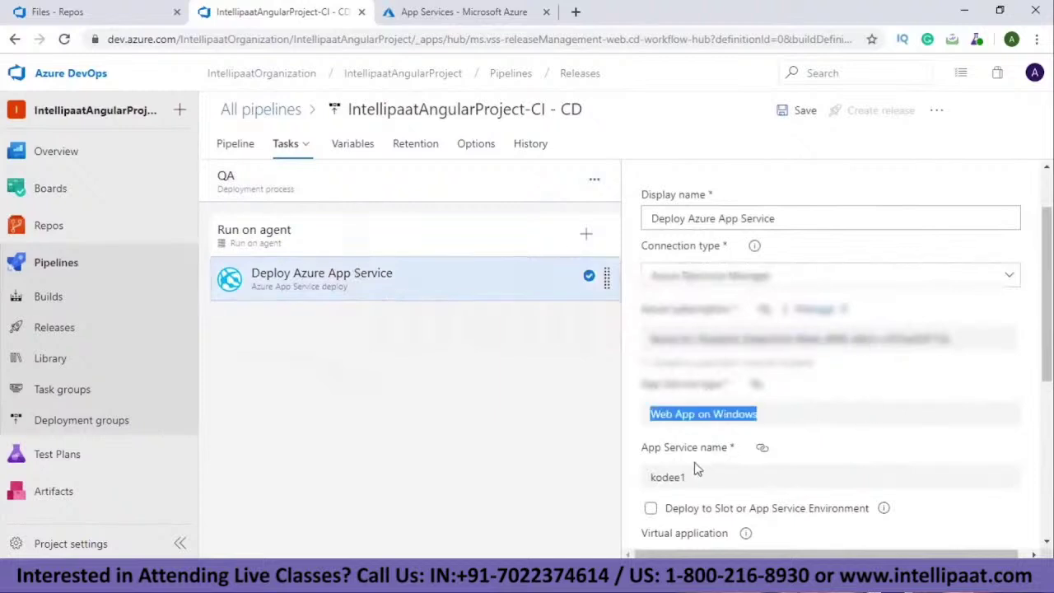
{"action": "double_click", "coordinate": [667, 478]}
{"action": "left_click", "coordinate": [708, 414]}
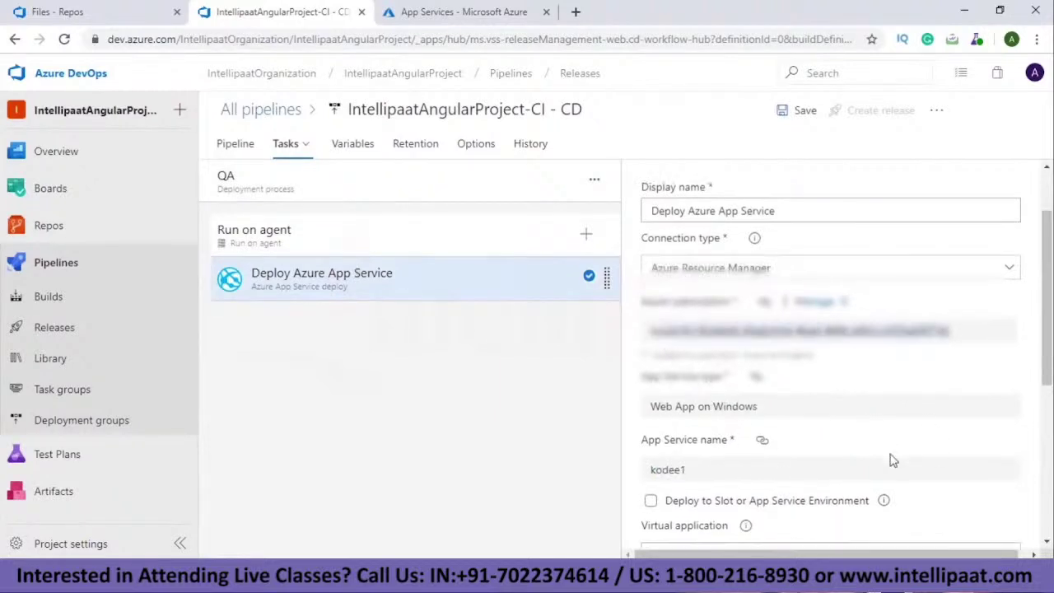
{"action": "scroll", "coordinate": [893, 450], "scroll_direction": "down", "scroll_amount": 4}
{"action": "scroll", "coordinate": [787, 395], "scroll_direction": "up", "scroll_amount": 5}
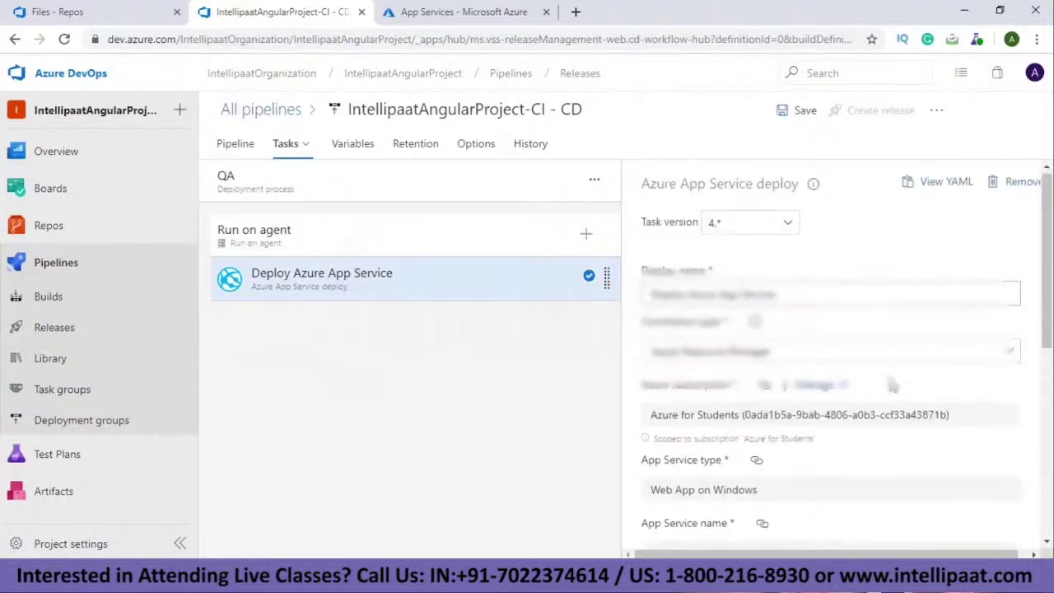
{"action": "scroll", "coordinate": [893, 385], "scroll_direction": "down", "scroll_amount": 3}
{"action": "scroll", "coordinate": [893, 386], "scroll_direction": "up", "scroll_amount": 3}
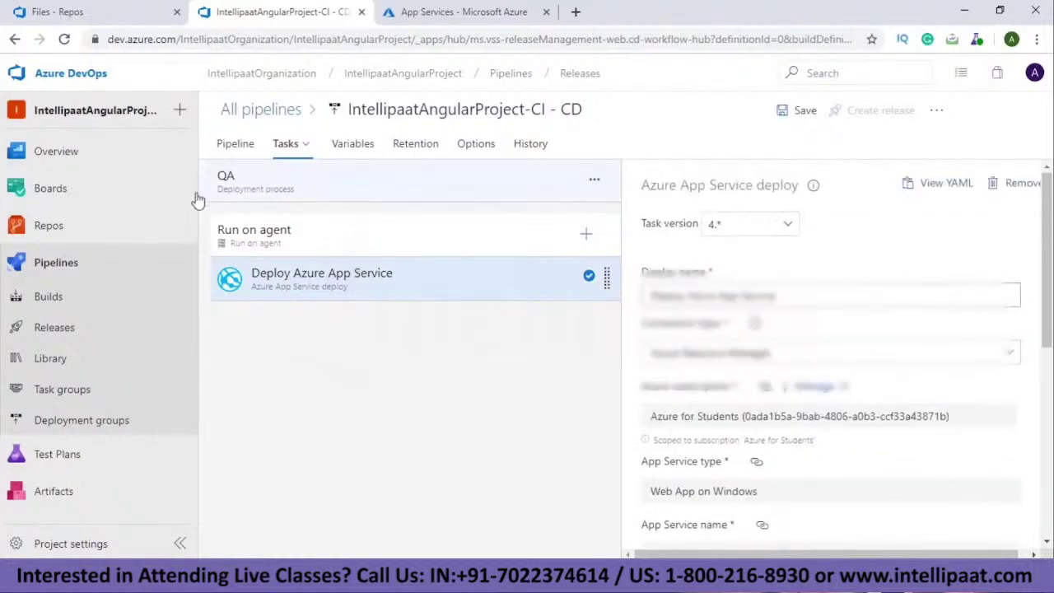
Step: Browse the Variables, Options and History tabs, ending on the Pipeline diagram
{"action": "left_click", "coordinate": [289, 191]}
{"action": "left_click", "coordinate": [354, 145]}
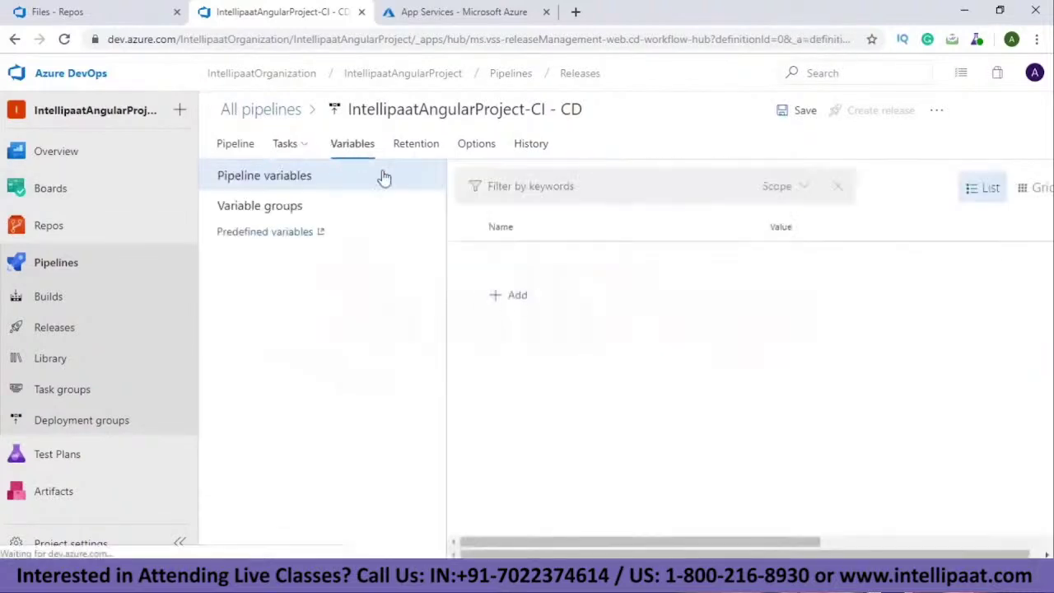
{"action": "left_click", "coordinate": [496, 146]}
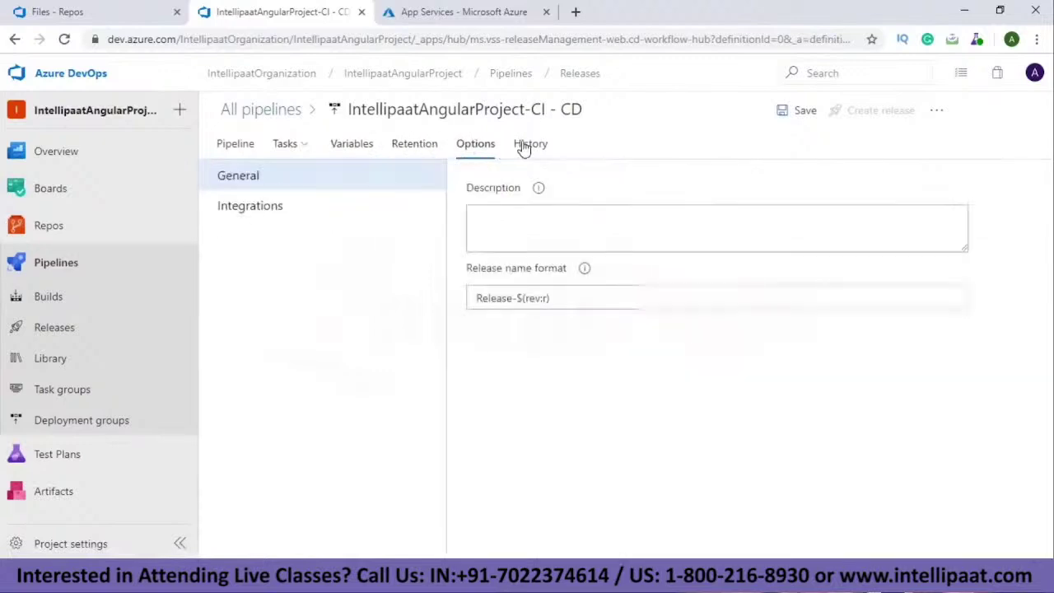
{"action": "left_click", "coordinate": [527, 143]}
{"action": "left_click", "coordinate": [240, 143]}
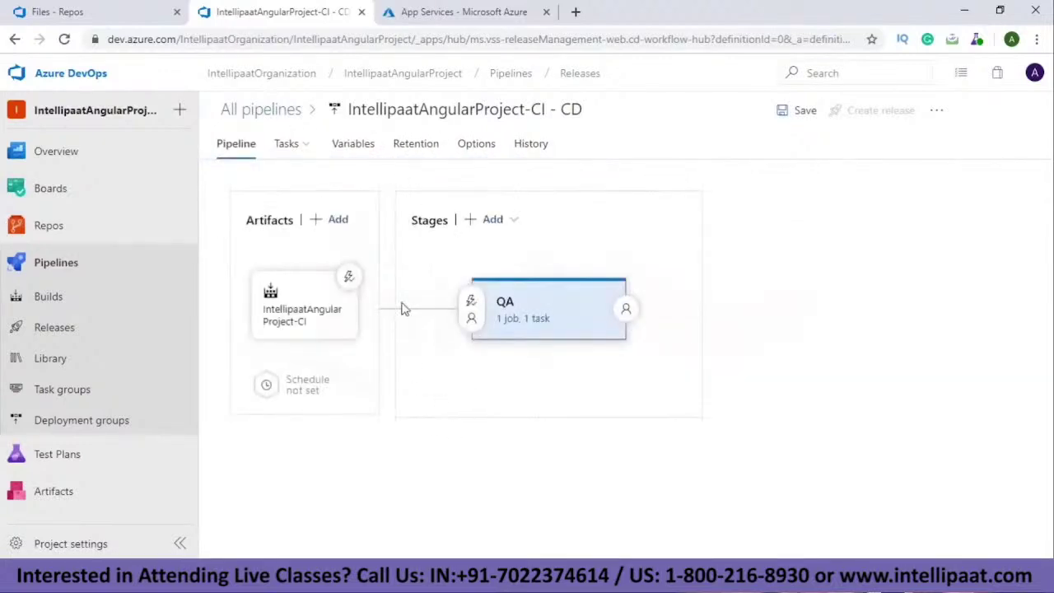
Step: Switch the QA pre-deployment trigger to Manual only, then back to After release
{"action": "left_click", "coordinate": [482, 308]}
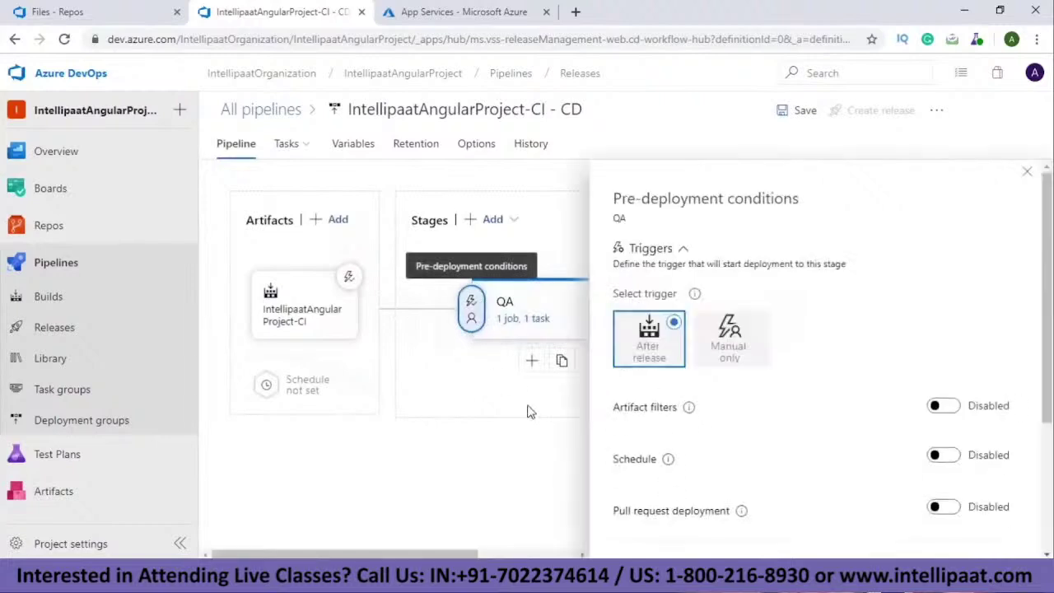
{"action": "scroll", "coordinate": [642, 329], "scroll_direction": "down", "scroll_amount": 2}
{"action": "left_click", "coordinate": [730, 276]}
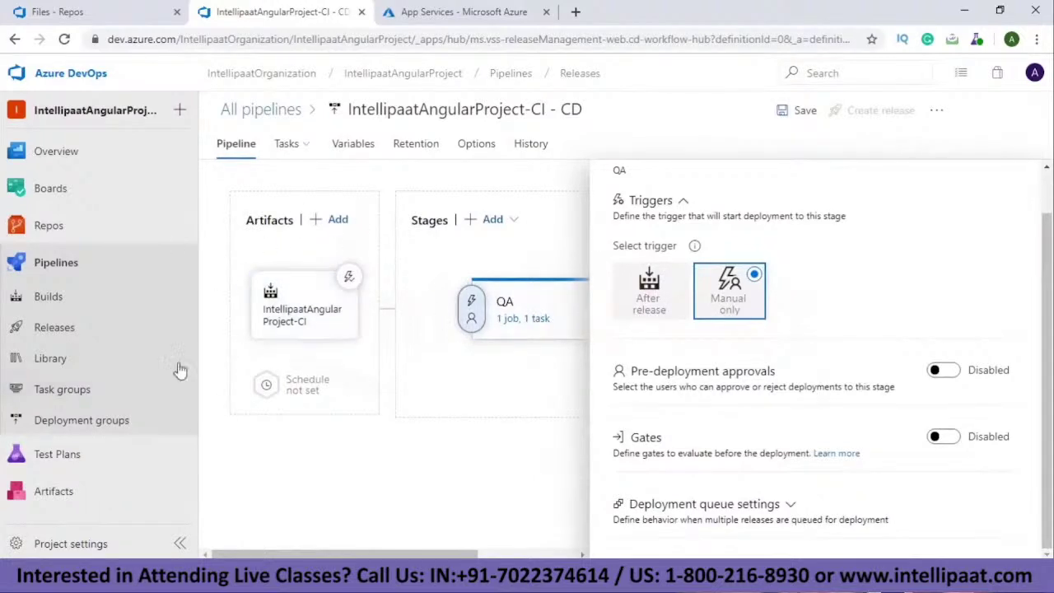
{"action": "left_click", "coordinate": [644, 292]}
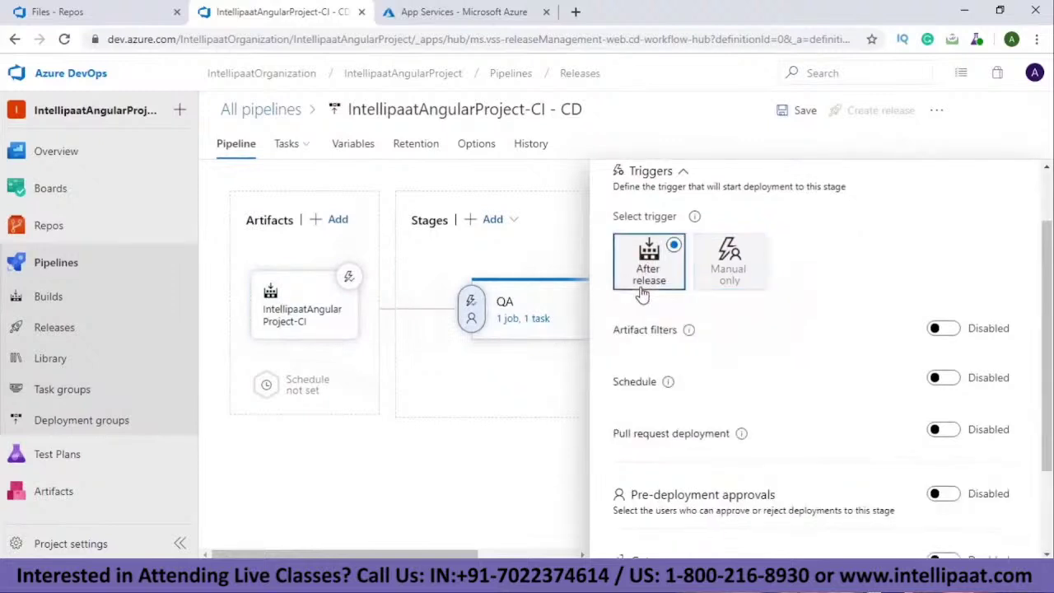
Step: Recheck the QA pre-deployment conditions and show the QA stage properties
{"action": "left_click", "coordinate": [465, 323]}
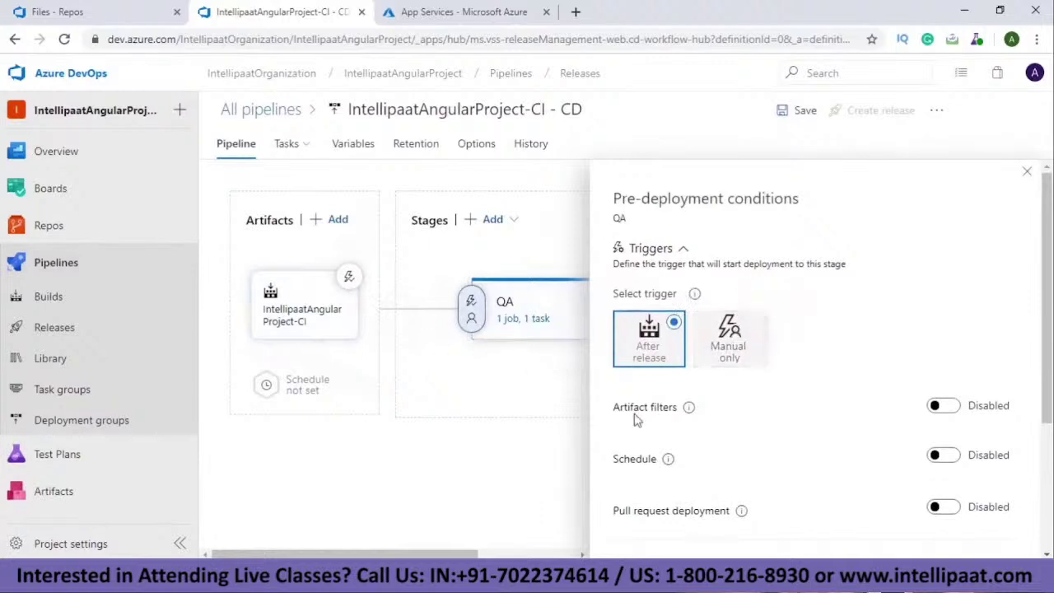
{"action": "scroll", "coordinate": [875, 366], "scroll_direction": "down", "scroll_amount": 3}
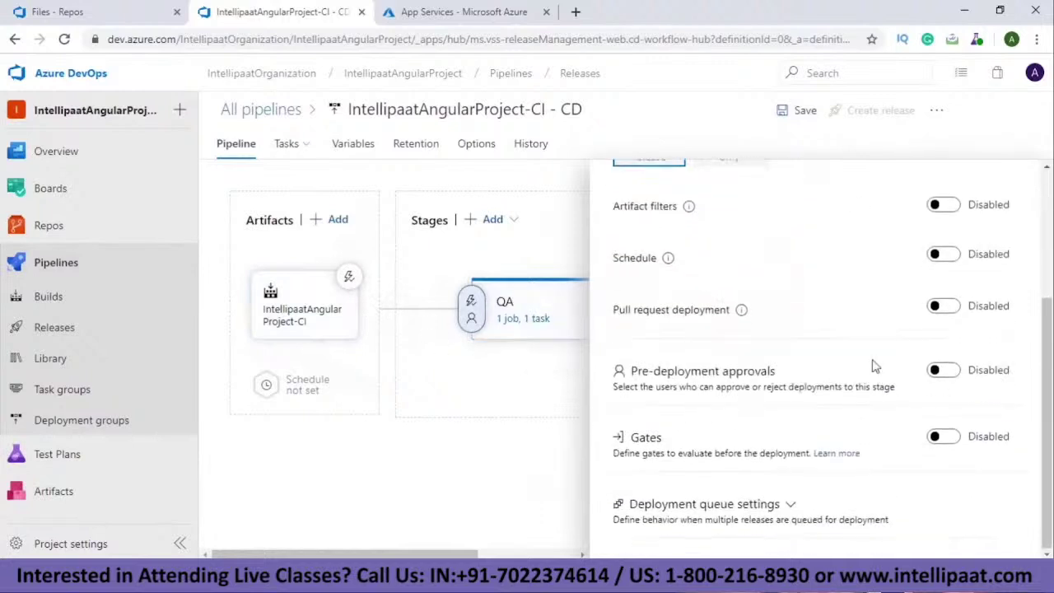
{"action": "scroll", "coordinate": [922, 289], "scroll_direction": "up", "scroll_amount": 5}
{"action": "left_click", "coordinate": [1030, 173]}
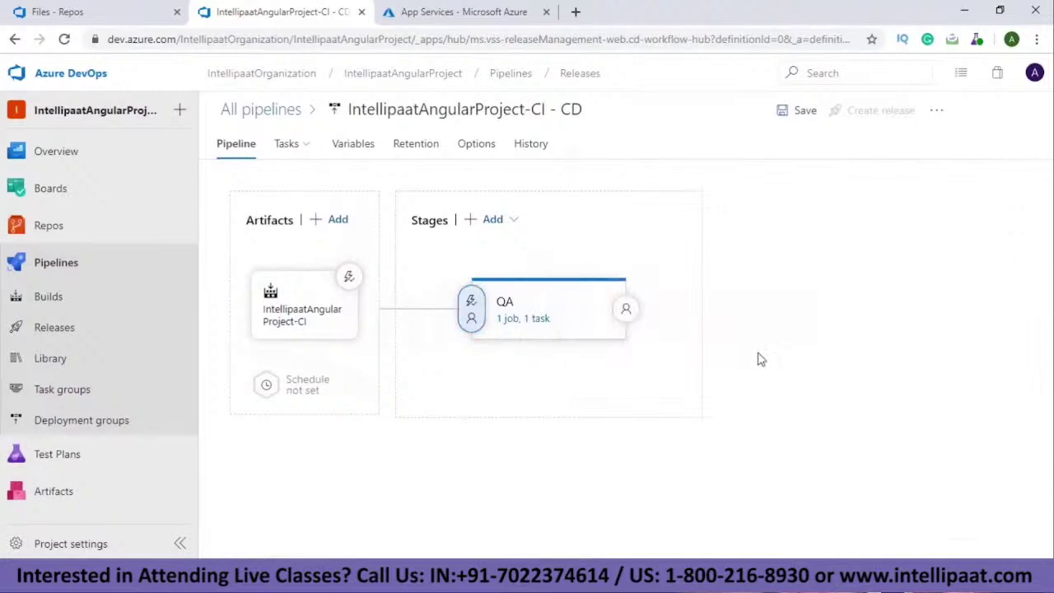
{"action": "left_click", "coordinate": [600, 328]}
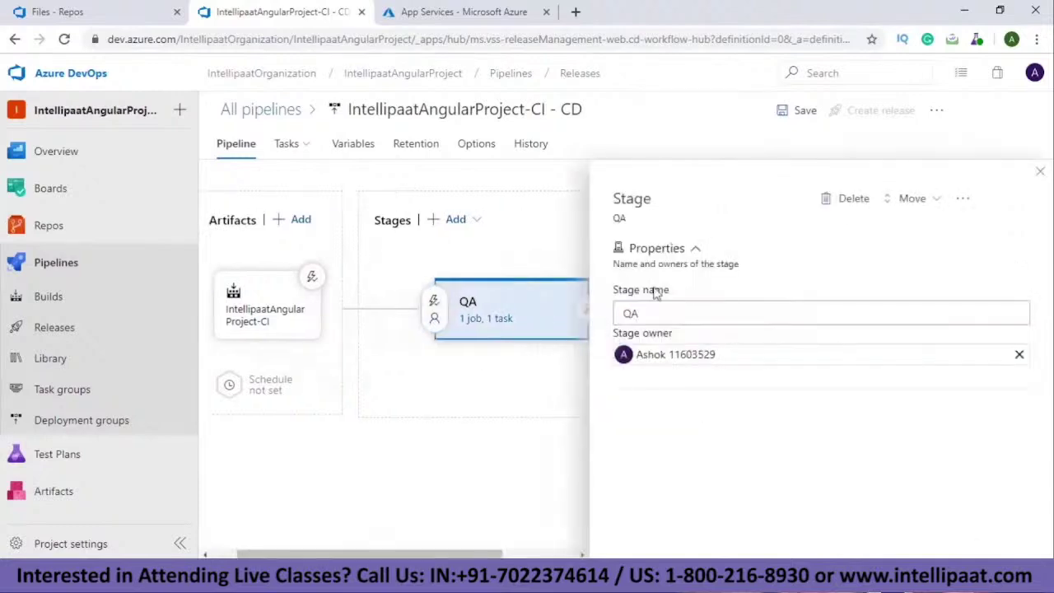
Step: Search the QA agent job's task catalog for 'smok' and get the free Smoke Web Test Task
{"action": "left_click", "coordinate": [504, 318]}
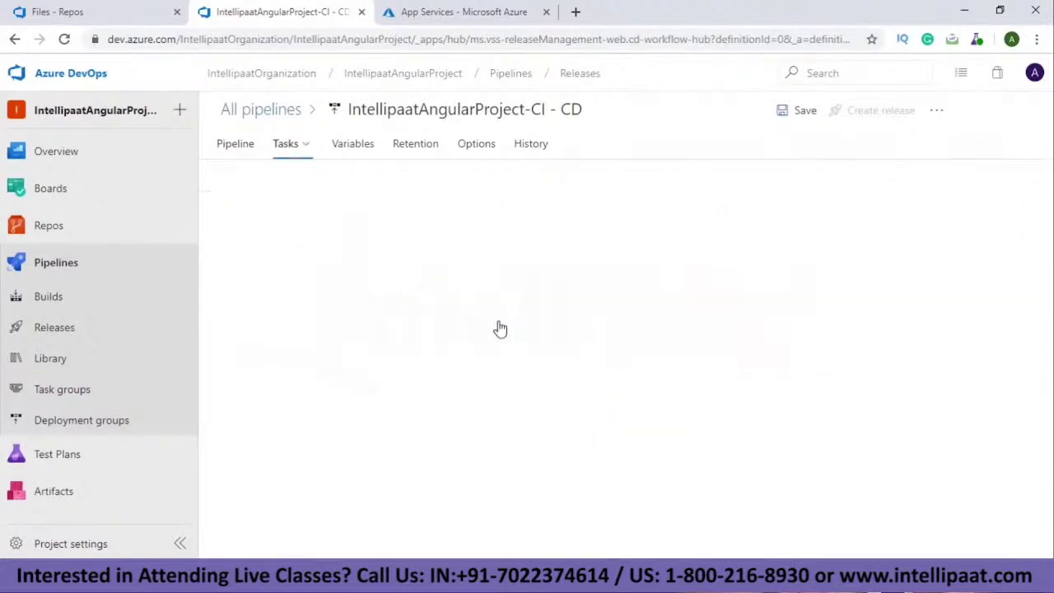
{"action": "left_click", "coordinate": [497, 293]}
{"action": "left_click", "coordinate": [587, 235]}
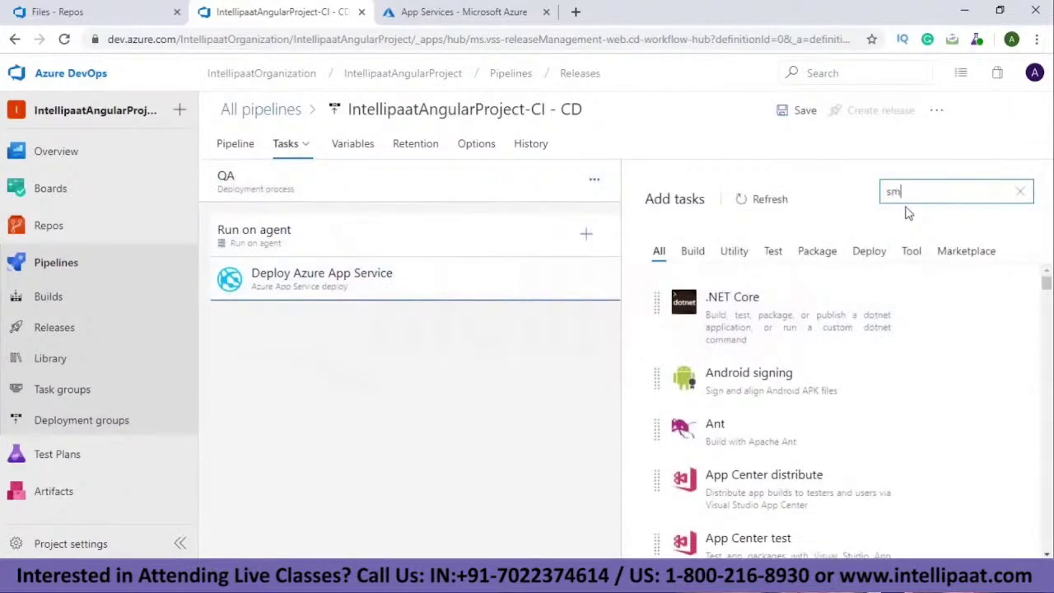
{"action": "mouse_move", "coordinate": [748, 322]}
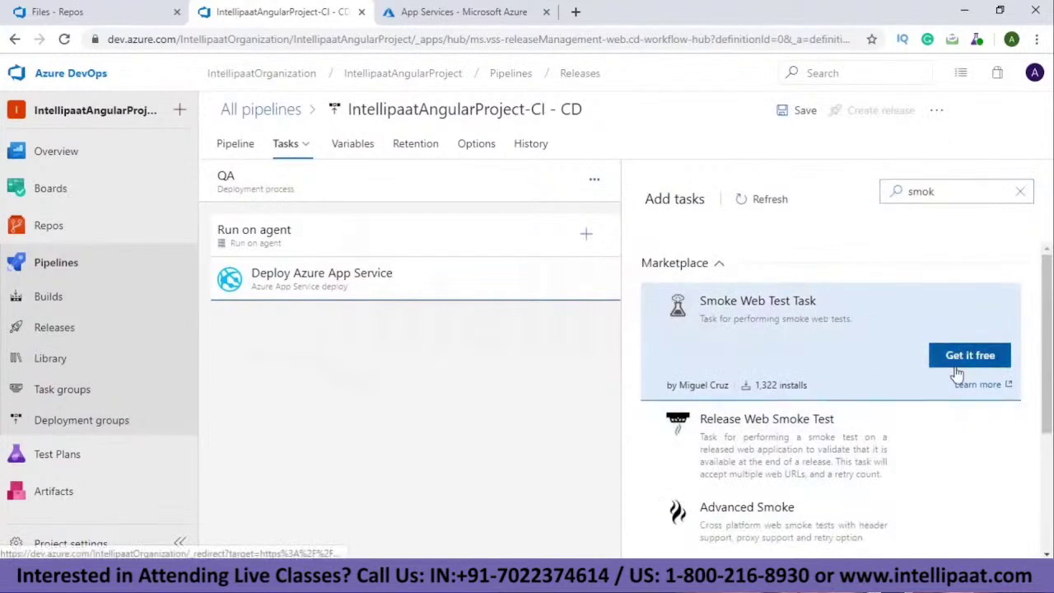
{"action": "left_click", "coordinate": [956, 371]}
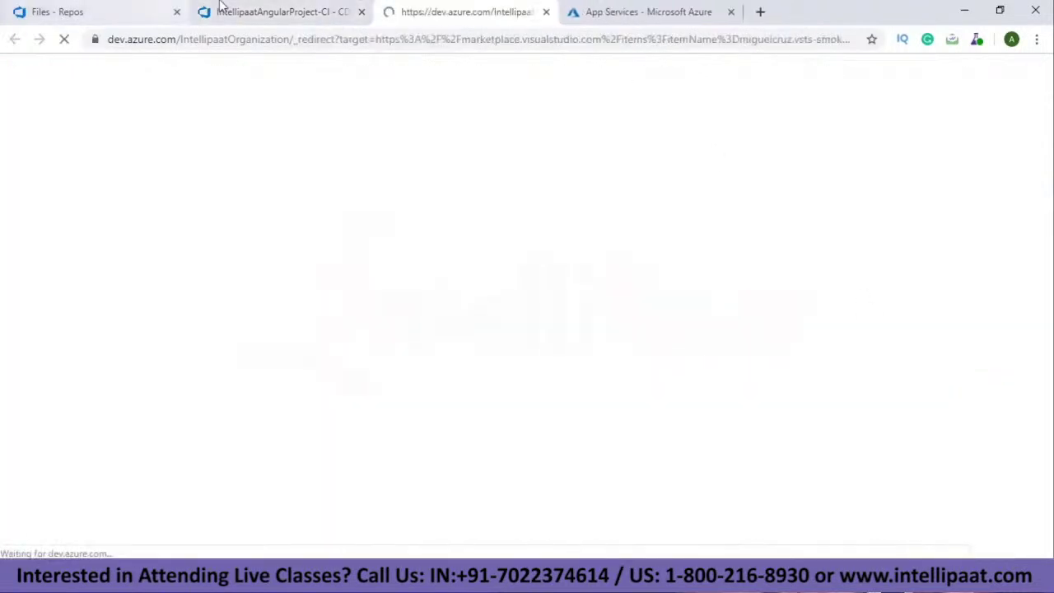
Step: Install the Smoke Web Test Task extension into IntellipaatOrganization and proceed to the organization
{"action": "left_click", "coordinate": [280, 11]}
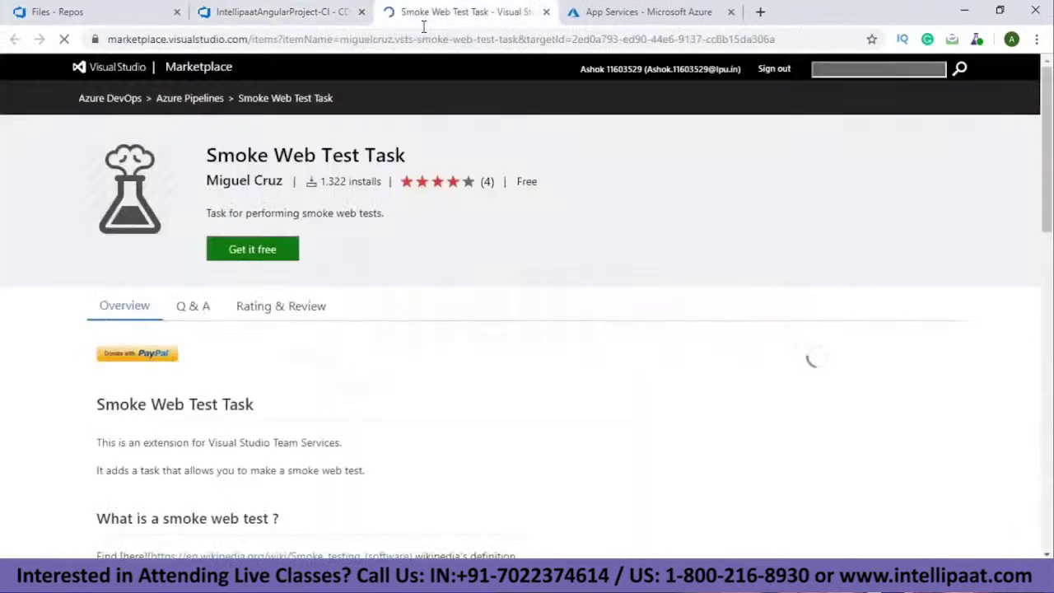
{"action": "left_click", "coordinate": [257, 246]}
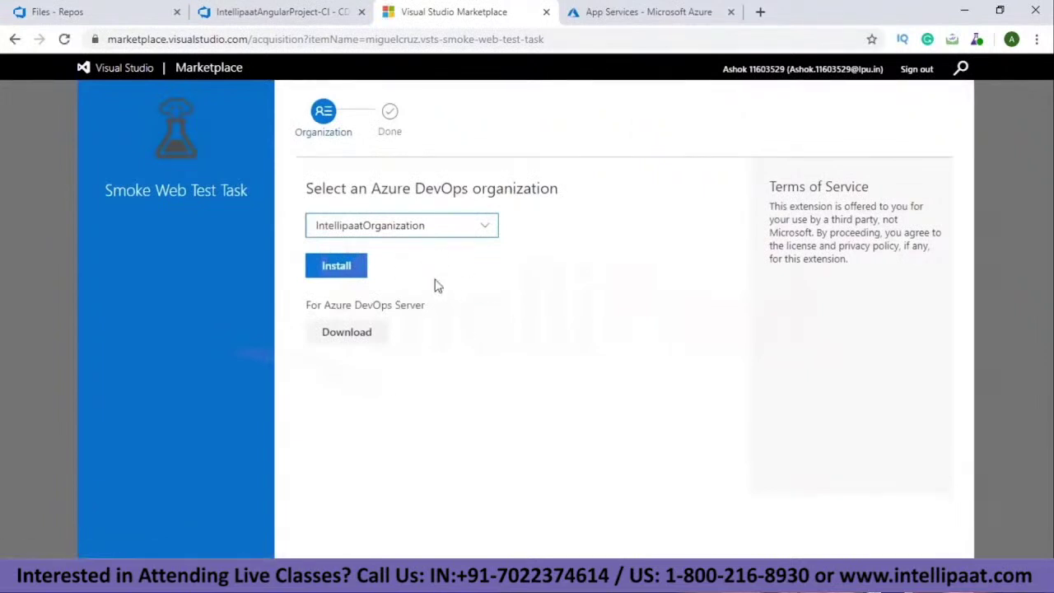
{"action": "left_click", "coordinate": [343, 264]}
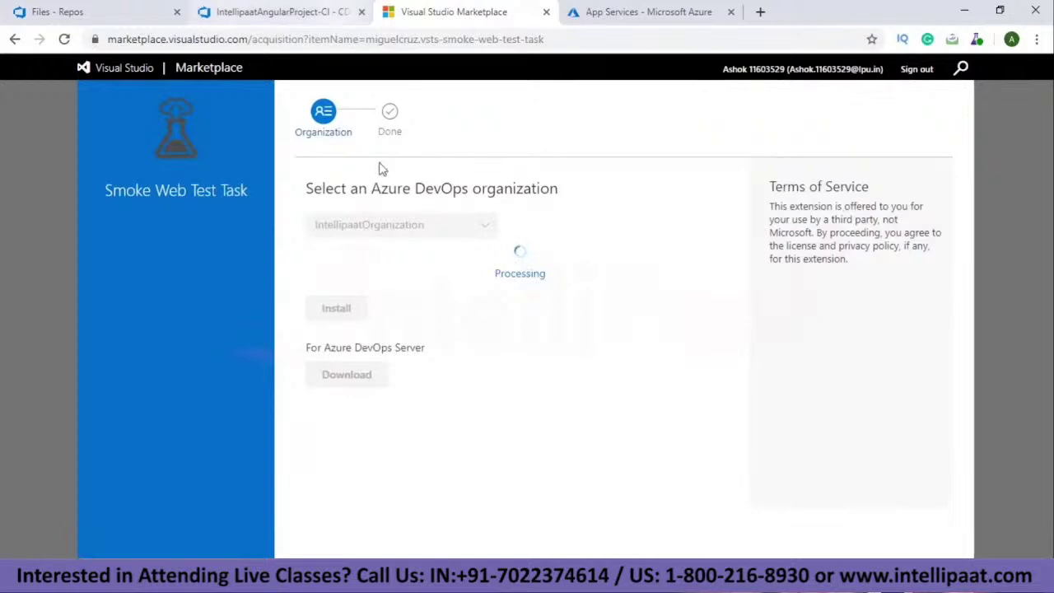
{"action": "left_click", "coordinate": [341, 6]}
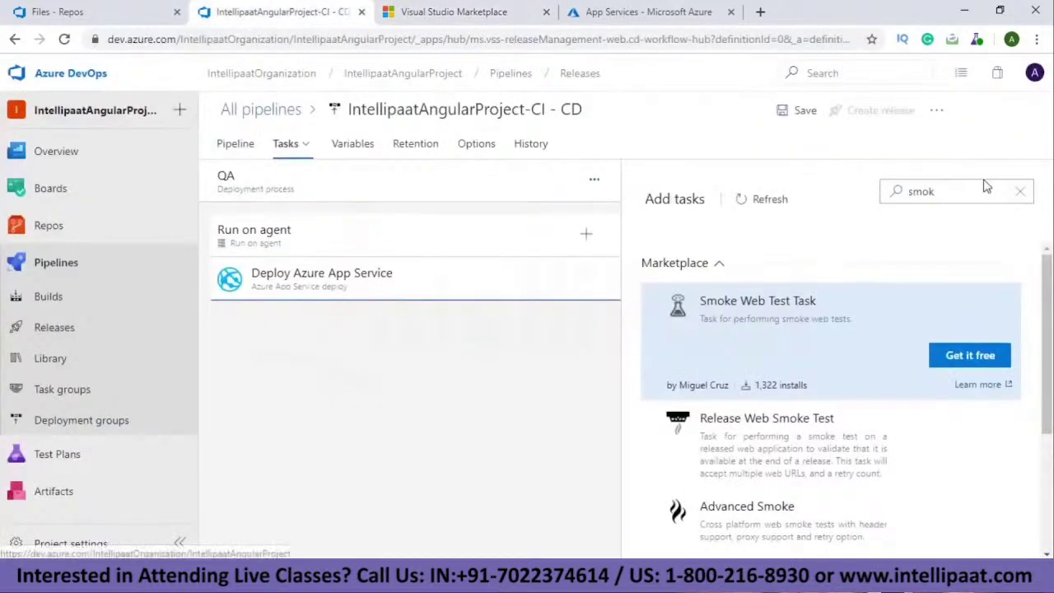
{"action": "left_click", "coordinate": [1020, 191]}
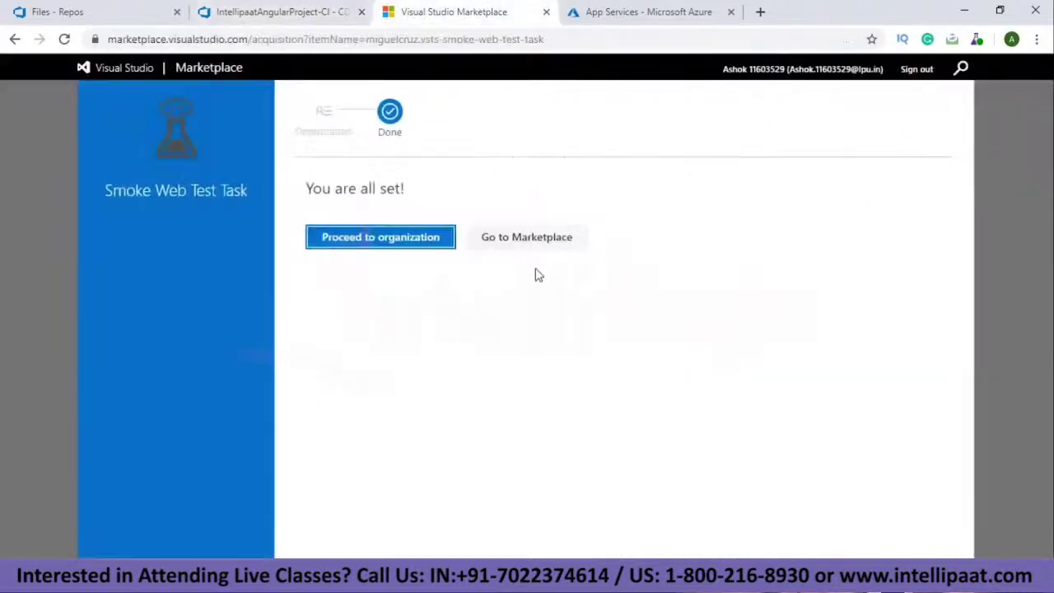
{"action": "left_click", "coordinate": [418, 246]}
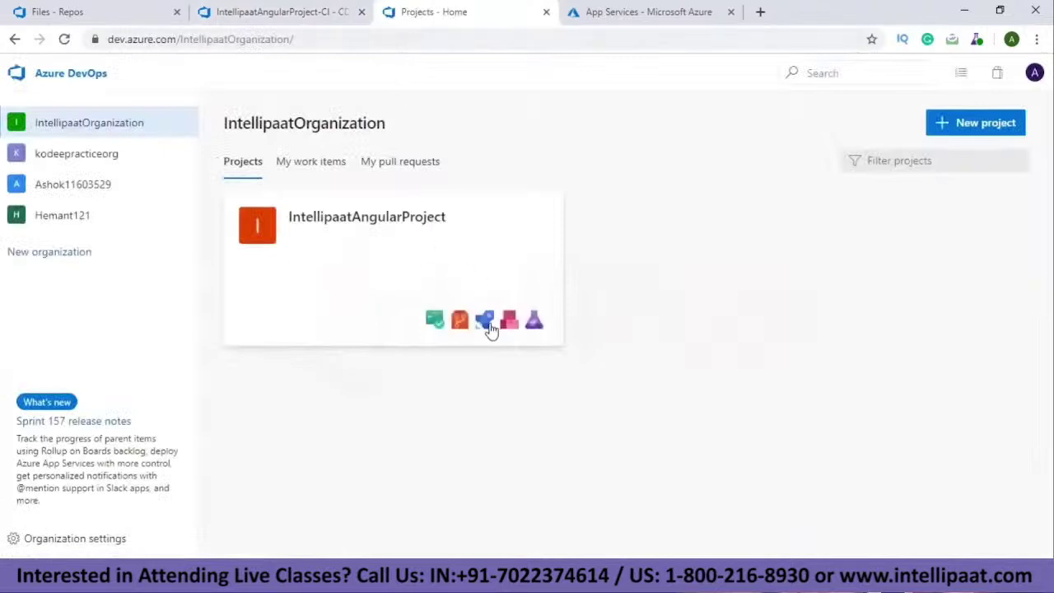
Step: Refresh the QA task list, search 'smok', and add the Smoke Web Test task
{"action": "left_click", "coordinate": [489, 329]}
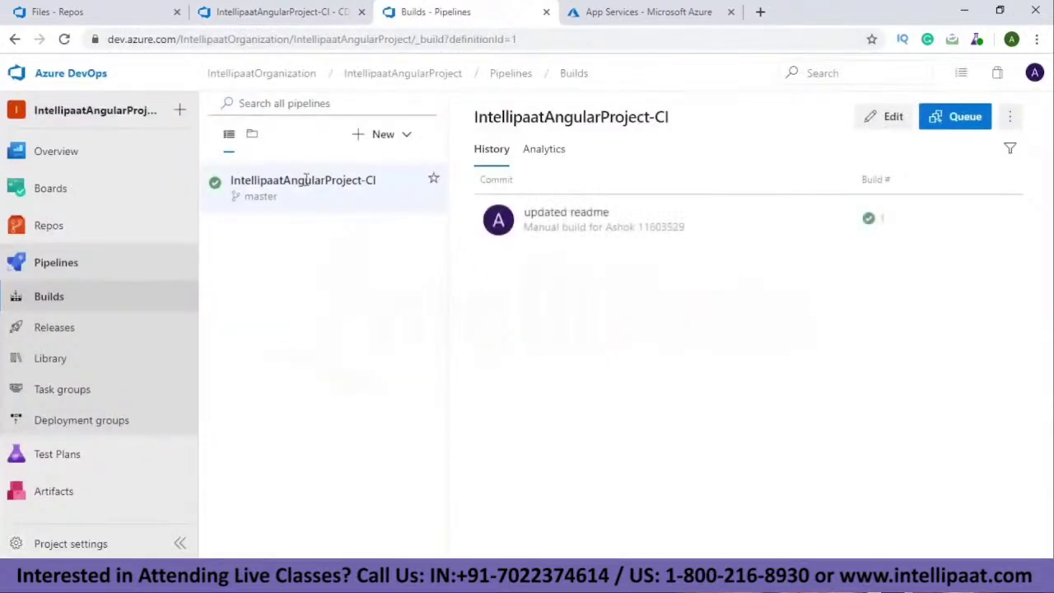
{"action": "left_click", "coordinate": [124, 330]}
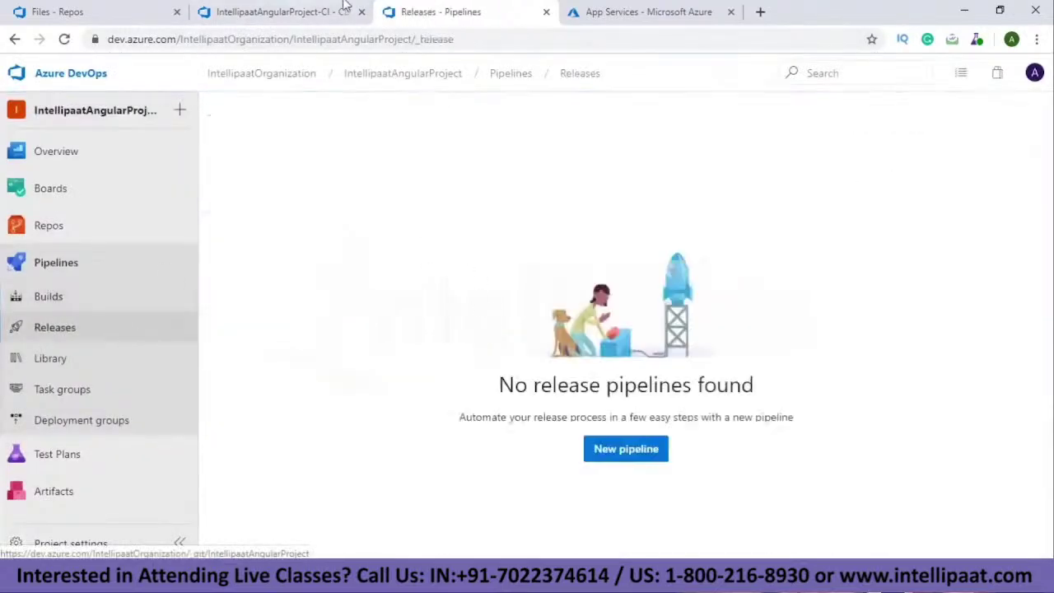
{"action": "left_click", "coordinate": [546, 12]}
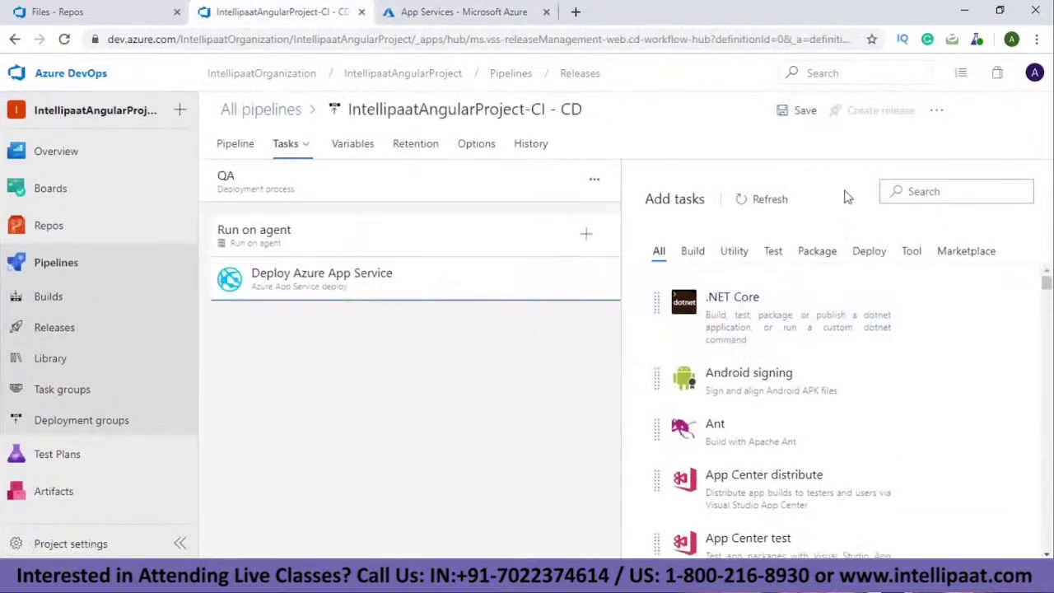
{"action": "left_click", "coordinate": [774, 200]}
{"action": "left_click", "coordinate": [906, 192]}
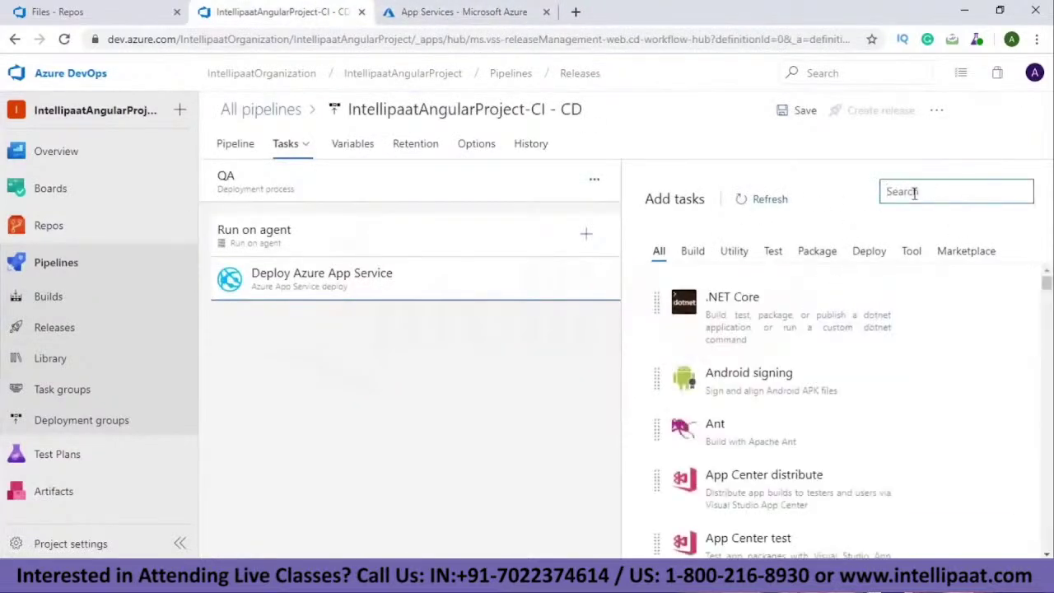
{"action": "type", "text": "smok"}
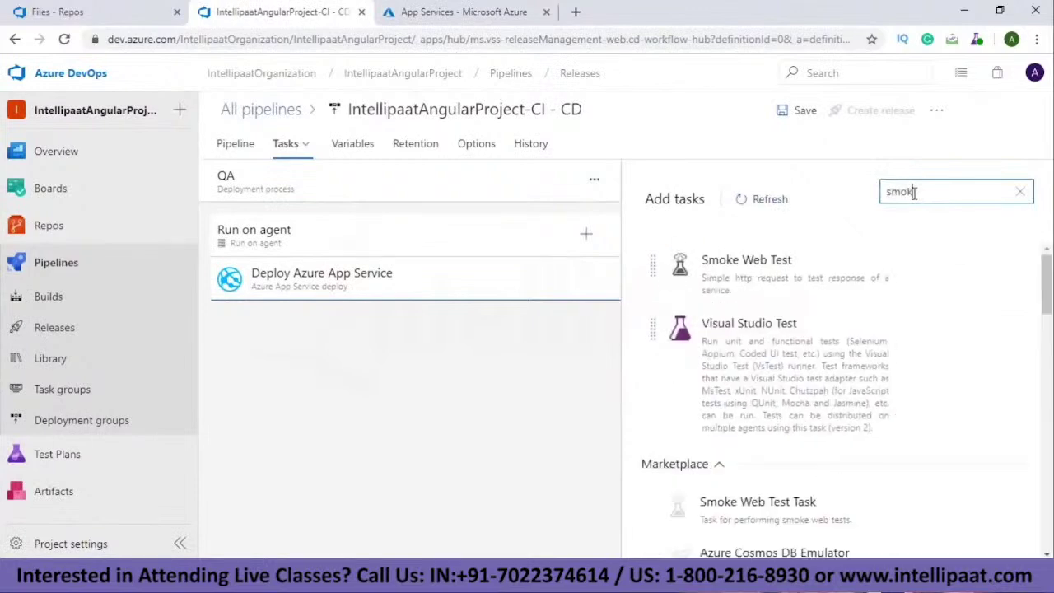
{"action": "mouse_move", "coordinate": [684, 322]}
{"action": "left_click", "coordinate": [957, 333]}
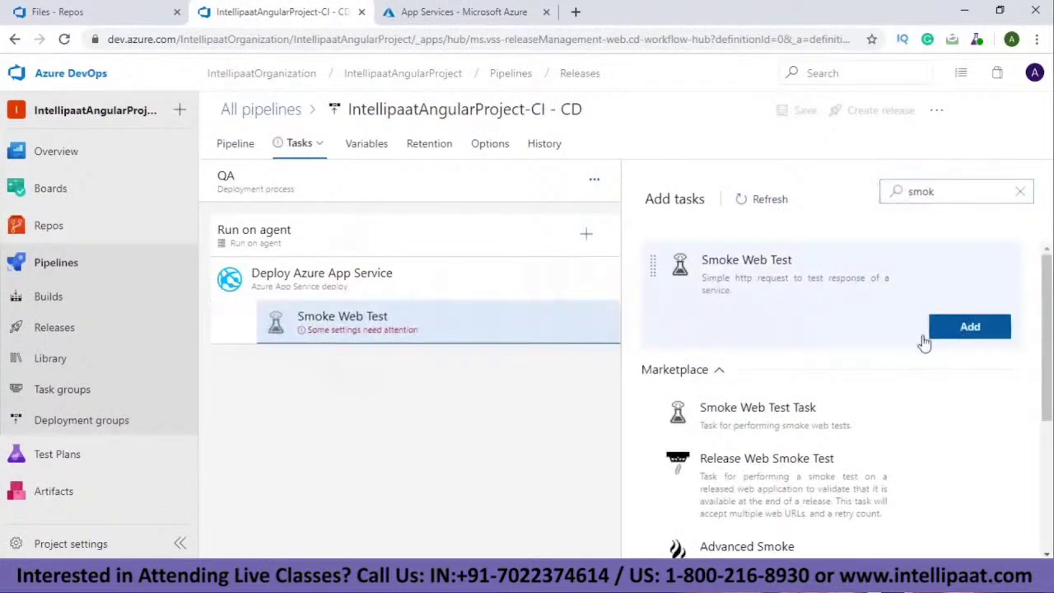
Step: Open the Smoke Web Test settings, finding its Url empty, and switch to Azure App Services
{"action": "left_click", "coordinate": [560, 329]}
{"action": "left_click", "coordinate": [690, 354]}
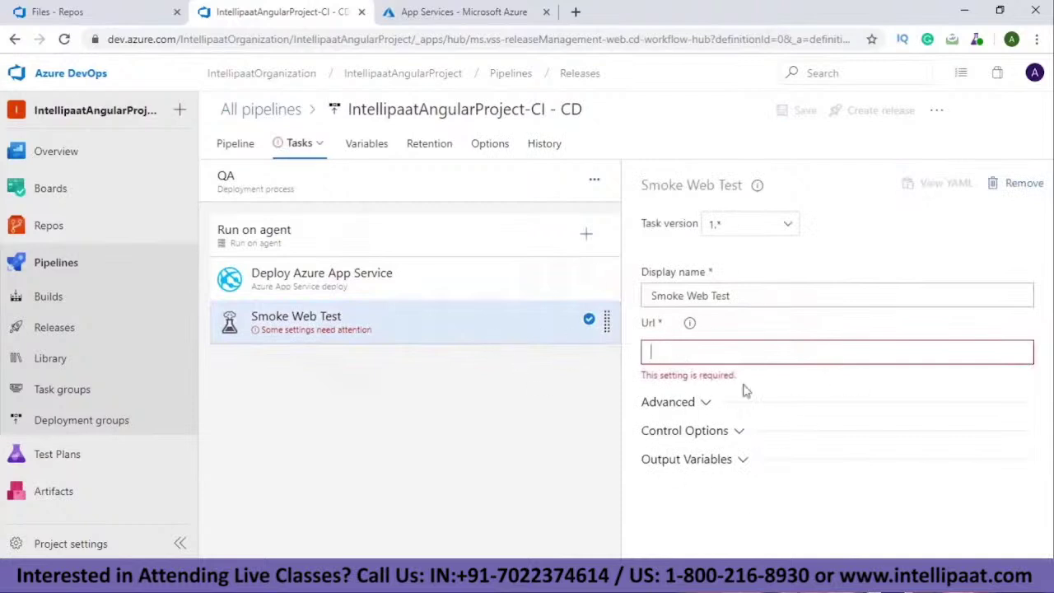
{"action": "left_click", "coordinate": [483, 290]}
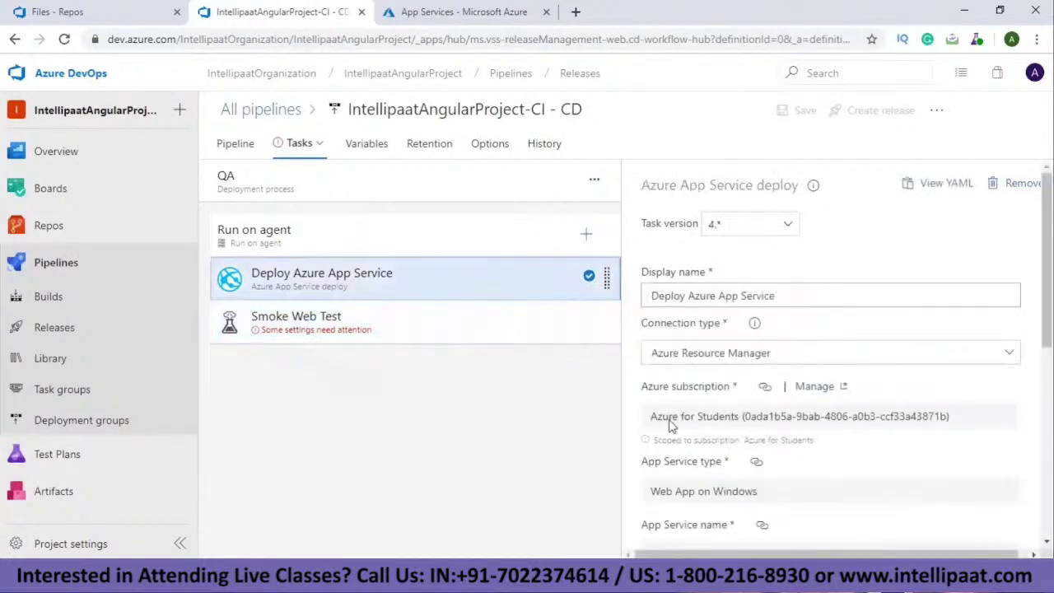
{"action": "left_click", "coordinate": [385, 336]}
{"action": "left_click", "coordinate": [415, 12]}
Step: Copy the kodee1 site URL from its App Service page and close that portal tab
{"action": "left_click", "coordinate": [252, 288]}
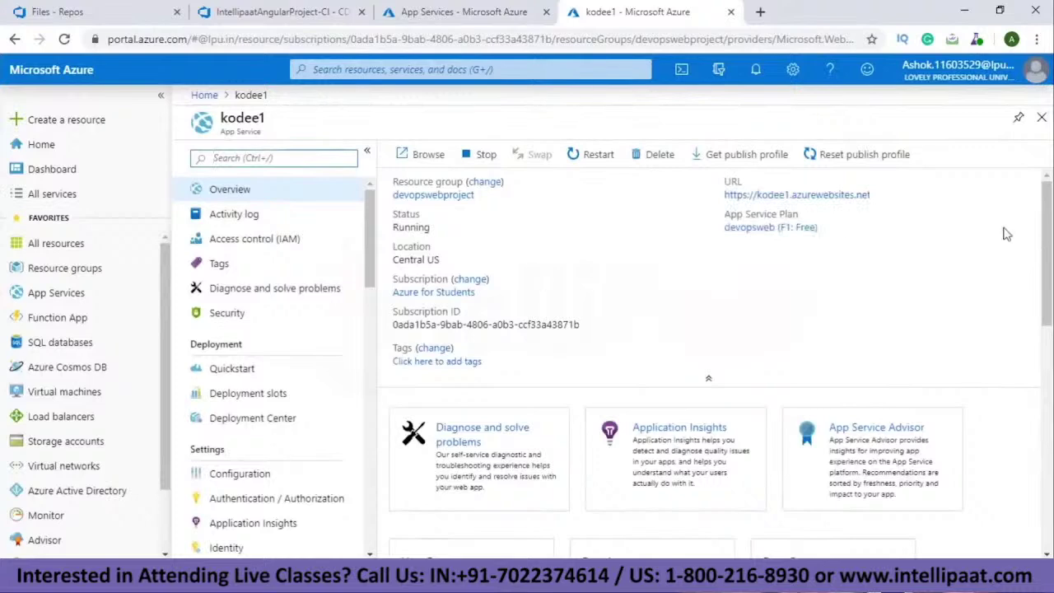
{"action": "left_click", "coordinate": [880, 195]}
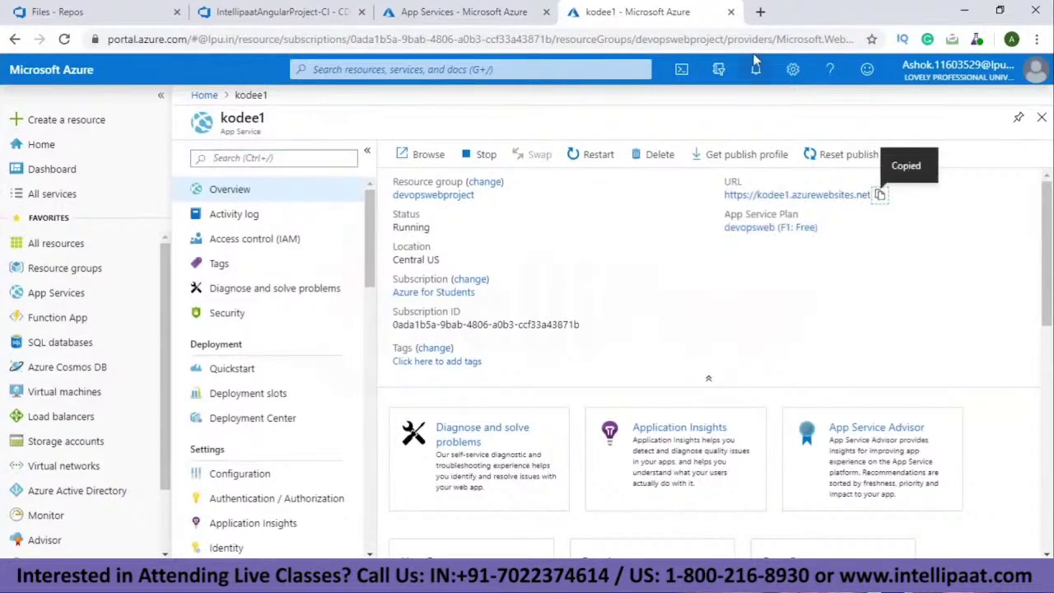
{"action": "left_click", "coordinate": [730, 13]}
{"action": "left_click", "coordinate": [280, 12]}
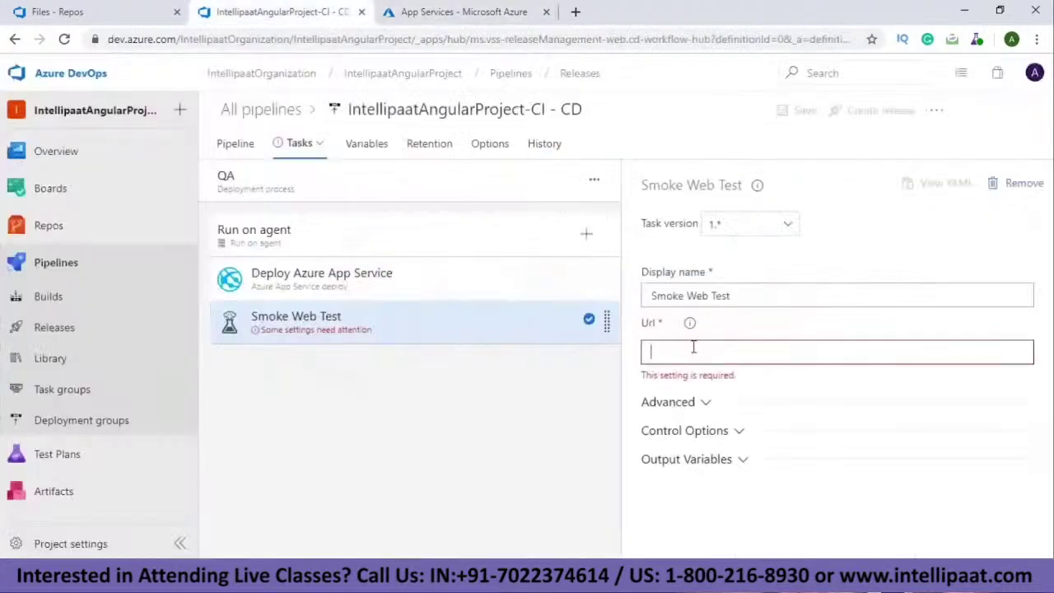
{"action": "key", "text": "ctrl+v"}
{"action": "left_click", "coordinate": [543, 438]}
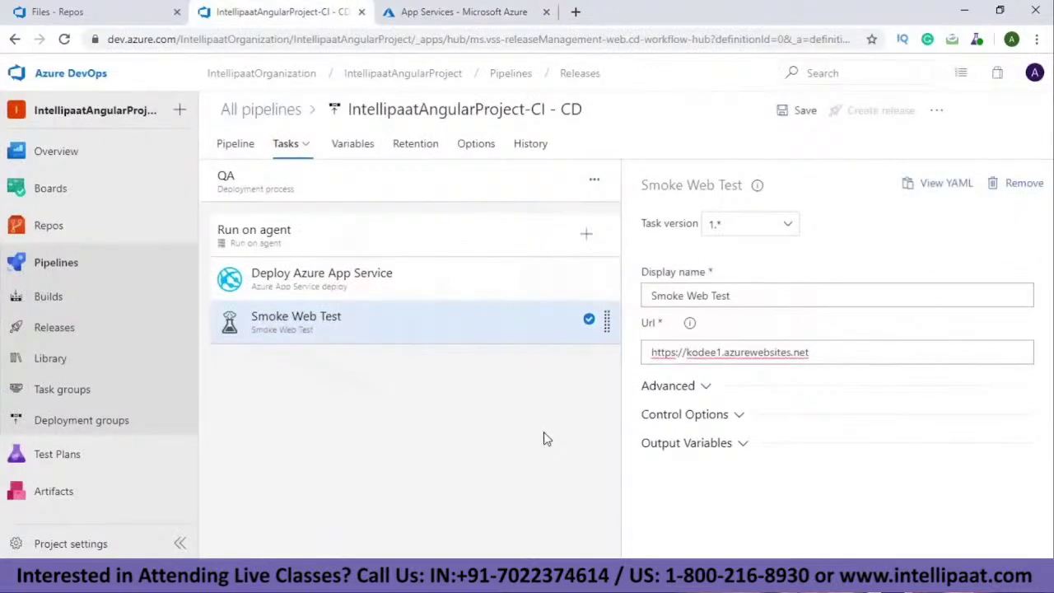
{"action": "left_click", "coordinate": [357, 296]}
{"action": "left_click", "coordinate": [237, 144]}
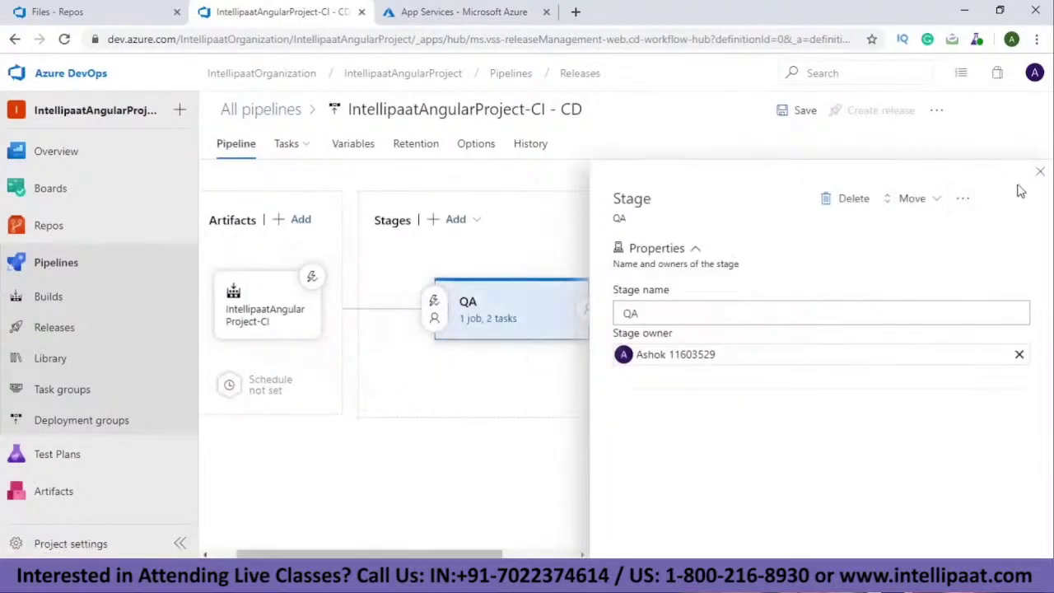
{"action": "left_click", "coordinate": [1040, 171]}
{"action": "mouse_move", "coordinate": [568, 332]}
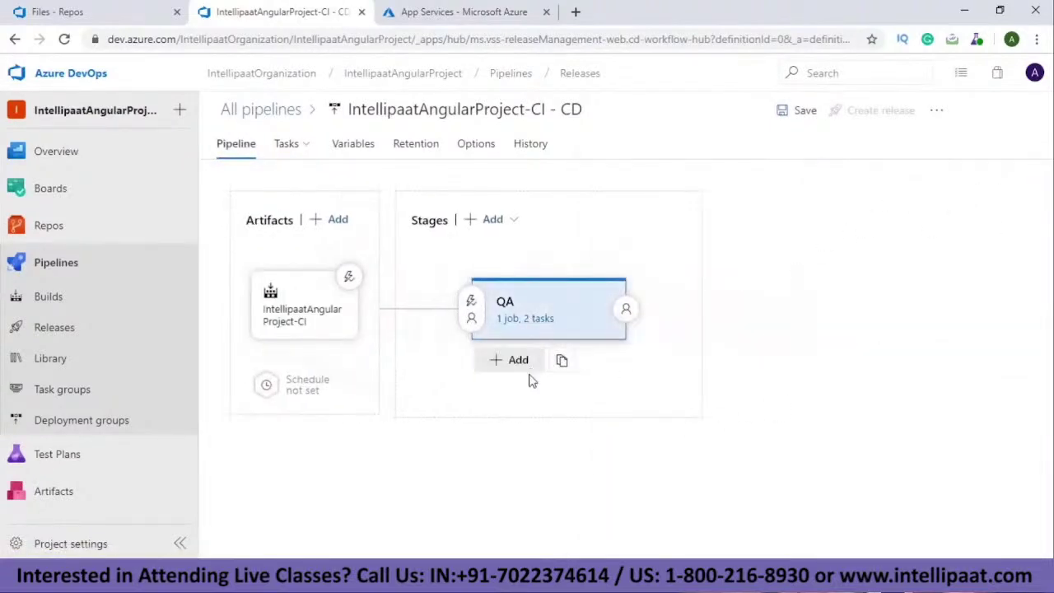
{"action": "mouse_move", "coordinate": [511, 581]}
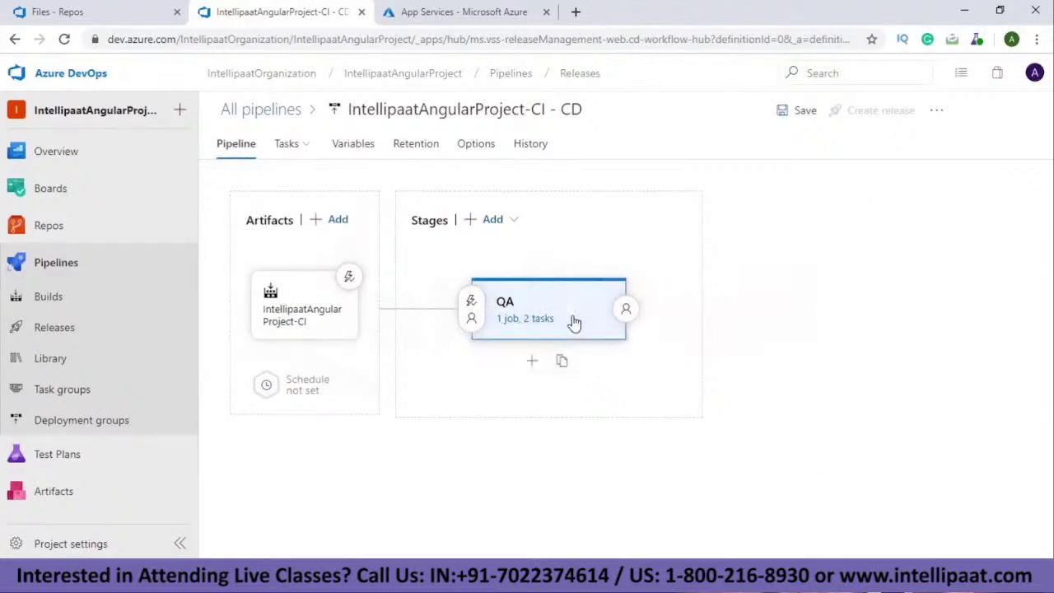
Step: Clone the QA stage and rename the copy to Prod
{"action": "left_click", "coordinate": [564, 362]}
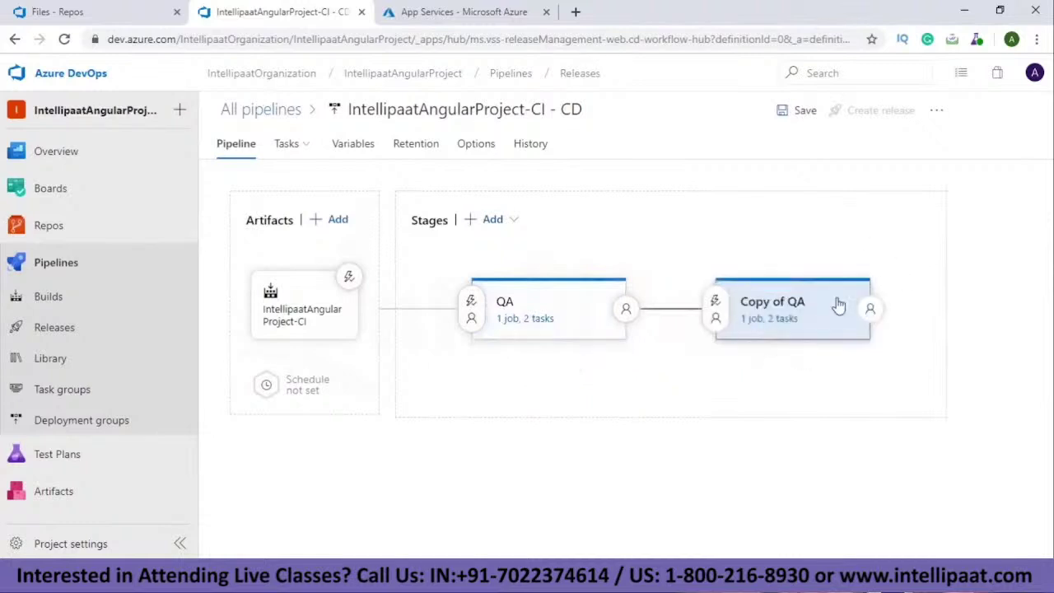
{"action": "left_click", "coordinate": [782, 301]}
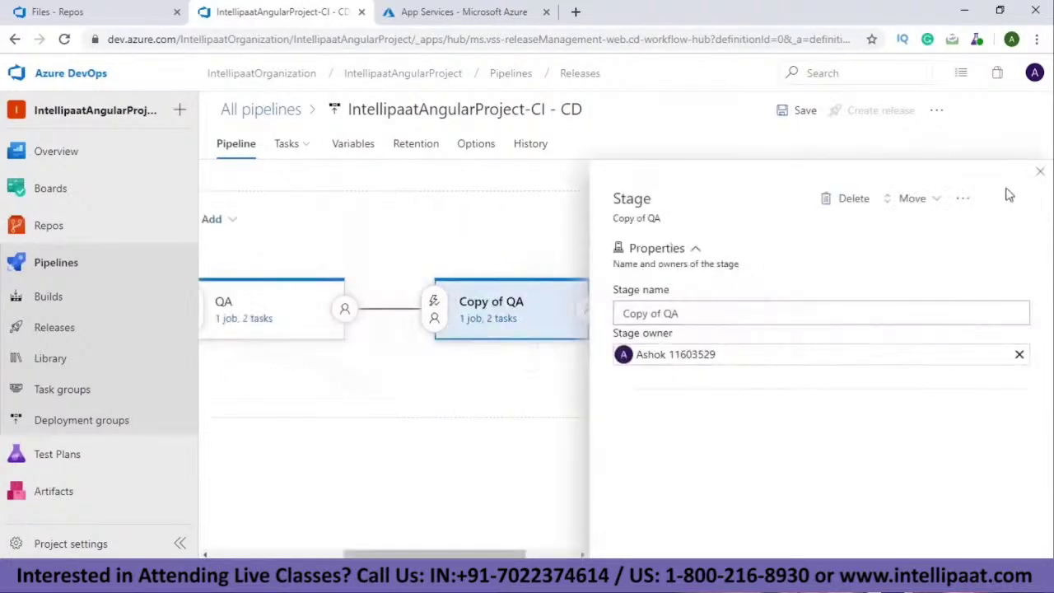
{"action": "left_click", "coordinate": [769, 306]}
{"action": "key", "text": "ctrl+a"}
{"action": "type", "text": "P"}
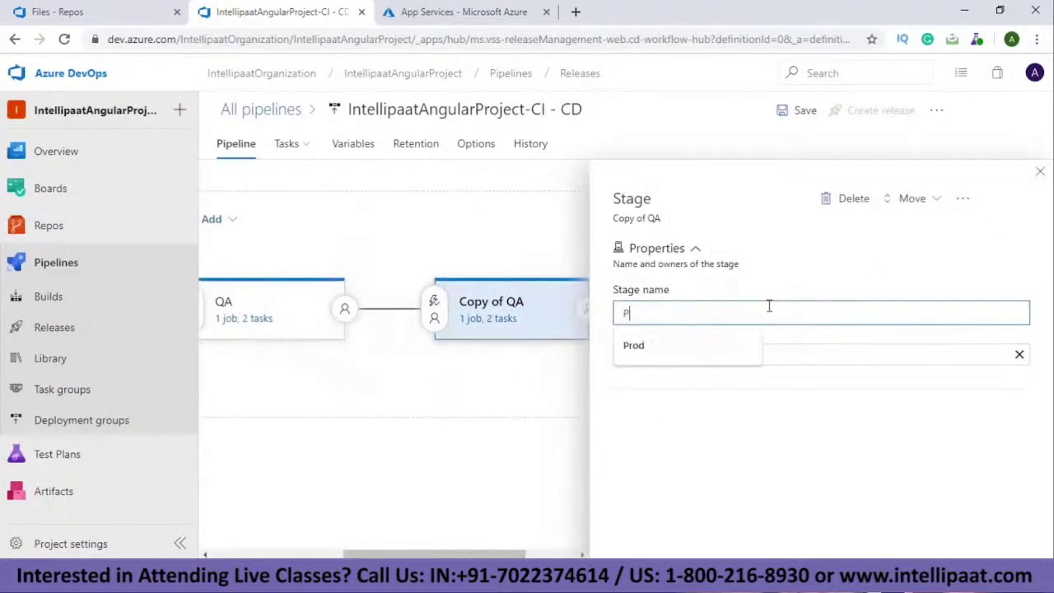
{"action": "type", "text": "rod"}
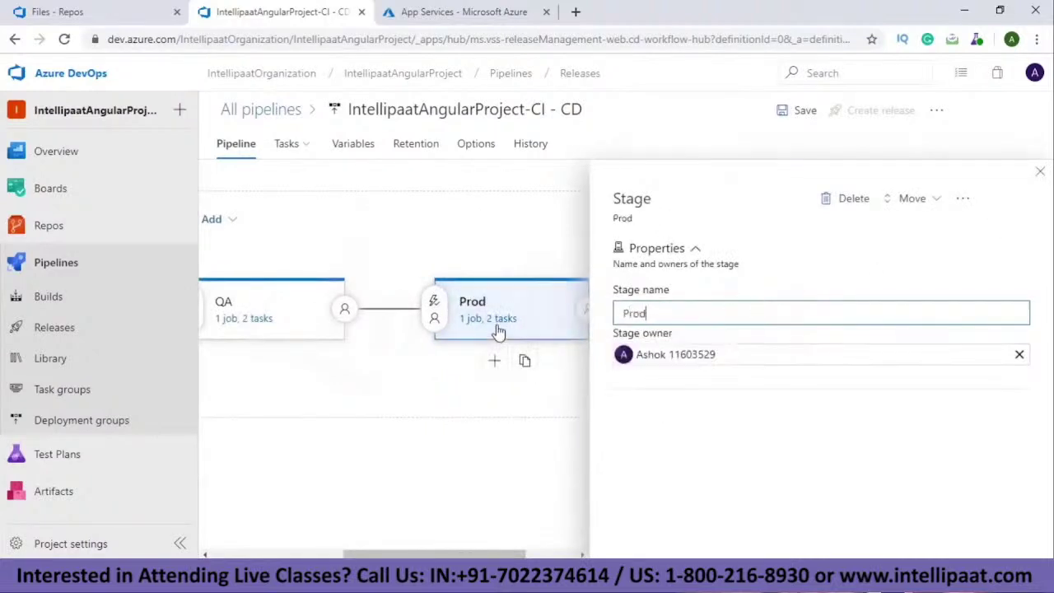
Step: Remove the Smoke Web Test task from the Prod stage
{"action": "left_click", "coordinate": [491, 328]}
{"action": "left_click", "coordinate": [339, 314]}
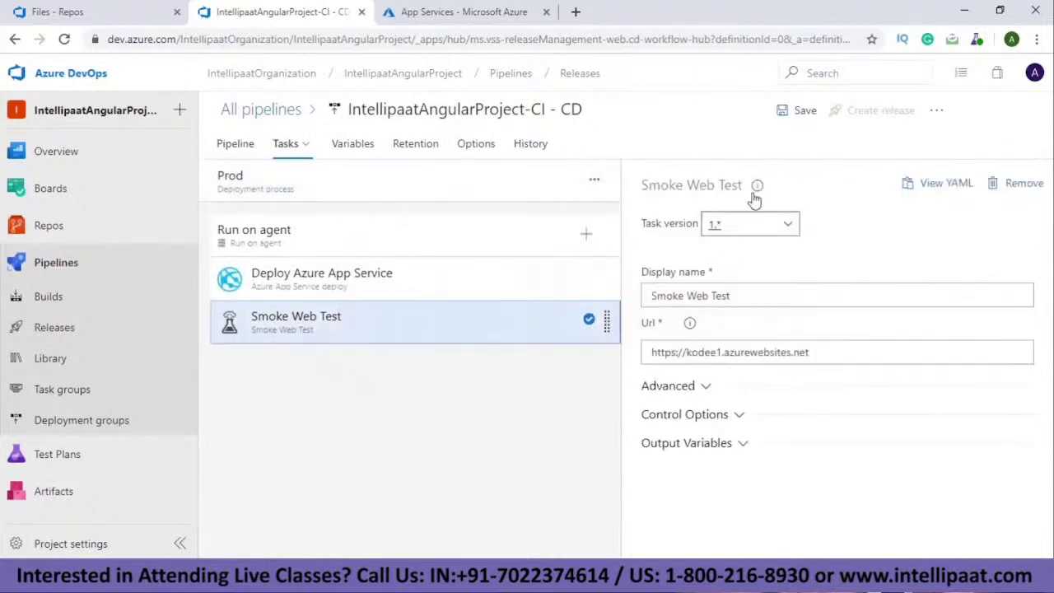
{"action": "left_click", "coordinate": [1035, 187]}
{"action": "left_click", "coordinate": [409, 296]}
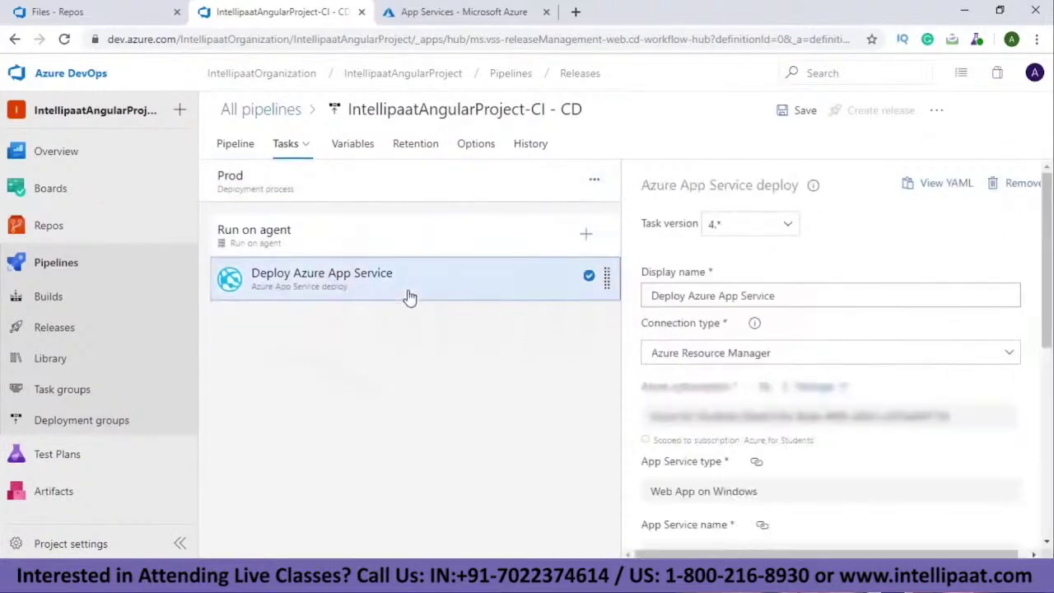
{"action": "scroll", "coordinate": [823, 449], "scroll_direction": "down", "scroll_amount": 2}
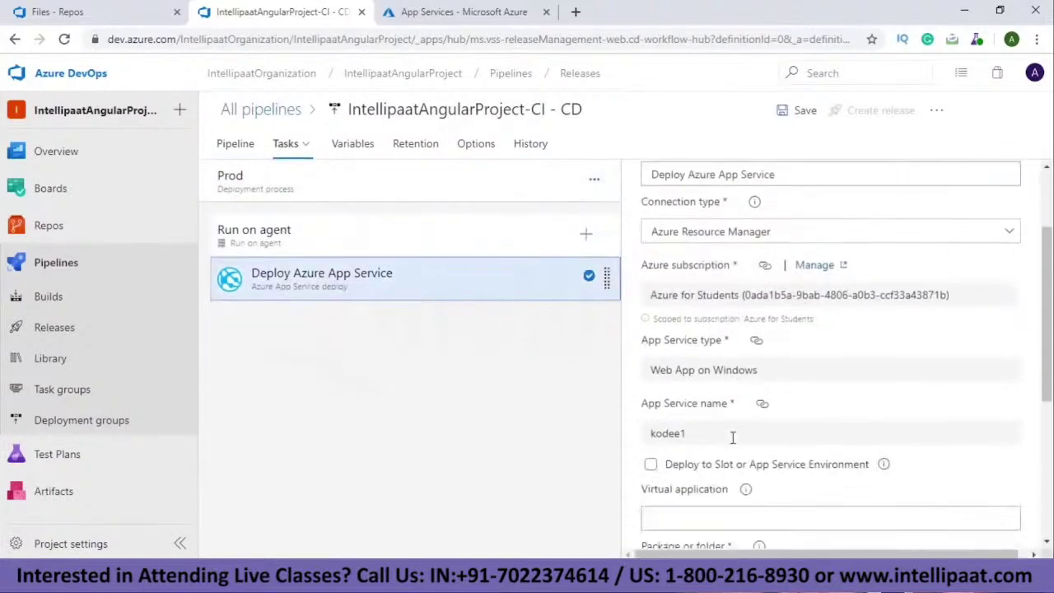
{"action": "scroll", "coordinate": [724, 428], "scroll_direction": "up", "scroll_amount": 2}
Step: Set the Prod stage's App service name to kodeeprod and check that app service's details
{"action": "left_click", "coordinate": [484, 182]}
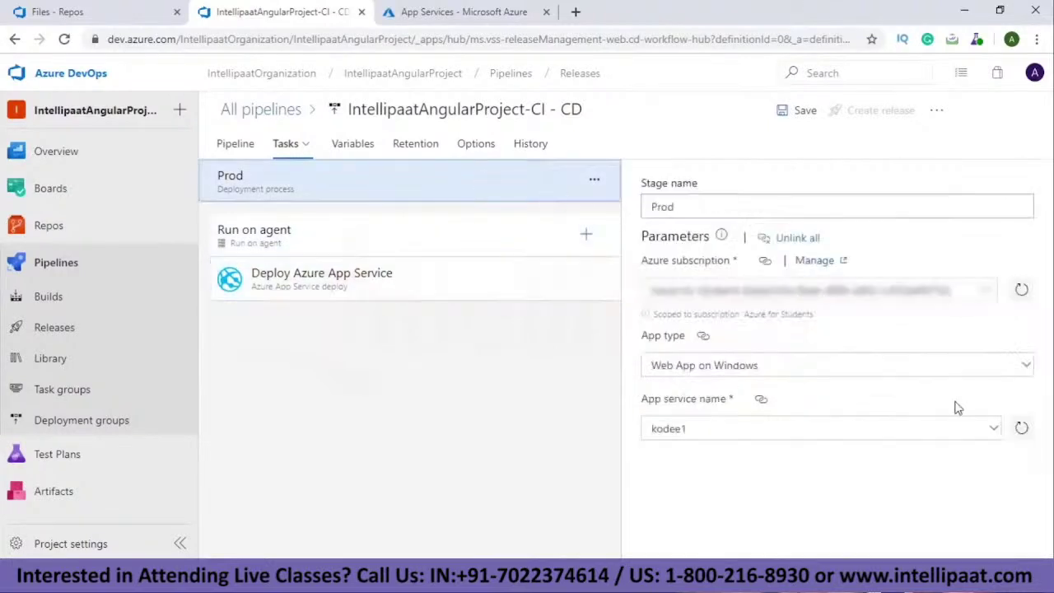
{"action": "left_click", "coordinate": [994, 426]}
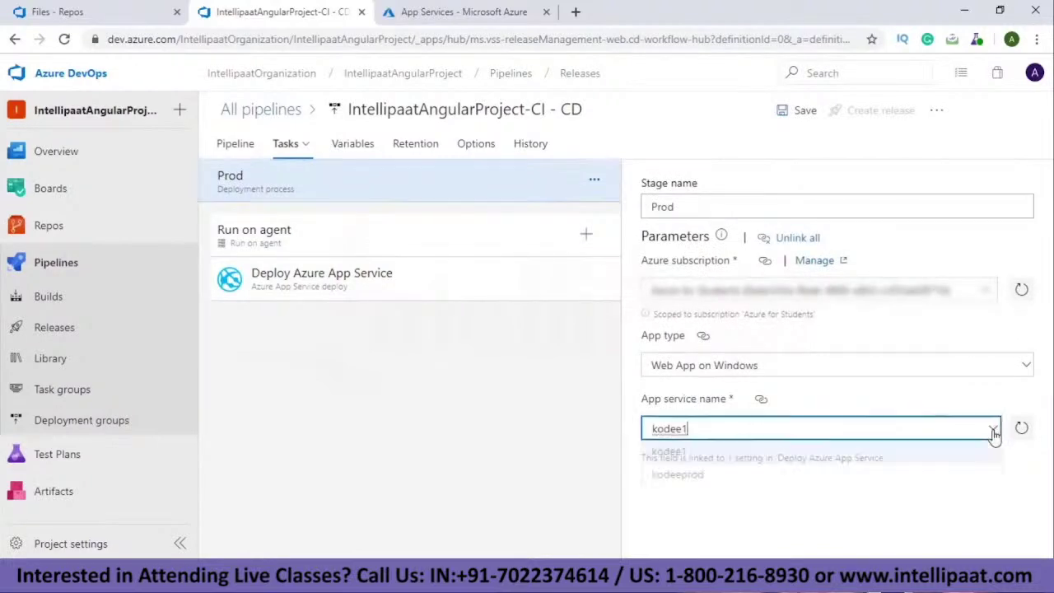
{"action": "left_click", "coordinate": [772, 478]}
{"action": "left_click", "coordinate": [495, 8]}
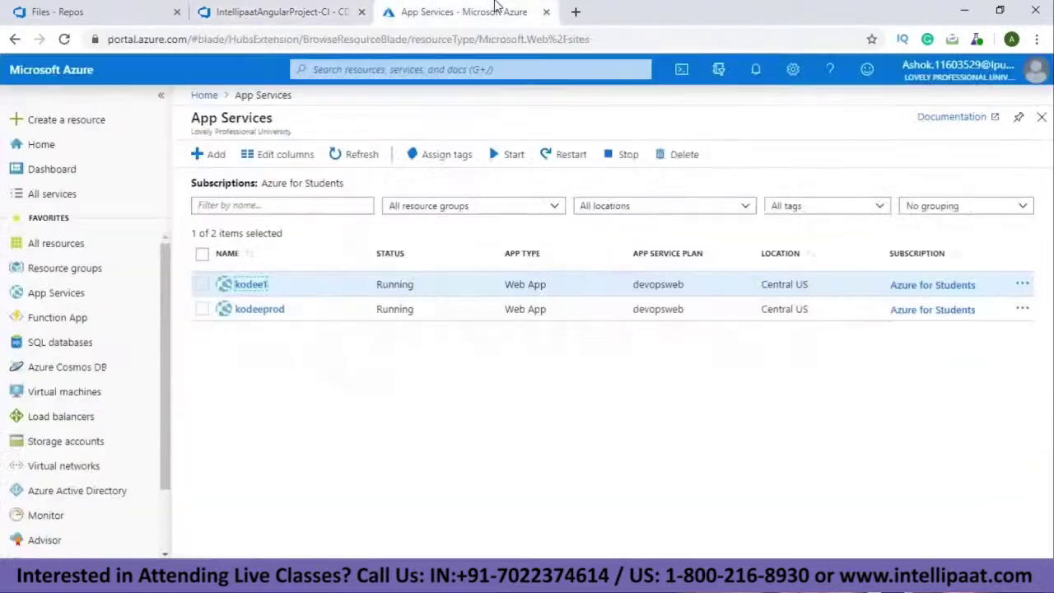
{"action": "left_click", "coordinate": [247, 308]}
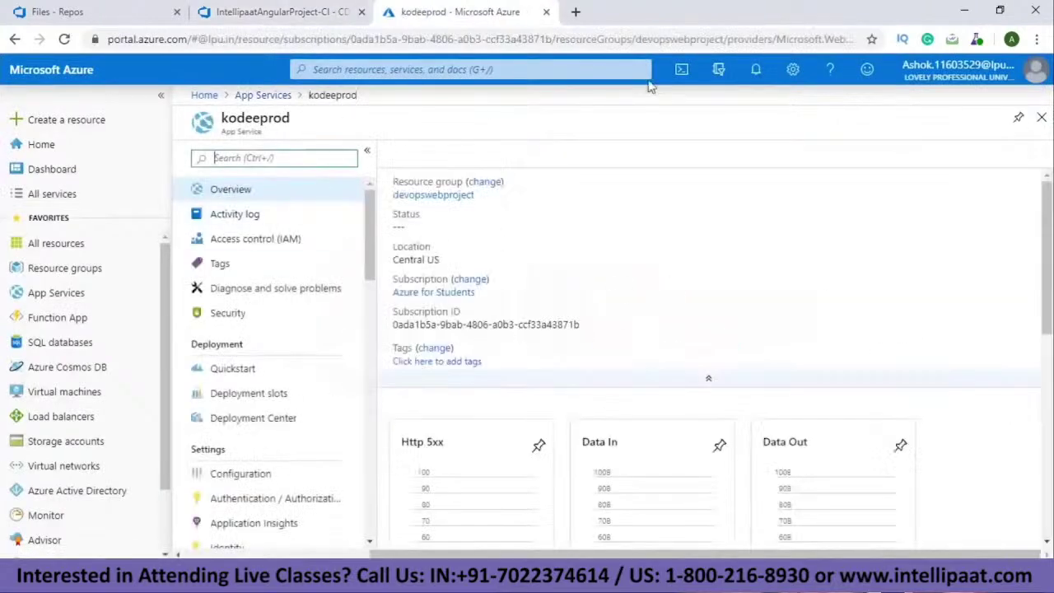
{"action": "left_click", "coordinate": [288, 11]}
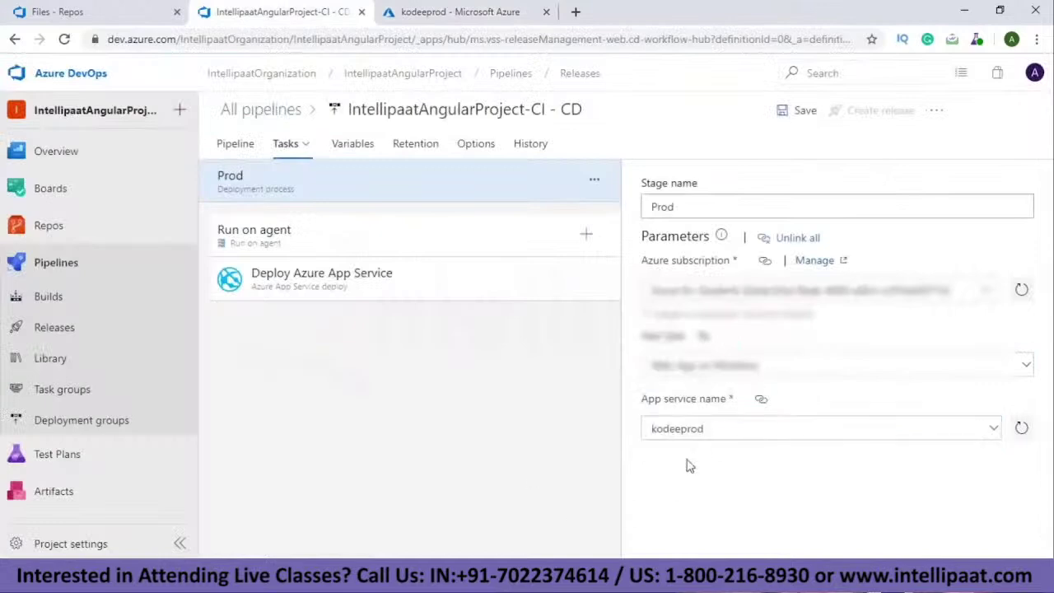
Step: Save the release pipeline with the new Prod stage and open Prod's pre-deployment conditions
{"action": "left_click", "coordinate": [246, 145]}
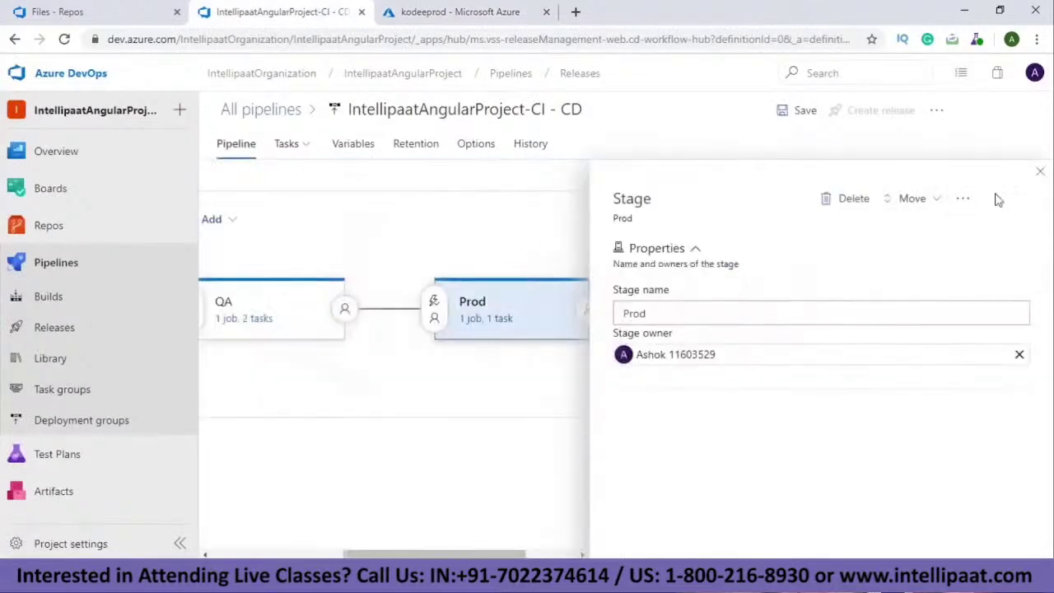
{"action": "left_click", "coordinate": [1039, 172]}
{"action": "left_click", "coordinate": [805, 110]}
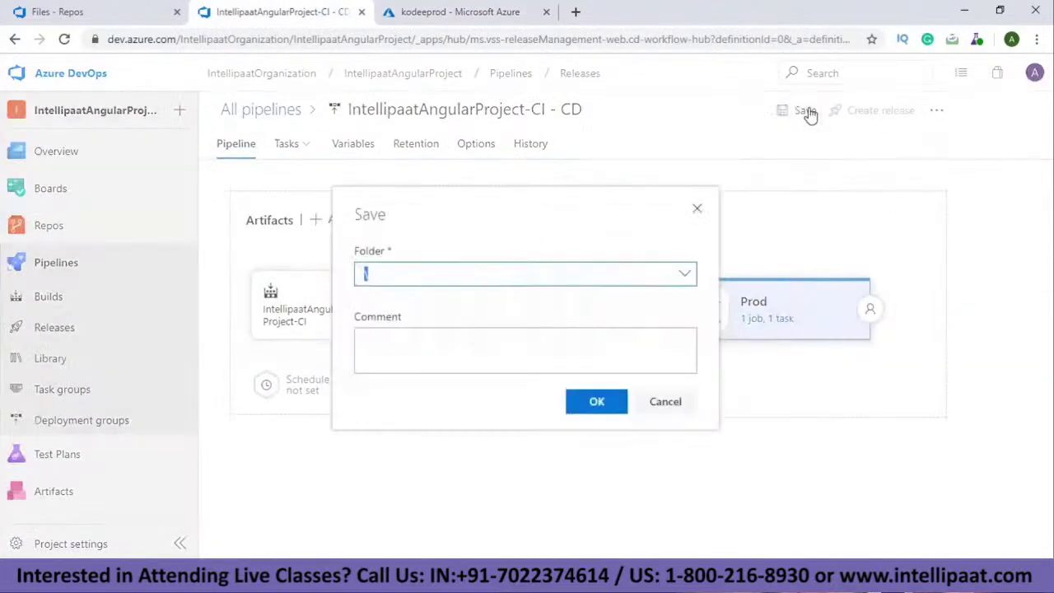
{"action": "left_click", "coordinate": [594, 401]}
{"action": "left_click", "coordinate": [713, 316]}
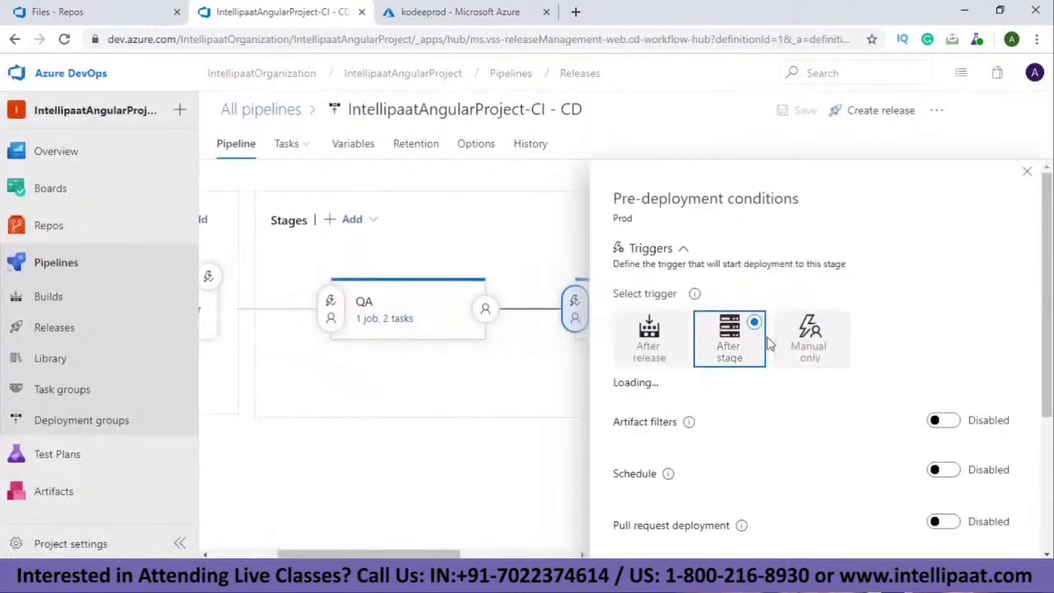
Step: Set Prod's pre-deployment trigger to After stage, following QA
{"action": "left_click", "coordinate": [649, 343]}
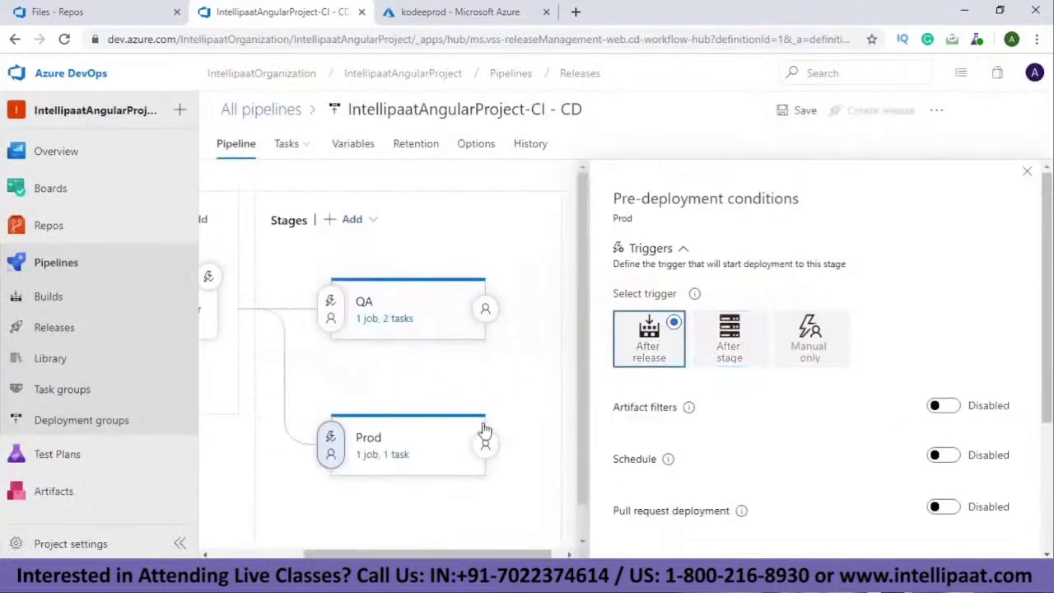
{"action": "left_click", "coordinate": [728, 337]}
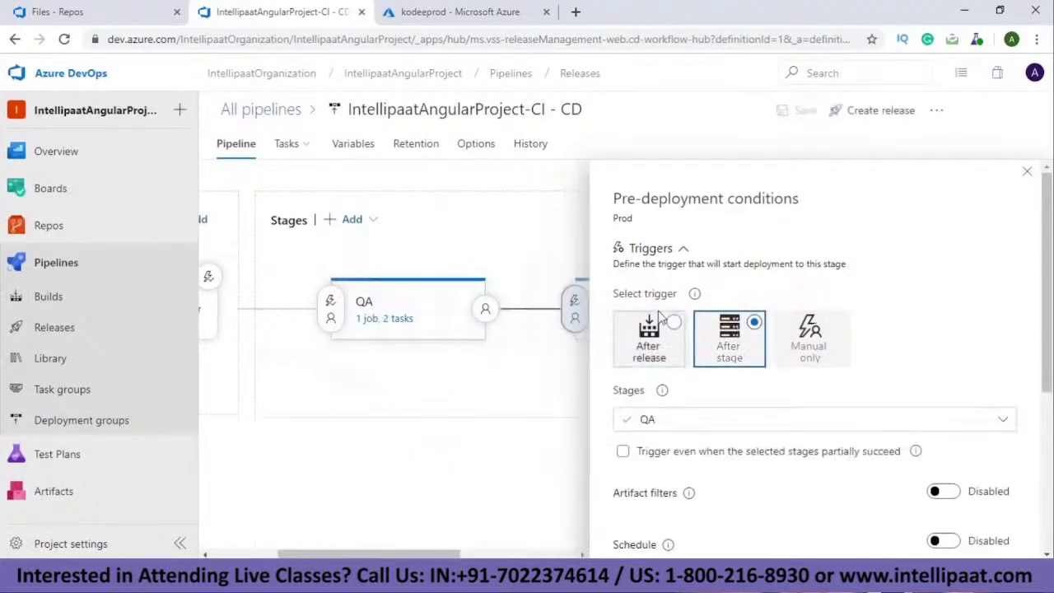
{"action": "left_click", "coordinate": [826, 348]}
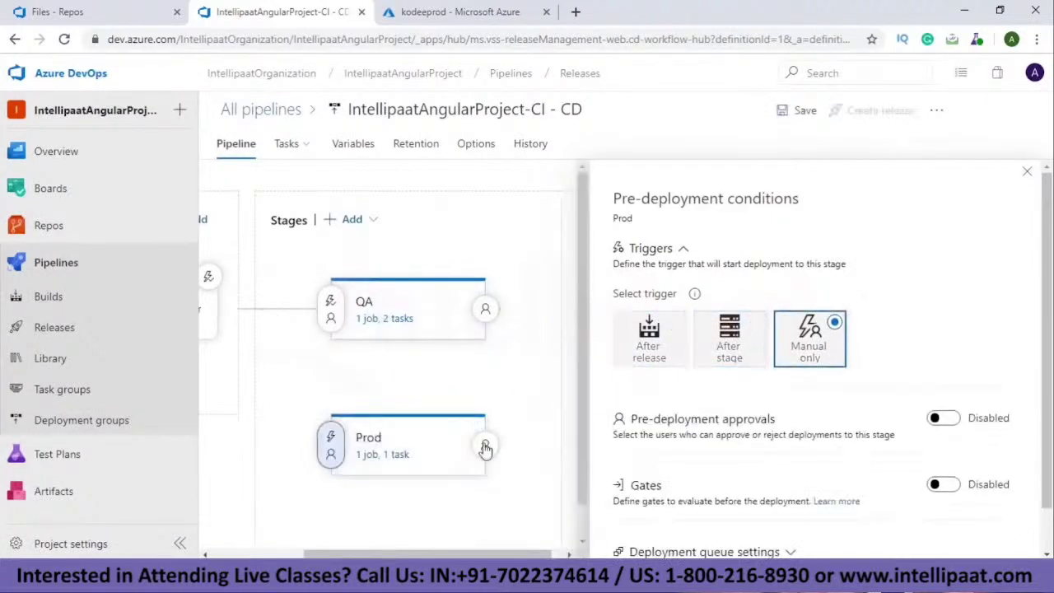
{"action": "left_click", "coordinate": [729, 336]}
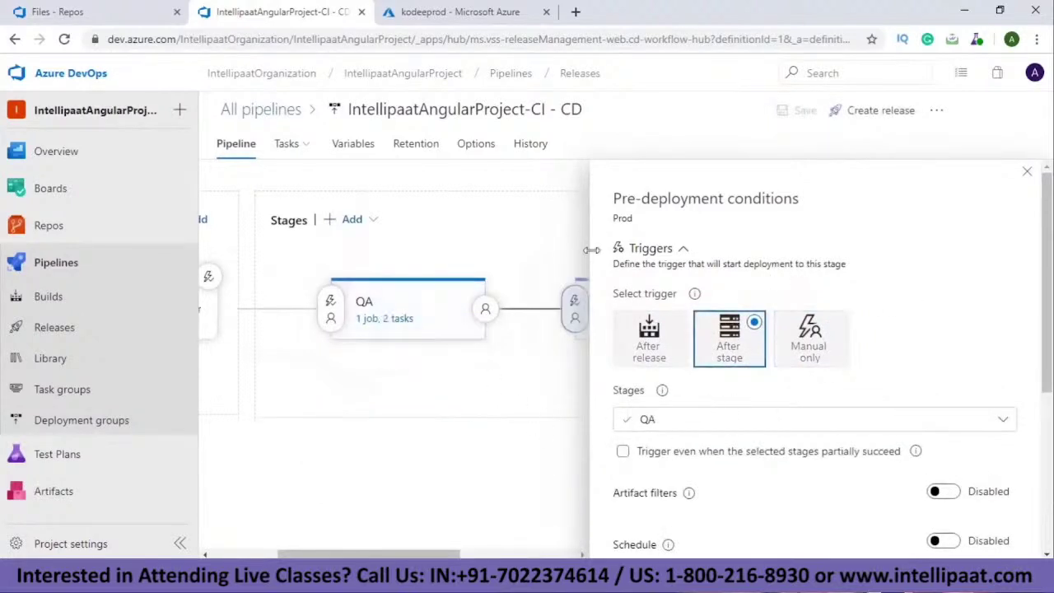
{"action": "scroll", "coordinate": [883, 311], "scroll_direction": "down", "scroll_amount": 2}
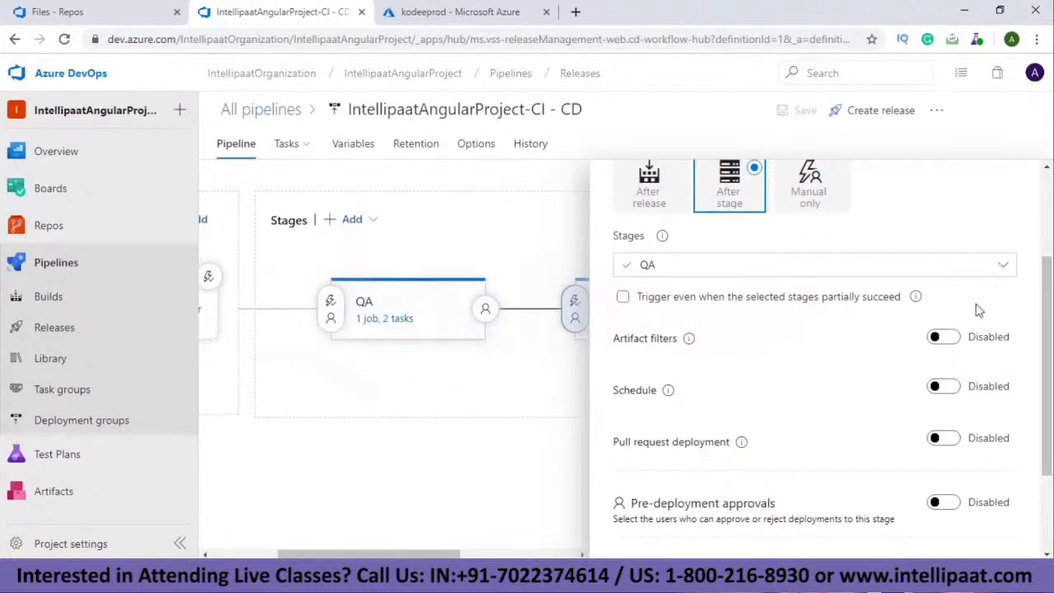
{"action": "scroll", "coordinate": [905, 371], "scroll_direction": "down", "scroll_amount": 3}
Step: Enable pre-deployment approvals for Prod with one approver, then close the conditions panel
{"action": "left_click", "coordinate": [945, 376]}
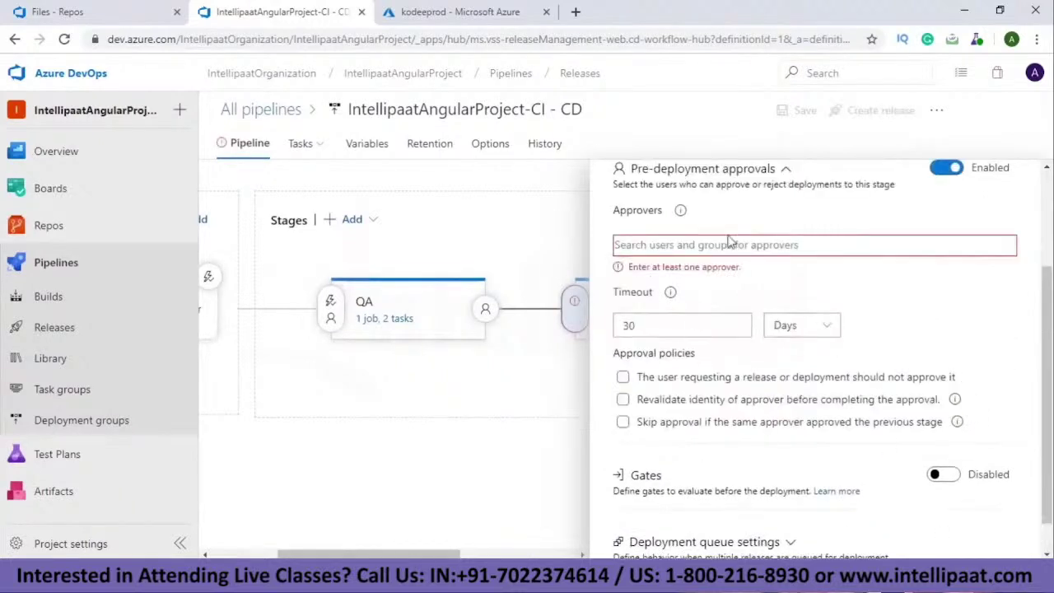
{"action": "scroll", "coordinate": [809, 383], "scroll_direction": "up", "scroll_amount": 2}
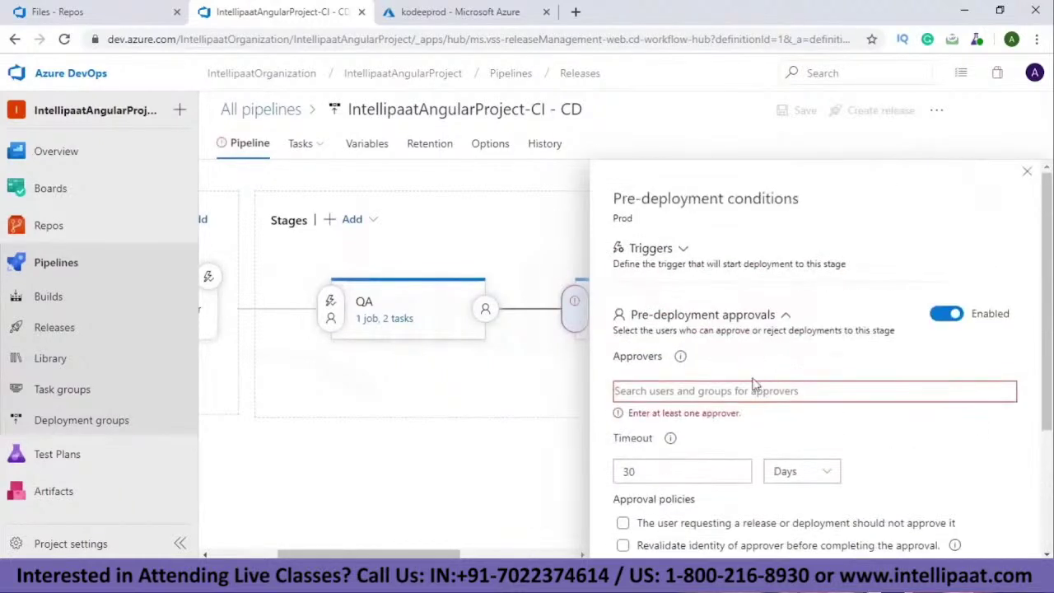
{"action": "left_click", "coordinate": [749, 392]}
{"action": "type", "text": "as"}
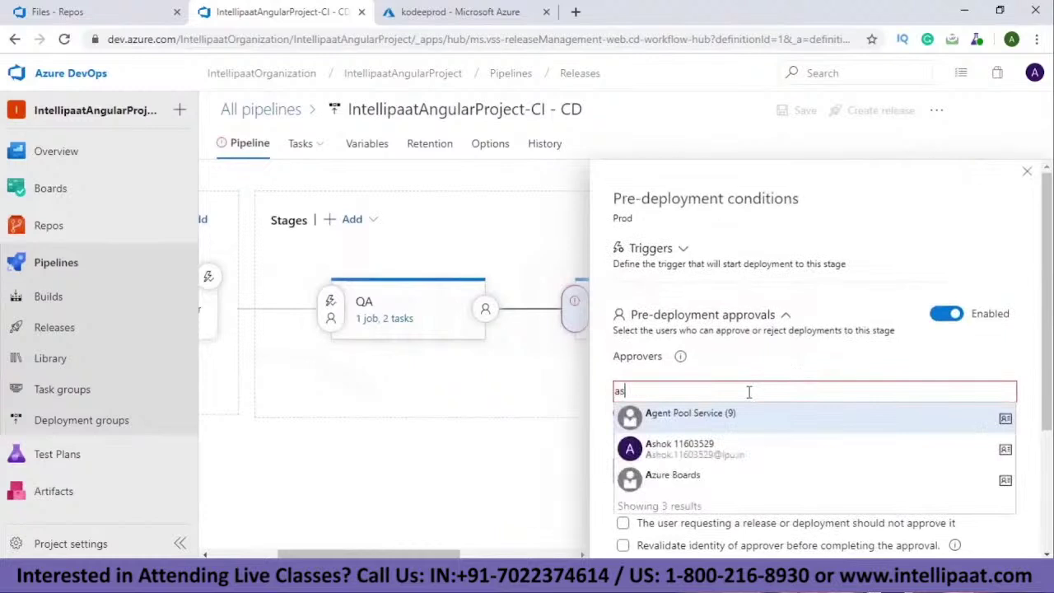
{"action": "left_click", "coordinate": [724, 432]}
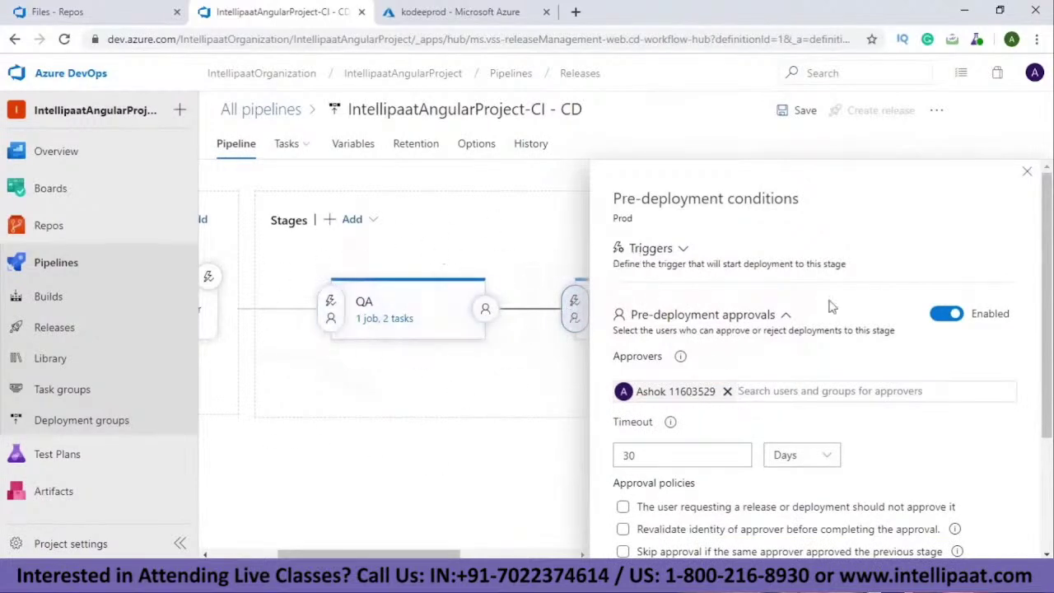
{"action": "scroll", "coordinate": [748, 411], "scroll_direction": "down", "scroll_amount": 2}
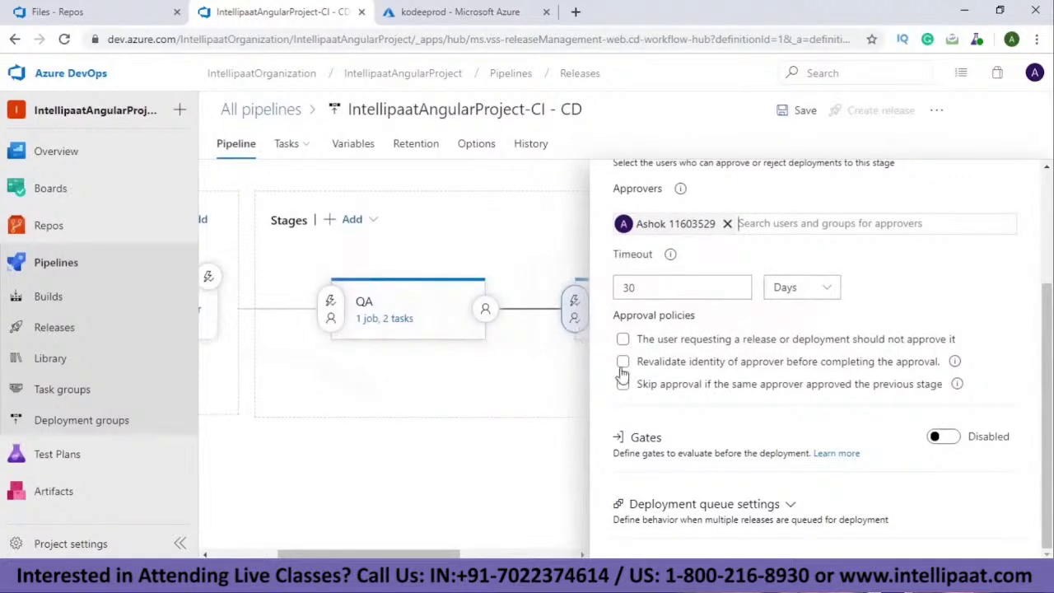
{"action": "left_click", "coordinate": [741, 224]}
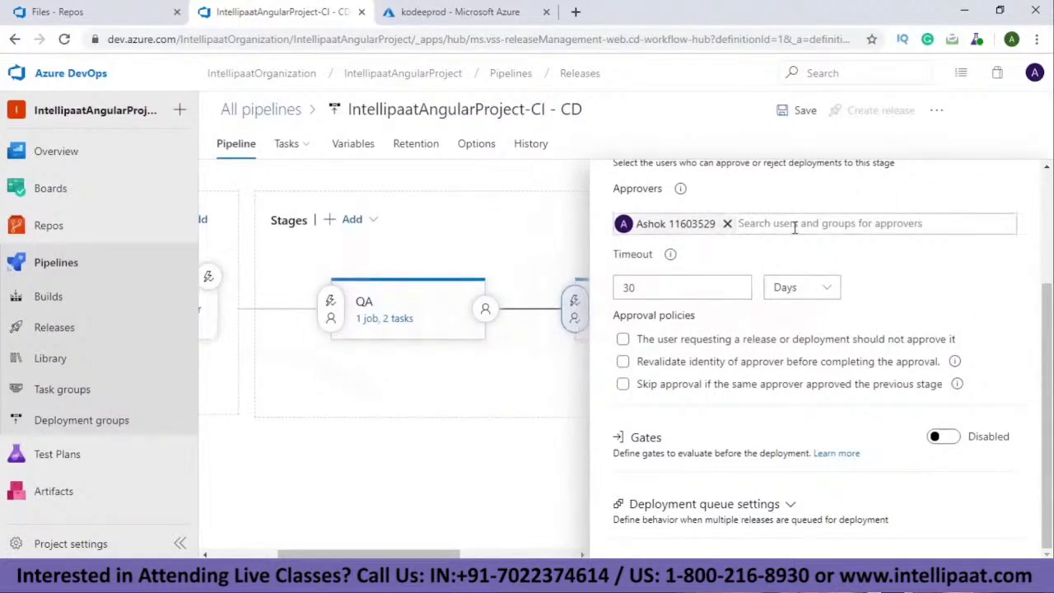
{"action": "scroll", "coordinate": [795, 410], "scroll_direction": "up", "scroll_amount": 2}
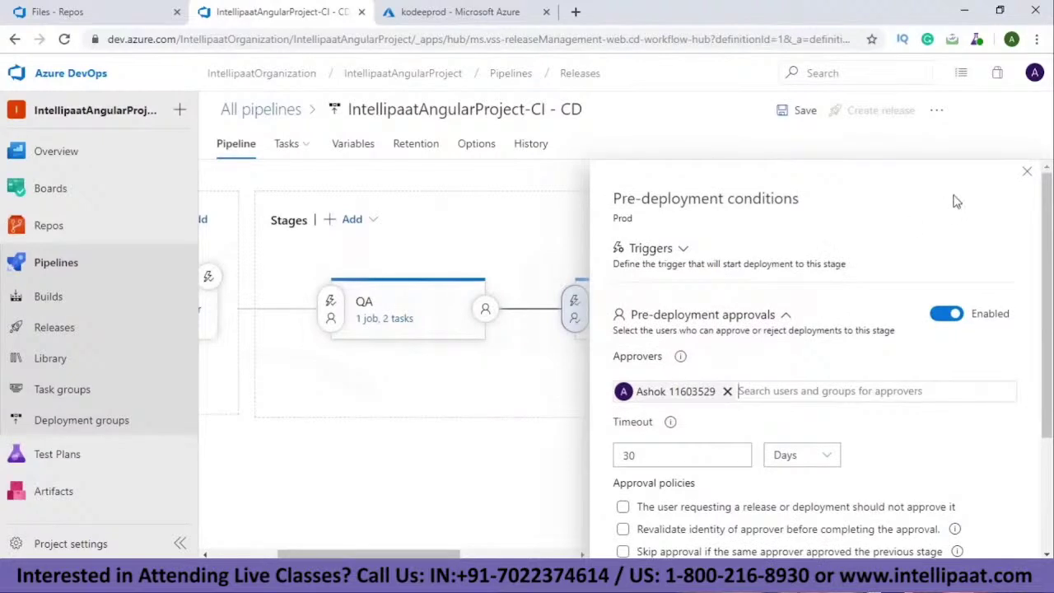
{"action": "left_click", "coordinate": [1027, 172]}
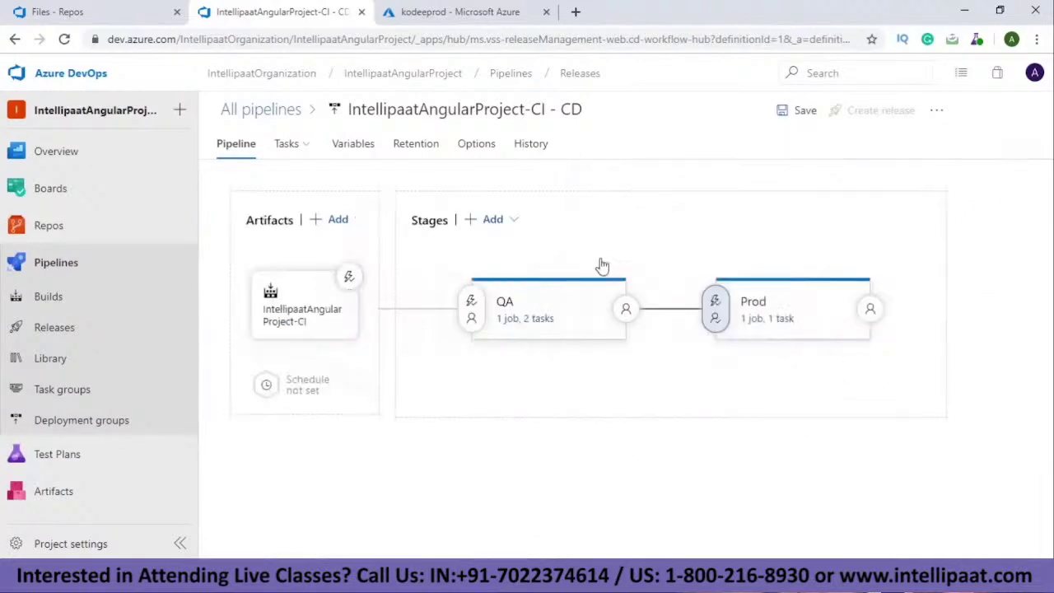
Step: Save the pipeline and create a new release from artifact version 1
{"action": "left_click", "coordinate": [789, 116]}
{"action": "left_click", "coordinate": [600, 376]}
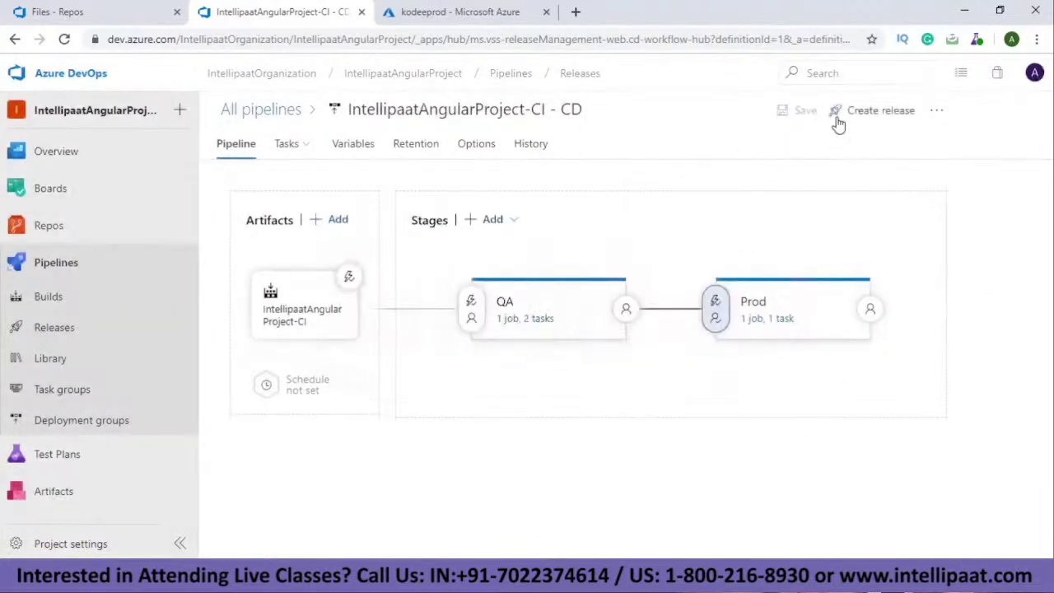
{"action": "left_click", "coordinate": [838, 118]}
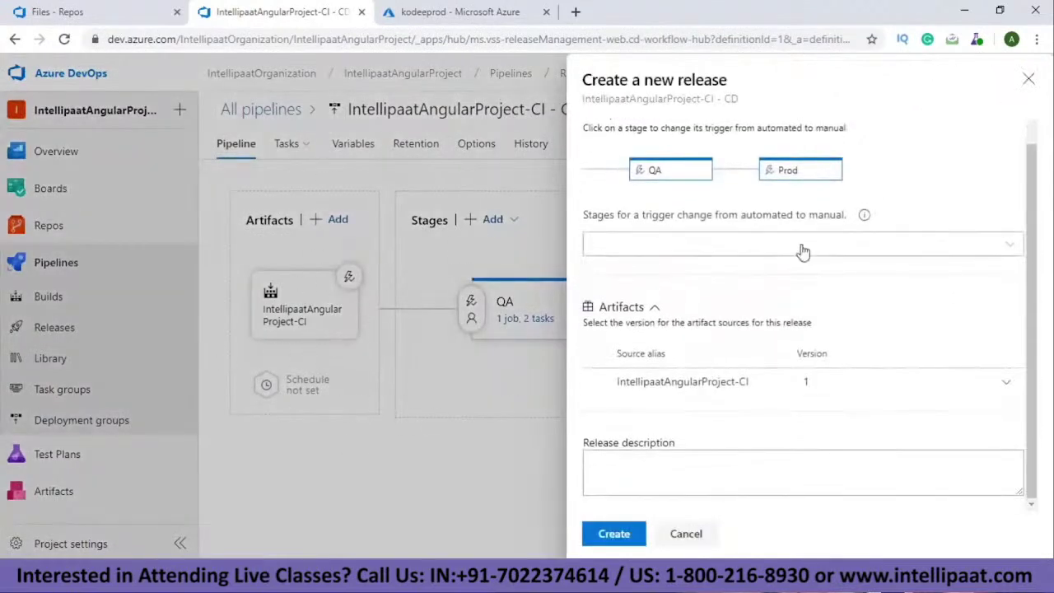
{"action": "left_click", "coordinate": [615, 534]}
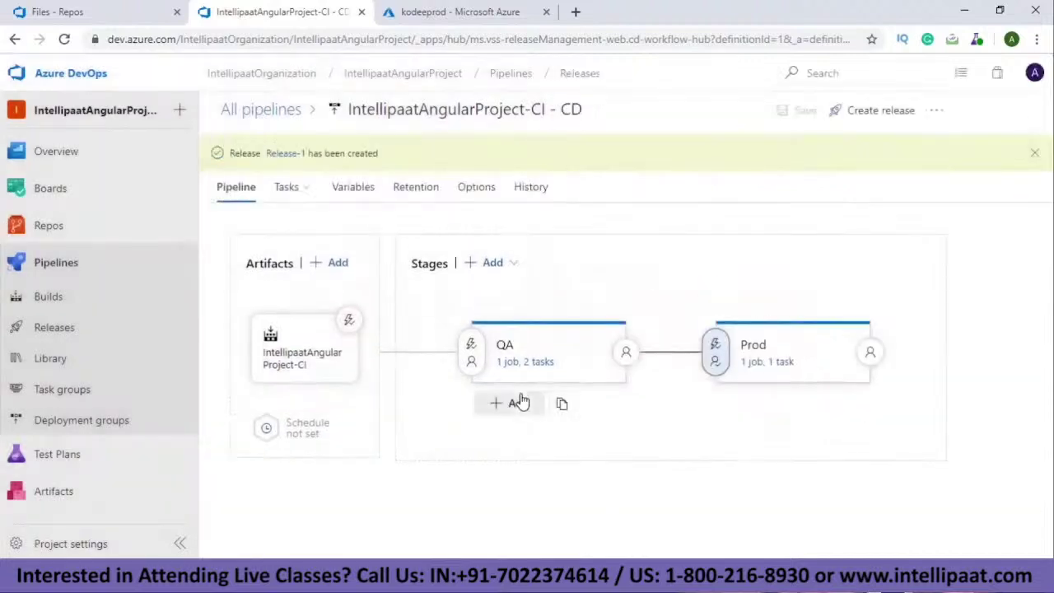
Step: Open Release-1 and view its in-progress QA stage logs
{"action": "left_click", "coordinate": [288, 155]}
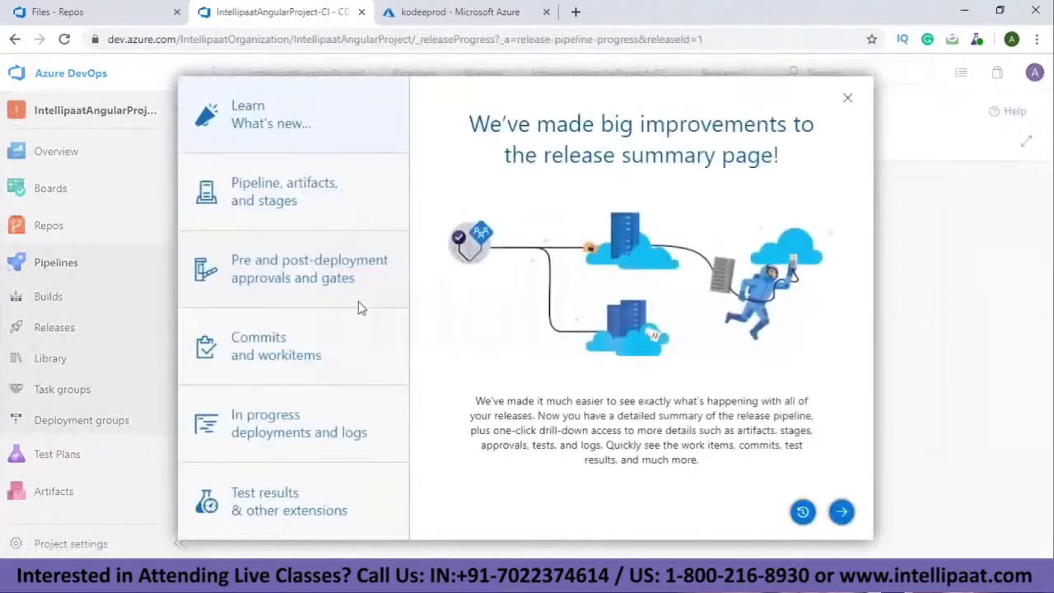
{"action": "left_click", "coordinate": [847, 97]}
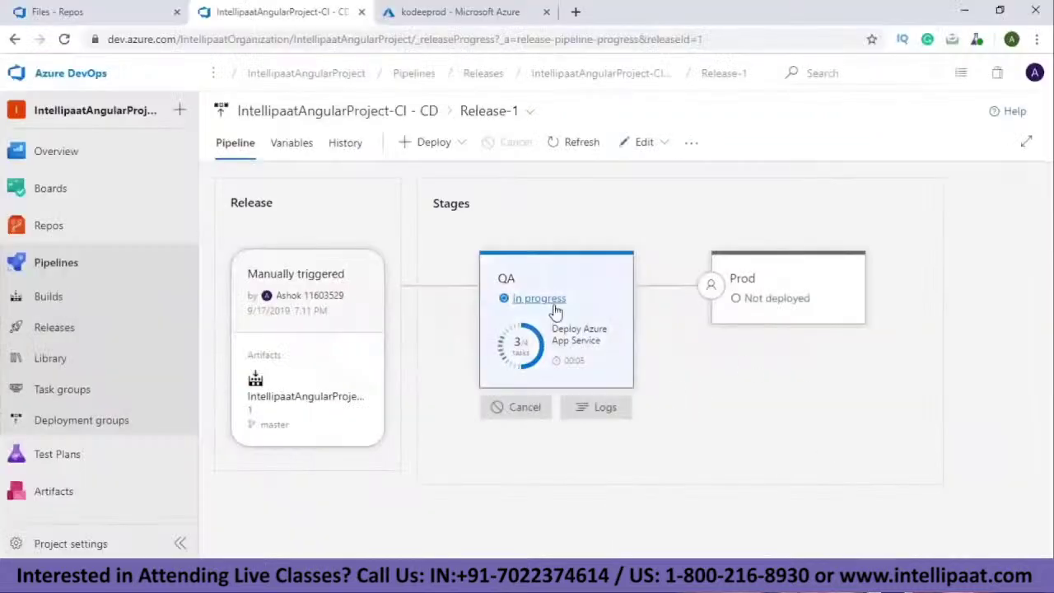
{"action": "left_click", "coordinate": [492, 306]}
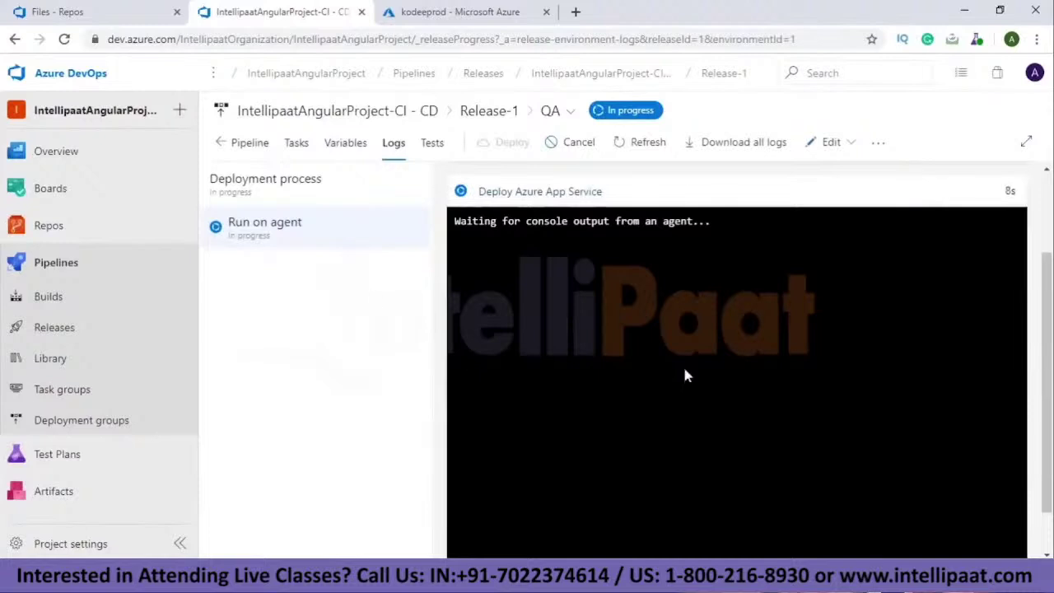
Step: Browse Release-1's tabs and open the detailed Deploy Azure App Service log for QA
{"action": "left_click", "coordinate": [432, 142]}
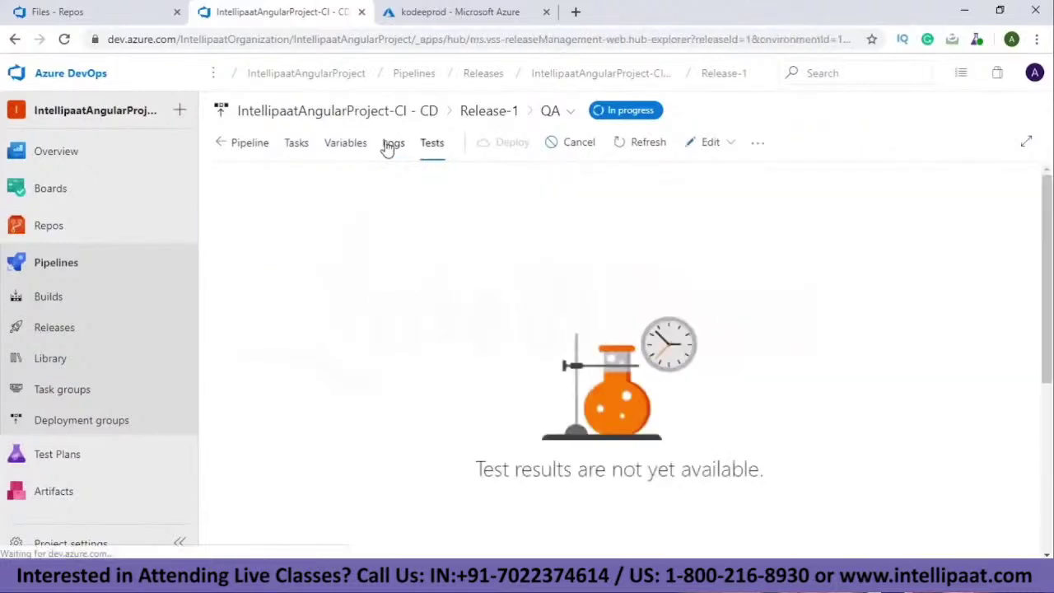
{"action": "left_click", "coordinate": [390, 145]}
{"action": "left_click", "coordinate": [345, 144]}
{"action": "left_click", "coordinate": [296, 144]}
{"action": "left_click", "coordinate": [229, 144]}
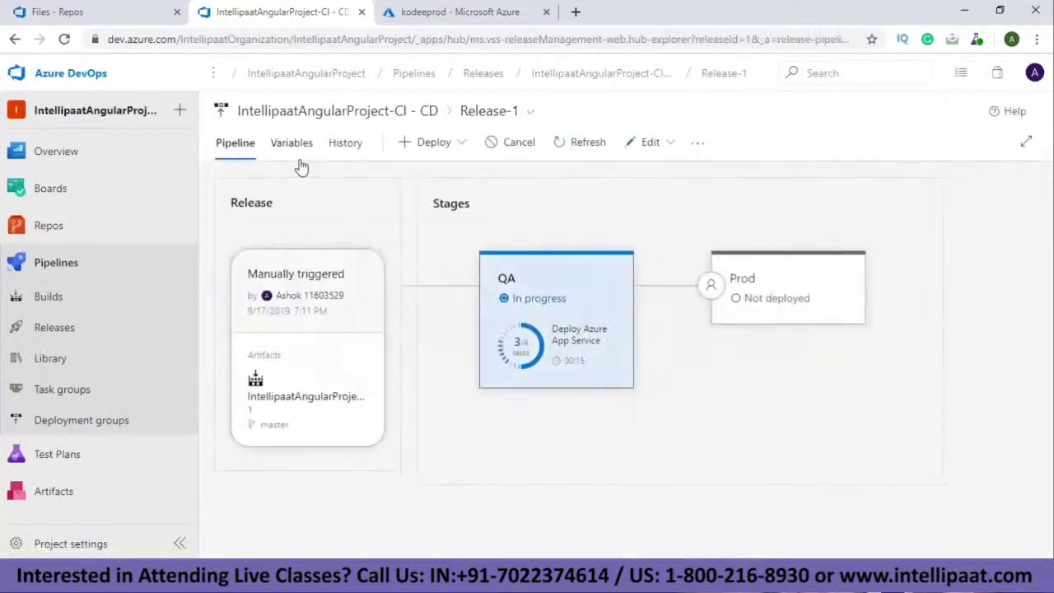
{"action": "left_click", "coordinate": [519, 303]}
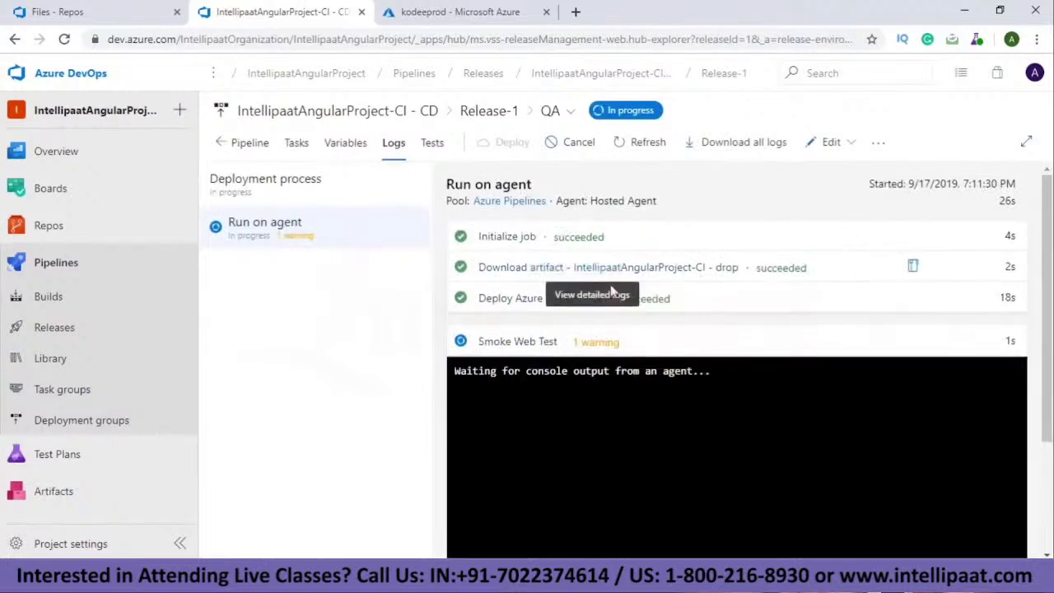
{"action": "left_click", "coordinate": [643, 298]}
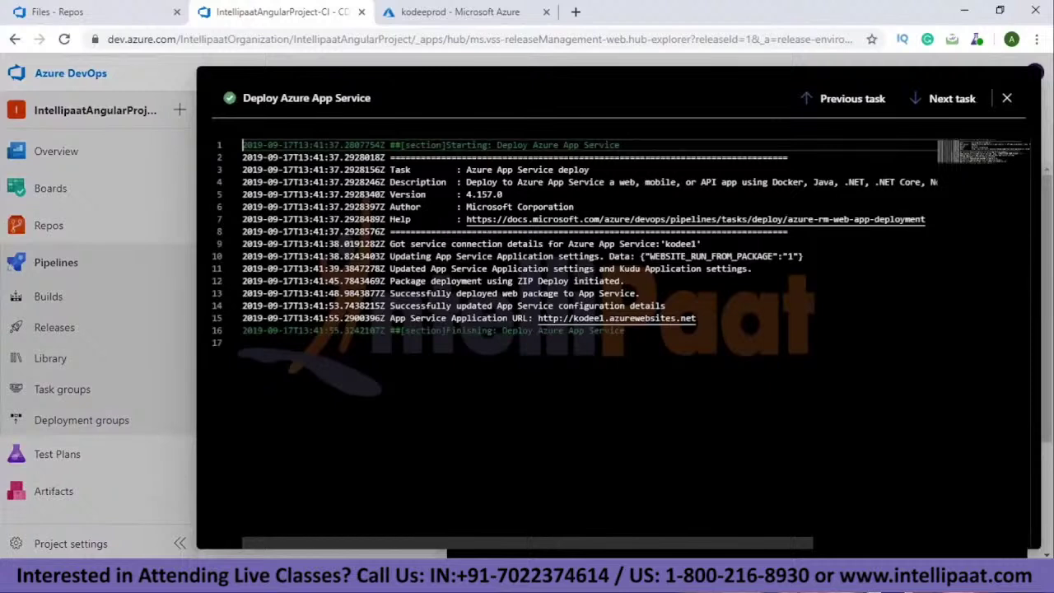
Step: Open the deployed app's URL in a new tab and reload it until the Angular app loads
{"action": "left_click", "coordinate": [620, 320], "text": "ctrl"}
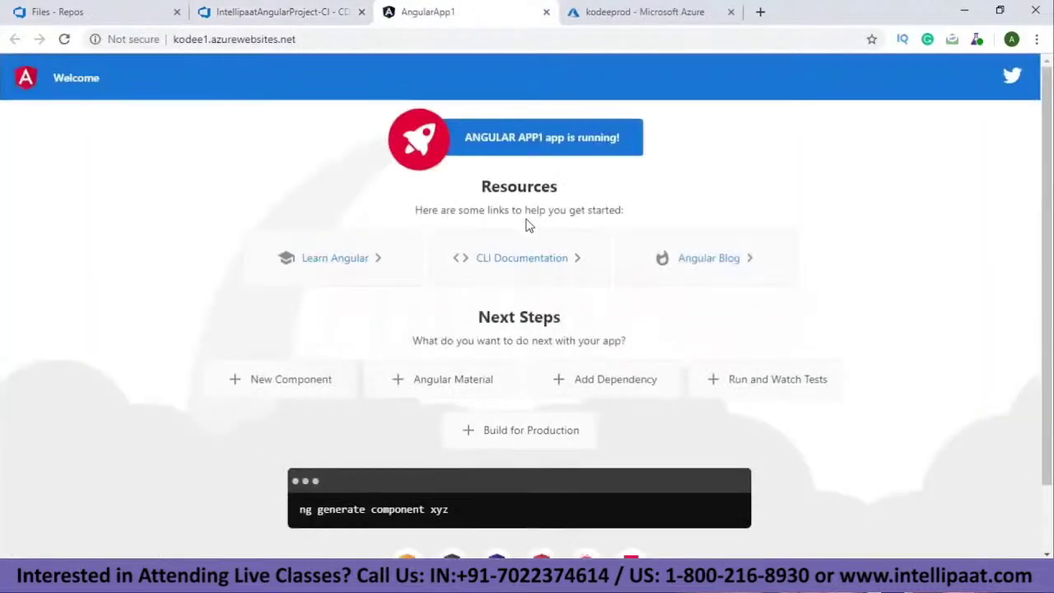
{"action": "left_click", "coordinate": [64, 39]}
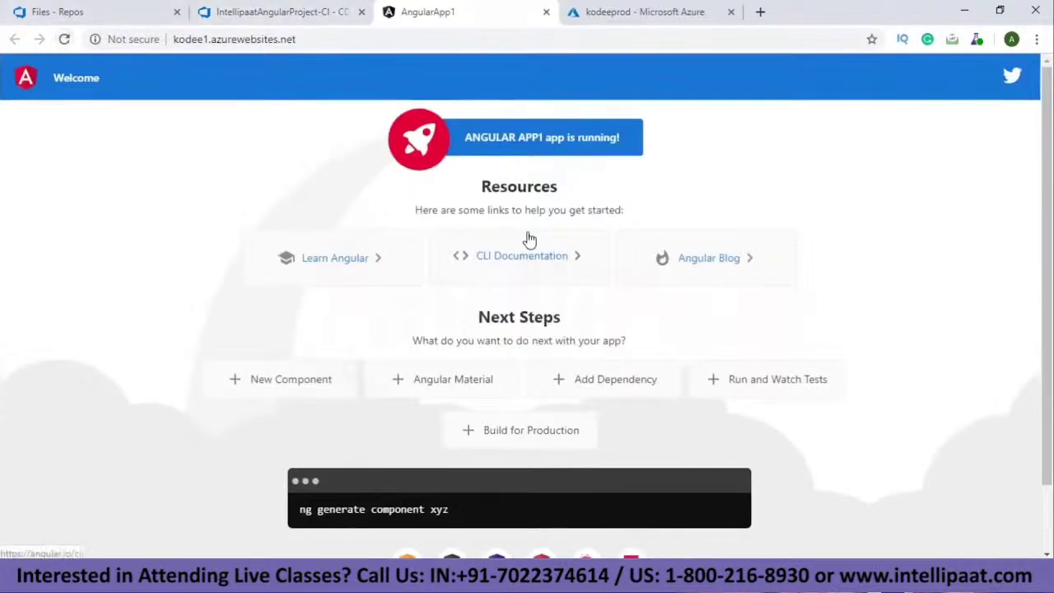
{"action": "left_click", "coordinate": [317, 8]}
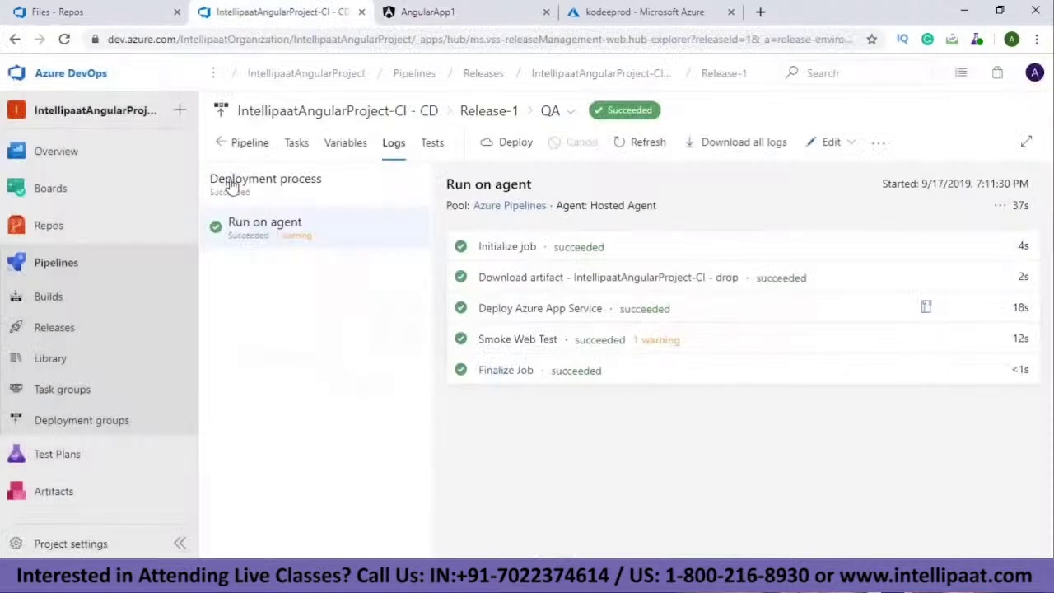
{"action": "key", "text": "ctrl+Tab"}
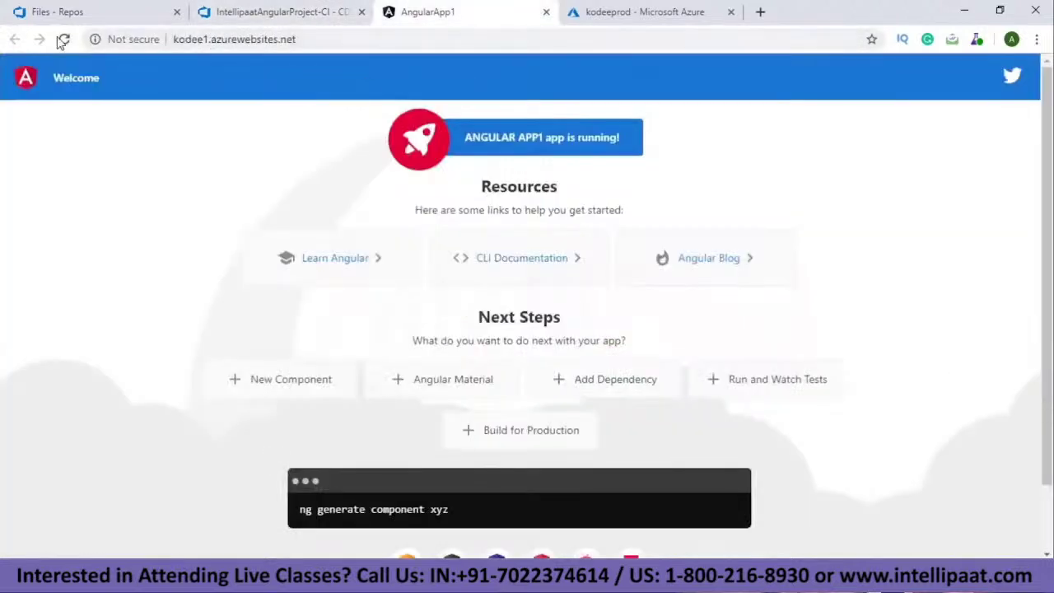
{"action": "left_click", "coordinate": [64, 38]}
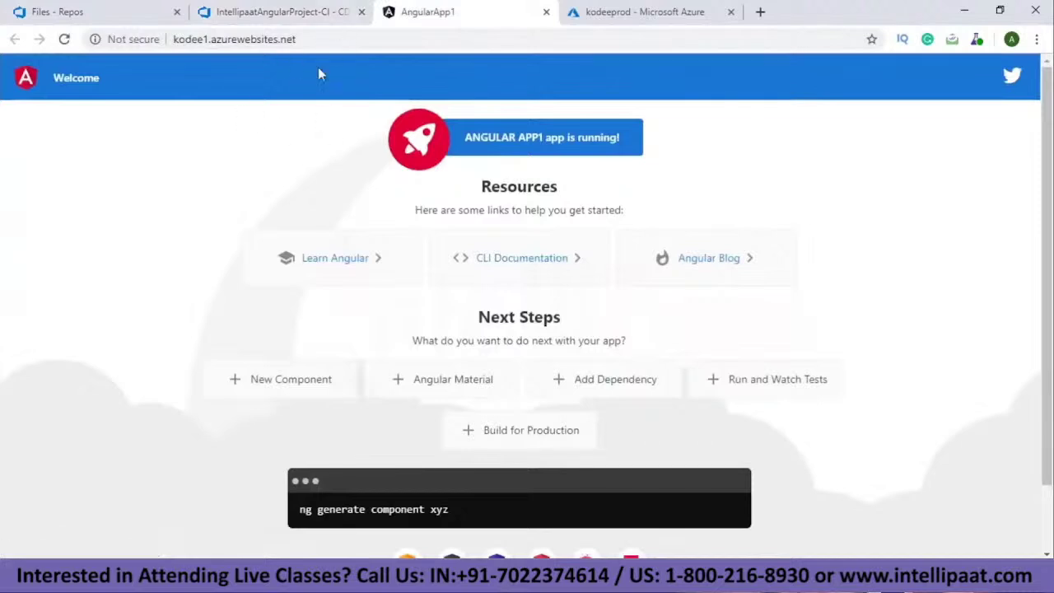
{"action": "left_click", "coordinate": [318, 8]}
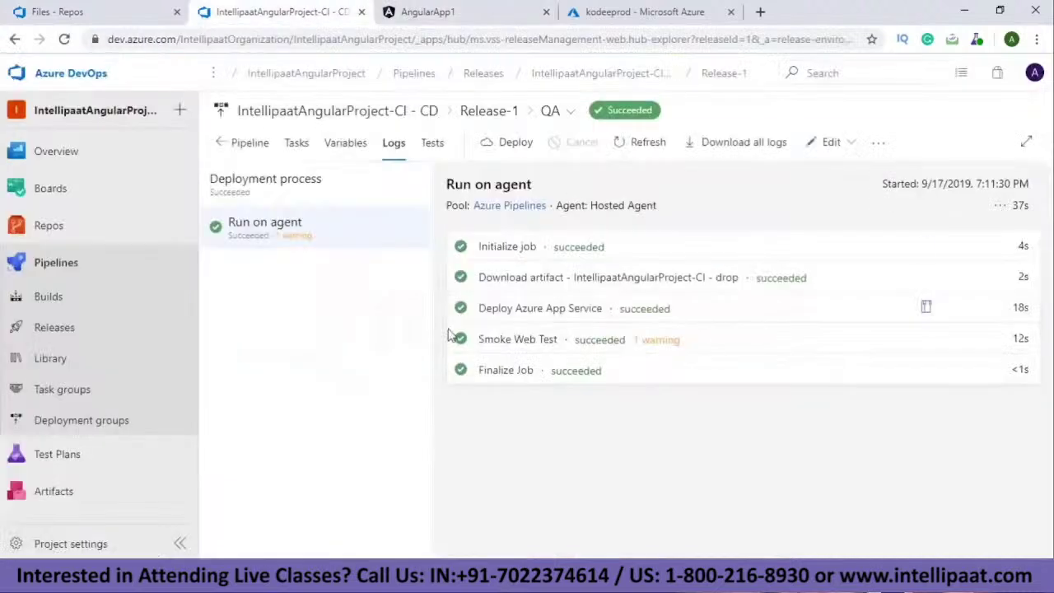
{"action": "left_click", "coordinate": [216, 147]}
Step: Reopen the succeeded QA deploy log, open the app URL, and close the duplicate tab
{"action": "left_click", "coordinate": [560, 307]}
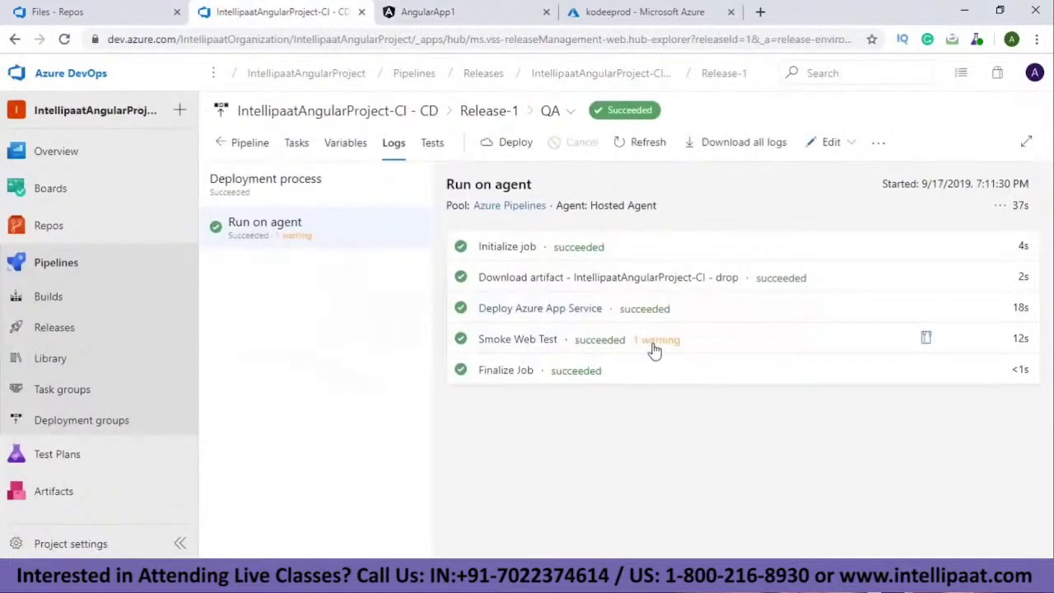
{"action": "left_click", "coordinate": [607, 319]}
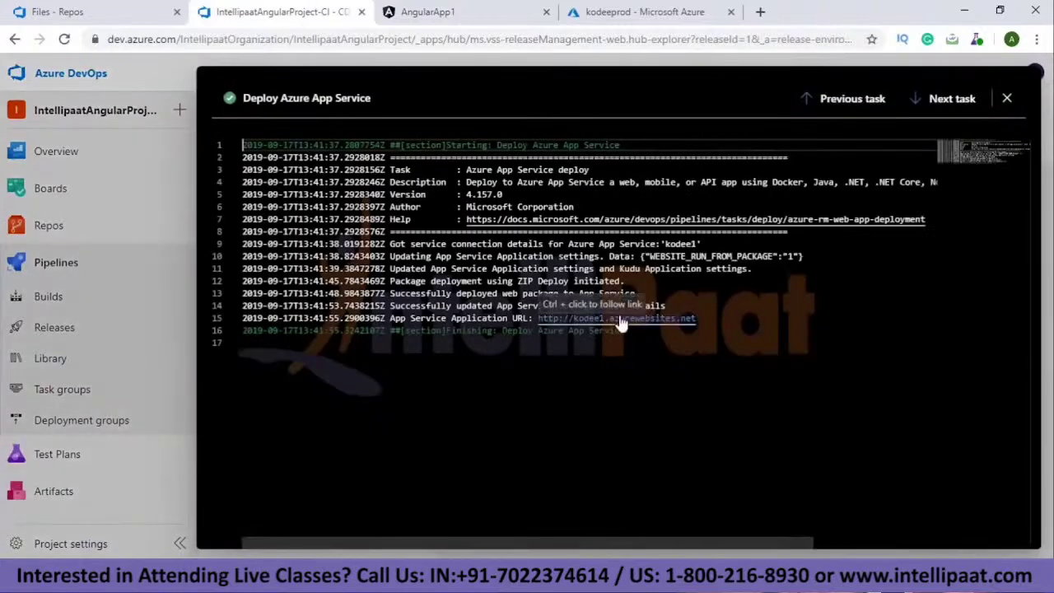
{"action": "left_click", "coordinate": [622, 323], "text": "ctrl"}
{"action": "left_click", "coordinate": [478, 12]}
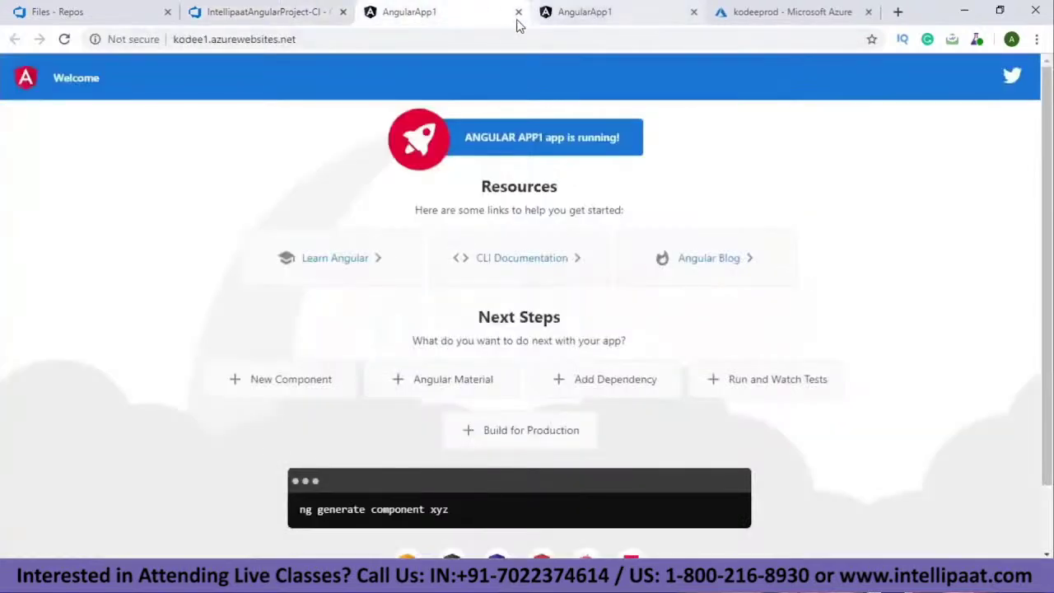
{"action": "left_click", "coordinate": [518, 12]}
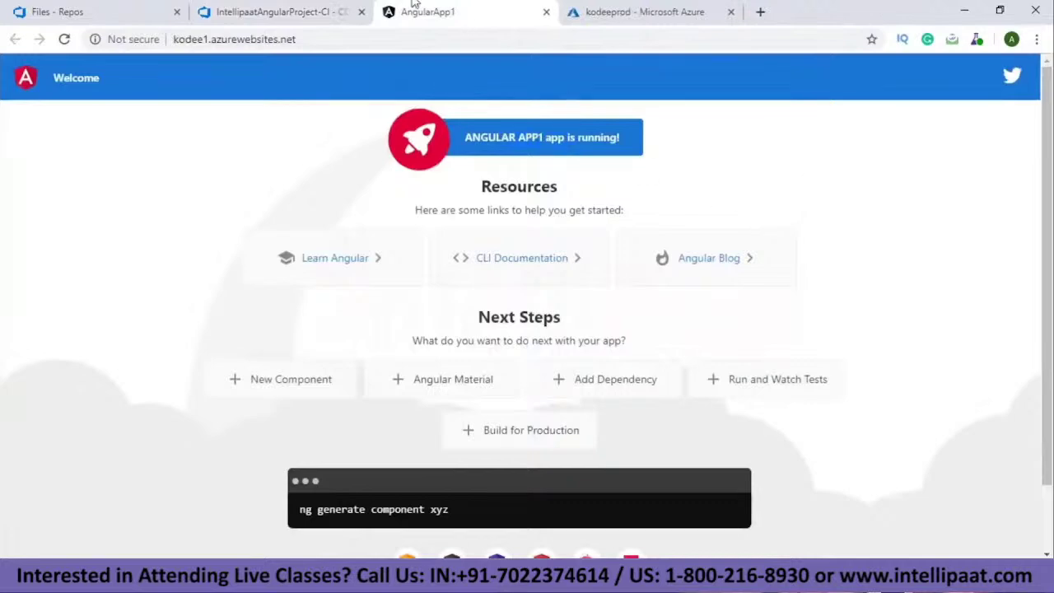
{"action": "left_click", "coordinate": [304, 10]}
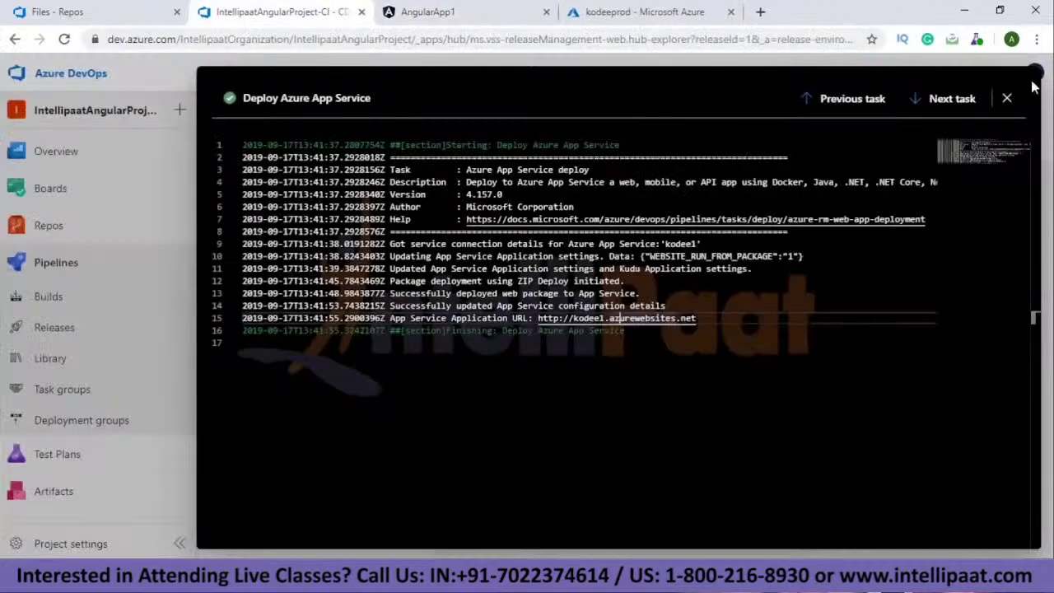
{"action": "left_click", "coordinate": [1007, 98]}
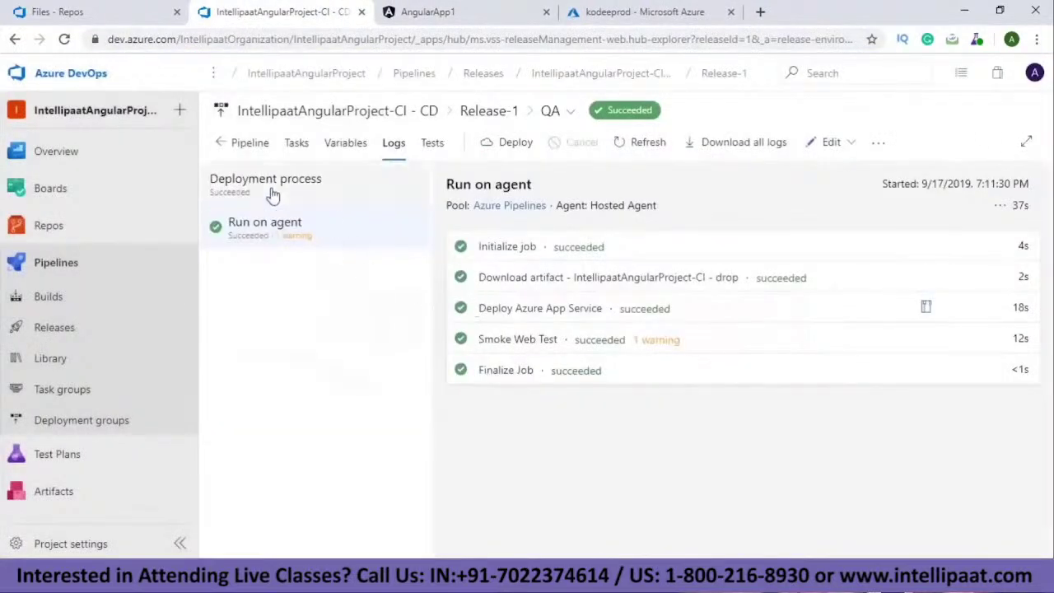
{"action": "left_click", "coordinate": [274, 150]}
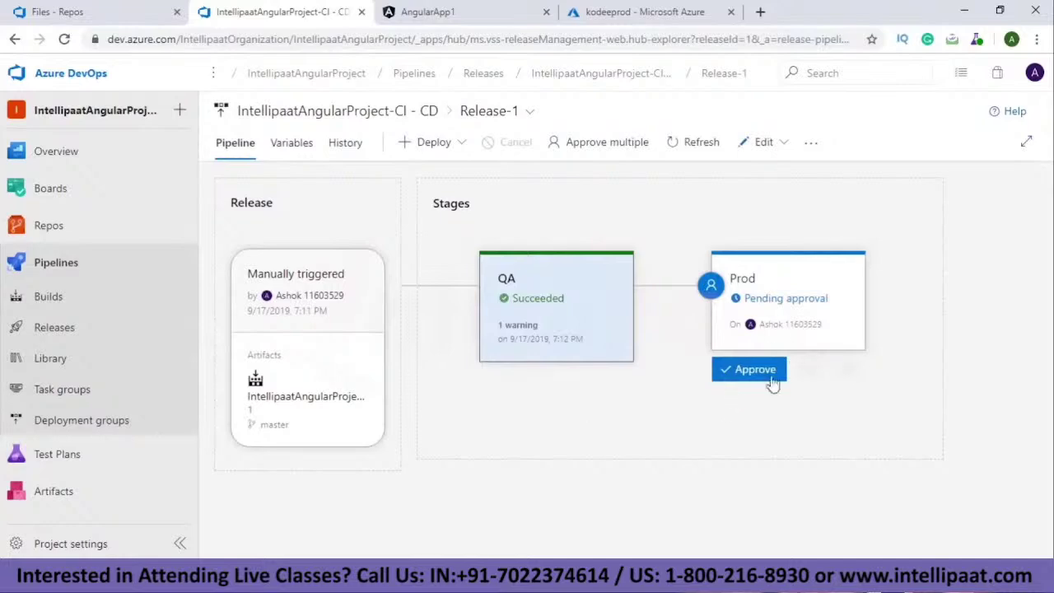
Step: Compare the running Angular app with the kodeeprod App Service overview and Release-1's Prod approval status
{"action": "left_click", "coordinate": [475, 13]}
{"action": "left_click", "coordinate": [639, 11]}
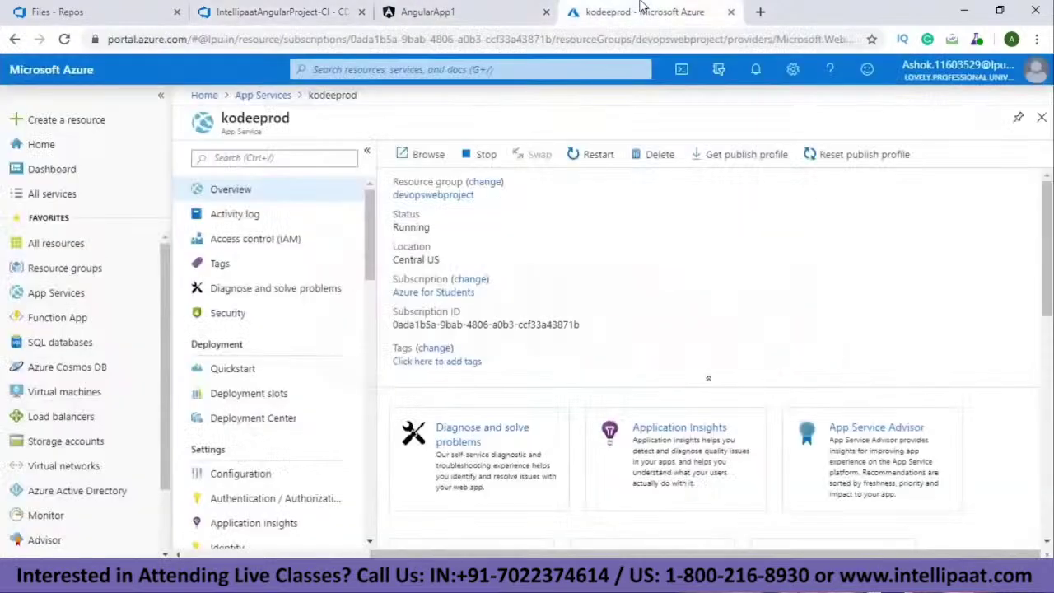
{"action": "left_click", "coordinate": [310, 12]}
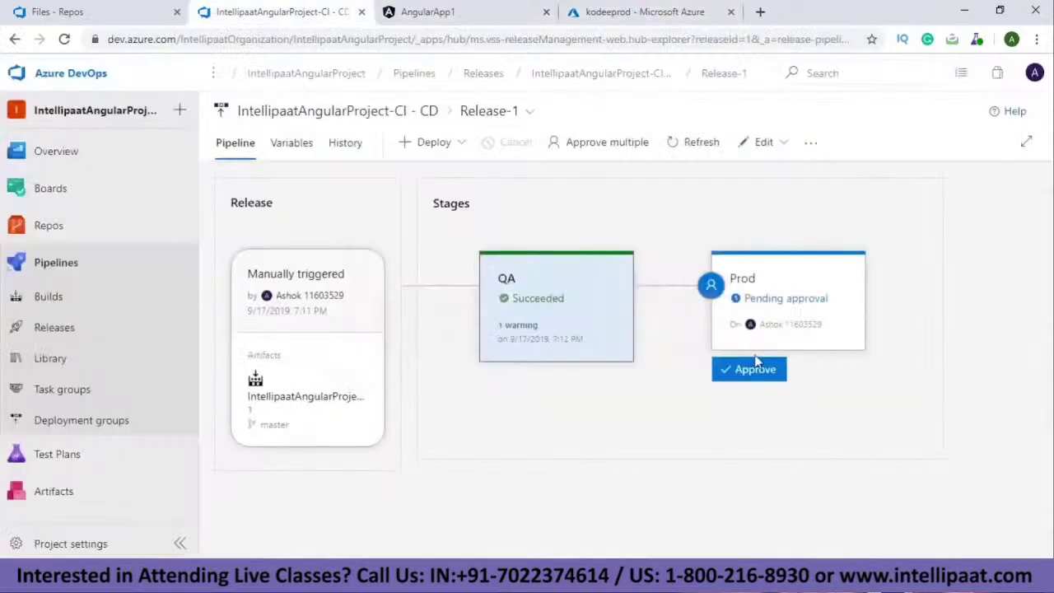
{"action": "left_click", "coordinate": [485, 8]}
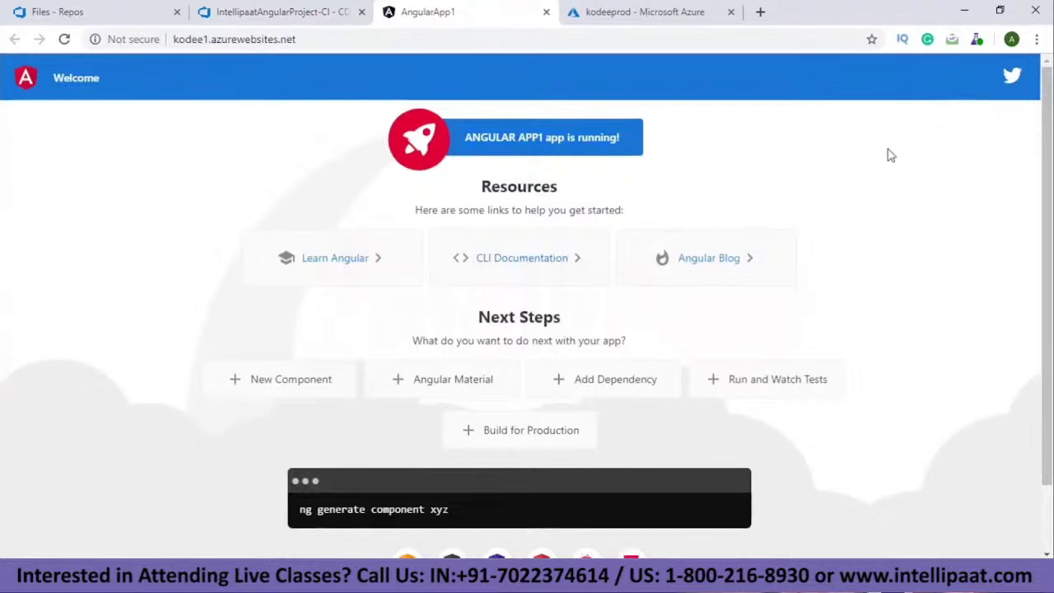
Step: Look up the Test & Feedback extension from the Test Plans hub and marketplace, then close those pages
{"action": "left_click", "coordinate": [976, 39]}
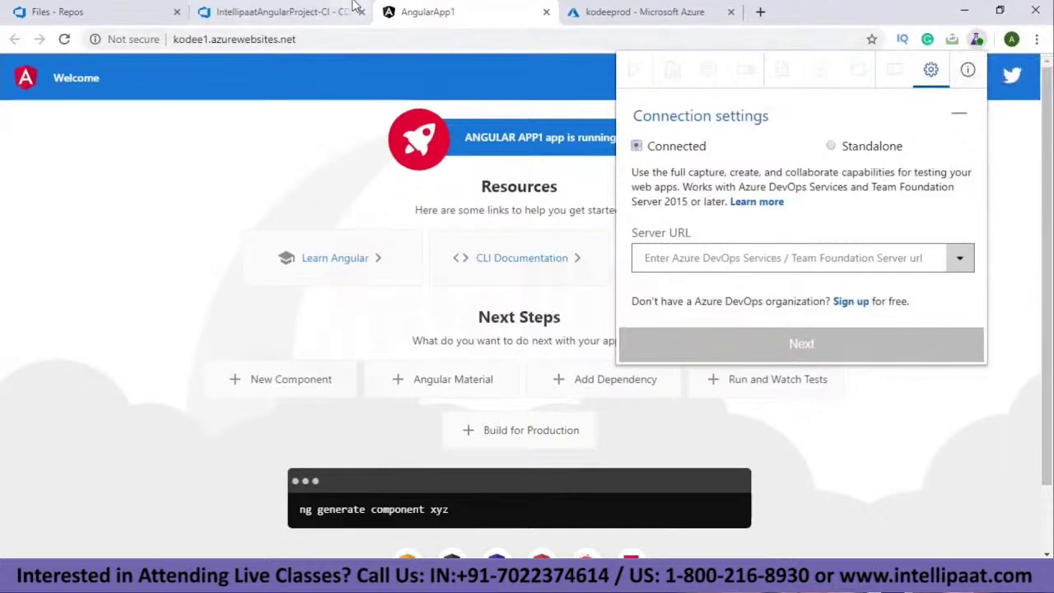
{"action": "left_click", "coordinate": [284, 11]}
{"action": "left_click", "coordinate": [33, 457]}
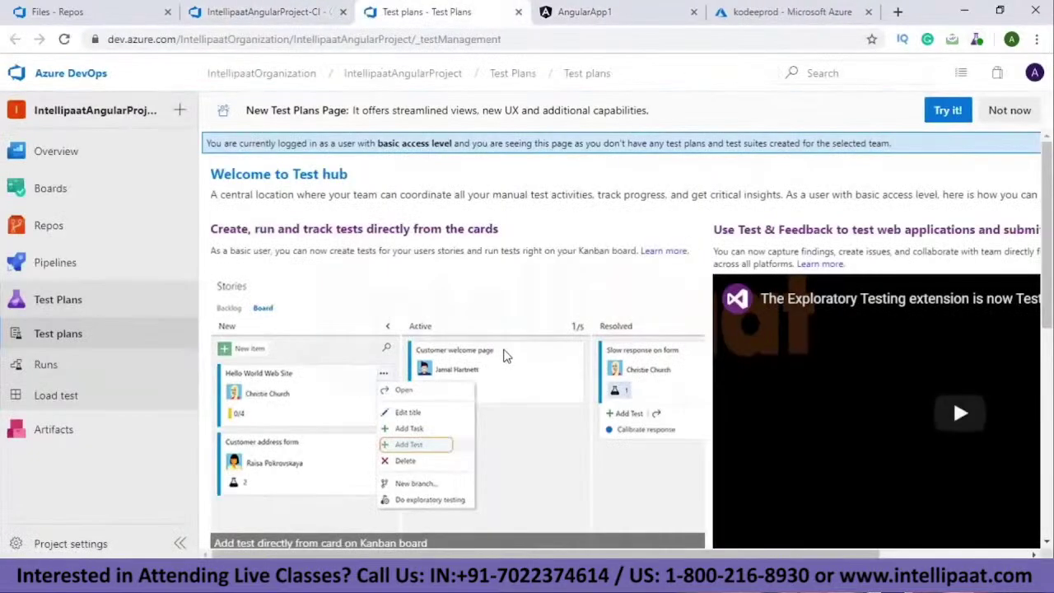
{"action": "left_click_drag", "start_coordinate": [527, 553], "coordinate": [675, 553]}
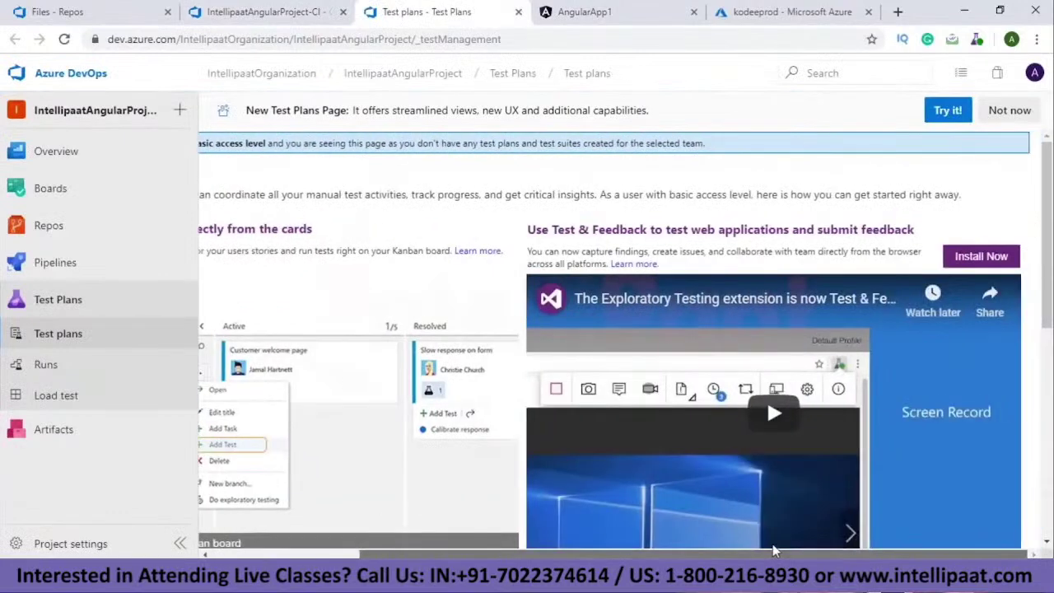
{"action": "left_click", "coordinate": [984, 257]}
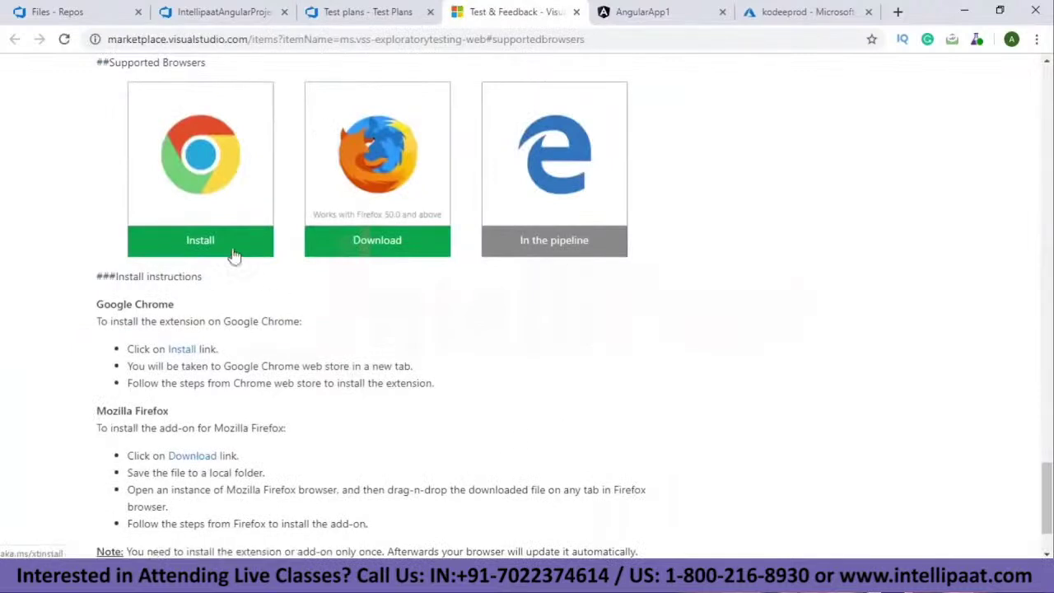
{"action": "left_click", "coordinate": [234, 256]}
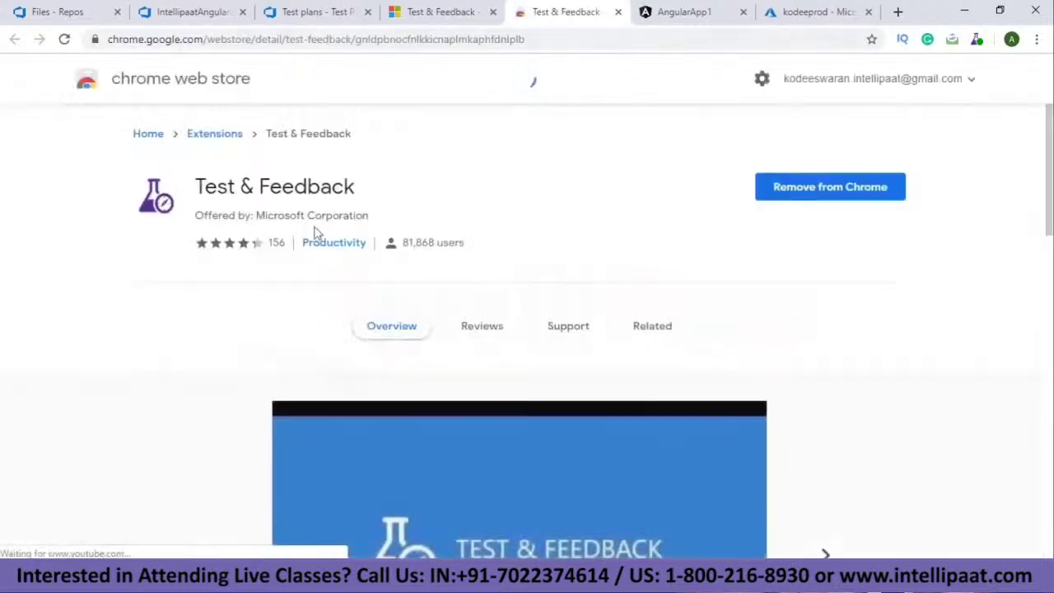
{"action": "left_click", "coordinate": [617, 12]}
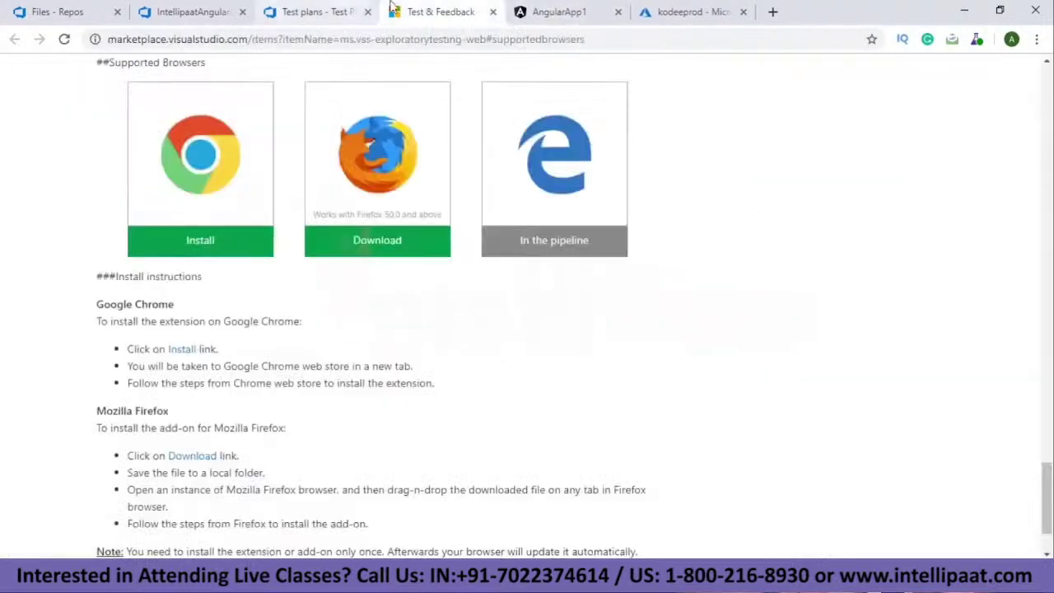
{"action": "left_click", "coordinate": [493, 11]}
{"action": "left_click", "coordinate": [367, 12]}
{"action": "left_click", "coordinate": [189, 12]}
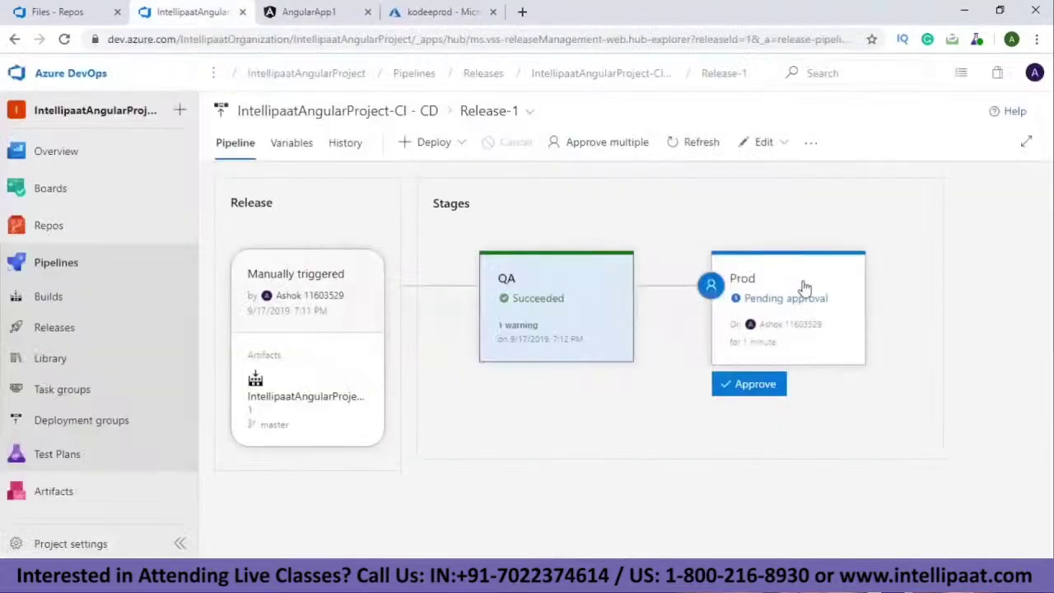
{"action": "left_click", "coordinate": [400, 12]}
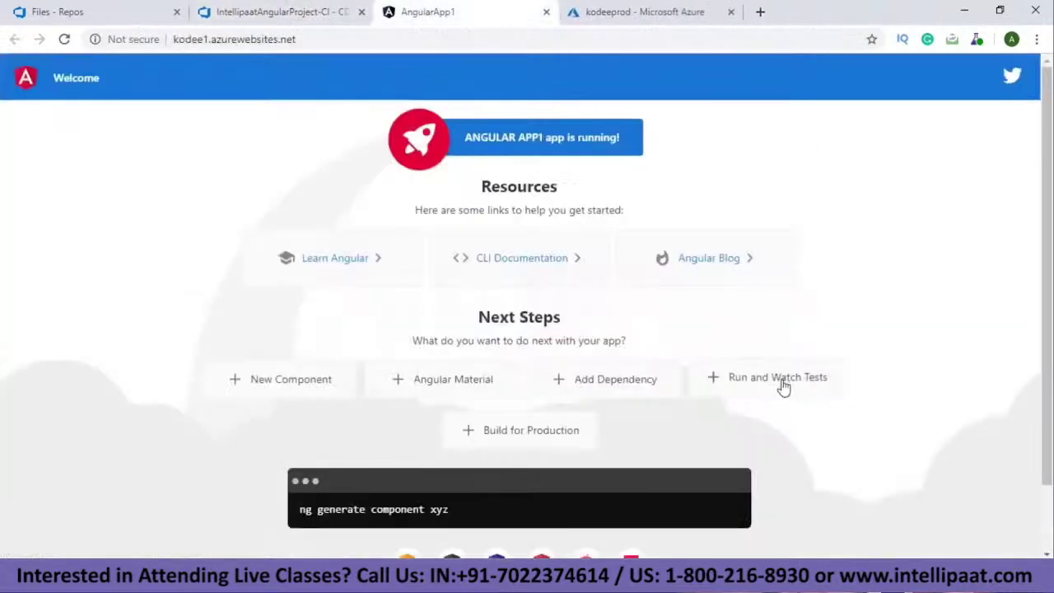
Step: Copy the organization URL from the Azure DevOps page address for the extension's server setting
{"action": "left_click", "coordinate": [977, 38]}
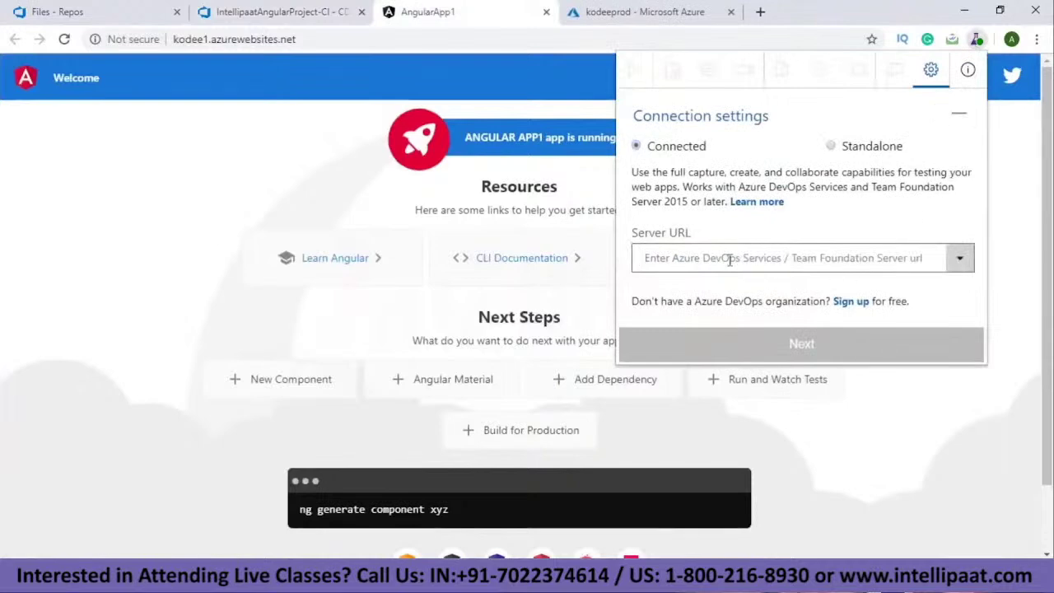
{"action": "left_click", "coordinate": [960, 259]}
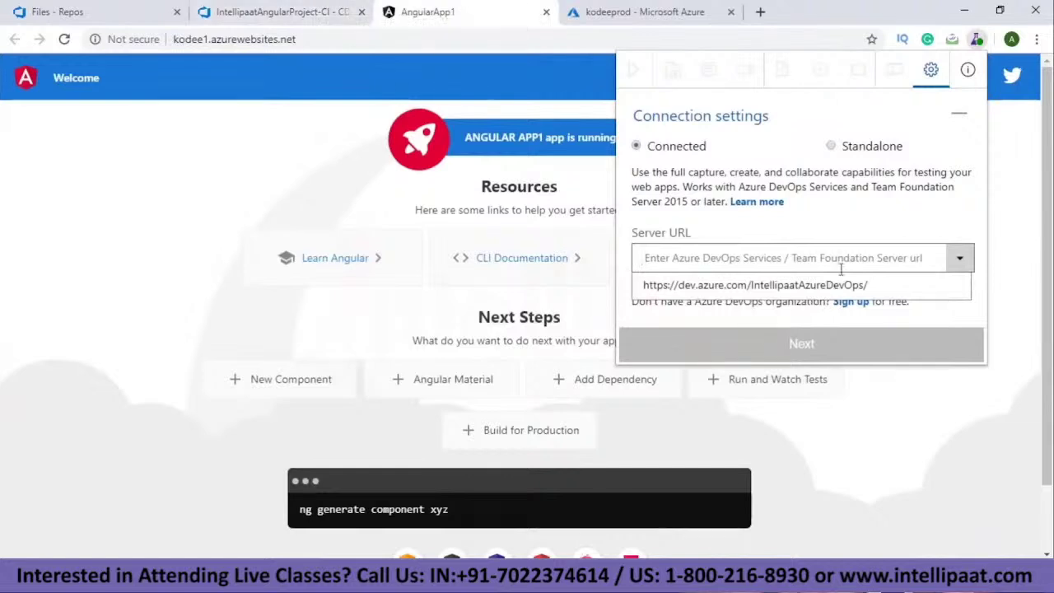
{"action": "left_click", "coordinate": [306, 10]}
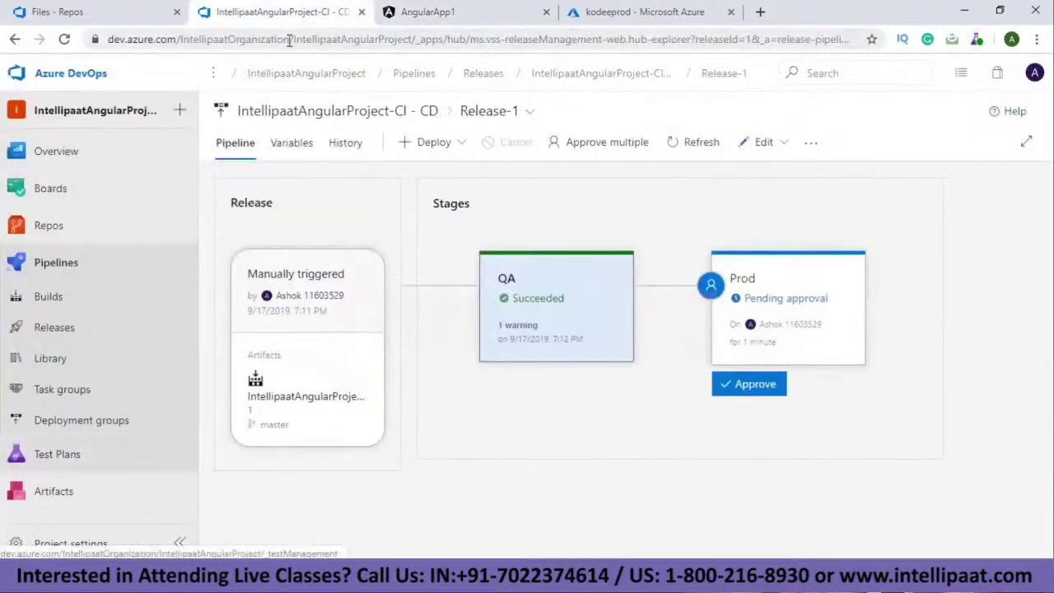
{"action": "left_click_drag", "start_coordinate": [292, 41], "coordinate": [126, 45]}
{"action": "key", "text": "ctrl+c"}
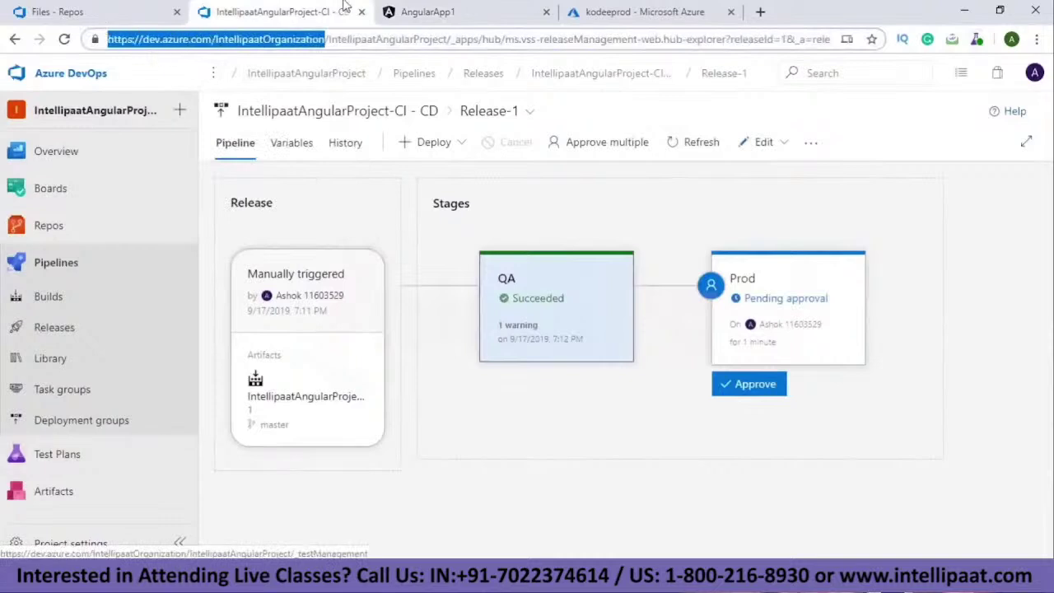
{"action": "left_click", "coordinate": [976, 38]}
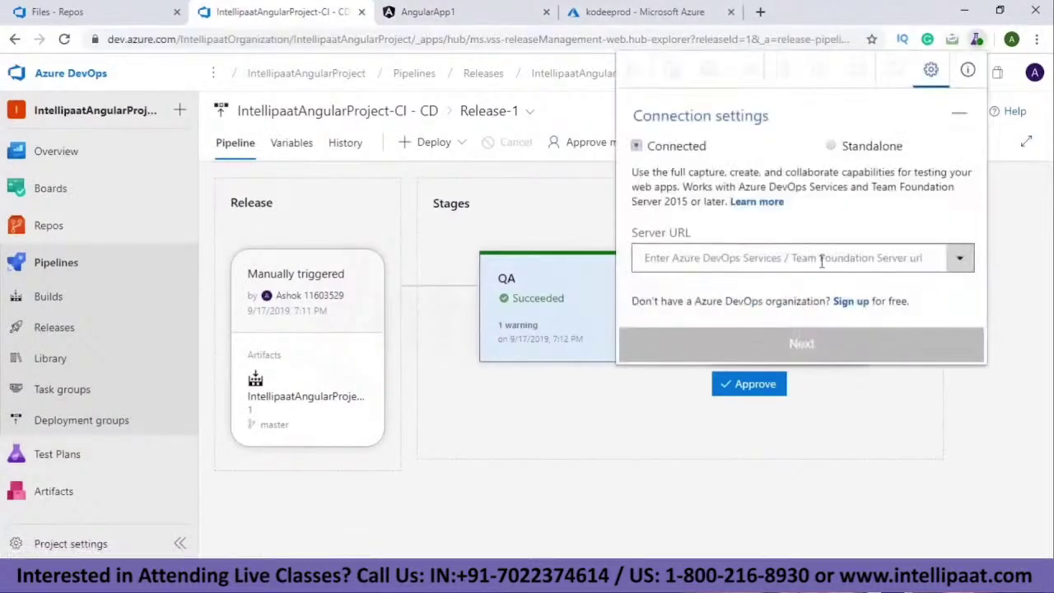
{"action": "key", "text": "ctrl+v"}
{"action": "left_click", "coordinate": [809, 343]}
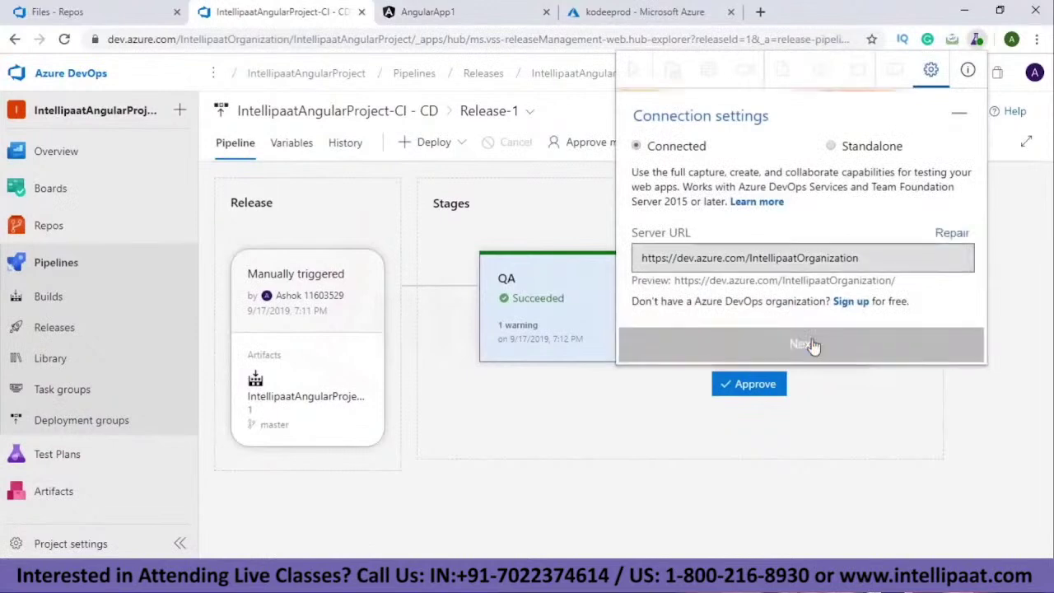
{"action": "left_click", "coordinate": [659, 327]}
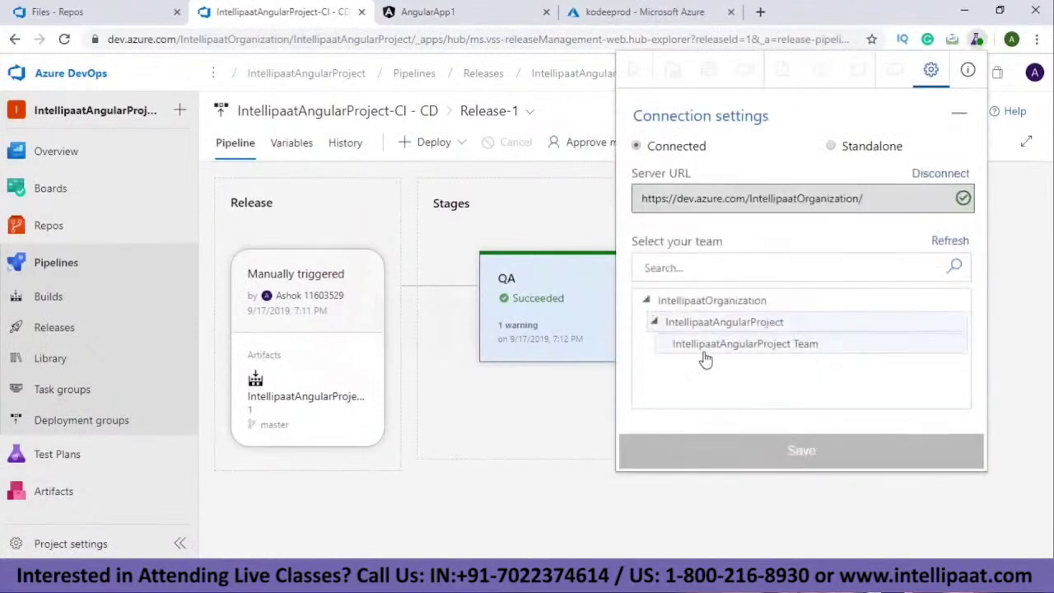
{"action": "left_click", "coordinate": [735, 357]}
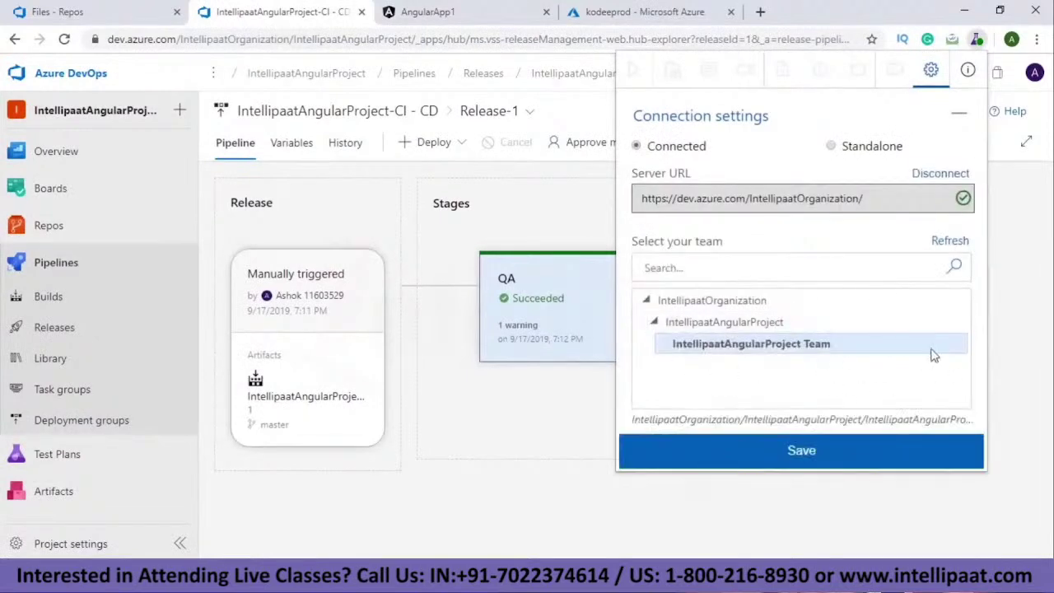
{"action": "left_click", "coordinate": [826, 449]}
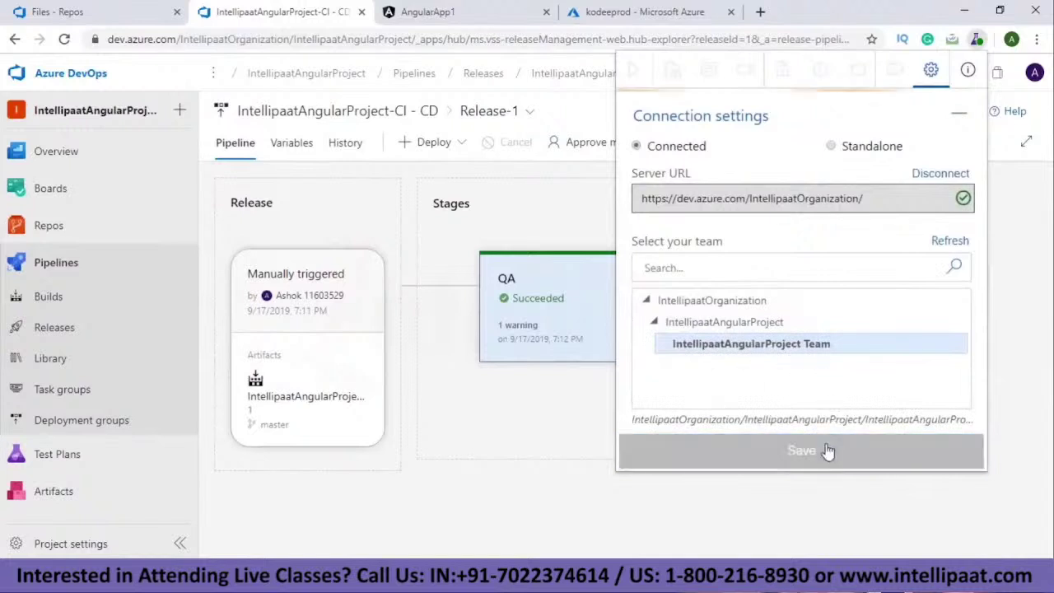
{"action": "left_click", "coordinate": [429, 11]}
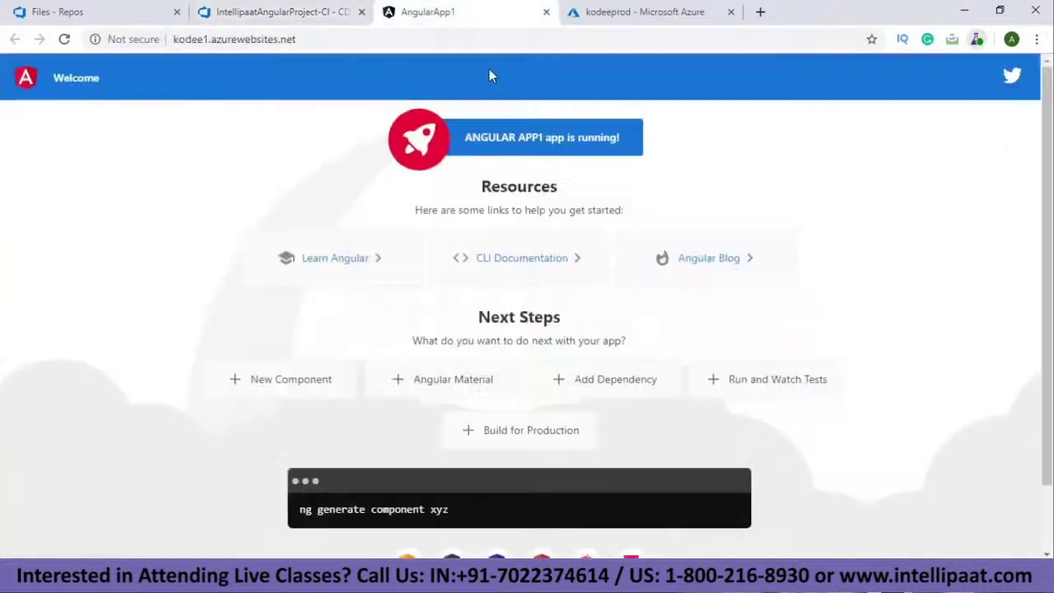
Step: Start an exploratory testing session in Test & Feedback
{"action": "left_click", "coordinate": [980, 36]}
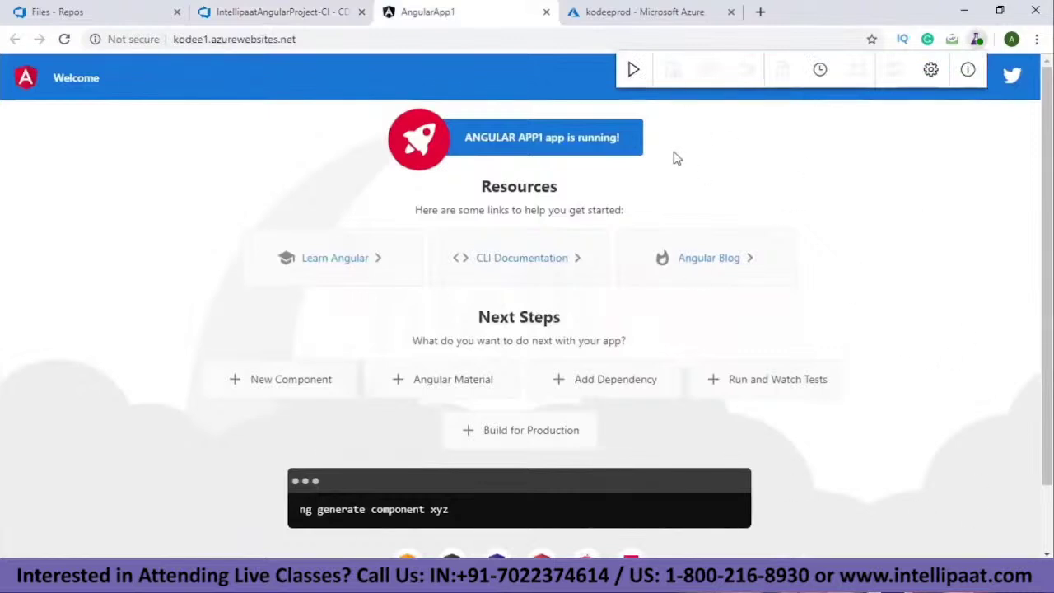
{"action": "left_click", "coordinate": [629, 81]}
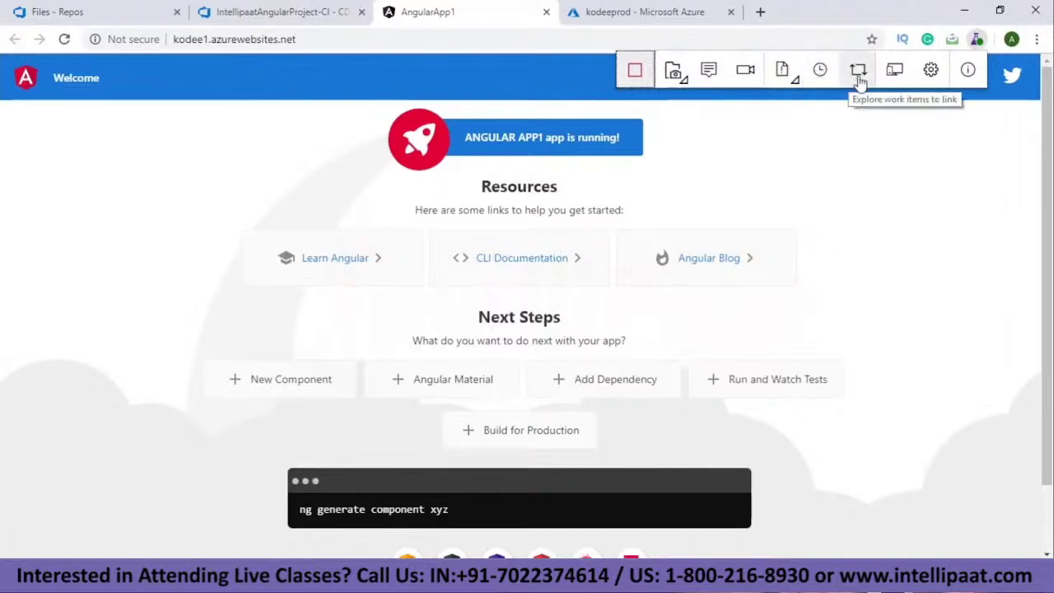
{"action": "left_click", "coordinate": [931, 71]}
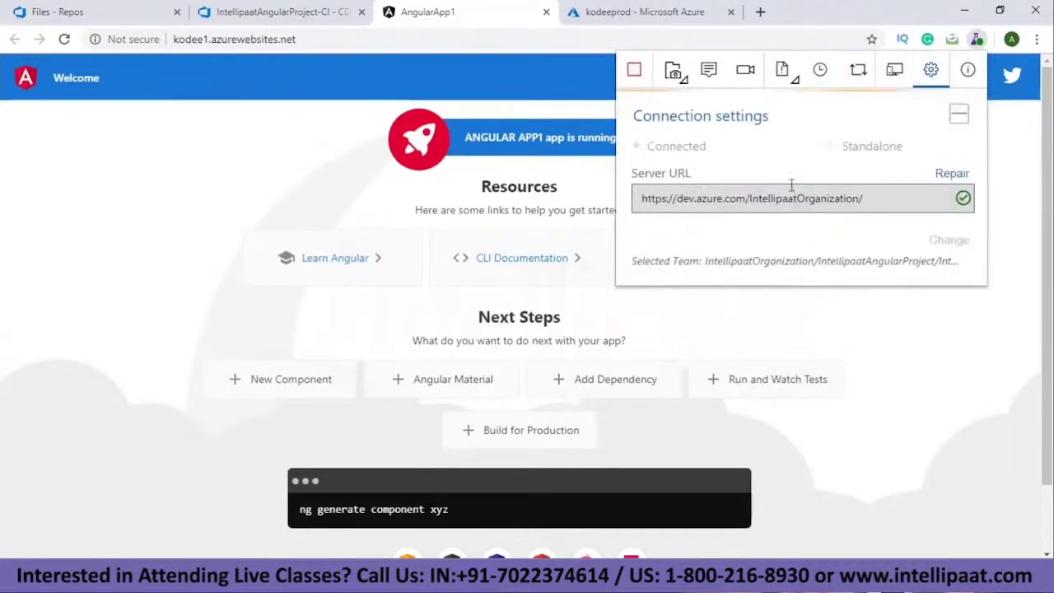
Step: Capture the ANGULAR APP1 banner as a screenshot and show the work item options from the timeline
{"action": "left_click", "coordinate": [675, 75]}
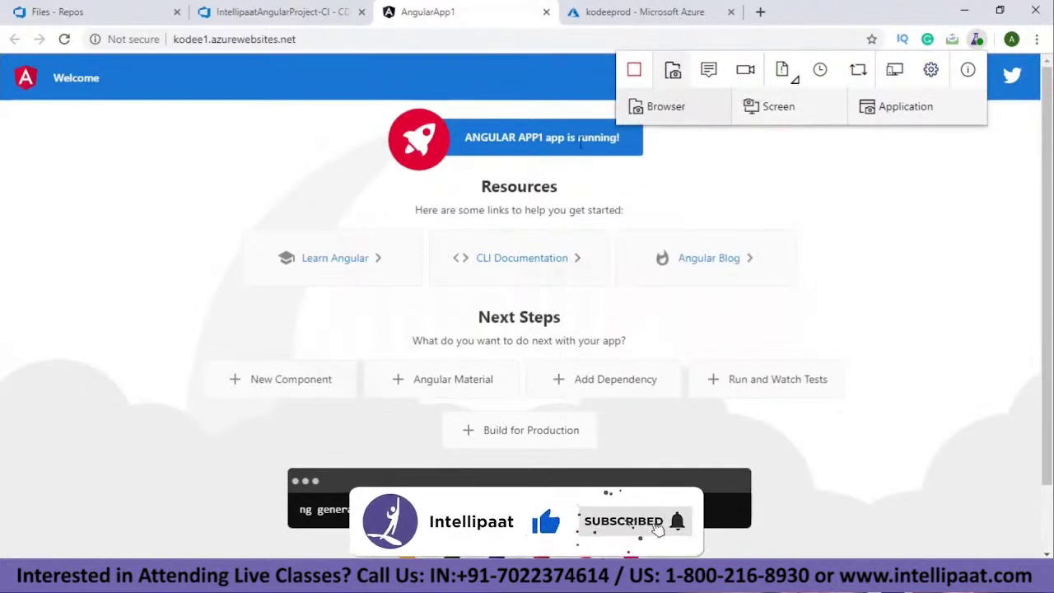
{"action": "left_click", "coordinate": [657, 108]}
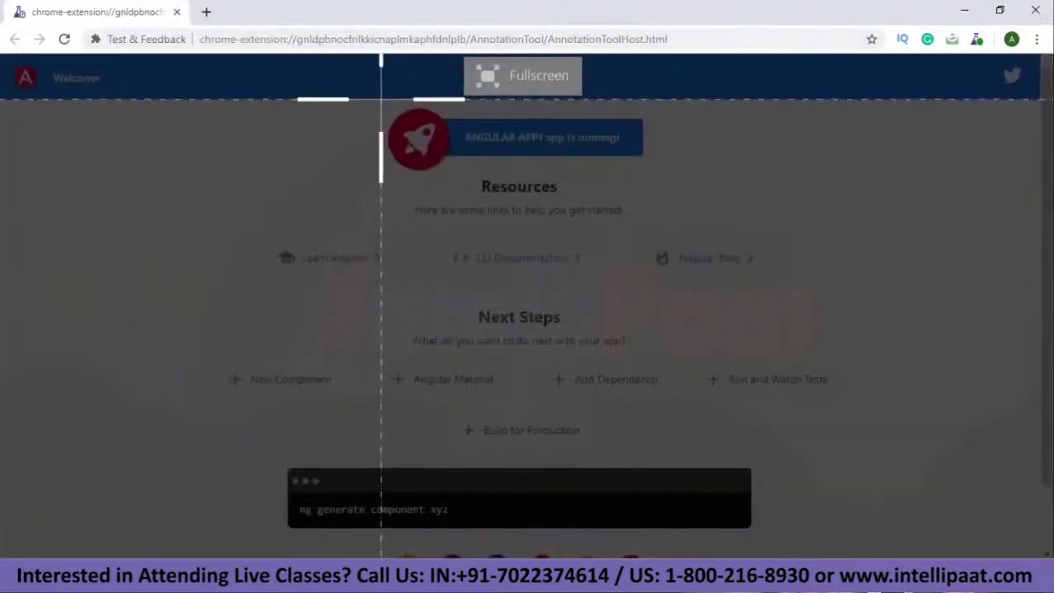
{"action": "mouse_move", "coordinate": [380, 99]}
{"action": "left_mouse_down"}
{"action": "mouse_move", "coordinate": [578, 170]}
{"action": "mouse_move", "coordinate": [656, 179]}
{"action": "left_mouse_up"}
{"action": "left_click", "coordinate": [708, 206]}
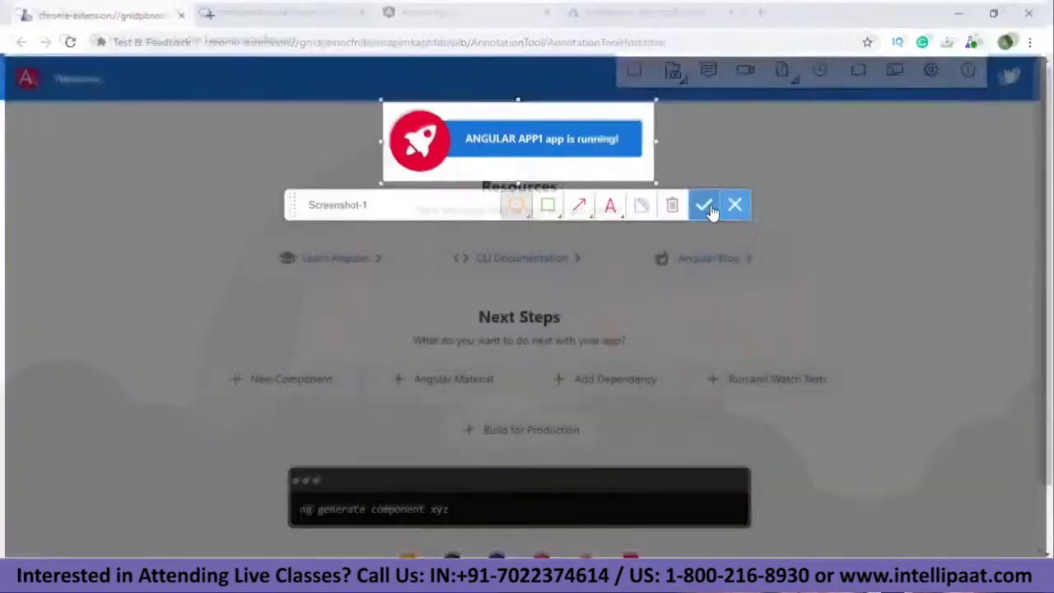
{"action": "left_click", "coordinate": [819, 70]}
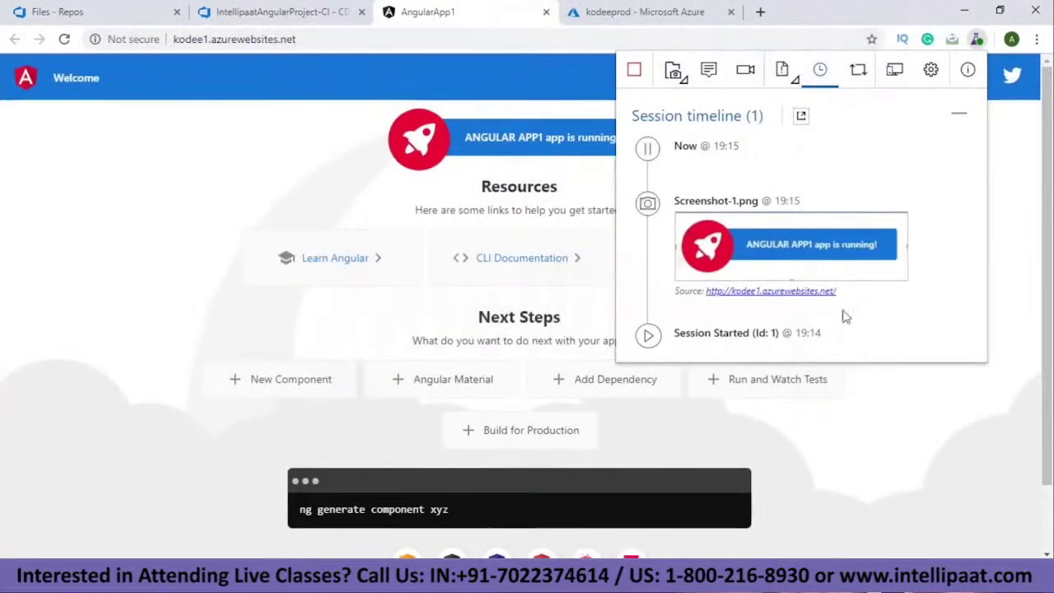
{"action": "left_click", "coordinate": [782, 74]}
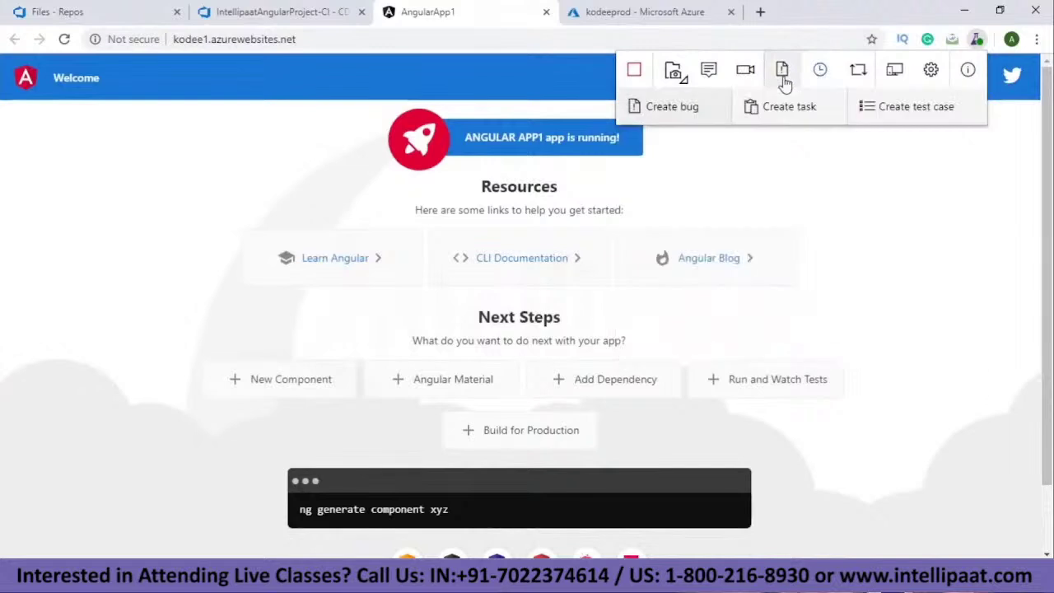
Step: File and save a bug titled 'Chnage ANGULAR APP1 to HELLO' with the note 'Do it now, priority'
{"action": "left_click", "coordinate": [680, 112]}
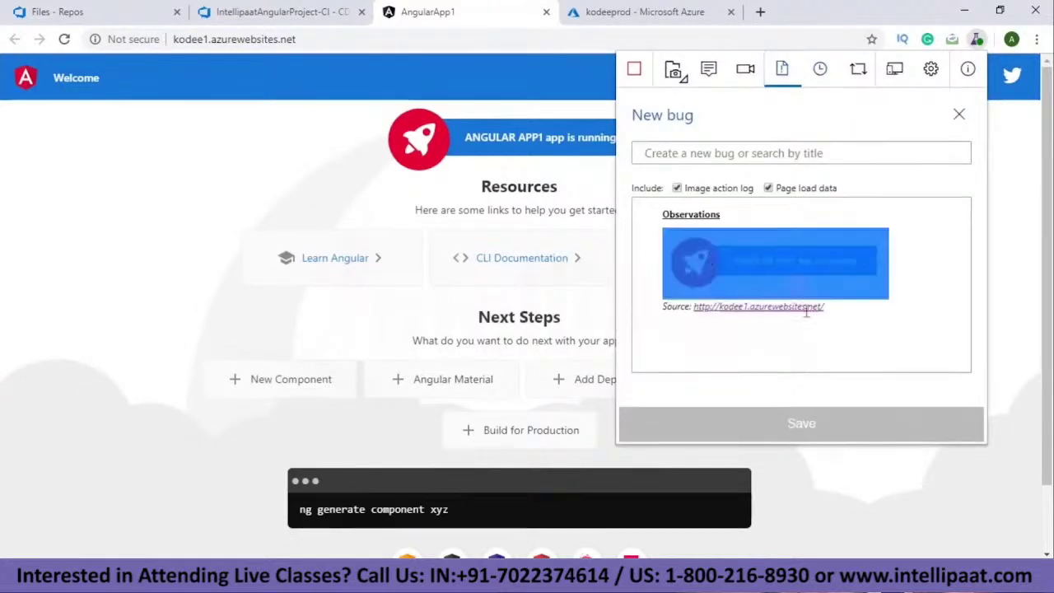
{"action": "left_click", "coordinate": [847, 337]}
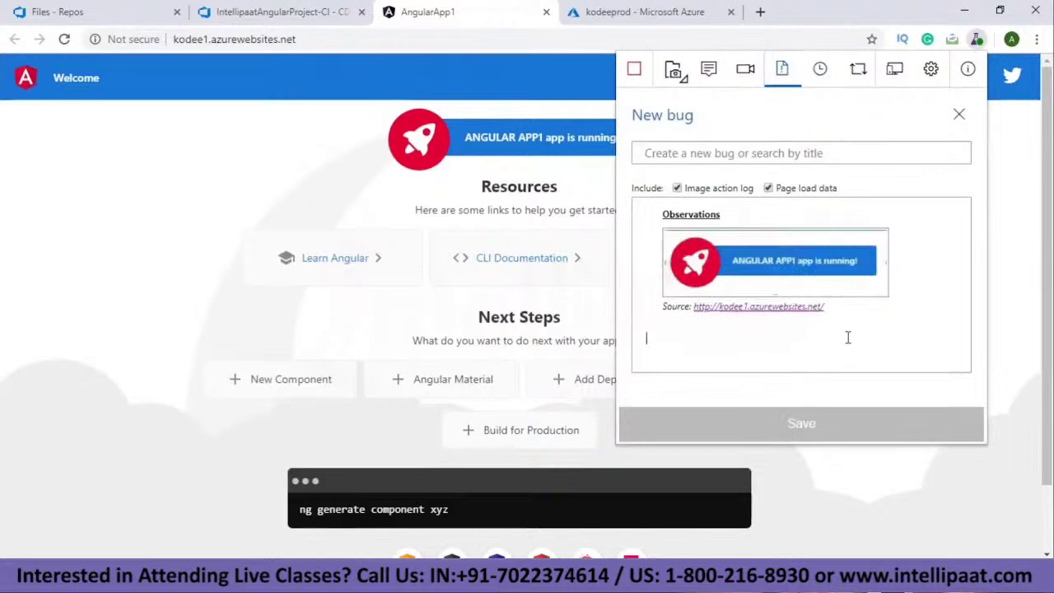
{"action": "left_click", "coordinate": [724, 152]}
{"action": "type", "text": "Chna"}
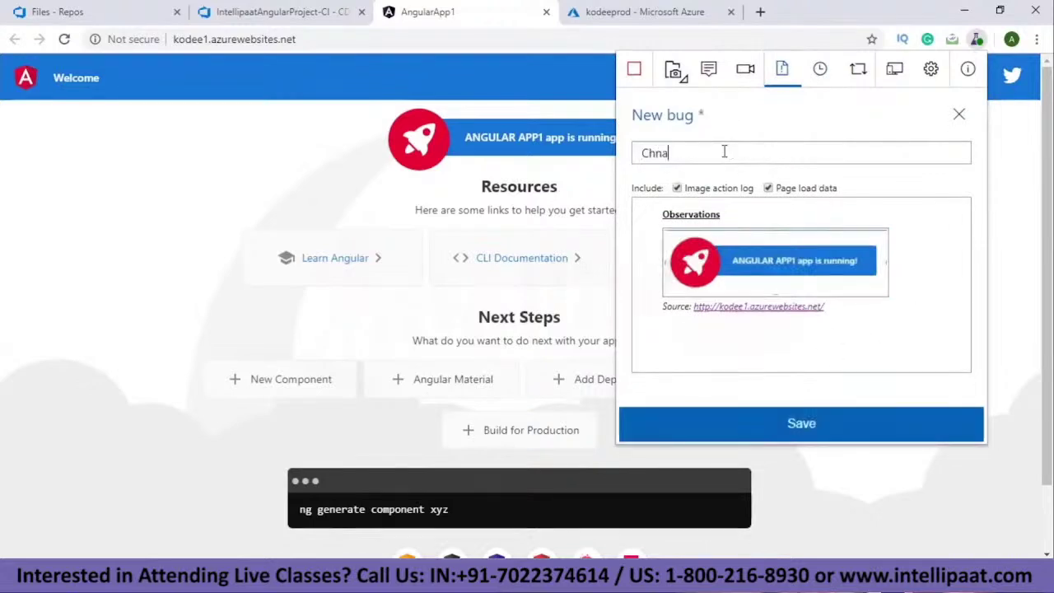
{"action": "type", "text": "ge AN"}
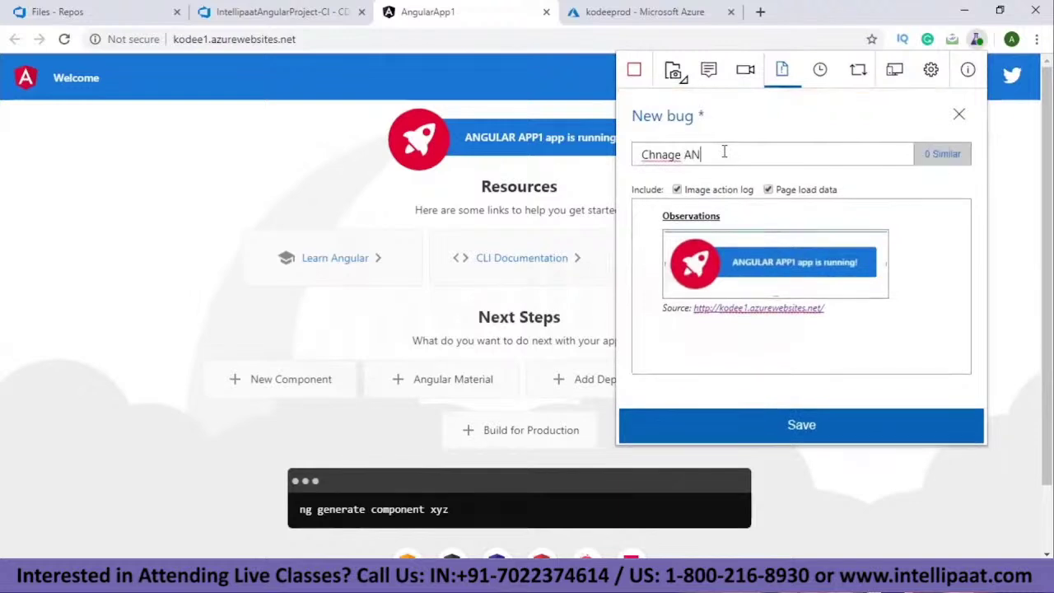
{"action": "type", "text": "GULAR APP!"}
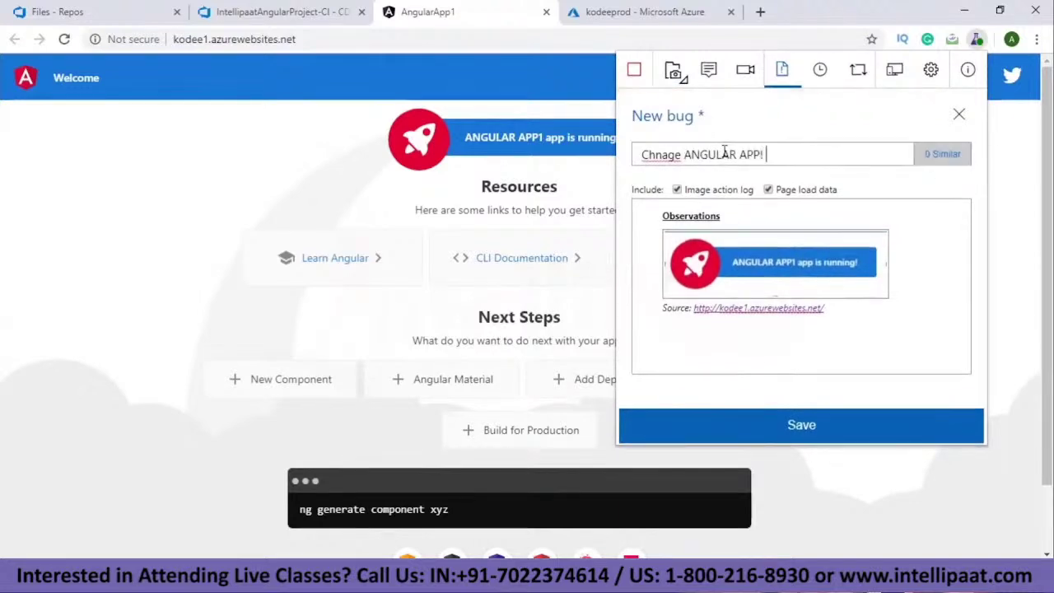
{"action": "key", "text": "BackSpace"}
{"action": "type", "text": "1 to "}
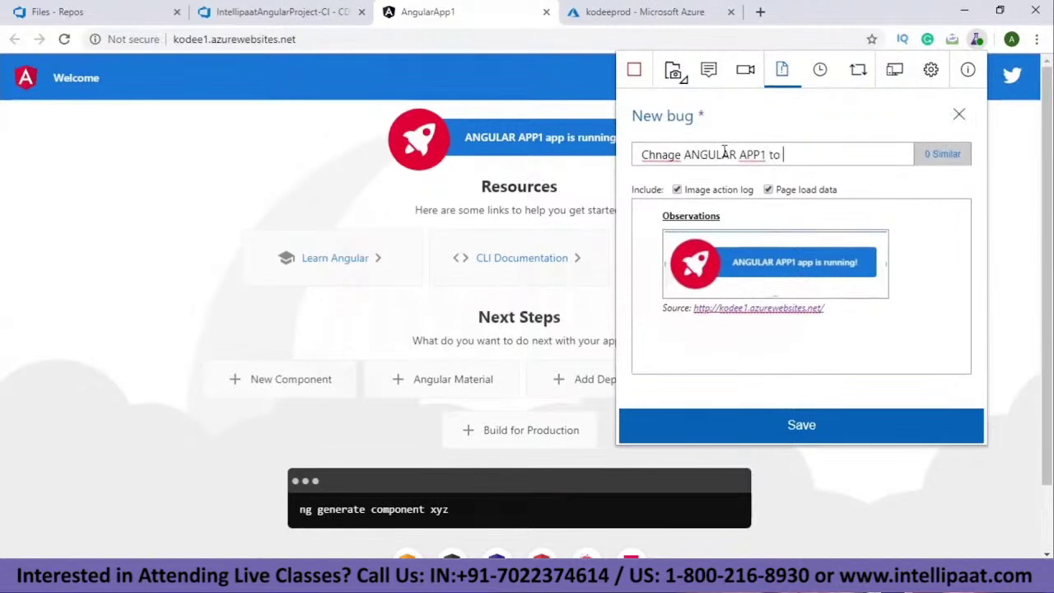
{"action": "type", "text": "HELLO"}
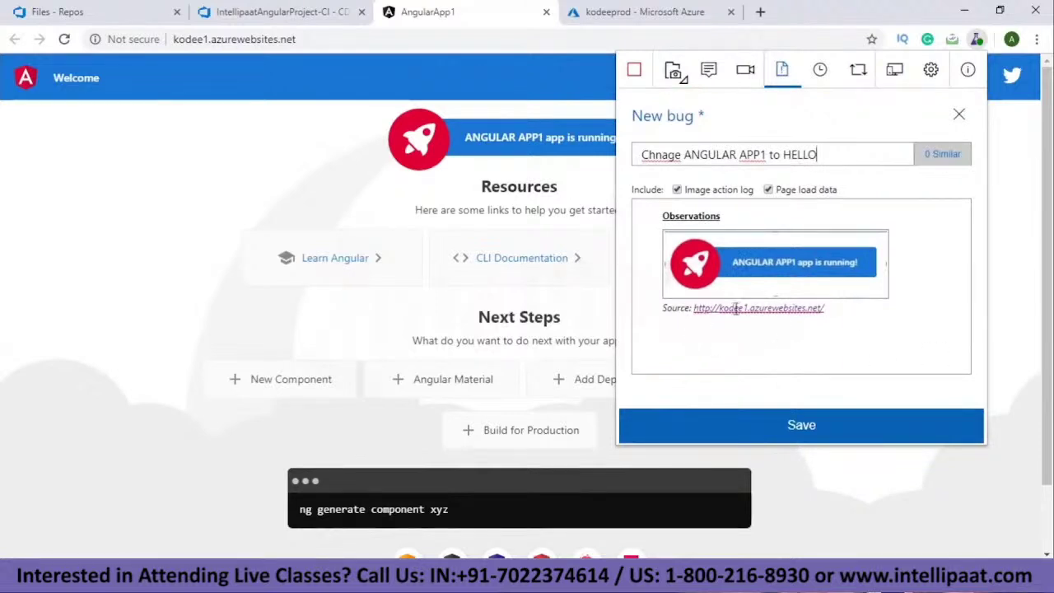
{"action": "left_click", "coordinate": [779, 357]}
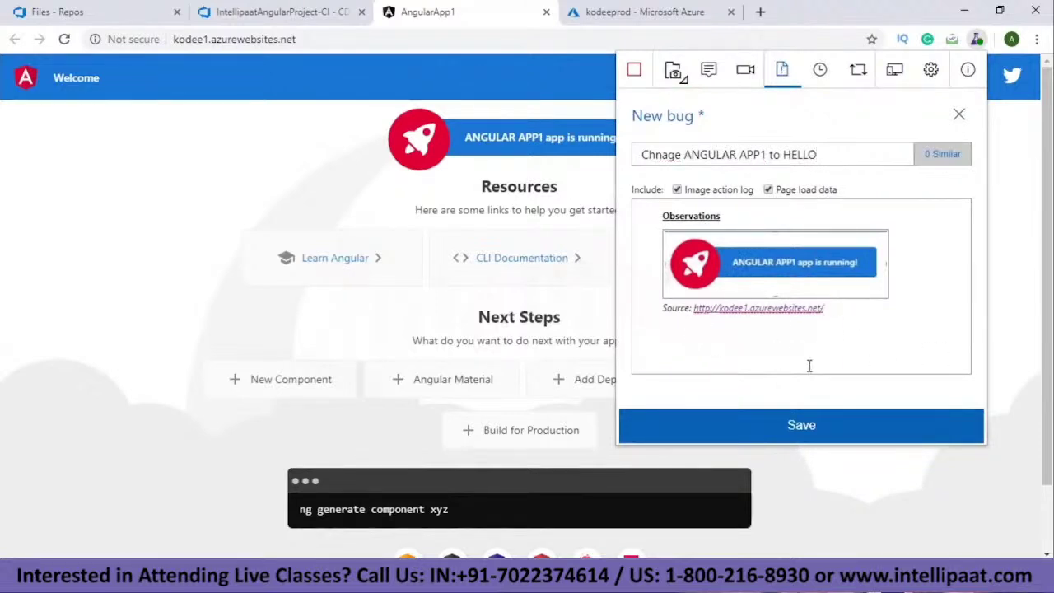
{"action": "type", "text": "Do it now, priority"}
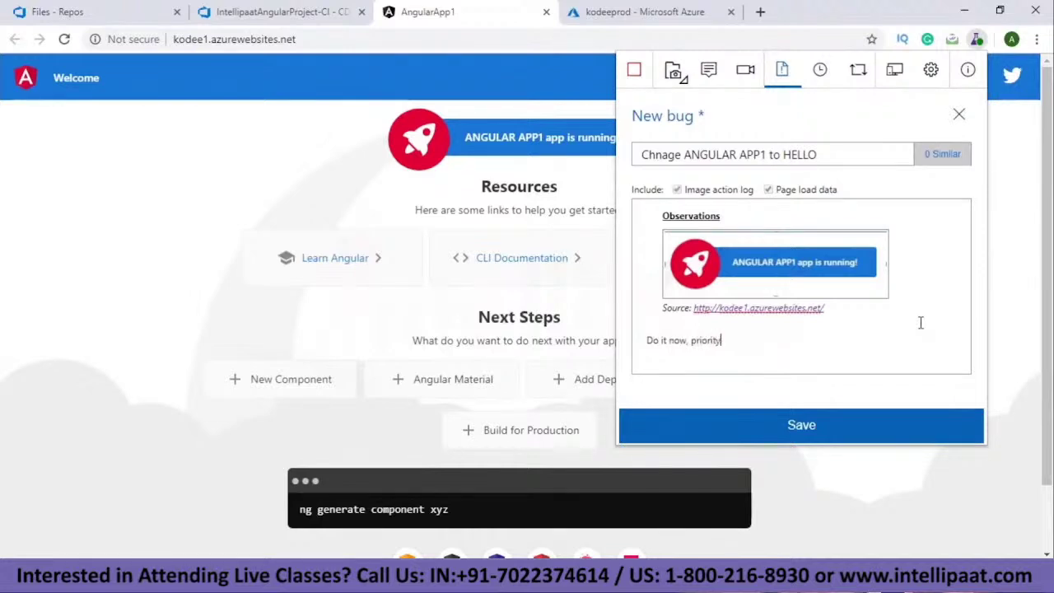
{"action": "left_click", "coordinate": [847, 424]}
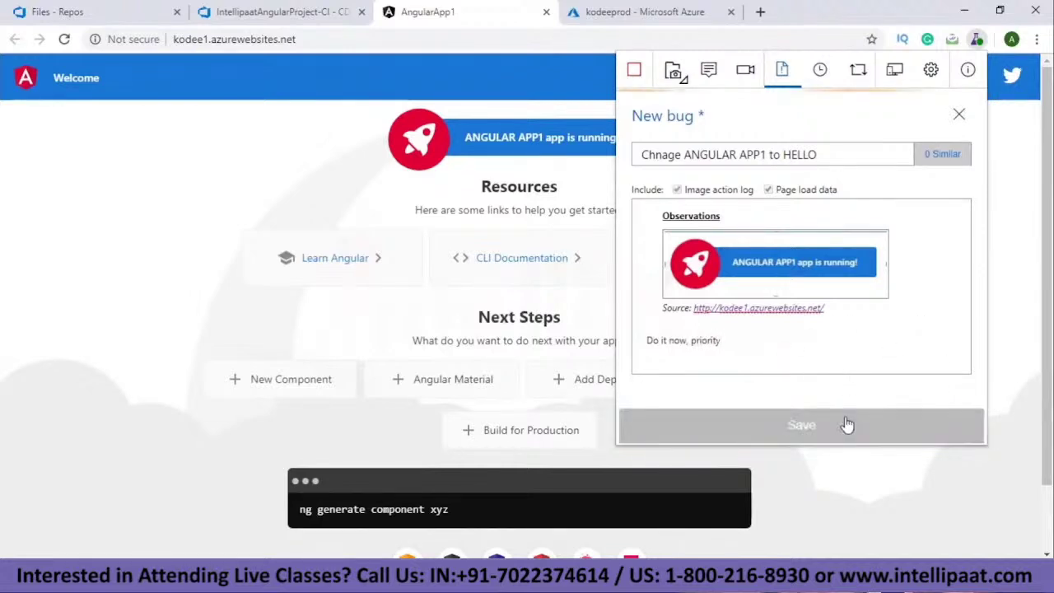
Step: Open Issue 2 from the session timeline in Azure DevOps, review it, and go to Boards
{"action": "left_click", "coordinate": [820, 71]}
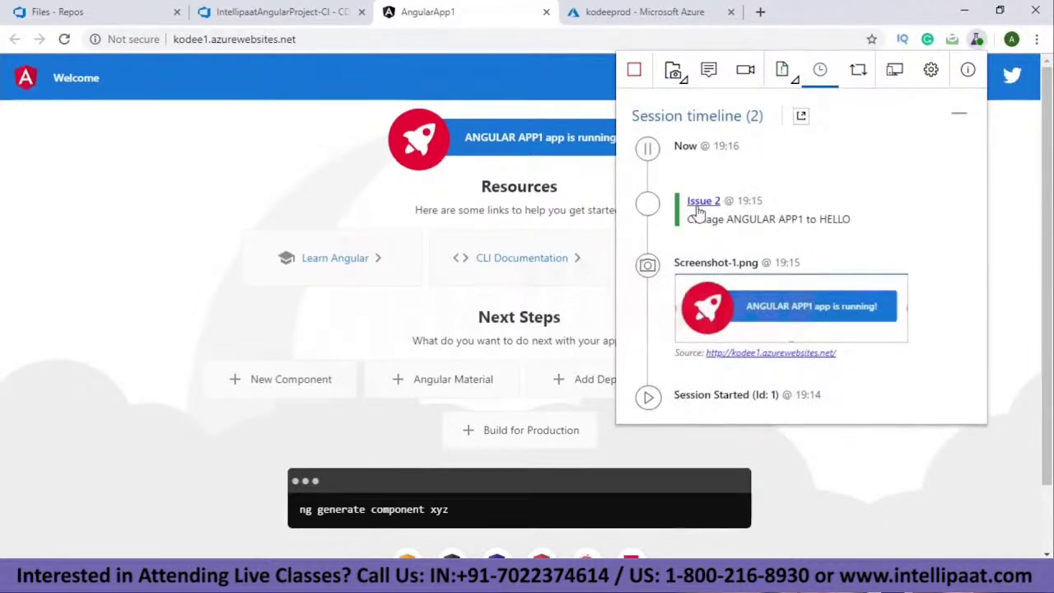
{"action": "left_click", "coordinate": [702, 201]}
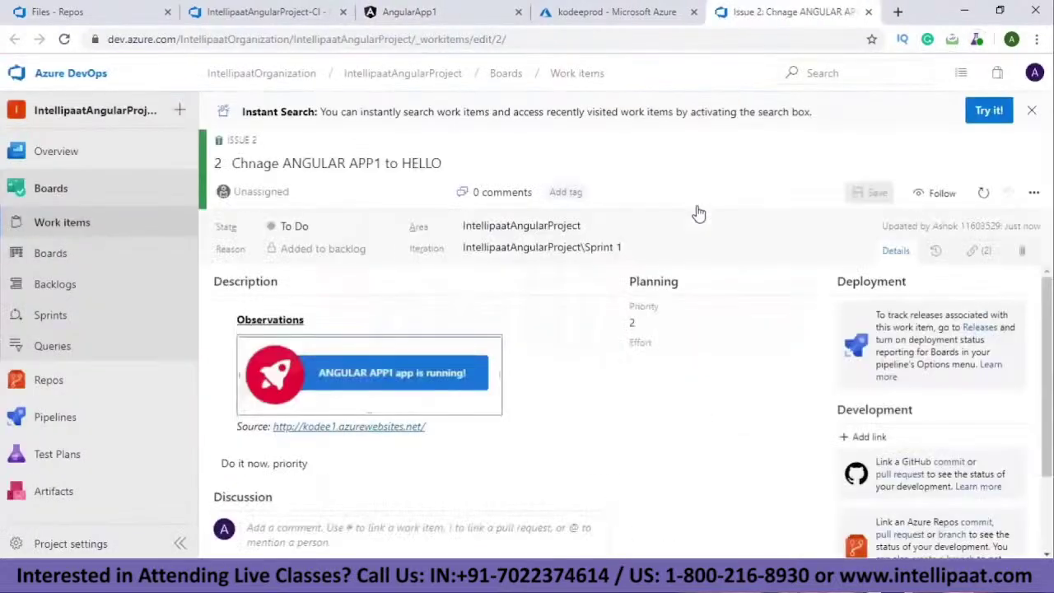
{"action": "scroll", "coordinate": [803, 360], "scroll_direction": "down", "scroll_amount": 2}
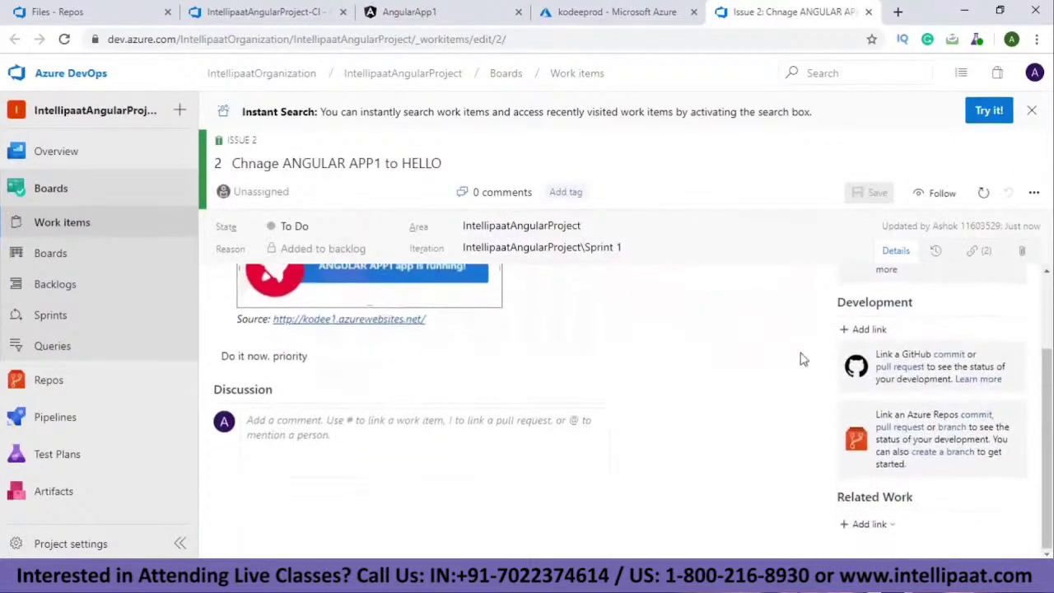
{"action": "scroll", "coordinate": [803, 360], "scroll_direction": "up", "scroll_amount": 2}
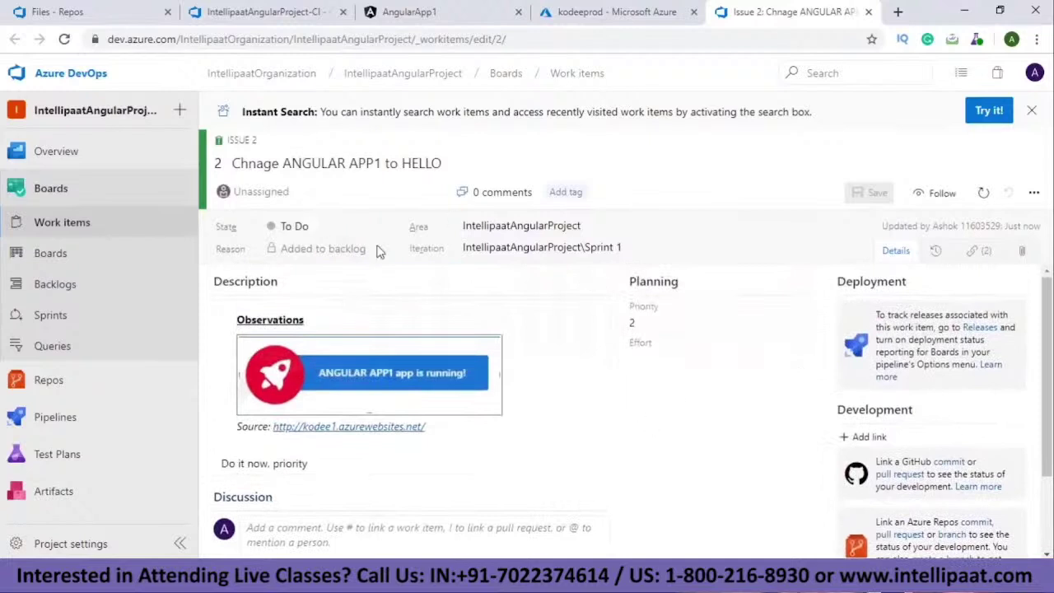
{"action": "left_click", "coordinate": [125, 257]}
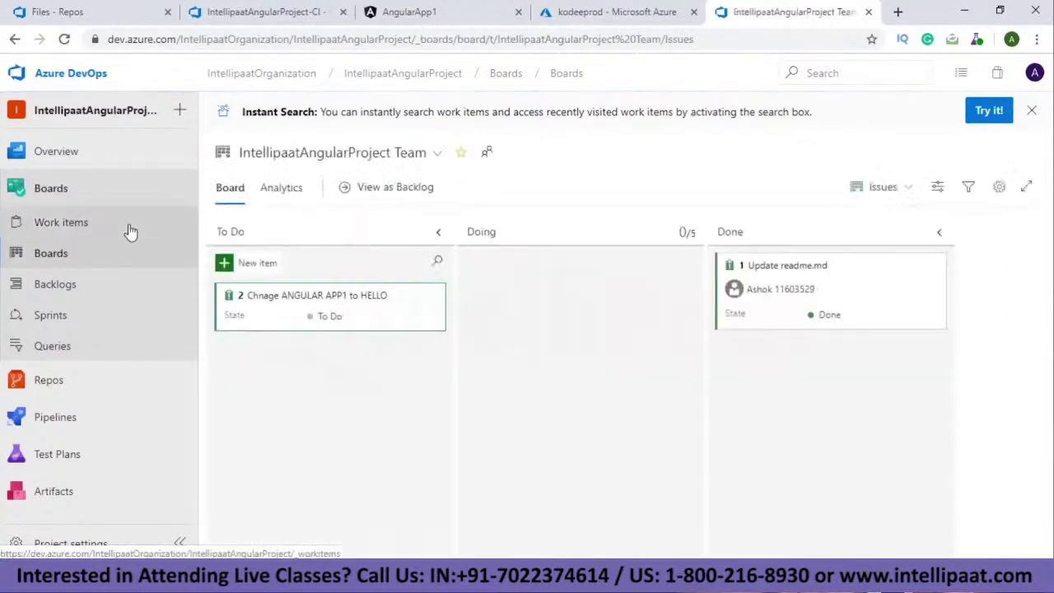
Step: Change Issue 2 'Chnage ANGULAR APP1 to HELLO' to state Doing and save it when leaving for Boards
{"action": "left_click", "coordinate": [127, 224]}
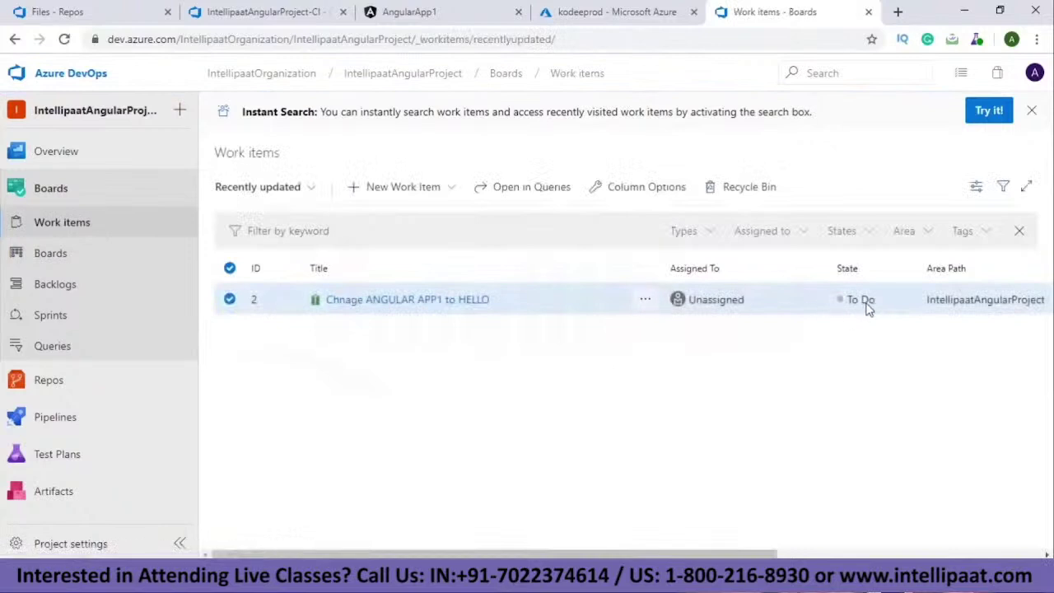
{"action": "left_click", "coordinate": [426, 301]}
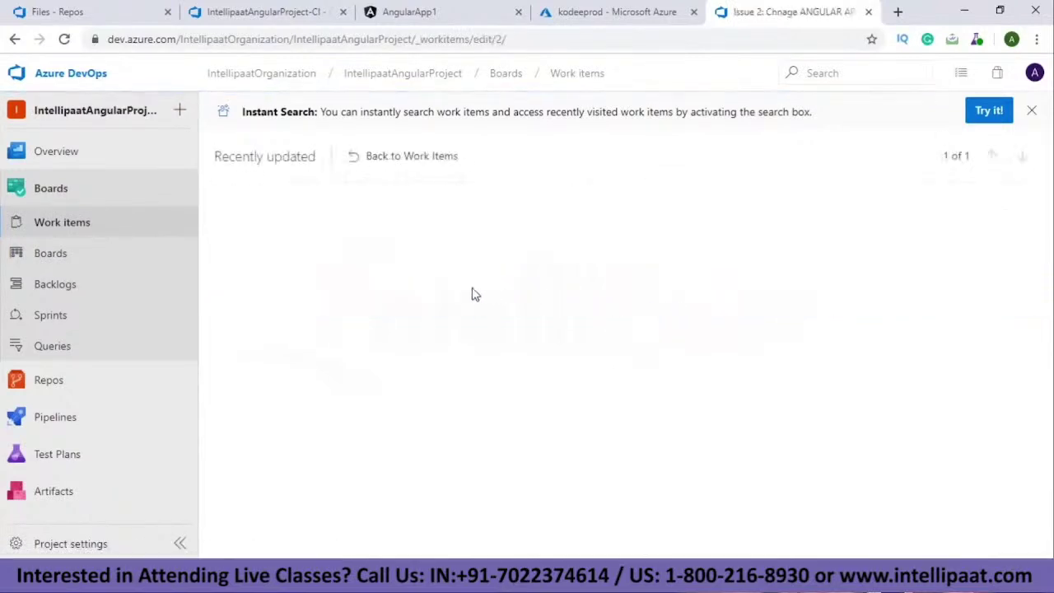
{"action": "left_click", "coordinate": [390, 281]}
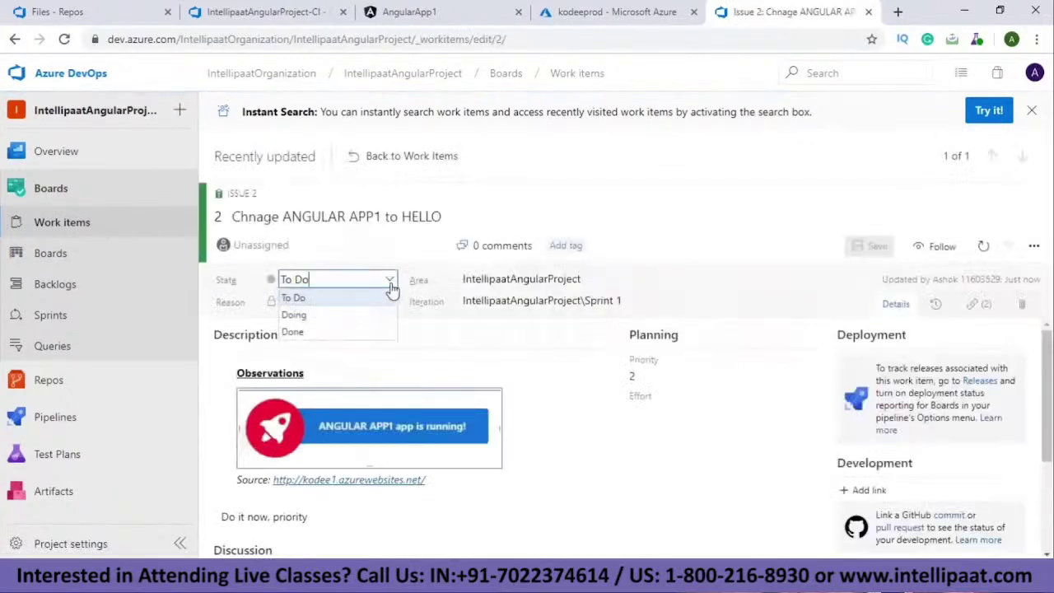
{"action": "left_click", "coordinate": [391, 285]}
{"action": "left_click", "coordinate": [389, 284]}
{"action": "left_click", "coordinate": [353, 316]}
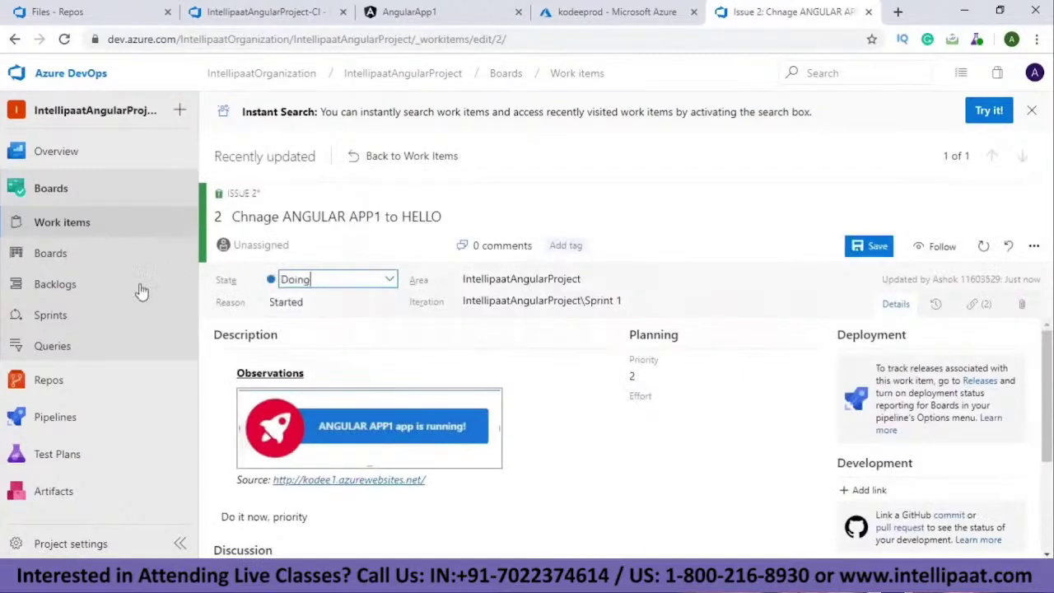
{"action": "left_click", "coordinate": [94, 262]}
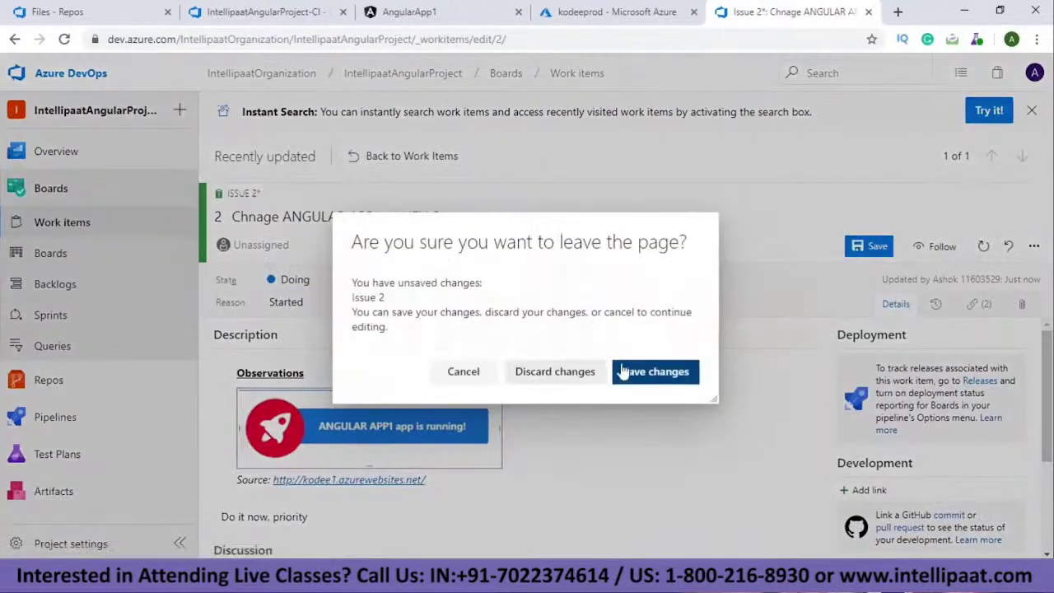
{"action": "left_click", "coordinate": [650, 371]}
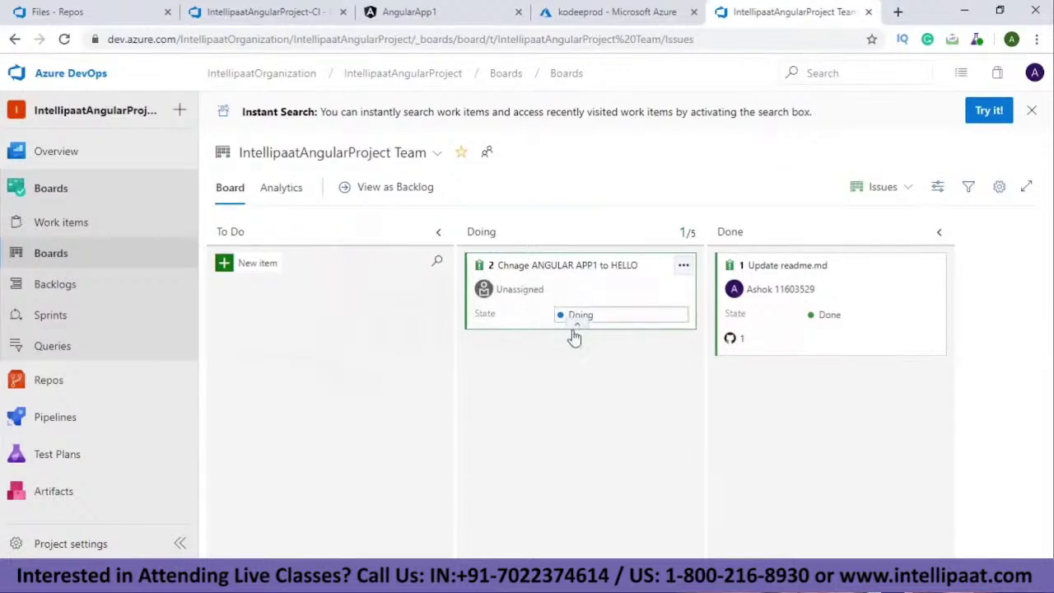
Step: Add tests 'open the website', 'check the name' and 'if HELLO, then pass all tests' to Issue 2
{"action": "left_click", "coordinate": [683, 266]}
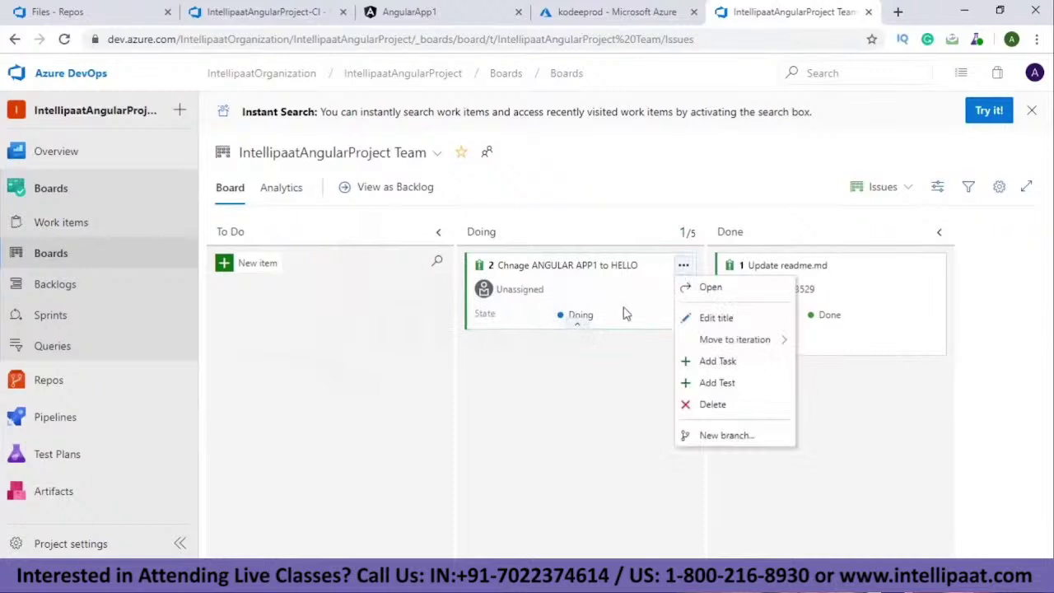
{"action": "left_click", "coordinate": [693, 381]}
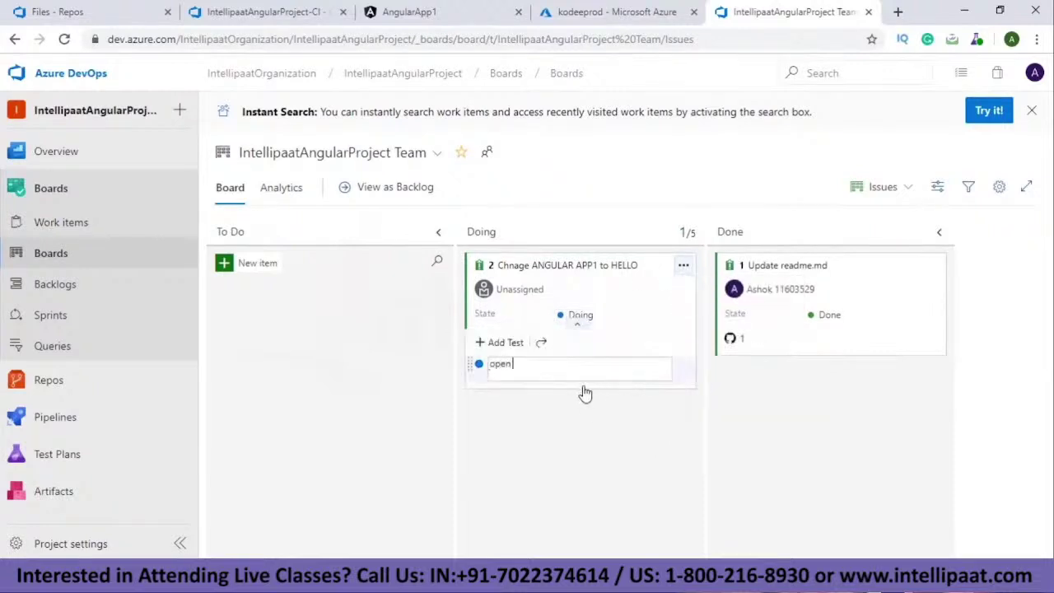
{"action": "type", "text": "open the website"}
{"action": "key", "text": "Return"}
{"action": "type", "text": "check th"}
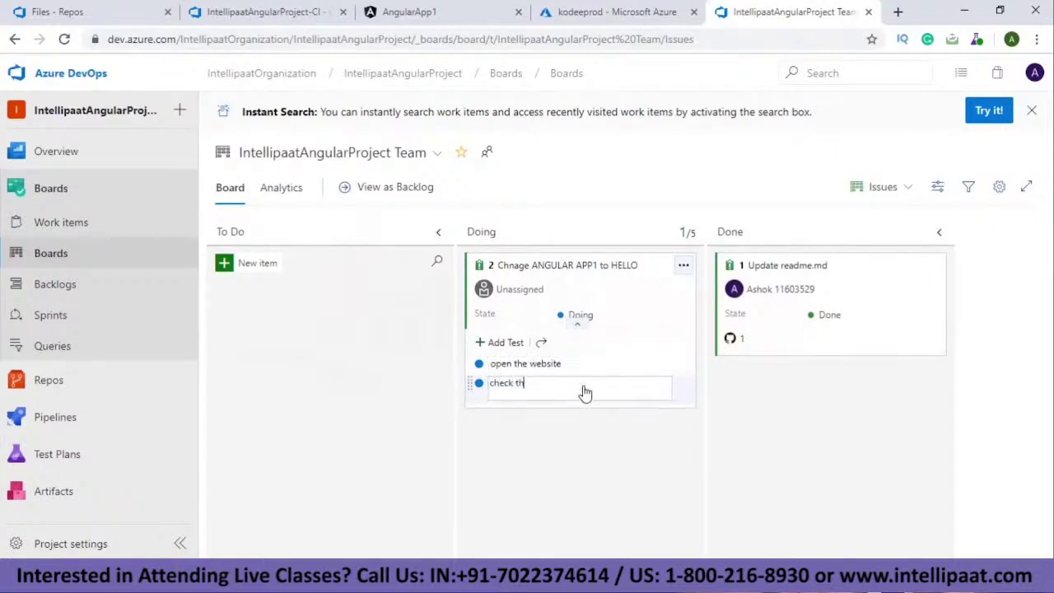
{"action": "type", "text": "e name"}
{"action": "key", "text": "Return"}
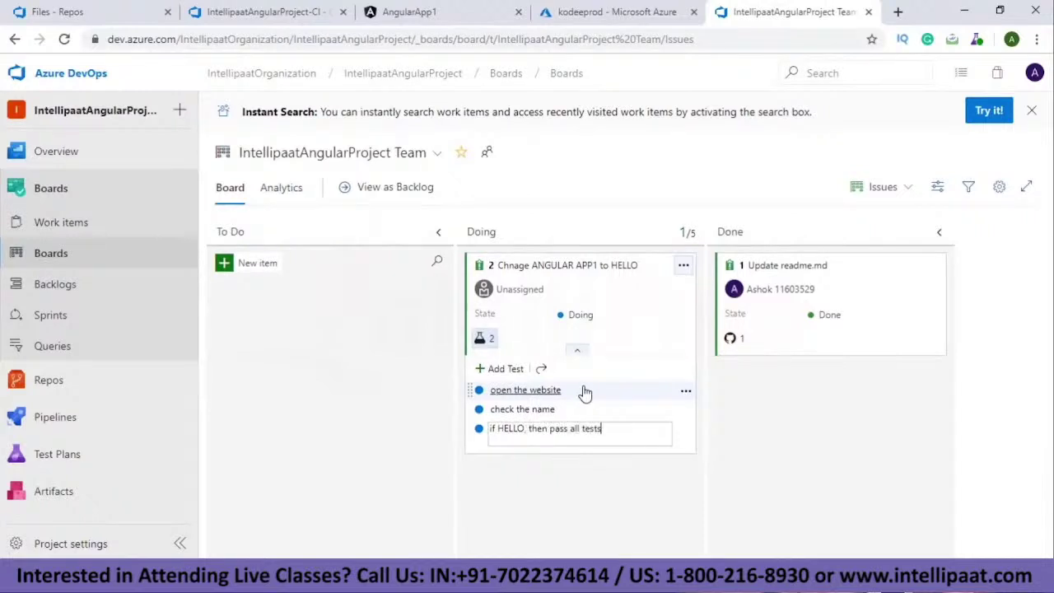
{"action": "key", "text": "Return"}
{"action": "key", "text": "Escape"}
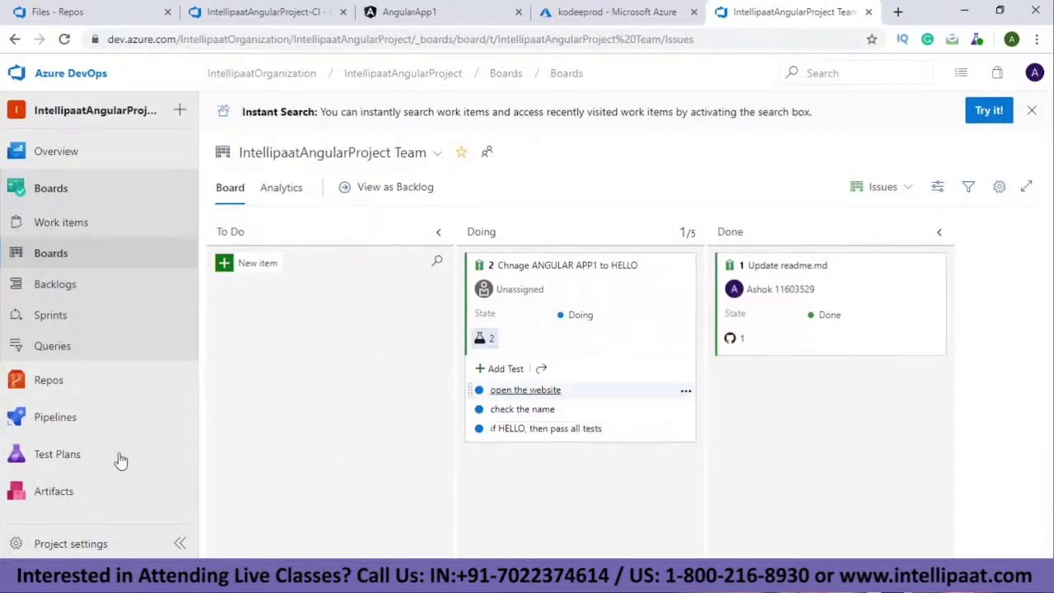
Step: Open Test Plans, close the loading tab, and show the 'Chnage ANGULAR APP1 to HELLO' suite
{"action": "left_click", "coordinate": [181, 458]}
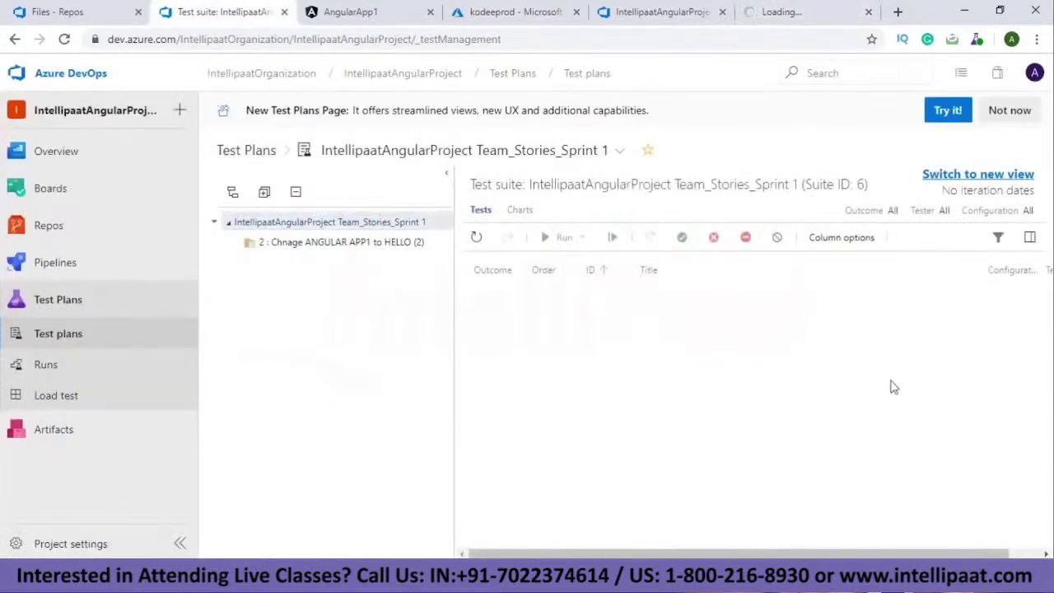
{"action": "left_click", "coordinate": [869, 13]}
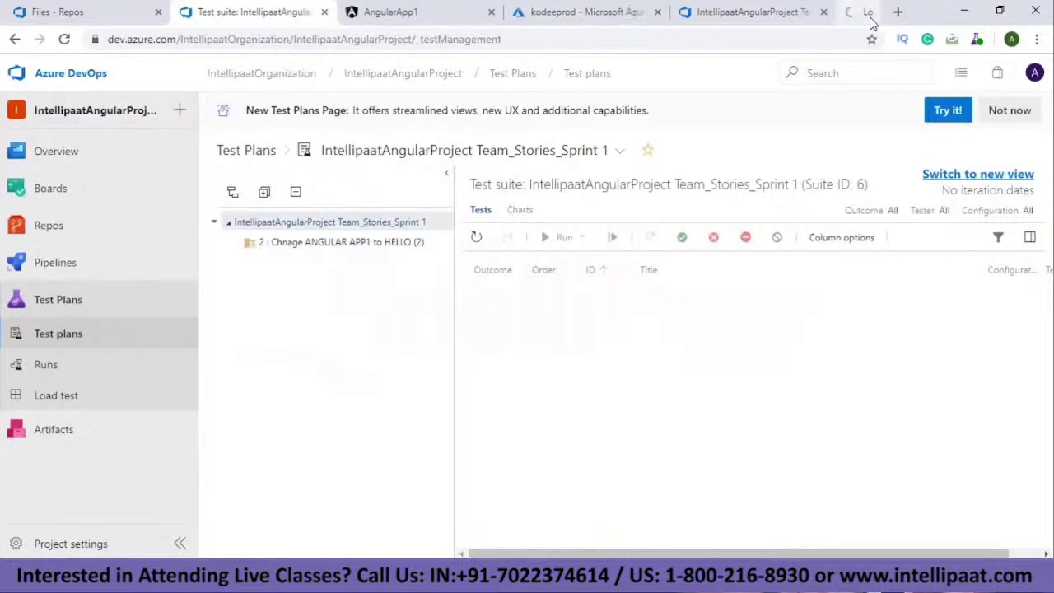
{"action": "left_click", "coordinate": [284, 243]}
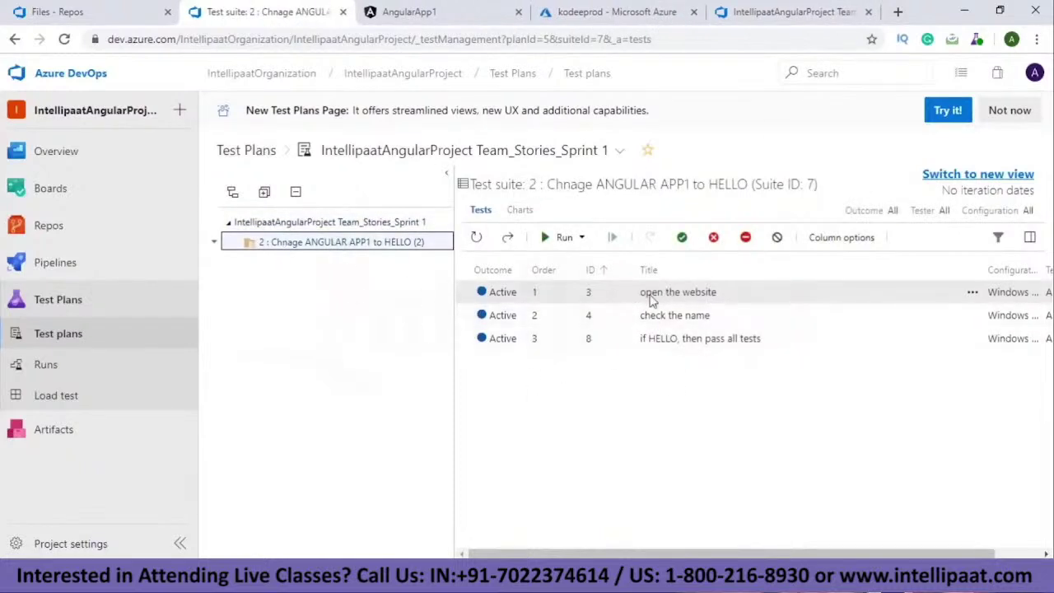
Step: Select all three tests in the suite and bring up the Run options list
{"action": "left_click", "coordinate": [577, 293]}
{"action": "key", "text": "shift+Down"}
{"action": "key", "text": "shift+Down"}
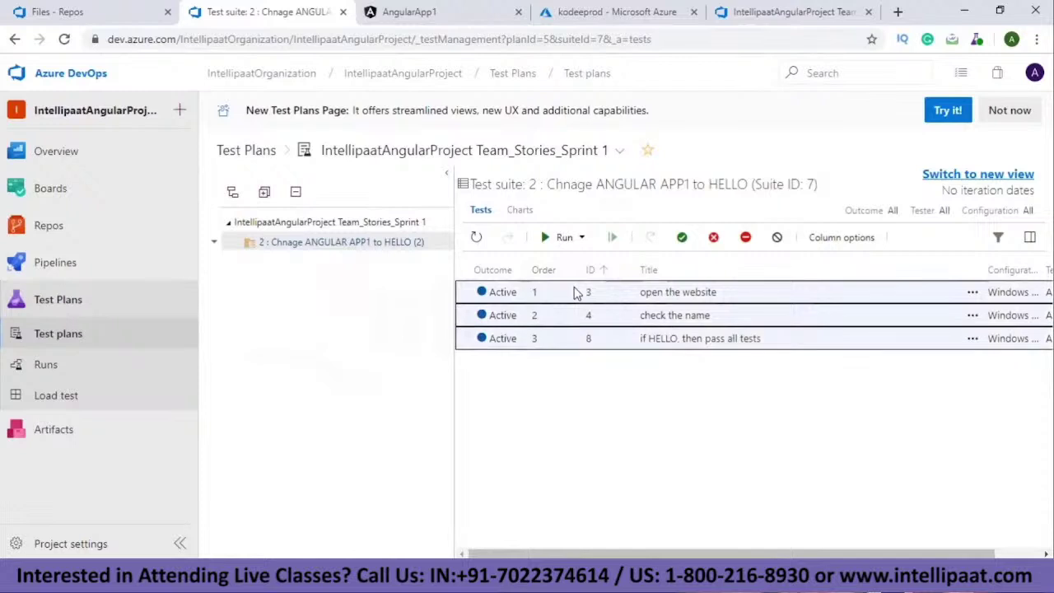
{"action": "left_click", "coordinate": [551, 237]}
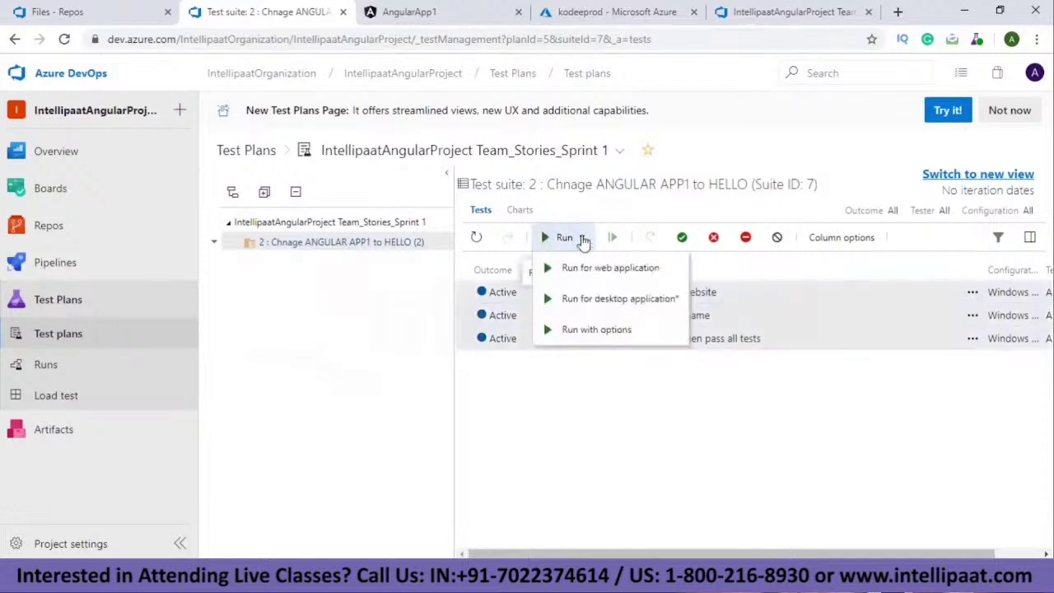
{"action": "left_click", "coordinate": [553, 237]}
{"action": "left_click", "coordinate": [547, 240]}
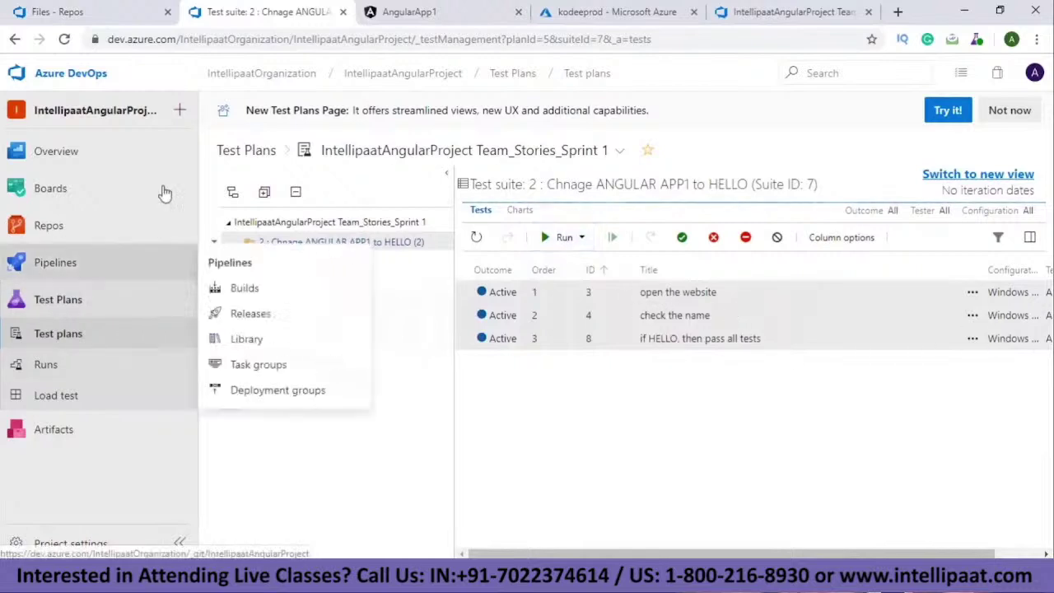
{"action": "left_click", "coordinate": [545, 239]}
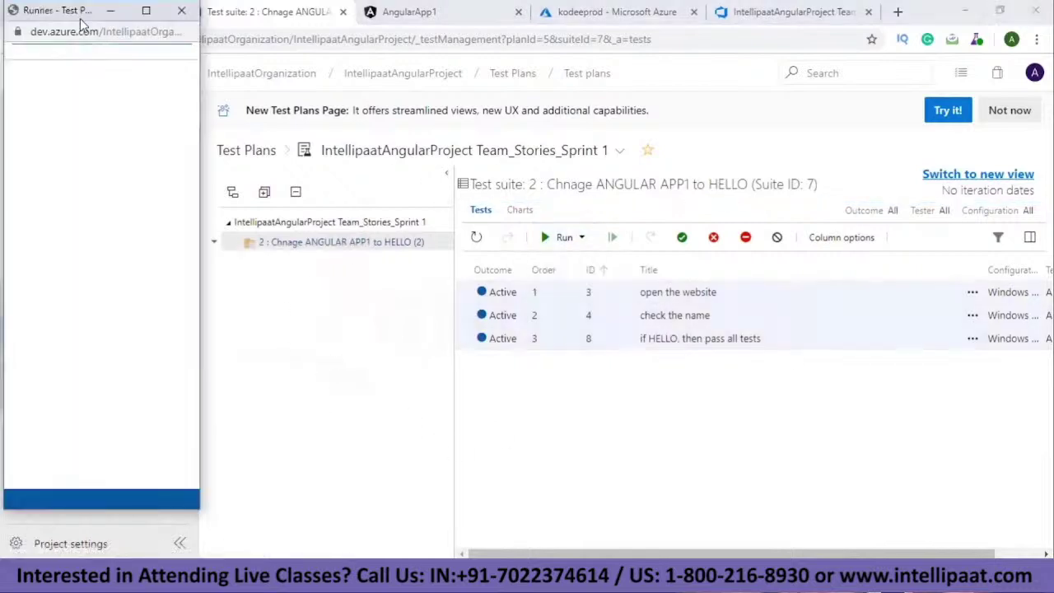
{"action": "left_click_drag", "start_coordinate": [94, 18], "coordinate": [120, 17]}
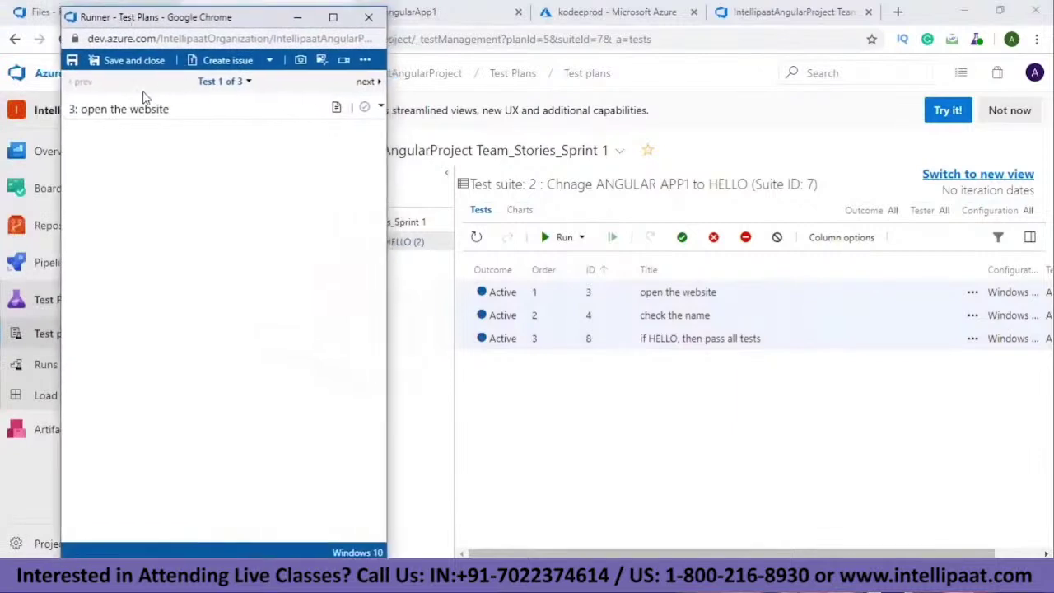
{"action": "left_click_drag", "start_coordinate": [103, 103], "coordinate": [168, 108]}
{"action": "left_click", "coordinate": [273, 148]}
{"action": "left_click", "coordinate": [369, 82]}
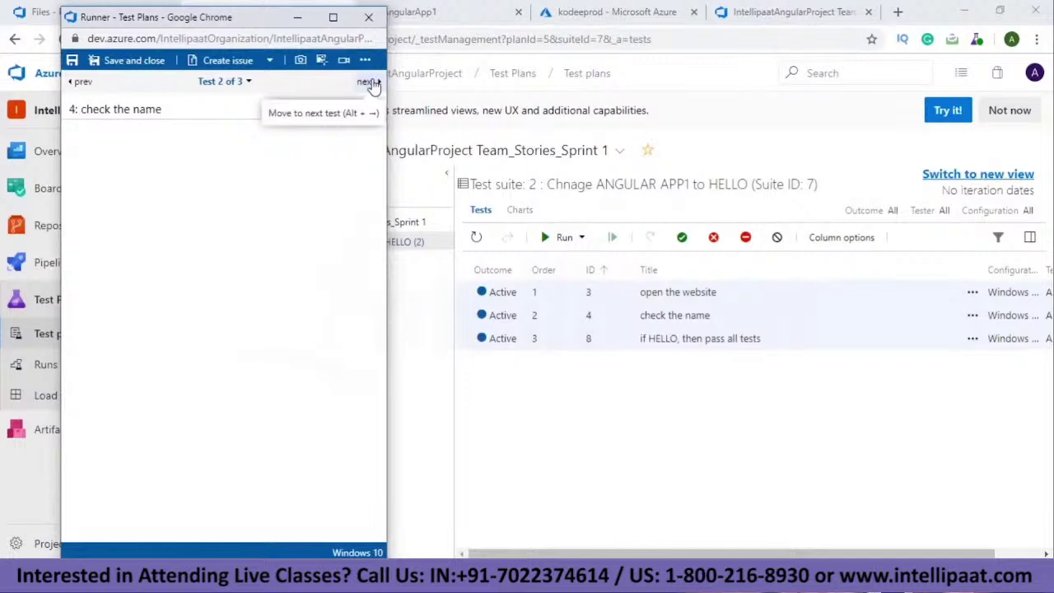
{"action": "left_click", "coordinate": [369, 81]}
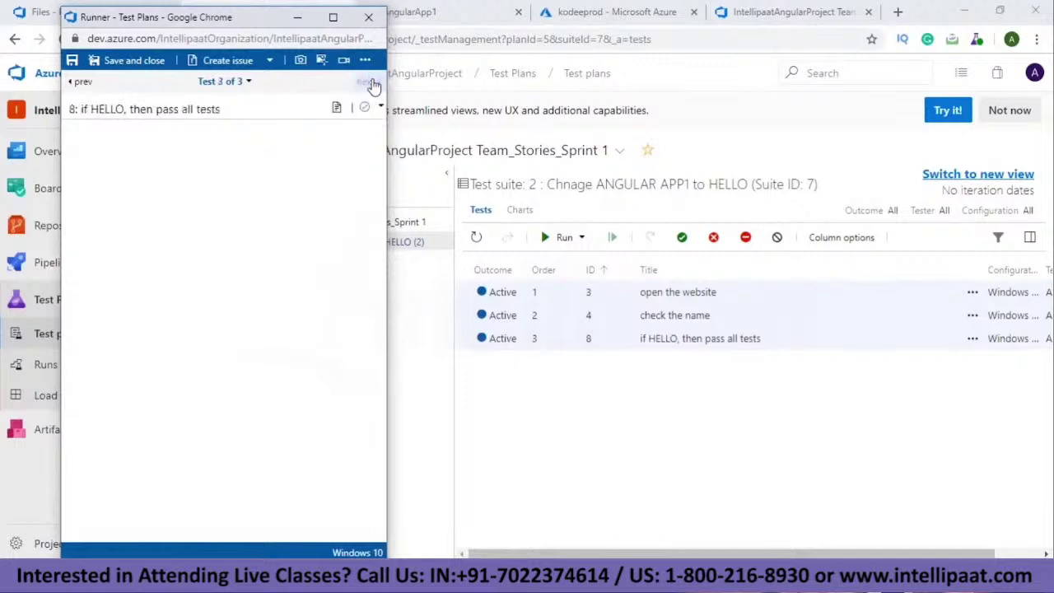
{"action": "left_click", "coordinate": [368, 17]}
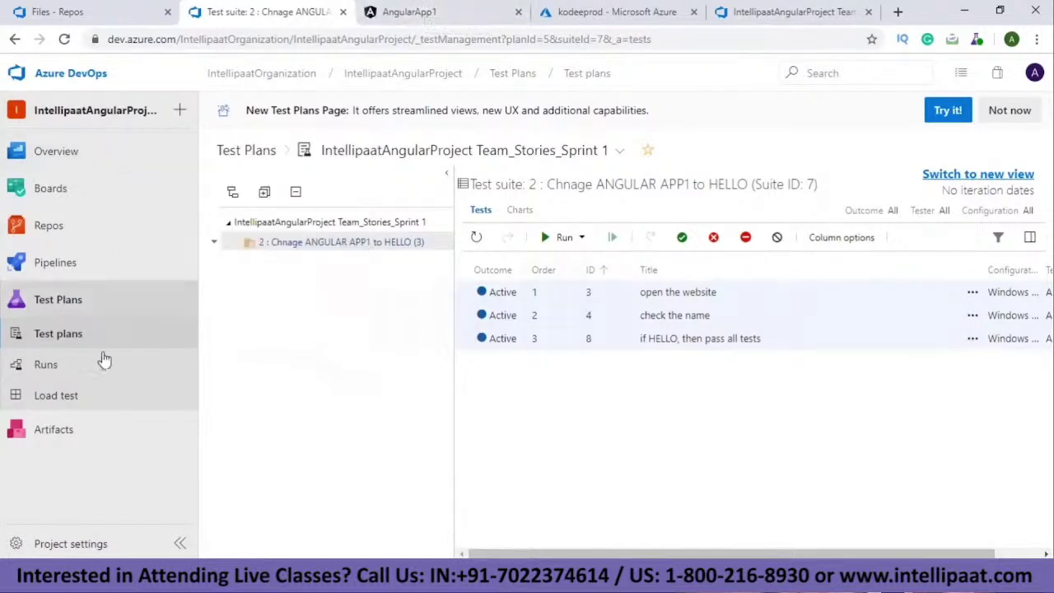
Step: Cancel Release-1's Prod deployment with the comment 'didnt like it'
{"action": "mouse_move", "coordinate": [82, 271]}
{"action": "left_click", "coordinate": [247, 313]}
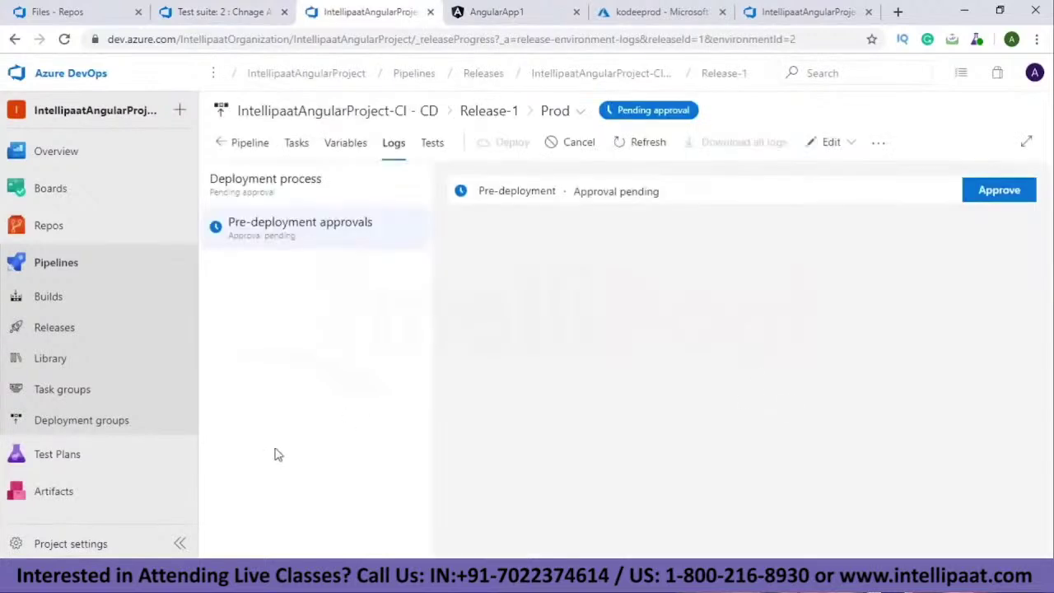
{"action": "left_click", "coordinate": [586, 148]}
{"action": "type", "text": "di"}
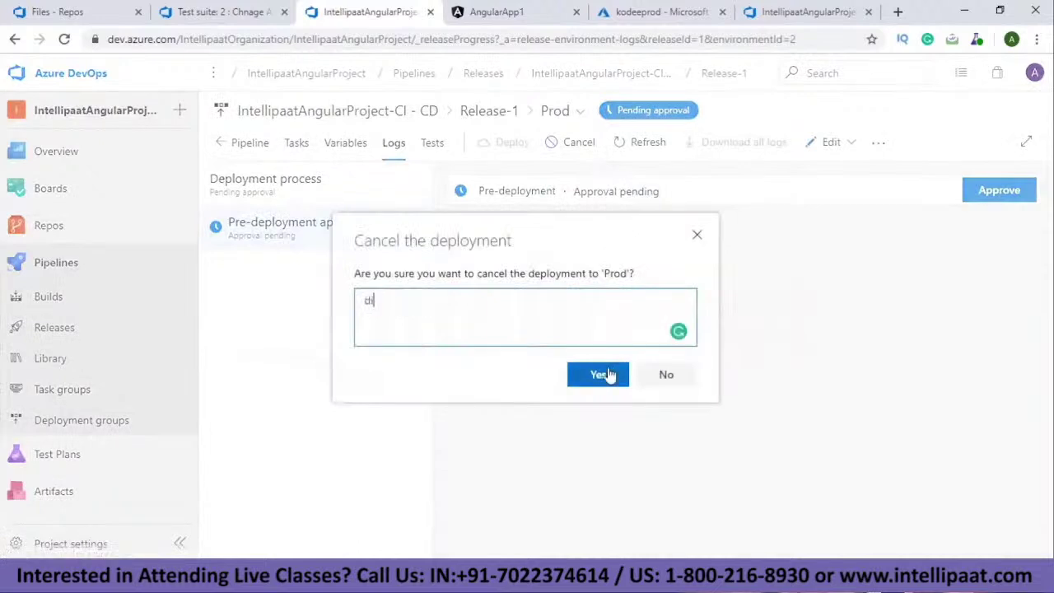
{"action": "type", "text": "dnt like it"}
{"action": "left_click", "coordinate": [604, 375]}
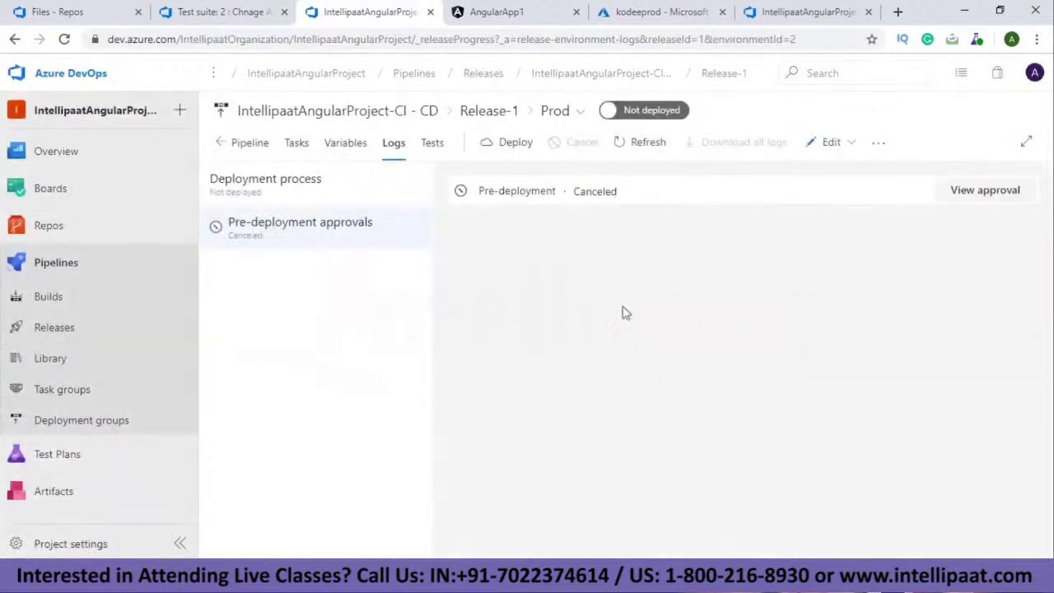
Step: Check the Release-1 overview, then return to the HELLO test suite page
{"action": "left_click", "coordinate": [249, 144]}
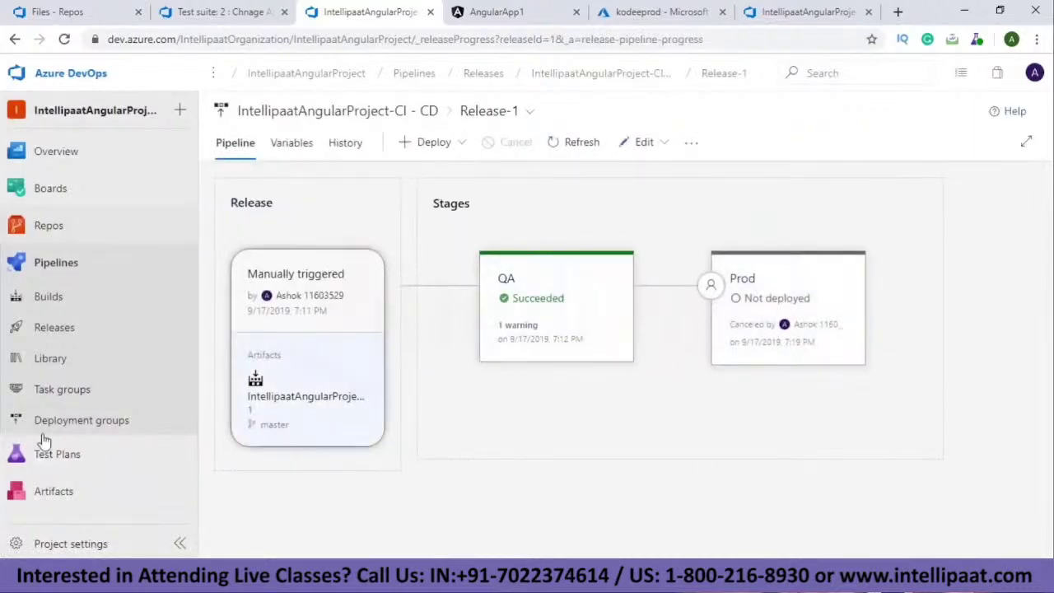
{"action": "left_click", "coordinate": [55, 328]}
{"action": "key", "text": "ctrl+shift+Tab"}
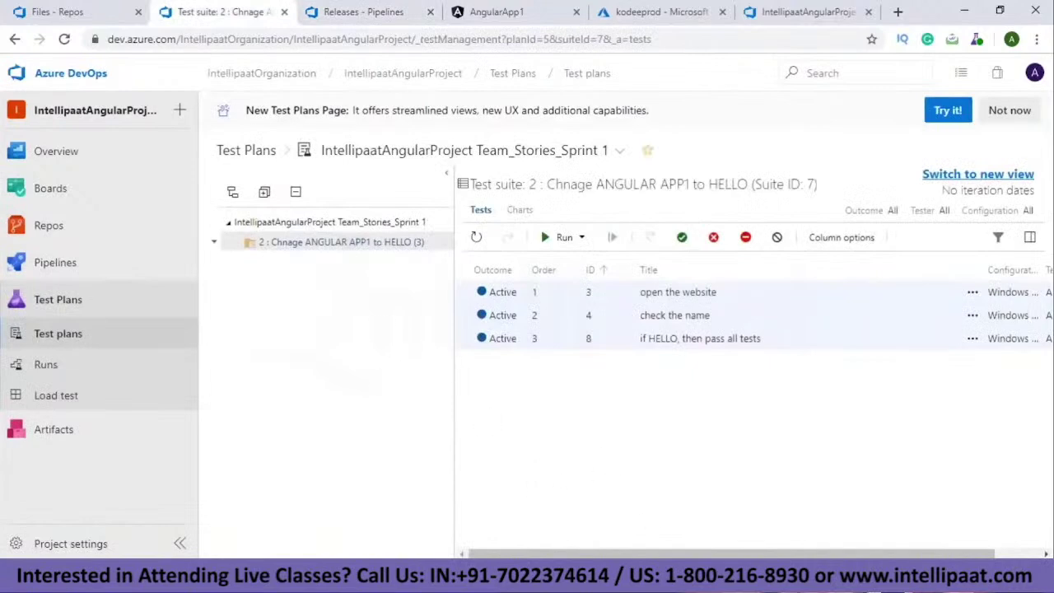
Step: In Git Bash, open readme.md in nano, save it, and exit the editor
{"action": "key", "text": "alt+Tab"}
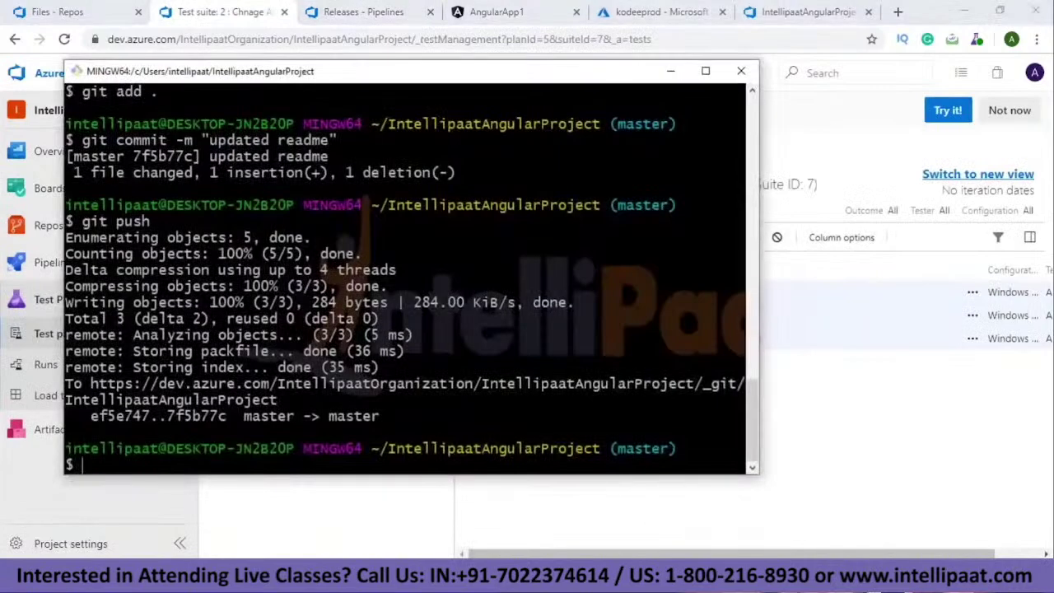
{"action": "type", "text": "nano readme.md"}
{"action": "key", "text": "Return"}
{"action": "key", "text": "ctrl+o"}
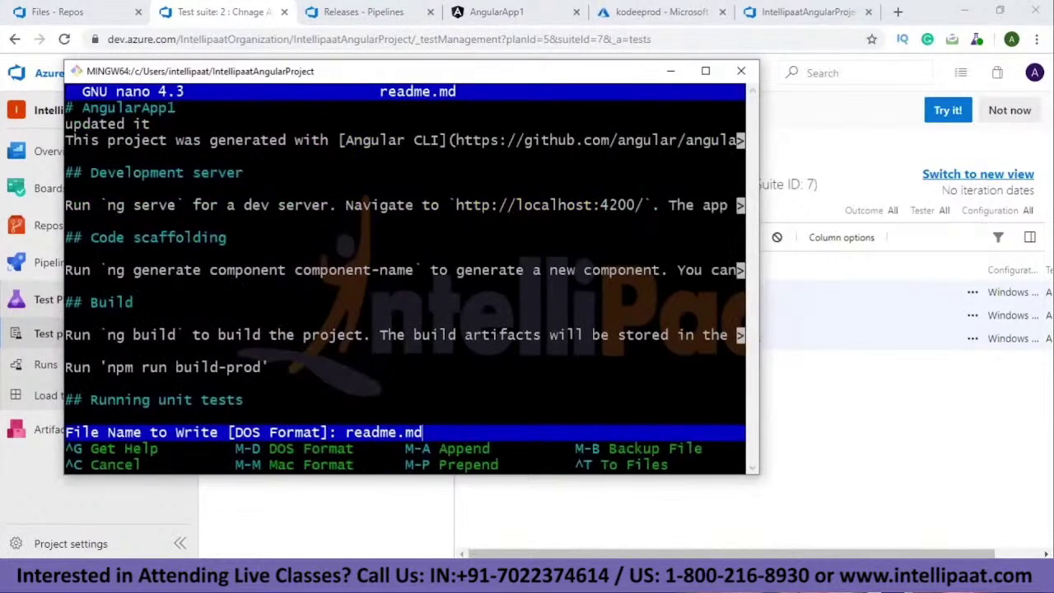
{"action": "key", "text": "Return"}
{"action": "key", "text": "ctrl+x"}
{"action": "key", "text": "Return"}
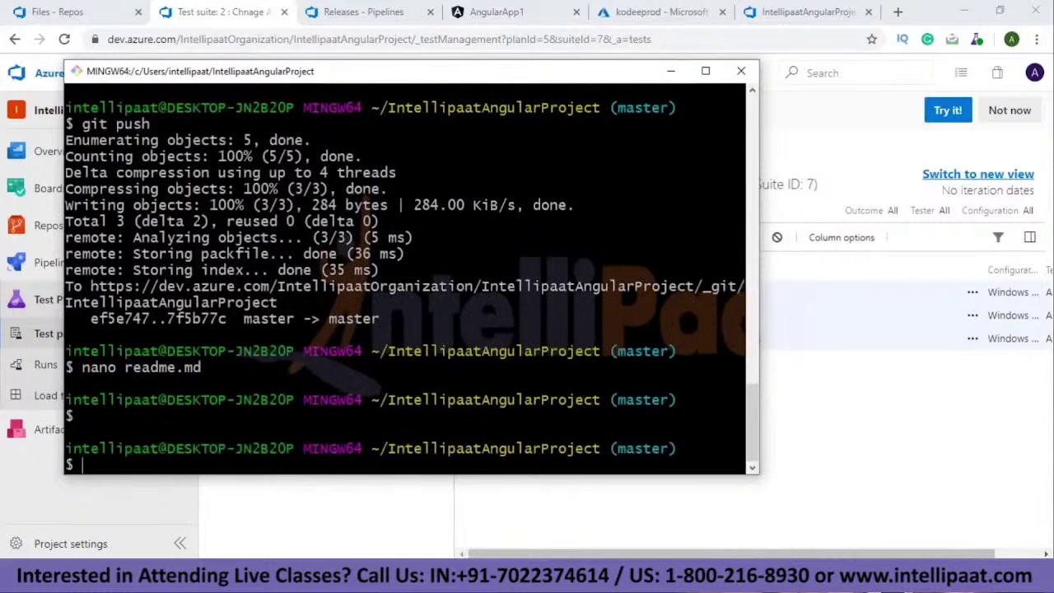
Step: Navigate into src/app and open app.component.ts in nano
{"action": "type", "text": "cdls"}
{"action": "key", "text": "Return"}
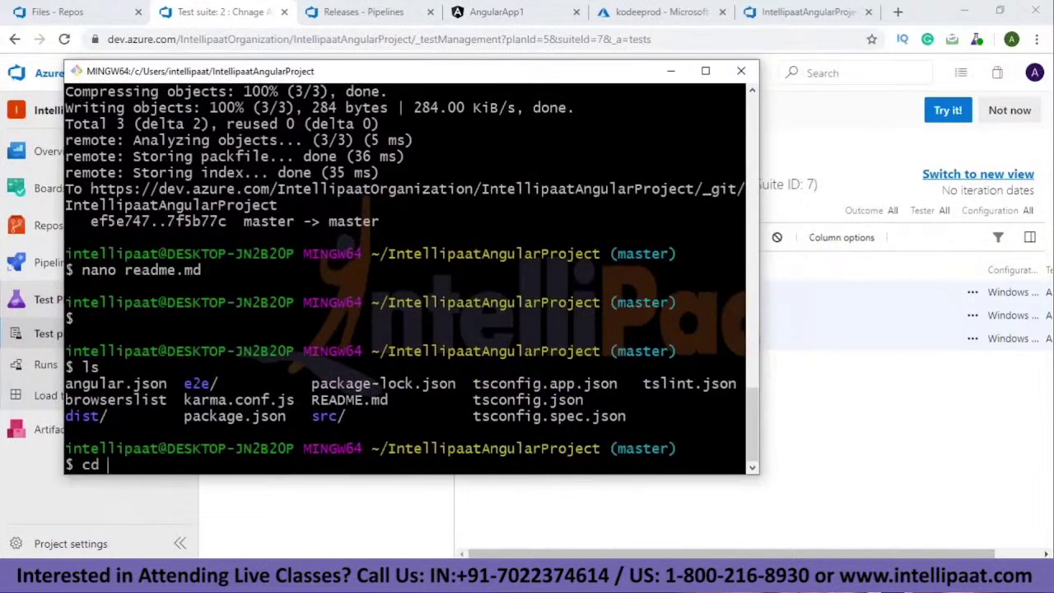
{"action": "type", "text": "cd src"}
{"action": "key", "text": "Return"}
{"action": "type", "text": "ls"}
{"action": "key", "text": "Return"}
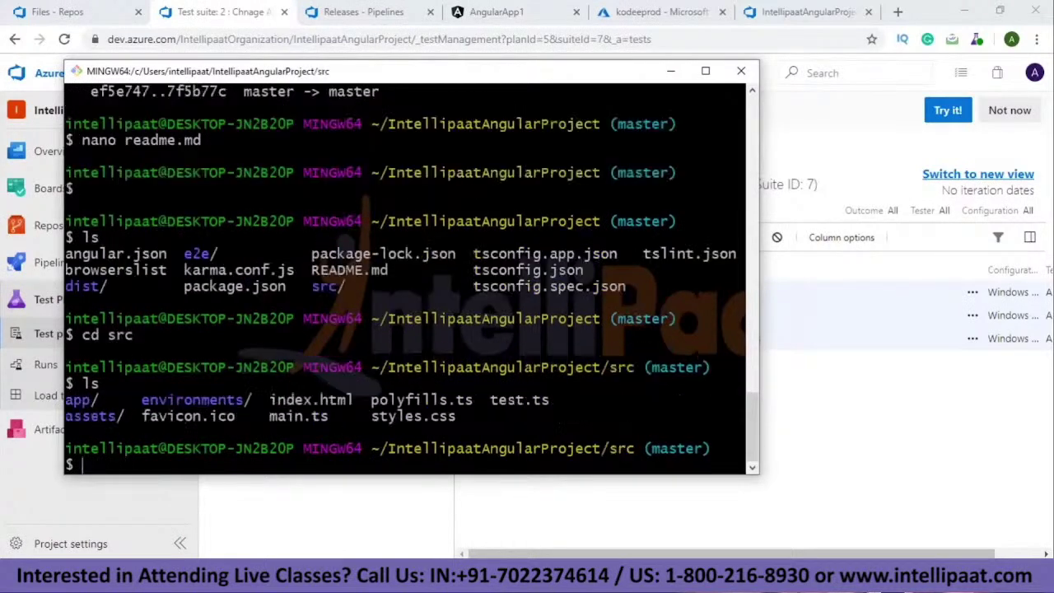
{"action": "type", "text": "cd app"}
{"action": "key", "text": "Return"}
{"action": "type", "text": "ls"}
{"action": "key", "text": "Return"}
{"action": "type", "text": "cd a"}
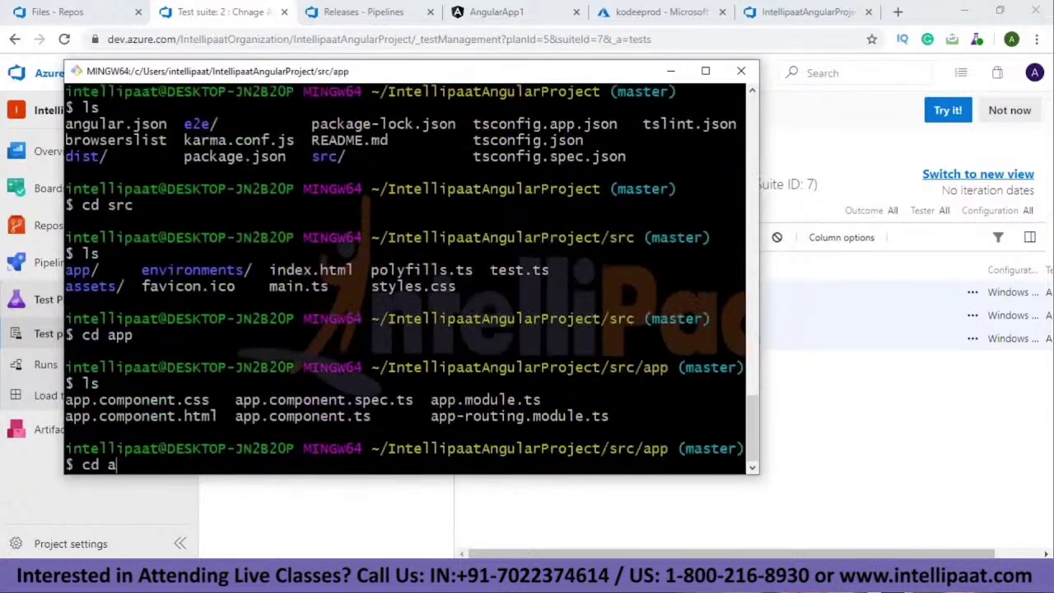
{"action": "type", "text": "pp.compone"}
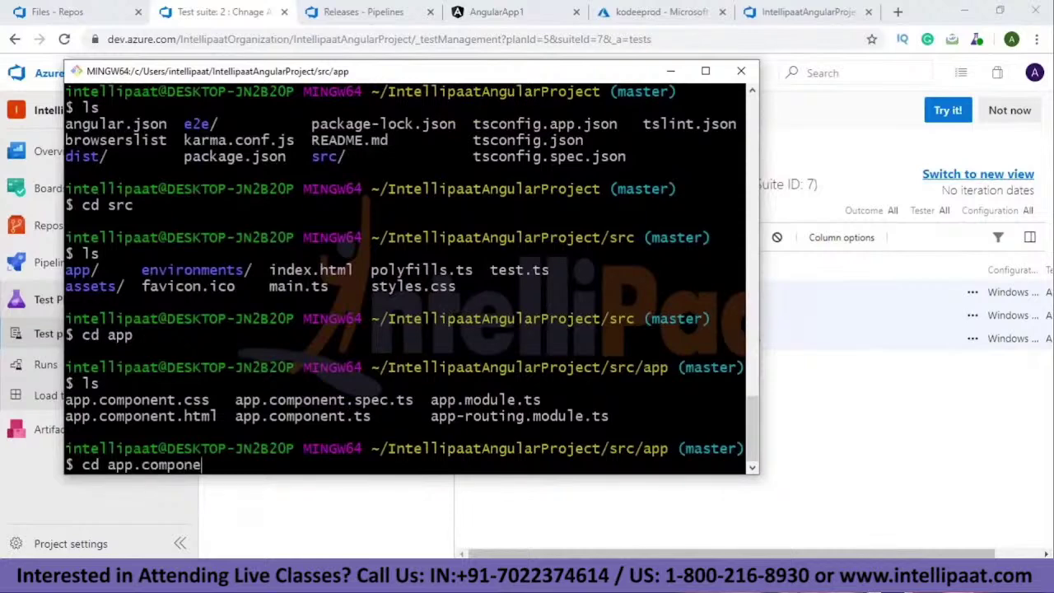
{"action": "type", "text": "nt.ts"}
{"action": "key", "text": "BackSpace"}
{"action": "key", "text": "BackSpace"}
{"action": "type", "text": "nano"}
{"action": "key", "text": "Return"}
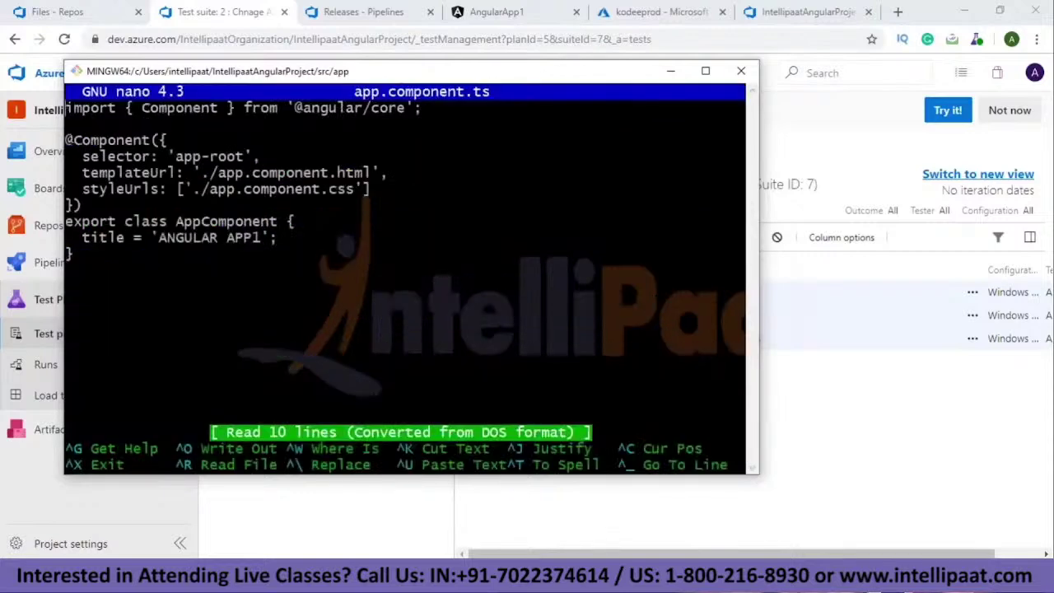
Step: Replace the ANGULAR APP1 title with HELLO, save, and reopen the file to verify
{"action": "left_click_drag", "start_coordinate": [262, 237], "coordinate": [159, 237]}
{"action": "type", "text": "HELLO"}
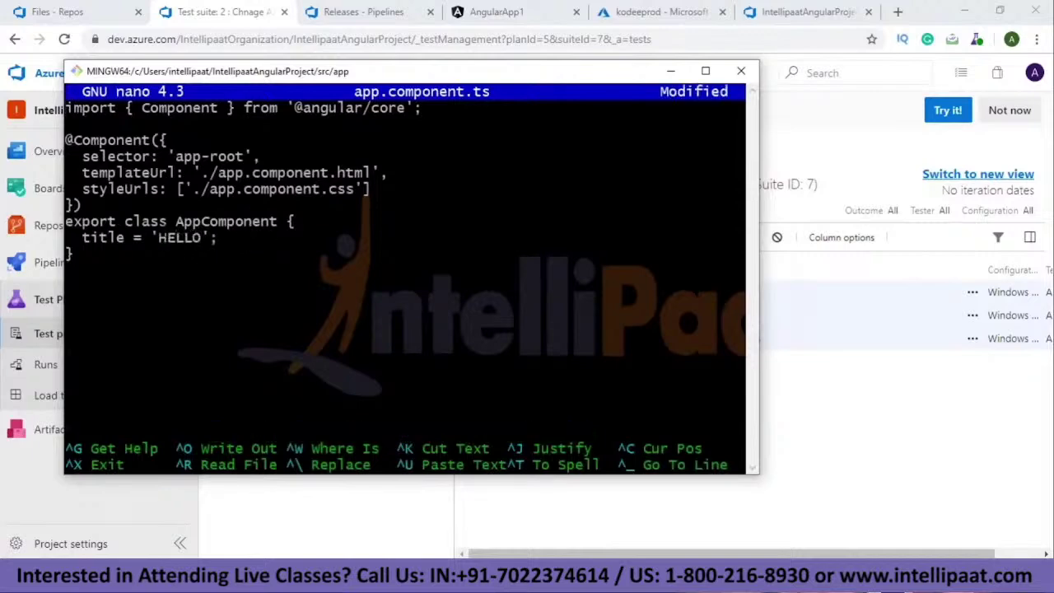
{"action": "key", "text": "ctrl+x"}
{"action": "key", "text": "y"}
{"action": "key", "text": "Return"}
{"action": "key", "text": "Up"}
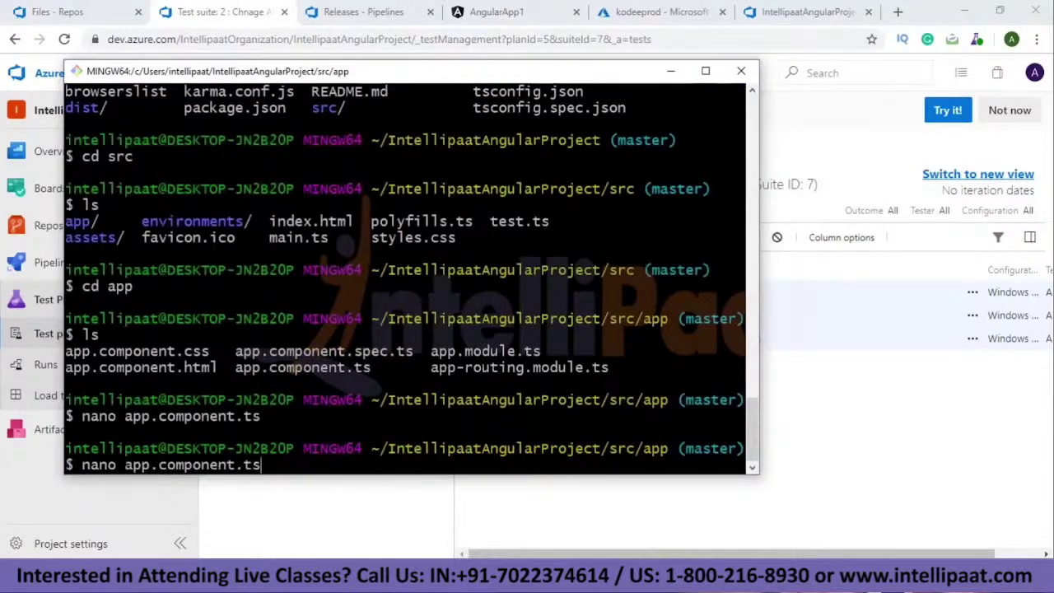
{"action": "key", "text": "Return"}
{"action": "key", "text": "ctrl+x"}
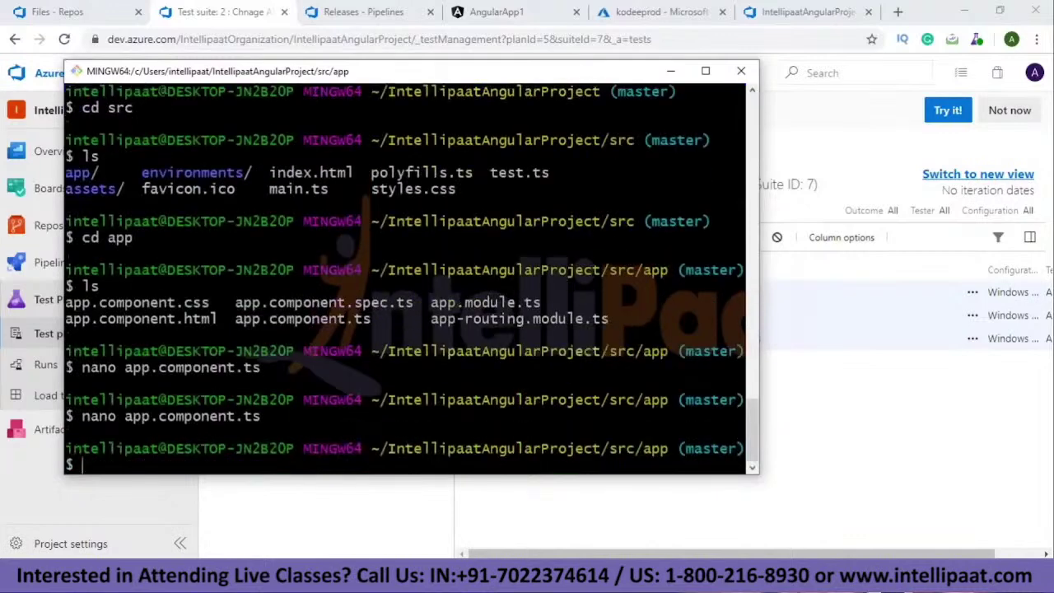
Step: Stage all changes, commit as "changed the website title", and git push to master
{"action": "type", "text": "git add ."}
{"action": "key", "text": "Return"}
{"action": "type", "text": "git commit"}
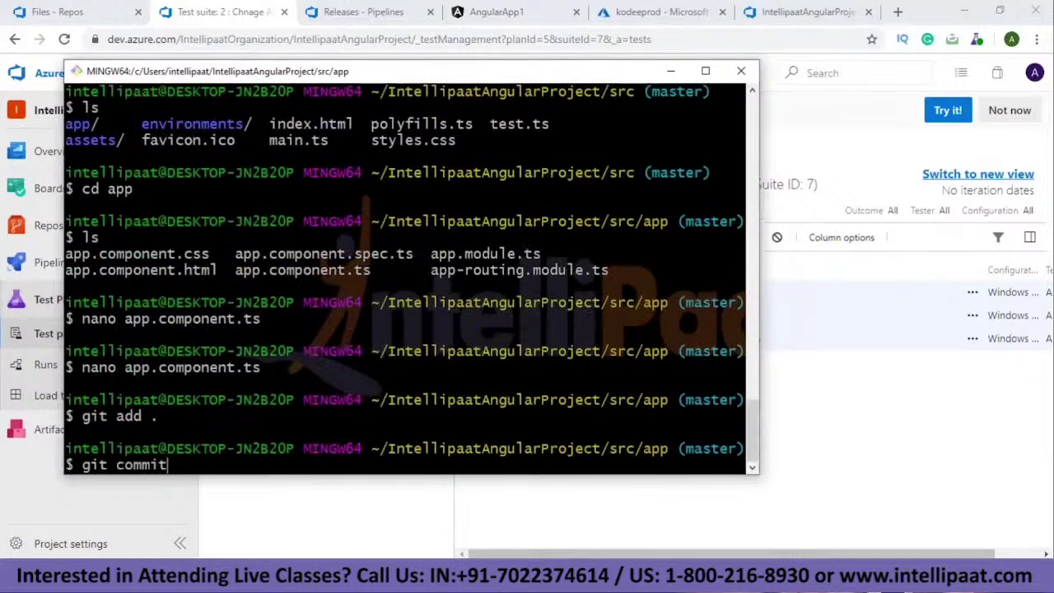
{"action": "type", "text": " -m \"changed the website title"}
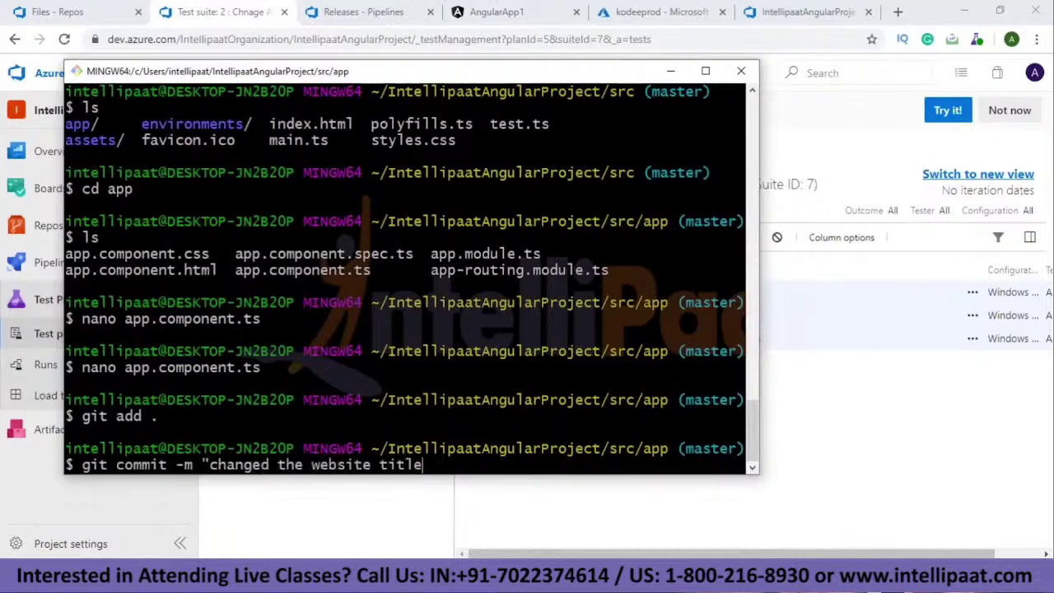
{"action": "type", "text": "\""}
{"action": "key", "text": "Return"}
{"action": "type", "text": "gi"}
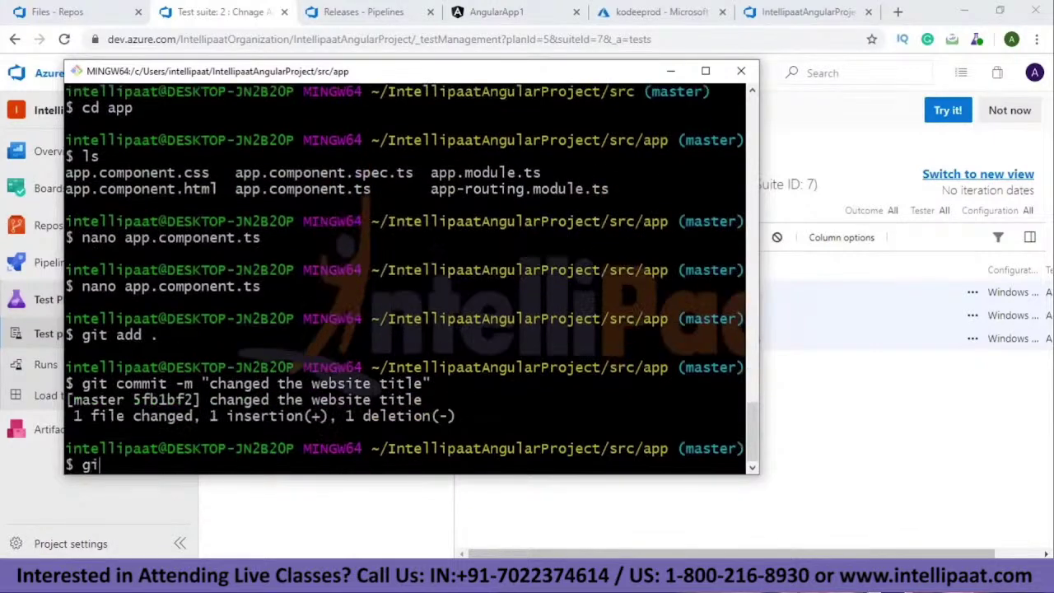
{"action": "type", "text": "t push"}
{"action": "key", "text": "Return"}
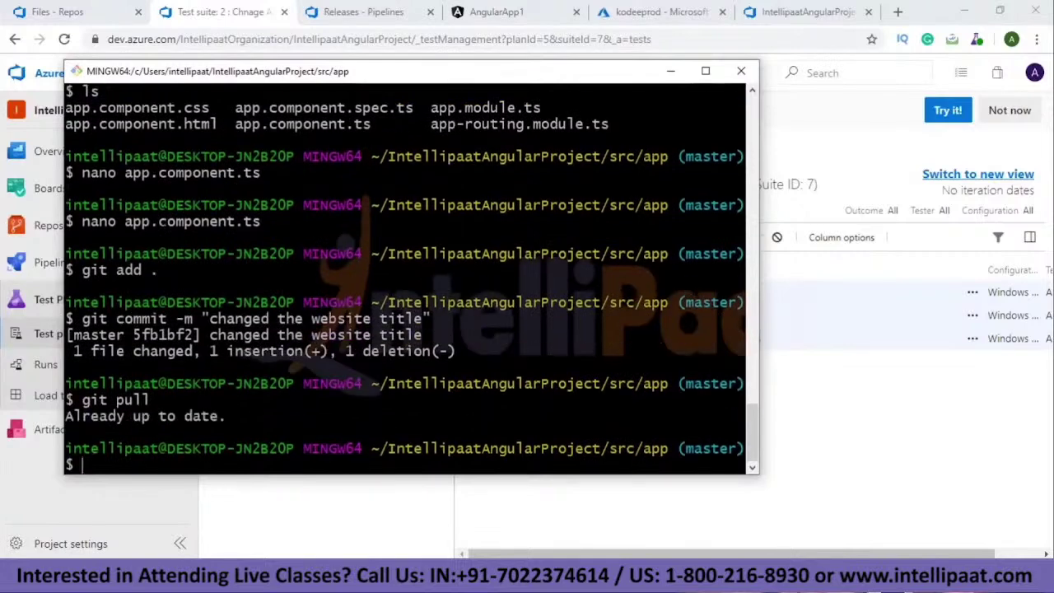
{"action": "type", "text": "git push"}
{"action": "key", "text": "Return"}
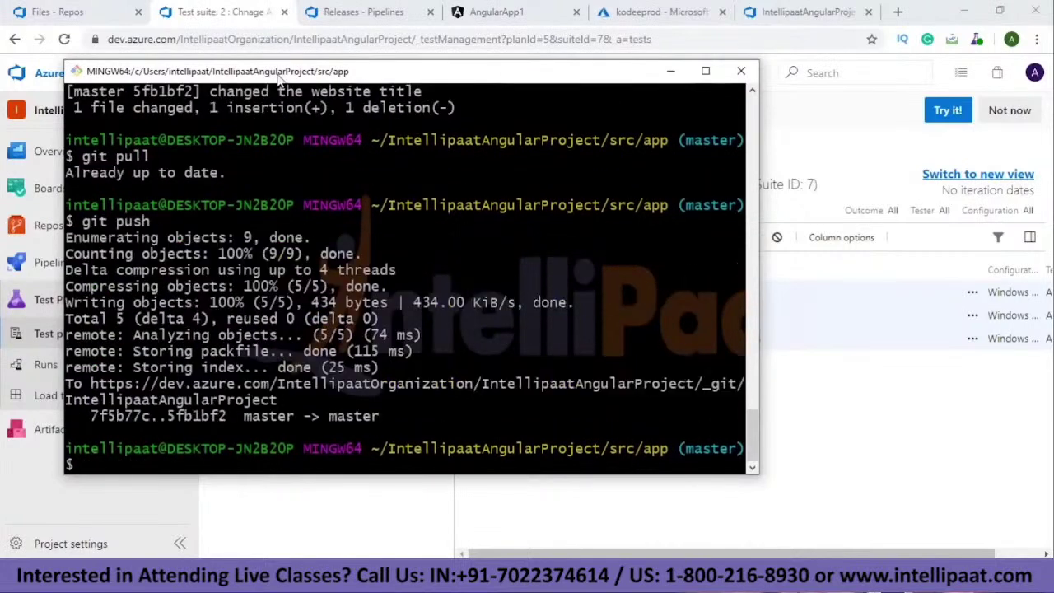
Step: Minimize the terminal and view the running build #2 in Pipelines > Builds
{"action": "left_click", "coordinate": [670, 72]}
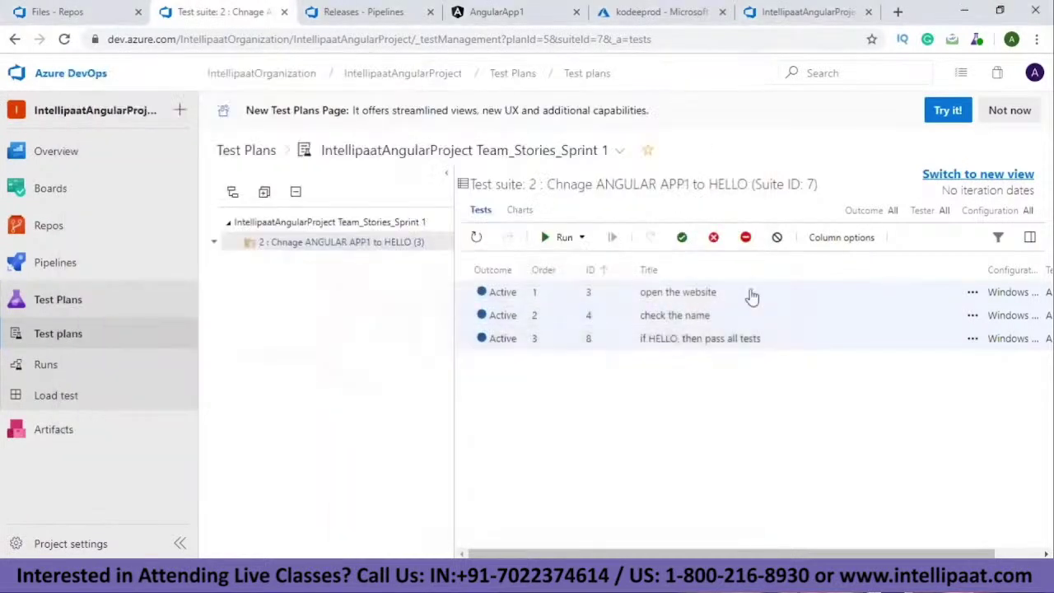
{"action": "left_click", "coordinate": [377, 10]}
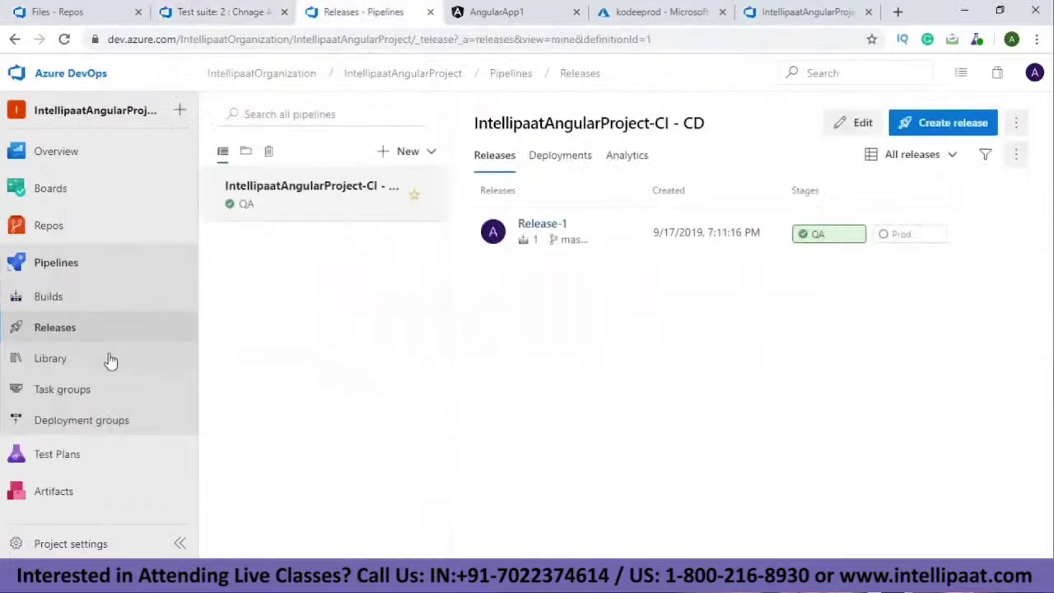
{"action": "left_click", "coordinate": [90, 298]}
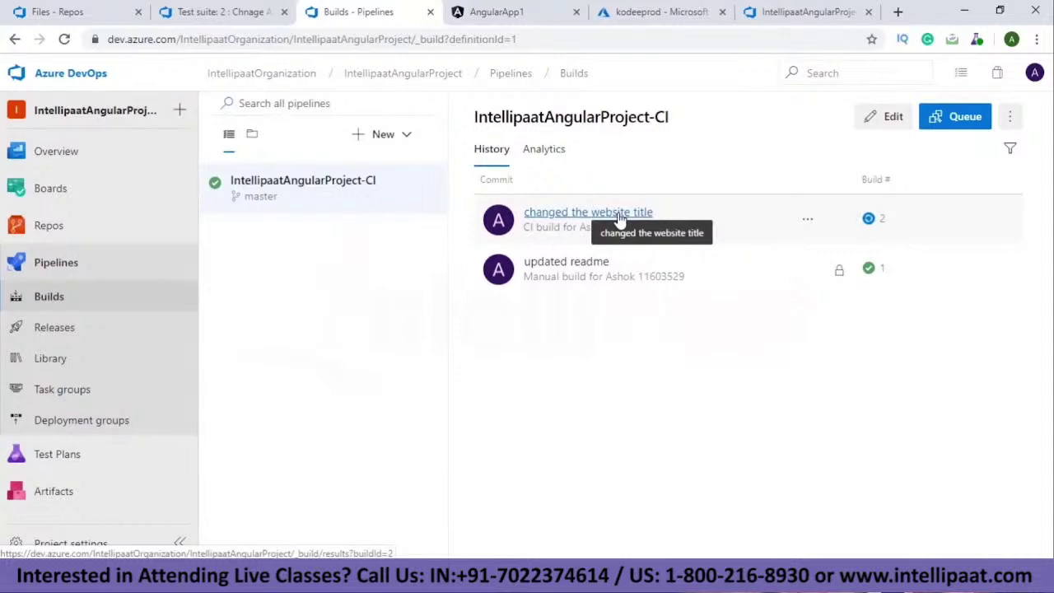
{"action": "left_click", "coordinate": [618, 214]}
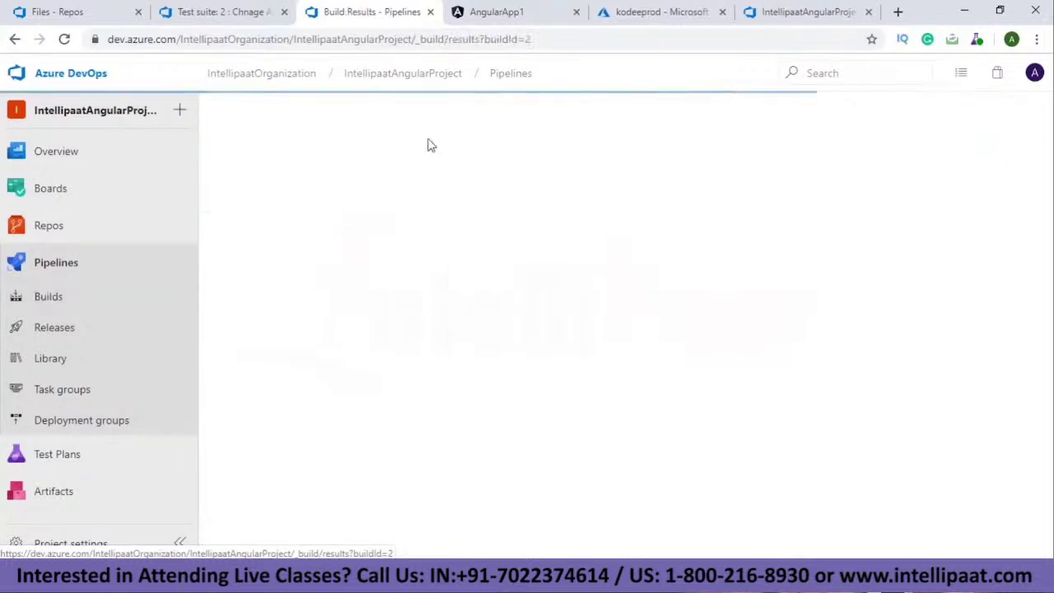
{"action": "scroll", "coordinate": [834, 329], "scroll_direction": "down", "scroll_amount": 3}
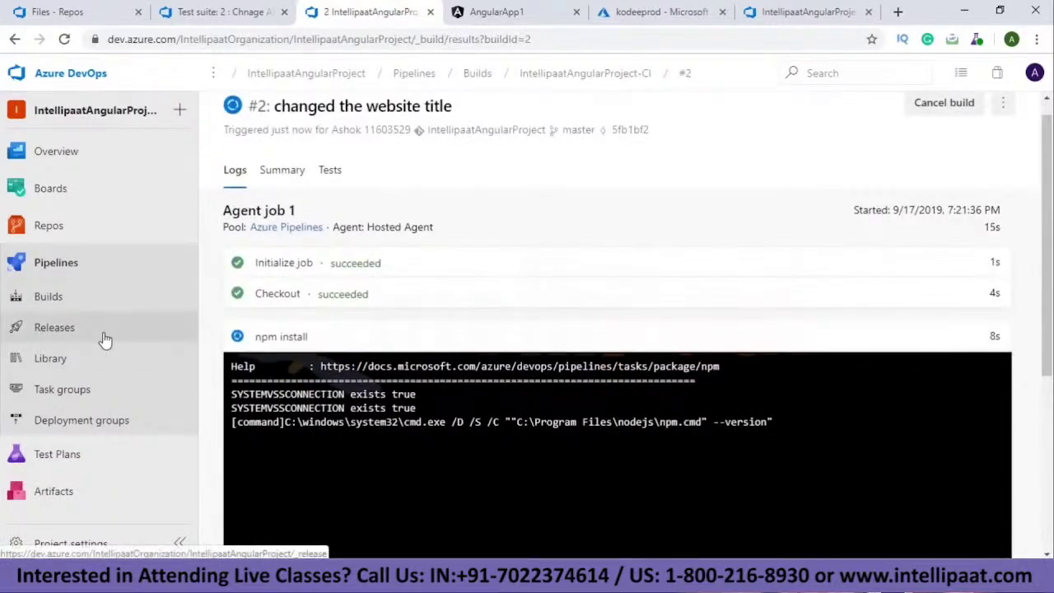
Step: Inspect the release pipeline's QA pre-deployment conditions and continuous deployment trigger, then return to Releases
{"action": "left_click", "coordinate": [105, 337]}
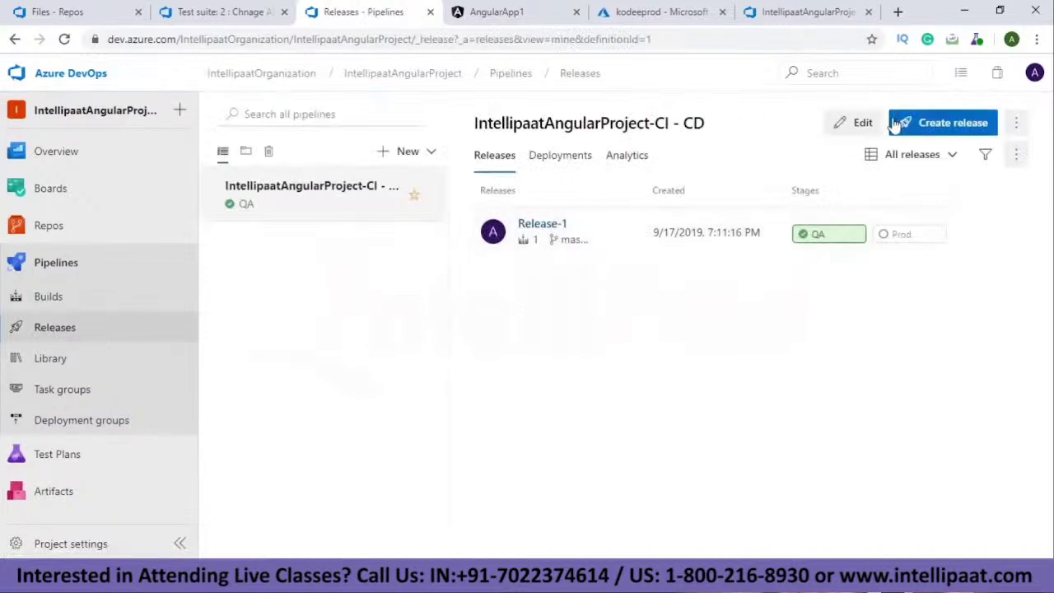
{"action": "left_click", "coordinate": [840, 122]}
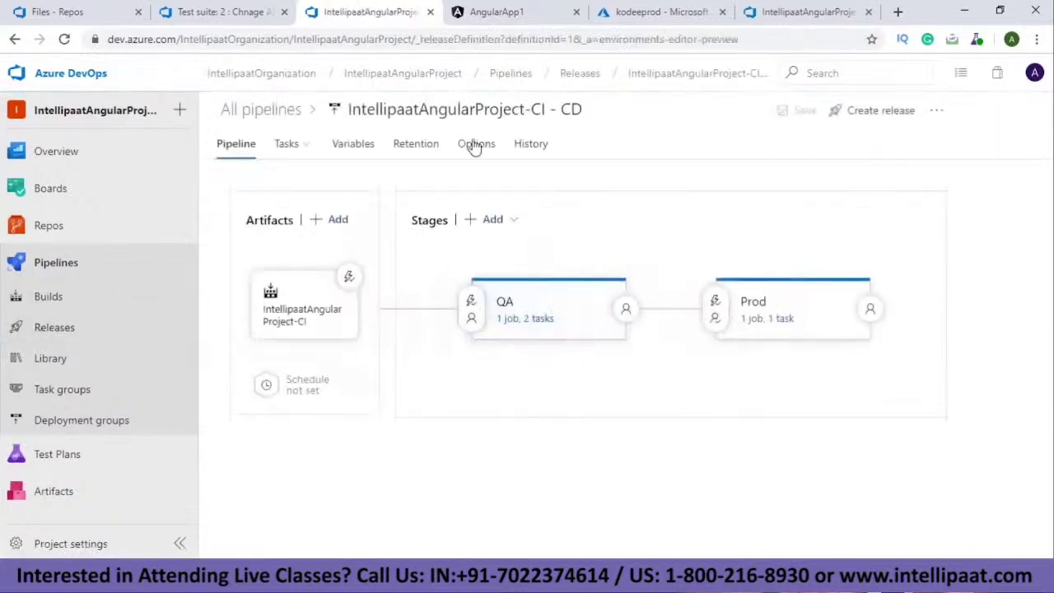
{"action": "left_click", "coordinate": [472, 305]}
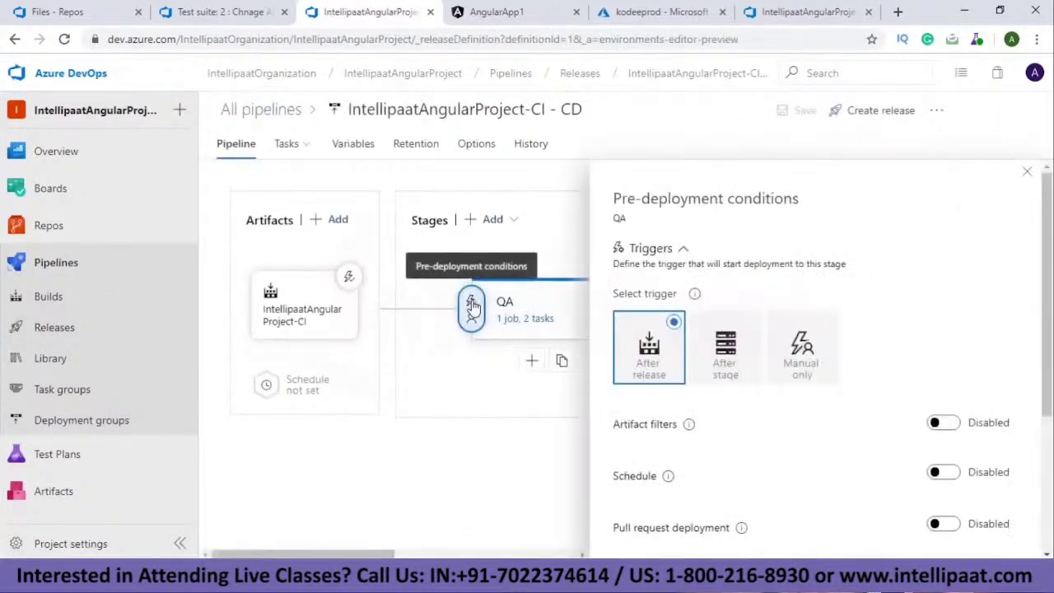
{"action": "left_click", "coordinate": [1026, 171]}
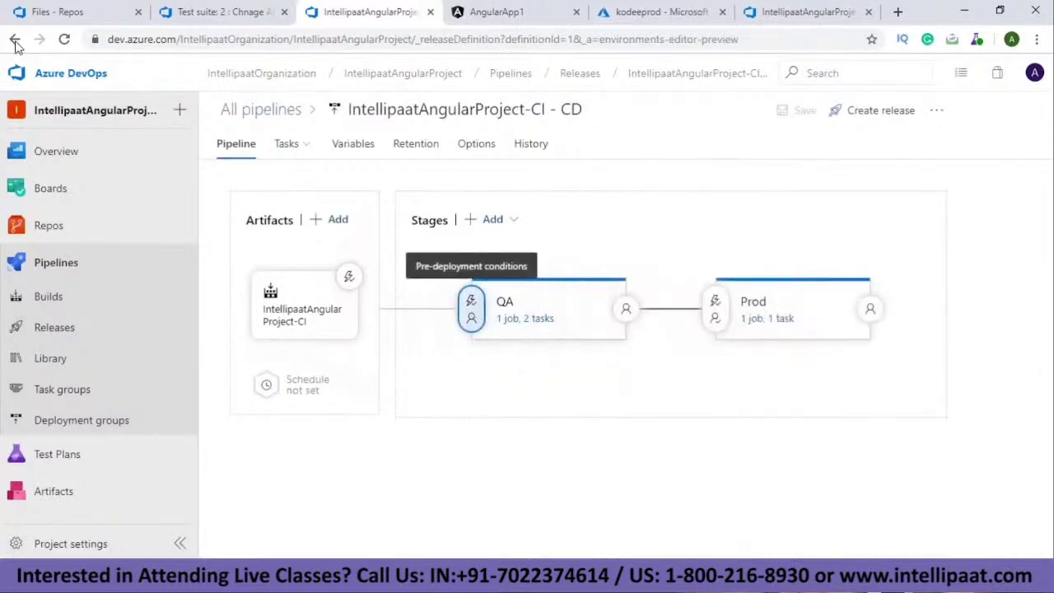
{"action": "left_click", "coordinate": [349, 277]}
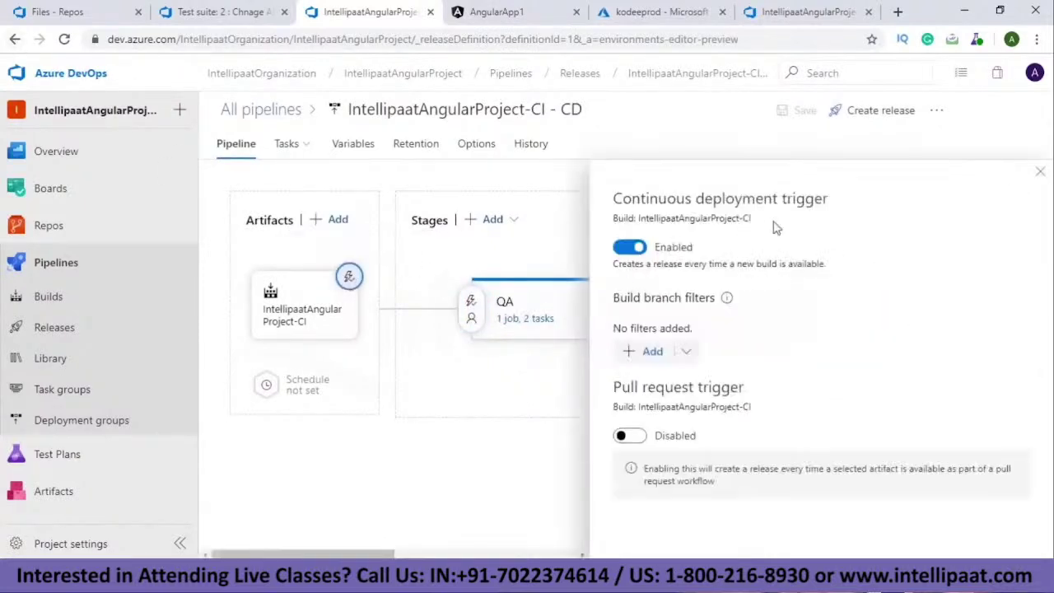
{"action": "left_click_drag", "start_coordinate": [619, 205], "coordinate": [875, 203]}
{"action": "left_click", "coordinate": [881, 255]}
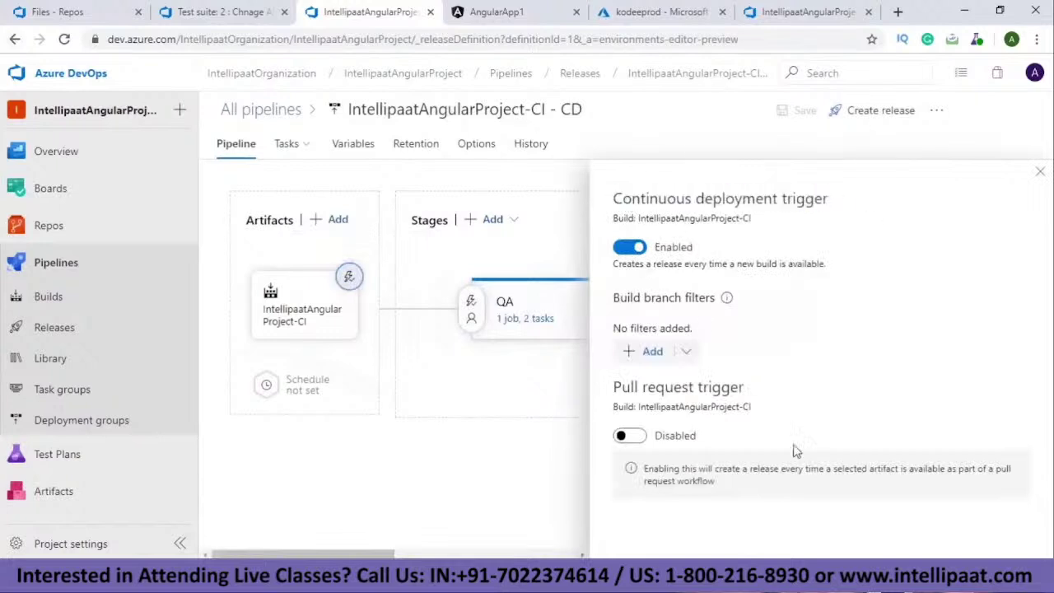
{"action": "left_click", "coordinate": [1040, 171]}
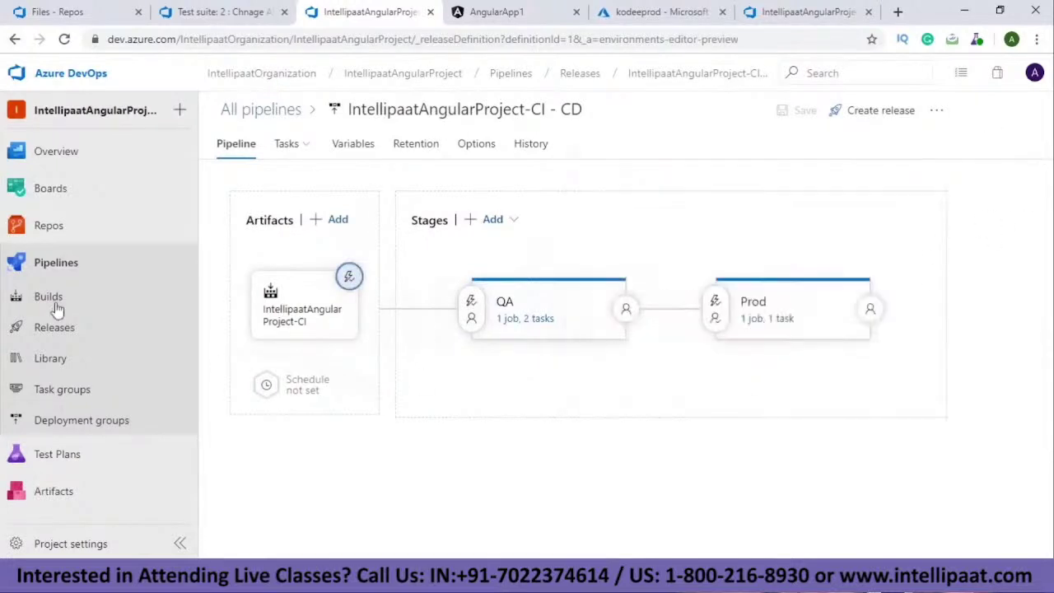
{"action": "left_click", "coordinate": [80, 330]}
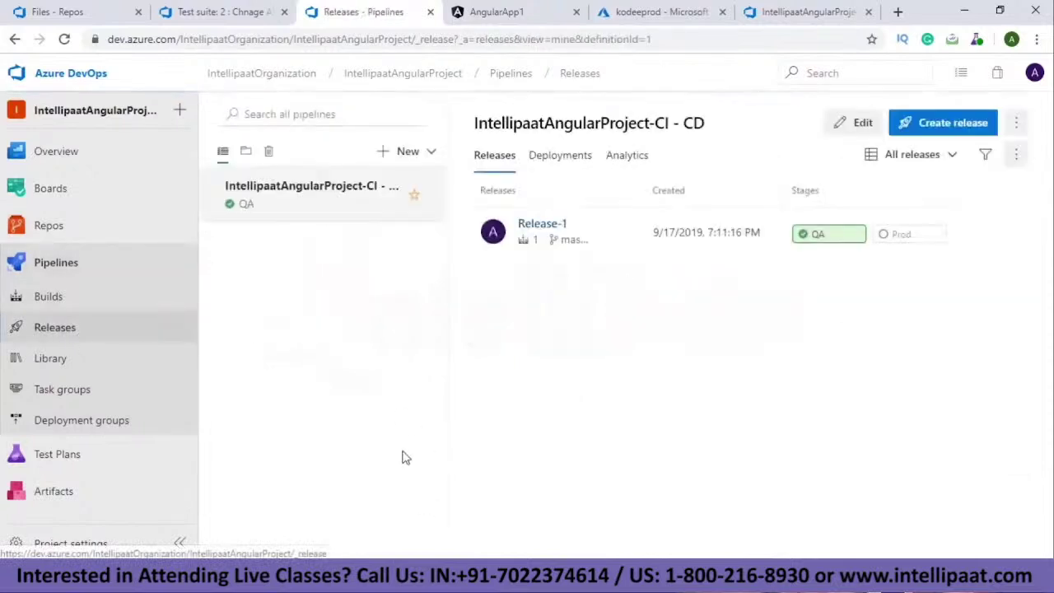
Step: Open Builds in a new tab, review build #2's succeeded logs, then return to Releases showing Release-2
{"action": "left_click", "coordinate": [249, 9]}
{"action": "left_click", "coordinate": [316, 5]}
{"action": "middle_click", "coordinate": [115, 308]}
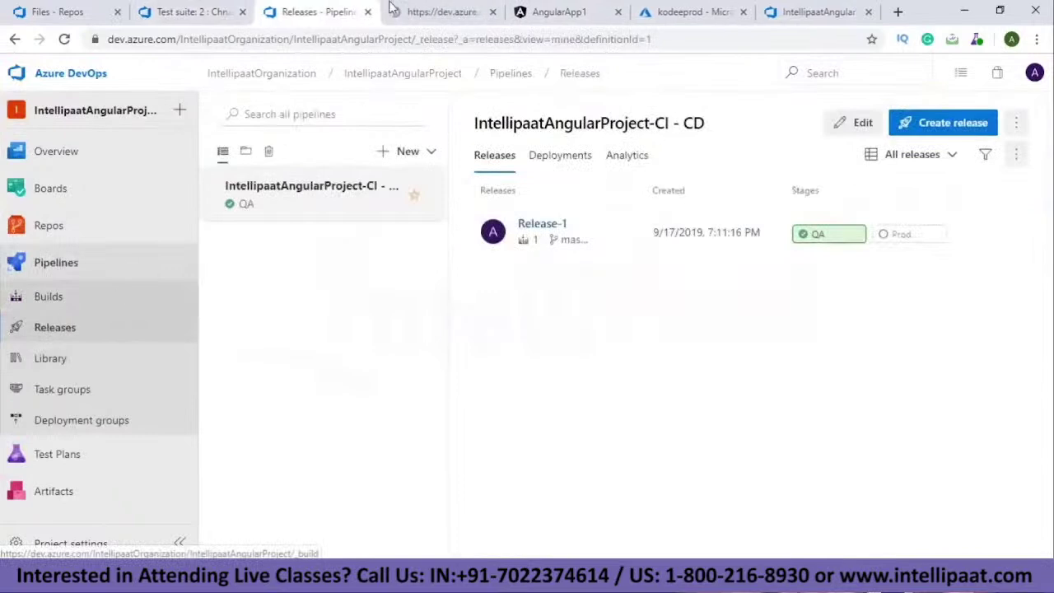
{"action": "left_click_drag", "start_coordinate": [387, 10], "coordinate": [315, 5]}
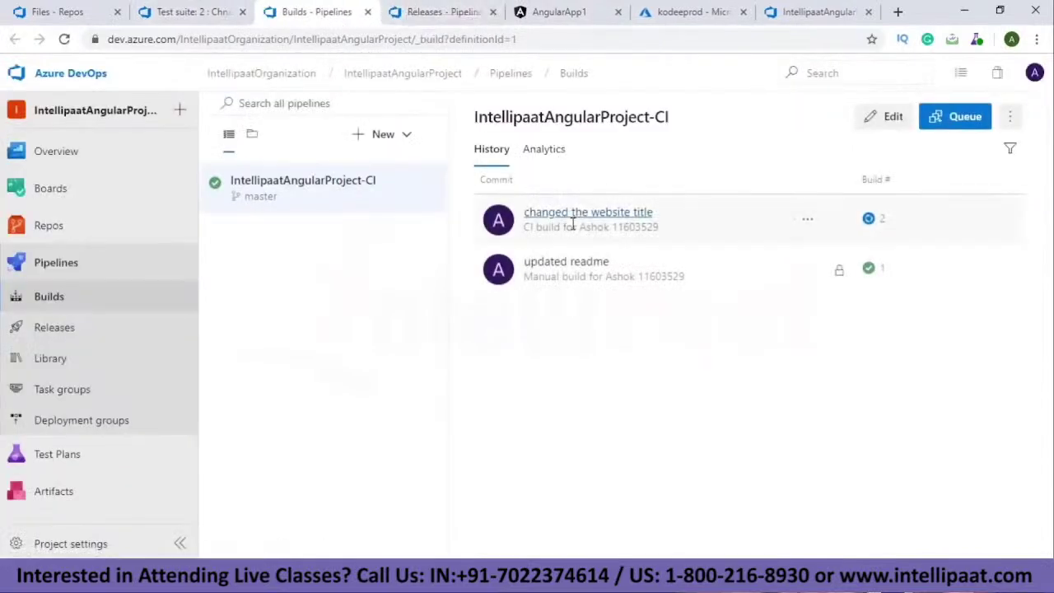
{"action": "left_click", "coordinate": [581, 216]}
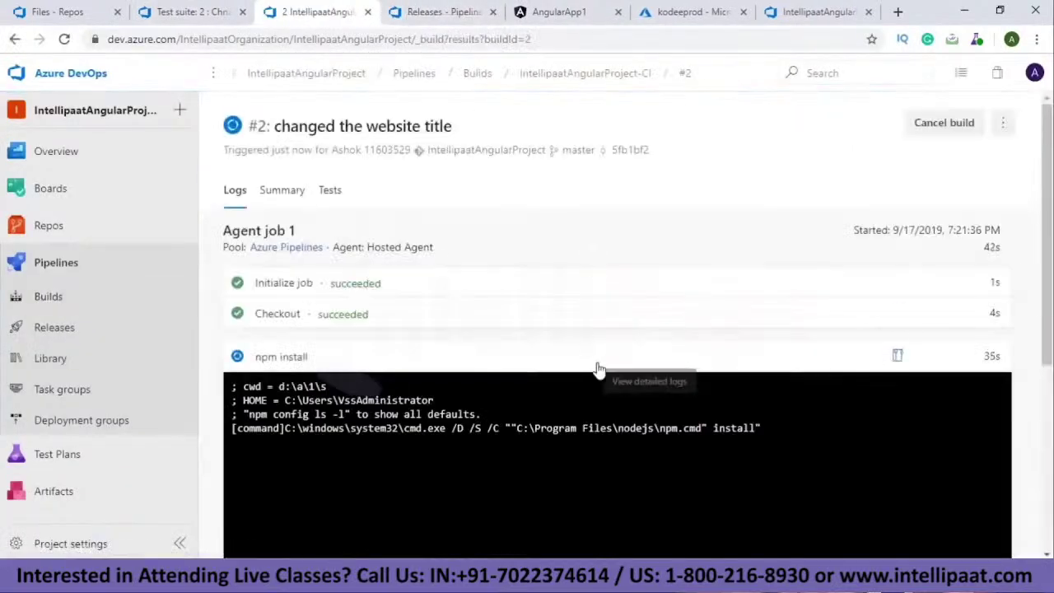
{"action": "scroll", "coordinate": [577, 337], "scroll_direction": "down", "scroll_amount": 3}
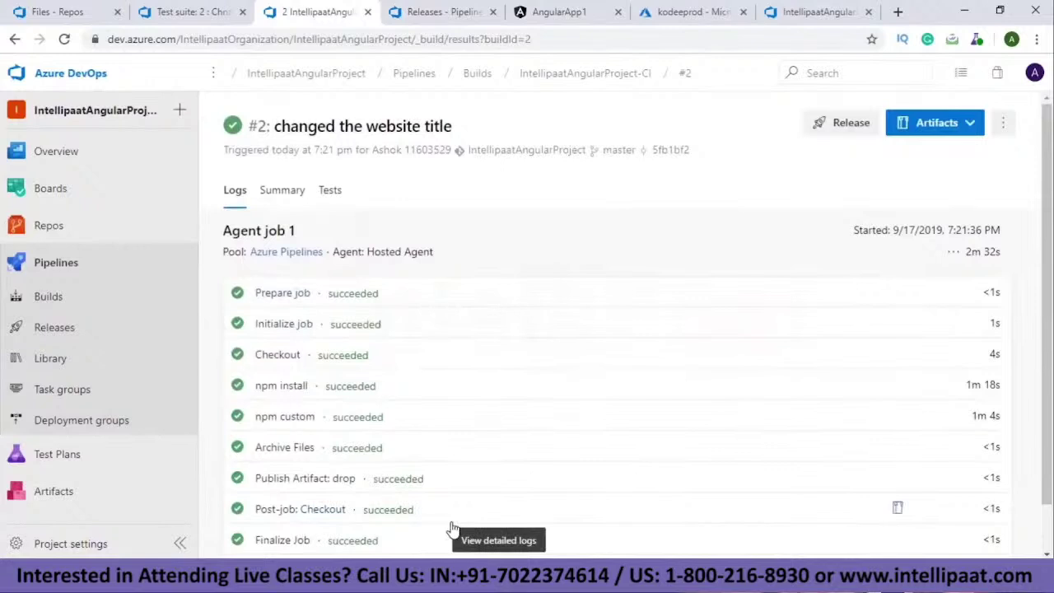
{"action": "scroll", "coordinate": [457, 531], "scroll_direction": "down", "scroll_amount": 1}
{"action": "scroll", "coordinate": [458, 531], "scroll_direction": "down", "scroll_amount": 1}
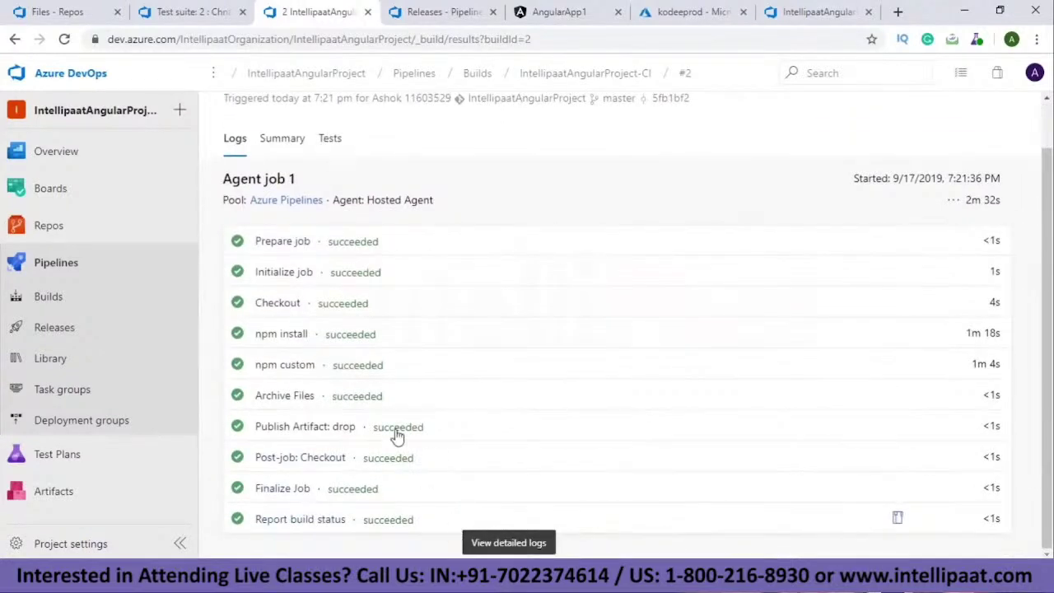
{"action": "left_click", "coordinate": [436, 11]}
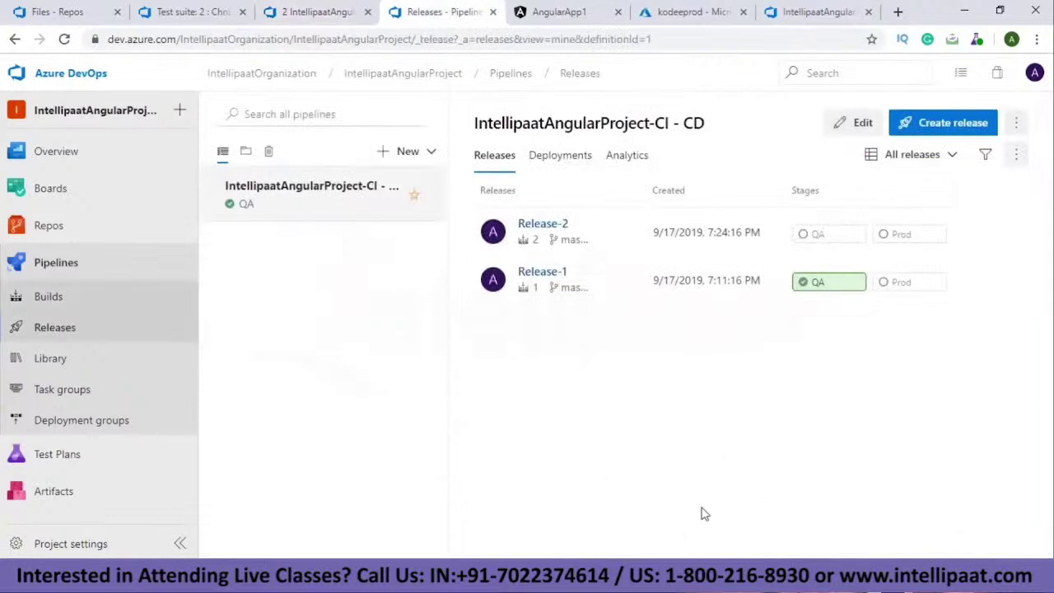
Step: Open Release-2 and look over its QA stage deployment details
{"action": "left_click", "coordinate": [545, 229]}
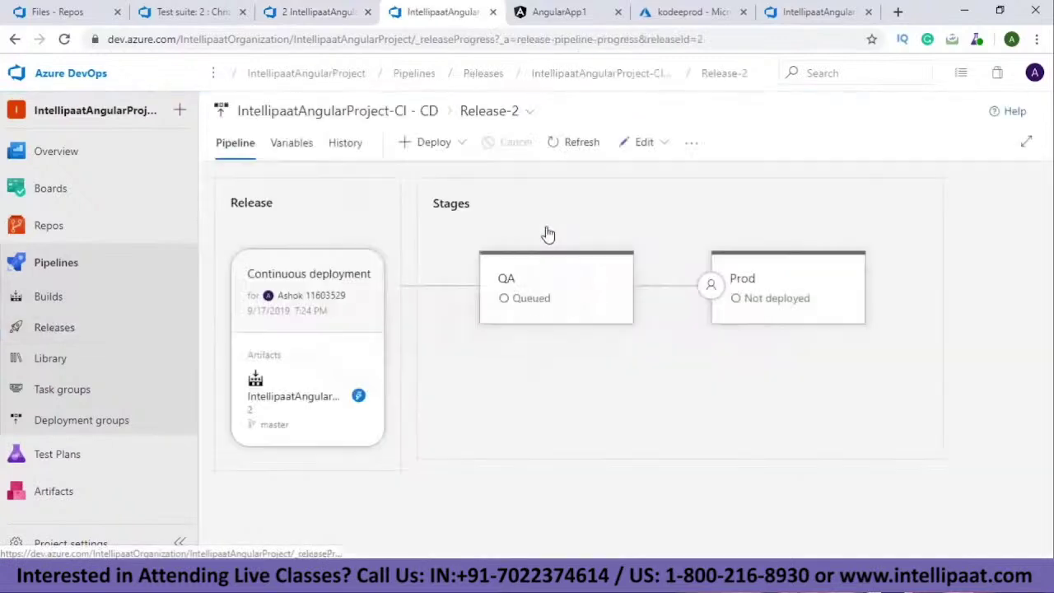
{"action": "left_click", "coordinate": [550, 282]}
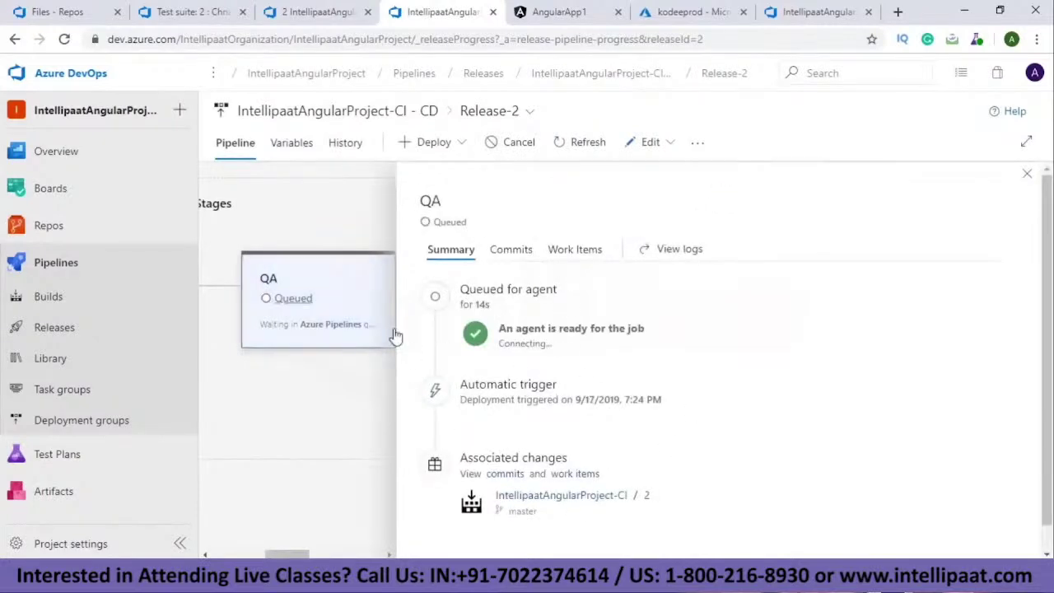
{"action": "left_click", "coordinate": [1026, 174]}
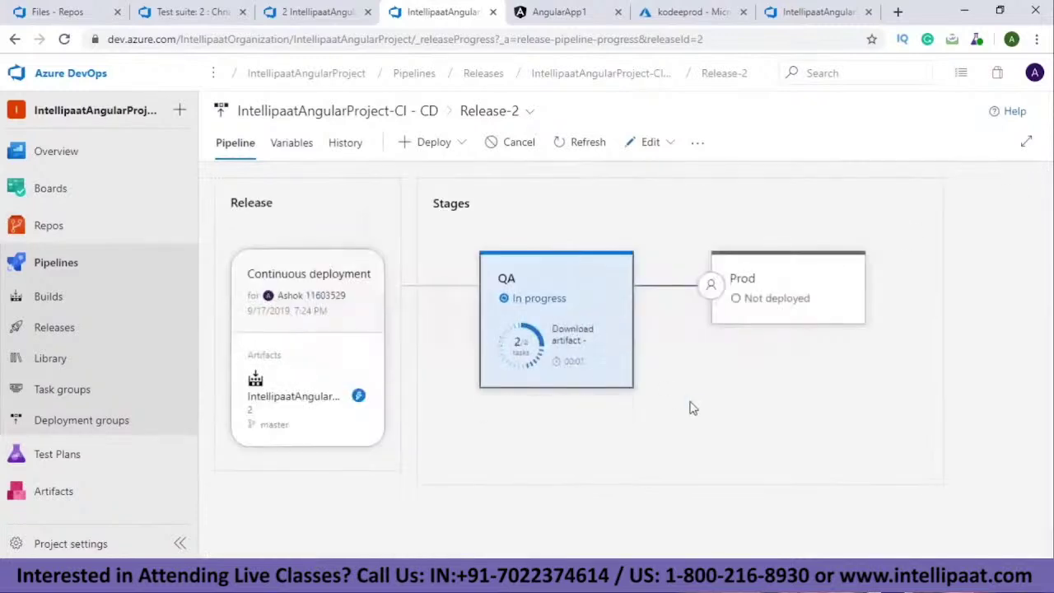
{"action": "key", "text": "ctrl+Tab"}
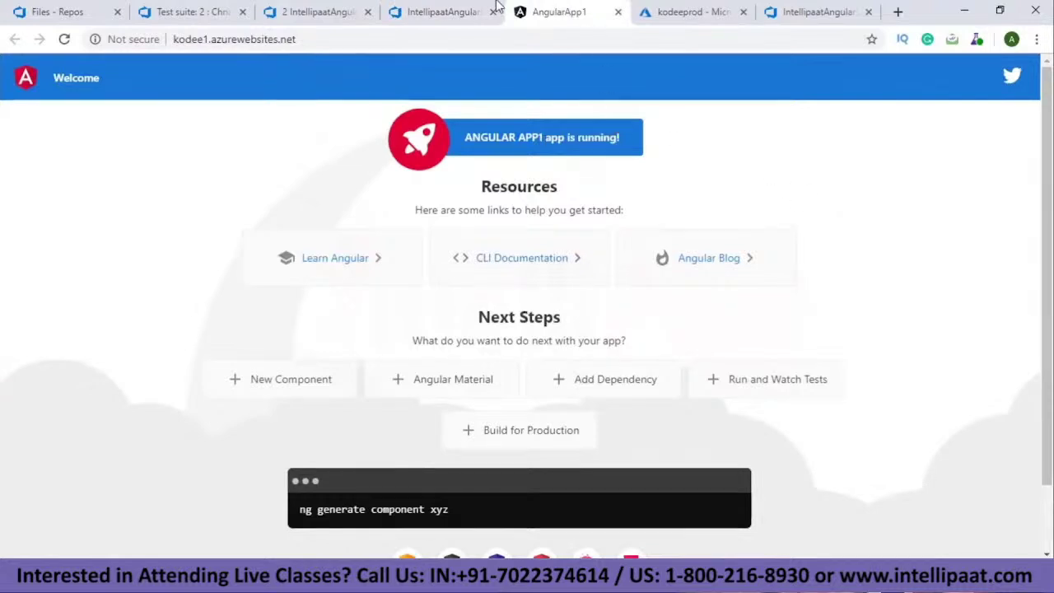
{"action": "left_click", "coordinate": [497, 7]}
Step: Inspect the QA Deploy Azure App Service log, then reload the Angular site to check the title
{"action": "left_click", "coordinate": [600, 289]}
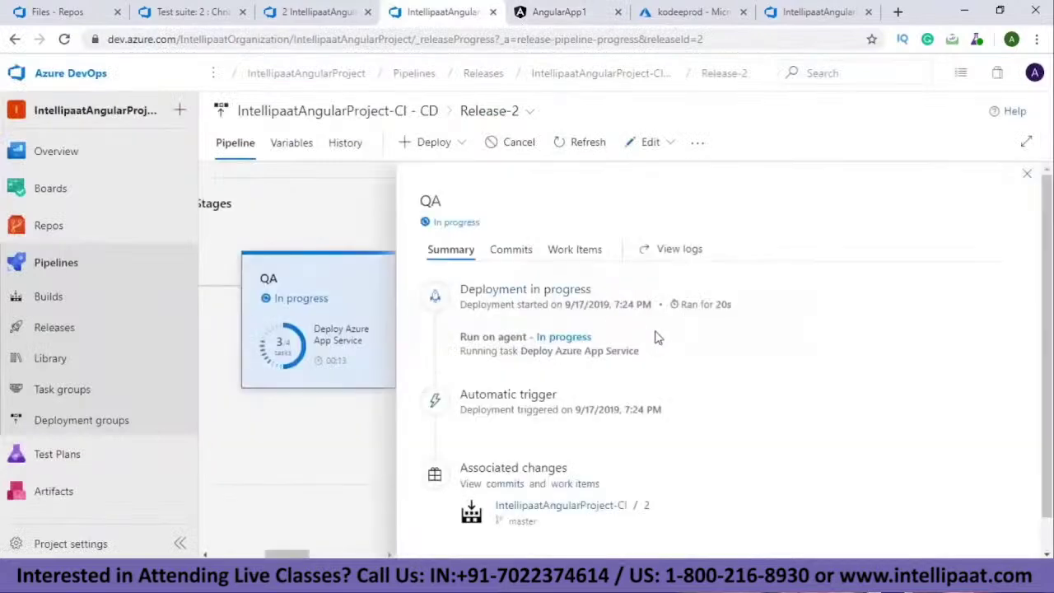
{"action": "left_click", "coordinate": [568, 290]}
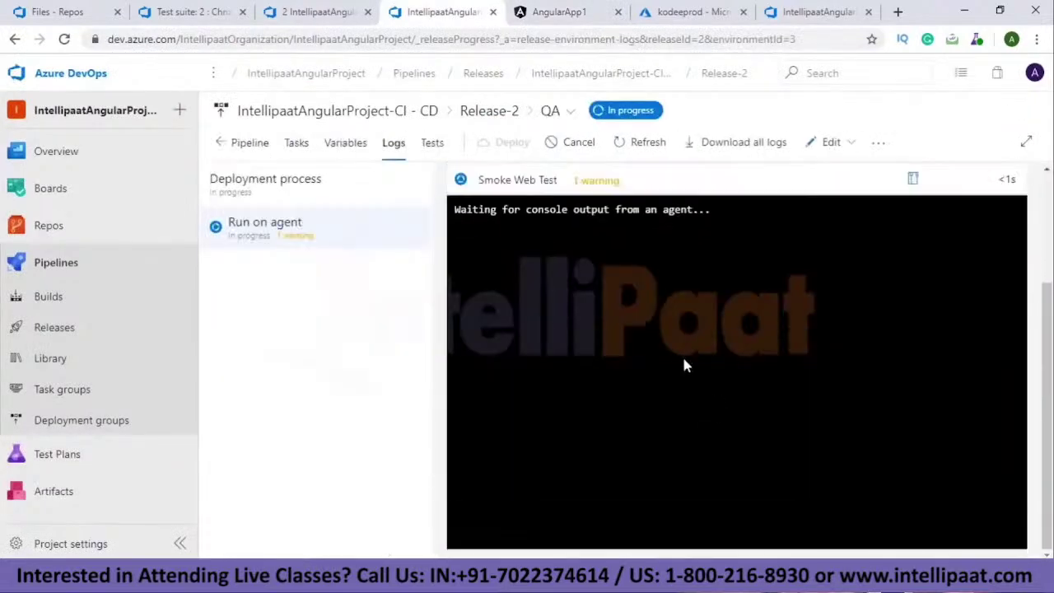
{"action": "left_click", "coordinate": [650, 301]}
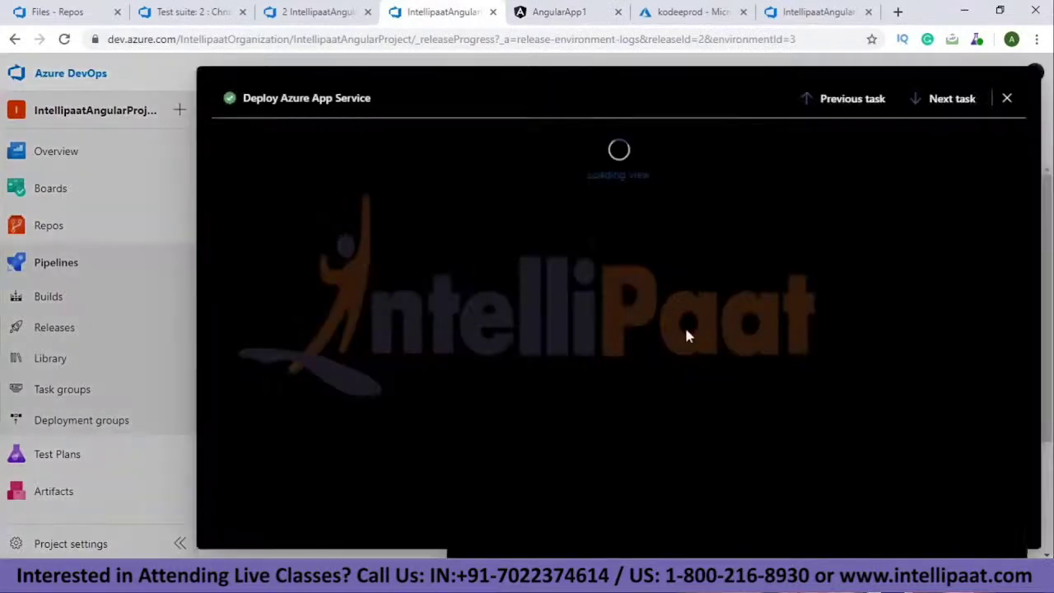
{"action": "left_click", "coordinate": [568, 12]}
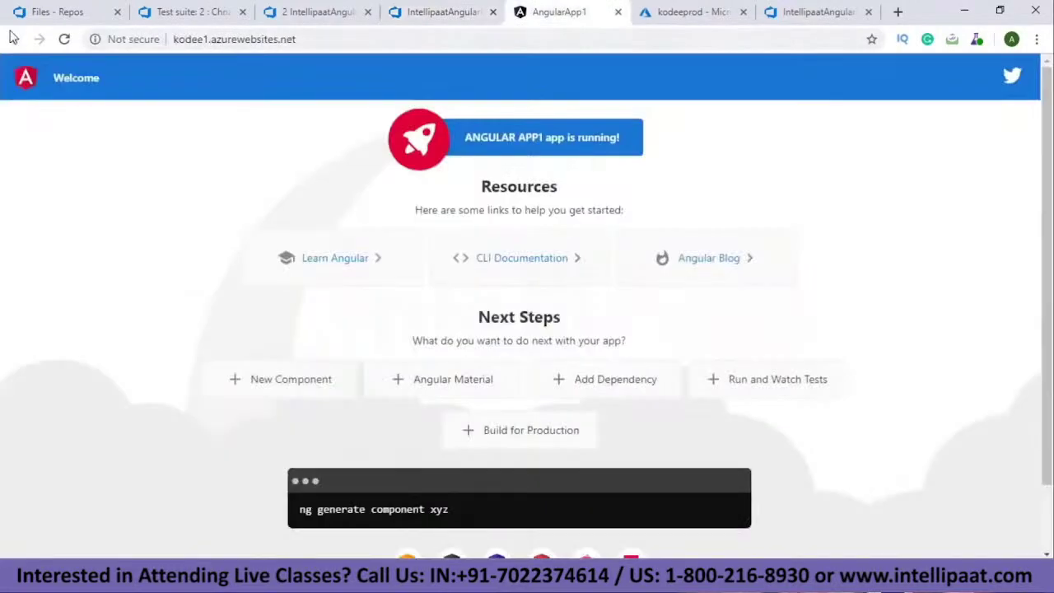
{"action": "left_click", "coordinate": [65, 38]}
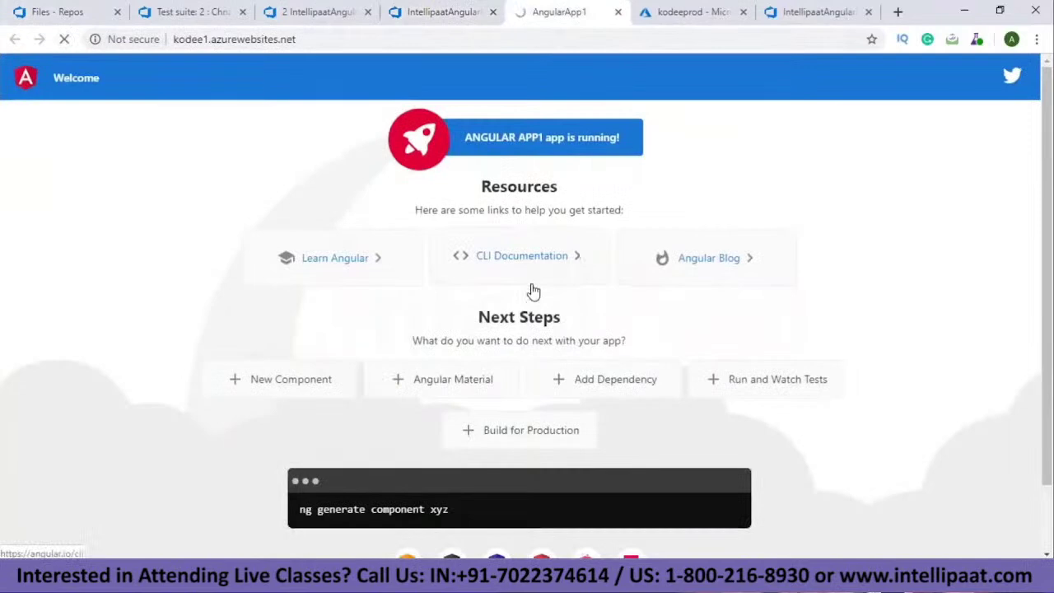
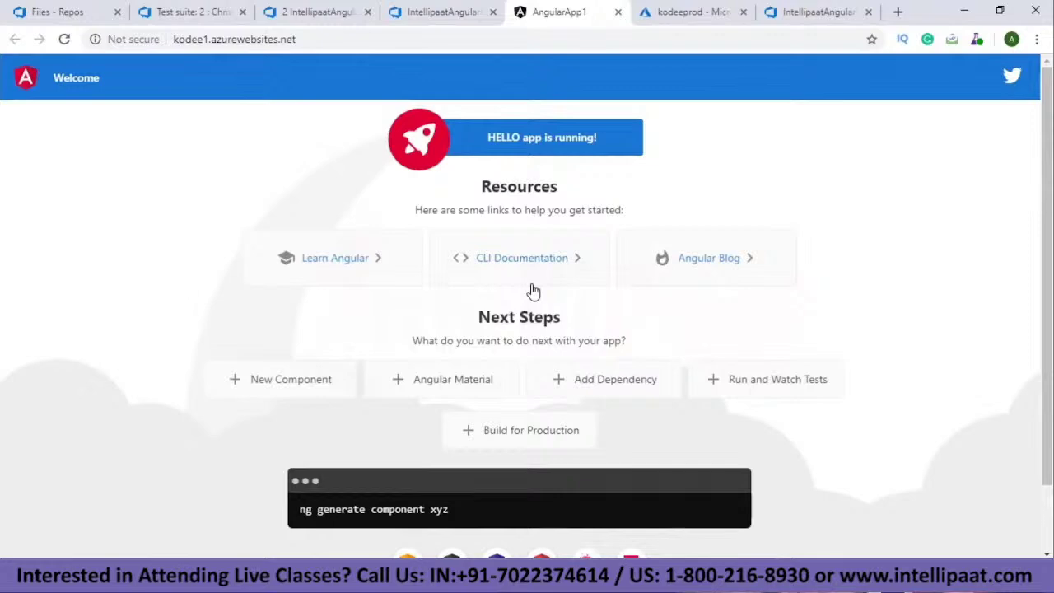
Step: Close the Deploy Azure App Service log and QA summary to show Release-2's stages
{"action": "left_click", "coordinate": [317, 11]}
{"action": "left_click", "coordinate": [442, 11]}
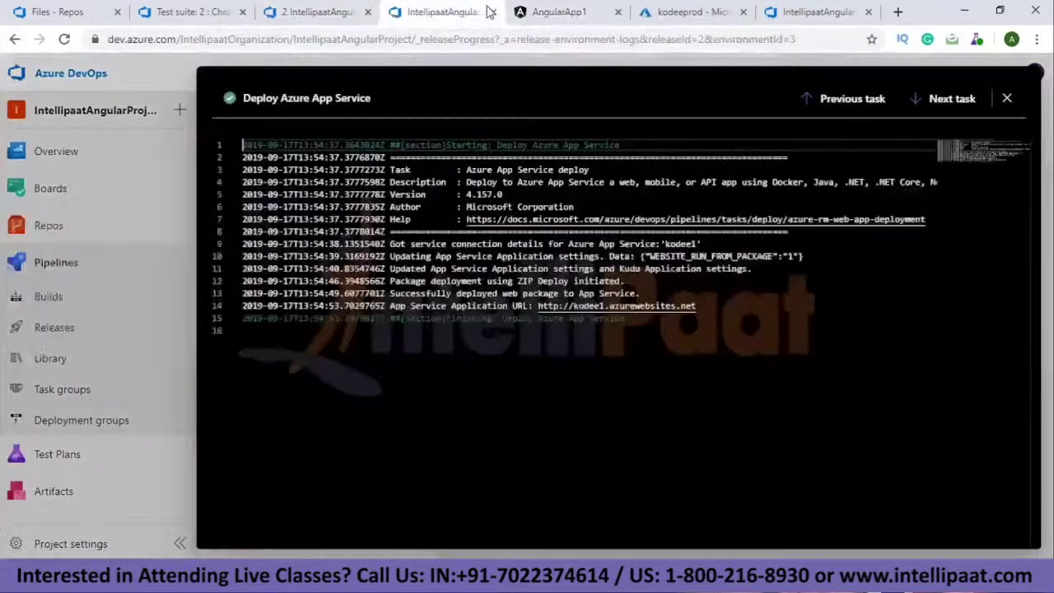
{"action": "left_click", "coordinate": [1006, 98]}
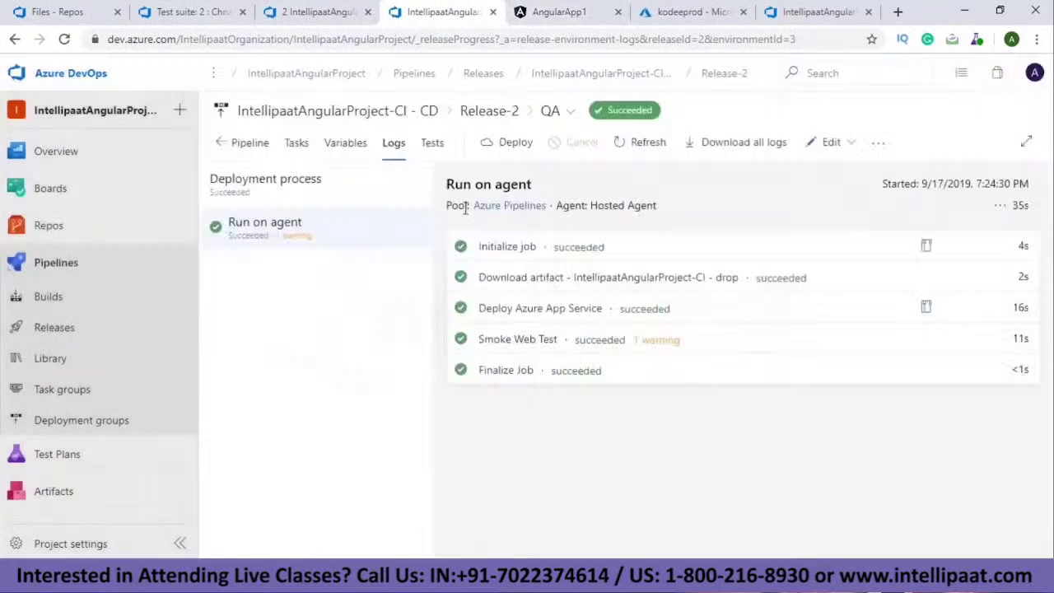
{"action": "left_click", "coordinate": [232, 148]}
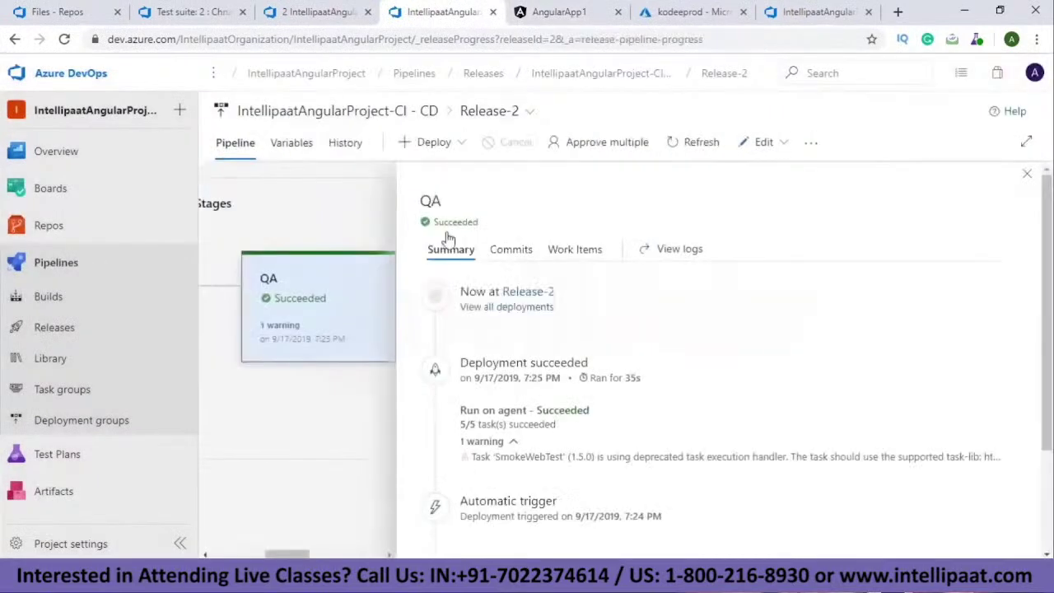
{"action": "left_click", "coordinate": [1027, 174]}
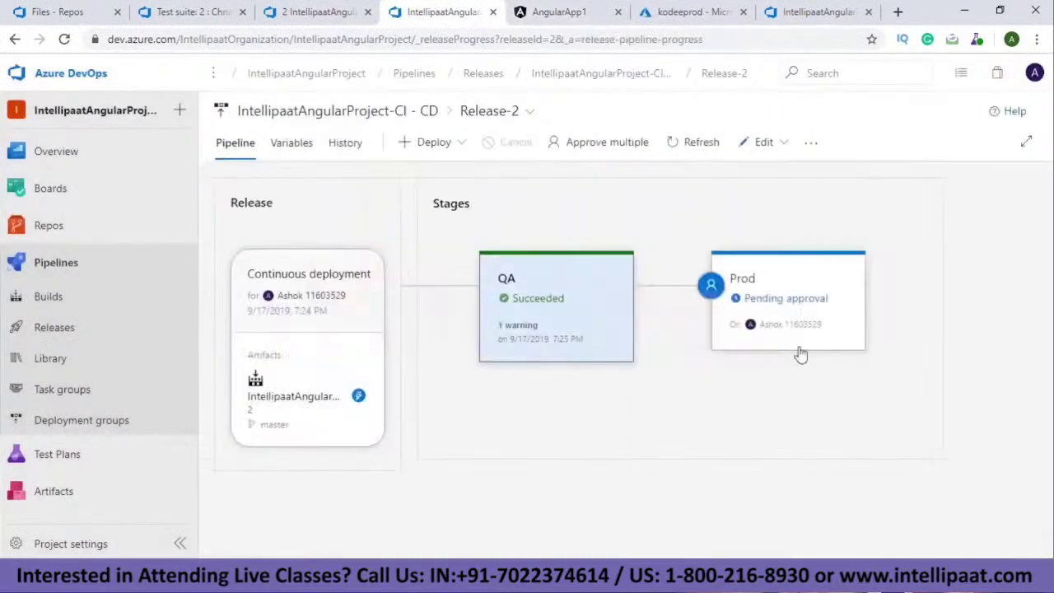
{"action": "mouse_move", "coordinate": [759, 343]}
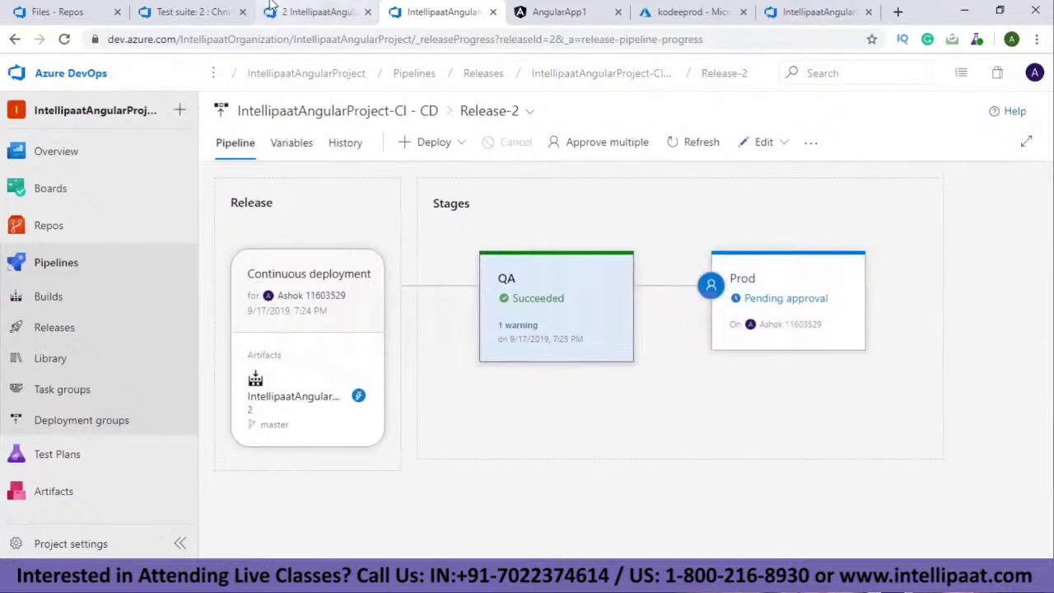
Step: Run the HELLO test suite's test cases for the web application in the test runner
{"action": "left_click", "coordinate": [192, 11]}
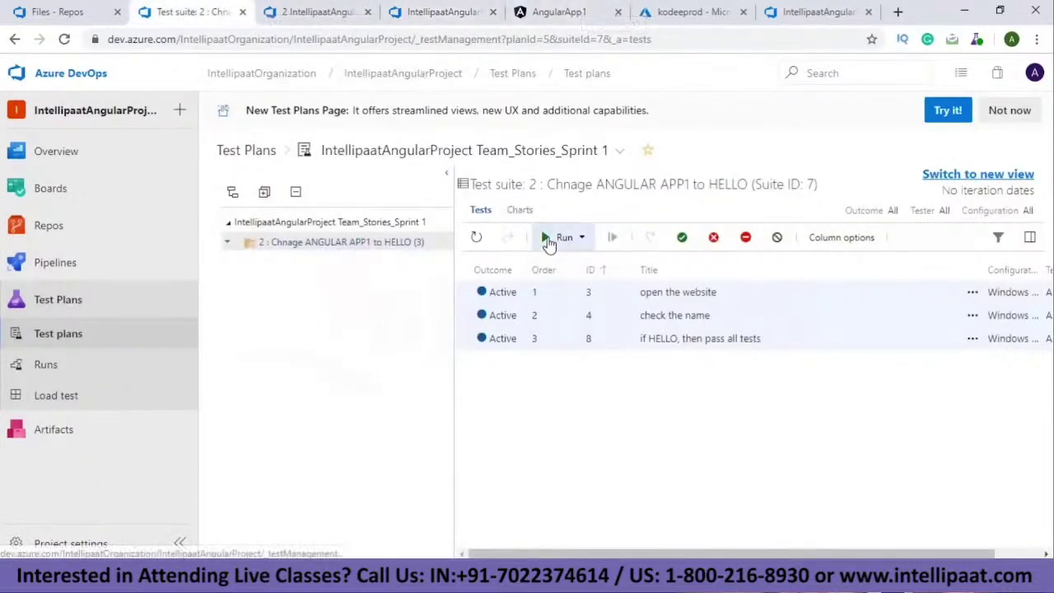
{"action": "left_click", "coordinate": [565, 237]}
{"action": "left_click", "coordinate": [483, 370]}
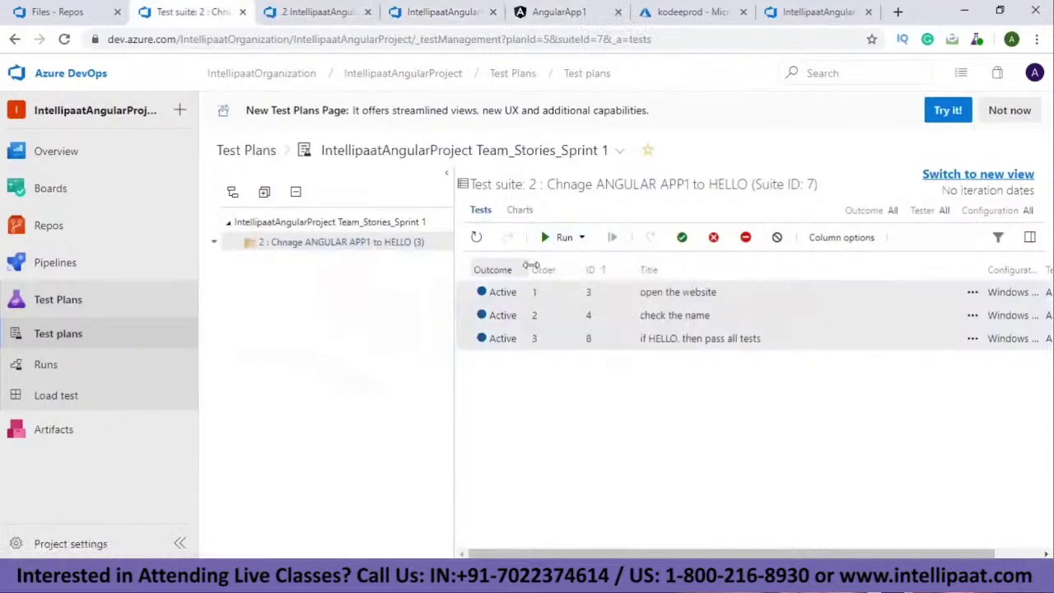
{"action": "left_click", "coordinate": [565, 237]}
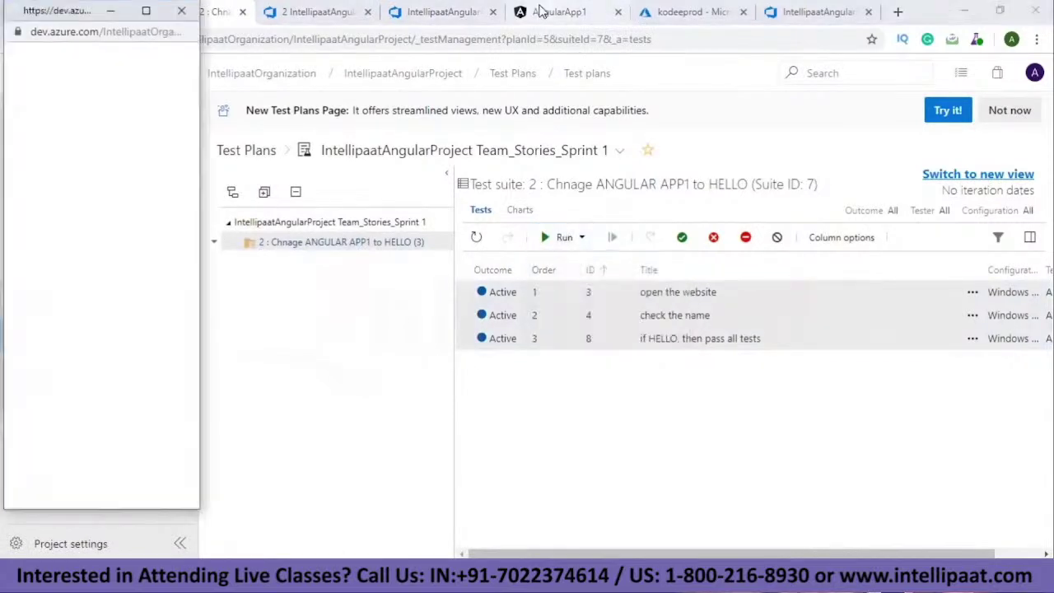
{"action": "left_click", "coordinate": [541, 11]}
{"action": "key", "text": "alt+Tab"}
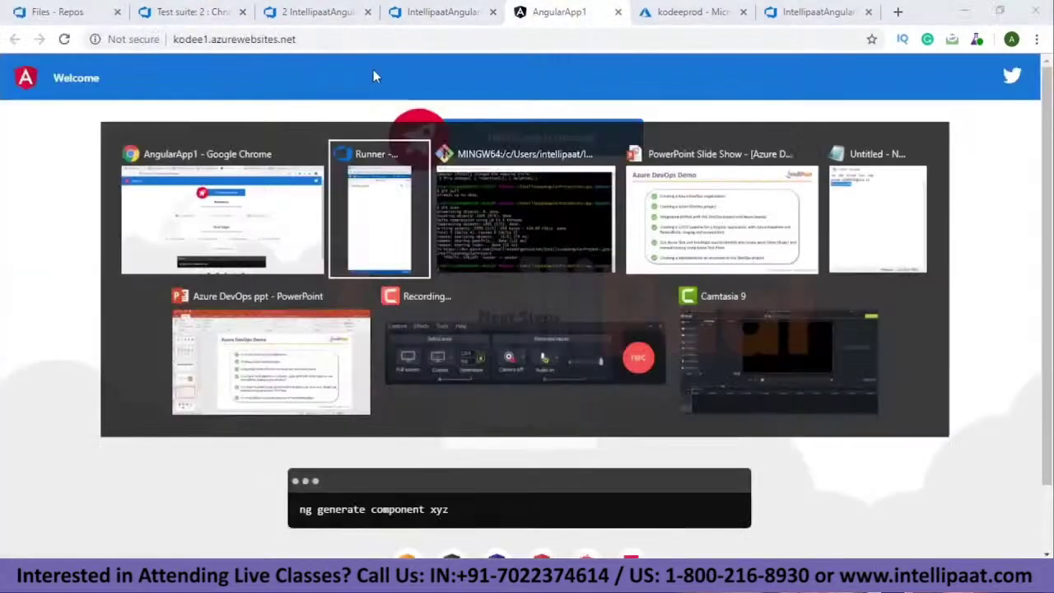
{"action": "left_click", "coordinate": [400, 197]}
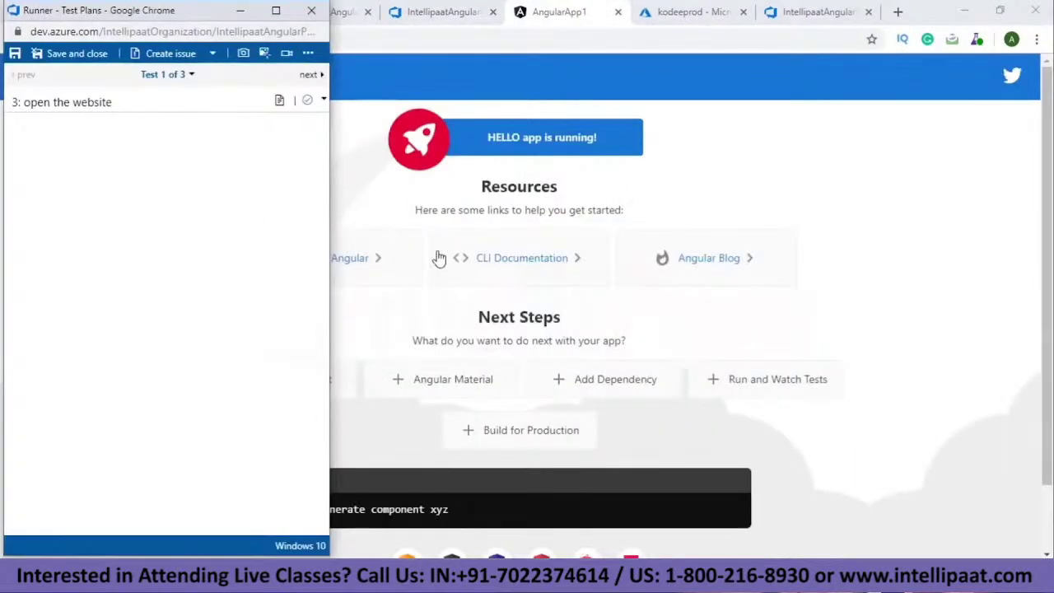
Step: Mark 'open the website', 'check the name' and the third test passed, then save and close
{"action": "left_click", "coordinate": [308, 102]}
{"action": "left_click", "coordinate": [313, 122]}
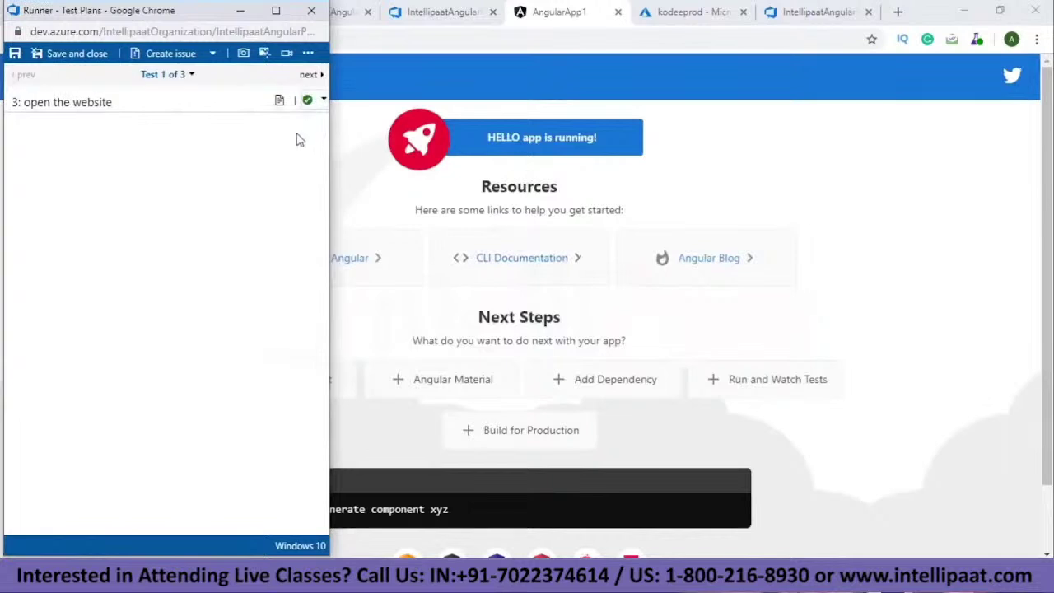
{"action": "left_click", "coordinate": [310, 75]}
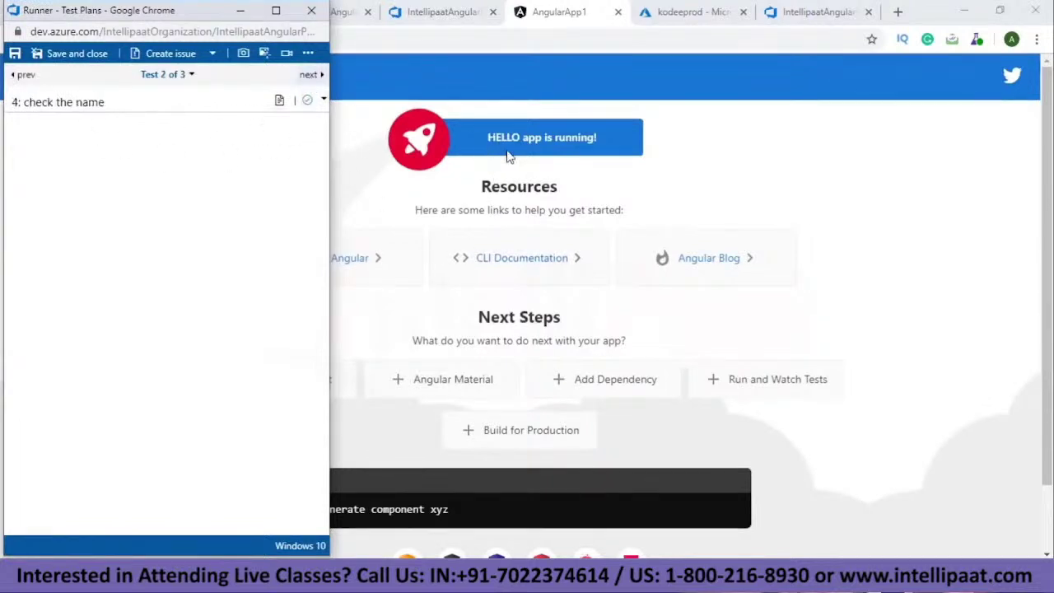
{"action": "left_click", "coordinate": [322, 99]}
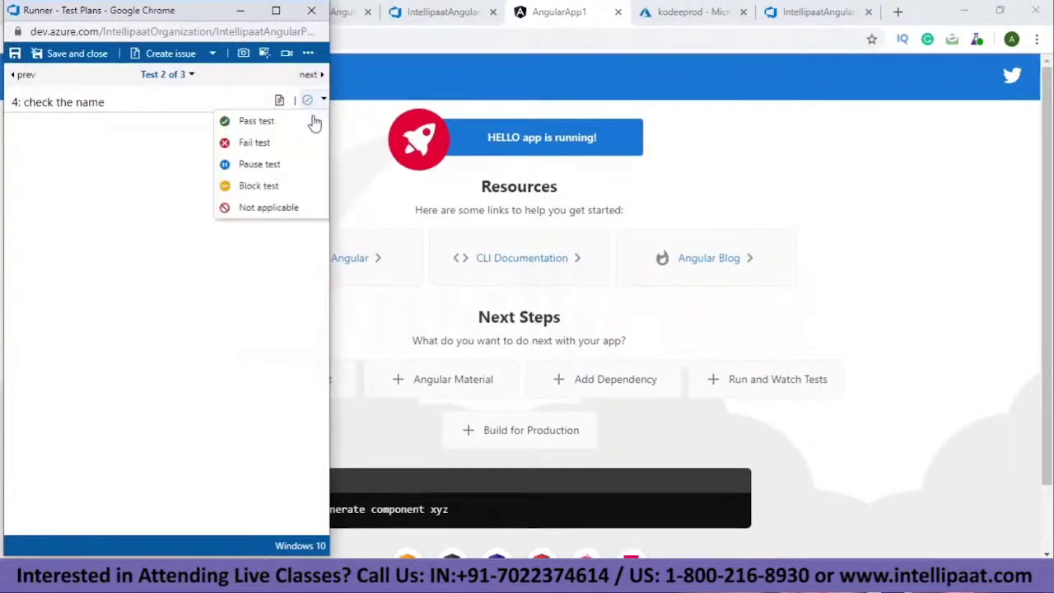
{"action": "left_click", "coordinate": [313, 121]}
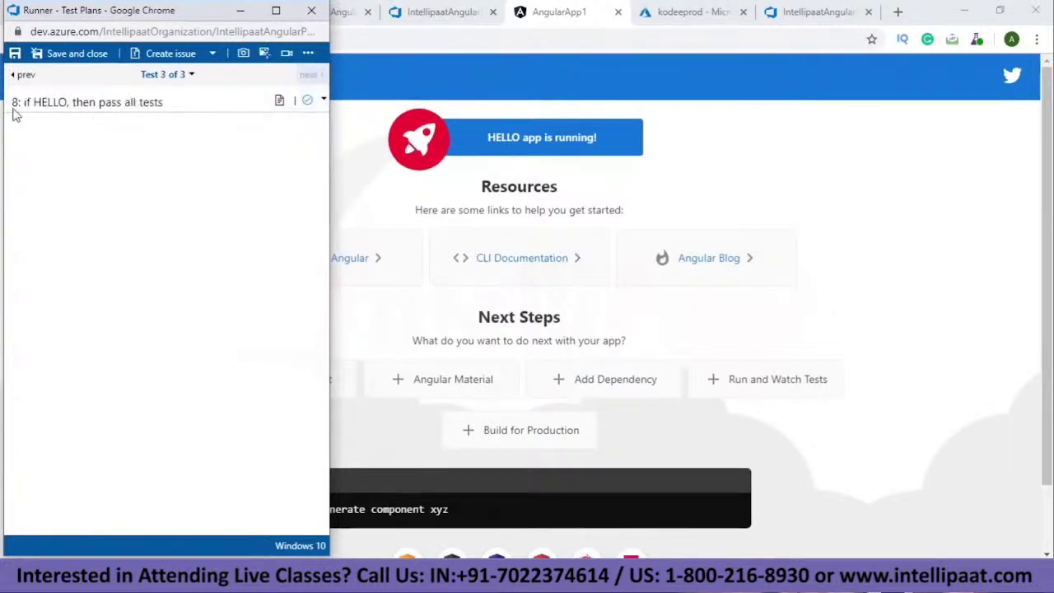
{"action": "left_click", "coordinate": [308, 100]}
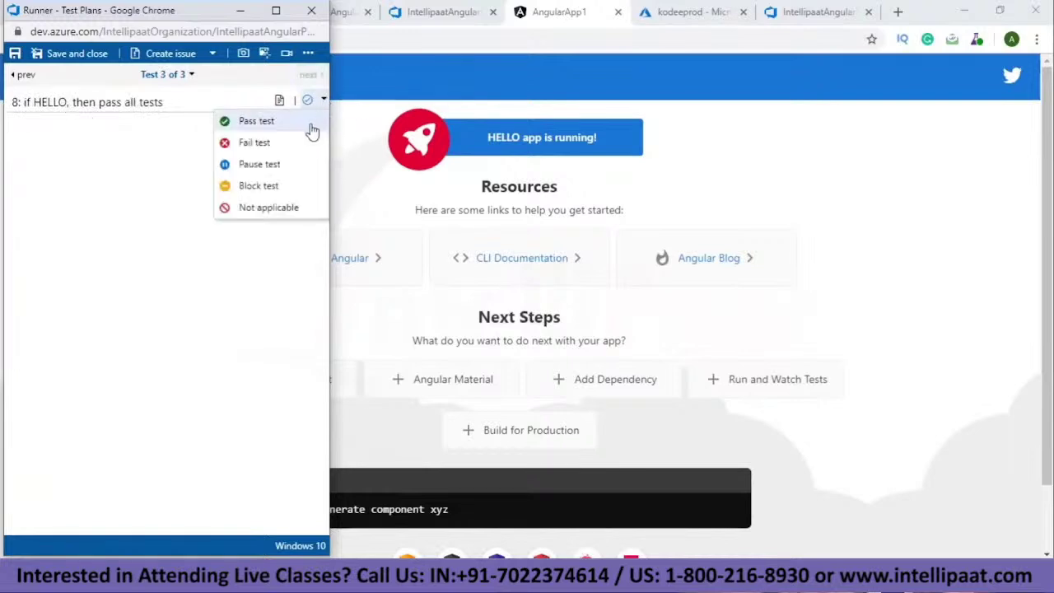
{"action": "left_click", "coordinate": [311, 120]}
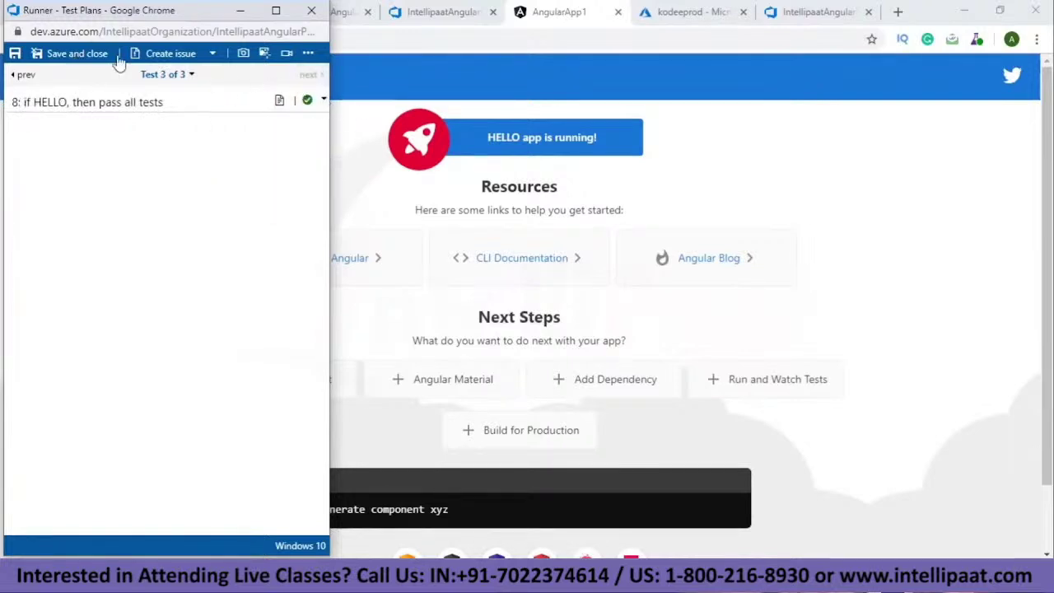
{"action": "left_click", "coordinate": [76, 54]}
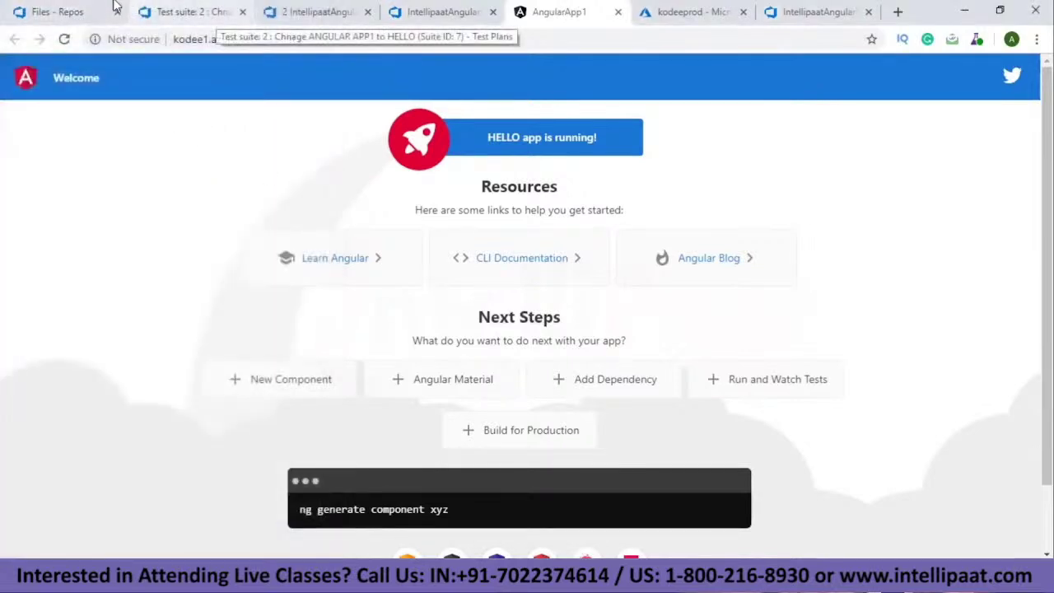
Step: Review the project Summary, Work items list and team board, then return to Release-2
{"action": "left_click", "coordinate": [75, 11]}
{"action": "left_click", "coordinate": [85, 159]}
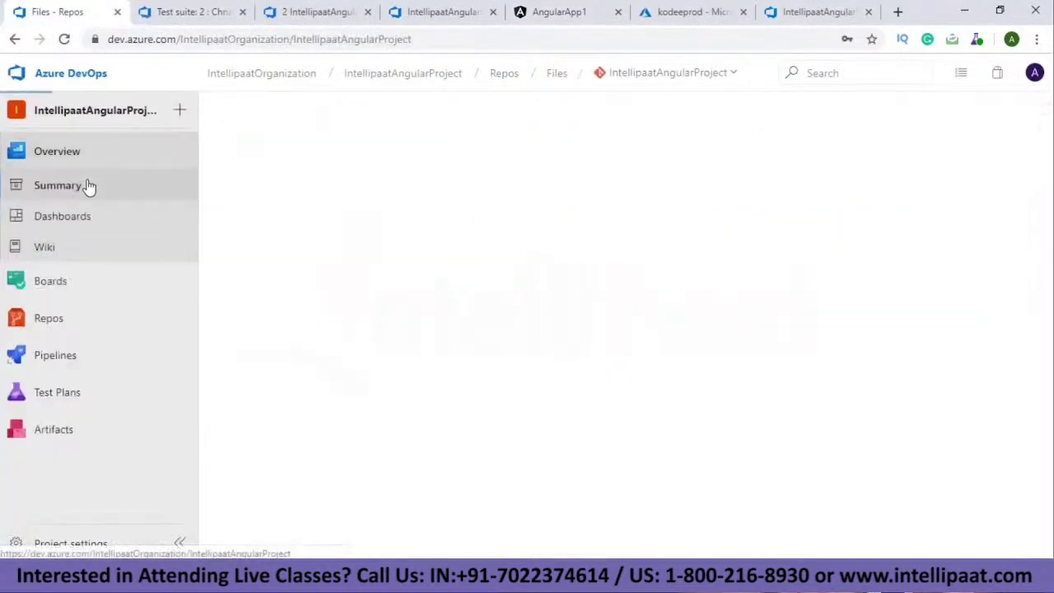
{"action": "left_click", "coordinate": [62, 277]}
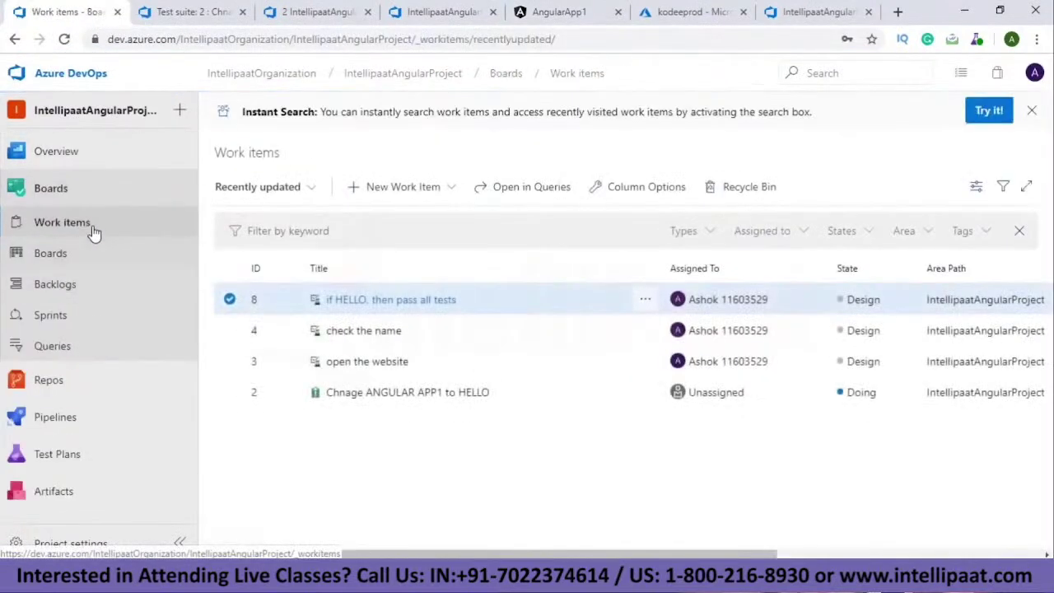
{"action": "left_click", "coordinate": [92, 251]}
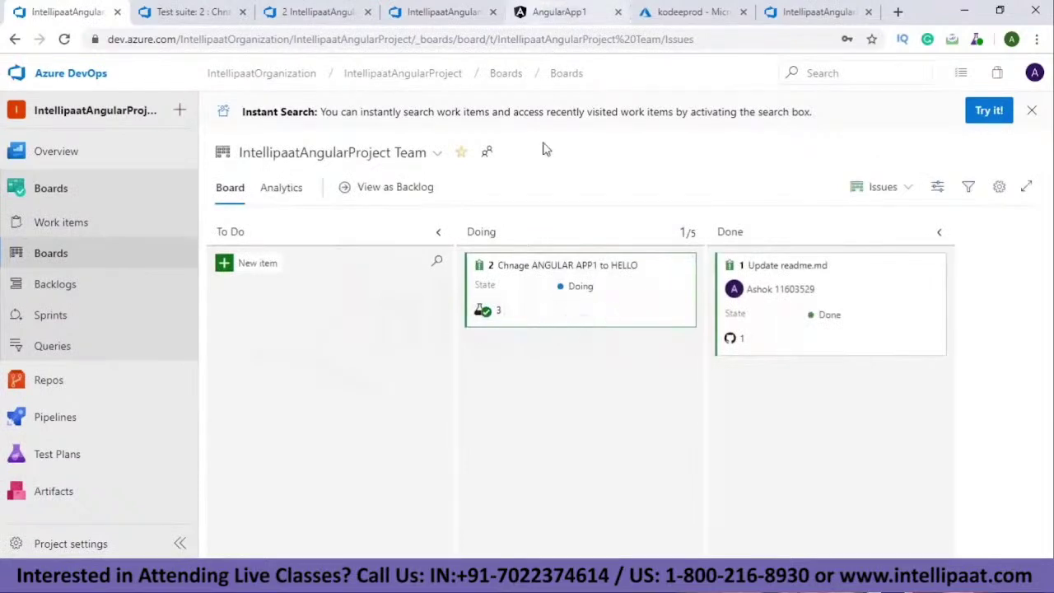
{"action": "left_click", "coordinate": [444, 13]}
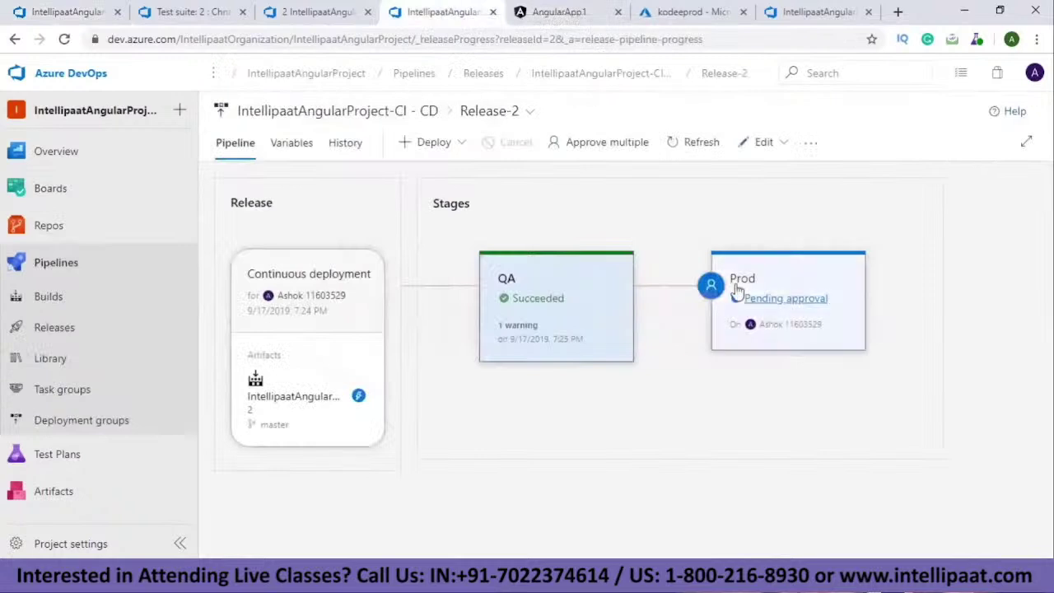
Step: Approve Release-2's Prod stage deployment and bring up the kodeeprod App Service overview
{"action": "left_click", "coordinate": [752, 369]}
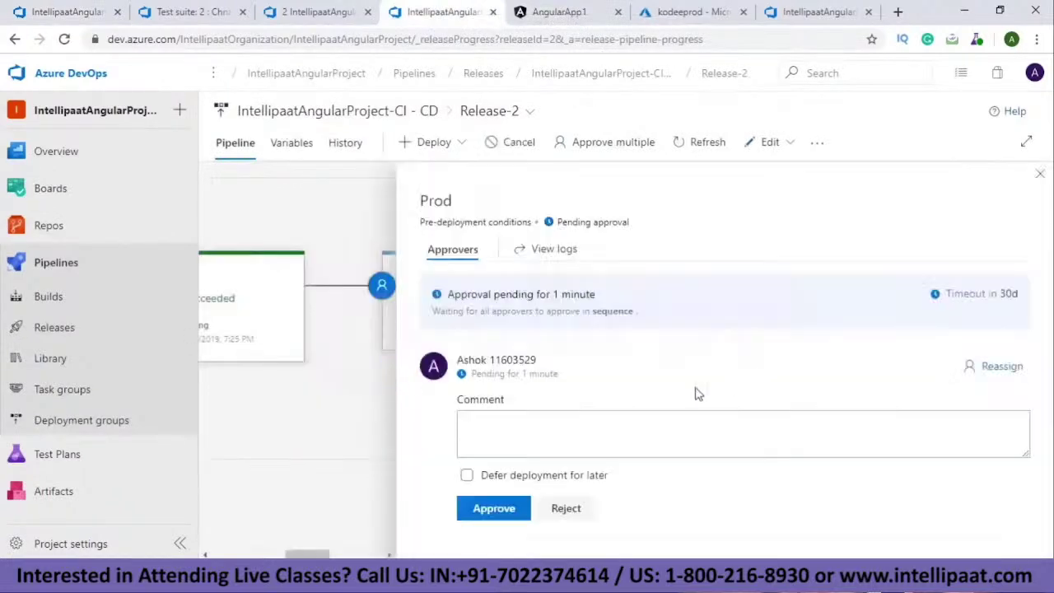
{"action": "left_click", "coordinate": [498, 510]}
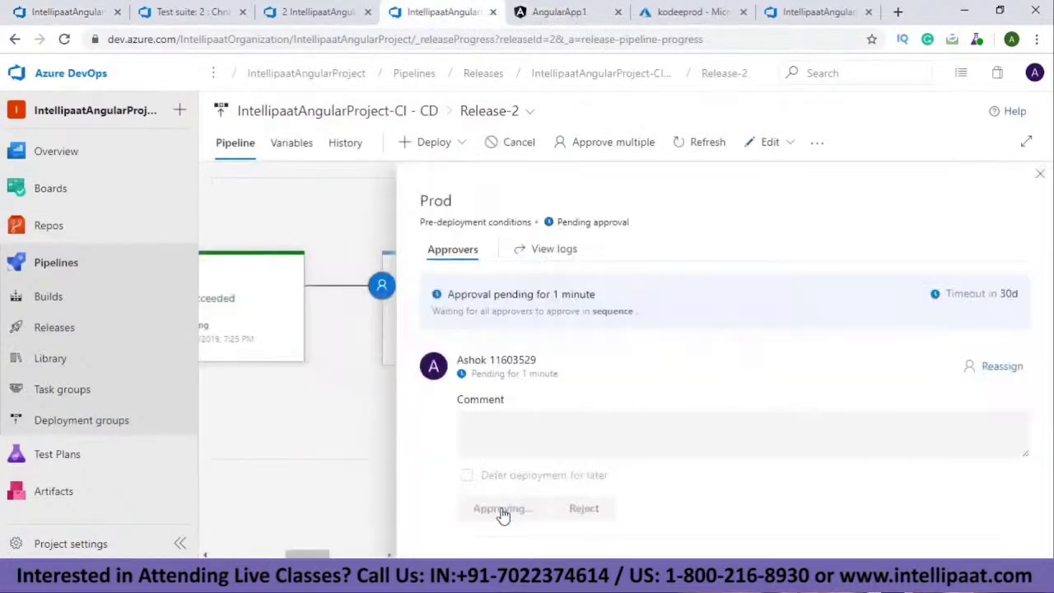
{"action": "left_click", "coordinate": [1039, 174]}
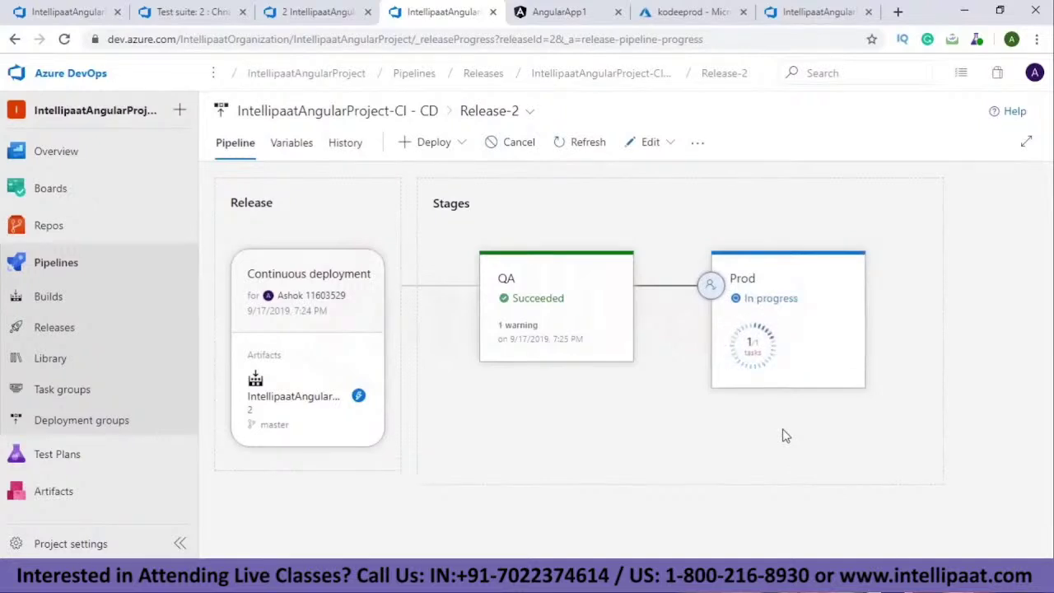
{"action": "mouse_move", "coordinate": [766, 298]}
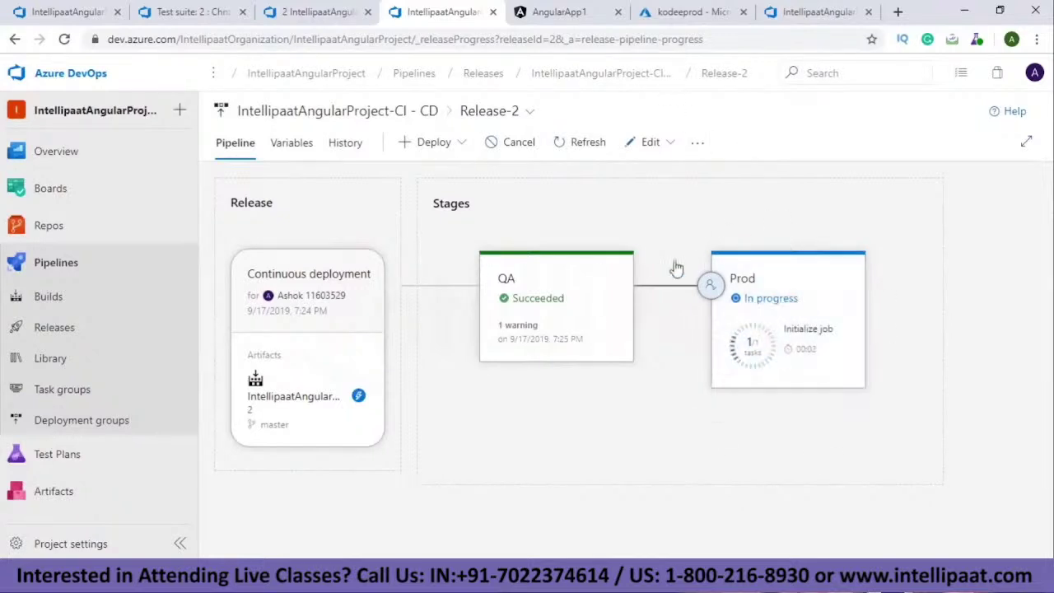
{"action": "left_click", "coordinate": [696, 12]}
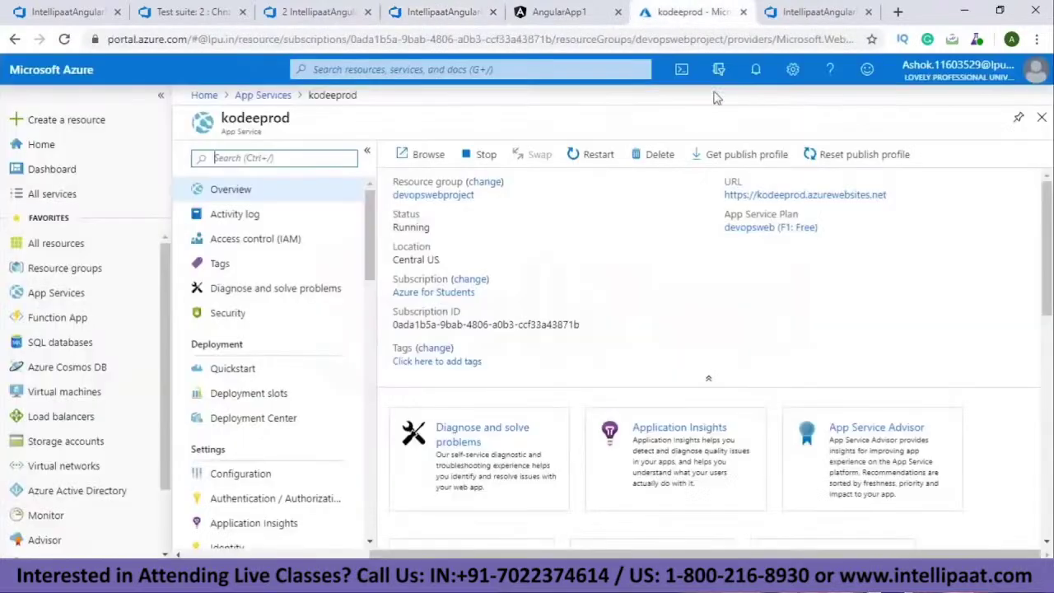
Step: Open the kodeeprod app URL and check the Prod stage's approval and Run on agent logs
{"action": "left_click", "coordinate": [790, 196]}
{"action": "left_click", "coordinate": [387, 12]}
{"action": "mouse_move", "coordinate": [779, 329]}
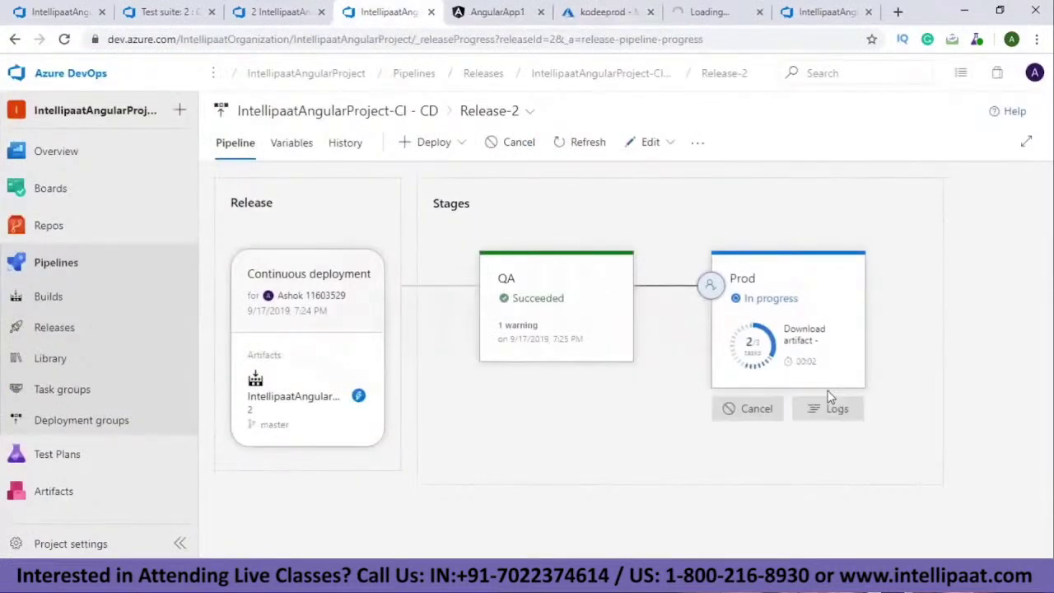
{"action": "left_click", "coordinate": [782, 328]}
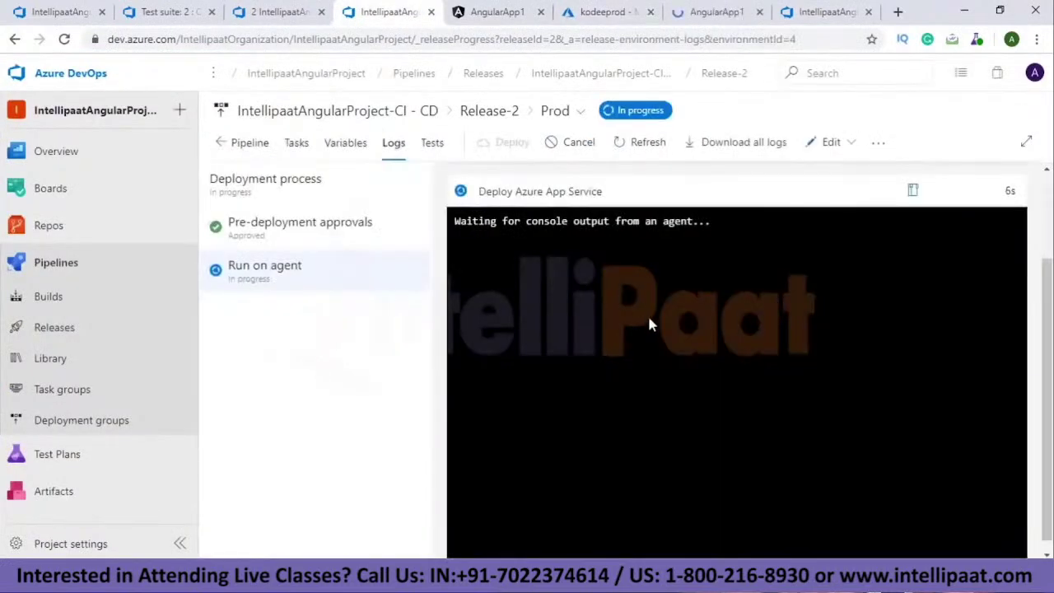
{"action": "left_click", "coordinate": [342, 237]}
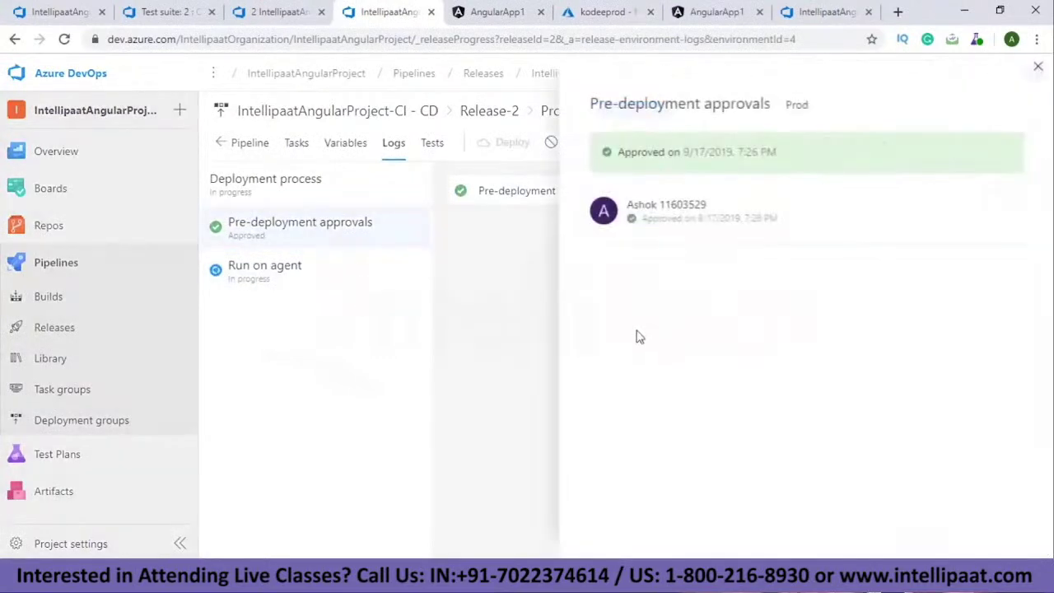
{"action": "left_click", "coordinate": [578, 211]}
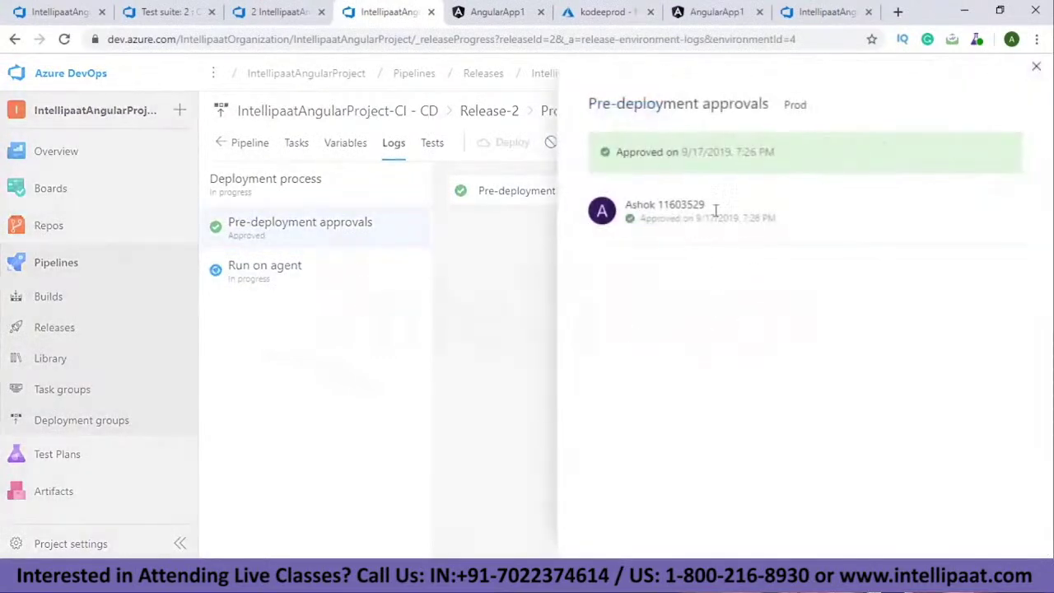
{"action": "left_click", "coordinate": [1036, 66]}
{"action": "left_click", "coordinate": [334, 289]}
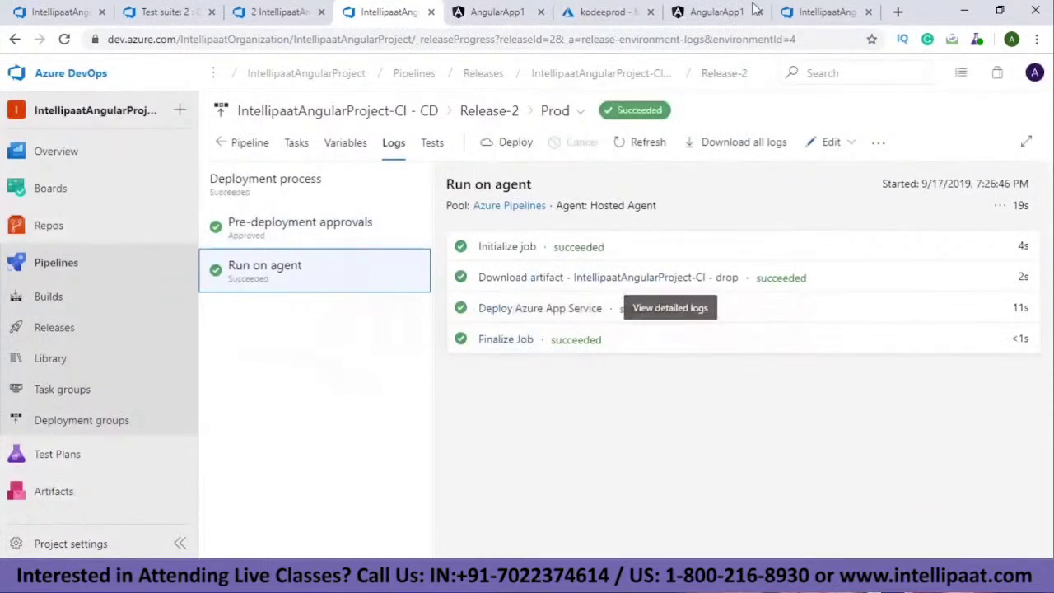
{"action": "left_click", "coordinate": [717, 12]}
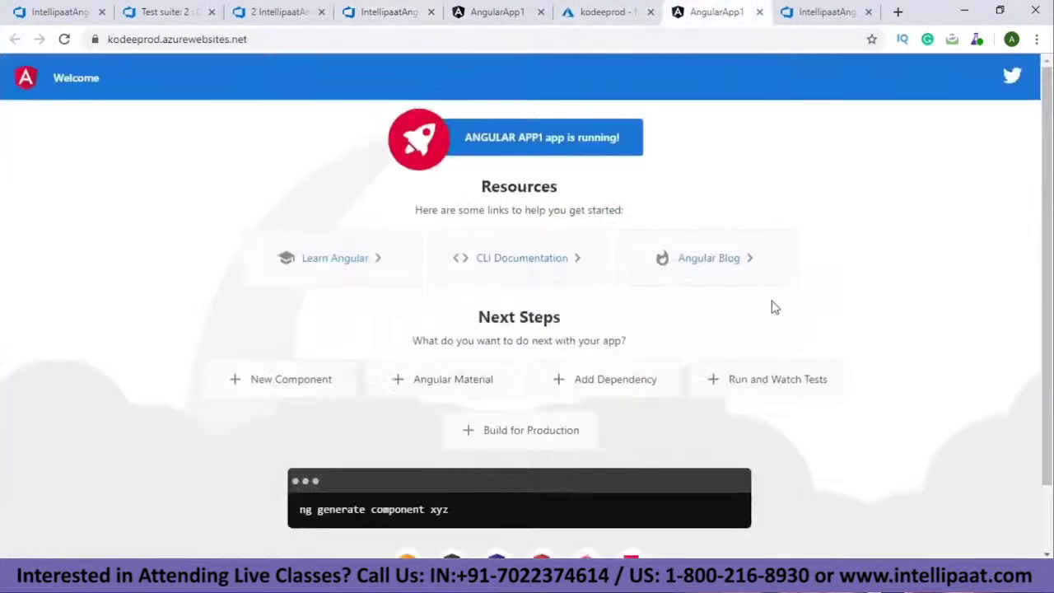
Step: Reload the kodeeprod production site until it shows HELLO app is running, then return to release logs
{"action": "left_click", "coordinate": [65, 39]}
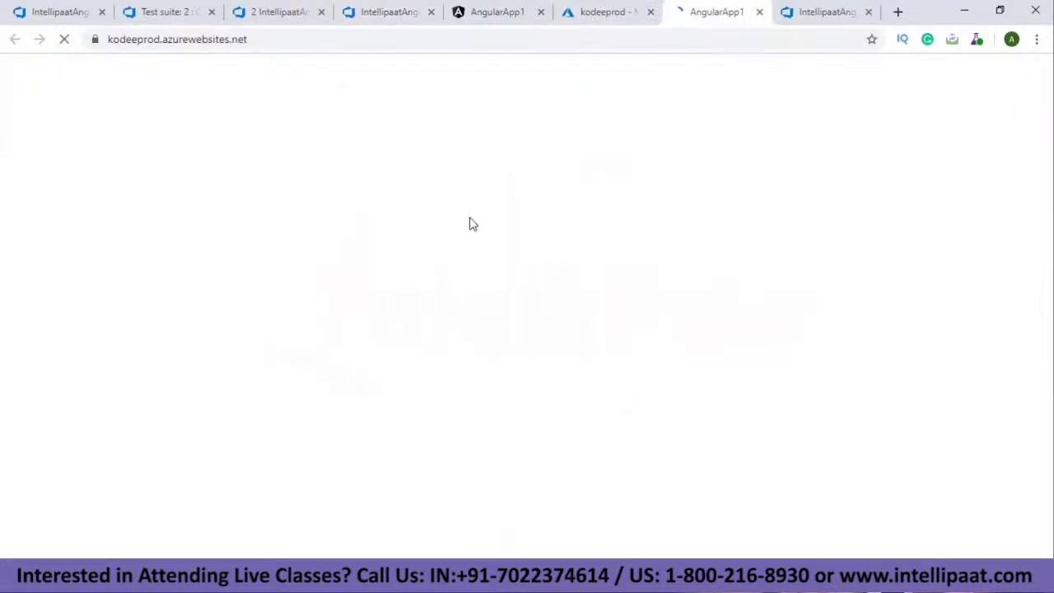
{"action": "left_click", "coordinate": [525, 10]}
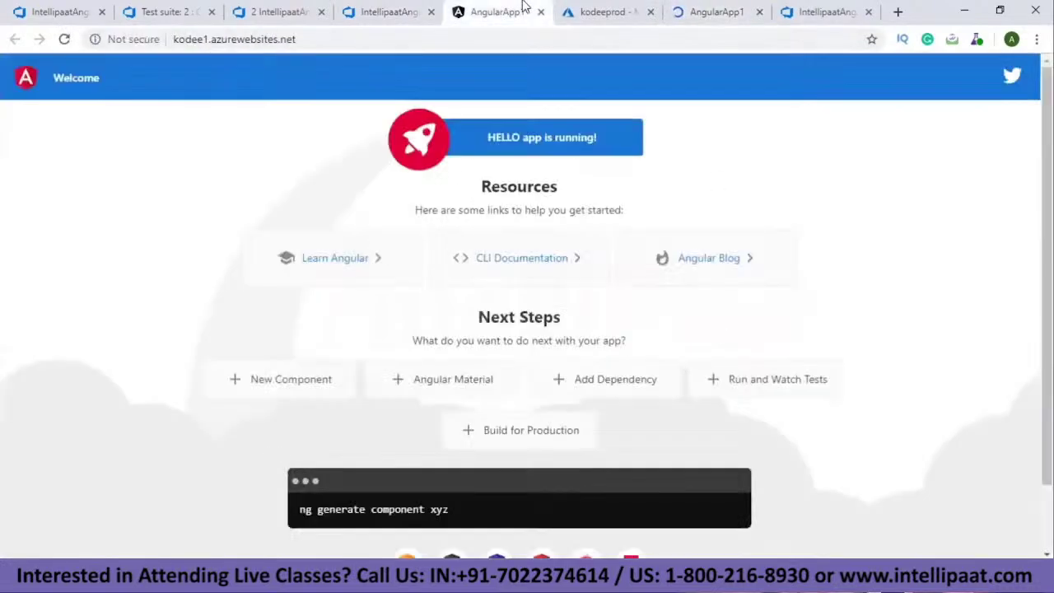
{"action": "left_click", "coordinate": [688, 8]}
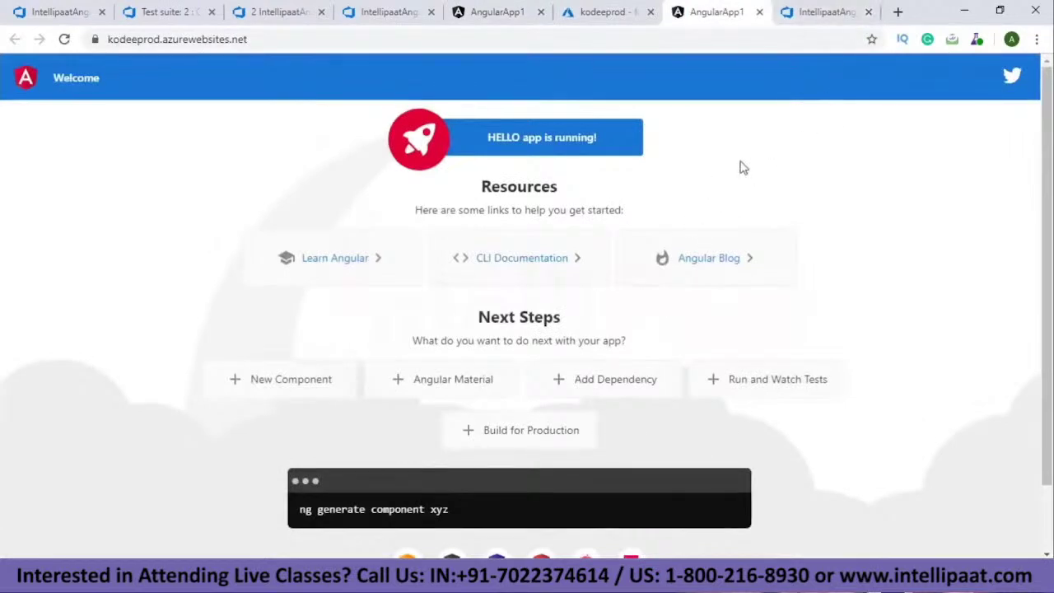
{"action": "left_click", "coordinate": [407, 10]}
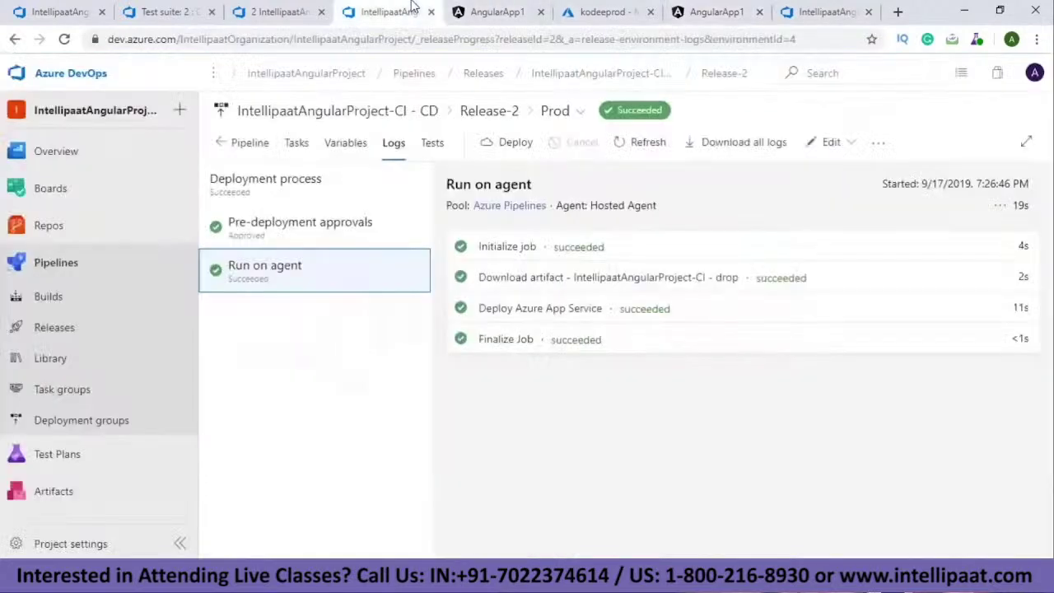
Step: Check Release-2's pipeline and test suite results, then open the recently updated Work items list
{"action": "left_click", "coordinate": [233, 145]}
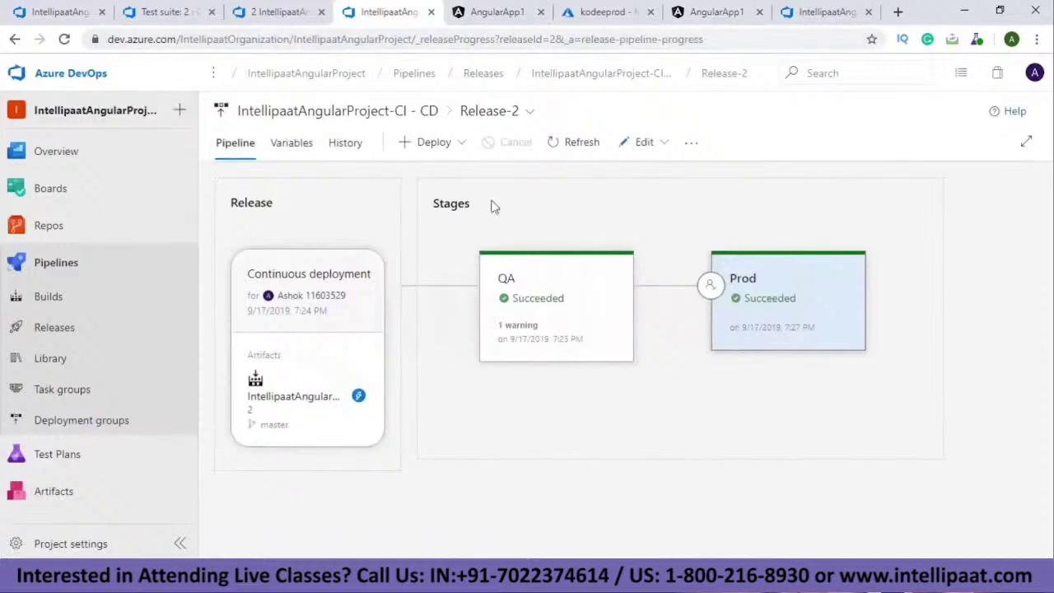
{"action": "mouse_move", "coordinate": [568, 339]}
{"action": "left_click", "coordinate": [168, 12]}
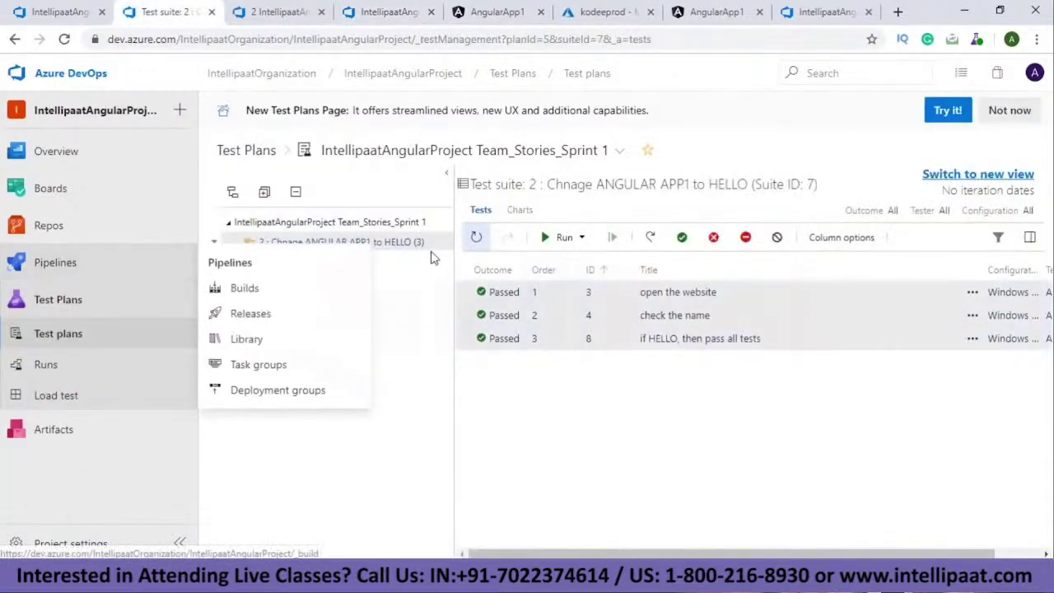
{"action": "left_click", "coordinate": [62, 197]}
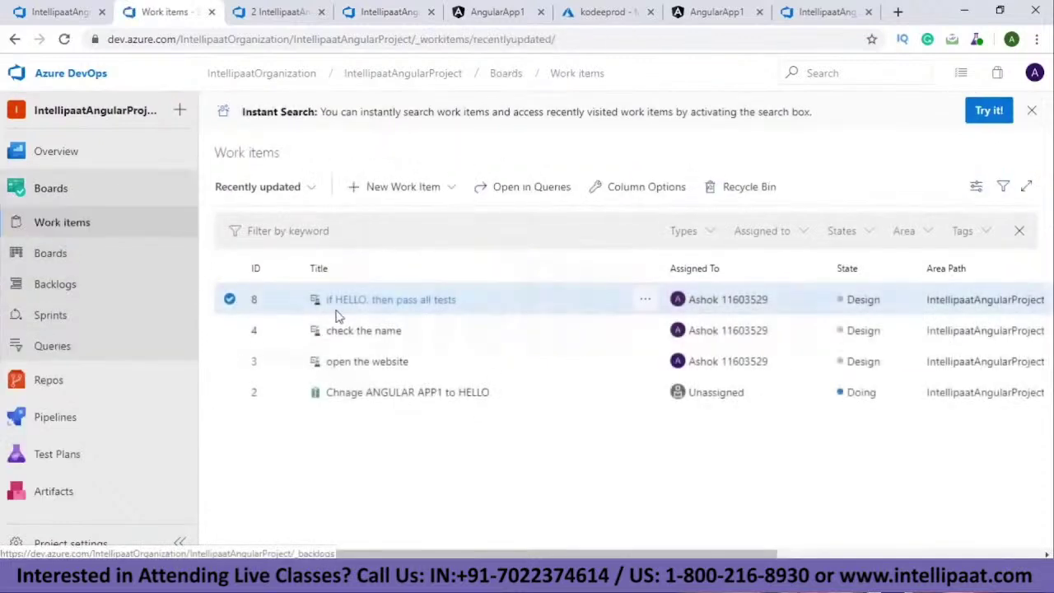
Step: Drag the 'Chnage ANGULAR APP1 to HELLO' story from Doing to Done on the team board
{"action": "left_click", "coordinate": [56, 222]}
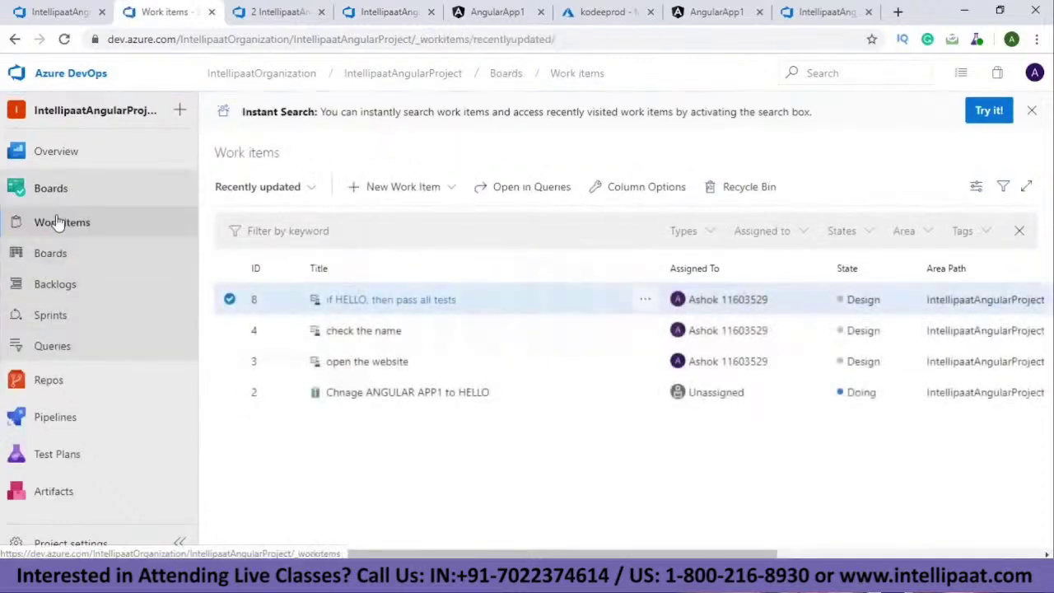
{"action": "left_click", "coordinate": [106, 267]}
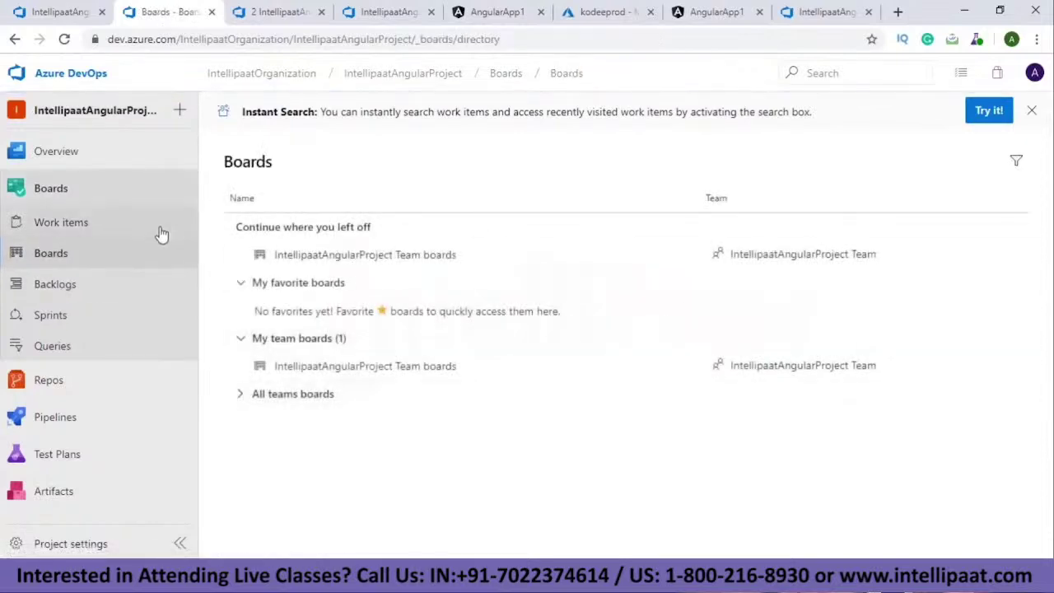
{"action": "left_click", "coordinate": [1031, 109]}
{"action": "left_click", "coordinate": [78, 222]}
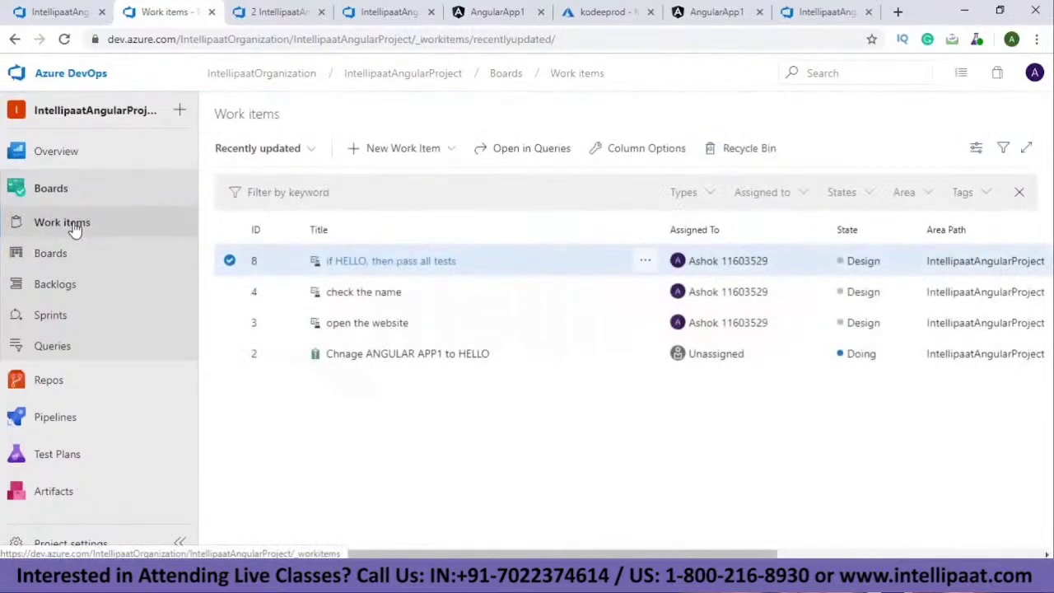
{"action": "left_click", "coordinate": [349, 354]}
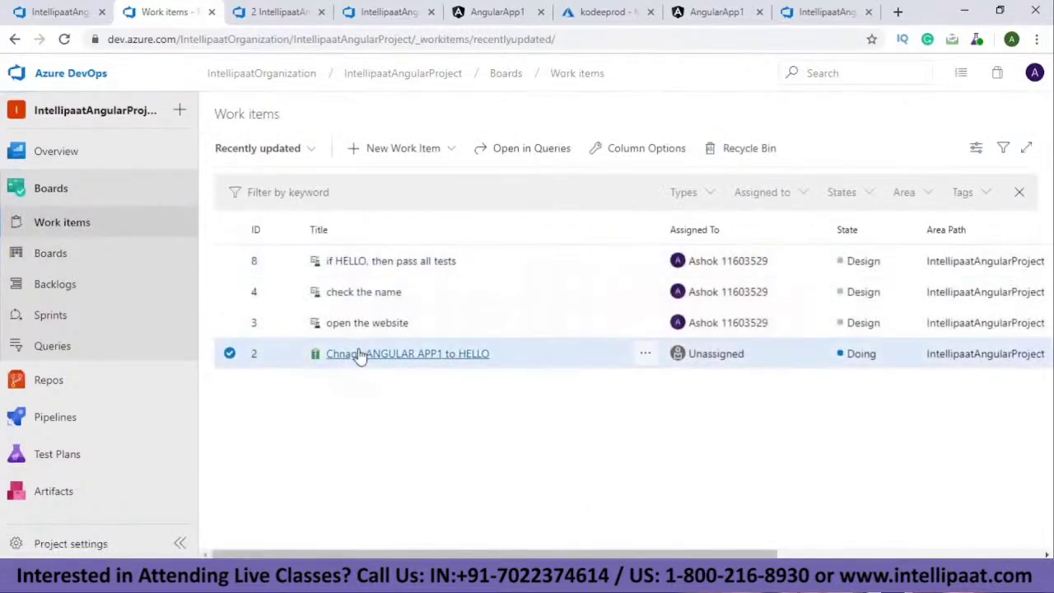
{"action": "left_click", "coordinate": [110, 251]}
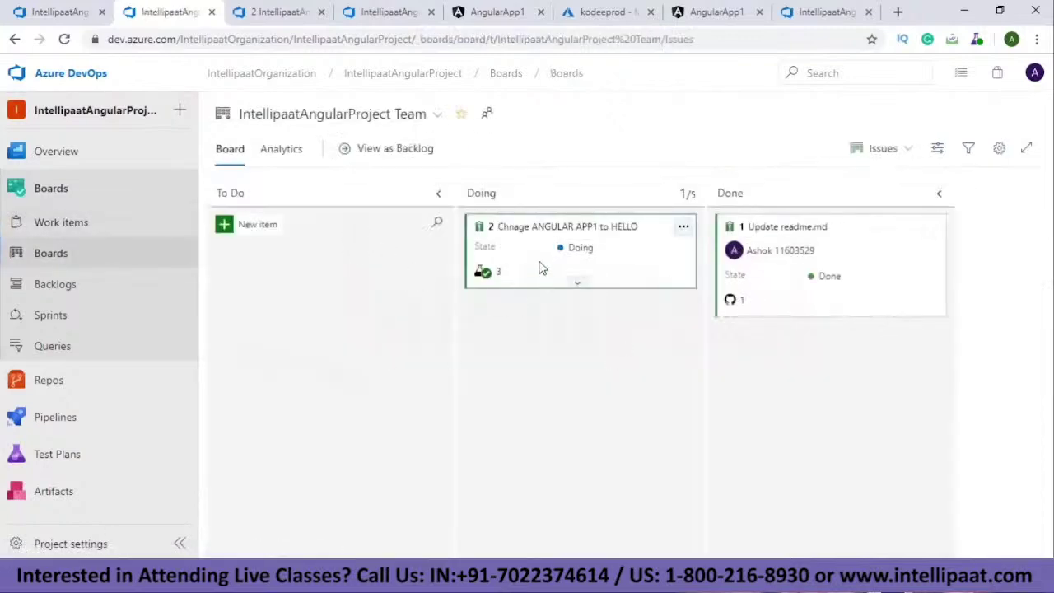
{"action": "left_click_drag", "start_coordinate": [542, 268], "coordinate": [864, 306]}
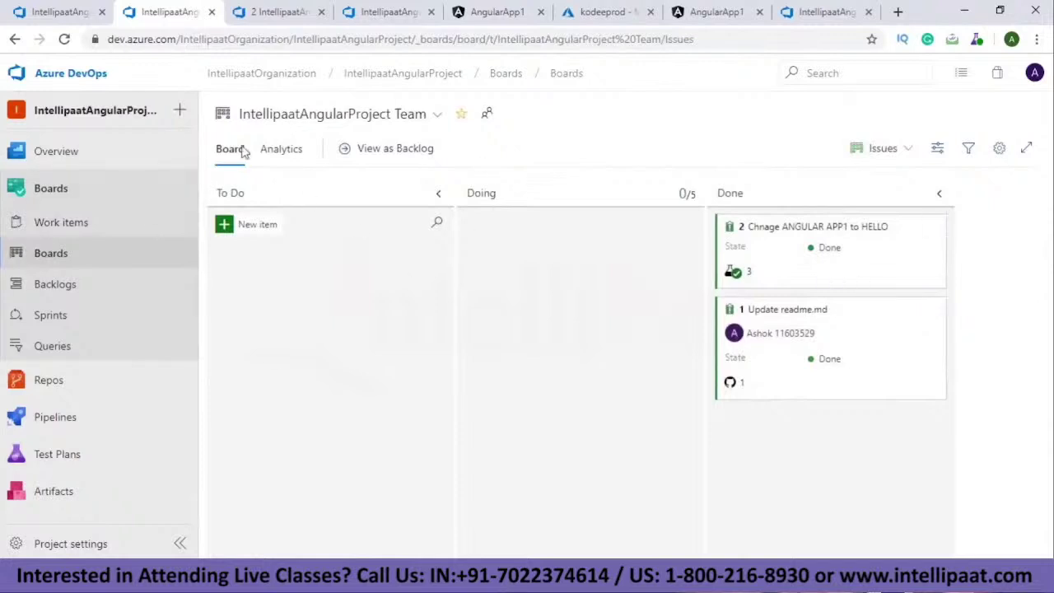
Step: Close the duplicate Boards tab and the kodeeprod Azure portal tab
{"action": "left_click", "coordinate": [306, 10]}
{"action": "left_click", "coordinate": [365, 8]}
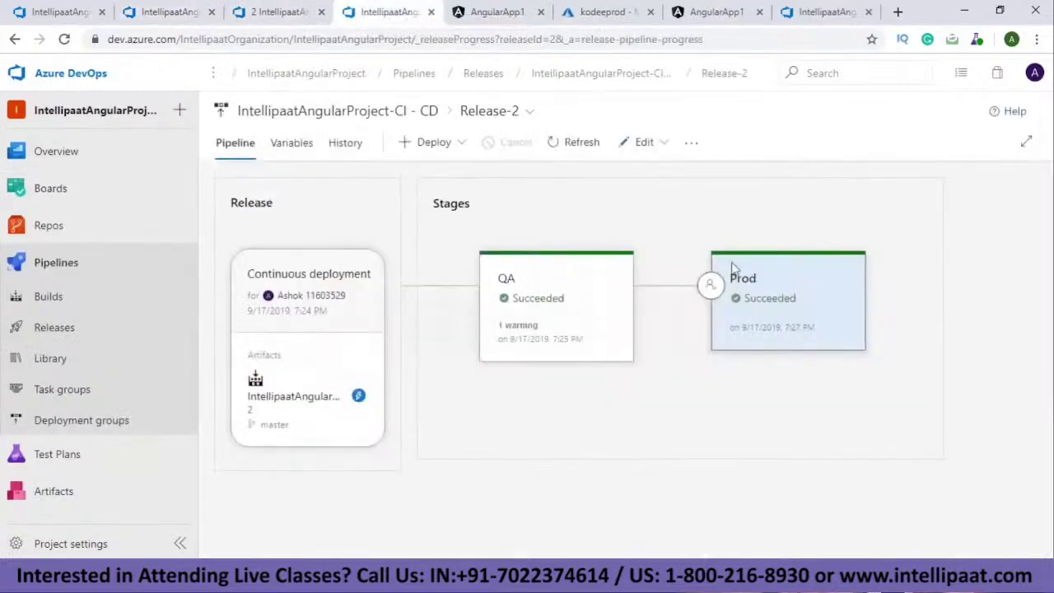
{"action": "left_click_drag", "start_coordinate": [571, 16], "coordinate": [717, 13]}
{"action": "left_click", "coordinate": [848, 10]}
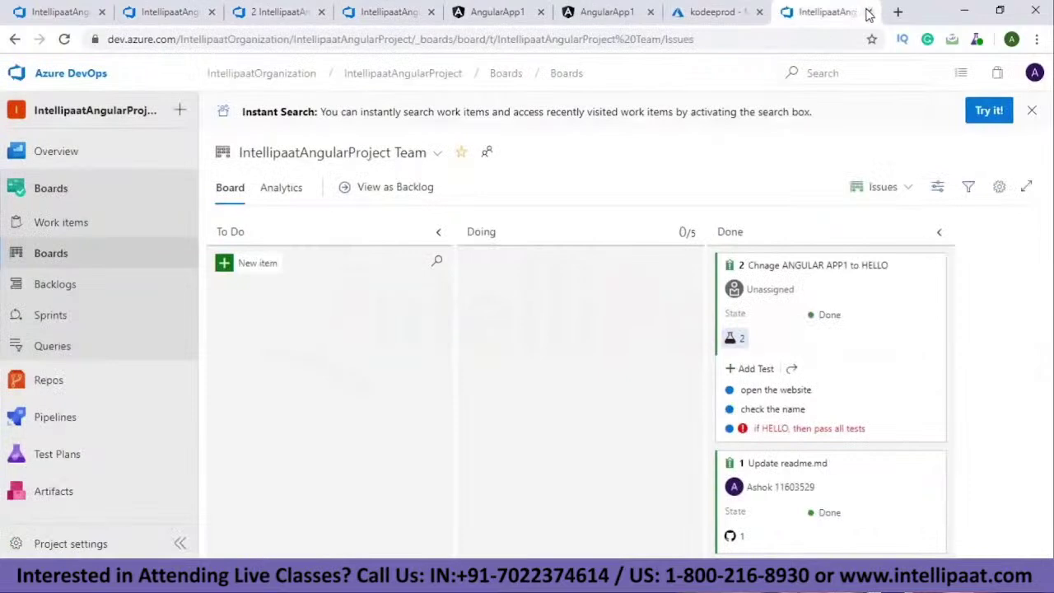
{"action": "left_click", "coordinate": [869, 12]}
{"action": "left_click", "coordinate": [868, 12]}
Step: Open the IntellipaatOrganization Artifacts feed and scroll through its npm packages
{"action": "left_click", "coordinate": [47, 497]}
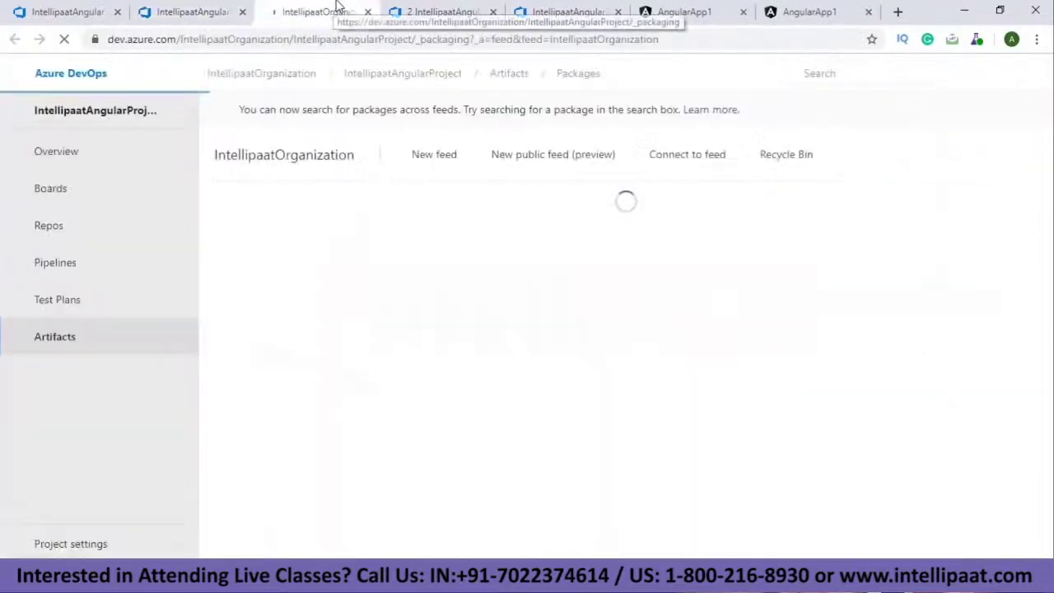
{"action": "left_click_drag", "start_coordinate": [336, 4], "coordinate": [214, 10]}
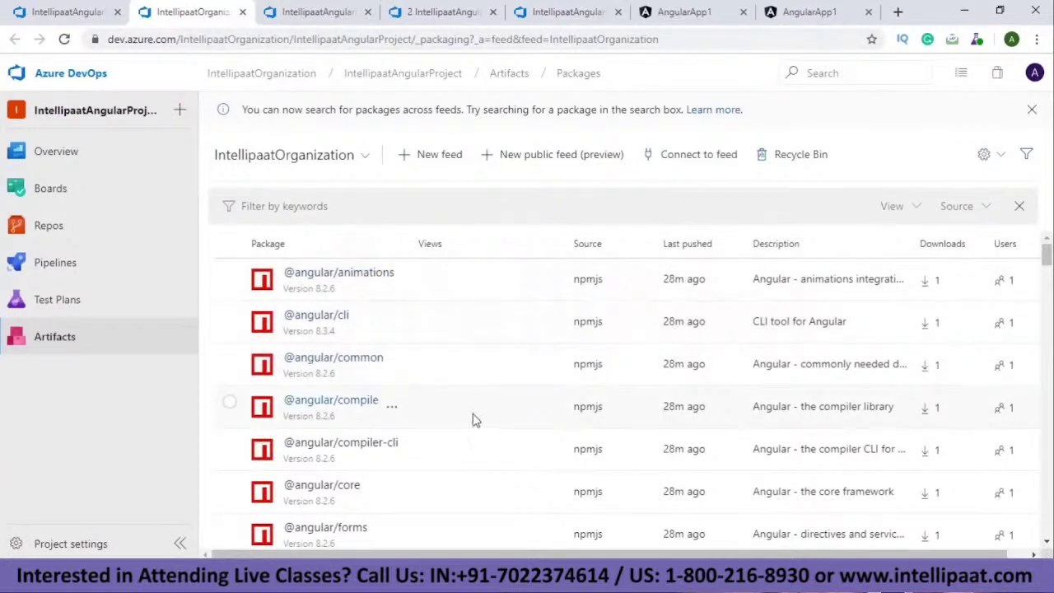
{"action": "scroll", "coordinate": [485, 421], "scroll_direction": "down", "scroll_amount": 20}
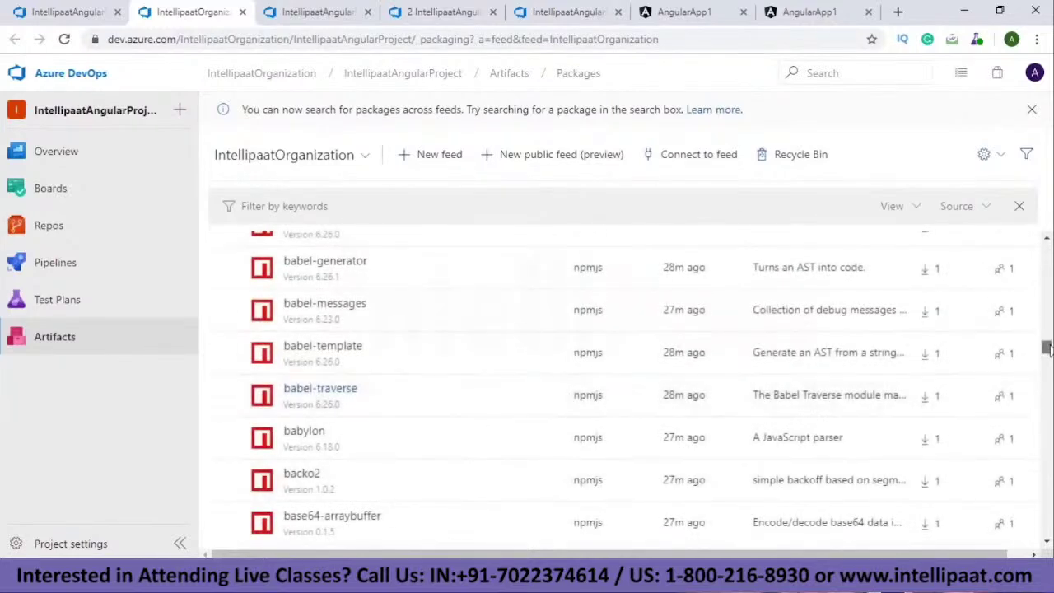
{"action": "left_click_drag", "start_coordinate": [1046, 349], "coordinate": [1047, 544]}
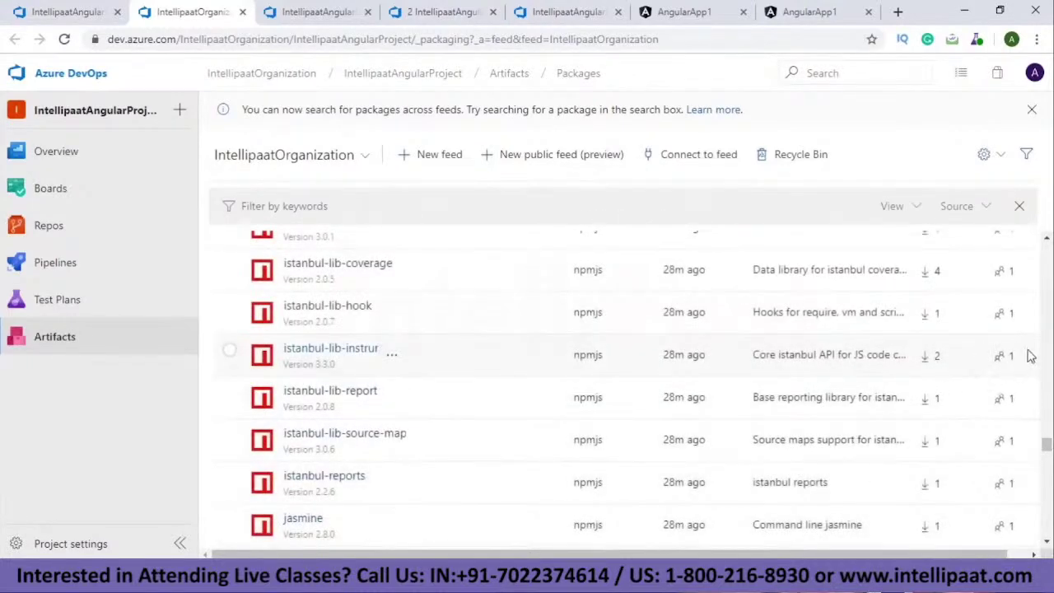
{"action": "mouse_move", "coordinate": [1047, 441]}
{"action": "left_mouse_down"}
{"action": "mouse_move", "coordinate": [1047, 372]}
{"action": "mouse_move", "coordinate": [1039, 422]}
{"action": "left_mouse_up"}
{"action": "left_click_drag", "start_coordinate": [1044, 359], "coordinate": [1046, 247]}
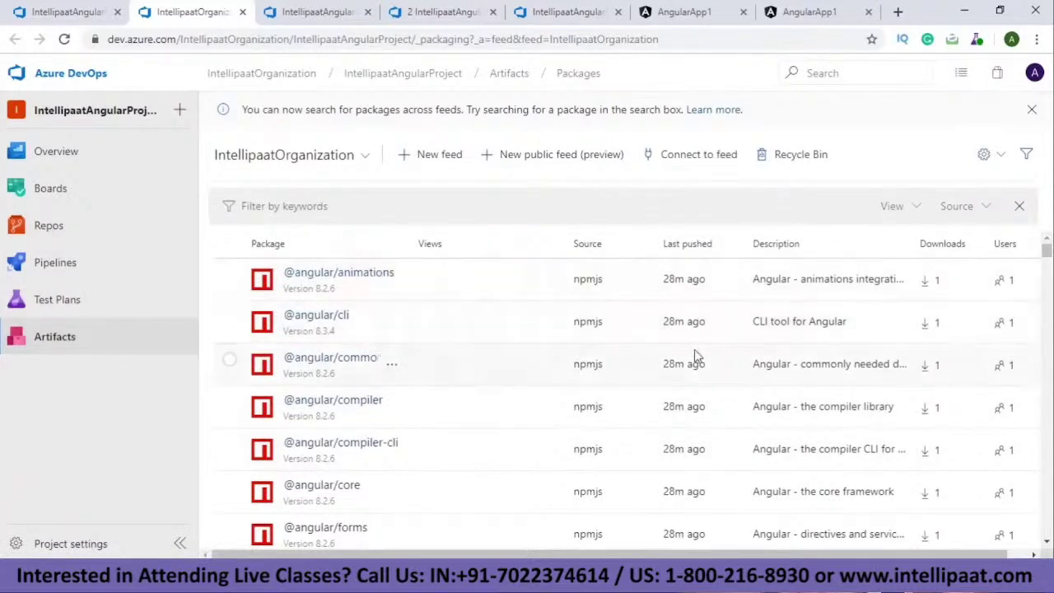
{"action": "scroll", "coordinate": [625, 439], "scroll_direction": "down", "scroll_amount": 15}
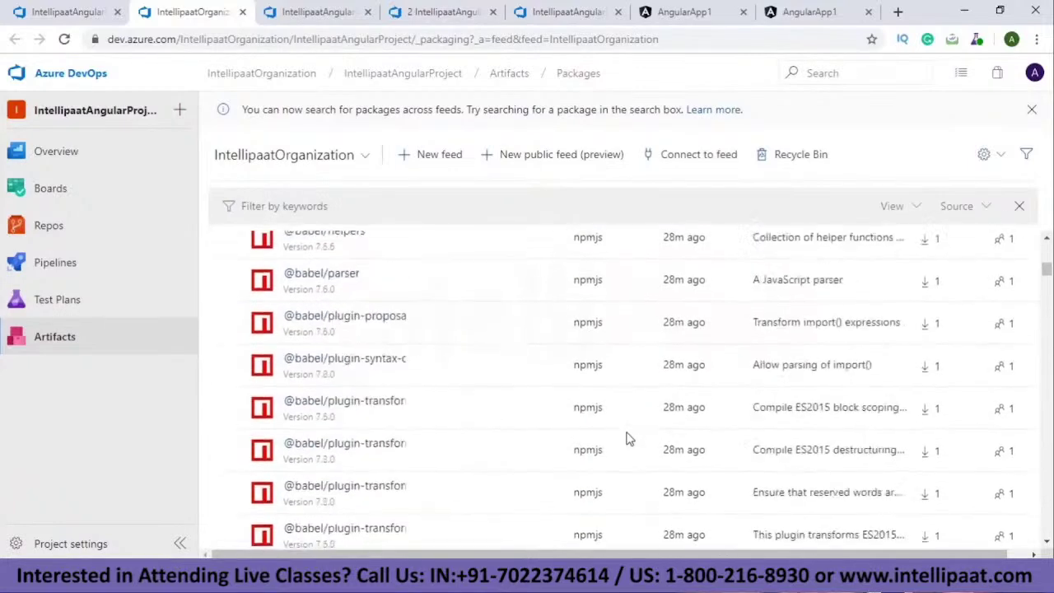
{"action": "scroll", "coordinate": [625, 439], "scroll_direction": "up", "scroll_amount": 15}
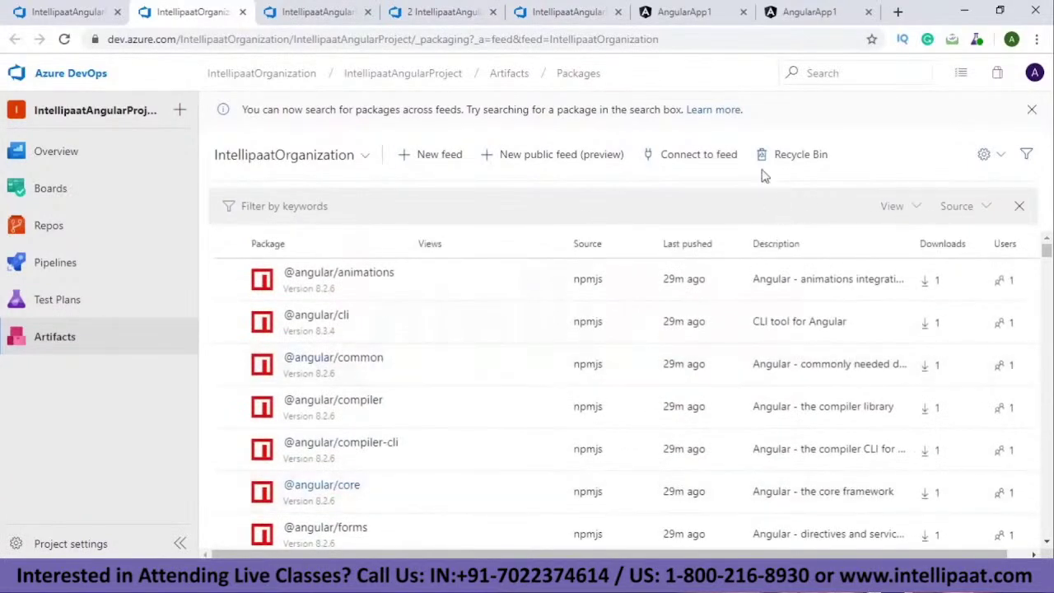
{"action": "left_click", "coordinate": [69, 45]}
{"action": "left_click_drag", "start_coordinate": [1045, 257], "coordinate": [1048, 529]}
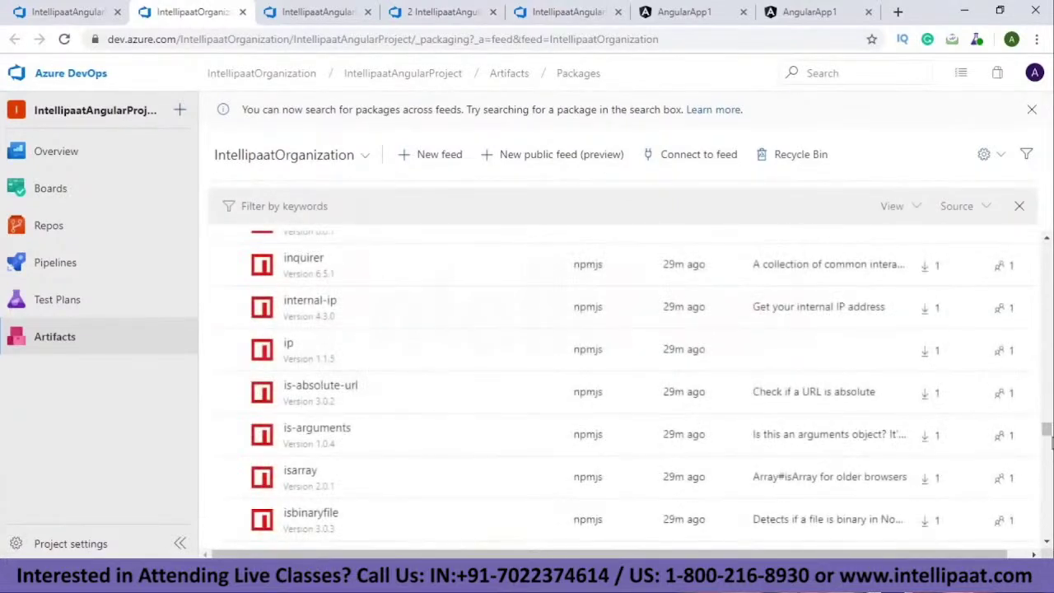
{"action": "left_click_drag", "start_coordinate": [1048, 436], "coordinate": [1049, 531]}
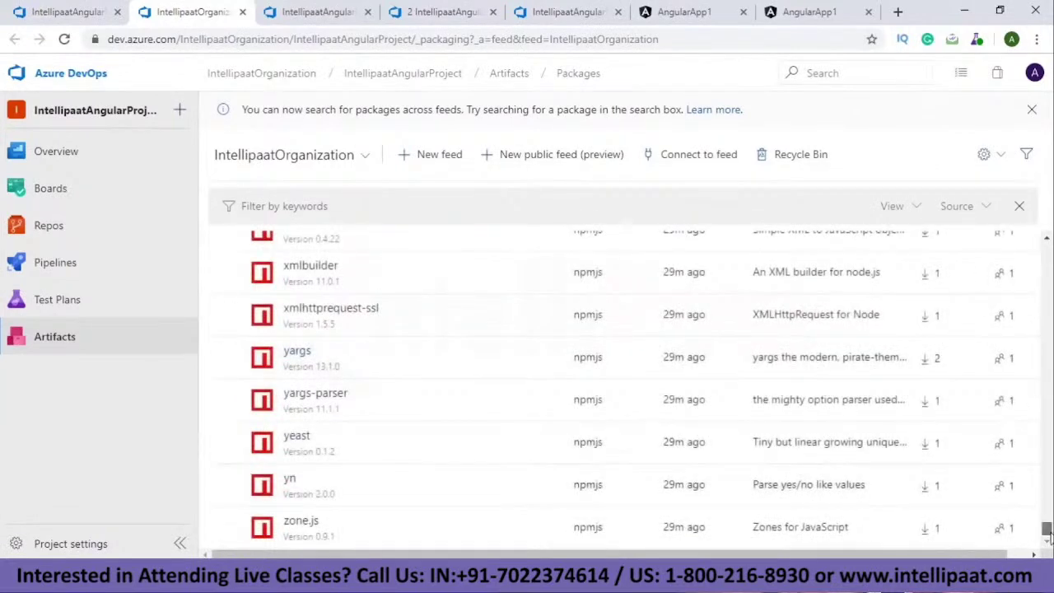
{"action": "left_click_drag", "start_coordinate": [1048, 534], "coordinate": [1048, 247]}
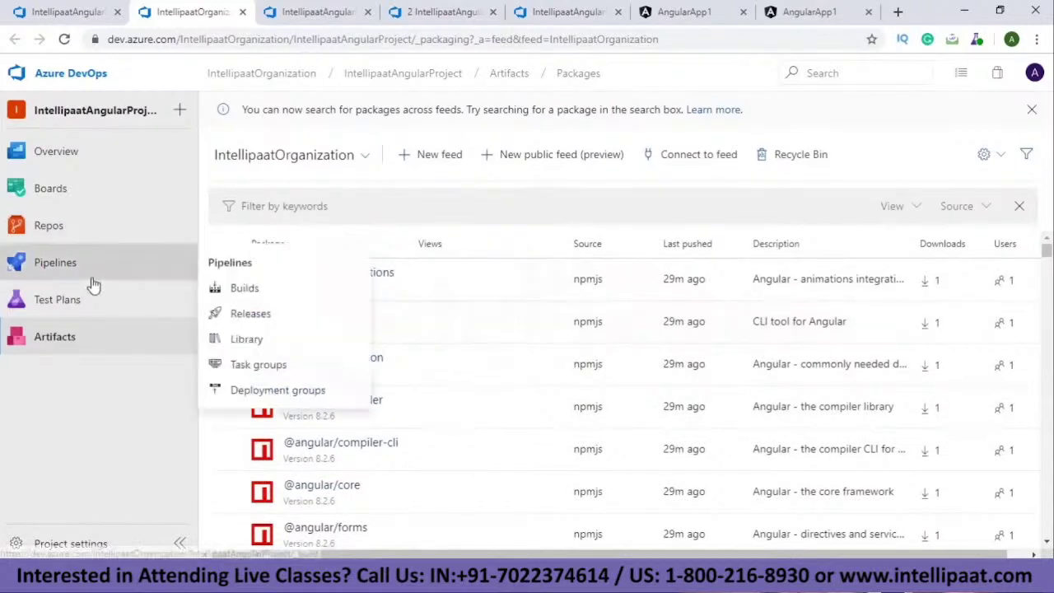
Step: Check Work items and build #2's logs, then open the IntellipaatAngularProject-CI Builds list
{"action": "mouse_move", "coordinate": [123, 301]}
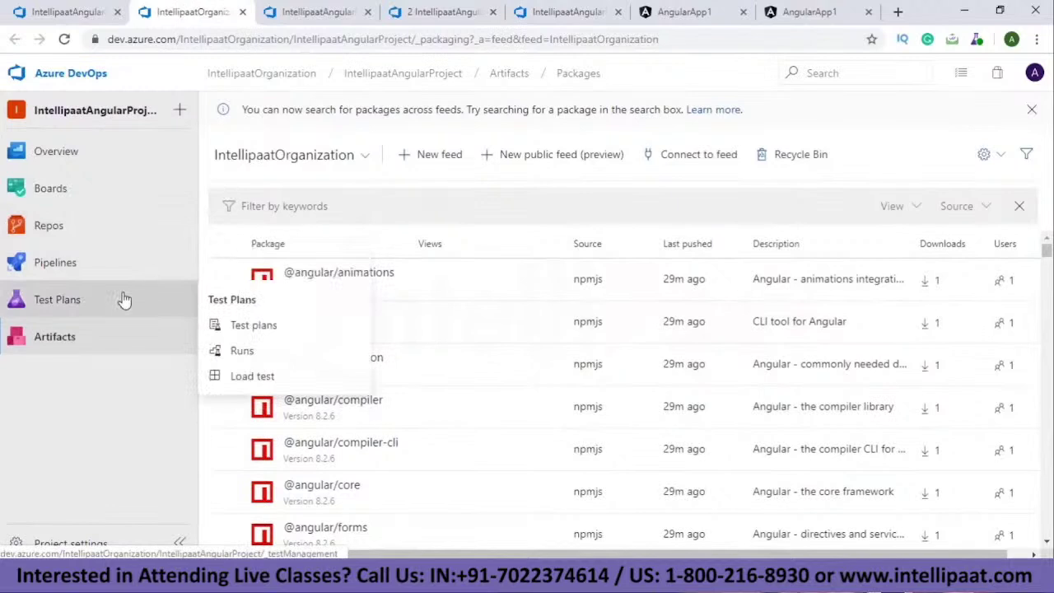
{"action": "left_click", "coordinate": [92, 191]}
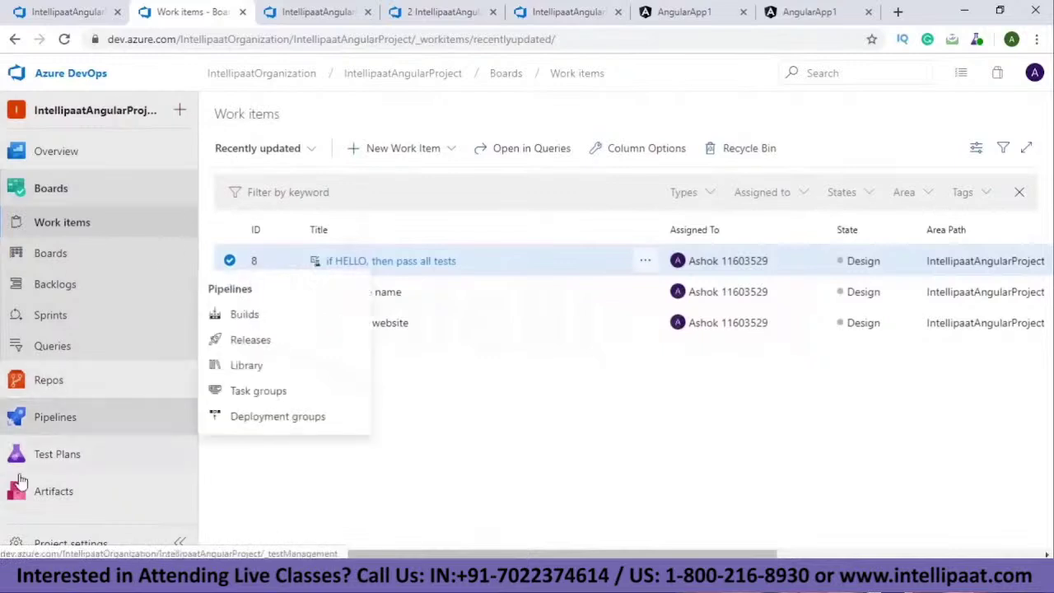
{"action": "left_click", "coordinate": [295, 4]}
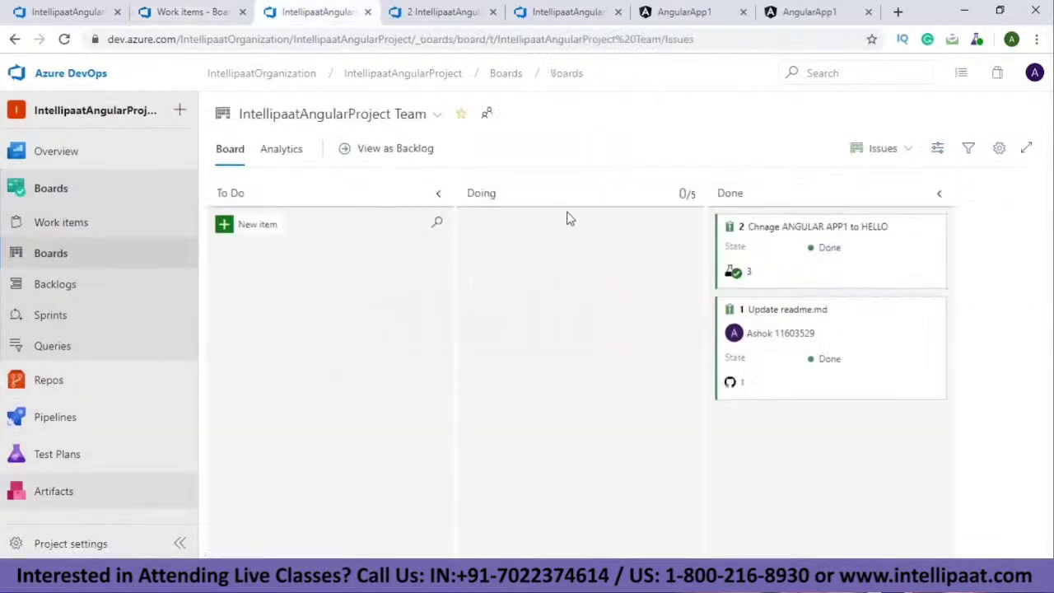
{"action": "left_click", "coordinate": [440, 10]}
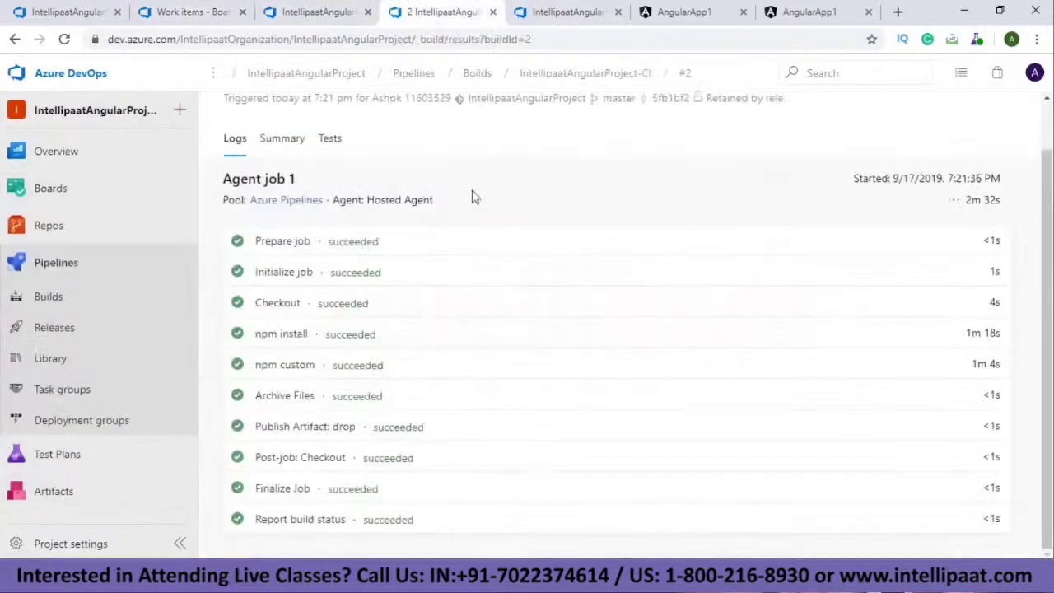
{"action": "left_click", "coordinate": [94, 295]}
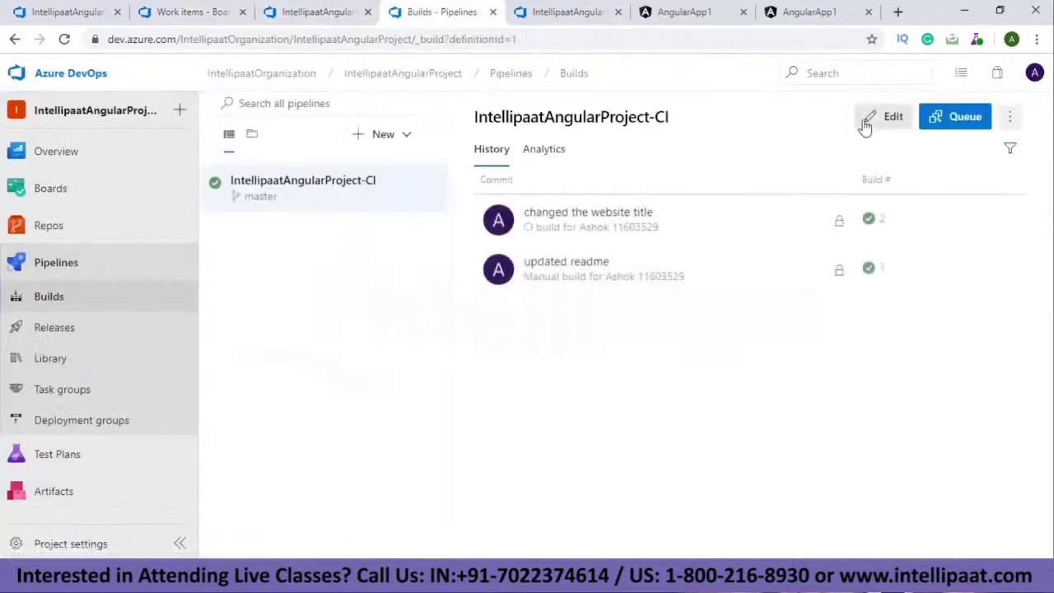
Step: Open the CI build definition and expand the npm tasks' custom registries and authentication settings
{"action": "left_click", "coordinate": [871, 116]}
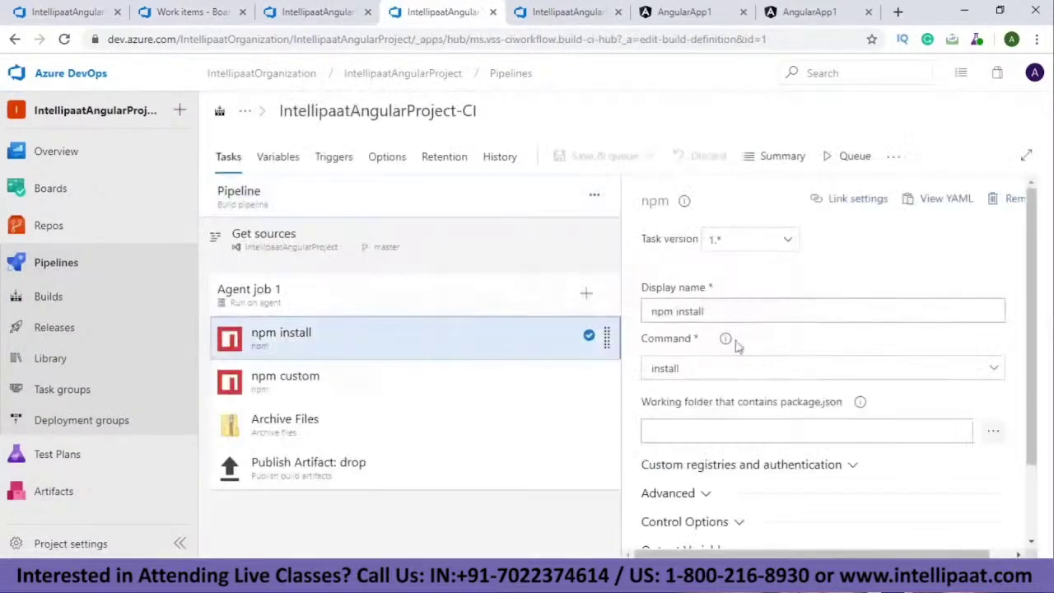
{"action": "scroll", "coordinate": [823, 362], "scroll_direction": "down", "scroll_amount": 1}
{"action": "left_click", "coordinate": [840, 375]}
{"action": "scroll", "coordinate": [842, 380], "scroll_direction": "down", "scroll_amount": 2}
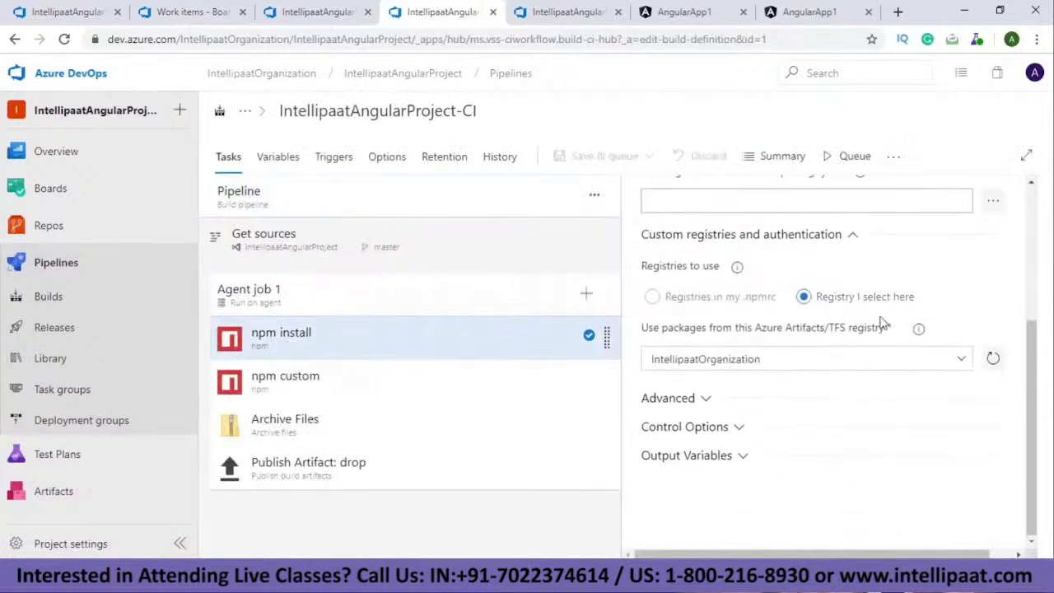
{"action": "left_click", "coordinate": [961, 360]}
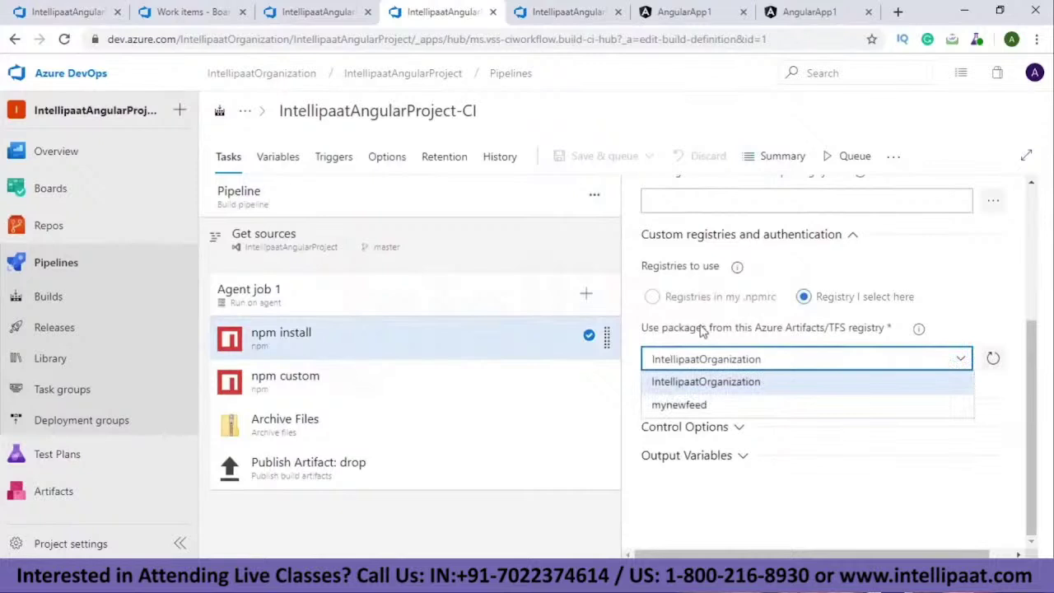
{"action": "left_click", "coordinate": [447, 377]}
{"action": "scroll", "coordinate": [769, 403], "scroll_direction": "down", "scroll_amount": 2}
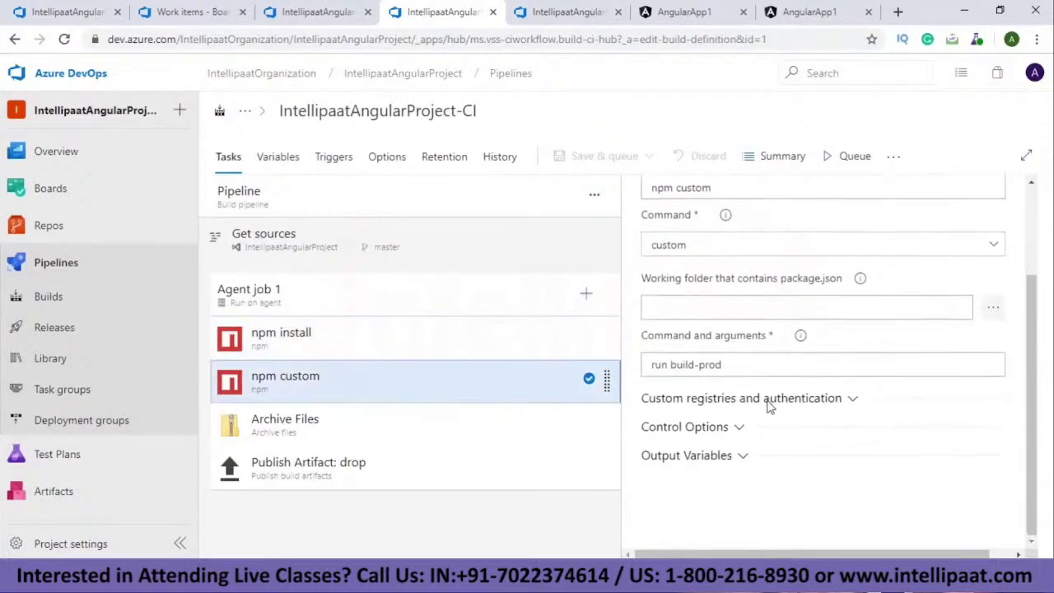
{"action": "left_click", "coordinate": [722, 402]}
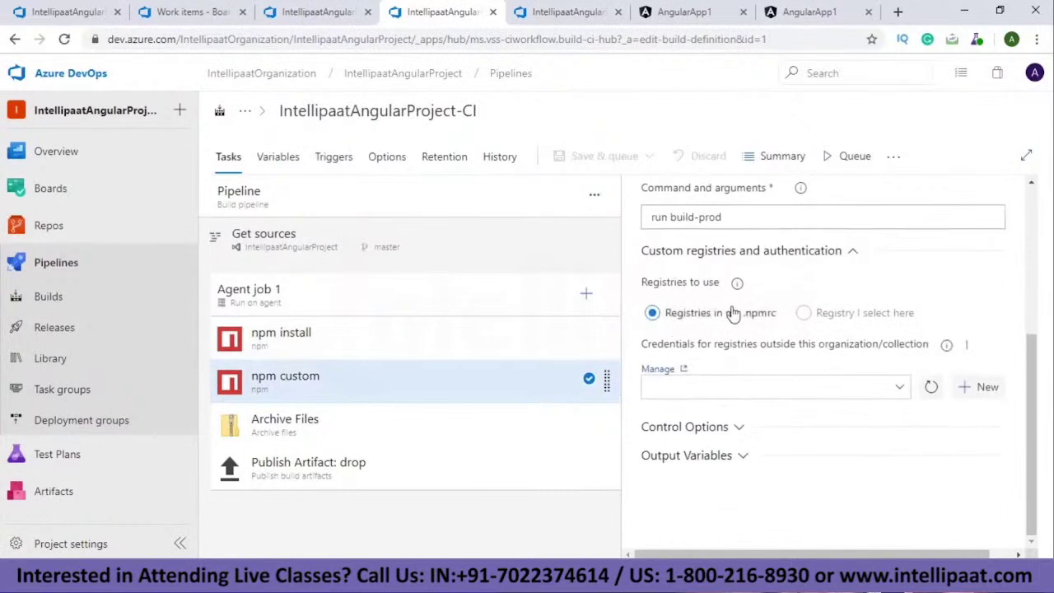
Step: Try IntellipaatOrganization as the npm registry, revert to .npmrc registries, and close the CI definition
{"action": "left_click", "coordinate": [865, 321]}
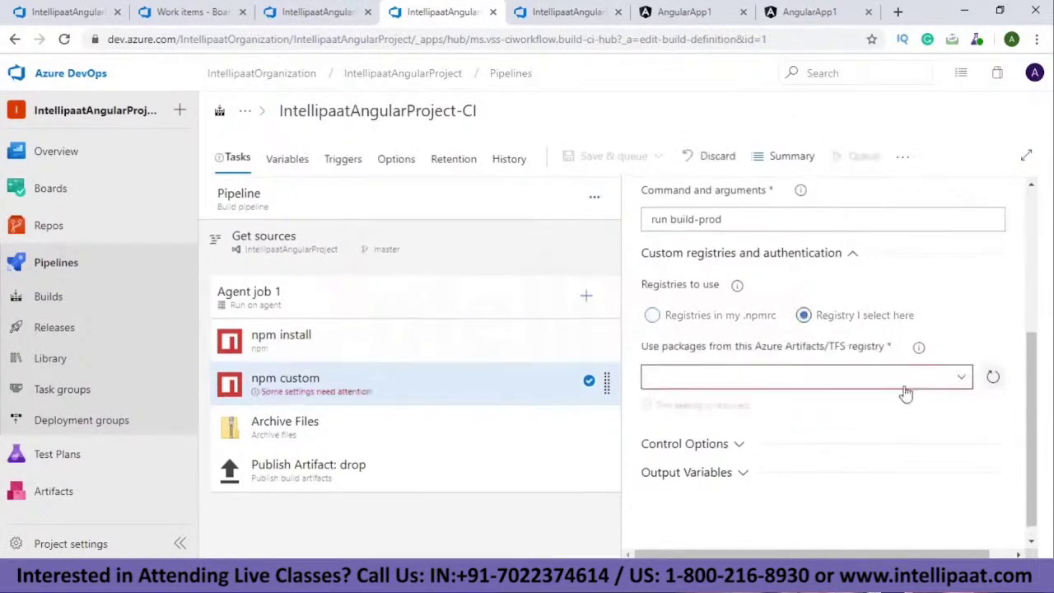
{"action": "left_click", "coordinate": [956, 377]}
{"action": "left_click", "coordinate": [804, 399]}
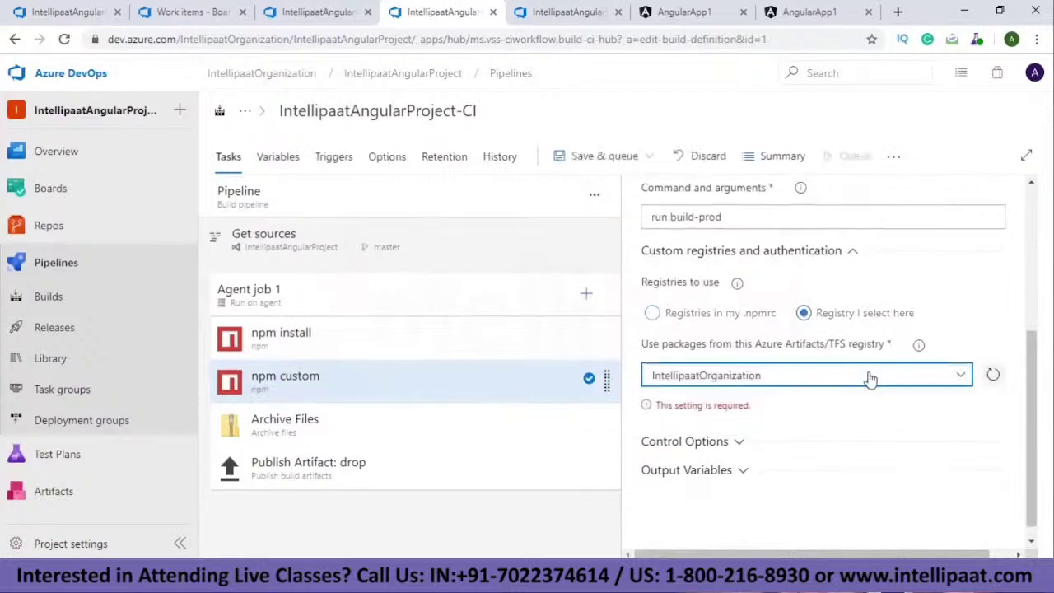
{"action": "left_click", "coordinate": [765, 329]}
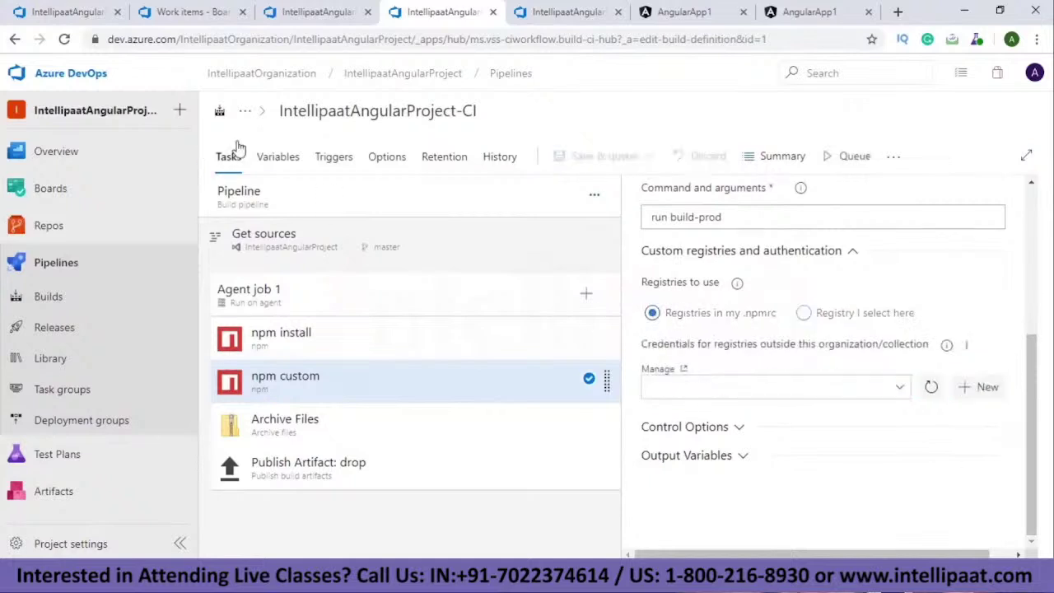
{"action": "left_click", "coordinate": [370, 338]}
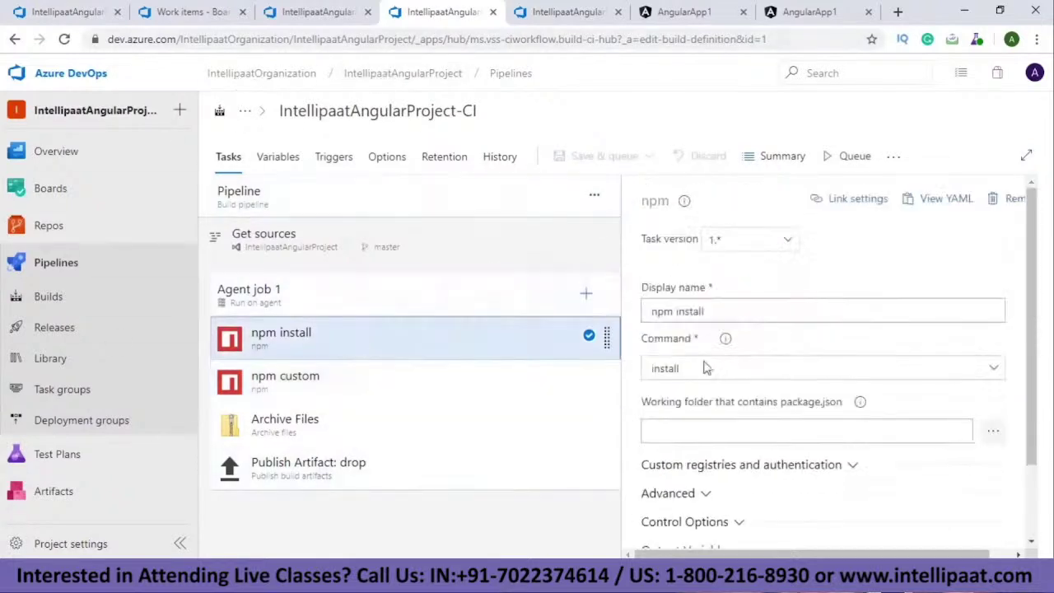
{"action": "left_click", "coordinate": [493, 12]}
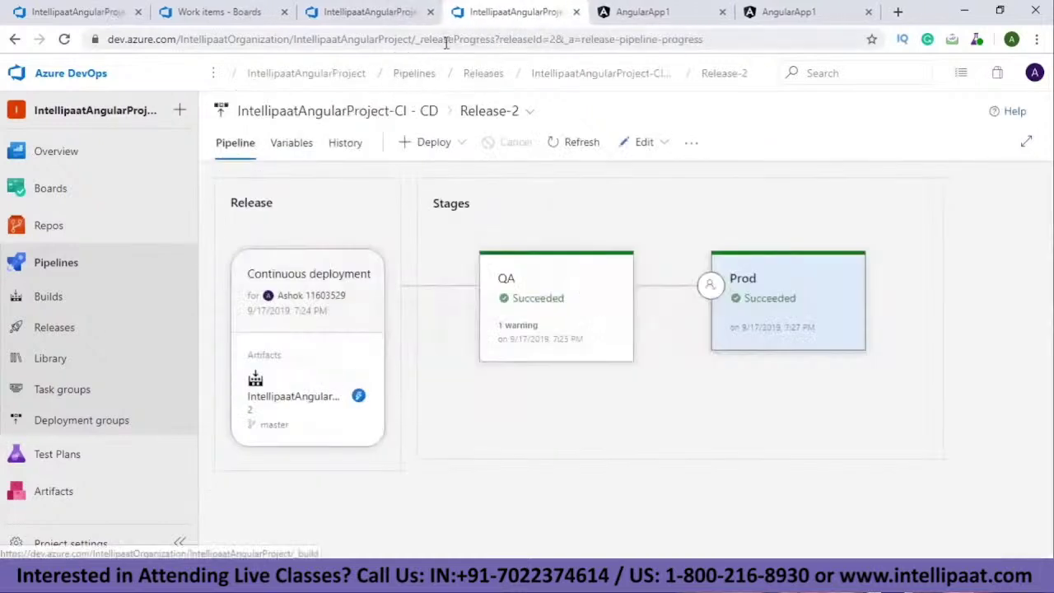
Step: Go from the project's Boards page to the Overview Dashboards
{"action": "left_click", "coordinate": [364, 12]}
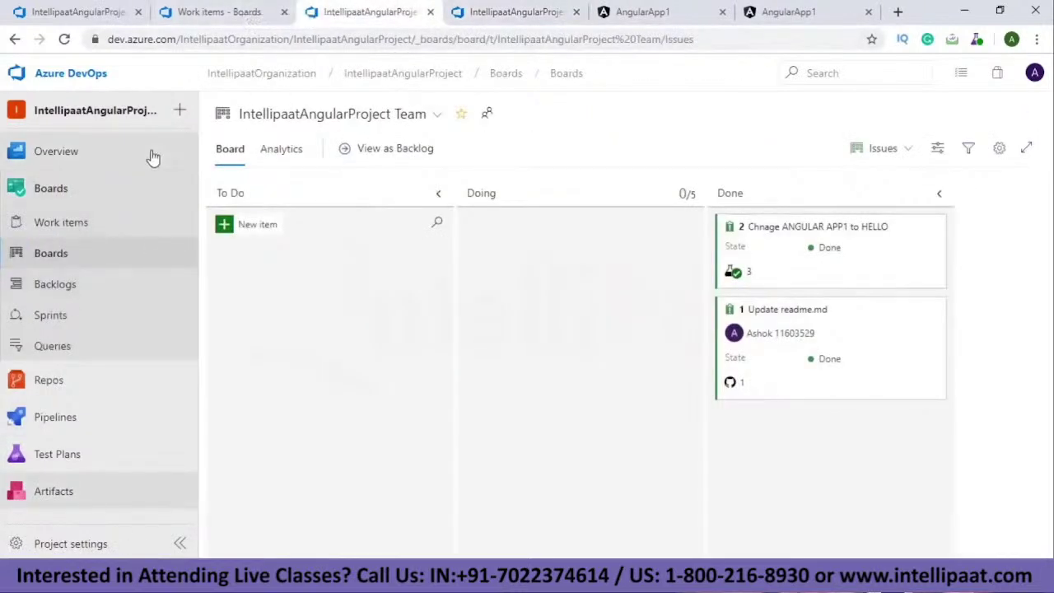
{"action": "mouse_move", "coordinate": [82, 150]}
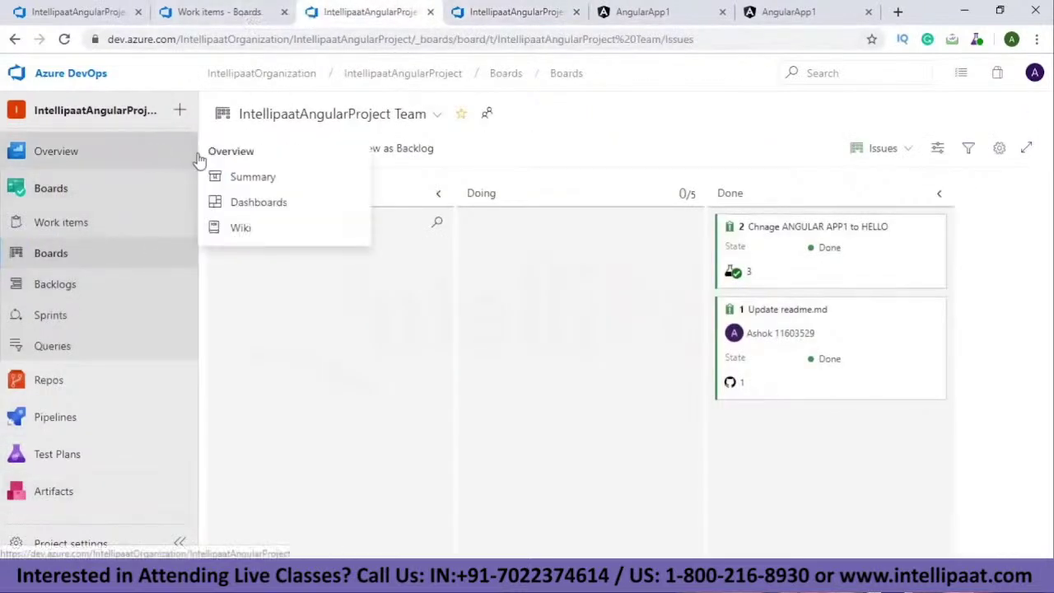
{"action": "left_click", "coordinate": [265, 209]}
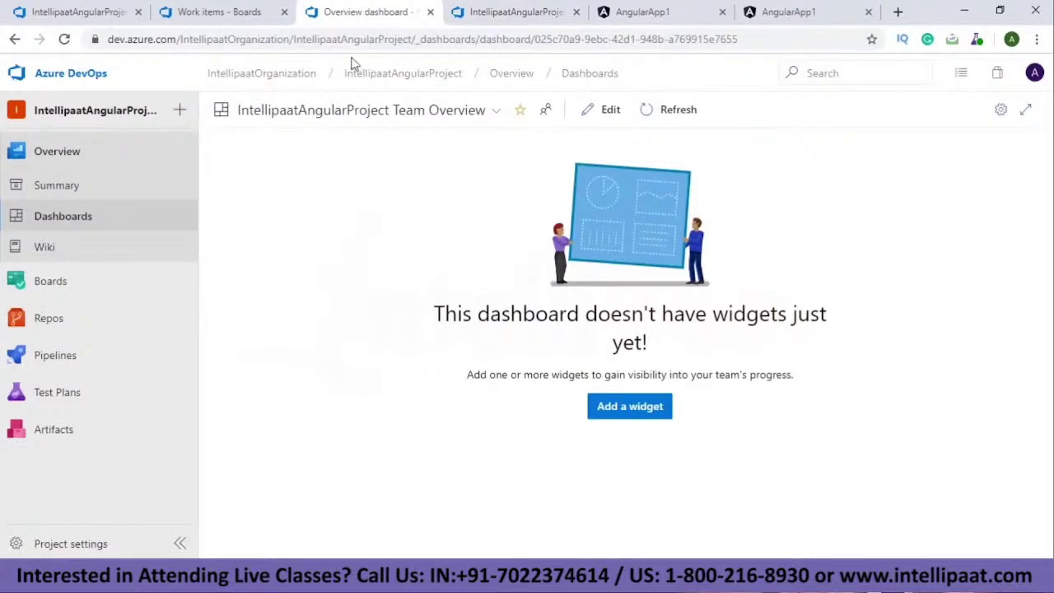
Step: Add the Assigned to Me widget to the empty Team Overview dashboard
{"action": "left_click", "coordinate": [613, 403]}
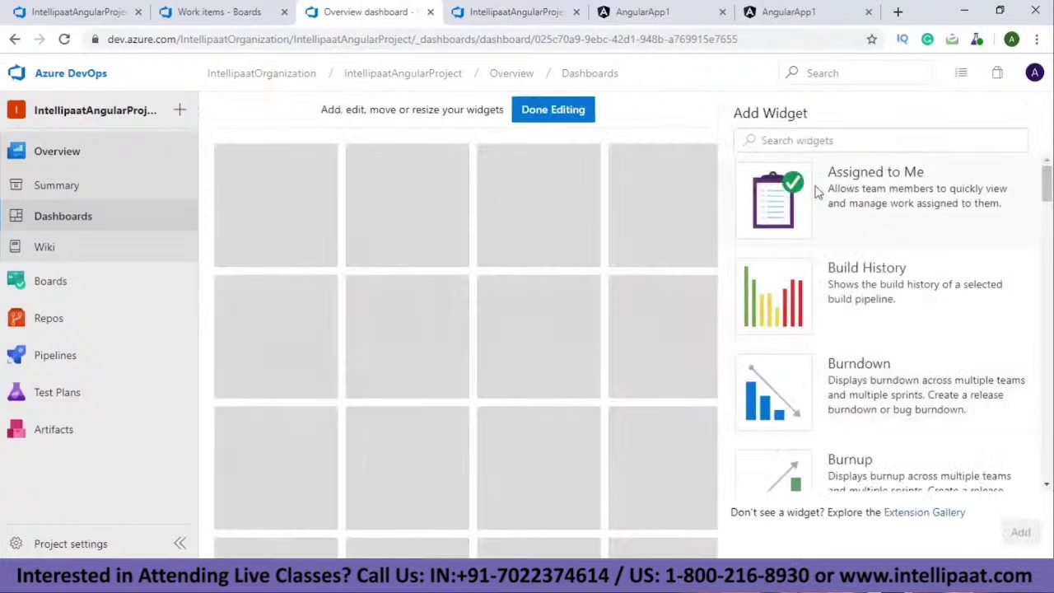
{"action": "left_click", "coordinate": [778, 218]}
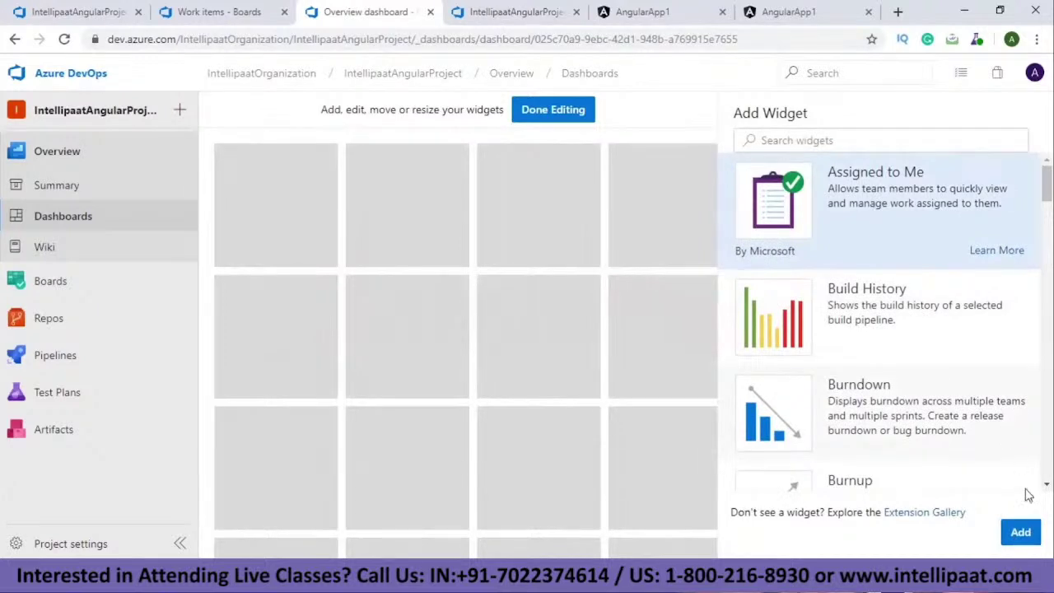
{"action": "left_click", "coordinate": [1020, 532]}
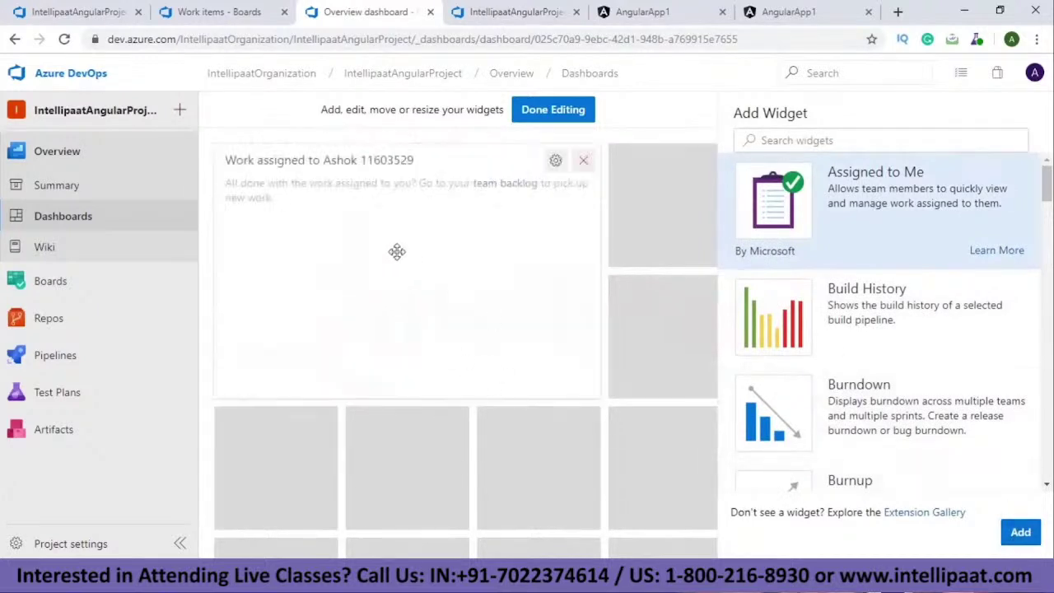
Step: Open the project's Work items list in a fresh browser tab and reload it
{"action": "middle_click", "coordinate": [28, 284]}
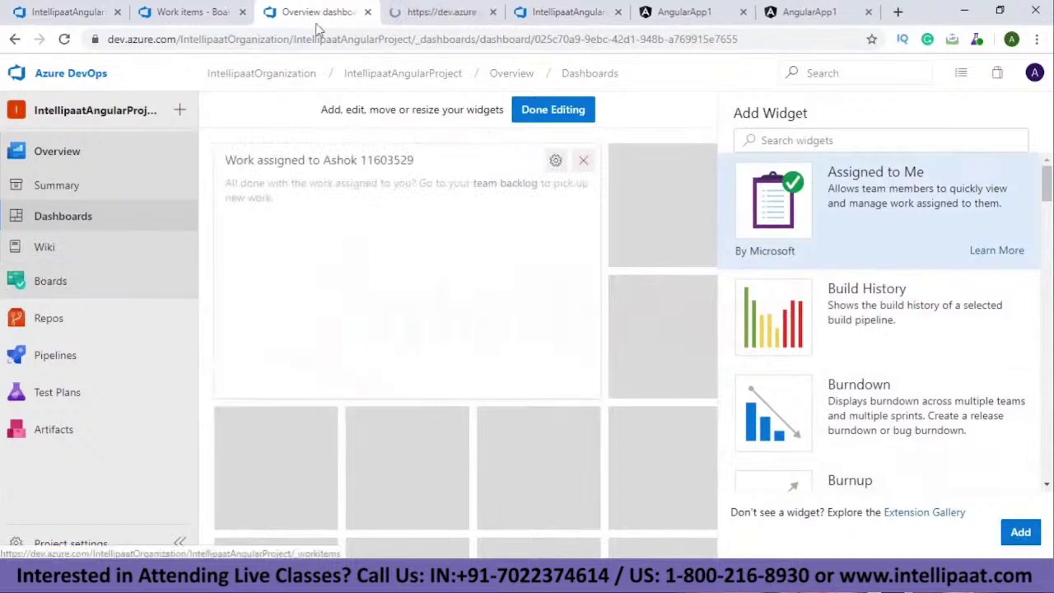
{"action": "left_click", "coordinate": [436, 11]}
{"action": "left_click", "coordinate": [242, 11]}
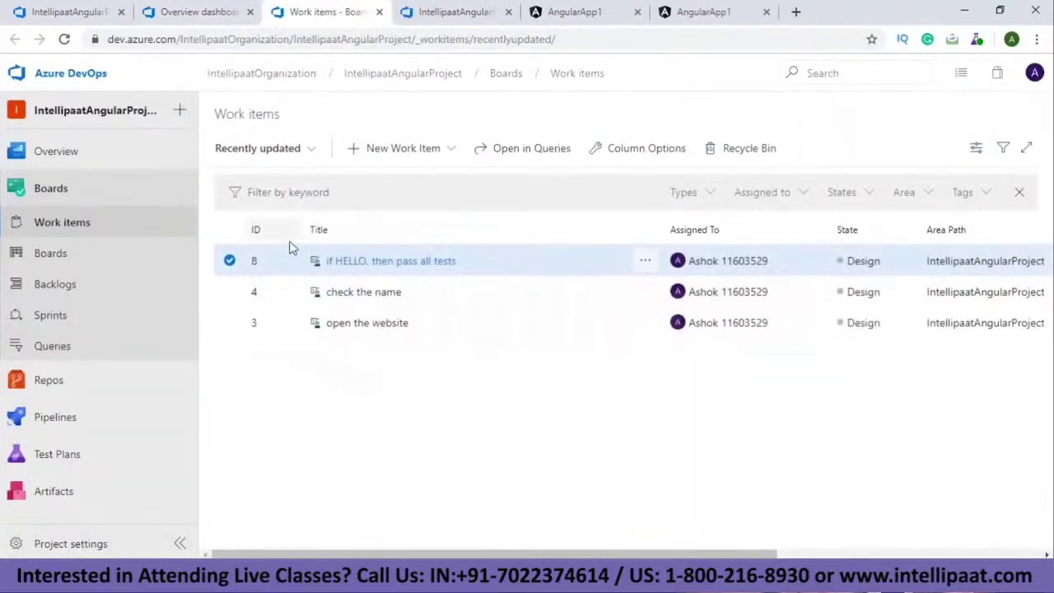
{"action": "left_click", "coordinate": [227, 264]}
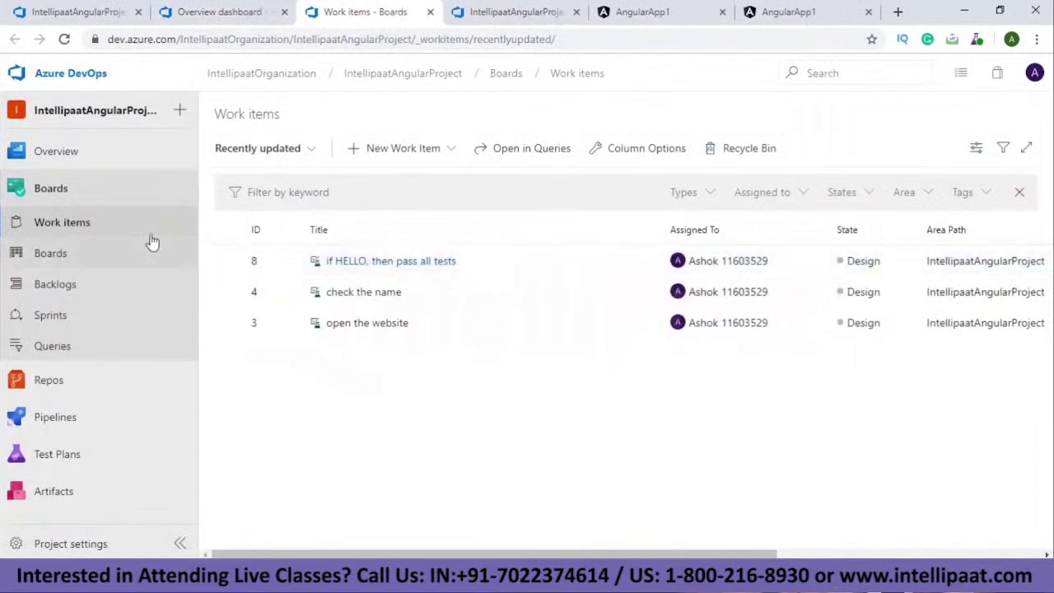
{"action": "left_click", "coordinate": [89, 233]}
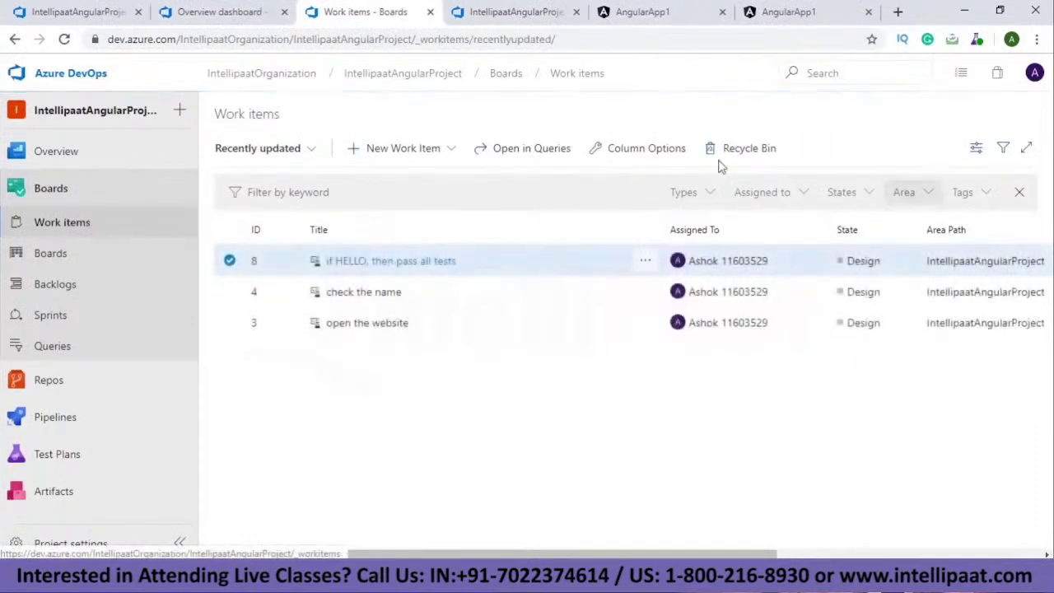
Step: Create Task 'OK' assigned to the project member, save it, and return to the dashboard
{"action": "left_click", "coordinate": [397, 156]}
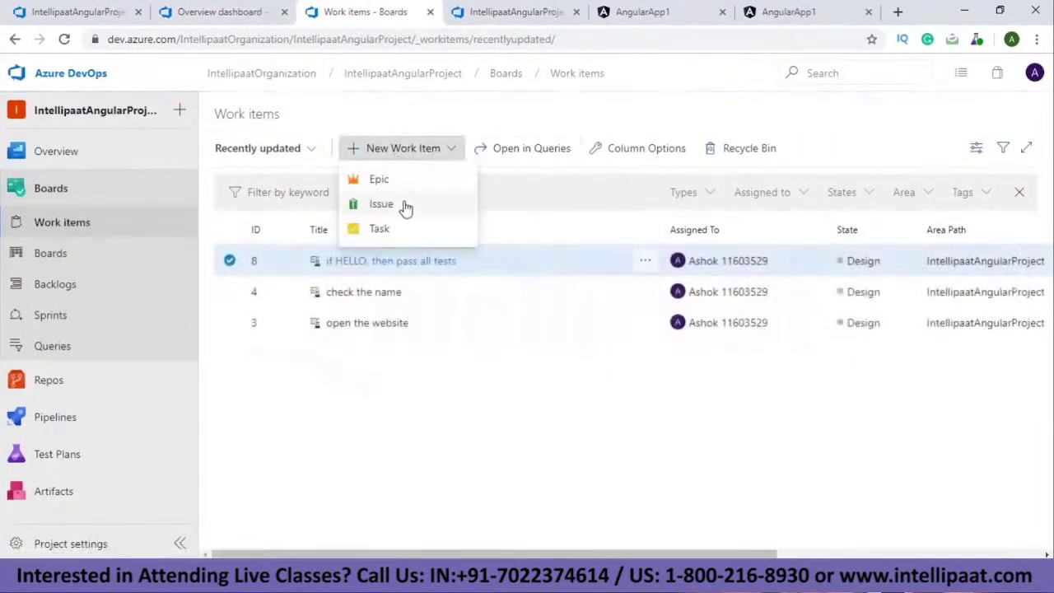
{"action": "left_click", "coordinate": [401, 228]}
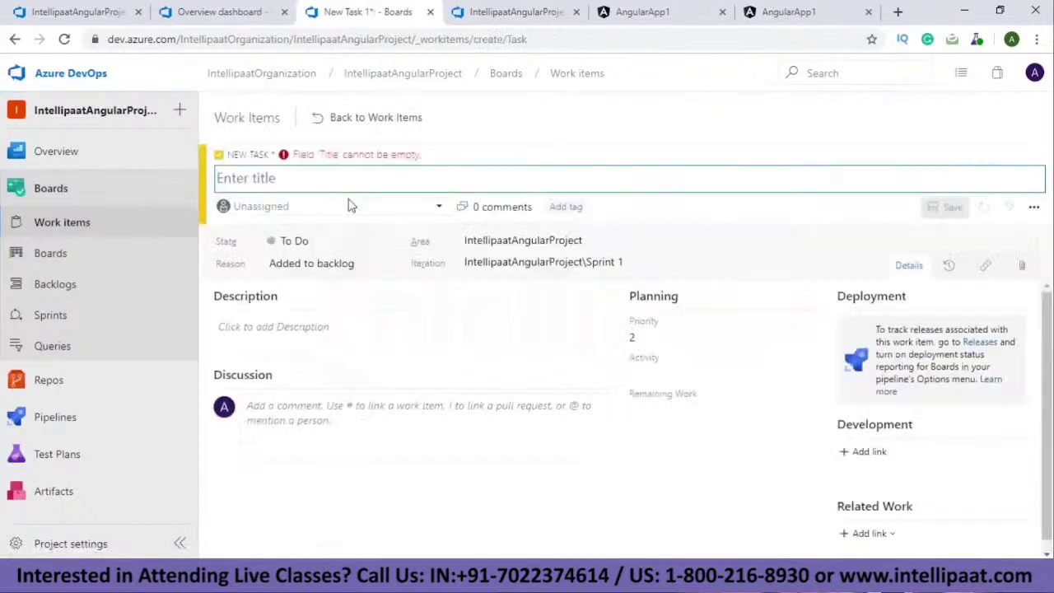
{"action": "type", "text": "OK"}
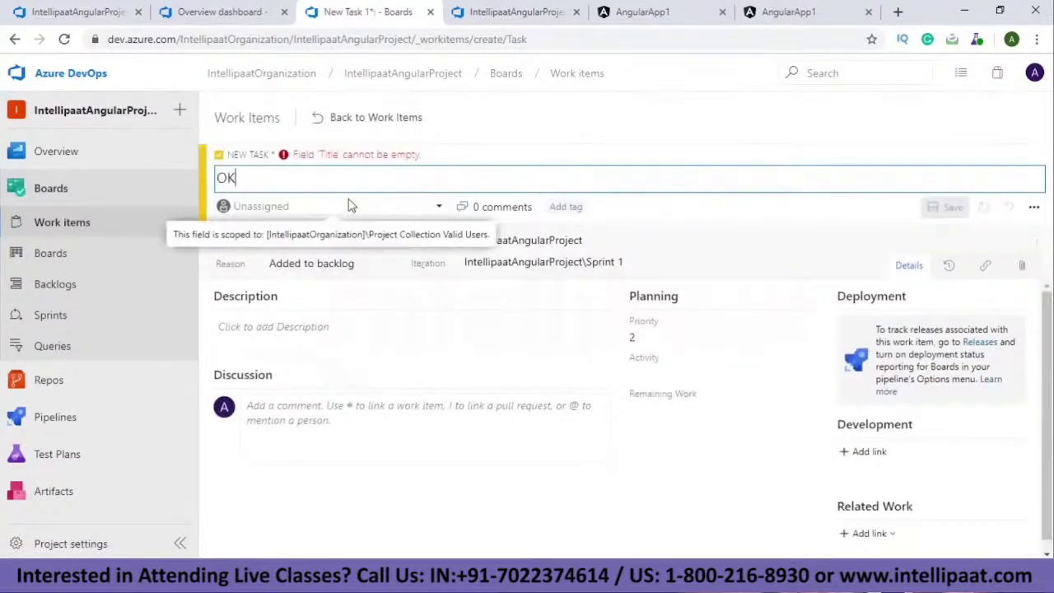
{"action": "left_click", "coordinate": [438, 213]}
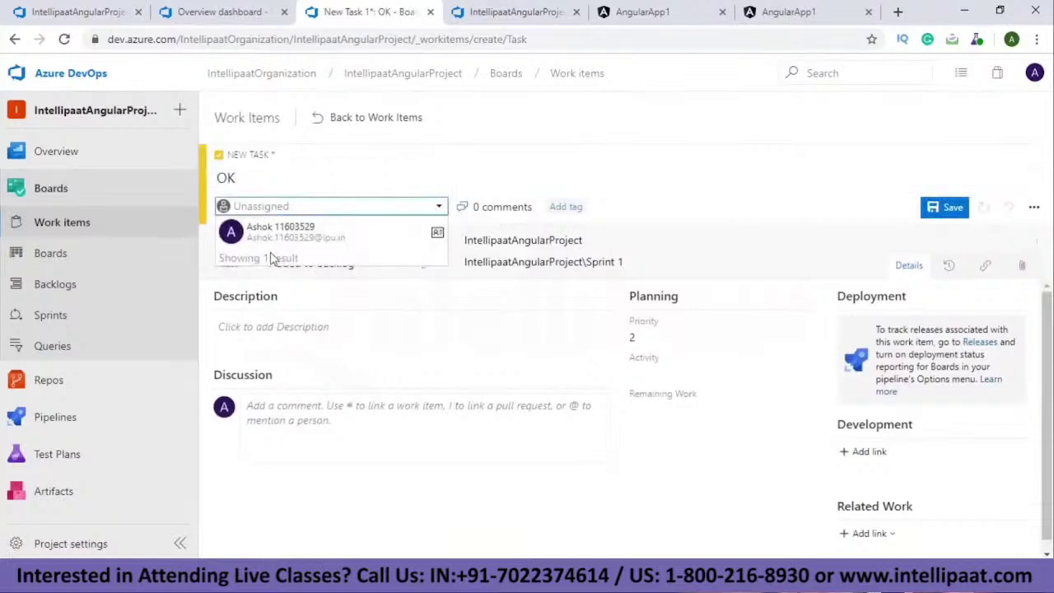
{"action": "left_click", "coordinate": [275, 231]}
{"action": "left_click", "coordinate": [933, 211]}
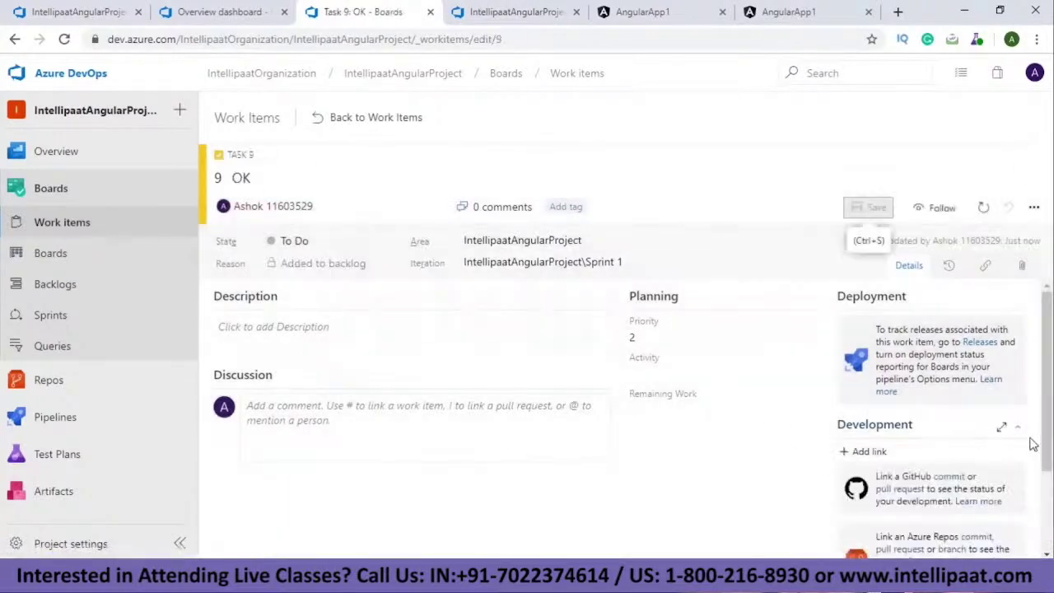
{"action": "left_click", "coordinate": [263, 10]}
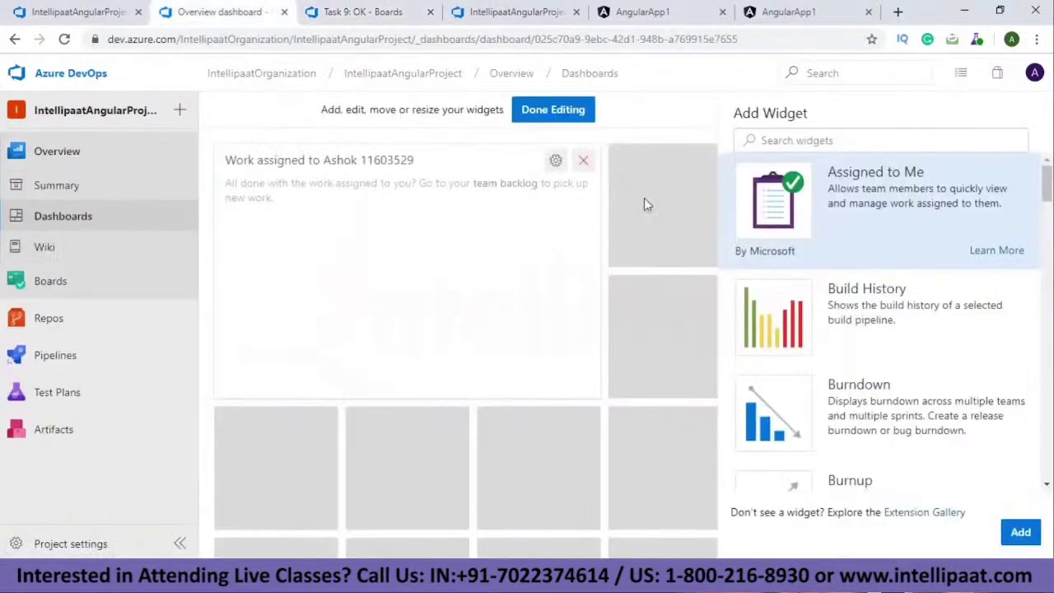
Step: Reload the dashboard and add the Build History widget
{"action": "key", "text": "F5"}
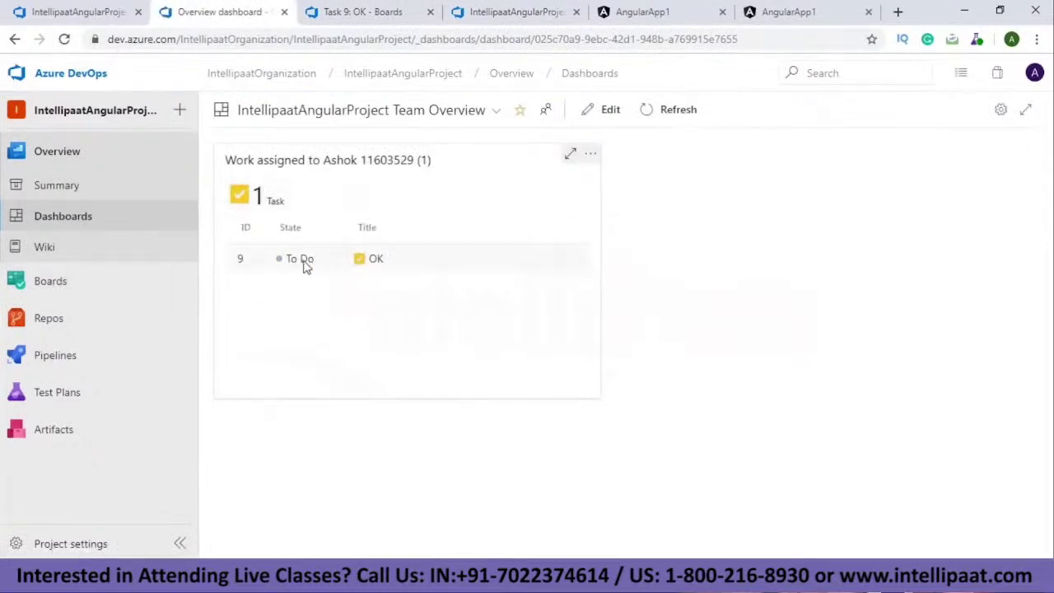
{"action": "double_click", "coordinate": [490, 192]}
{"action": "left_click", "coordinate": [515, 195]}
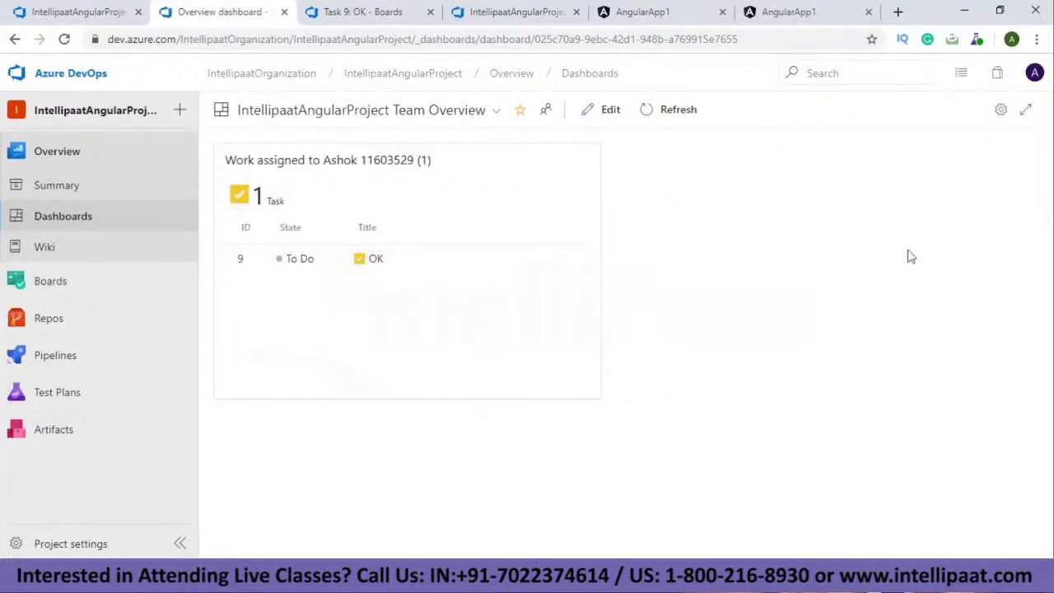
{"action": "left_click", "coordinate": [611, 117]}
{"action": "scroll", "coordinate": [862, 285], "scroll_direction": "down", "scroll_amount": 3}
{"action": "scroll", "coordinate": [842, 259], "scroll_direction": "up", "scroll_amount": 3}
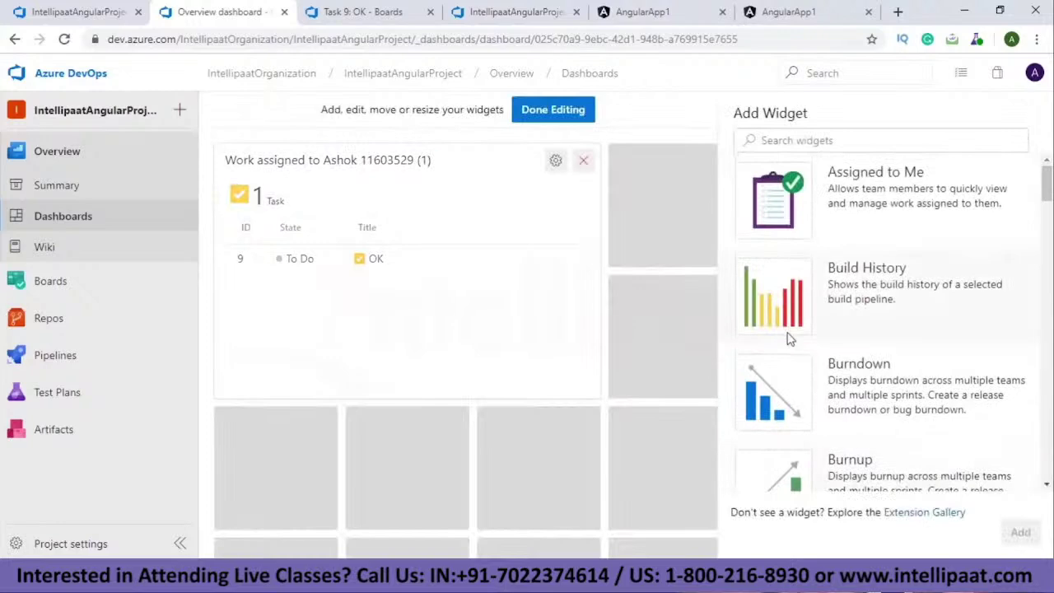
{"action": "left_click", "coordinate": [848, 280]}
{"action": "left_click", "coordinate": [1021, 534]}
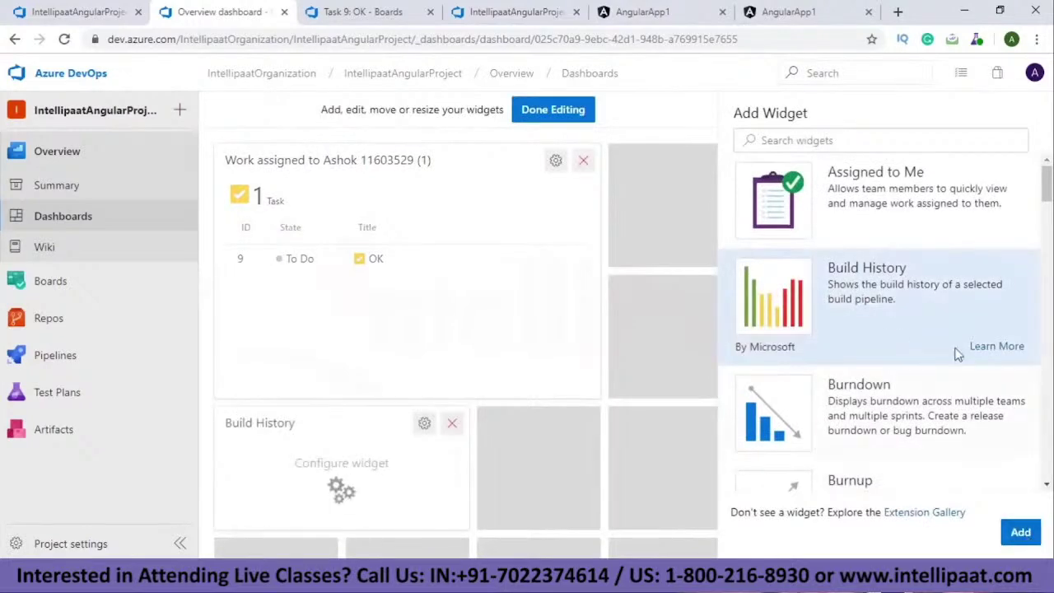
Step: Add the Chart for Test Plans, Chart for Work Items, and Embedded Webpage widgets
{"action": "scroll", "coordinate": [957, 352], "scroll_direction": "down", "scroll_amount": 3}
{"action": "scroll", "coordinate": [958, 352], "scroll_direction": "down", "scroll_amount": 1}
{"action": "left_click", "coordinate": [904, 247]}
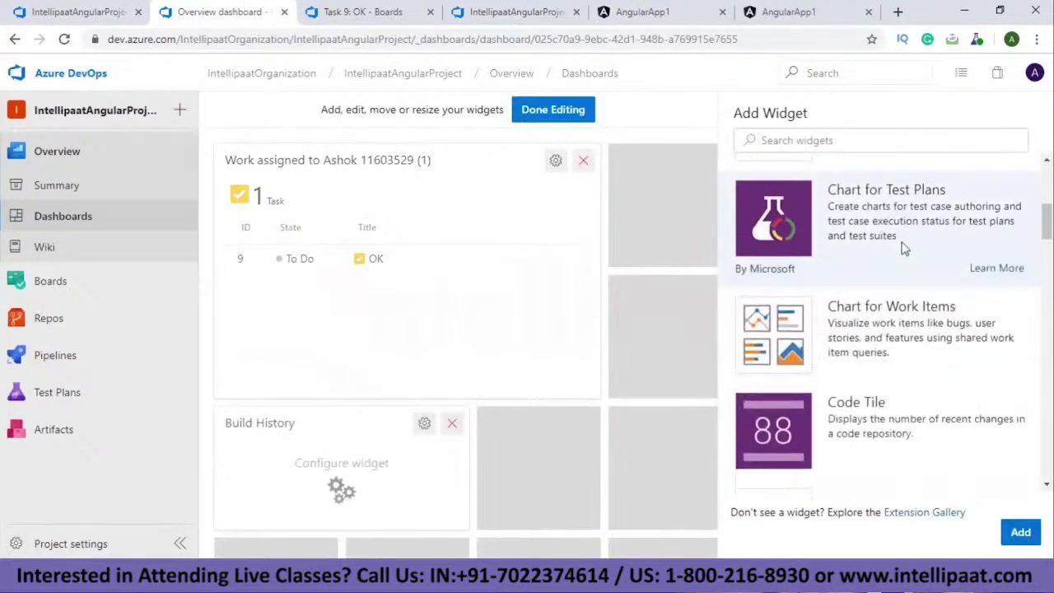
{"action": "left_click", "coordinate": [1020, 533]}
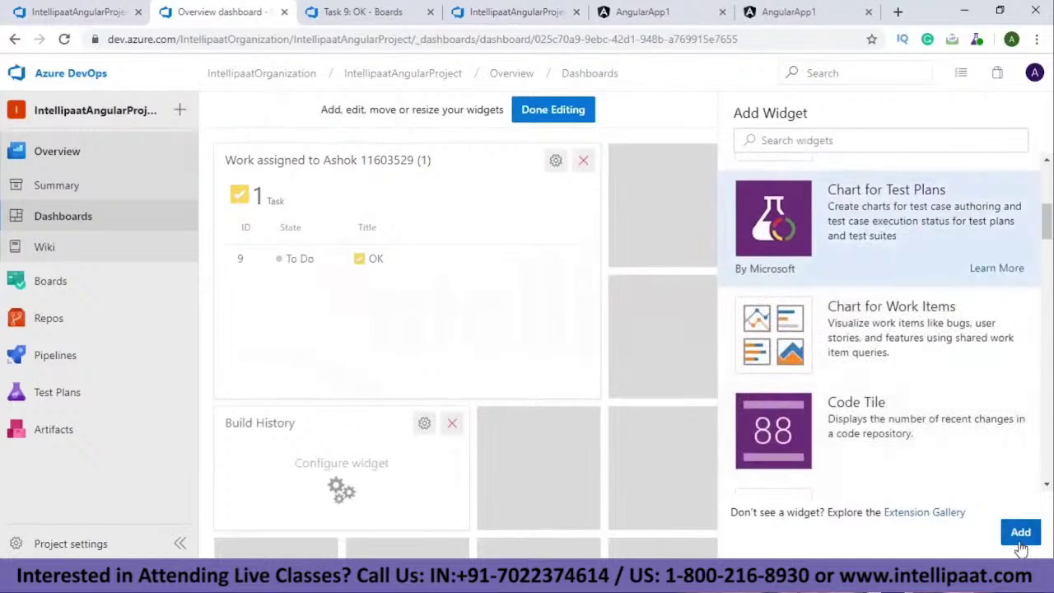
{"action": "left_click", "coordinate": [929, 334]}
{"action": "left_click", "coordinate": [1021, 534]}
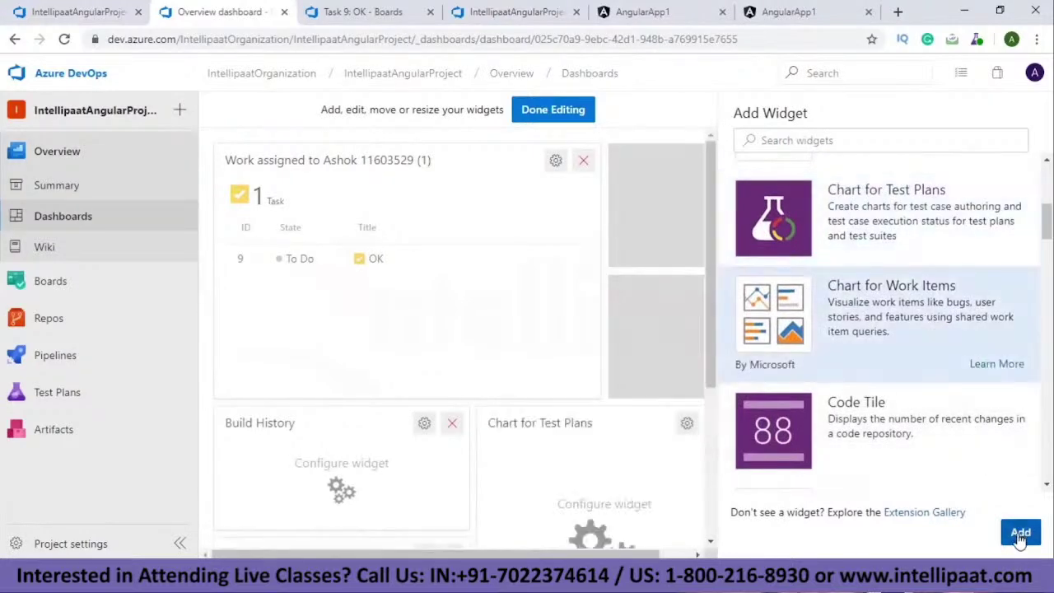
{"action": "scroll", "coordinate": [950, 411], "scroll_direction": "down", "scroll_amount": 4}
{"action": "scroll", "coordinate": [944, 350], "scroll_direction": "down", "scroll_amount": 2}
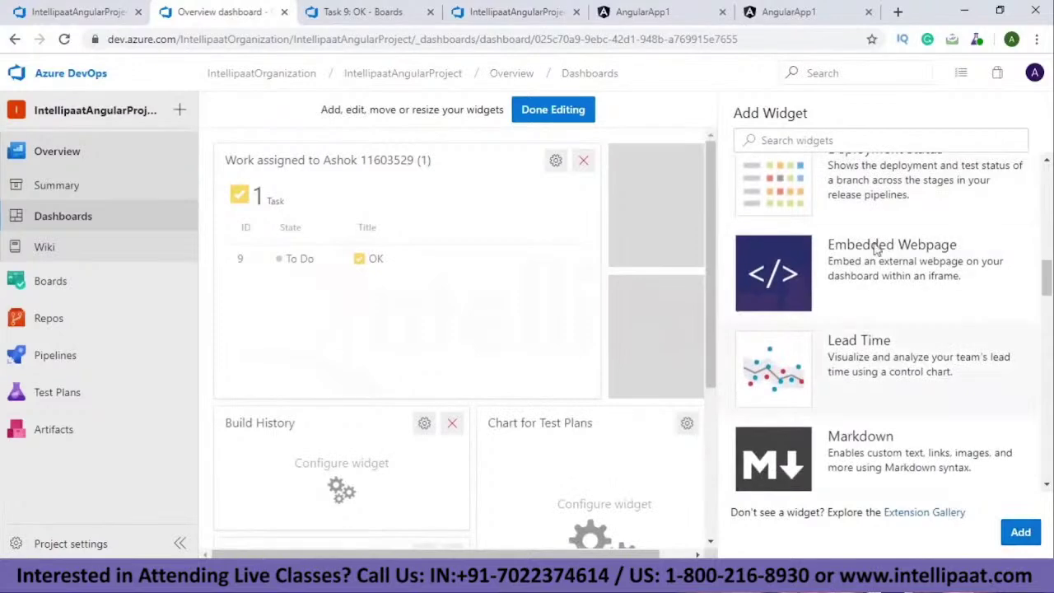
{"action": "left_click", "coordinate": [876, 250]}
{"action": "left_click", "coordinate": [1020, 533]}
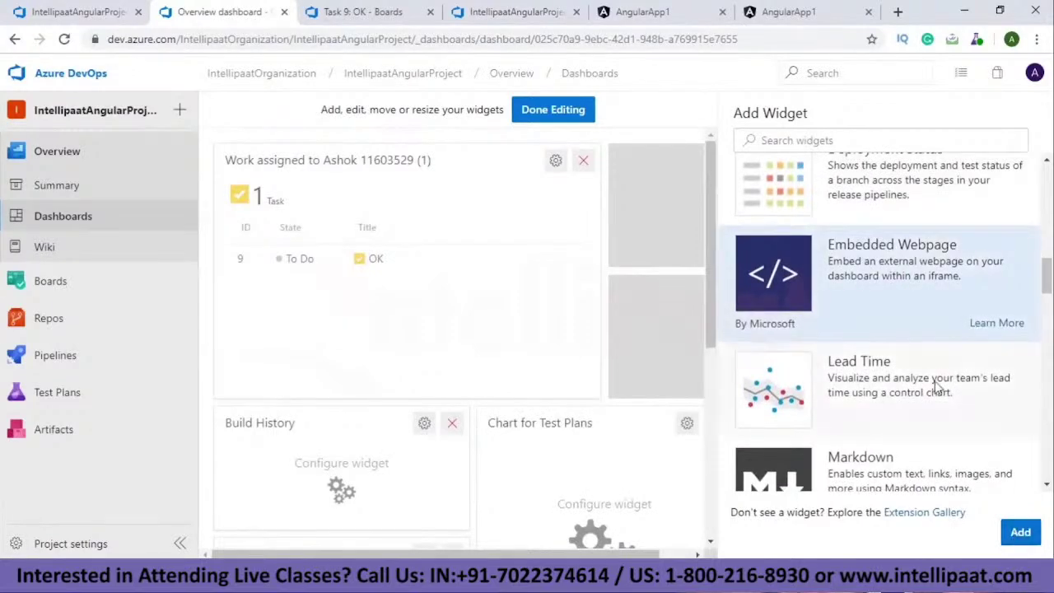
{"action": "scroll", "coordinate": [937, 387], "scroll_direction": "down", "scroll_amount": 7}
{"action": "scroll", "coordinate": [936, 387], "scroll_direction": "down", "scroll_amount": 10}
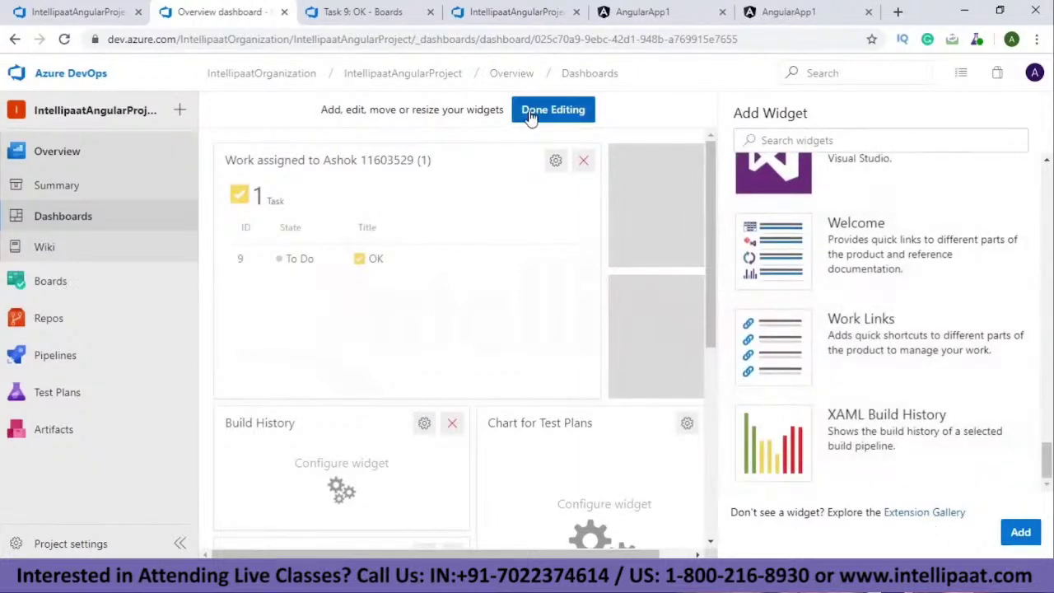
Step: Rearrange the dashboard, moving Chart for Test Plans beside the Assigned to Me widget
{"action": "left_click", "coordinate": [555, 116]}
{"action": "scroll", "coordinate": [557, 306], "scroll_direction": "down", "scroll_amount": 5}
{"action": "scroll", "coordinate": [579, 337], "scroll_direction": "up", "scroll_amount": 3}
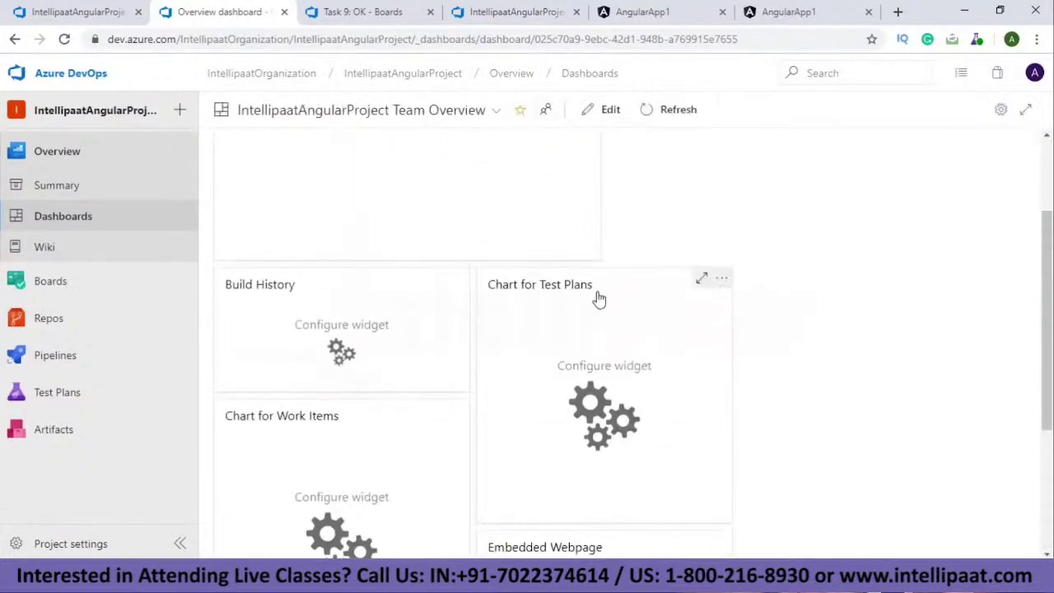
{"action": "left_click_drag", "start_coordinate": [600, 298], "coordinate": [762, 222]}
{"action": "left_click", "coordinate": [608, 111]}
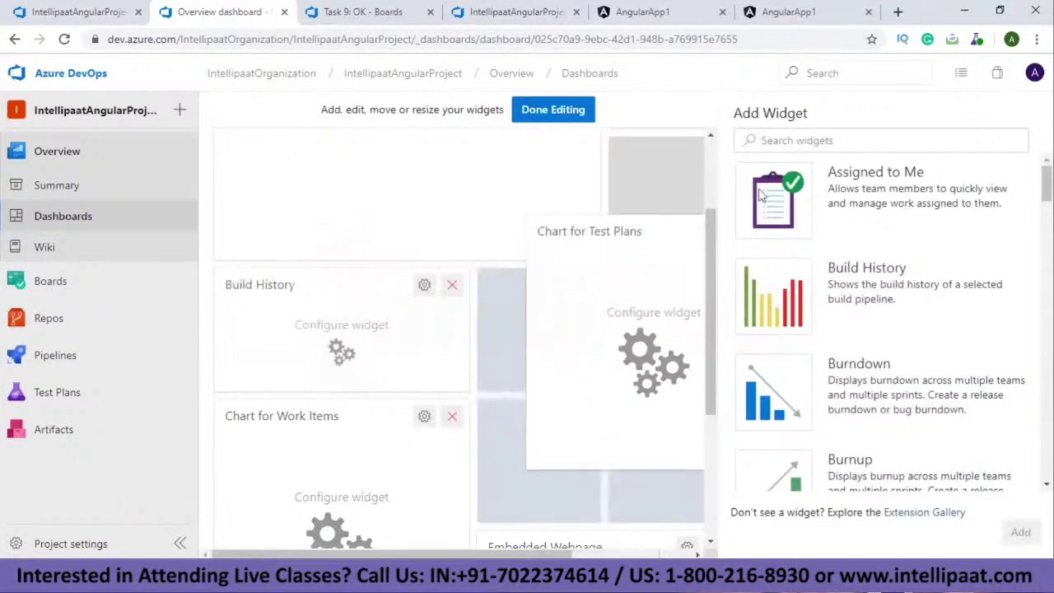
{"action": "left_click", "coordinate": [772, 140]}
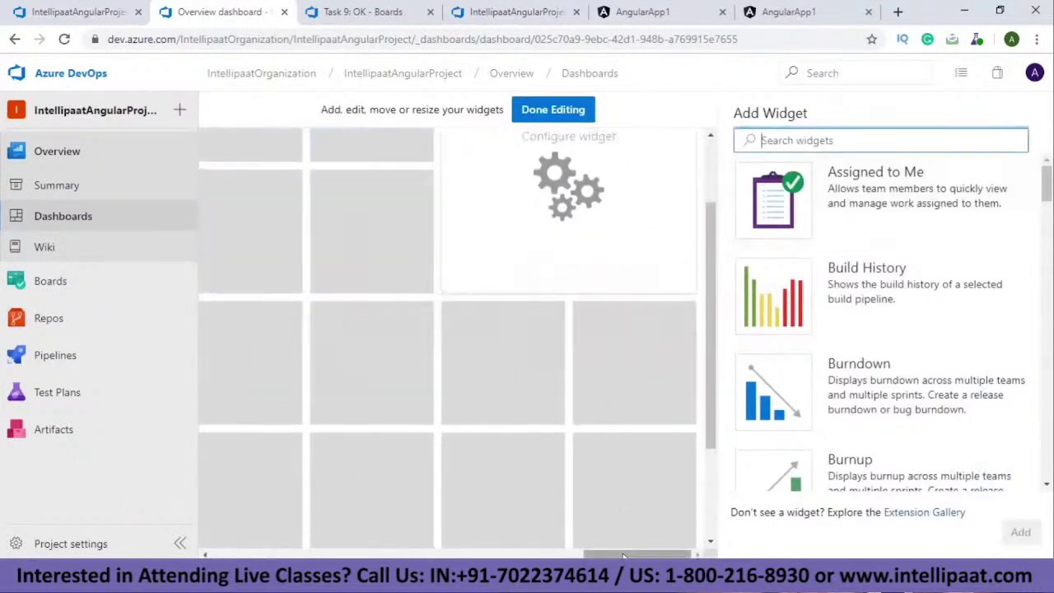
{"action": "scroll", "coordinate": [659, 252], "scroll_direction": "left", "scroll_amount": 2}
{"action": "scroll", "coordinate": [651, 370], "scroll_direction": "down", "scroll_amount": 1}
{"action": "left_click_drag", "start_coordinate": [609, 556], "coordinate": [654, 556]}
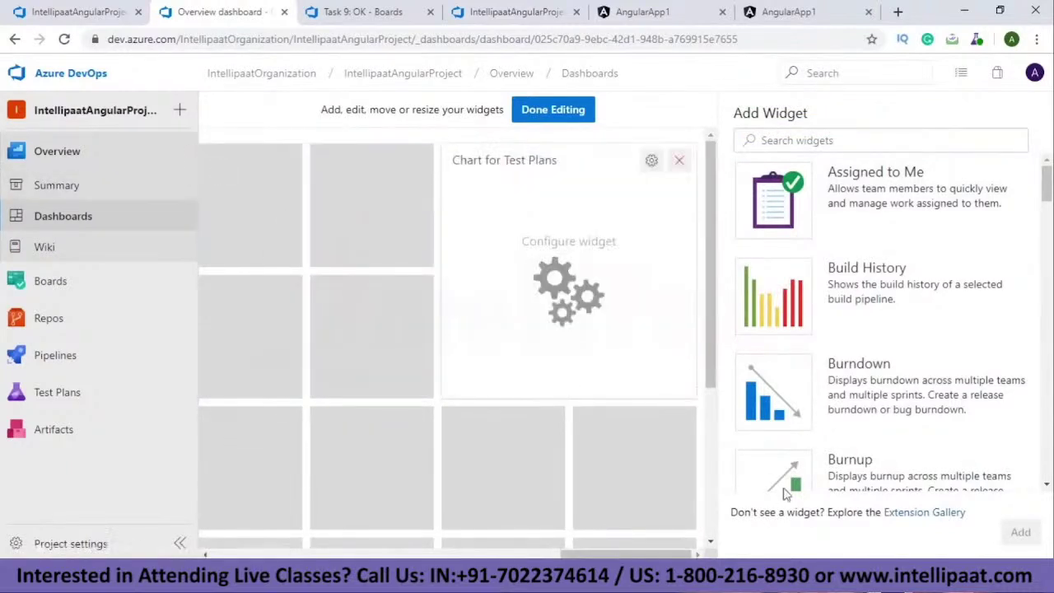
{"action": "left_click_drag", "start_coordinate": [534, 188], "coordinate": [394, 175]}
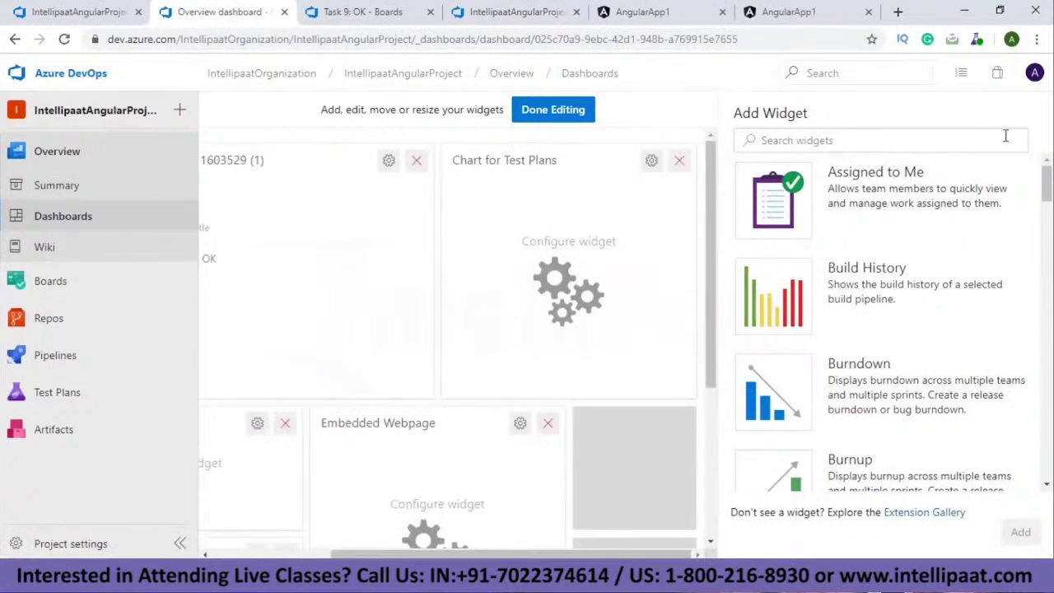
Step: Point the Test Plans chart at the Team_Stories_Sprint 1 plan and suite 2
{"action": "left_click", "coordinate": [553, 110]}
{"action": "left_click", "coordinate": [715, 288]}
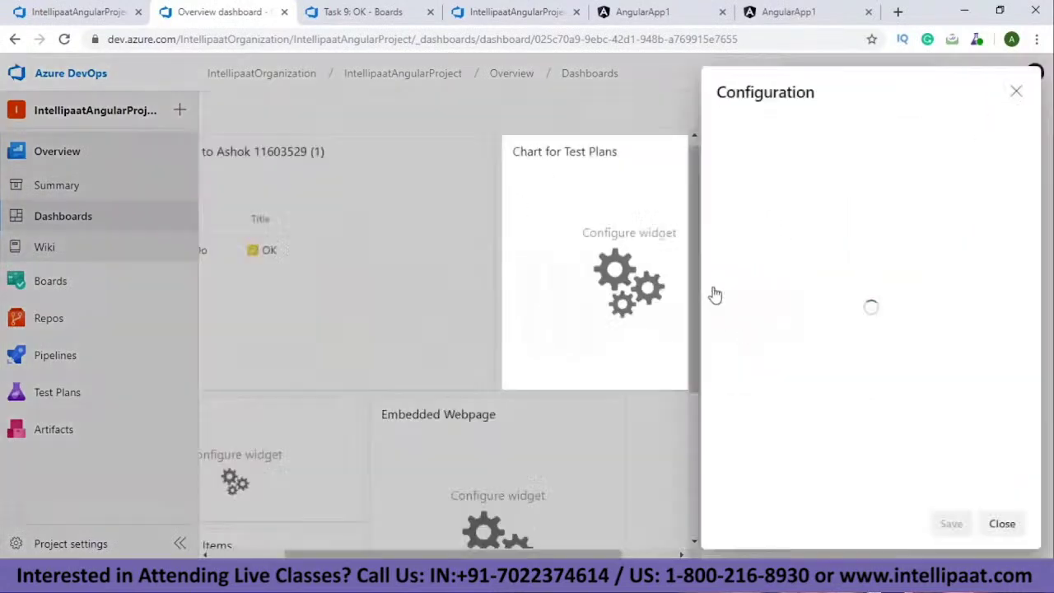
{"action": "scroll", "coordinate": [861, 290], "scroll_direction": "down", "scroll_amount": 3}
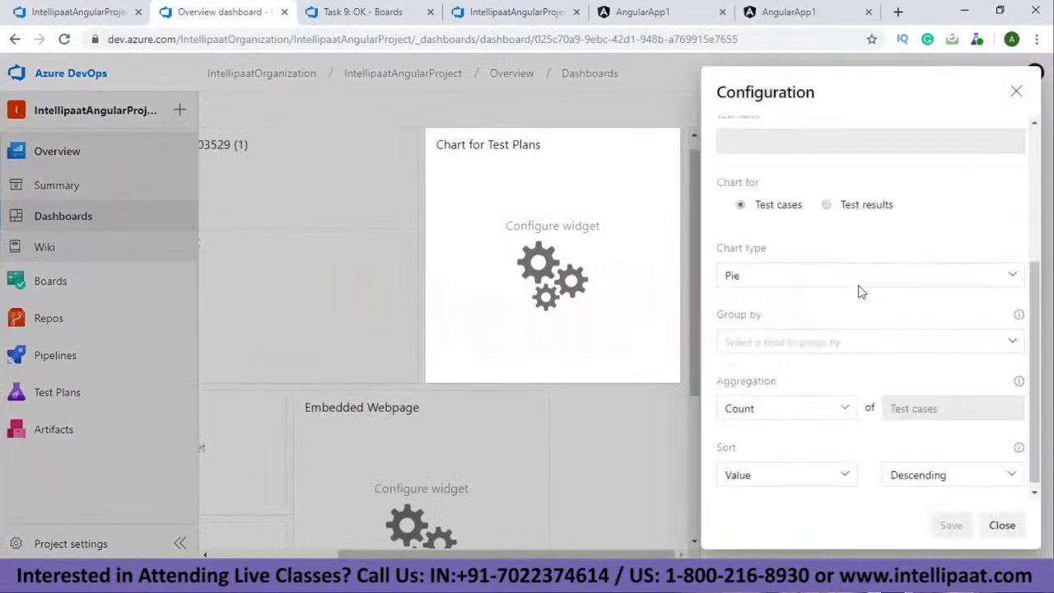
{"action": "scroll", "coordinate": [864, 305], "scroll_direction": "up", "scroll_amount": 3}
{"action": "left_click", "coordinate": [897, 306]}
{"action": "left_click", "coordinate": [874, 331]}
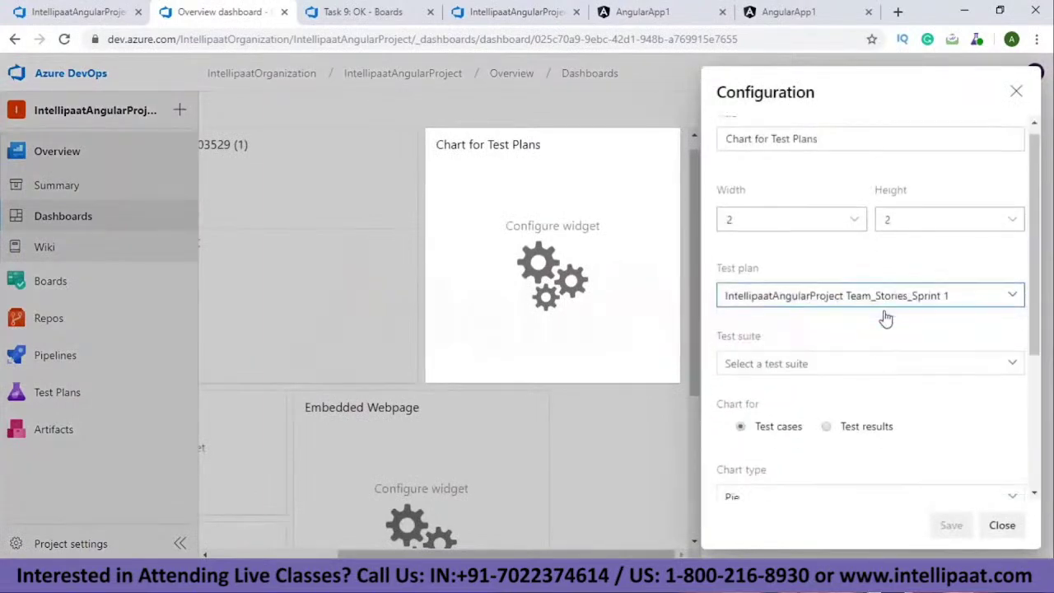
{"action": "scroll", "coordinate": [913, 198], "scroll_direction": "down", "scroll_amount": 5}
{"action": "scroll", "coordinate": [879, 298], "scroll_direction": "up", "scroll_amount": 3}
{"action": "left_click", "coordinate": [880, 298]}
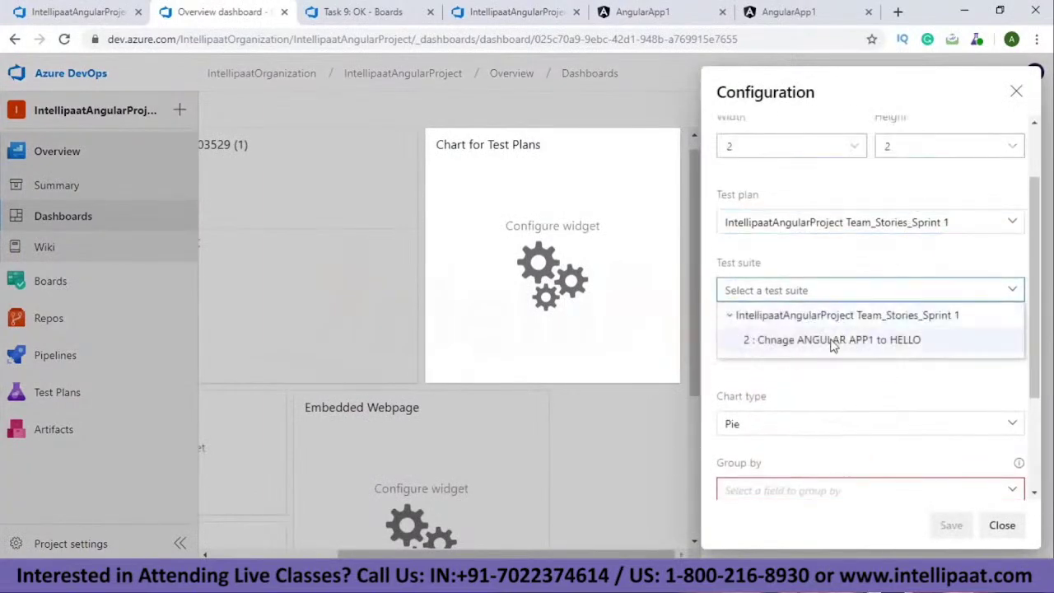
{"action": "left_click", "coordinate": [830, 344]}
Step: Group the chart by Work Item Type, save, and toggle the Test Case slice off and on
{"action": "scroll", "coordinate": [837, 346], "scroll_direction": "down", "scroll_amount": 2}
{"action": "left_click", "coordinate": [946, 346]}
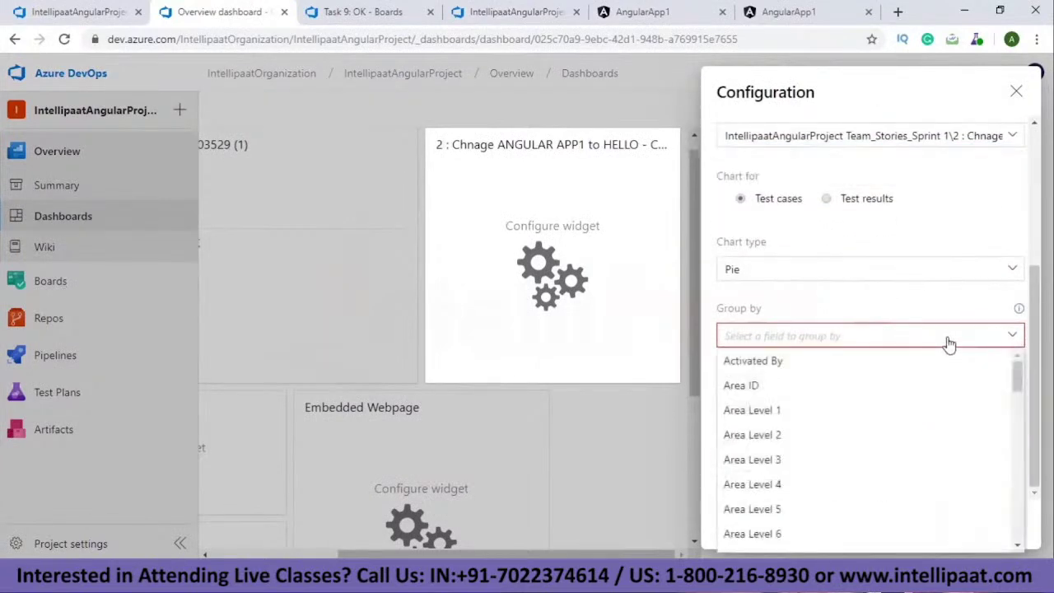
{"action": "scroll", "coordinate": [809, 385], "scroll_direction": "down", "scroll_amount": 1}
{"action": "scroll", "coordinate": [808, 389], "scroll_direction": "up", "scroll_amount": 1}
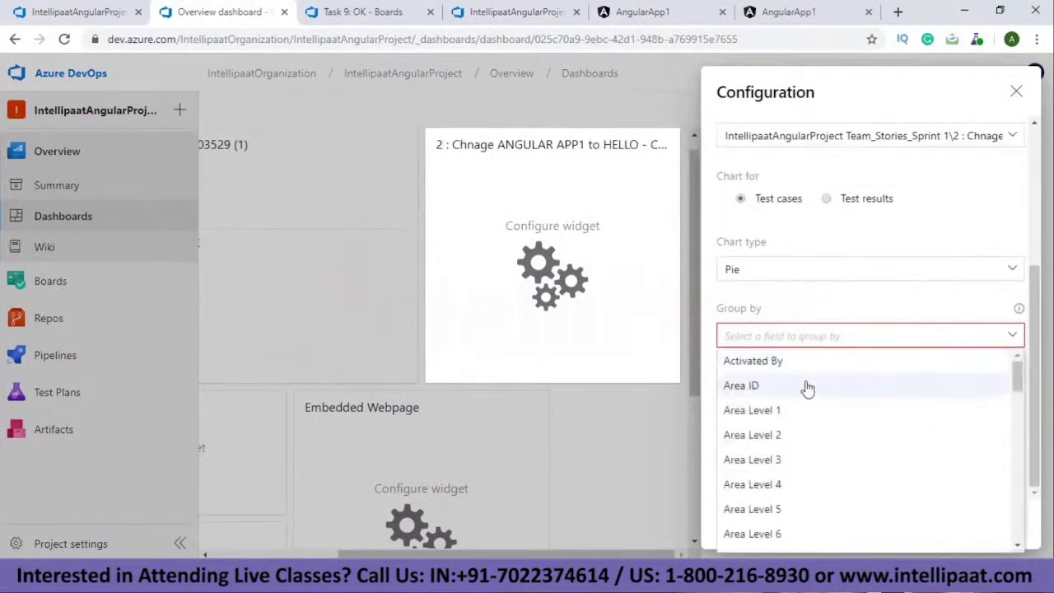
{"action": "left_click", "coordinate": [807, 387]}
{"action": "scroll", "coordinate": [842, 341], "scroll_direction": "down", "scroll_amount": 1}
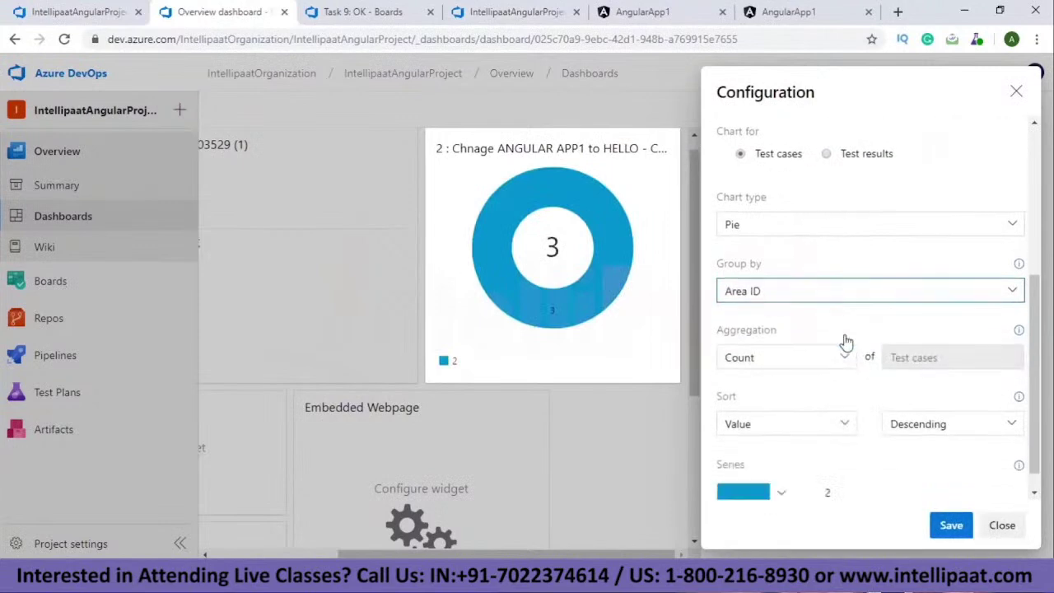
{"action": "left_click", "coordinate": [812, 274]}
{"action": "left_click_drag", "start_coordinate": [1017, 307], "coordinate": [1013, 482]}
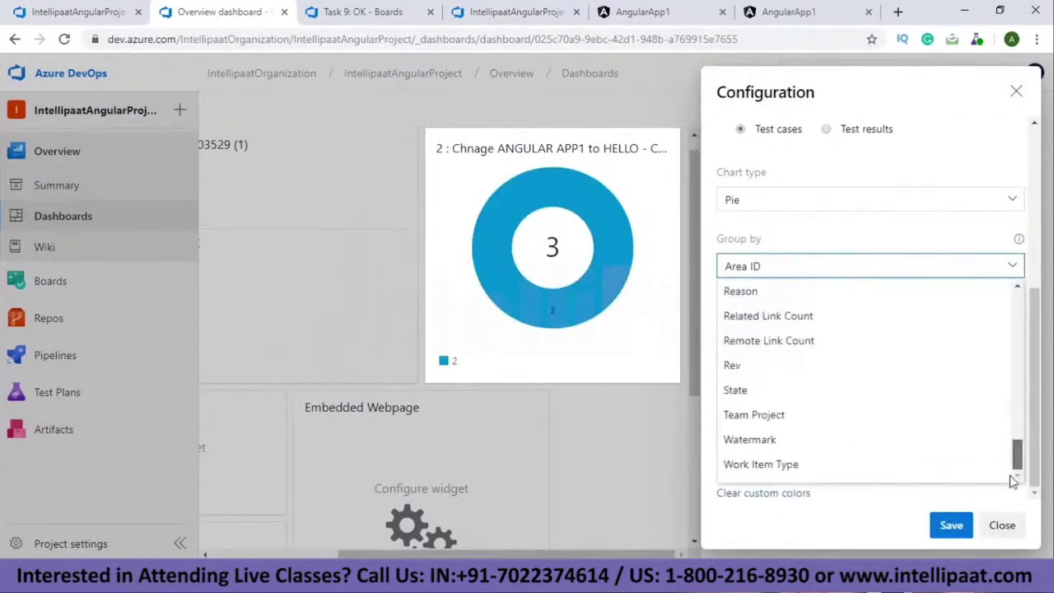
{"action": "left_click", "coordinate": [947, 467]}
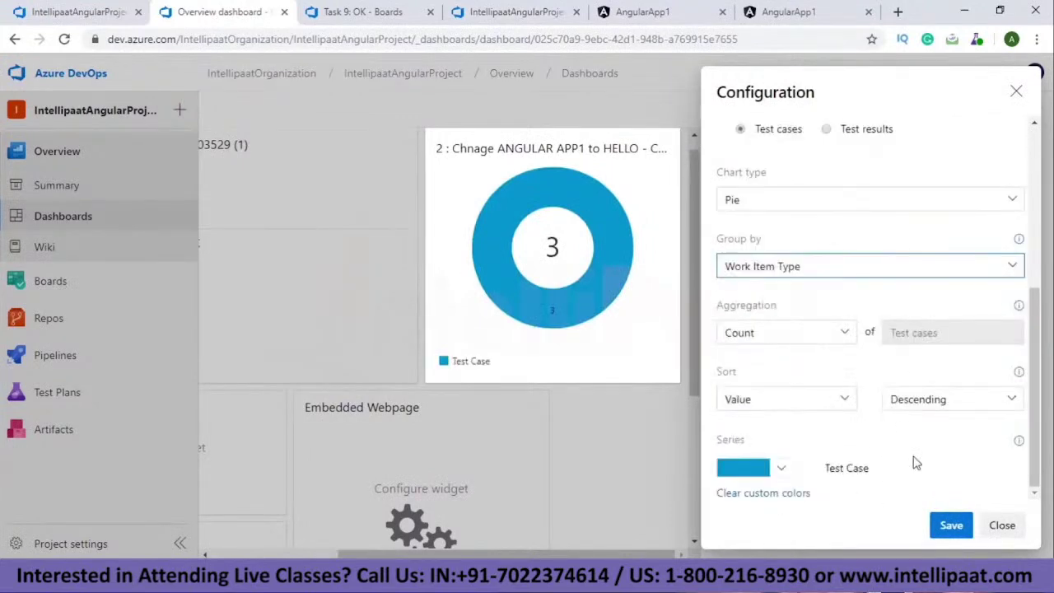
{"action": "left_click", "coordinate": [948, 524]}
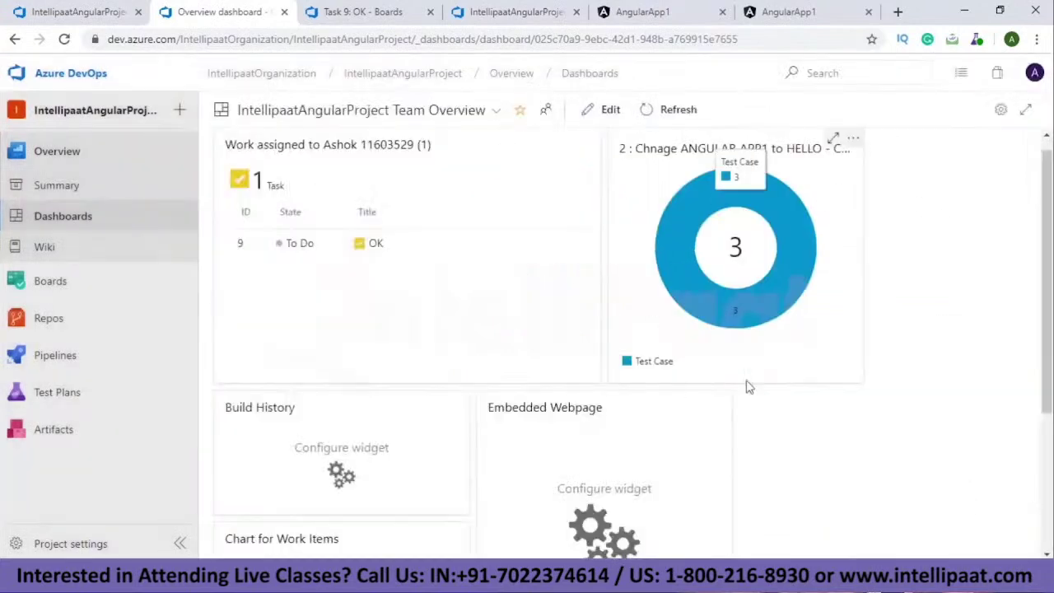
{"action": "left_click", "coordinate": [657, 365]}
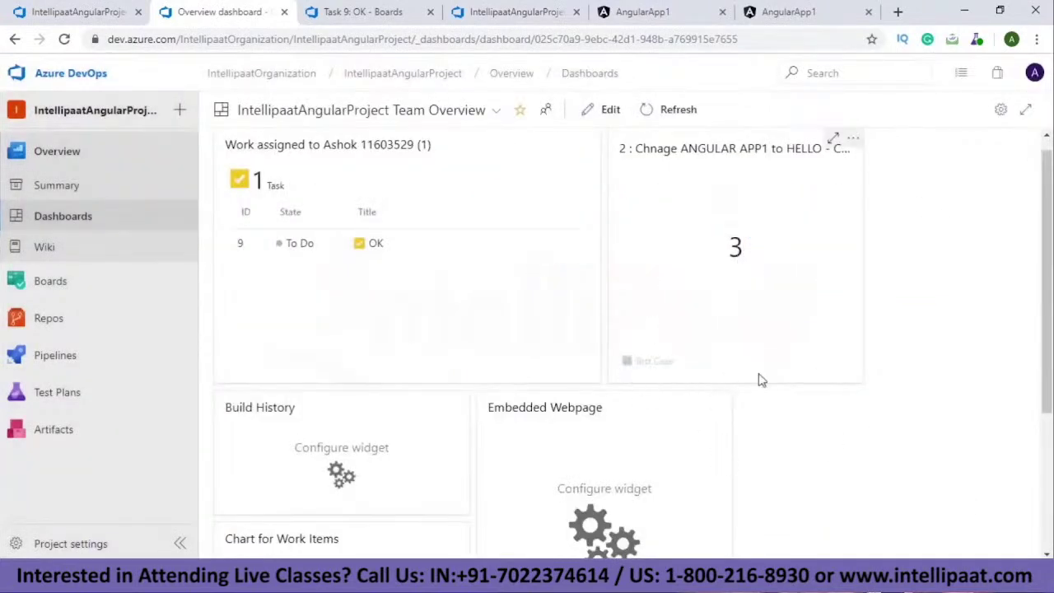
{"action": "left_click", "coordinate": [626, 363]}
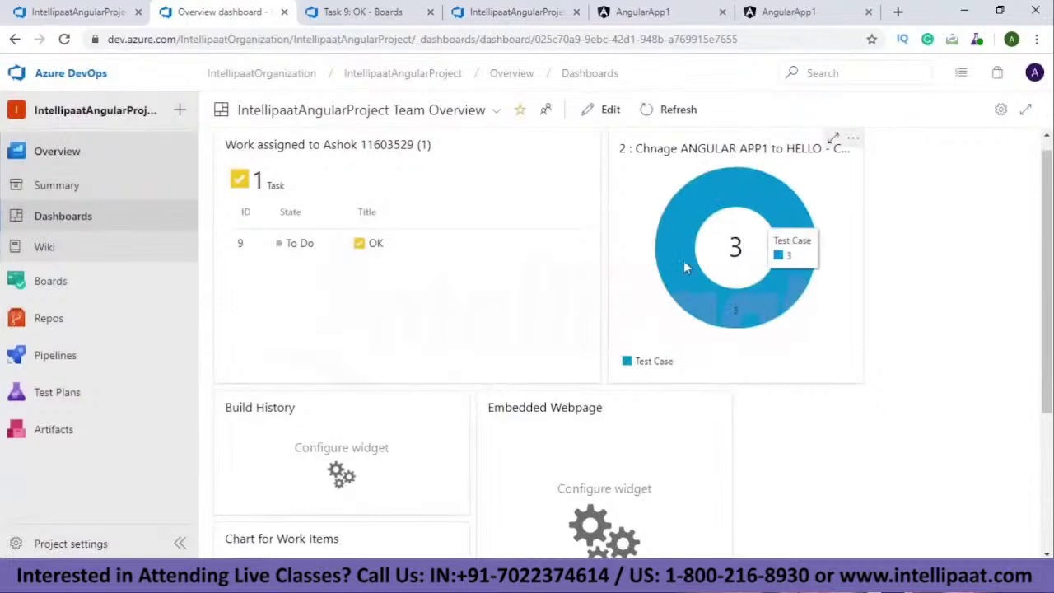
{"action": "scroll", "coordinate": [861, 401], "scroll_direction": "down", "scroll_amount": 1}
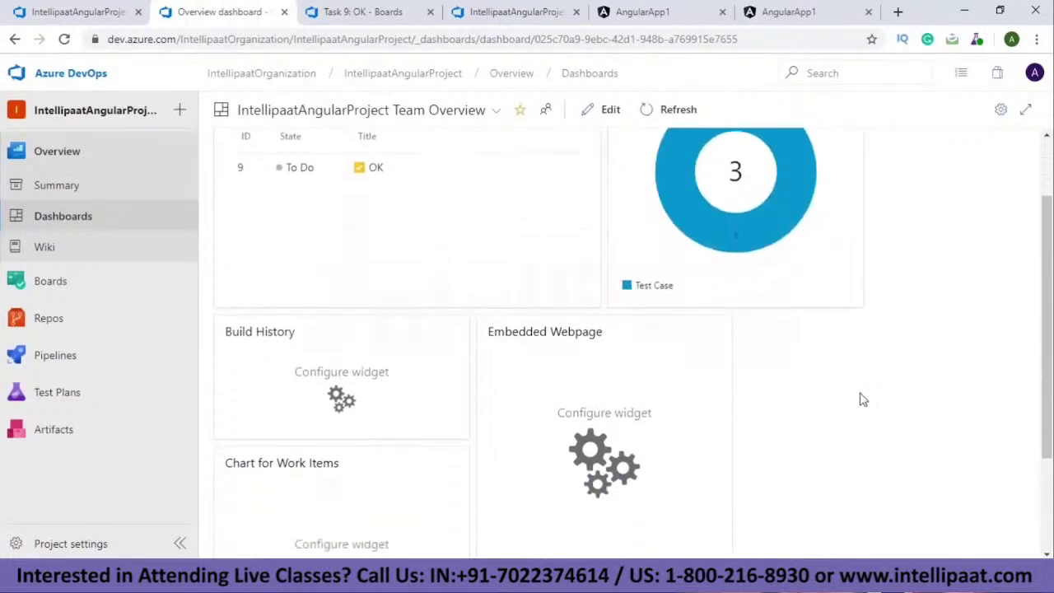
Step: Configure the Build History widget for the IntellipaatAngularProject-CI pipeline and save it
{"action": "left_click", "coordinate": [338, 402]}
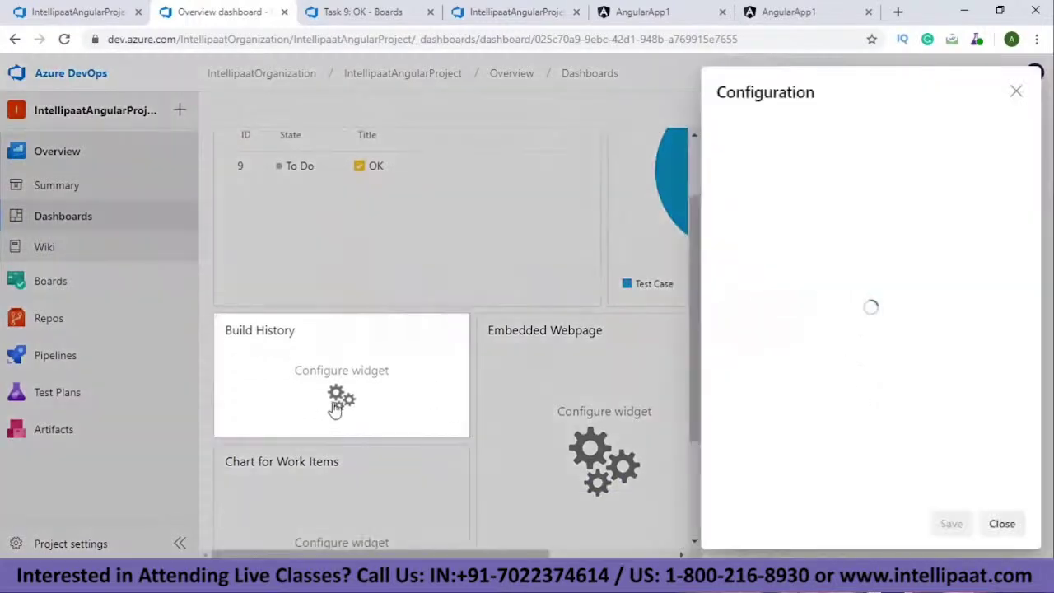
{"action": "left_click", "coordinate": [857, 233]}
{"action": "left_click", "coordinate": [770, 275]}
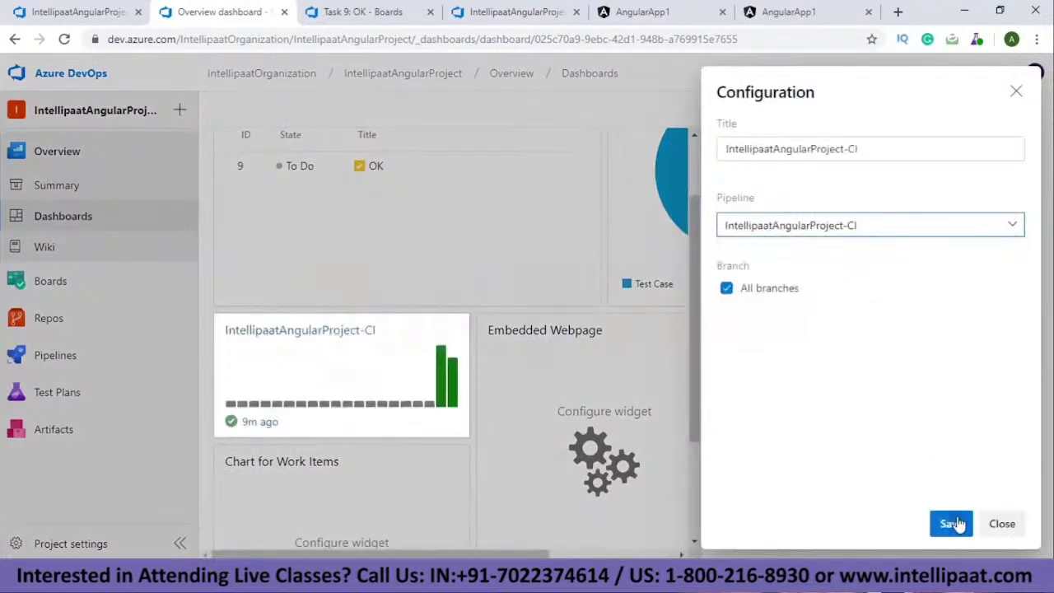
{"action": "left_click", "coordinate": [949, 524]}
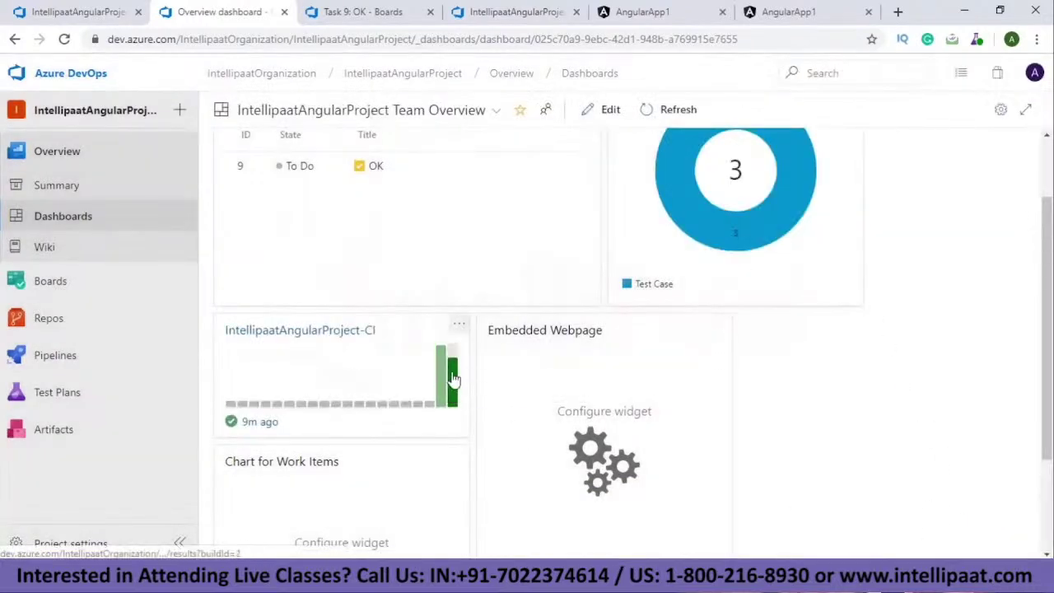
{"action": "mouse_move", "coordinate": [454, 378]}
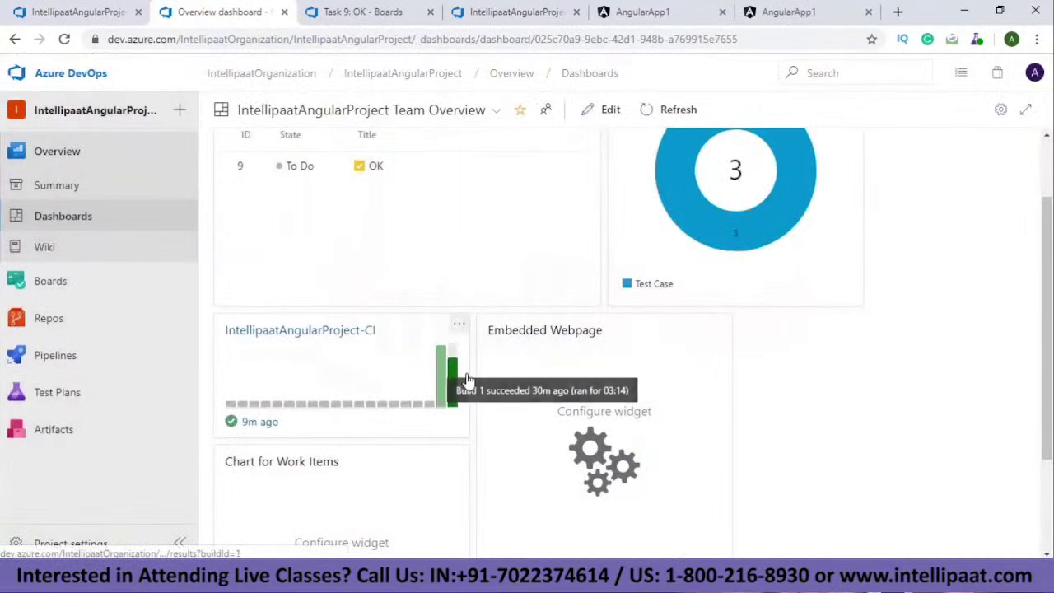
{"action": "scroll", "coordinate": [642, 370], "scroll_direction": "down", "scroll_amount": 2}
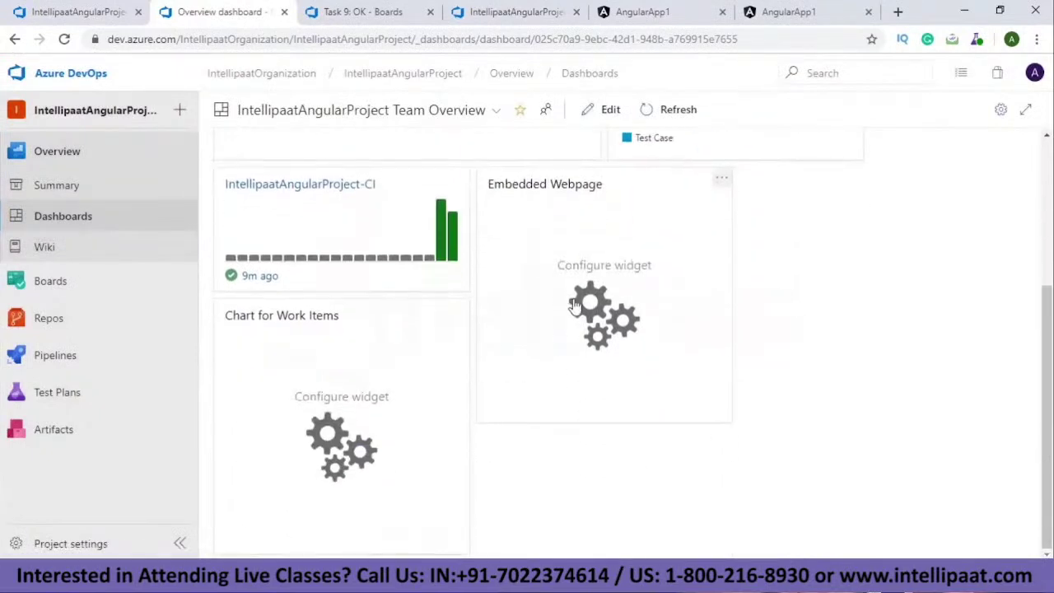
{"action": "left_click", "coordinate": [577, 307]}
Step: Embed the deployed Angular app's address, copied from its page, in the webpage widget
{"action": "left_click", "coordinate": [807, 233]}
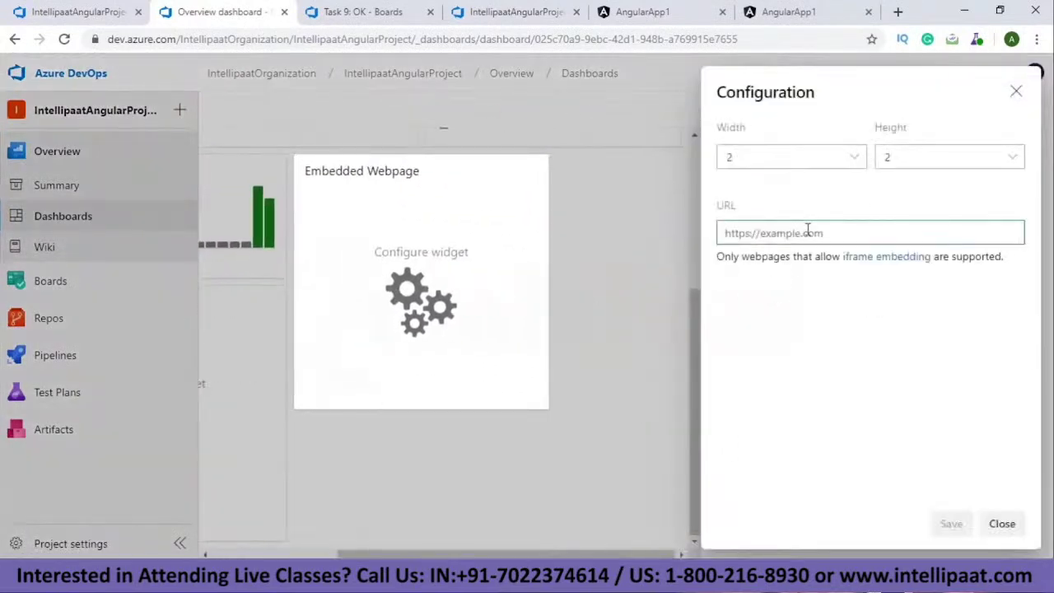
{"action": "type", "text": "ANGULAR APP1"}
{"action": "key", "text": "ctrl+a"}
{"action": "key", "text": "BackSpace"}
{"action": "left_click", "coordinate": [690, 13]}
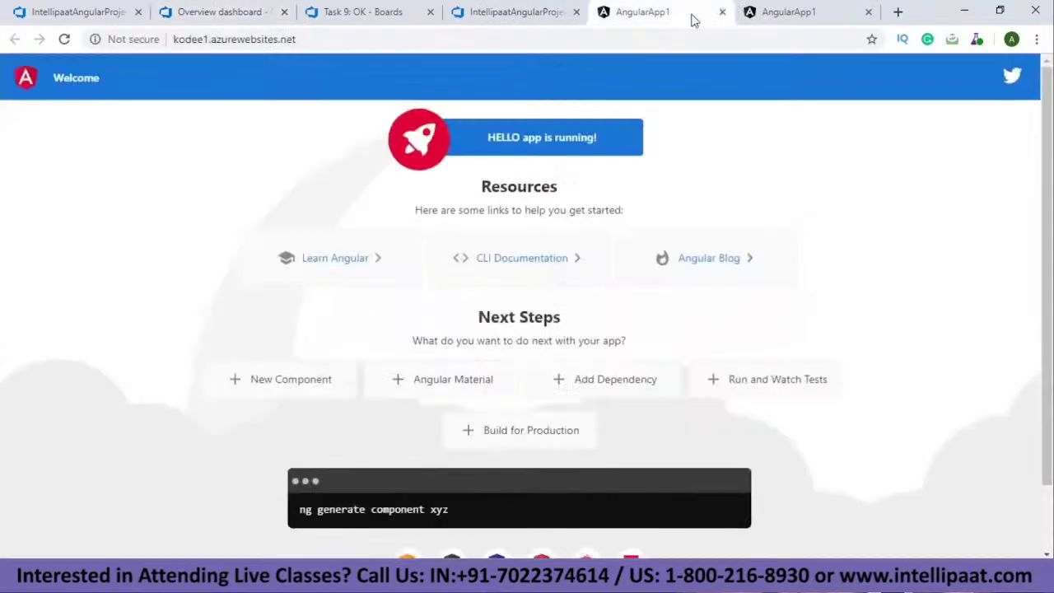
{"action": "left_click", "coordinate": [649, 39]}
{"action": "left_click", "coordinate": [329, 12]}
{"action": "left_click", "coordinate": [265, 12]}
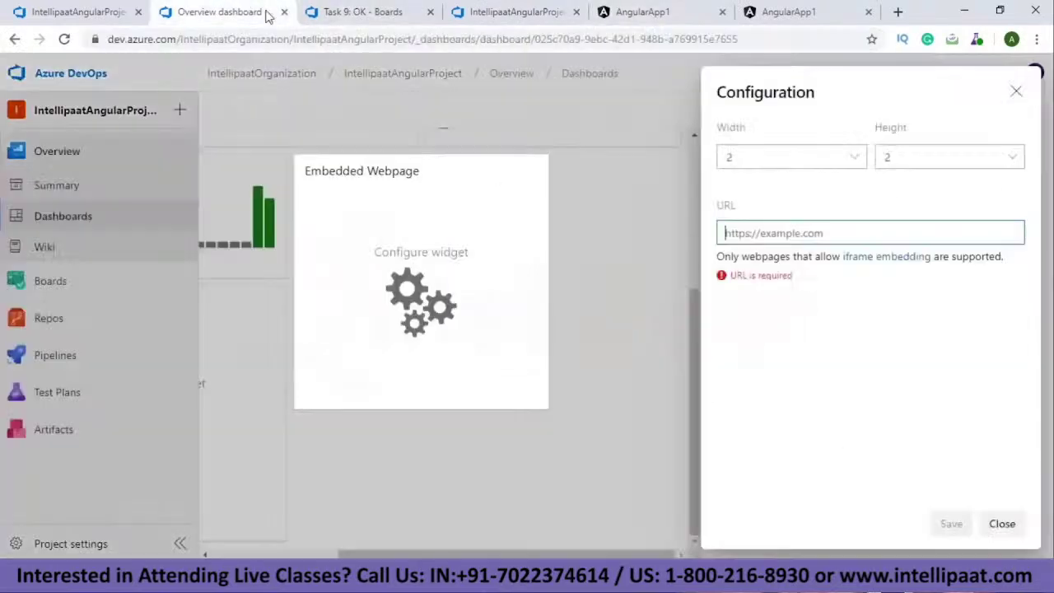
{"action": "type", "text": "http://kodeer1.azurewebsites.net/"}
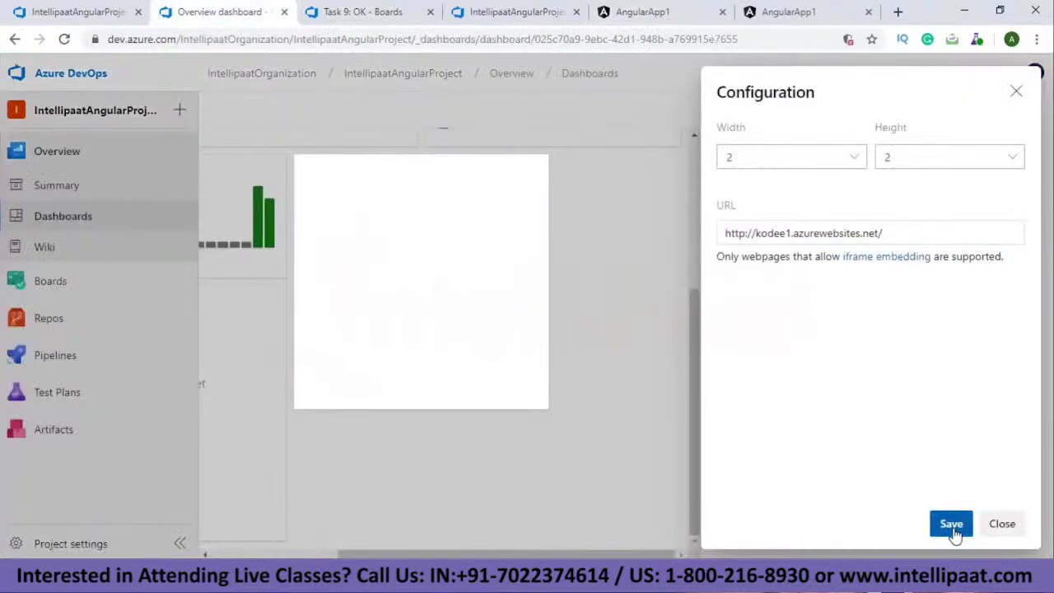
{"action": "left_click", "coordinate": [951, 523]}
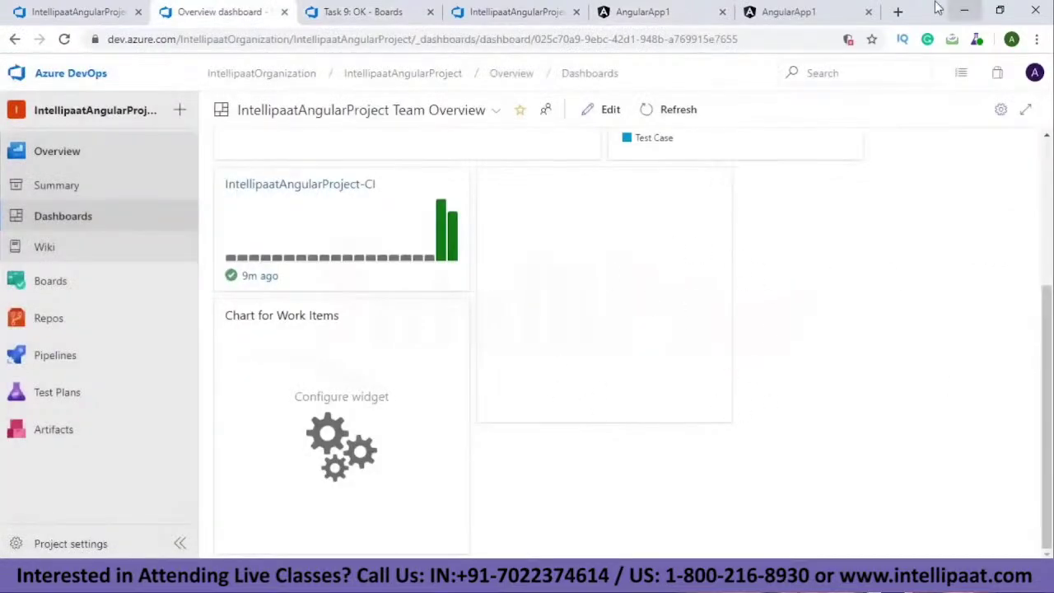
Step: Load the Google home page in a new browser tab
{"action": "left_click", "coordinate": [897, 11]}
{"action": "type", "text": "g"}
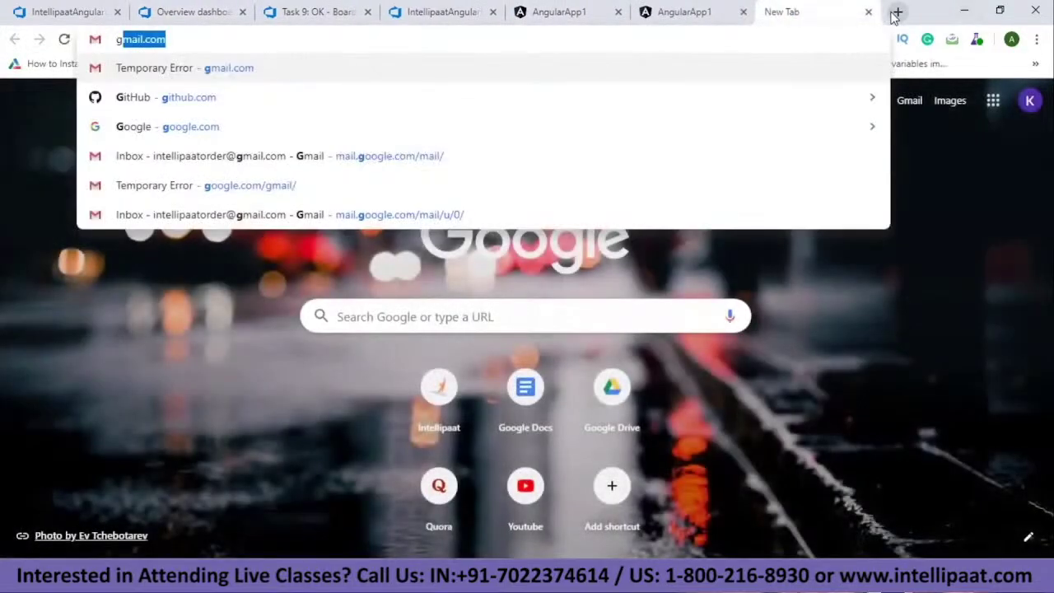
{"action": "key", "text": "Escape"}
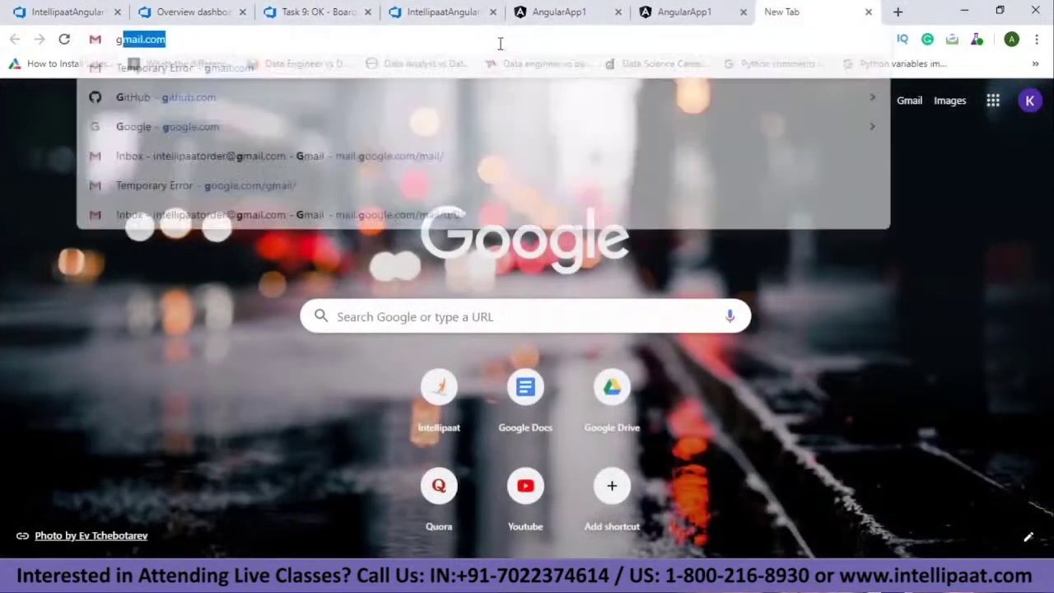
{"action": "type", "text": "oogle.com"}
{"action": "key", "text": "Return"}
{"action": "left_click", "coordinate": [165, 10]}
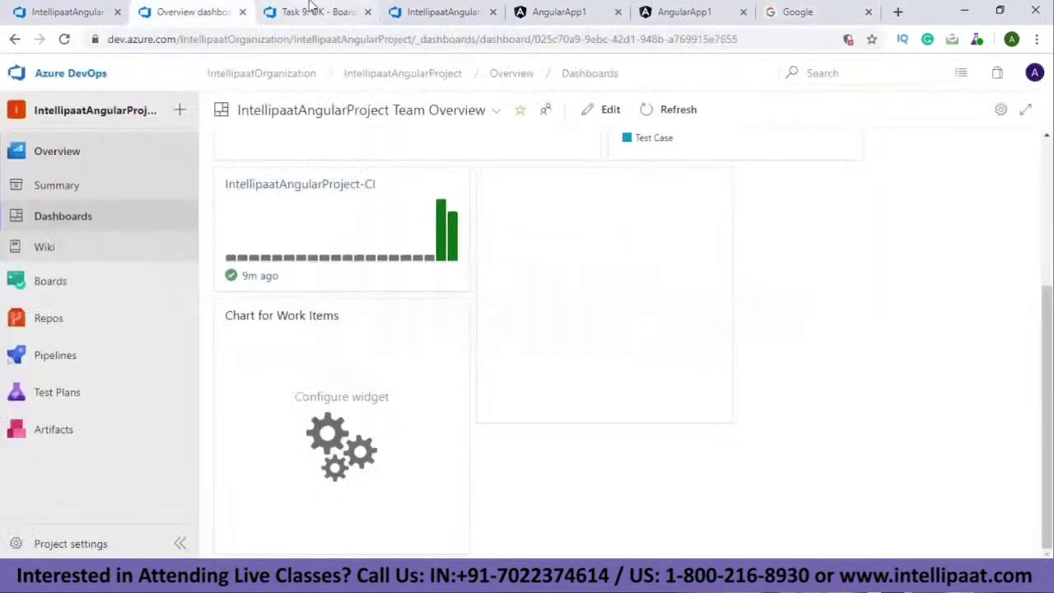
{"action": "left_click", "coordinate": [718, 179]}
{"action": "left_click", "coordinate": [720, 206]}
{"action": "triple_click", "coordinate": [840, 233]}
{"action": "type", "text": "https://www.google.com/"}
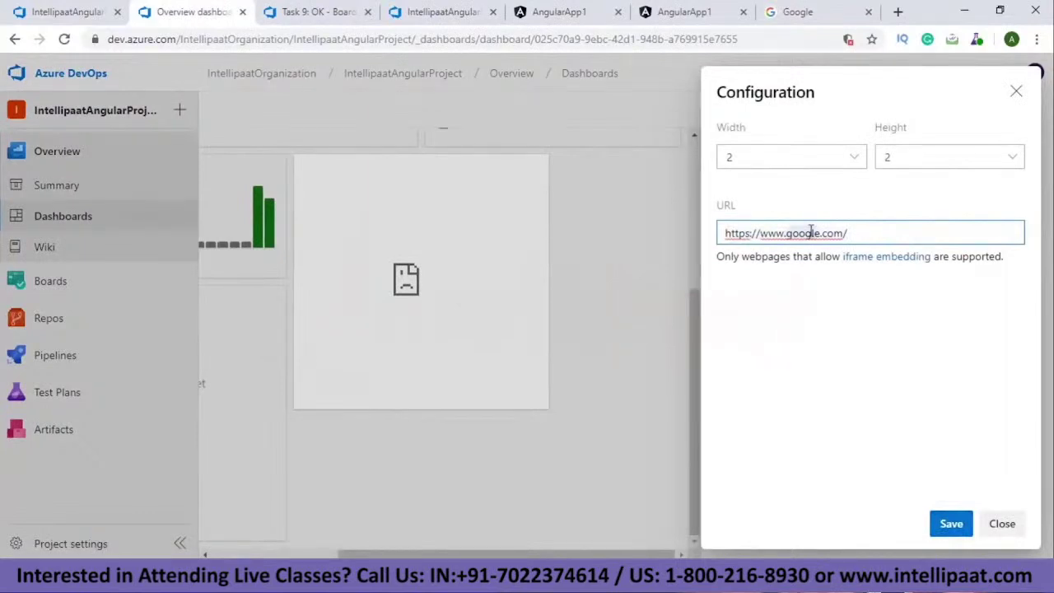
{"action": "type", "text": "intellipaat"}
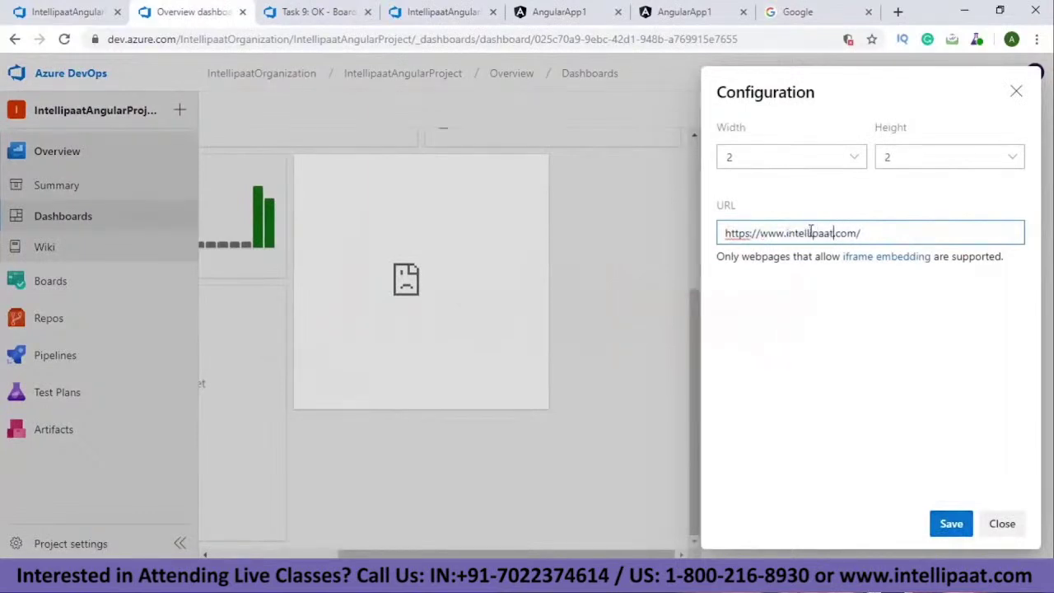
{"action": "left_click", "coordinate": [951, 523]}
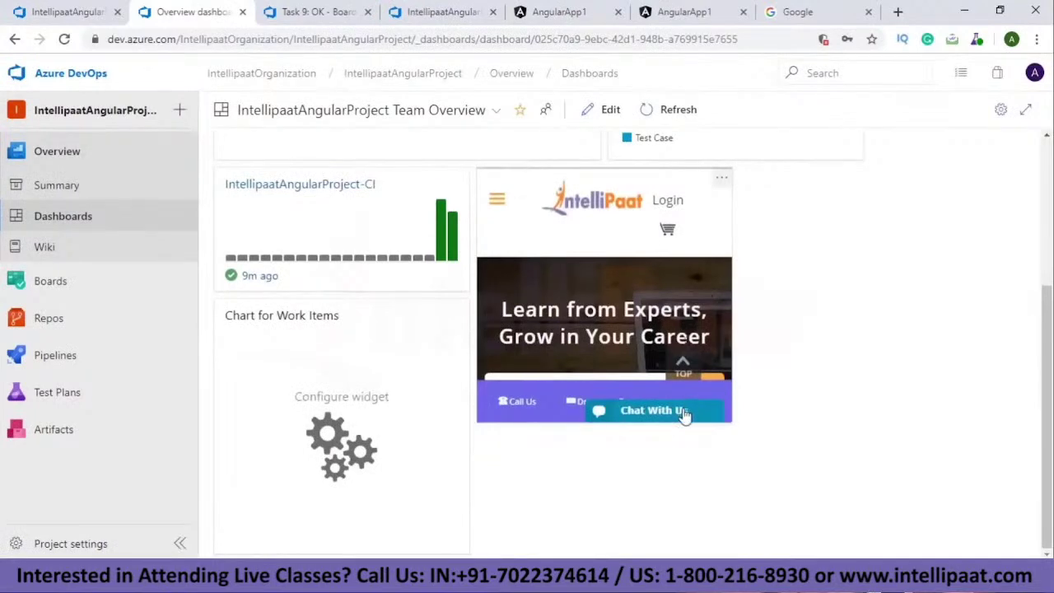
{"action": "left_click", "coordinate": [684, 414]}
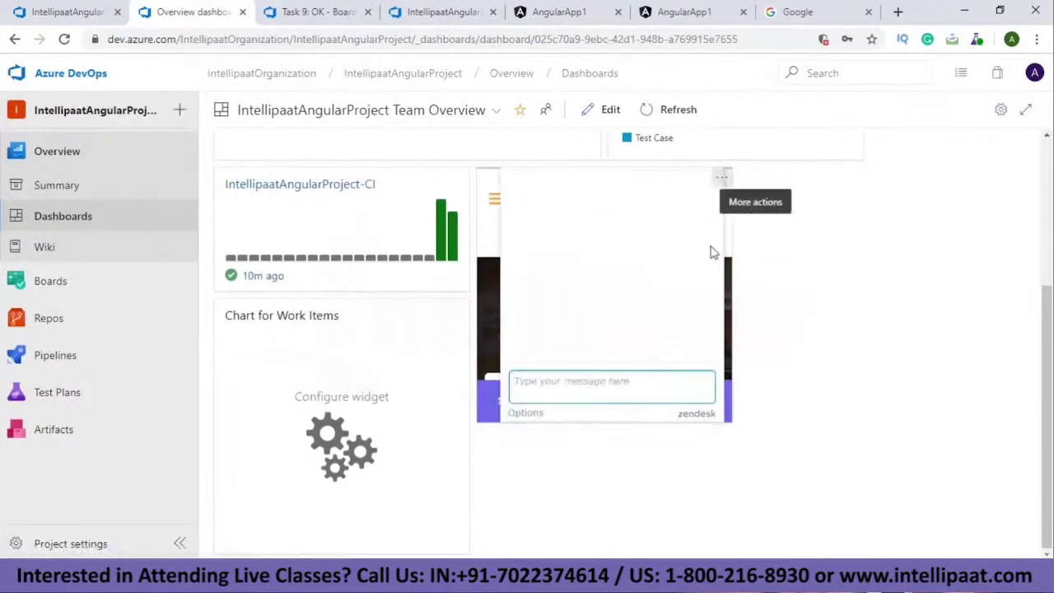
{"action": "left_click", "coordinate": [723, 288]}
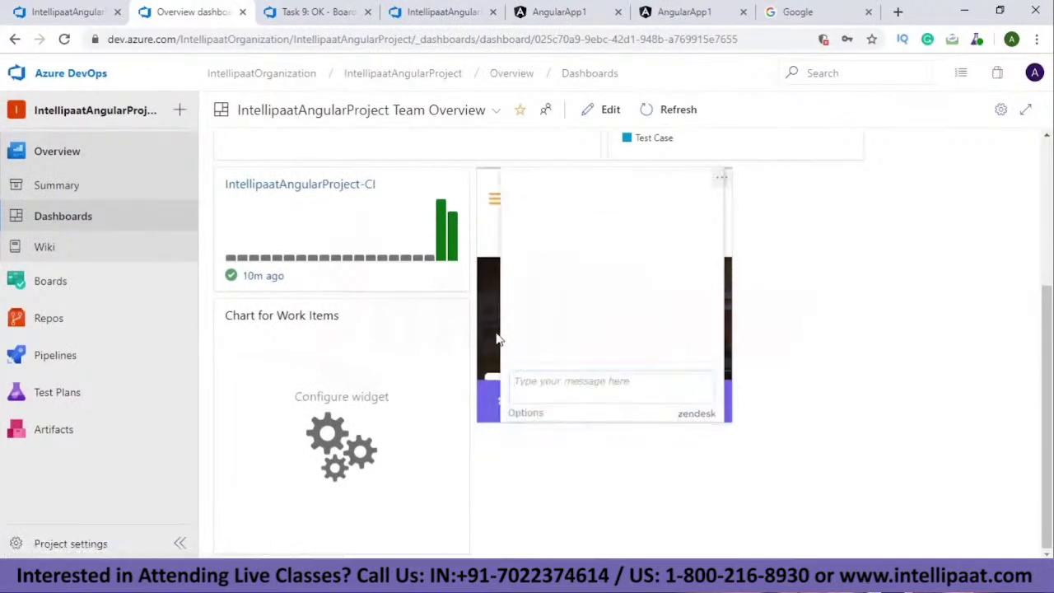
{"action": "left_click", "coordinate": [350, 468]}
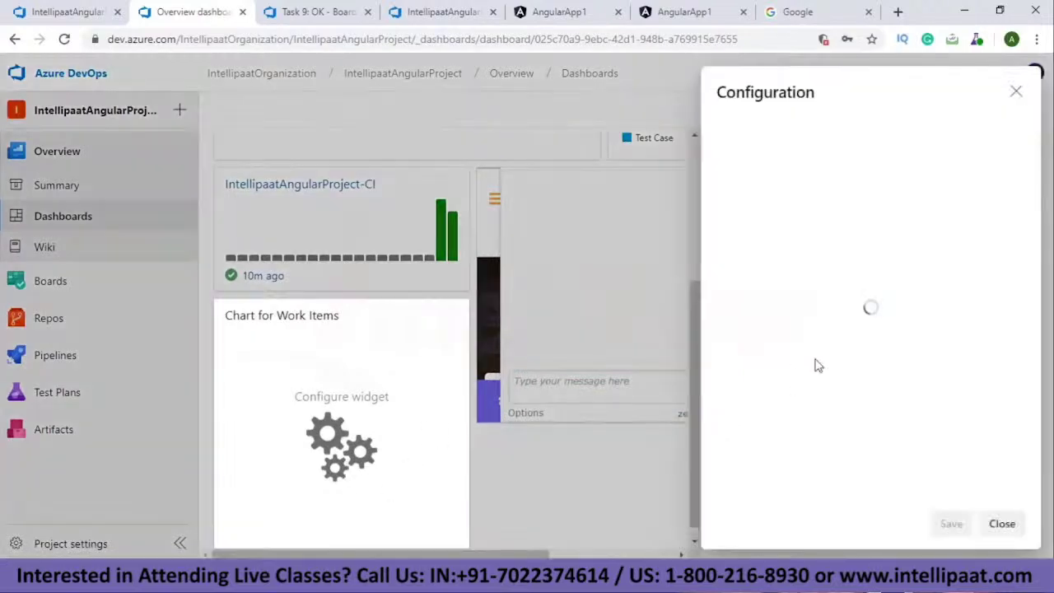
Step: Browse the Chart for Work Items query and chart-type lists, then close without saving
{"action": "left_click", "coordinate": [858, 301]}
{"action": "left_click", "coordinate": [1018, 306]}
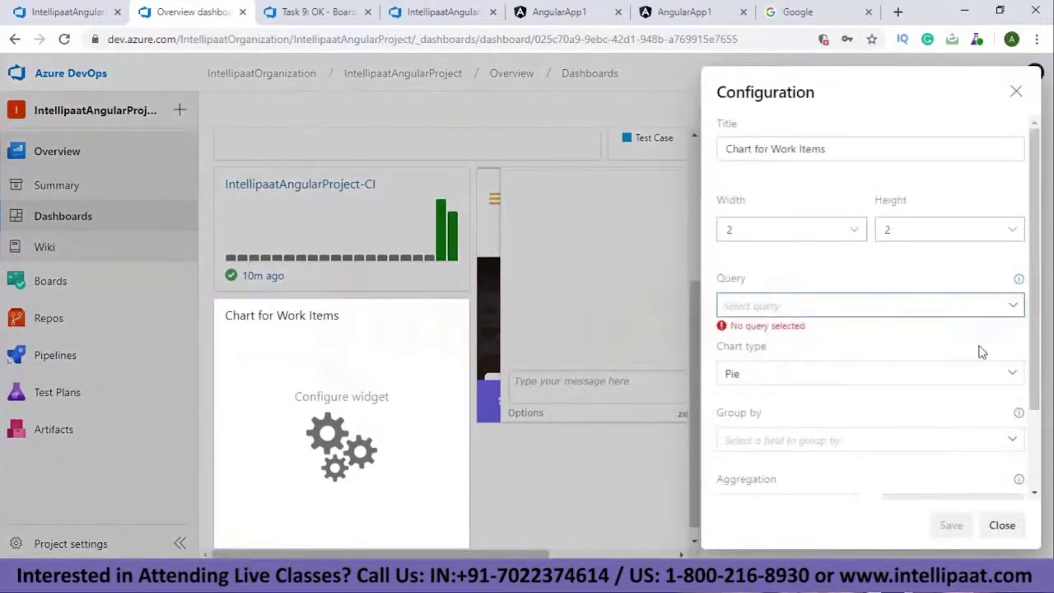
{"action": "left_click", "coordinate": [870, 311]}
{"action": "left_click", "coordinate": [814, 374]}
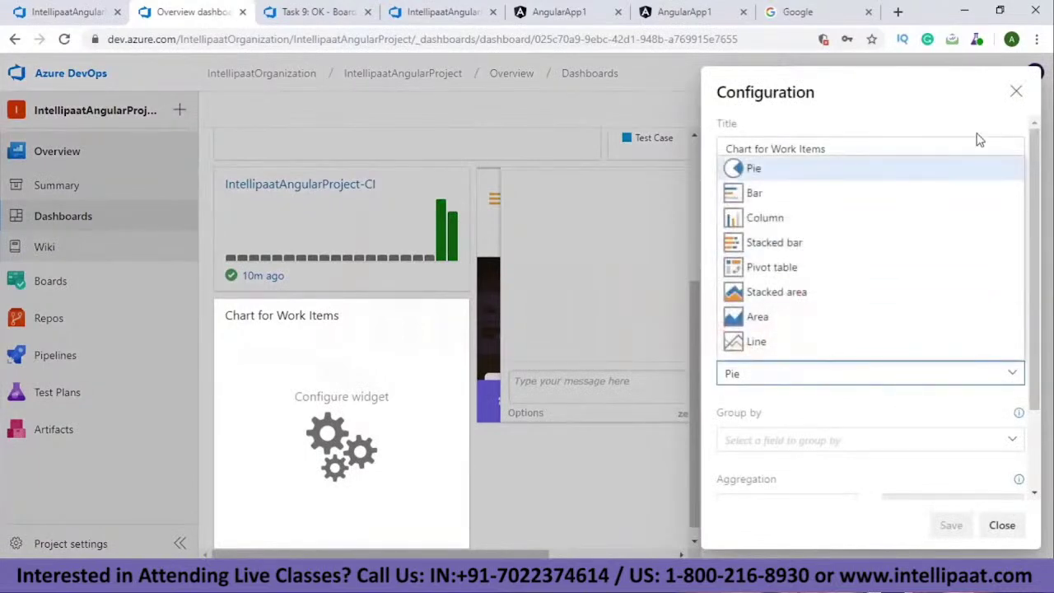
{"action": "left_click", "coordinate": [1016, 90]}
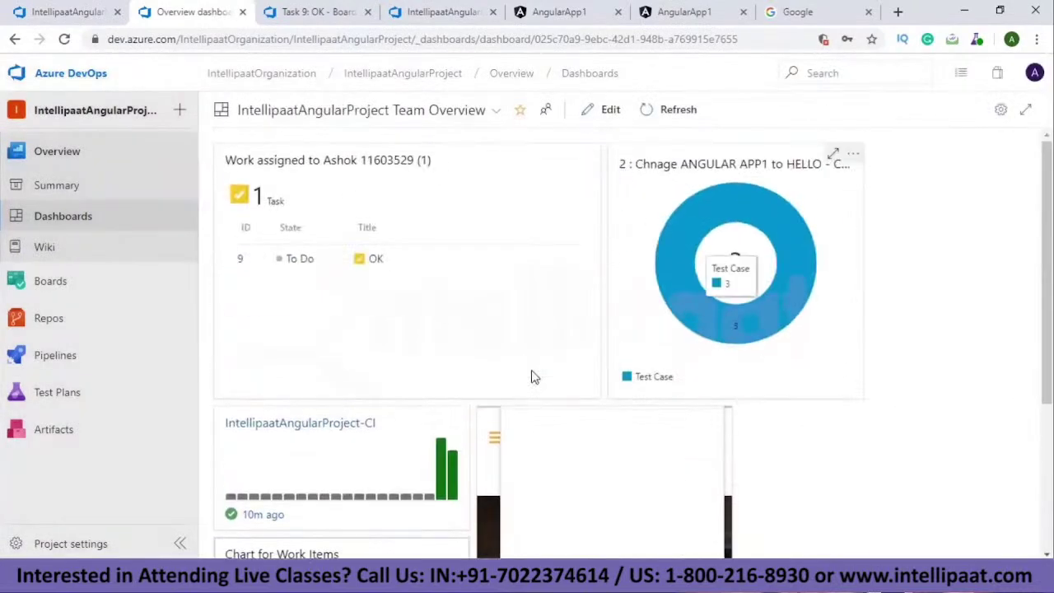
{"action": "scroll", "coordinate": [384, 335], "scroll_direction": "down", "scroll_amount": 3}
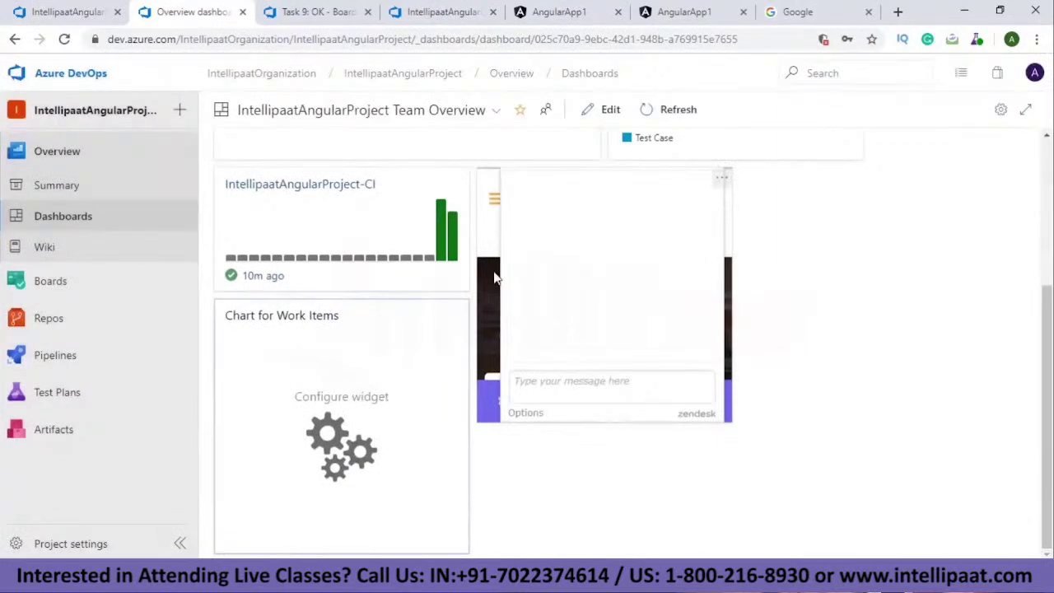
Step: Open the project Summary and stop the running Test & Feedback session
{"action": "left_click", "coordinate": [88, 184]}
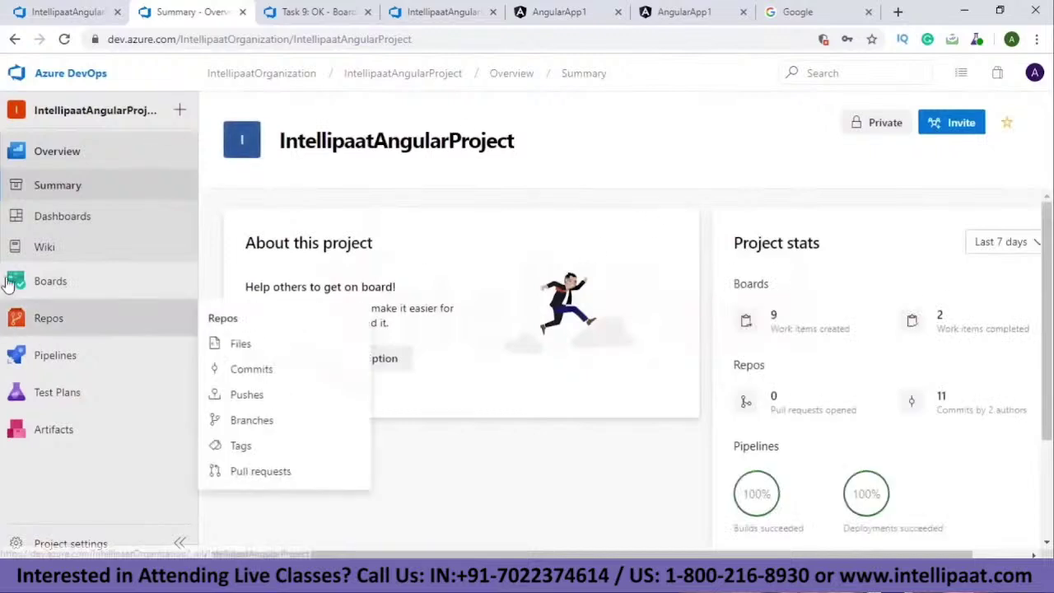
{"action": "mouse_move", "coordinate": [25, 282]}
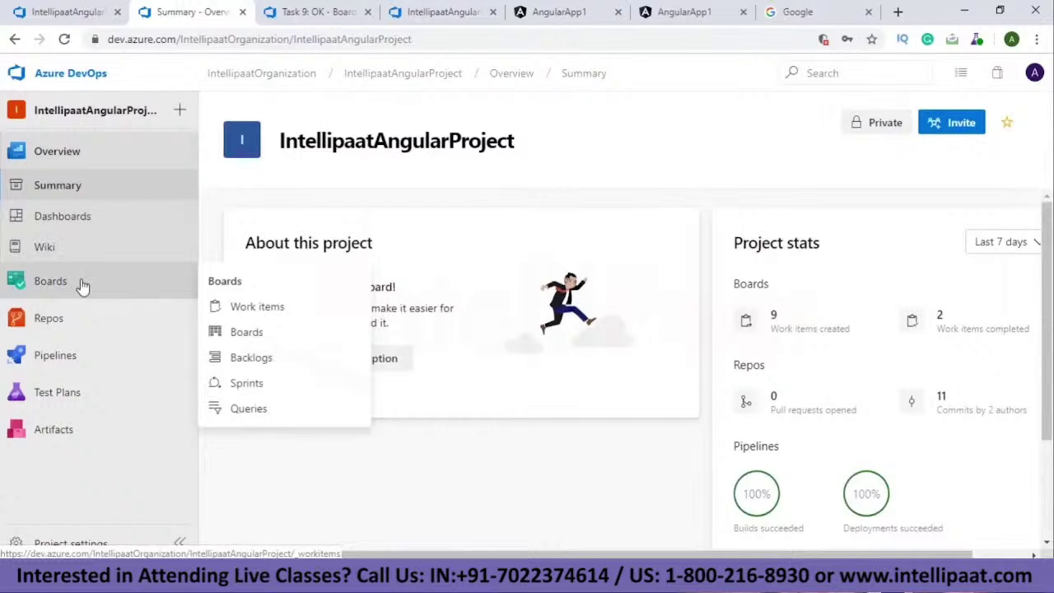
{"action": "mouse_move", "coordinate": [86, 329]}
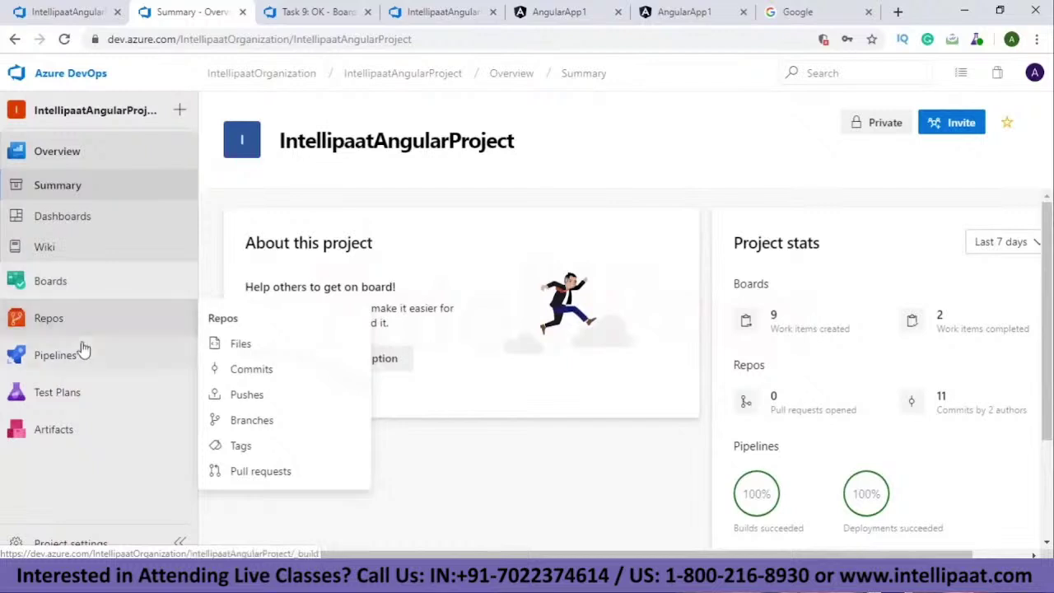
{"action": "mouse_move", "coordinate": [92, 356]}
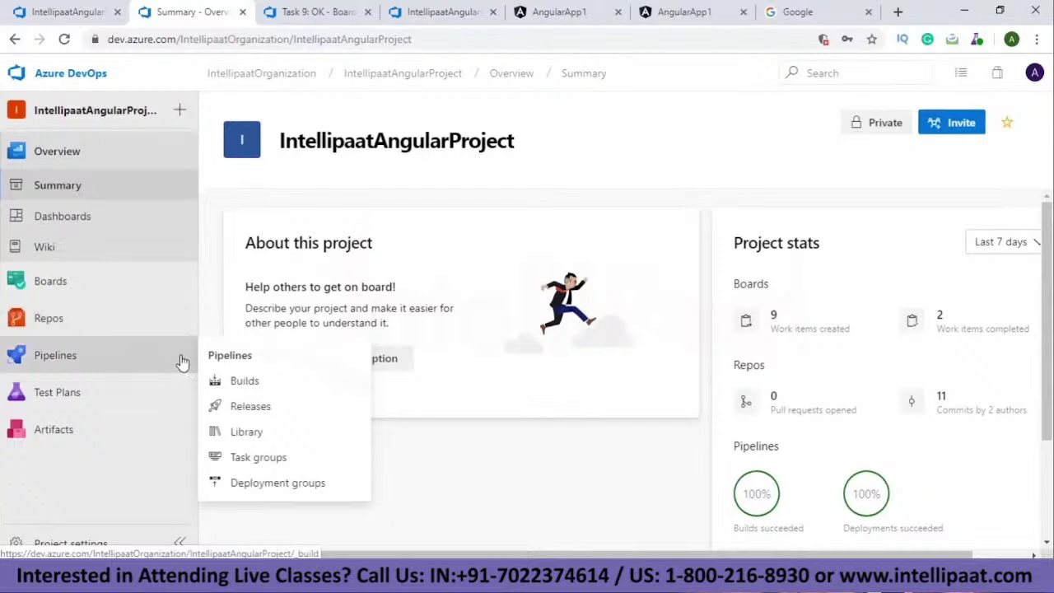
{"action": "mouse_move", "coordinate": [147, 398]}
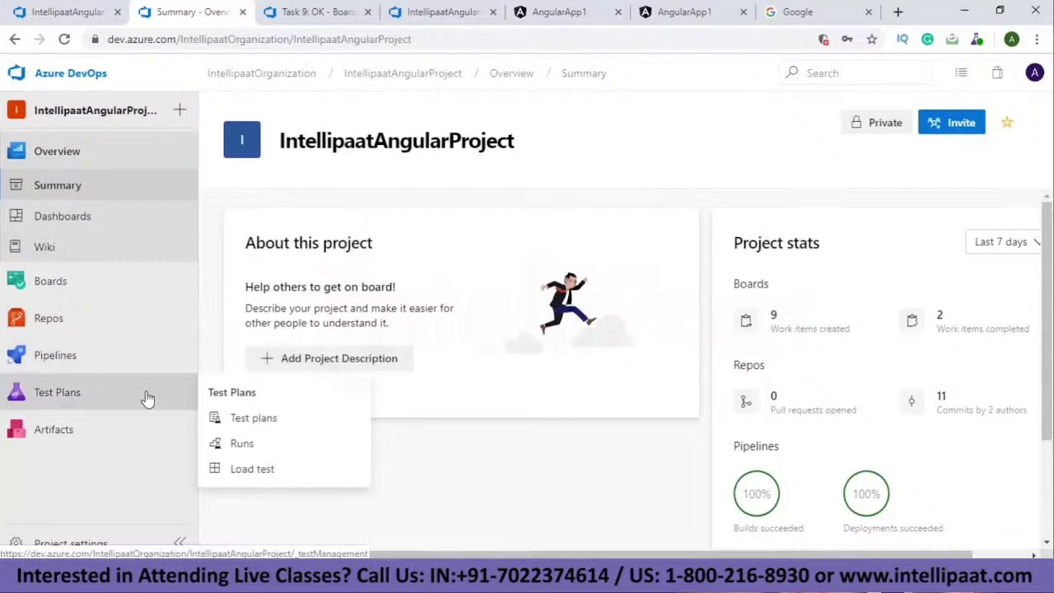
{"action": "left_click", "coordinate": [977, 40]}
{"action": "left_click", "coordinate": [634, 70]}
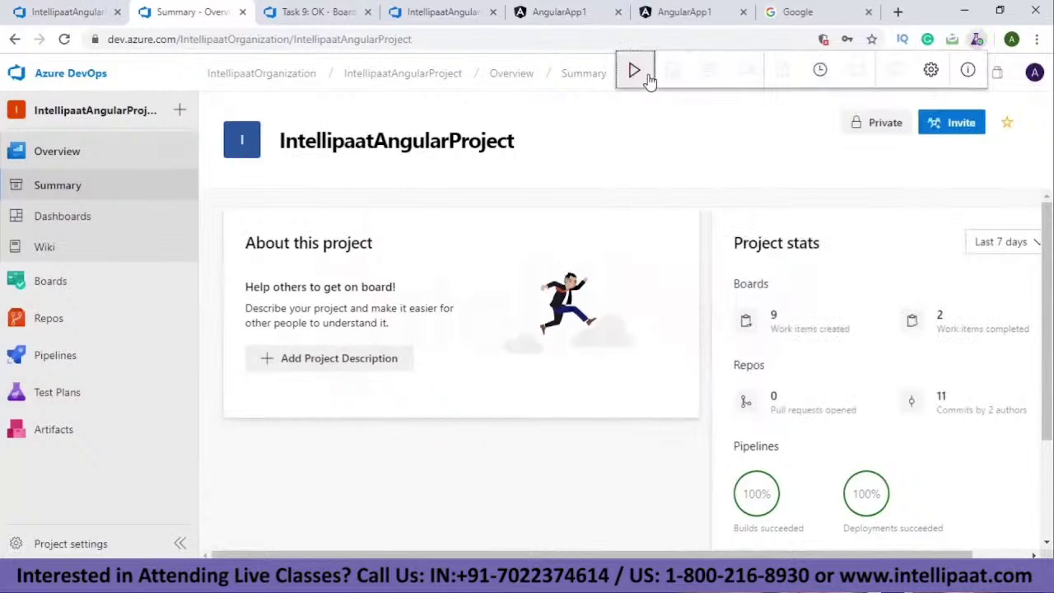
{"action": "left_click", "coordinate": [824, 71]}
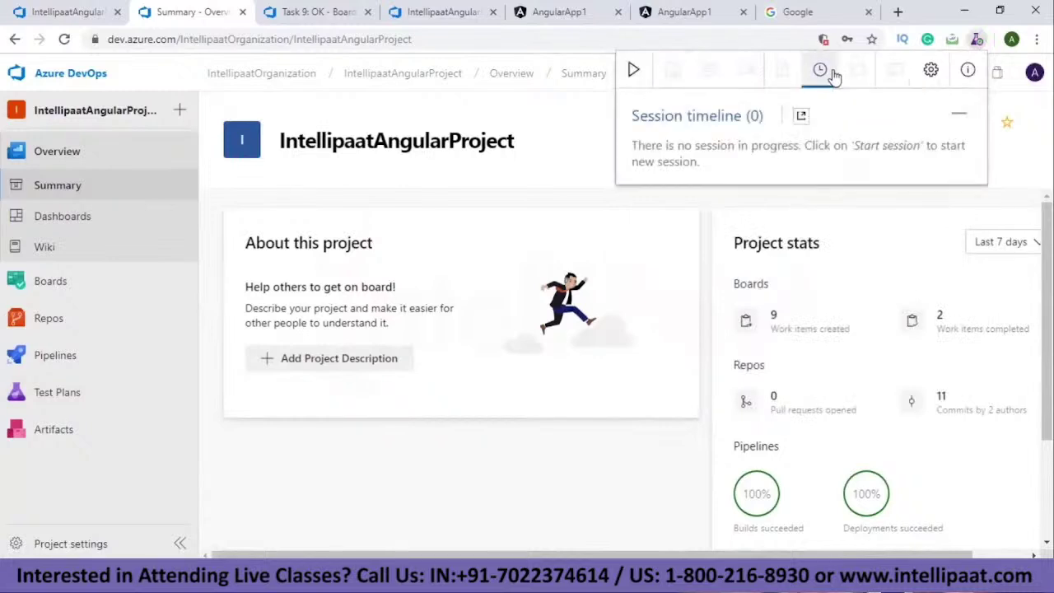
{"action": "left_click", "coordinate": [978, 40]}
Step: Look over the project's Artifacts feed, then return to the Summary page
{"action": "left_click", "coordinate": [22, 435]}
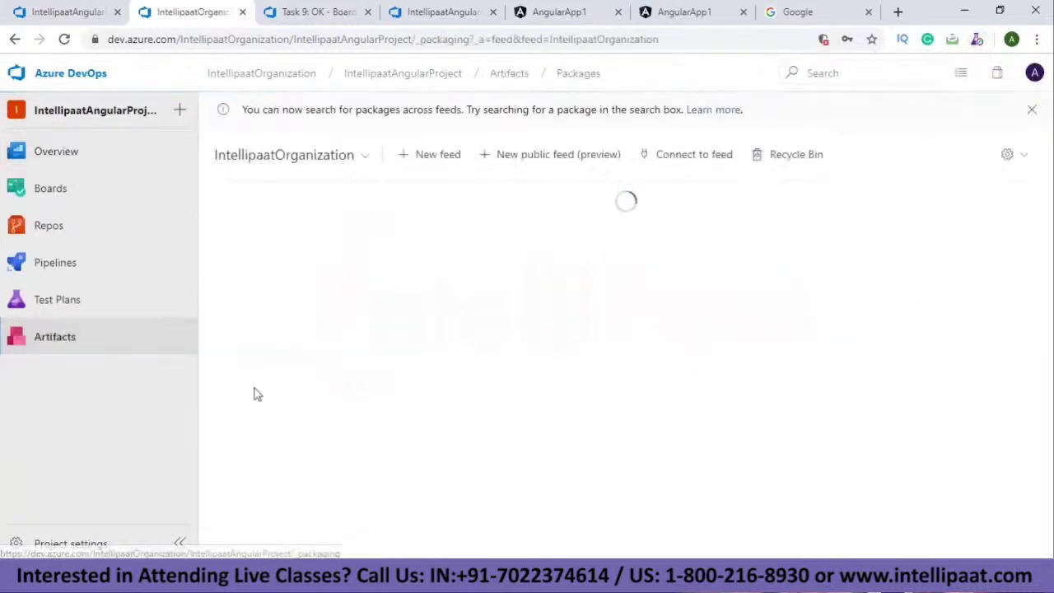
{"action": "scroll", "coordinate": [503, 466], "scroll_direction": "down", "scroll_amount": 5}
{"action": "scroll", "coordinate": [502, 465], "scroll_direction": "up", "scroll_amount": 5}
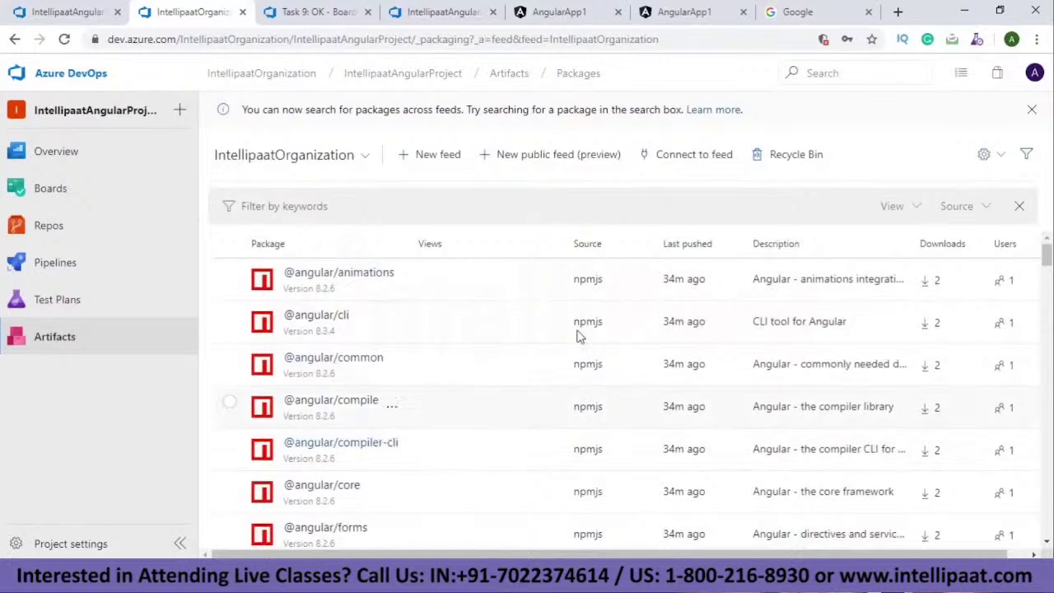
{"action": "left_click", "coordinate": [92, 161]}
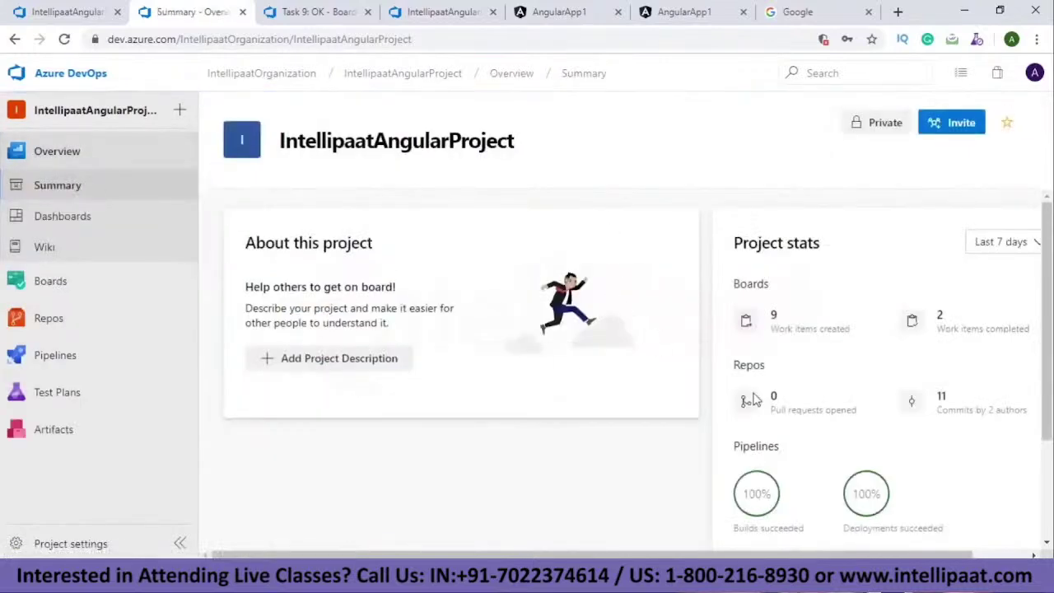
{"action": "scroll", "coordinate": [828, 394], "scroll_direction": "down", "scroll_amount": 2}
{"action": "scroll", "coordinate": [827, 394], "scroll_direction": "up", "scroll_amount": 2}
{"action": "left_click_drag", "start_coordinate": [773, 319], "coordinate": [861, 343]}
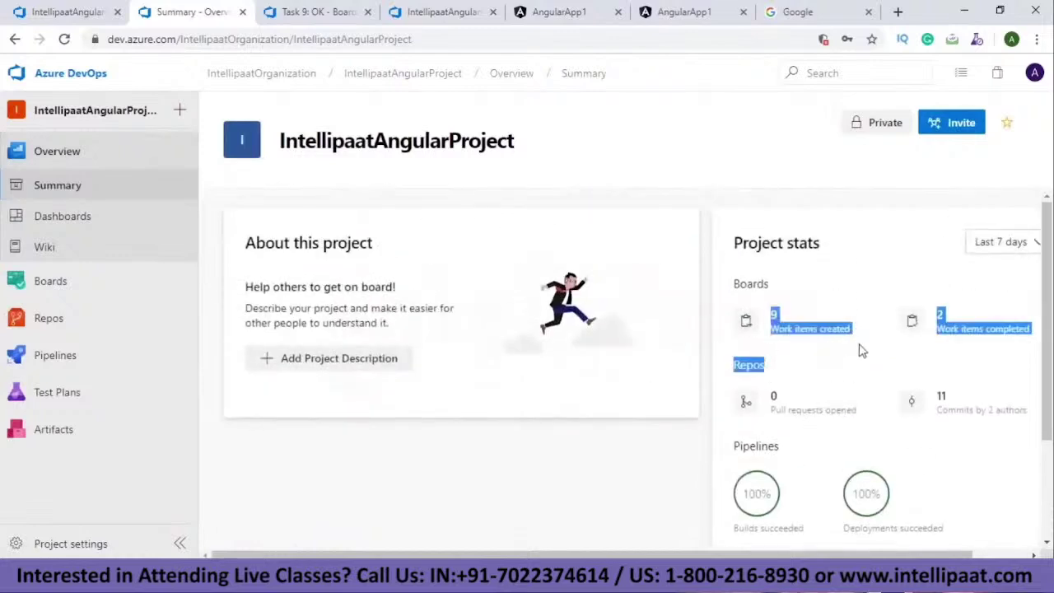
{"action": "left_click", "coordinate": [861, 351]}
{"action": "left_click_drag", "start_coordinate": [946, 314], "coordinate": [979, 343]}
{"action": "left_click", "coordinate": [979, 345]}
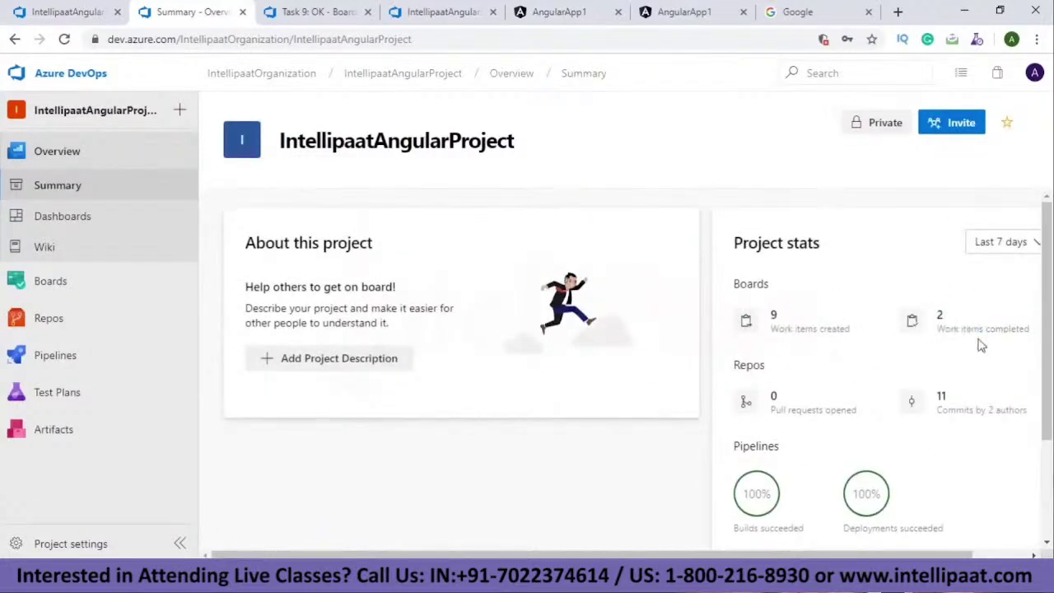
{"action": "left_click_drag", "start_coordinate": [773, 400], "coordinate": [846, 409]}
{"action": "left_click", "coordinate": [844, 407]}
{"action": "left_click_drag", "start_coordinate": [939, 399], "coordinate": [994, 414]}
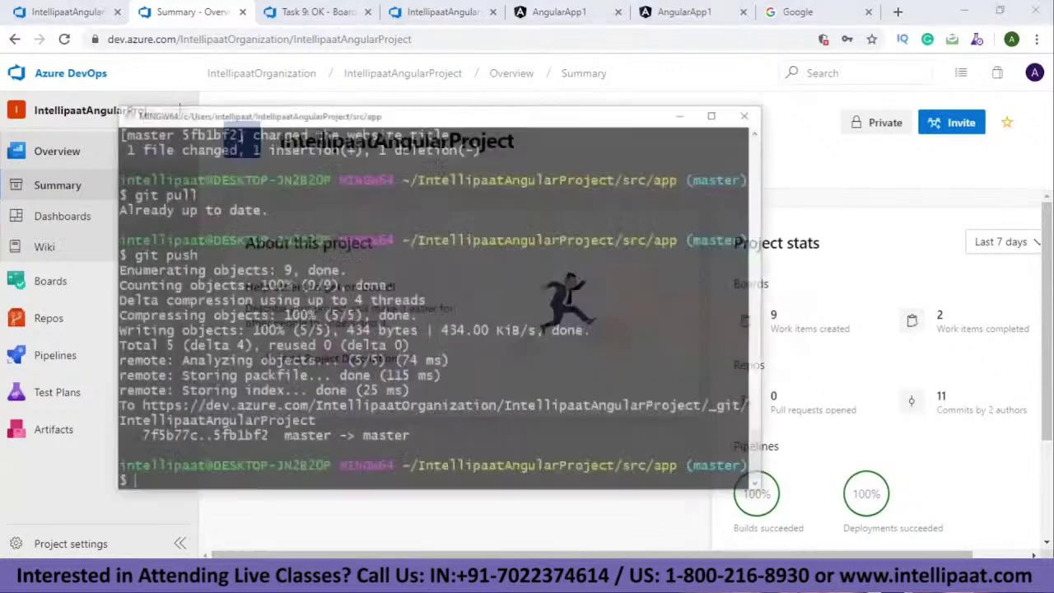
{"action": "key", "text": "alt+Tab"}
{"action": "left_click", "coordinate": [554, 490]}
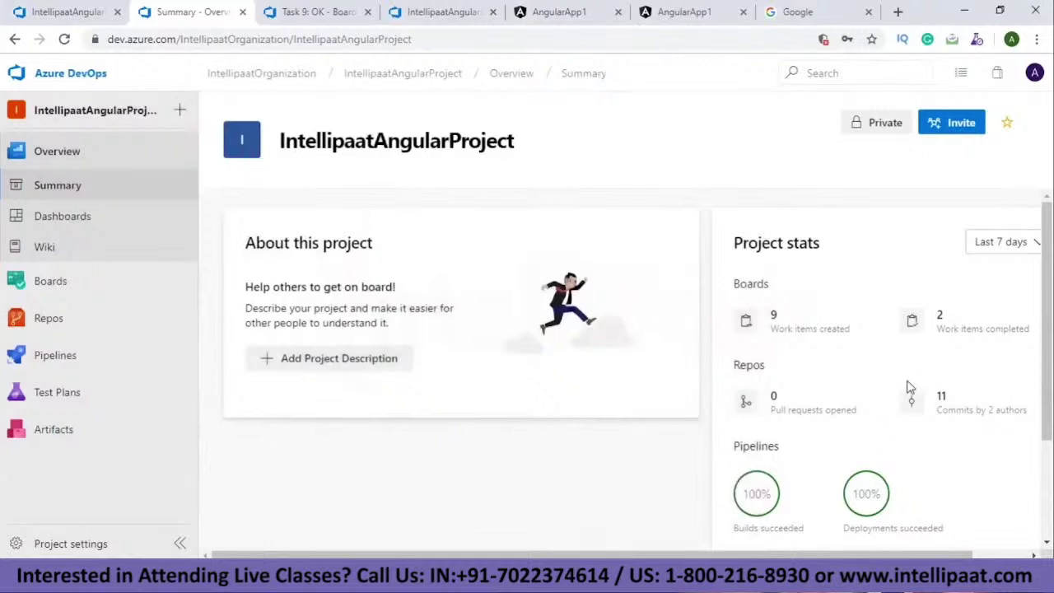
{"action": "scroll", "coordinate": [728, 458], "scroll_direction": "down", "scroll_amount": 2}
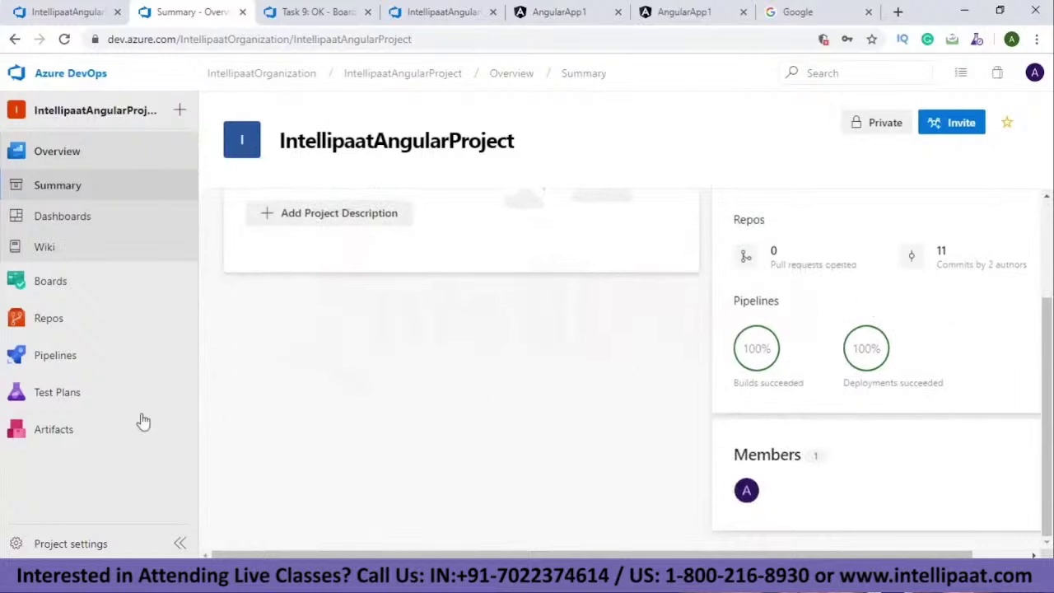
{"action": "scroll", "coordinate": [508, 363], "scroll_direction": "up", "scroll_amount": 2}
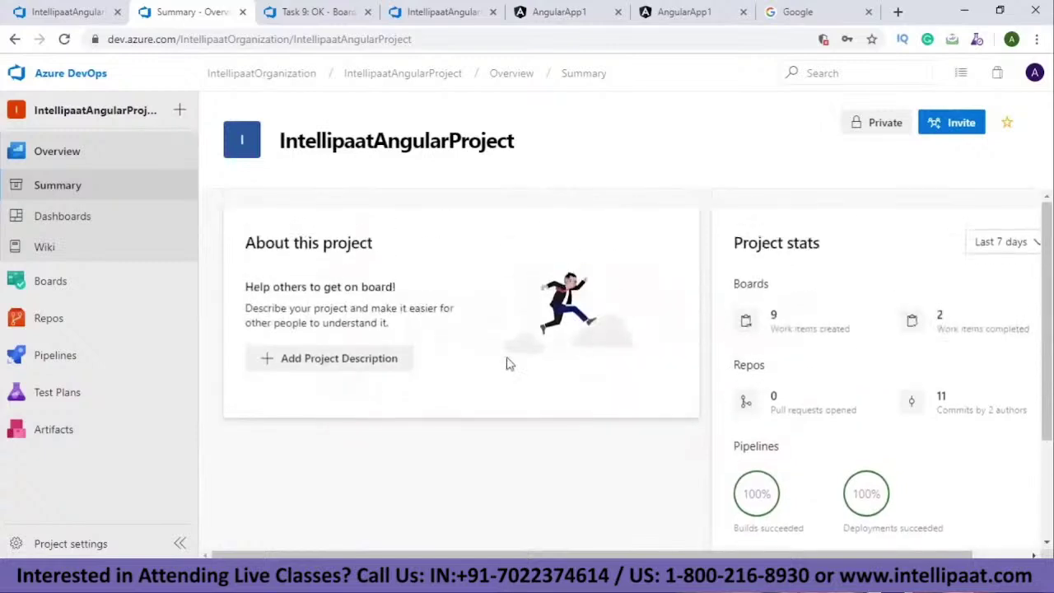
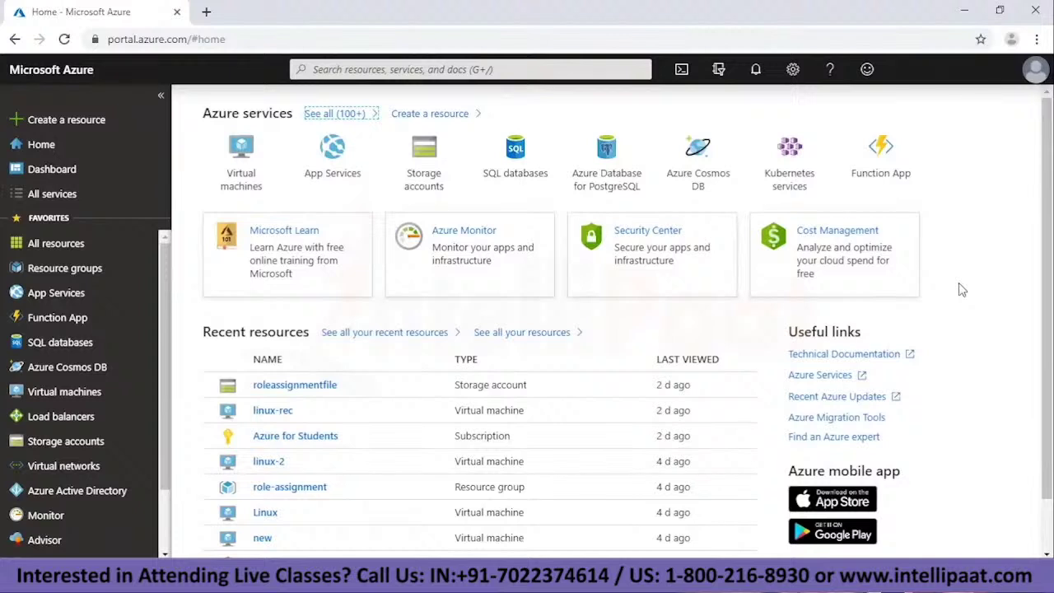
Step: Load freenom.com in a new browser tab alongside the Azure portal
{"action": "left_click", "coordinate": [206, 11]}
{"action": "type", "text": "fre"}
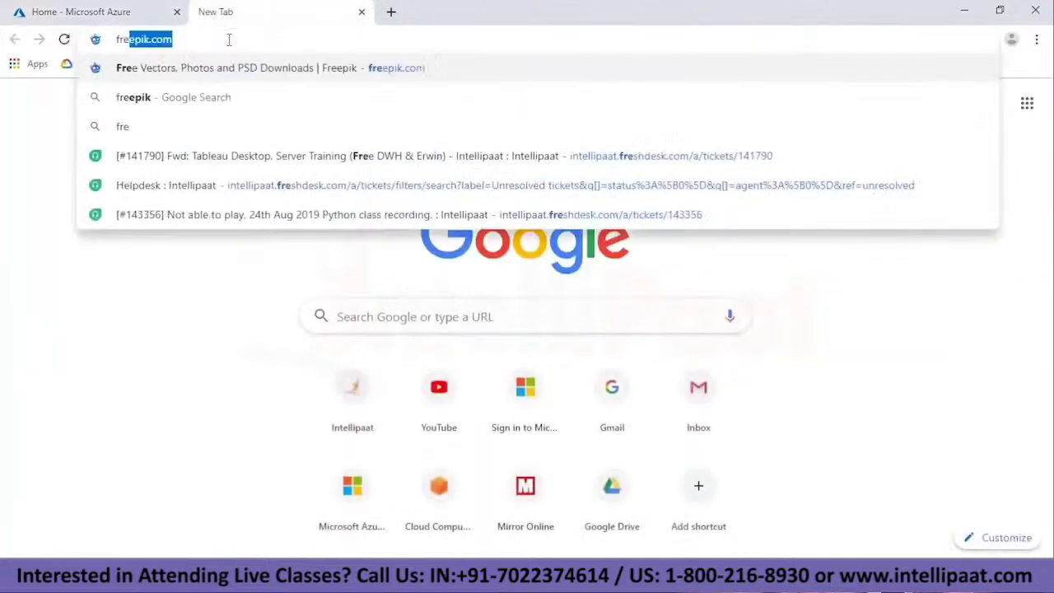
{"action": "type", "text": "enom.co"}
{"action": "key", "text": "Return"}
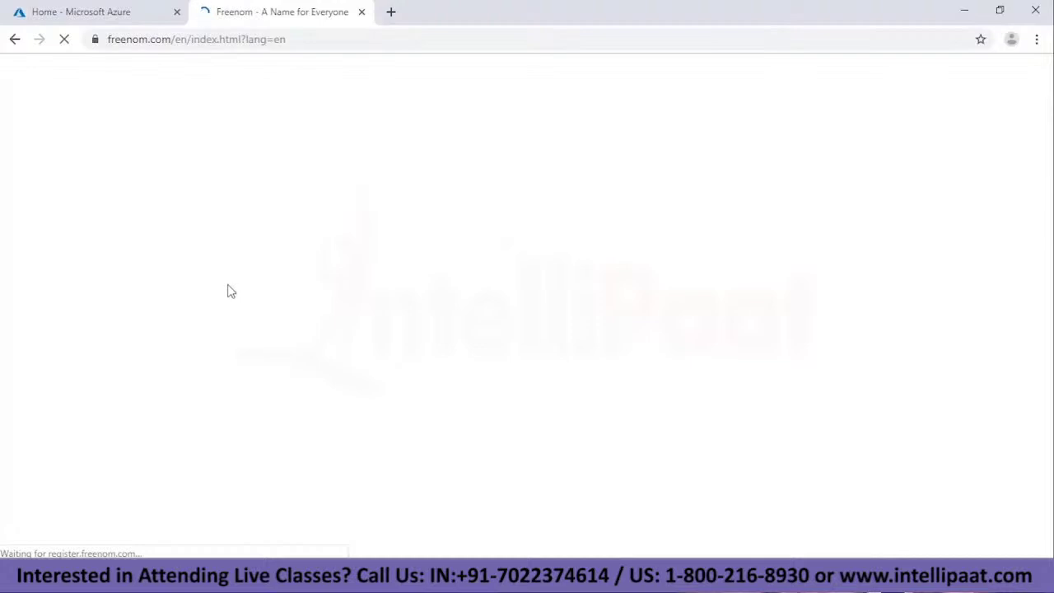
{"action": "left_click", "coordinate": [94, 14]}
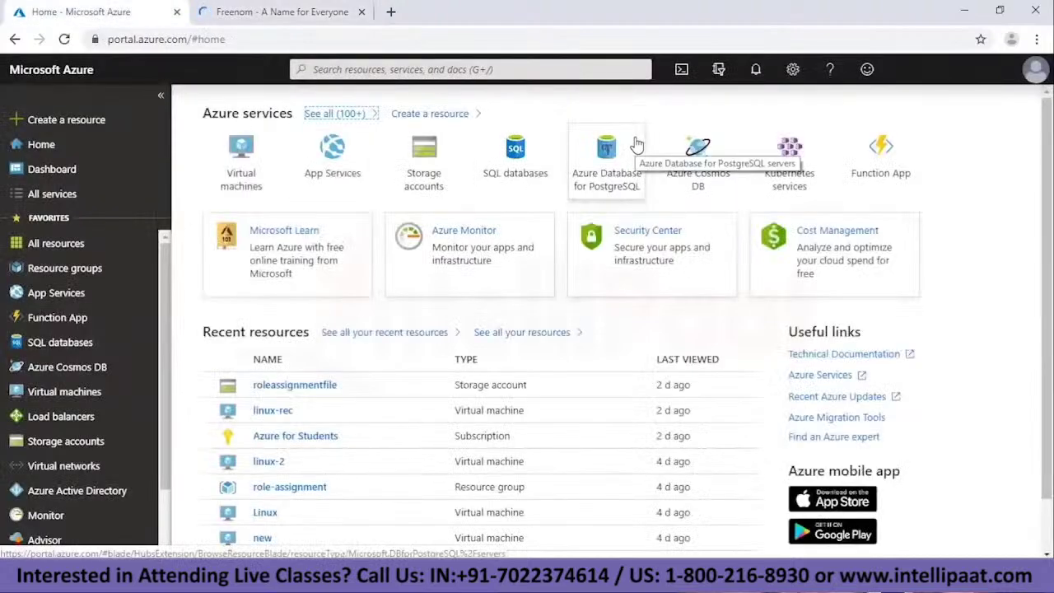
{"action": "left_click", "coordinate": [310, 18]}
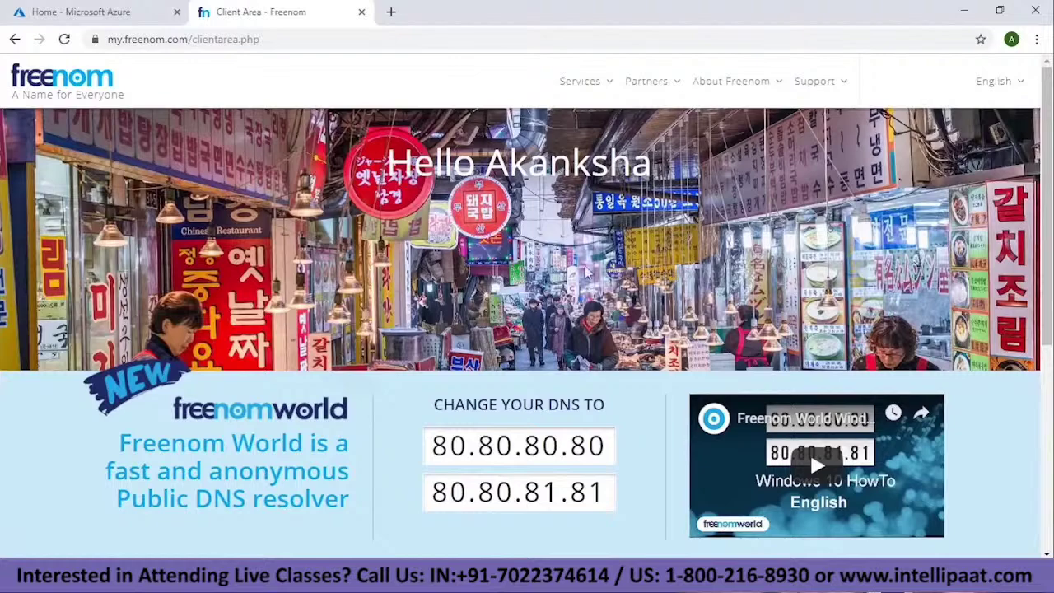
Step: Check availability of 'hellocloud' via Freenom's Register a New Domain page
{"action": "left_click", "coordinate": [581, 83]}
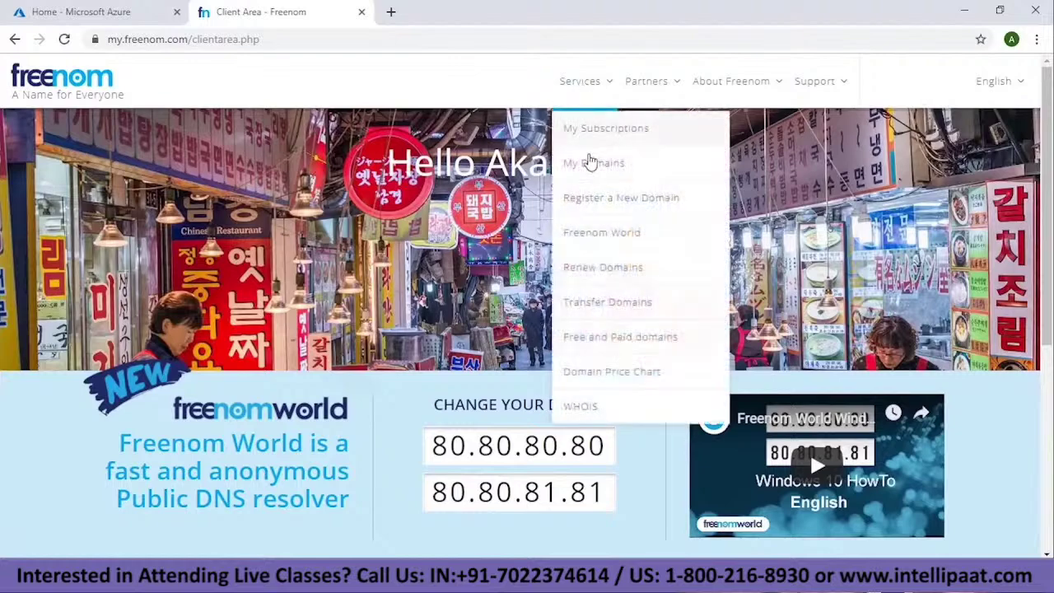
{"action": "left_click", "coordinate": [605, 210]}
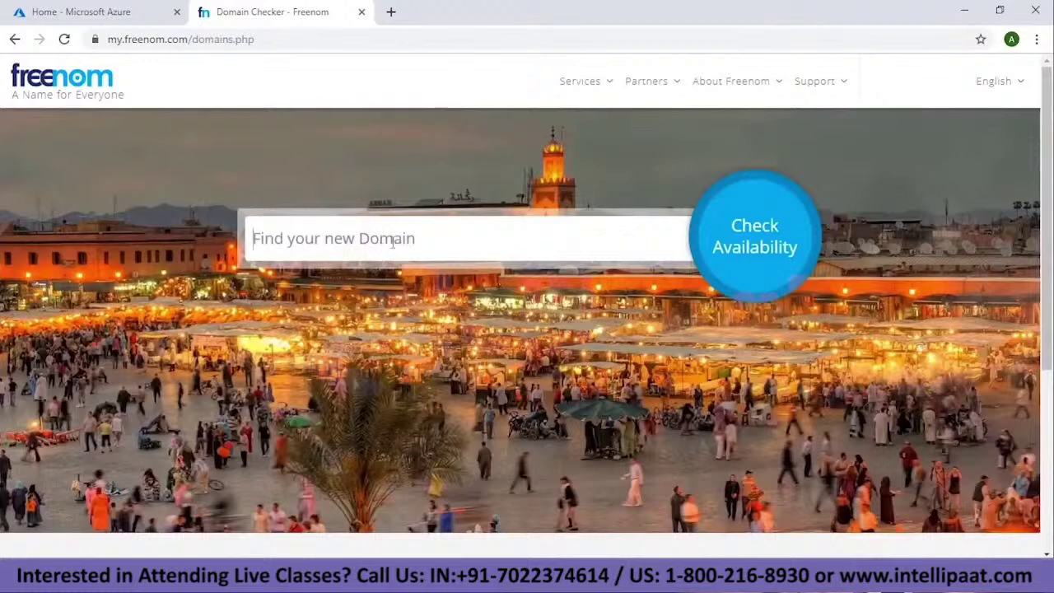
{"action": "left_click", "coordinate": [393, 239]}
{"action": "type", "text": "hellocl"}
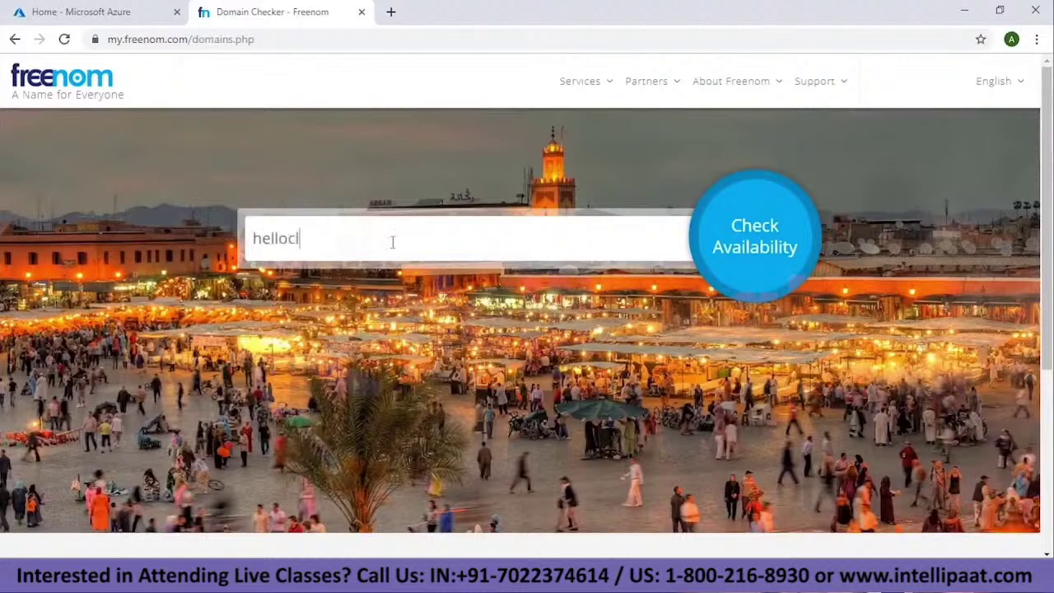
{"action": "type", "text": "oud"}
{"action": "left_click", "coordinate": [740, 249]}
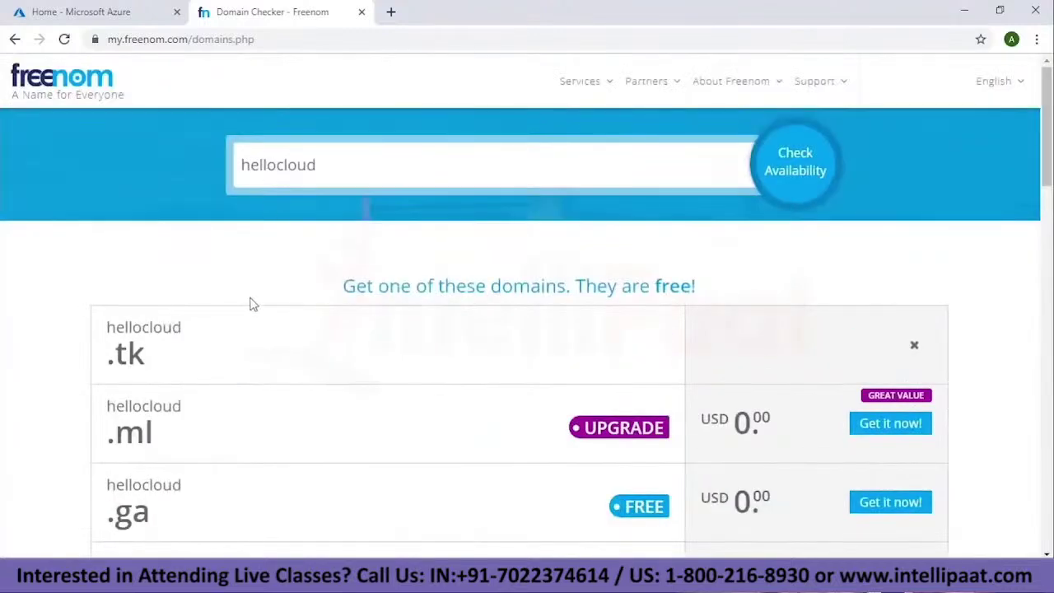
Step: Browse the free hellocloud results and select the hellocloud.ga domain
{"action": "scroll", "coordinate": [251, 304], "scroll_direction": "down", "scroll_amount": 2}
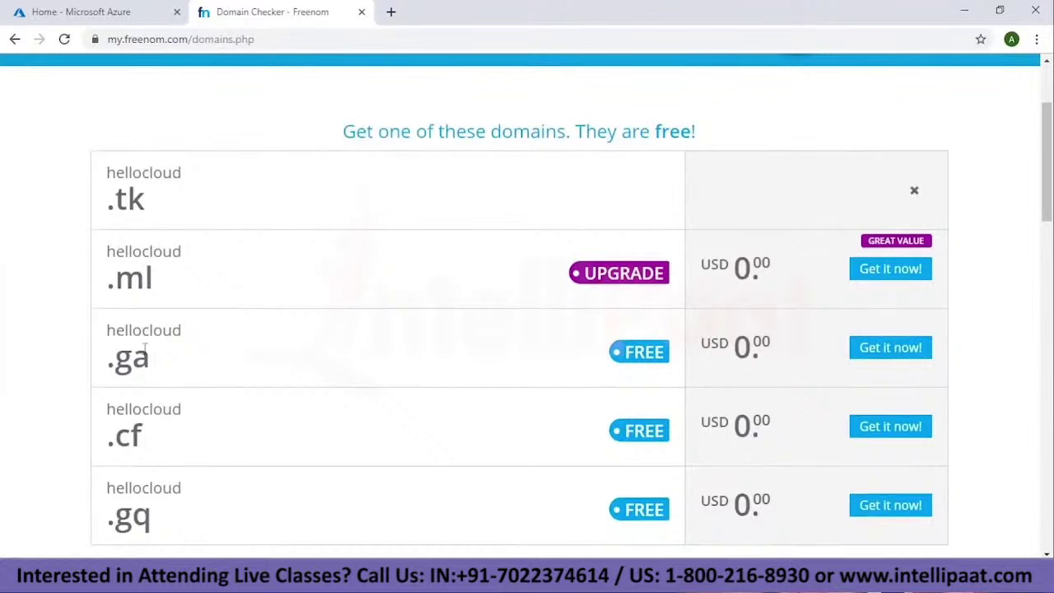
{"action": "scroll", "coordinate": [169, 363], "scroll_direction": "down", "scroll_amount": 2}
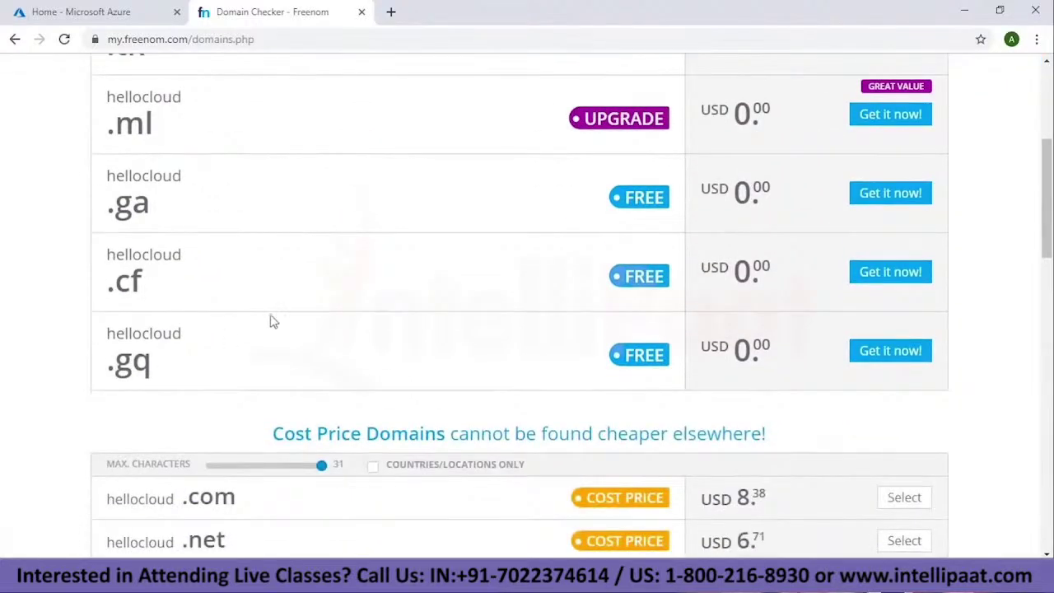
{"action": "scroll", "coordinate": [609, 354], "scroll_direction": "down", "scroll_amount": 3}
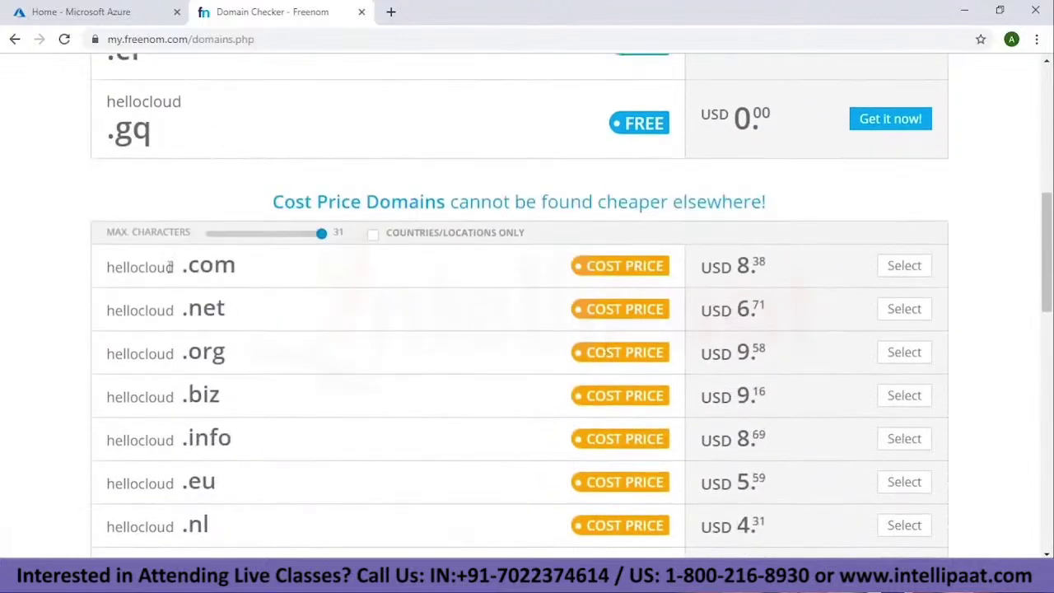
{"action": "scroll", "coordinate": [330, 294], "scroll_direction": "down", "scroll_amount": 4}
{"action": "scroll", "coordinate": [328, 294], "scroll_direction": "up", "scroll_amount": 3}
{"action": "scroll", "coordinate": [328, 294], "scroll_direction": "up", "scroll_amount": 1}
{"action": "scroll", "coordinate": [480, 309], "scroll_direction": "up", "scroll_amount": 3}
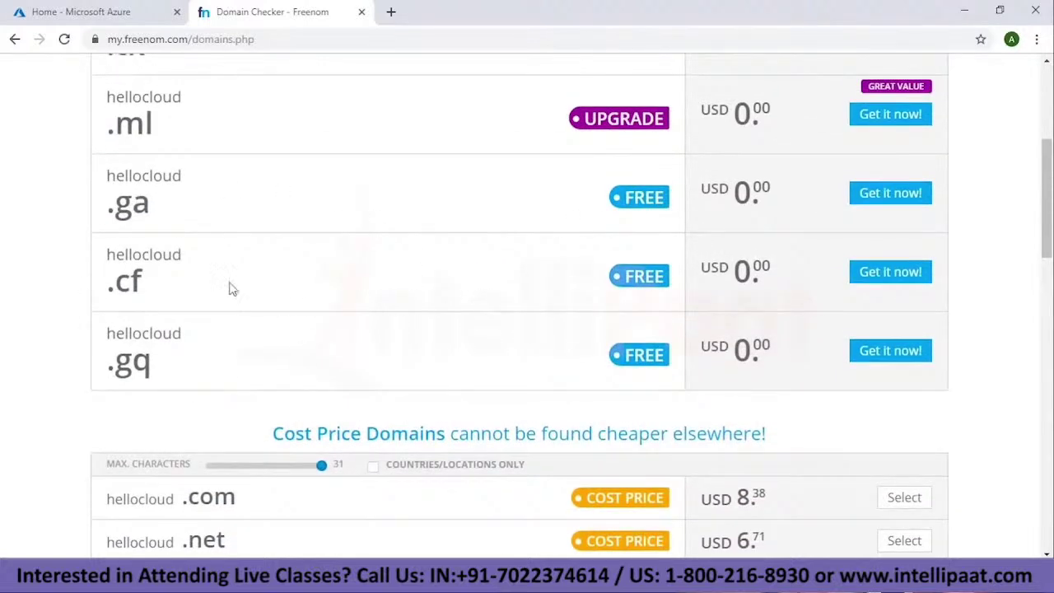
{"action": "scroll", "coordinate": [214, 270], "scroll_direction": "up", "scroll_amount": 1}
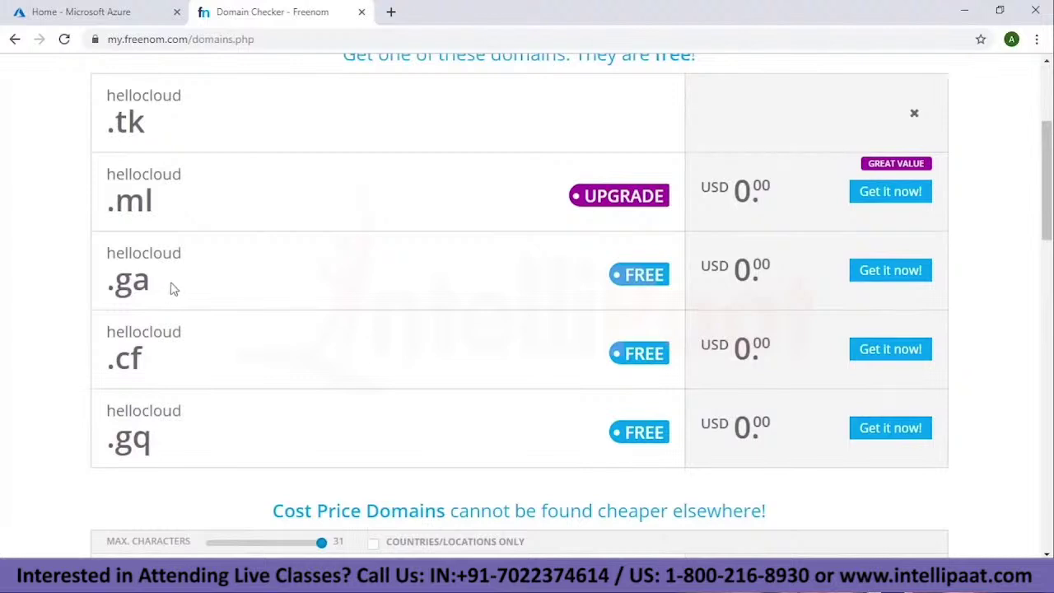
{"action": "left_click", "coordinate": [893, 281]}
Step: Check out hellocloud.ga for 3 months free, accept the terms and complete the order
{"action": "scroll", "coordinate": [795, 306], "scroll_direction": "up", "scroll_amount": 3}
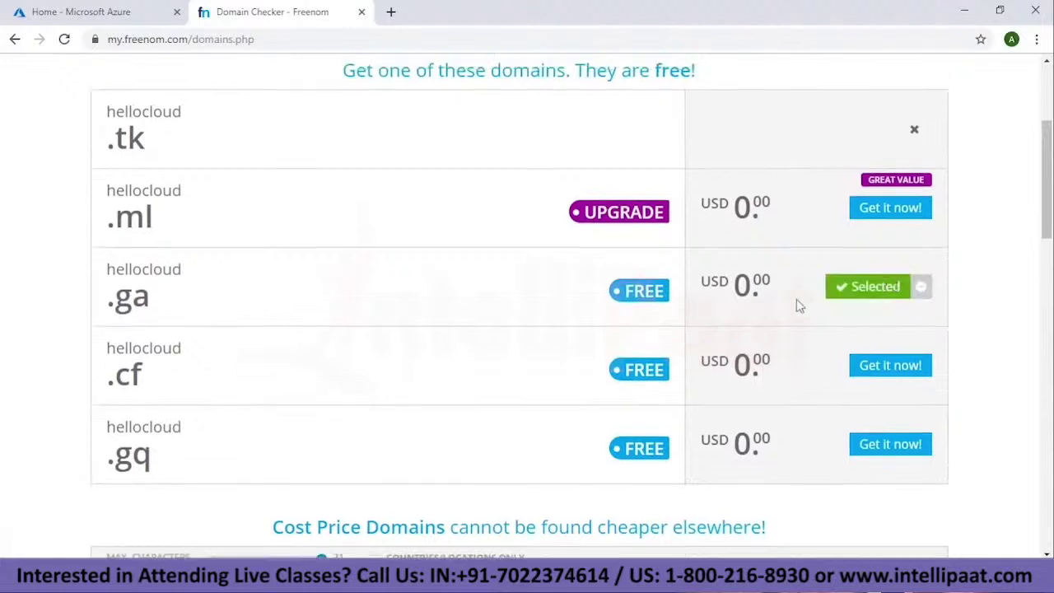
{"action": "left_click", "coordinate": [869, 251]}
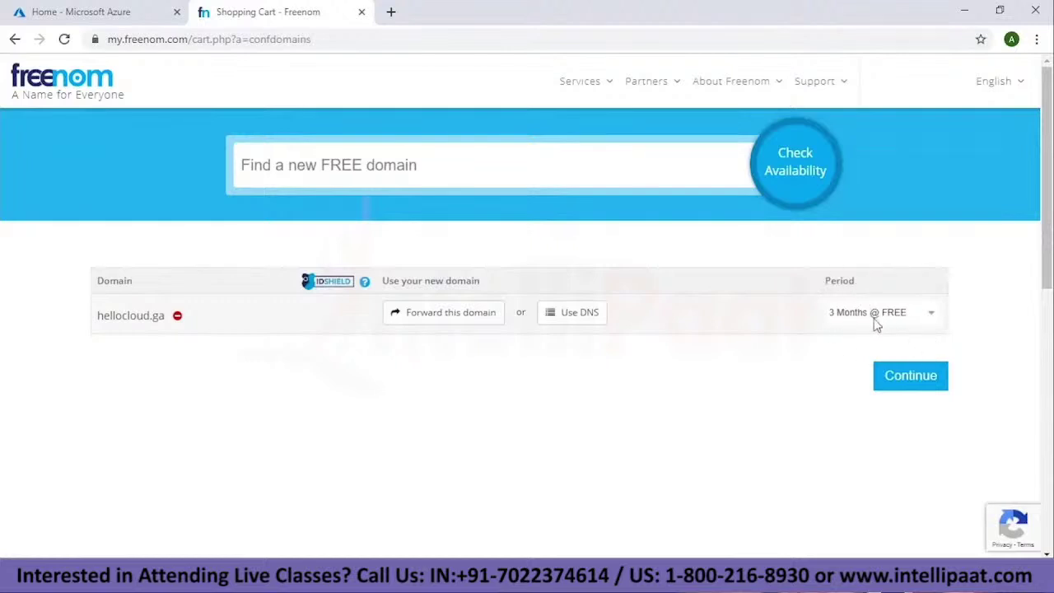
{"action": "left_click", "coordinate": [907, 391]}
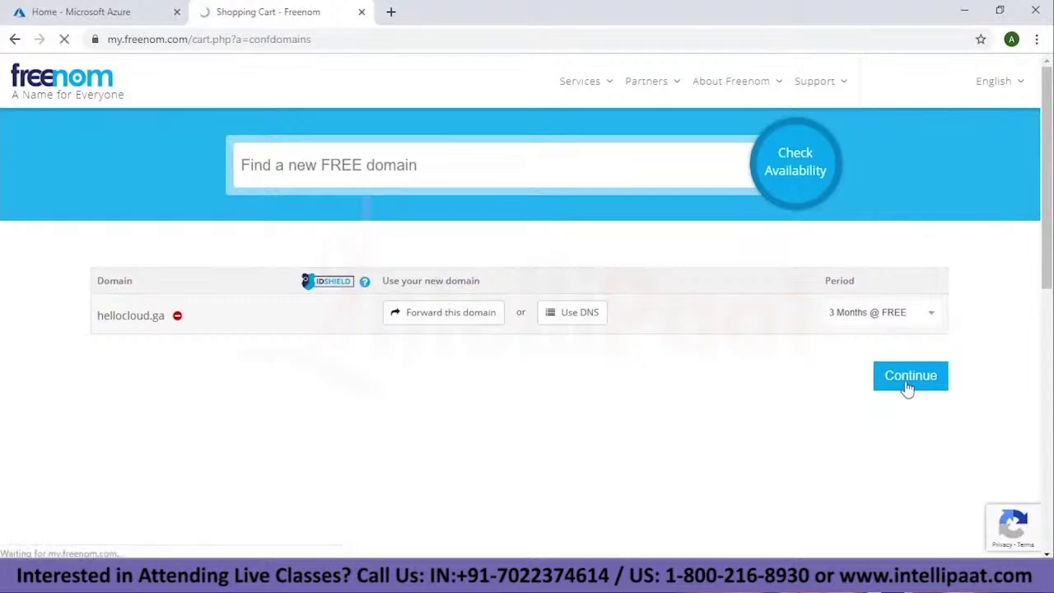
{"action": "scroll", "coordinate": [623, 282], "scroll_direction": "down", "scroll_amount": 10}
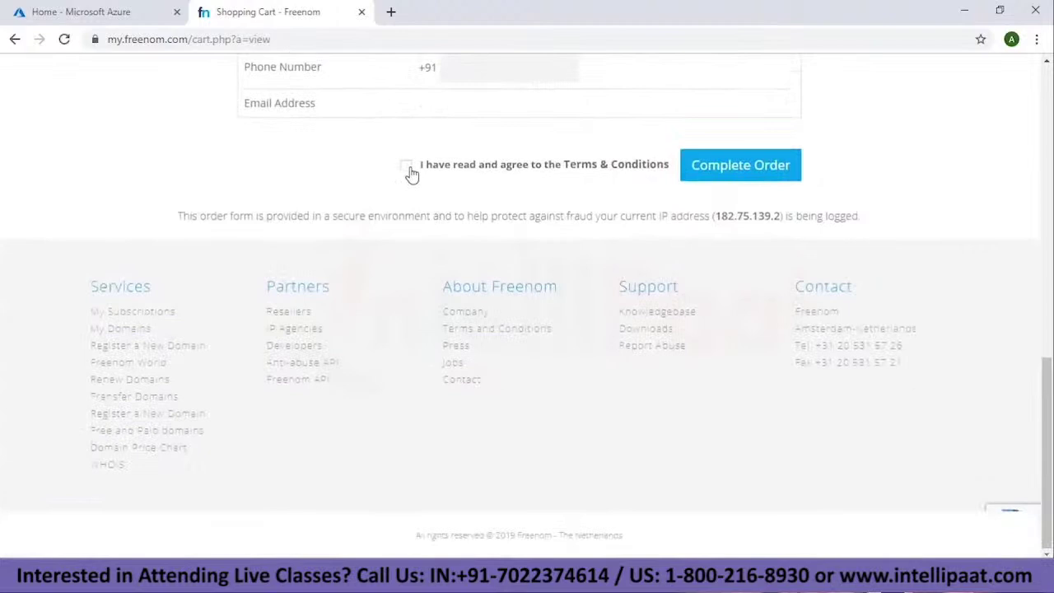
{"action": "left_click", "coordinate": [407, 167]}
{"action": "left_click", "coordinate": [711, 174]}
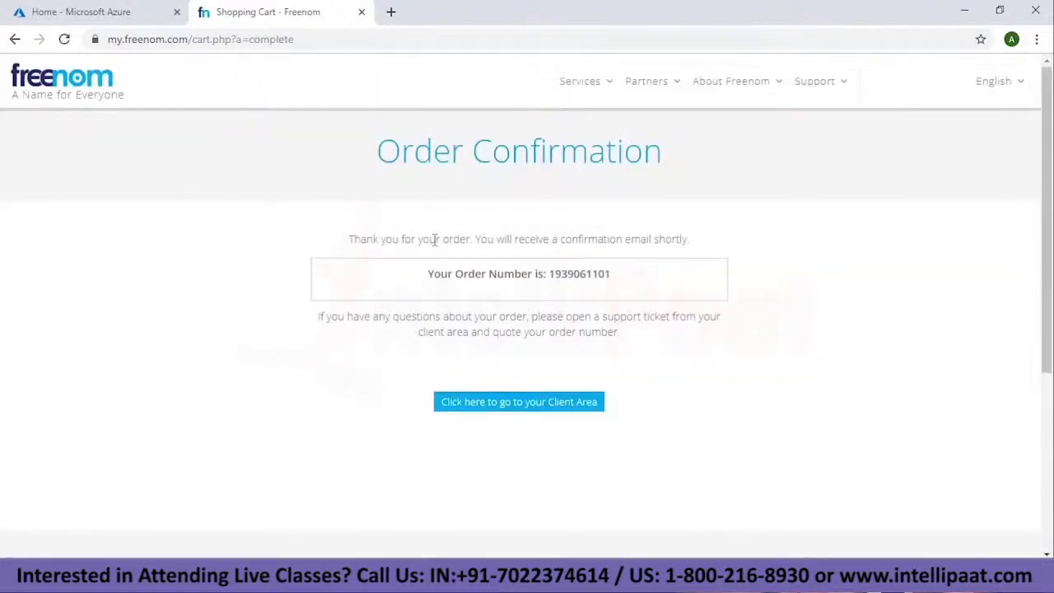
{"action": "scroll", "coordinate": [504, 272], "scroll_direction": "down", "scroll_amount": 1}
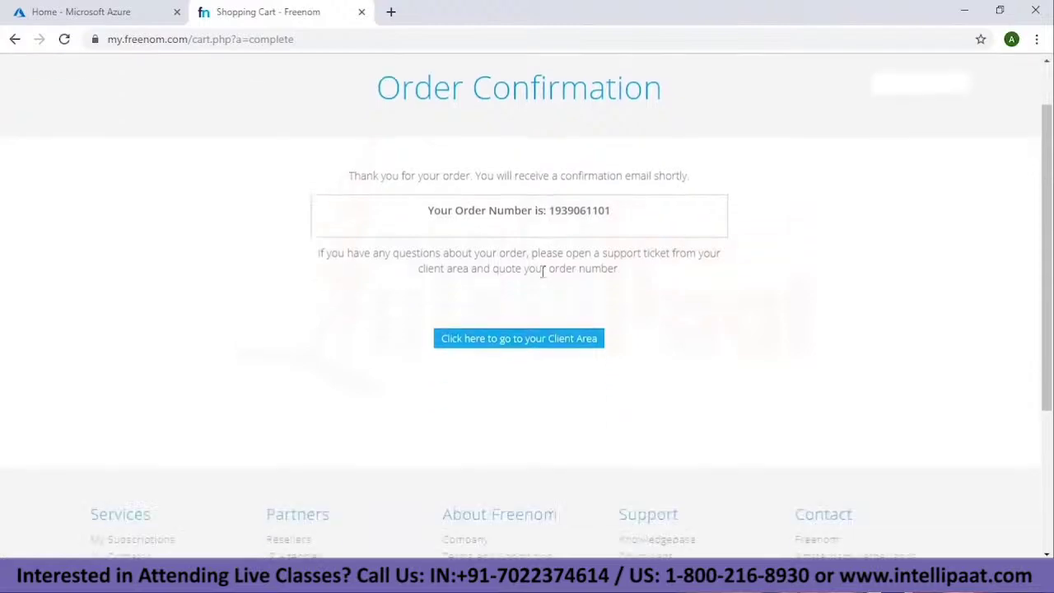
Step: Confirm hellocloud.ga is active in Freenom's My Domains, then return to the Azure portal
{"action": "left_click", "coordinate": [502, 326]}
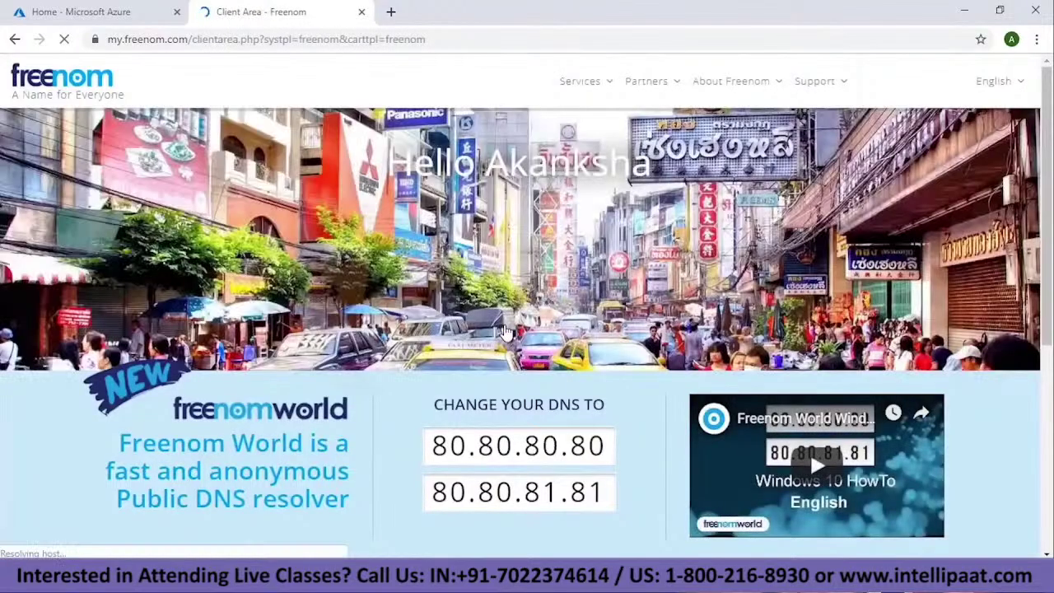
{"action": "left_click", "coordinate": [579, 83]}
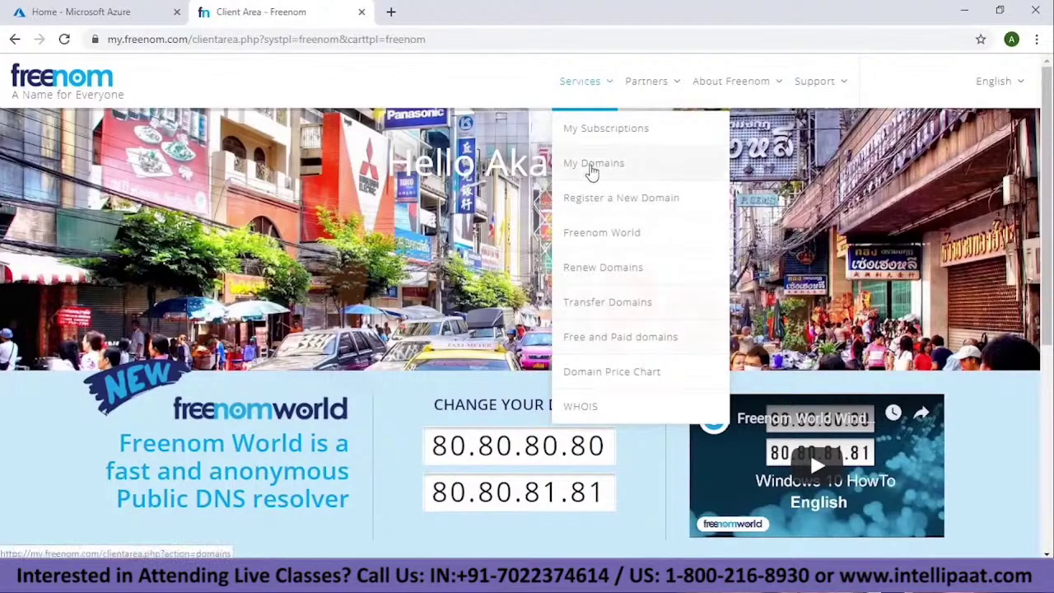
{"action": "left_click", "coordinate": [671, 174]}
{"action": "scroll", "coordinate": [567, 330], "scroll_direction": "down", "scroll_amount": 1}
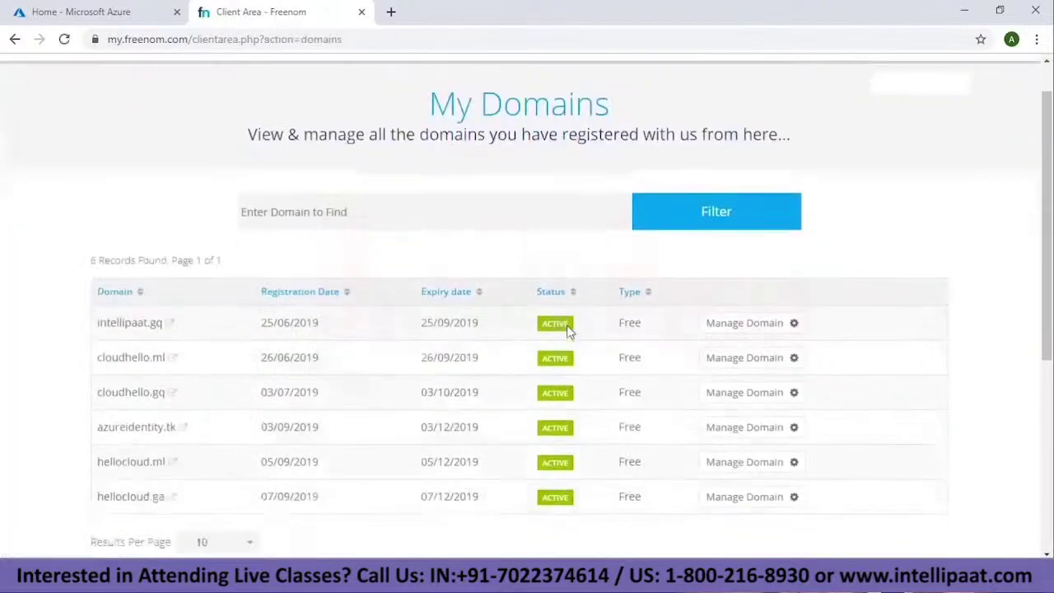
{"action": "scroll", "coordinate": [566, 330], "scroll_direction": "down", "scroll_amount": 1}
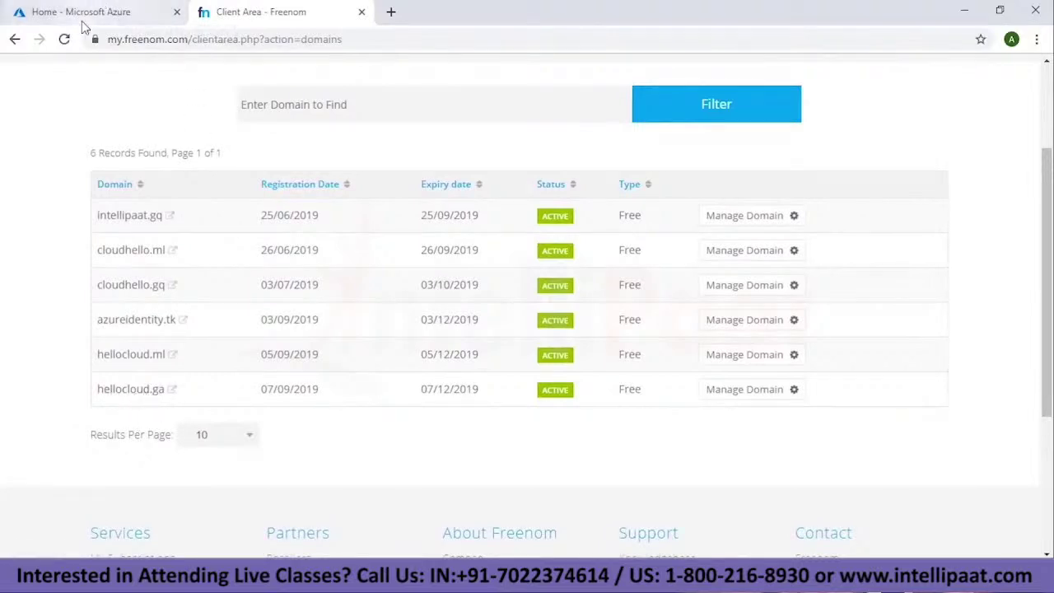
{"action": "left_click", "coordinate": [83, 16]}
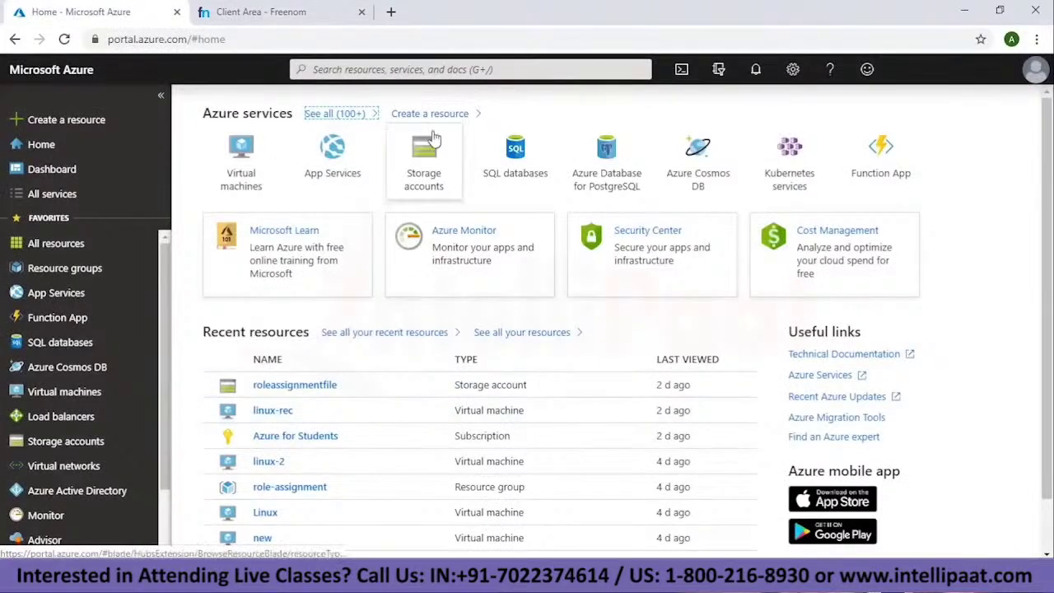
Step: Go to Azure Active Directory's Custom domain names and begin adding a custom domain
{"action": "left_click", "coordinate": [449, 71]}
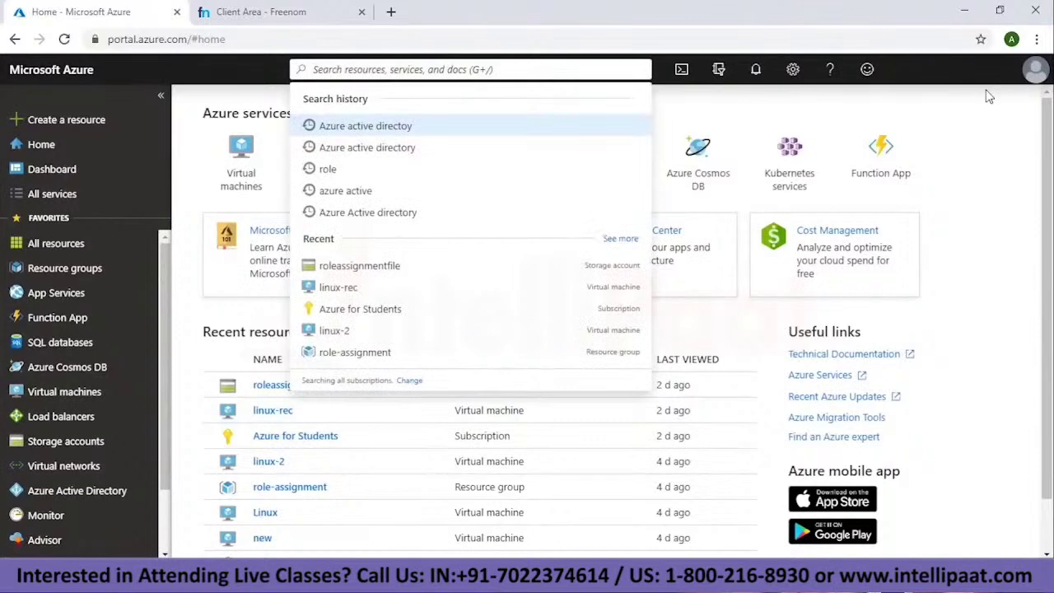
{"action": "left_click", "coordinate": [393, 133]}
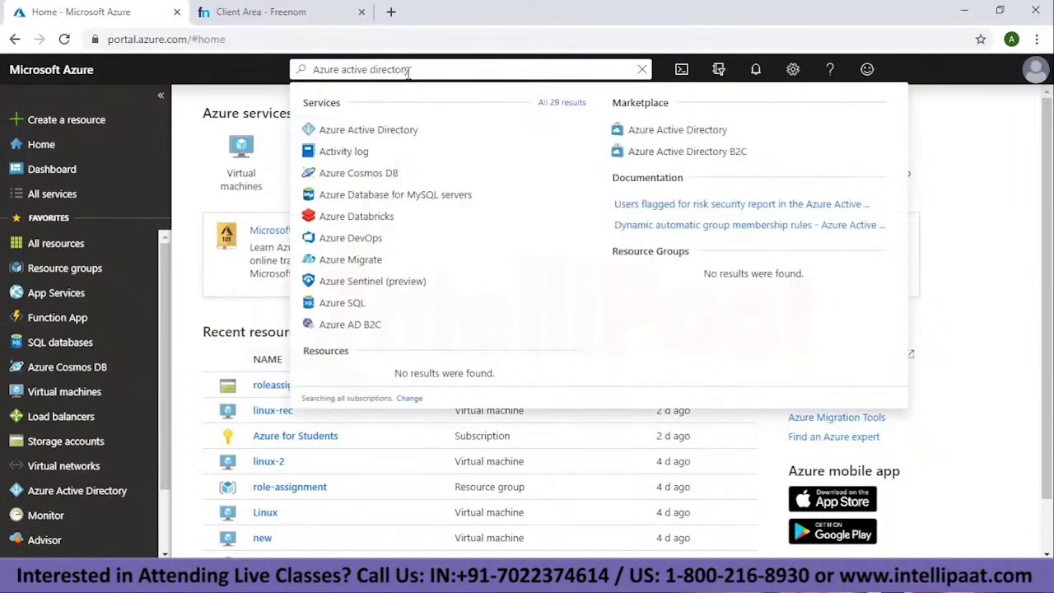
{"action": "left_click", "coordinate": [395, 133]}
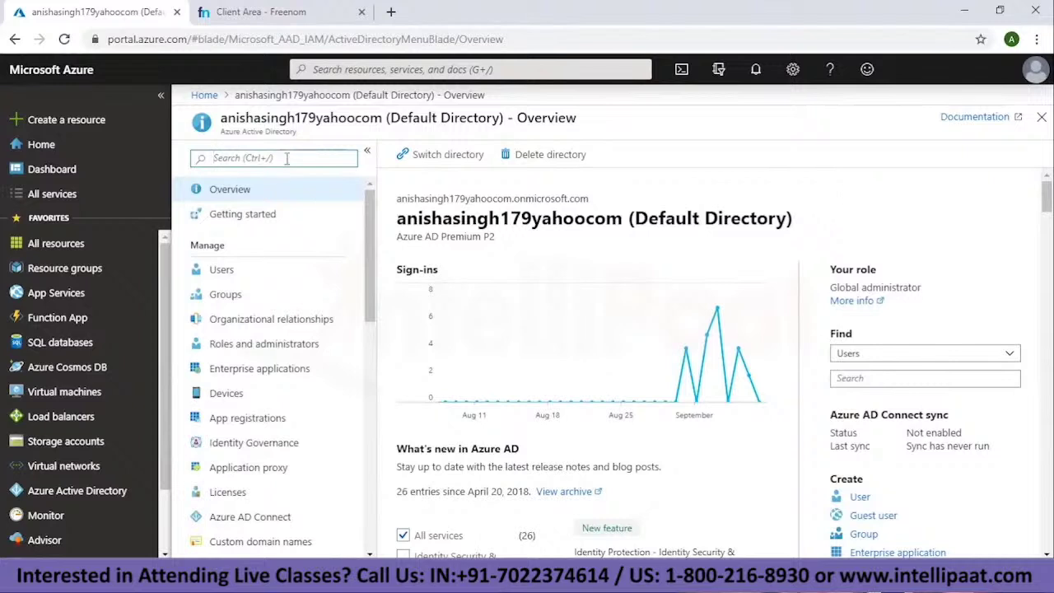
{"action": "type", "text": "custom domain"}
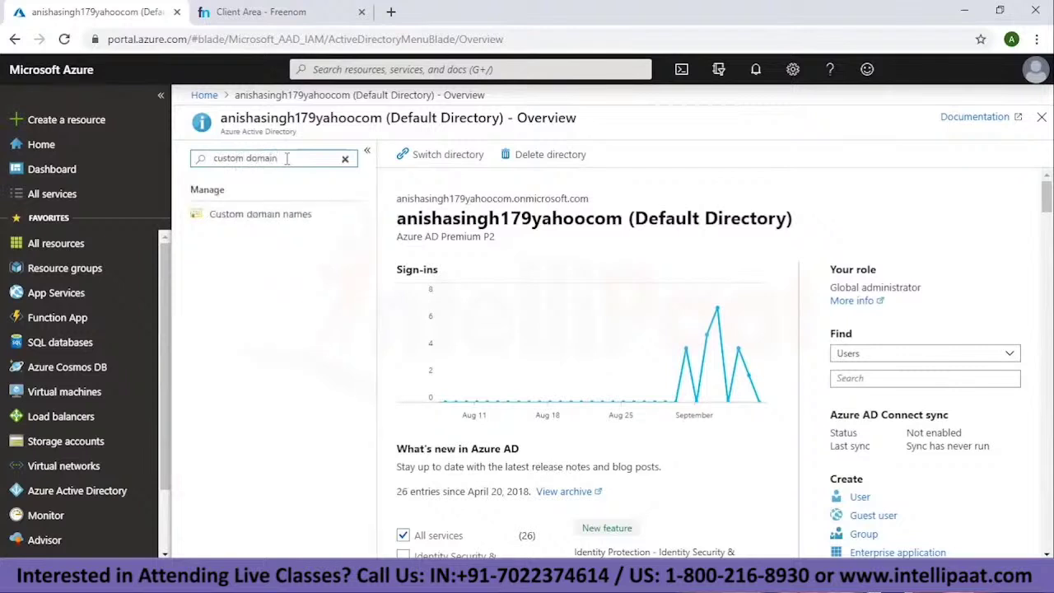
{"action": "left_click", "coordinate": [313, 218]}
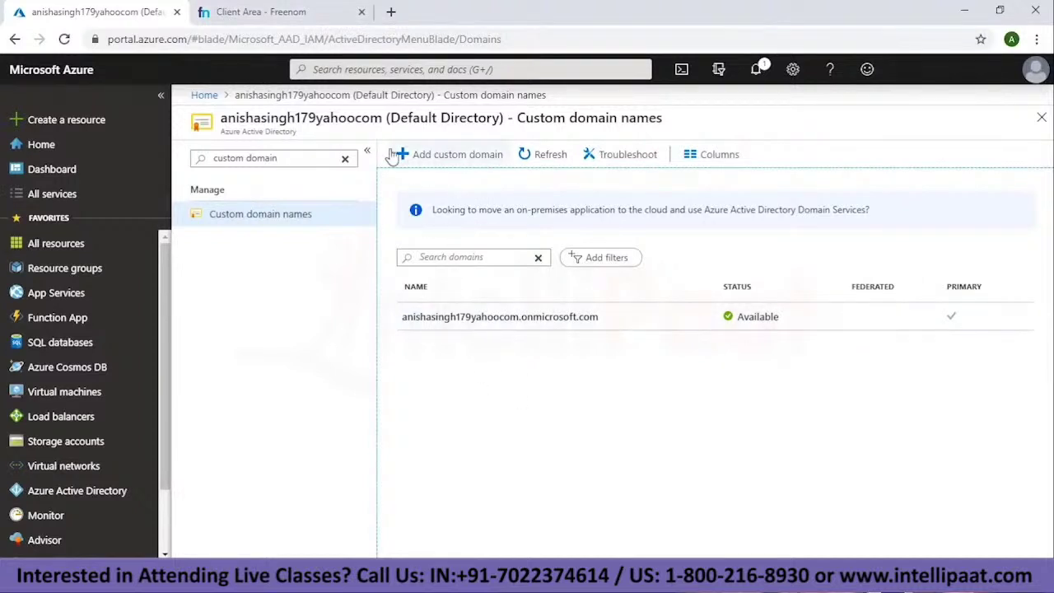
{"action": "left_click", "coordinate": [453, 157]}
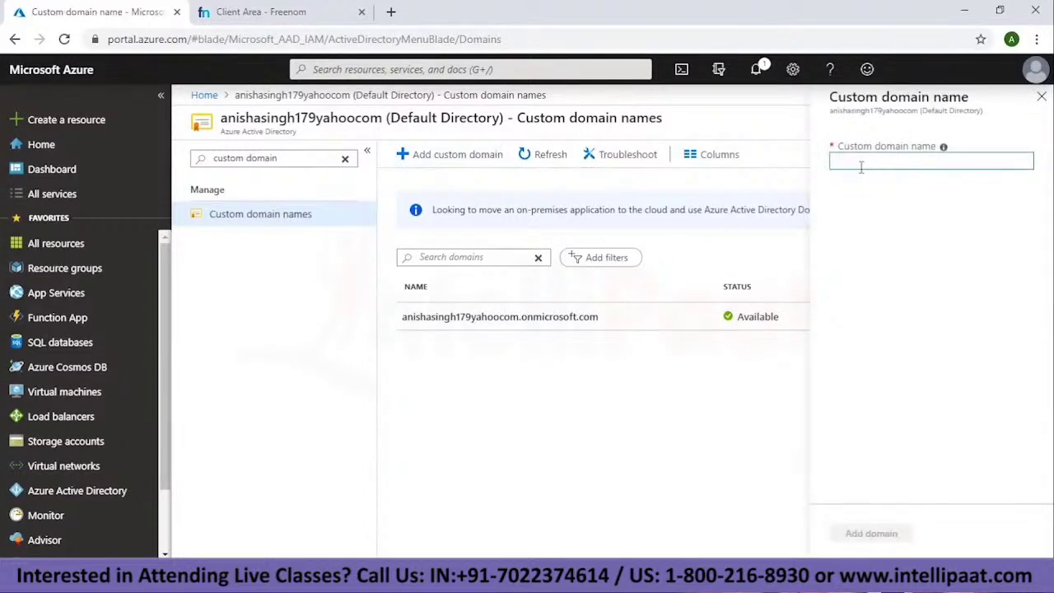
Step: Enter hellocloud.ga as the custom domain name, checking its exact spelling in Freenom
{"action": "type", "text": "helloe"}
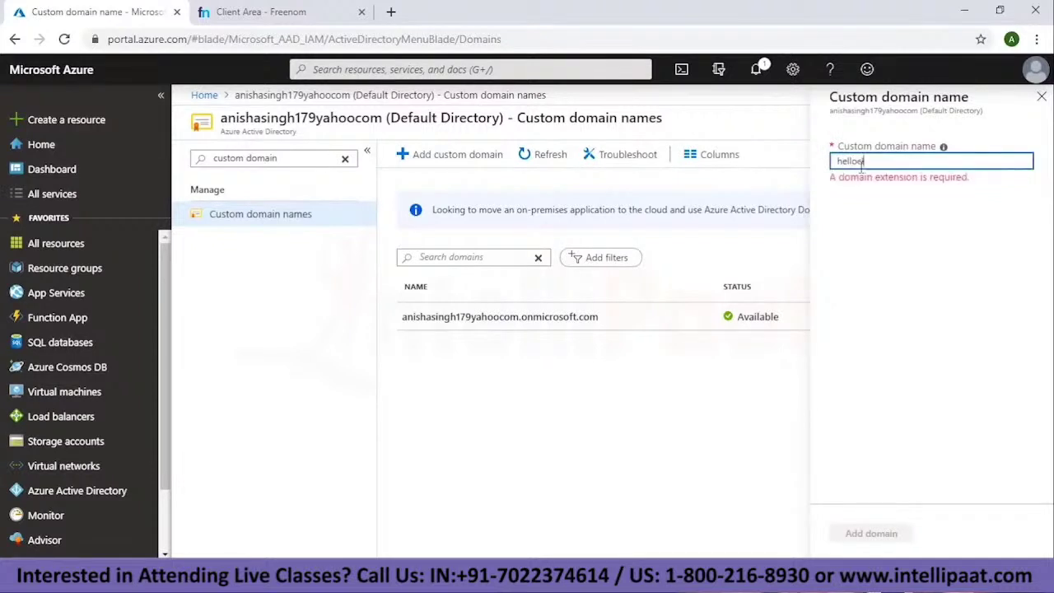
{"action": "type", "text": "loud."}
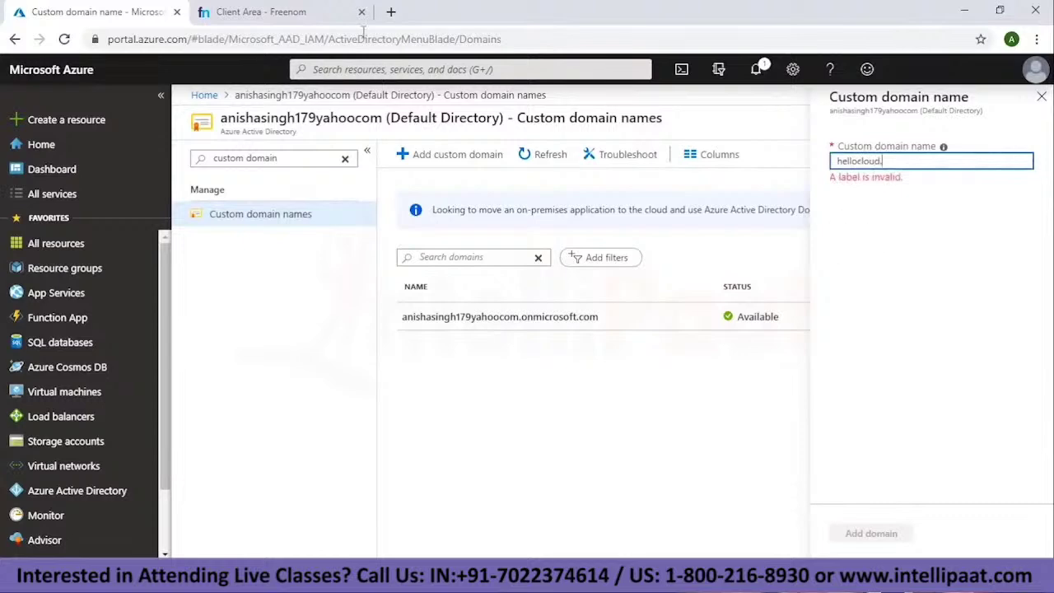
{"action": "left_click", "coordinate": [255, 11]}
{"action": "left_click", "coordinate": [132, 11]}
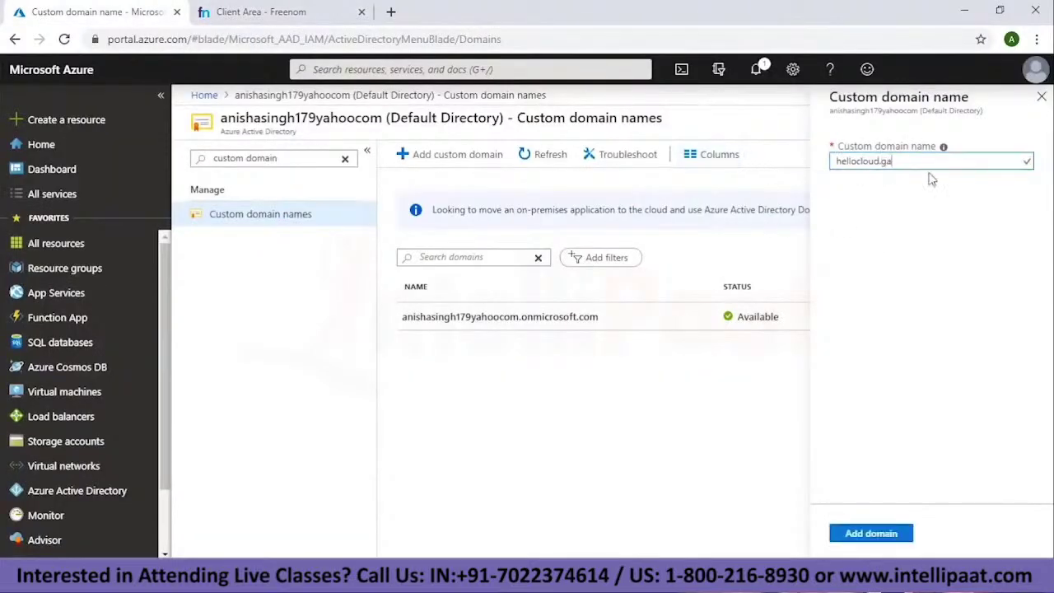
{"action": "left_click", "coordinate": [292, 14]}
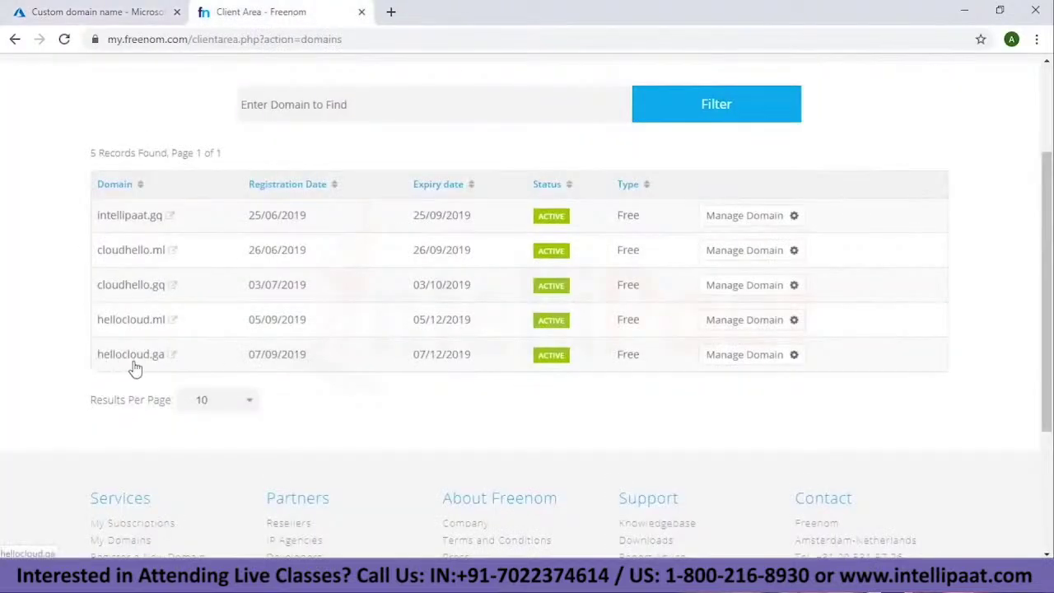
{"action": "left_click", "coordinate": [93, 17]}
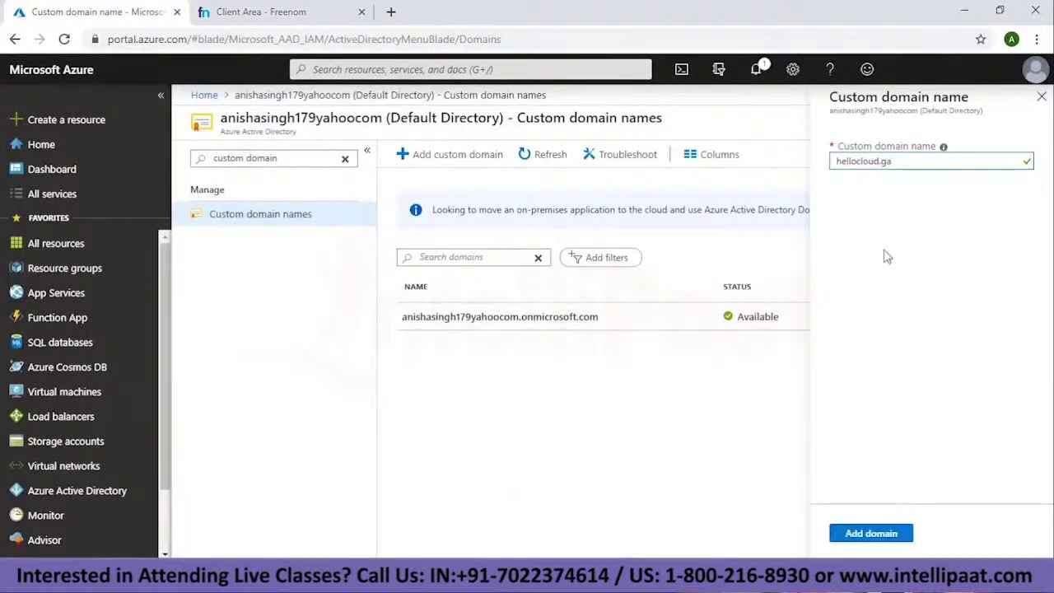
Step: Add hellocloud.ga and compare its TXT verification record with Freenom's domain list
{"action": "left_click", "coordinate": [861, 535]}
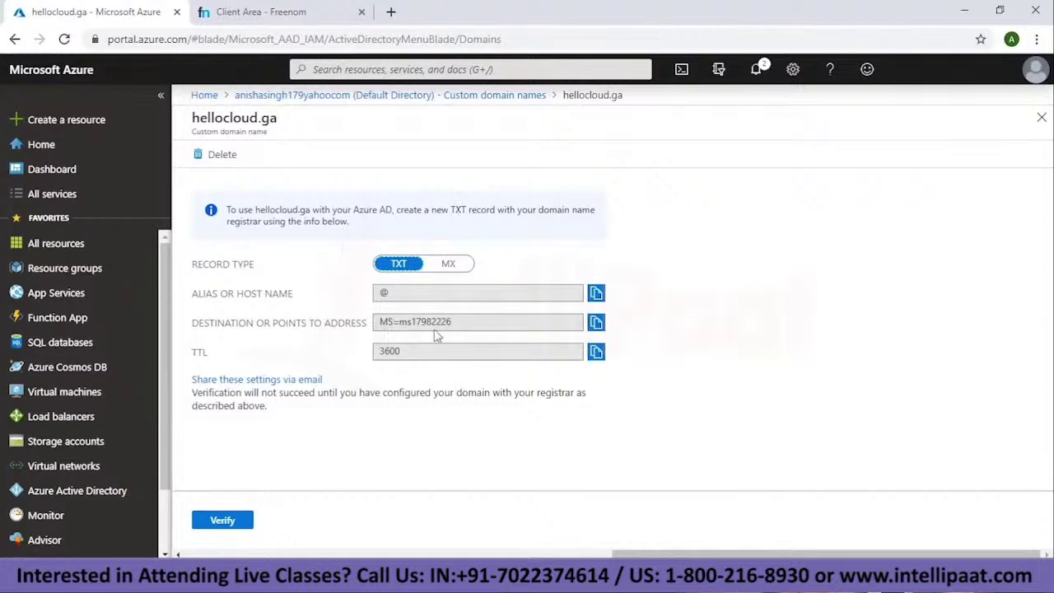
{"action": "left_click", "coordinate": [291, 20]}
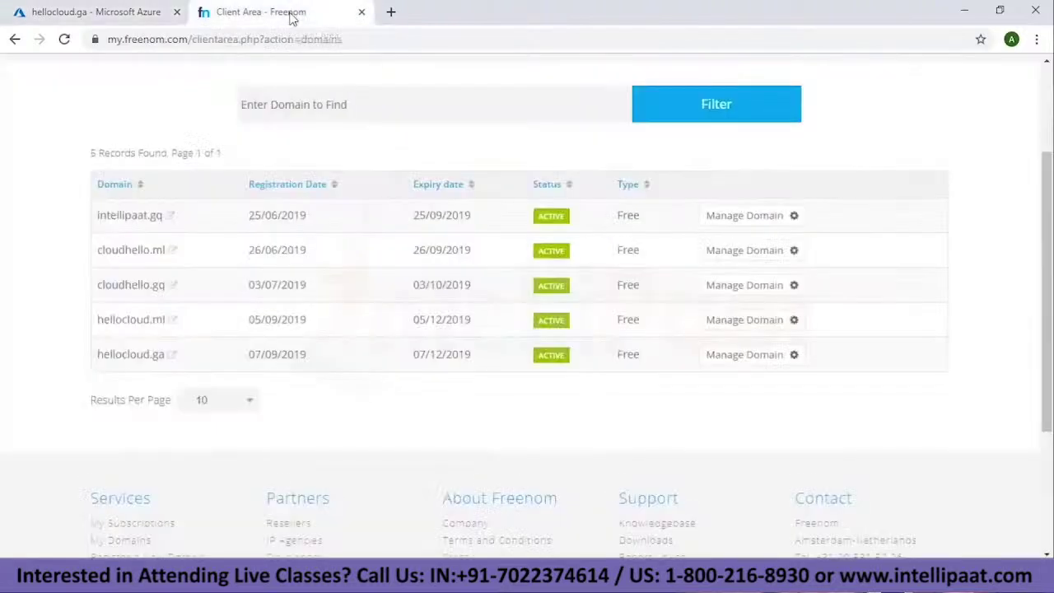
{"action": "left_click", "coordinate": [99, 12]}
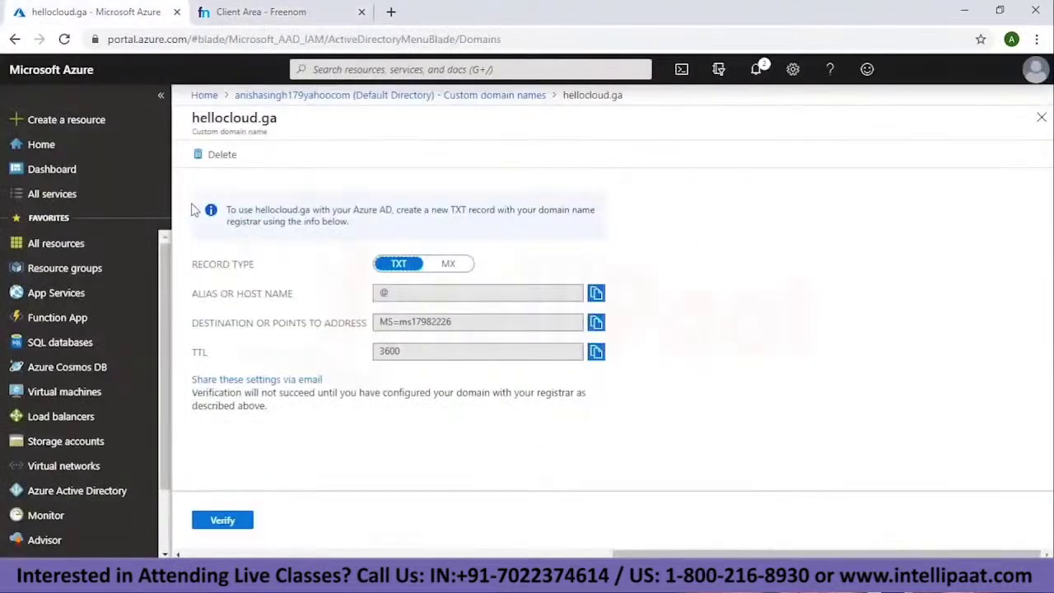
{"action": "left_click", "coordinate": [281, 18]}
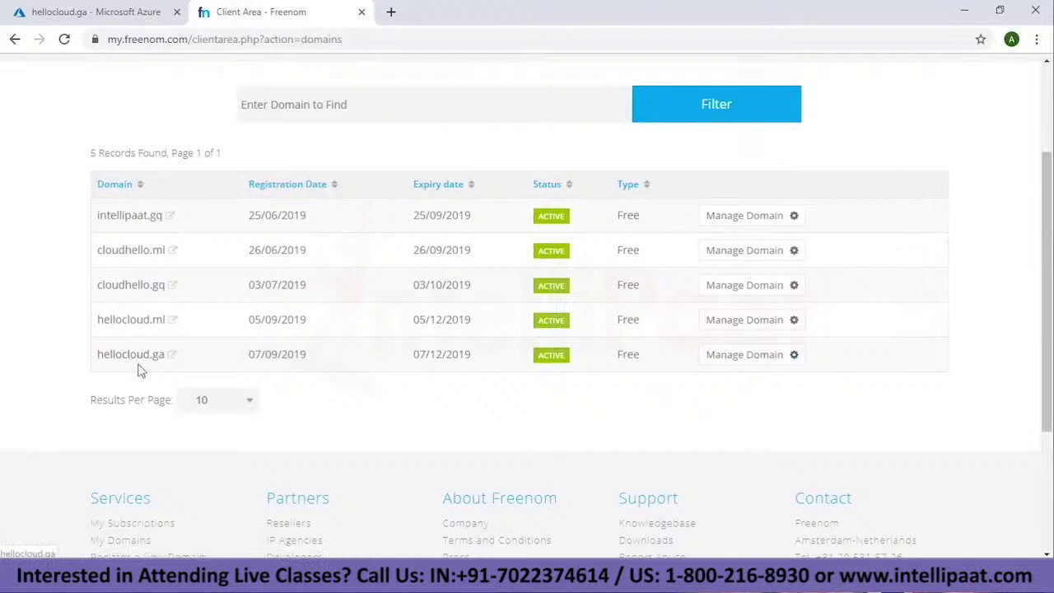
Step: Open DNS management for hellocloud.ga in Freenom and set a new record's type to TXT
{"action": "left_click", "coordinate": [756, 362]}
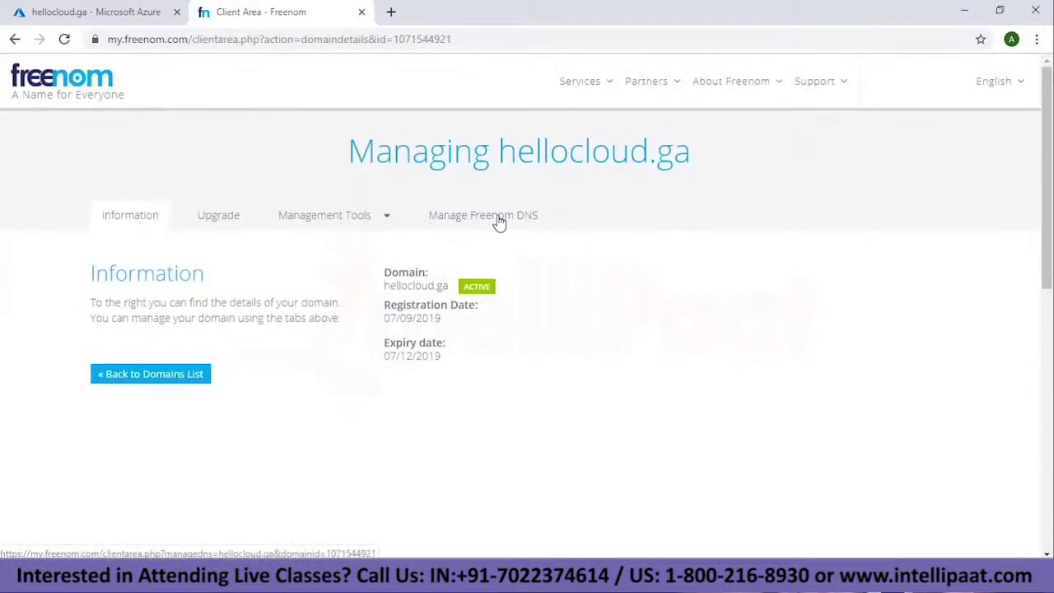
{"action": "left_click", "coordinate": [499, 221]}
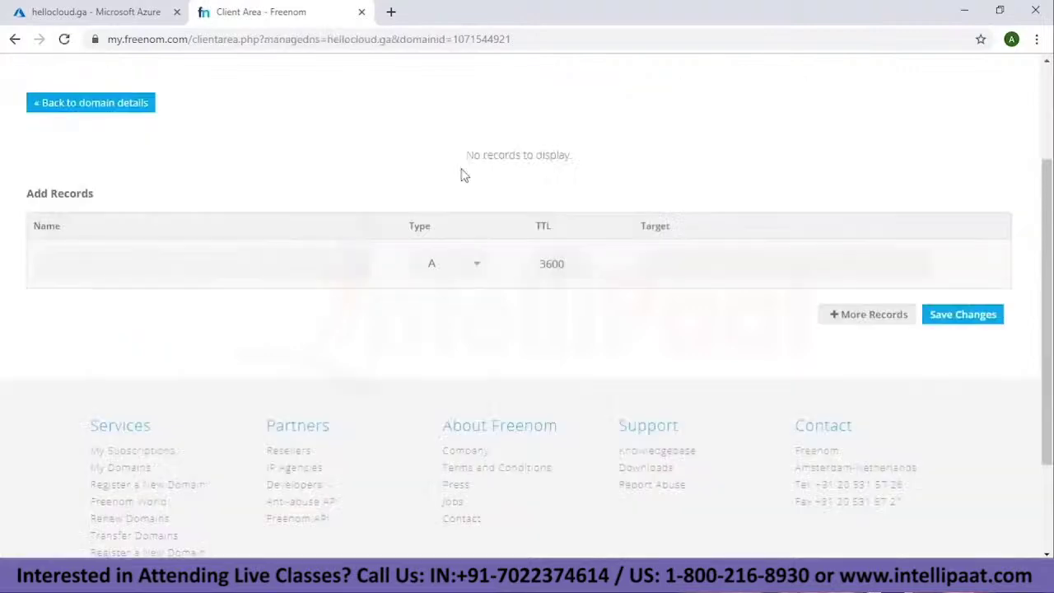
{"action": "left_click", "coordinate": [107, 20]}
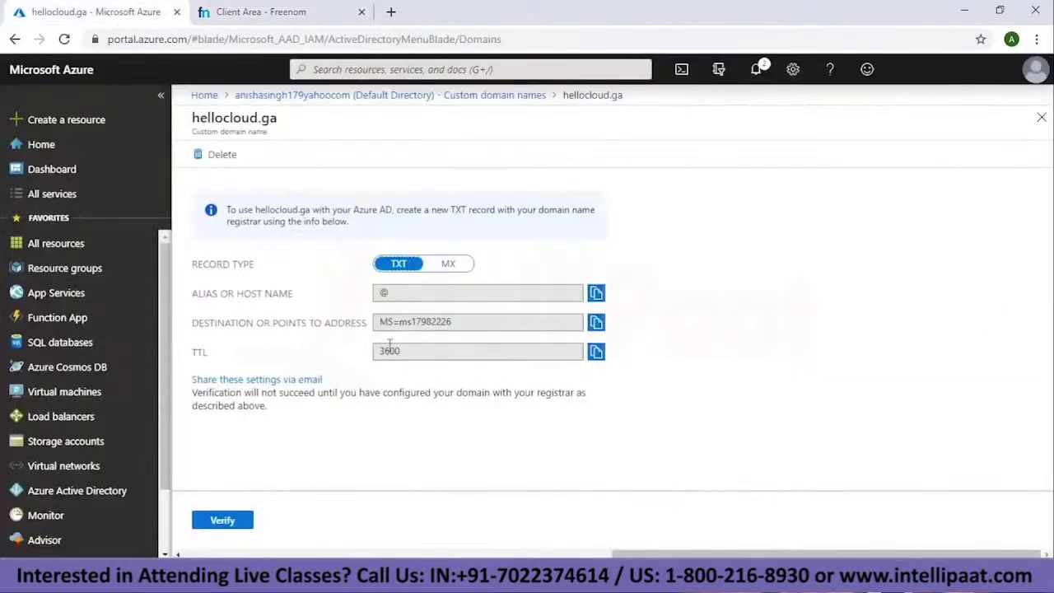
{"action": "left_click", "coordinate": [247, 18]}
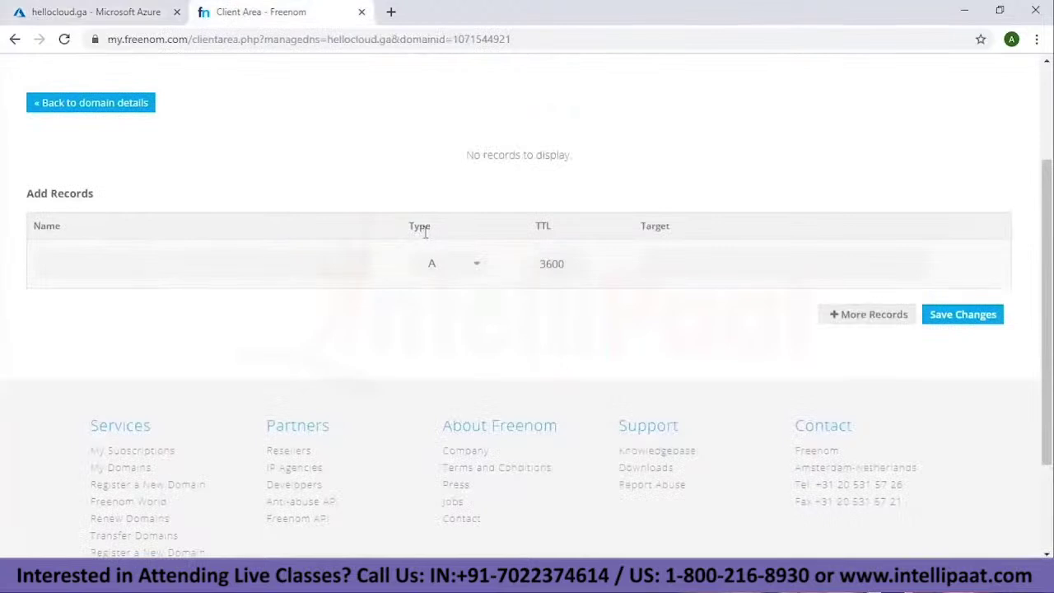
{"action": "left_click", "coordinate": [463, 272]}
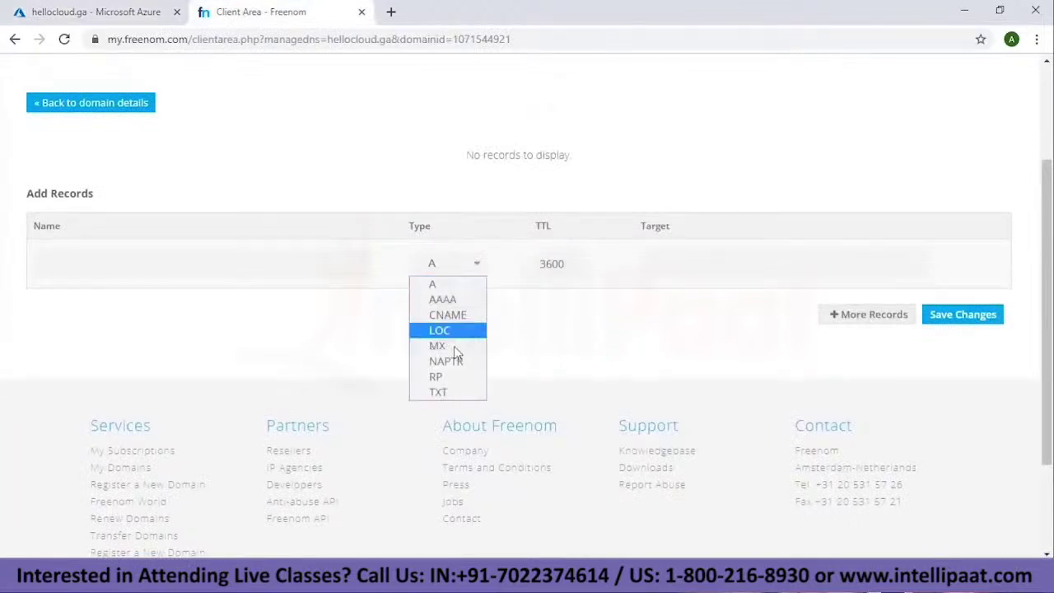
{"action": "left_click", "coordinate": [454, 392]}
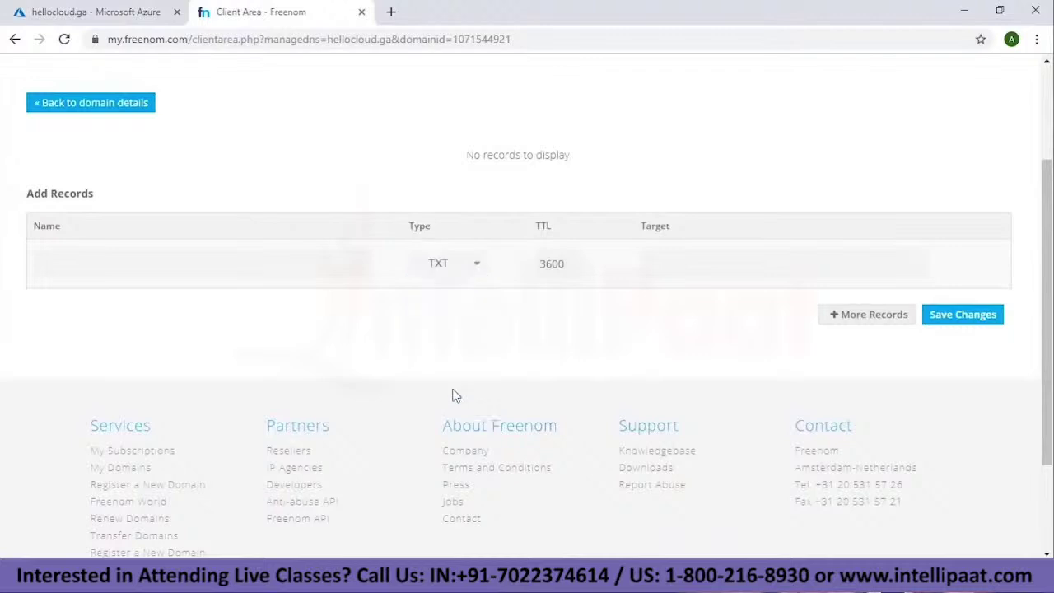
Step: Paste Azure's MS=ms17982226 verification value as the TXT record target, TTL 3600
{"action": "left_click", "coordinate": [116, 10]}
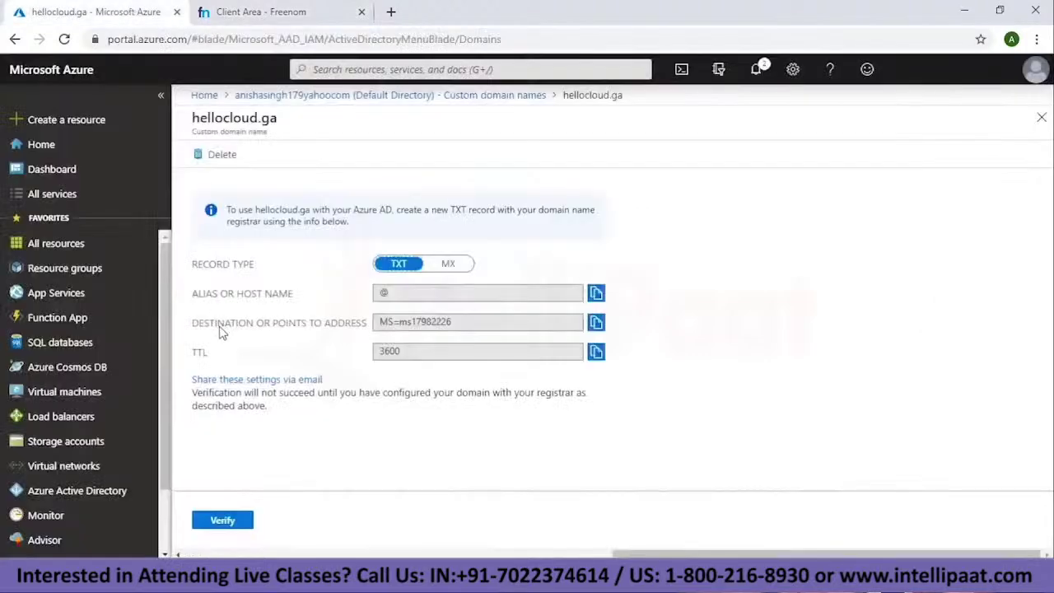
{"action": "left_click", "coordinate": [596, 326]}
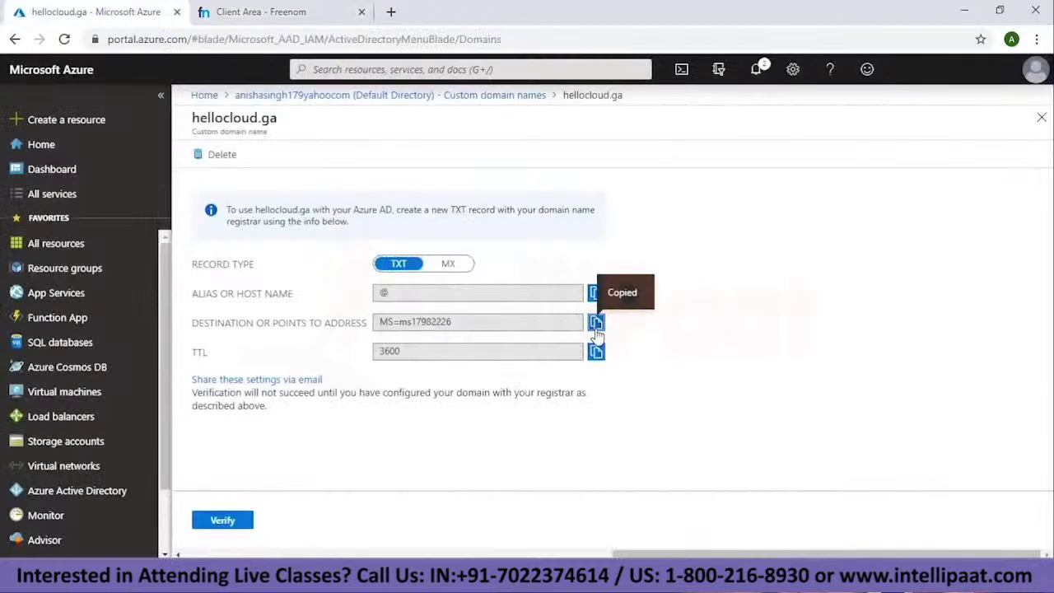
{"action": "left_click", "coordinate": [268, 15]}
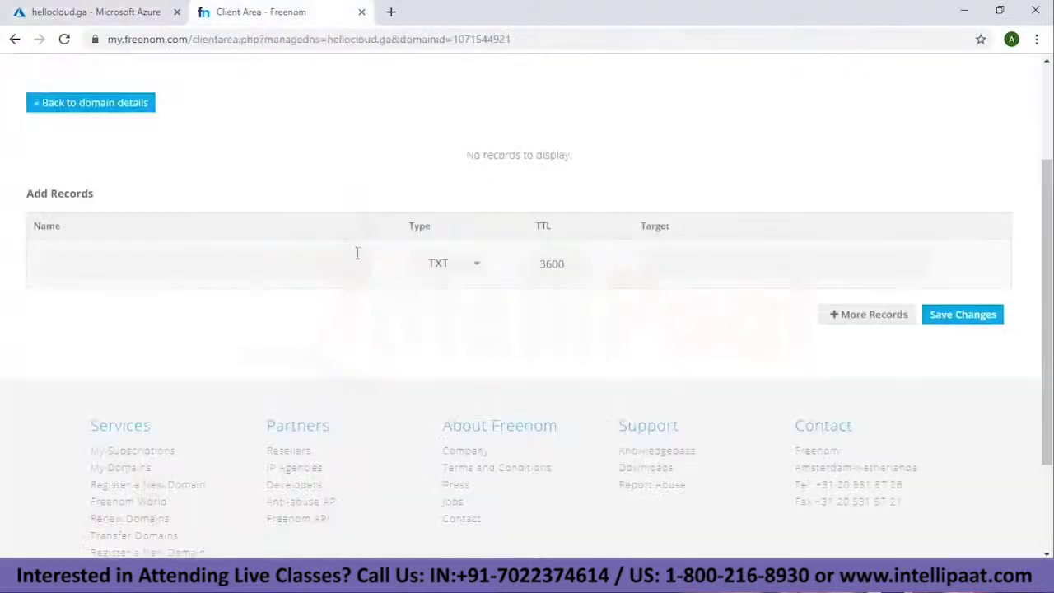
{"action": "left_click", "coordinate": [723, 265]}
{"action": "key", "text": "ctrl+v"}
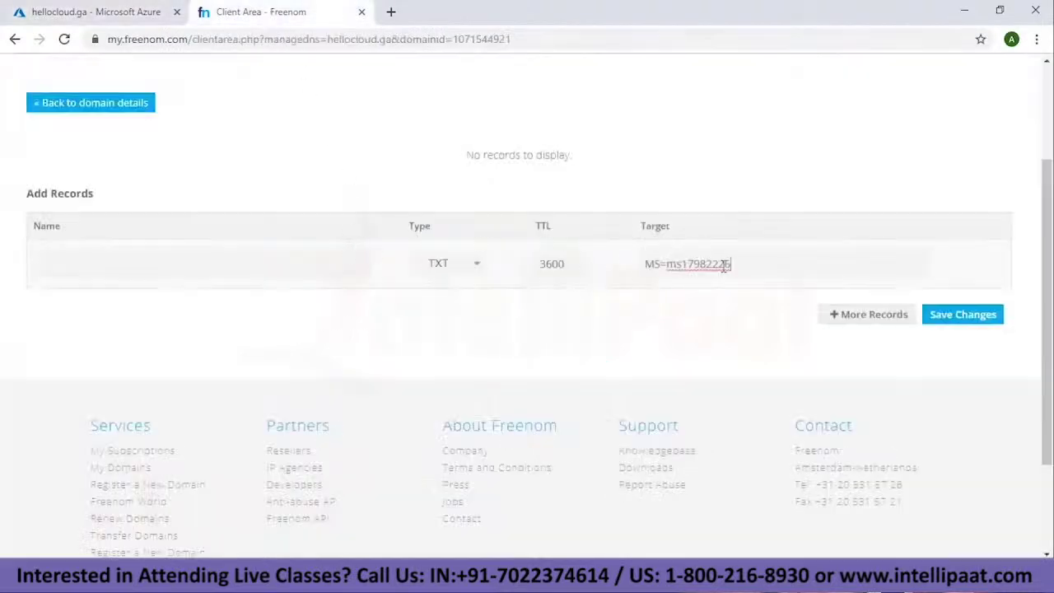
{"action": "left_click", "coordinate": [144, 25]}
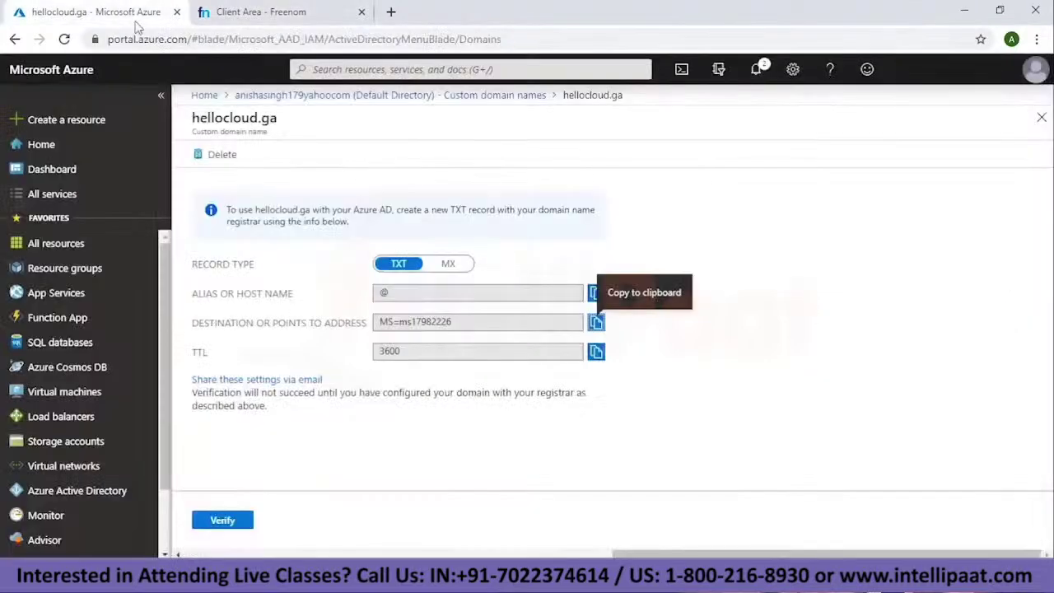
{"action": "left_click", "coordinate": [290, 17]}
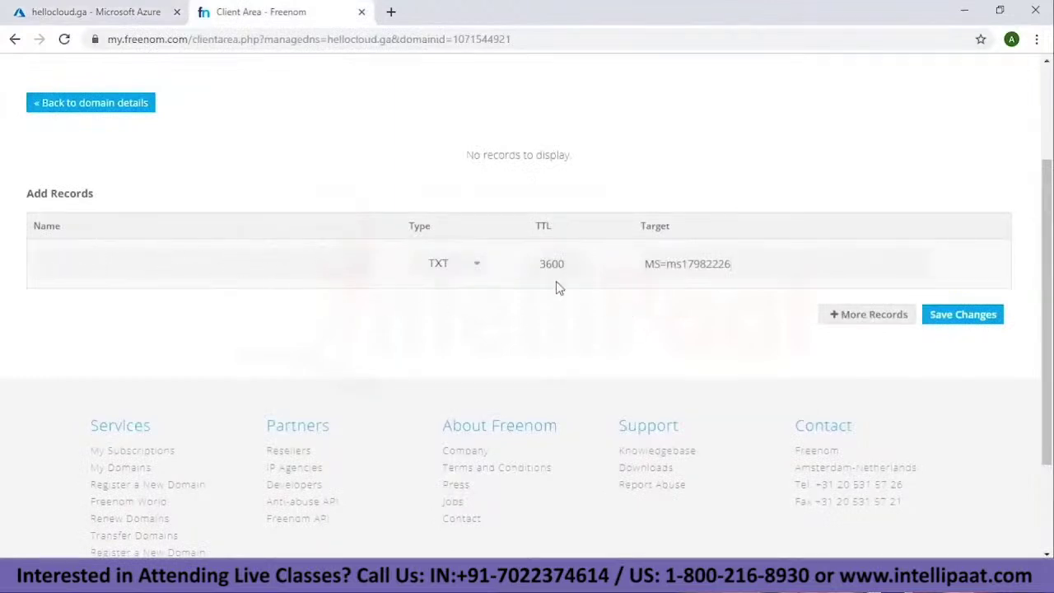
Step: Save the TXT record in Freenom and start verifying hellocloud.ga in Azure
{"action": "left_click", "coordinate": [954, 322]}
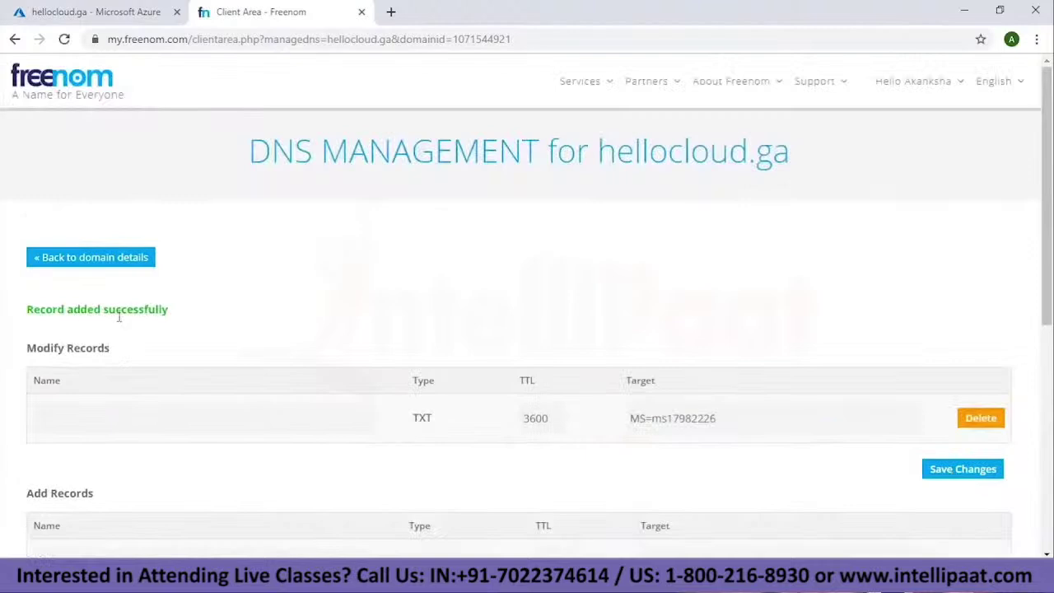
{"action": "left_click", "coordinate": [115, 11]}
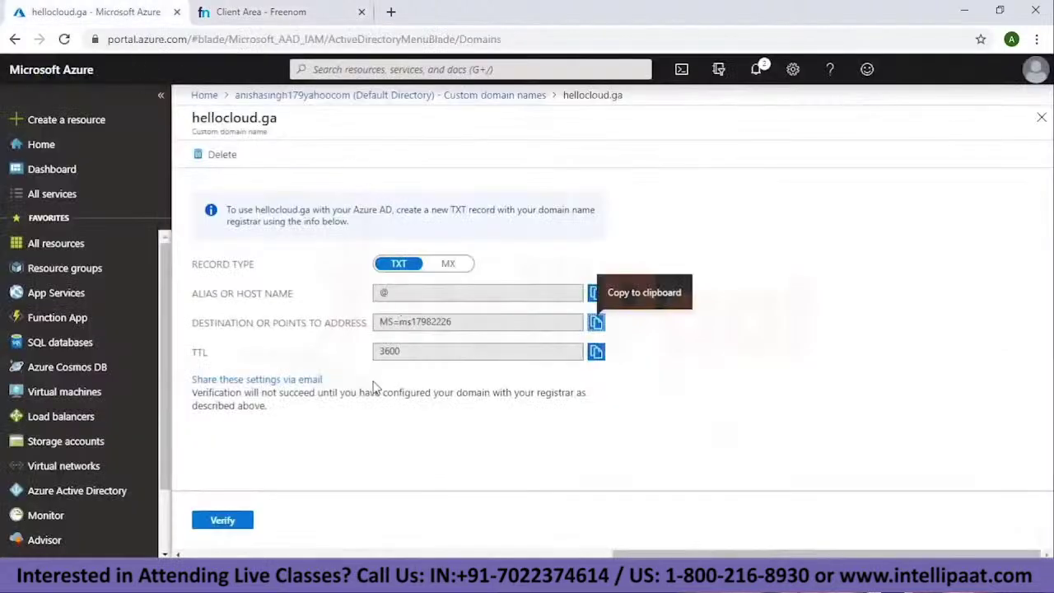
{"action": "left_click", "coordinate": [234, 529]}
Step: Try verifying hellocloud.ga, which fails to find the DNS record, then recheck Freenom's saved TXT record
{"action": "left_click", "coordinate": [271, 13]}
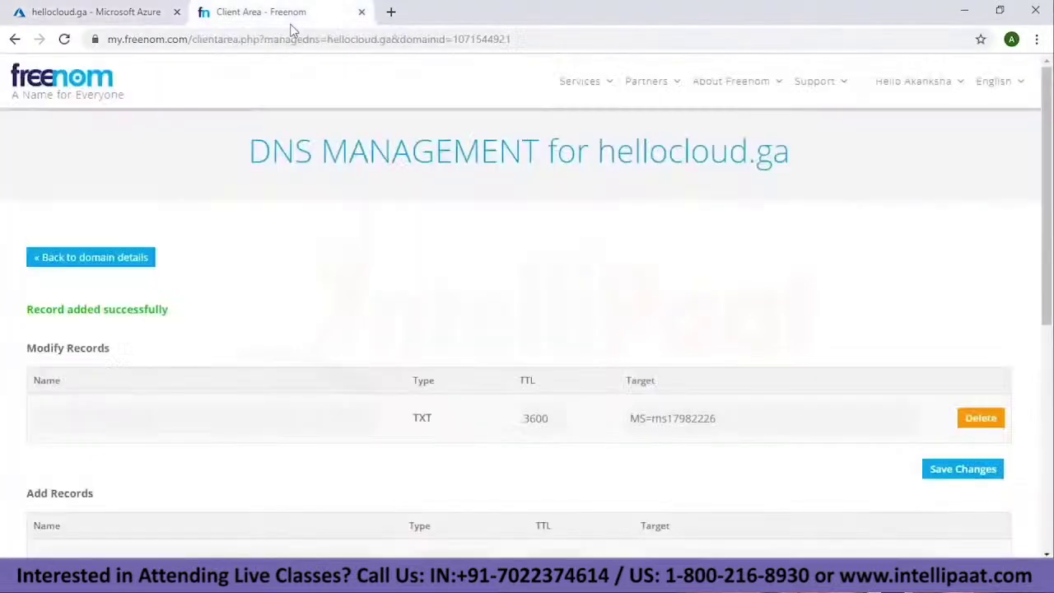
{"action": "left_click", "coordinate": [130, 15]}
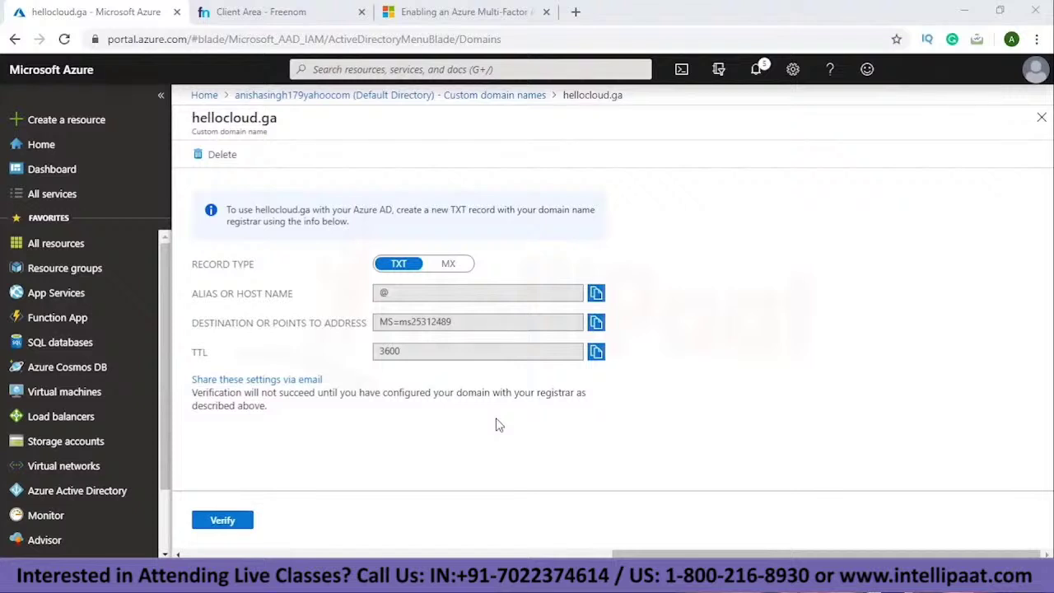
{"action": "left_click", "coordinate": [223, 521]}
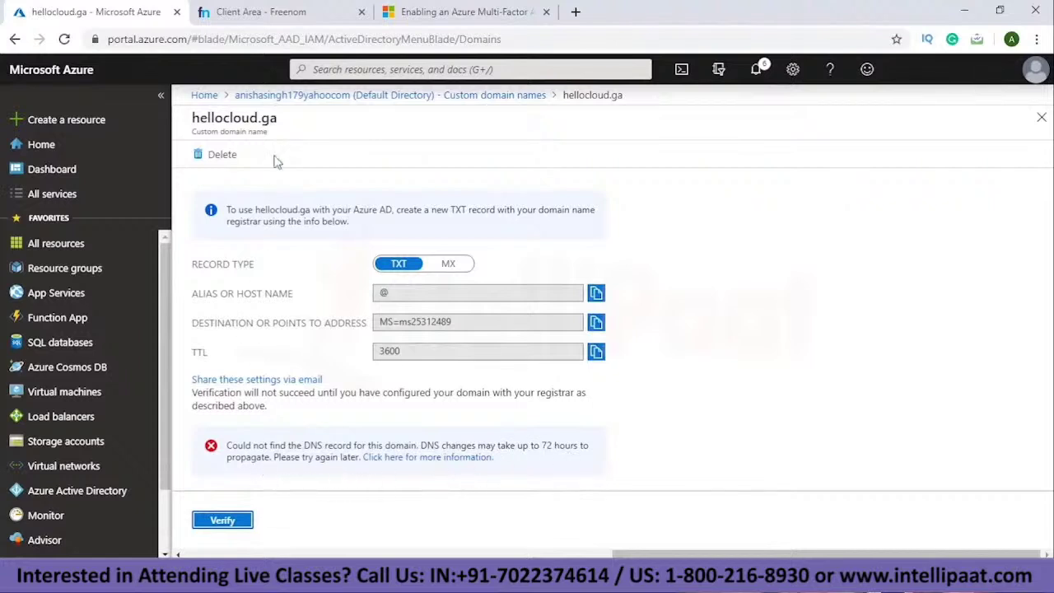
{"action": "left_click", "coordinate": [257, 11]}
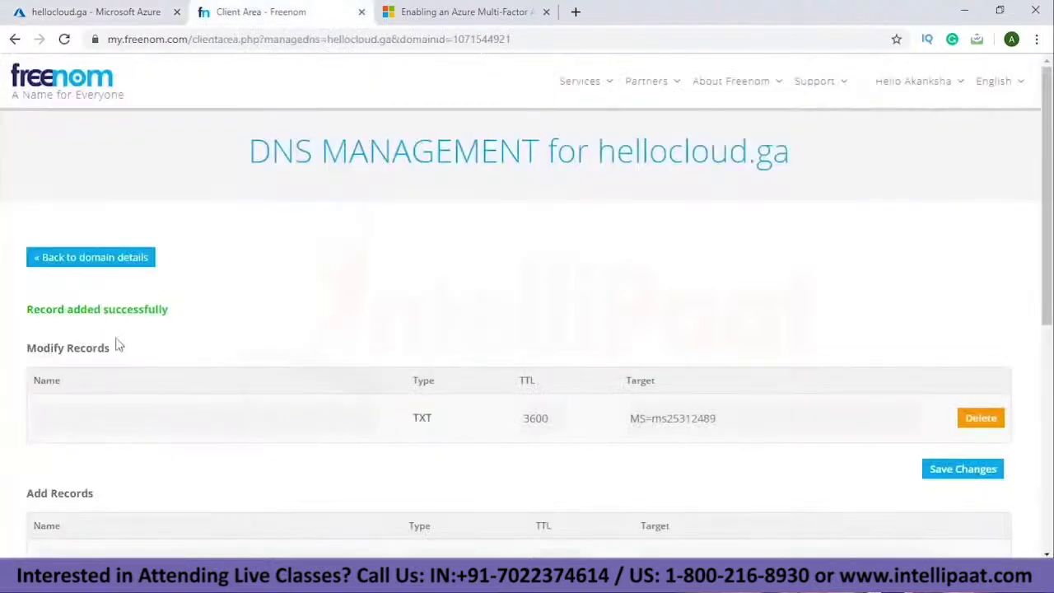
Step: Return to the Custom domain names list and reopen the still-unverified hellocloud.ga domain
{"action": "left_click", "coordinate": [128, 15]}
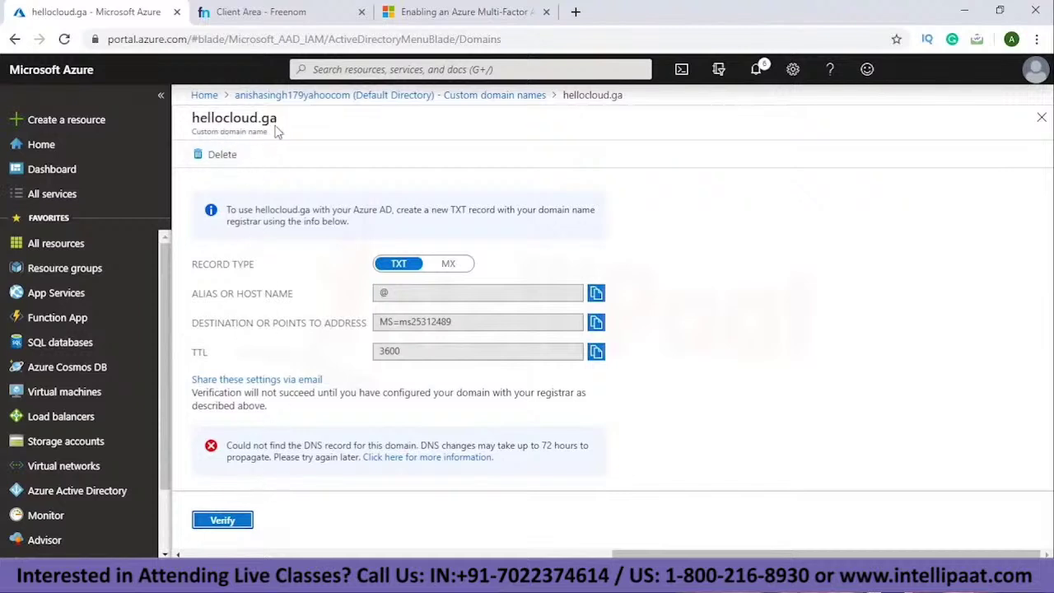
{"action": "left_click", "coordinate": [348, 96]}
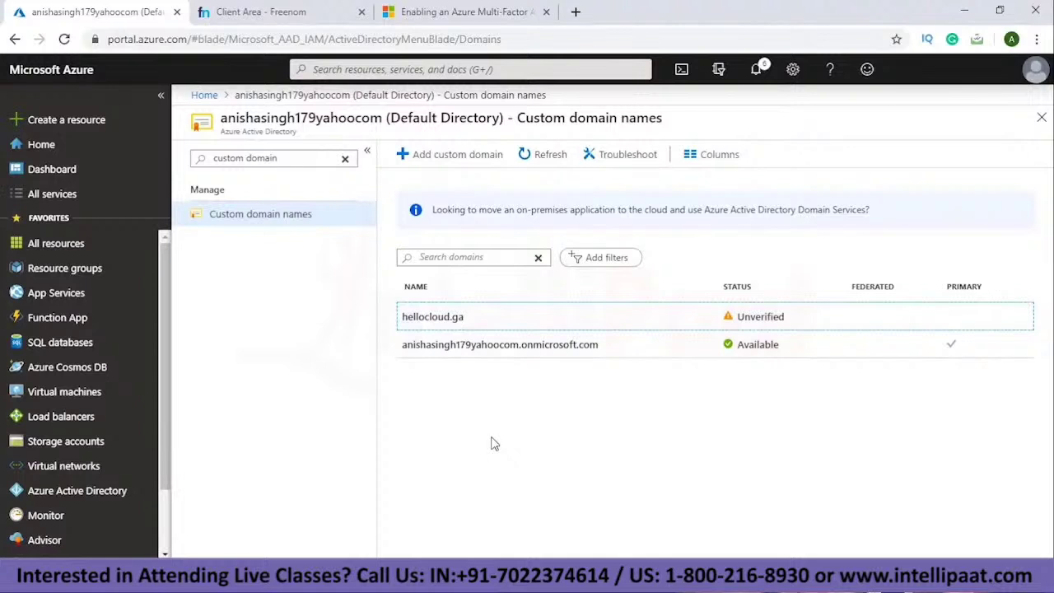
{"action": "left_click", "coordinate": [466, 316]}
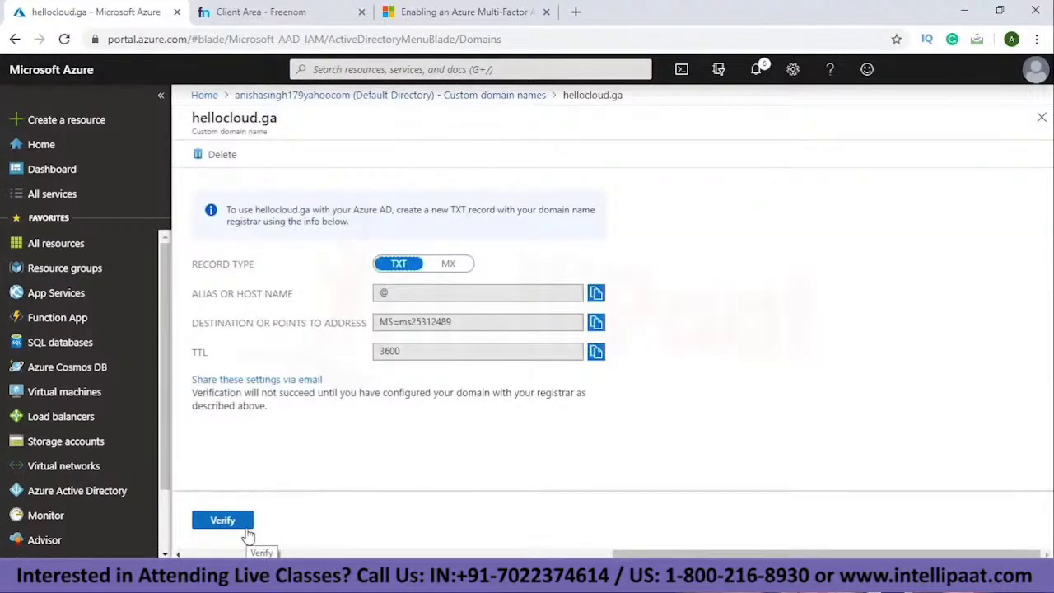
Step: Reopen hellocloud.ga, check it against the Freenom TXT record, and verify the domain again
{"action": "left_click", "coordinate": [246, 527]}
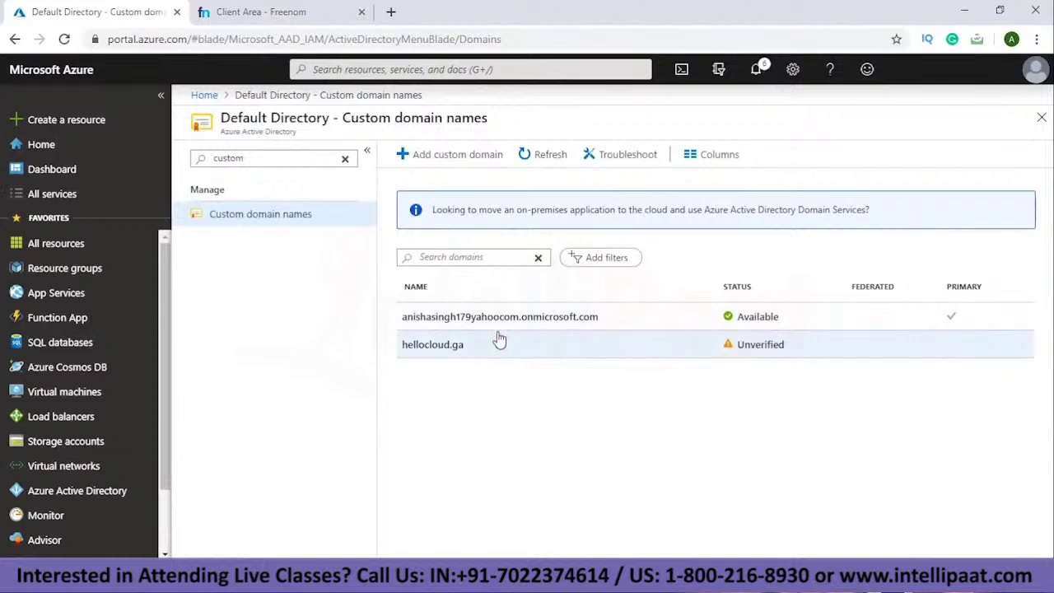
{"action": "left_click", "coordinate": [510, 350]}
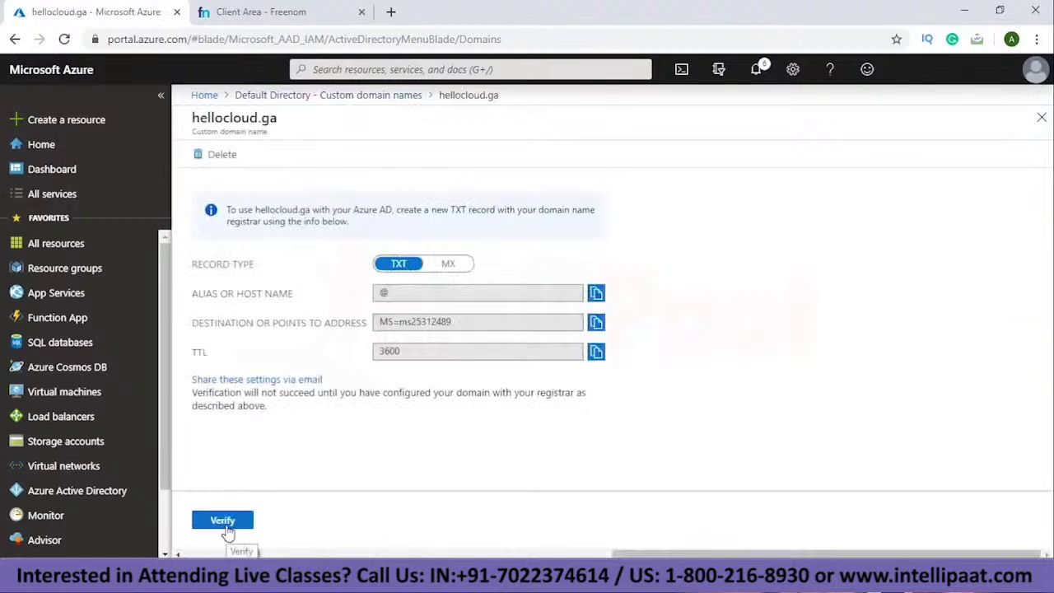
{"action": "left_click", "coordinate": [247, 11]}
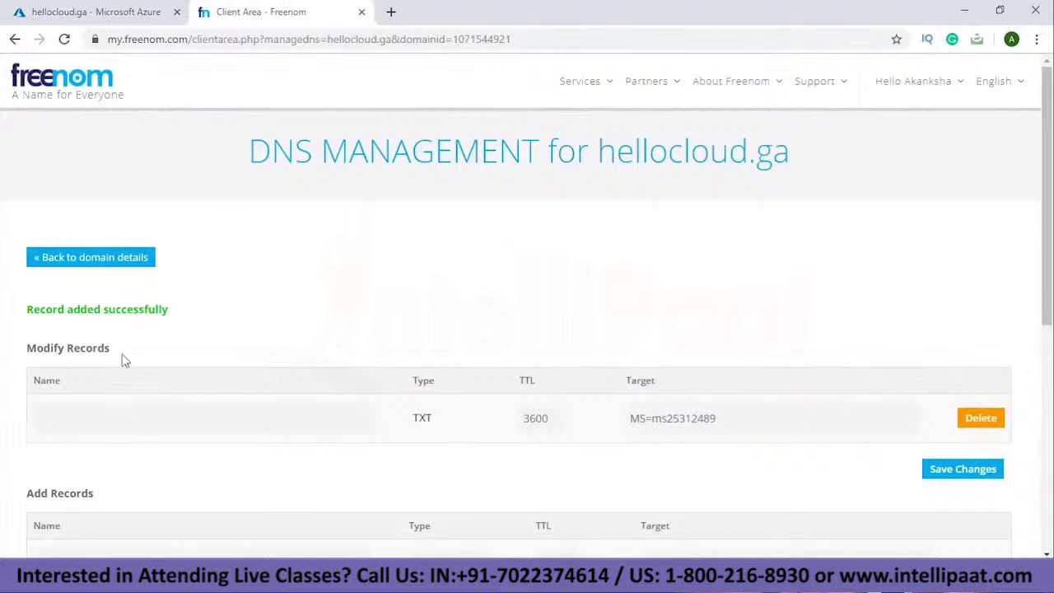
{"action": "left_click", "coordinate": [100, 12]}
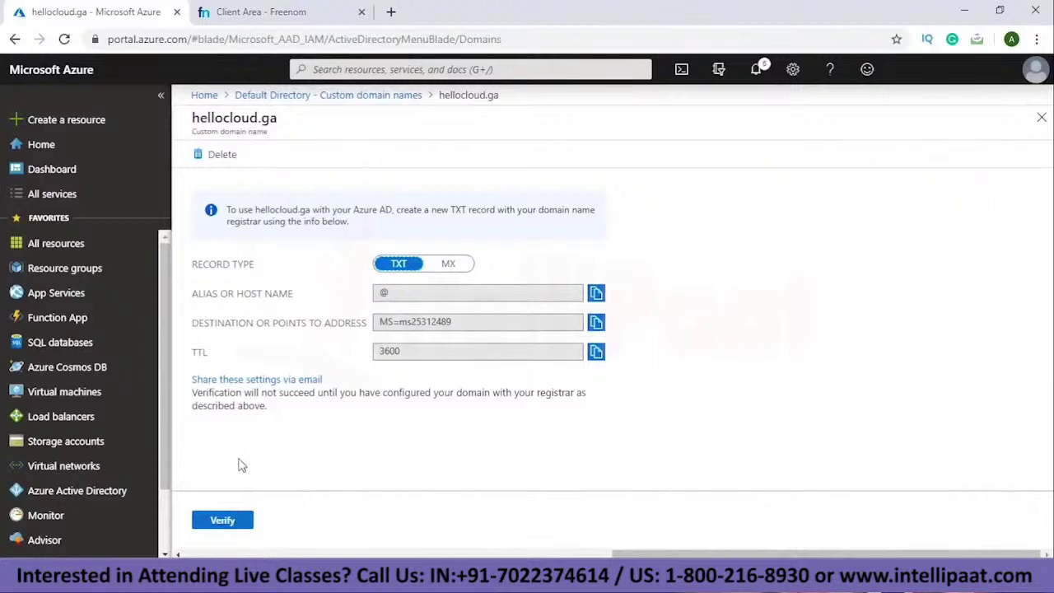
{"action": "left_click", "coordinate": [270, 15]}
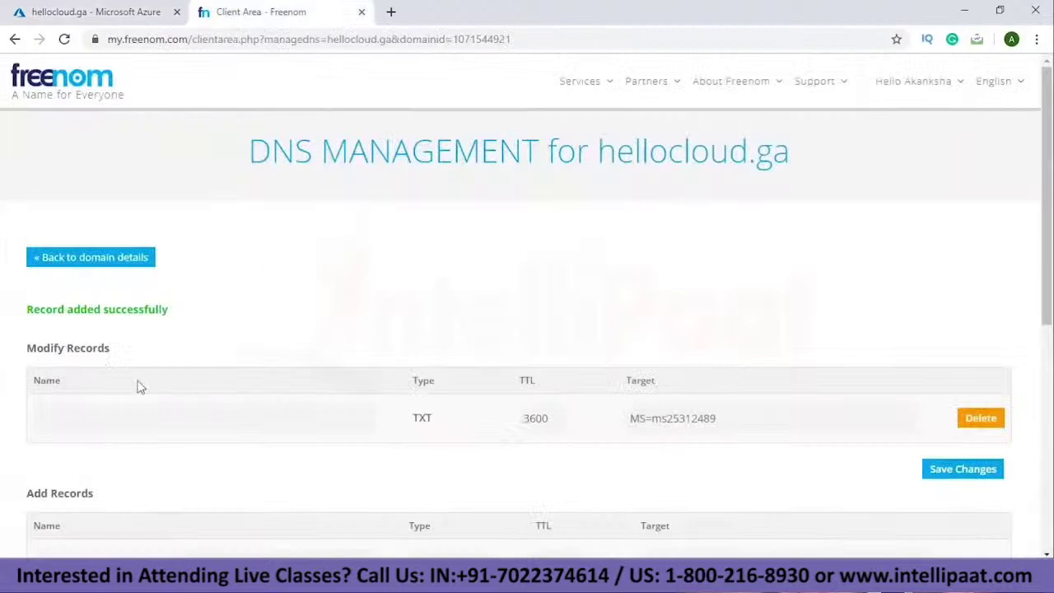
{"action": "left_click", "coordinate": [106, 14]}
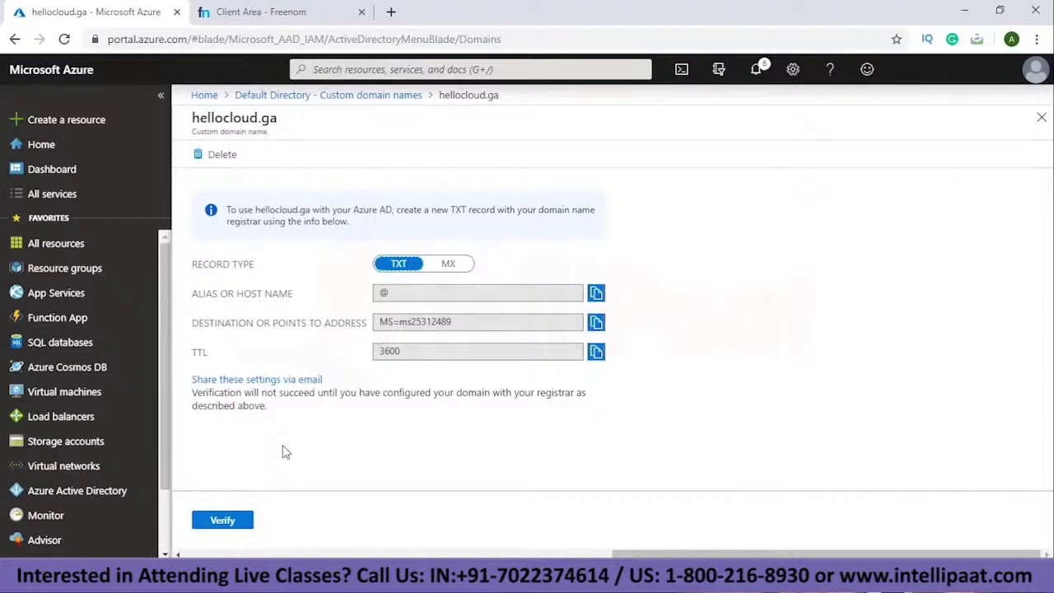
{"action": "left_click", "coordinate": [235, 525]}
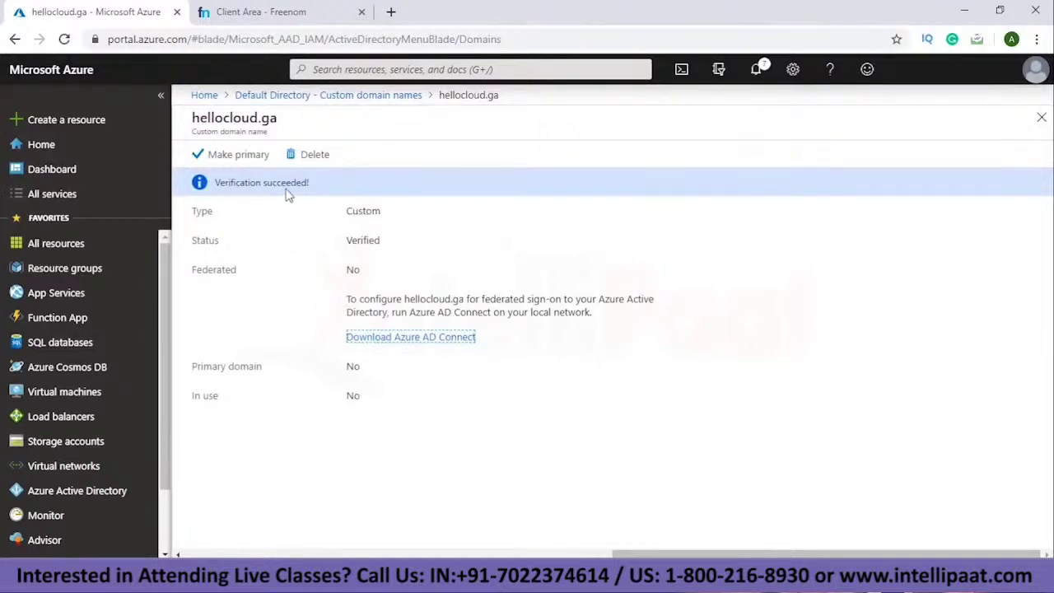
Step: Return to the Default Directory Custom domain names list, now showing hellocloud.ga as Verified
{"action": "left_click", "coordinate": [310, 97]}
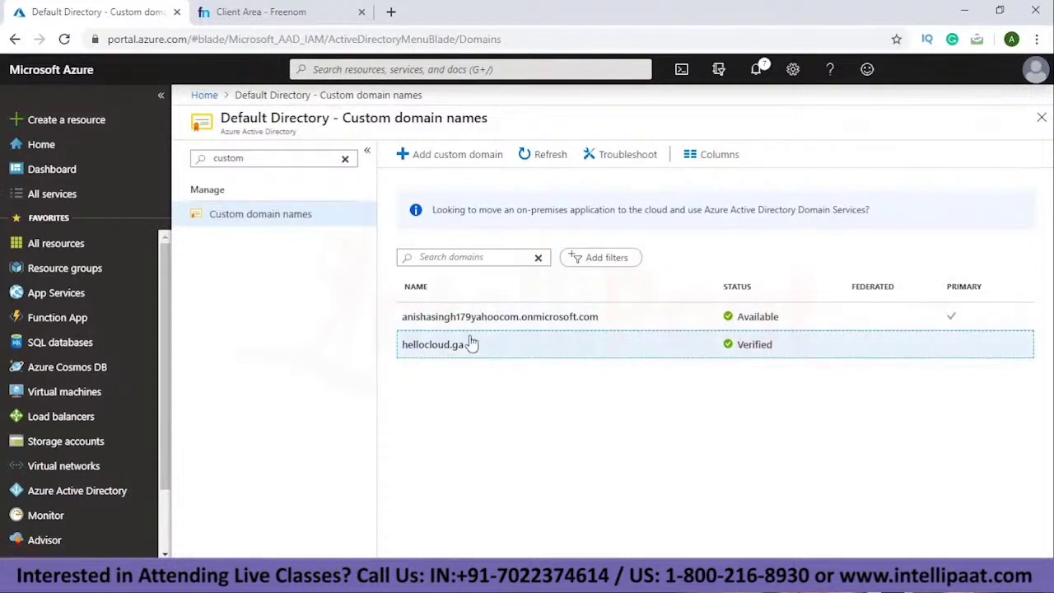
{"action": "left_click", "coordinate": [403, 353]}
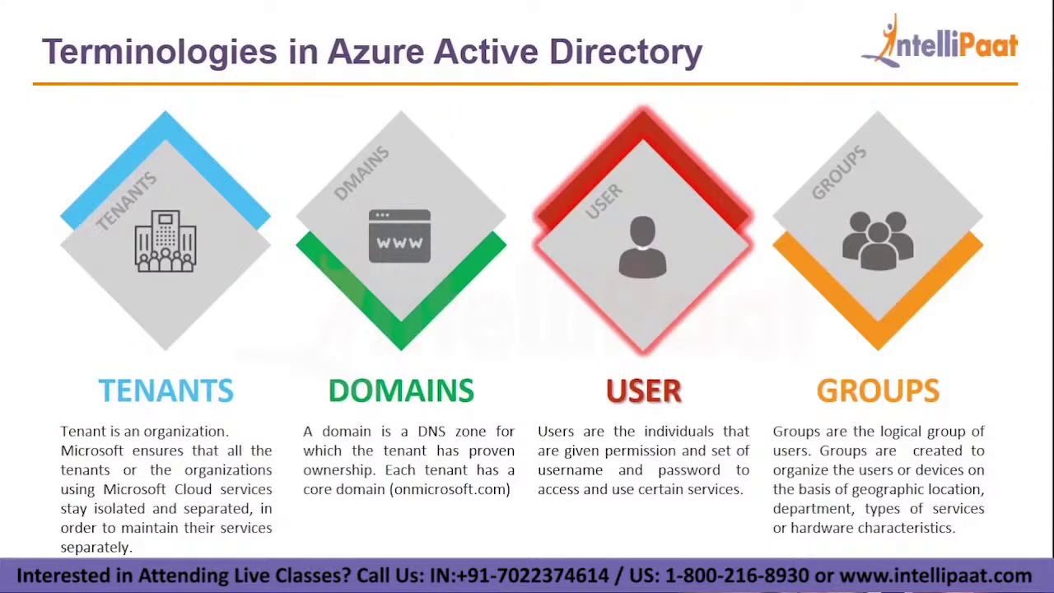
Step: Advance the presentation to the Hands-On: Add or Delete Users slide
{"action": "key", "text": "Right"}
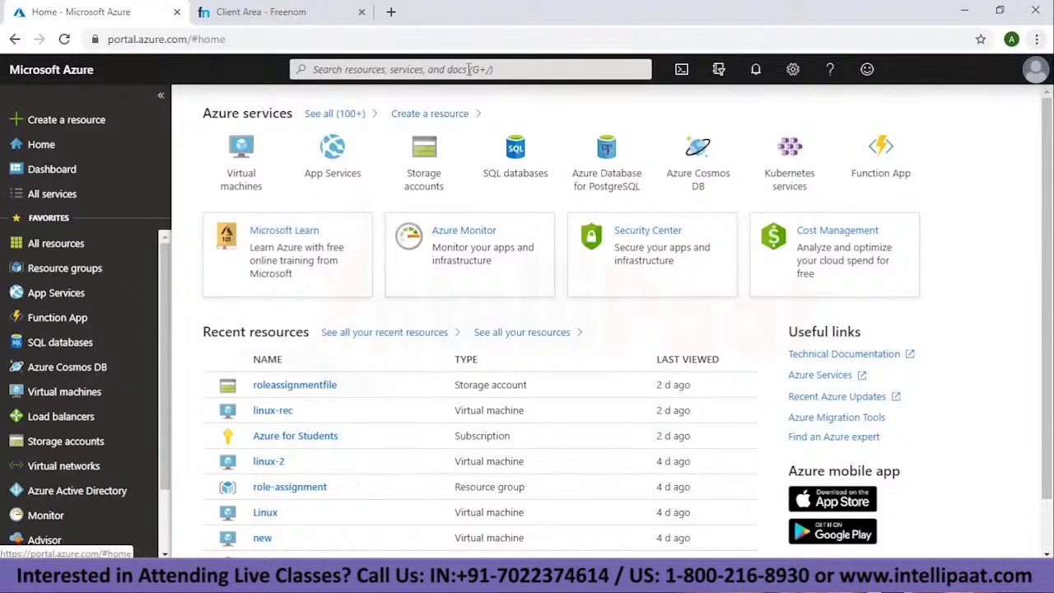
Step: Open Azure Active Directory's Default Directory and show its All users list
{"action": "left_click", "coordinate": [468, 69]}
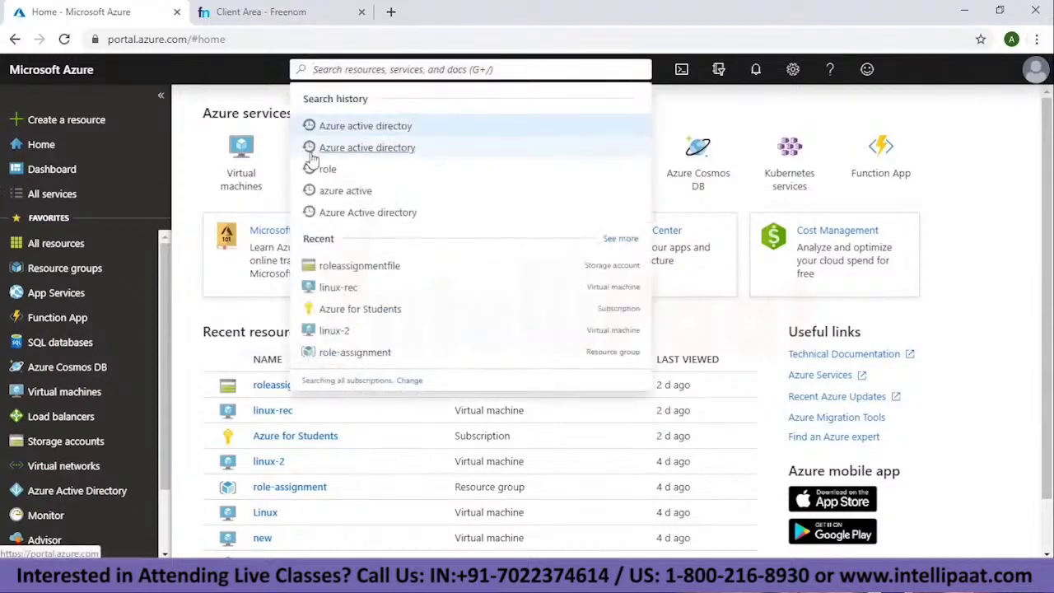
{"action": "left_click", "coordinate": [388, 148]}
{"action": "left_click", "coordinate": [384, 131]}
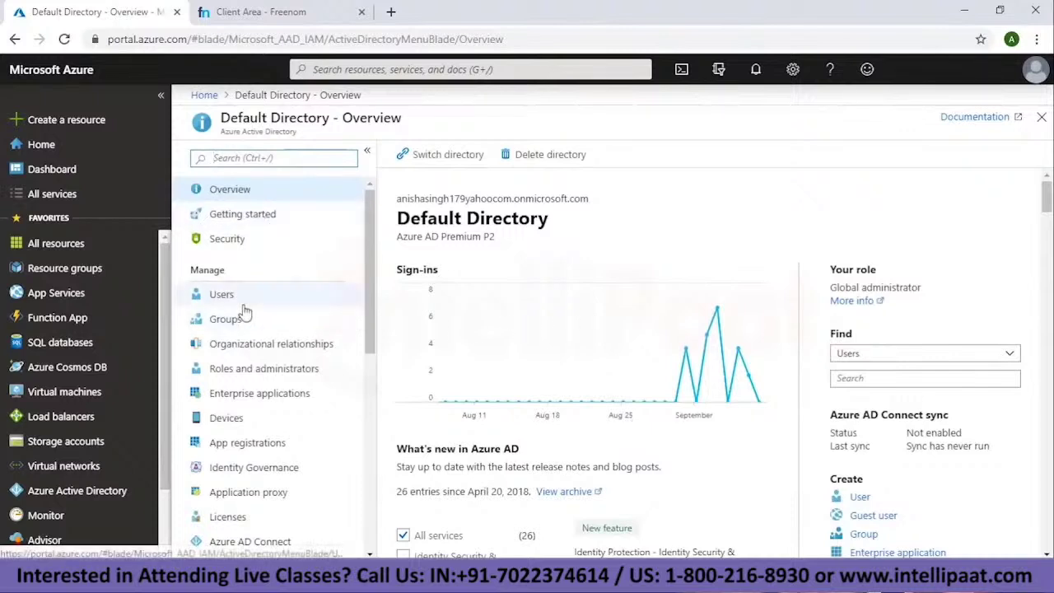
{"action": "left_click", "coordinate": [286, 301]}
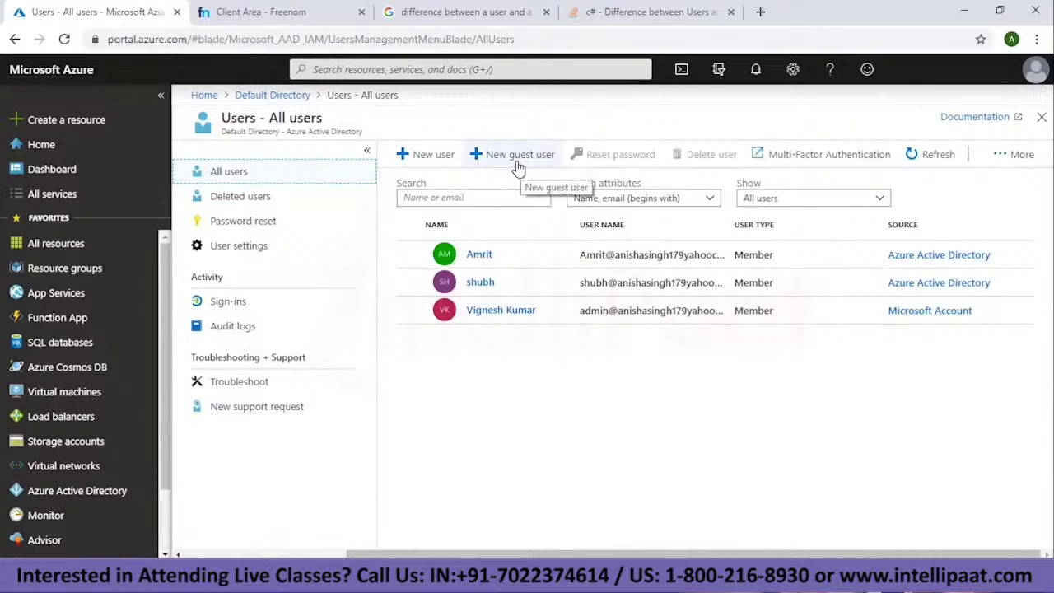
Step: Open the New guest user invitation form and enter the guest's full name and e-mail address
{"action": "left_click", "coordinate": [517, 164]}
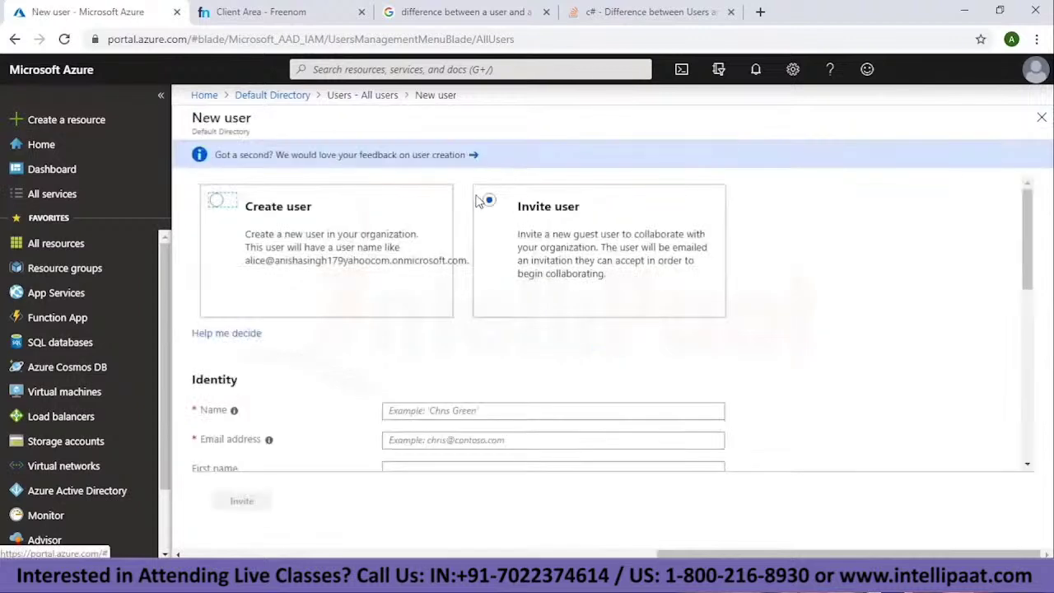
{"action": "scroll", "coordinate": [395, 357], "scroll_direction": "down", "scroll_amount": 2}
{"action": "scroll", "coordinate": [326, 228], "scroll_direction": "up", "scroll_amount": 2}
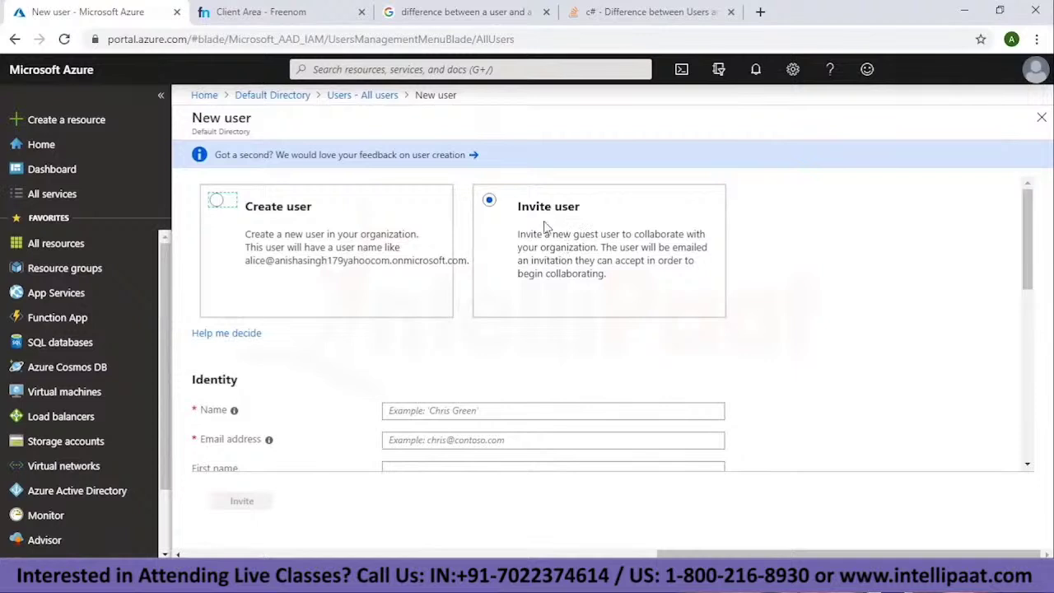
{"action": "scroll", "coordinate": [536, 301], "scroll_direction": "down", "scroll_amount": 2}
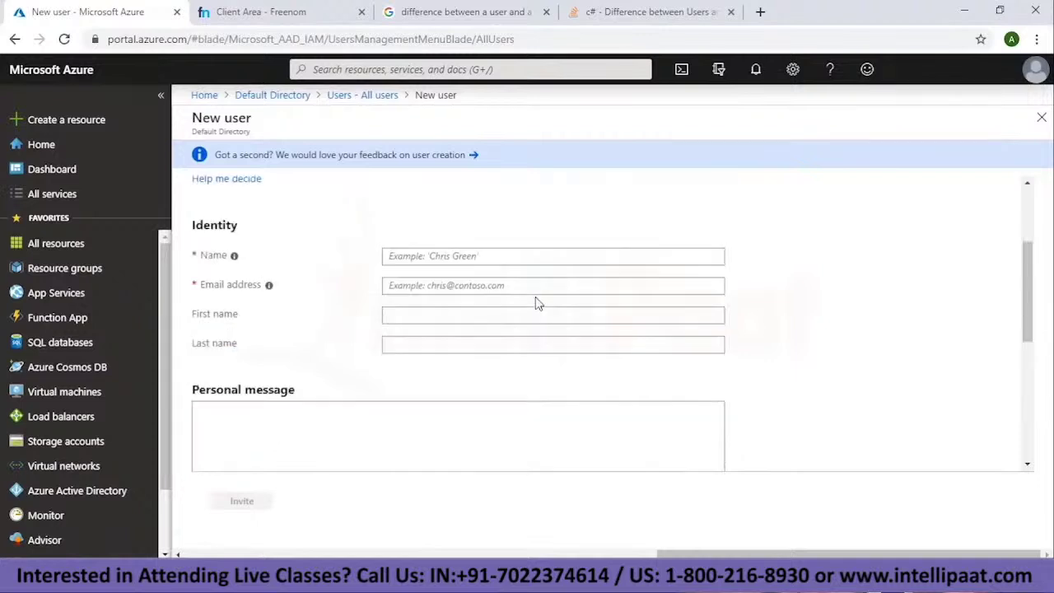
{"action": "left_click", "coordinate": [430, 256]}
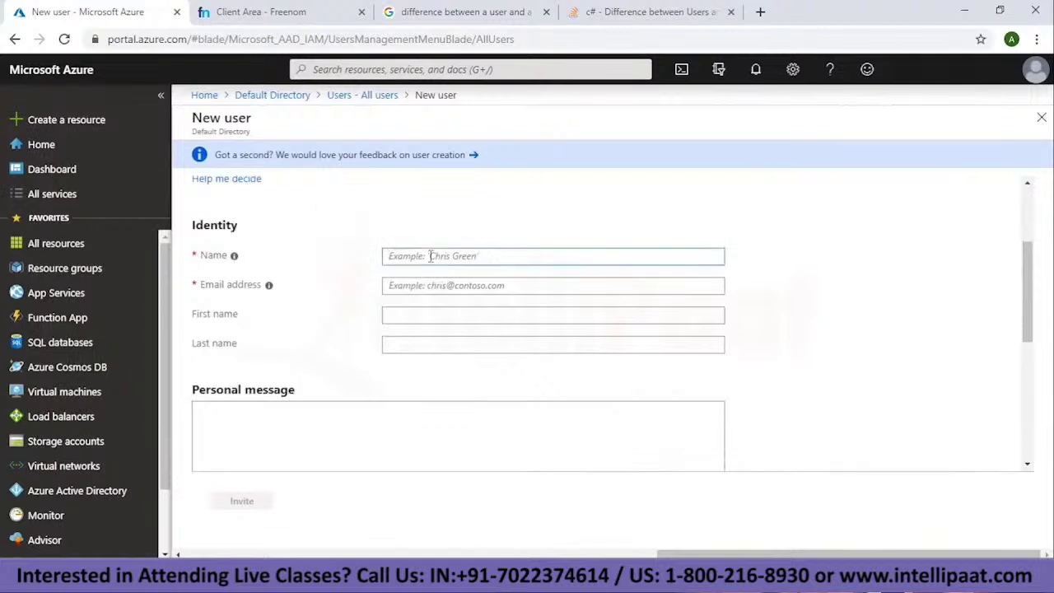
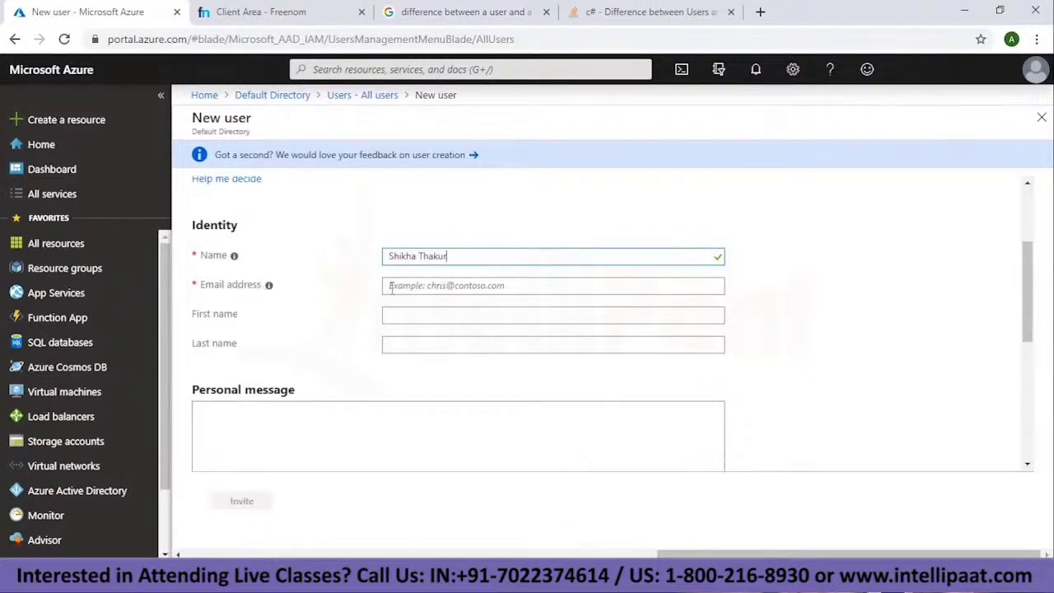
{"action": "left_click", "coordinate": [428, 286]}
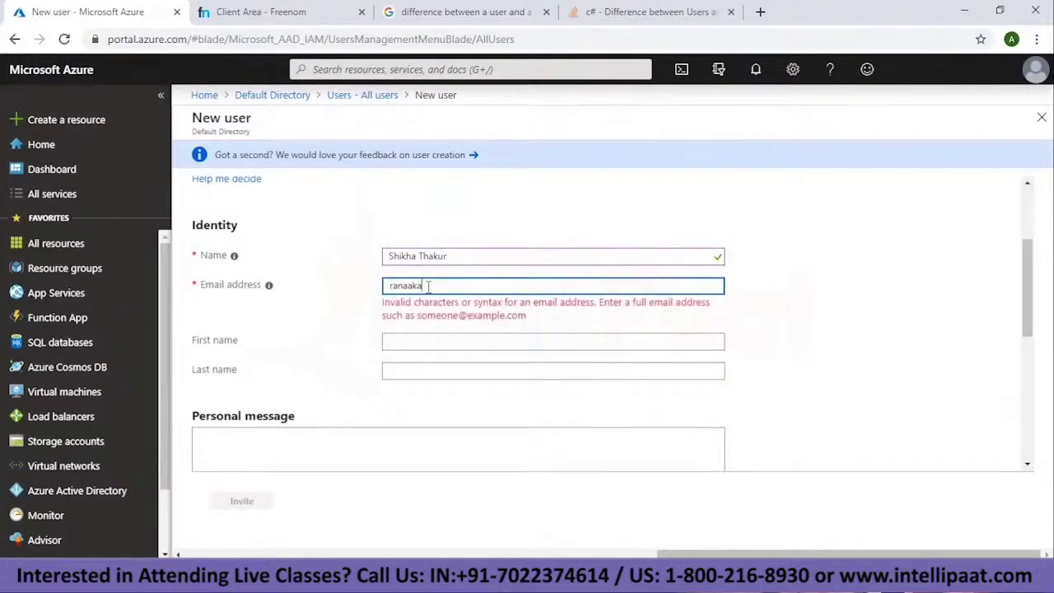
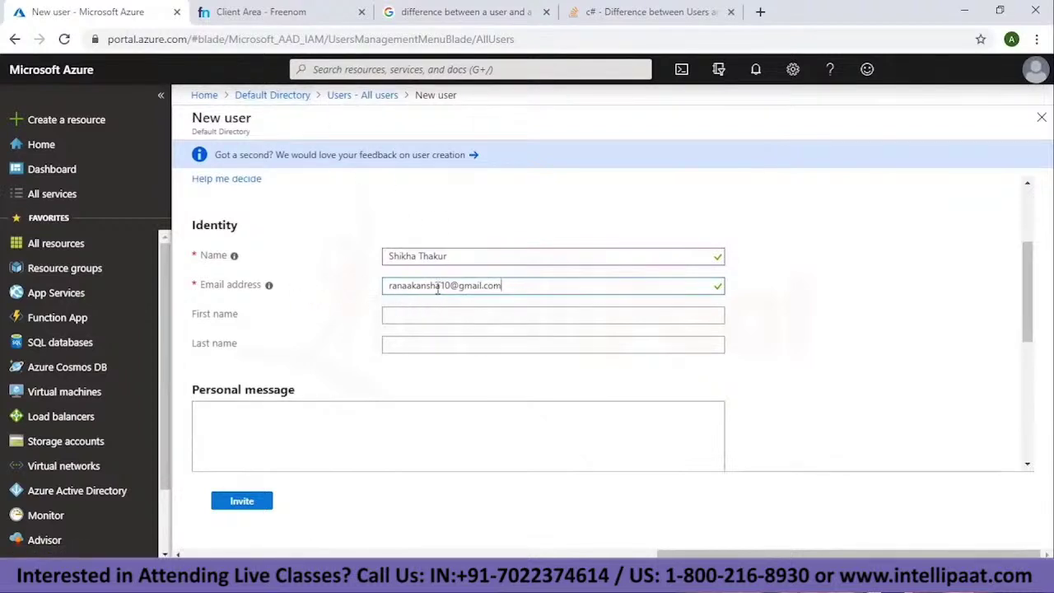
Step: Submit the guest invitation with Invite, keeping all other settings at their defaults
{"action": "scroll", "coordinate": [438, 287], "scroll_direction": "up", "scroll_amount": 3}
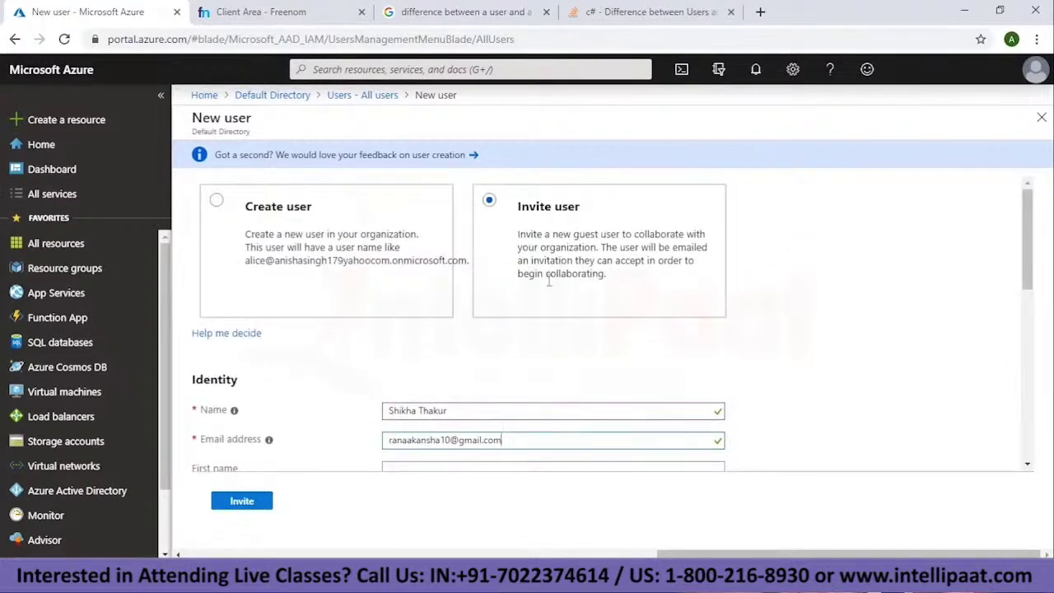
{"action": "scroll", "coordinate": [477, 311], "scroll_direction": "down", "scroll_amount": 2}
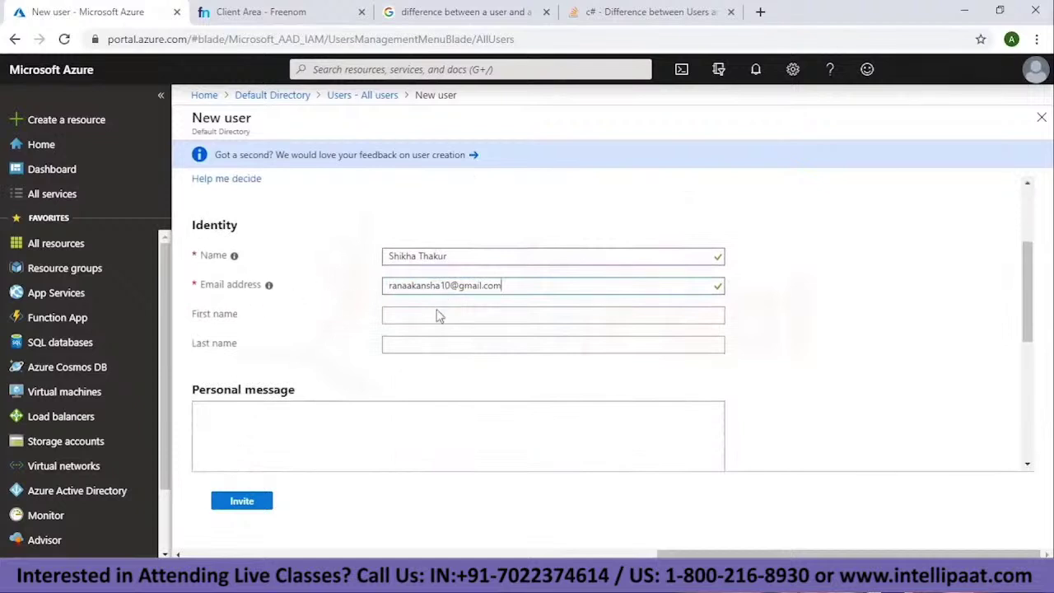
{"action": "scroll", "coordinate": [366, 397], "scroll_direction": "down", "scroll_amount": 1}
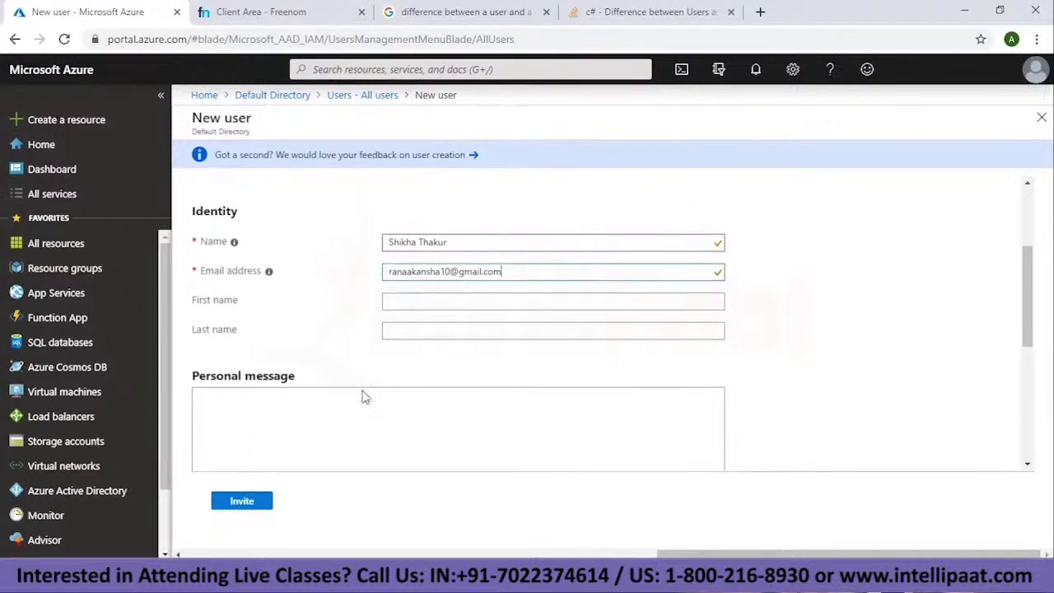
{"action": "scroll", "coordinate": [365, 397], "scroll_direction": "down", "scroll_amount": 4}
{"action": "scroll", "coordinate": [365, 397], "scroll_direction": "down", "scroll_amount": 2}
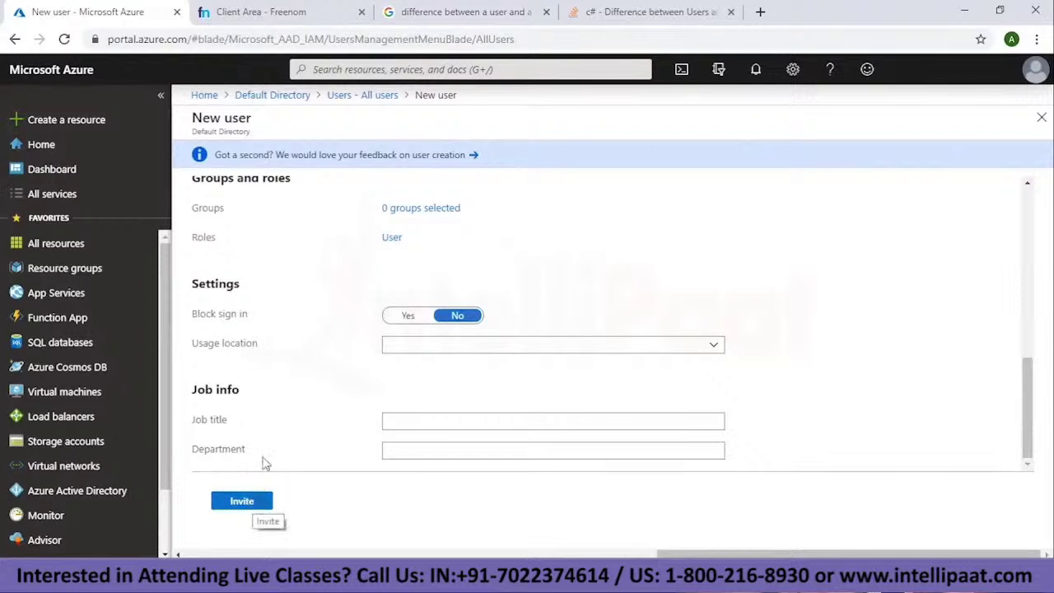
{"action": "left_click", "coordinate": [268, 499]}
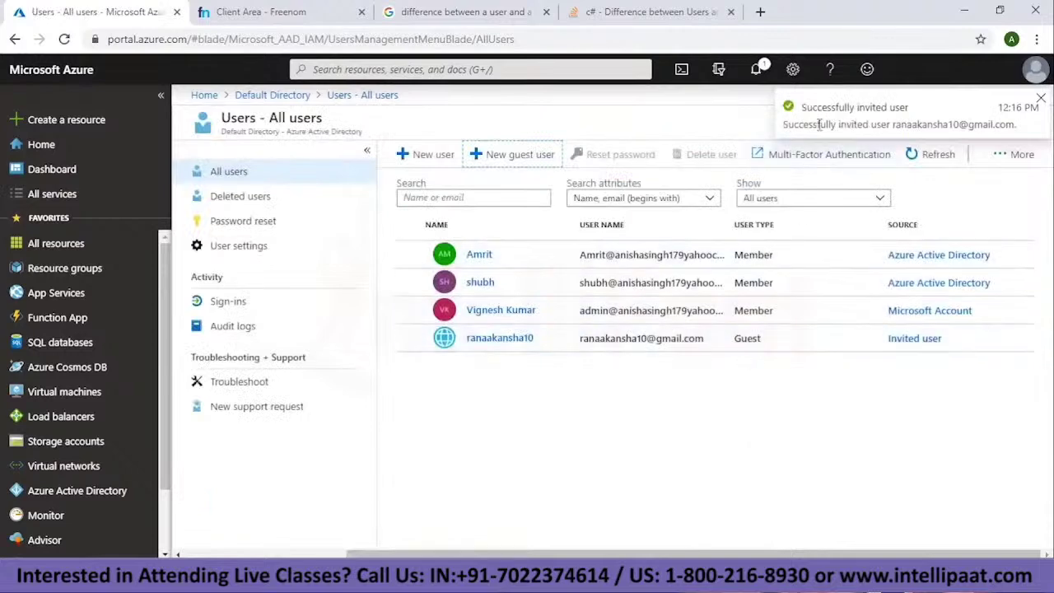
Step: Refresh All users so the invited guest appears with user type Guest
{"action": "left_click", "coordinate": [937, 156]}
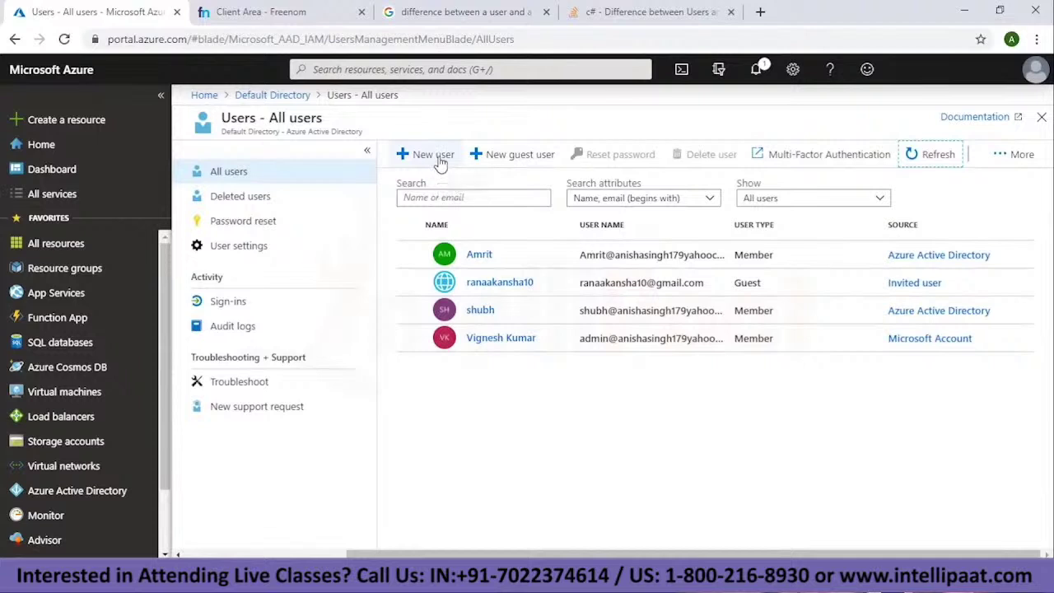
Step: Open the New user form and review which domains the user name can use
{"action": "left_click", "coordinate": [436, 156]}
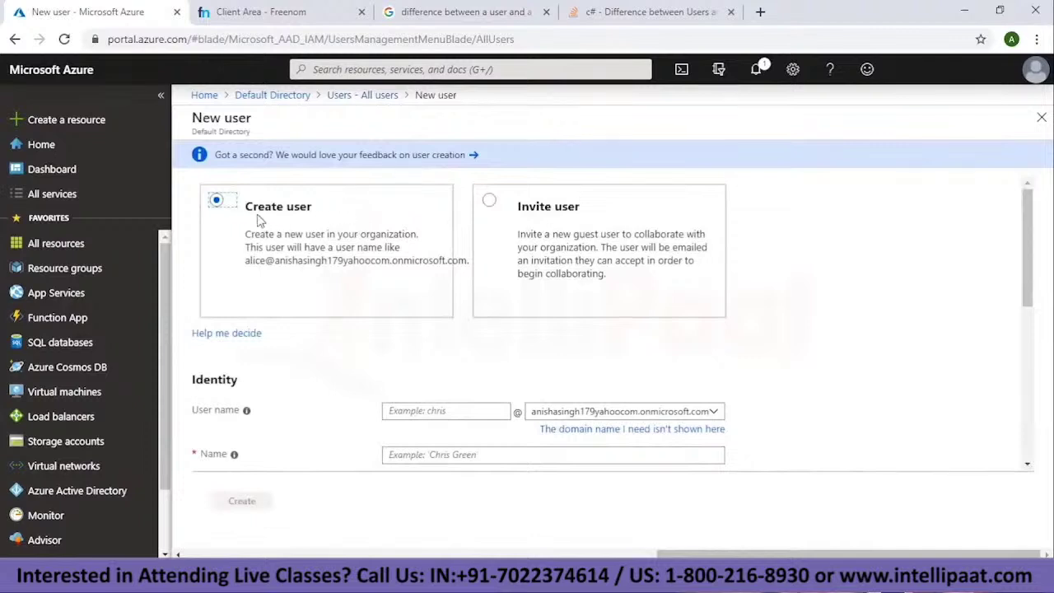
{"action": "scroll", "coordinate": [324, 264], "scroll_direction": "down", "scroll_amount": 1}
{"action": "scroll", "coordinate": [325, 263], "scroll_direction": "up", "scroll_amount": 1}
{"action": "scroll", "coordinate": [324, 263], "scroll_direction": "down", "scroll_amount": 1}
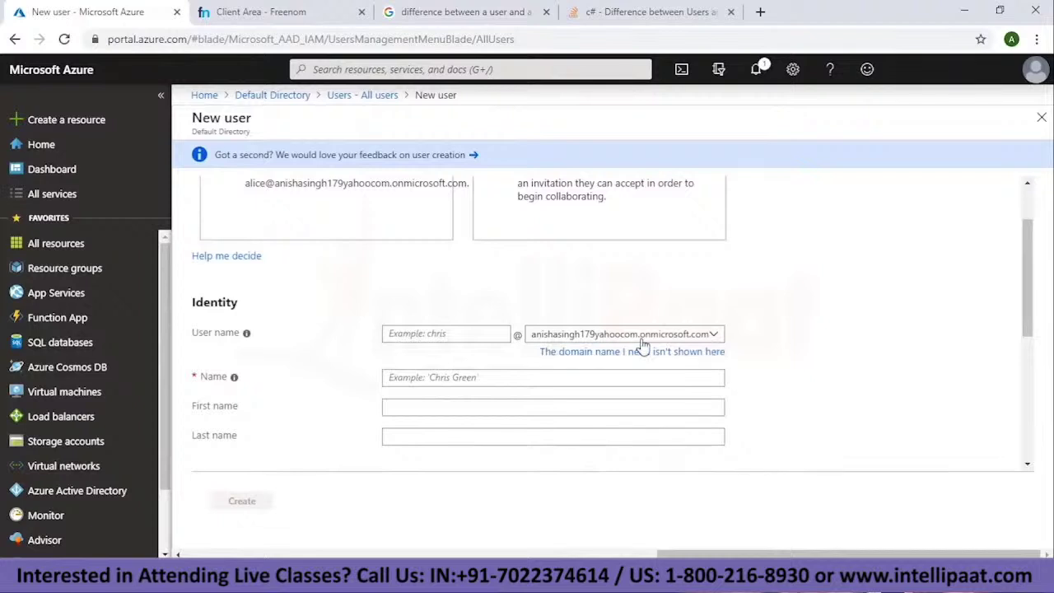
{"action": "scroll", "coordinate": [643, 346], "scroll_direction": "down", "scroll_amount": 1}
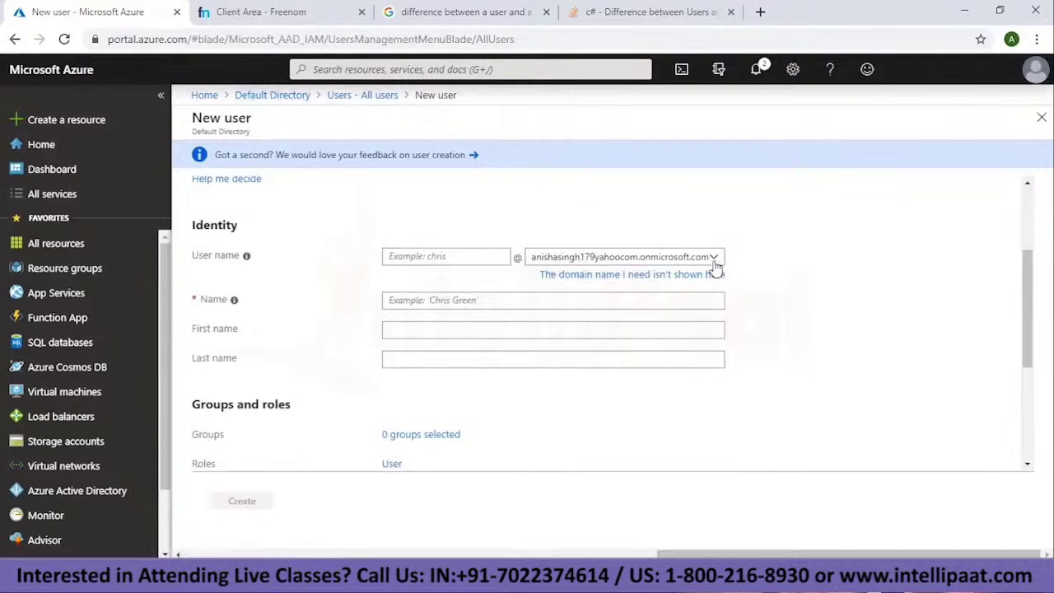
{"action": "left_click", "coordinate": [713, 259]}
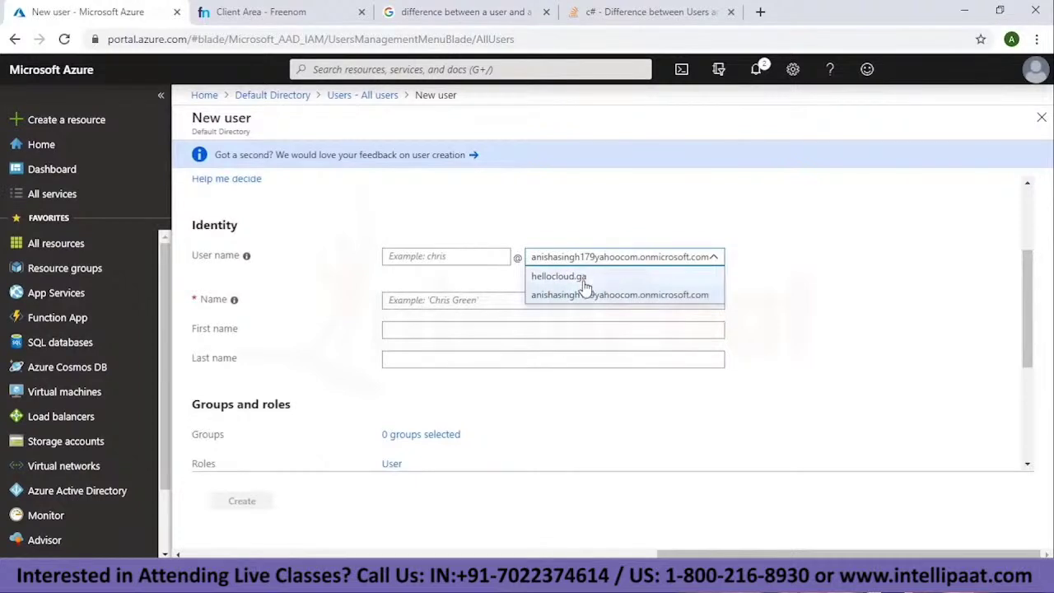
{"action": "left_click", "coordinate": [458, 258]}
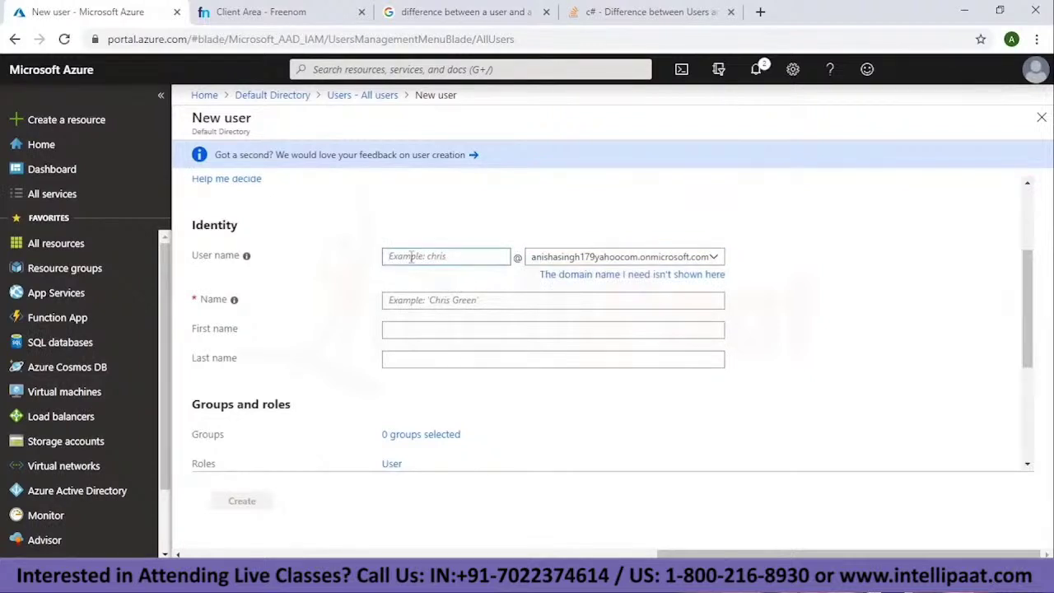
Step: Set the user name to Jordan on hellocloud.ga and the display name to Jordan
{"action": "left_click", "coordinate": [411, 257]}
{"action": "type", "text": "Jo"}
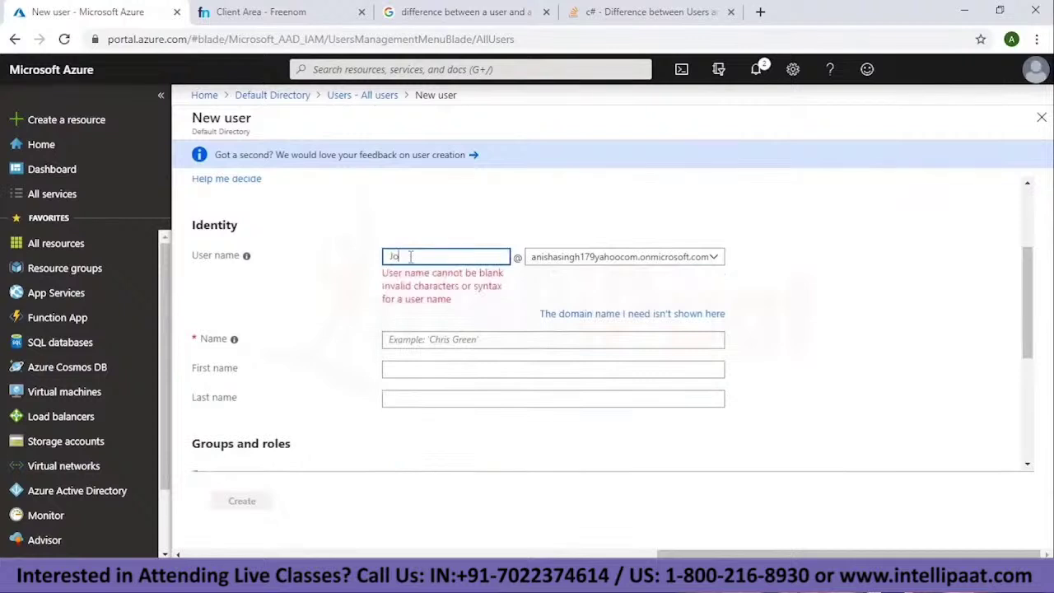
{"action": "type", "text": "rdan"}
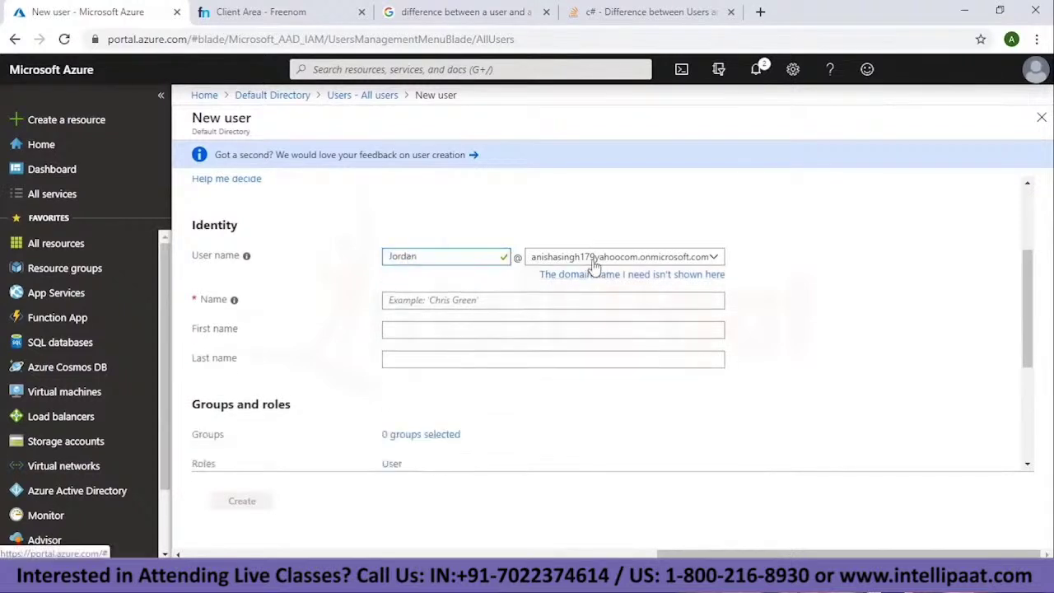
{"action": "left_click", "coordinate": [663, 261]}
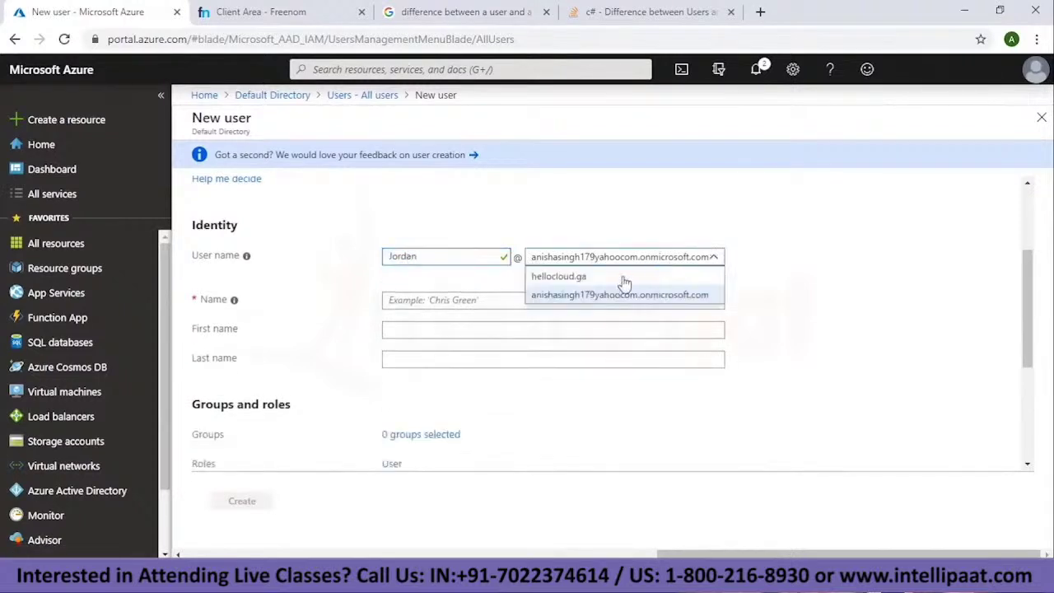
{"action": "left_click", "coordinate": [575, 280]}
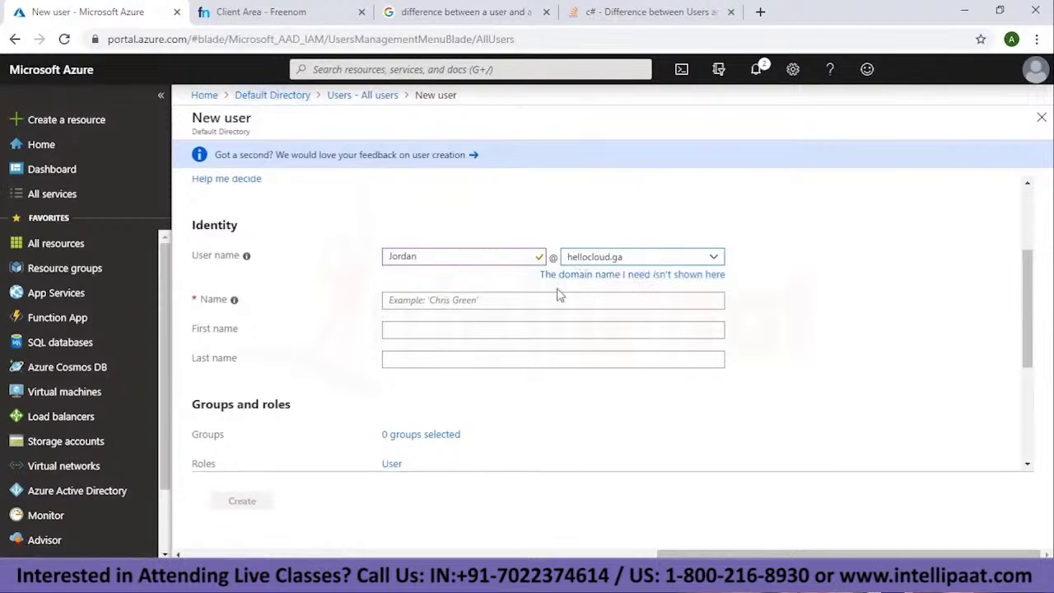
{"action": "left_click", "coordinate": [470, 300]}
{"action": "type", "text": "J"}
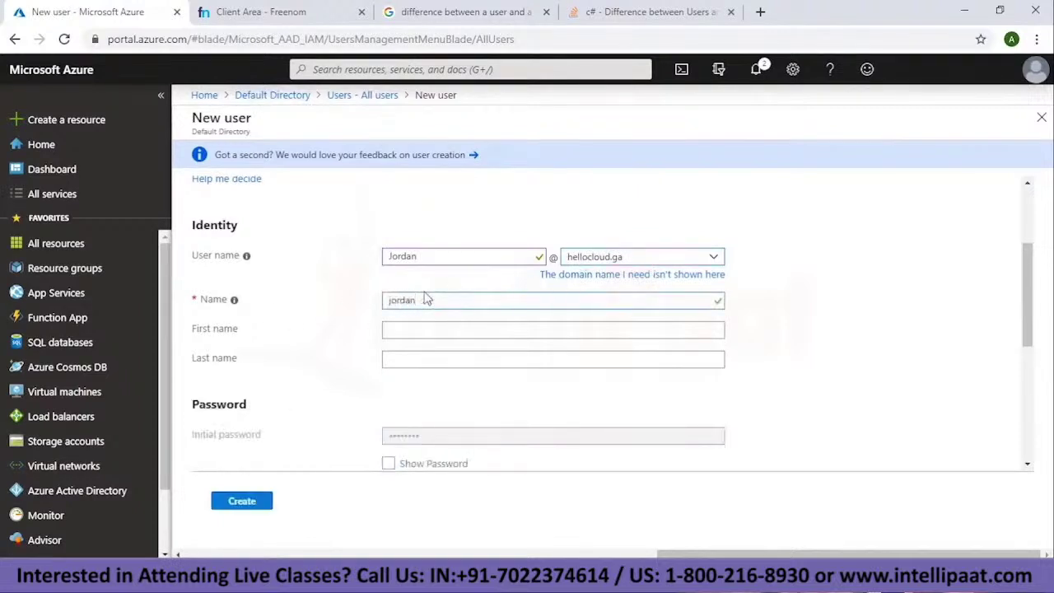
{"action": "type", "text": "ordan"}
Step: Leave Job title and Department empty and create the member user Jordan
{"action": "scroll", "coordinate": [376, 360], "scroll_direction": "down", "scroll_amount": 1}
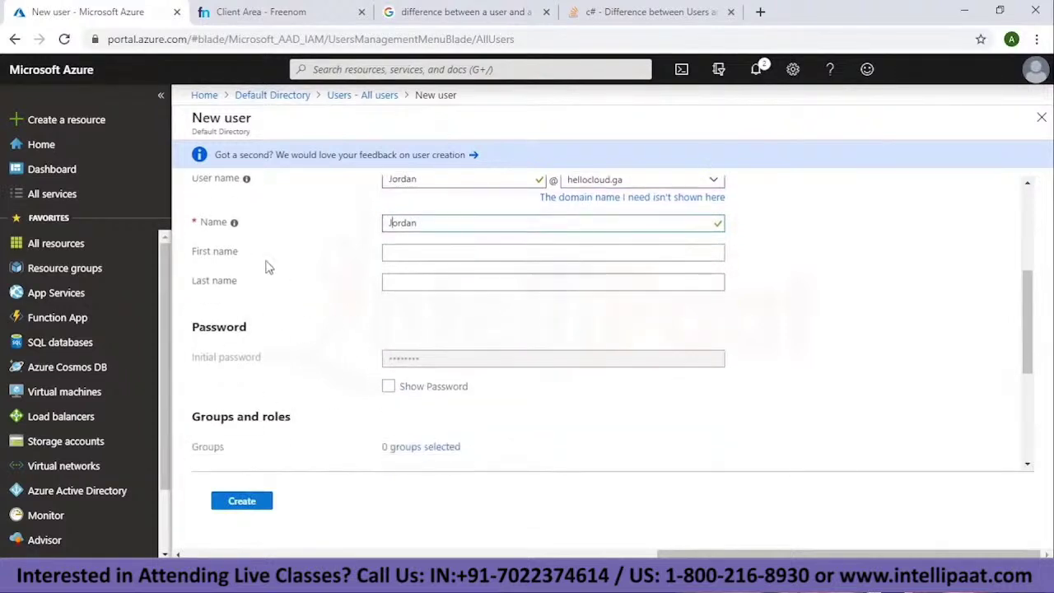
{"action": "scroll", "coordinate": [265, 267], "scroll_direction": "down", "scroll_amount": 1}
{"action": "scroll", "coordinate": [265, 267], "scroll_direction": "down", "scroll_amount": 2}
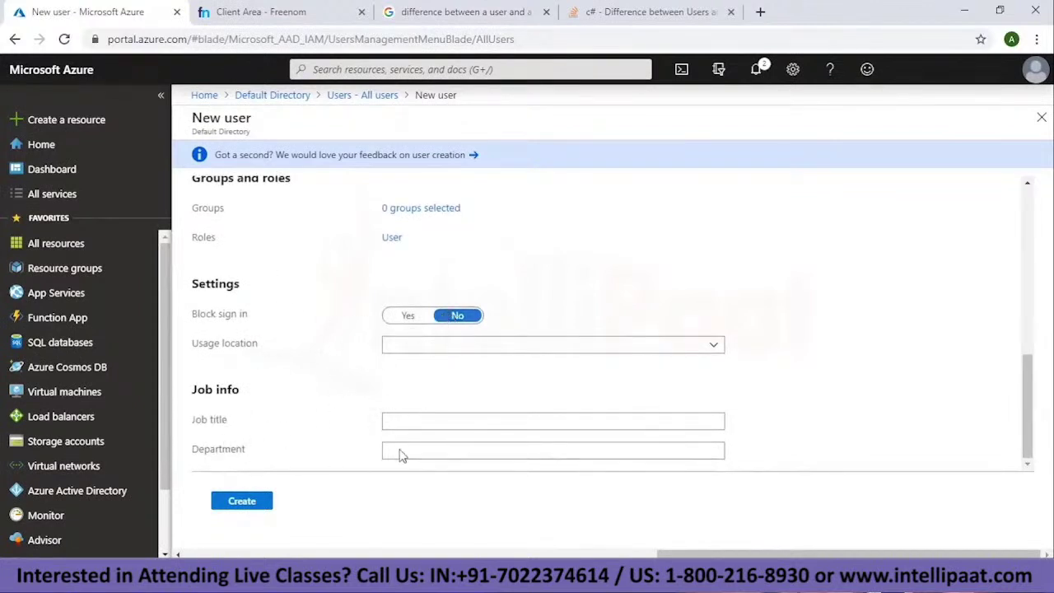
{"action": "left_click", "coordinate": [429, 422]}
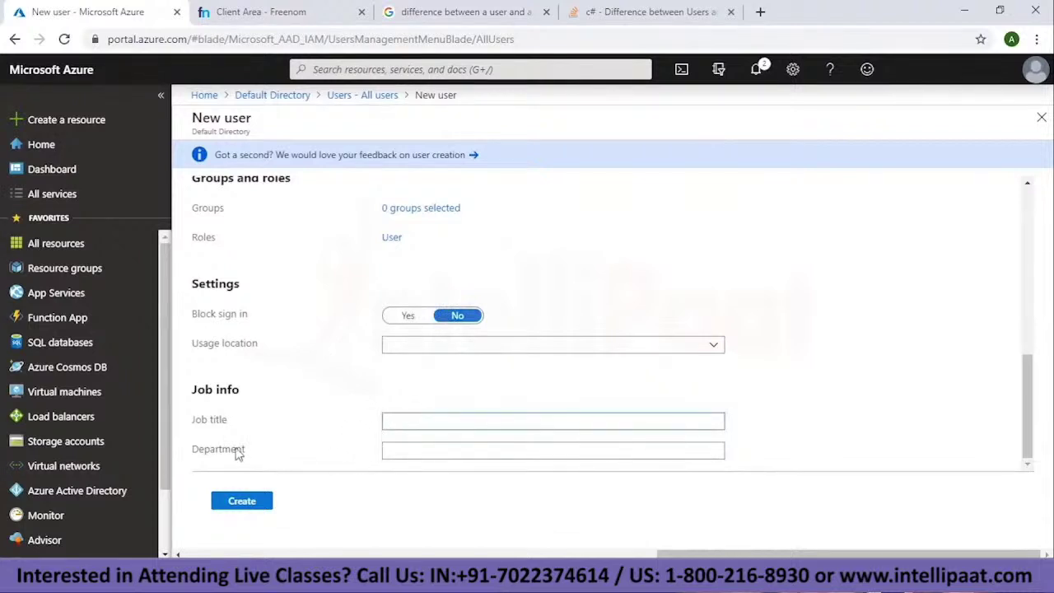
{"action": "left_click", "coordinate": [404, 452]}
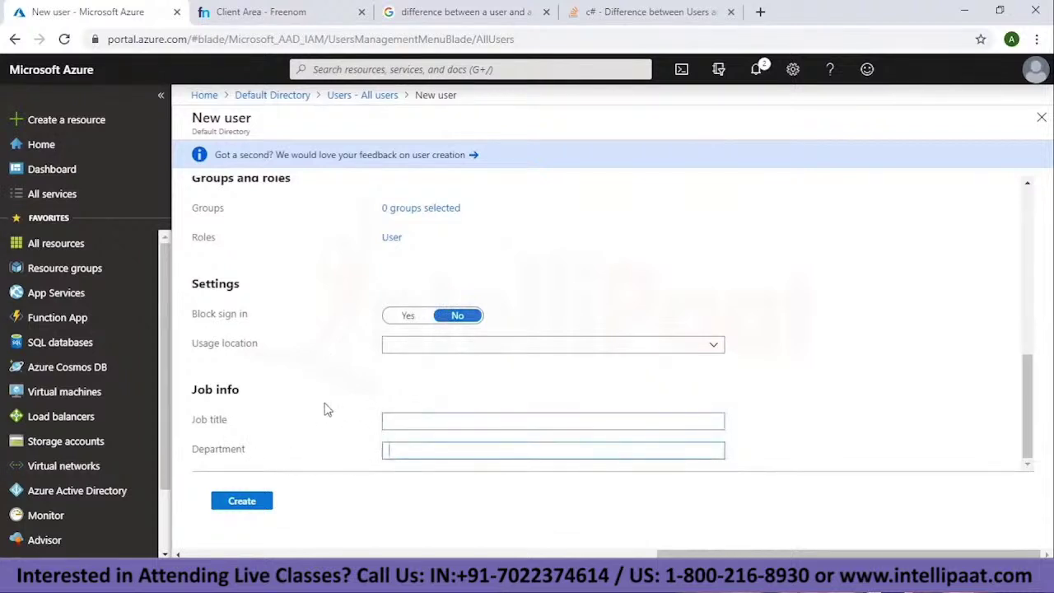
{"action": "scroll", "coordinate": [327, 409], "scroll_direction": "up", "scroll_amount": 3}
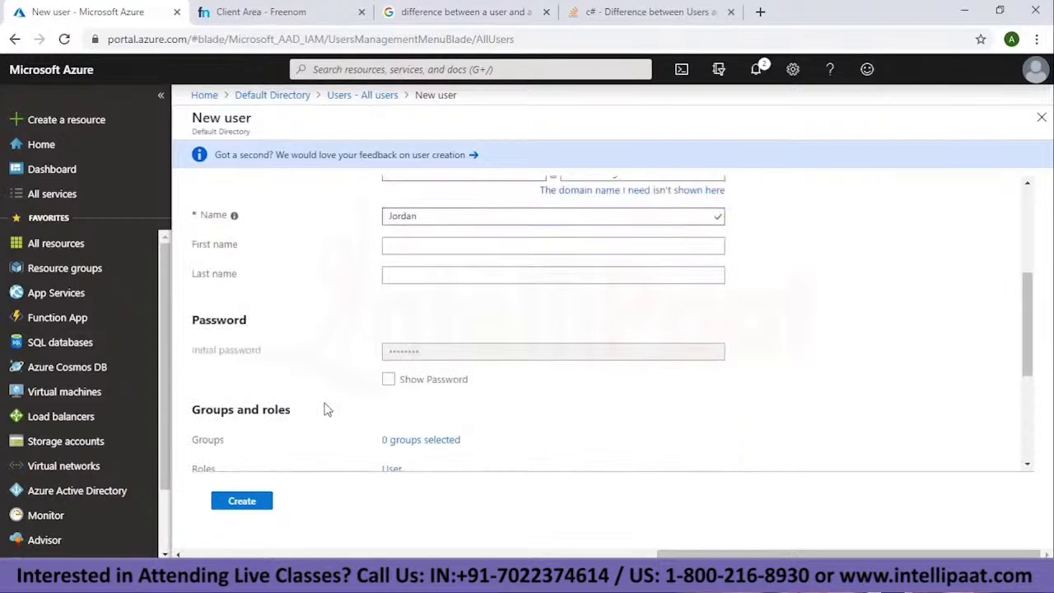
{"action": "scroll", "coordinate": [325, 408], "scroll_direction": "up", "scroll_amount": 3}
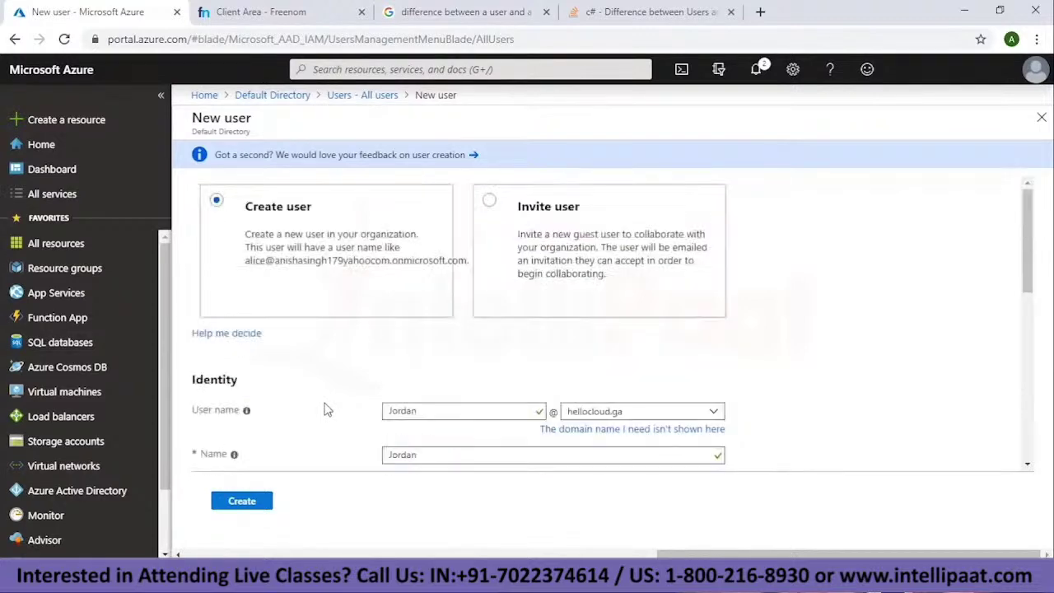
{"action": "scroll", "coordinate": [326, 407], "scroll_direction": "down", "scroll_amount": 10}
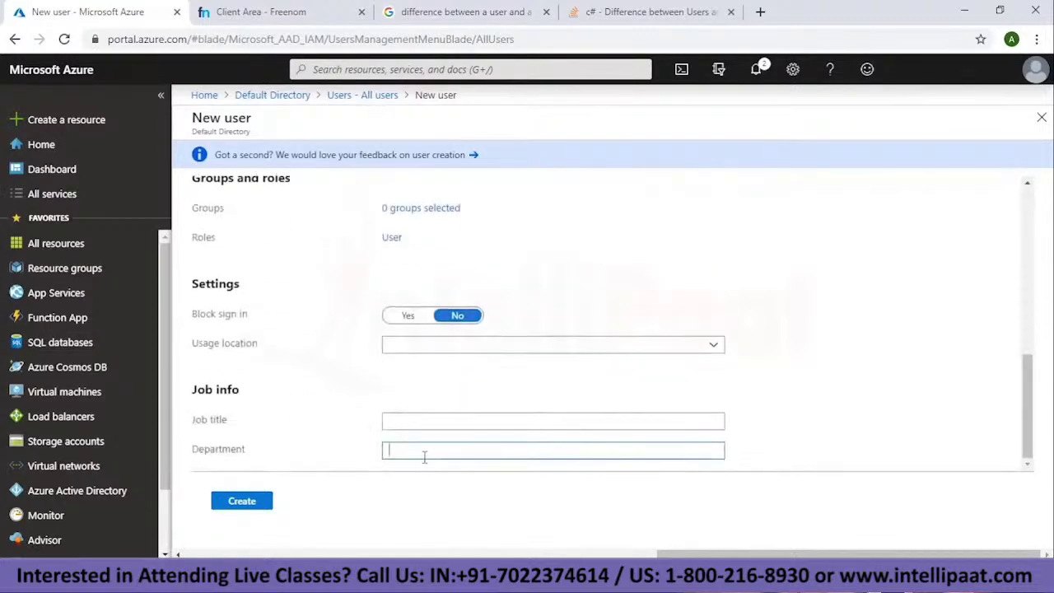
{"action": "scroll", "coordinate": [319, 424], "scroll_direction": "up", "scroll_amount": 1}
{"action": "scroll", "coordinate": [320, 424], "scroll_direction": "down", "scroll_amount": 1}
{"action": "left_click", "coordinate": [262, 505]}
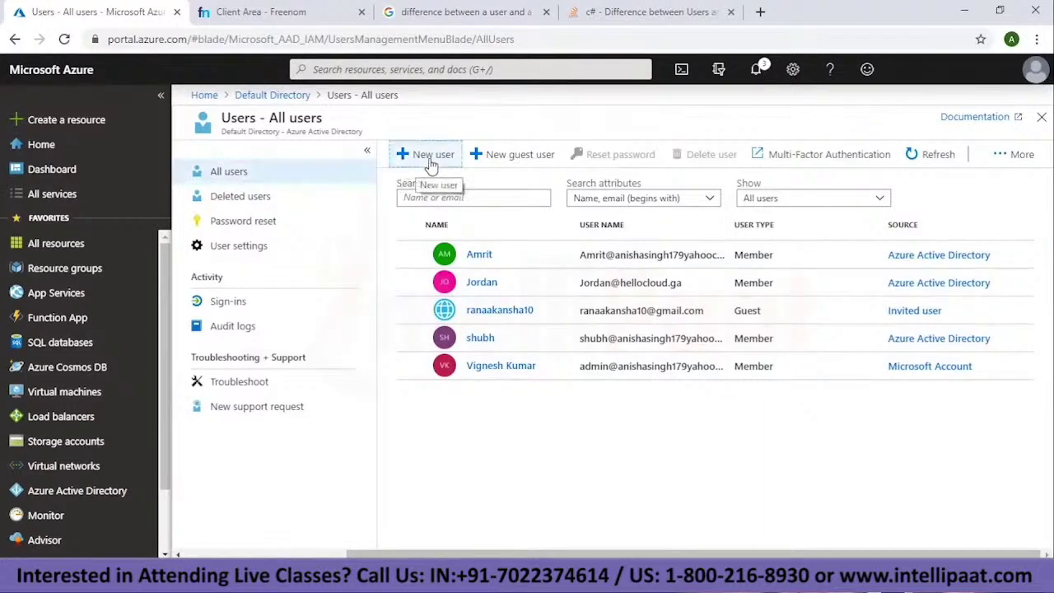
Step: Start another new user with Sara as the user name and display name
{"action": "left_click", "coordinate": [424, 154]}
{"action": "scroll", "coordinate": [430, 376], "scroll_direction": "down", "scroll_amount": 1}
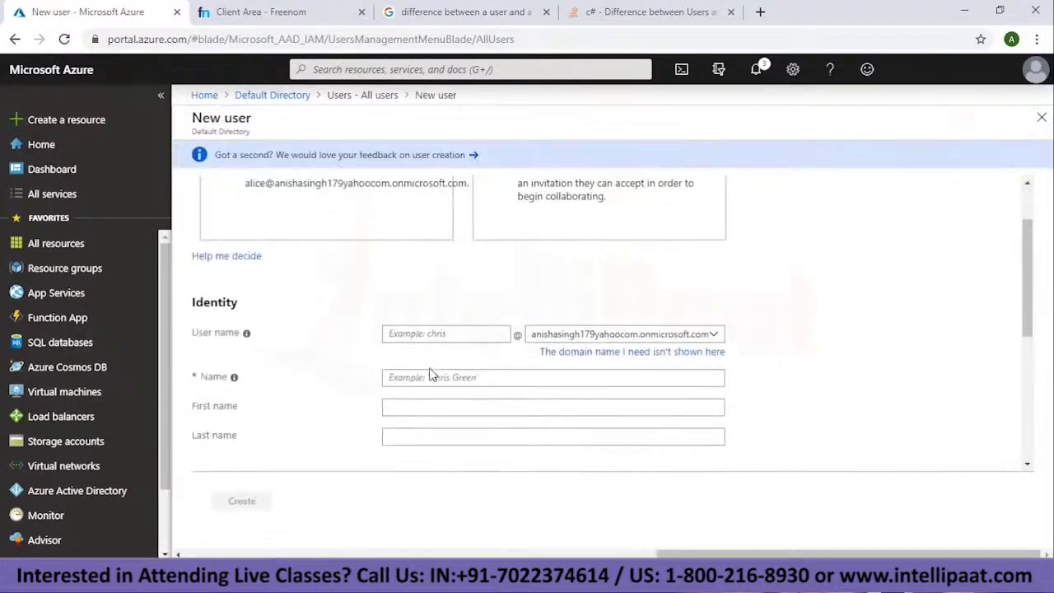
{"action": "scroll", "coordinate": [390, 331], "scroll_direction": "up", "scroll_amount": 1}
{"action": "scroll", "coordinate": [400, 345], "scroll_direction": "down", "scroll_amount": 3}
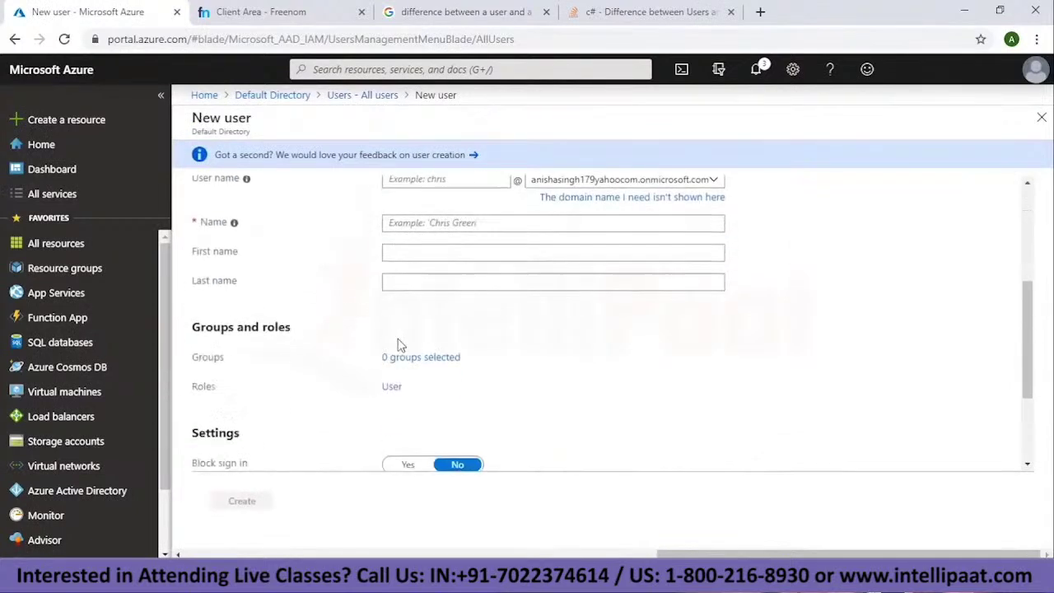
{"action": "scroll", "coordinate": [400, 283], "scroll_direction": "up", "scroll_amount": 2}
{"action": "left_click", "coordinate": [437, 335]}
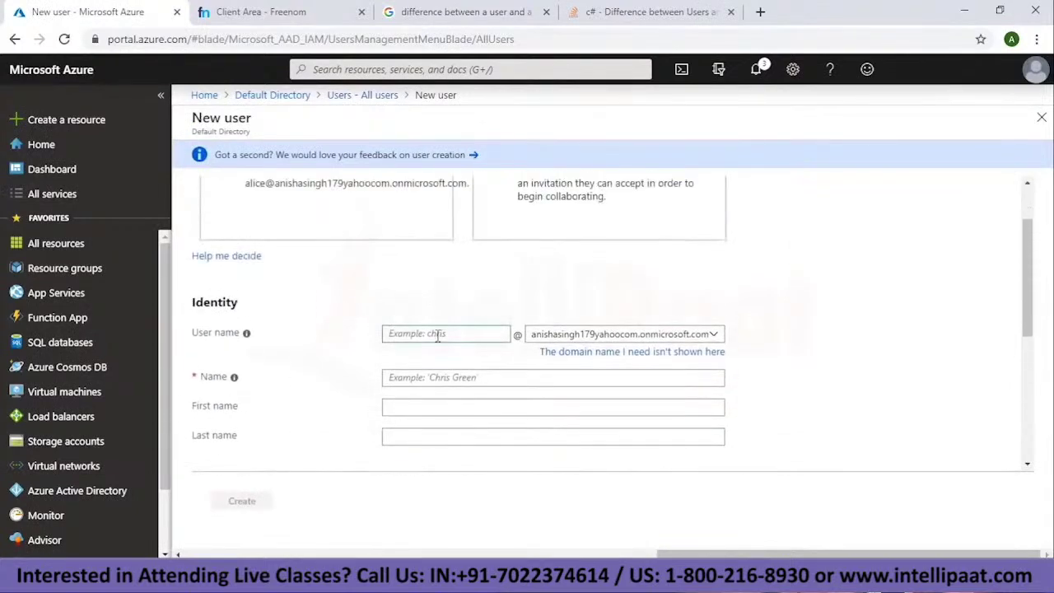
{"action": "type", "text": "Sara"}
{"action": "left_click", "coordinate": [440, 380]}
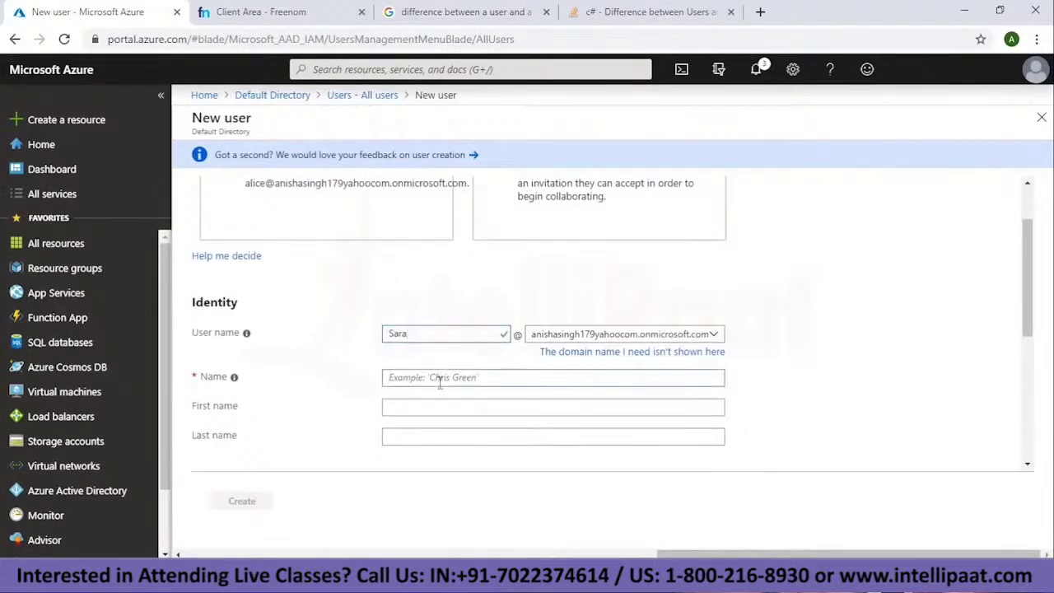
{"action": "type", "text": "Sara"}
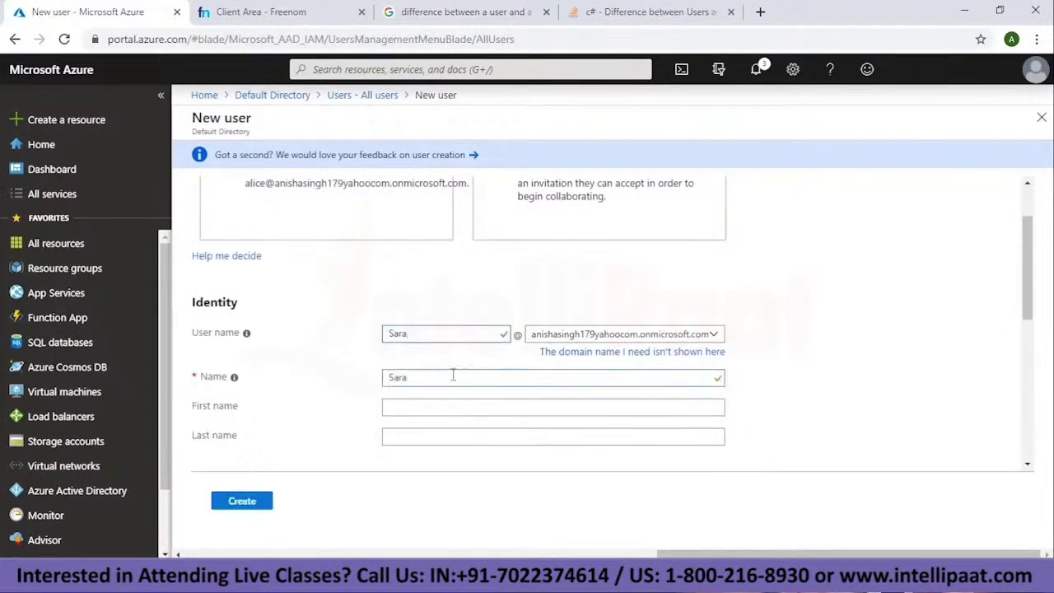
Step: Reveal and copy Sara's generated initial password, then create the user
{"action": "scroll", "coordinate": [448, 367], "scroll_direction": "down", "scroll_amount": 1}
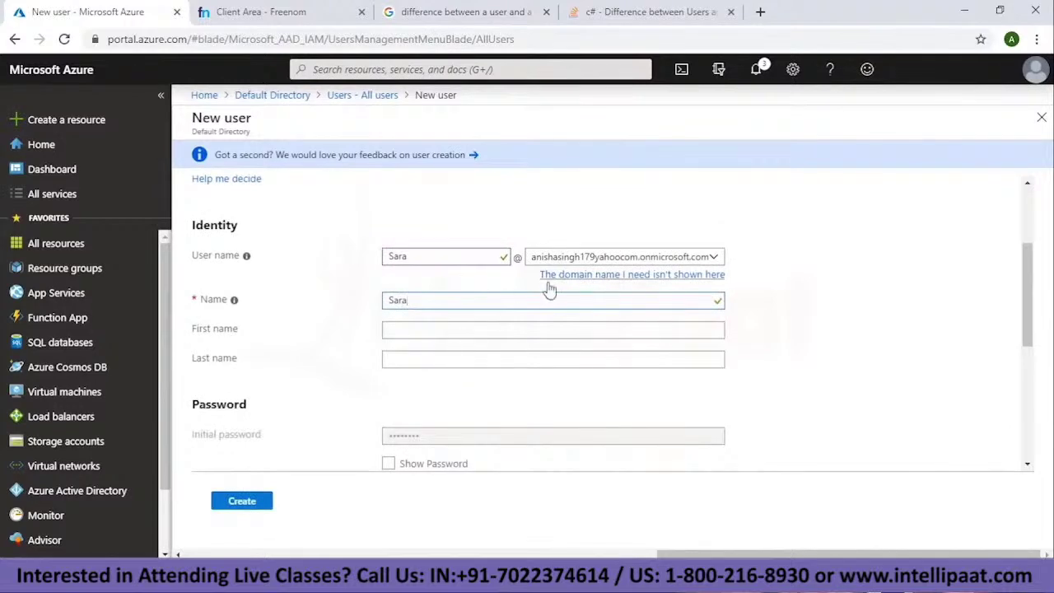
{"action": "scroll", "coordinate": [412, 329], "scroll_direction": "down", "scroll_amount": 2}
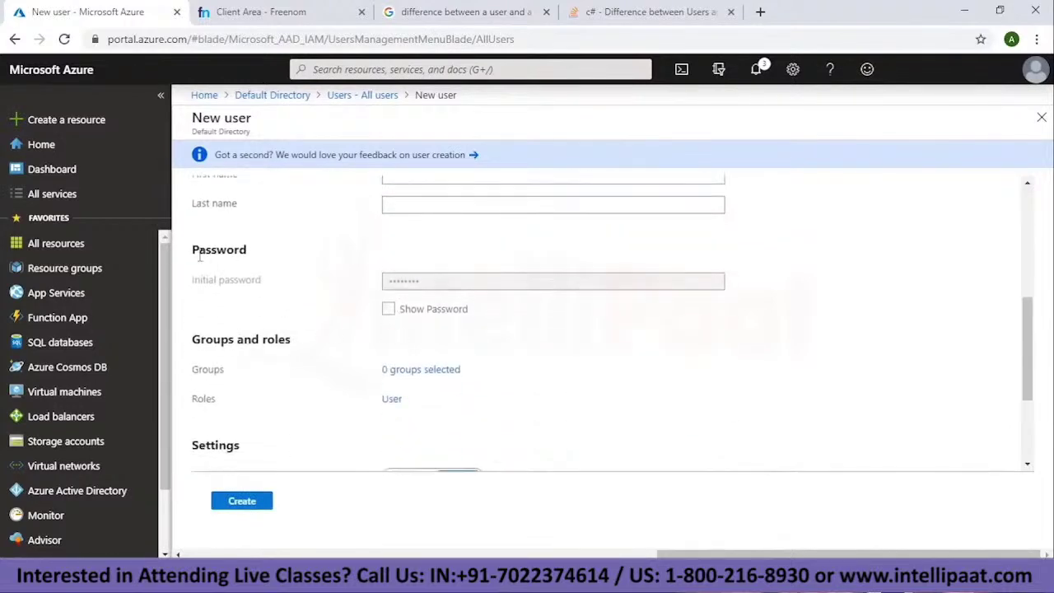
{"action": "left_click", "coordinate": [391, 309]}
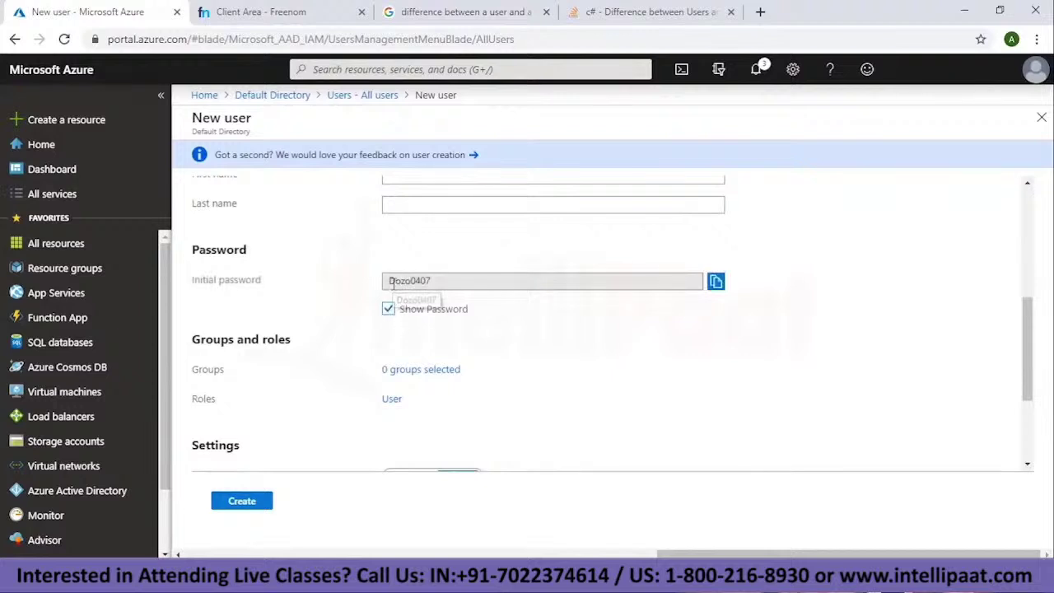
{"action": "left_click", "coordinate": [715, 283]}
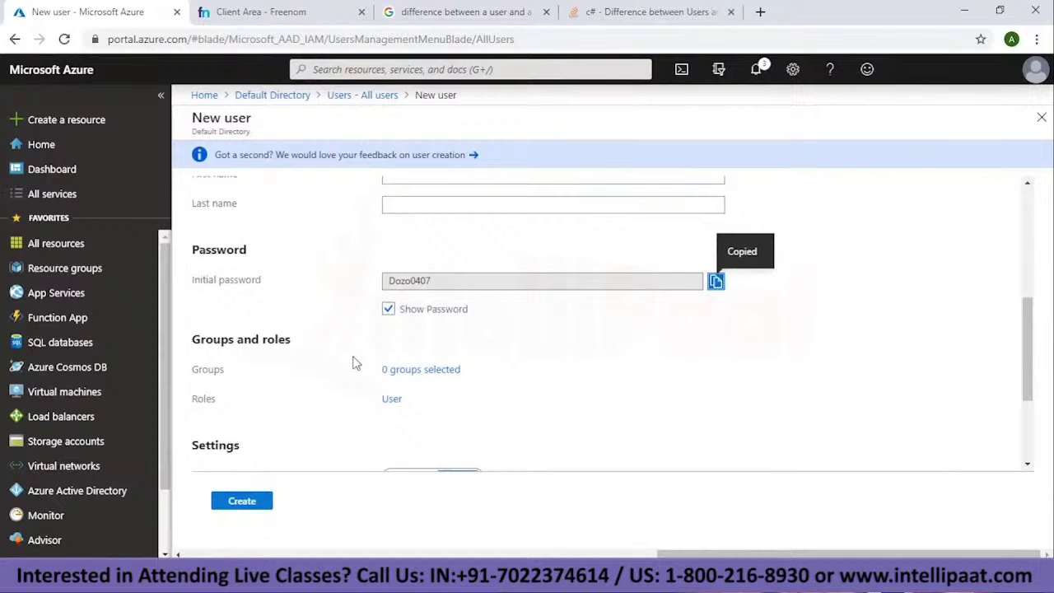
{"action": "scroll", "coordinate": [354, 363], "scroll_direction": "up", "scroll_amount": 5}
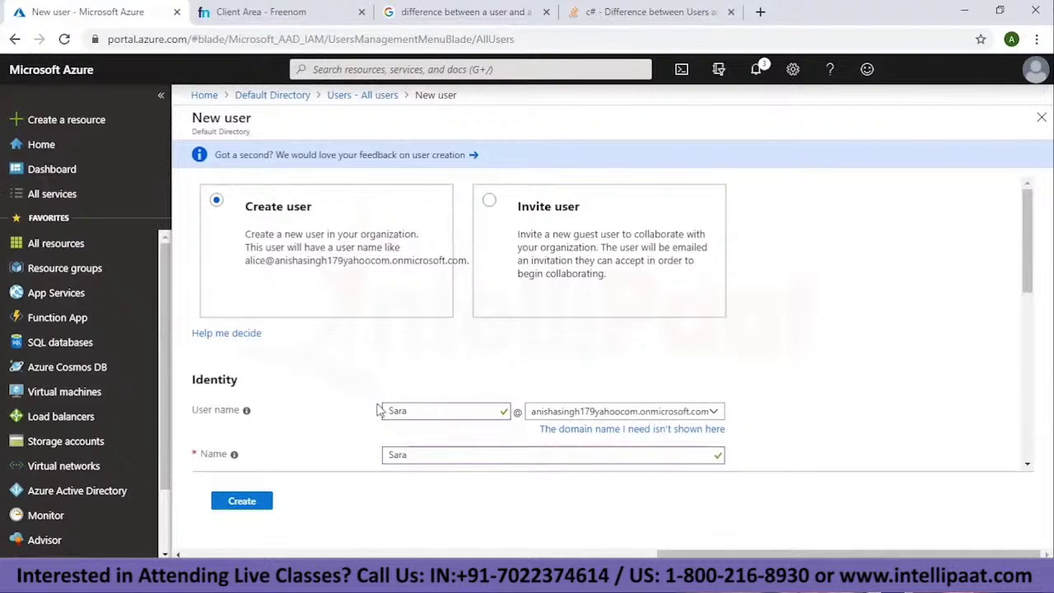
{"action": "scroll", "coordinate": [543, 416], "scroll_direction": "down", "scroll_amount": 3}
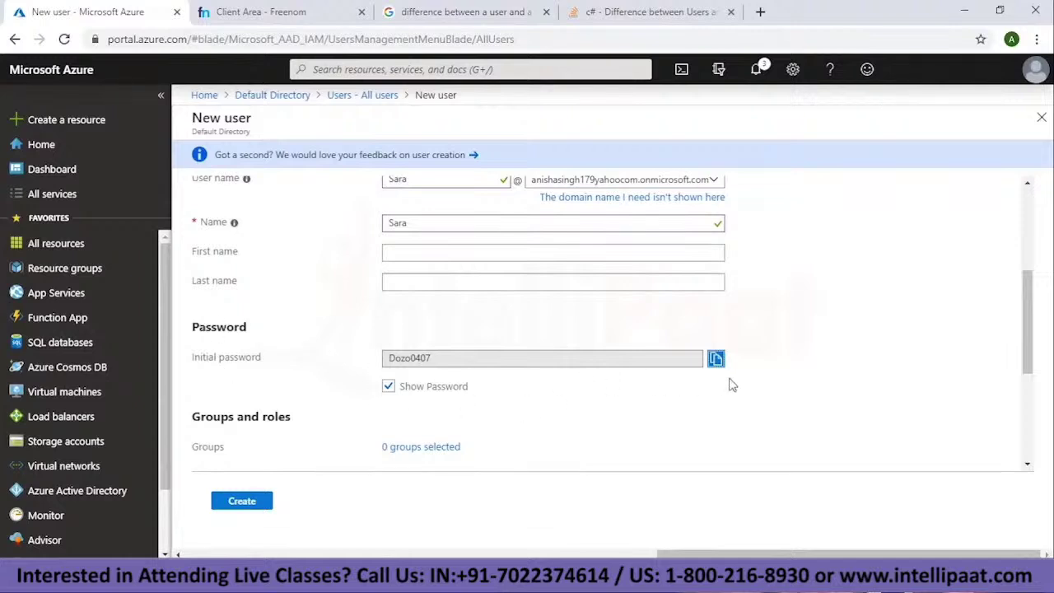
{"action": "left_click", "coordinate": [715, 359]}
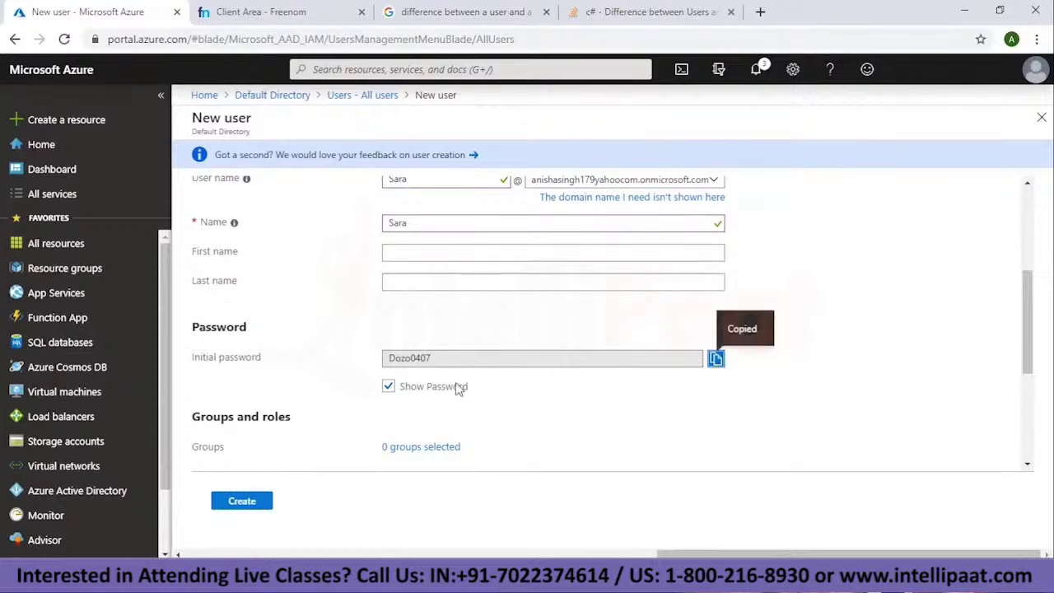
{"action": "scroll", "coordinate": [459, 389], "scroll_direction": "down", "scroll_amount": 2}
{"action": "scroll", "coordinate": [459, 389], "scroll_direction": "down", "scroll_amount": 1}
{"action": "left_click", "coordinate": [270, 500]}
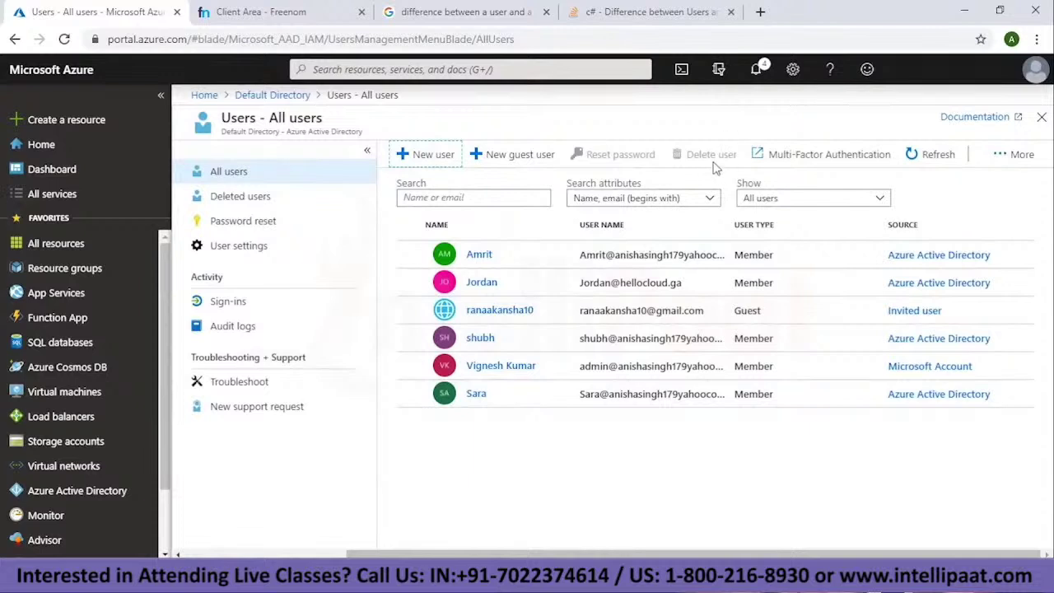
Step: Select Sara in All users, delete her, and confirm with Yes
{"action": "left_click", "coordinate": [410, 396]}
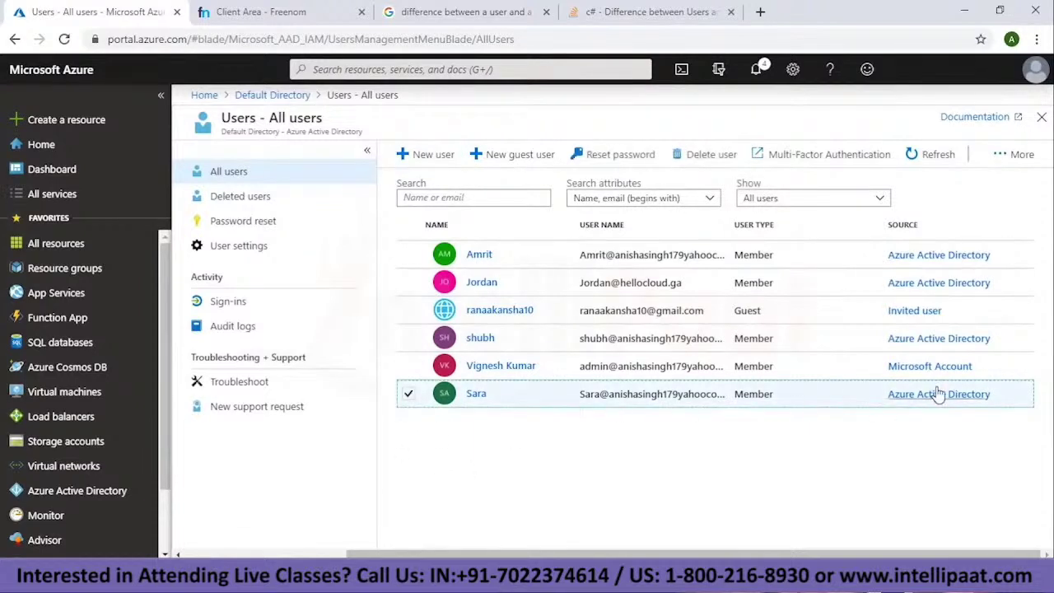
{"action": "left_click", "coordinate": [710, 165]}
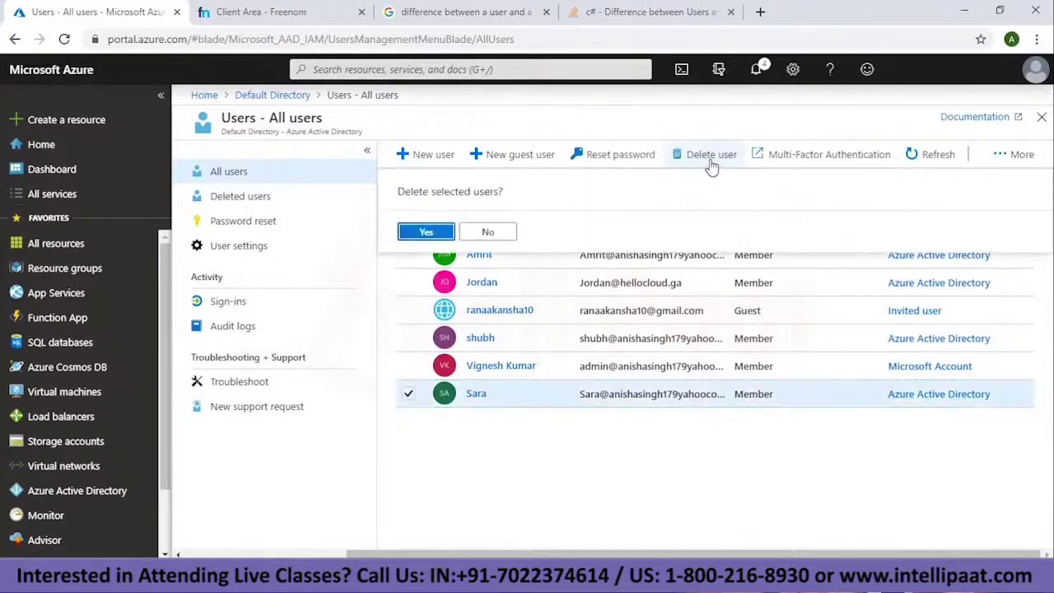
{"action": "left_click", "coordinate": [421, 234]}
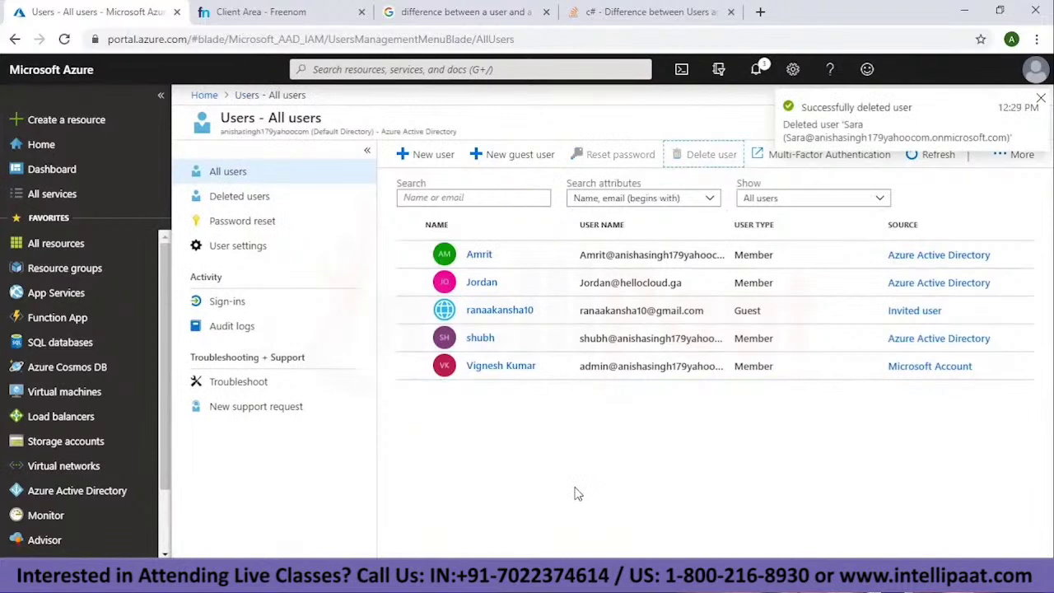
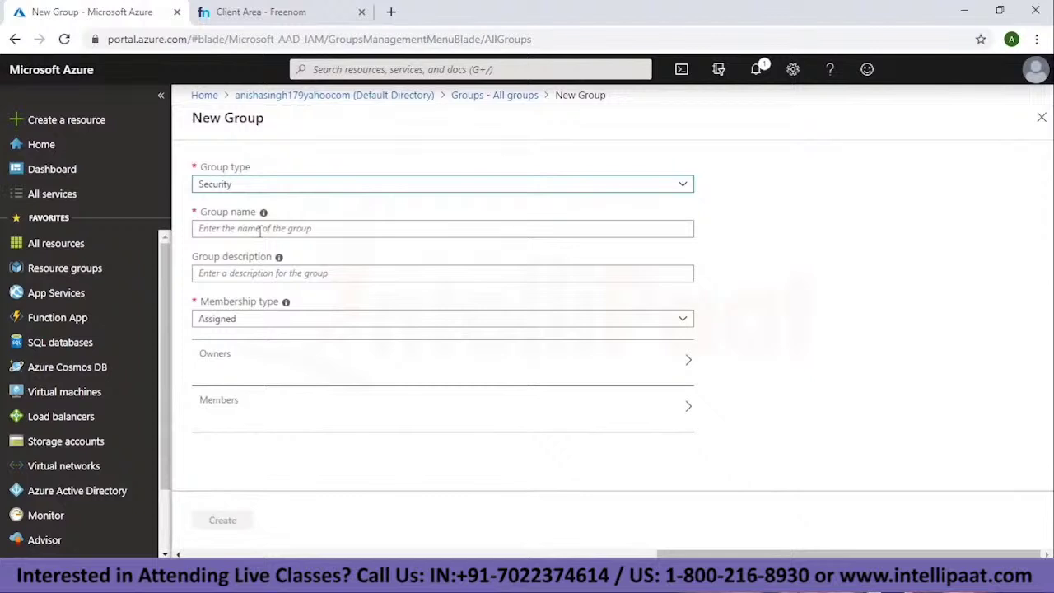
Step: Name the new security group 'Development' and keep its membership type as Assigned
{"action": "left_click", "coordinate": [260, 231]}
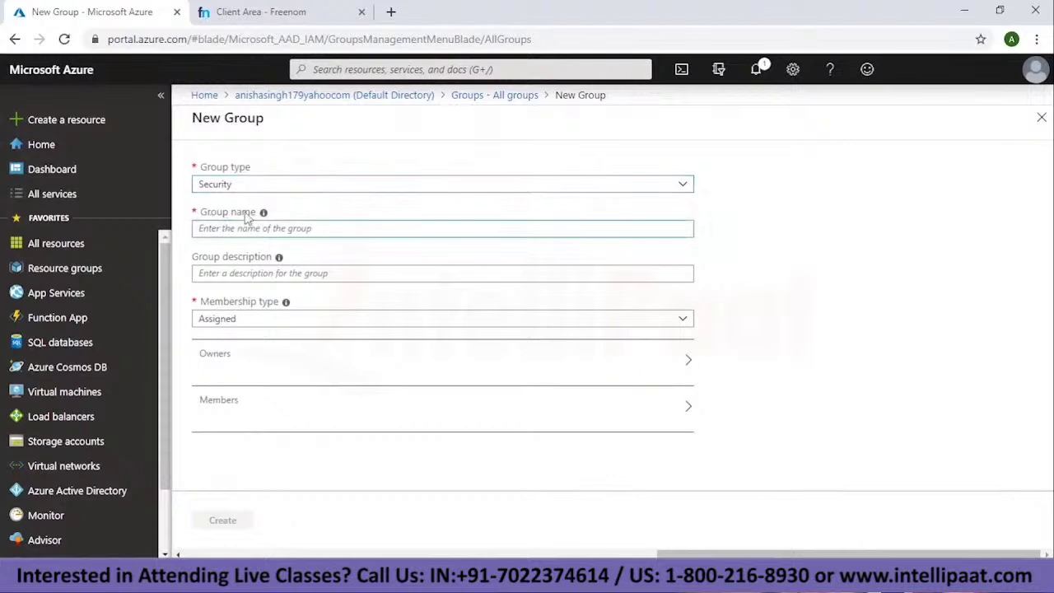
{"action": "type", "text": "Development"}
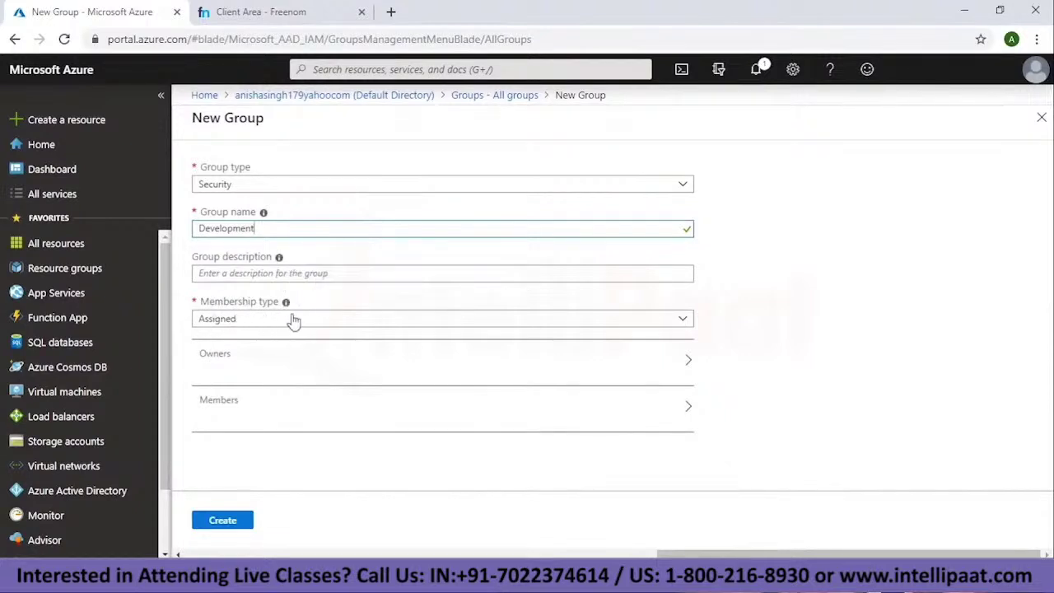
{"action": "left_click", "coordinate": [319, 323]}
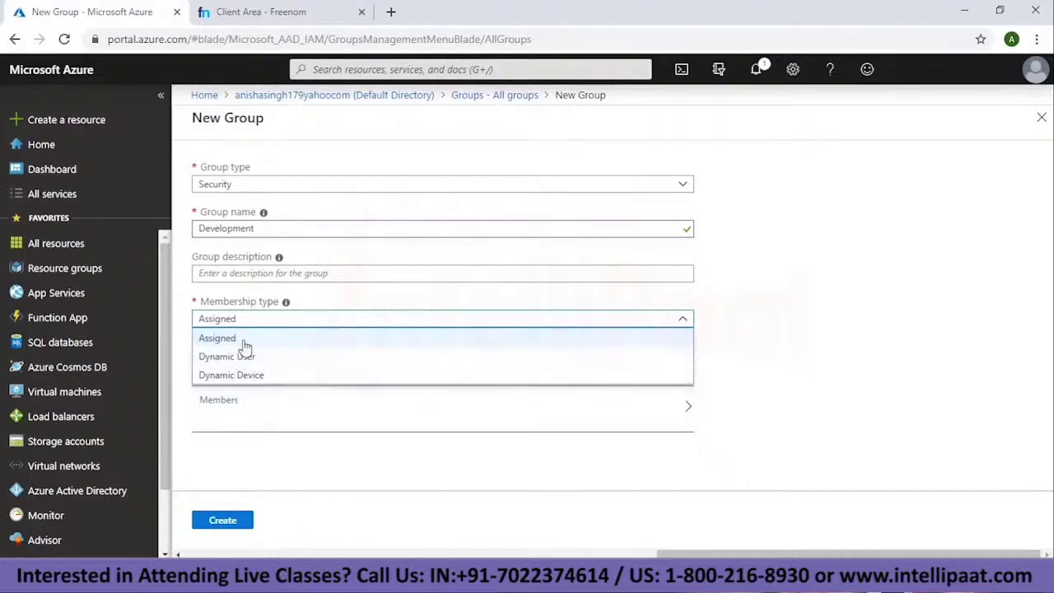
{"action": "left_click", "coordinate": [245, 346]}
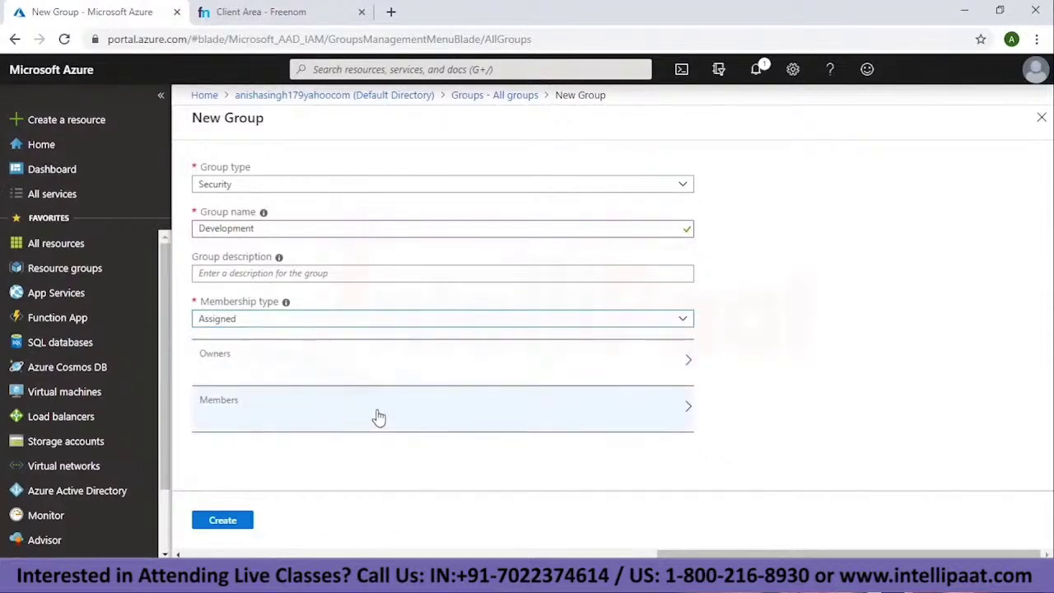
Step: In Add members, search for the first user by name and add them to the group
{"action": "left_click", "coordinate": [682, 405]}
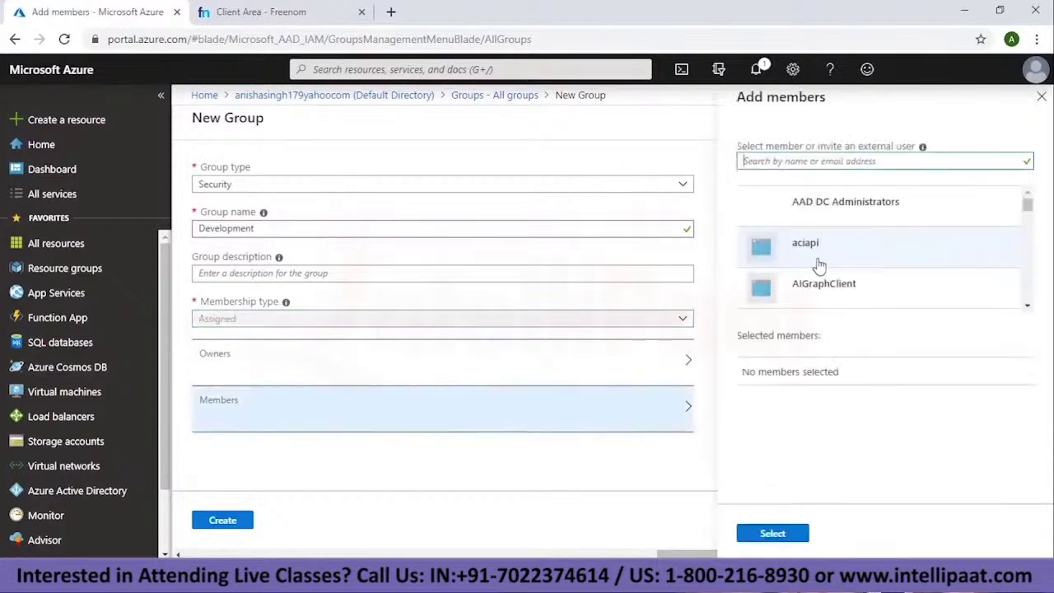
{"action": "scroll", "coordinate": [810, 264], "scroll_direction": "down", "scroll_amount": 2}
{"action": "scroll", "coordinate": [809, 264], "scroll_direction": "down", "scroll_amount": 6}
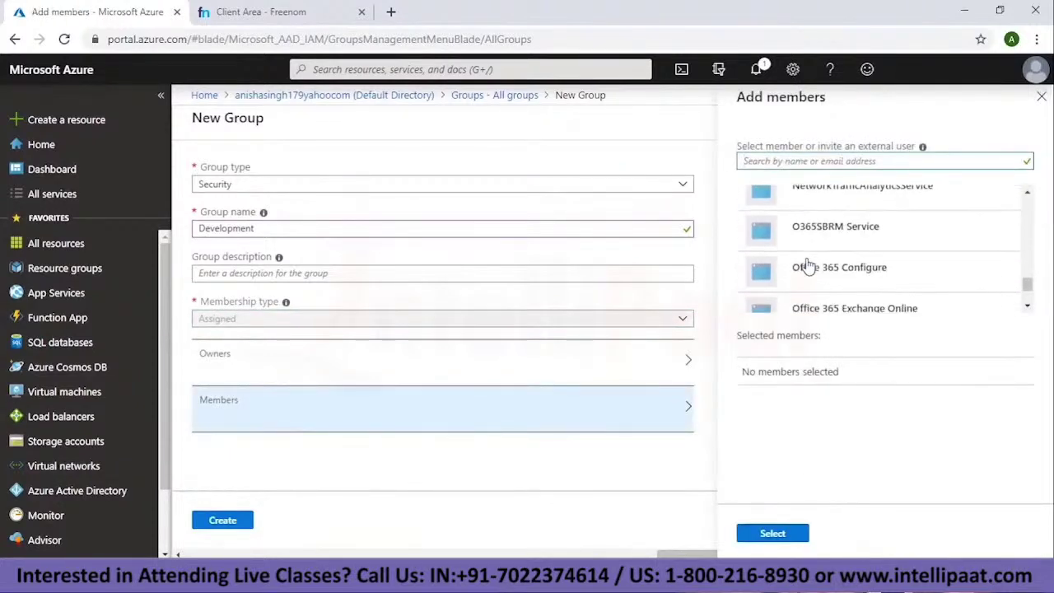
{"action": "scroll", "coordinate": [810, 264], "scroll_direction": "up", "scroll_amount": 10}
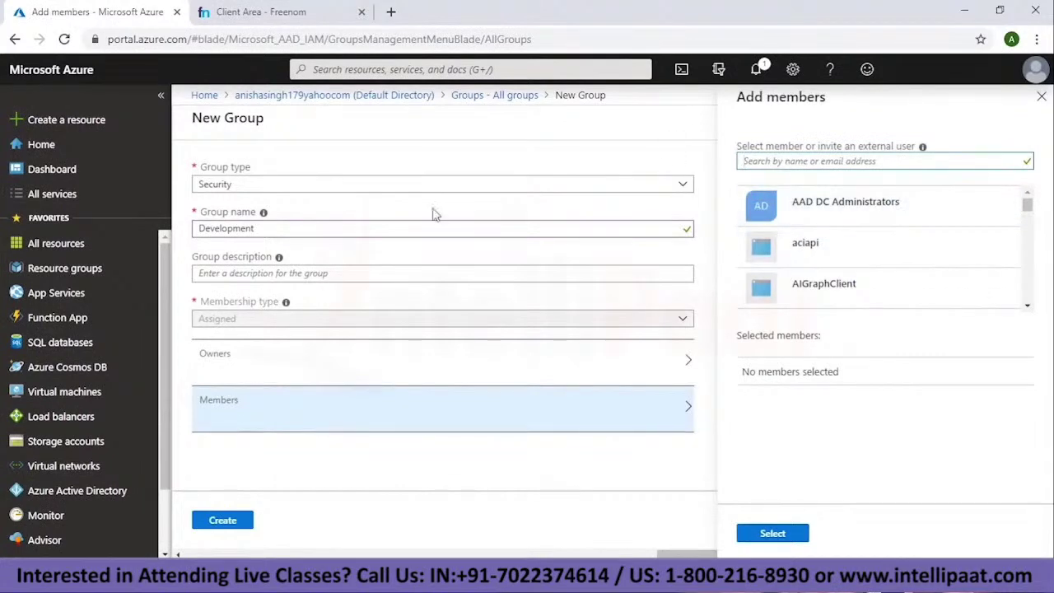
{"action": "type", "text": "Jordan"}
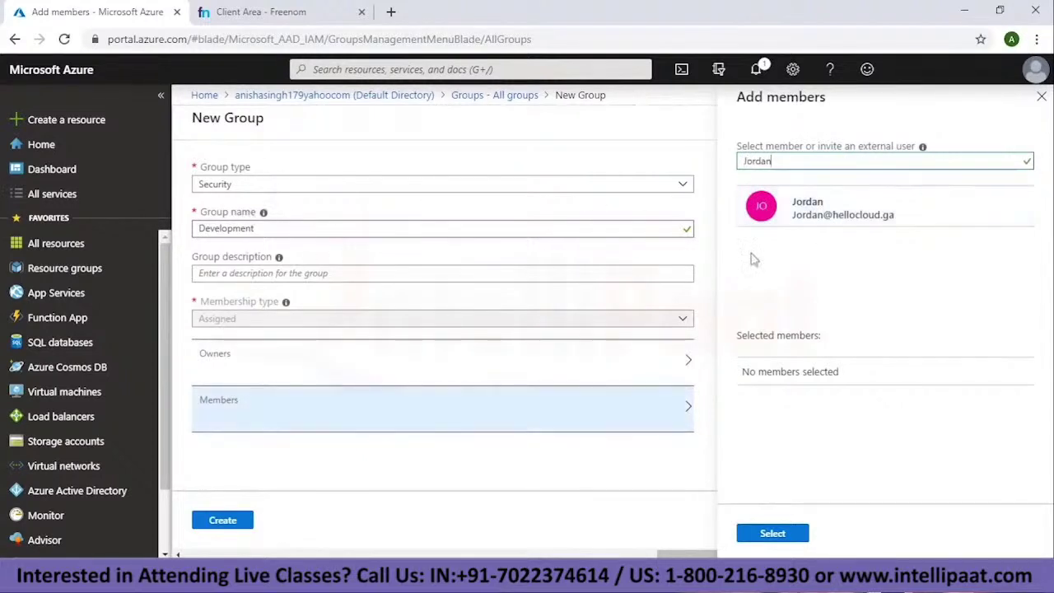
{"action": "left_click", "coordinate": [766, 210]}
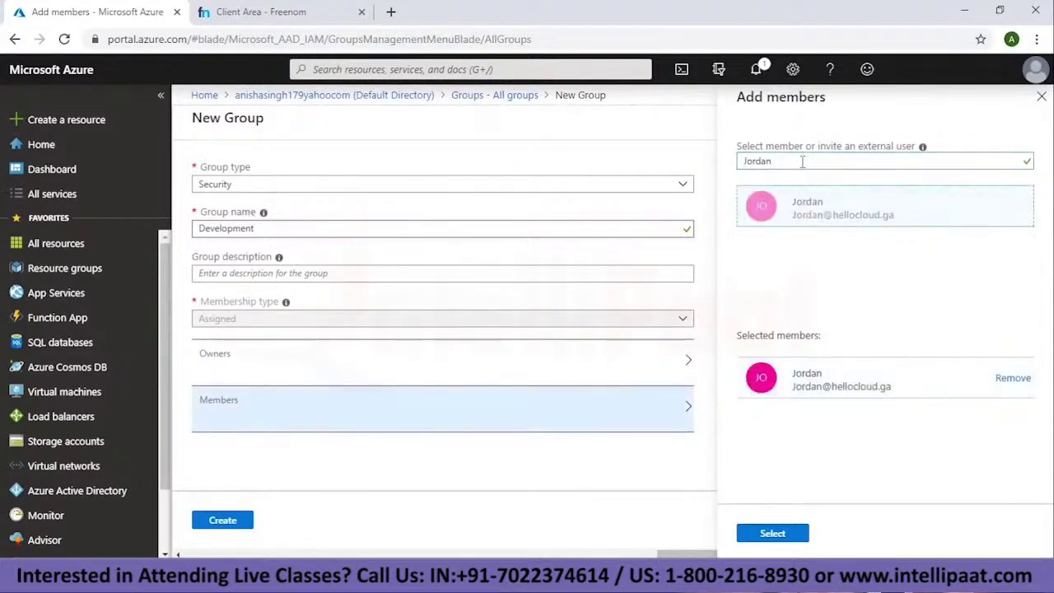
Step: Add the second user, confirm both selected members, and create the Development group
{"action": "key", "text": "BackSpace"}
{"action": "key", "text": "BackSpace"}
{"action": "key", "text": "BackSpace"}
{"action": "key", "text": "BackSpace"}
{"action": "key", "text": "BackSpace"}
{"action": "key", "text": "BackSpace"}
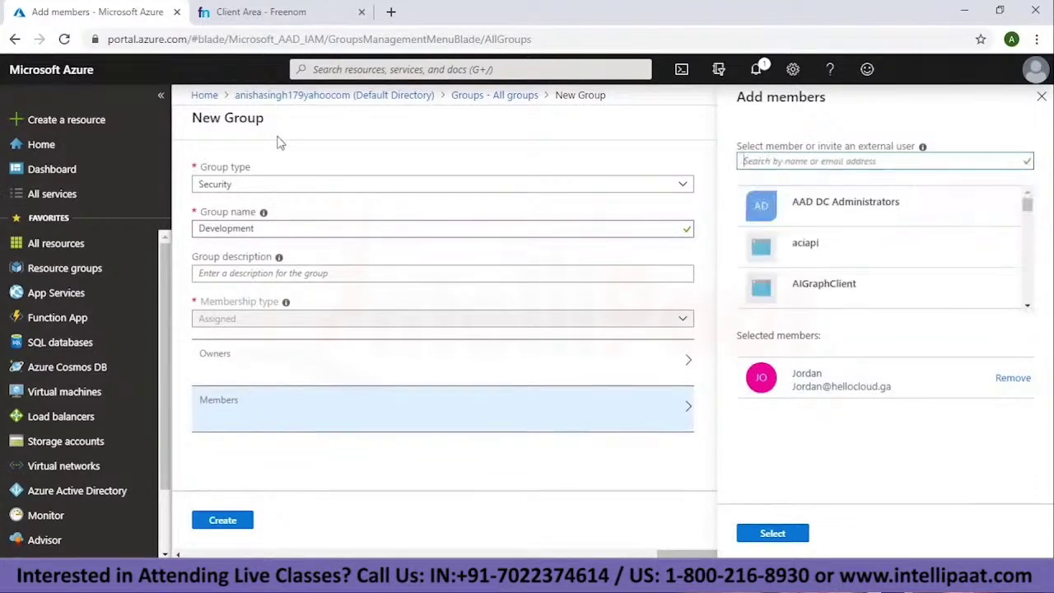
{"action": "type", "text": "Amrit"}
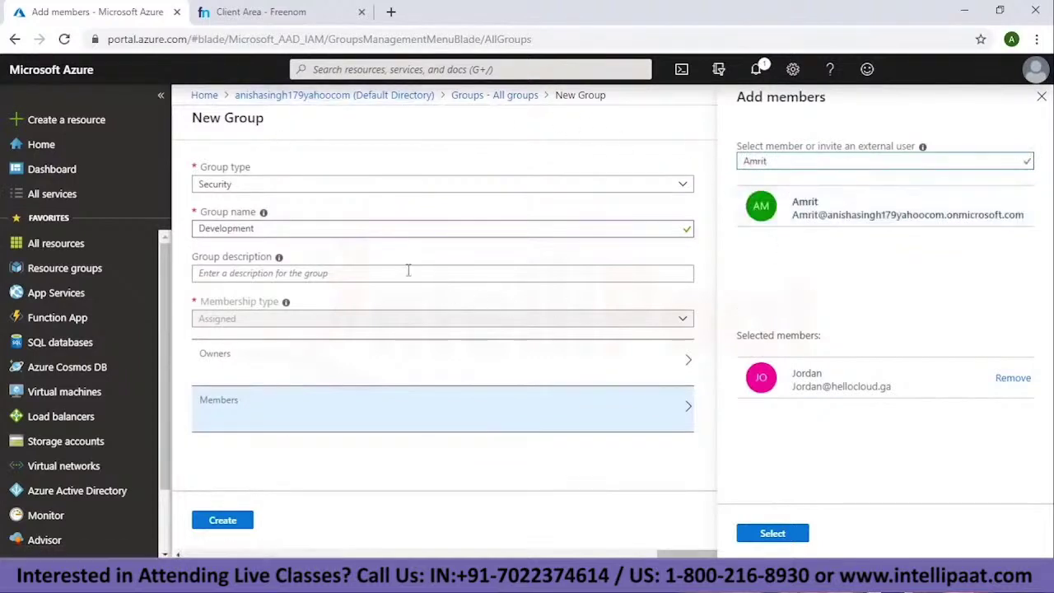
{"action": "left_click", "coordinate": [789, 220]}
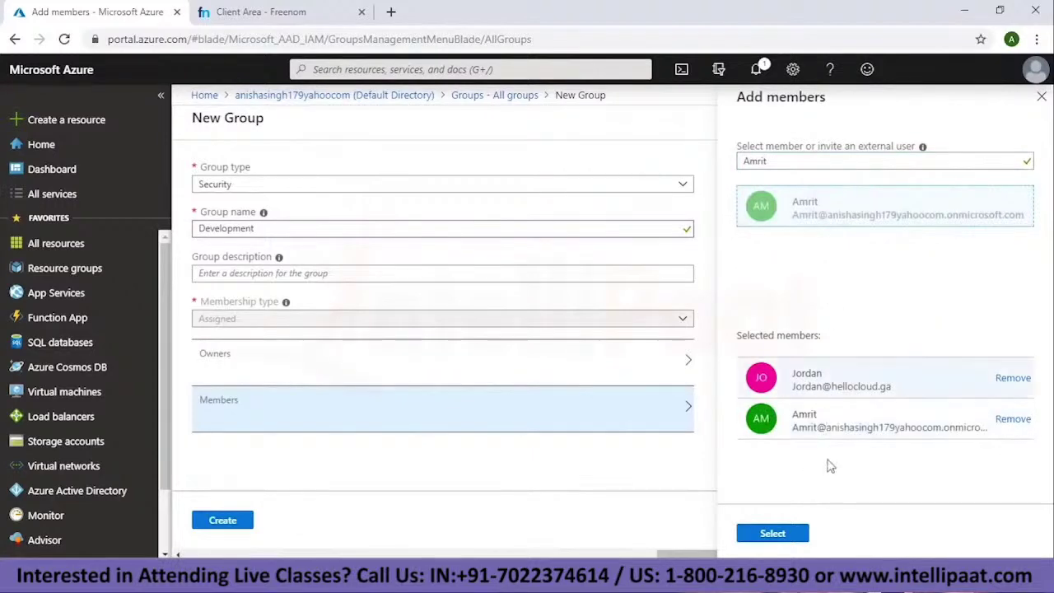
{"action": "left_click", "coordinate": [799, 536]}
{"action": "left_click", "coordinate": [224, 525]}
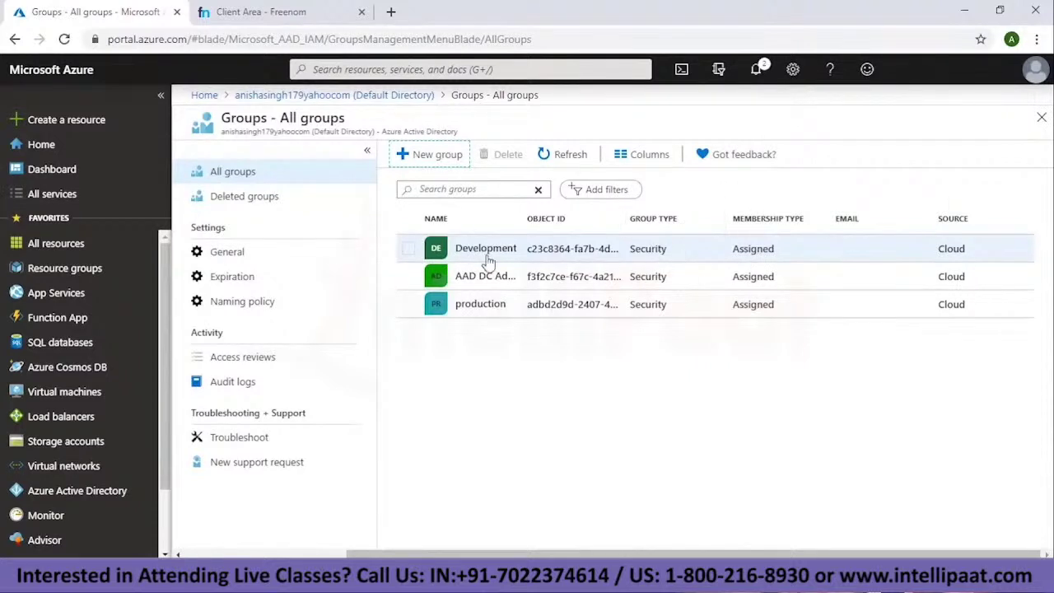
Step: Open the Development group's overview from the All groups list to see its 2 direct members
{"action": "left_click", "coordinate": [498, 251]}
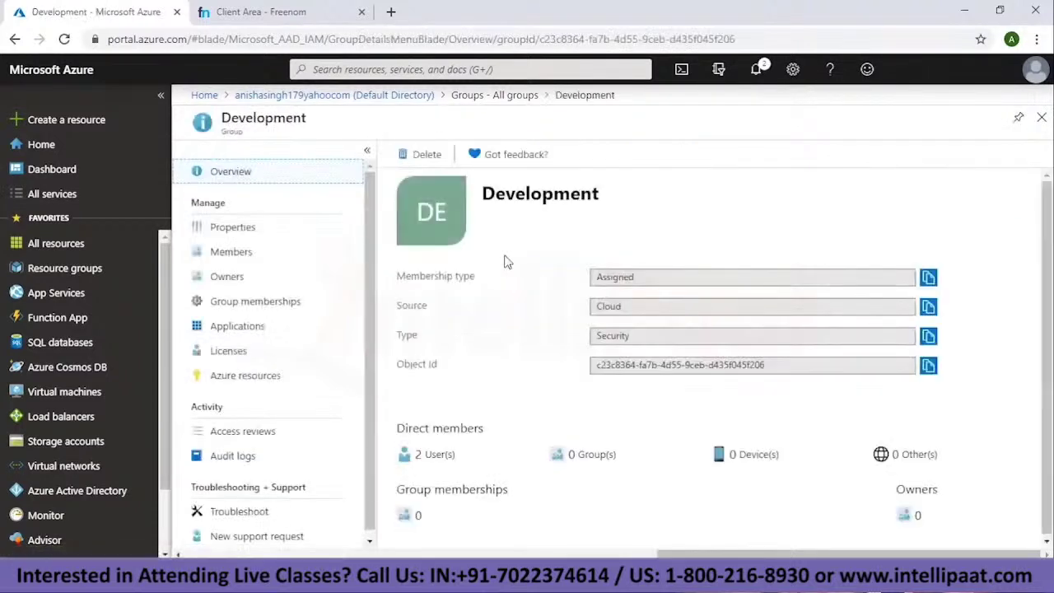